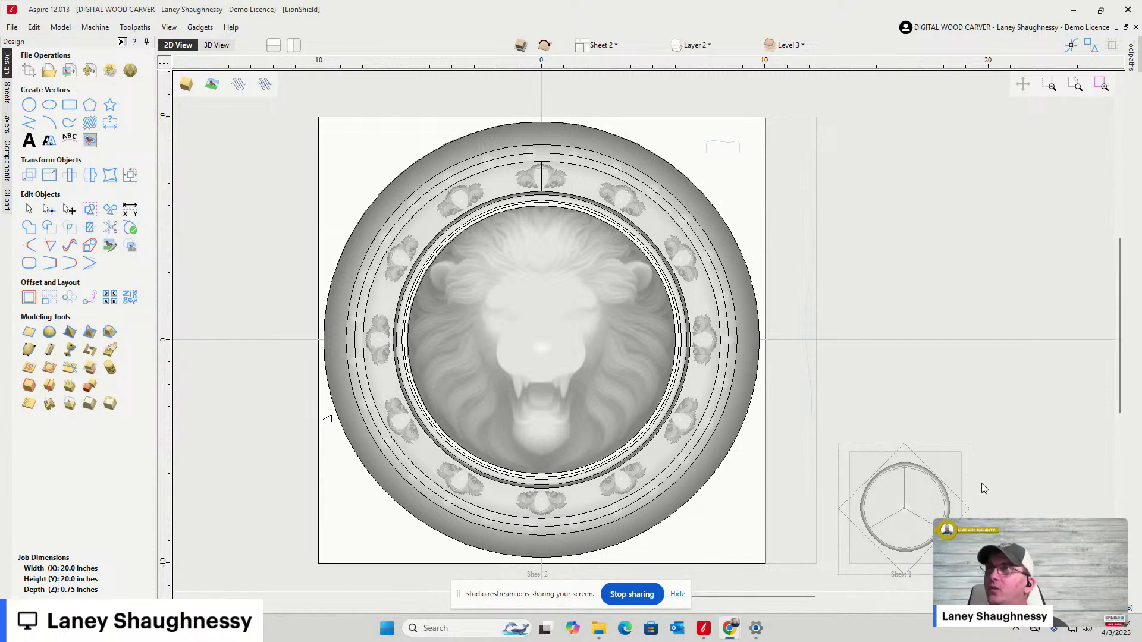
# Show the lion shield in the 3D view at a tilted angle and hide its vectors
pyautogui.click(218, 48)
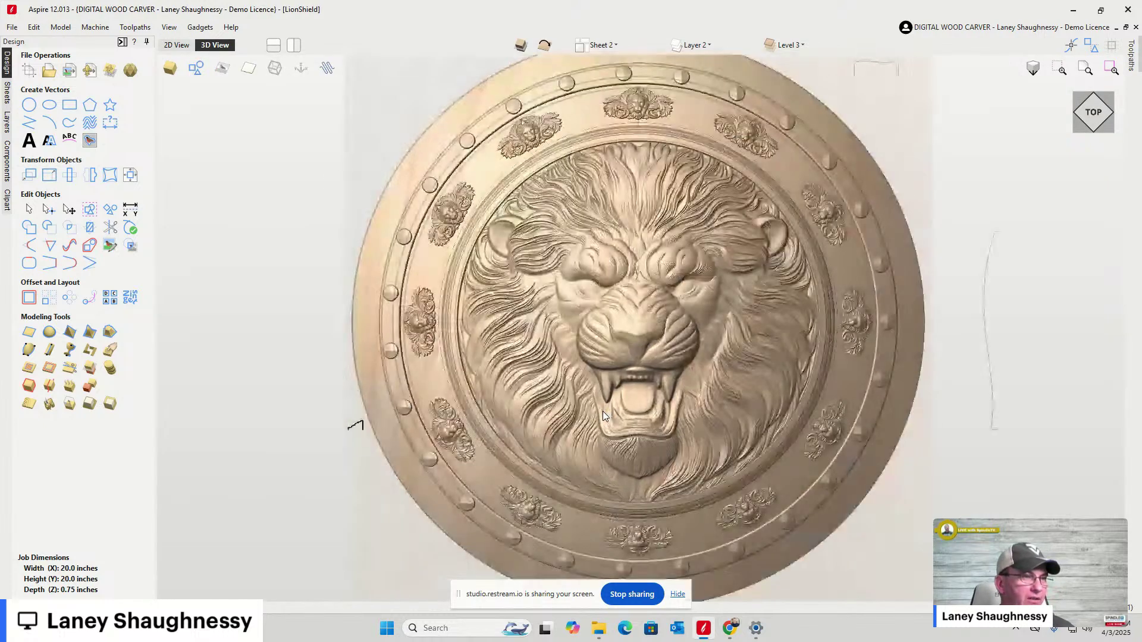
pyautogui.moveTo(452, 417); pyautogui.dragTo(420, 396)
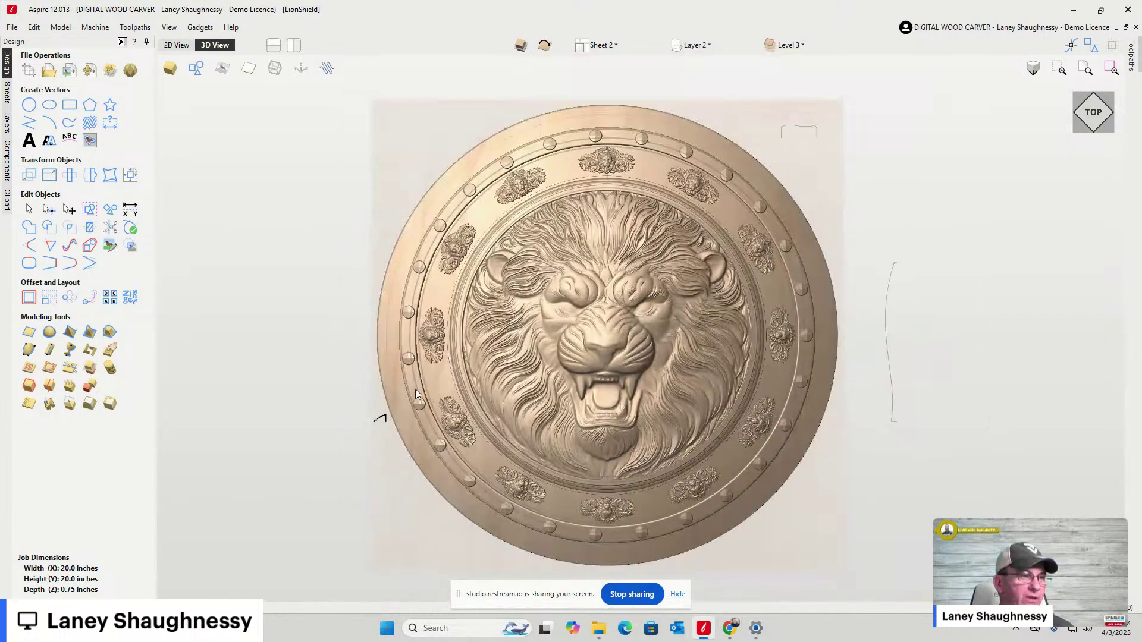
pyautogui.scroll(2, 452, 416)
pyautogui.scroll(-2, 452, 417)
pyautogui.scroll(1, 450, 414)
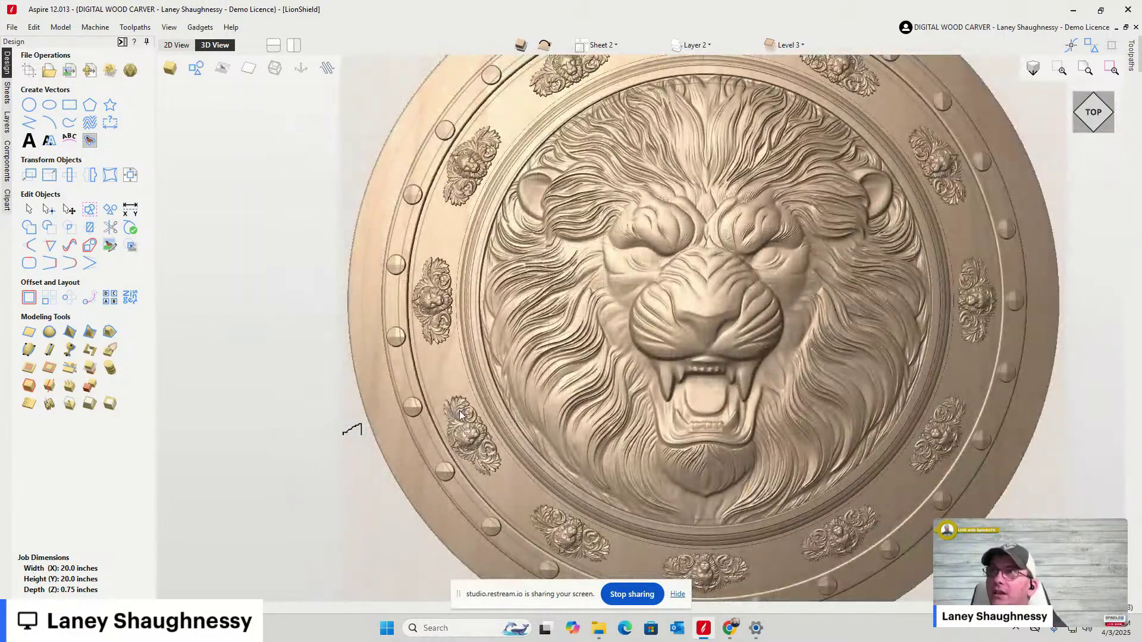
pyautogui.scroll(-1, 541, 370)
pyautogui.click(1105, 129)
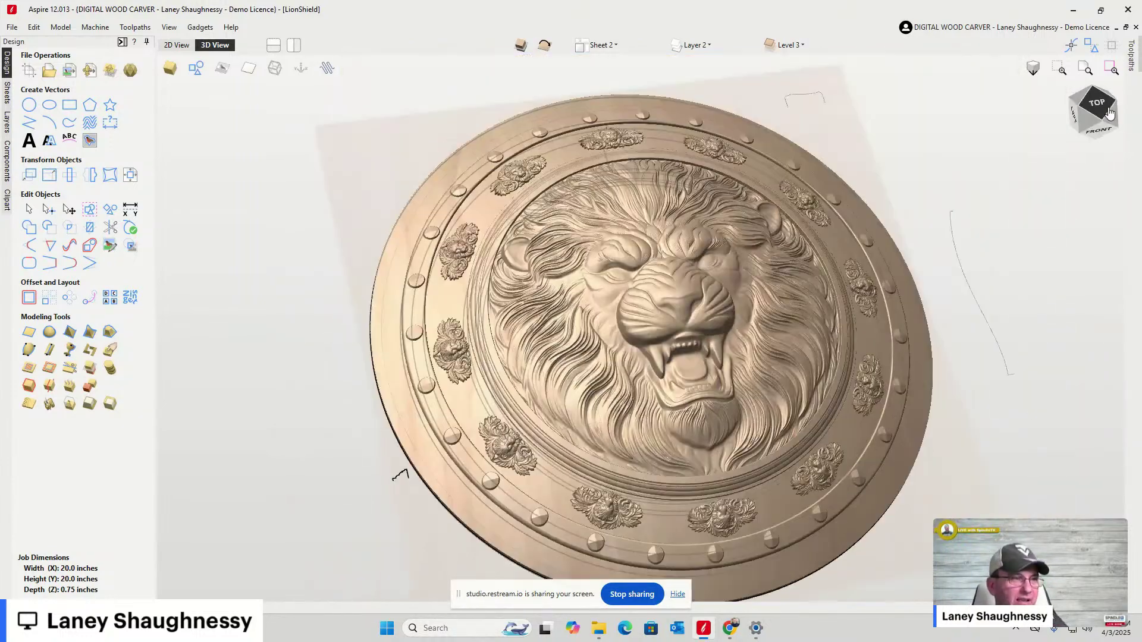
pyautogui.click(1105, 110)
pyautogui.moveTo(1105, 110); pyautogui.dragTo(1118, 104)
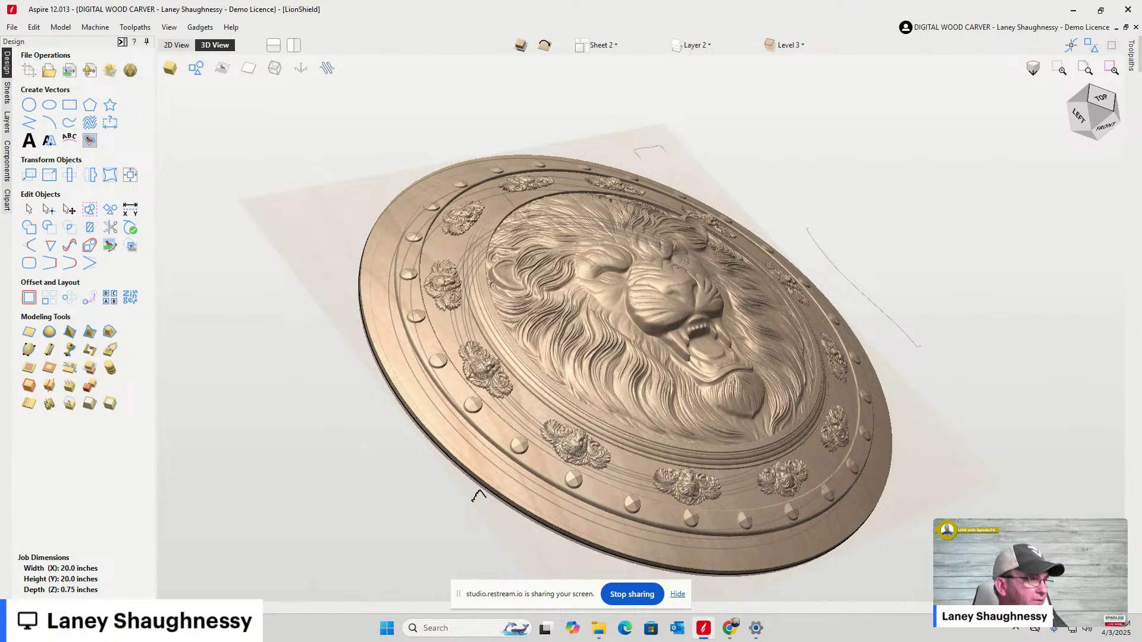
pyautogui.click(195, 67)
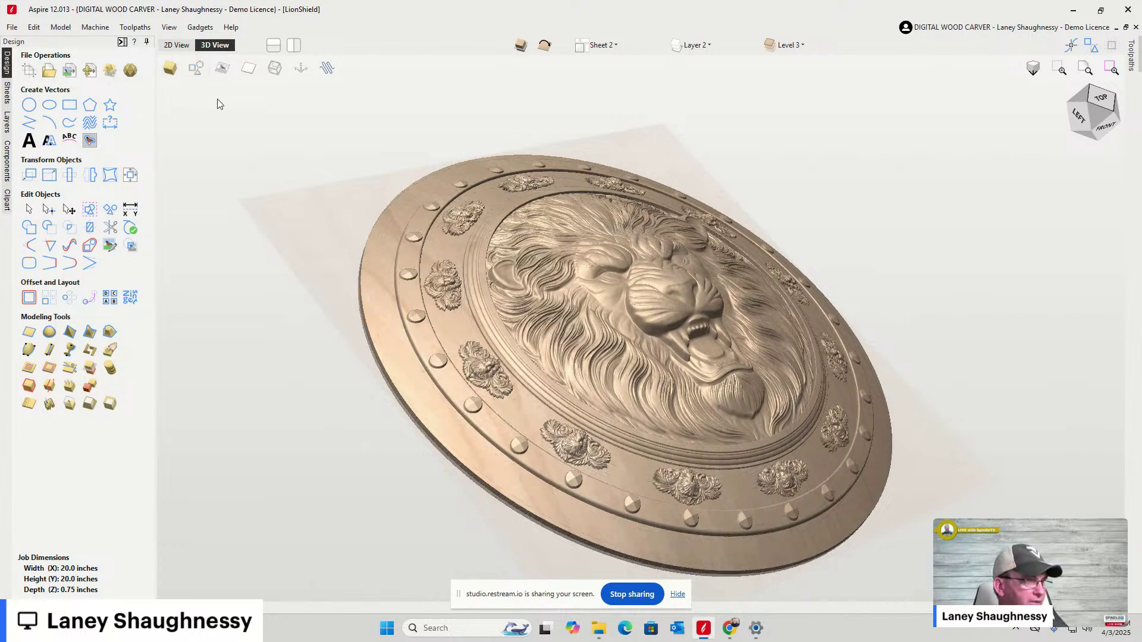
# Inspect the shield's carved front up close and the two curved handles on its back
pyautogui.scroll(6, 635, 444)
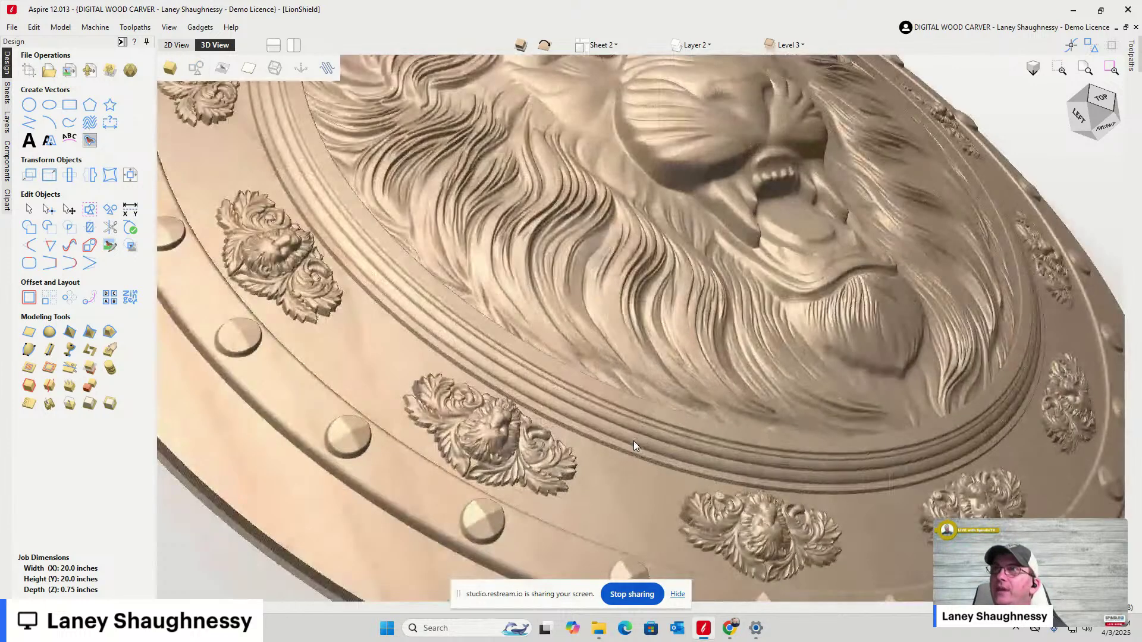
pyautogui.scroll(-6, 633, 441)
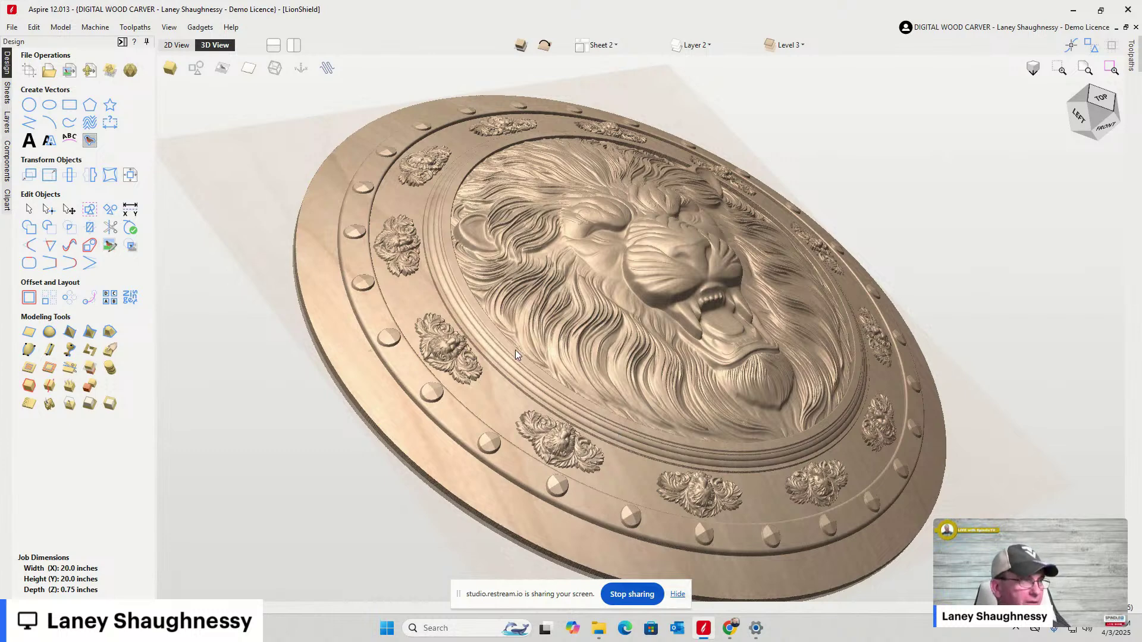
pyautogui.moveTo(1082, 123)
pyautogui.mouseDown()
pyautogui.moveTo(1124, 81)
pyautogui.moveTo(1138, 110)
pyautogui.moveTo(1102, 116)
pyautogui.mouseUp()
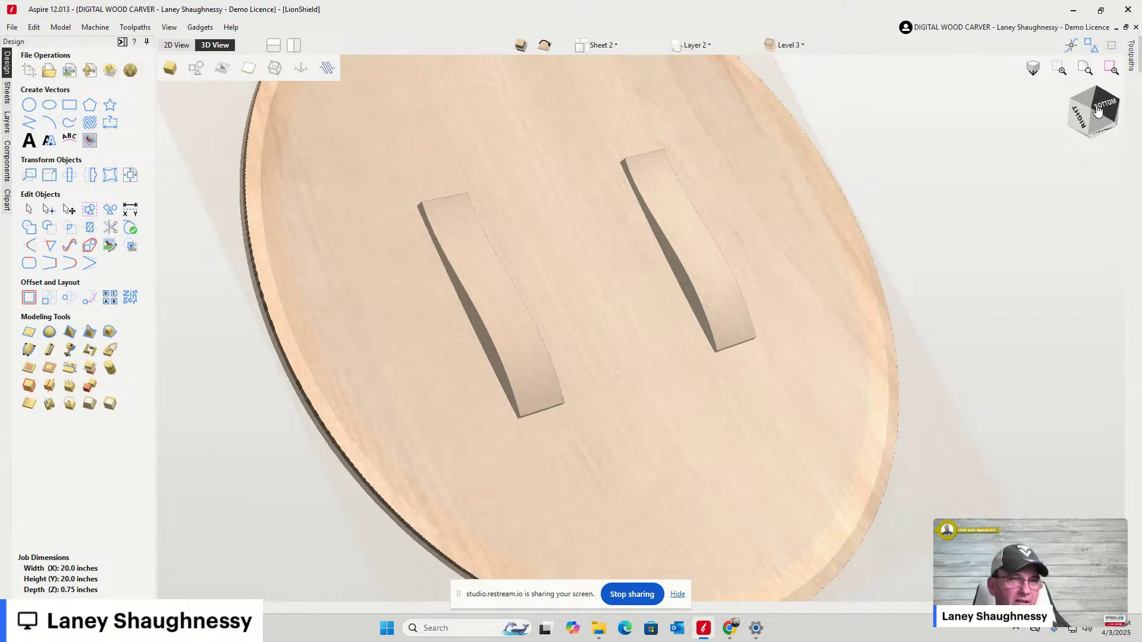
pyautogui.moveTo(1098, 110)
pyautogui.mouseDown()
pyautogui.moveTo(1105, 100)
pyautogui.moveTo(1109, 109)
pyautogui.mouseUp()
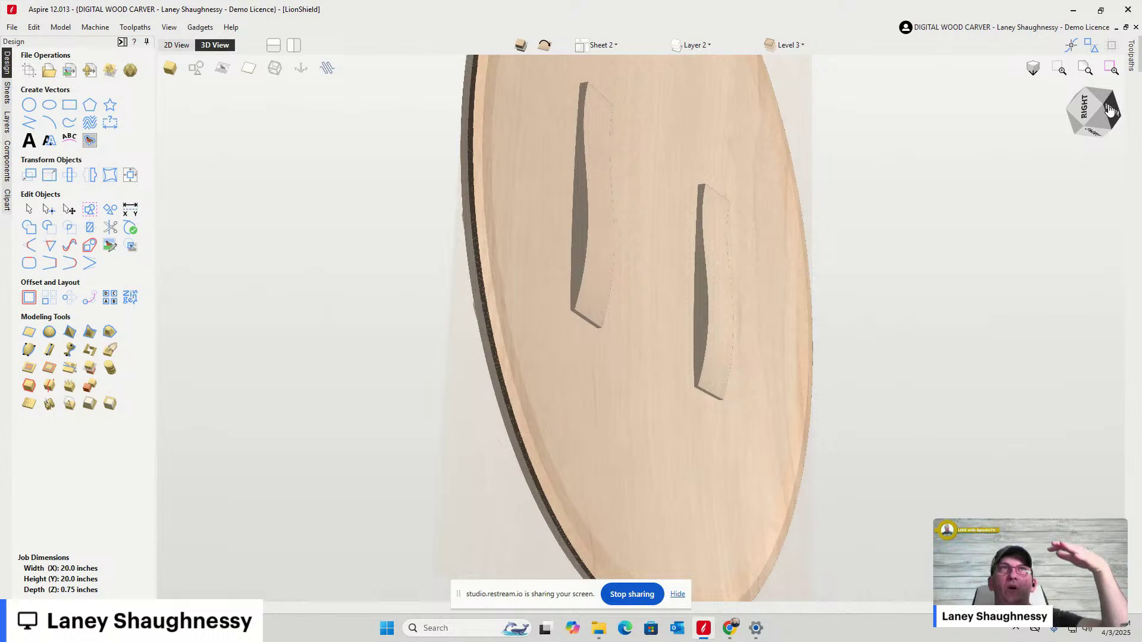
pyautogui.moveTo(1110, 109); pyautogui.dragTo(1107, 111)
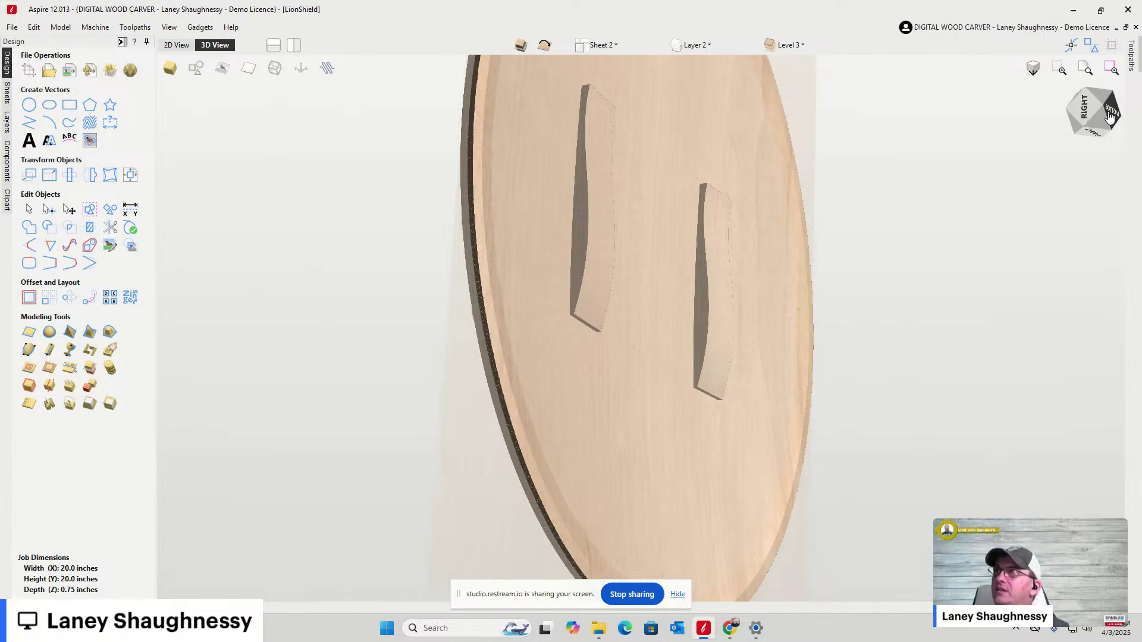
pyautogui.click(1086, 117)
pyautogui.moveTo(1086, 117); pyautogui.dragTo(1054, 103)
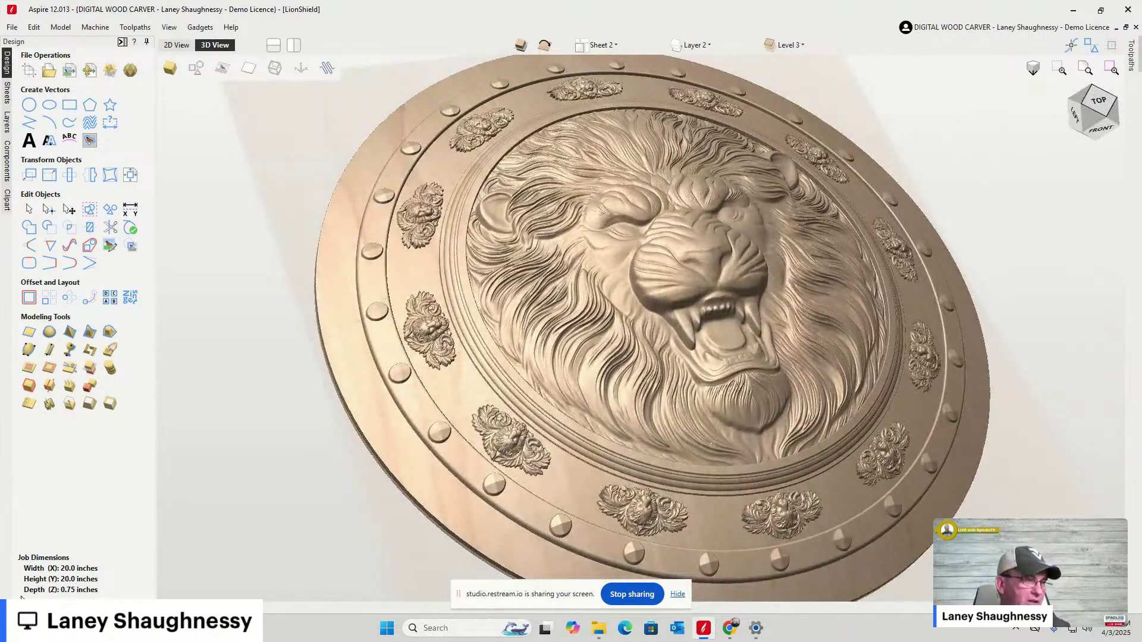
# Examine the faceted nail heads along the shield's lower rim up close
pyautogui.scroll(5, 666, 548)
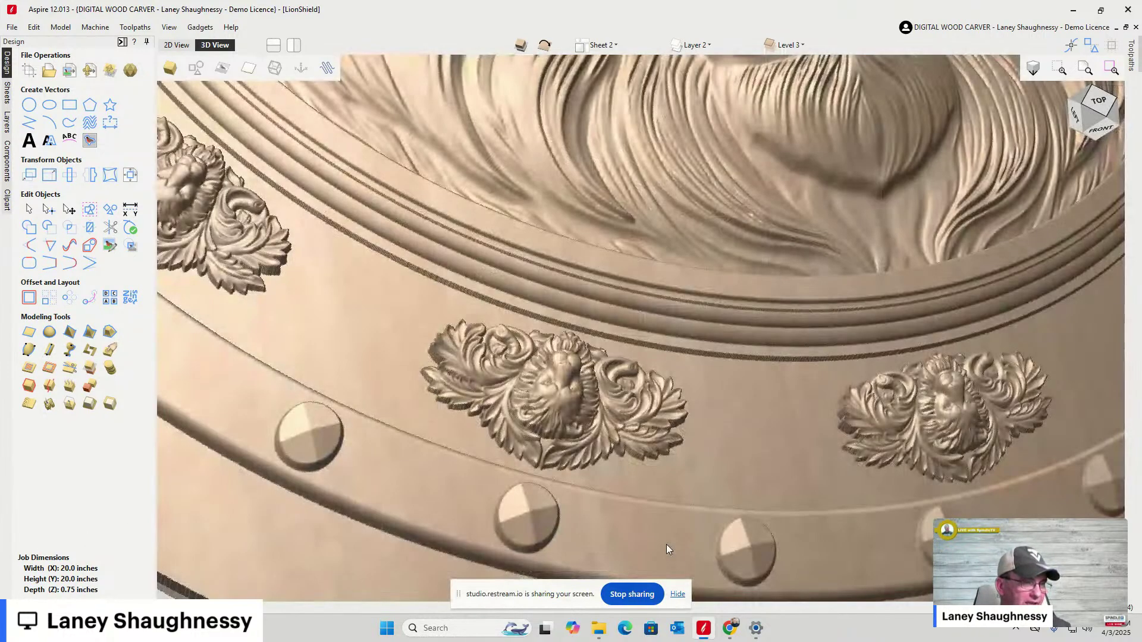
pyautogui.scroll(3, 609, 505)
pyautogui.scroll(-3, 587, 447)
pyautogui.scroll(5, 506, 518)
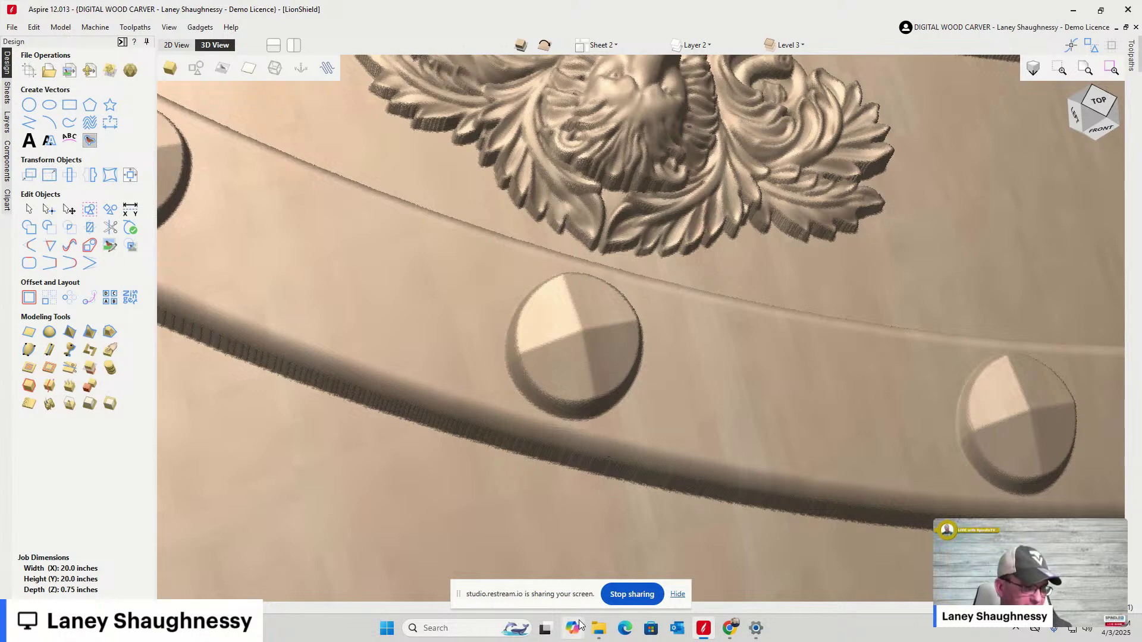
# View the nail head in the reference image rosehead.png, then minimize the image
pyautogui.moveTo(600, 629)
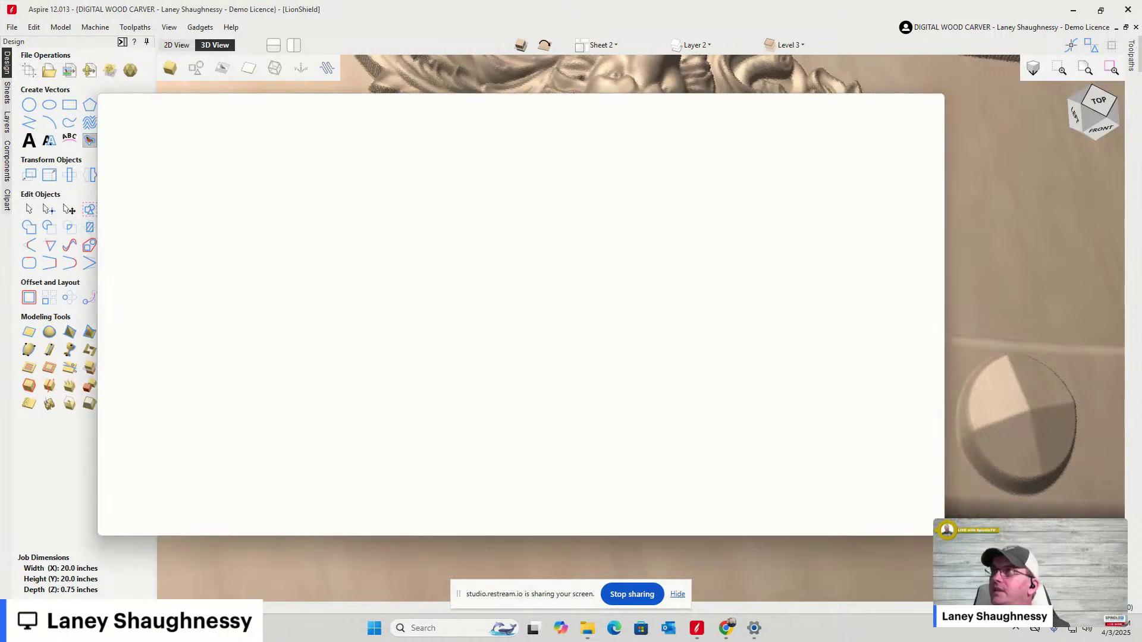
pyautogui.scroll(3, 623, 488)
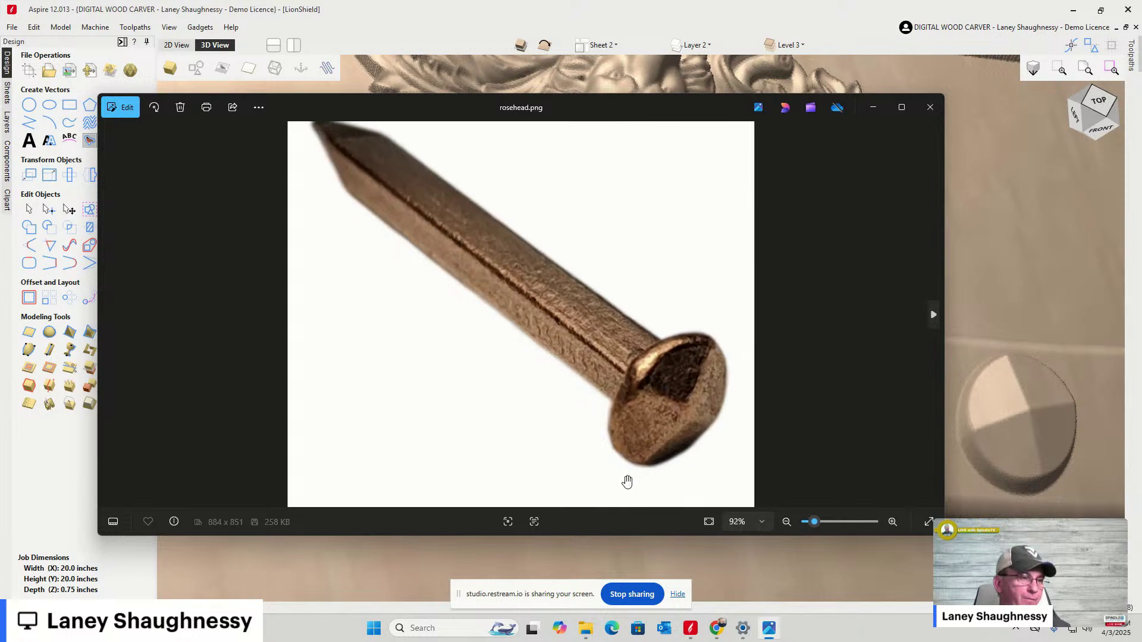
pyautogui.scroll(-1, 681, 440)
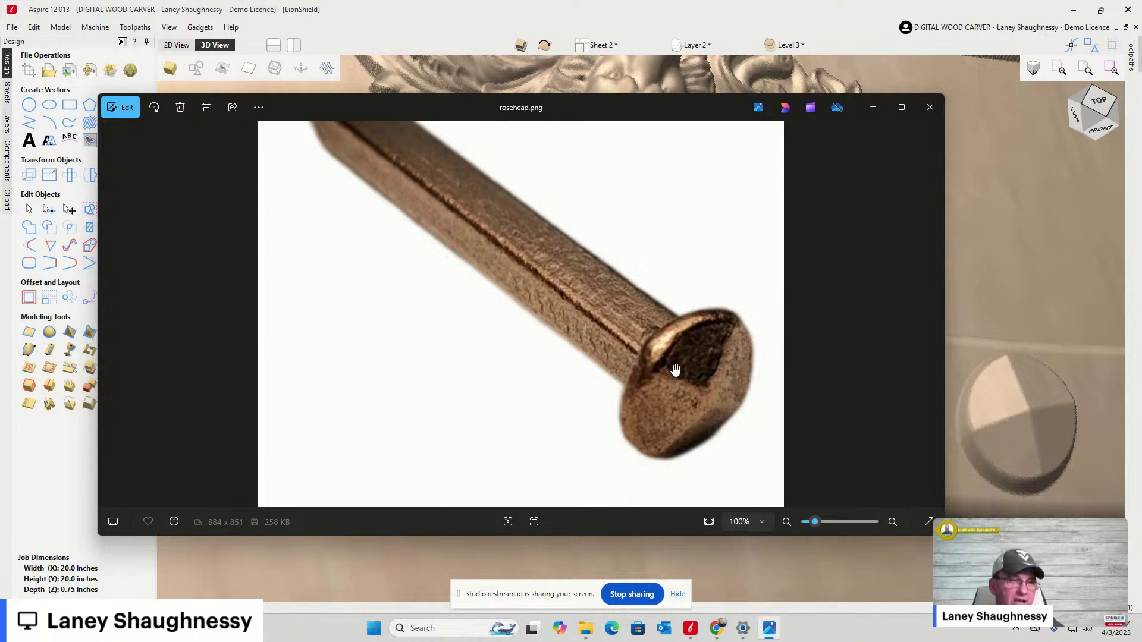
pyautogui.click(873, 108)
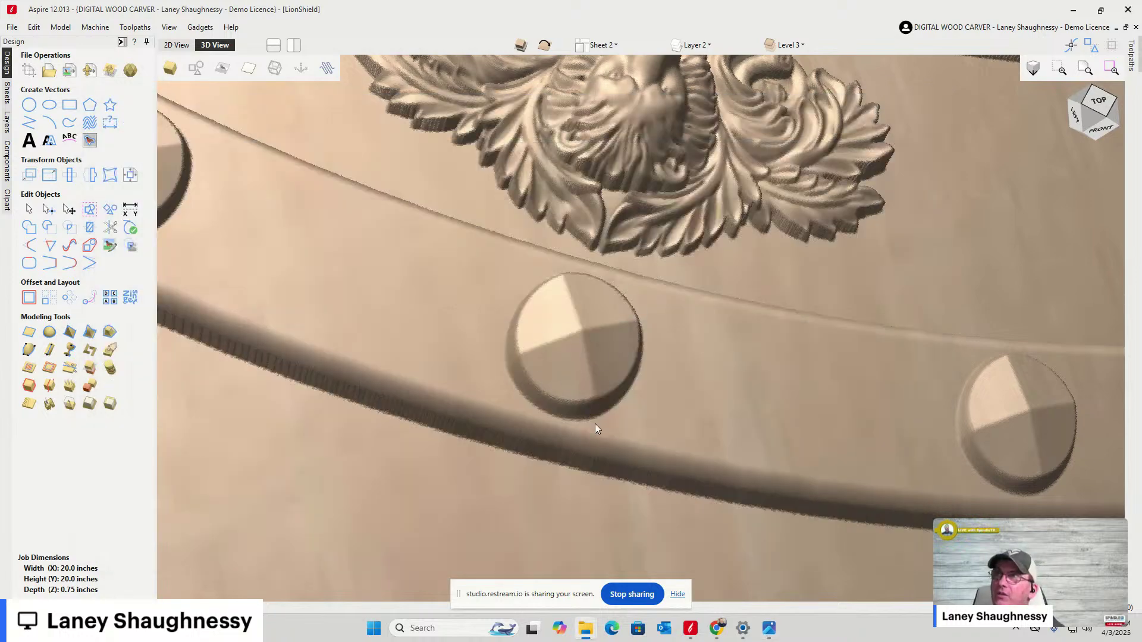
# Examine the small lion-and-leaf ornaments around the shield's border from above
pyautogui.scroll(-10, 592, 422)
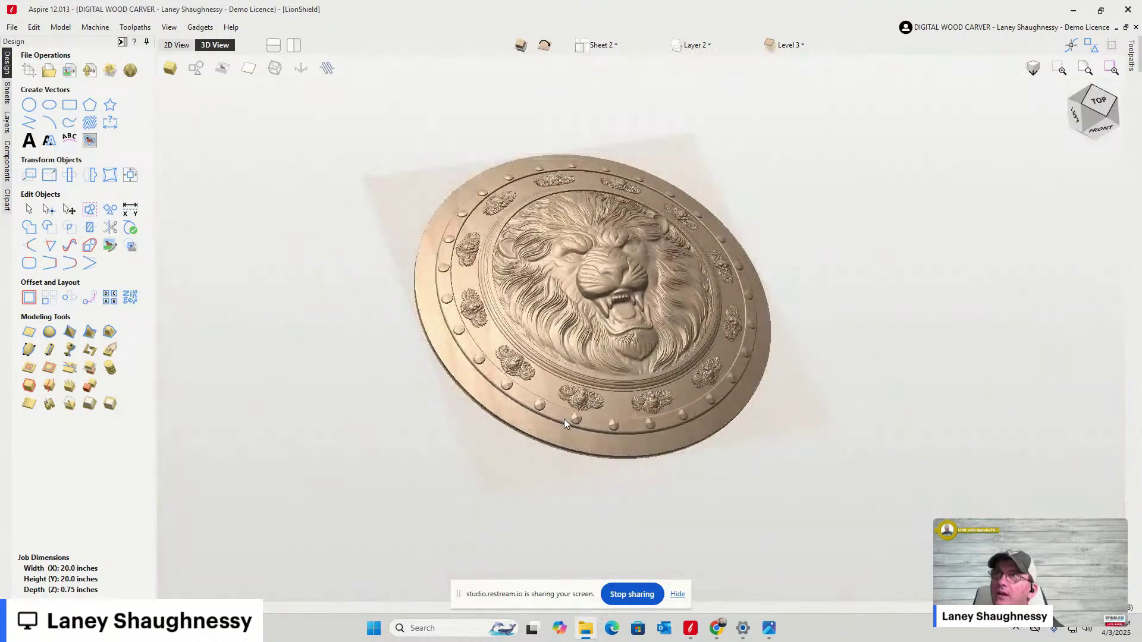
pyautogui.scroll(10, 602, 132)
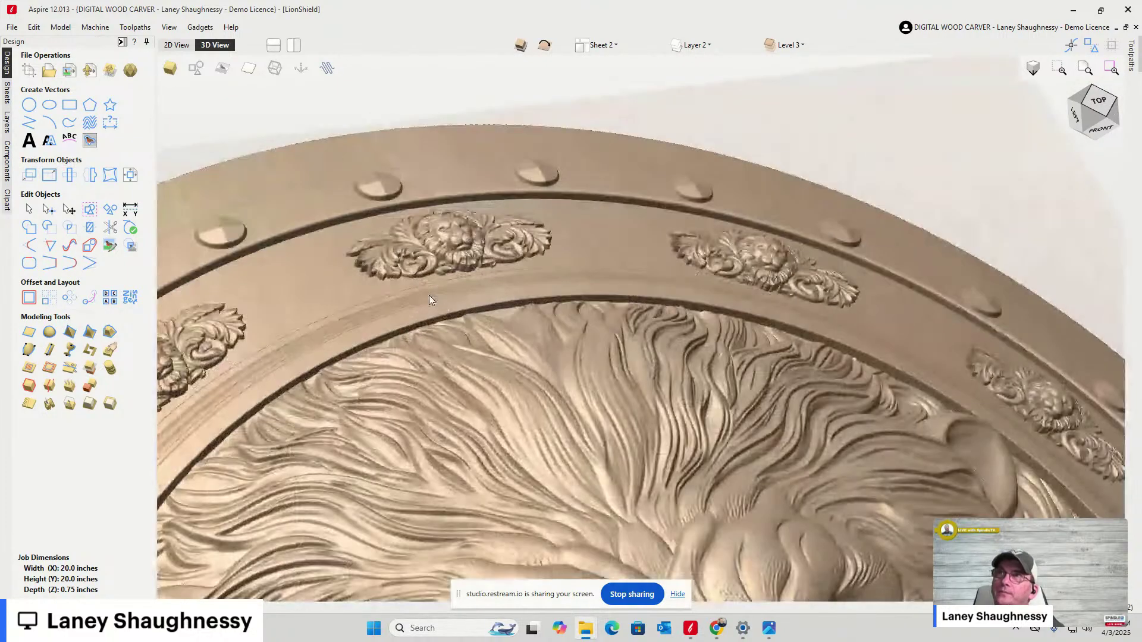
pyautogui.scroll(-6, 435, 270)
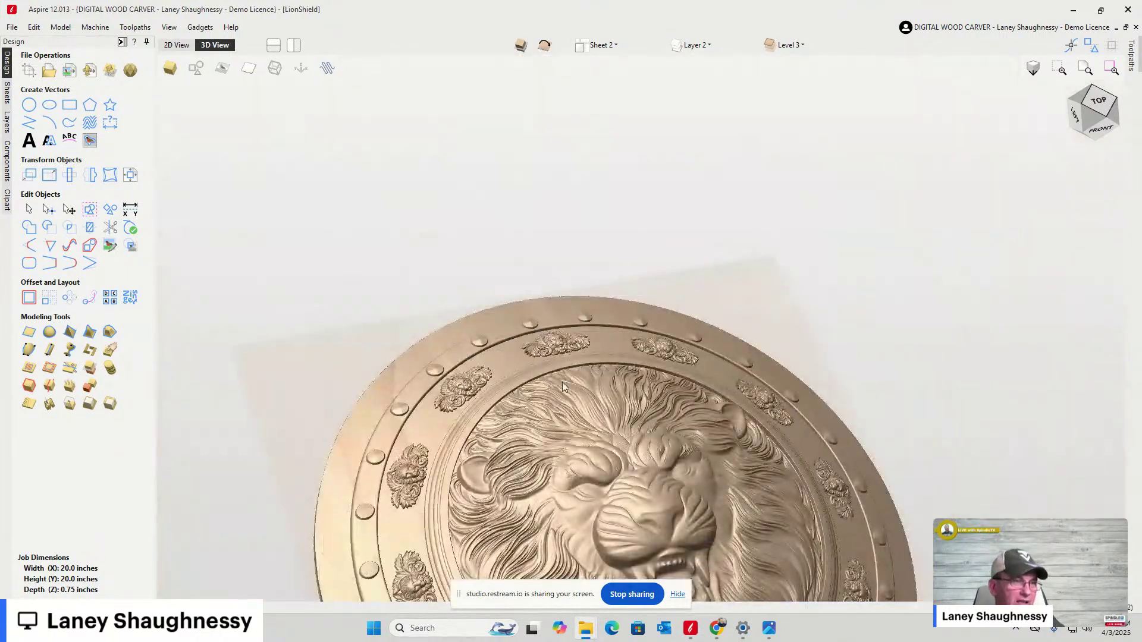
pyautogui.scroll(5, 540, 344)
pyautogui.click(1100, 105)
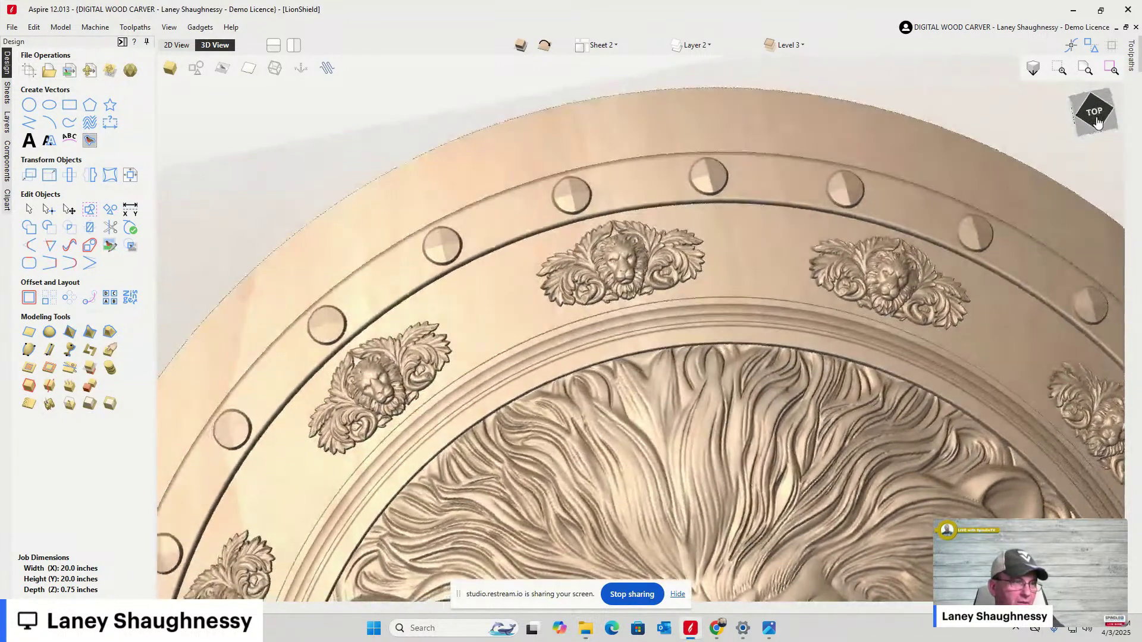
pyautogui.scroll(3, 712, 289)
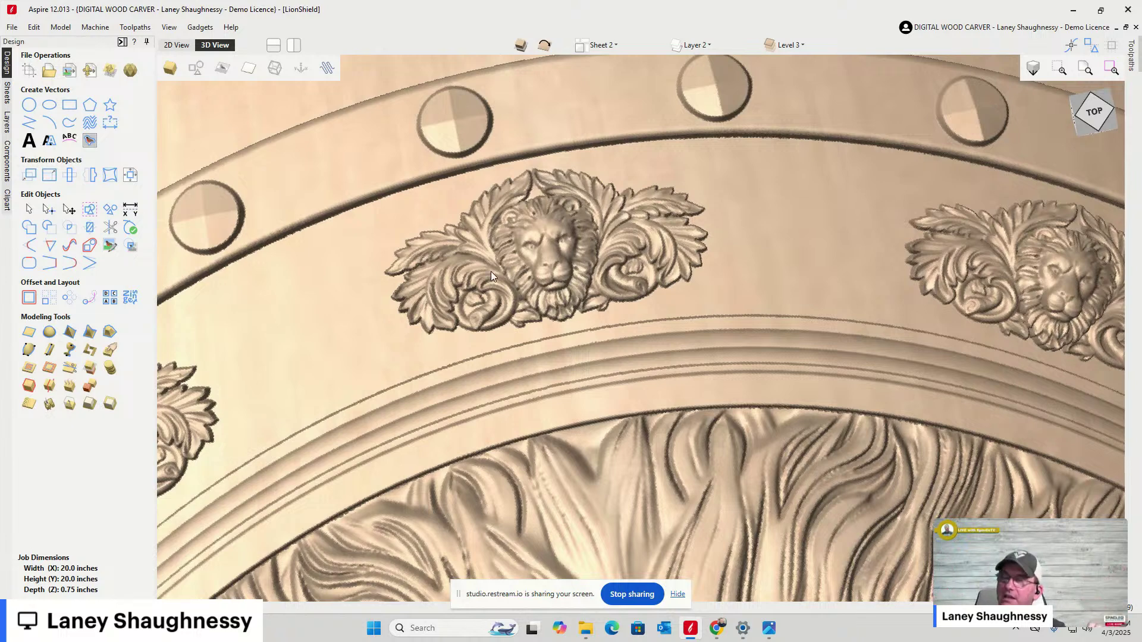
pyautogui.scroll(-8, 519, 249)
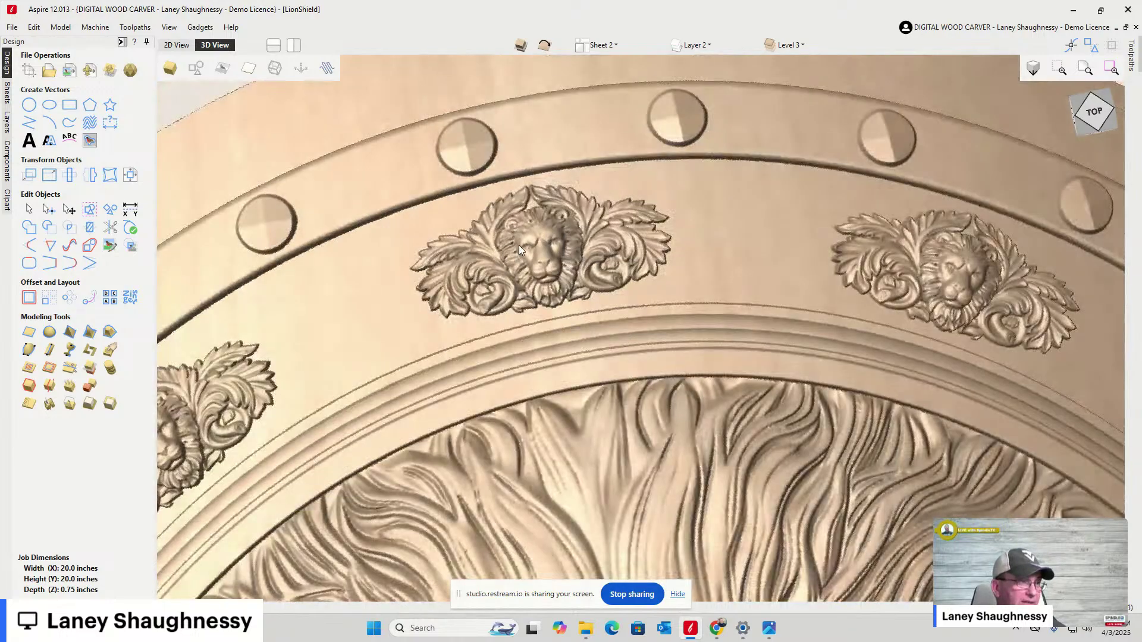
# Examine the central lion head and its surrounding molded rings from above and at a tilted angle
pyautogui.scroll(3, 514, 481)
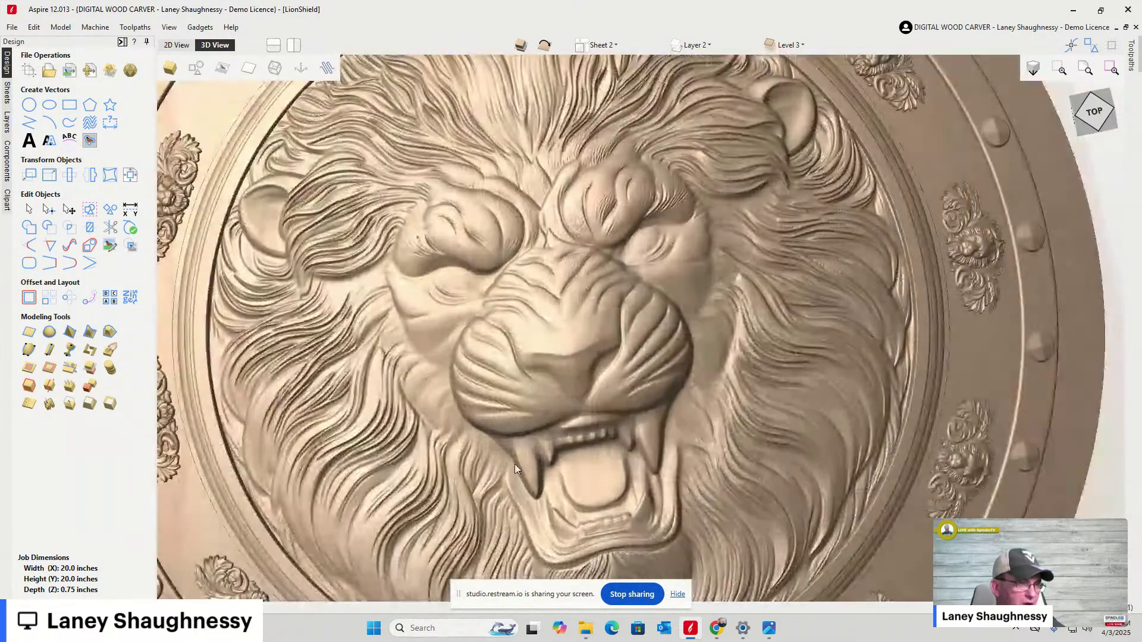
pyautogui.scroll(-1, 514, 398)
pyautogui.scroll(3, 529, 384)
pyautogui.scroll(-5, 684, 339)
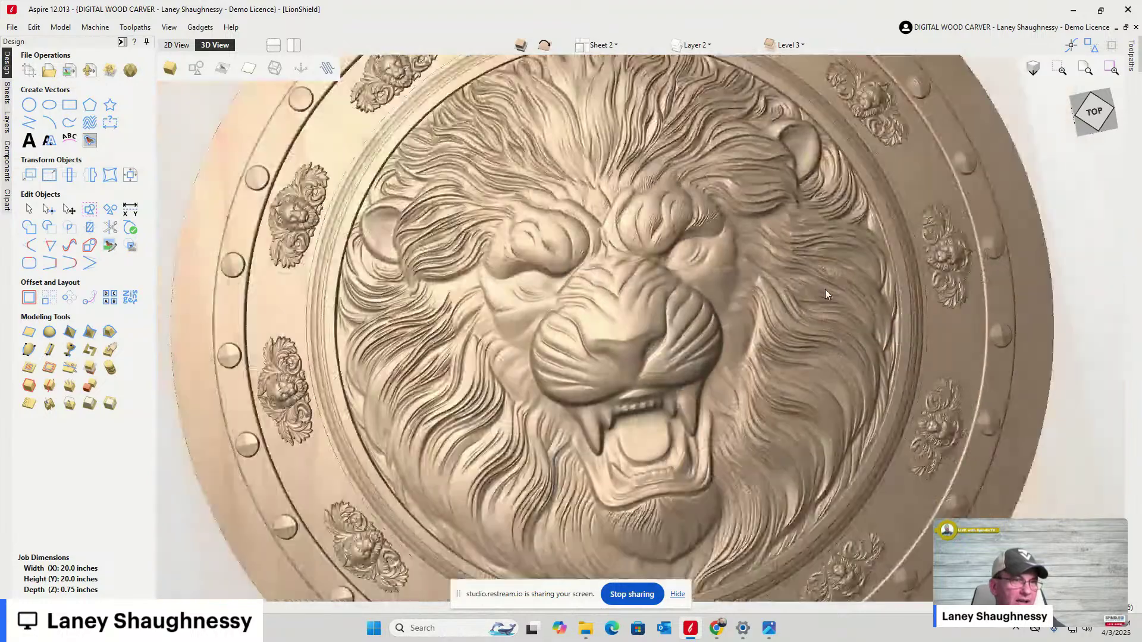
pyautogui.moveTo(1095, 113)
pyautogui.mouseDown()
pyautogui.moveTo(1109, 90)
pyautogui.moveTo(1107, 113)
pyautogui.mouseUp()
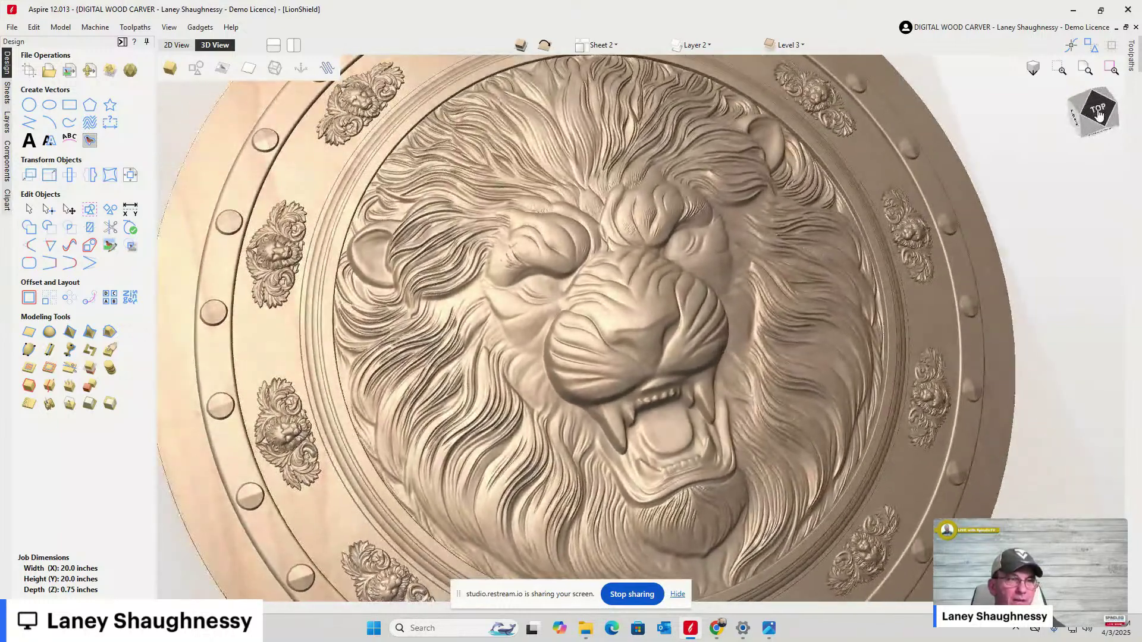
pyautogui.scroll(-3, 474, 410)
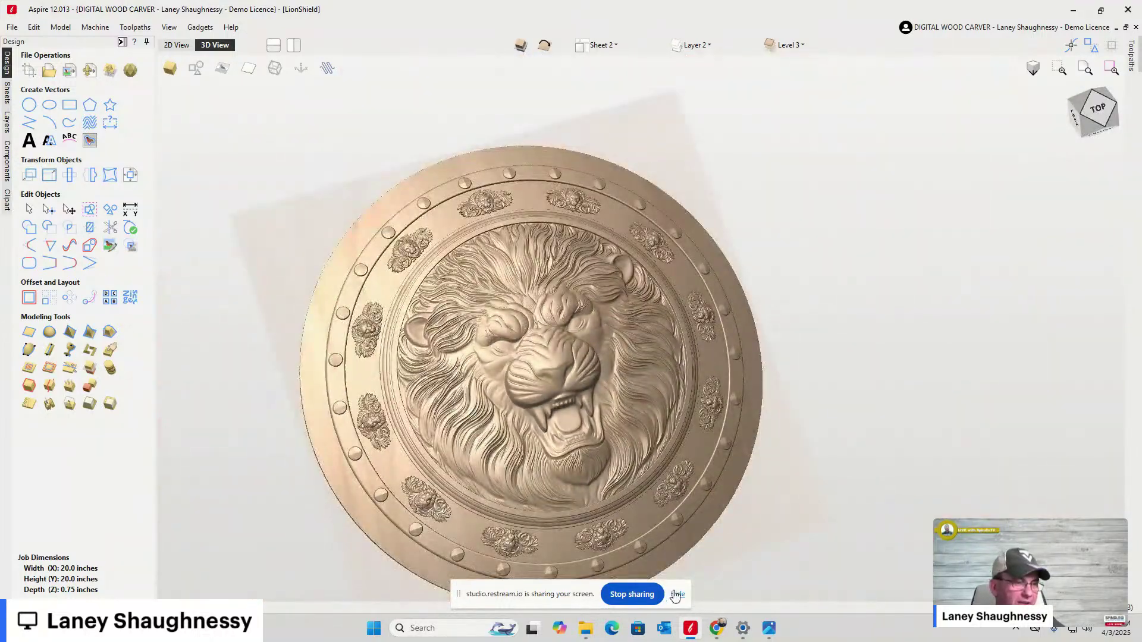
pyautogui.click(1086, 113)
pyautogui.click(1086, 113)
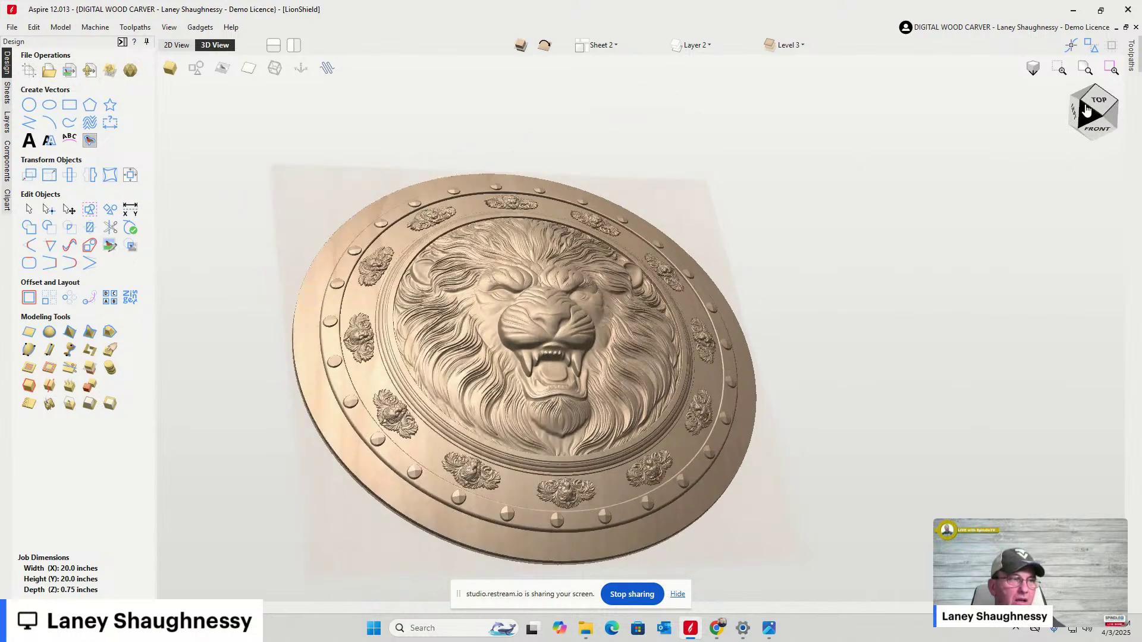
pyautogui.scroll(3, 365, 342)
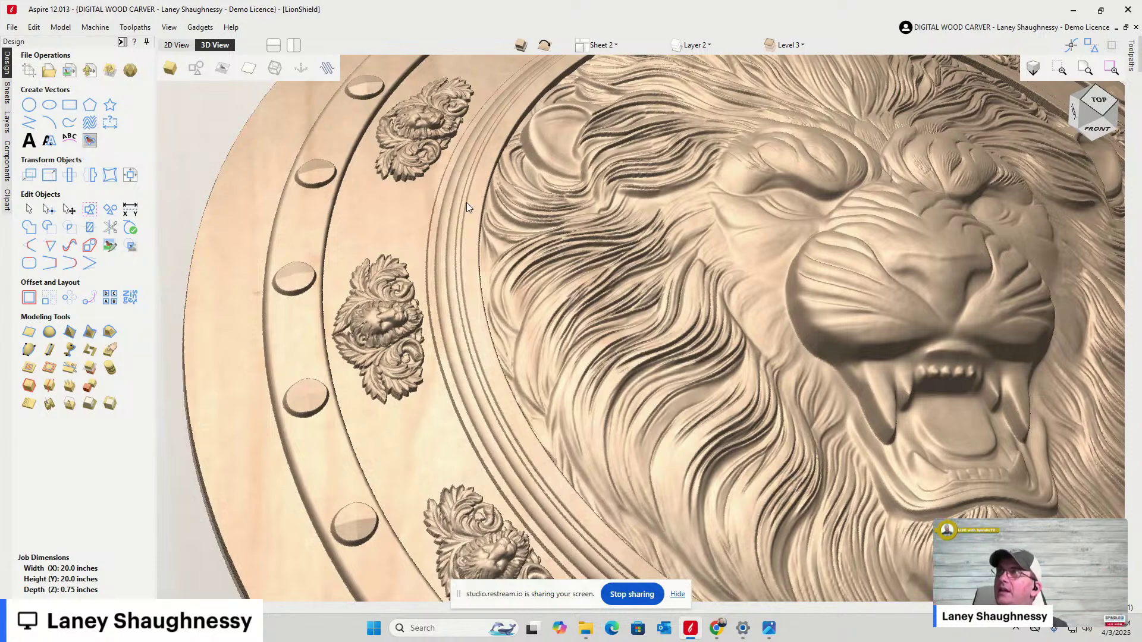
pyautogui.scroll(-5, 510, 250)
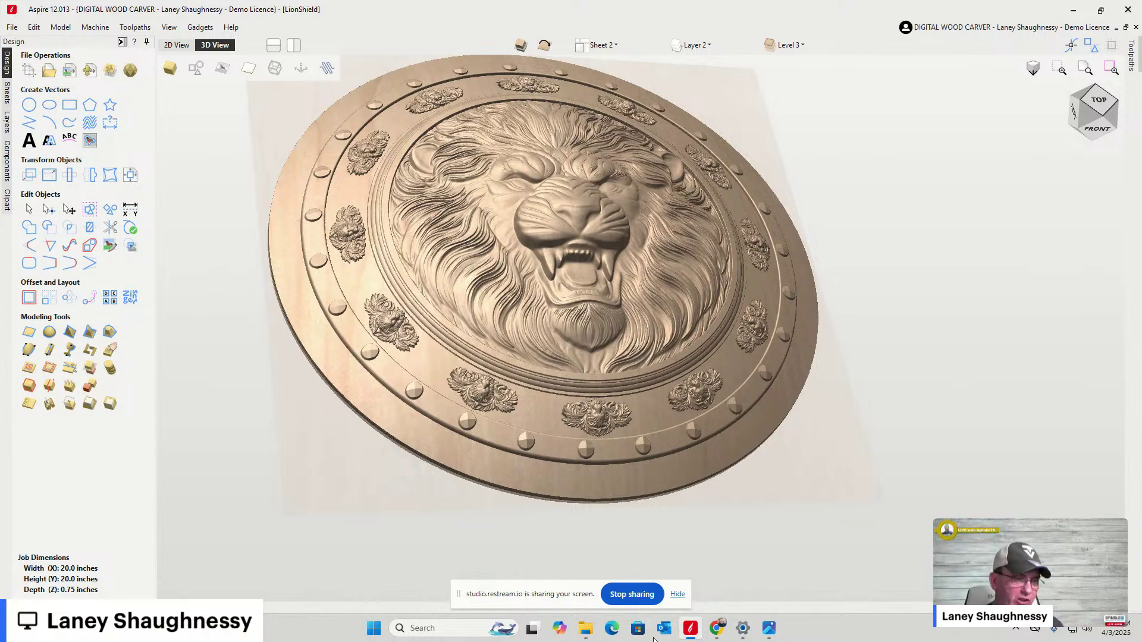
# Switch to Chrome and view both product photos of the lion 3D STL model in the Etsy listing
pyautogui.moveTo(708, 639)
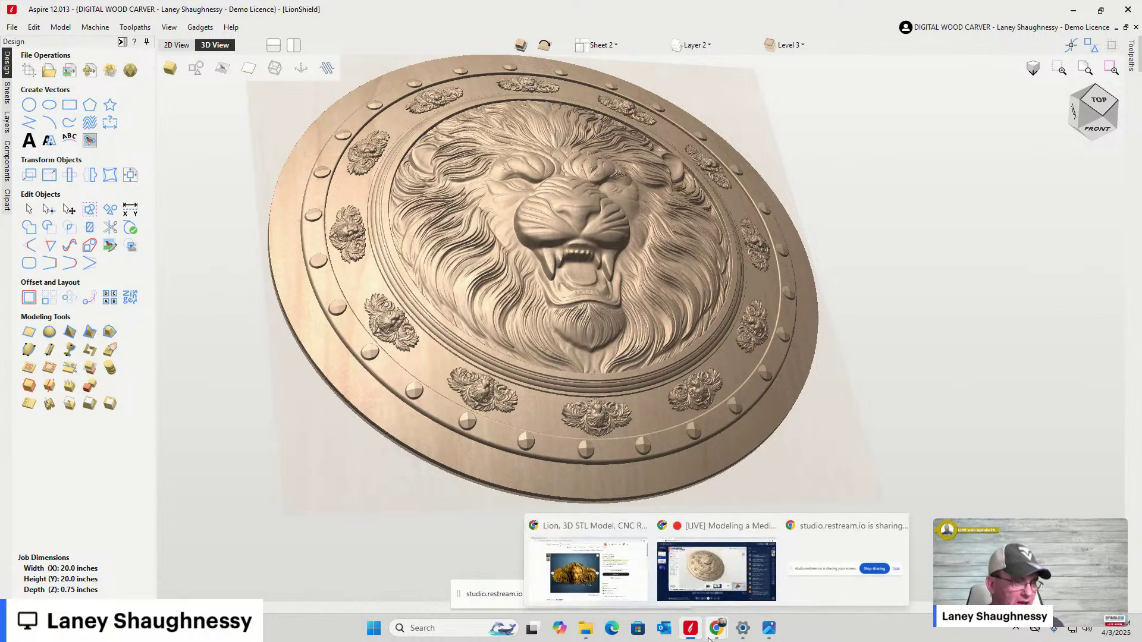
pyautogui.click(636, 589)
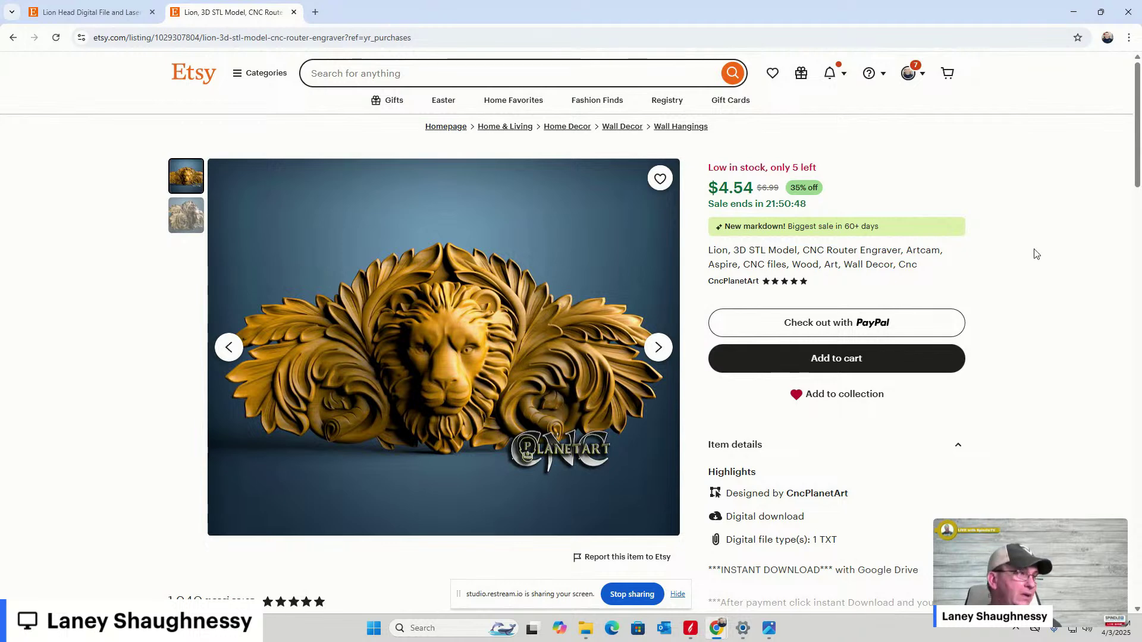
pyautogui.click(188, 220)
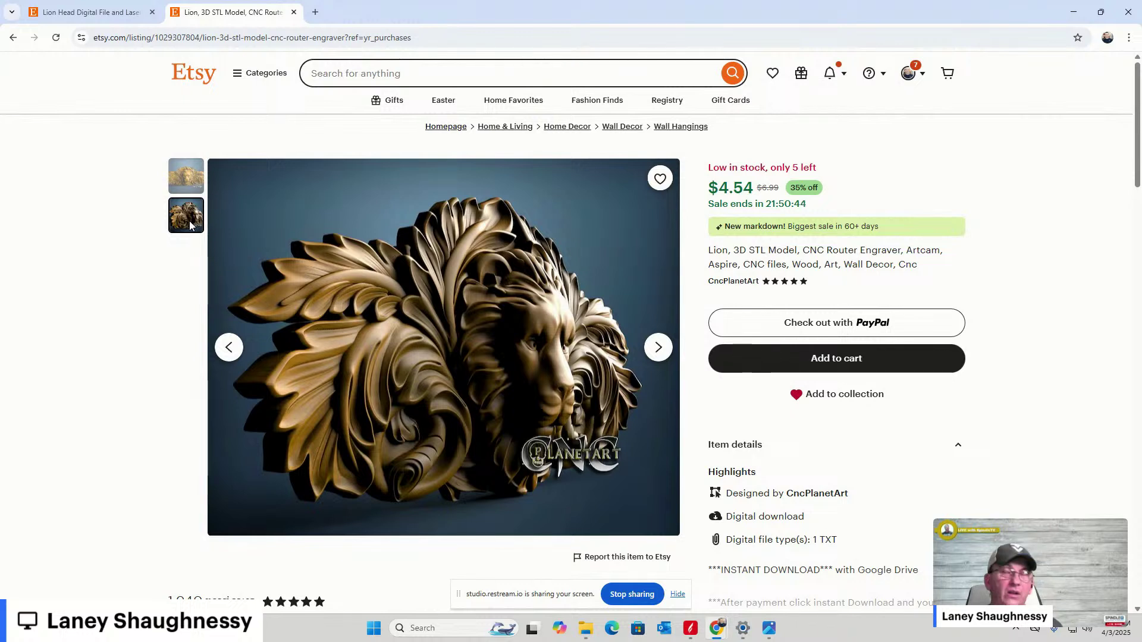
pyautogui.click(185, 178)
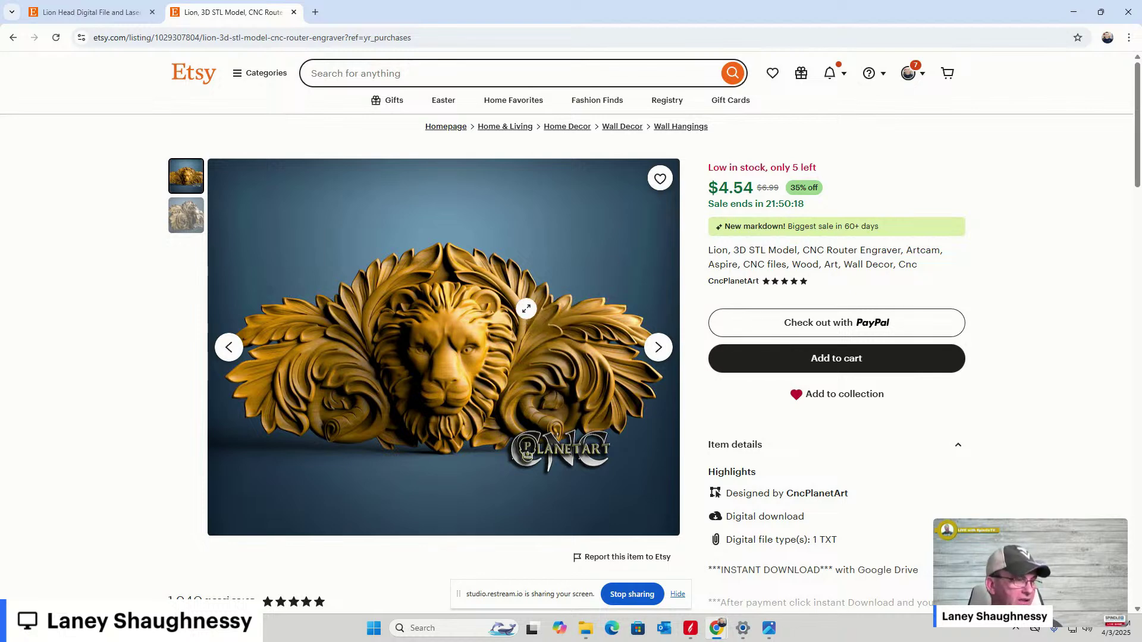
# Open the Lion Head Digital File listing on Etsy and view several product photos, returning to the first grey relief image
pyautogui.scroll(-3, 527, 308)
pyautogui.scroll(3, 520, 300)
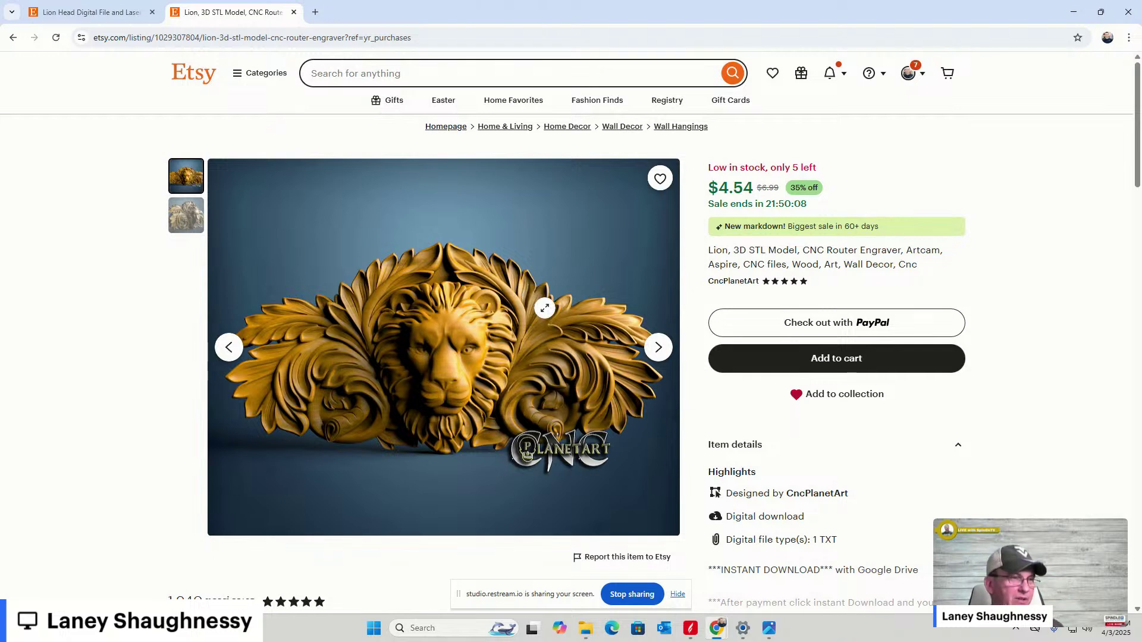
pyautogui.click(86, 11)
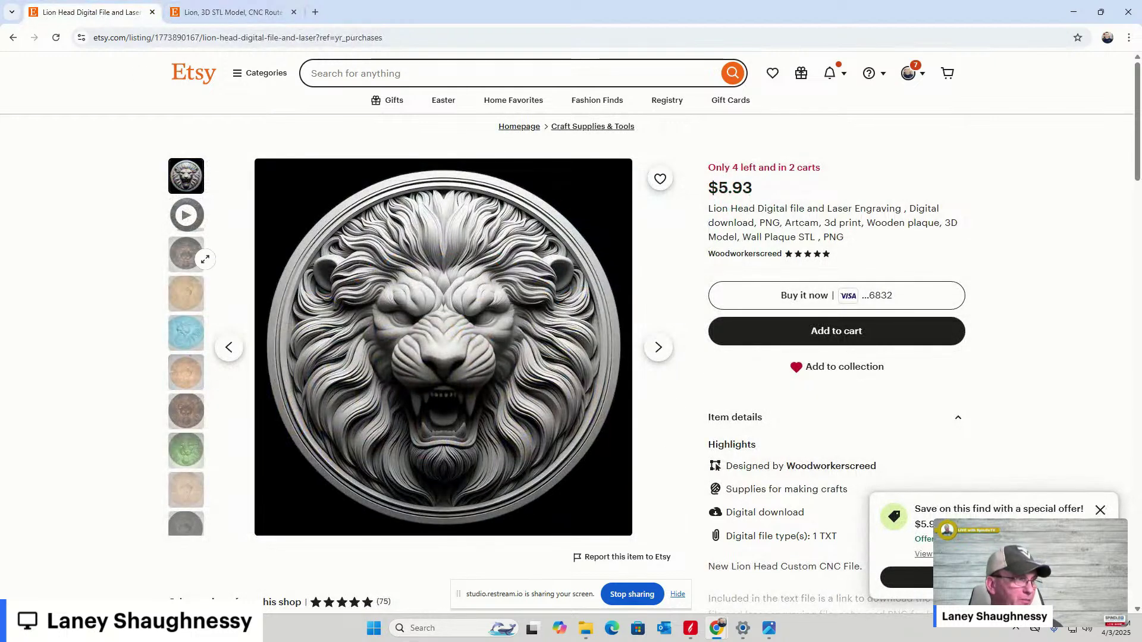
pyautogui.click(189, 291)
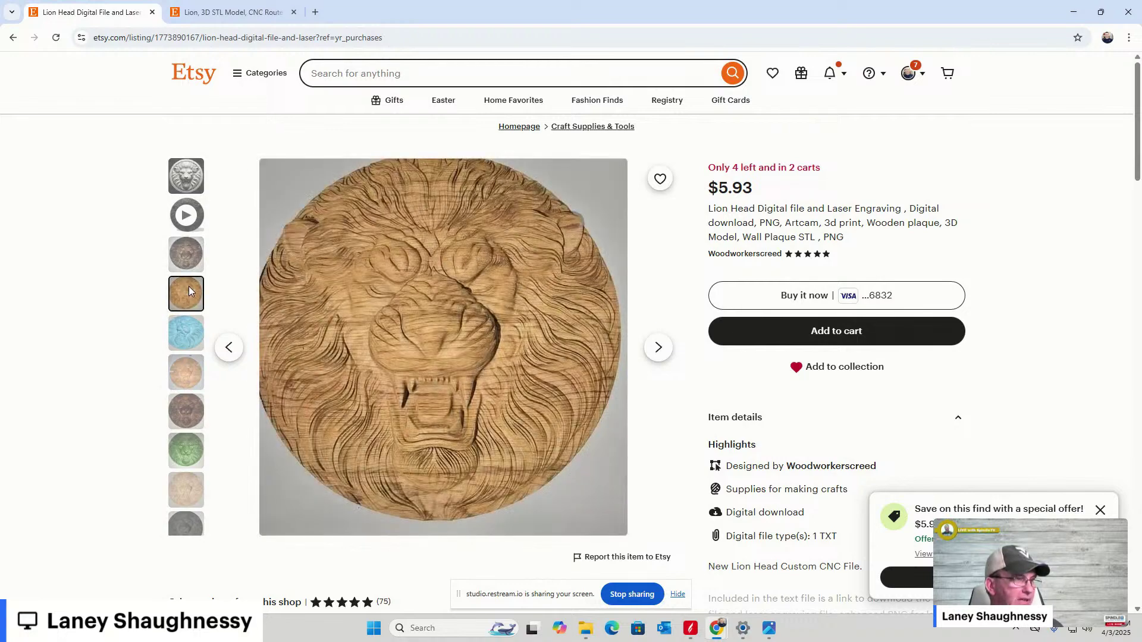
pyautogui.click(186, 417)
pyautogui.click(184, 179)
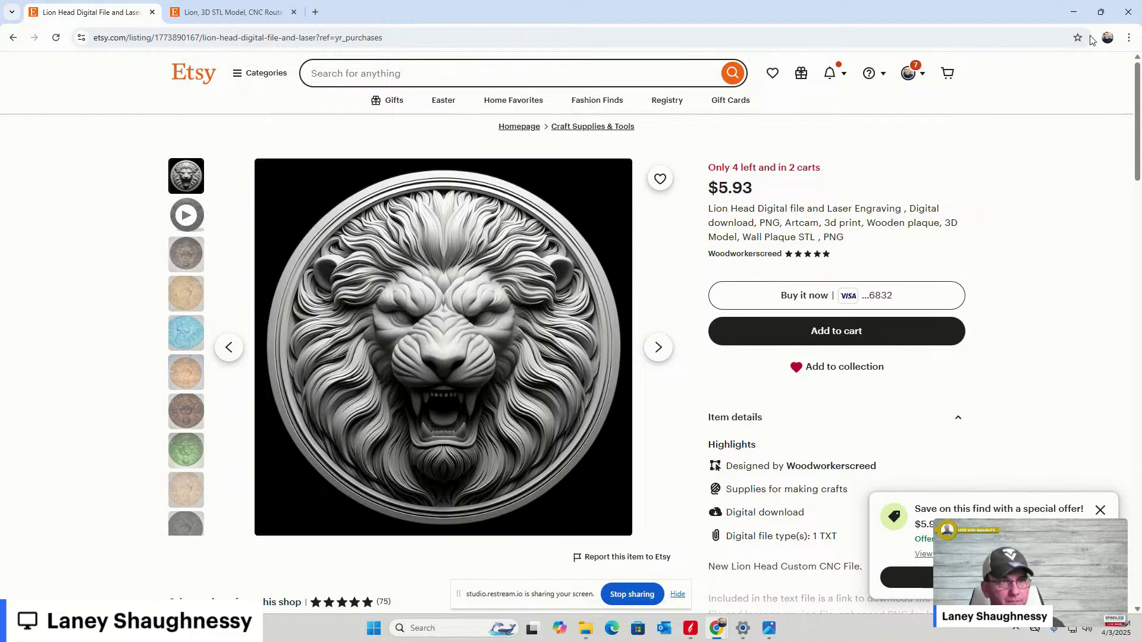
# Switch back to Aspire and examine the whole lion shield model in 3D from several tilted angles
pyautogui.click(1073, 12)
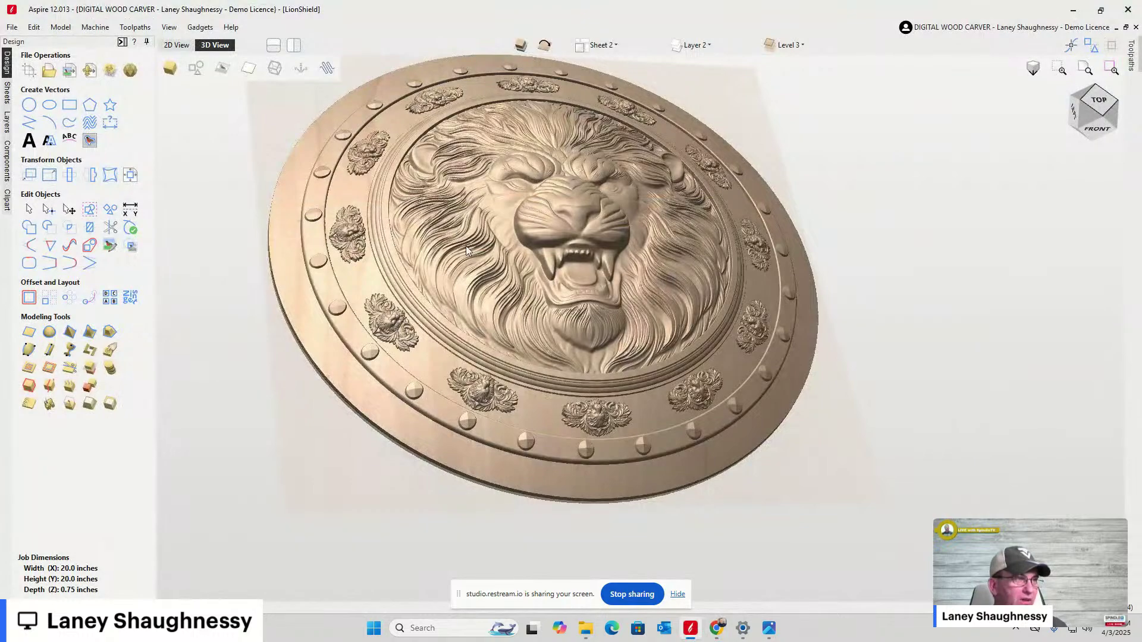
pyautogui.scroll(3, 355, 146)
pyautogui.scroll(-2, 354, 152)
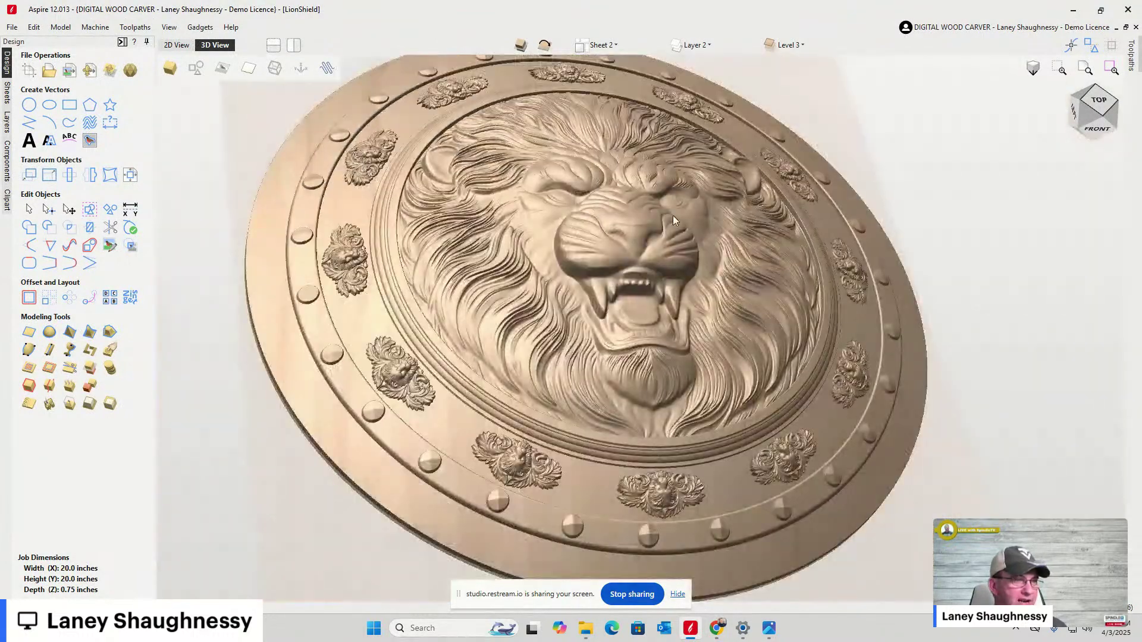
pyautogui.moveTo(1102, 113); pyautogui.dragTo(1098, 115)
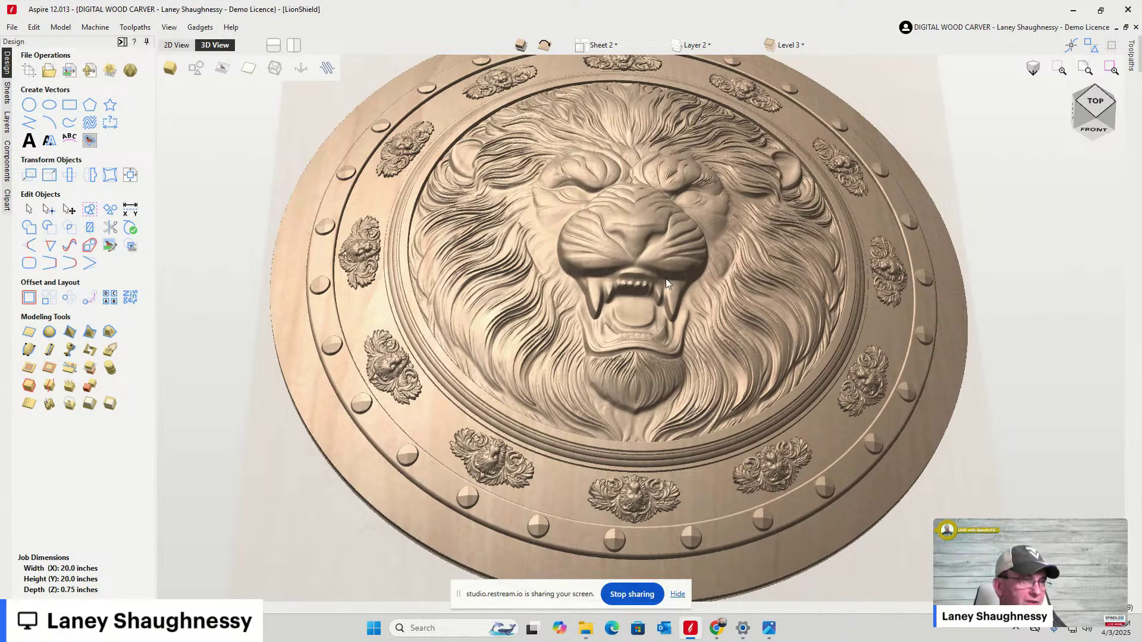
pyautogui.scroll(-2, 666, 278)
pyautogui.scroll(2, 667, 273)
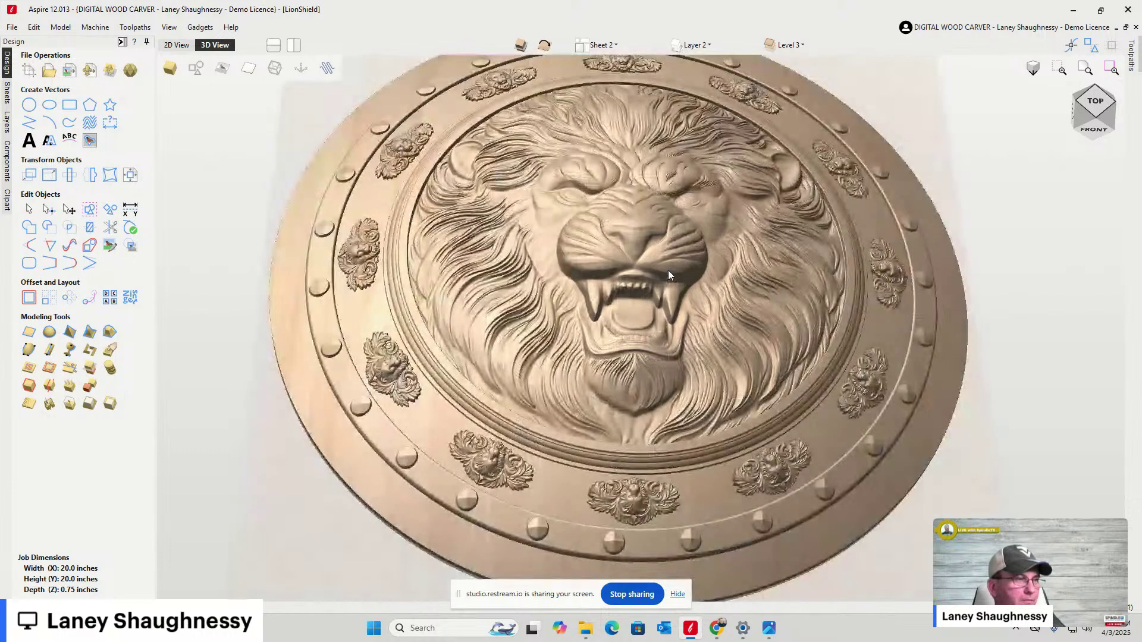
pyautogui.scroll(-3, 603, 262)
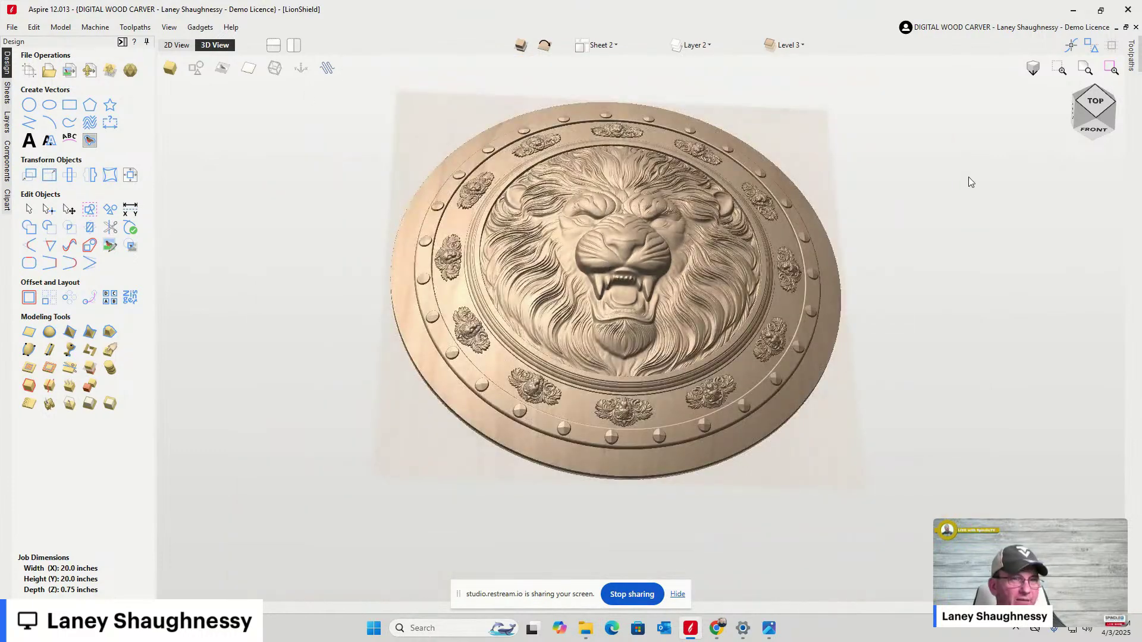
pyautogui.click(1111, 113)
pyautogui.click(1120, 113)
pyautogui.moveTo(1120, 114); pyautogui.dragTo(1071, 113)
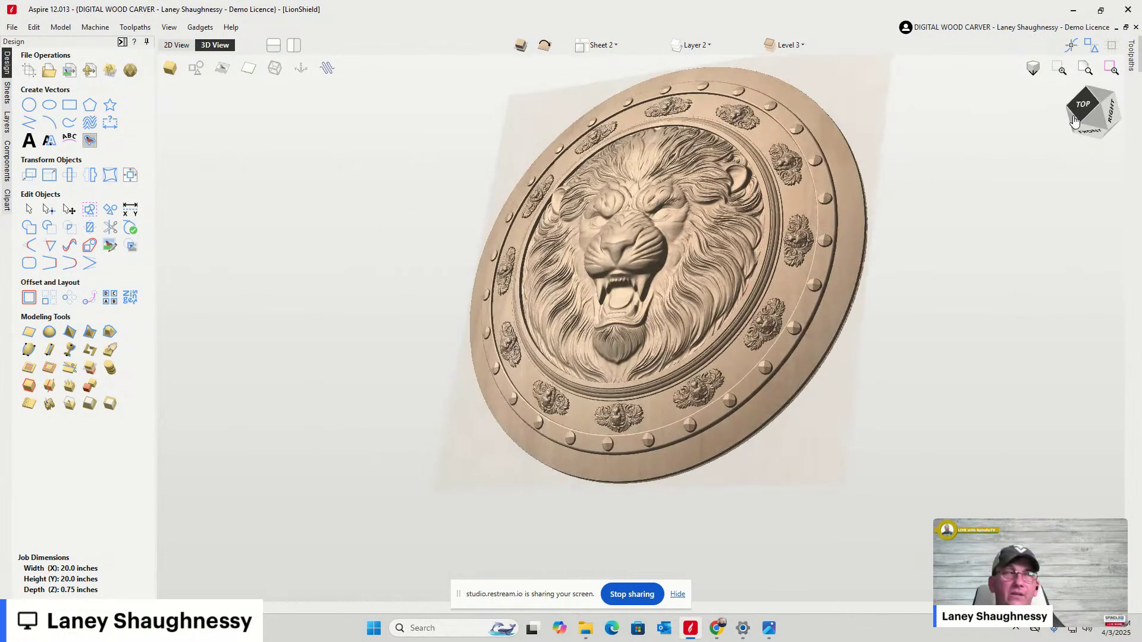
# Show the shield in 2D and hide all Level 3 components and Level 2's Copy of Visible Model
pyautogui.click(176, 45)
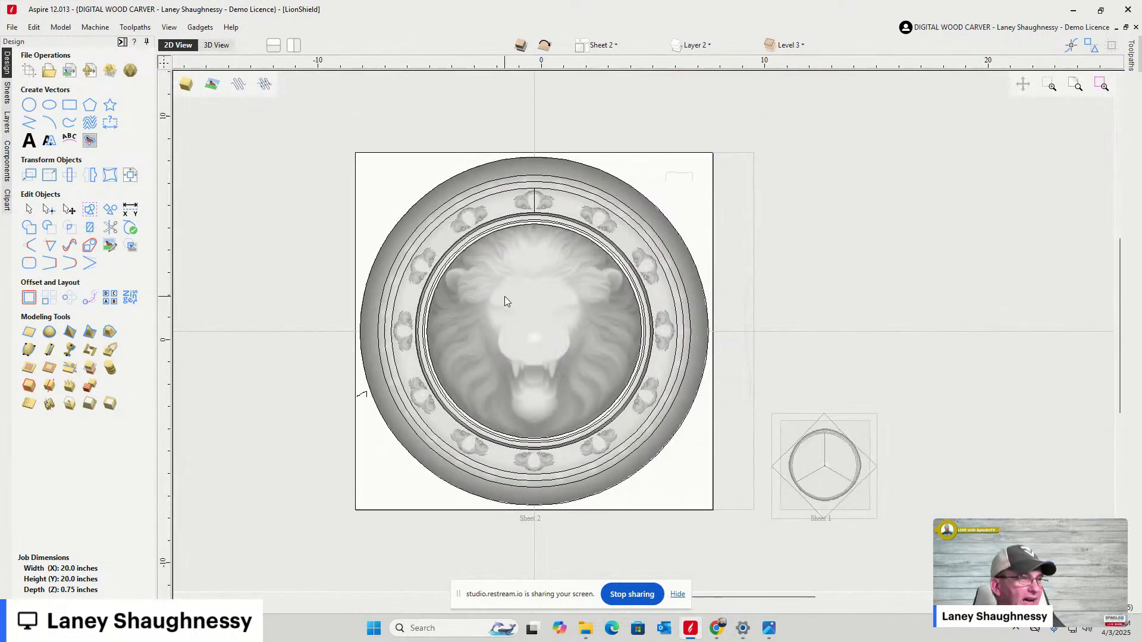
pyautogui.scroll(2, 560, 308)
pyautogui.scroll(-2, 560, 307)
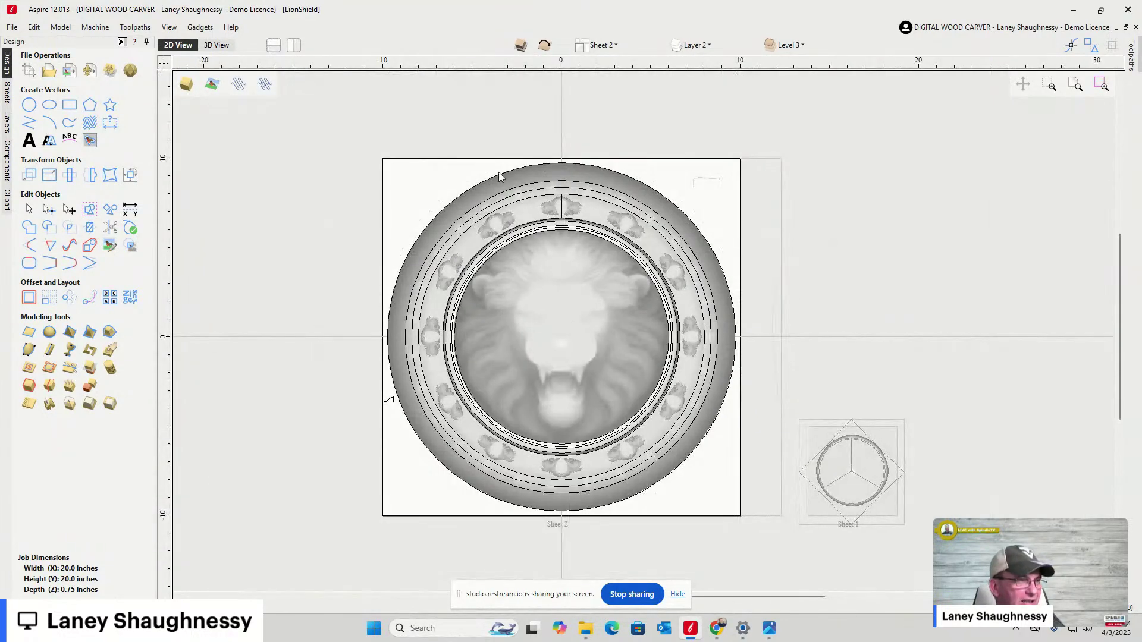
pyautogui.click(7, 160)
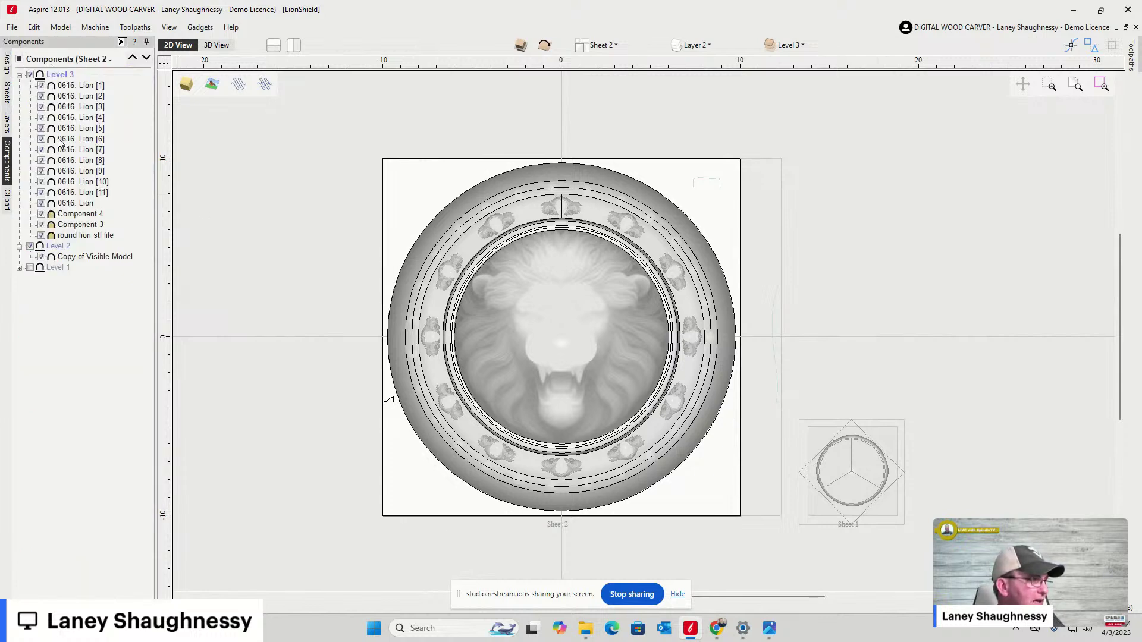
pyautogui.click(41, 236)
pyautogui.click(29, 75)
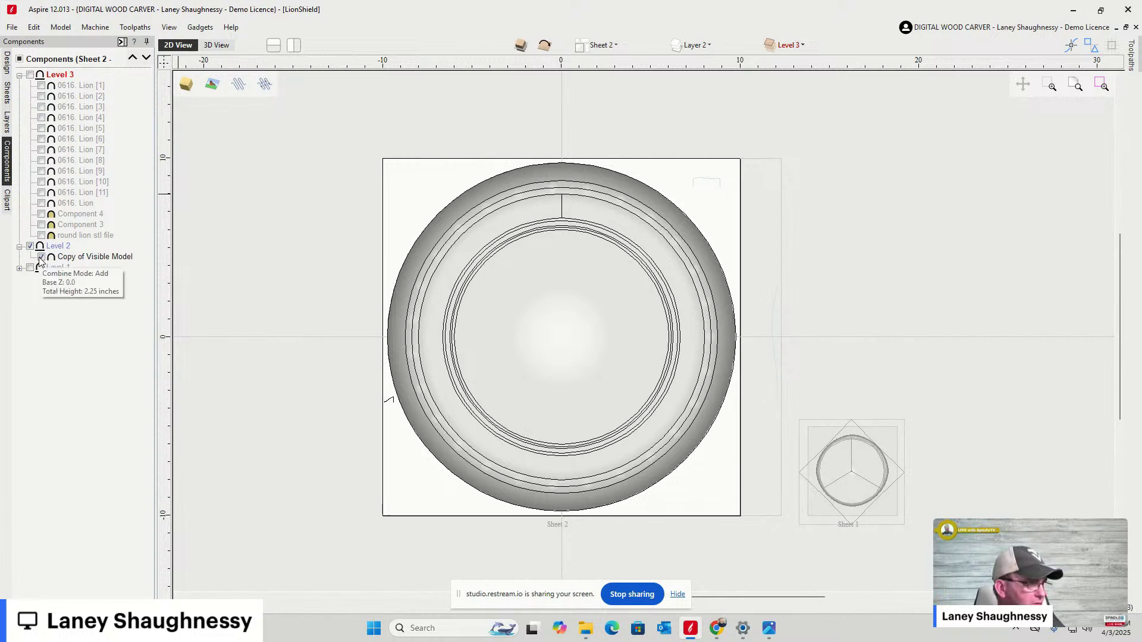
pyautogui.click(41, 258)
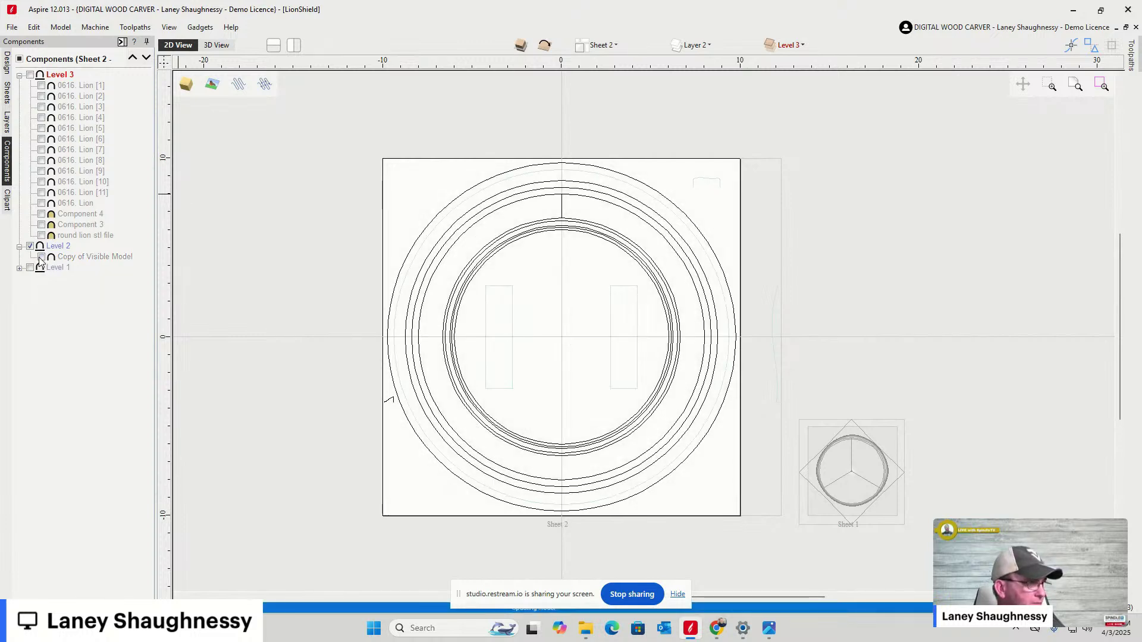
pyautogui.scroll(-2, 464, 326)
pyautogui.scroll(3, 464, 326)
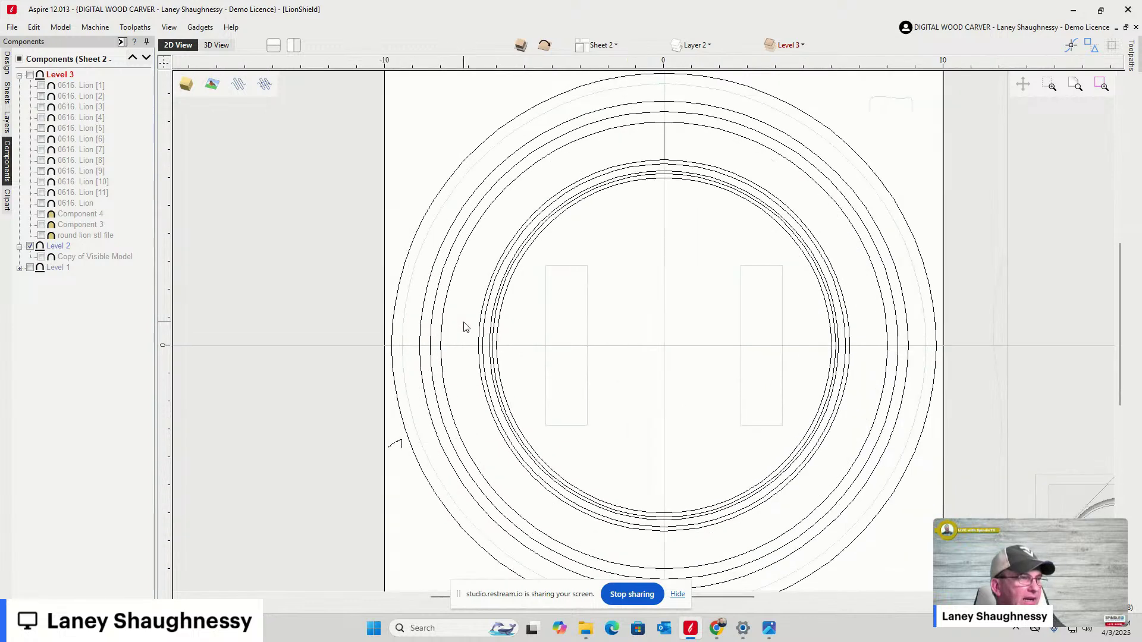
pyautogui.scroll(-2, 464, 326)
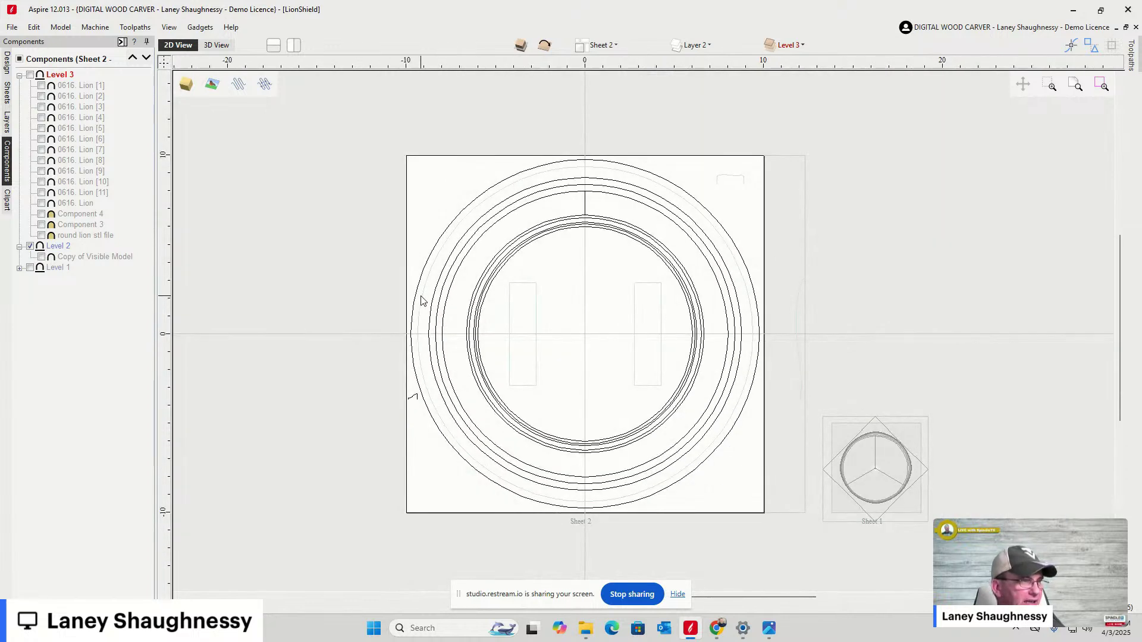
# Set the double-sided job's modeling resolution to Maximum (50 x Slower) in Job Setup and apply it
pyautogui.click(7, 60)
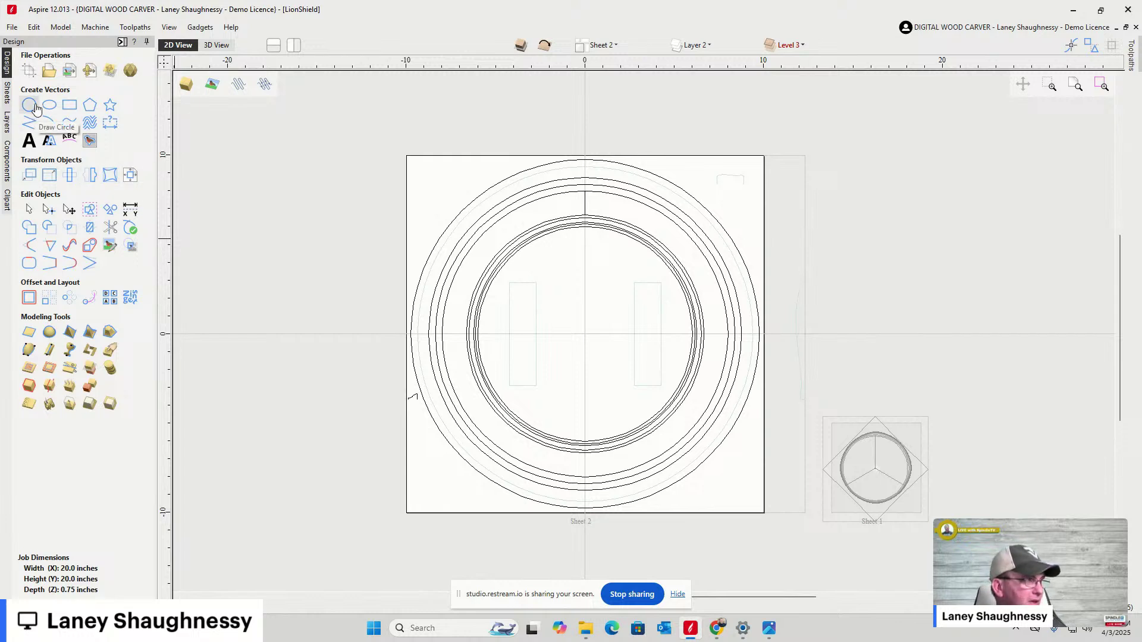
pyautogui.click(30, 72)
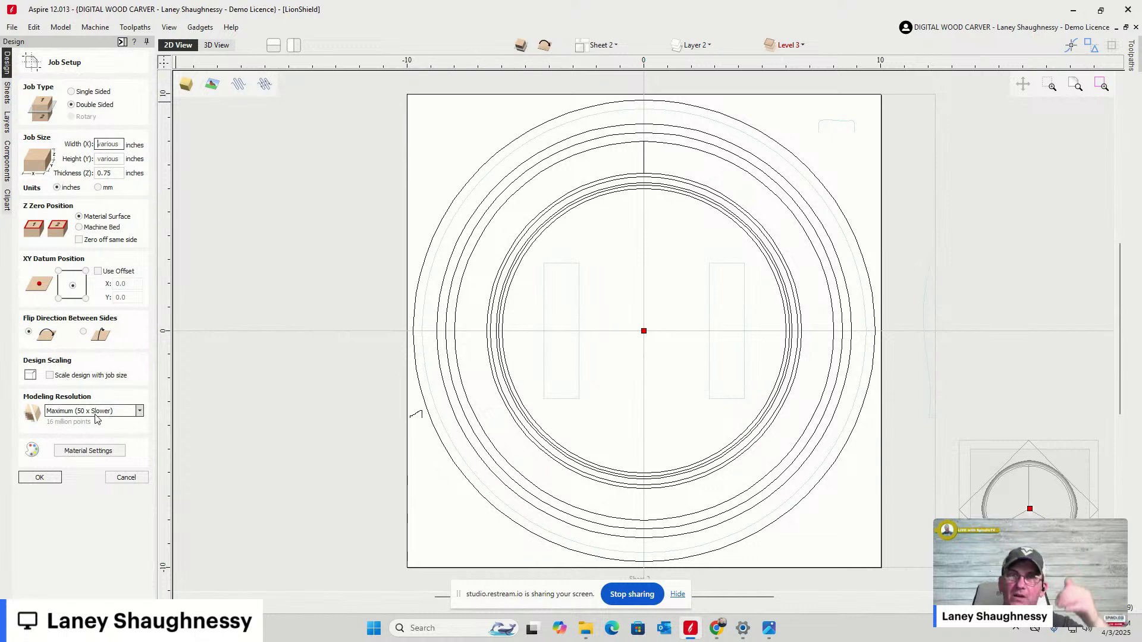
pyautogui.click(26, 482)
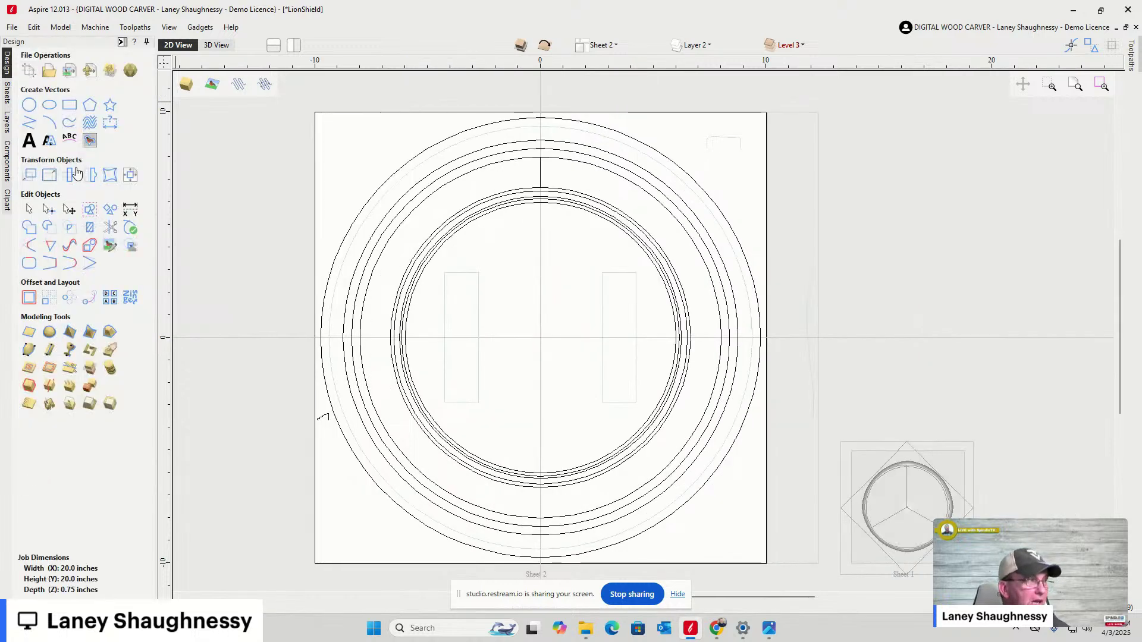
pyautogui.click(27, 74)
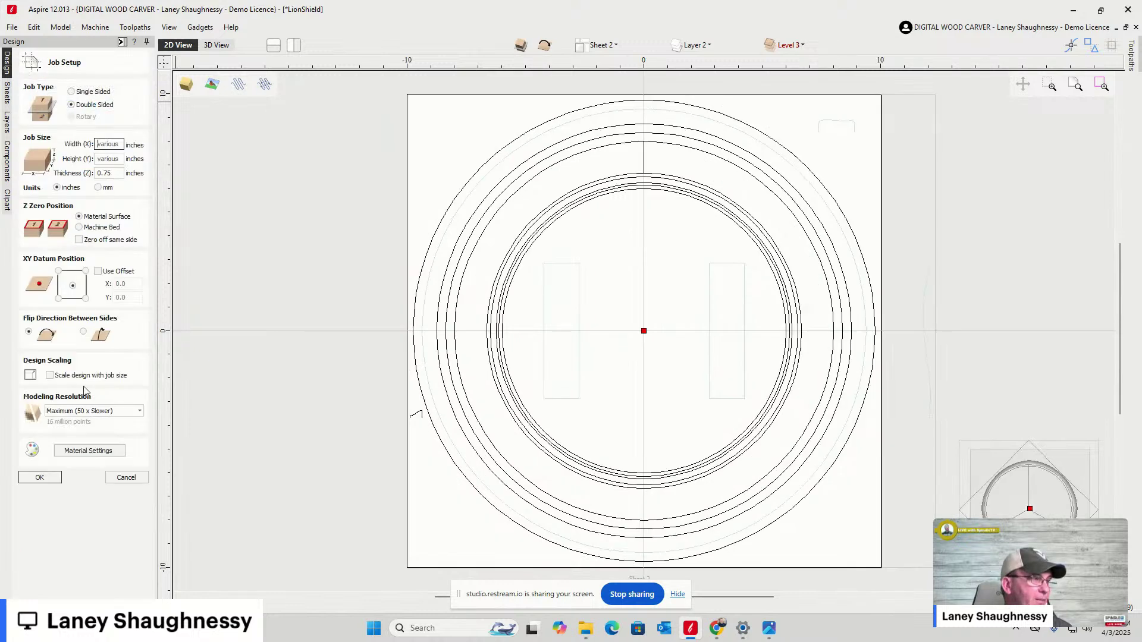
pyautogui.click(86, 411)
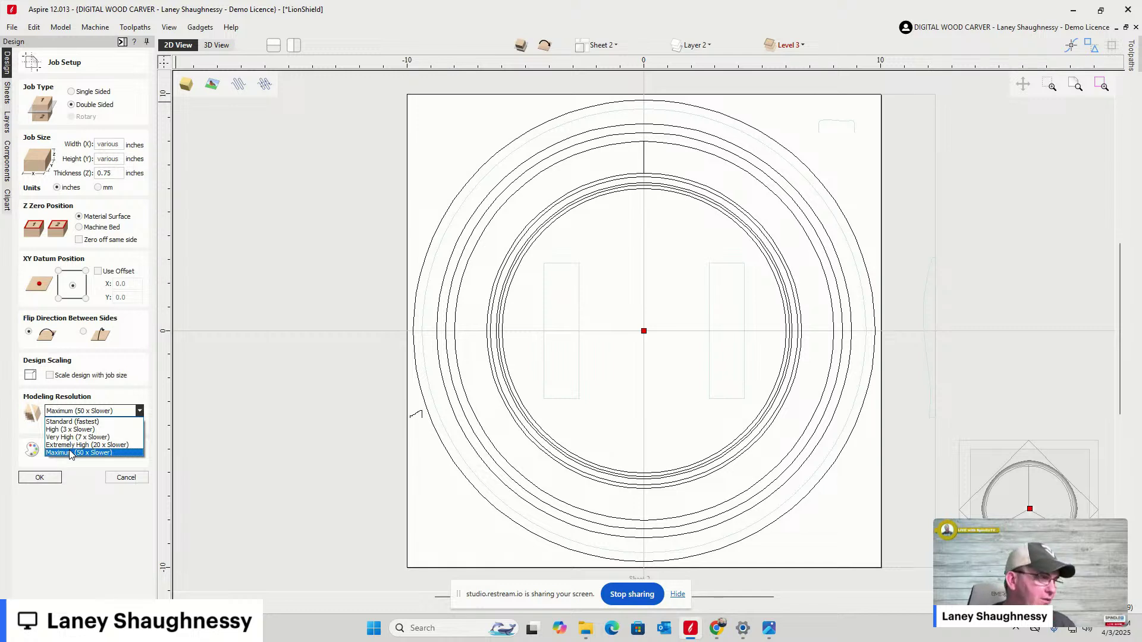
pyautogui.click(70, 453)
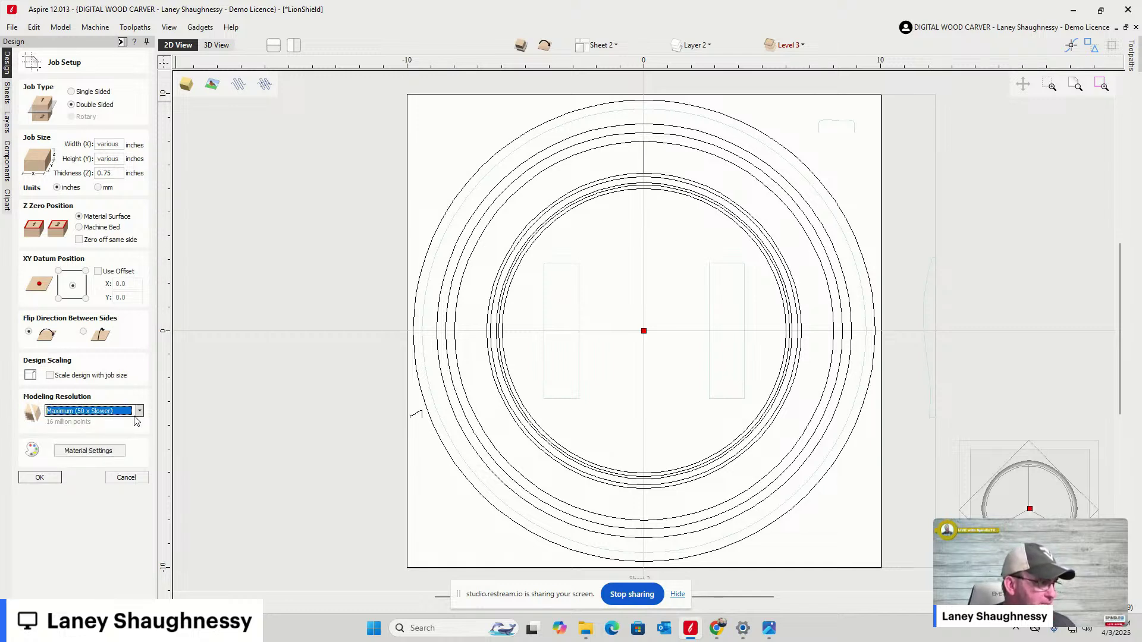
pyautogui.click(49, 484)
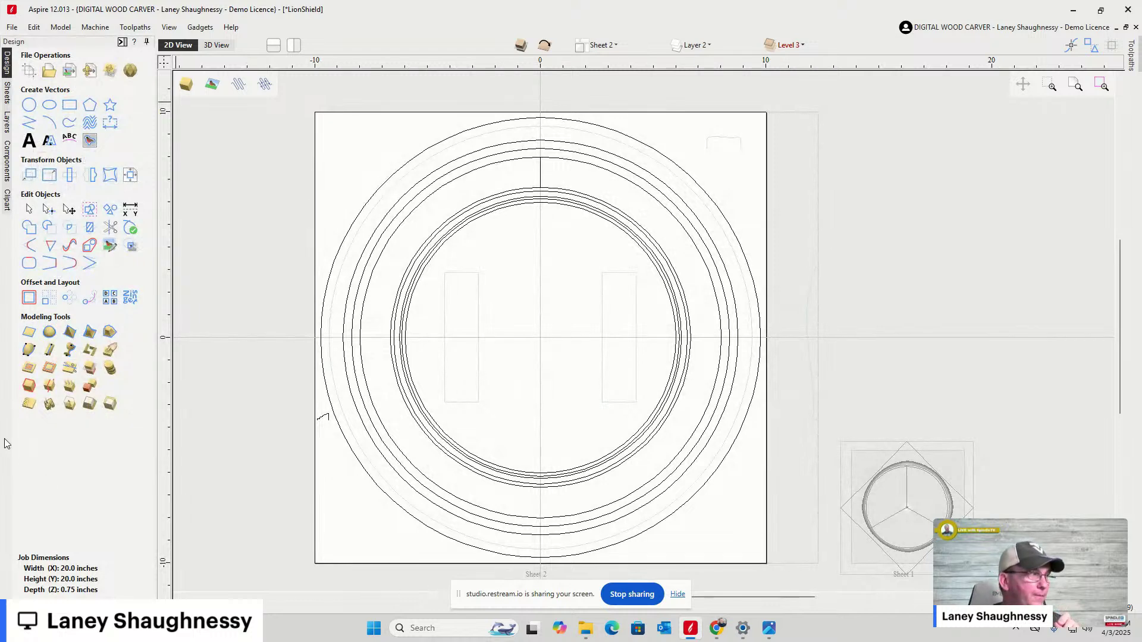
# Add a new sheet to the job and name it Class Nail Head
pyautogui.click(7, 99)
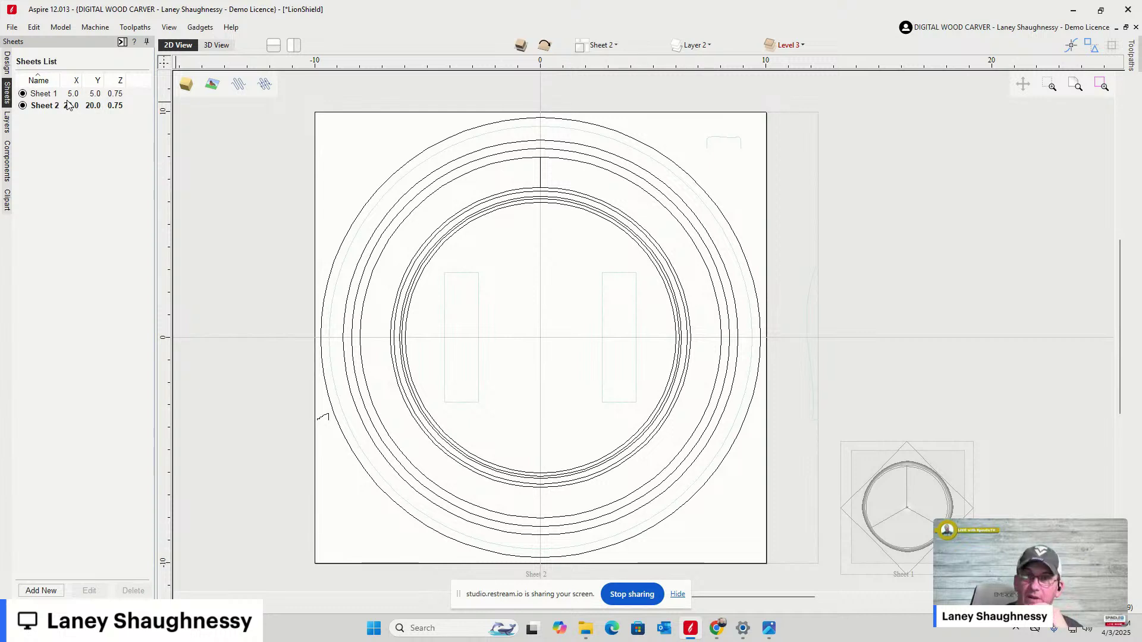
pyautogui.click(41, 591)
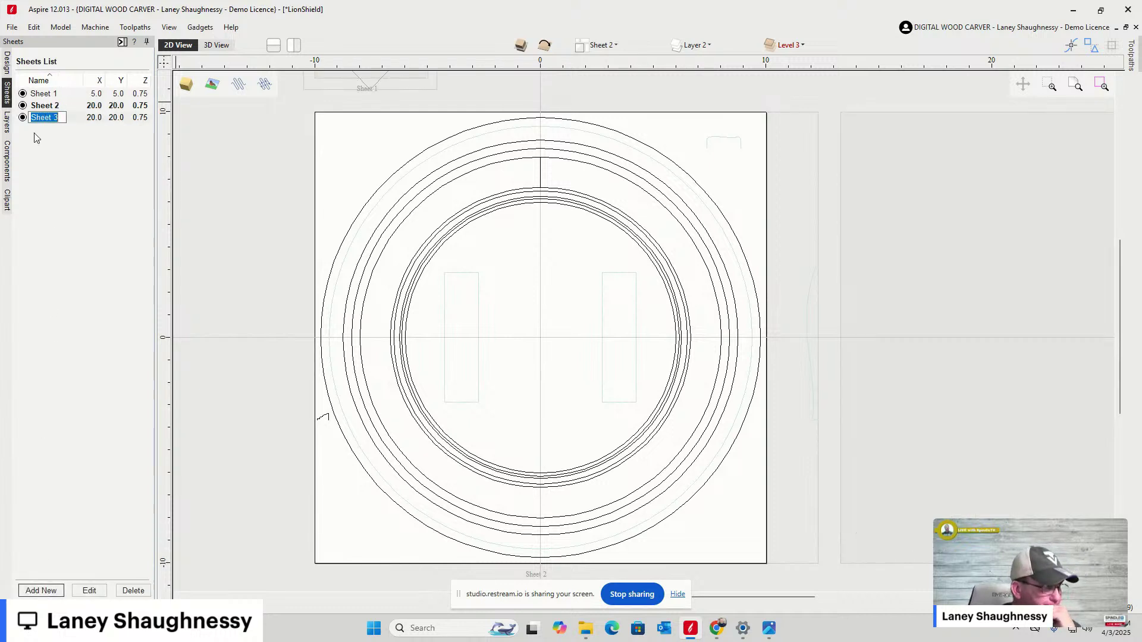
pyautogui.write('Class Nail Head')
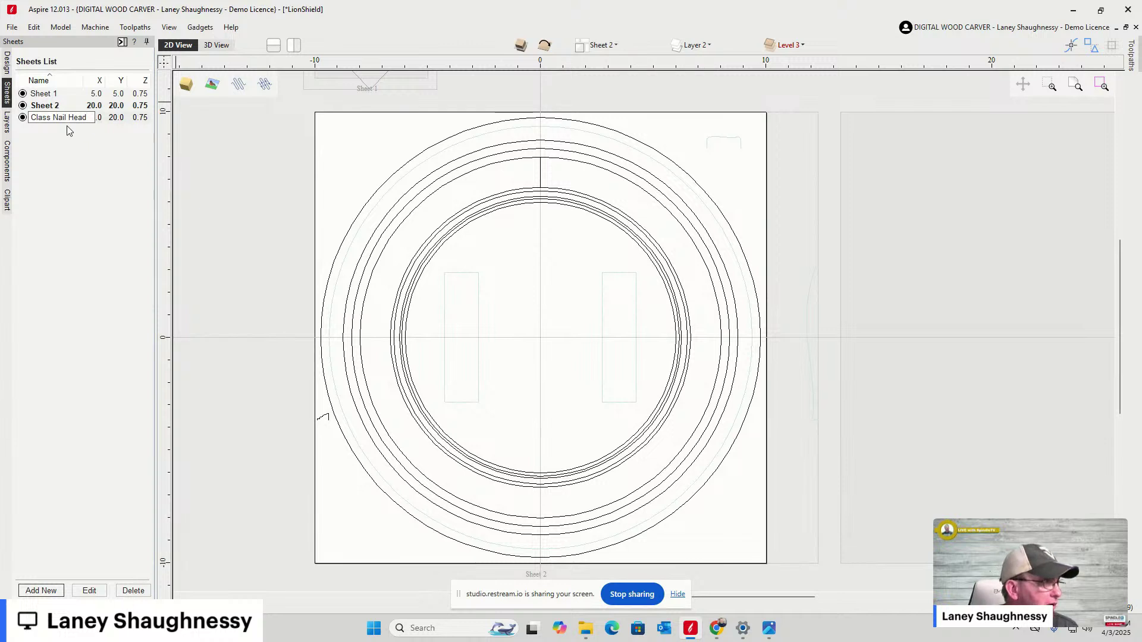
pyautogui.press('Return')
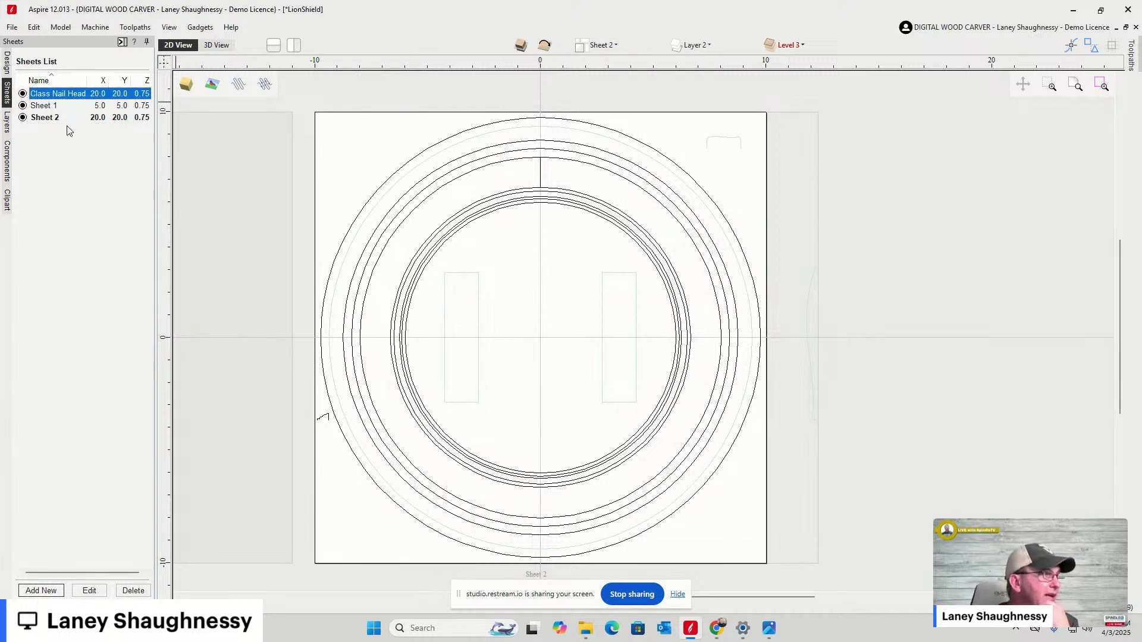
# Open the Class Nail Head sheet for editing and set its width and height to 5 inches each
pyautogui.click(62, 94)
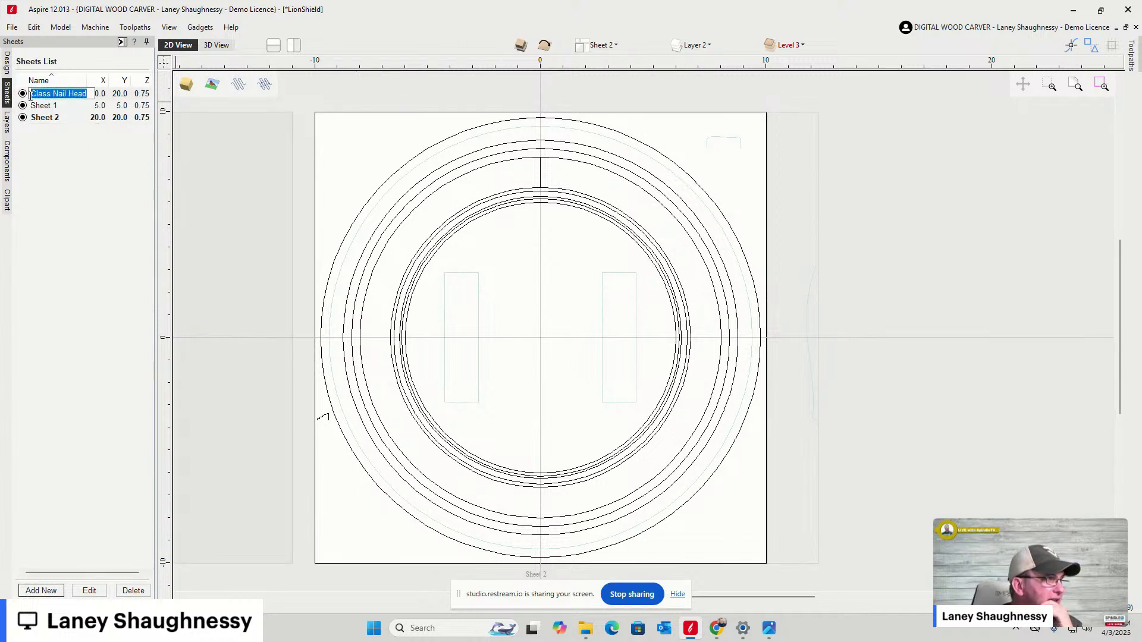
pyautogui.click(52, 153)
pyautogui.click(50, 97)
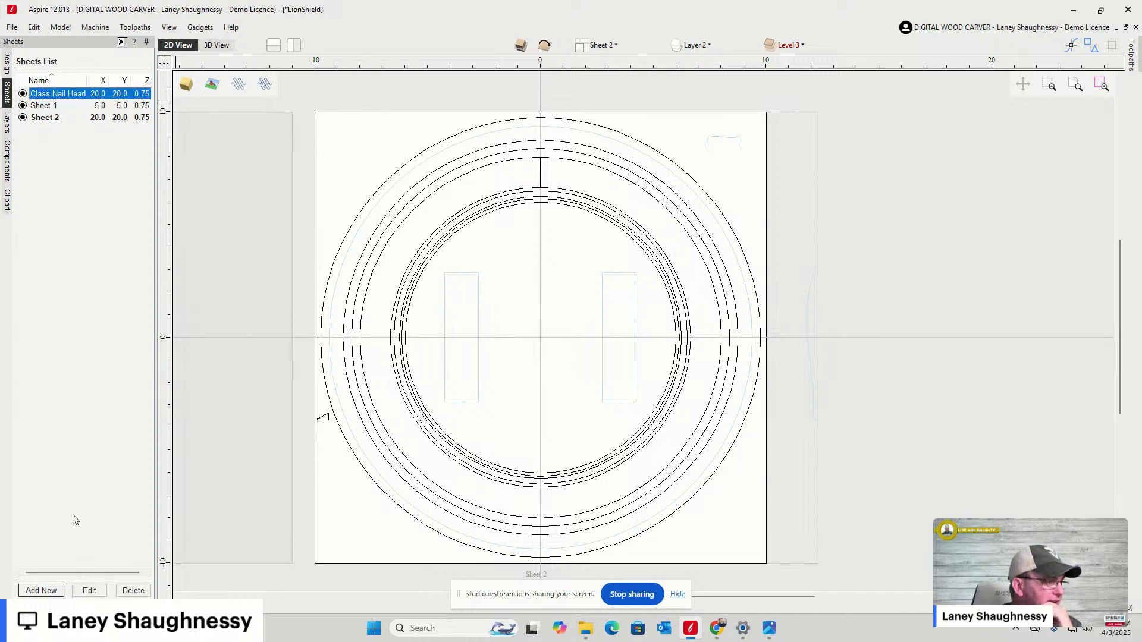
pyautogui.click(89, 591)
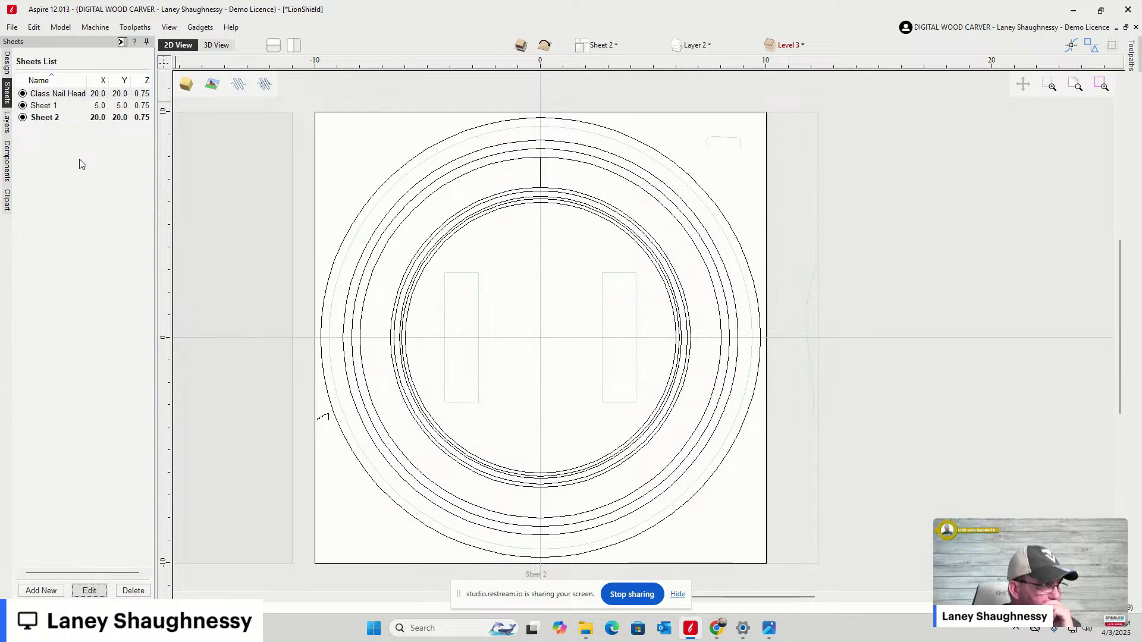
pyautogui.doubleClick(64, 97)
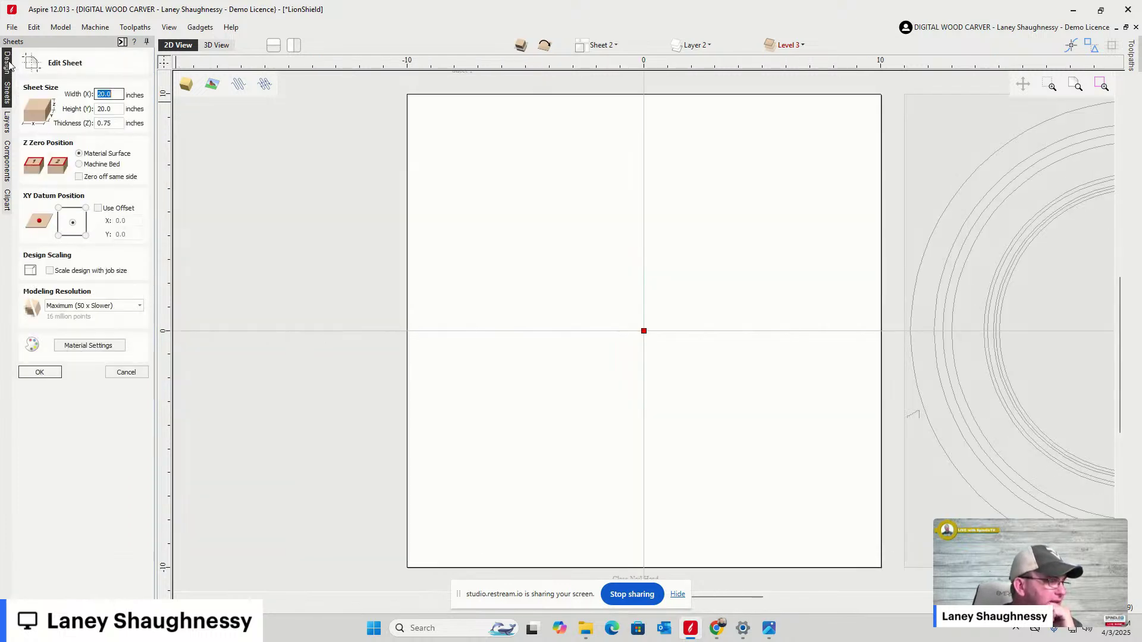
pyautogui.click(121, 95)
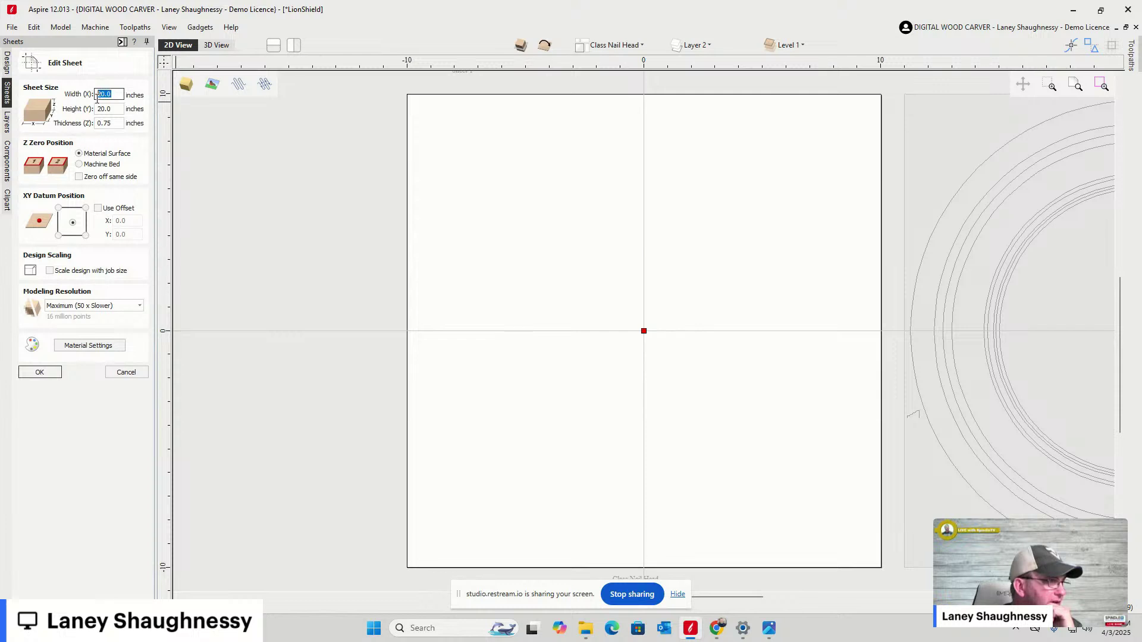
pyautogui.write('5')
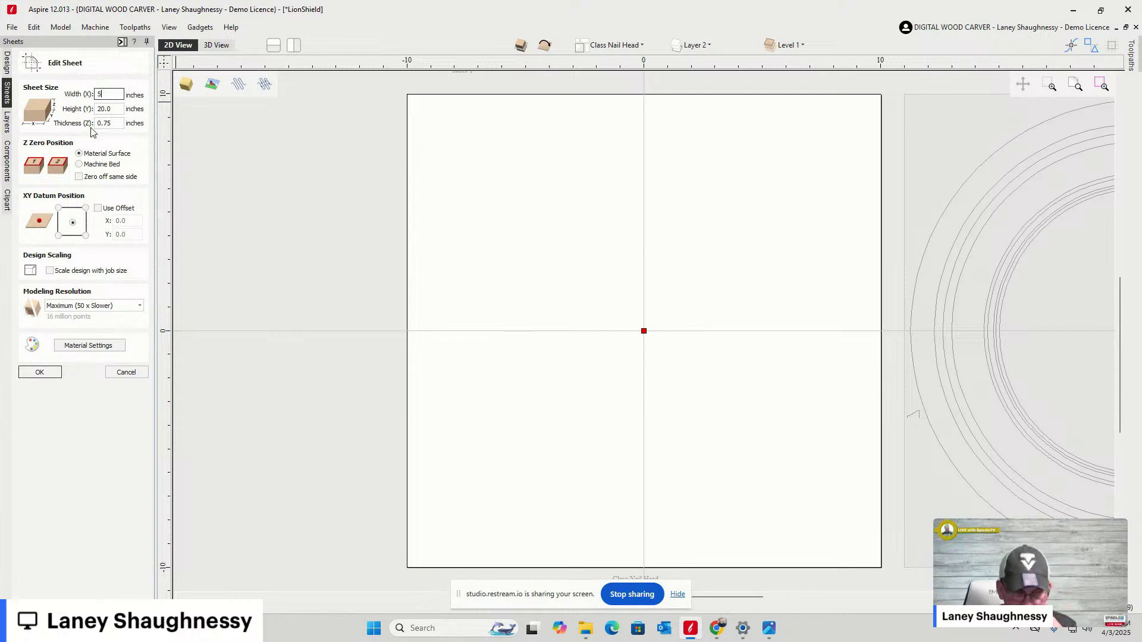
pyautogui.click(118, 109)
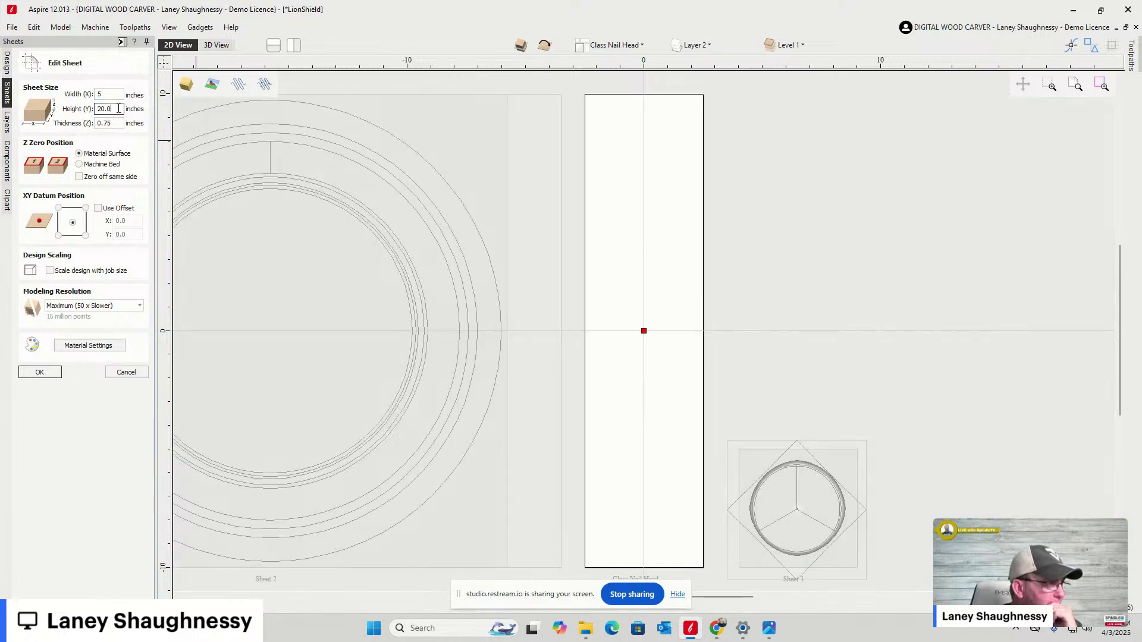
pyautogui.doubleClick(95, 110)
pyautogui.write('5')
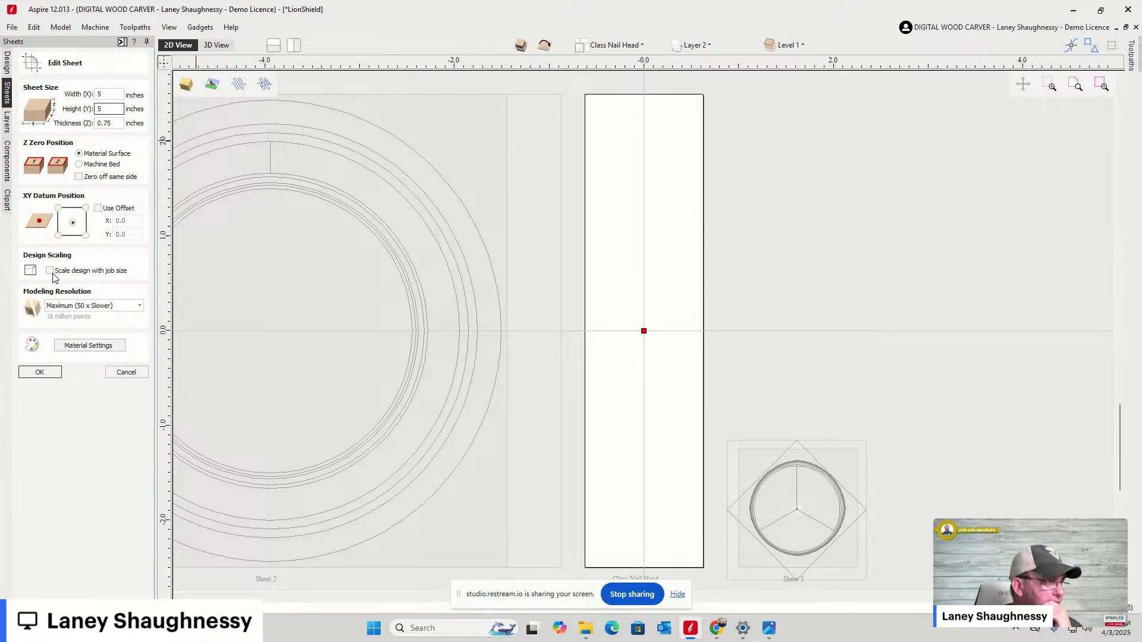
pyautogui.click(42, 373)
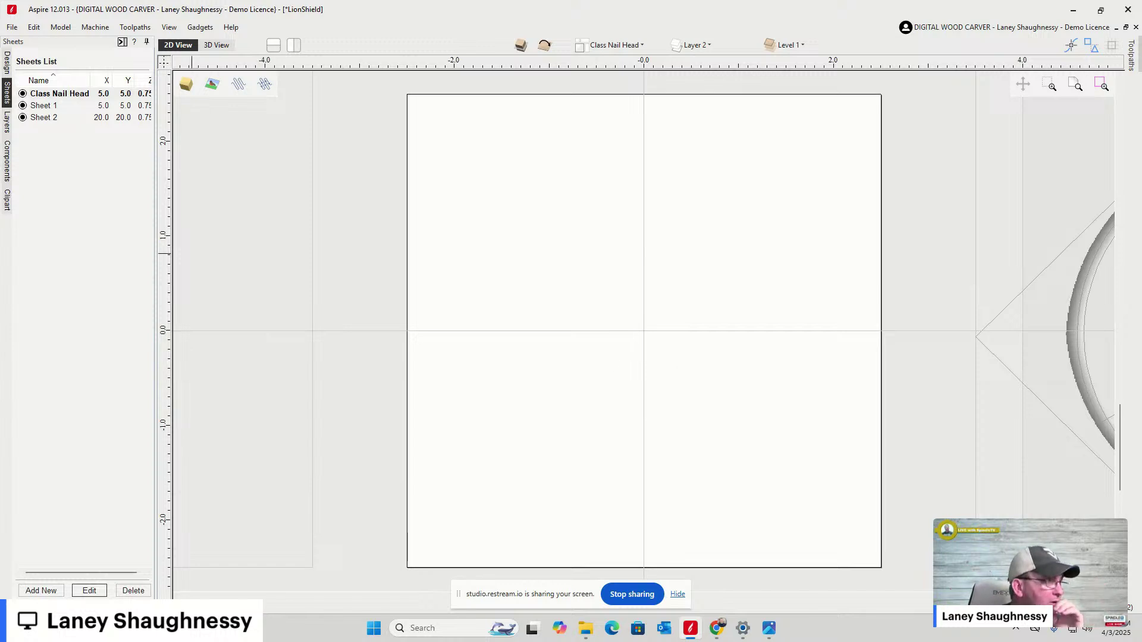
# Place the Rosehead nailhead model from the Decorative clipart library at the centre of the Class Nail Head sheet
pyautogui.click(8, 202)
pyautogui.click(28, 89)
pyautogui.click(41, 147)
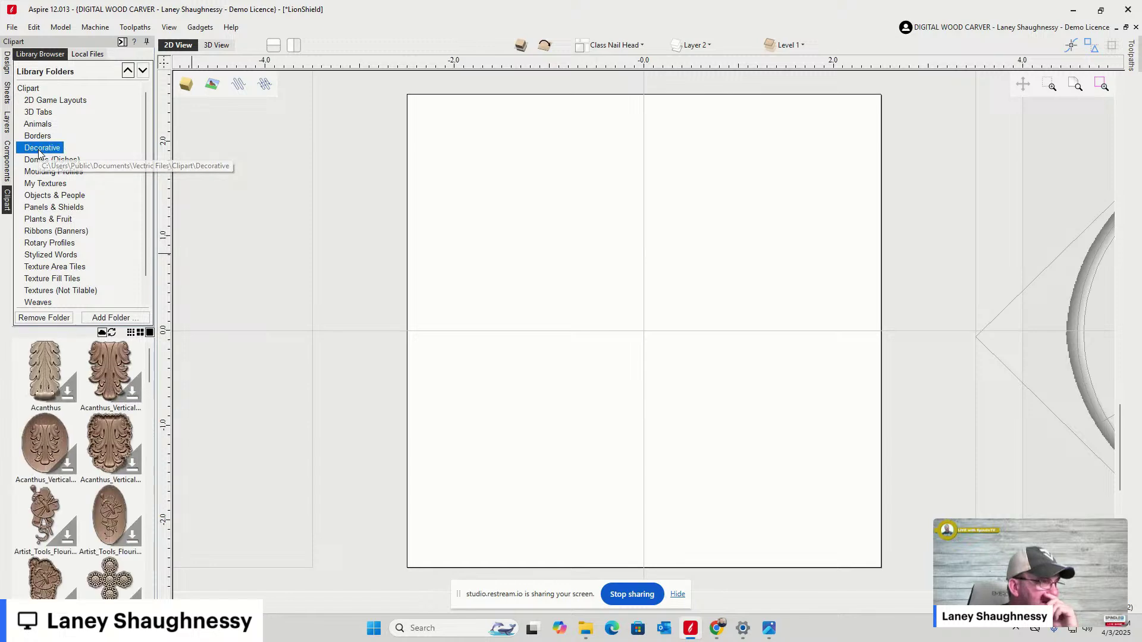
pyautogui.moveTo(149, 359); pyautogui.dragTo(112, 550)
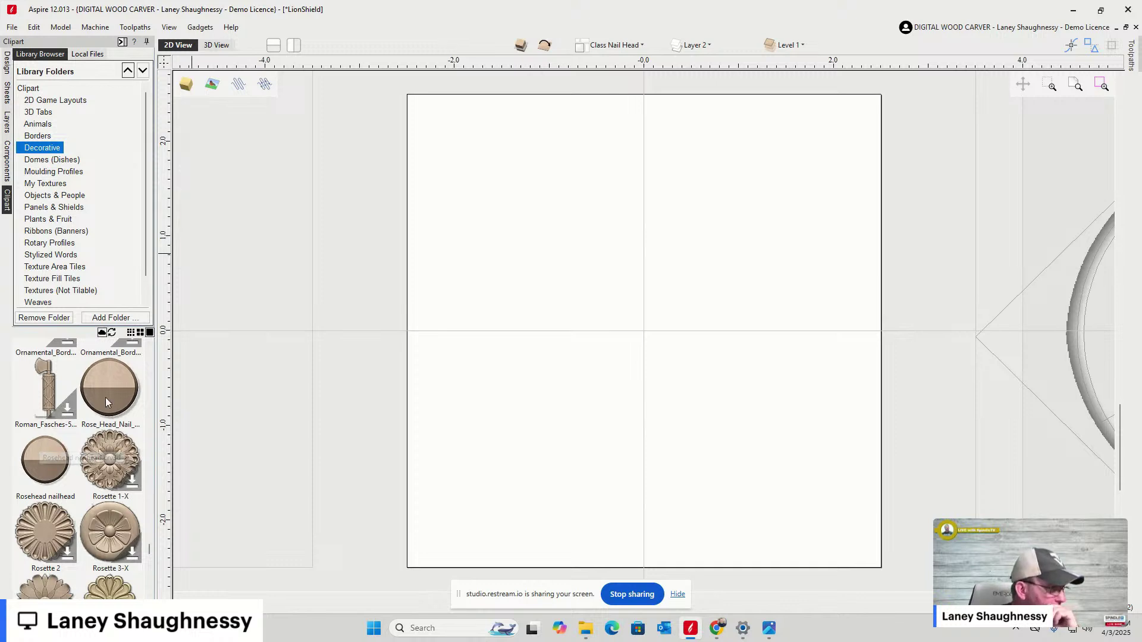
pyautogui.moveTo(36, 473); pyautogui.dragTo(639, 336)
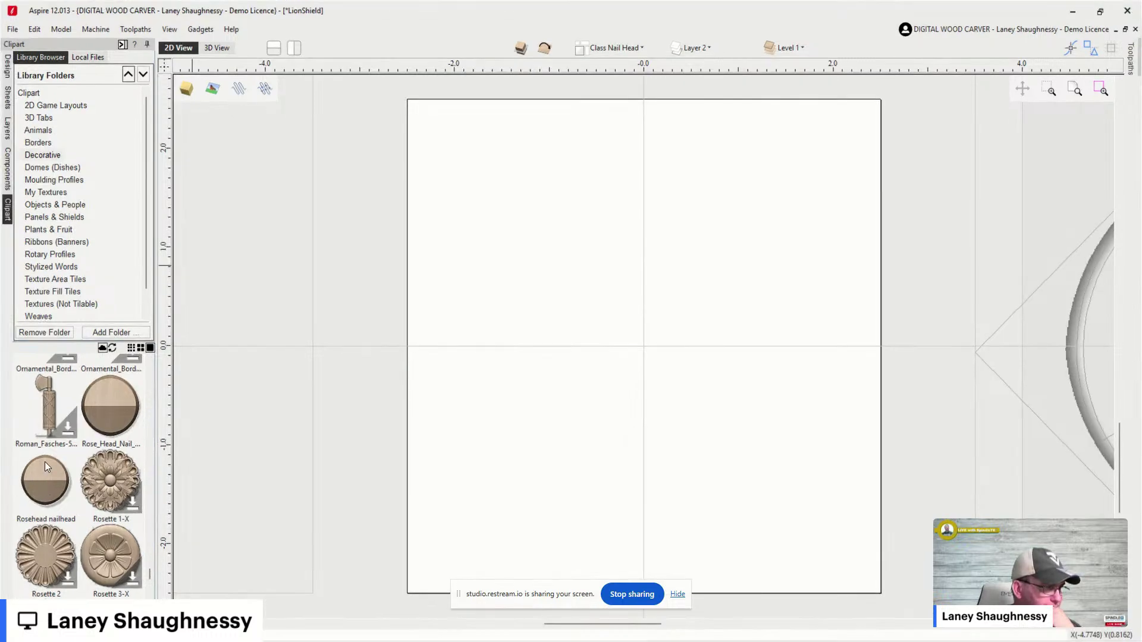
pyautogui.click(678, 594)
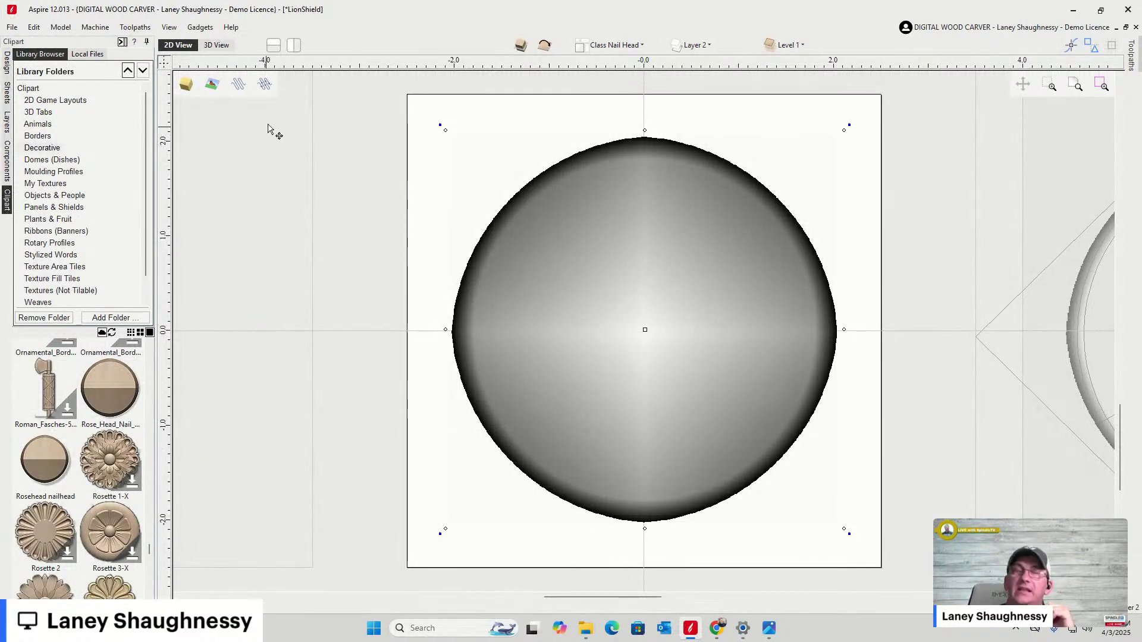
# Examine the nail head's faceted shape in 3D from several tilted angles and compare it with the rosehead.png reference photo
pyautogui.click(214, 46)
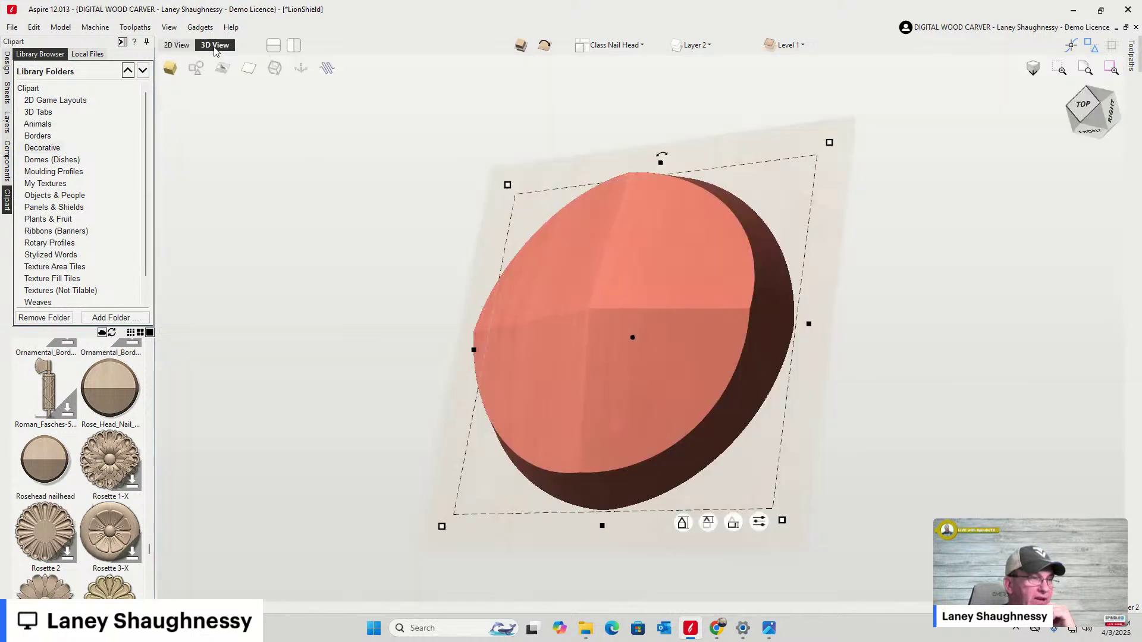
pyautogui.moveTo(1084, 119)
pyautogui.mouseDown()
pyautogui.moveTo(1097, 93)
pyautogui.moveTo(1114, 103)
pyautogui.moveTo(1081, 100)
pyautogui.moveTo(1084, 114)
pyautogui.mouseUp()
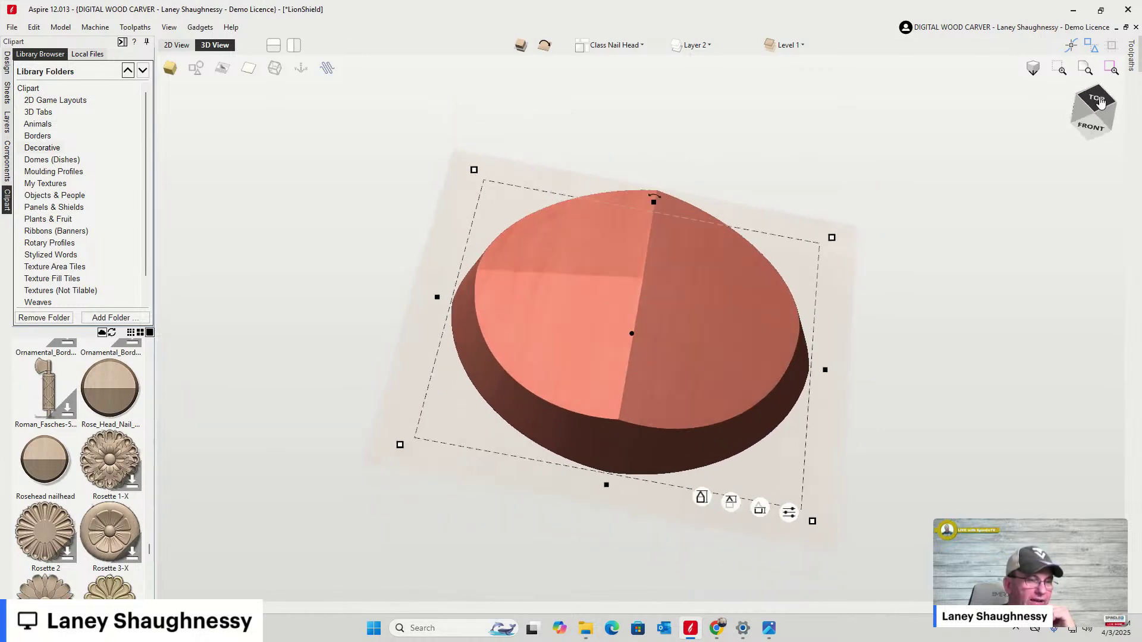
pyautogui.click(769, 628)
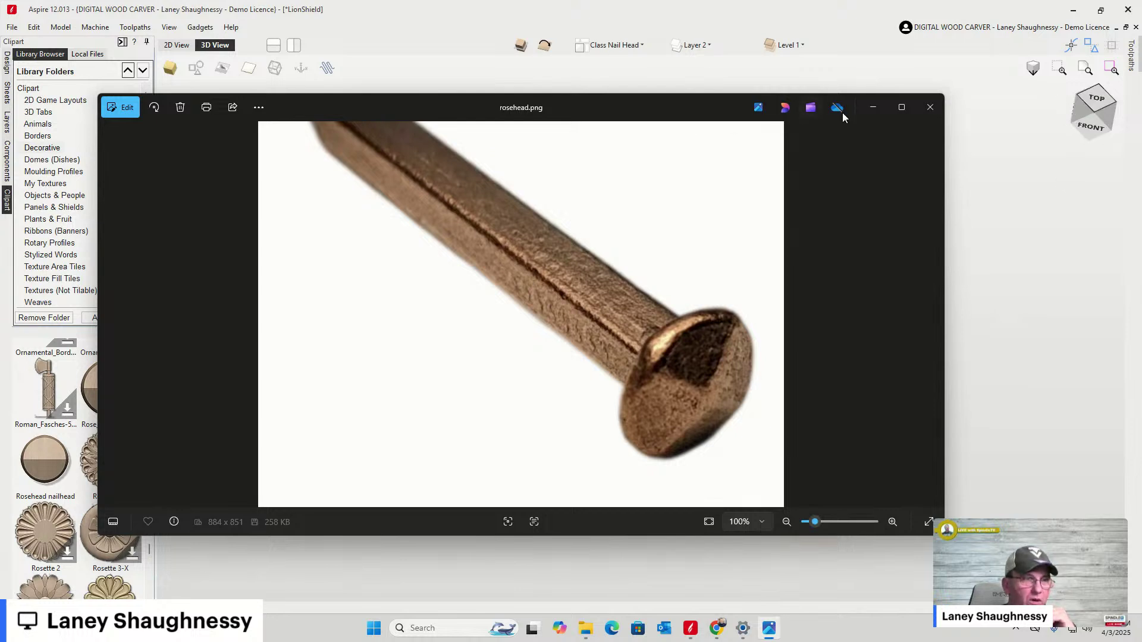
pyautogui.click(870, 108)
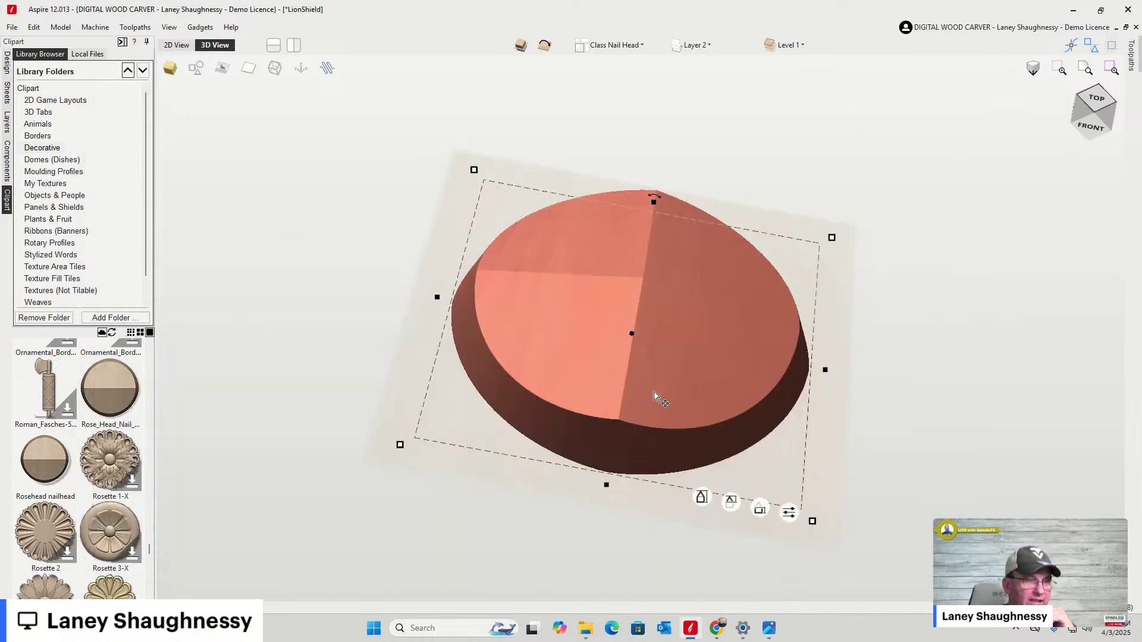
pyautogui.click(1069, 126)
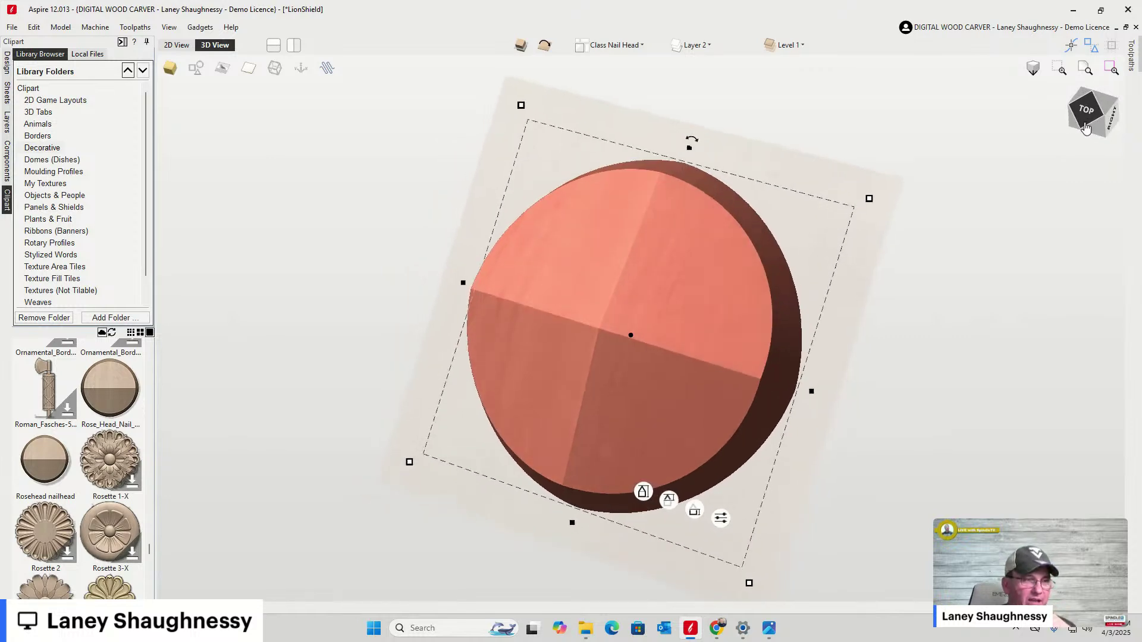
pyautogui.click(1118, 105)
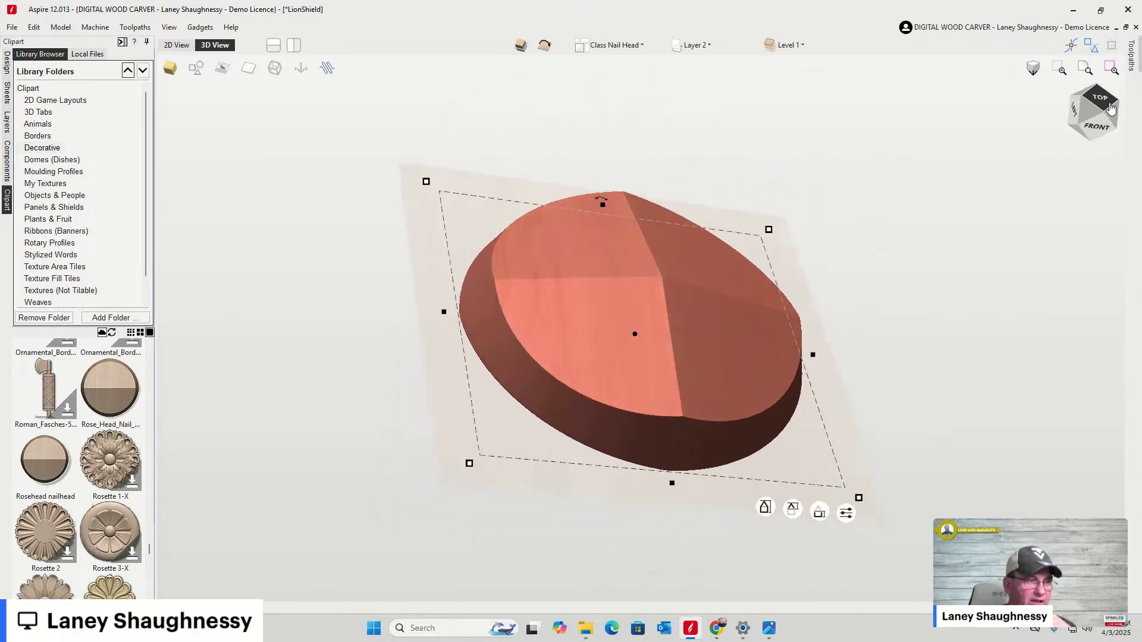
pyautogui.click(1118, 105)
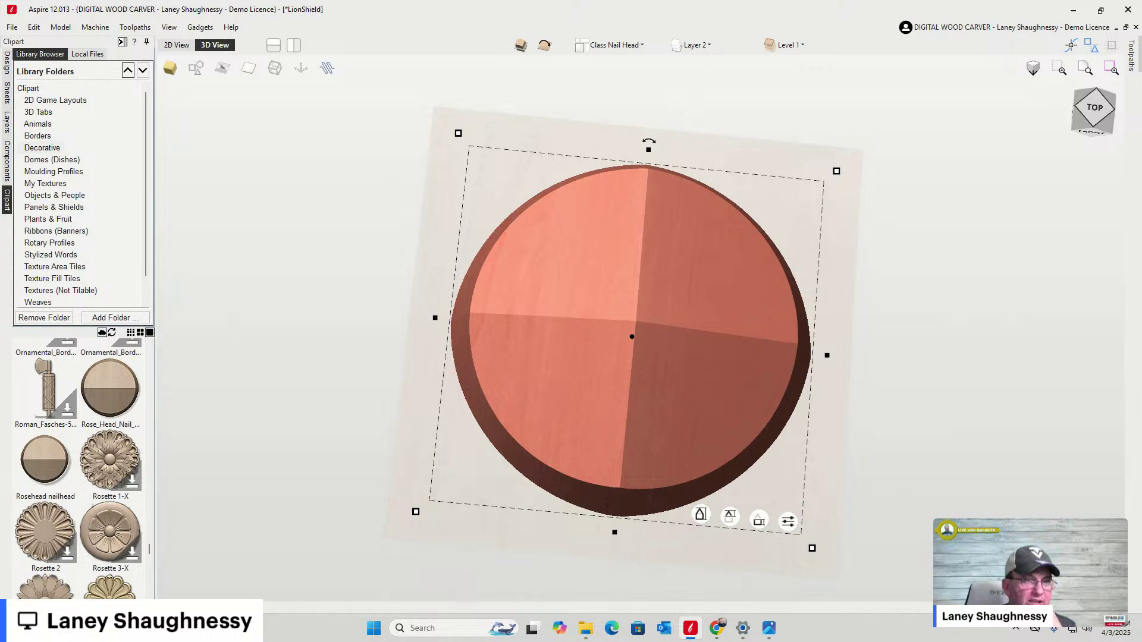
pyautogui.moveTo(1094, 126)
pyautogui.mouseDown()
pyautogui.moveTo(1106, 93)
pyautogui.moveTo(1093, 102)
pyautogui.moveTo(1099, 116)
pyautogui.moveTo(1074, 114)
pyautogui.moveTo(1104, 113)
pyautogui.mouseUp()
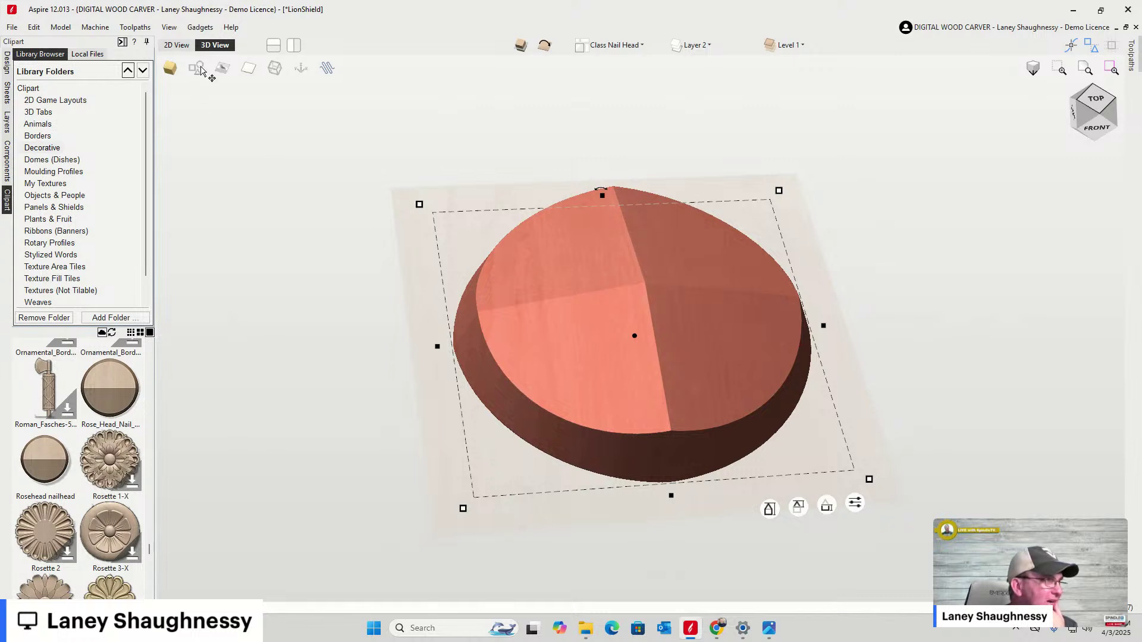
# Return to the 2D view and remove the placed nail head component from the sheet
pyautogui.click(178, 45)
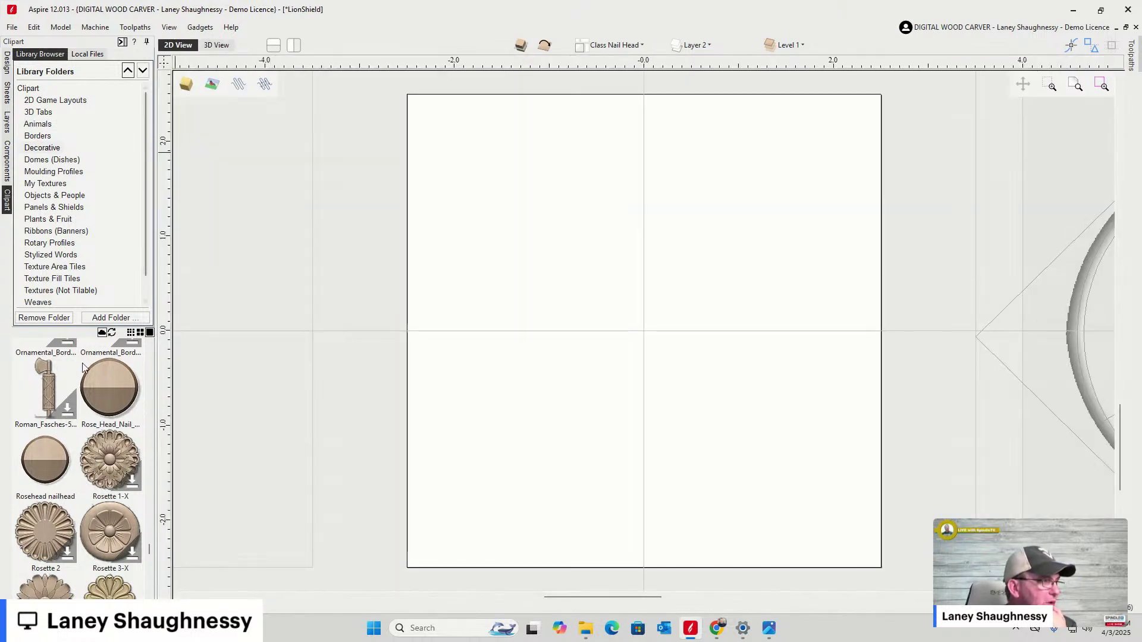
# Draw a four-pointed star centred at X 0, Y 0 with an outer radius of about 2.15 inches and a 70 percent inner radius
pyautogui.click(7, 67)
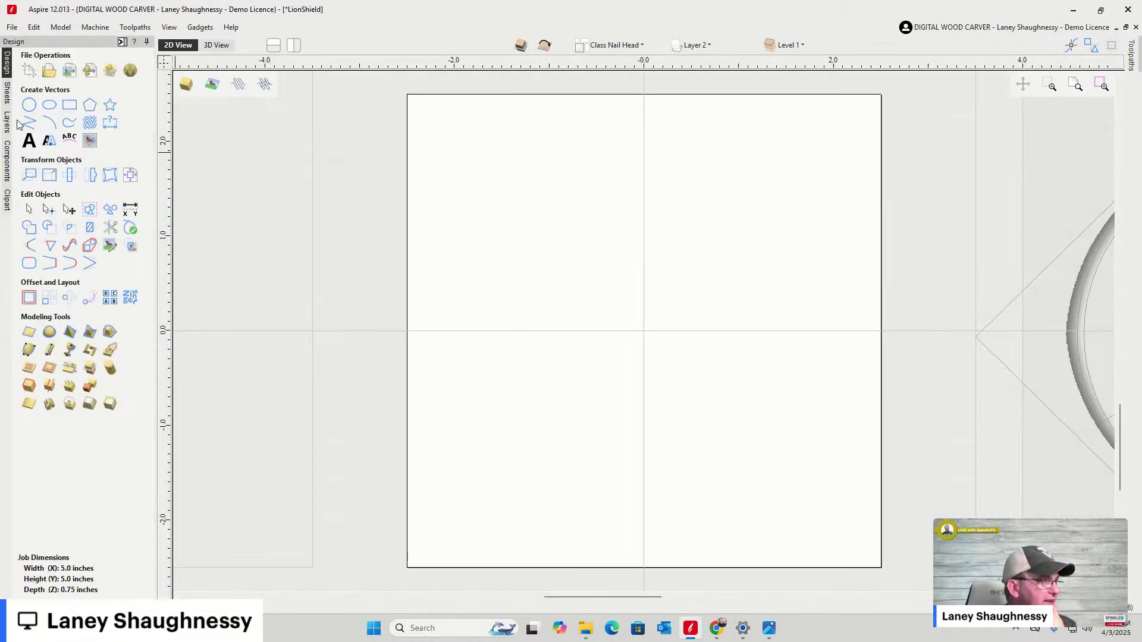
pyautogui.scroll(-1, 615, 380)
pyautogui.scroll(1, 617, 384)
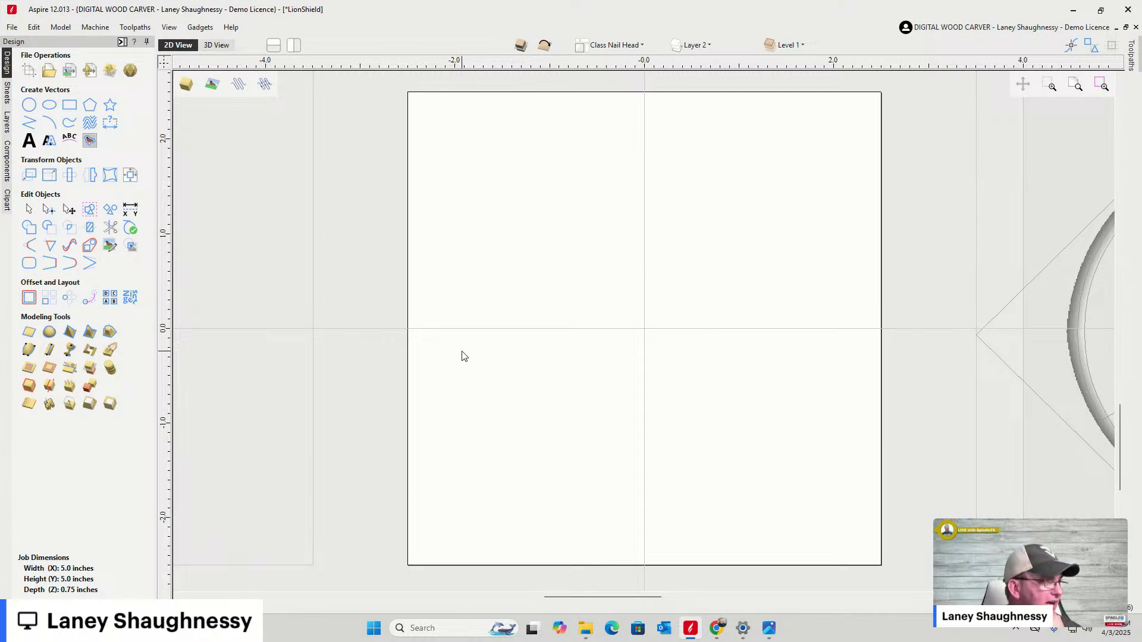
pyautogui.click(111, 107)
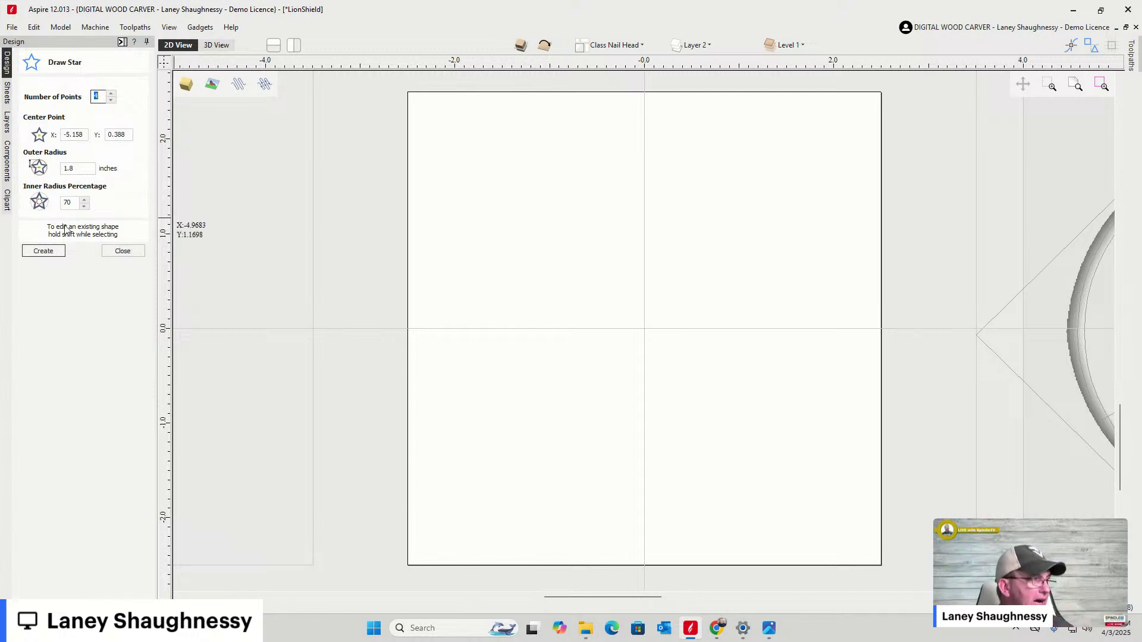
pyautogui.doubleClick(69, 203)
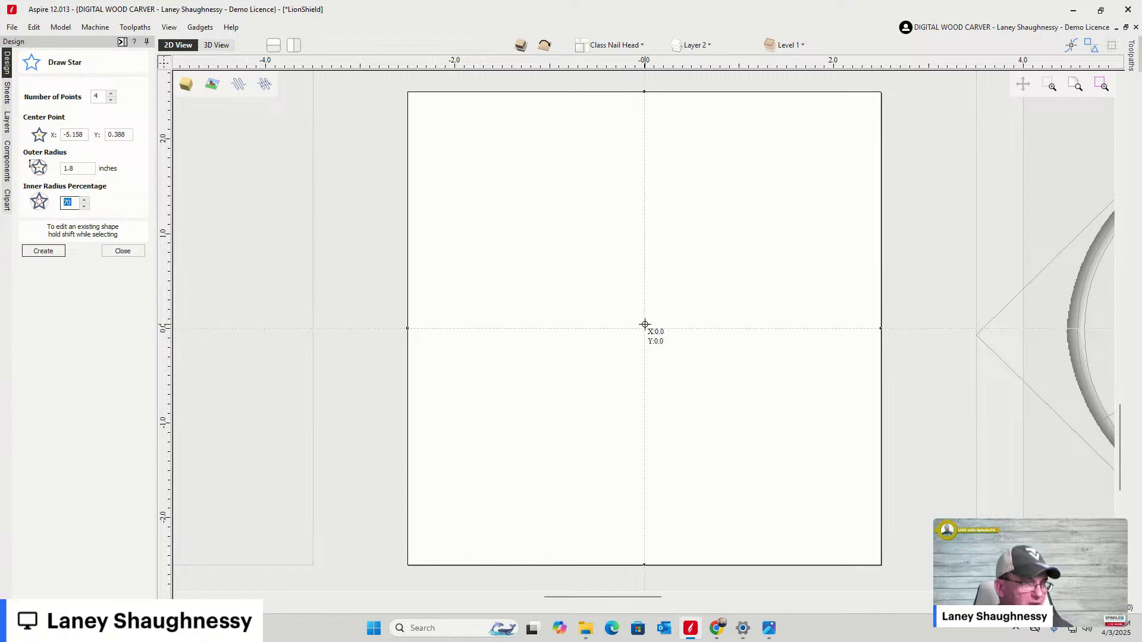
pyautogui.moveTo(645, 322)
pyautogui.mouseDown()
pyautogui.moveTo(803, 476)
pyautogui.moveTo(797, 463)
pyautogui.mouseUp()
pyautogui.scroll(1, 591, 326)
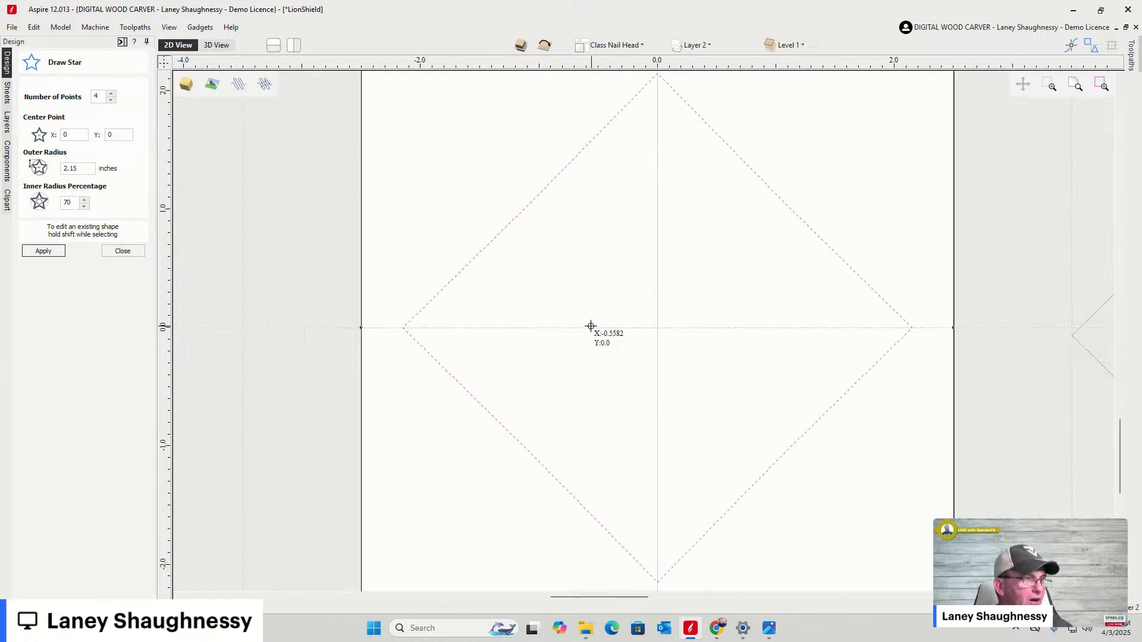
# Try the star with smaller inner radius percentages, applying 57, 42 and 25 in turn
pyautogui.click(84, 206)
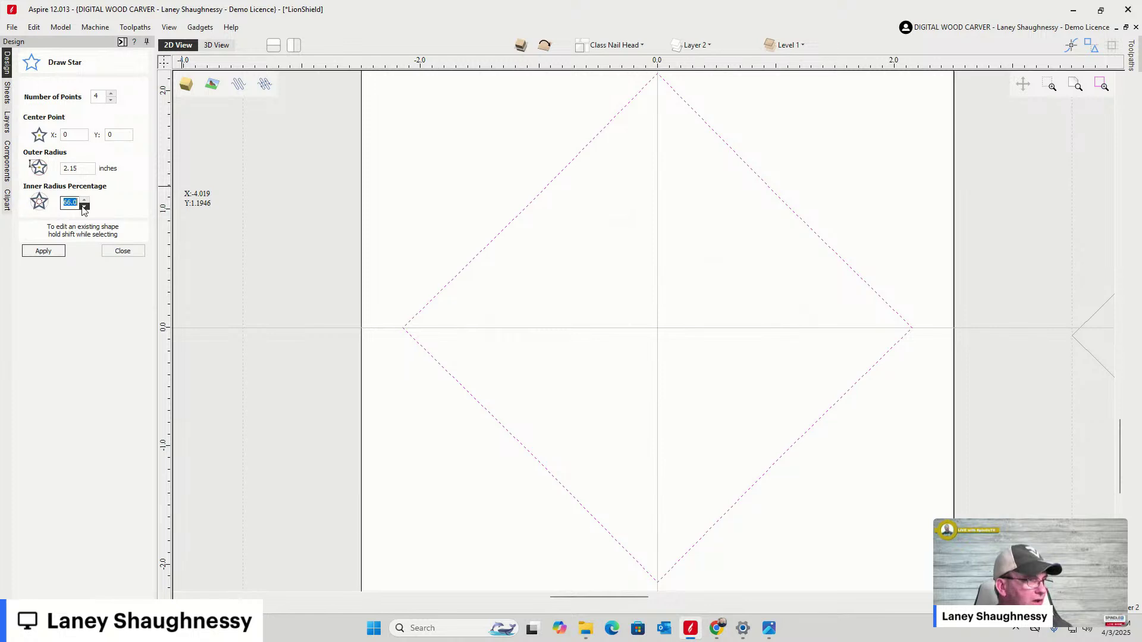
pyautogui.click(43, 251)
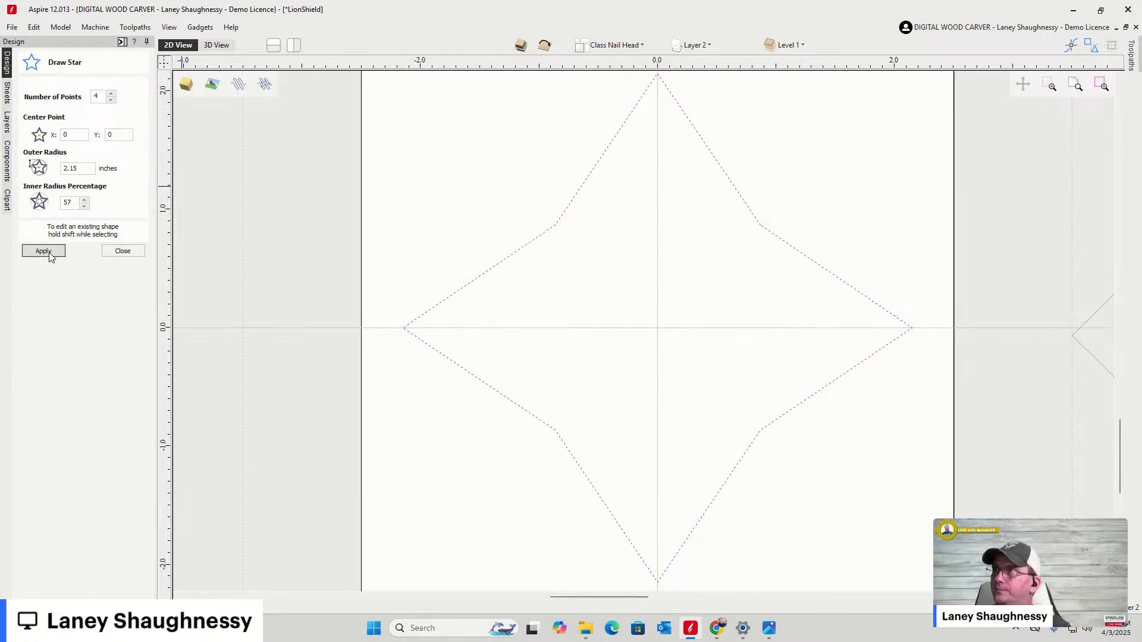
pyautogui.click(84, 206)
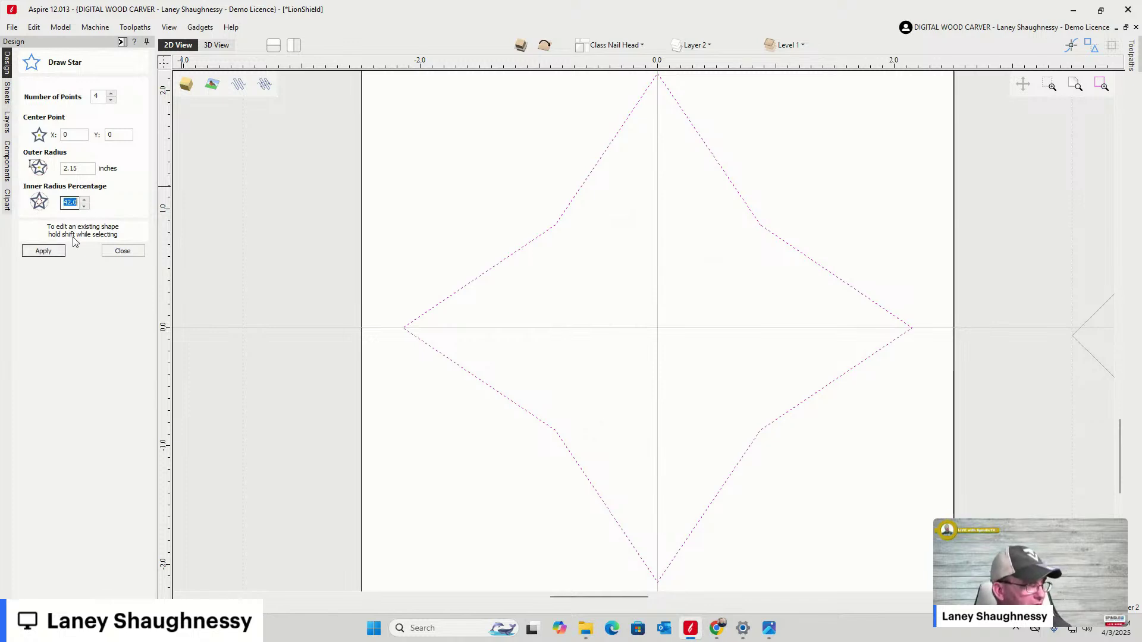
pyautogui.click(44, 251)
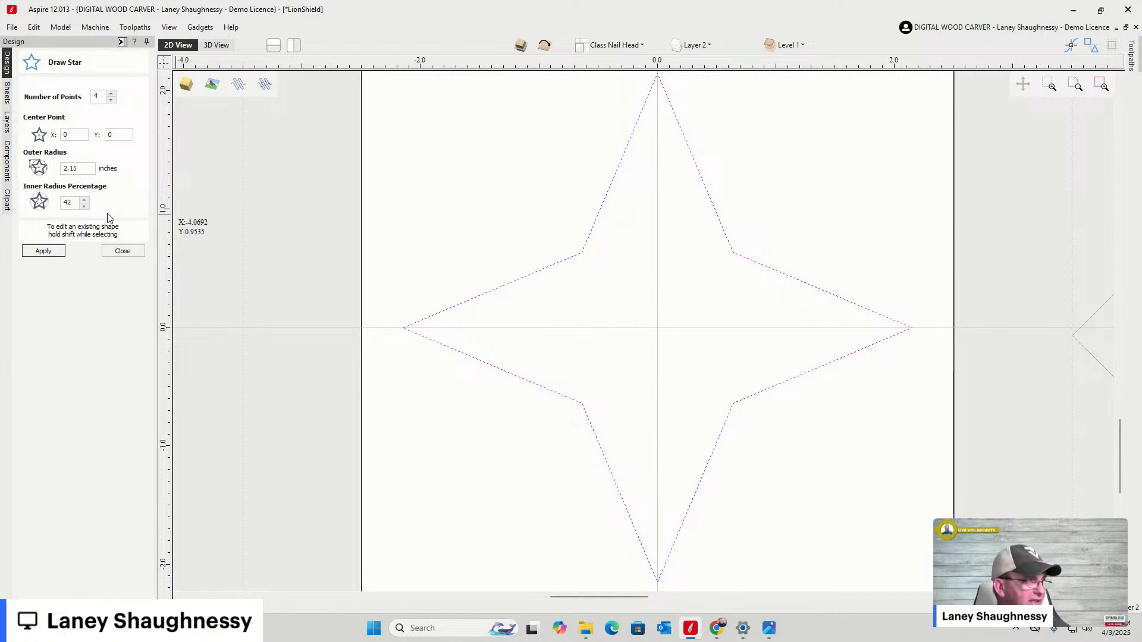
pyautogui.click(84, 207)
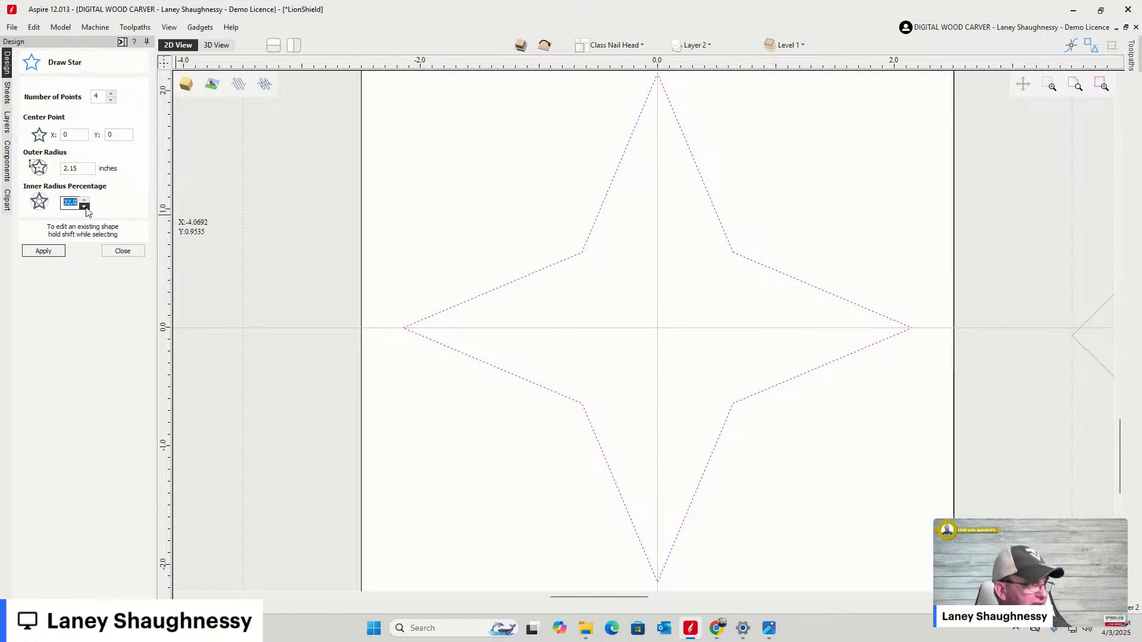
pyautogui.click(56, 251)
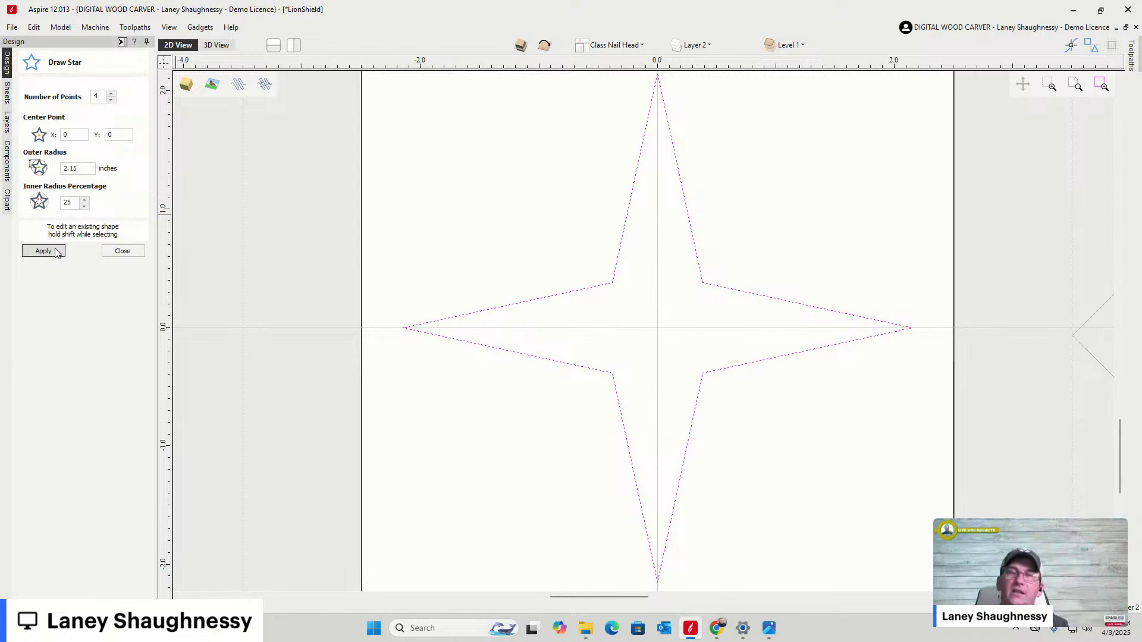
# Set the star's inner radius percentage to 70 and apply it
pyautogui.doubleClick(75, 203)
pyautogui.write('70')
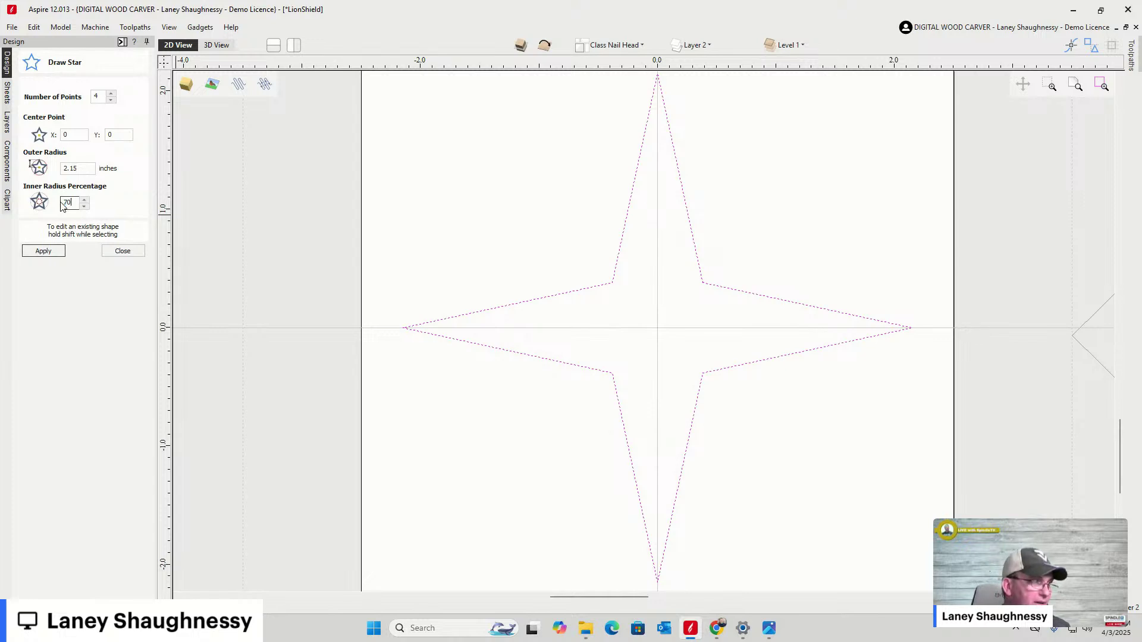
pyautogui.click(44, 250)
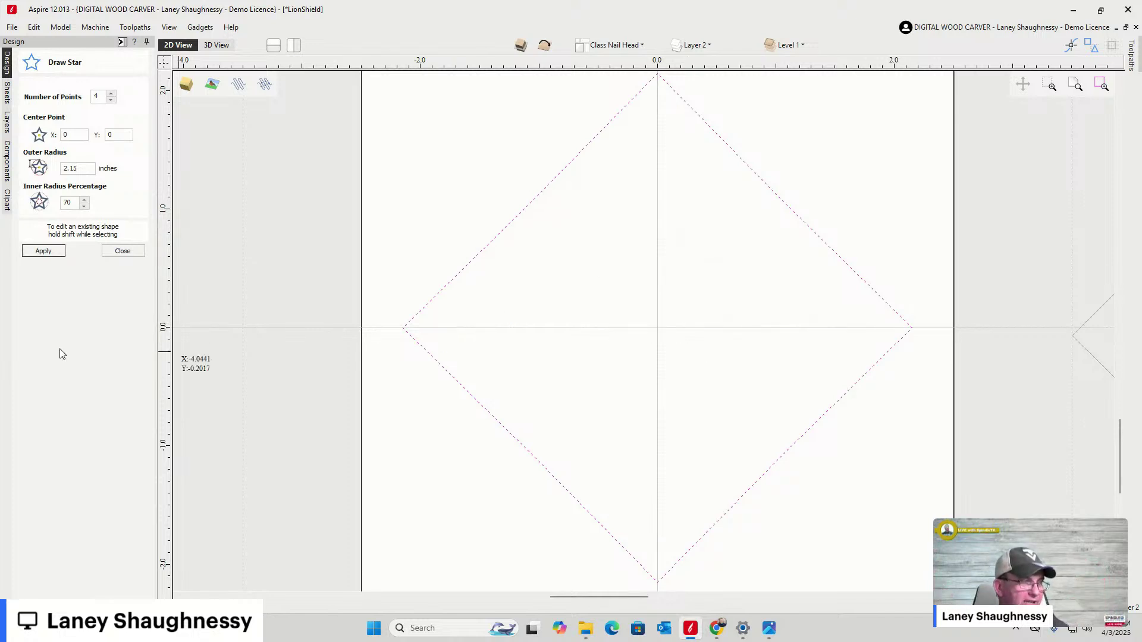
# Examine the four-pointed star's edges and its fit within the nail head sheet
pyautogui.scroll(-2, 628, 271)
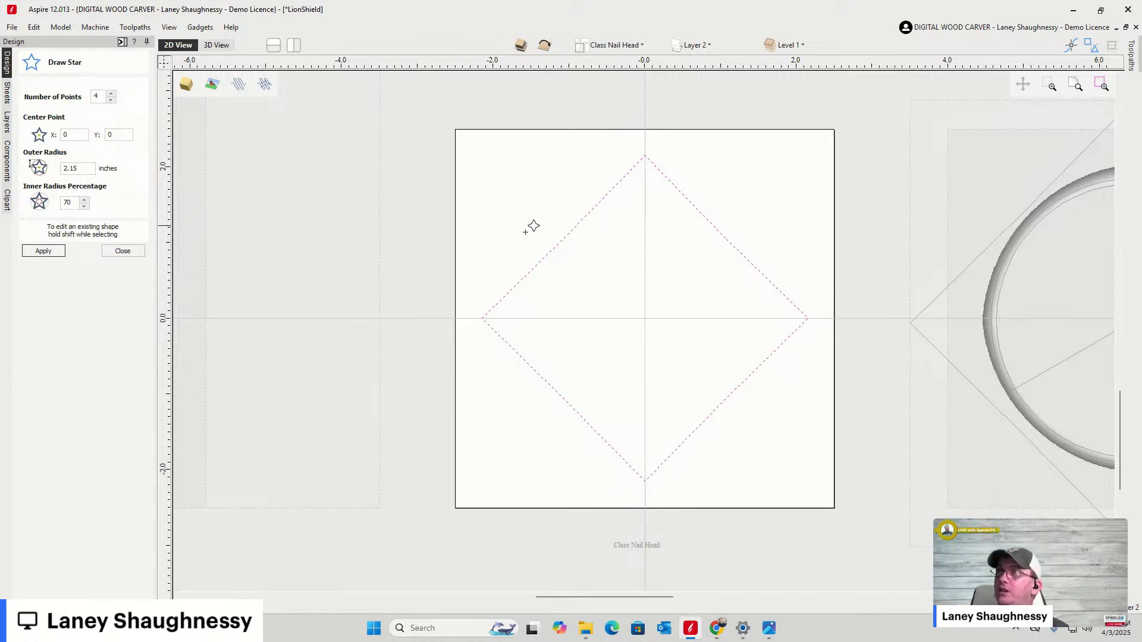
pyautogui.scroll(2, 565, 311)
pyautogui.scroll(-3, 517, 221)
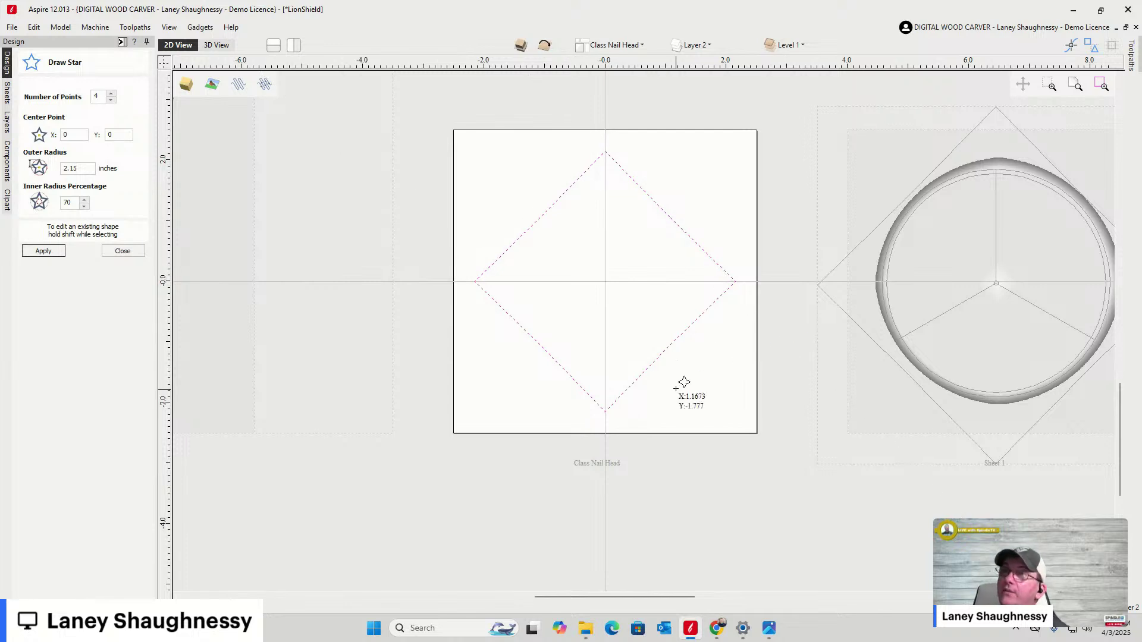
pyautogui.scroll(3, 602, 218)
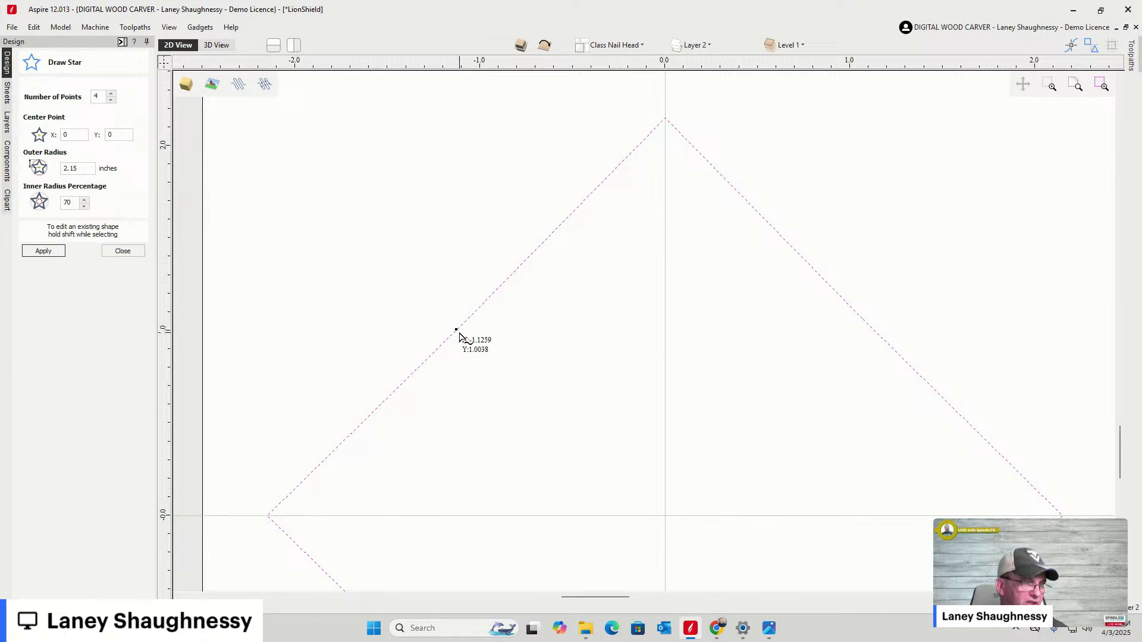
pyautogui.scroll(-1, 471, 309)
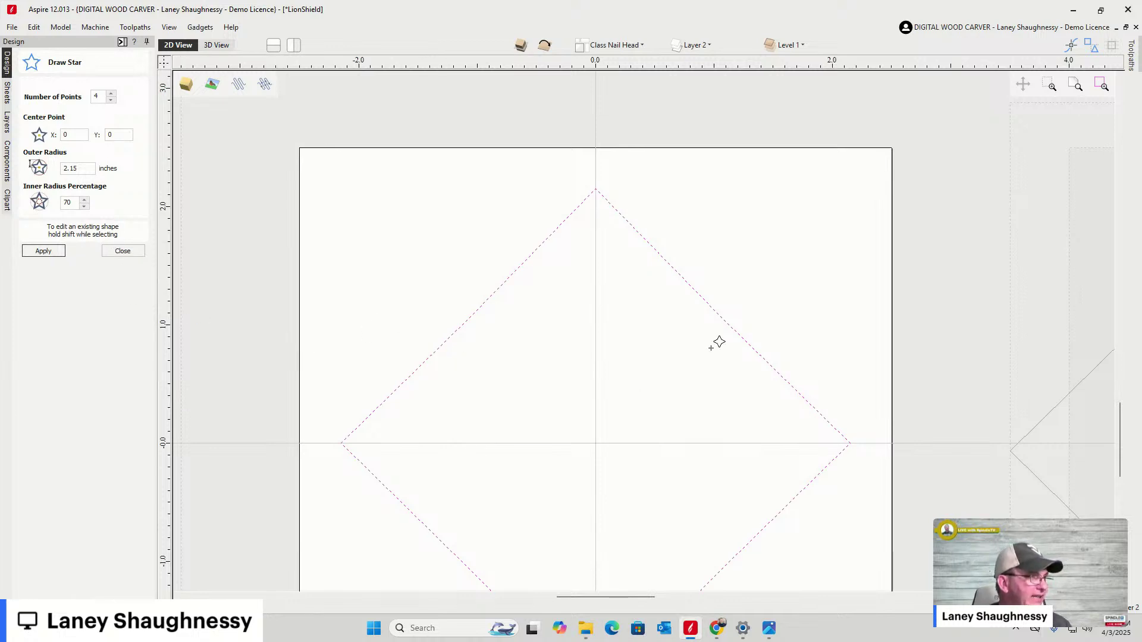
pyautogui.scroll(-3, 609, 294)
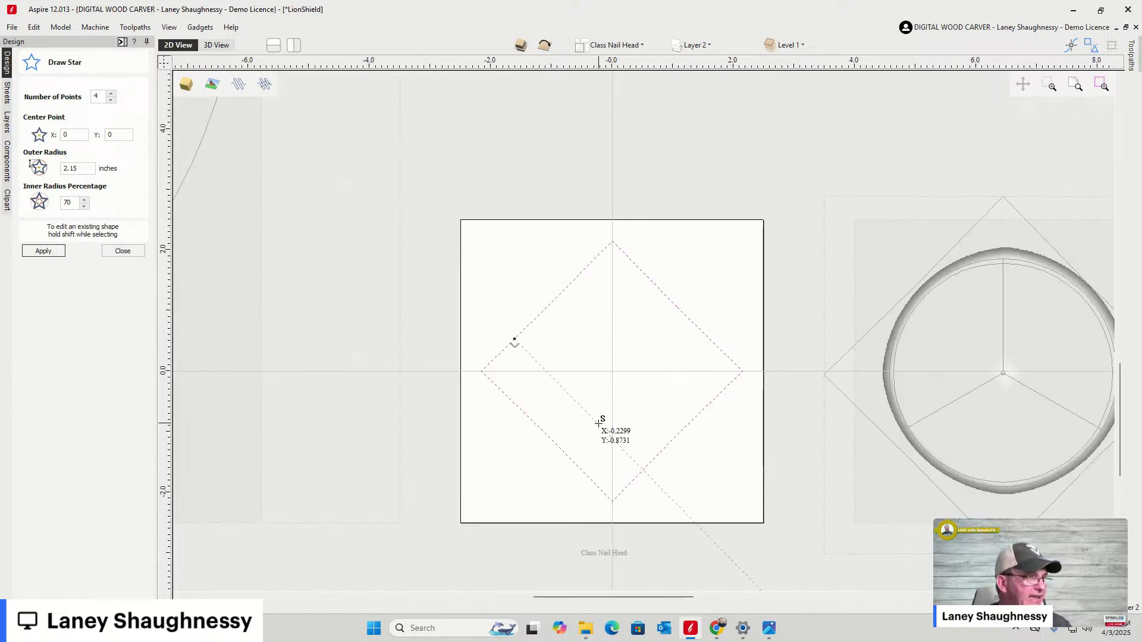
pyautogui.scroll(-2, 554, 405)
pyautogui.scroll(2, 566, 395)
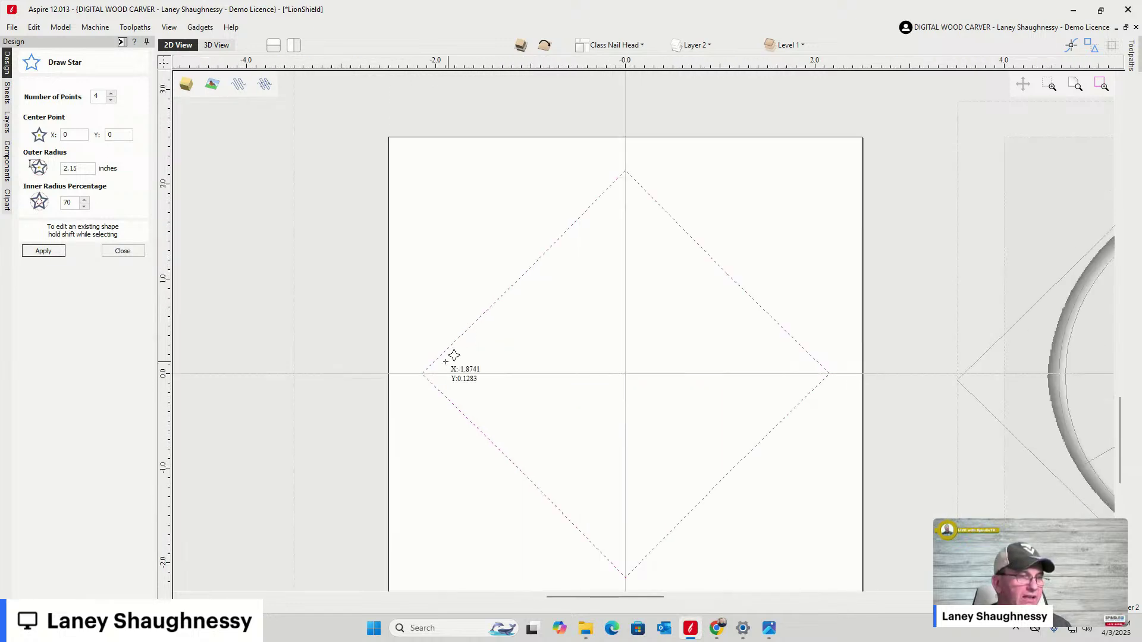
pyautogui.scroll(-1, 455, 355)
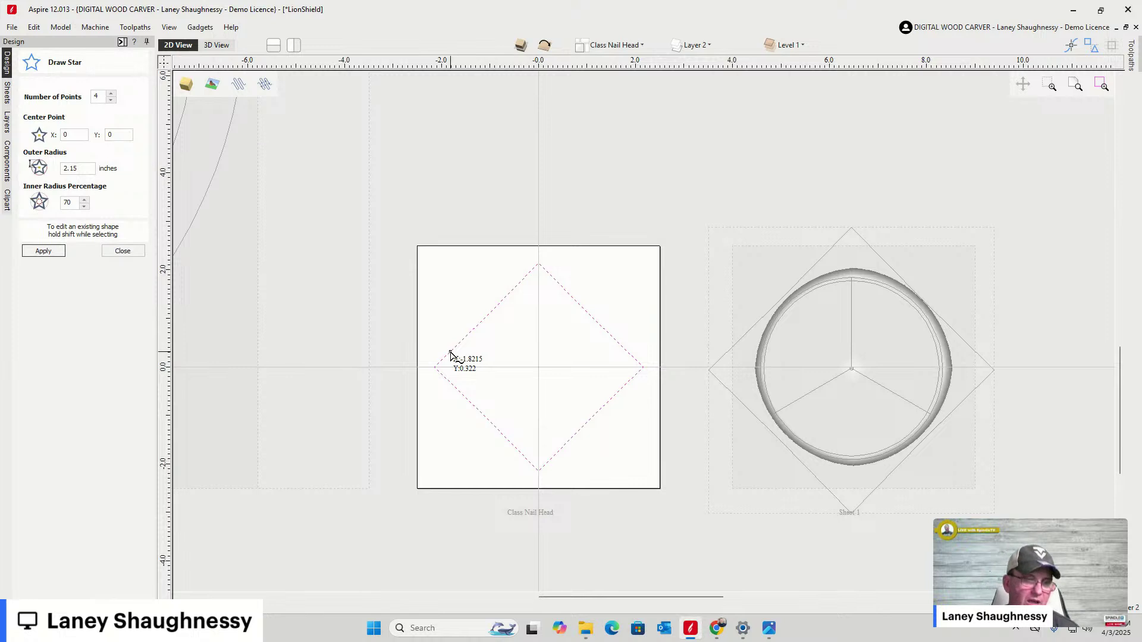
pyautogui.scroll(1, 450, 355)
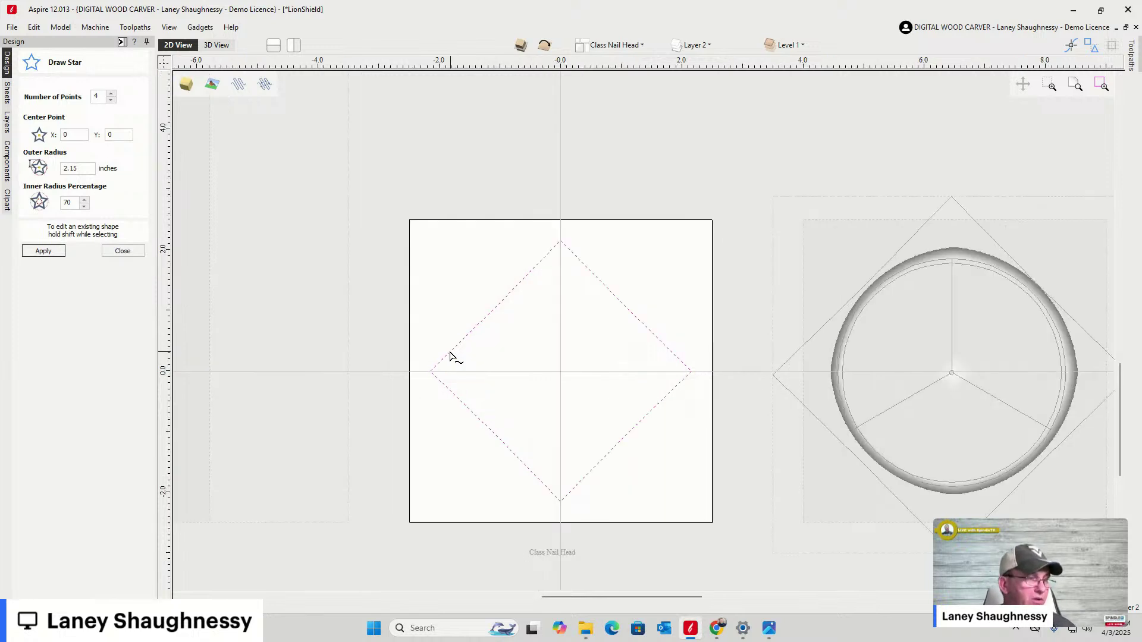
# Finish the star and enlarge it about its centre until it nearly fills the 5 x 5 inch sheet
pyautogui.click(124, 251)
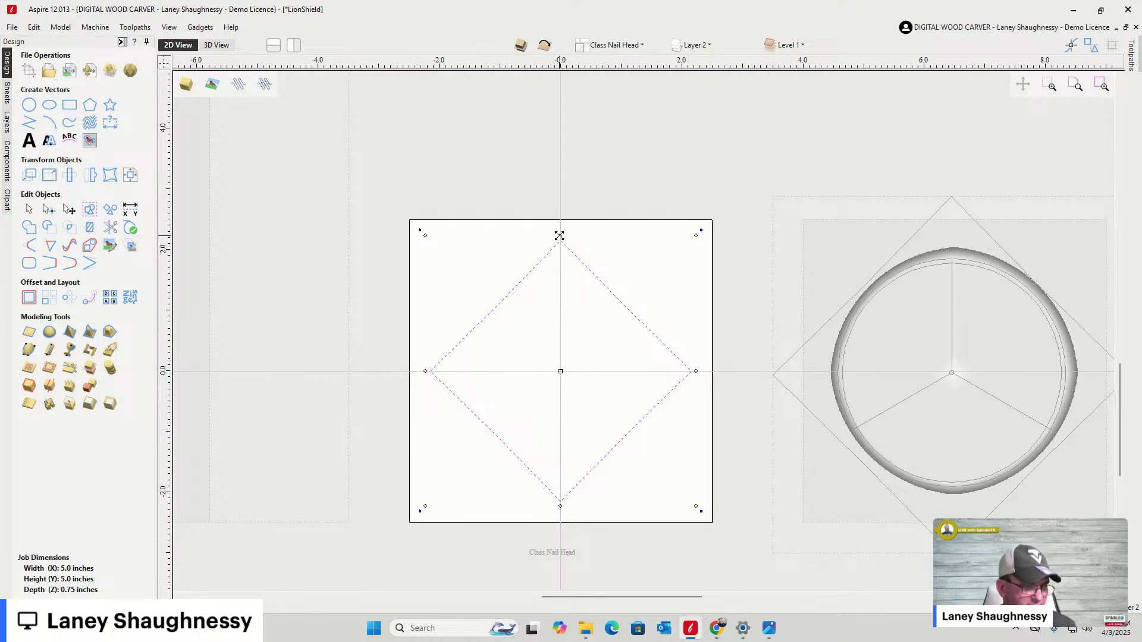
pyautogui.moveTo(559, 237); pyautogui.dragTo(560, 231)
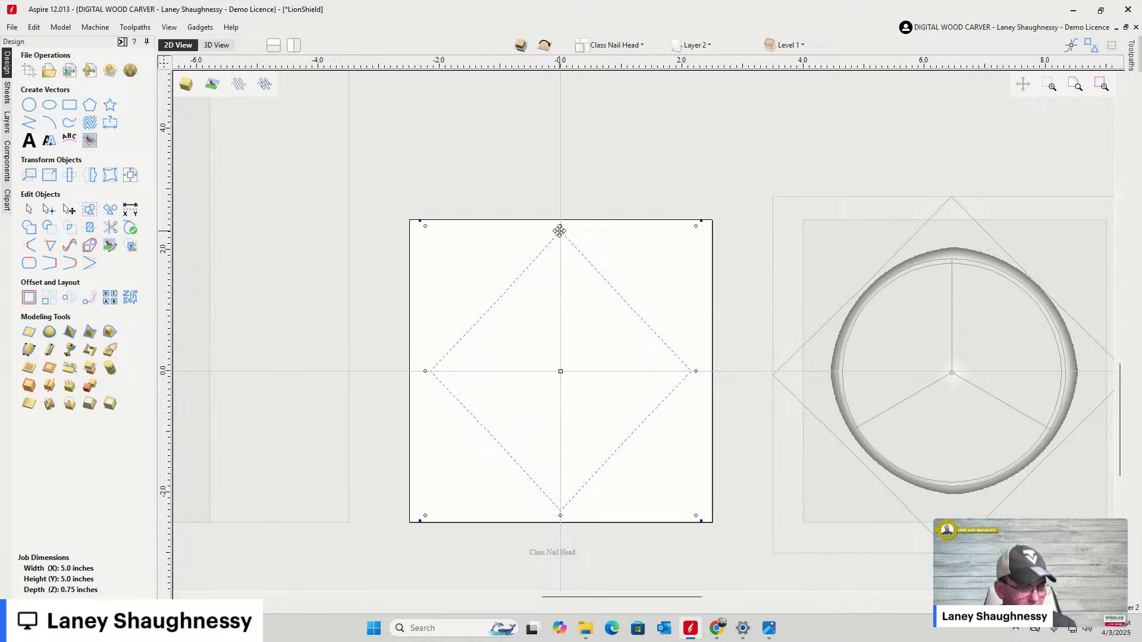
pyautogui.moveTo(426, 237); pyautogui.dragTo(414, 223)
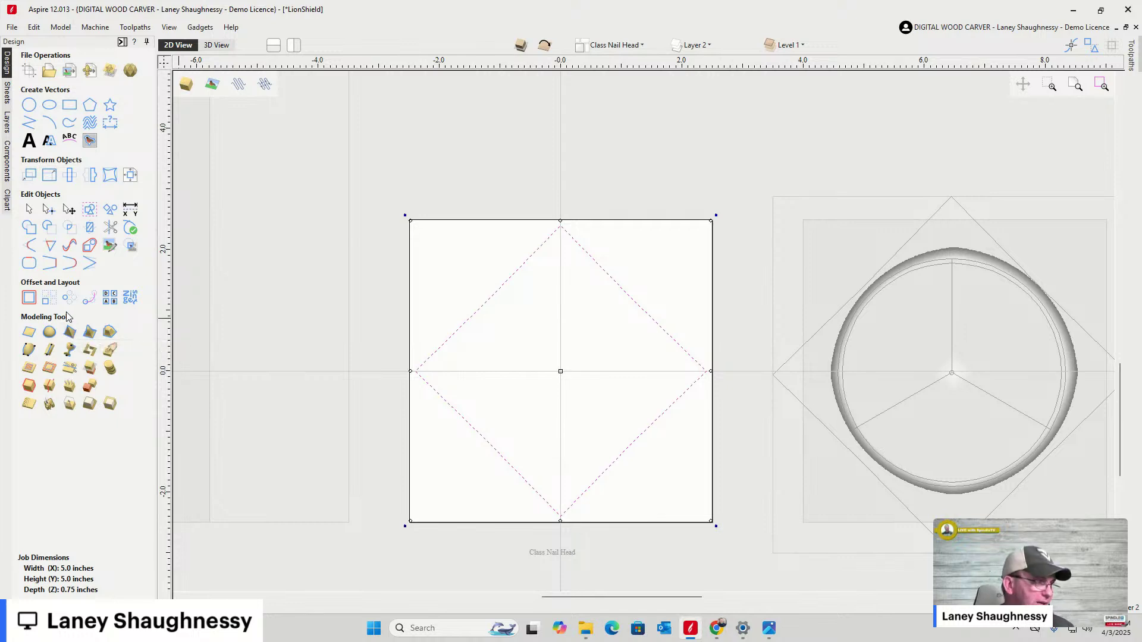
# Create an angled shape from the star in 3D with a 30 degree profile and internal corners preserved
pyautogui.click(70, 333)
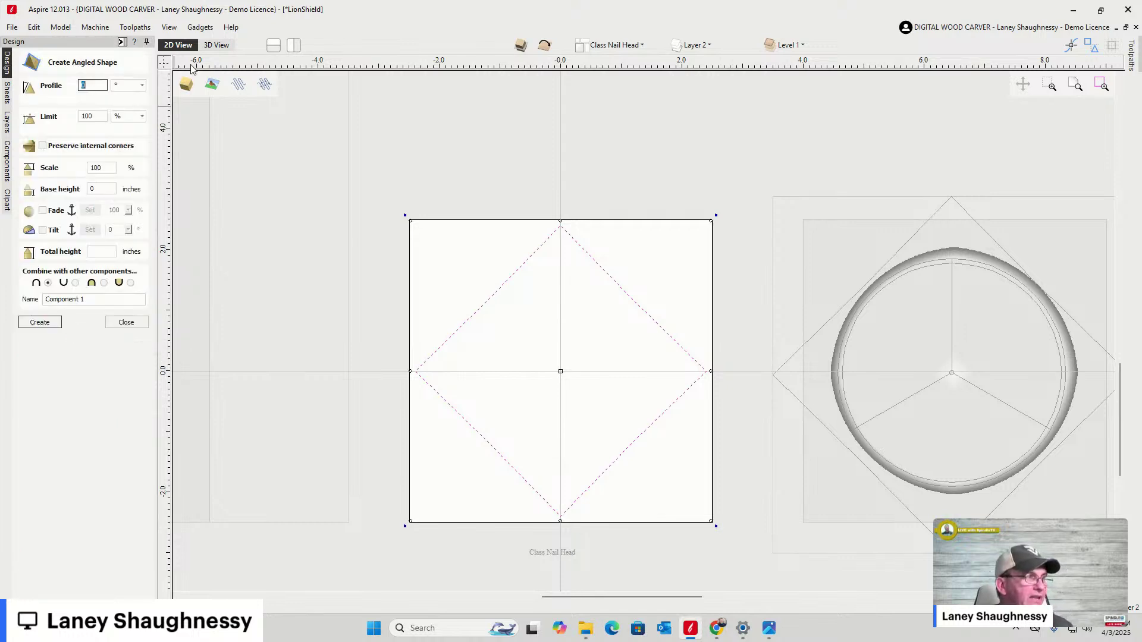
pyautogui.click(220, 50)
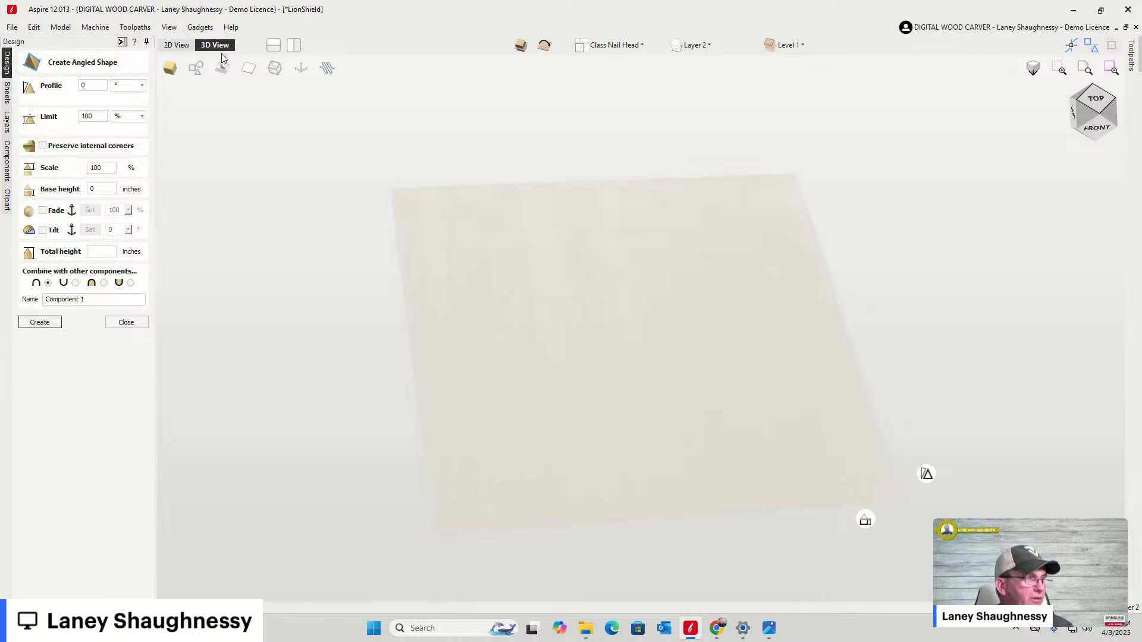
pyautogui.click(196, 67)
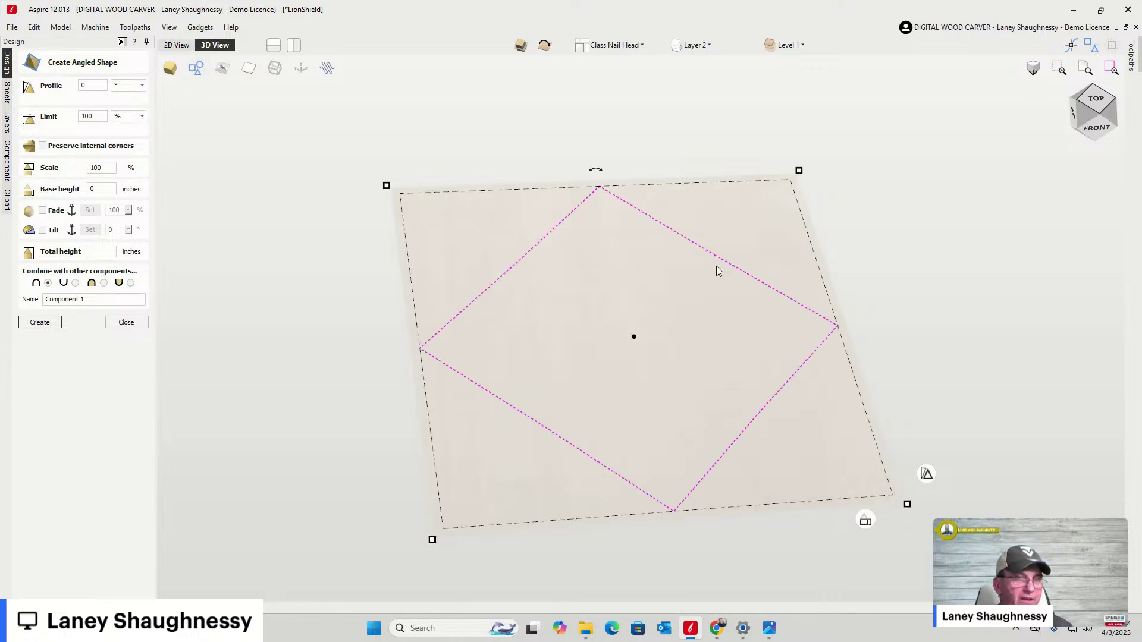
pyautogui.doubleClick(89, 85)
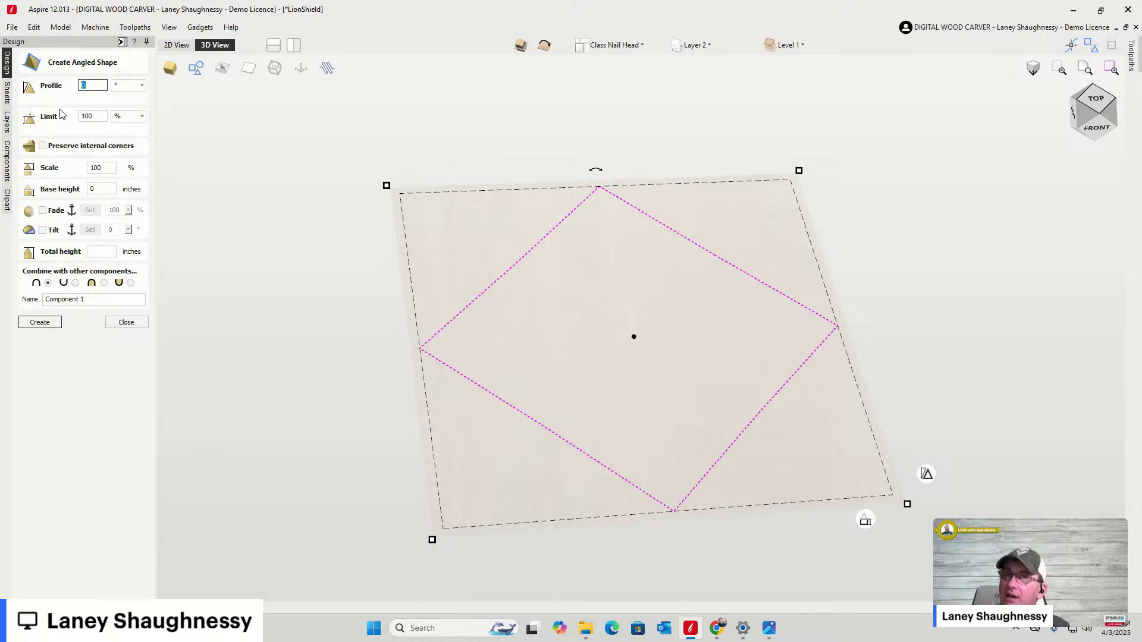
pyautogui.write('30')
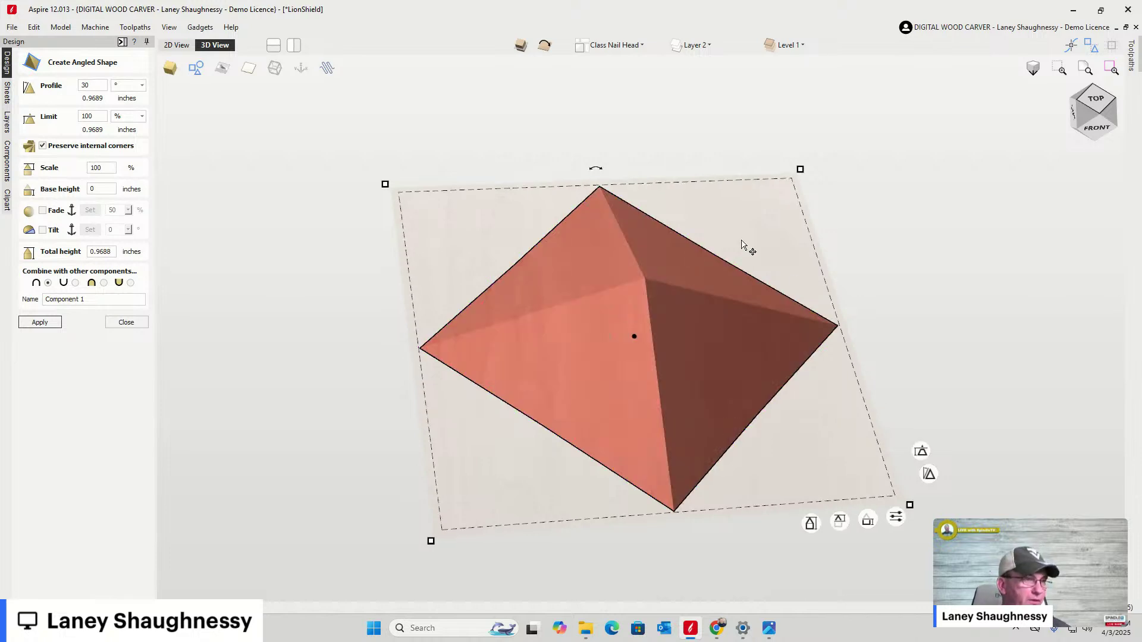
# Name the angled component Roase Head Nail Head
pyautogui.click(1096, 104)
pyautogui.moveTo(1096, 104)
pyautogui.mouseDown()
pyautogui.moveTo(1073, 110)
pyautogui.moveTo(1093, 104)
pyautogui.mouseUp()
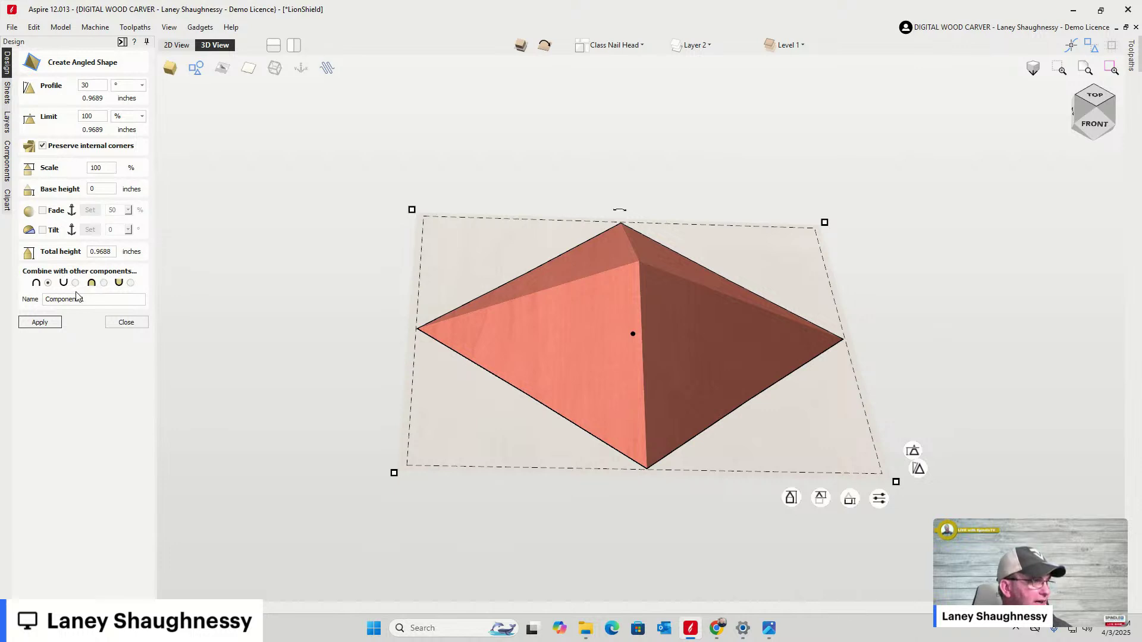
pyautogui.moveTo(88, 299); pyautogui.dragTo(6, 310)
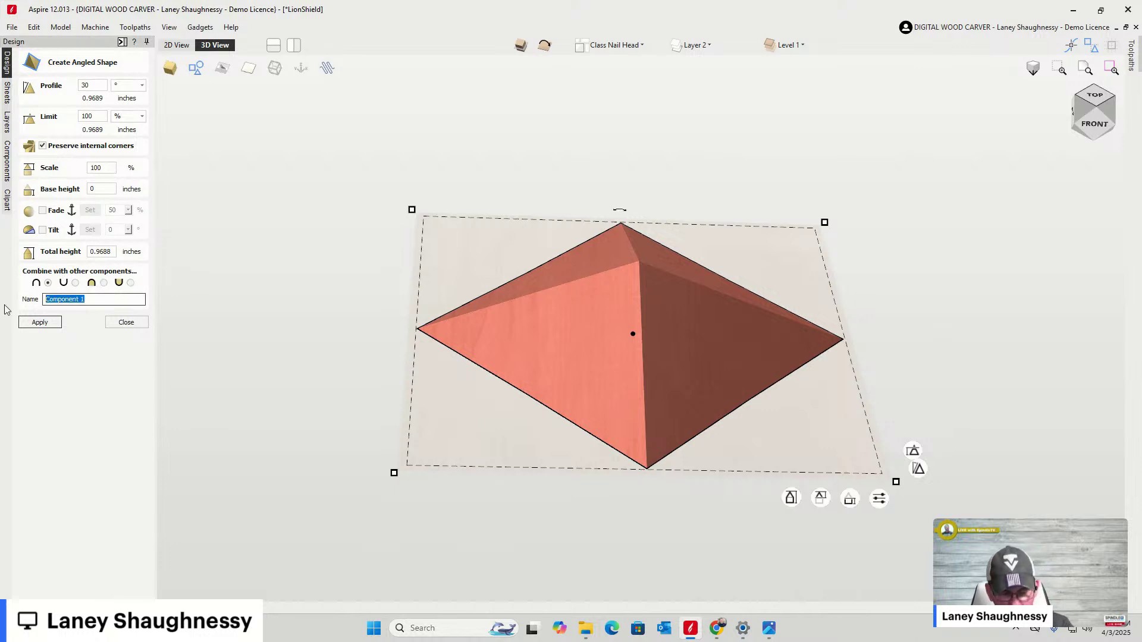
pyautogui.write('Roase ')
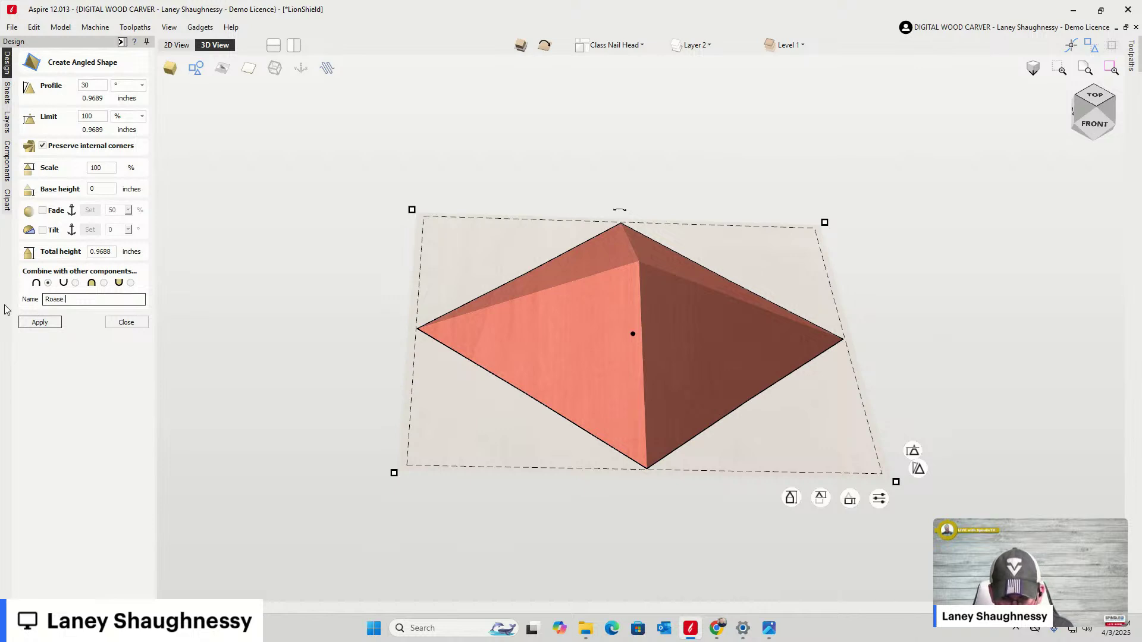
pyautogui.write('Head Nau')
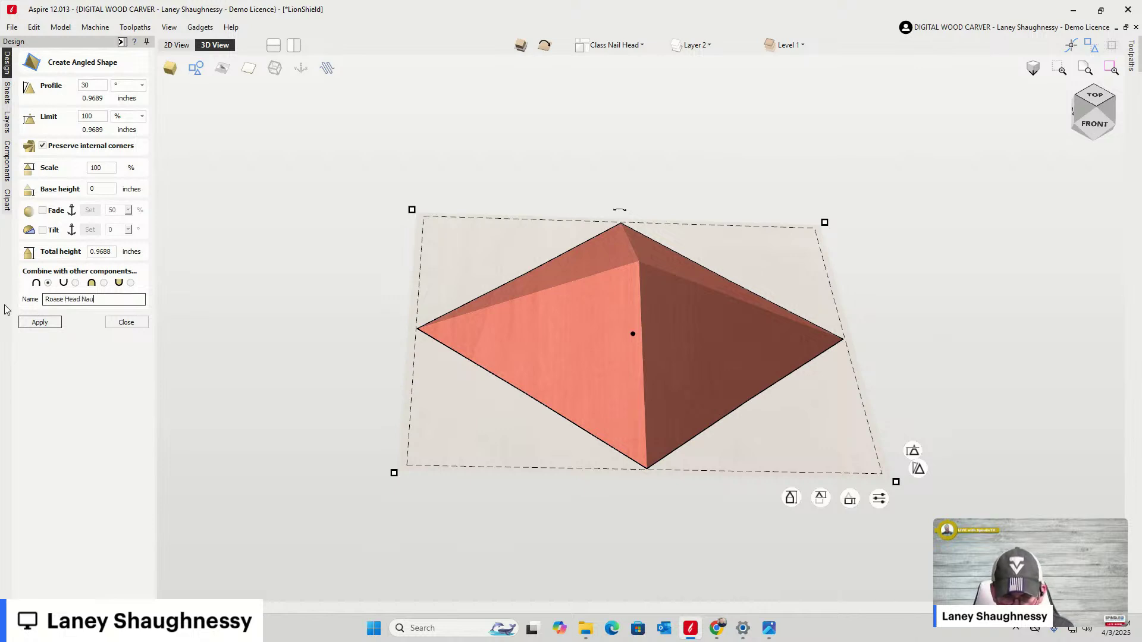
pyautogui.press('BackSpace')
pyautogui.write('il Head')
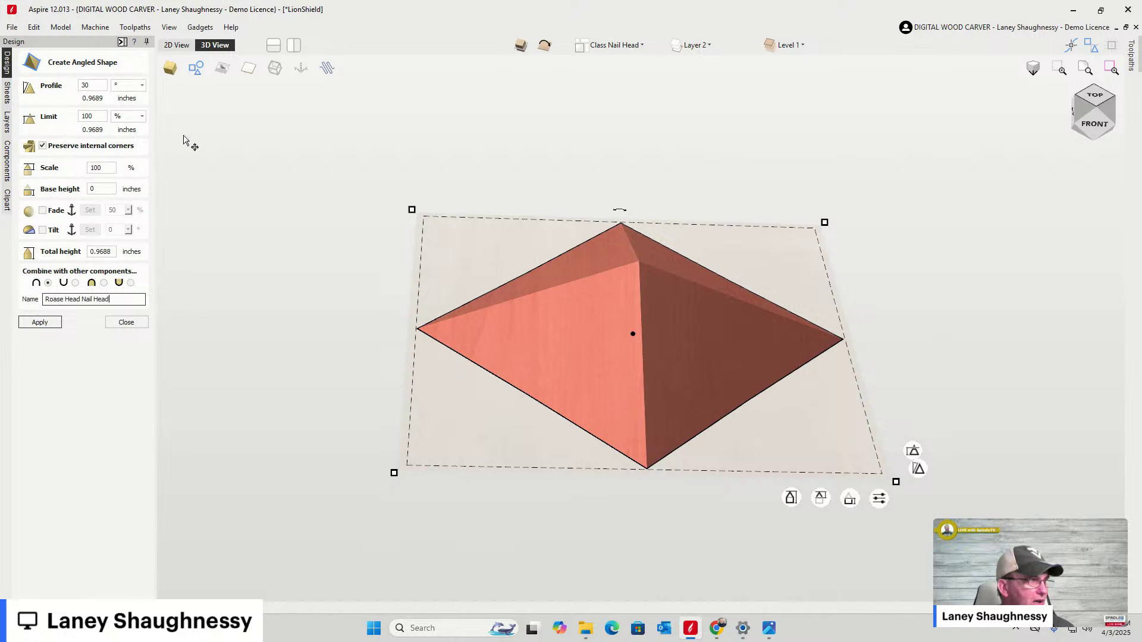
# Try a base height of 0.25 inches on the angled shape and apply it
pyautogui.moveTo(1090, 127); pyautogui.dragTo(1092, 130)
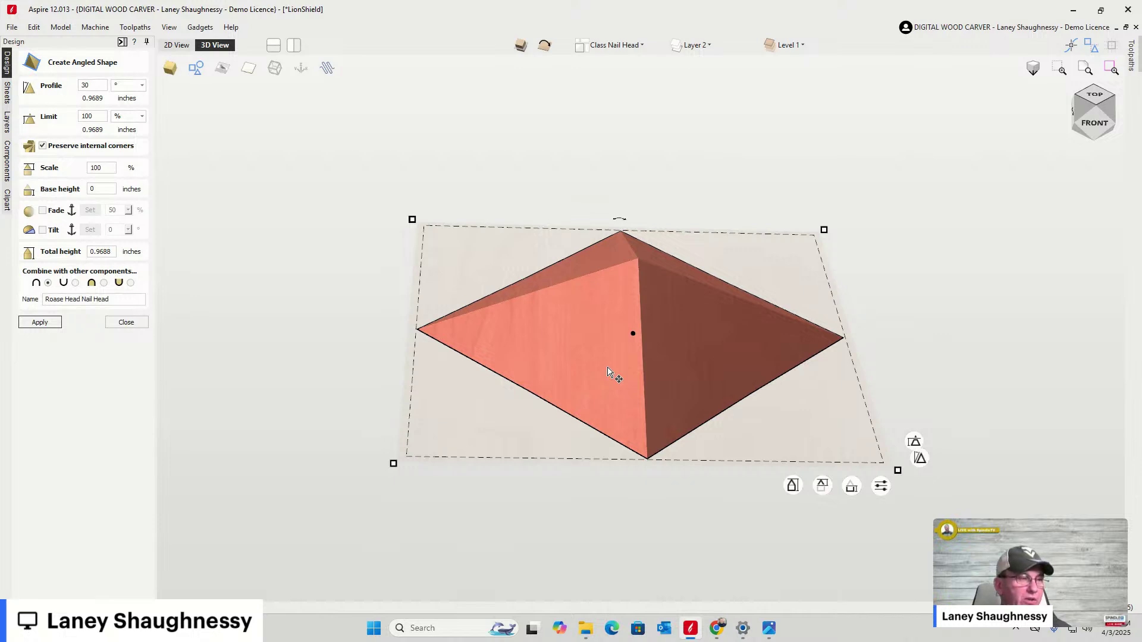
pyautogui.doubleClick(94, 189)
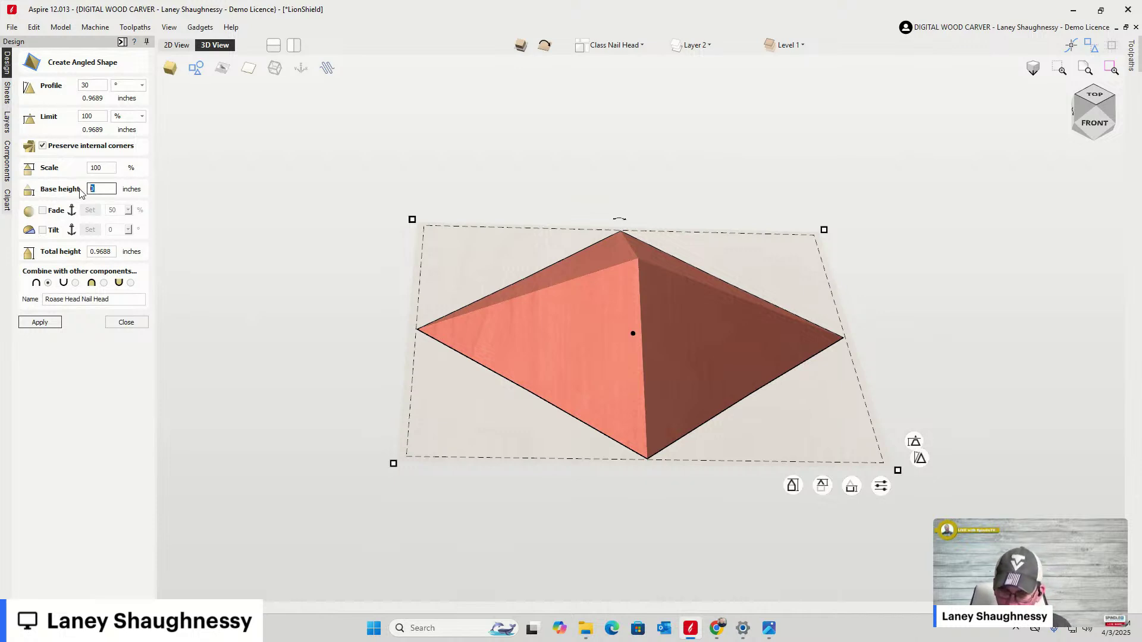
pyautogui.write('.25')
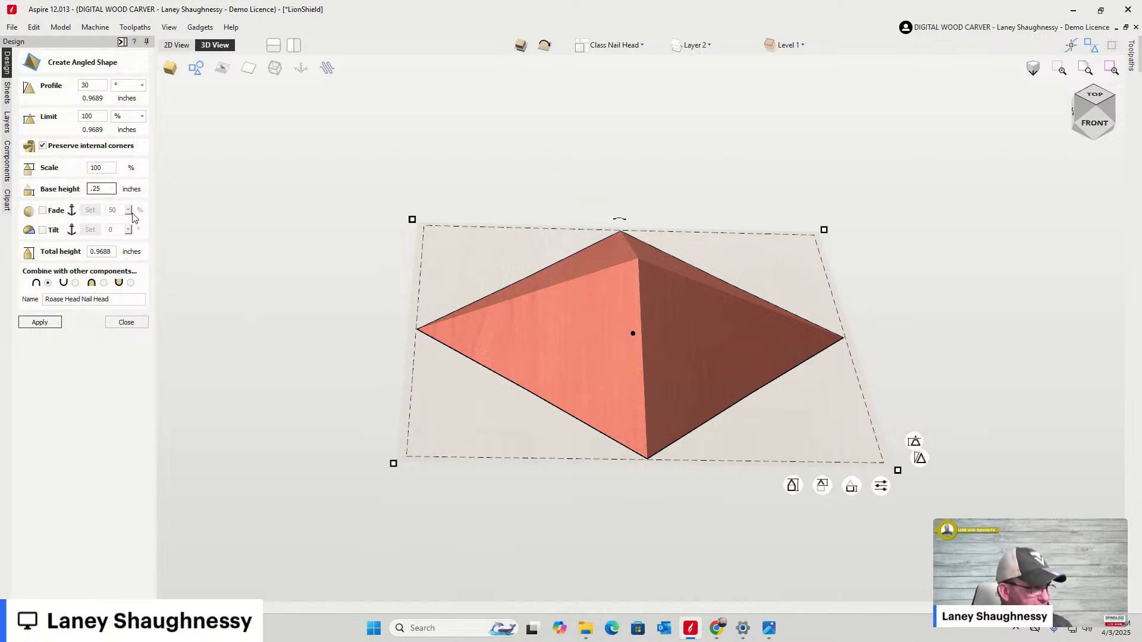
pyautogui.click(46, 325)
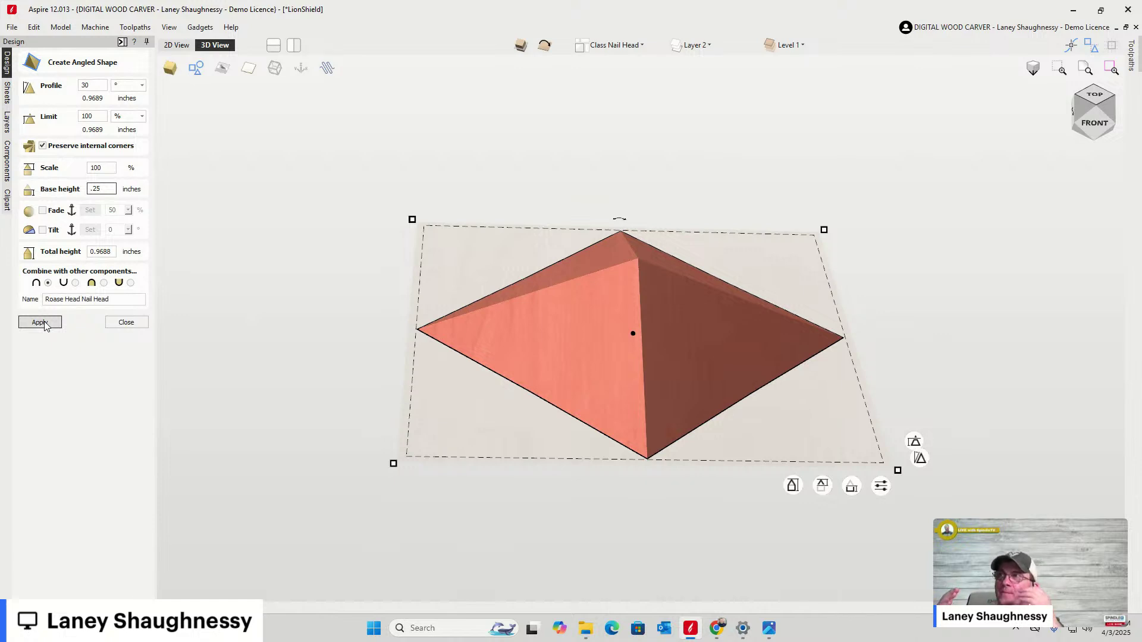
pyautogui.click(39, 323)
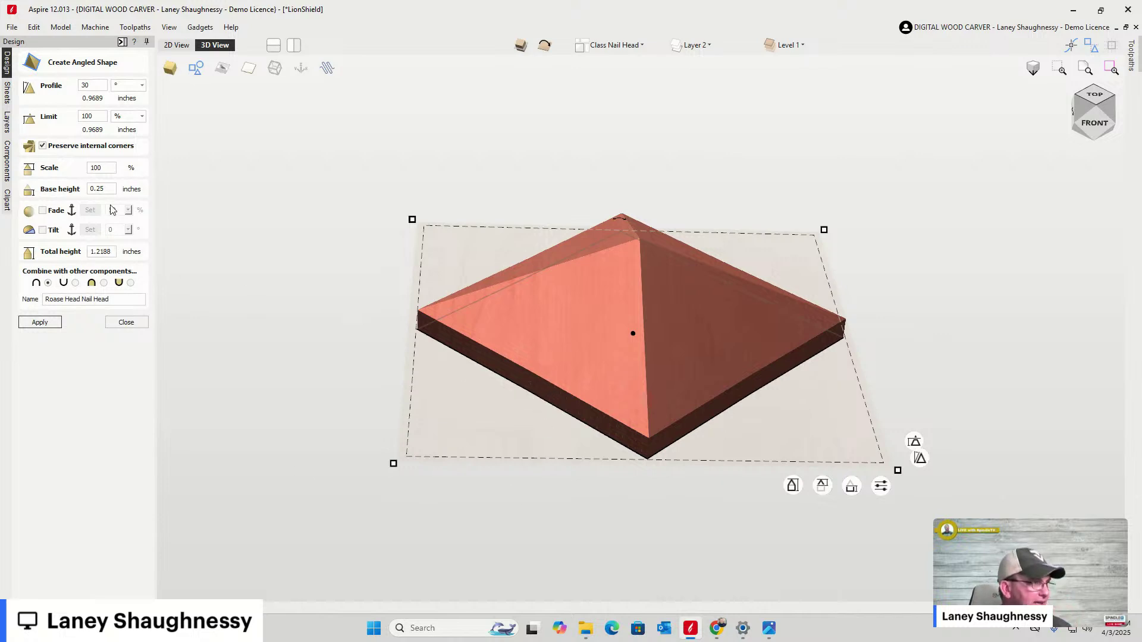
# Set the angled shape's base height to 0.1875 inches and apply it
pyautogui.moveTo(97, 189); pyautogui.dragTo(114, 189)
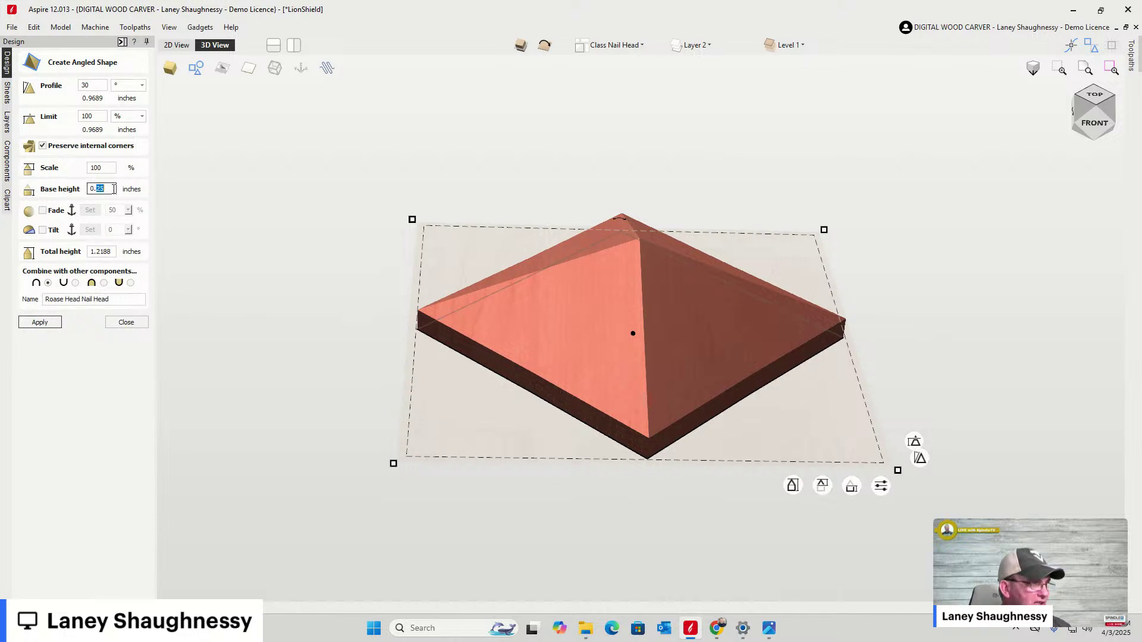
pyautogui.write('1875')
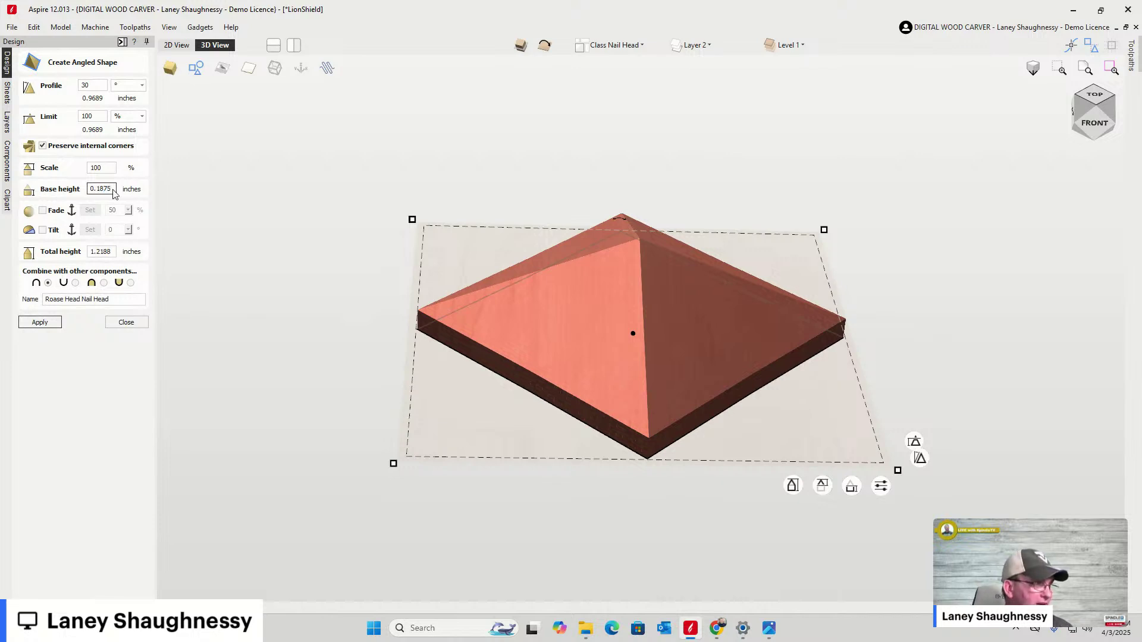
pyautogui.click(47, 324)
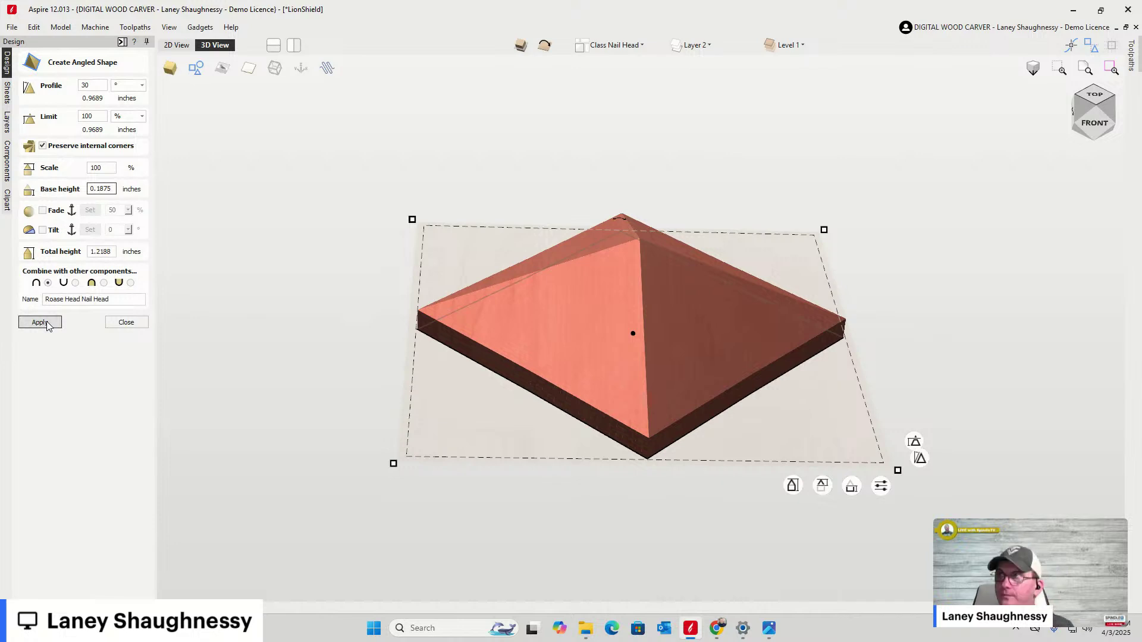
pyautogui.click(39, 322)
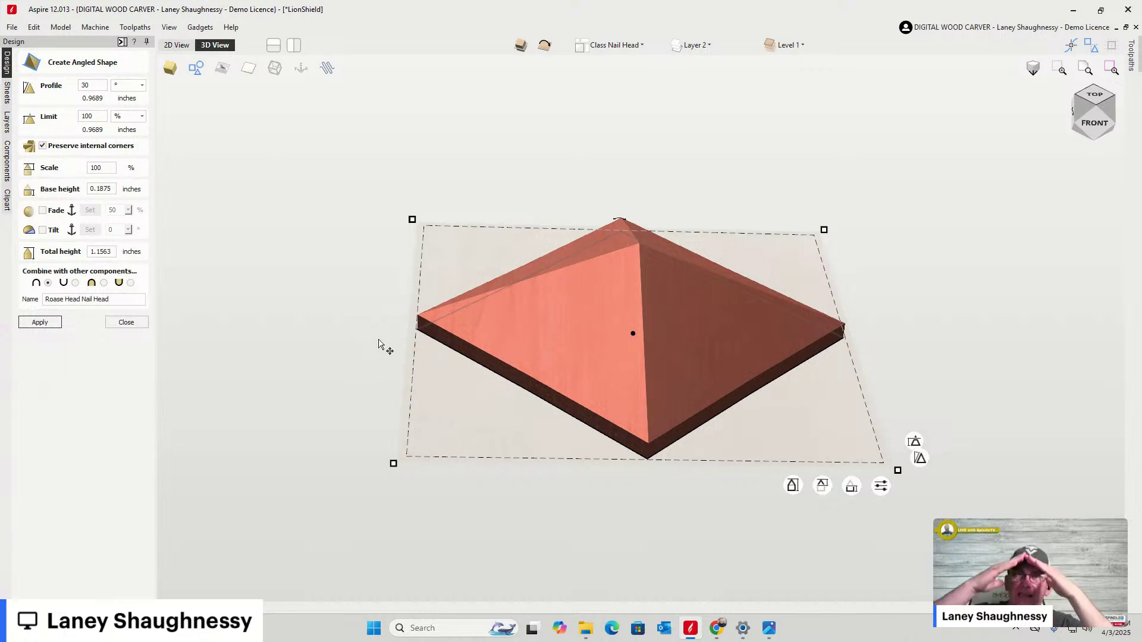
# Lower the pyramid's height above its base to about 0.28 inches and view it from the top
pyautogui.moveTo(797, 485)
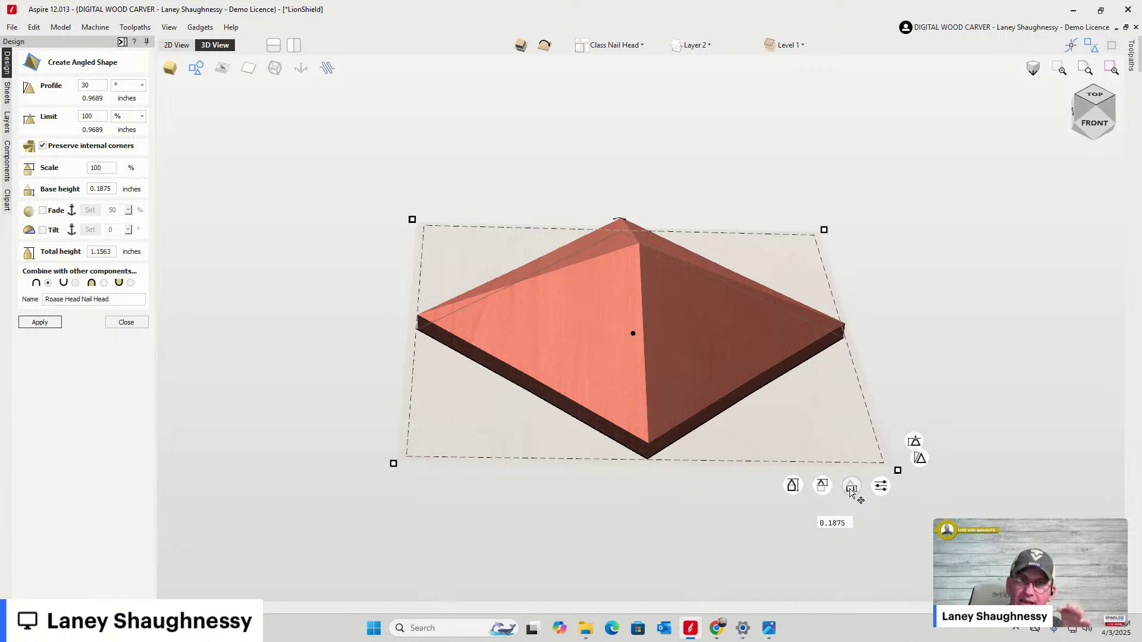
pyautogui.moveTo(916, 451)
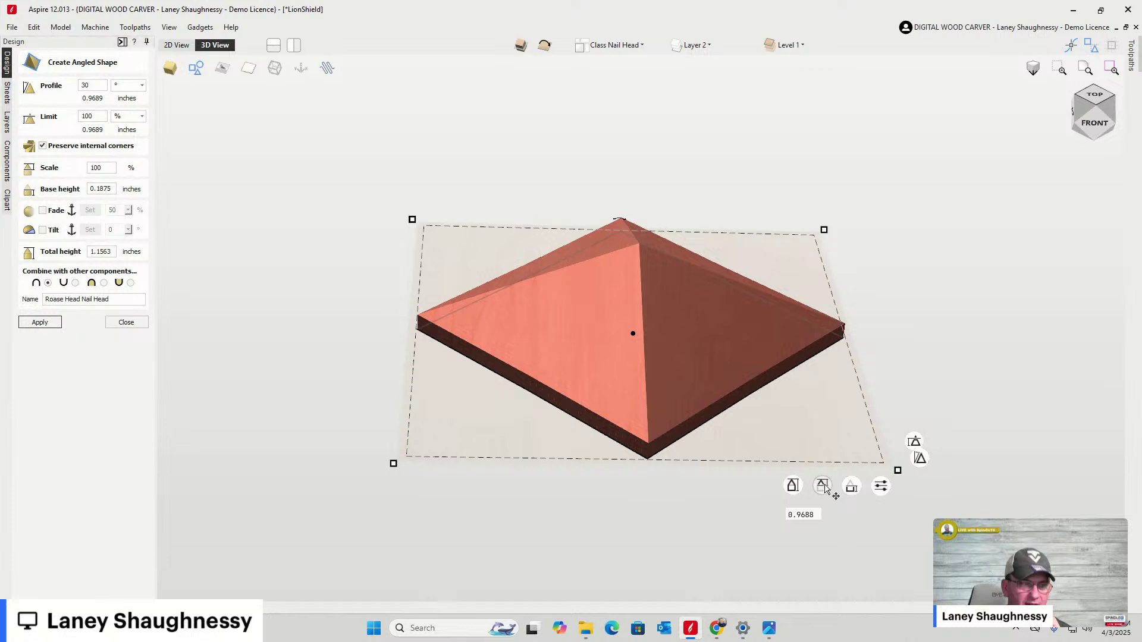
pyautogui.moveTo(825, 489); pyautogui.dragTo(793, 553)
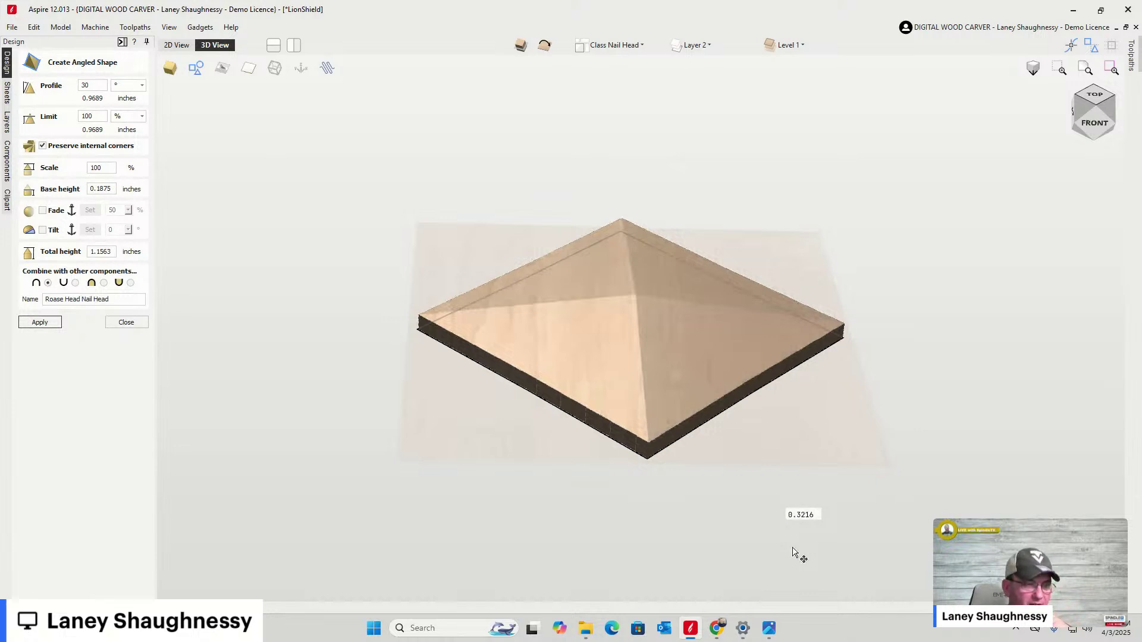
pyautogui.moveTo(792, 549)
pyautogui.mouseDown()
pyautogui.moveTo(790, 568)
pyautogui.moveTo(790, 555)
pyautogui.mouseUp()
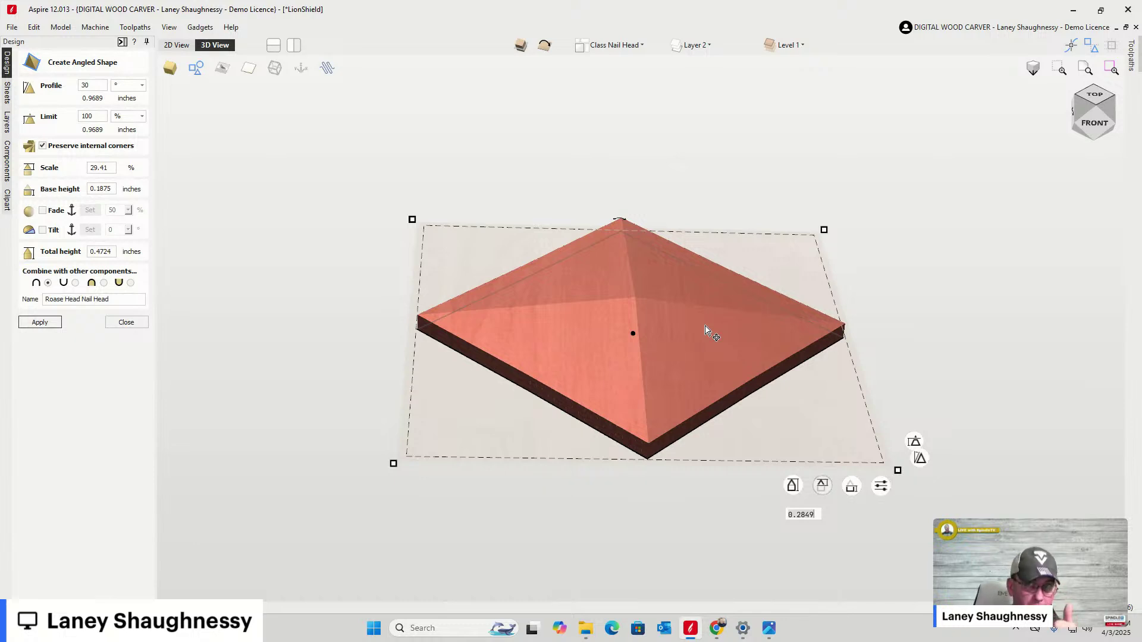
pyautogui.click(1098, 102)
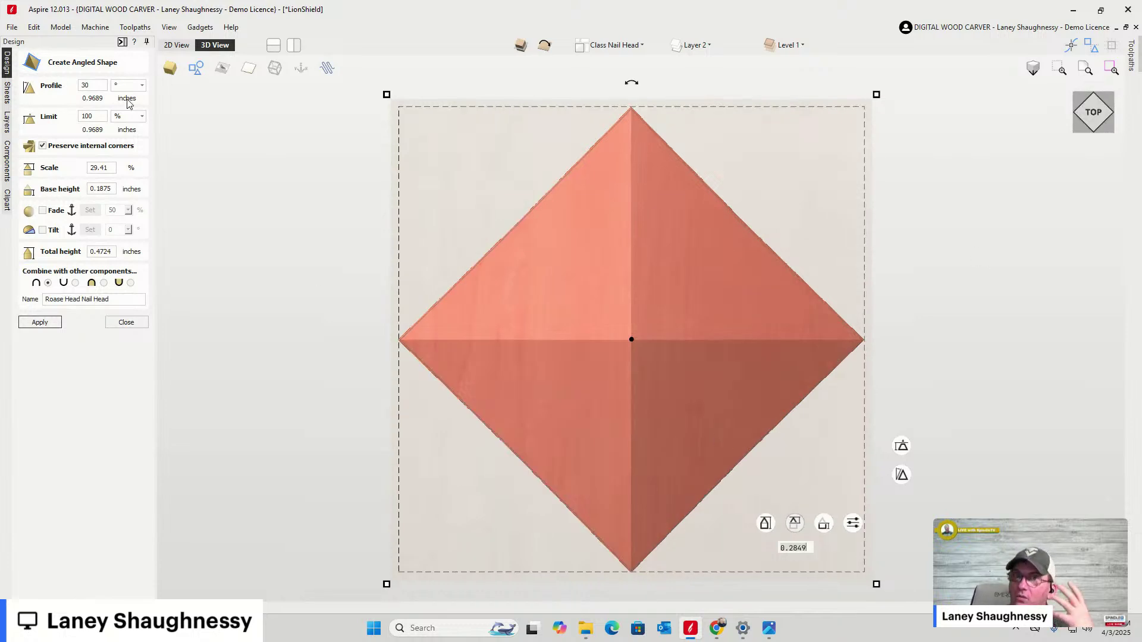
# Close the angled shape settings and draw a circle about 3.38 inches in diameter centred on the pyramid at X 0, Y 0
pyautogui.click(173, 46)
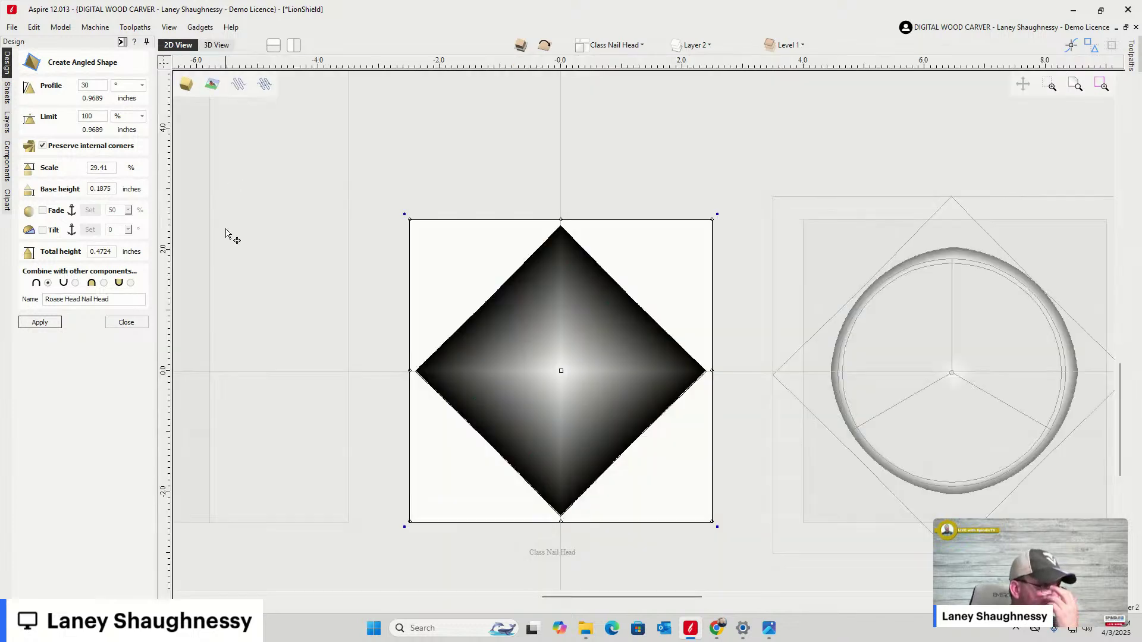
pyautogui.click(126, 322)
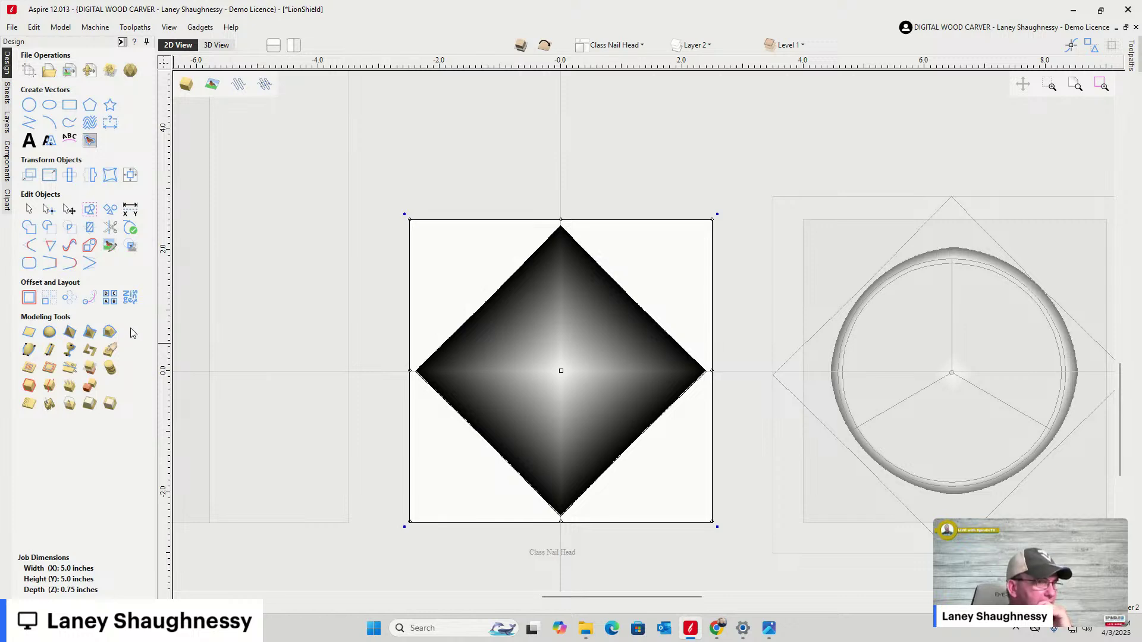
pyautogui.click(28, 104)
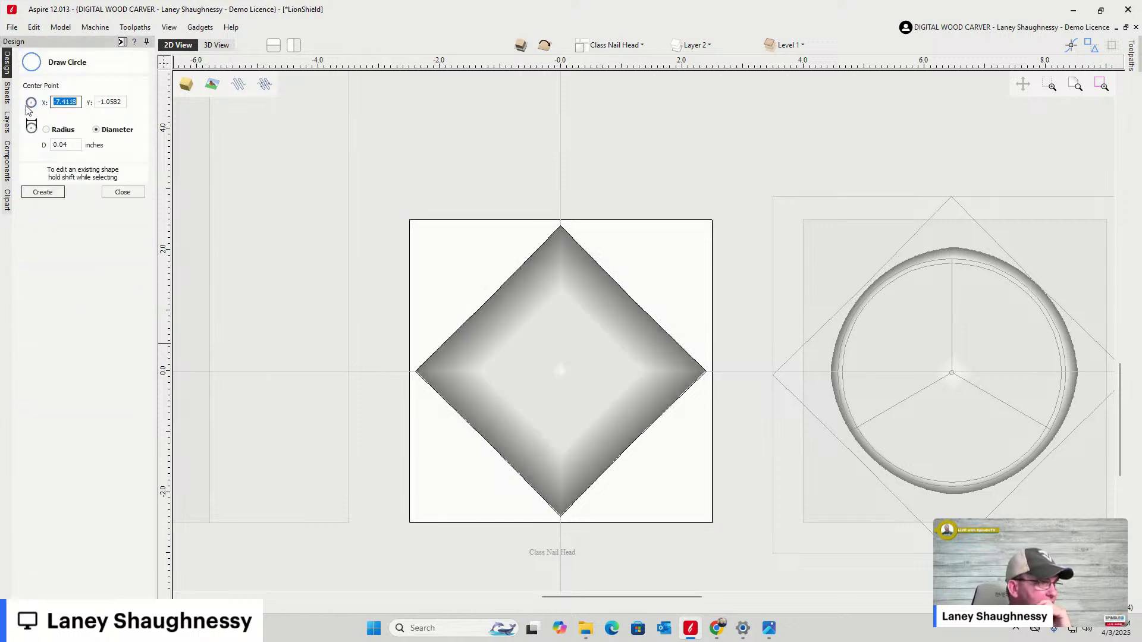
pyautogui.click(560, 372)
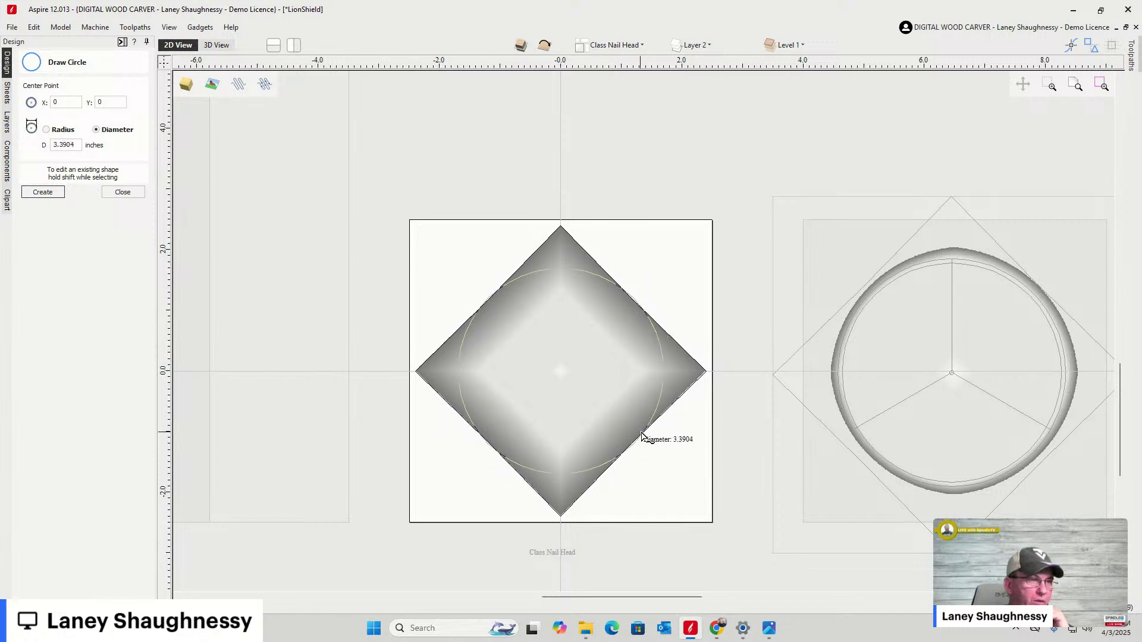
pyautogui.click(637, 433)
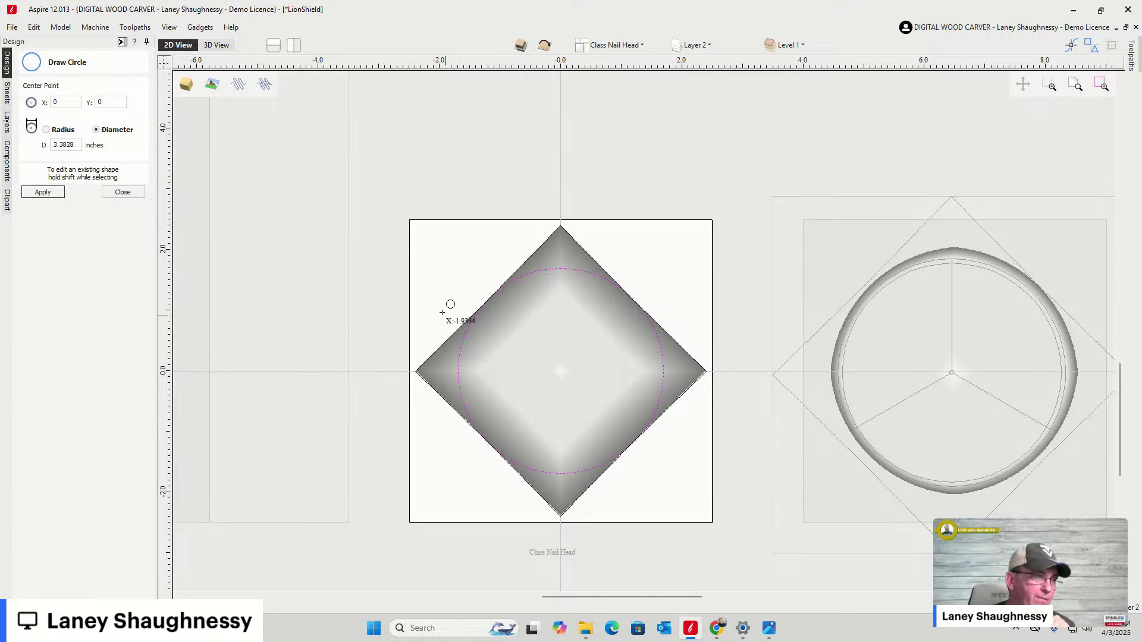
pyautogui.click(125, 193)
# Try clearing the area of the pyramid component outside the circle, inspect it in 3D, and undo the clearing
pyautogui.scroll(3, 474, 308)
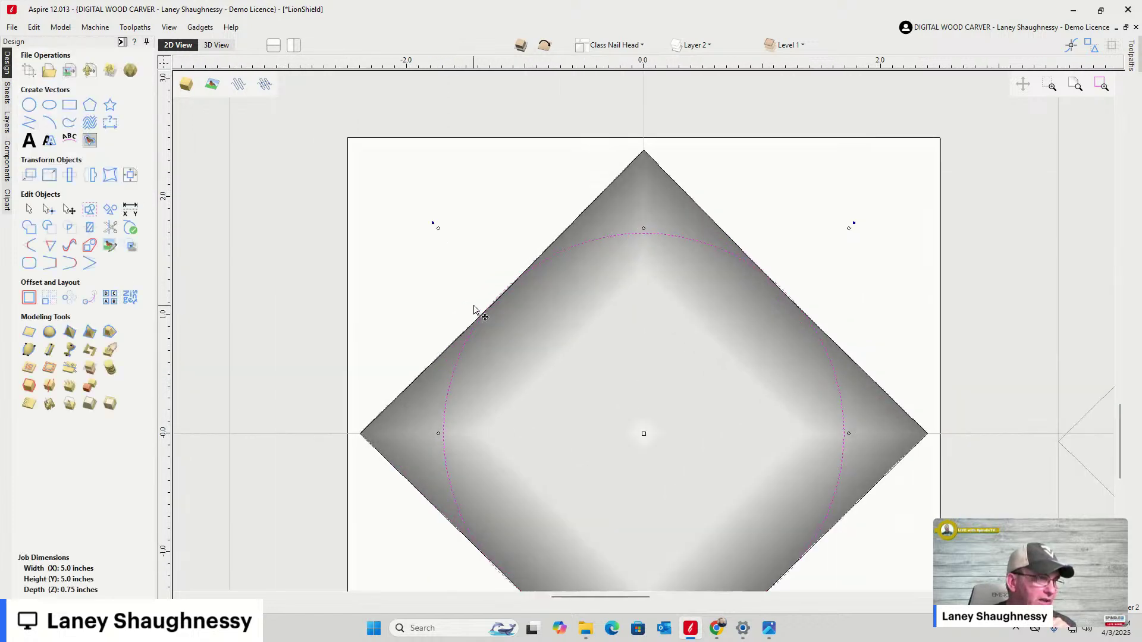
pyautogui.scroll(3, 507, 241)
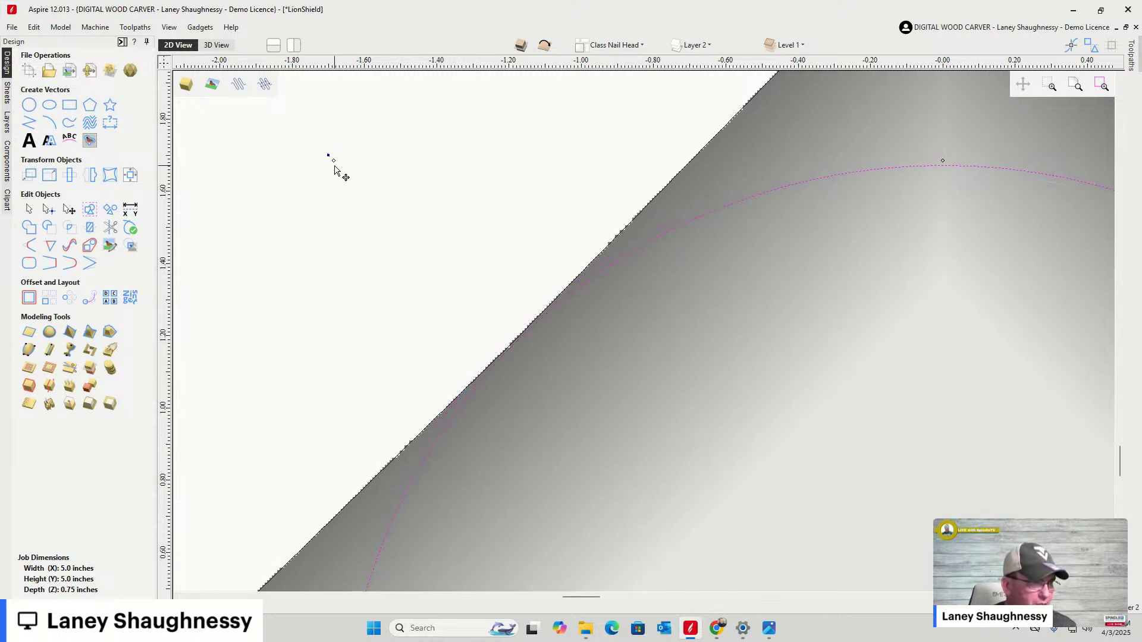
pyautogui.scroll(-2, 480, 349)
pyautogui.scroll(-5, 485, 328)
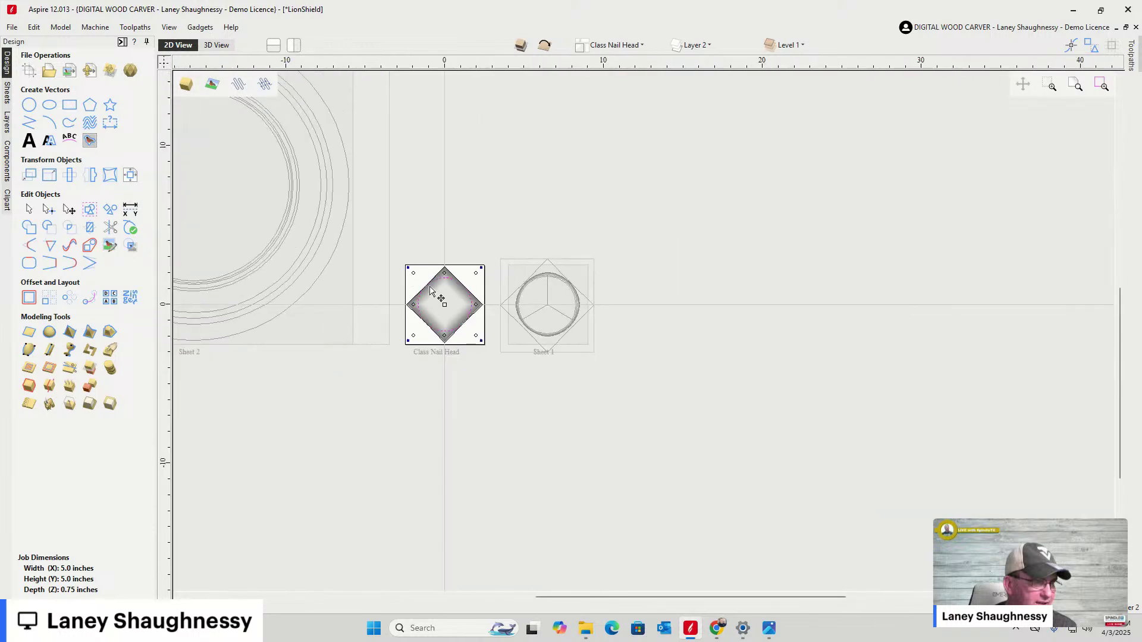
pyautogui.scroll(3, 459, 309)
pyautogui.scroll(-2, 690, 313)
pyautogui.scroll(2, 627, 312)
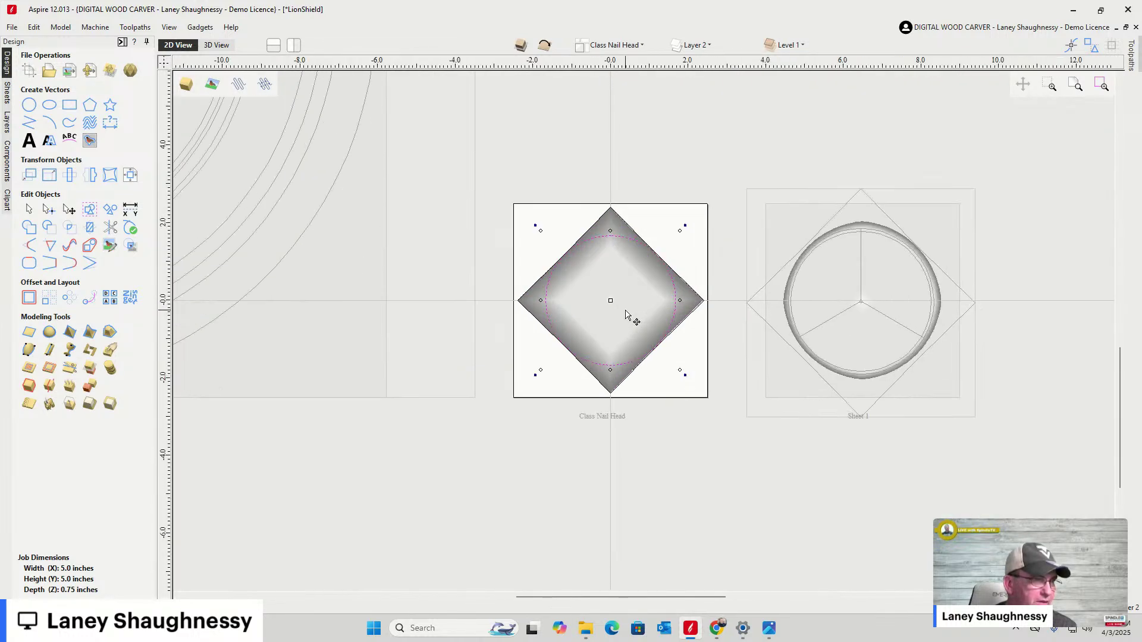
pyautogui.click(216, 45)
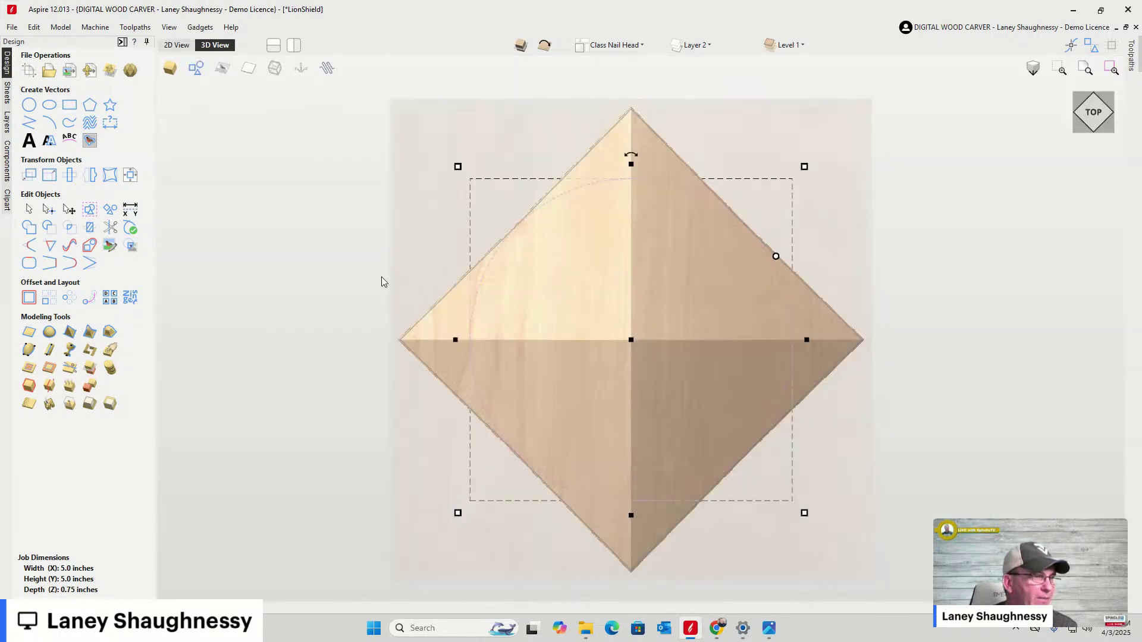
pyautogui.click(592, 329)
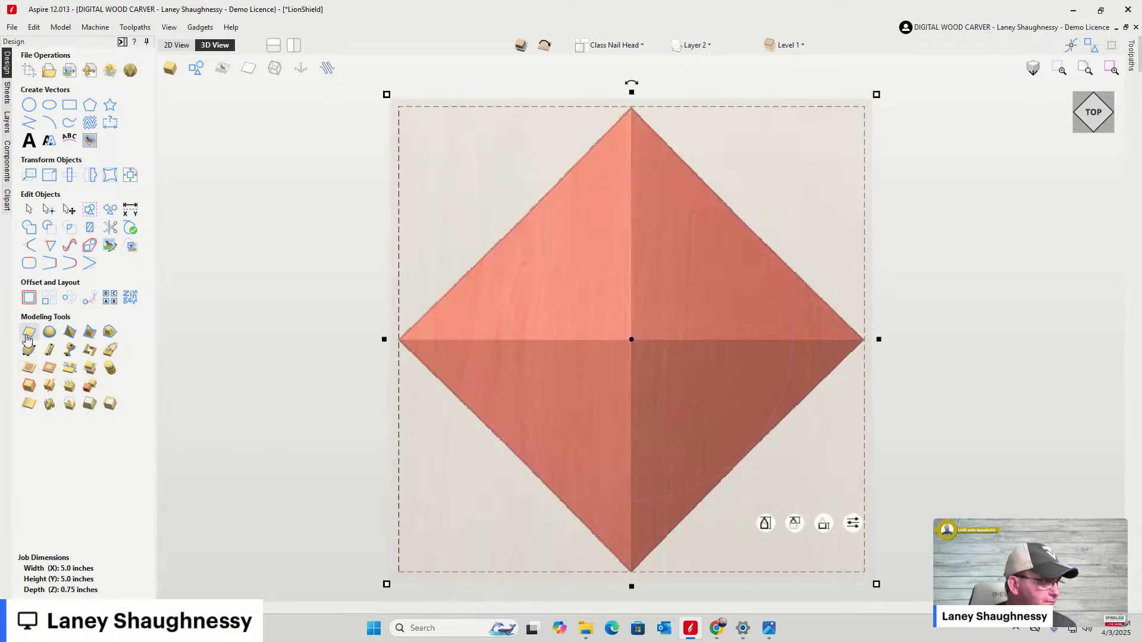
pyautogui.click(50, 371)
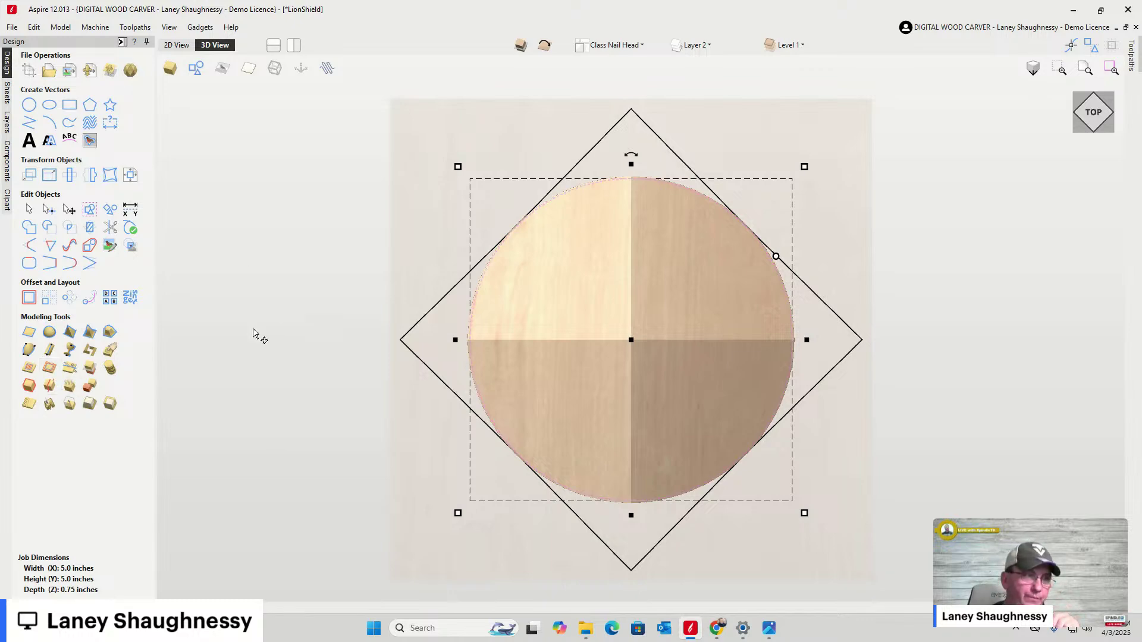
pyautogui.click(1094, 93)
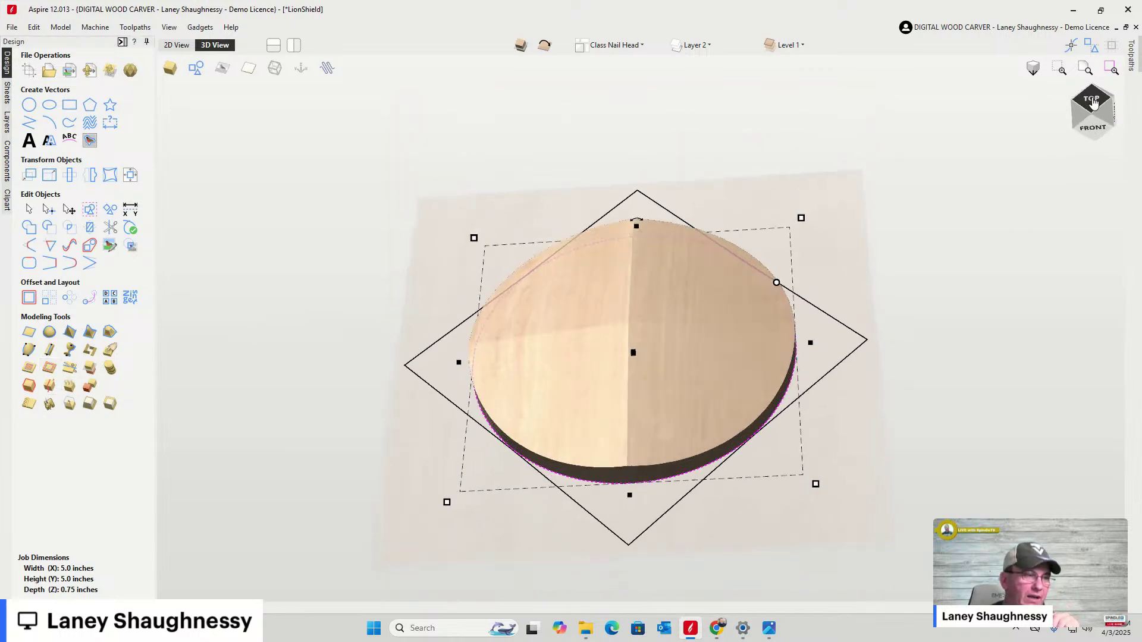
pyautogui.moveTo(1095, 93); pyautogui.dragTo(1103, 106)
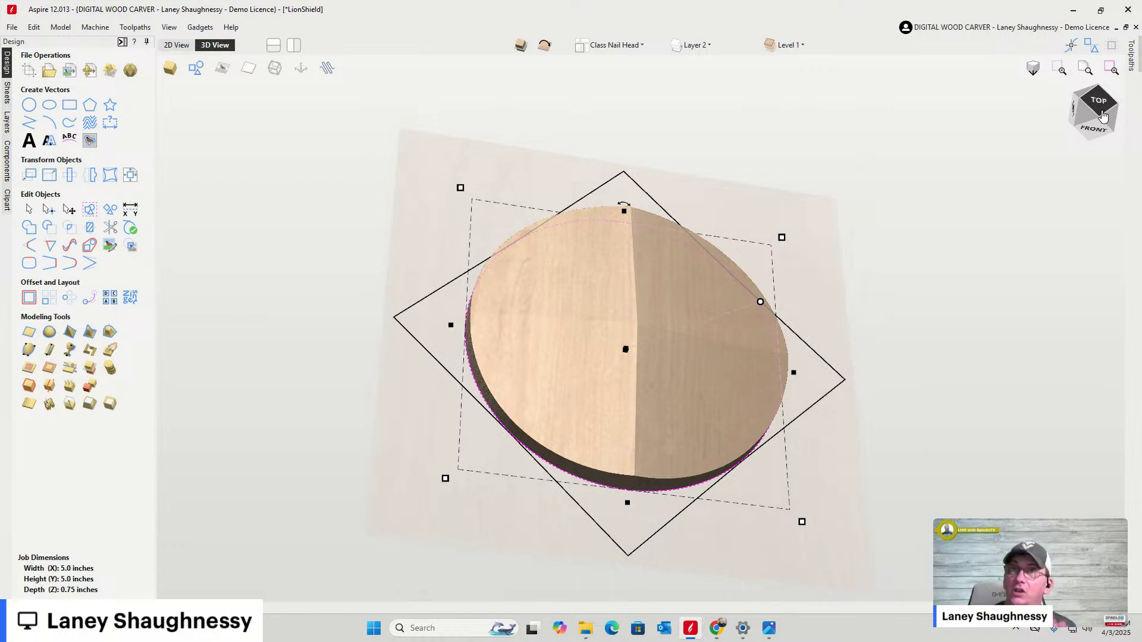
pyautogui.hotkey('ctrl', 'z')
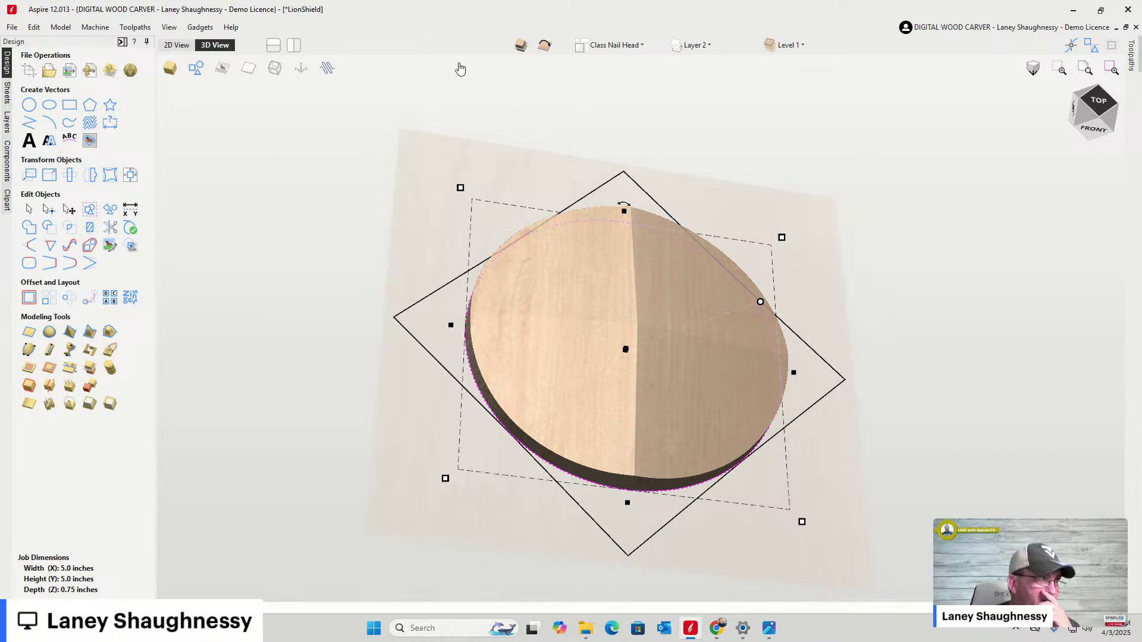
# Try reshaping the circle by moving its left and right nodes slightly inward, and undo the node edits
pyautogui.click(177, 45)
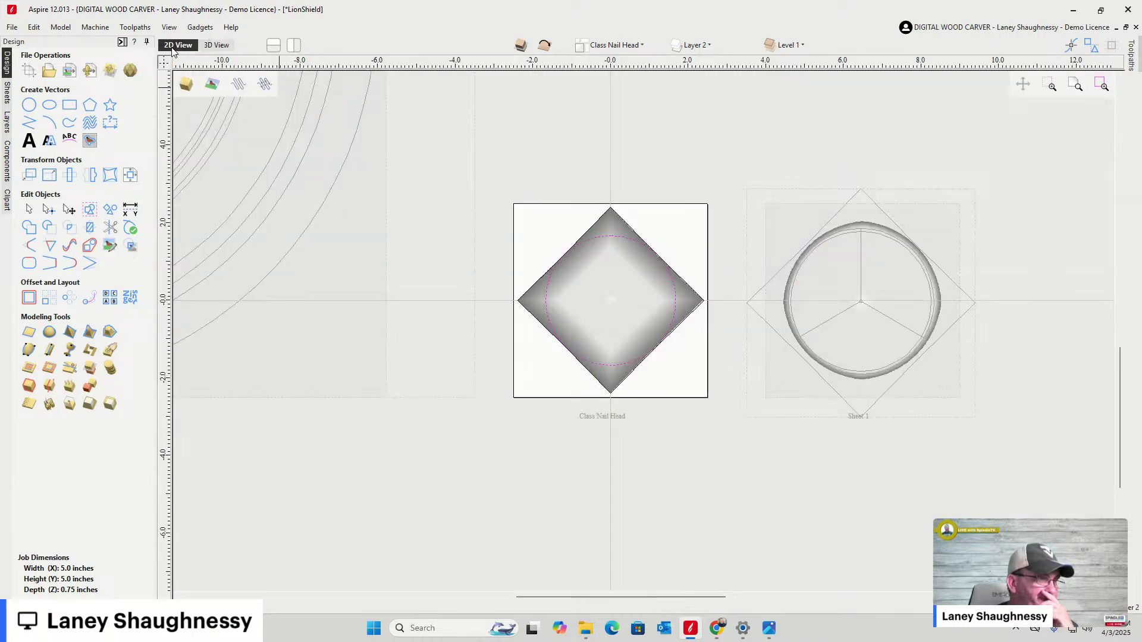
pyautogui.scroll(3, 632, 268)
pyautogui.click(426, 318)
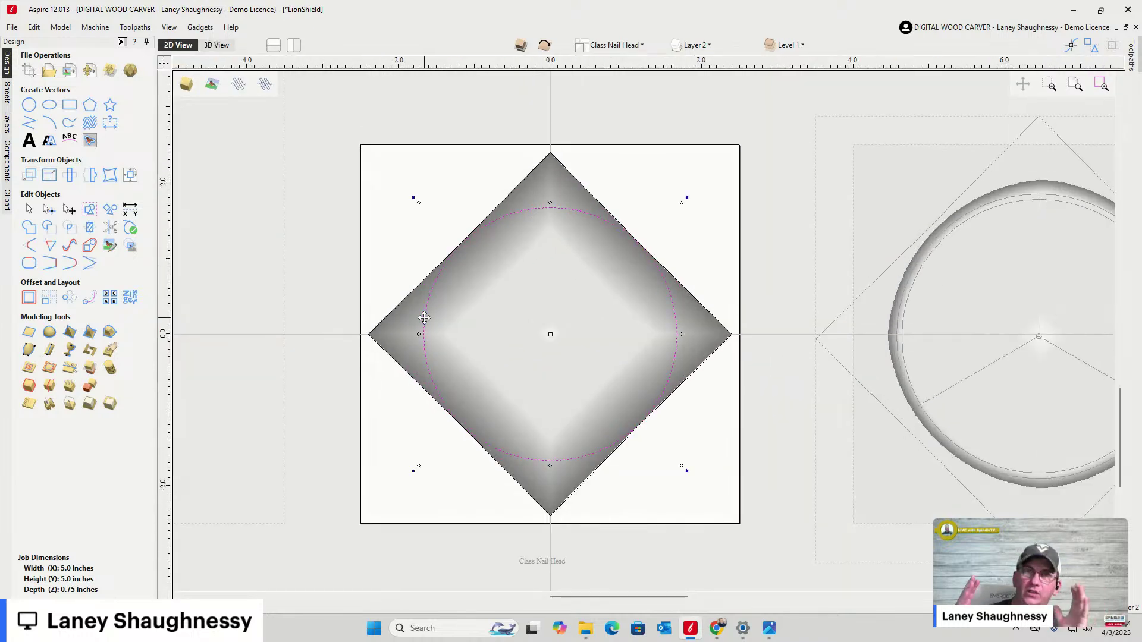
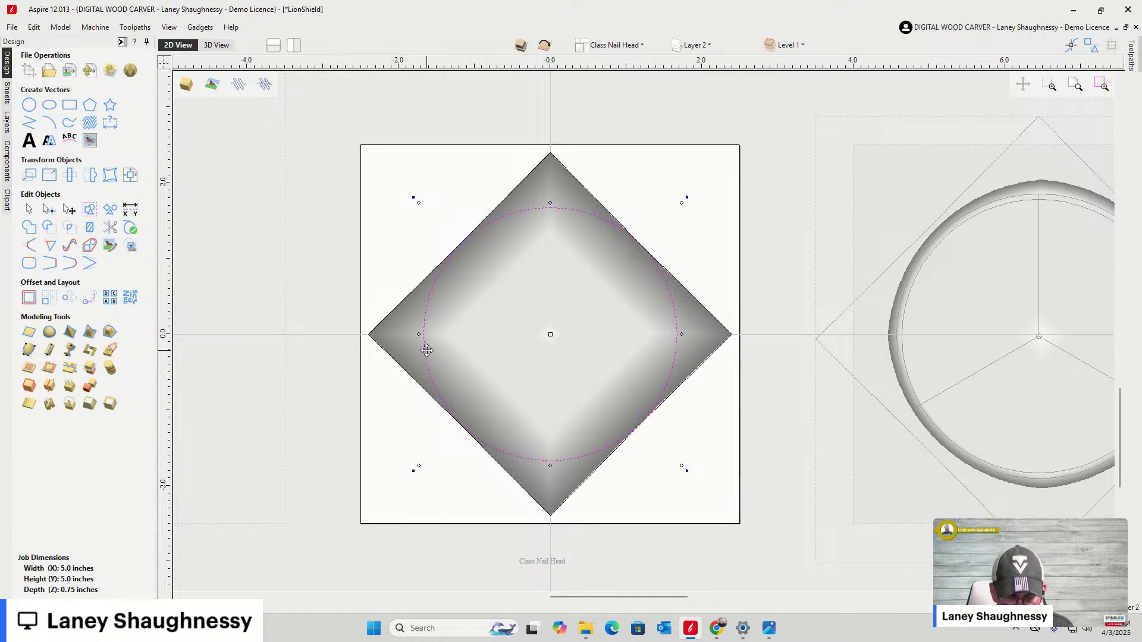
pyautogui.press('n')
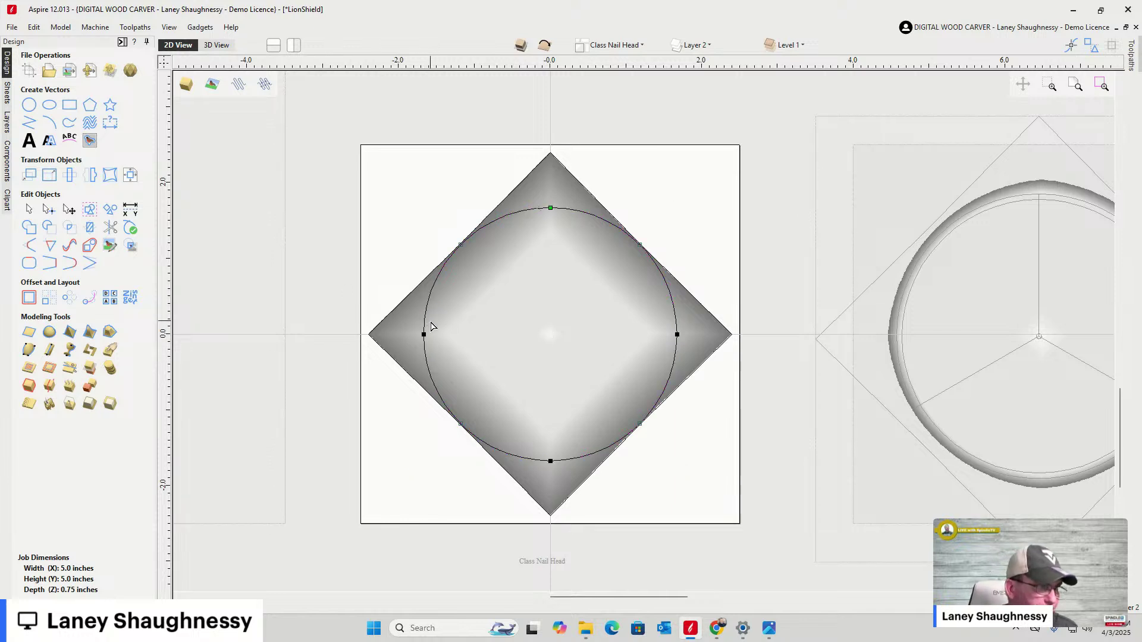
pyautogui.moveTo(424, 333); pyautogui.dragTo(430, 334)
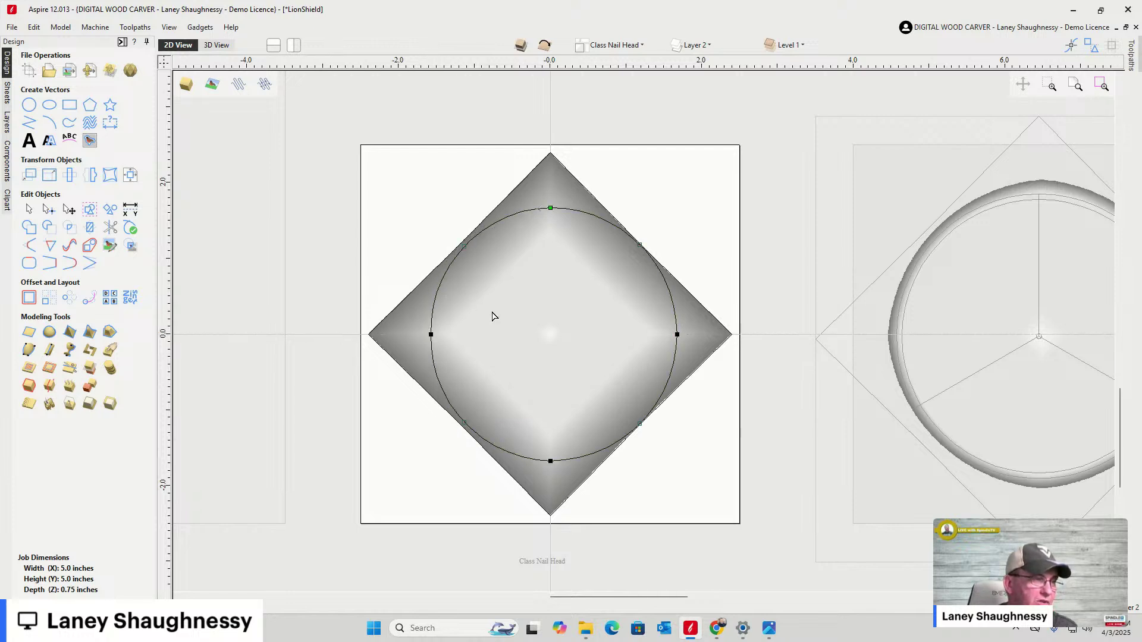
pyautogui.moveTo(551, 208); pyautogui.dragTo(550, 208)
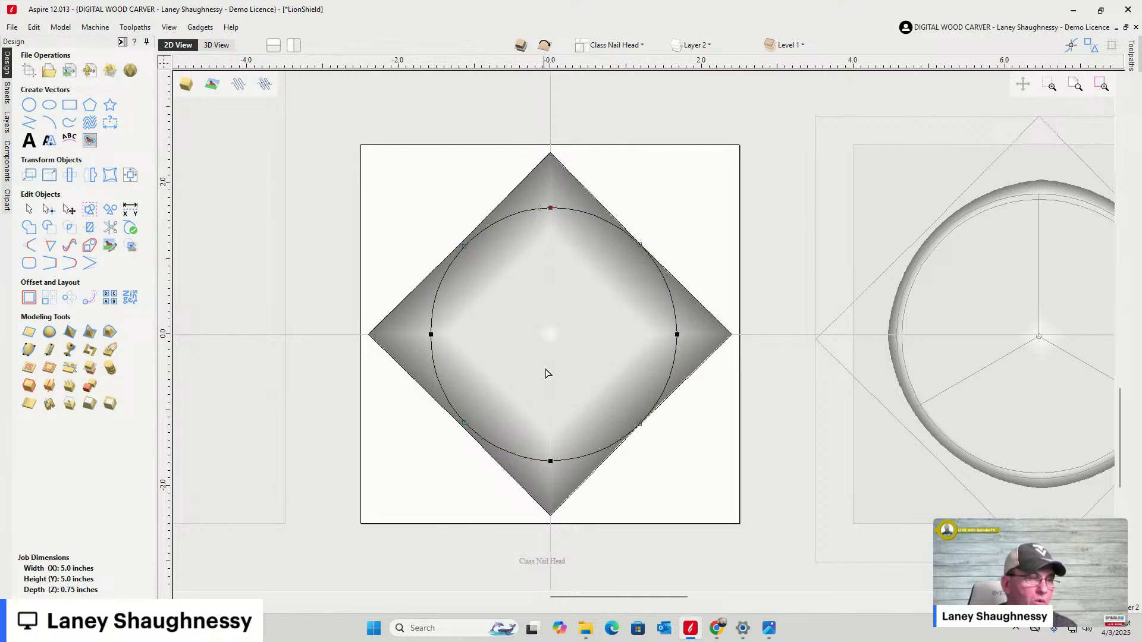
pyautogui.moveTo(677, 334); pyautogui.dragTo(670, 334)
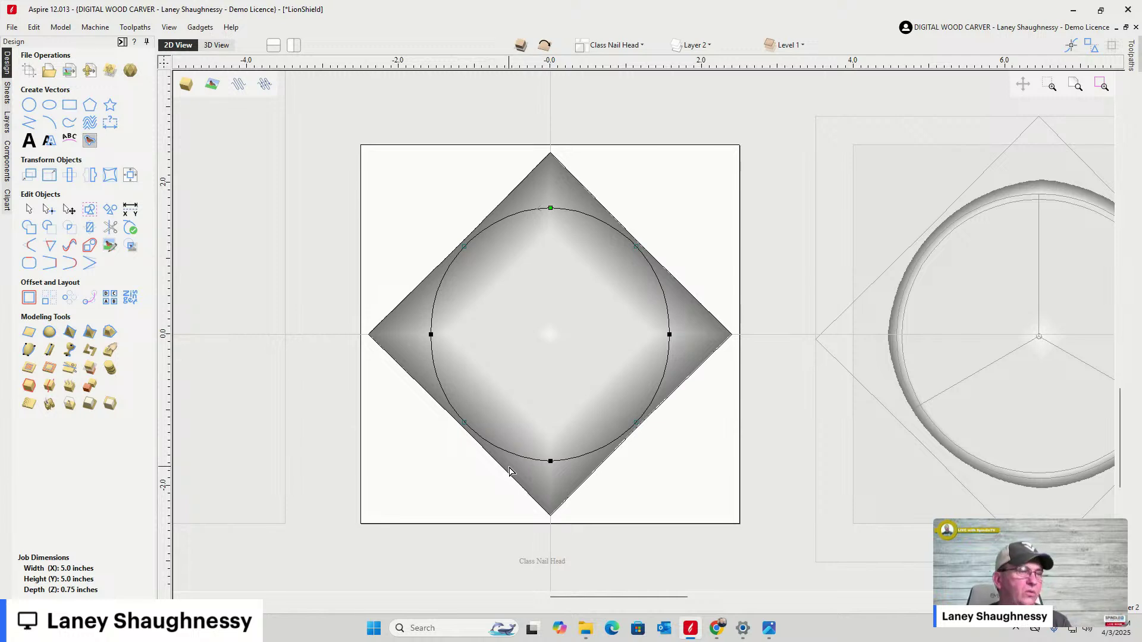
pyautogui.hotkey('ctrl', 'z')
pyautogui.hotkey('ctrl', 'z')
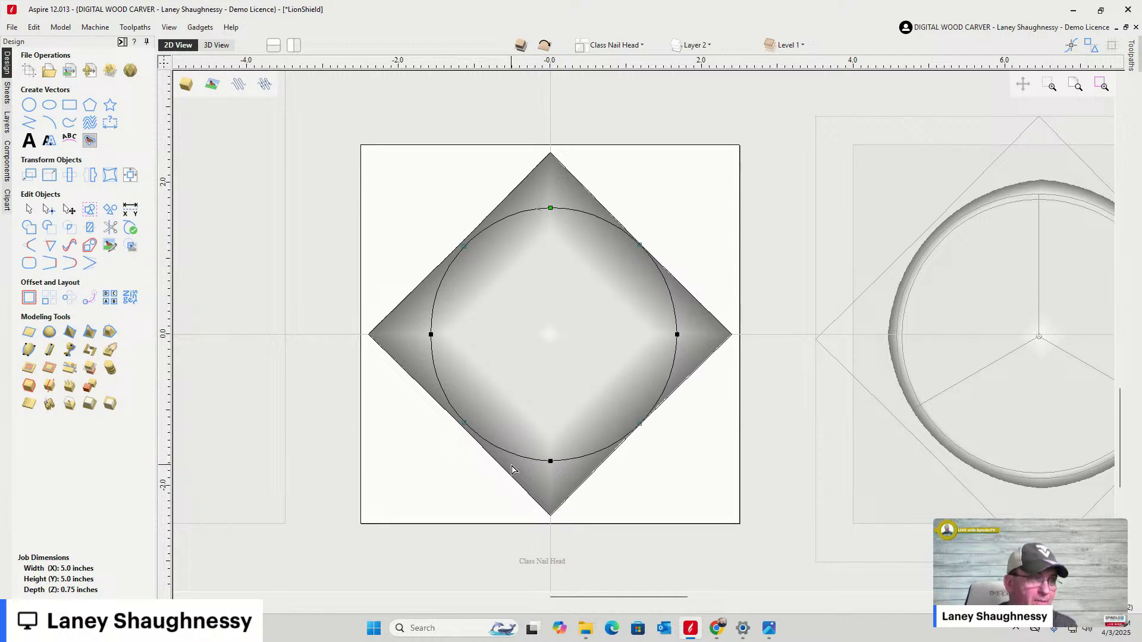
pyautogui.hotkey('ctrl', 'z')
pyautogui.hotkey('ctrl', 'y')
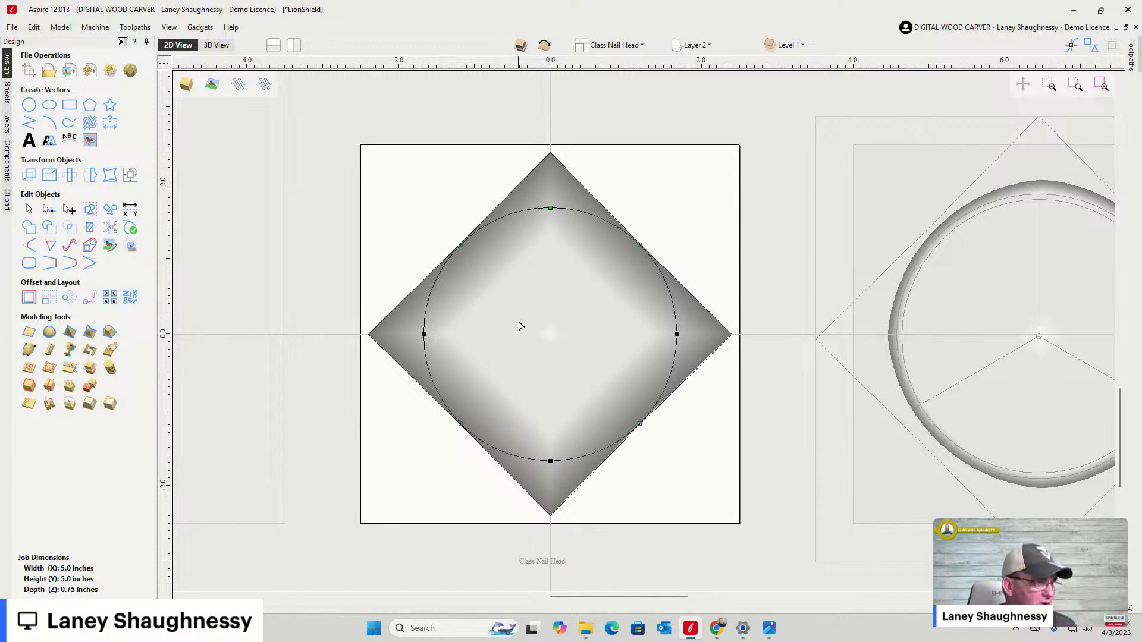
# Clear the area of the pyramid component outside the circle and inspect the rounded nail head in 3D
pyautogui.click(558, 279)
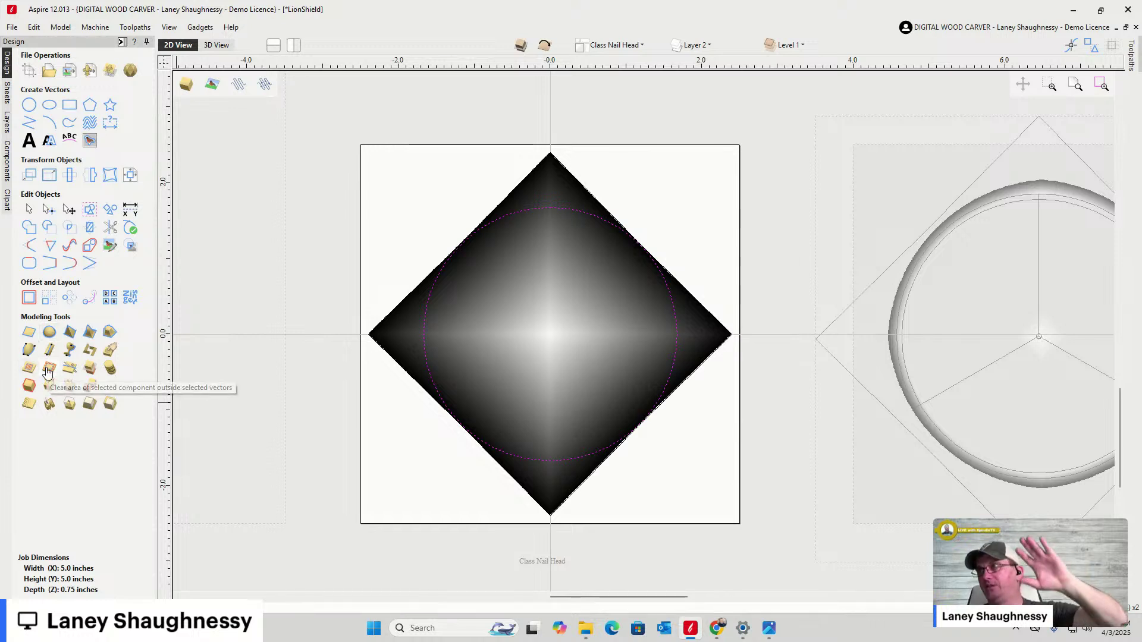
pyautogui.click(48, 372)
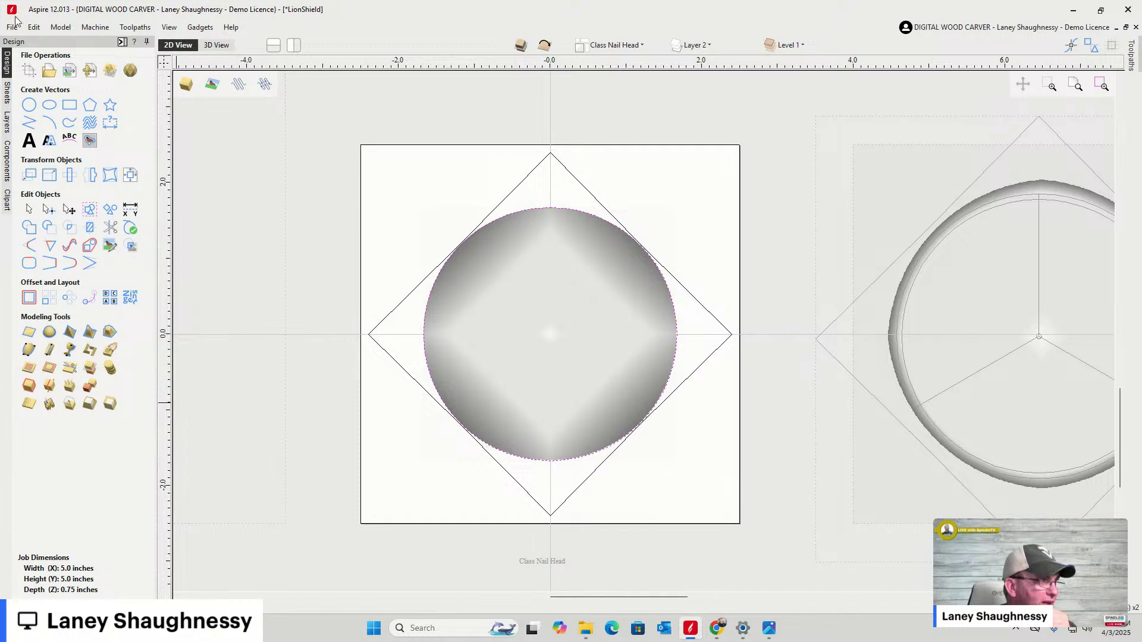
pyautogui.click(199, 50)
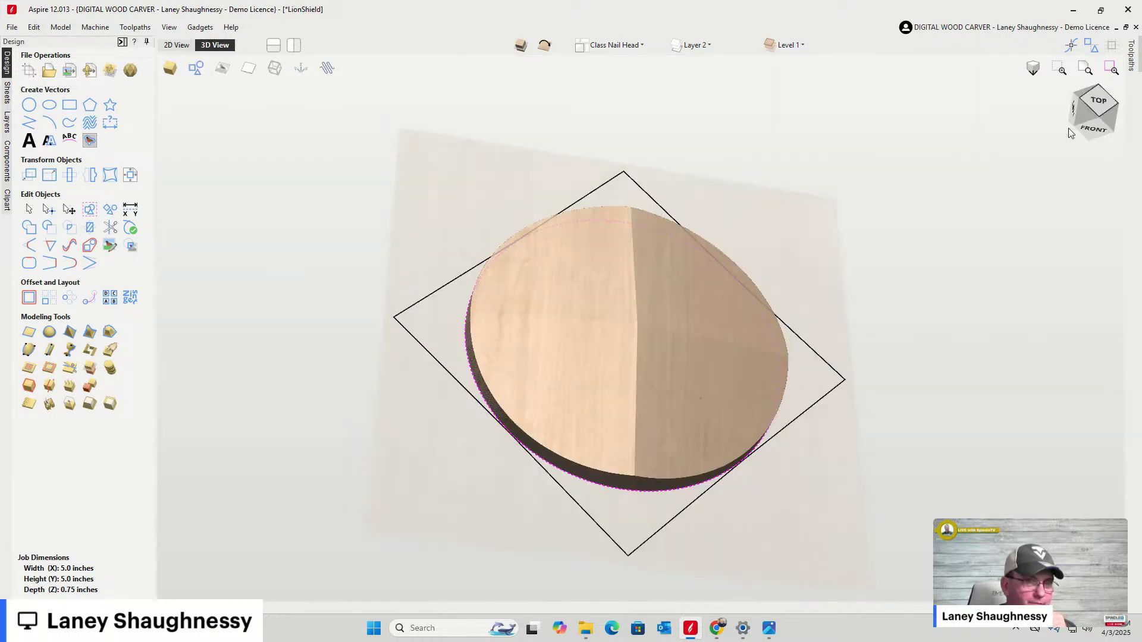
pyautogui.moveTo(1080, 119); pyautogui.dragTo(1055, 110)
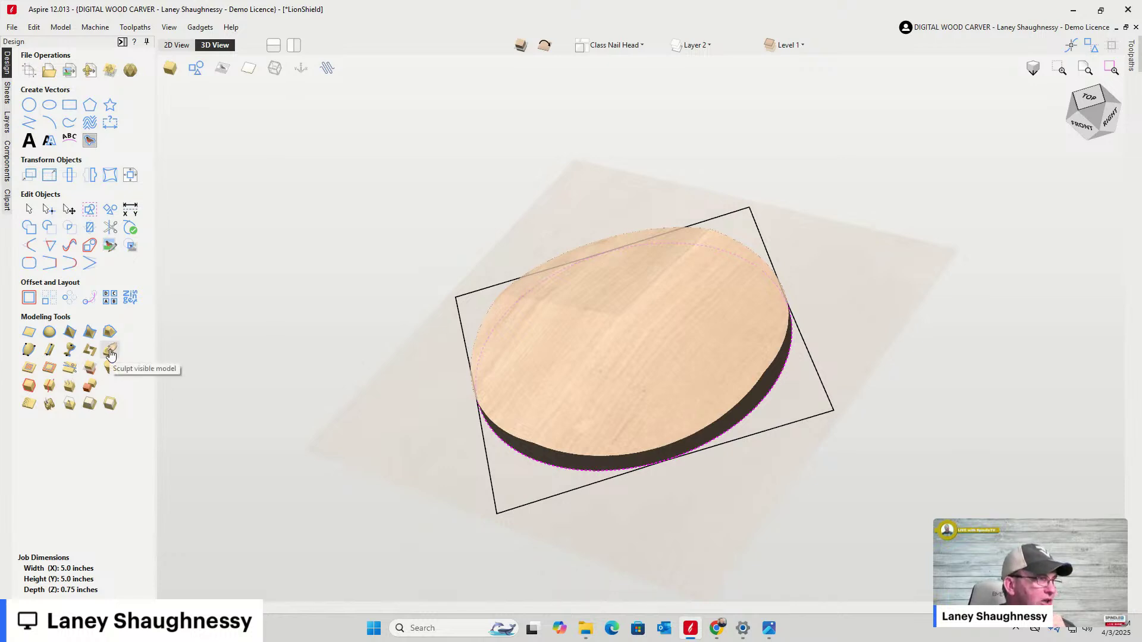
# Select the Roase Head Nail Head component and start sculpting it with the Smooth tool, orienting the model to expose its rim
pyautogui.click(6, 142)
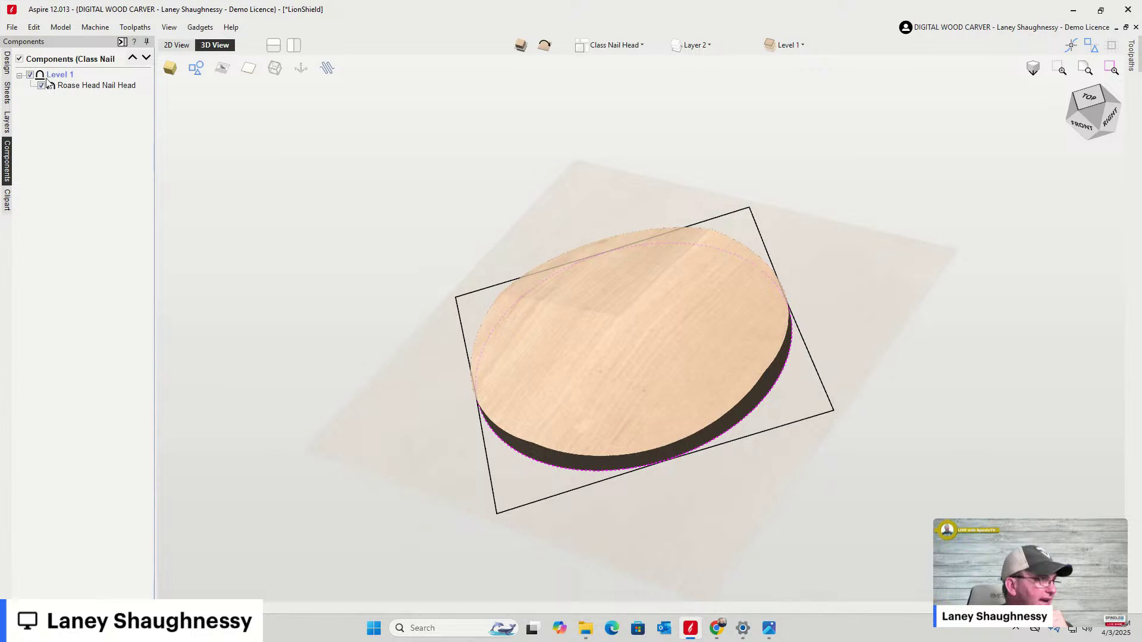
pyautogui.click(84, 85)
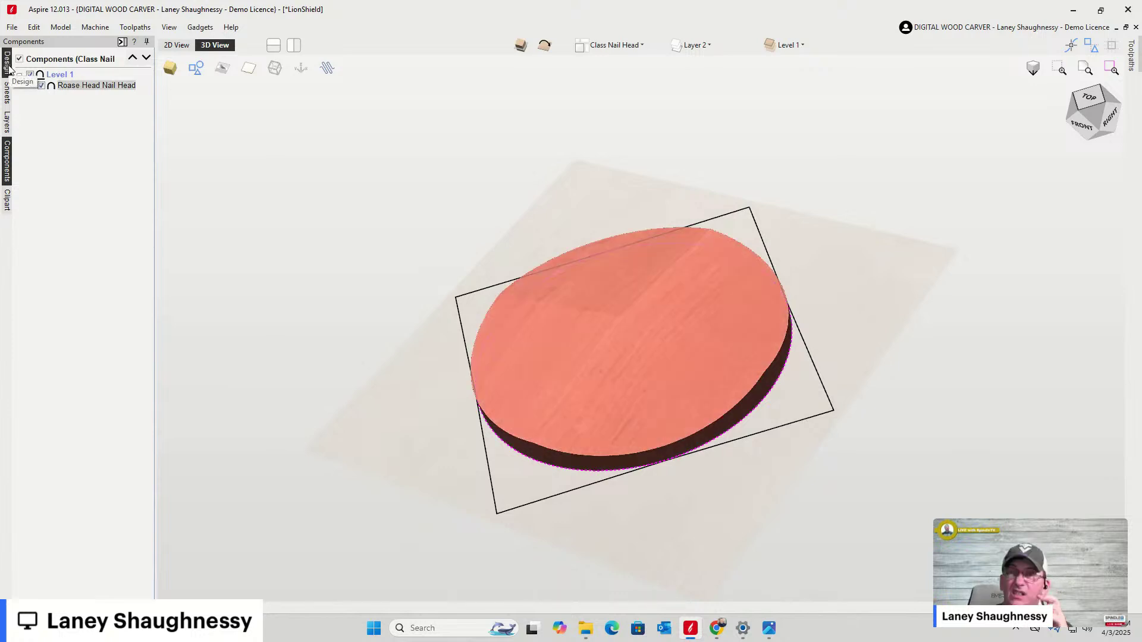
pyautogui.click(8, 67)
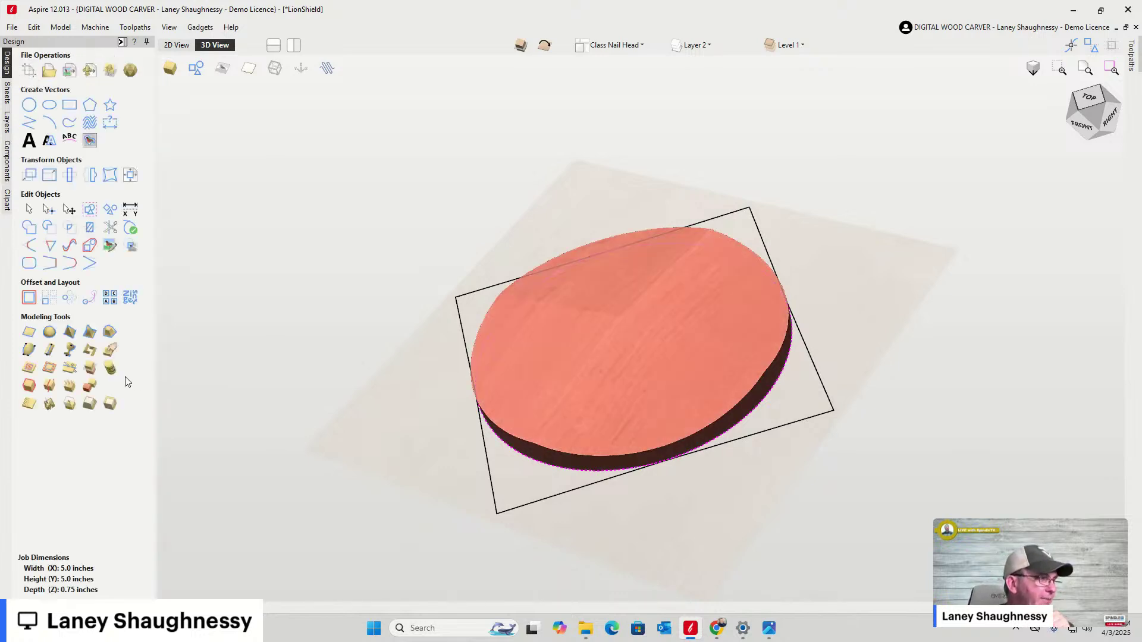
pyautogui.click(110, 351)
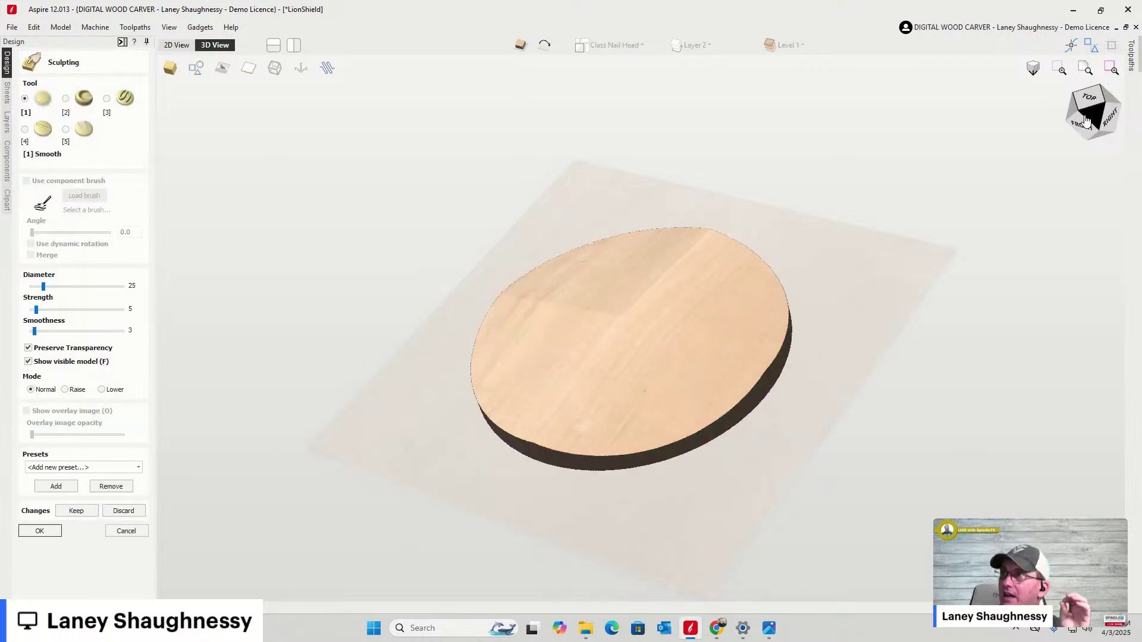
pyautogui.moveTo(1088, 117)
pyautogui.mouseDown()
pyautogui.moveTo(1113, 103)
pyautogui.moveTo(1120, 119)
pyautogui.moveTo(1083, 111)
pyautogui.moveTo(1095, 98)
pyautogui.mouseUp()
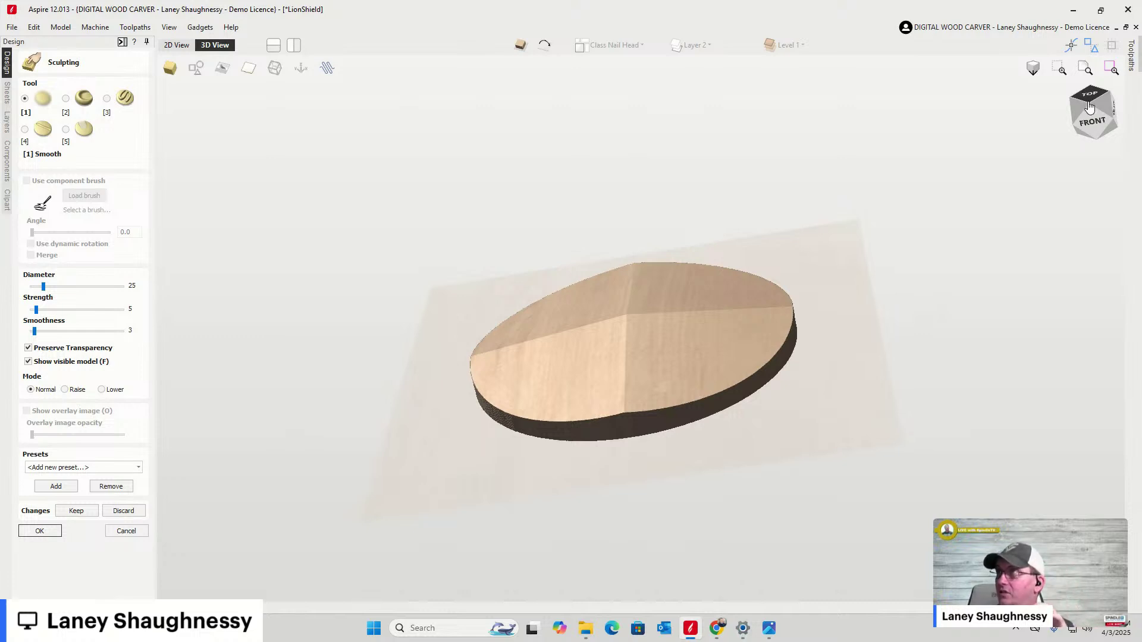
pyautogui.moveTo(1090, 107)
pyautogui.mouseDown()
pyautogui.moveTo(1120, 114)
pyautogui.moveTo(1079, 110)
pyautogui.moveTo(1099, 105)
pyautogui.mouseUp()
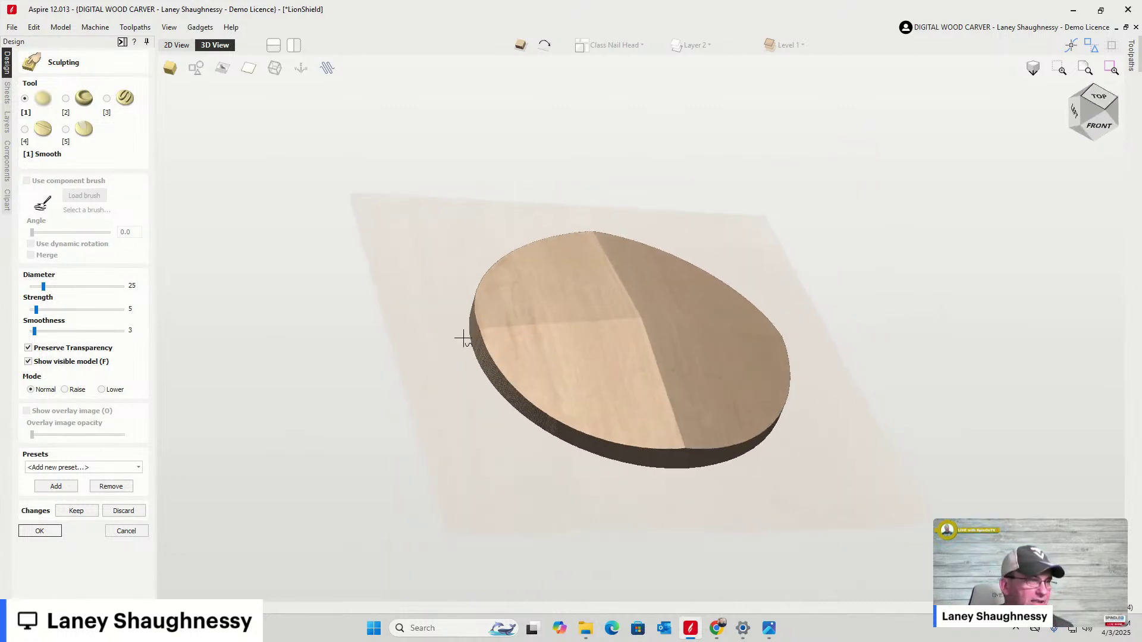
pyautogui.scroll(3, 472, 329)
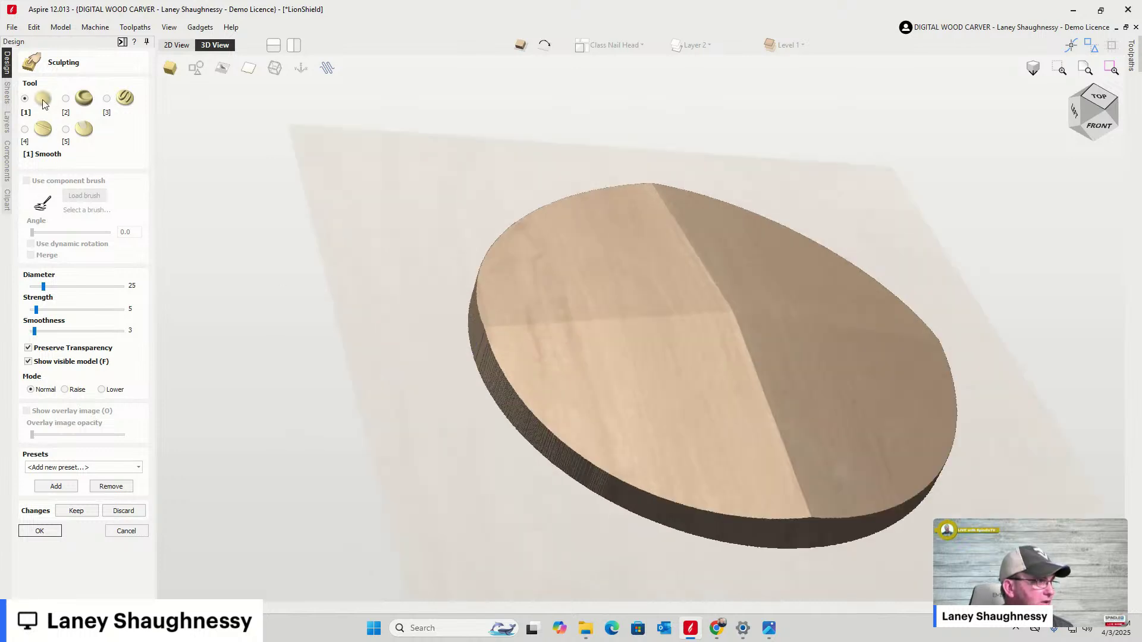
# Smooth part of the nail head's upper rim with brush diameter 217, strength 25 and smoothness 35
pyautogui.moveTo(44, 286); pyautogui.dragTo(61, 289)
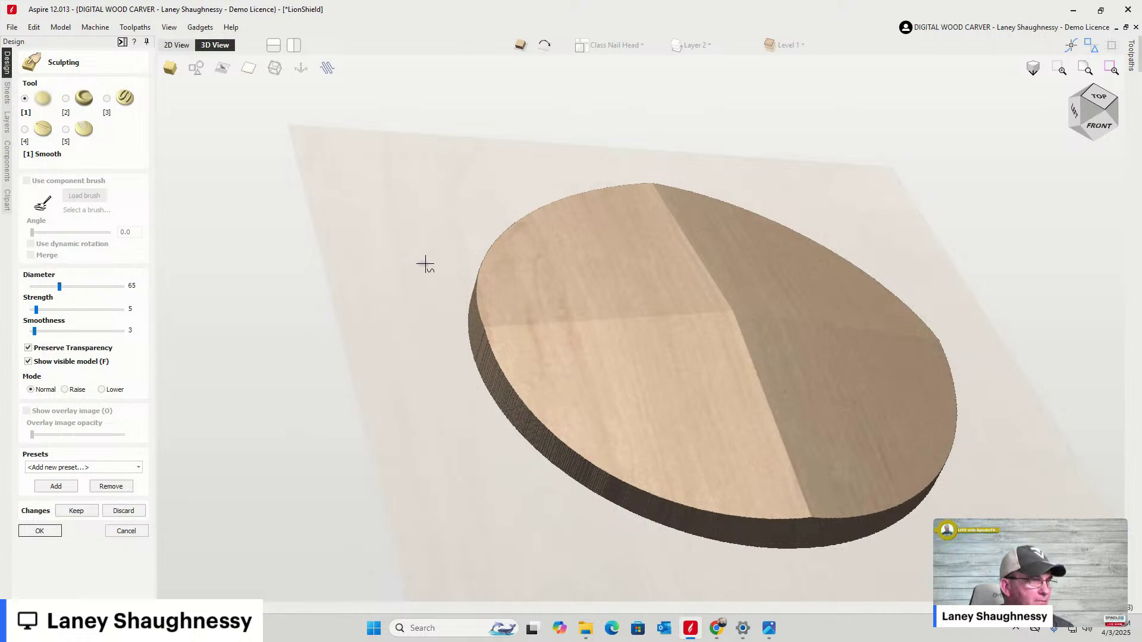
pyautogui.scroll(3, 489, 250)
pyautogui.scroll(-3, 489, 250)
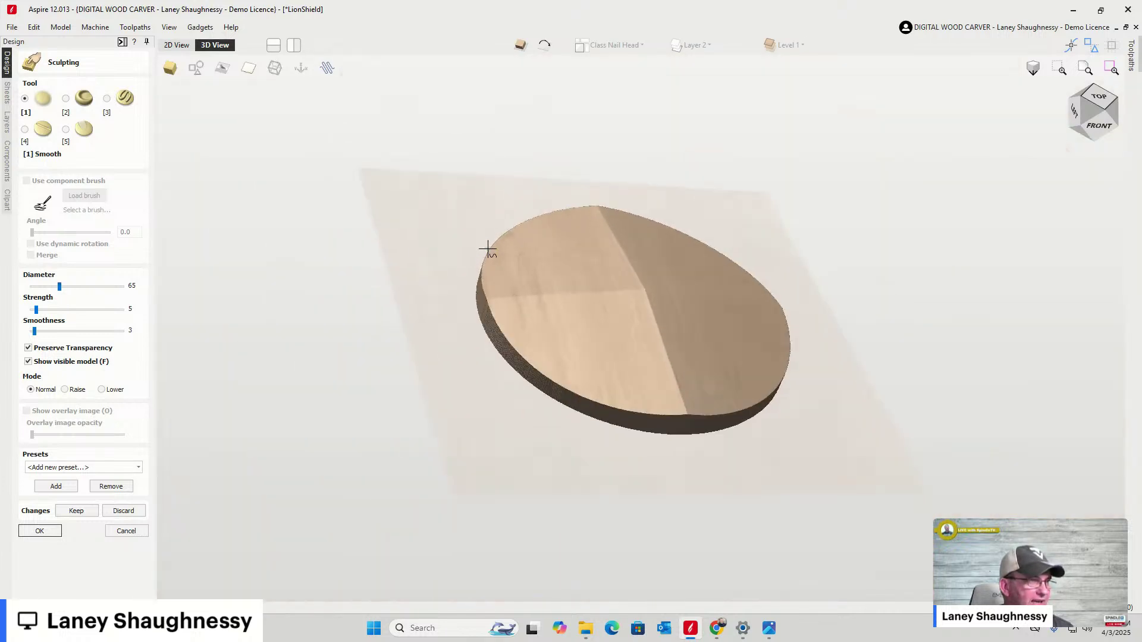
pyautogui.moveTo(60, 288); pyautogui.dragTo(103, 288)
pyautogui.moveTo(37, 311); pyautogui.dragTo(66, 333)
pyautogui.moveTo(65, 331); pyautogui.dragTo(64, 331)
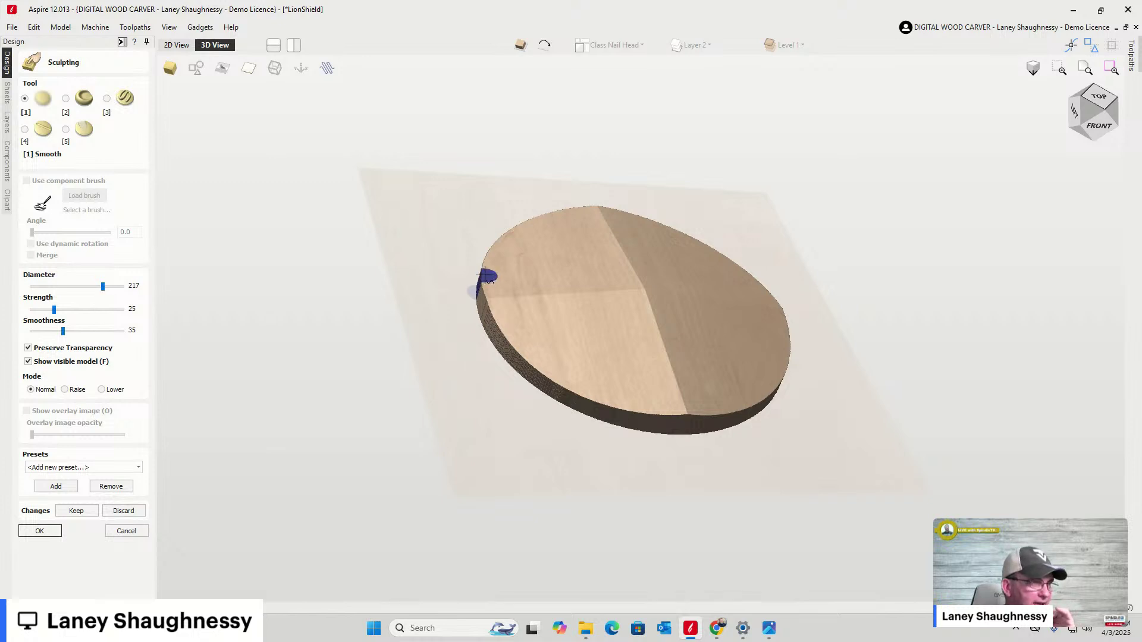
pyautogui.scroll(5, 486, 277)
pyautogui.scroll(-3, 481, 274)
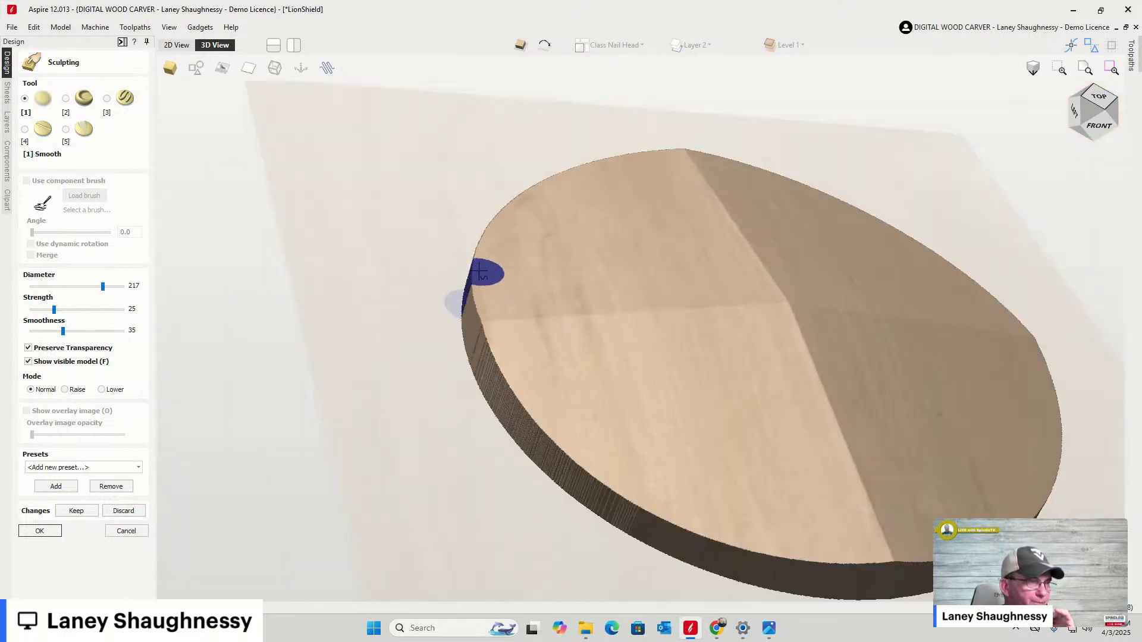
pyautogui.moveTo(479, 275)
pyautogui.mouseDown()
pyautogui.moveTo(483, 333)
pyautogui.moveTo(483, 268)
pyautogui.moveTo(523, 400)
pyautogui.mouseUp()
pyautogui.scroll(-4, 490, 337)
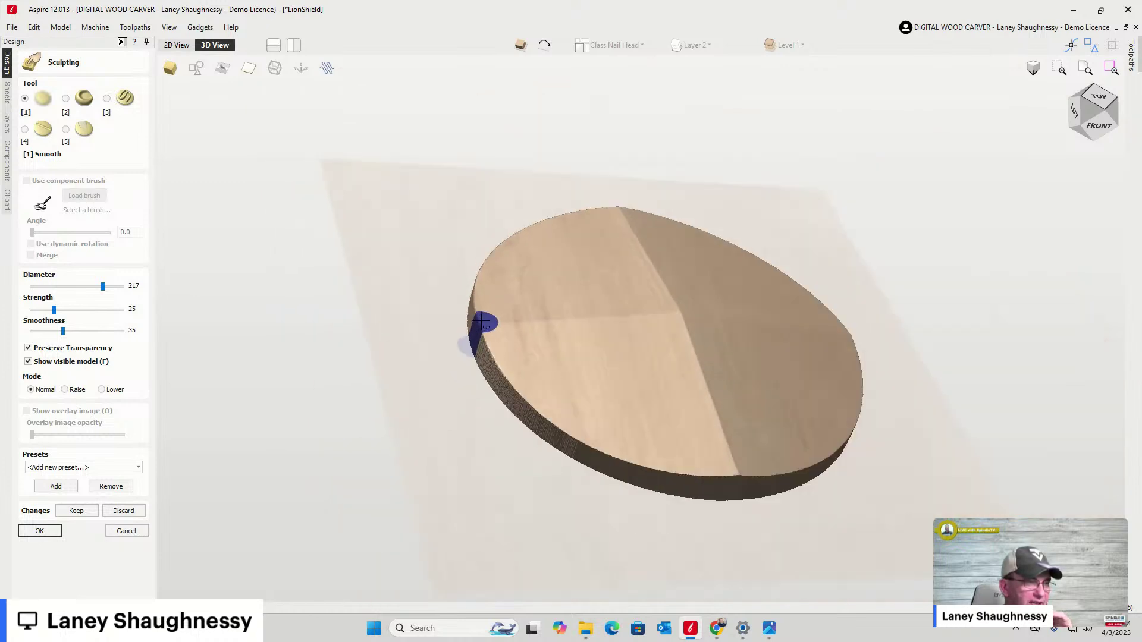
pyautogui.scroll(4, 482, 322)
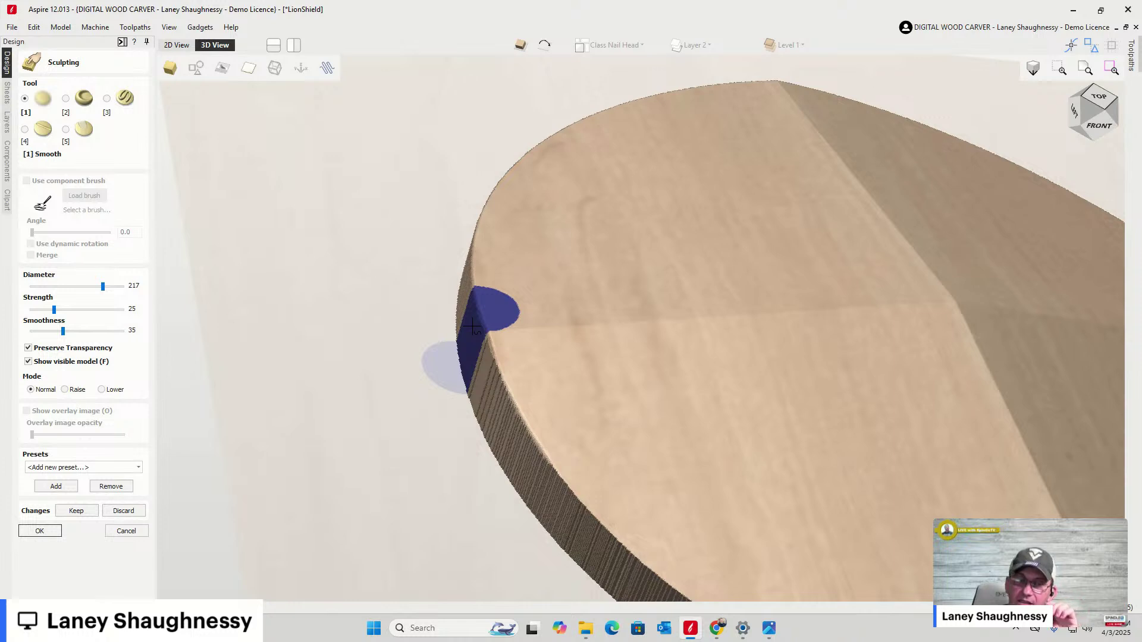
pyautogui.scroll(-4, 472, 326)
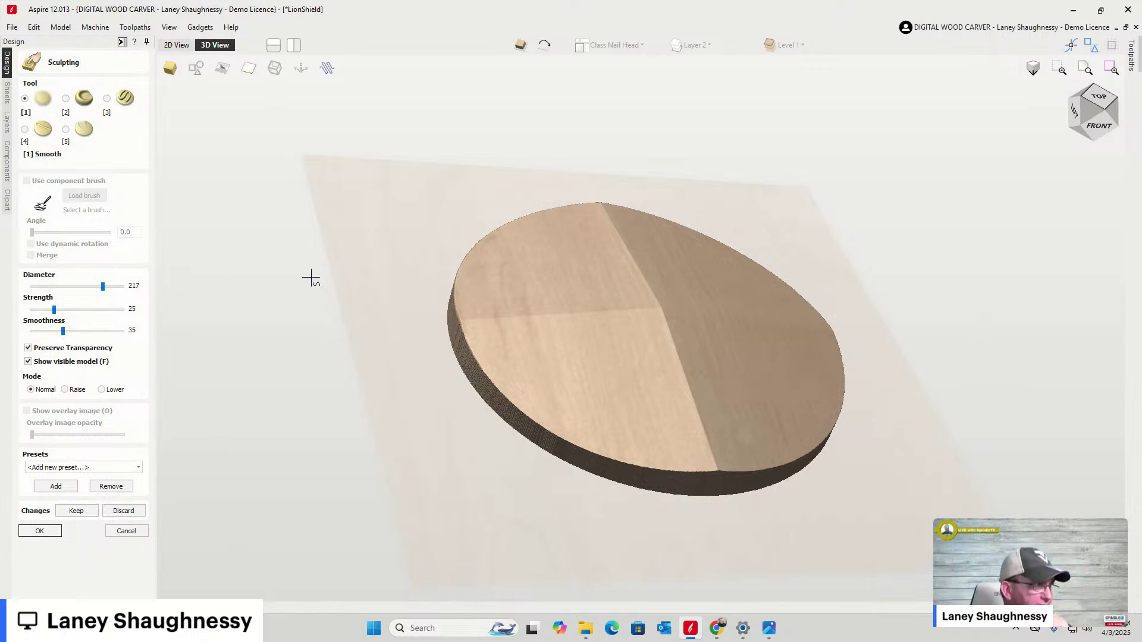
# Increase the smoothing brush to diameter 261 and strength 51, and smooth more of the nail head's upper rim
pyautogui.moveTo(54, 310)
pyautogui.mouseDown()
pyautogui.moveTo(83, 316)
pyautogui.moveTo(113, 287)
pyautogui.mouseUp()
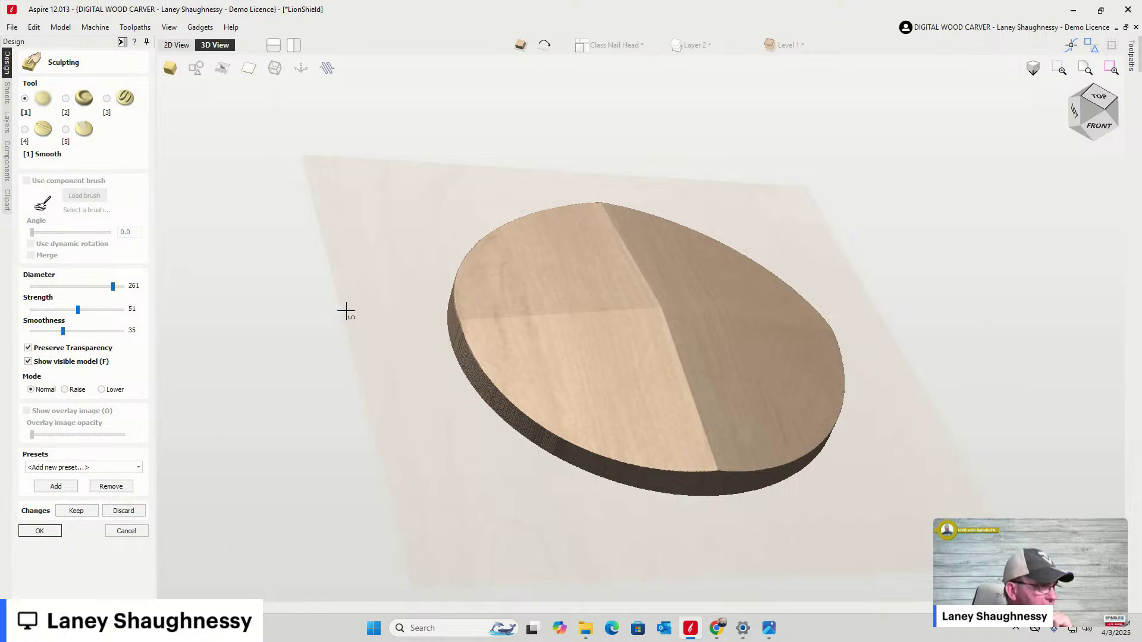
pyautogui.scroll(2, 578, 281)
pyautogui.scroll(-1, 555, 290)
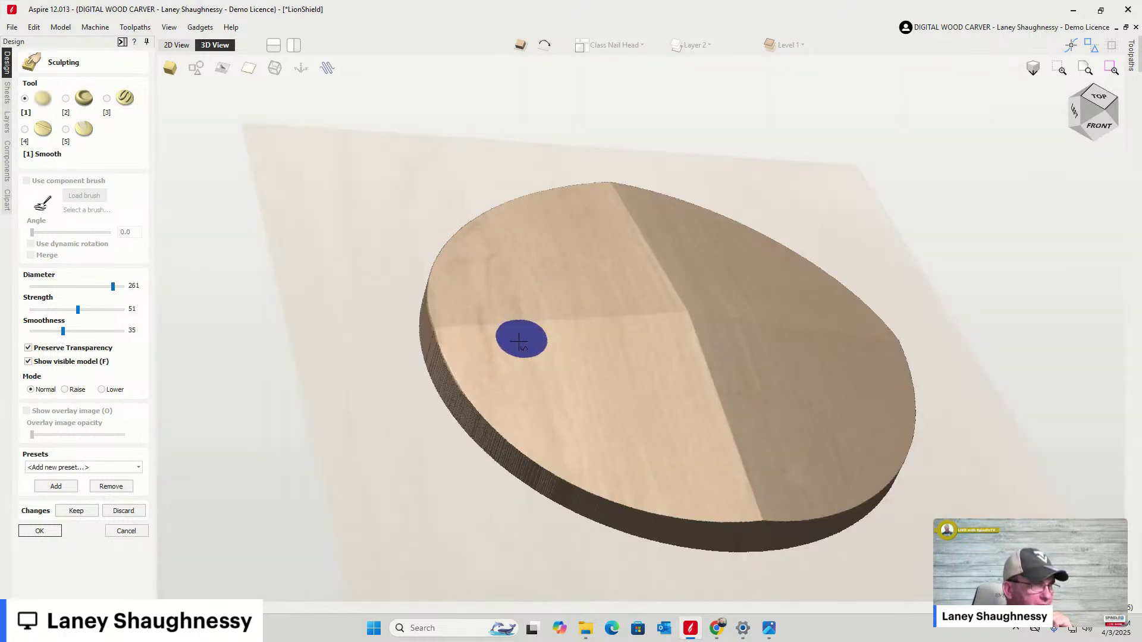
pyautogui.moveTo(431, 327)
pyautogui.mouseDown()
pyautogui.moveTo(474, 408)
pyautogui.moveTo(534, 454)
pyautogui.moveTo(605, 484)
pyautogui.moveTo(751, 504)
pyautogui.moveTo(642, 494)
pyautogui.moveTo(774, 522)
pyautogui.moveTo(907, 467)
pyautogui.moveTo(895, 470)
pyautogui.moveTo(885, 341)
pyautogui.moveTo(751, 238)
pyautogui.moveTo(827, 280)
pyautogui.moveTo(809, 262)
pyautogui.moveTo(678, 205)
pyautogui.moveTo(580, 186)
pyautogui.moveTo(487, 213)
pyautogui.moveTo(441, 257)
pyautogui.moveTo(433, 315)
pyautogui.moveTo(454, 225)
pyautogui.moveTo(459, 235)
pyautogui.mouseUp()
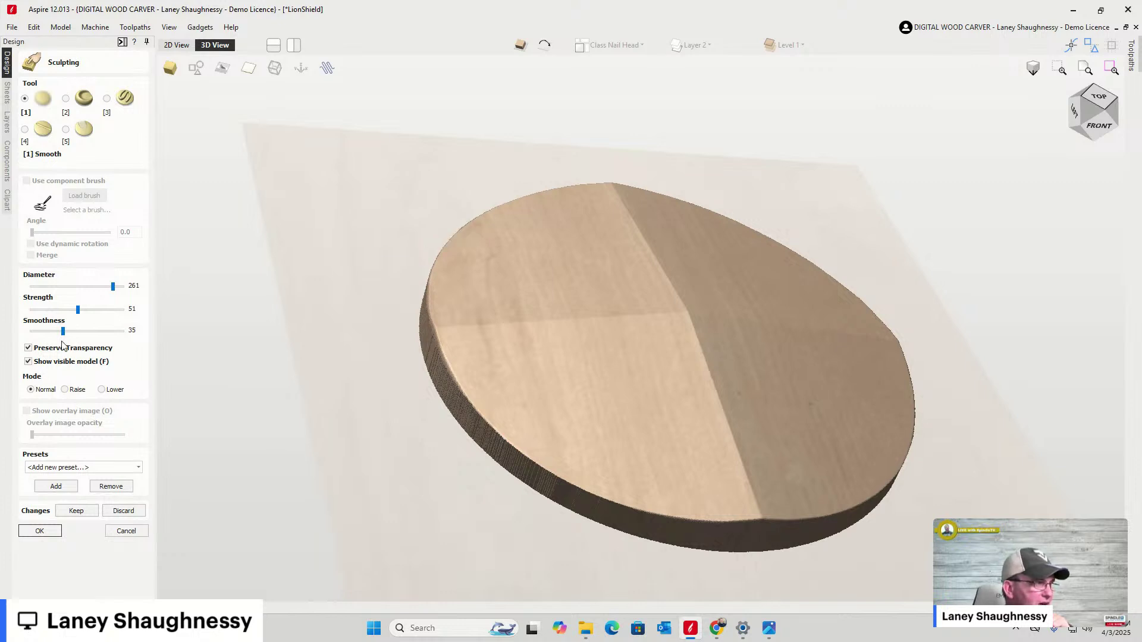
# Raise the brush smoothness to 73, soften the remaining rim edge along the nail head, and accept the sculpted changes
pyautogui.moveTo(63, 330); pyautogui.dragTo(98, 331)
pyautogui.moveTo(446, 354)
pyautogui.mouseDown()
pyautogui.moveTo(473, 417)
pyautogui.moveTo(479, 387)
pyautogui.moveTo(583, 495)
pyautogui.moveTo(530, 467)
pyautogui.moveTo(671, 510)
pyautogui.moveTo(848, 495)
pyautogui.moveTo(802, 516)
pyautogui.moveTo(890, 446)
pyautogui.moveTo(894, 366)
pyautogui.moveTo(856, 303)
pyautogui.moveTo(742, 231)
pyautogui.moveTo(631, 190)
pyautogui.moveTo(541, 195)
pyautogui.moveTo(501, 216)
pyautogui.moveTo(440, 286)
pyautogui.moveTo(439, 335)
pyautogui.moveTo(676, 308)
pyautogui.moveTo(729, 484)
pyautogui.moveTo(745, 493)
pyautogui.moveTo(694, 358)
pyautogui.moveTo(755, 484)
pyautogui.moveTo(701, 298)
pyautogui.moveTo(714, 319)
pyautogui.moveTo(894, 329)
pyautogui.moveTo(693, 324)
pyautogui.moveTo(864, 329)
pyautogui.moveTo(827, 334)
pyautogui.moveTo(670, 316)
pyautogui.moveTo(671, 292)
pyautogui.moveTo(622, 182)
pyautogui.moveTo(677, 317)
pyautogui.moveTo(614, 175)
pyautogui.moveTo(683, 337)
pyautogui.moveTo(674, 316)
pyautogui.moveTo(474, 324)
pyautogui.moveTo(683, 318)
pyautogui.moveTo(747, 473)
pyautogui.moveTo(742, 505)
pyautogui.moveTo(732, 420)
pyautogui.moveTo(683, 324)
pyautogui.moveTo(692, 319)
pyautogui.moveTo(727, 482)
pyautogui.moveTo(764, 513)
pyautogui.mouseUp()
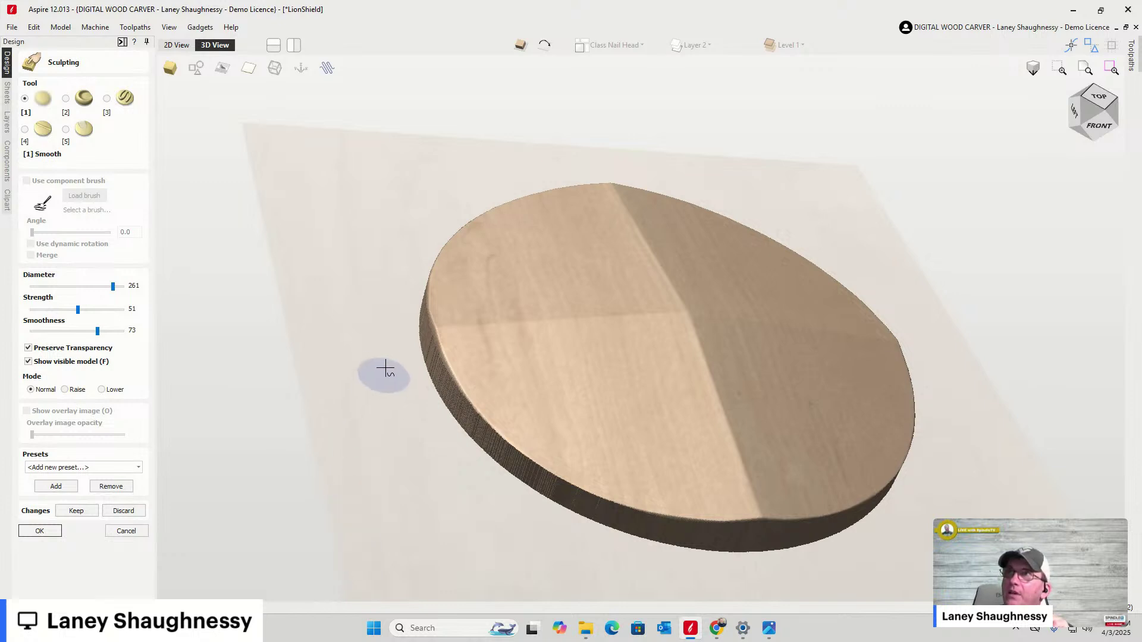
pyautogui.moveTo(410, 325)
pyautogui.mouseDown()
pyautogui.moveTo(440, 368)
pyautogui.moveTo(434, 302)
pyautogui.moveTo(526, 452)
pyautogui.moveTo(572, 470)
pyautogui.moveTo(529, 461)
pyautogui.moveTo(619, 499)
pyautogui.moveTo(619, 476)
pyautogui.moveTo(649, 507)
pyautogui.moveTo(723, 512)
pyautogui.moveTo(268, 510)
pyautogui.mouseUp()
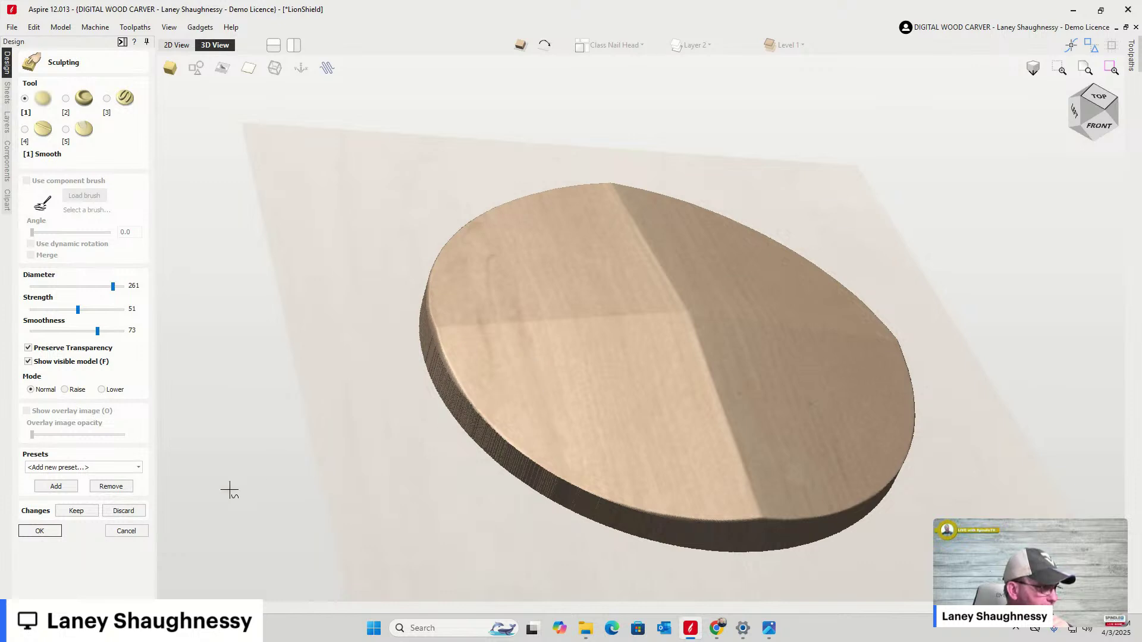
pyautogui.click(42, 532)
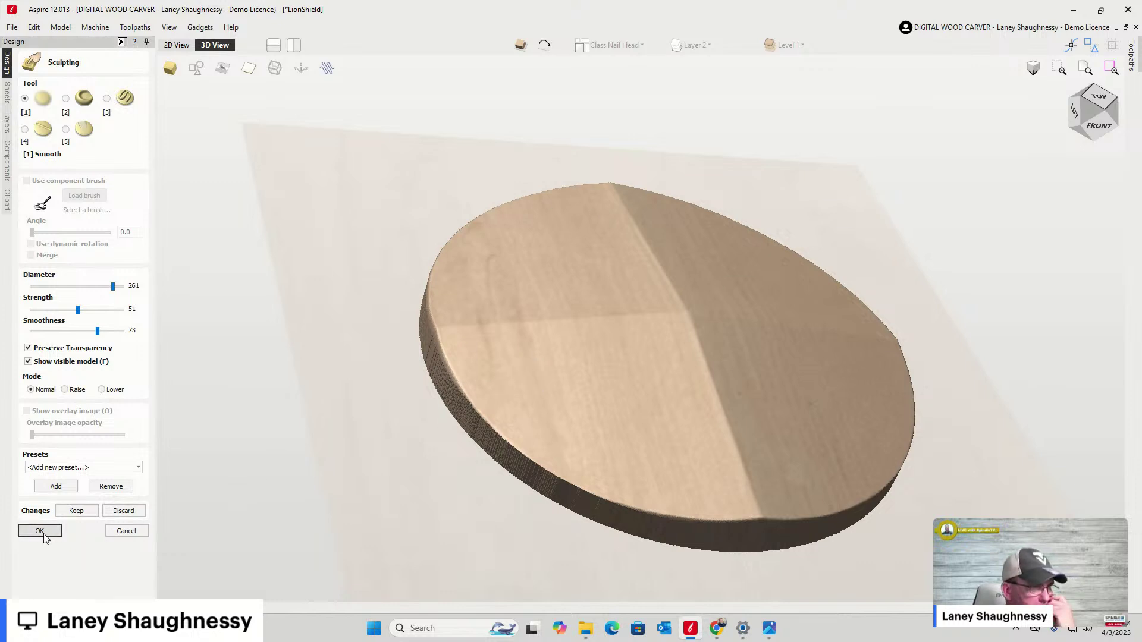
pyautogui.click(41, 531)
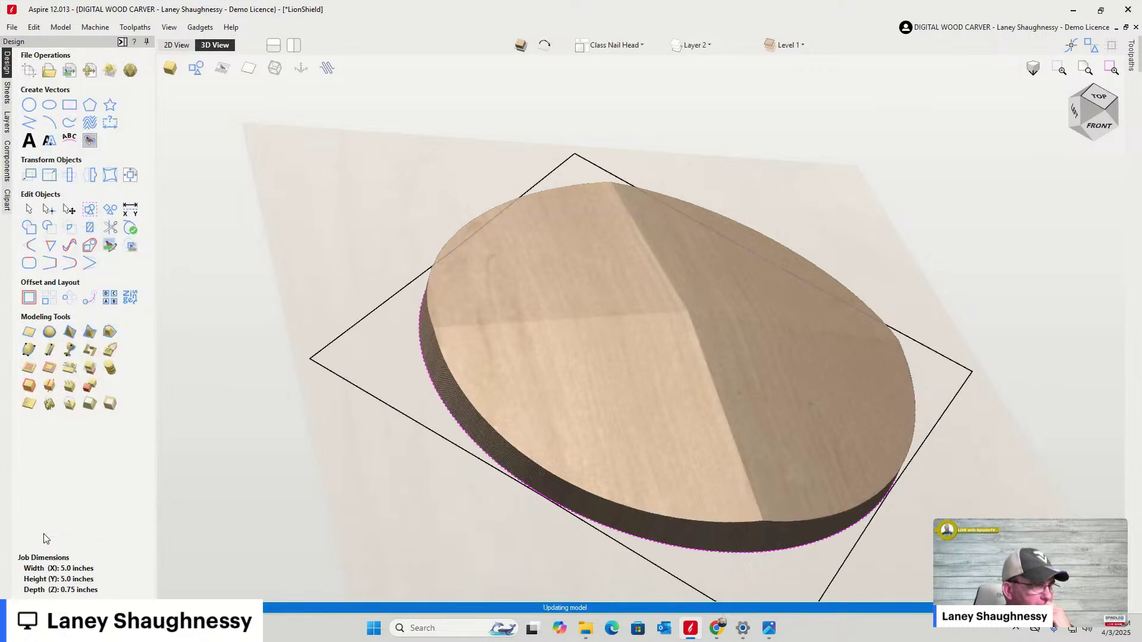
# Add a 22° draft to the visible nail head model and close the draft settings
pyautogui.click(89, 404)
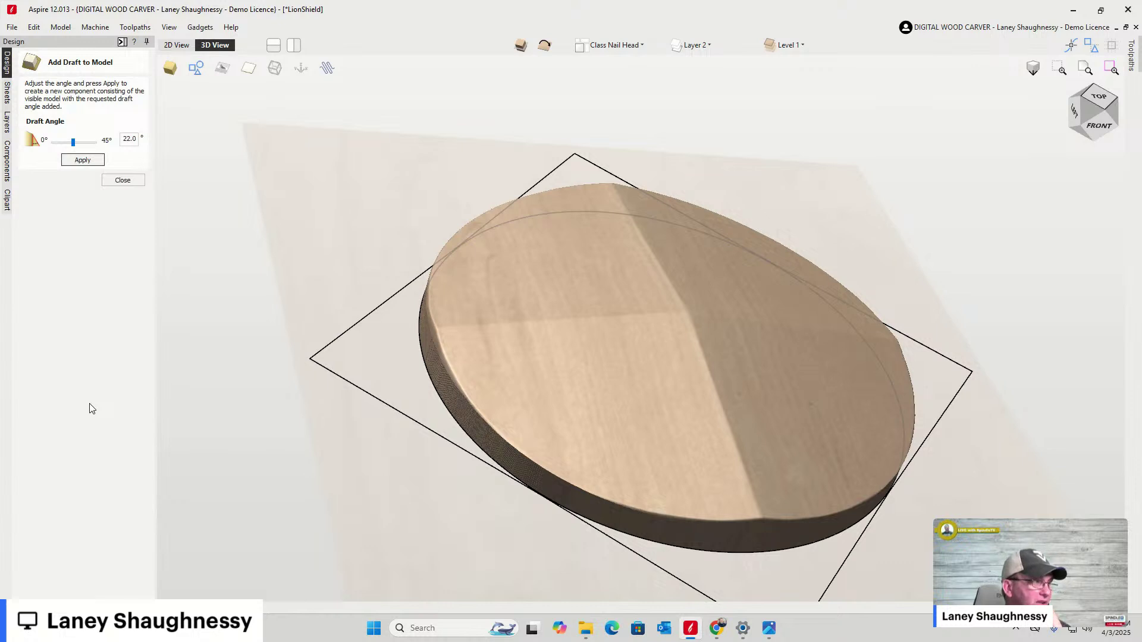
pyautogui.click(82, 160)
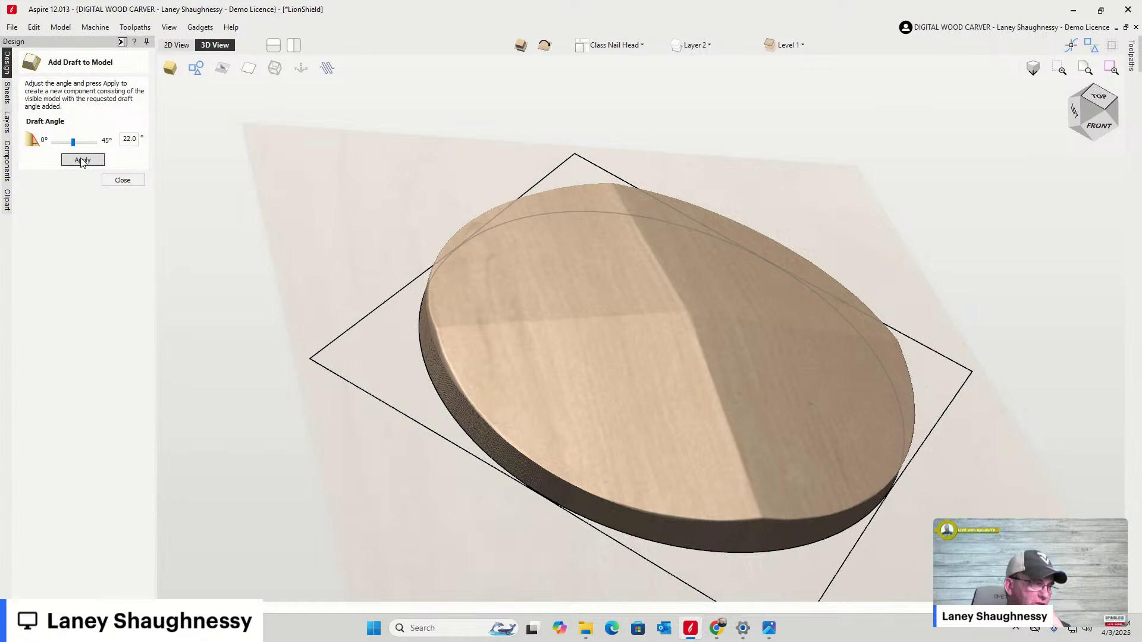
pyautogui.click(82, 160)
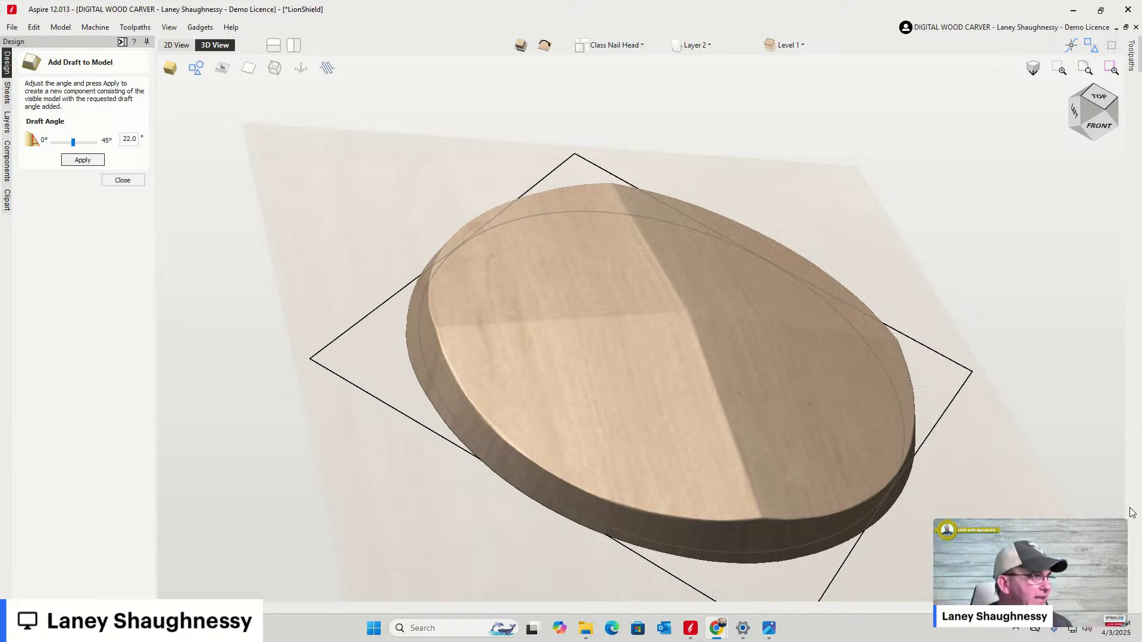
pyautogui.click(123, 180)
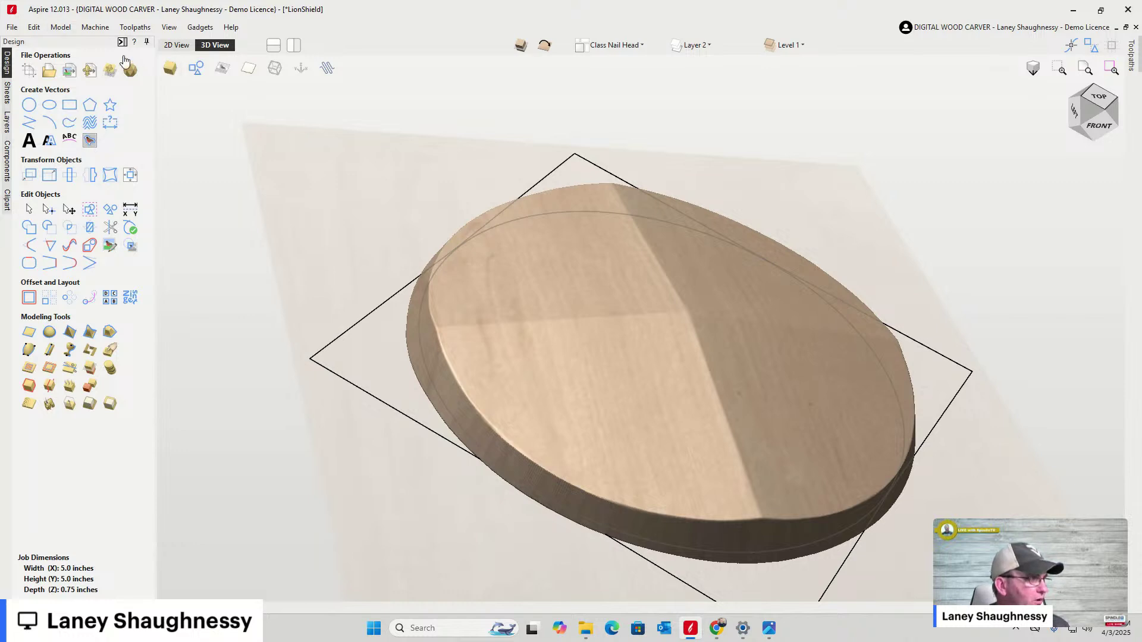
# Lower the job's modeling resolution to Extremely High (20 x Slower)
pyautogui.click(31, 74)
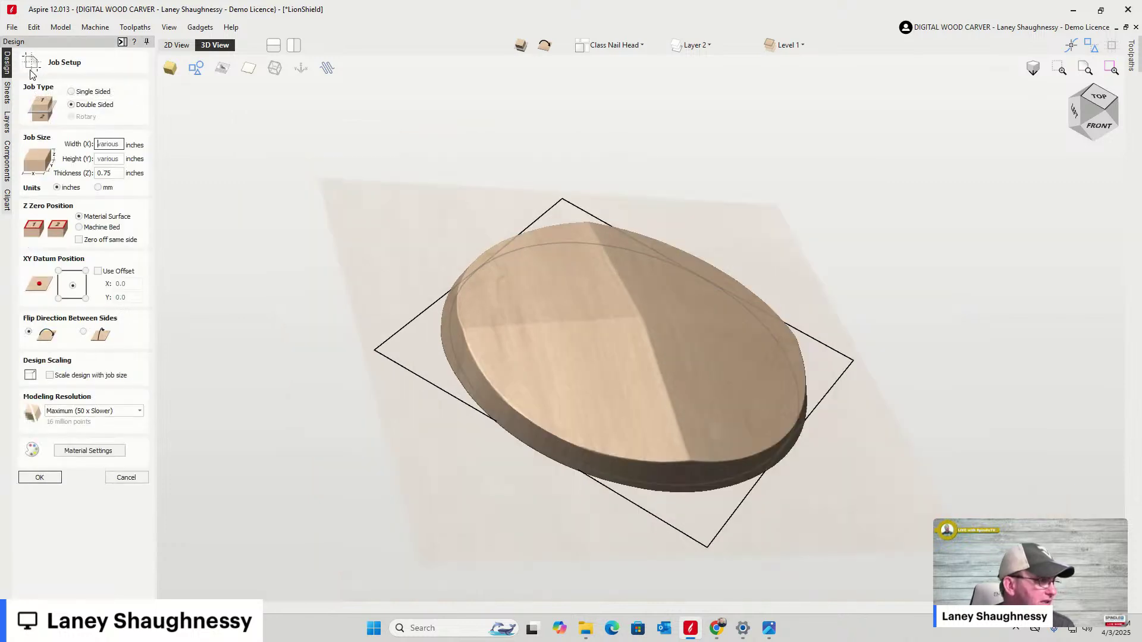
pyautogui.click(84, 412)
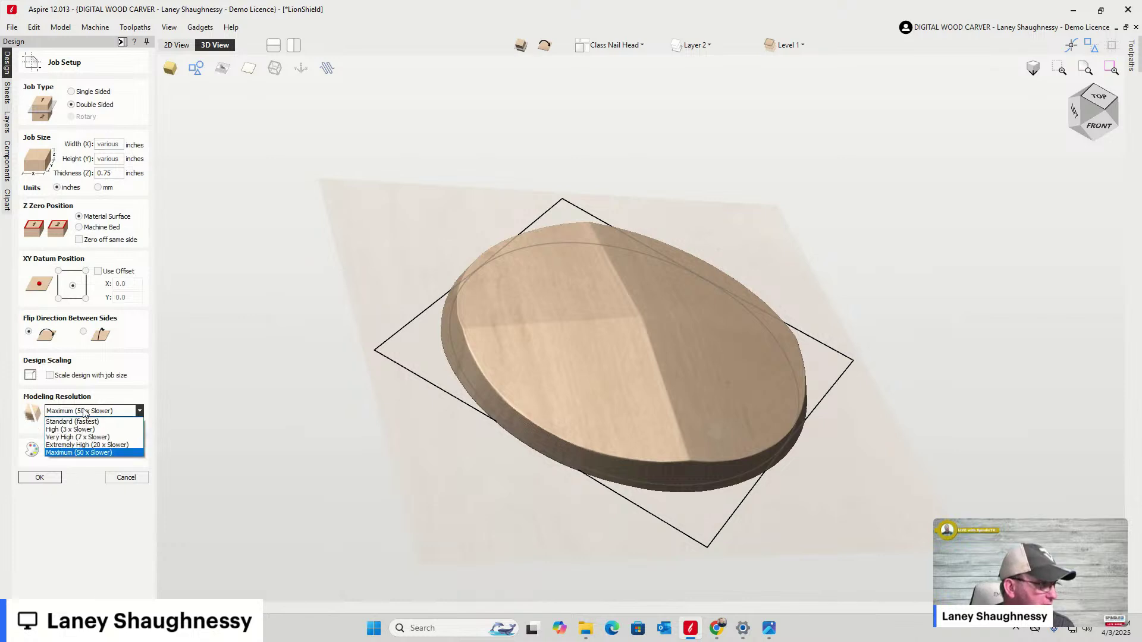
pyautogui.click(71, 447)
pyautogui.click(43, 478)
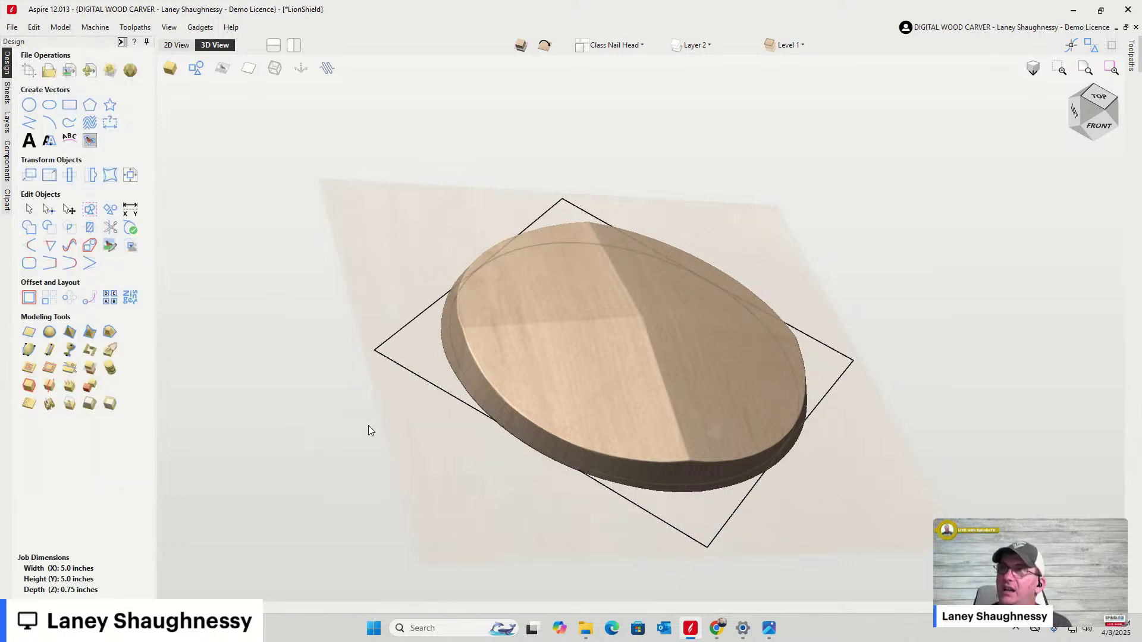
# Inspect the drafted nail head in 3D, hide the original Roase Head Nail Head component, and select the Model With 22.0° Draft component
pyautogui.scroll(3, 658, 420)
pyautogui.scroll(-3, 657, 419)
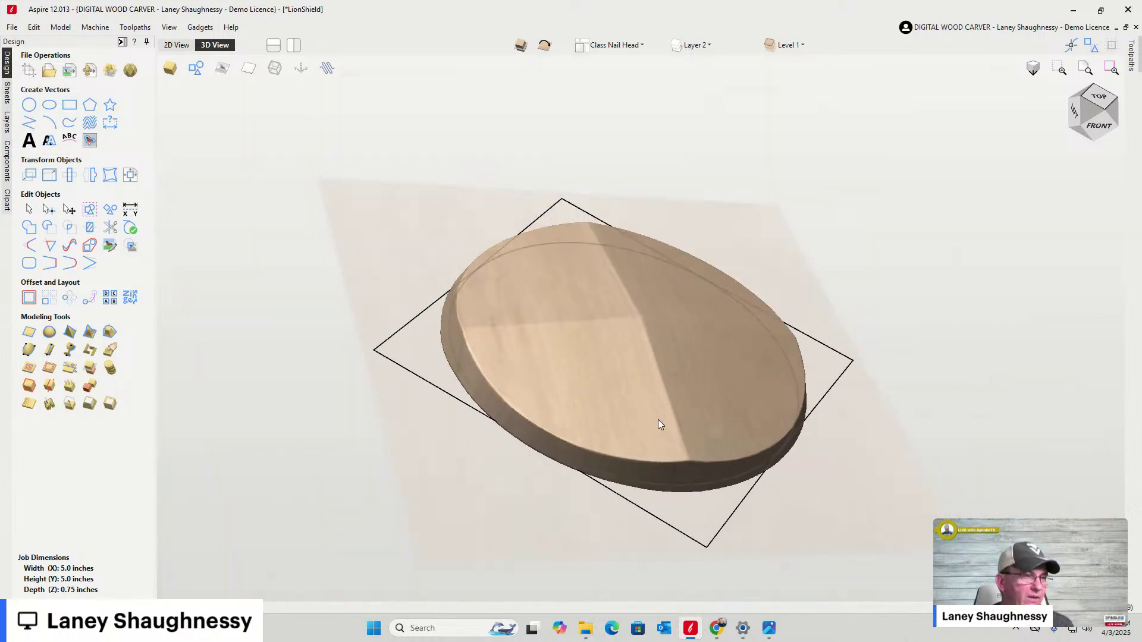
pyautogui.moveTo(1085, 121); pyautogui.dragTo(1121, 94)
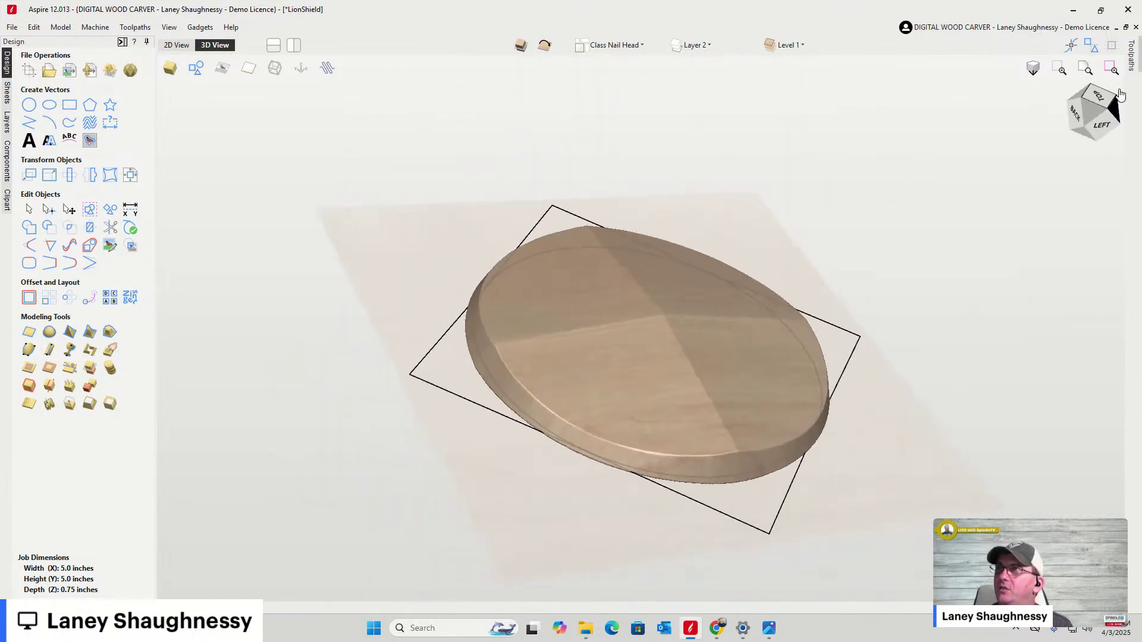
pyautogui.click(659, 333)
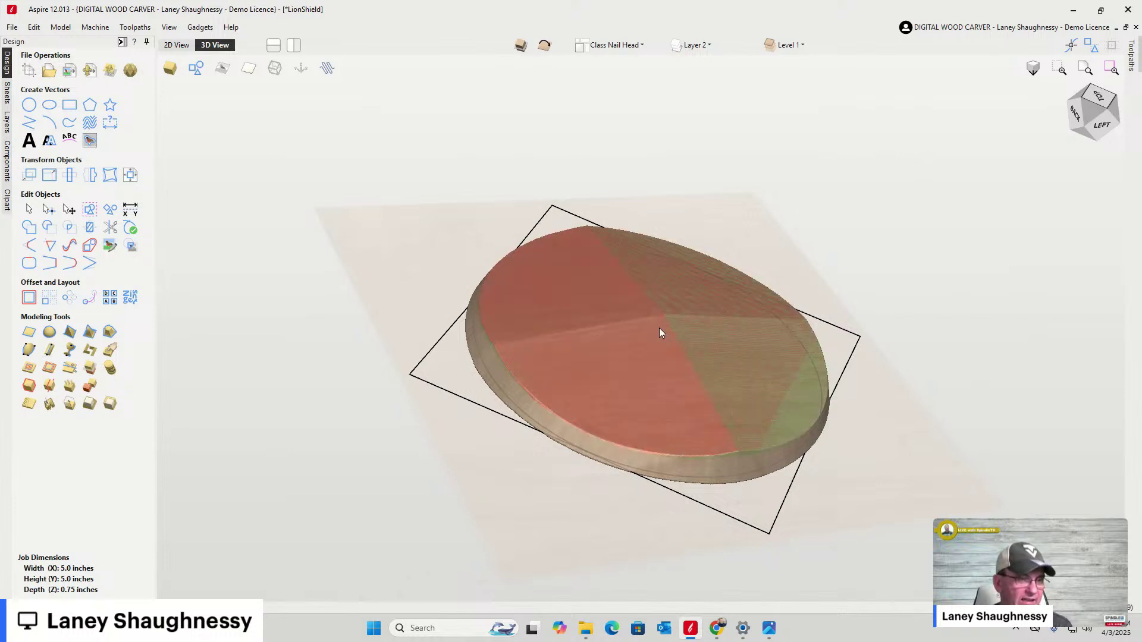
pyautogui.click(659, 333)
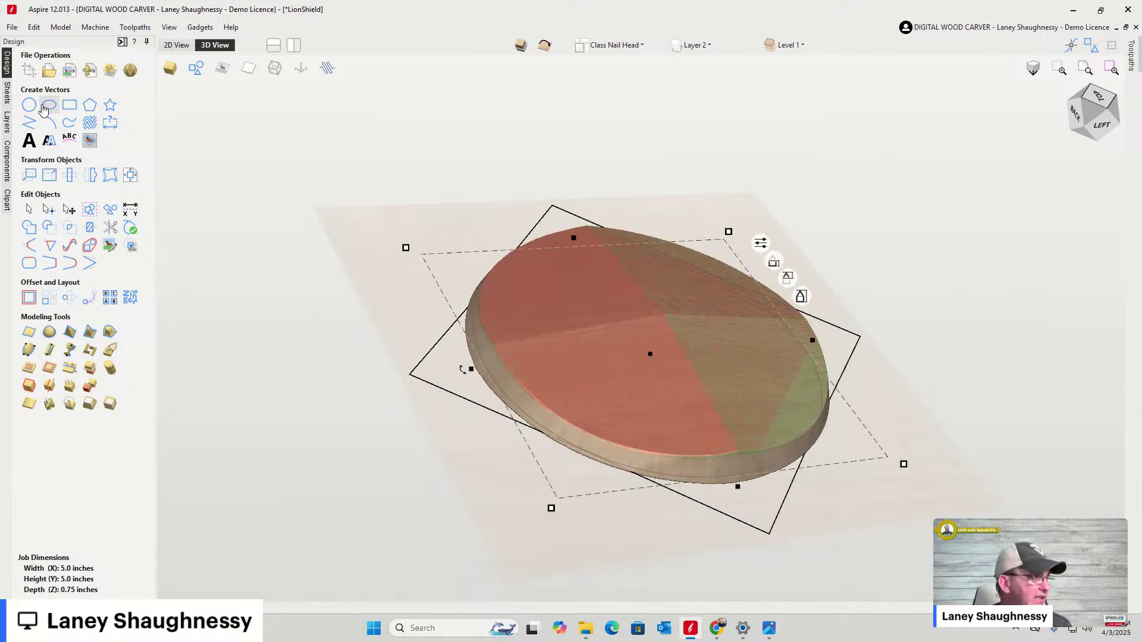
pyautogui.click(8, 157)
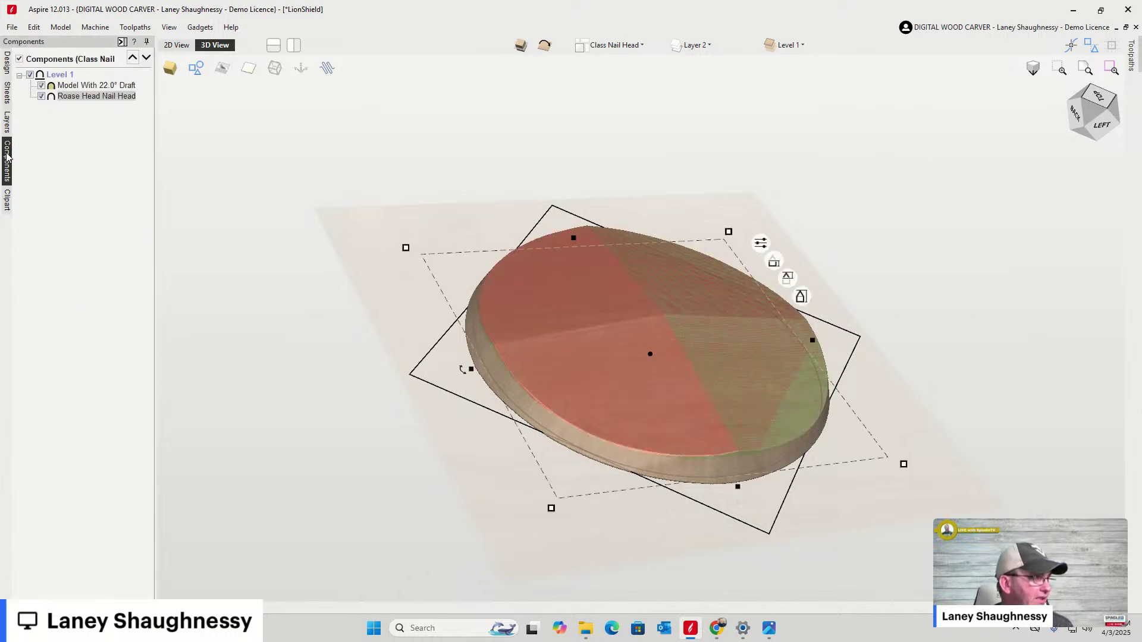
pyautogui.click(42, 97)
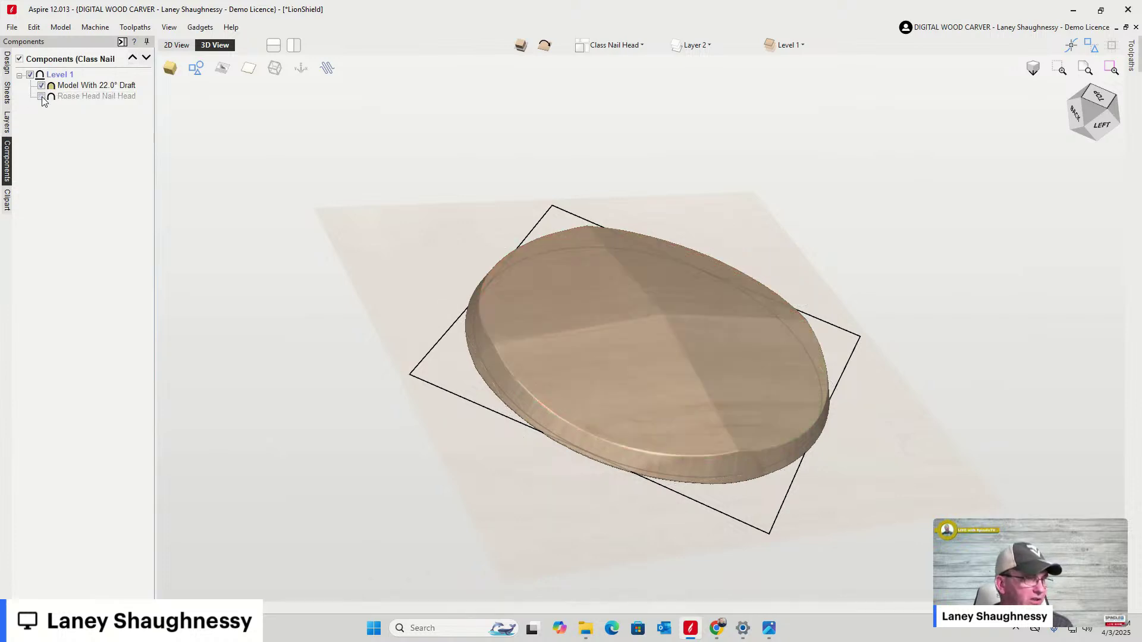
pyautogui.click(83, 88)
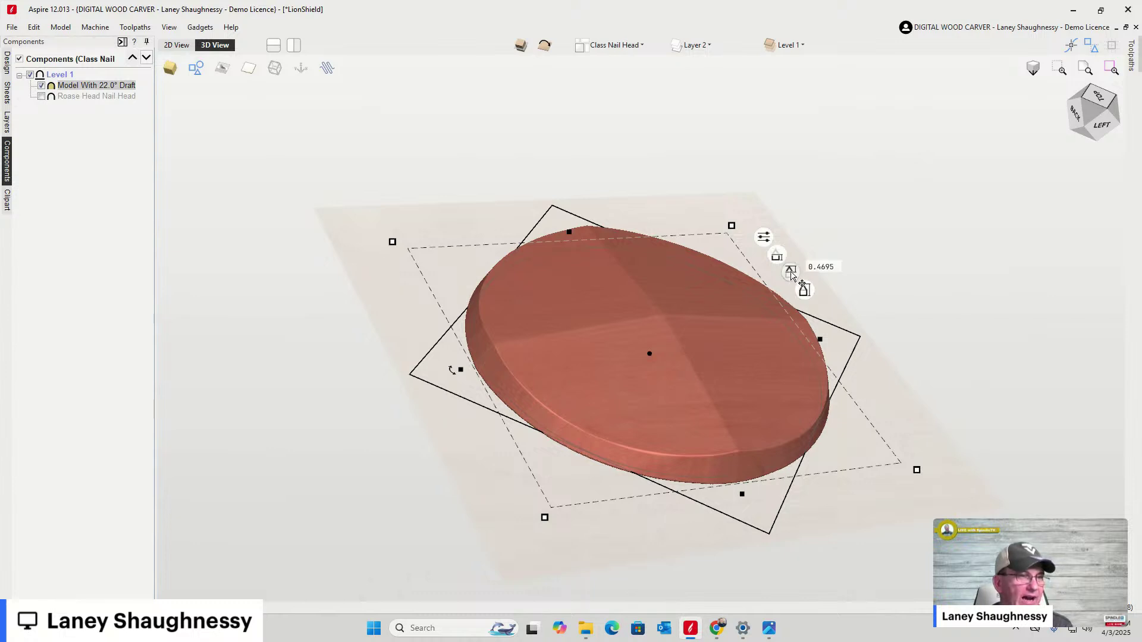
# Raise the Model With 22.0° Draft component's shape height to 0.8734 inches and check it in the component properties
pyautogui.moveTo(794, 270); pyautogui.dragTo(781, 223)
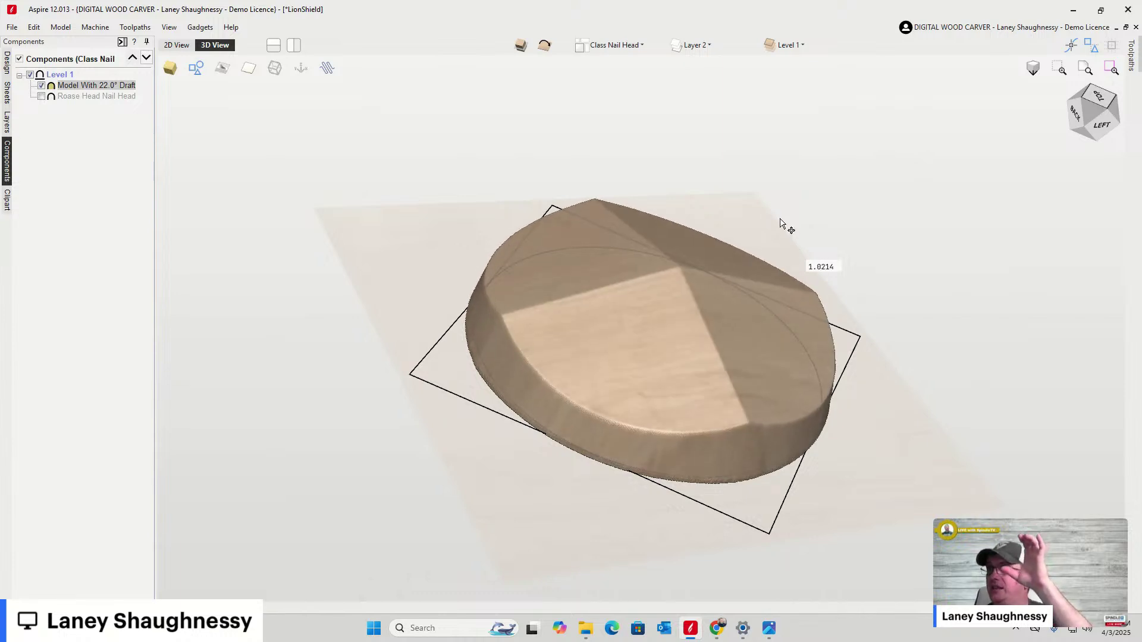
pyautogui.moveTo(781, 223); pyautogui.dragTo(767, 235)
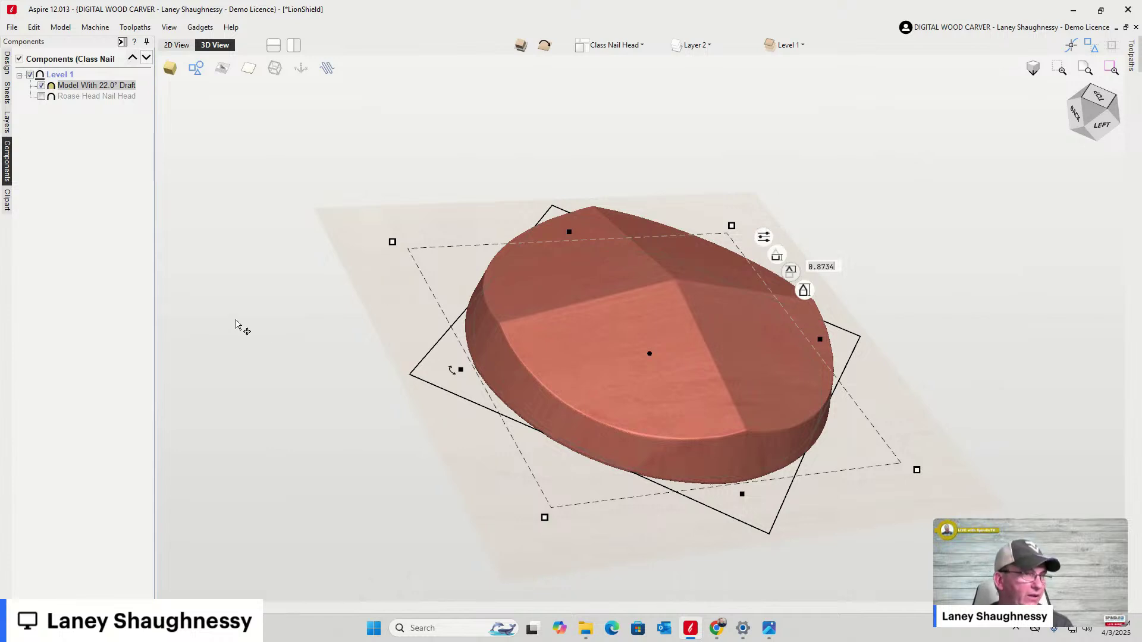
pyautogui.doubleClick(78, 87)
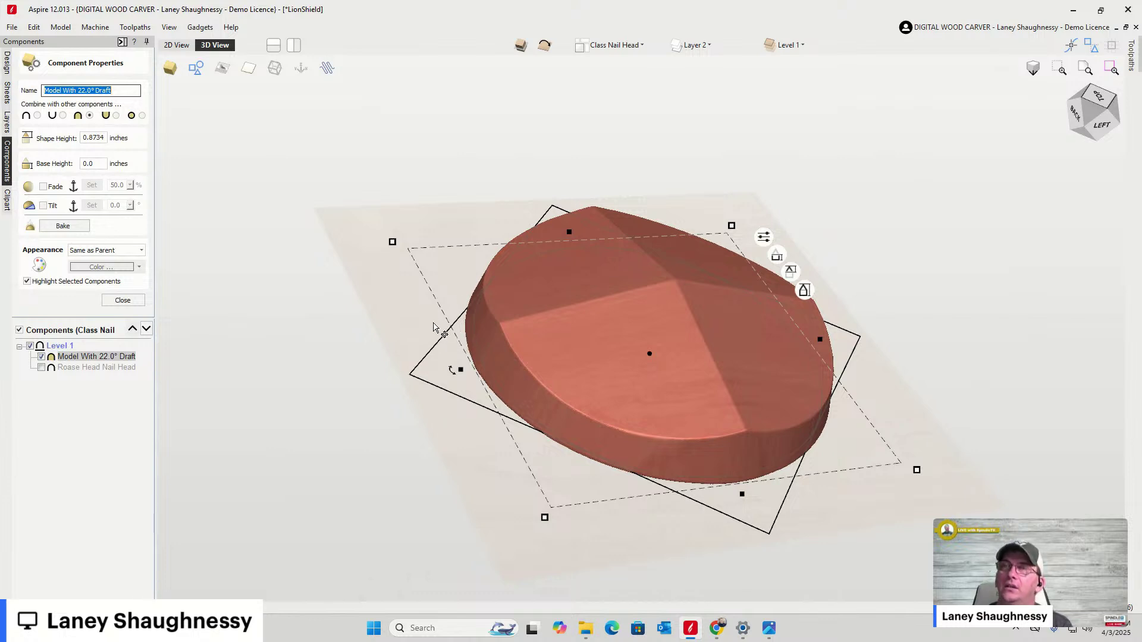
pyautogui.click(119, 300)
# Return to the 2D view and save the project as a new Aspire file named LionShield_Class in Downloads
pyautogui.click(176, 45)
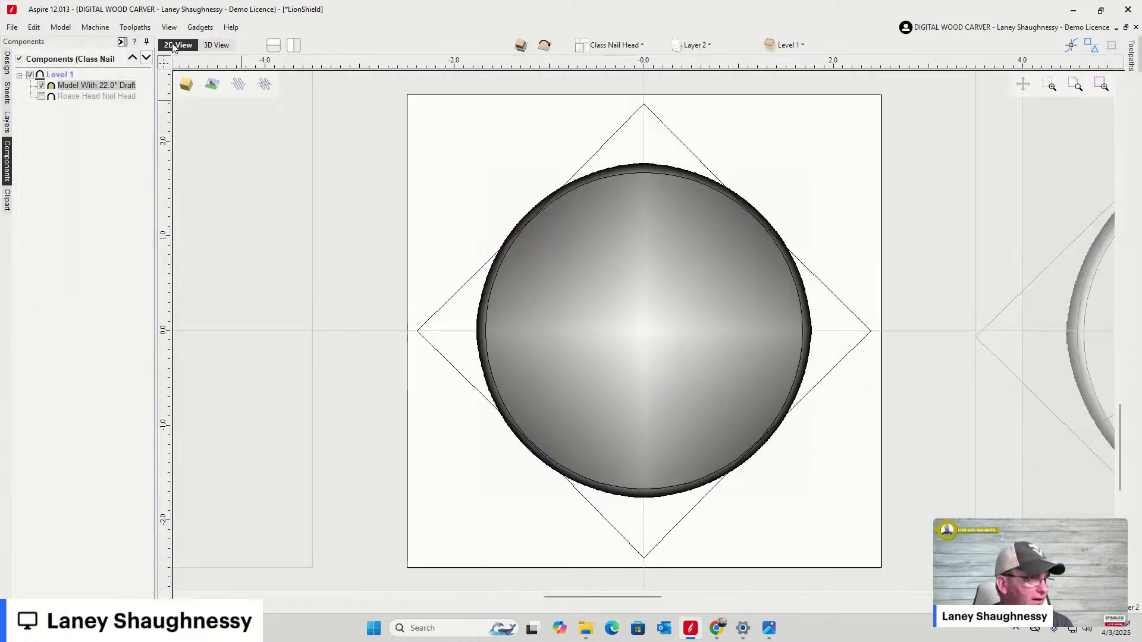
pyautogui.click(12, 27)
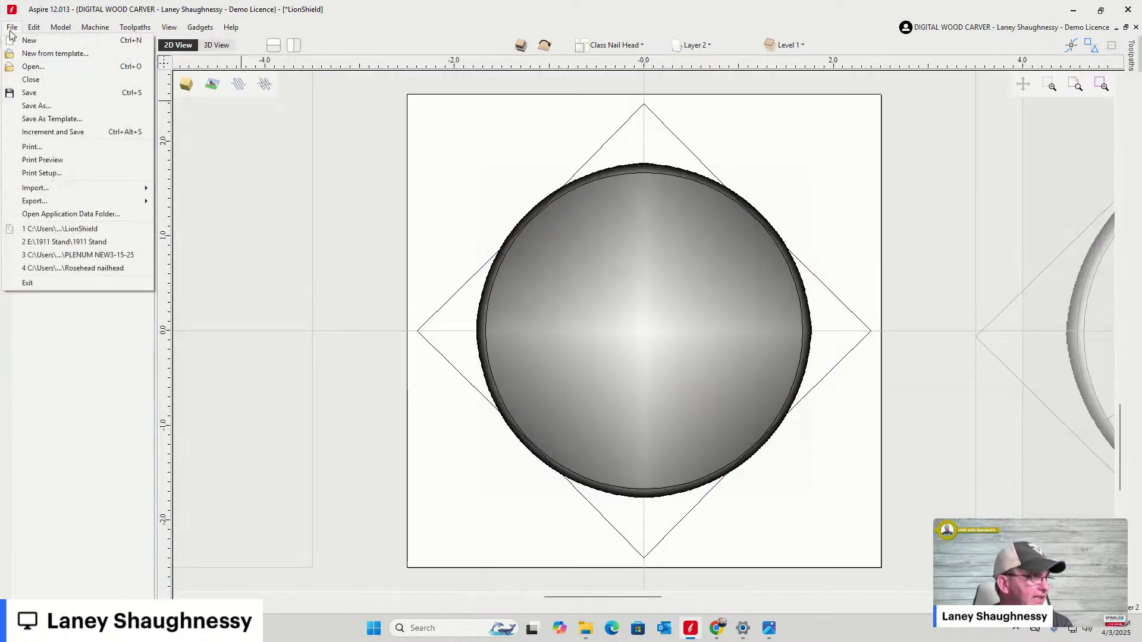
pyautogui.click(28, 105)
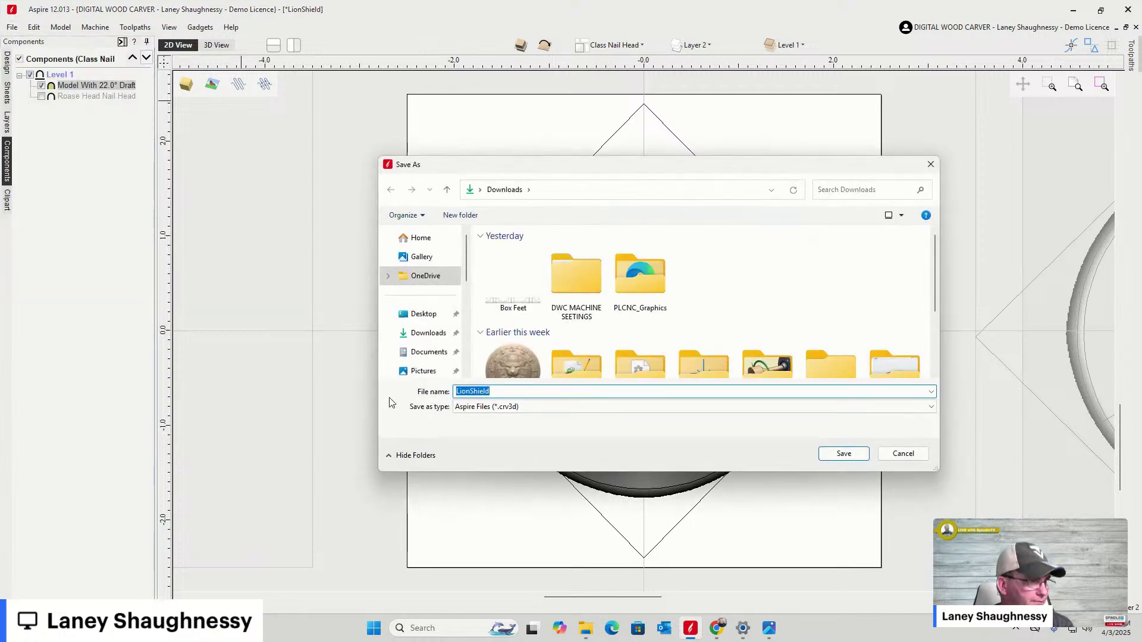
pyautogui.click(501, 393)
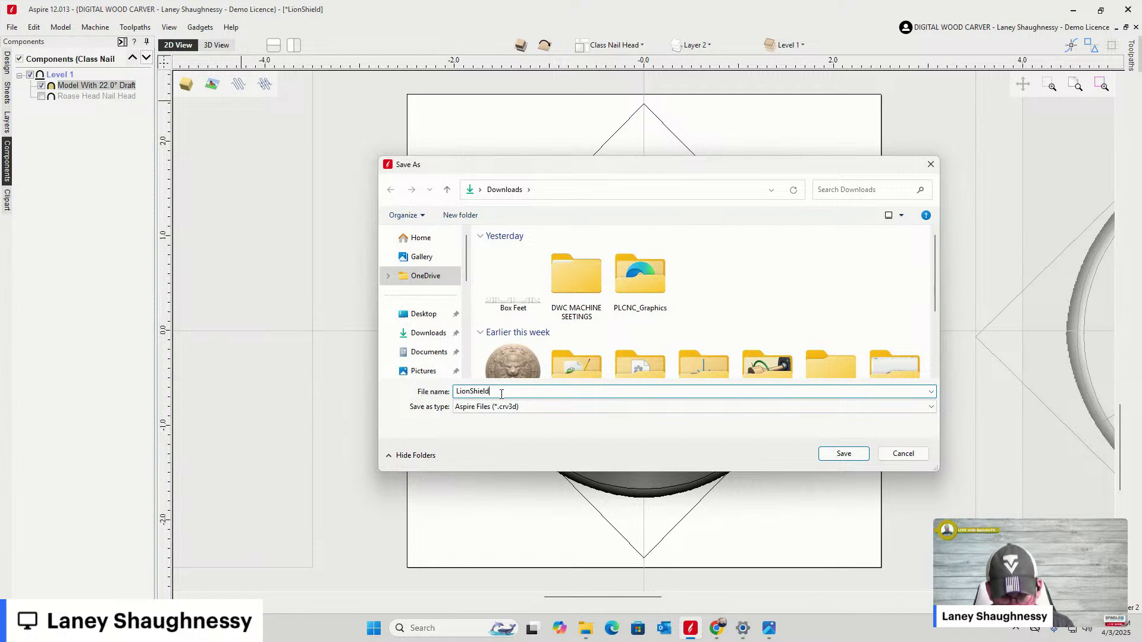
pyautogui.write('_Class')
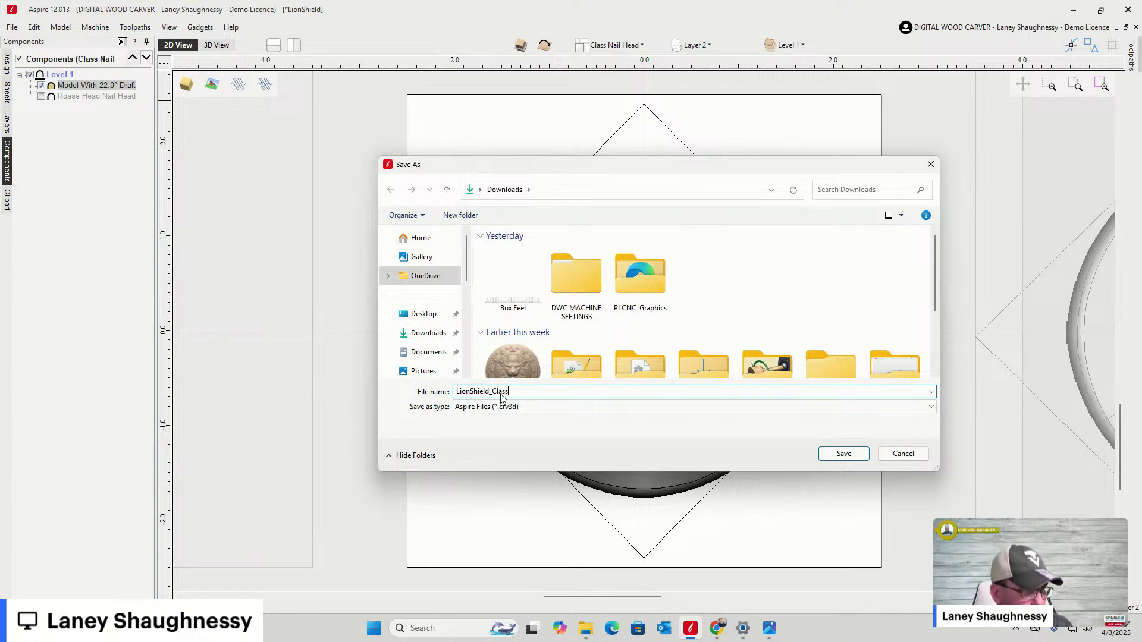
pyautogui.press('Return')
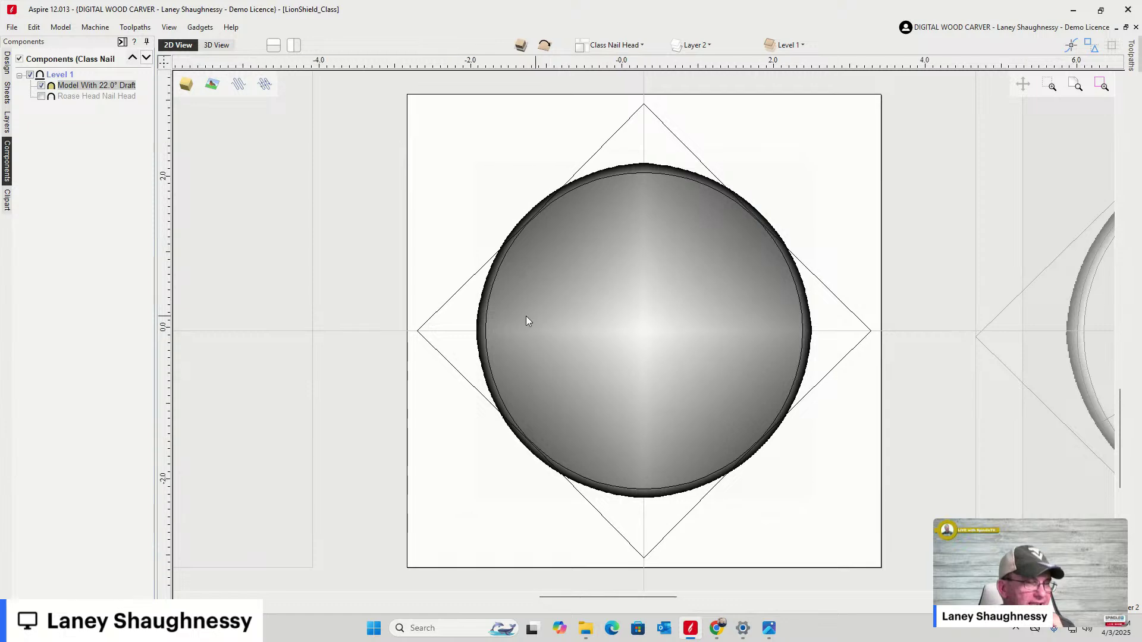
pyautogui.scroll(-3, 525, 319)
pyautogui.scroll(1, 565, 333)
pyautogui.click(560, 349)
pyautogui.scroll(2, 542, 325)
pyautogui.scroll(1, 632, 307)
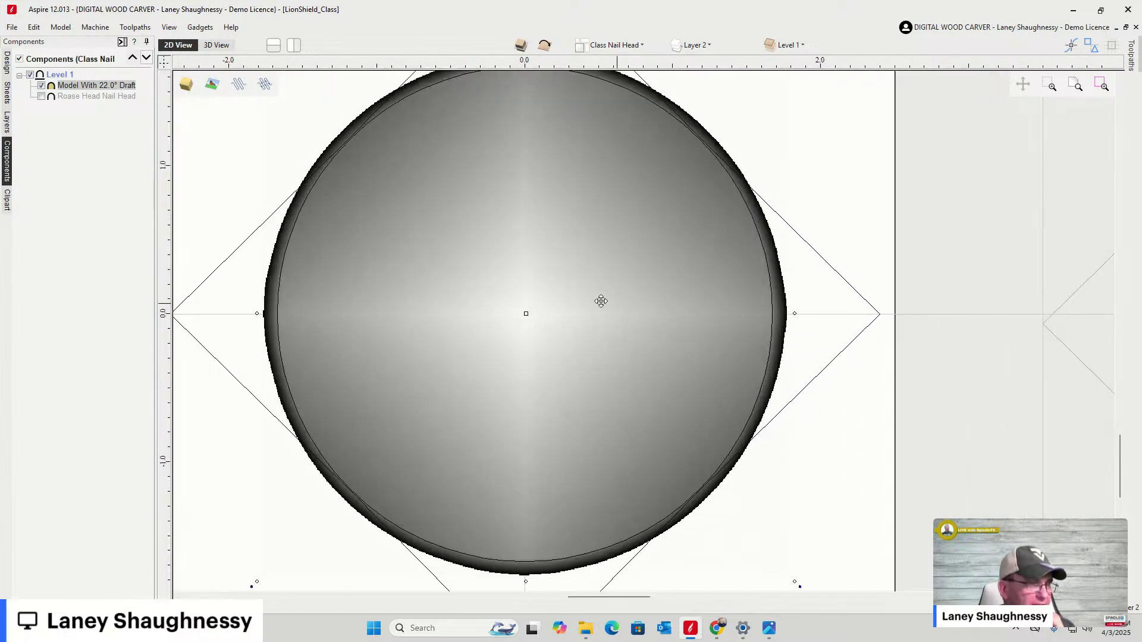
pyautogui.scroll(-2, 630, 303)
pyautogui.rightClick(553, 282)
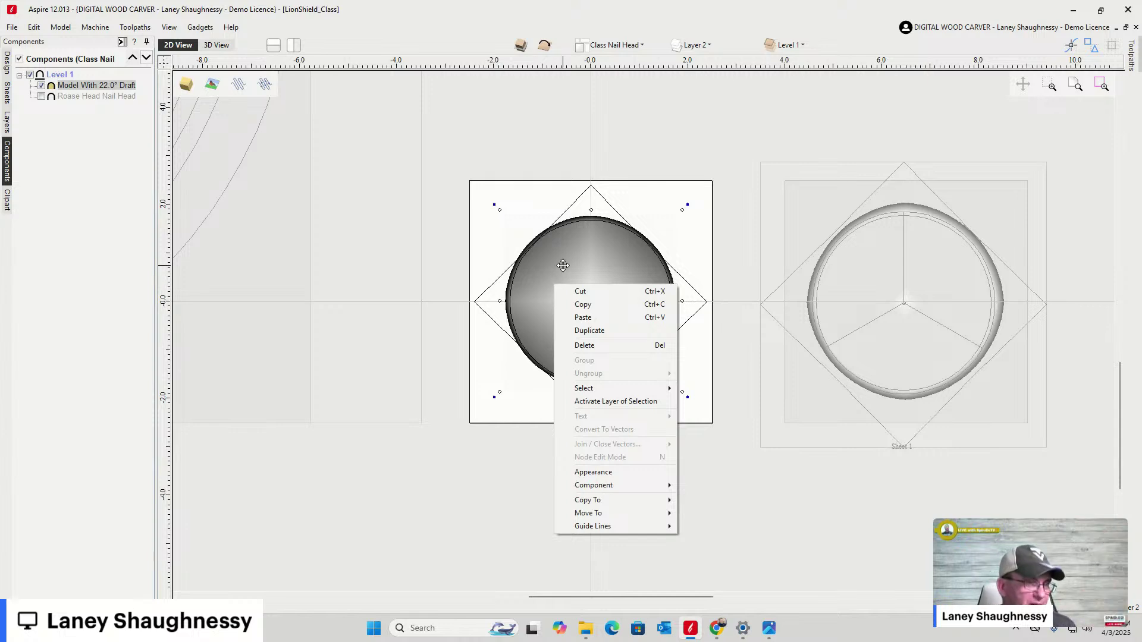
pyautogui.moveTo(597, 504)
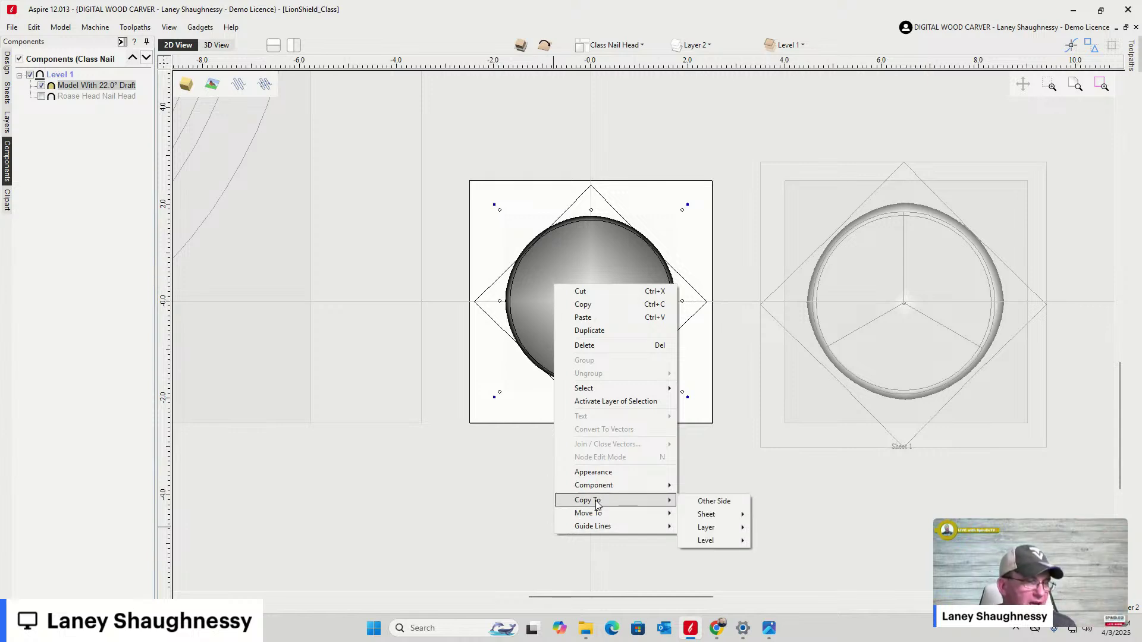
pyautogui.moveTo(735, 515)
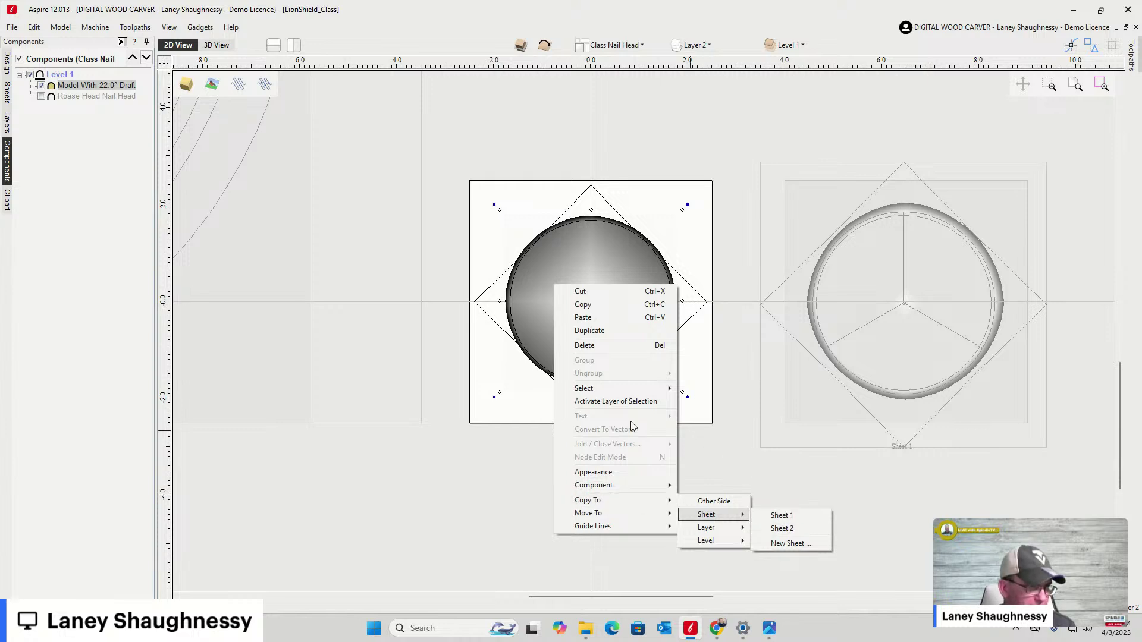
pyautogui.click(476, 457)
pyautogui.scroll(-4, 779, 466)
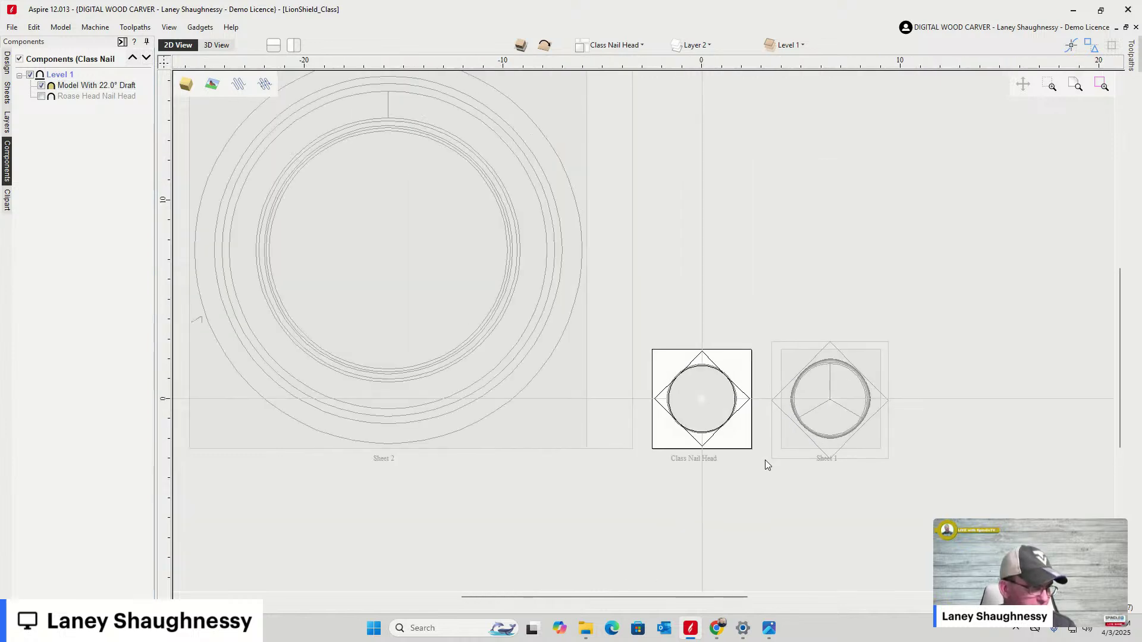
pyautogui.scroll(3, 721, 402)
pyautogui.rightClick(692, 409)
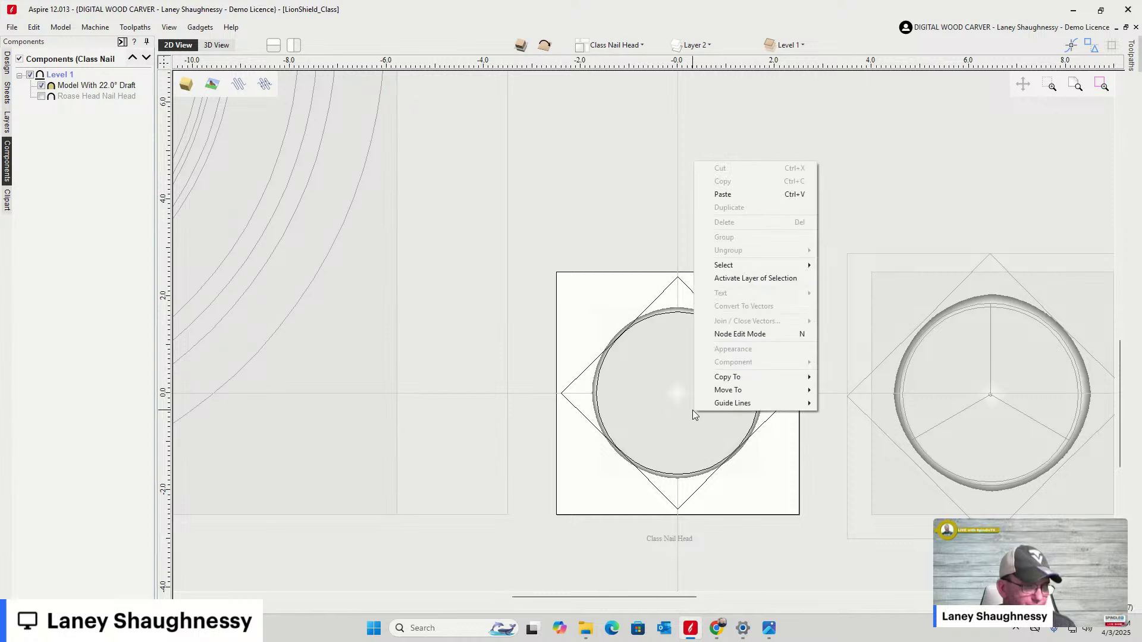
pyautogui.moveTo(760, 380)
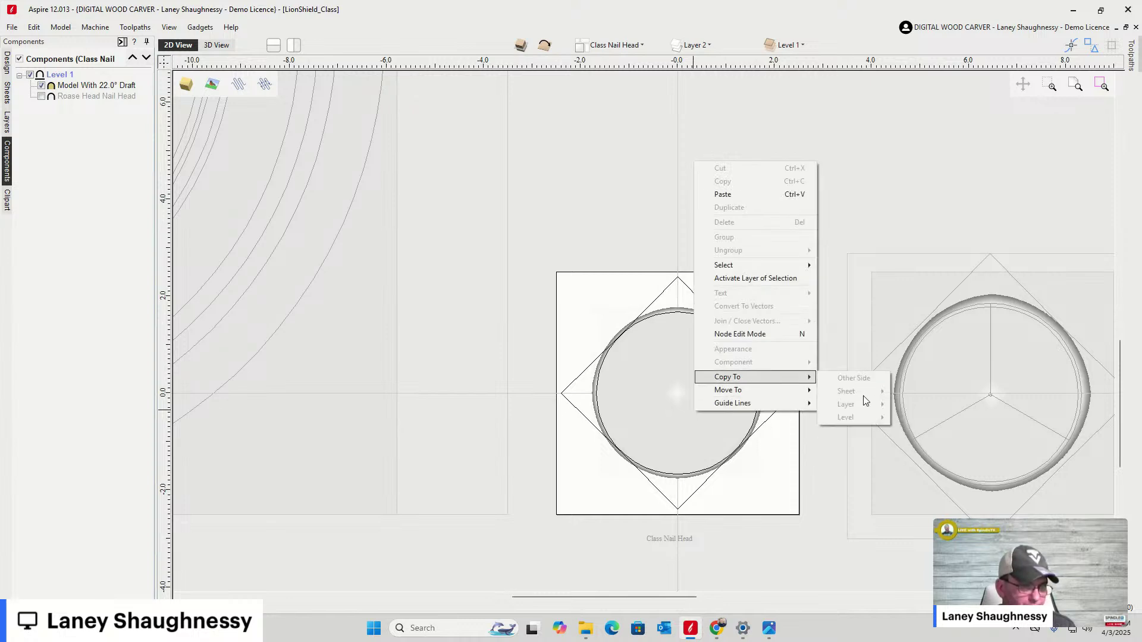
# Copy the drafted nail head component from the Class Nail Head sheet to Sheet 2
pyautogui.click(650, 409)
pyautogui.rightClick(659, 404)
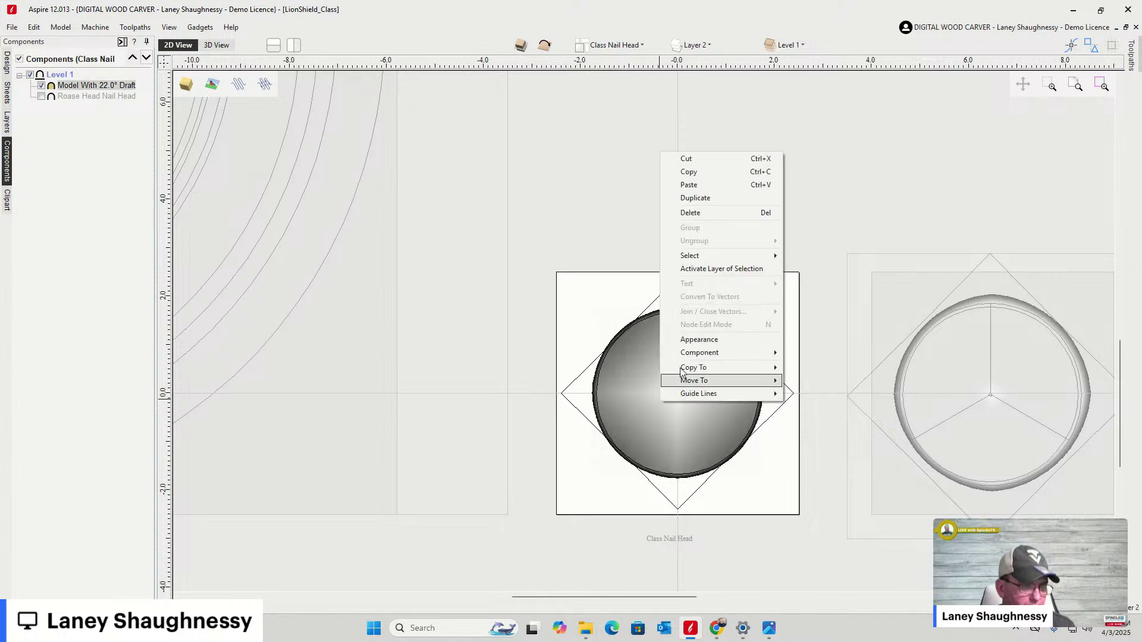
pyautogui.moveTo(699, 370)
pyautogui.moveTo(848, 391)
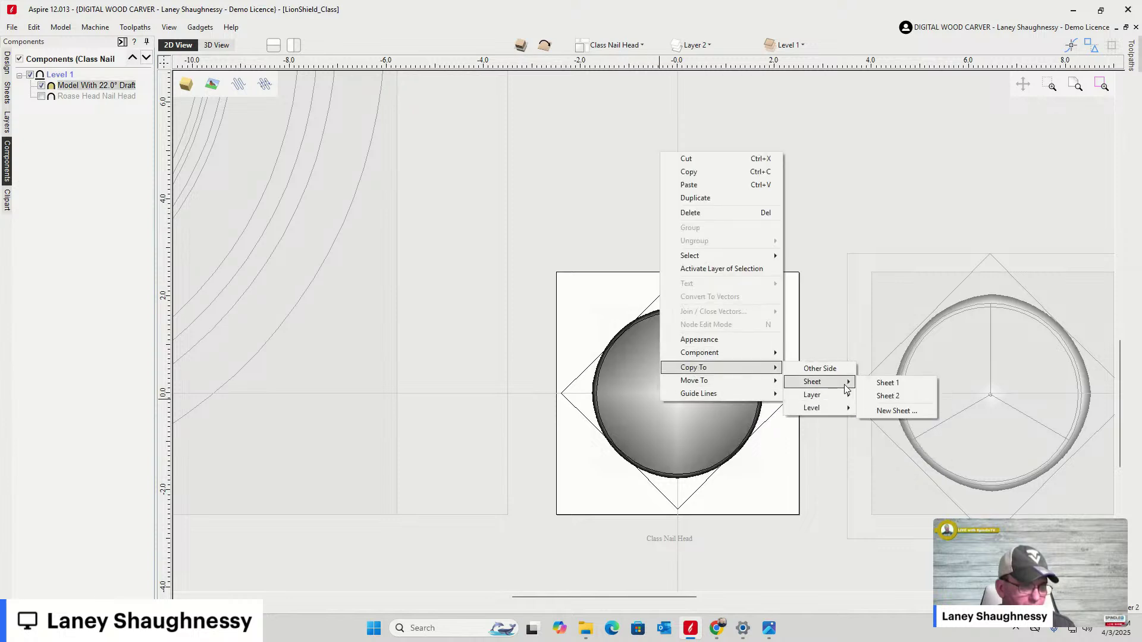
pyautogui.click(899, 397)
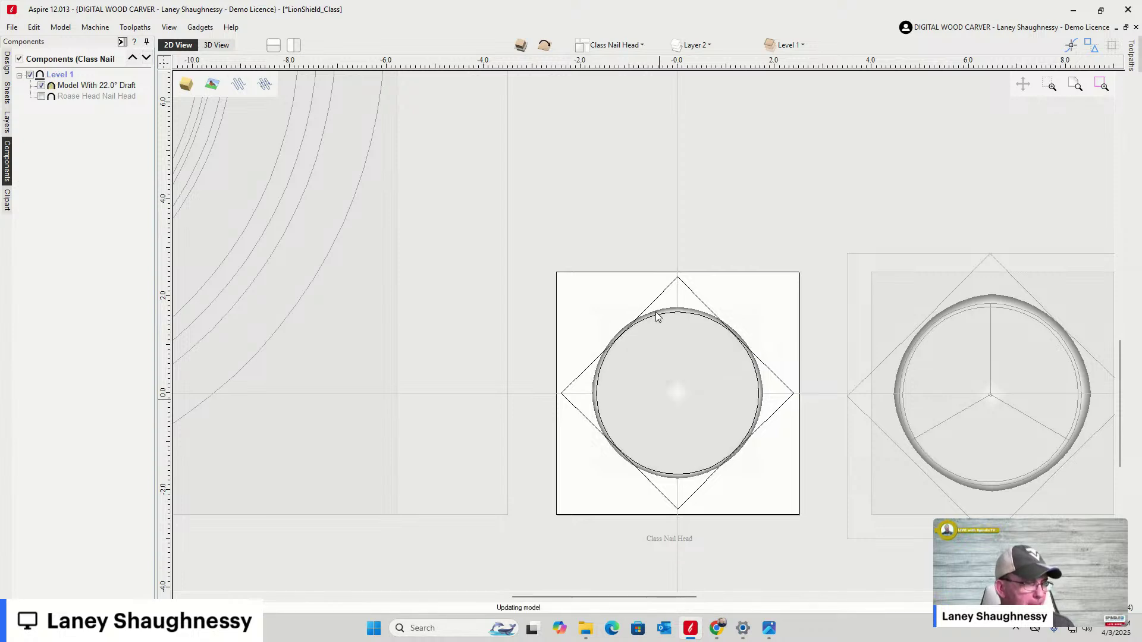
# Locate the copied nail head on Sheet 2 and make Sheet 2 the active sheet
pyautogui.scroll(-5, 691, 329)
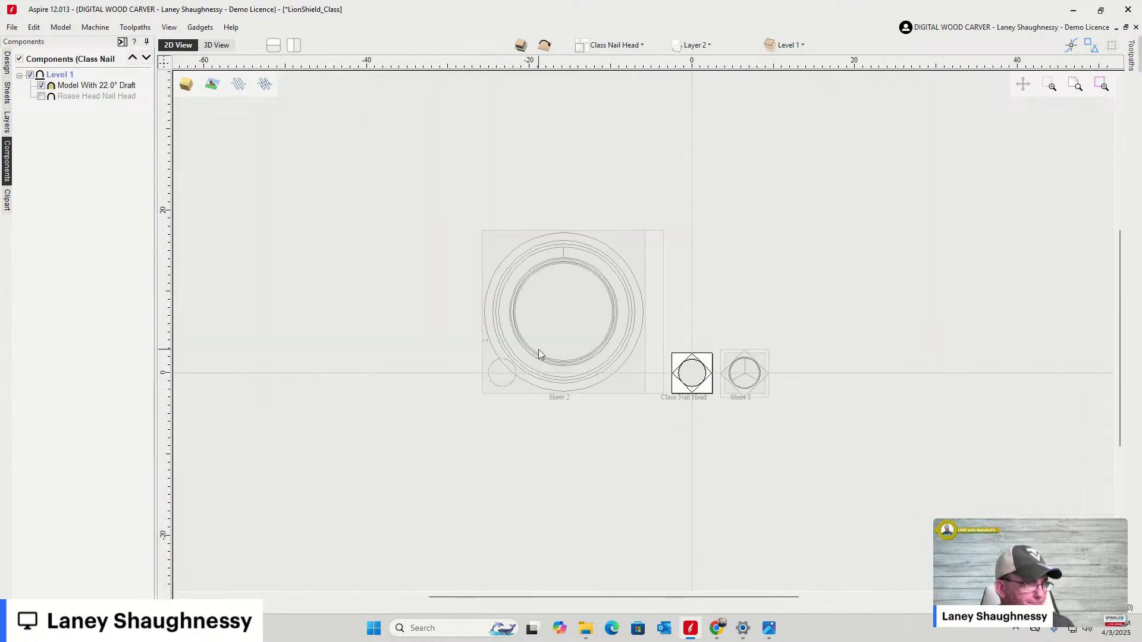
pyautogui.scroll(5, 538, 354)
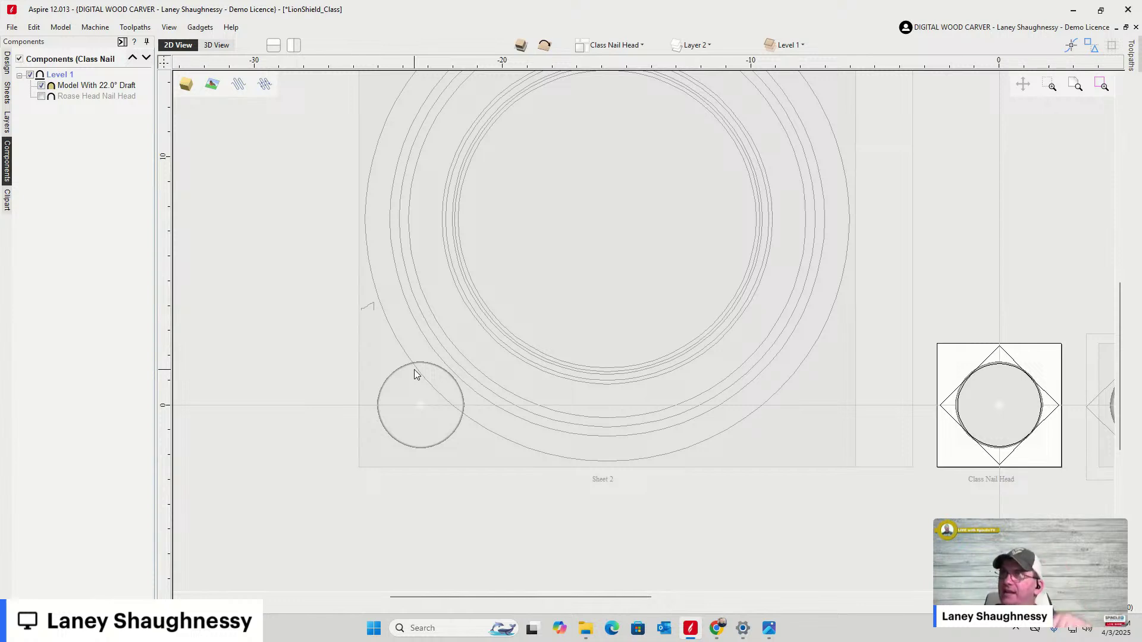
pyautogui.doubleClick(580, 232)
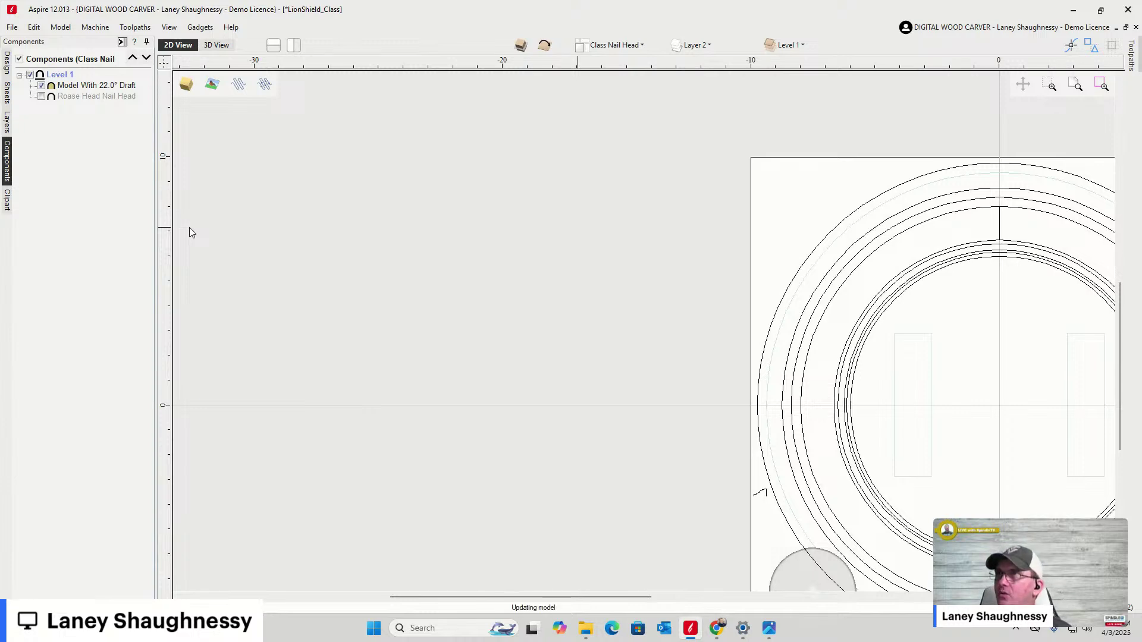
pyautogui.scroll(-3, 248, 220)
pyautogui.scroll(3, 268, 264)
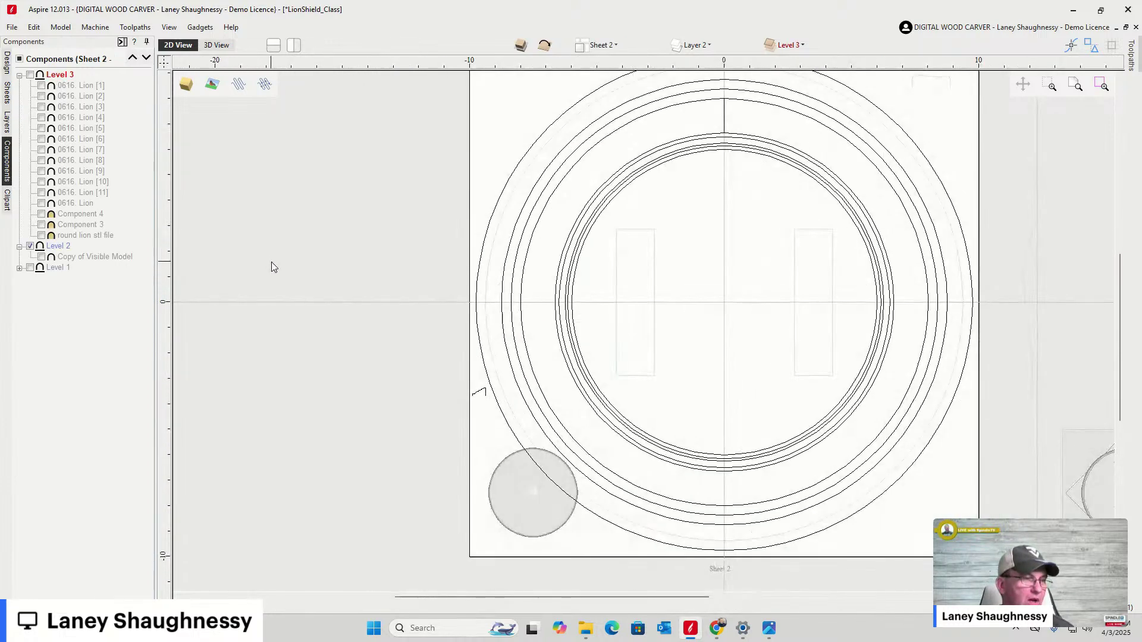
pyautogui.scroll(-2, 258, 265)
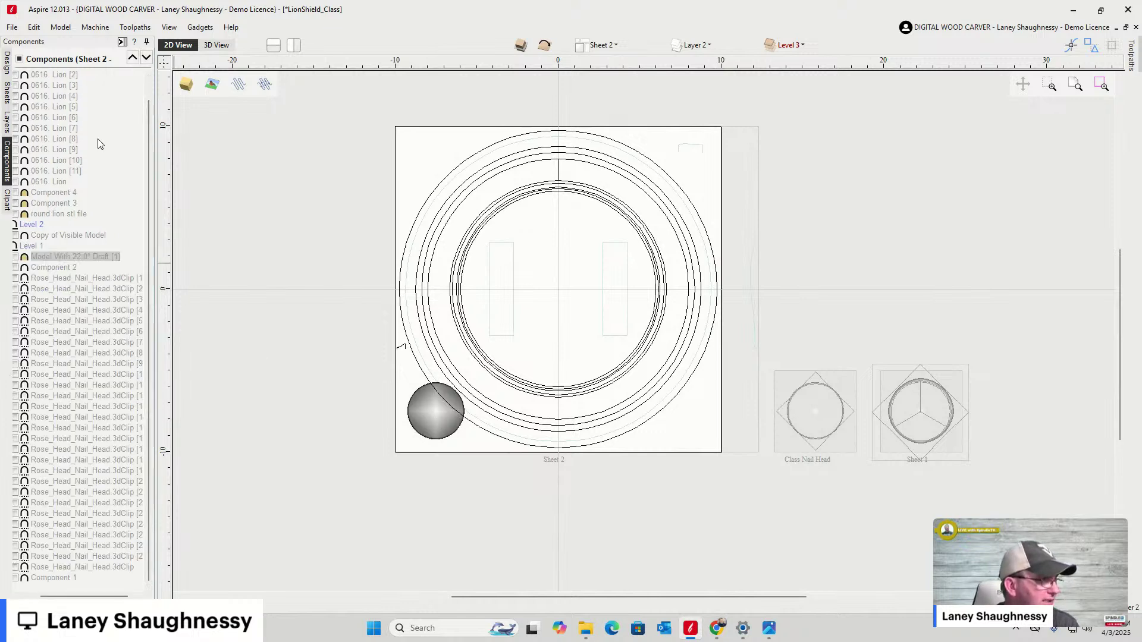
# Collapse Level 1, Level 2 and Level 3 in Sheet 2's component tree
pyautogui.scroll(1, 151, 233)
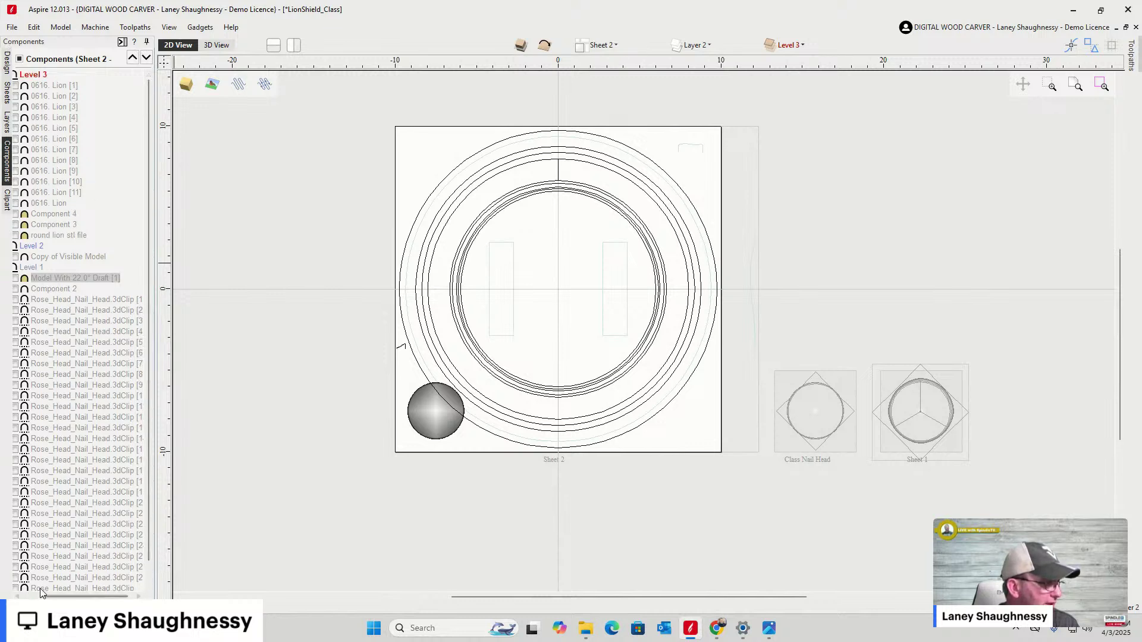
pyautogui.hscroll(-3, 40, 590)
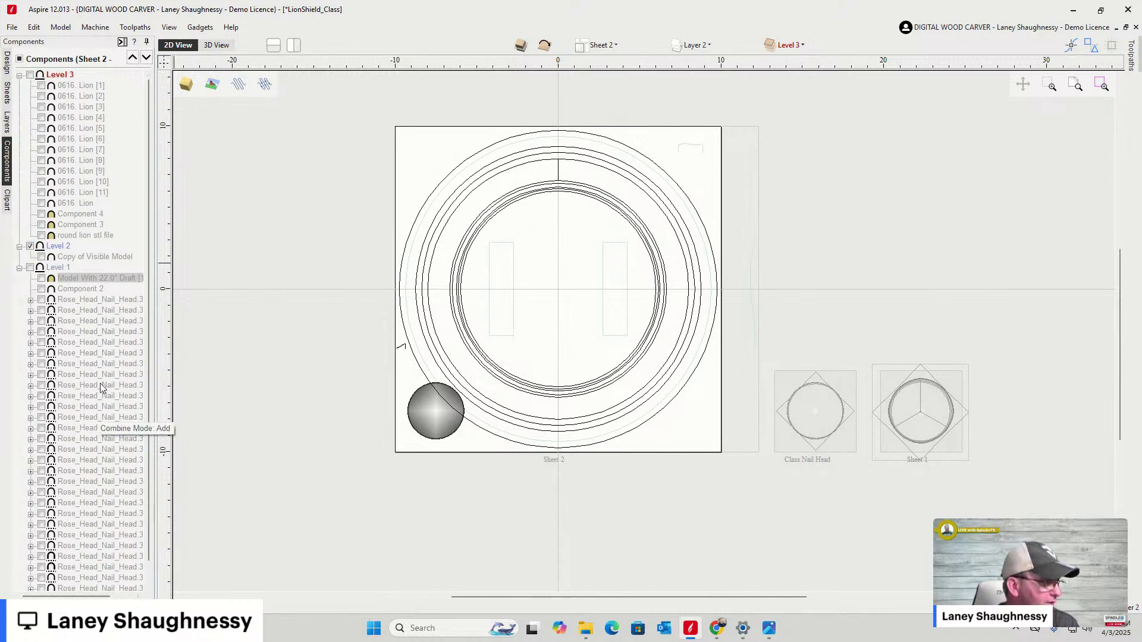
pyautogui.click(19, 268)
pyautogui.click(19, 246)
pyautogui.click(19, 76)
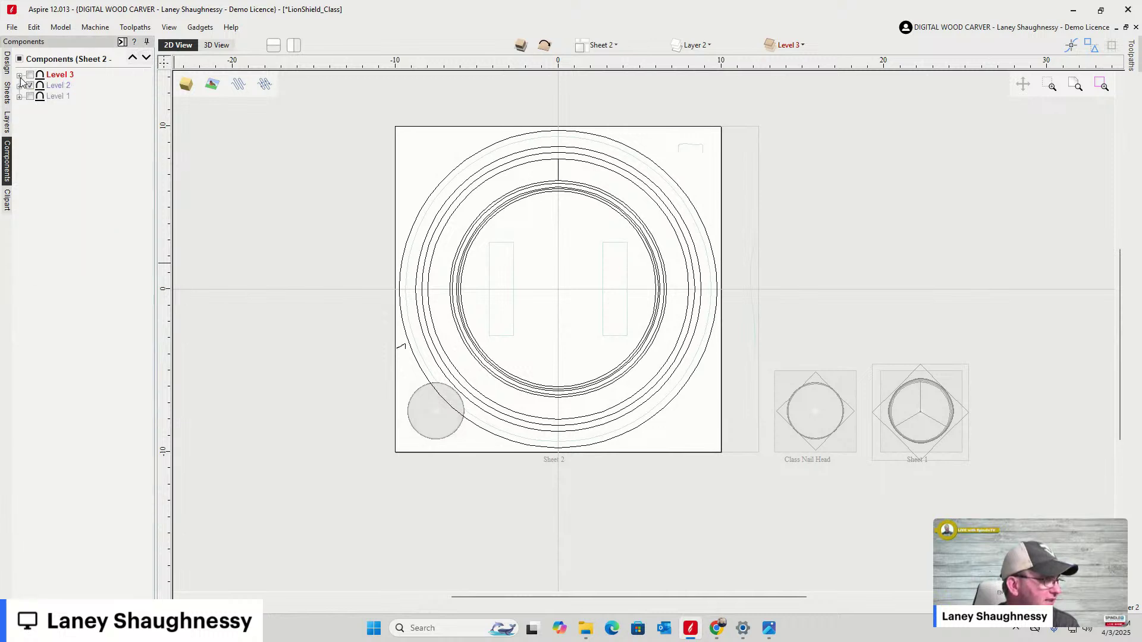
# Insert a new component level above Level 3 on Sheet 2 and rename it Class Level
pyautogui.rightClick(60, 75)
pyautogui.moveTo(114, 85)
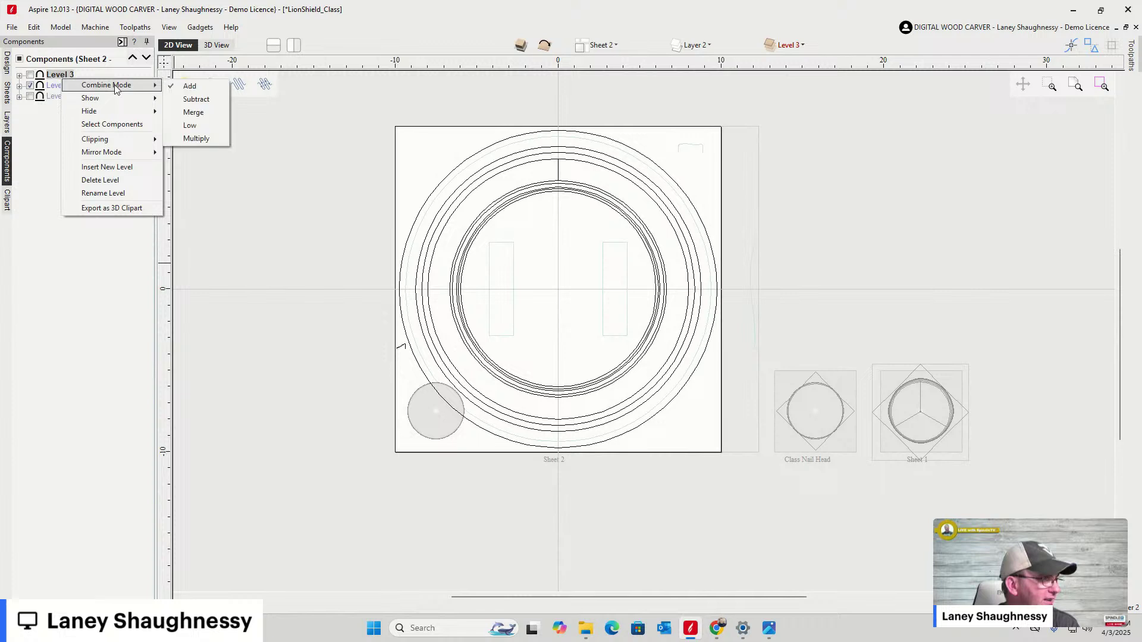
pyautogui.click(100, 168)
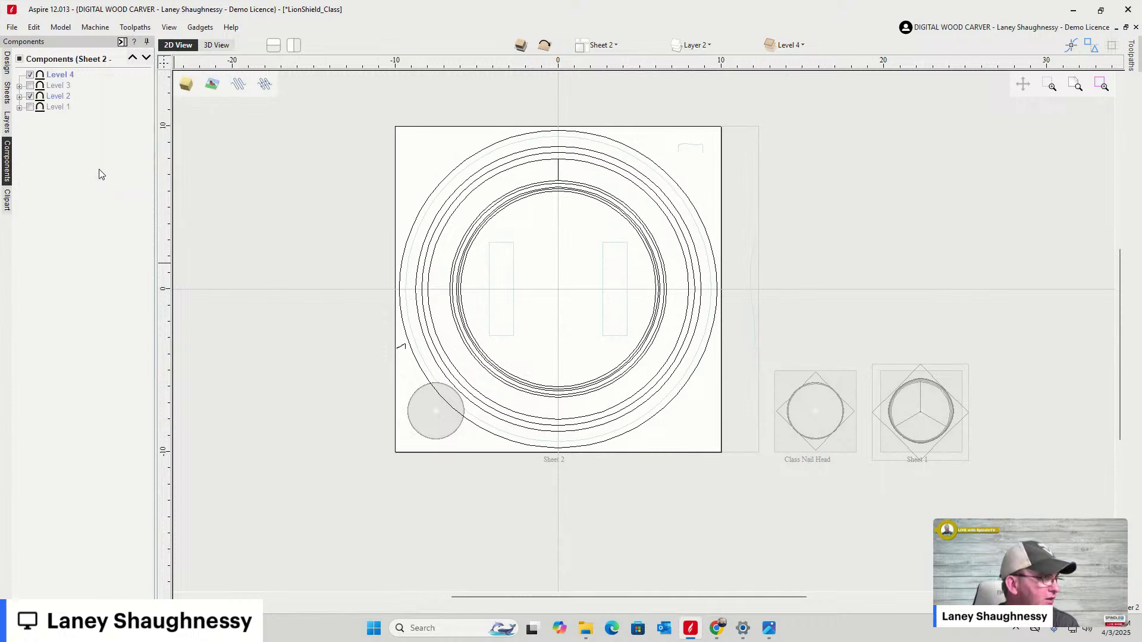
pyautogui.click(62, 77)
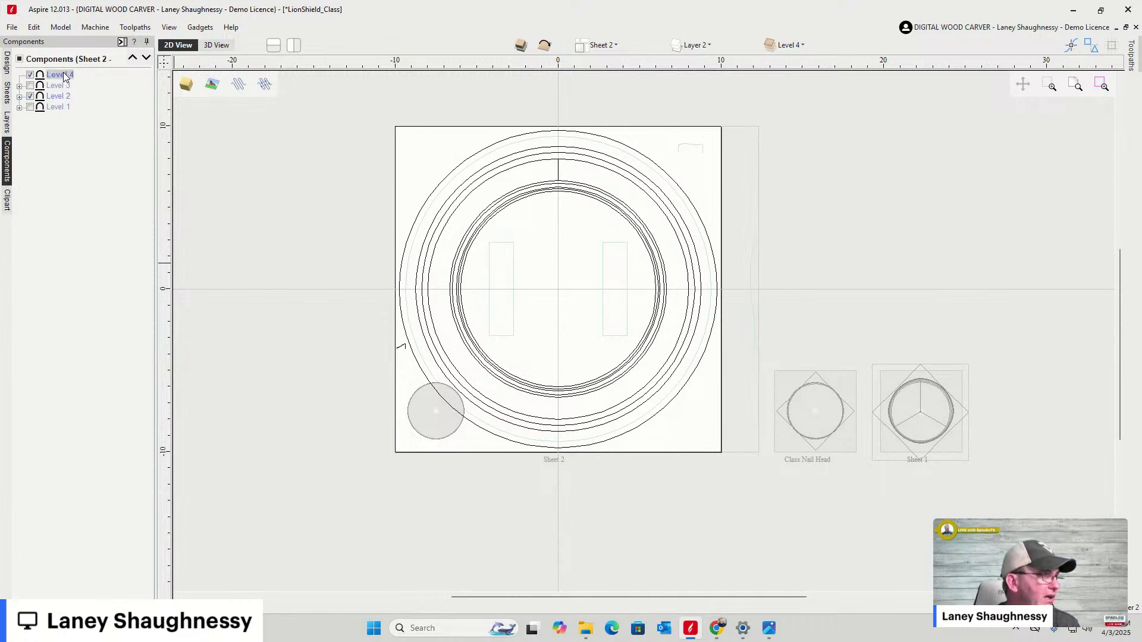
pyautogui.rightClick(66, 75)
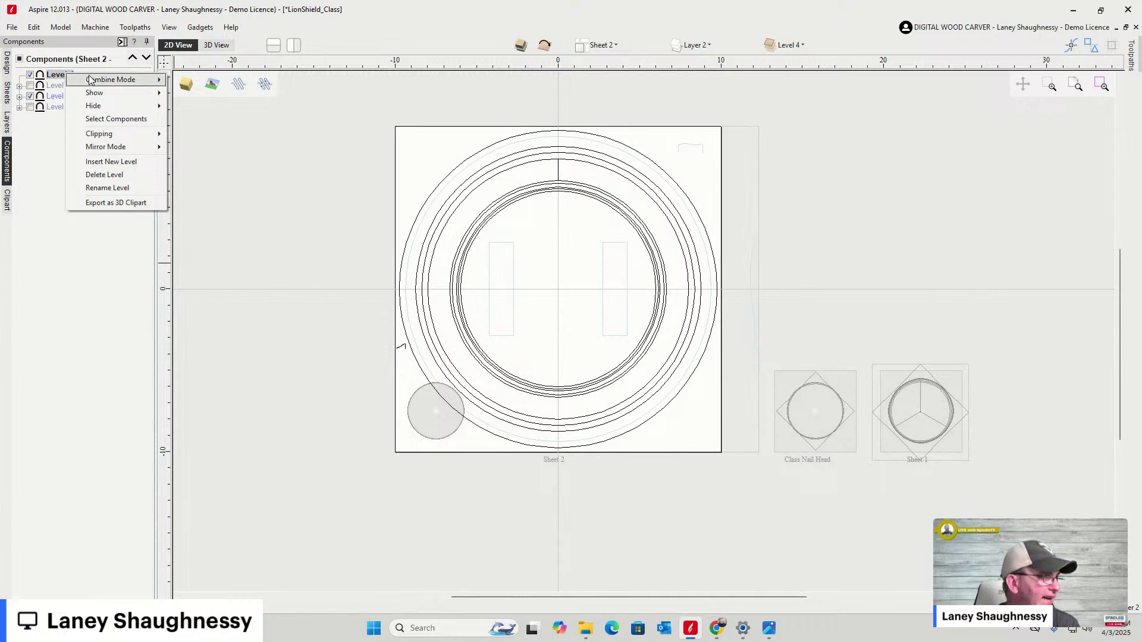
pyautogui.moveTo(97, 148)
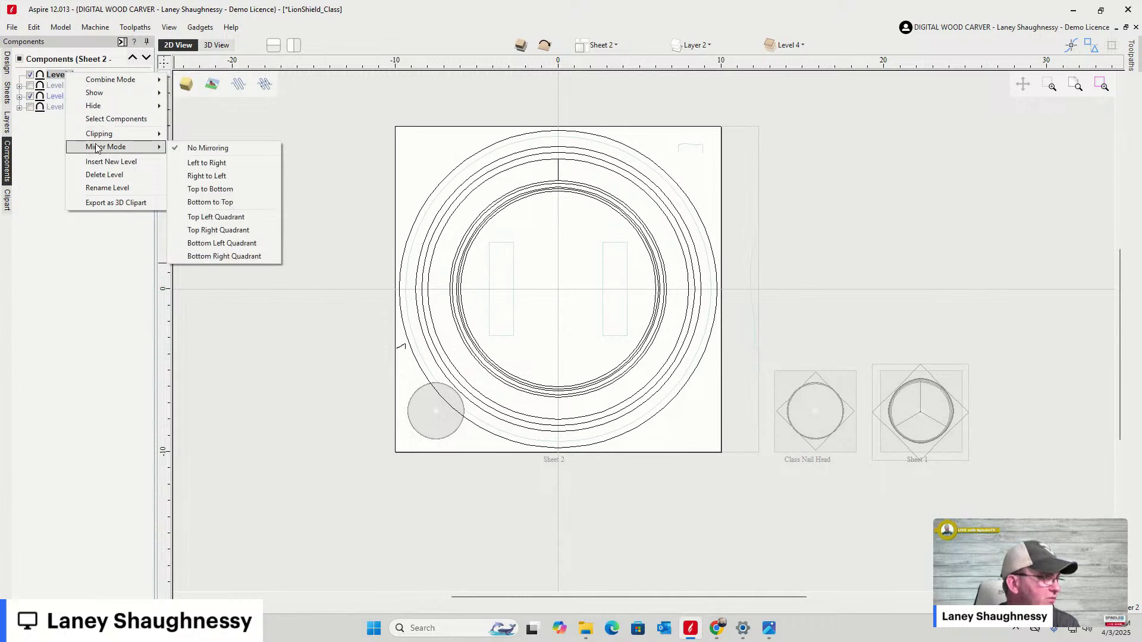
pyautogui.click(98, 189)
pyautogui.write('Class Level')
pyautogui.press('Return')
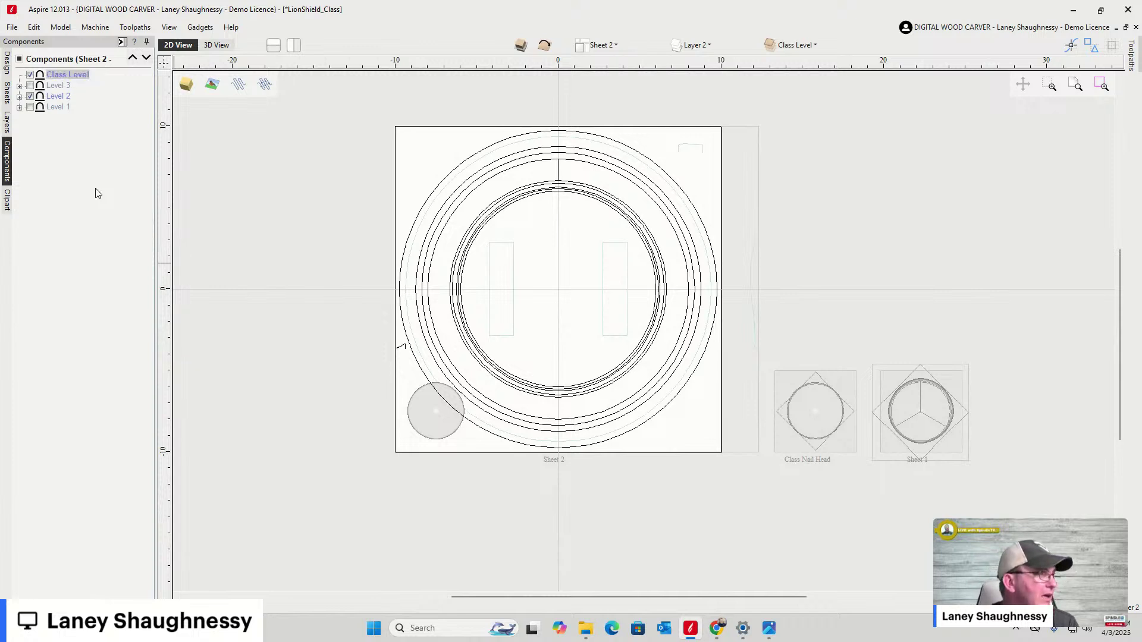
# Move the drafted nail head on Sheet 2 from Level 1 to Class Level
pyautogui.click(430, 423)
pyautogui.rightClick(431, 423)
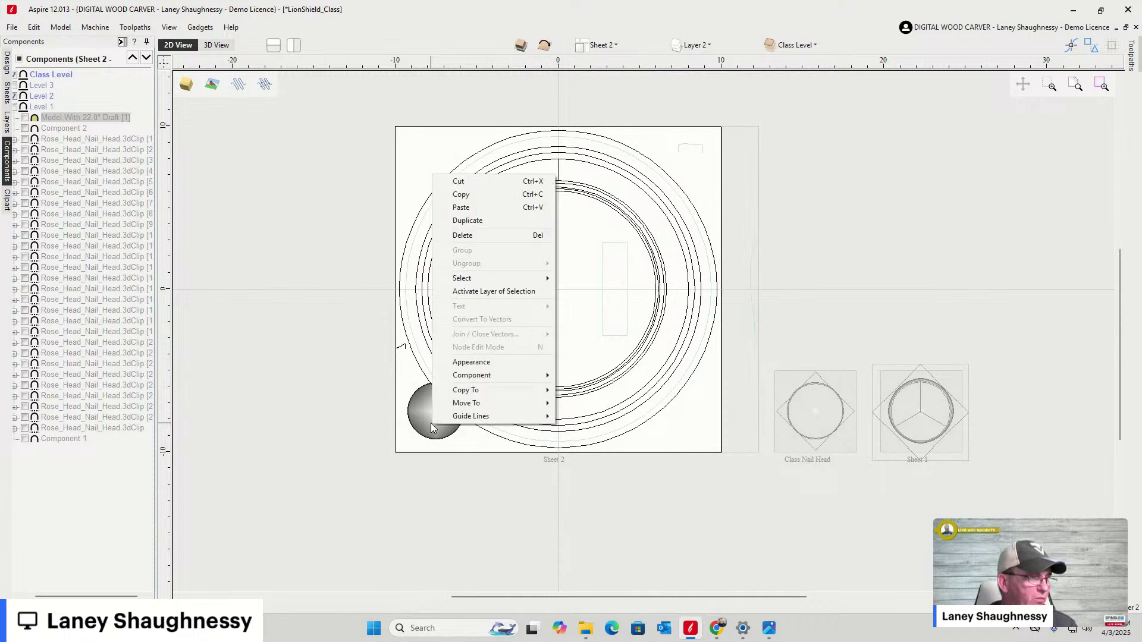
pyautogui.moveTo(458, 416)
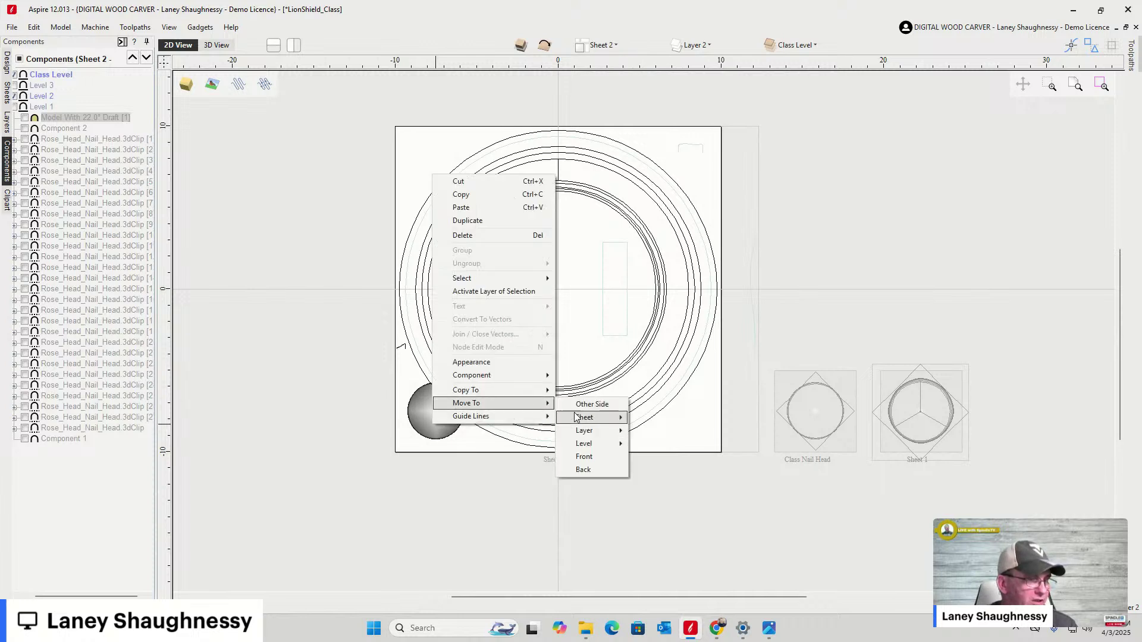
pyautogui.moveTo(592, 444)
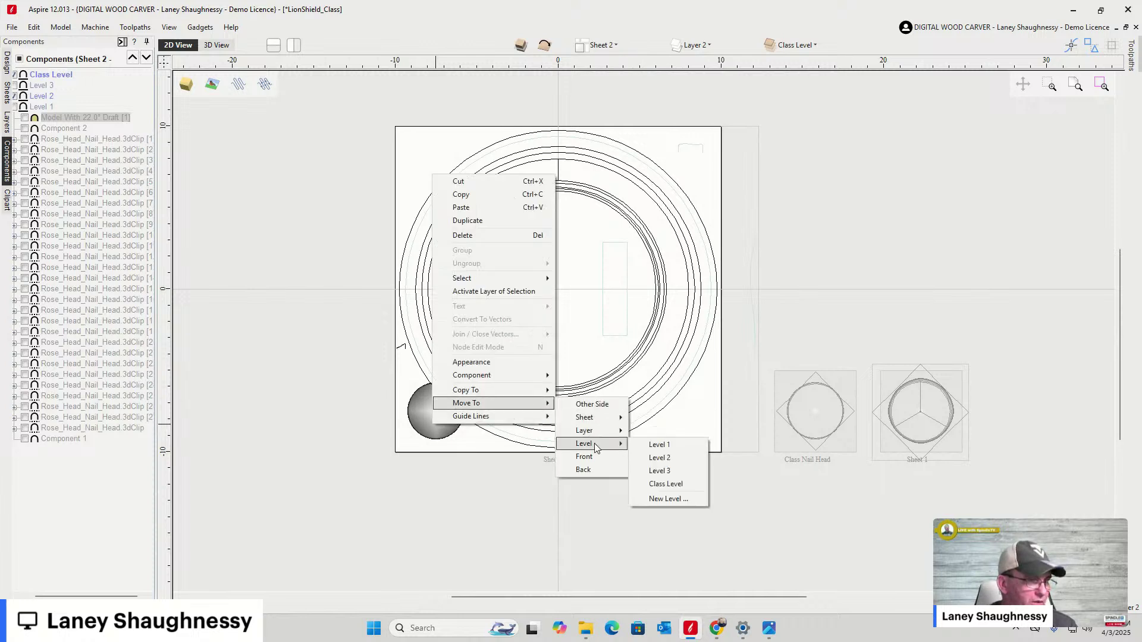
pyautogui.click(658, 484)
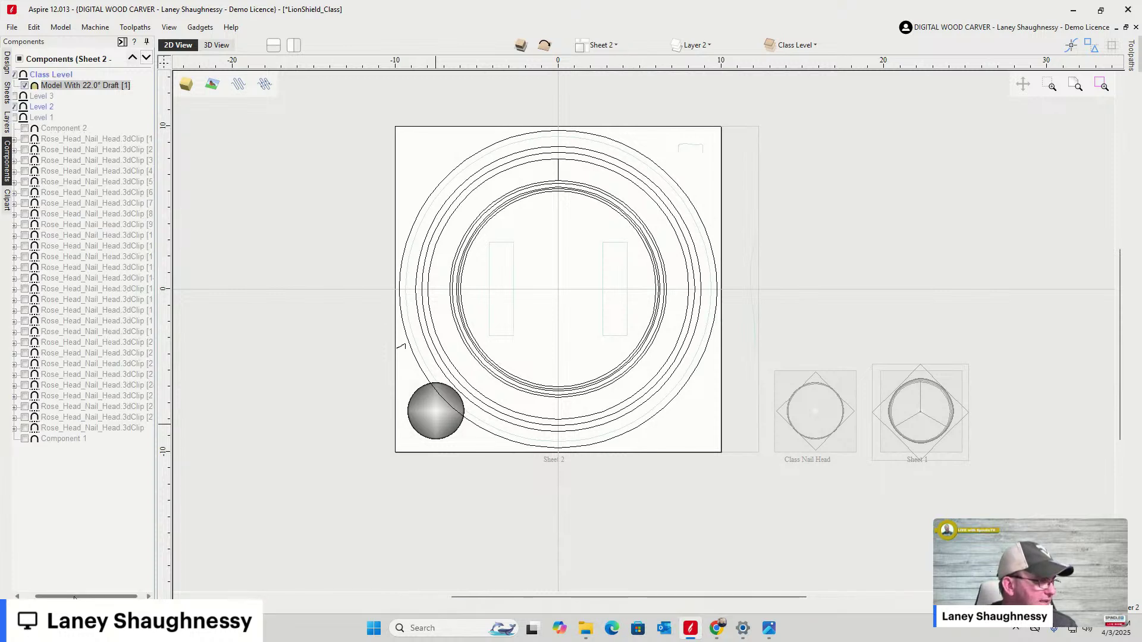
# Collapse Level 1 in the component tree and select the drafted nail head under Class Level
pyautogui.moveTo(74, 597); pyautogui.dragTo(59, 597)
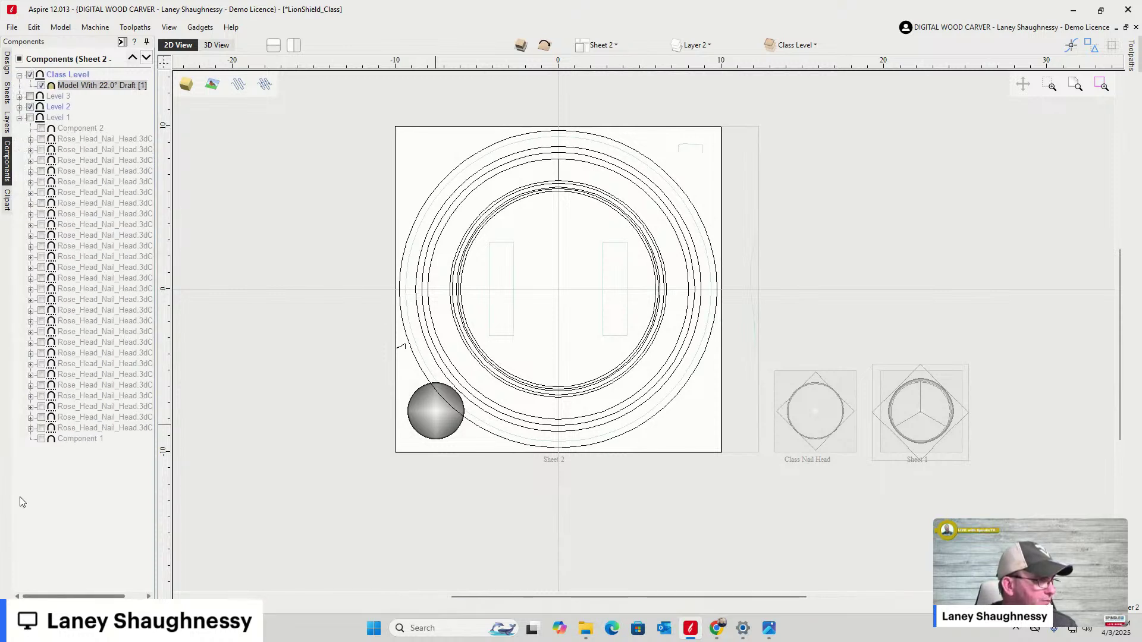
pyautogui.click(20, 118)
pyautogui.click(62, 88)
pyautogui.click(427, 433)
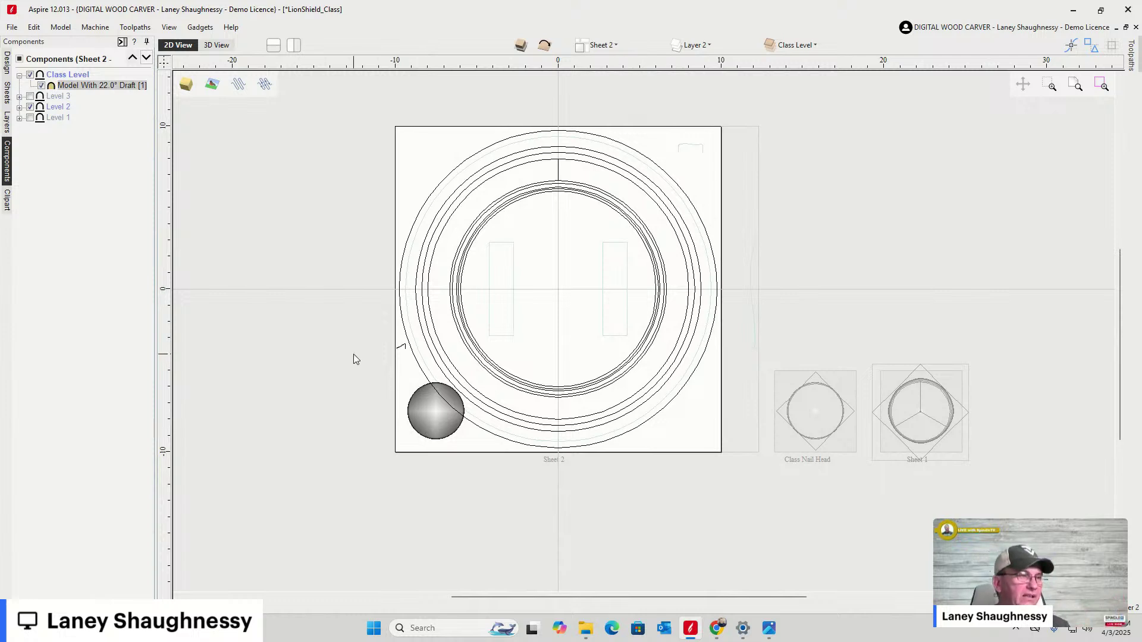
# Examine the shield's concentric border circles and the short vertical line joining the outer and inner ring groups
pyautogui.scroll(4, 418, 185)
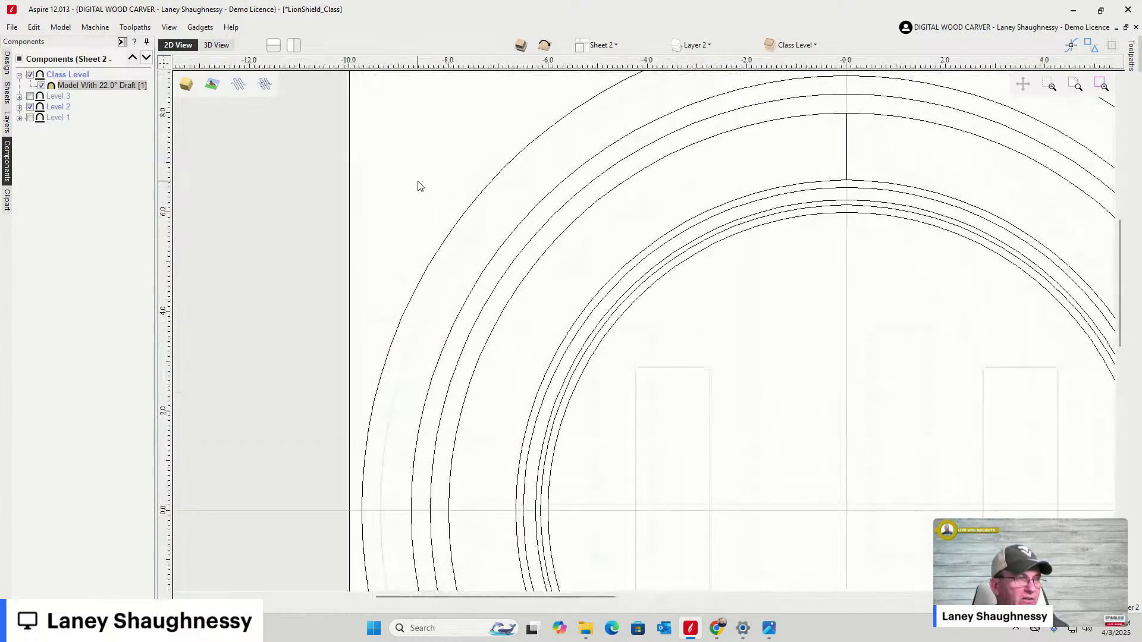
pyautogui.click(479, 221)
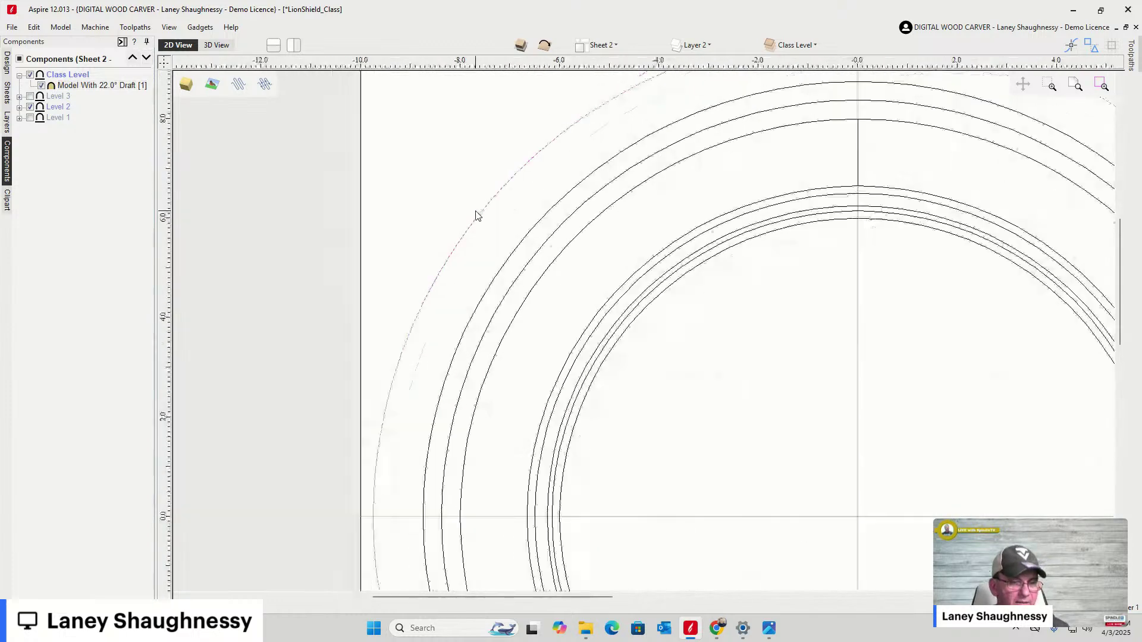
pyautogui.scroll(-4, 476, 215)
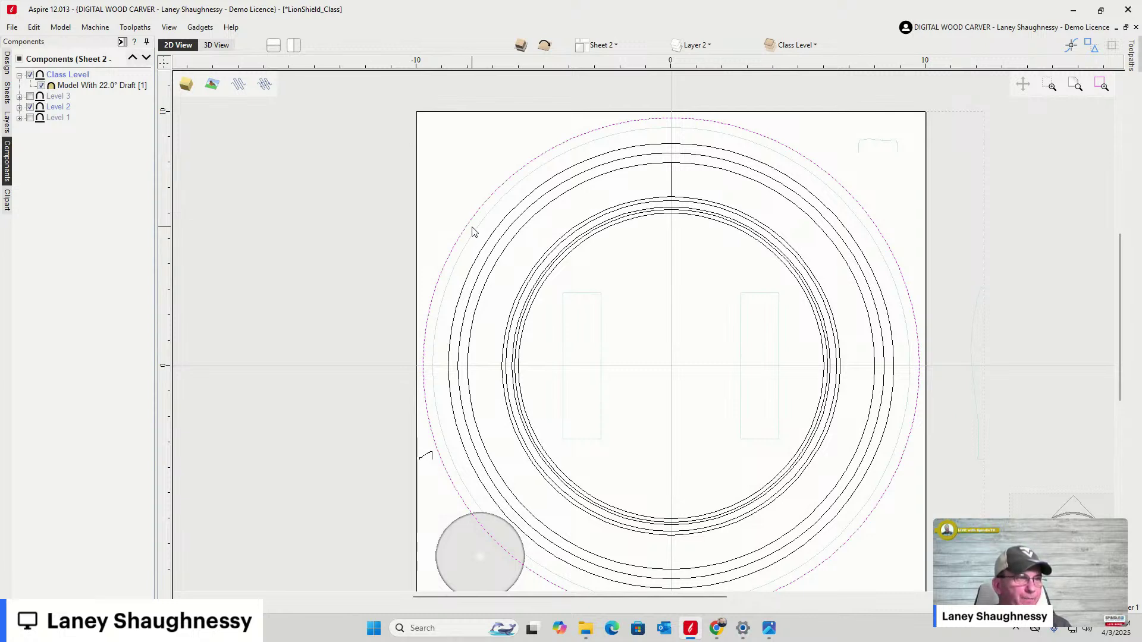
pyautogui.scroll(2, 670, 149)
pyautogui.scroll(3, 670, 149)
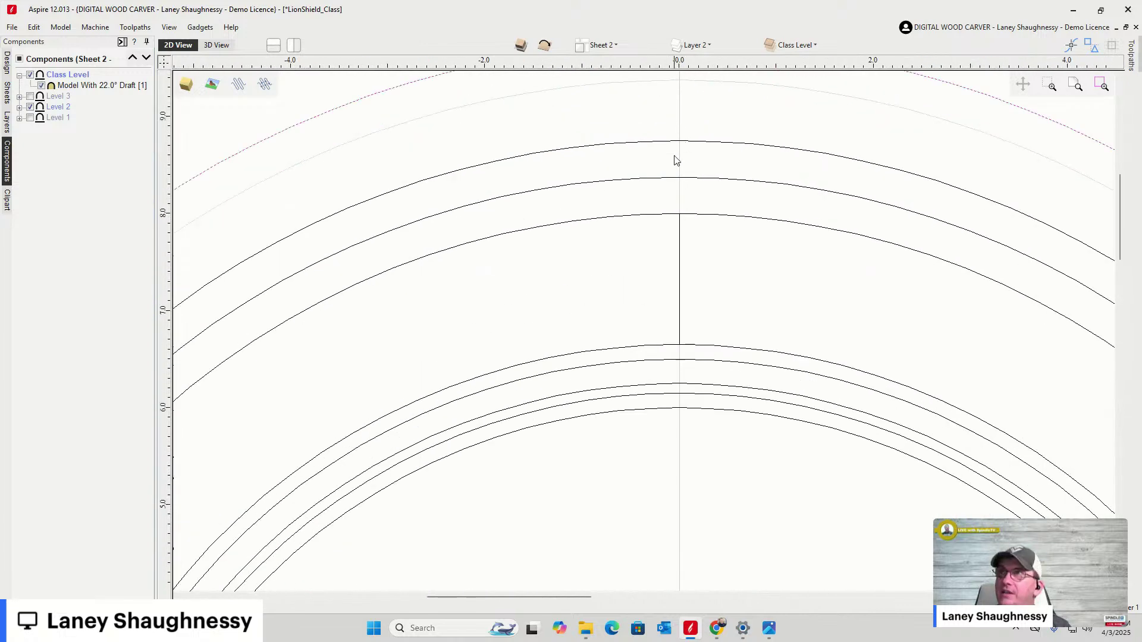
pyautogui.scroll(-5, 680, 232)
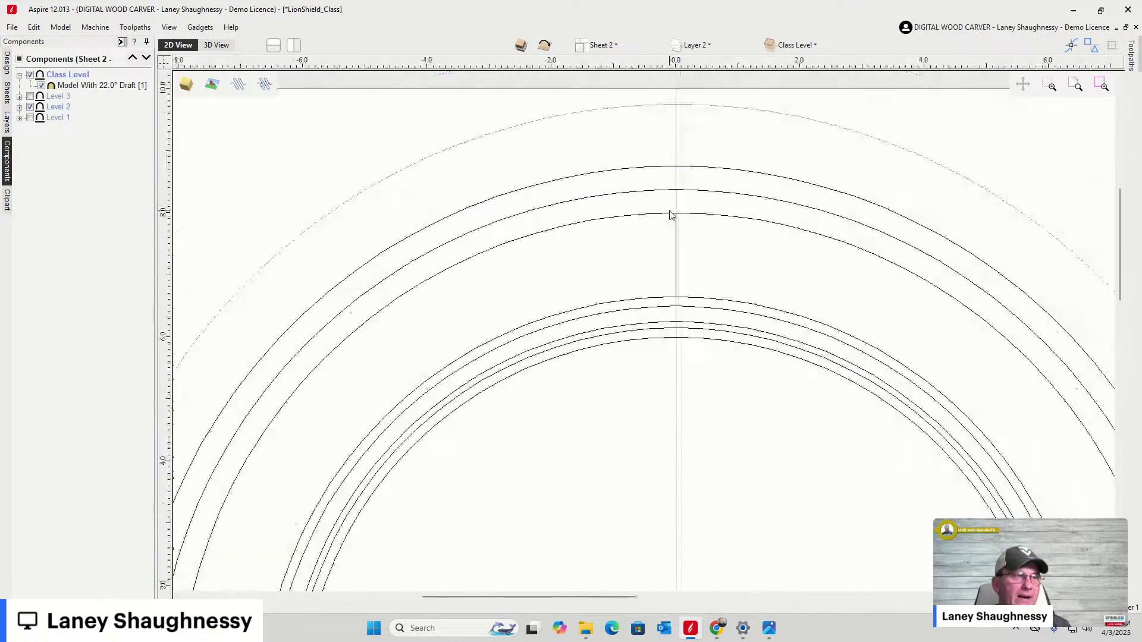
pyautogui.click(675, 184)
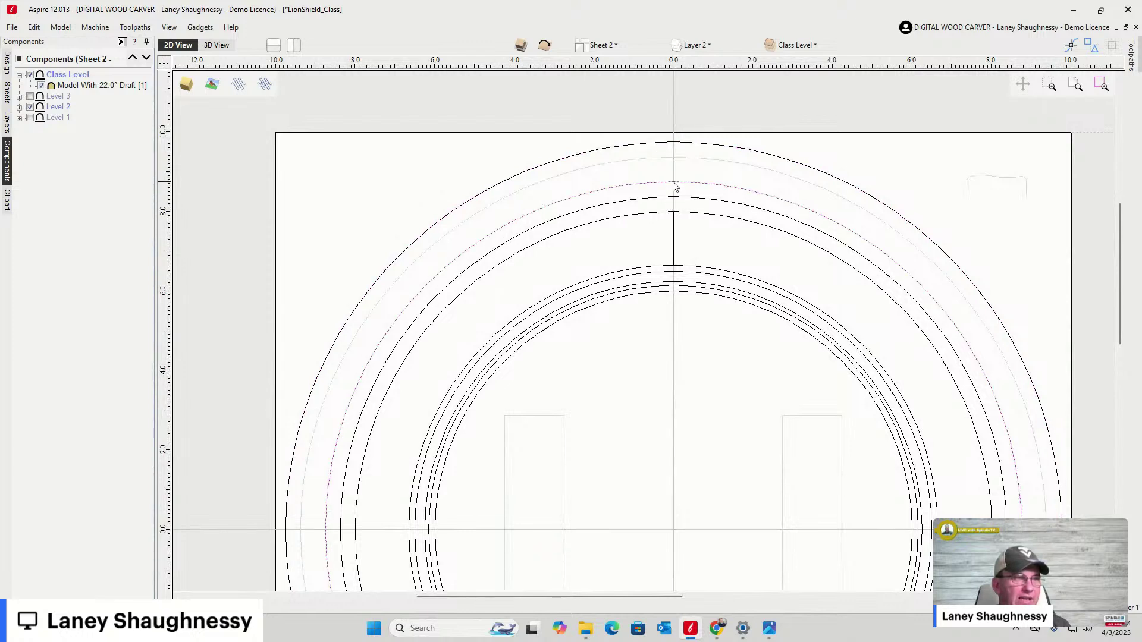
pyautogui.click(675, 214)
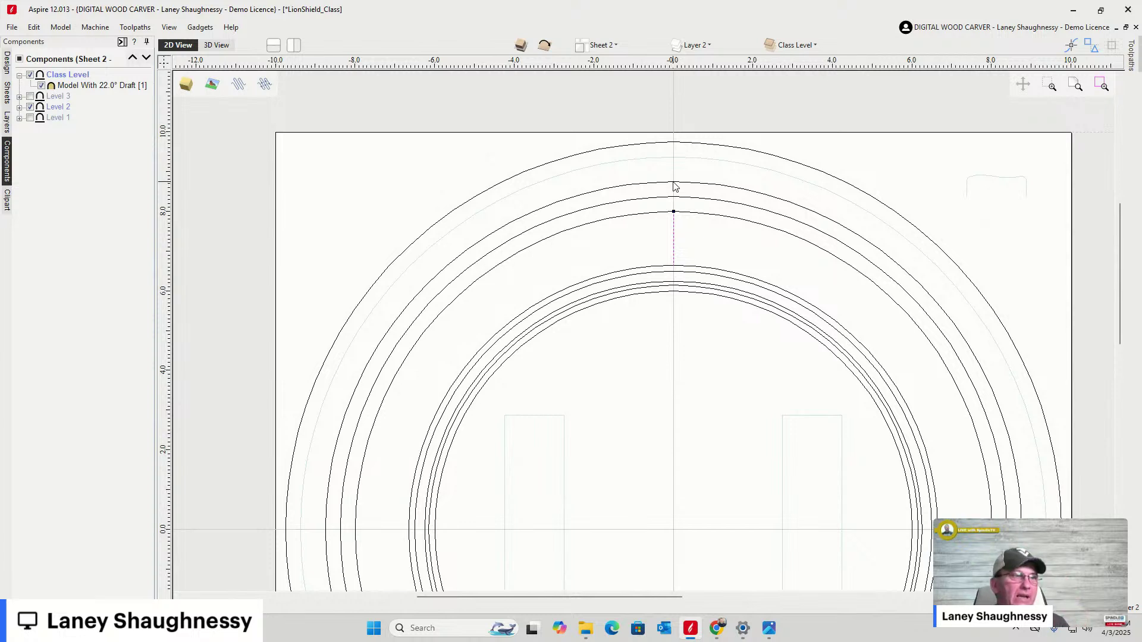
# Add a vertical dimension at the top of the shield between the outermost circle and the next dark circle inward
pyautogui.click(7, 63)
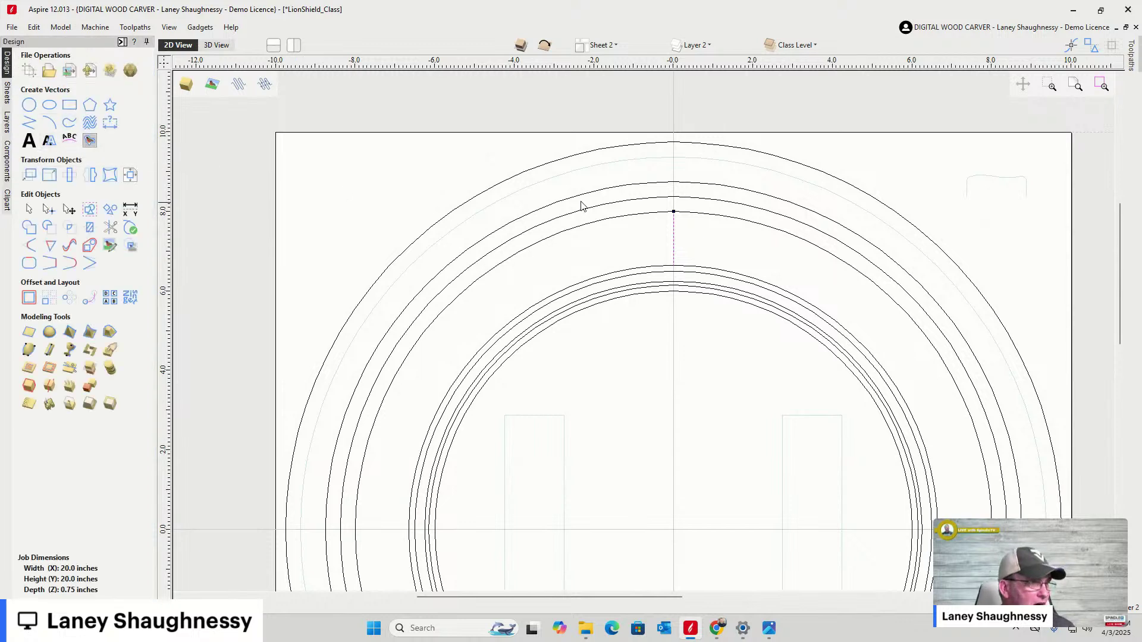
pyautogui.click(106, 126)
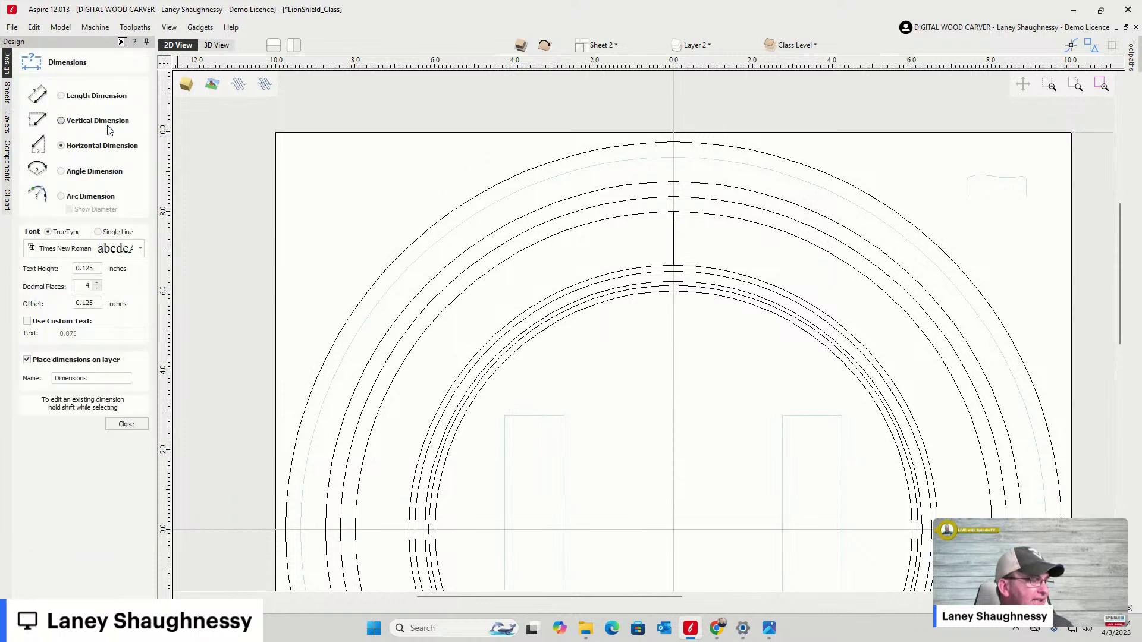
pyautogui.click(61, 121)
pyautogui.scroll(3, 660, 128)
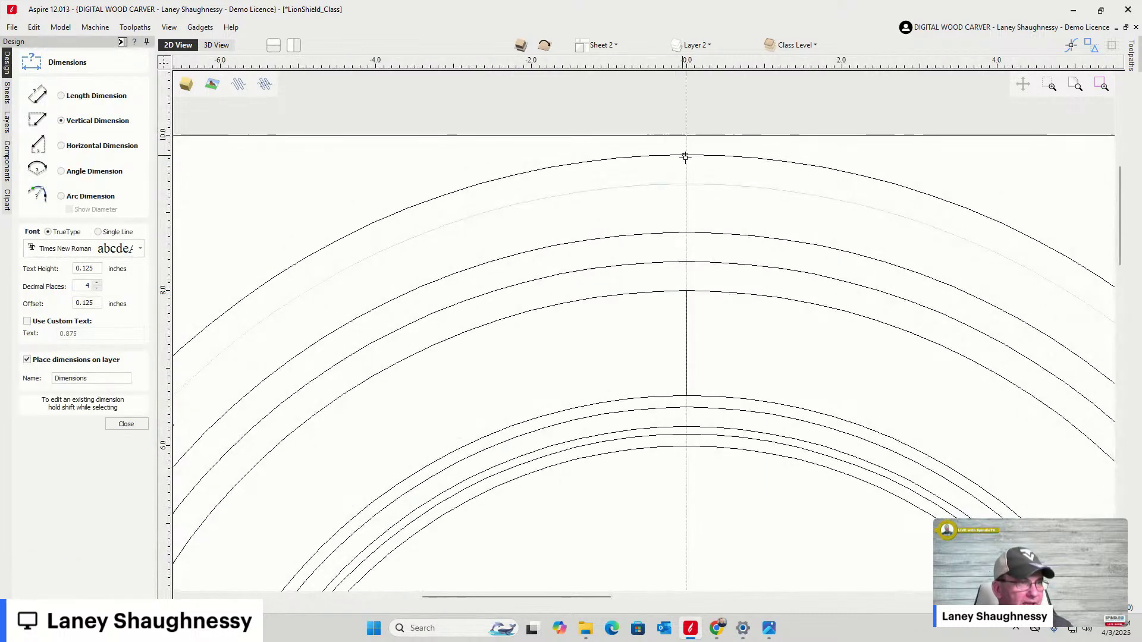
pyautogui.click(687, 156)
pyautogui.click(688, 232)
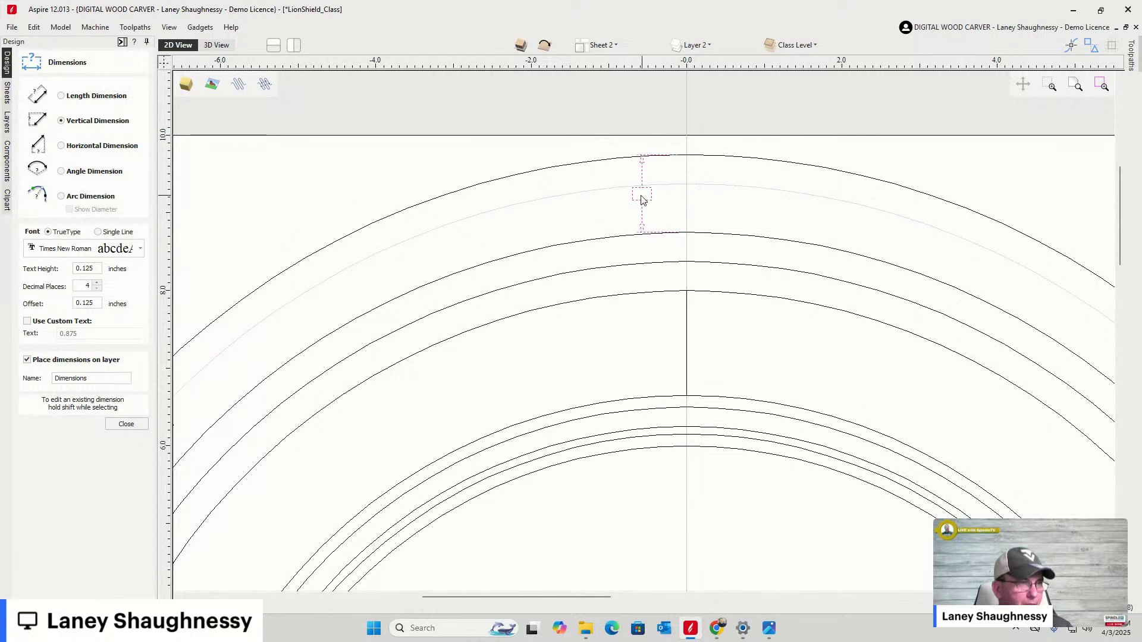
pyautogui.click(640, 214)
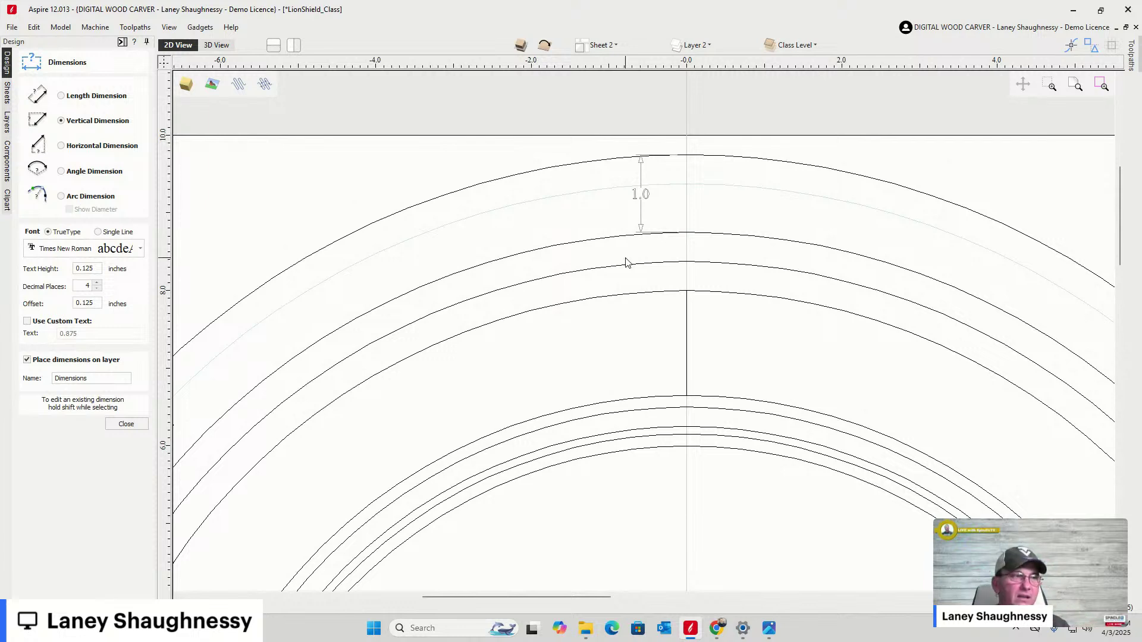
# Add vertical dimensions for the full width of the three-circle band below the outer border and for its outer half
pyautogui.click(686, 233)
pyautogui.click(686, 291)
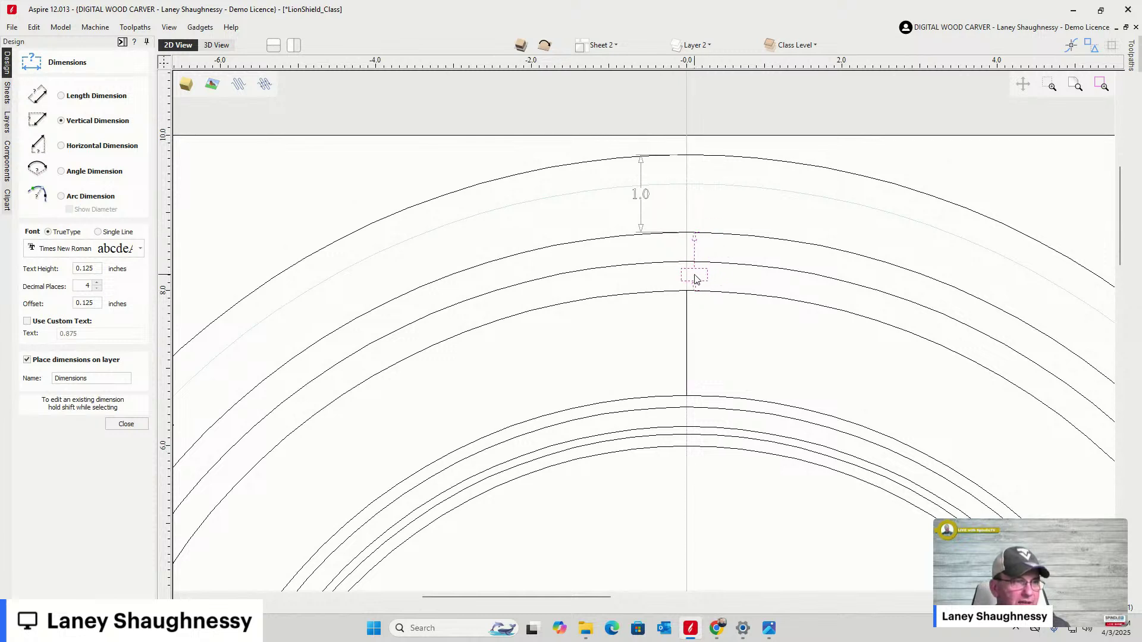
pyautogui.click(691, 277)
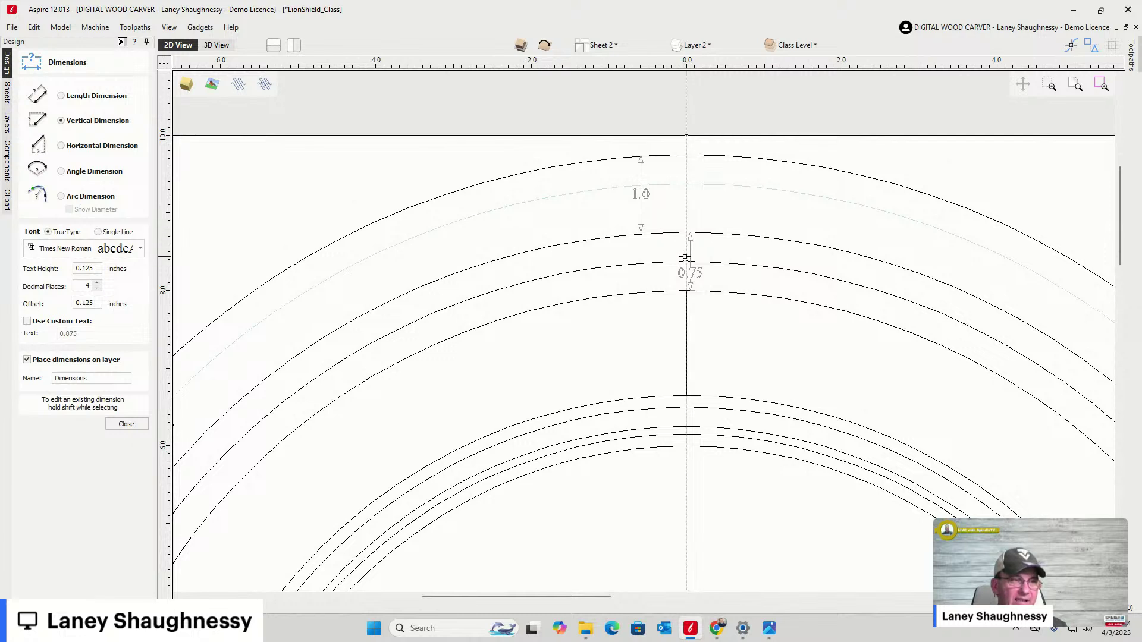
pyautogui.click(685, 233)
pyautogui.click(685, 262)
pyautogui.click(666, 253)
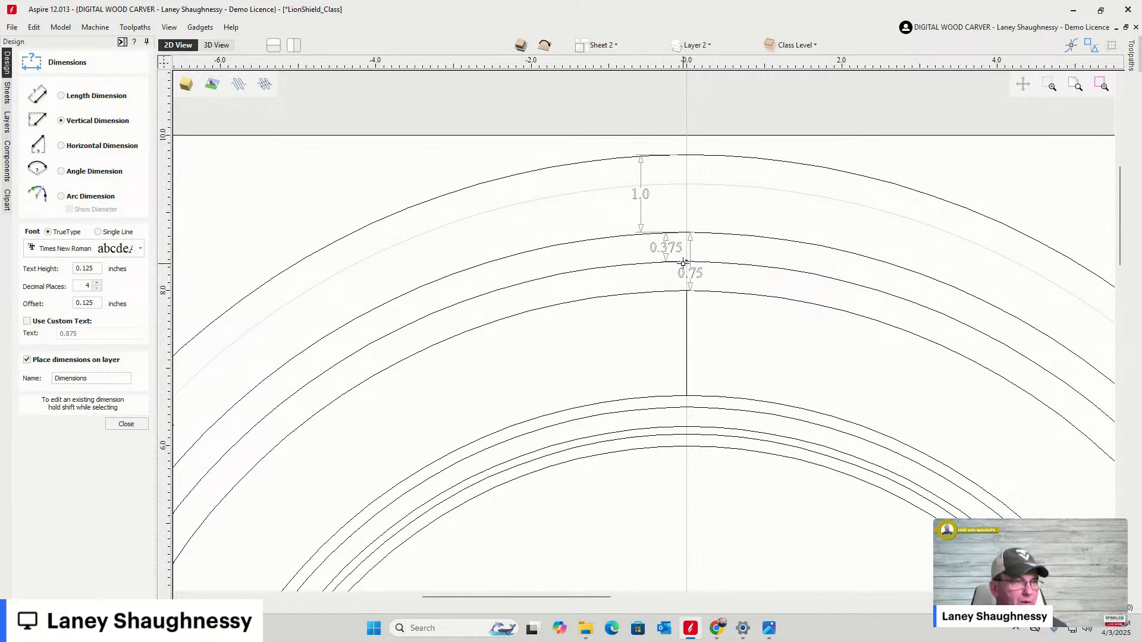
# Add a vertical dimension along the short line between the outer three-circle band and the inner ring group
pyautogui.scroll(-4, 684, 262)
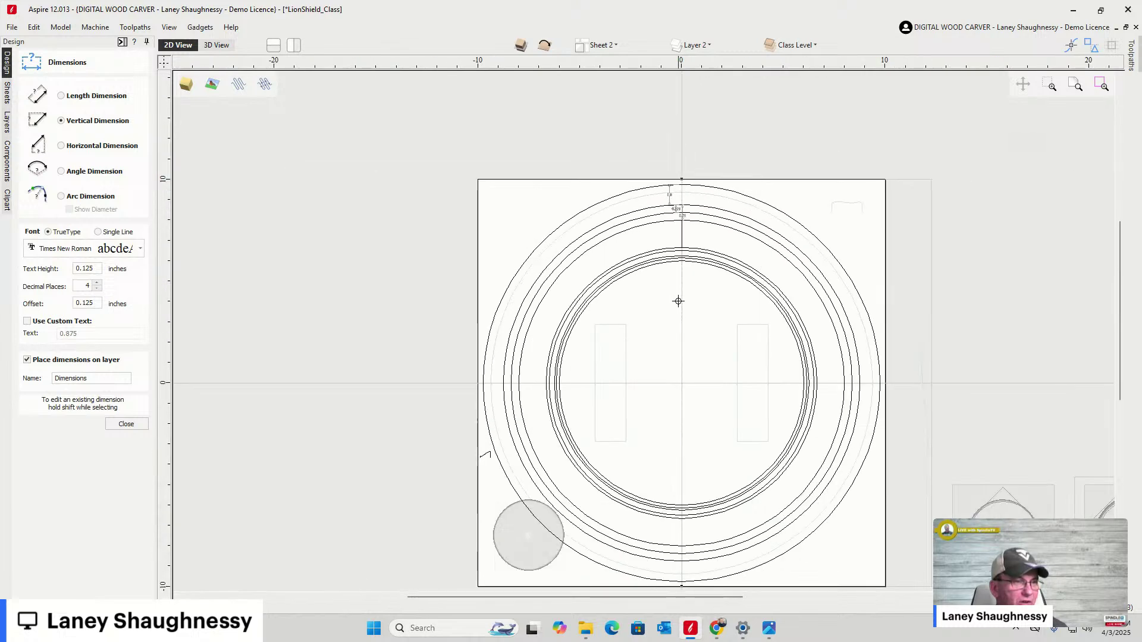
pyautogui.scroll(3, 681, 284)
pyautogui.scroll(1, 684, 157)
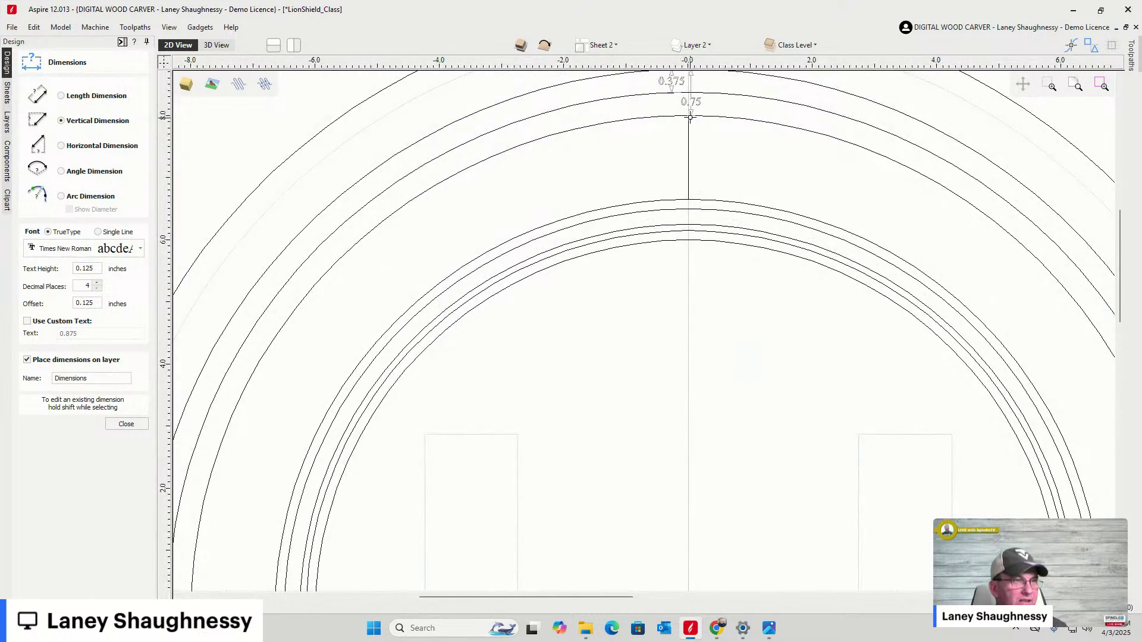
pyautogui.click(688, 201)
pyautogui.click(738, 178)
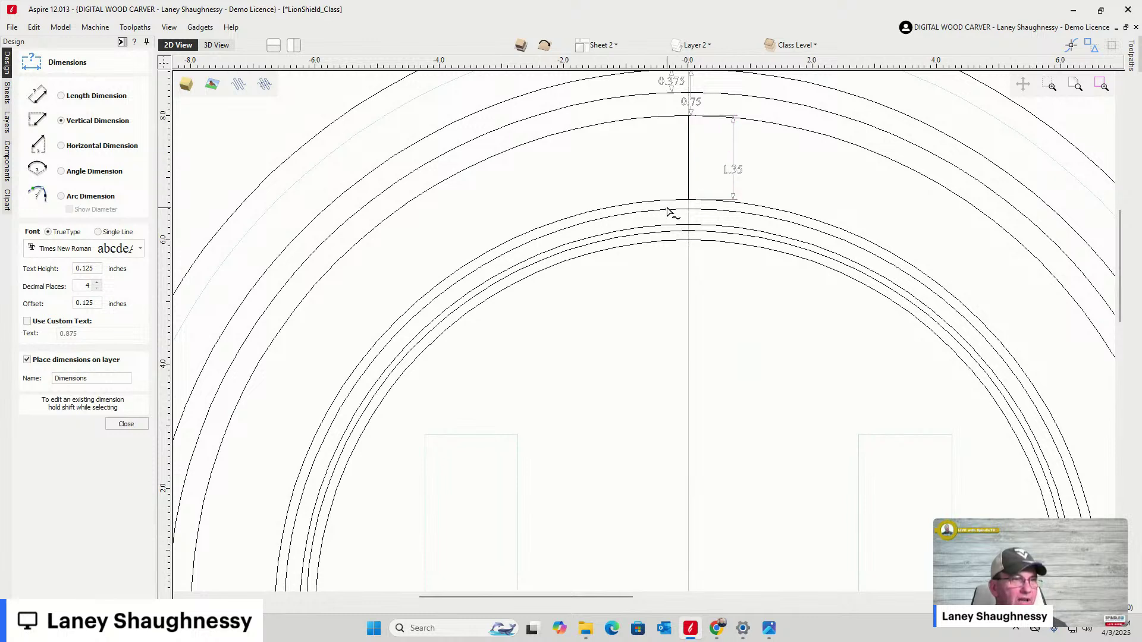
pyautogui.scroll(3, 704, 128)
pyautogui.scroll(2, 708, 137)
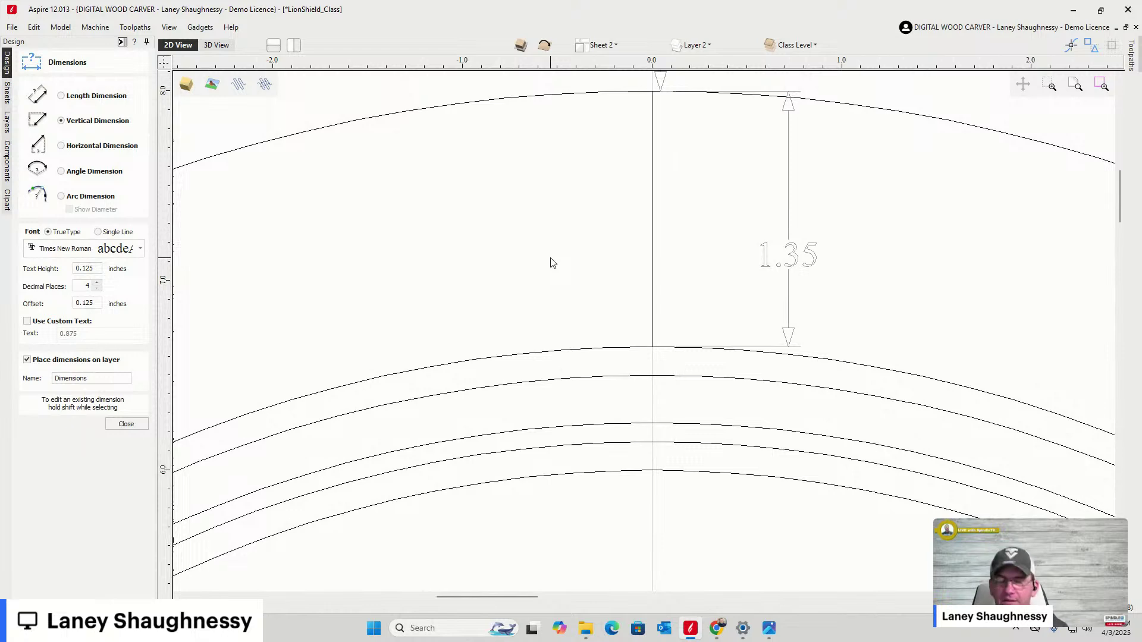
pyautogui.scroll(-6, 650, 259)
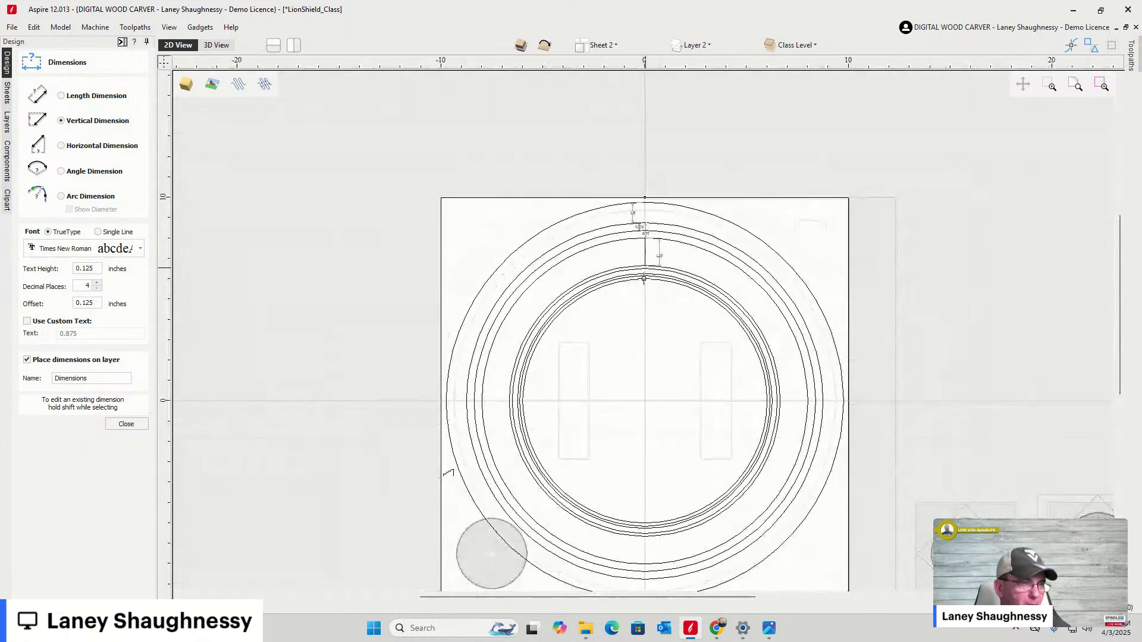
pyautogui.scroll(3, 645, 279)
pyautogui.scroll(1, 644, 280)
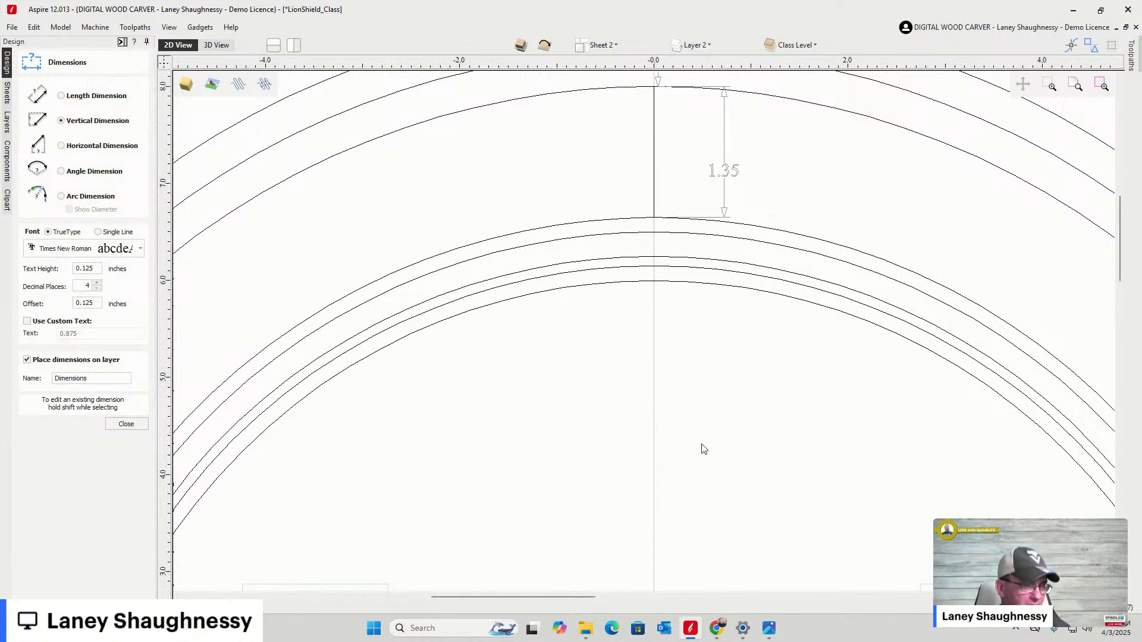
# Switch to the Etsy lion head listing in the browser, examine the enlarged photo's round rim, and return to Aspire
pyautogui.moveTo(716, 629)
pyautogui.click(587, 589)
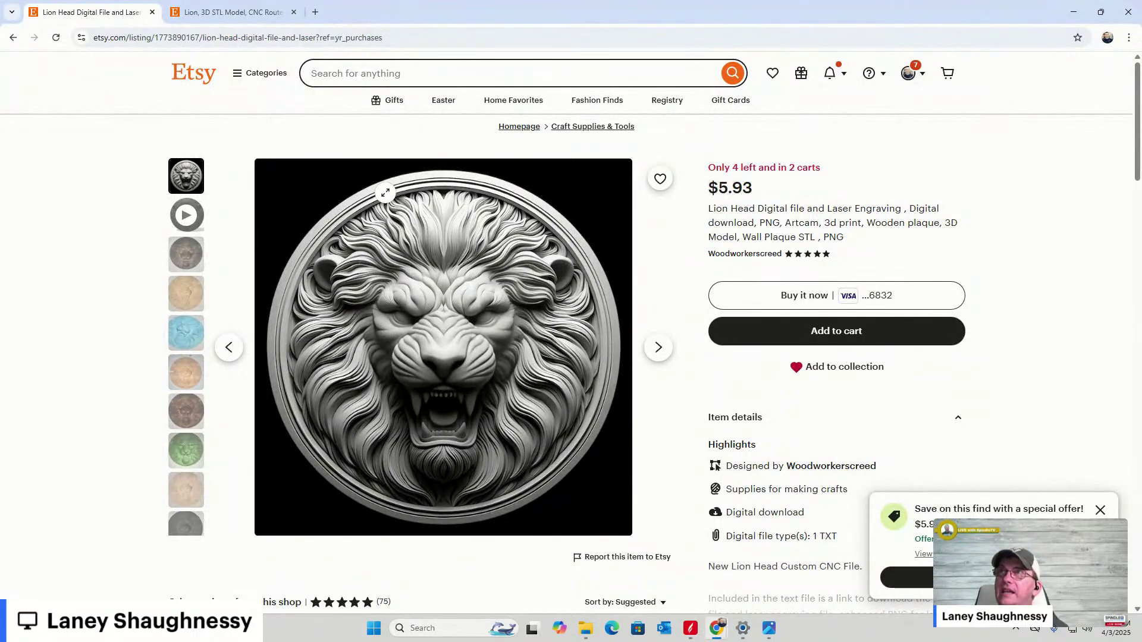
pyautogui.click(387, 188)
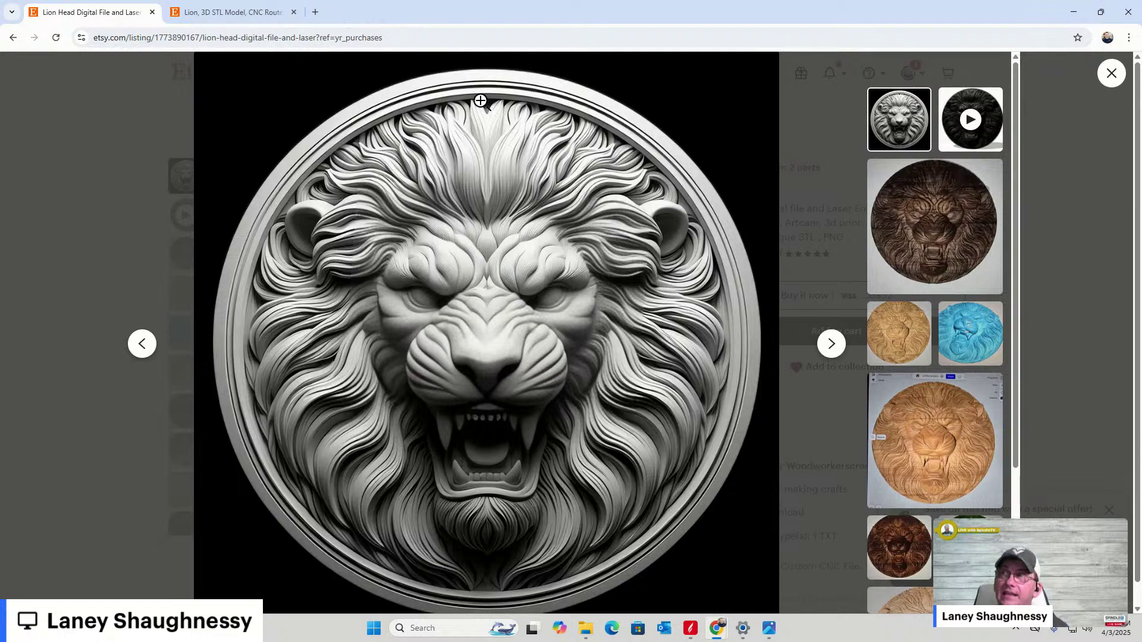
pyautogui.click(1110, 73)
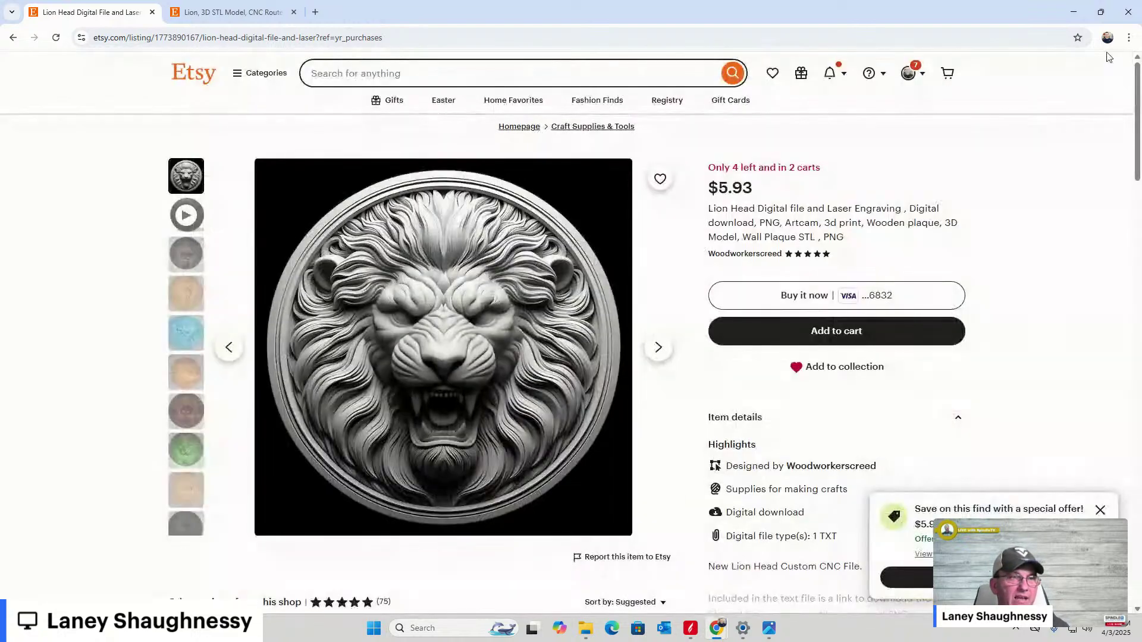
pyautogui.click(1071, 13)
# Add a vertical dimension across the inner ring group, from its outermost circle to its innermost circle
pyautogui.scroll(1, 726, 236)
pyautogui.scroll(-1, 688, 224)
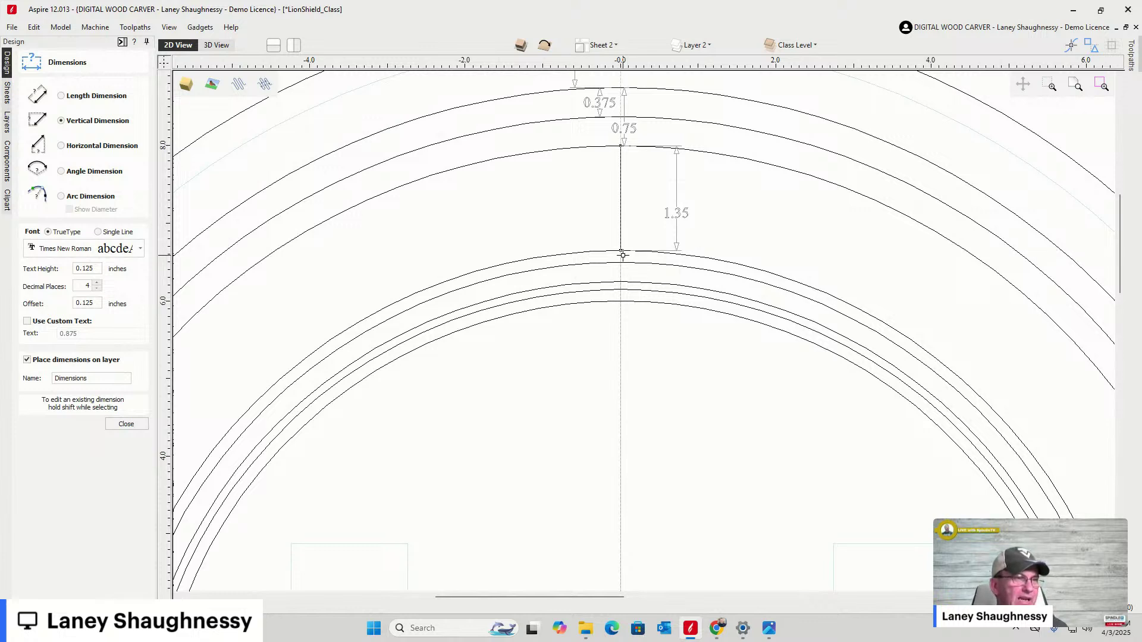
pyautogui.scroll(2, 619, 258)
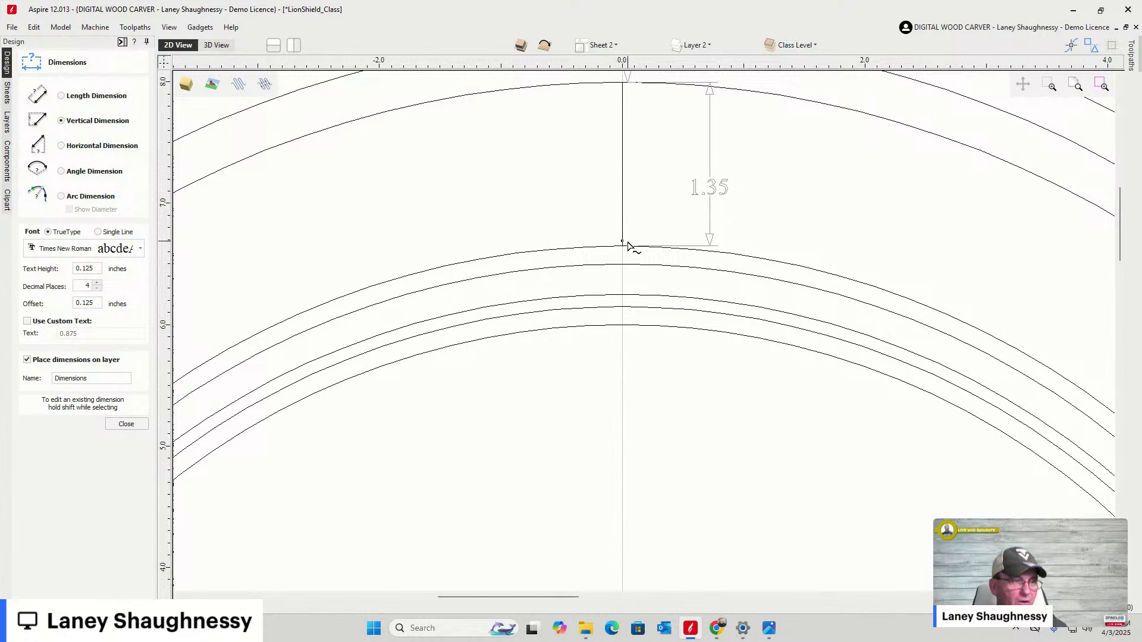
pyautogui.click(622, 249)
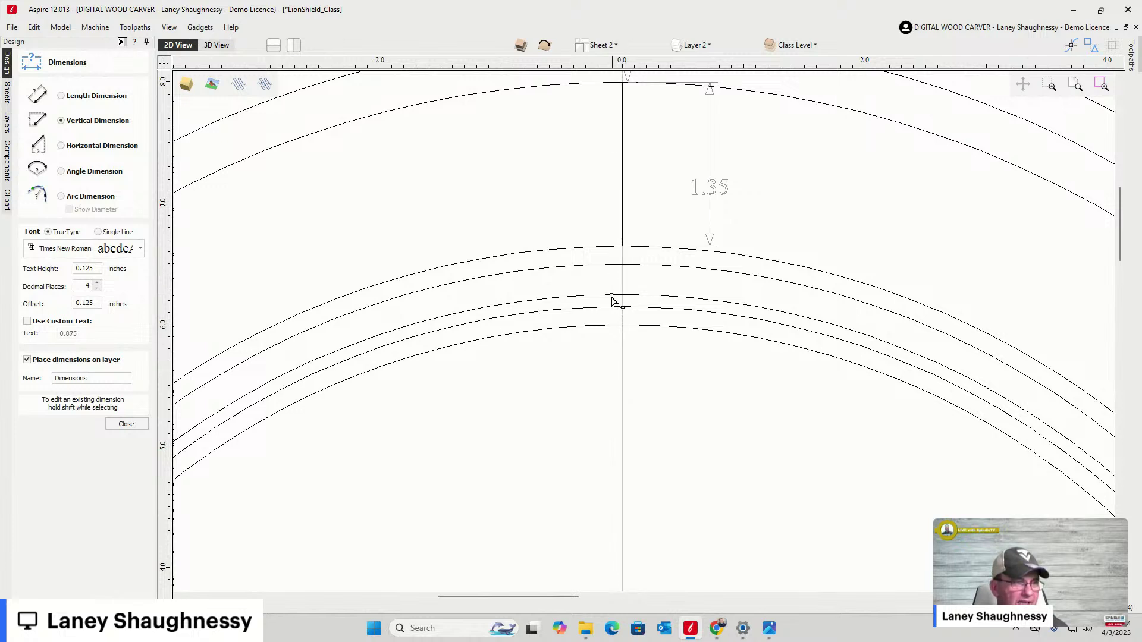
pyautogui.click(622, 325)
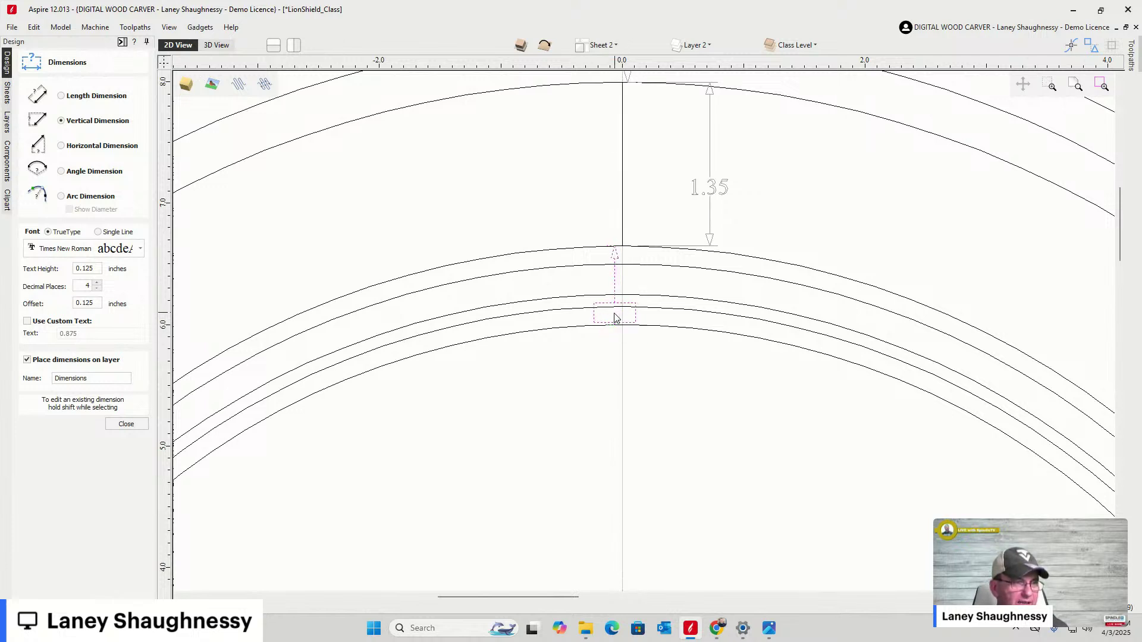
pyautogui.click(585, 286)
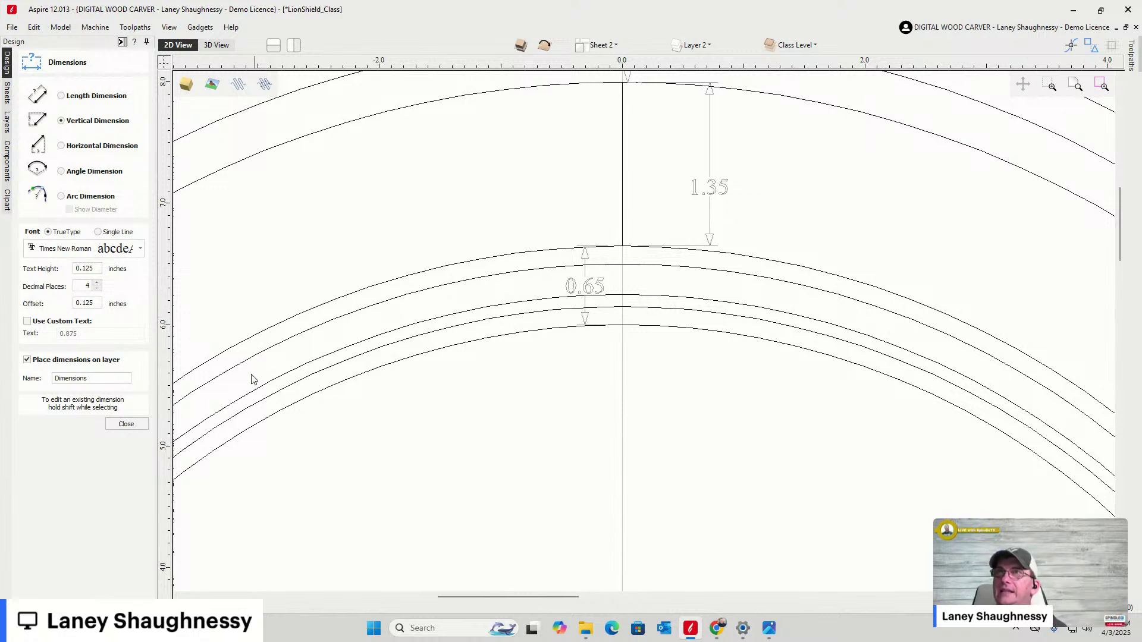
# Finish dimensioning and delete the vertical dimension across the inner ring group
pyautogui.click(131, 430)
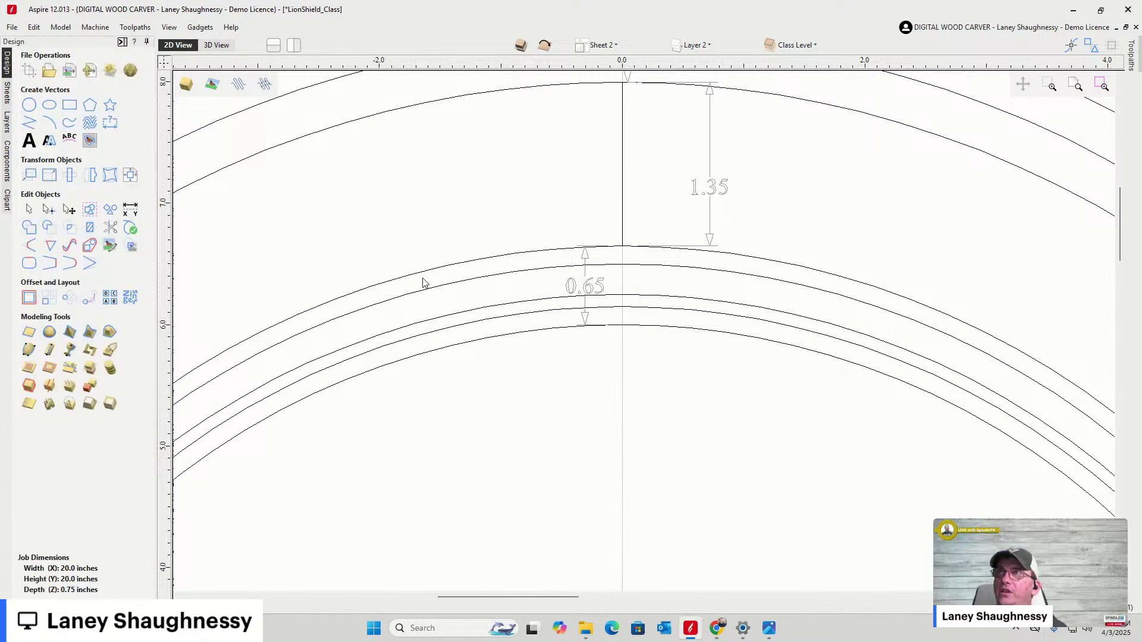
pyautogui.click(623, 297)
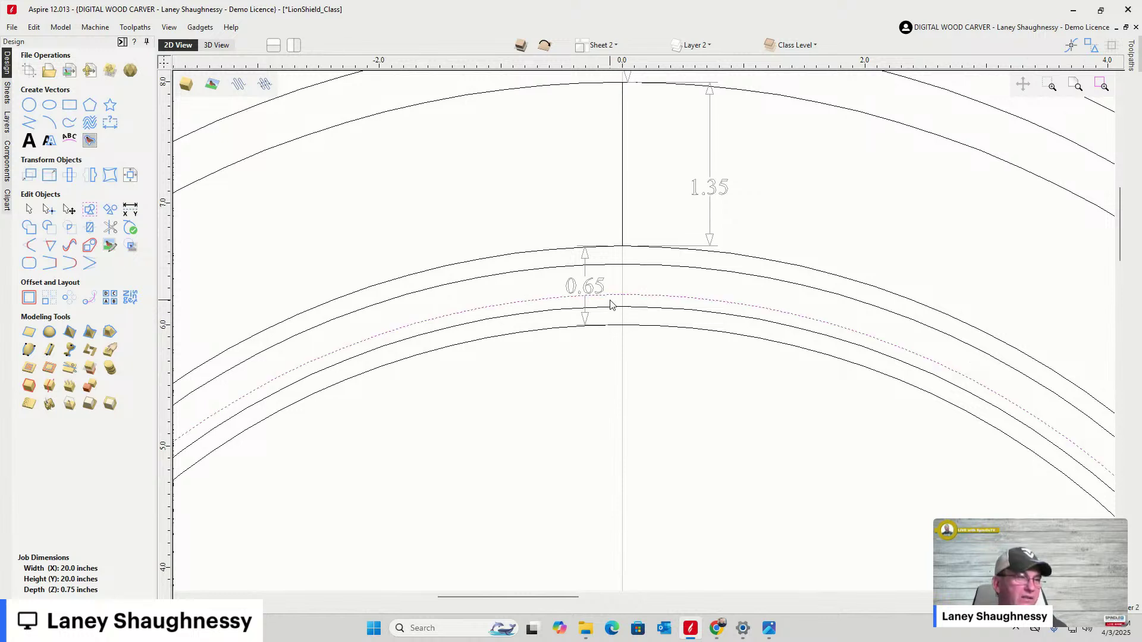
pyautogui.click(622, 326)
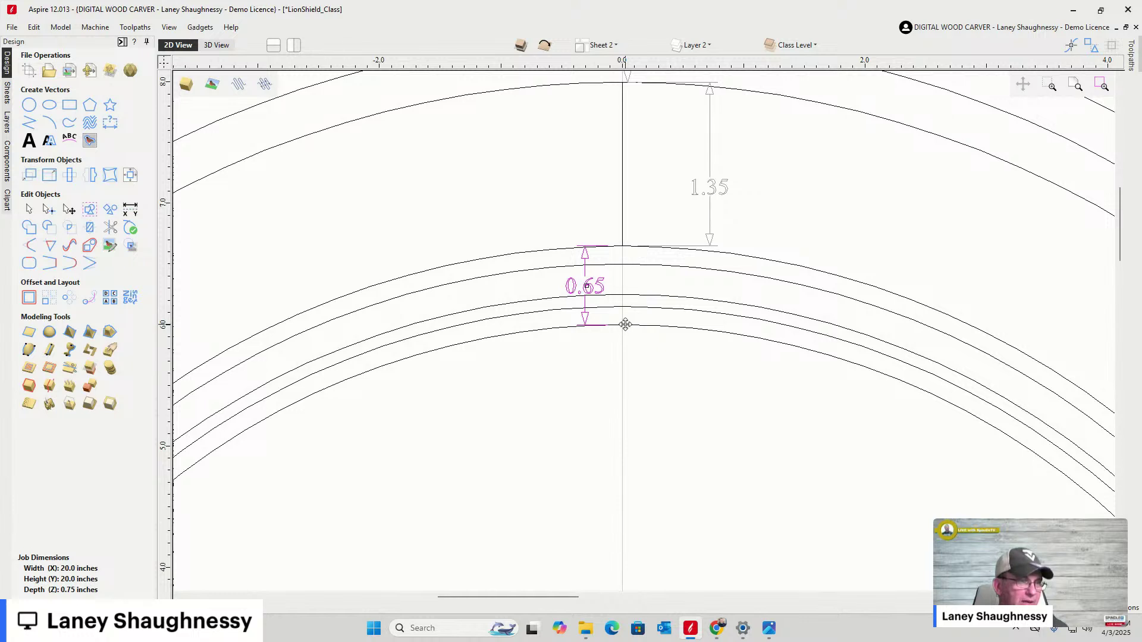
pyautogui.press('Delete')
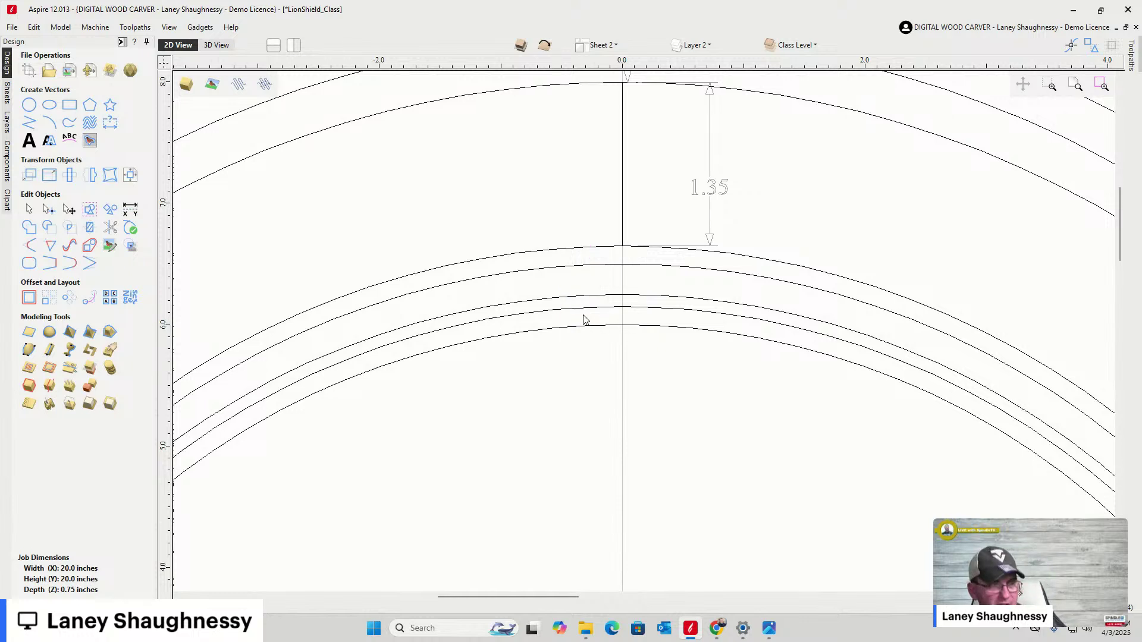
# Delete the vertical dimension along the short line between the outer three-circle band and the inner ring group
pyautogui.click(620, 326)
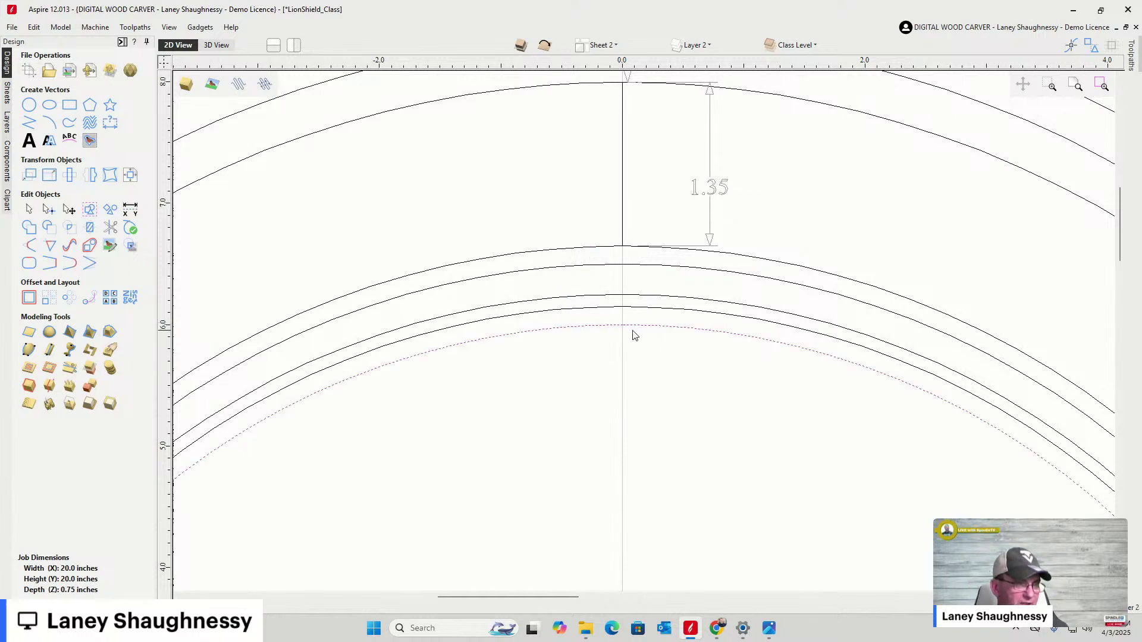
pyautogui.click(616, 296)
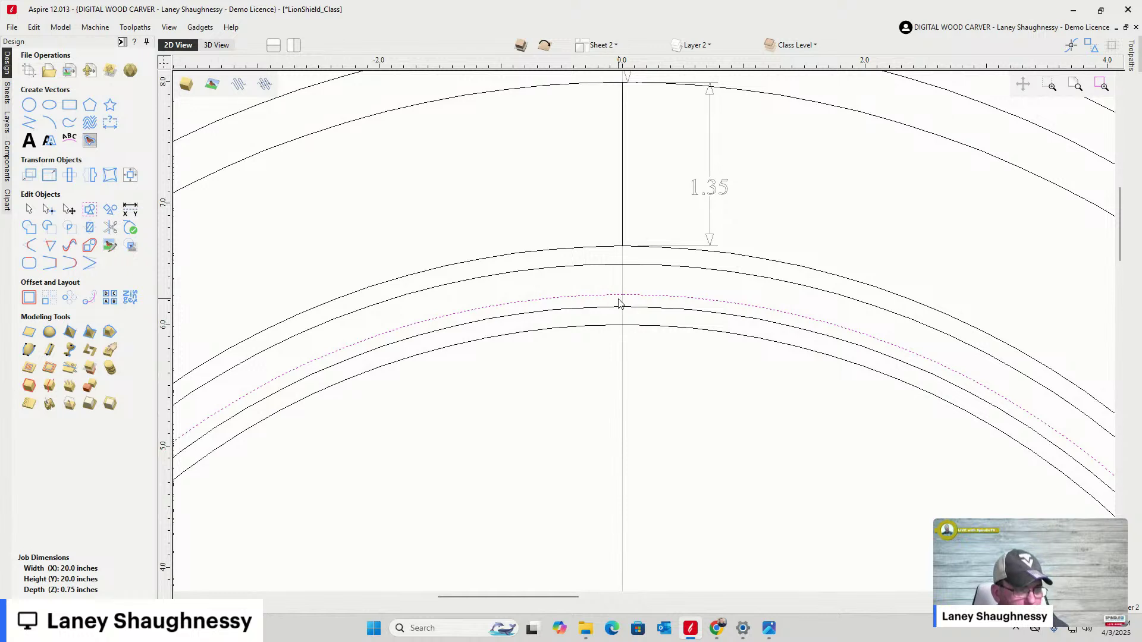
pyautogui.click(621, 309)
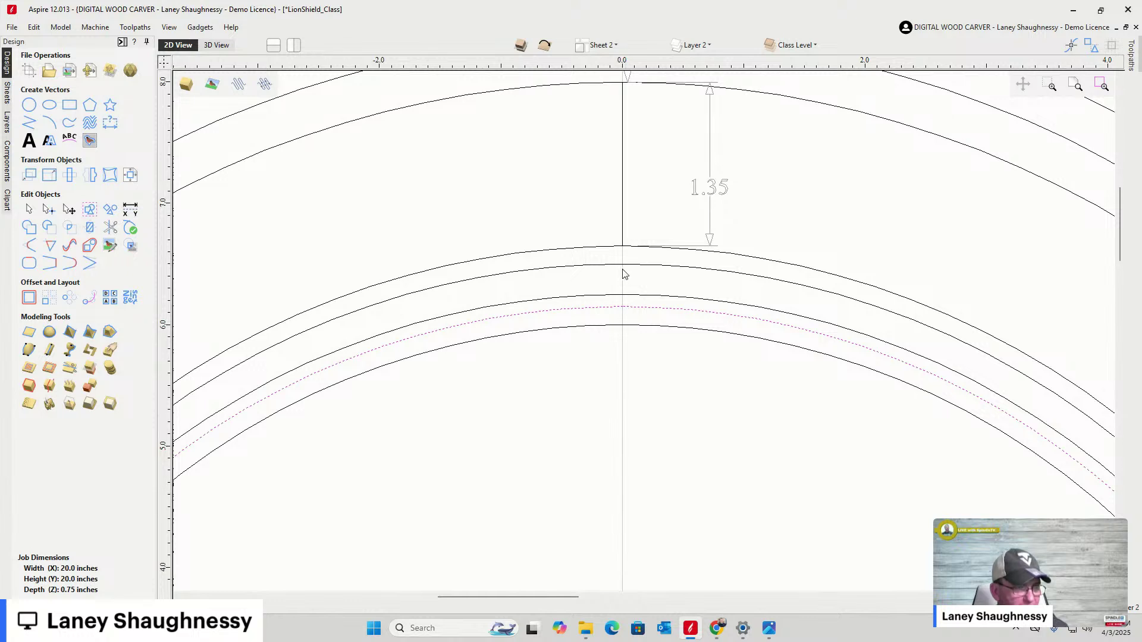
pyautogui.click(623, 248)
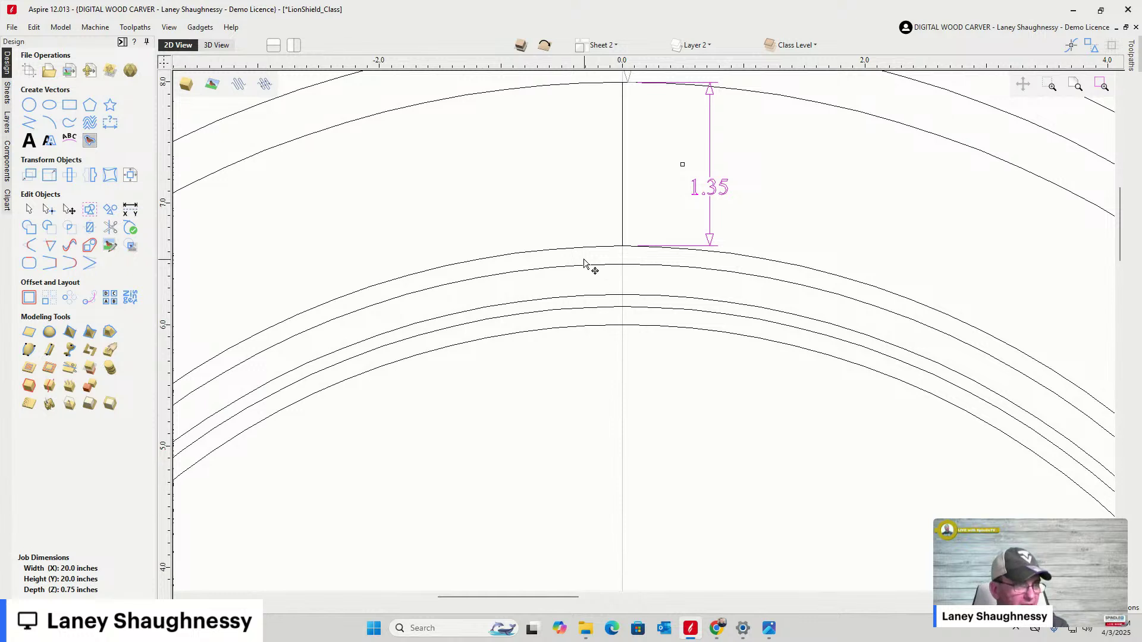
pyautogui.press('Delete')
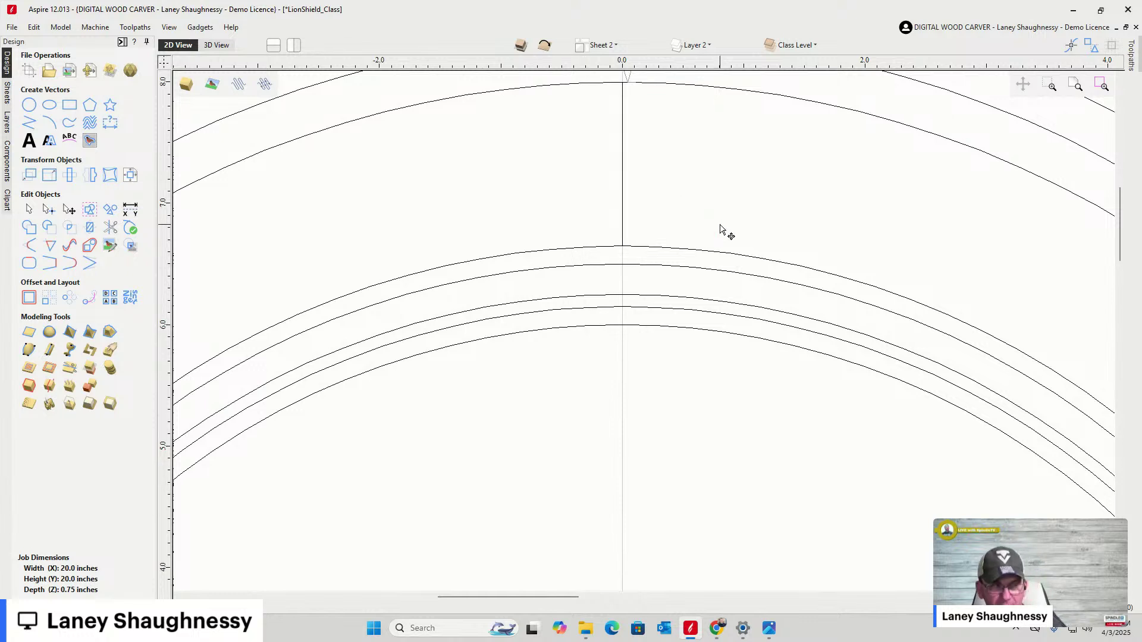
# Examine the circles of the inner ring group, selecting the outermost, second and fourth circles, and compare them with the whole shield layout
pyautogui.click(606, 250)
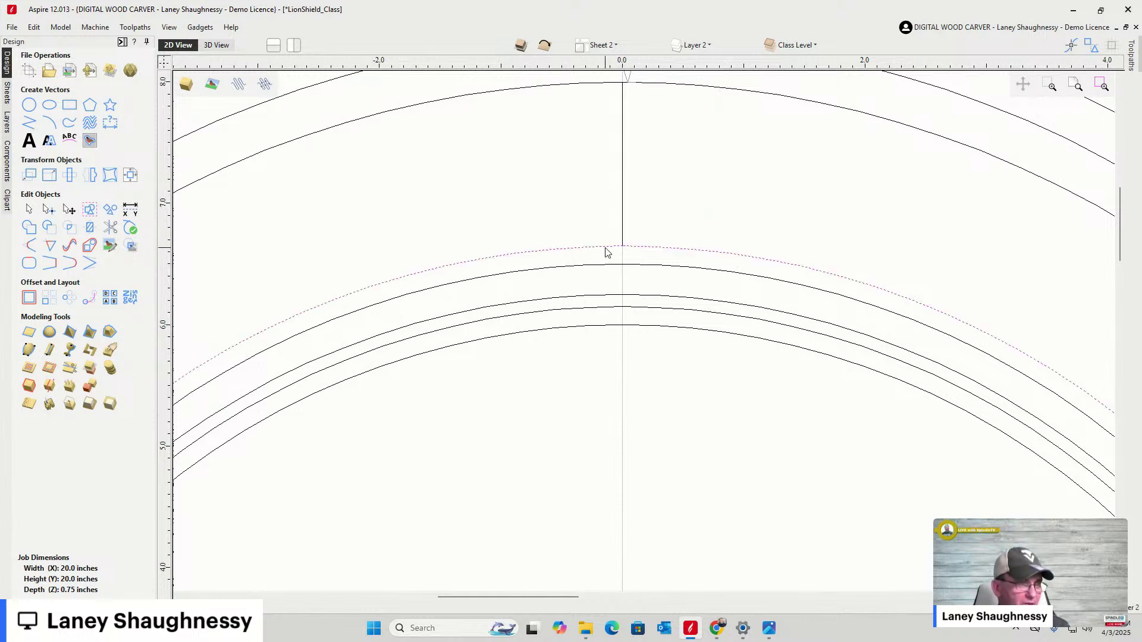
pyautogui.keyDown('shift'); pyautogui.click(613, 307); pyautogui.keyUp('shift')
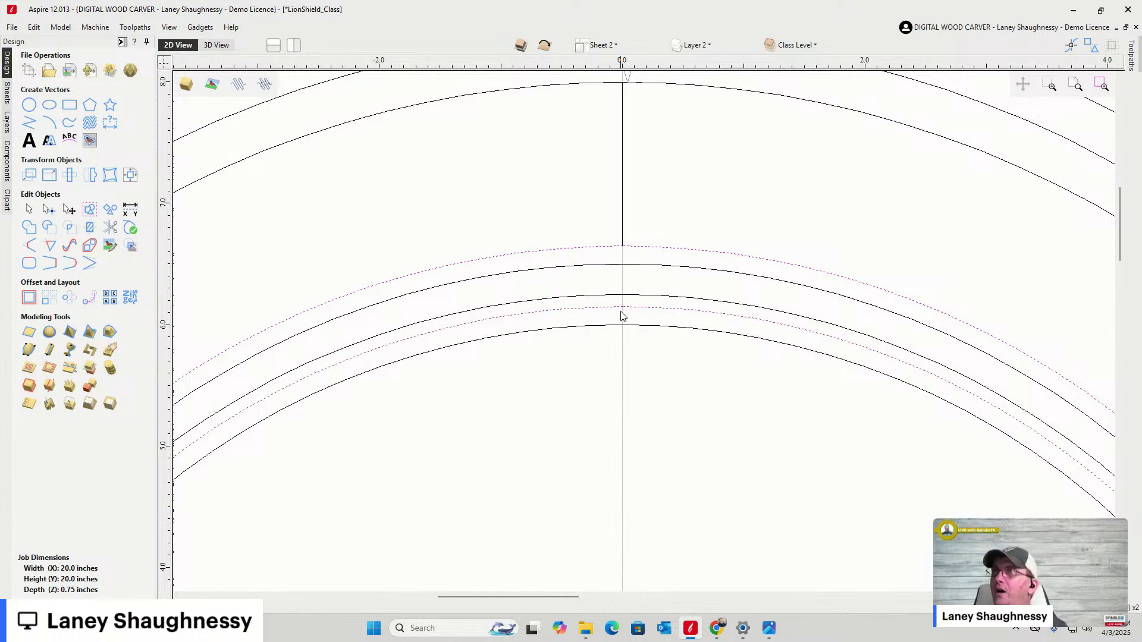
pyautogui.scroll(3, 624, 311)
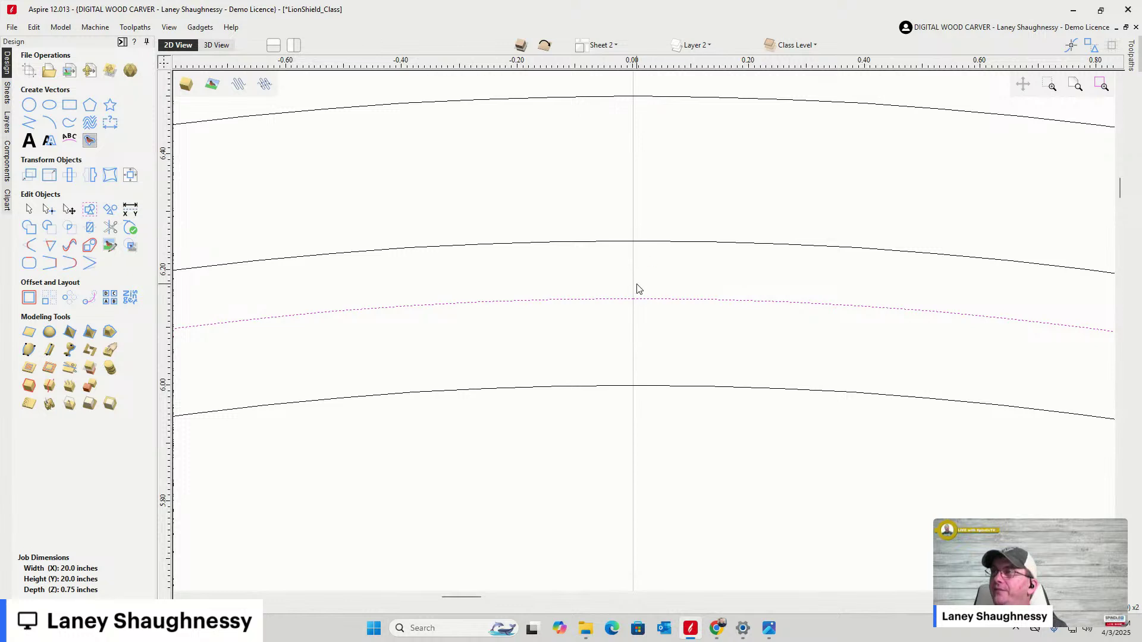
pyautogui.scroll(-1, 638, 290)
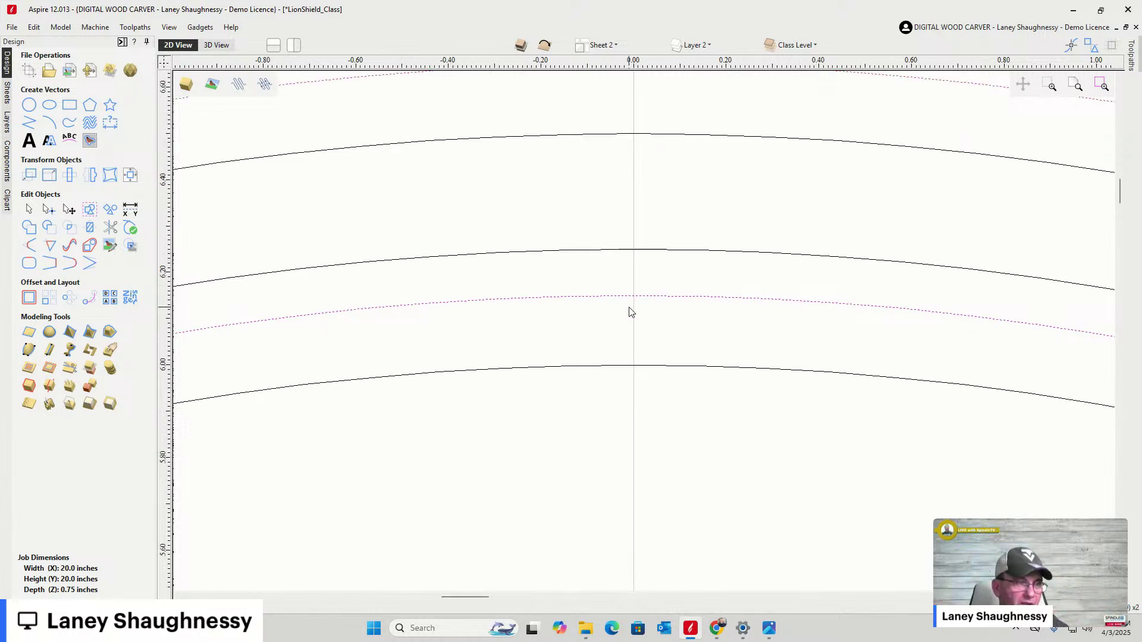
pyautogui.scroll(-3, 632, 312)
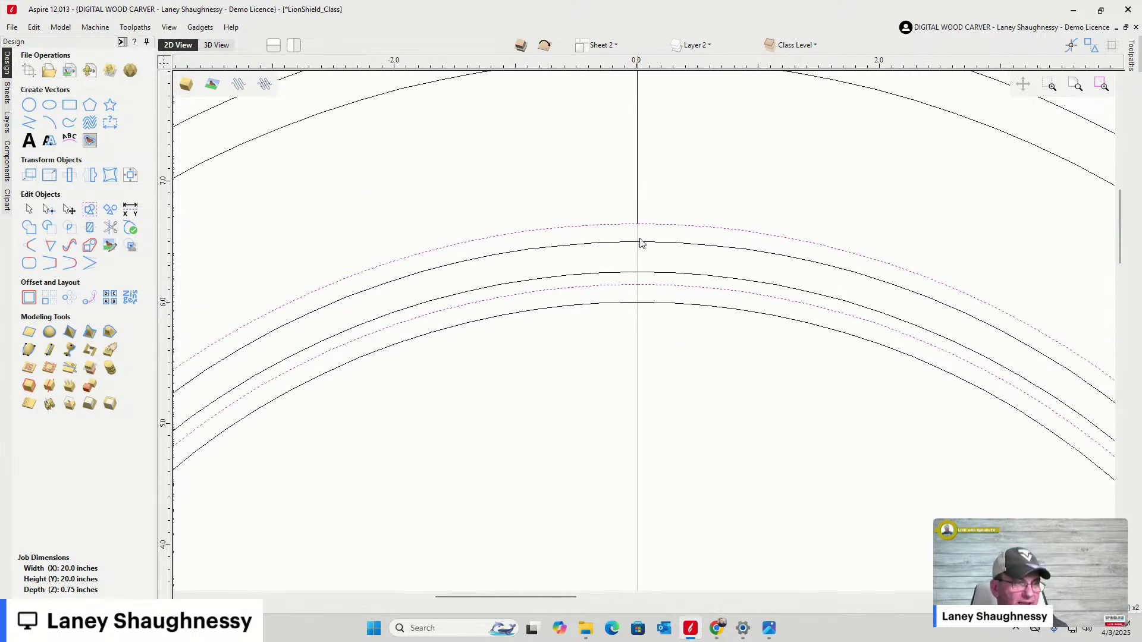
pyautogui.click(623, 245)
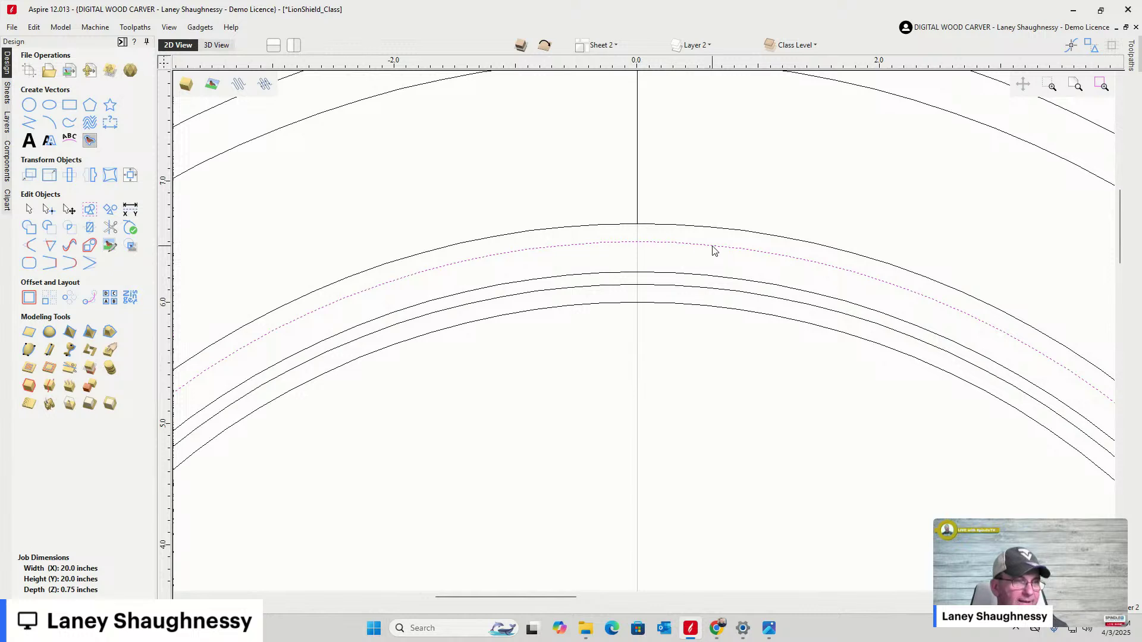
pyautogui.scroll(-3, 592, 264)
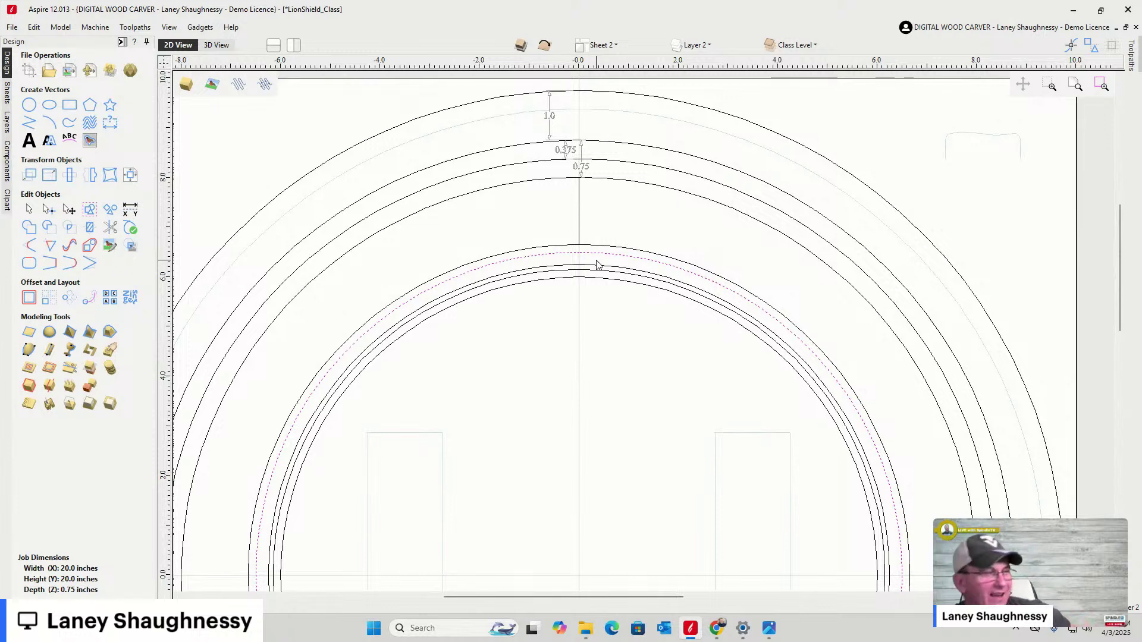
pyautogui.scroll(-3, 637, 258)
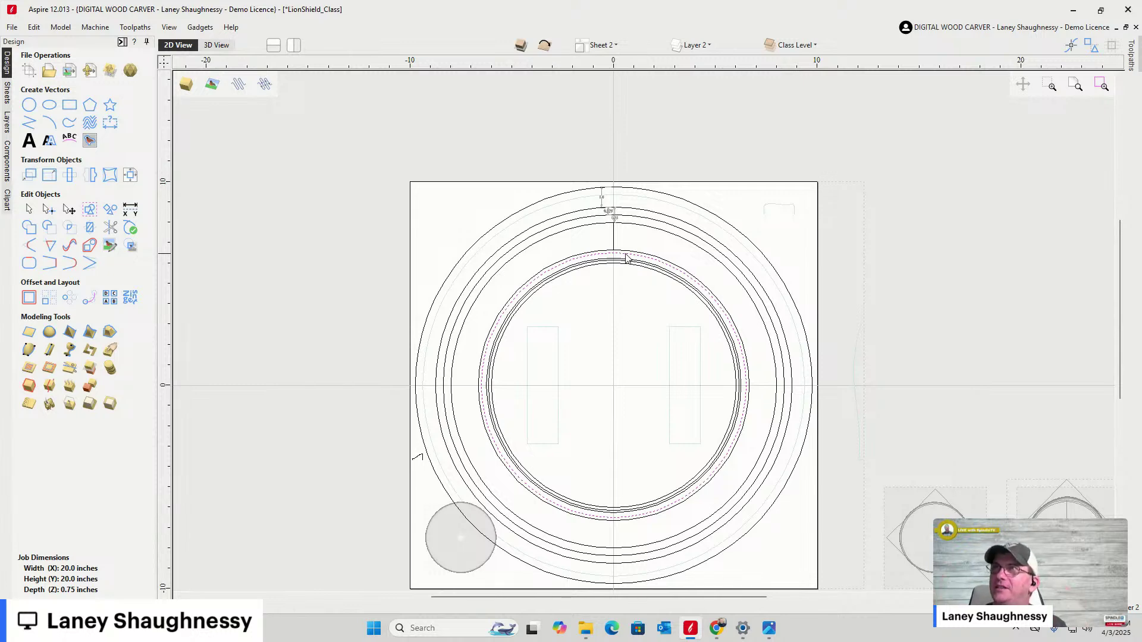
pyautogui.scroll(3, 637, 258)
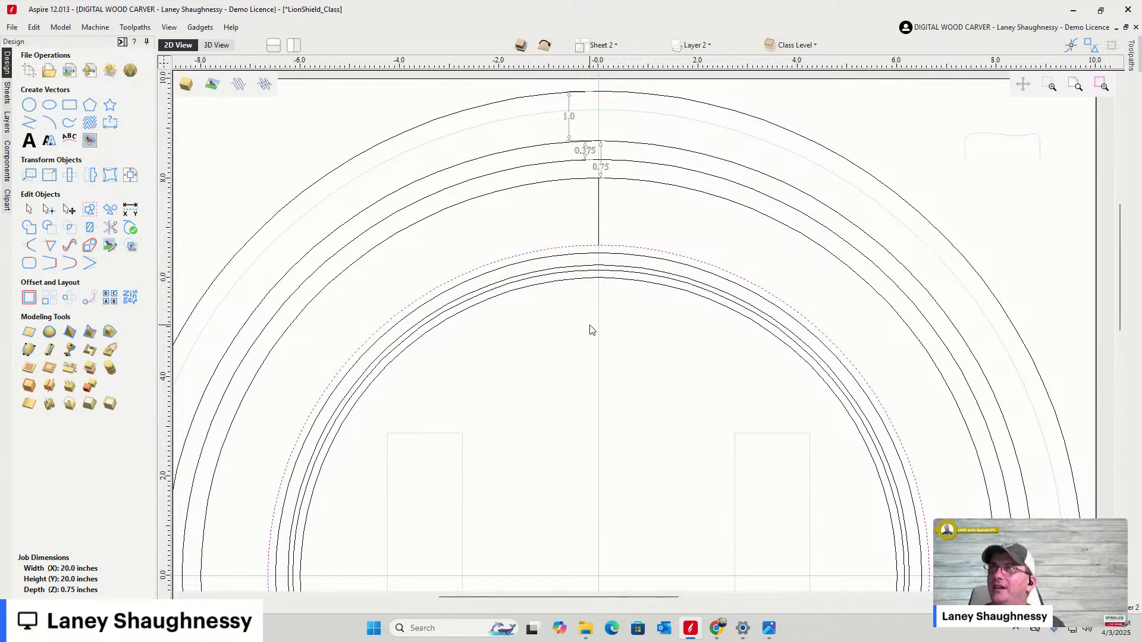
pyautogui.scroll(-1, 592, 330)
pyautogui.scroll(-3, 595, 330)
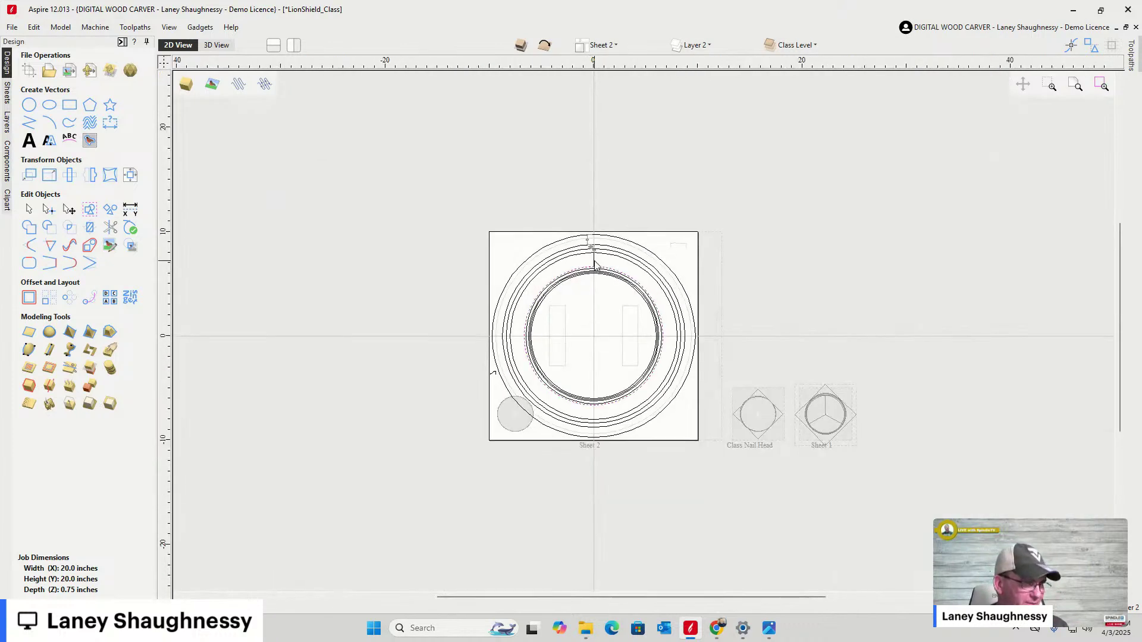
# Select the small stepped moulding profile near the left edge of Sheet 2 and examine its shape
pyautogui.scroll(10, 489, 361)
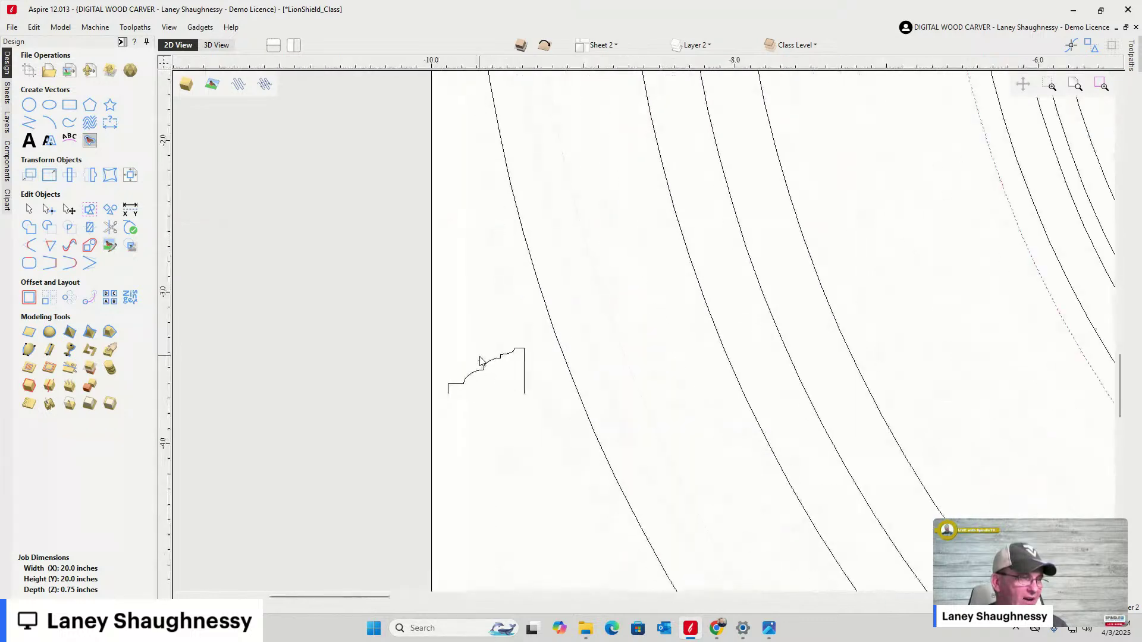
pyautogui.click(665, 267)
pyautogui.scroll(2, 561, 349)
pyautogui.scroll(-1, 622, 270)
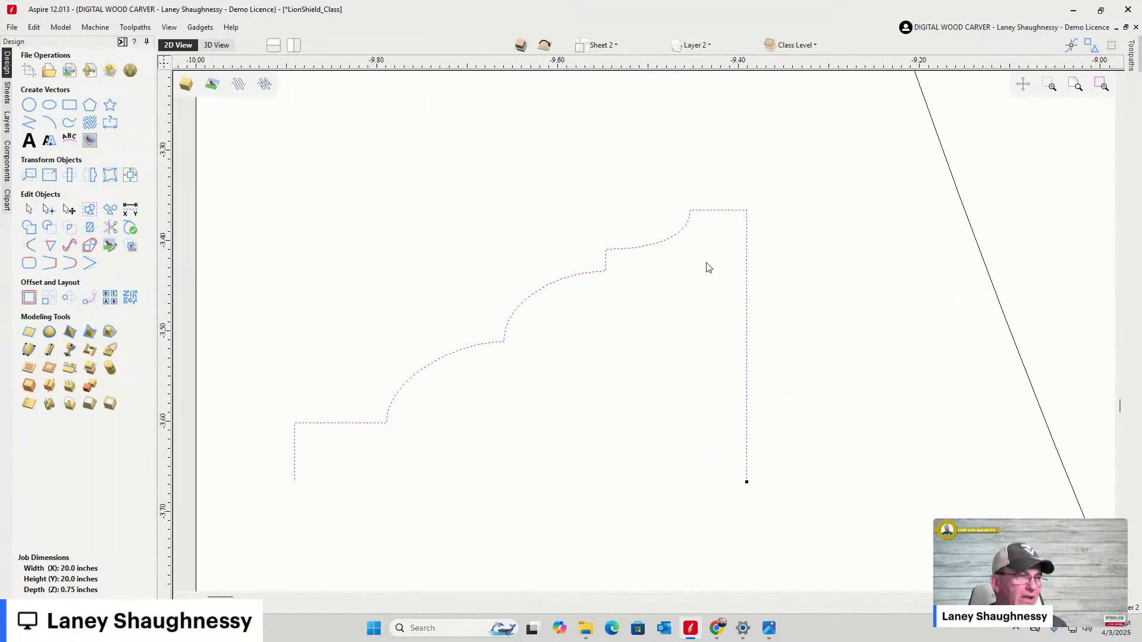
pyautogui.scroll(-2, 577, 377)
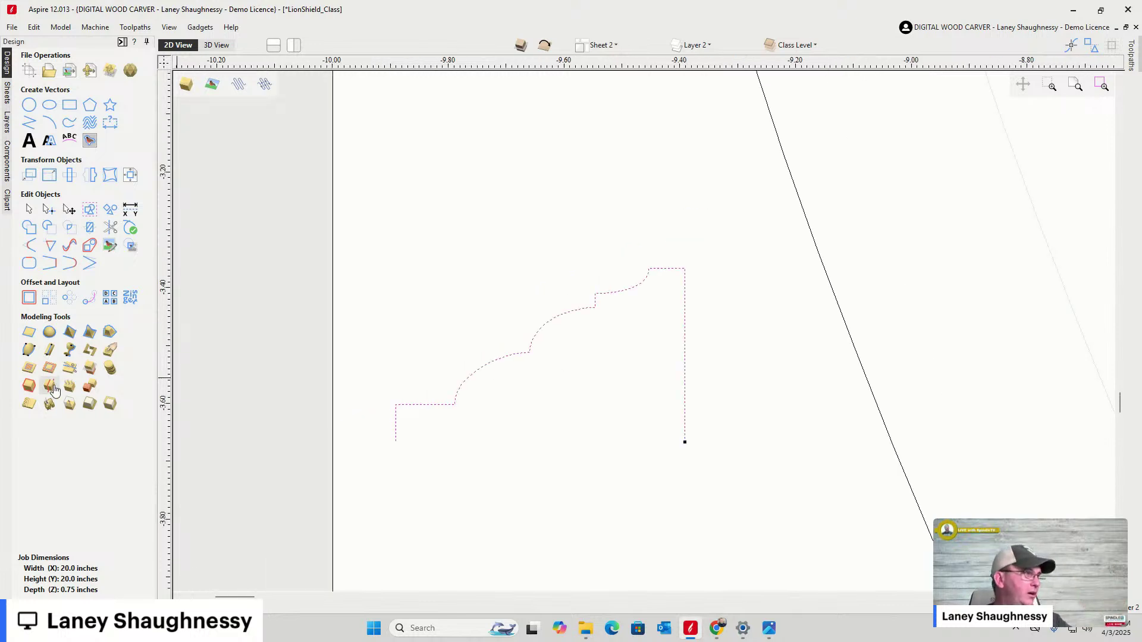
# Place Moulding_10 from the Moulding Profiles clipart library over the stepped profile for comparison, and delete it
pyautogui.click(7, 202)
pyautogui.click(48, 173)
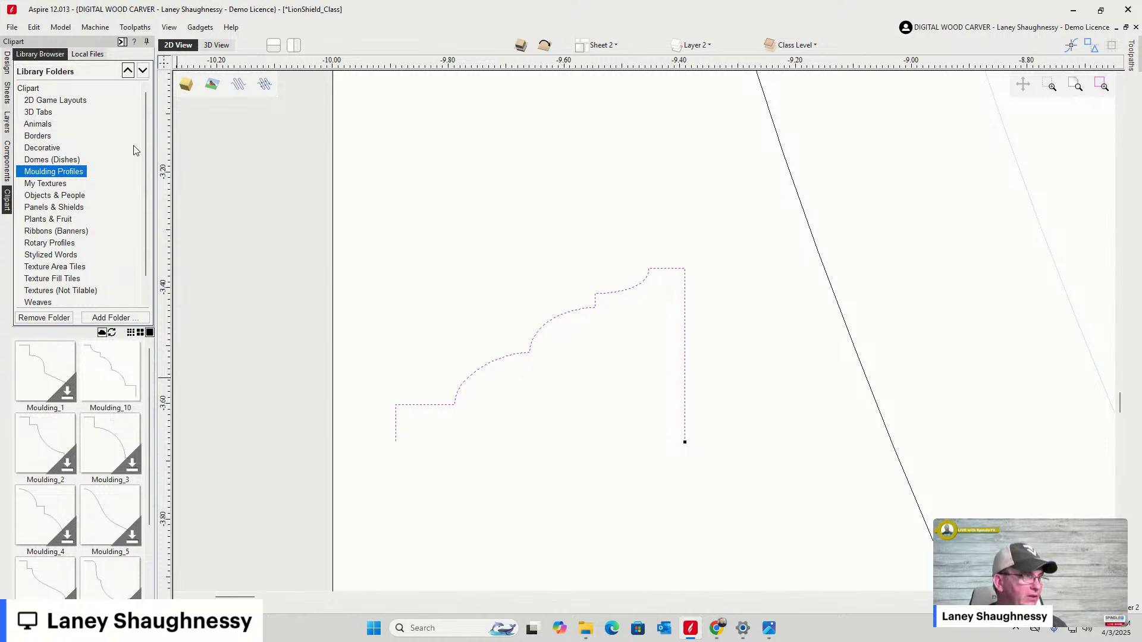
pyautogui.moveTo(118, 381); pyautogui.dragTo(492, 214)
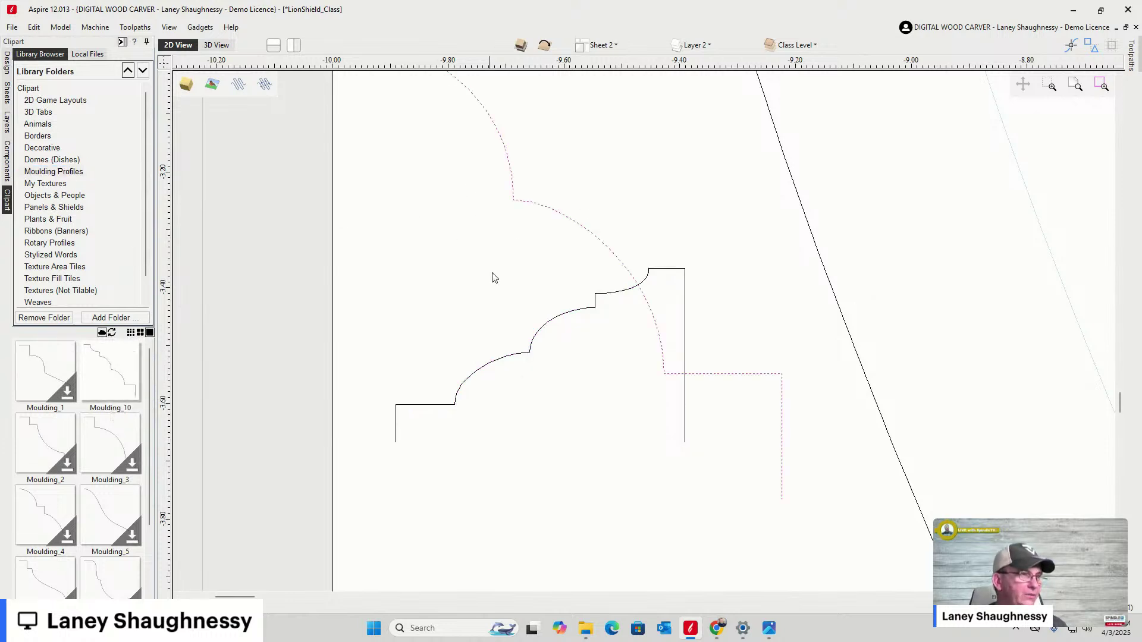
pyautogui.scroll(-2, 550, 436)
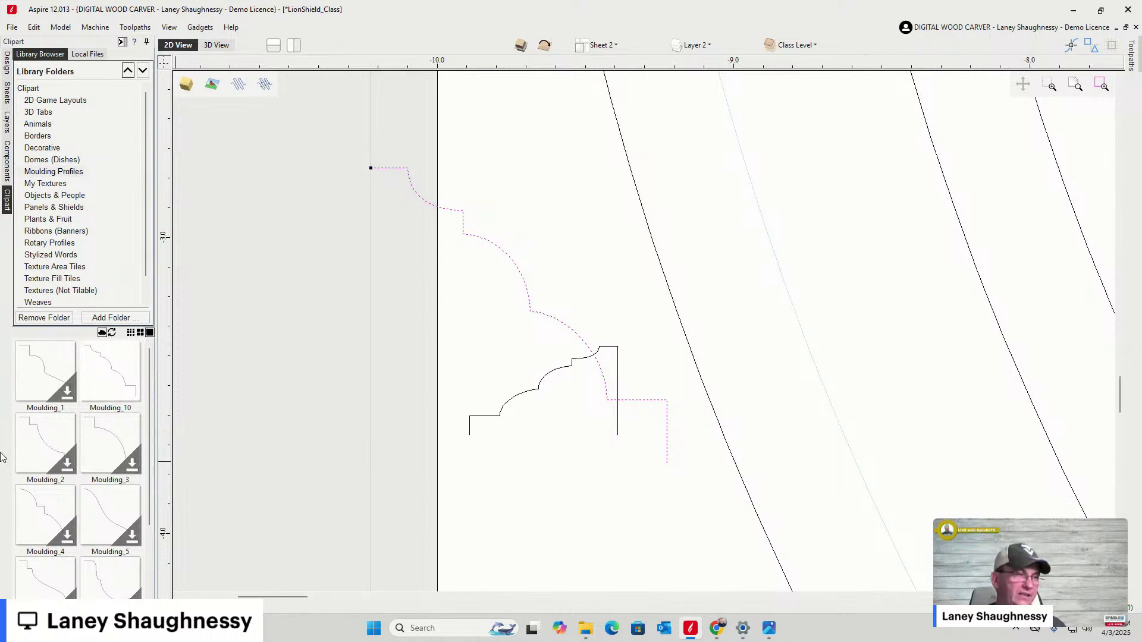
pyautogui.press('Delete')
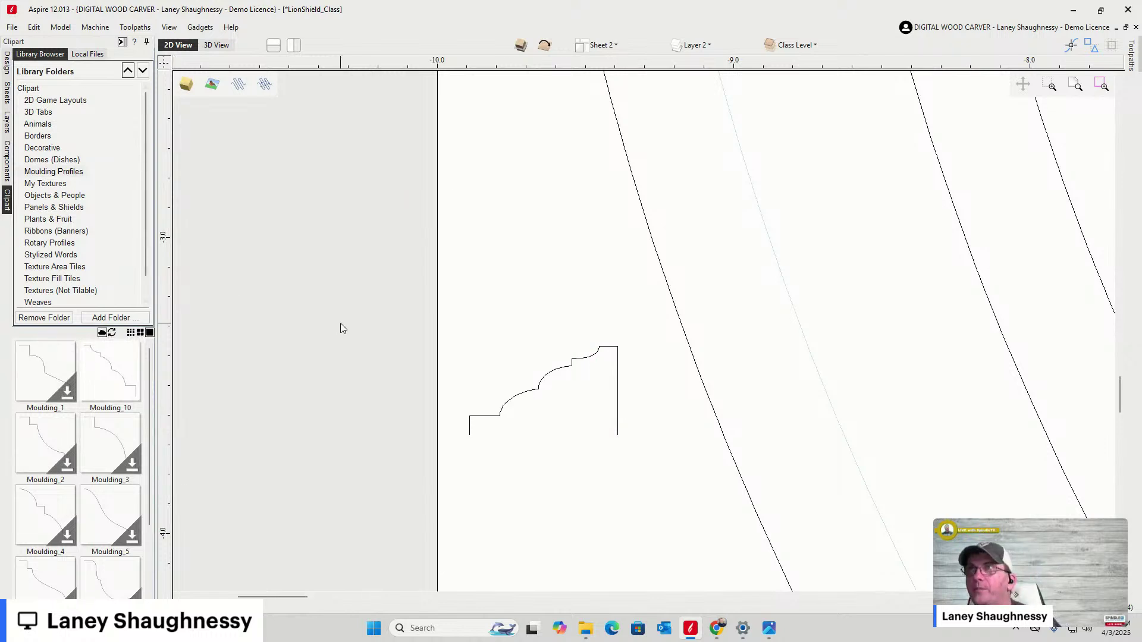
# Add a vertical dimension along the tall straight side of the stepped moulding profile
pyautogui.click(618, 357)
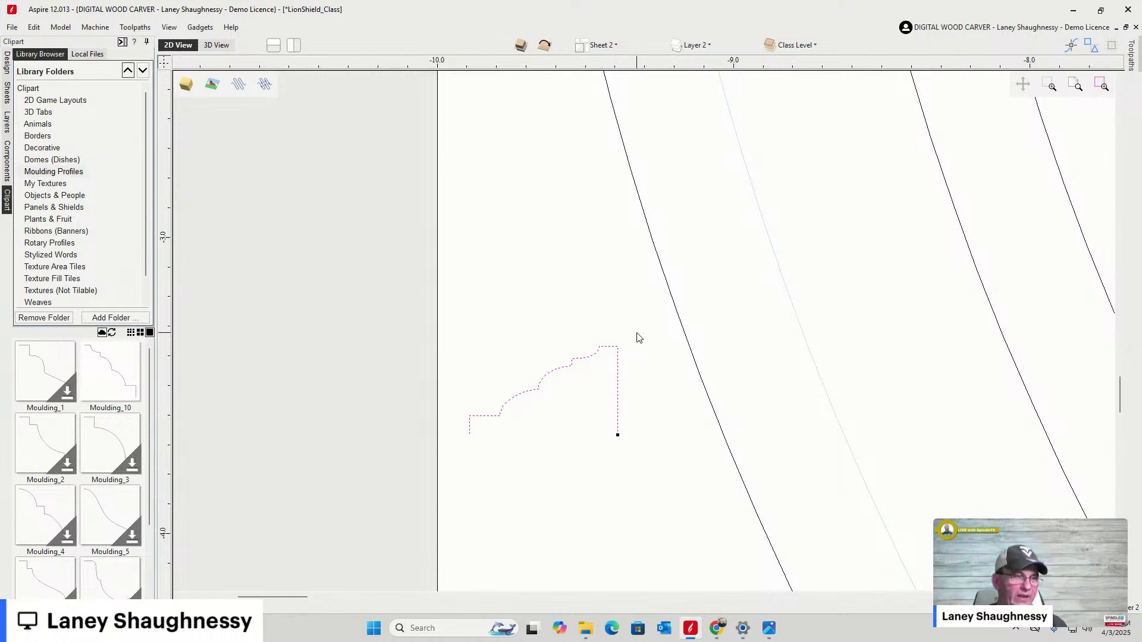
pyautogui.scroll(-6, 553, 476)
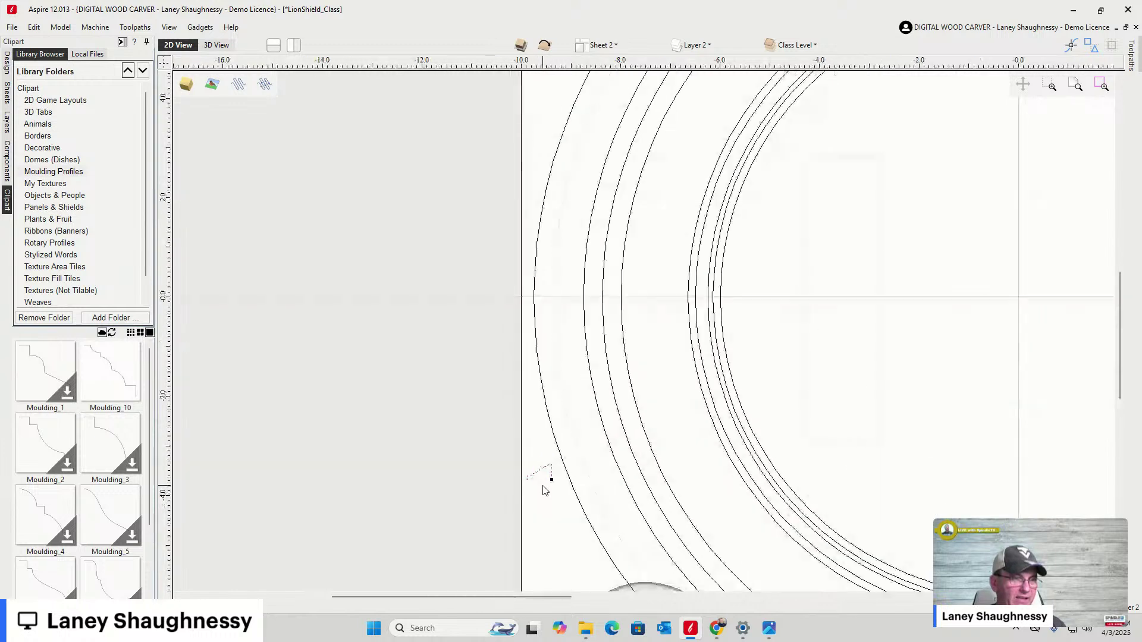
pyautogui.scroll(9, 526, 482)
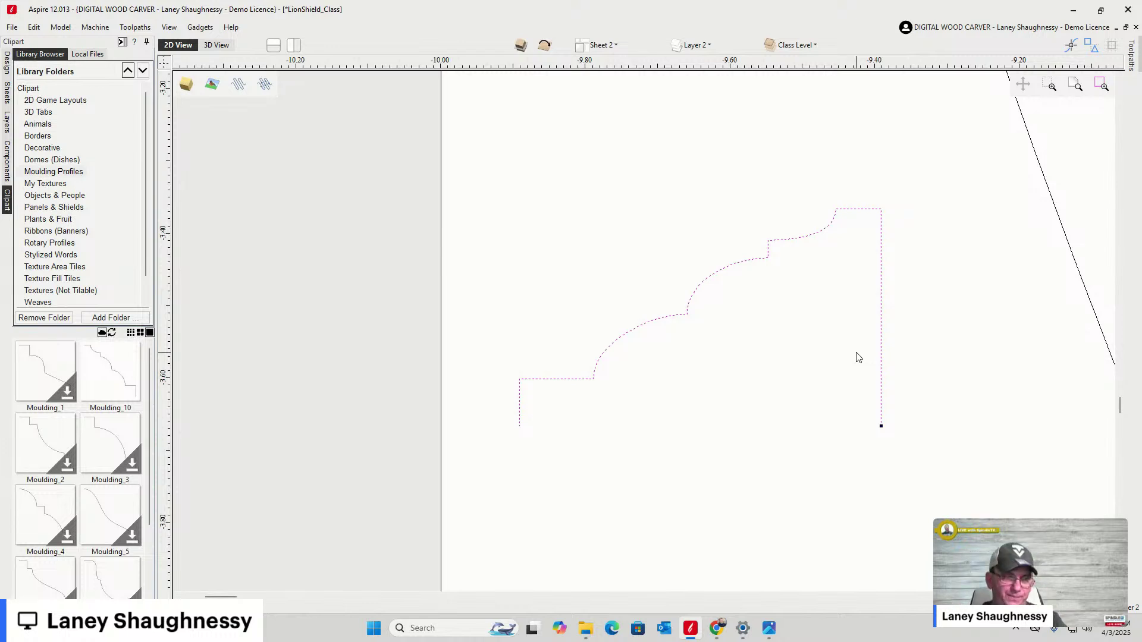
pyautogui.click(8, 65)
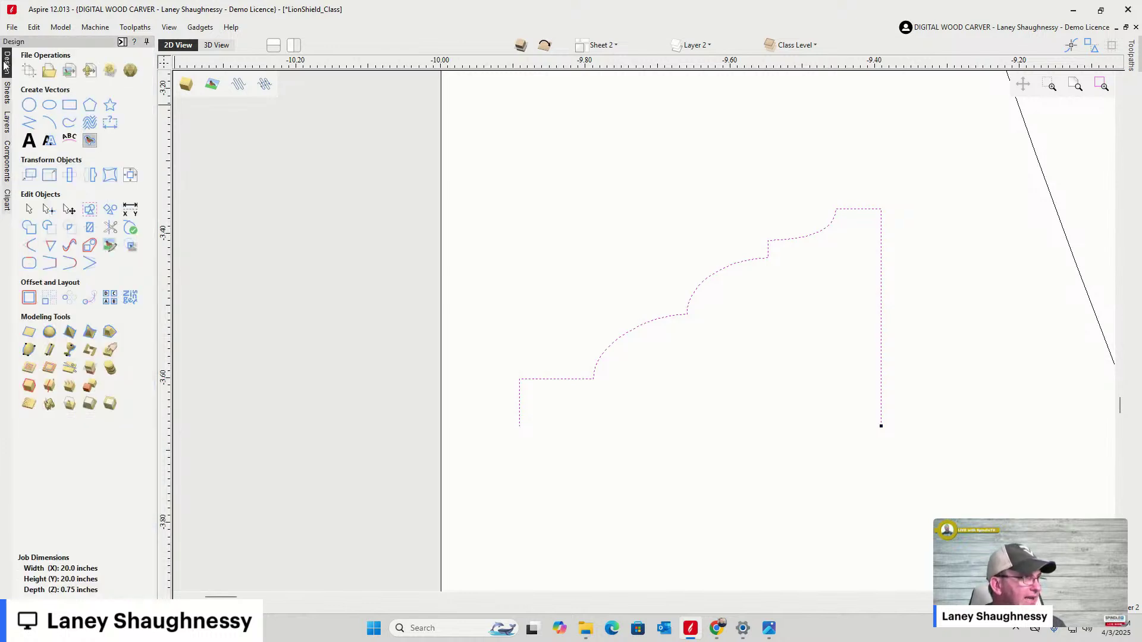
pyautogui.click(109, 124)
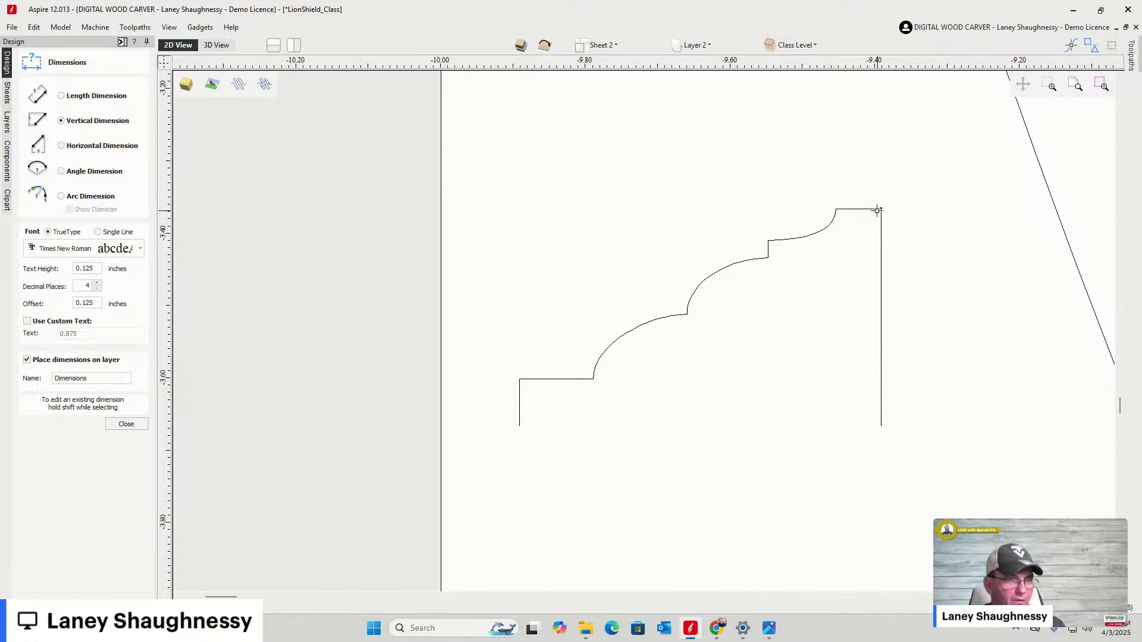
pyautogui.click(877, 211)
pyautogui.click(882, 425)
pyautogui.click(955, 337)
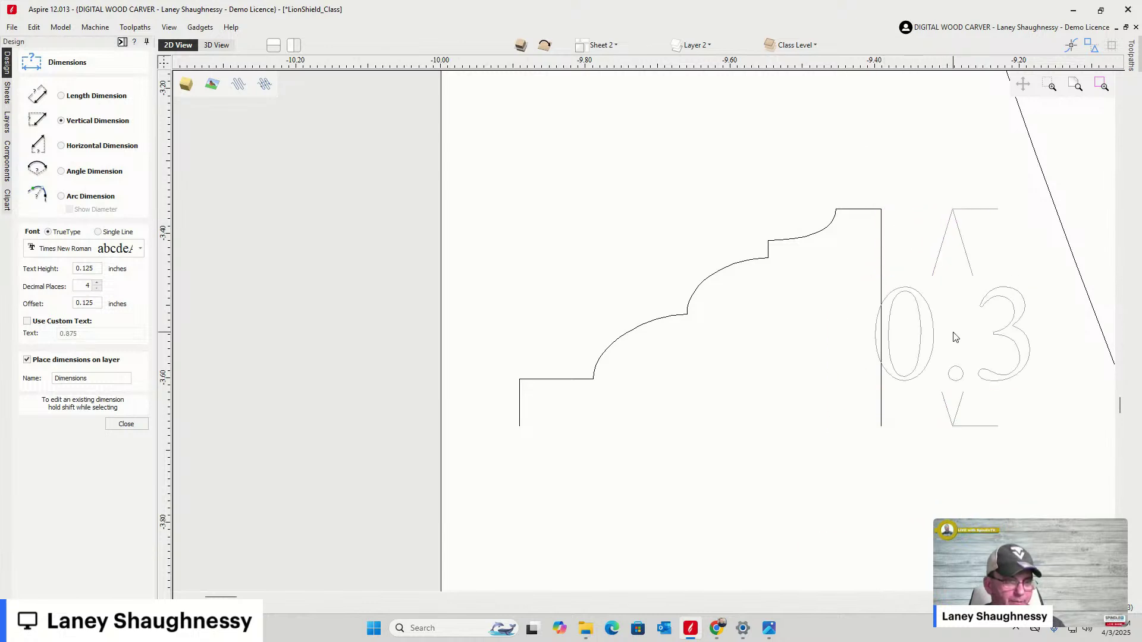
# Add a horizontal dimension across the base of the stepped moulding profile, between its two lower endpoints
pyautogui.click(62, 146)
pyautogui.click(520, 426)
pyautogui.click(882, 426)
pyautogui.click(704, 478)
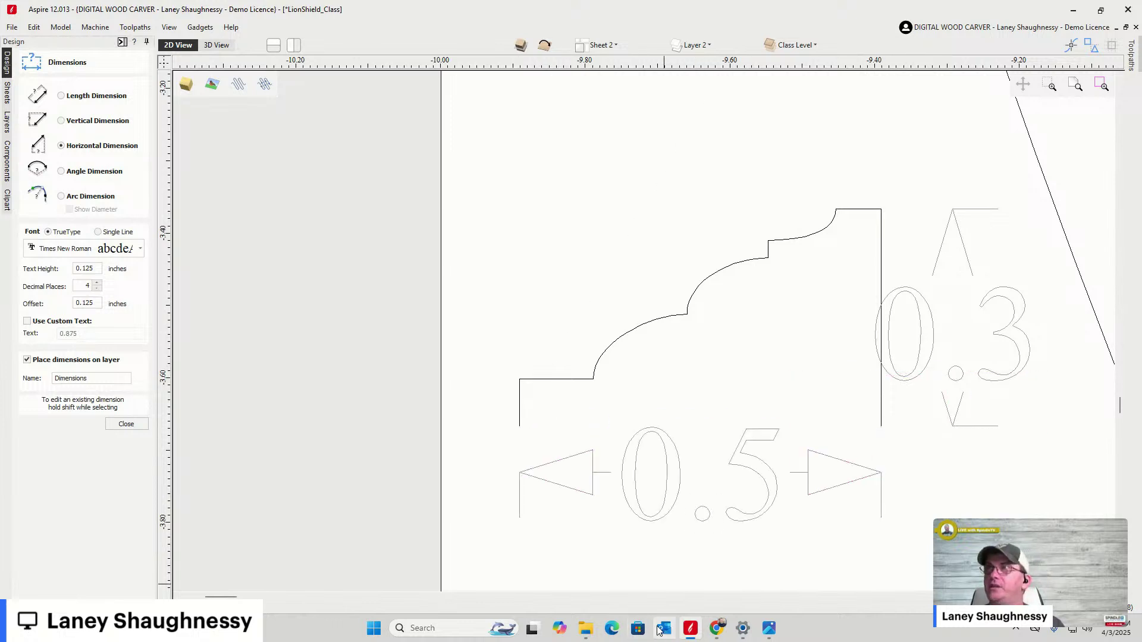
# Undo the vertical and horizontal dimensions on the moulding profile and return to the shield's ring layout
pyautogui.hotkey('ctrl', 'z')
pyautogui.hotkey('ctrl', 'z')
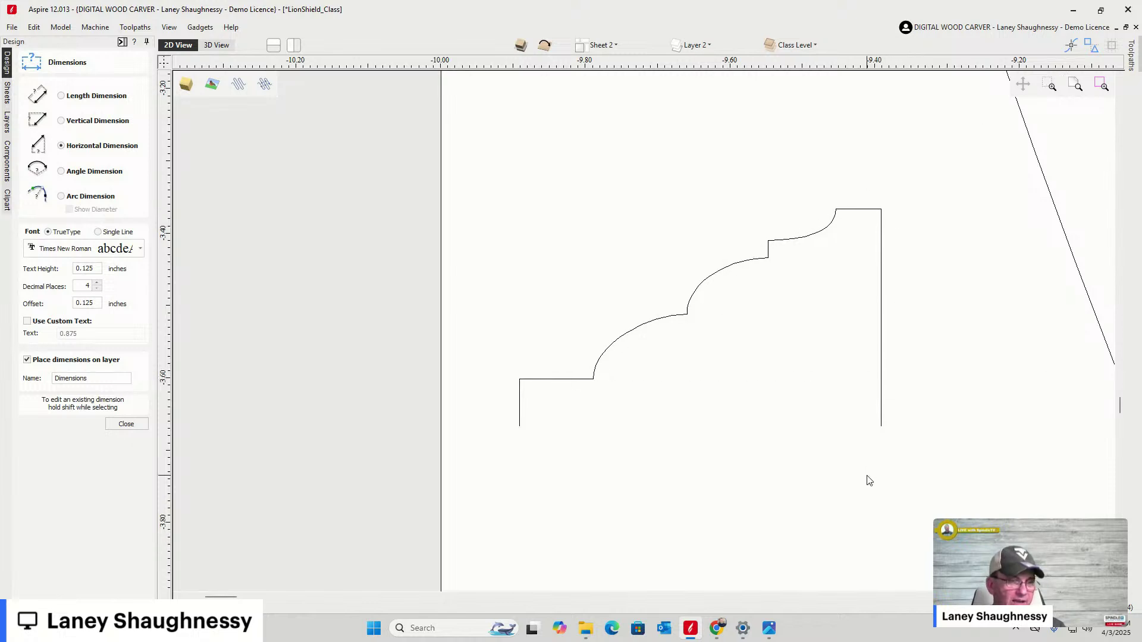
pyautogui.scroll(-10, 601, 369)
pyautogui.scroll(-3, 894, 176)
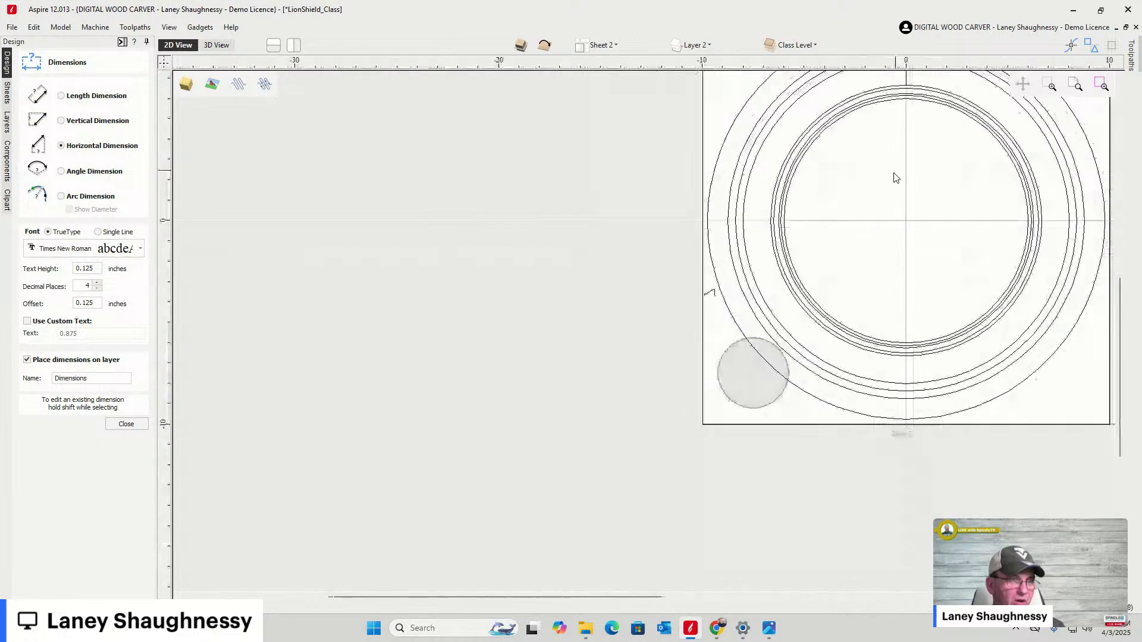
# Move the stepped moulding profile onto the narrow inner ring band at the horizontal centreline to compare its width with the rings
pyautogui.scroll(6, 857, 117)
pyautogui.scroll(-2, 809, 122)
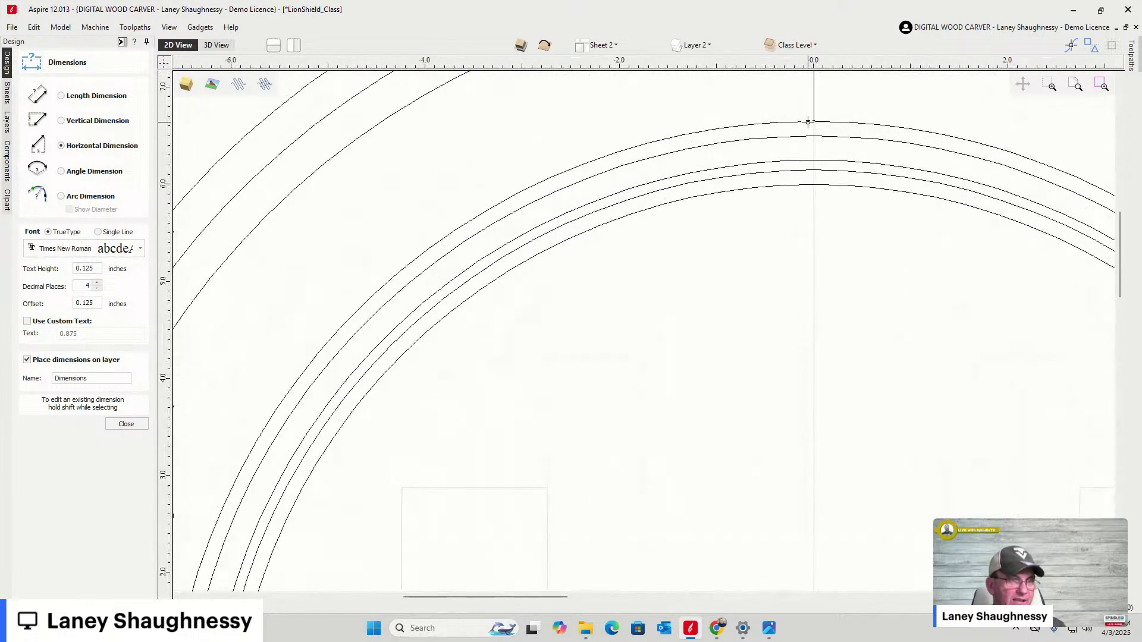
pyautogui.scroll(-4, 873, 229)
pyautogui.scroll(-3, 482, 301)
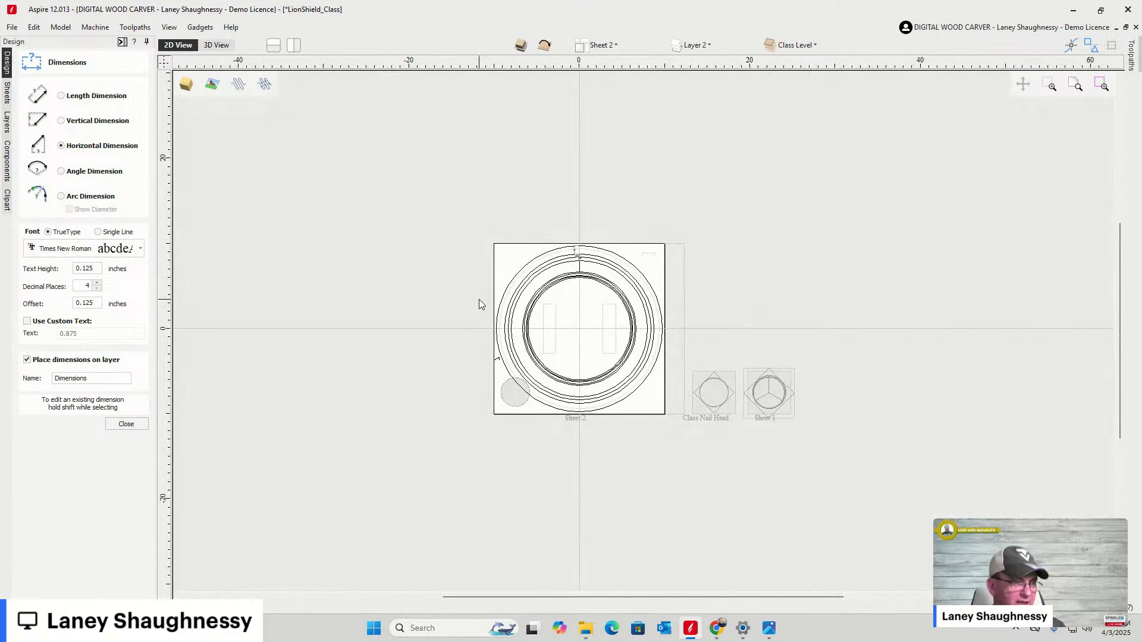
pyautogui.scroll(5, 521, 364)
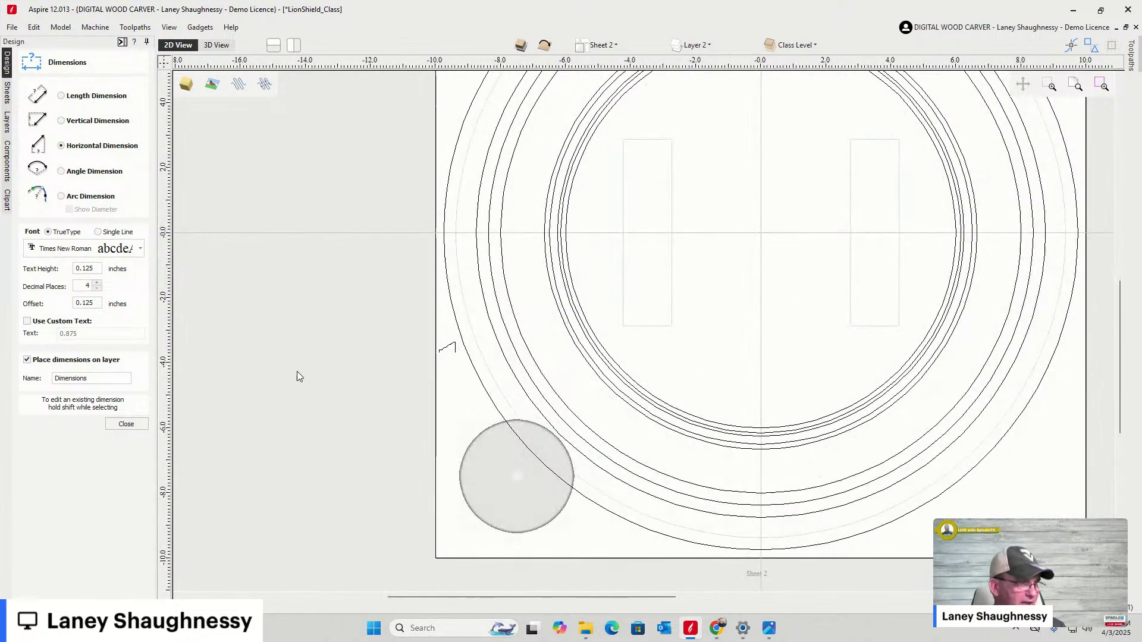
pyautogui.click(126, 424)
pyautogui.click(444, 351)
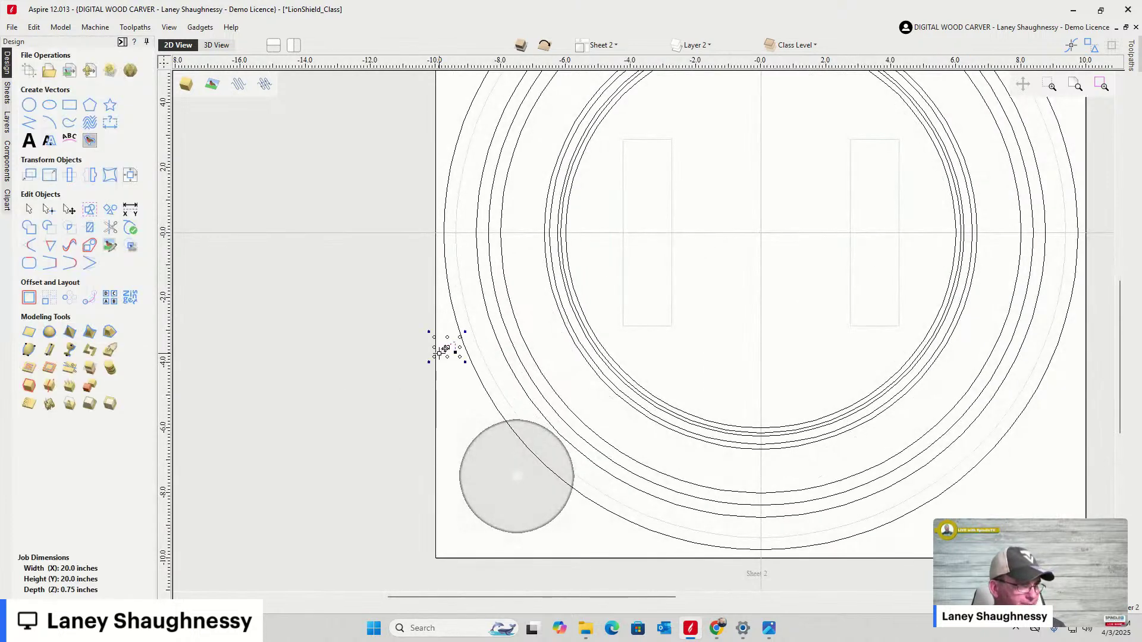
pyautogui.moveTo(533, 258); pyautogui.dragTo(545, 233)
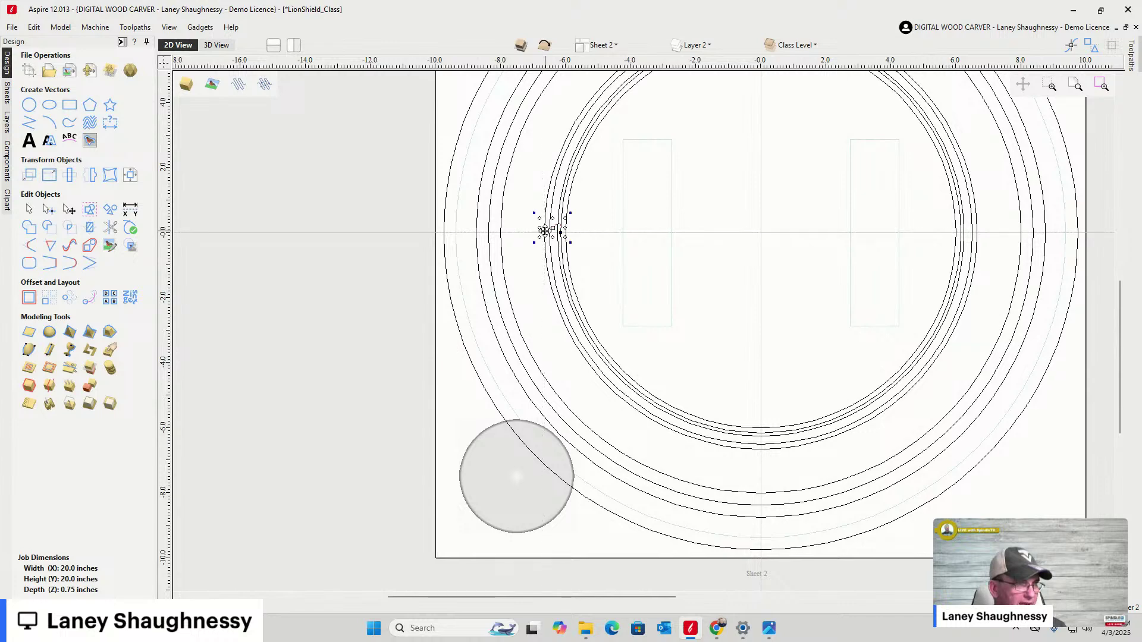
pyautogui.scroll(7, 547, 231)
pyautogui.scroll(1, 574, 248)
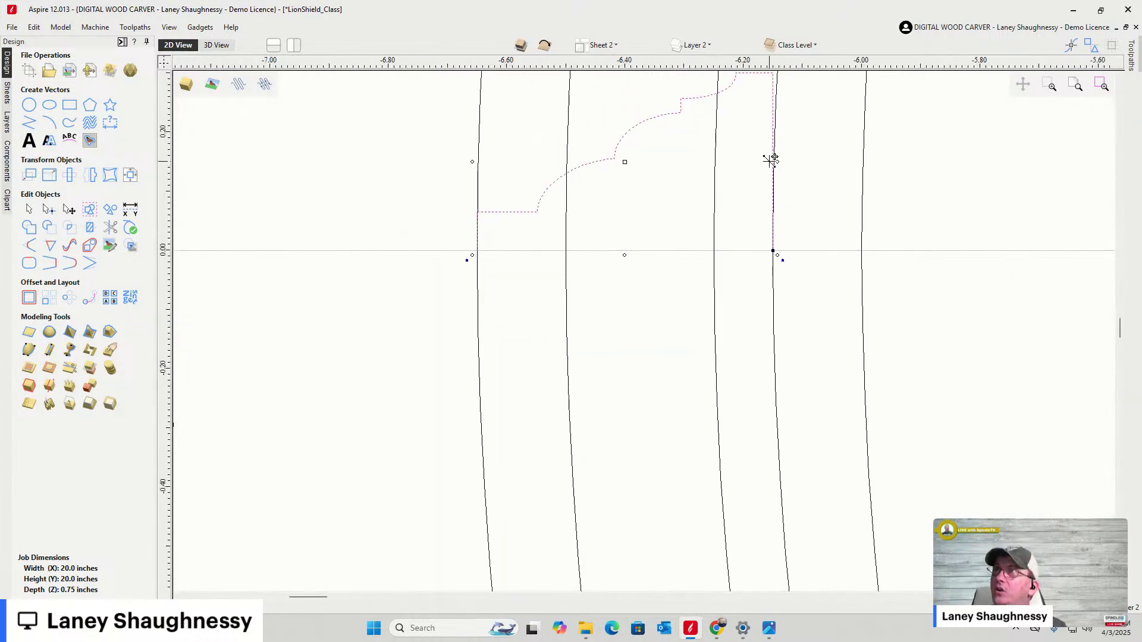
# Move the stepped moulding profile off the rings to the empty area above the round nail-head component, and deselect it
pyautogui.scroll(-5, 783, 224)
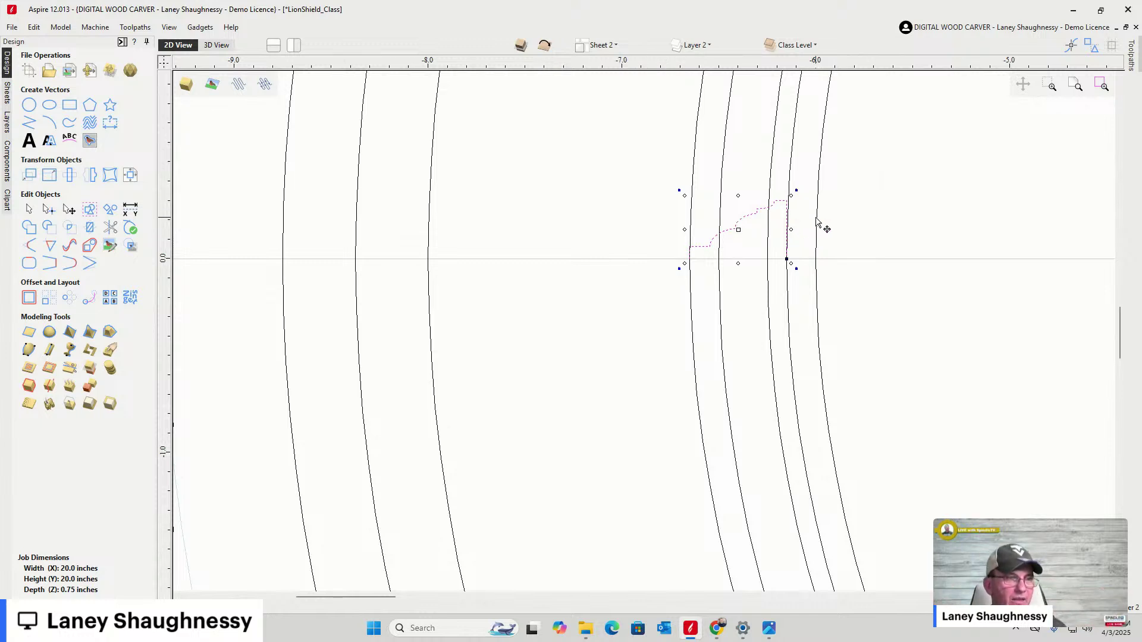
pyautogui.scroll(-2, 708, 246)
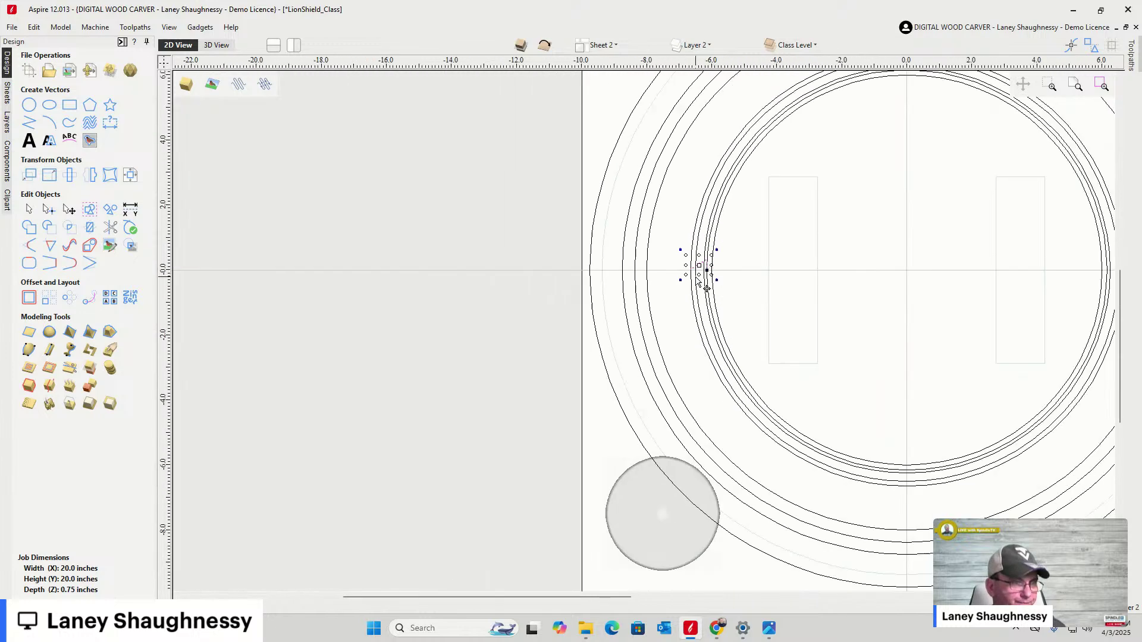
pyautogui.moveTo(704, 259); pyautogui.dragTo(607, 430)
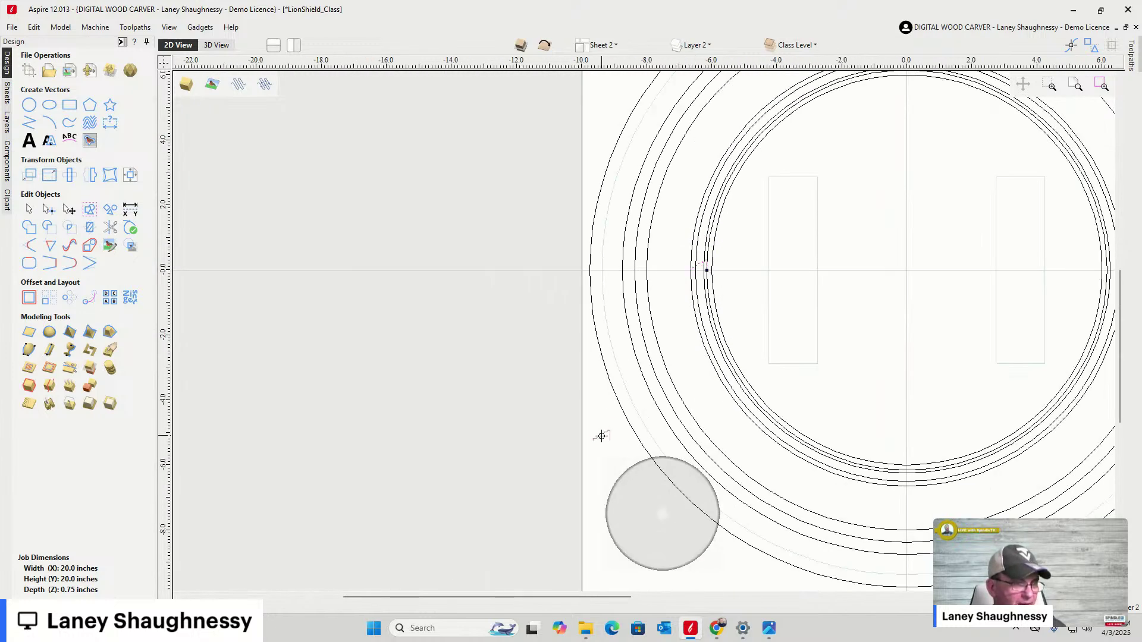
pyautogui.scroll(1, 581, 476)
pyautogui.scroll(-3, 602, 446)
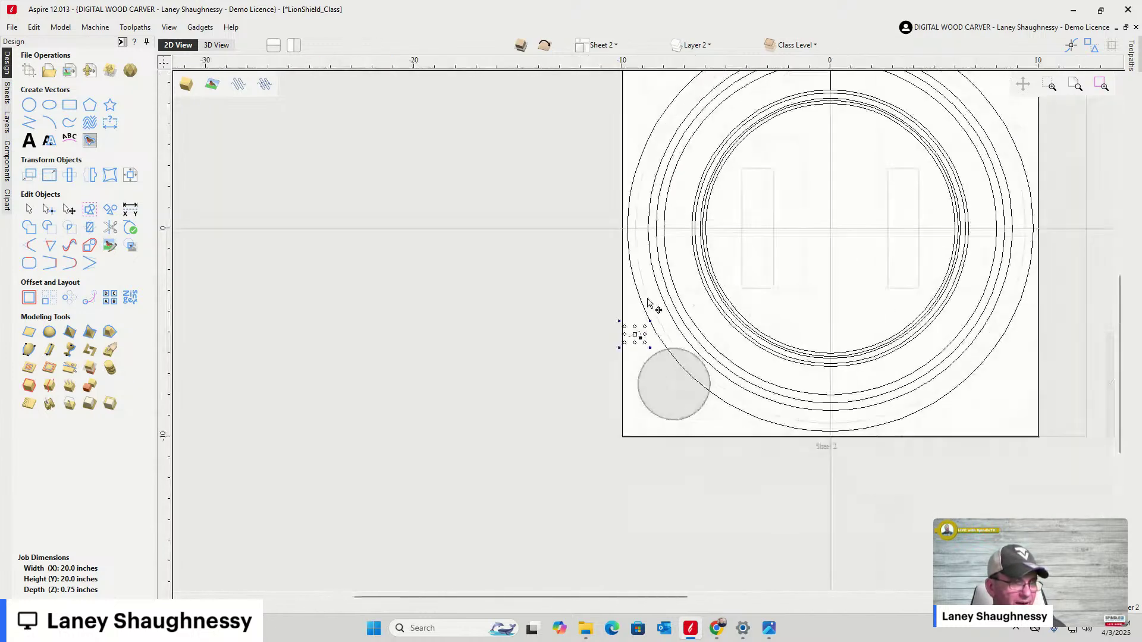
pyautogui.press('Escape')
# Shrink the round nail-head component to about 0.61 inches wide and place it on the middle circle of the outer ring band
pyautogui.click(664, 393)
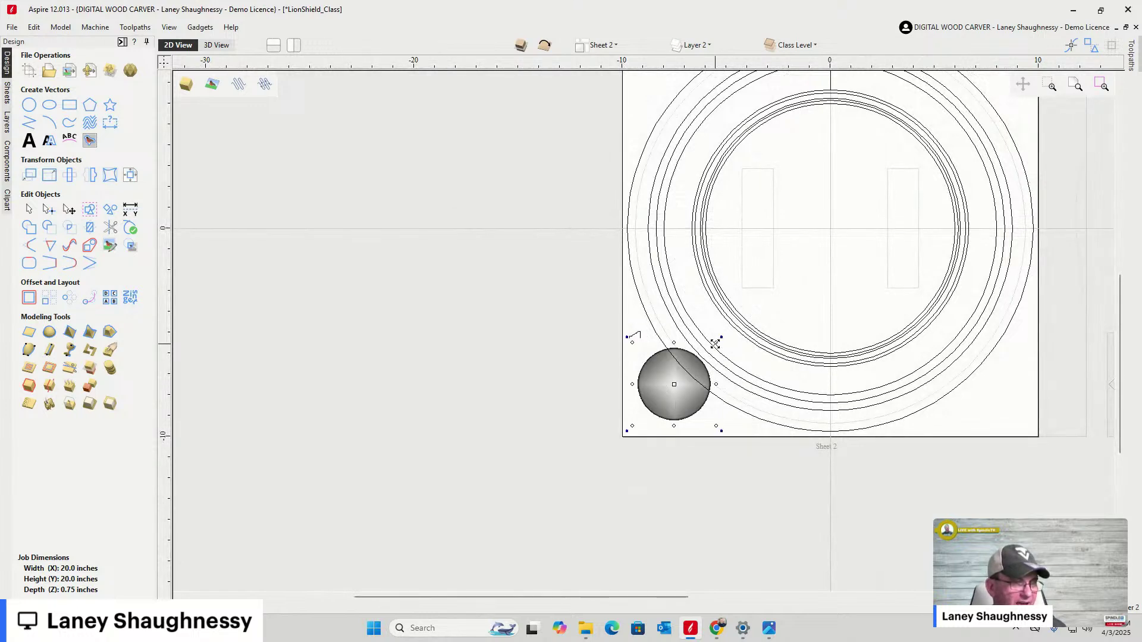
pyautogui.moveTo(708, 358); pyautogui.dragTo(660, 408)
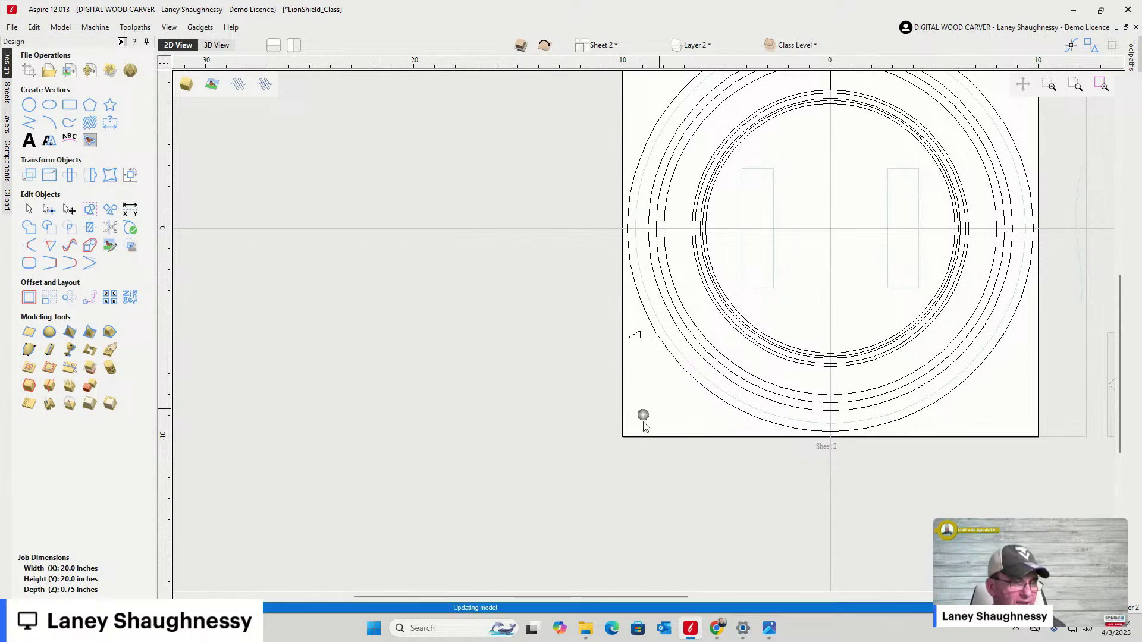
pyautogui.moveTo(644, 417); pyautogui.dragTo(707, 351)
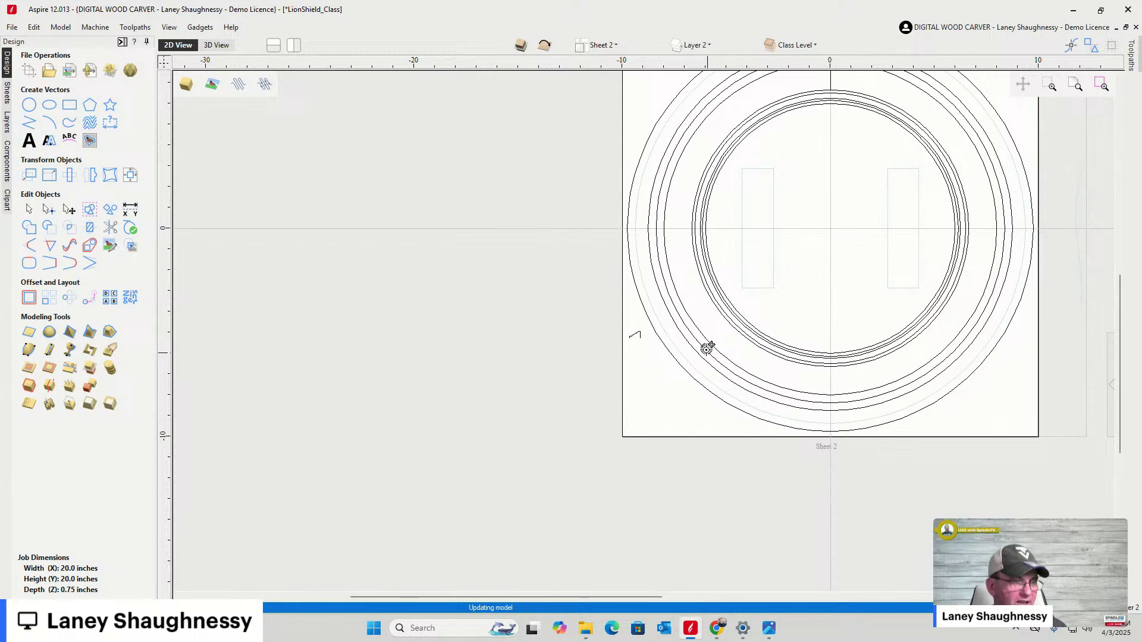
pyautogui.scroll(5, 707, 350)
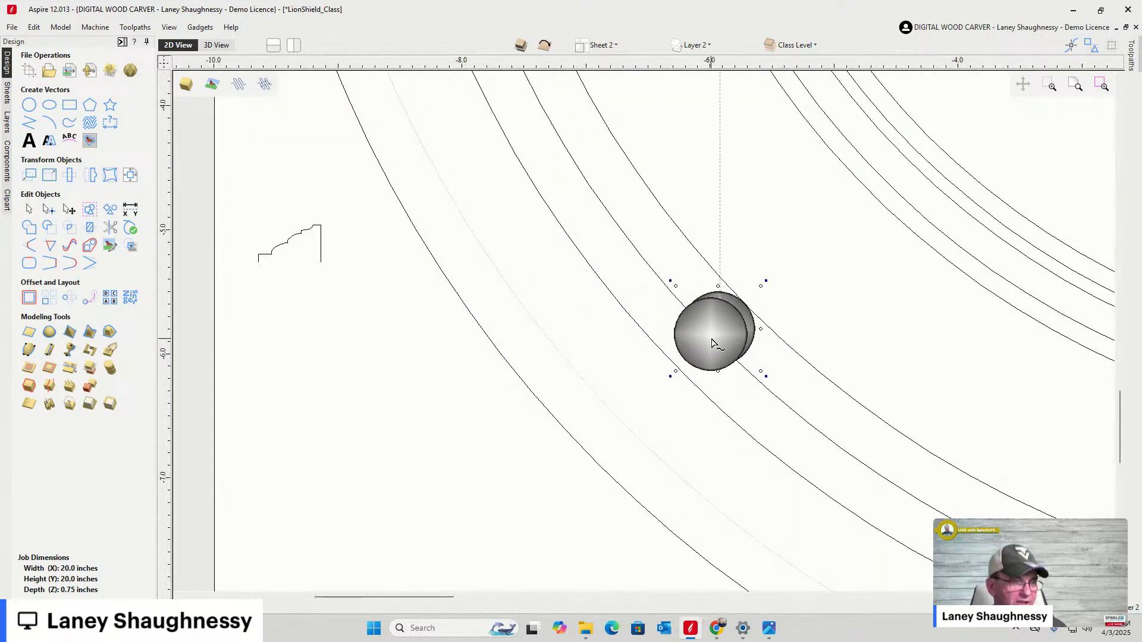
pyautogui.scroll(2, 711, 340)
pyautogui.scroll(2, 712, 339)
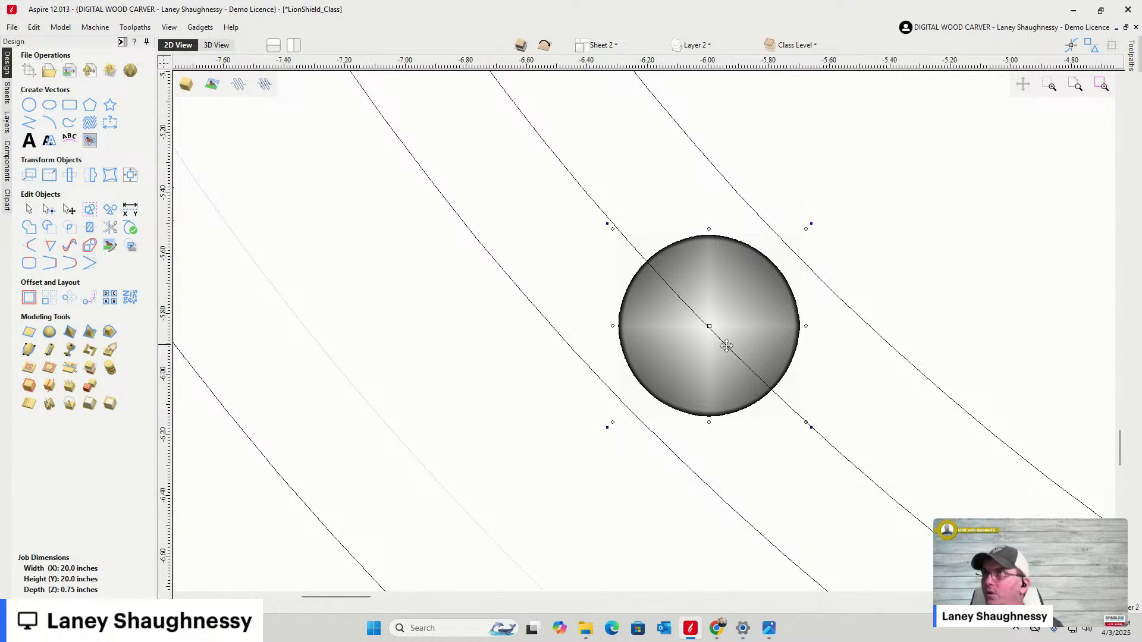
# Set the nail-head component's width to 0.625 inches with X and Y linked and Z scaled automatically
pyautogui.click(49, 175)
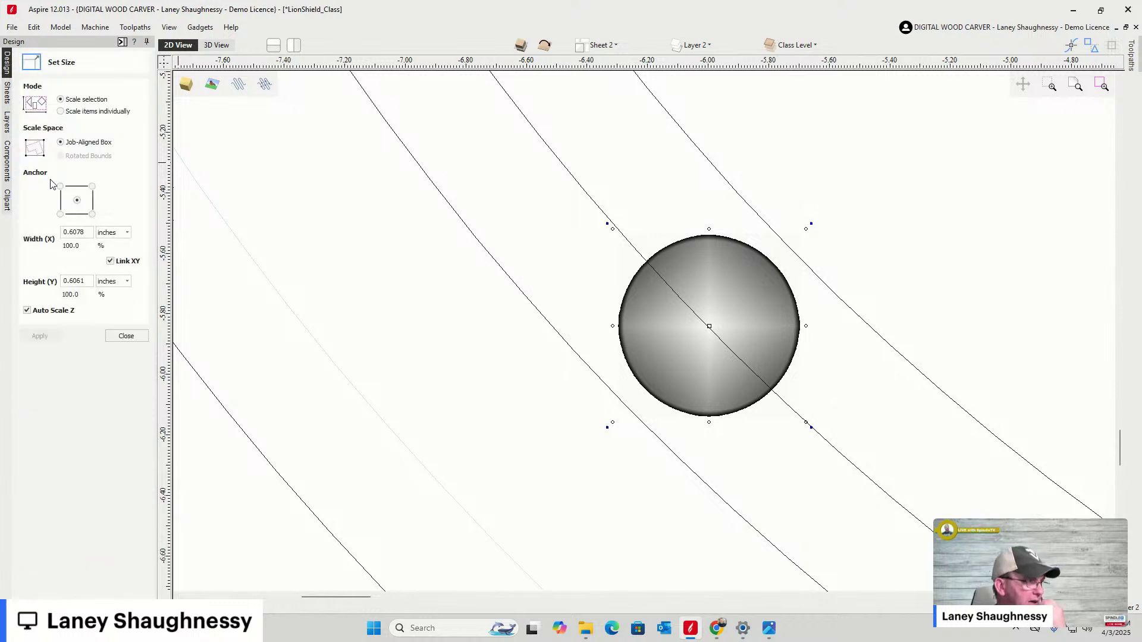
pyautogui.moveTo(73, 233); pyautogui.dragTo(115, 243)
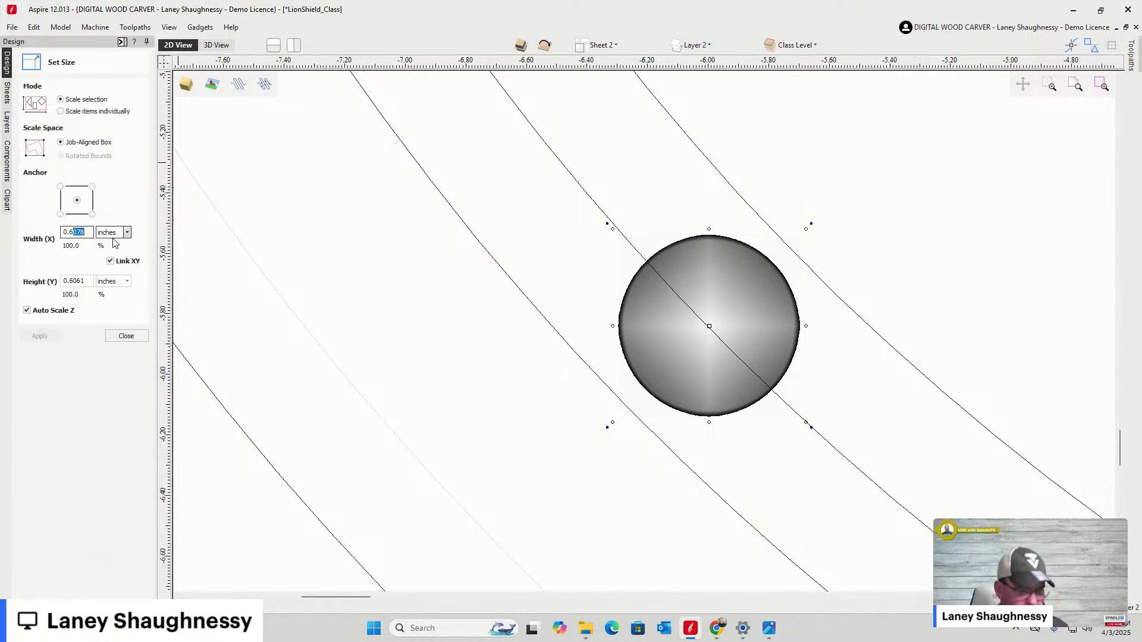
pyautogui.write('25')
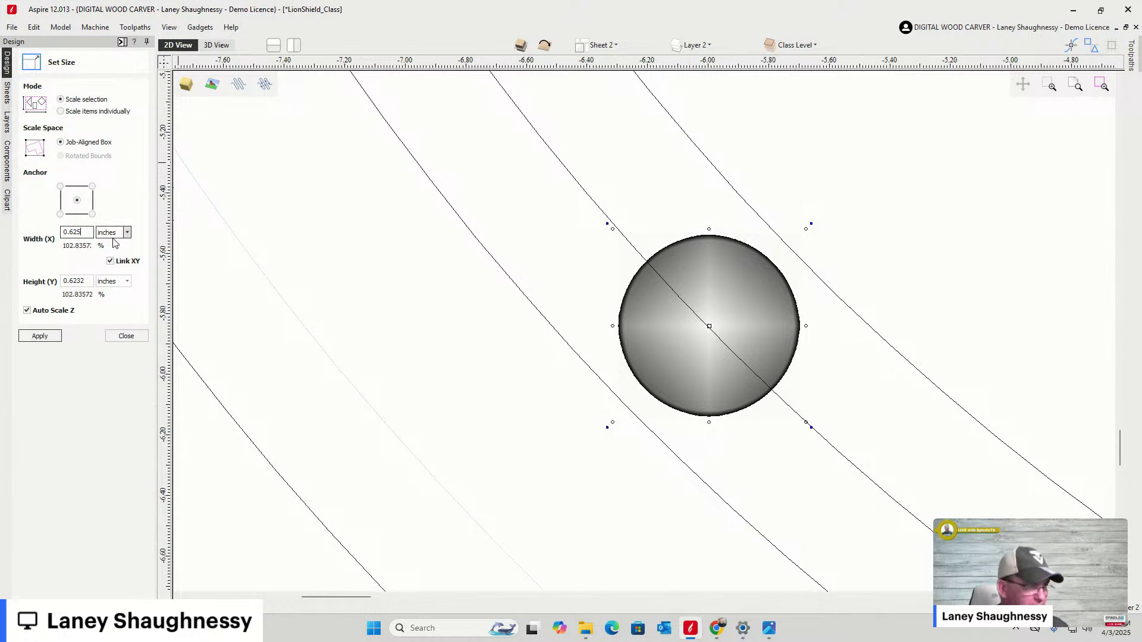
pyautogui.click(45, 341)
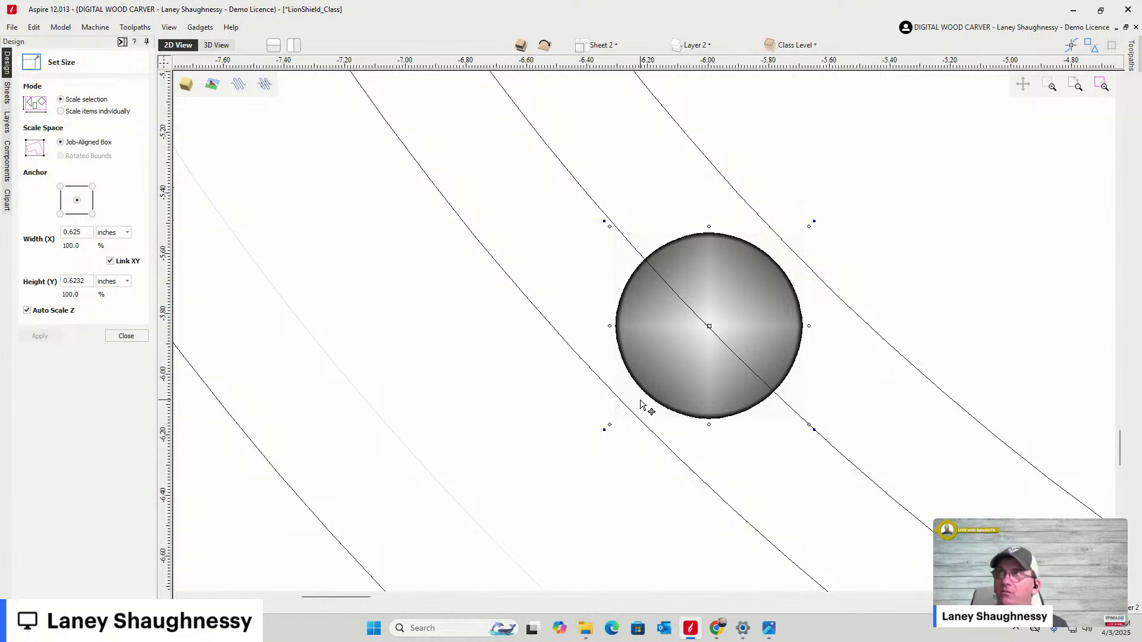
# Move the resized nail-head component off the rings into the sheet's empty lower-left corner, below the moulding profile
pyautogui.scroll(-5, 390, 357)
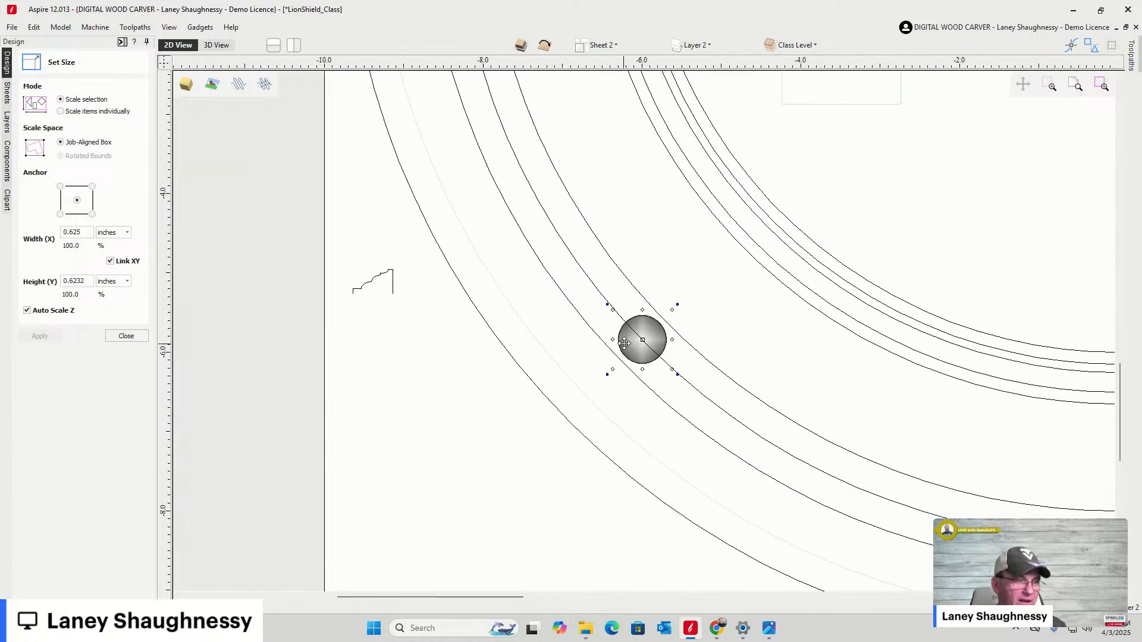
pyautogui.keyDown('ctrl'); pyautogui.moveTo(629, 342); pyautogui.dragTo(563, 392); pyautogui.keyUp('ctrl')
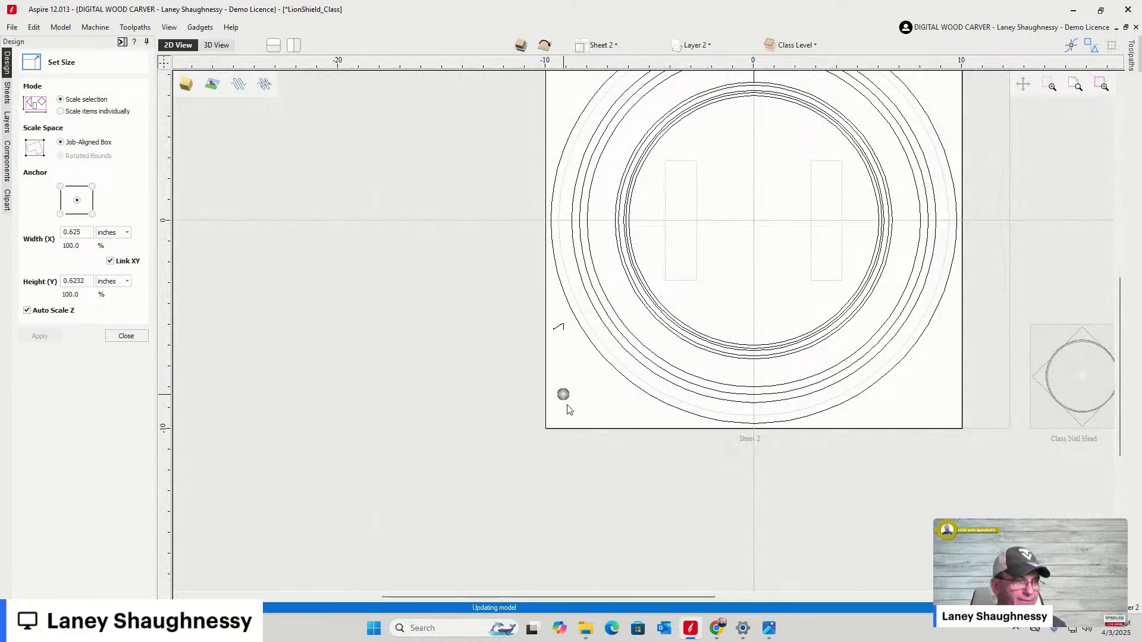
pyautogui.scroll(2, 568, 403)
pyautogui.scroll(-3, 566, 400)
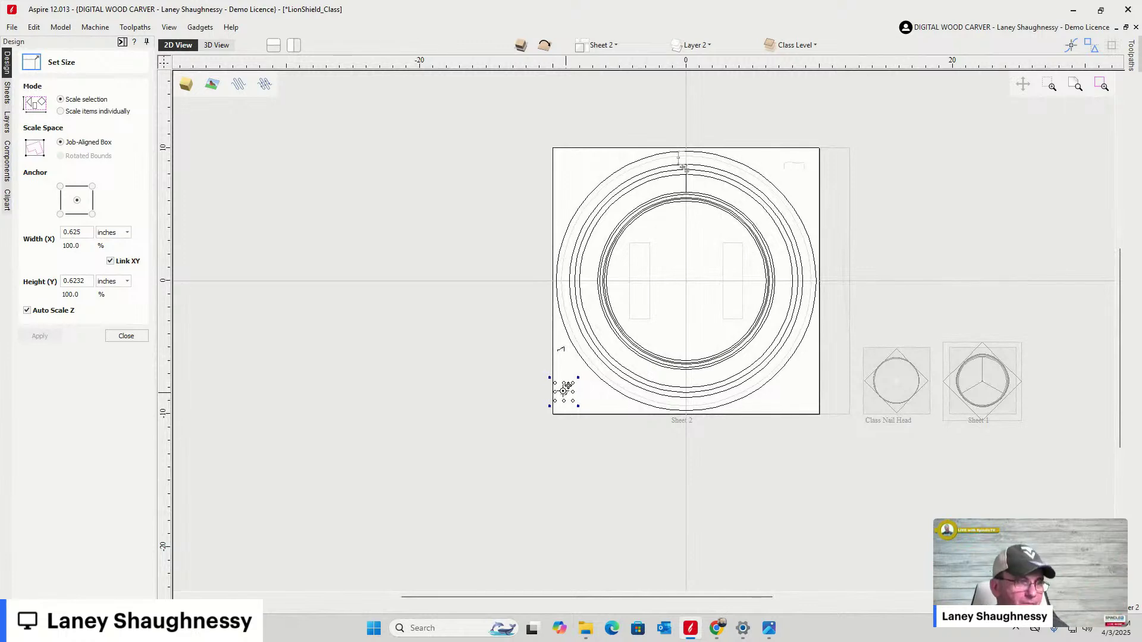
# Select the innermost circle to check its size, and examine the spacing of the surrounding rings
pyautogui.scroll(2, 637, 287)
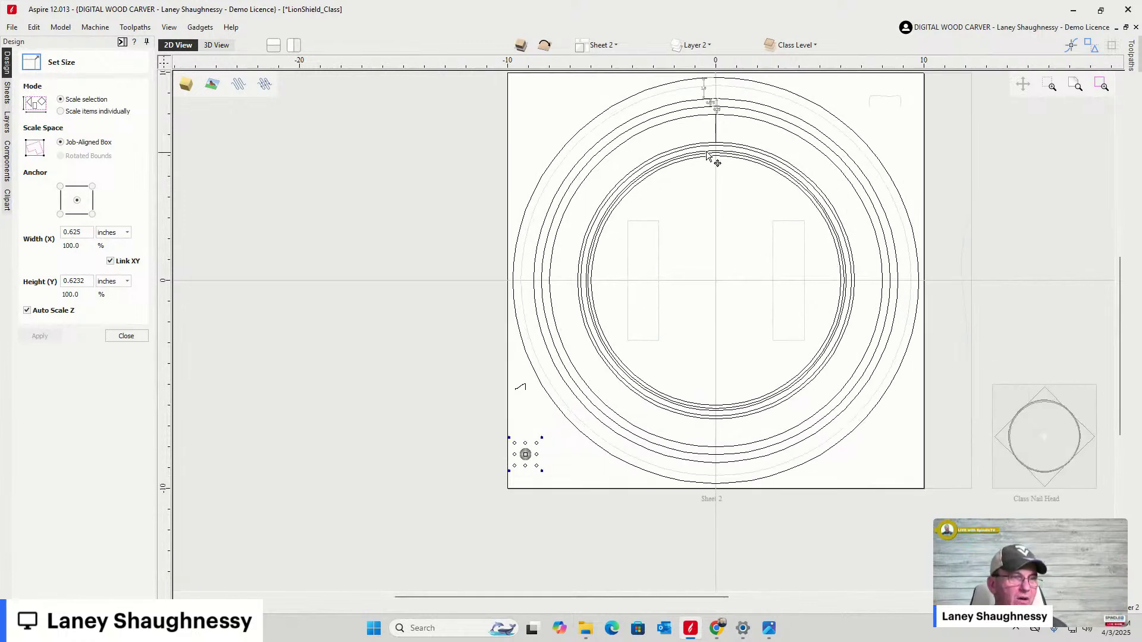
pyautogui.scroll(4, 707, 154)
pyautogui.click(683, 162)
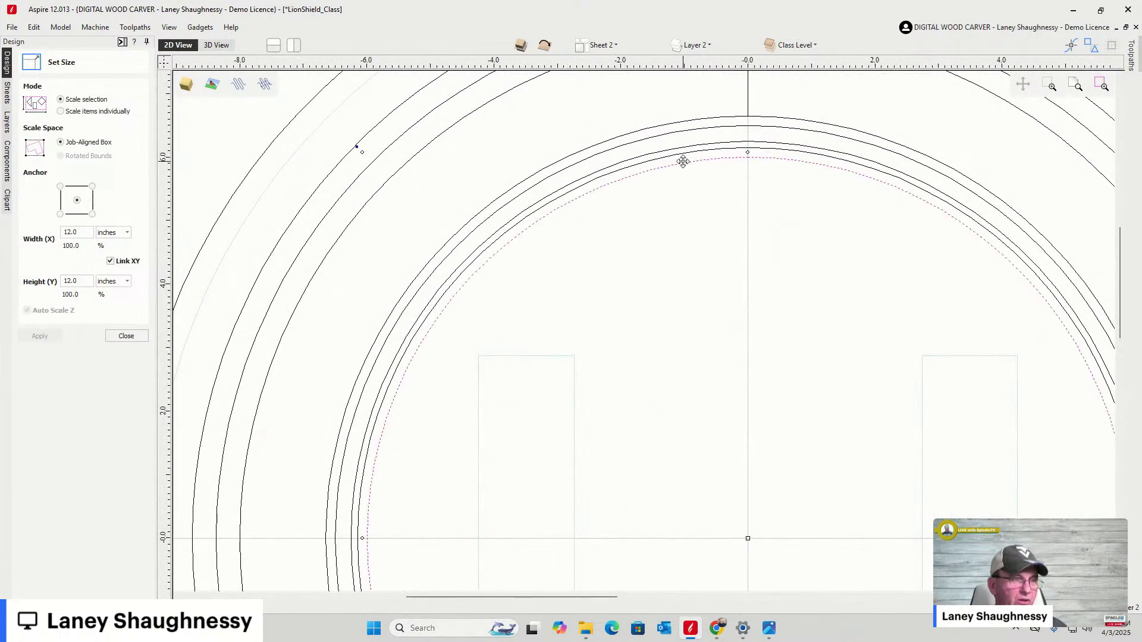
pyautogui.scroll(-3, 765, 265)
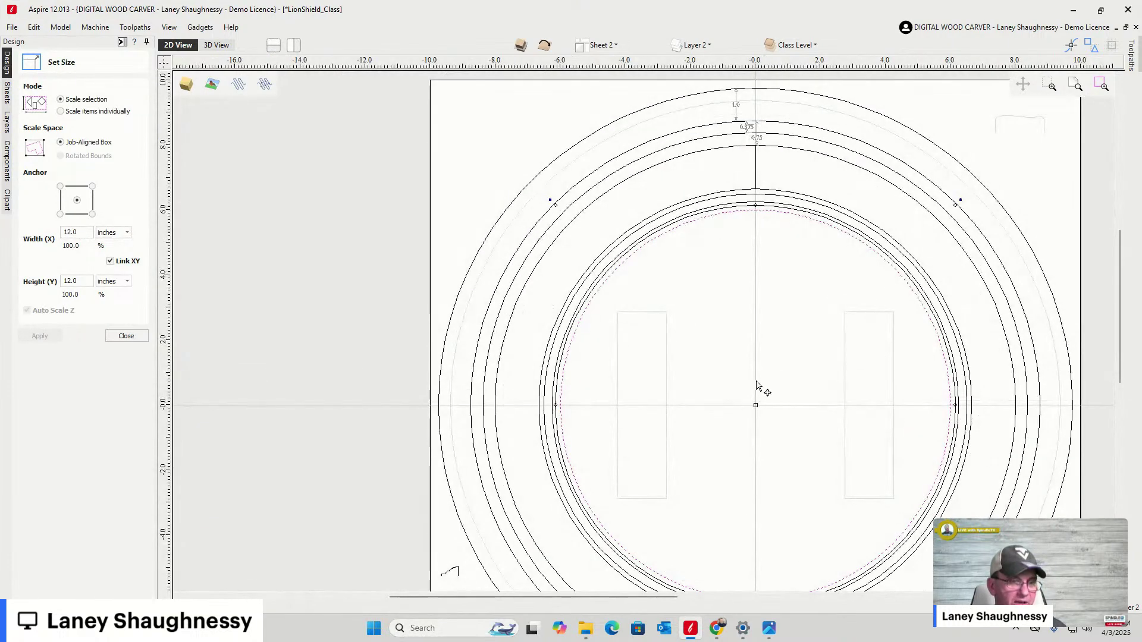
pyautogui.scroll(-1, 780, 461)
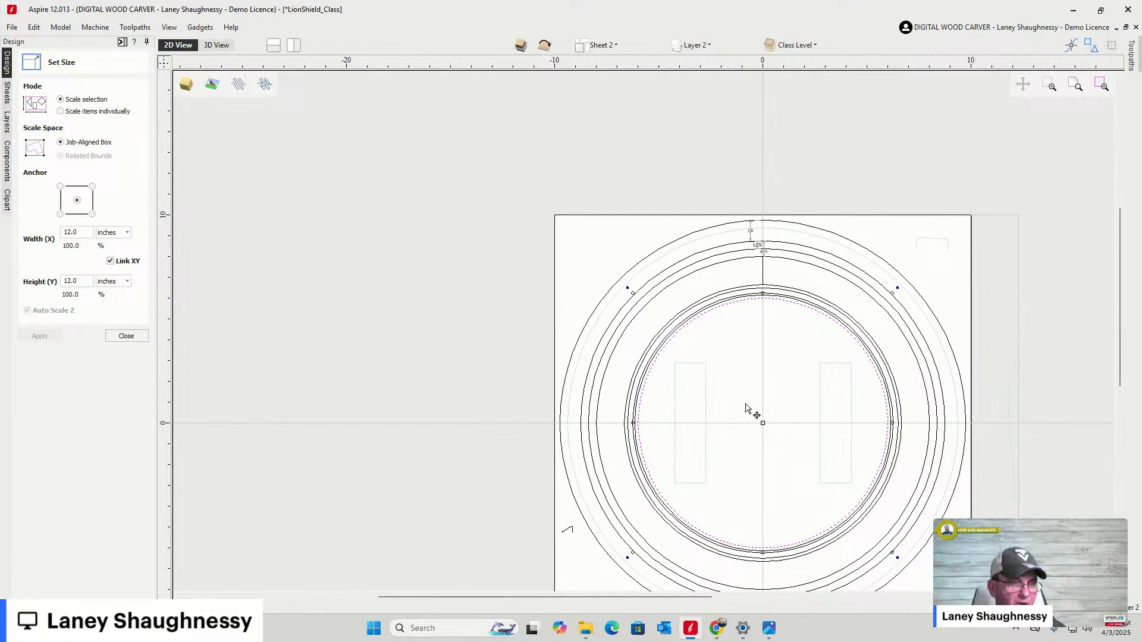
pyautogui.scroll(-1, 752, 413)
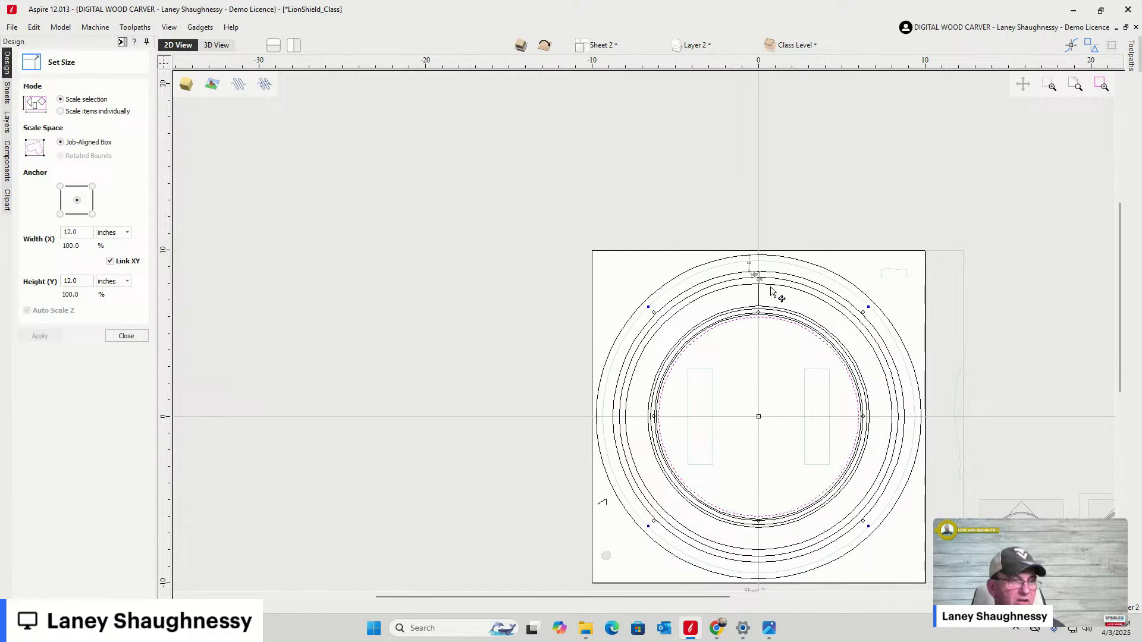
pyautogui.scroll(2, 769, 262)
pyautogui.scroll(-1, 663, 173)
pyautogui.scroll(-1, 691, 266)
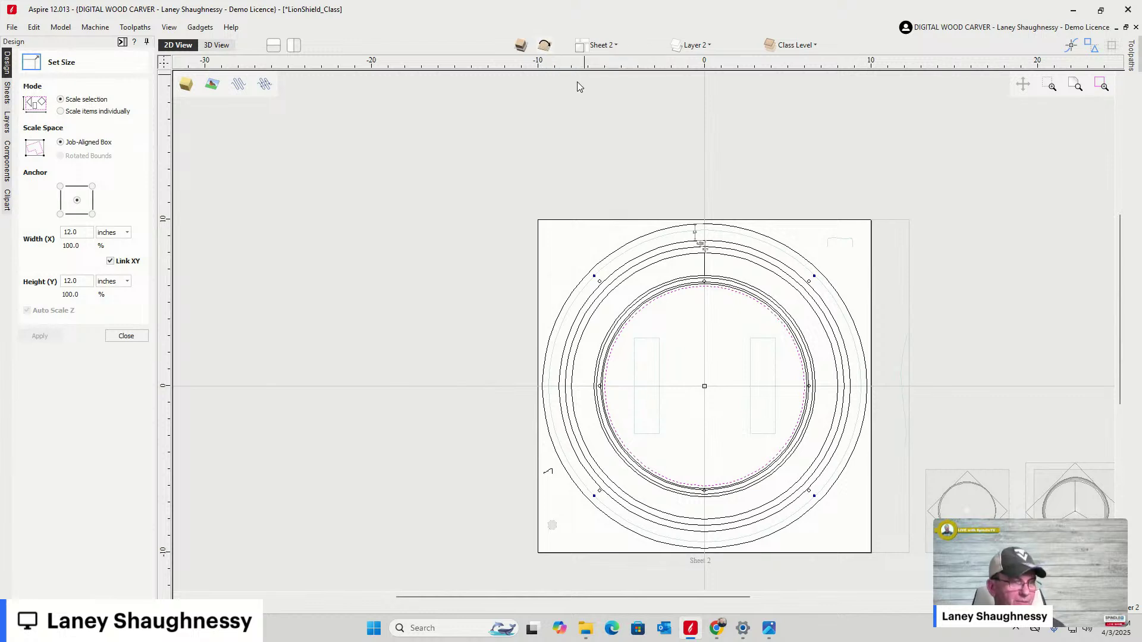
# Flip to the opposite side of the two-sided job and hide Level 1 with all its components
pyautogui.click(543, 44)
pyautogui.scroll(3, 778, 441)
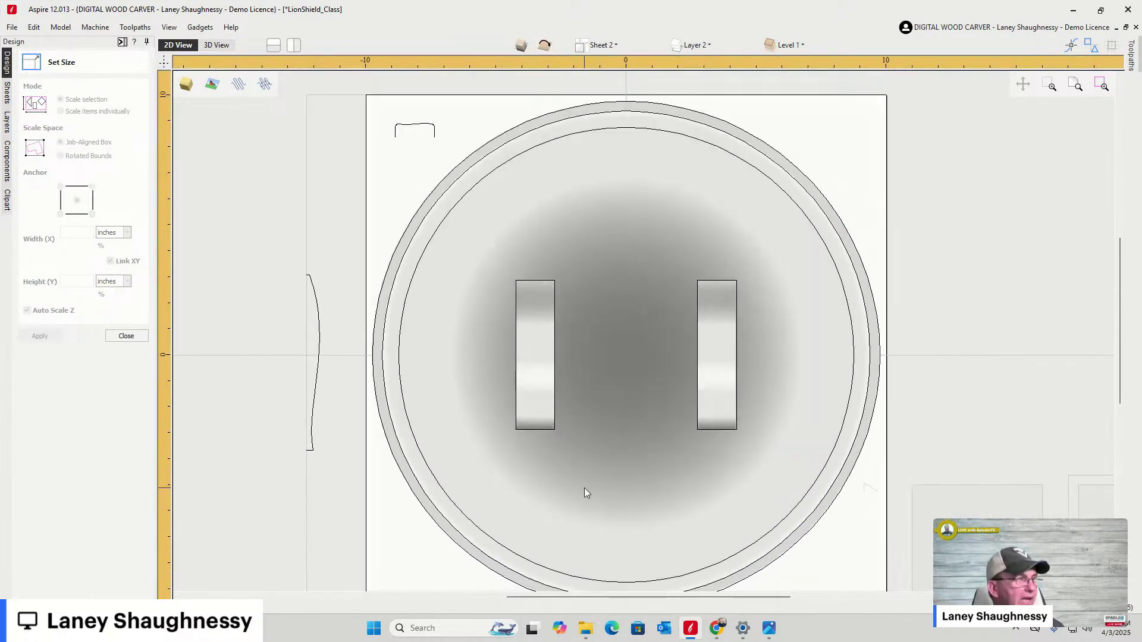
pyautogui.click(120, 335)
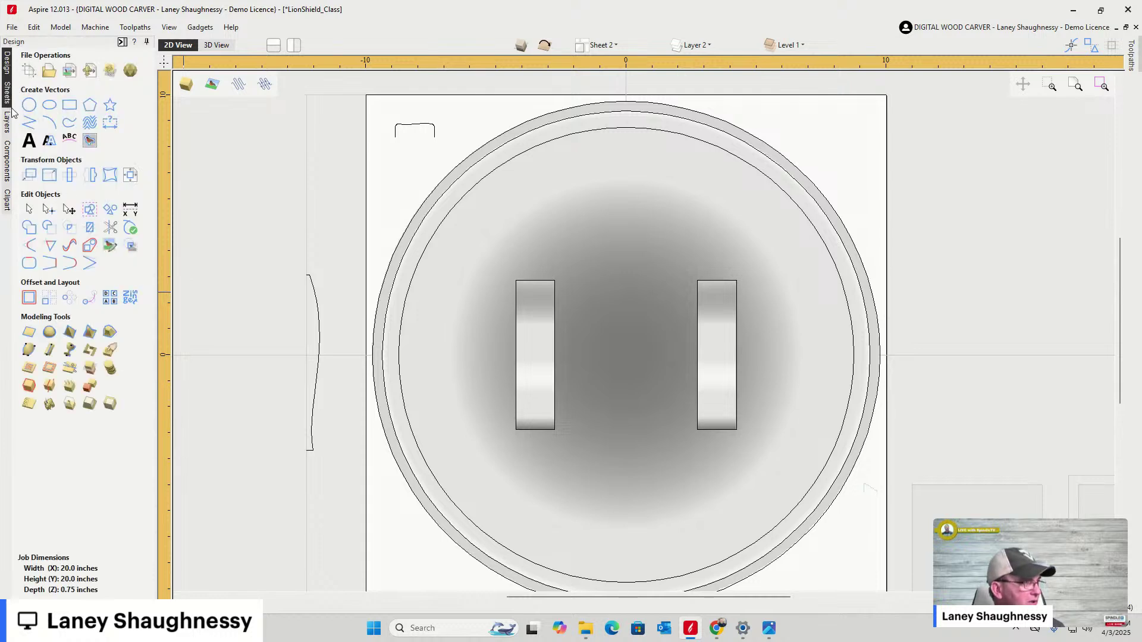
pyautogui.click(7, 162)
pyautogui.click(30, 75)
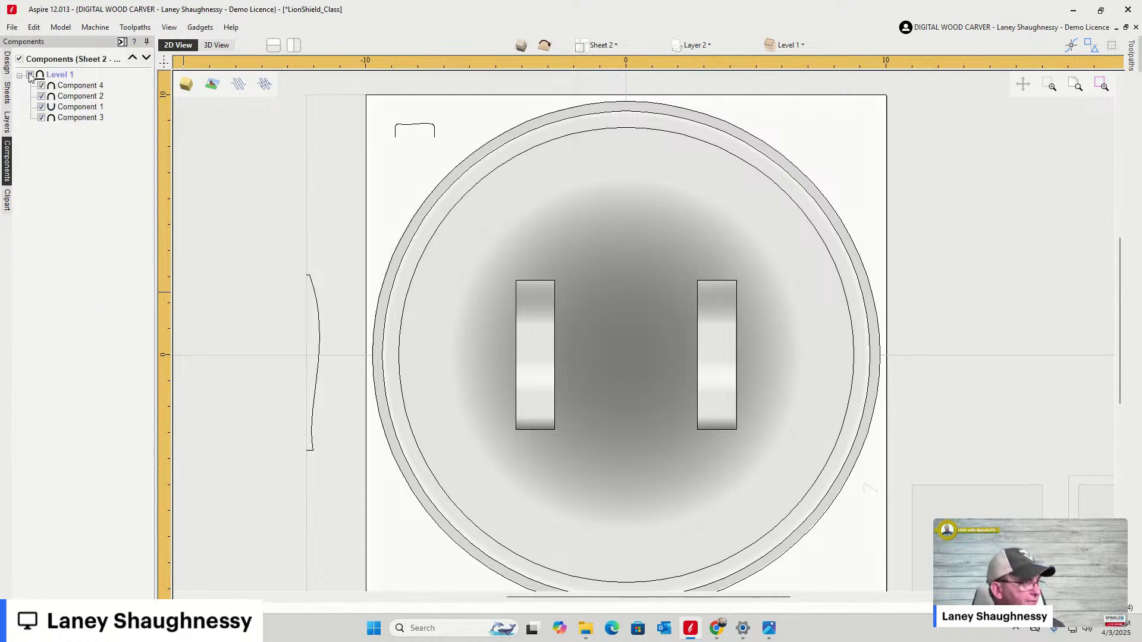
# Insert a new component level above Level 1 and rename it Class_Side 2
pyautogui.rightClick(59, 77)
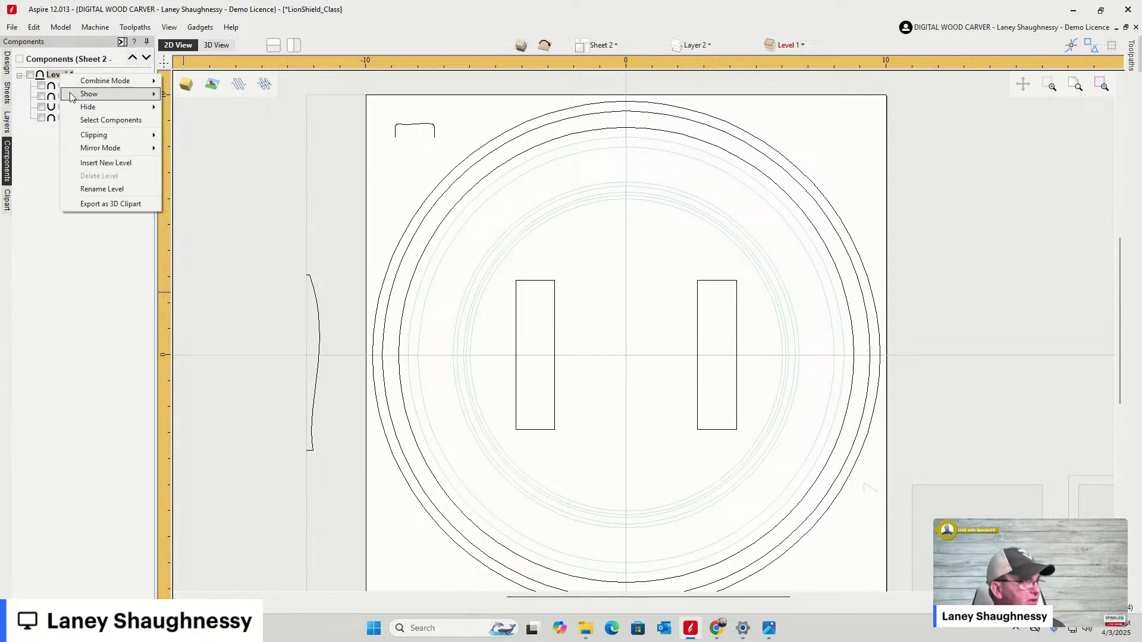
pyautogui.click(99, 163)
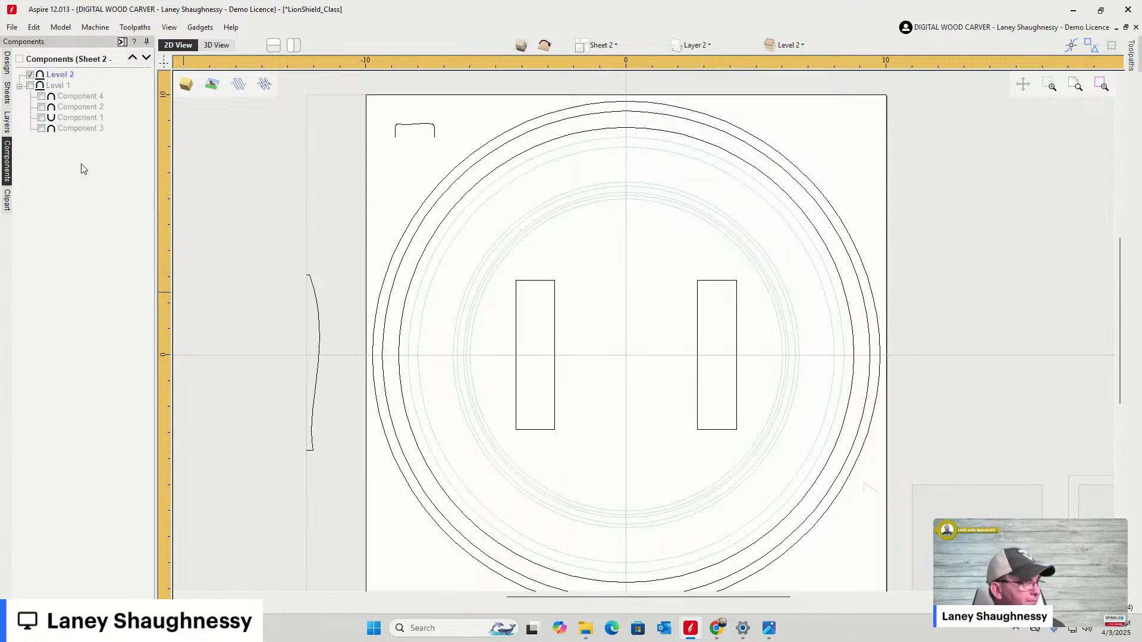
pyautogui.rightClick(58, 74)
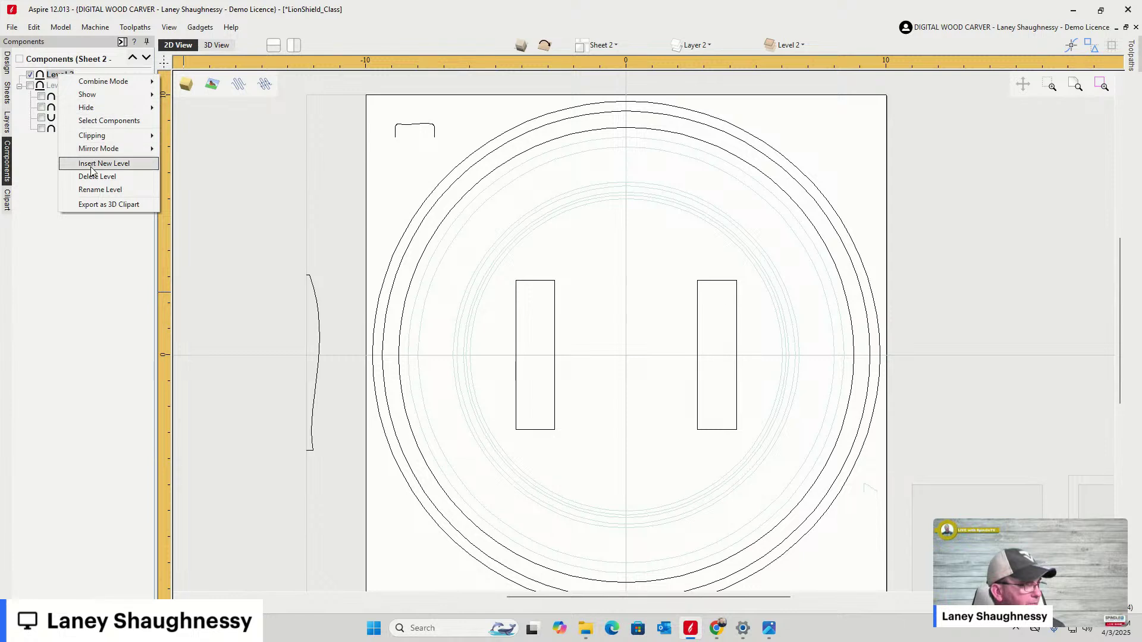
pyautogui.click(89, 189)
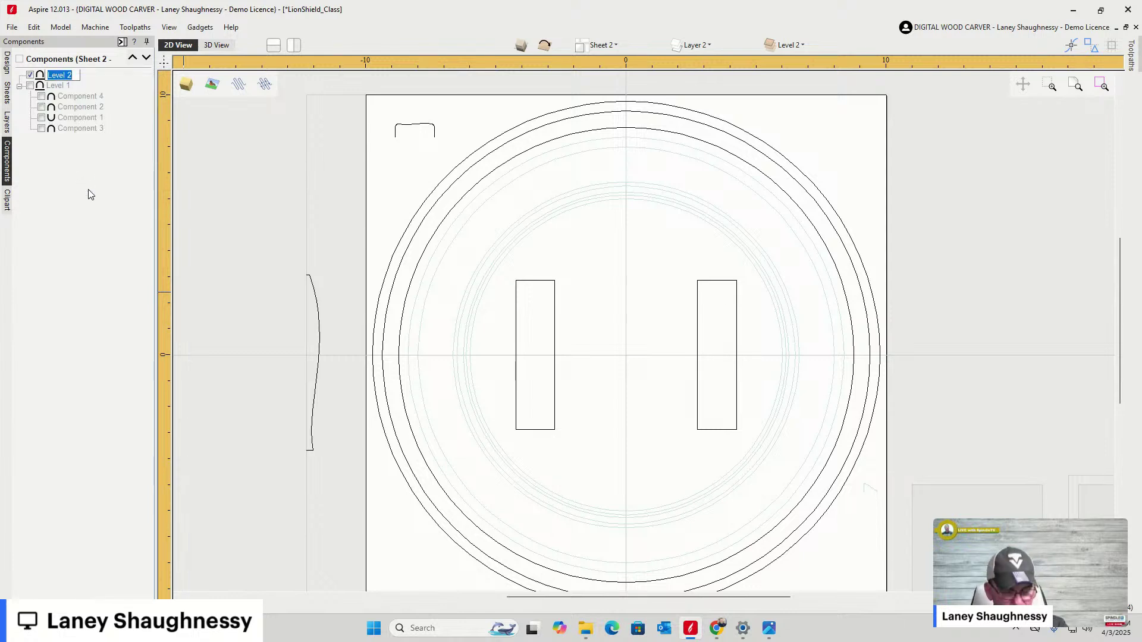
pyautogui.write('Class')
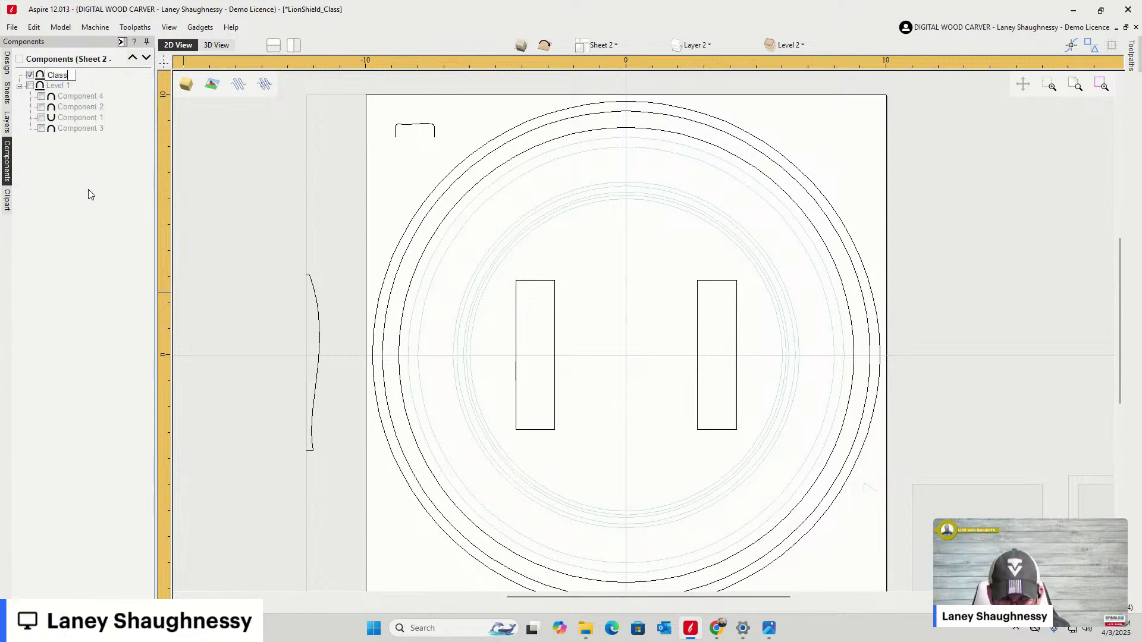
pyautogui.write('_Side 2')
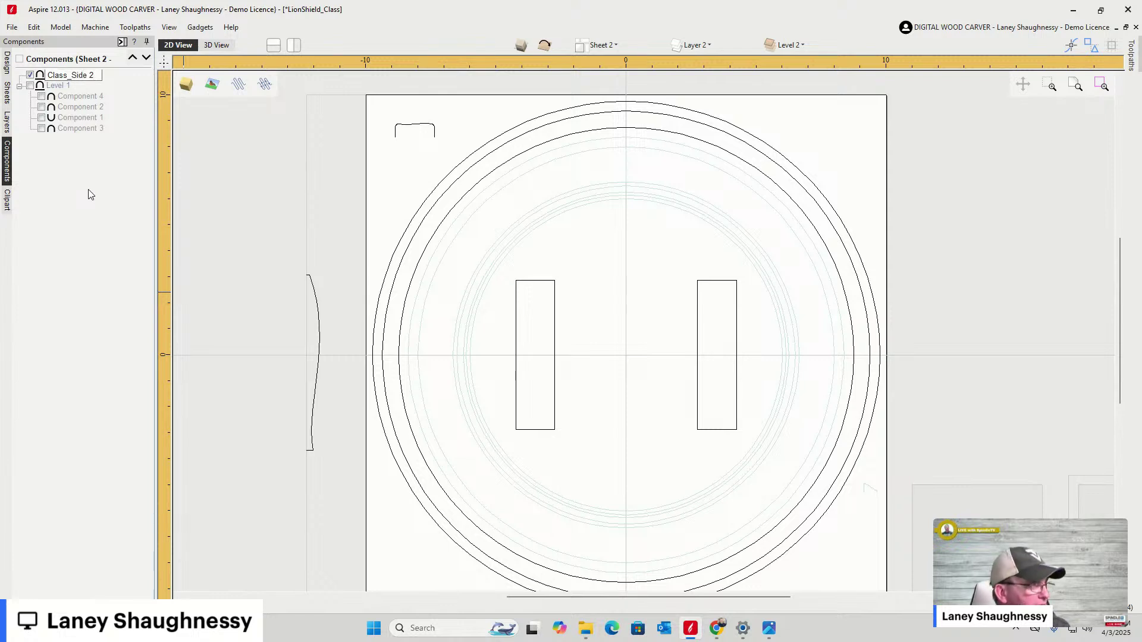
pyautogui.press('Return')
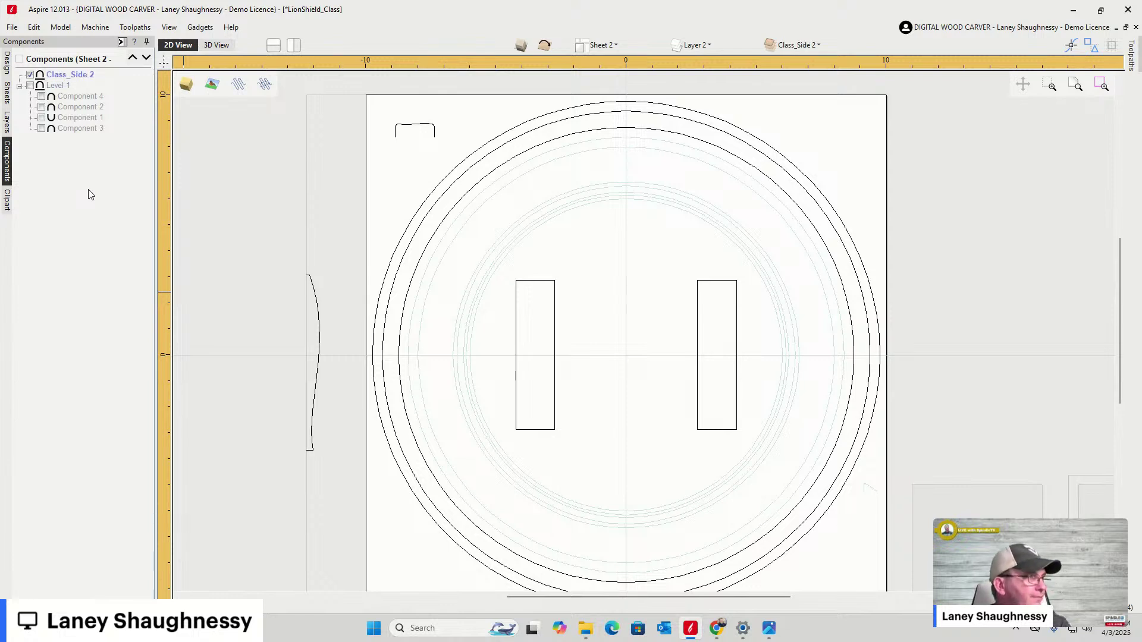
# Examine the three outer solid circles of the shield by selecting each in turn, from the outermost inward
pyautogui.scroll(-2, 595, 256)
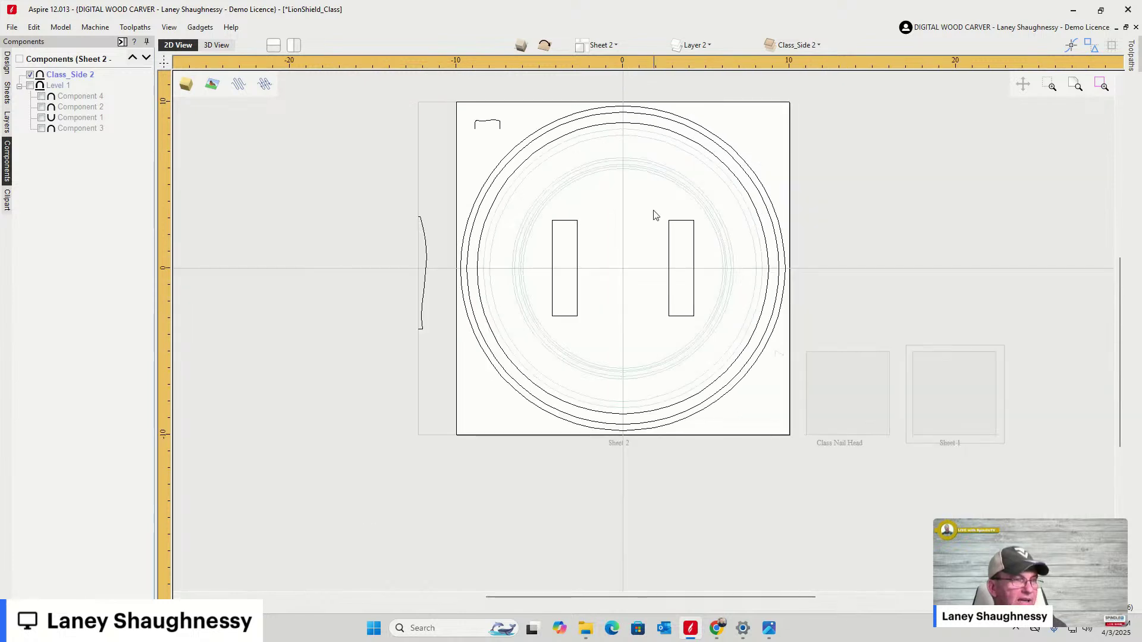
pyautogui.scroll(3, 666, 199)
pyautogui.scroll(1, 844, 247)
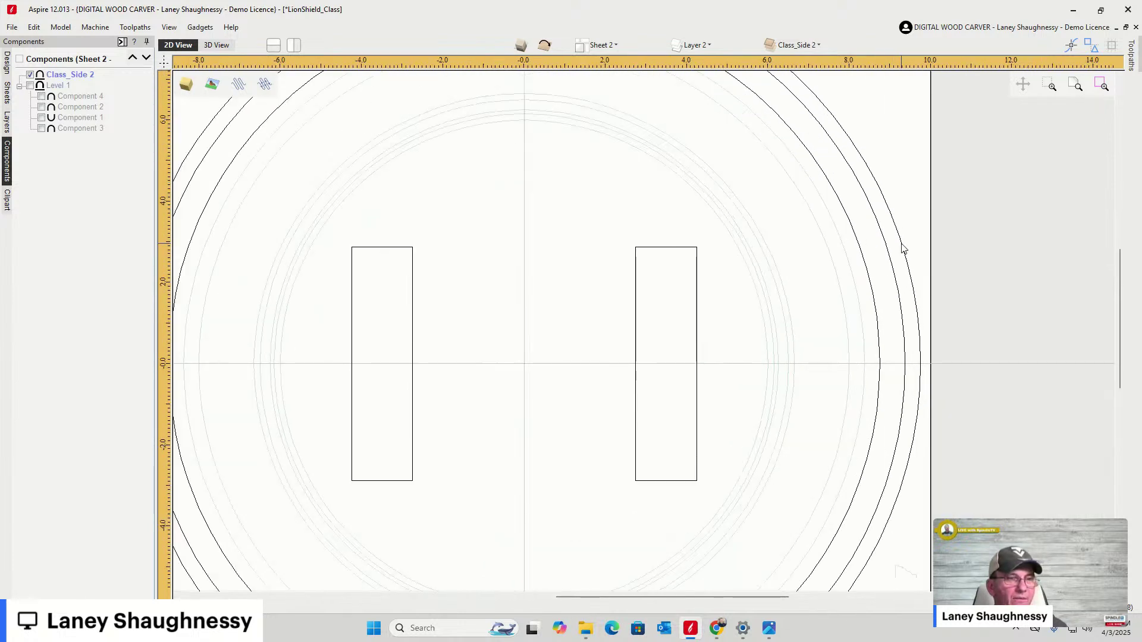
pyautogui.click(902, 249)
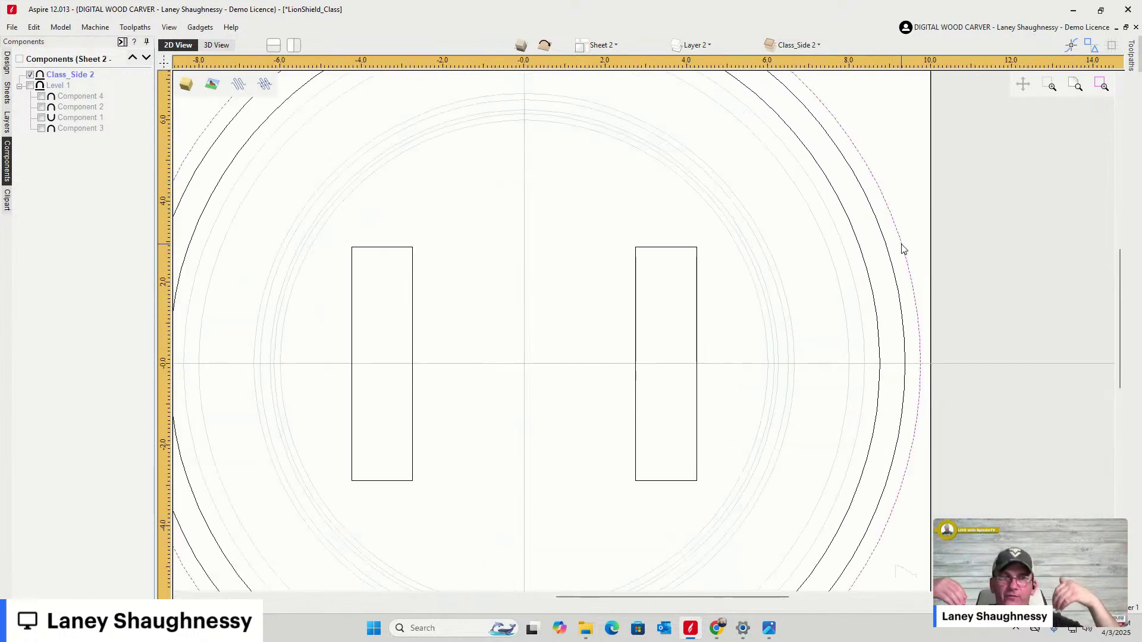
pyautogui.scroll(-1, 932, 252)
pyautogui.scroll(-1, 932, 252)
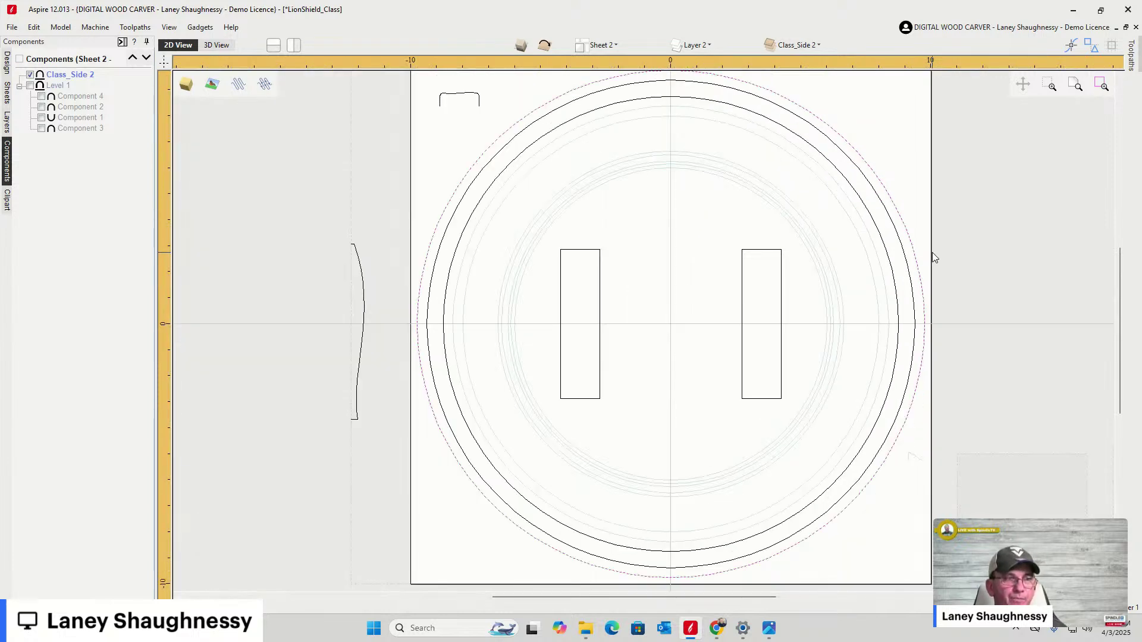
pyautogui.click(560, 112)
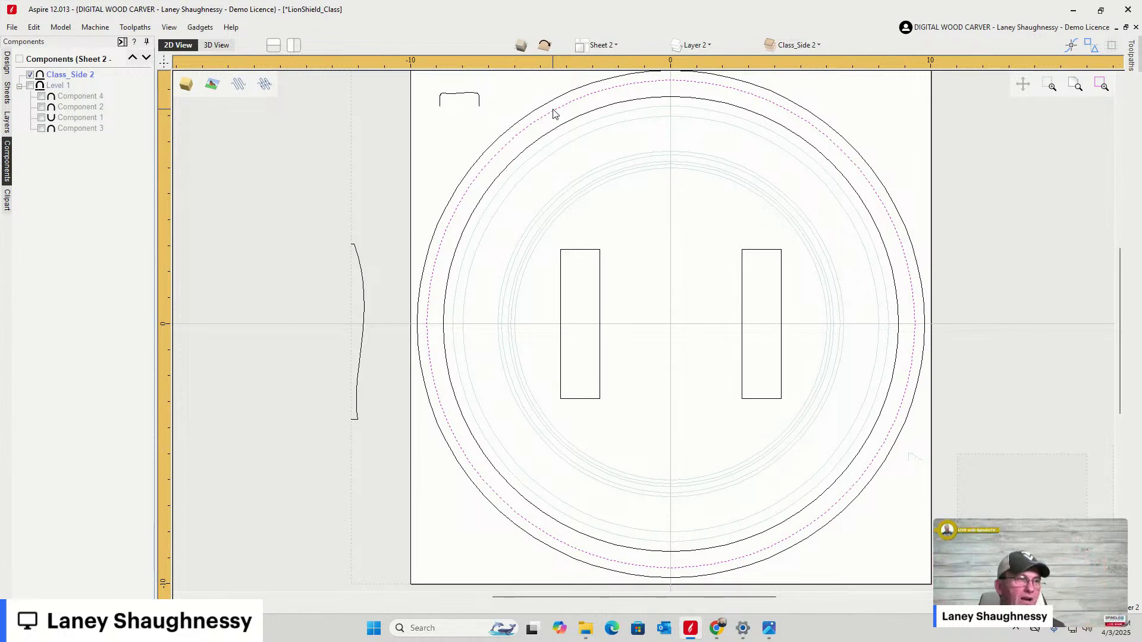
pyautogui.click(494, 187)
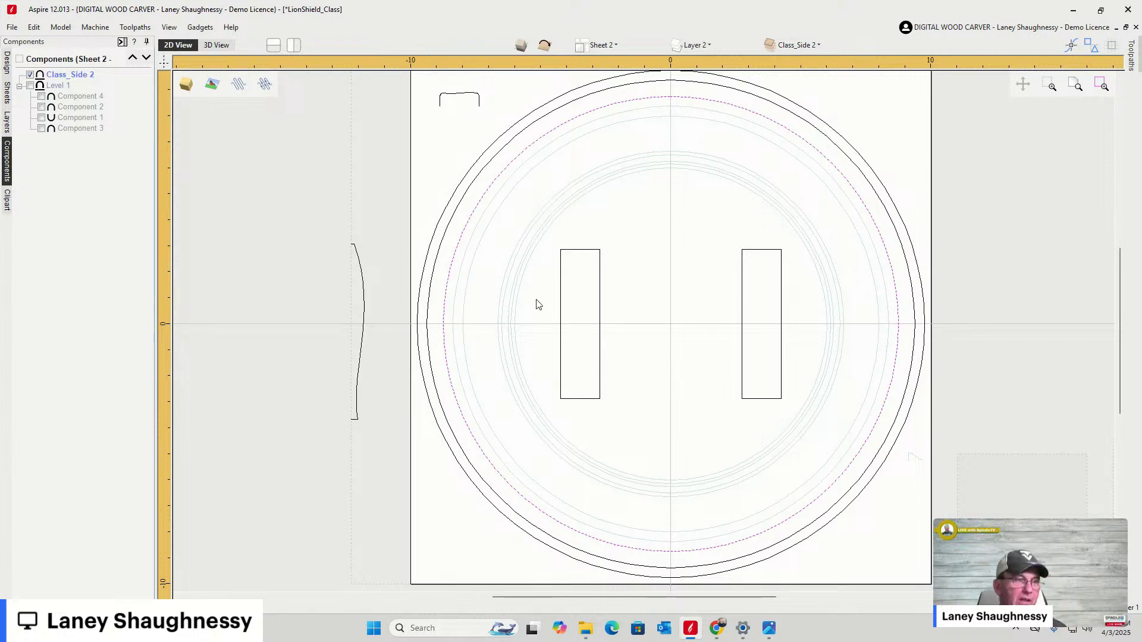
# Check the outlines of the two upright rectangles inside the rings by selecting their individual edge vectors
pyautogui.click(561, 296)
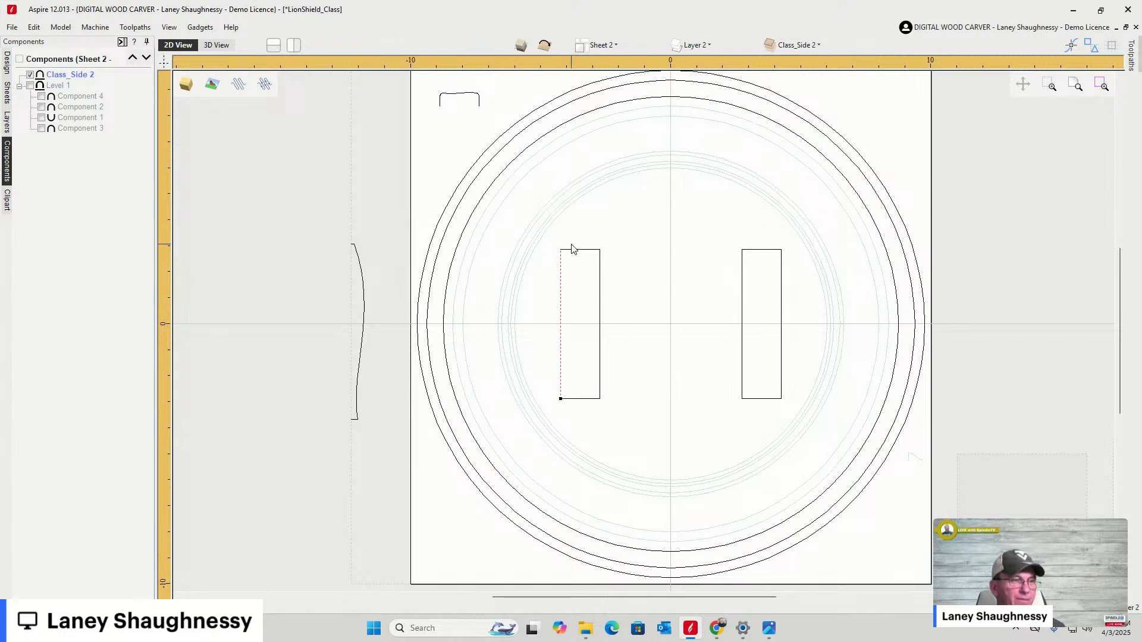
pyautogui.click(600, 280)
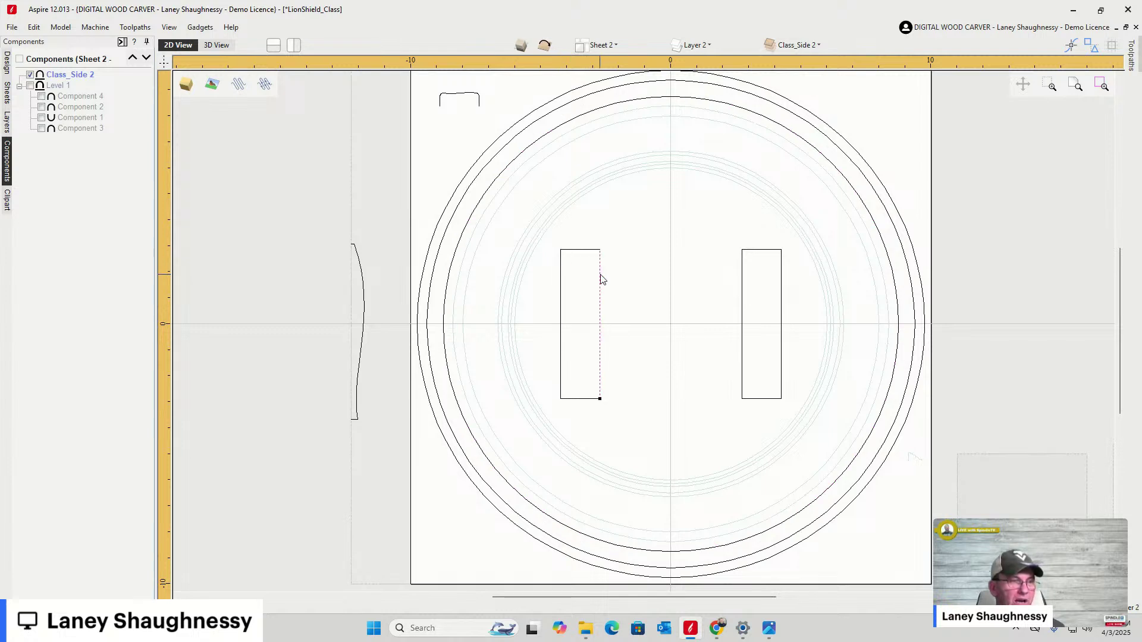
pyautogui.click(743, 277)
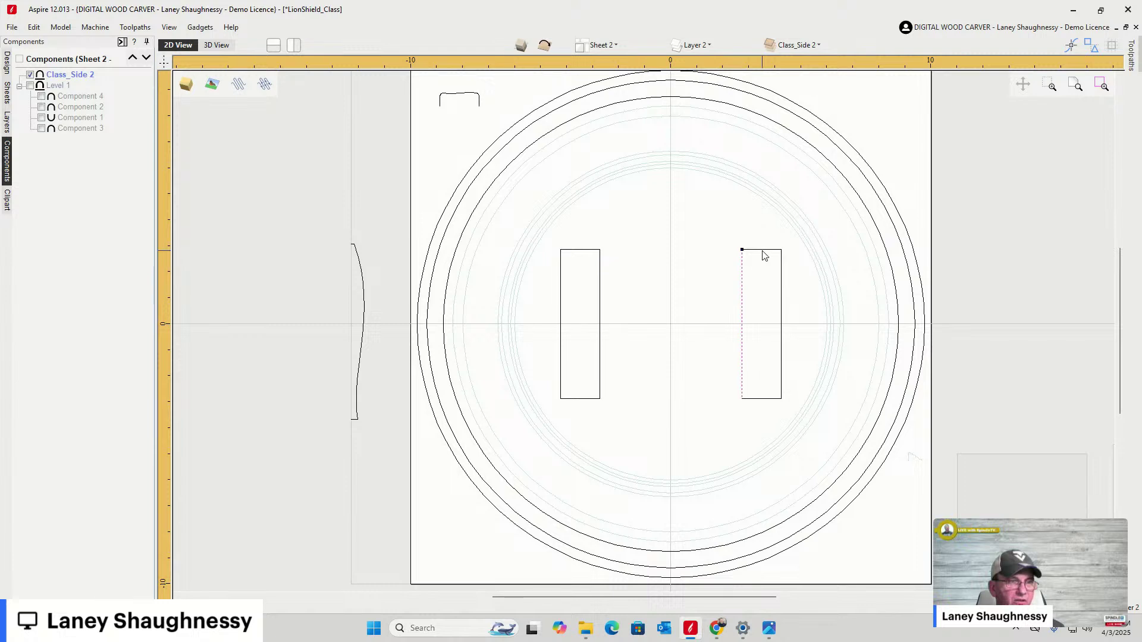
pyautogui.click(767, 399)
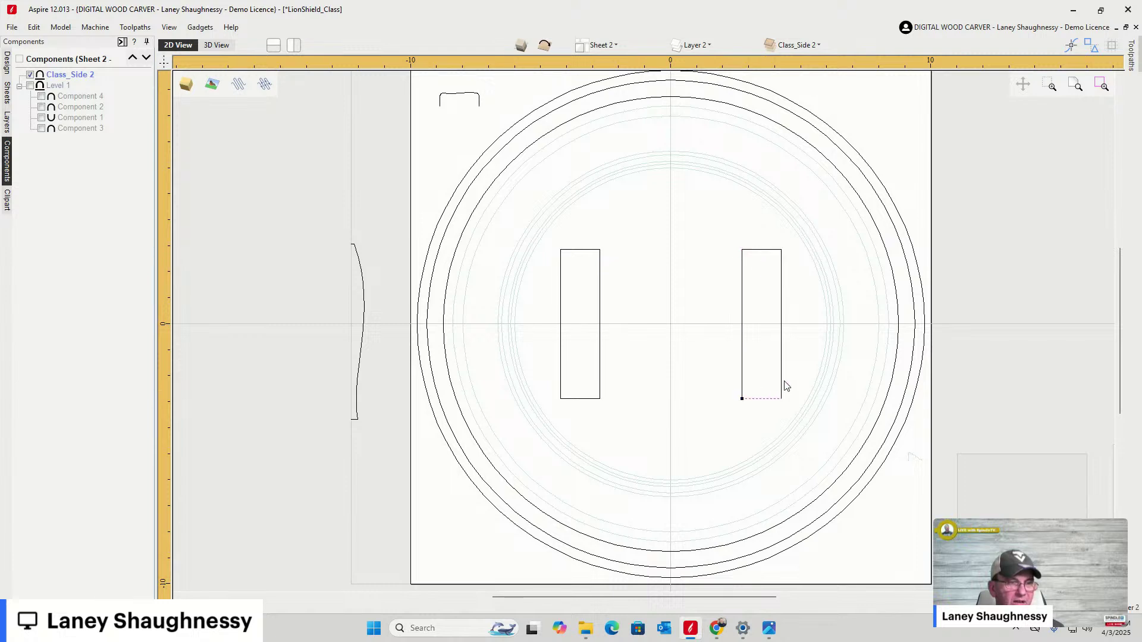
pyautogui.click(781, 376)
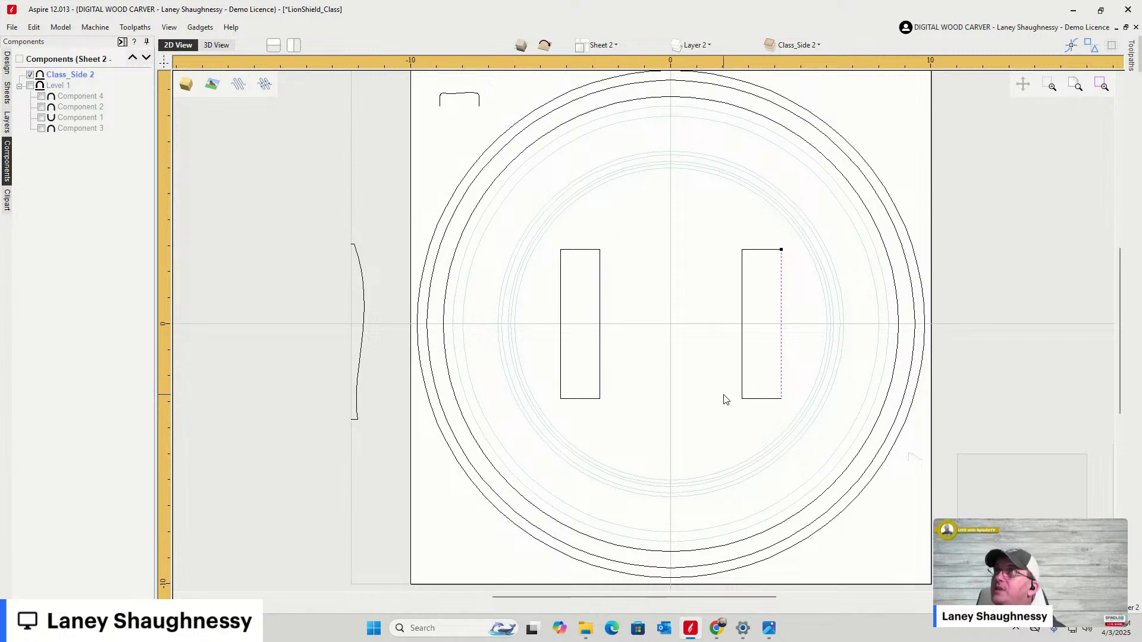
# Mirror the tall wavy profile curve outside the sheet's left edge vertically
pyautogui.scroll(4, 337, 312)
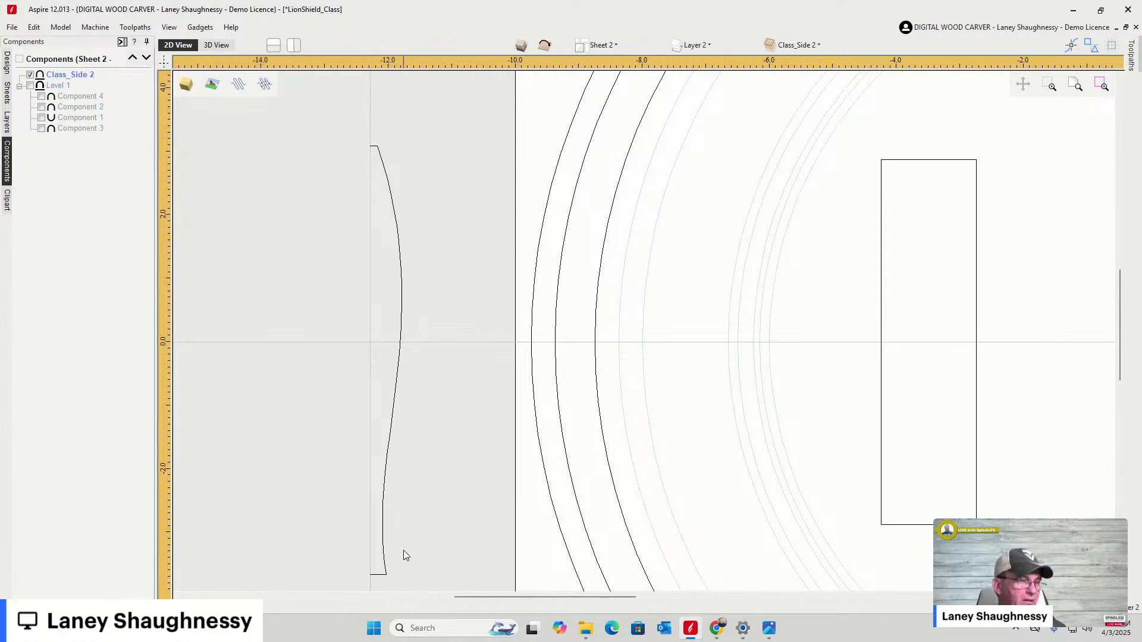
pyautogui.click(397, 361)
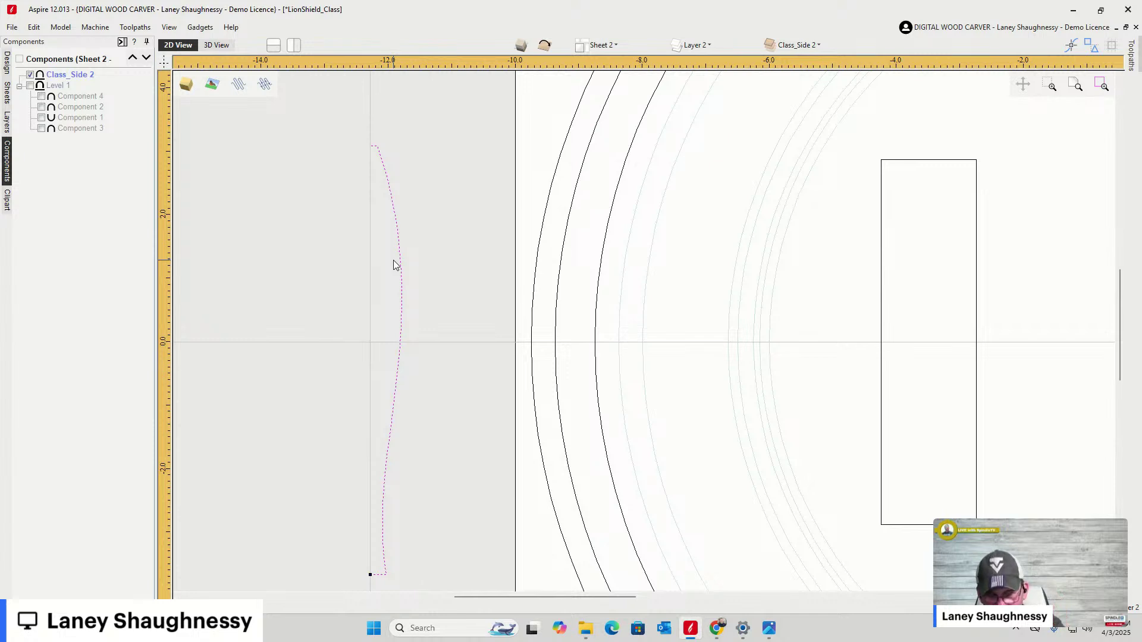
pyautogui.press('v')
pyautogui.scroll(-2, 478, 279)
pyautogui.scroll(2, 416, 242)
pyautogui.scroll(-2, 428, 333)
pyautogui.scroll(-2, 427, 451)
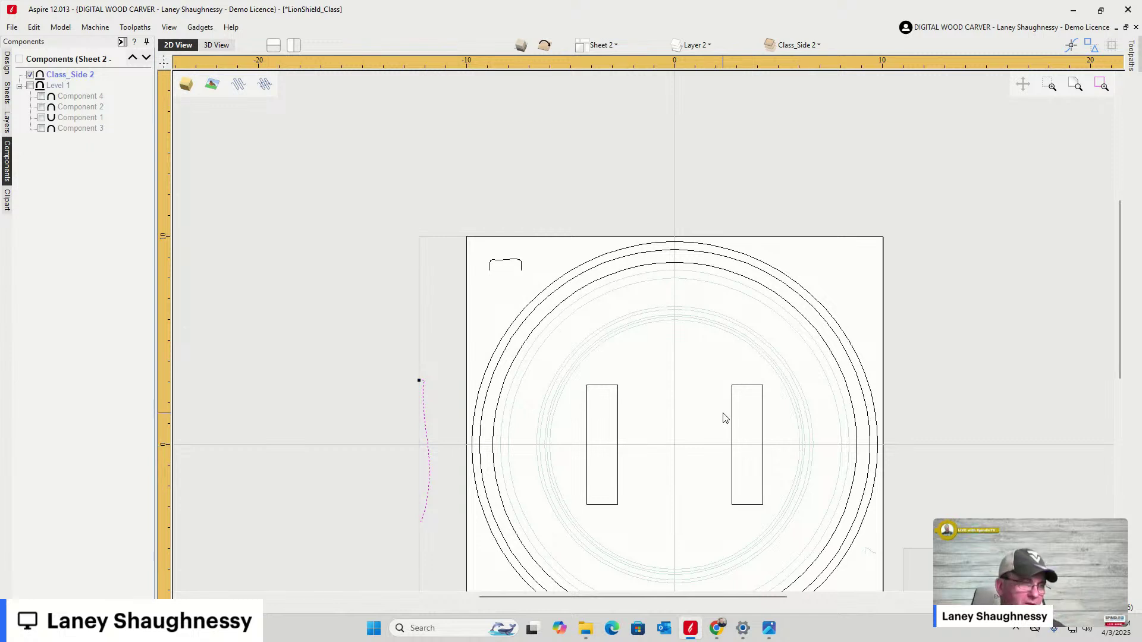
# Examine the small round-cornered profile curve near the sheet's upper-left corner
pyautogui.scroll(-3, 667, 388)
pyautogui.scroll(10, 594, 281)
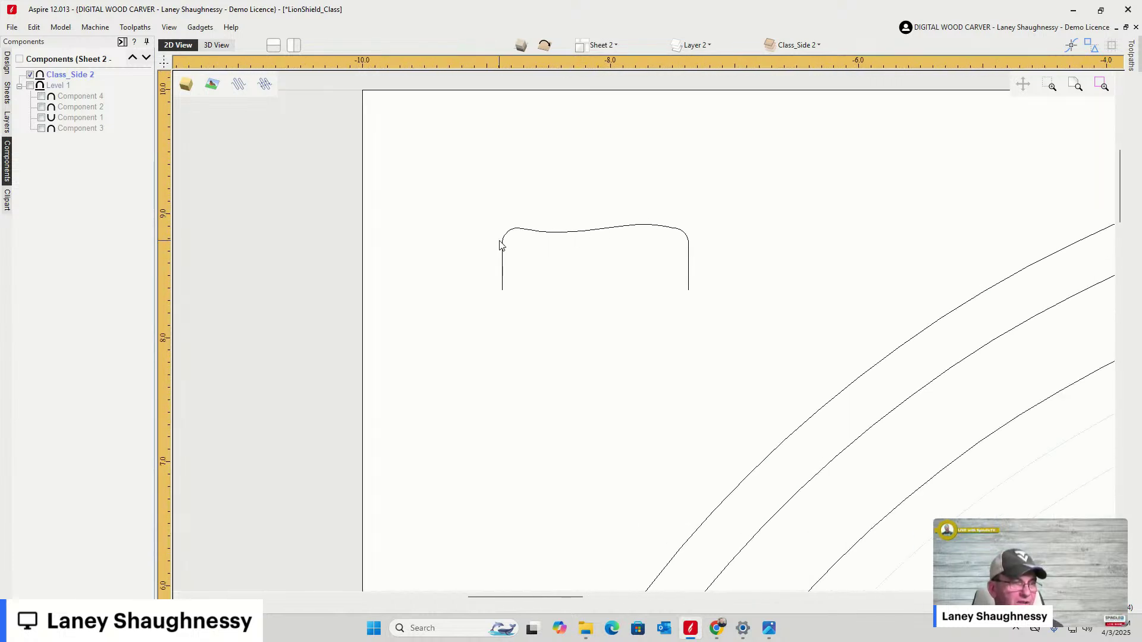
pyautogui.click(544, 232)
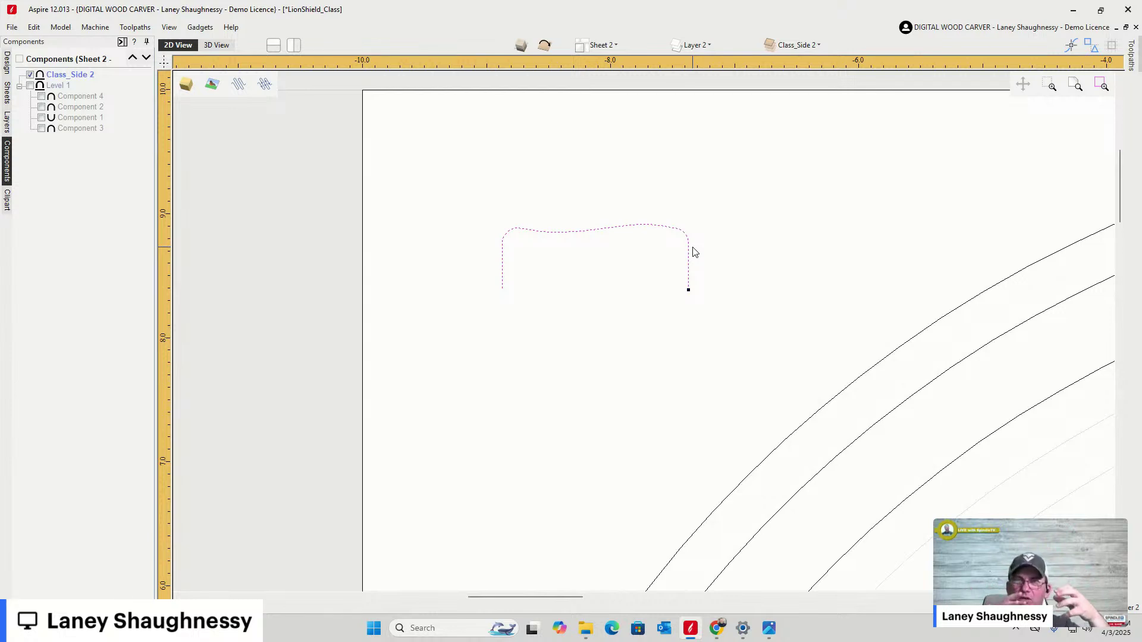
pyautogui.scroll(4, 685, 229)
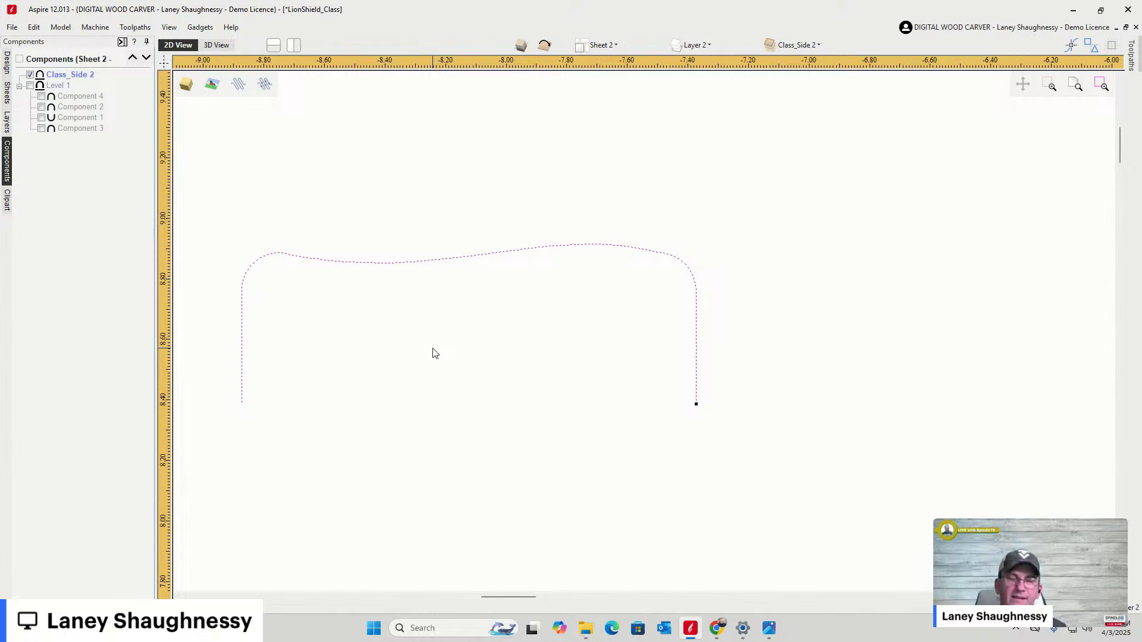
pyautogui.scroll(-4, 599, 304)
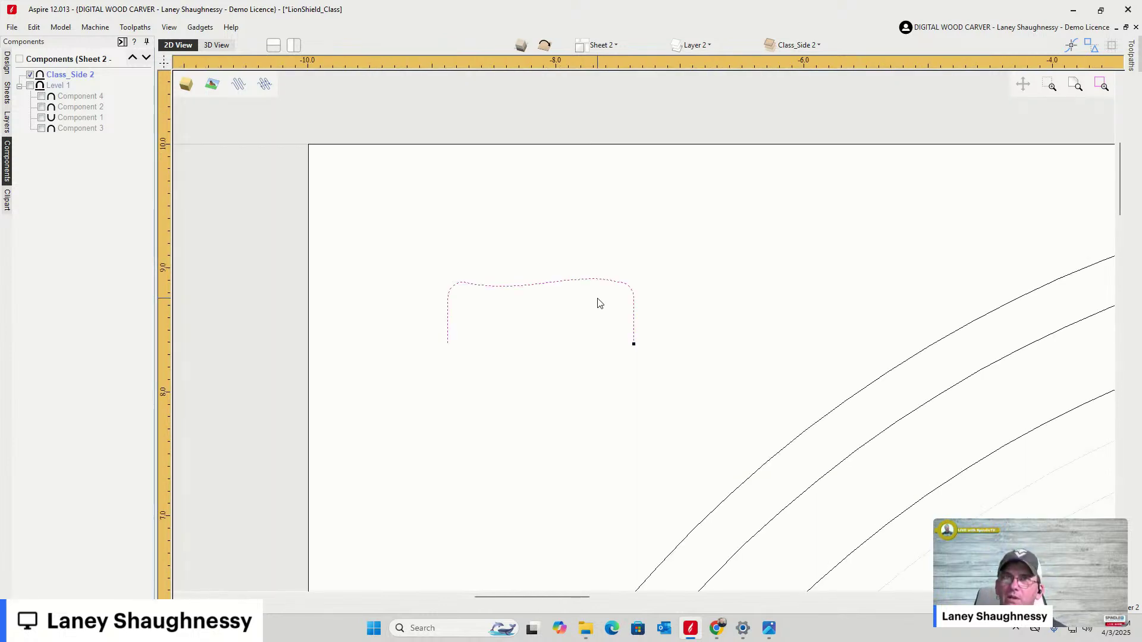
pyautogui.scroll(-6, 541, 280)
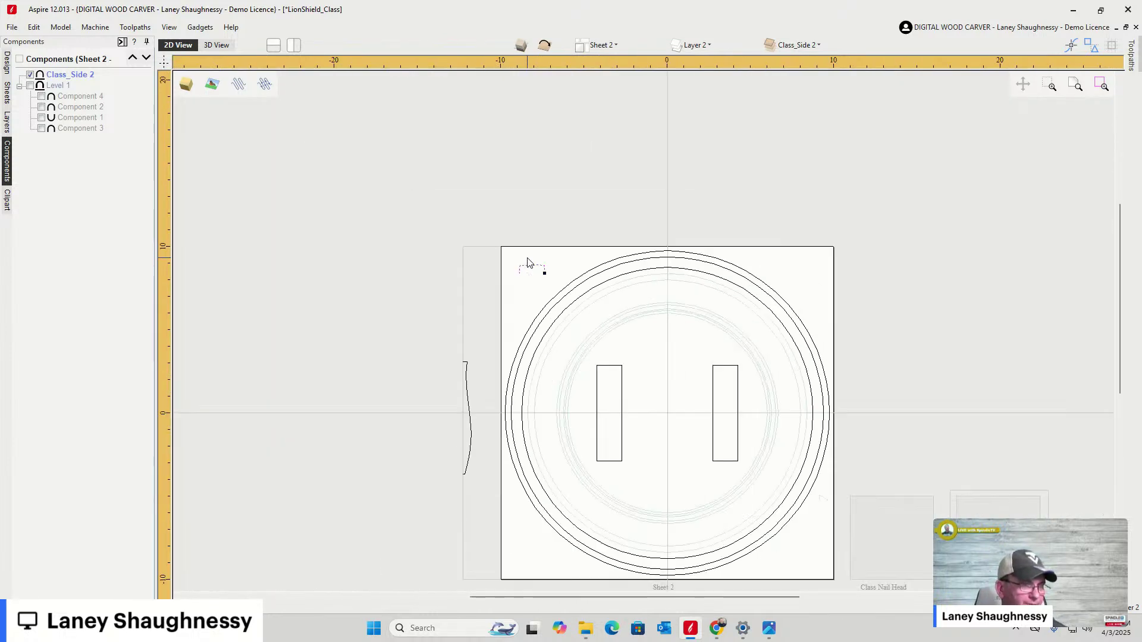
pyautogui.scroll(5, 494, 442)
pyautogui.scroll(-4, 494, 438)
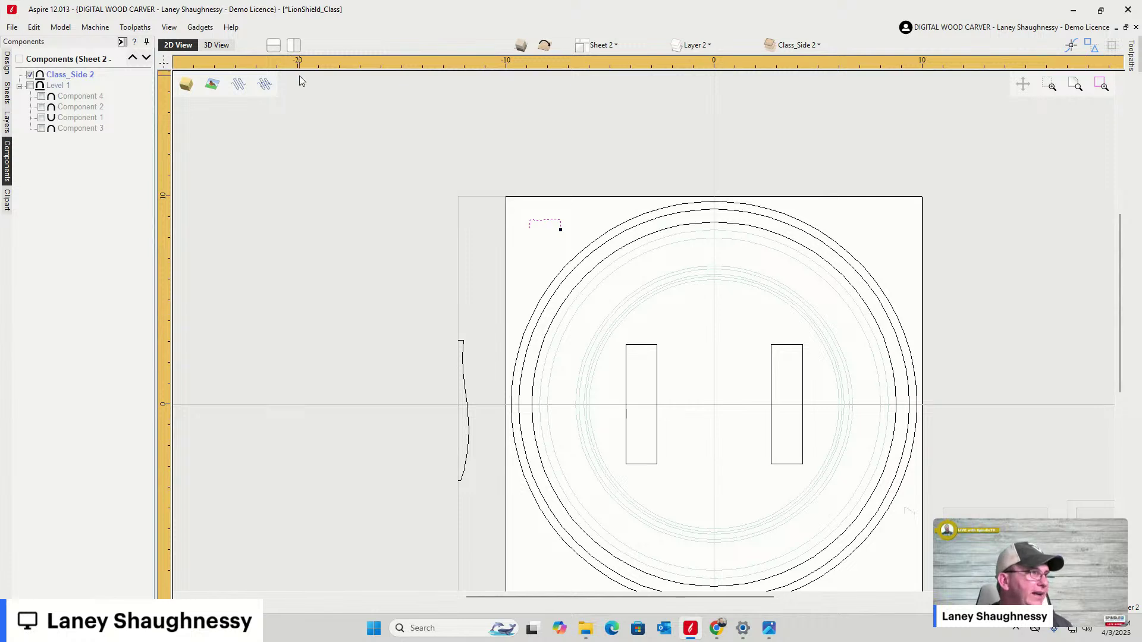
# Switch to the opposite side of the two-sided job and save the project
pyautogui.click(544, 44)
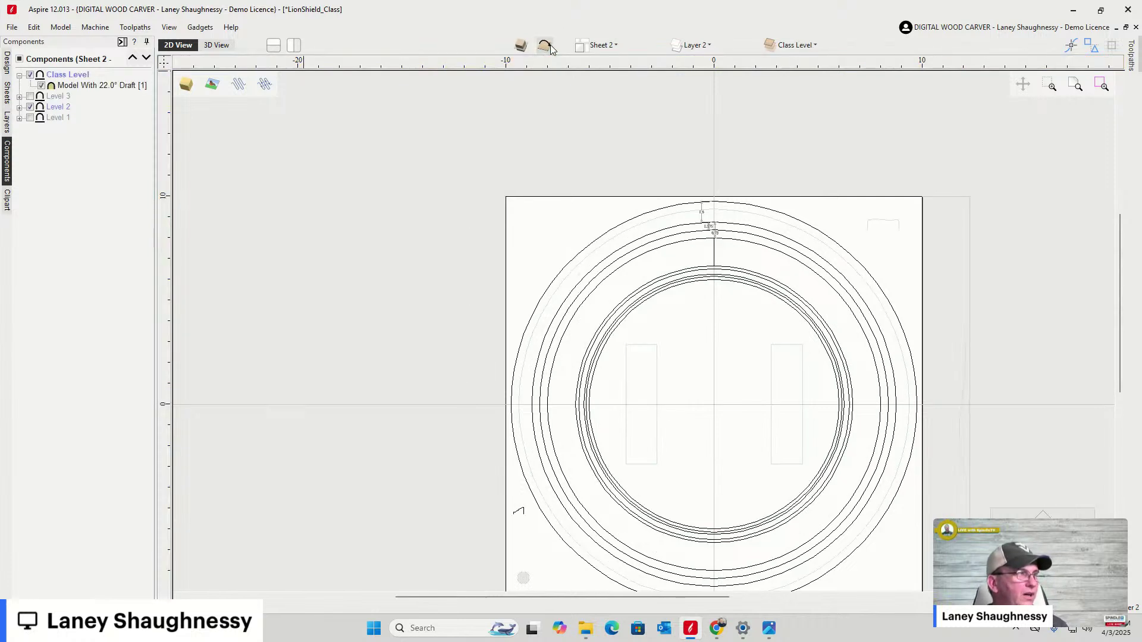
pyautogui.click(12, 28)
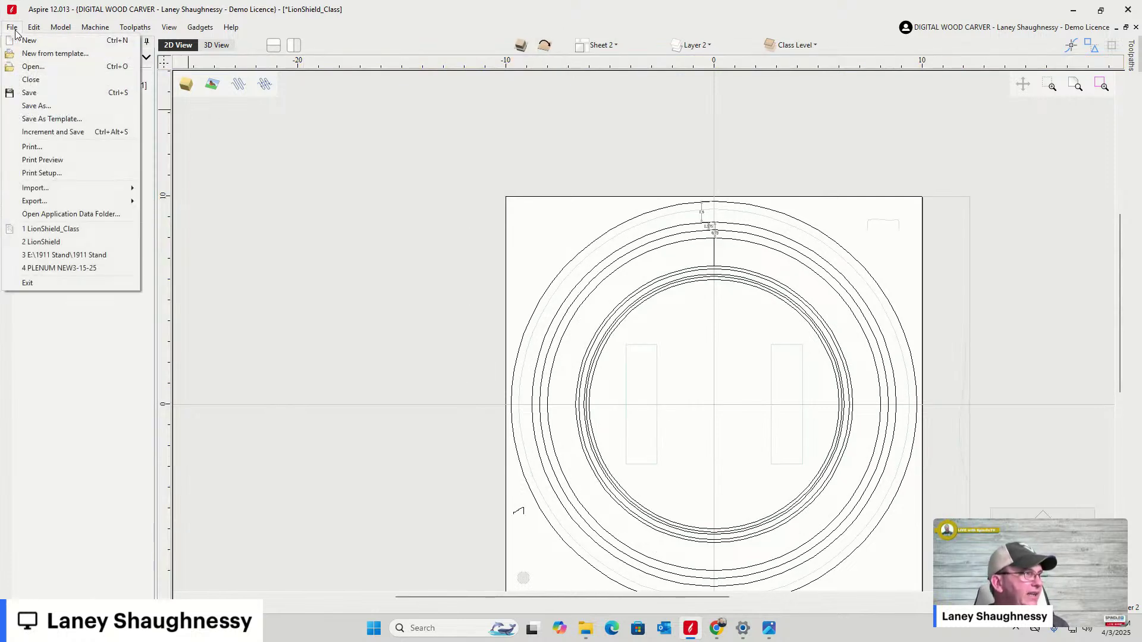
pyautogui.click(28, 94)
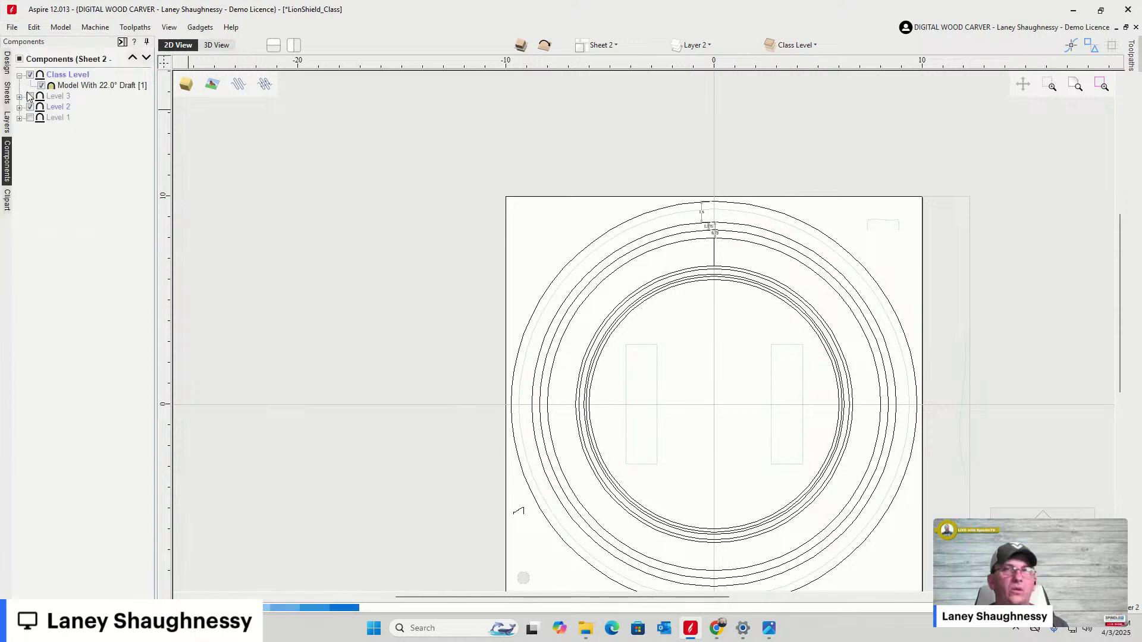
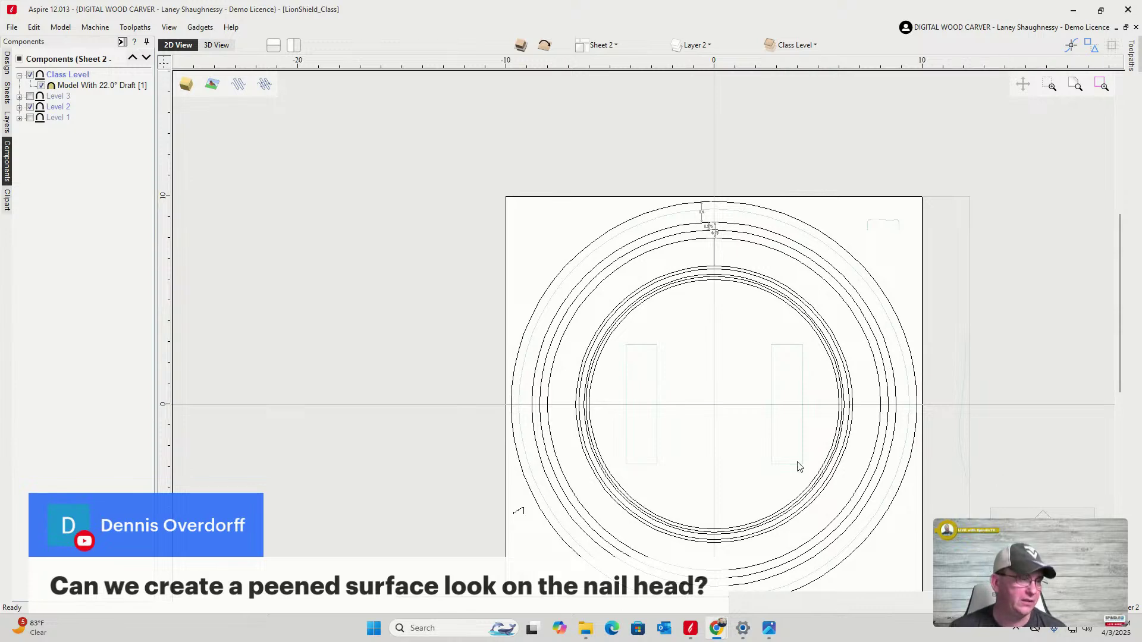
# Start sculpting the small round nail head component near the sheet's lower-left corner and bring it up close in 3D
pyautogui.scroll(-4, 607, 387)
pyautogui.scroll(5, 513, 406)
pyautogui.scroll(2, 514, 406)
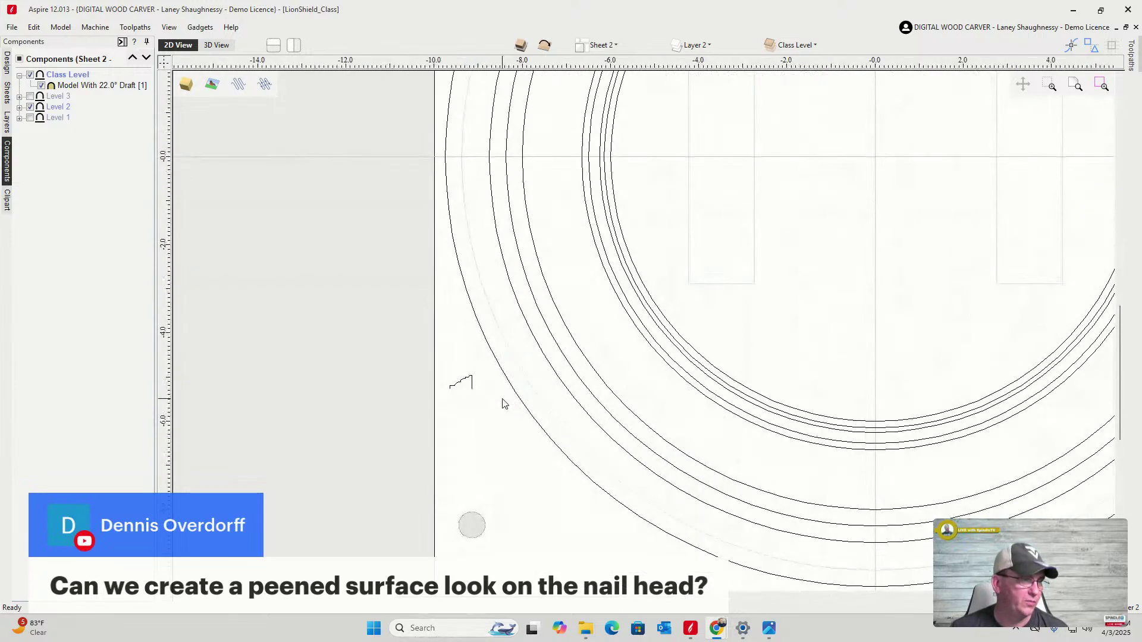
pyautogui.scroll(-1, 502, 400)
pyautogui.scroll(4, 469, 324)
pyautogui.click(521, 381)
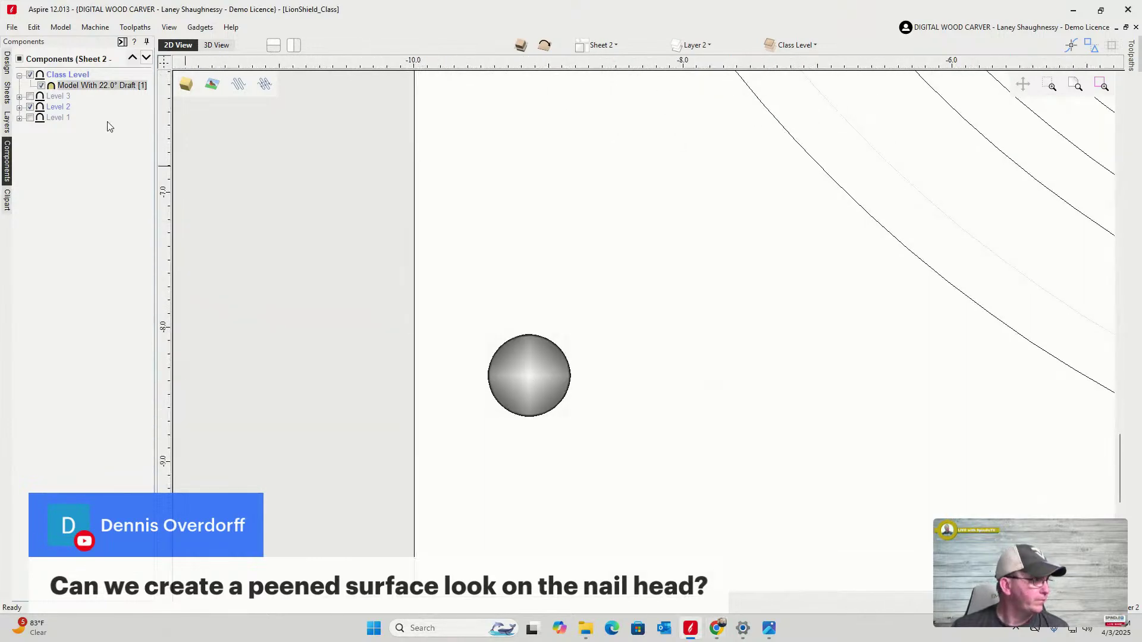
pyautogui.click(7, 62)
pyautogui.click(109, 353)
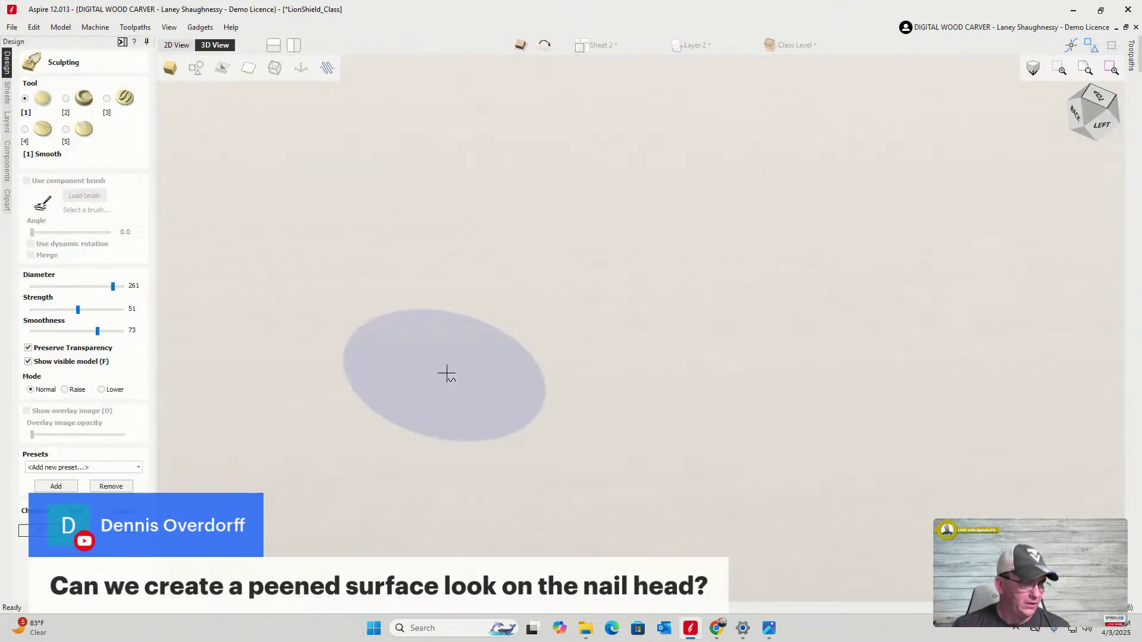
pyautogui.scroll(-5, 696, 321)
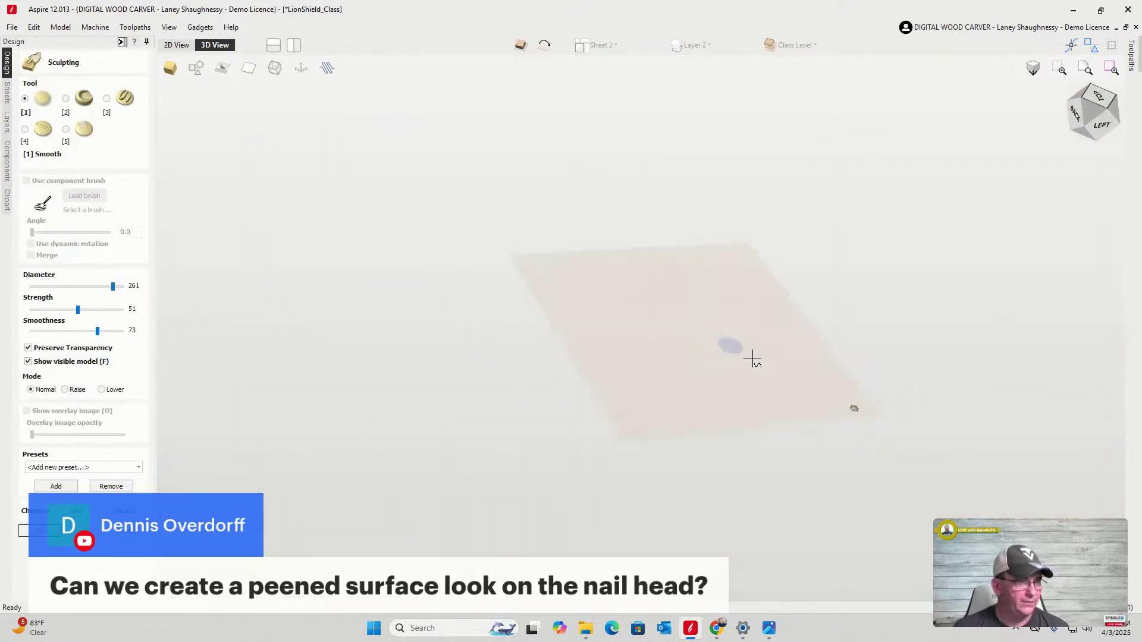
pyautogui.scroll(8, 713, 336)
pyautogui.scroll(5, 652, 286)
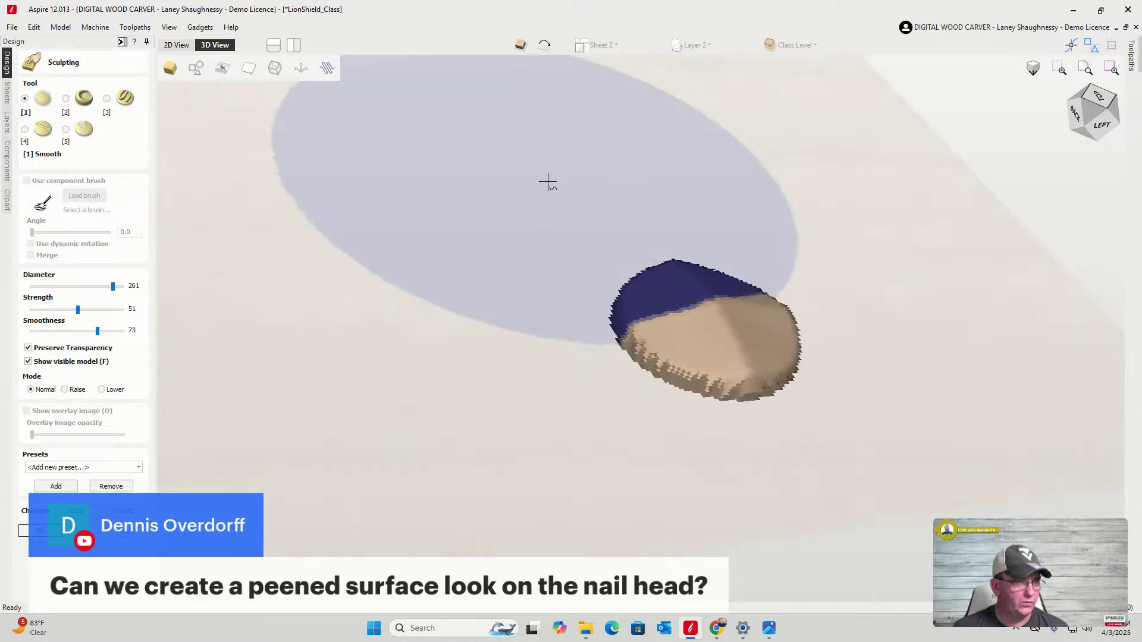
pyautogui.scroll(2, 464, 195)
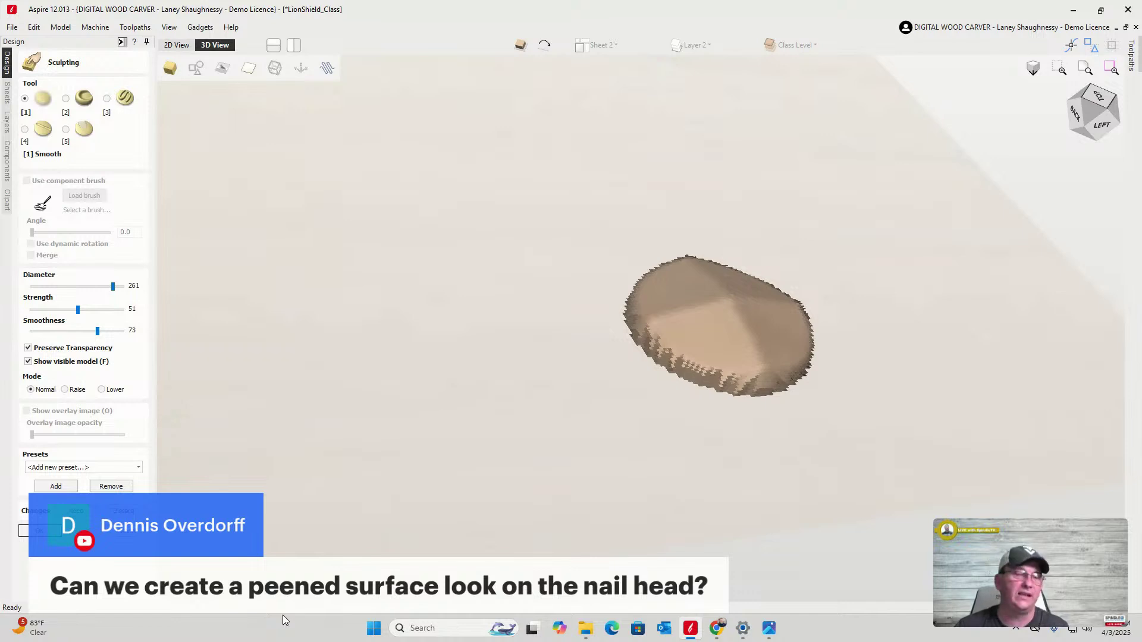
# Choose the Deposit sculpting tool and enable the use of a component brush
pyautogui.scroll(-2, 440, 404)
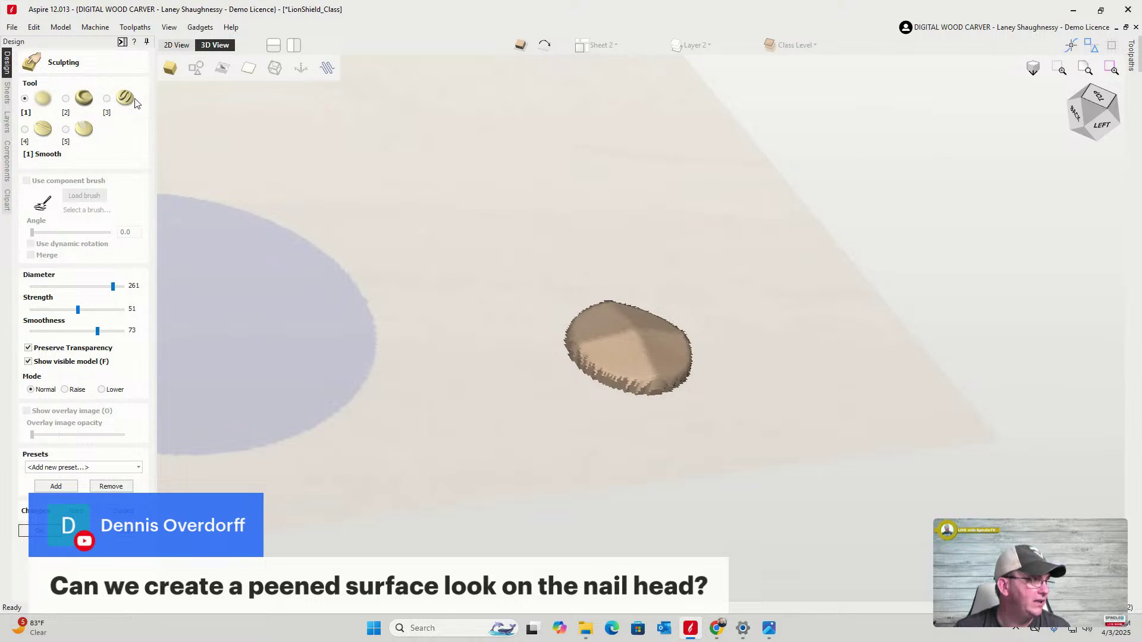
pyautogui.click(108, 100)
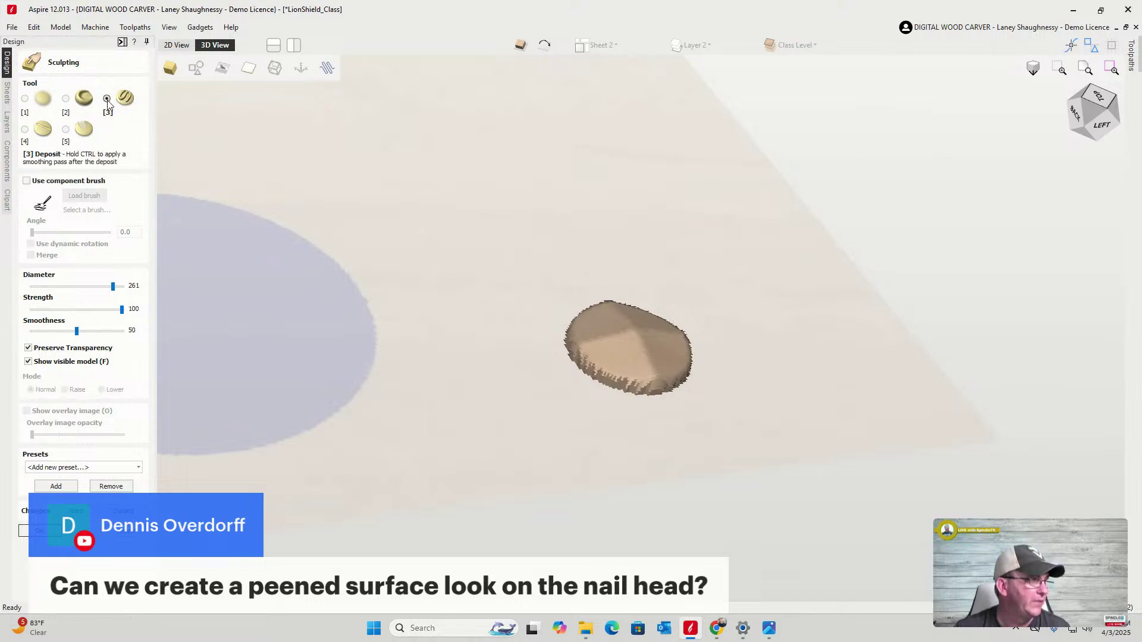
pyautogui.click(26, 181)
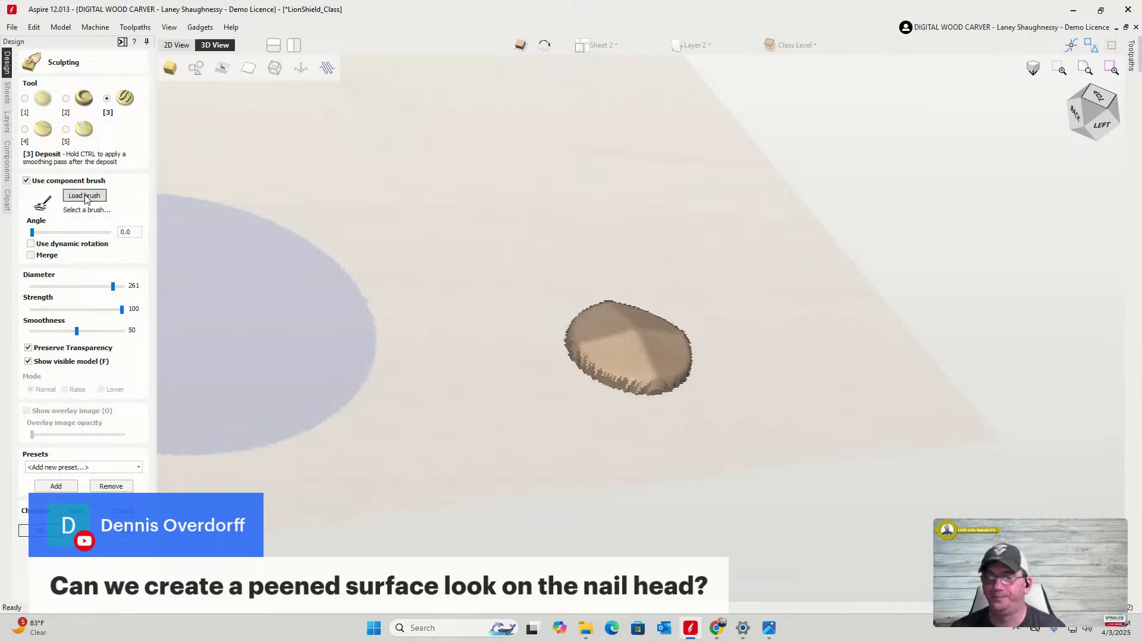
# Browse for a brush in the Sculpting Brushes folder under Vectric Files in Public Documents on drive C
pyautogui.click(84, 197)
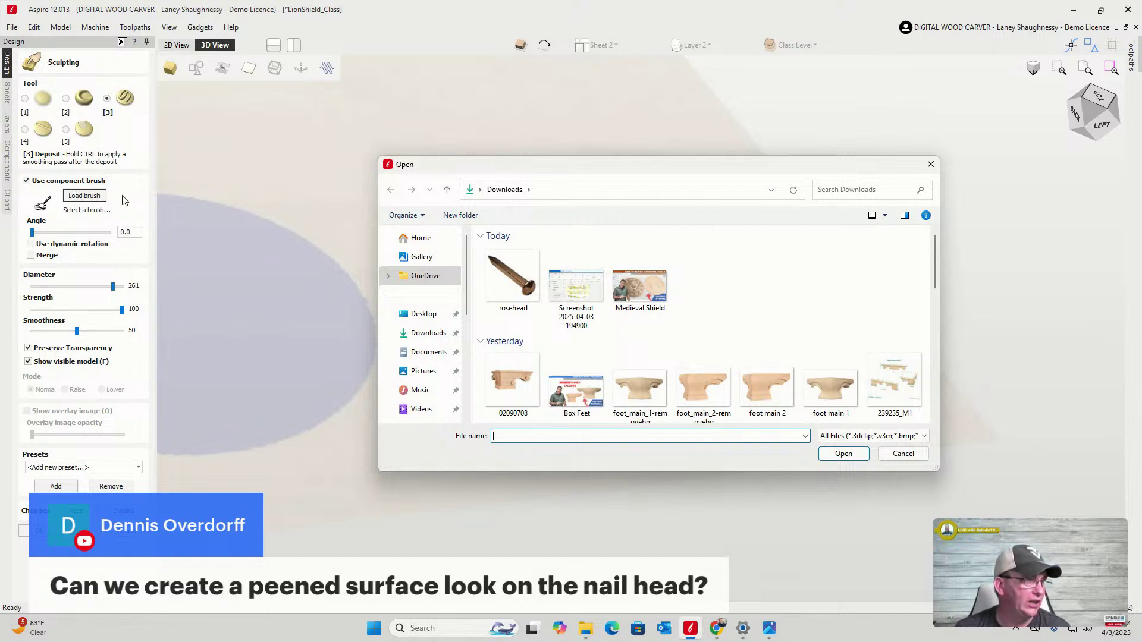
pyautogui.scroll(-5, 469, 272)
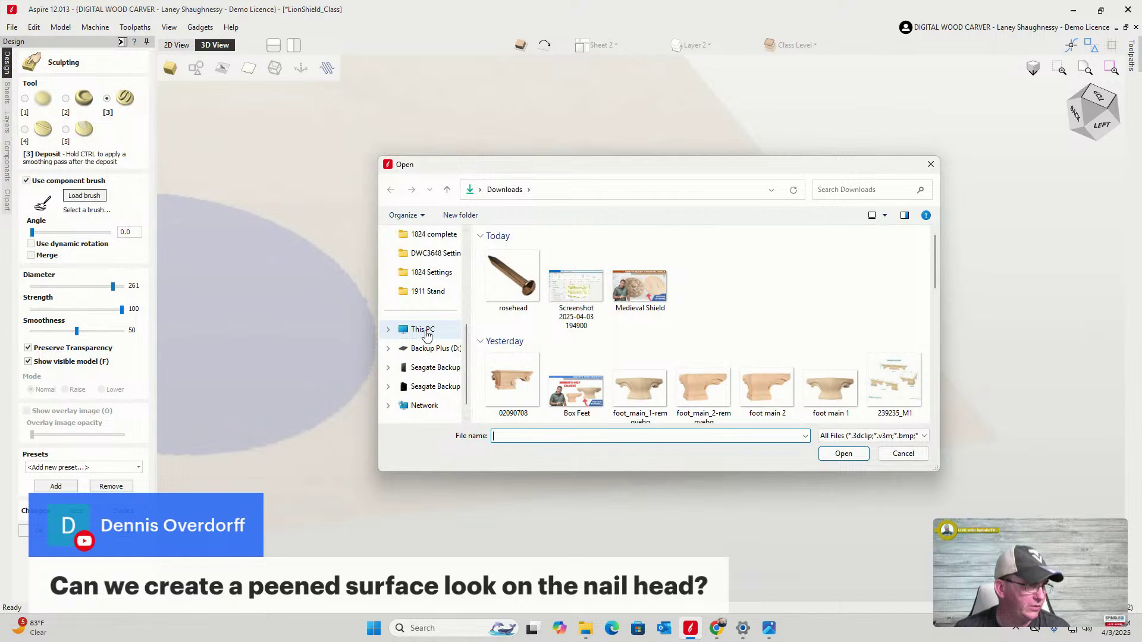
pyautogui.click(426, 335)
pyautogui.doubleClick(538, 260)
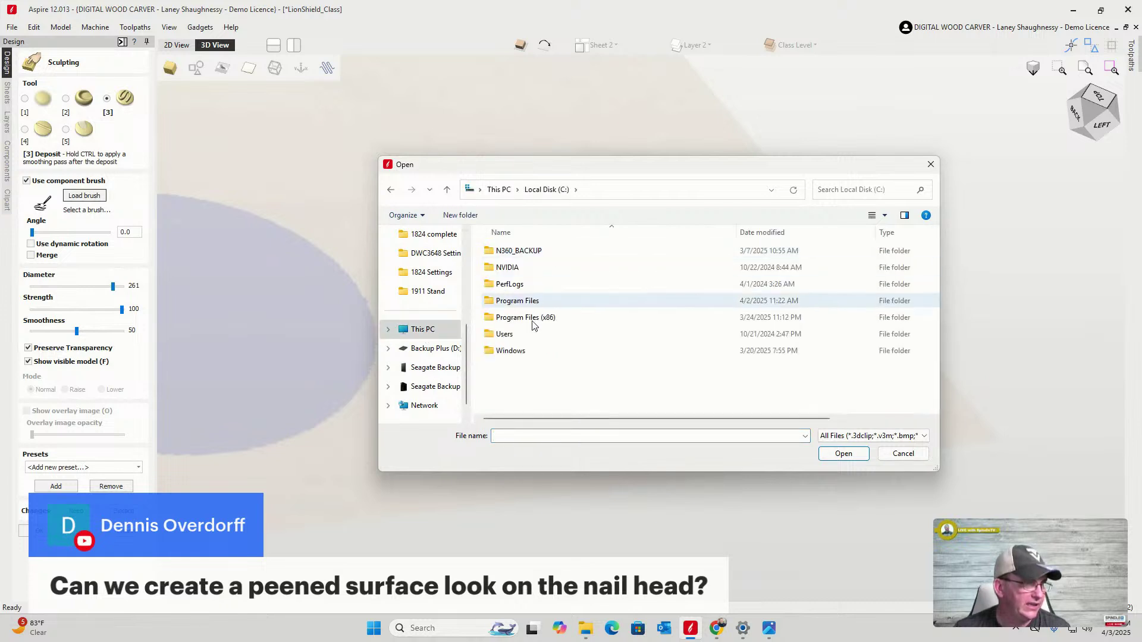
pyautogui.doubleClick(505, 335)
pyautogui.doubleClick(507, 267)
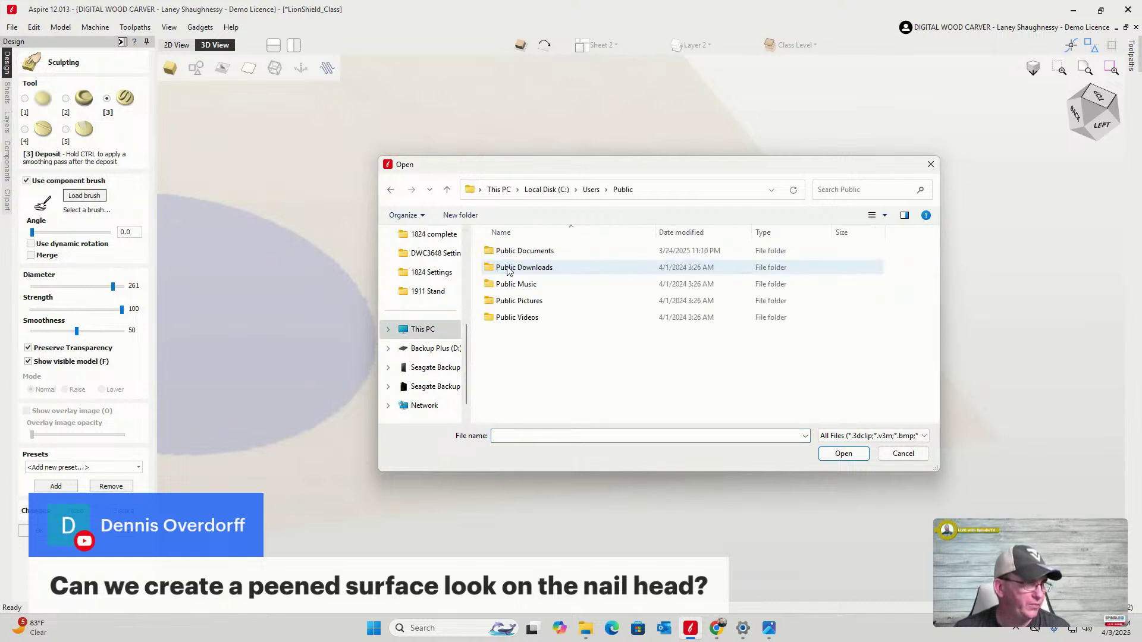
pyautogui.doubleClick(506, 256)
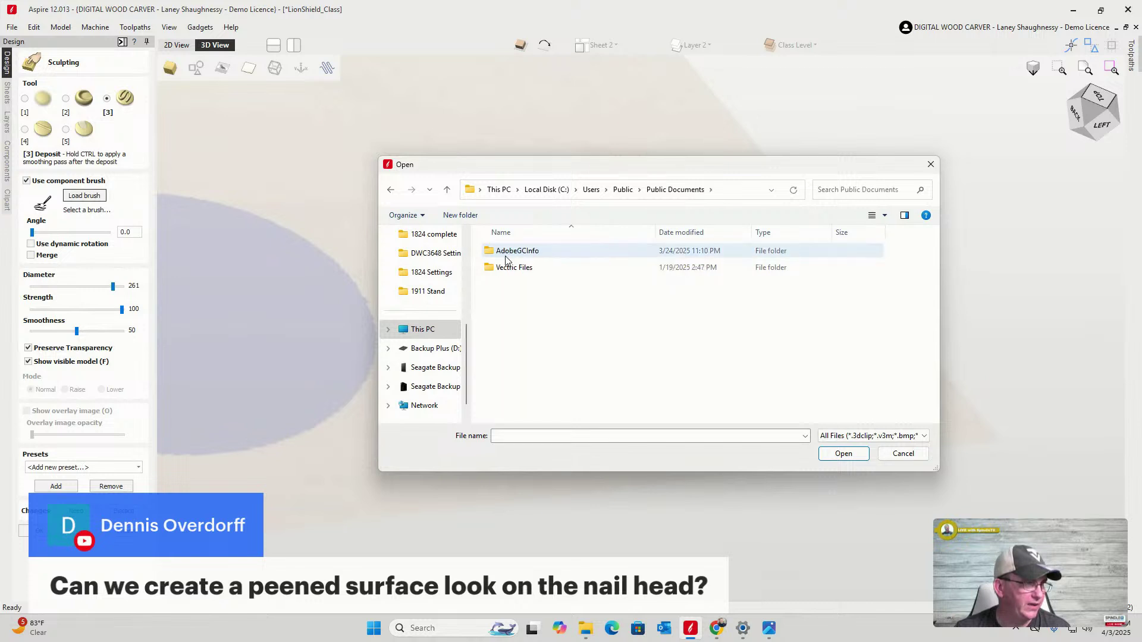
pyautogui.doubleClick(507, 268)
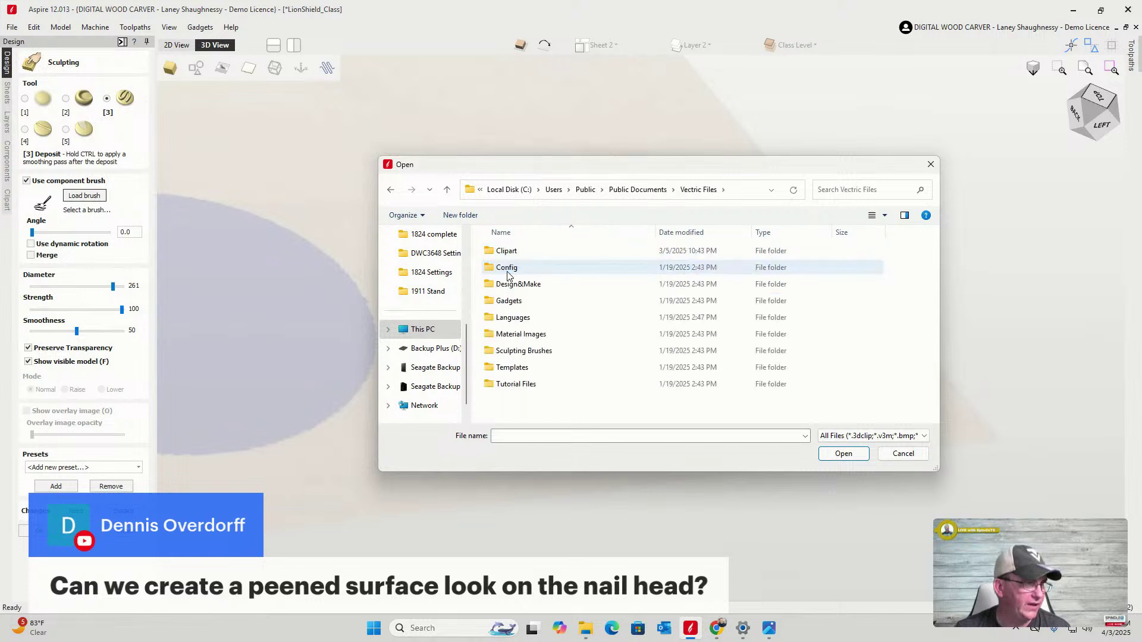
pyautogui.doubleClick(516, 351)
# Review the available sculpting brushes as thumbnails and dismiss the file selection without loading one
pyautogui.rightClick(597, 289)
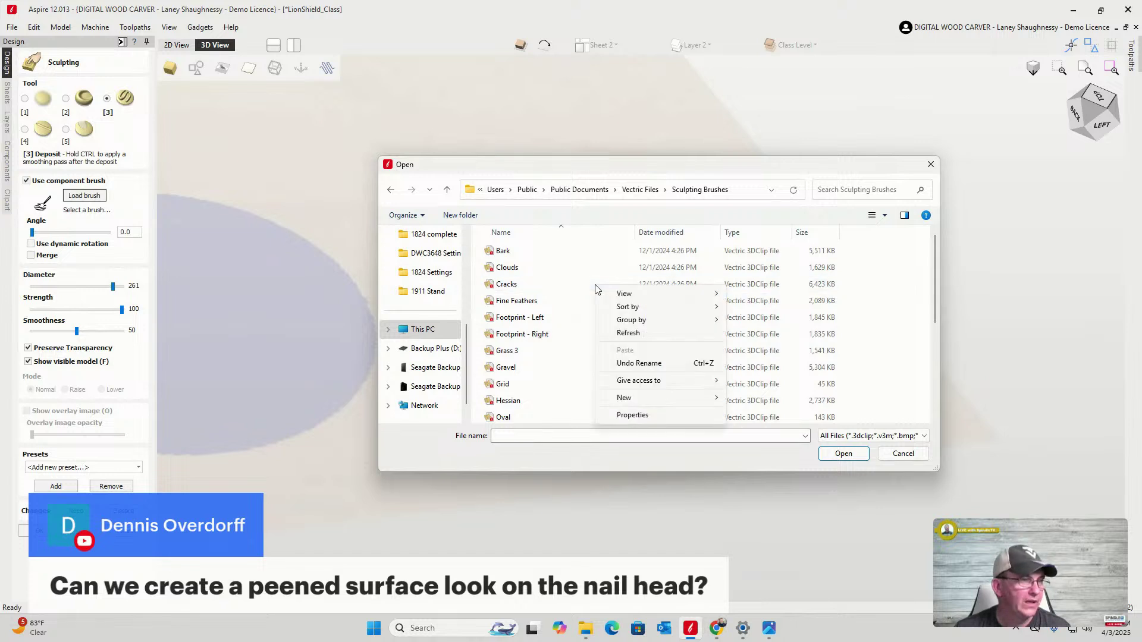
pyautogui.moveTo(625, 294)
pyautogui.click(756, 308)
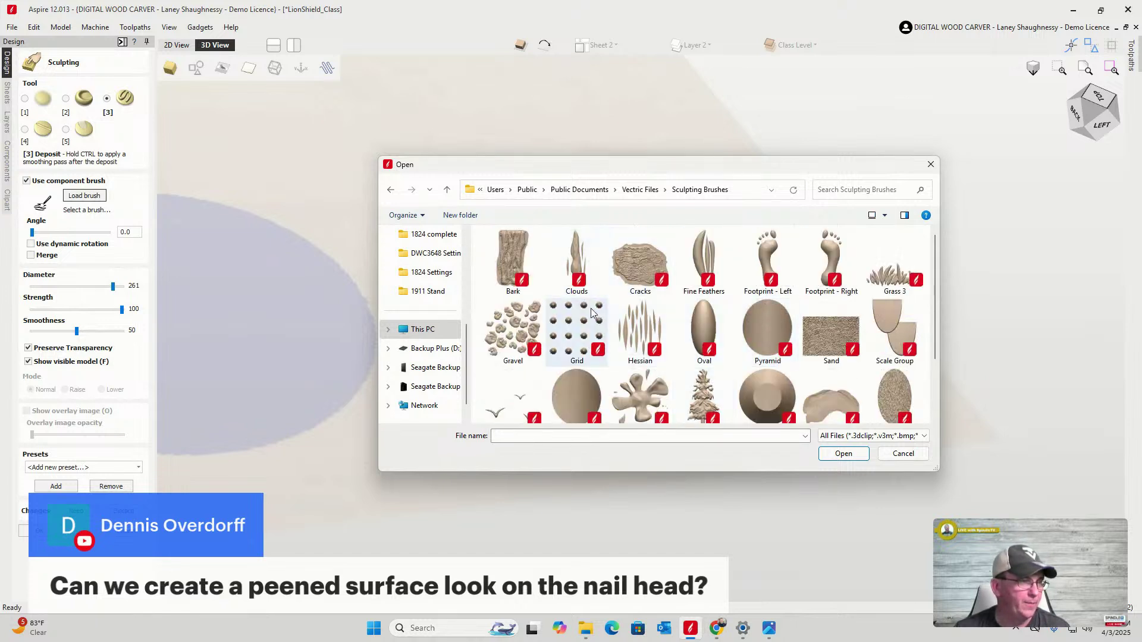
pyautogui.scroll(-3, 776, 331)
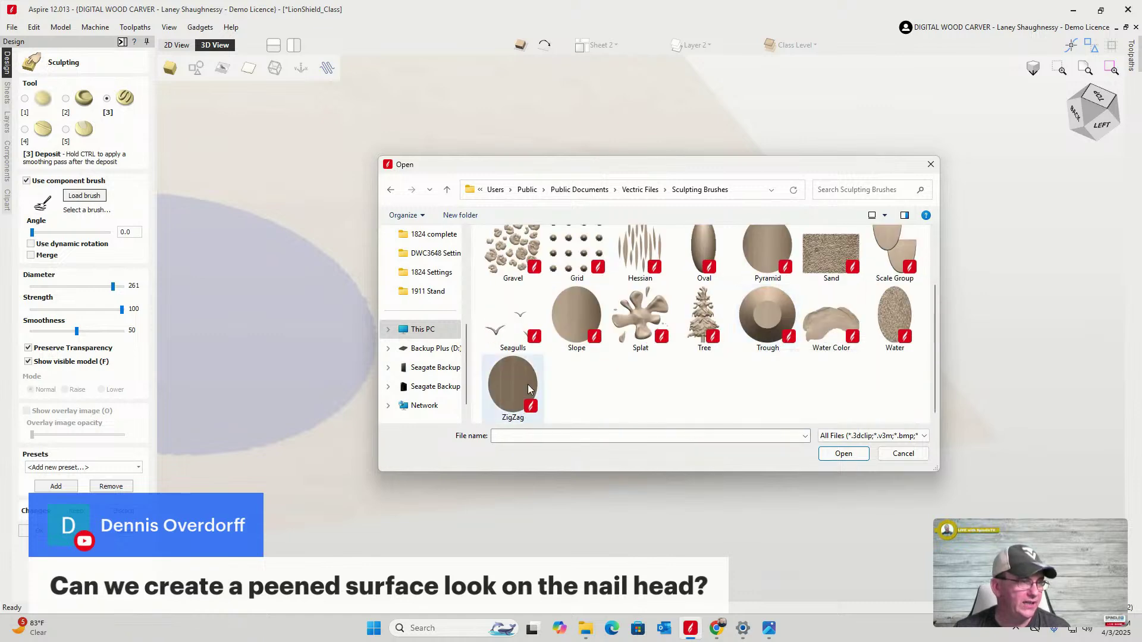
pyautogui.scroll(3, 790, 319)
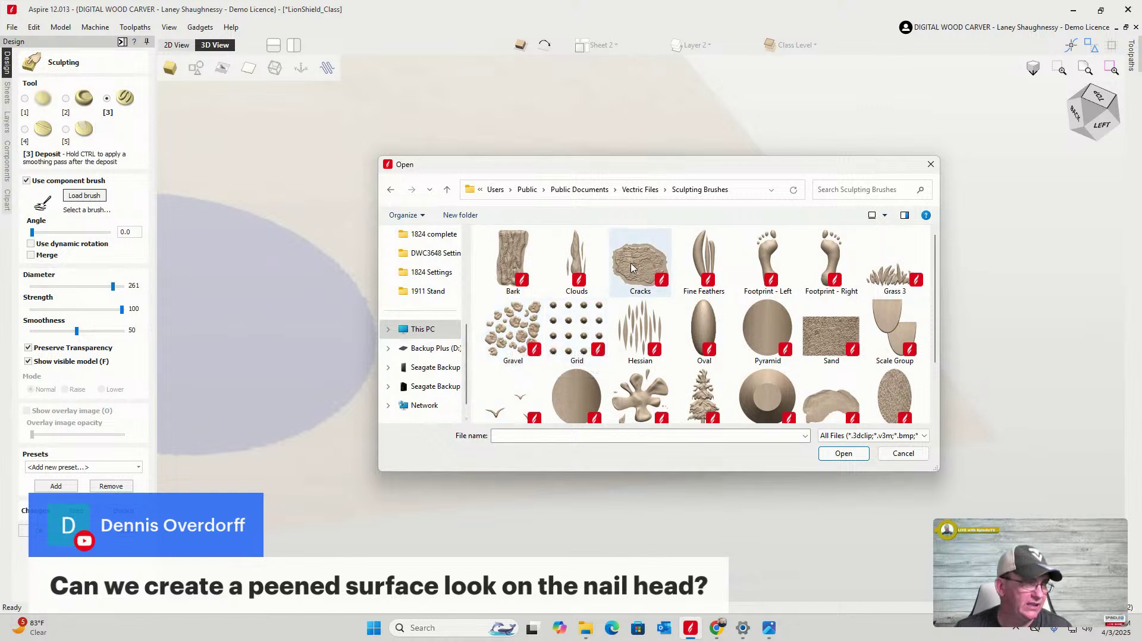
pyautogui.scroll(-1, 872, 354)
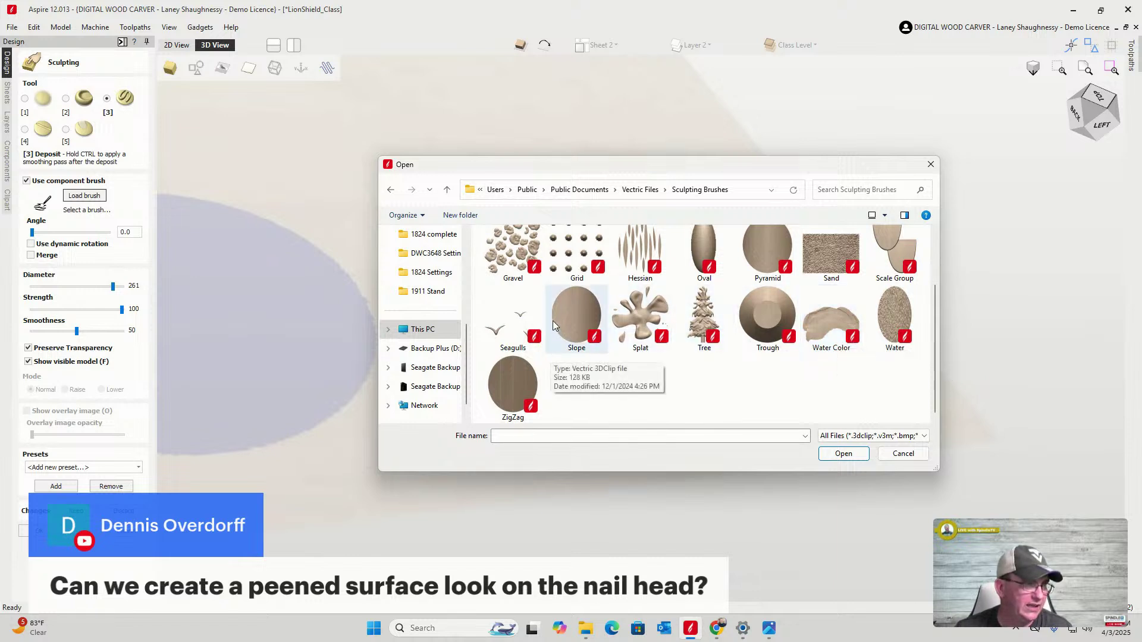
pyautogui.scroll(1, 884, 278)
pyautogui.scroll(1, 884, 279)
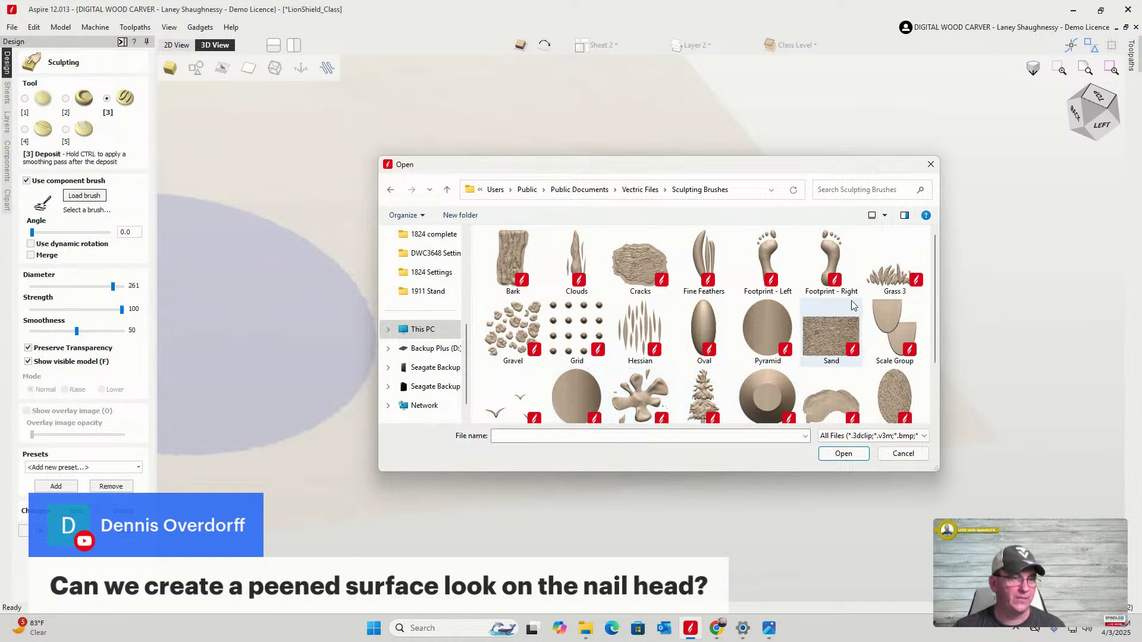
pyautogui.click(902, 453)
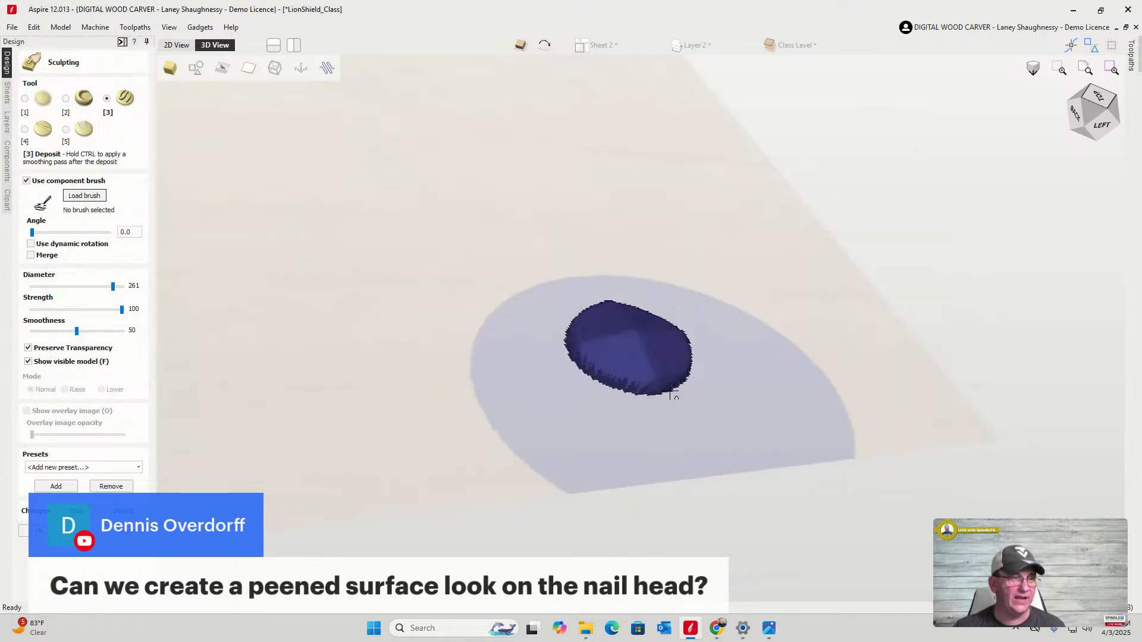
# Set up the Remove sculpting tool with a brush diameter of 13 and a strength of 67, testing it on the nail head
pyautogui.moveTo(113, 287); pyautogui.dragTo(37, 287)
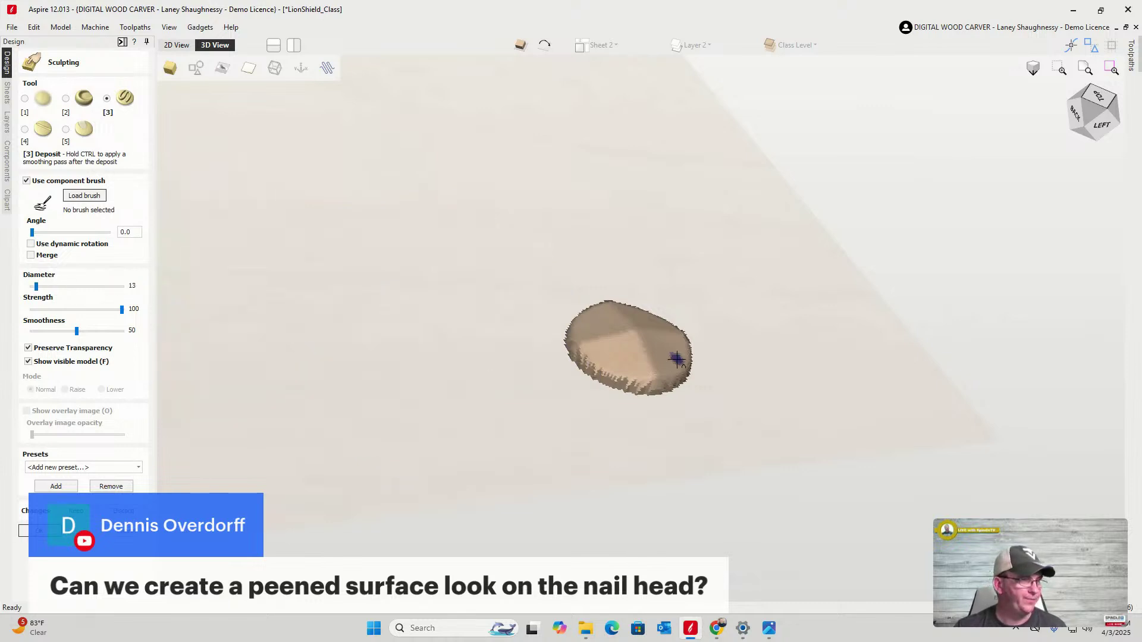
pyautogui.click(32, 129)
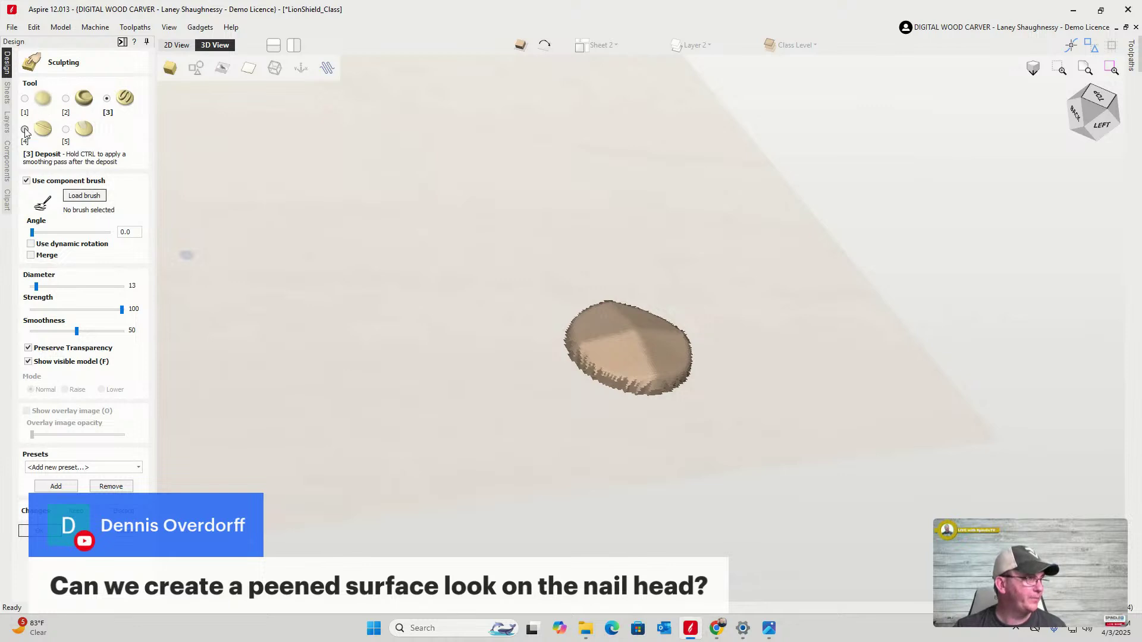
pyautogui.click(630, 354)
pyautogui.click(644, 368)
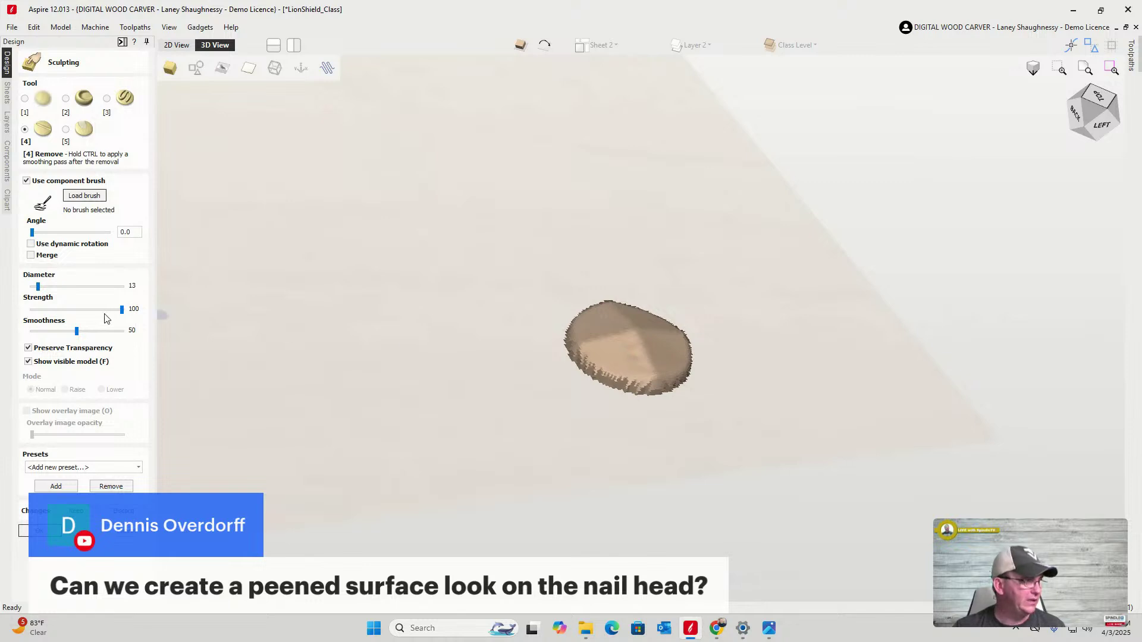
pyautogui.moveTo(122, 311); pyautogui.dragTo(94, 311)
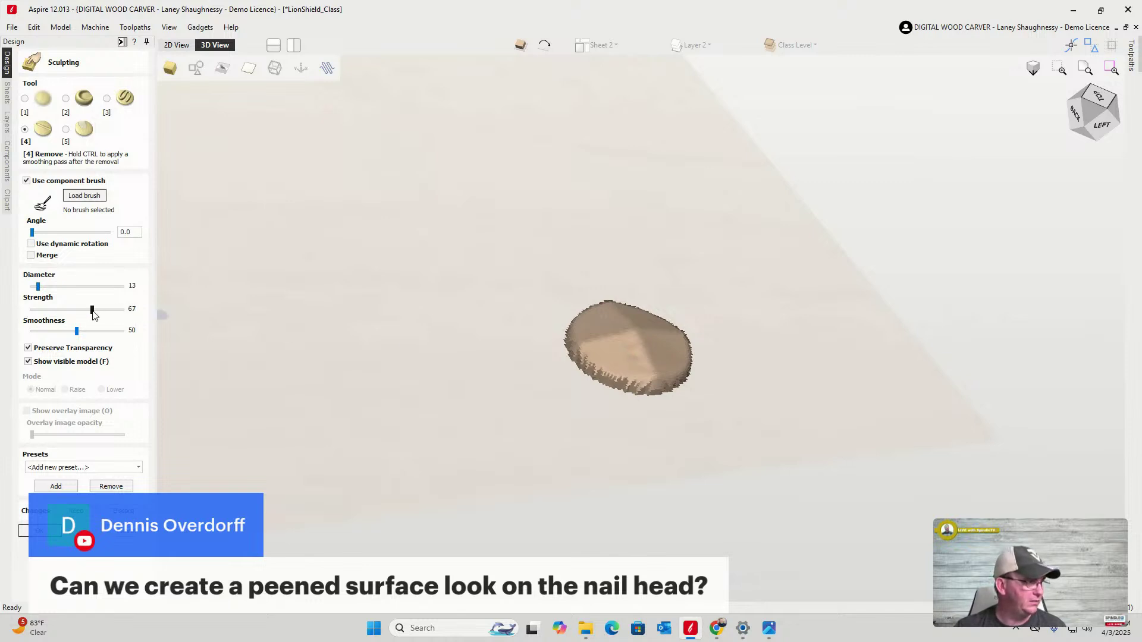
# Sculpt several shallow, irregular dents into the nail head's front facet to suggest a peened surface
pyautogui.scroll(5, 594, 366)
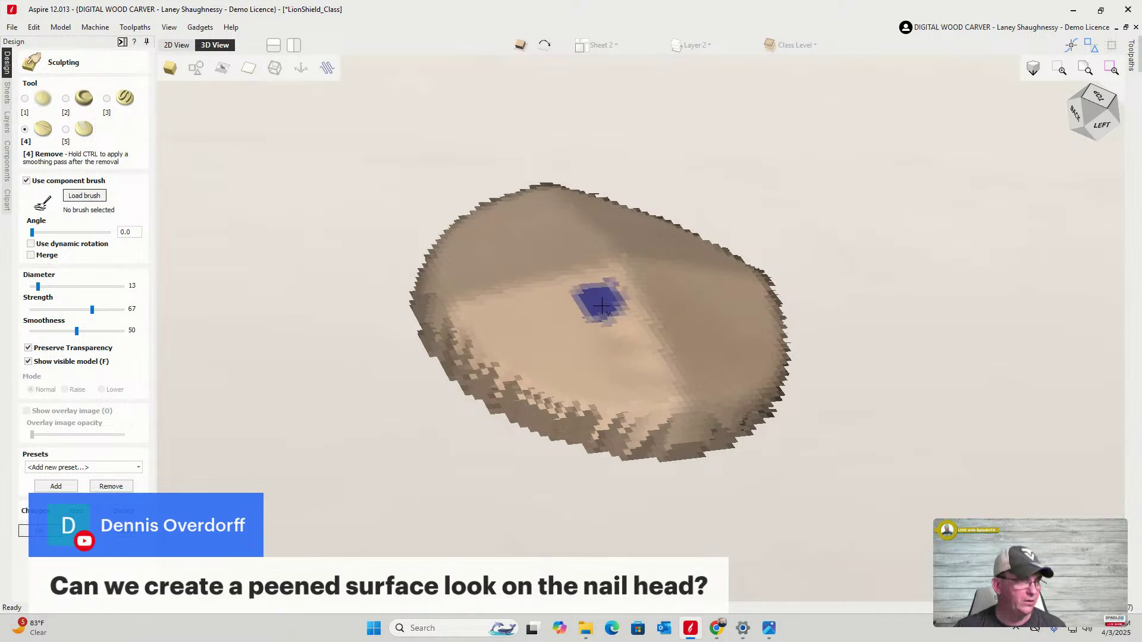
pyautogui.moveTo(586, 319); pyautogui.dragTo(619, 378)
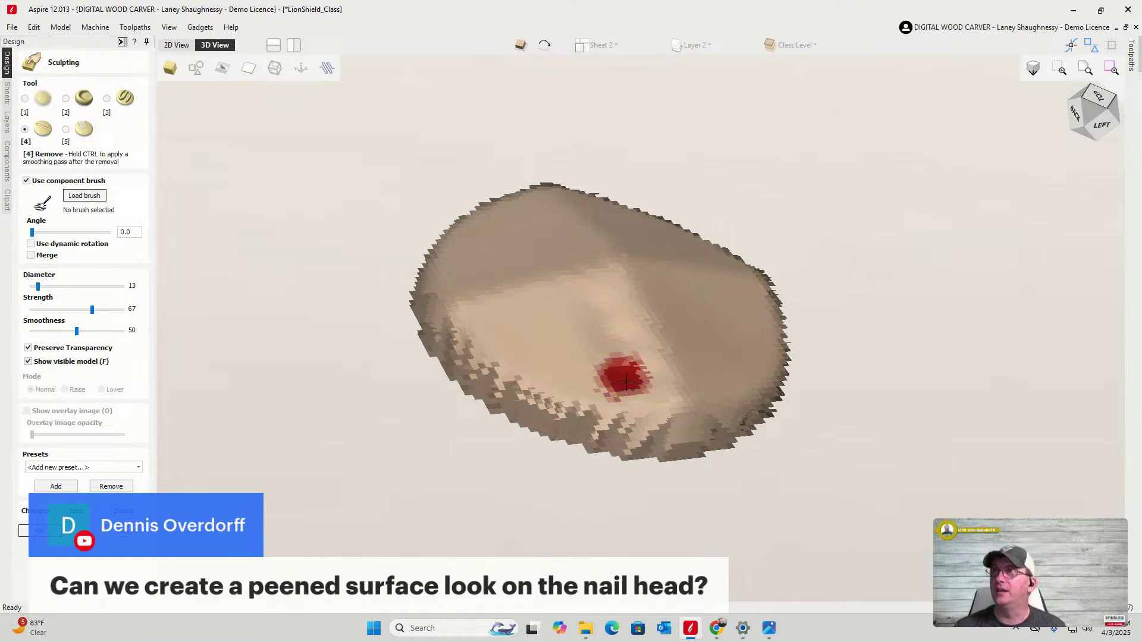
pyautogui.moveTo(571, 324)
pyautogui.mouseDown()
pyautogui.moveTo(572, 310)
pyautogui.moveTo(545, 312)
pyautogui.mouseUp()
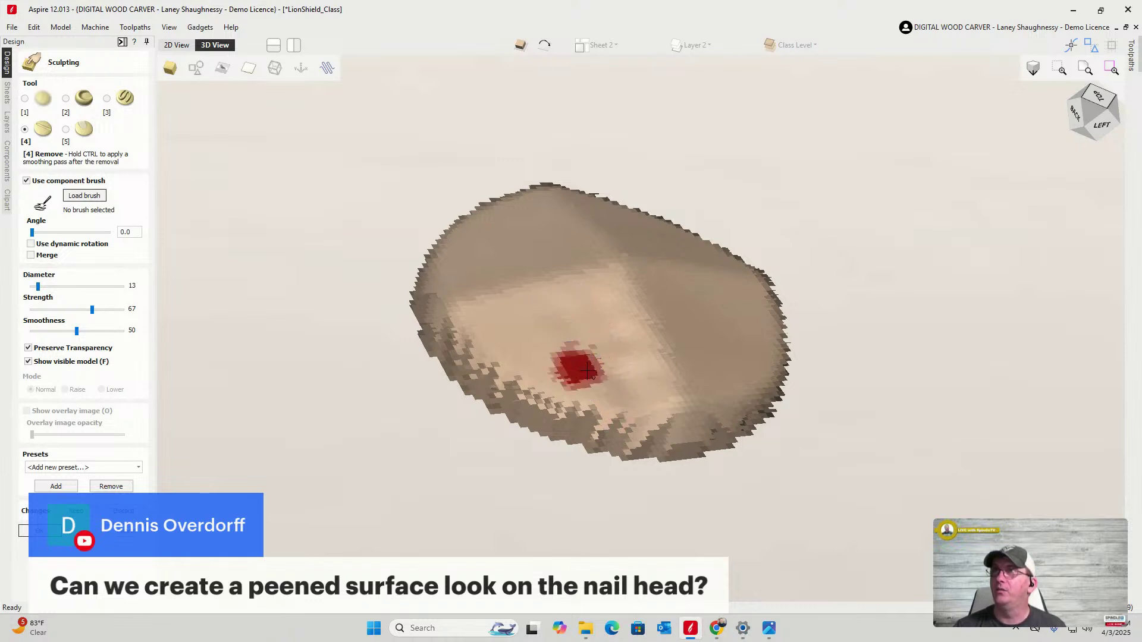
pyautogui.moveTo(577, 369)
pyautogui.mouseDown()
pyautogui.moveTo(541, 331)
pyautogui.moveTo(523, 331)
pyautogui.mouseUp()
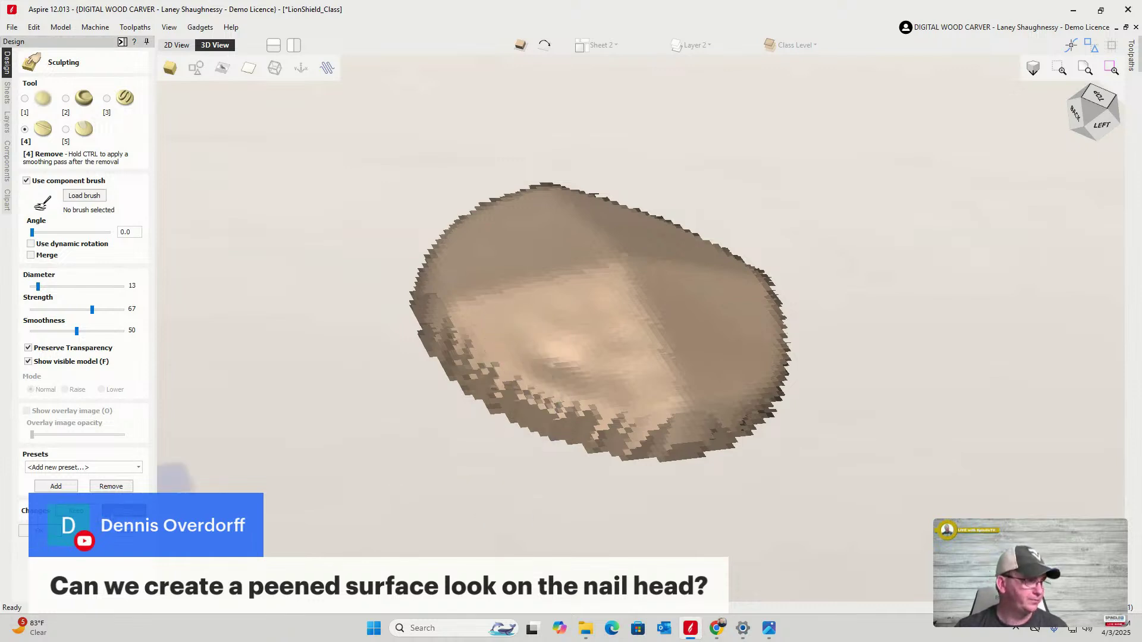
# Reset the sculpted dents on the nail head and exit sculpting without keeping the changes
pyautogui.click(123, 510)
pyautogui.click(543, 343)
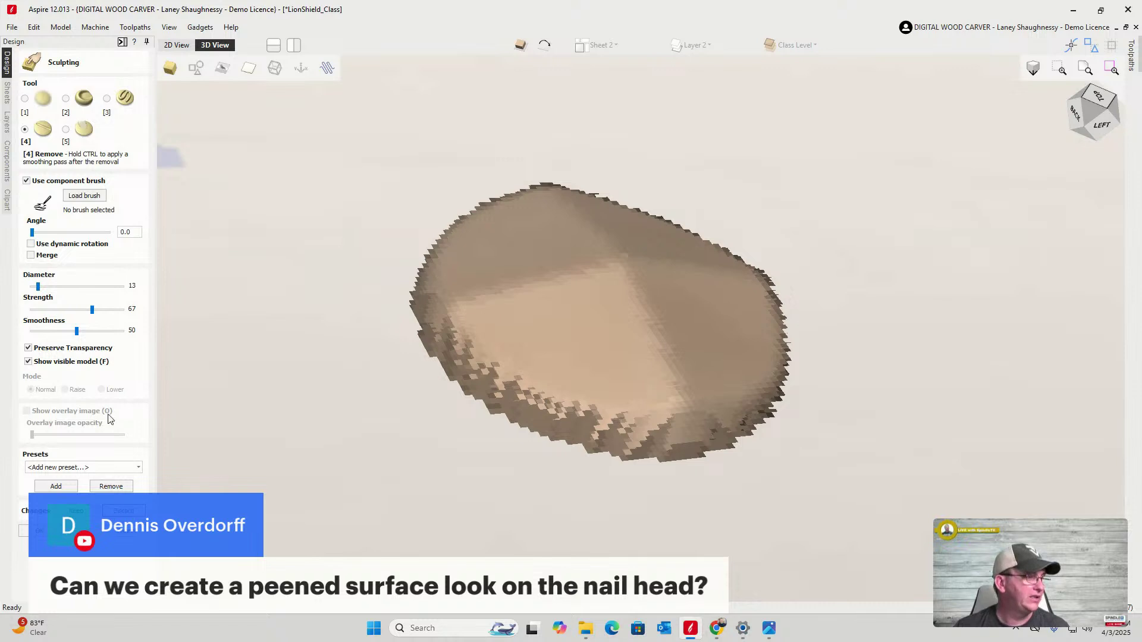
pyautogui.click(132, 535)
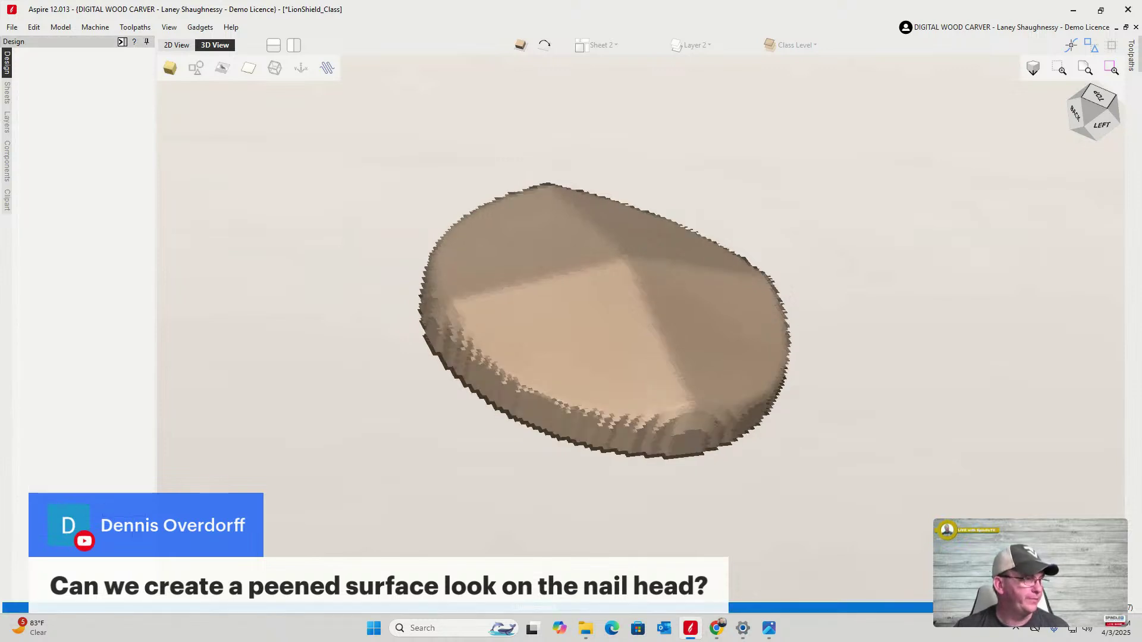
# Examine the nail head component closely in both 2D and 3D
pyautogui.click(172, 46)
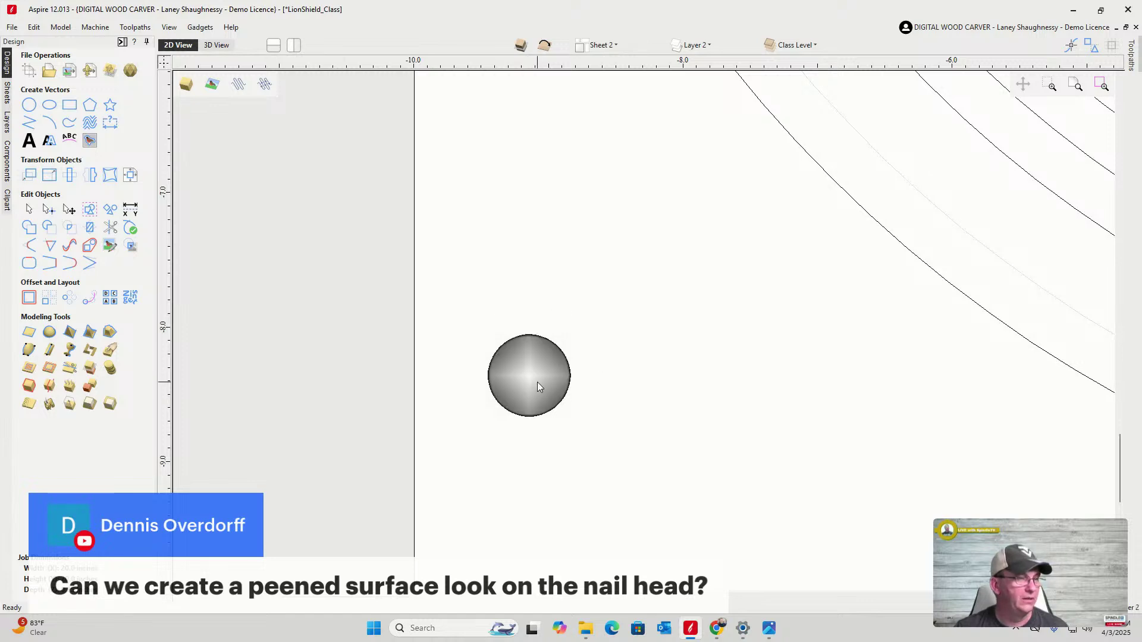
pyautogui.scroll(3, 537, 387)
pyautogui.scroll(-3, 482, 360)
pyautogui.scroll(3, 491, 378)
pyautogui.scroll(-5, 437, 322)
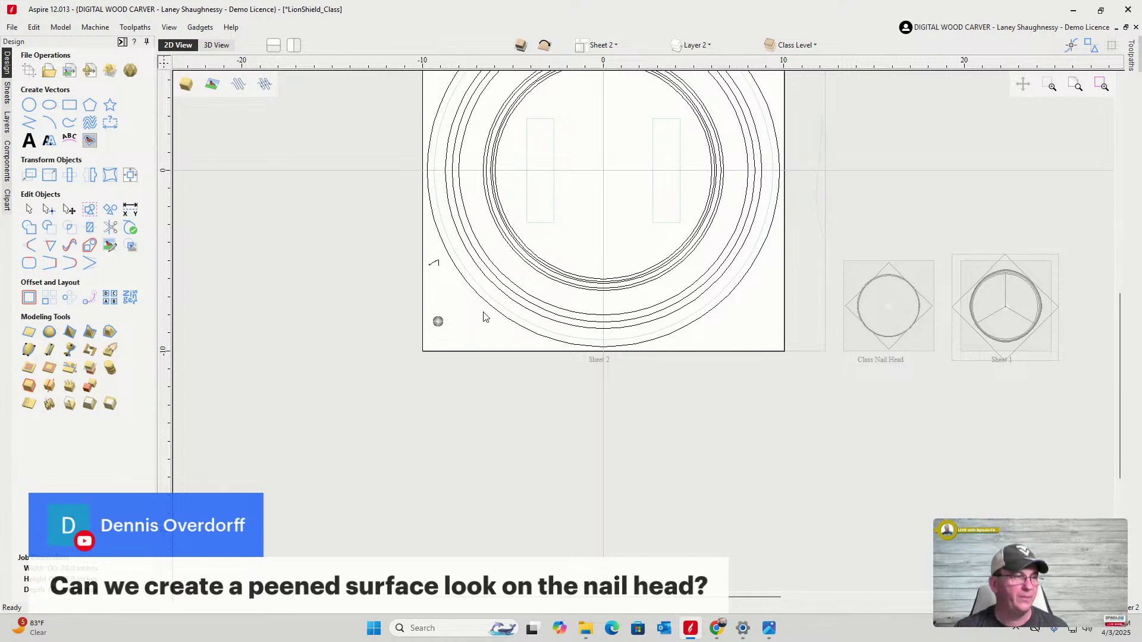
pyautogui.scroll(10, 433, 331)
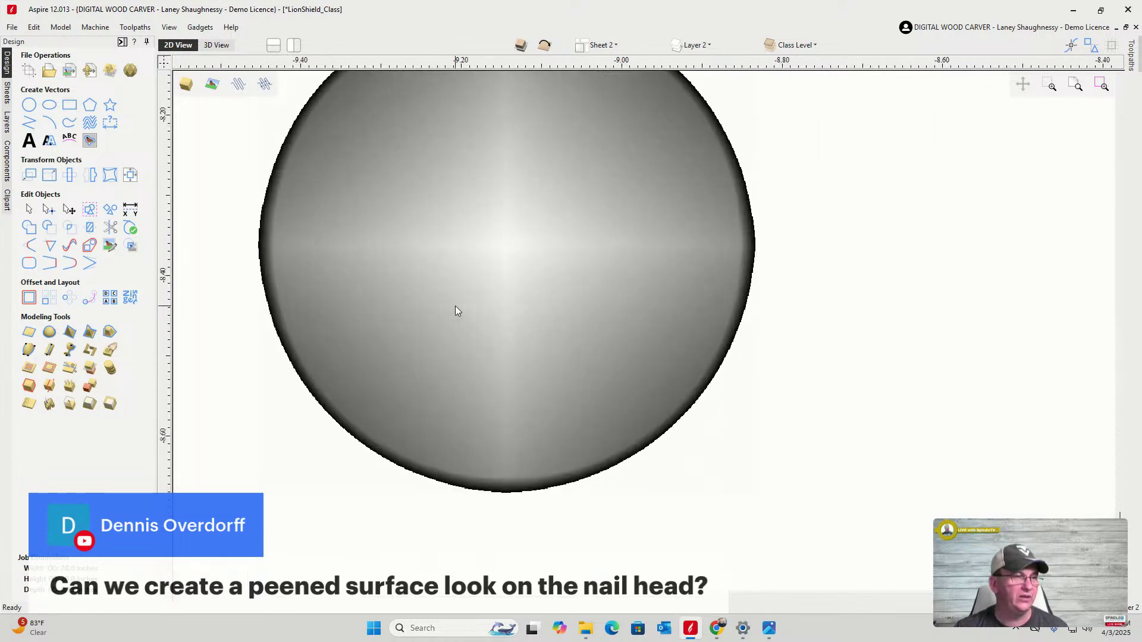
pyautogui.scroll(-5, 455, 305)
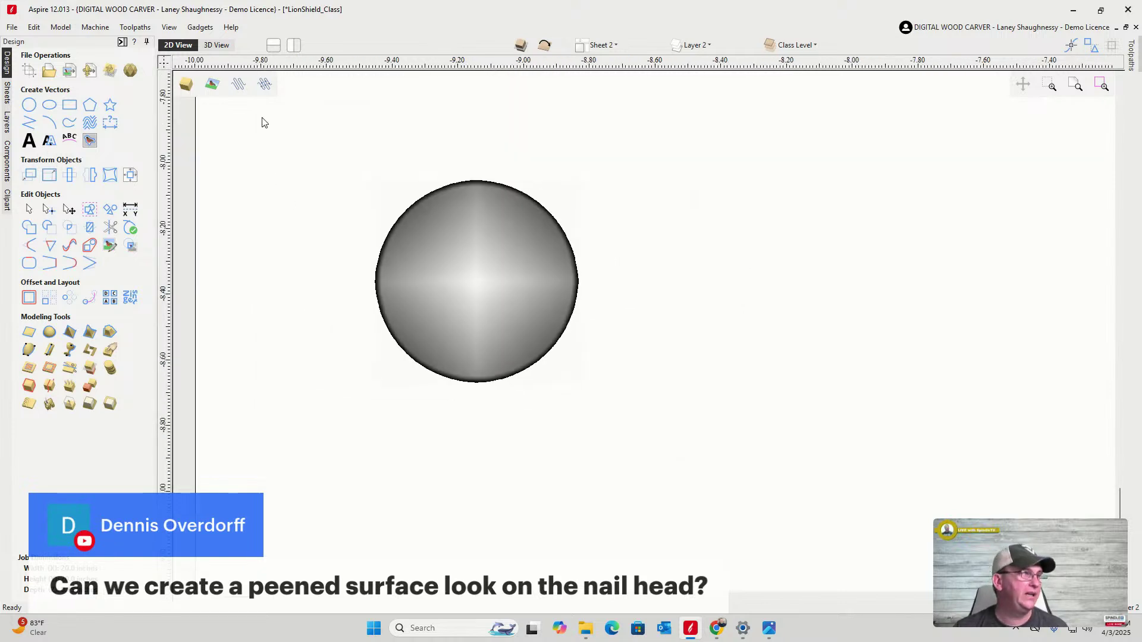
pyautogui.click(217, 46)
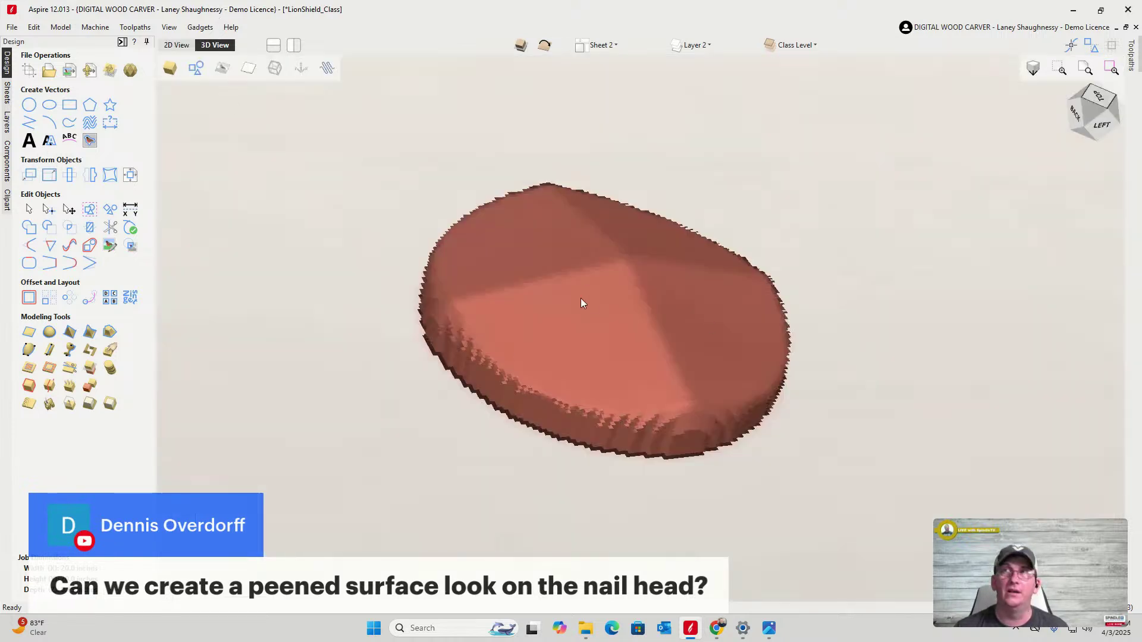
pyautogui.scroll(3, 632, 302)
pyautogui.scroll(-2, 632, 302)
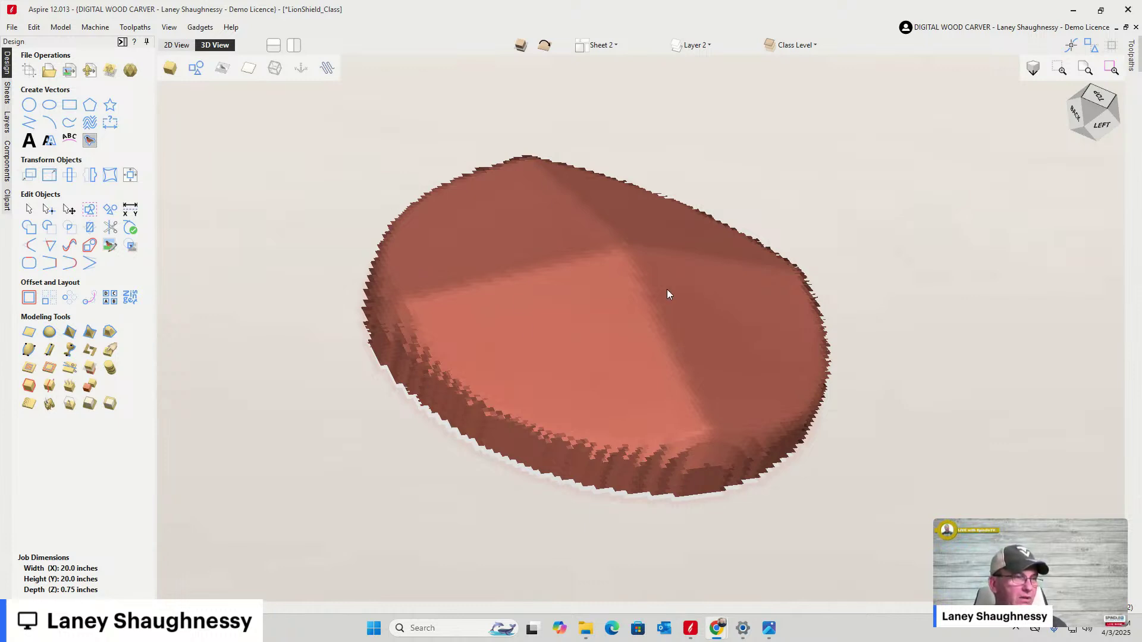
# Create a round shape from the shield's outermost circle on Sheet 2 in 2D, using a 30° profile
pyautogui.click(170, 48)
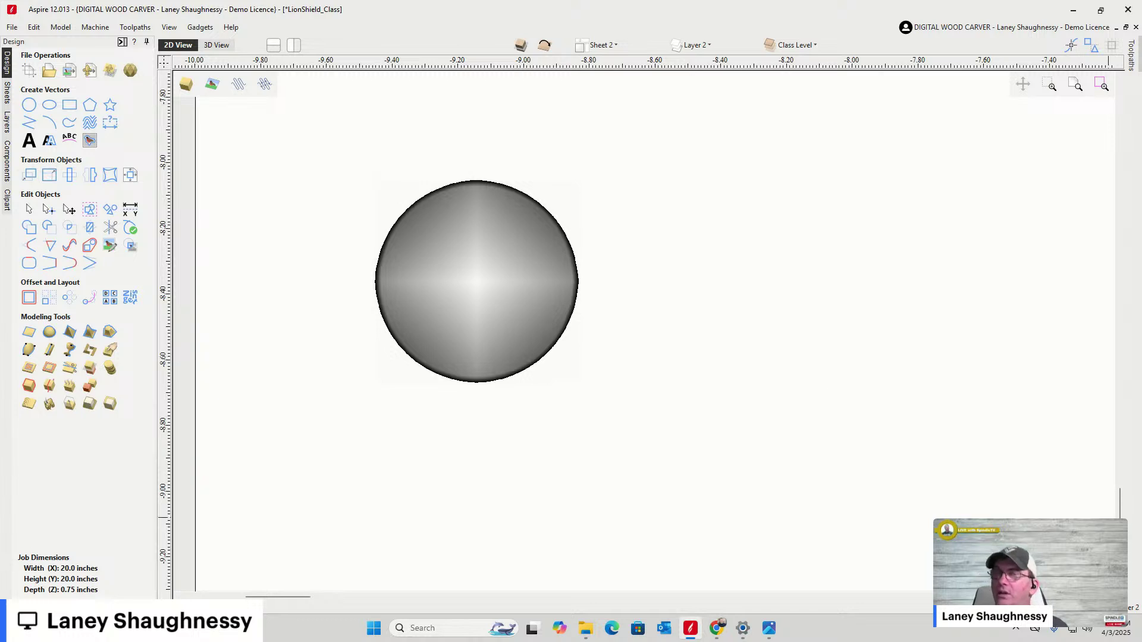
pyautogui.scroll(-10, 470, 333)
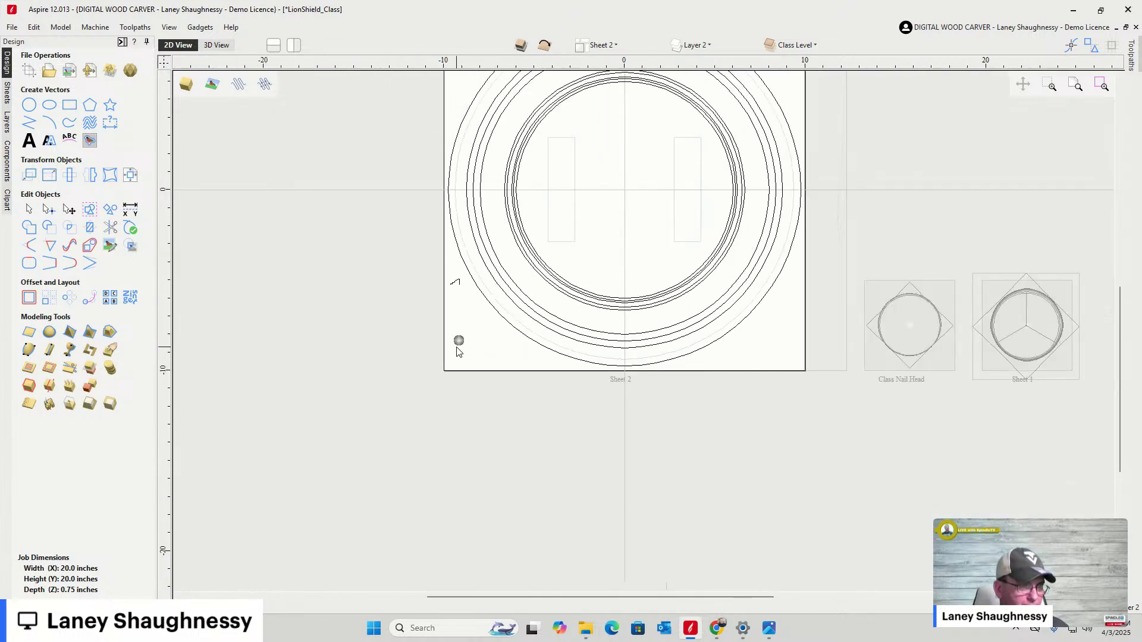
pyautogui.moveTo(1115, 320); pyautogui.dragTo(1131, 267)
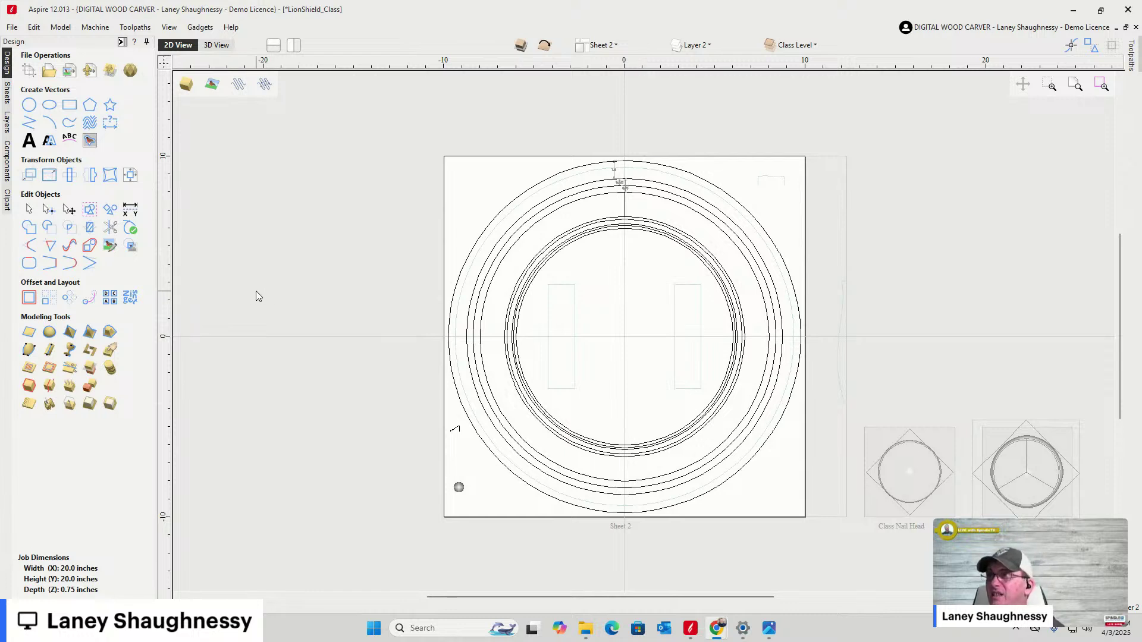
pyautogui.click(507, 209)
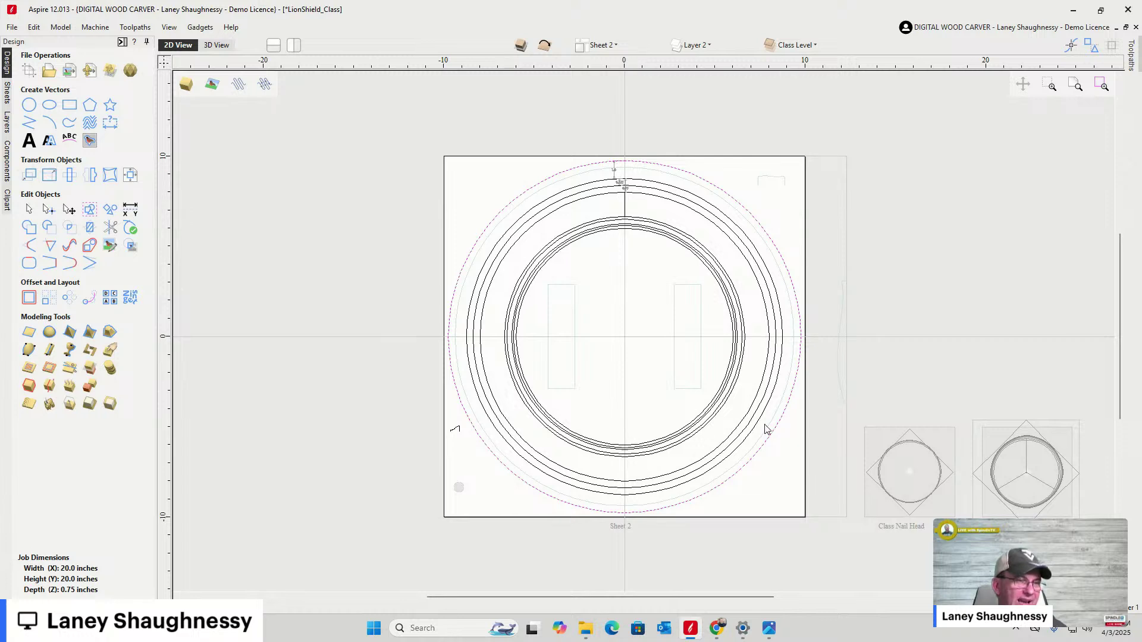
pyautogui.click(48, 334)
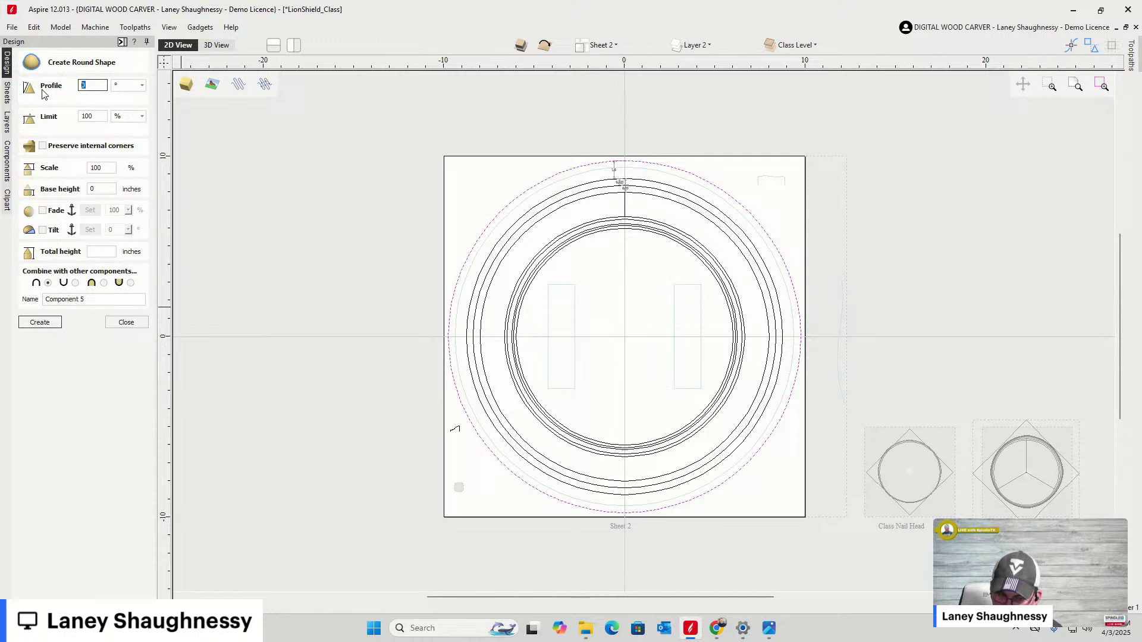
pyautogui.write('30')
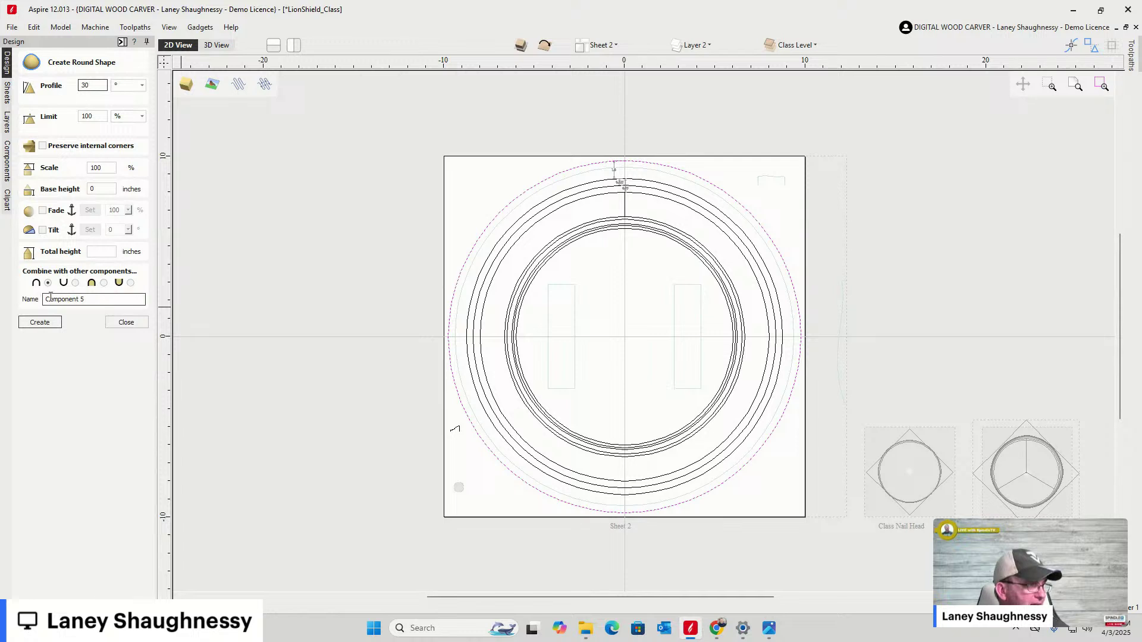
# Name the new round component Base Dome and apply the name
pyautogui.click(98, 302)
pyautogui.moveTo(98, 302); pyautogui.dragTo(34, 295)
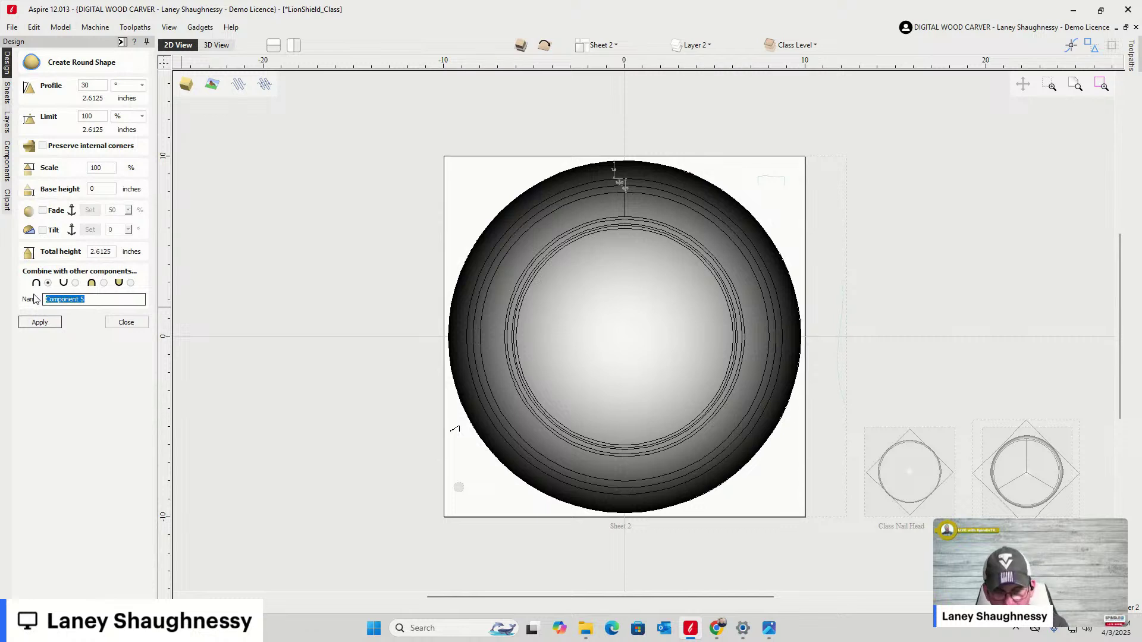
pyautogui.write('Base Dome')
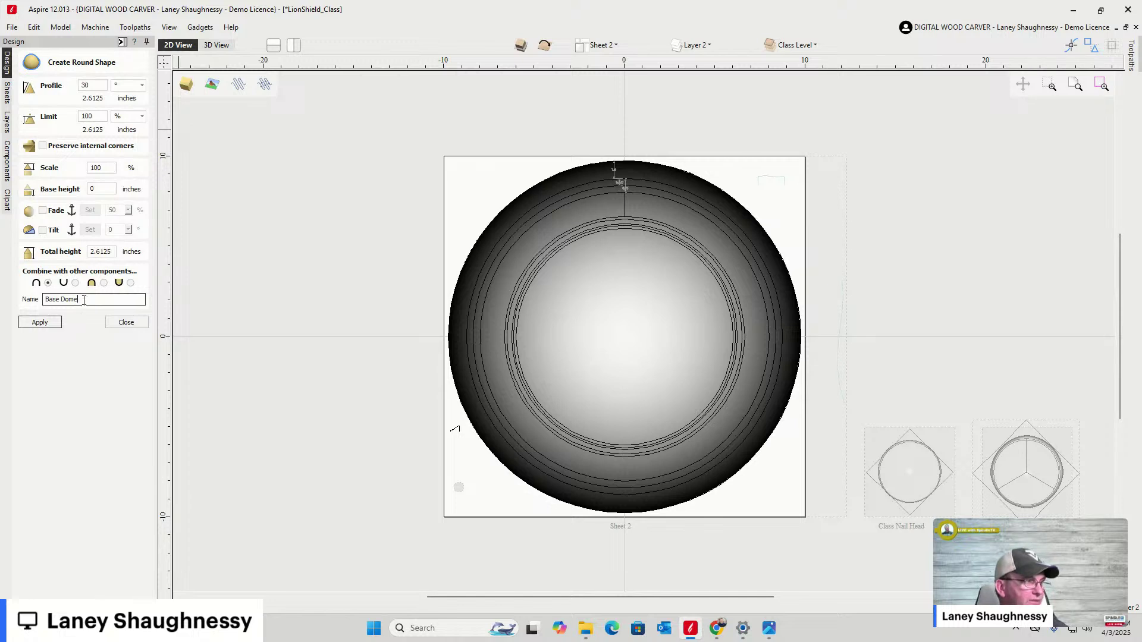
pyautogui.click(38, 325)
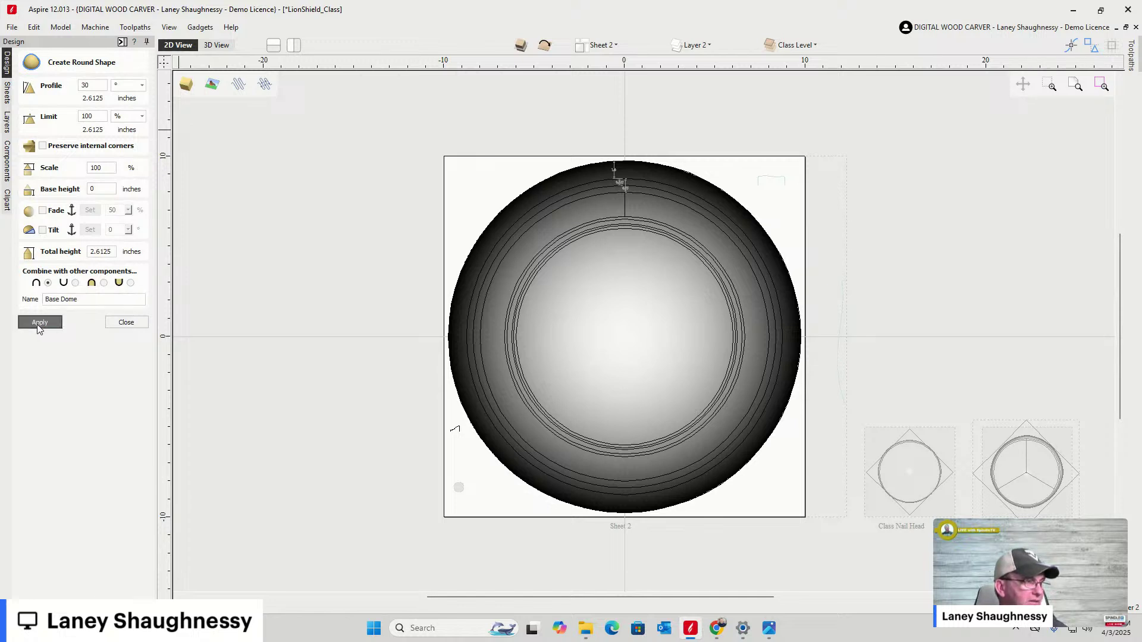
# Inspect the dome's curvature in 3D, ending with a close view from its left side
pyautogui.click(215, 46)
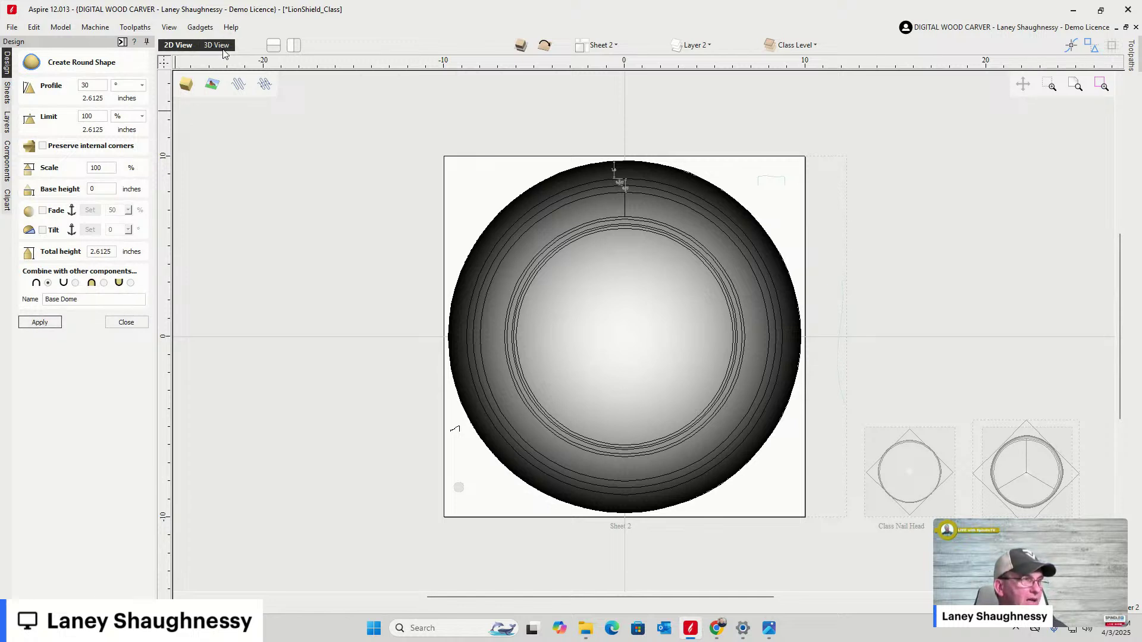
pyautogui.scroll(-10, 481, 278)
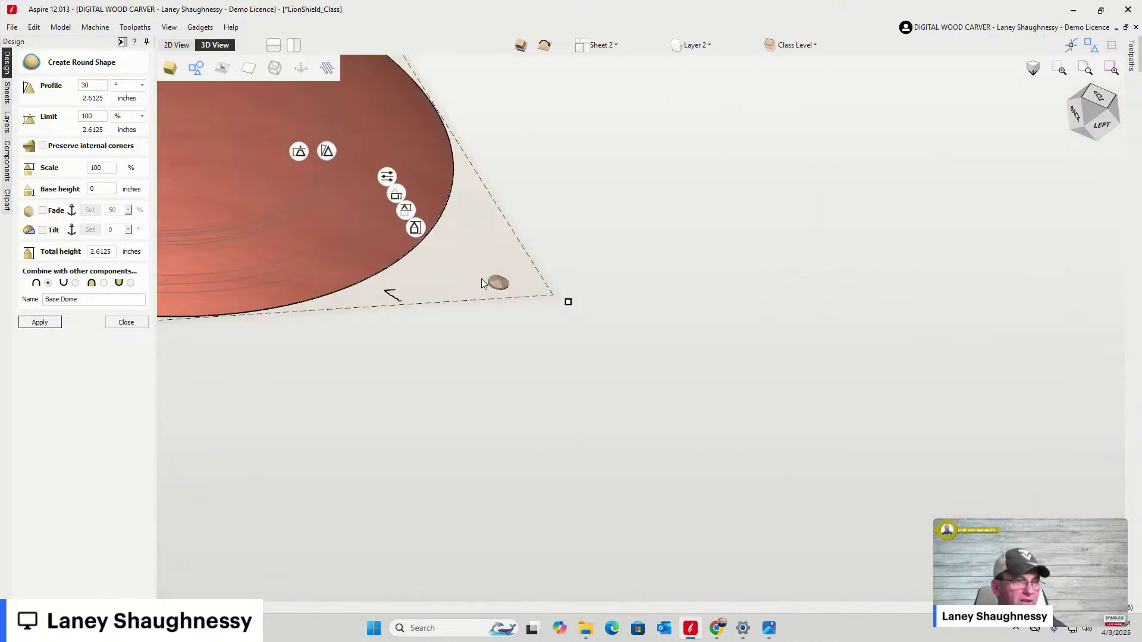
pyautogui.scroll(5, 443, 241)
pyautogui.scroll(3, 443, 241)
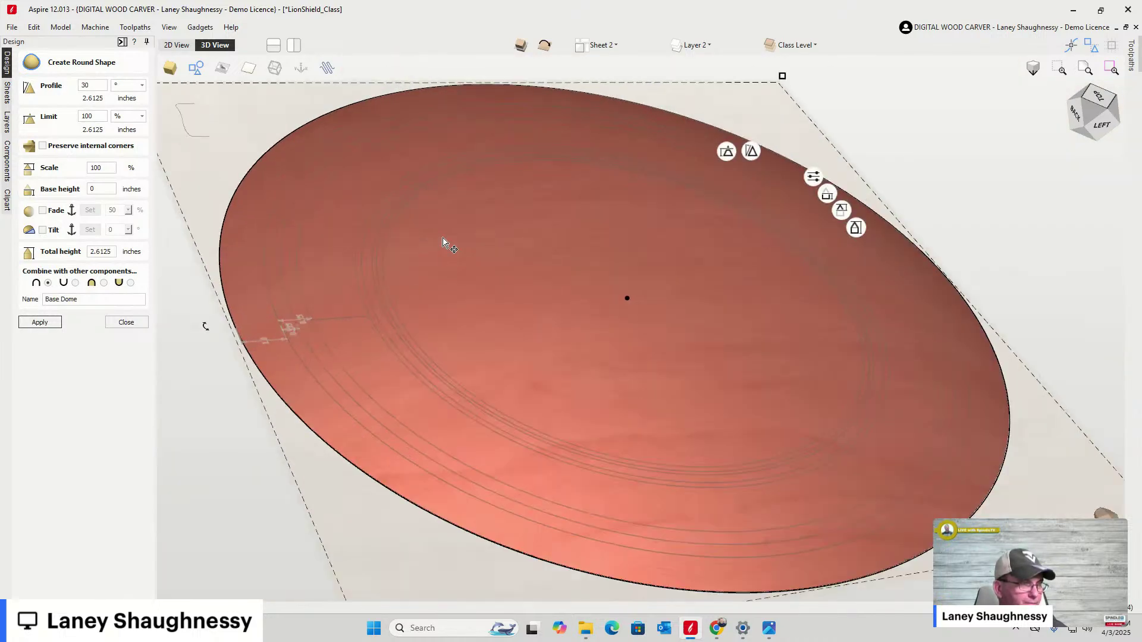
pyautogui.scroll(5, 773, 154)
pyautogui.scroll(-7, 992, 147)
pyautogui.moveTo(1088, 106)
pyautogui.mouseDown()
pyautogui.moveTo(1088, 119)
pyautogui.moveTo(1089, 104)
pyautogui.mouseUp()
pyautogui.click(1089, 104)
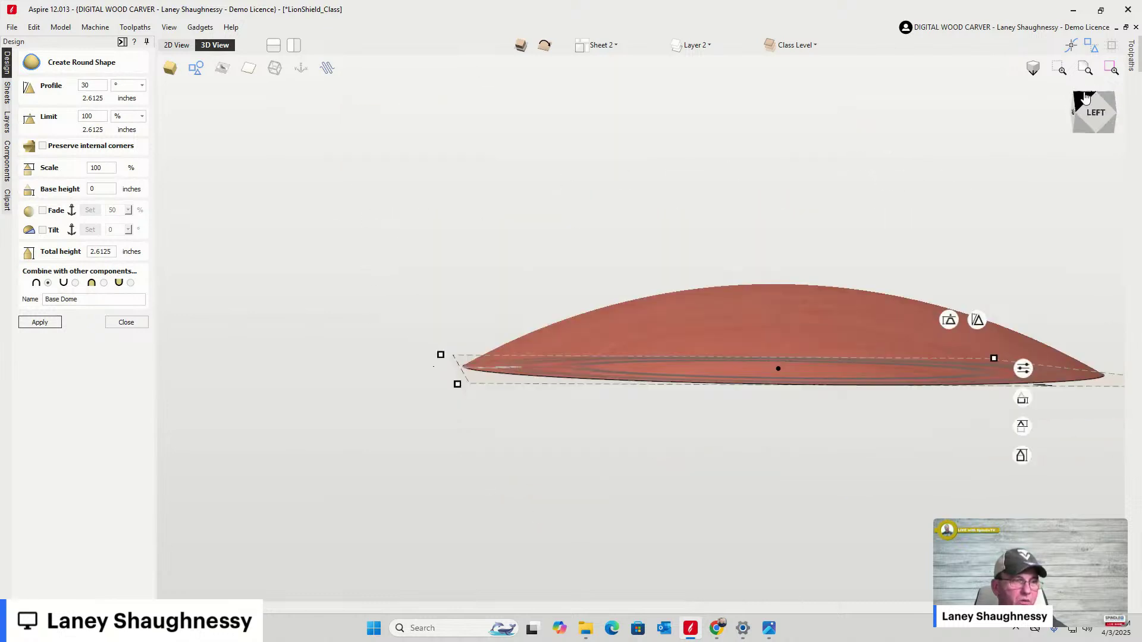
pyautogui.scroll(4, 602, 327)
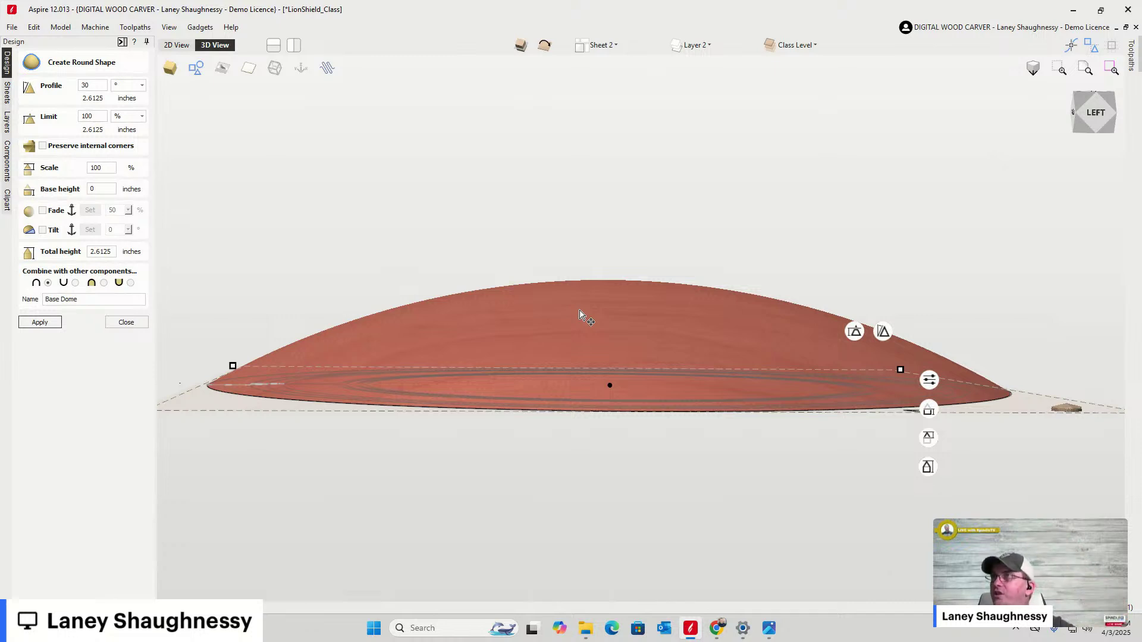
# Lower the Base Dome in the 3D view and set its total height to 1.625 inches
pyautogui.moveTo(854, 333)
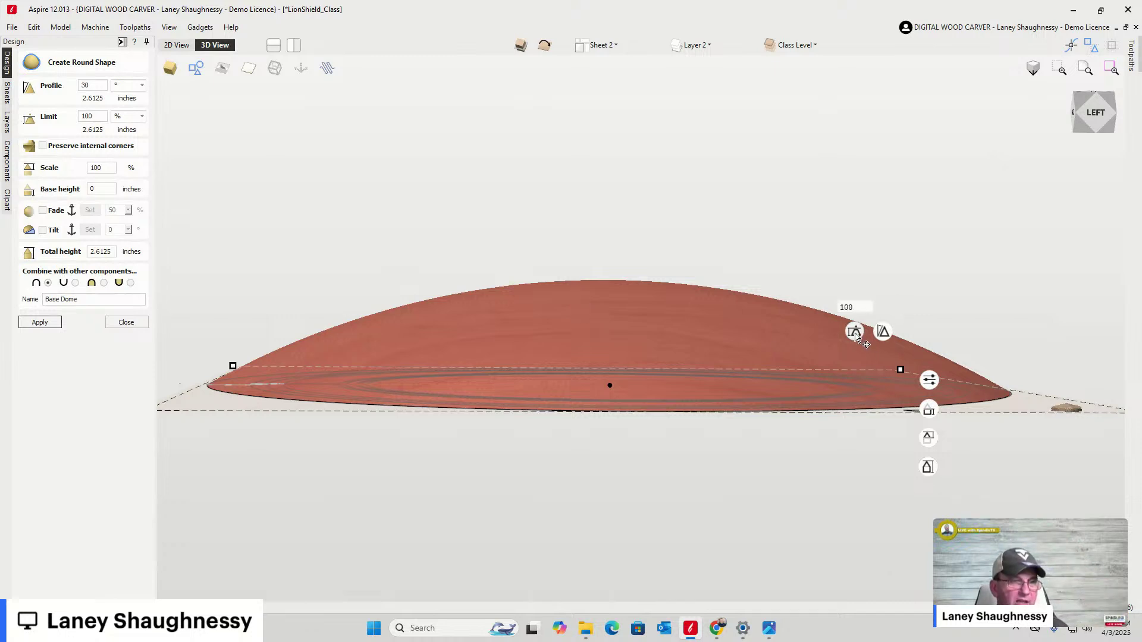
pyautogui.moveTo(933, 413)
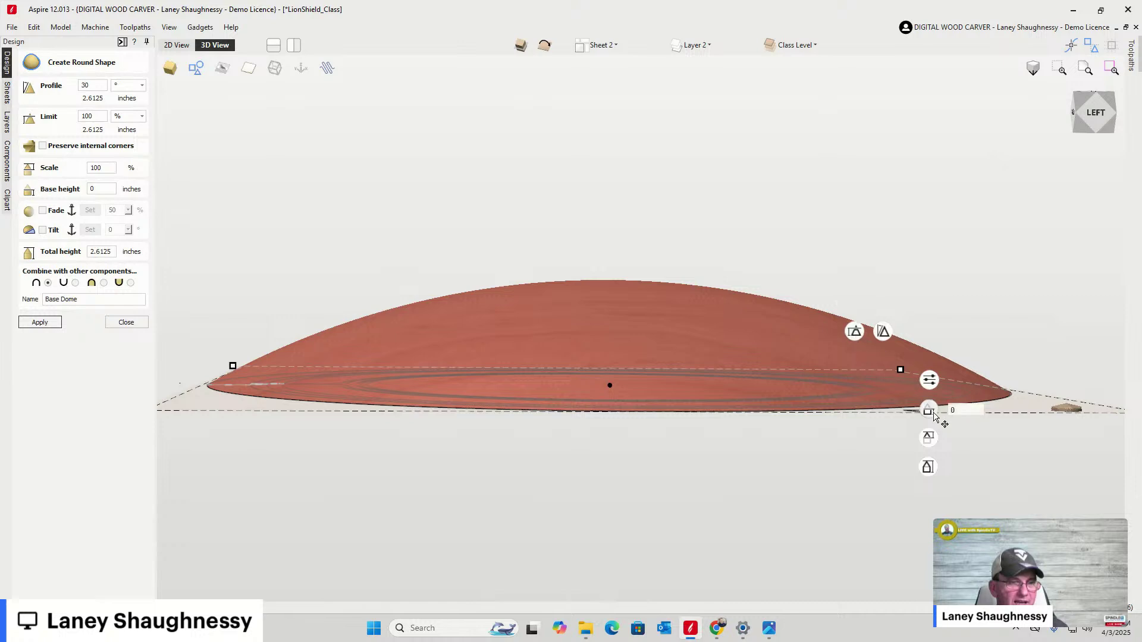
pyautogui.moveTo(929, 445)
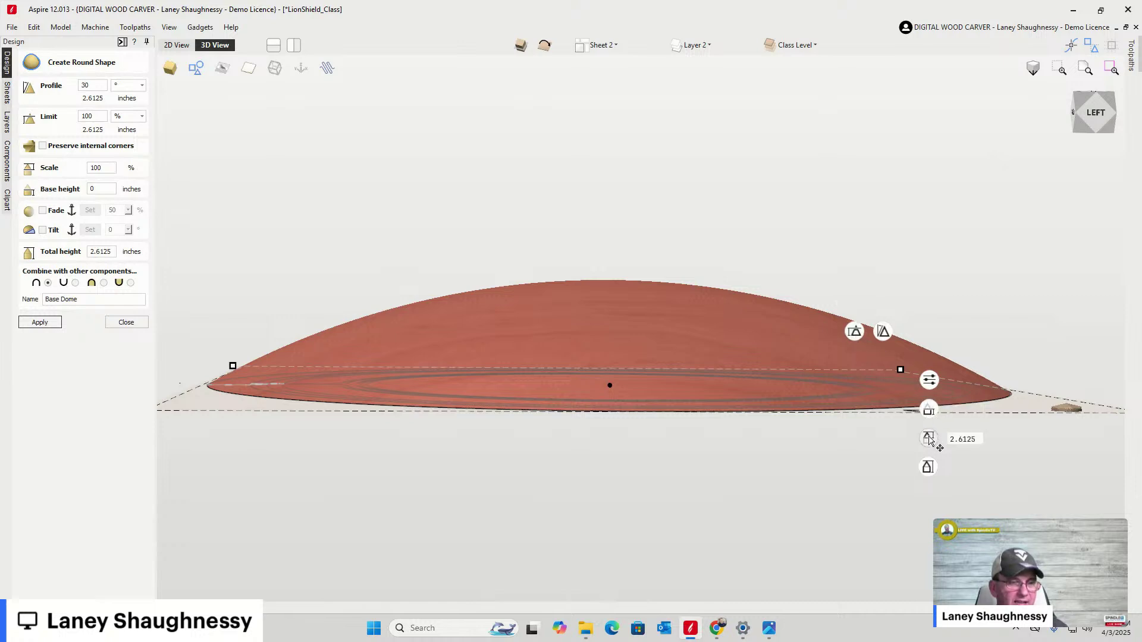
pyautogui.moveTo(931, 450); pyautogui.dragTo(923, 474)
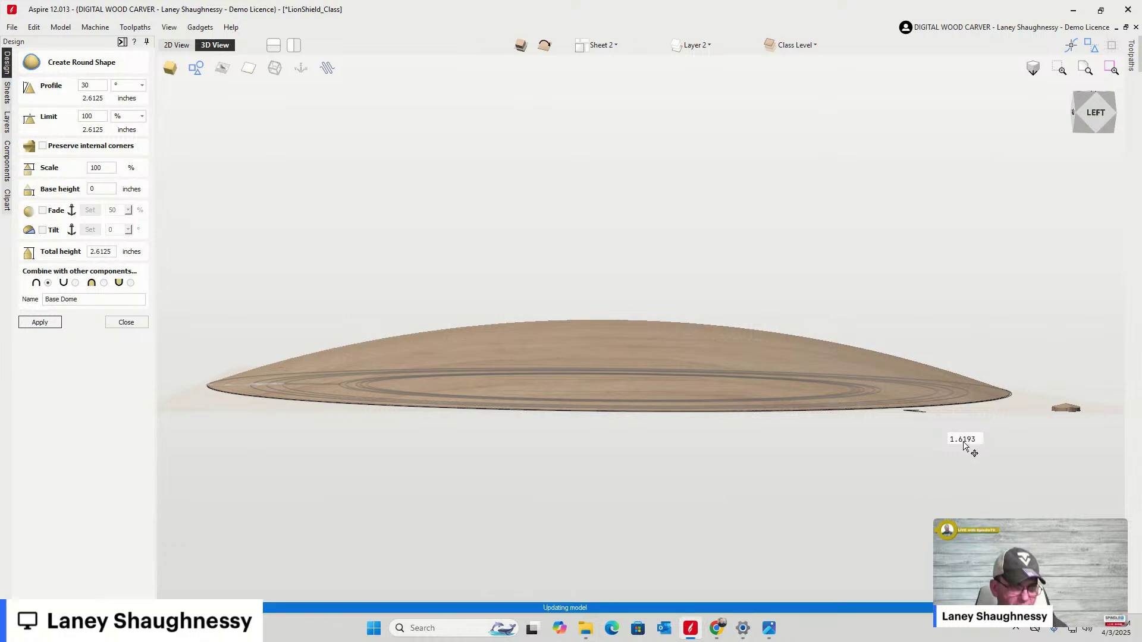
pyautogui.moveTo(963, 442); pyautogui.dragTo(984, 445)
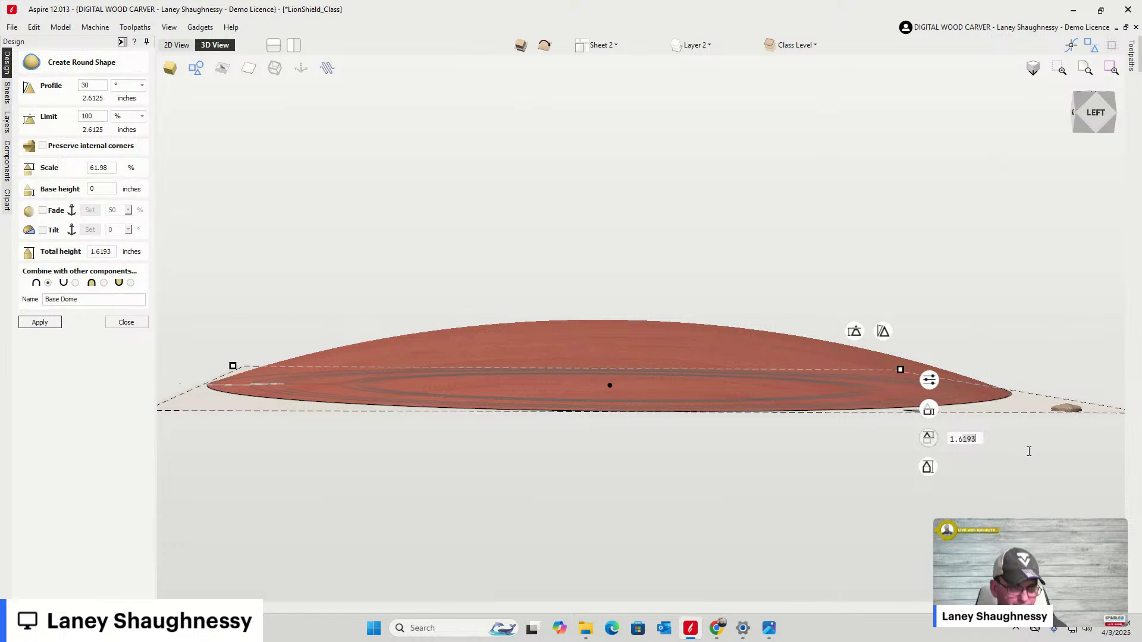
pyautogui.write('625')
pyautogui.press('BackSpace')
pyautogui.press('BackSpace')
pyautogui.press('BackSpace')
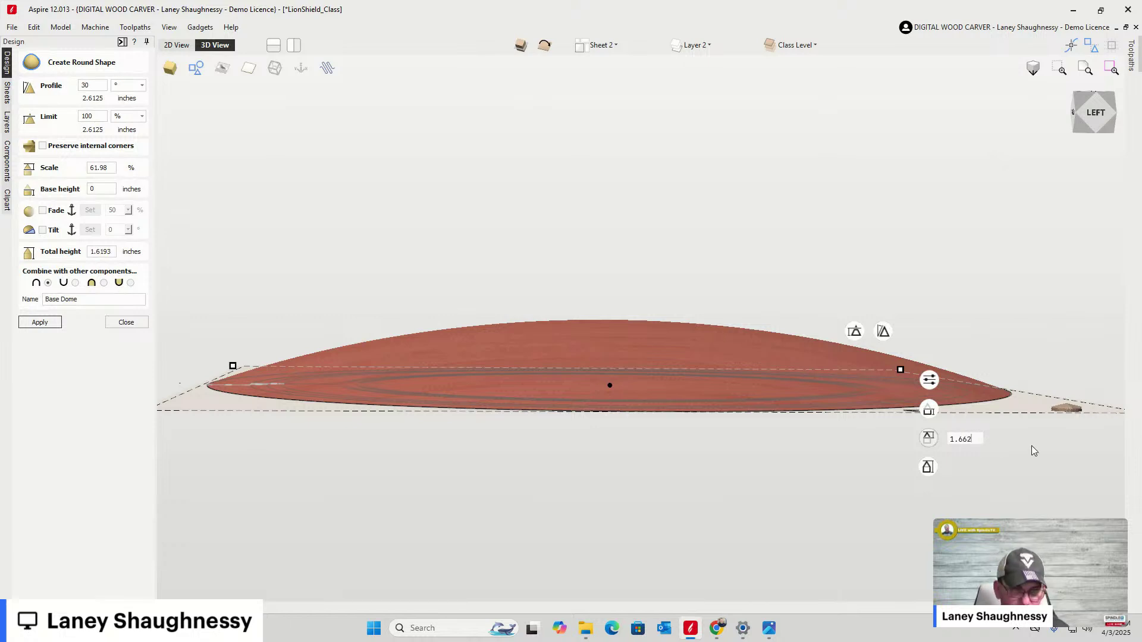
pyautogui.write('25')
pyautogui.press('Return')
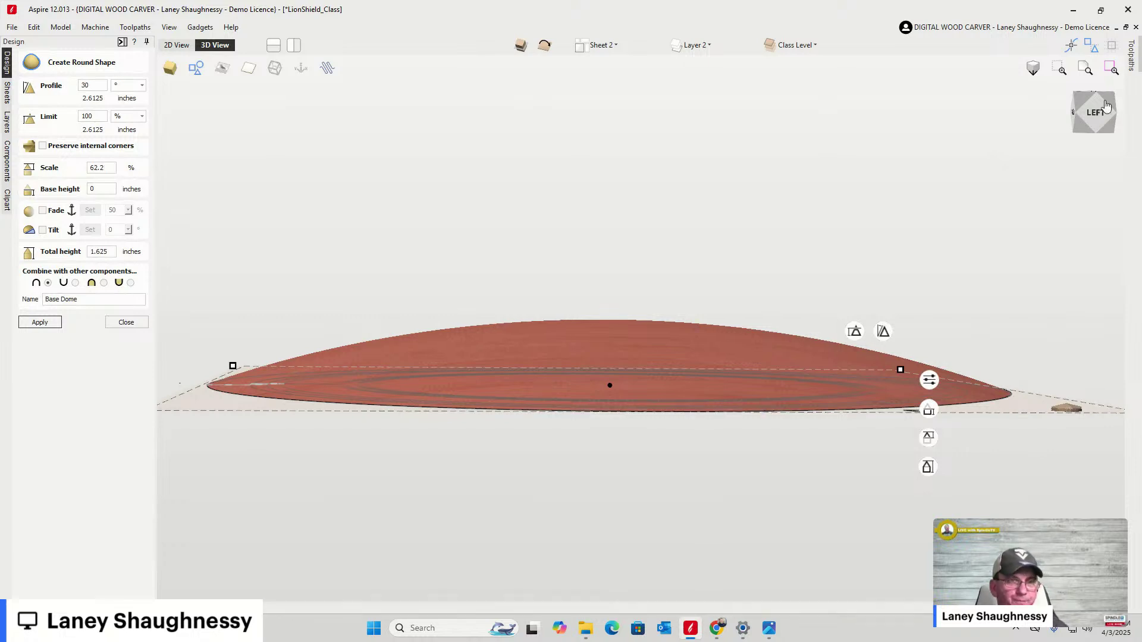
# Check the lowered dome from above and finish the Create Round Shape command
pyautogui.click(1098, 130)
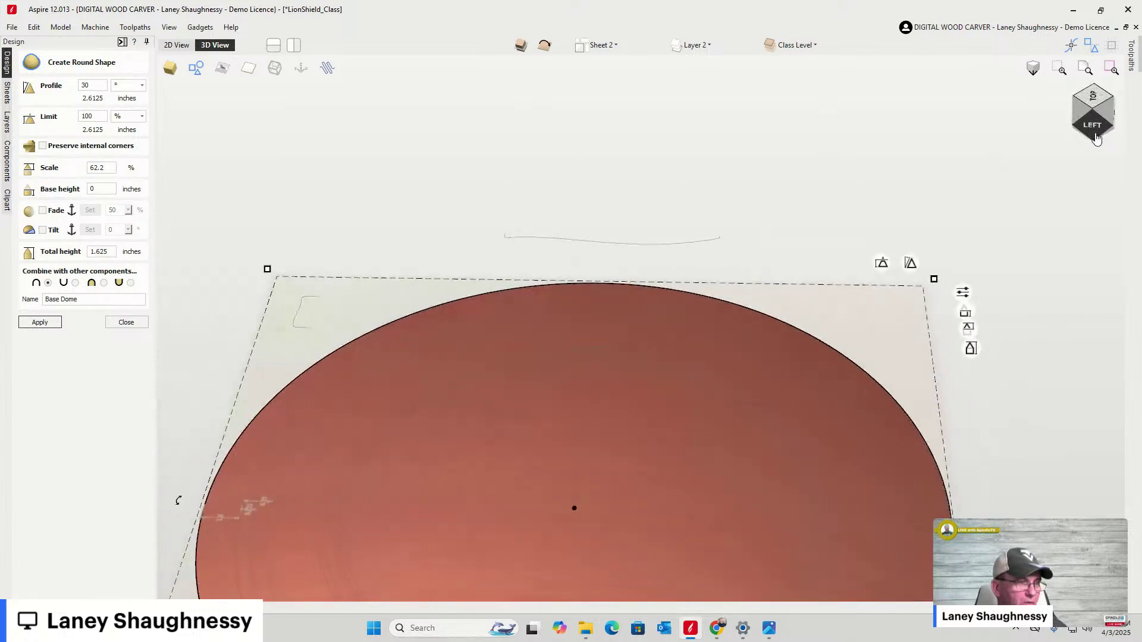
pyautogui.scroll(-5, 863, 149)
pyautogui.scroll(1, 786, 289)
pyautogui.scroll(3, 716, 277)
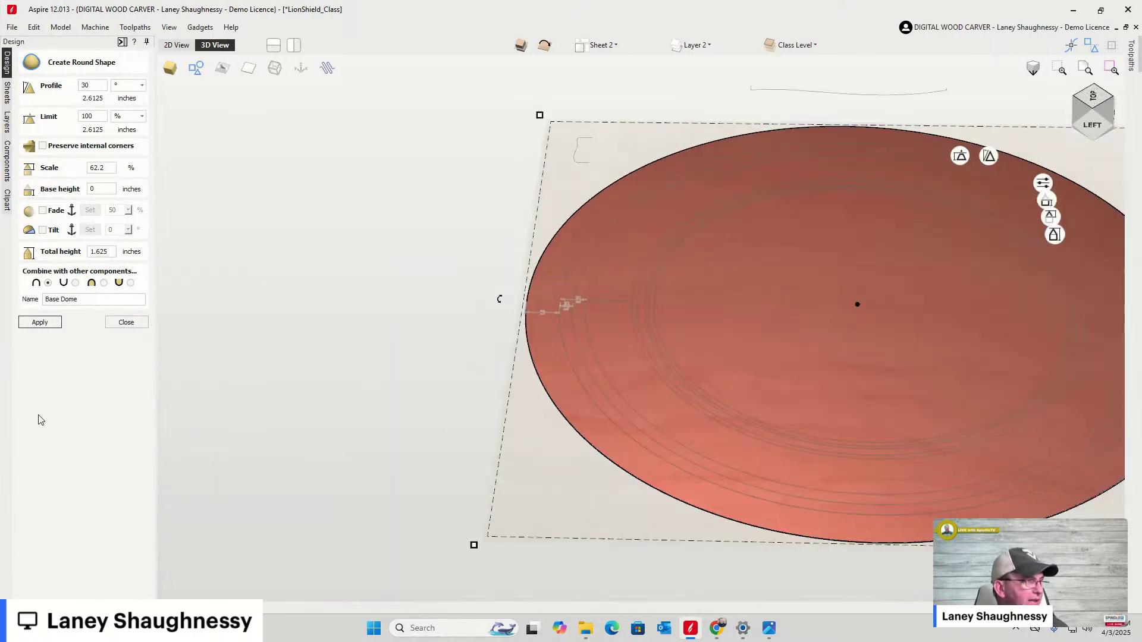
pyautogui.click(125, 323)
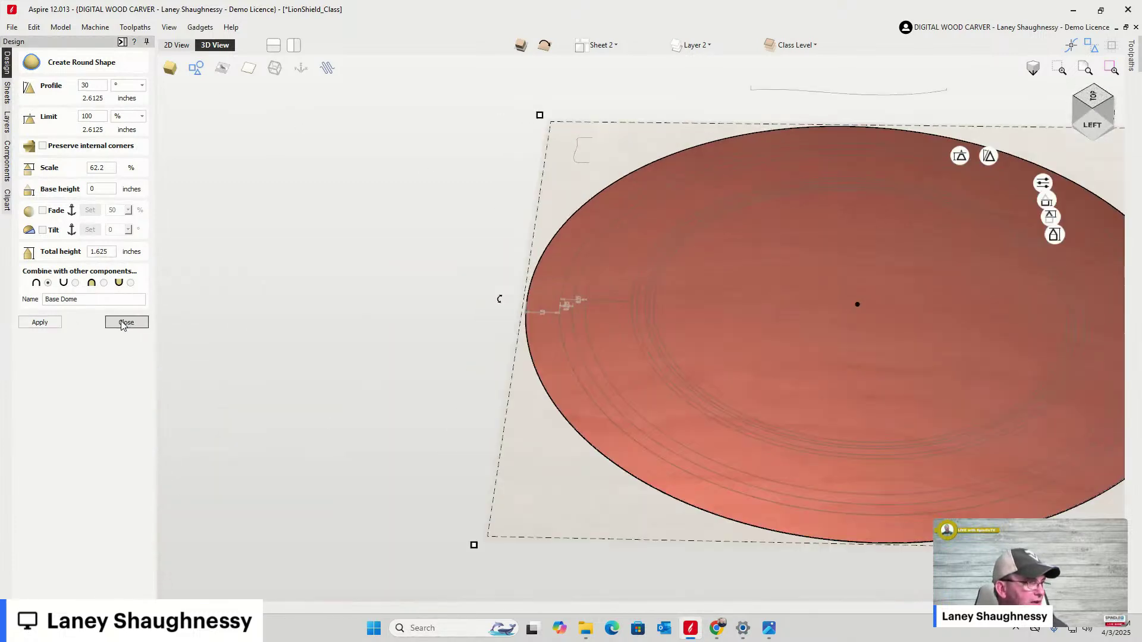
pyautogui.scroll(-3, 419, 209)
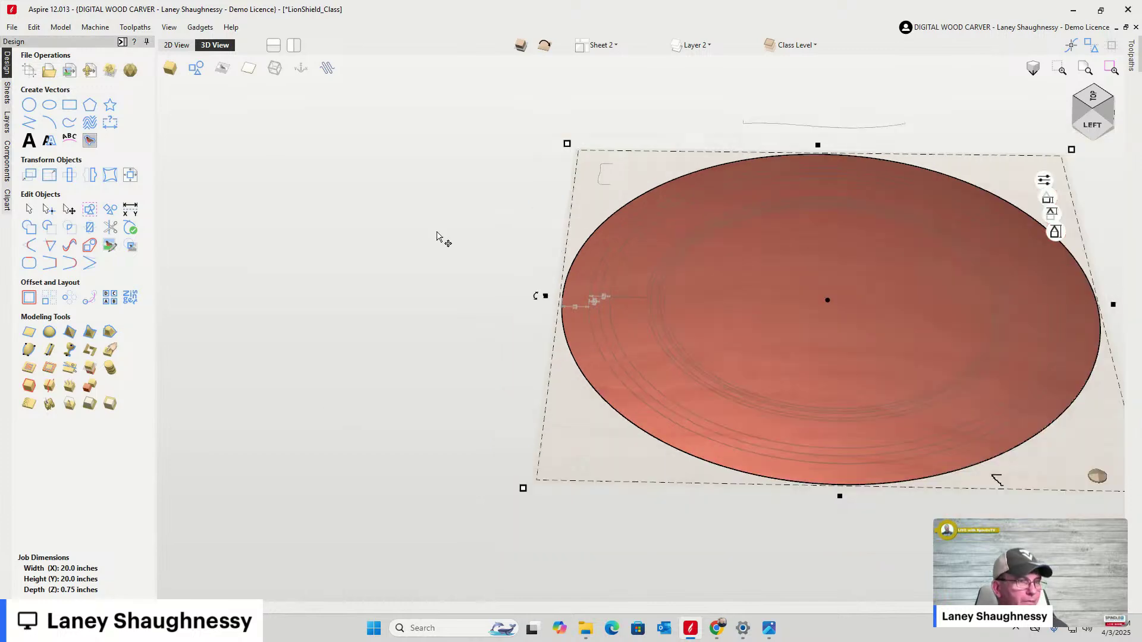
# Deselect the dome in 2D and move Base Dome below the nail head model in the Class Level component order
pyautogui.click(177, 45)
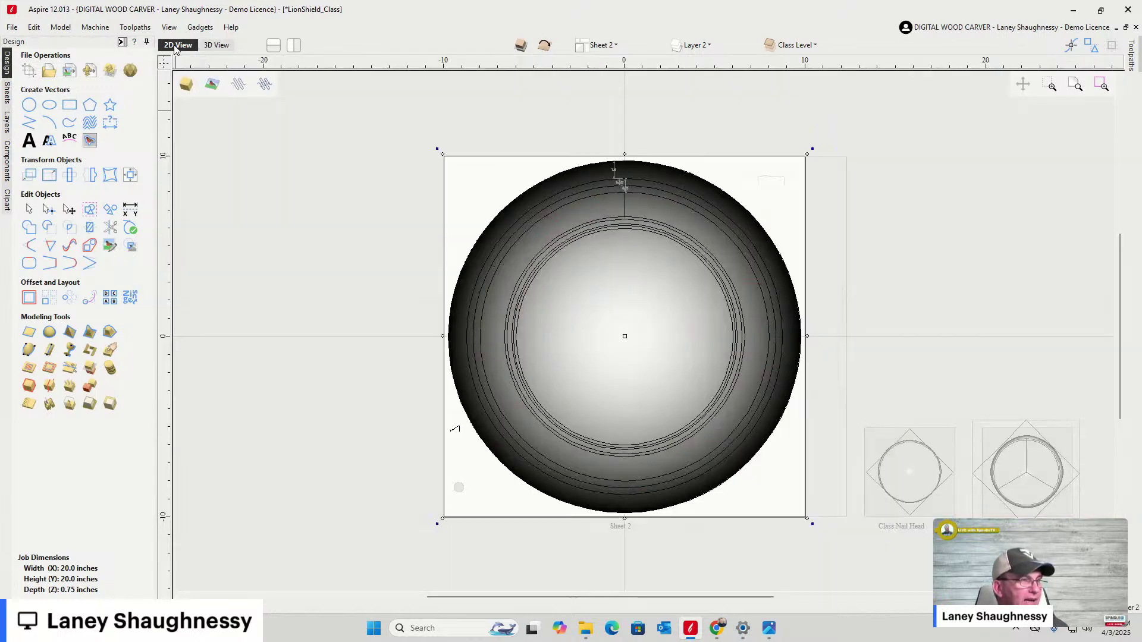
pyautogui.scroll(2, 597, 177)
pyautogui.scroll(1, 597, 177)
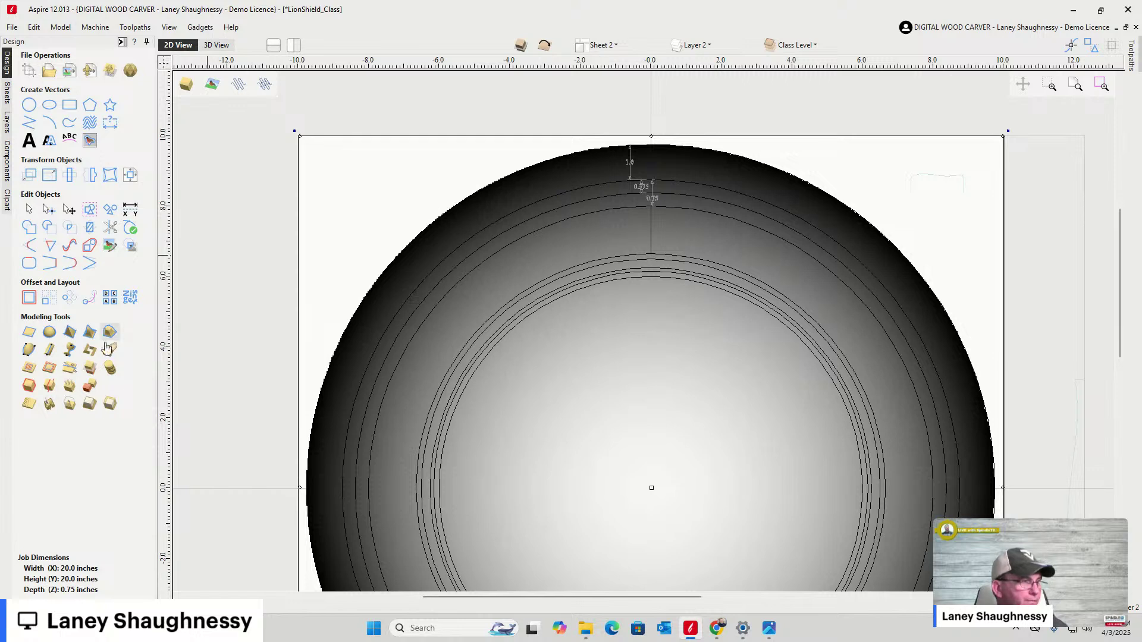
pyautogui.press('Escape')
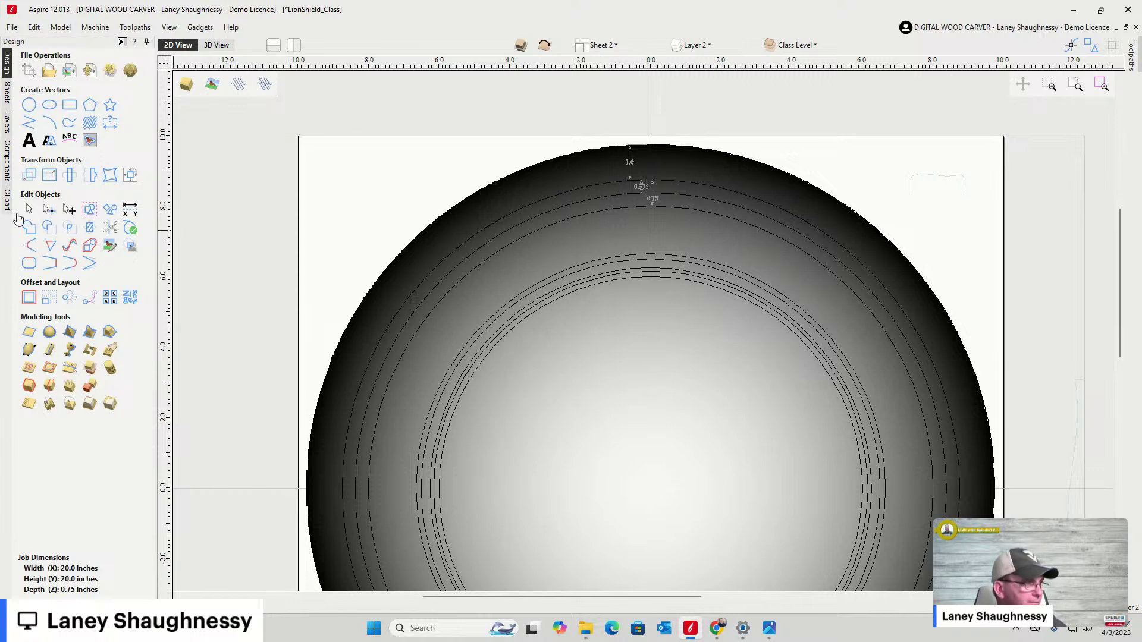
pyautogui.click(7, 156)
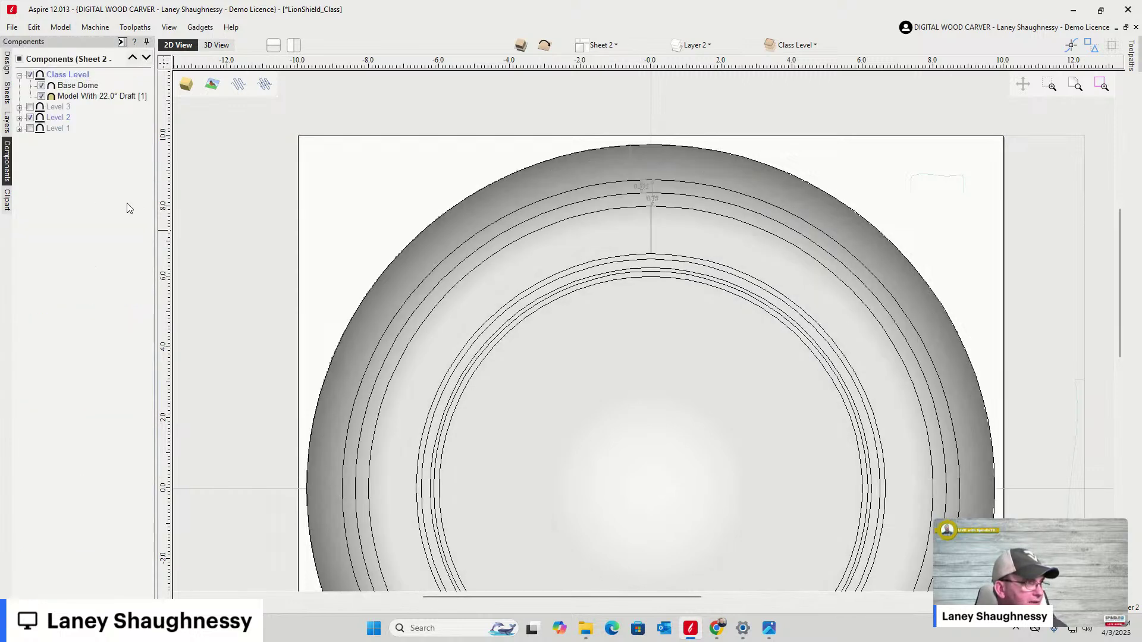
pyautogui.moveTo(80, 85); pyautogui.dragTo(82, 103)
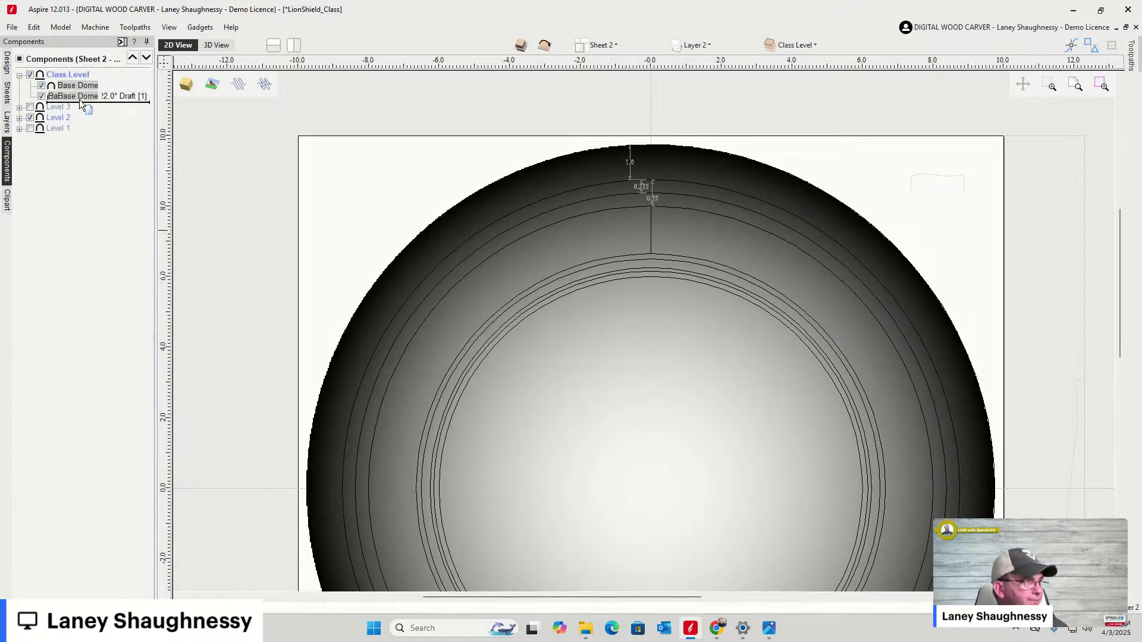
# Create a round shape between the two circles 0.75 inches apart near the shield's rim, with a 90° profile and 20% limit
pyautogui.scroll(2, 653, 203)
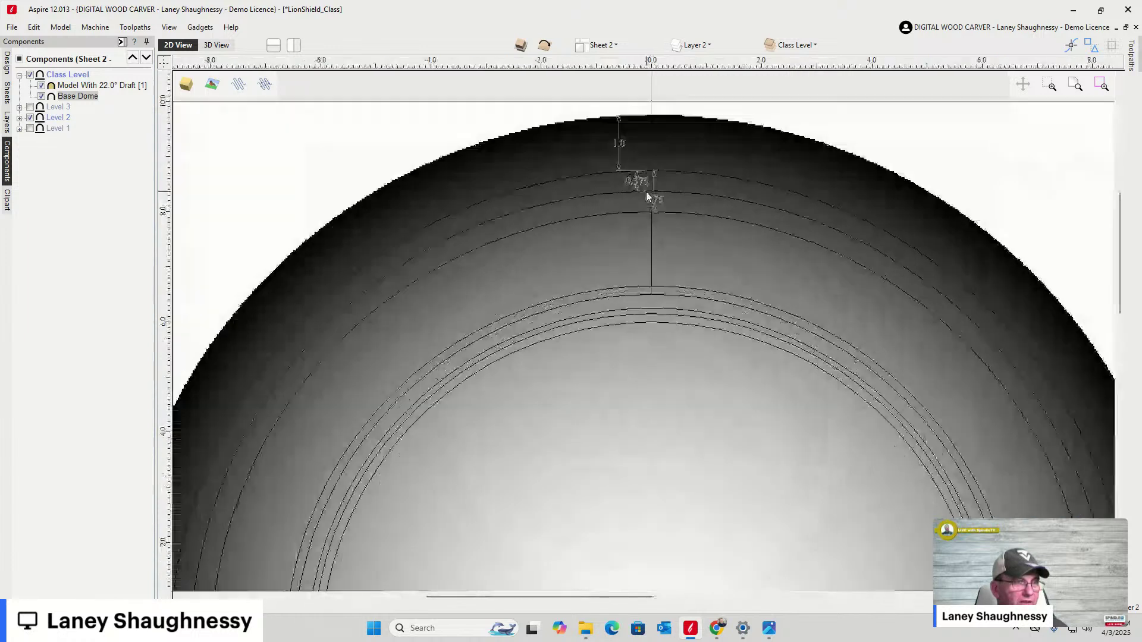
pyautogui.scroll(2, 647, 197)
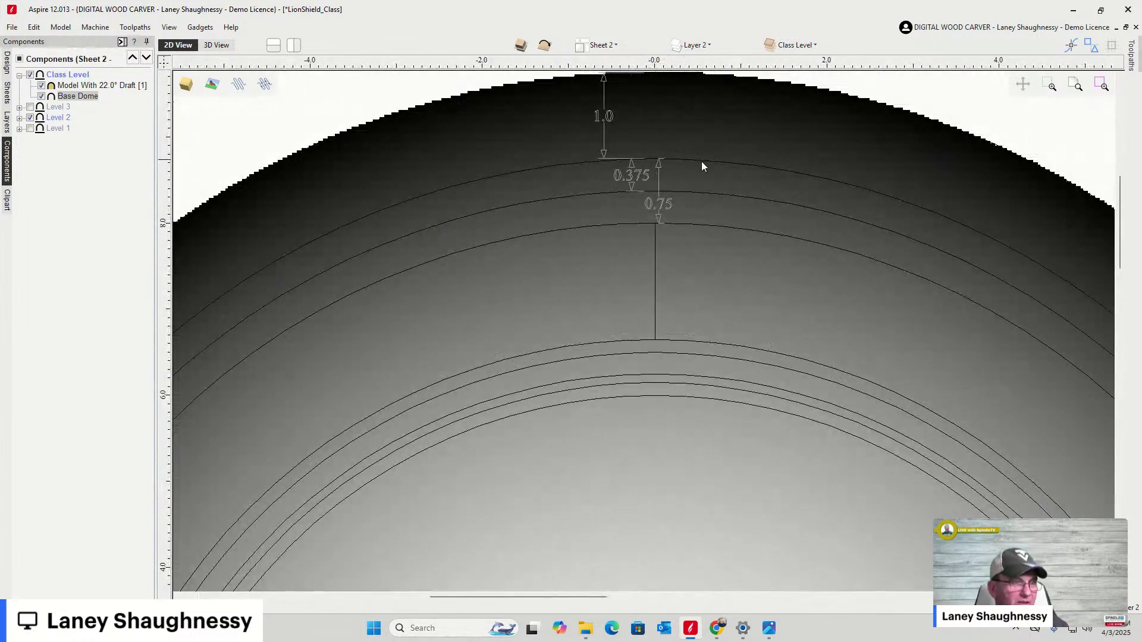
pyautogui.click(751, 165)
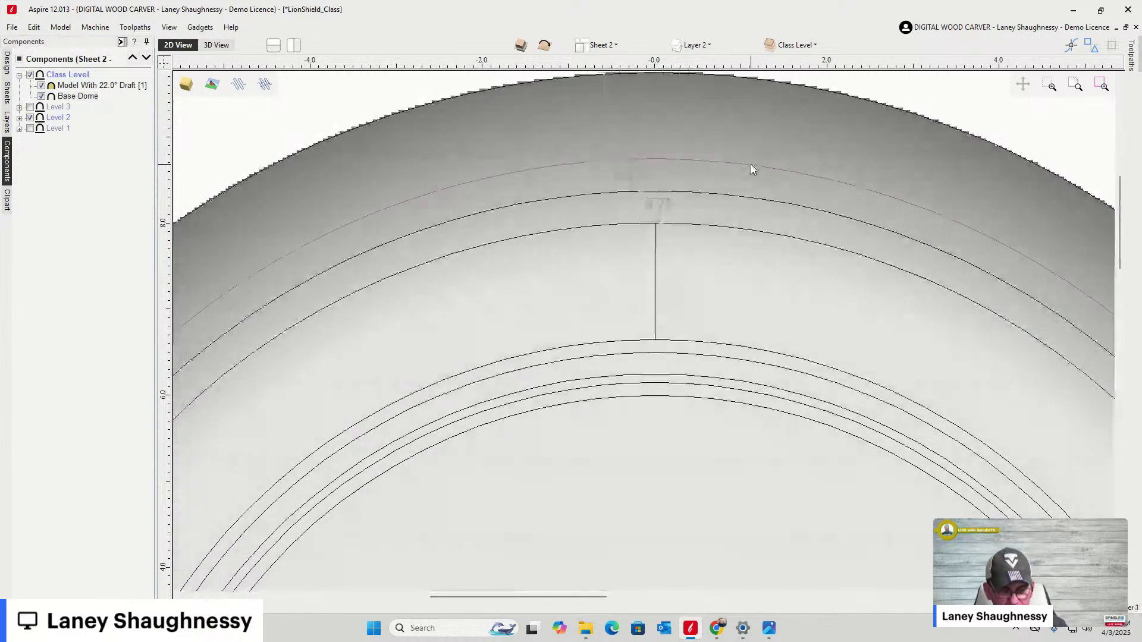
pyautogui.keyDown('shift'); pyautogui.click(754, 229); pyautogui.keyUp('shift')
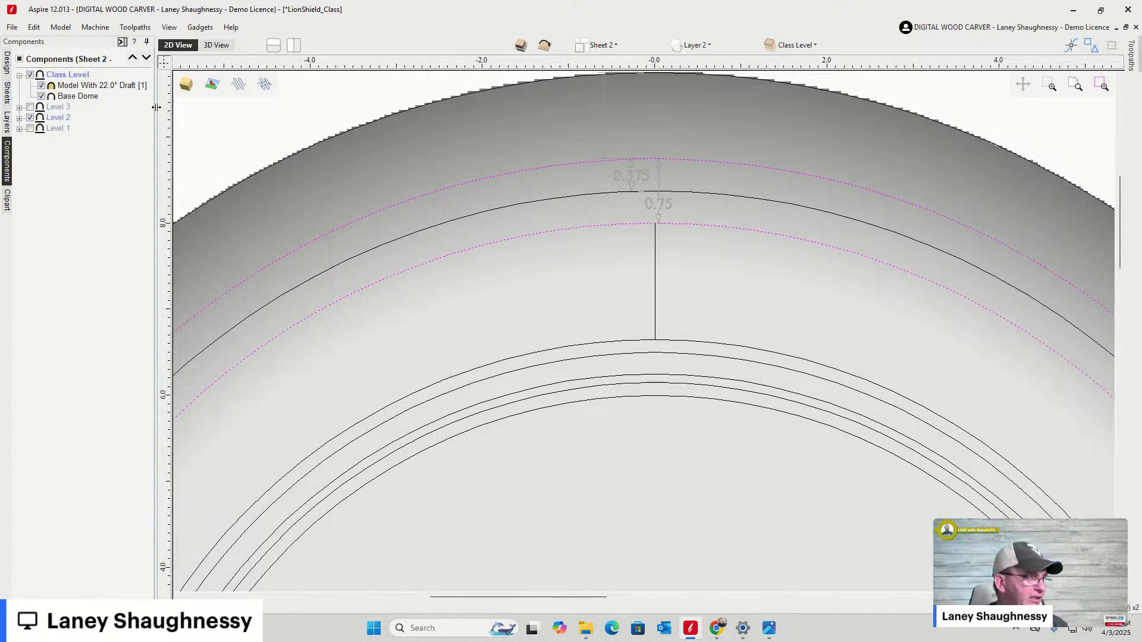
pyautogui.click(9, 67)
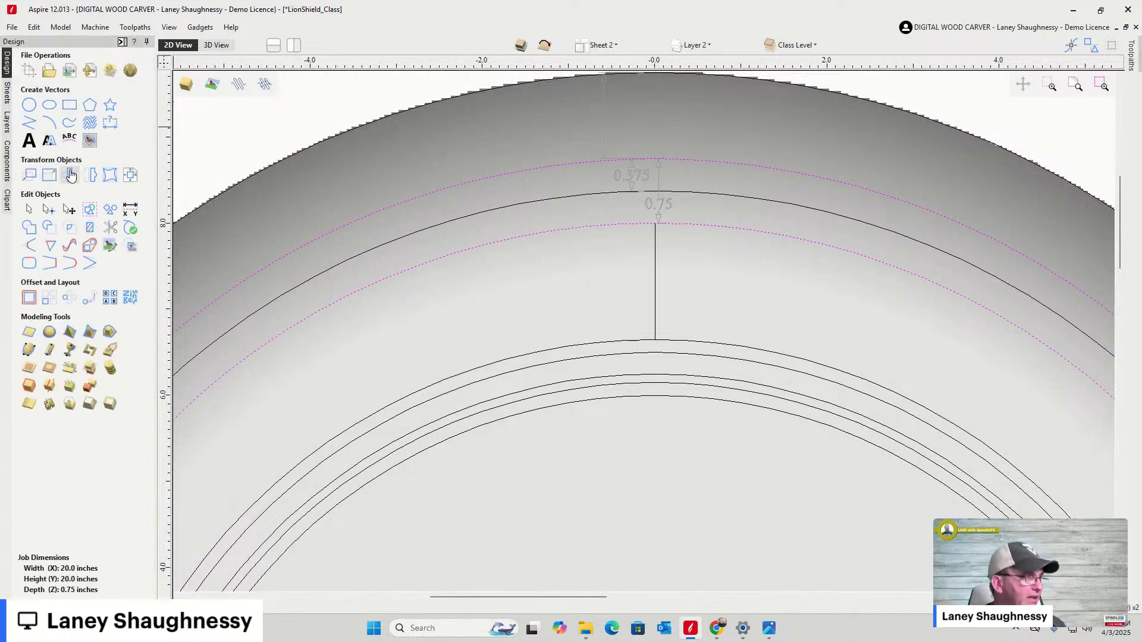
pyautogui.click(50, 332)
pyautogui.doubleClick(95, 89)
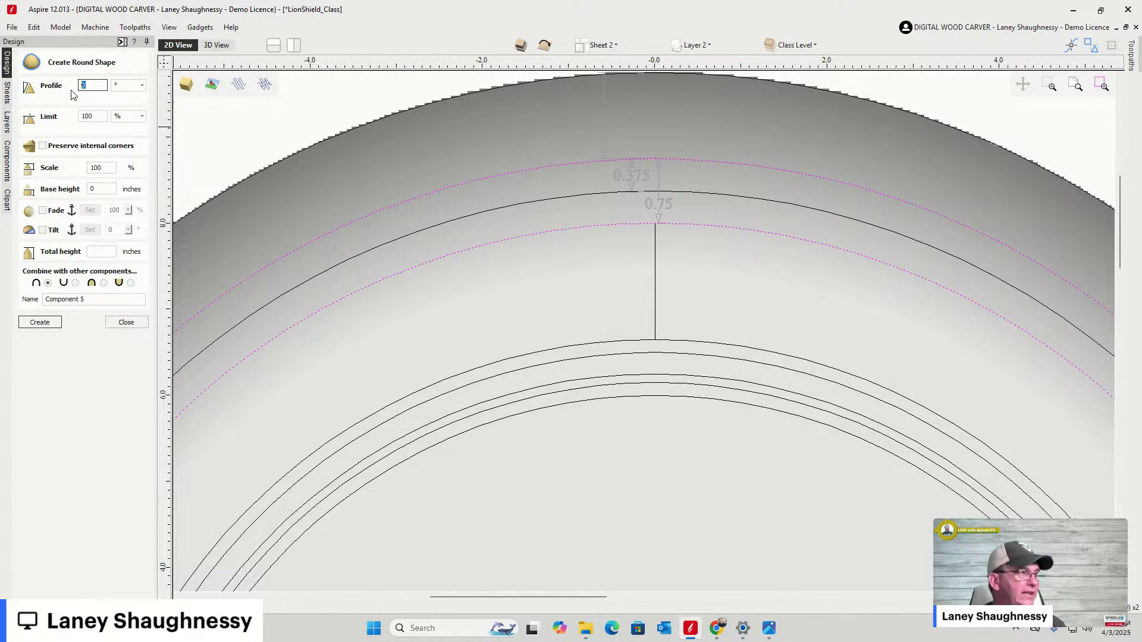
pyautogui.write('90')
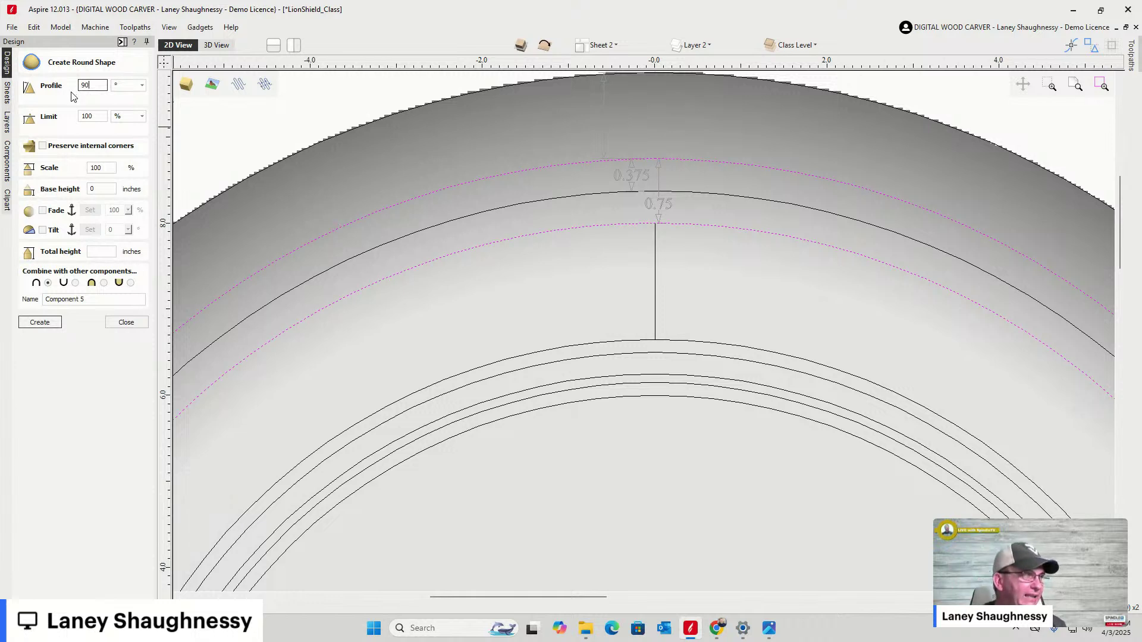
pyautogui.click(93, 116)
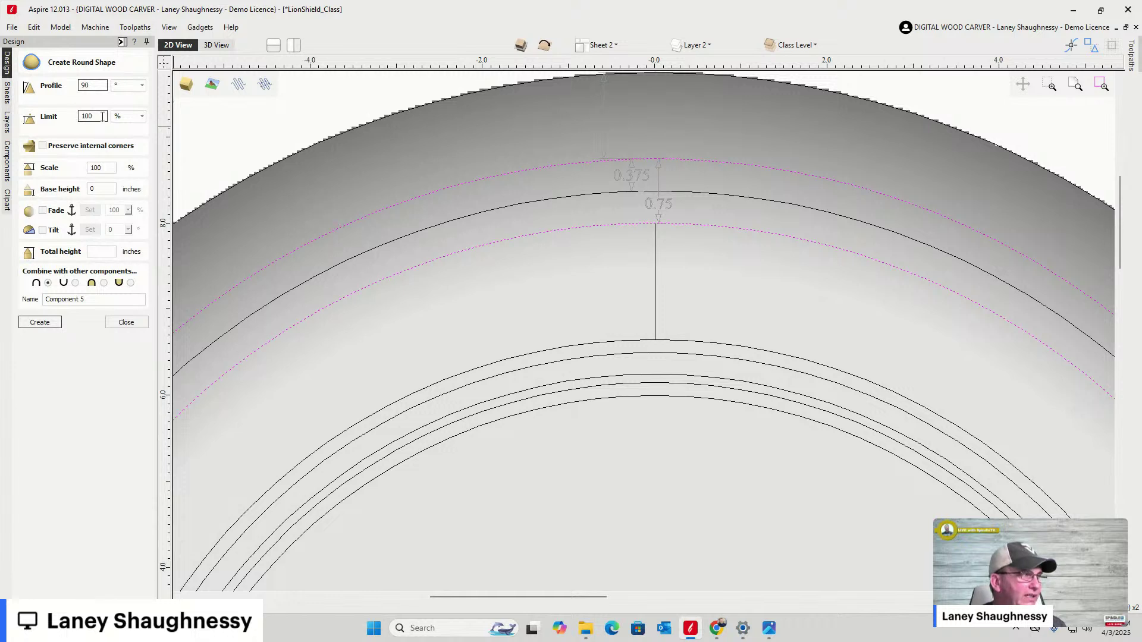
pyautogui.press('Return')
pyautogui.write('20')
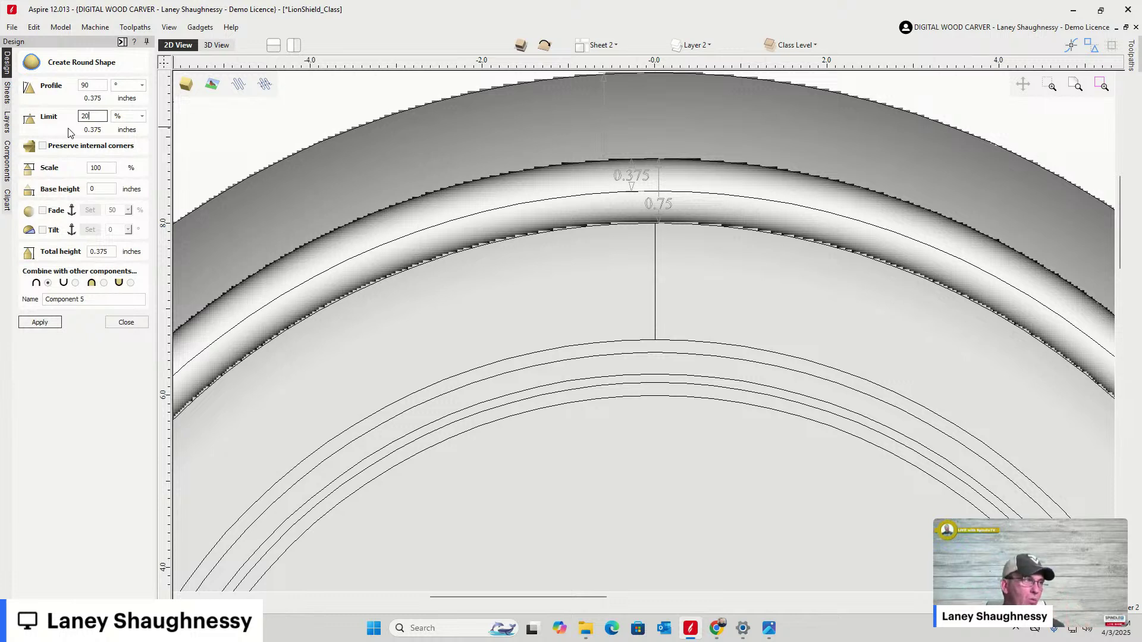
pyautogui.click(40, 323)
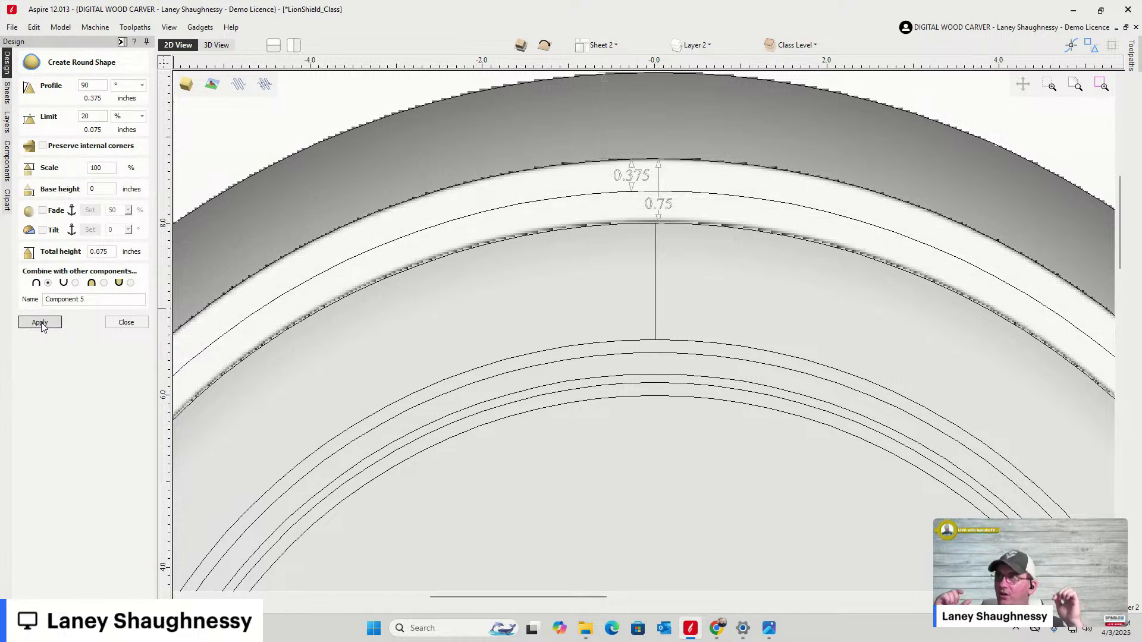
# Examine the new raised ring's rounded edges and flat top closely in 3D
pyautogui.click(216, 46)
pyautogui.scroll(5, 663, 411)
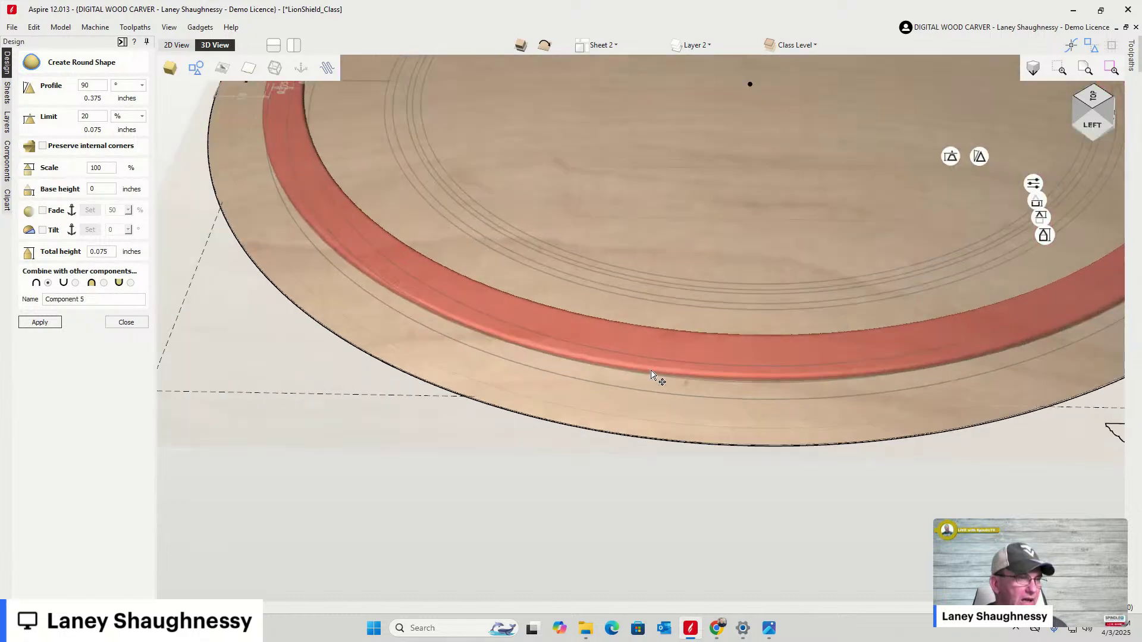
pyautogui.scroll(2, 639, 356)
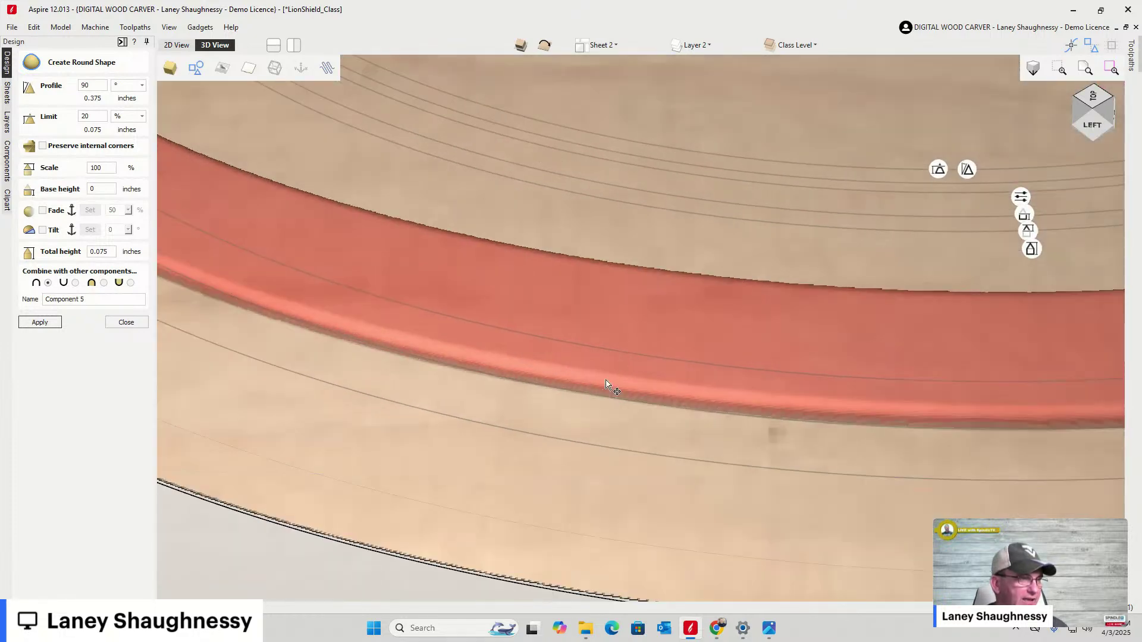
pyautogui.scroll(1, 584, 381)
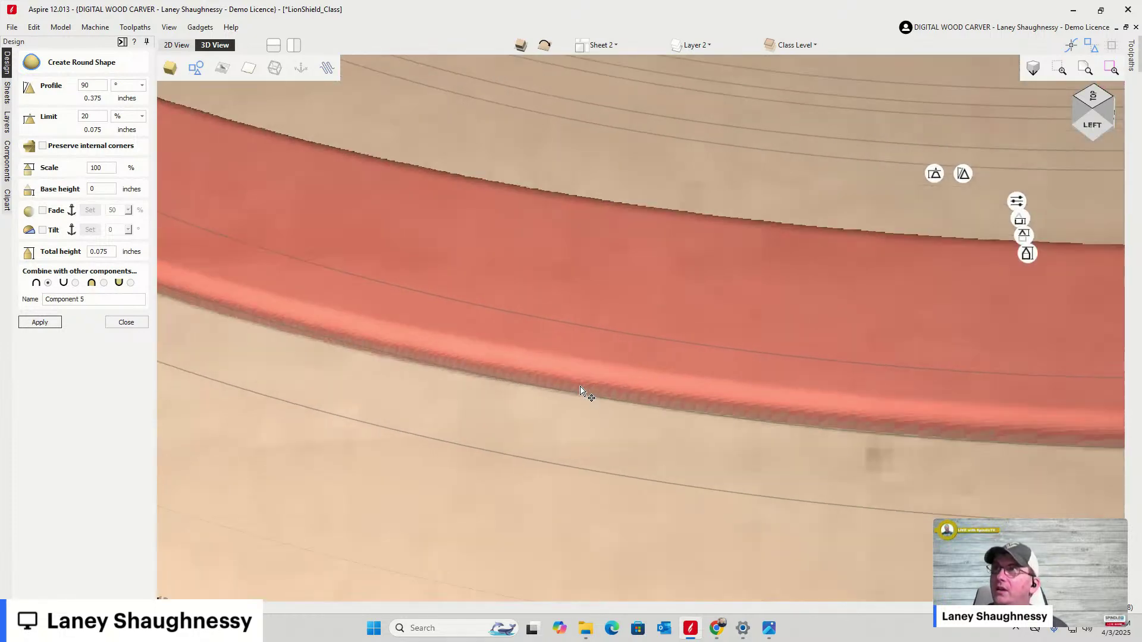
pyautogui.scroll(-4, 601, 353)
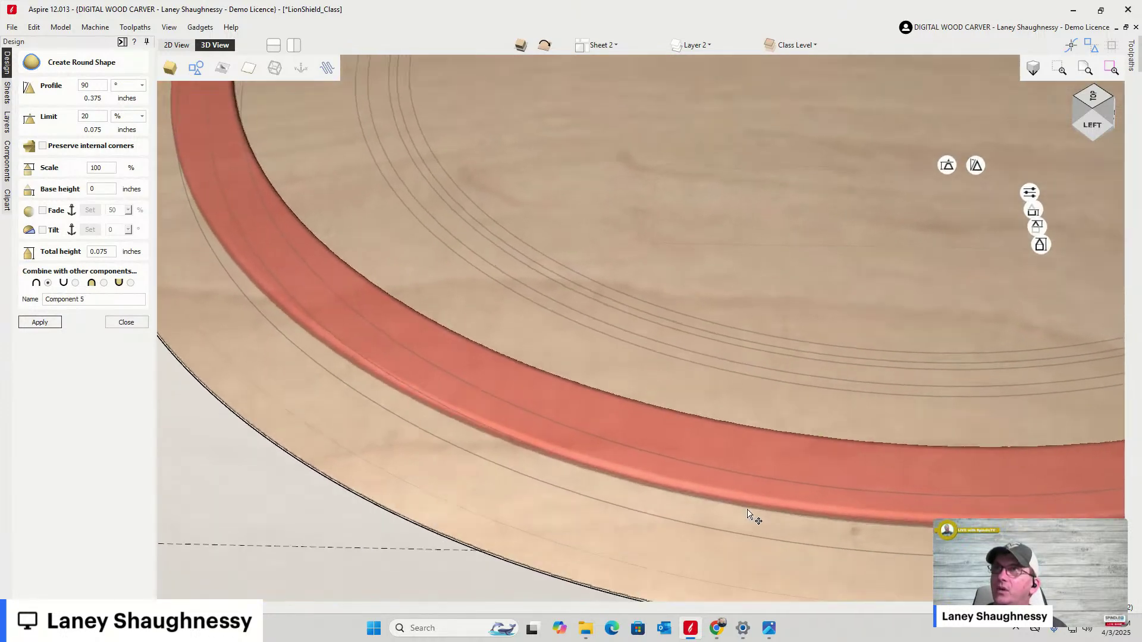
pyautogui.moveTo(748, 514); pyautogui.dragTo(914, 637, button='middle')
pyautogui.scroll(-1, 433, 221)
pyautogui.scroll(1, 369, 166)
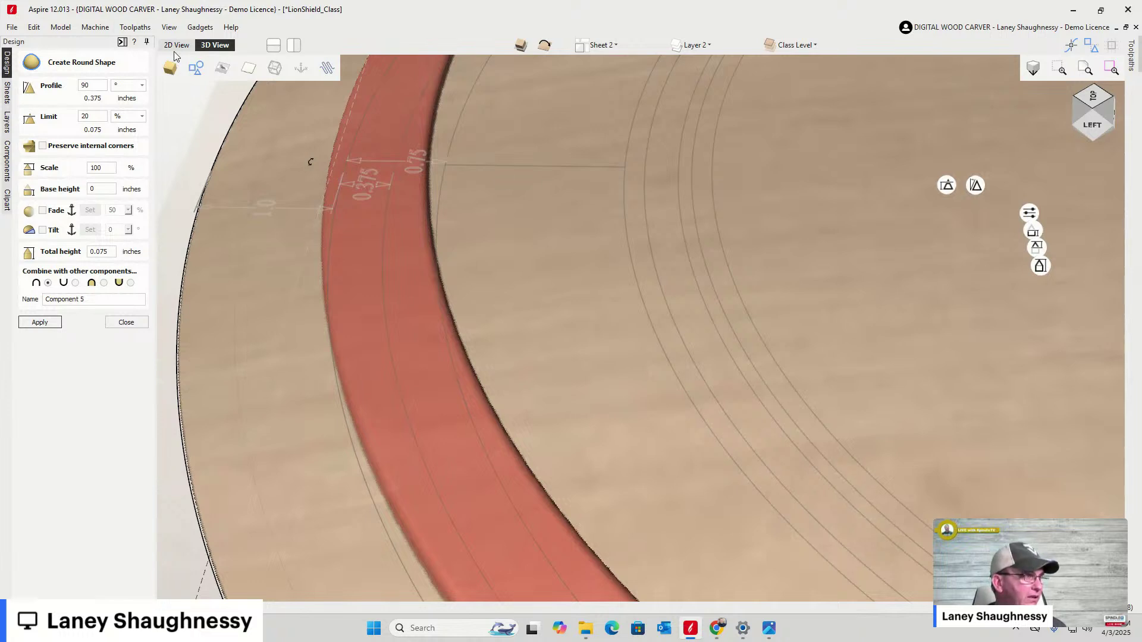
# Hide the vectors in 3D and inspect the ring's inner and outer edges from low angles
pyautogui.click(195, 70)
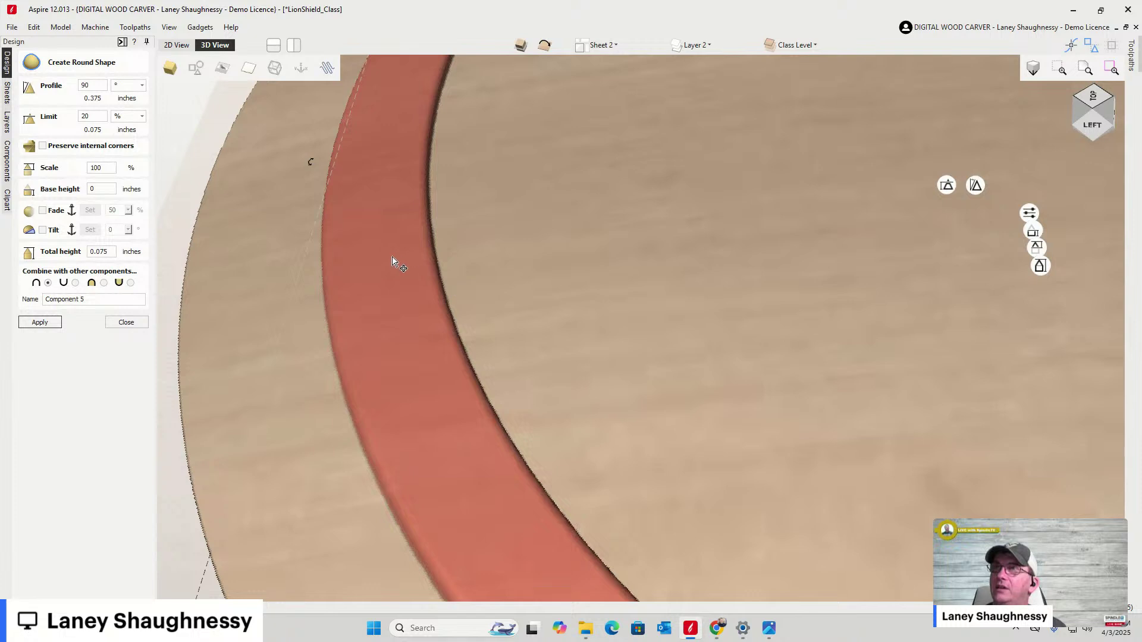
pyautogui.click(90, 118)
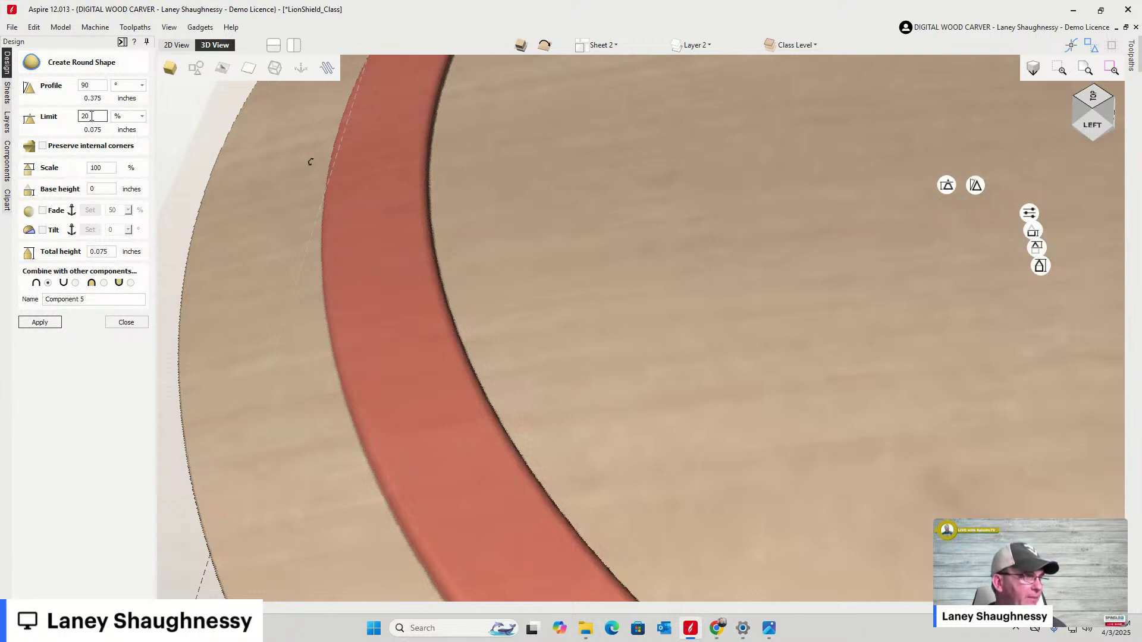
pyautogui.click(1098, 106)
pyautogui.moveTo(1098, 106); pyautogui.dragTo(1117, 93)
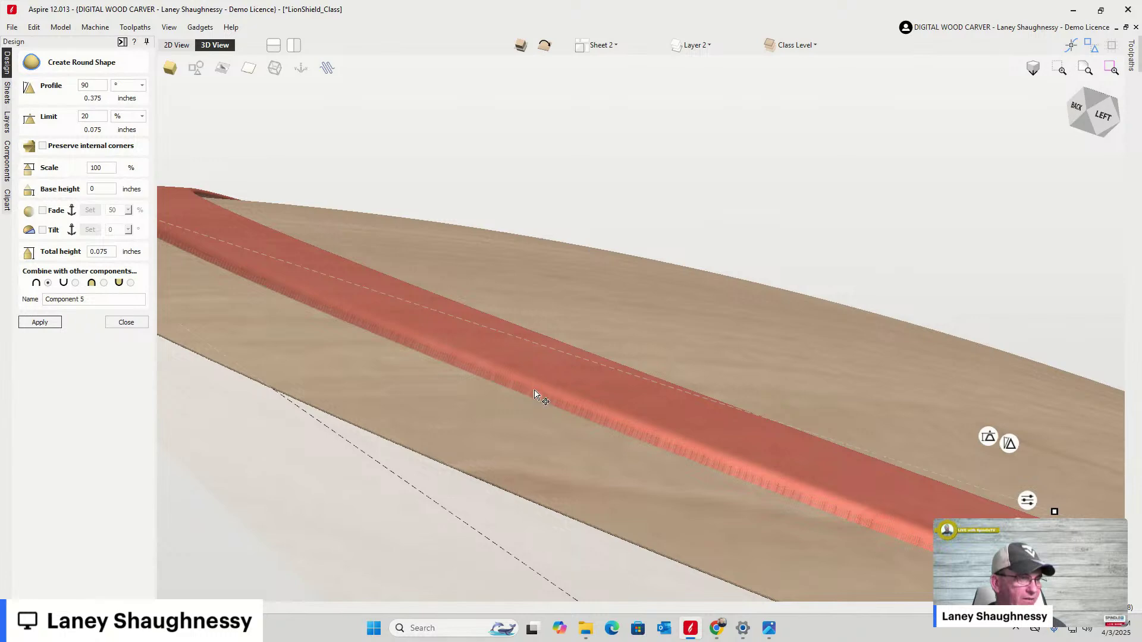
pyautogui.moveTo(1075, 106); pyautogui.dragTo(1076, 114)
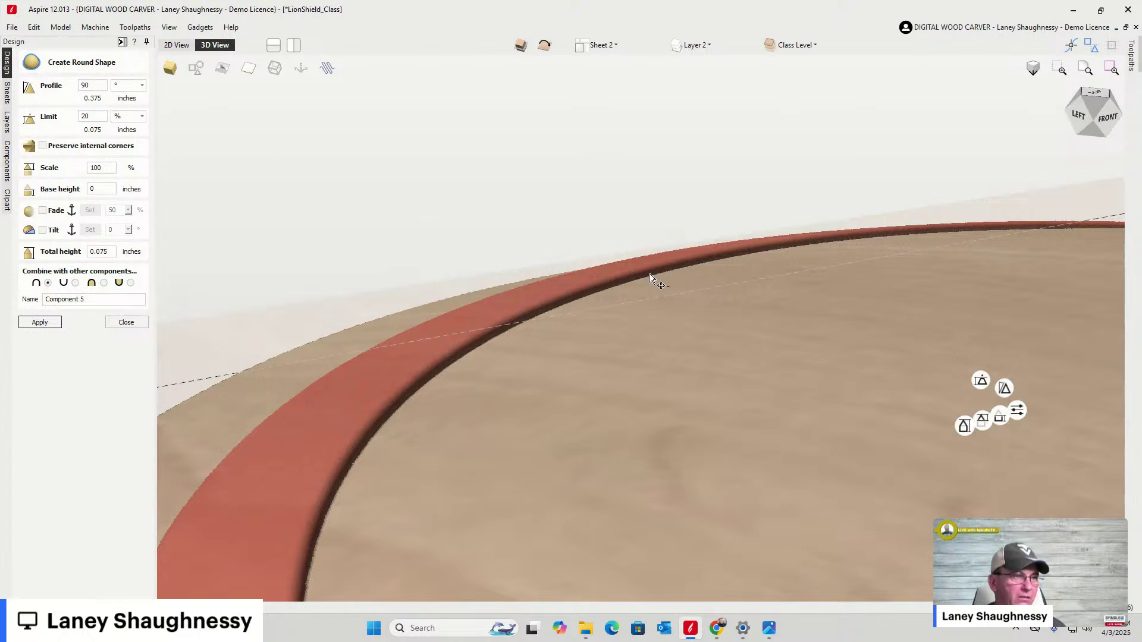
# Try a base height of 0.0625 inches on the ring and inspect its raised edges in 3D
pyautogui.click(101, 189)
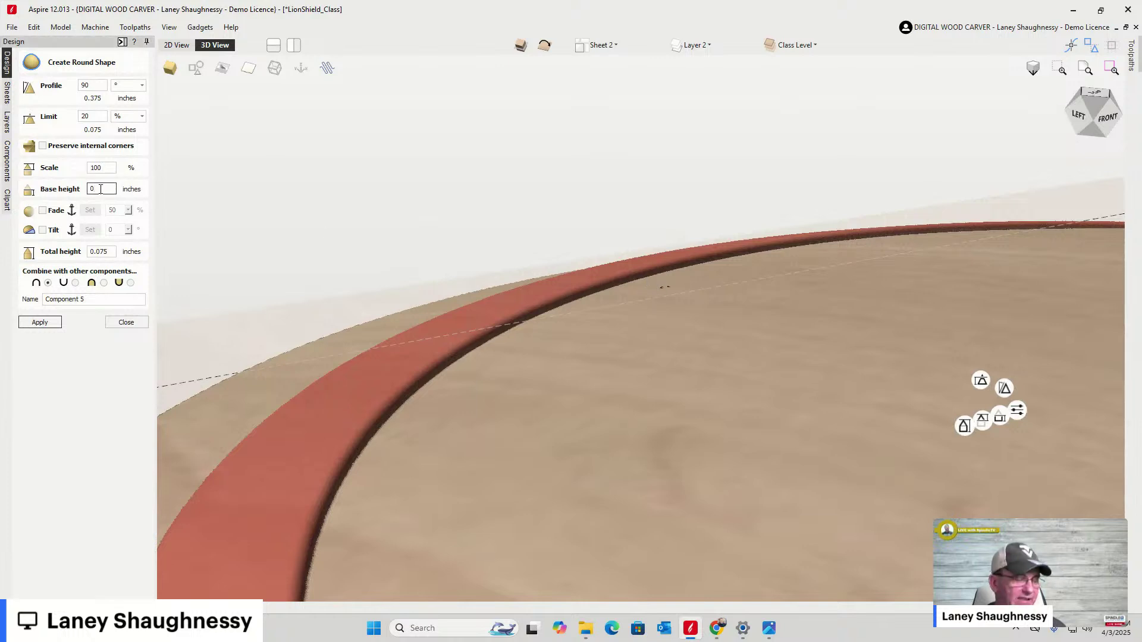
pyautogui.write('.0625')
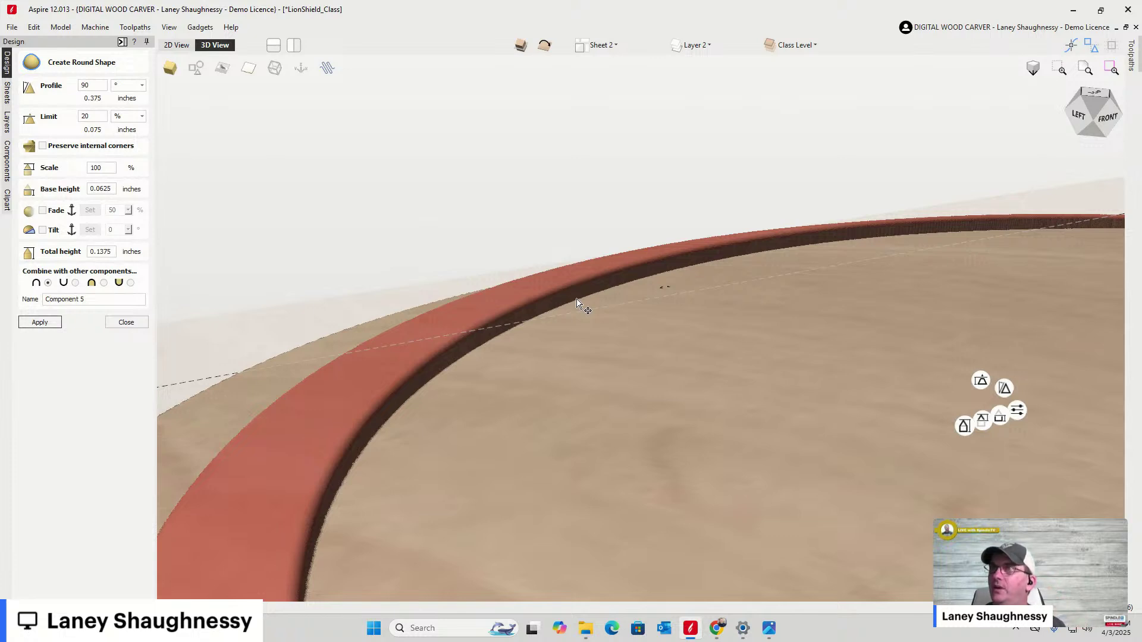
pyautogui.moveTo(601, 288); pyautogui.dragTo(642, 291)
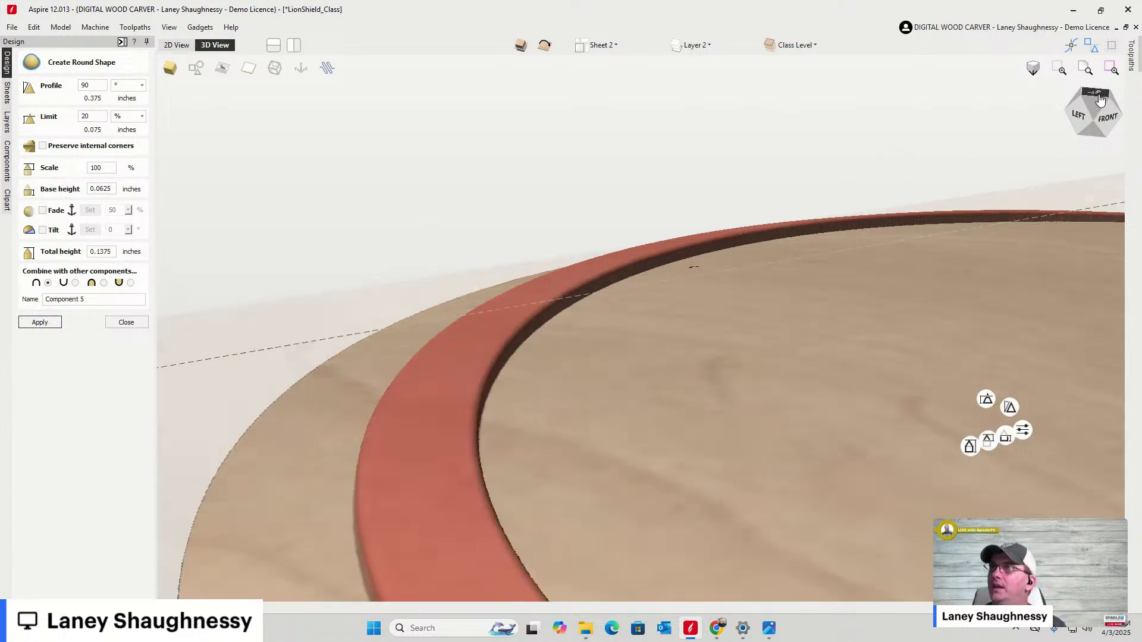
pyautogui.scroll(-5, 773, 324)
pyautogui.scroll(-3, 756, 323)
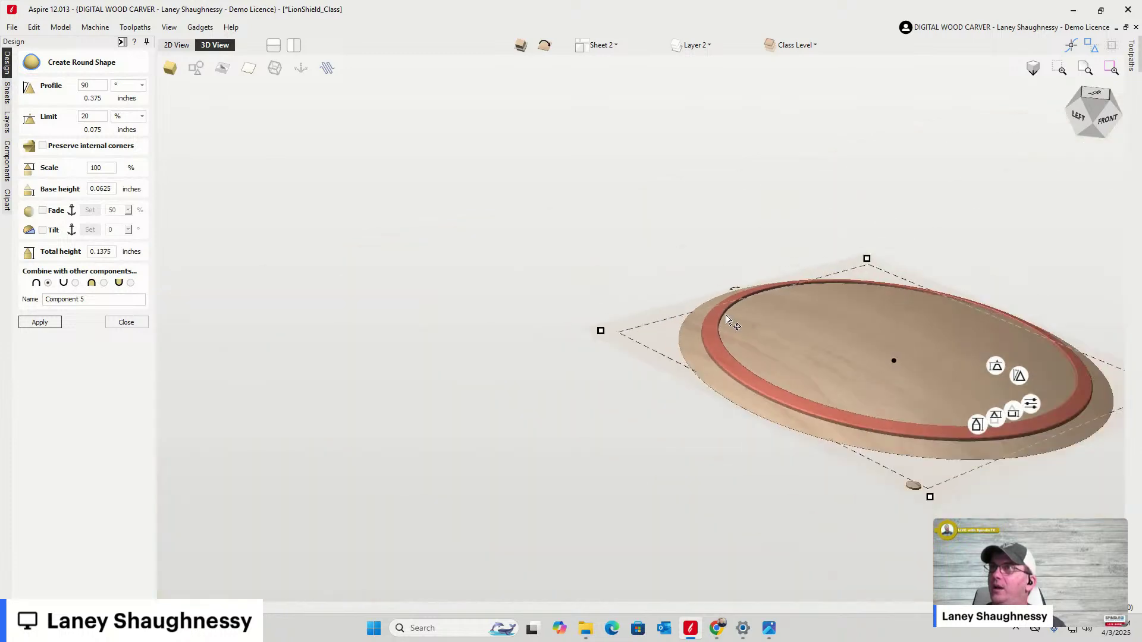
pyautogui.moveTo(1101, 117); pyautogui.dragTo(1076, 125)
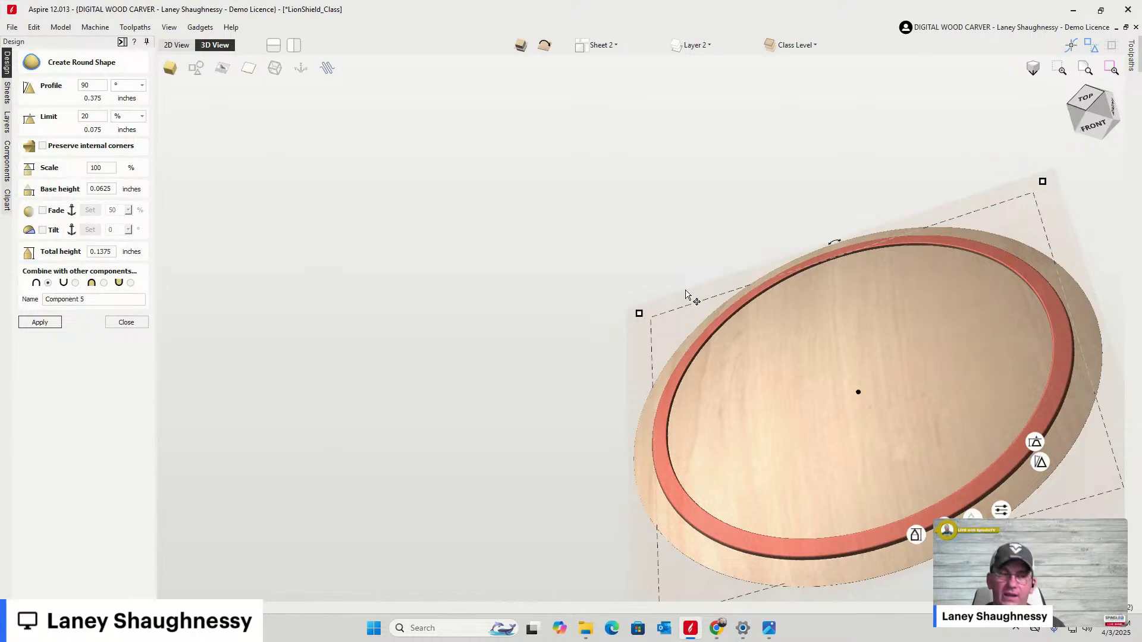
pyautogui.scroll(5, 721, 357)
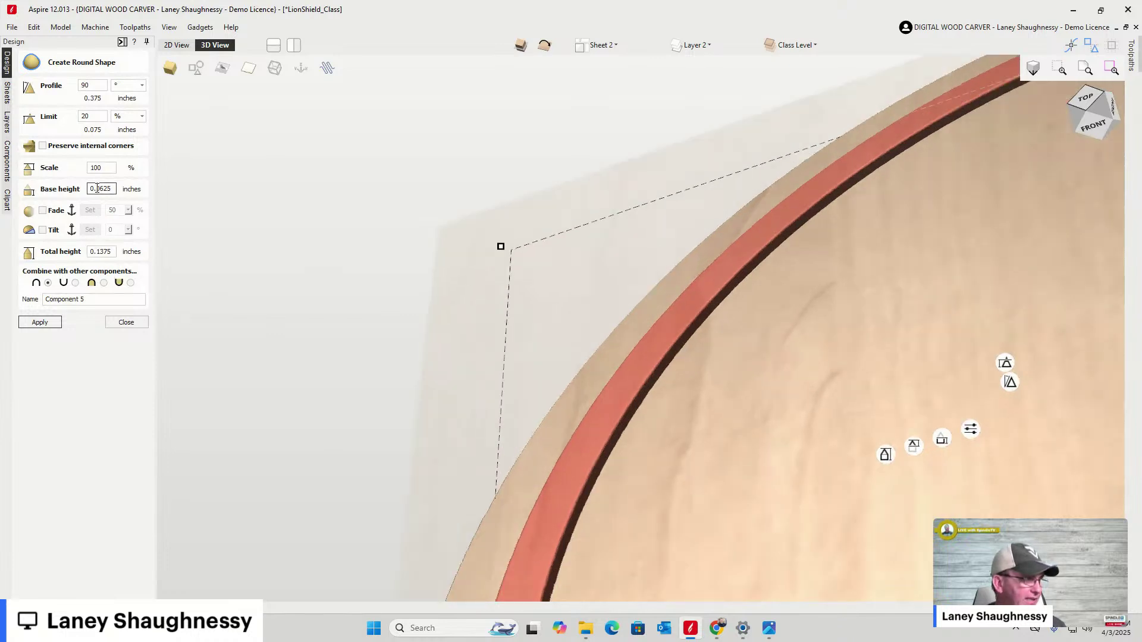
# Set the ring's base height to 0.03125 inches, name the component Outer Band, and apply the changes
pyautogui.moveTo(99, 189); pyautogui.dragTo(151, 192)
pyautogui.write('3125')
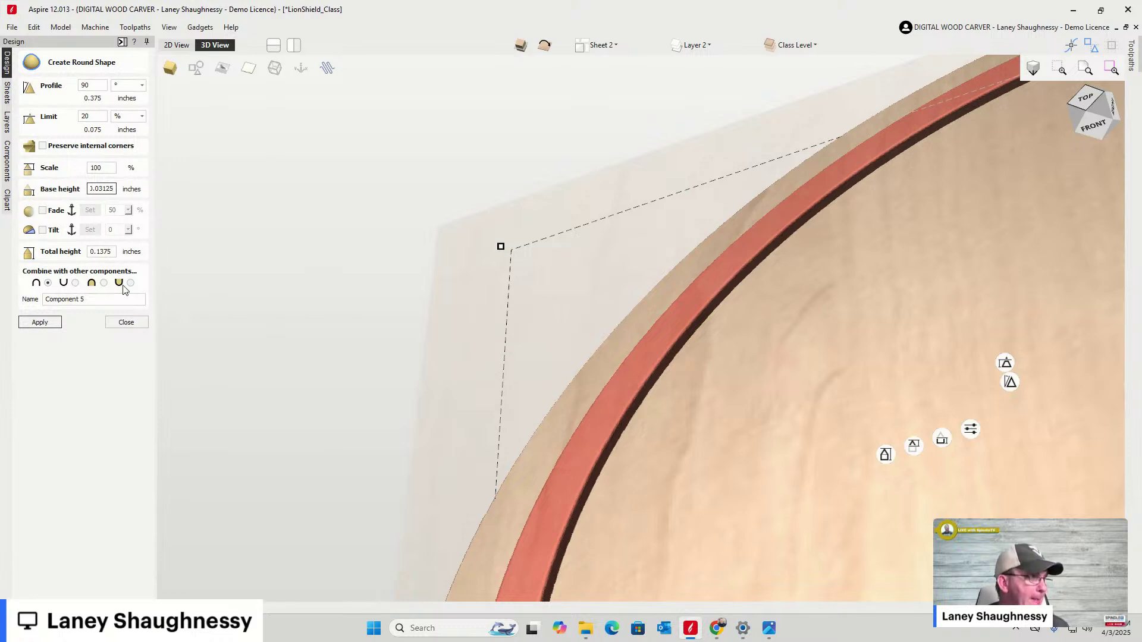
pyautogui.click(40, 324)
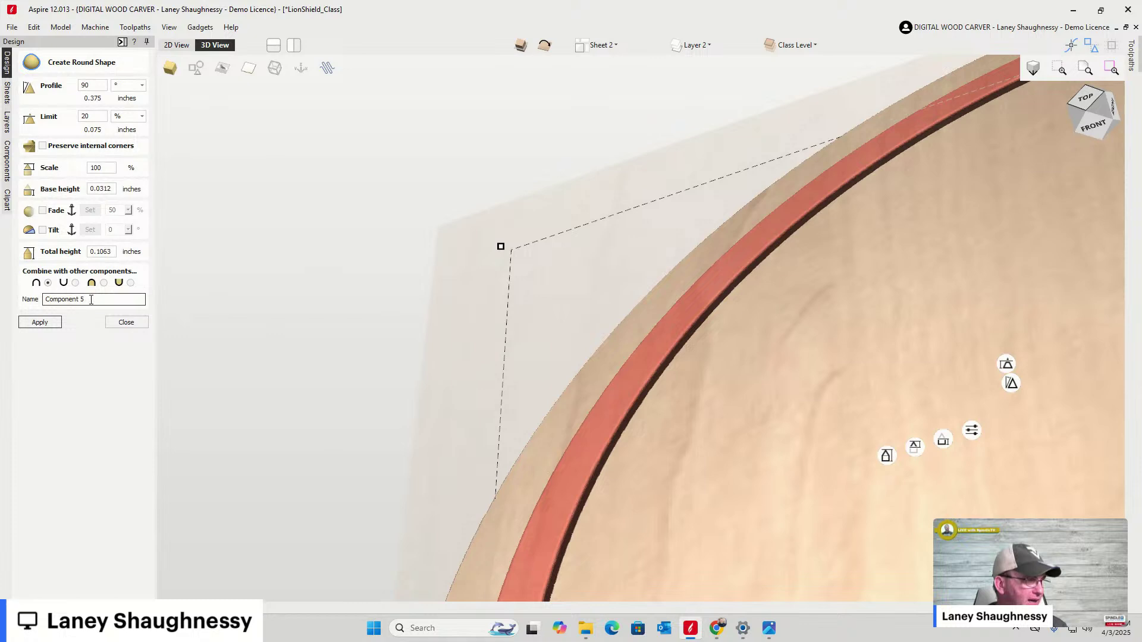
pyautogui.moveTo(91, 299); pyautogui.dragTo(34, 301)
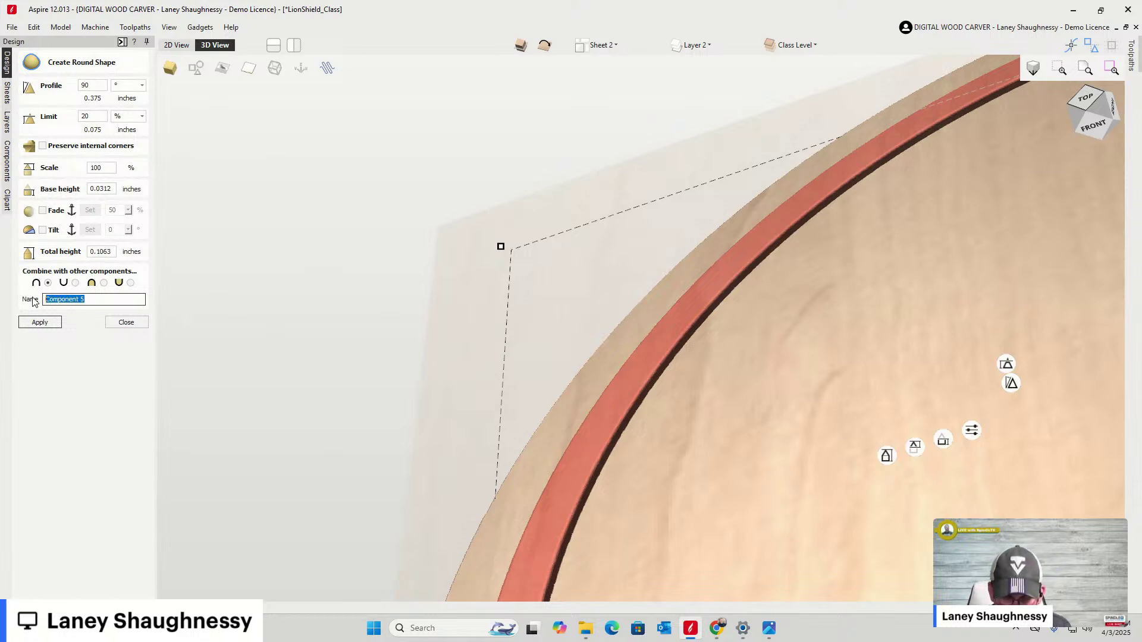
pyautogui.write('Outer Band')
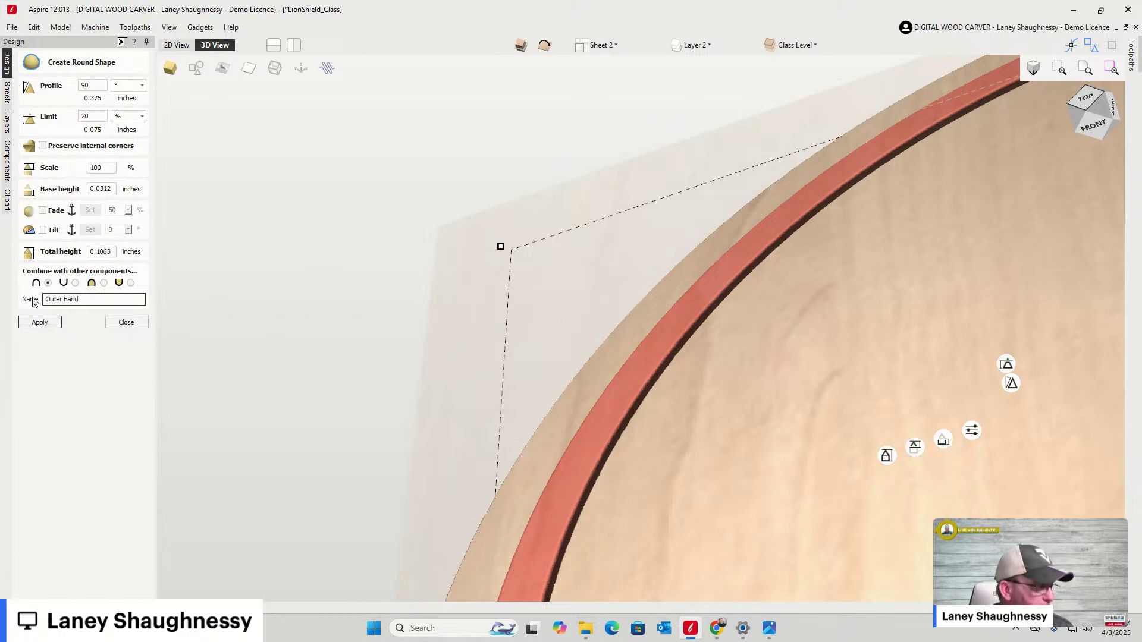
pyautogui.click(36, 324)
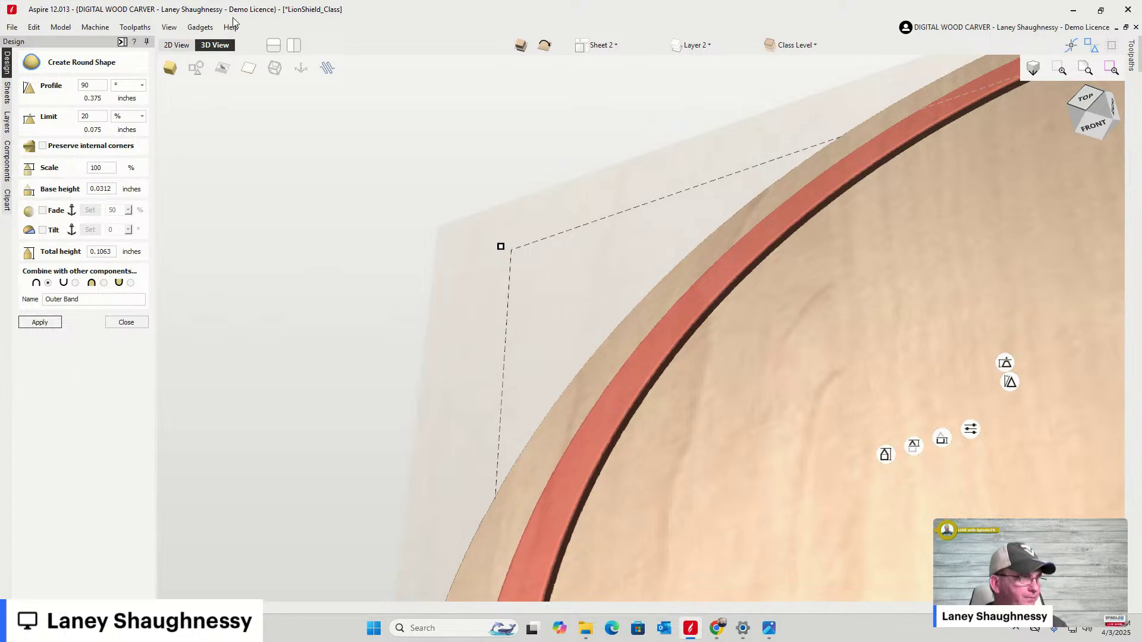
# Finish the round shape and select the band's middle circle together with the small nail head in 2D
pyautogui.click(171, 45)
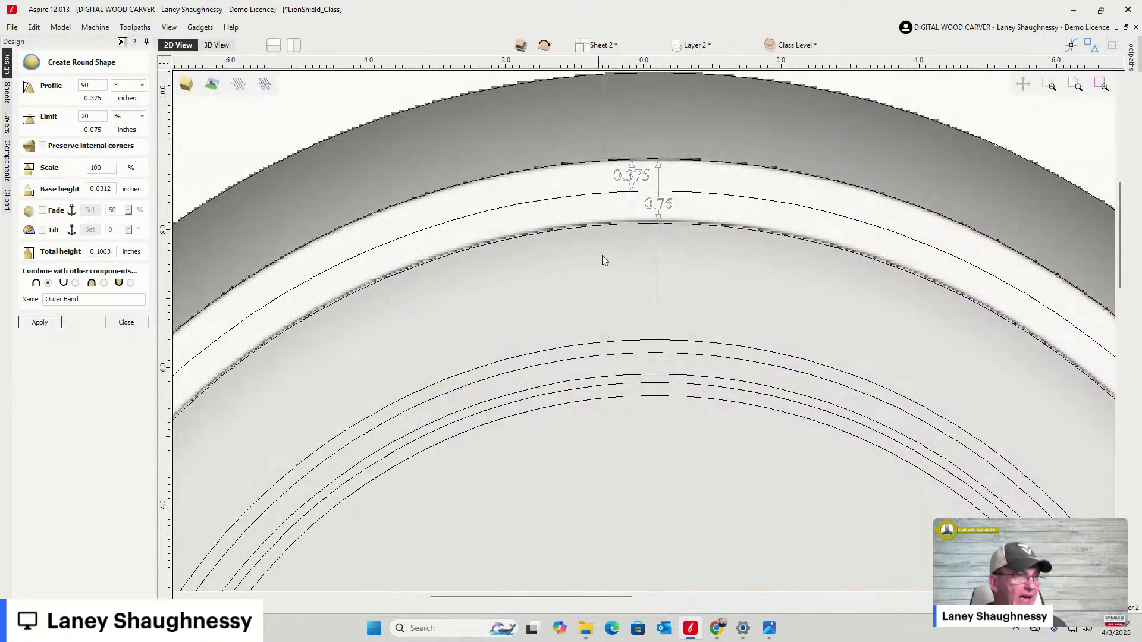
pyautogui.click(633, 194)
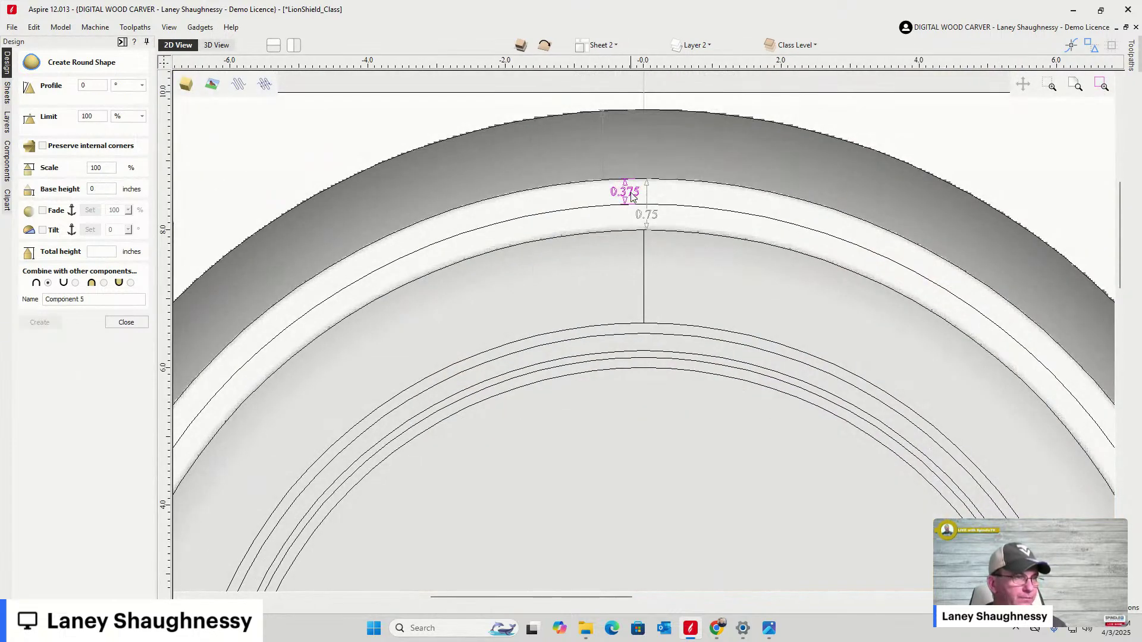
pyautogui.click(736, 213)
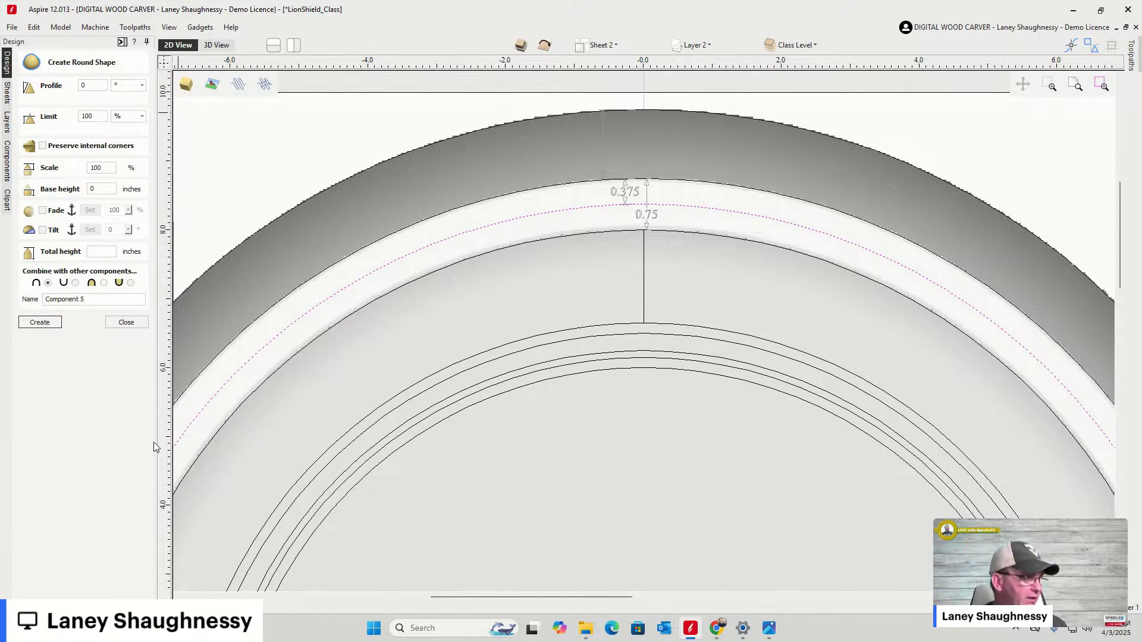
pyautogui.click(122, 324)
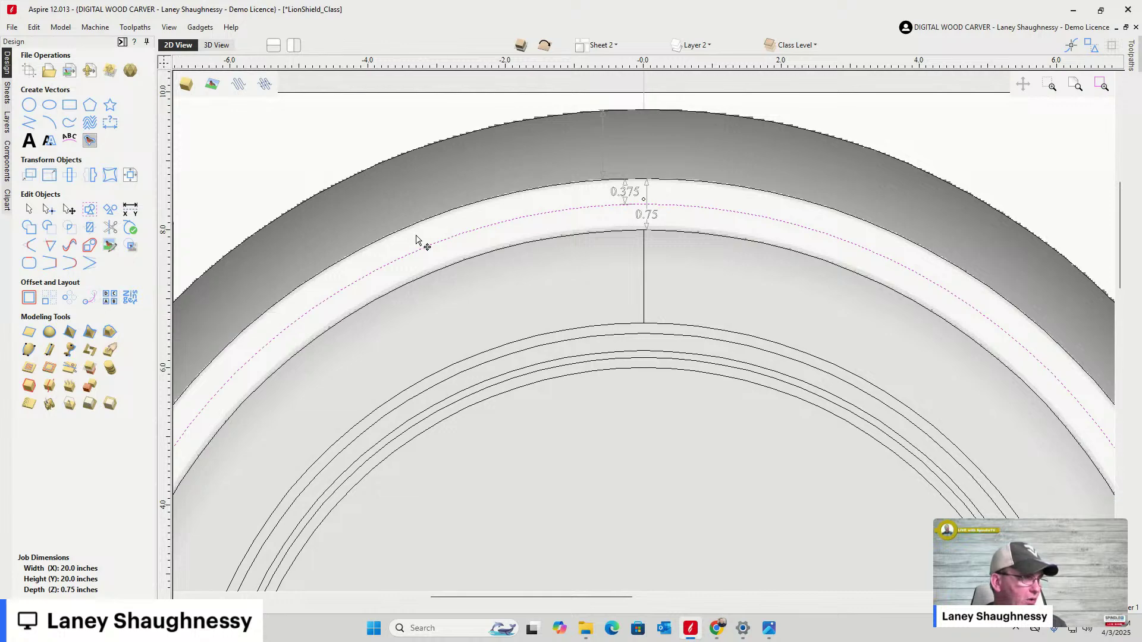
pyautogui.scroll(-3, 688, 186)
pyautogui.scroll(-2, 522, 483)
pyautogui.scroll(5, 495, 538)
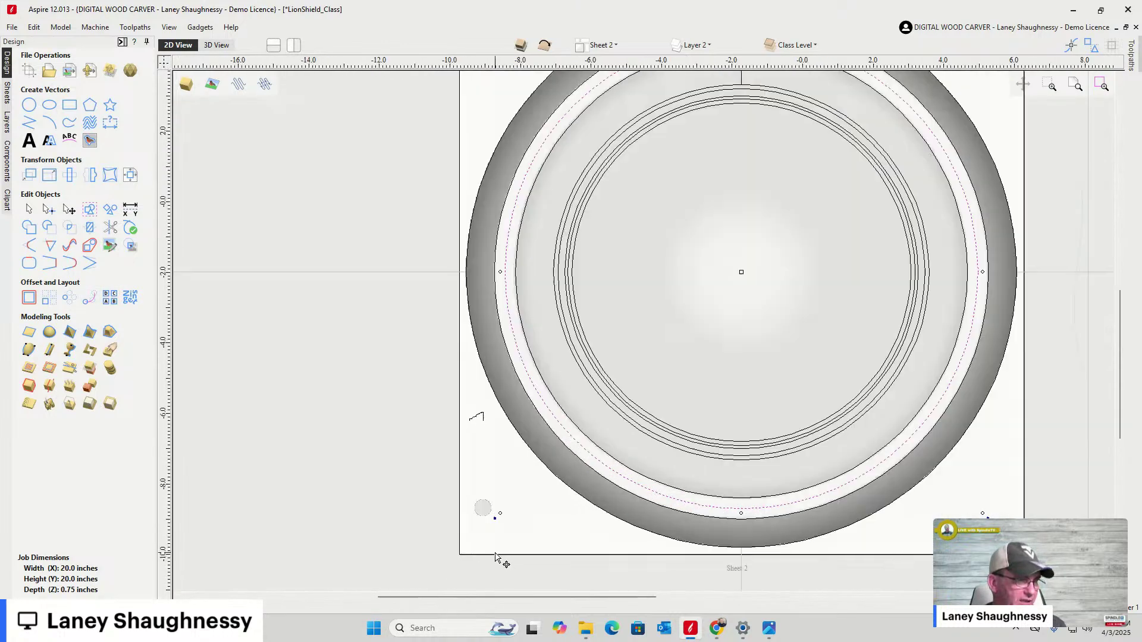
pyautogui.scroll(-4, 550, 457)
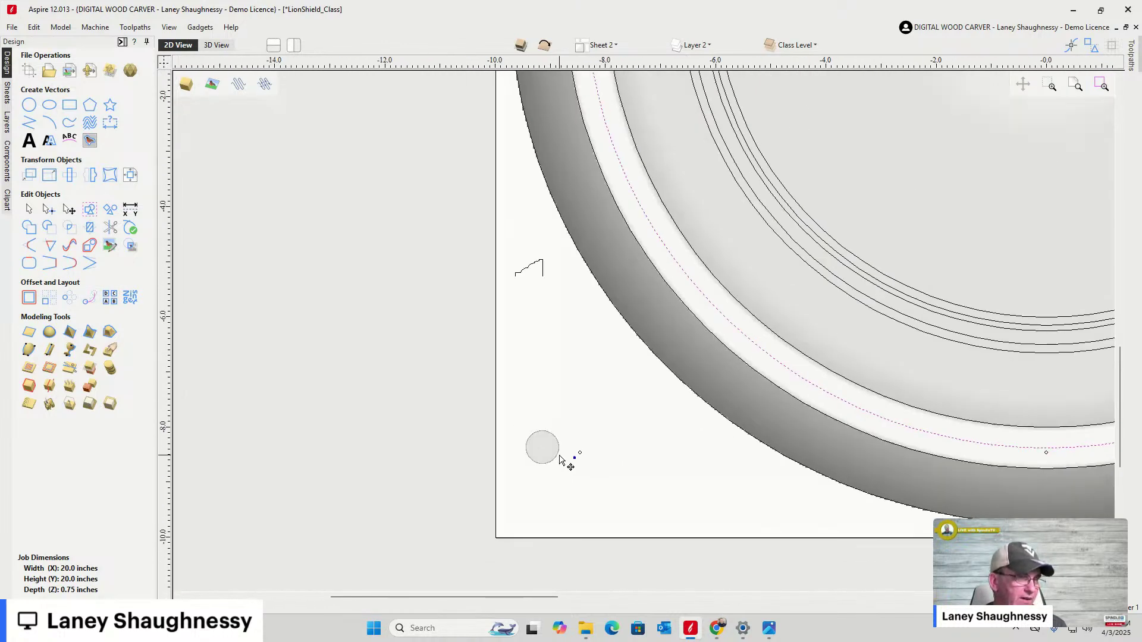
pyautogui.scroll(2, 694, 339)
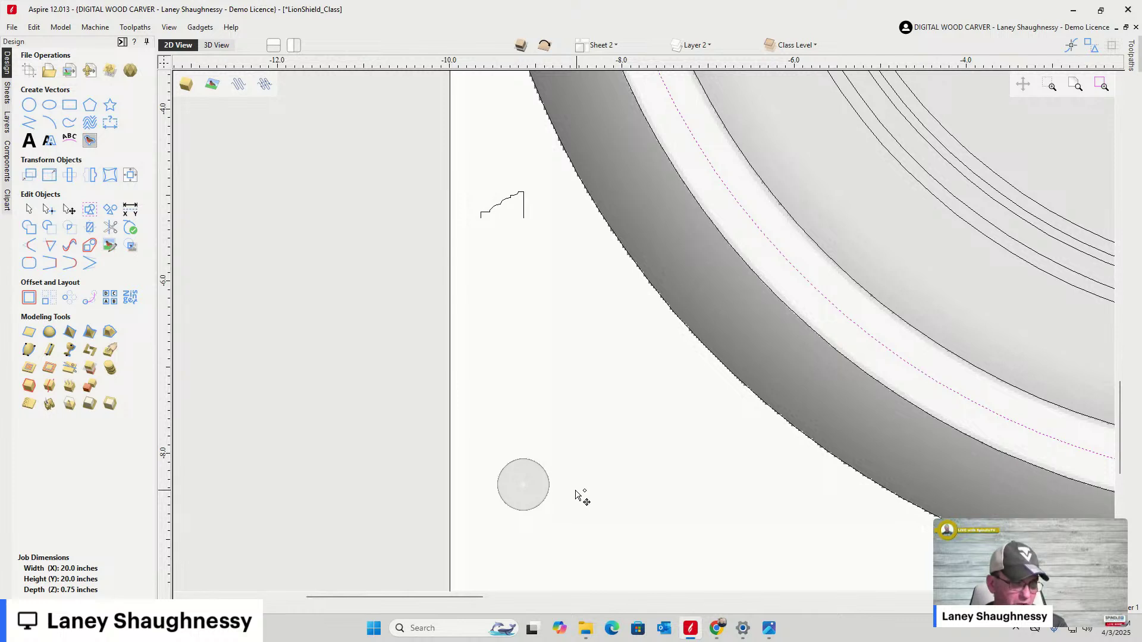
pyautogui.click(531, 497)
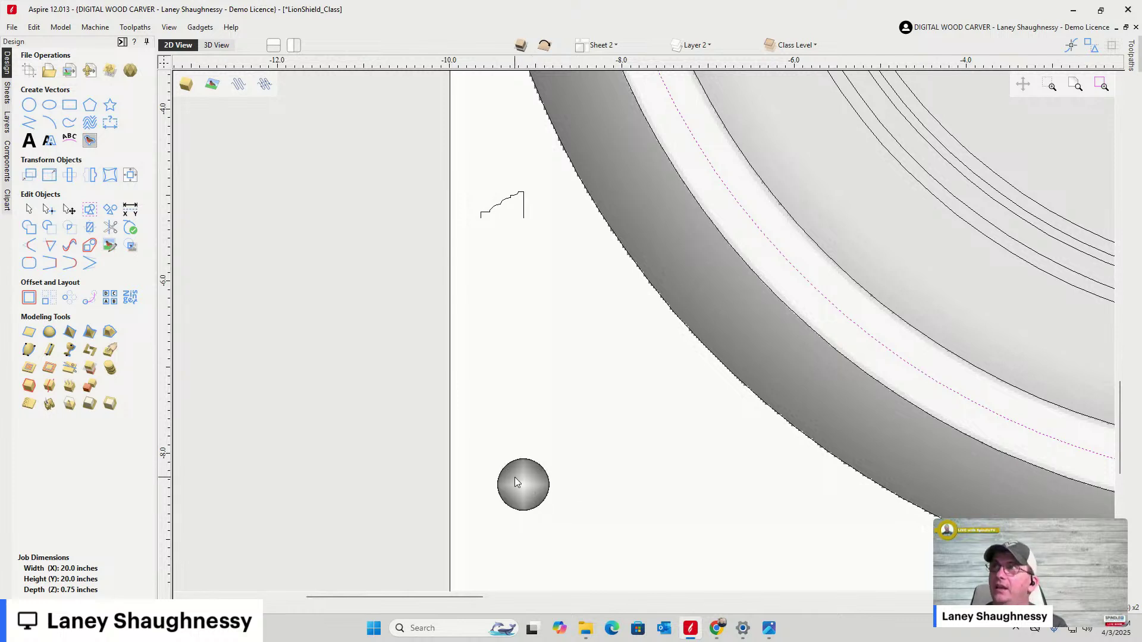
# Copy the nail head along the band's middle circle with the number of copies at 12, placing them on a new layer
pyautogui.click(91, 299)
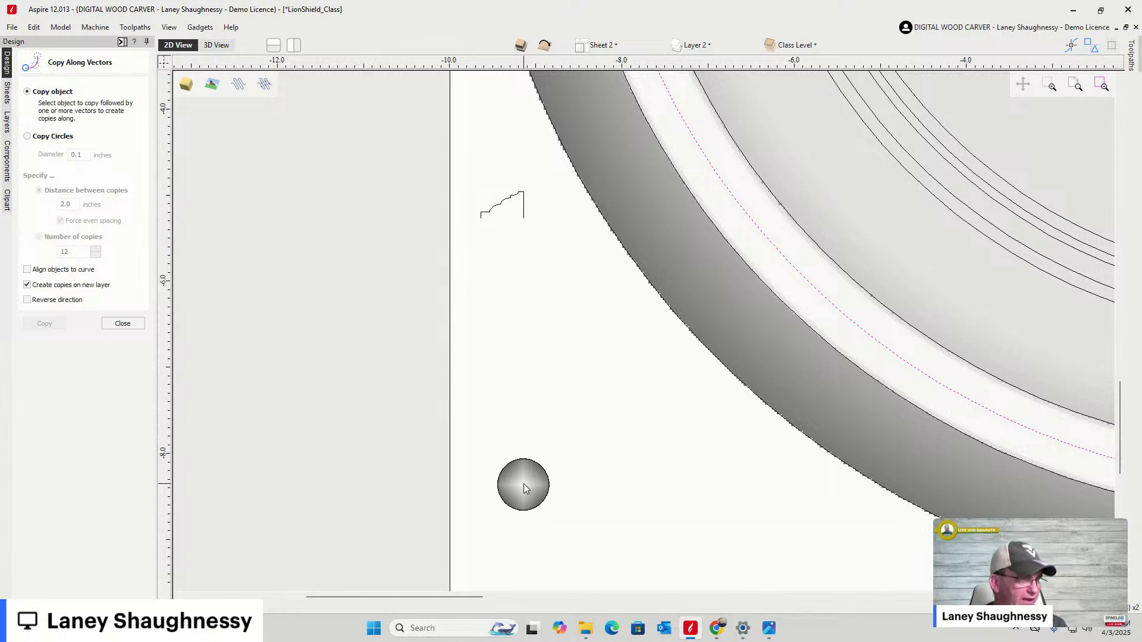
pyautogui.click(491, 410)
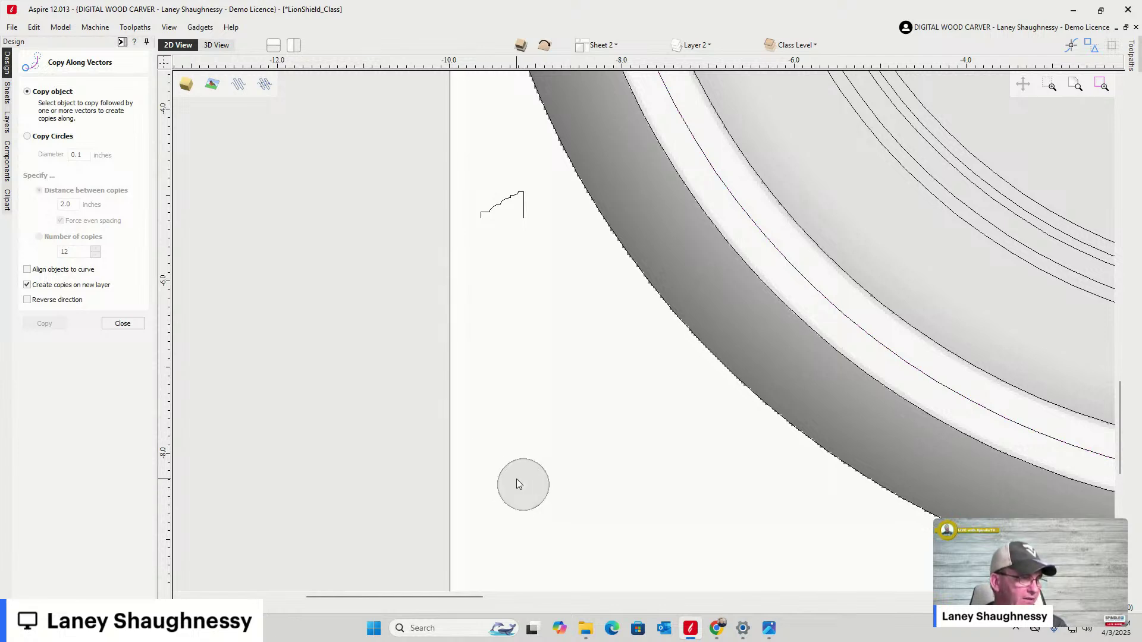
pyautogui.click(808, 285)
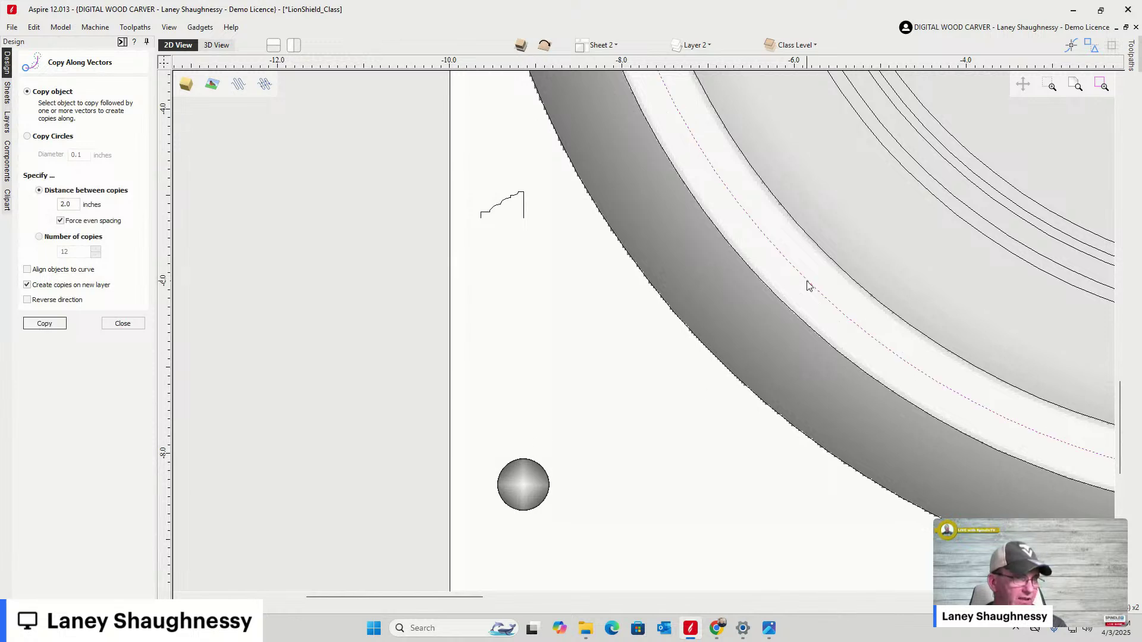
pyautogui.click(39, 237)
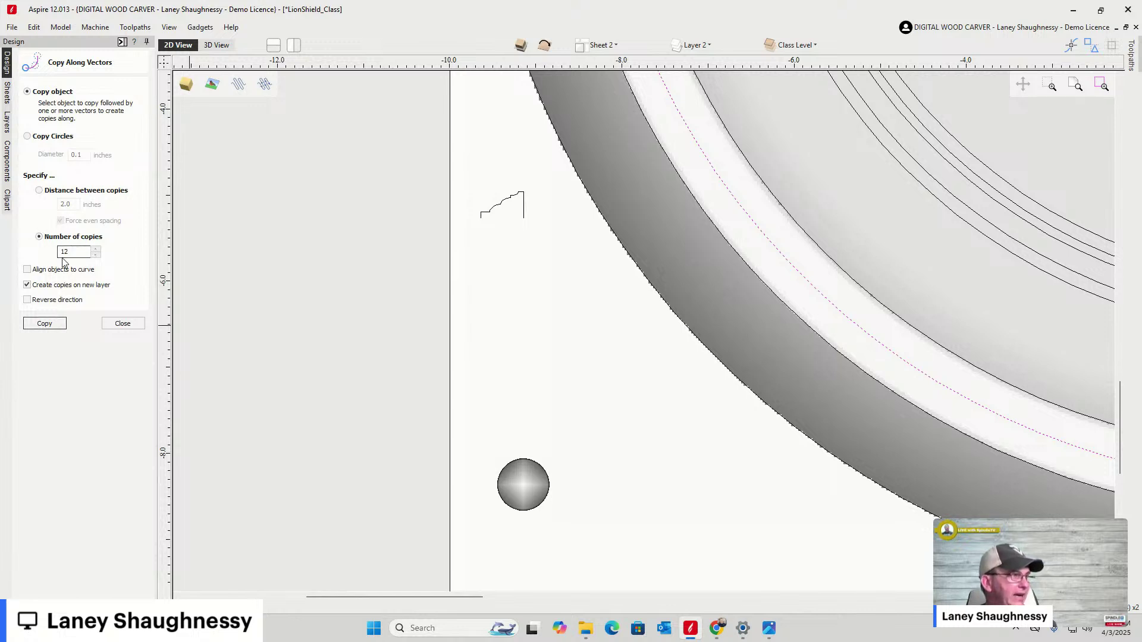
pyautogui.click(43, 324)
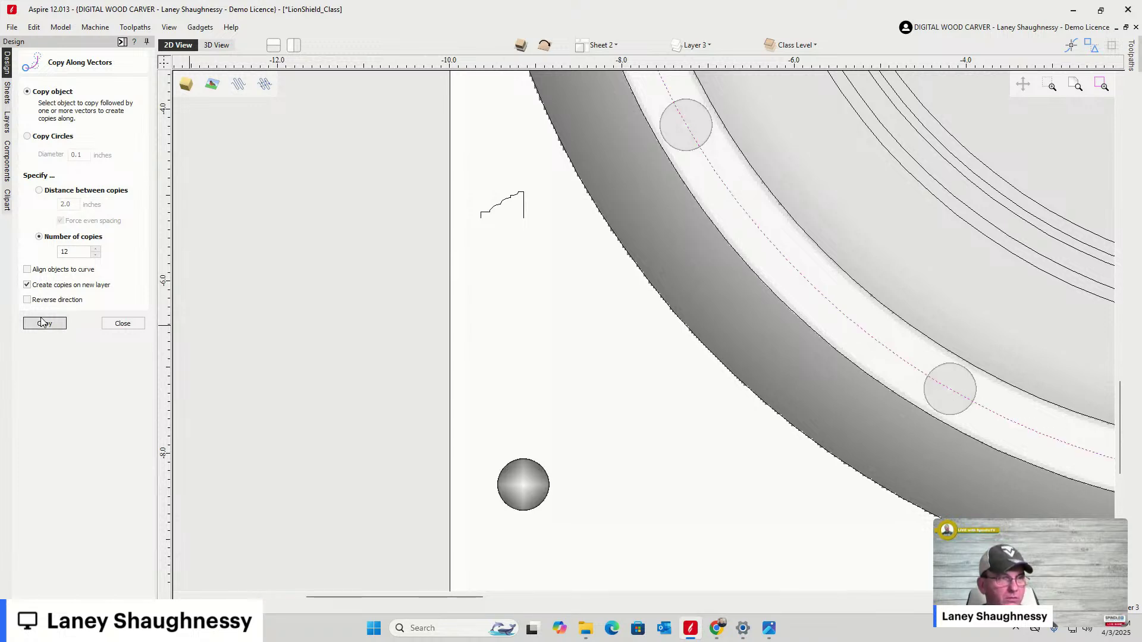
# Check the placement of the nail head copies around the band in 2D and close the copy tool
pyautogui.scroll(-5, 520, 358)
pyautogui.scroll(-2, 519, 358)
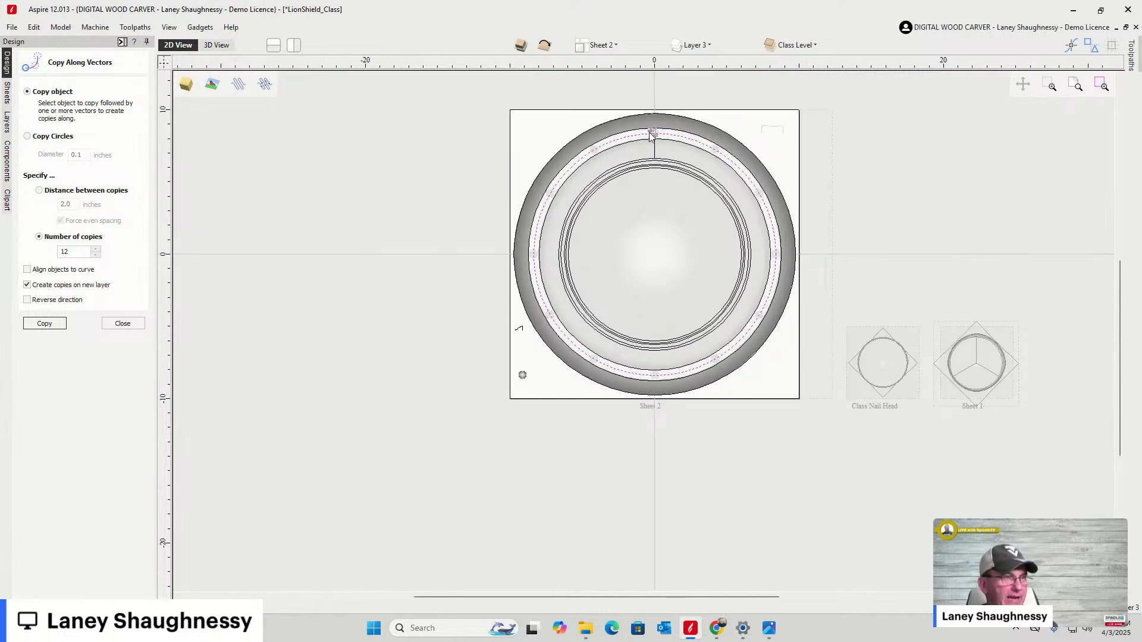
pyautogui.click(694, 45)
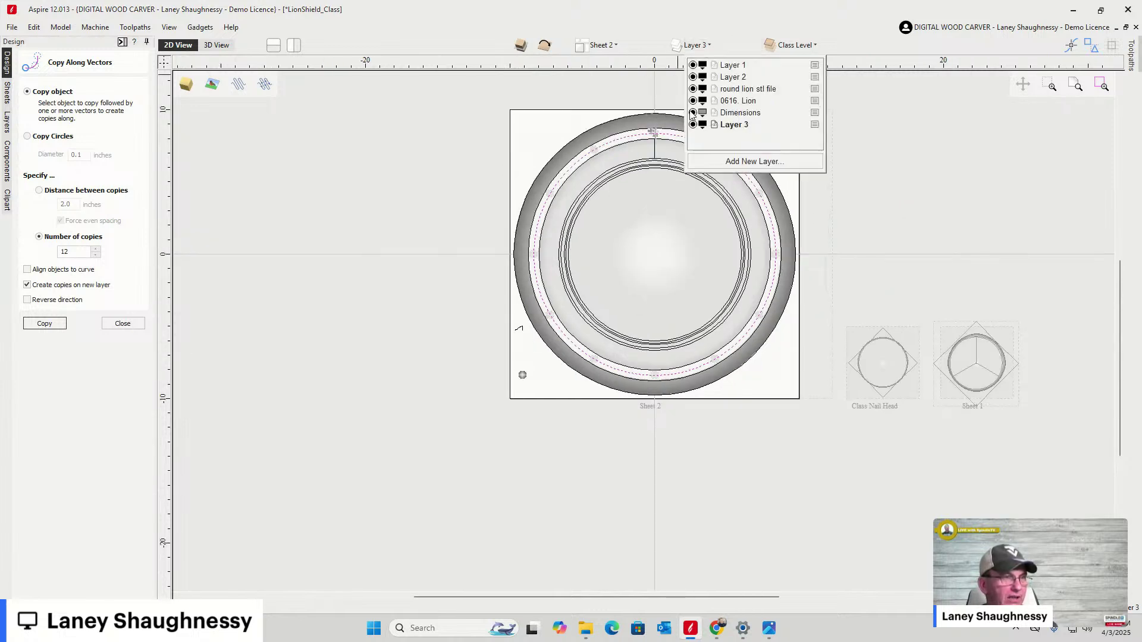
pyautogui.scroll(3, 606, 257)
pyautogui.click(606, 257)
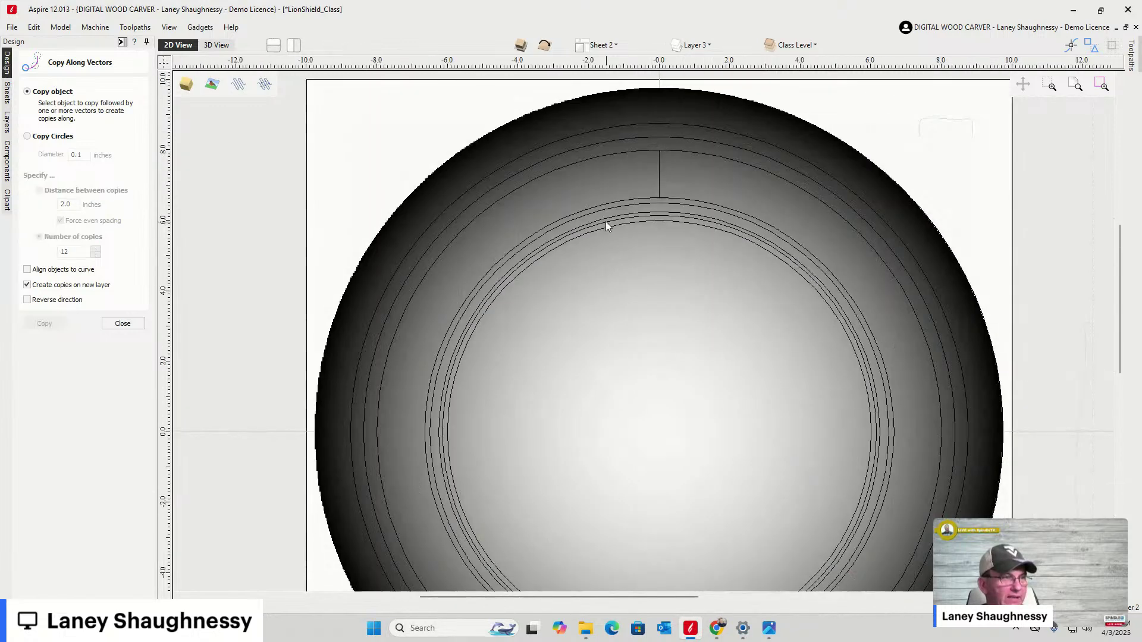
pyautogui.scroll(-2, 609, 188)
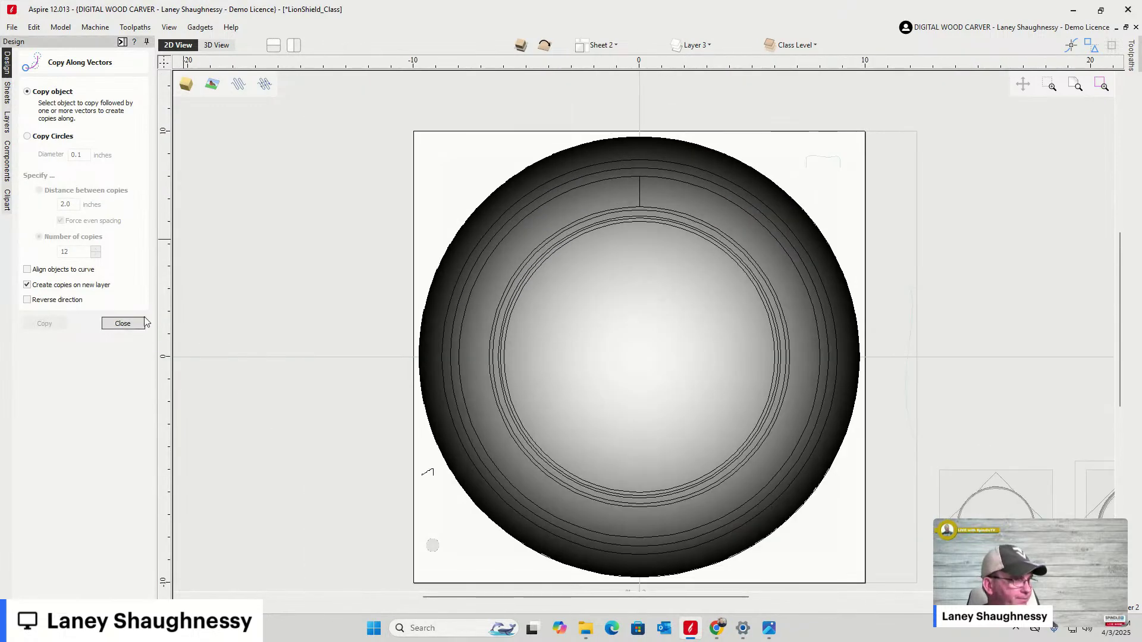
pyautogui.click(123, 322)
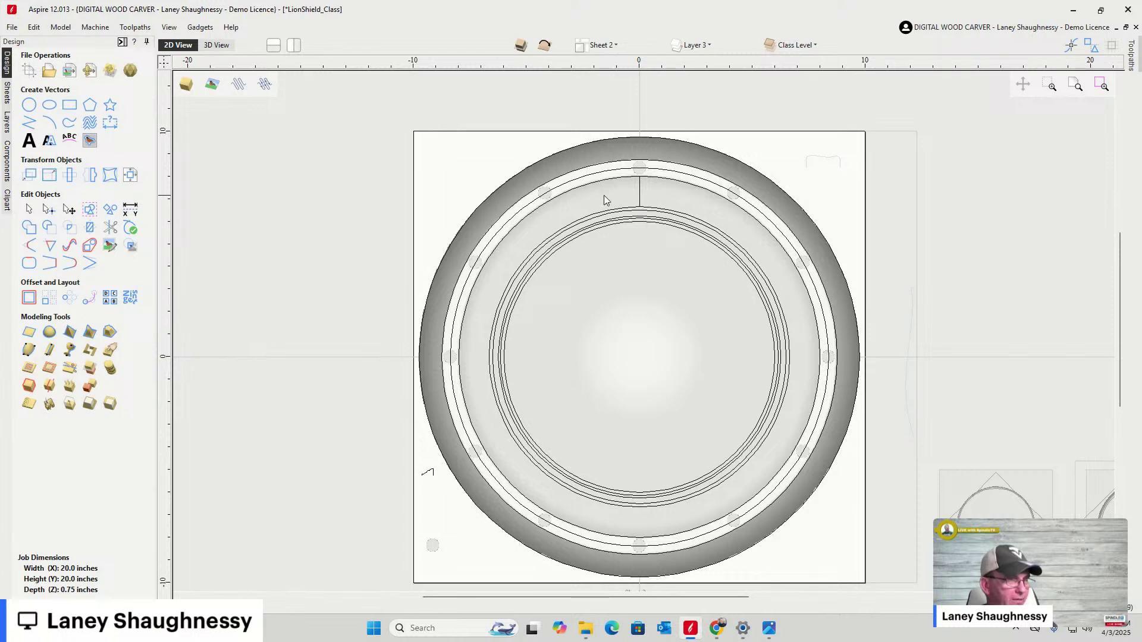
pyautogui.scroll(2, 640, 181)
pyautogui.scroll(1, 632, 141)
pyautogui.scroll(-1, 632, 142)
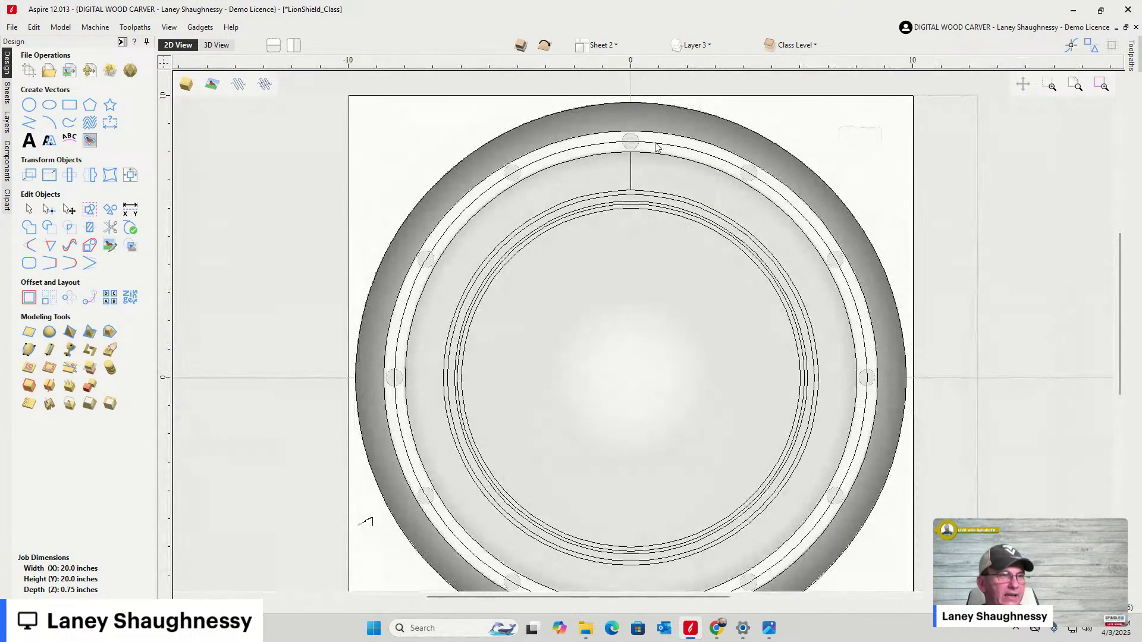
pyautogui.scroll(-1, 817, 425)
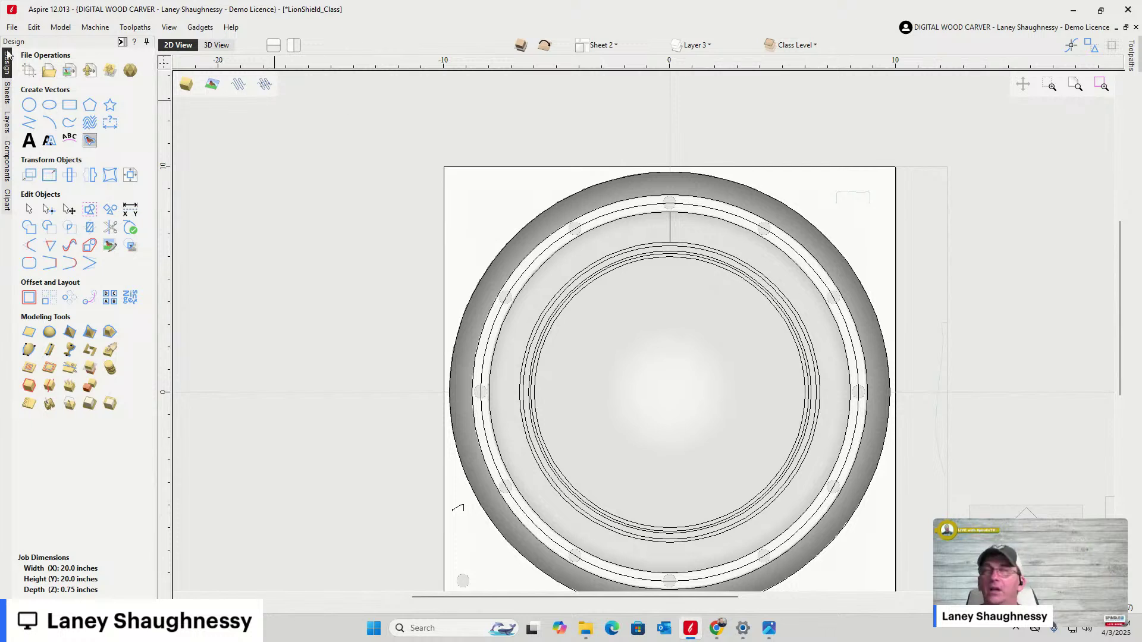
# Look for the nail heads on the band in 3D and check a copy's combine mode and order in the component list
pyautogui.click(216, 45)
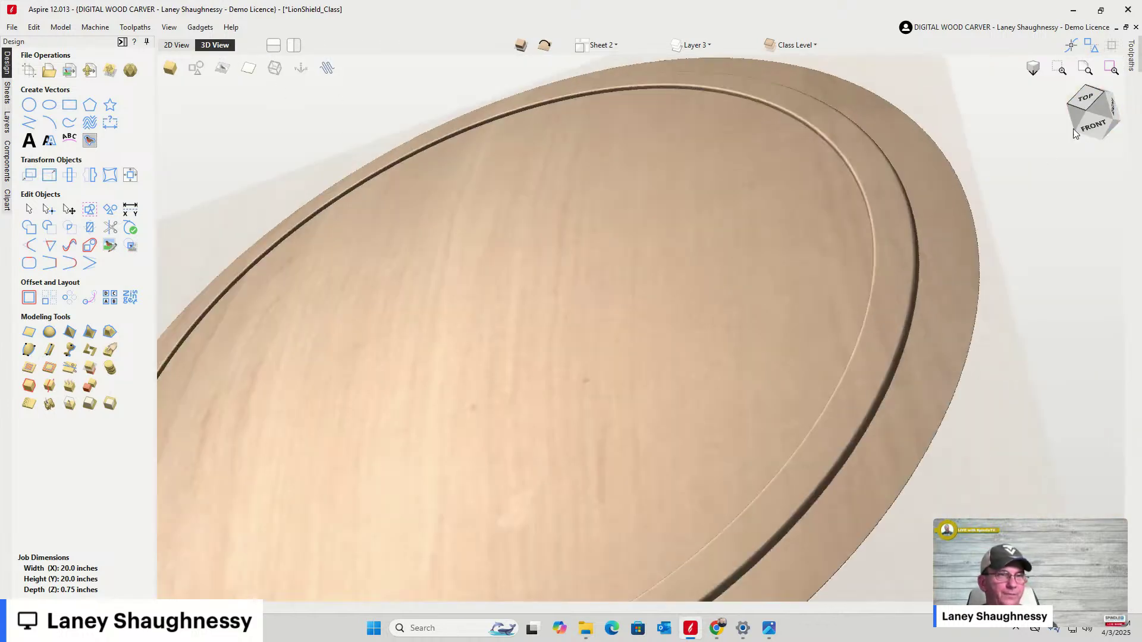
pyautogui.click(1112, 104)
pyautogui.moveTo(1114, 106); pyautogui.dragTo(924, 117)
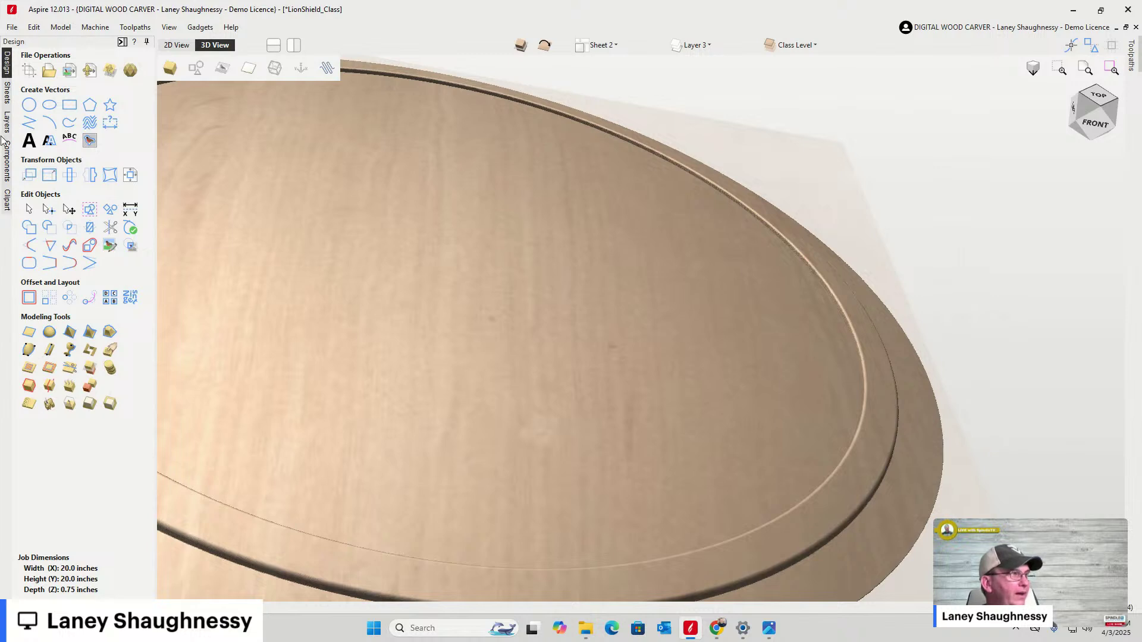
pyautogui.click(7, 172)
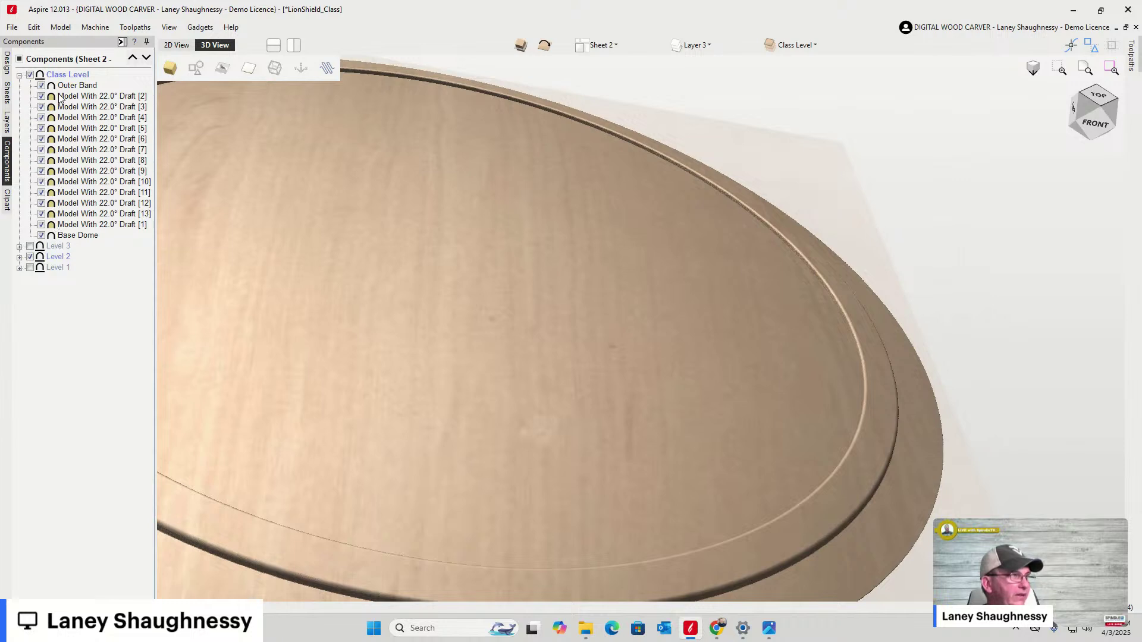
pyautogui.moveTo(60, 102)
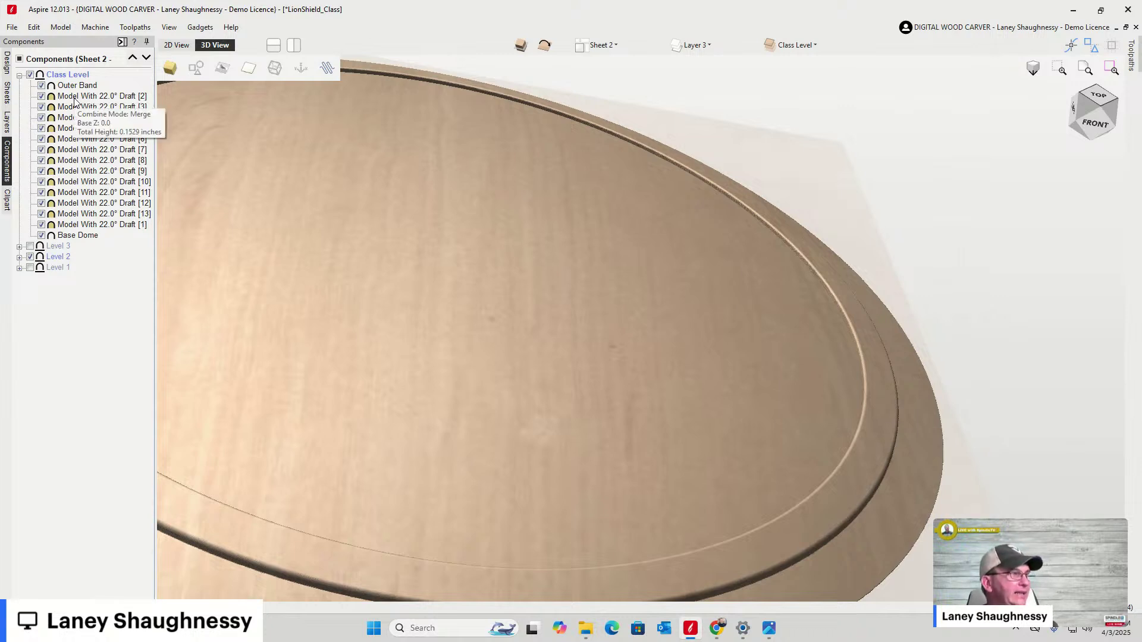
# Set the combine mode of the nail head copy Model With 22.0° Draft [2] to Add
pyautogui.rightClick(75, 102)
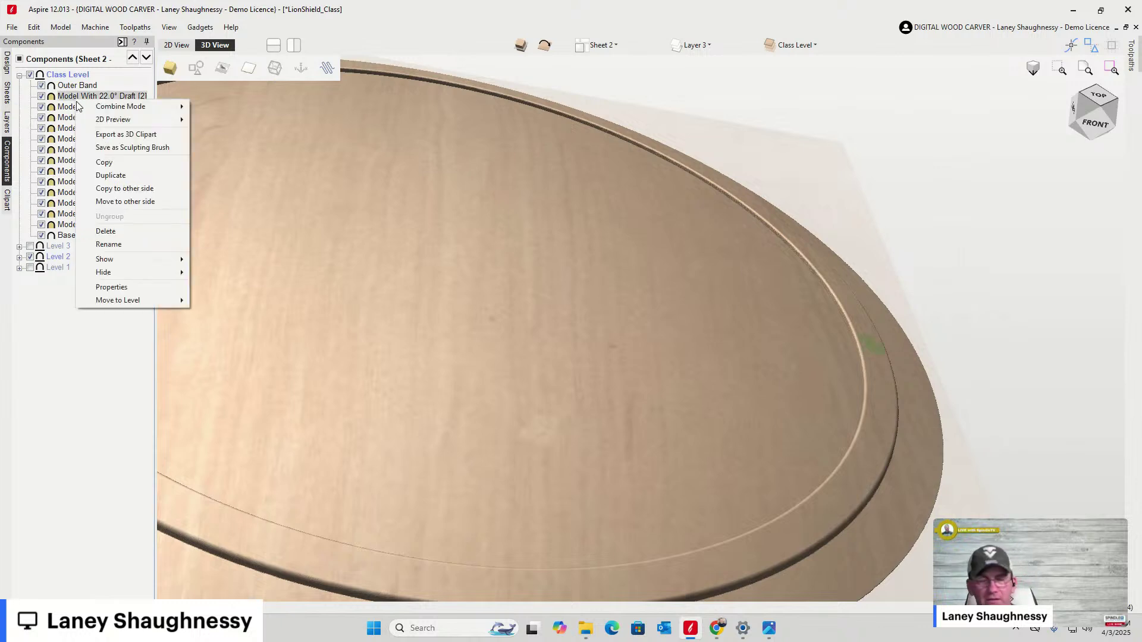
pyautogui.moveTo(137, 106)
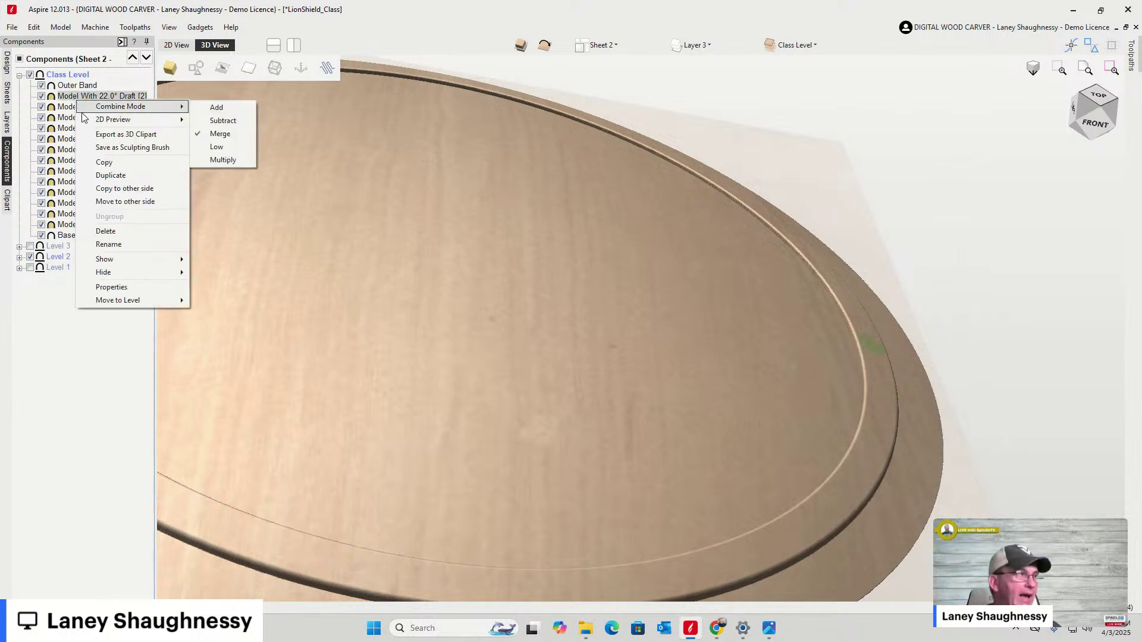
pyautogui.click(216, 108)
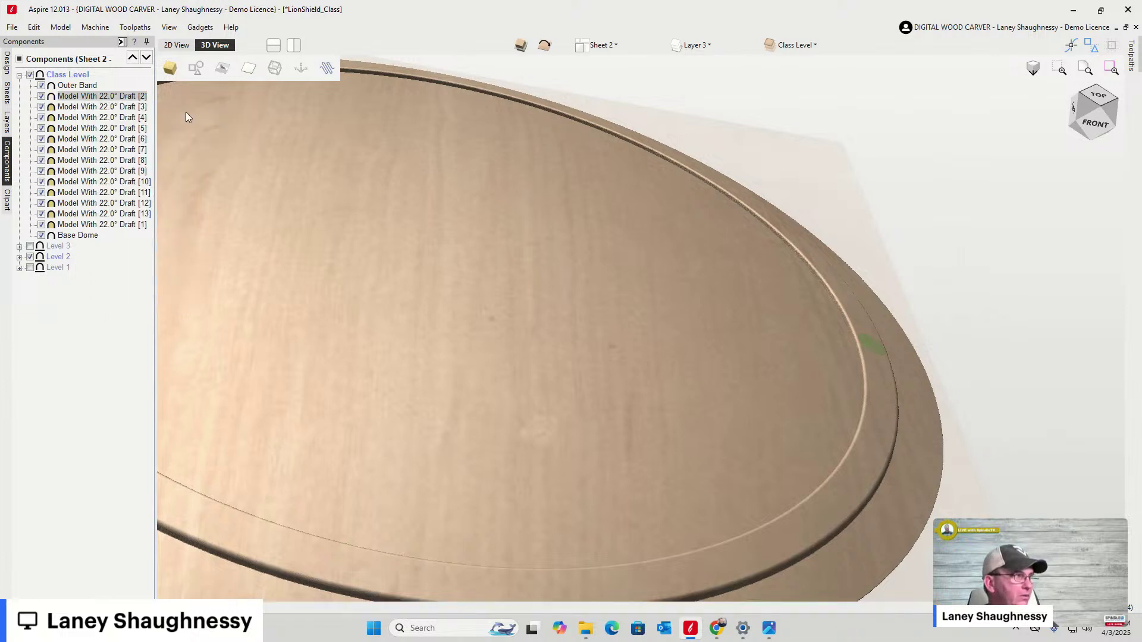
# Set the combine mode of the remaining nail heads, Model With 22.0° Draft [3] through [13] and [1], to Add
pyautogui.click(96, 108)
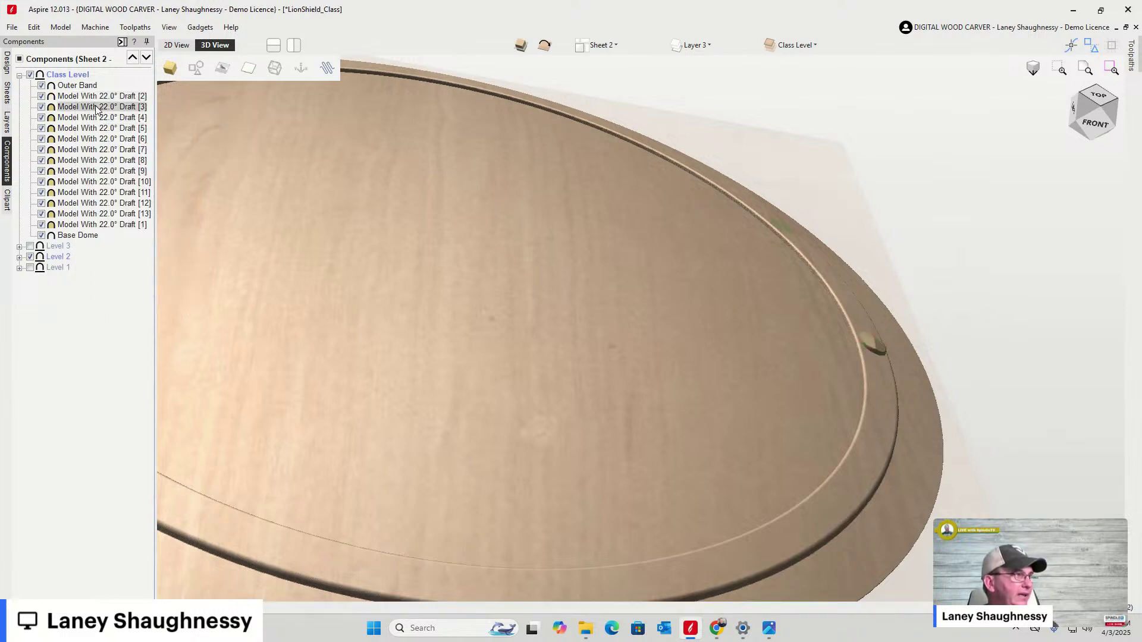
pyautogui.keyDown('shift'); pyautogui.click(91, 225); pyautogui.keyUp('shift')
pyautogui.rightClick(102, 138)
pyautogui.moveTo(150, 149)
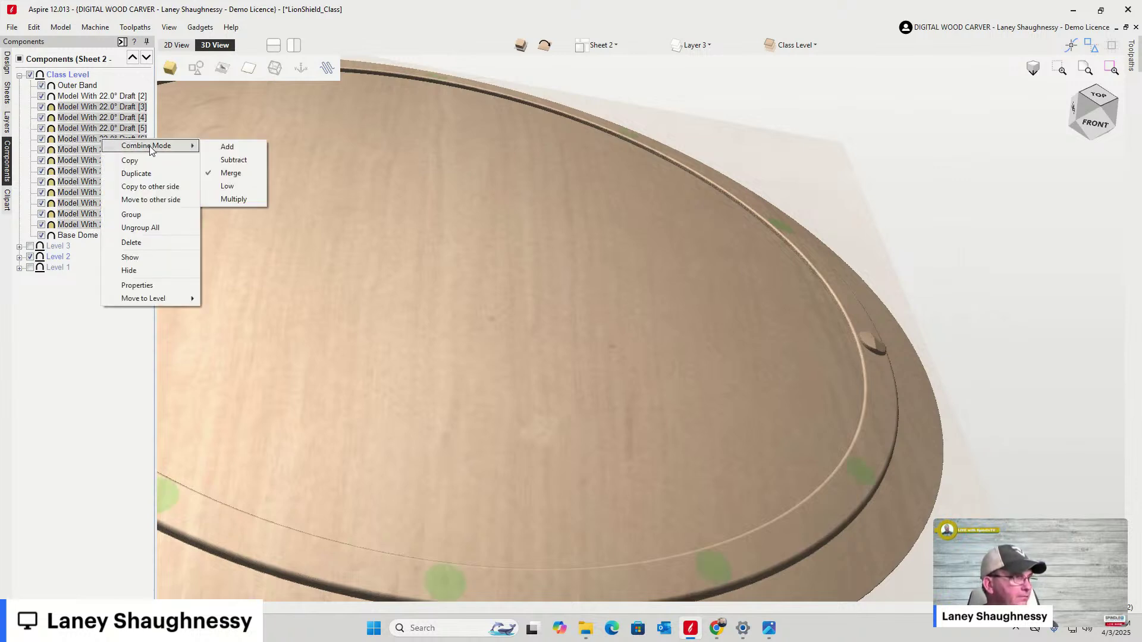
pyautogui.click(227, 148)
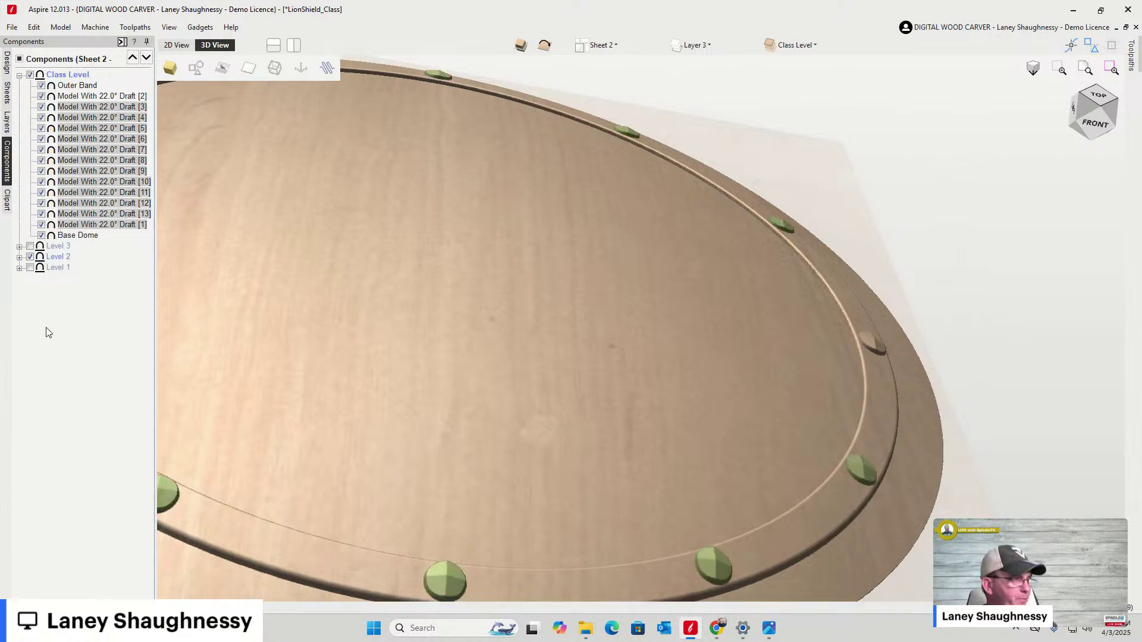
pyautogui.click(97, 336)
# Inspect the nail heads around the raised outer band in 3D from several angles and distances
pyautogui.scroll(-5, 1008, 325)
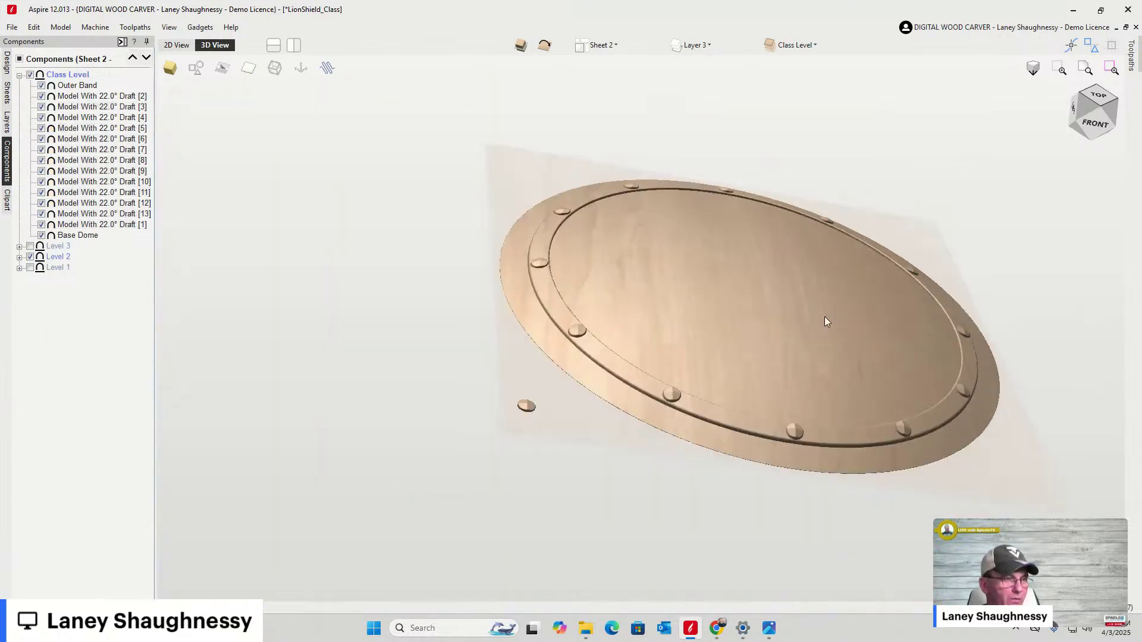
pyautogui.scroll(2, 839, 314)
pyautogui.click(1092, 119)
pyautogui.moveTo(1092, 119)
pyautogui.mouseDown()
pyautogui.moveTo(1066, 113)
pyautogui.moveTo(1116, 118)
pyautogui.moveTo(1083, 115)
pyautogui.mouseUp()
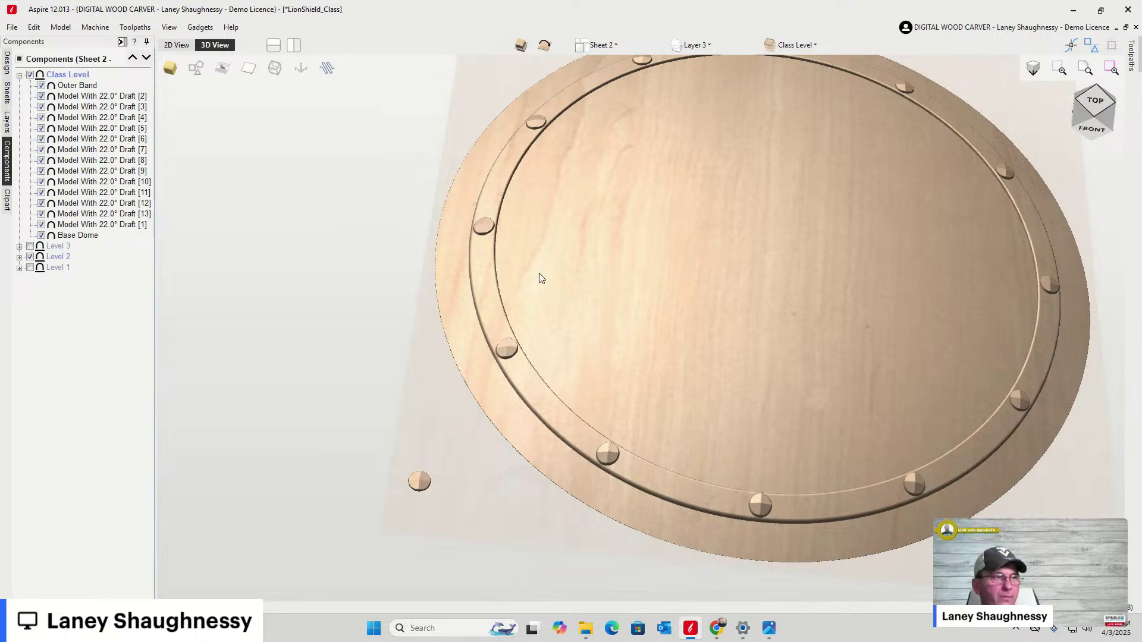
pyautogui.scroll(-3, 582, 278)
pyautogui.scroll(6, 754, 141)
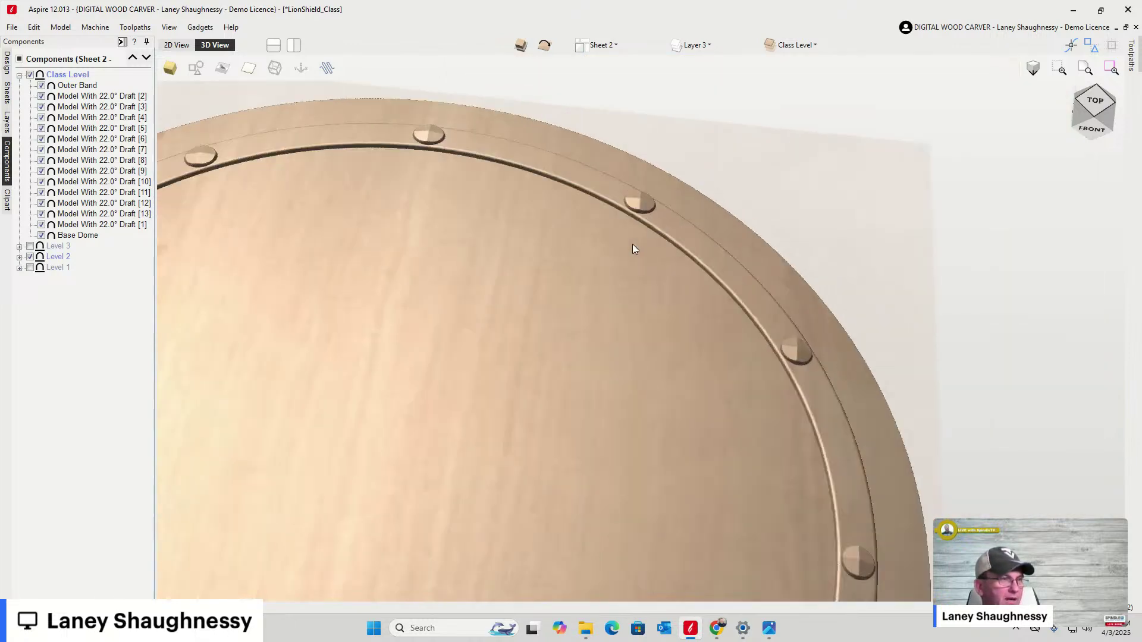
pyautogui.scroll(2, 632, 247)
pyautogui.scroll(2, 632, 245)
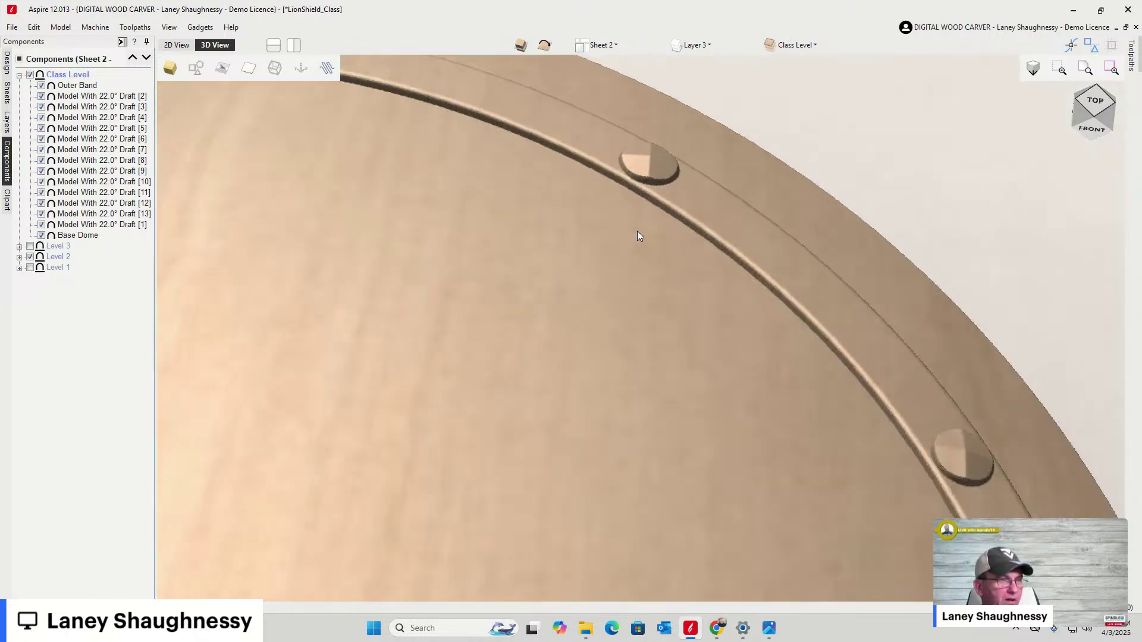
pyautogui.scroll(-4, 816, 178)
pyautogui.scroll(5, 423, 481)
pyautogui.scroll(-5, 423, 483)
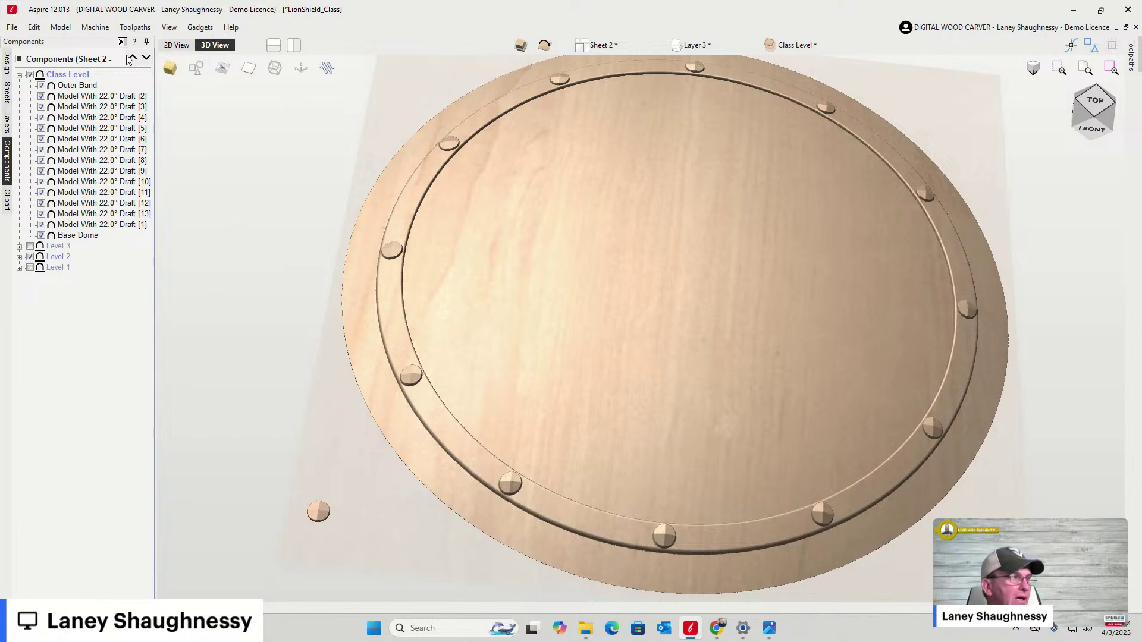
# Select the inner and outer boundary circles of the innermost ring on the dome in 2D
pyautogui.click(177, 45)
pyautogui.scroll(-3, 671, 153)
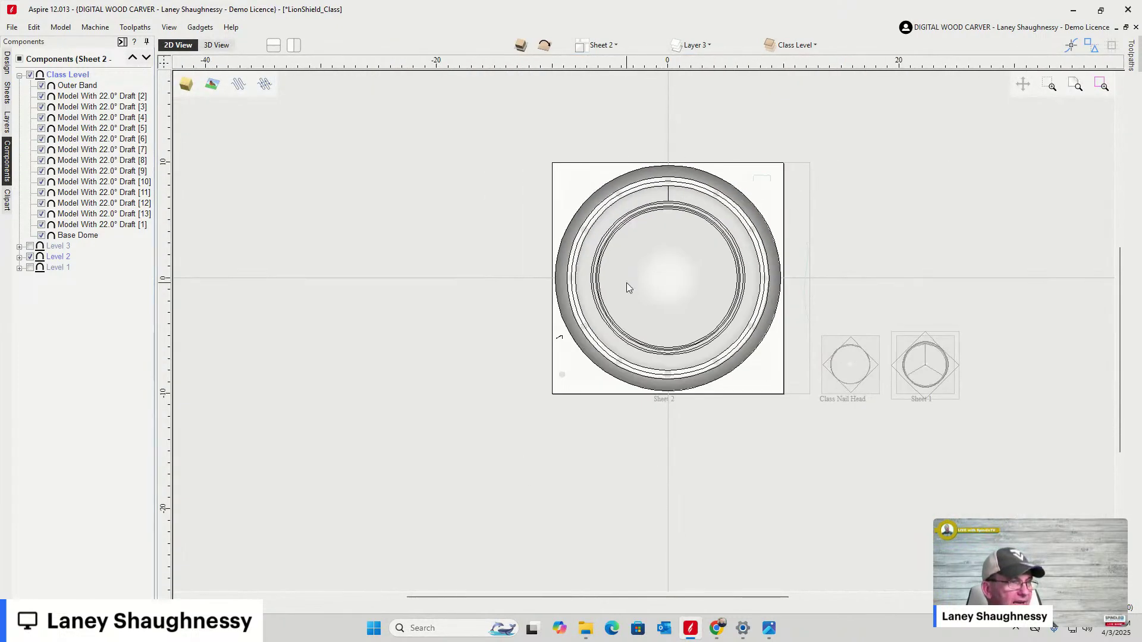
pyautogui.scroll(4, 627, 275)
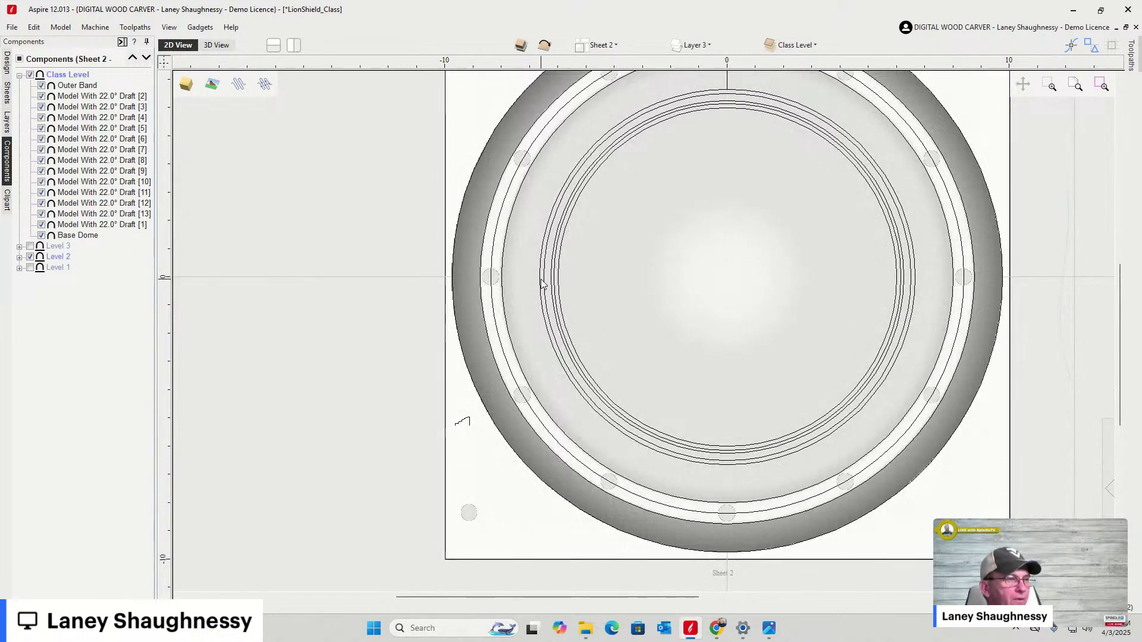
pyautogui.scroll(4, 558, 299)
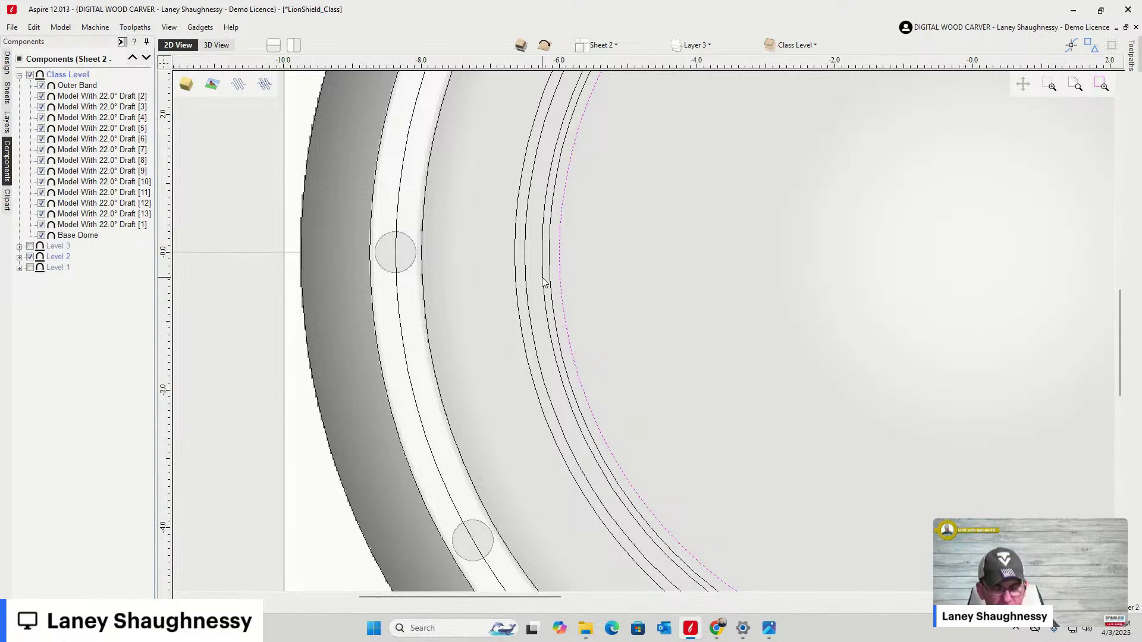
pyautogui.keyDown('shift'); pyautogui.click(543, 283); pyautogui.keyUp('shift')
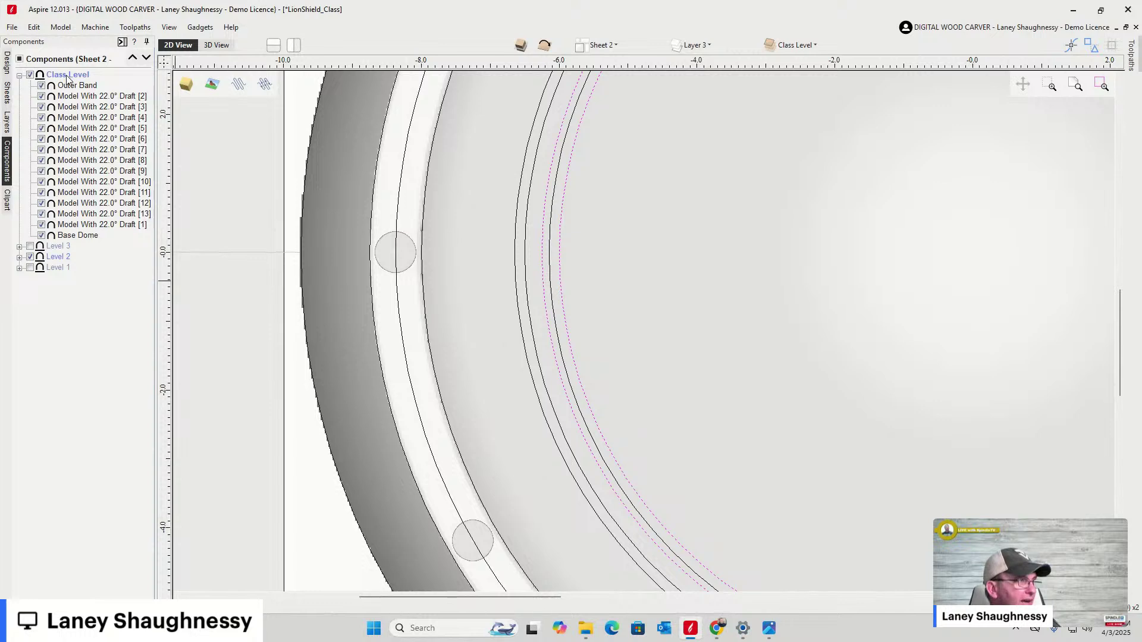
# Create a round shape from the two selected circles with a 90° profile and a limit of 20%
pyautogui.click(8, 64)
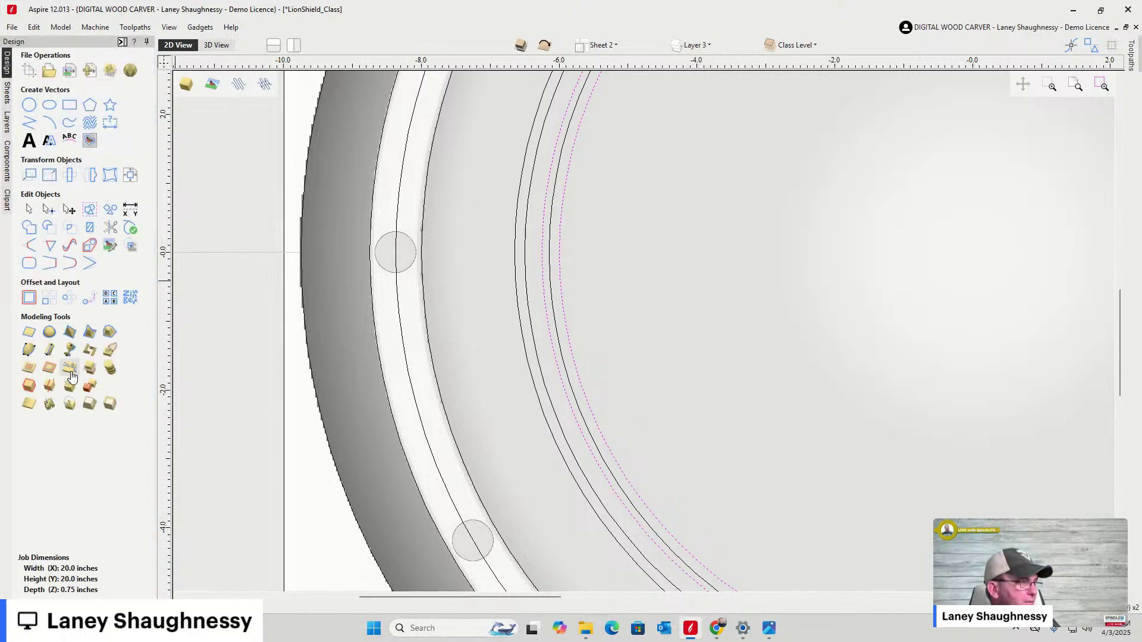
pyautogui.click(45, 335)
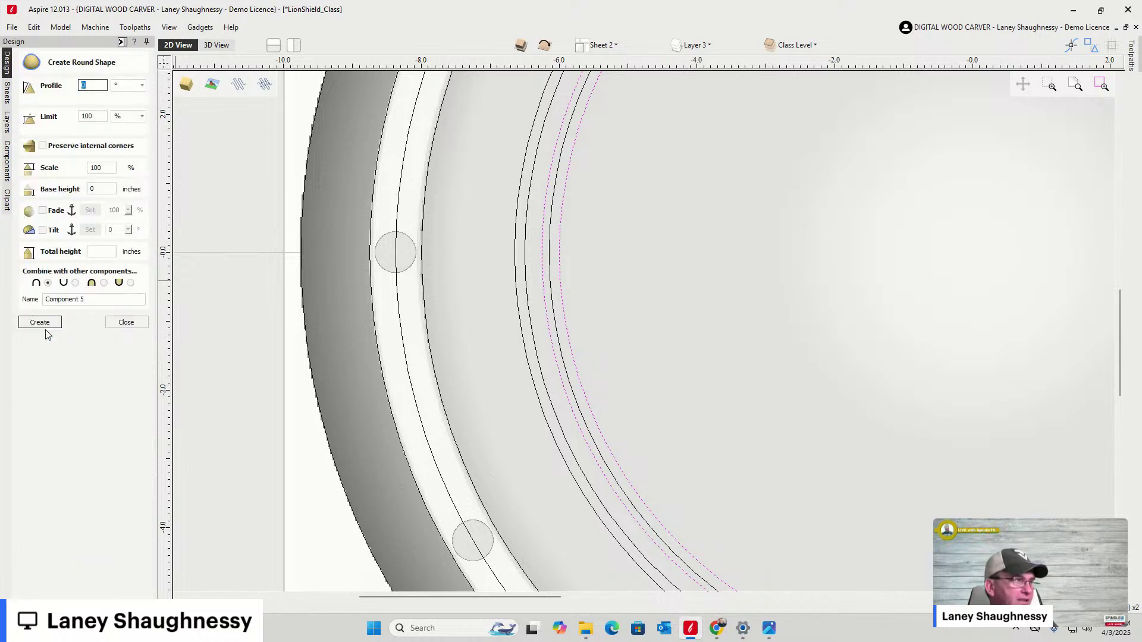
pyautogui.doubleClick(99, 86)
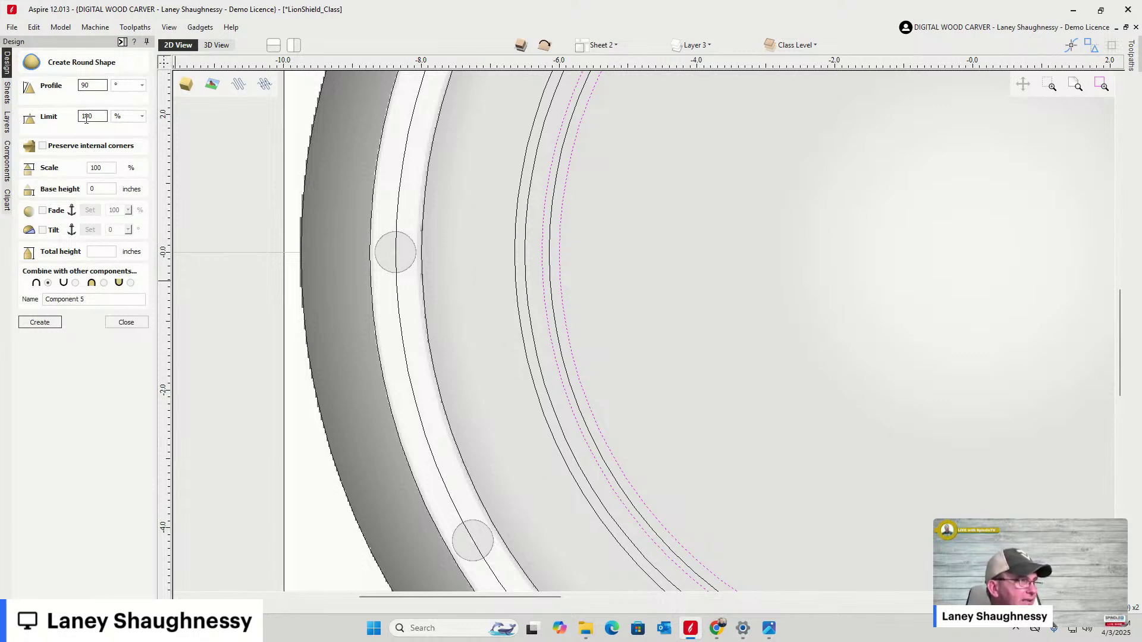
pyautogui.doubleClick(95, 117)
pyautogui.press('Return')
pyautogui.write('20')
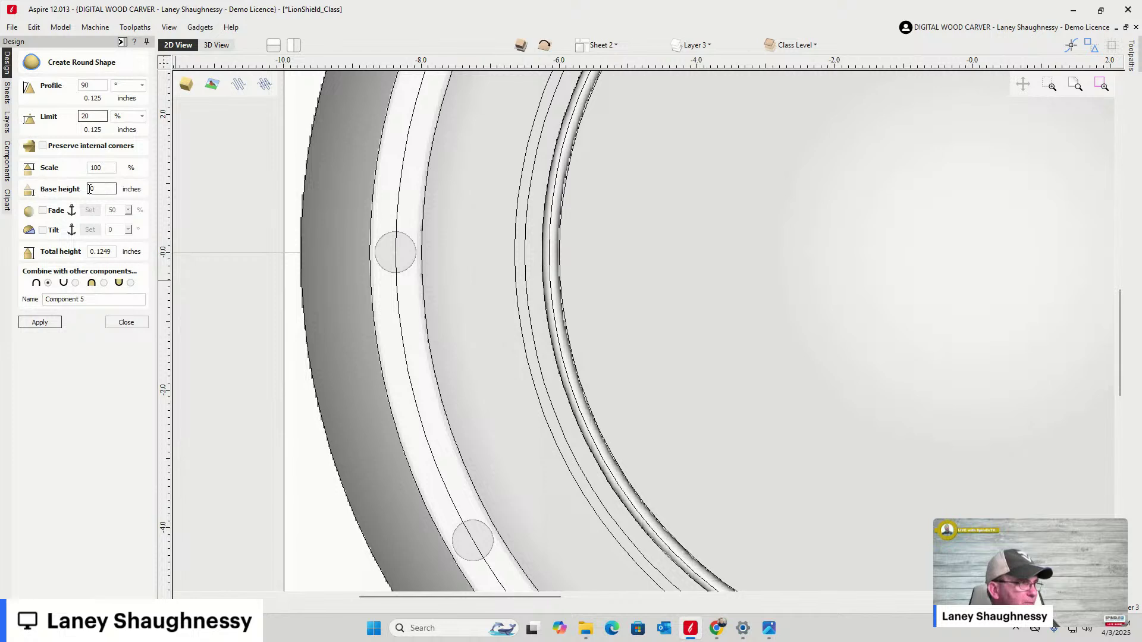
# Set the round shape's base height to 0.275 inches by subtracting the 0.025 inch shape height from 0.3
pyautogui.doubleClick(94, 190)
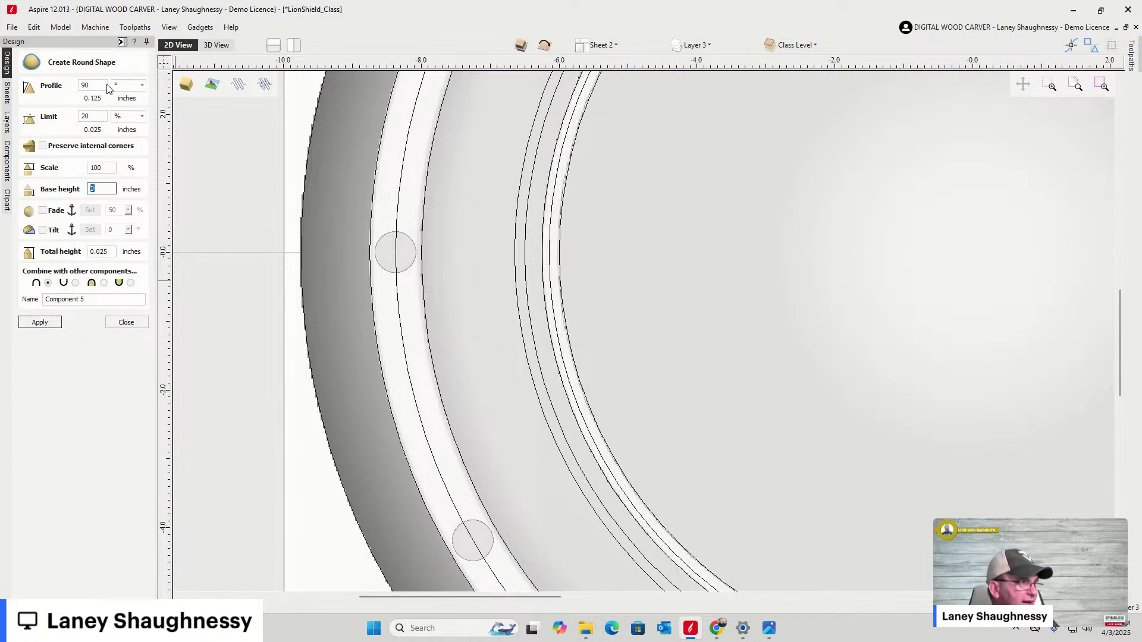
pyautogui.moveTo(108, 254); pyautogui.dragTo(99, 252)
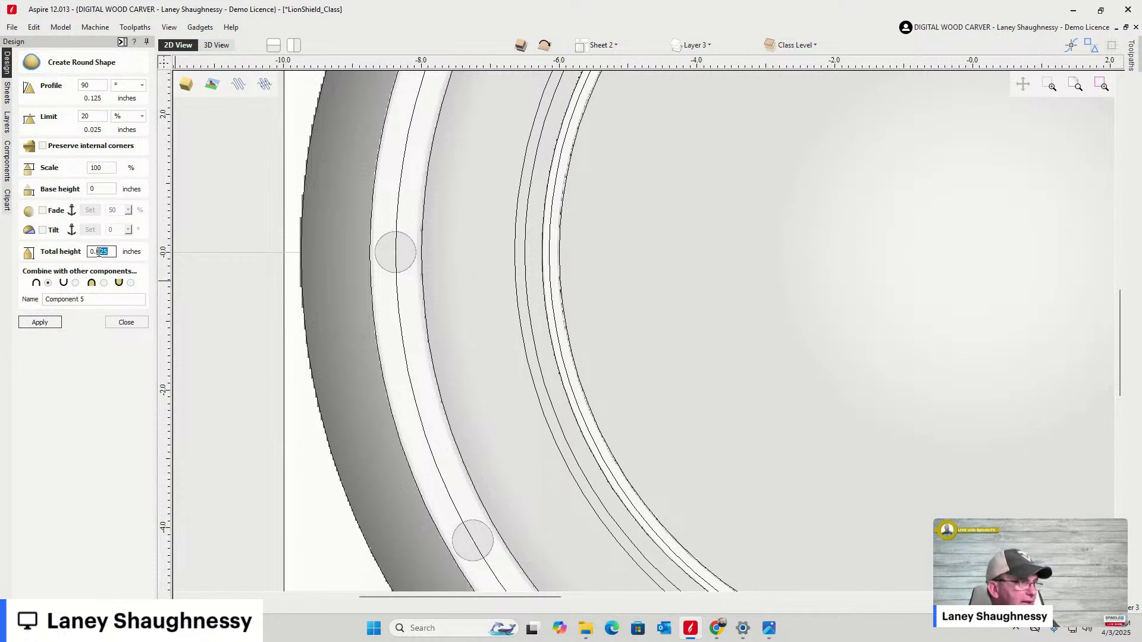
pyautogui.click(98, 188)
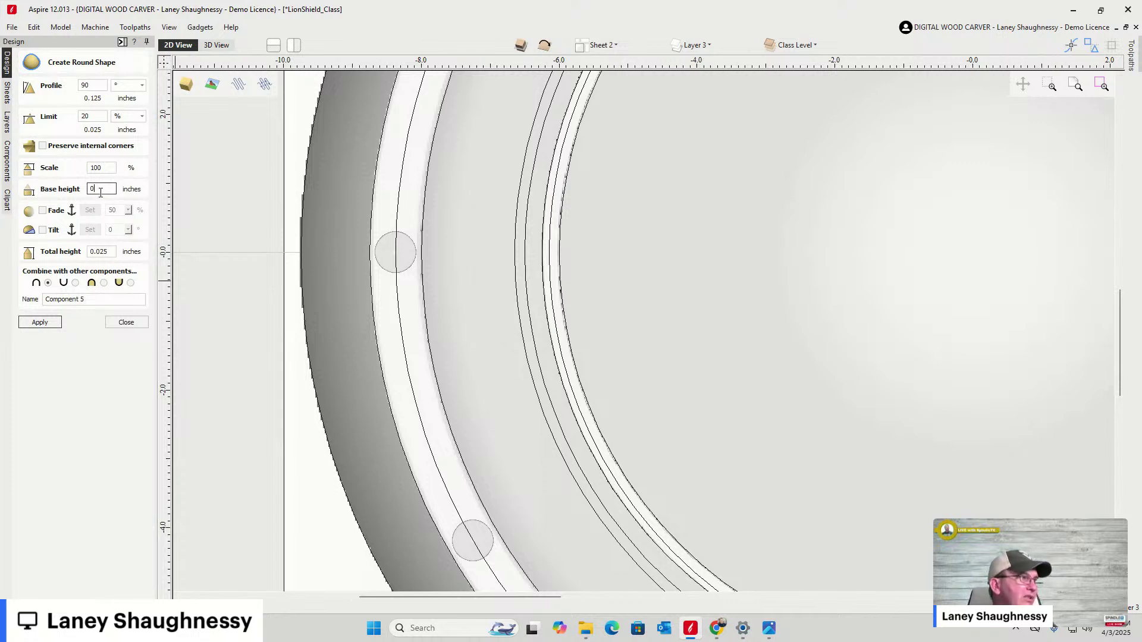
pyautogui.write('.30.0')
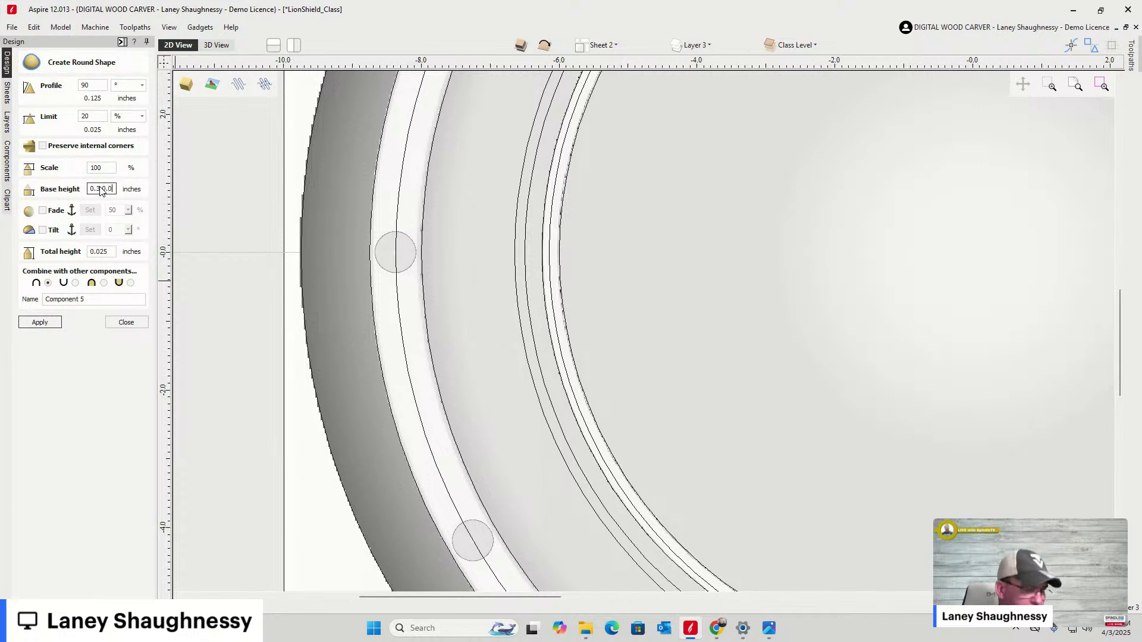
pyautogui.write('3-0.025=')
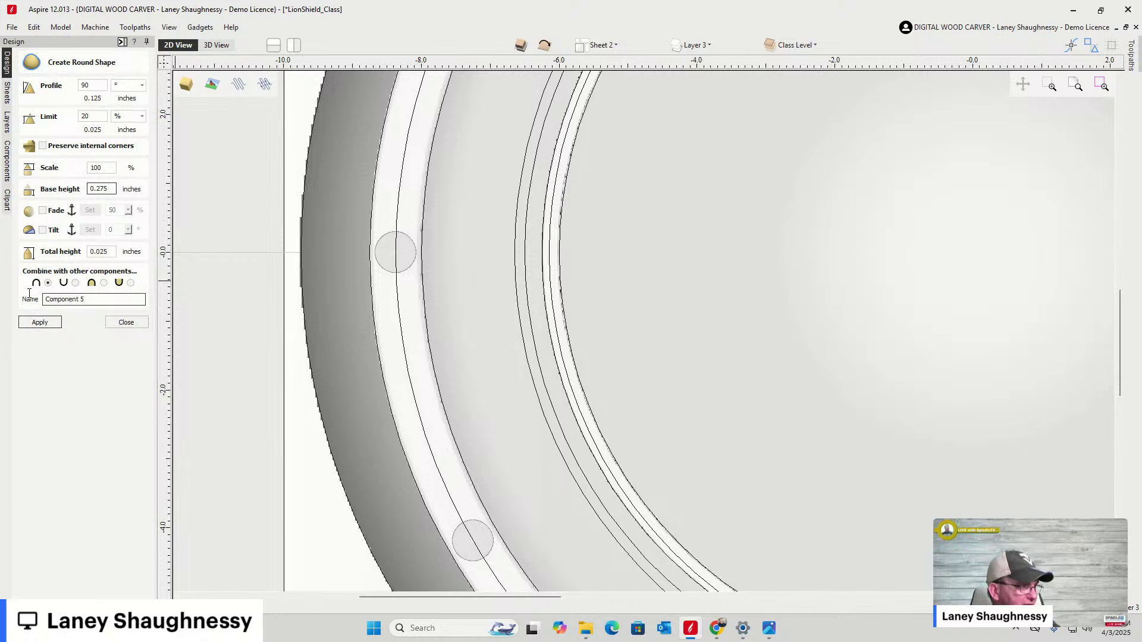
# Name the round shape component Inner Ring and apply its settings
pyautogui.click(98, 297)
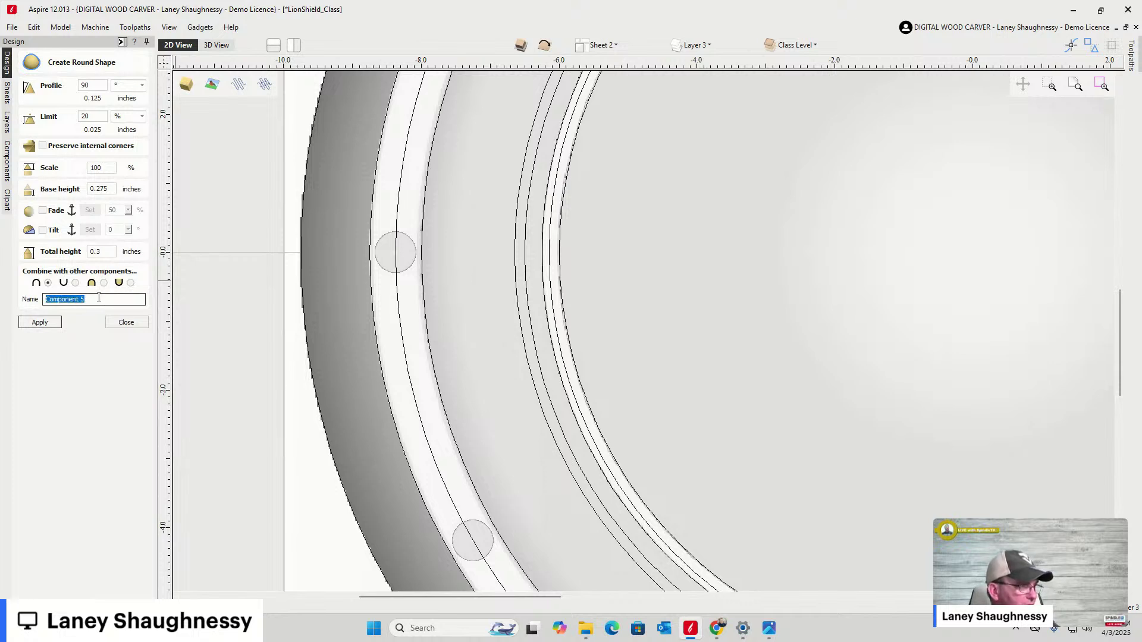
pyautogui.write('Inner Ring')
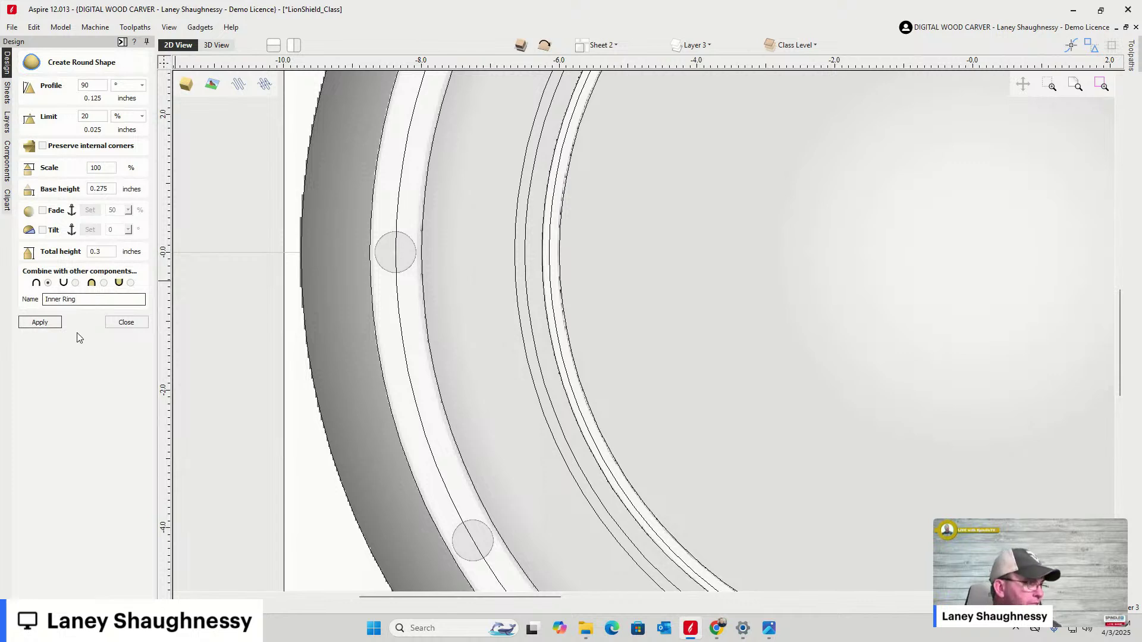
pyautogui.click(37, 325)
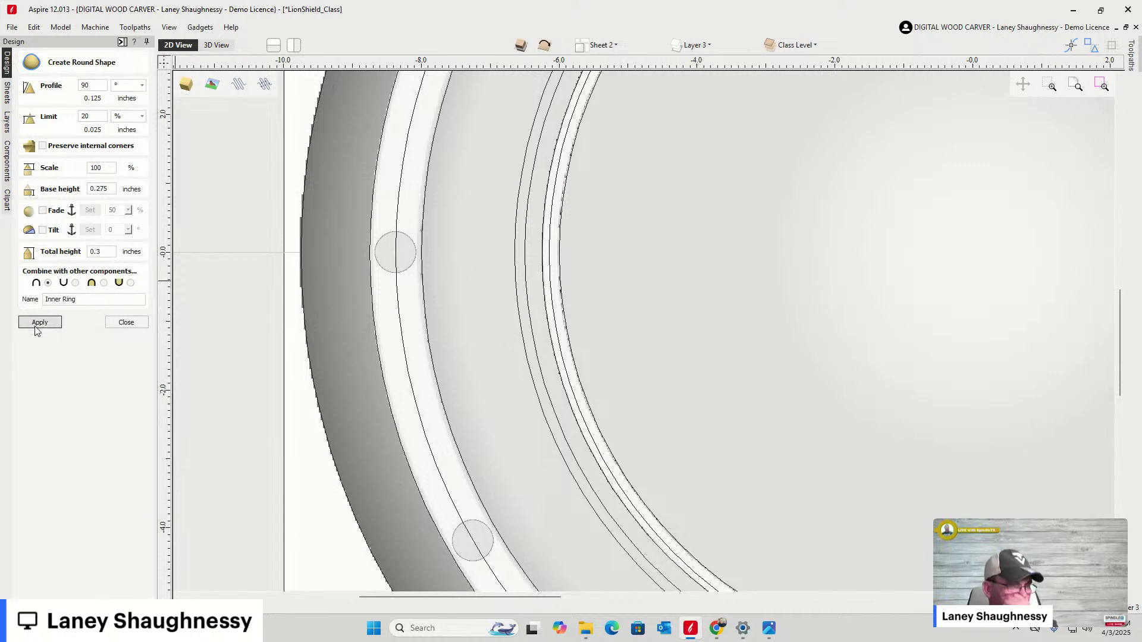
# Inspect how the inner ring stands on the dome in 3D from several angles and close the round shape tool
pyautogui.click(216, 44)
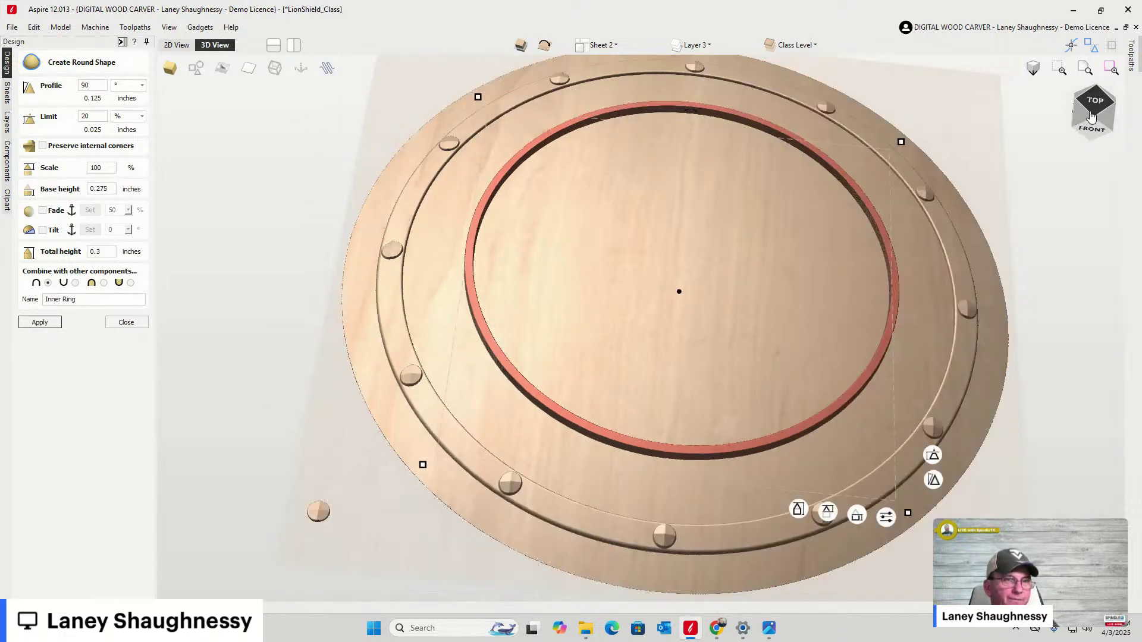
pyautogui.moveTo(1092, 117); pyautogui.dragTo(976, 179)
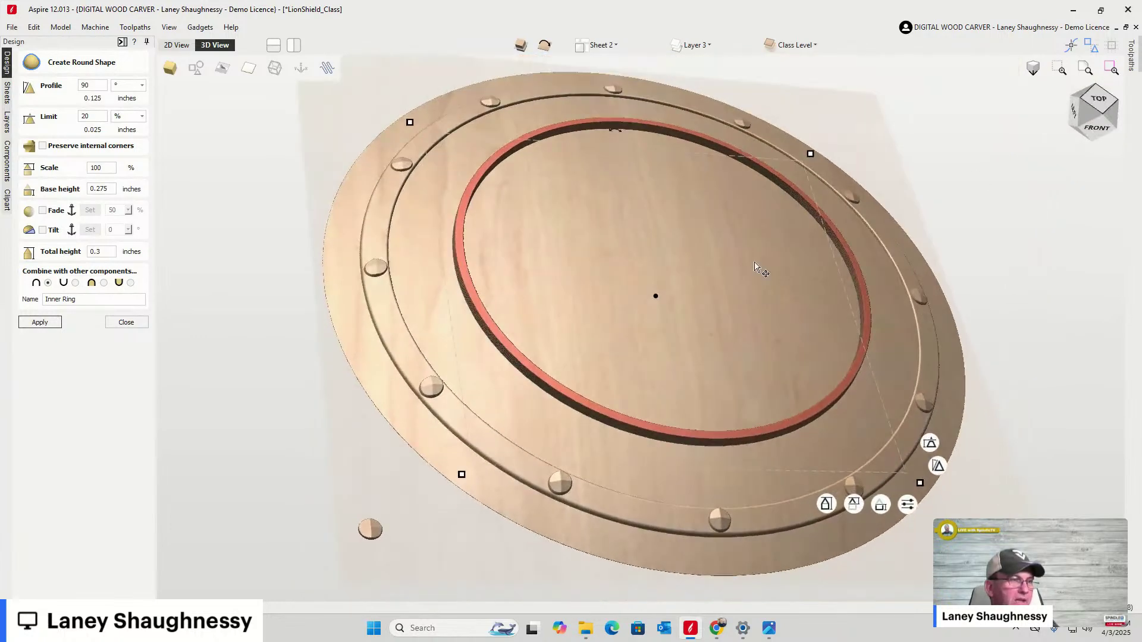
pyautogui.scroll(3, 476, 333)
pyautogui.scroll(3, 523, 316)
pyautogui.scroll(-2, 536, 316)
pyautogui.moveTo(1094, 102)
pyautogui.mouseDown()
pyautogui.moveTo(1080, 115)
pyautogui.moveTo(1099, 106)
pyautogui.mouseUp()
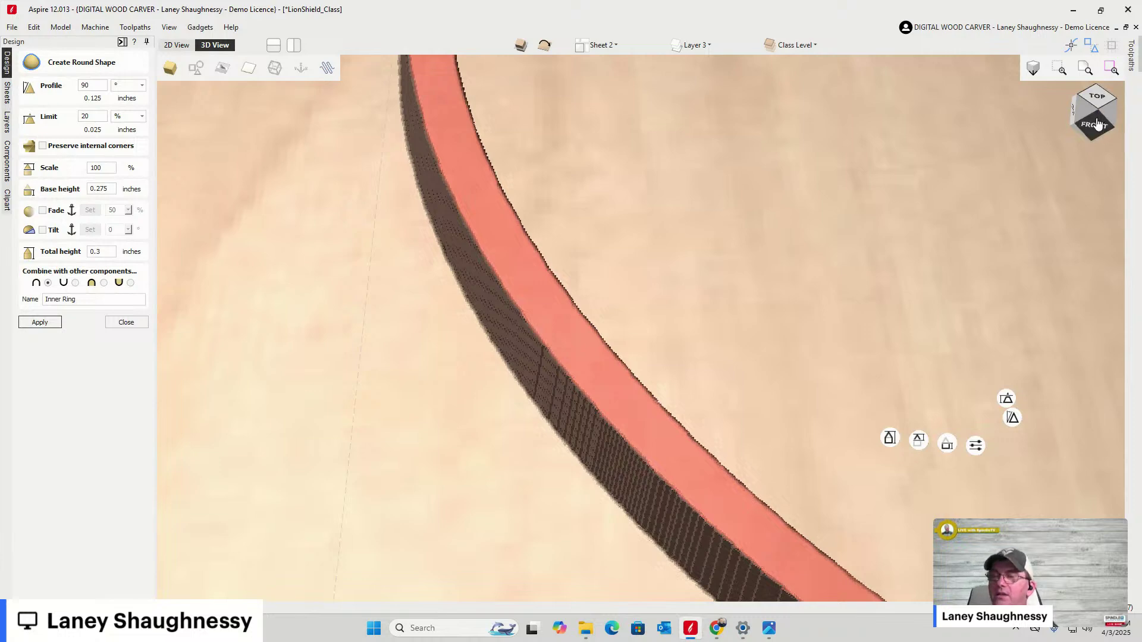
pyautogui.moveTo(1097, 106); pyautogui.dragTo(1076, 107)
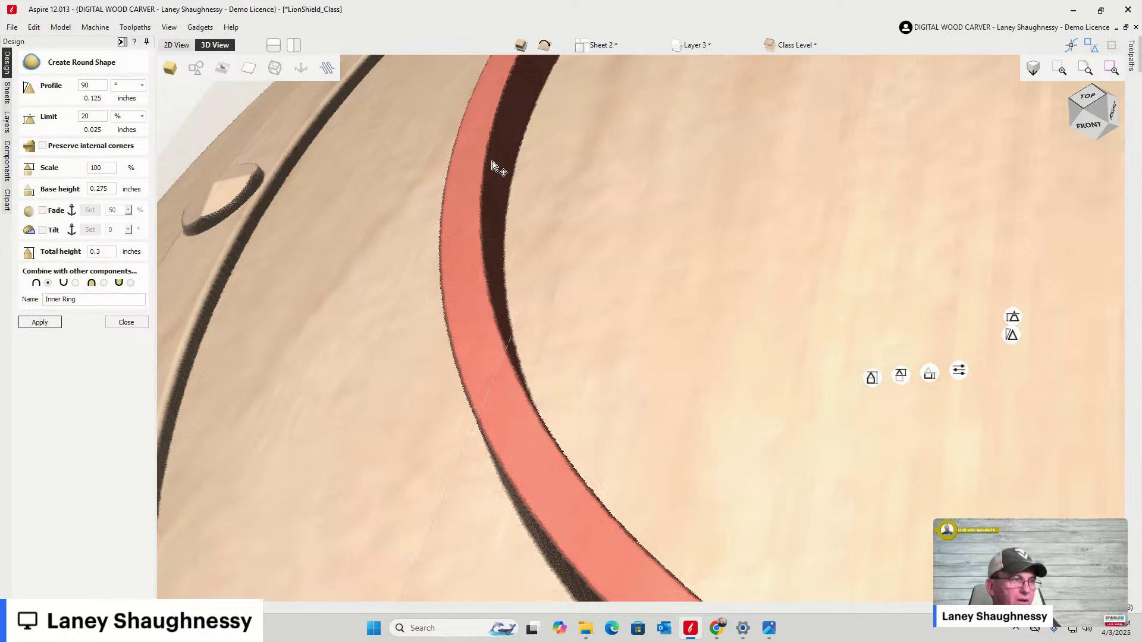
pyautogui.click(126, 323)
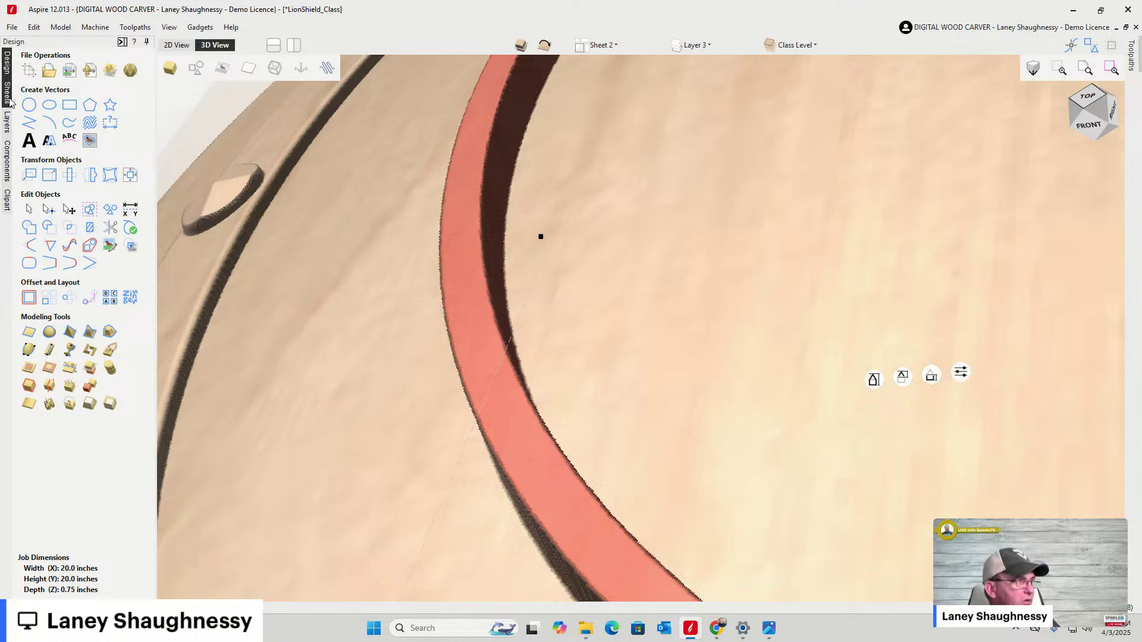
# Show only the Inner Ring component and hide all other components
pyautogui.click(8, 156)
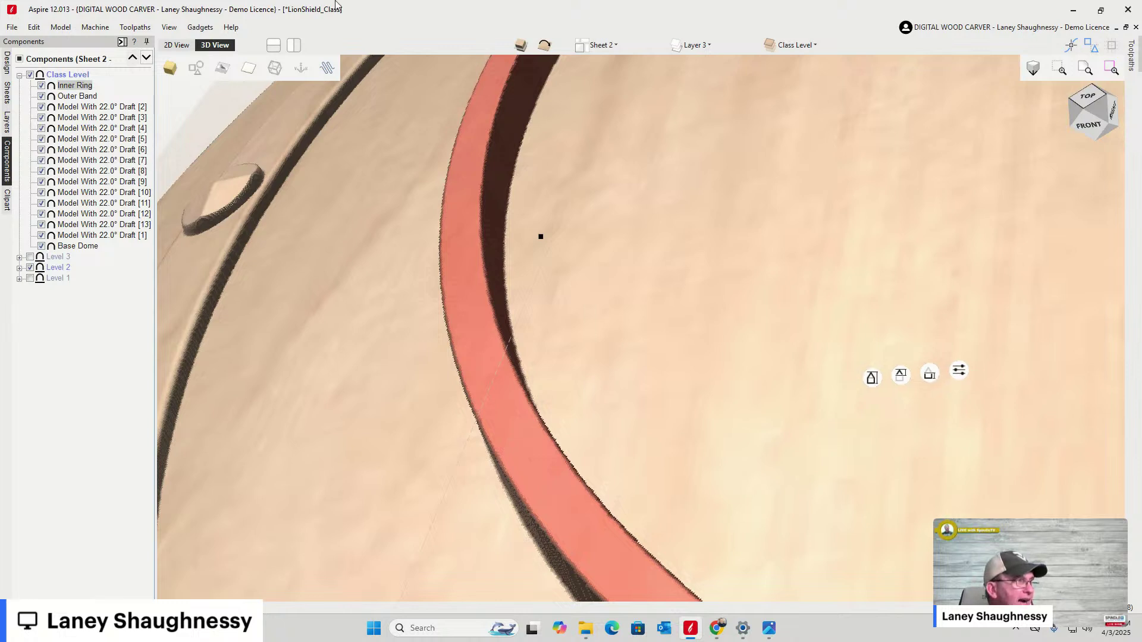
pyautogui.rightClick(64, 88)
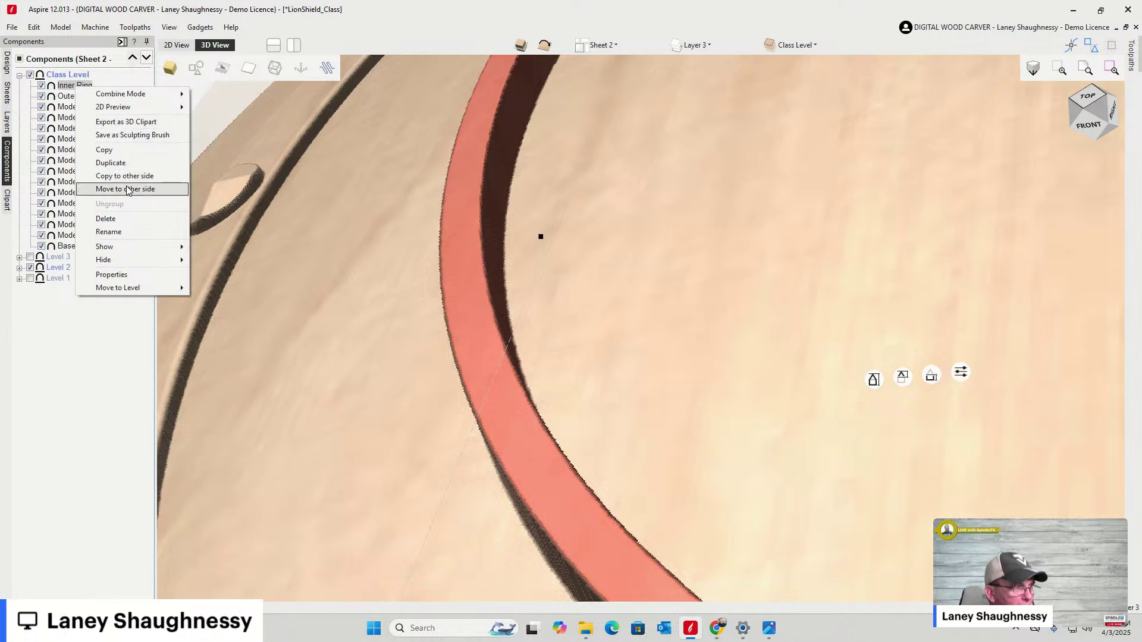
pyautogui.moveTo(158, 247)
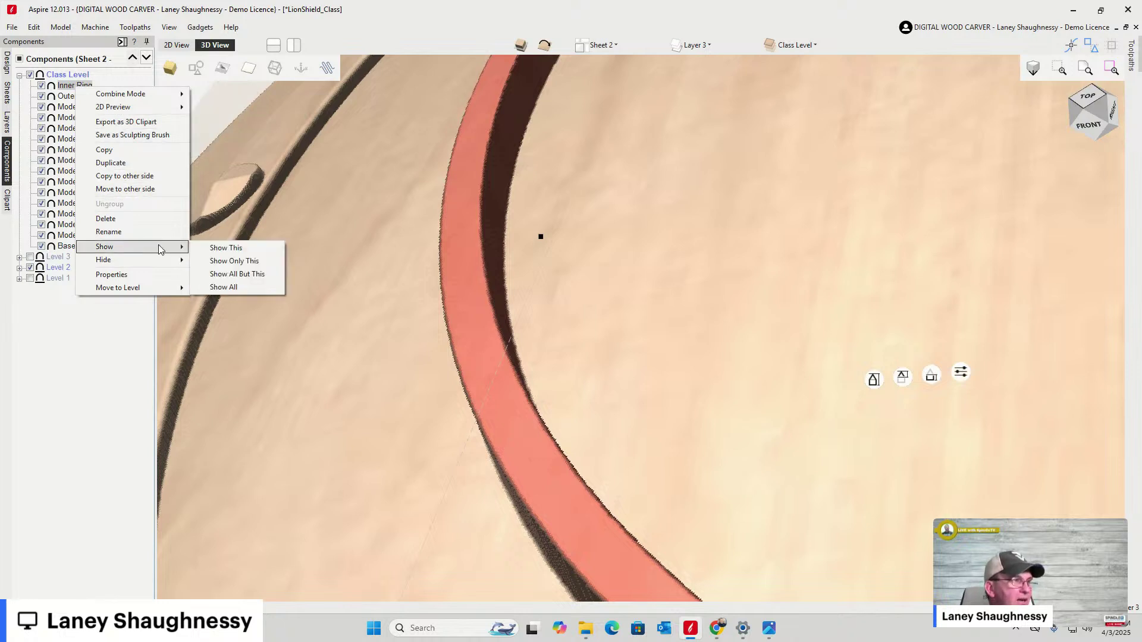
pyautogui.click(216, 263)
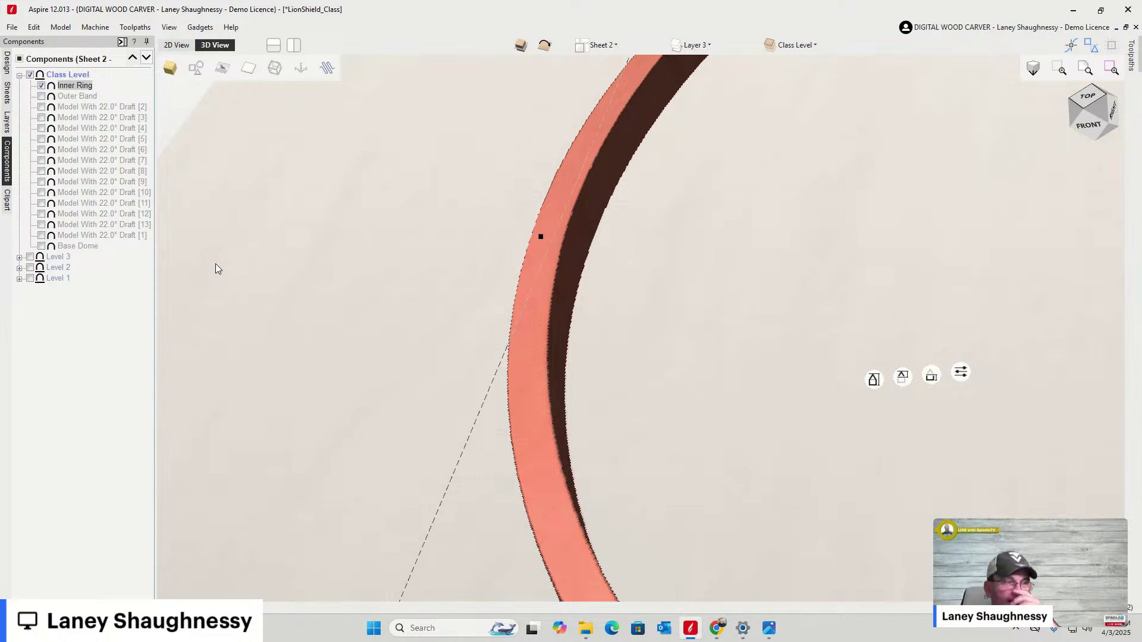
# Add a 22° draft to the visible inner ring model, check its sloped walls in 3D and close the draft tool
pyautogui.click(7, 62)
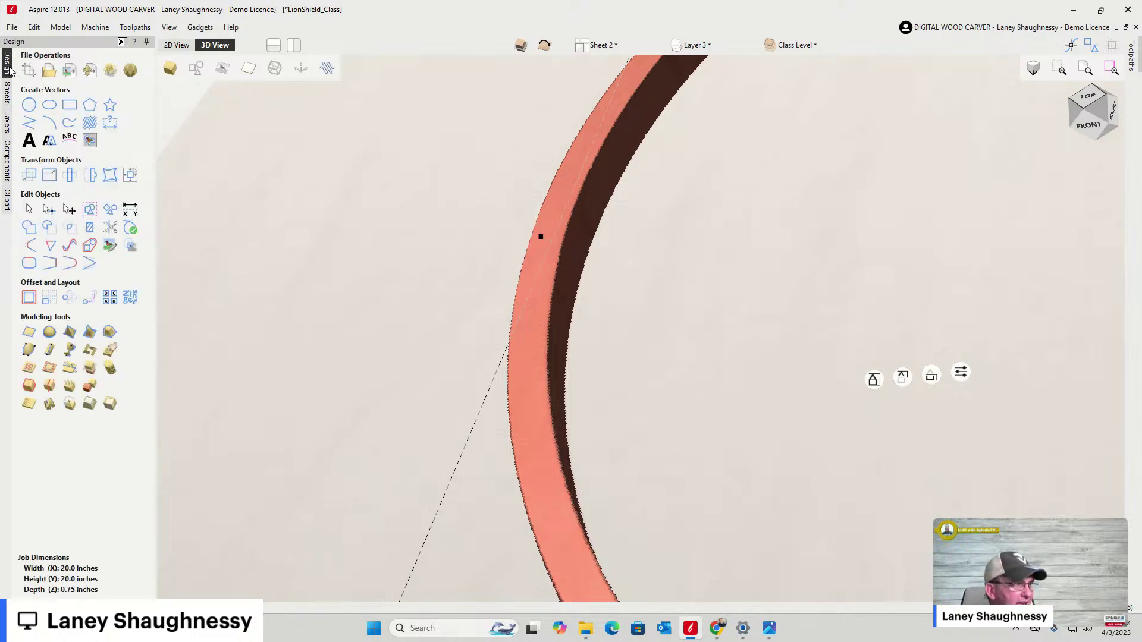
pyautogui.click(90, 404)
pyautogui.click(89, 163)
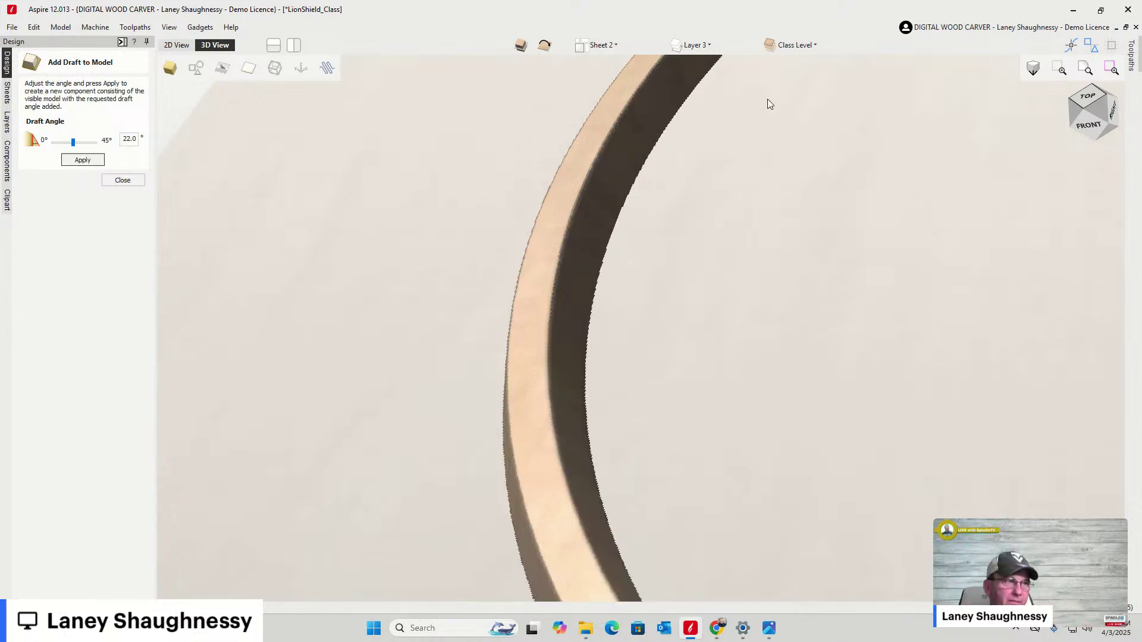
pyautogui.scroll(-3, 788, 296)
pyautogui.moveTo(828, 264); pyautogui.dragTo(650, 264)
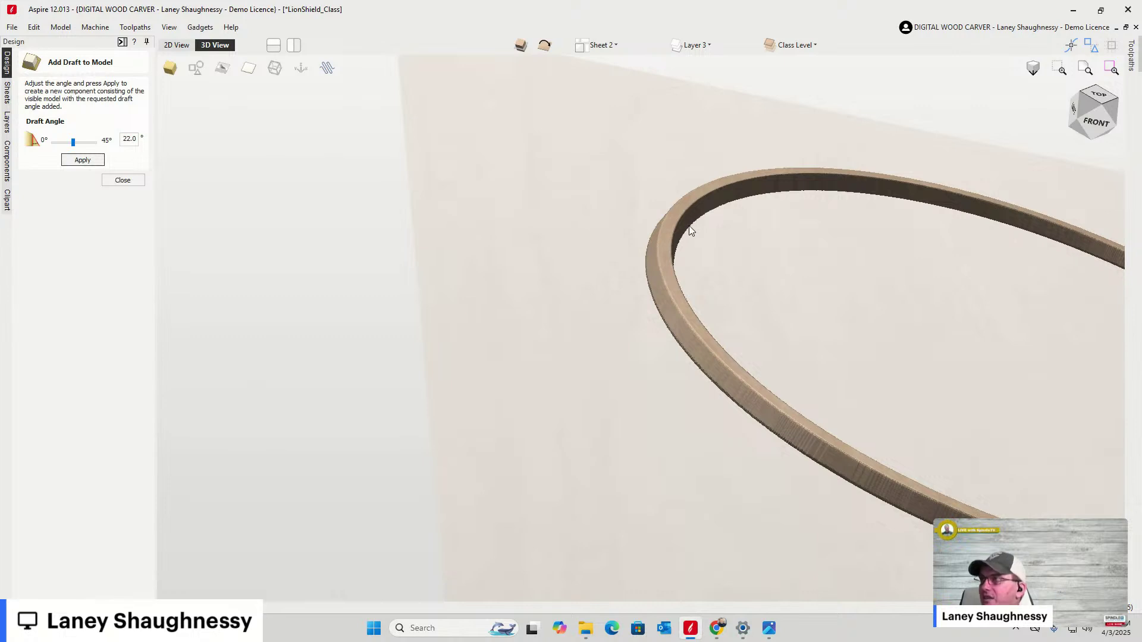
pyautogui.click(1093, 108)
pyautogui.moveTo(1092, 108)
pyautogui.mouseDown()
pyautogui.moveTo(1094, 96)
pyautogui.moveTo(1081, 118)
pyautogui.moveTo(1114, 104)
pyautogui.mouseUp()
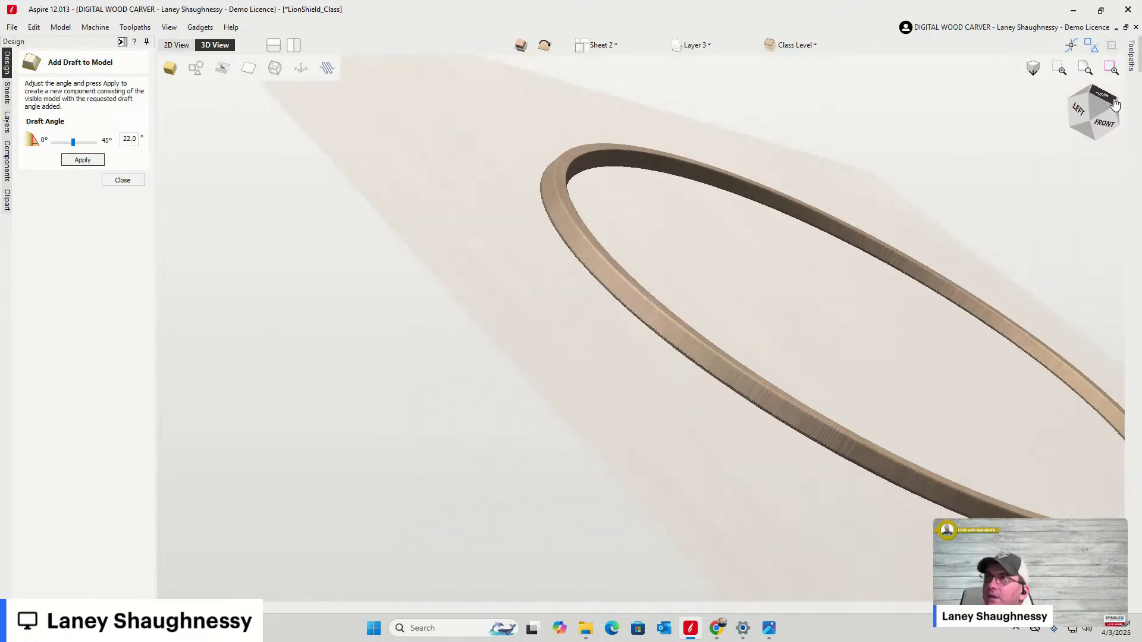
pyautogui.click(121, 180)
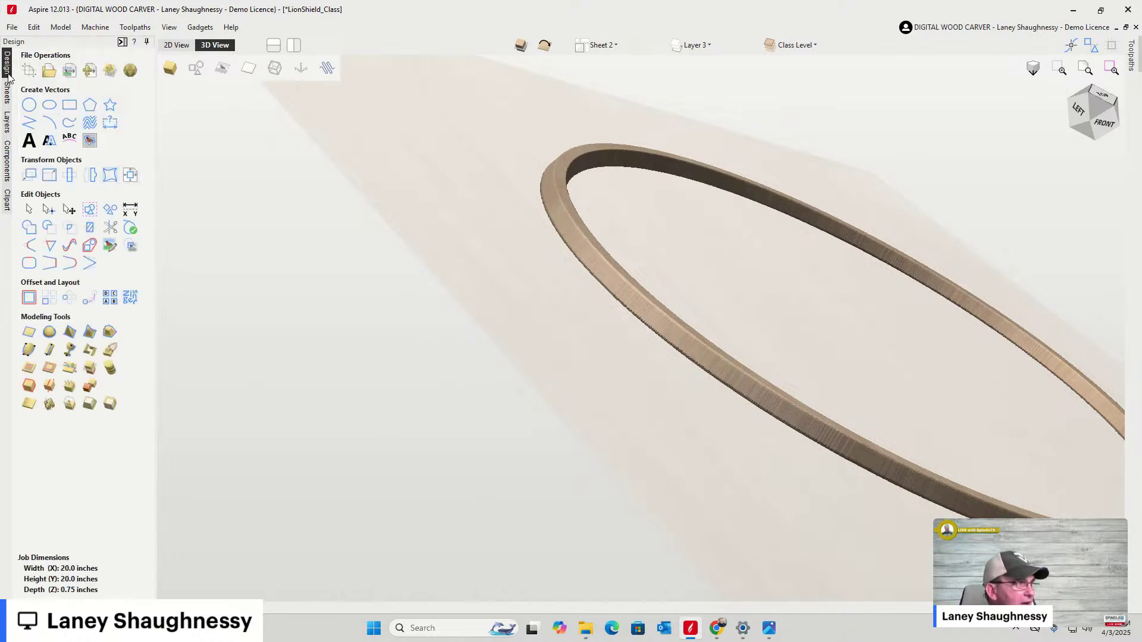
# Place the stepped moulding profile across the inner ring circles on the horizontal centreline in 2D to compare its width with the circle spacing
pyautogui.click(177, 45)
pyautogui.scroll(-3, 449, 378)
pyautogui.scroll(4, 481, 382)
pyautogui.scroll(-3, 483, 383)
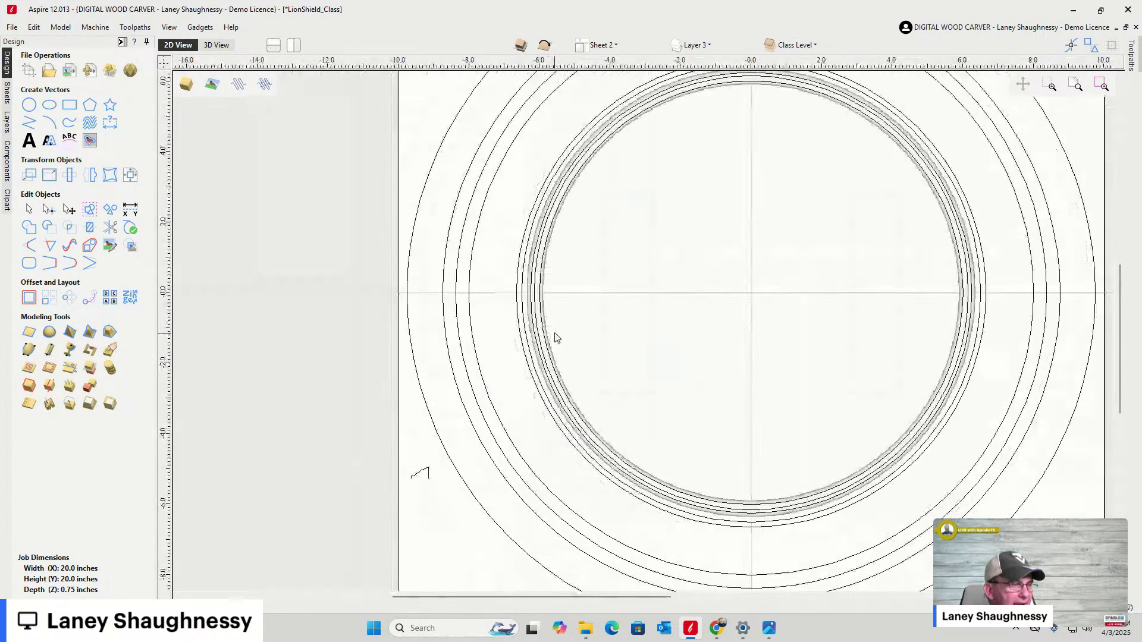
pyautogui.scroll(8, 432, 476)
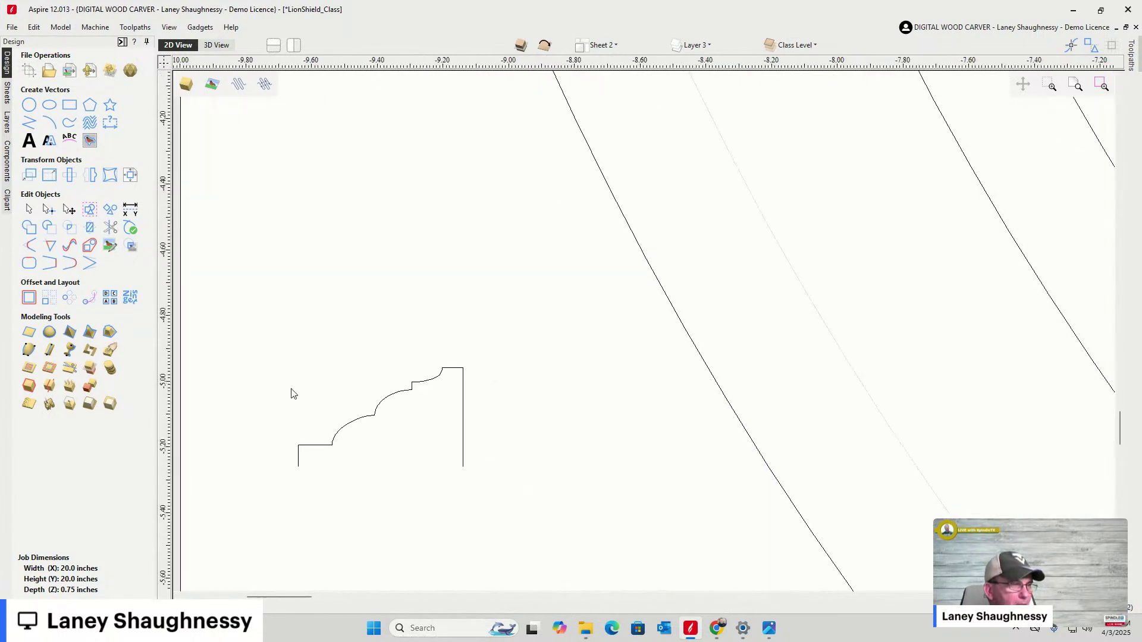
pyautogui.click(419, 384)
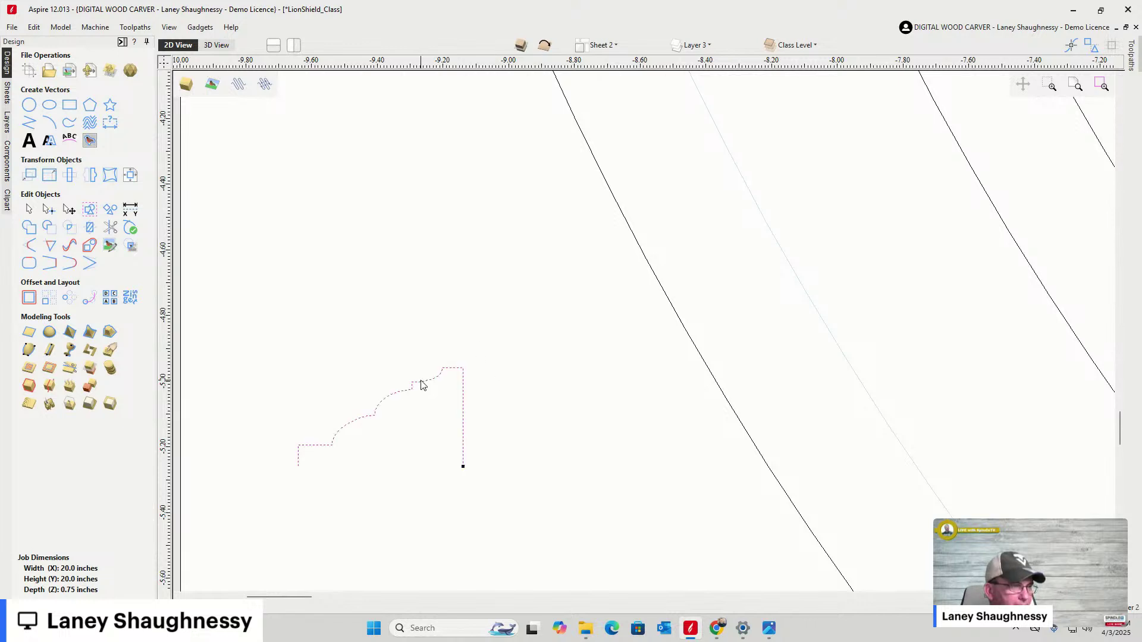
pyautogui.scroll(-4, 363, 384)
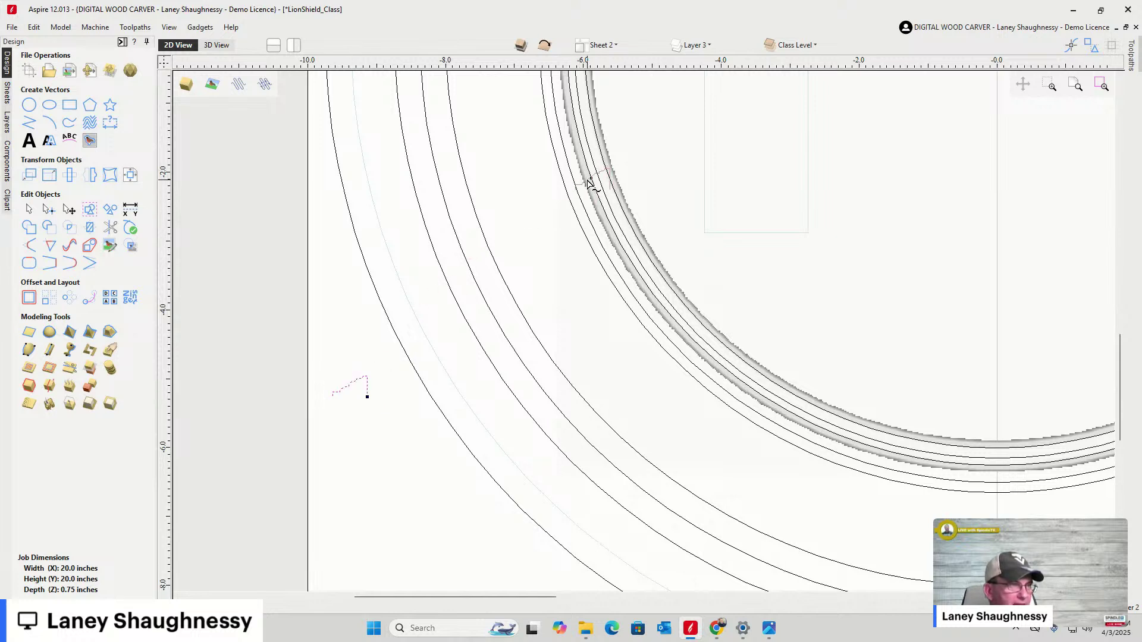
pyautogui.moveTo(582, 185); pyautogui.dragTo(570, 144)
pyautogui.scroll(-4, 581, 187)
pyautogui.scroll(10, 570, 145)
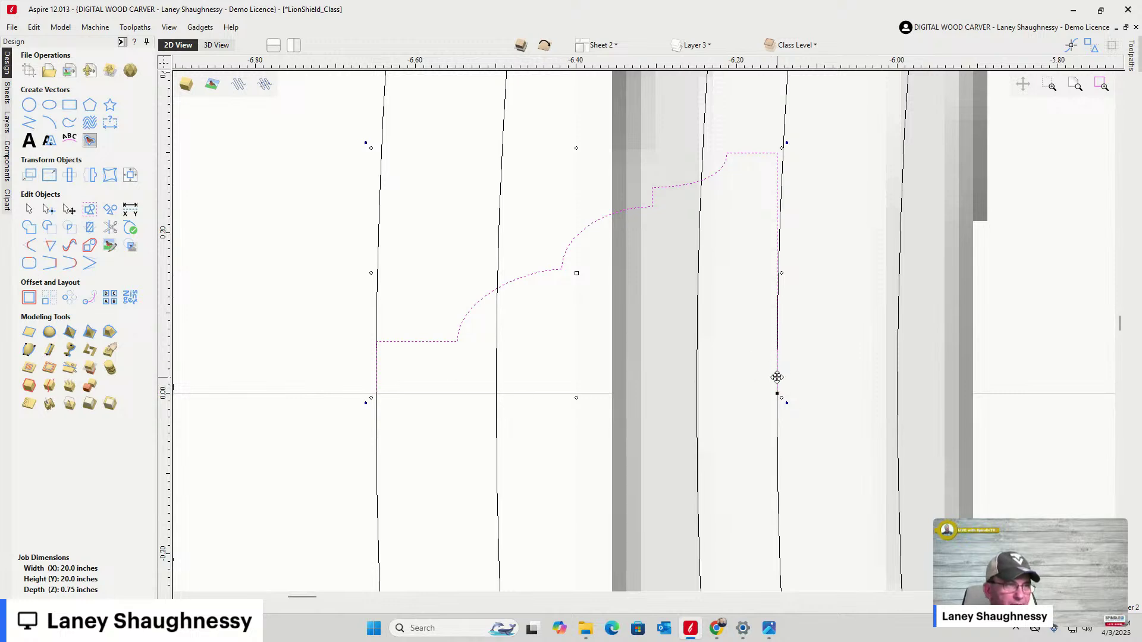
pyautogui.scroll(-2, 776, 363)
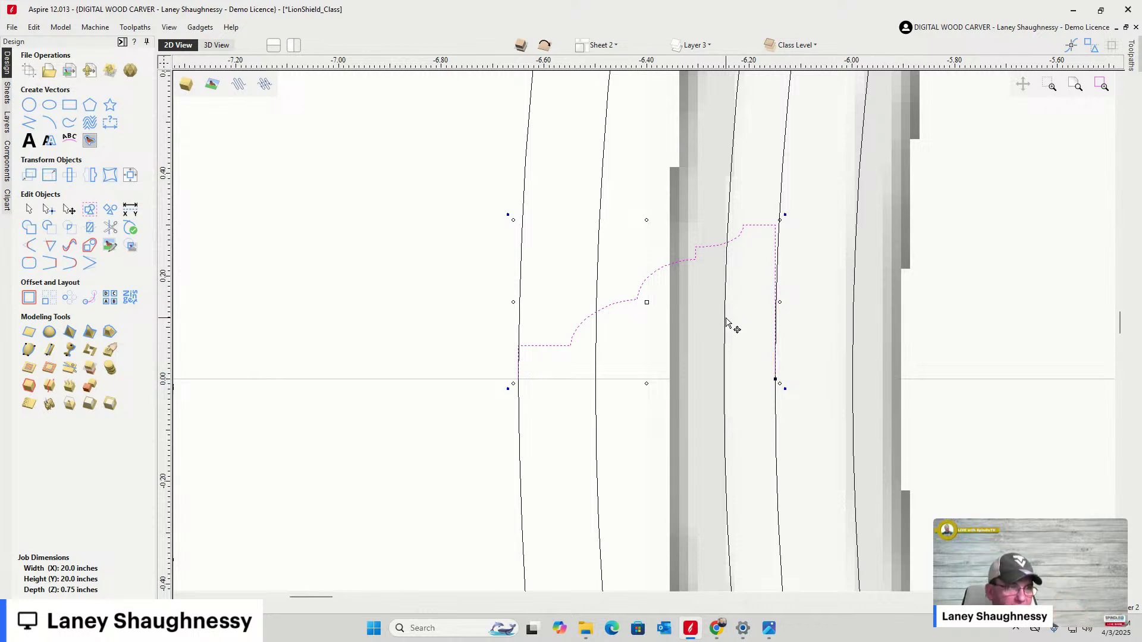
# Move the moulding profile off the circles to the empty upper-left corner of the sheet
pyautogui.scroll(-5, 730, 321)
pyautogui.scroll(-3, 726, 317)
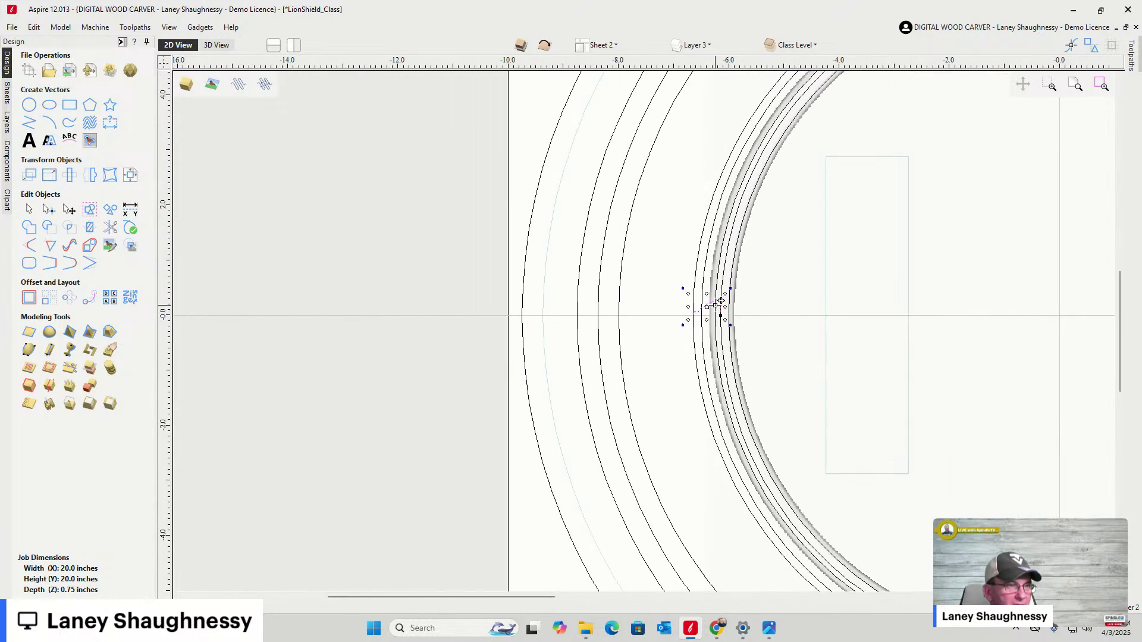
pyautogui.click(602, 96)
# Use the inner ring group's outermost circle and second-smallest circle as the drive rails of a Two Rail Sweep
pyautogui.click(701, 306)
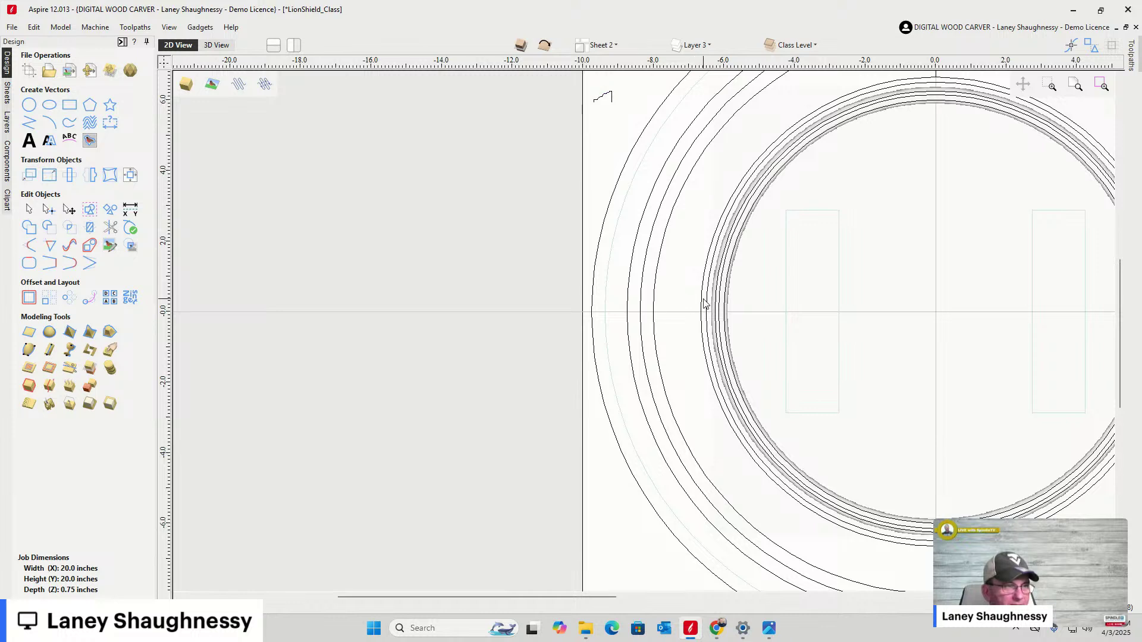
pyautogui.click(704, 304)
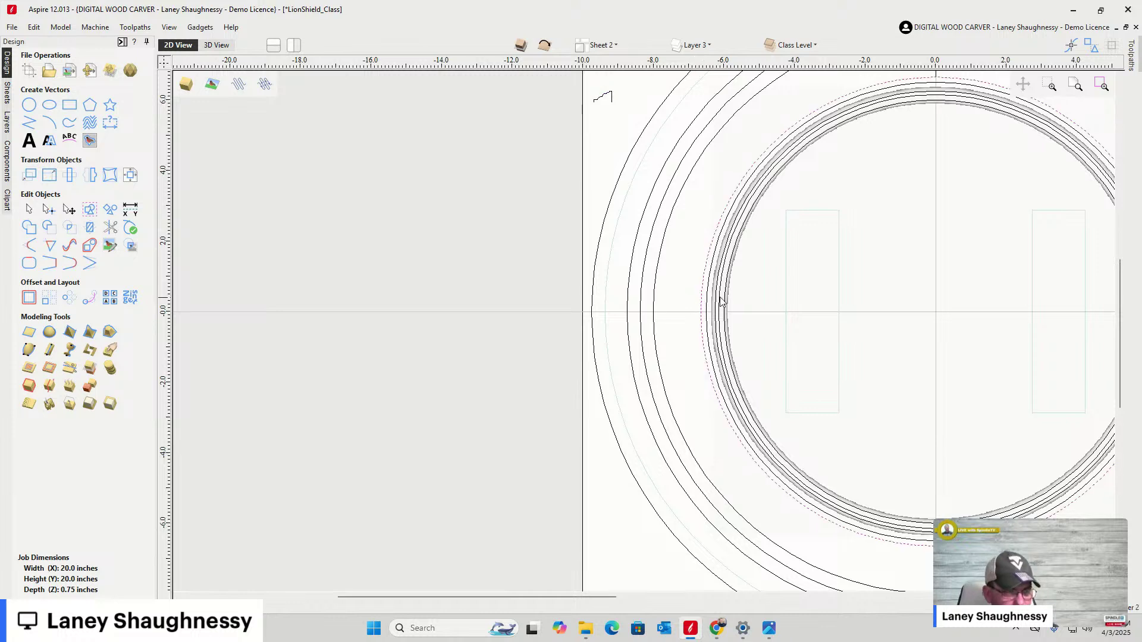
pyautogui.scroll(6, 714, 300)
pyautogui.scroll(1, 725, 298)
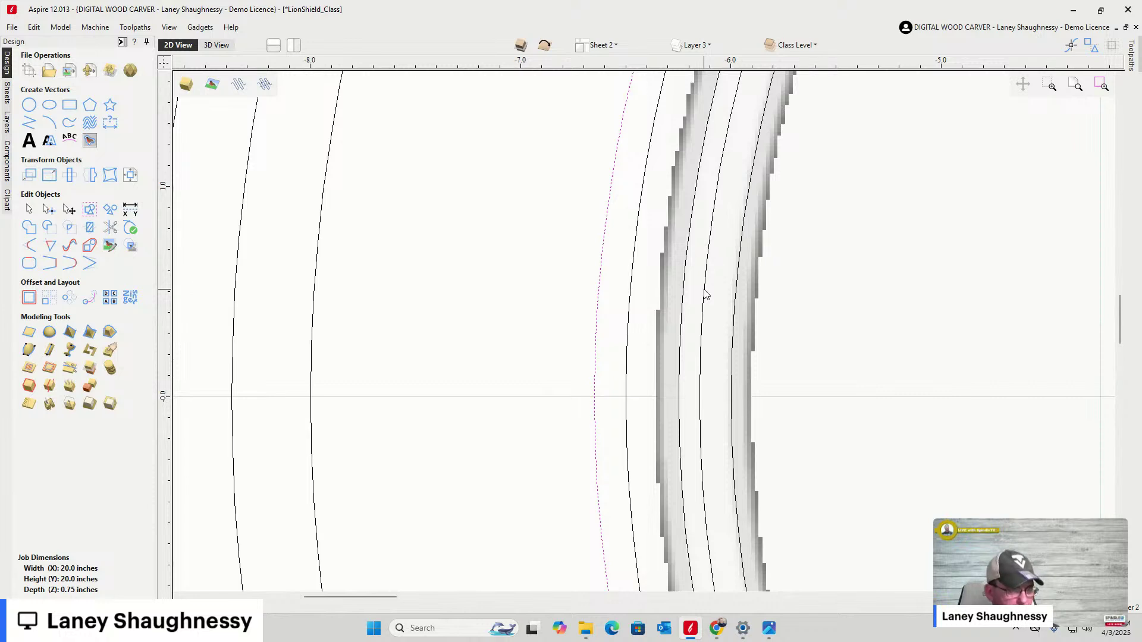
pyautogui.scroll(-3, 711, 310)
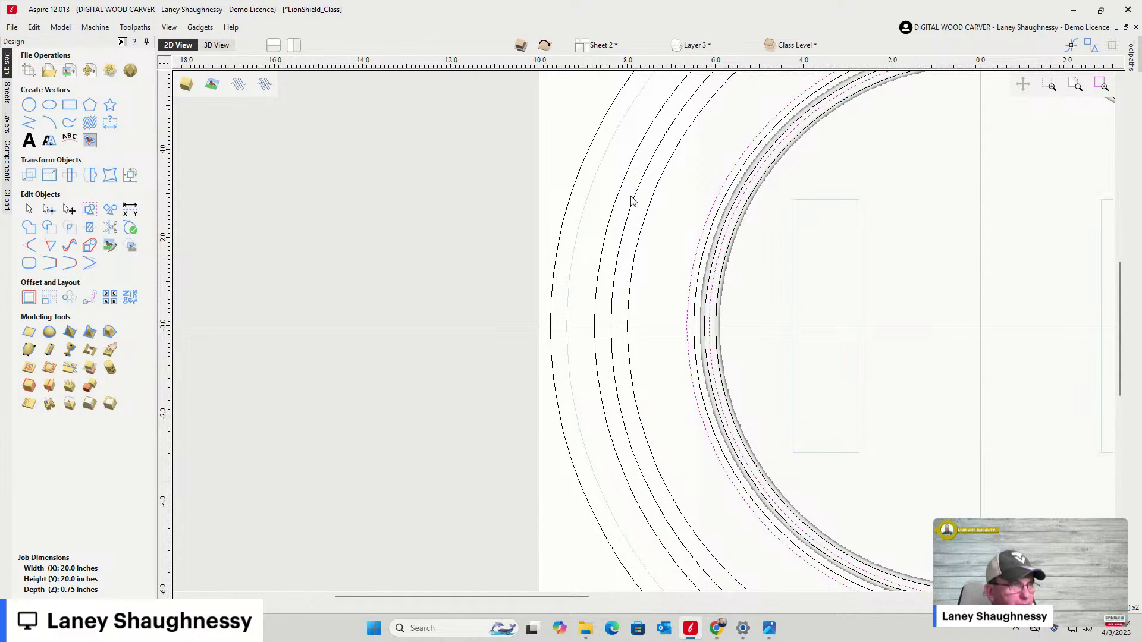
pyautogui.scroll(-1, 607, 245)
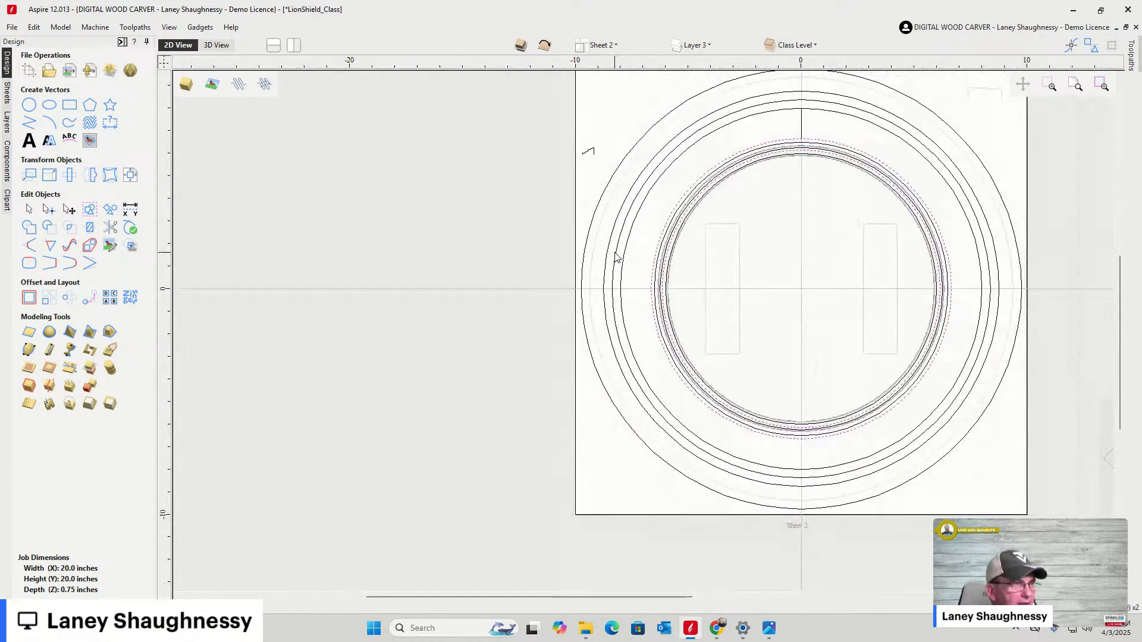
pyautogui.click(28, 350)
pyautogui.click(126, 98)
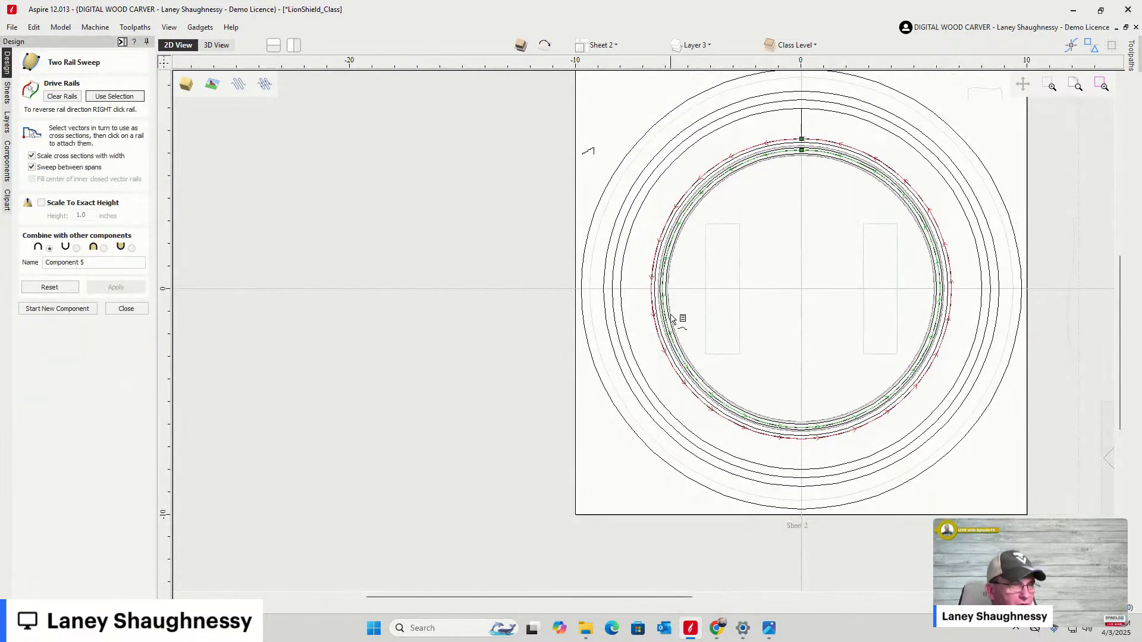
# Sweep the stepped moulding profile along both rails, merging the highest points with the previous components
pyautogui.scroll(5, 681, 191)
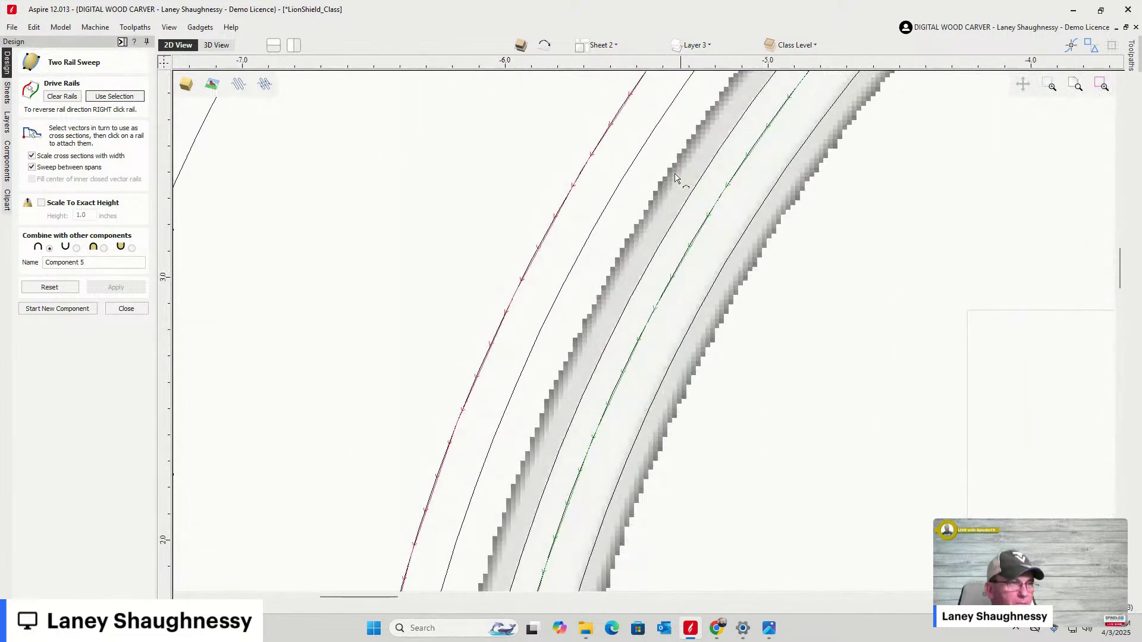
pyautogui.scroll(-2, 571, 245)
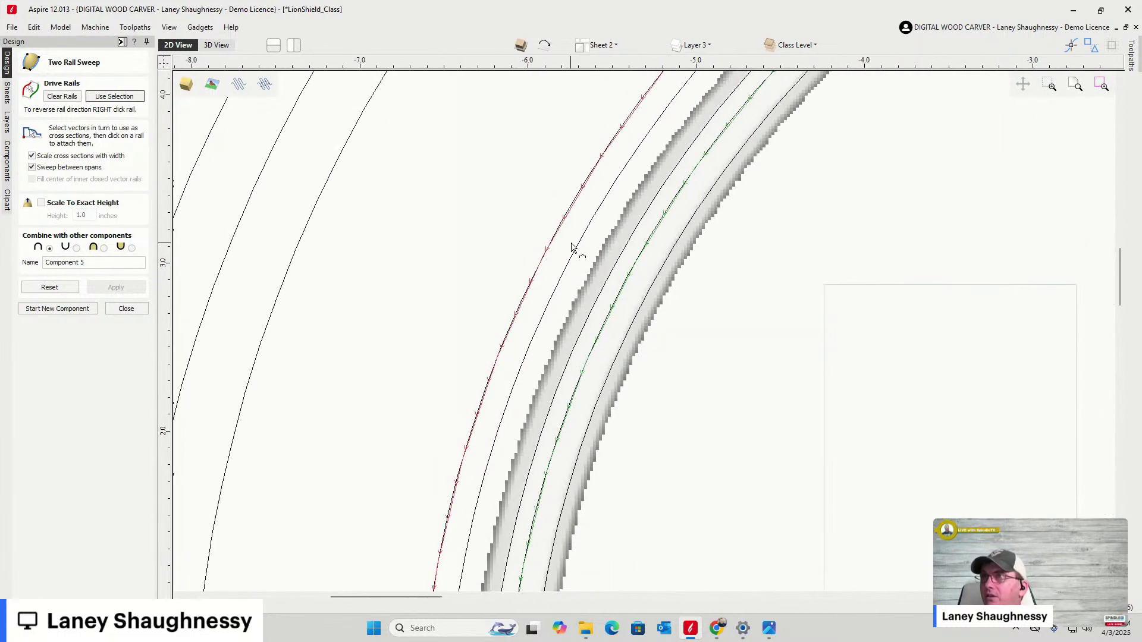
pyautogui.scroll(-2, 573, 256)
pyautogui.scroll(-2, 573, 262)
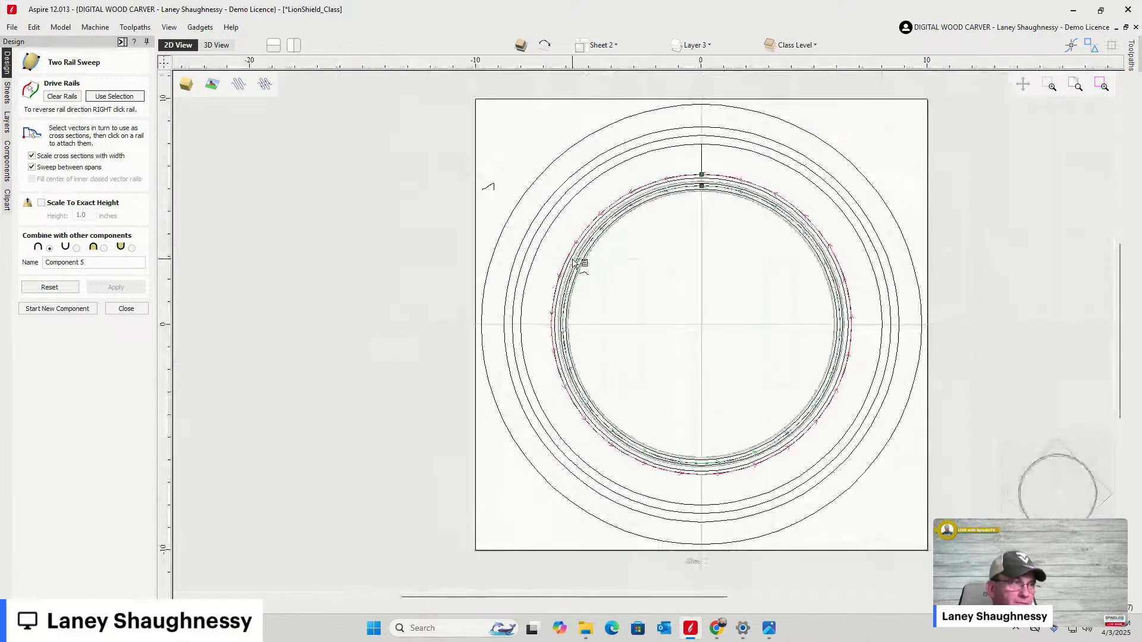
pyautogui.scroll(5, 488, 196)
pyautogui.click(428, 244)
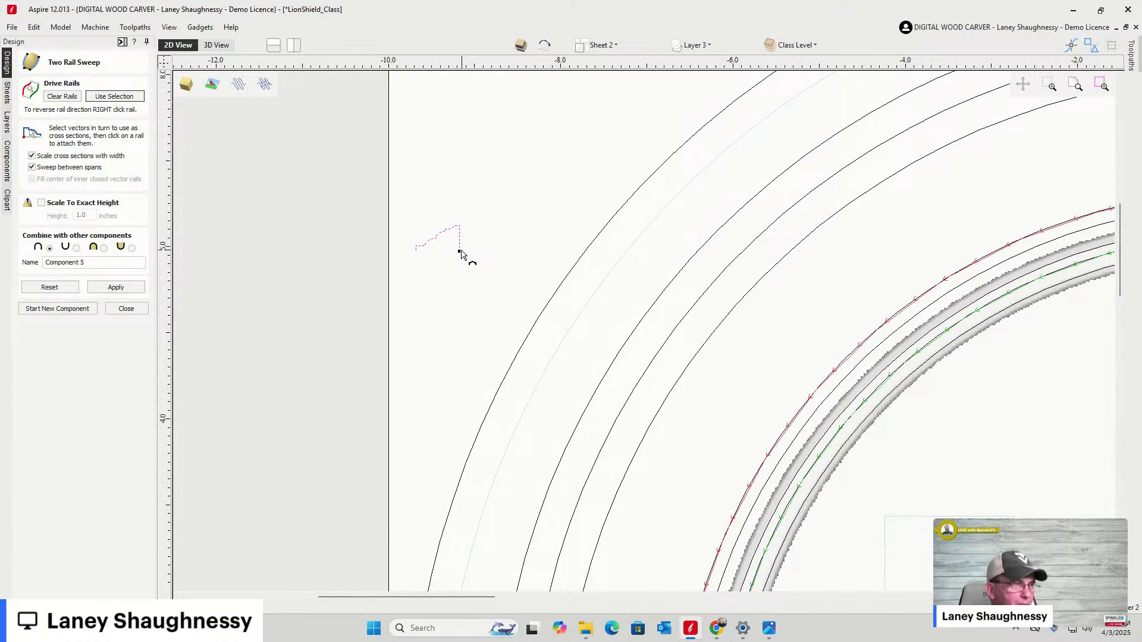
pyautogui.click(110, 292)
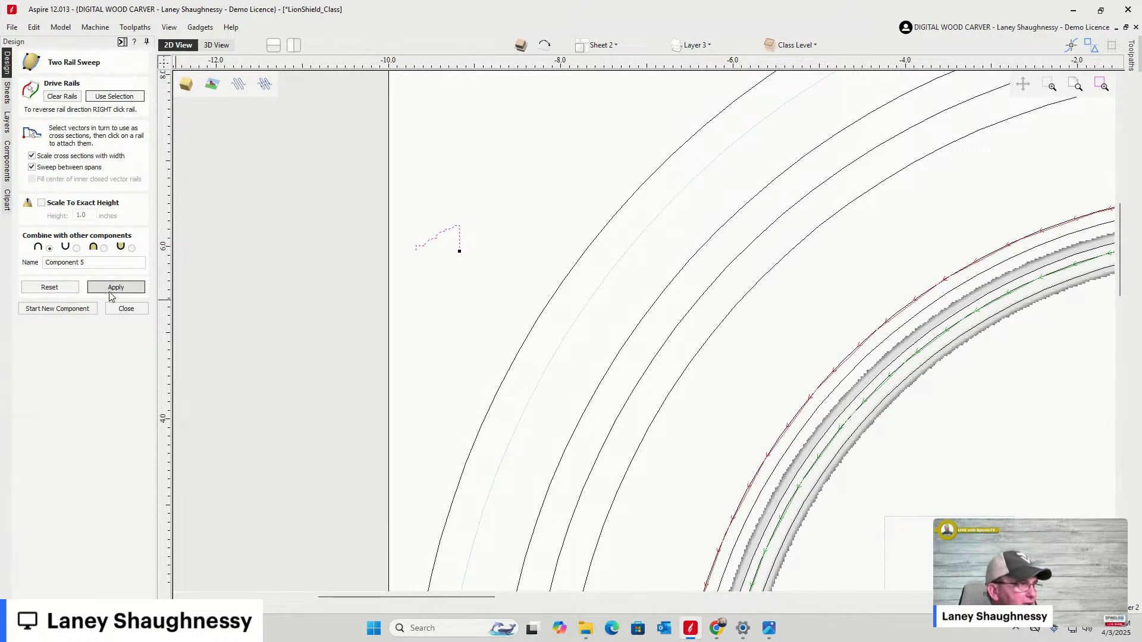
pyautogui.click(96, 248)
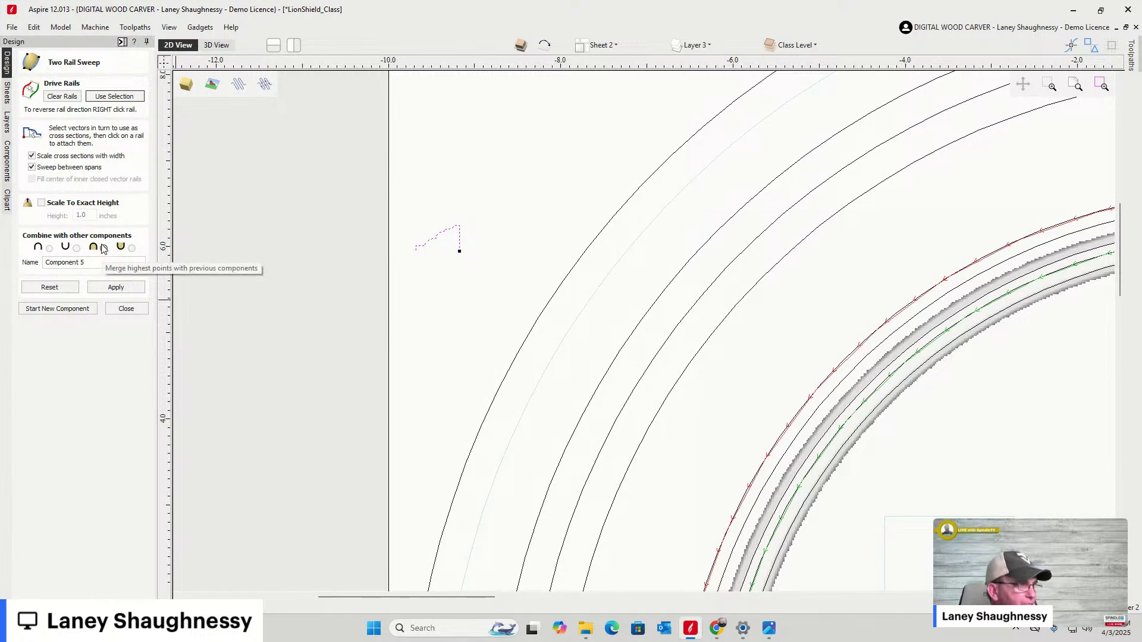
pyautogui.click(116, 288)
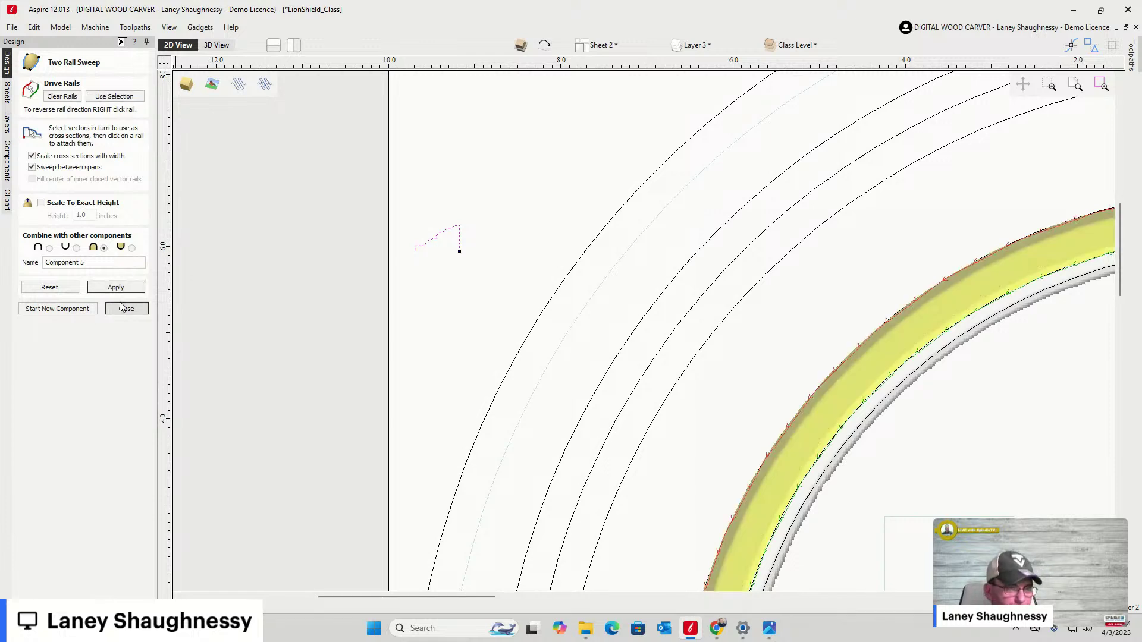
# Inspect the swept moulding against the inner ring in 3D from several angles and close up
pyautogui.click(215, 47)
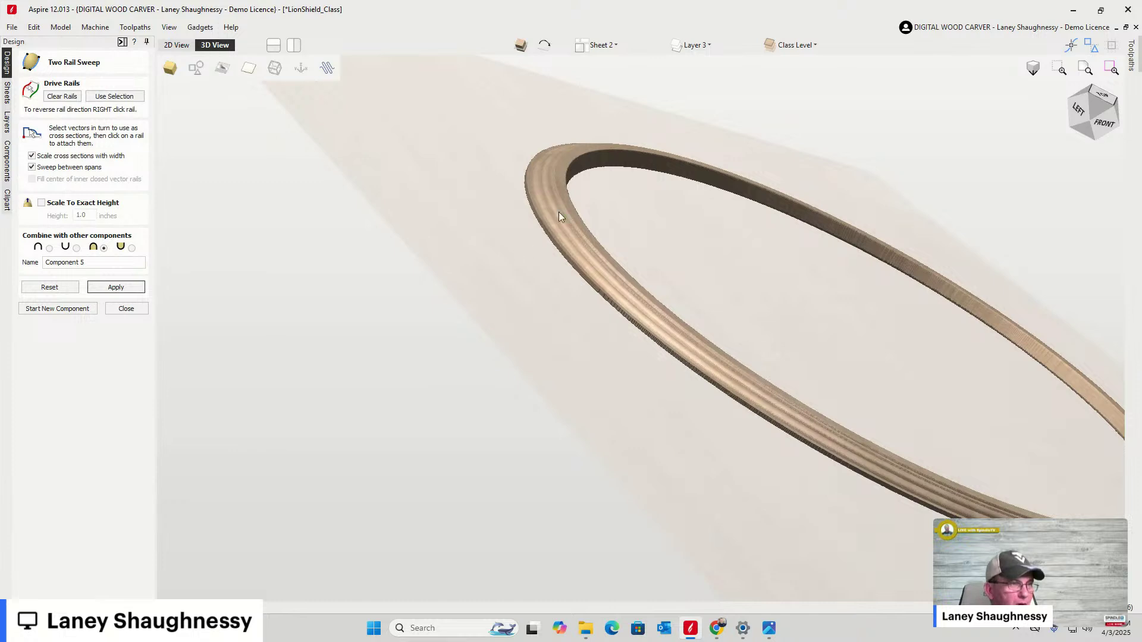
pyautogui.scroll(3, 572, 184)
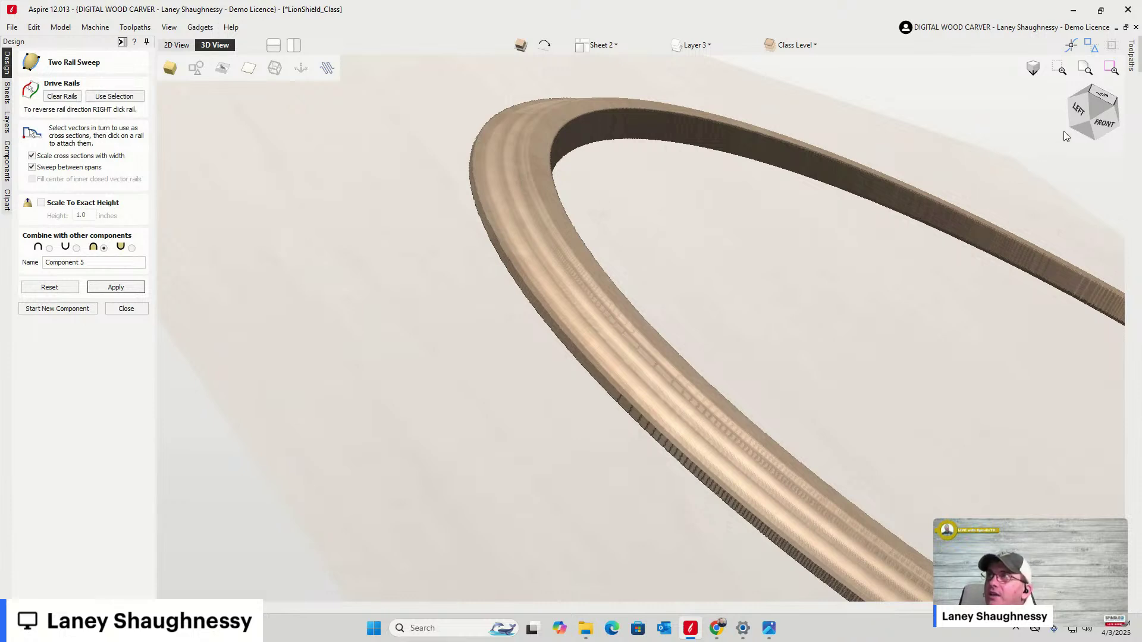
pyautogui.moveTo(1101, 110); pyautogui.dragTo(1092, 115)
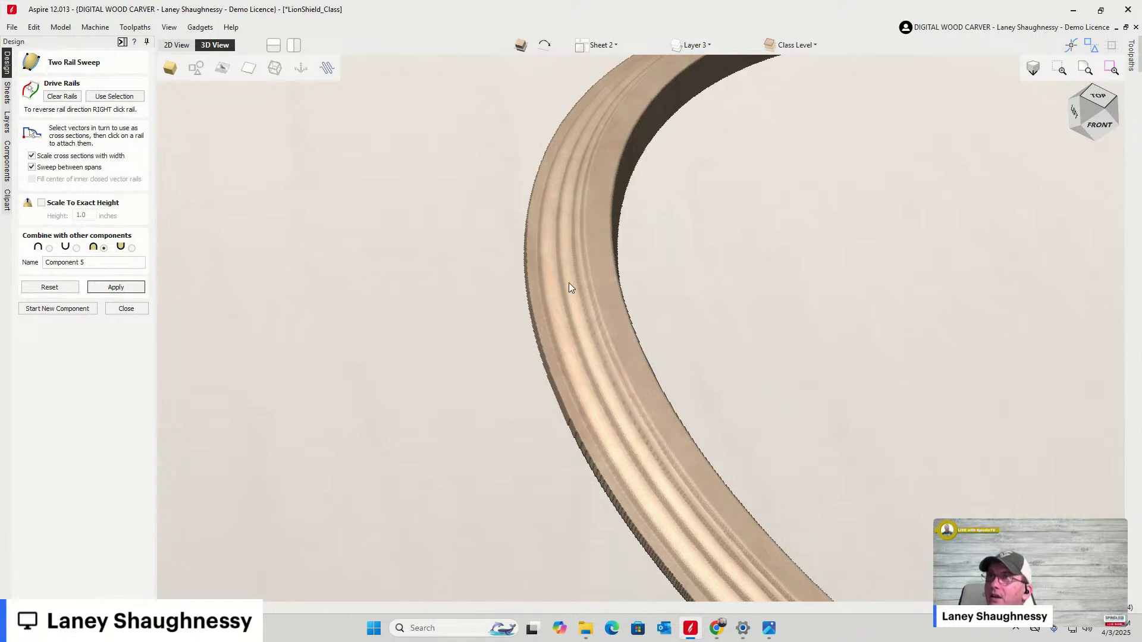
pyautogui.scroll(2, 521, 290)
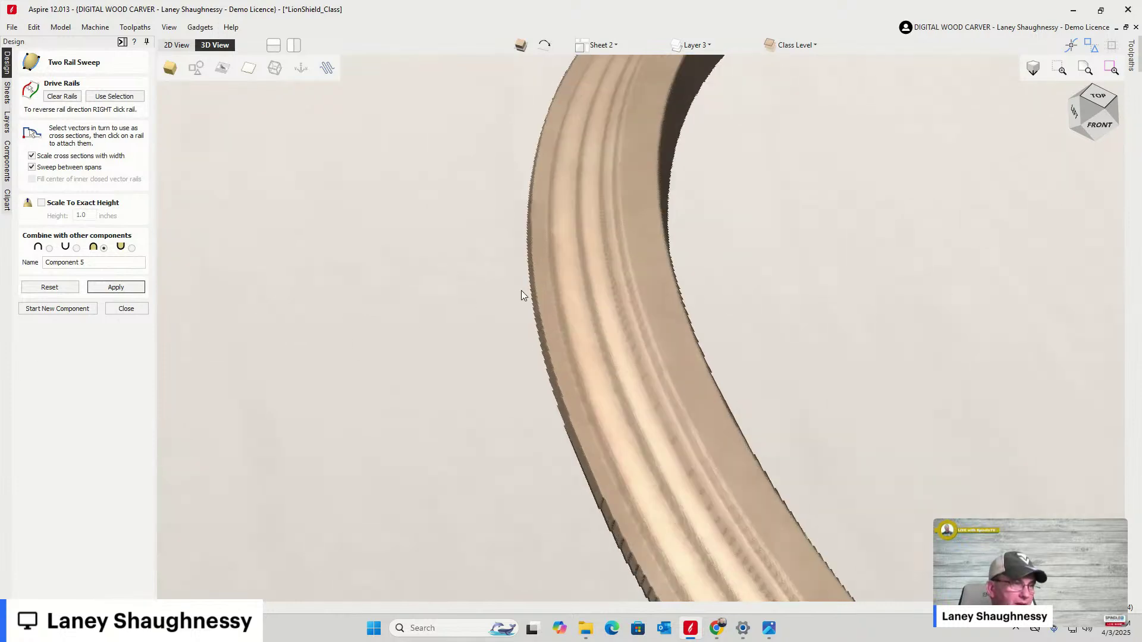
pyautogui.moveTo(1097, 110)
pyautogui.mouseDown()
pyautogui.moveTo(1104, 88)
pyautogui.moveTo(1101, 104)
pyautogui.mouseUp()
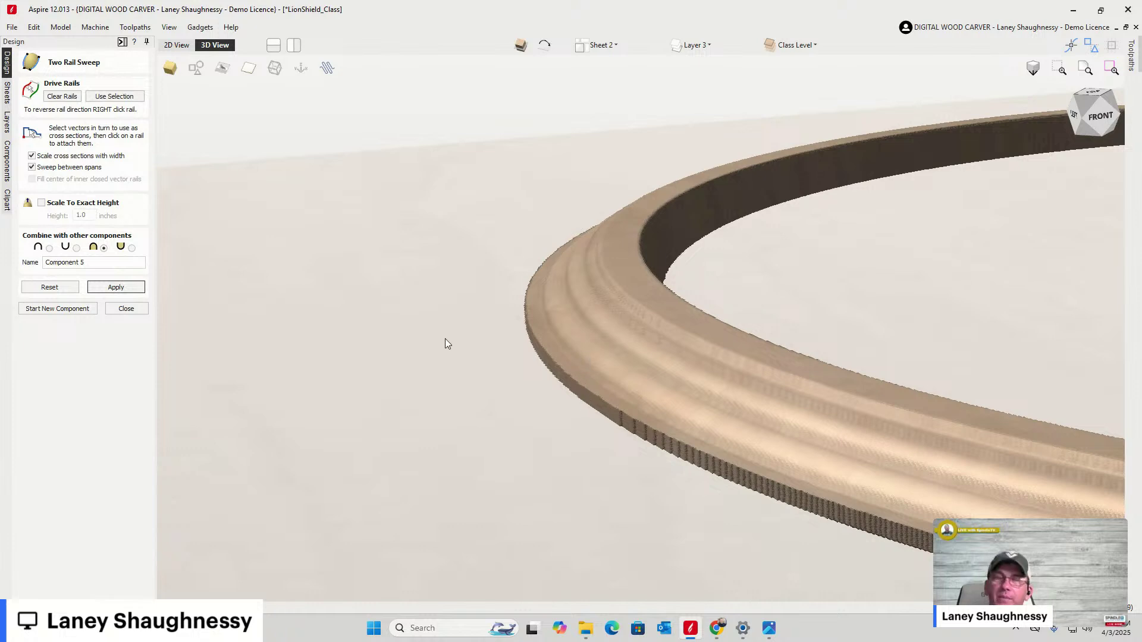
pyautogui.scroll(2, 576, 298)
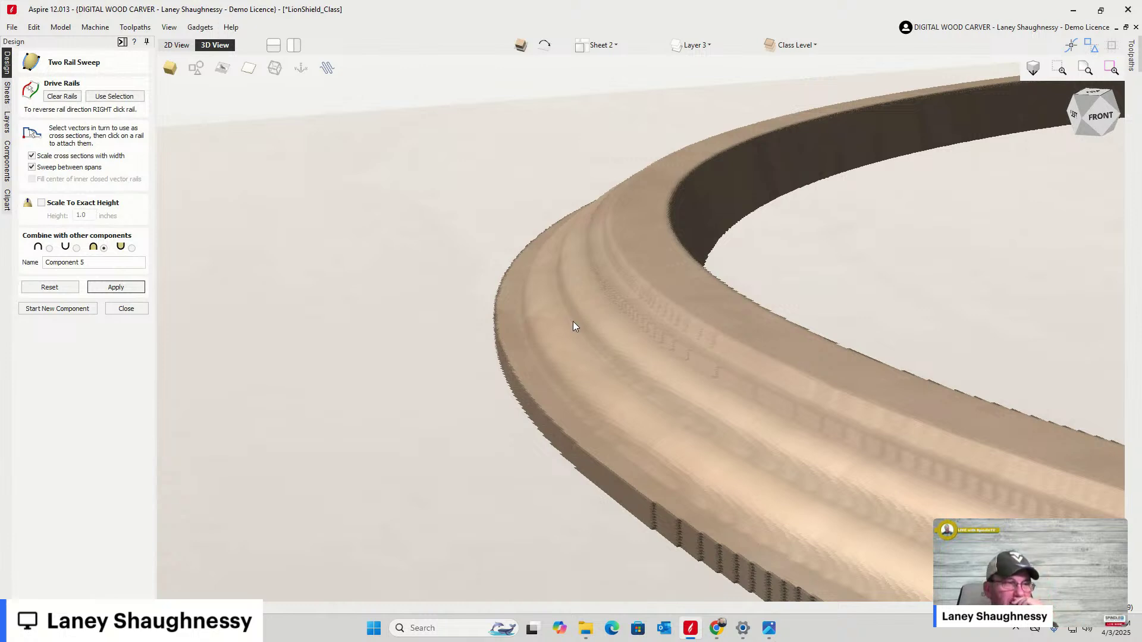
# Close the Two Rail Sweep and show only the swept moulding component, Component 5
pyautogui.scroll(-2, 573, 321)
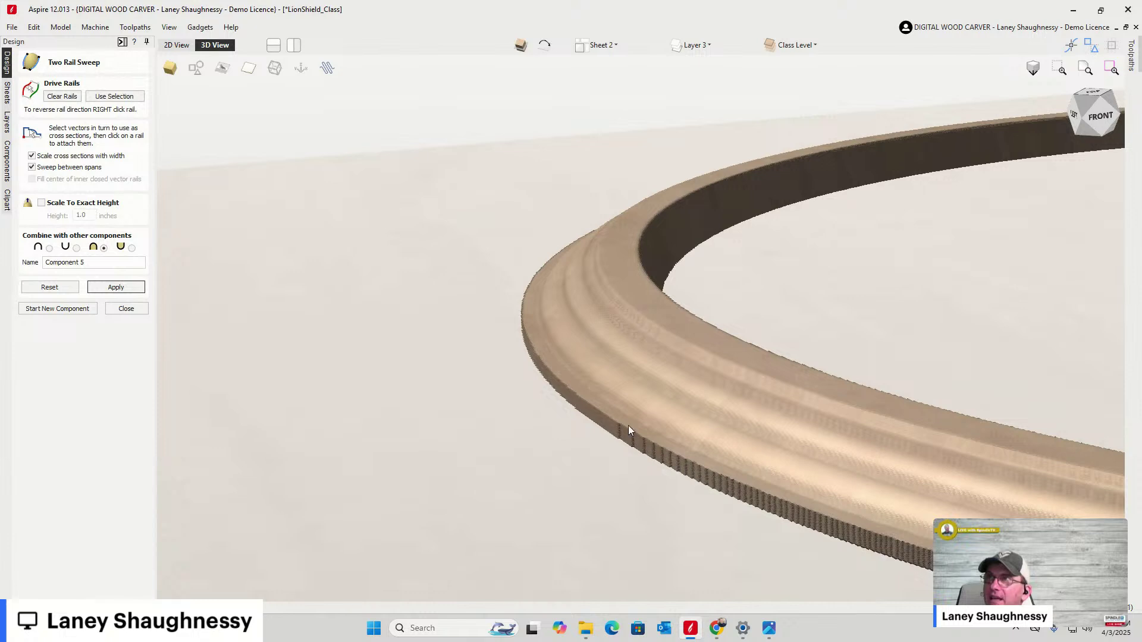
pyautogui.click(113, 311)
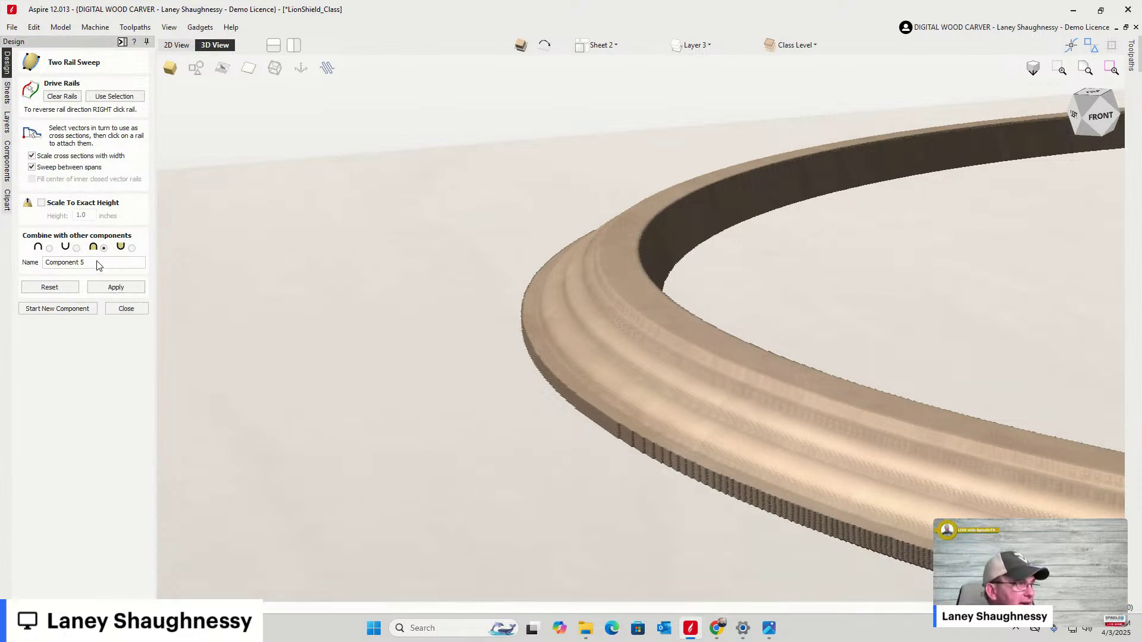
pyautogui.click(6, 156)
pyautogui.click(71, 89)
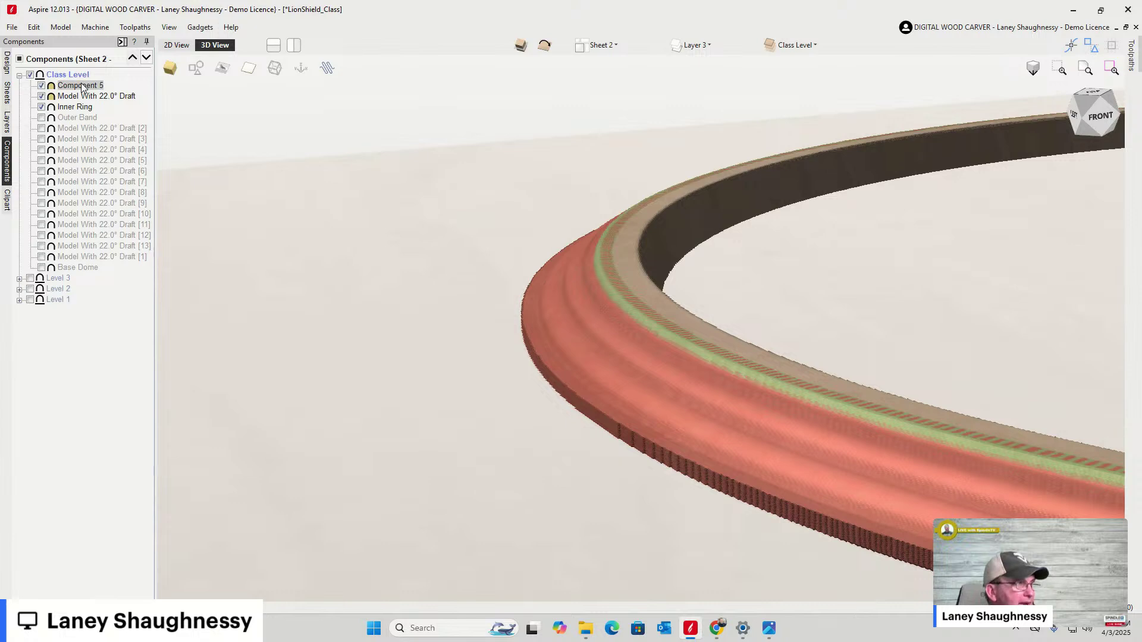
pyautogui.rightClick(82, 87)
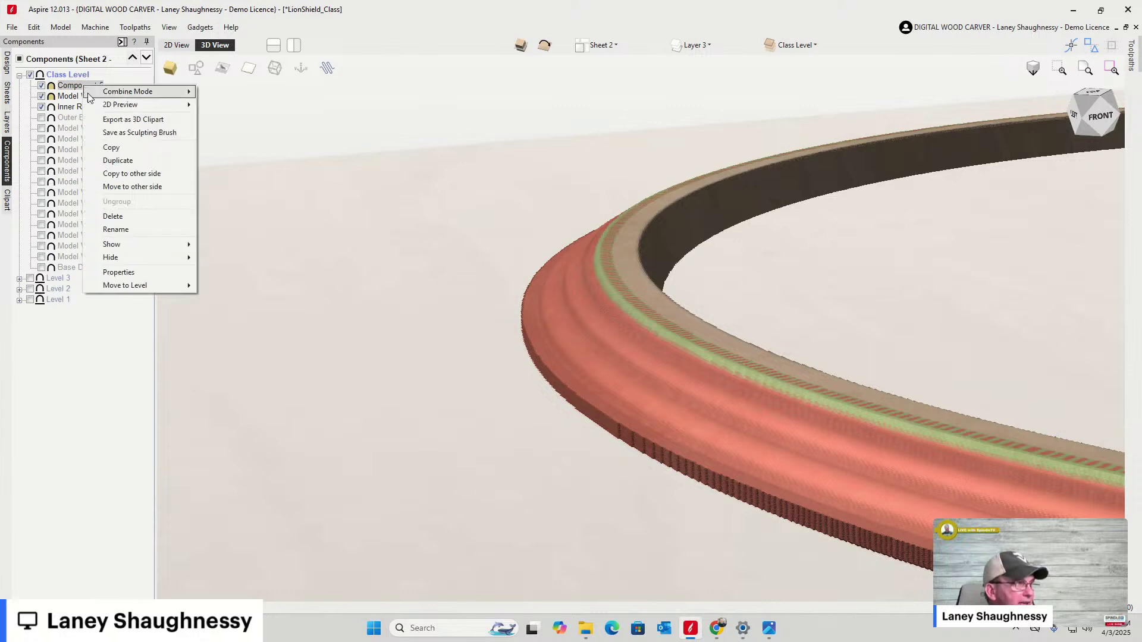
pyautogui.moveTo(169, 246)
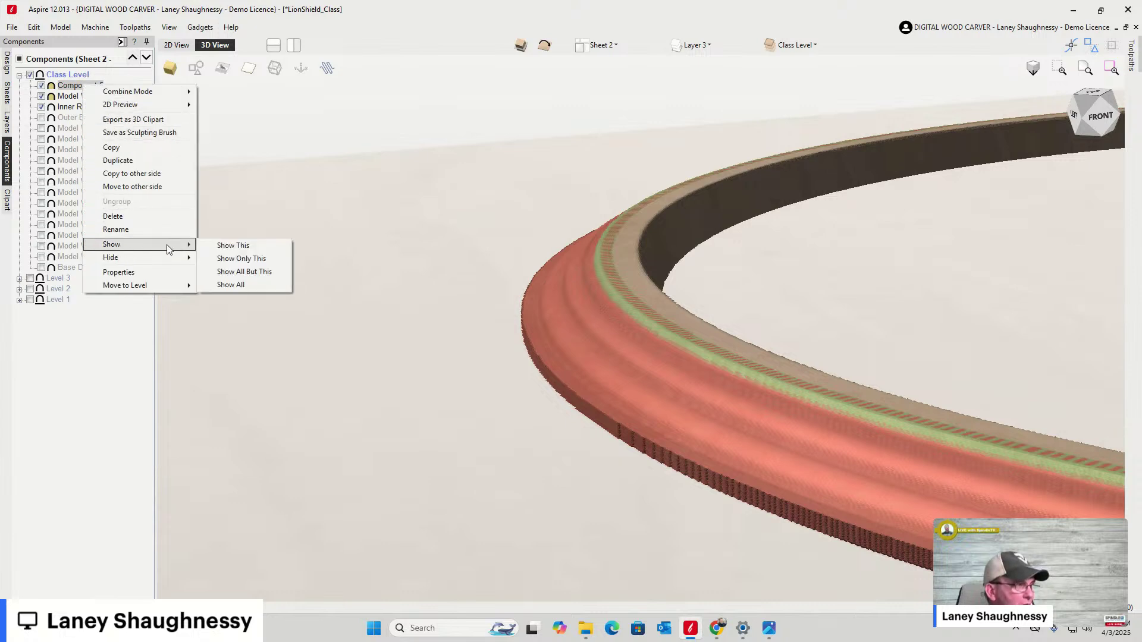
pyautogui.click(228, 260)
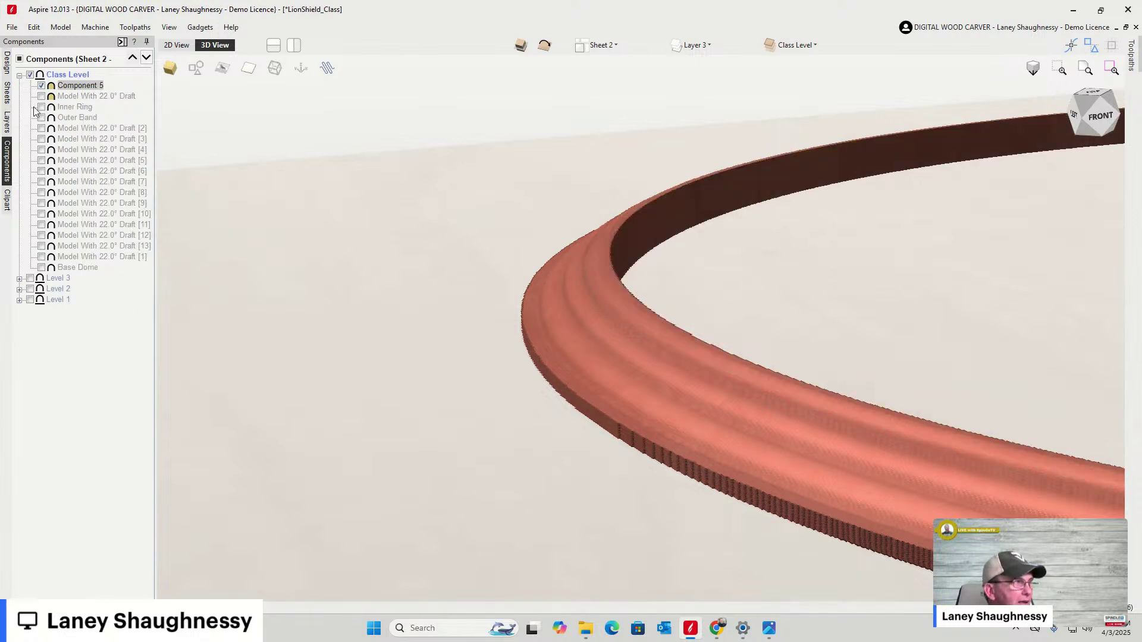
# Add a 22° draft to the visible moulding and hide the undrafted sweep, Component 5
pyautogui.click(7, 62)
pyautogui.click(91, 406)
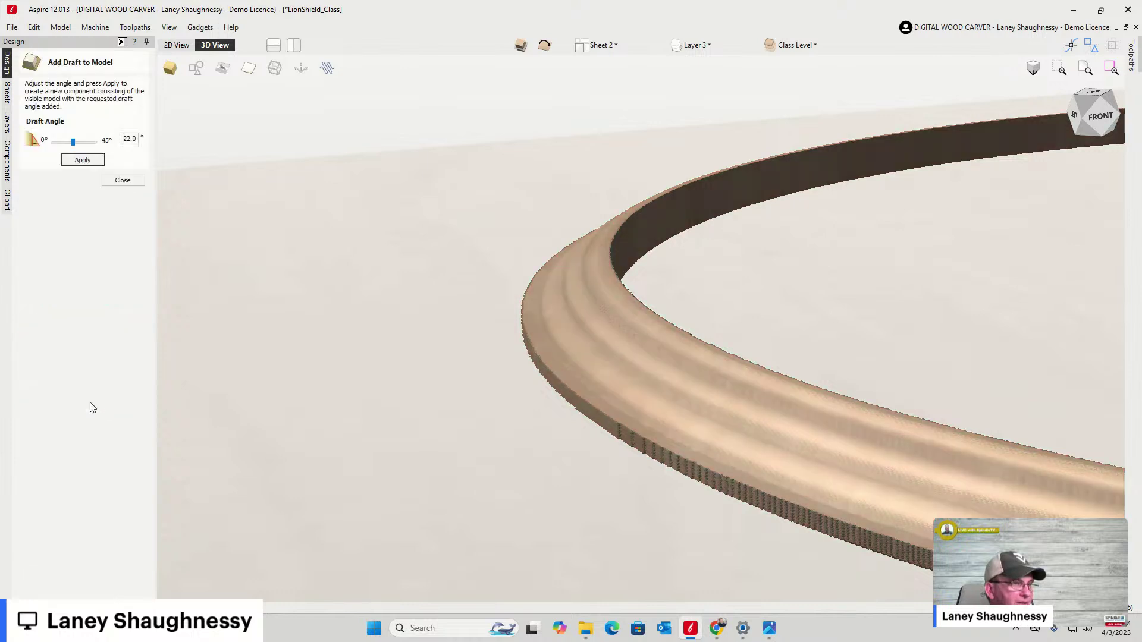
pyautogui.click(83, 161)
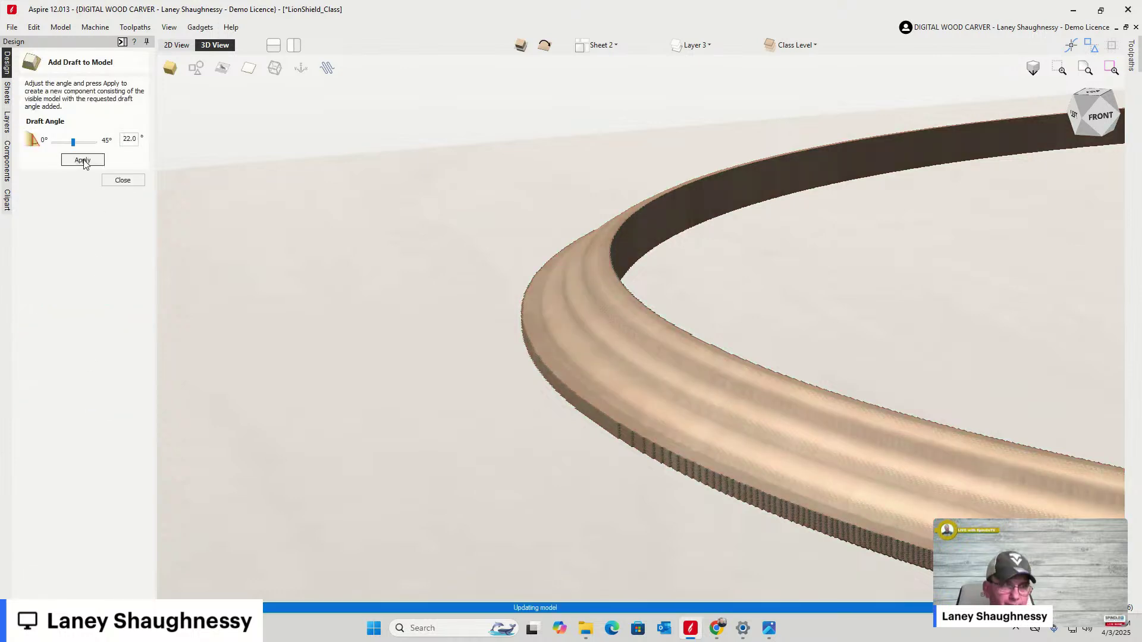
pyautogui.moveTo(571, 393); pyautogui.dragTo(583, 409)
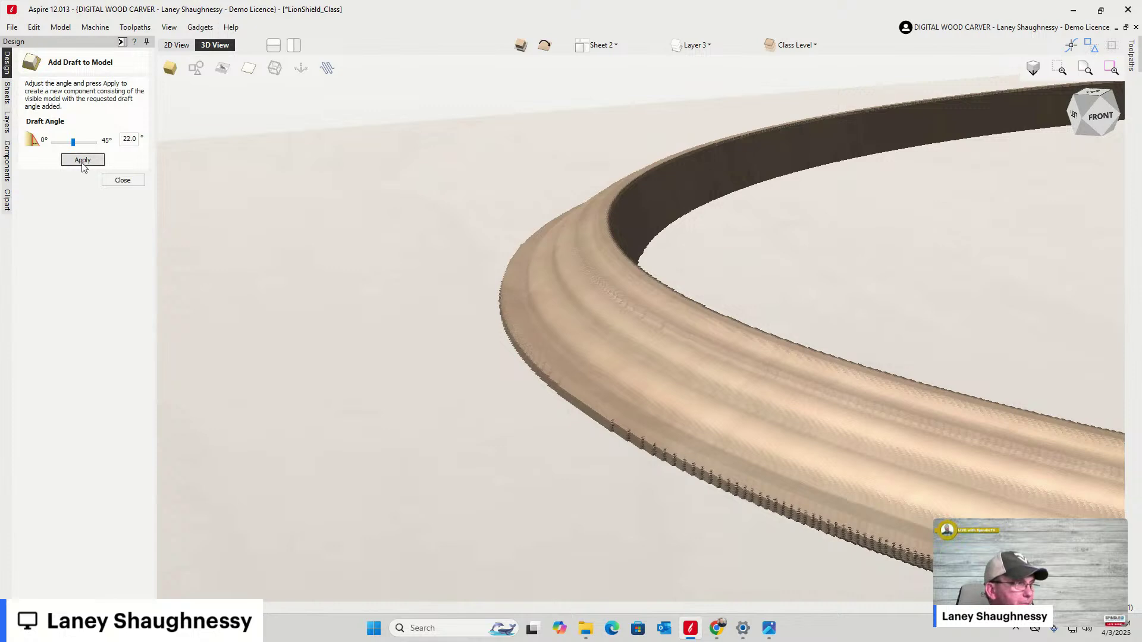
pyautogui.click(122, 179)
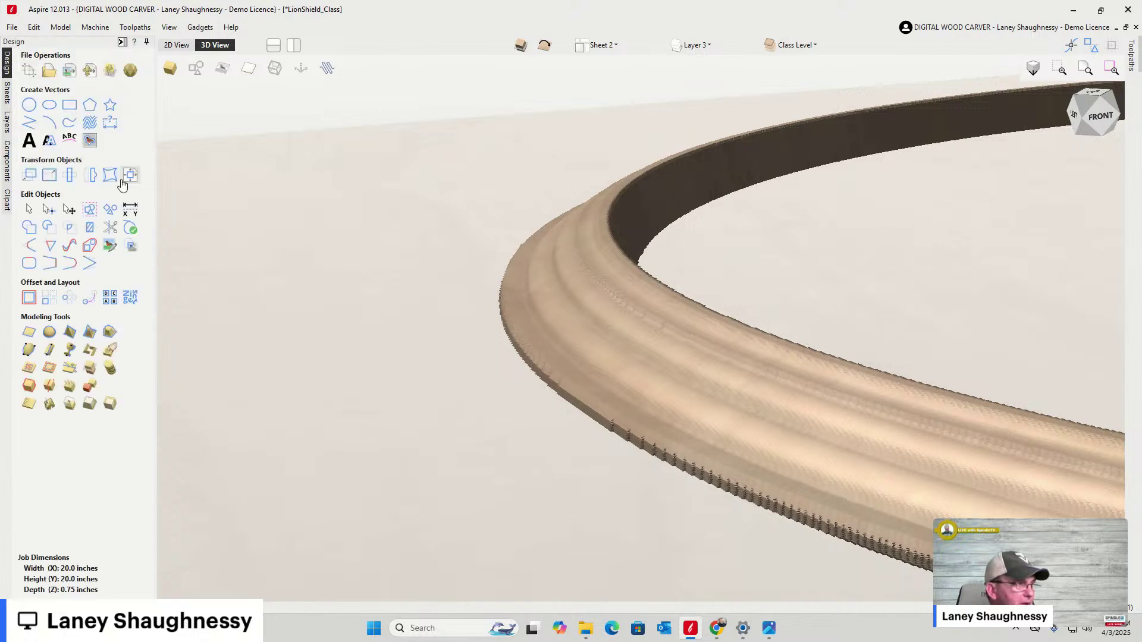
pyautogui.click(7, 156)
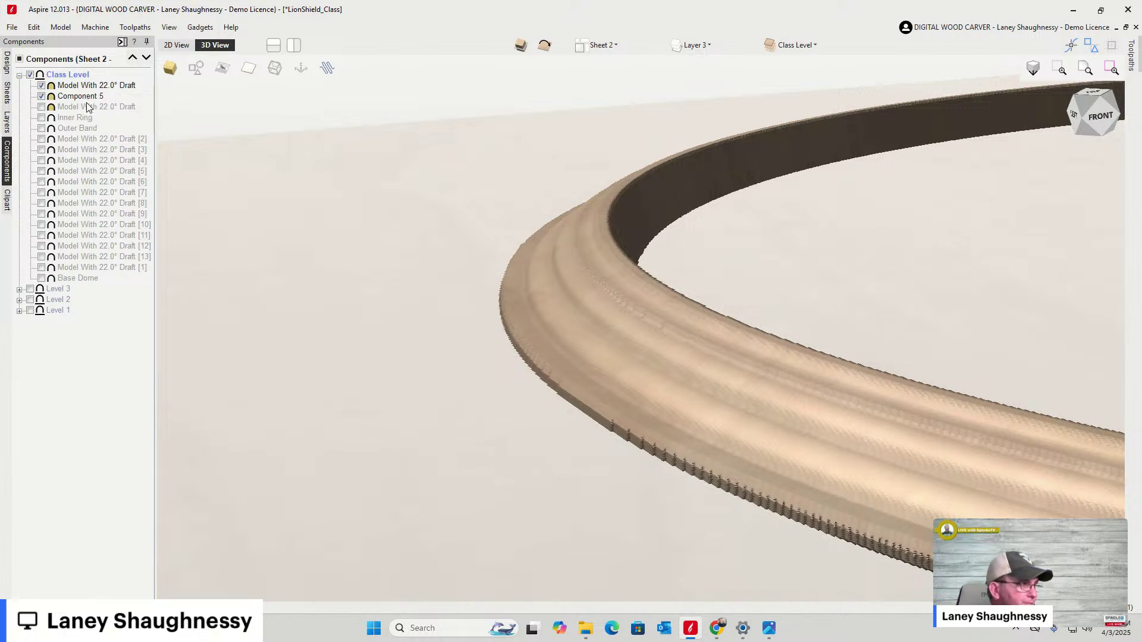
pyautogui.click(42, 96)
# Rename the drafted moulding component as "InnerProfile With 22.0° Draft"
pyautogui.click(71, 86)
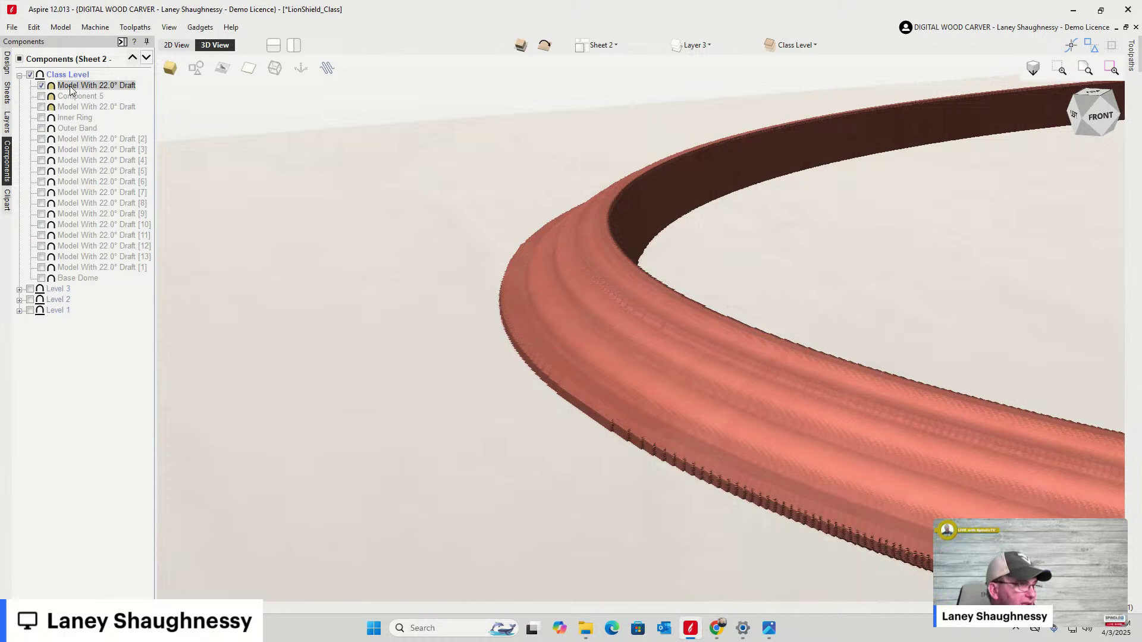
pyautogui.rightClick(70, 86)
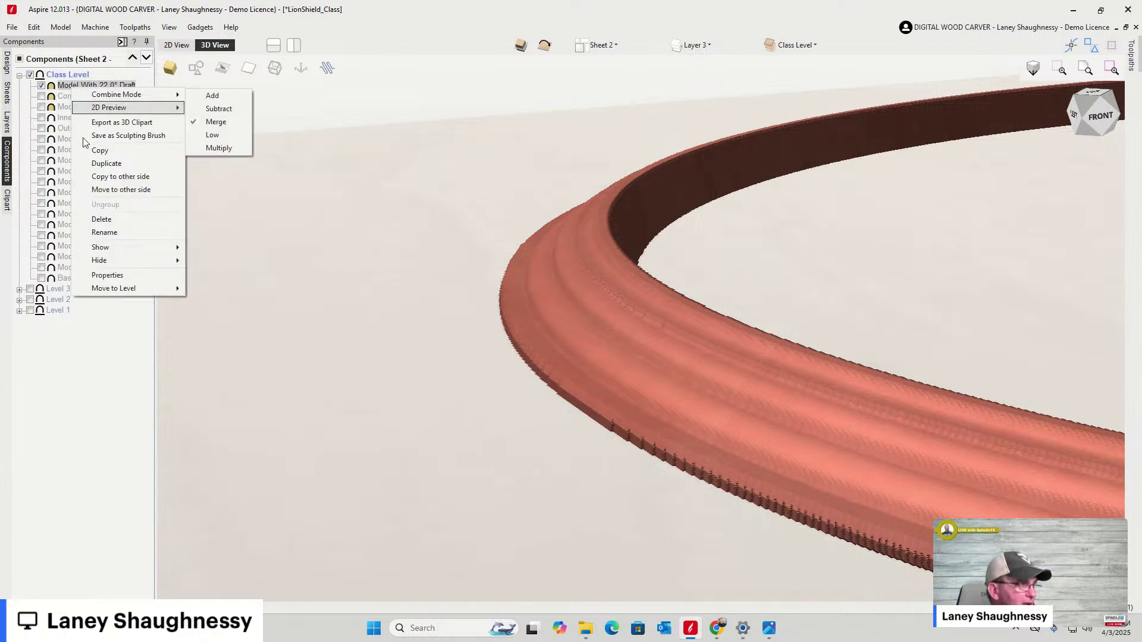
pyautogui.click(101, 232)
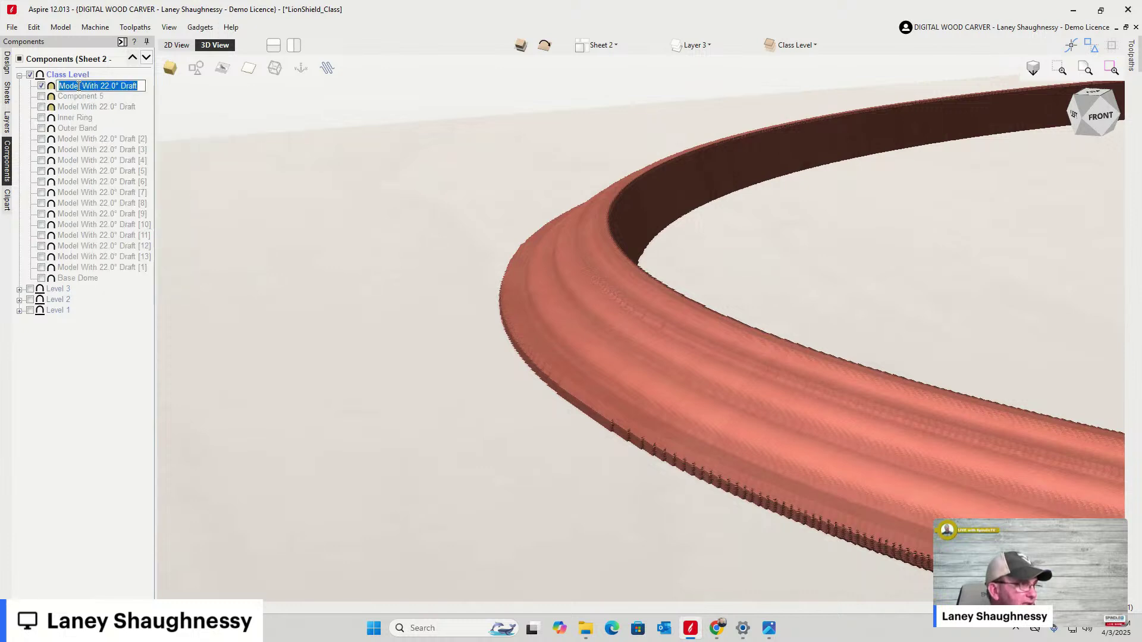
pyautogui.moveTo(80, 86); pyautogui.dragTo(59, 87)
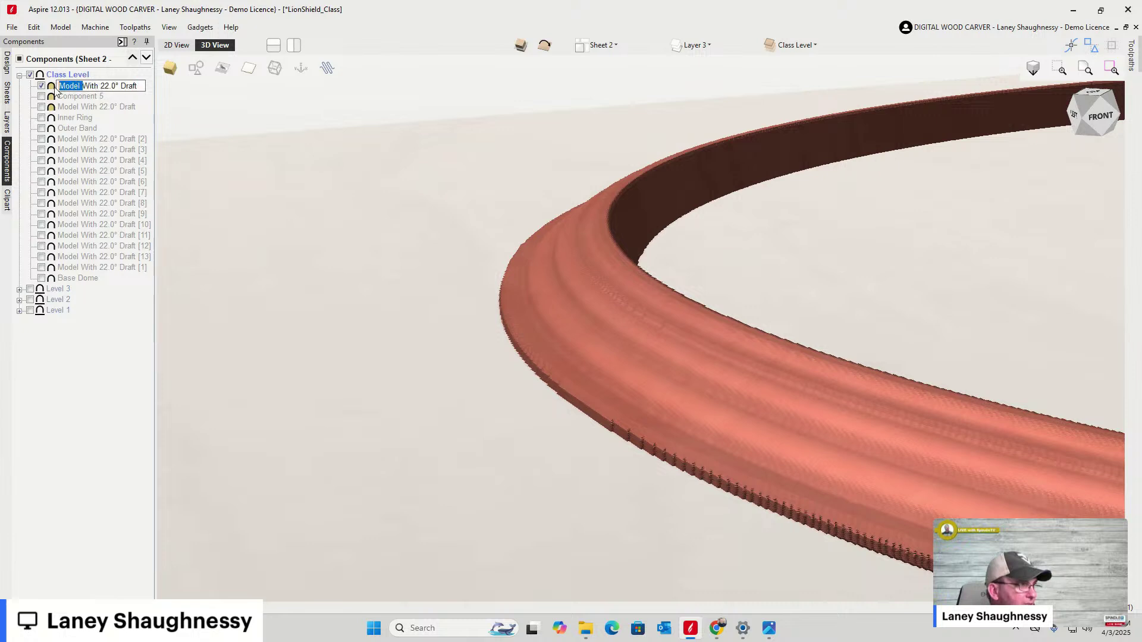
pyautogui.write('Inner')
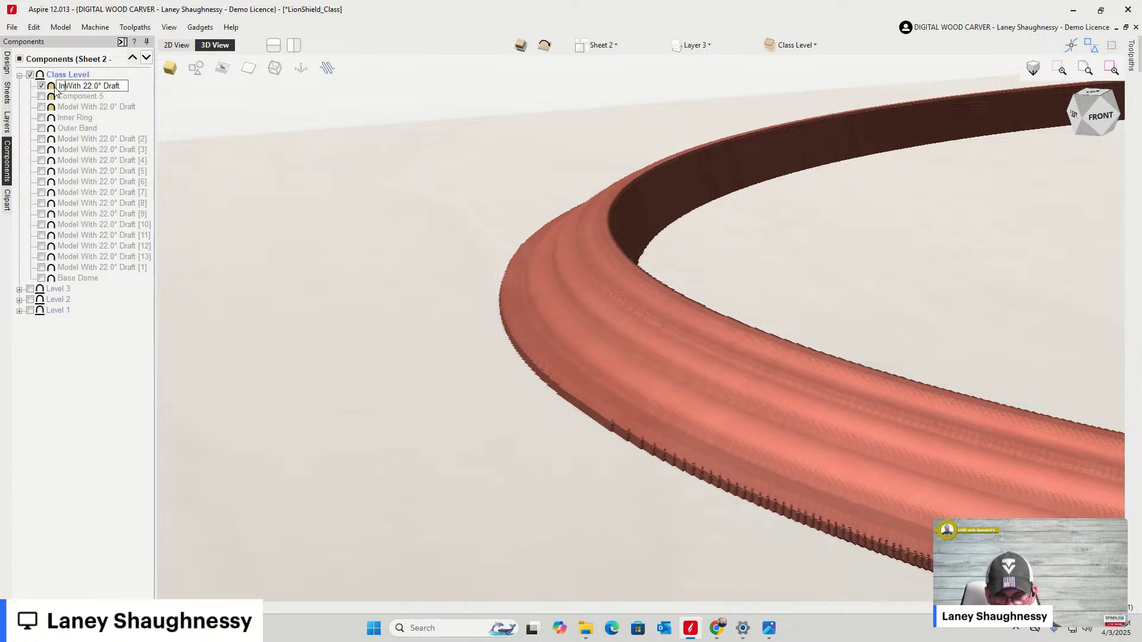
pyautogui.write('Profile')
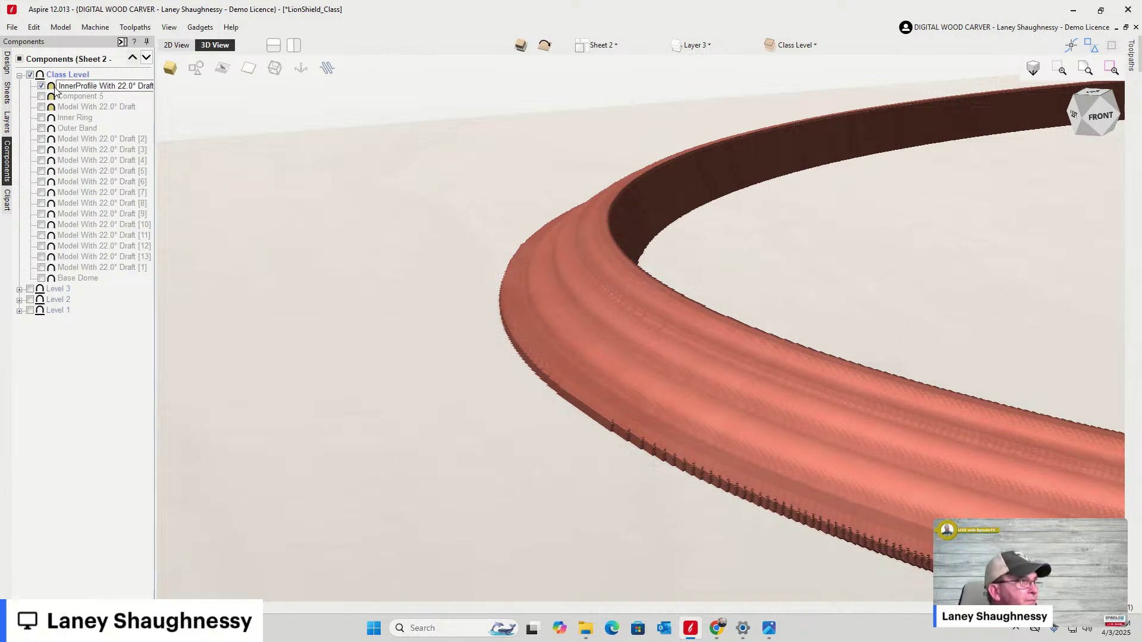
pyautogui.press('Return')
# Rename the hidden drafted inner ring component just below Component 5 as "InnerRing With 22.0° Draft"
pyautogui.doubleClick(70, 109)
pyautogui.moveTo(77, 107); pyautogui.dragTo(51, 111)
pyautogui.write('Inner')
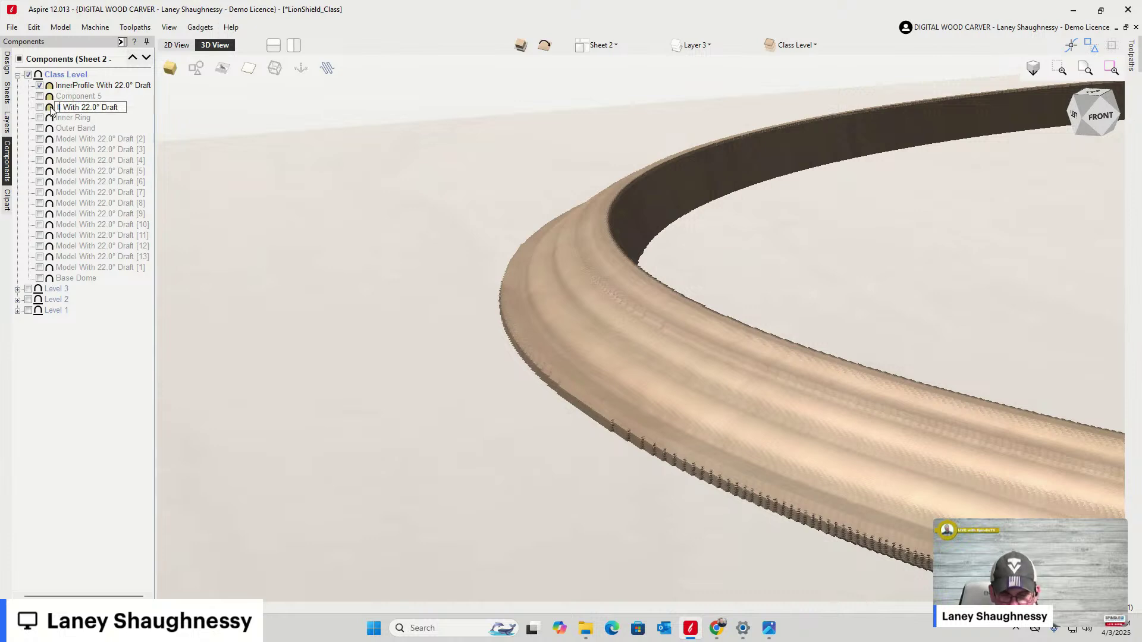
pyautogui.write('Ring')
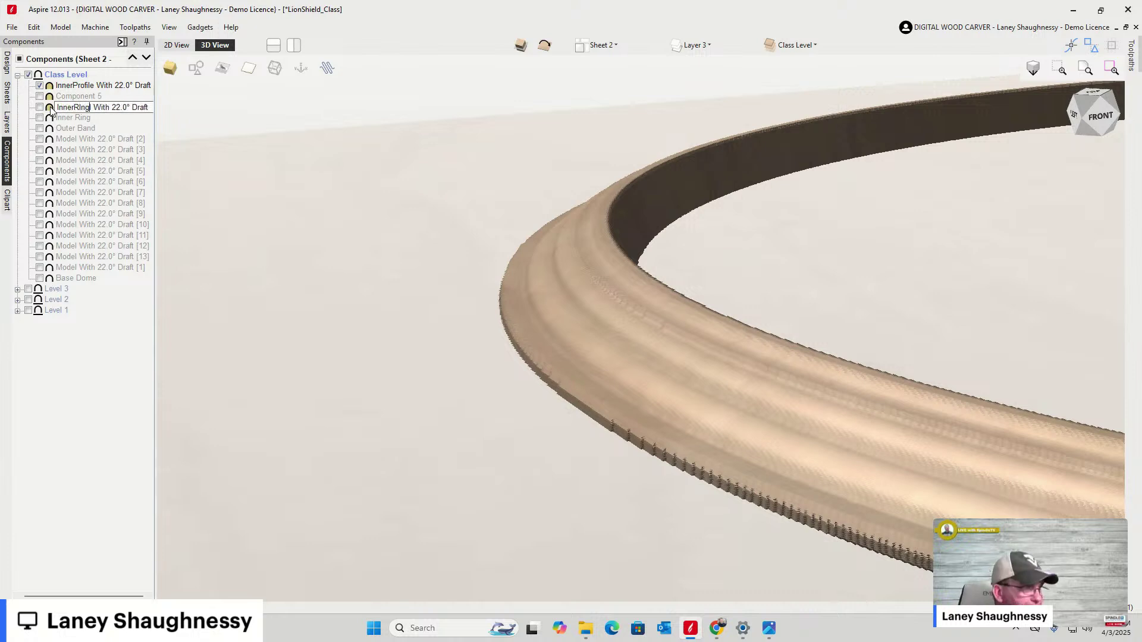
pyautogui.press('Left')
pyautogui.press('Left')
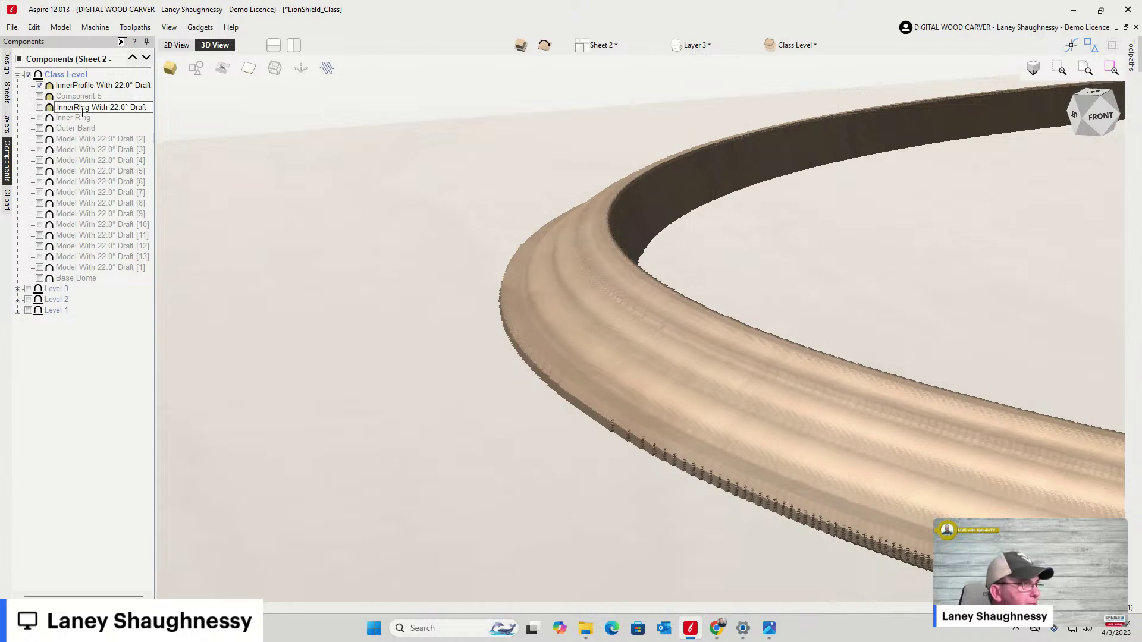
pyautogui.press('BackSpace')
pyautogui.write('i')
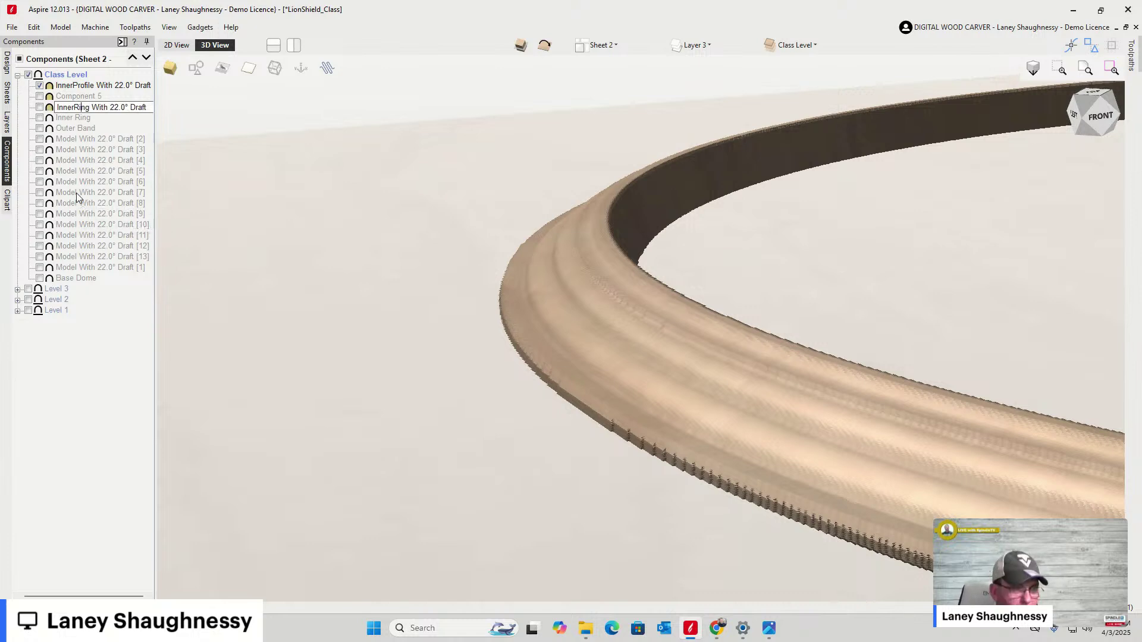
pyautogui.press('Return')
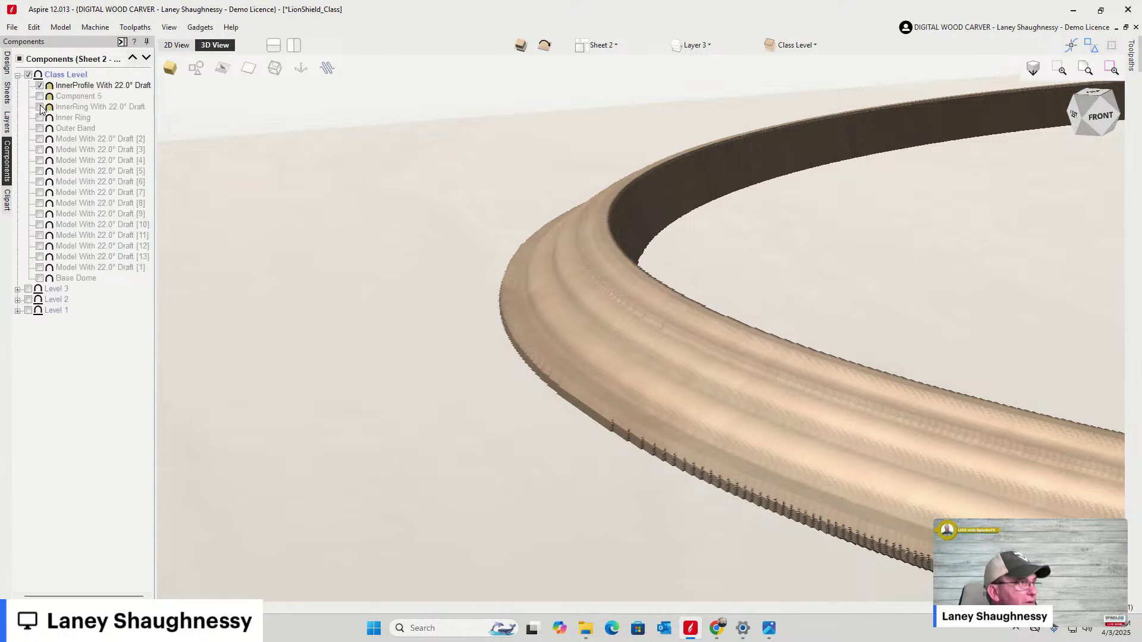
# Show the drafted inner ring together with the drafted moulding and view both in 3D
pyautogui.click(39, 108)
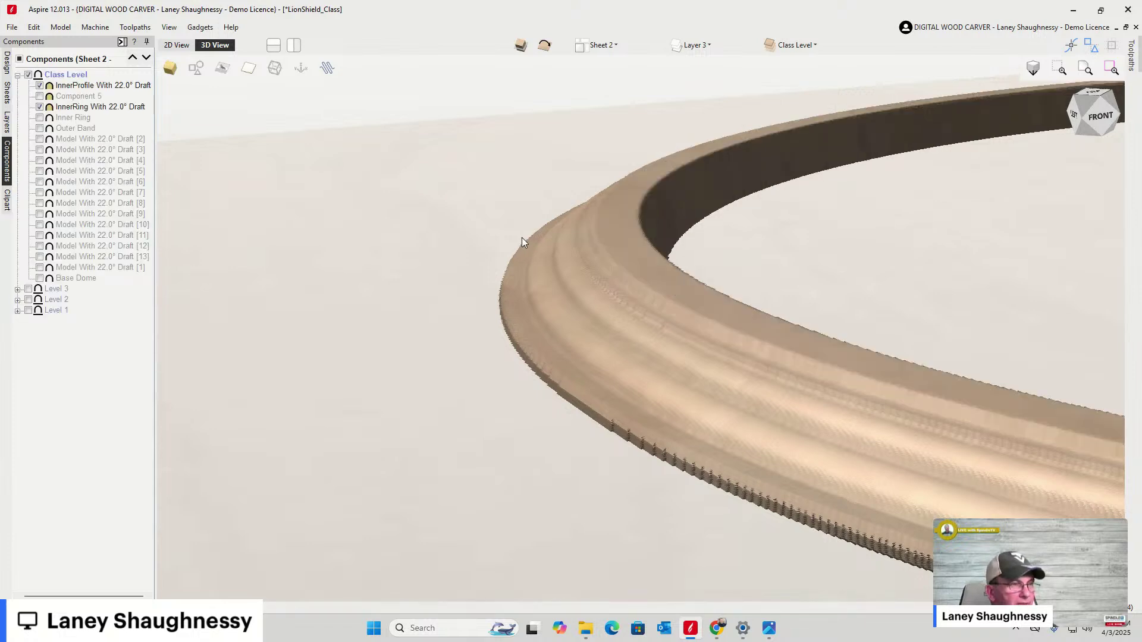
pyautogui.scroll(-5, 530, 237)
pyautogui.scroll(3, 510, 270)
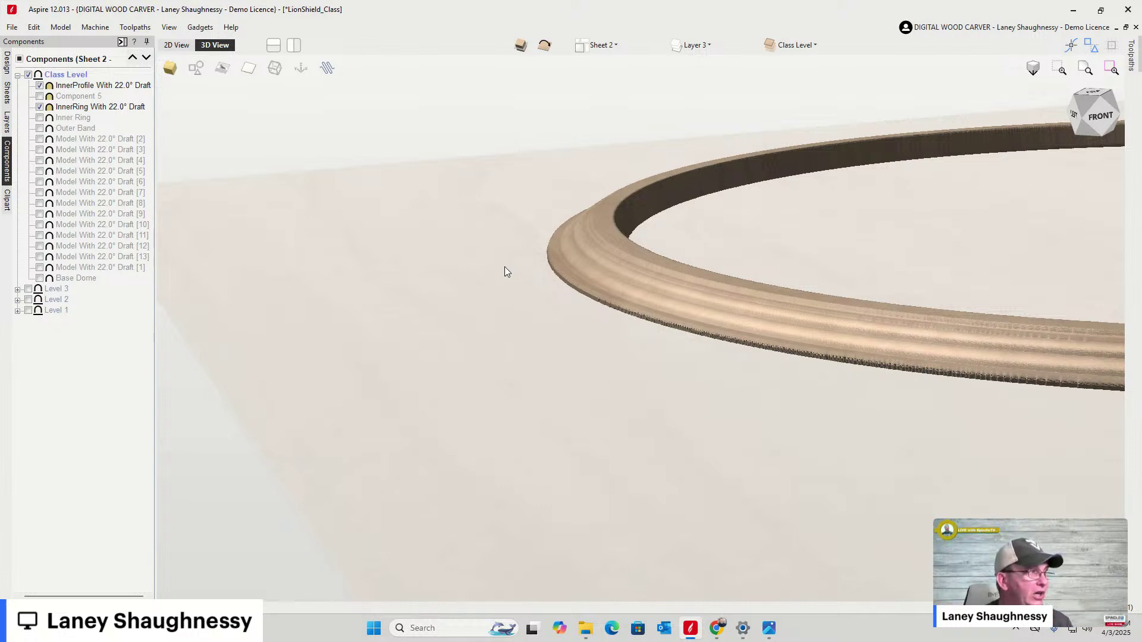
# Insert a new component level above Class Level and name it "MoldingProfile Class Level"
pyautogui.rightClick(70, 76)
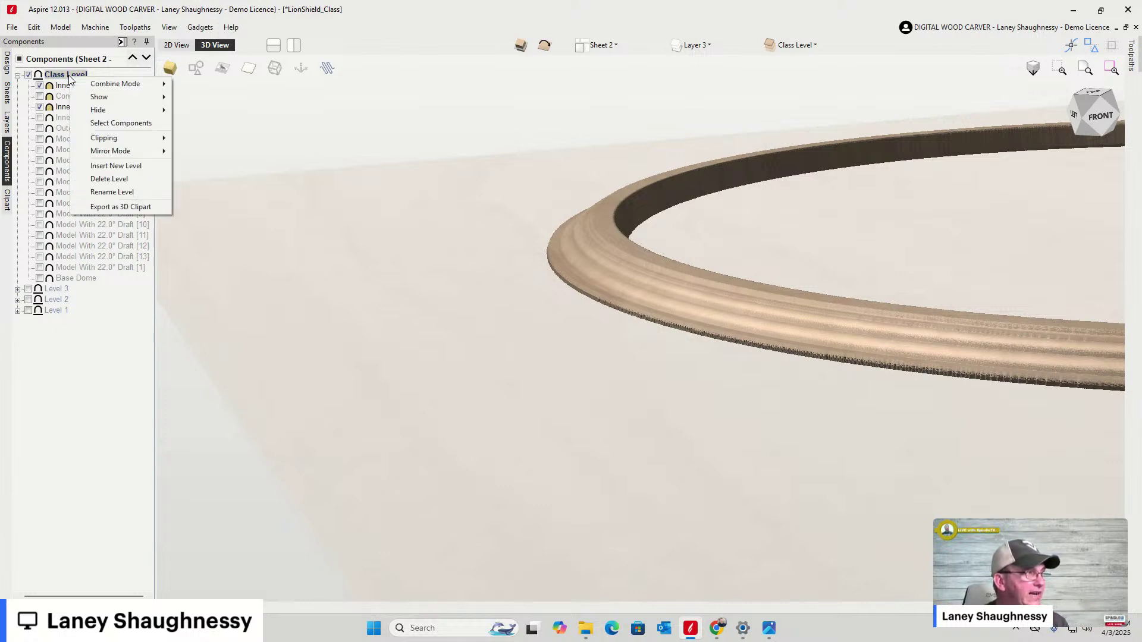
pyautogui.click(96, 169)
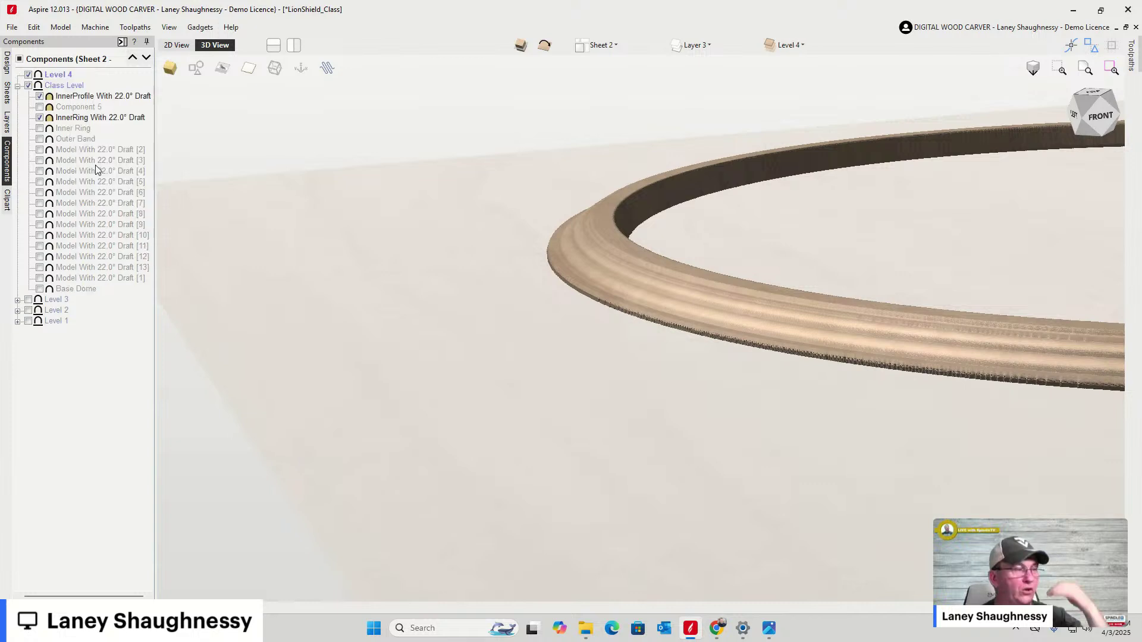
pyautogui.rightClick(67, 70)
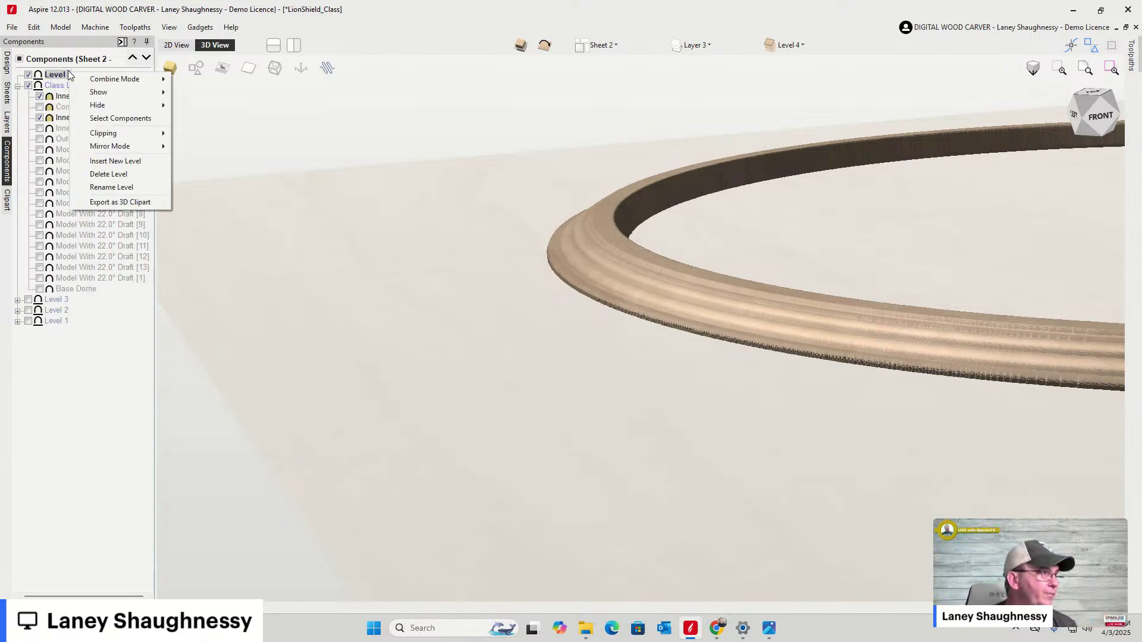
pyautogui.click(101, 188)
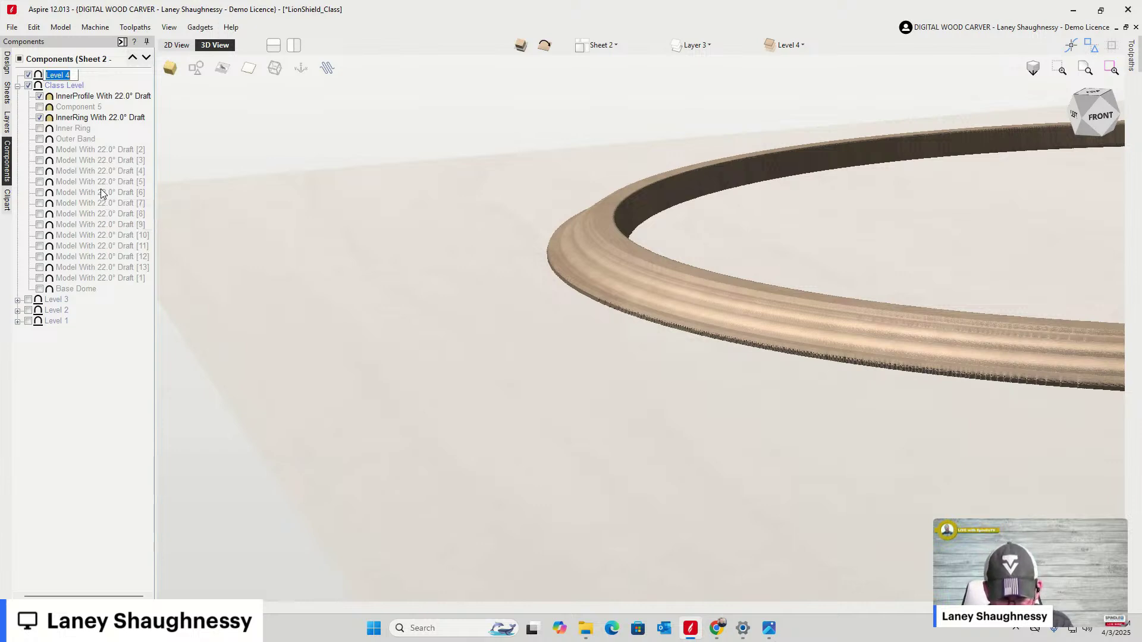
pyautogui.write('Molding')
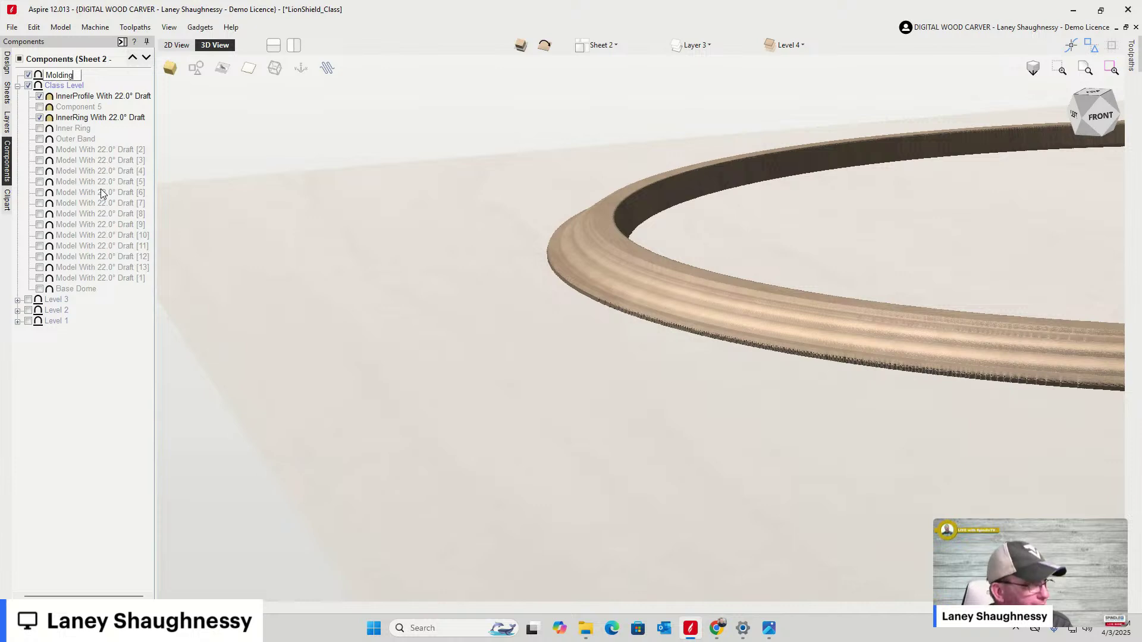
pyautogui.write('Profile ')
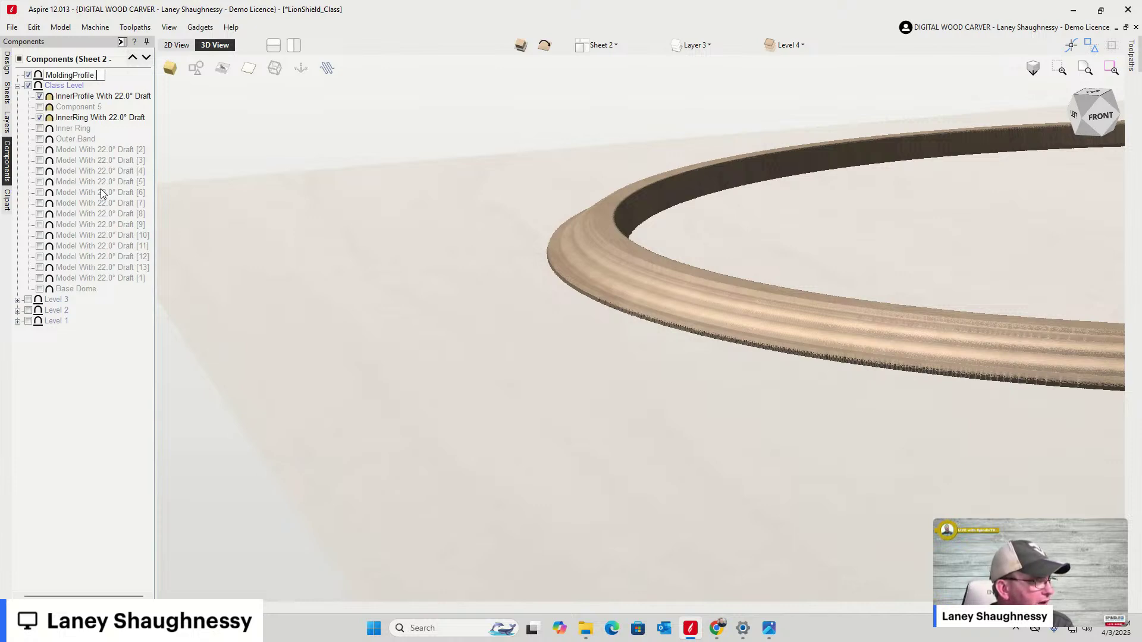
pyautogui.write('Class Level')
pyautogui.press('Return')
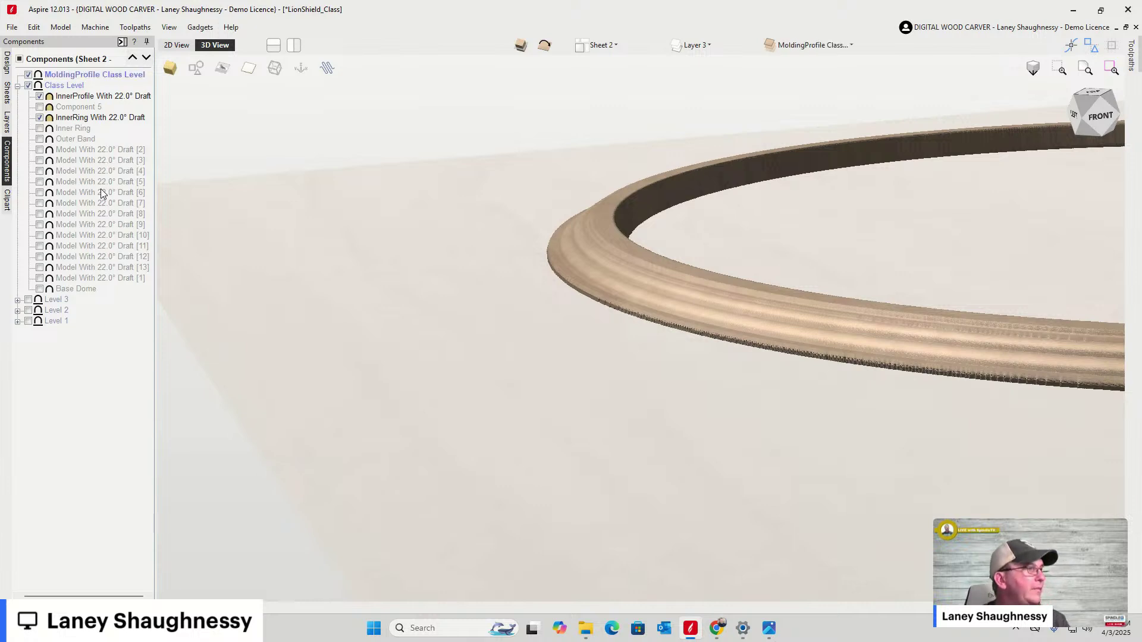
# Move the InnerProfile and InnerRing drafted components from Class Level into the MoldingProfile Class Level
pyautogui.moveTo(65, 95); pyautogui.dragTo(66, 78)
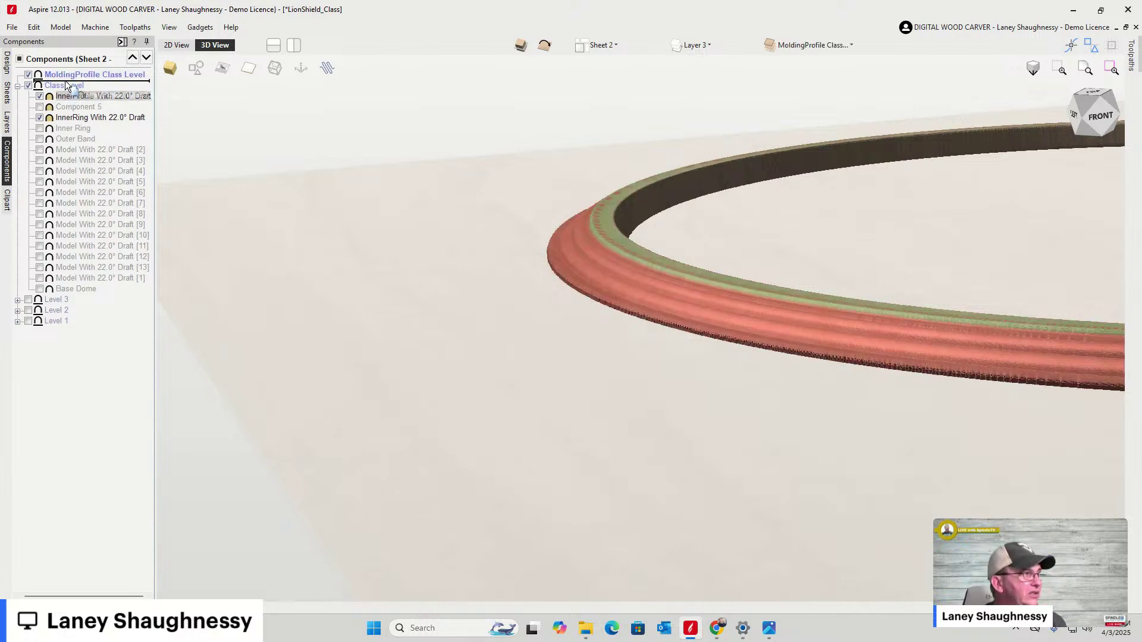
pyautogui.moveTo(61, 122); pyautogui.dragTo(56, 88)
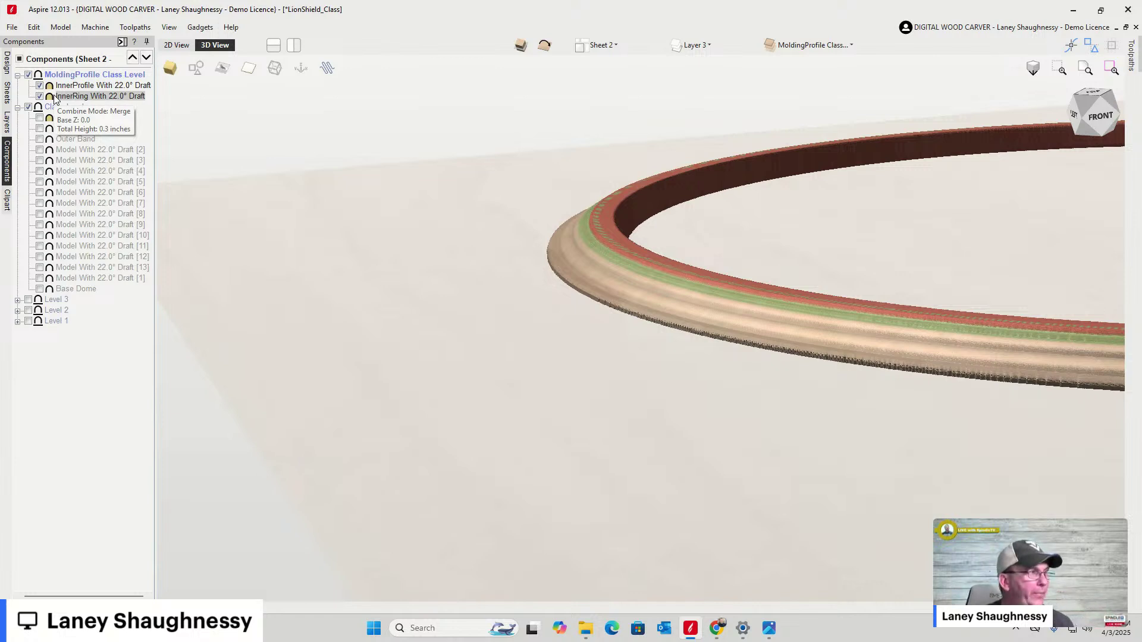
pyautogui.click(69, 76)
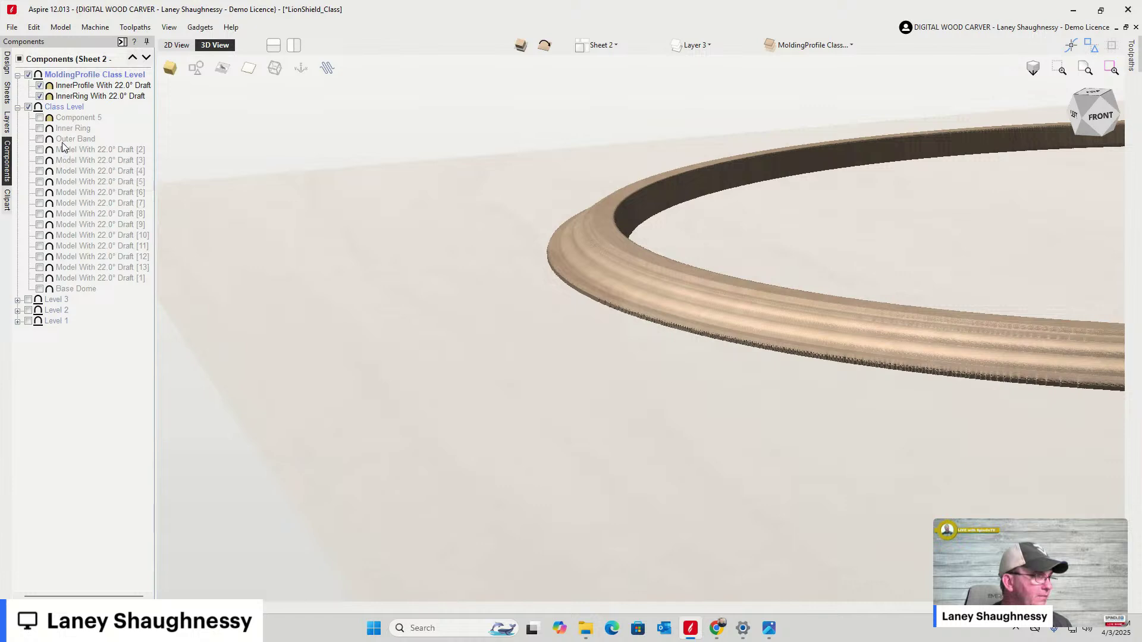
# Show the Outer Band, all the Model With 22.0° Draft nail heads and the Base Dome in Class Level
pyautogui.click(39, 139)
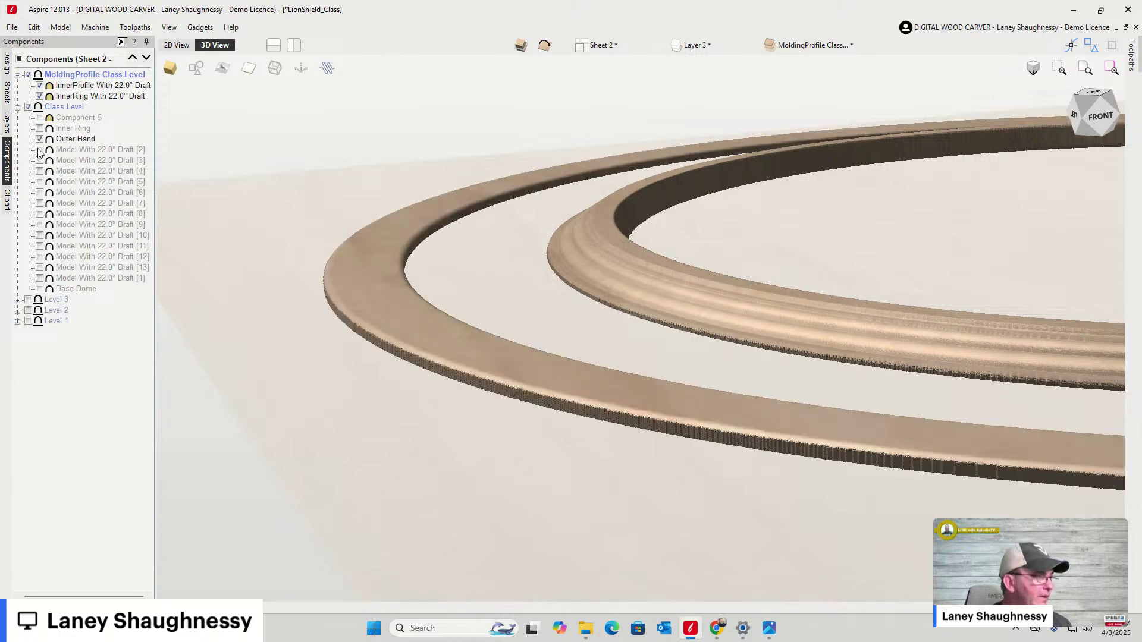
pyautogui.click(39, 150)
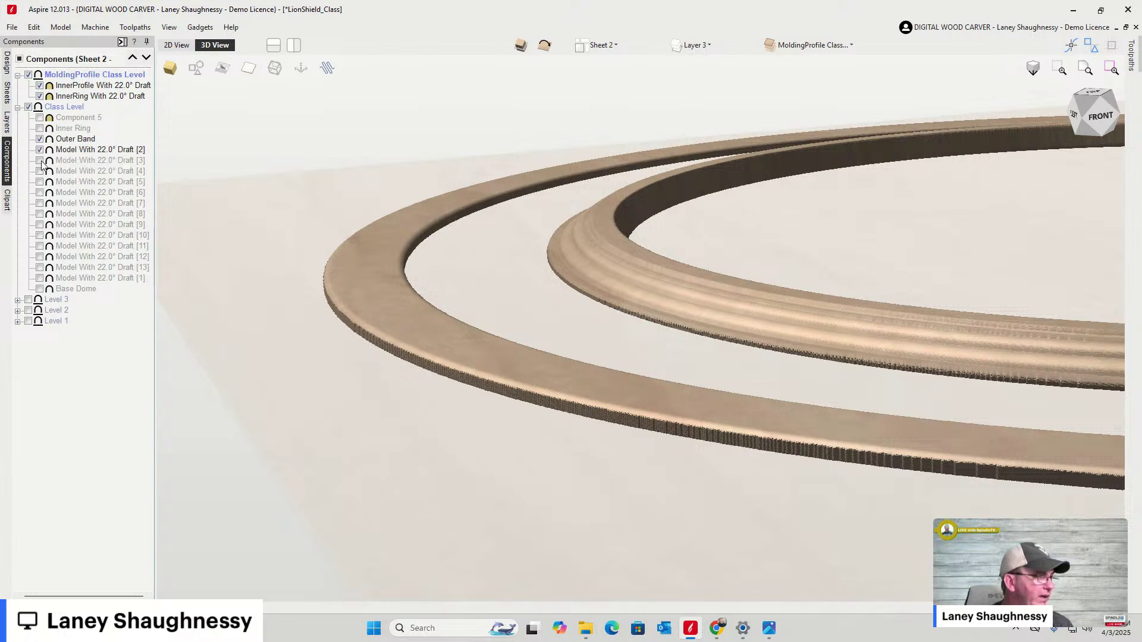
pyautogui.click(39, 161)
pyautogui.click(39, 182)
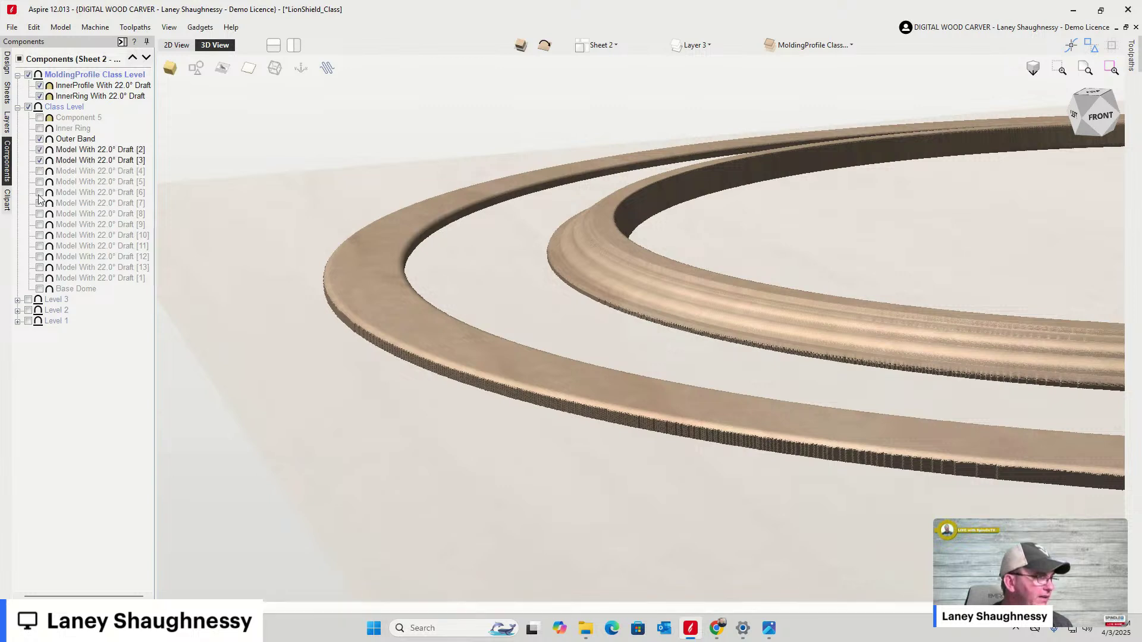
pyautogui.click(39, 204)
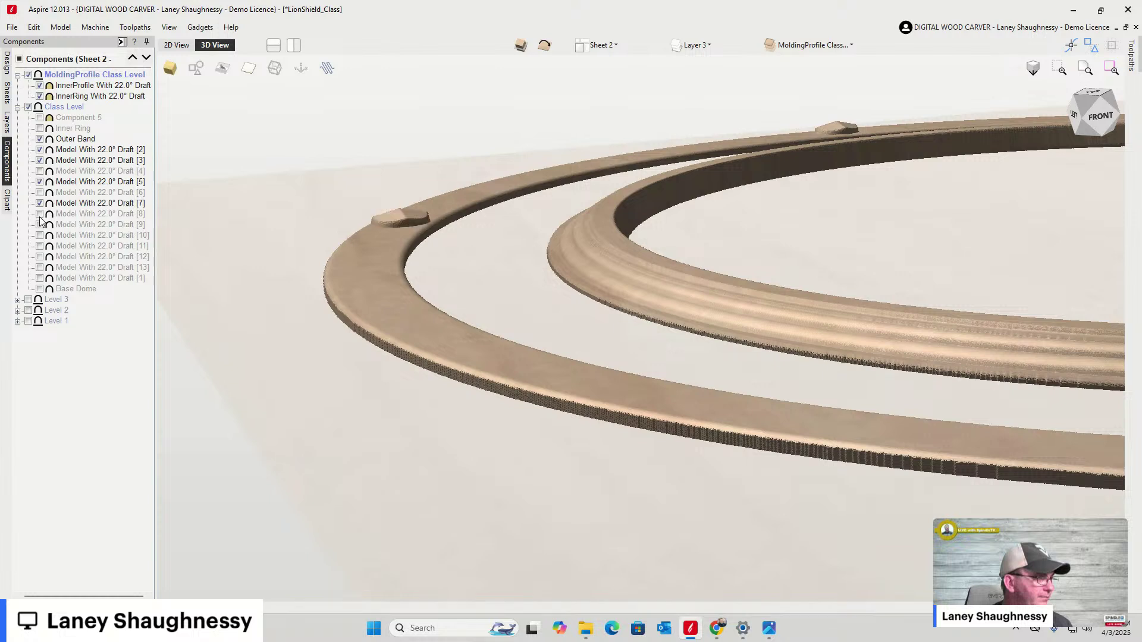
pyautogui.click(39, 215)
pyautogui.click(39, 237)
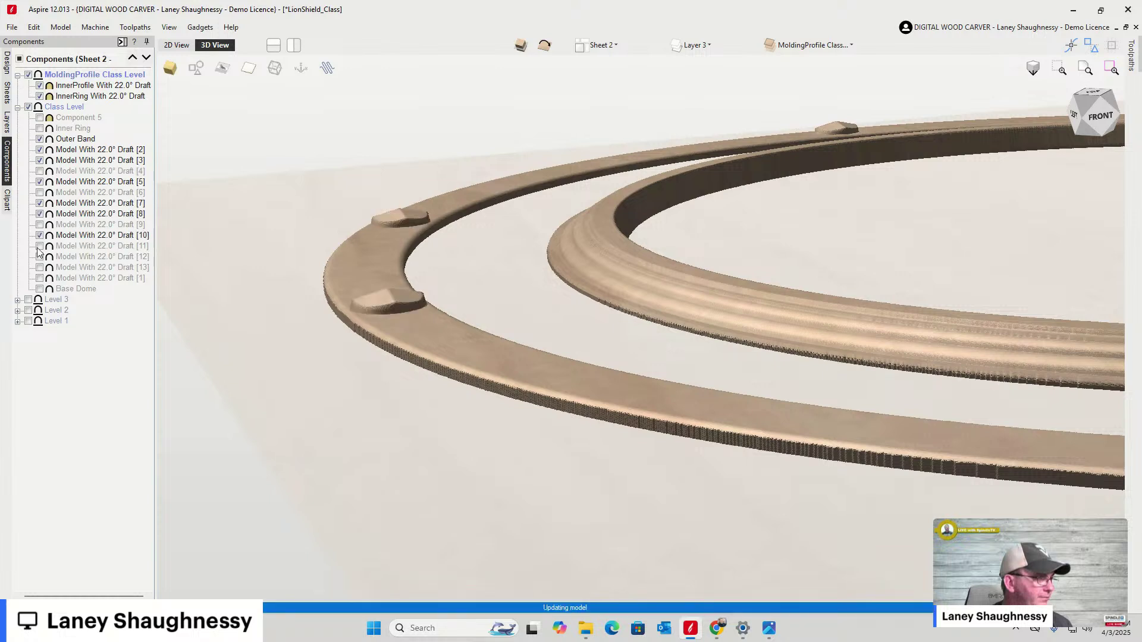
pyautogui.click(39, 246)
pyautogui.click(39, 267)
pyautogui.click(40, 279)
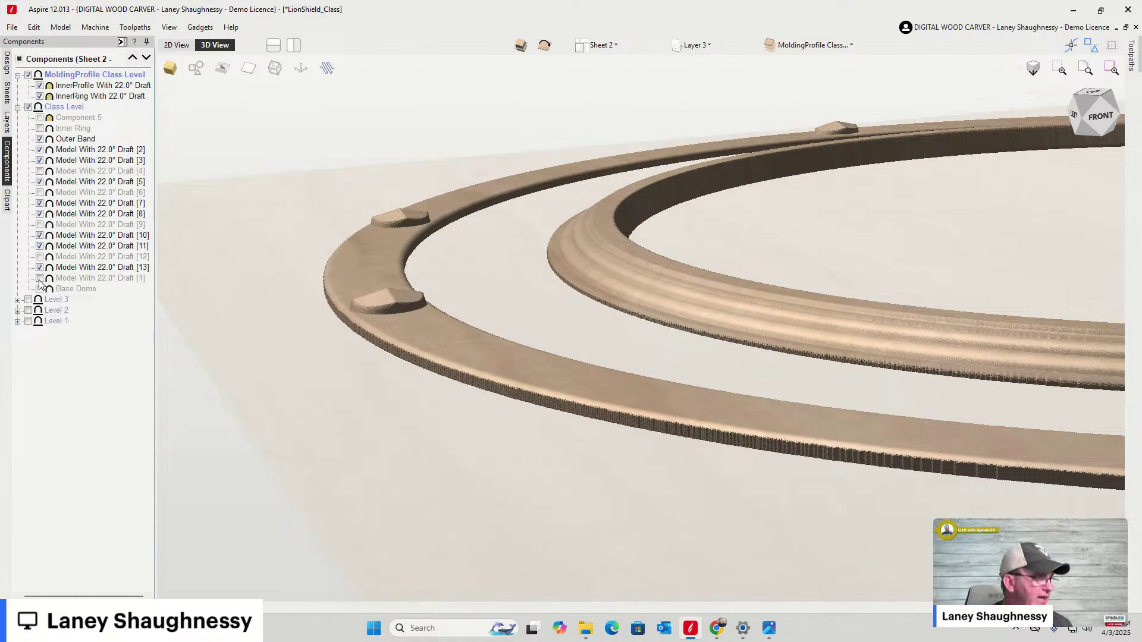
pyautogui.click(39, 289)
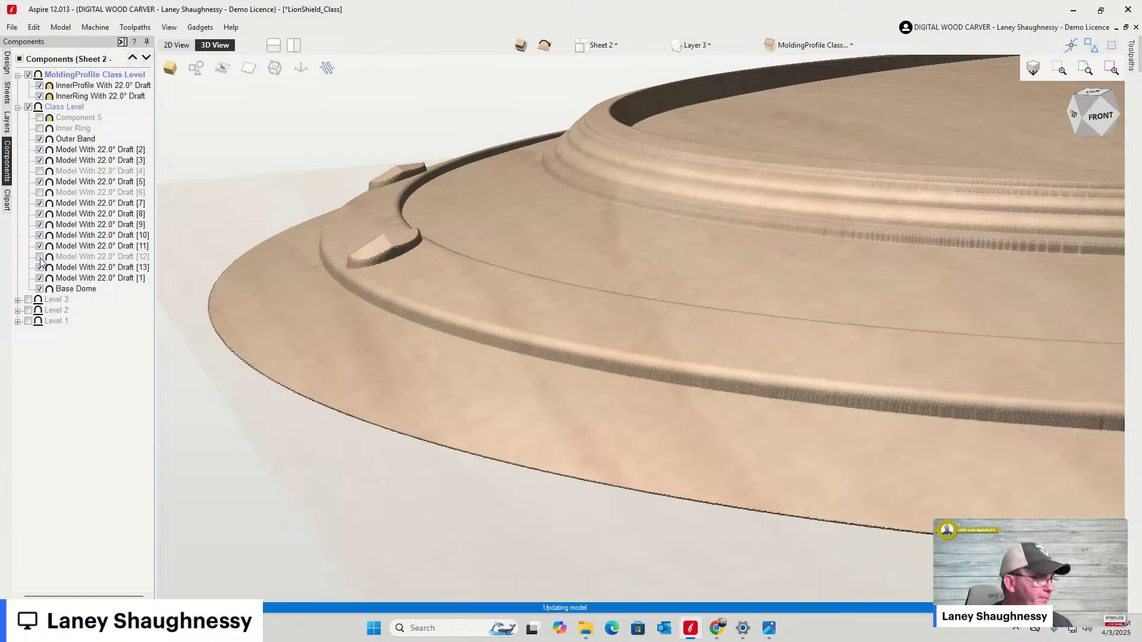
pyautogui.click(40, 258)
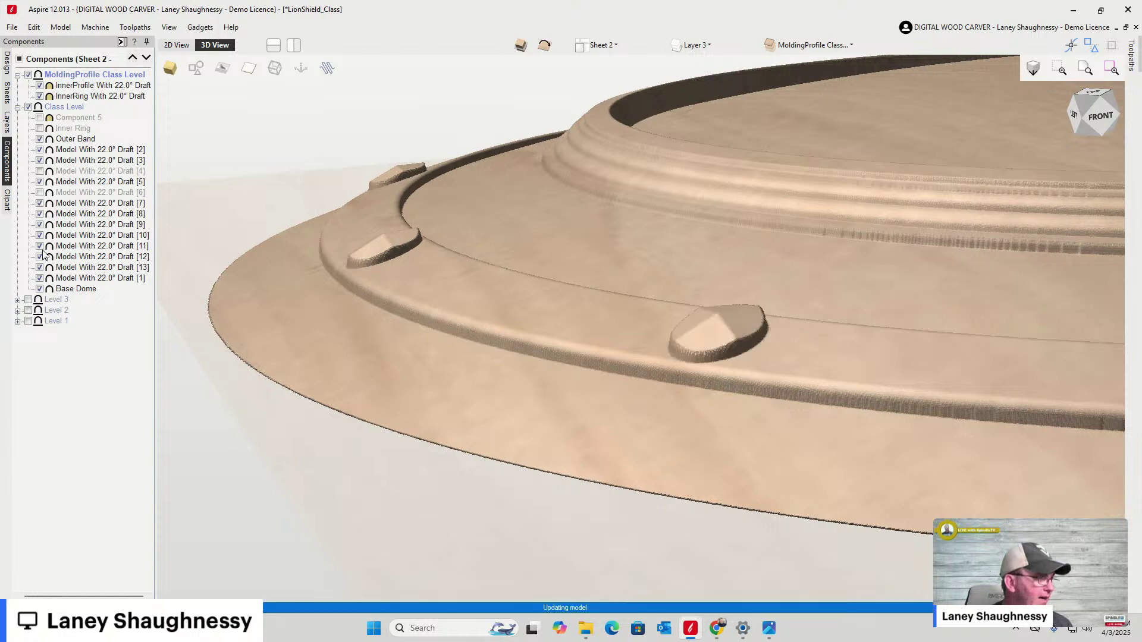
pyautogui.click(40, 192)
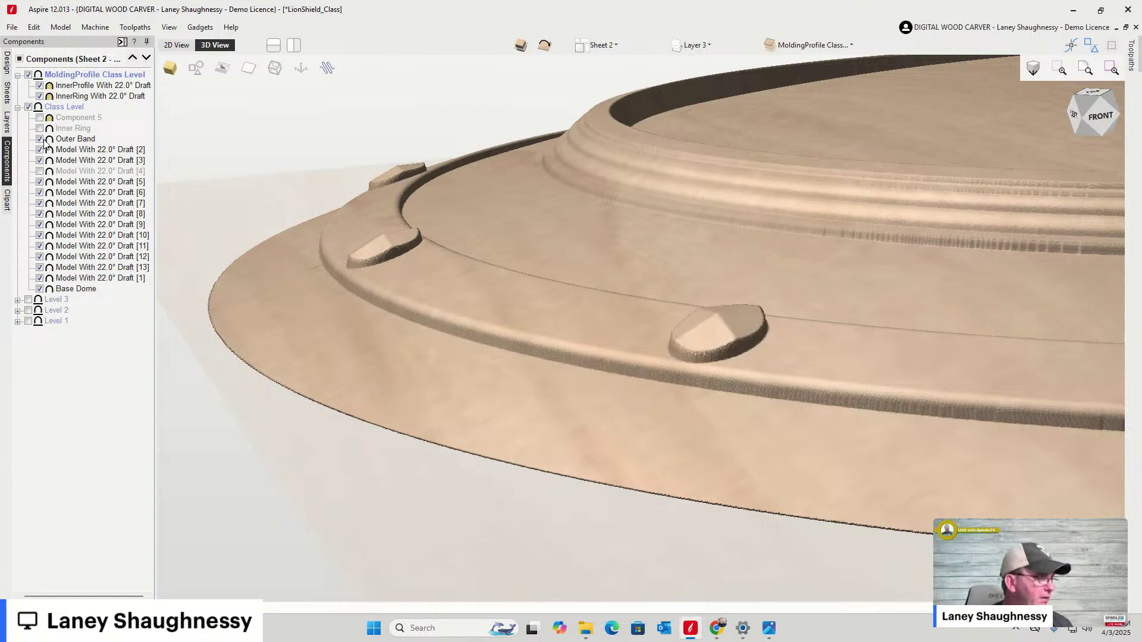
pyautogui.click(40, 171)
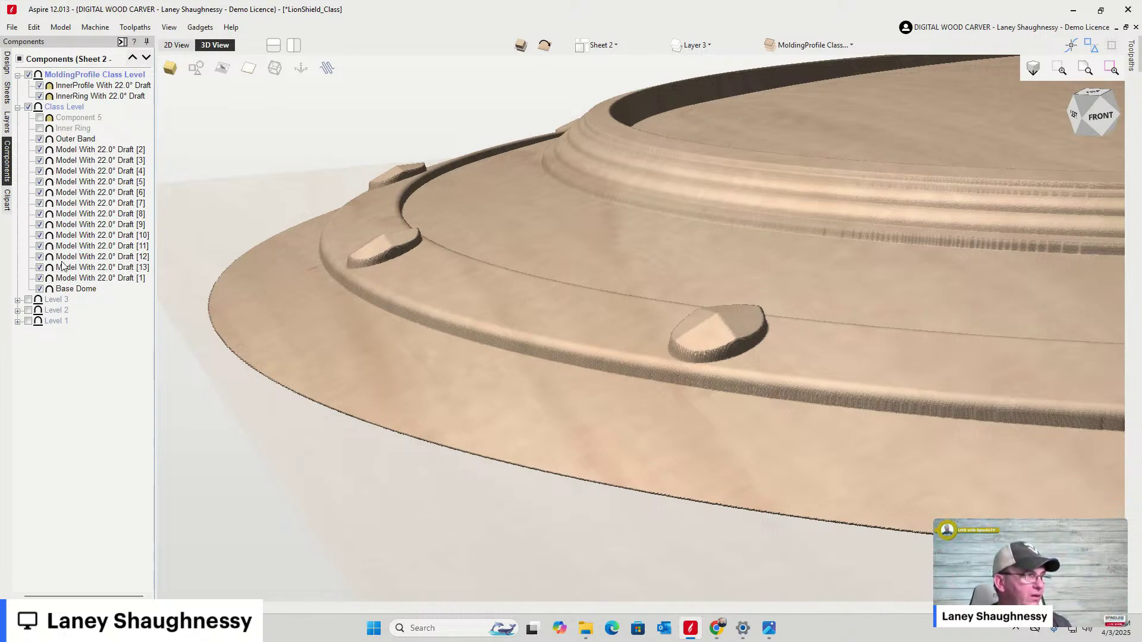
# Hide the stray nail head lying outside the shield, Model With 22.0° Draft [1]
pyautogui.scroll(-10, 393, 352)
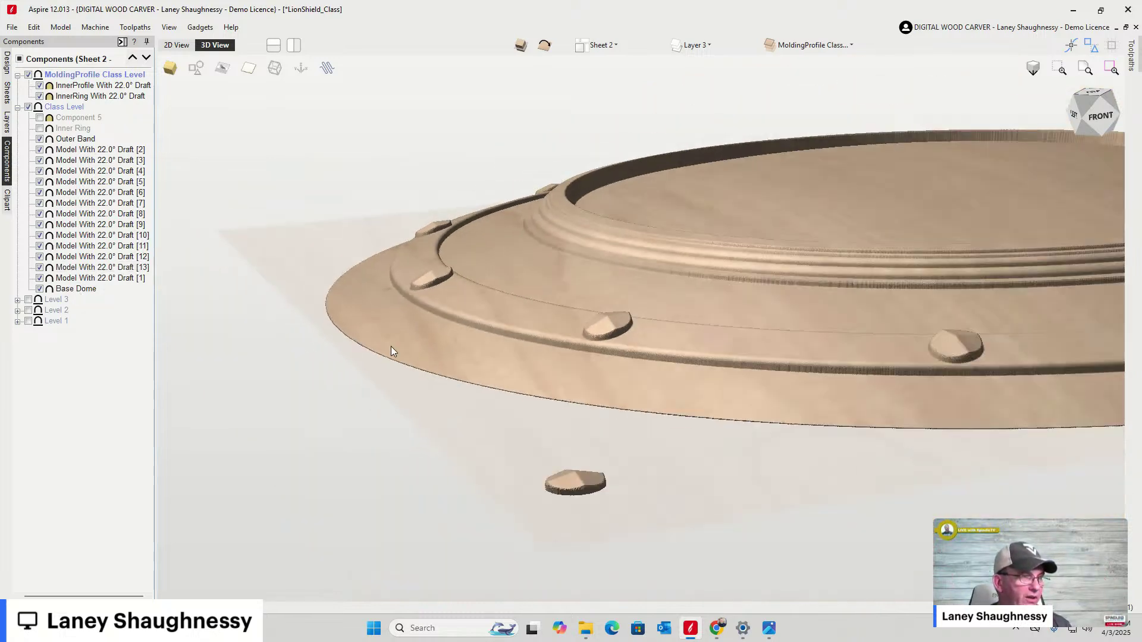
pyautogui.click(1091, 119)
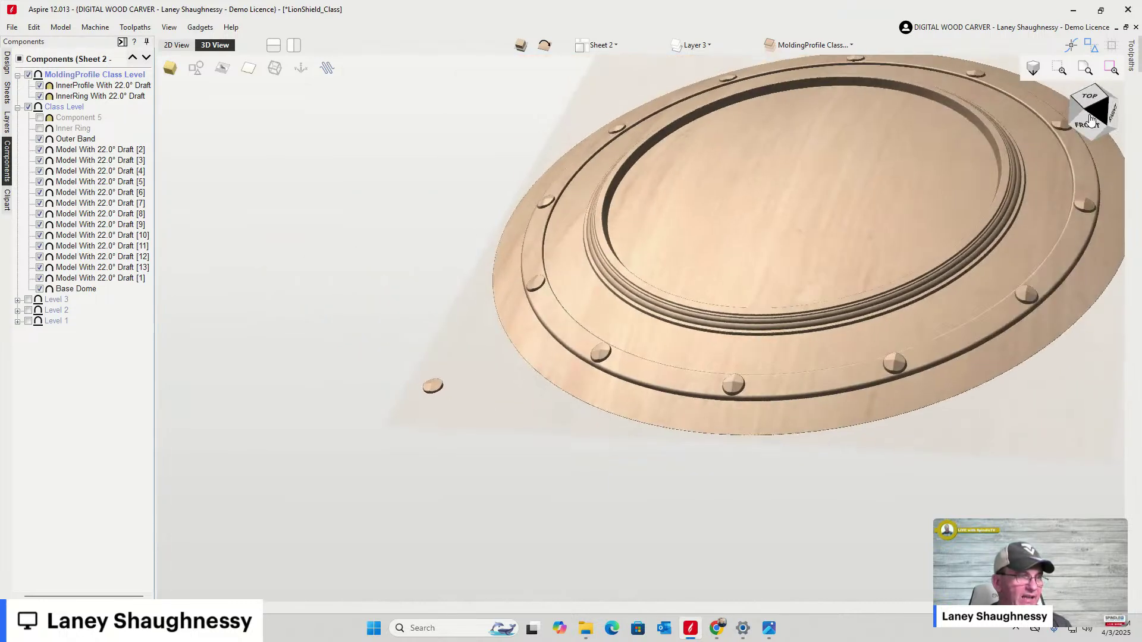
pyautogui.moveTo(1091, 121)
pyautogui.mouseDown()
pyautogui.moveTo(1077, 116)
pyautogui.moveTo(1137, 116)
pyautogui.moveTo(1106, 122)
pyautogui.mouseUp()
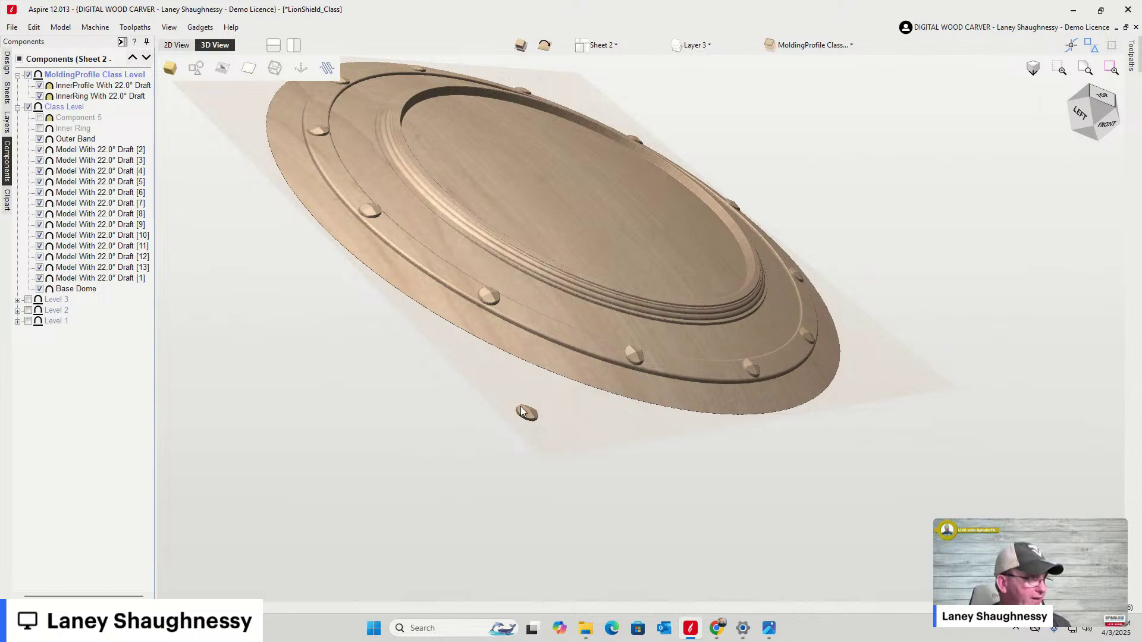
pyautogui.click(40, 278)
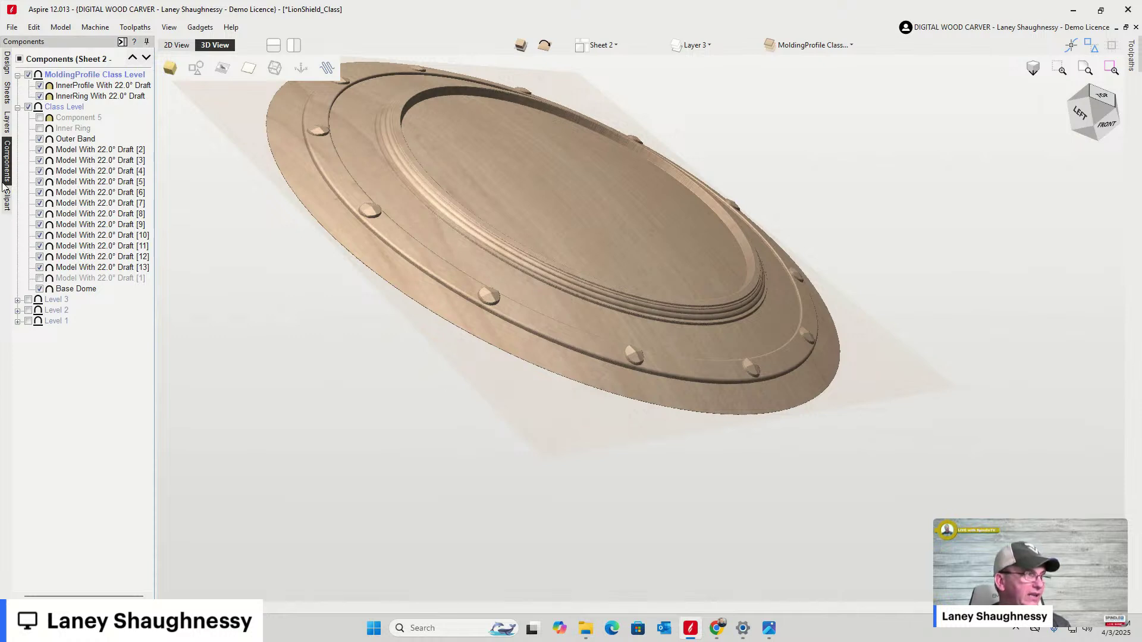
# Try a different combine mode on the MoldingProfile Class Level and view its effect on the shield from a low angle
pyautogui.click(1067, 119)
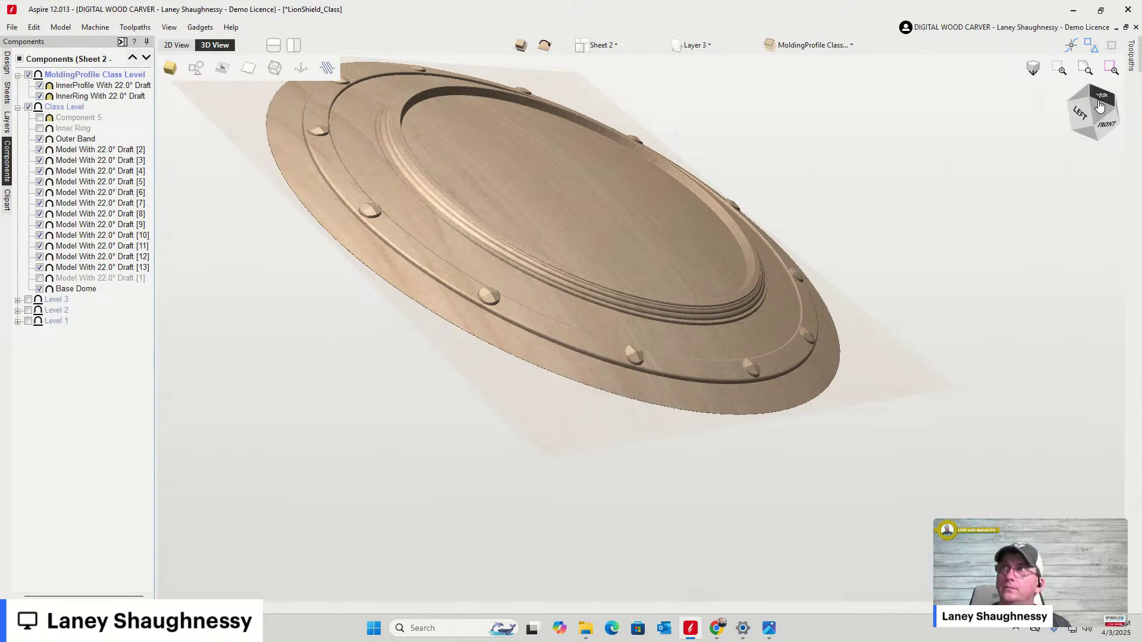
pyautogui.click(1108, 103)
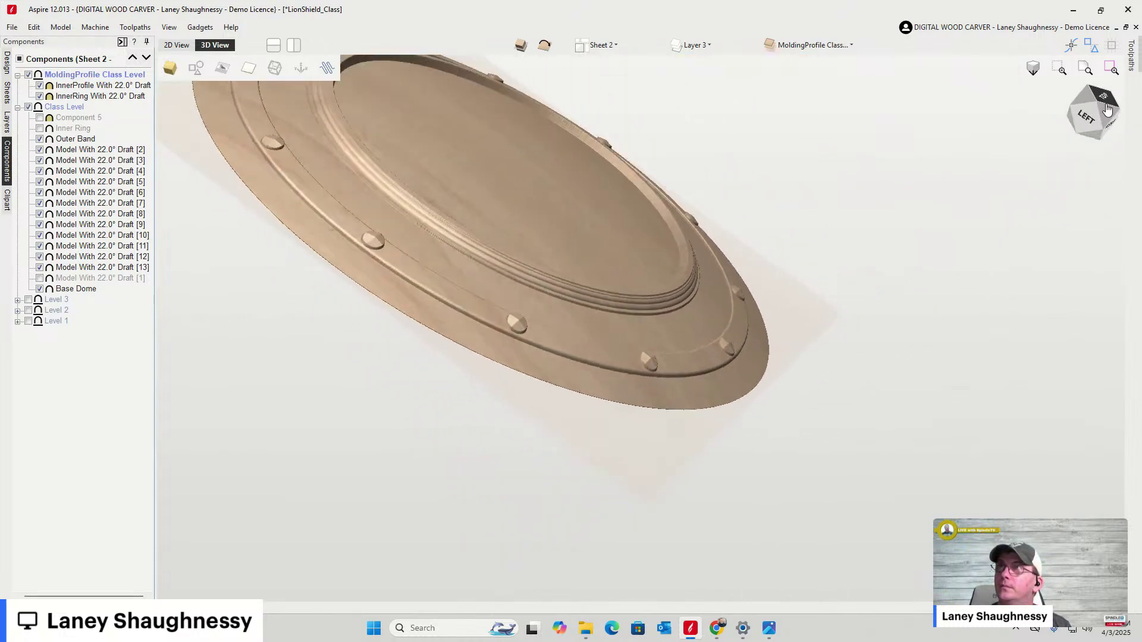
pyautogui.click(1107, 101)
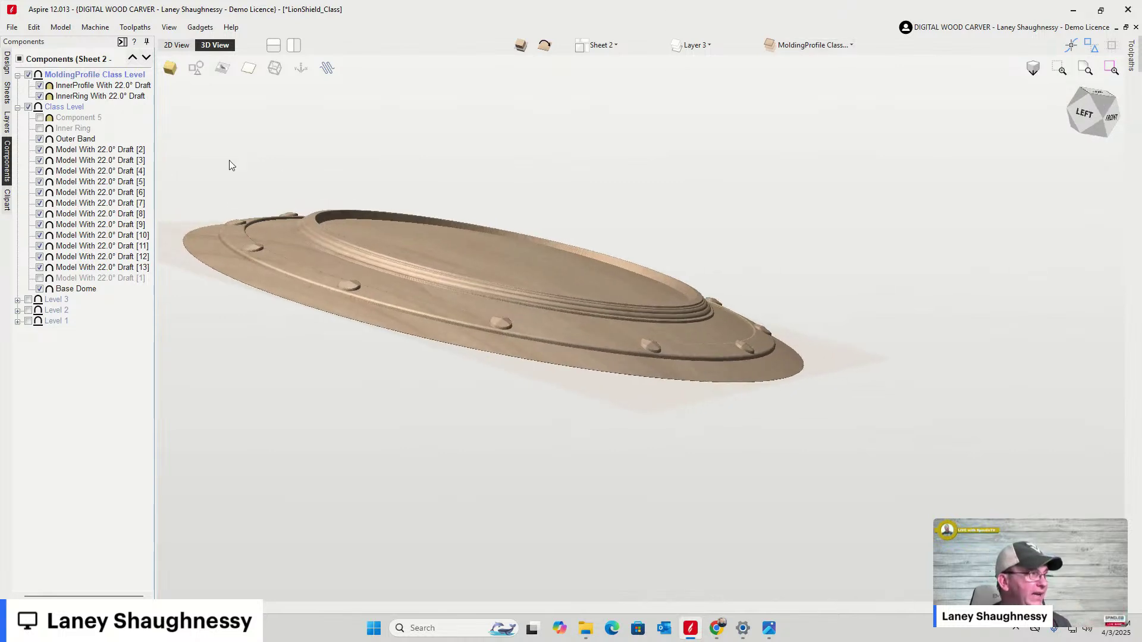
pyautogui.click(60, 75)
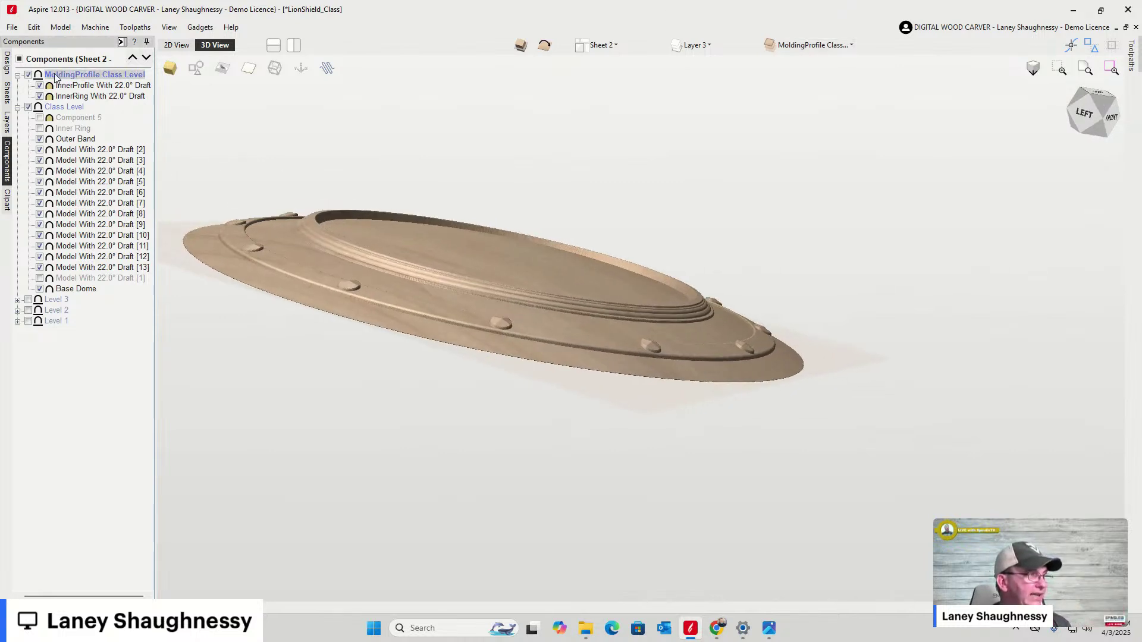
pyautogui.rightClick(38, 75)
pyautogui.moveTo(131, 84)
pyautogui.click(170, 110)
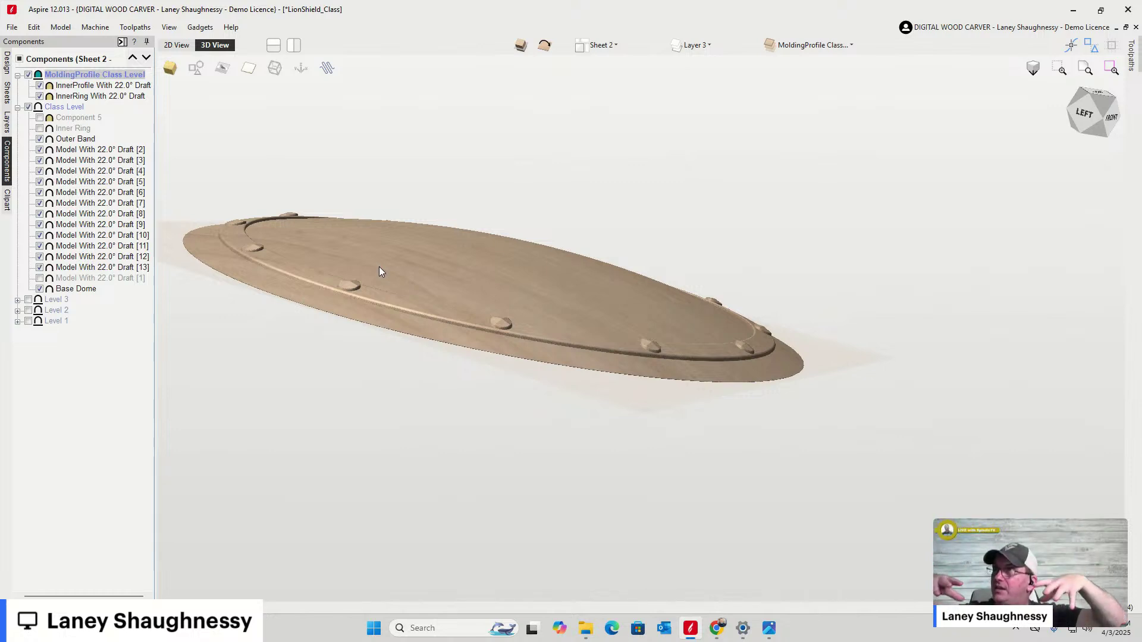
# Restore the previous combine mode of the MoldingProfile Class Level
pyautogui.rightClick(62, 77)
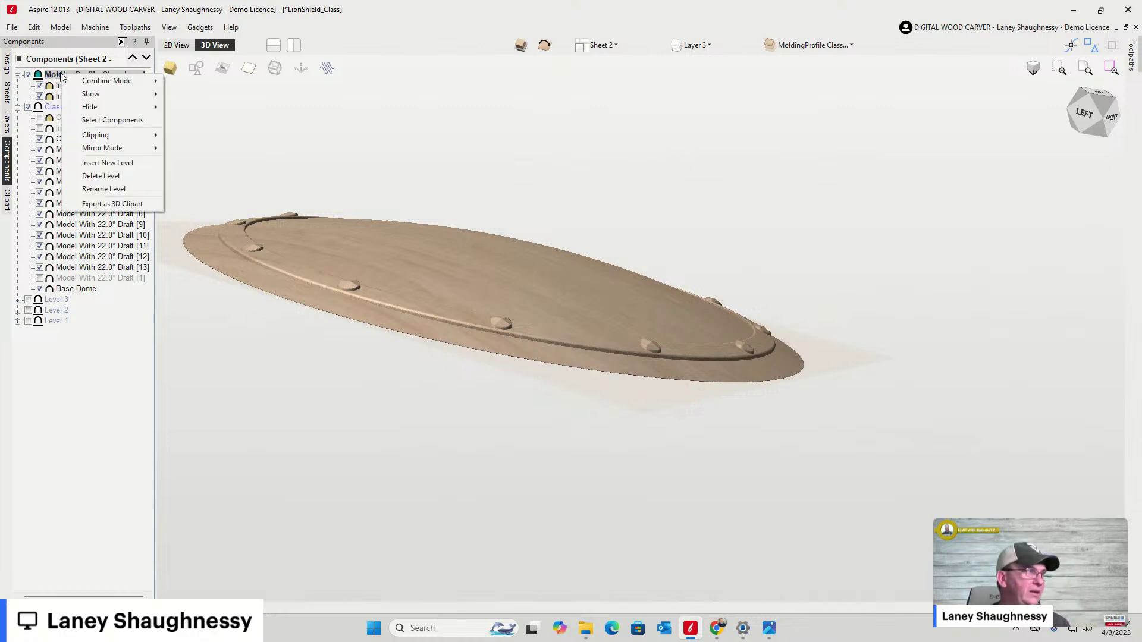
pyautogui.moveTo(142, 82)
pyautogui.click(189, 82)
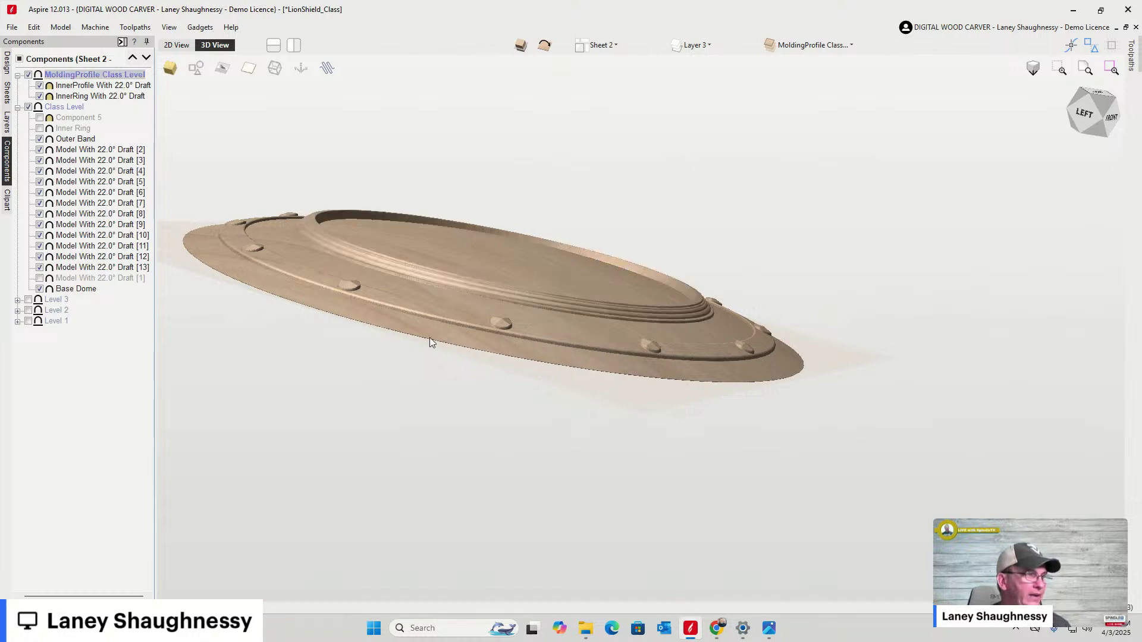
# View the whole shield from the front and make Class Level the active component level
pyautogui.click(1098, 117)
pyautogui.moveTo(1098, 116)
pyautogui.mouseDown()
pyautogui.moveTo(1079, 103)
pyautogui.moveTo(1079, 114)
pyautogui.mouseUp()
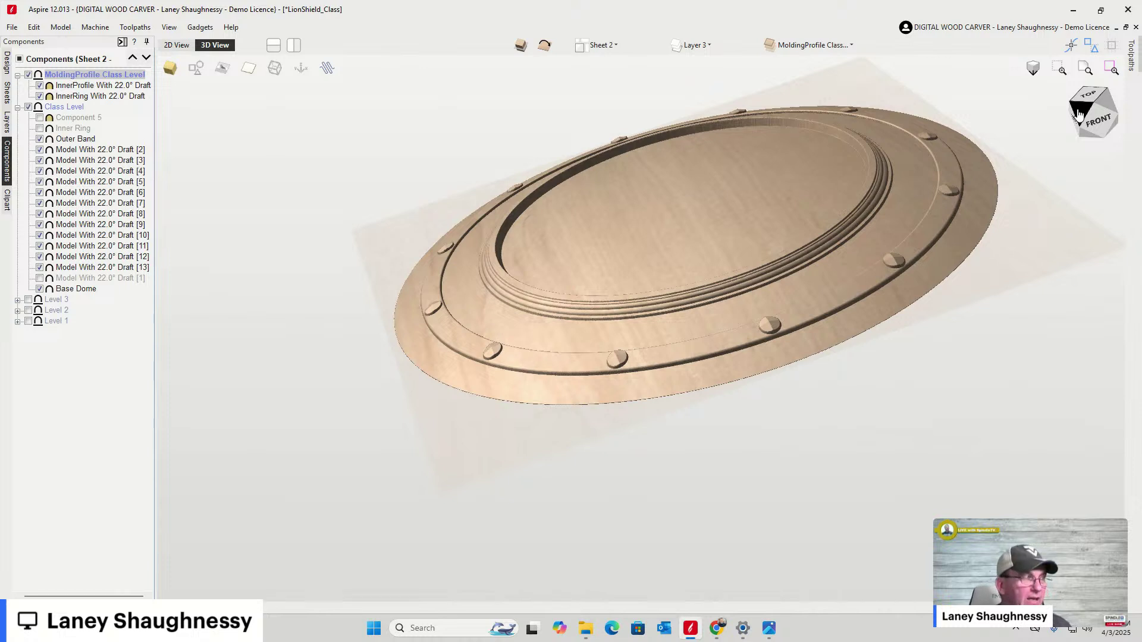
pyautogui.click(72, 107)
pyautogui.click(74, 76)
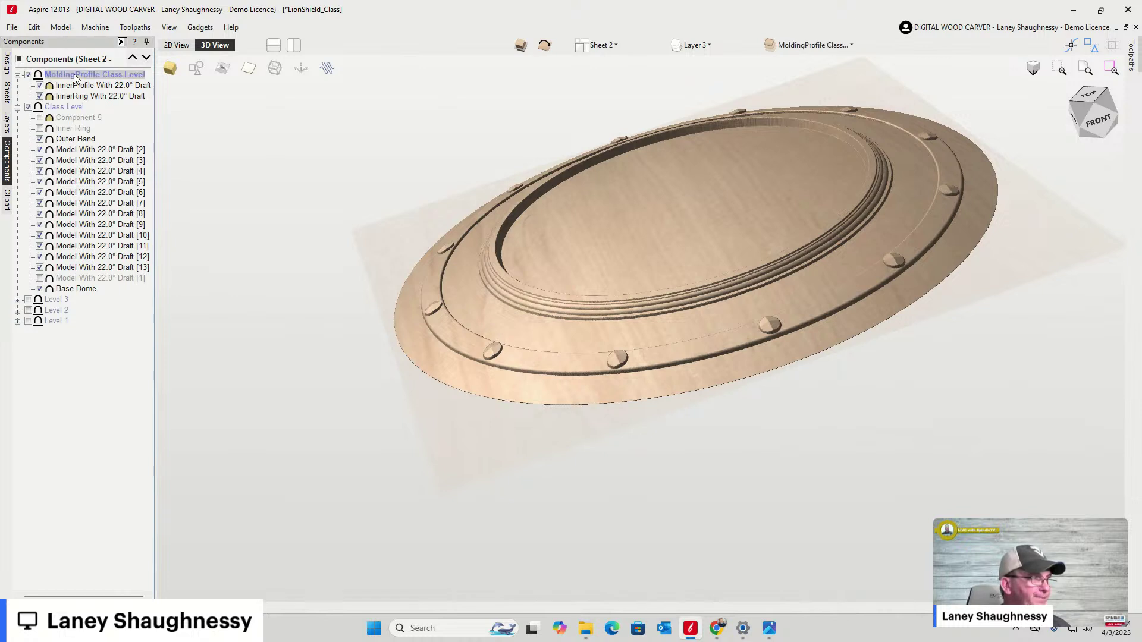
pyautogui.click(66, 109)
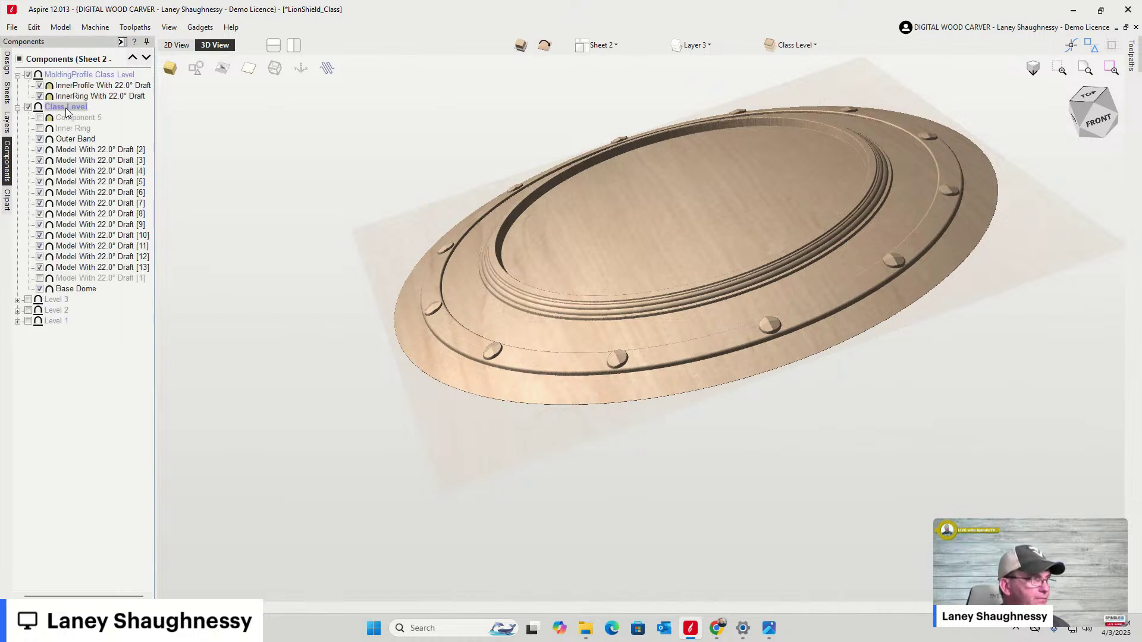
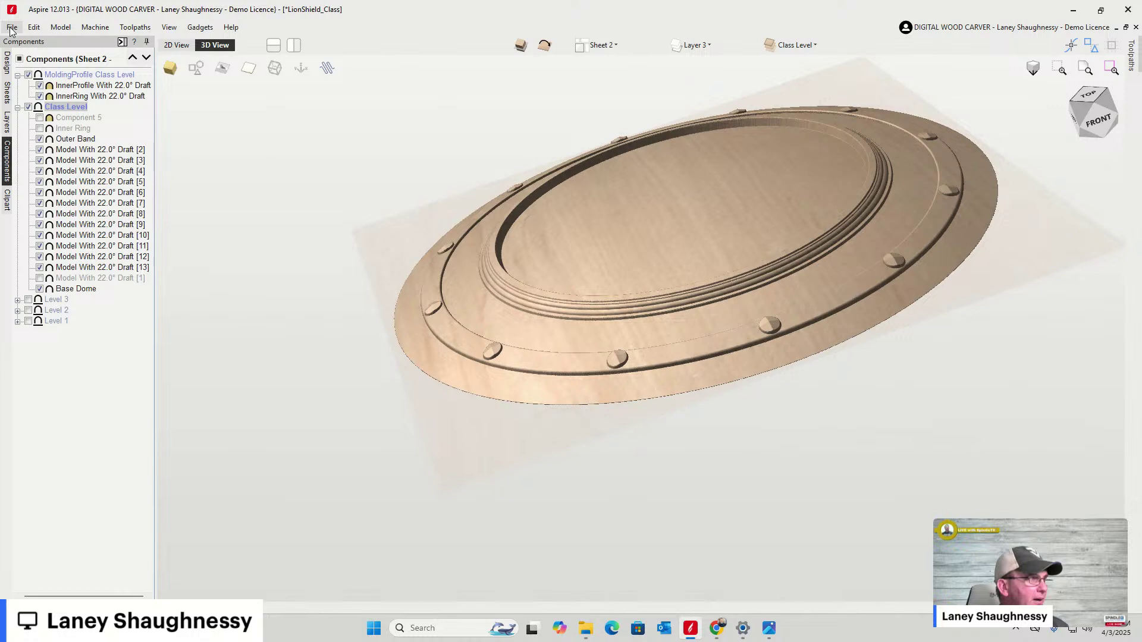
# Start importing the 3D model "round lion stl file" from the Downloads folder
pyautogui.click(6, 61)
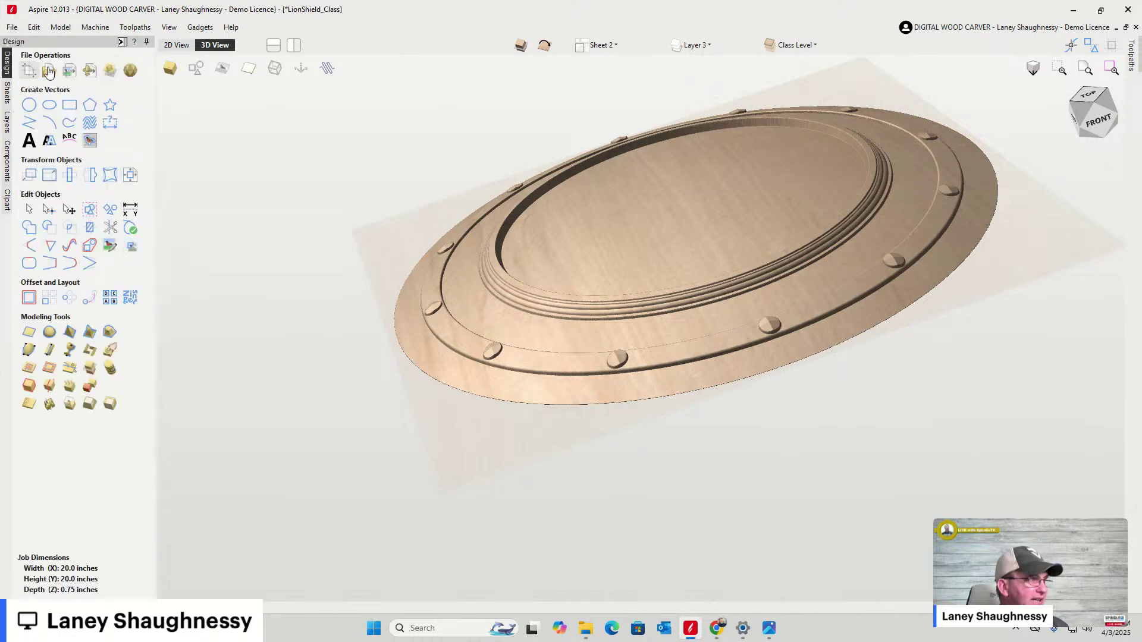
pyautogui.click(89, 71)
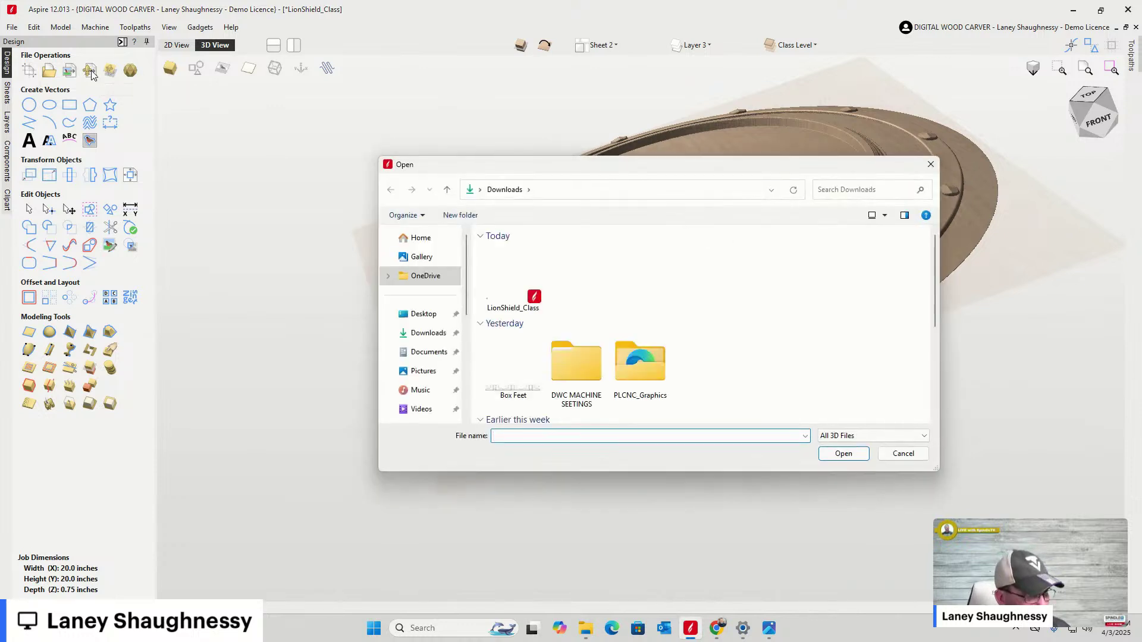
pyautogui.scroll(-2, 661, 291)
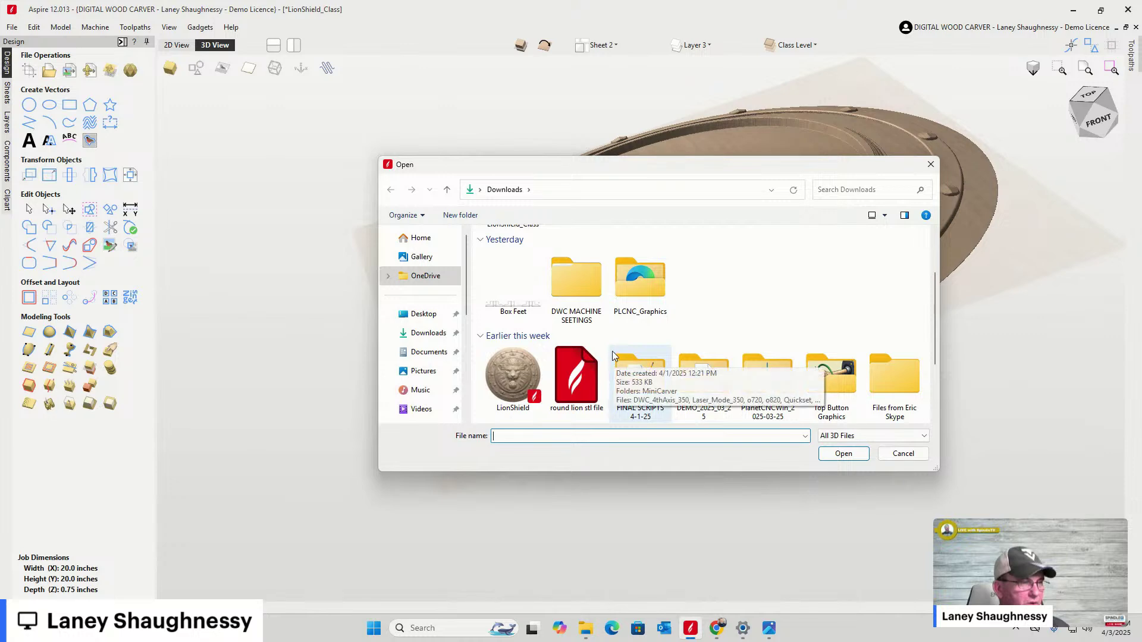
pyautogui.click(576, 376)
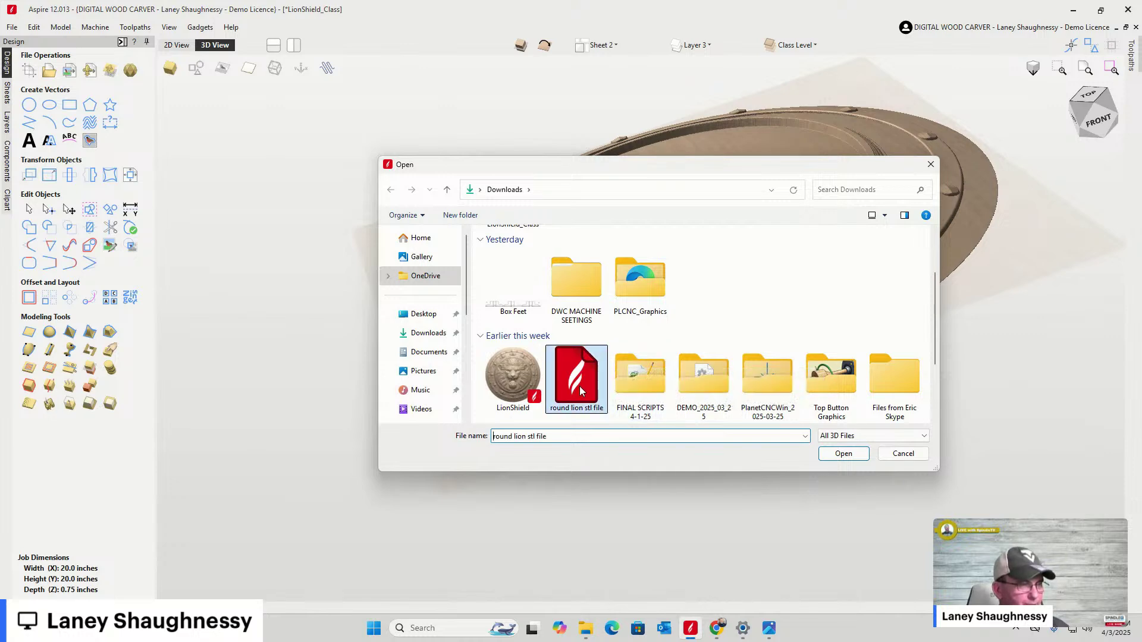
pyautogui.click(845, 456)
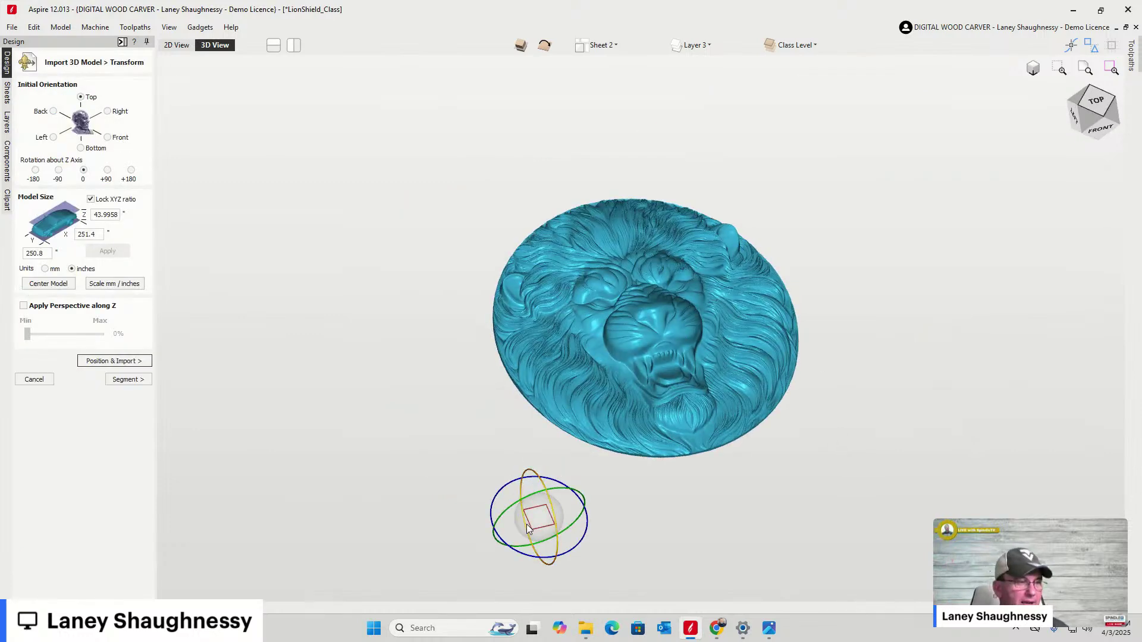
pyautogui.moveTo(533, 552); pyautogui.dragTo(554, 440)
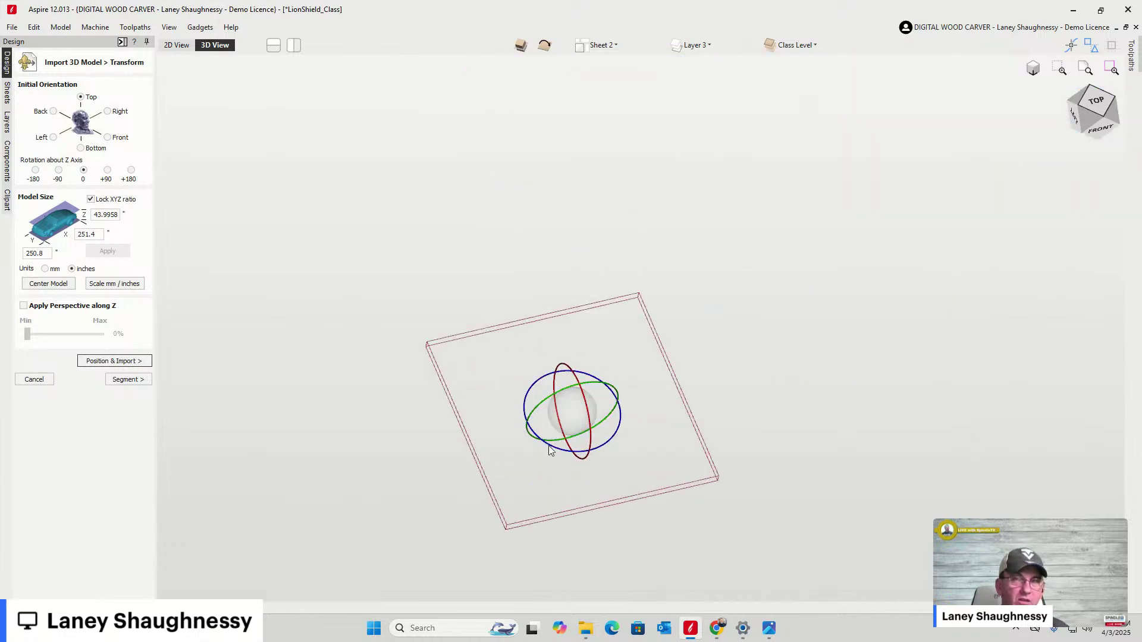
pyautogui.scroll(-12, 593, 478)
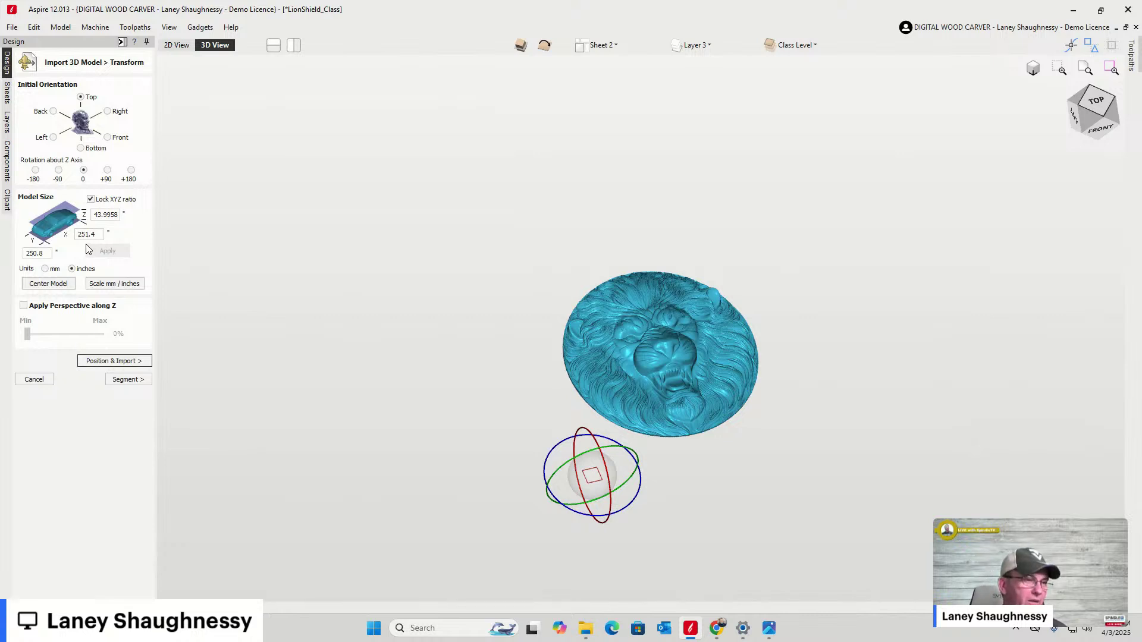
pyautogui.click(1095, 105)
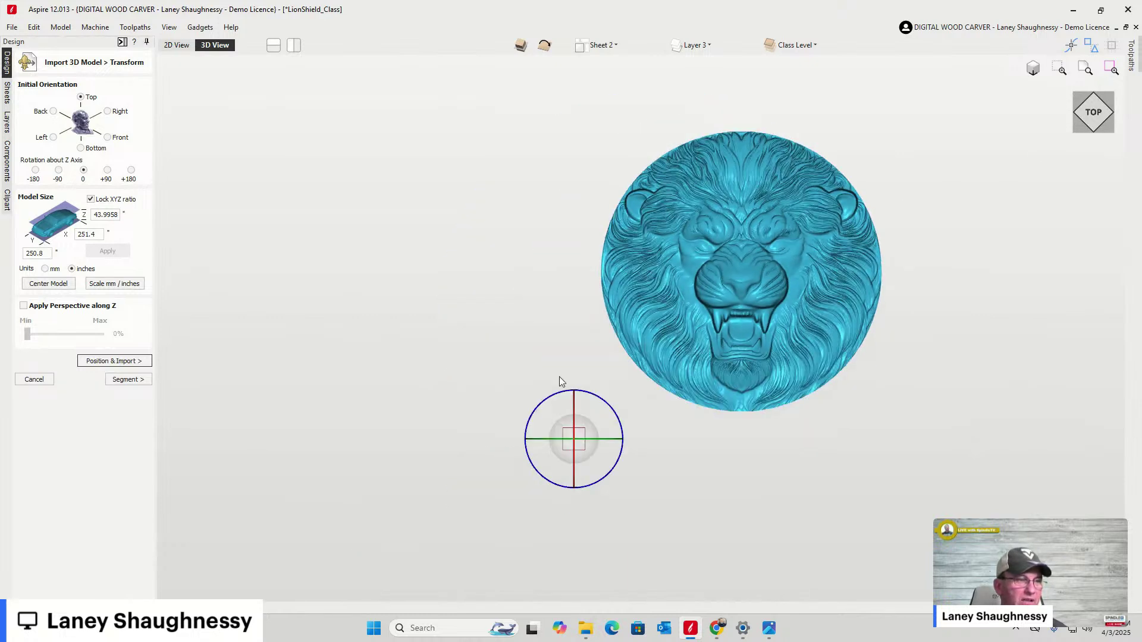
pyautogui.click(107, 112)
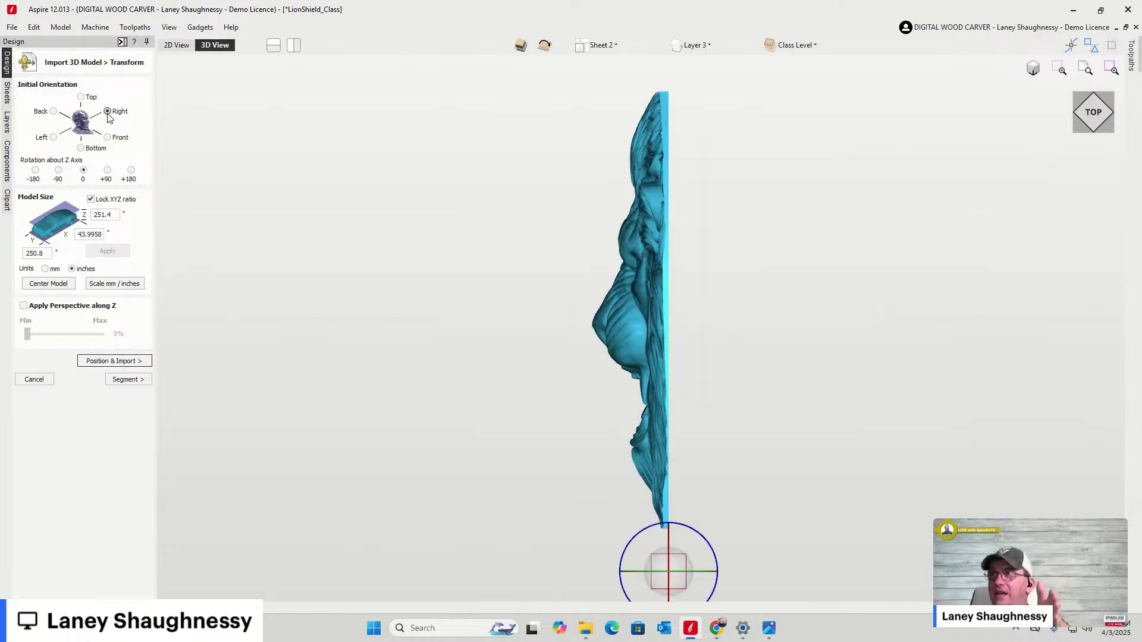
pyautogui.click(81, 148)
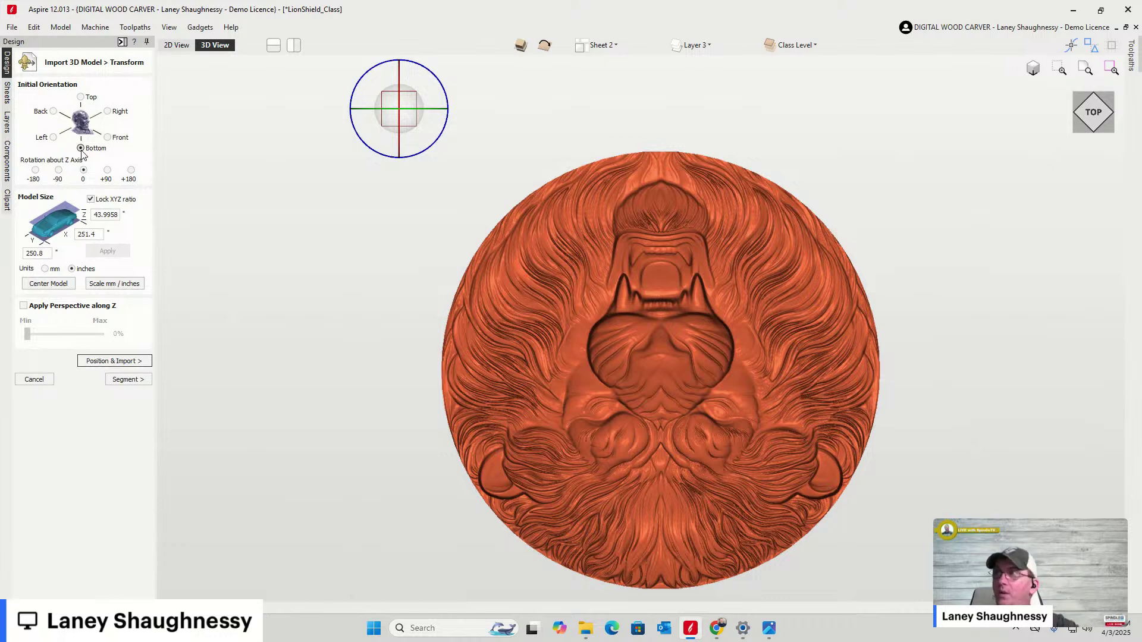
pyautogui.click(81, 97)
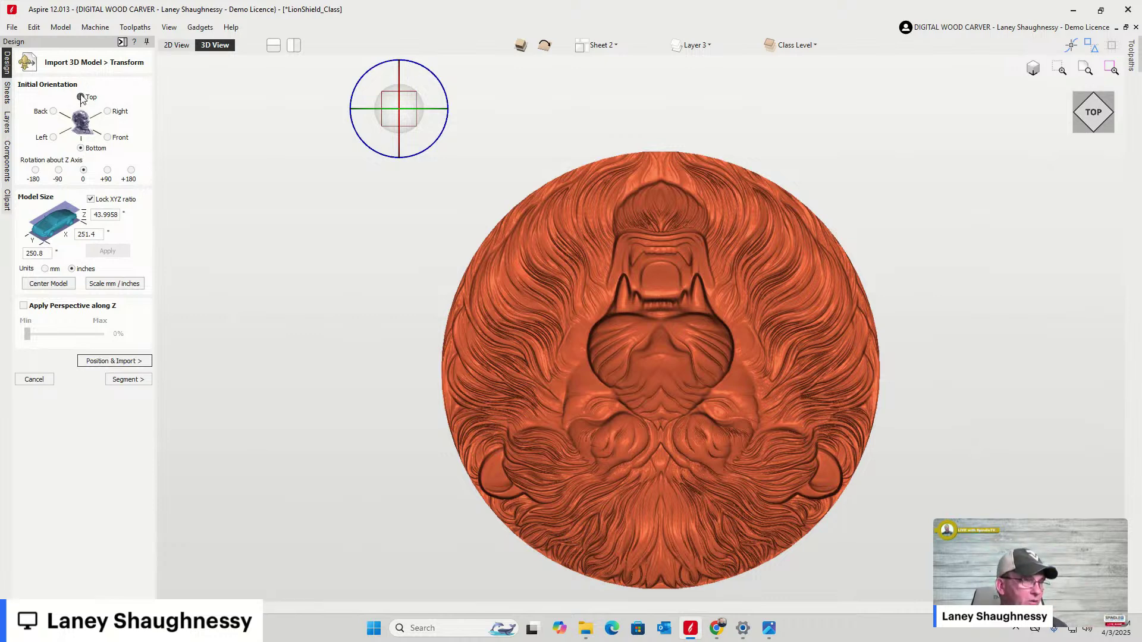
pyautogui.scroll(-3, 510, 91)
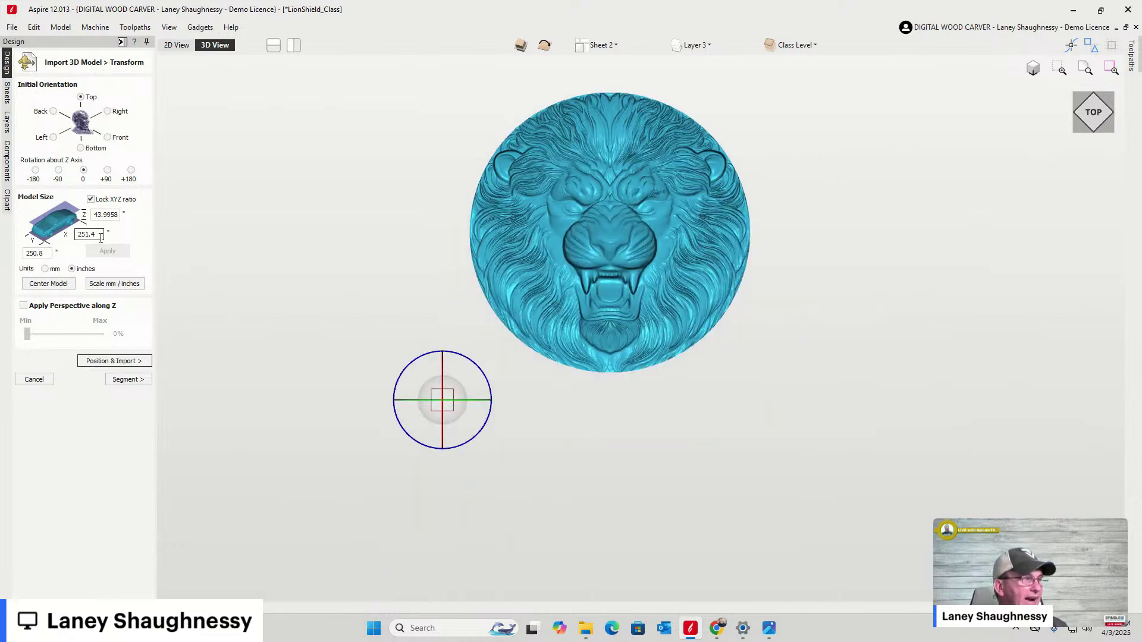
pyautogui.click(110, 284)
pyautogui.click(93, 237)
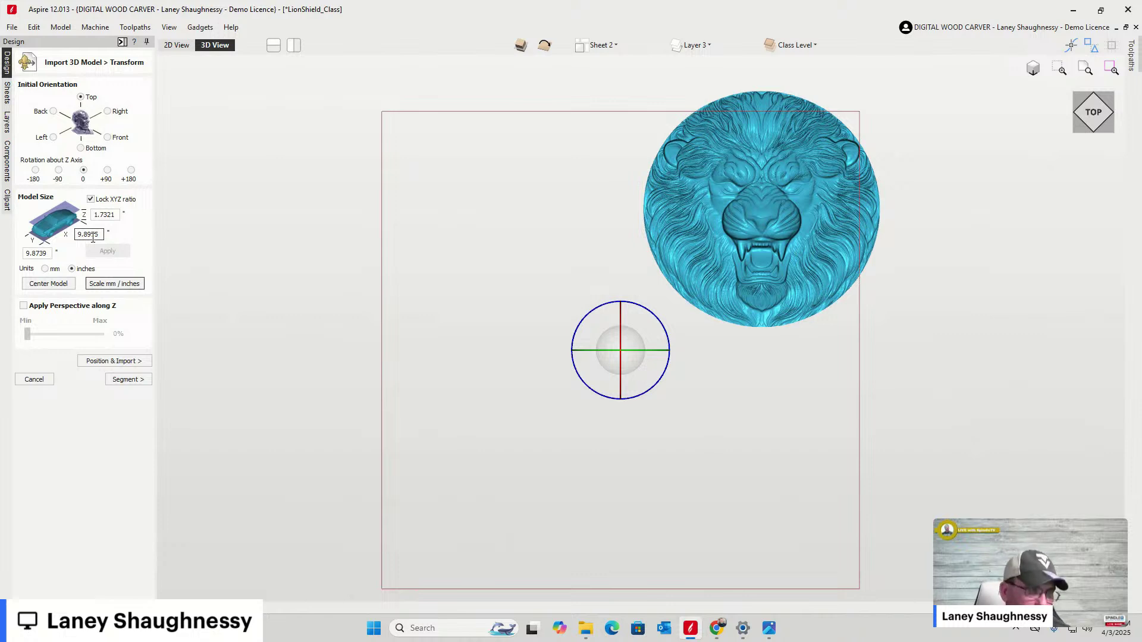
pyautogui.click(34, 379)
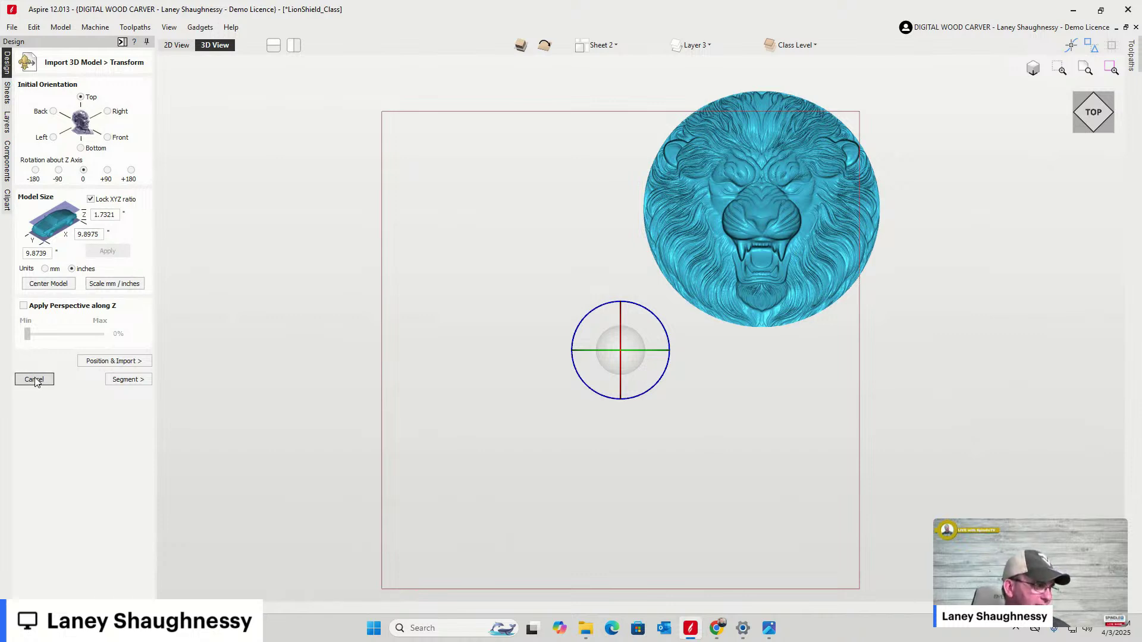
# Inspect the moulding's inner edge in the 2D view and select the innermost circle running through it
pyautogui.click(177, 45)
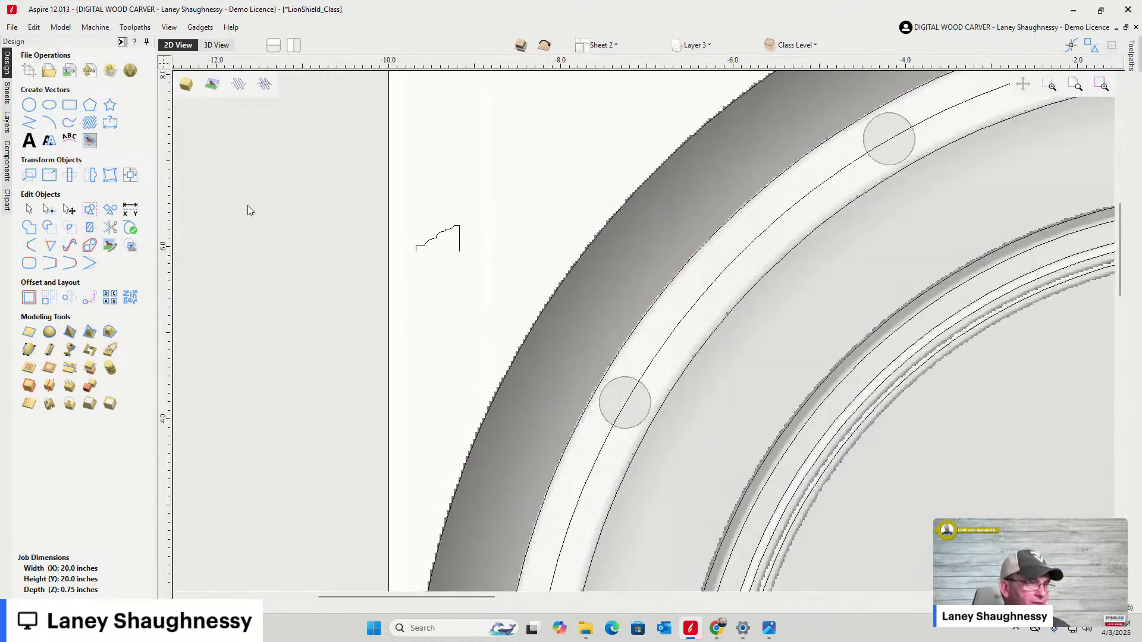
pyautogui.scroll(-4, 408, 305)
pyautogui.scroll(4, 470, 386)
pyautogui.scroll(3, 470, 383)
pyautogui.click(449, 344)
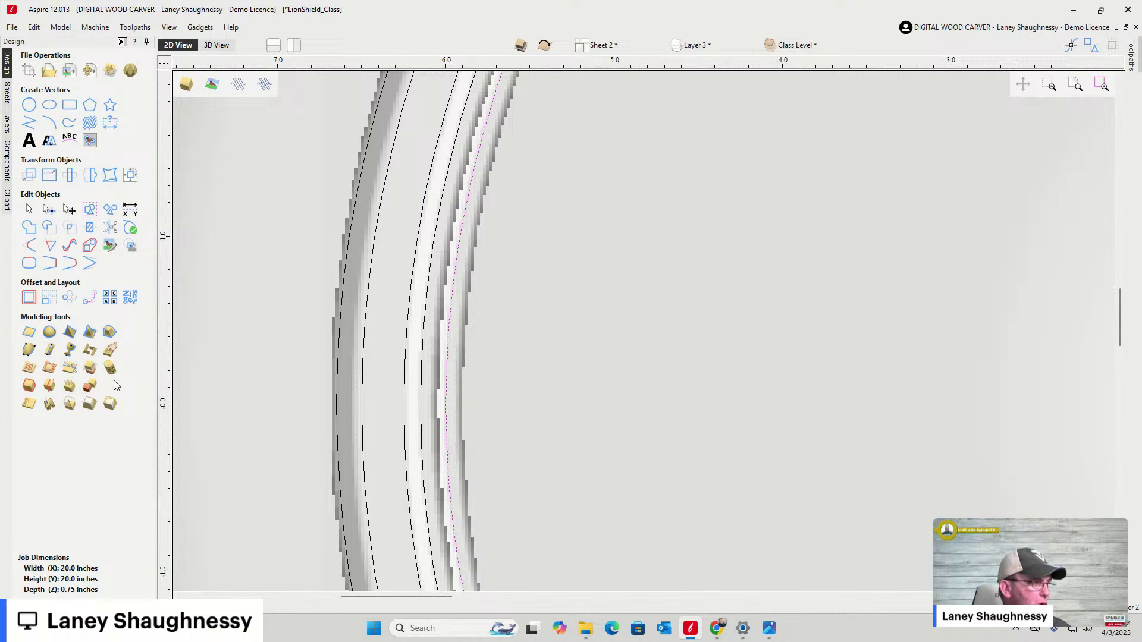
# Start importing the 3D model "round lion stl file" from the Downloads folder again and view it straight from the top
pyautogui.click(89, 72)
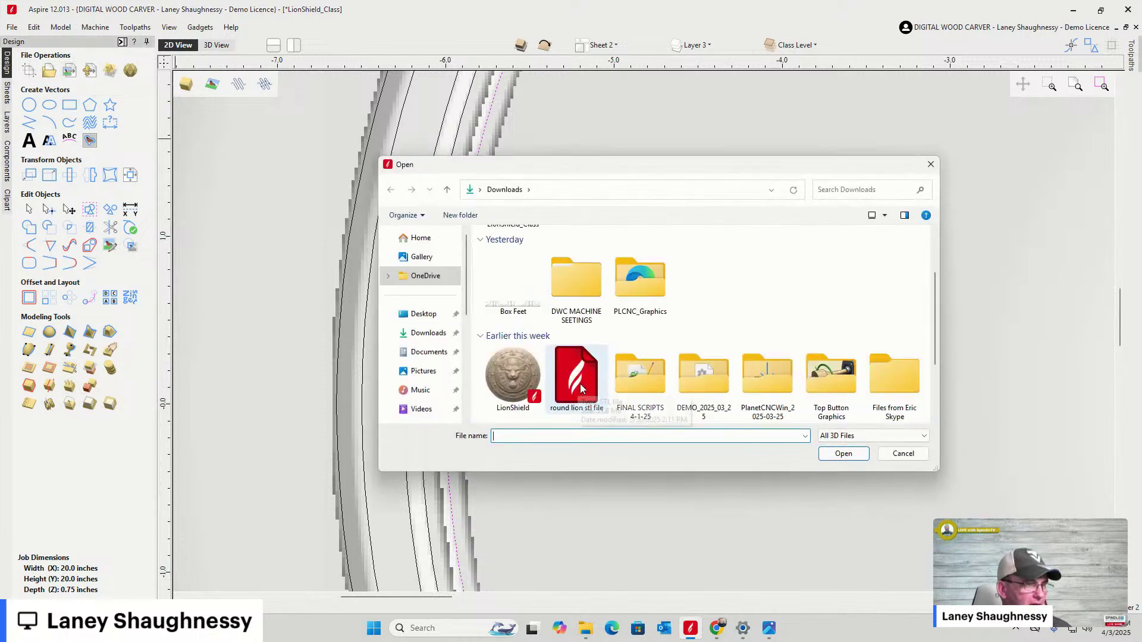
pyautogui.click(580, 390)
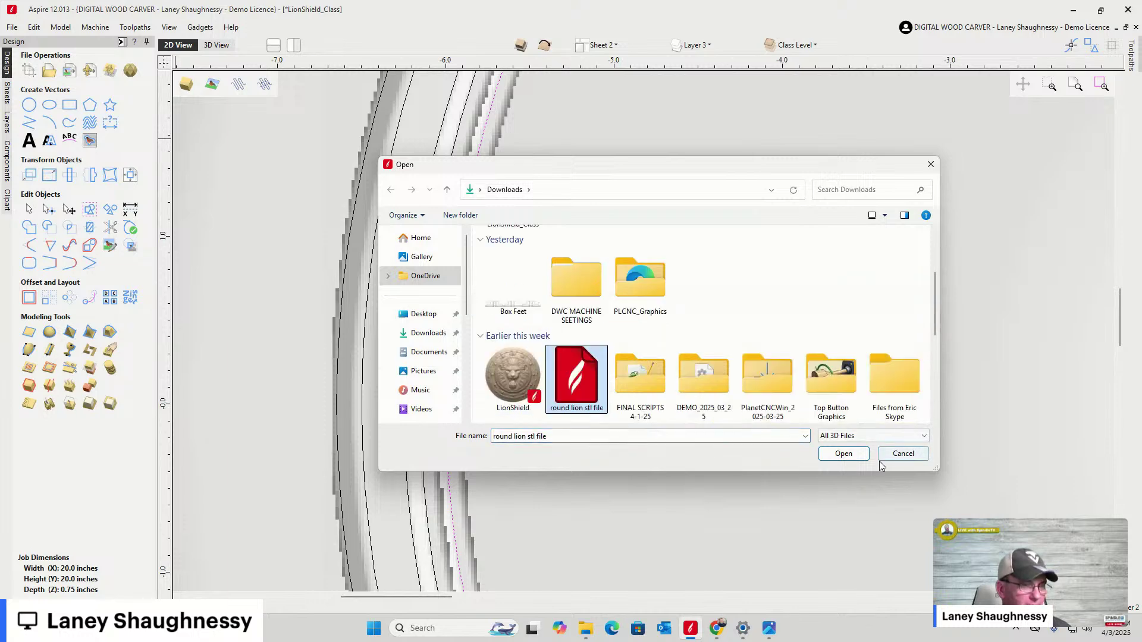
pyautogui.click(842, 455)
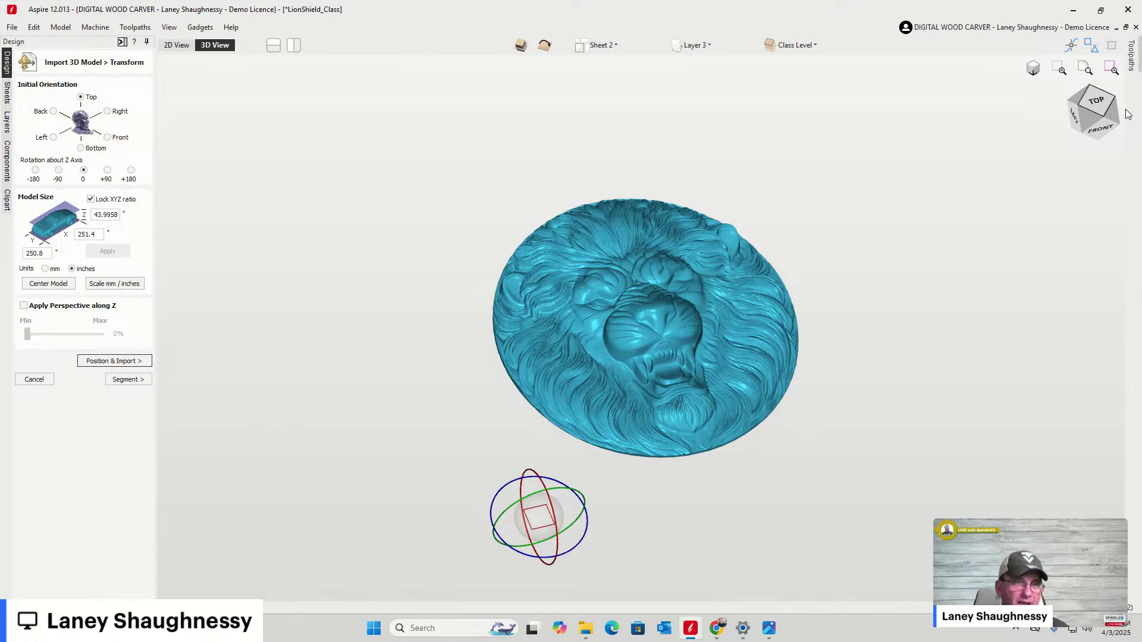
pyautogui.click(1099, 112)
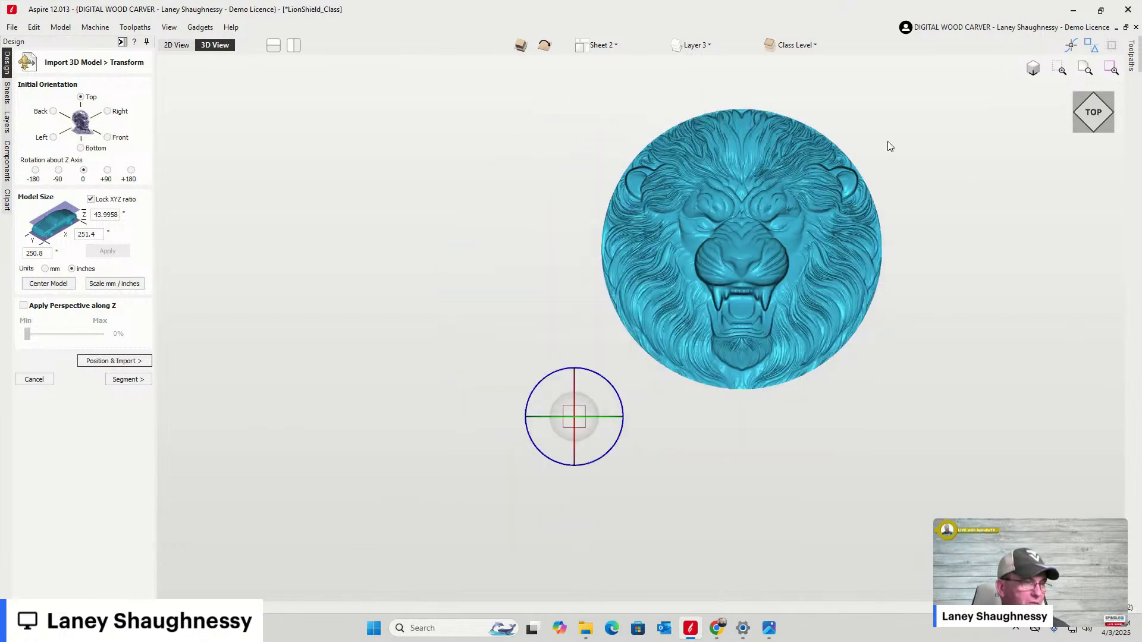
# Convert the lion model's scale between mm and inches and set its X size to 12 inches with the XYZ ratio locked
pyautogui.click(110, 283)
pyautogui.doubleClick(88, 233)
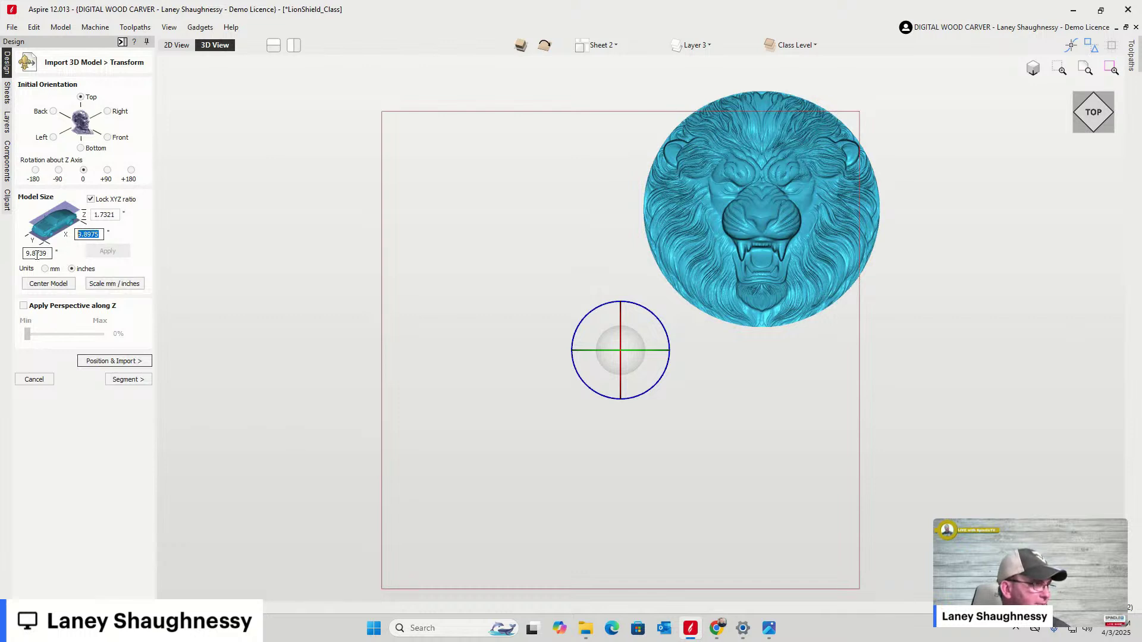
pyautogui.write('12')
pyautogui.click(108, 252)
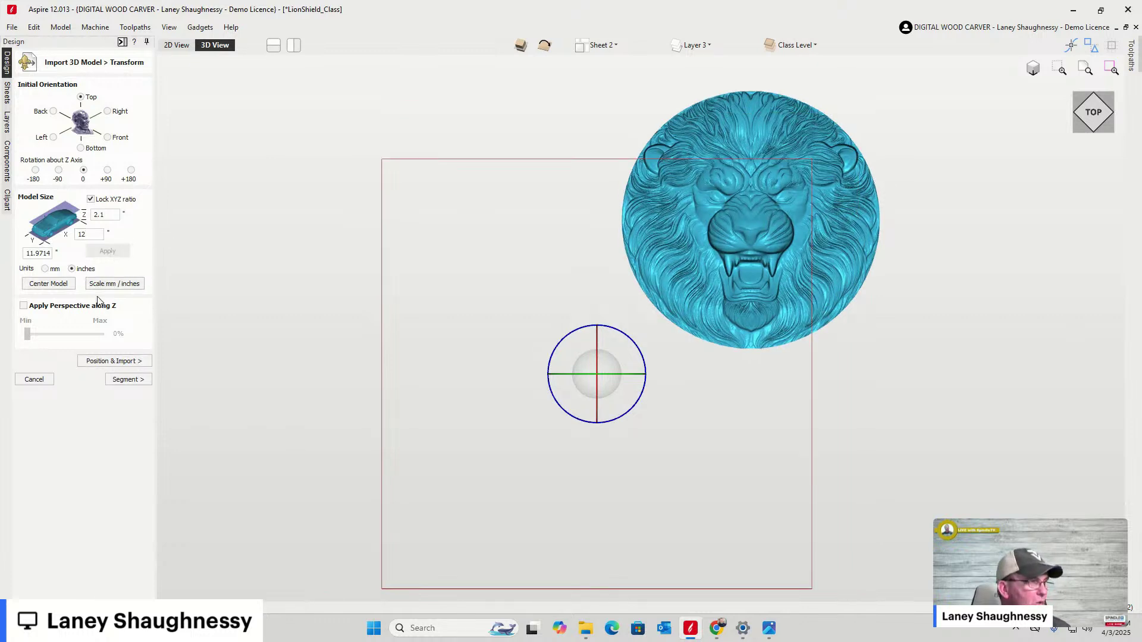
# Center the lion model on the job, put the modeling plane at its base with 2.1 inches depth below top, and import it
pyautogui.click(46, 284)
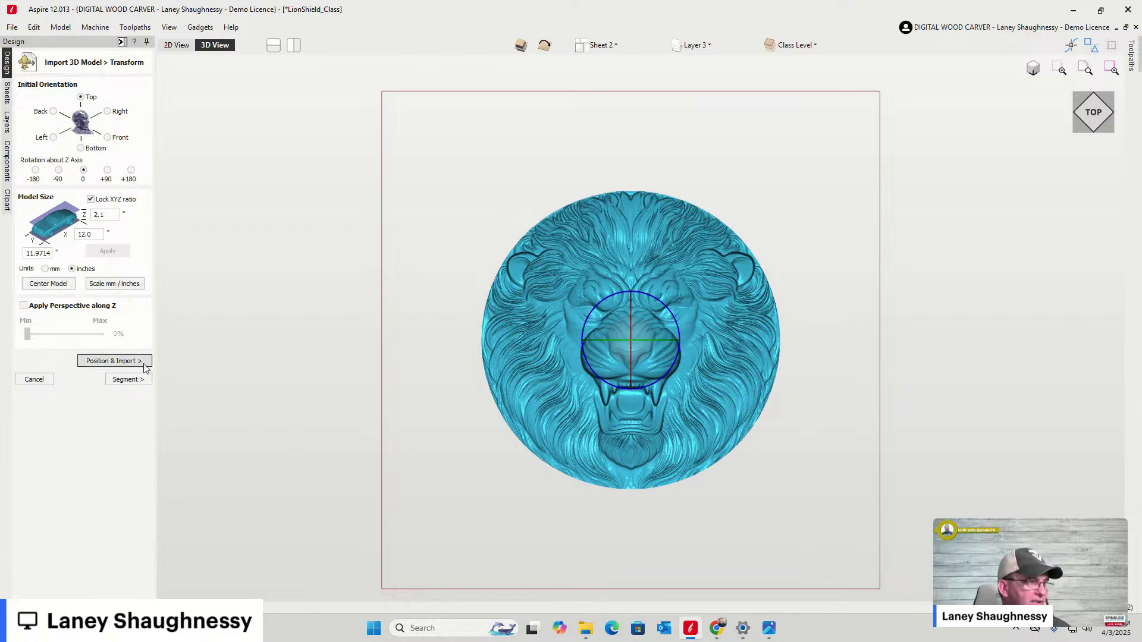
pyautogui.click(114, 361)
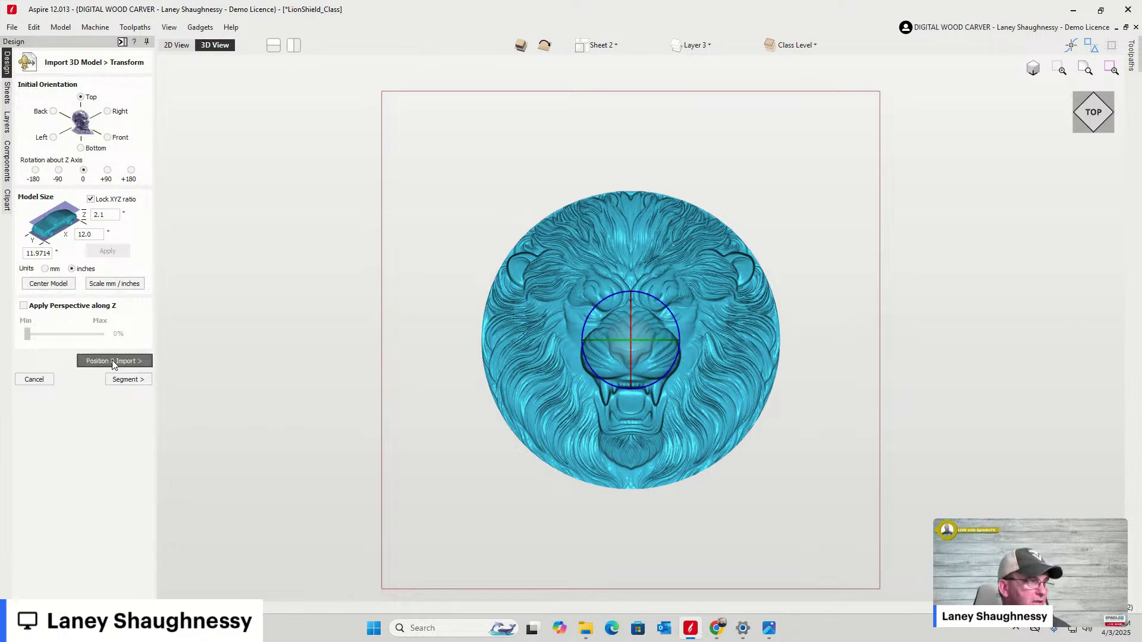
pyautogui.moveTo(80, 112); pyautogui.dragTo(78, 132)
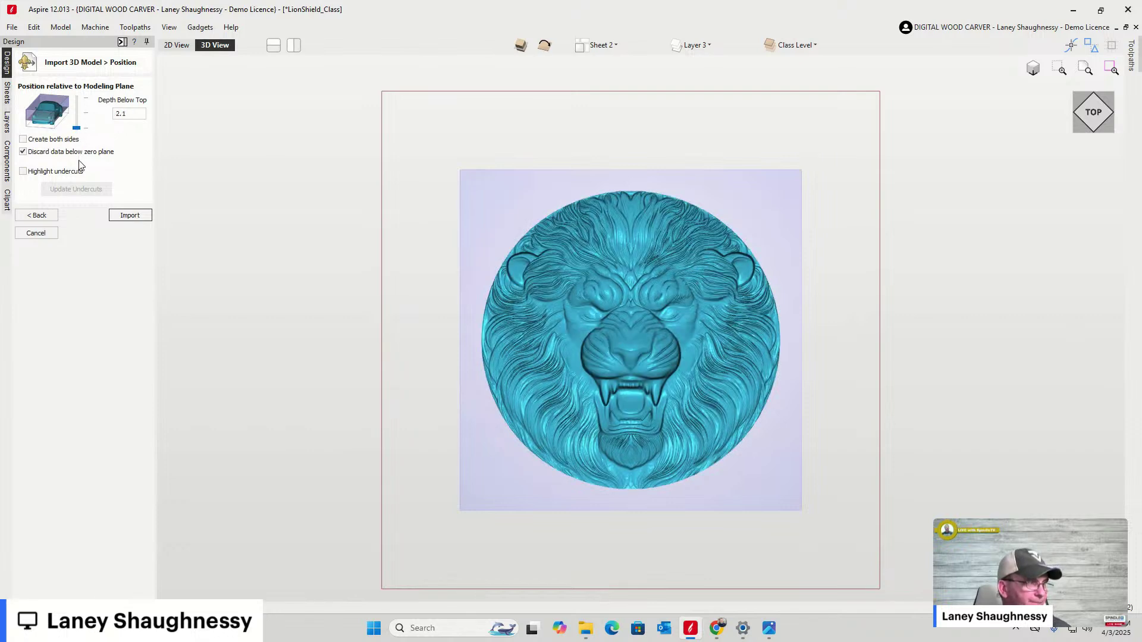
pyautogui.click(126, 217)
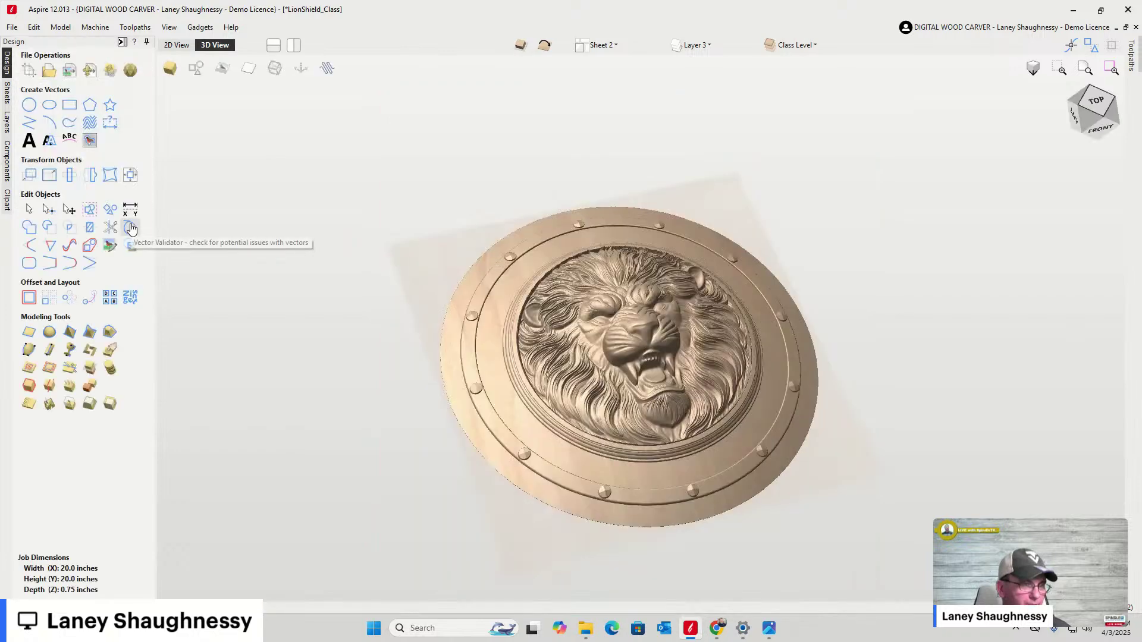
# Examine up close how the imported lion's mane meets the inner edge of the moulding around the shield
pyautogui.scroll(2, 652, 421)
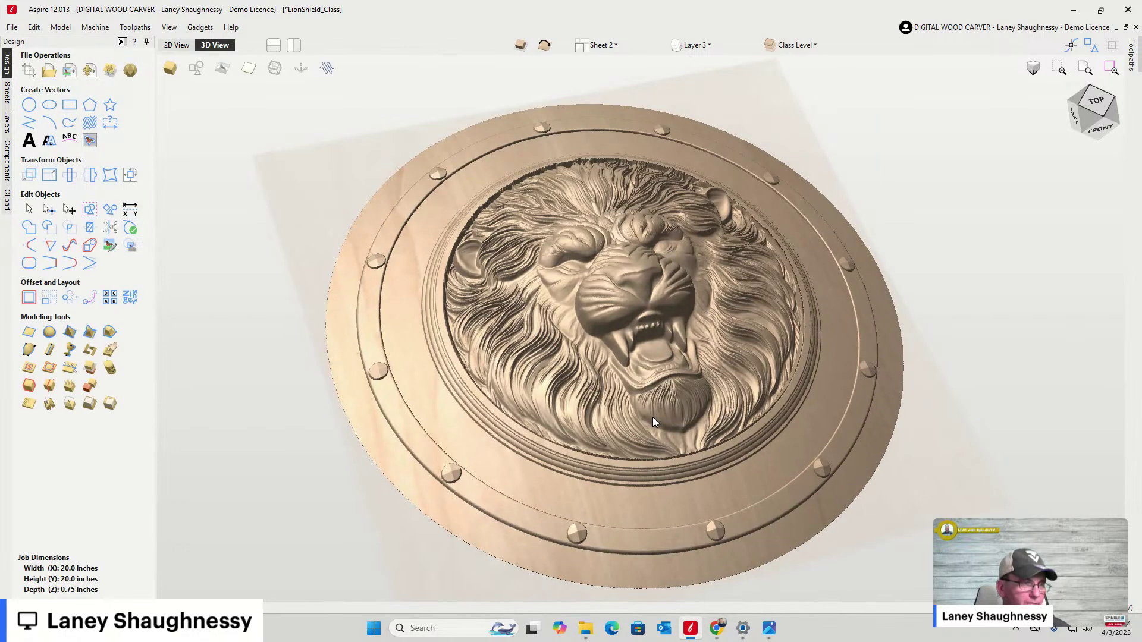
pyautogui.scroll(2, 653, 422)
pyautogui.scroll(-2, 653, 422)
pyautogui.scroll(1, 608, 163)
pyautogui.scroll(5, 610, 163)
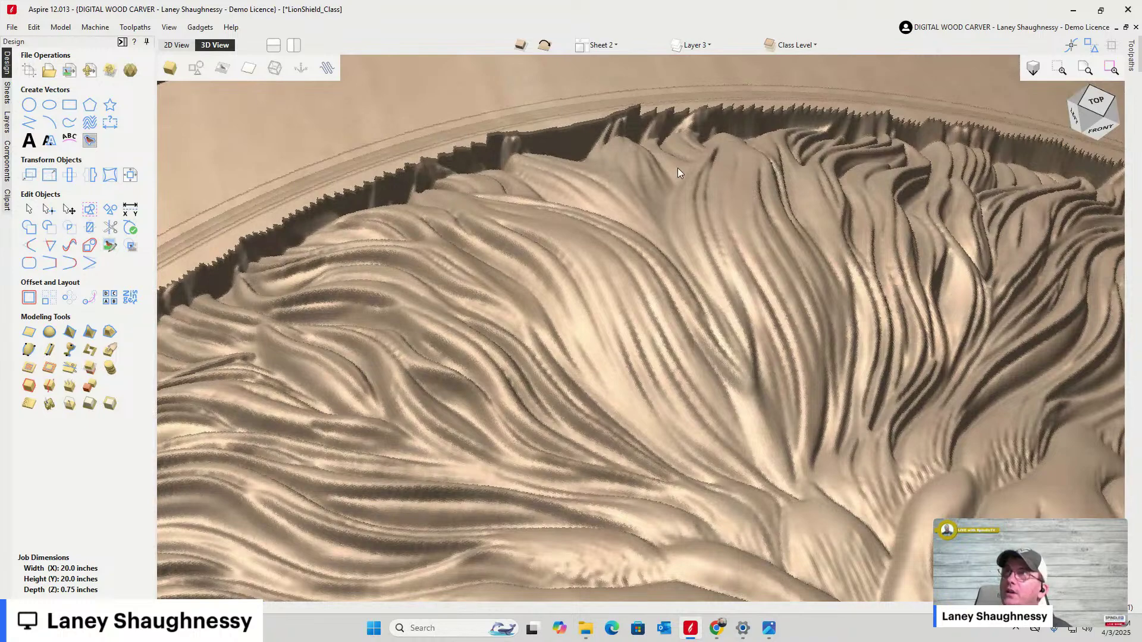
pyautogui.scroll(-8, 633, 213)
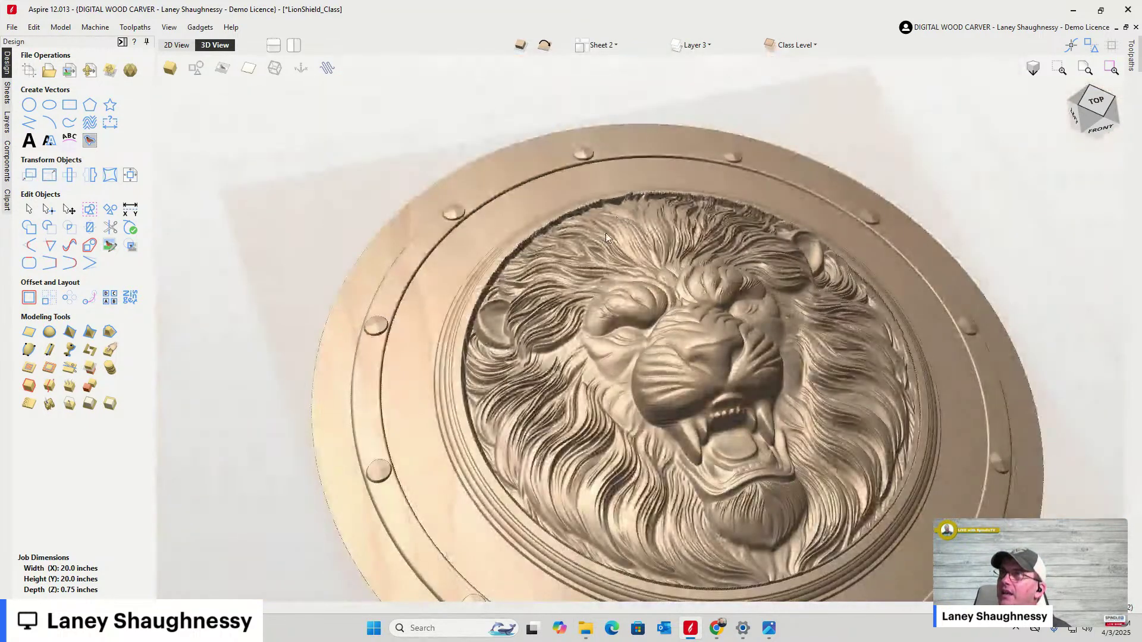
pyautogui.scroll(8, 912, 461)
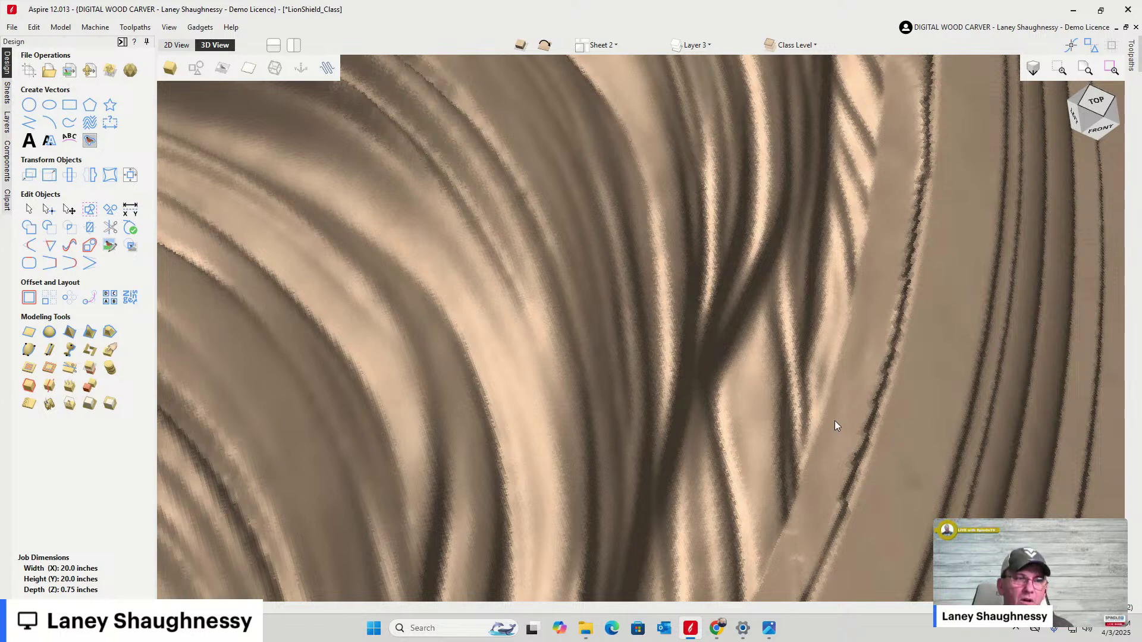
pyautogui.scroll(-10, 859, 364)
pyautogui.scroll(-6, 864, 357)
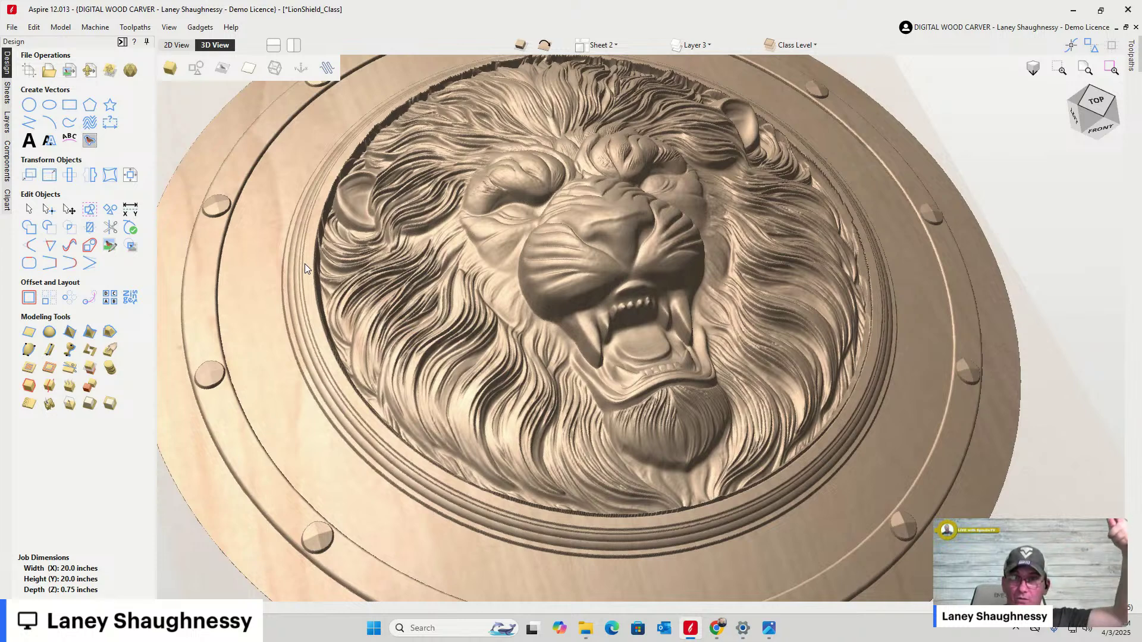
# Move the round lion component to the head of the MoldingProfile Class Level and set its combine mode to Merge
pyautogui.click(9, 161)
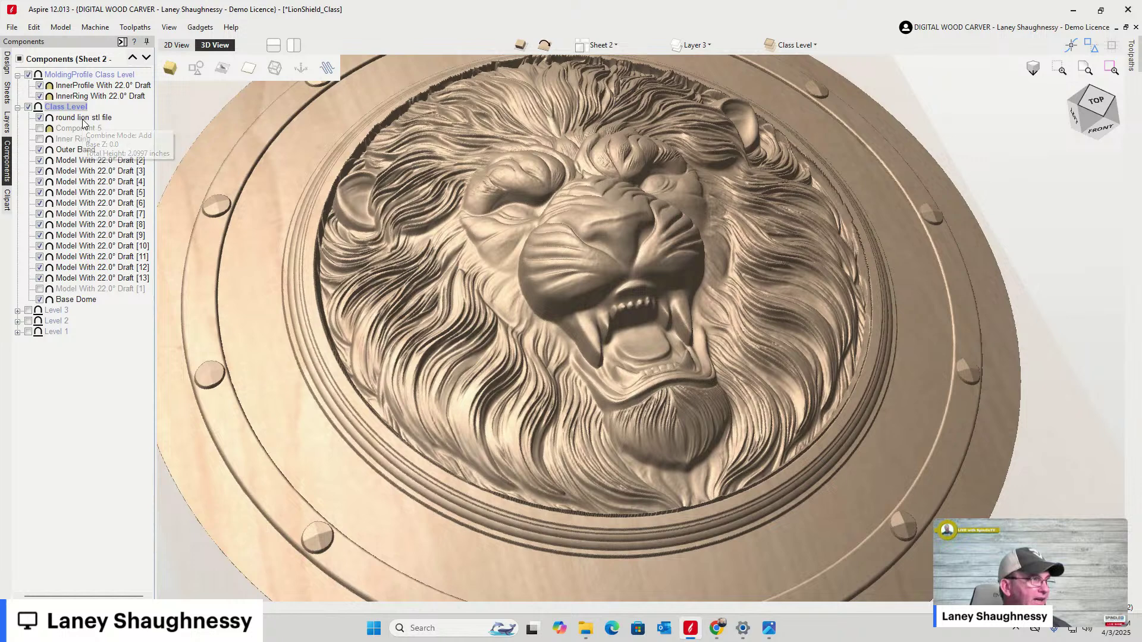
pyautogui.click(80, 119)
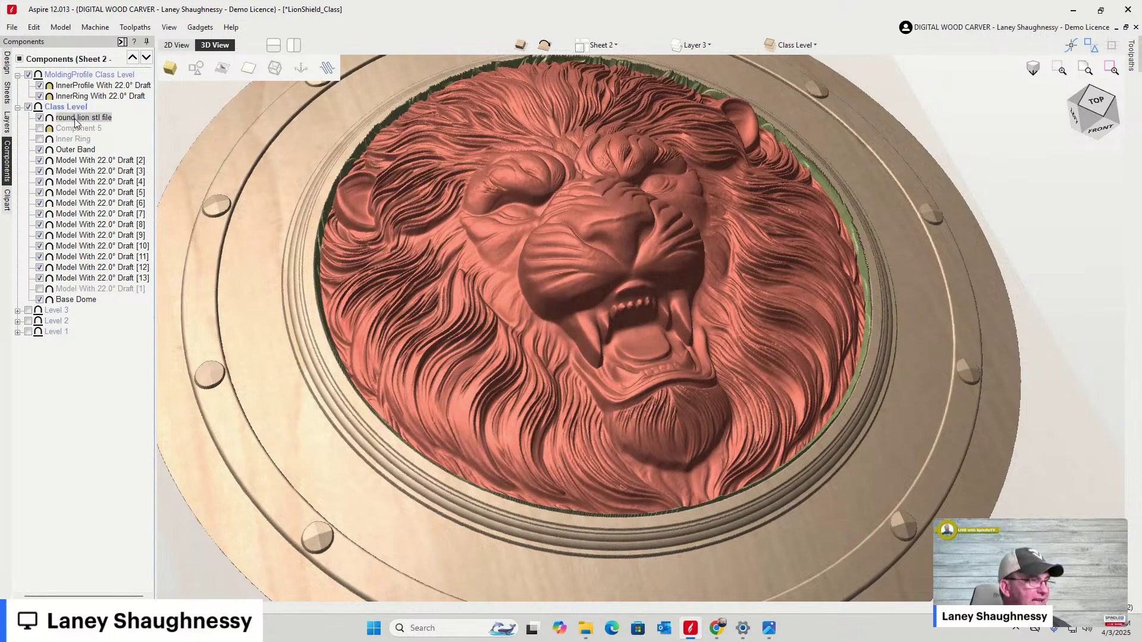
pyautogui.moveTo(76, 123); pyautogui.dragTo(76, 86)
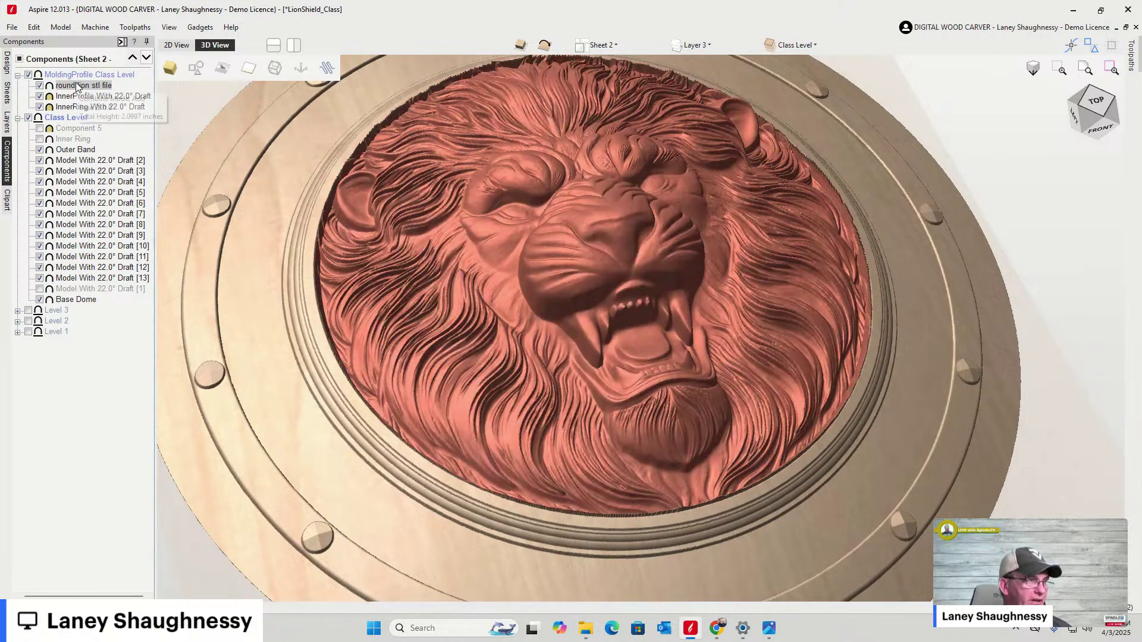
pyautogui.rightClick(79, 87)
pyautogui.moveTo(143, 91)
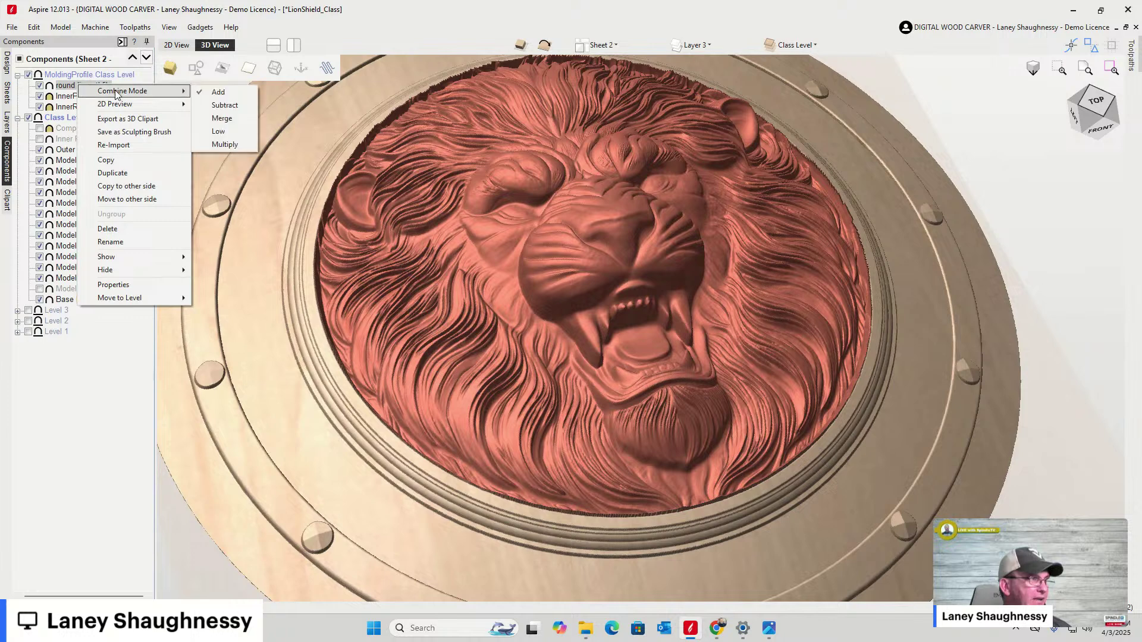
pyautogui.click(230, 121)
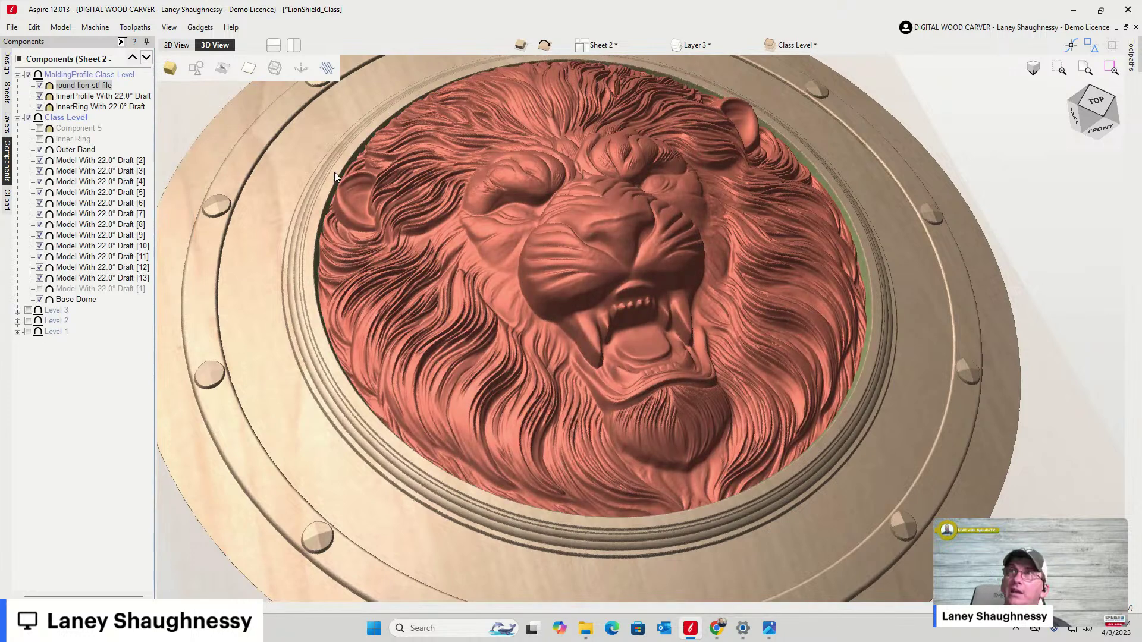
# Try the Add combine mode on the round lion component and inspect the mane's edge along the moulding
pyautogui.scroll(5, 317, 265)
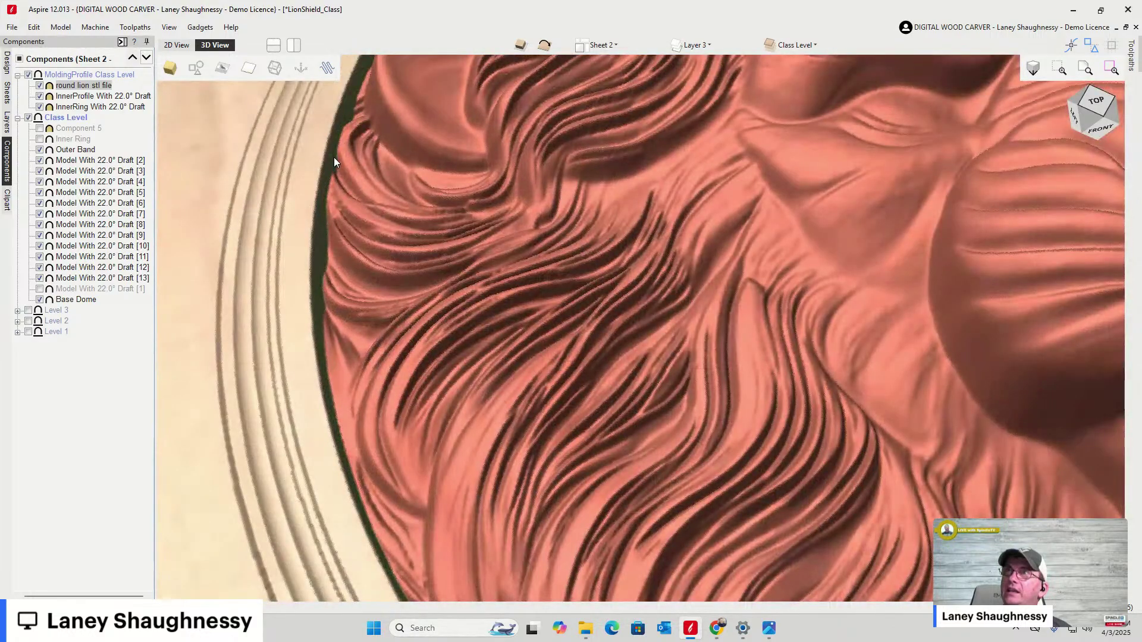
pyautogui.scroll(-5, 314, 255)
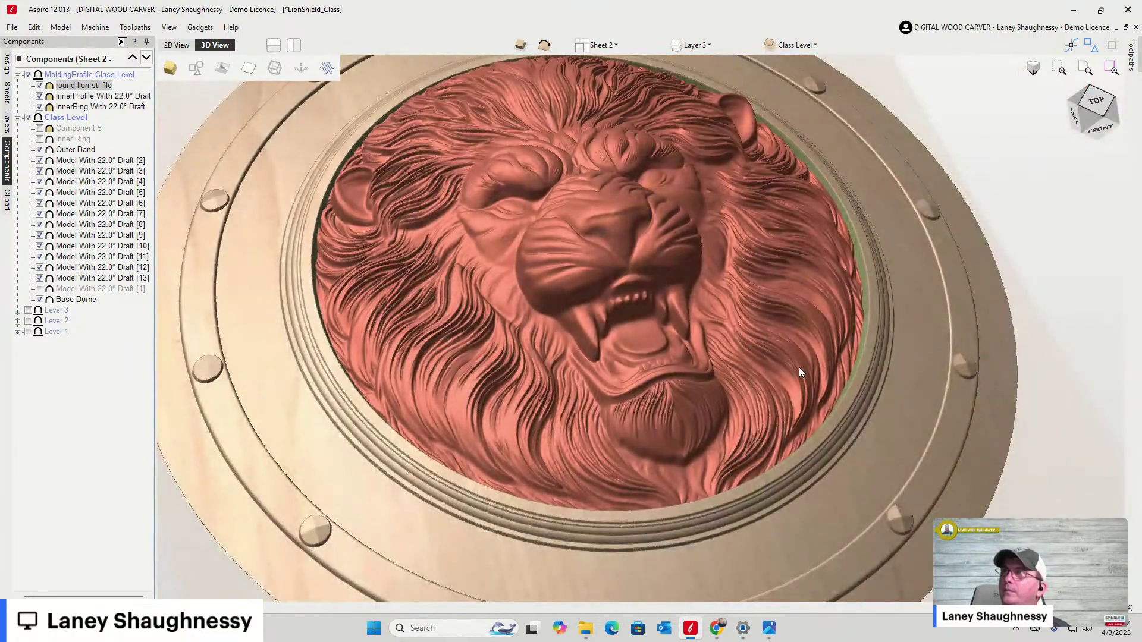
pyautogui.scroll(5, 871, 343)
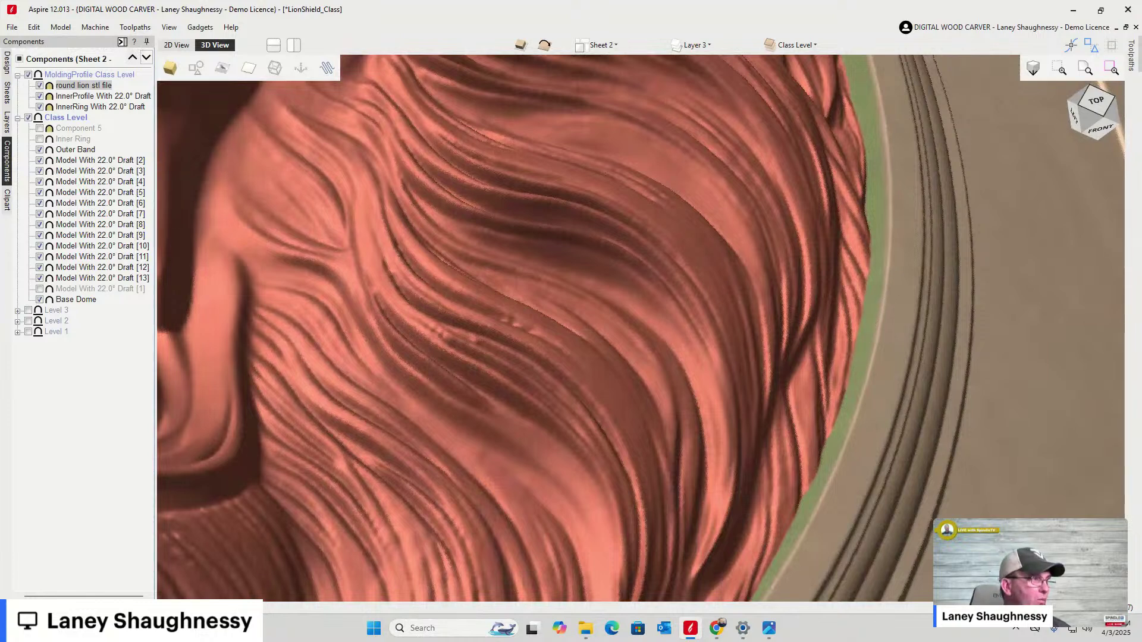
pyautogui.rightClick(75, 88)
pyautogui.moveTo(121, 102)
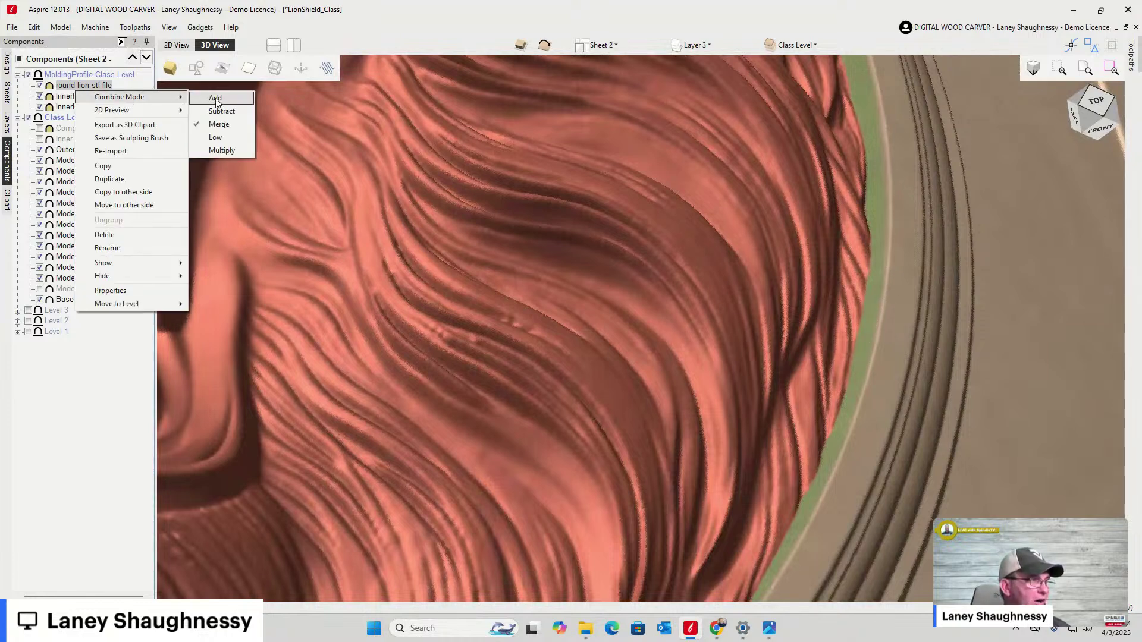
pyautogui.click(217, 102)
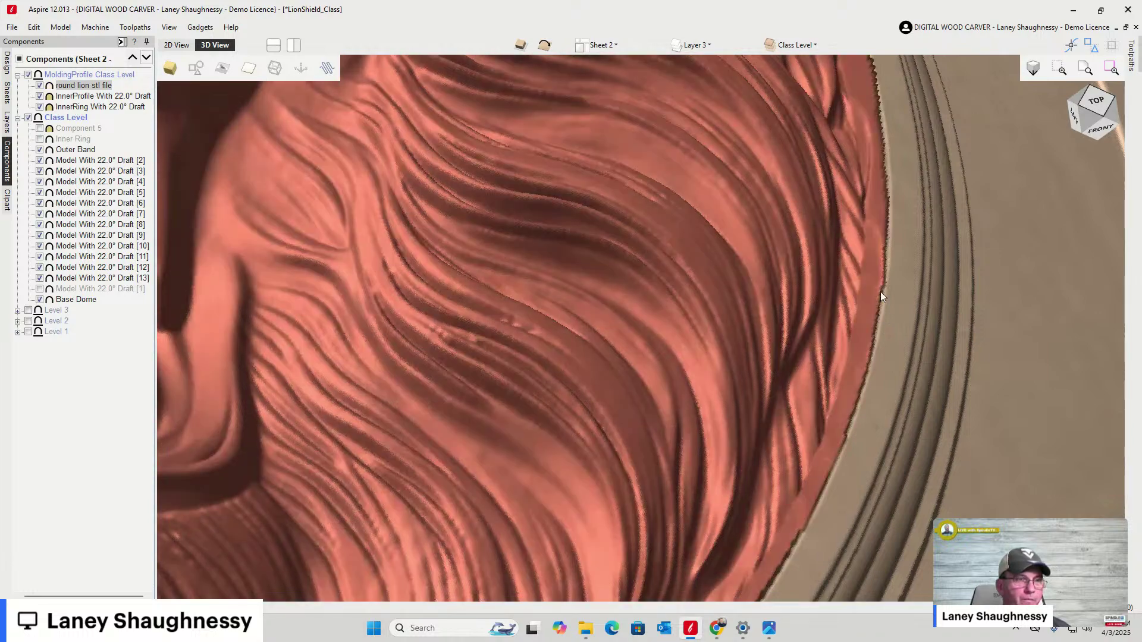
pyautogui.scroll(-5, 869, 265)
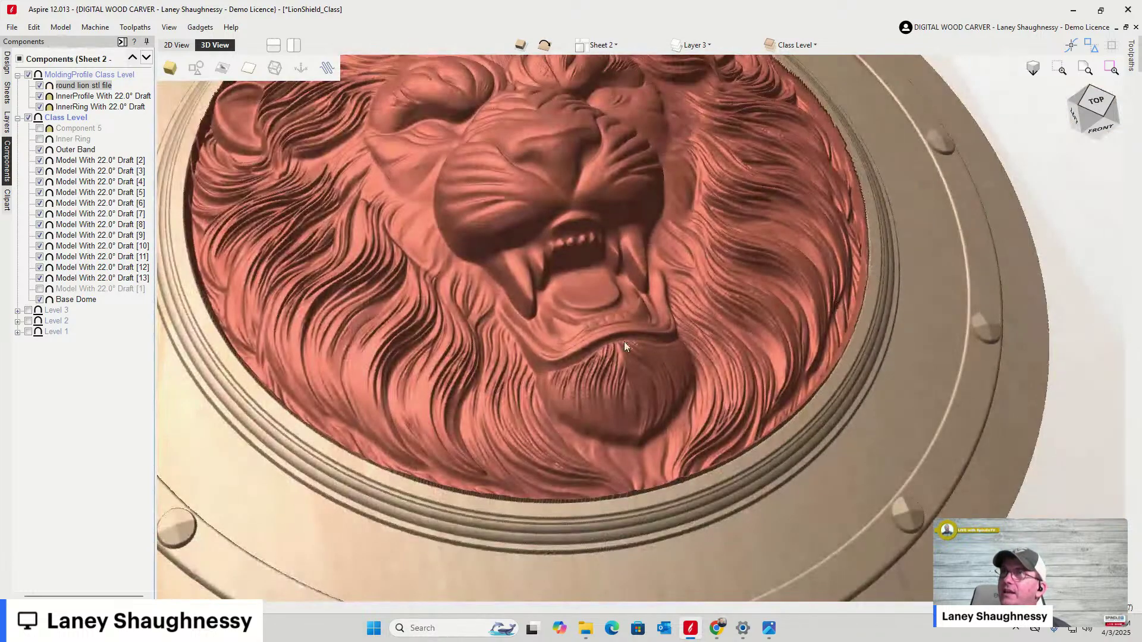
pyautogui.scroll(-3, 654, 338)
pyautogui.scroll(8, 556, 169)
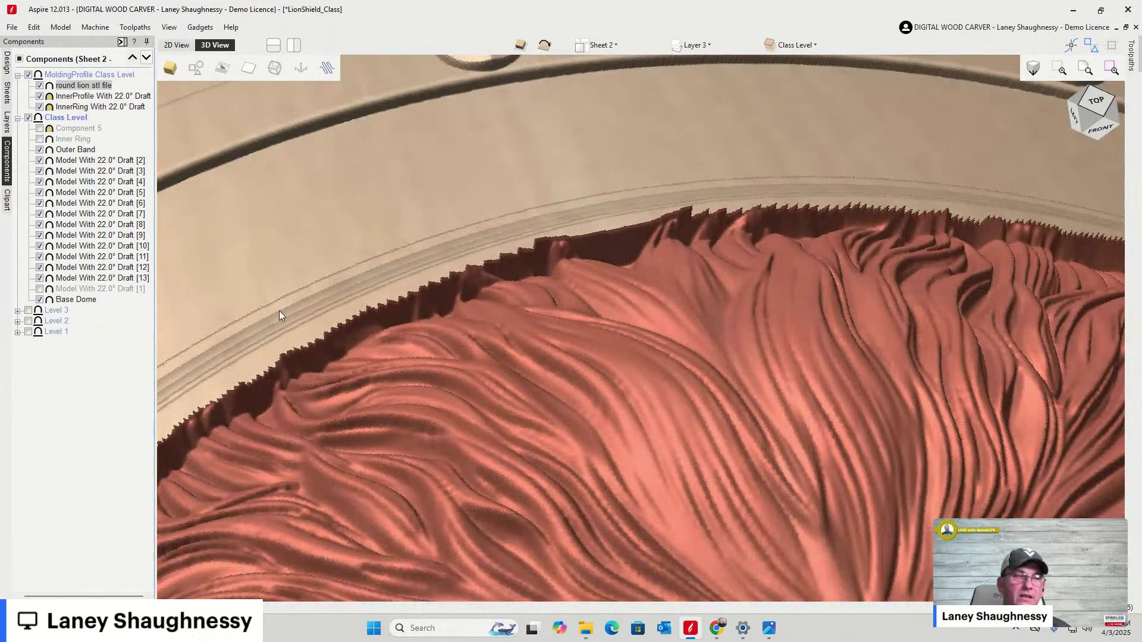
pyautogui.moveTo(48, 305)
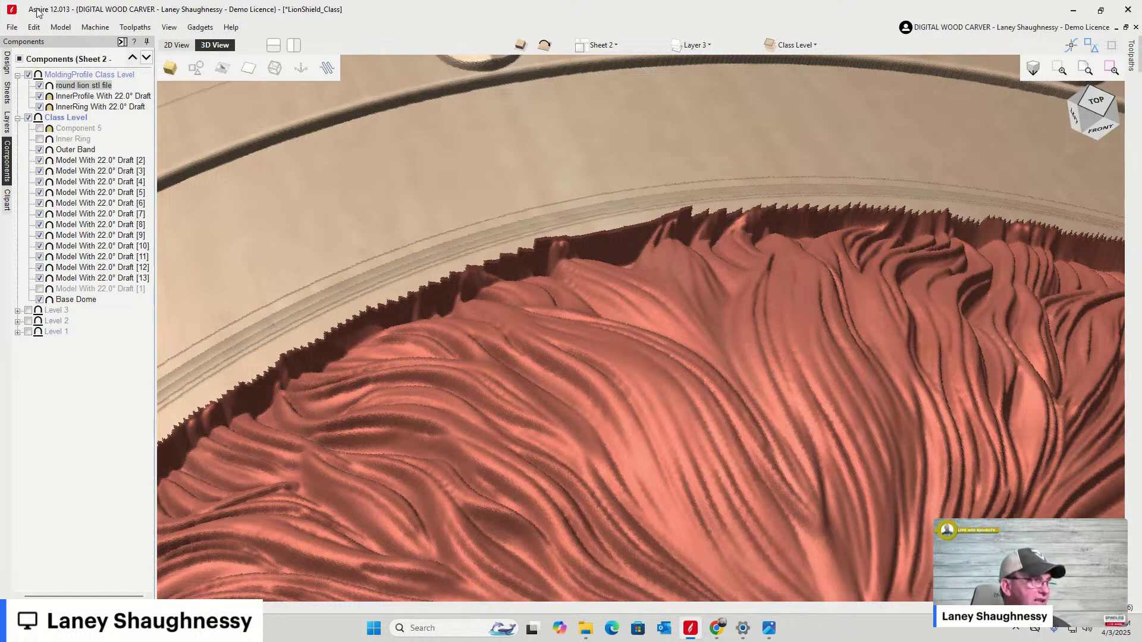
# Examine in 2D how the InnerProfile and InnerRing components meet the lion's edge, and highlight the InnerRing in 3D
pyautogui.rightClick(87, 86)
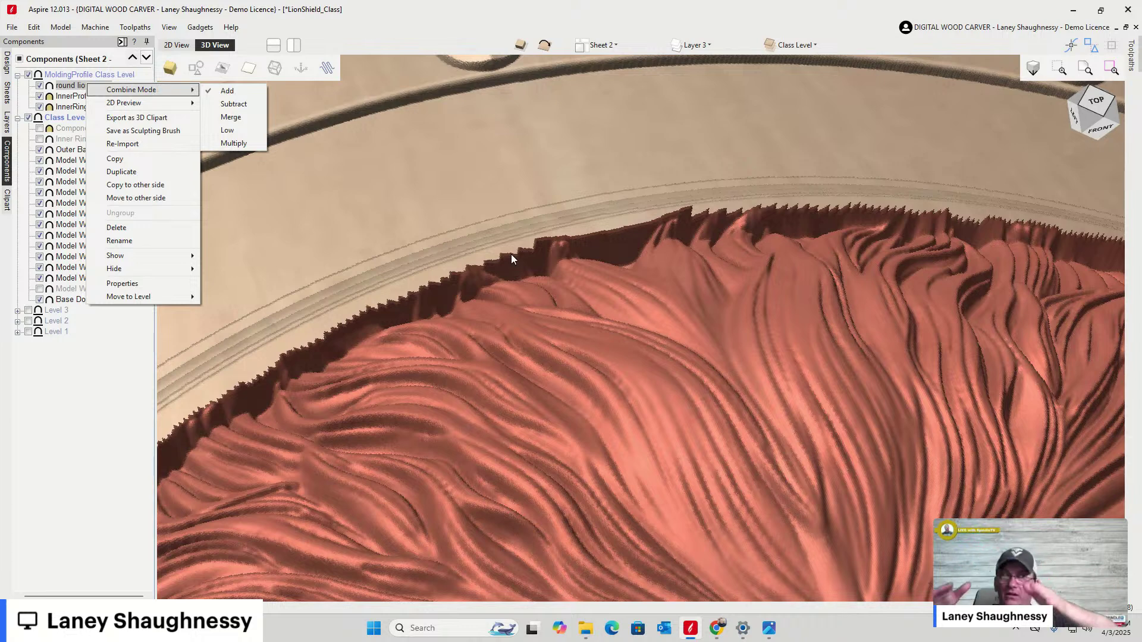
pyautogui.click(176, 47)
pyautogui.scroll(3, 437, 279)
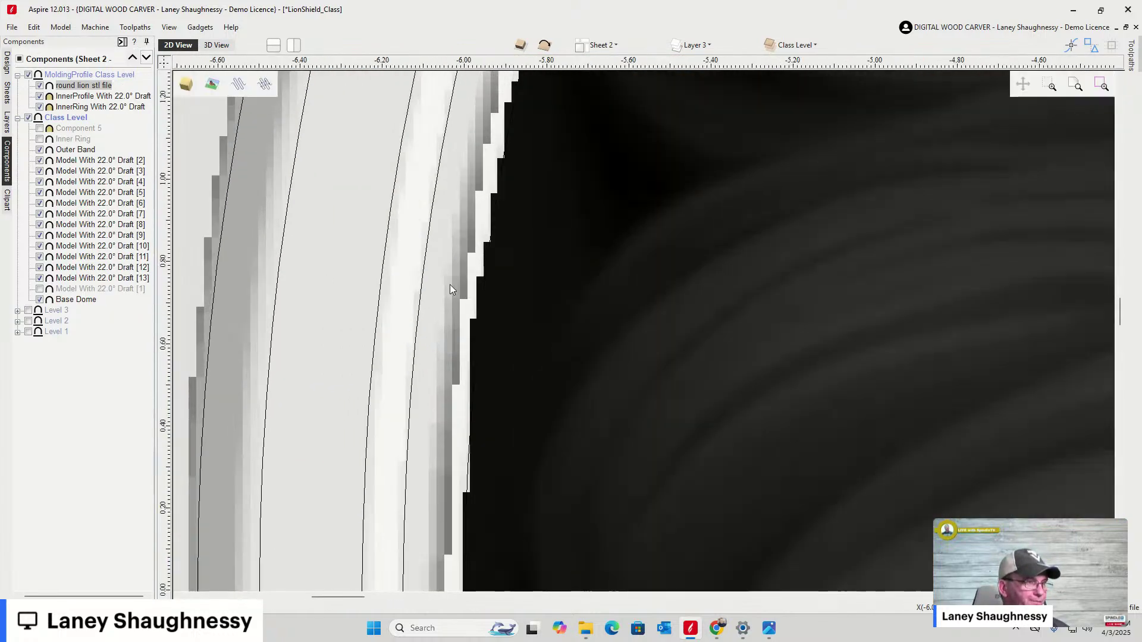
pyautogui.click(483, 310)
pyautogui.scroll(3, 485, 311)
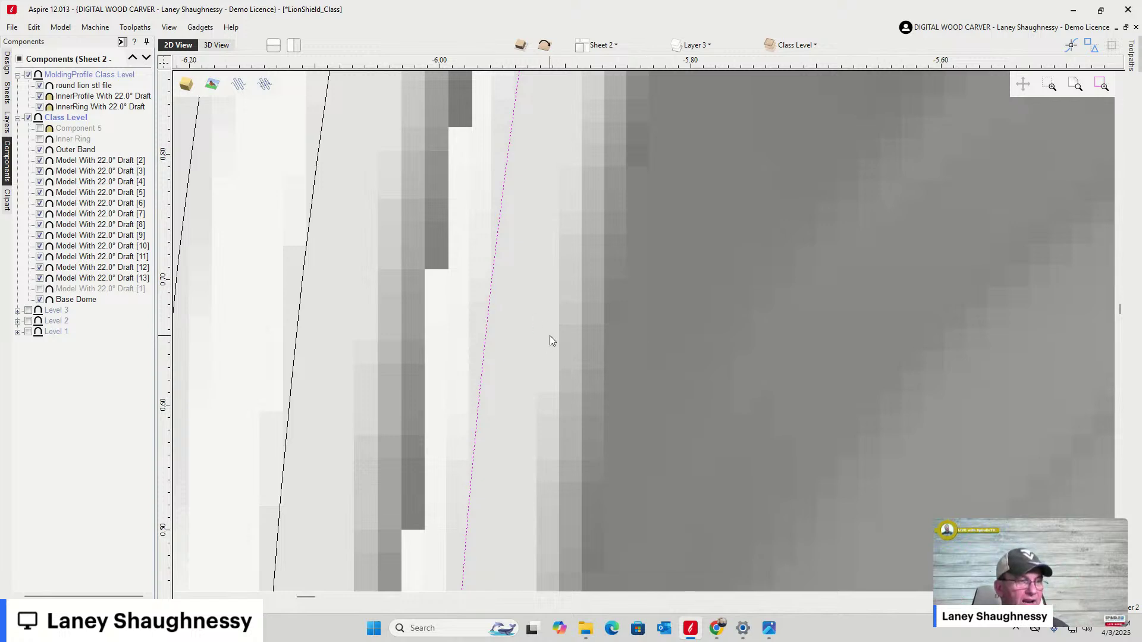
pyautogui.scroll(-1, 550, 335)
pyautogui.click(408, 332)
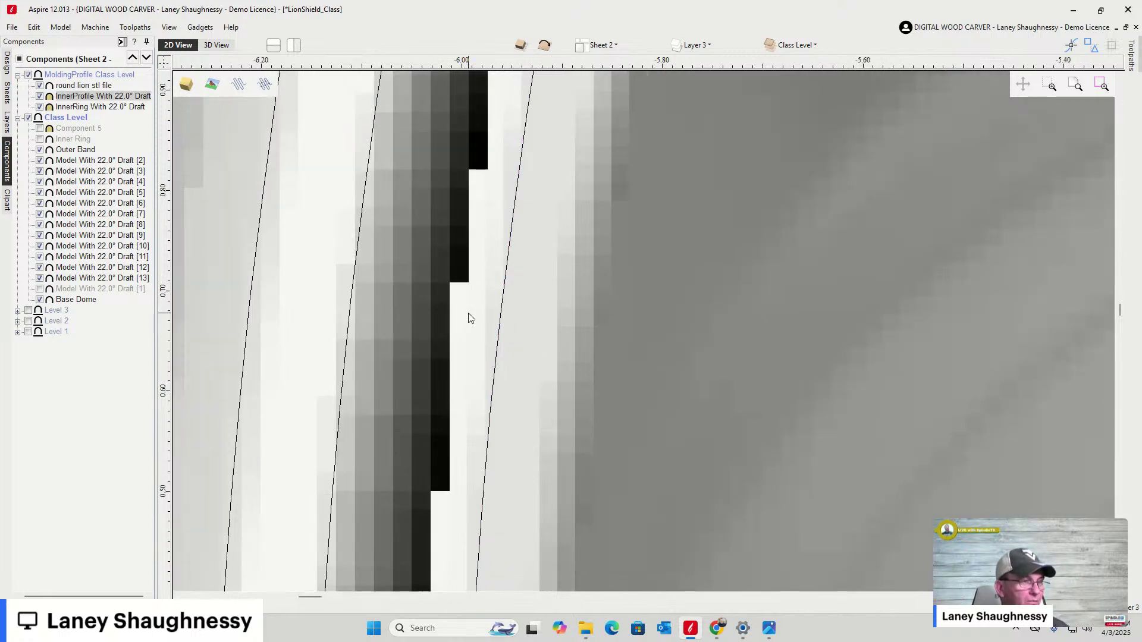
pyautogui.click(527, 200)
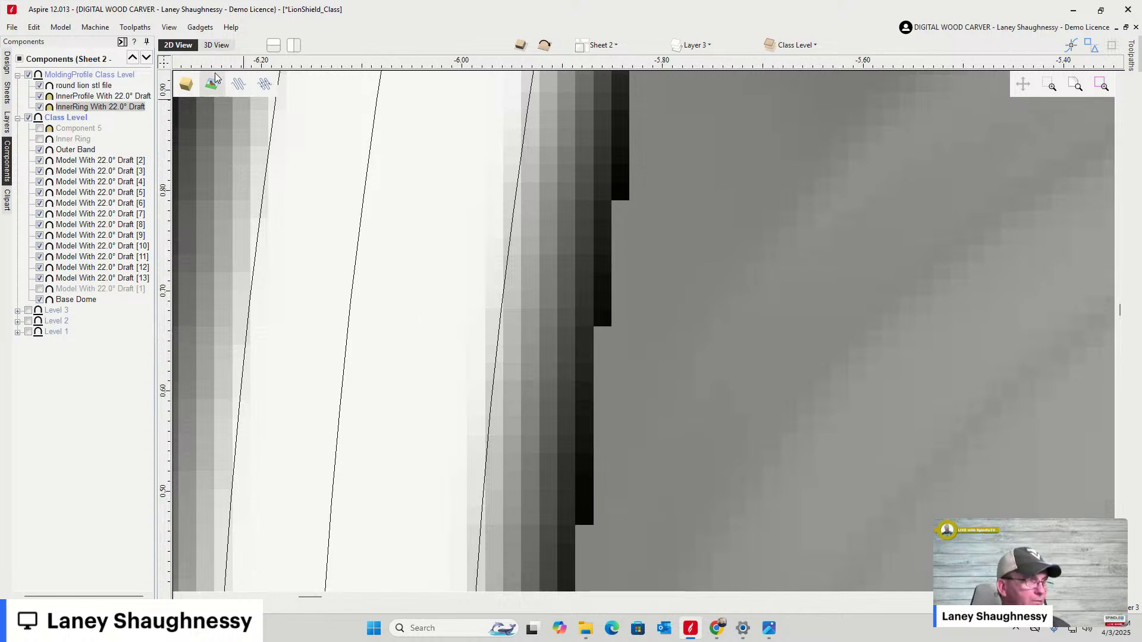
pyautogui.click(217, 46)
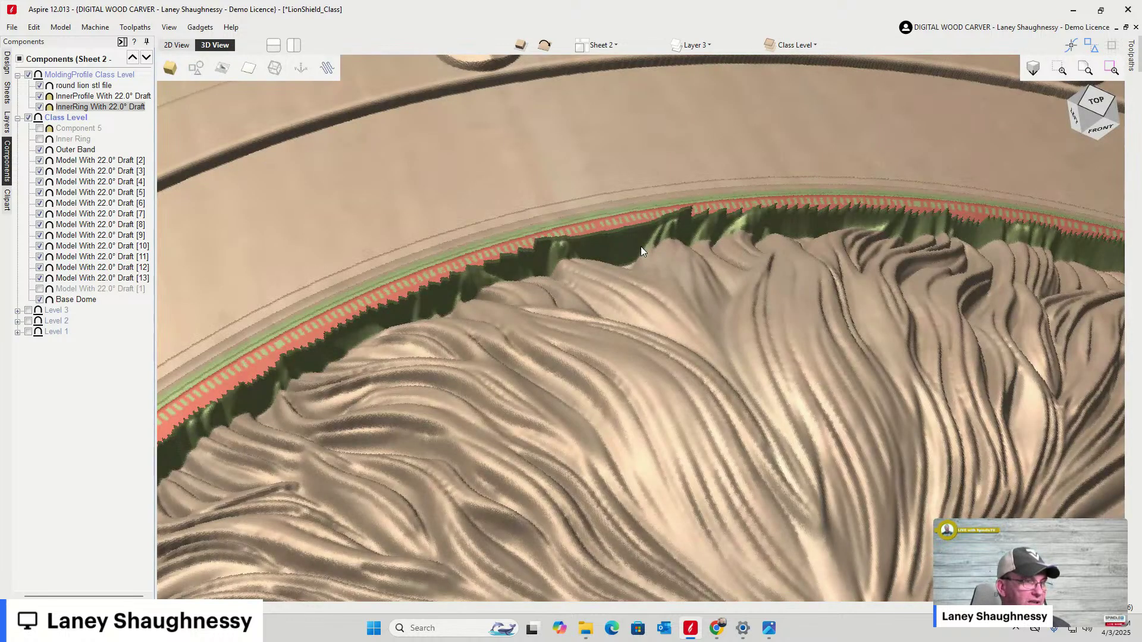
# Set the round lion component's combine mode to Merge and check the lion's fit inside the moulding from the side
pyautogui.click(79, 86)
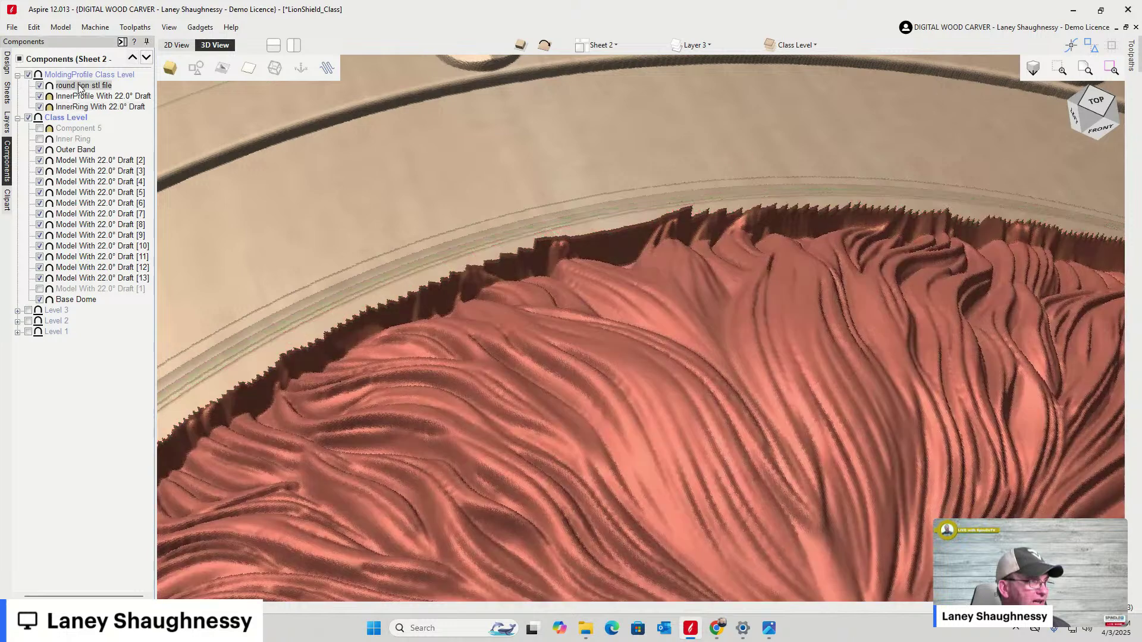
pyautogui.rightClick(79, 87)
pyautogui.moveTo(178, 93)
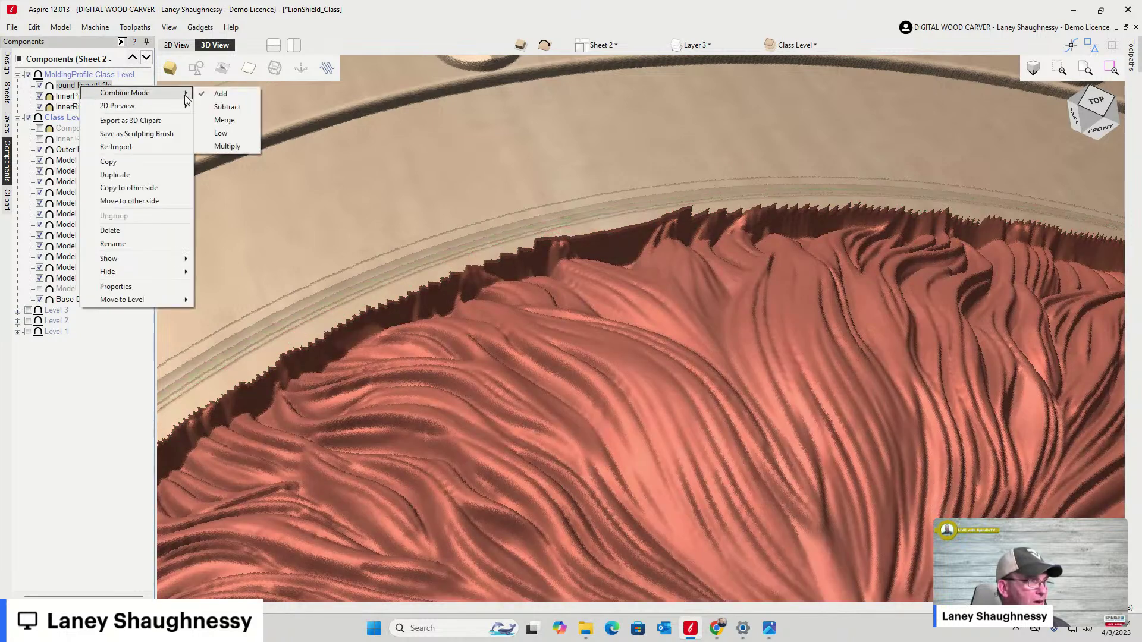
pyautogui.click(217, 121)
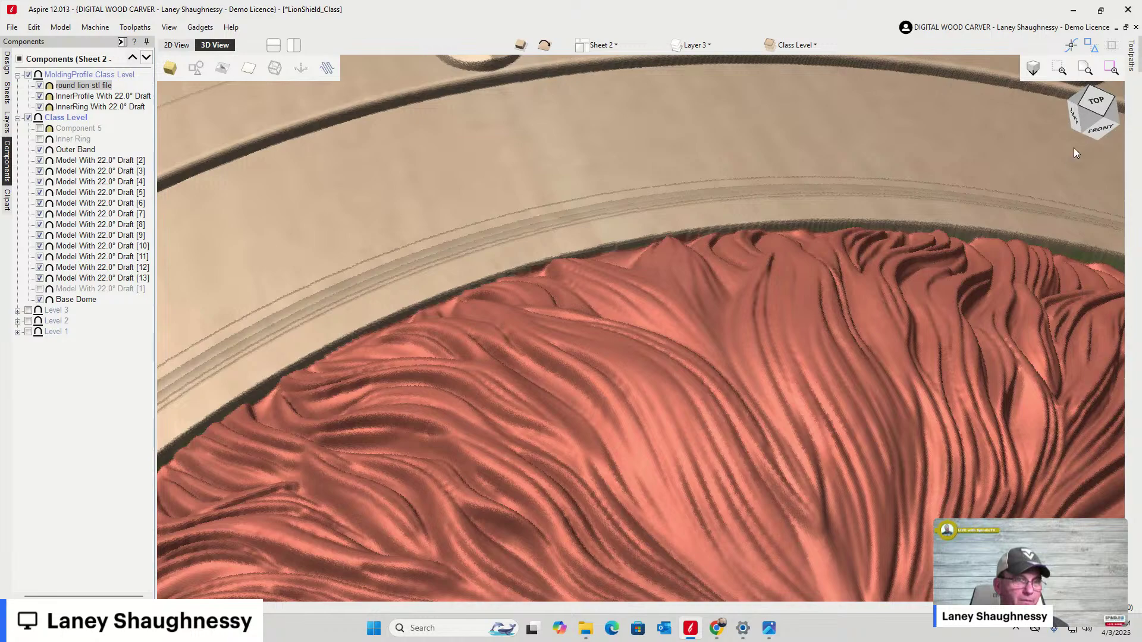
pyautogui.moveTo(1069, 143); pyautogui.dragTo(833, 498)
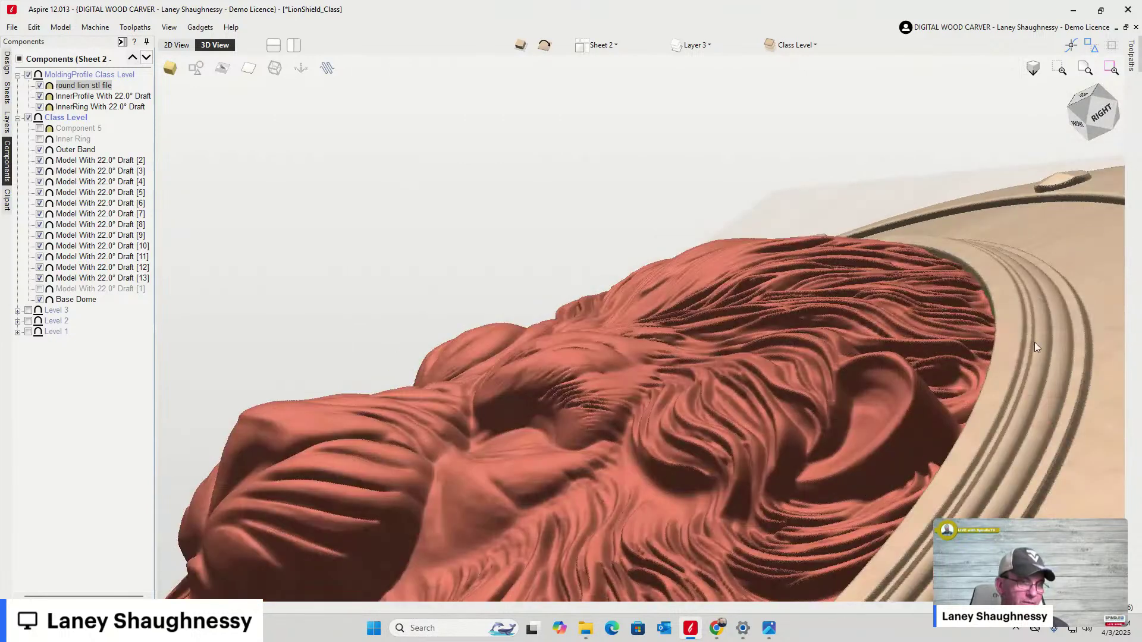
pyautogui.moveTo(1078, 103); pyautogui.dragTo(1104, 121)
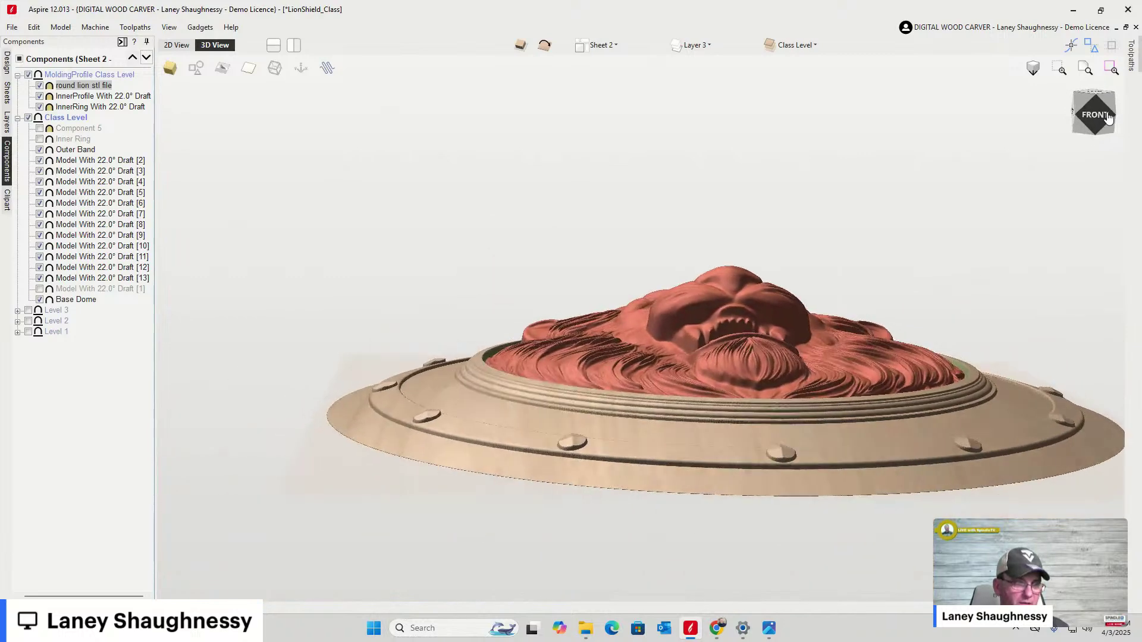
# Open the round lion component's properties and interactively adjust its shape height to about 1.47 inches
pyautogui.doubleClick(85, 87)
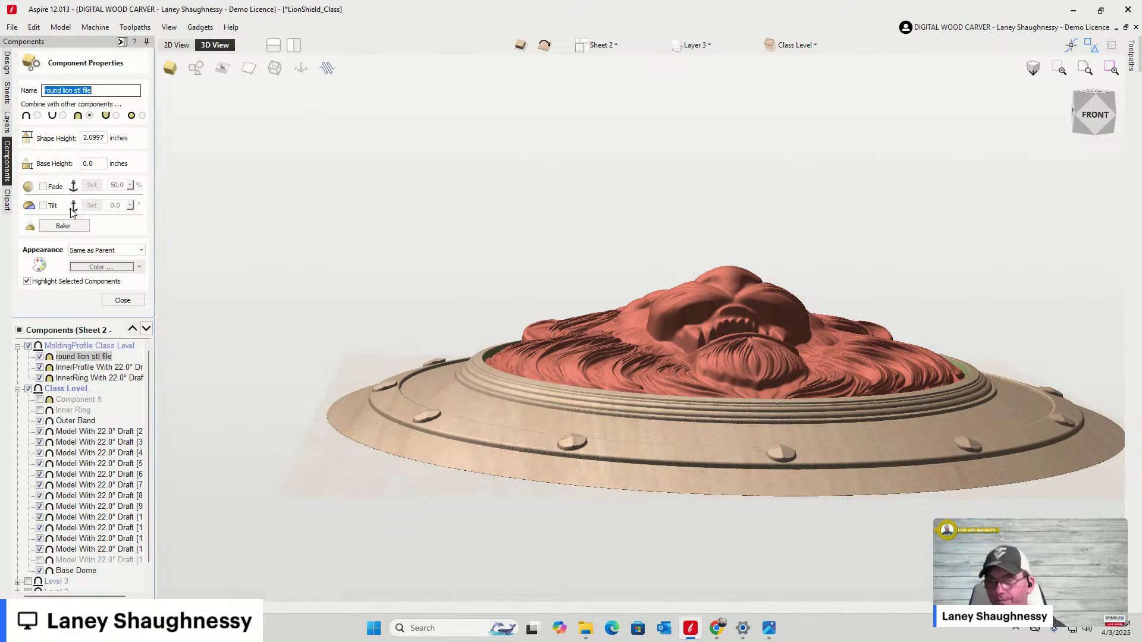
pyautogui.click(737, 320)
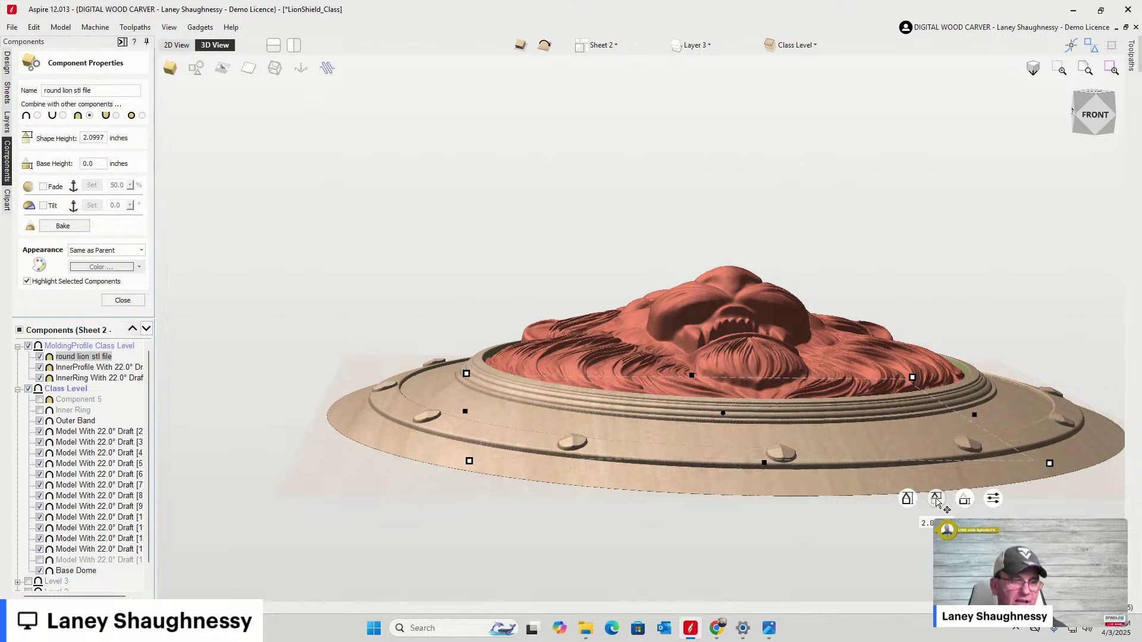
pyautogui.moveTo(1093, 101); pyautogui.dragTo(1094, 133)
pyautogui.scroll(-4, 811, 251)
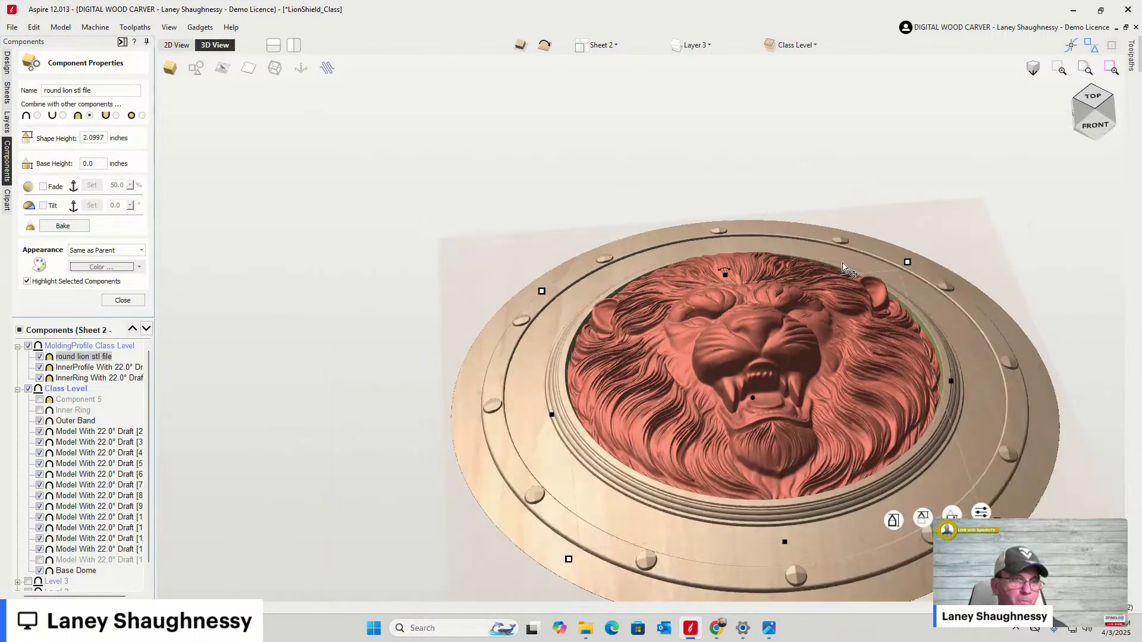
pyautogui.moveTo(1104, 107); pyautogui.dragTo(1091, 123)
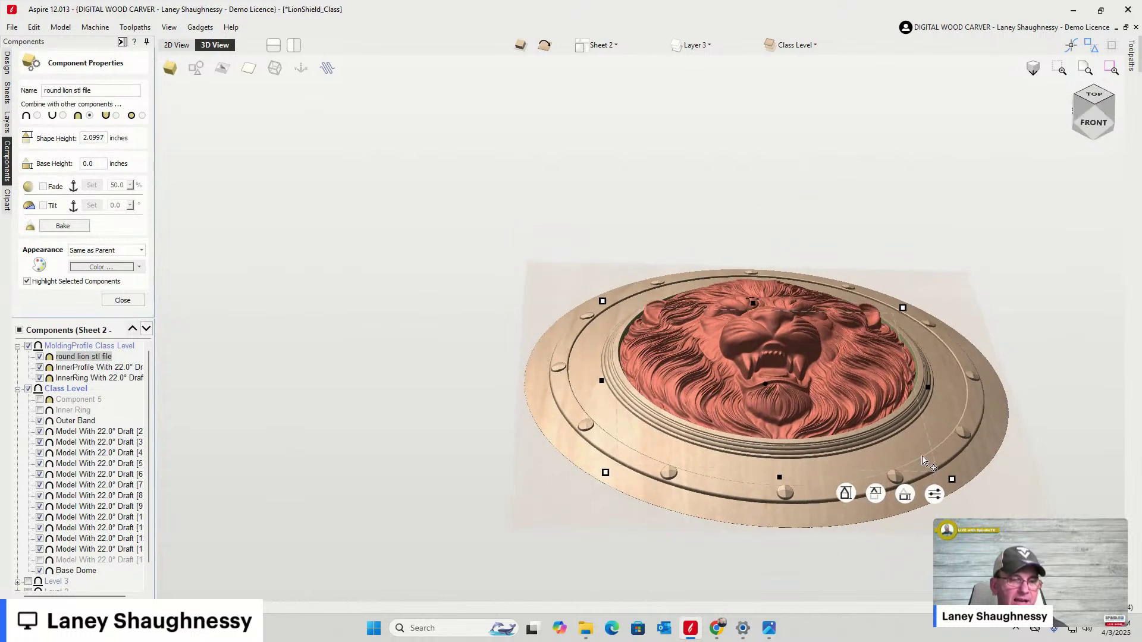
pyautogui.moveTo(876, 500)
pyautogui.moveTo(876, 499); pyautogui.dragTo(879, 539)
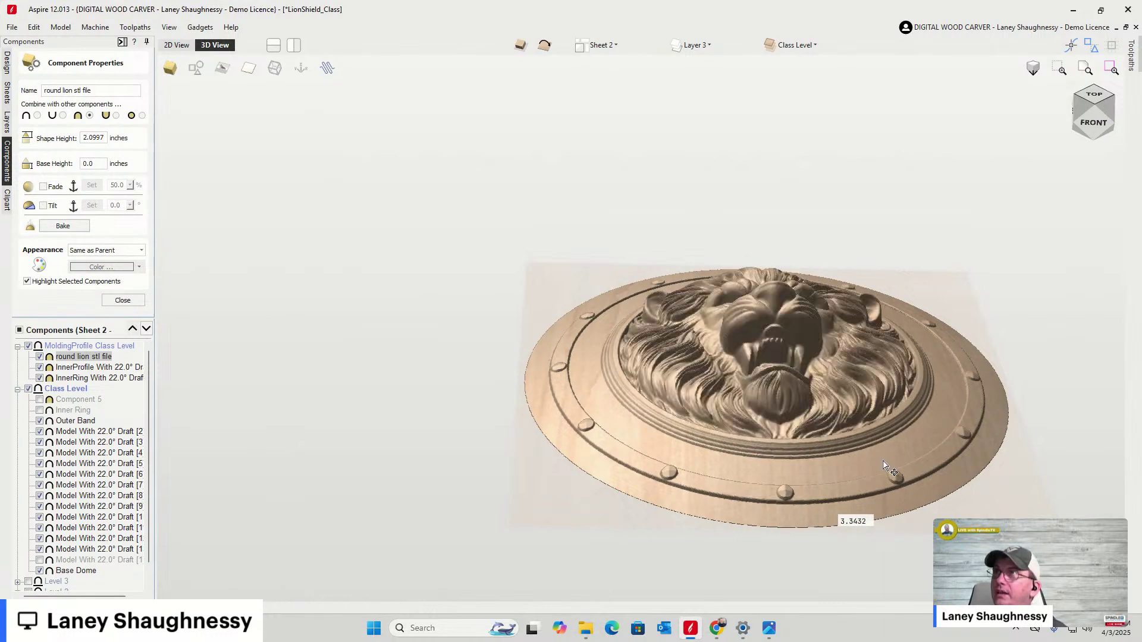
pyautogui.moveTo(888, 493); pyautogui.dragTo(876, 515)
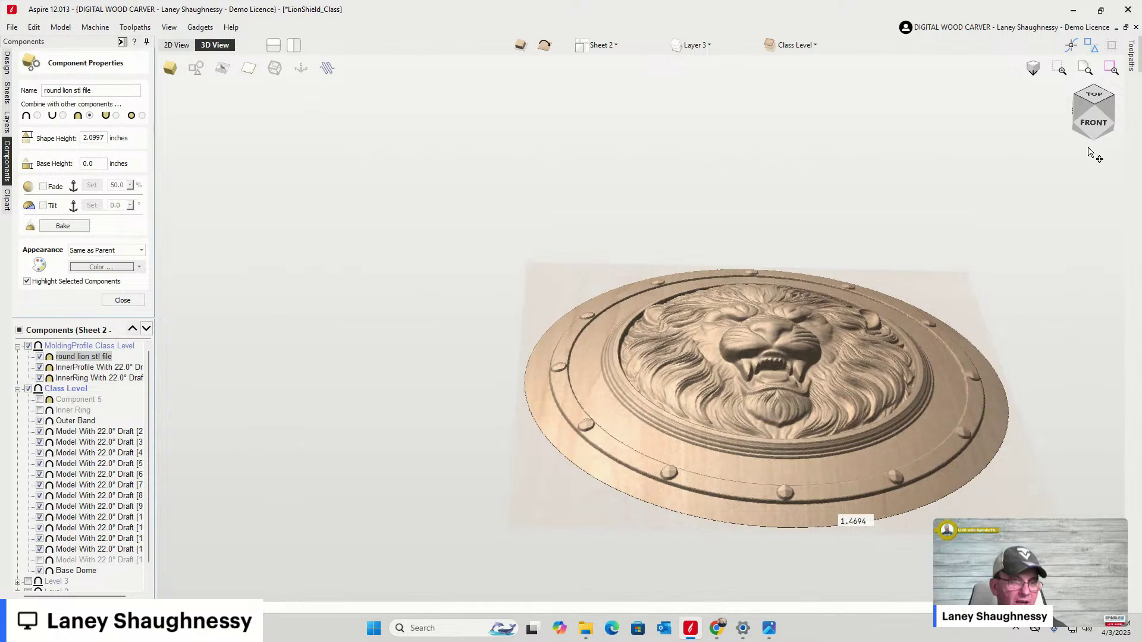
# Set the round lion component's shape height to exactly 1.5 inches
pyautogui.click(1092, 102)
pyautogui.moveTo(1092, 121)
pyautogui.mouseDown()
pyautogui.moveTo(1095, 137)
pyautogui.moveTo(1088, 106)
pyautogui.moveTo(1103, 110)
pyautogui.mouseUp()
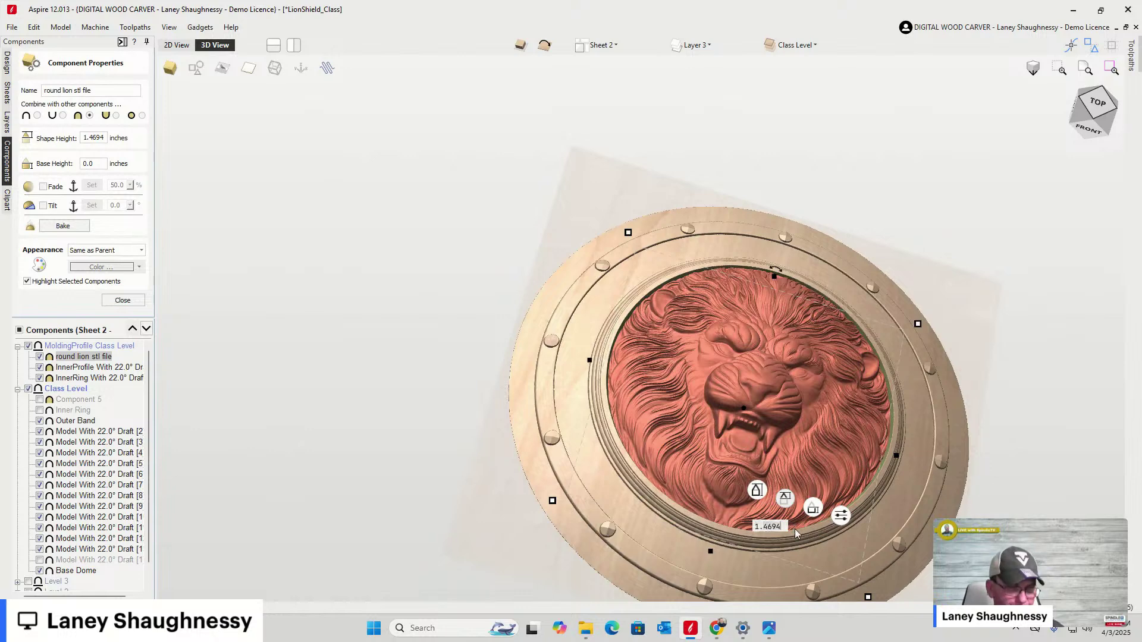
pyautogui.press('BackSpace')
pyautogui.press('BackSpace')
pyautogui.press('BackSpace')
pyautogui.press('BackSpace')
pyautogui.press('BackSpace')
pyautogui.press('BackSpace')
pyautogui.write('1.5')
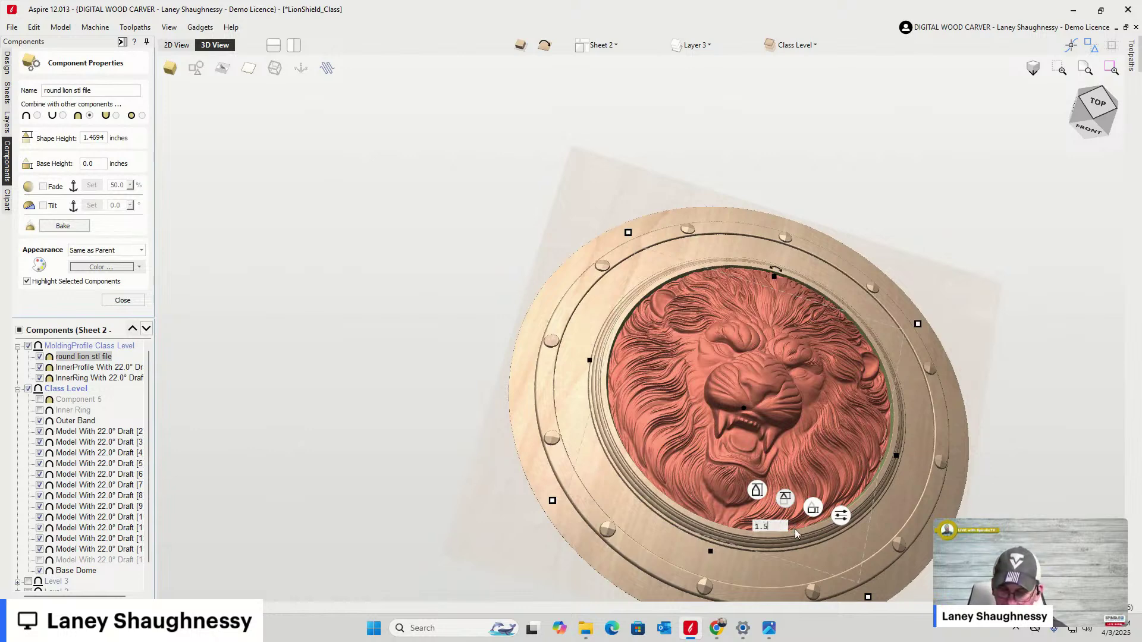
pyautogui.press('Return')
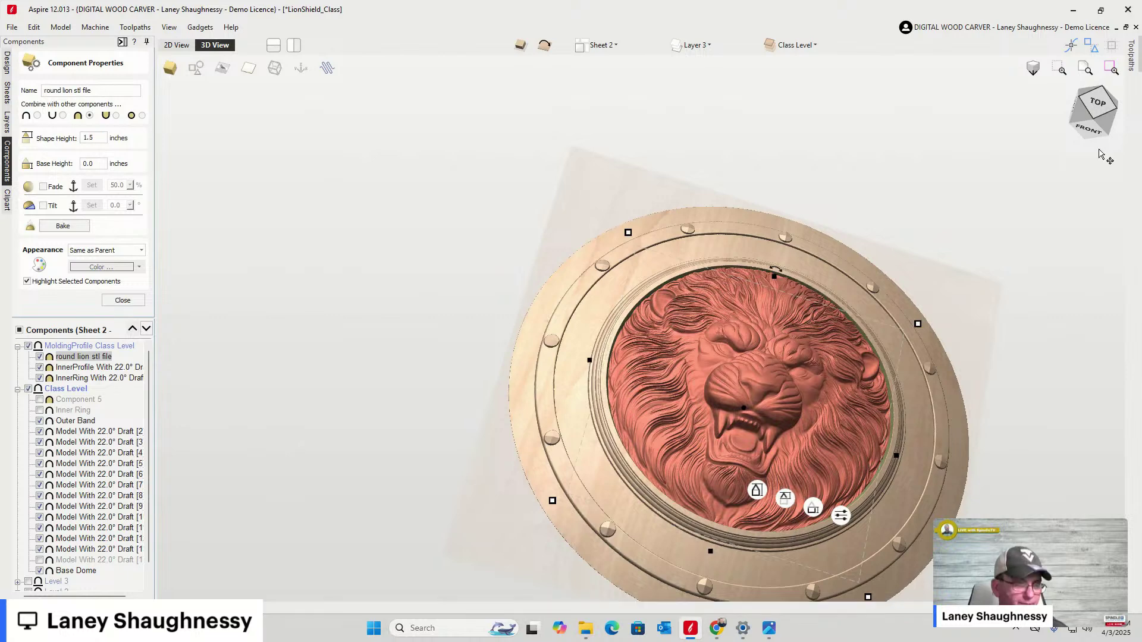
# Inspect the shield from several angles, check the model thickness in the Sheet 2 material setup, and cancel the setup
pyautogui.moveTo(1096, 110); pyautogui.dragTo(931, 219)
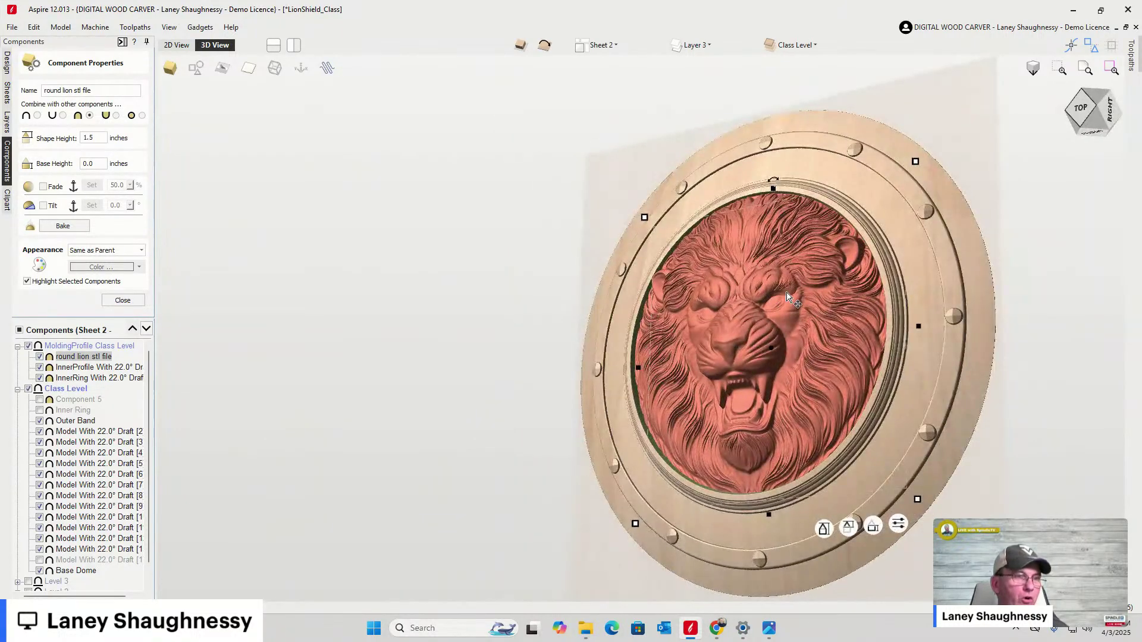
pyautogui.moveTo(1081, 114); pyautogui.dragTo(1108, 98)
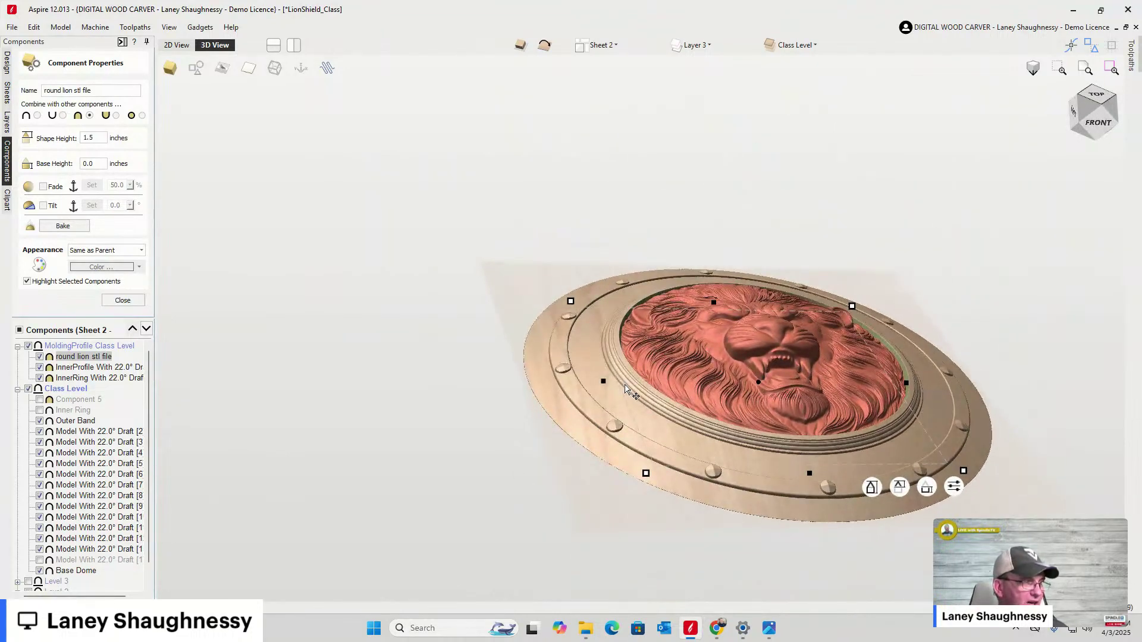
pyautogui.click(121, 43)
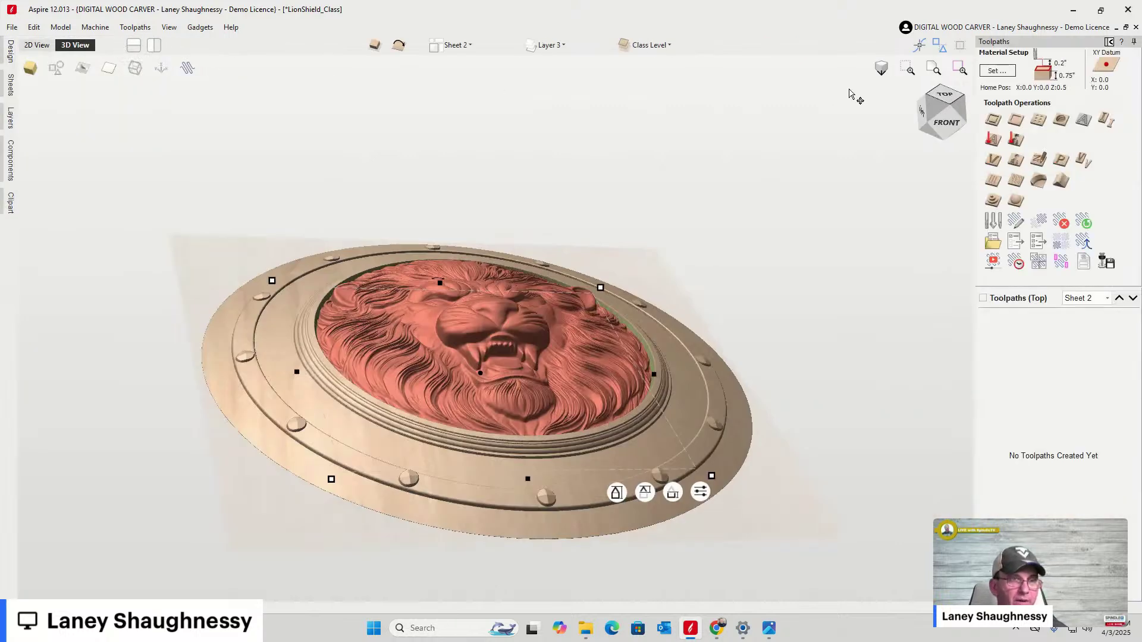
pyautogui.click(1000, 71)
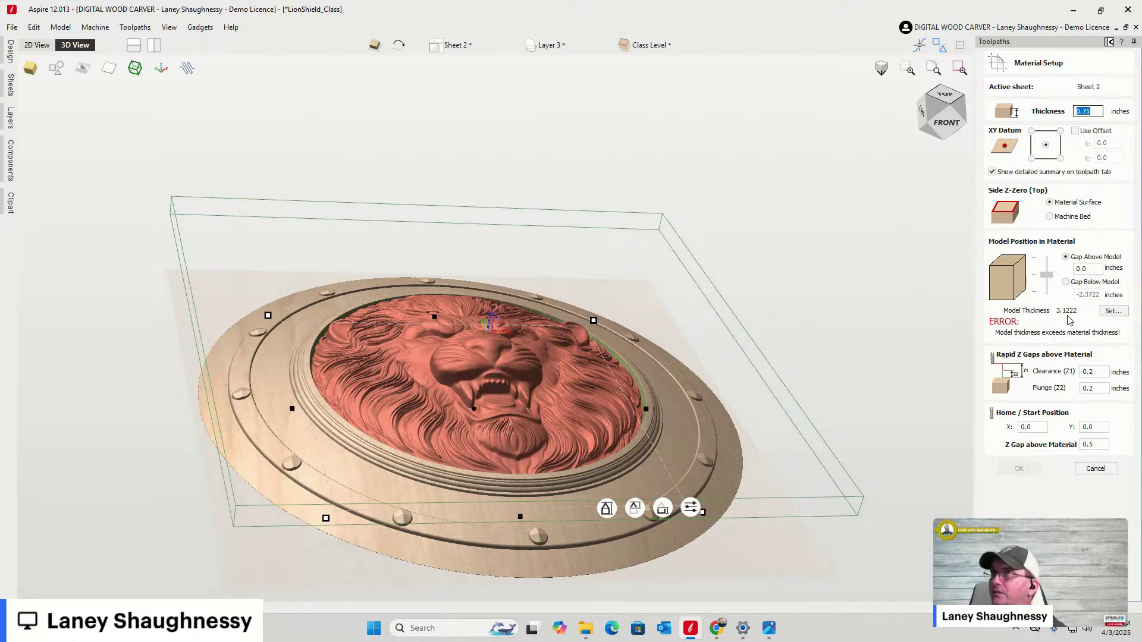
pyautogui.click(1081, 471)
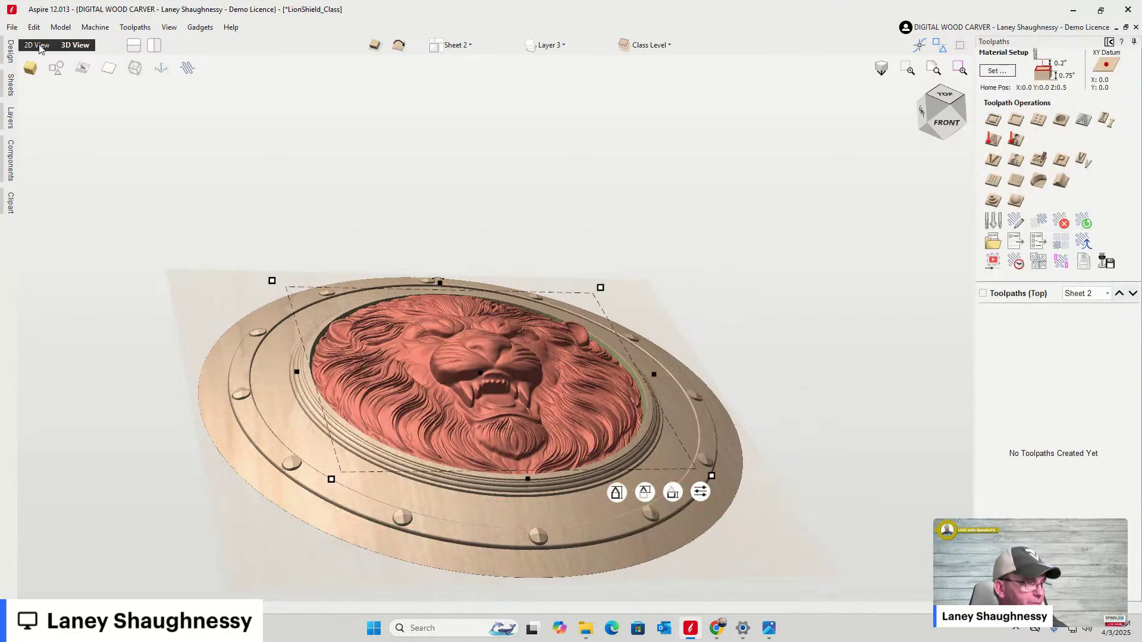
# Interactively raise the lion component's shape height to about 1.84 inches in the 3D view
pyautogui.click(37, 46)
pyautogui.click(75, 45)
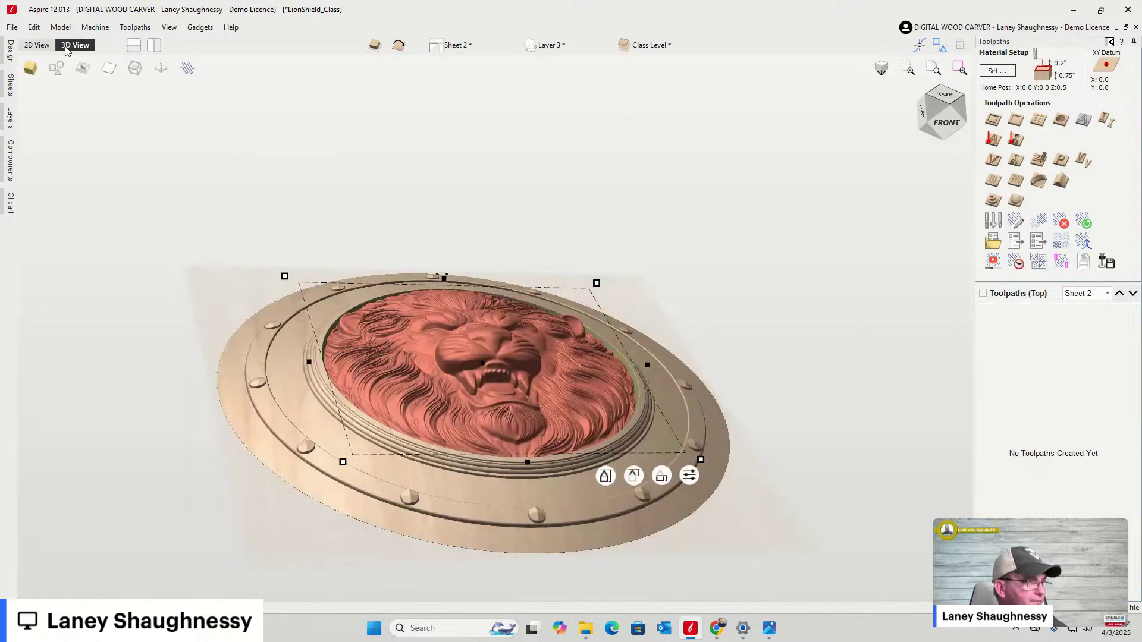
pyautogui.click(634, 475)
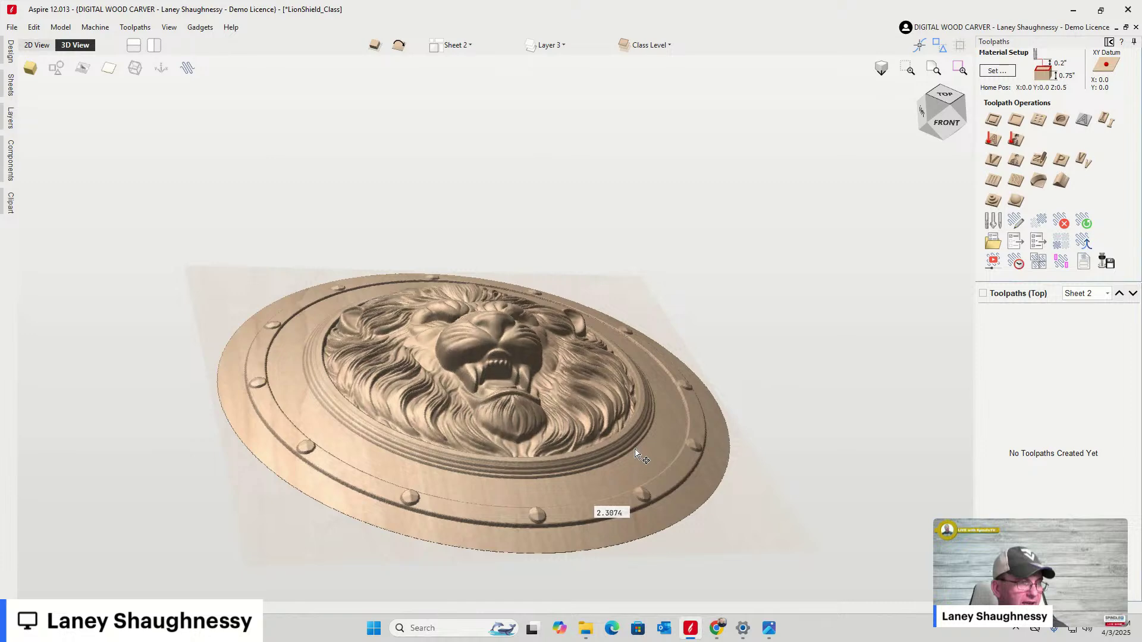
pyautogui.moveTo(636, 452)
pyautogui.mouseDown()
pyautogui.moveTo(639, 423)
pyautogui.moveTo(626, 479)
pyautogui.moveTo(623, 468)
pyautogui.mouseUp()
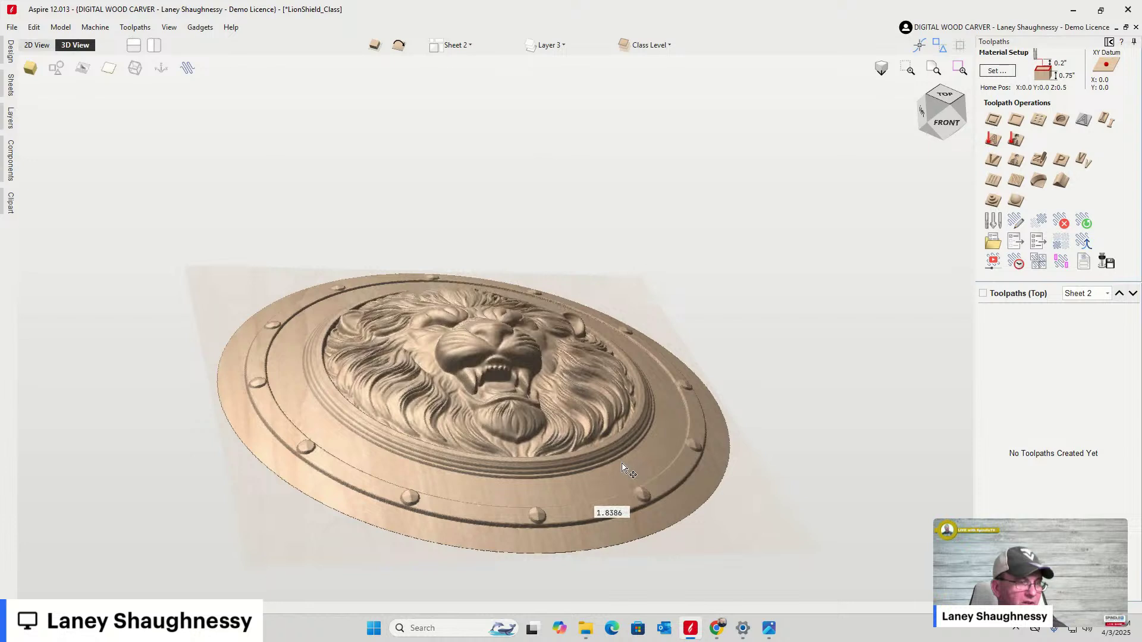
# Set the lion component's shape height to 1.5 inches and deselect the component
pyautogui.click(606, 515)
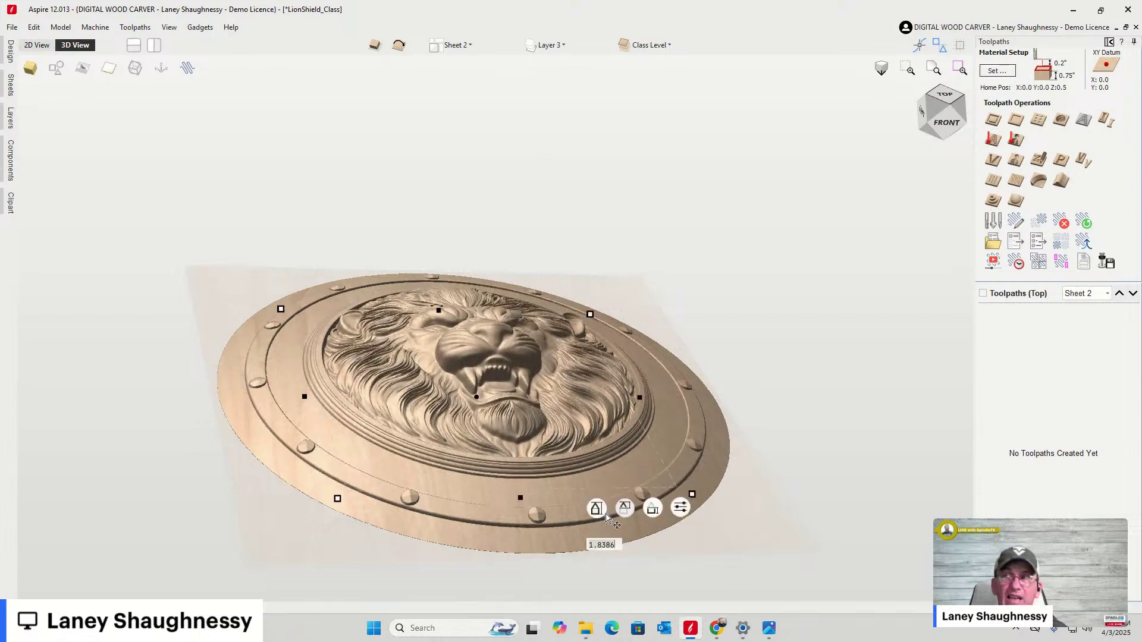
pyautogui.click(605, 512)
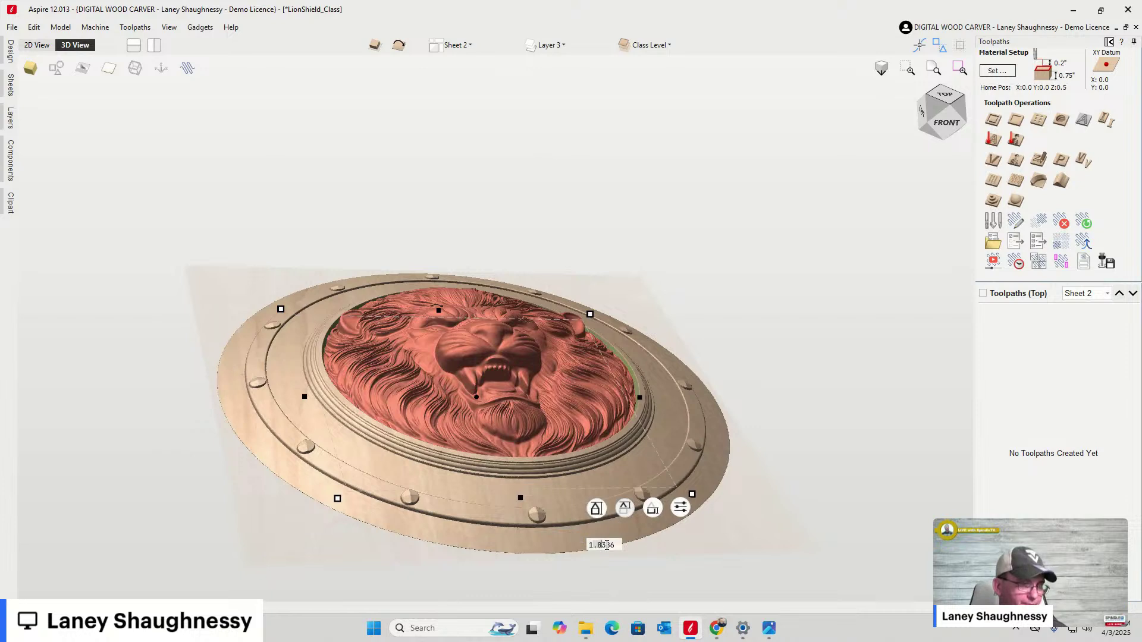
pyautogui.press('BackSpace')
pyautogui.press('BackSpace')
pyautogui.press('BackSpace')
pyautogui.press('BackSpace')
pyautogui.press('BackSpace')
pyautogui.write('.5')
pyautogui.press('Return')
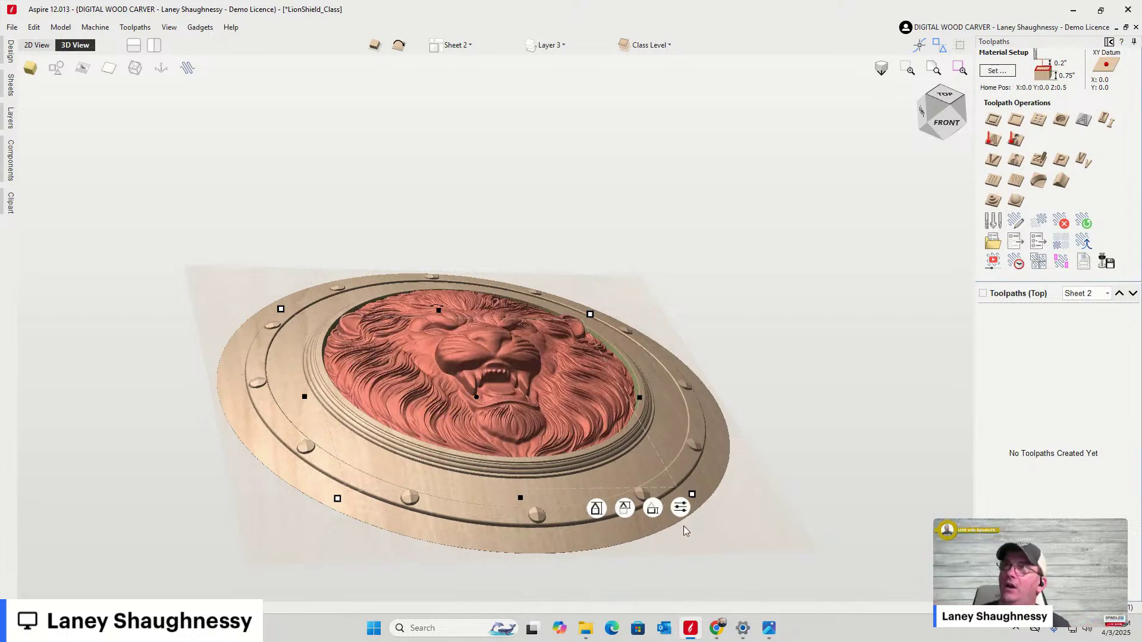
pyautogui.click(564, 176)
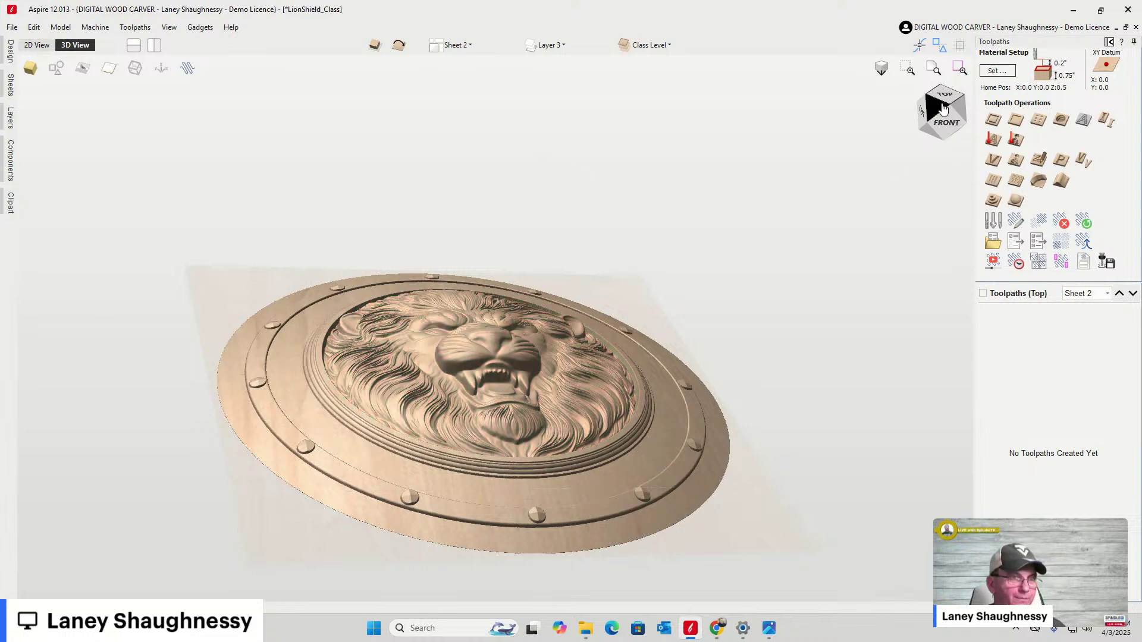
# Inspect the finished shield from above and at an angle, and save the LionShield_Class project
pyautogui.click(945, 102)
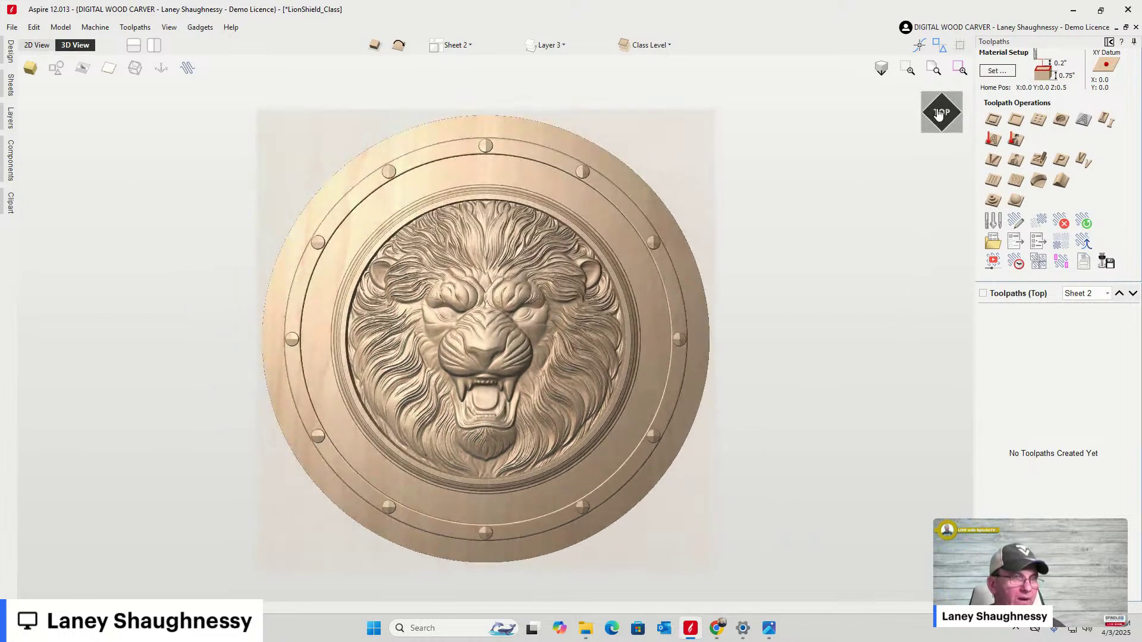
pyautogui.moveTo(938, 119)
pyautogui.mouseDown()
pyautogui.moveTo(931, 104)
pyautogui.moveTo(900, 107)
pyautogui.moveTo(940, 98)
pyautogui.moveTo(954, 106)
pyautogui.moveTo(949, 114)
pyautogui.mouseUp()
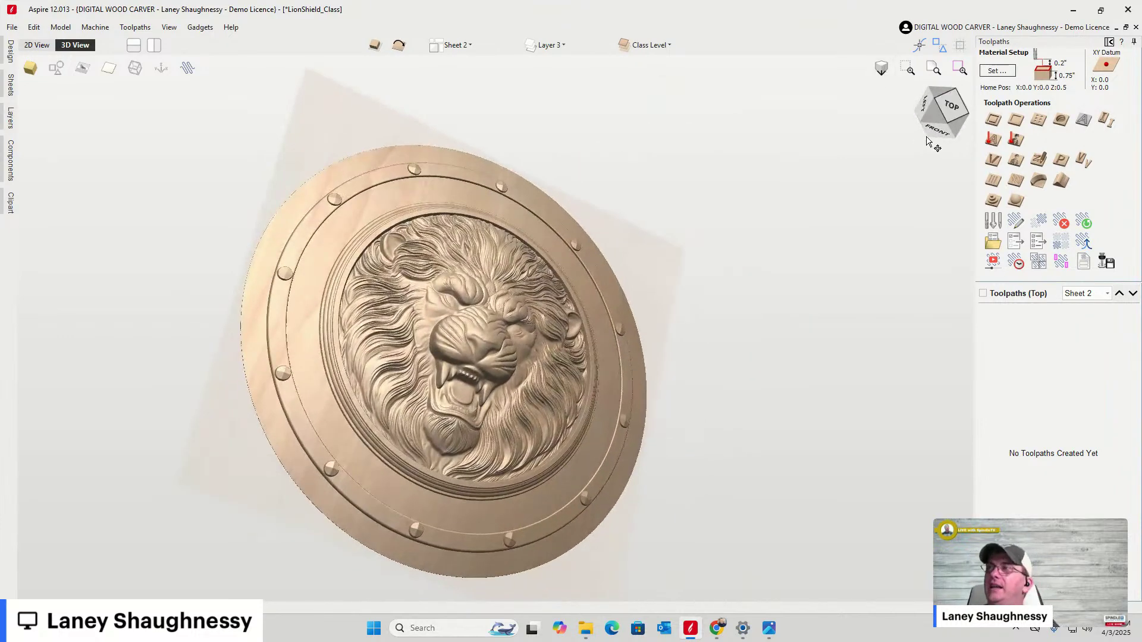
pyautogui.click(945, 103)
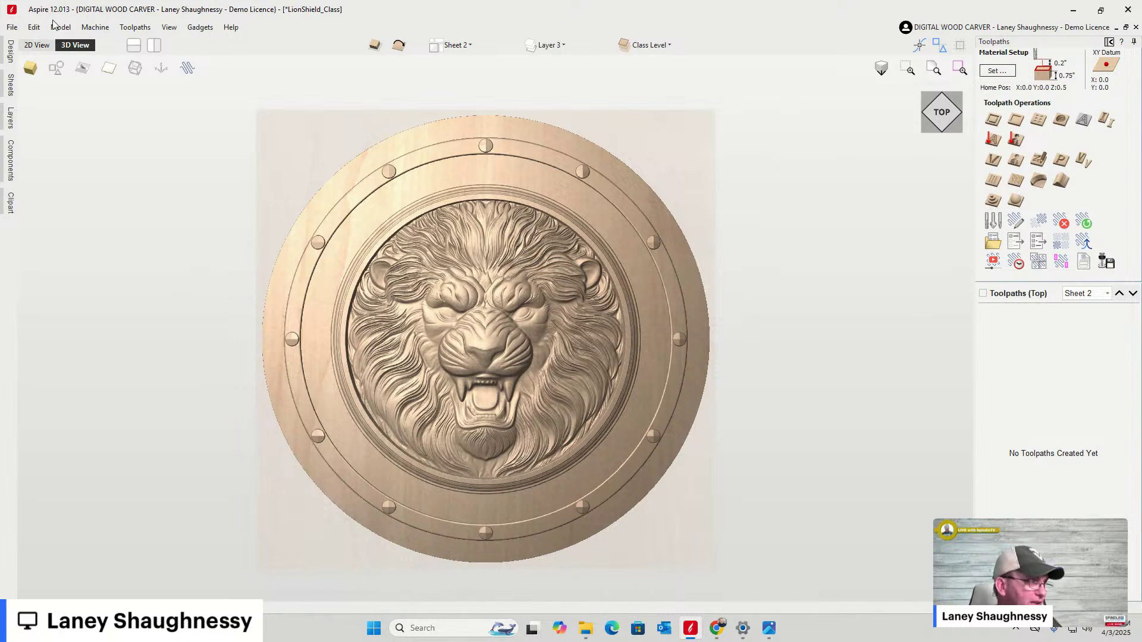
pyautogui.click(11, 28)
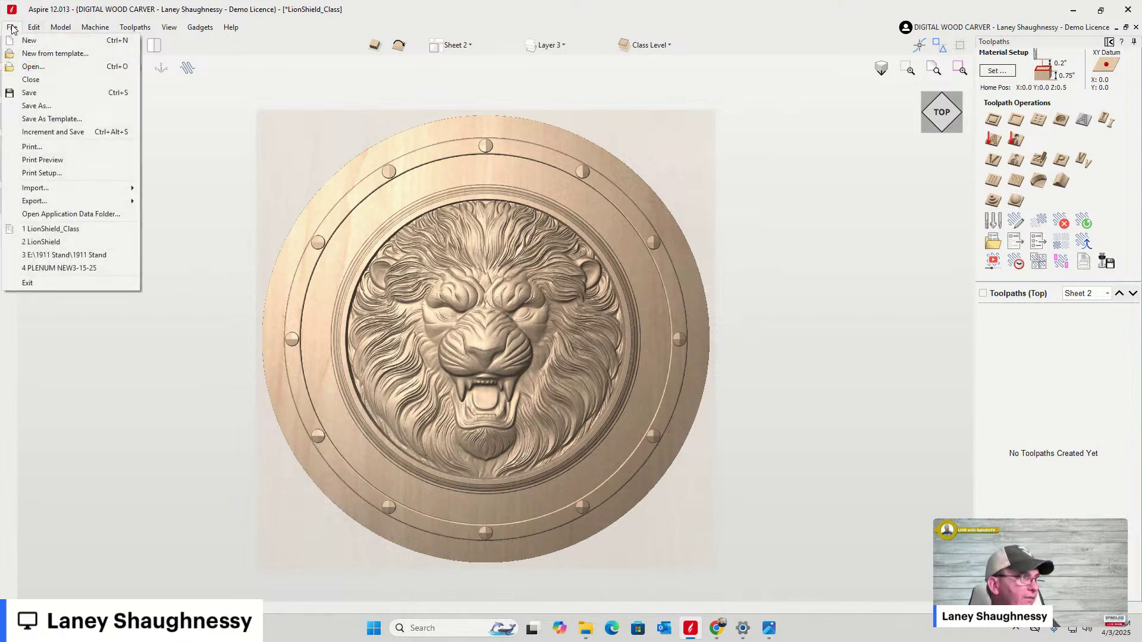
pyautogui.click(24, 92)
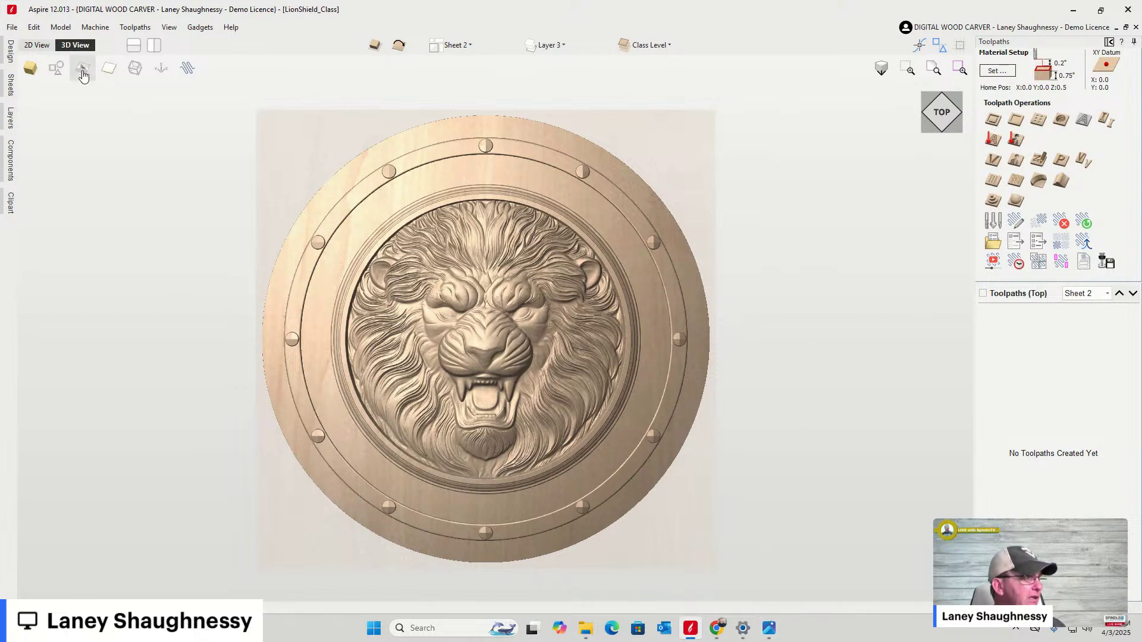
# Start importing a 3D model and choose the 0616. Lion file from the 0616. Lion (1) folder in Downloads
pyautogui.click(11, 52)
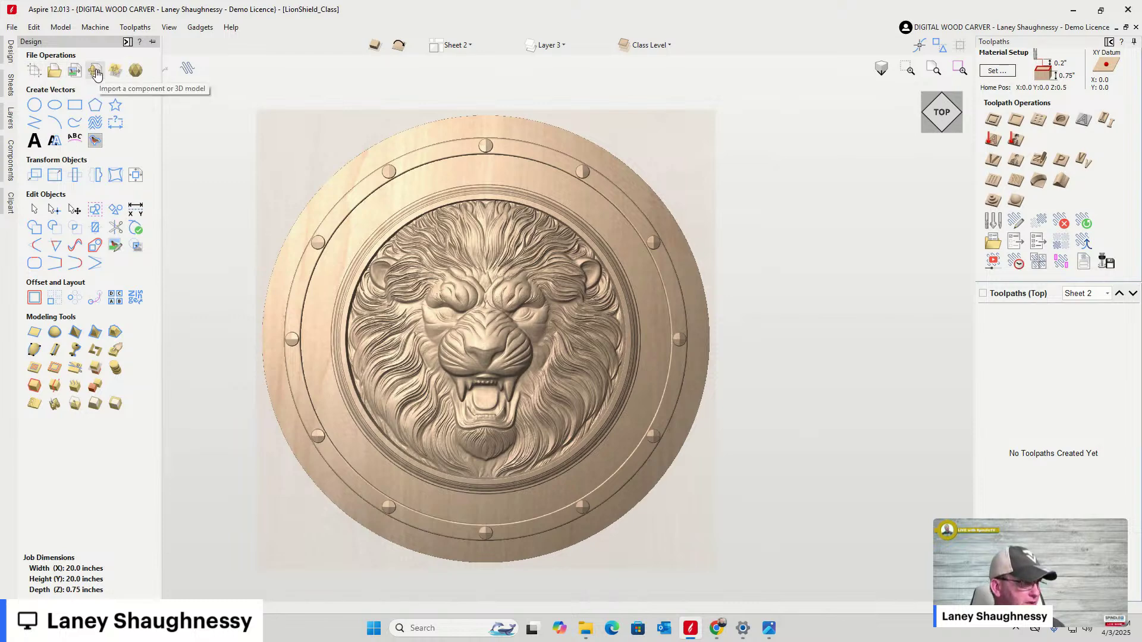
pyautogui.click(97, 73)
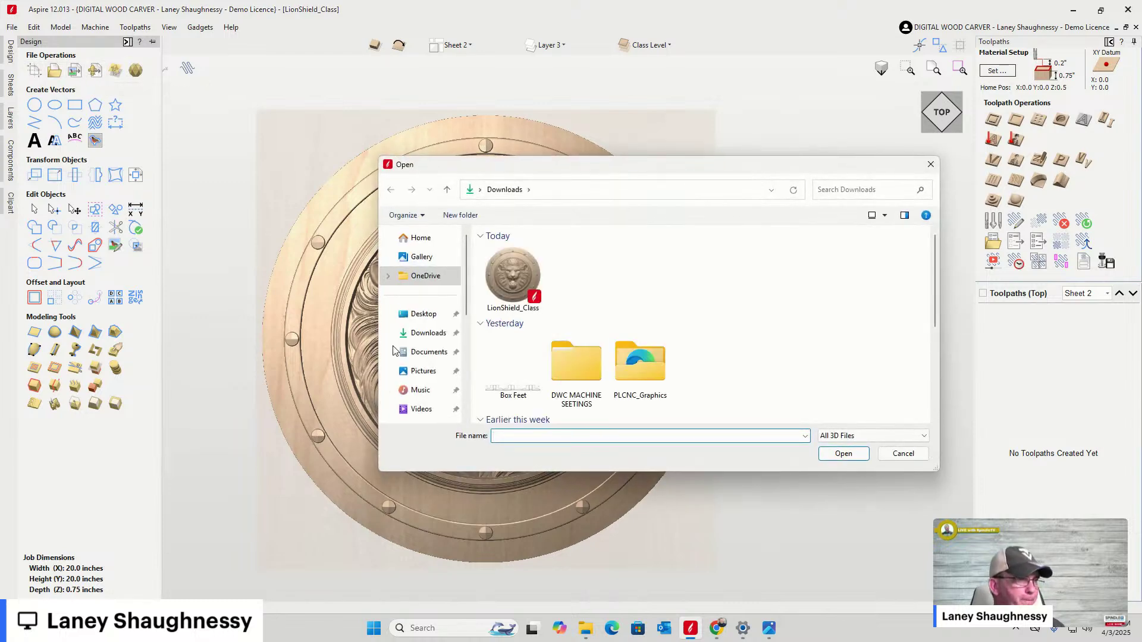
pyautogui.scroll(-1, 722, 345)
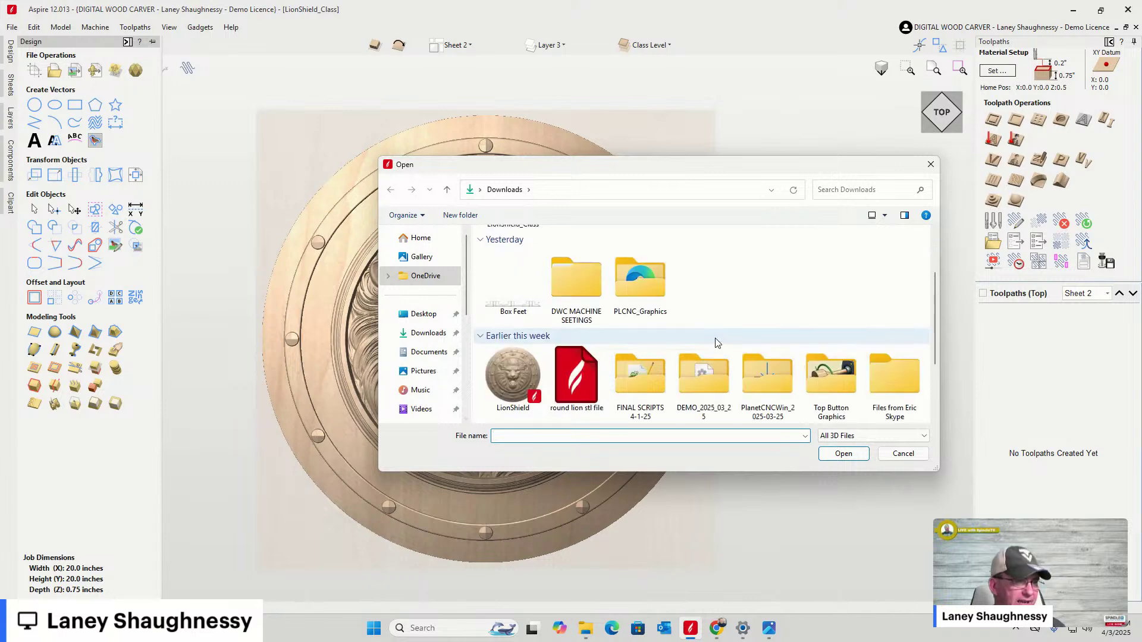
pyautogui.scroll(-1, 717, 344)
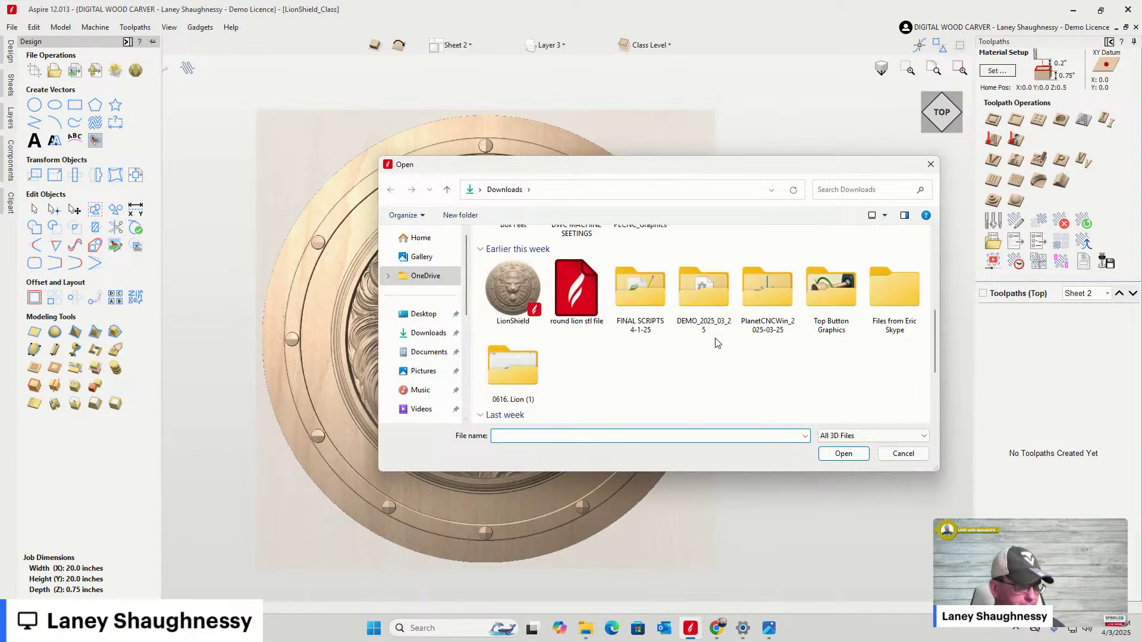
pyautogui.doubleClick(509, 369)
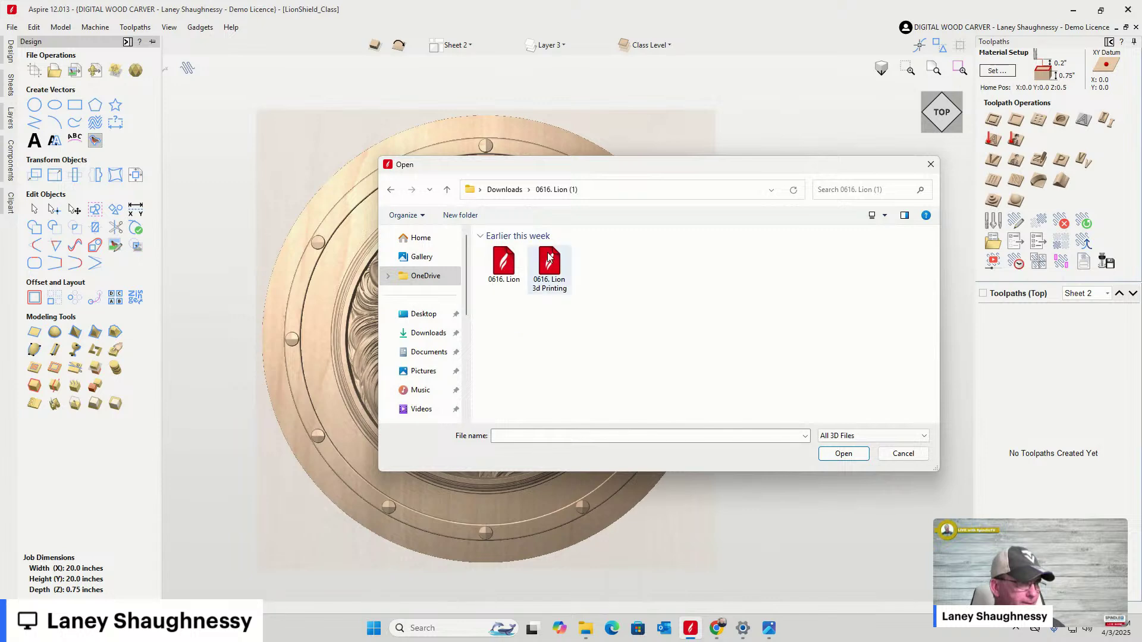
pyautogui.click(504, 264)
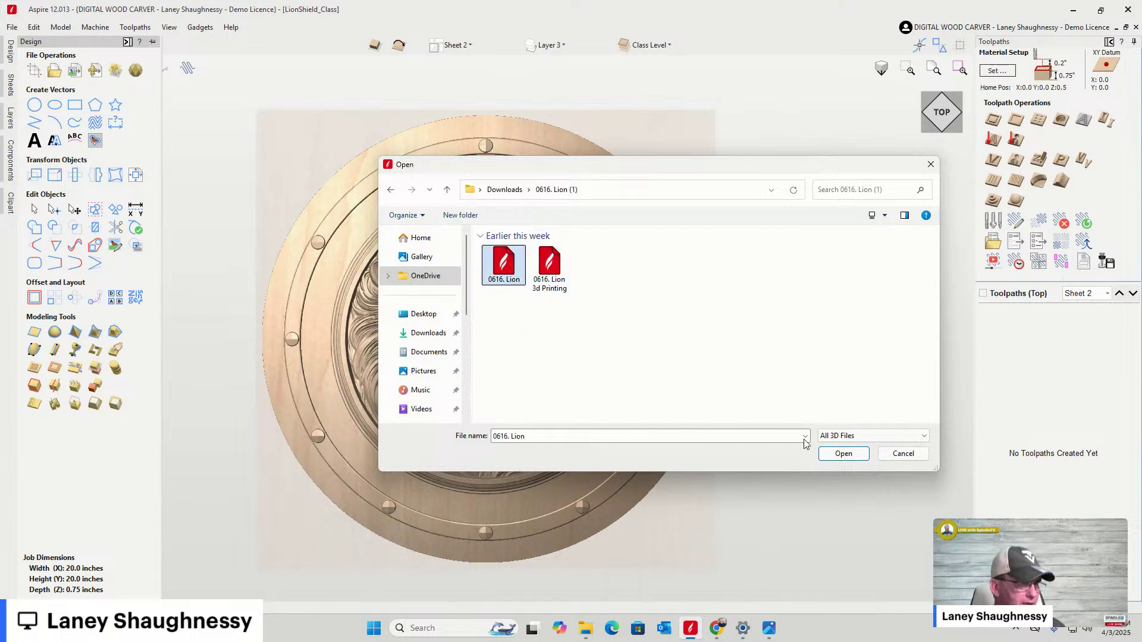
# Open the 0616. Lion 3D model for import and orient the view to look at it from the top
pyautogui.click(851, 459)
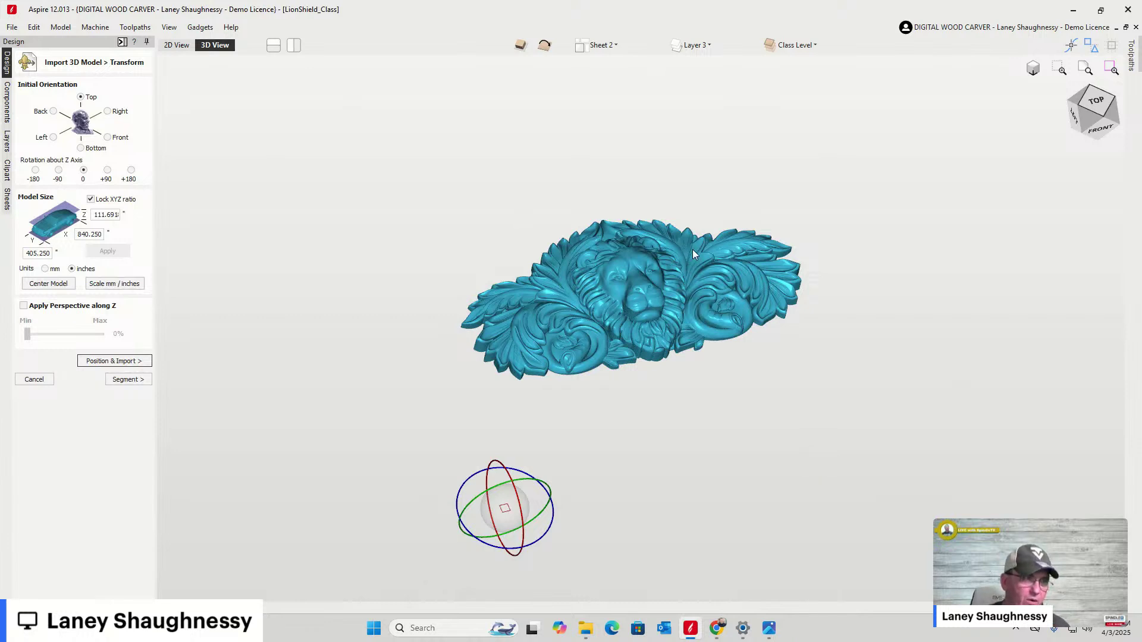
pyautogui.scroll(5, 696, 250)
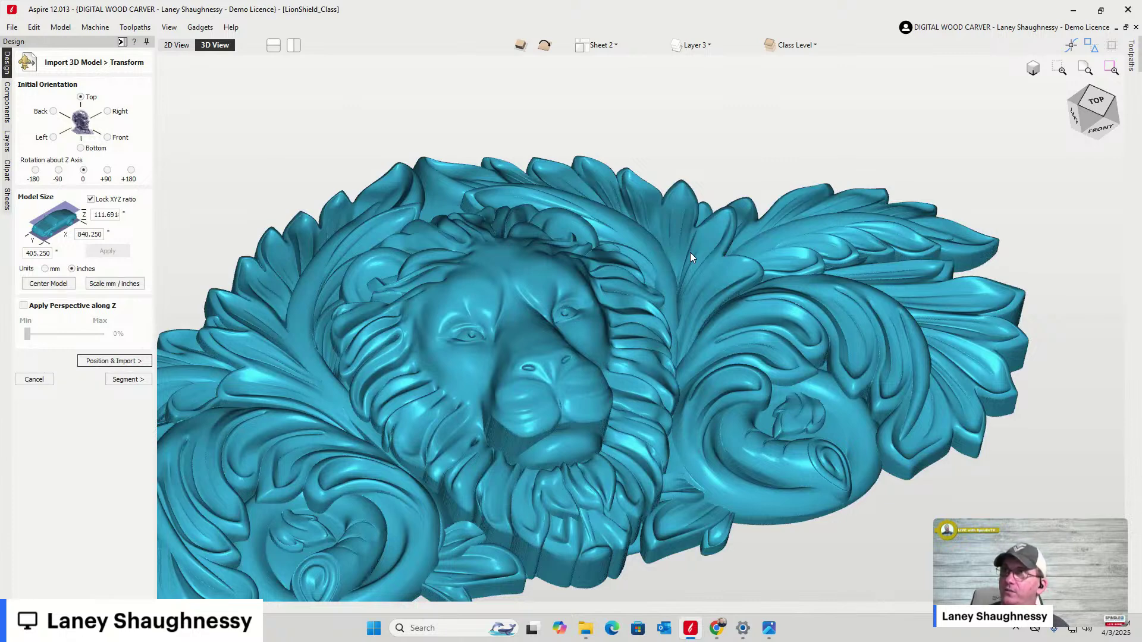
pyautogui.scroll(-5, 692, 257)
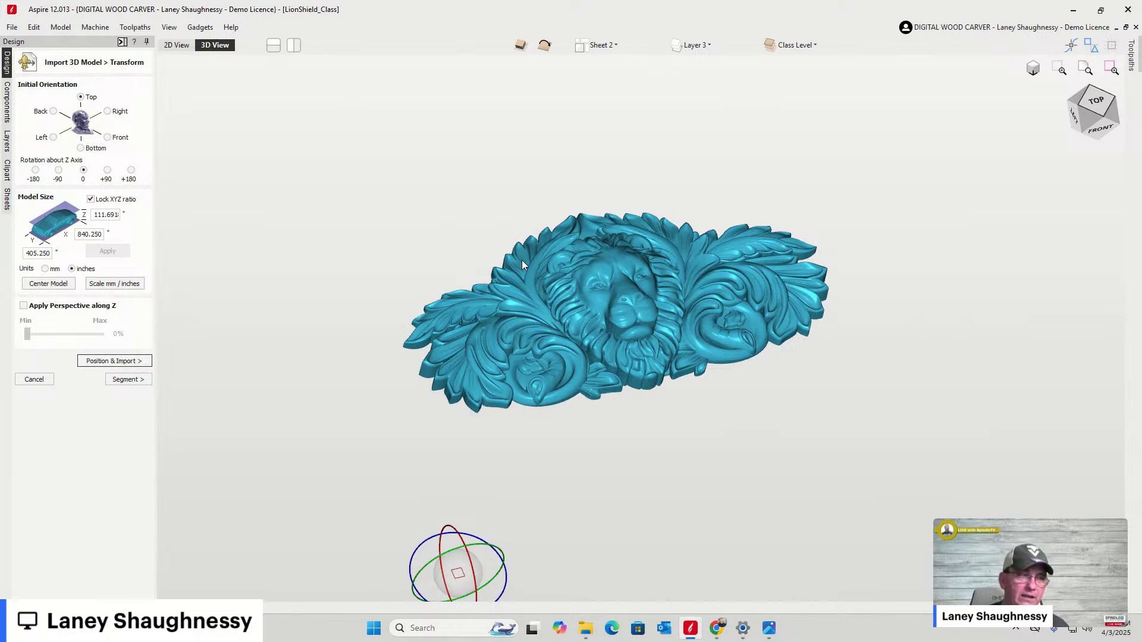
pyautogui.scroll(-2, 522, 260)
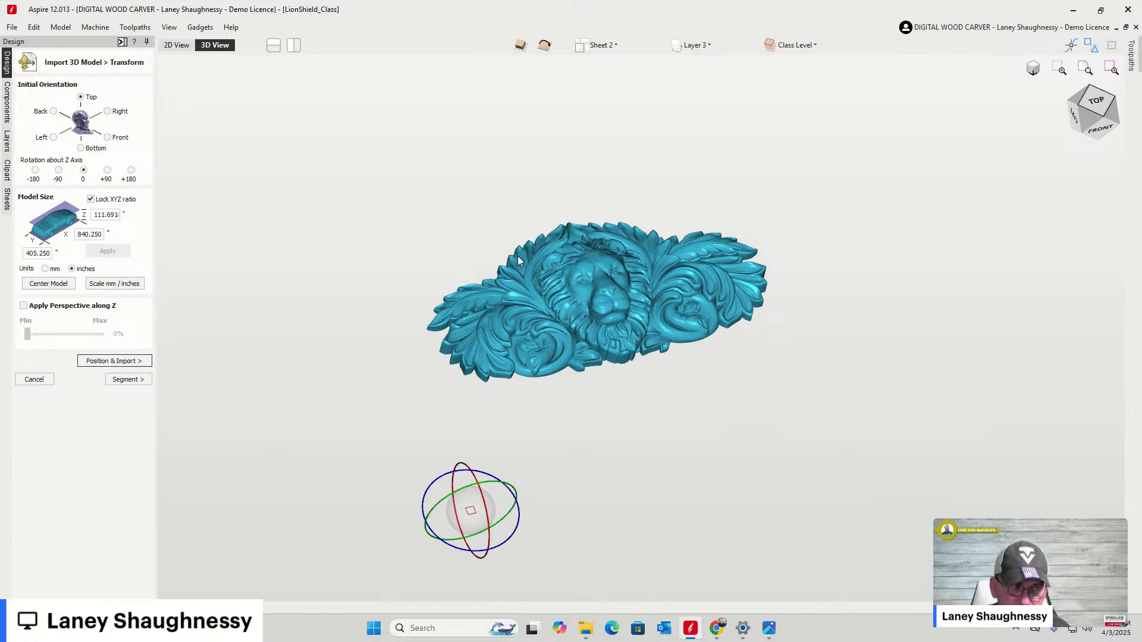
pyautogui.click(1096, 101)
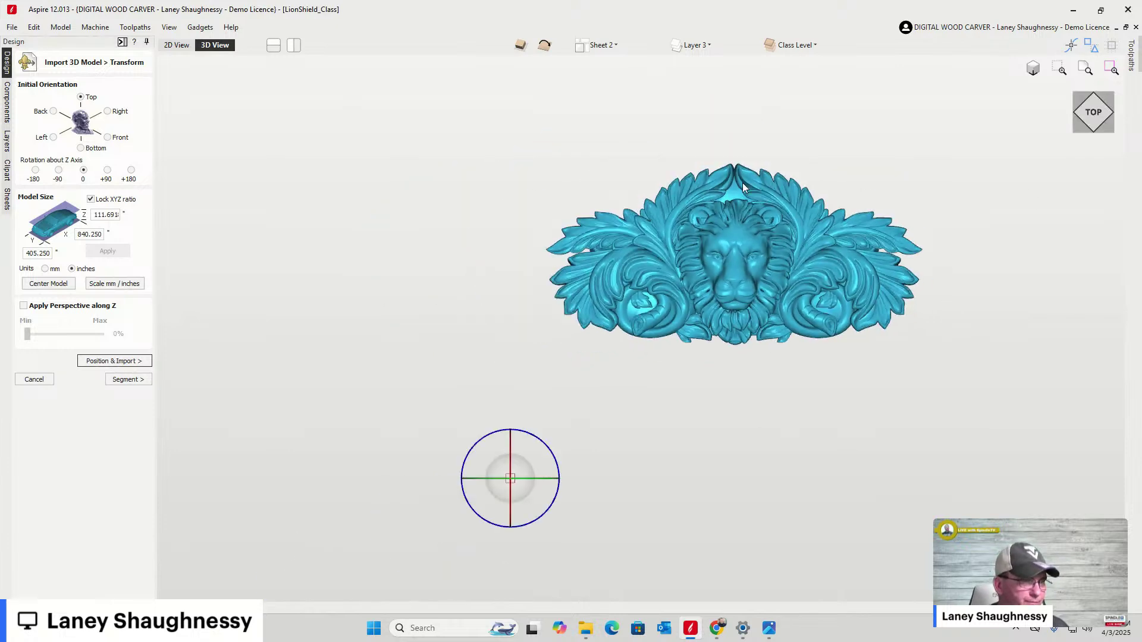
# Convert the lion model's scale between mm and inches and set its X size to 2 inches with the XYZ ratio locked
pyautogui.click(106, 288)
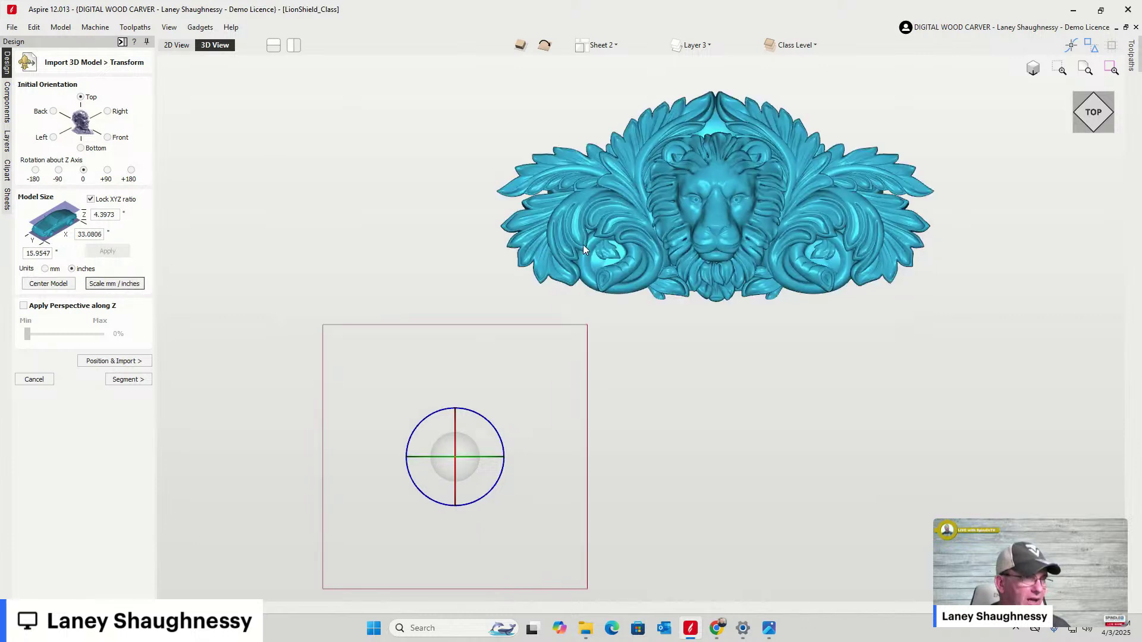
pyautogui.click(100, 235)
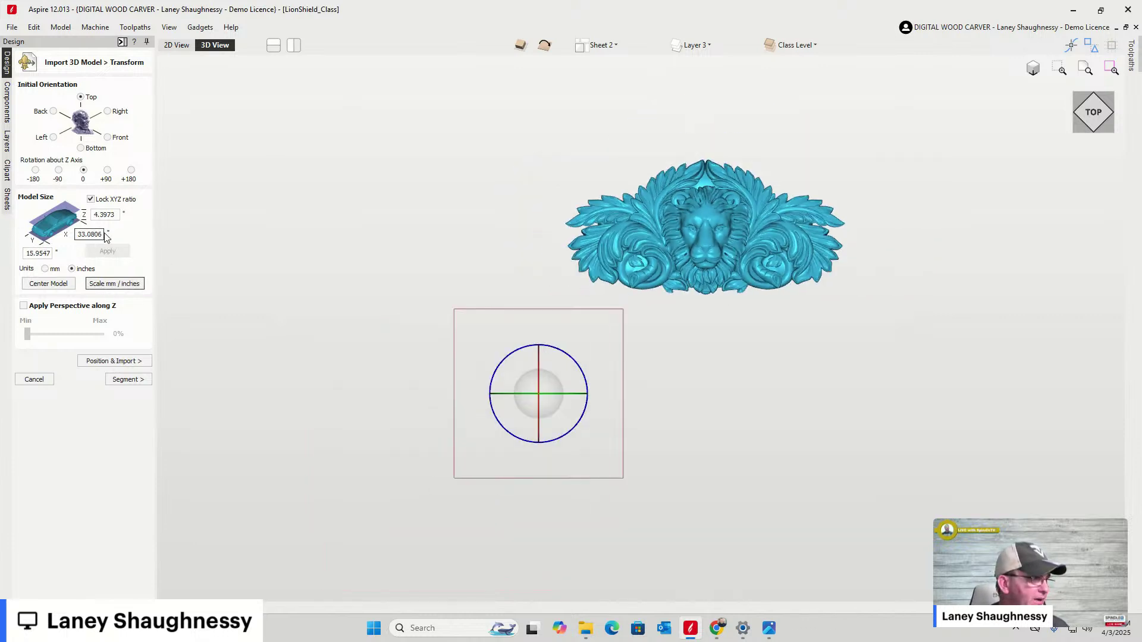
pyautogui.moveTo(100, 235); pyautogui.dragTo(74, 239)
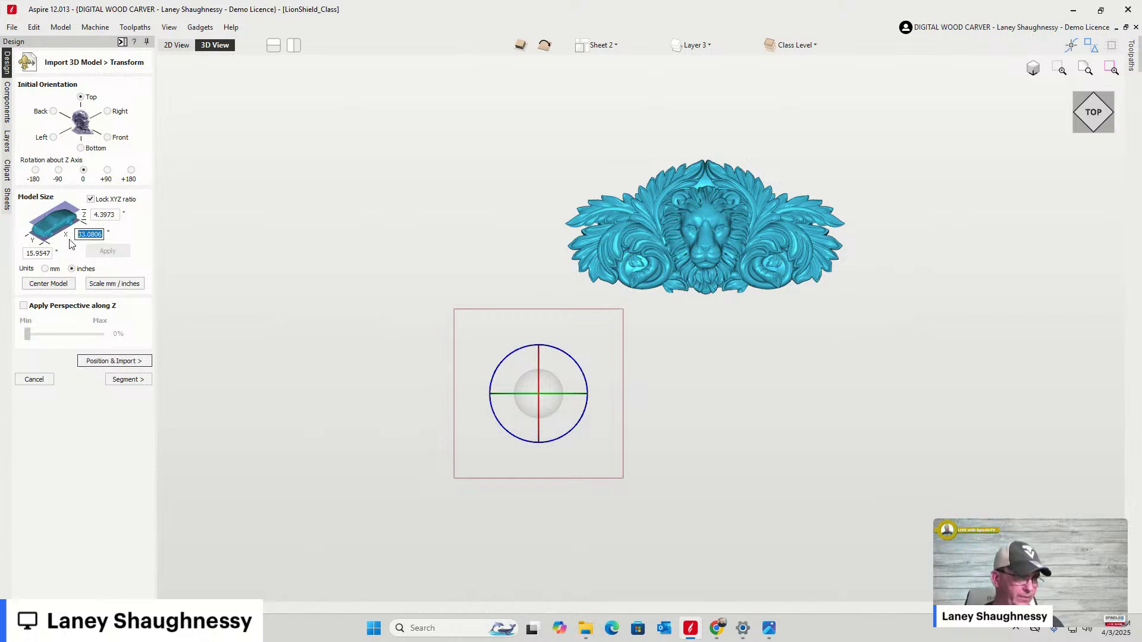
pyautogui.write('2')
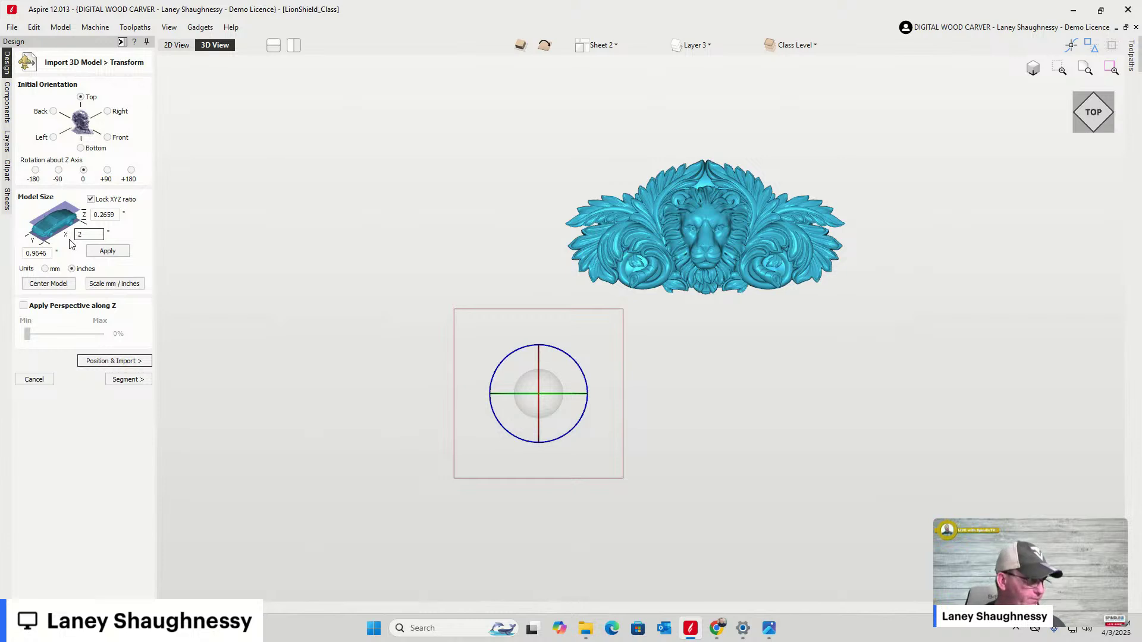
pyautogui.click(105, 252)
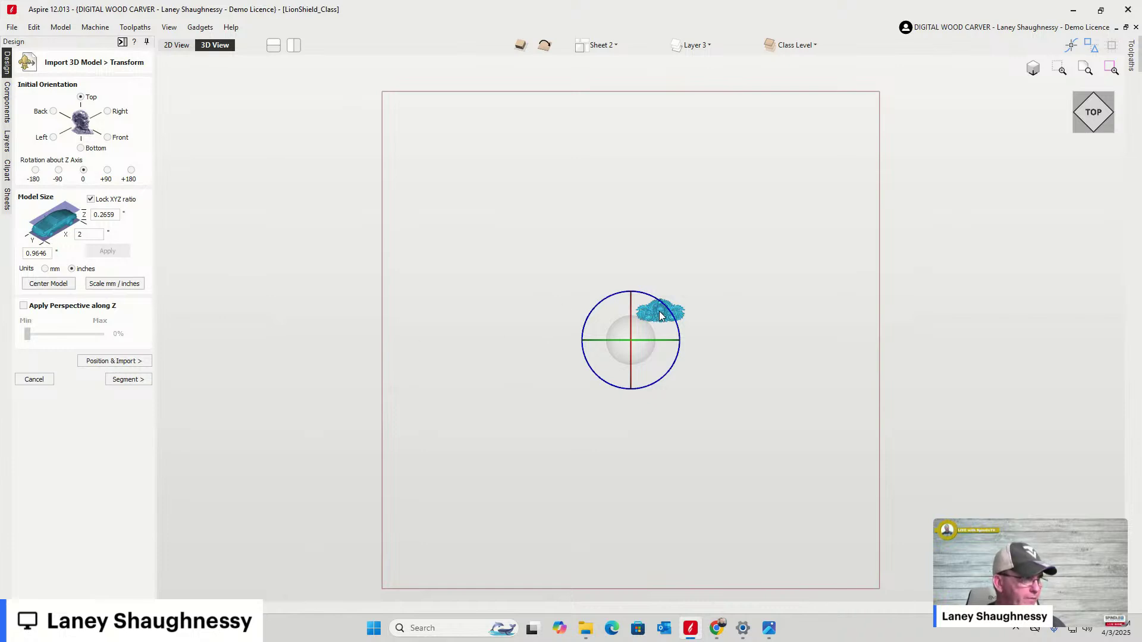
# Center the lion model on the job and import it with its depth adjusted relative to the modeling plane
pyautogui.click(33, 285)
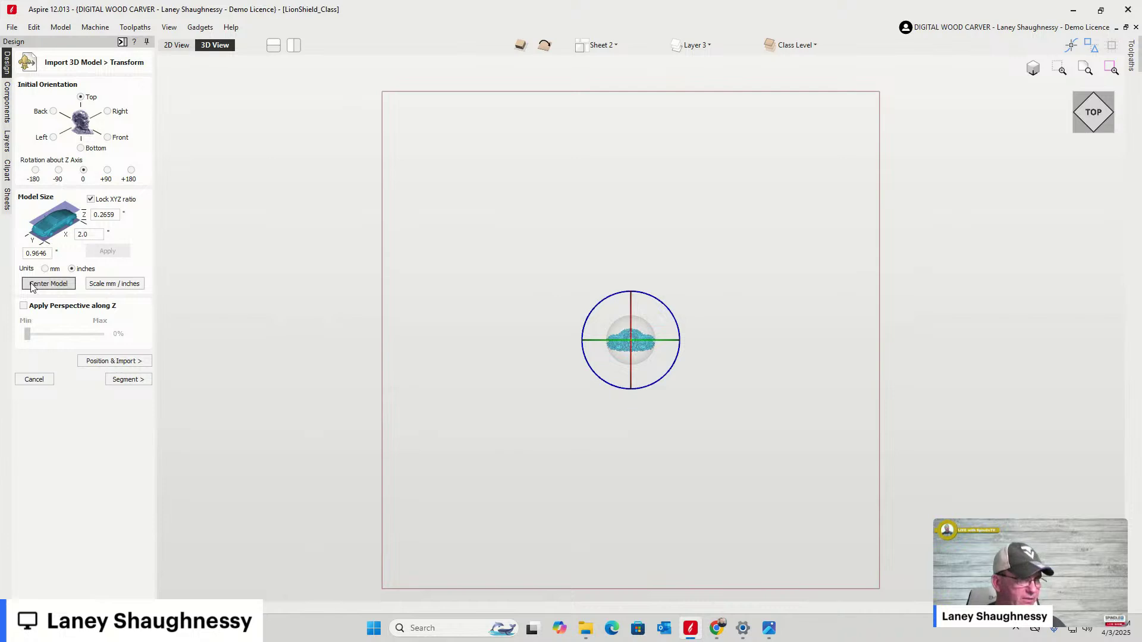
pyautogui.click(135, 363)
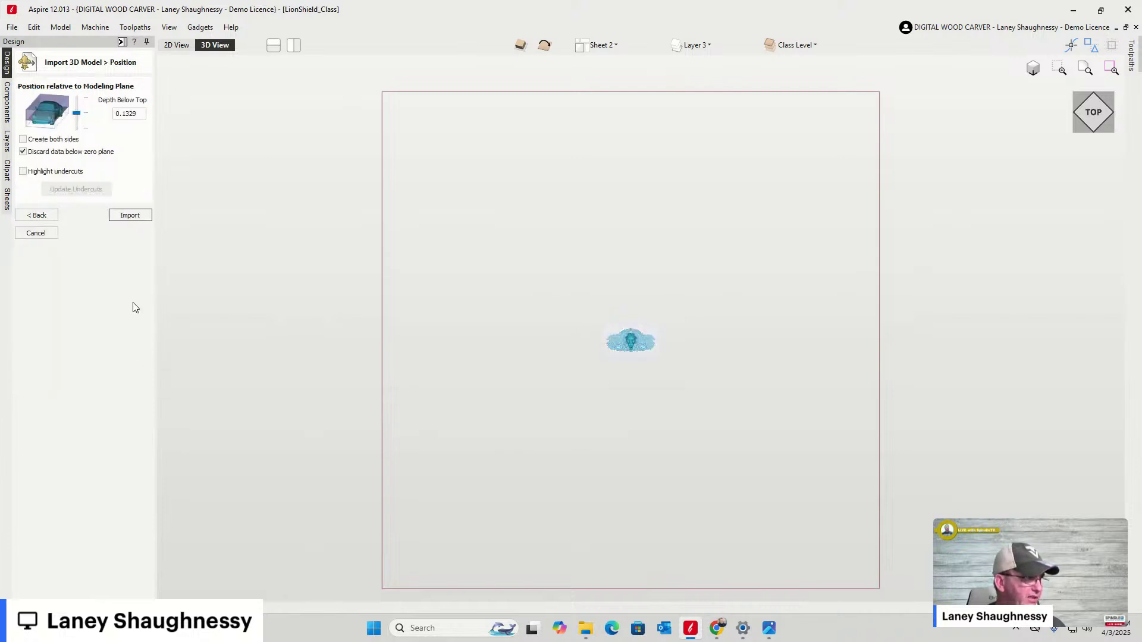
pyautogui.moveTo(79, 138); pyautogui.dragTo(80, 146)
pyautogui.click(130, 216)
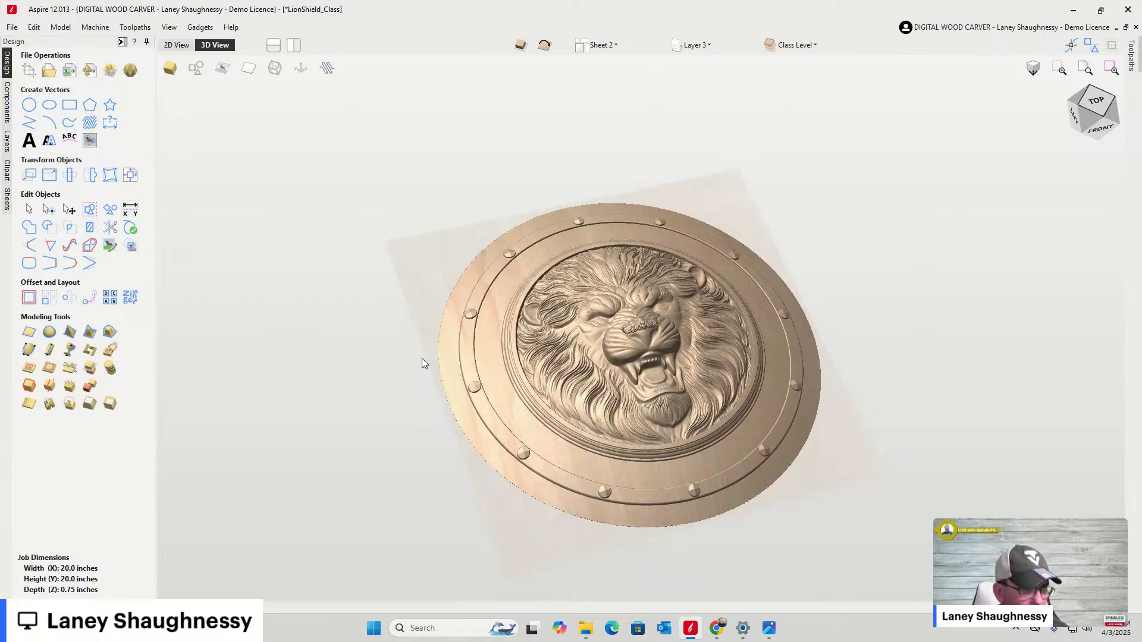
# Move the small lion ornament from the shield's center onto the flat band above the lion's head, centered on the vertical guide line
pyautogui.scroll(5, 641, 327)
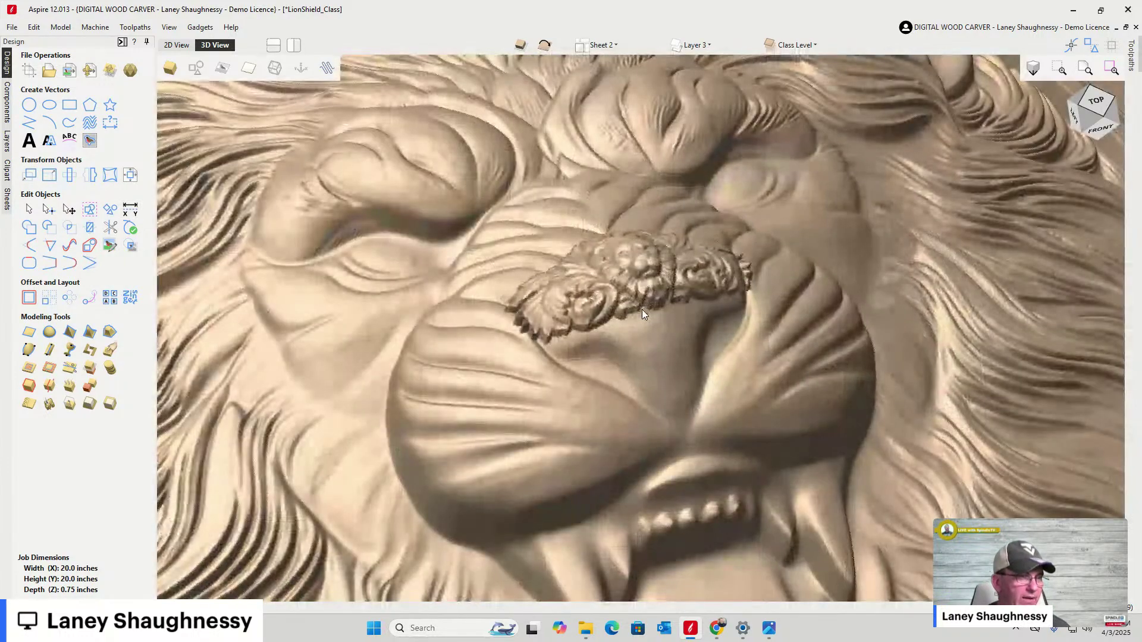
pyautogui.scroll(-8, 641, 312)
pyautogui.scroll(3, 642, 309)
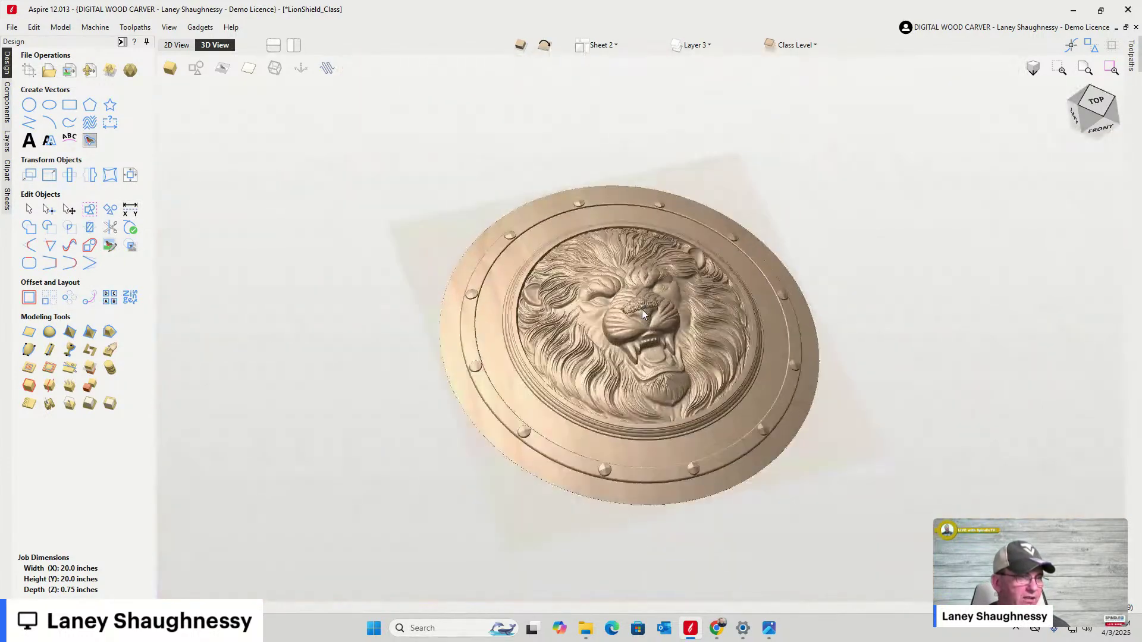
pyautogui.click(177, 46)
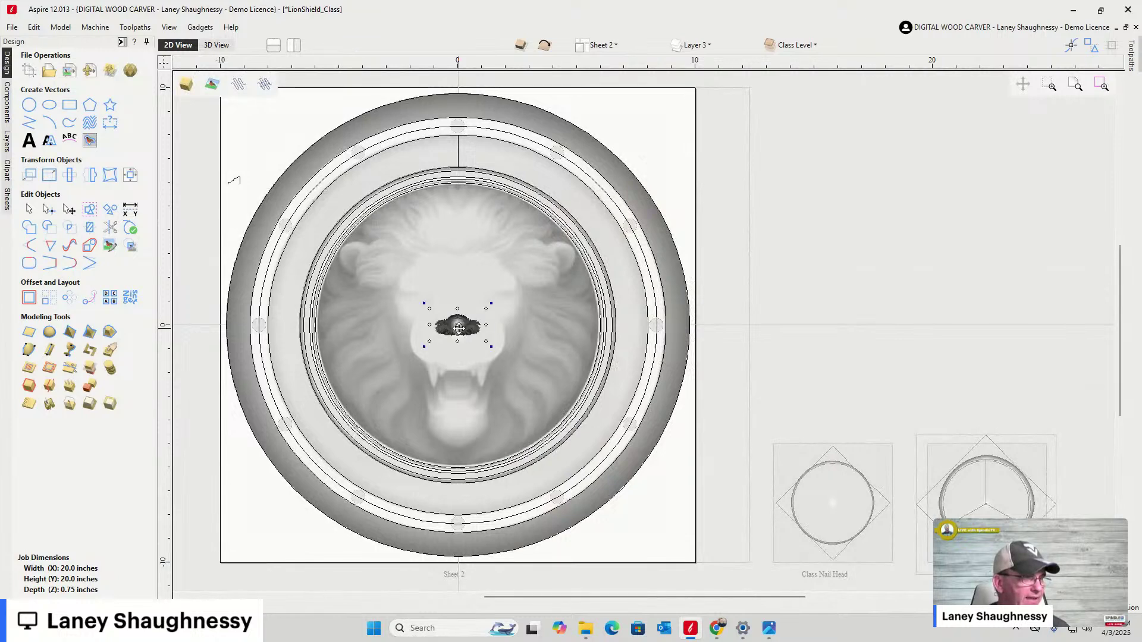
pyautogui.moveTo(459, 328); pyautogui.dragTo(448, 146)
pyautogui.scroll(5, 458, 148)
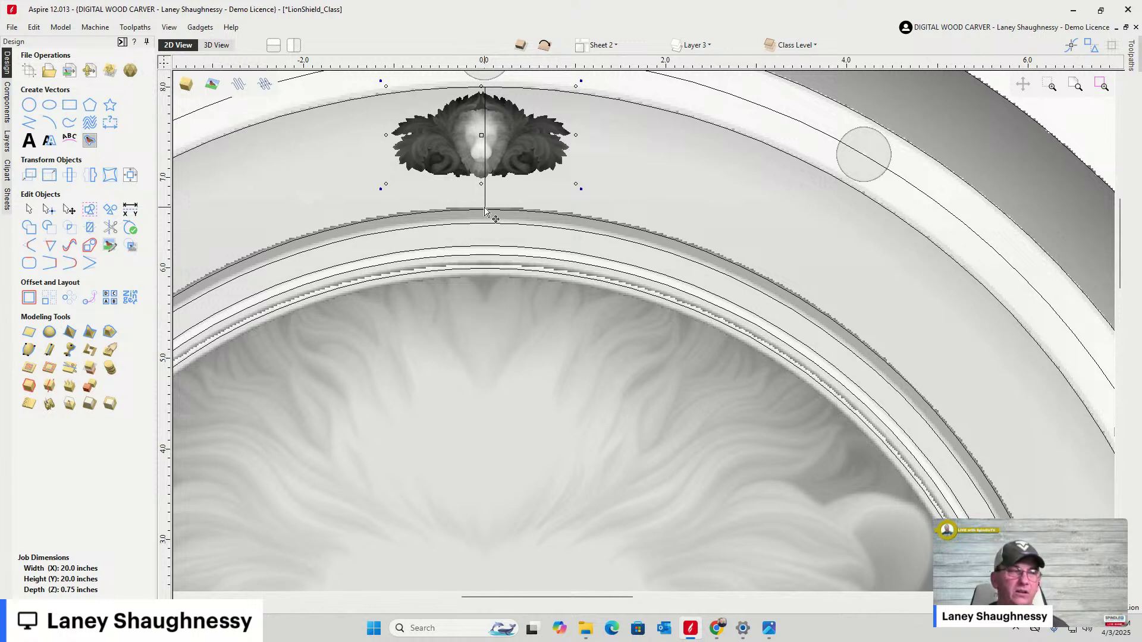
pyautogui.moveTo(482, 136)
pyautogui.mouseDown()
pyautogui.moveTo(484, 160)
pyautogui.moveTo(485, 150)
pyautogui.mouseUp()
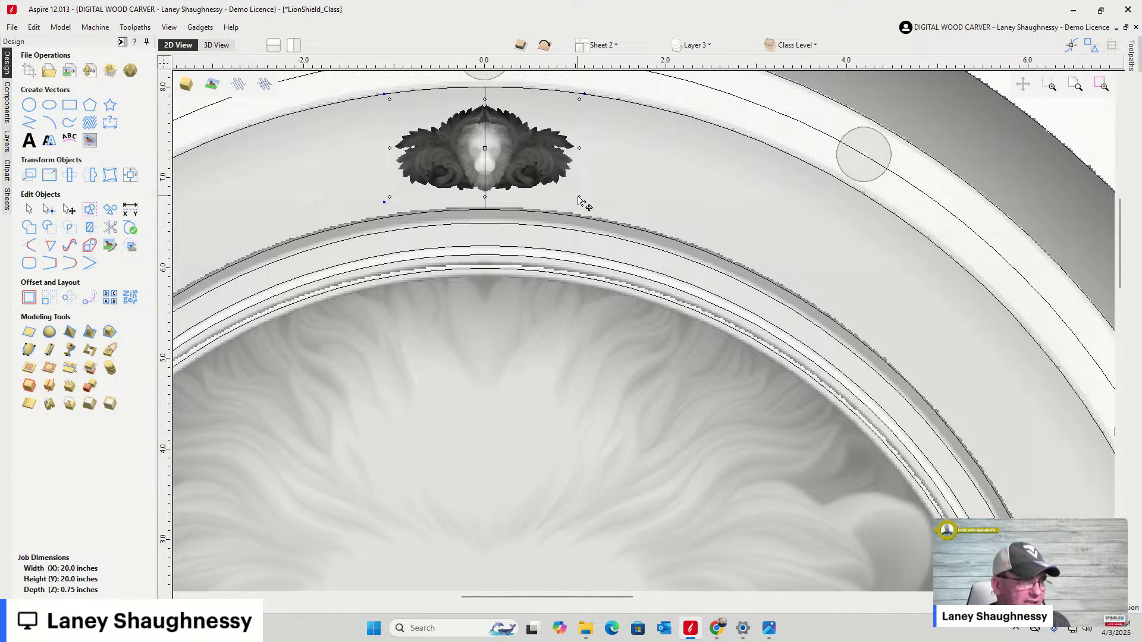
# Enlarge the small lion ornament to a width of 2.25 inches with X and Y linked and Z scaled automatically
pyautogui.moveTo(580, 198)
pyautogui.mouseDown()
pyautogui.moveTo(597, 207)
pyautogui.moveTo(571, 191)
pyautogui.moveTo(596, 199)
pyautogui.mouseUp()
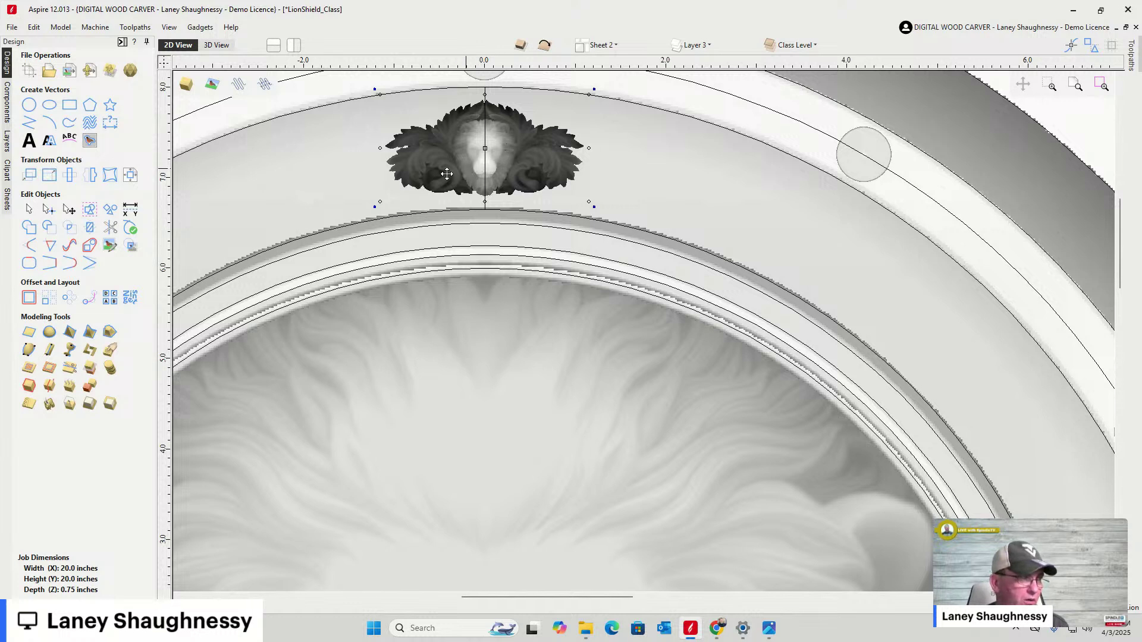
pyautogui.click(50, 175)
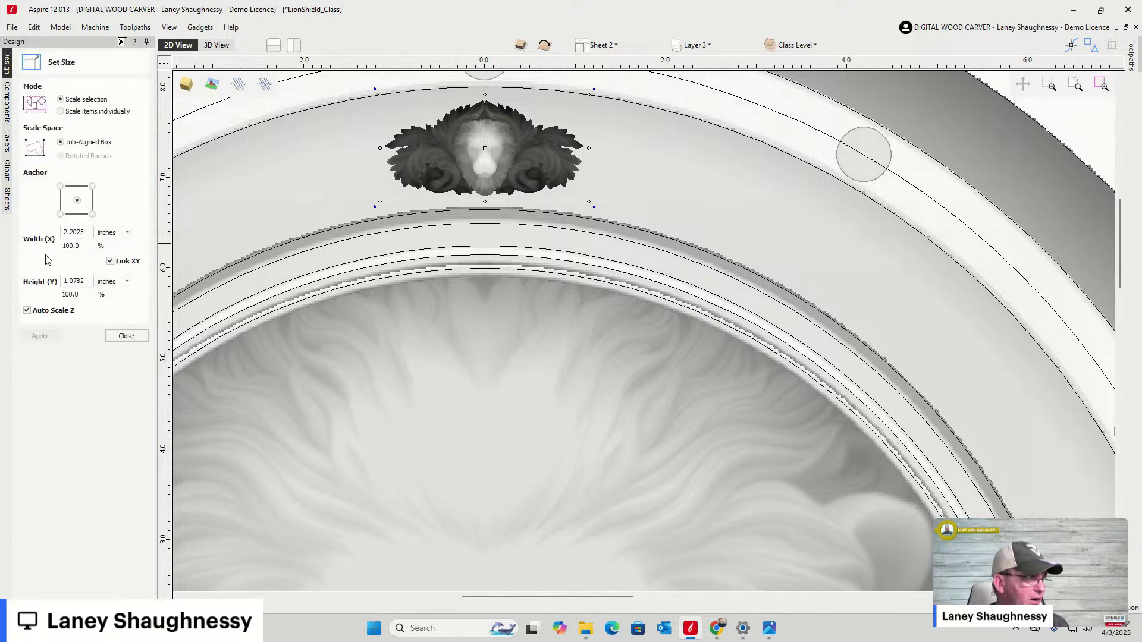
pyautogui.moveTo(72, 233); pyautogui.dragTo(88, 233)
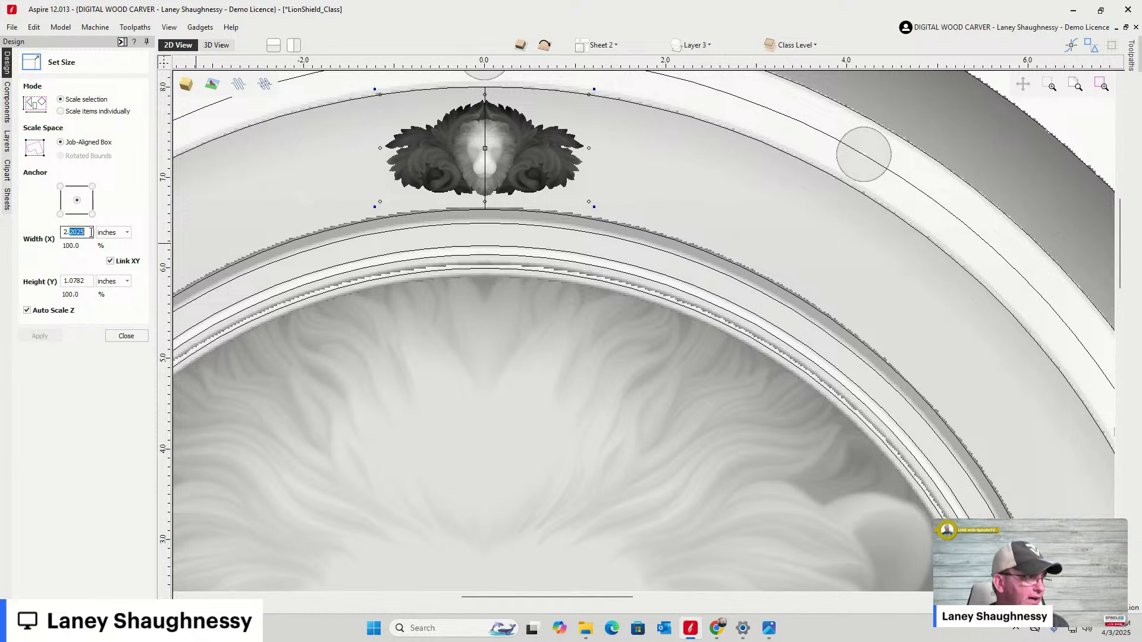
pyautogui.write('25')
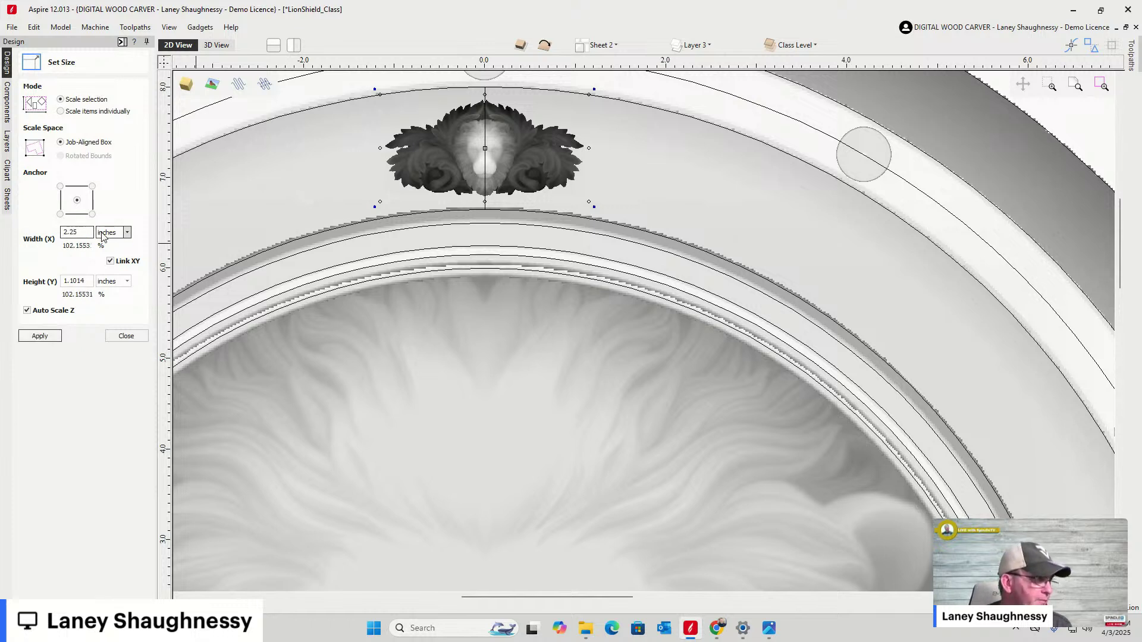
pyautogui.click(40, 337)
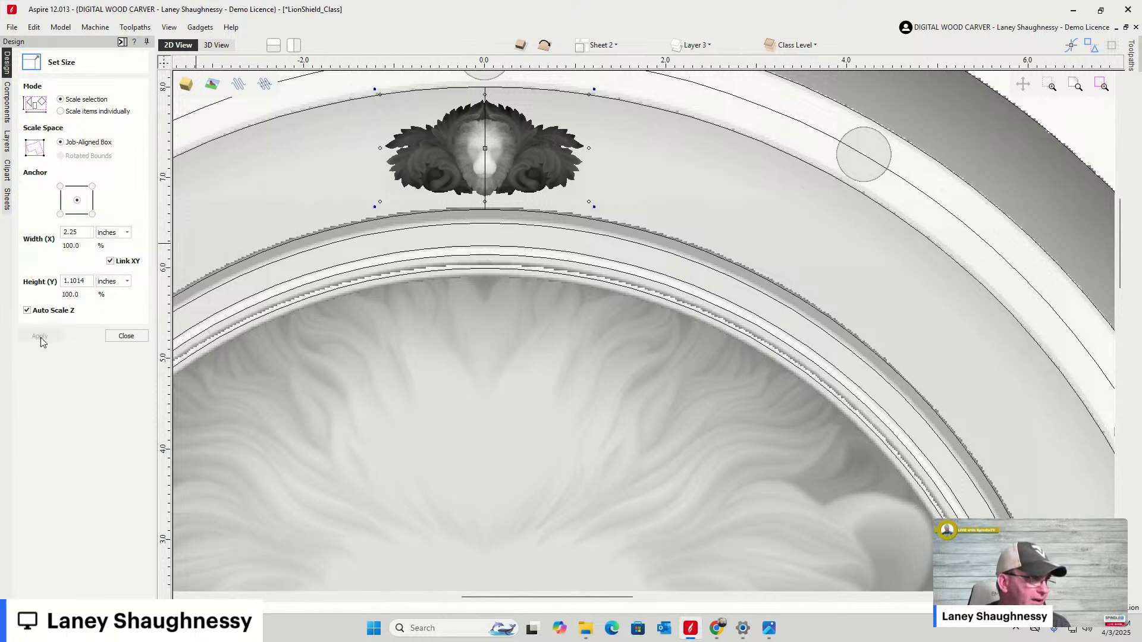
pyautogui.click(122, 337)
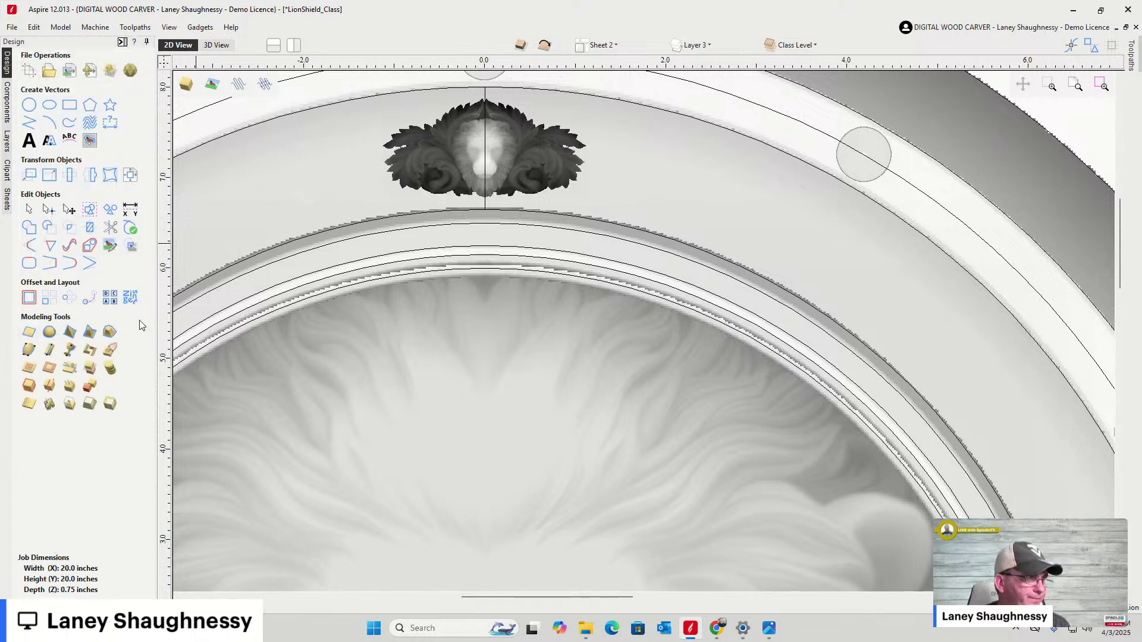
# Create a circular copy of the small lion ornament around the shield's center with 12 rotated items over a total angle of 360 degrees
pyautogui.click(216, 45)
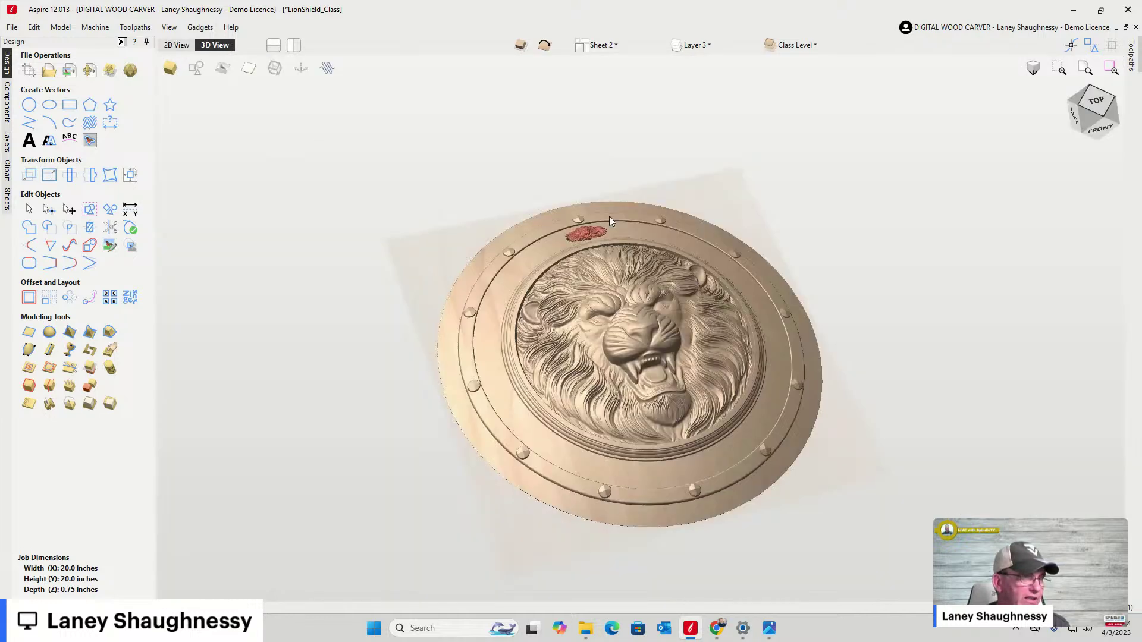
pyautogui.scroll(10, 595, 221)
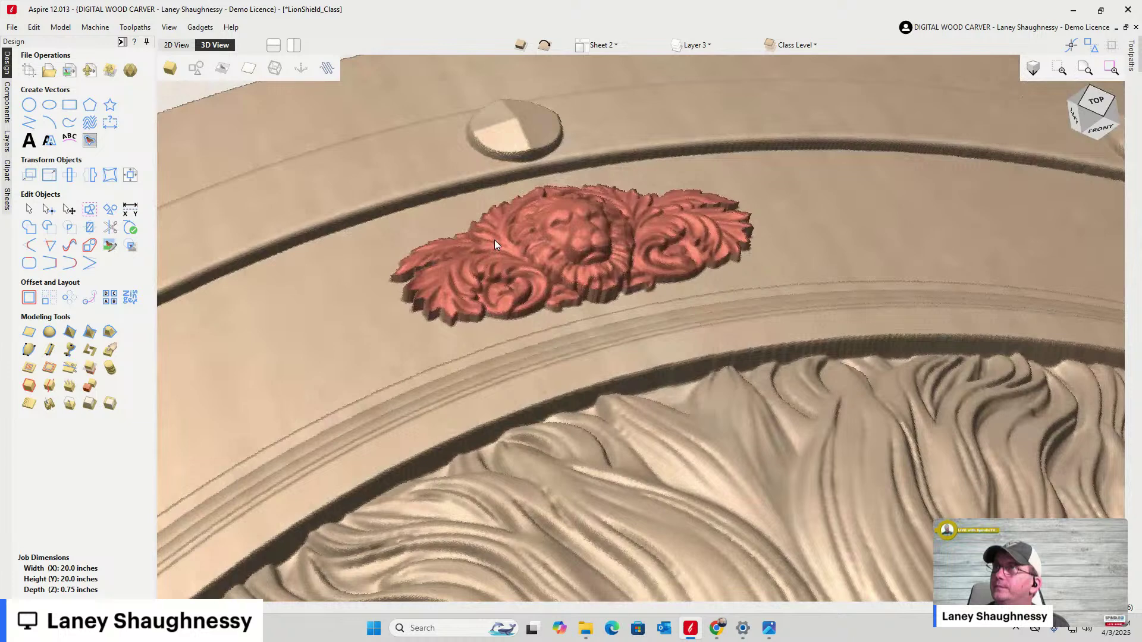
pyautogui.scroll(-8, 524, 208)
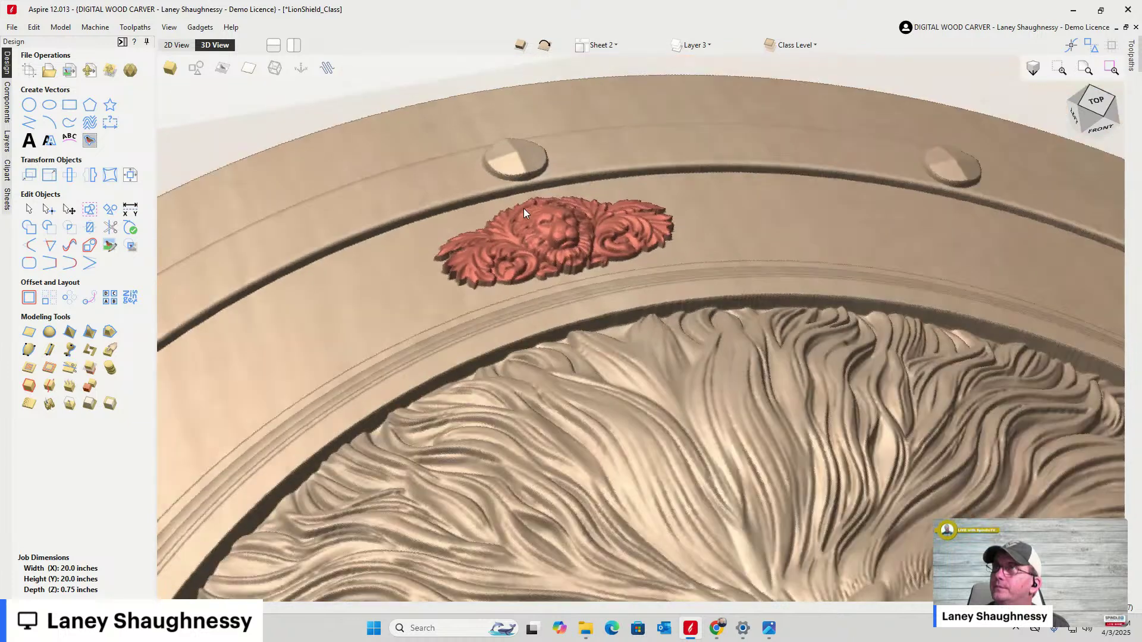
pyautogui.scroll(-5, 528, 203)
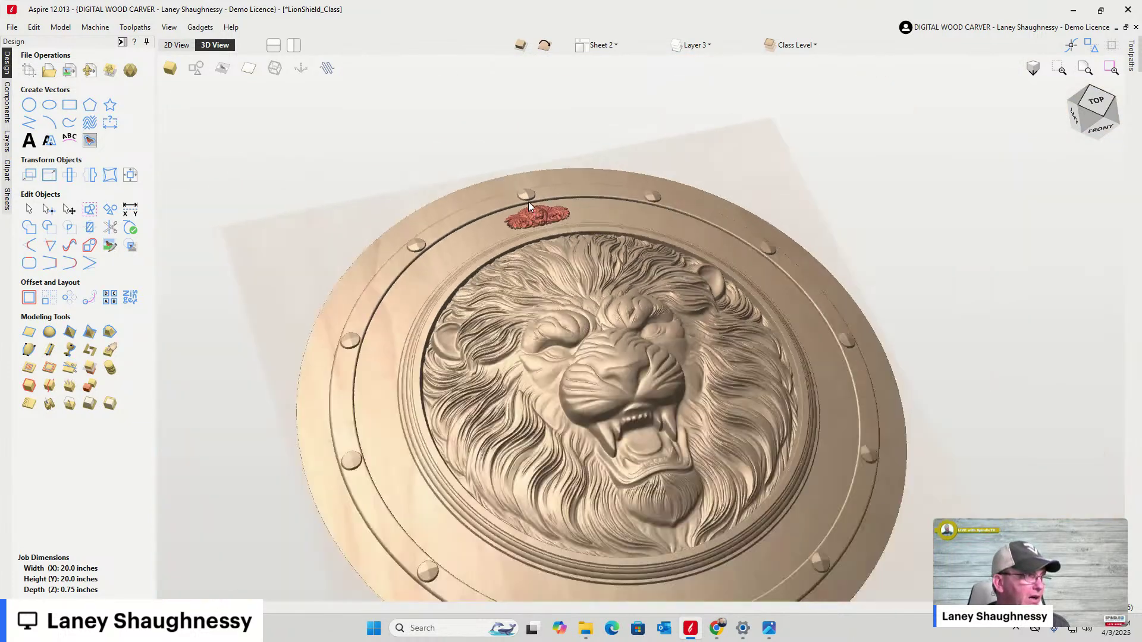
pyautogui.press('F2')
pyautogui.scroll(-5, 725, 226)
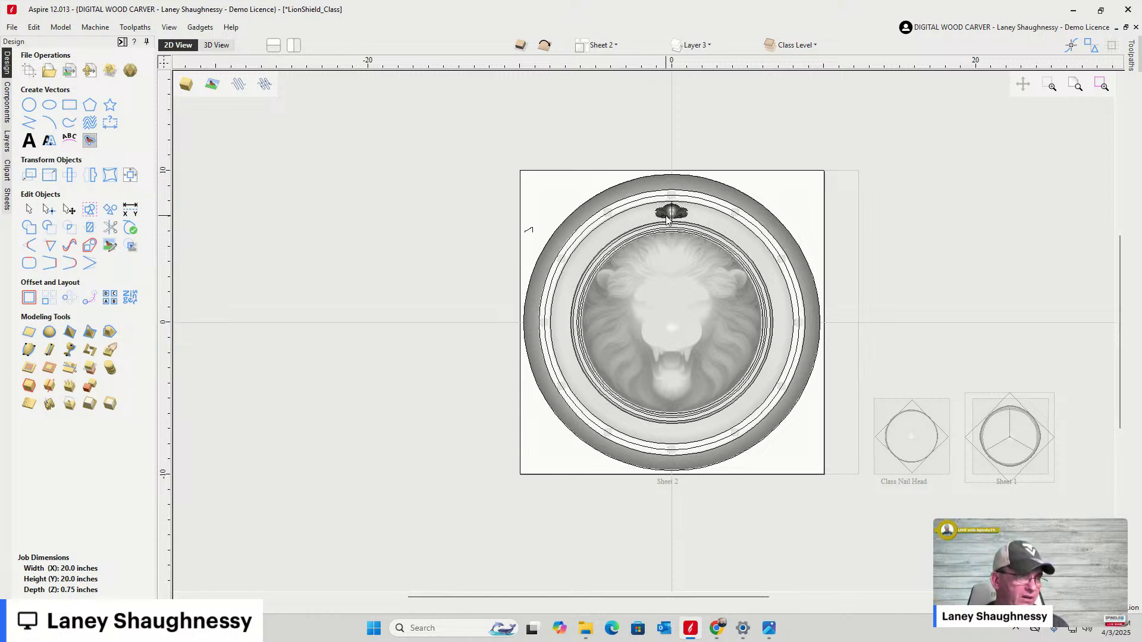
pyautogui.click(70, 298)
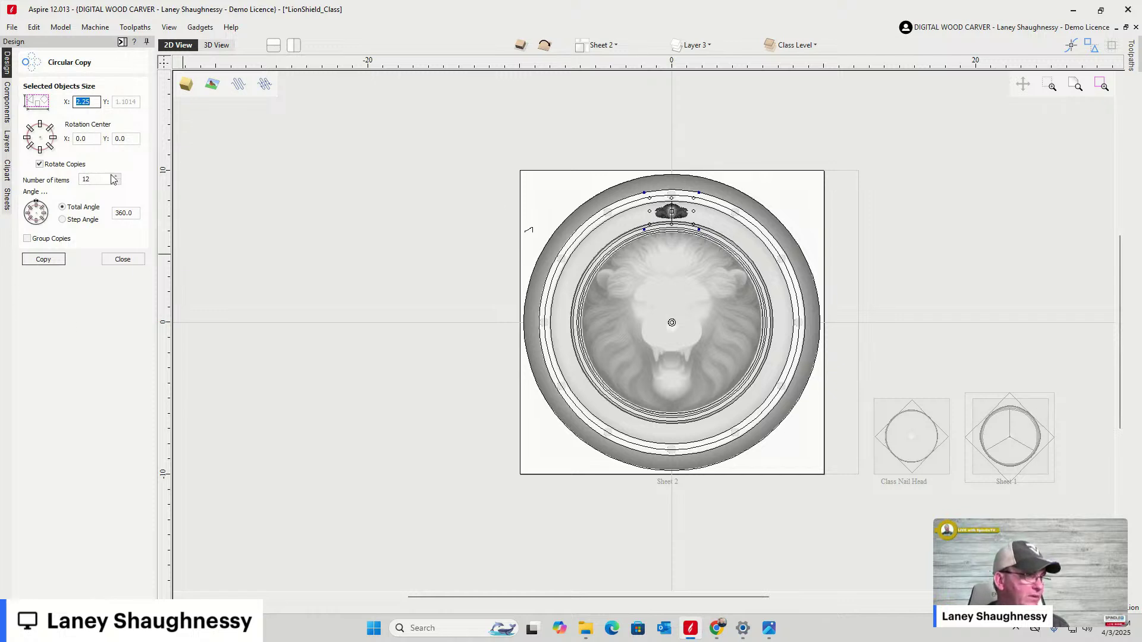
pyautogui.click(44, 260)
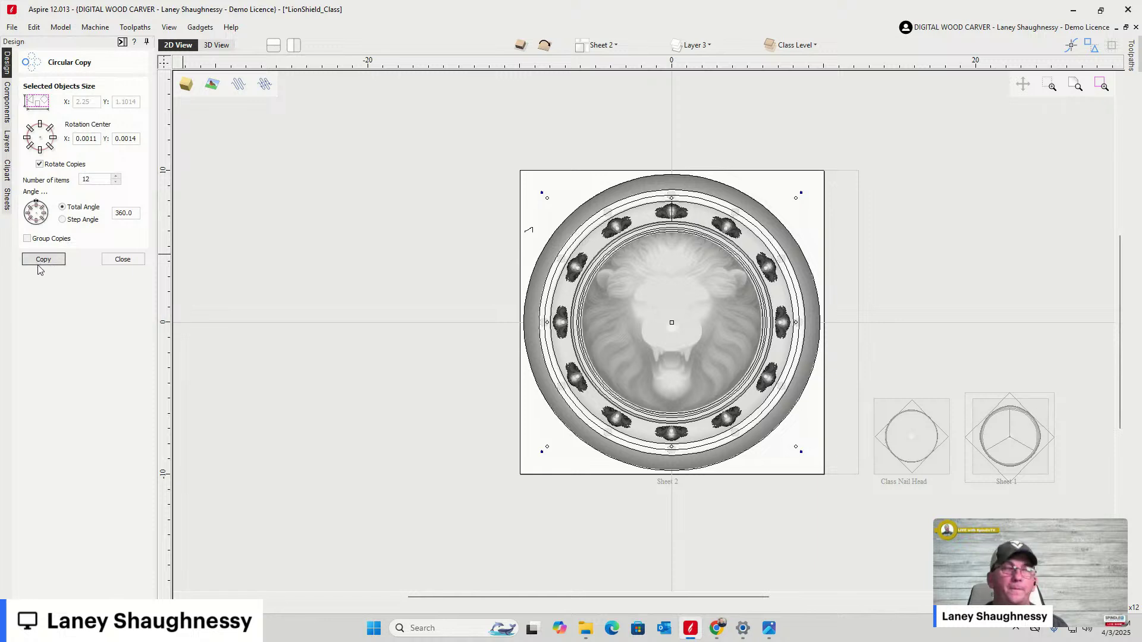
pyautogui.click(123, 259)
# Deselect the copied lion components and examine the ring of ornaments on the shield in 3D
pyautogui.click(218, 46)
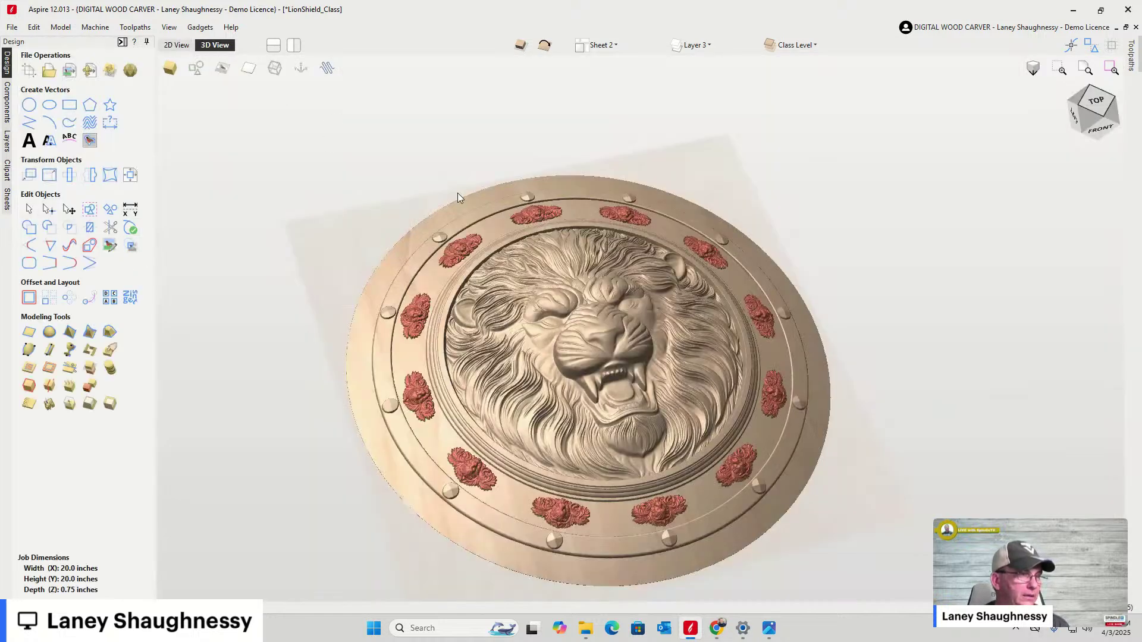
pyautogui.click(6, 113)
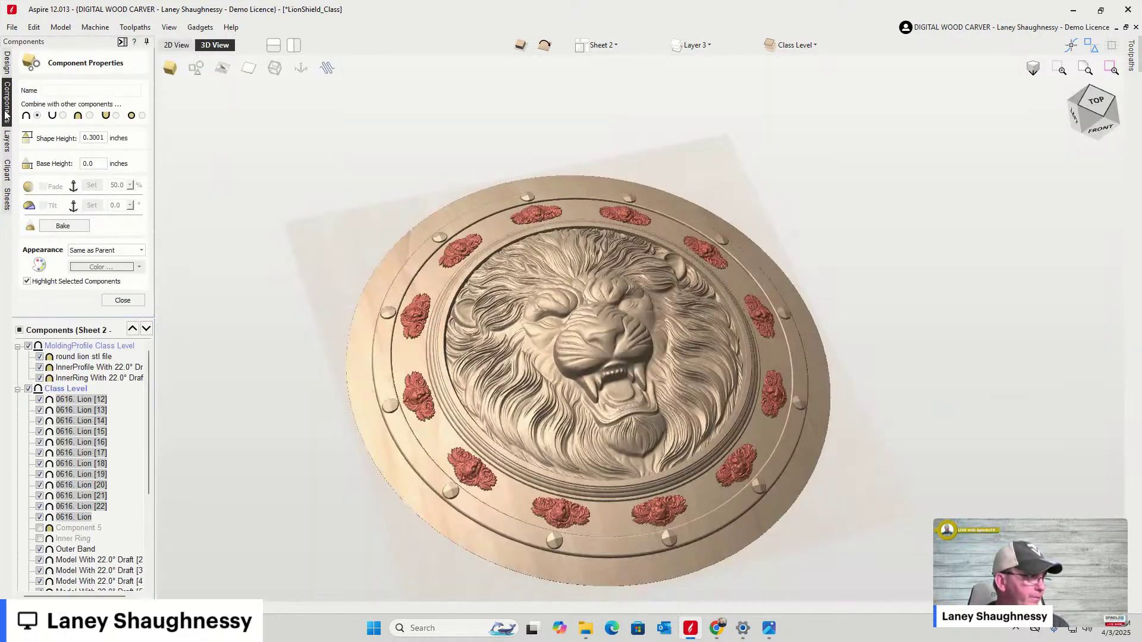
pyautogui.click(131, 427)
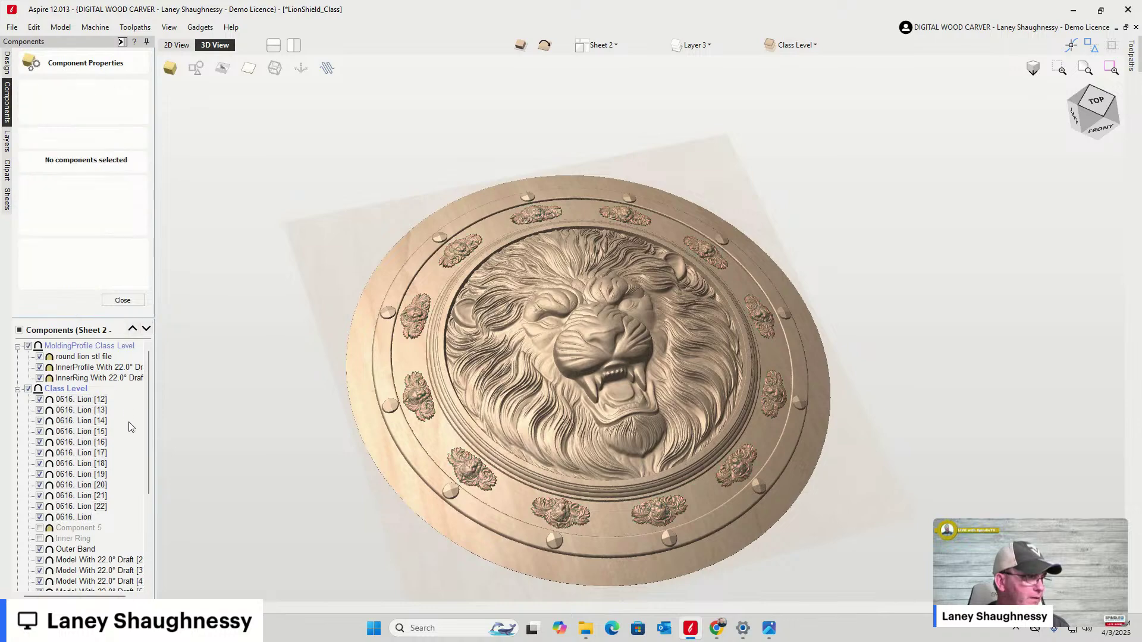
pyautogui.scroll(5, 364, 422)
pyautogui.scroll(-8, 446, 270)
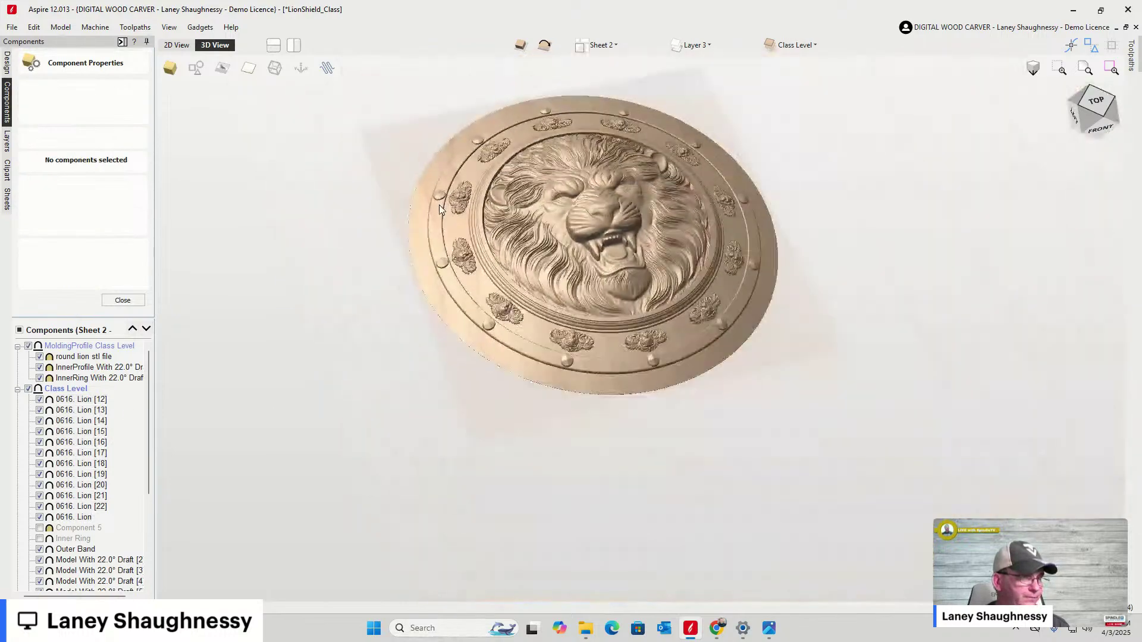
# Examine the ring of lion ornaments against the nail heads, comparing the shield's 3D and 2D views and the straight-down view
pyautogui.scroll(5, 628, 217)
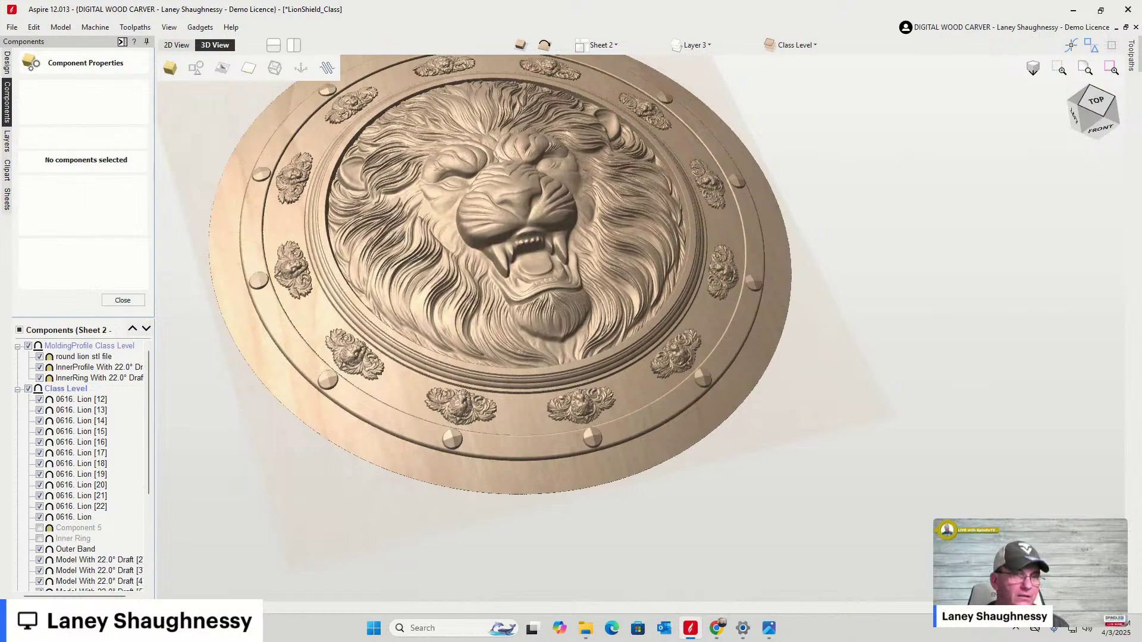
pyautogui.moveTo(1110, 111)
pyautogui.mouseDown()
pyautogui.moveTo(1083, 107)
pyautogui.moveTo(1126, 108)
pyautogui.moveTo(1098, 104)
pyautogui.mouseUp()
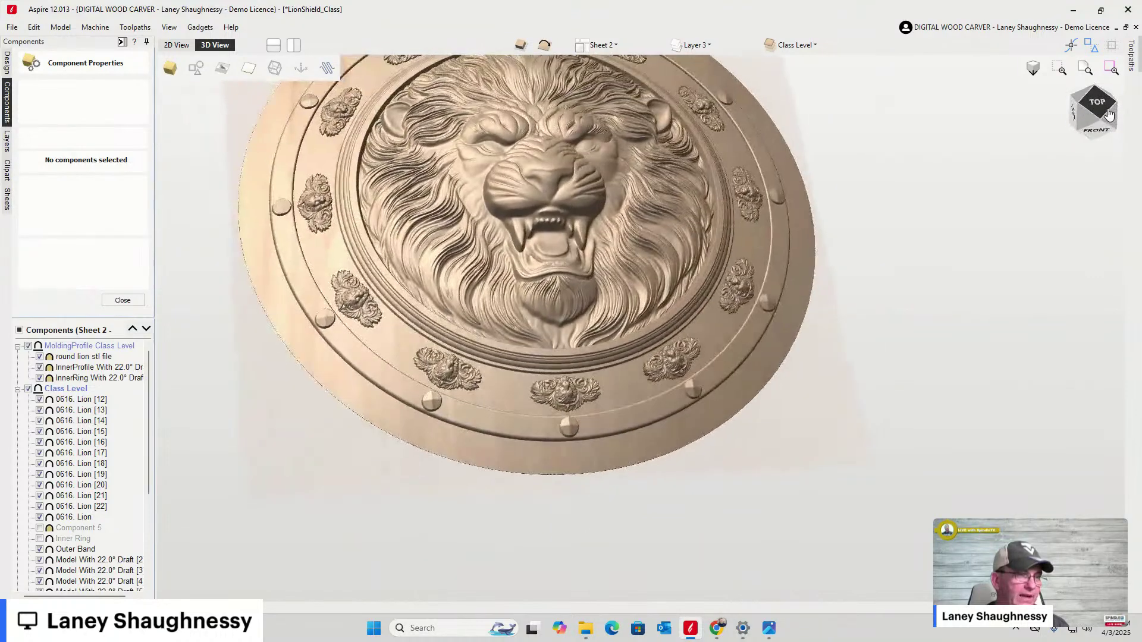
pyautogui.click(176, 45)
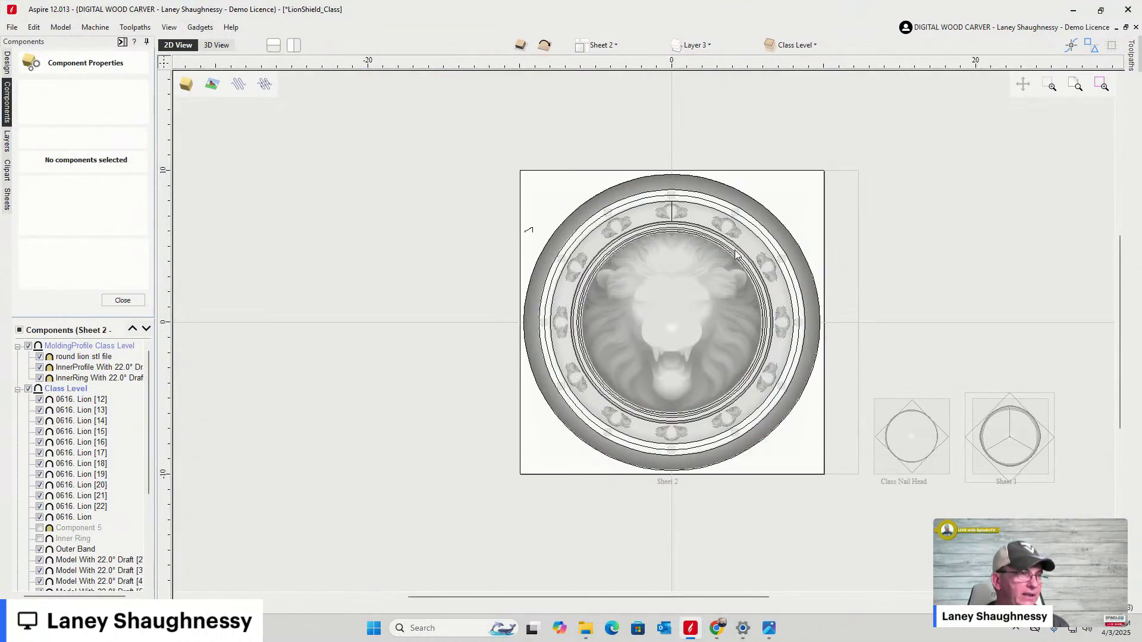
pyautogui.scroll(3, 680, 211)
pyautogui.scroll(1, 680, 211)
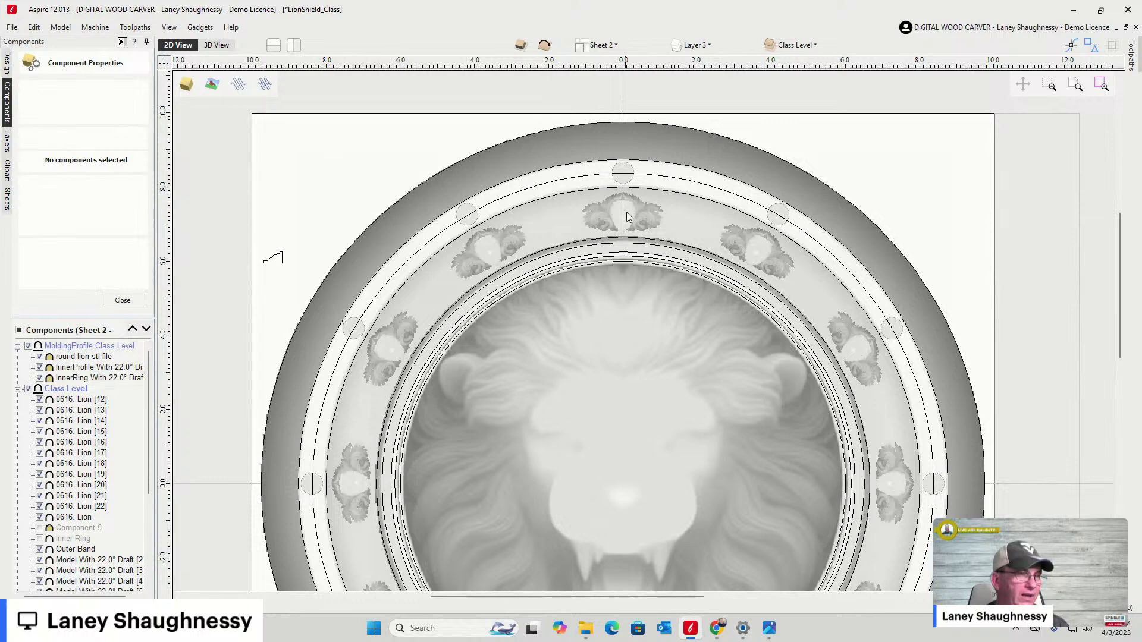
pyautogui.click(216, 45)
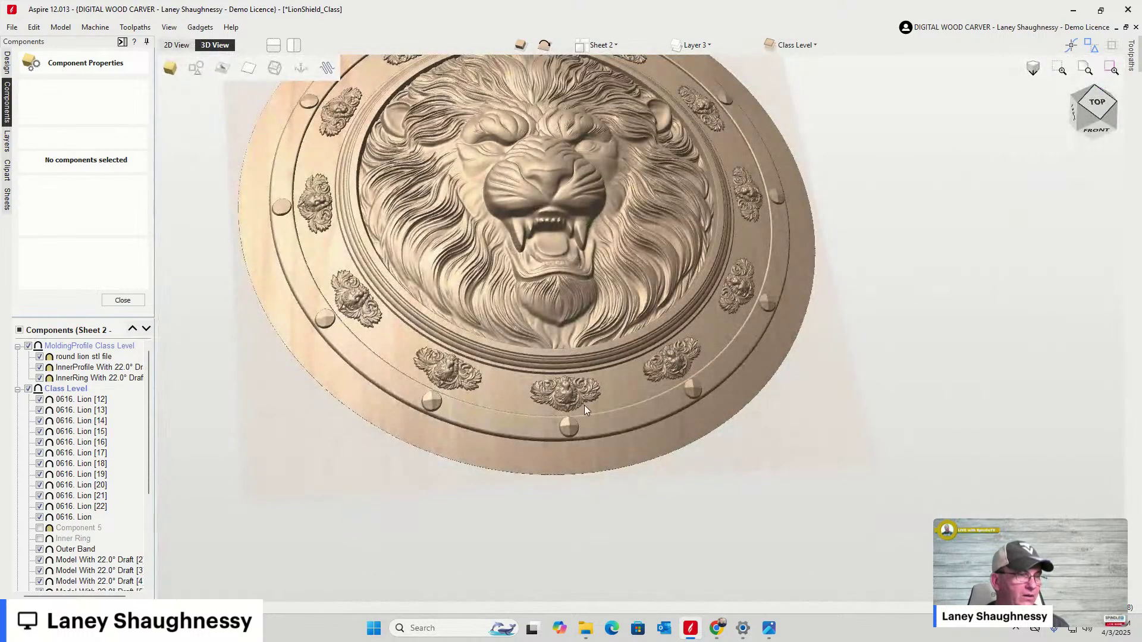
pyautogui.click(177, 45)
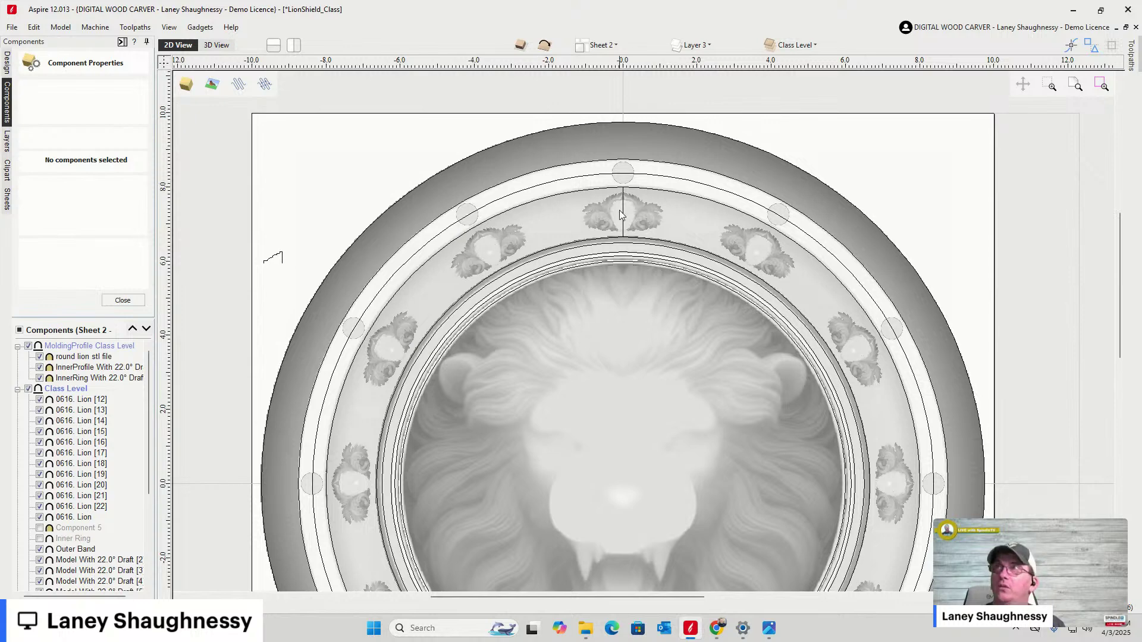
pyautogui.click(216, 45)
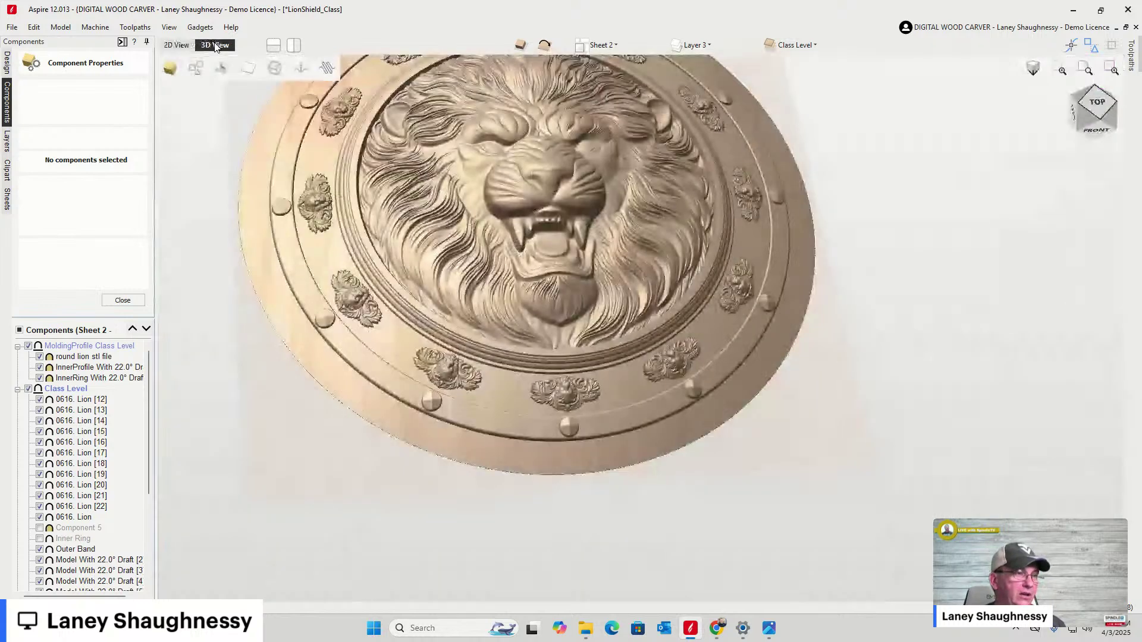
pyautogui.click(1096, 105)
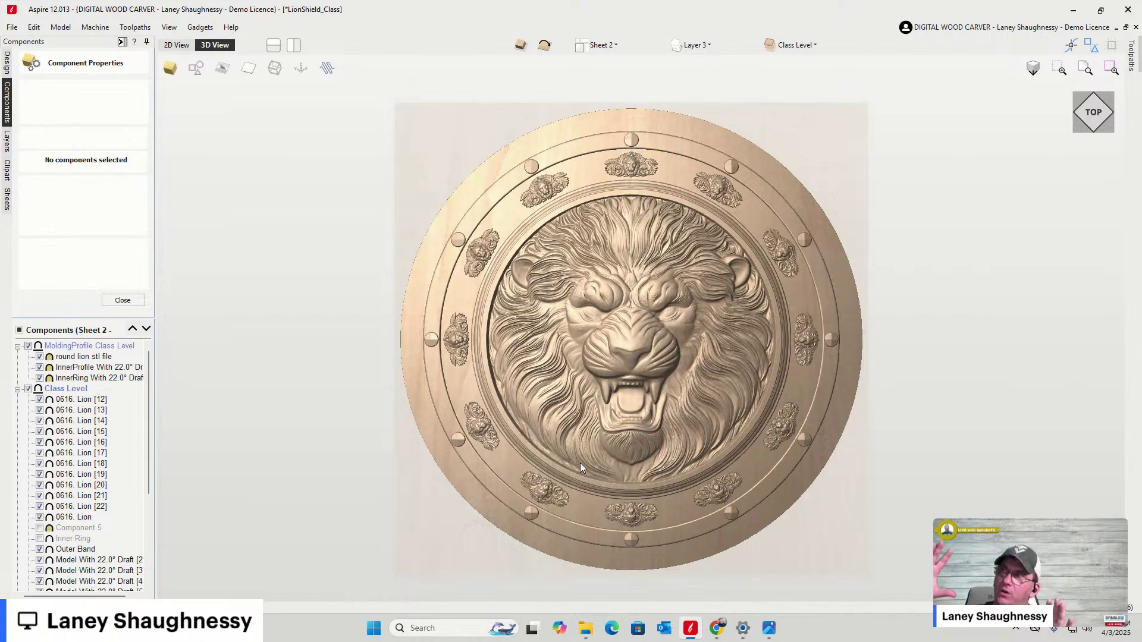
# Select the twelve nail head components, Model With 22.0° Draft [2] through [13], in the 2D view and close their properties
pyautogui.click(177, 45)
pyautogui.scroll(-5, 132, 355)
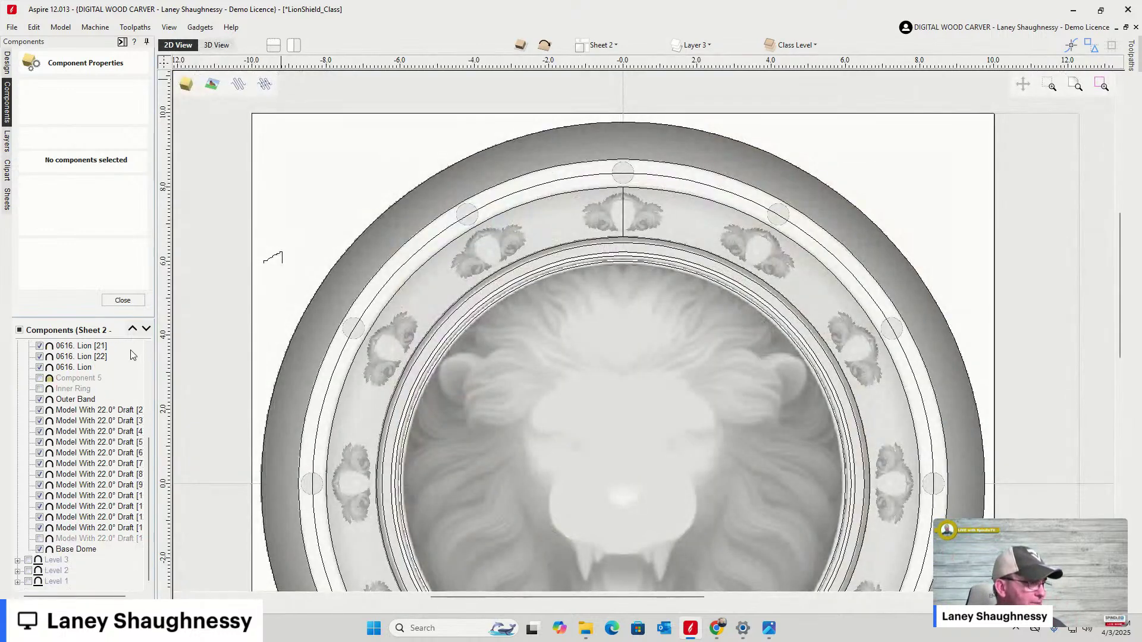
pyautogui.click(59, 529)
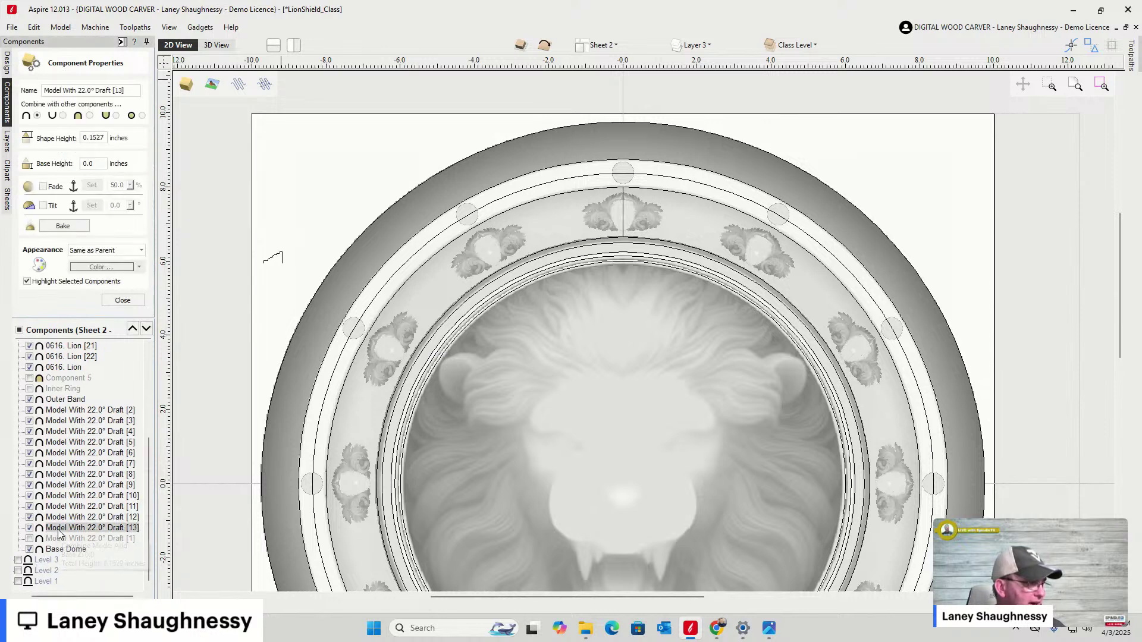
pyautogui.keyDown('shift'); pyautogui.click(76, 411); pyautogui.keyUp('shift')
pyautogui.scroll(-2, 394, 361)
pyautogui.scroll(-2, 398, 357)
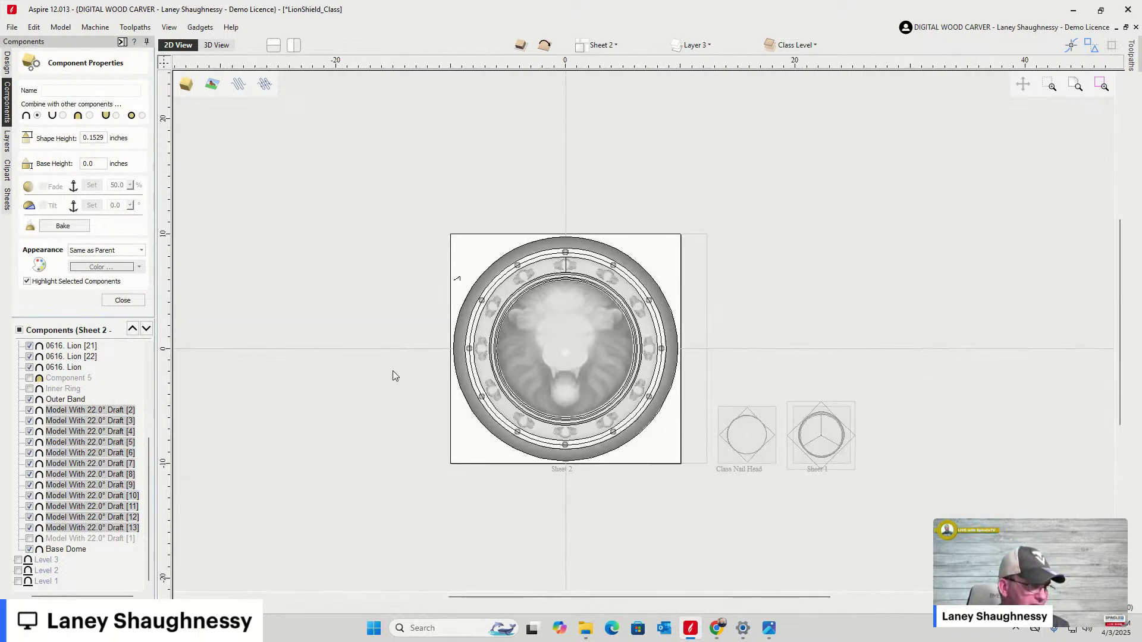
pyautogui.scroll(2, 387, 387)
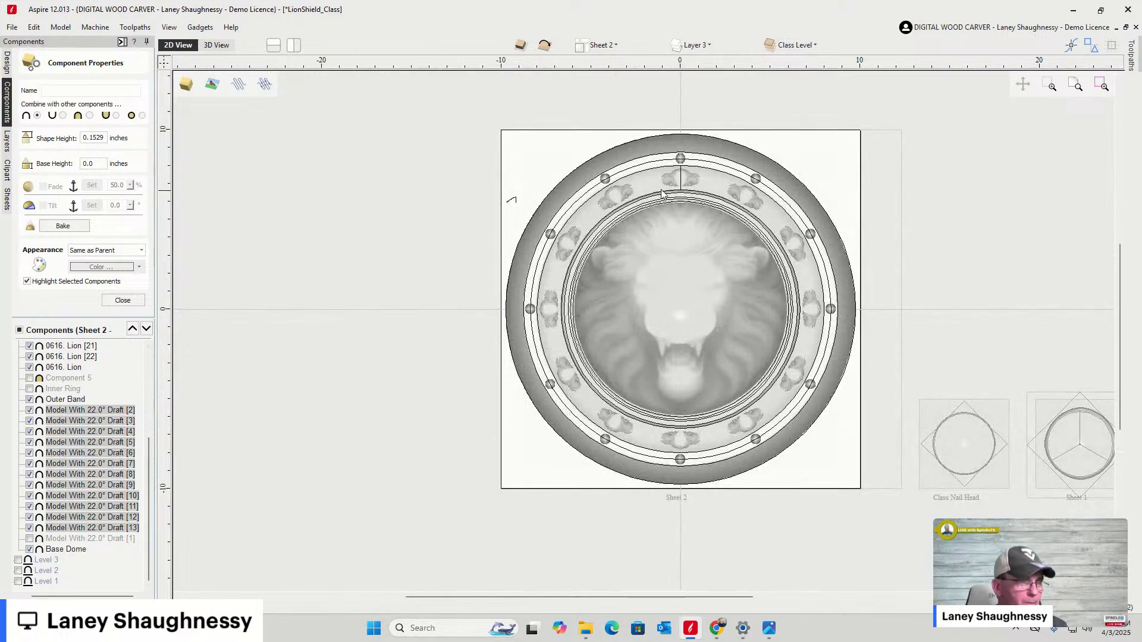
pyautogui.click(125, 301)
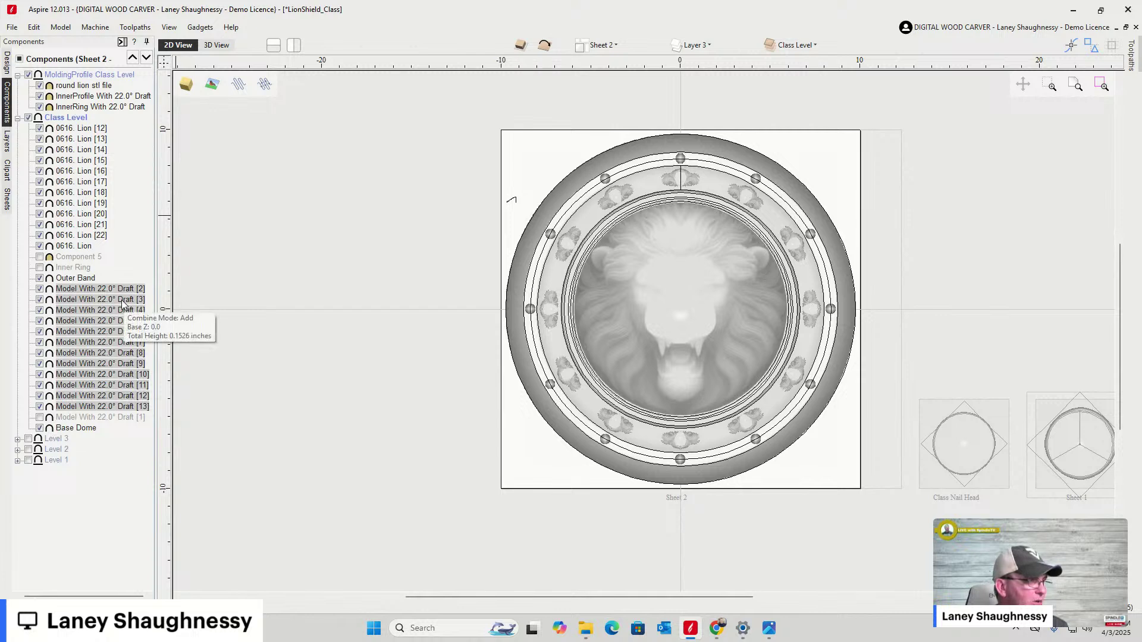
# Rotate the selected nail heads about their center by a relative angle of 15 degrees, applying the rotation twice
pyautogui.click(7, 62)
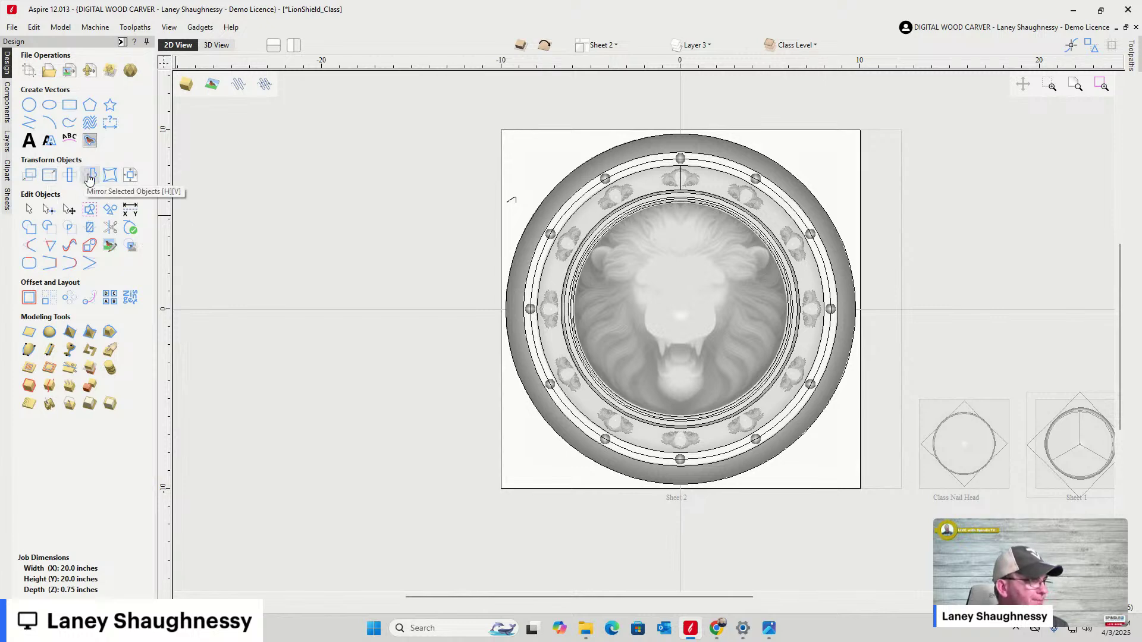
pyautogui.click(69, 174)
pyautogui.scroll(2, 694, 162)
pyautogui.scroll(1, 694, 162)
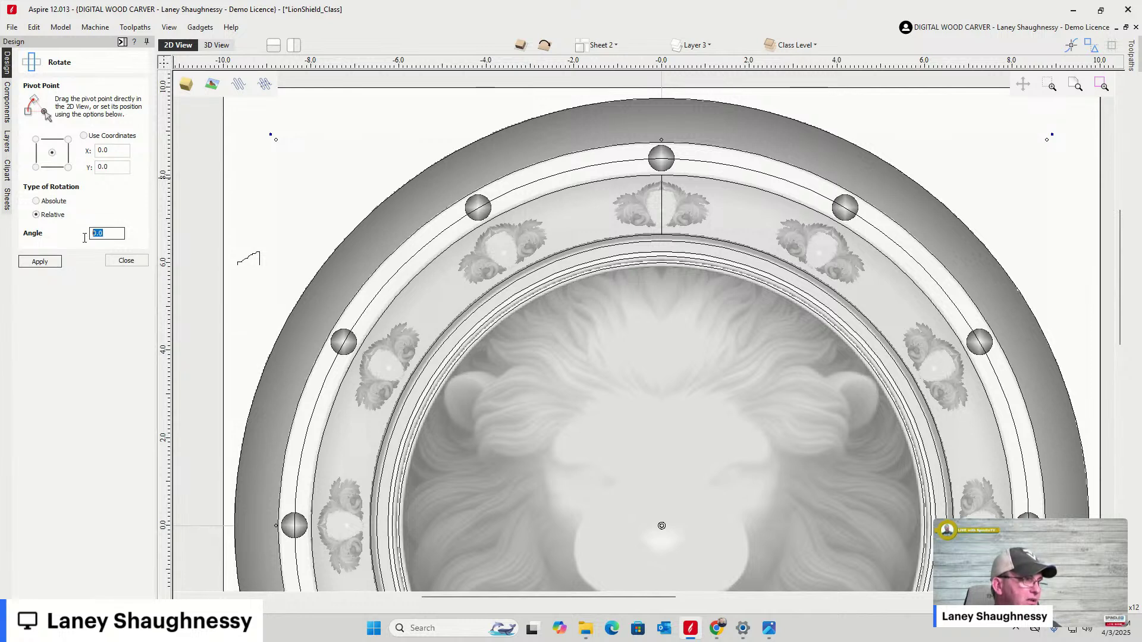
pyautogui.write('15')
pyautogui.click(39, 263)
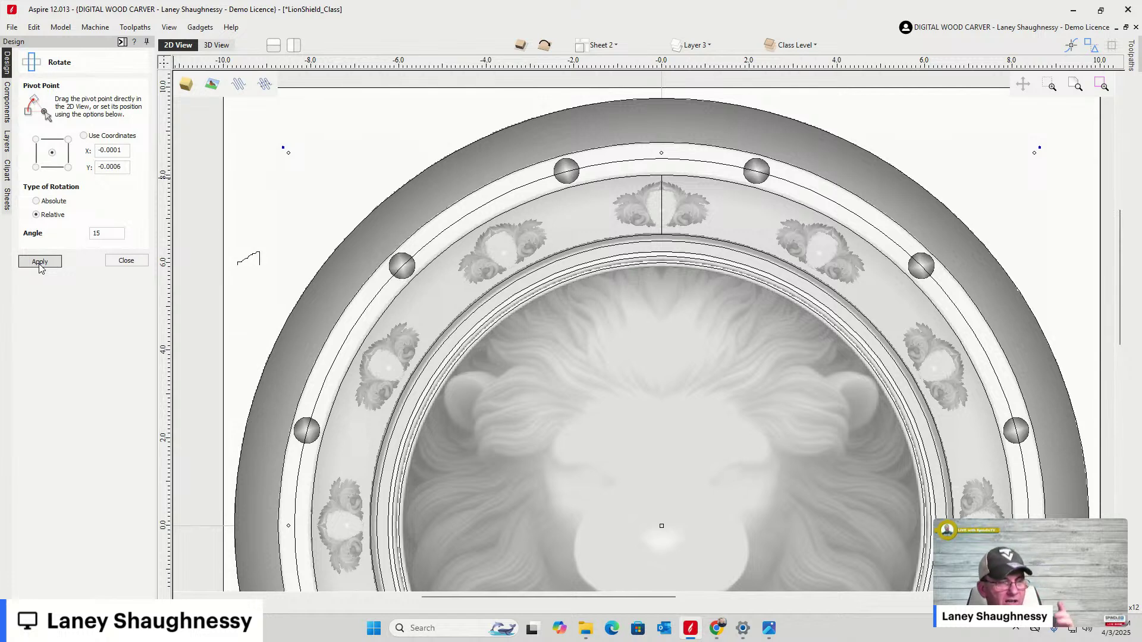
pyautogui.click(39, 263)
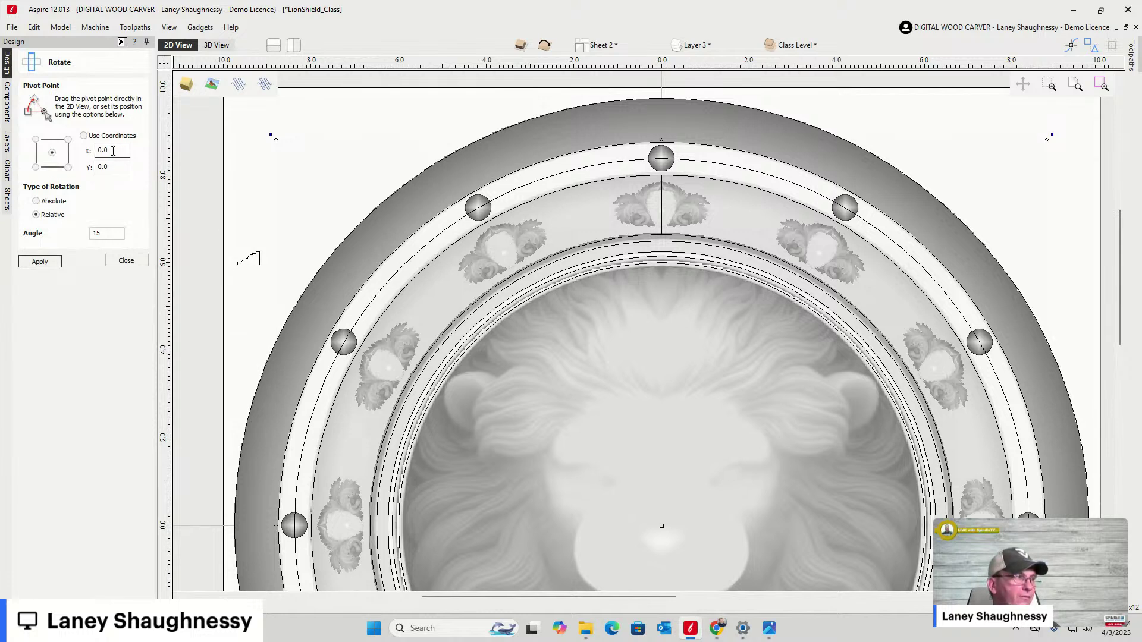
# Set the rotation pivot by coordinates to X 0.0, Y 0.0 and apply the relative 15-degree rotation to the nail heads
pyautogui.click(84, 135)
pyautogui.click(105, 166)
pyautogui.click(106, 156)
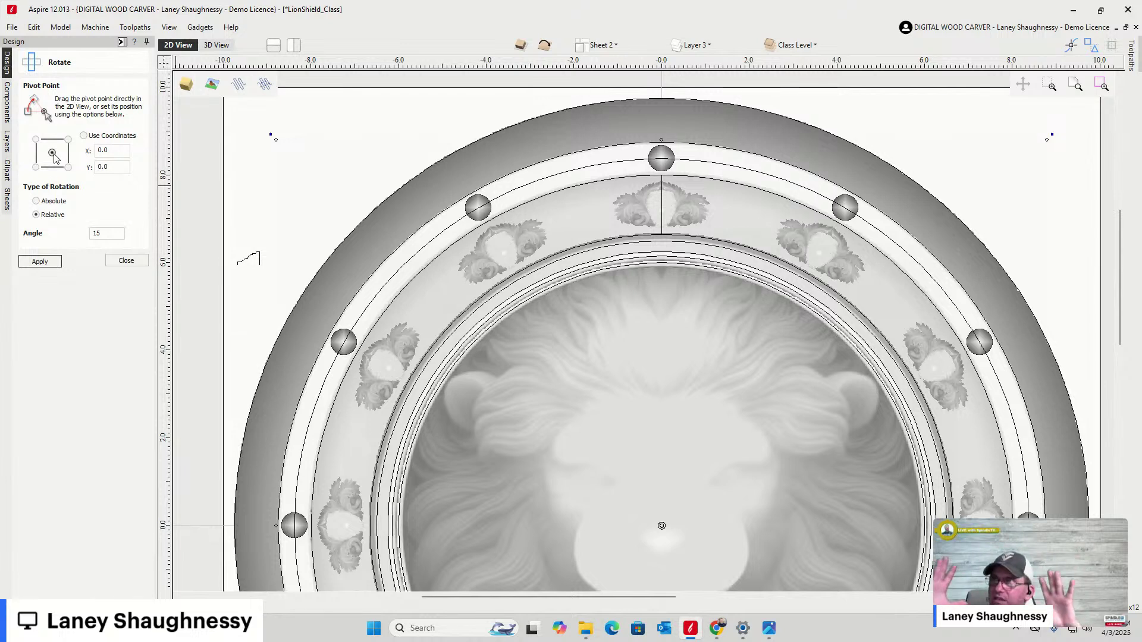
pyautogui.click(84, 135)
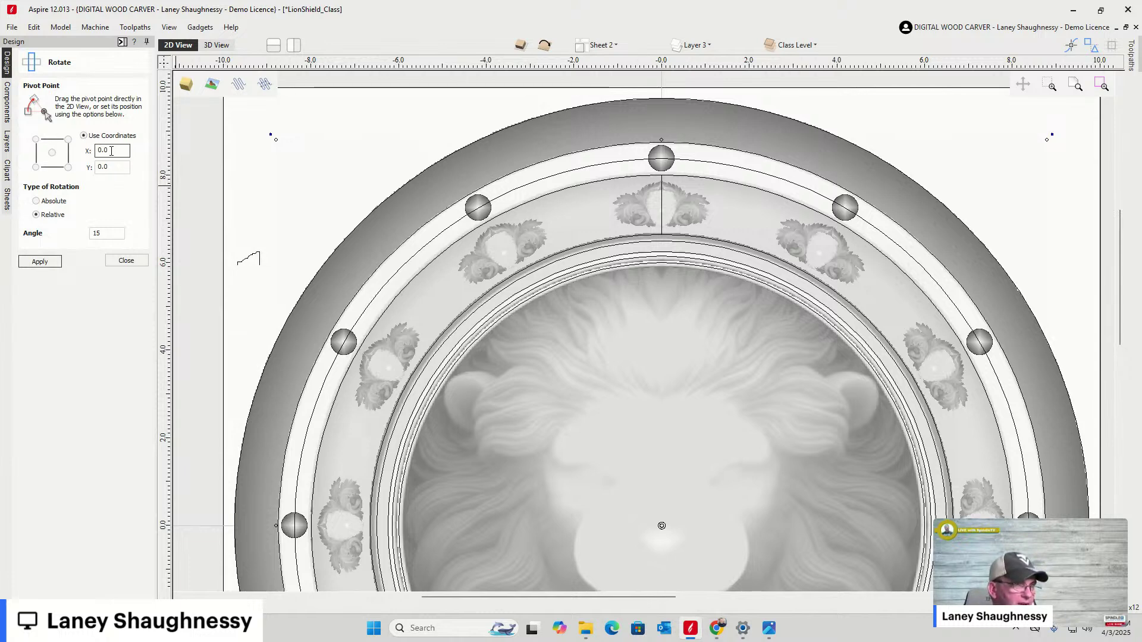
pyautogui.scroll(-3, 732, 391)
pyautogui.scroll(5, 726, 440)
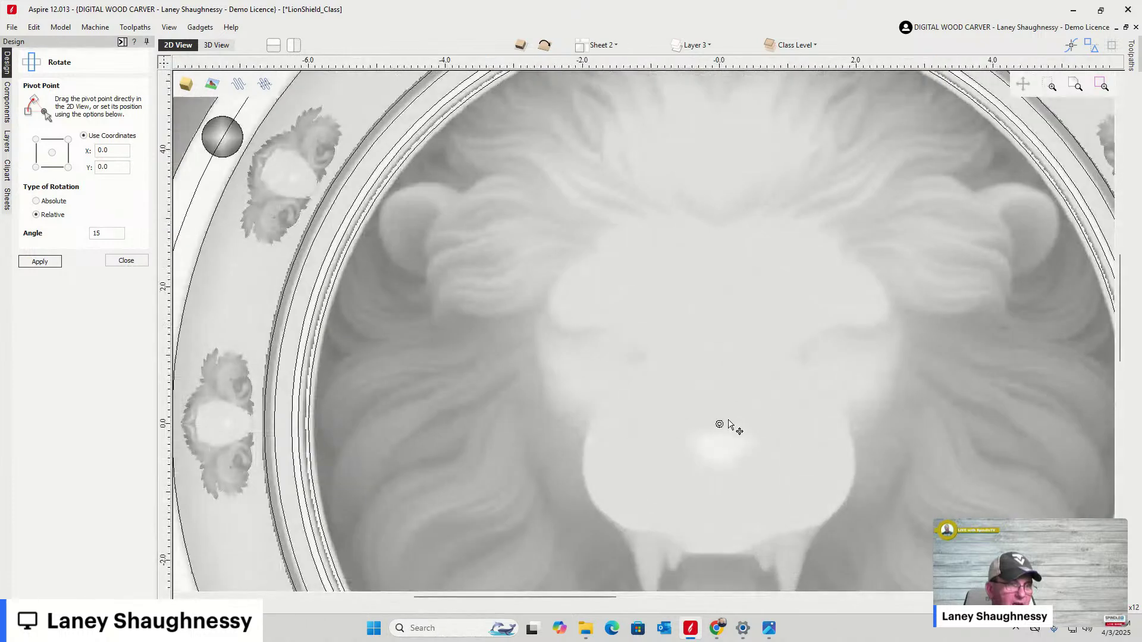
pyautogui.scroll(-5, 723, 425)
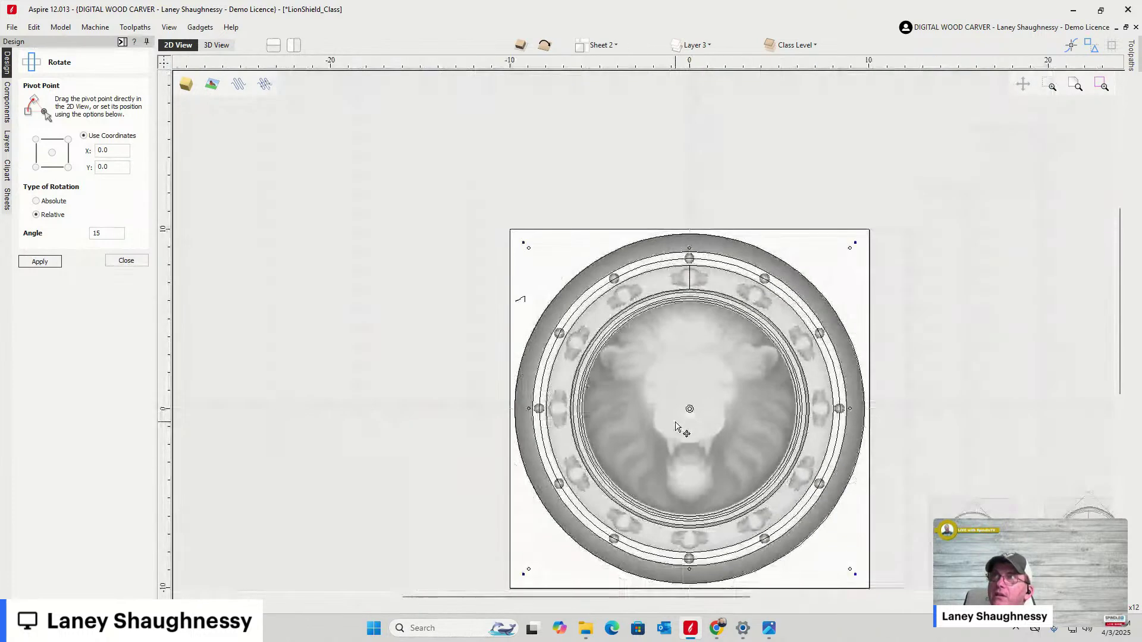
pyautogui.click(39, 262)
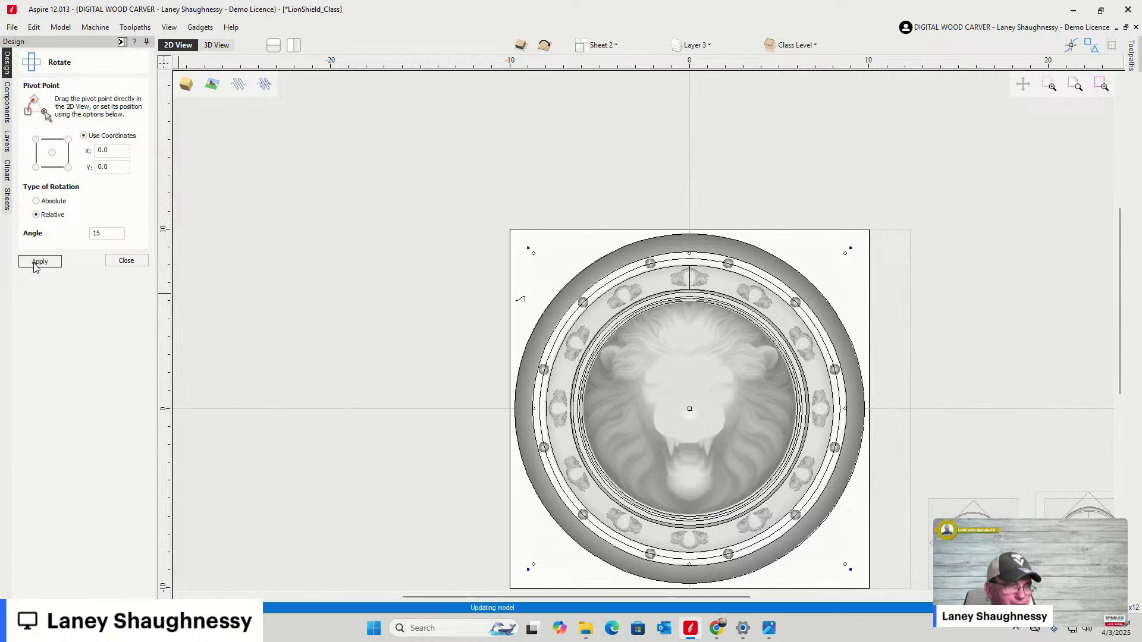
# Examine the rotated nail heads between the lion ornaments in 3D and 2D, and inspect the shield's profile from the side
pyautogui.click(217, 45)
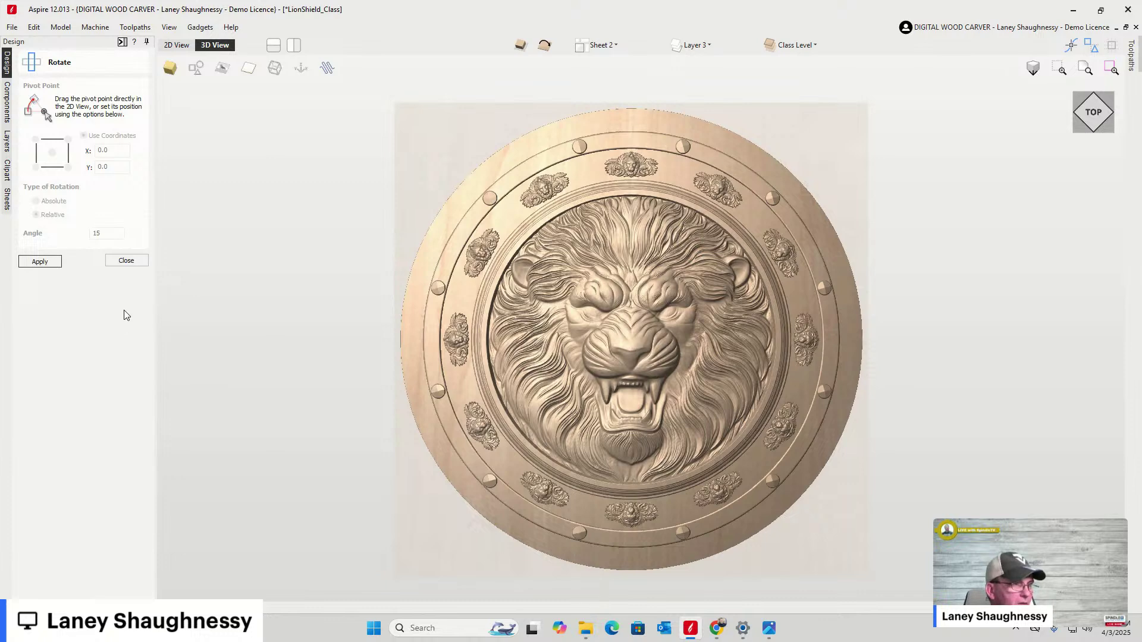
pyautogui.scroll(-1, 395, 392)
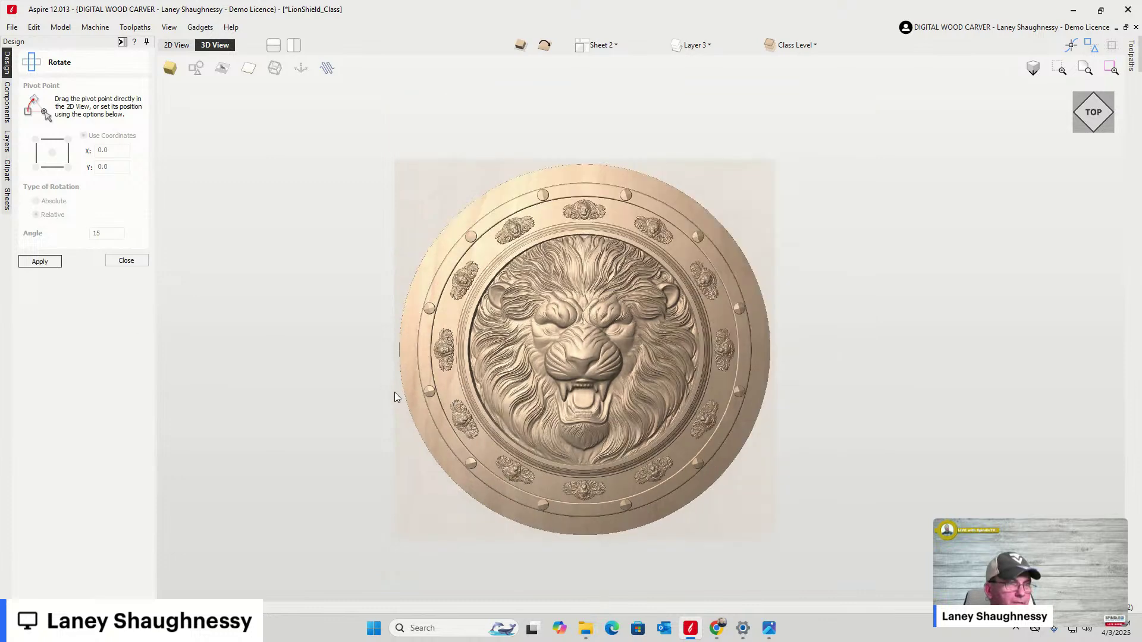
pyautogui.scroll(1, 362, 213)
pyautogui.scroll(-1, 568, 232)
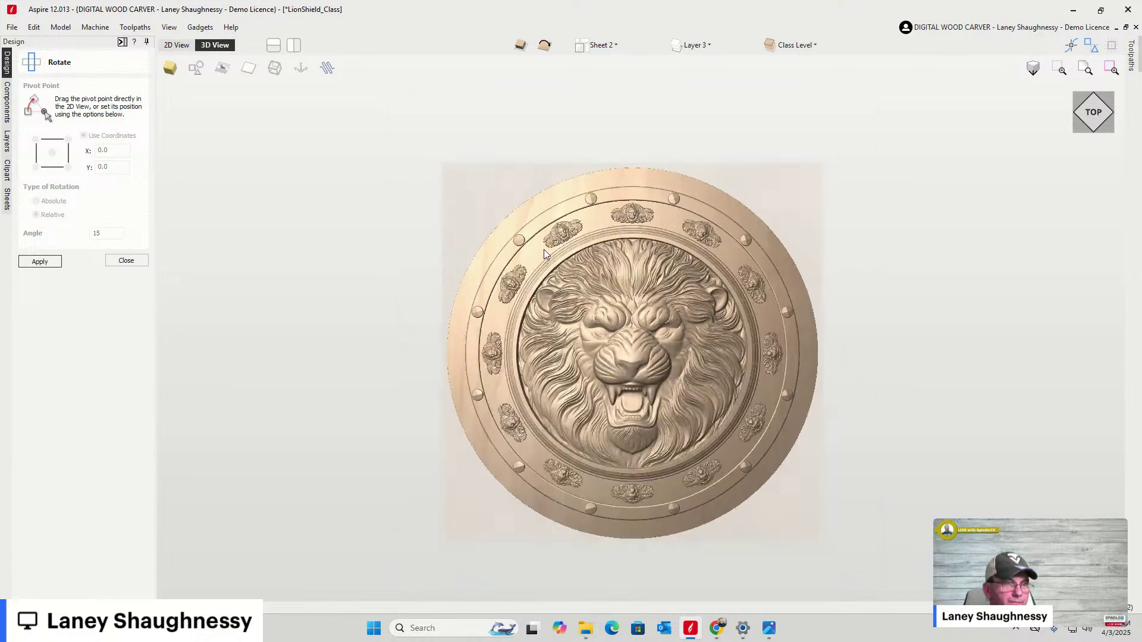
pyautogui.scroll(1, 293, 316)
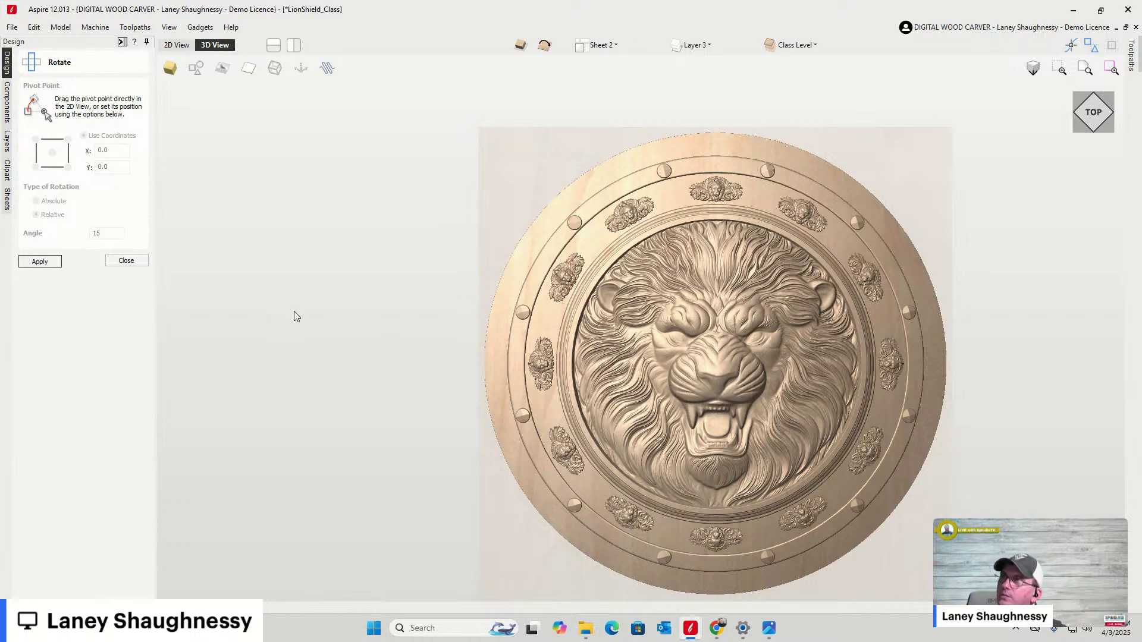
pyautogui.click(177, 45)
pyautogui.scroll(-2, 375, 214)
pyautogui.scroll(5, 540, 279)
pyautogui.moveTo(567, 273); pyautogui.dragTo(643, 309, button='middle')
pyautogui.click(227, 47)
pyautogui.scroll(-2, 430, 330)
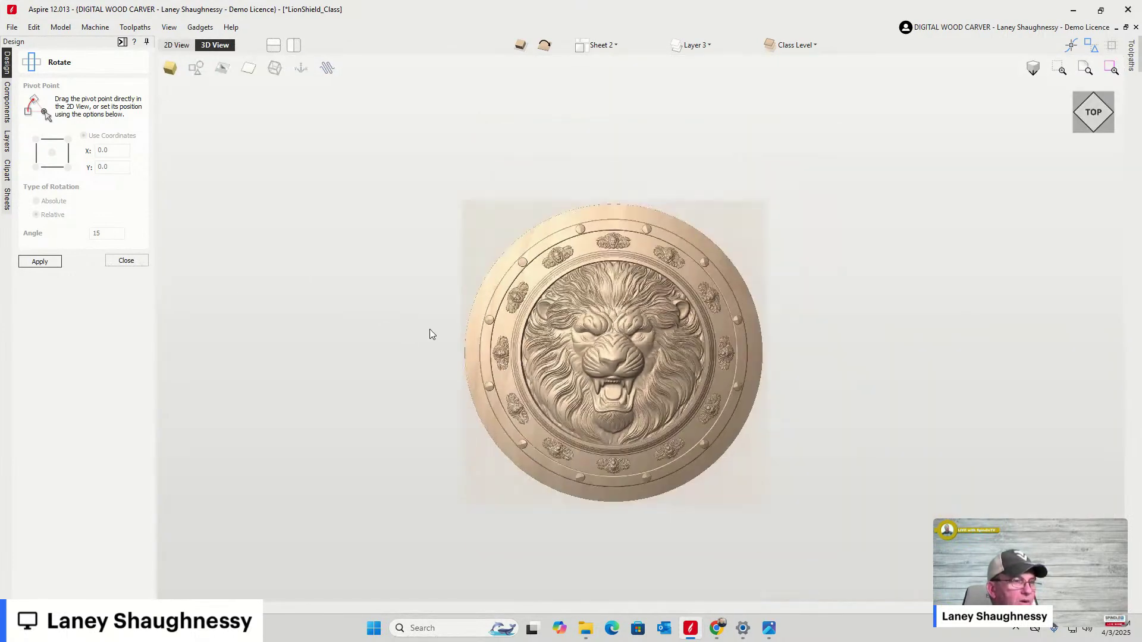
pyautogui.moveTo(1093, 117); pyautogui.dragTo(795, 178)
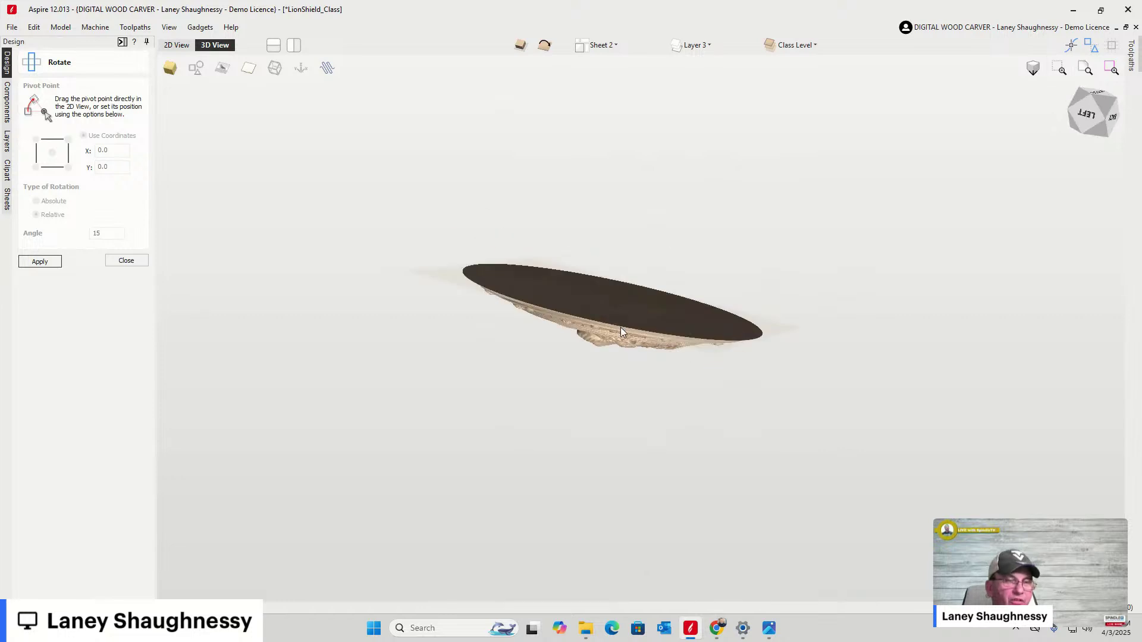
pyautogui.moveTo(979, 219); pyautogui.dragTo(1119, 36)
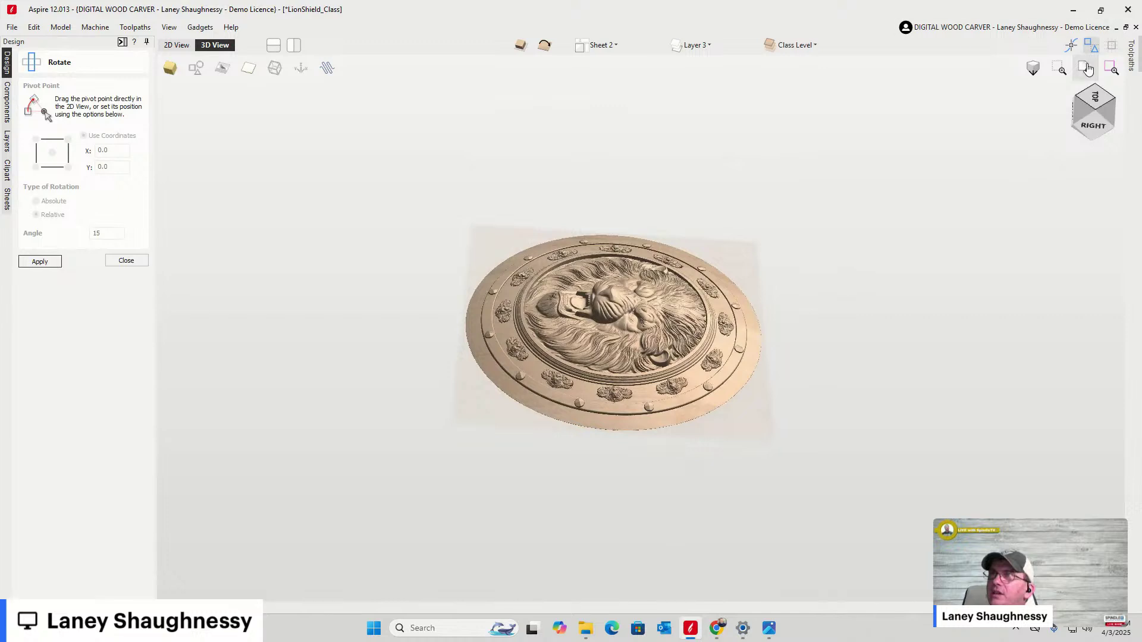
pyautogui.click(1089, 125)
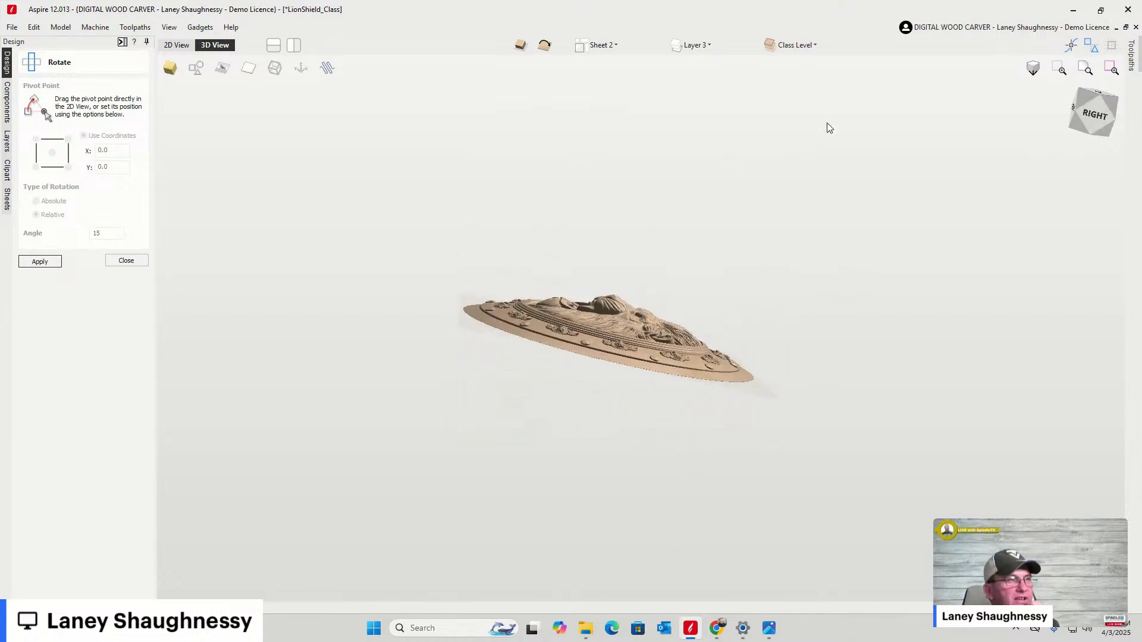
# Return to the 2D view, close the Rotate tool and save the LionShield_Class file
pyautogui.click(174, 46)
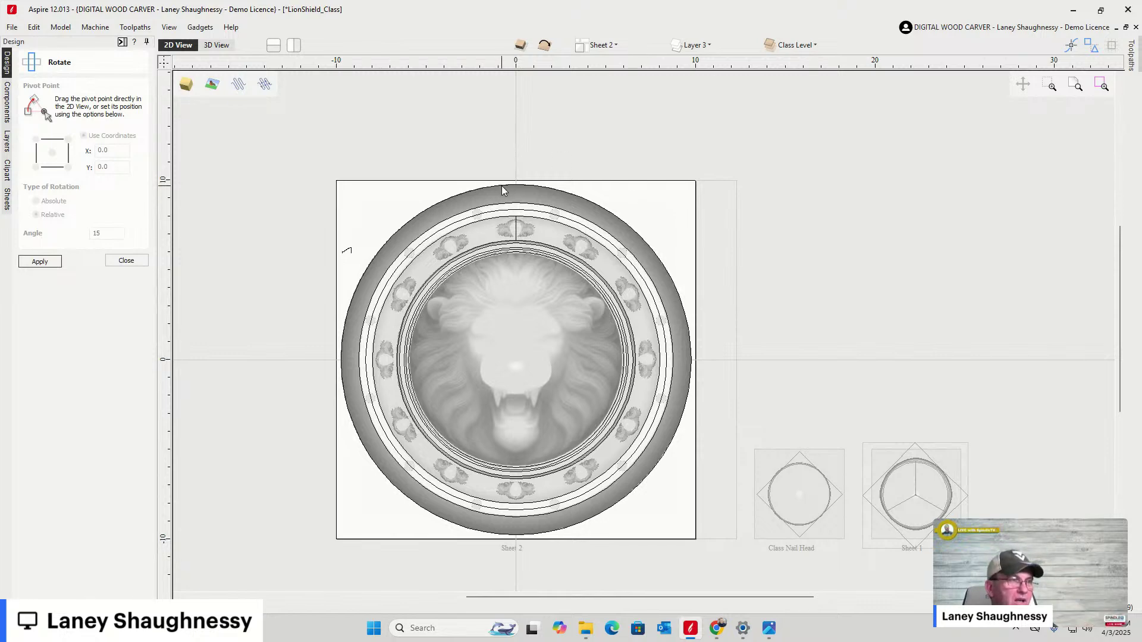
pyautogui.scroll(3, 502, 186)
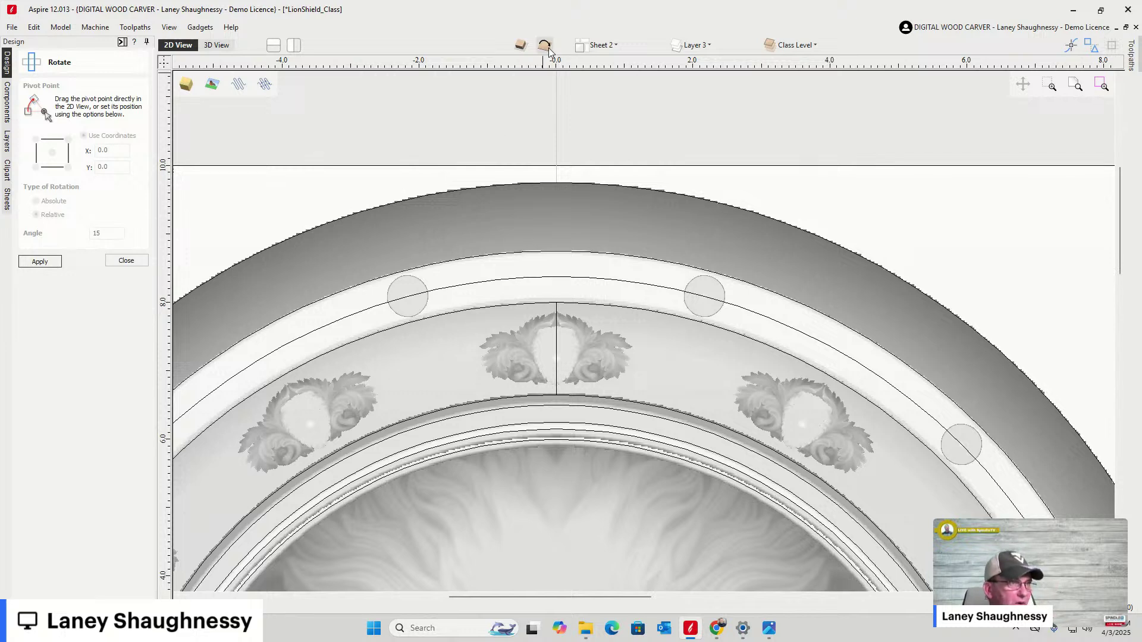
pyautogui.click(135, 264)
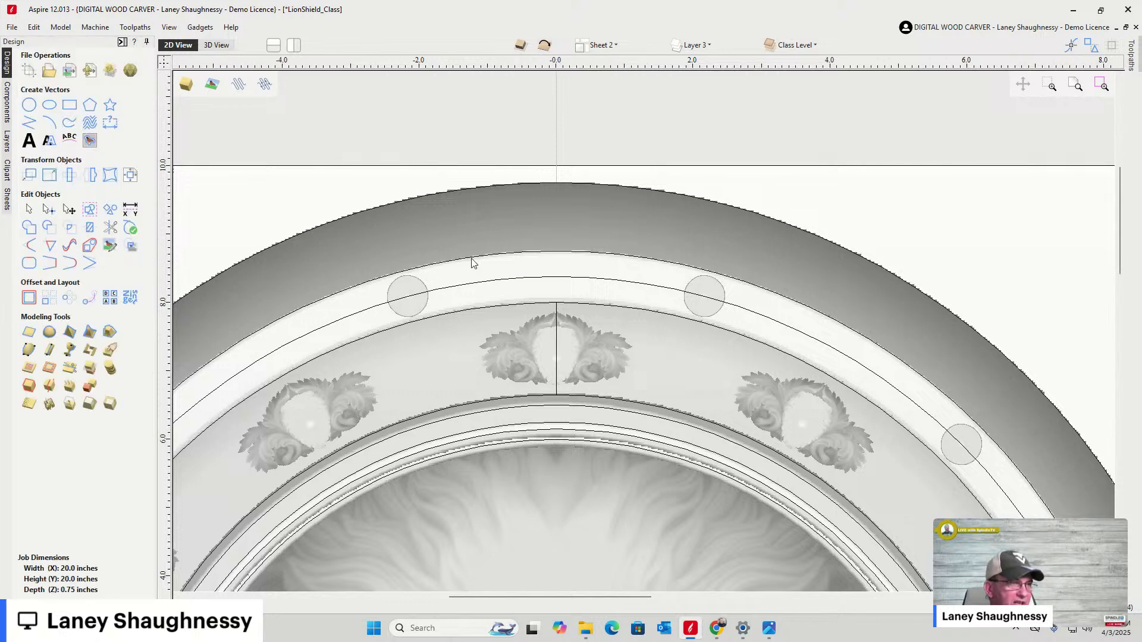
pyautogui.scroll(-3, 472, 262)
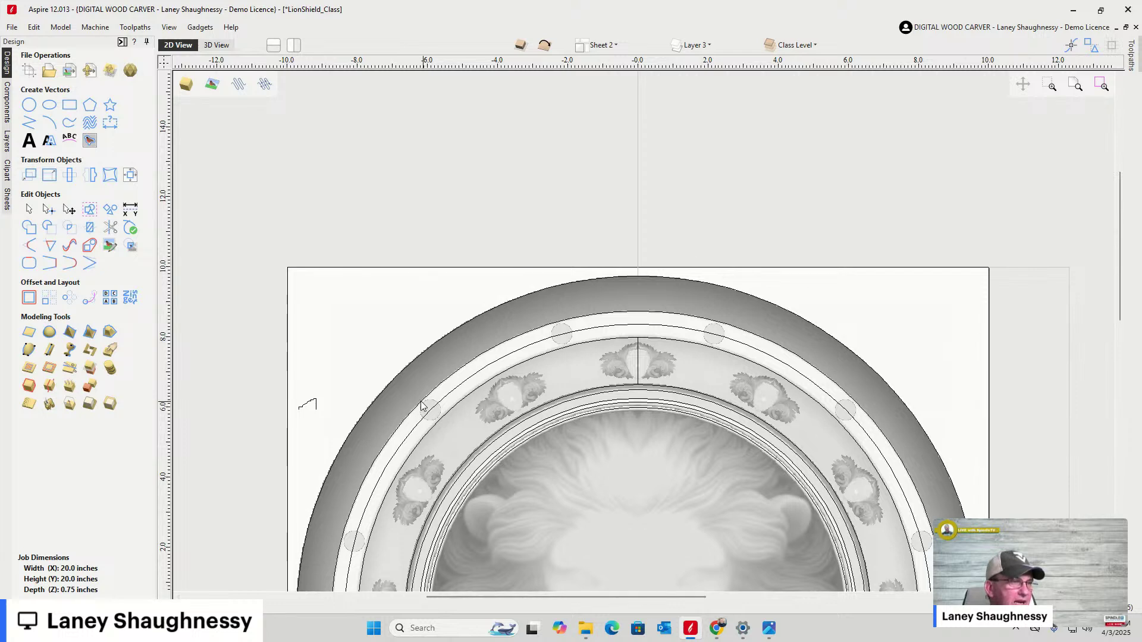
pyautogui.click(13, 28)
pyautogui.click(465, 274)
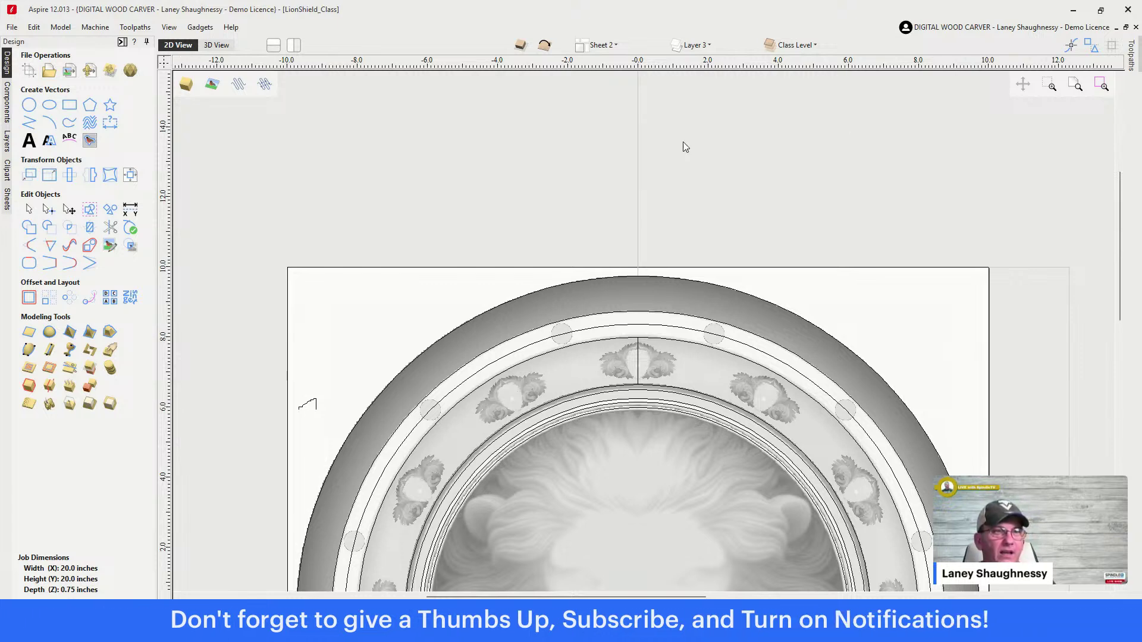
pyautogui.click(1077, 88)
pyautogui.scroll(2, 315, 208)
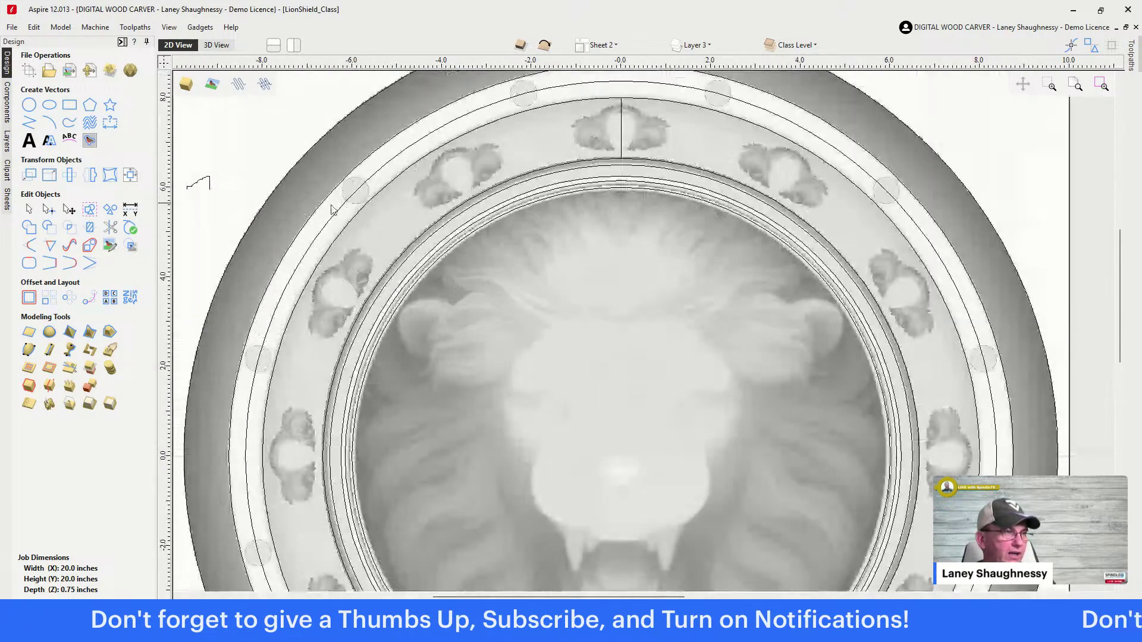
pyautogui.scroll(-3, 535, 226)
pyautogui.scroll(2, 763, 241)
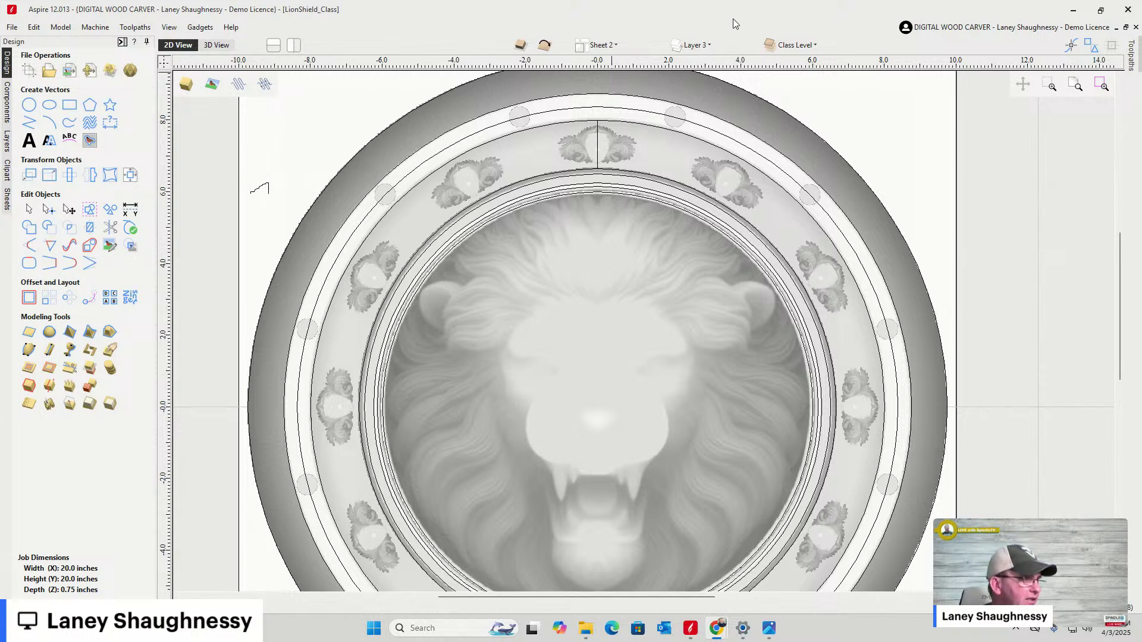
# Switch to the second side of the job and view its circles and rectangular handle vectors in 2D
pyautogui.click(545, 48)
pyautogui.scroll(-3, 591, 186)
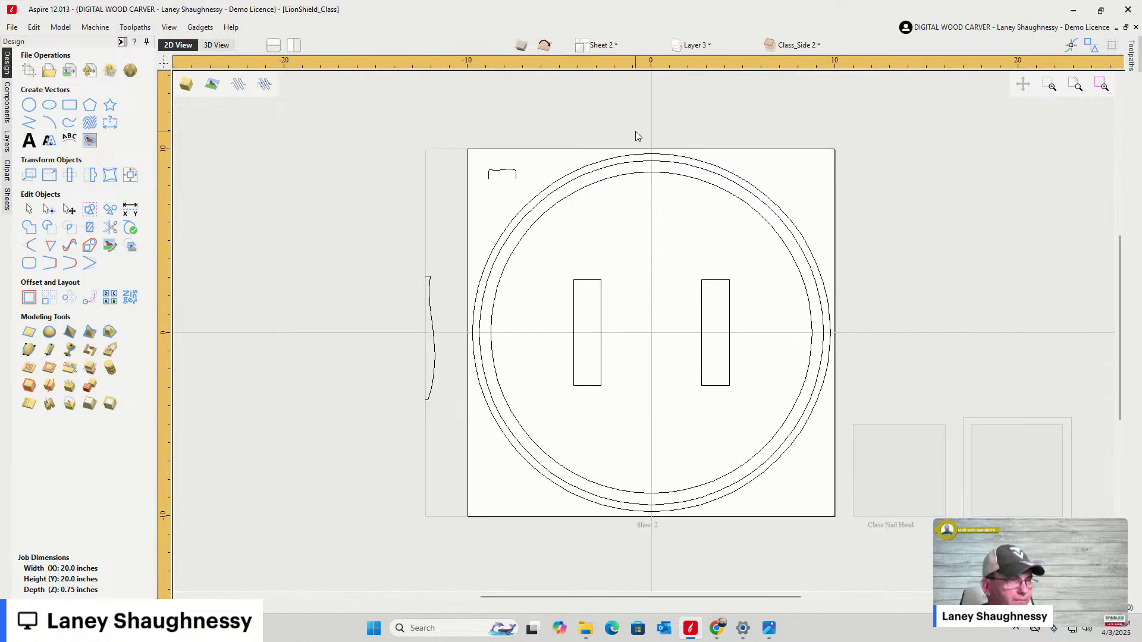
pyautogui.scroll(3, 636, 135)
pyautogui.scroll(-2, 609, 114)
pyautogui.scroll(3, 601, 252)
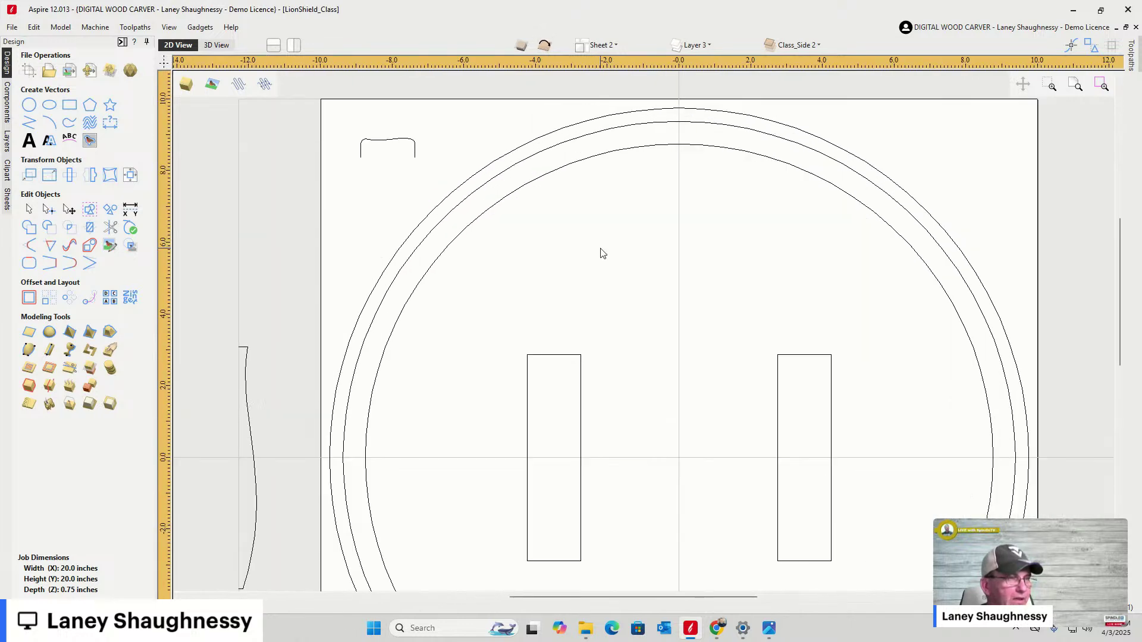
pyautogui.scroll(-3, 591, 199)
# Show the model as double-sided in the 3D view and turn it to inspect the back of the shield
pyautogui.click(215, 45)
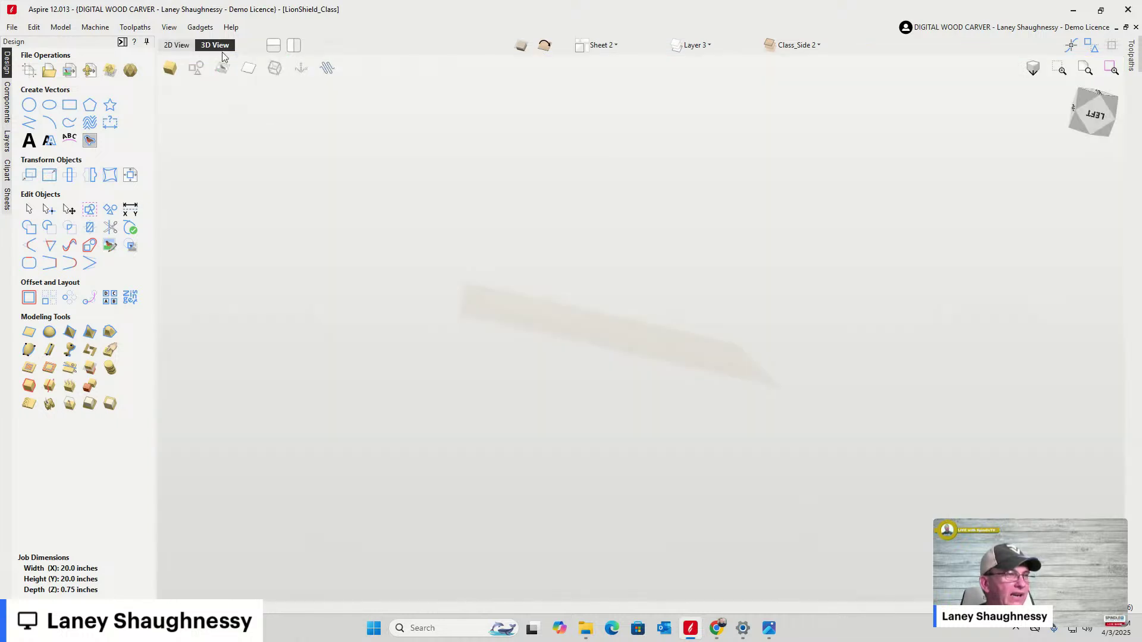
pyautogui.click(1091, 89)
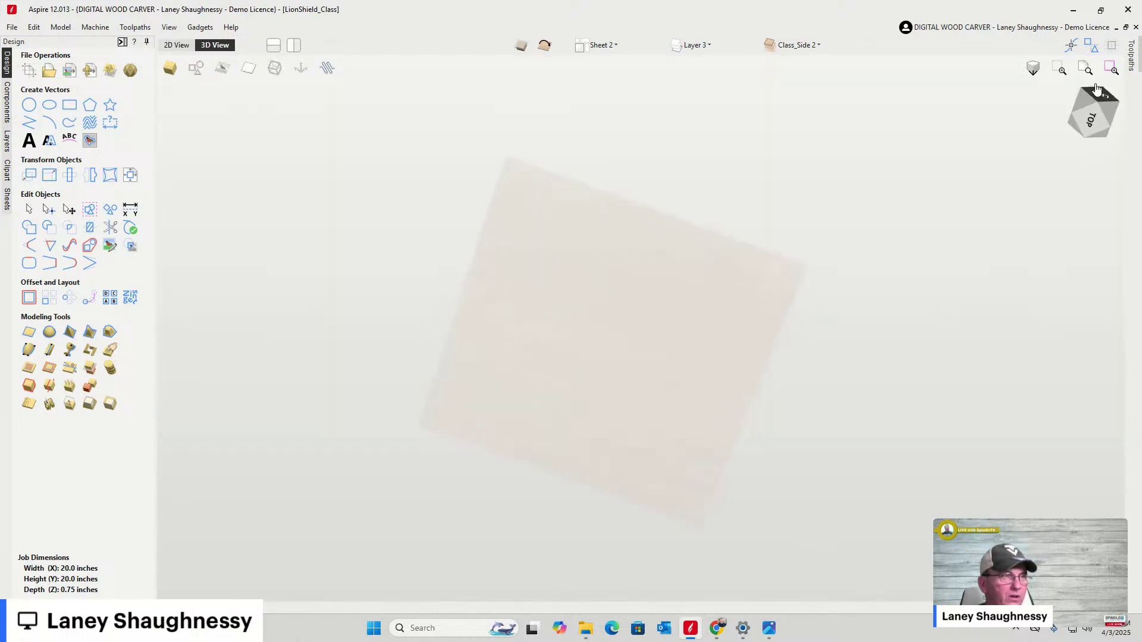
pyautogui.moveTo(1091, 89); pyautogui.dragTo(1090, 124)
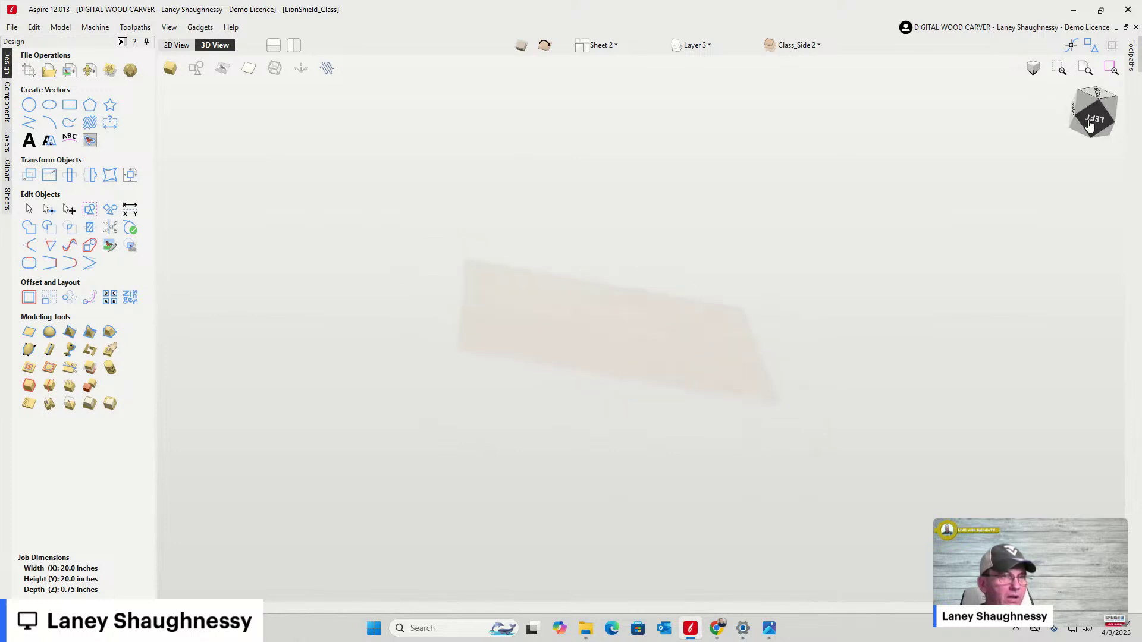
pyautogui.click(520, 46)
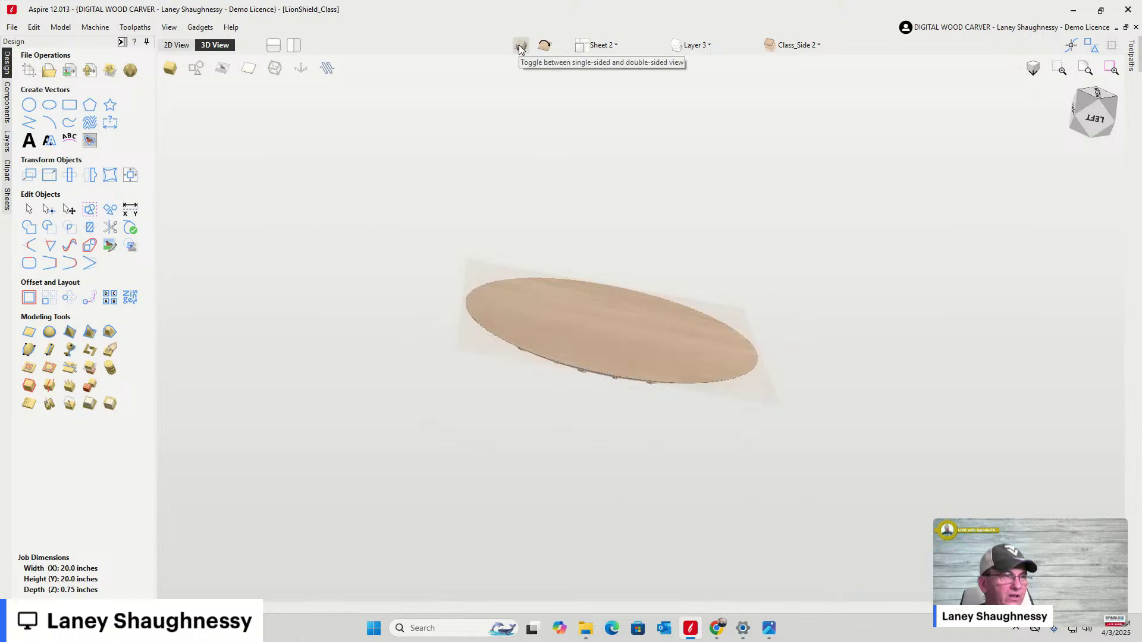
pyautogui.moveTo(1095, 116); pyautogui.dragTo(1128, 116)
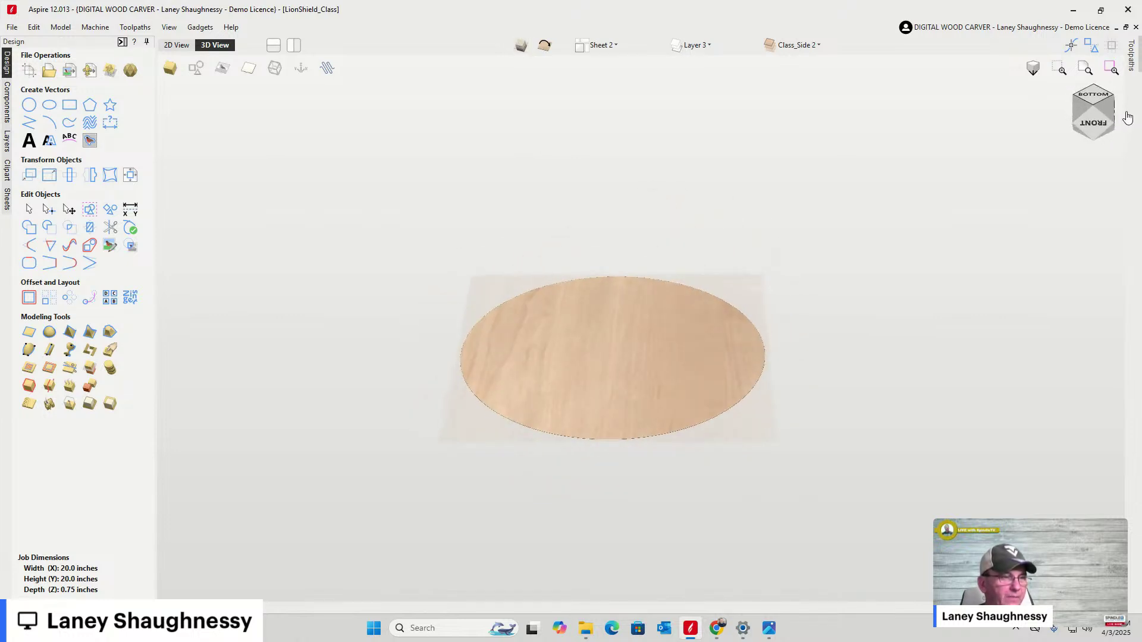
pyautogui.scroll(5, 556, 369)
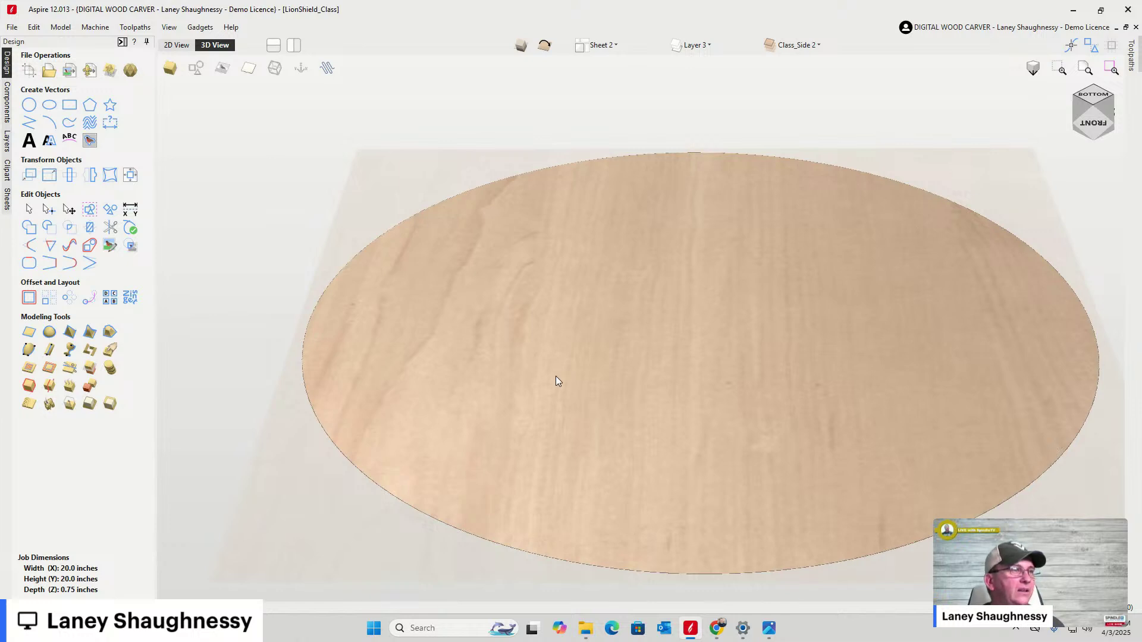
# Create a flat plane from the outermost circle on side 2 with a base height of 0.25 inches
pyautogui.click(180, 46)
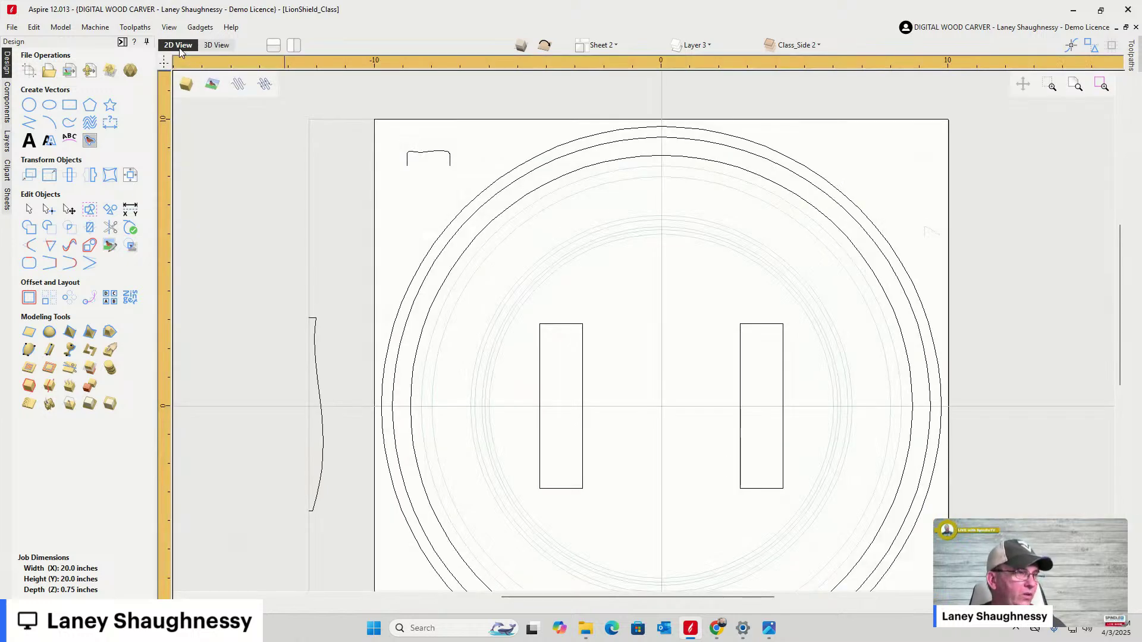
pyautogui.click(594, 139)
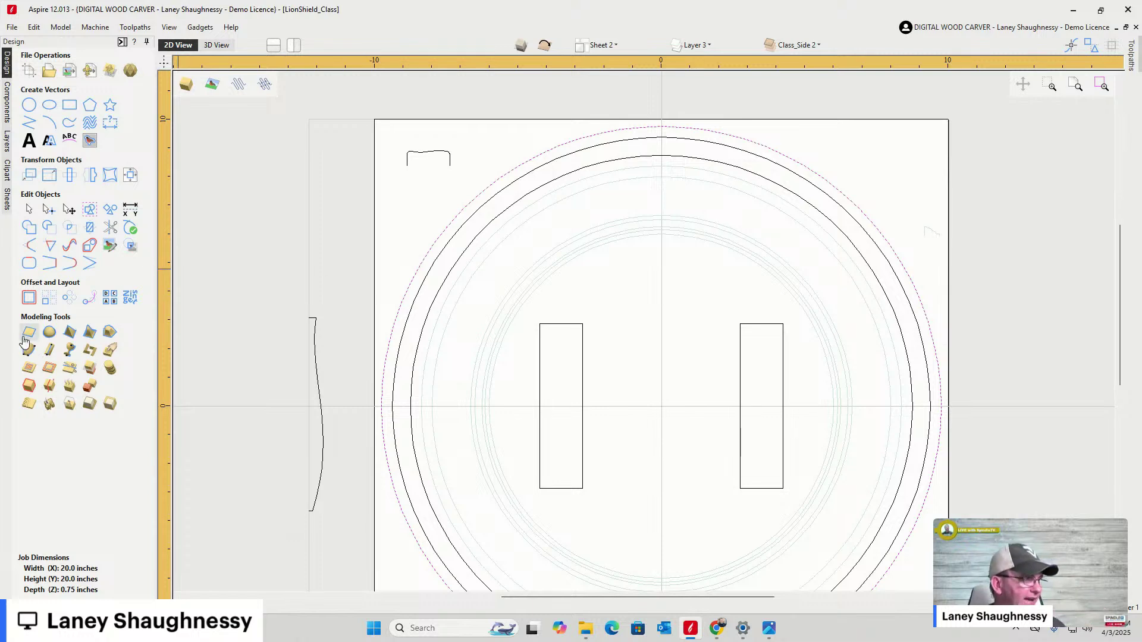
pyautogui.click(28, 335)
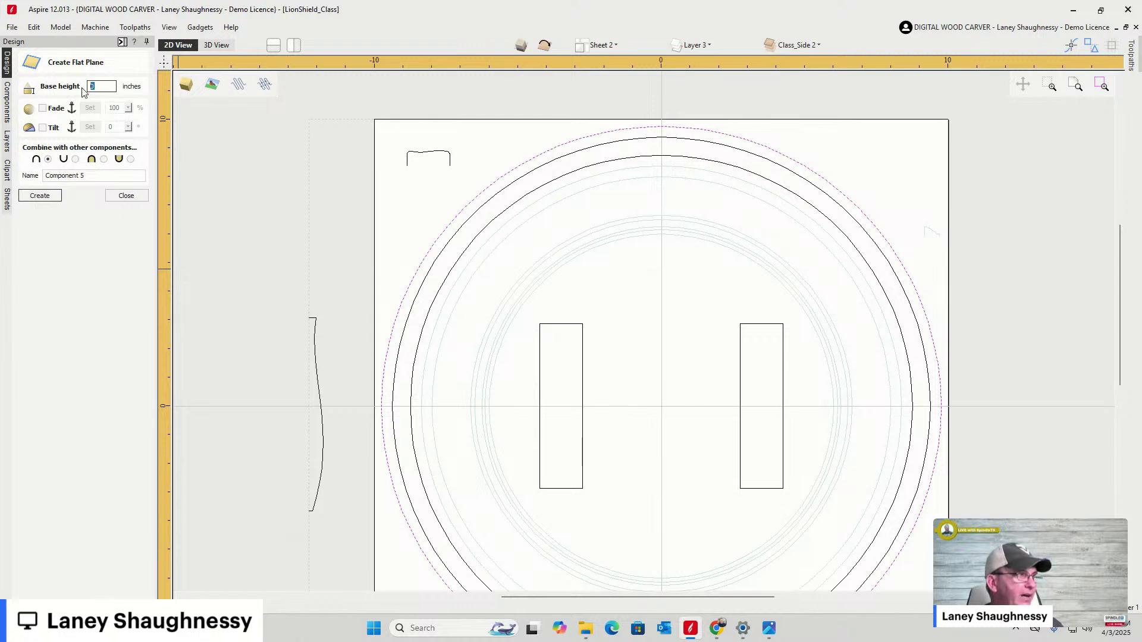
pyautogui.write('.25')
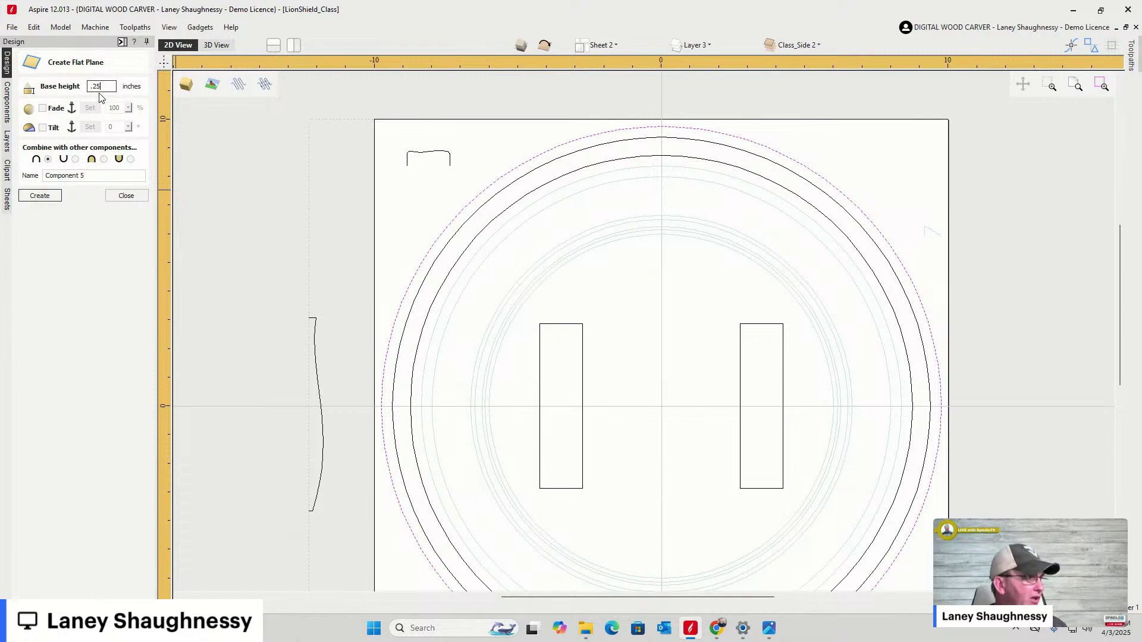
pyautogui.click(98, 176)
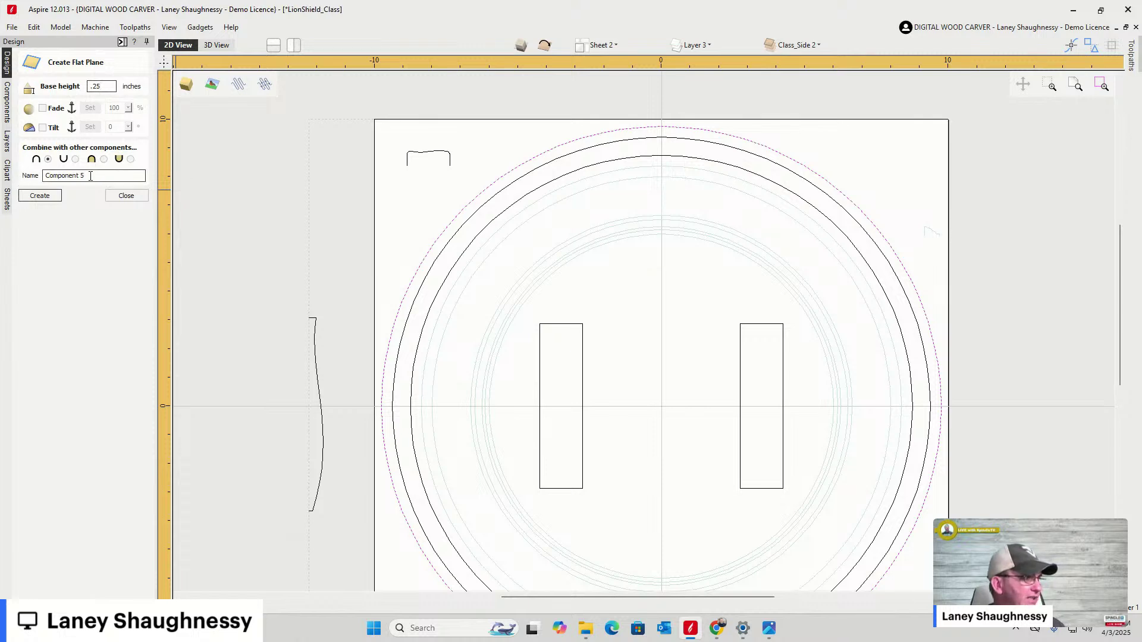
pyautogui.press('Return')
# Rename the new flat plane component "Side 2 base" and apply the name
pyautogui.moveTo(86, 176); pyautogui.dragTo(43, 177)
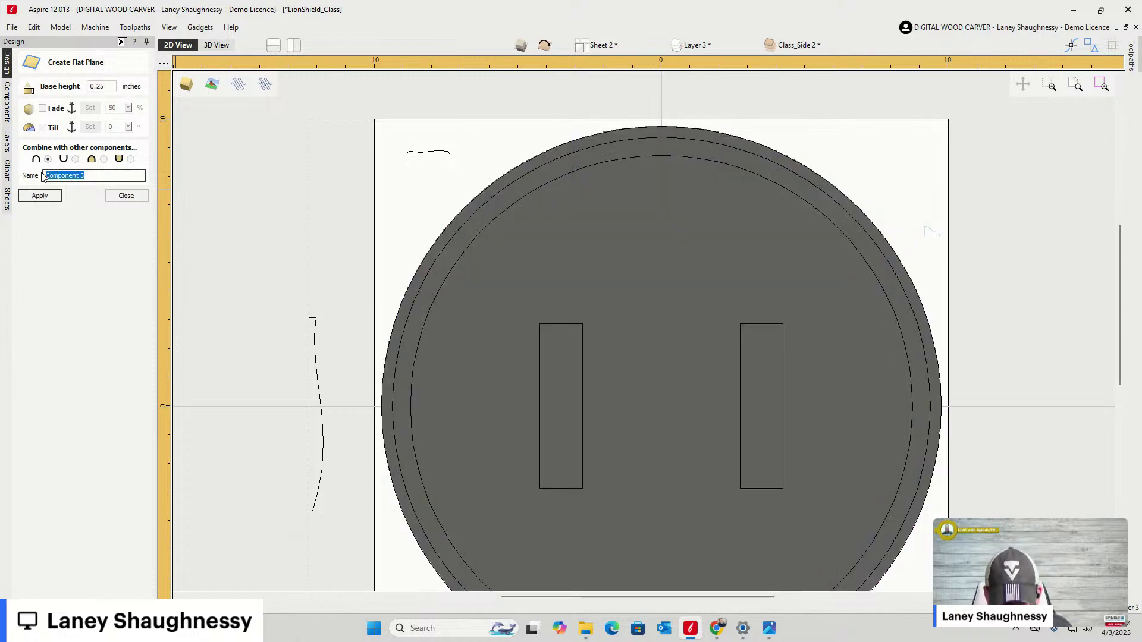
pyautogui.write('Side 2 base')
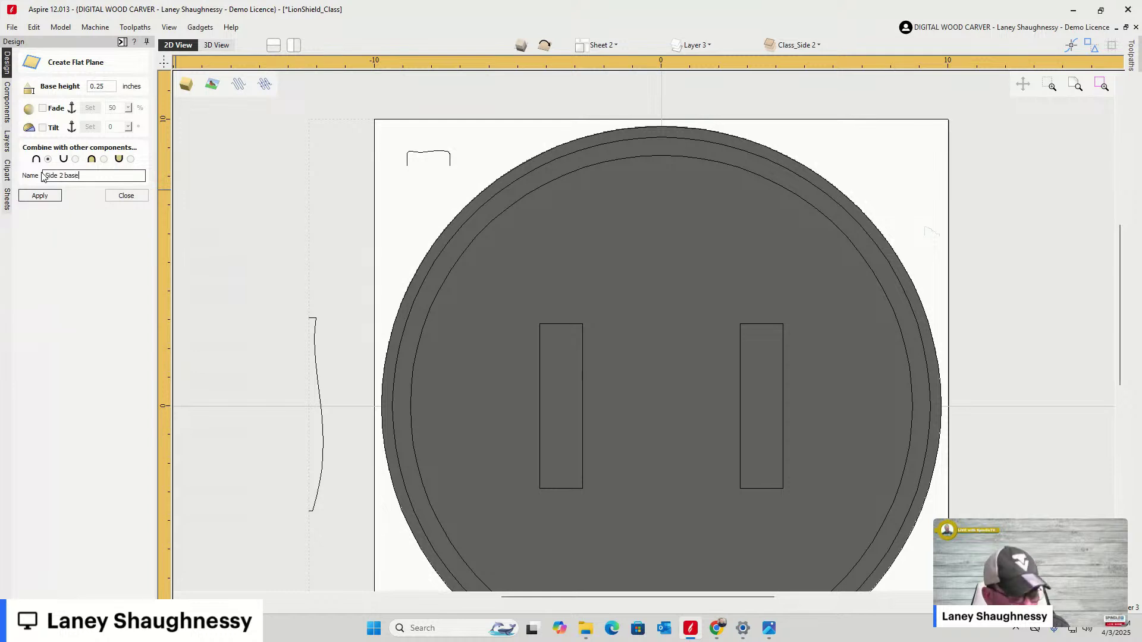
pyautogui.click(49, 201)
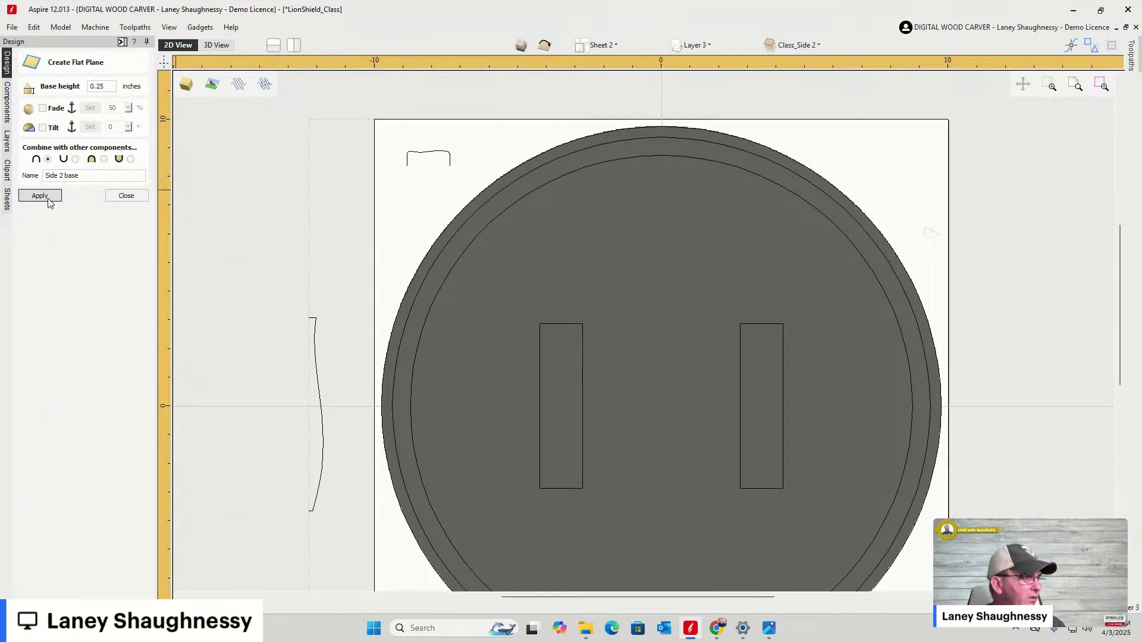
# Examine the thickness of the back plate in 3D against the shield's front relief from the edge and underside
pyautogui.click(221, 49)
pyautogui.scroll(-2, 530, 404)
pyautogui.scroll(1, 607, 452)
pyautogui.scroll(-1, 838, 263)
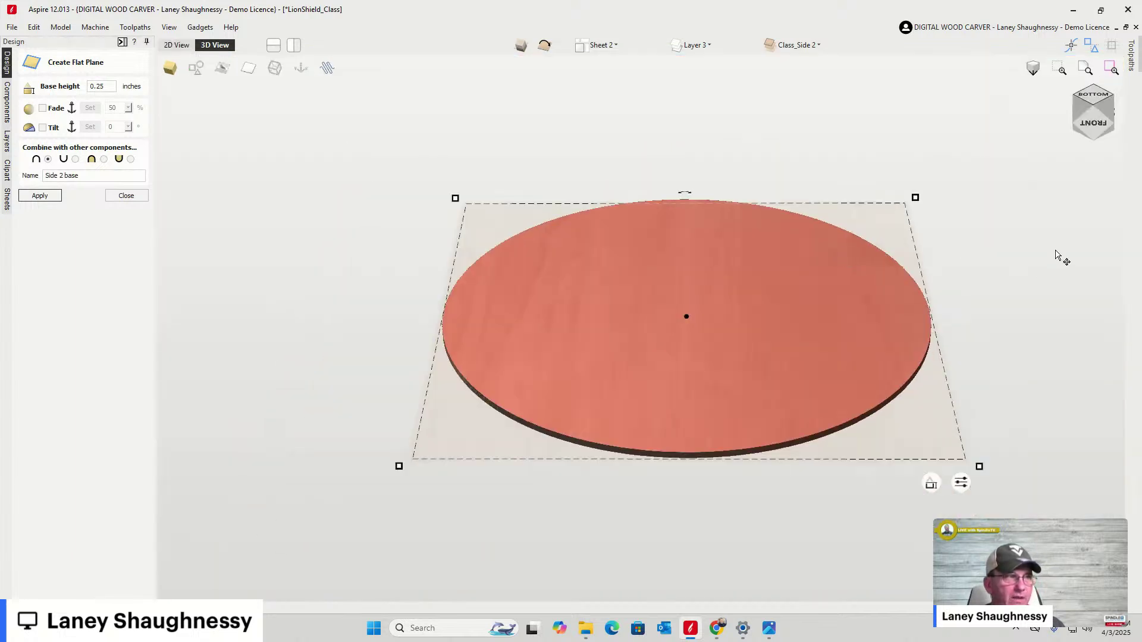
pyautogui.moveTo(1093, 116); pyautogui.dragTo(1106, 97)
pyautogui.scroll(4, 645, 281)
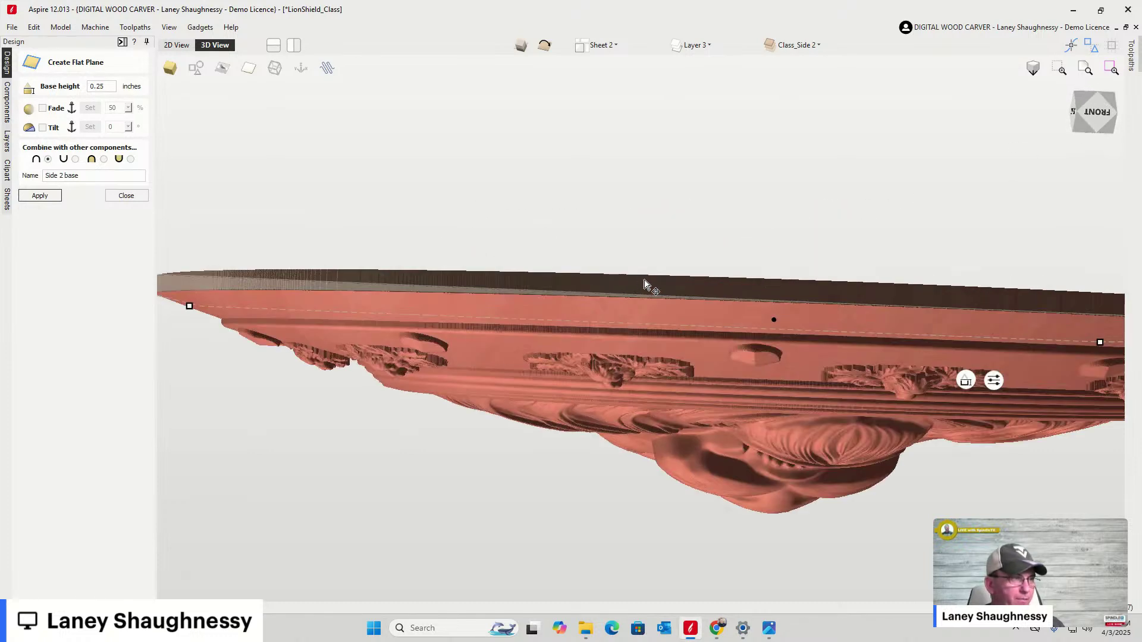
pyautogui.moveTo(1074, 106); pyautogui.dragTo(1099, 121)
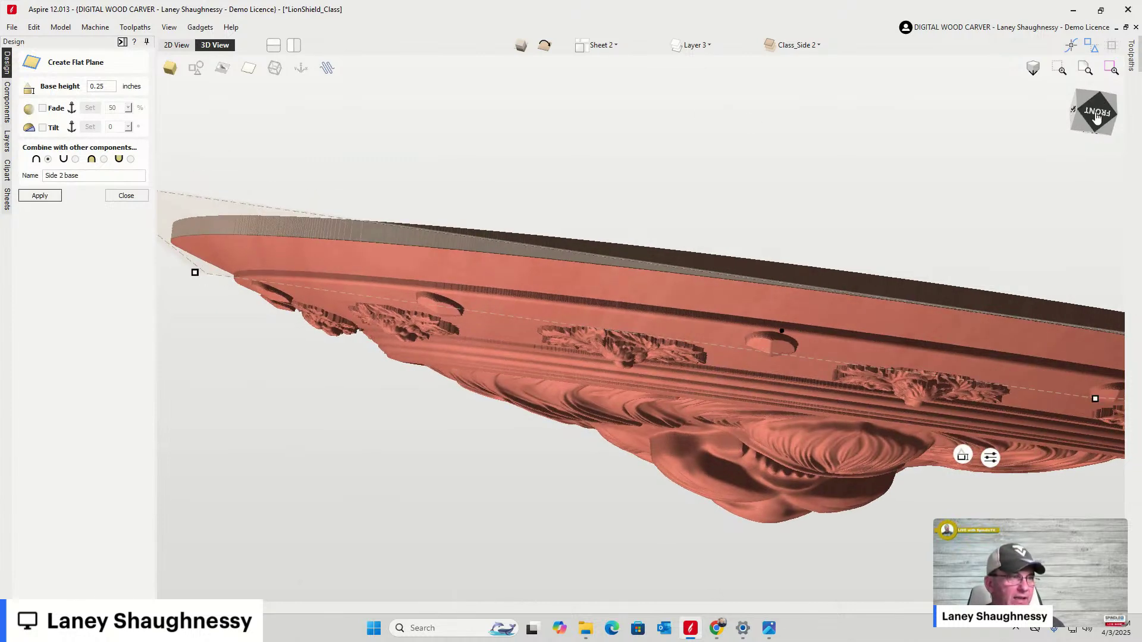
pyautogui.moveTo(1098, 117); pyautogui.dragTo(1097, 121)
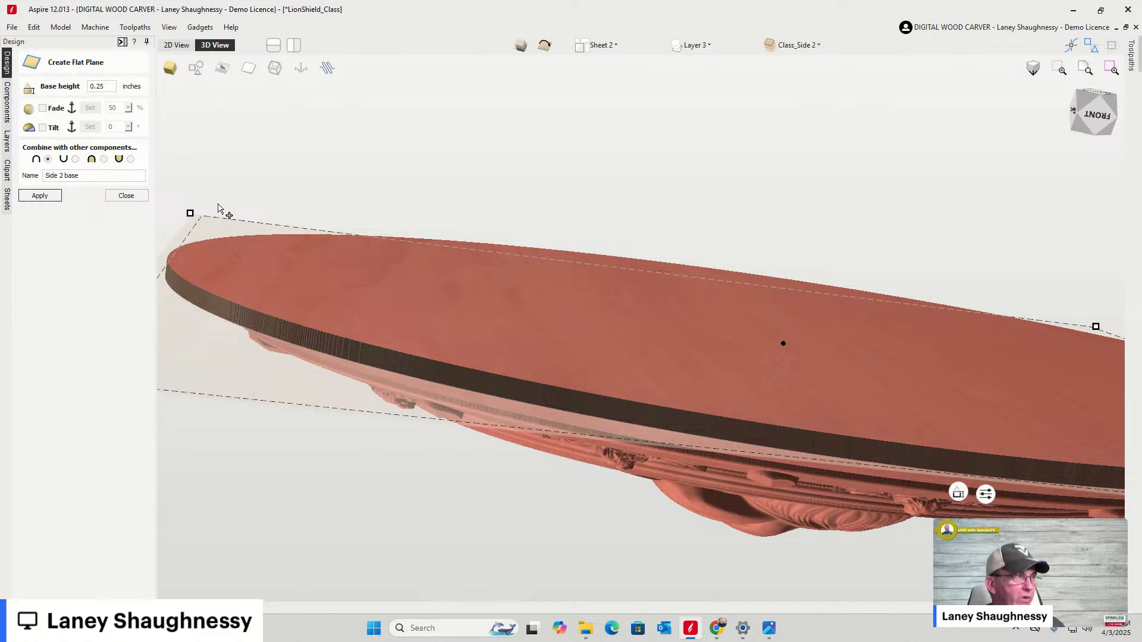
# Set the Side 2 base plane's base height to 0.125 inches and apply it
pyautogui.click(101, 86)
pyautogui.doubleClick(101, 86)
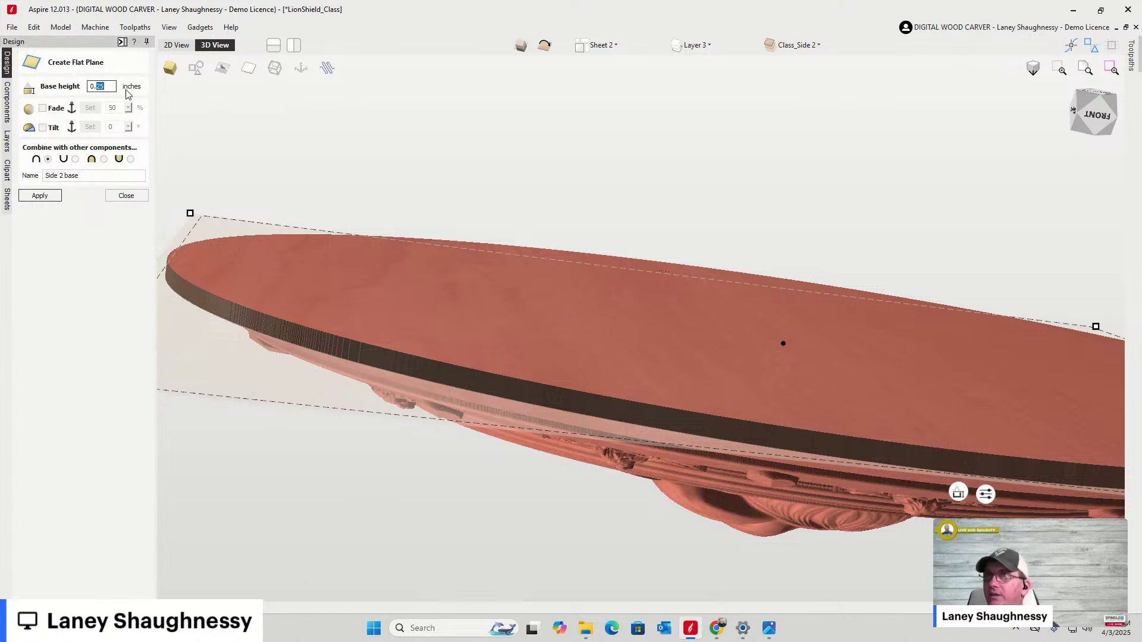
pyautogui.write('1')
pyautogui.click(36, 199)
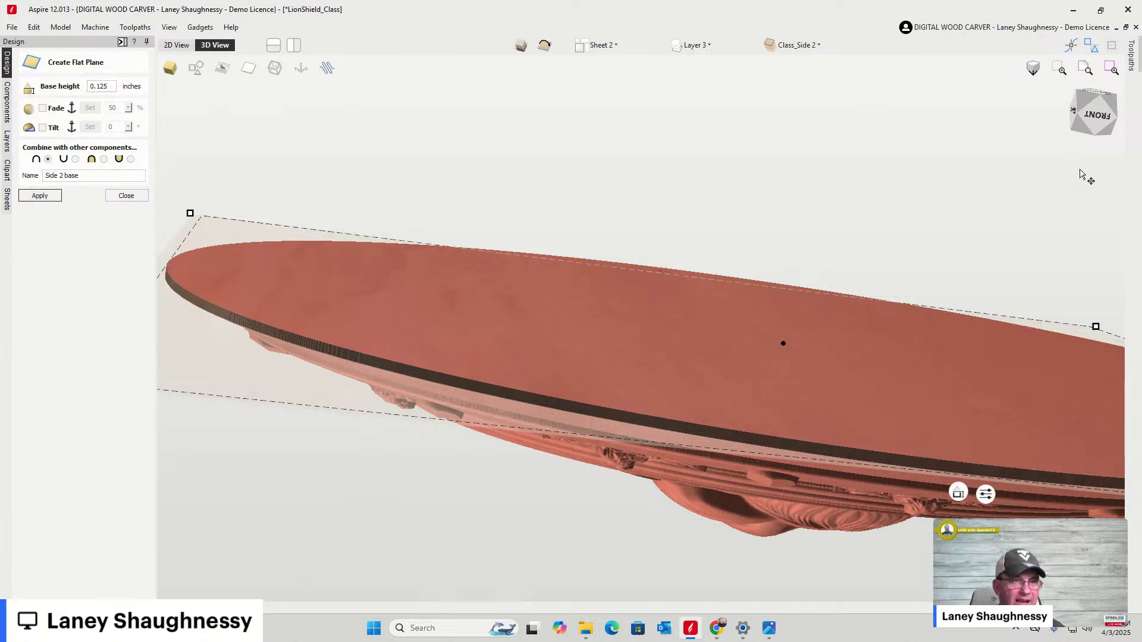
# Check the shield's edge from the lion side and set the Side 2 base plane's height back to 0.25 inches
pyautogui.moveTo(1101, 126); pyautogui.dragTo(1099, 102)
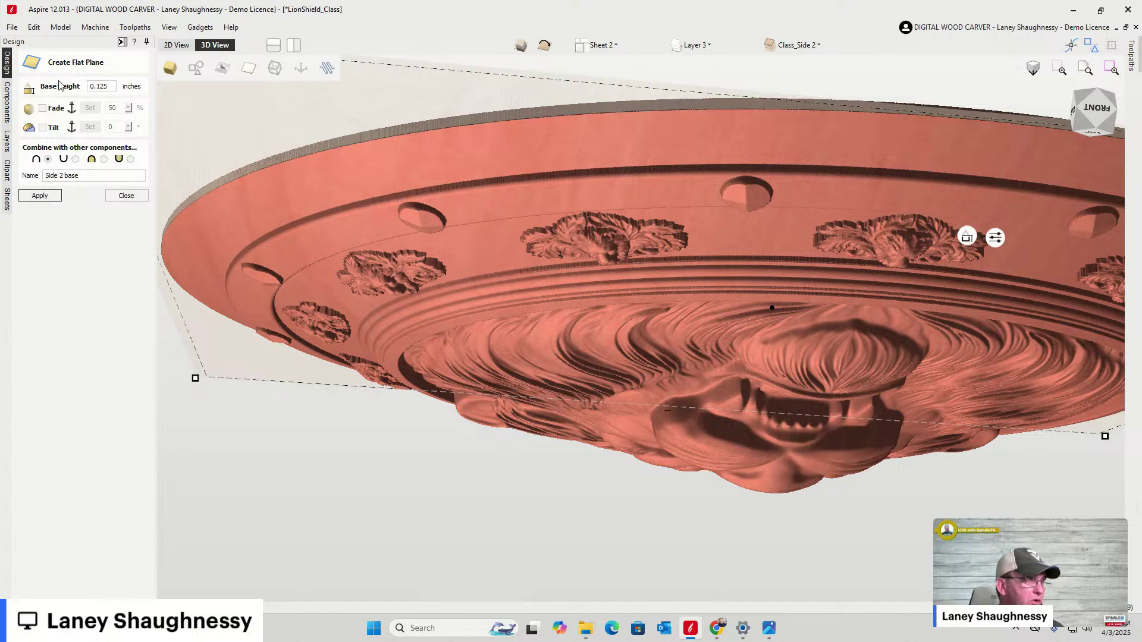
pyautogui.click(98, 87)
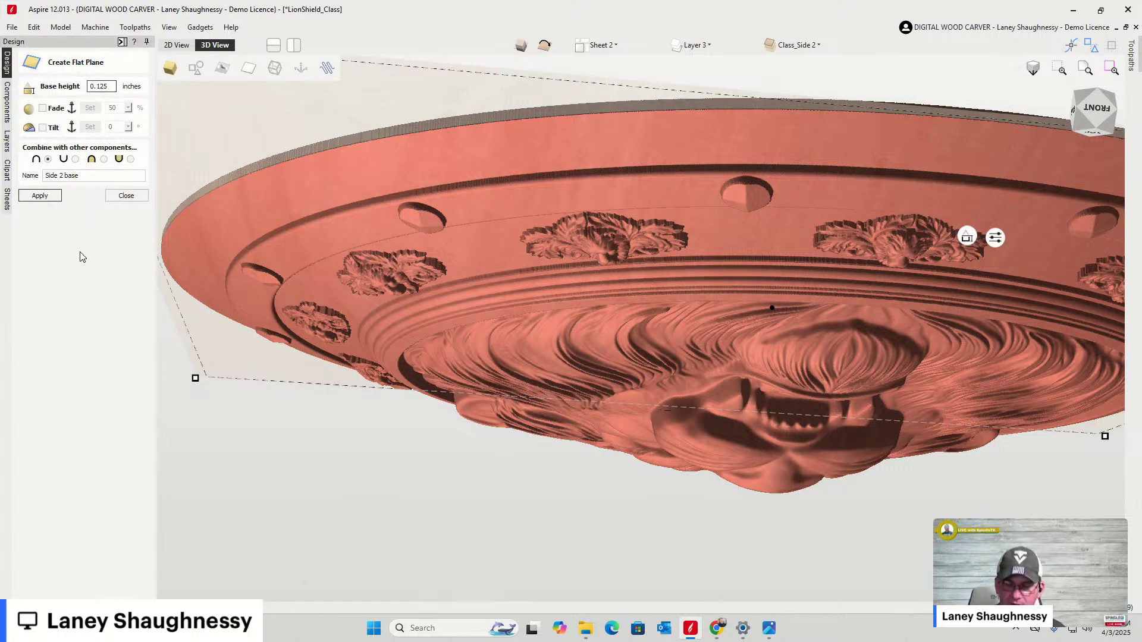
pyautogui.click(54, 198)
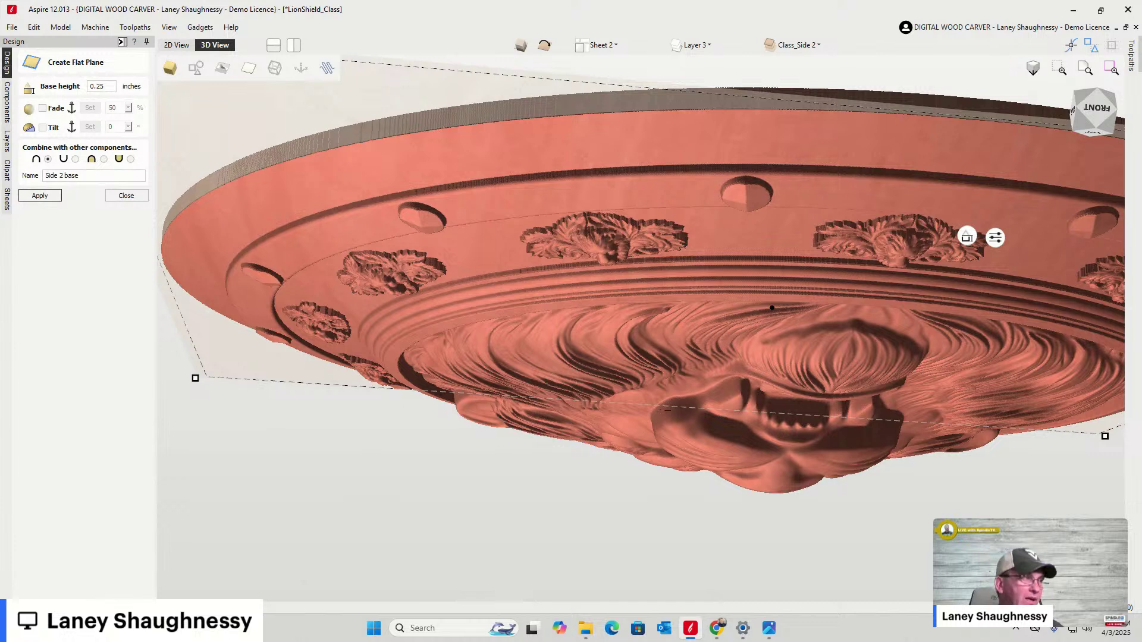
# Set the Side 2 base plane's base height to 0.1875 inches, apply it and close the flat plane tool
pyautogui.doubleClick(98, 86)
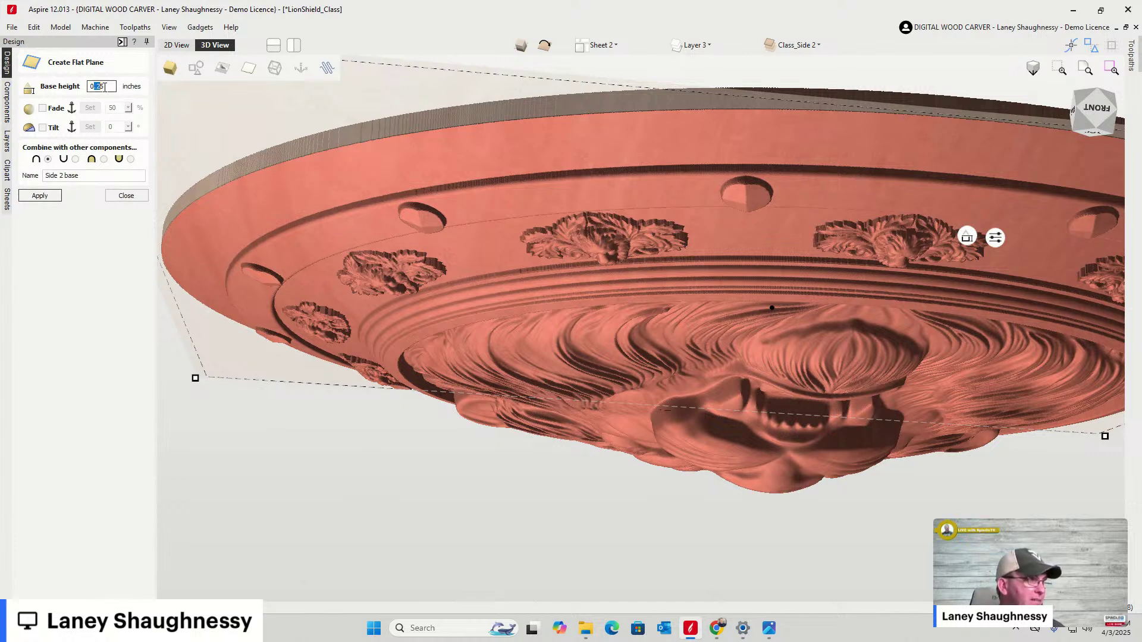
pyautogui.write('1875')
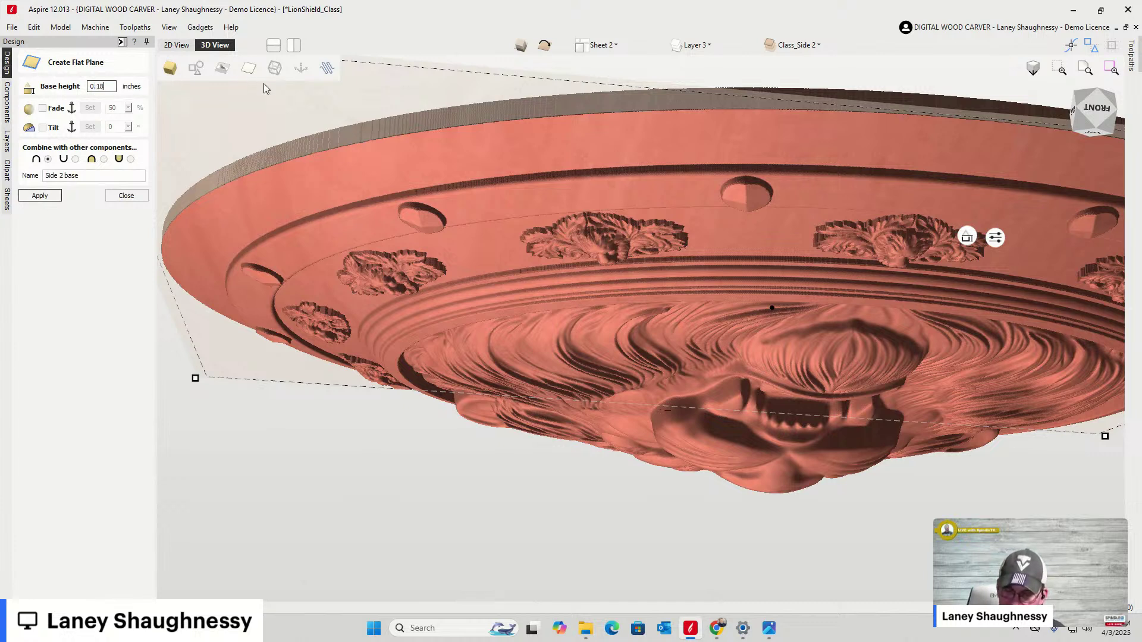
pyautogui.click(40, 196)
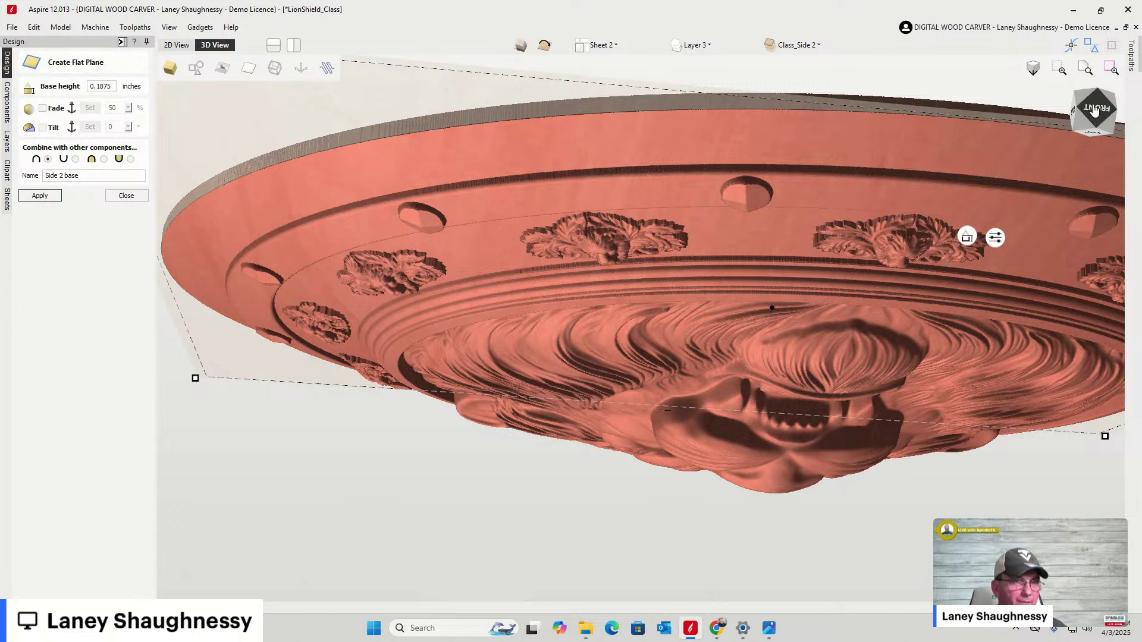
pyautogui.moveTo(1095, 110); pyautogui.dragTo(1097, 122)
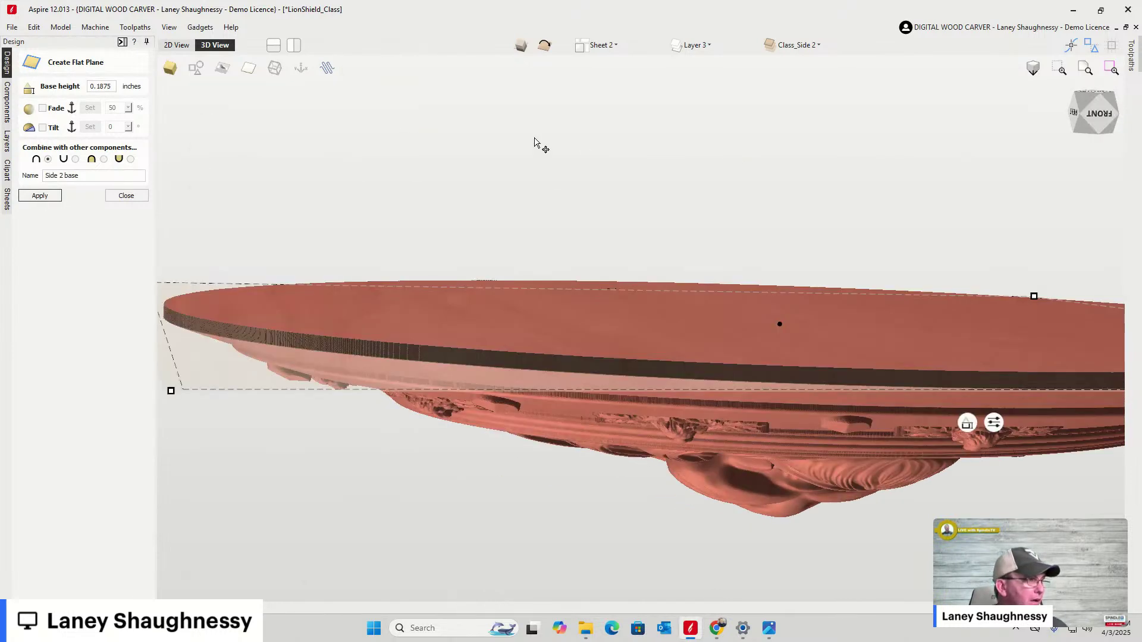
pyautogui.click(126, 196)
# Inspect the whole back plate in 3D, and look closely at its rim circles in the 2D view
pyautogui.scroll(-3, 559, 275)
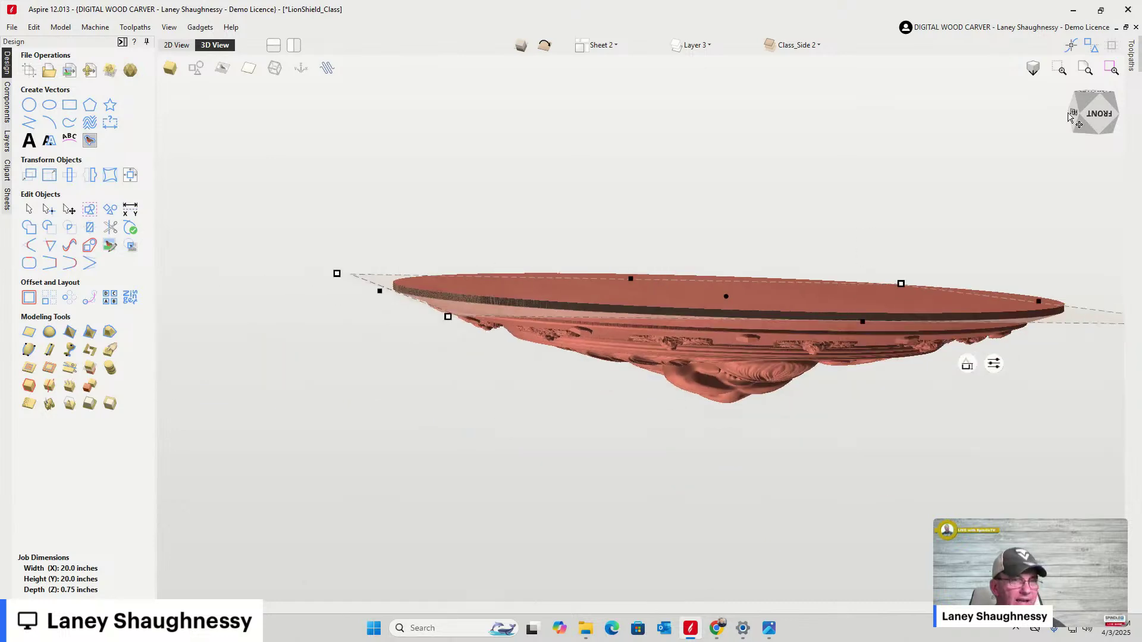
pyautogui.moveTo(1096, 113); pyautogui.dragTo(1098, 119)
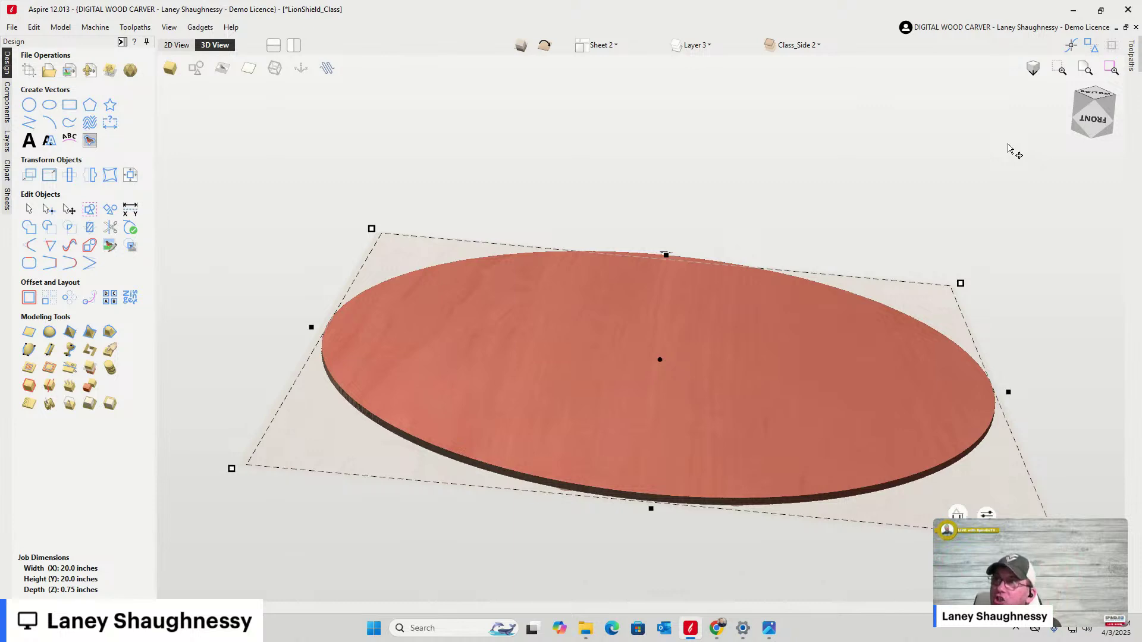
pyautogui.click(176, 45)
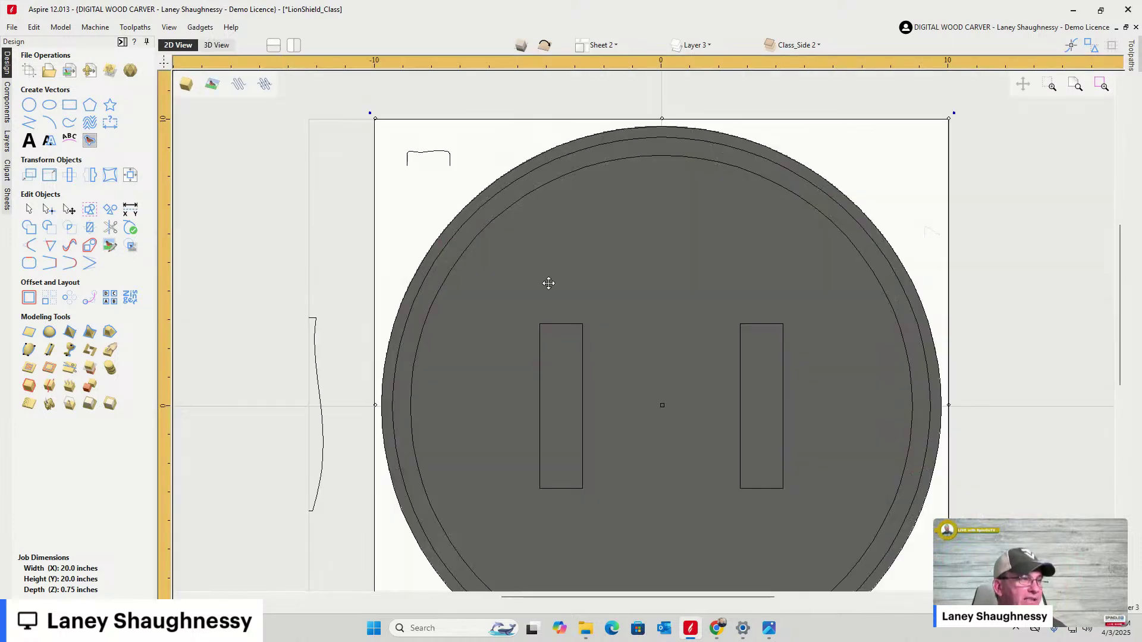
pyautogui.scroll(3, 559, 158)
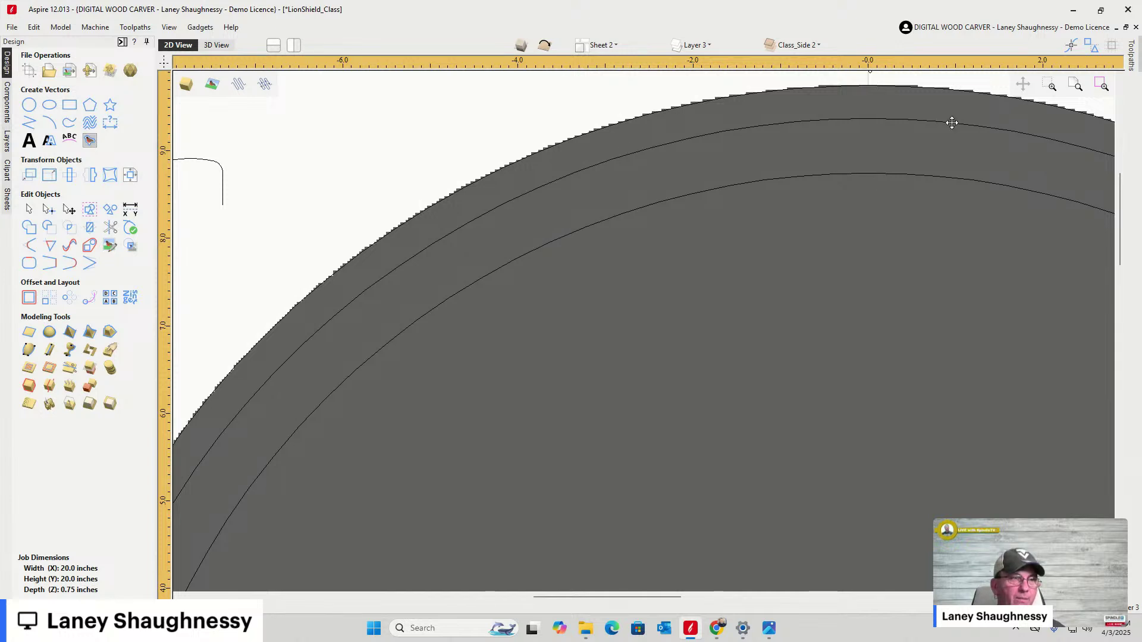
# Create a subtracting round shape named Side 2 Inner Dish from the innermost rim circle, with a 30° profile
pyautogui.click(835, 177)
pyautogui.scroll(-5, 743, 128)
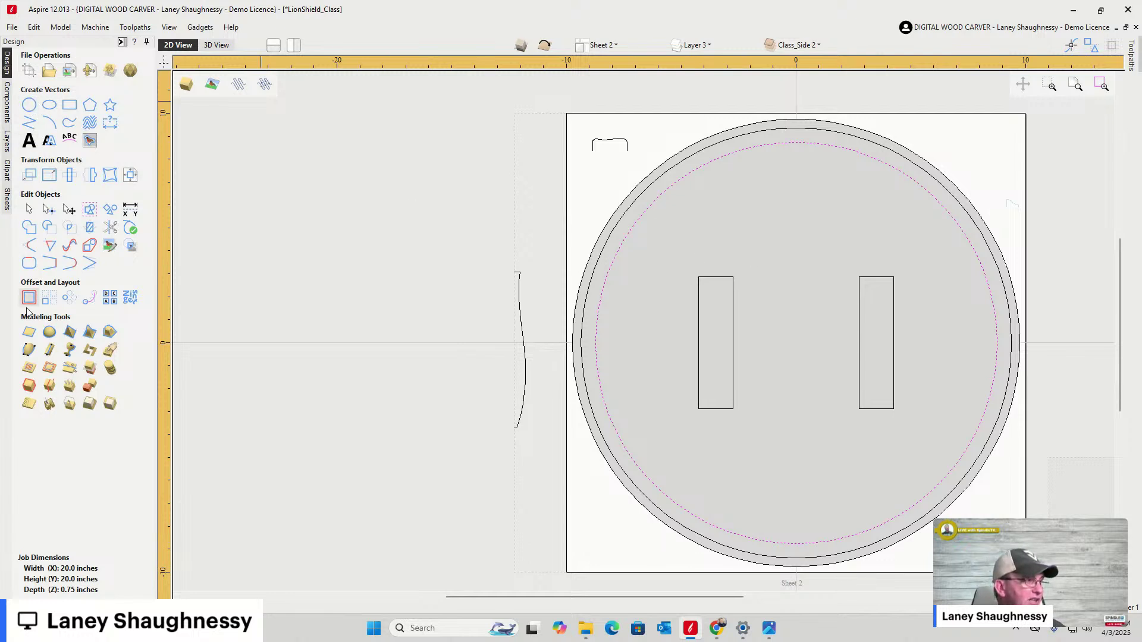
pyautogui.click(49, 332)
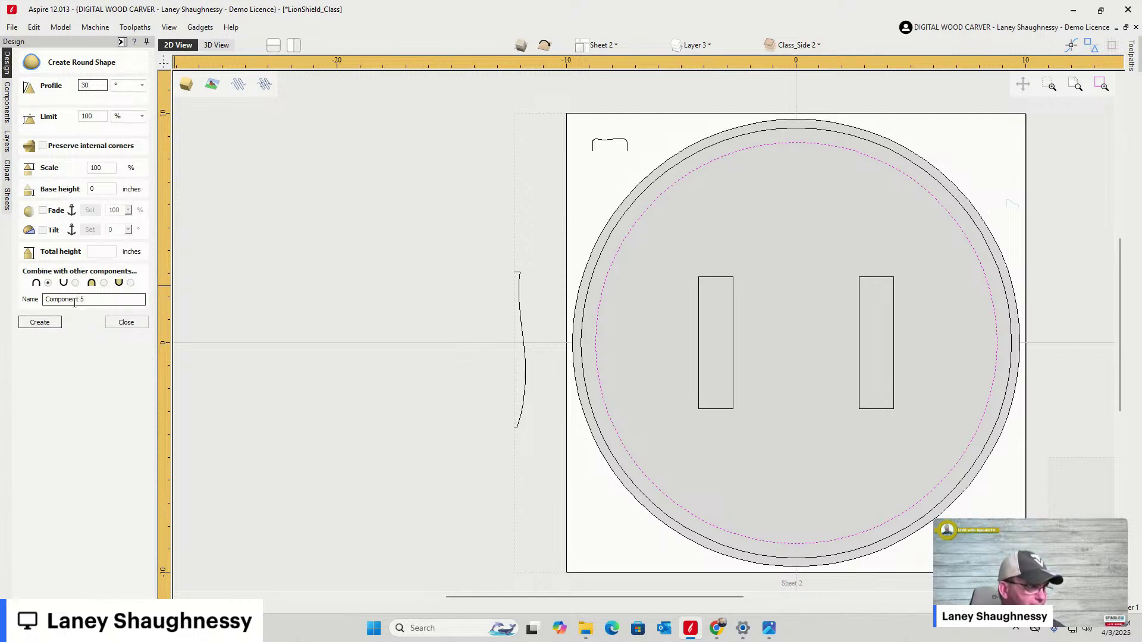
pyautogui.press('Return')
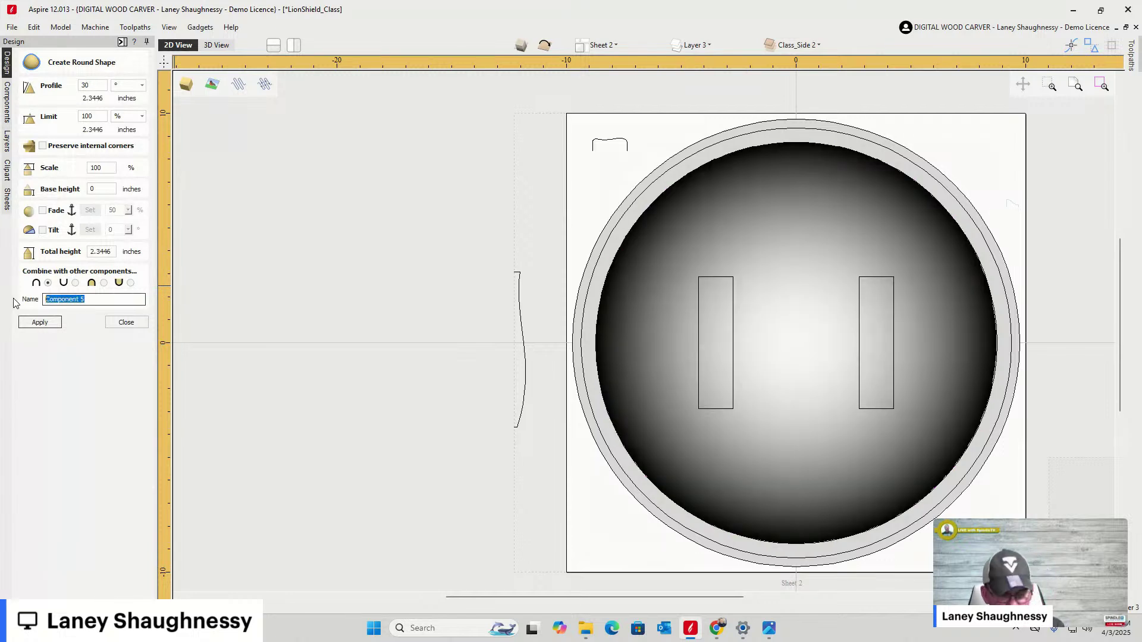
pyautogui.write('Side 2 Inner Dish')
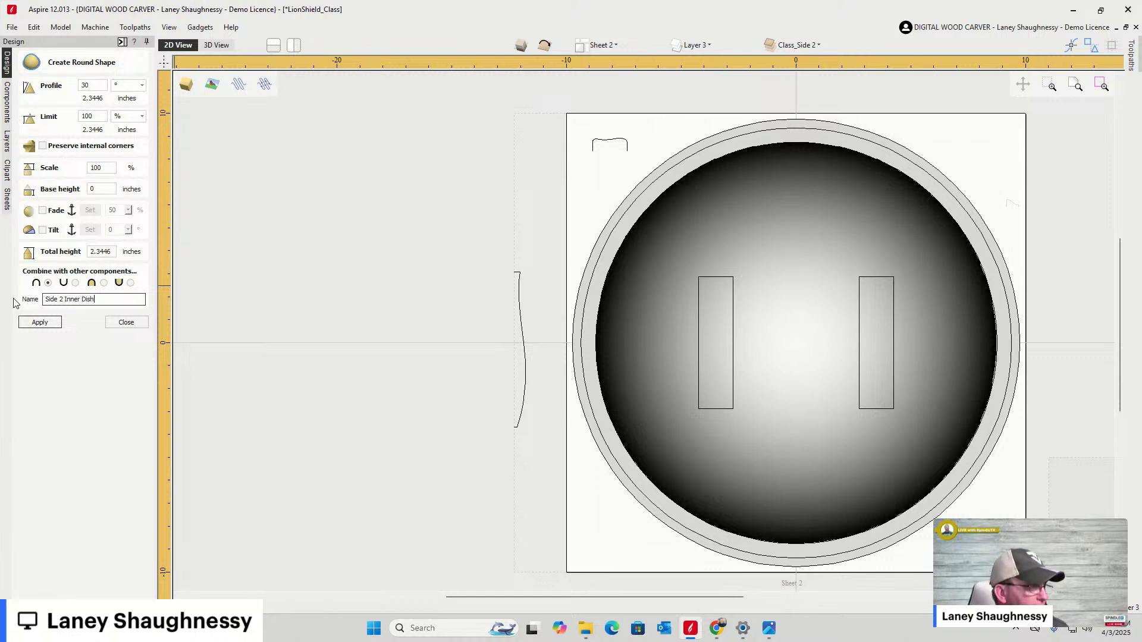
pyautogui.click(75, 283)
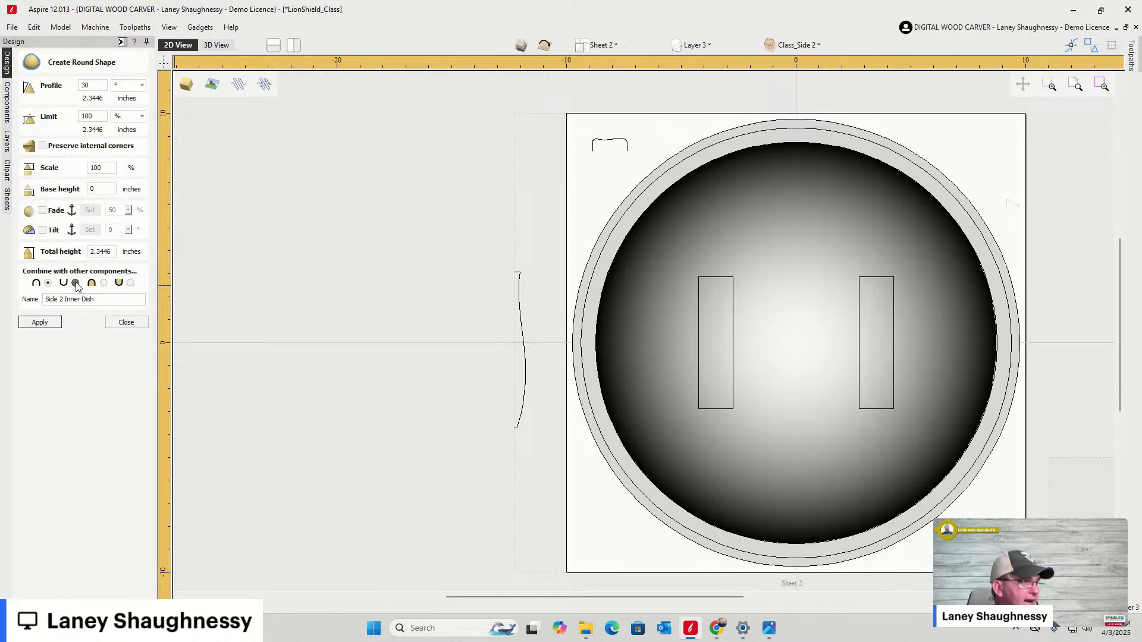
pyautogui.click(40, 323)
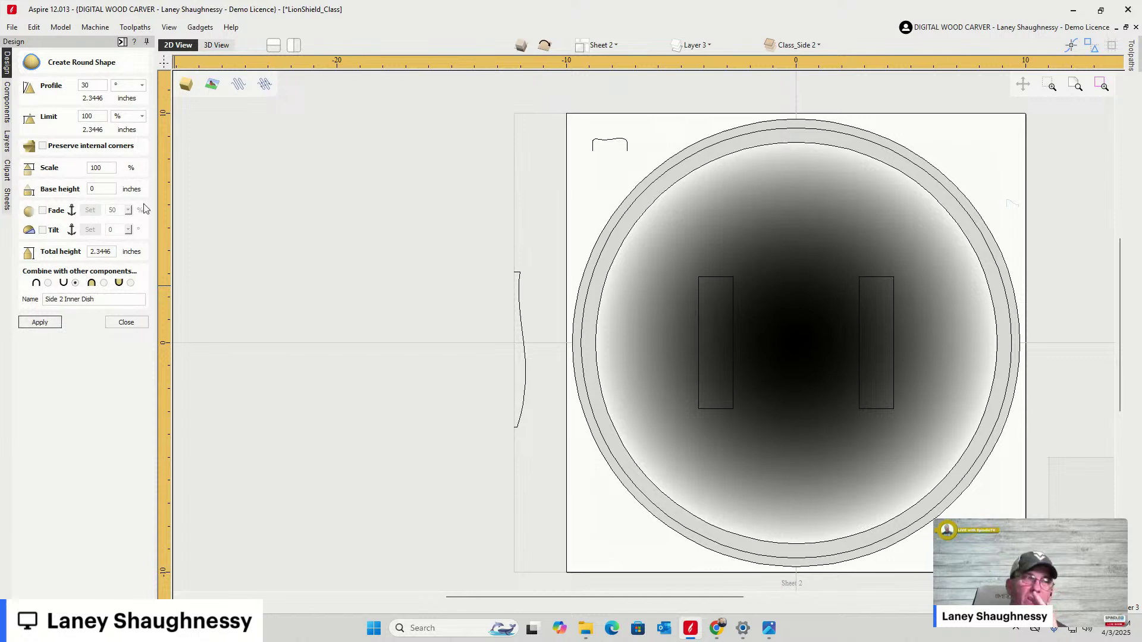
# Scale the Side 2 Inner Dish to a height of 0.5625 inches in 3D, then close the round shape tool
pyautogui.click(216, 45)
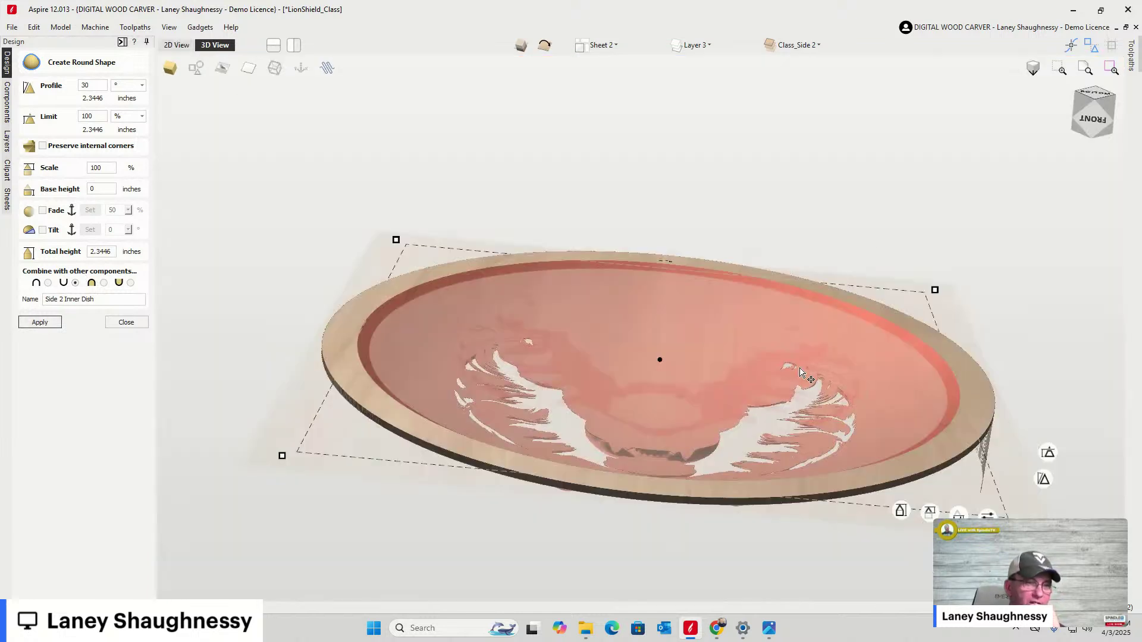
pyautogui.click(1100, 103)
pyautogui.moveTo(1101, 105)
pyautogui.mouseDown()
pyautogui.moveTo(1102, 87)
pyautogui.moveTo(1102, 103)
pyautogui.mouseUp()
pyautogui.scroll(6, 619, 500)
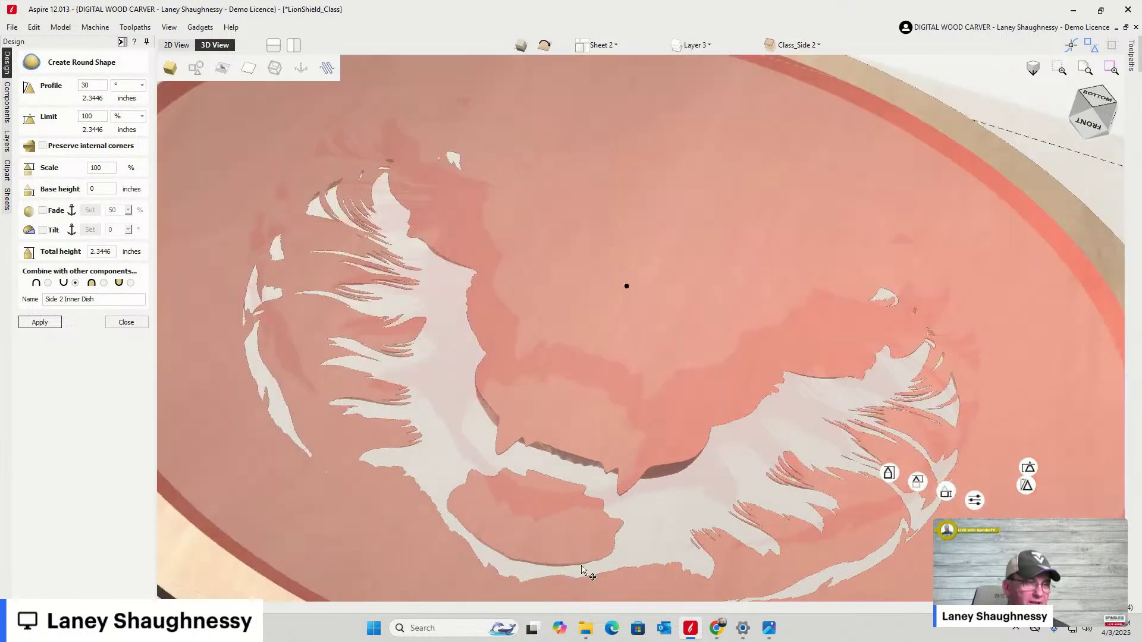
pyautogui.scroll(-2, 839, 77)
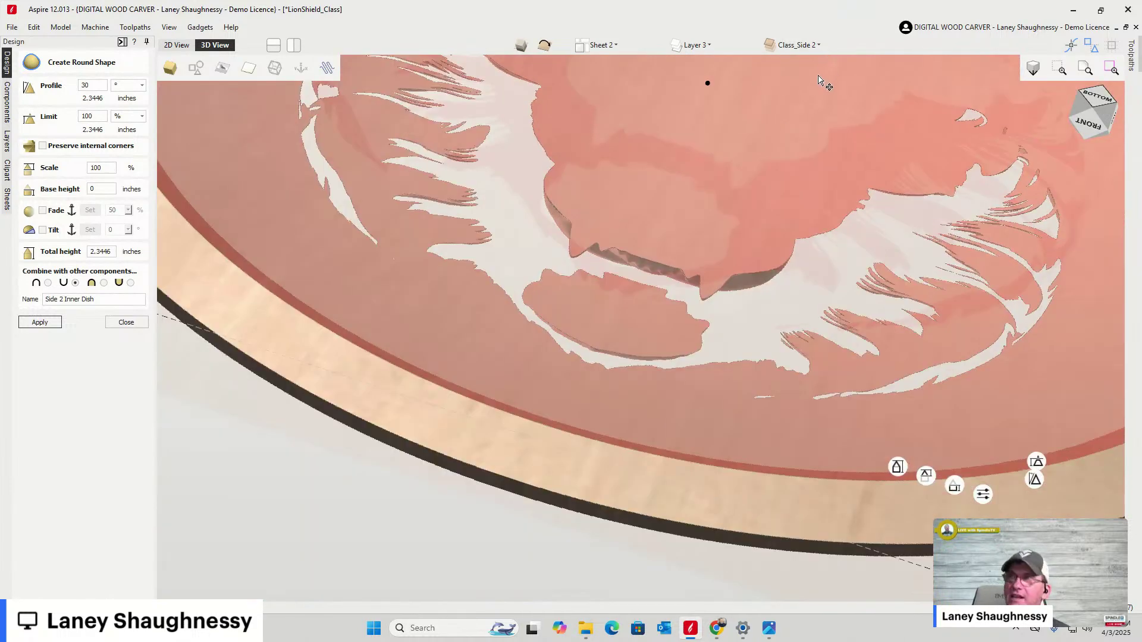
pyautogui.scroll(-3, 658, 204)
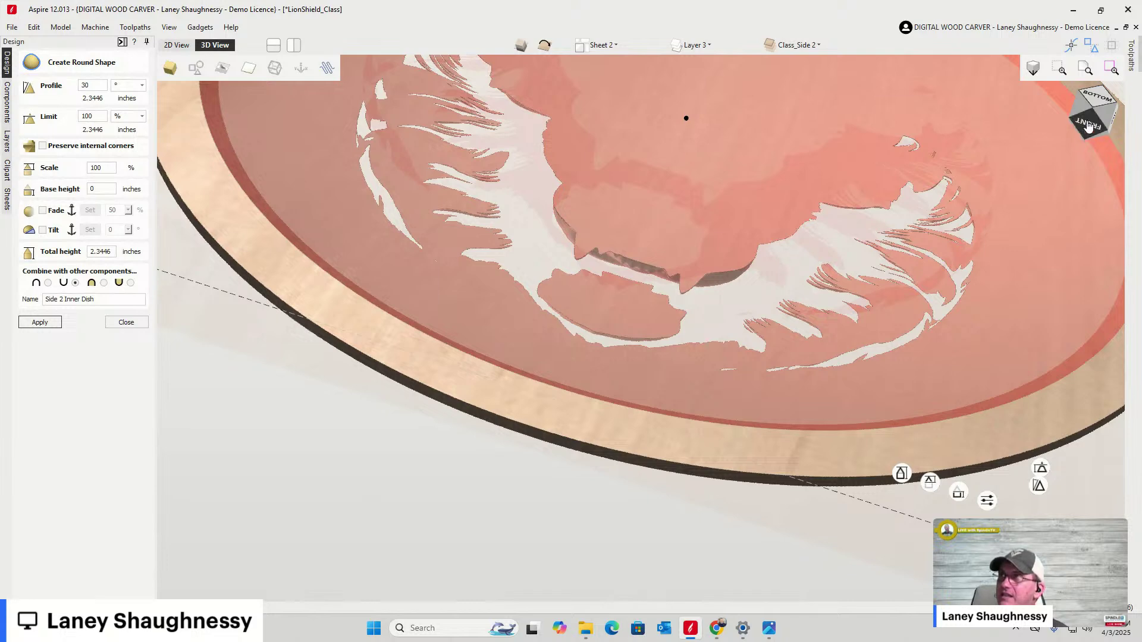
pyautogui.moveTo(1105, 106)
pyautogui.mouseDown()
pyautogui.moveTo(1098, 97)
pyautogui.moveTo(1097, 110)
pyautogui.mouseUp()
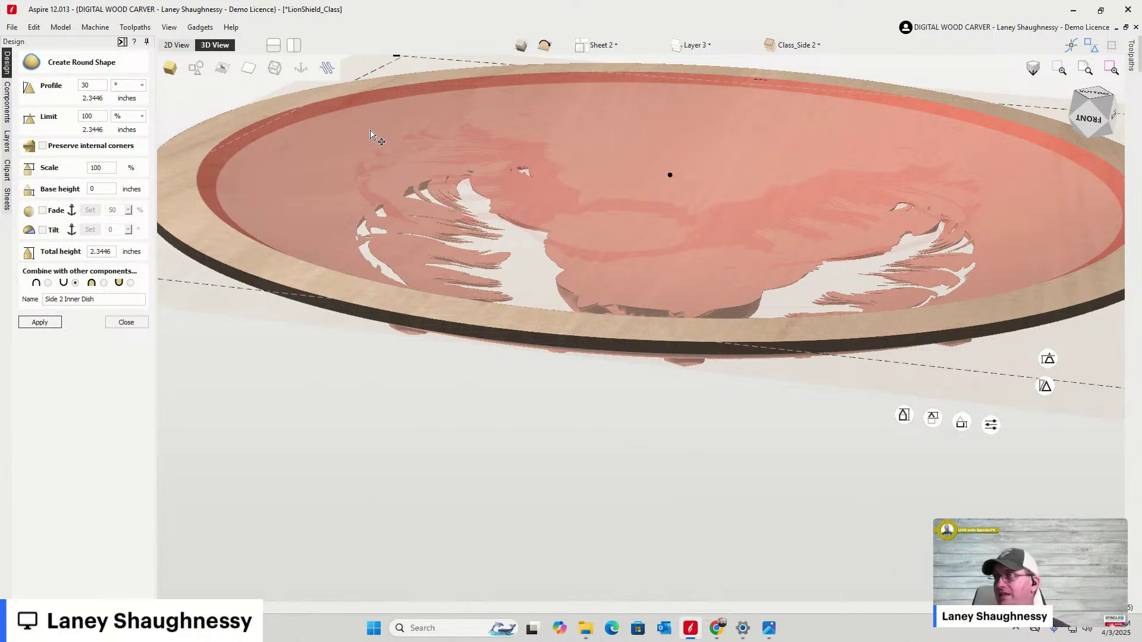
pyautogui.moveTo(933, 420)
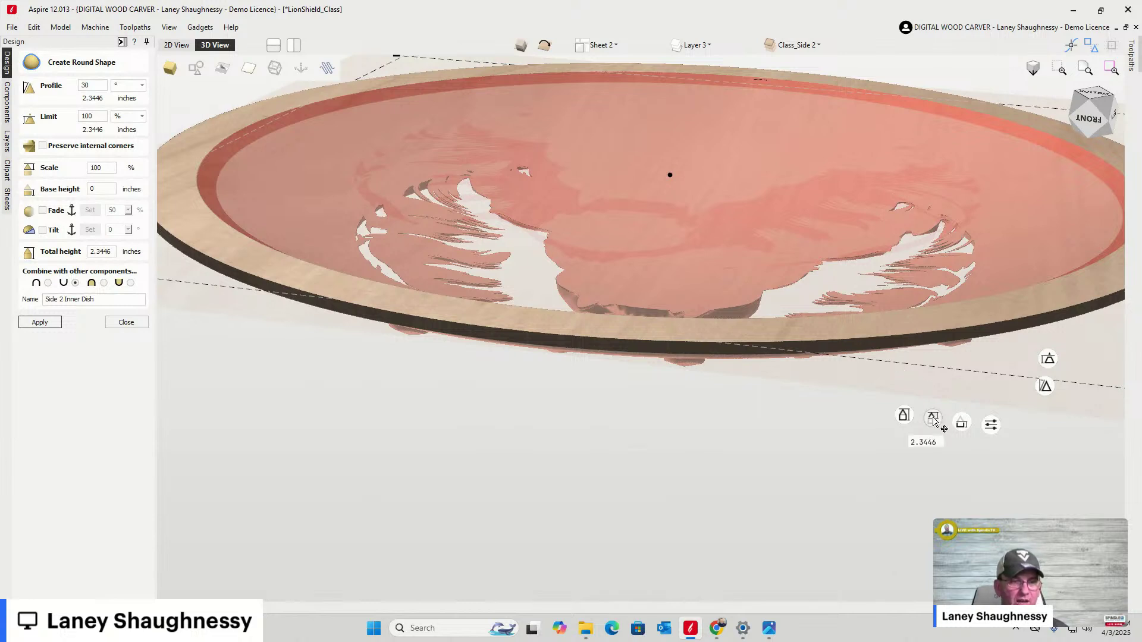
pyautogui.moveTo(932, 420); pyautogui.dragTo(933, 559)
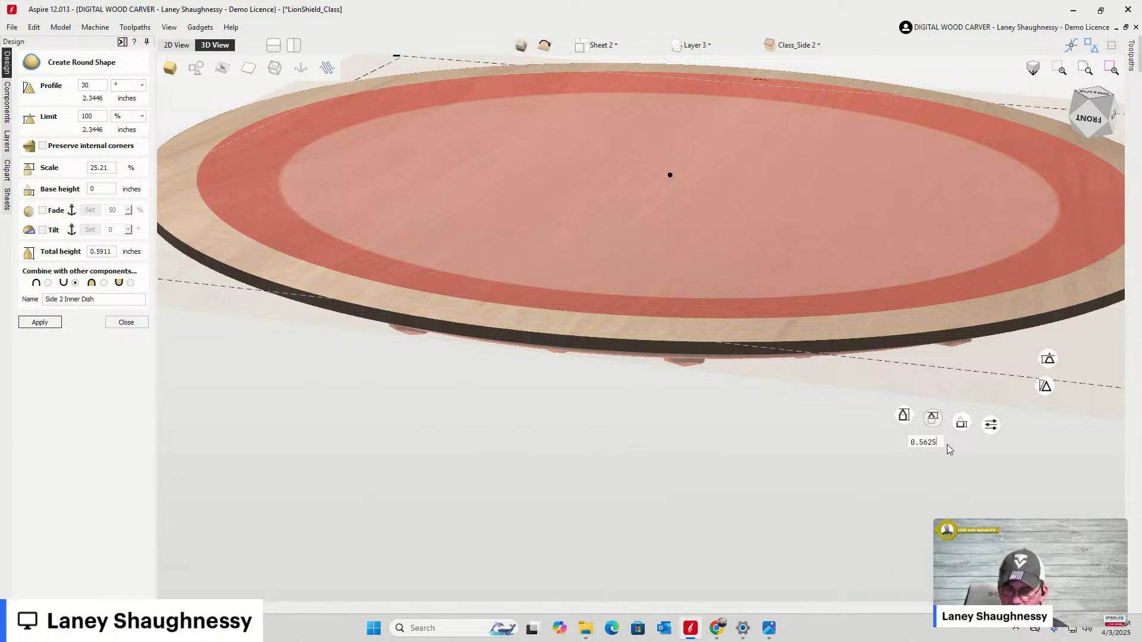
pyautogui.press('Return')
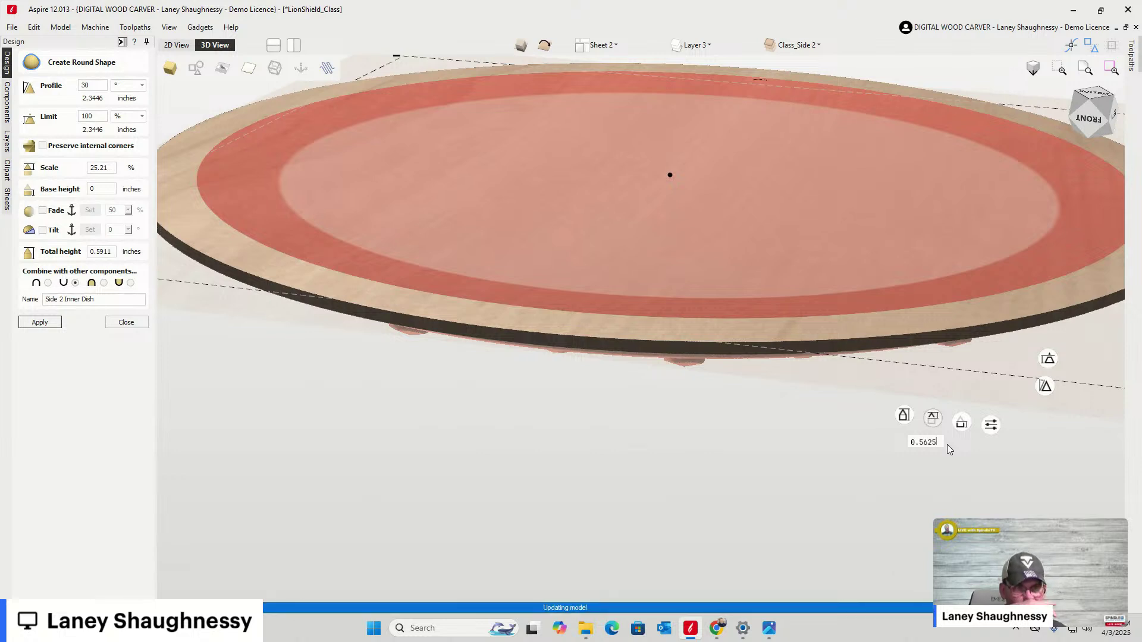
pyautogui.click(123, 322)
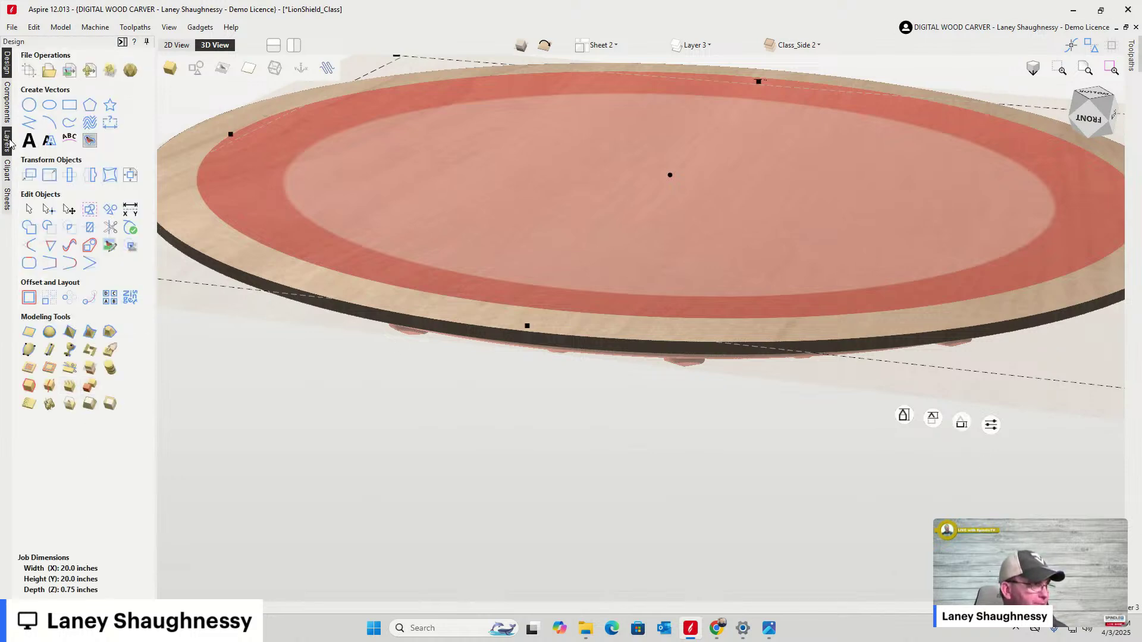
# Show the component tree, clear the selection and turn on Light Follows Viewer for the 3D view
pyautogui.click(7, 103)
pyautogui.click(59, 319)
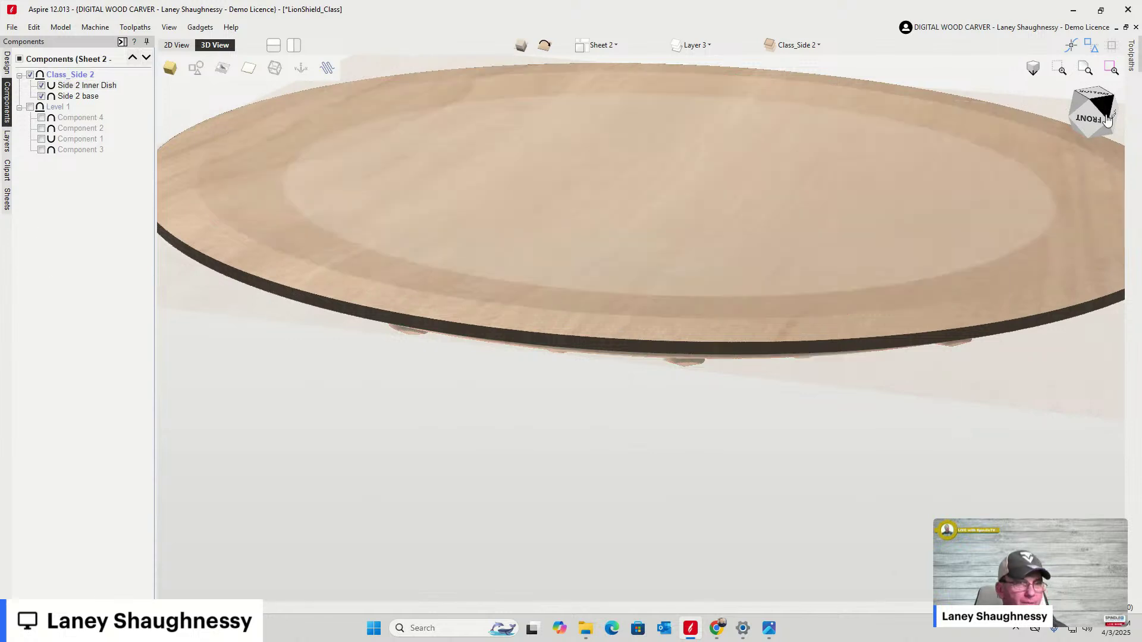
pyautogui.click(1094, 100)
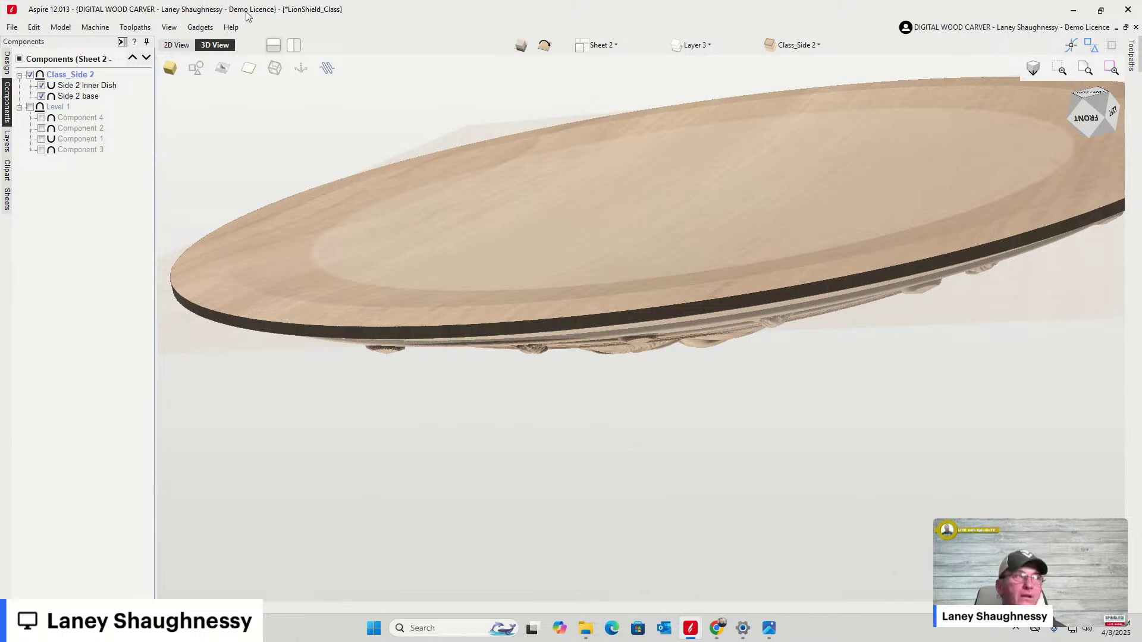
pyautogui.click(142, 28)
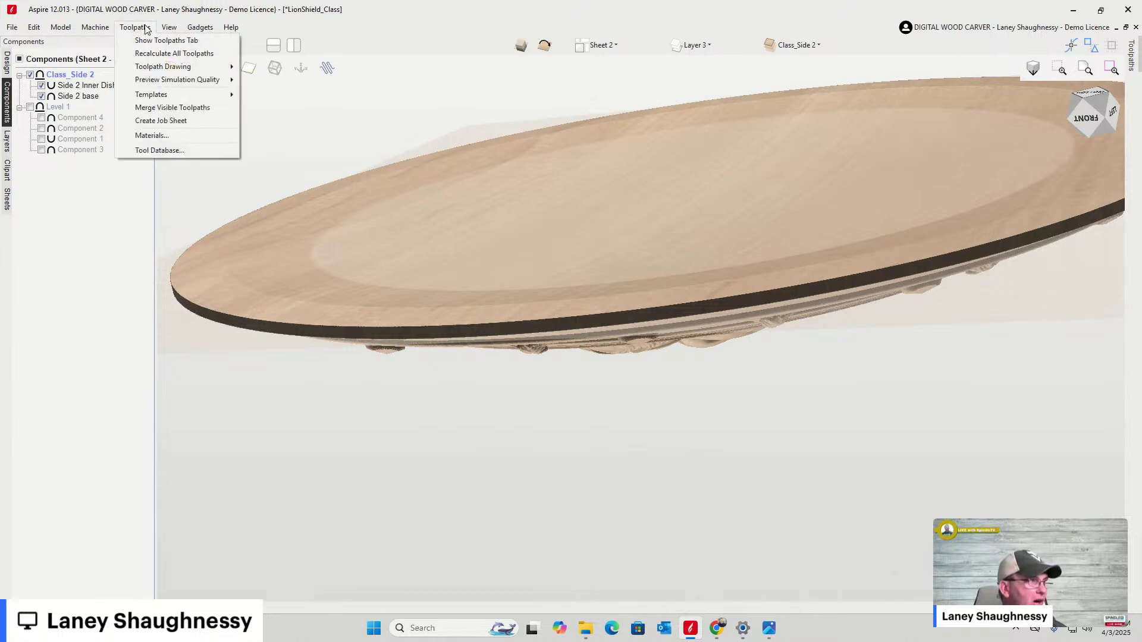
pyautogui.moveTo(175, 31)
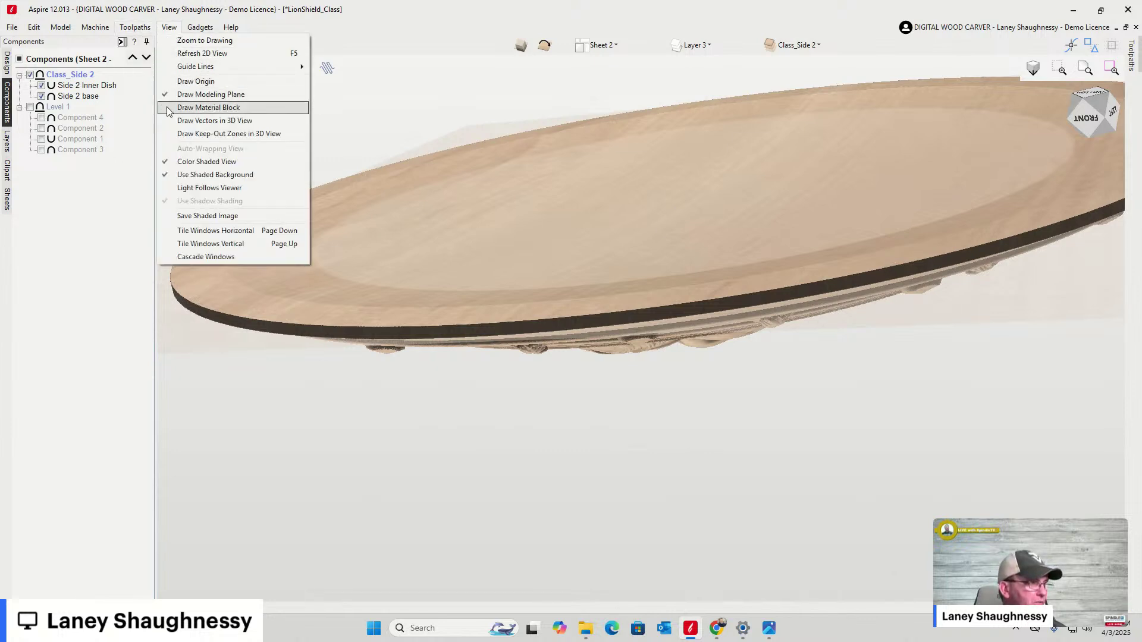
pyautogui.click(191, 188)
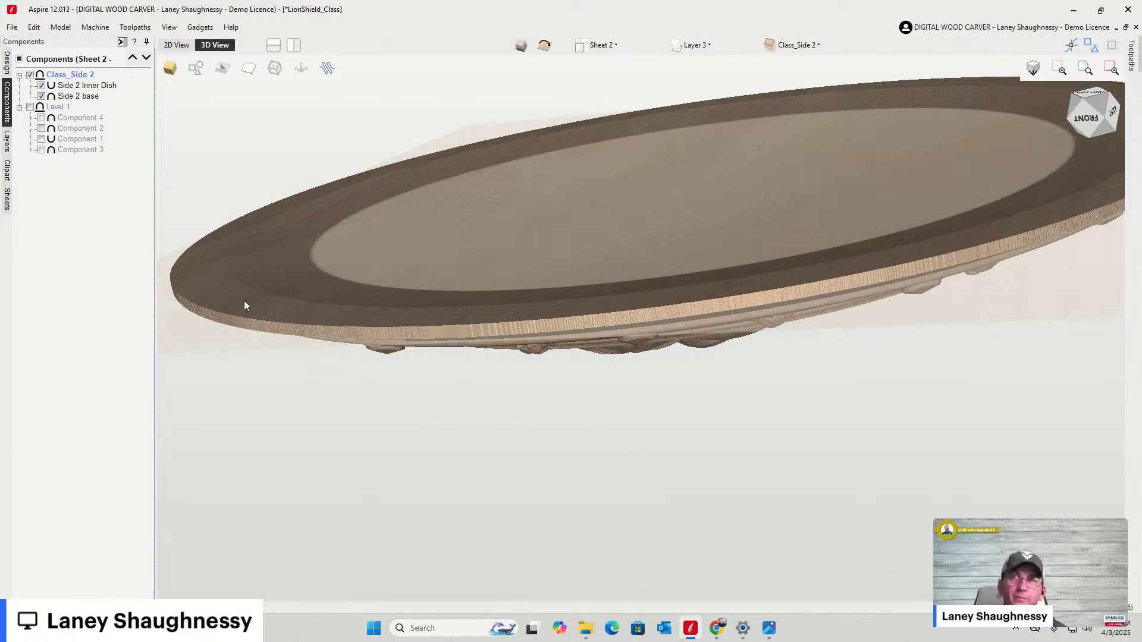
# Examine the dished back and the shield's edge in 3D, and check the middle rim circle in the 2D view
pyautogui.click(1102, 109)
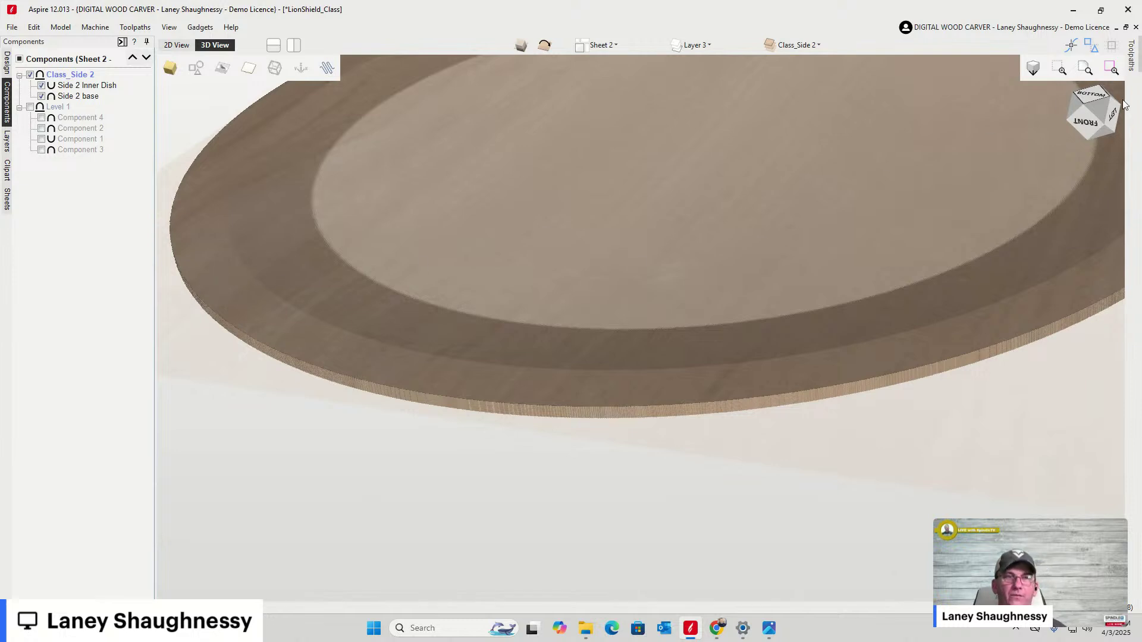
pyautogui.click(1095, 96)
pyautogui.click(1095, 97)
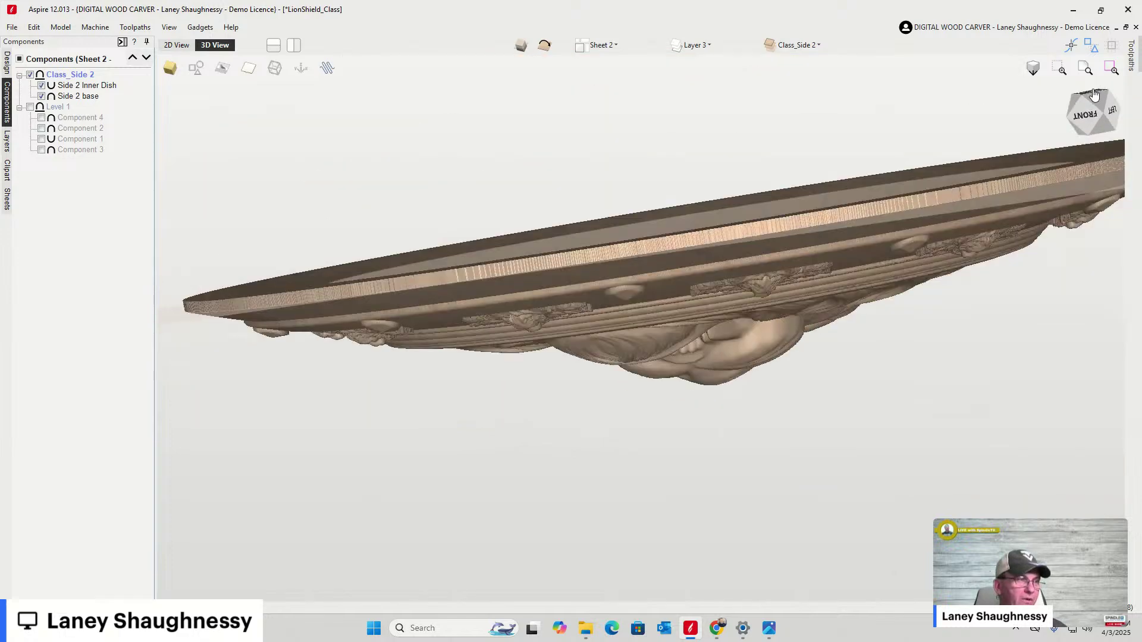
pyautogui.click(1084, 106)
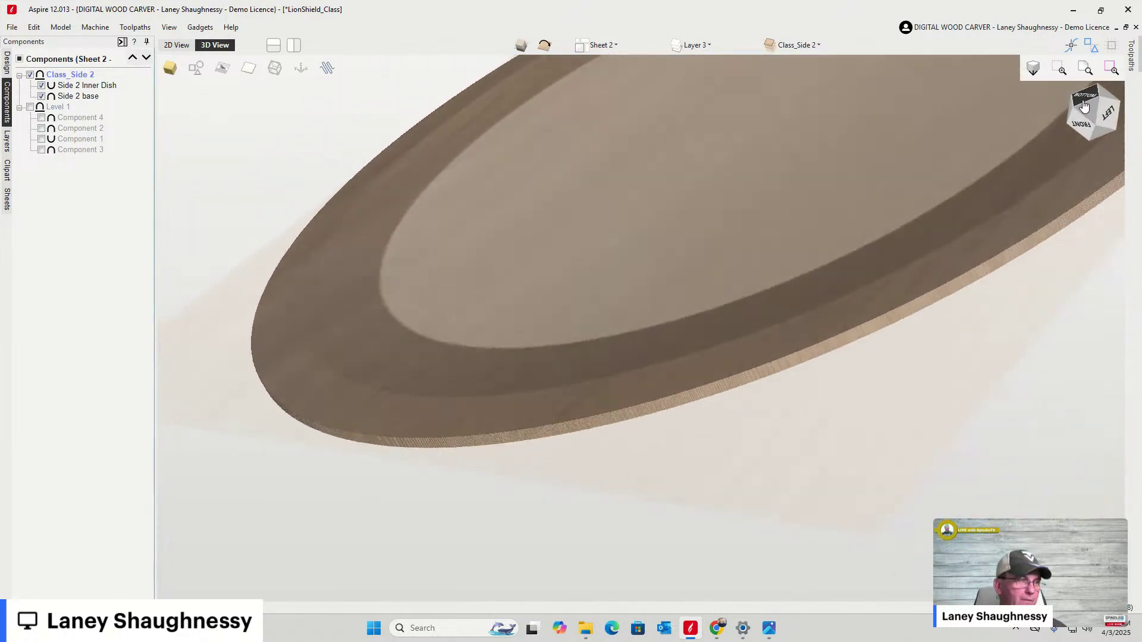
pyautogui.click(1100, 106)
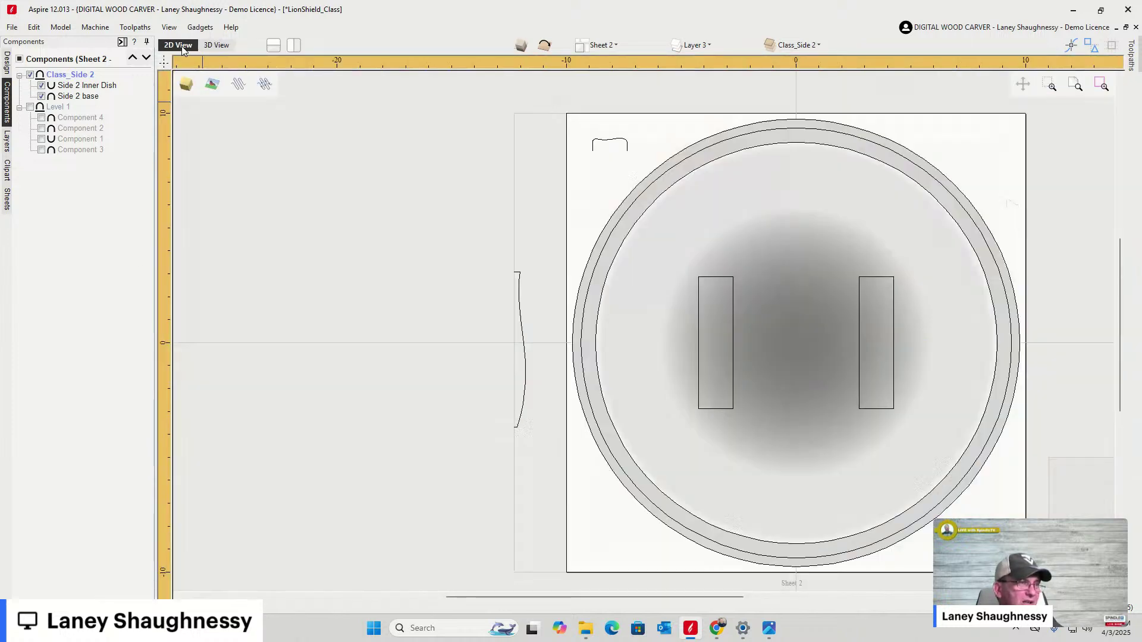
pyautogui.click(180, 46)
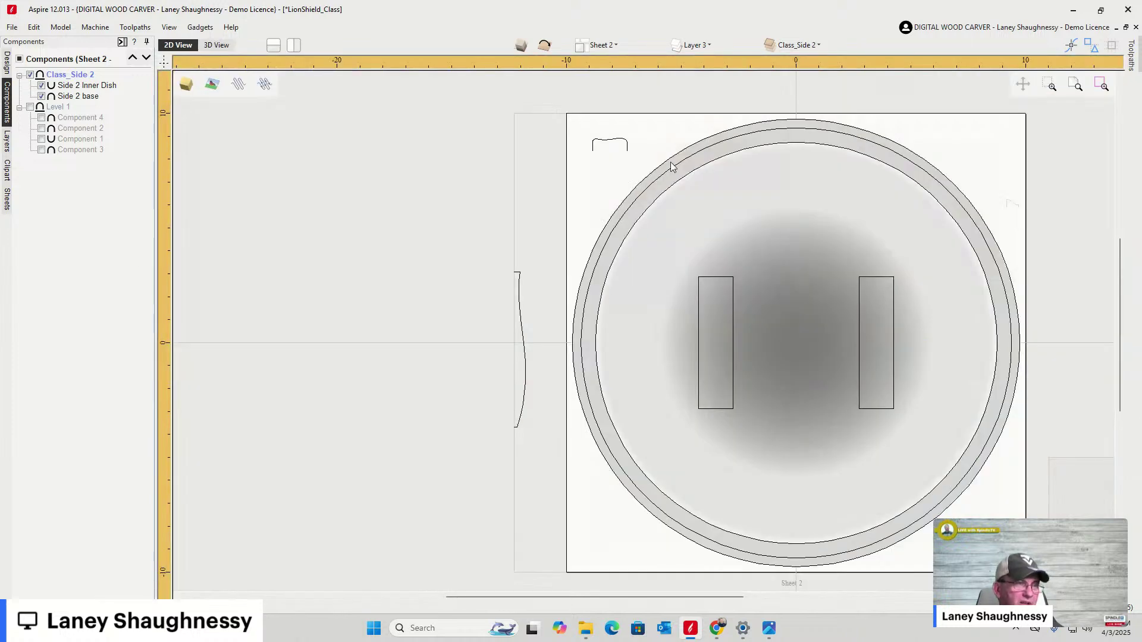
pyautogui.scroll(4, 782, 94)
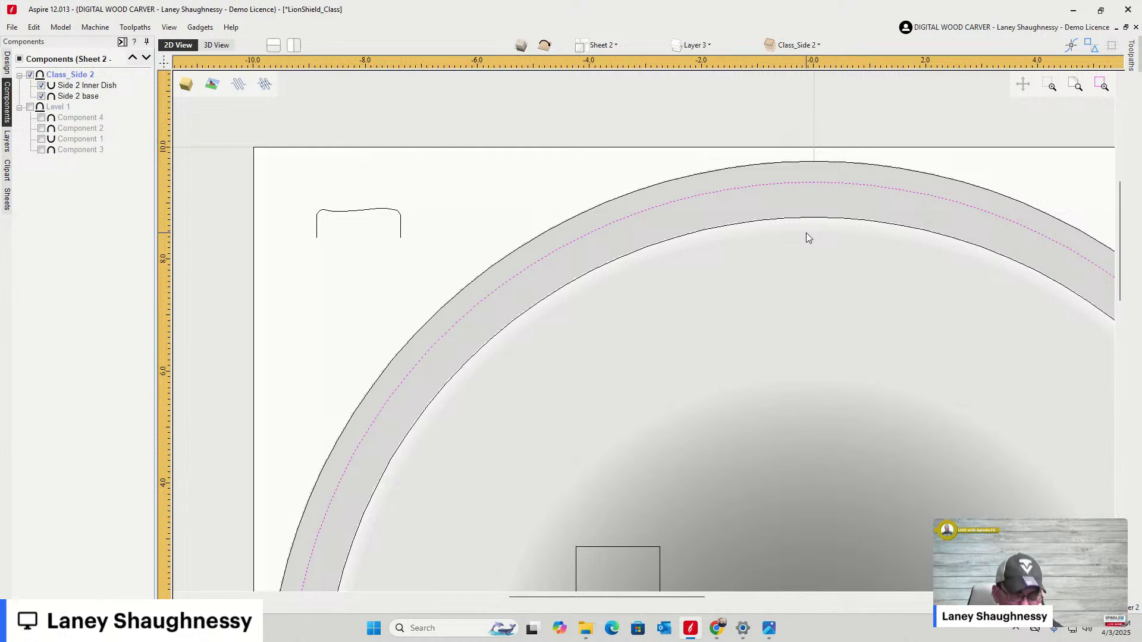
pyautogui.scroll(-3, 425, 284)
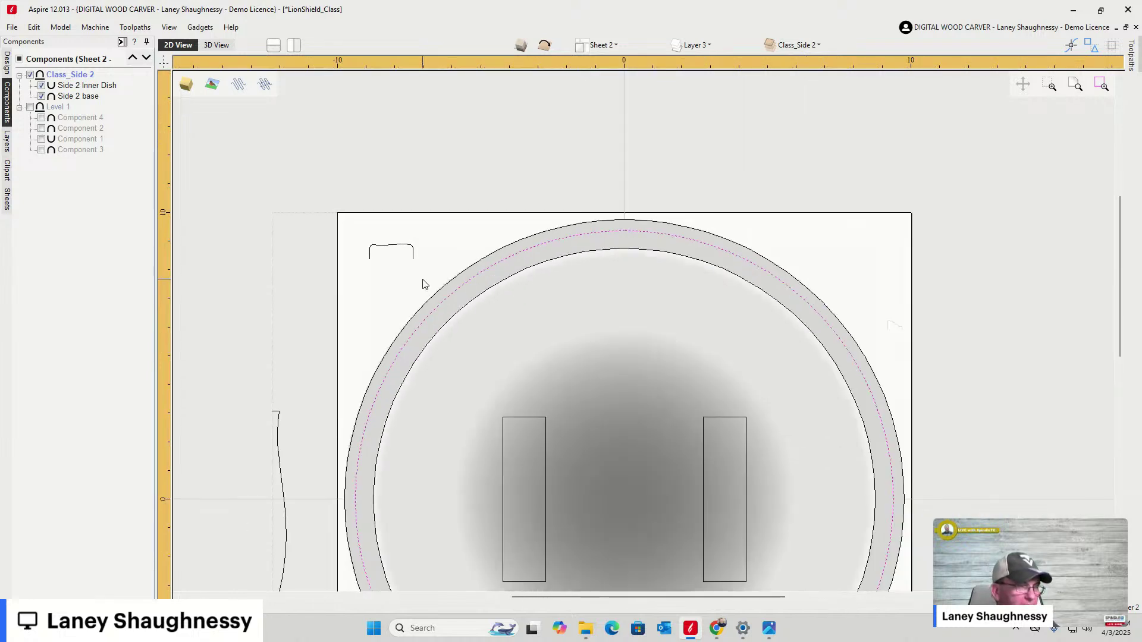
pyautogui.scroll(-1, 415, 302)
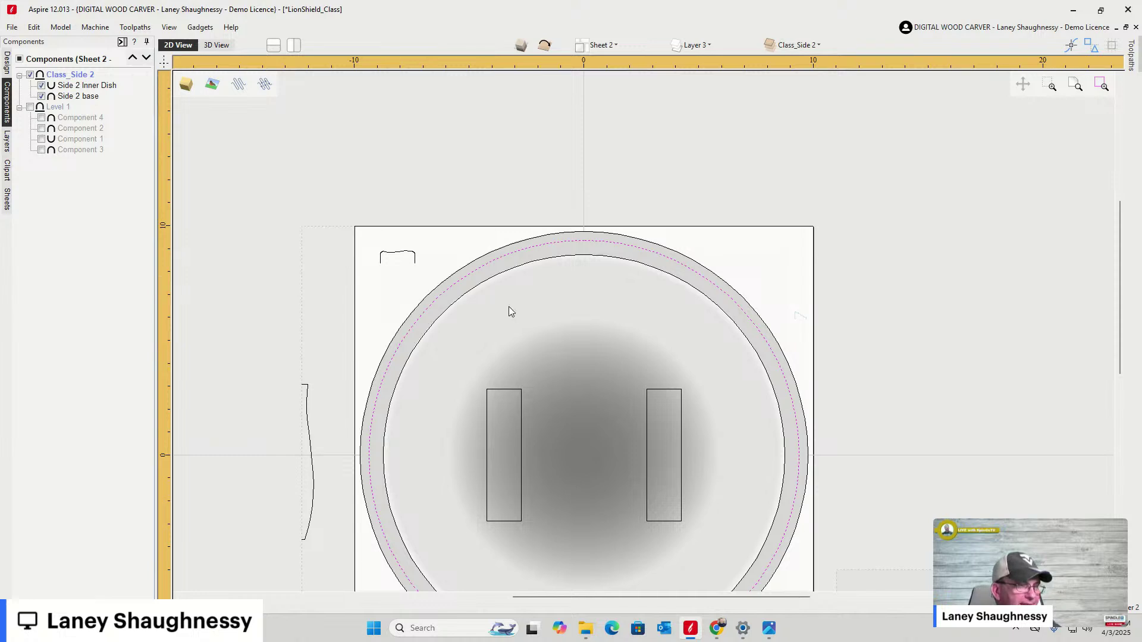
pyautogui.scroll(-2, 512, 327)
pyautogui.scroll(2, 486, 455)
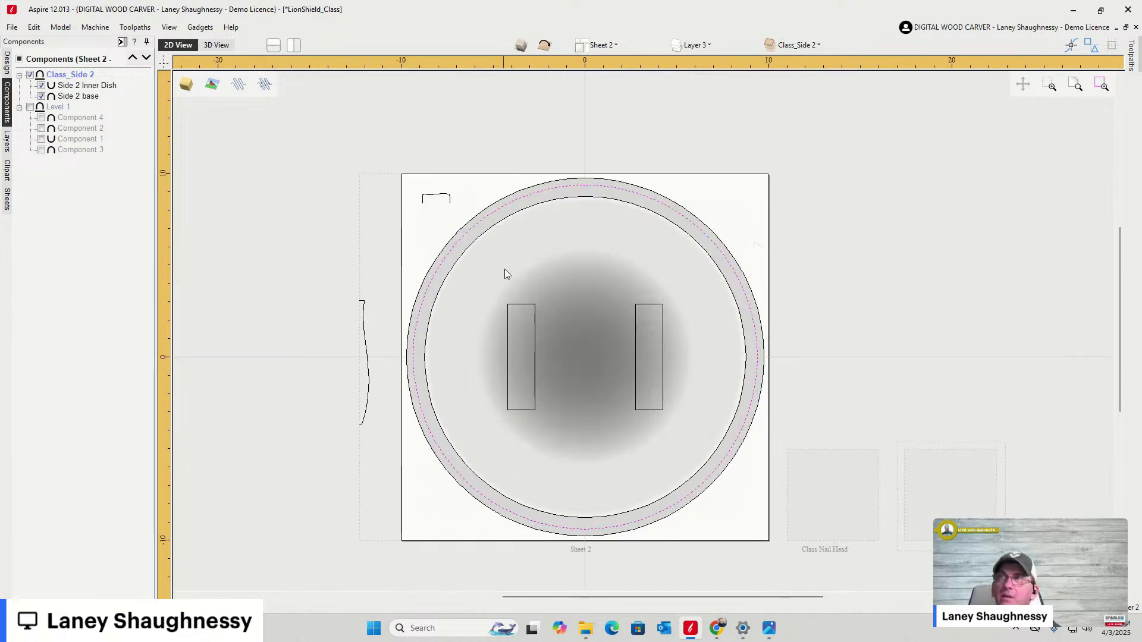
# Examine the shield from the side and back in 3D, check the Side 2 Inner Dish's properties and select Side 2 base
pyautogui.click(216, 46)
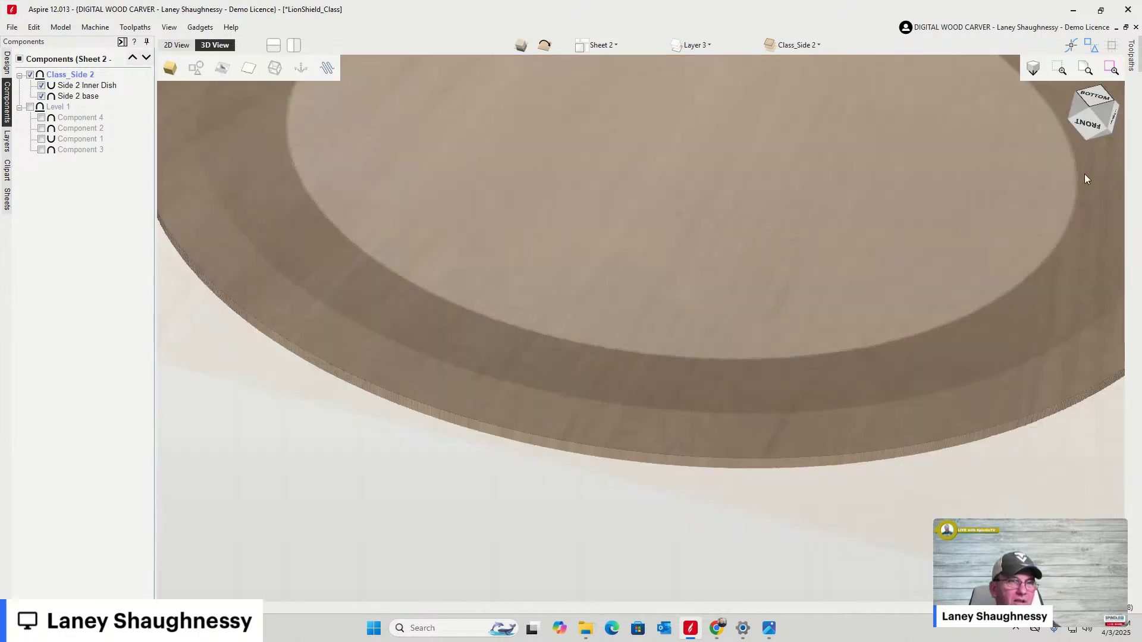
pyautogui.click(1092, 132)
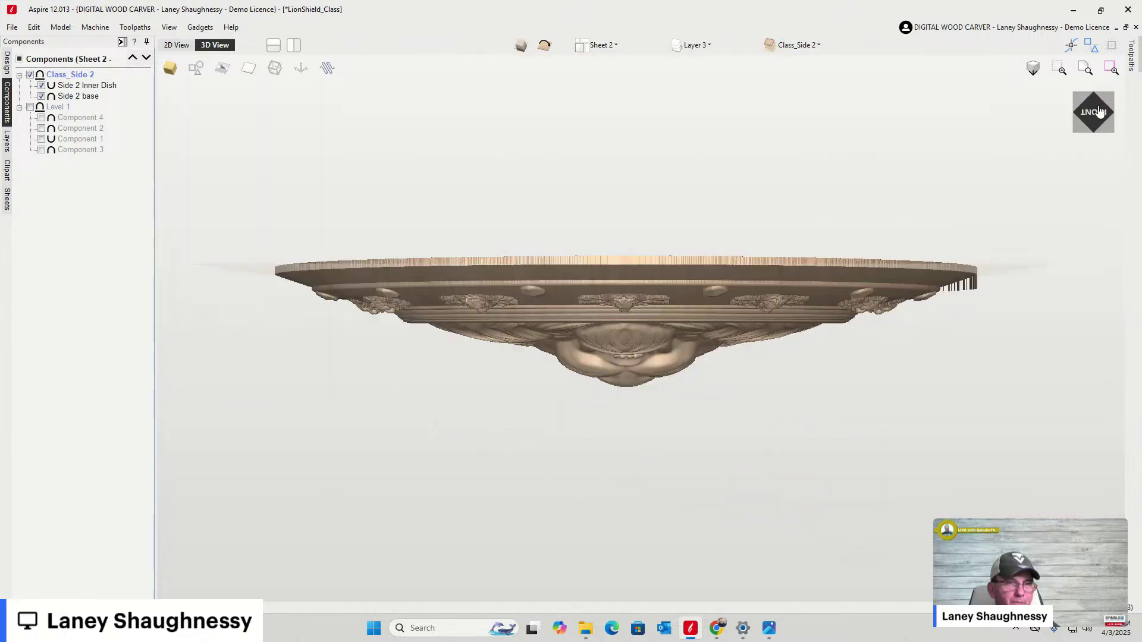
pyautogui.click(1097, 107)
pyautogui.click(1097, 106)
pyautogui.moveTo(1095, 107); pyautogui.dragTo(1078, 95)
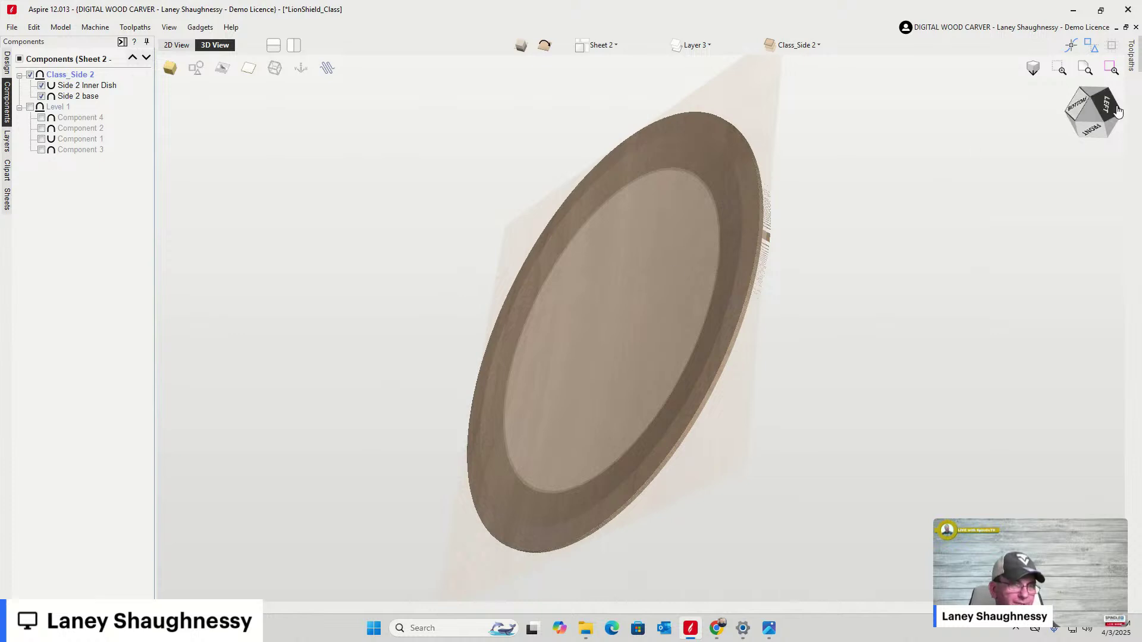
pyautogui.moveTo(1108, 109); pyautogui.dragTo(1114, 114)
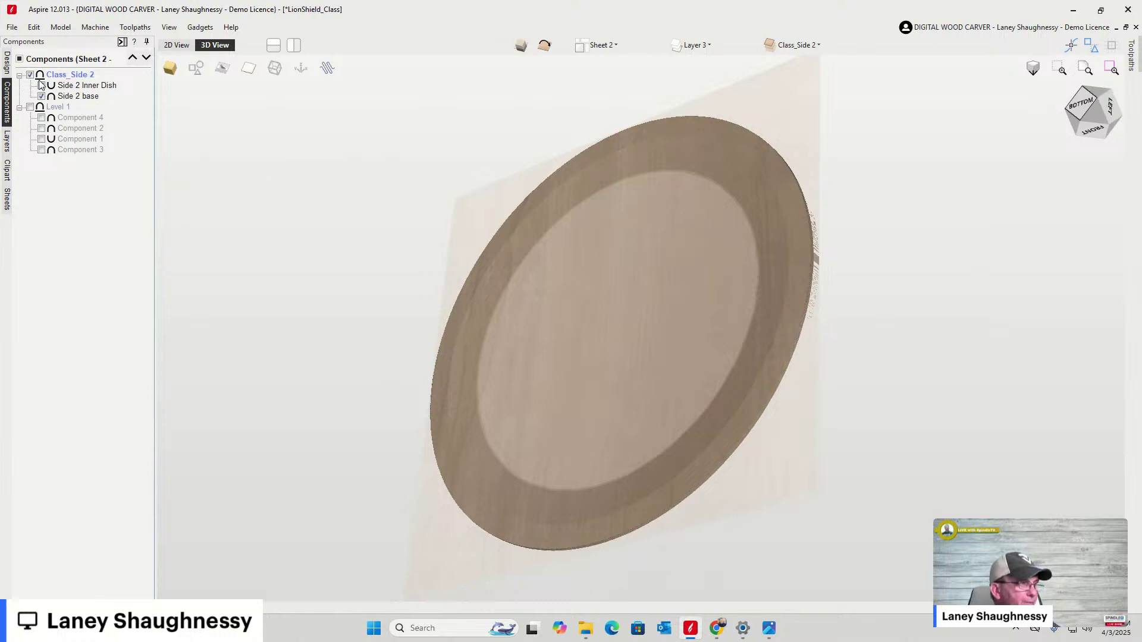
pyautogui.moveTo(77, 86)
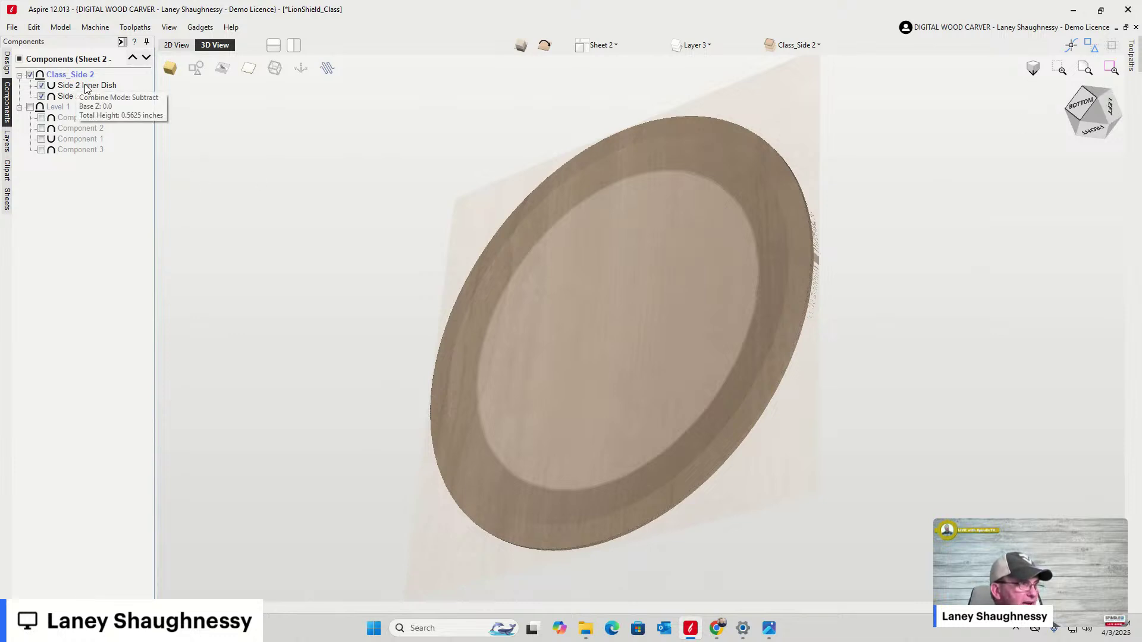
pyautogui.click(70, 96)
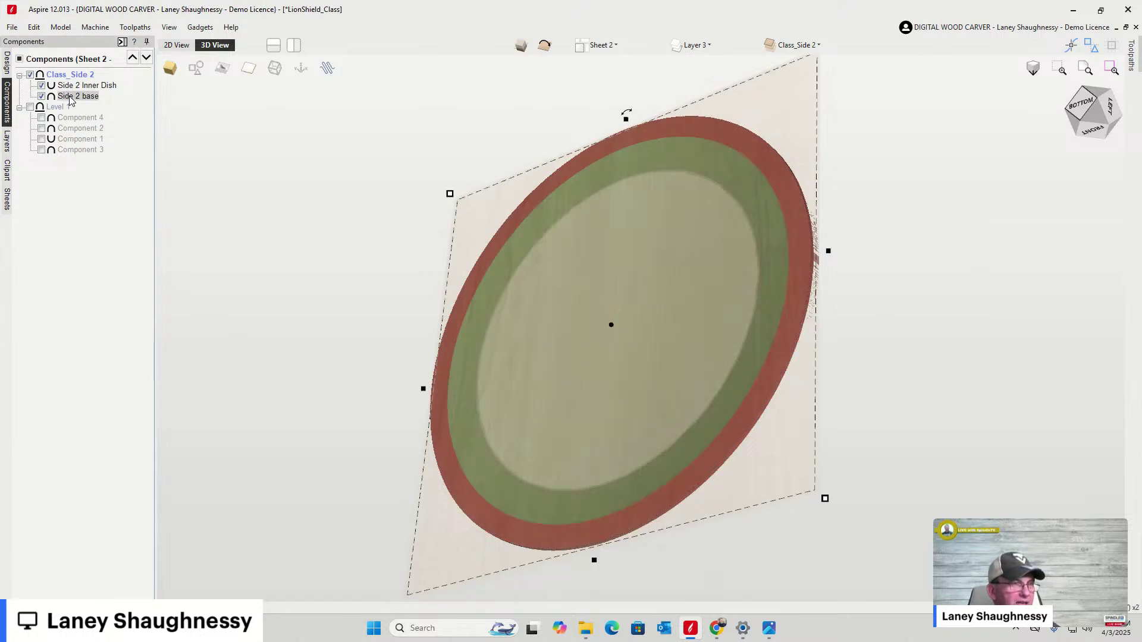
# Toggle the multi-sided view off and on, and examine the shield's outer rim and the edge between the two sides in 3D
pyautogui.click(520, 47)
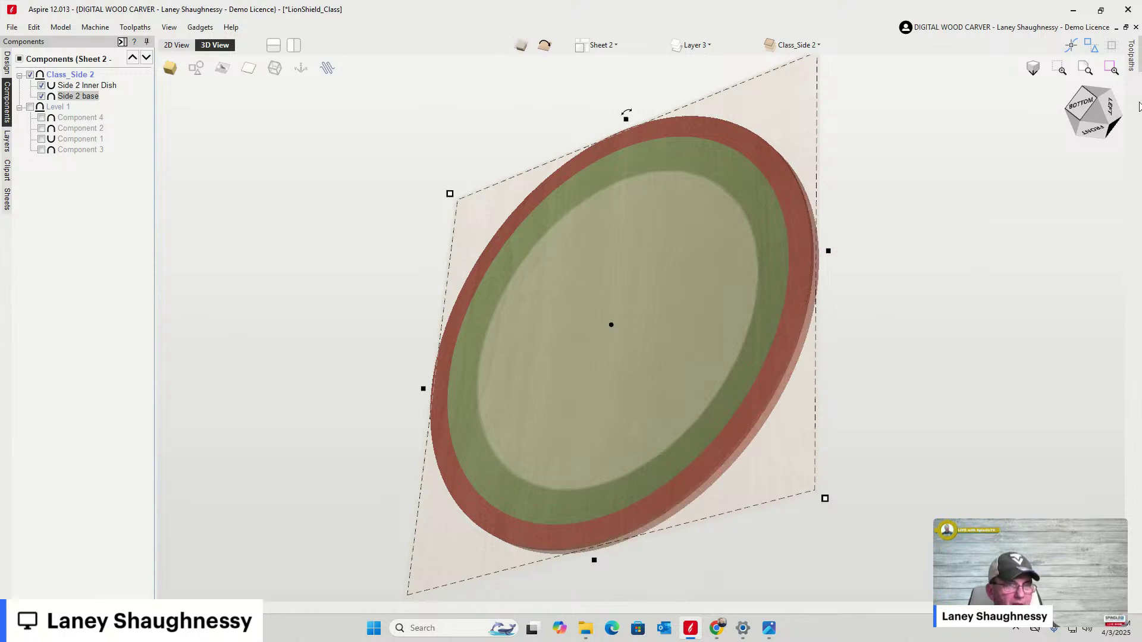
pyautogui.click(1089, 106)
pyautogui.moveTo(1089, 106); pyautogui.dragTo(1132, 115)
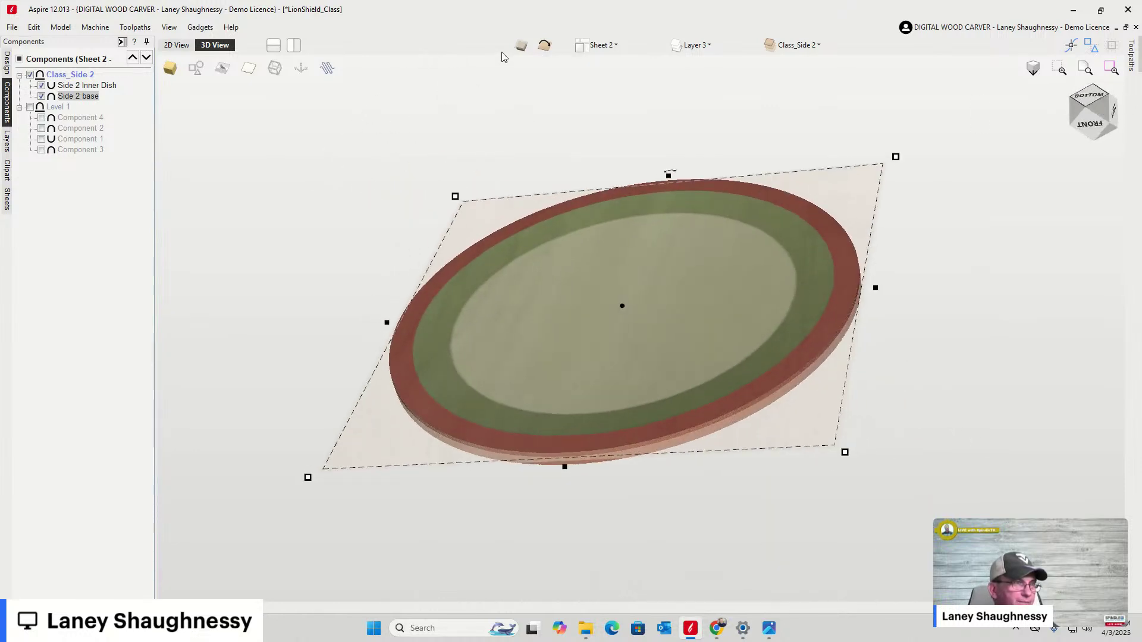
pyautogui.click(521, 45)
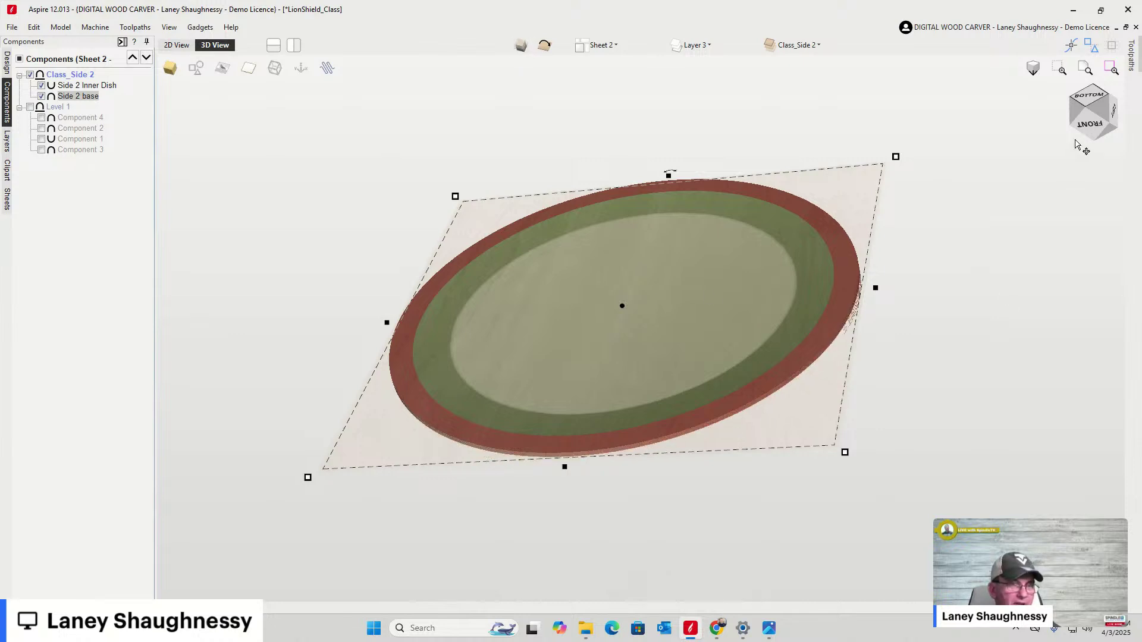
pyautogui.moveTo(1095, 111); pyautogui.dragTo(1074, 104)
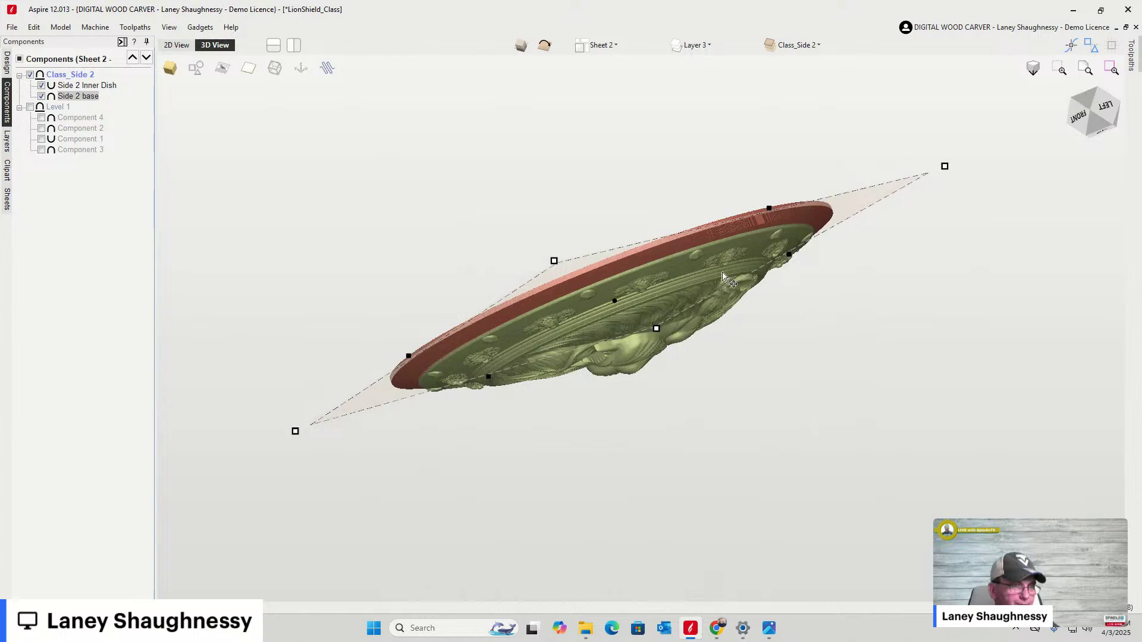
pyautogui.scroll(5, 717, 294)
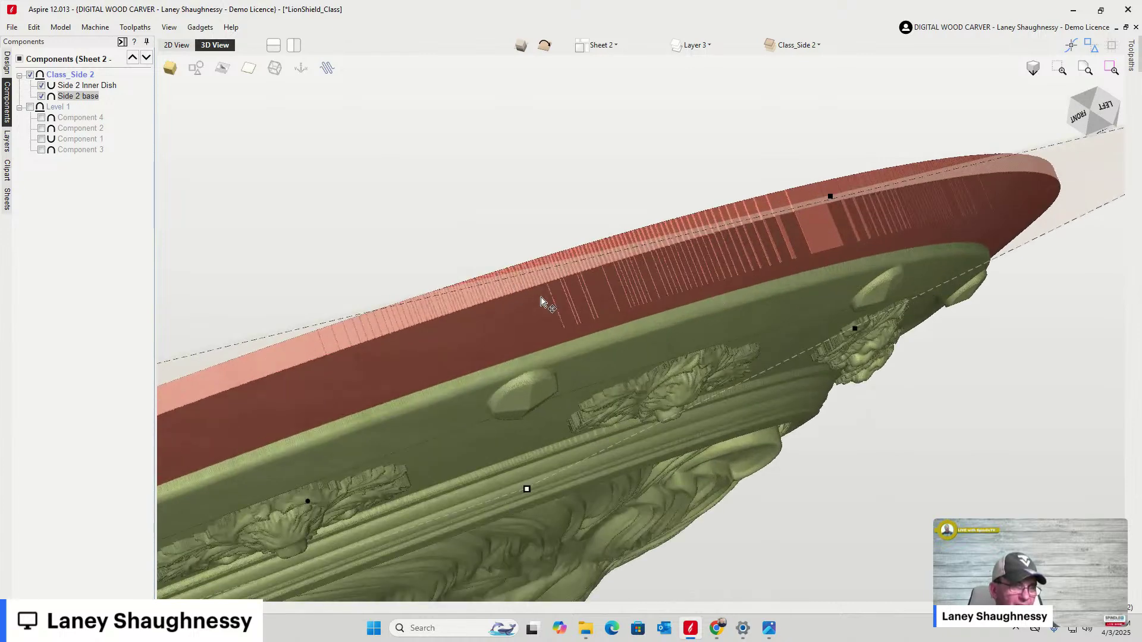
pyautogui.moveTo(1080, 119); pyautogui.dragTo(1105, 128)
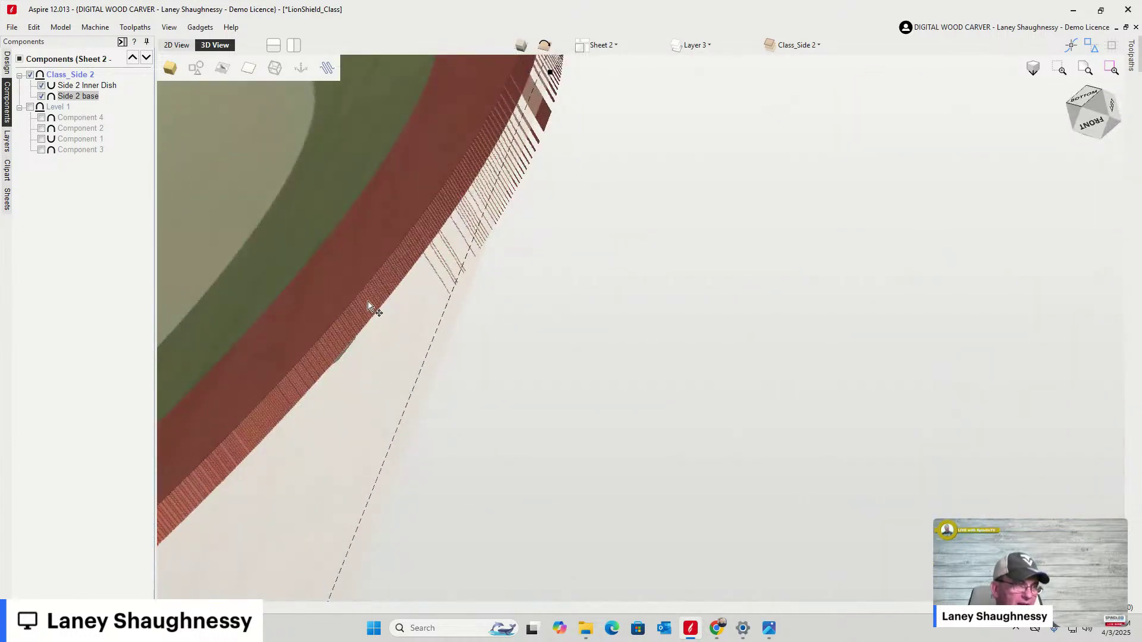
pyautogui.moveTo(1090, 111); pyautogui.dragTo(1093, 117)
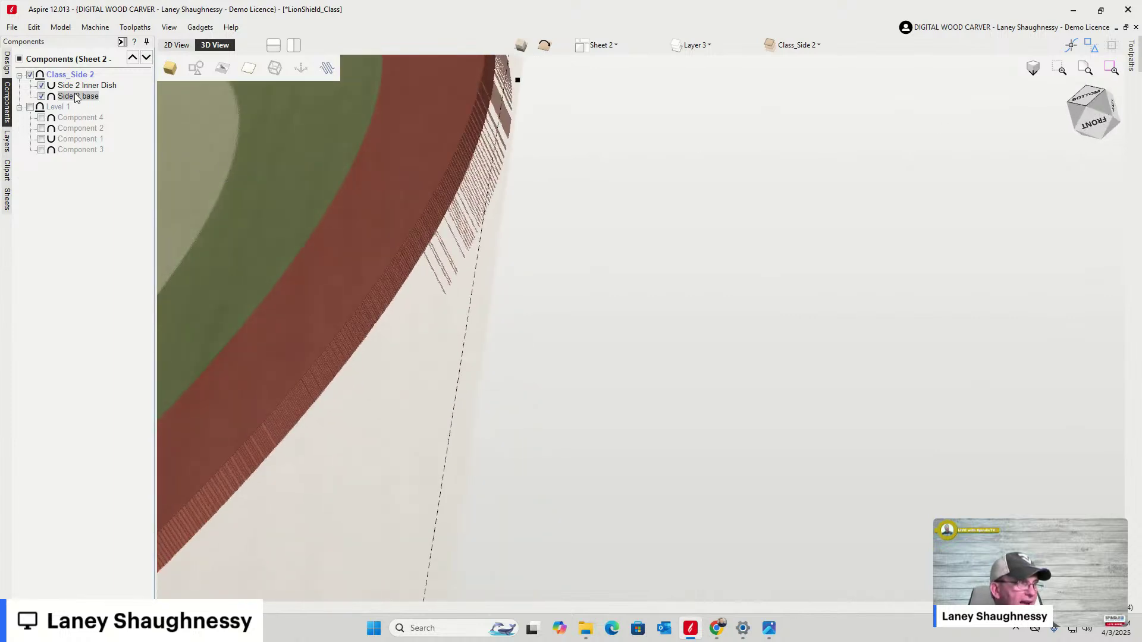
# Set the combine mode of Side 2 base to Merge and check the combine mode of the Side 2 Inner Dish
pyautogui.moveTo(74, 97)
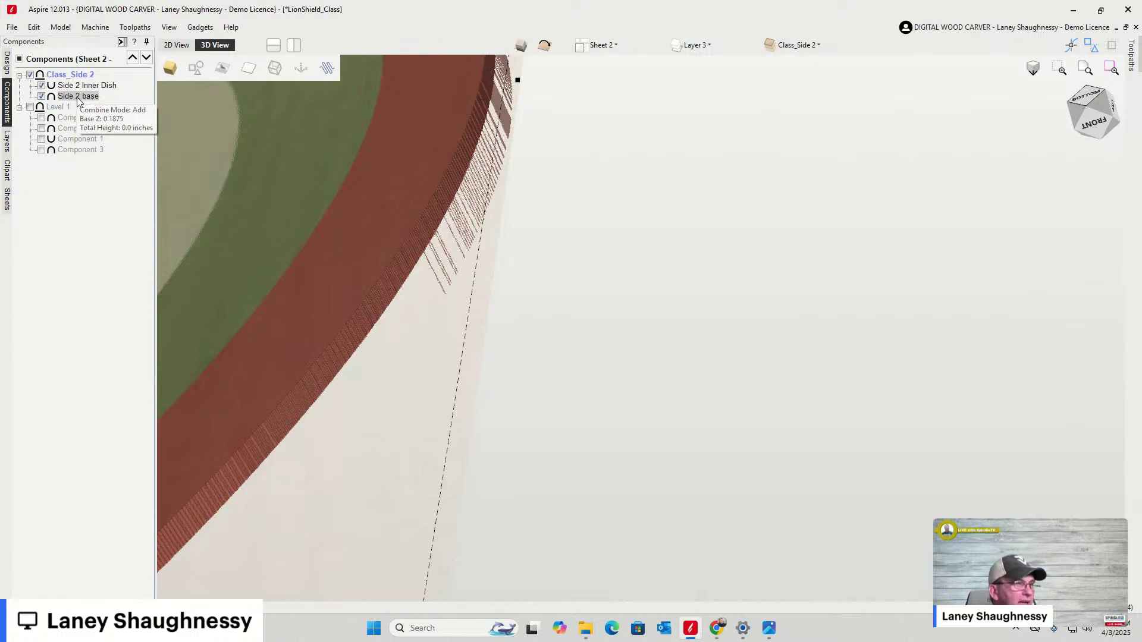
pyautogui.rightClick(78, 101)
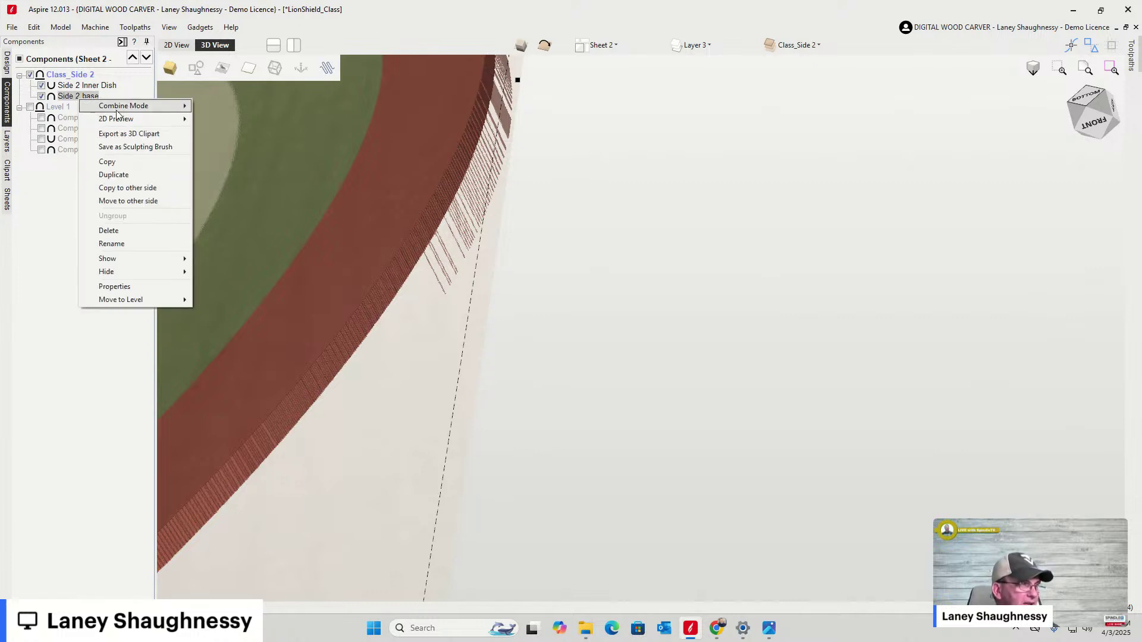
pyautogui.moveTo(116, 107)
pyautogui.click(242, 138)
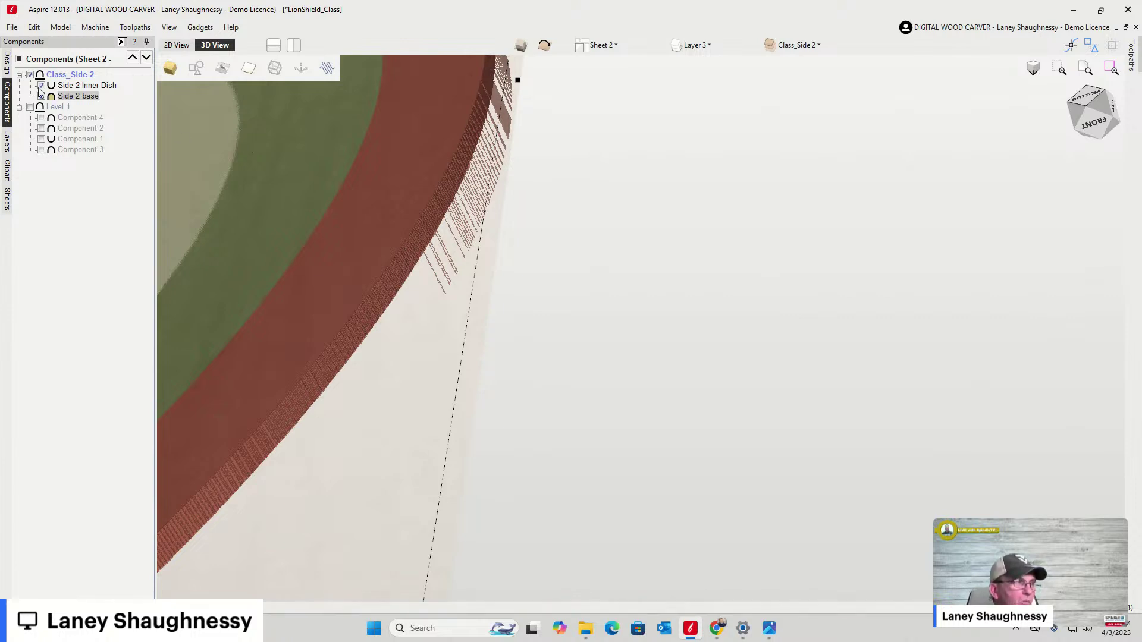
pyautogui.click(75, 86)
pyautogui.rightClick(76, 88)
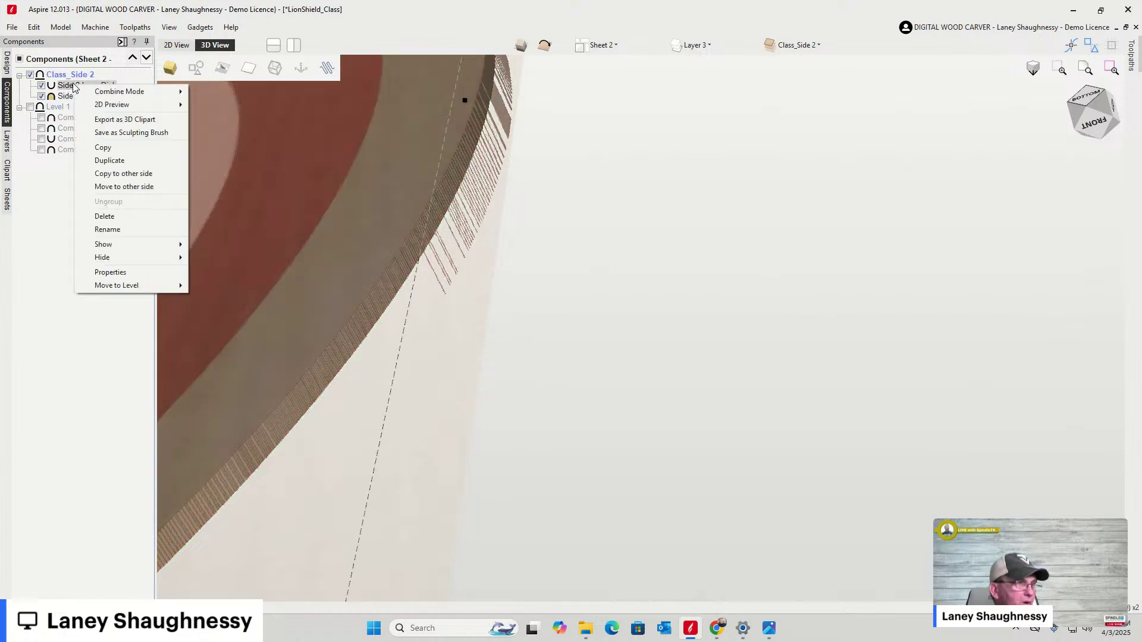
pyautogui.moveTo(100, 91)
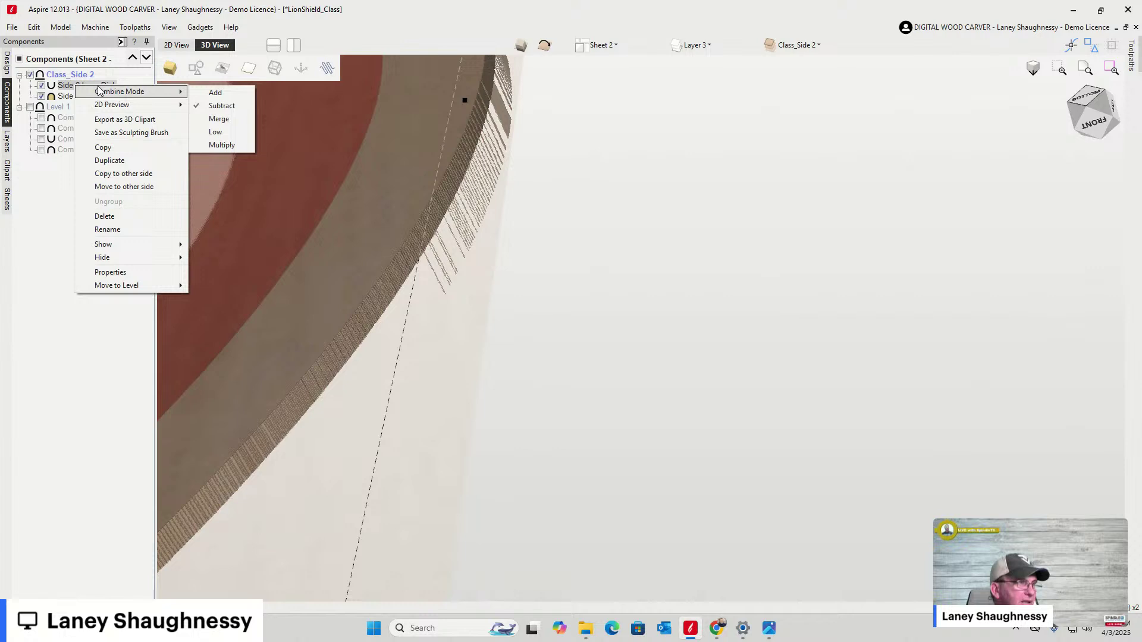
pyautogui.click(43, 288)
pyautogui.moveTo(88, 101)
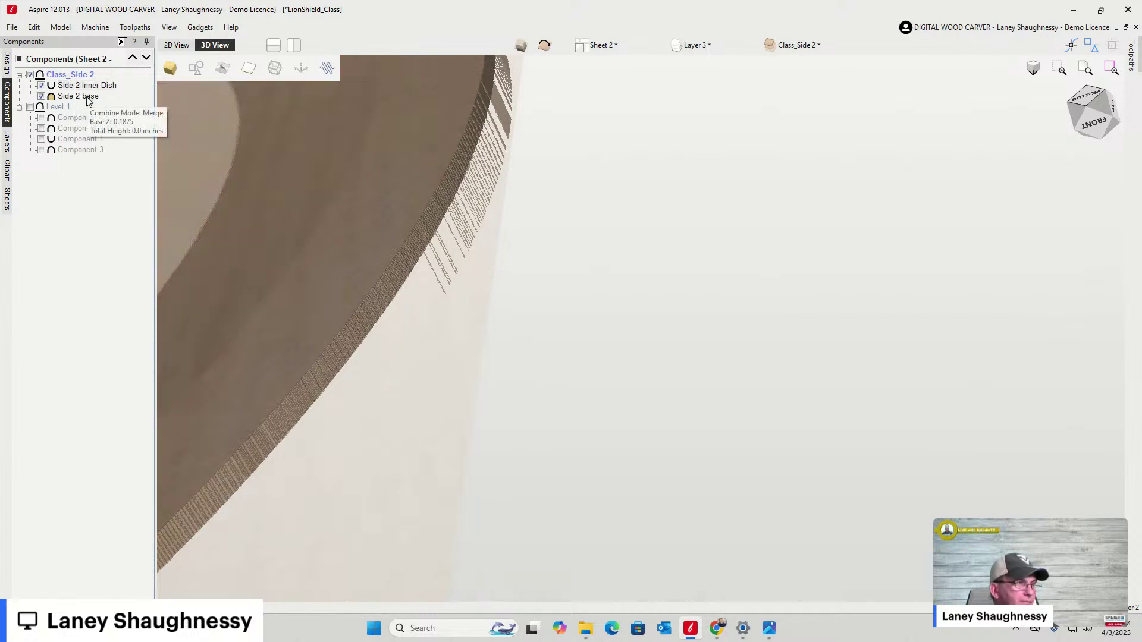
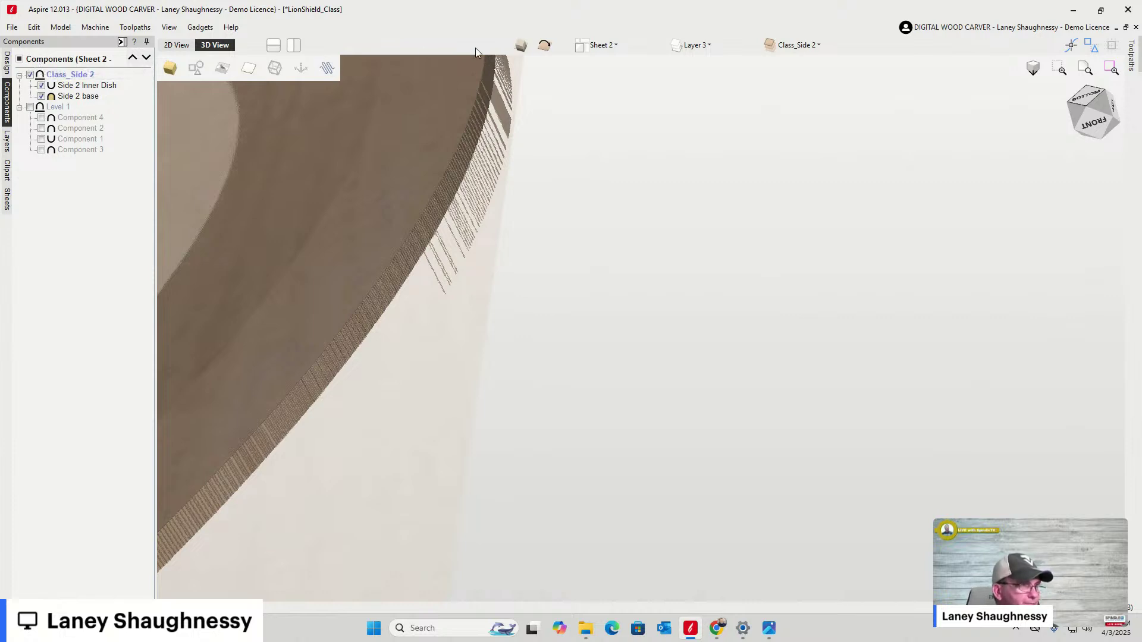
# Switch to the decorated front side and insert a new component level, placing it between Class Level and Level 3
pyautogui.click(546, 47)
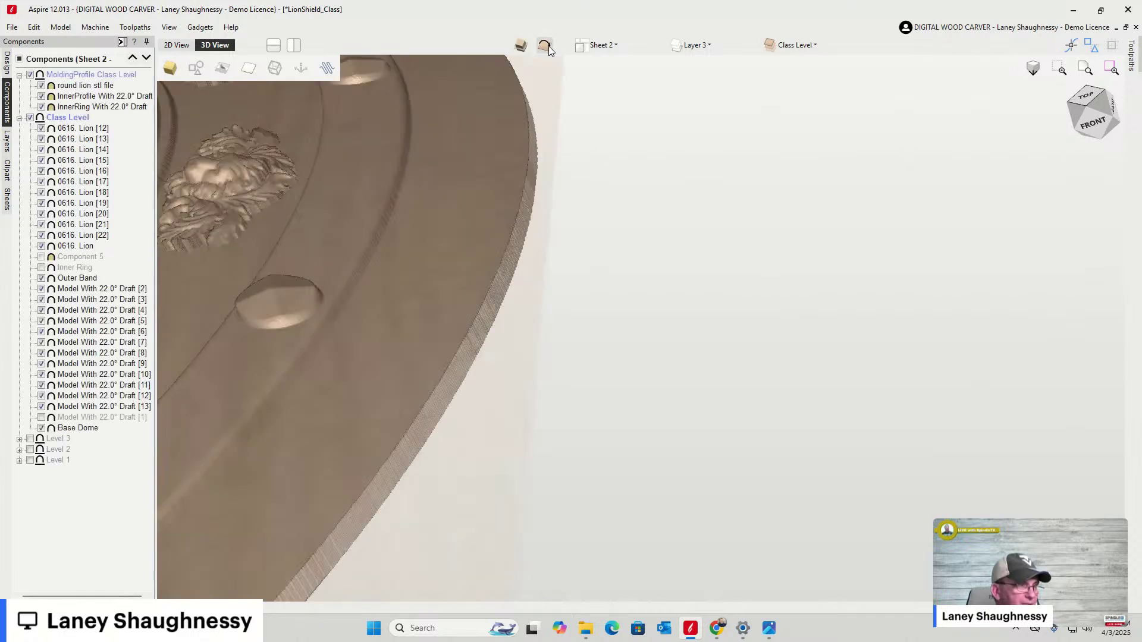
pyautogui.click(1087, 103)
pyautogui.moveTo(1086, 104); pyautogui.dragTo(946, 190)
pyautogui.scroll(-6, 773, 229)
pyautogui.moveTo(1048, 160); pyautogui.dragTo(1115, 109)
pyautogui.scroll(3, 743, 360)
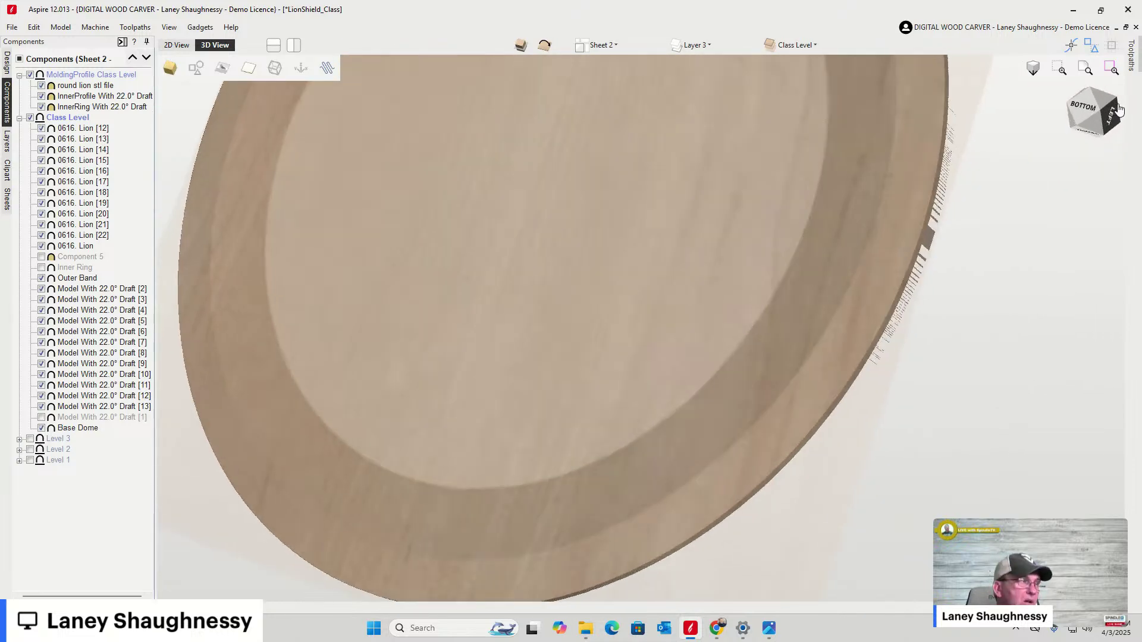
pyautogui.click(76, 429)
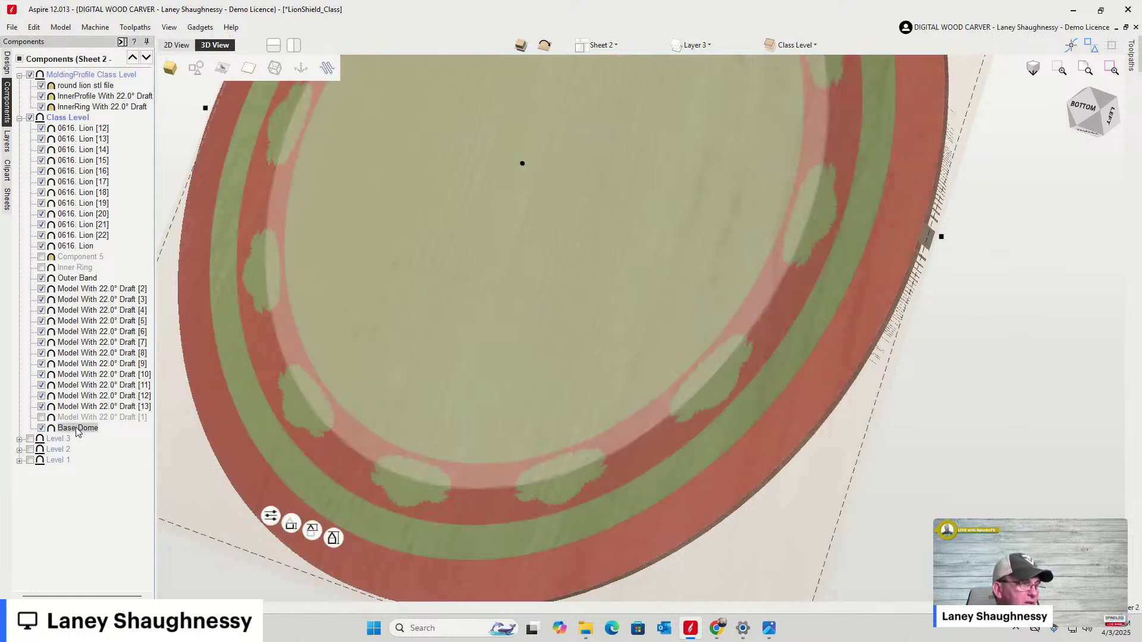
pyautogui.rightClick(77, 118)
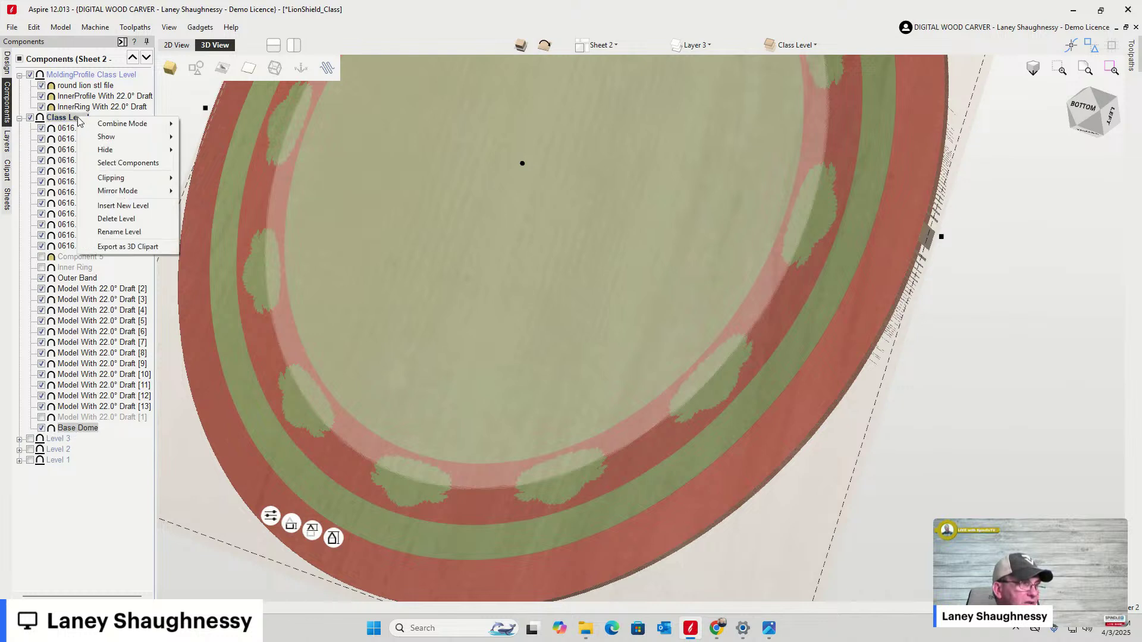
pyautogui.click(120, 208)
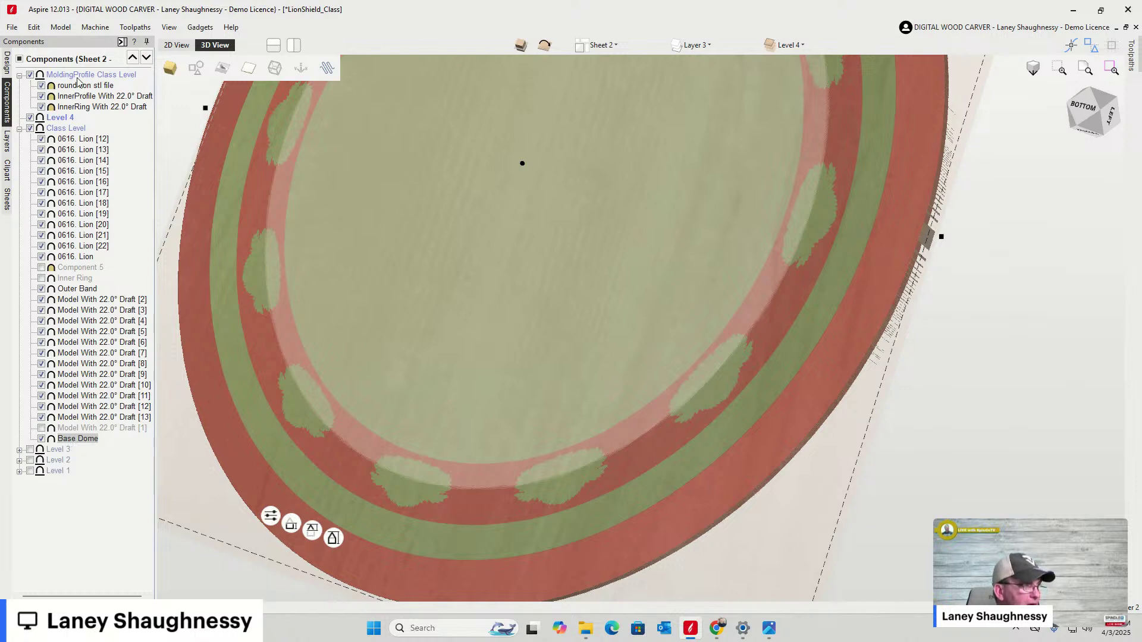
pyautogui.moveTo(64, 122); pyautogui.dragTo(58, 446)
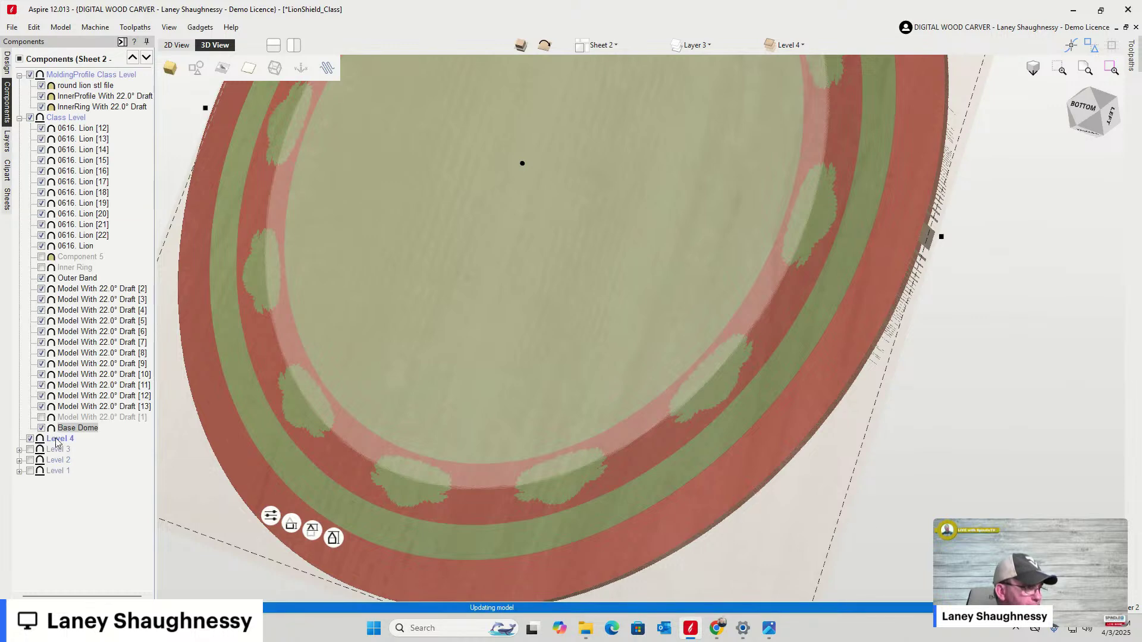
# Rename the new component level as Base
pyautogui.rightClick(56, 442)
pyautogui.click(98, 555)
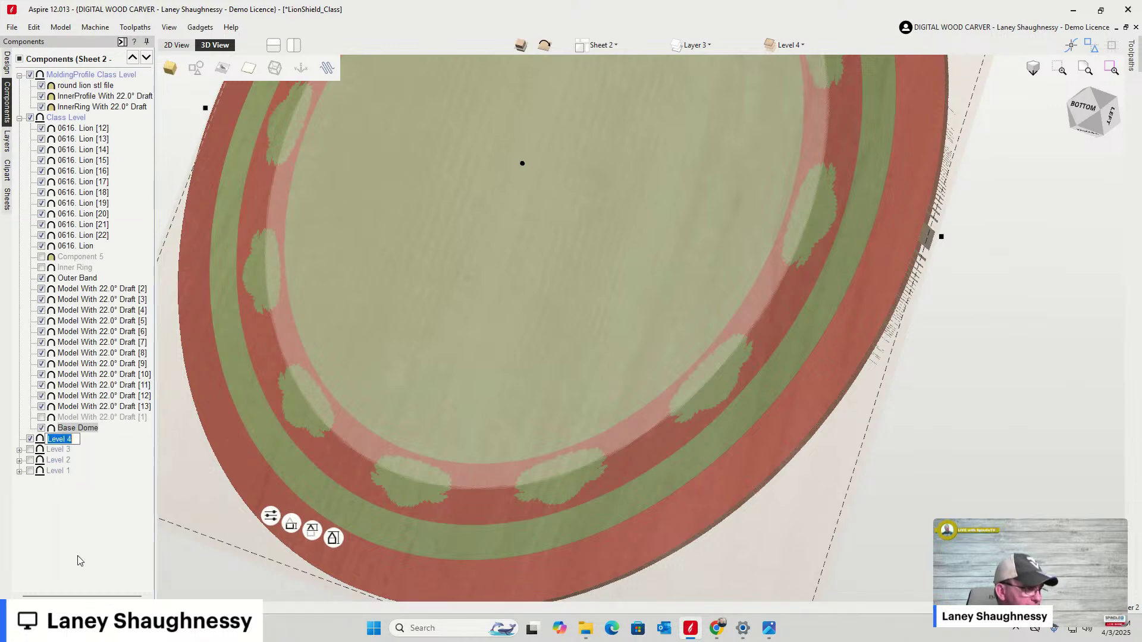
pyautogui.write('Vase')
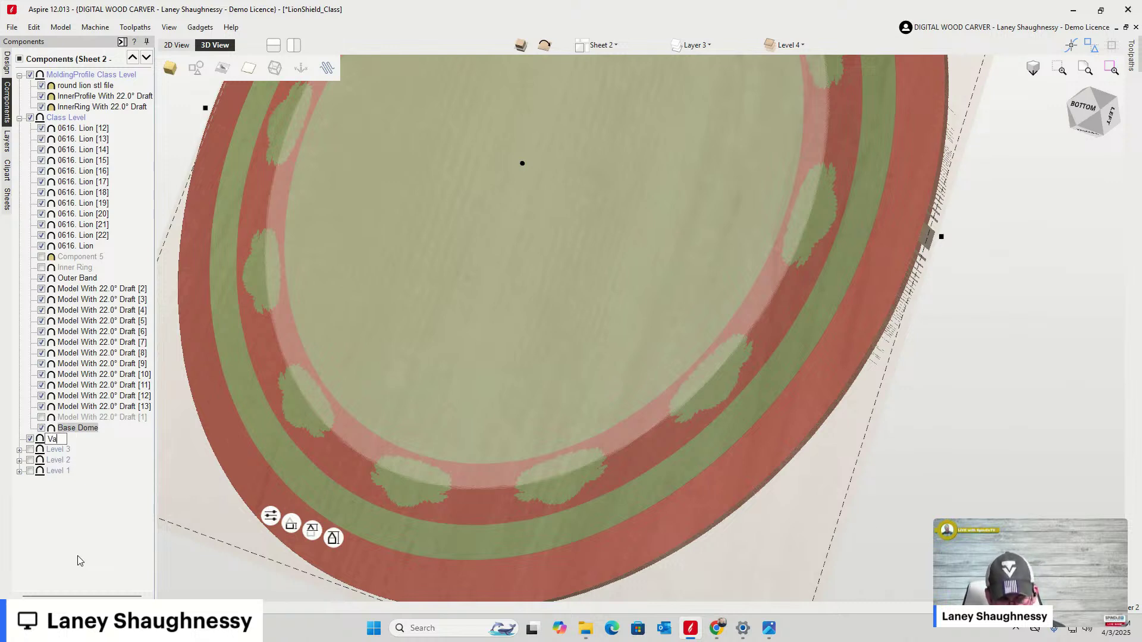
pyautogui.press('BackSpace')
pyautogui.press('BackSpace')
pyautogui.press('BackSpace')
pyautogui.press('BackSpace')
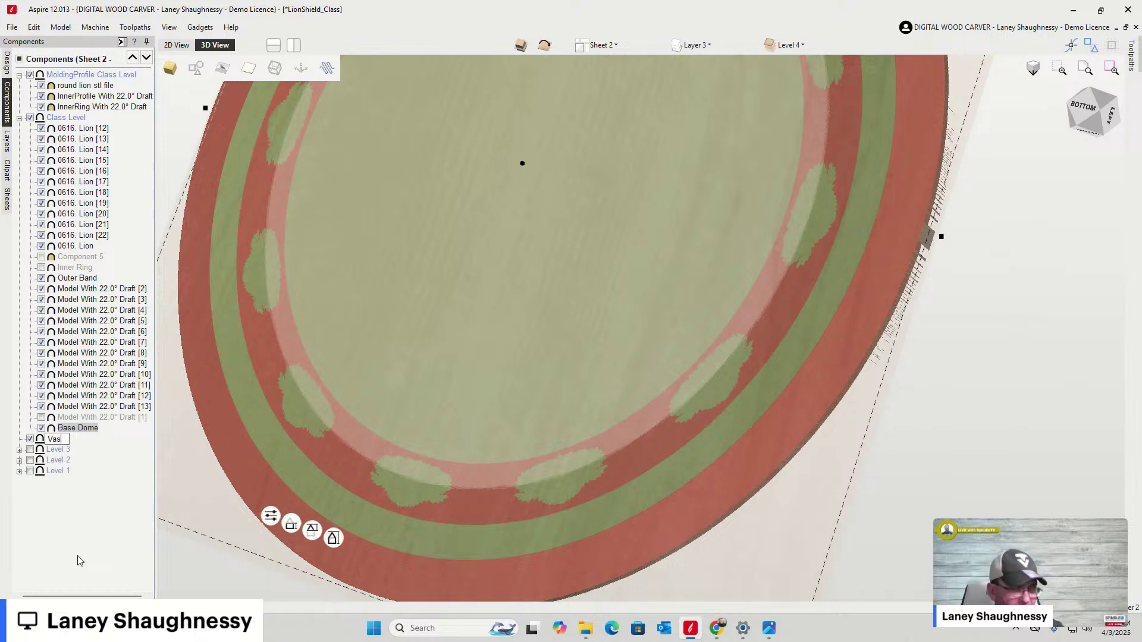
pyautogui.write('Base')
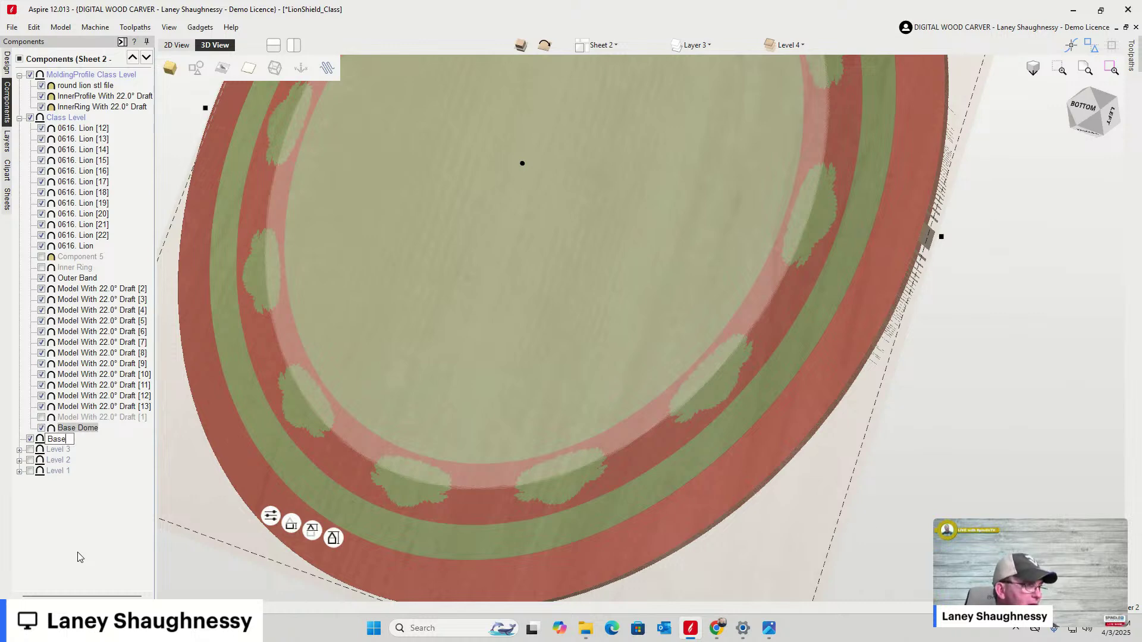
pyautogui.press('Return')
# Move the Base Dome component into the Base level and set its combine mode to Merge
pyautogui.moveTo(82, 433); pyautogui.dragTo(56, 444)
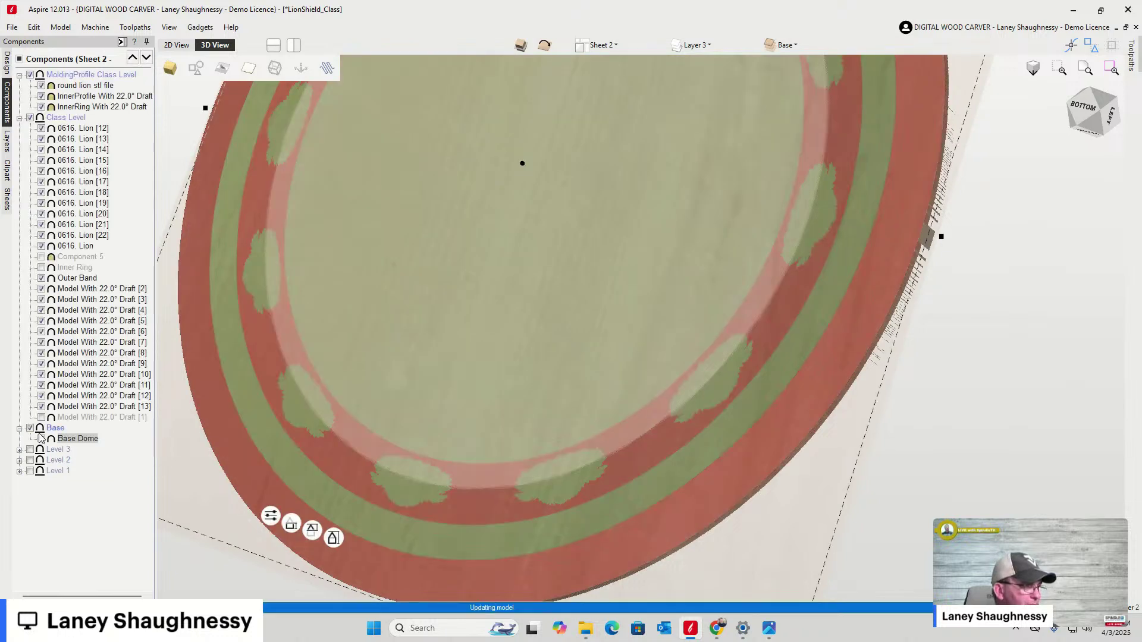
pyautogui.rightClick(77, 443)
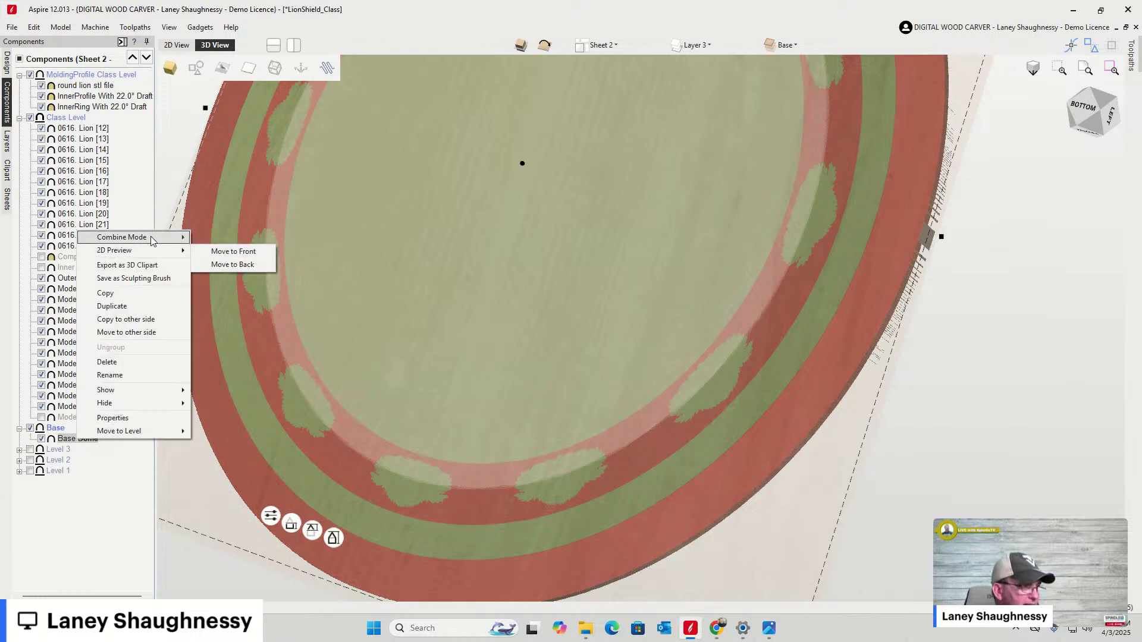
pyautogui.moveTo(152, 237)
pyautogui.click(229, 263)
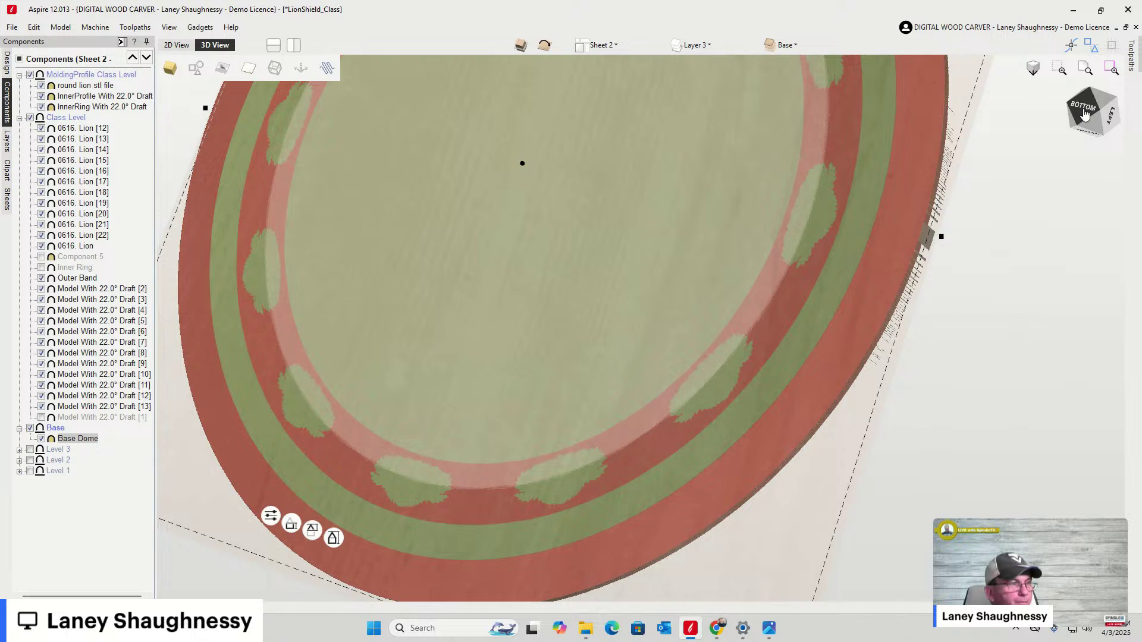
pyautogui.moveTo(1084, 114)
pyautogui.mouseDown()
pyautogui.moveTo(1081, 86)
pyautogui.moveTo(1079, 101)
pyautogui.mouseUp()
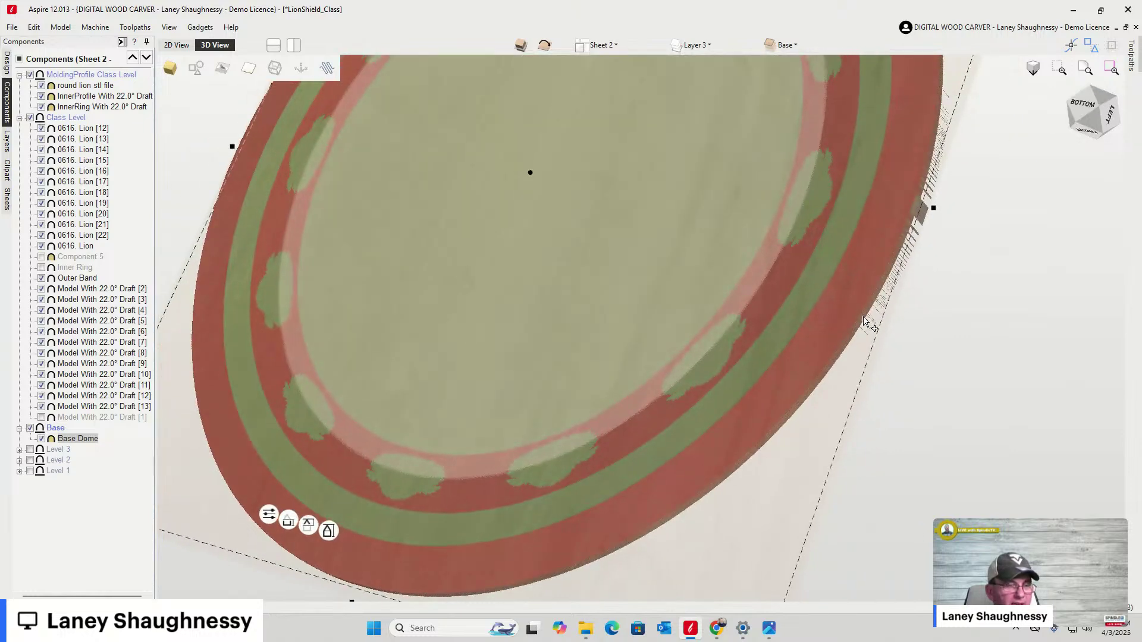
# Select all vectors and components on the decorated front side and centre them on the material
pyautogui.click(177, 45)
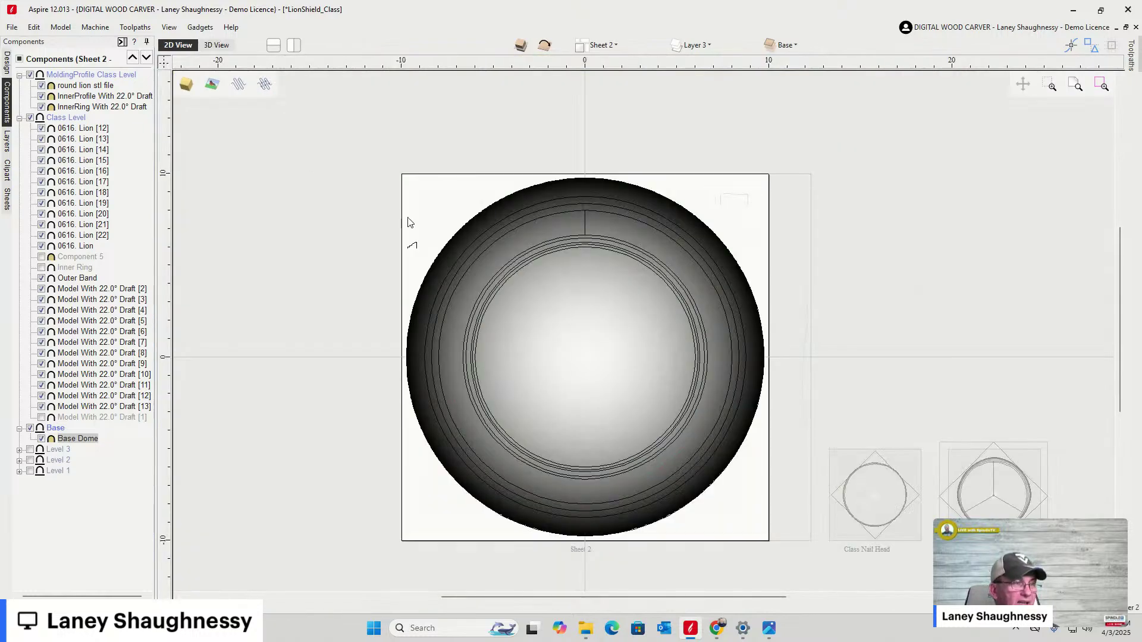
pyautogui.click(216, 45)
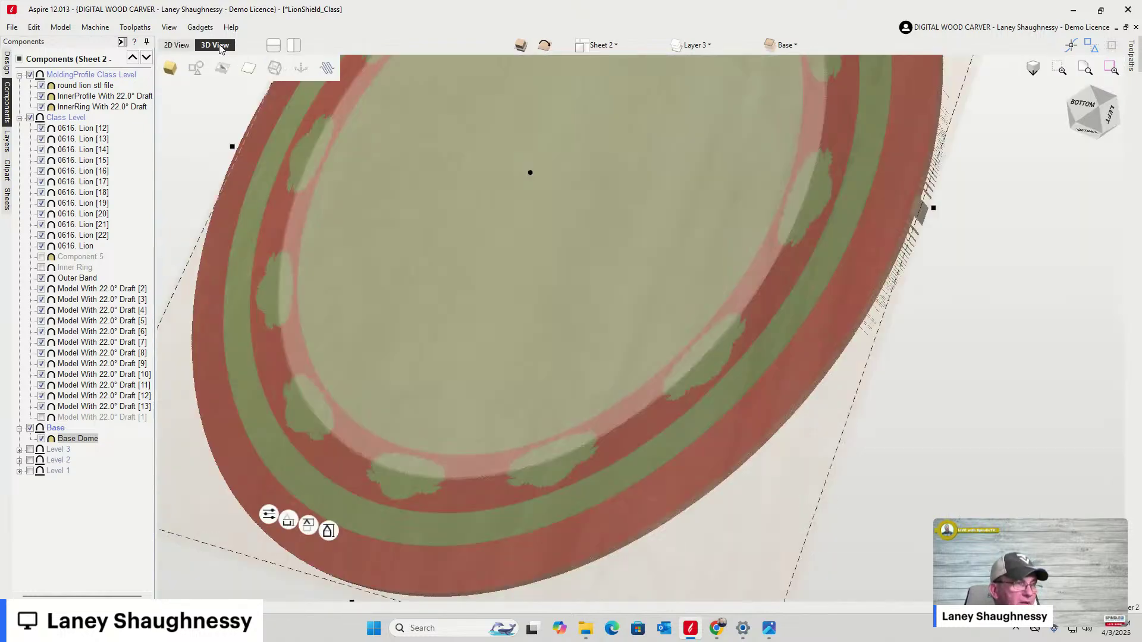
pyautogui.click(175, 46)
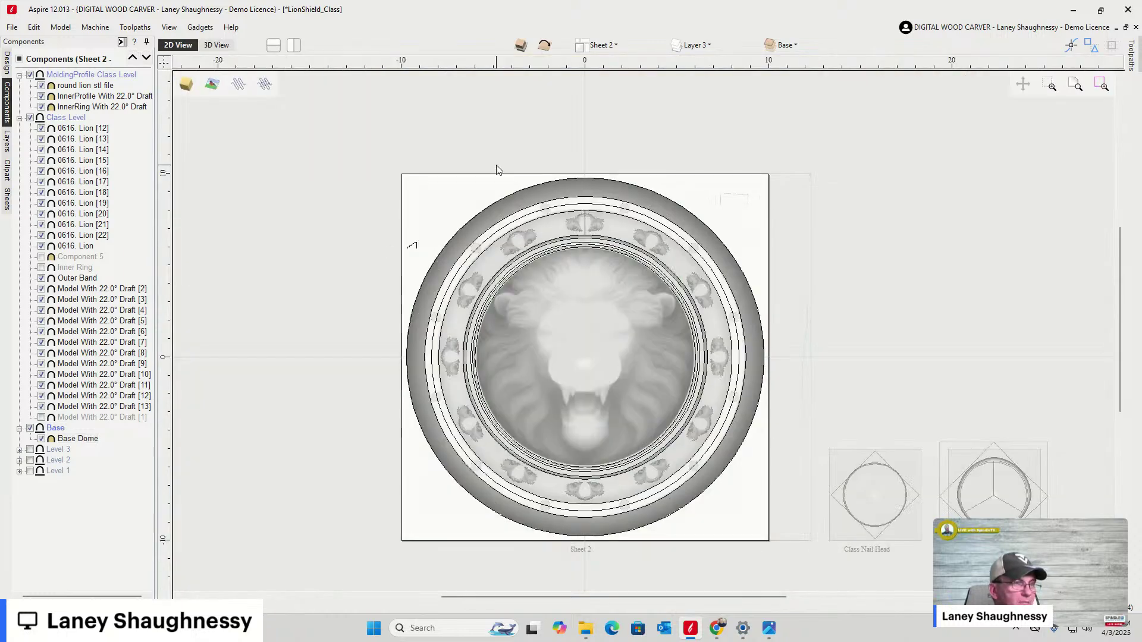
pyautogui.click(507, 198)
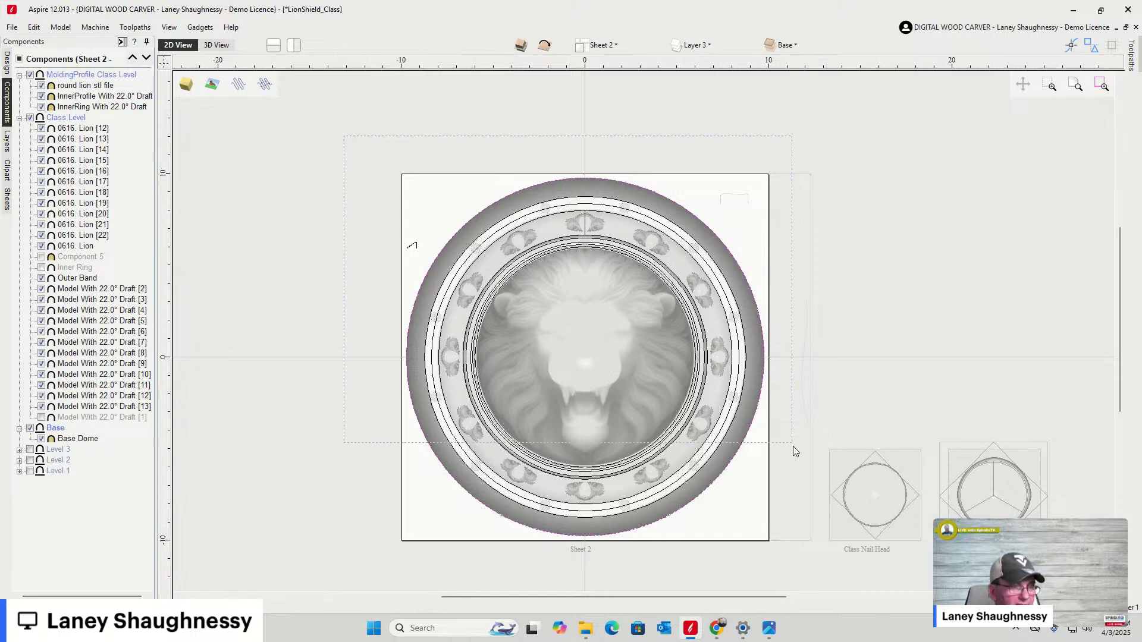
pyautogui.hotkey('ctrl', 'a')
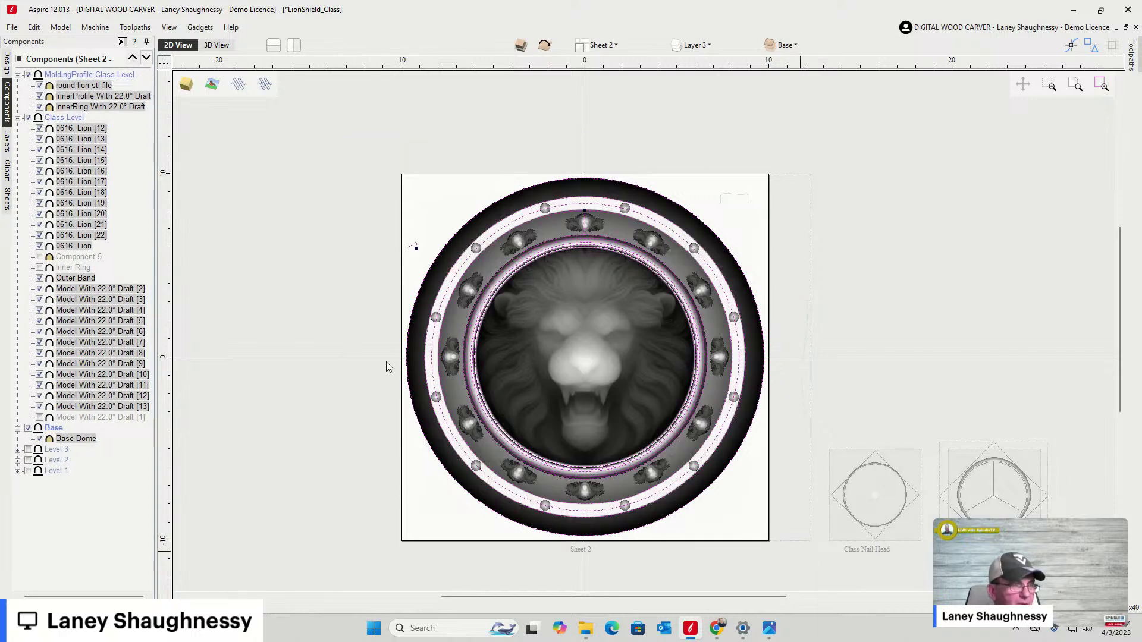
pyautogui.scroll(5, 415, 247)
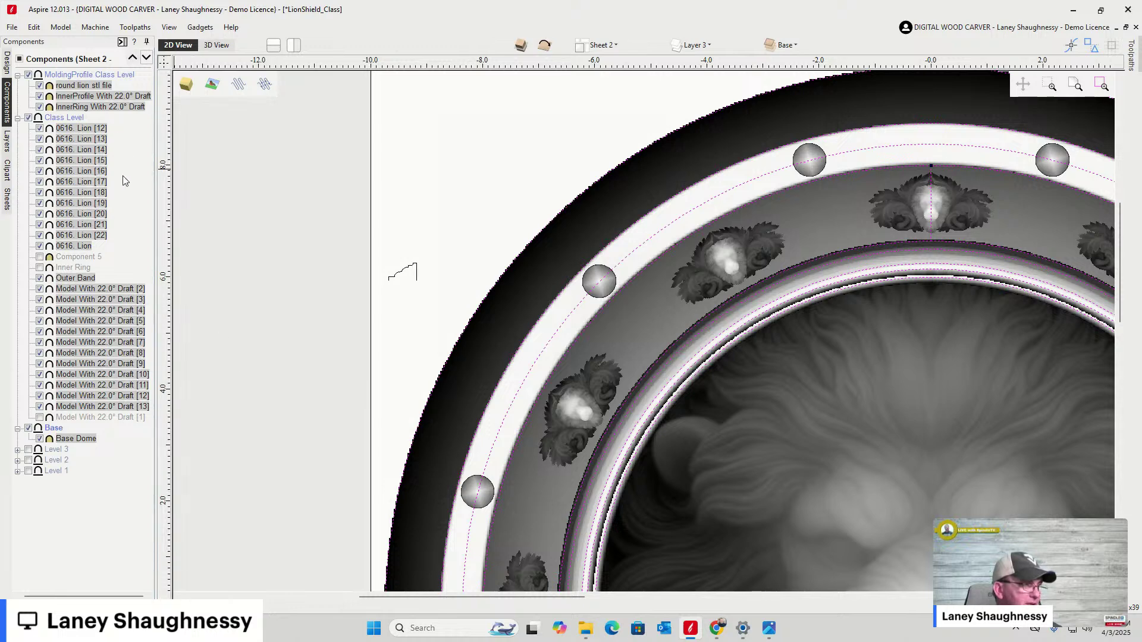
pyautogui.click(7, 61)
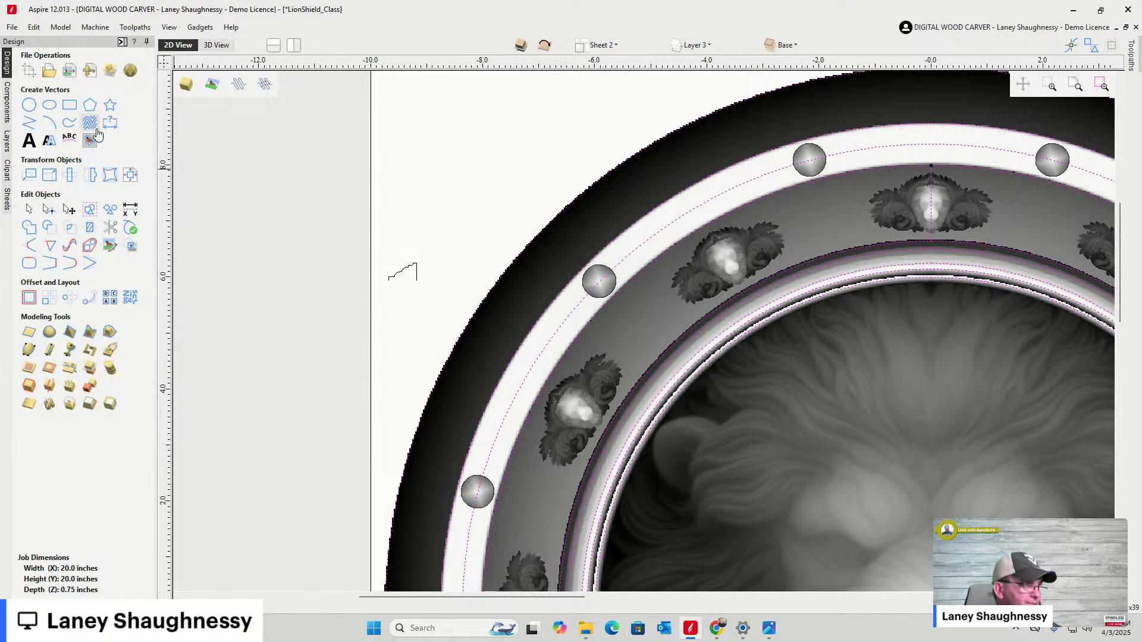
pyautogui.click(131, 175)
pyautogui.click(82, 104)
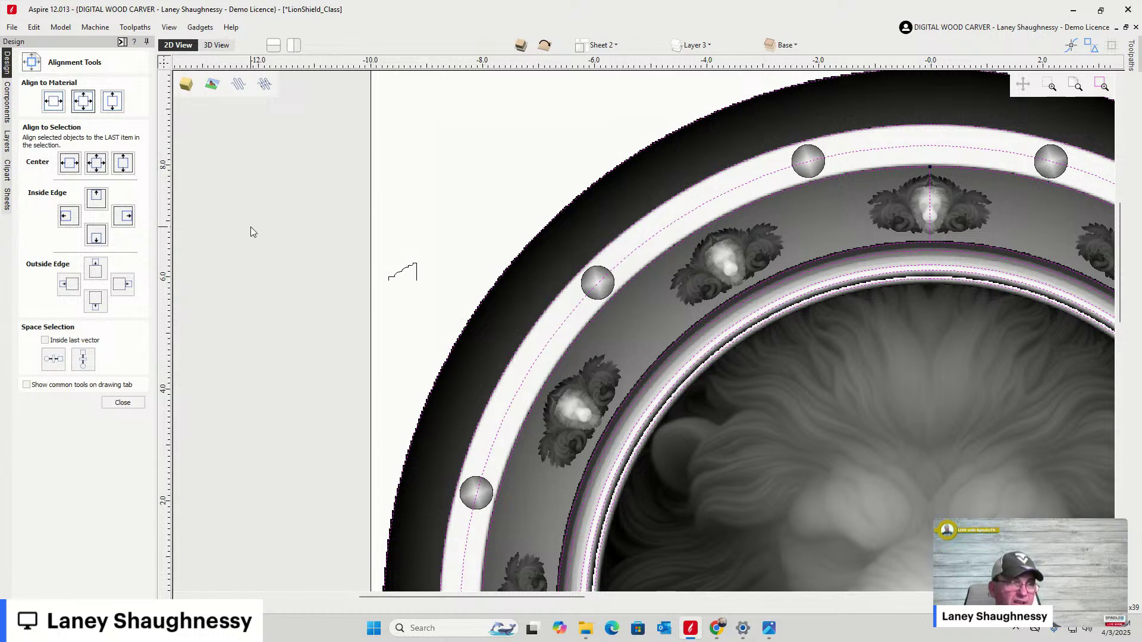
pyautogui.click(569, 153)
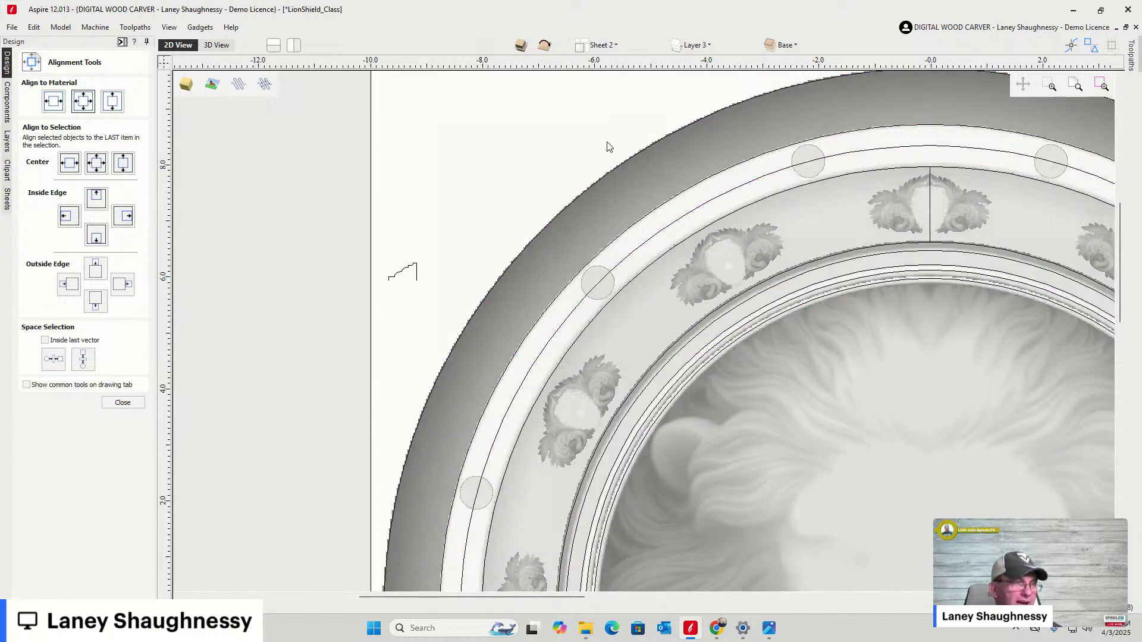
# On the back side, centre the shield's vectors and components on the material, leaving out the two open profile vectors
pyautogui.click(545, 44)
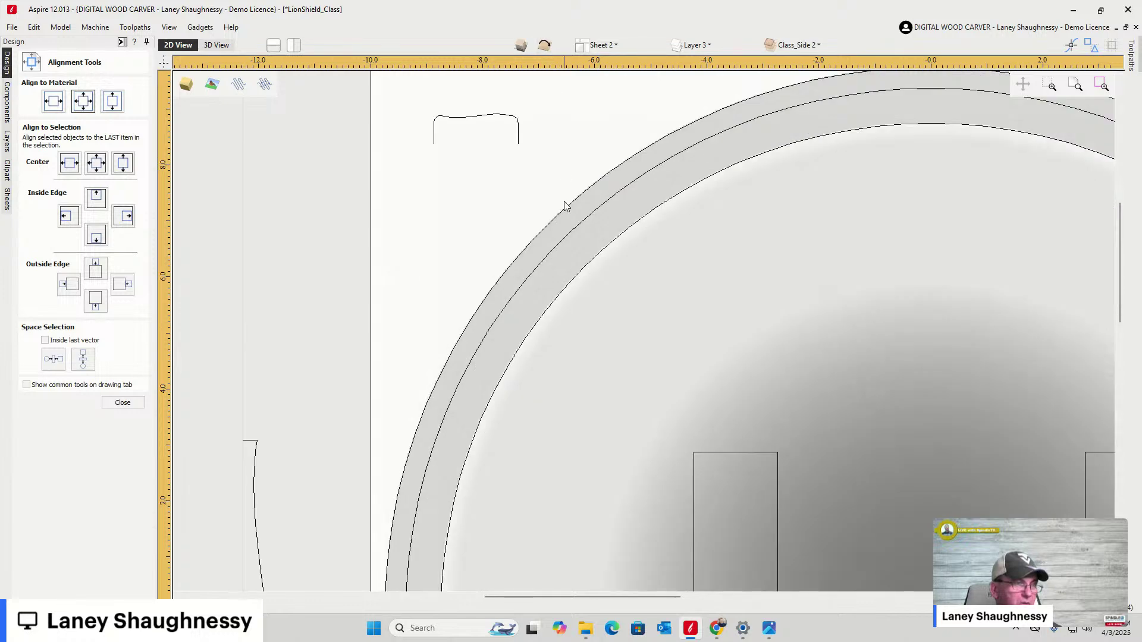
pyautogui.scroll(-5, 569, 213)
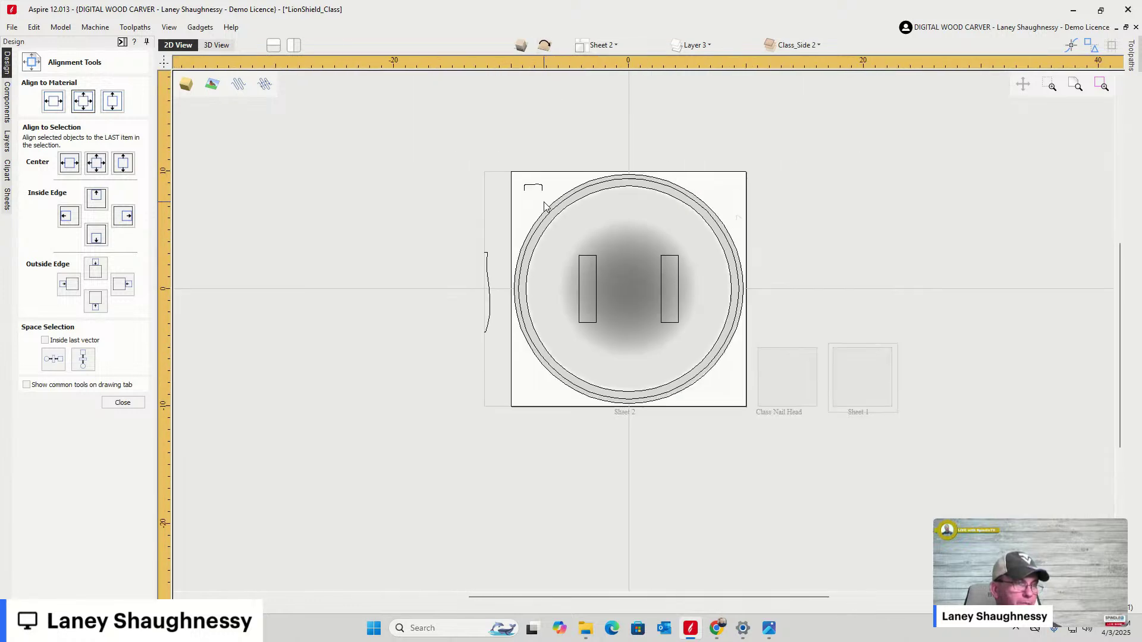
pyautogui.moveTo(482, 148); pyautogui.dragTo(749, 408)
pyautogui.scroll(4, 535, 196)
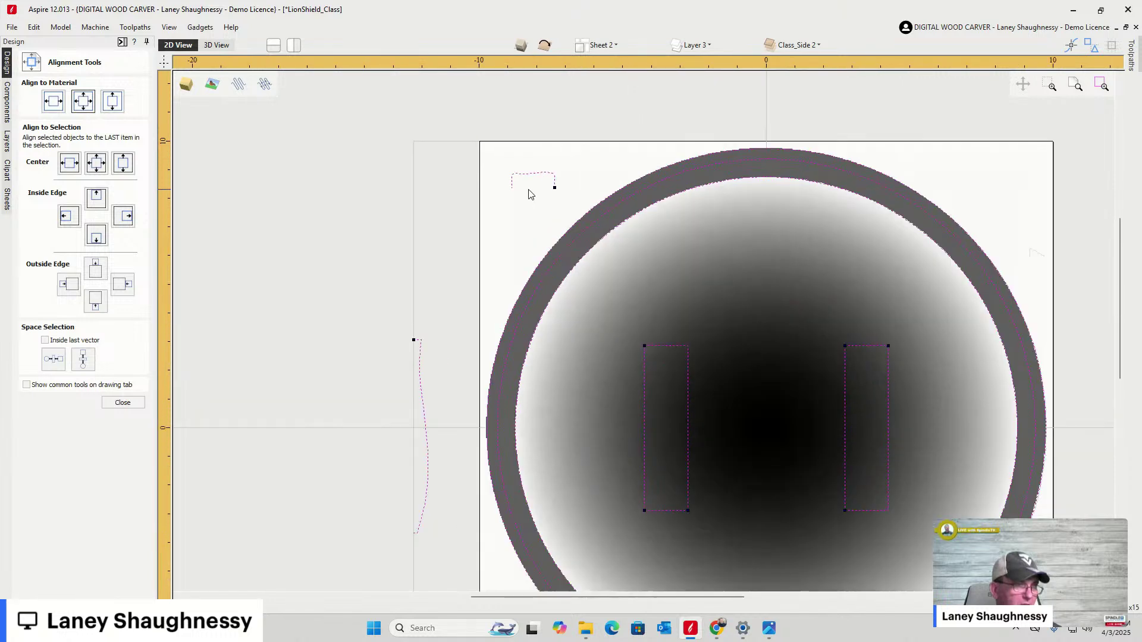
pyautogui.keyDown('shift'); pyautogui.click(515, 178); pyautogui.keyUp('shift')
pyautogui.keyDown('shift'); pyautogui.click(420, 376); pyautogui.keyUp('shift')
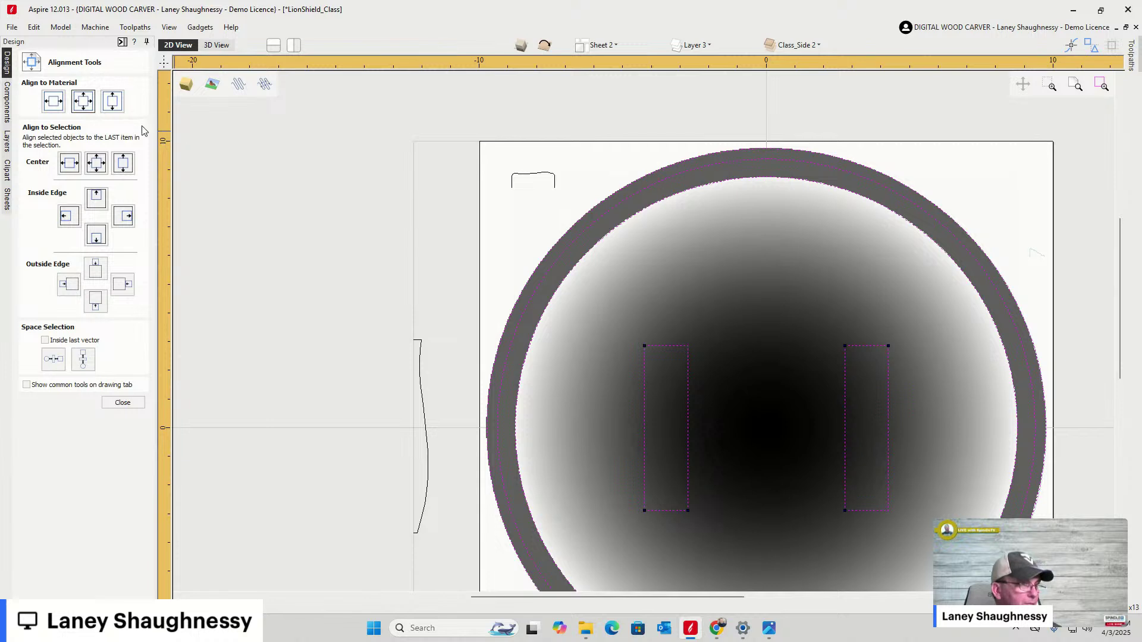
pyautogui.click(83, 102)
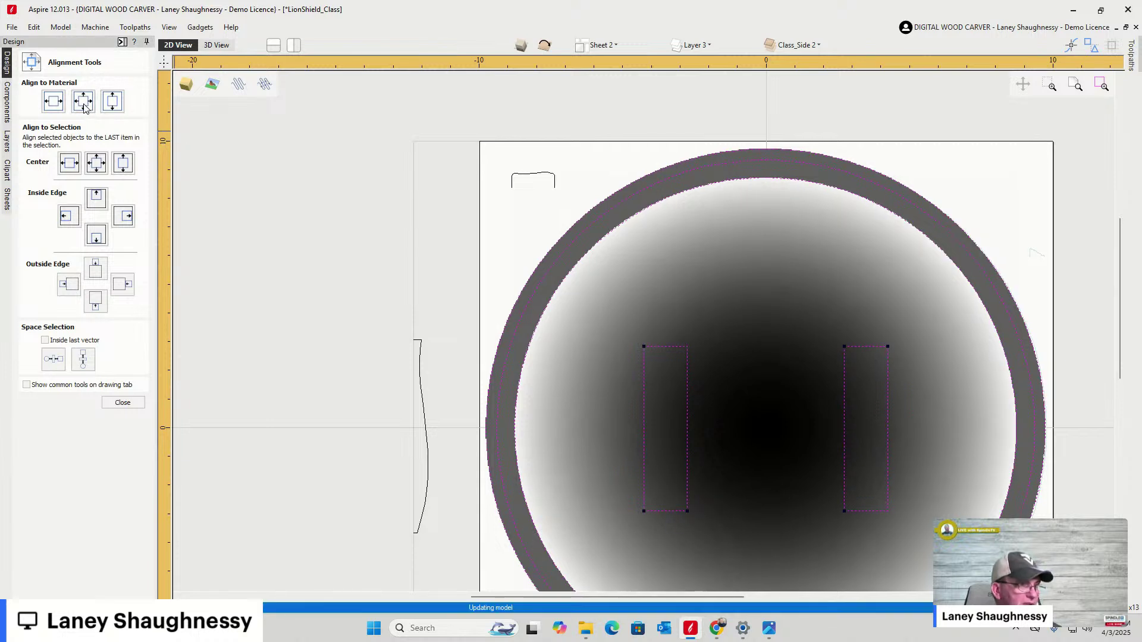
# Examine how the two sides line up along the shield's rim in 3D, and close the alignment tools
pyautogui.click(217, 45)
pyautogui.scroll(-3, 744, 326)
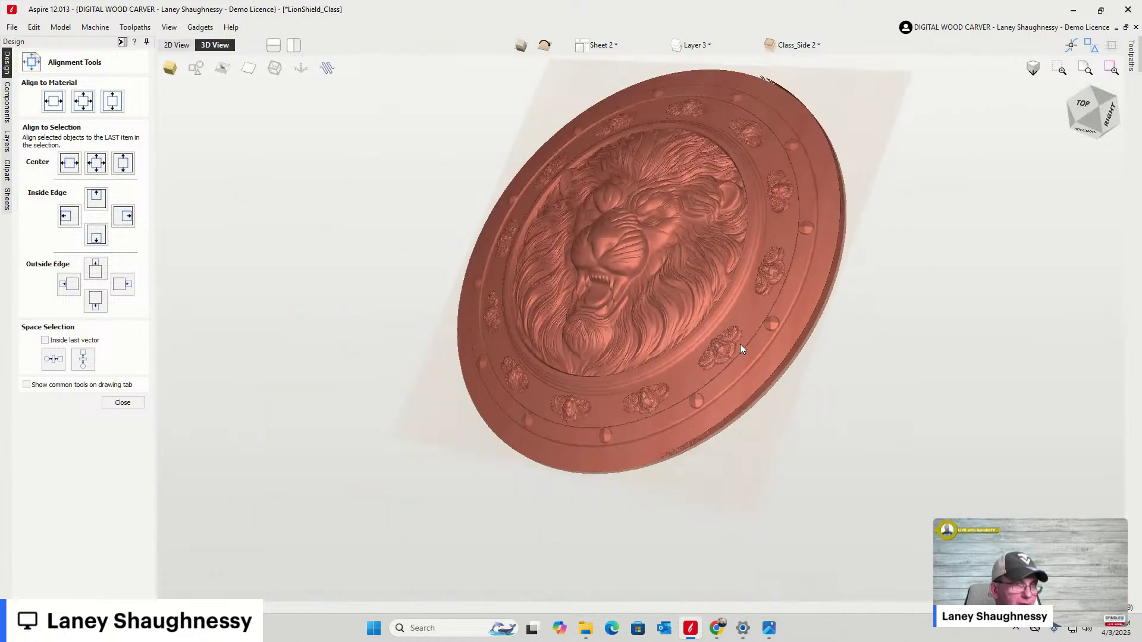
pyautogui.moveTo(1080, 114); pyautogui.dragTo(1116, 113)
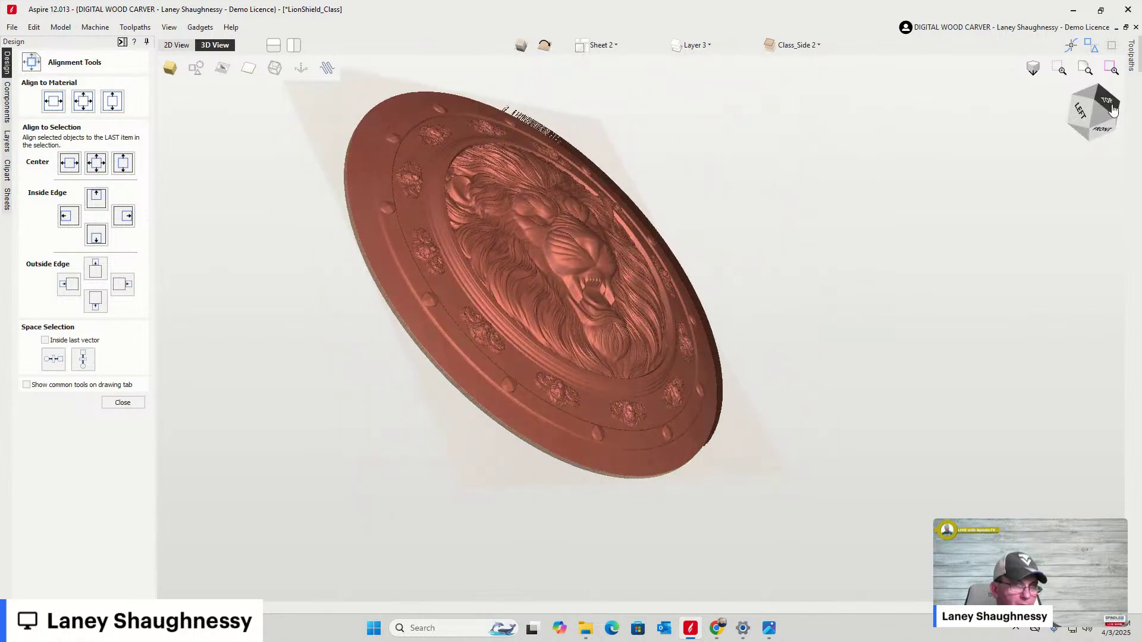
pyautogui.moveTo(1091, 113); pyautogui.dragTo(1074, 102)
pyautogui.scroll(5, 802, 320)
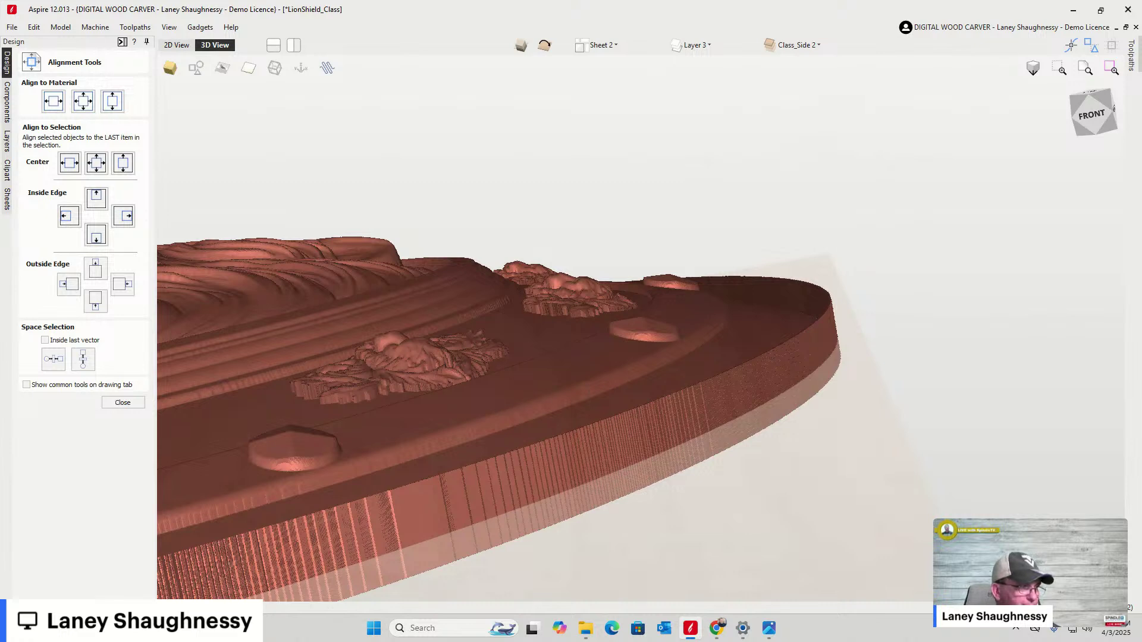
pyautogui.click(123, 403)
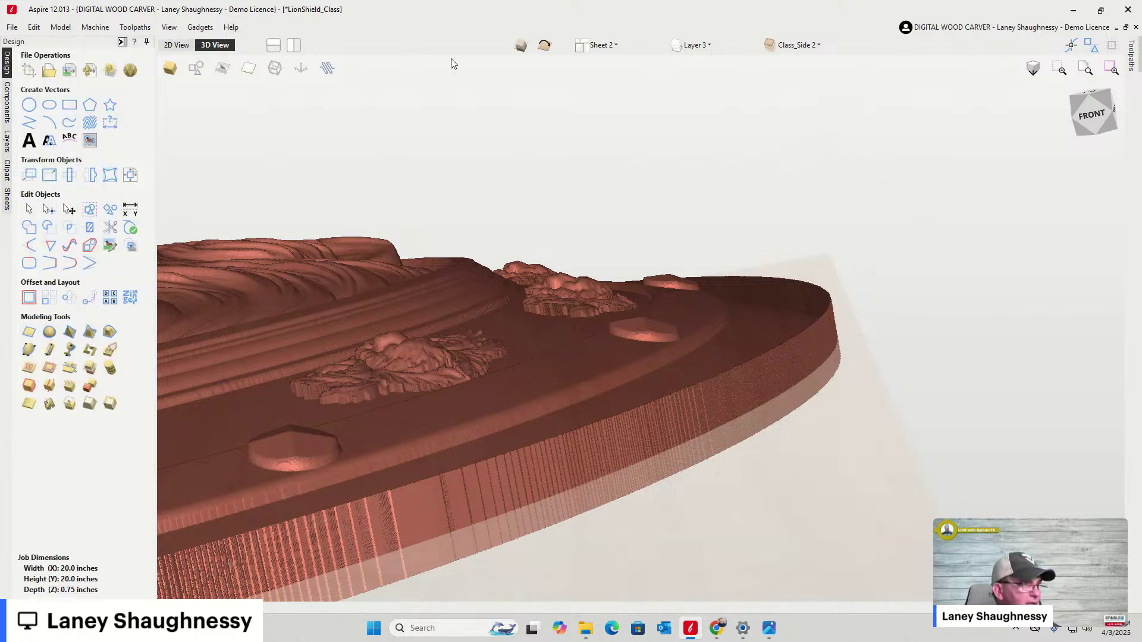
# Switch to the decorated side's component list and examine the join between both sides along the rim up close
pyautogui.click(545, 47)
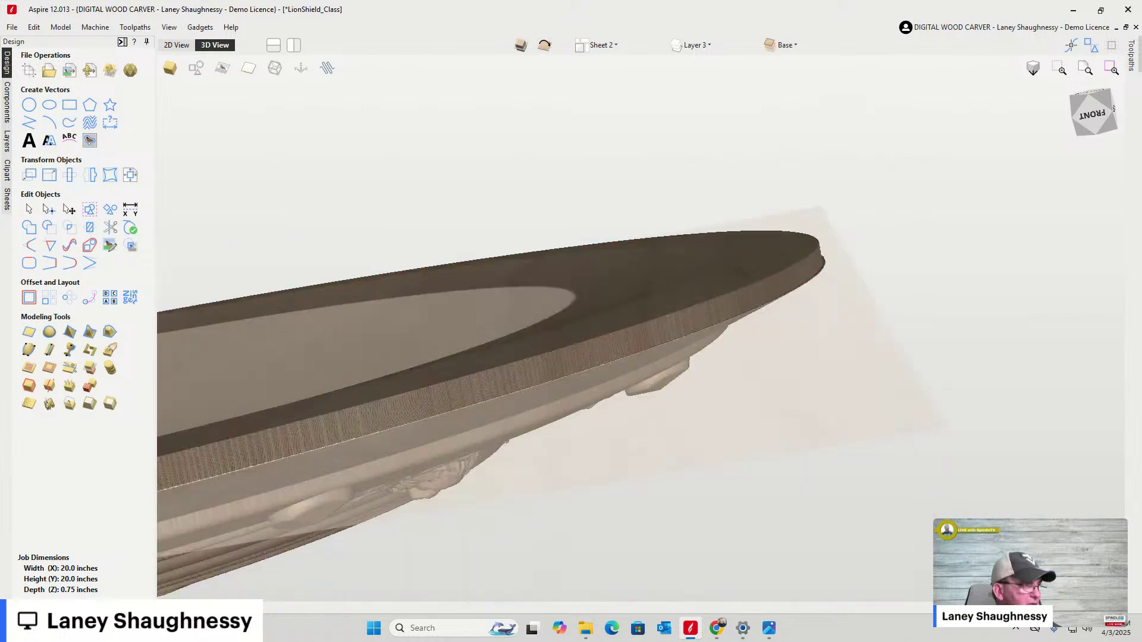
pyautogui.click(8, 106)
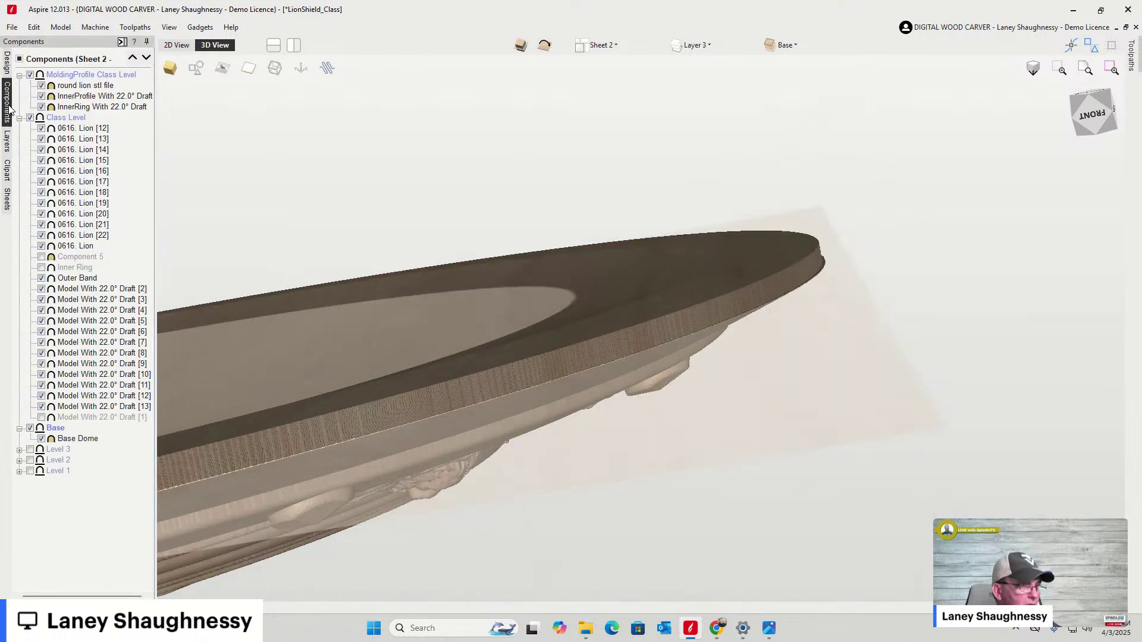
pyautogui.click(1108, 132)
pyautogui.moveTo(1107, 132); pyautogui.dragTo(1094, 123)
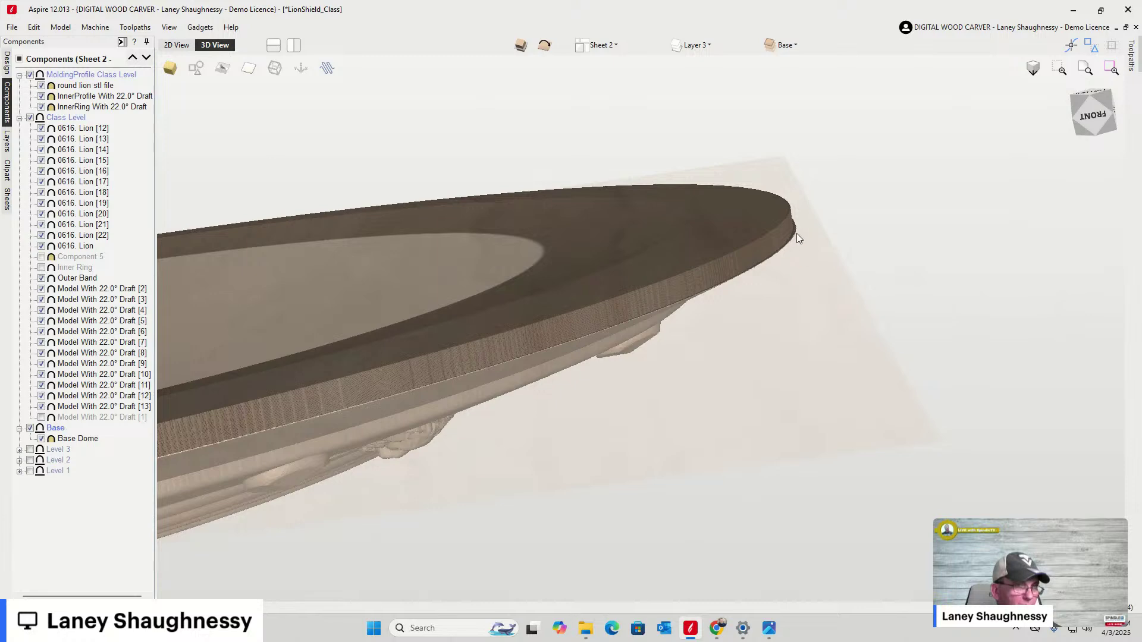
pyautogui.scroll(5, 792, 238)
pyautogui.scroll(-4, 792, 238)
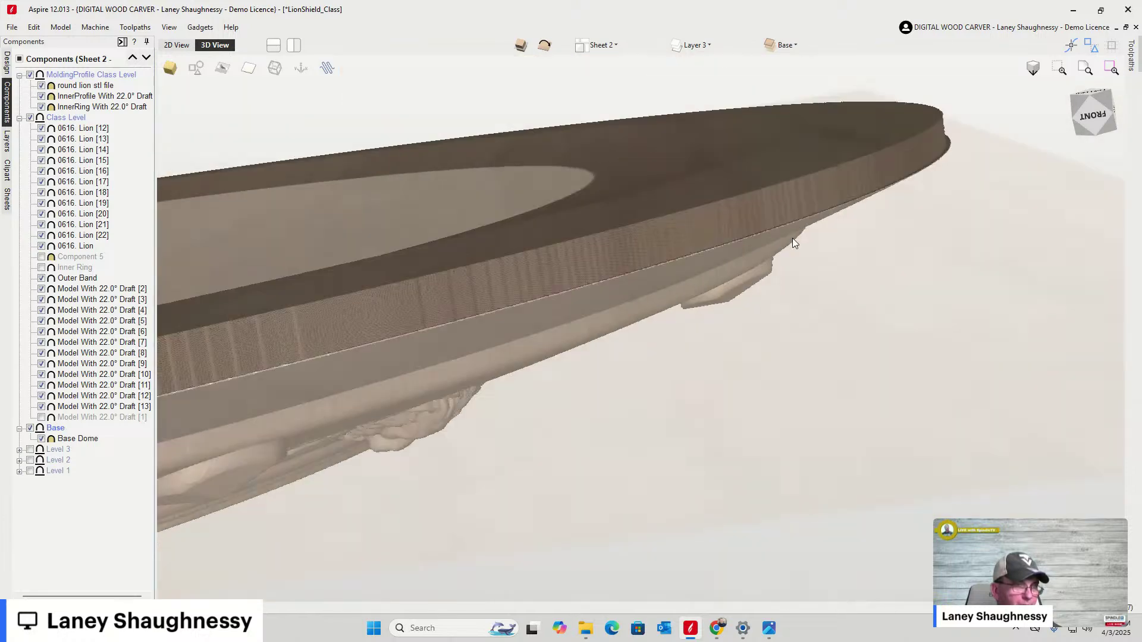
pyautogui.scroll(-2, 795, 235)
pyautogui.scroll(5, 803, 227)
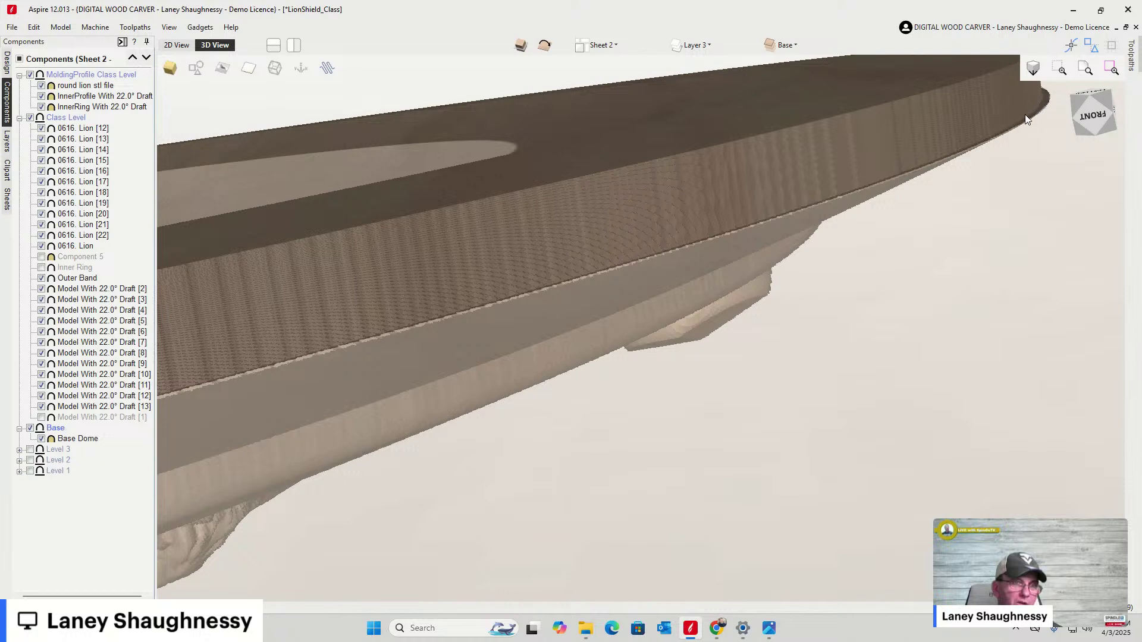
pyautogui.click(178, 44)
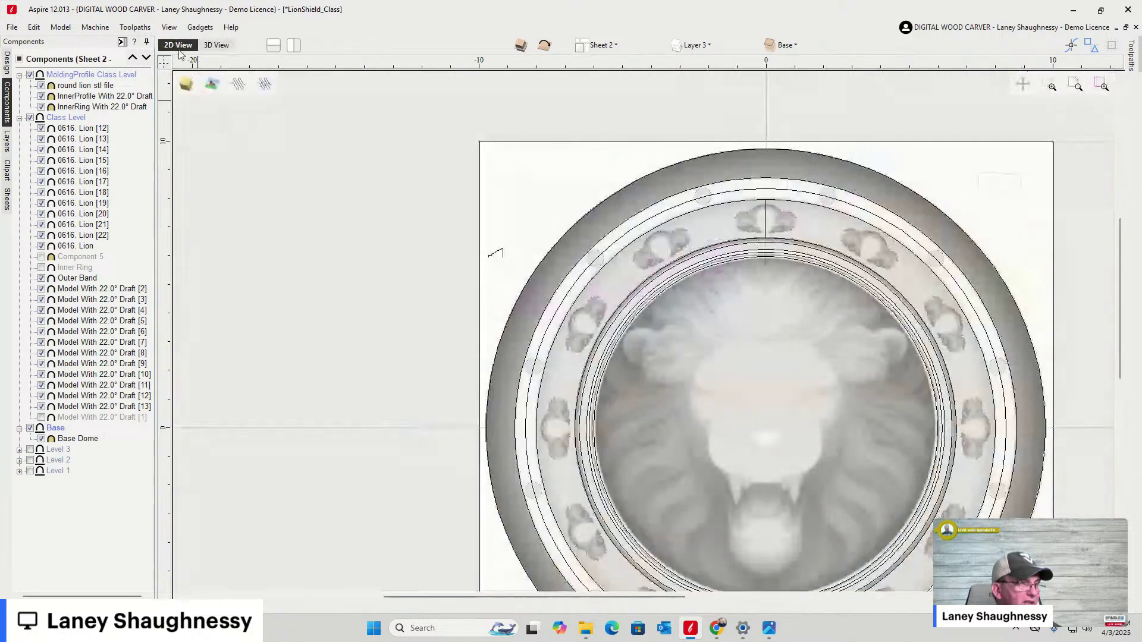
pyautogui.click(33, 26)
pyautogui.press('Escape')
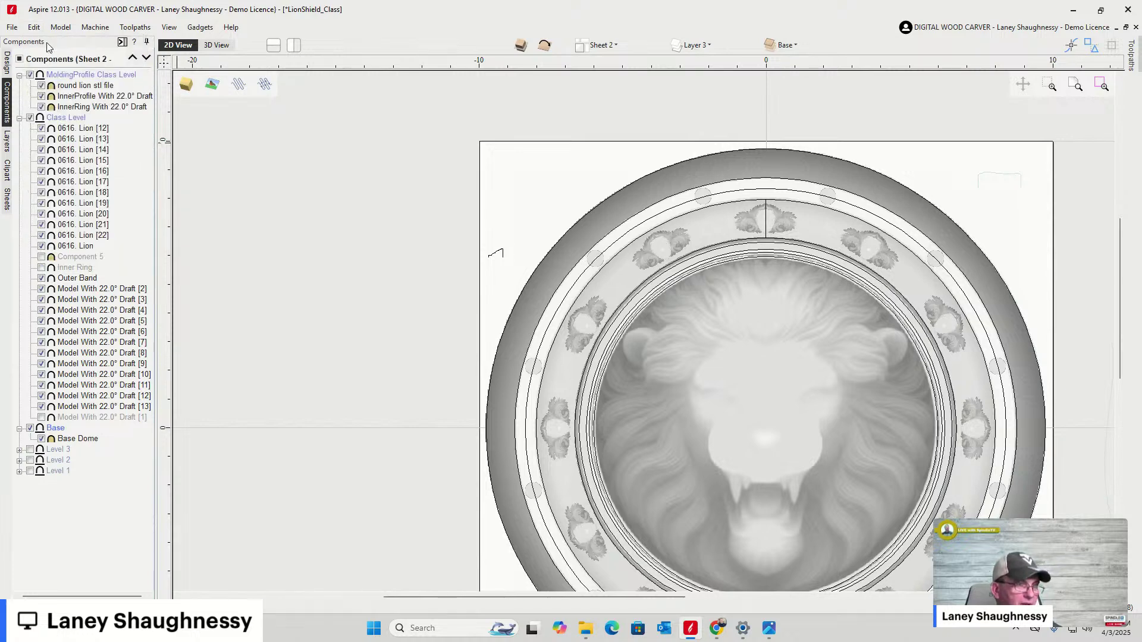
# Examine the shield's outer edge in 3D from several angles for stray geometry and mismatch between the sides
pyautogui.click(216, 45)
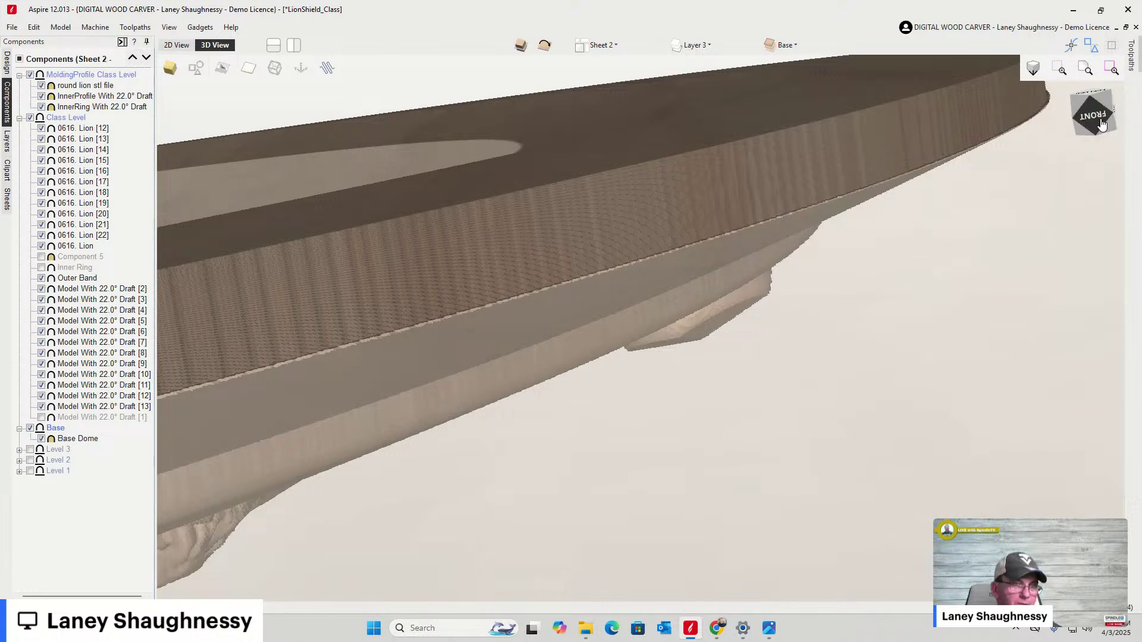
pyautogui.click(1101, 126)
pyautogui.moveTo(1101, 126); pyautogui.dragTo(1099, 127)
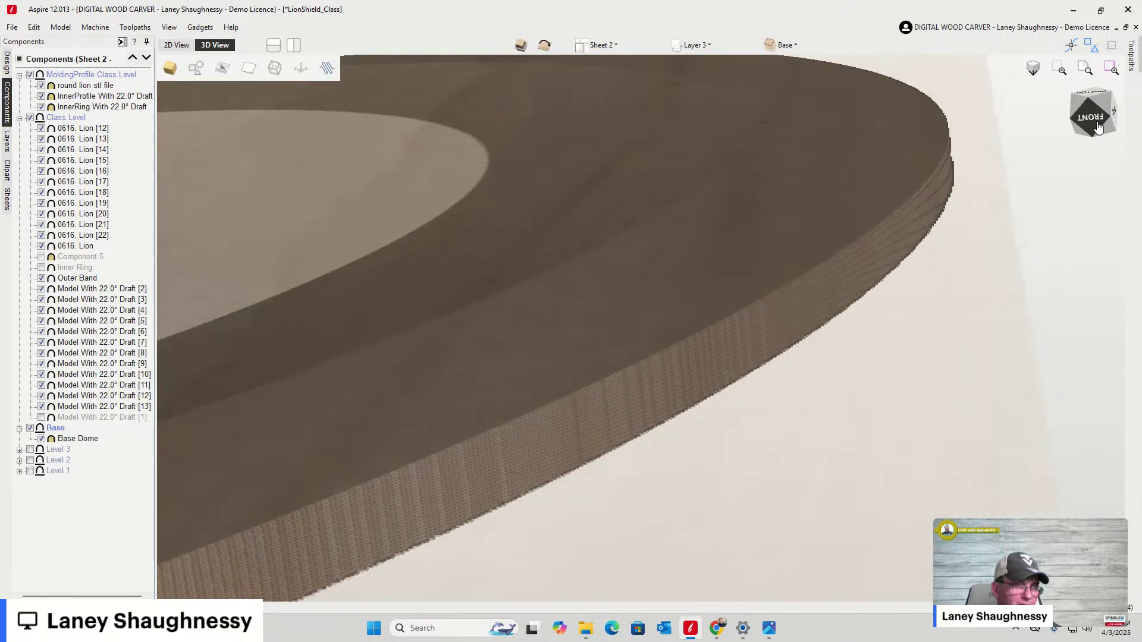
pyautogui.scroll(-5, 876, 190)
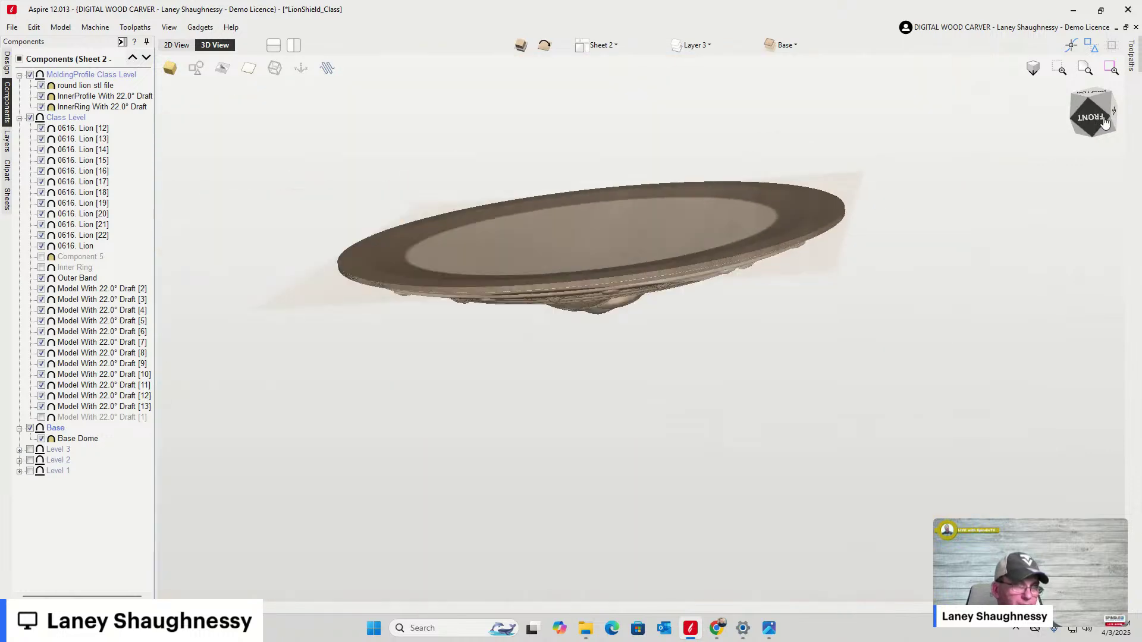
pyautogui.click(1086, 95)
pyautogui.moveTo(1088, 96); pyautogui.dragTo(1104, 115)
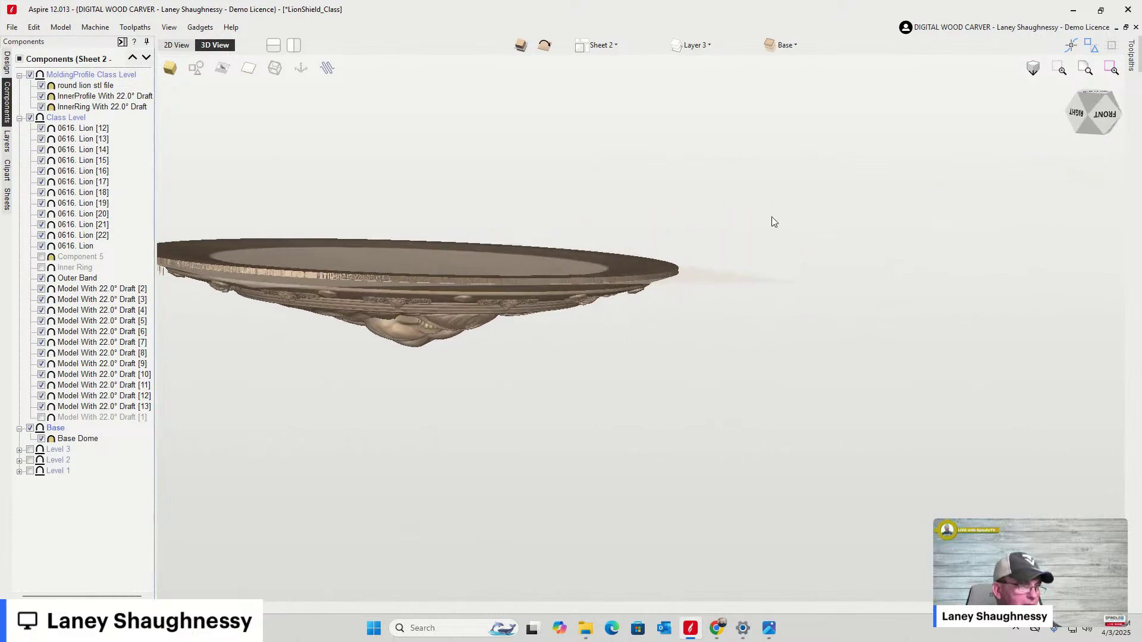
pyautogui.scroll(3, 202, 235)
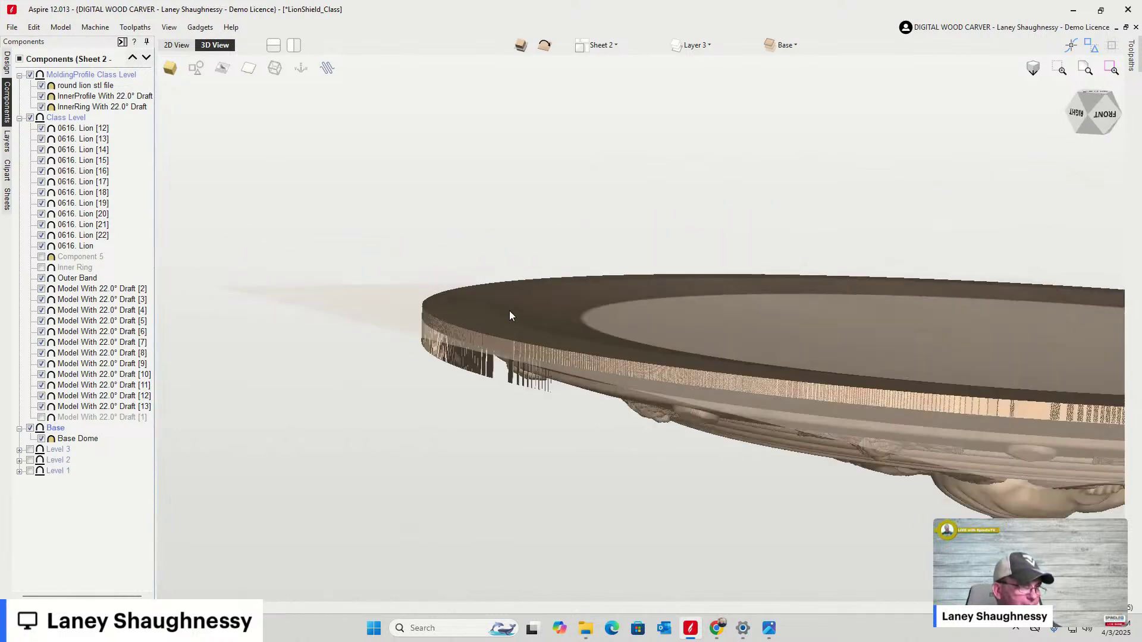
pyautogui.click(1100, 115)
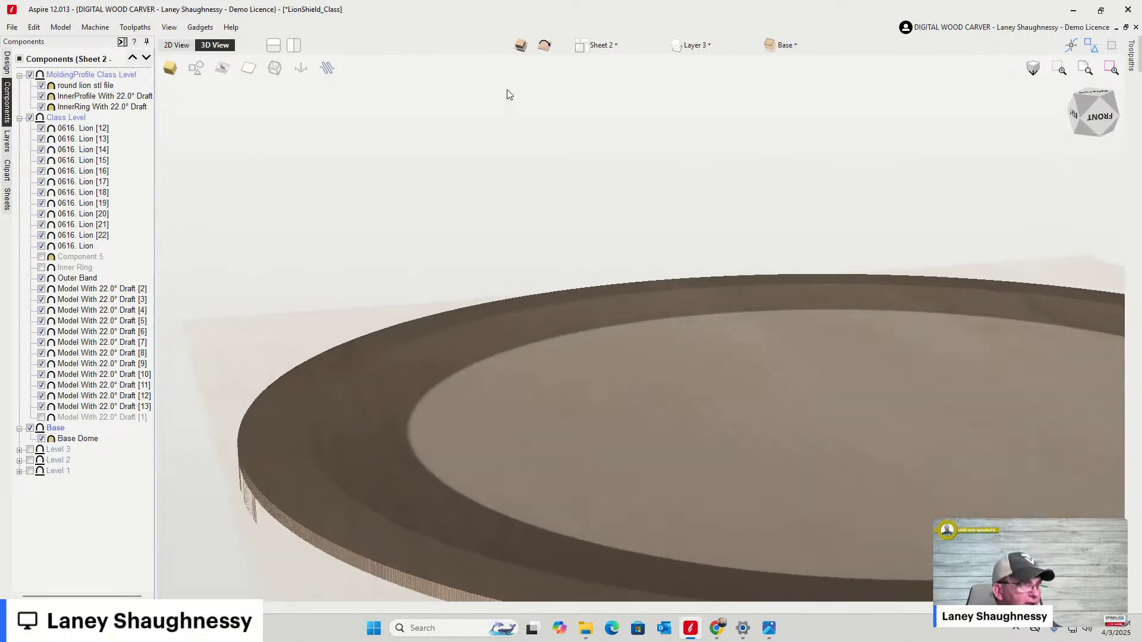
# Switch to the Class_Side 2 components and examine the dished back and its rim from below
pyautogui.click(543, 47)
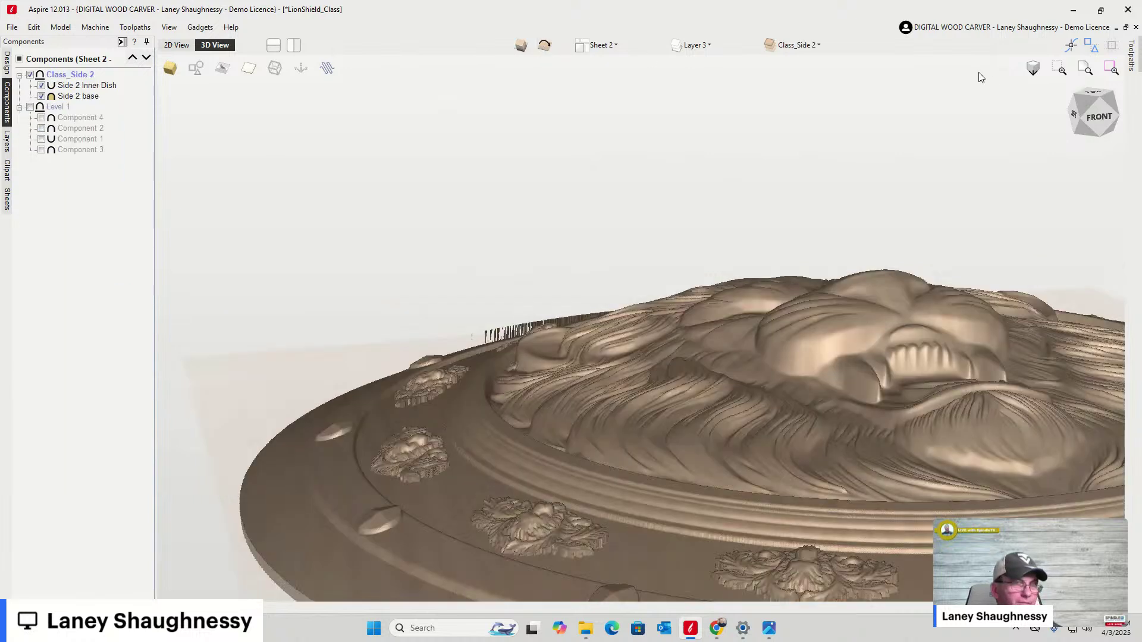
pyautogui.click(1100, 110)
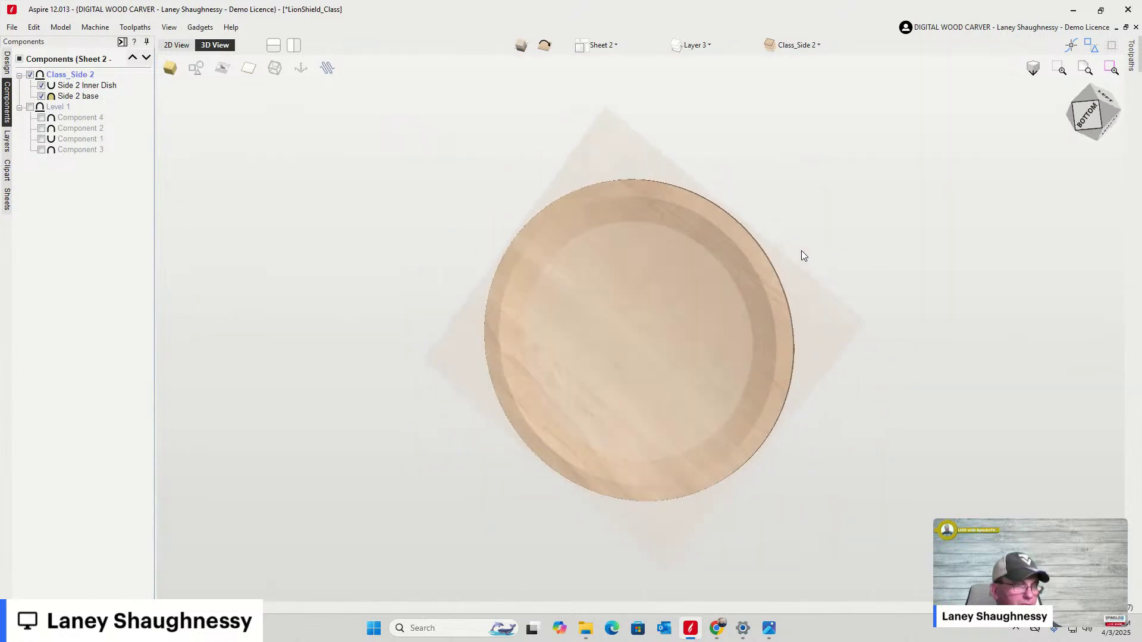
pyautogui.click(1102, 98)
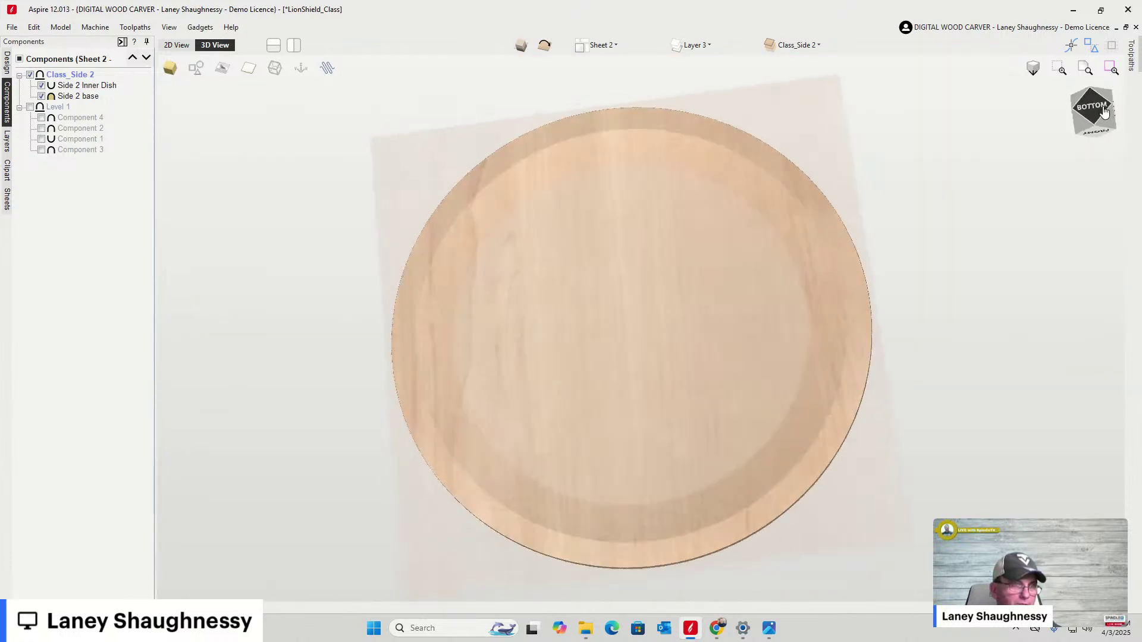
pyautogui.click(1104, 97)
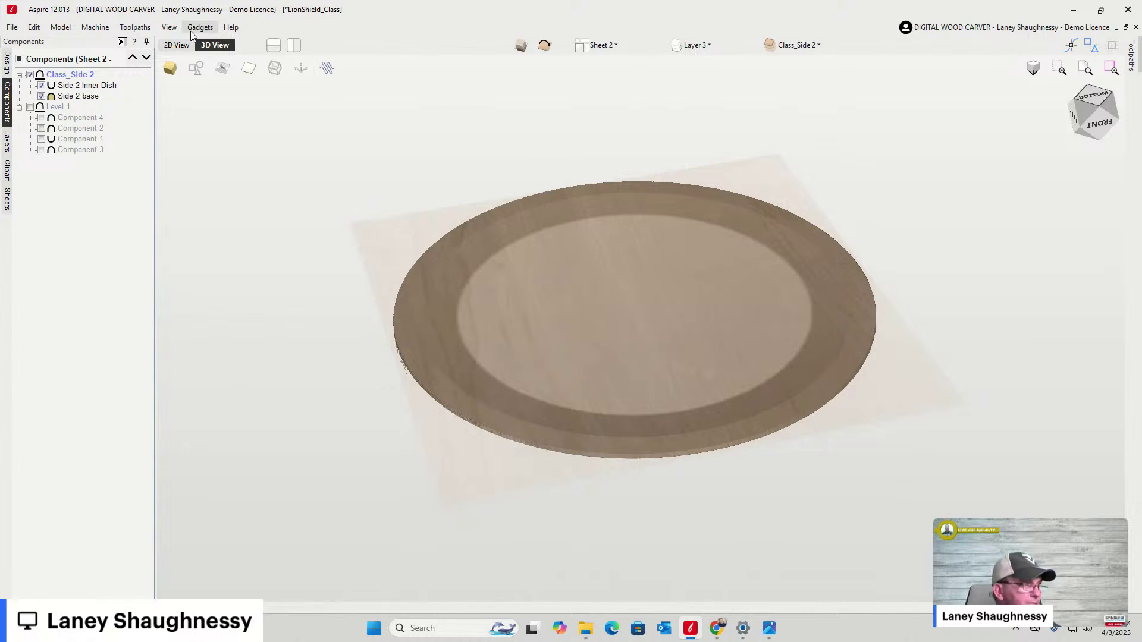
# Select the shield's outermost circle in the 2D layout and redo the last Align Objects operation
pyautogui.click(178, 46)
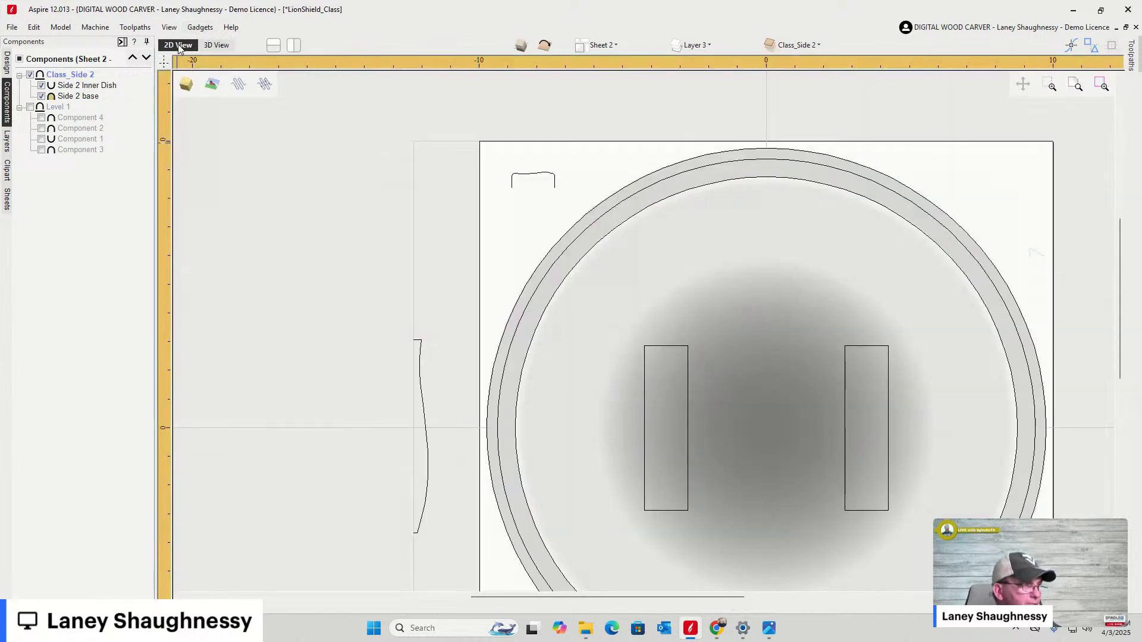
pyautogui.click(599, 206)
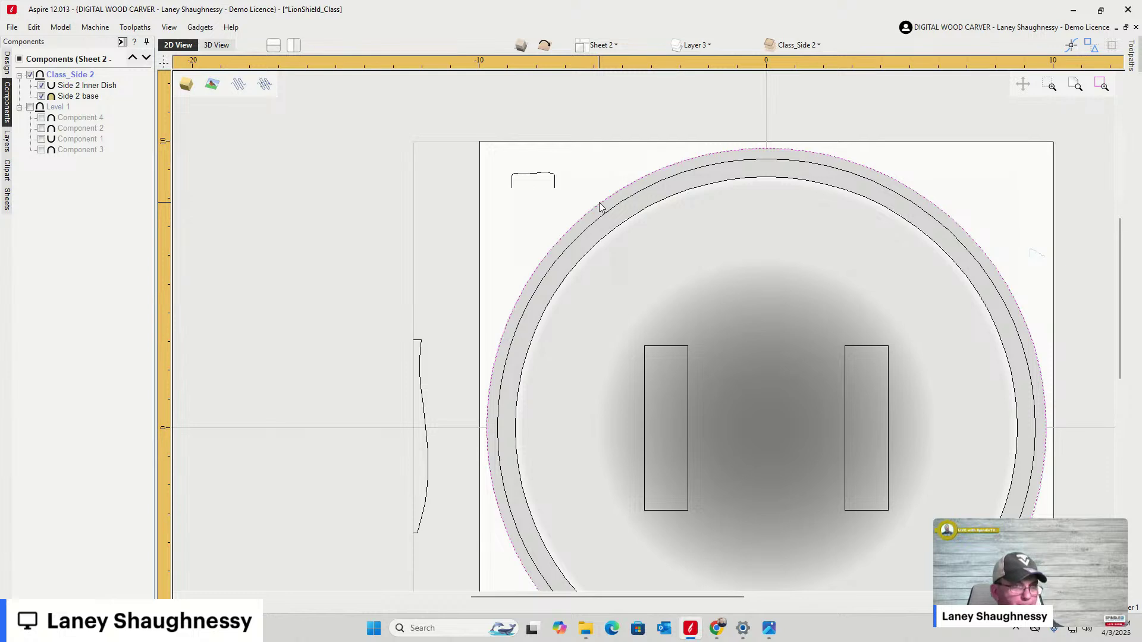
pyautogui.scroll(-3, 600, 206)
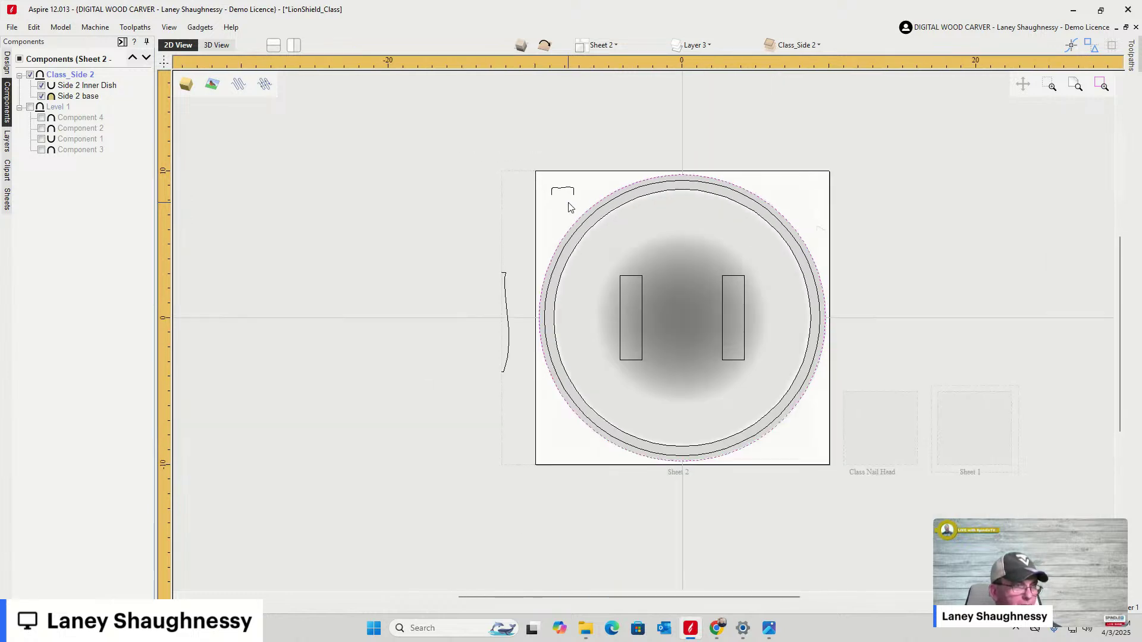
pyautogui.click(34, 27)
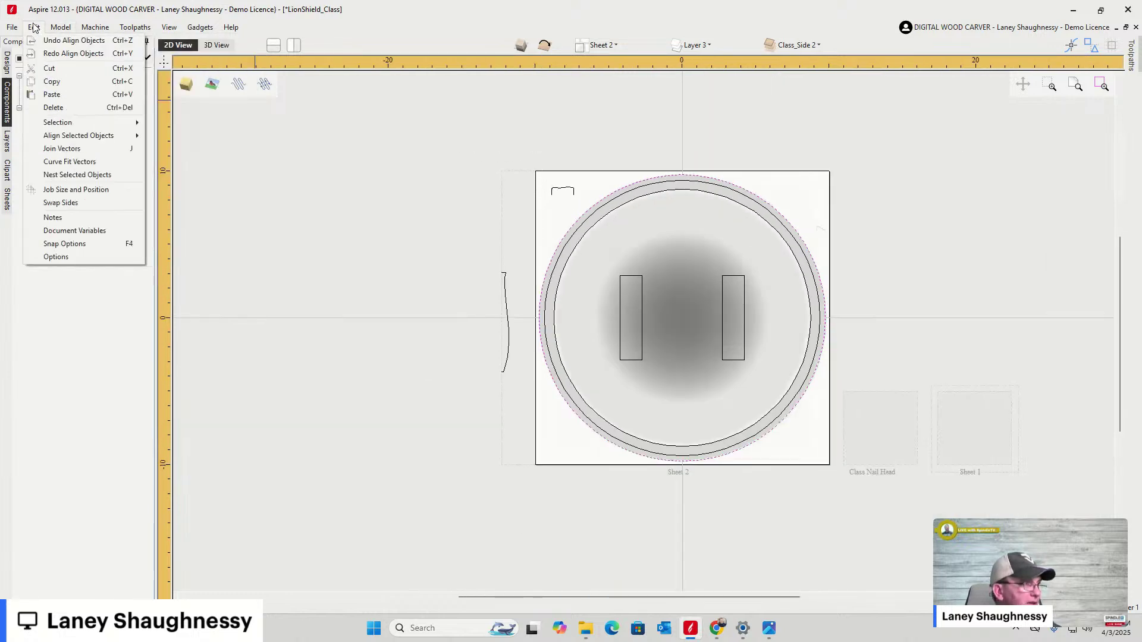
pyautogui.click(43, 53)
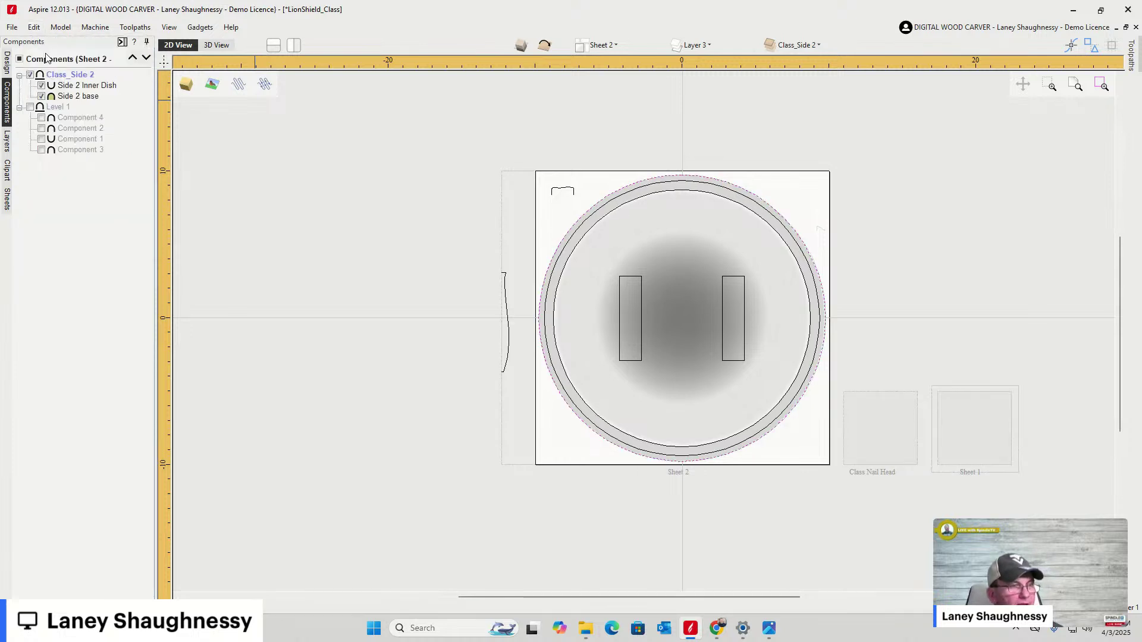
# Trim the Side 2 base component to the selected outer circle and check its edge in 3D
pyautogui.scroll(-1, 705, 178)
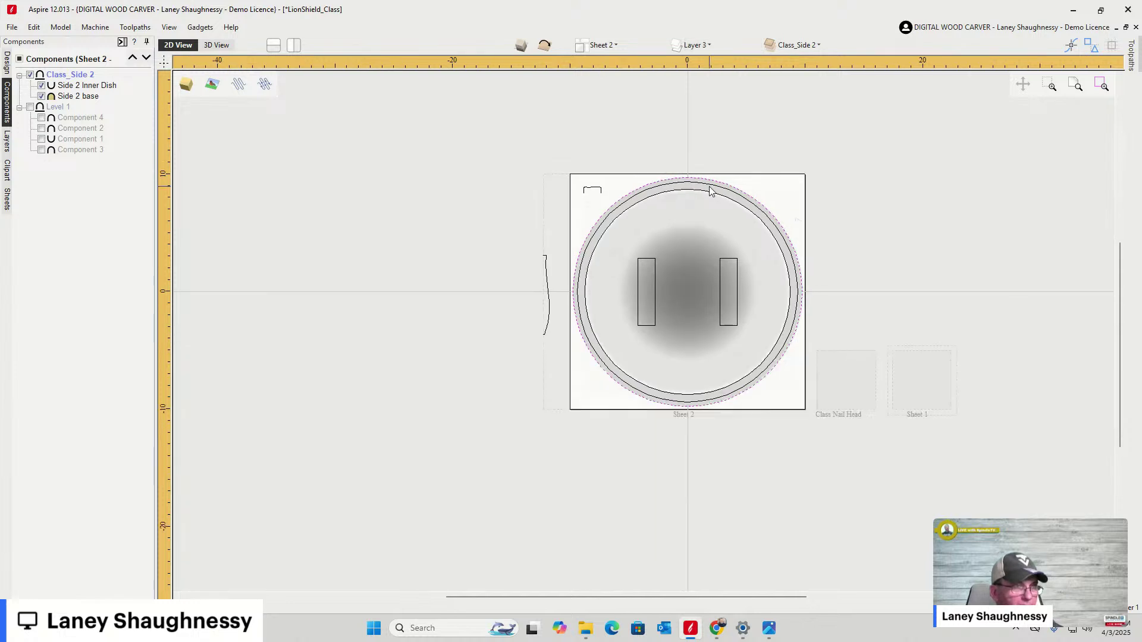
pyautogui.scroll(3, 708, 177)
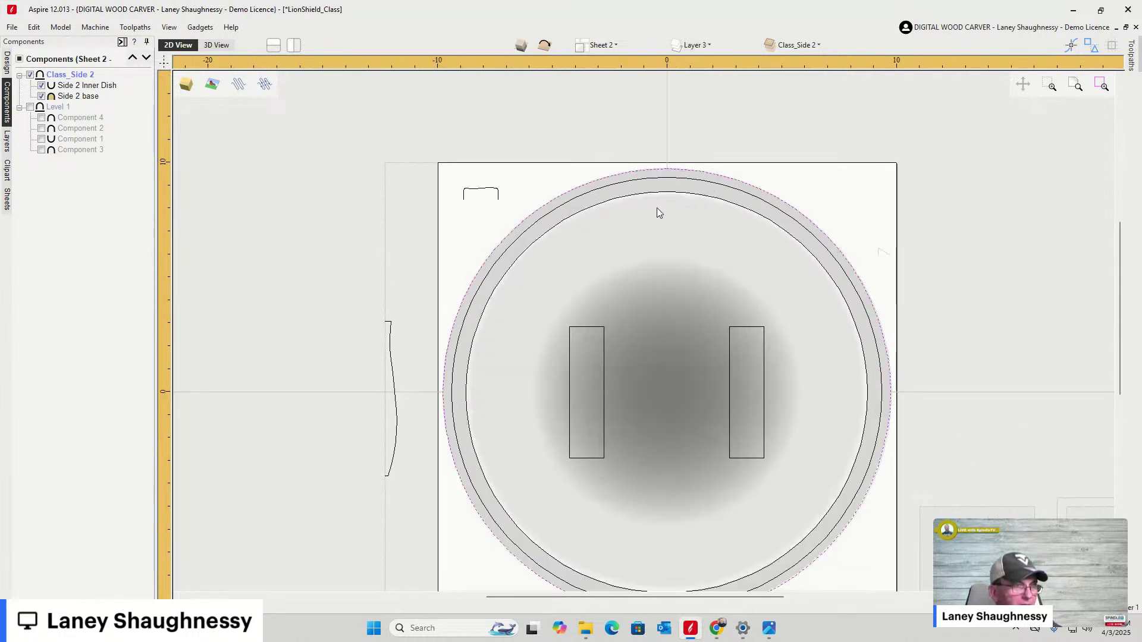
pyautogui.click(72, 96)
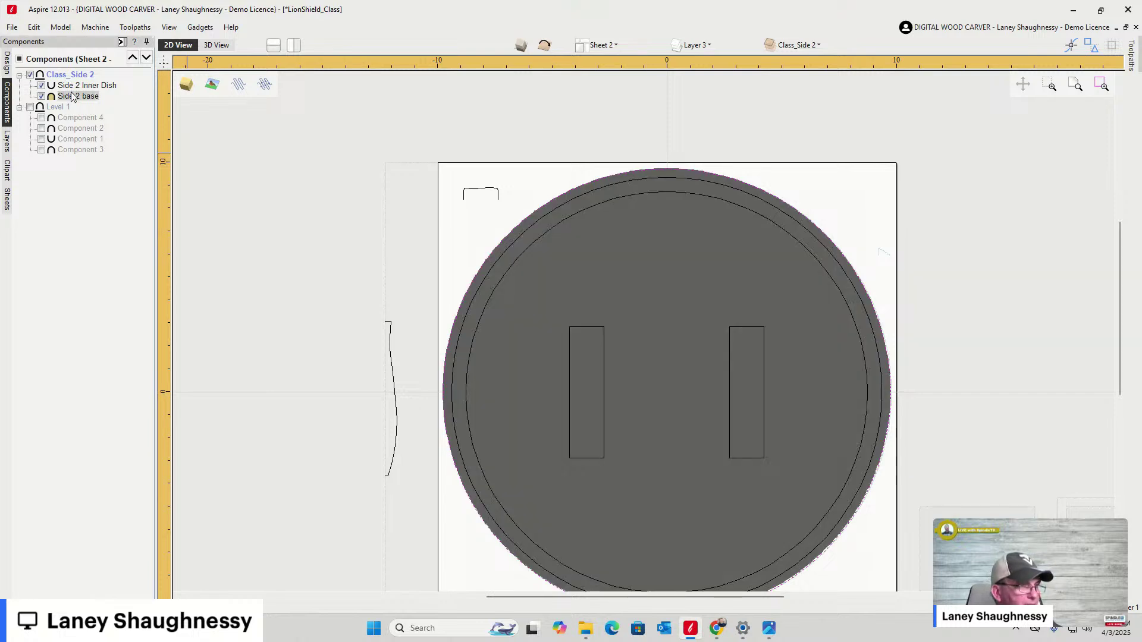
pyautogui.scroll(3, 585, 183)
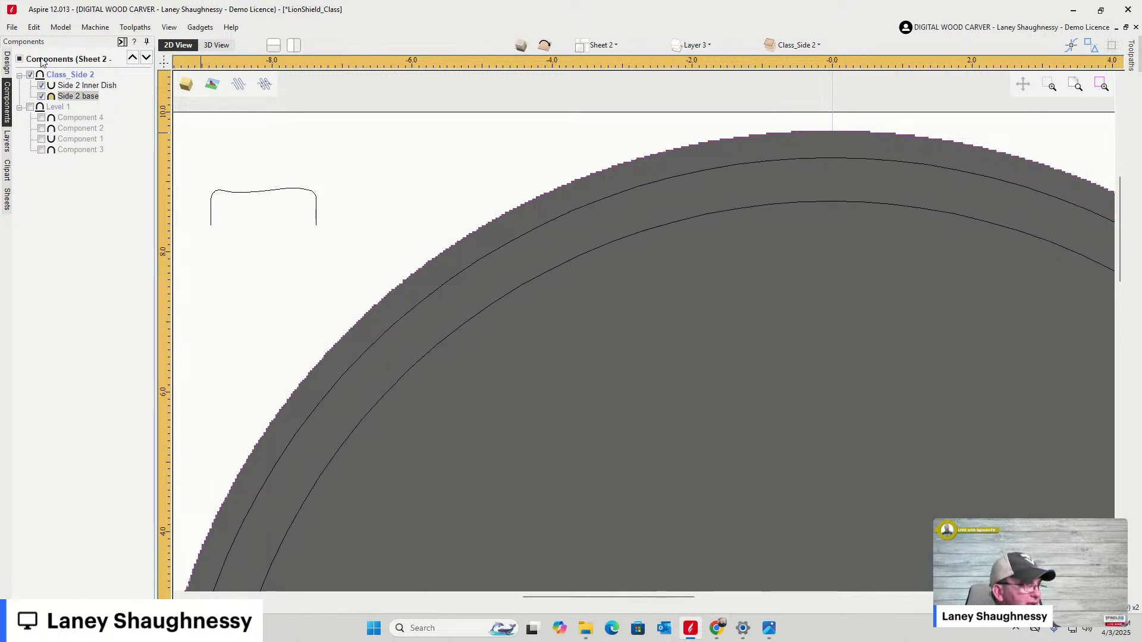
pyautogui.click(8, 62)
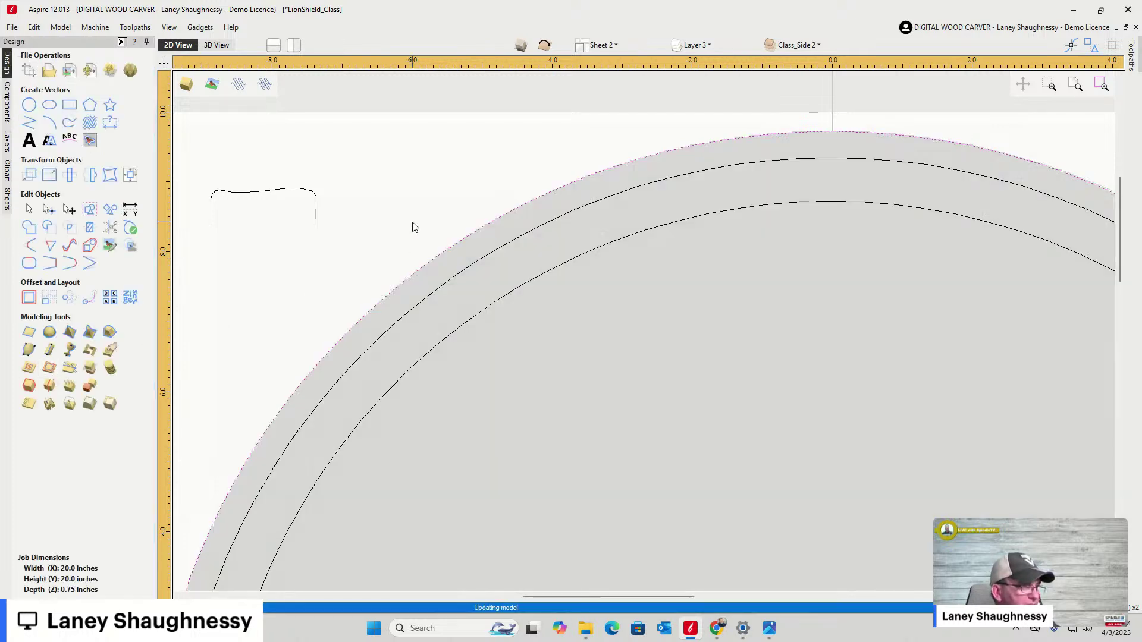
pyautogui.scroll(-4, 410, 224)
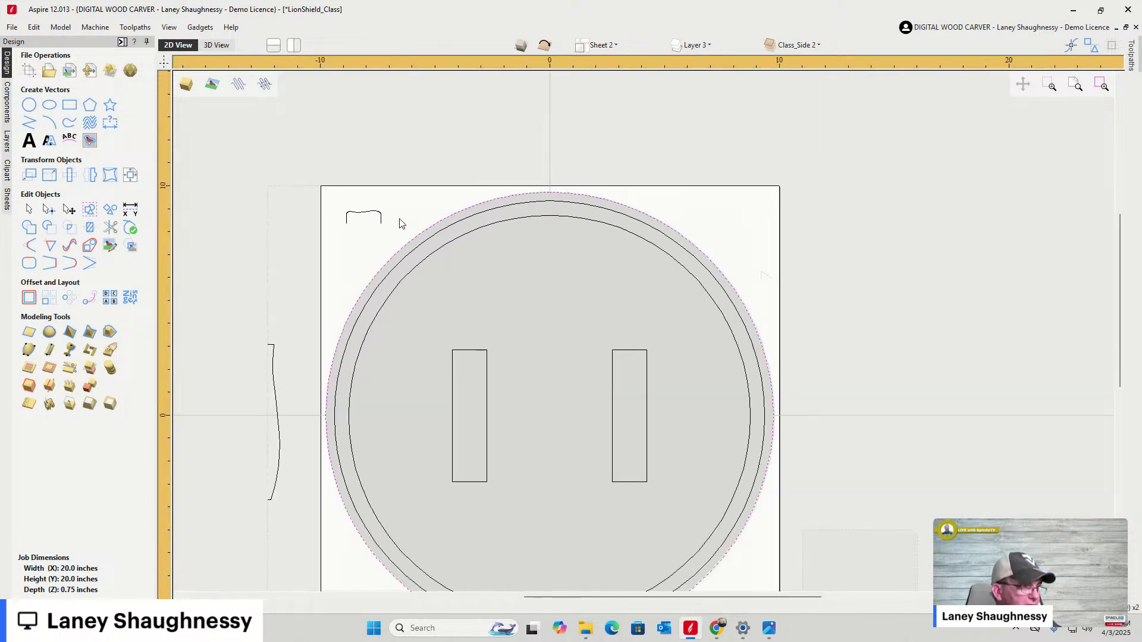
pyautogui.click(215, 46)
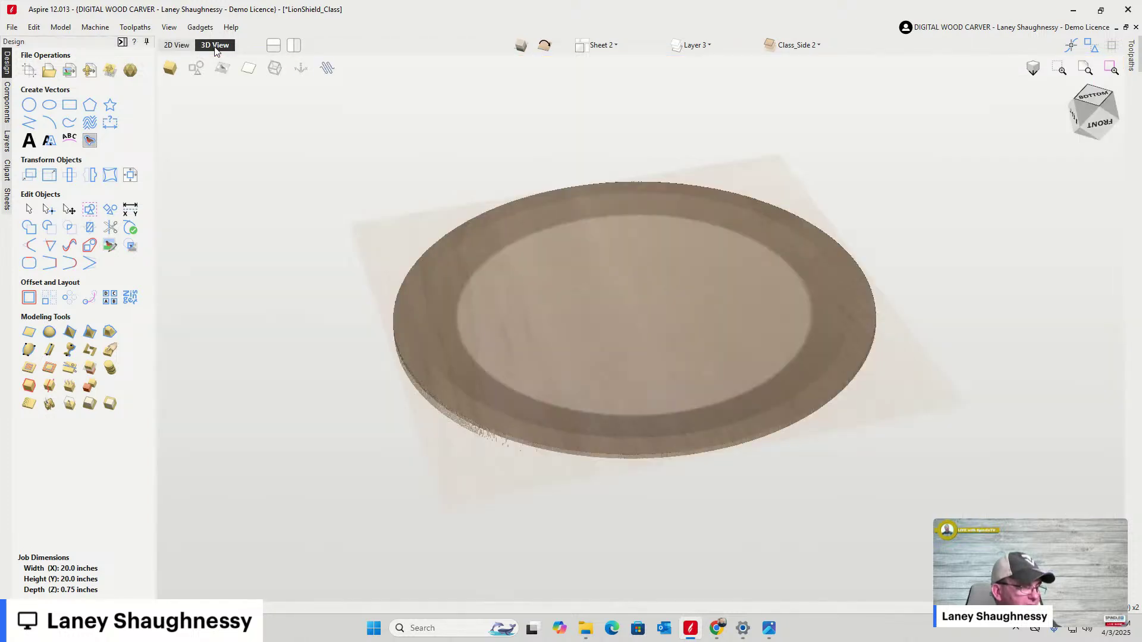
pyautogui.click(178, 46)
pyautogui.scroll(3, 399, 252)
pyautogui.scroll(1, 399, 252)
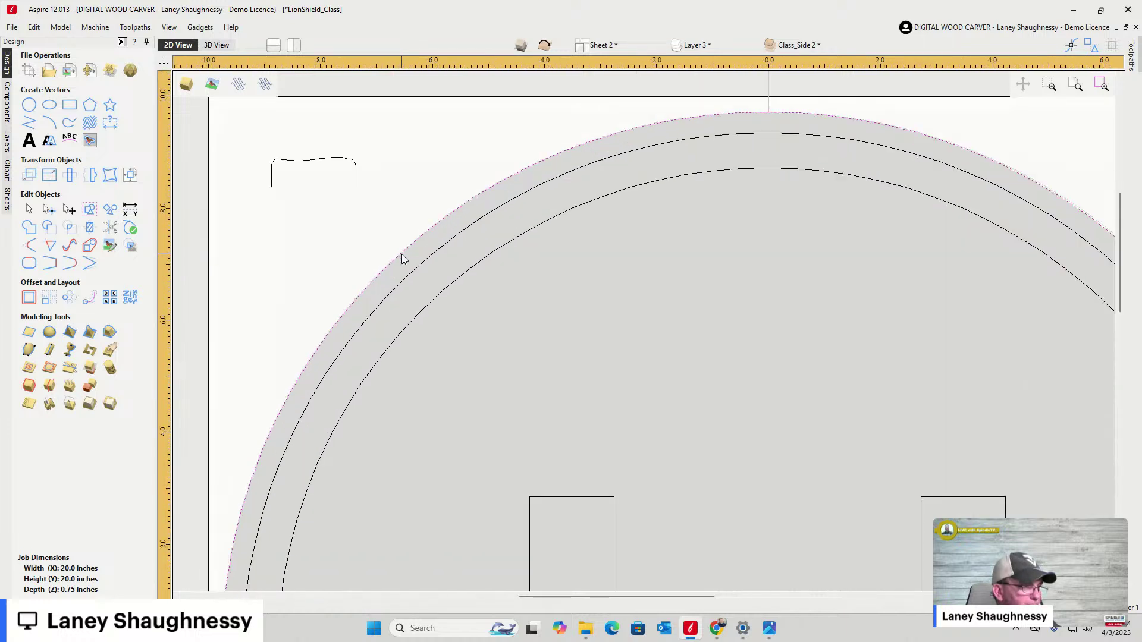
# Set the combine mode of the Class_Side 2 level to Merge
pyautogui.click(7, 100)
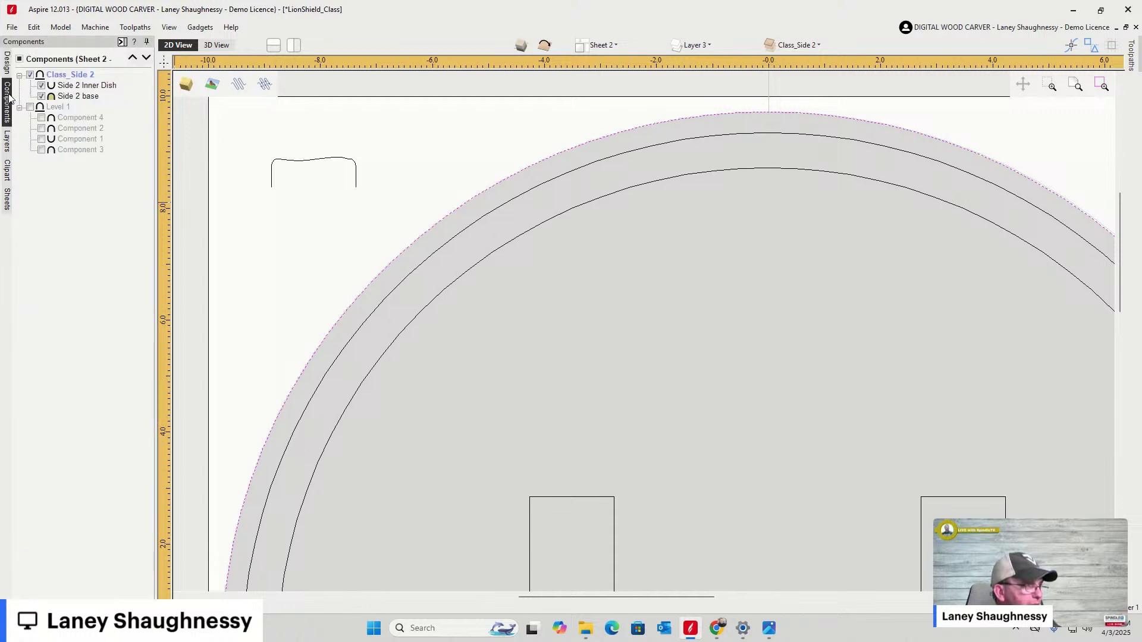
pyautogui.rightClick(40, 78)
pyautogui.moveTo(68, 83)
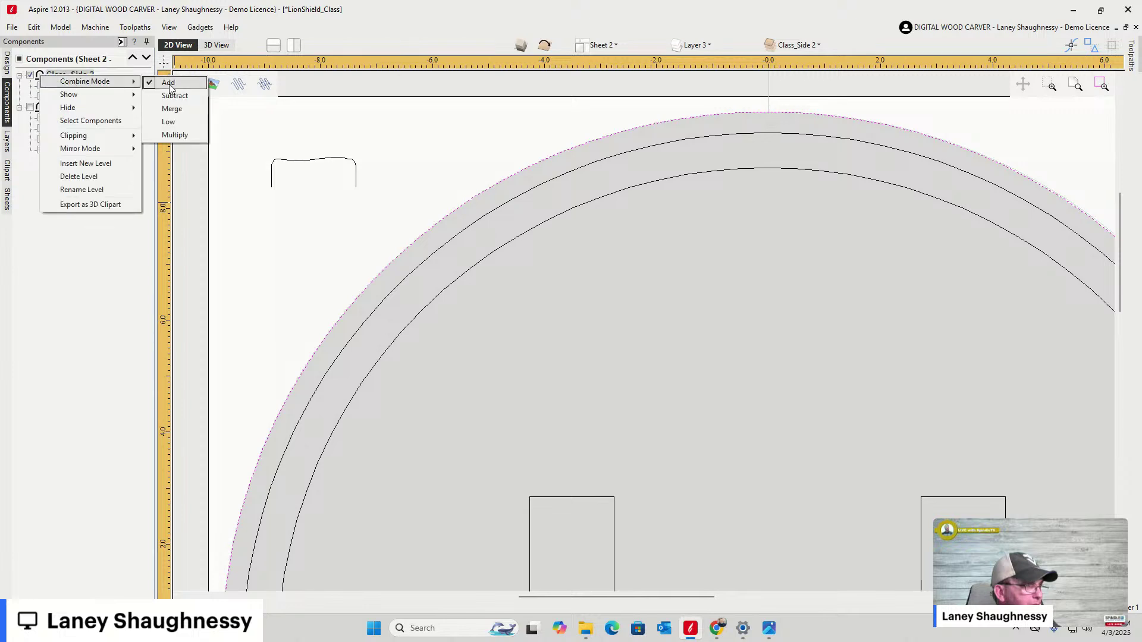
pyautogui.click(170, 109)
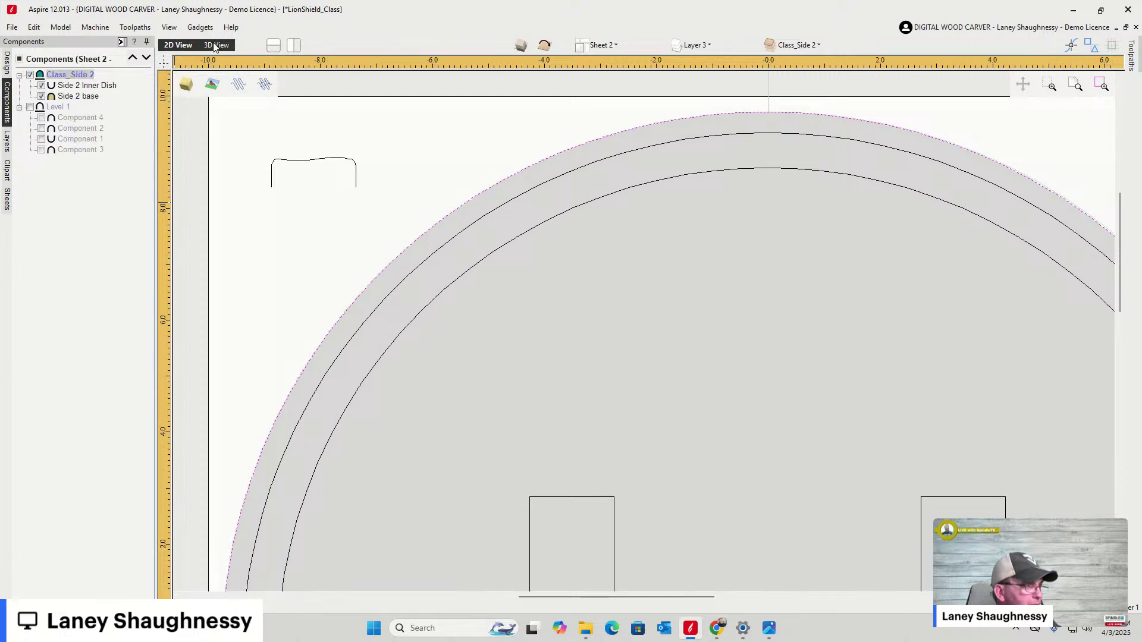
# Examine the back's rim in 3D for stray edge geometry, with the Class_Side 2 level hidden and shown
pyautogui.click(214, 46)
pyautogui.scroll(5, 440, 367)
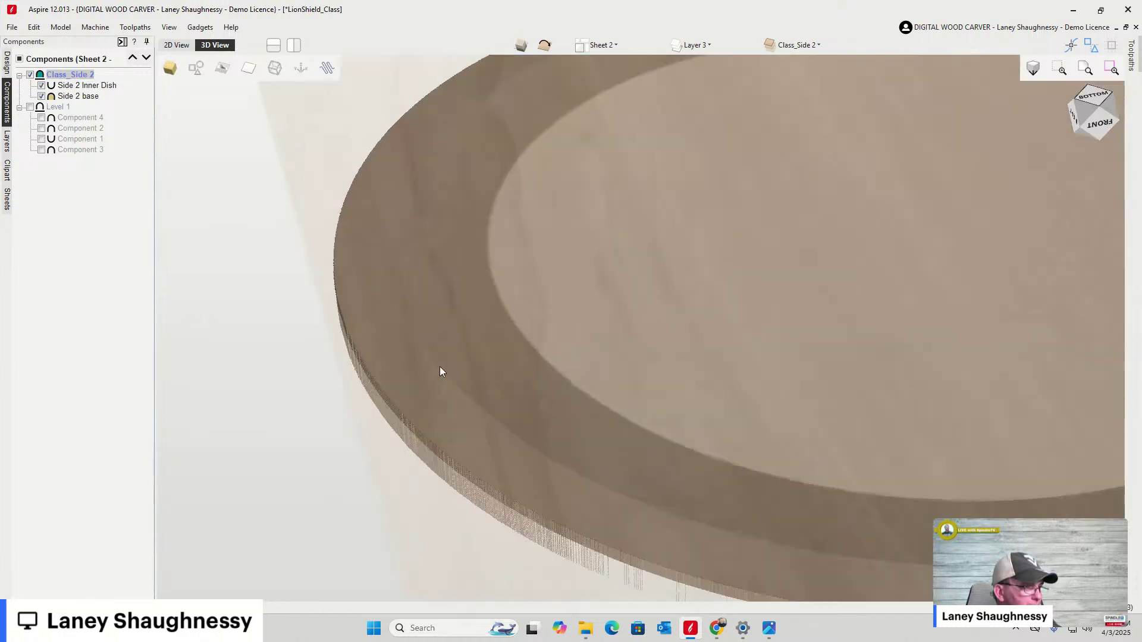
pyautogui.scroll(-3, 449, 359)
pyautogui.moveTo(1109, 100)
pyautogui.mouseDown()
pyautogui.moveTo(1129, 92)
pyautogui.moveTo(1109, 100)
pyautogui.mouseUp()
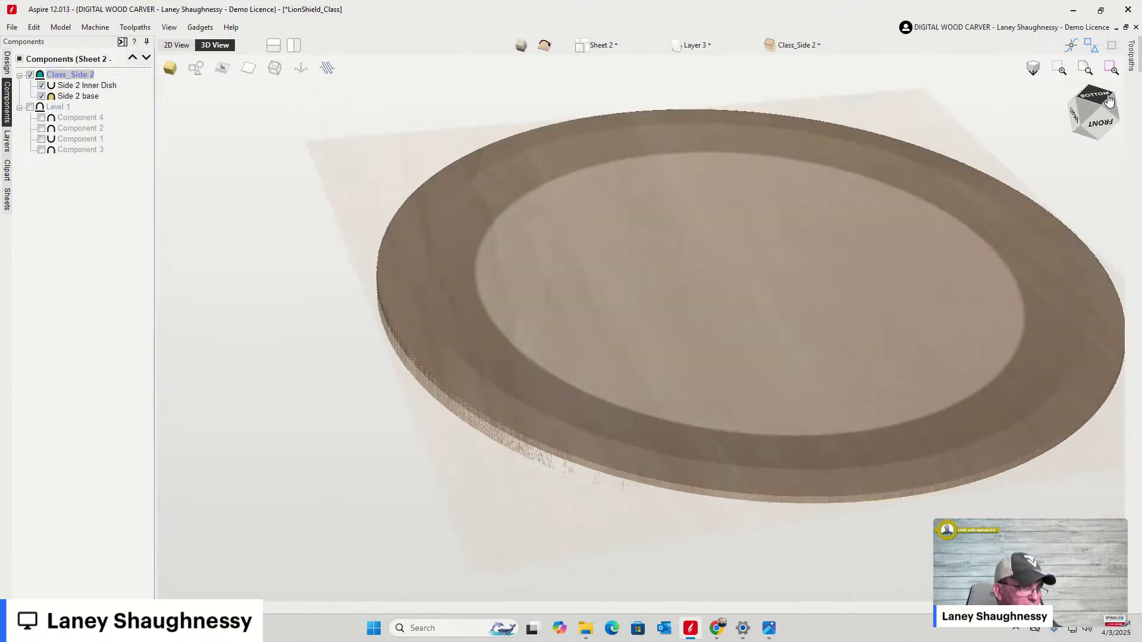
pyautogui.click(29, 75)
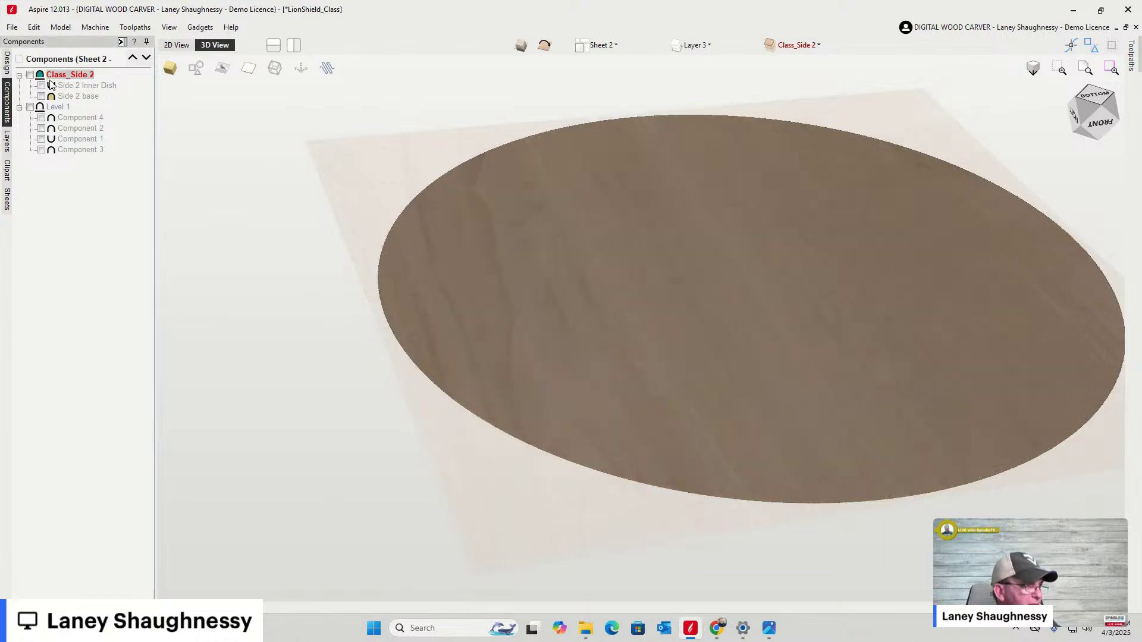
pyautogui.click(30, 75)
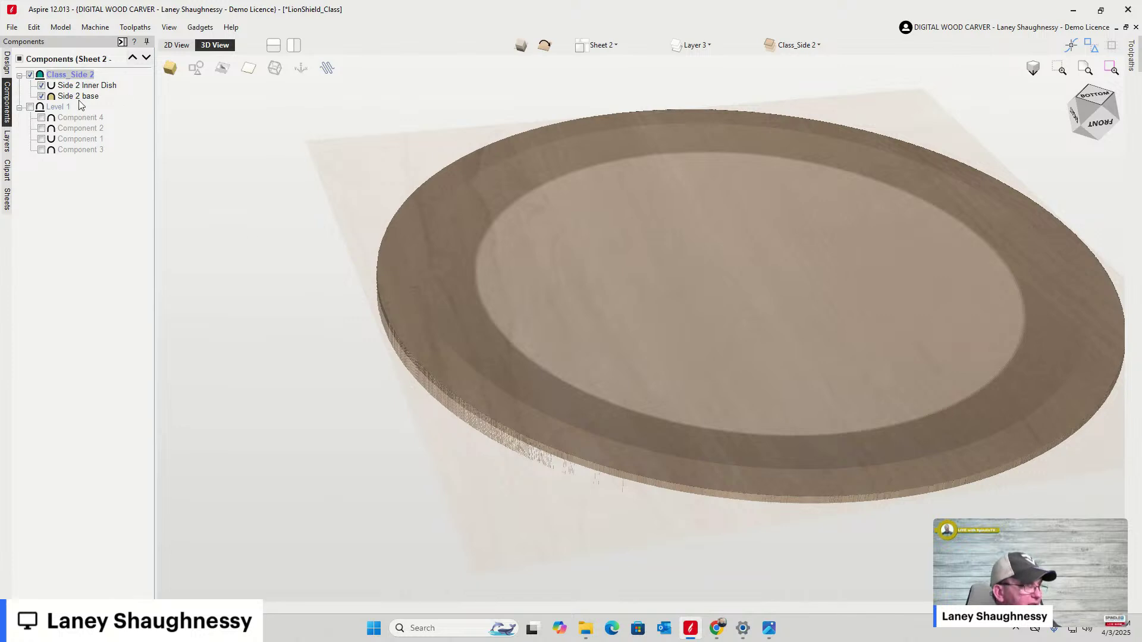
pyautogui.click(7, 64)
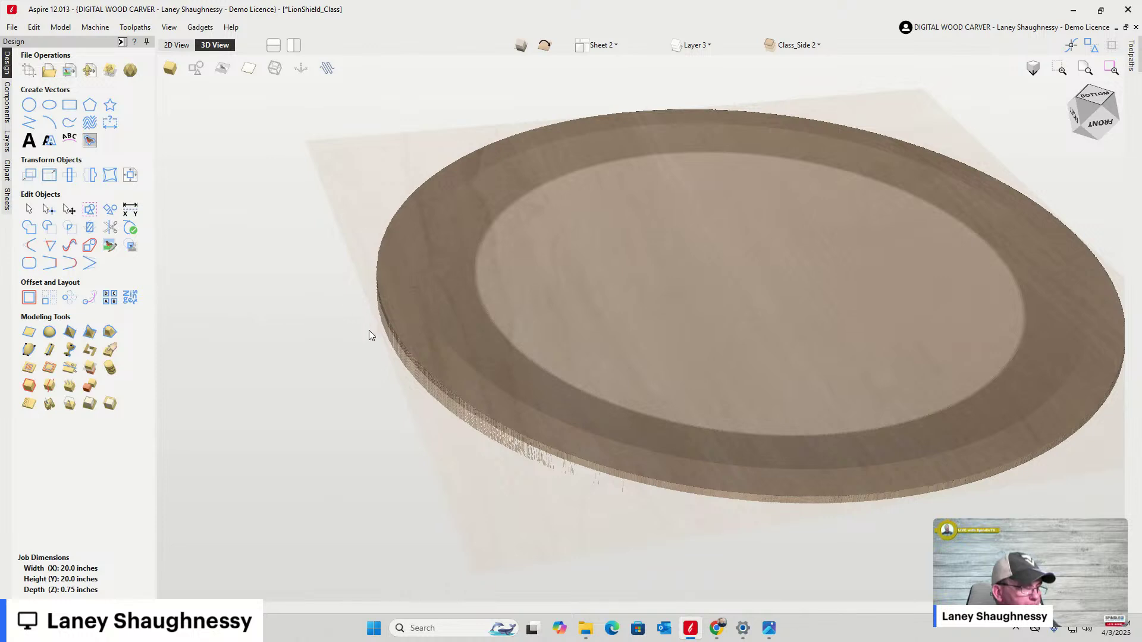
pyautogui.scroll(2, 387, 341)
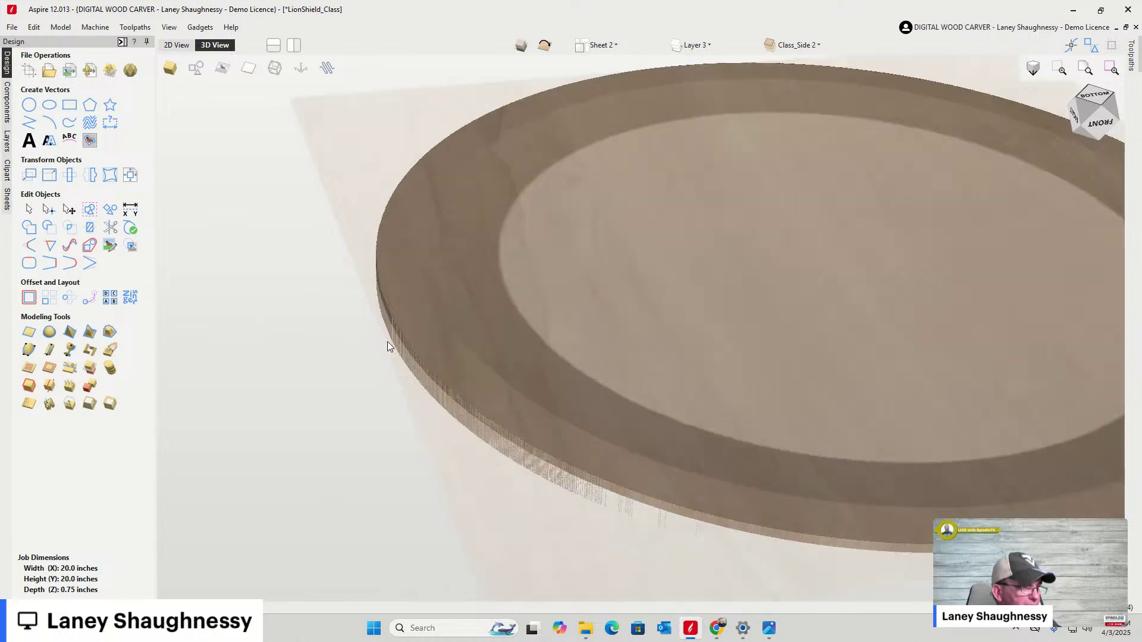
# Offset the shield's outer circle inwards by 0.005 inches, keeping the original and selecting the new vector
pyautogui.click(176, 46)
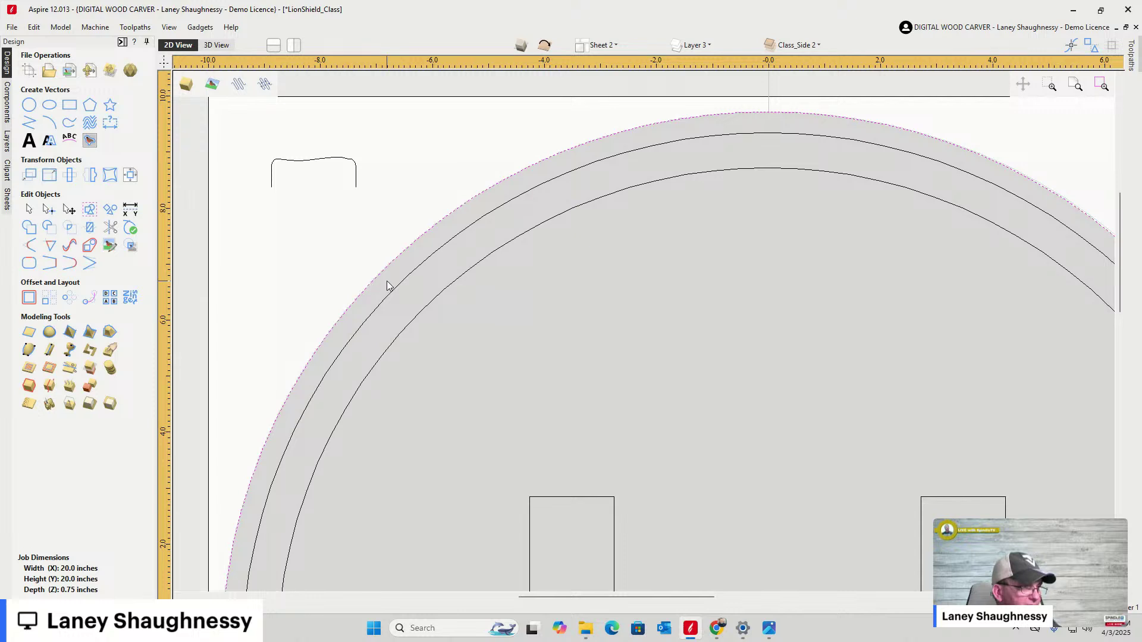
pyautogui.scroll(-1, 393, 275)
pyautogui.scroll(1, 374, 273)
pyautogui.scroll(1, 371, 273)
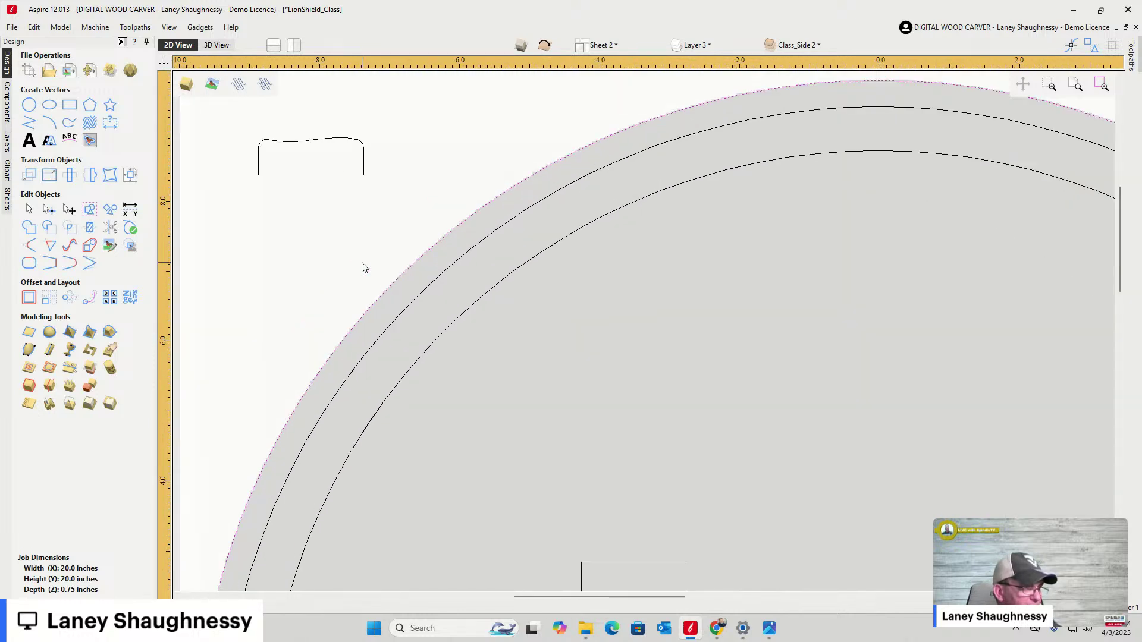
pyautogui.click(393, 292)
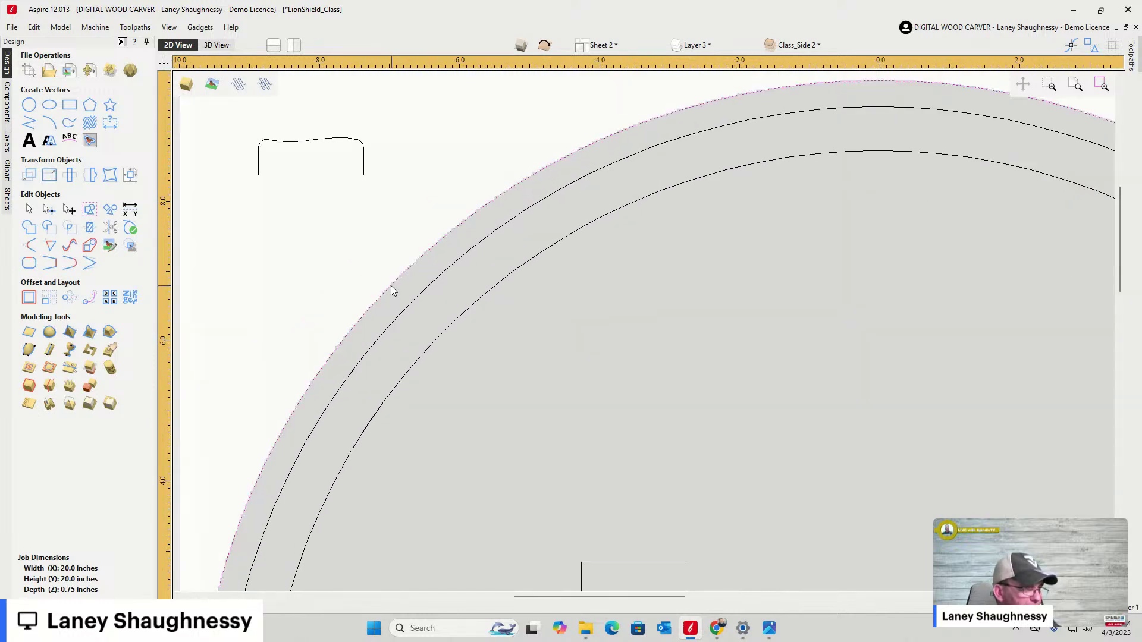
pyautogui.click(29, 298)
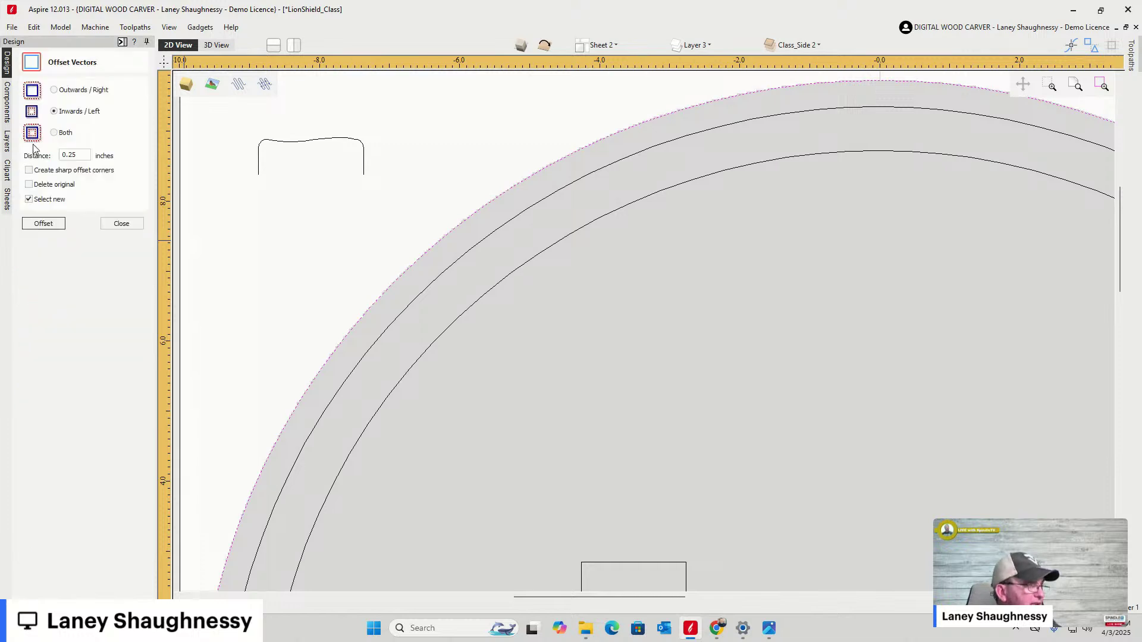
pyautogui.doubleClick(74, 154)
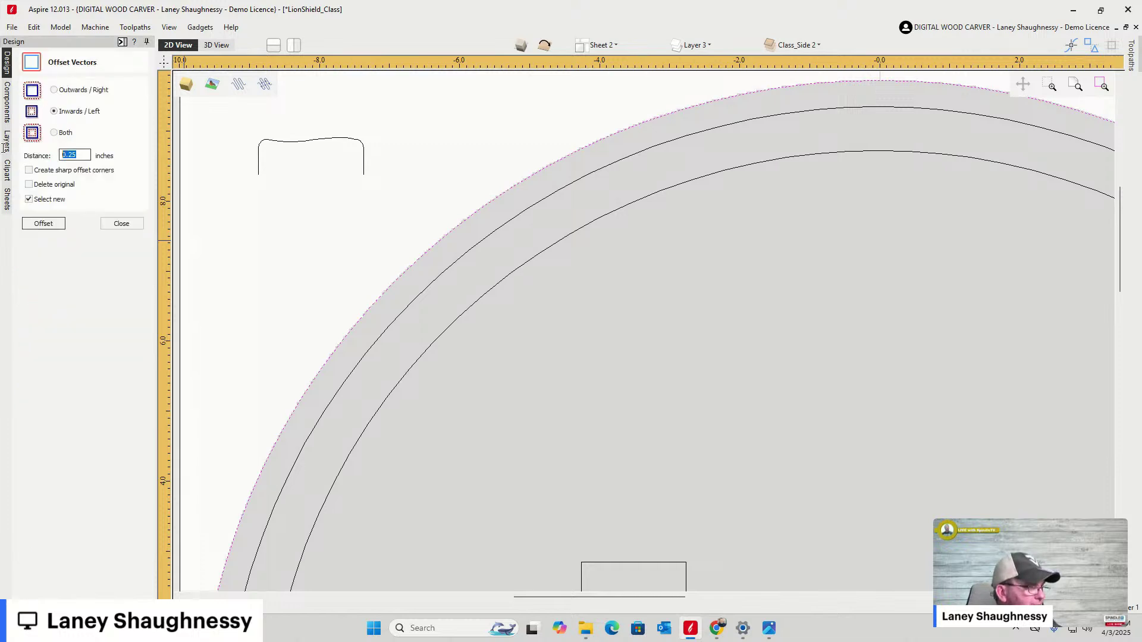
pyautogui.write('0.')
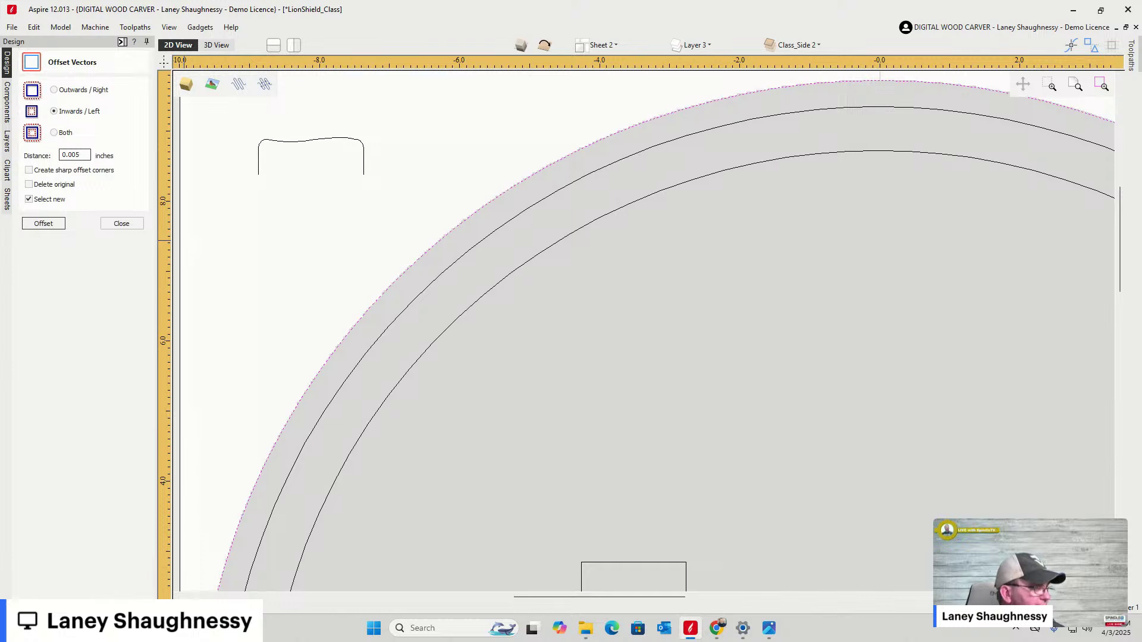
pyautogui.click(41, 224)
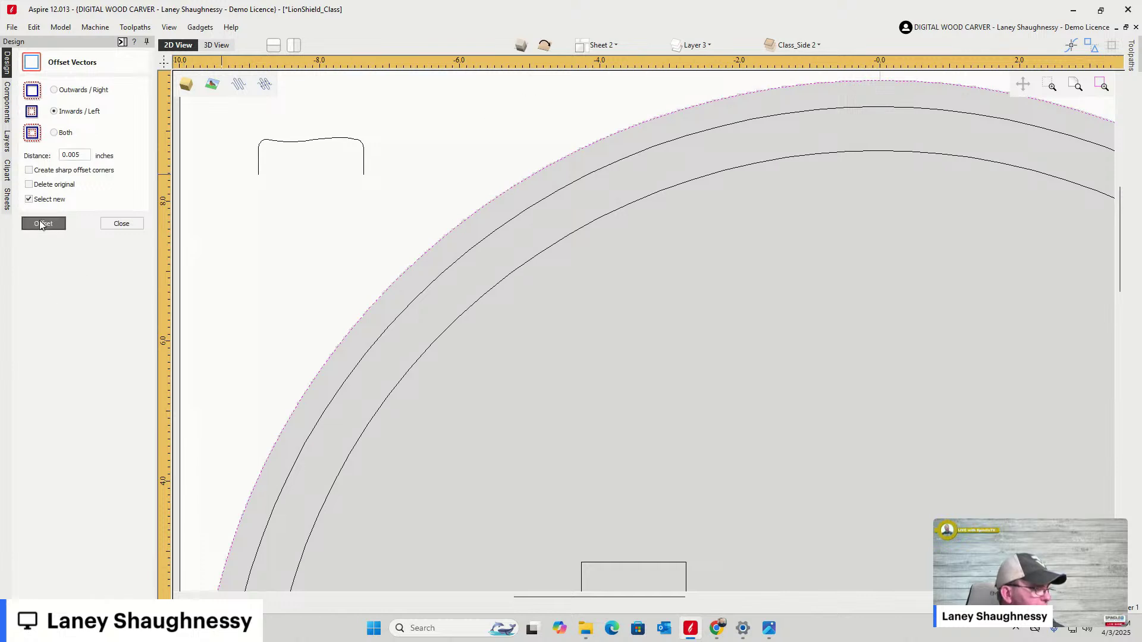
# Trim the Side 2 base component to the new inner offset circle and inspect its rim in 3D
pyautogui.scroll(6, 333, 325)
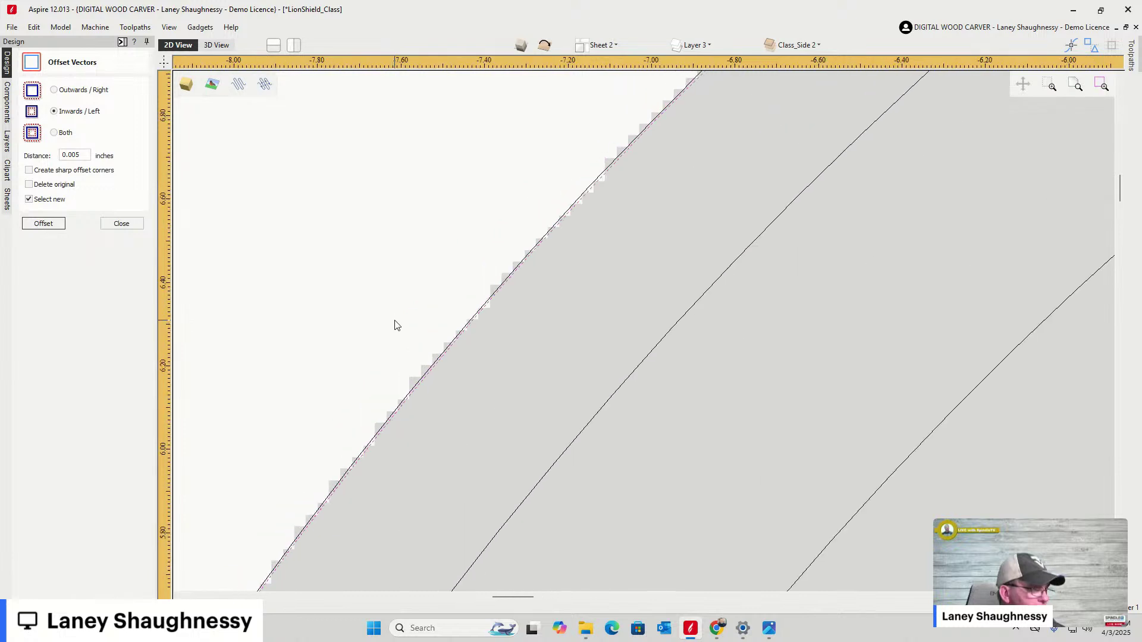
pyautogui.scroll(2, 397, 325)
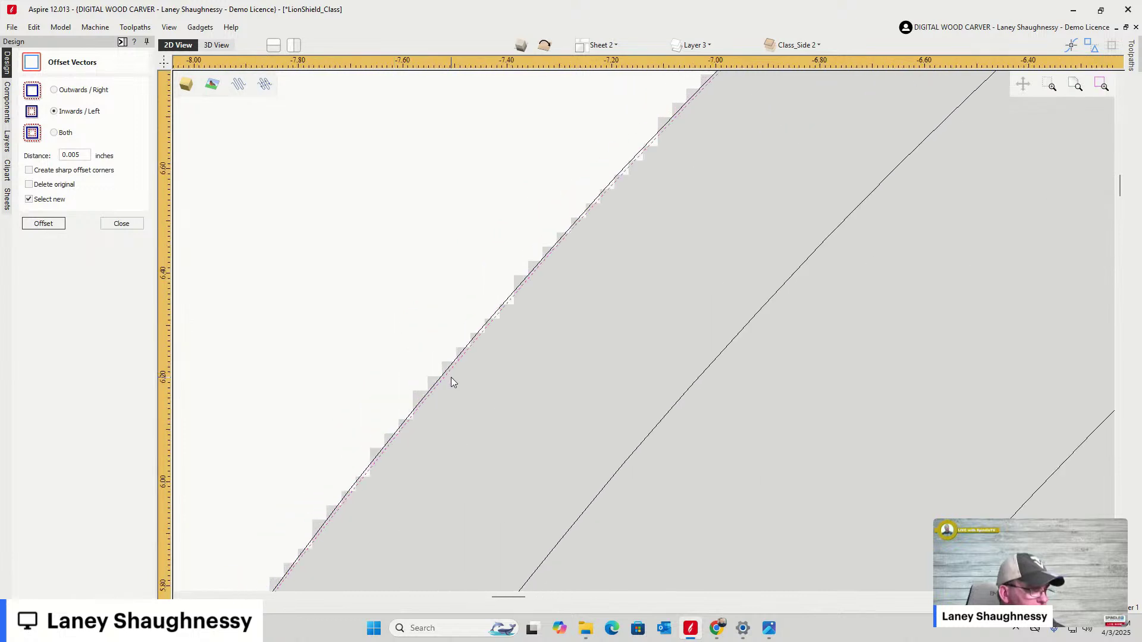
pyautogui.click(461, 404)
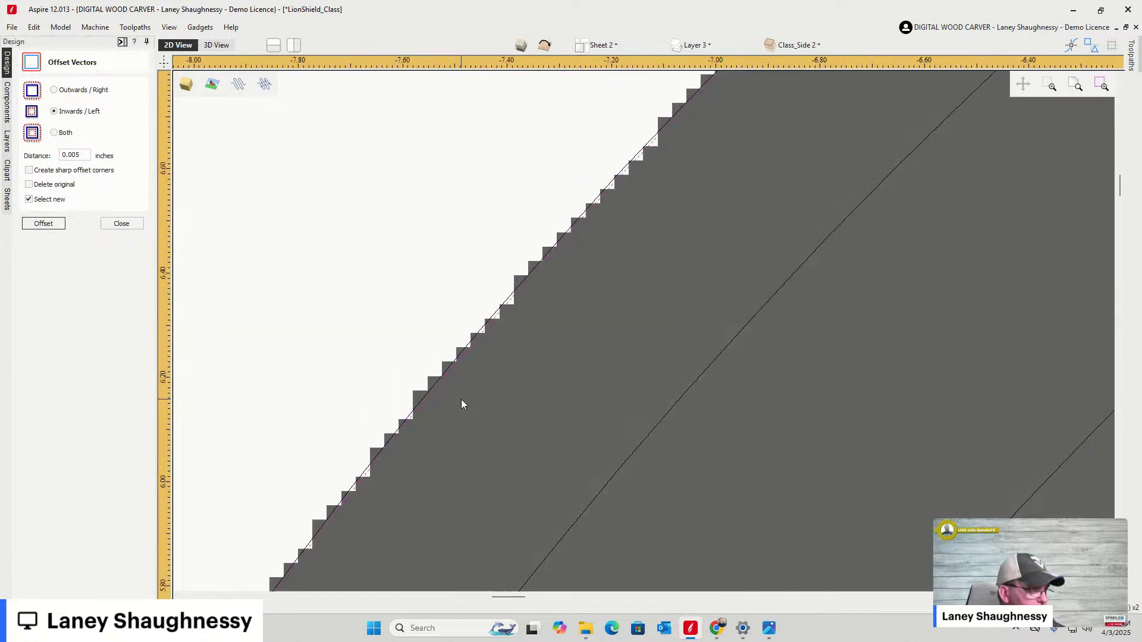
pyautogui.click(121, 223)
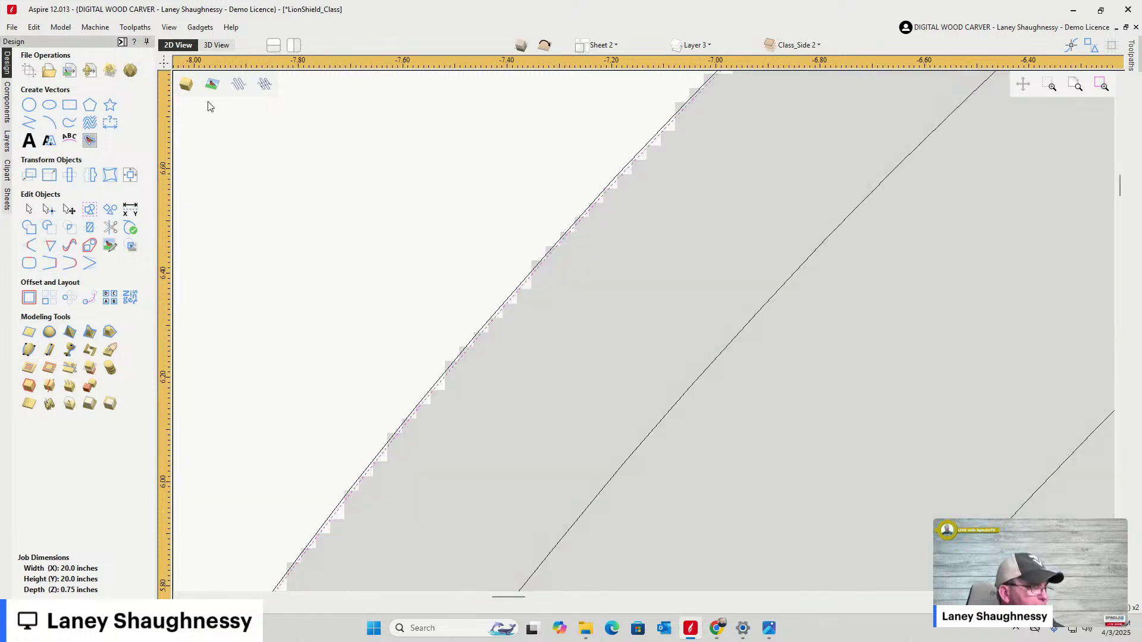
pyautogui.click(216, 46)
pyautogui.scroll(-5, 352, 254)
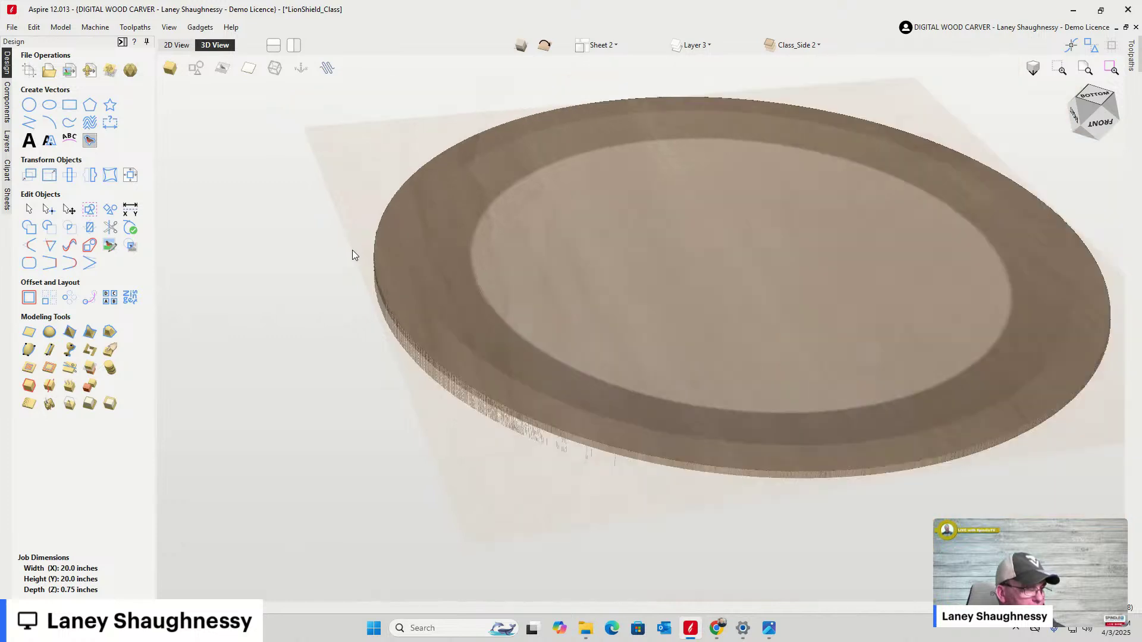
pyautogui.scroll(2, 352, 255)
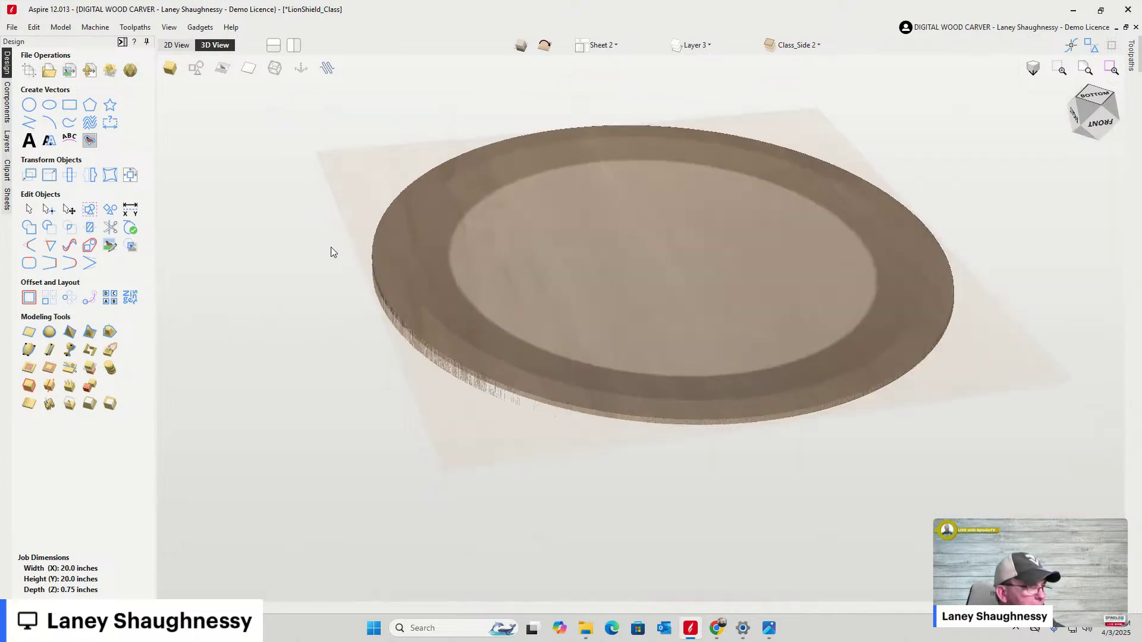
# Examine the back's rim in 3D and 2D with the Side 2 Inner Dish component hidden, shown and selected
pyautogui.click(7, 101)
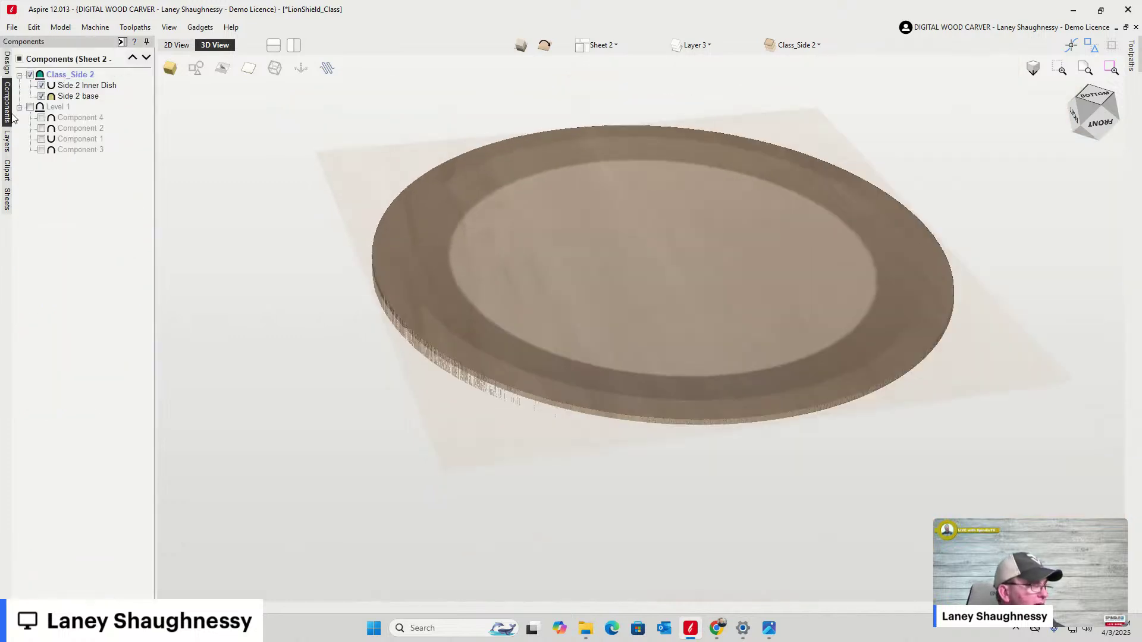
pyautogui.click(42, 86)
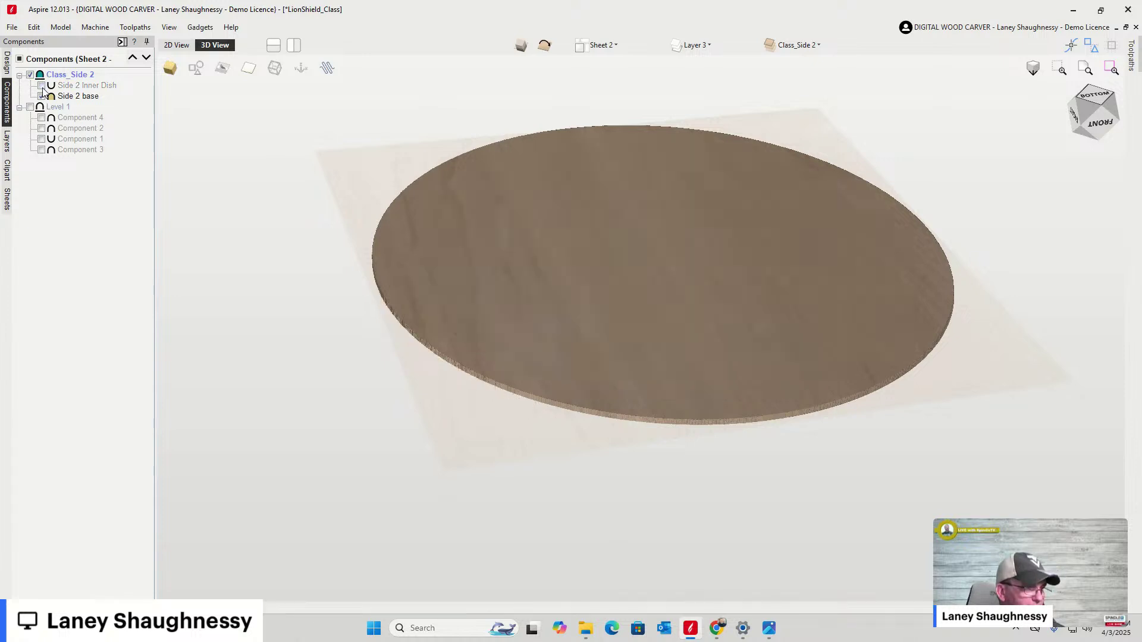
pyautogui.click(41, 86)
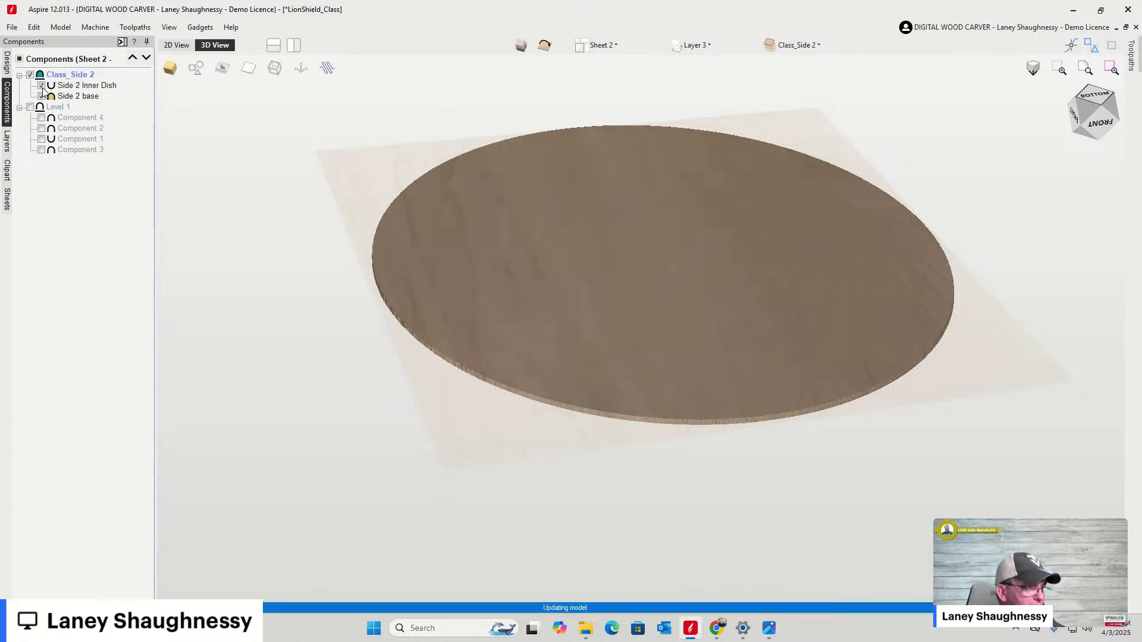
pyautogui.click(82, 87)
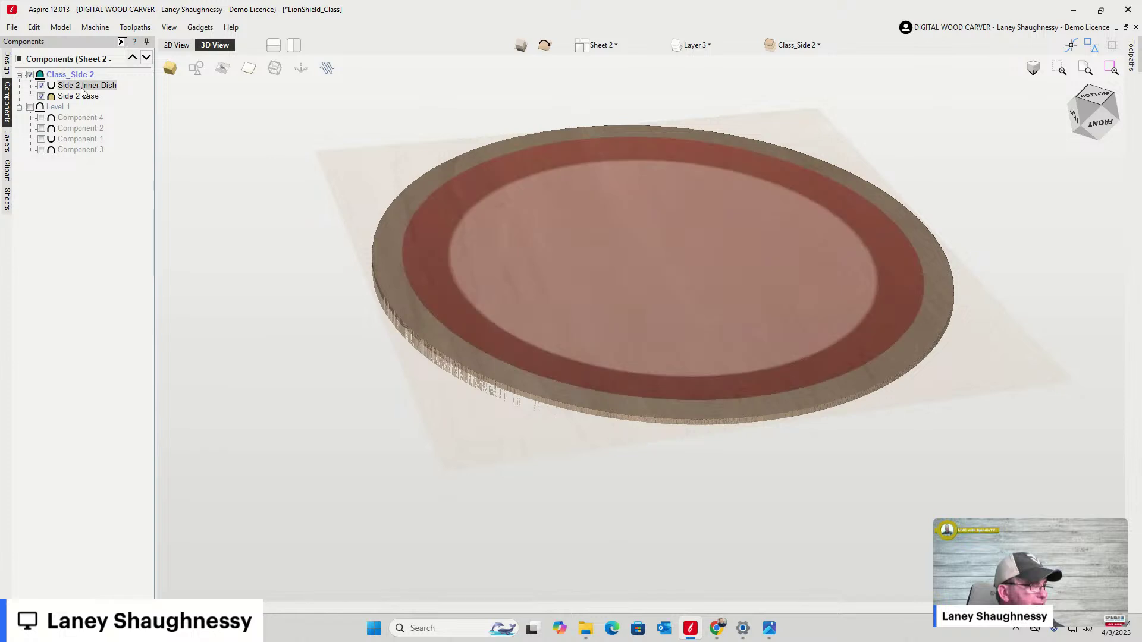
pyautogui.click(176, 44)
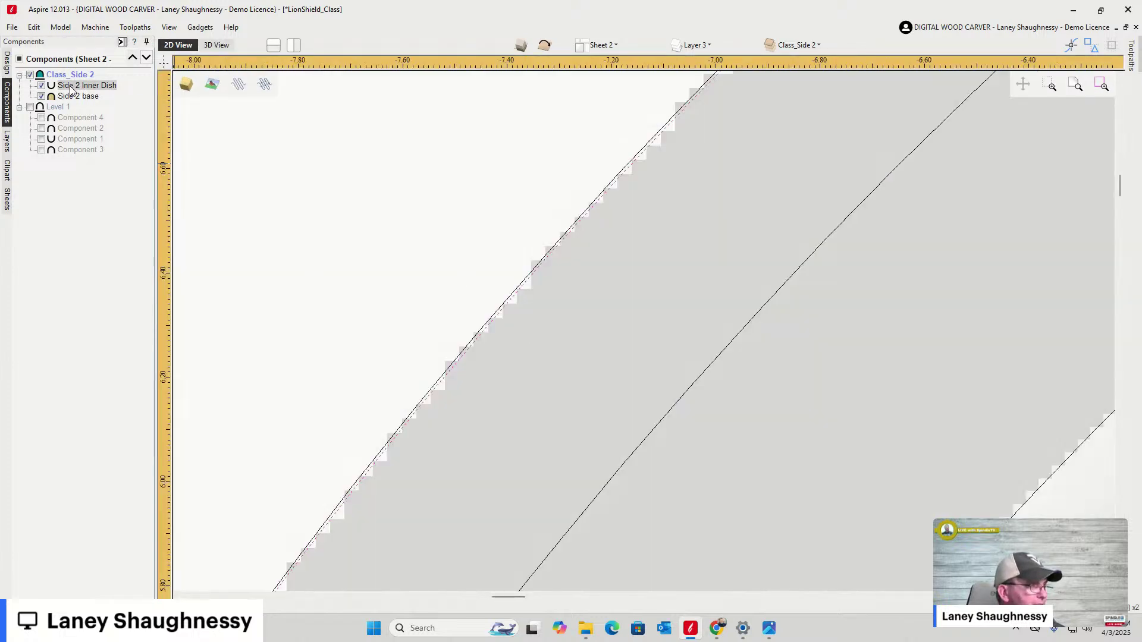
pyautogui.click(214, 46)
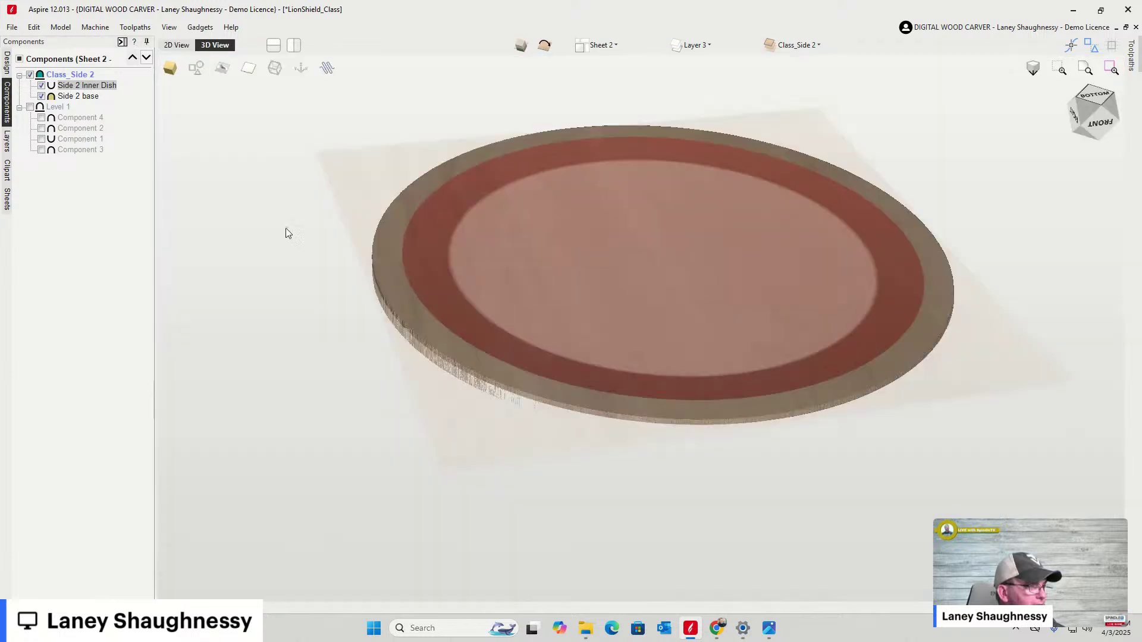
pyautogui.click(177, 45)
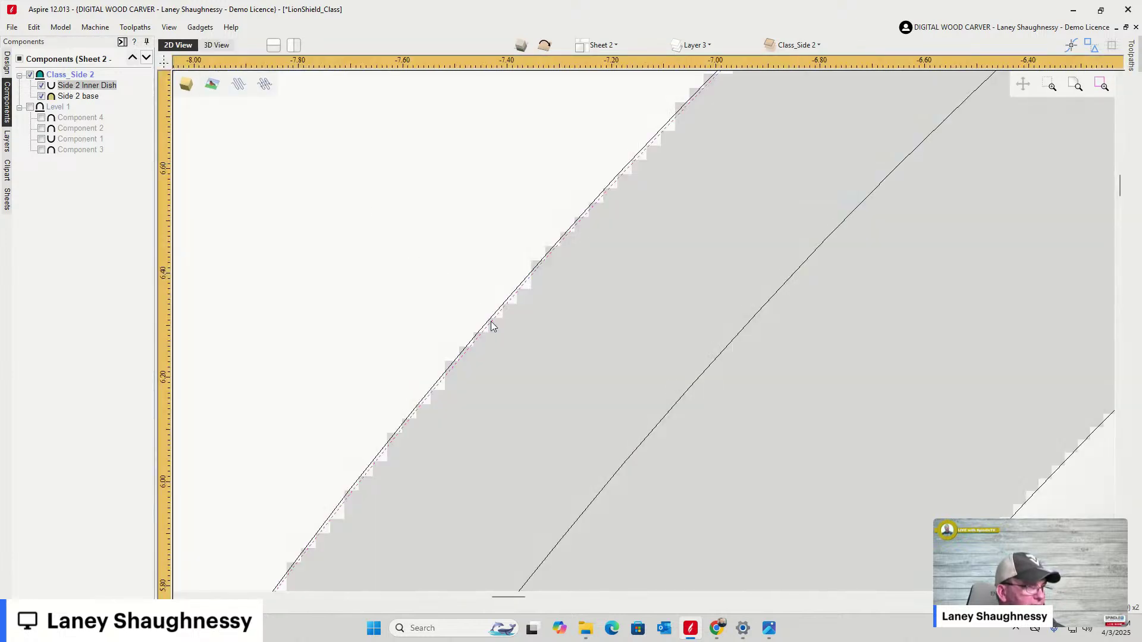
# Compare the Side 2 base component's rim with the outer circle vectors in 2D and 3D, finishing with the components deselected
pyautogui.click(7, 60)
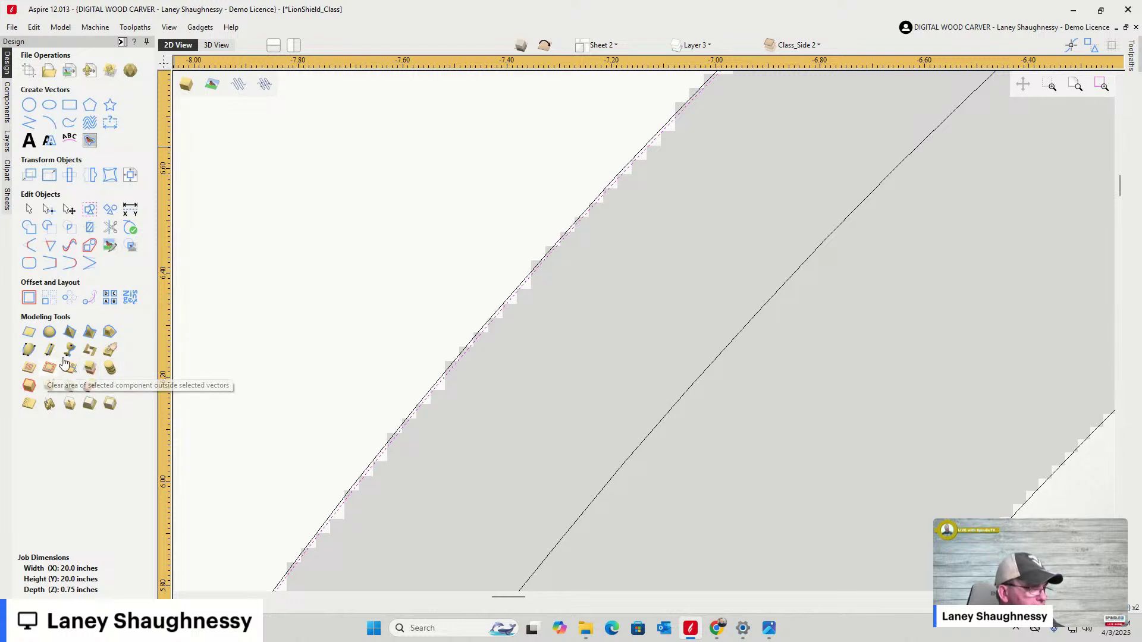
pyautogui.click(209, 47)
pyautogui.doubleClick(394, 299)
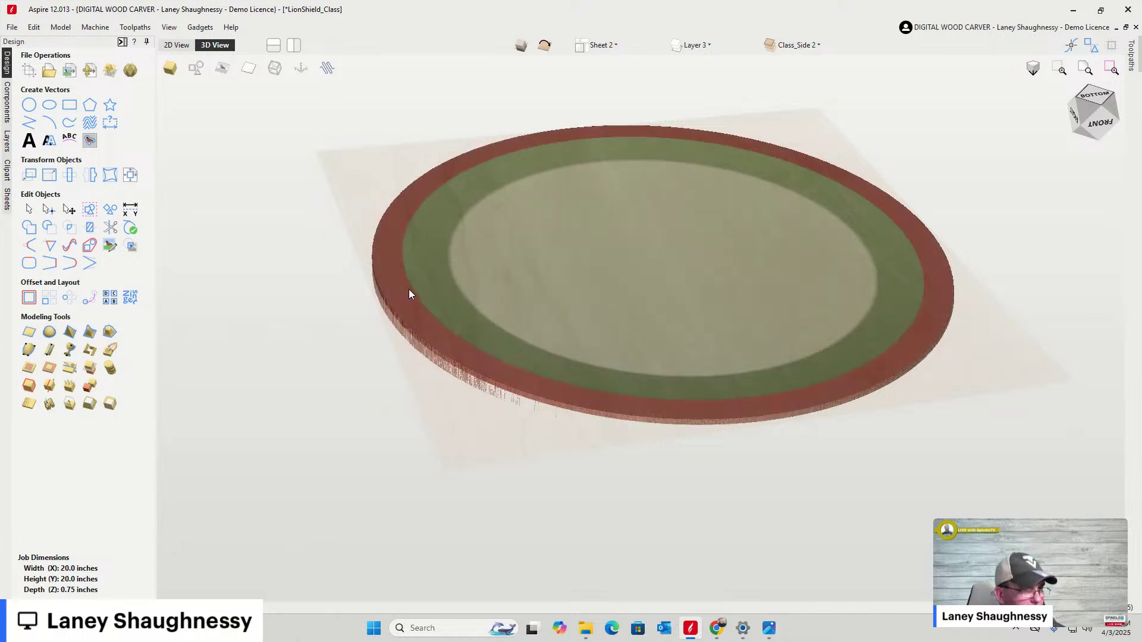
pyautogui.click(176, 46)
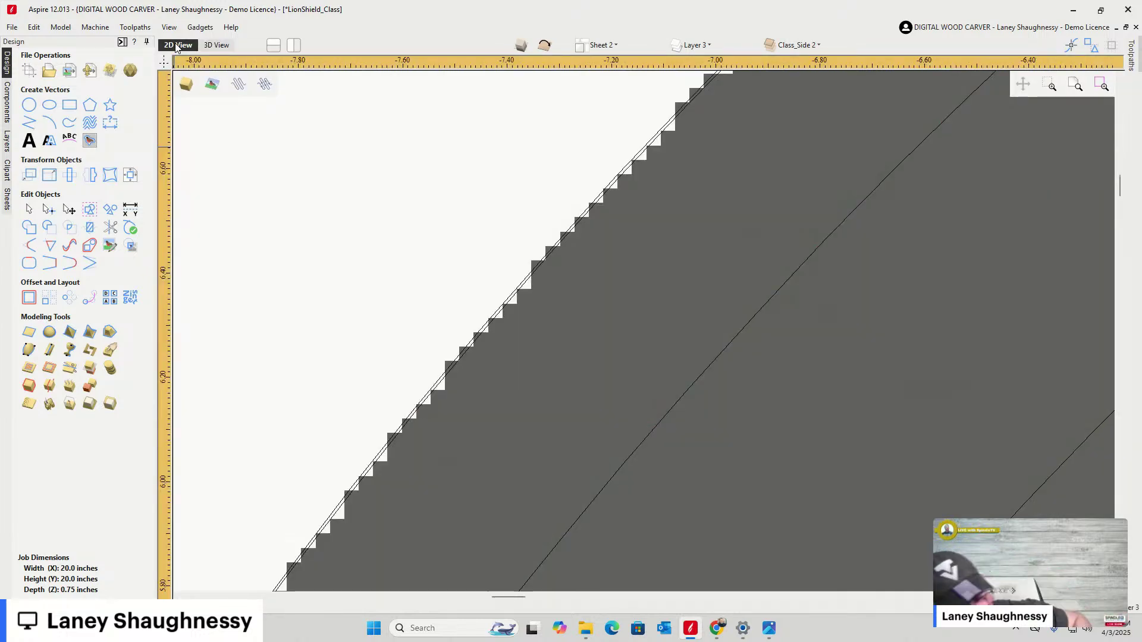
pyautogui.click(216, 45)
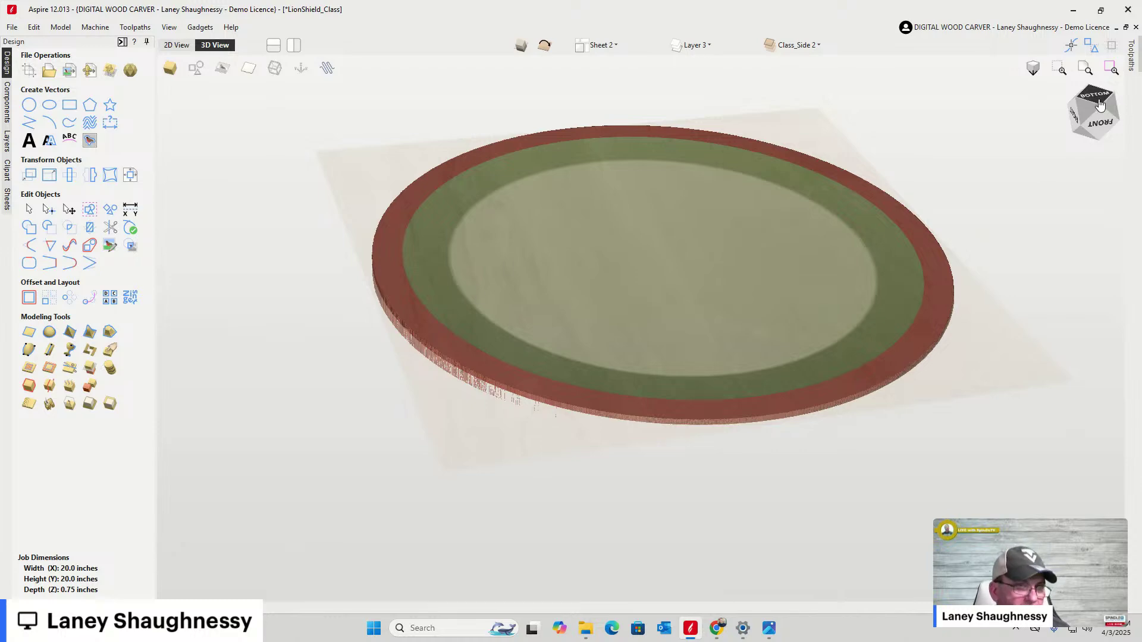
pyautogui.moveTo(1100, 105); pyautogui.dragTo(877, 71)
pyautogui.scroll(2, 261, 108)
pyautogui.click(177, 45)
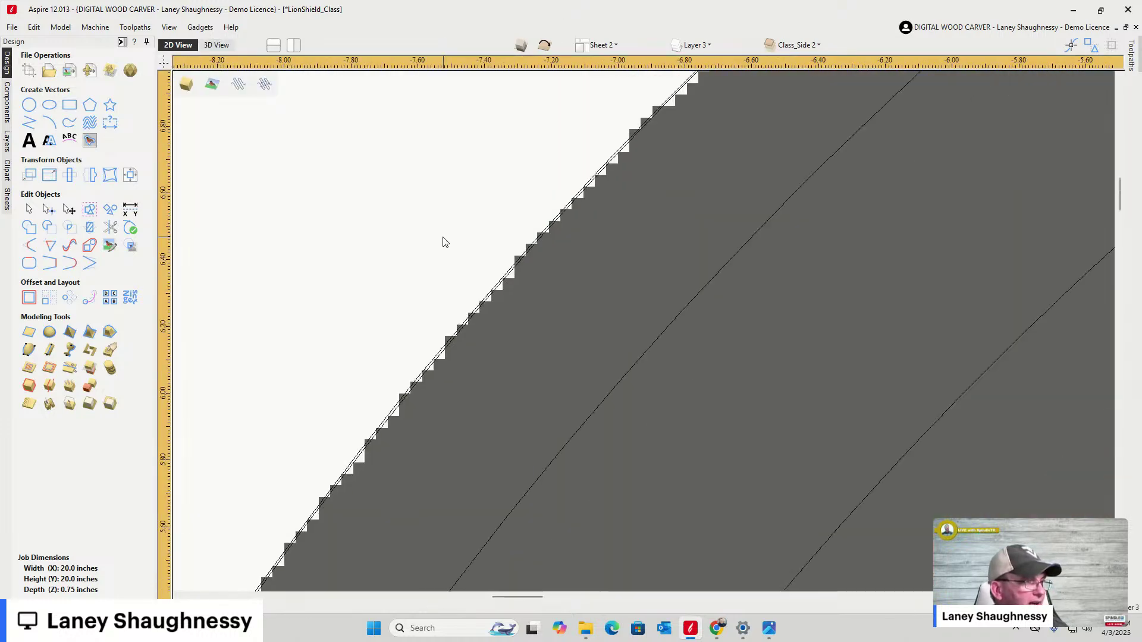
pyautogui.scroll(-5, 440, 246)
pyautogui.click(609, 357)
pyautogui.scroll(5, 637, 348)
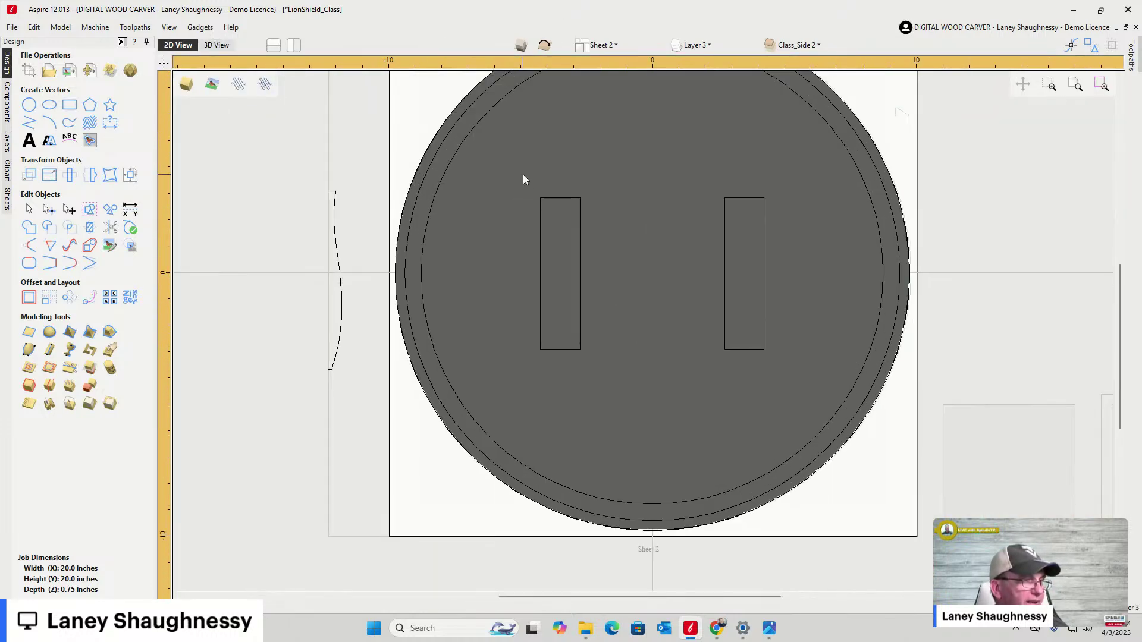
pyautogui.click(352, 232)
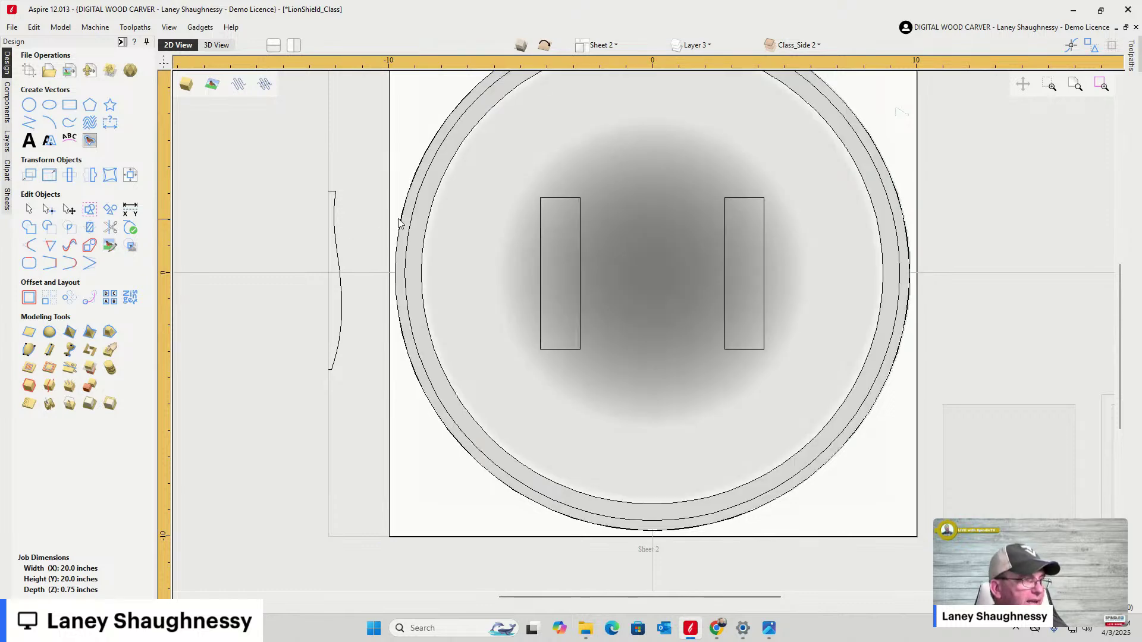
pyautogui.scroll(3, 434, 228)
pyautogui.scroll(-5, 454, 226)
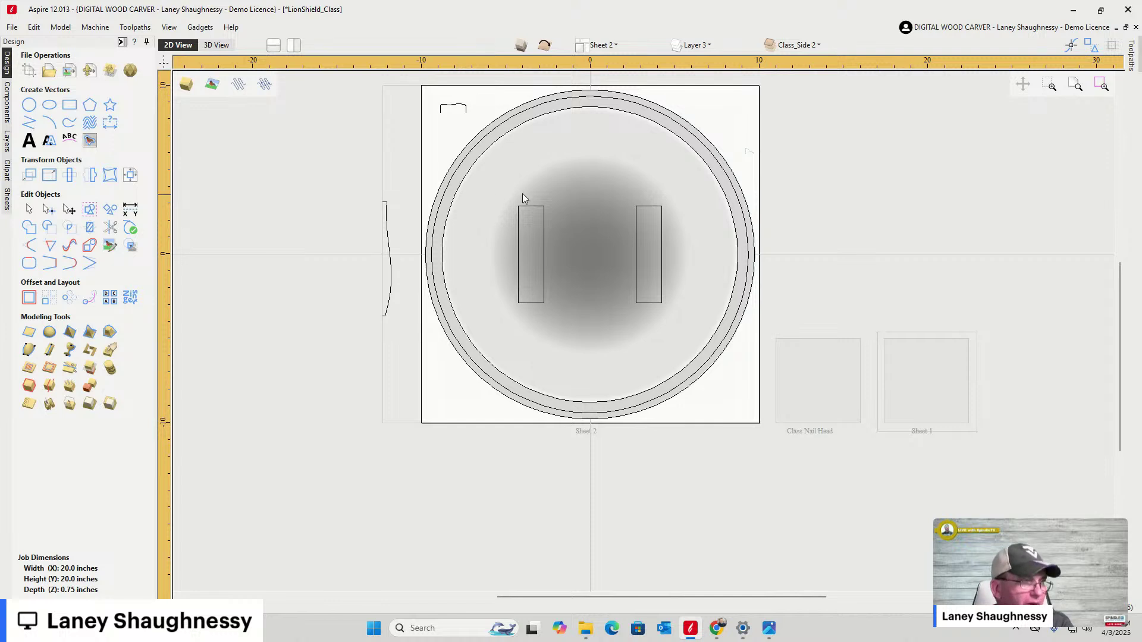
pyautogui.scroll(3, 522, 186)
pyautogui.scroll(-3, 480, 191)
pyautogui.scroll(2, 394, 223)
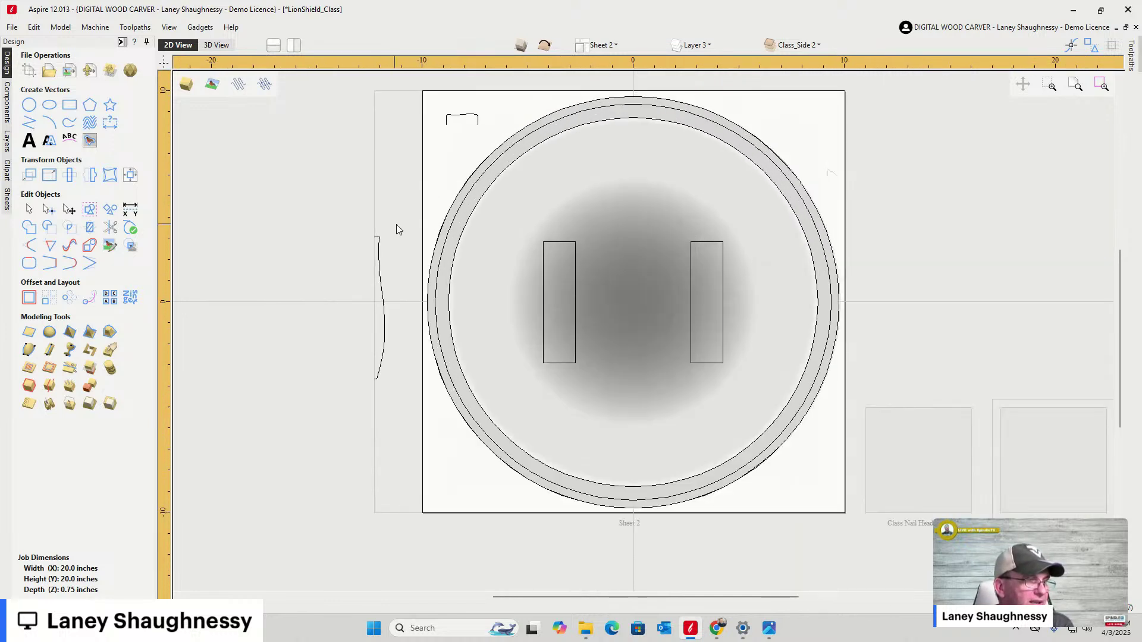
pyautogui.click(551, 244)
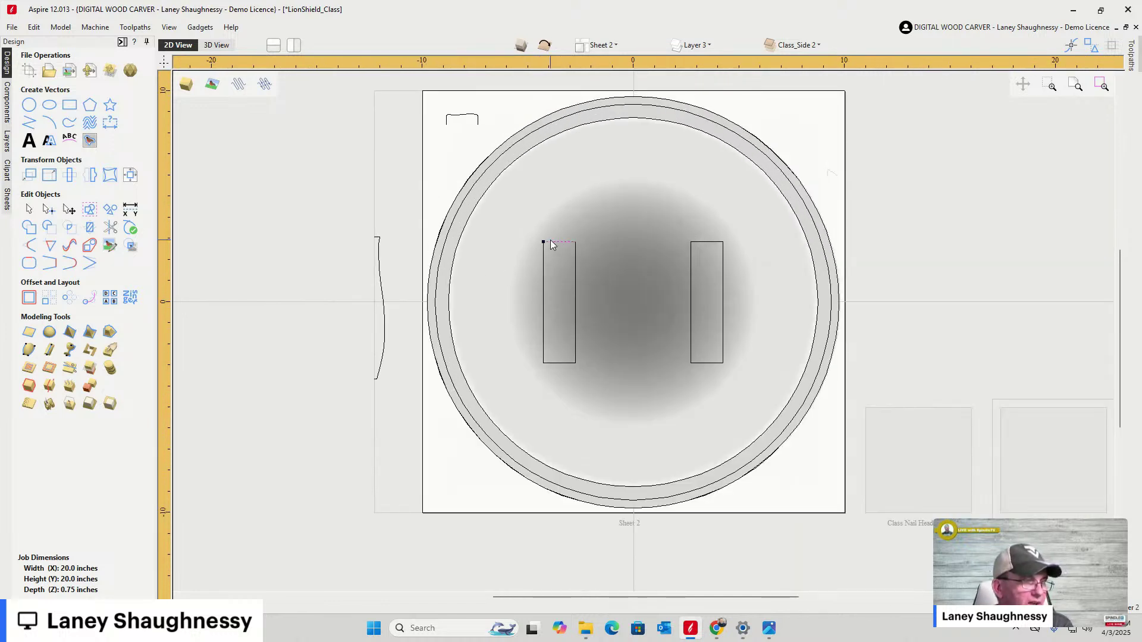
pyautogui.click(548, 362)
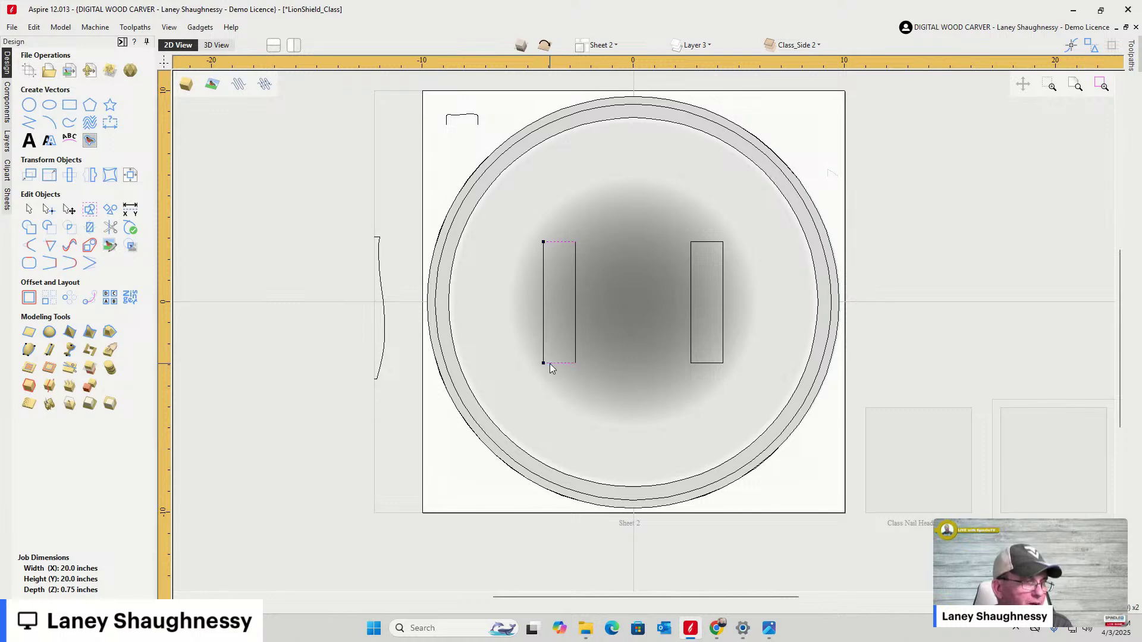
pyautogui.scroll(4, 542, 243)
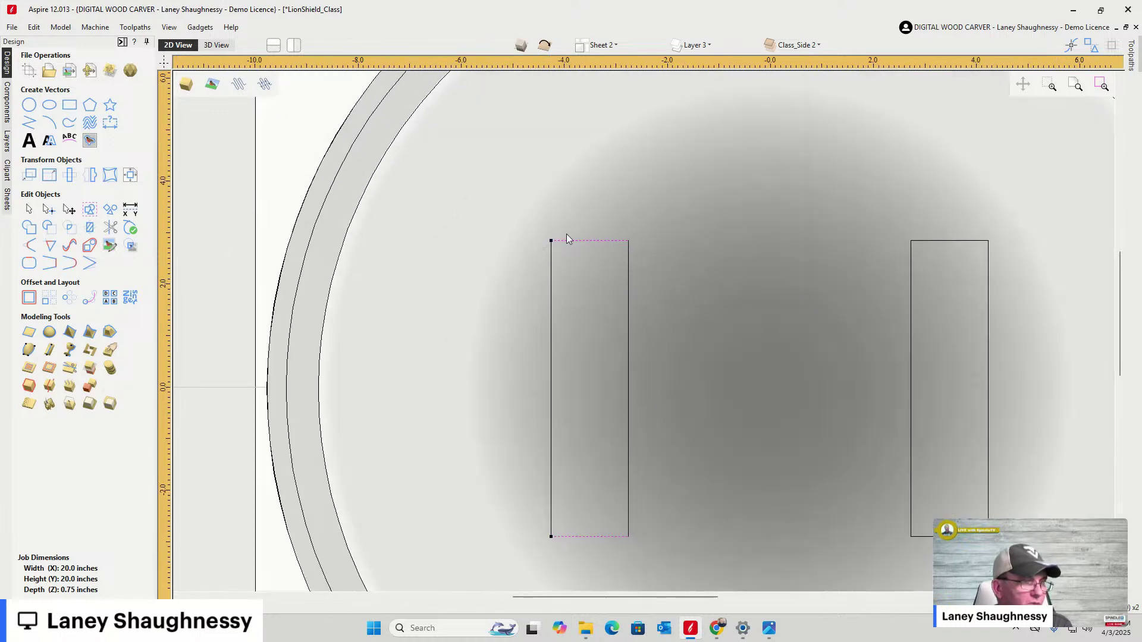
pyautogui.scroll(-3, 773, 238)
pyautogui.moveTo(431, 208); pyautogui.dragTo(476, 423)
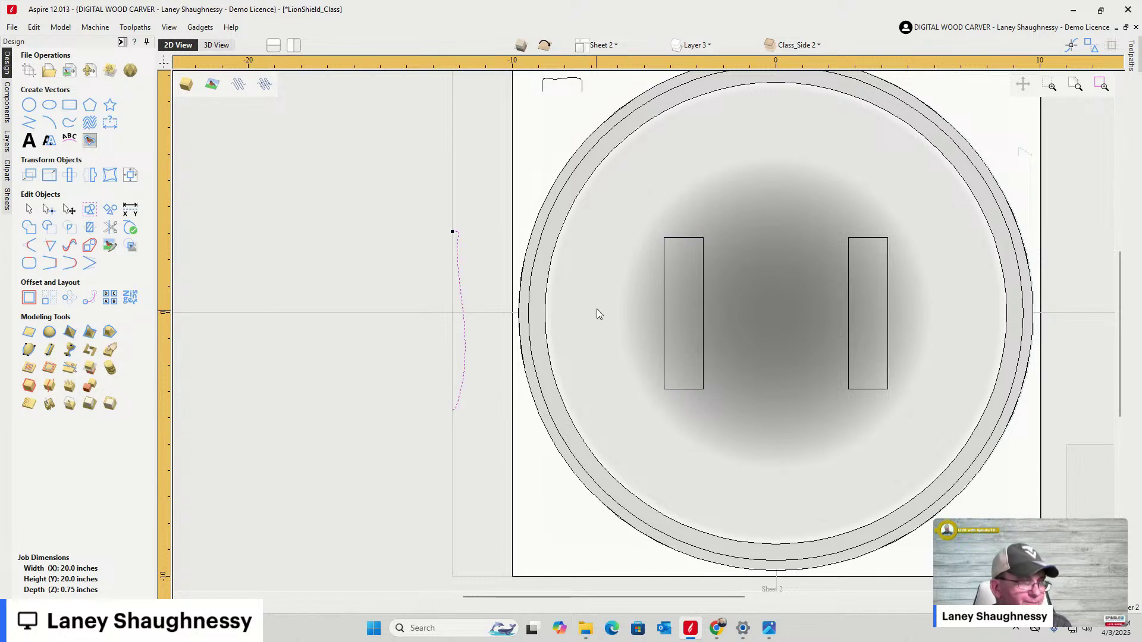
pyautogui.click(682, 239)
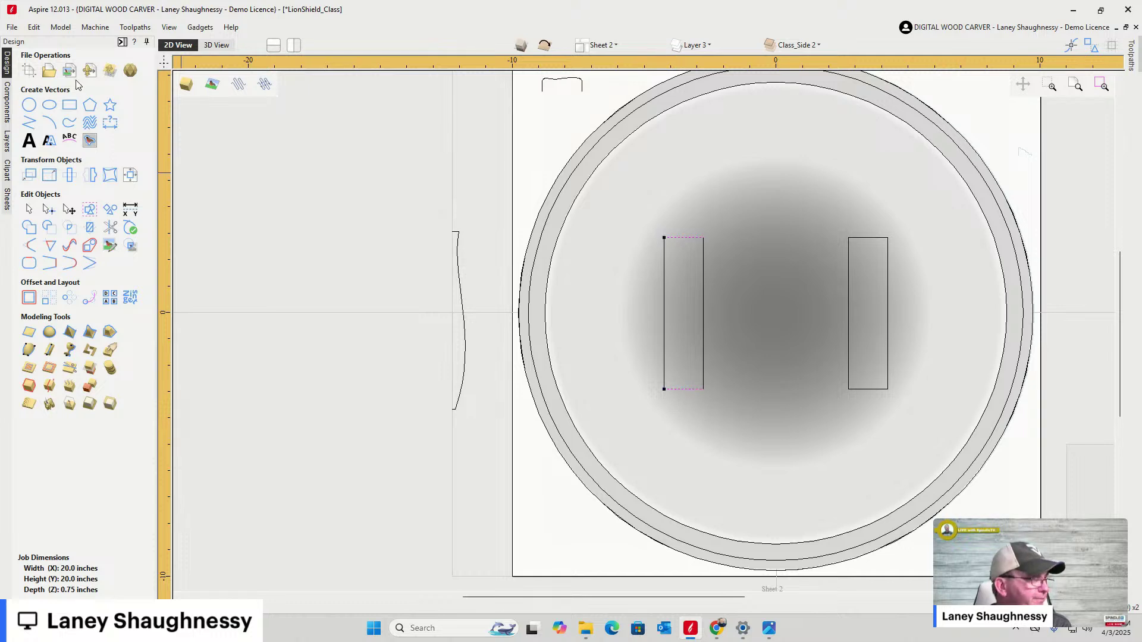
pyautogui.click(28, 350)
pyautogui.click(114, 97)
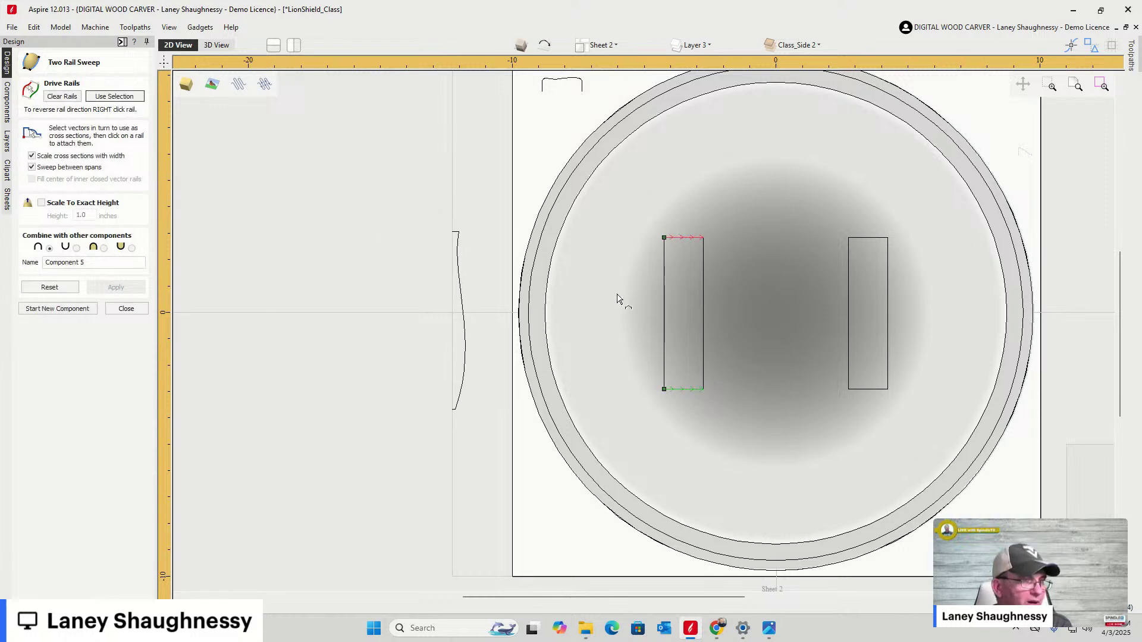
pyautogui.scroll(5, 675, 419)
pyautogui.scroll(-6, 642, 295)
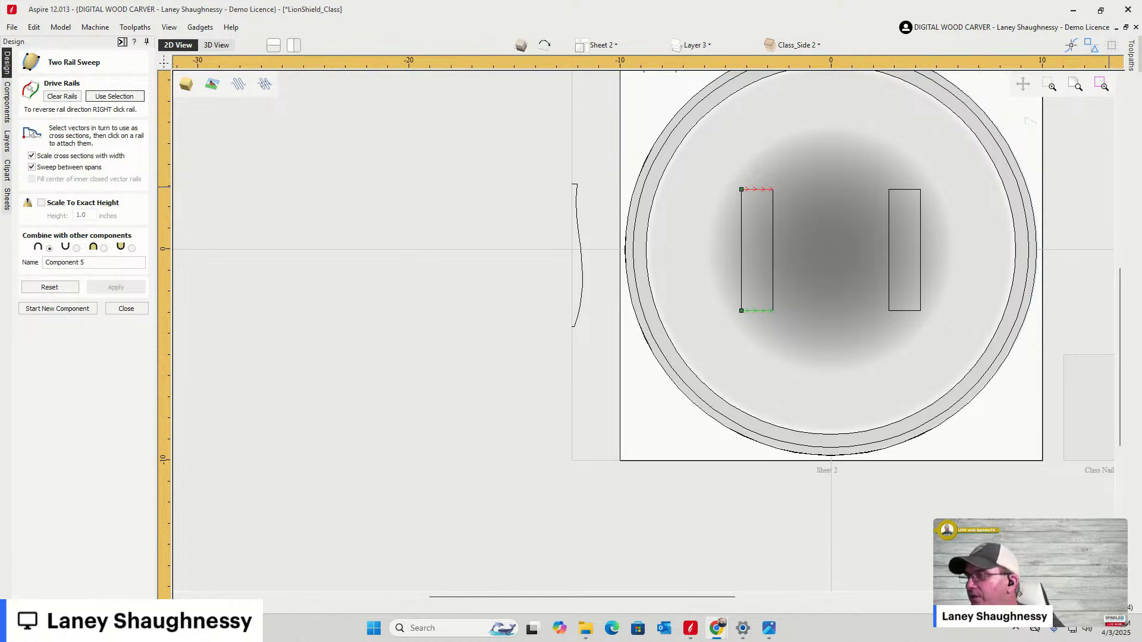
pyautogui.scroll(-5, 616, 392)
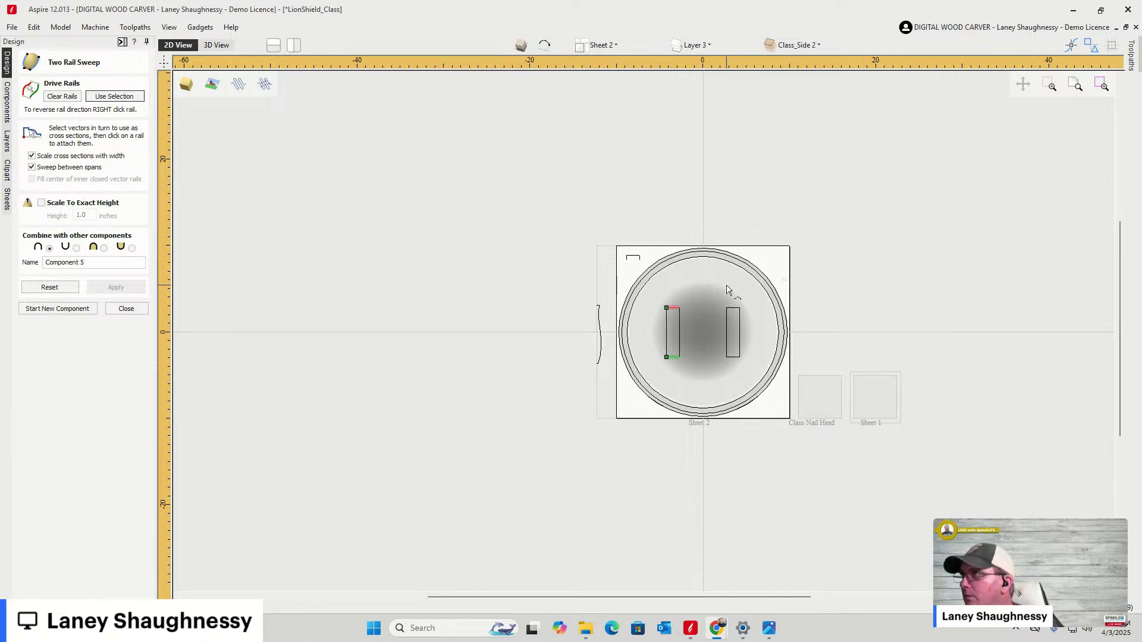
pyautogui.click(218, 46)
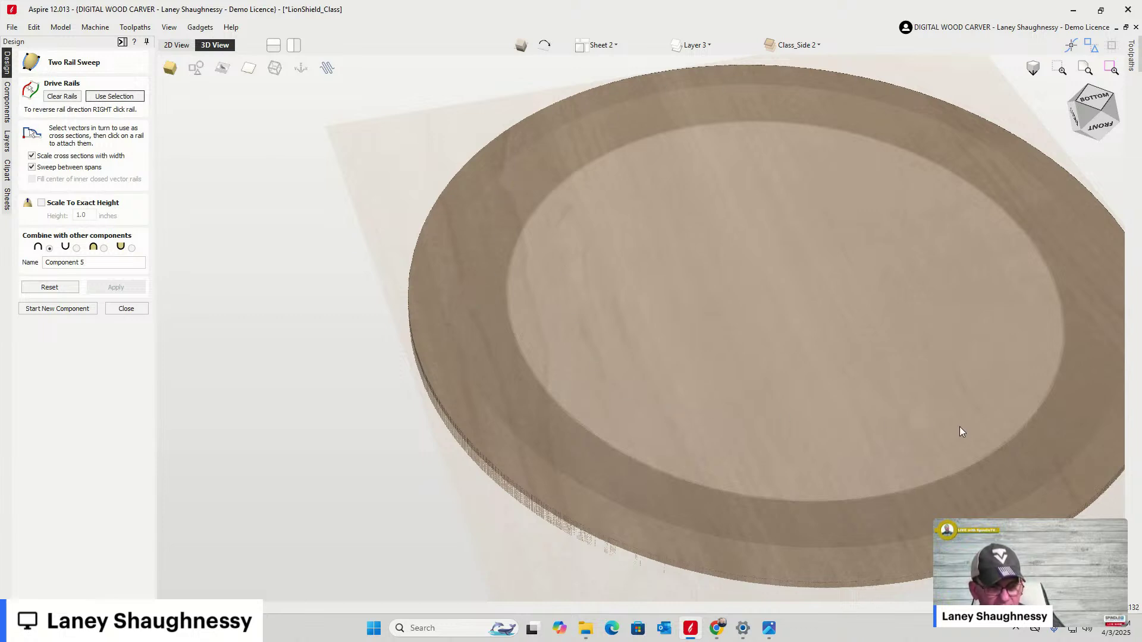
pyautogui.scroll(-5, 496, 242)
pyautogui.scroll(10, 526, 305)
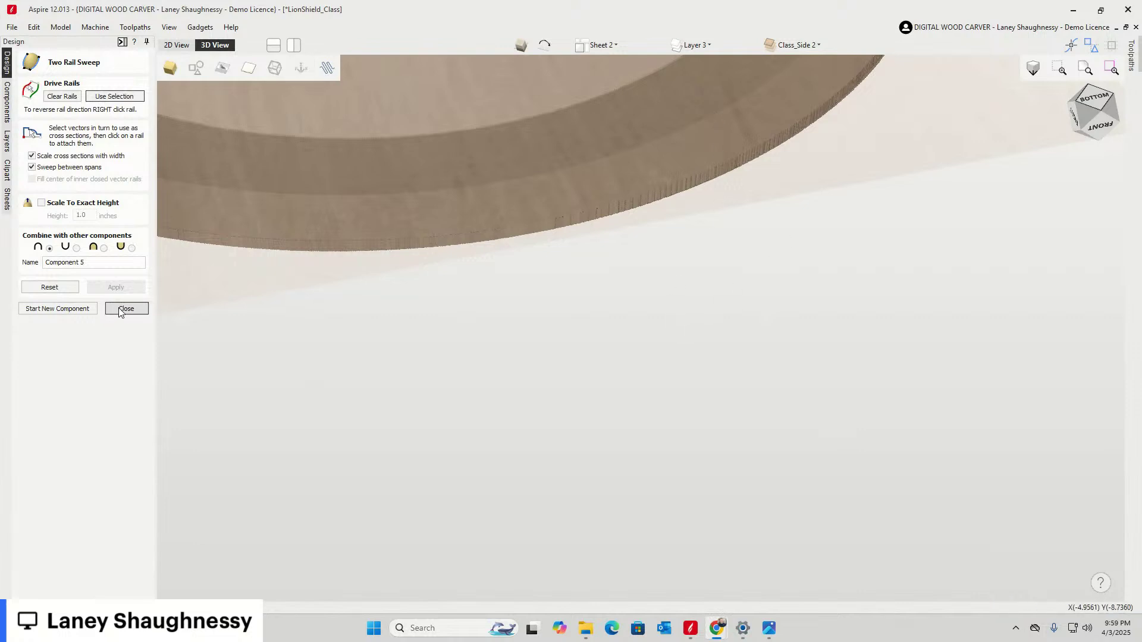
# Set the upper and lower short edges of the left strap rectangle as drive rails for a Two Rail Sweep
pyautogui.click(176, 45)
pyautogui.scroll(-1, 678, 351)
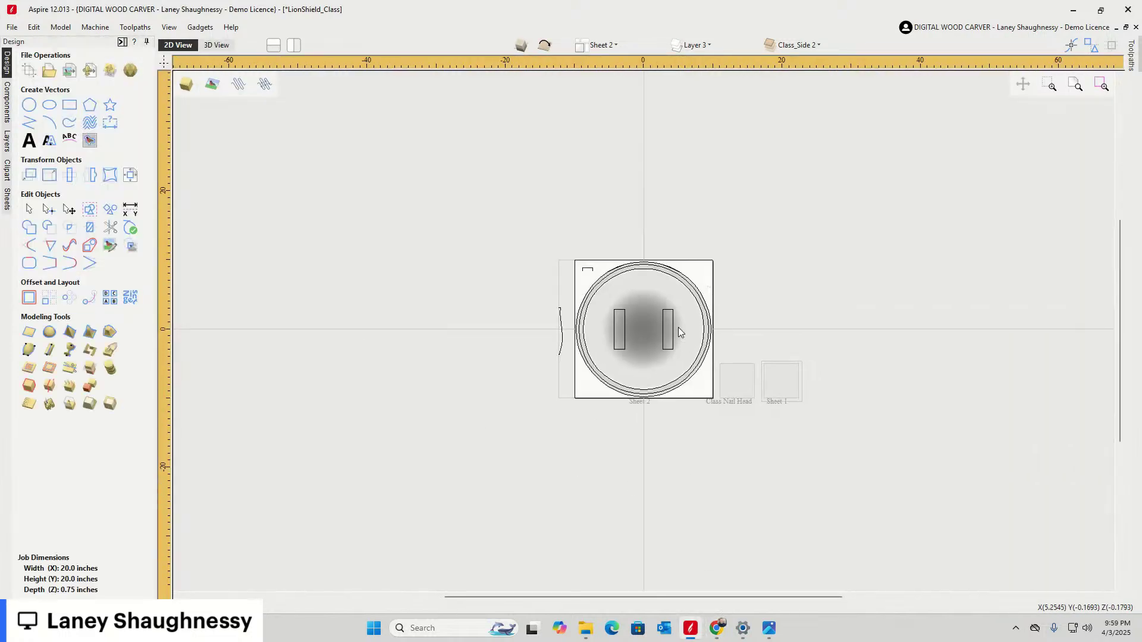
pyautogui.scroll(6, 620, 321)
pyautogui.scroll(4, 594, 327)
pyautogui.scroll(-5, 654, 309)
pyautogui.click(627, 282)
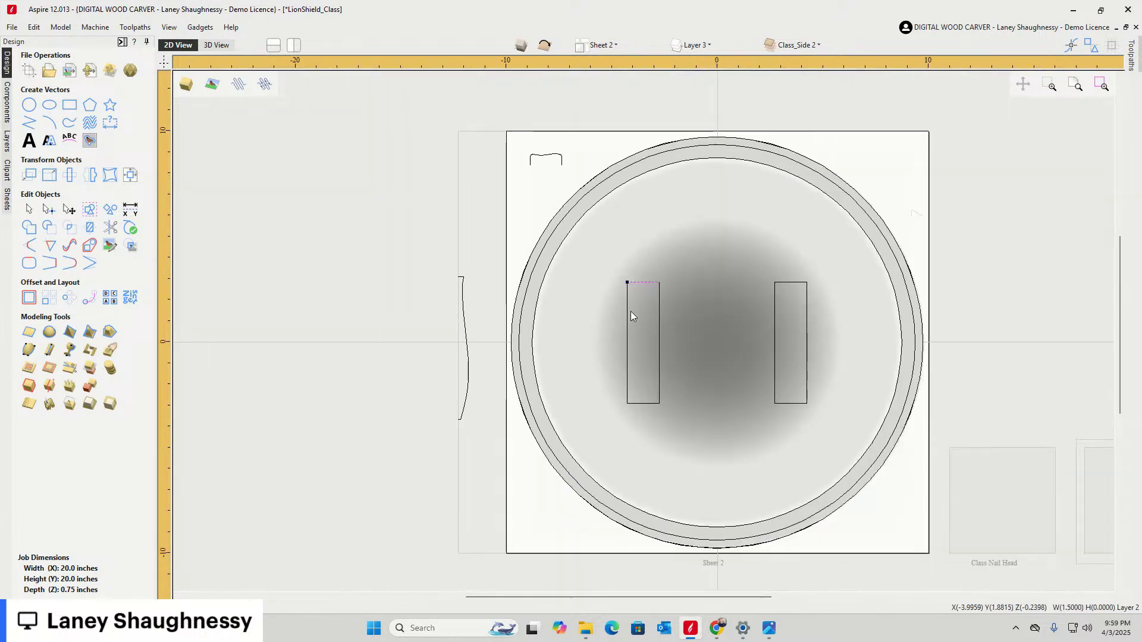
pyautogui.click(631, 404)
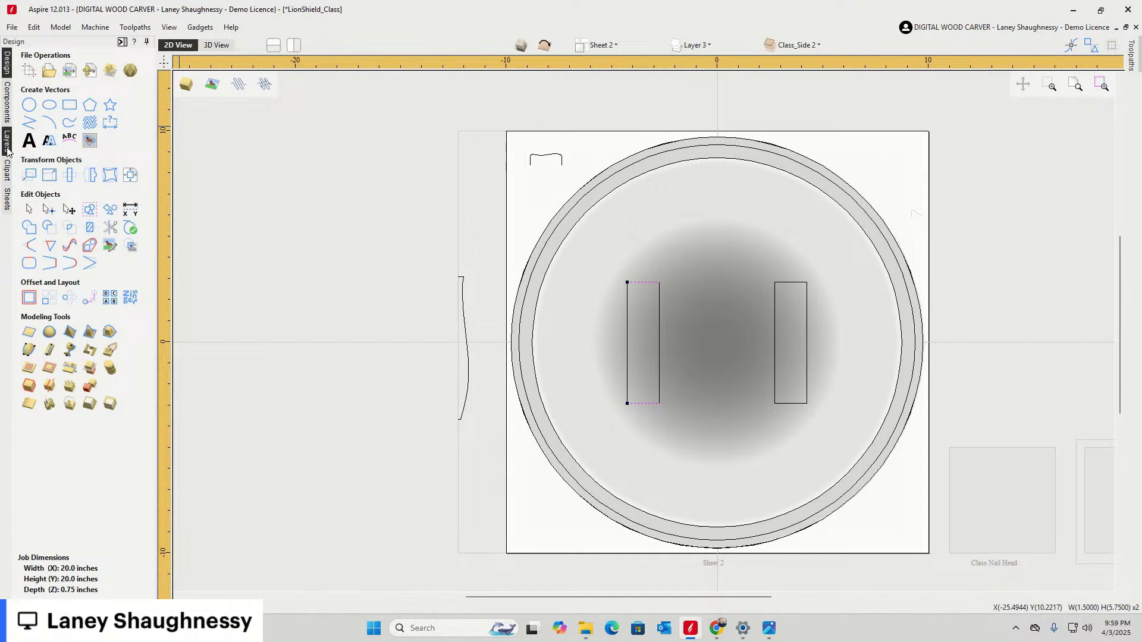
pyautogui.click(8, 101)
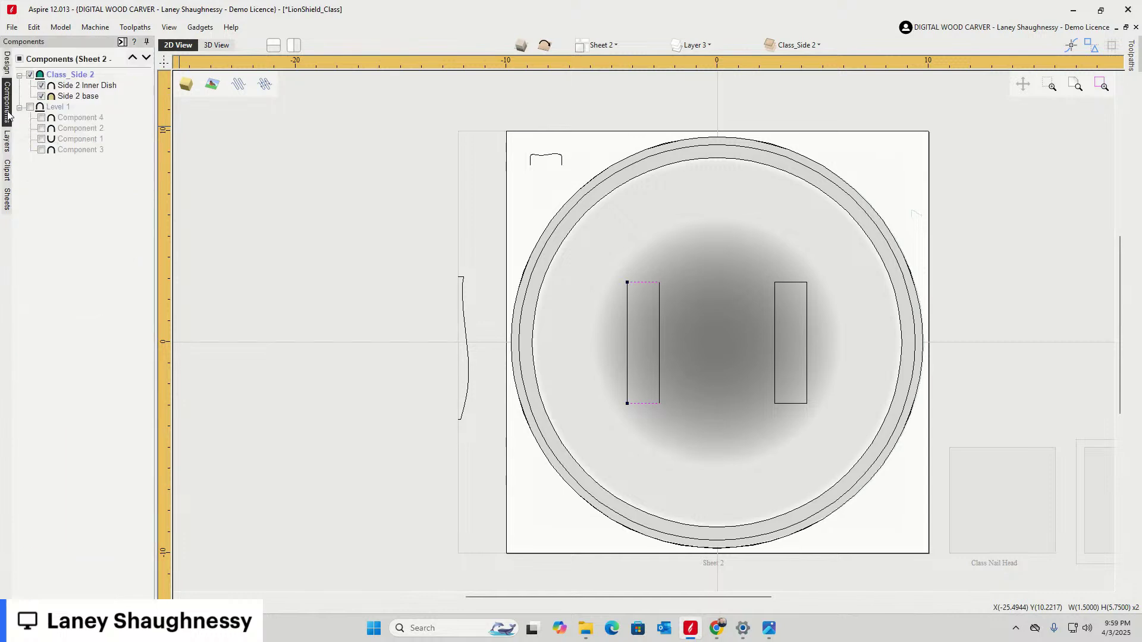
pyautogui.click(5, 73)
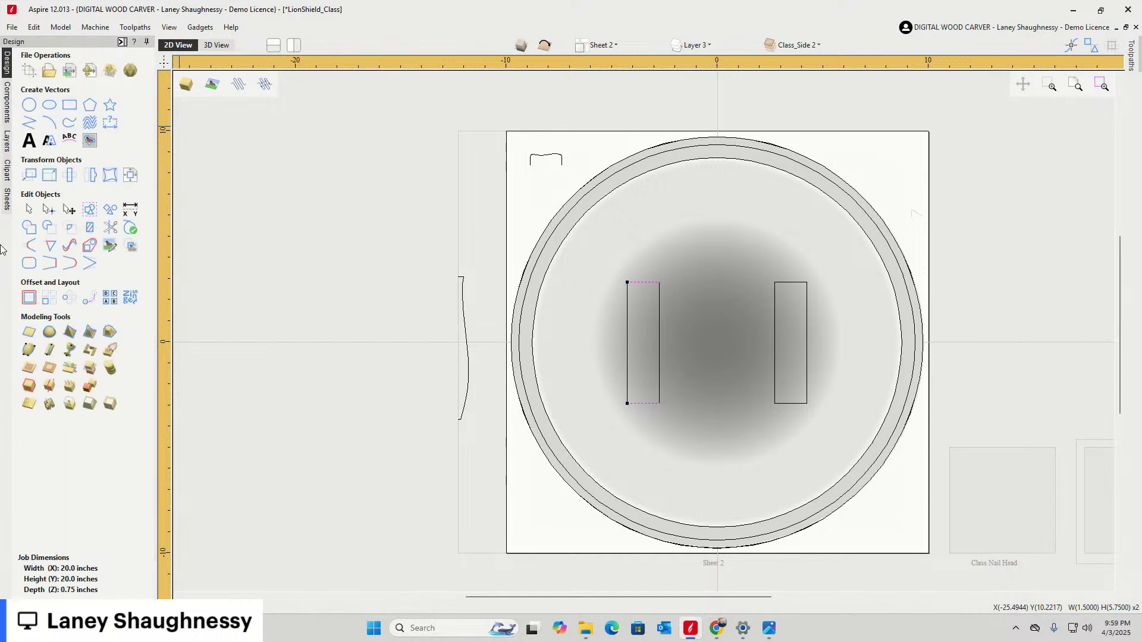
pyautogui.click(28, 350)
pyautogui.click(110, 97)
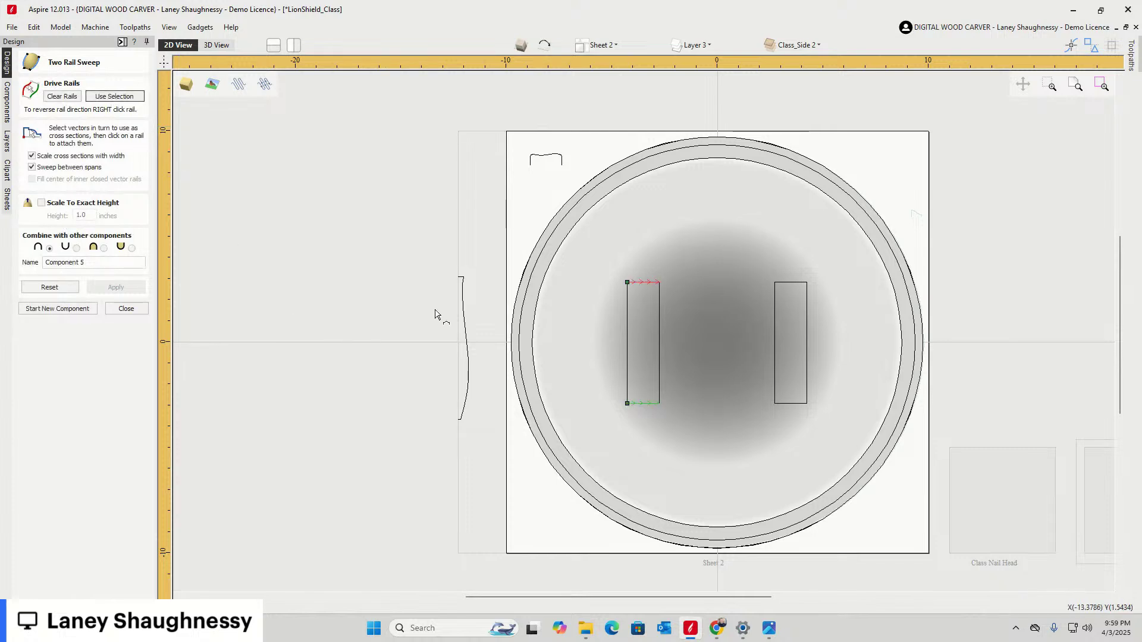
# Sweep the long curved profile beside the sheet along the left strap's rails, naming the component Left Strap
pyautogui.click(464, 305)
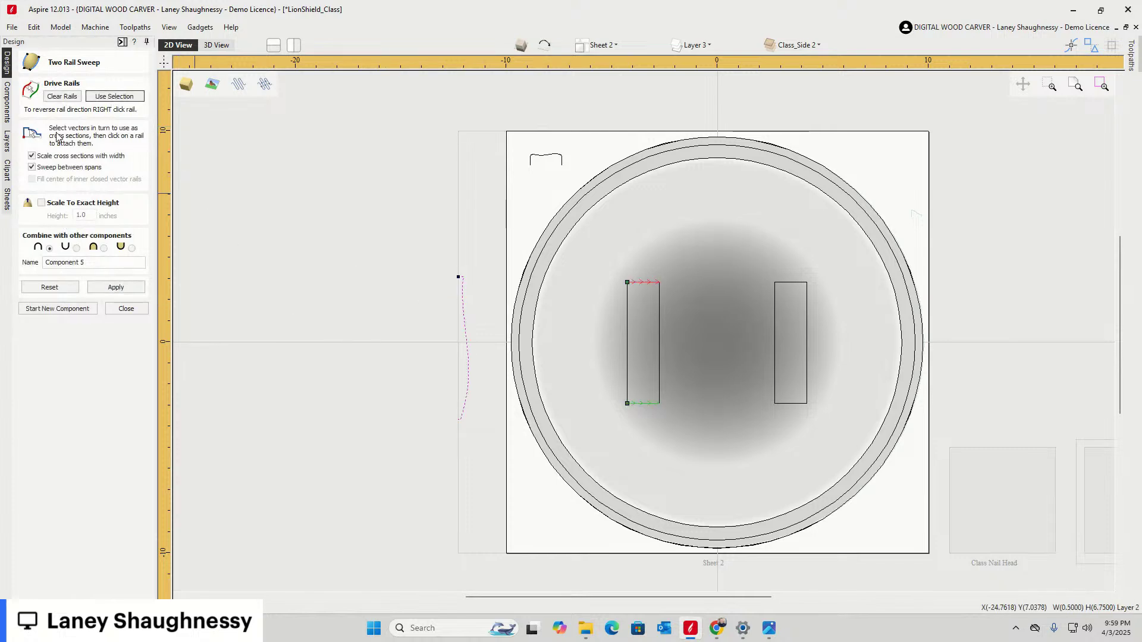
pyautogui.moveTo(86, 263); pyautogui.dragTo(21, 252)
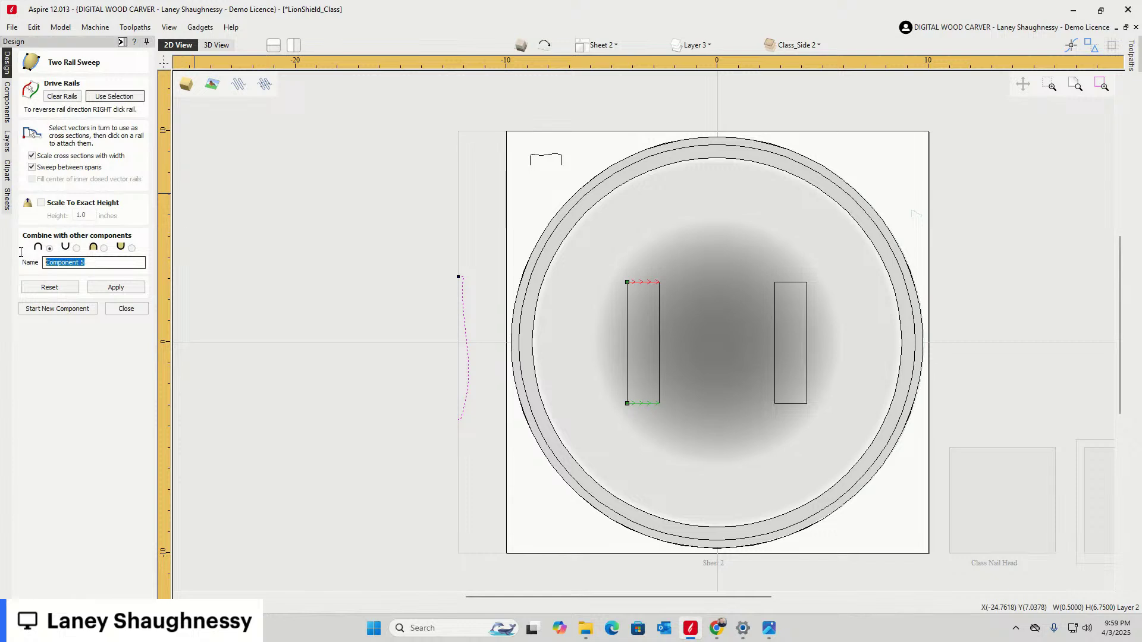
pyautogui.write('Left Strap')
pyautogui.click(117, 288)
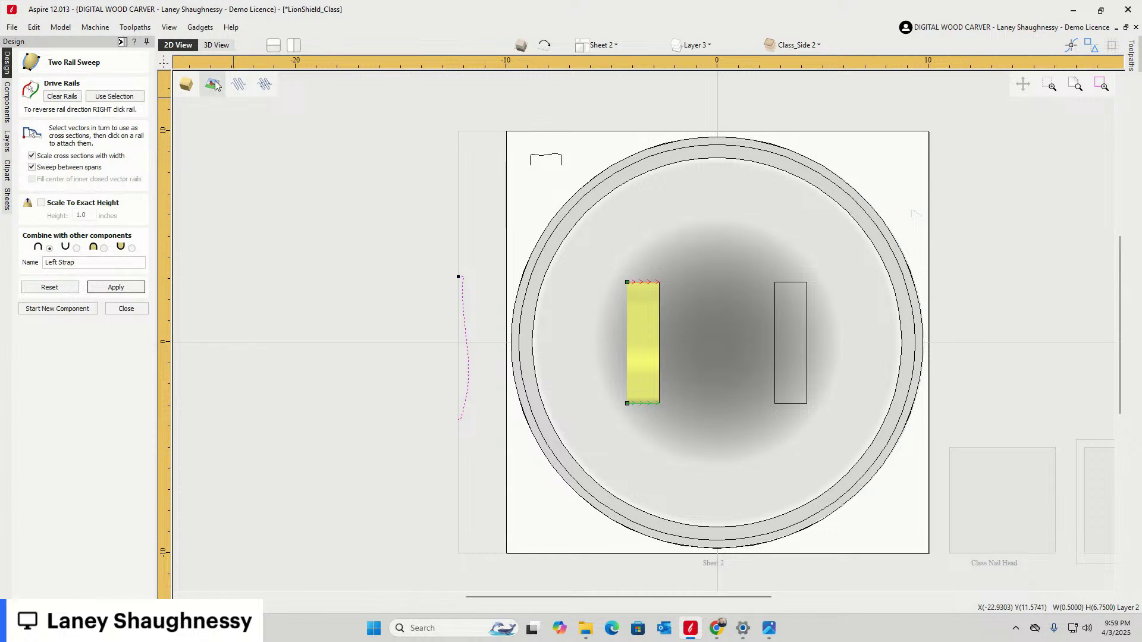
# Examine the swept left strap on the shield's back in 3D
pyautogui.click(216, 45)
pyautogui.scroll(-2, 598, 406)
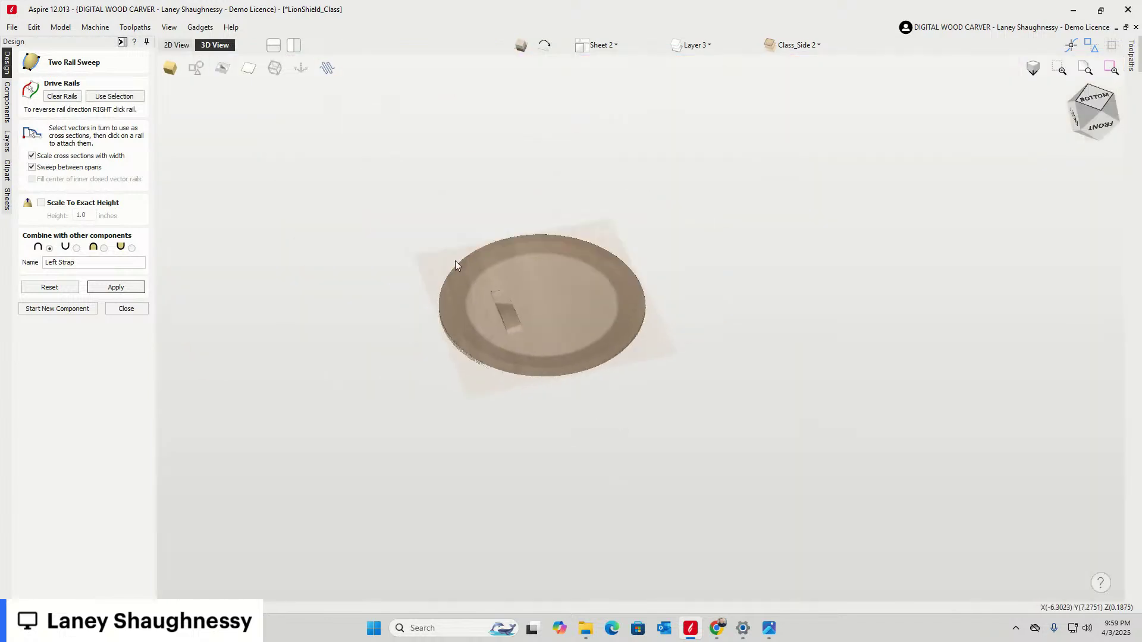
pyautogui.scroll(5, 472, 294)
pyautogui.moveTo(591, 487); pyautogui.dragTo(612, 404)
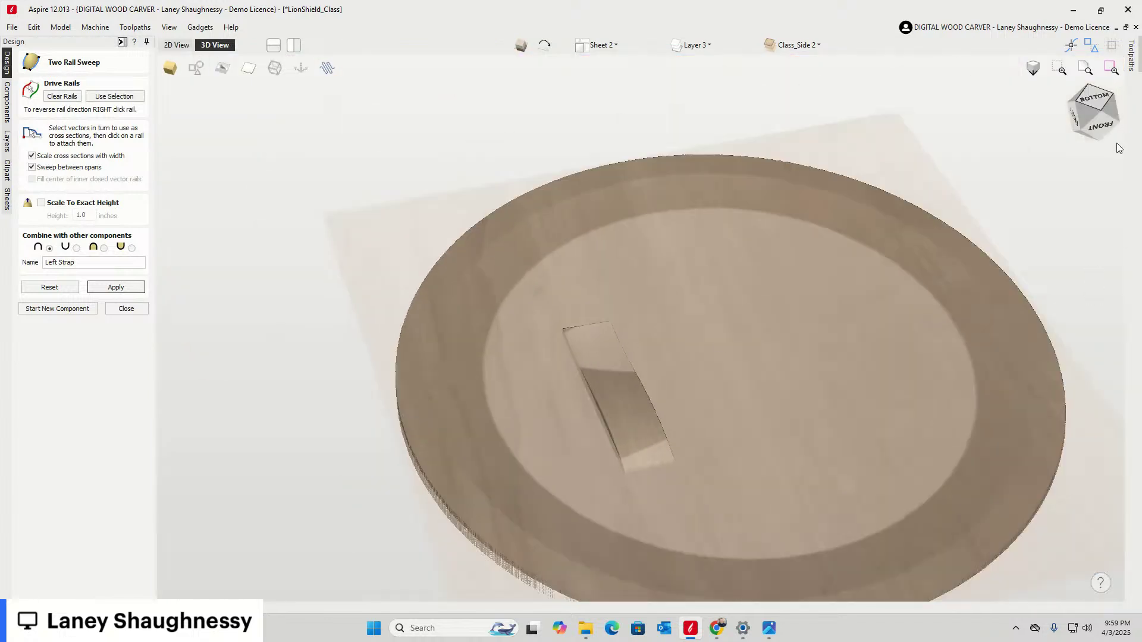
pyautogui.moveTo(1093, 113)
pyautogui.mouseDown()
pyautogui.moveTo(1073, 112)
pyautogui.moveTo(1110, 112)
pyautogui.moveTo(1100, 113)
pyautogui.mouseUp()
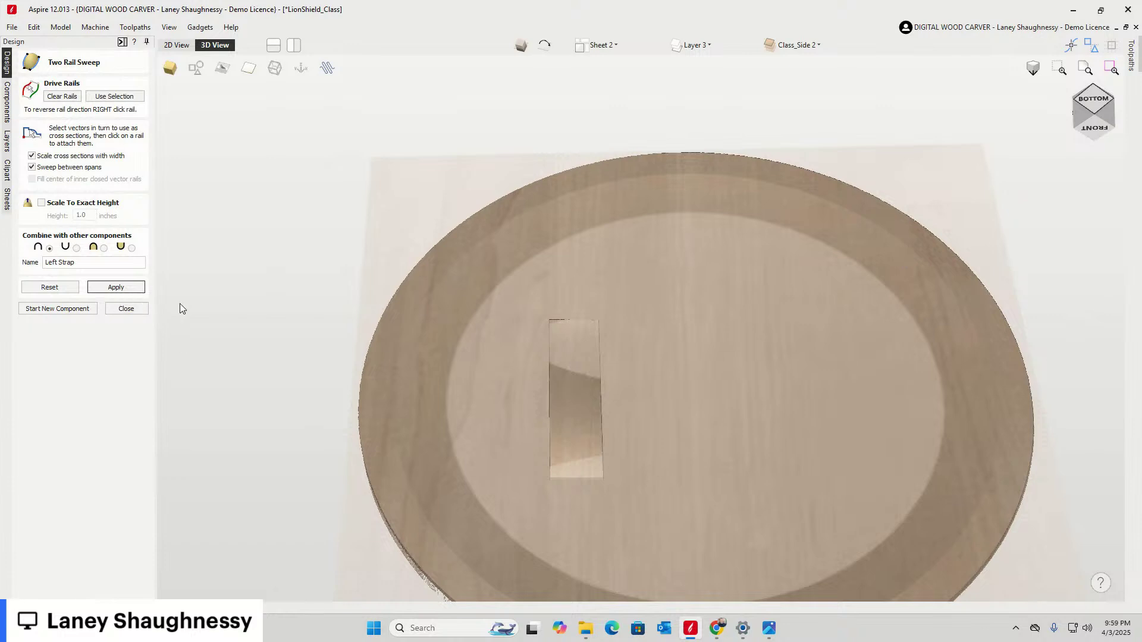
pyautogui.scroll(-3, 533, 268)
pyautogui.scroll(5, 408, 330)
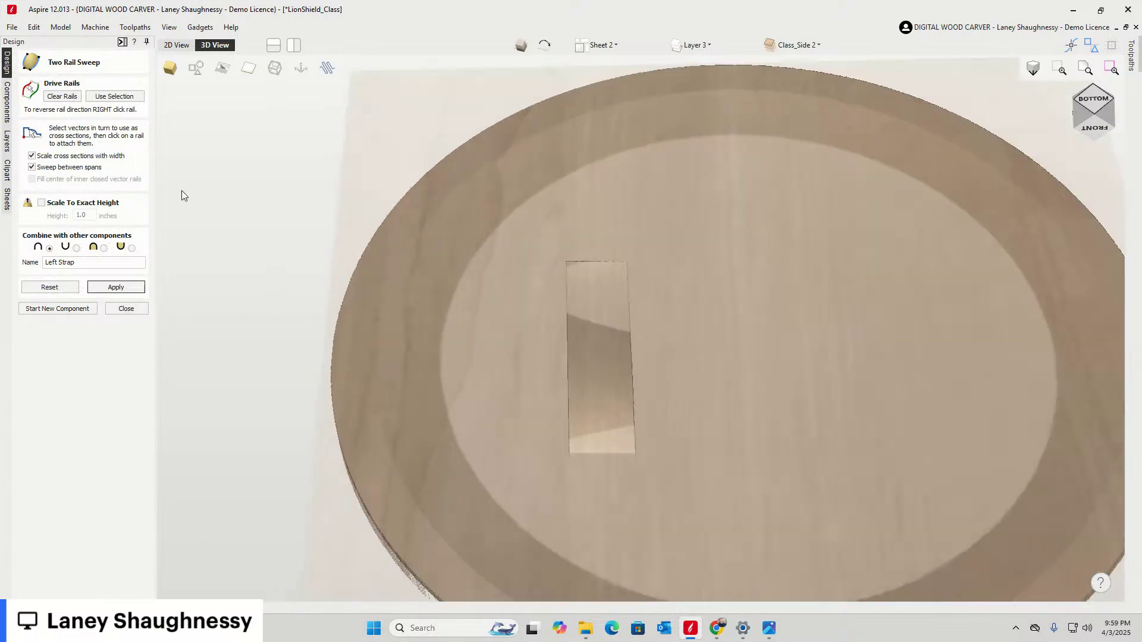
# Turn off Light Follows Viewer and inspect the left strap's curvature in 3D
pyautogui.click(169, 27)
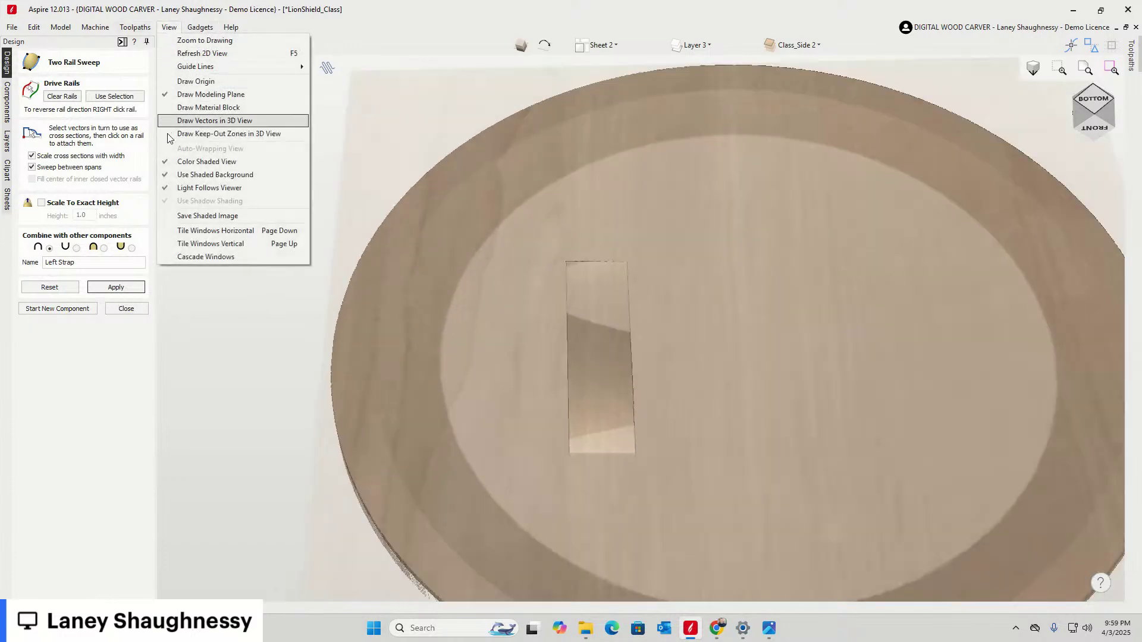
pyautogui.click(169, 188)
pyautogui.scroll(-5, 618, 274)
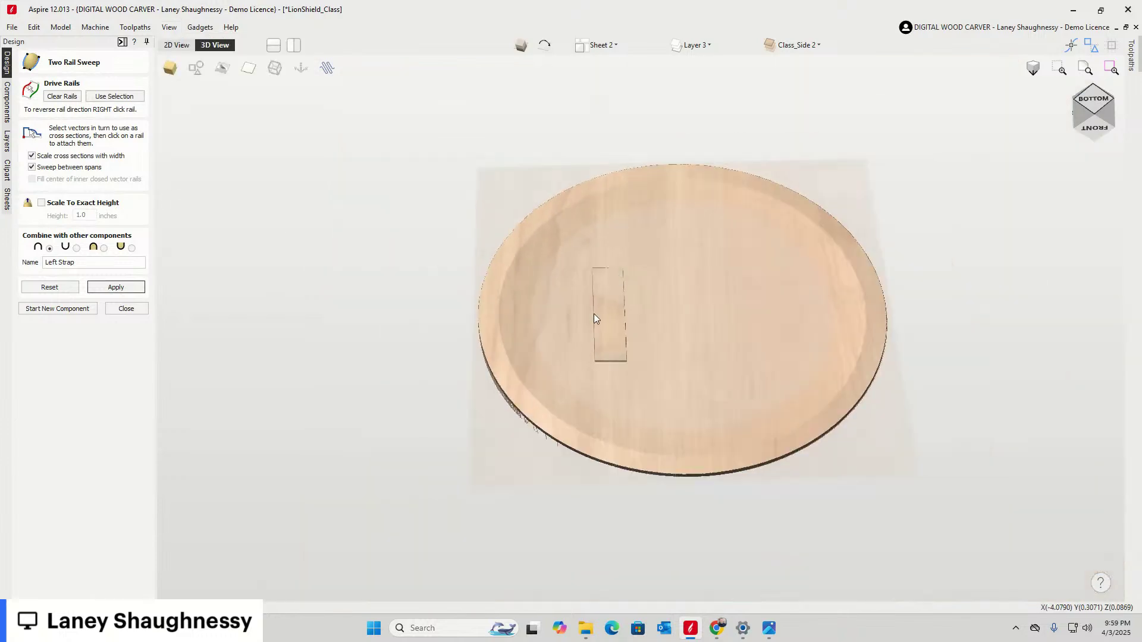
pyautogui.scroll(4, 604, 292)
pyautogui.scroll(3, 587, 340)
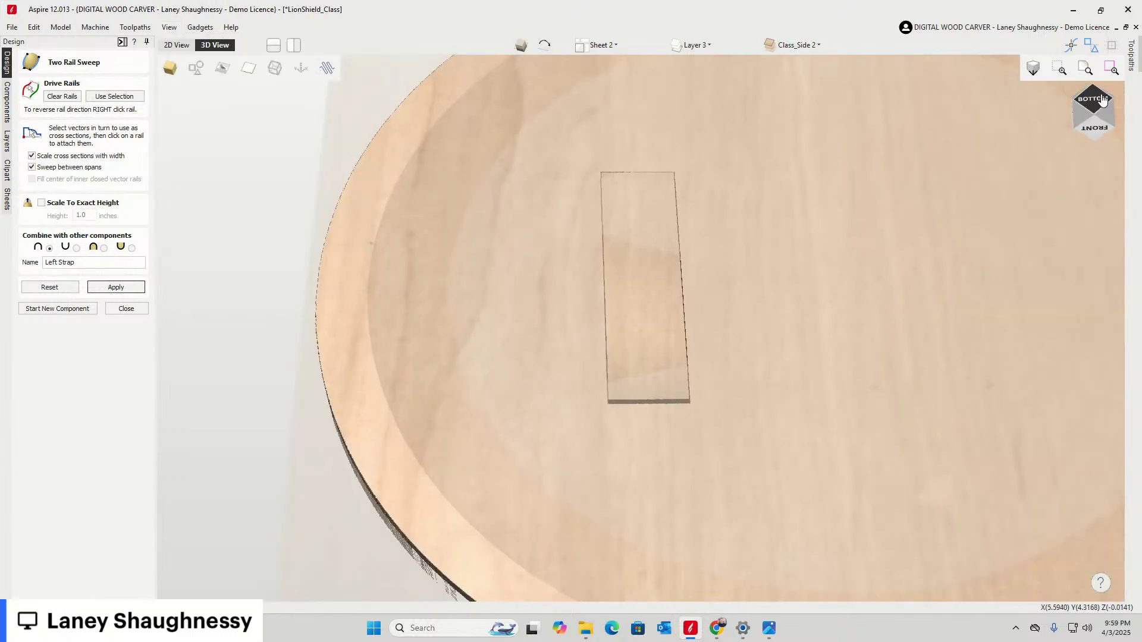
pyautogui.click(1074, 106)
pyautogui.moveTo(1074, 106); pyautogui.dragTo(1101, 101)
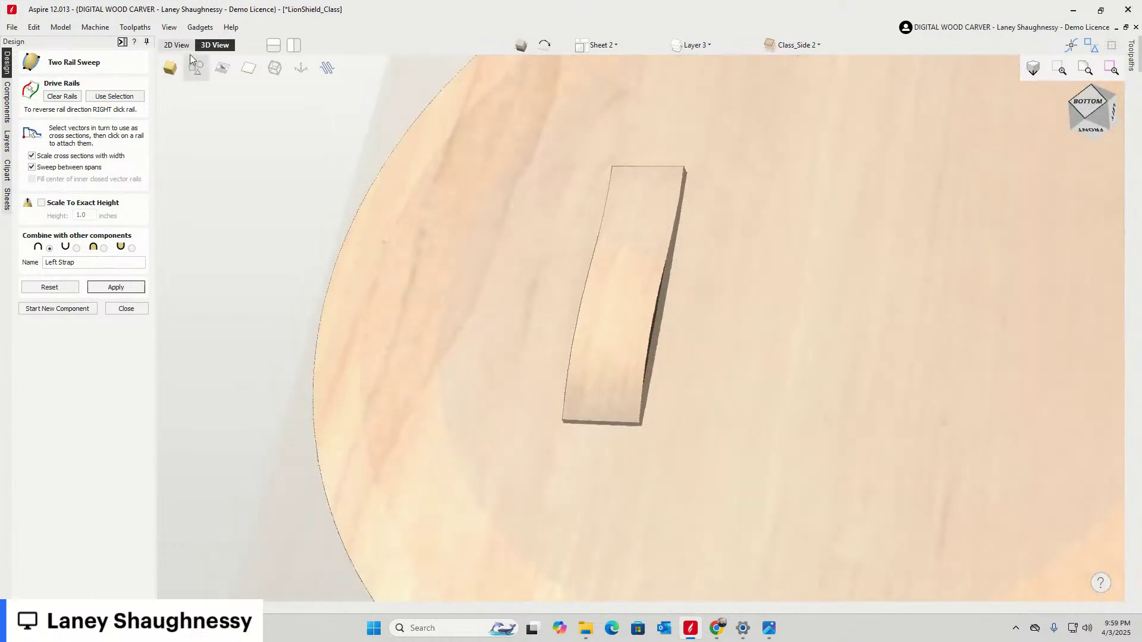
# Start a new sweep component with the right strap rectangle's upper and lower short edges as drive rails
pyautogui.click(179, 46)
pyautogui.scroll(-2, 400, 345)
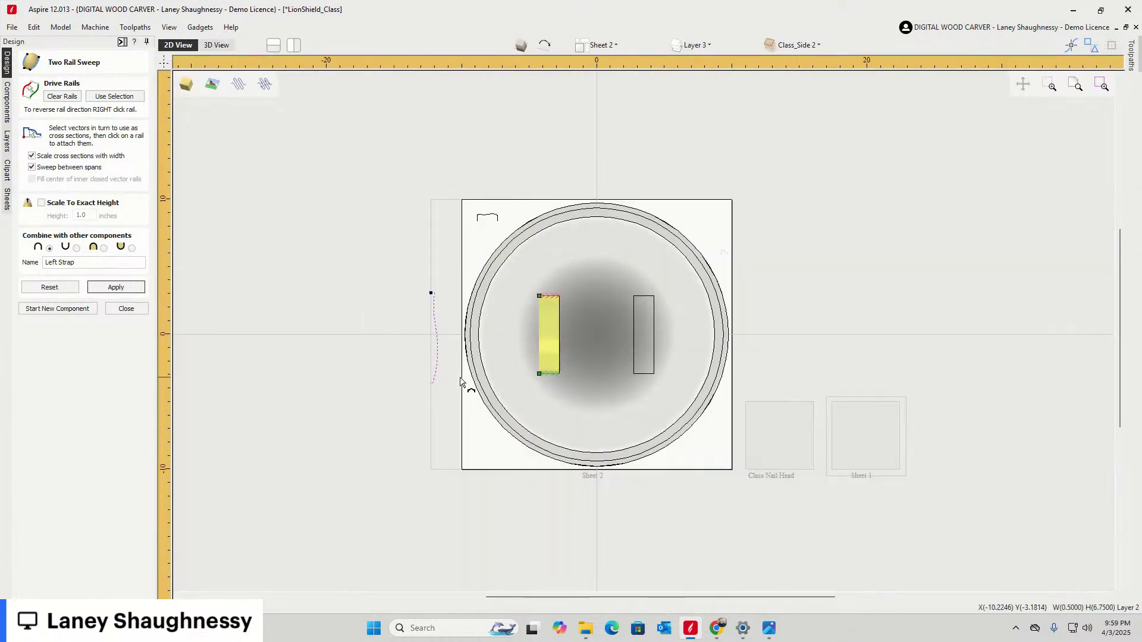
pyautogui.scroll(2, 517, 377)
pyautogui.scroll(-1, 524, 378)
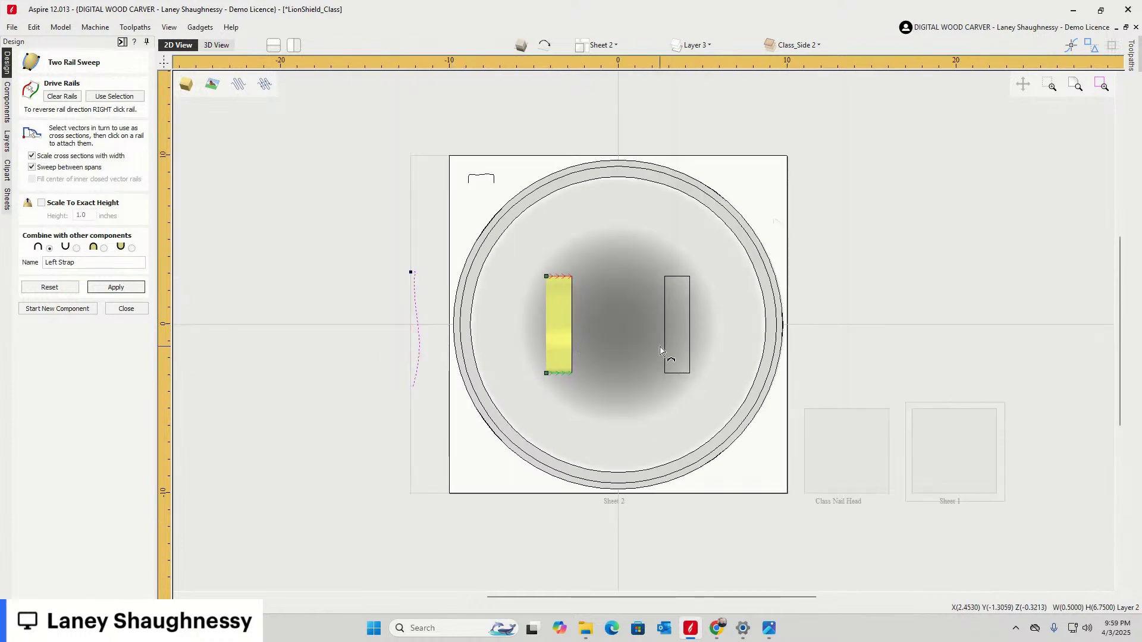
pyautogui.click(42, 309)
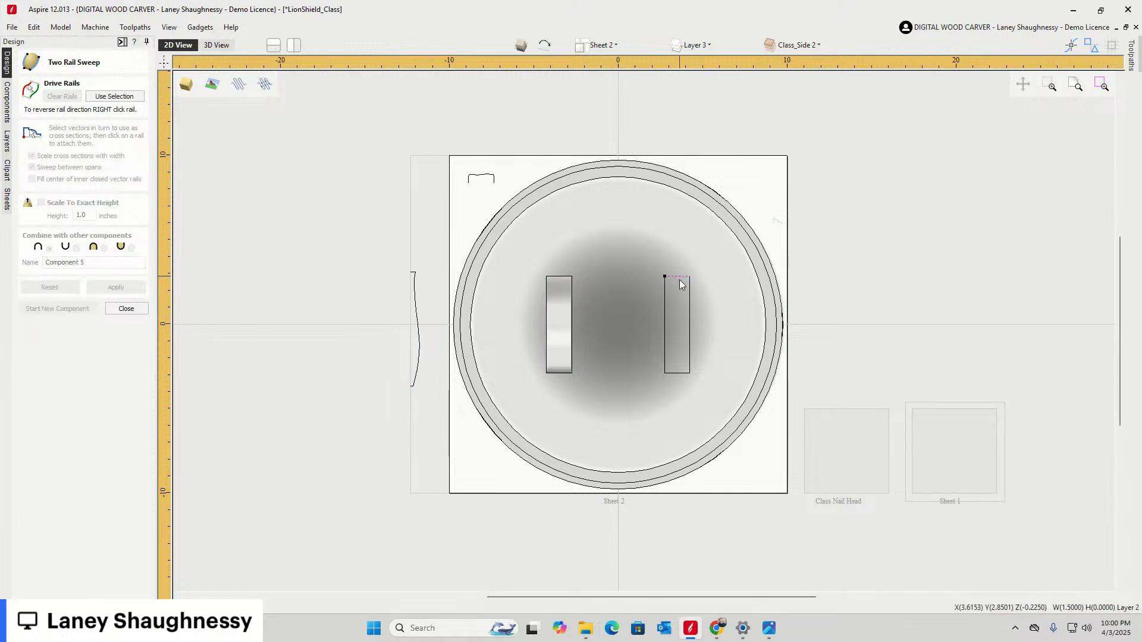
pyautogui.keyDown('shift'); pyautogui.click(675, 373); pyautogui.keyUp('shift')
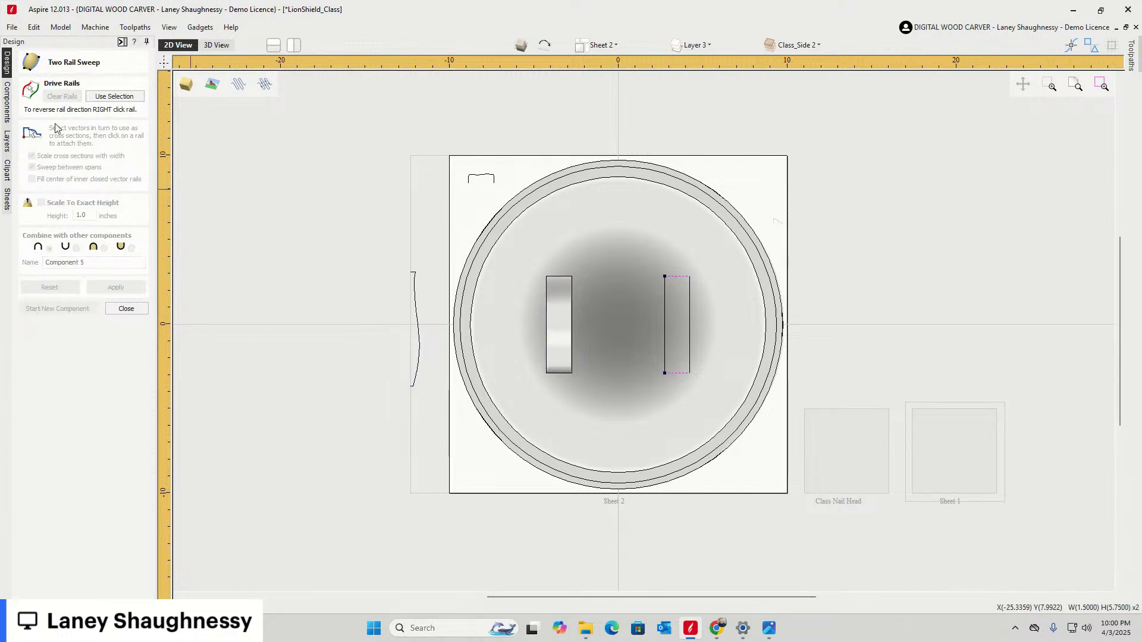
pyautogui.click(115, 96)
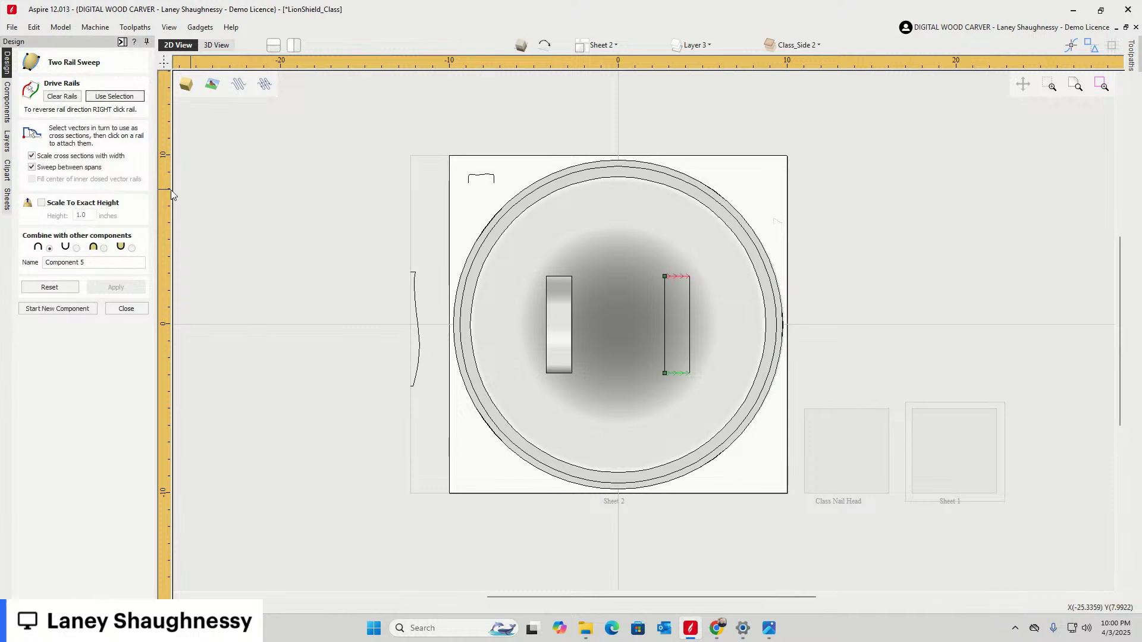
# Sweep the long curved profile beside the sheet along the right strap's rails, name the component Right Strap, and inspect both straps in 3D
pyautogui.click(420, 321)
pyautogui.moveTo(86, 263); pyautogui.dragTo(11, 255)
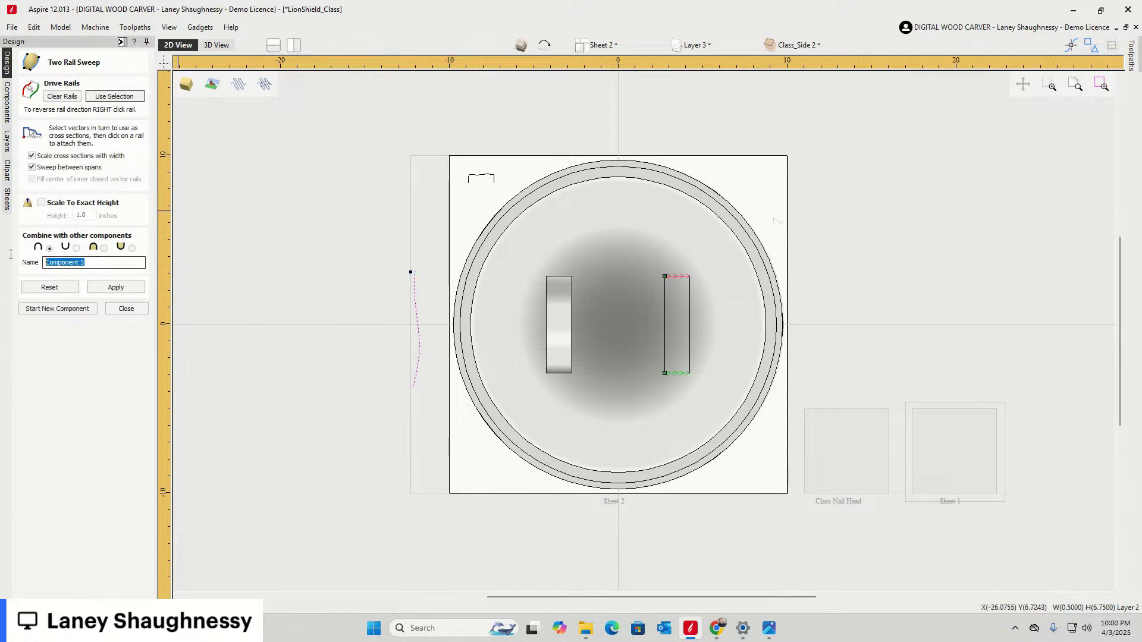
pyautogui.write('Right Strap')
pyautogui.click(115, 287)
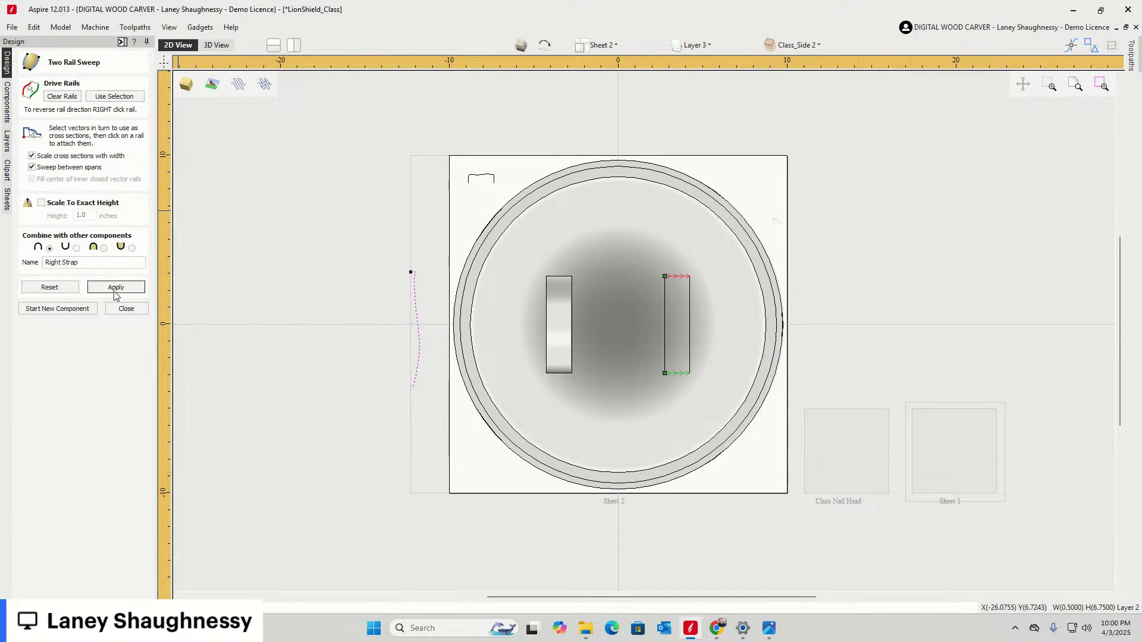
pyautogui.click(215, 45)
pyautogui.click(1072, 109)
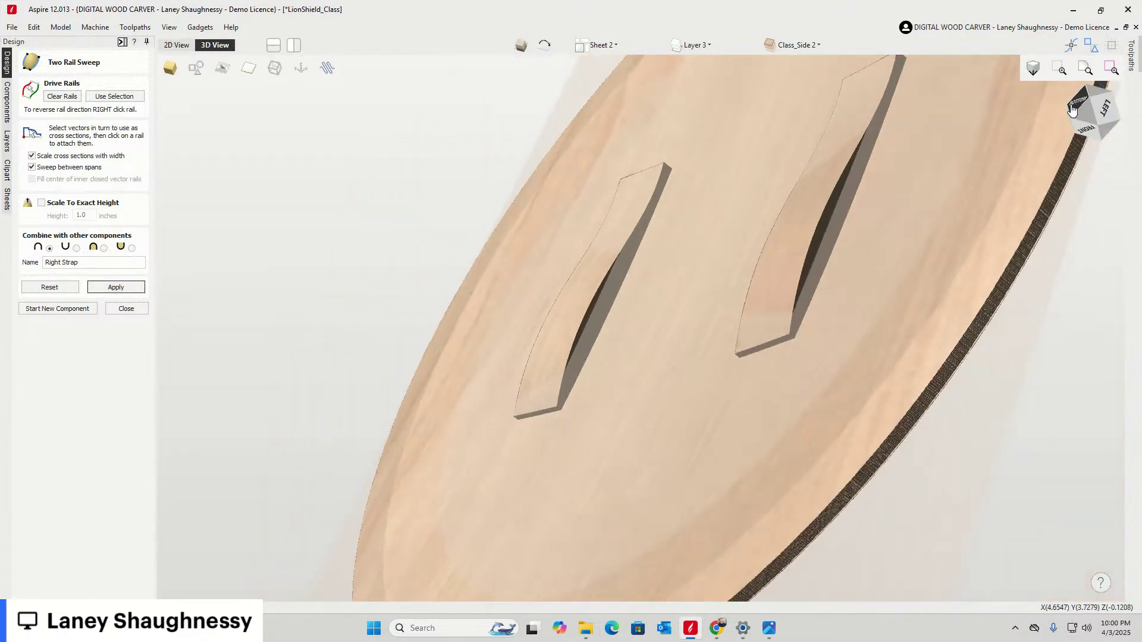
pyautogui.moveTo(1072, 109)
pyautogui.mouseDown()
pyautogui.moveTo(1117, 105)
pyautogui.moveTo(1064, 111)
pyautogui.moveTo(1076, 110)
pyautogui.mouseUp()
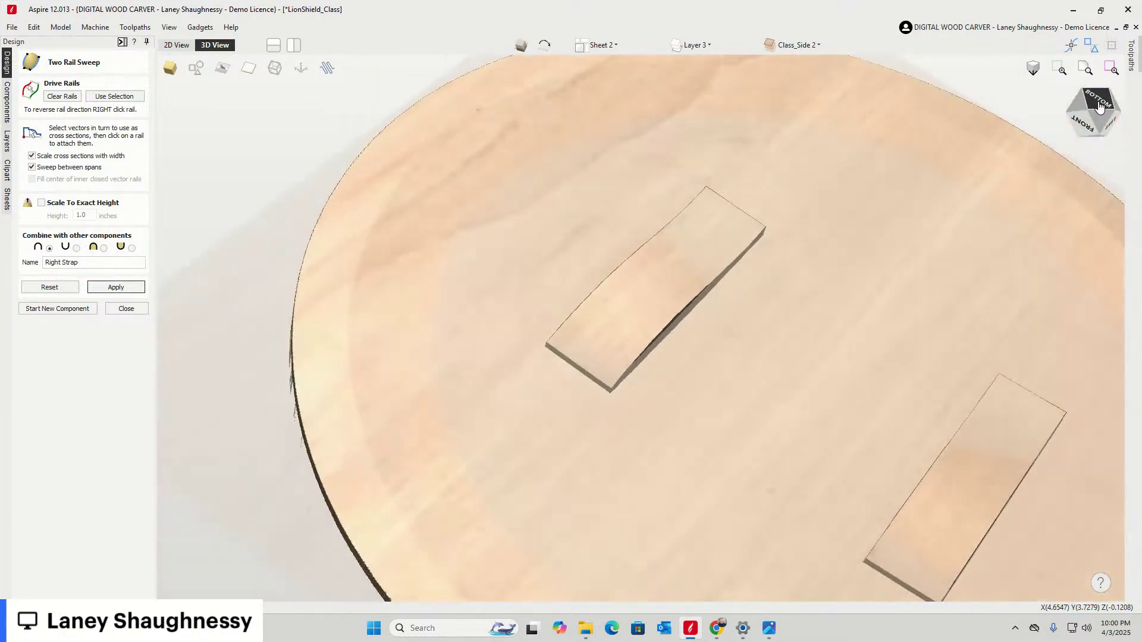
# Start another sweep component with the left strap rectangle's two long vertical edges as drive rails
pyautogui.click(176, 45)
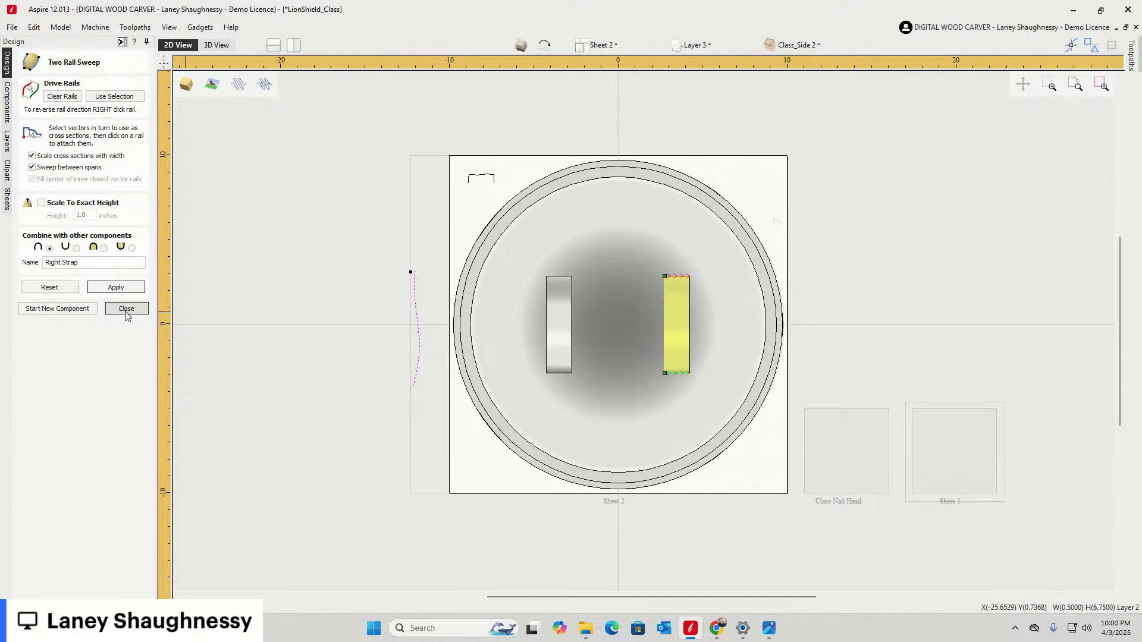
pyautogui.click(69, 309)
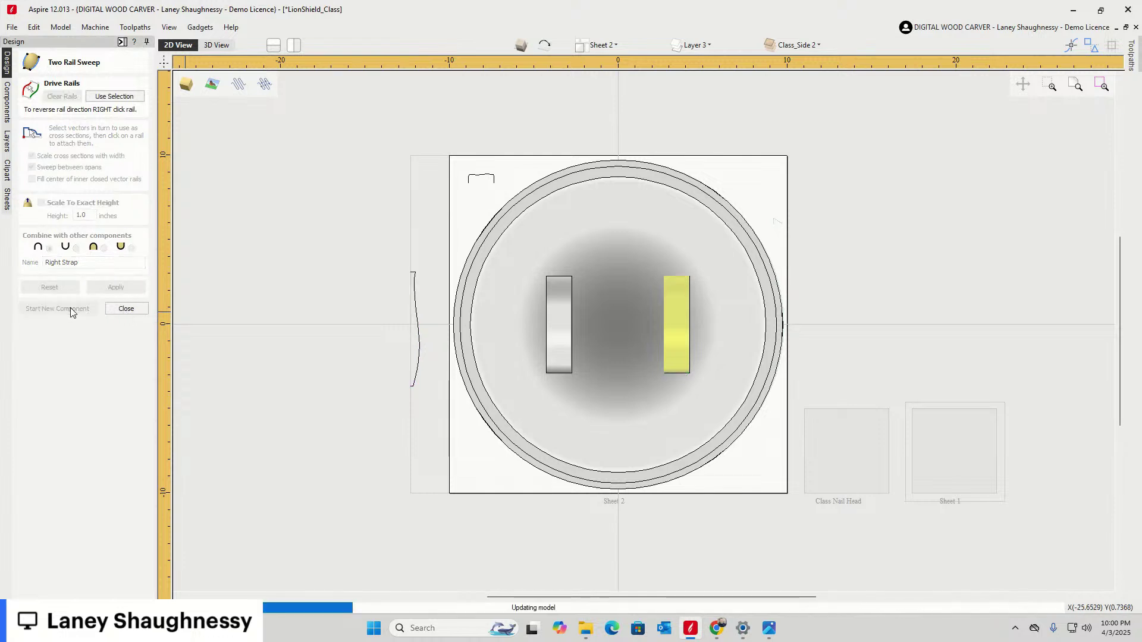
pyautogui.scroll(2, 445, 238)
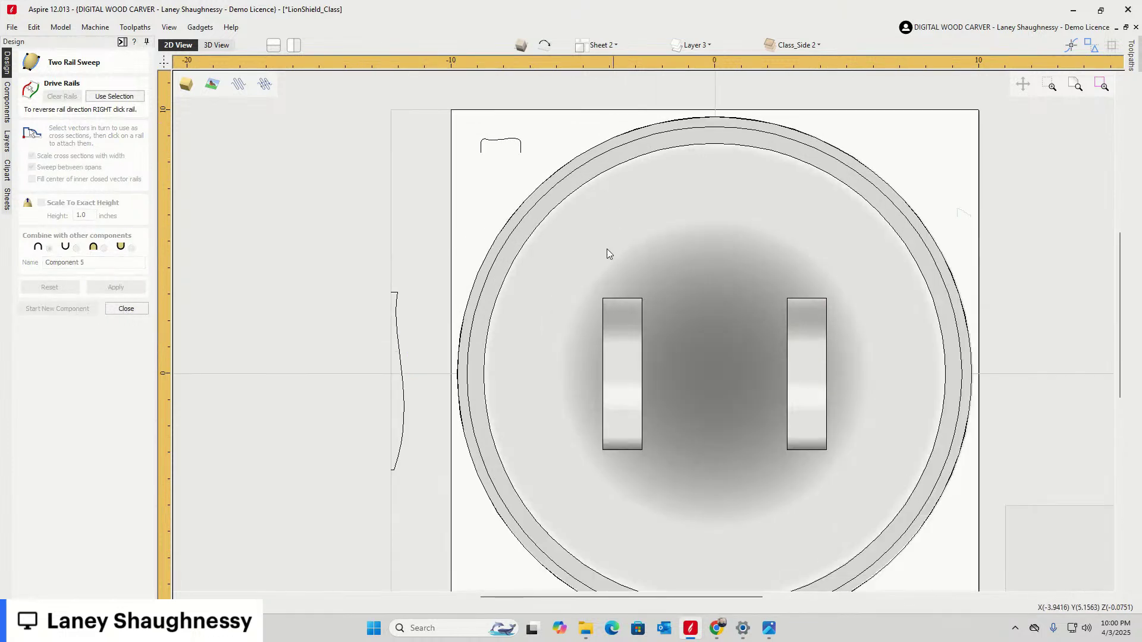
pyautogui.click(604, 337)
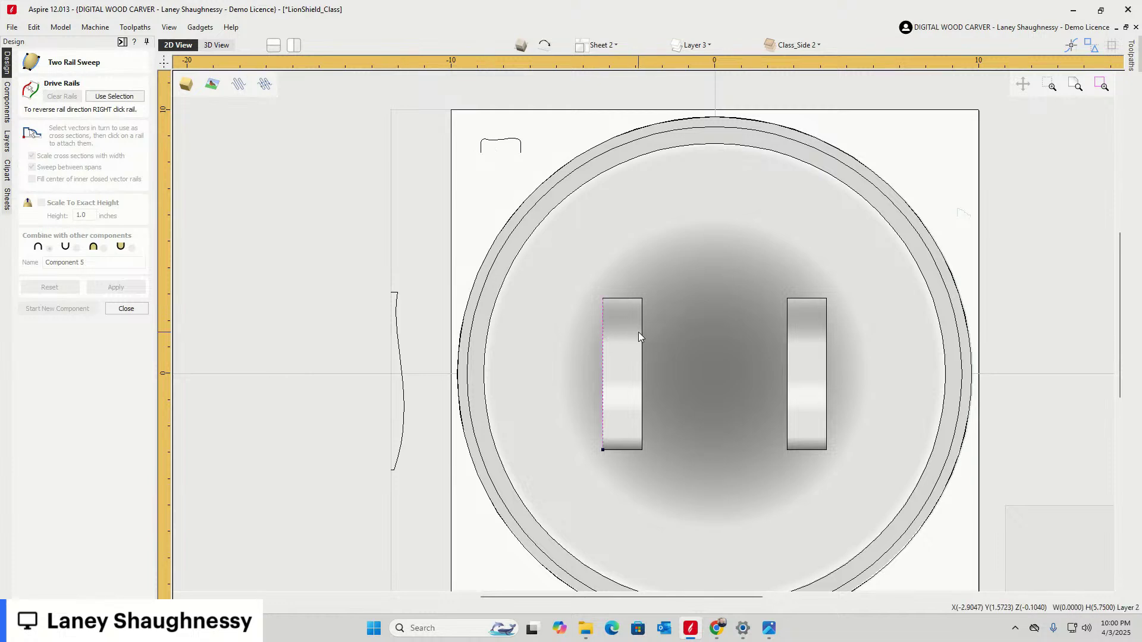
pyautogui.keyDown('shift'); pyautogui.click(643, 335); pyautogui.keyUp('shift')
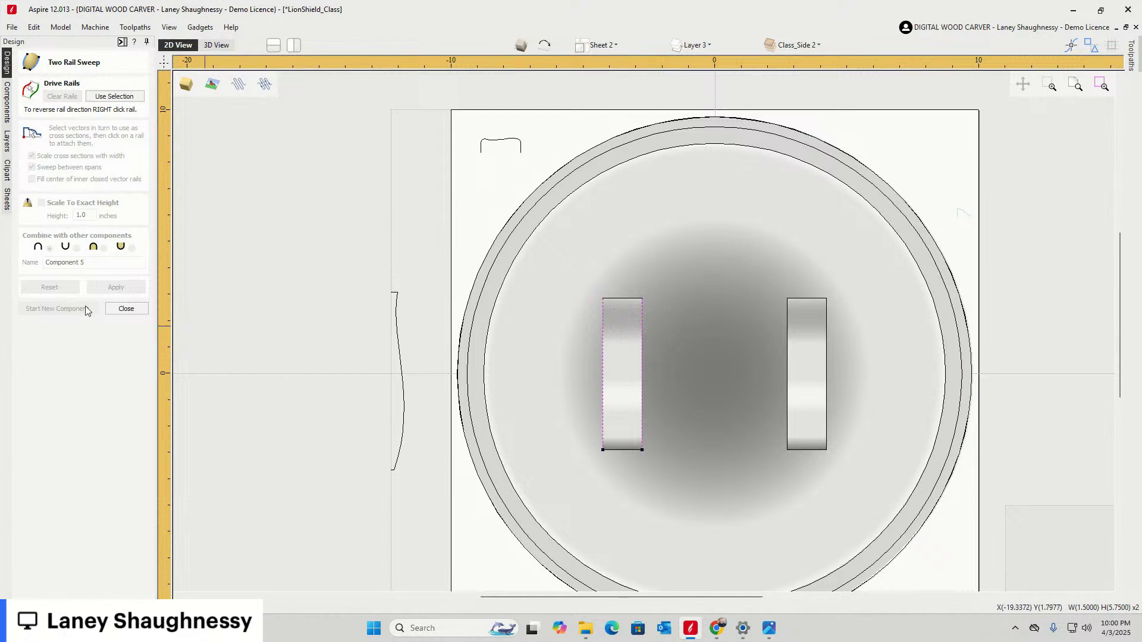
pyautogui.click(118, 97)
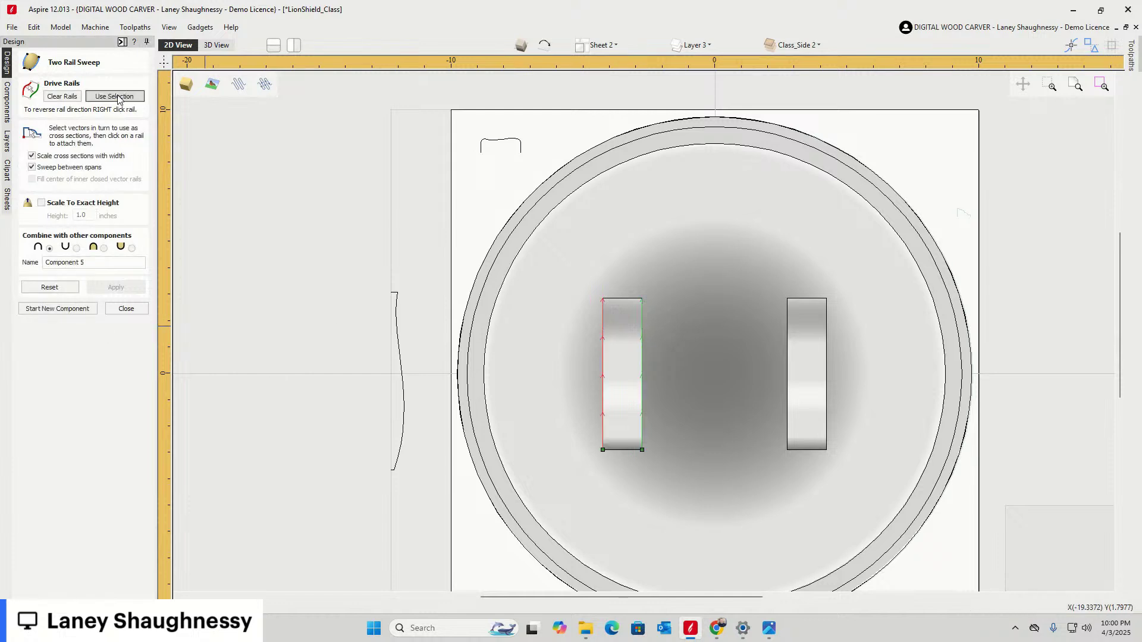
# Sweep the small strap cross-section profile near the sheet's corner along the long rails in Add mode and inspect the result in 3D
pyautogui.click(501, 147)
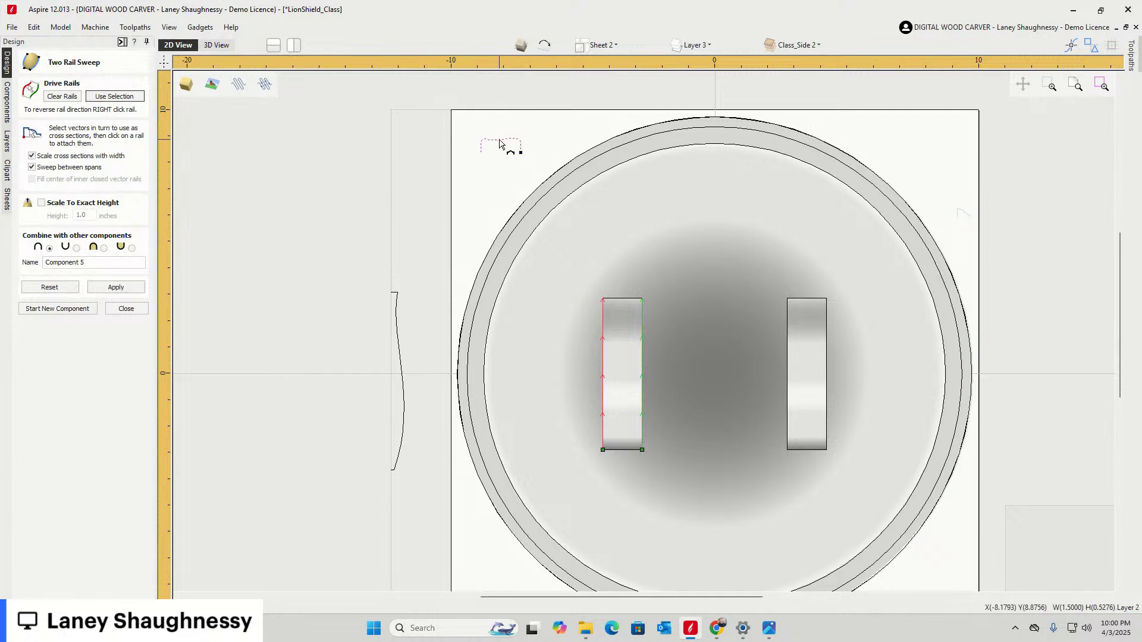
pyautogui.click(115, 287)
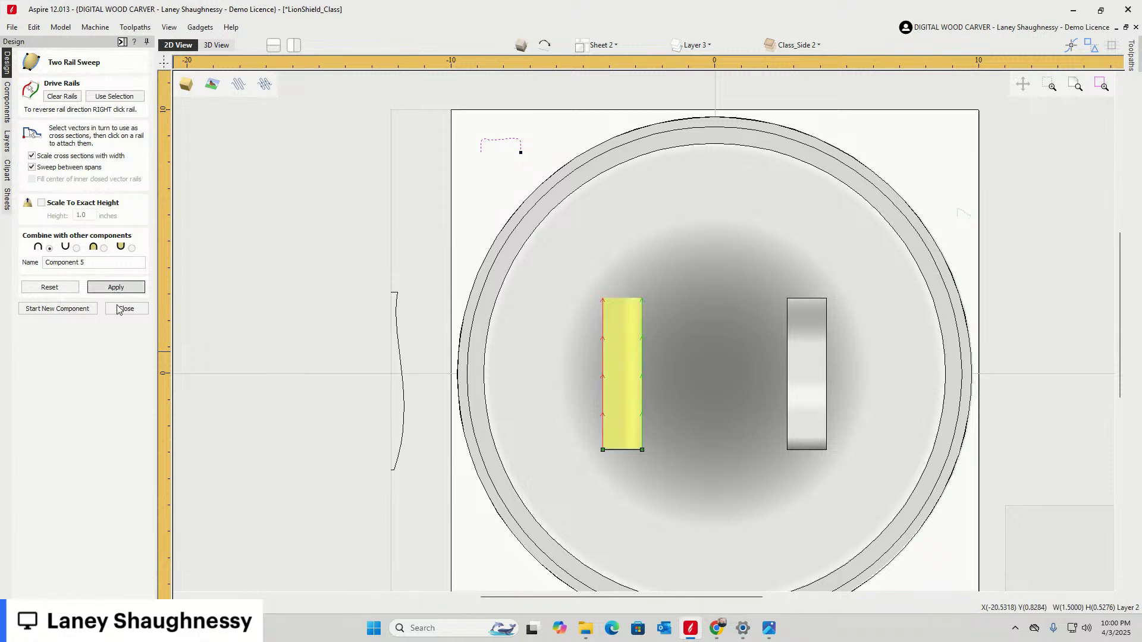
pyautogui.click(213, 46)
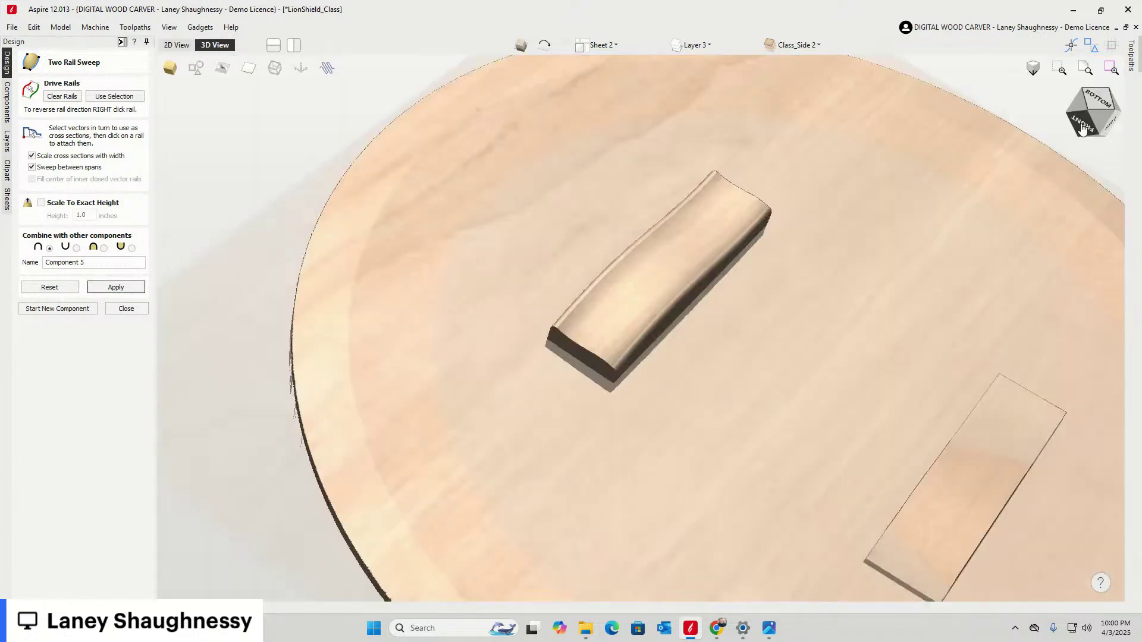
pyautogui.moveTo(1109, 107)
pyautogui.mouseDown()
pyautogui.moveTo(1113, 97)
pyautogui.moveTo(1095, 102)
pyautogui.moveTo(1122, 99)
pyautogui.mouseUp()
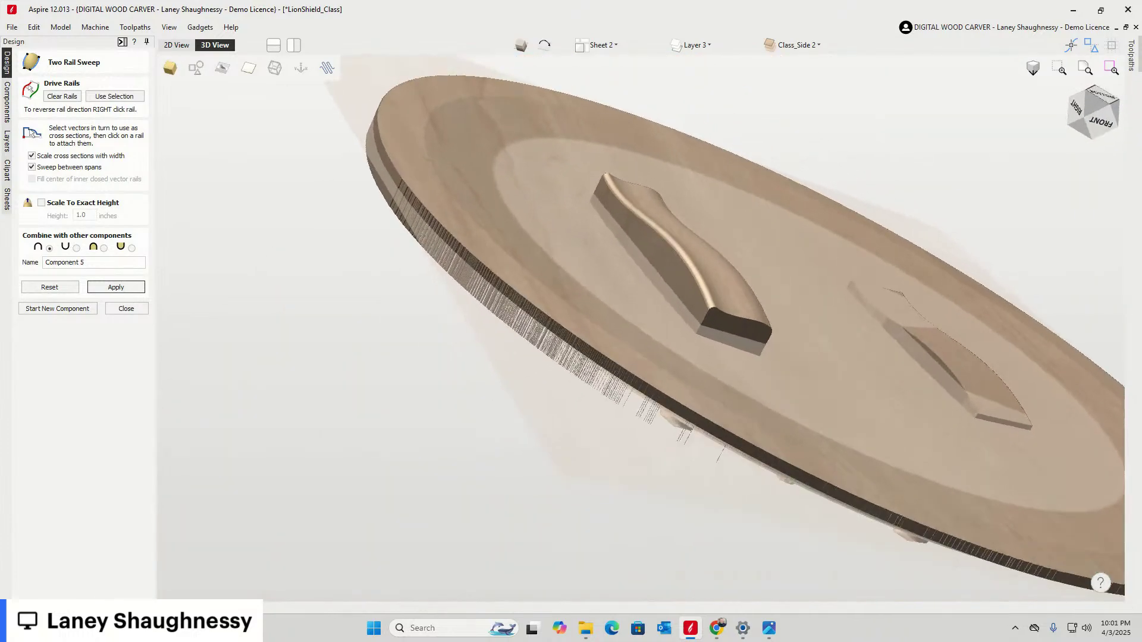
# Switch the left strap's lengthwise sweep to the Low combine mode, apply it, and close Two Rail Sweep
pyautogui.click(132, 249)
pyautogui.click(122, 288)
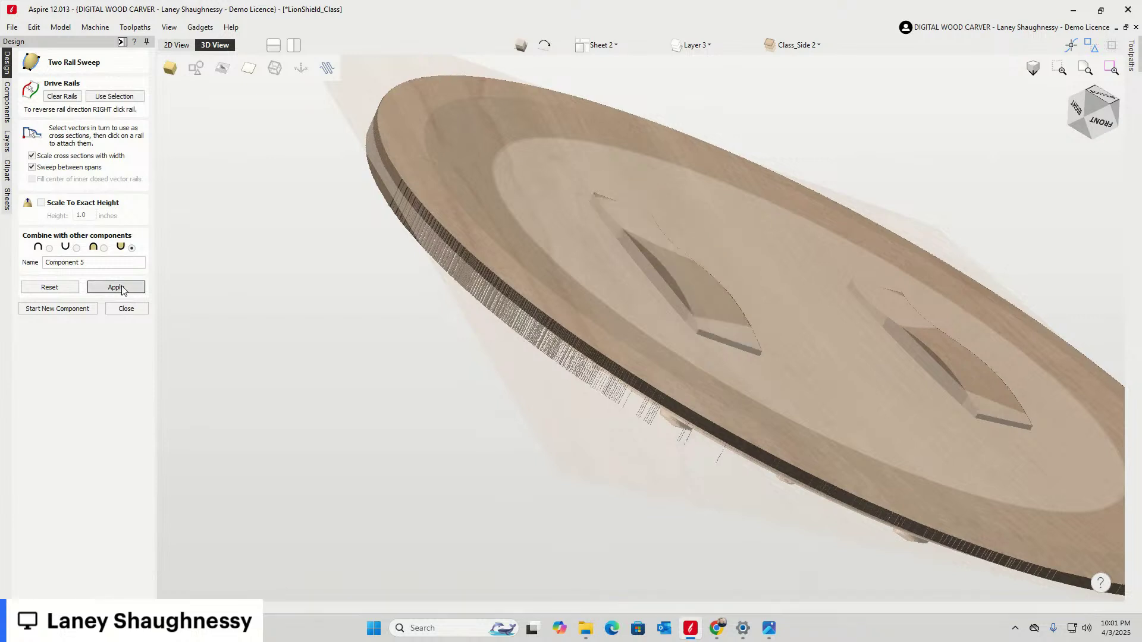
pyautogui.click(116, 288)
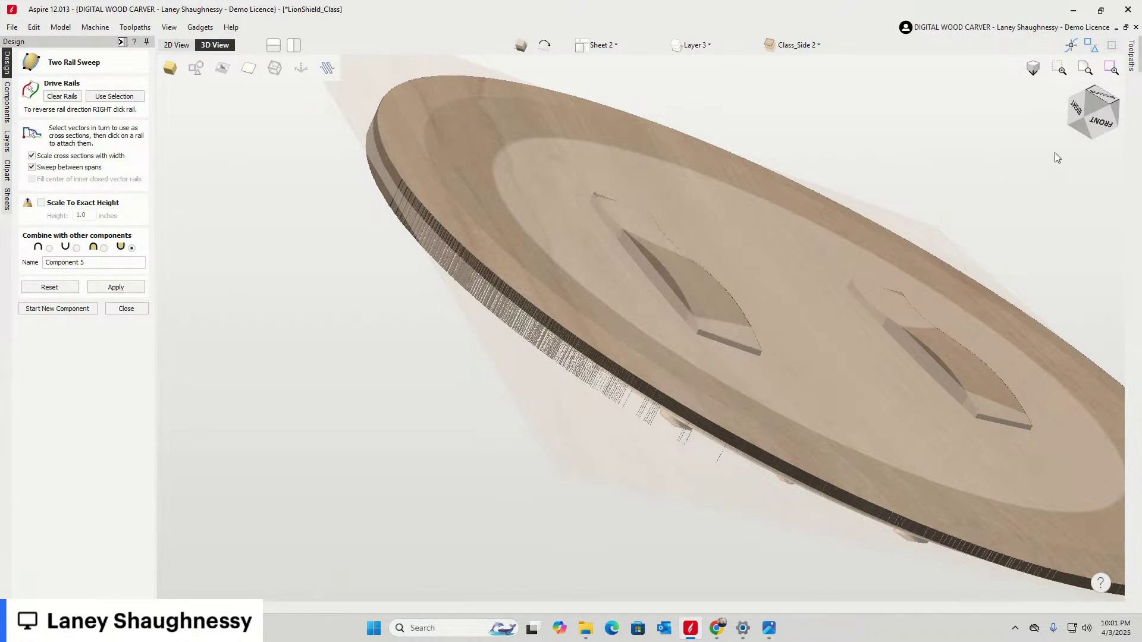
pyautogui.moveTo(1101, 104); pyautogui.dragTo(1070, 114)
pyautogui.click(132, 312)
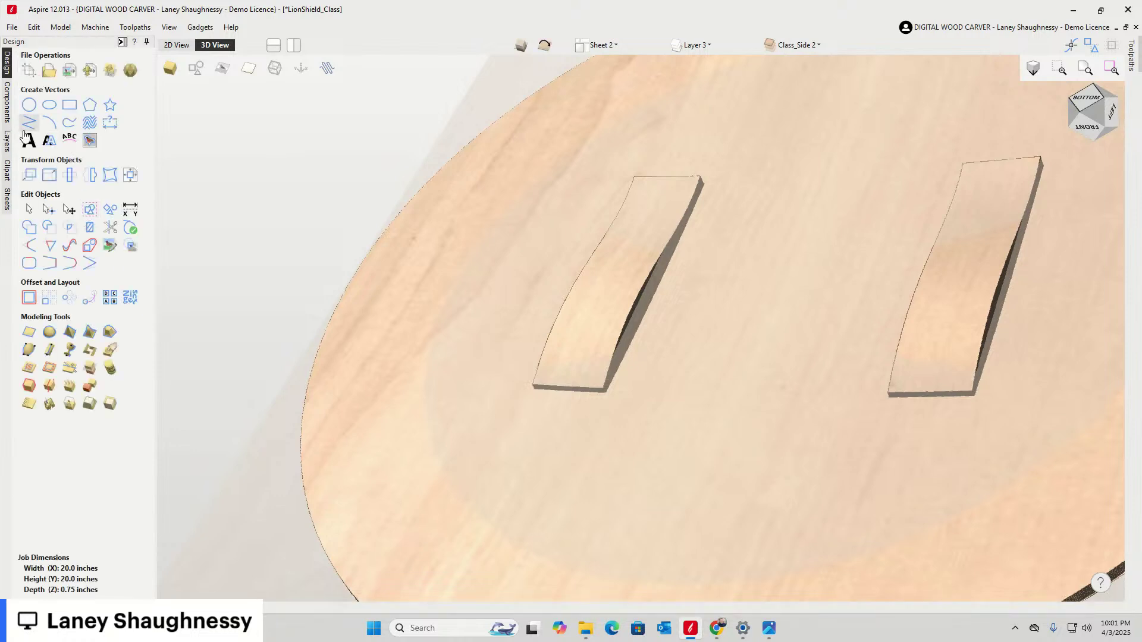
# Insert a new component level above Class_Side 2 and rename it Straps
pyautogui.click(7, 103)
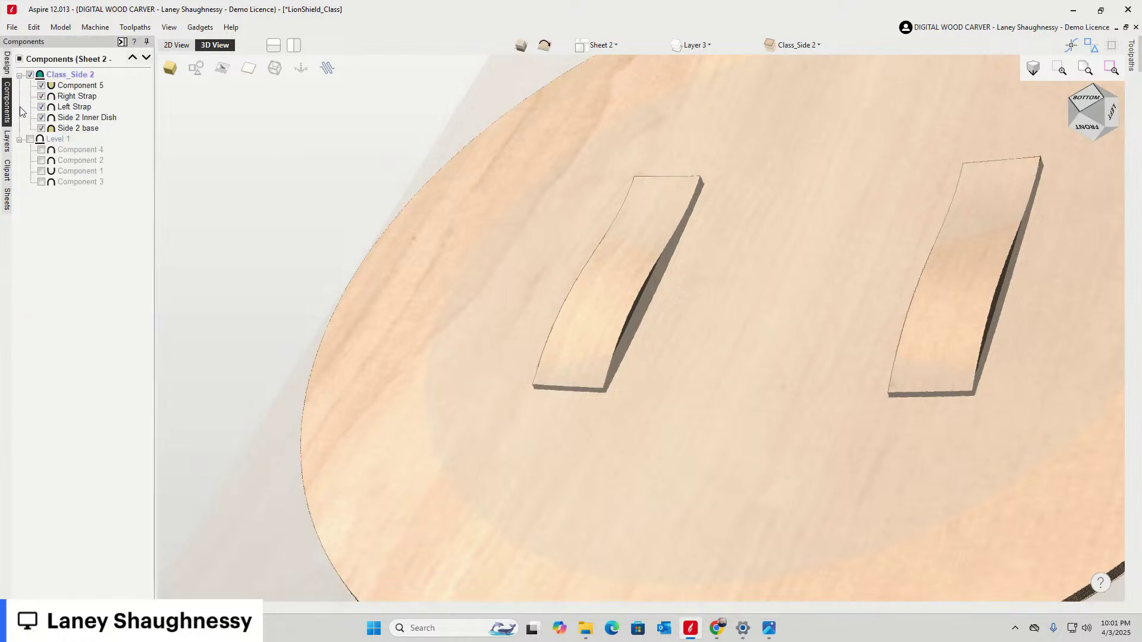
pyautogui.rightClick(60, 76)
pyautogui.moveTo(110, 84)
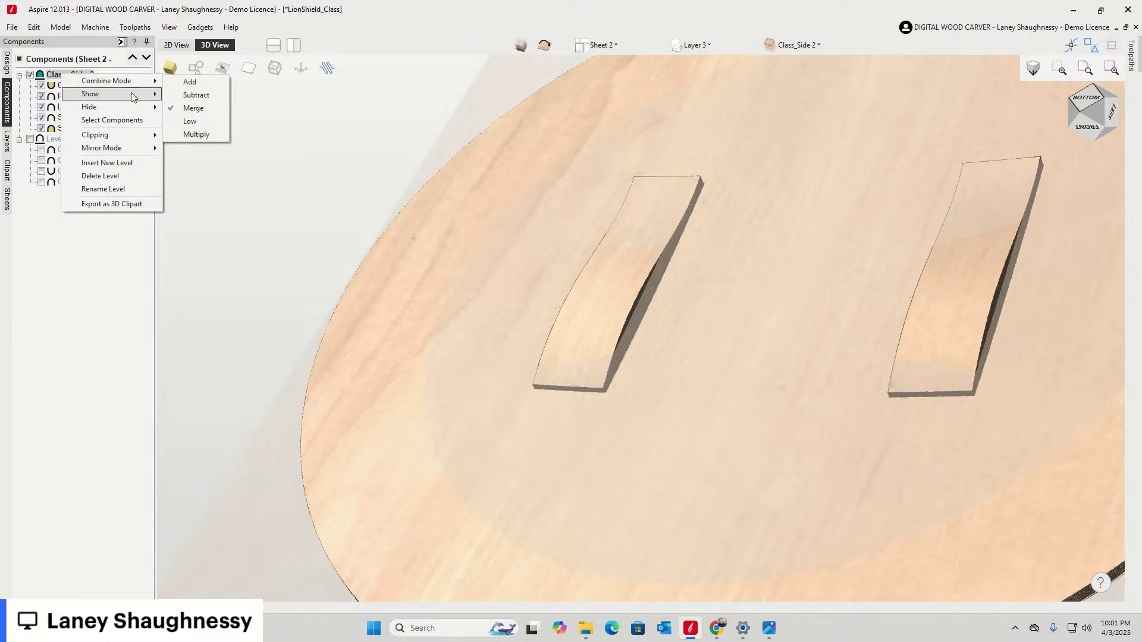
pyautogui.click(120, 165)
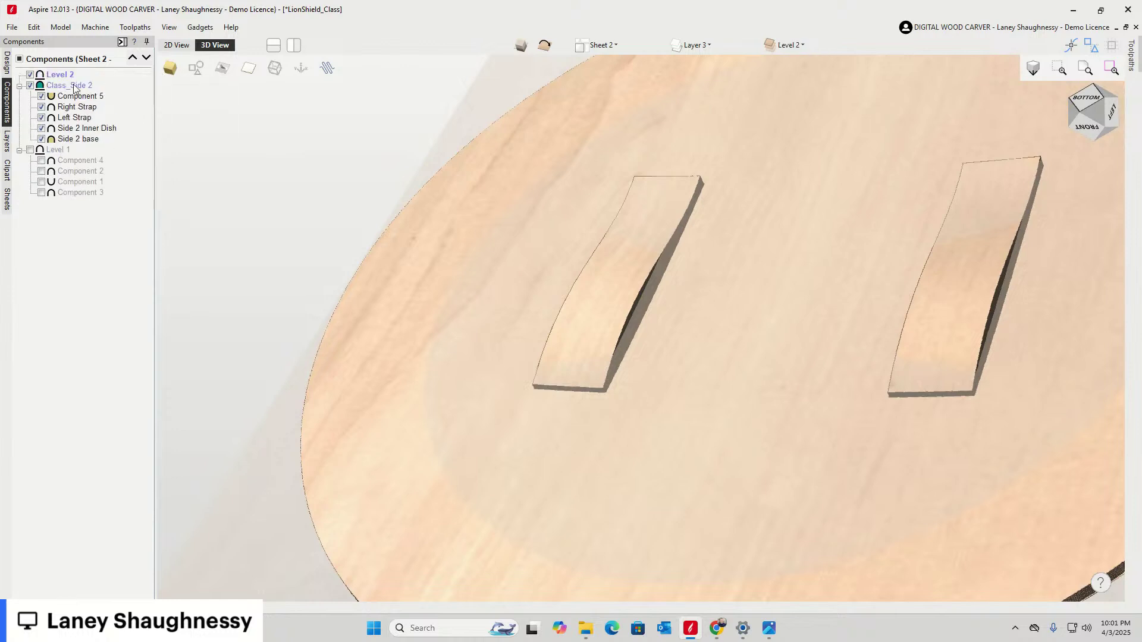
pyautogui.rightClick(56, 77)
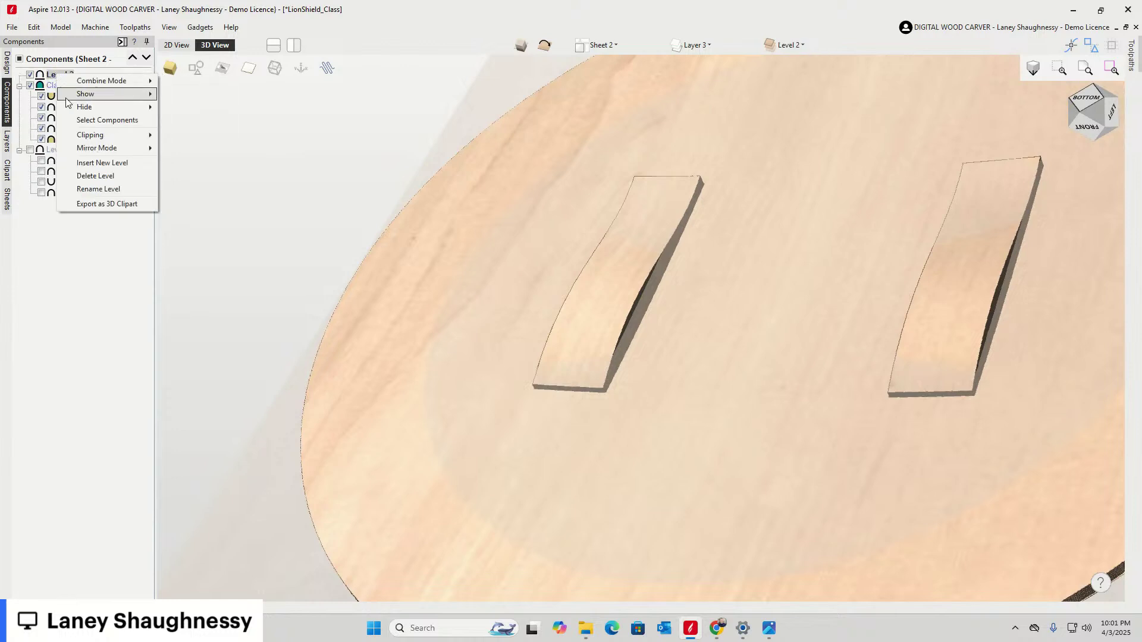
pyautogui.click(85, 188)
pyautogui.write('Sta')
pyautogui.press('BackSpace')
pyautogui.write('raps')
pyautogui.press('Return')
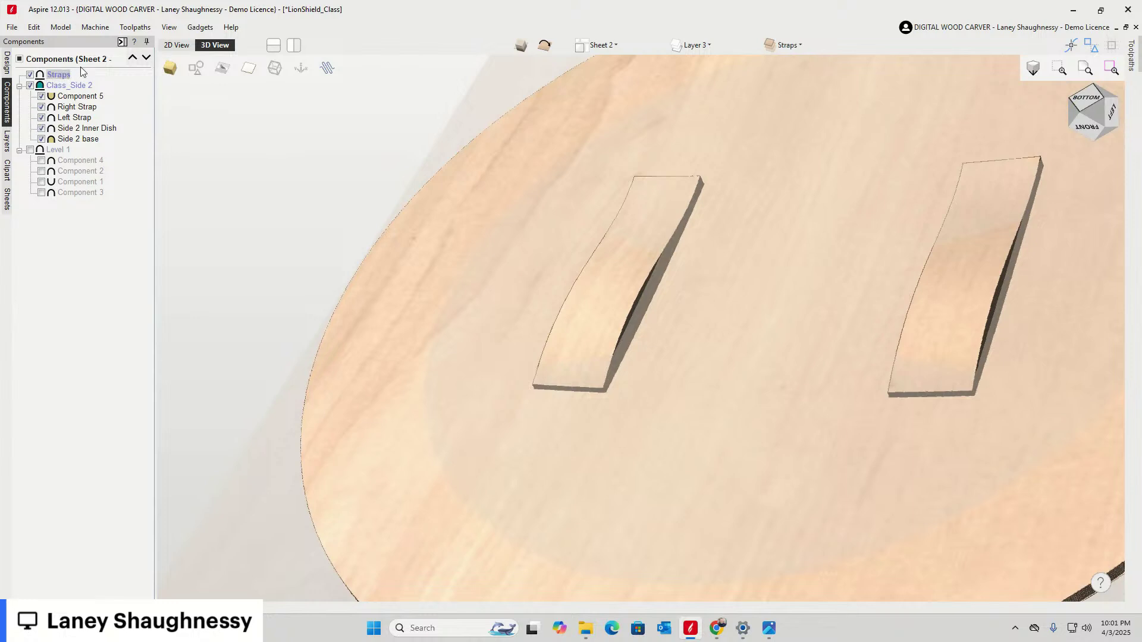
# Rename the new level to Straps_Class Side 2 and move Component 5 and Left Strap into it
pyautogui.rightClick(62, 81)
pyautogui.click(89, 196)
pyautogui.click(78, 74)
pyautogui.press('Return')
pyautogui.click(78, 109)
pyautogui.moveTo(76, 122); pyautogui.dragTo(75, 86)
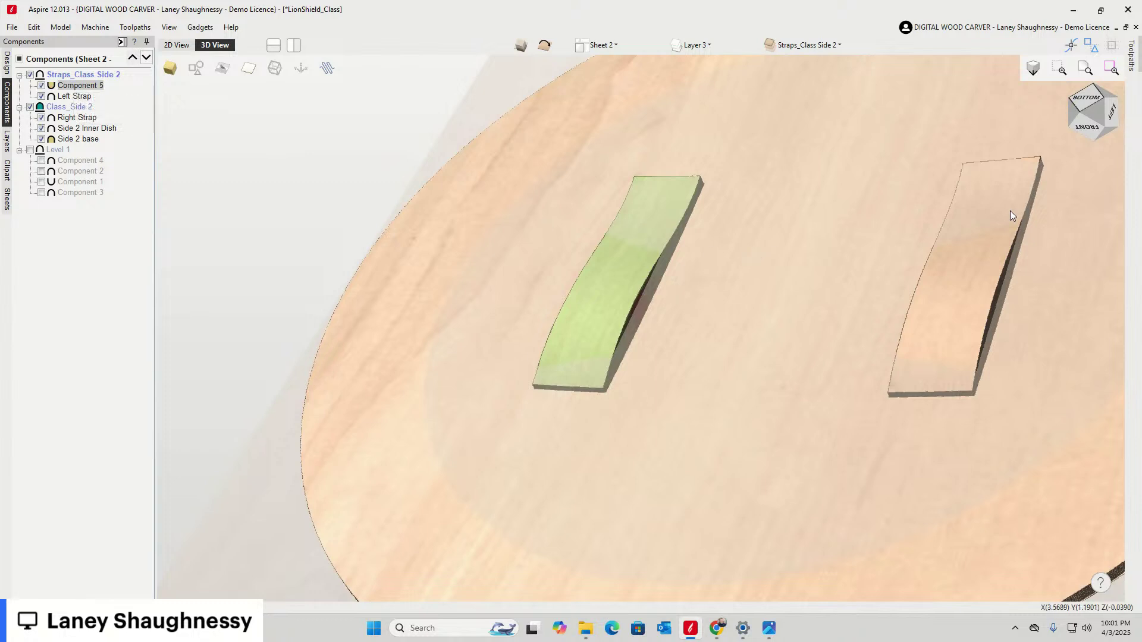
# Examine the left strap from a low side angle, toggling Component 5's visibility to compare its effect
pyautogui.click(1116, 116)
pyautogui.moveTo(1116, 116); pyautogui.dragTo(1083, 94)
pyautogui.scroll(3, 648, 299)
pyautogui.scroll(1, 647, 298)
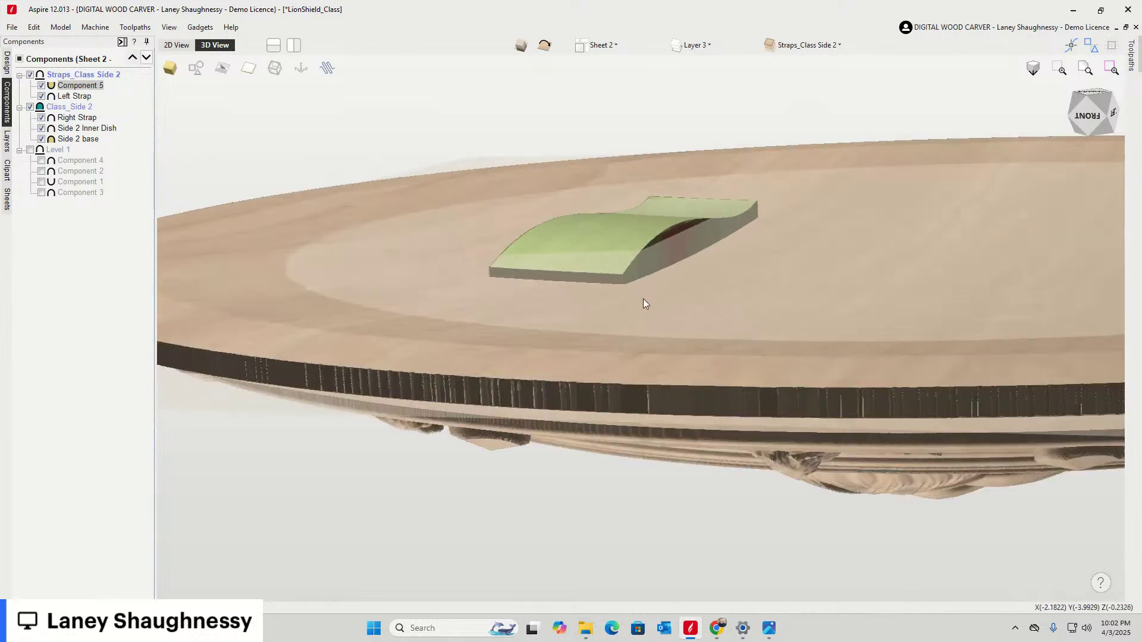
pyautogui.click(41, 87)
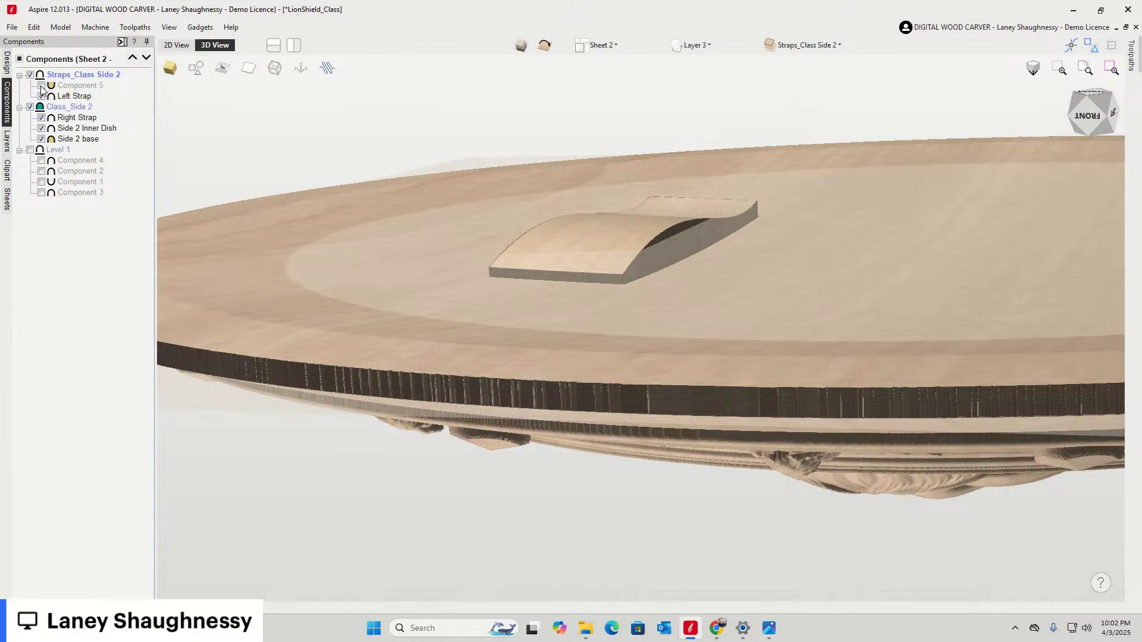
pyautogui.click(41, 87)
pyautogui.click(42, 86)
pyautogui.click(42, 87)
# Change Left Strap's combine mode to Low and Component 5's combine mode to Merge
pyautogui.rightClick(67, 98)
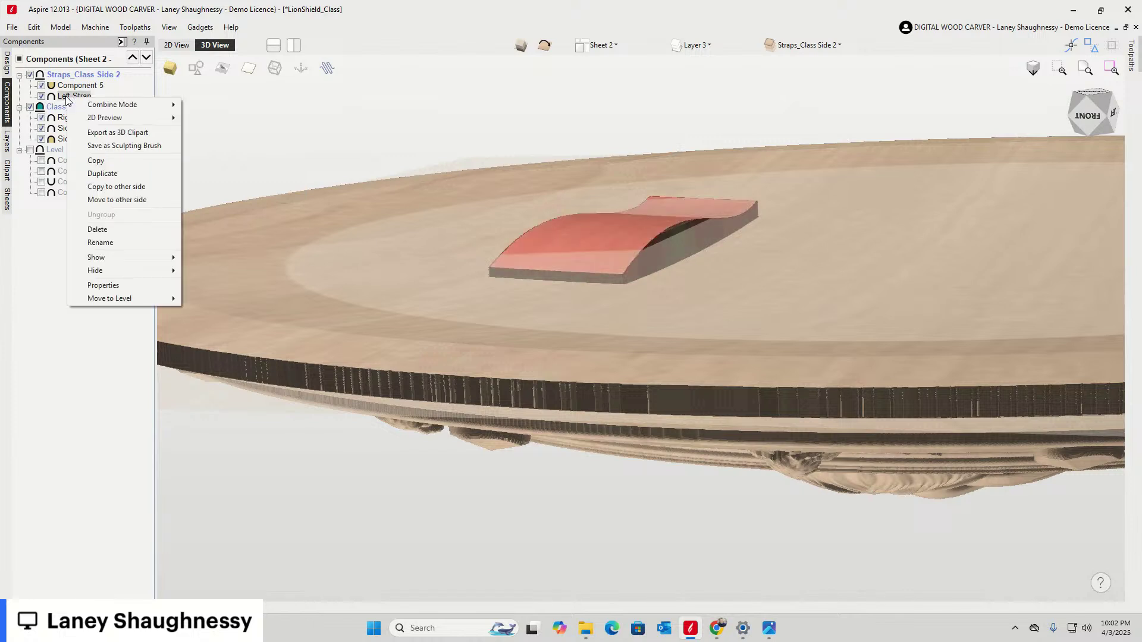
pyautogui.moveTo(160, 106)
pyautogui.click(210, 145)
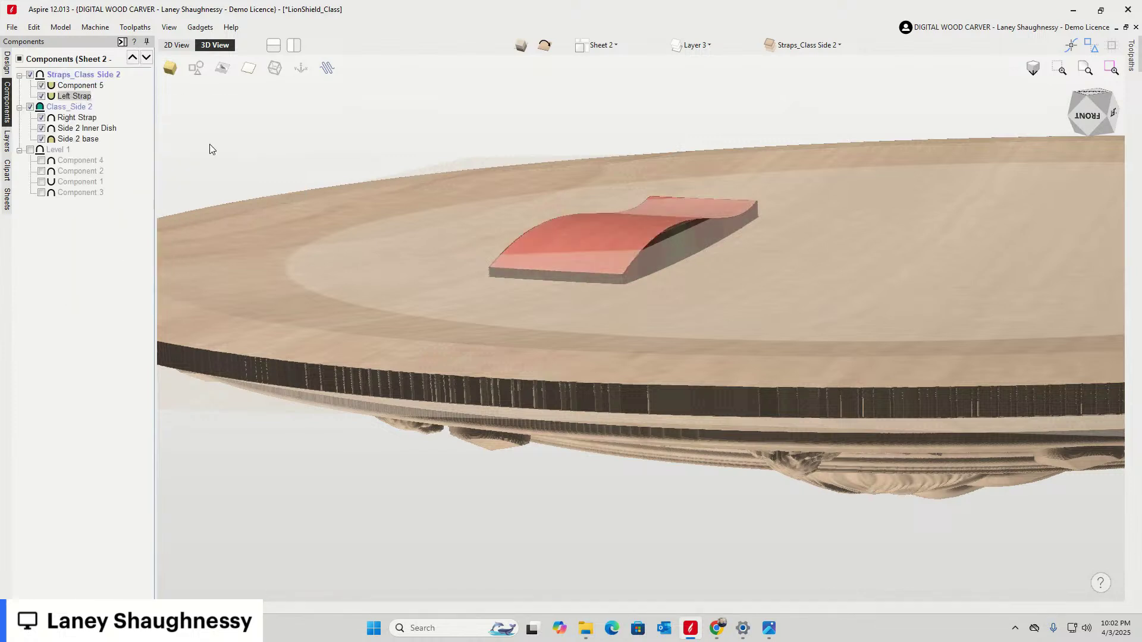
pyautogui.click(72, 87)
pyautogui.rightClick(73, 88)
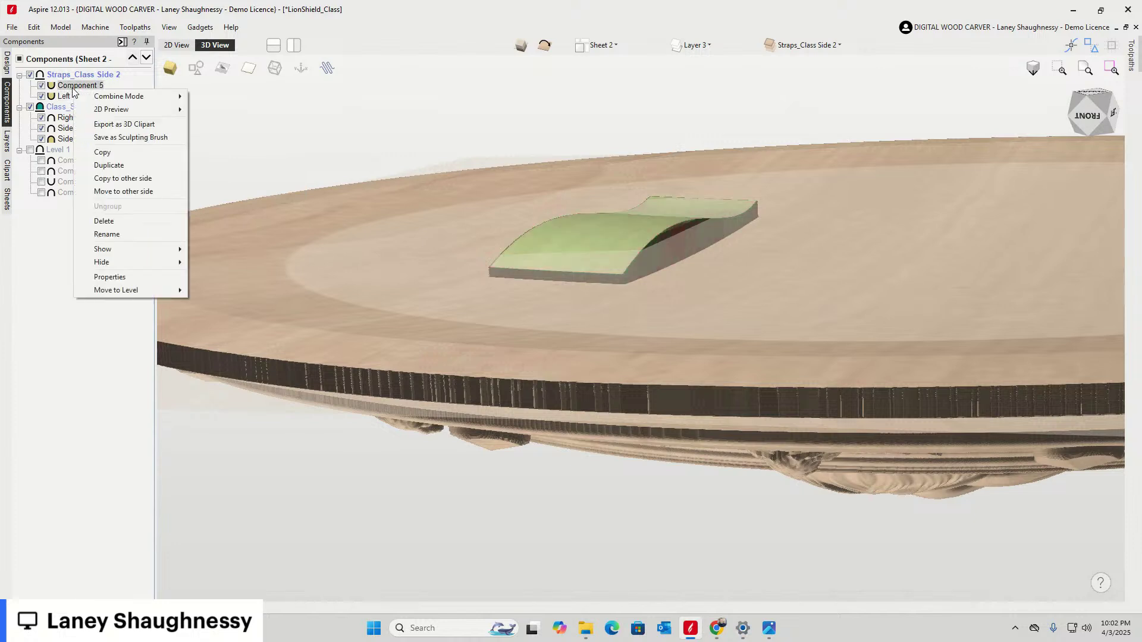
pyautogui.moveTo(137, 99)
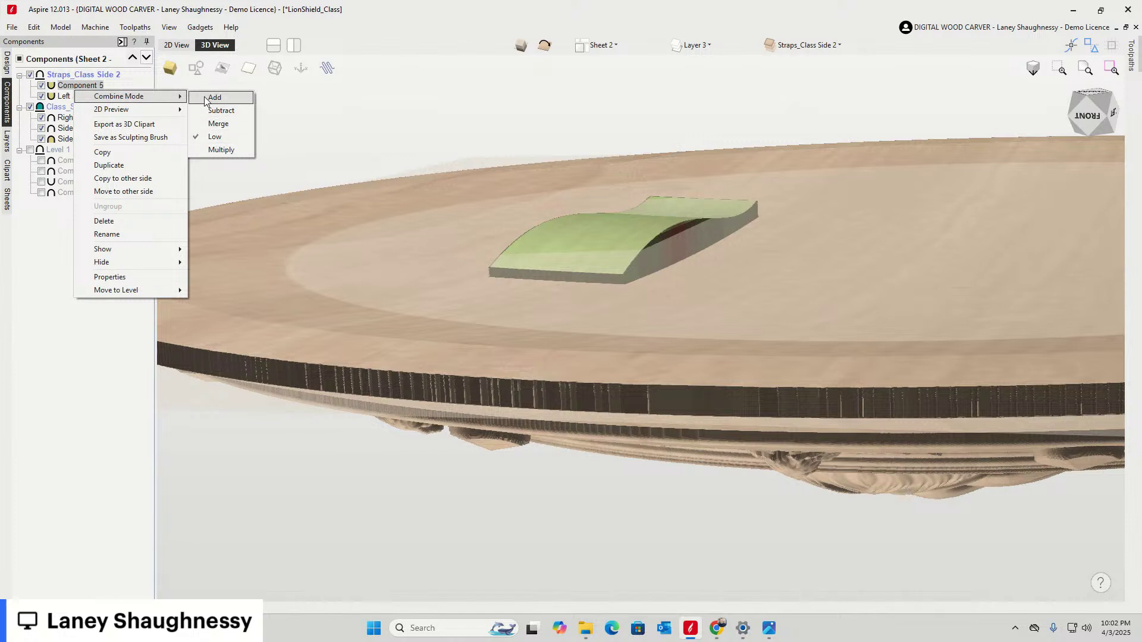
pyautogui.click(210, 128)
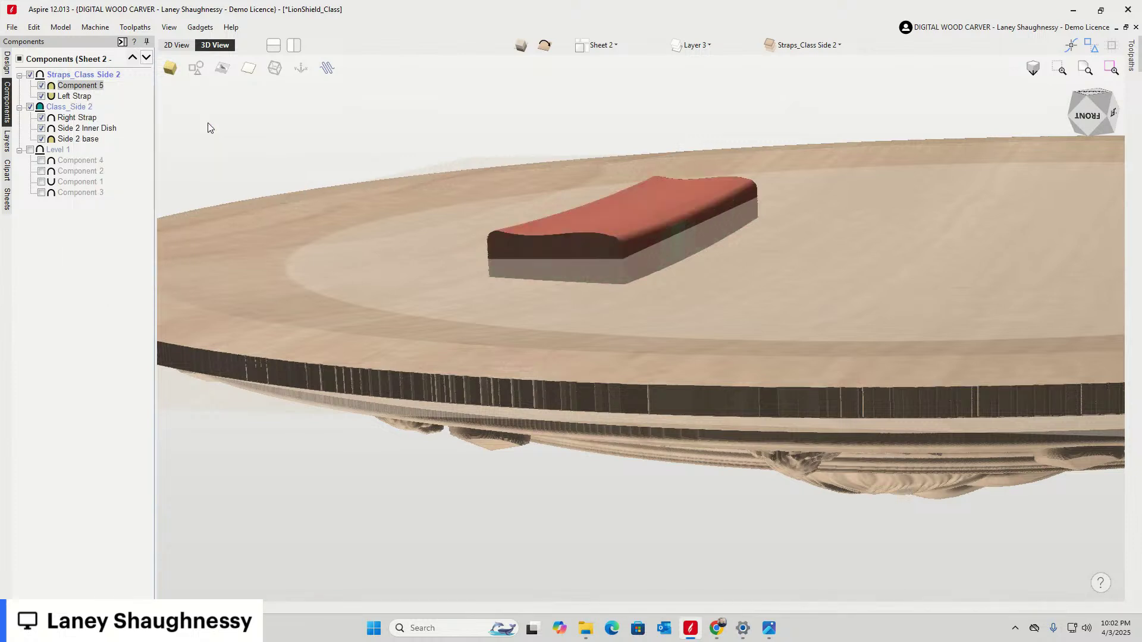
# Delete Component 5 and set Left Strap's combine mode to Add
pyautogui.rightClick(89, 87)
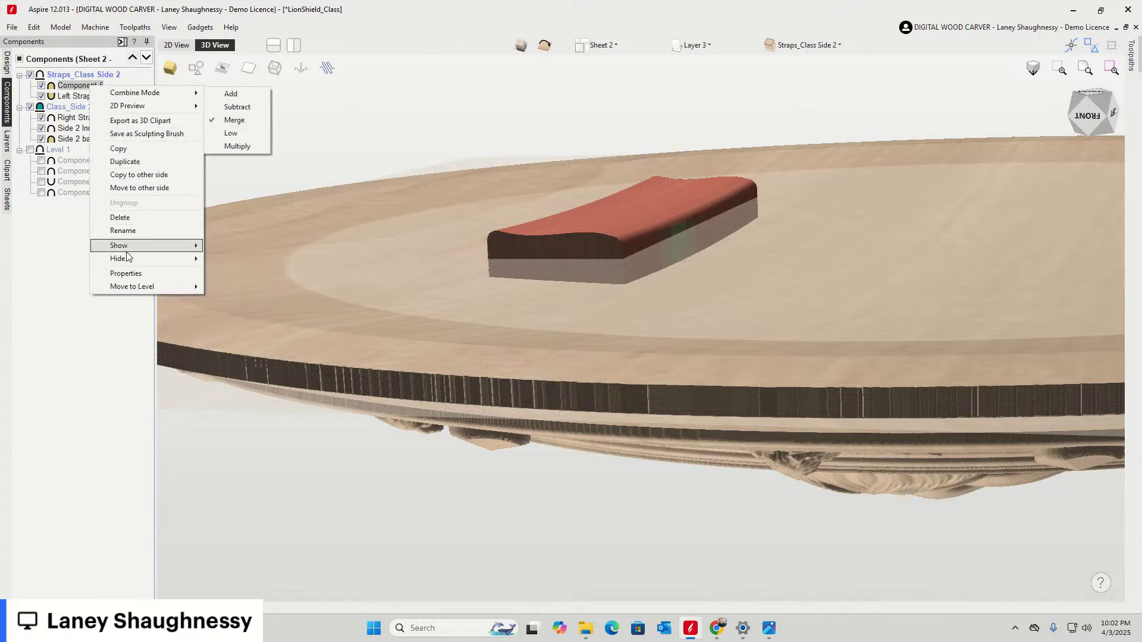
pyautogui.click(125, 218)
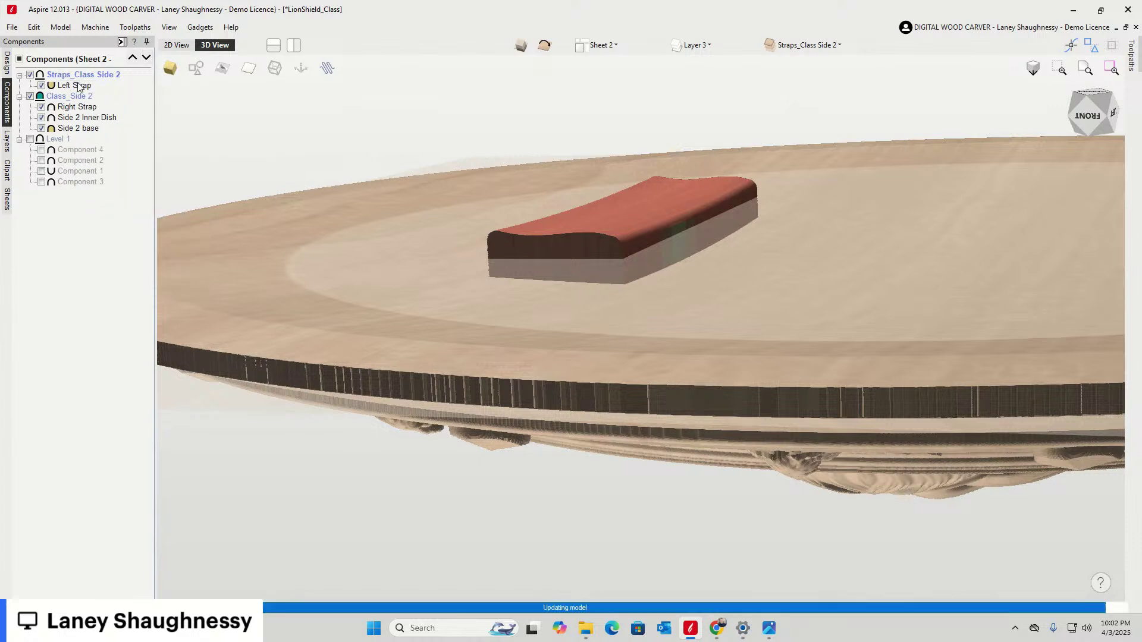
pyautogui.rightClick(79, 85)
pyautogui.moveTo(133, 93)
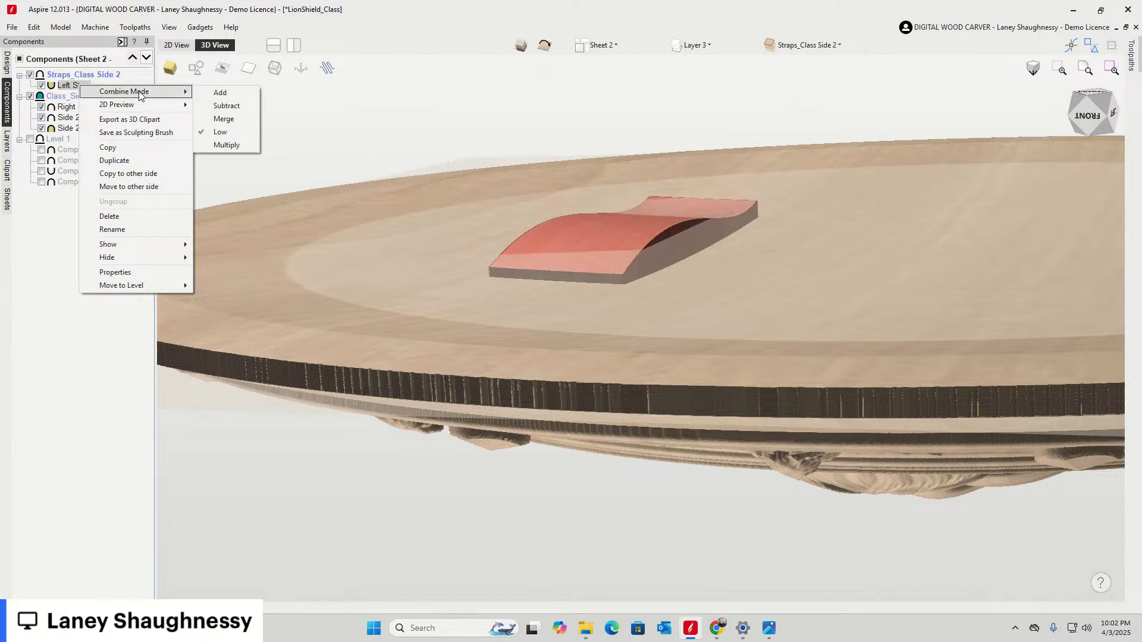
pyautogui.click(226, 94)
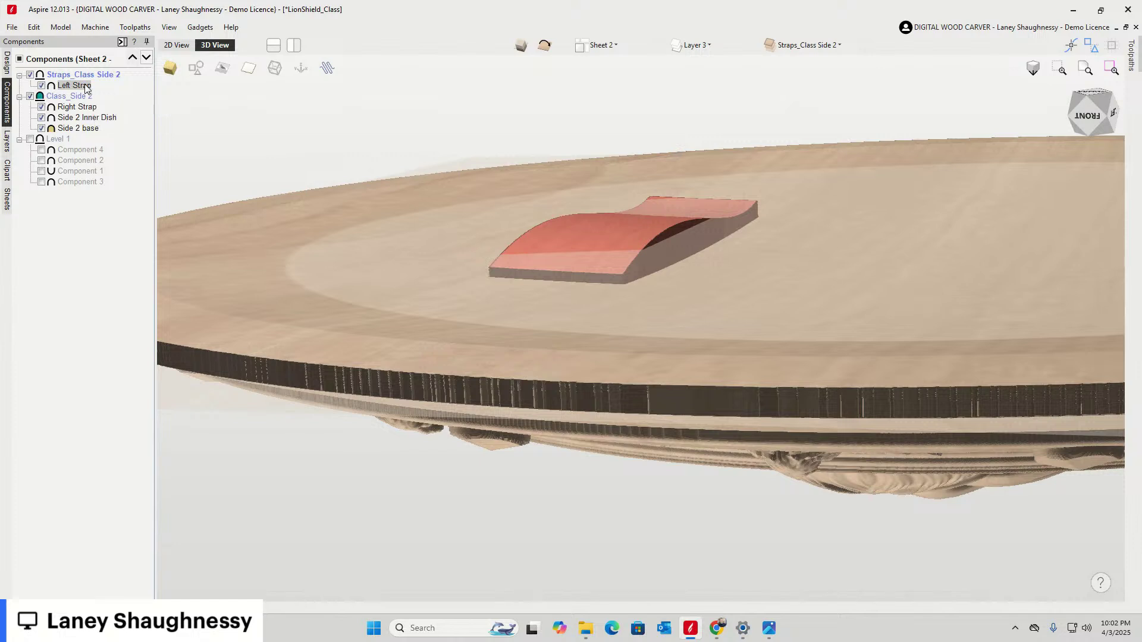
# Move Left Strap back into the Class_Side 2 level and delete the Straps_Class Side 2 level
pyautogui.moveTo(73, 86); pyautogui.dragTo(71, 105)
pyautogui.rightClick(71, 75)
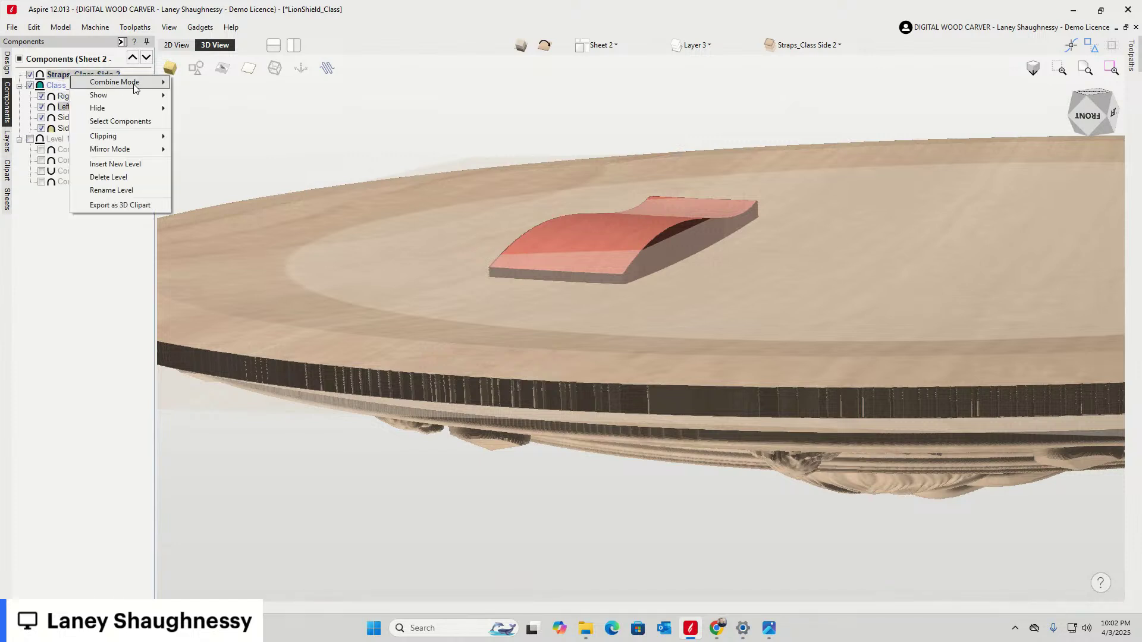
pyautogui.click(108, 176)
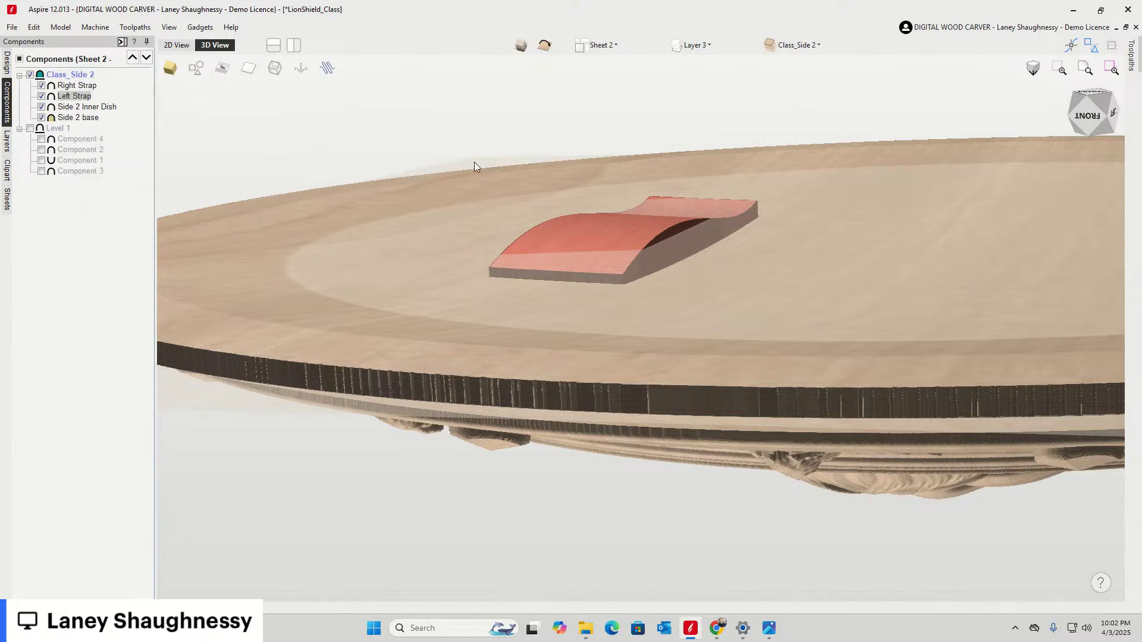
# Inspect the whole shield back with both straps in 3D, from the side and from below
pyautogui.scroll(2, 599, 227)
pyautogui.scroll(-5, 607, 232)
pyautogui.click(156, 240)
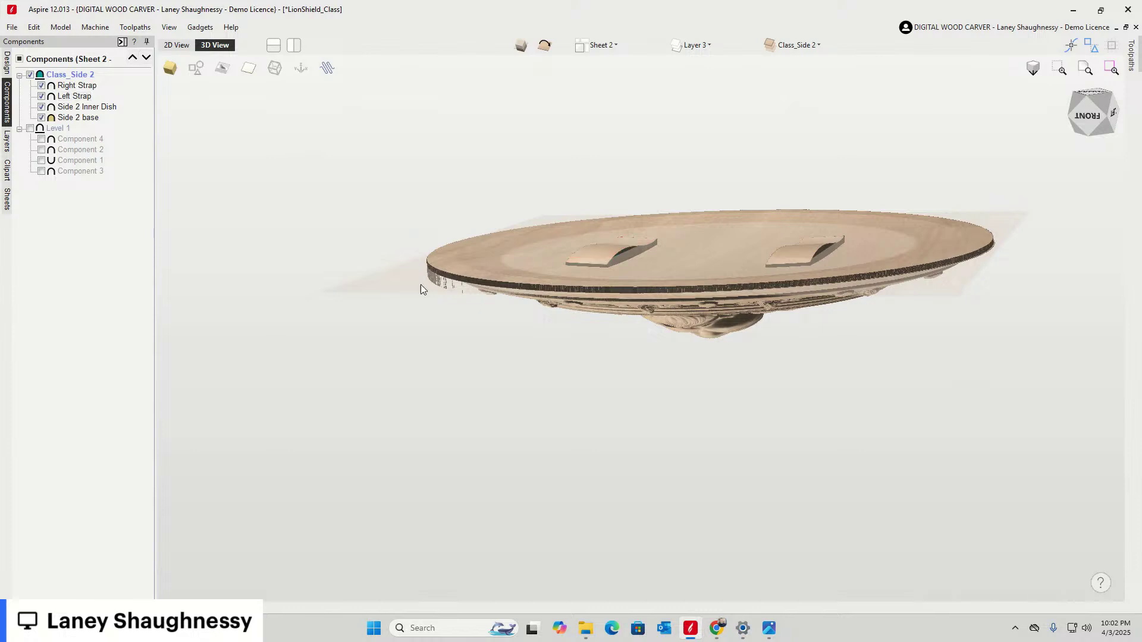
pyautogui.moveTo(1097, 101); pyautogui.dragTo(774, 300)
pyautogui.moveTo(1073, 117); pyautogui.dragTo(1103, 114)
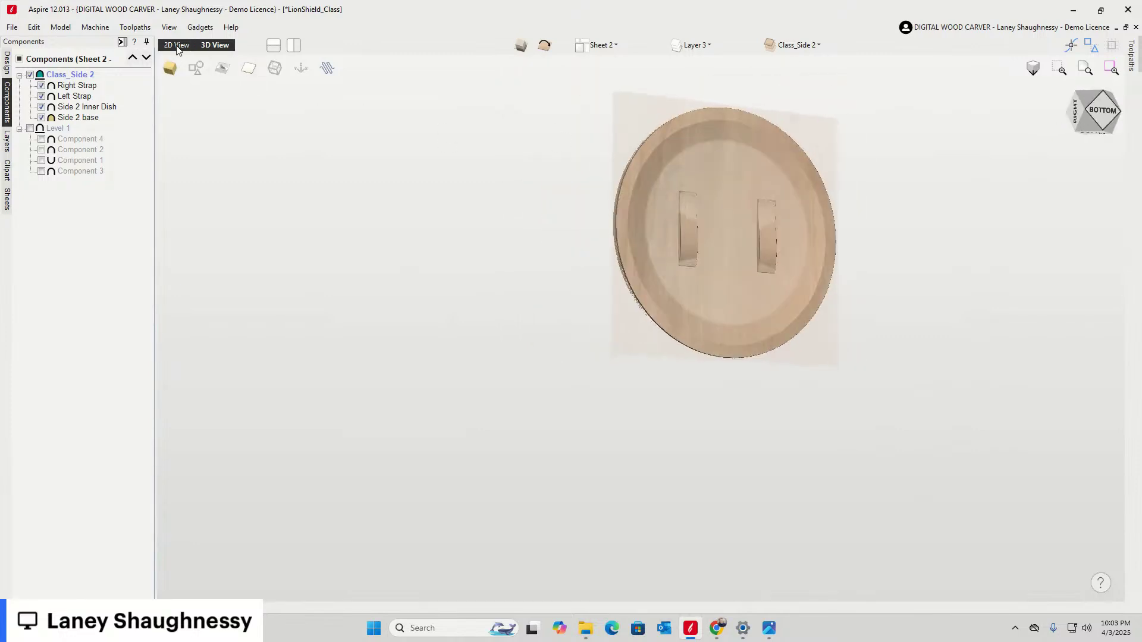
# Select Side 2 Inner Dish in 3D and try adjusting its shape height freehand, ending at about 0.6013 inches
pyautogui.click(625, 227)
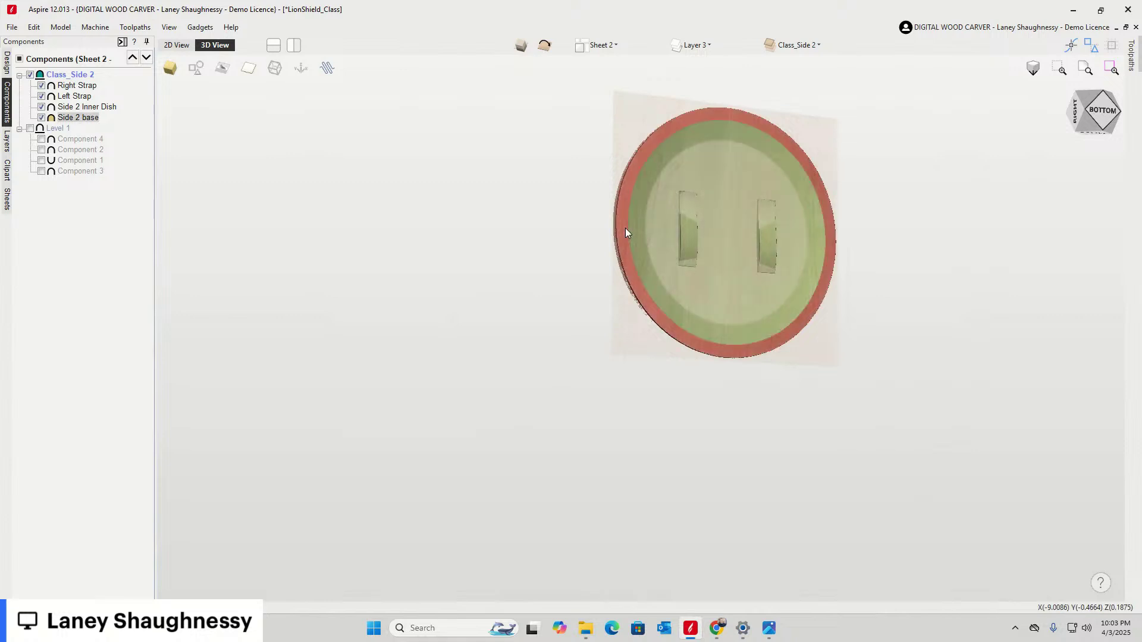
pyautogui.click(69, 107)
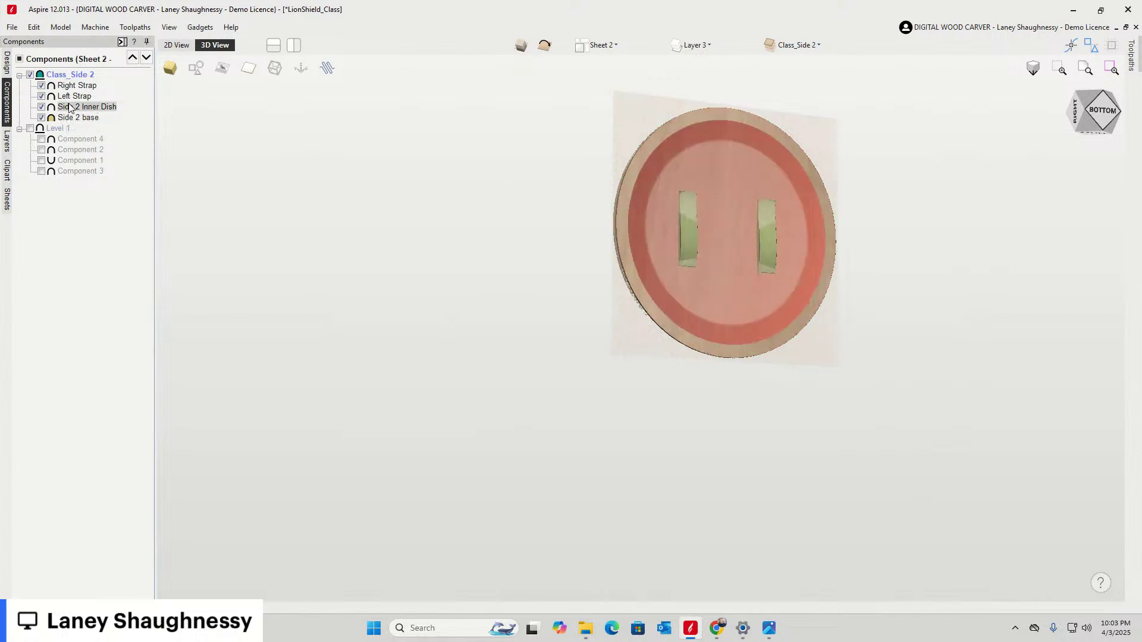
pyautogui.click(710, 303)
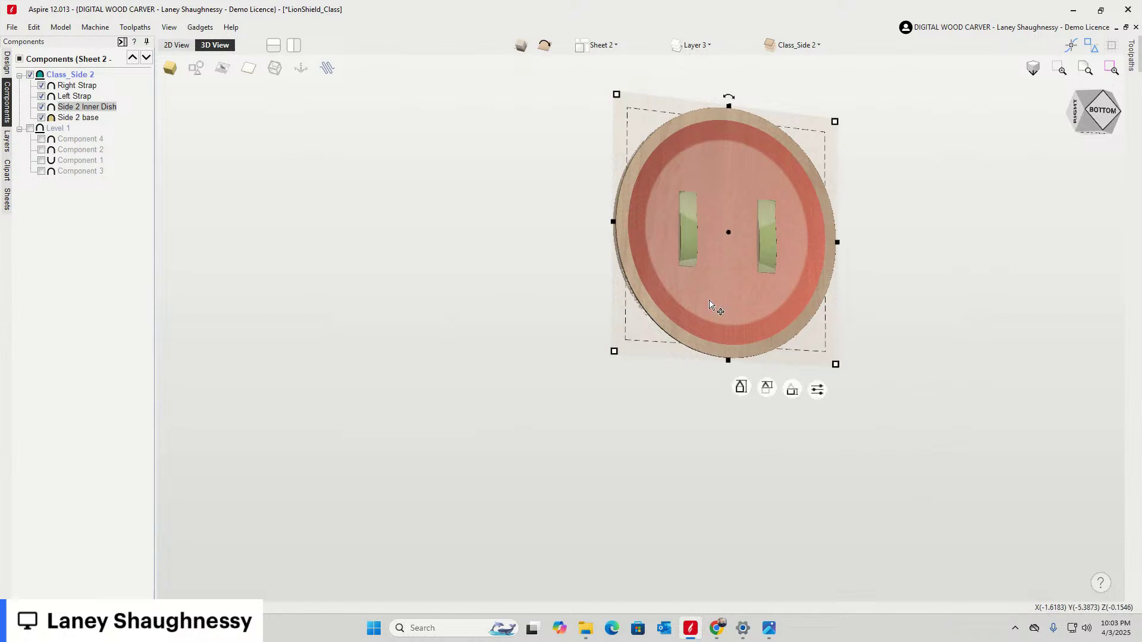
pyautogui.click(1106, 113)
pyautogui.moveTo(1106, 113); pyautogui.dragTo(1075, 121)
pyautogui.scroll(5, 530, 280)
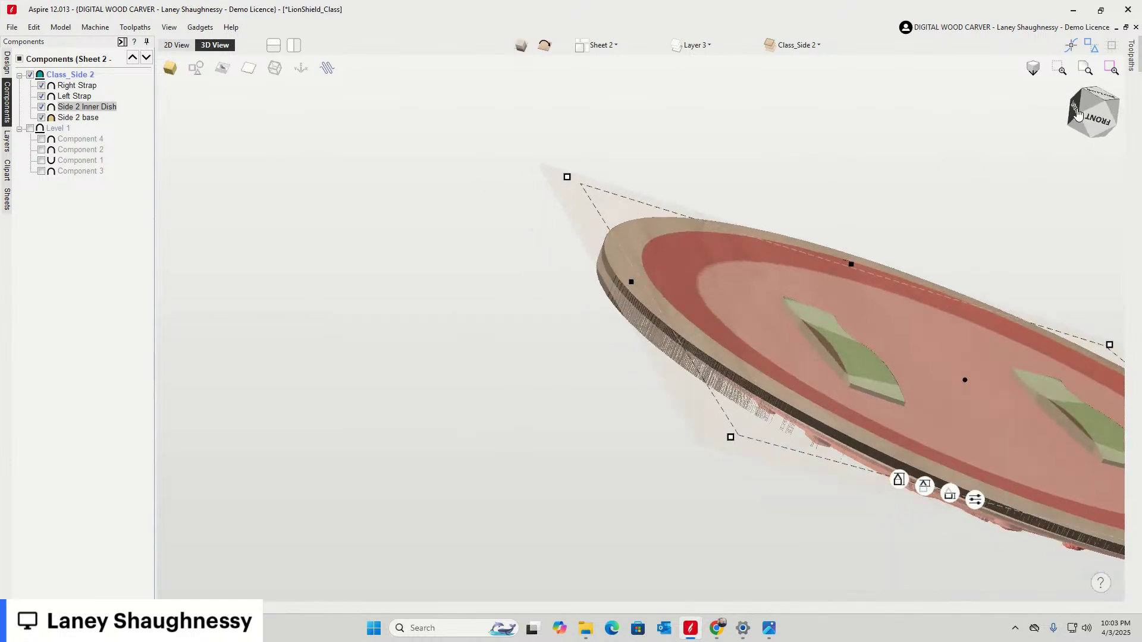
pyautogui.moveTo(926, 486)
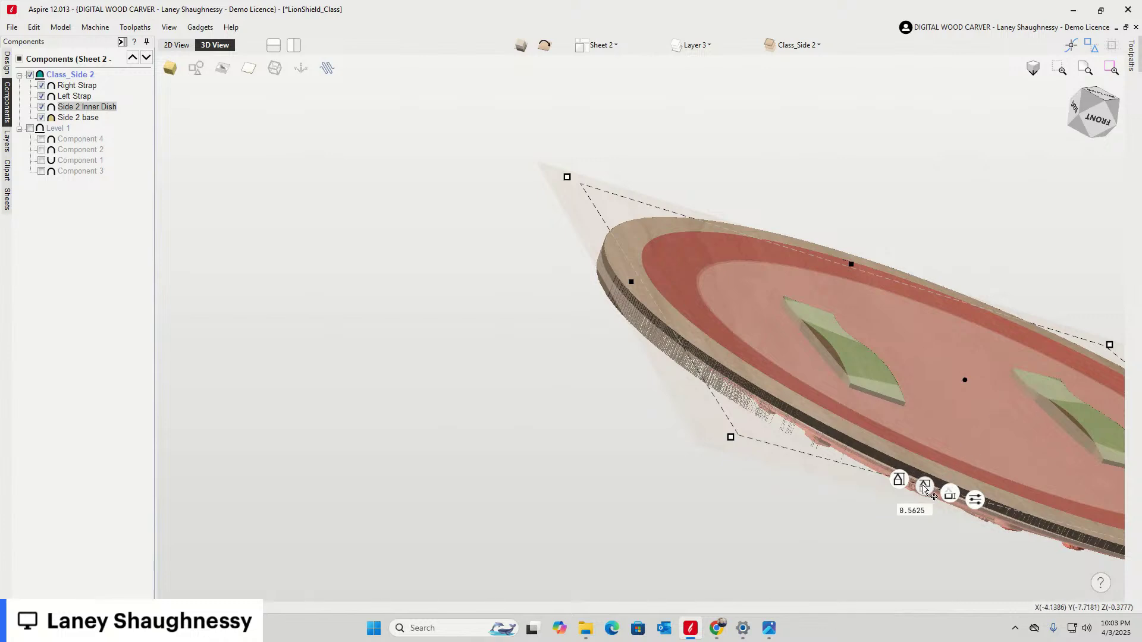
pyautogui.moveTo(926, 487); pyautogui.dragTo(947, 452)
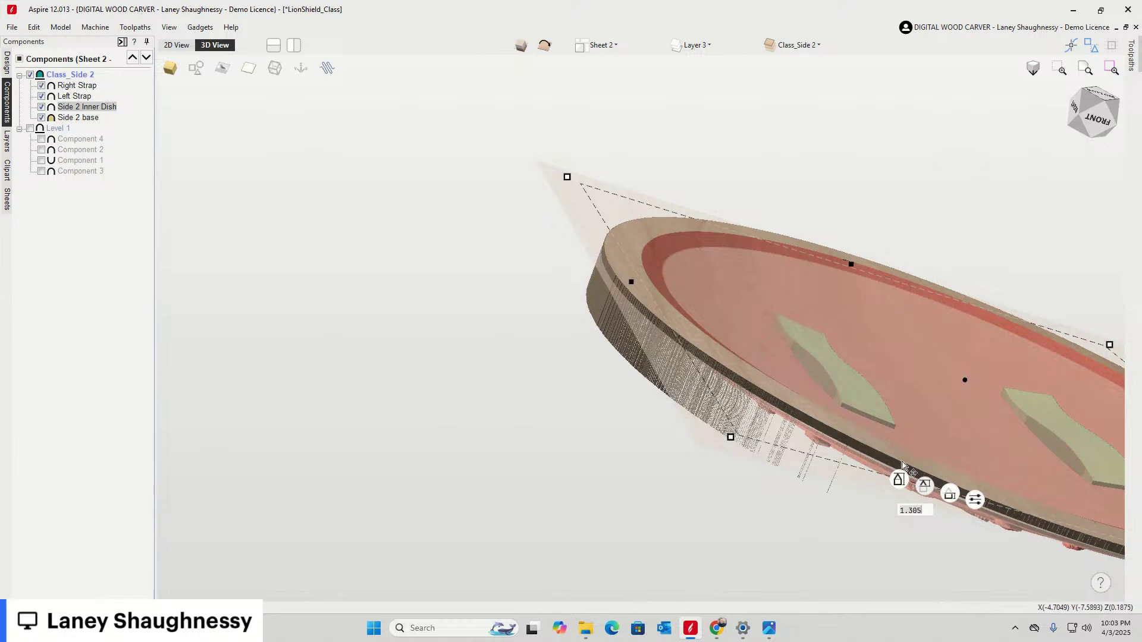
pyautogui.moveTo(929, 487); pyautogui.dragTo(925, 518)
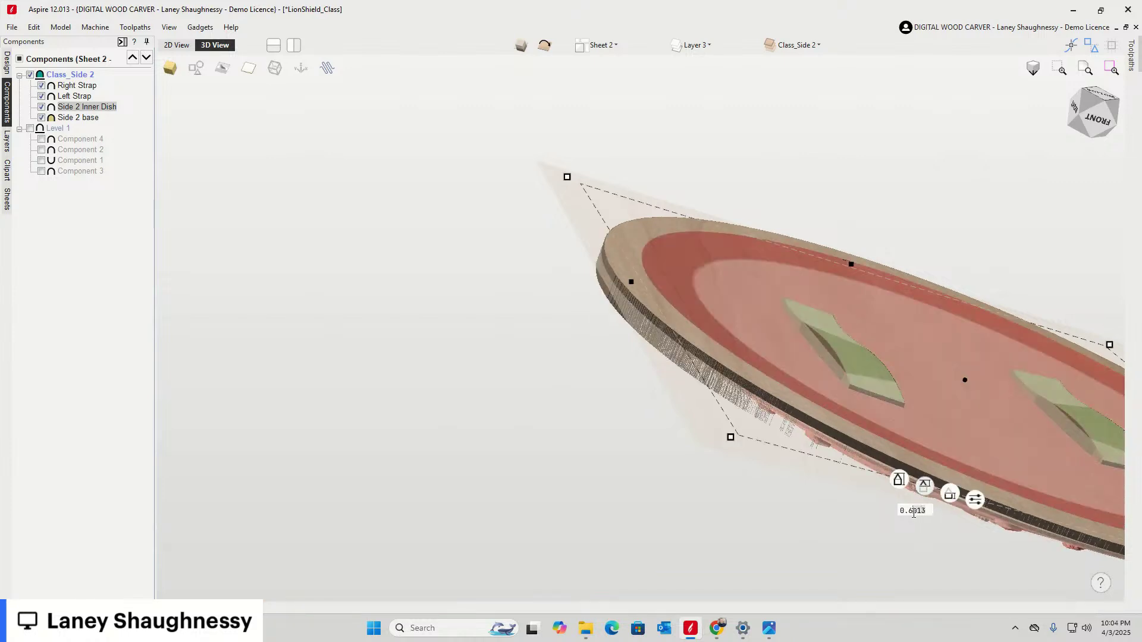
# Set the Side 2 Inner Dish's shape height to 0.625 inches
pyautogui.write('0.625')
pyautogui.press('BackSpace')
pyautogui.press('BackSpace')
pyautogui.press('BackSpace')
pyautogui.press('BackSpace')
pyautogui.press('BackSpace')
pyautogui.write('625')
pyautogui.press('Return')
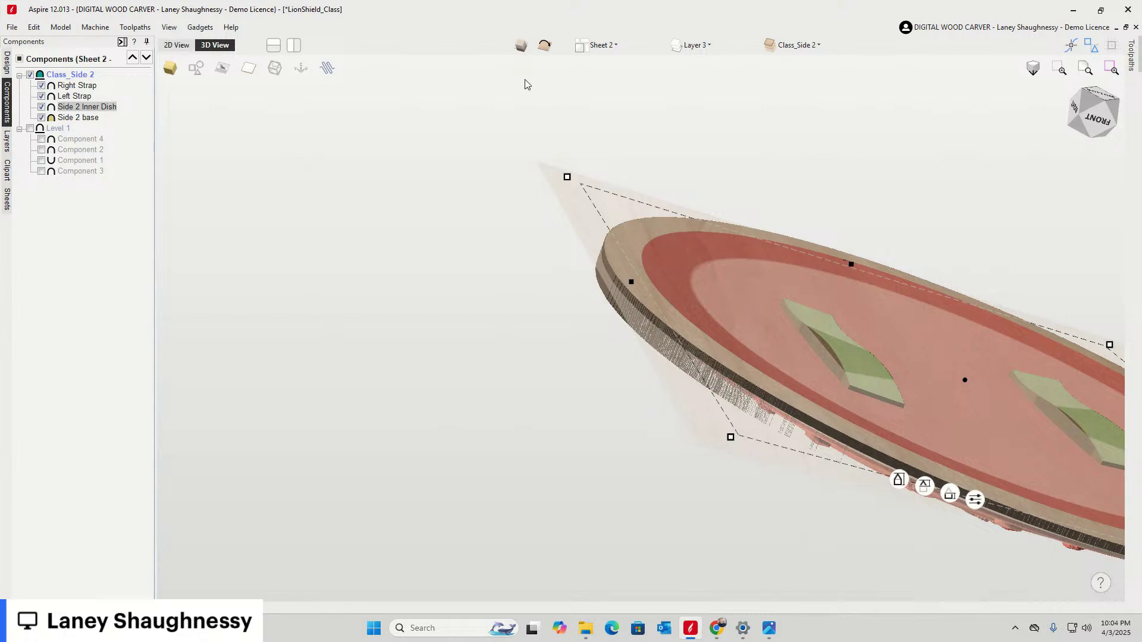
# Check the inner dish in 2D and look up its current combine mode
pyautogui.click(173, 45)
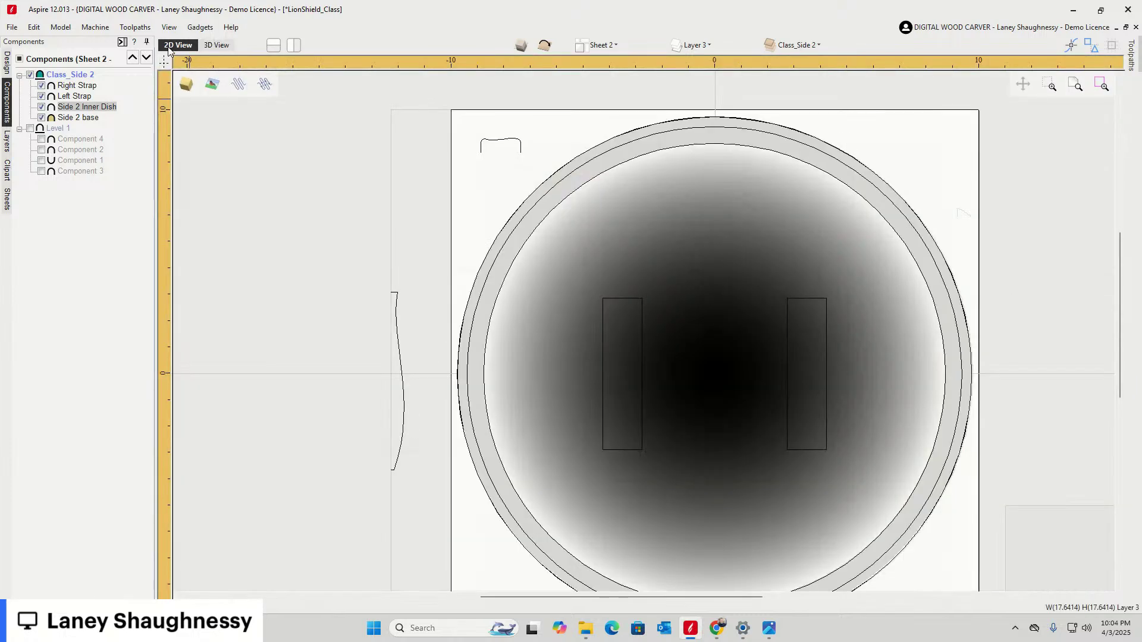
pyautogui.rightClick(64, 112)
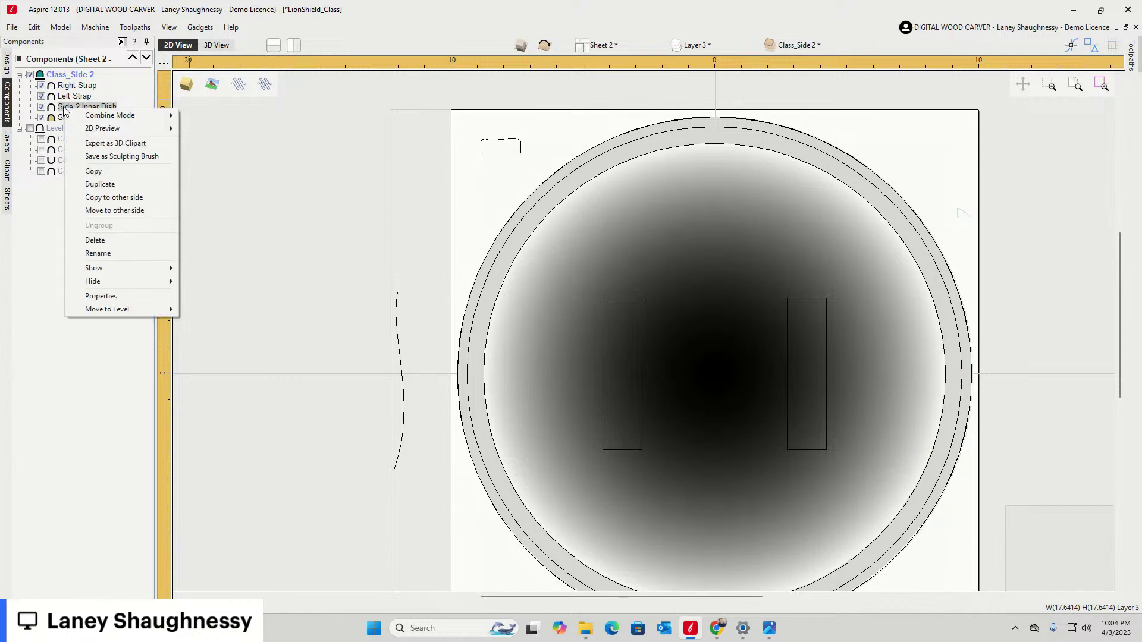
pyautogui.moveTo(70, 114)
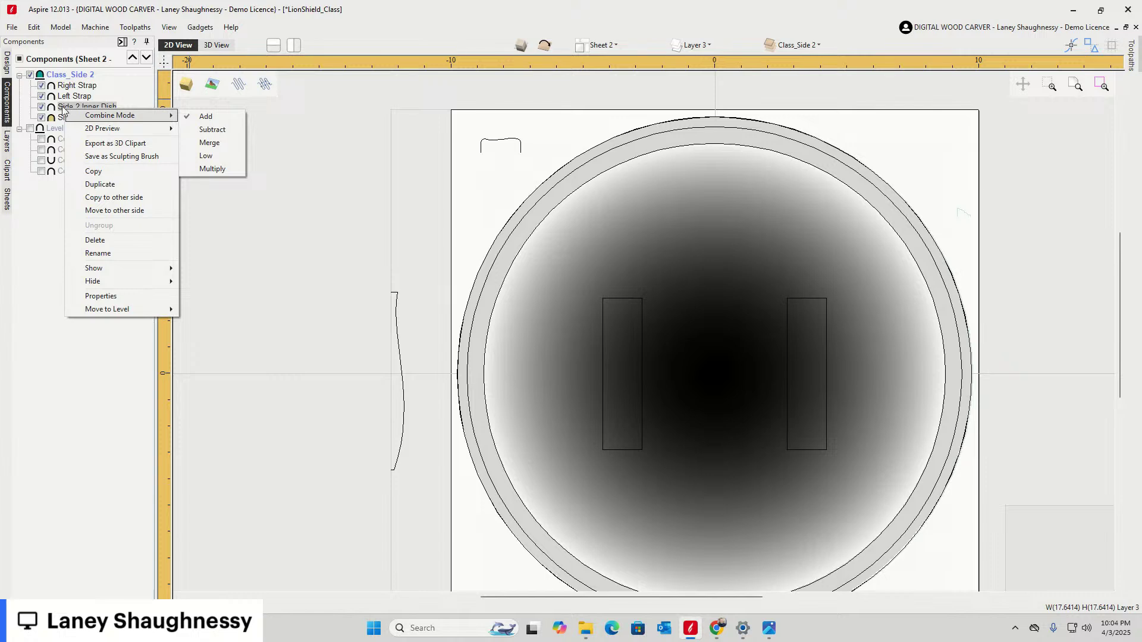
pyautogui.press('Escape')
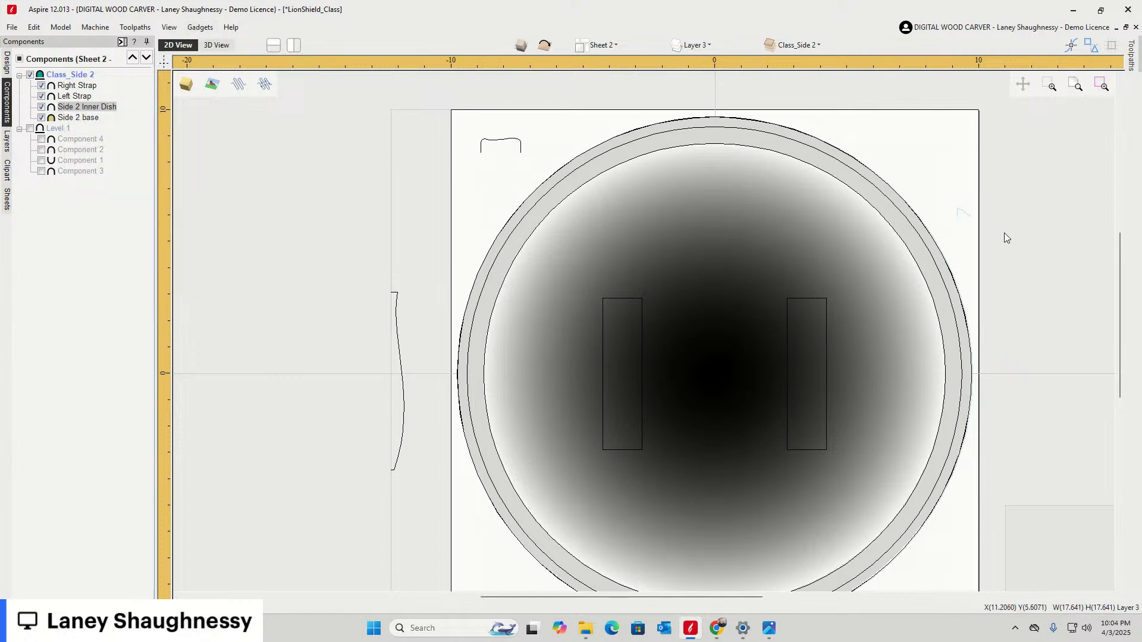
pyautogui.click(215, 45)
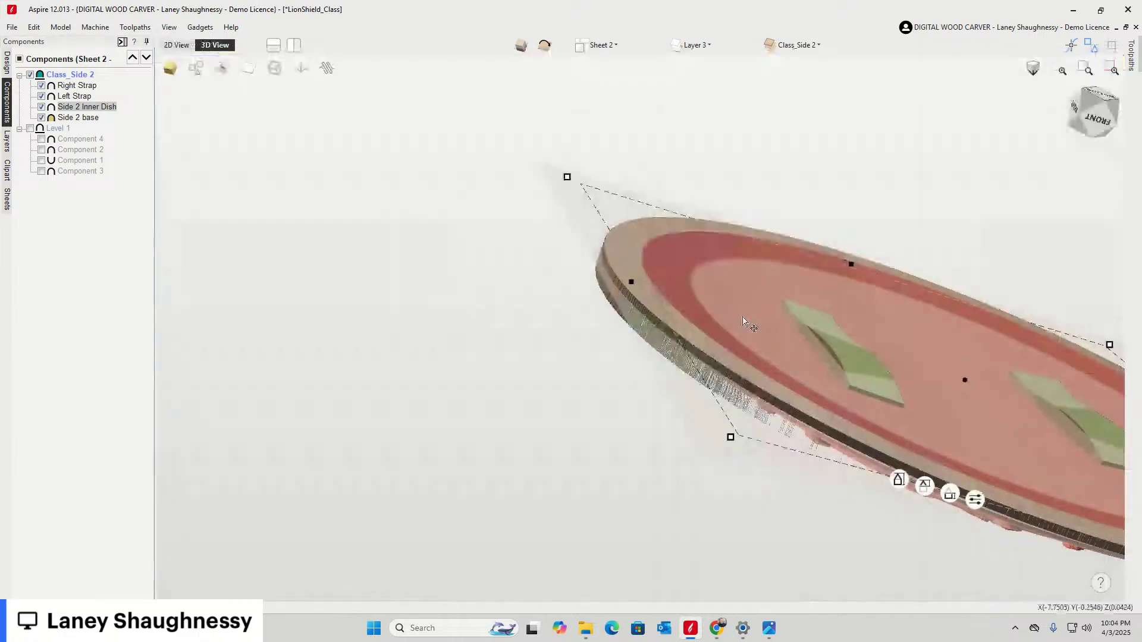
# Set the Side 2 Inner Dish's combine mode to Subtract and reduce its shape height to 0.0001 inches
pyautogui.click(78, 109)
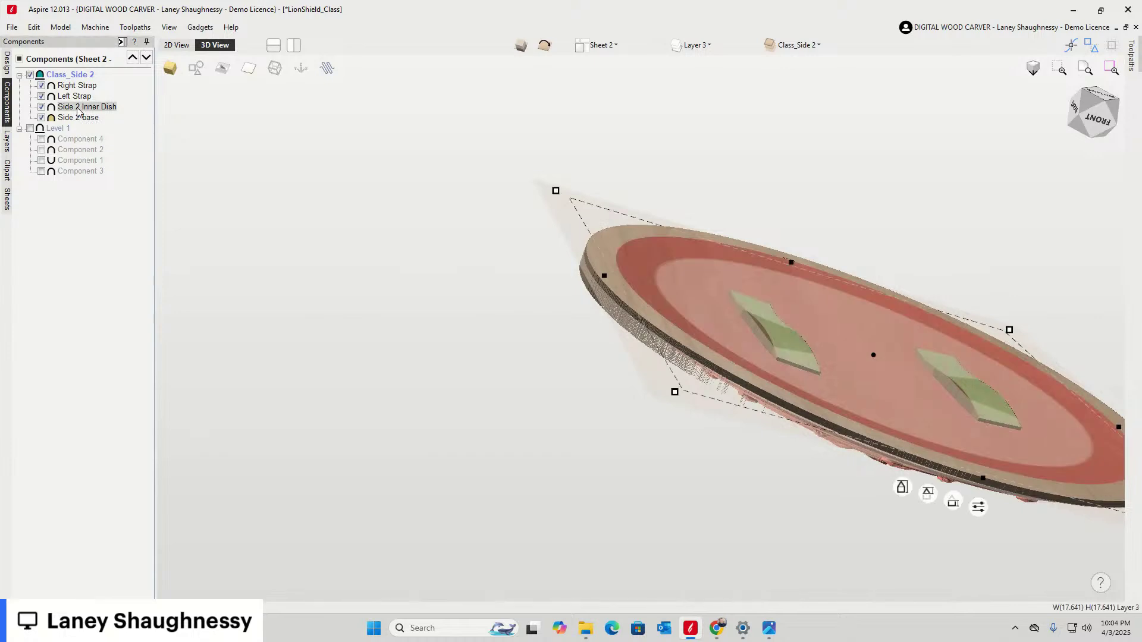
pyautogui.rightClick(78, 112)
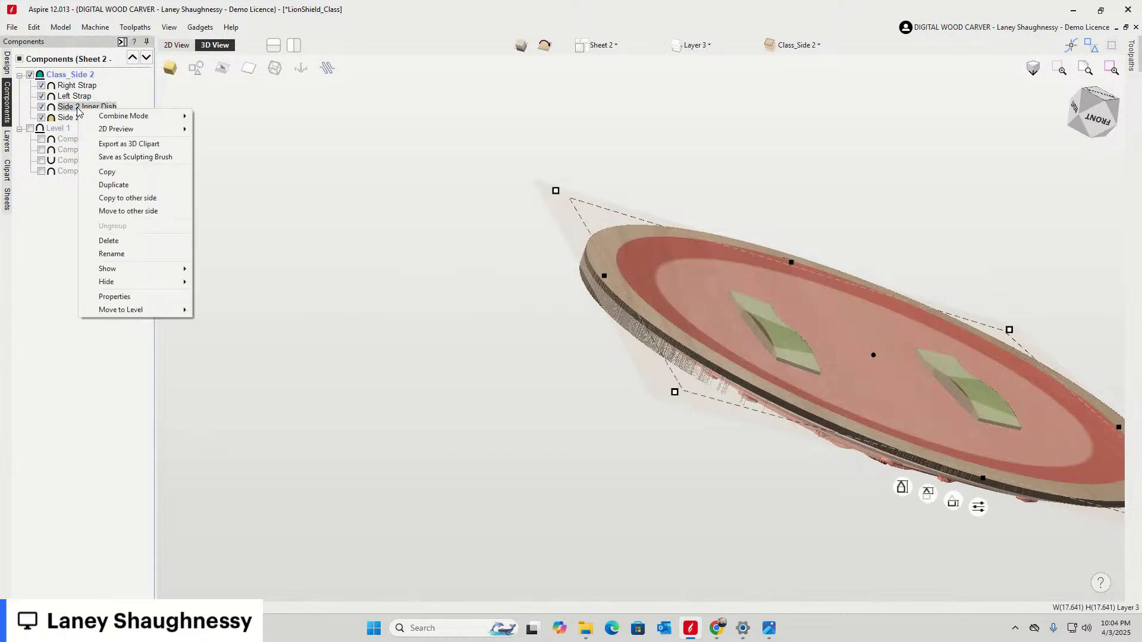
pyautogui.moveTo(125, 116)
pyautogui.click(215, 132)
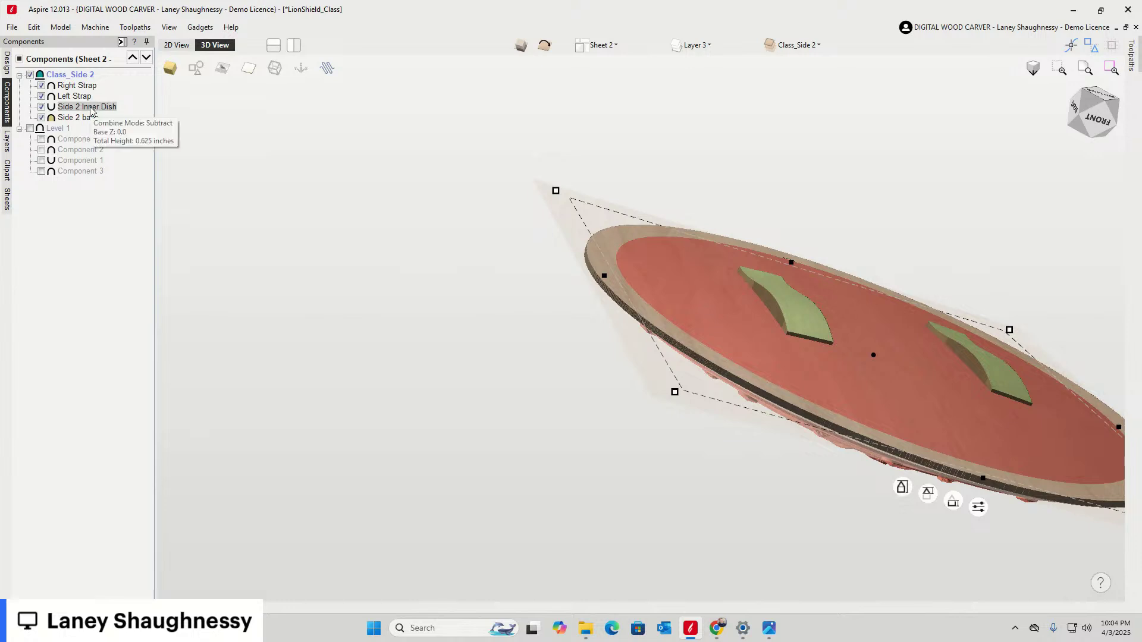
pyautogui.moveTo(929, 499); pyautogui.dragTo(927, 530)
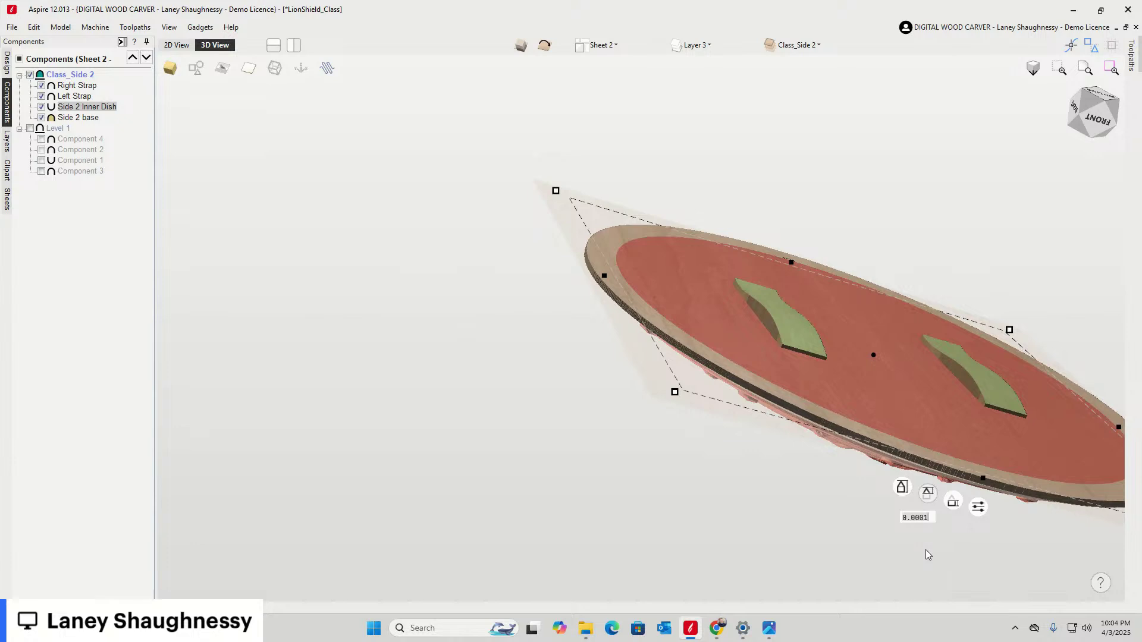
# Set the Side 2 base's combine mode to Add
pyautogui.moveTo(70, 110)
pyautogui.rightClick(70, 120)
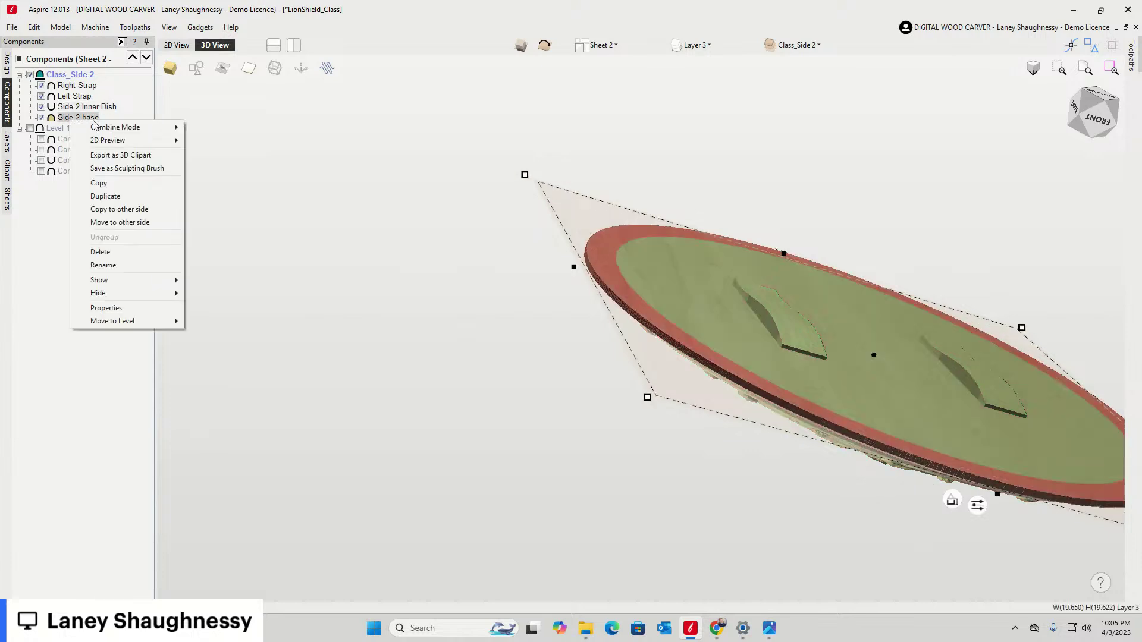
pyautogui.moveTo(172, 128)
pyautogui.click(240, 130)
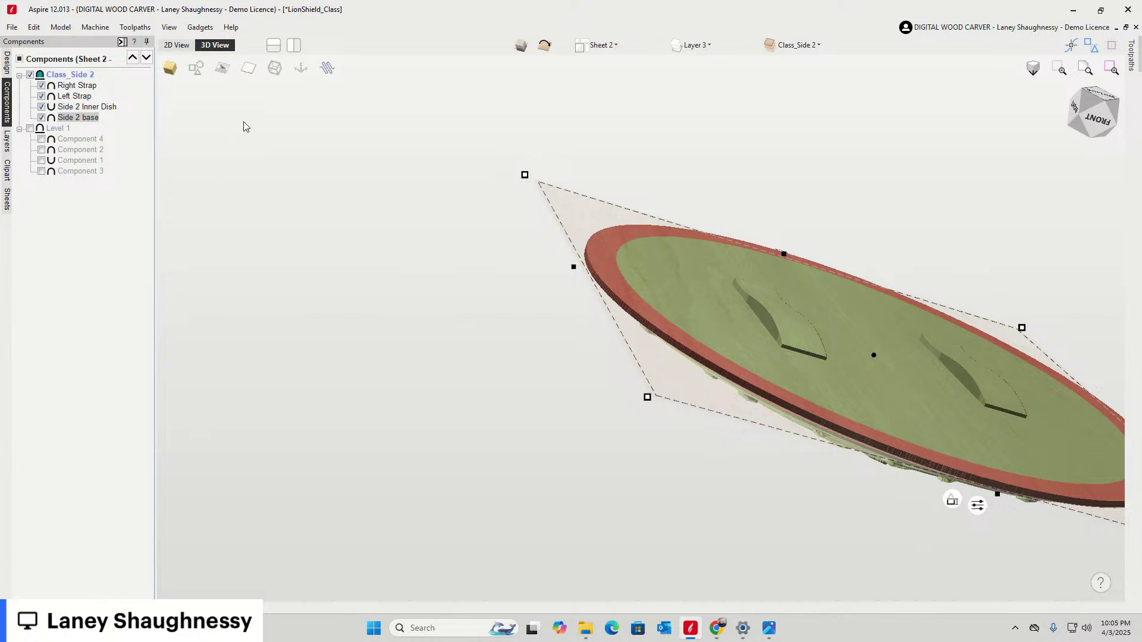
# Open the Side 2 Inner Dish's component properties and try to adjust its shape height freehand in 3D
pyautogui.click(86, 108)
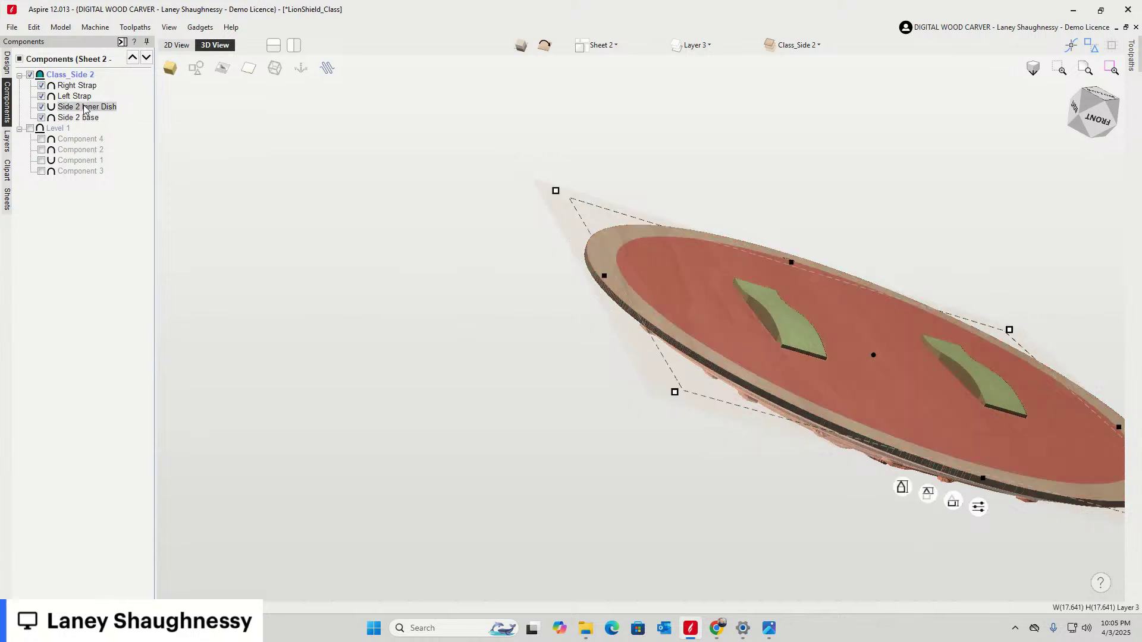
pyautogui.doubleClick(84, 110)
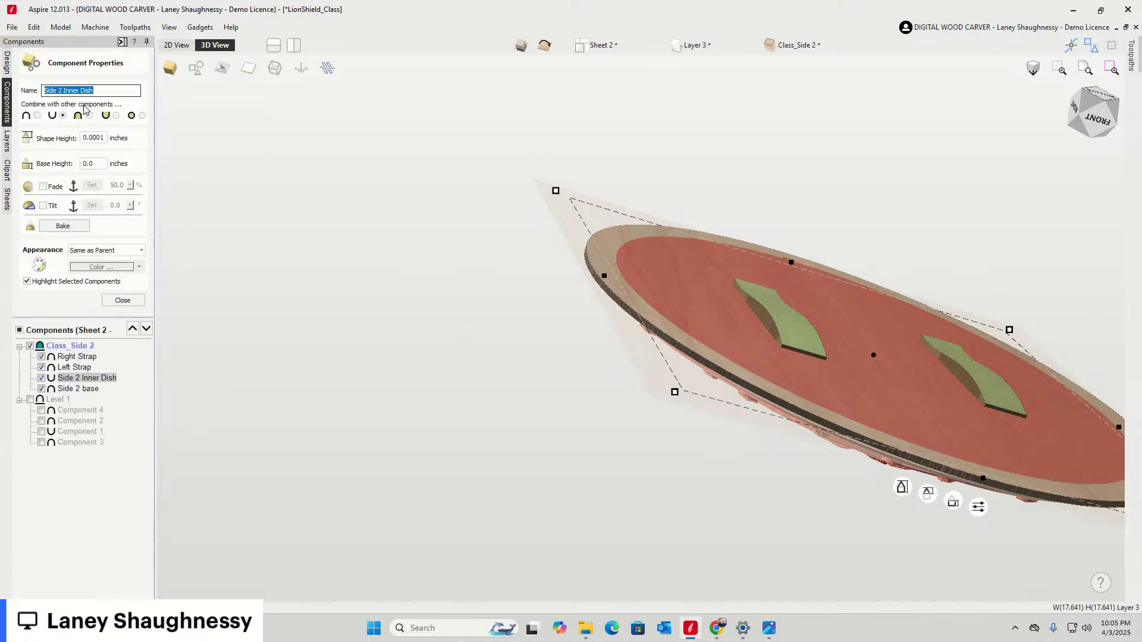
pyautogui.click(104, 139)
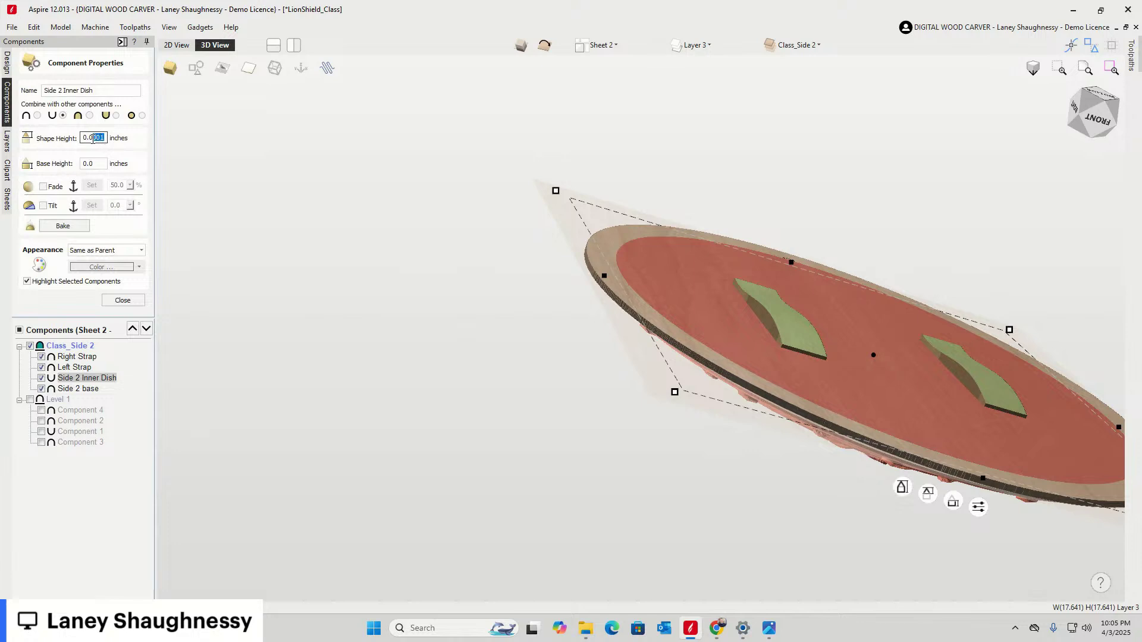
pyautogui.moveTo(932, 496)
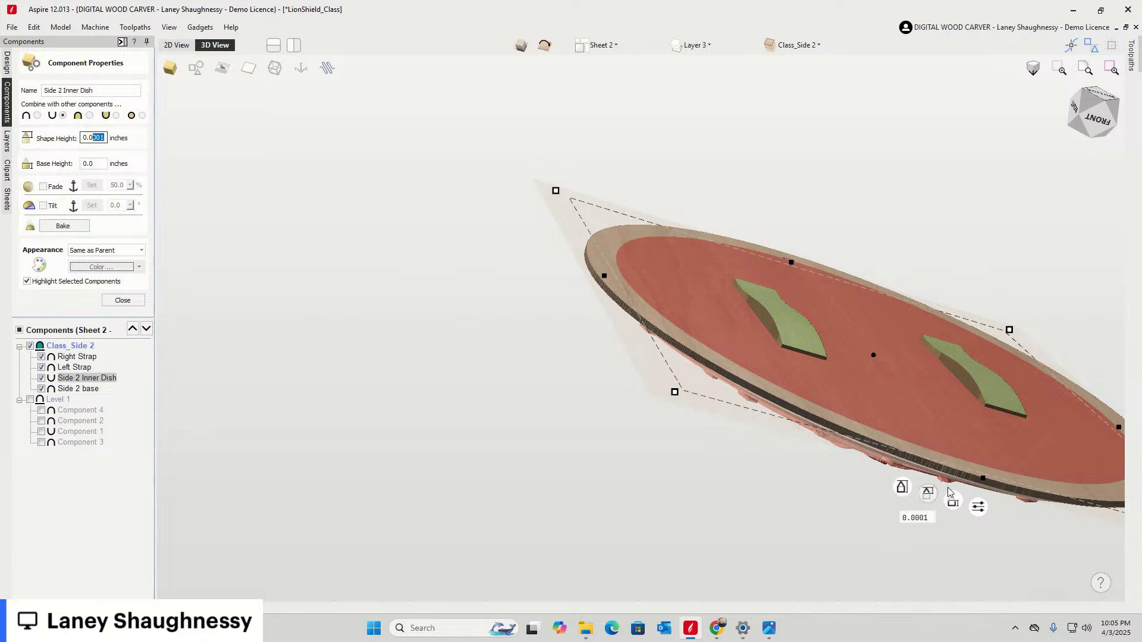
pyautogui.moveTo(931, 486); pyautogui.dragTo(932, 458)
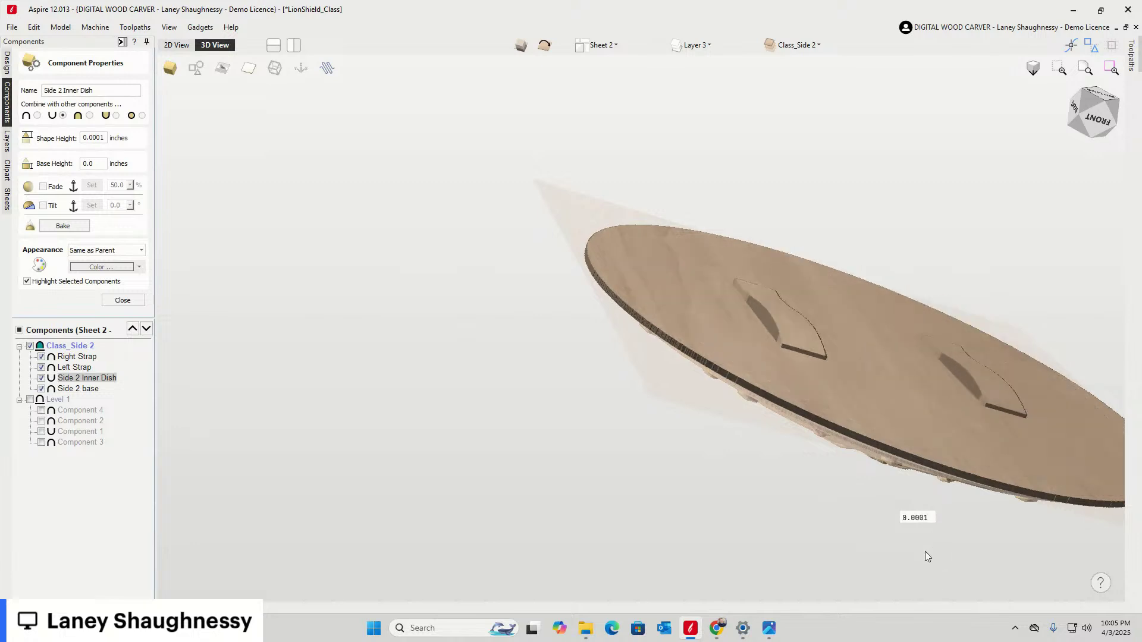
# Set the Side 2 Inner Dish component to the Add combine mode with a shape height of 0.625 inches
pyautogui.moveTo(1099, 119)
pyautogui.mouseDown()
pyautogui.moveTo(1054, 112)
pyautogui.moveTo(1091, 115)
pyautogui.mouseUp()
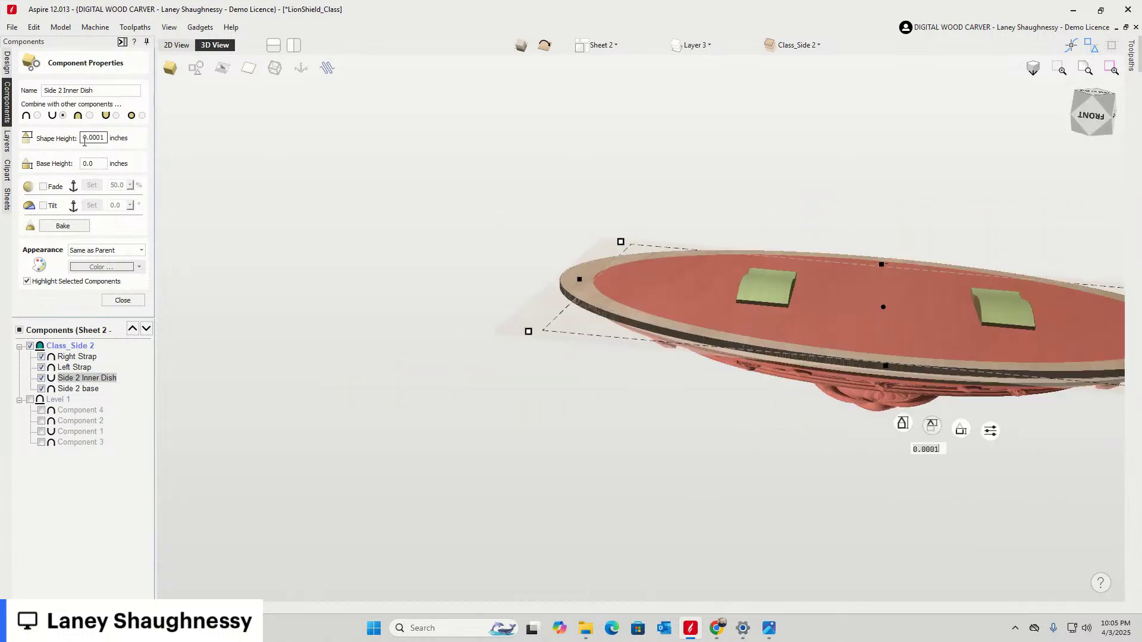
pyautogui.click(116, 116)
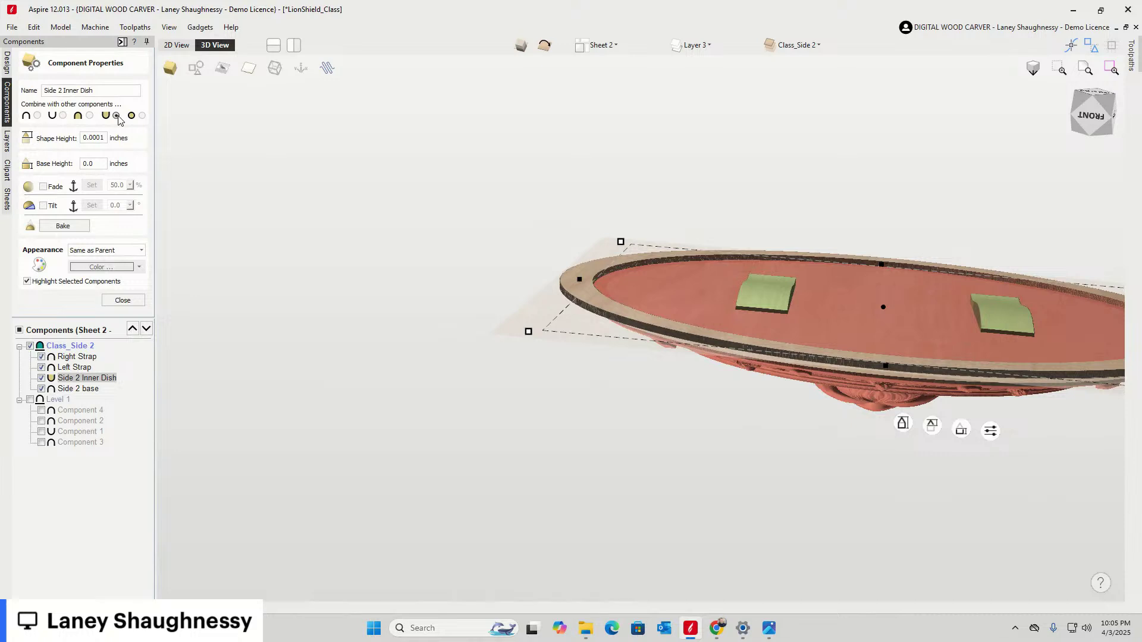
pyautogui.click(38, 115)
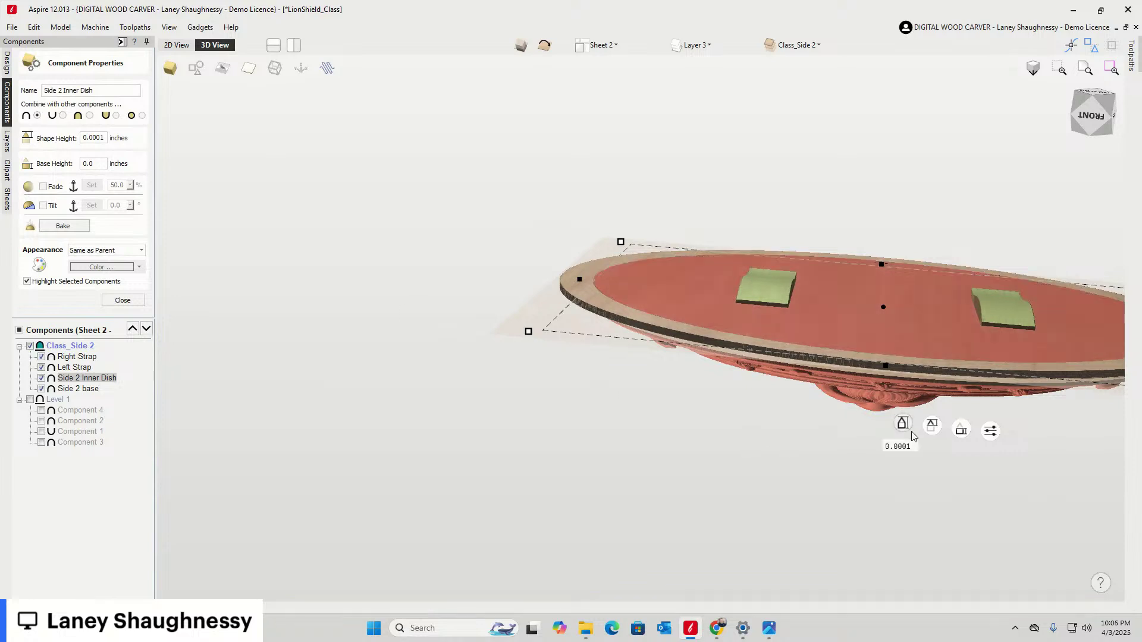
pyautogui.moveTo(936, 432); pyautogui.dragTo(931, 407)
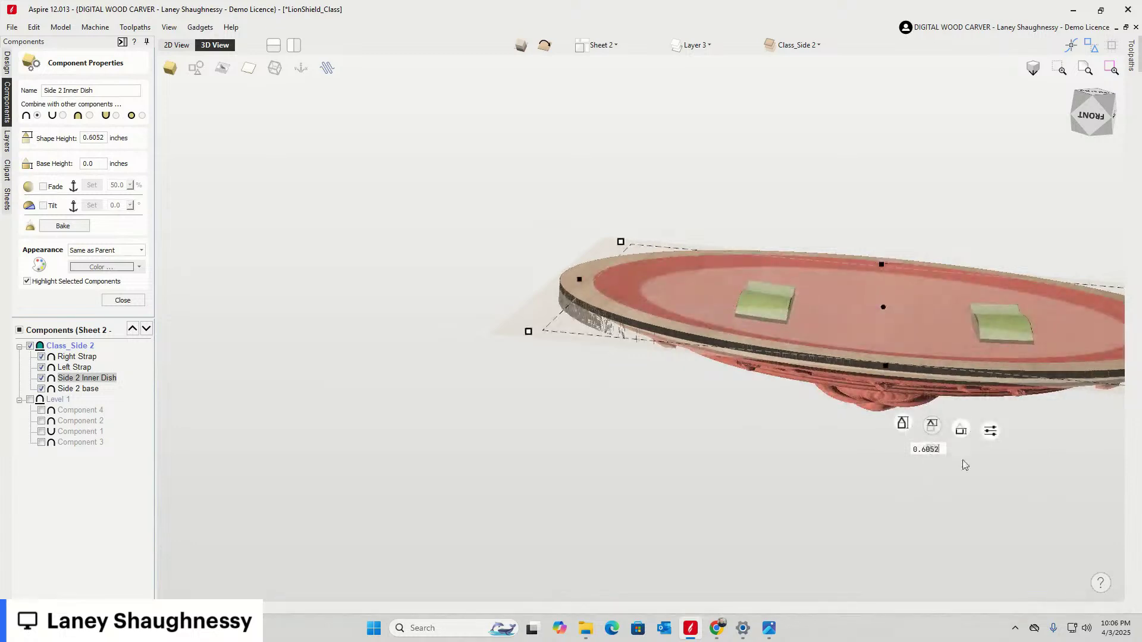
pyautogui.press('Return')
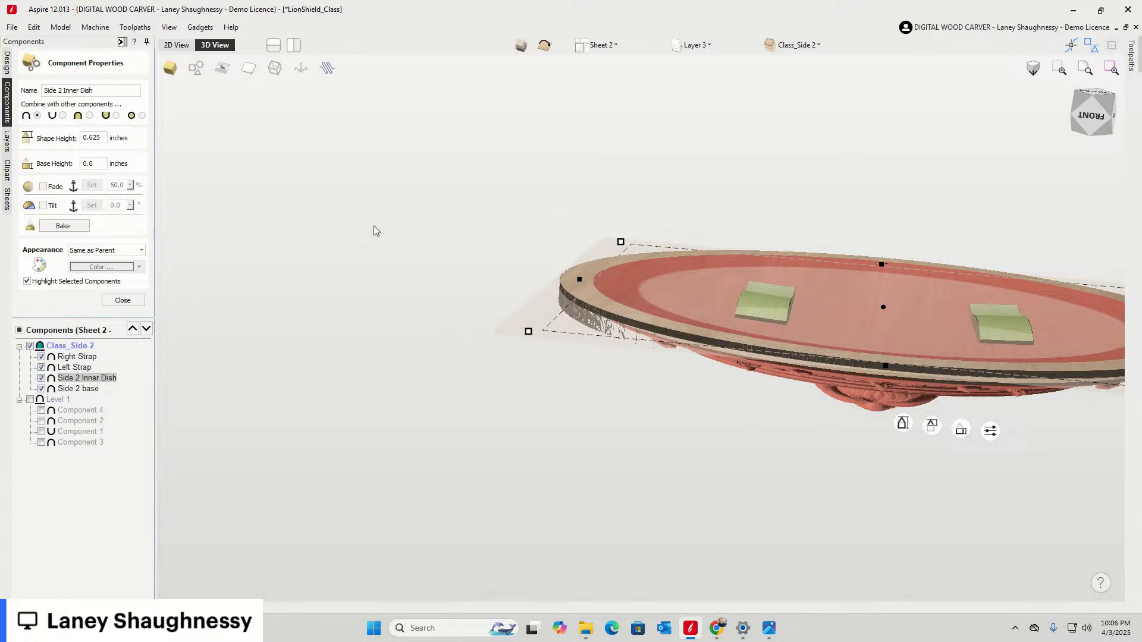
# Check the Side 2 Inner Dish in the 2D and 3D views and review the Class_Side 2 level's properties
pyautogui.click(168, 46)
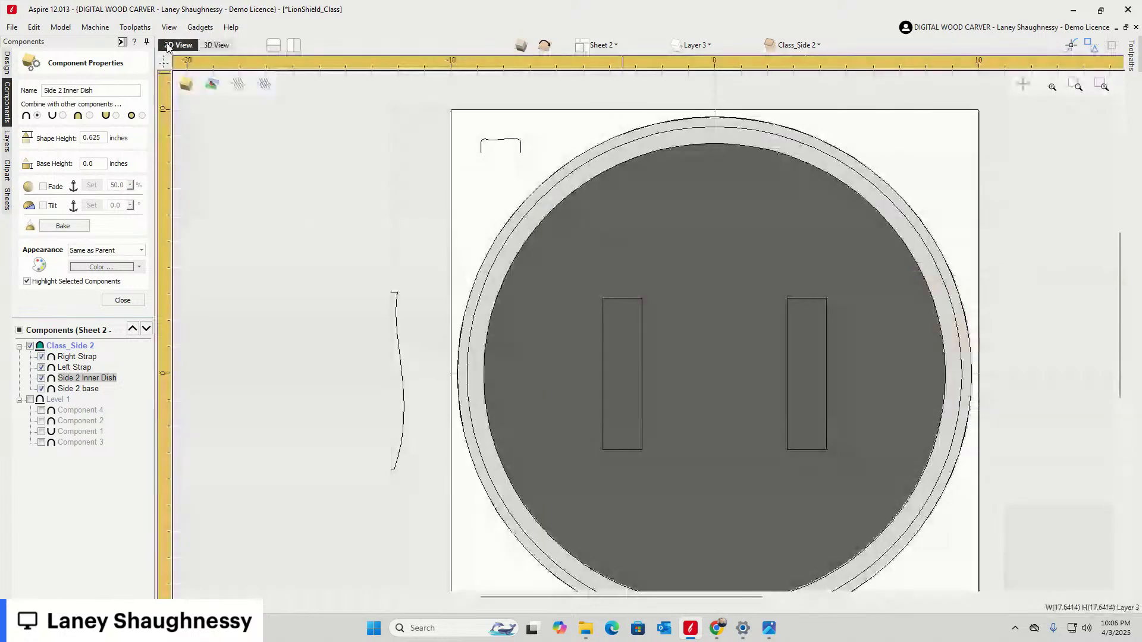
pyautogui.click(216, 45)
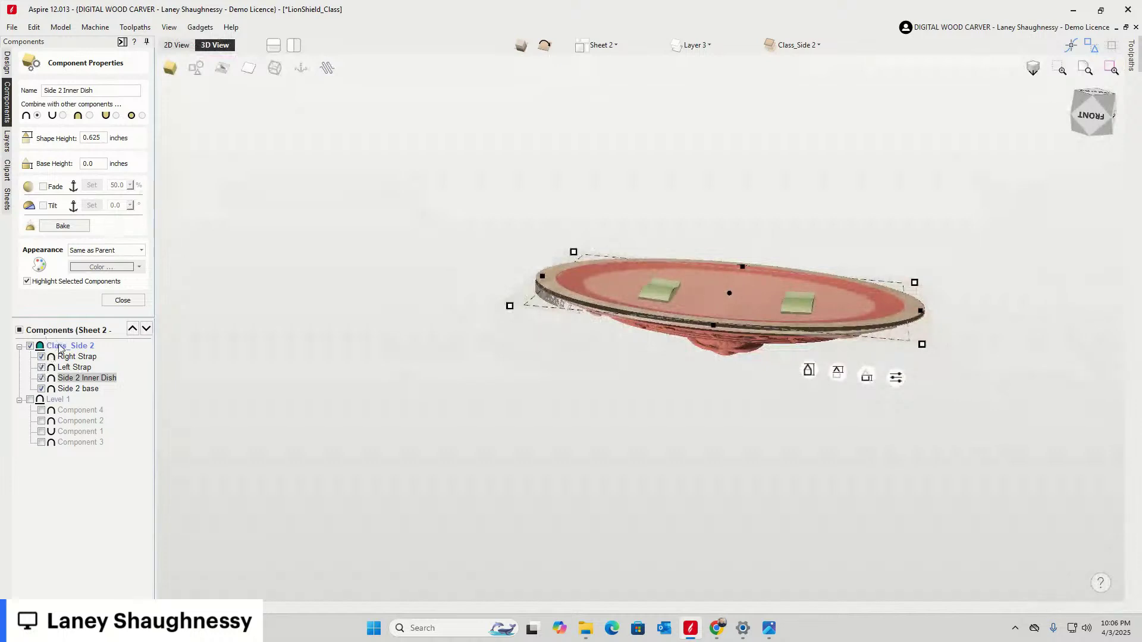
pyautogui.click(67, 381)
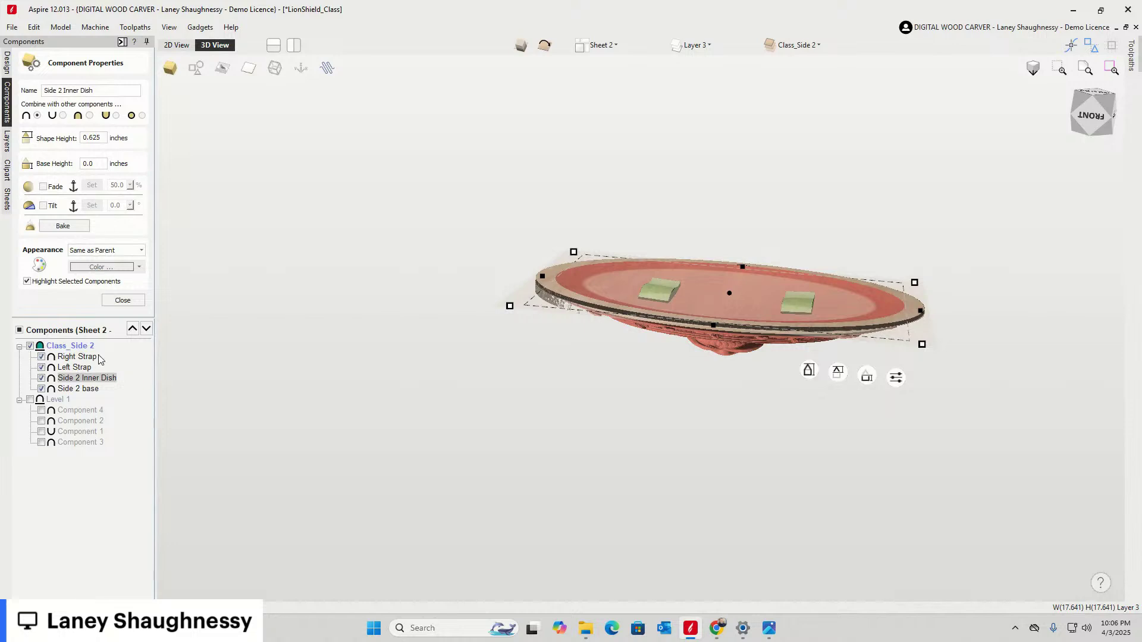
pyautogui.click(66, 348)
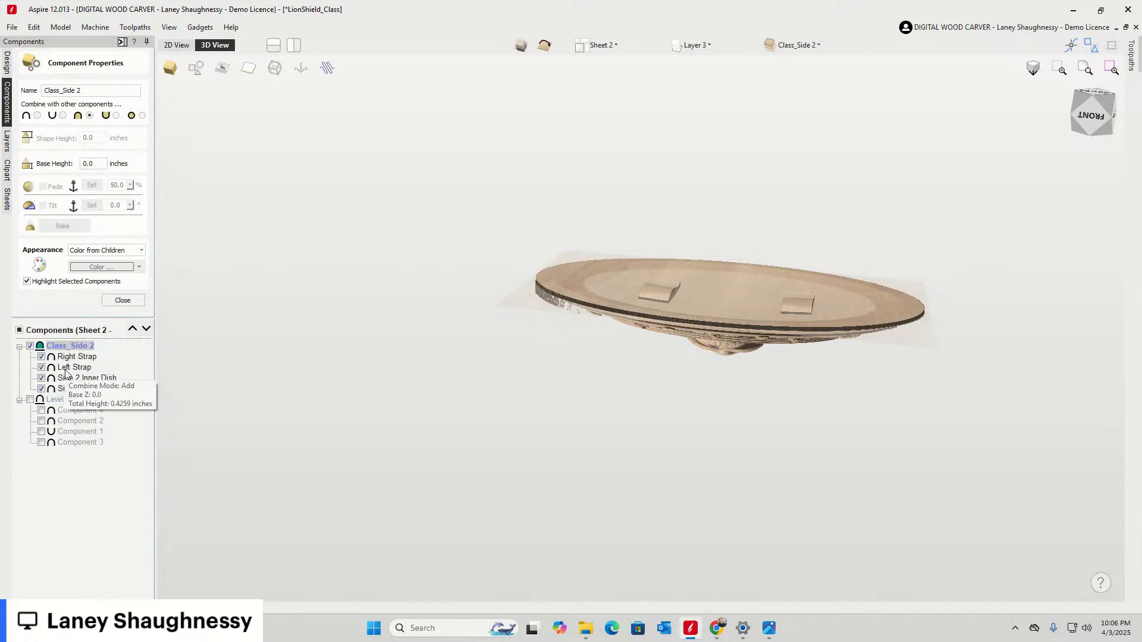
pyautogui.click(122, 300)
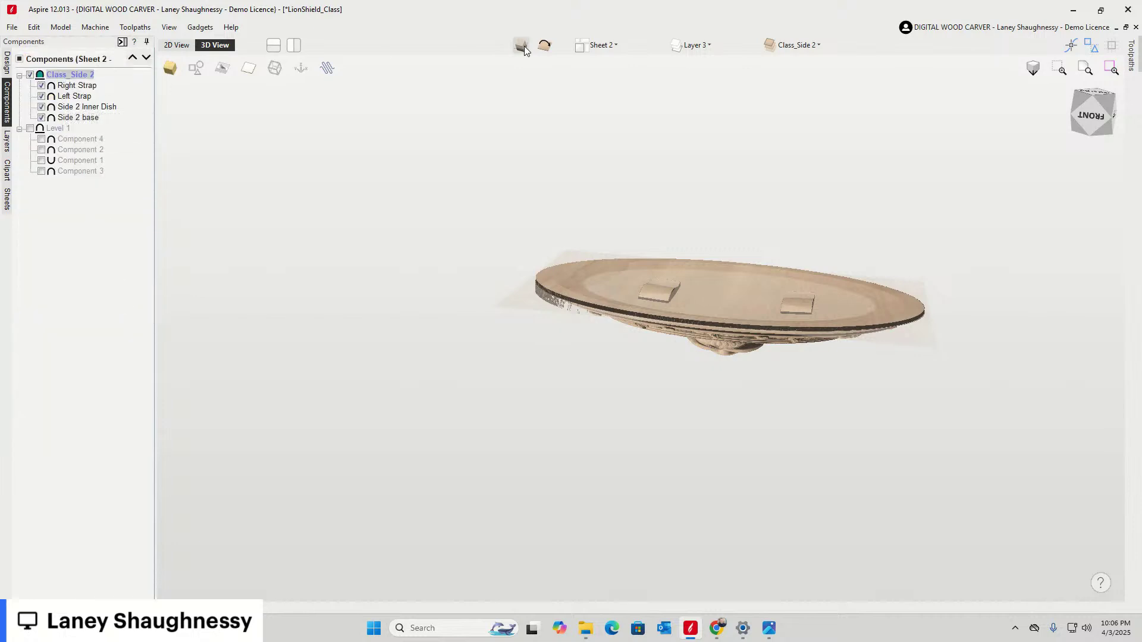
# Show only the Class_Side 2 level
pyautogui.rightClick(74, 72)
pyautogui.moveTo(88, 93)
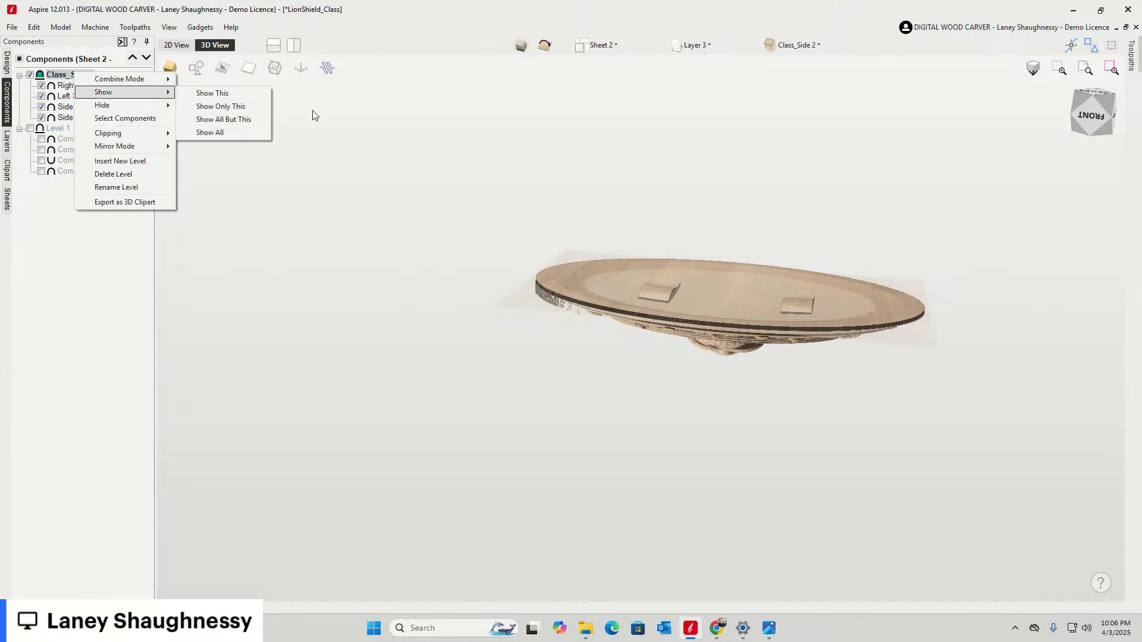
pyautogui.click(232, 106)
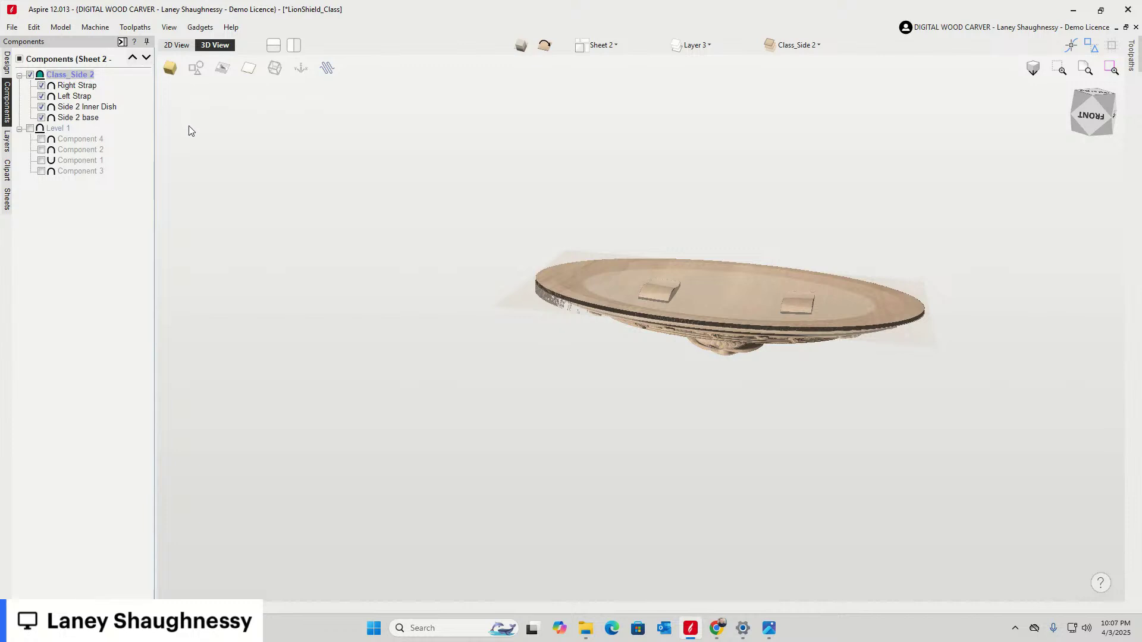
pyautogui.click(7, 63)
pyautogui.click(108, 354)
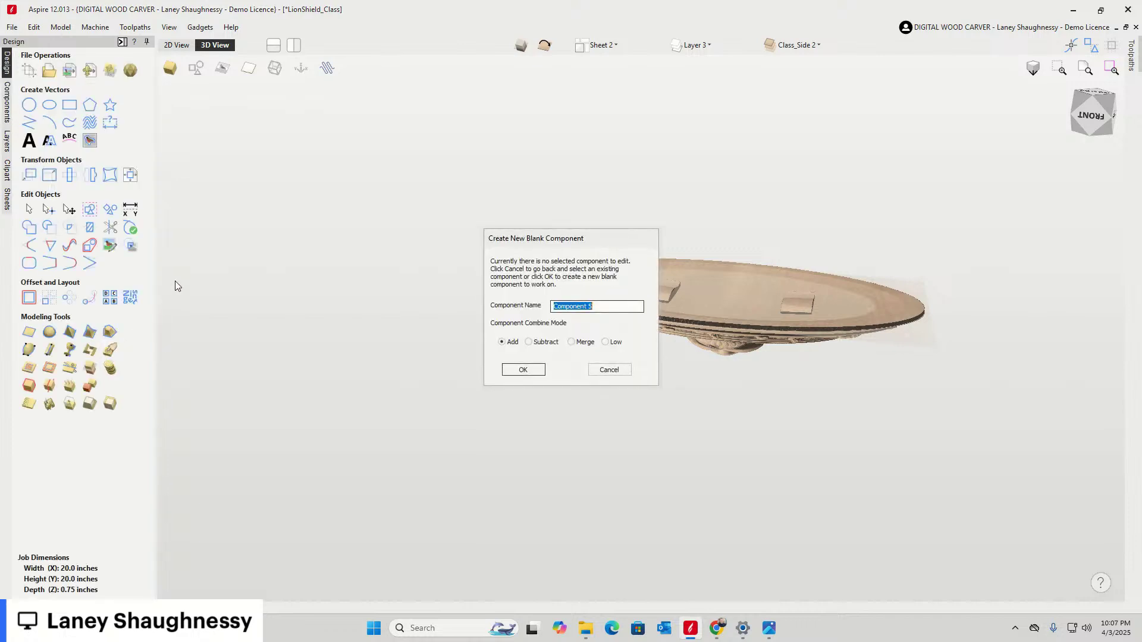
pyautogui.click(609, 370)
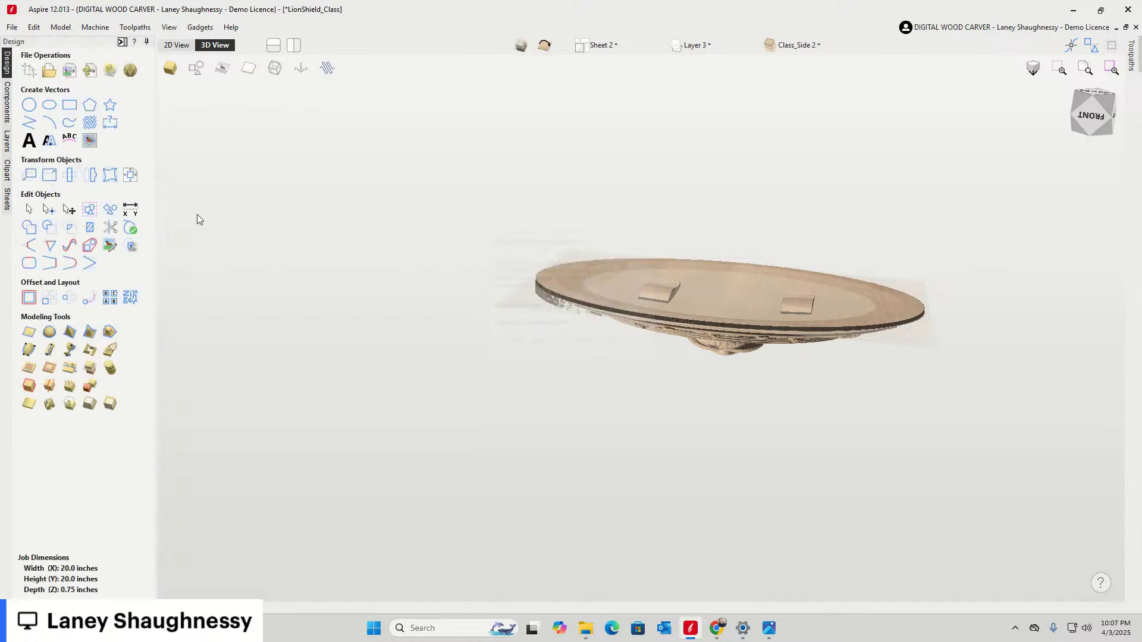
# Create a single component from the visible model of the Class_Side 2 level
pyautogui.click(6, 98)
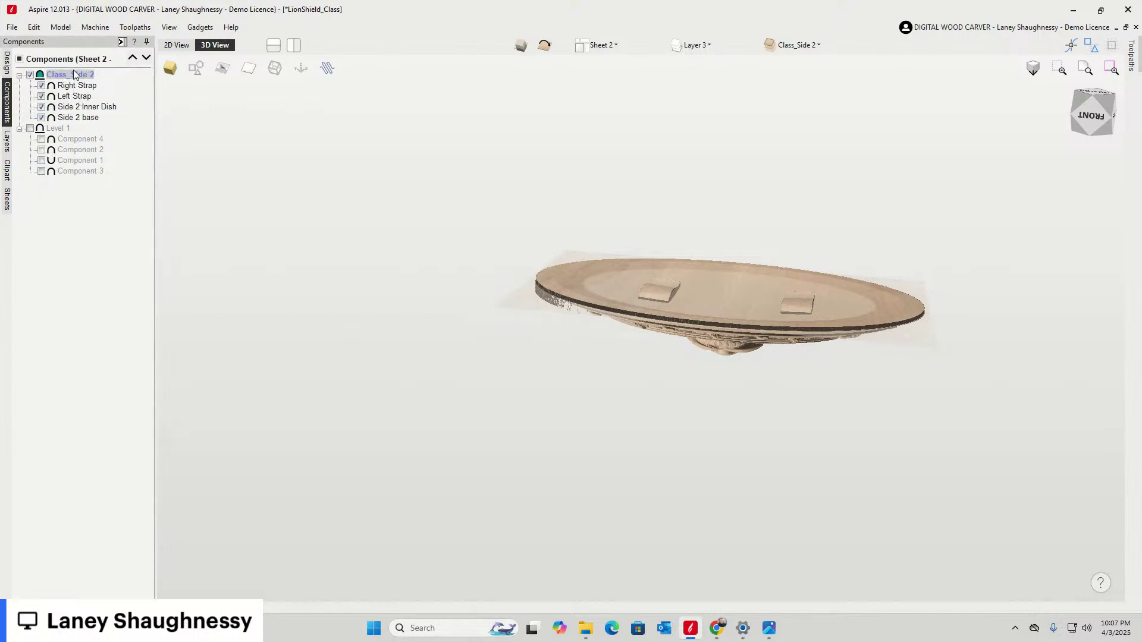
pyautogui.click(7, 62)
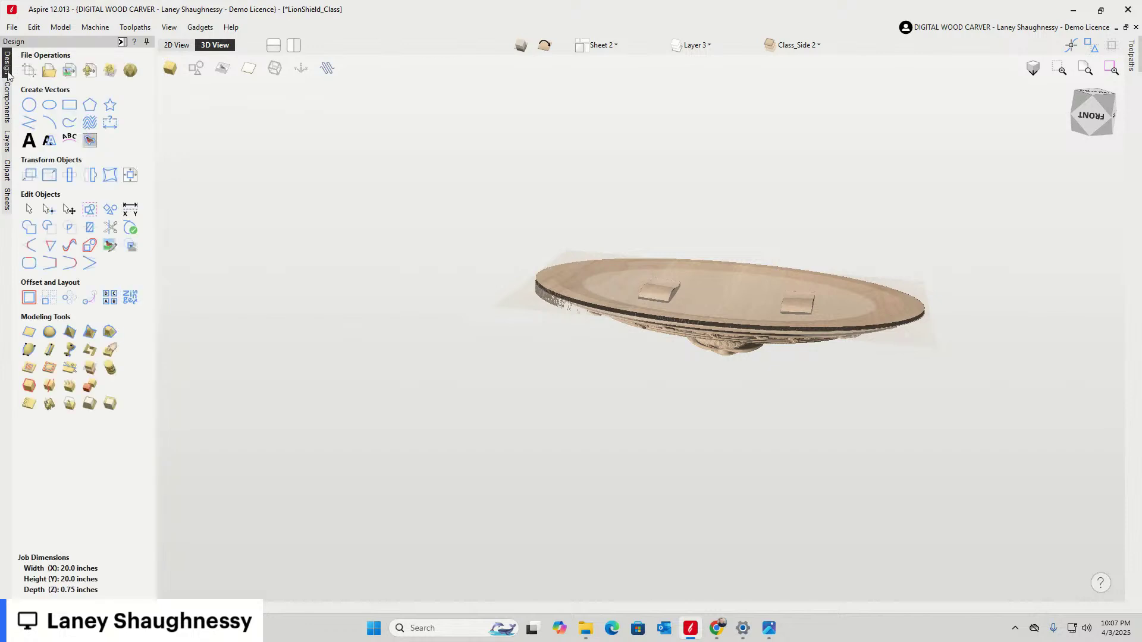
pyautogui.click(90, 392)
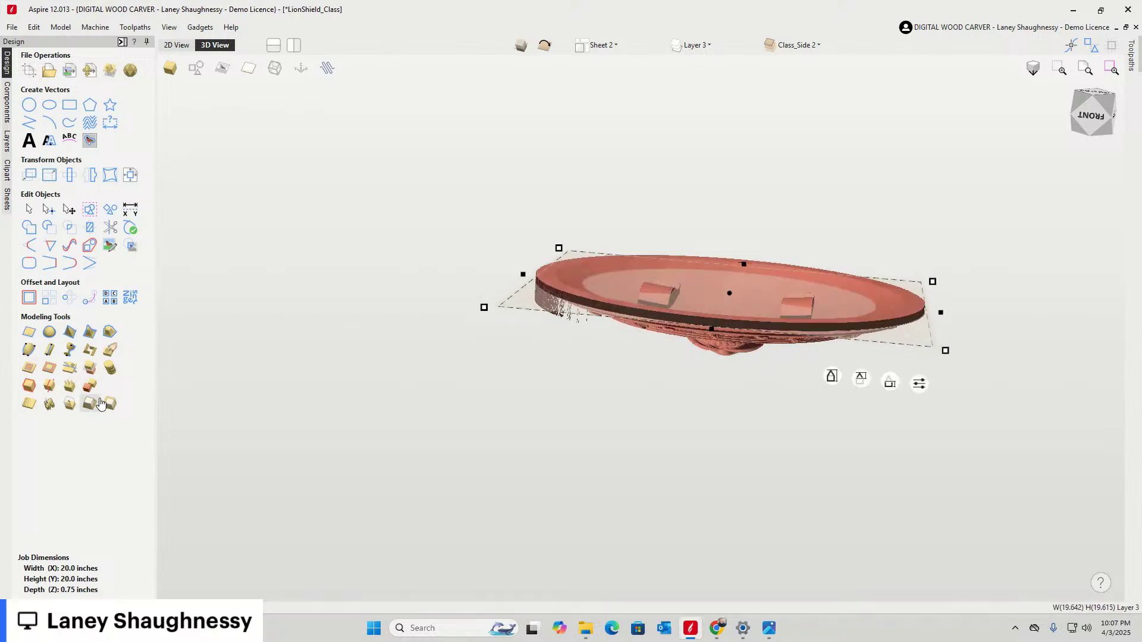
# Insert a new component level above Class_Side 2 and rename it Copy of Composite Model
pyautogui.click(8, 98)
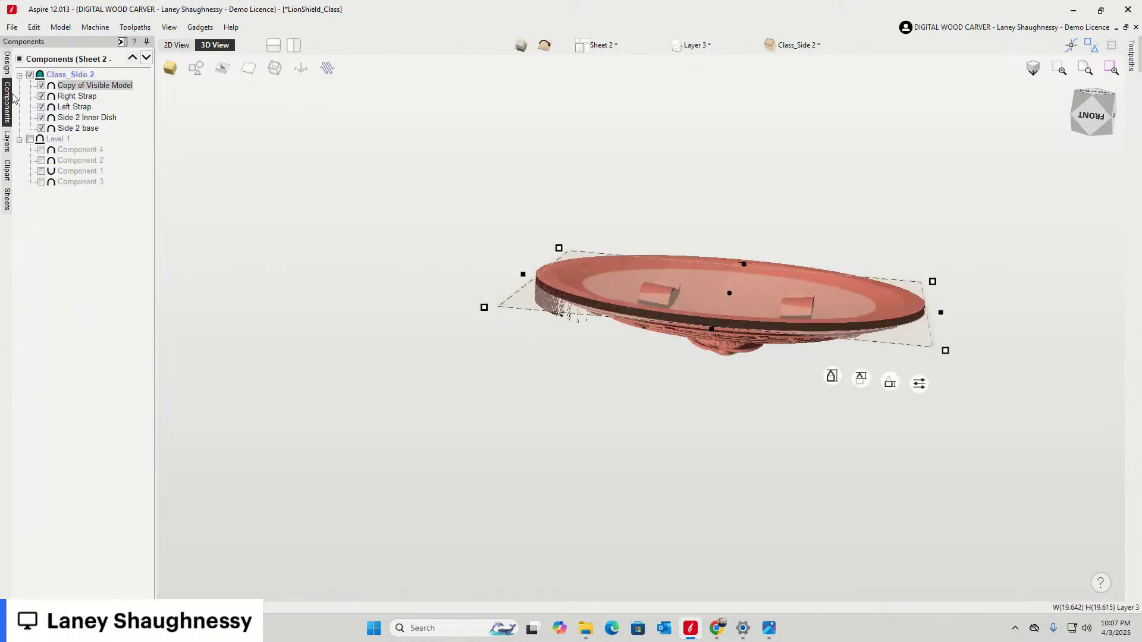
pyautogui.rightClick(60, 75)
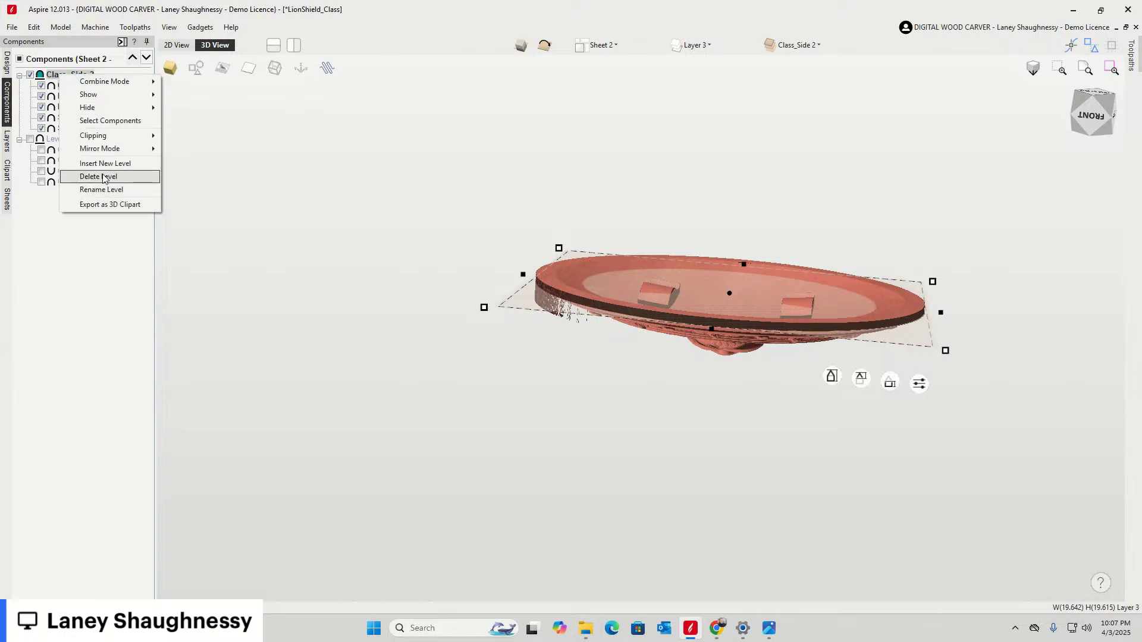
pyautogui.press('Escape')
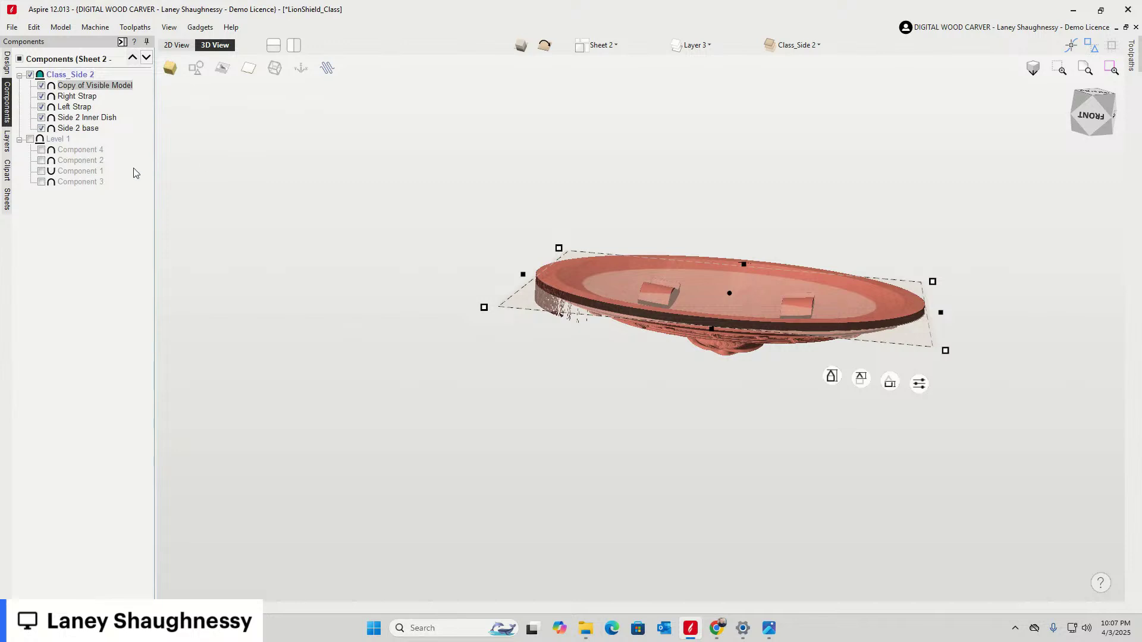
pyautogui.rightClick(59, 77)
pyautogui.click(82, 171)
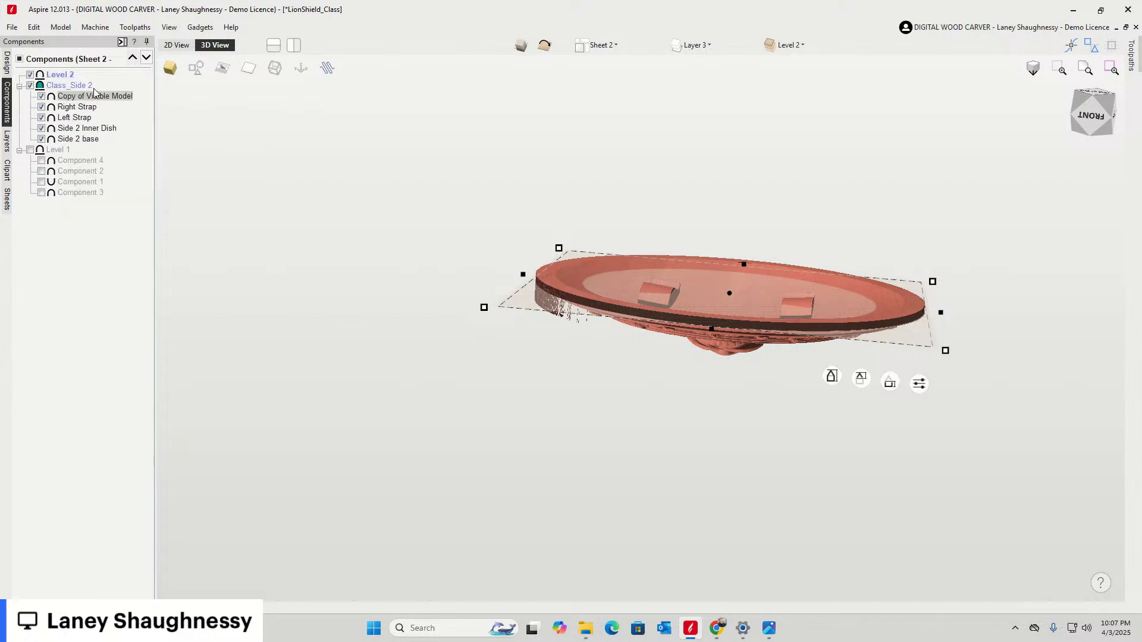
pyautogui.click(71, 76)
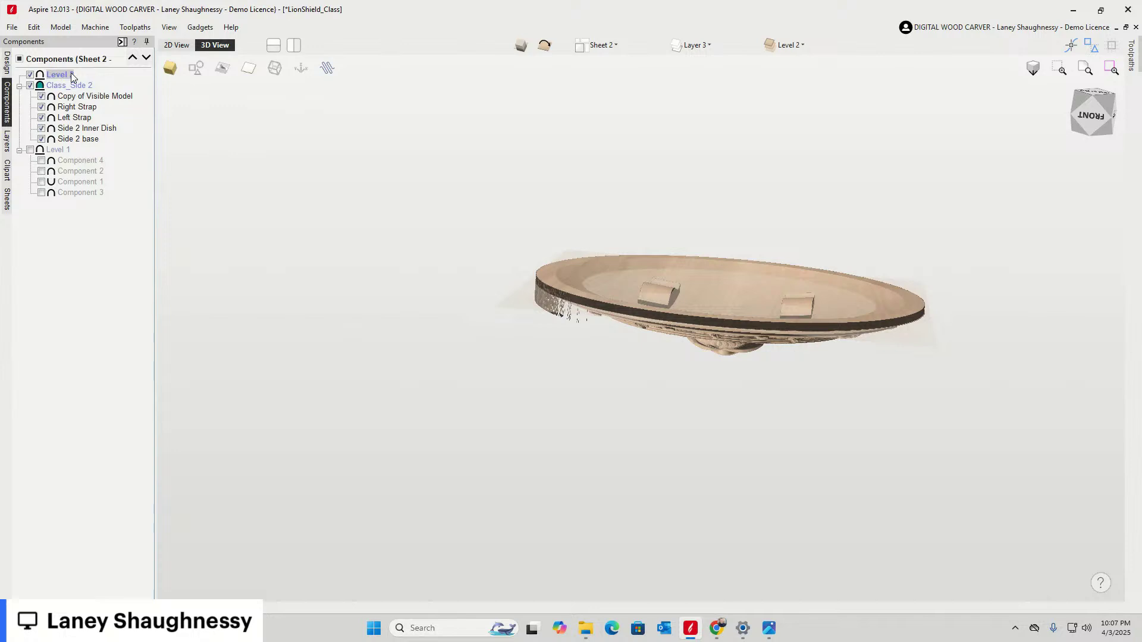
pyautogui.rightClick(70, 73)
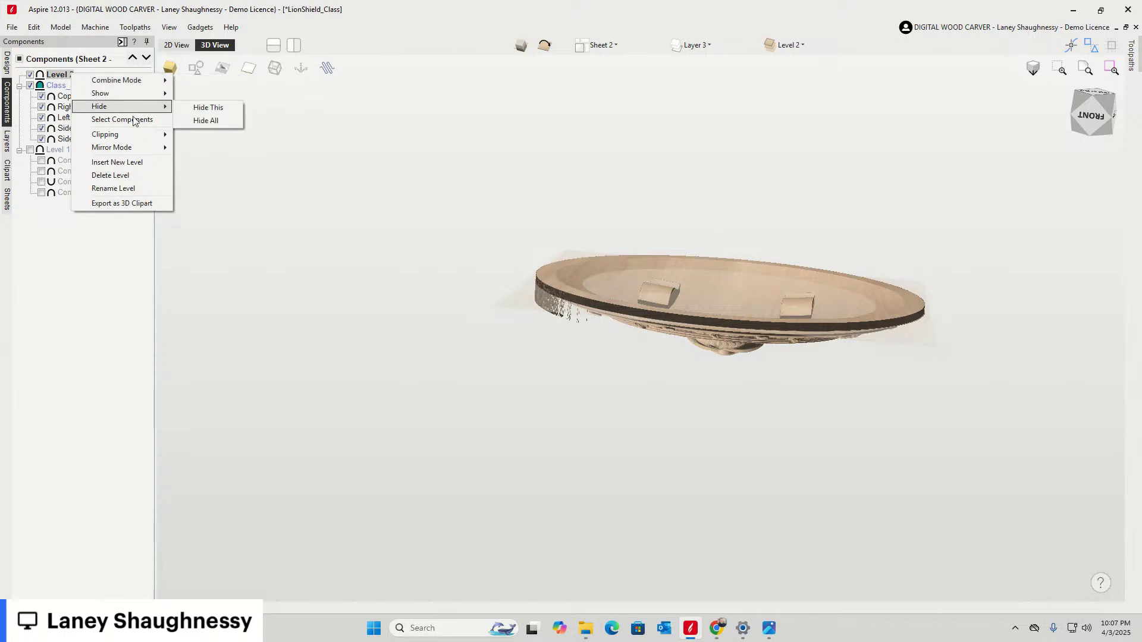
pyautogui.click(125, 188)
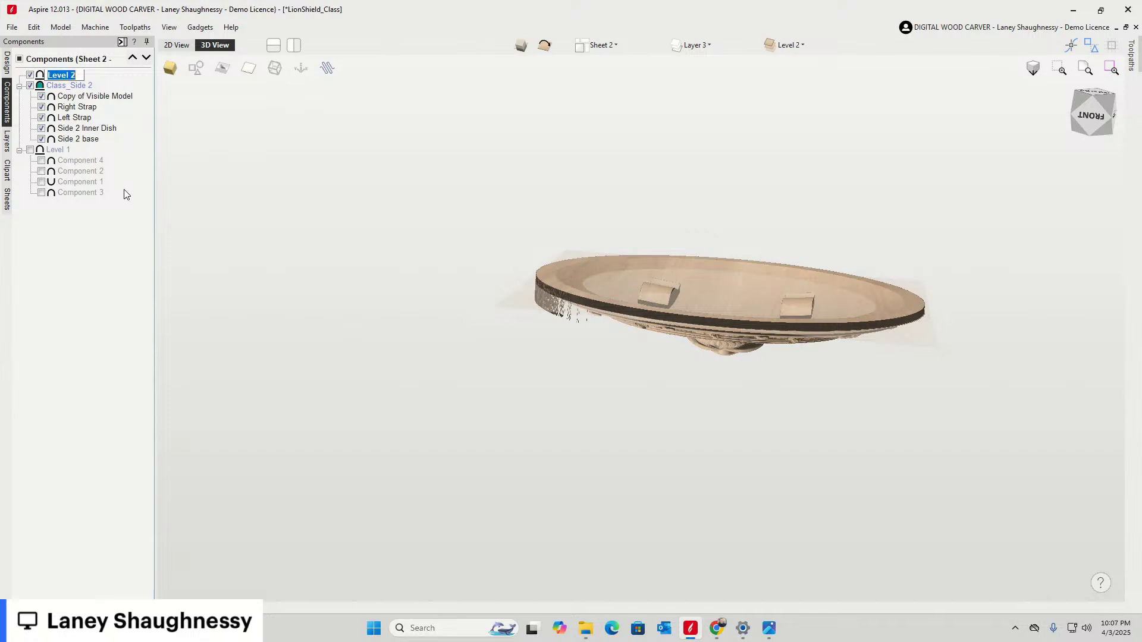
pyautogui.write('Copy of Composite Model')
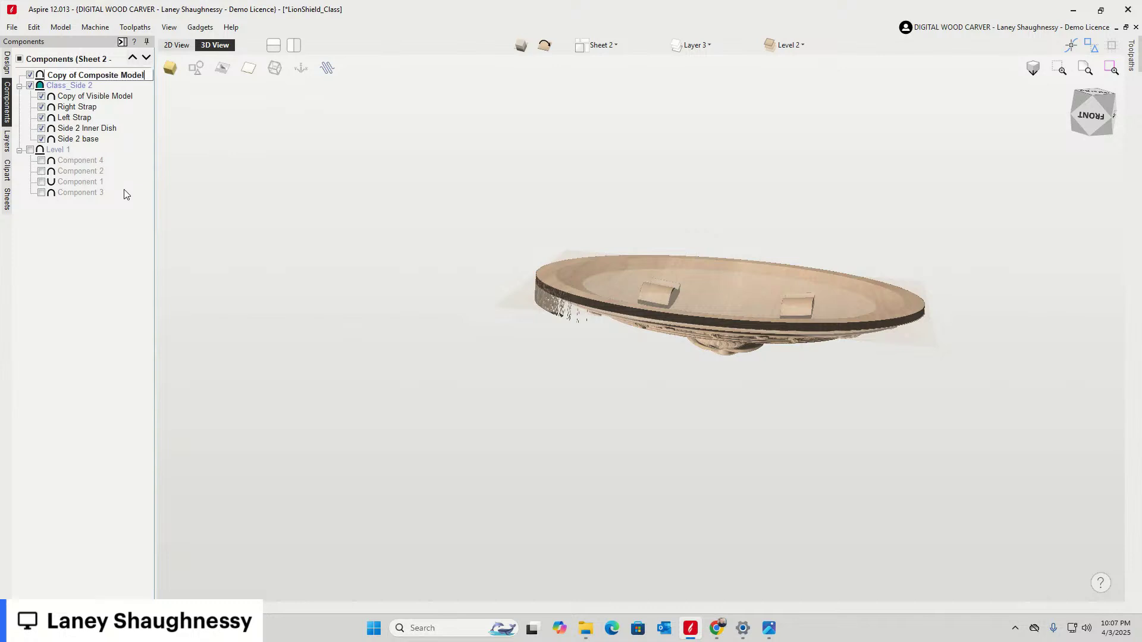
pyautogui.press('Return')
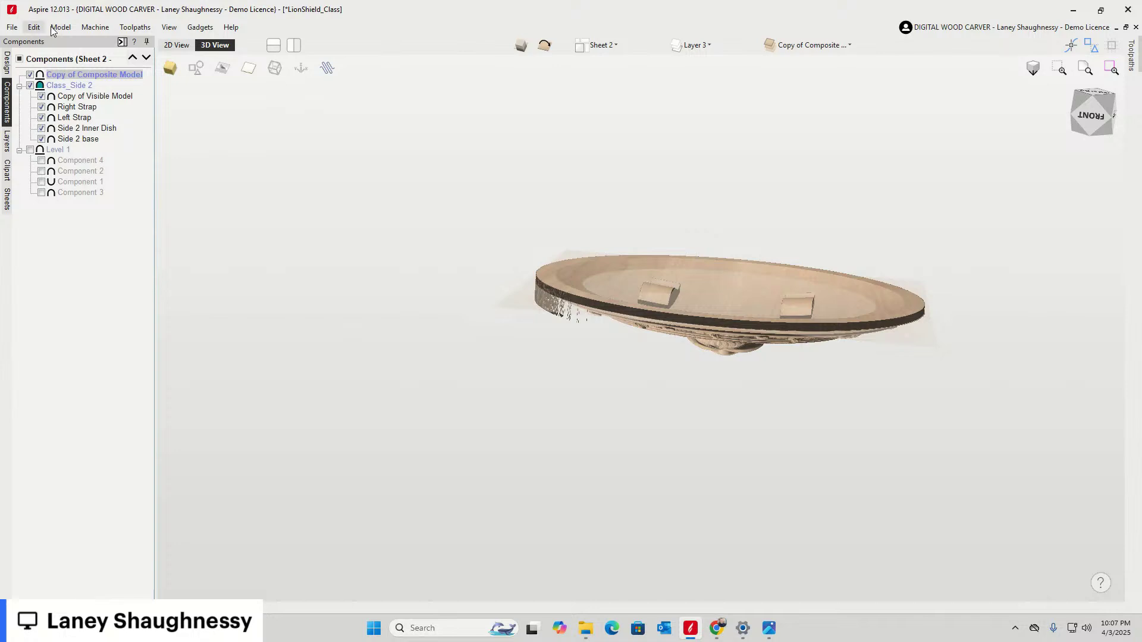
# Move the Copy of Visible Model component into the Copy of Composite Model level and hide the Class_Side 2 level
pyautogui.moveTo(87, 101); pyautogui.dragTo(83, 77)
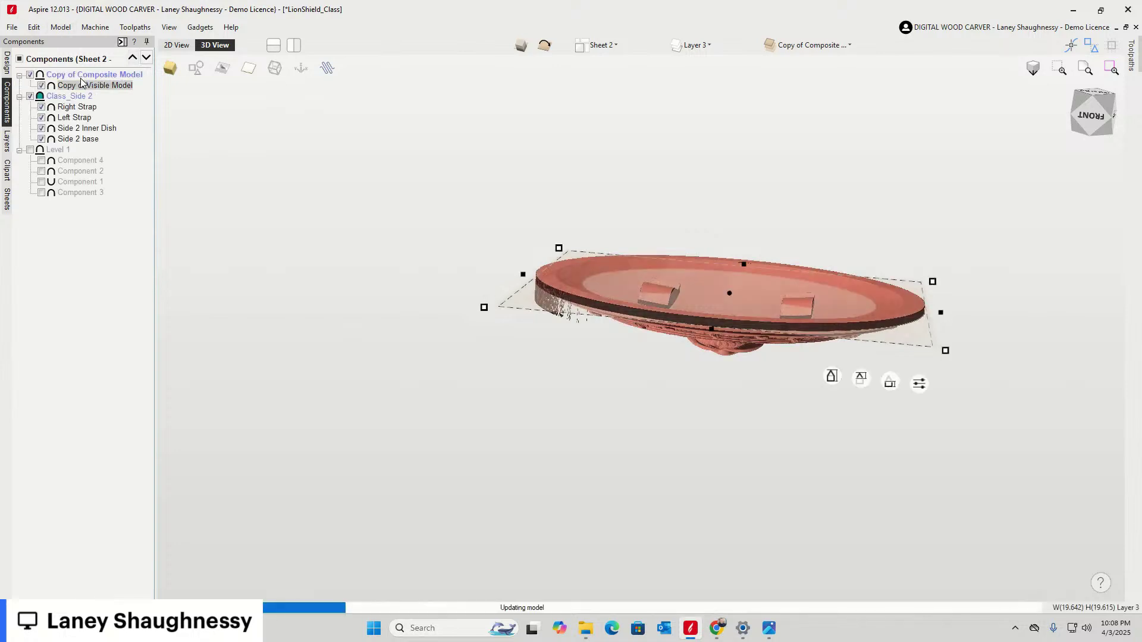
pyautogui.click(31, 97)
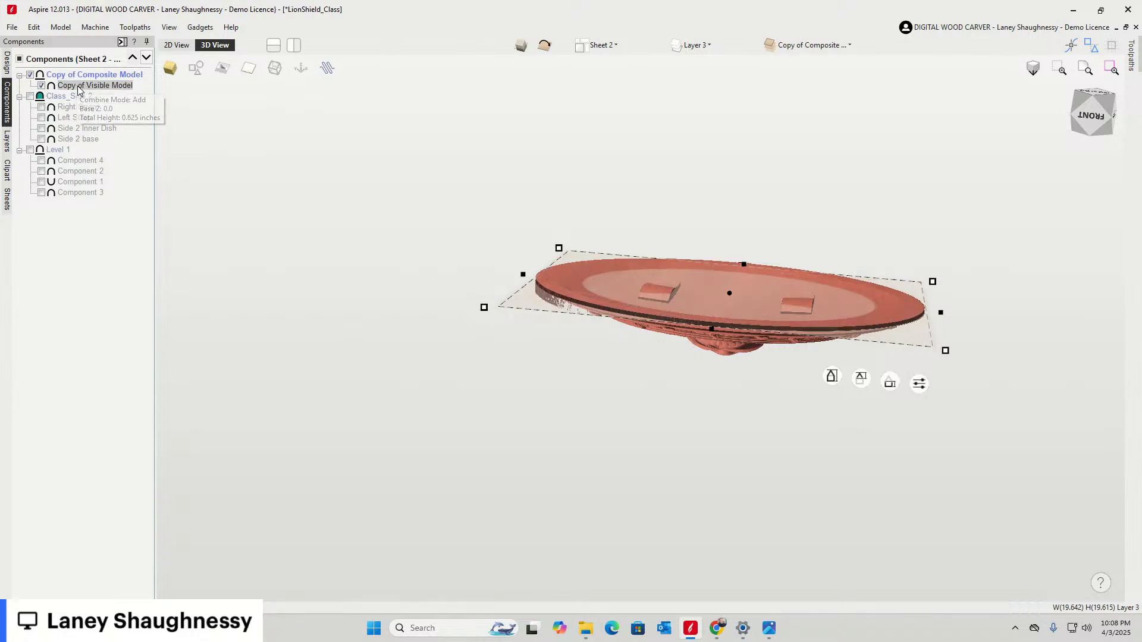
# Start sculpting the Copy of Visible Model component with the Smooth tool and set the brush diameter to 269
pyautogui.click(7, 62)
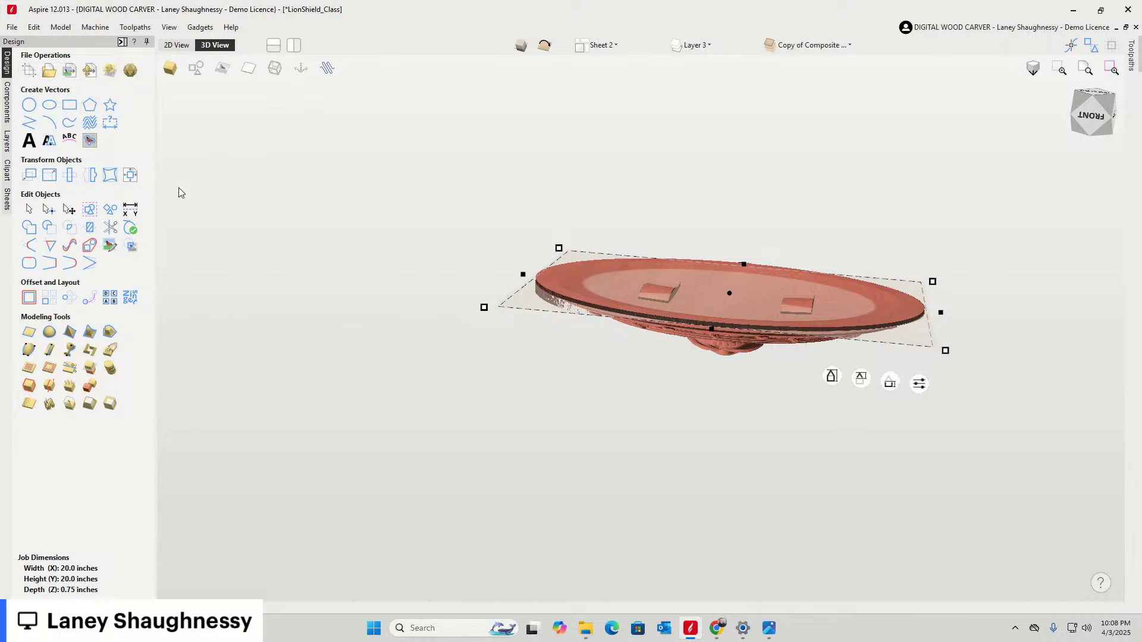
pyautogui.click(111, 351)
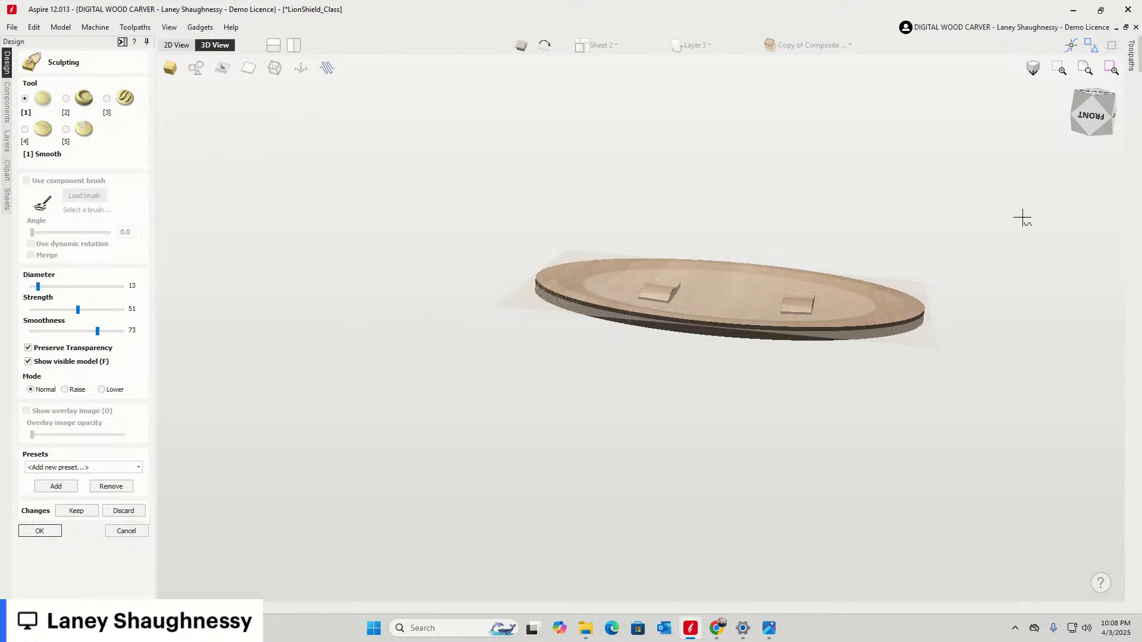
pyautogui.click(1108, 107)
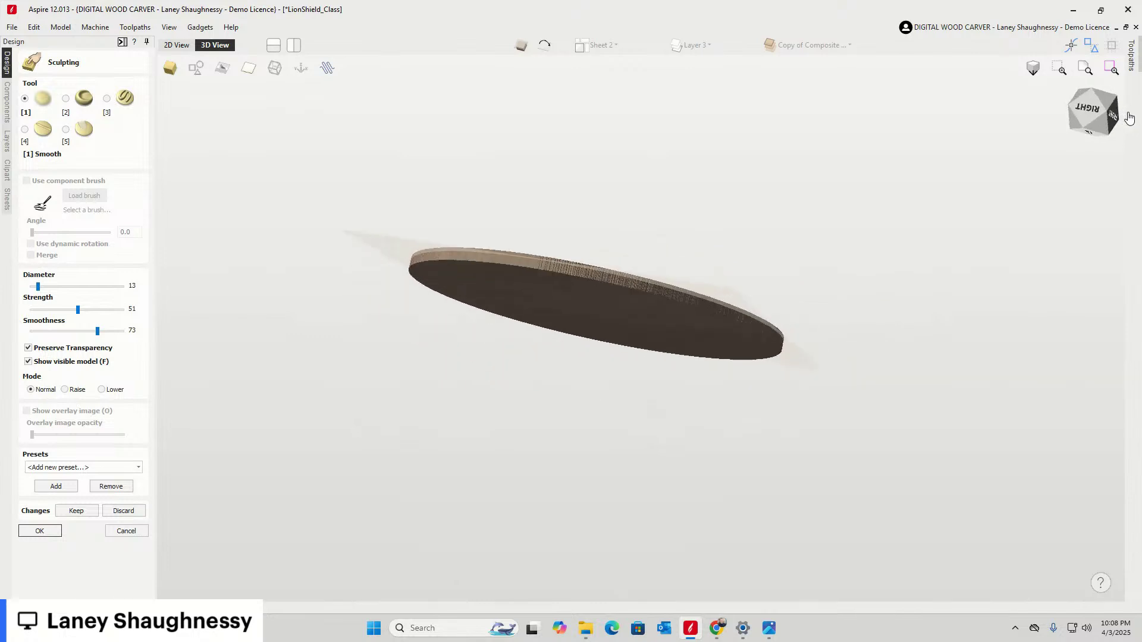
pyautogui.moveTo(1101, 110)
pyautogui.mouseDown()
pyautogui.moveTo(1065, 110)
pyautogui.moveTo(1127, 125)
pyautogui.moveTo(1111, 115)
pyautogui.mouseUp()
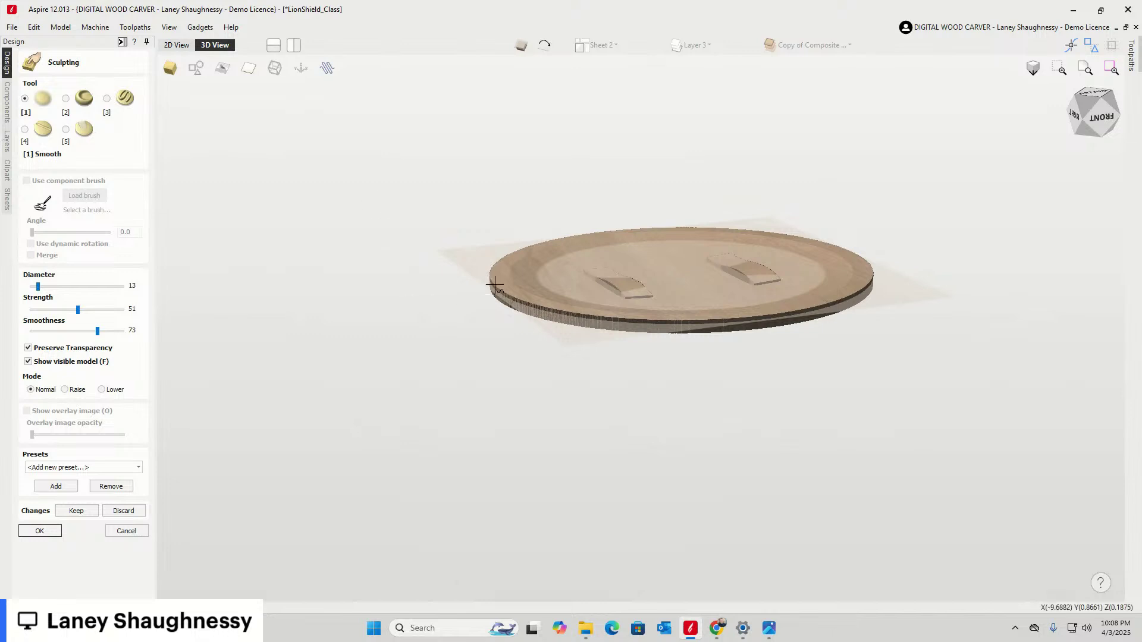
pyautogui.moveTo(37, 288); pyautogui.dragTo(135, 292)
# Smooth the shield's outer rim edge around its perimeter with the sculpting brush
pyautogui.moveTo(502, 263)
pyautogui.mouseDown()
pyautogui.moveTo(527, 301)
pyautogui.moveTo(513, 298)
pyautogui.moveTo(684, 324)
pyautogui.moveTo(873, 287)
pyautogui.moveTo(841, 315)
pyautogui.moveTo(874, 272)
pyautogui.mouseUp()
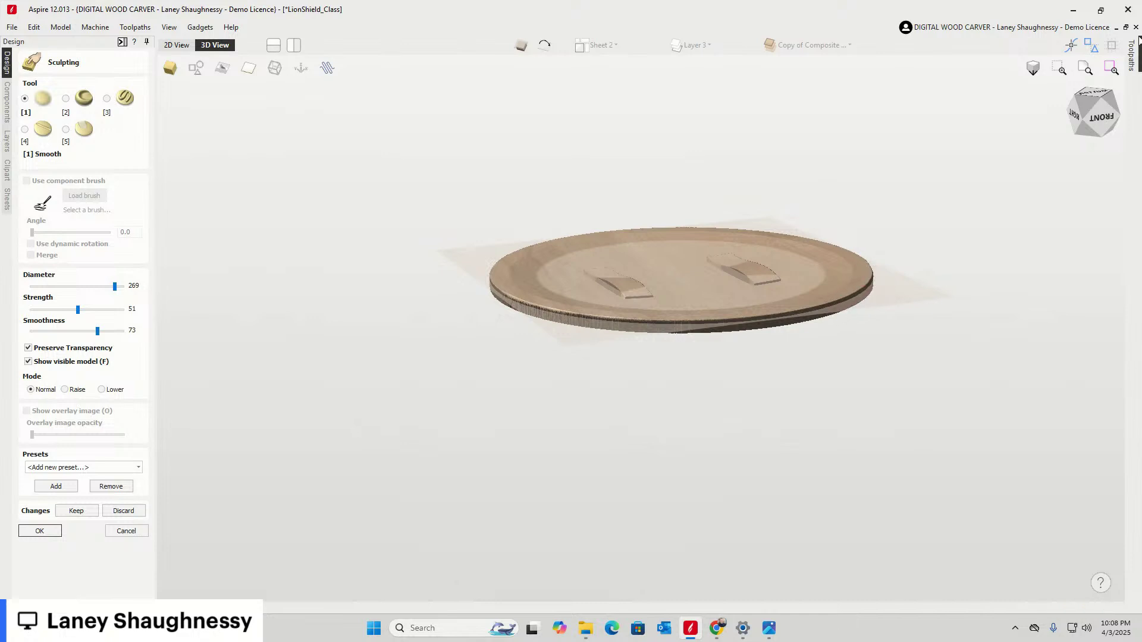
pyautogui.moveTo(1102, 93); pyautogui.dragTo(1104, 107)
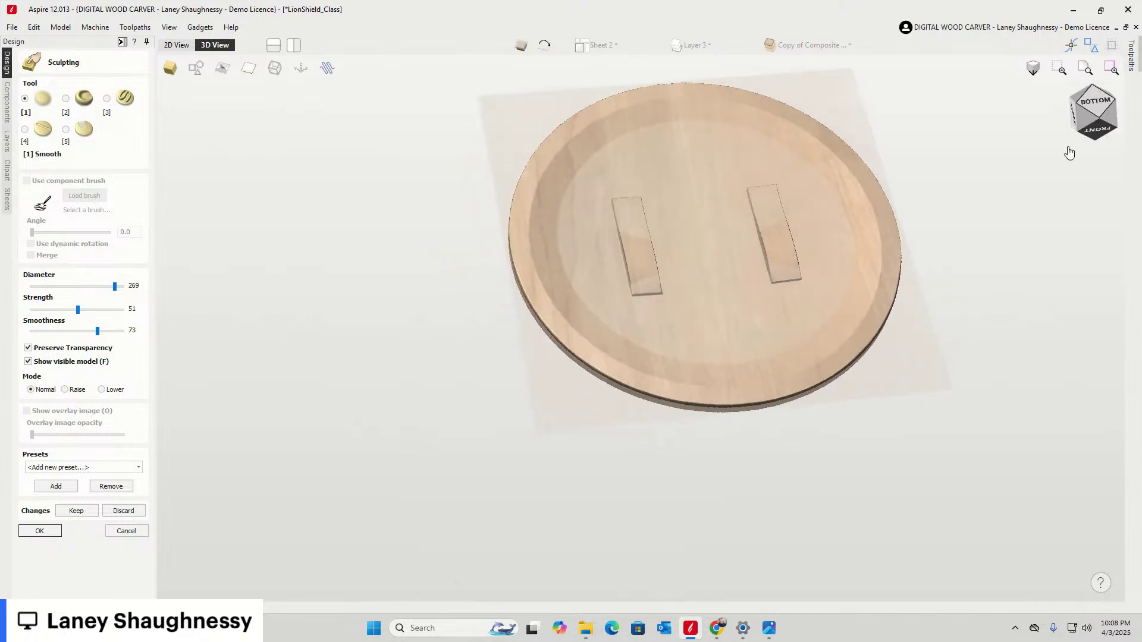
pyautogui.moveTo(890, 301)
pyautogui.mouseDown()
pyautogui.moveTo(897, 239)
pyautogui.moveTo(873, 190)
pyautogui.moveTo(806, 115)
pyautogui.moveTo(719, 91)
pyautogui.moveTo(639, 93)
pyautogui.mouseUp()
pyautogui.moveTo(595, 107)
pyautogui.mouseDown()
pyautogui.moveTo(557, 123)
pyautogui.moveTo(512, 259)
pyautogui.moveTo(497, 243)
pyautogui.moveTo(517, 285)
pyautogui.moveTo(507, 184)
pyautogui.moveTo(532, 135)
pyautogui.moveTo(516, 187)
pyautogui.moveTo(531, 195)
pyautogui.moveTo(524, 173)
pyautogui.moveTo(559, 132)
pyautogui.moveTo(566, 144)
pyautogui.moveTo(627, 110)
pyautogui.moveTo(596, 135)
pyautogui.moveTo(625, 109)
pyautogui.moveTo(749, 109)
pyautogui.moveTo(839, 158)
pyautogui.moveTo(827, 142)
pyautogui.moveTo(869, 191)
pyautogui.moveTo(880, 295)
pyautogui.moveTo(867, 327)
pyautogui.moveTo(792, 380)
pyautogui.moveTo(663, 379)
pyautogui.moveTo(724, 377)
pyautogui.moveTo(684, 382)
pyautogui.moveTo(568, 338)
pyautogui.moveTo(592, 352)
pyautogui.moveTo(533, 252)
pyautogui.mouseUp()
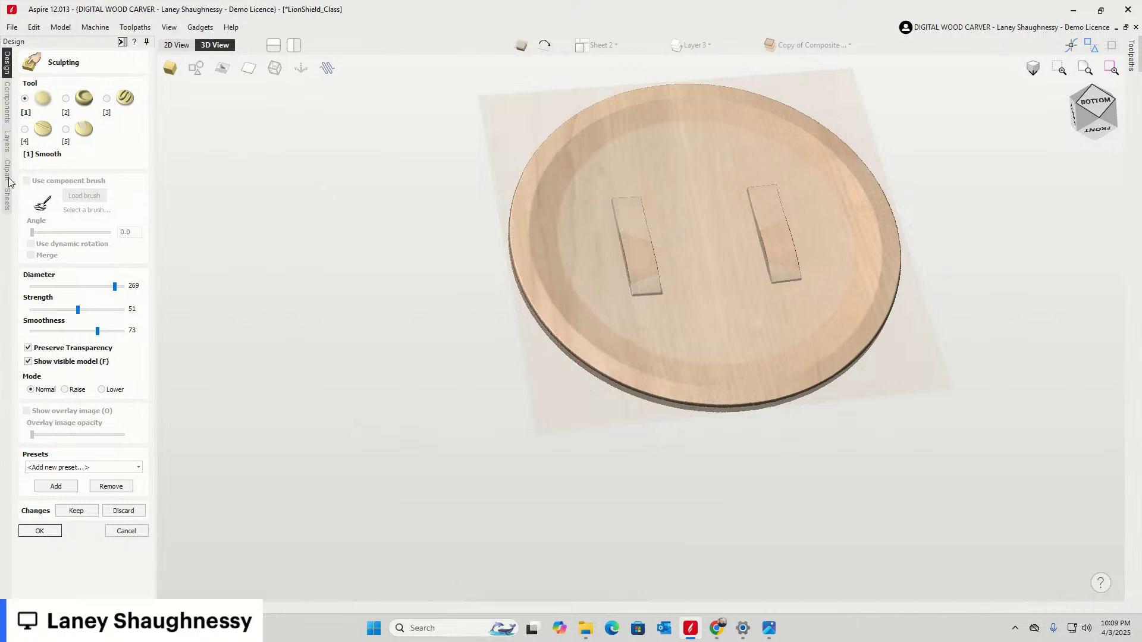
# Smooth the edges of both straps where they meet the inner dish
pyautogui.scroll(5, 655, 248)
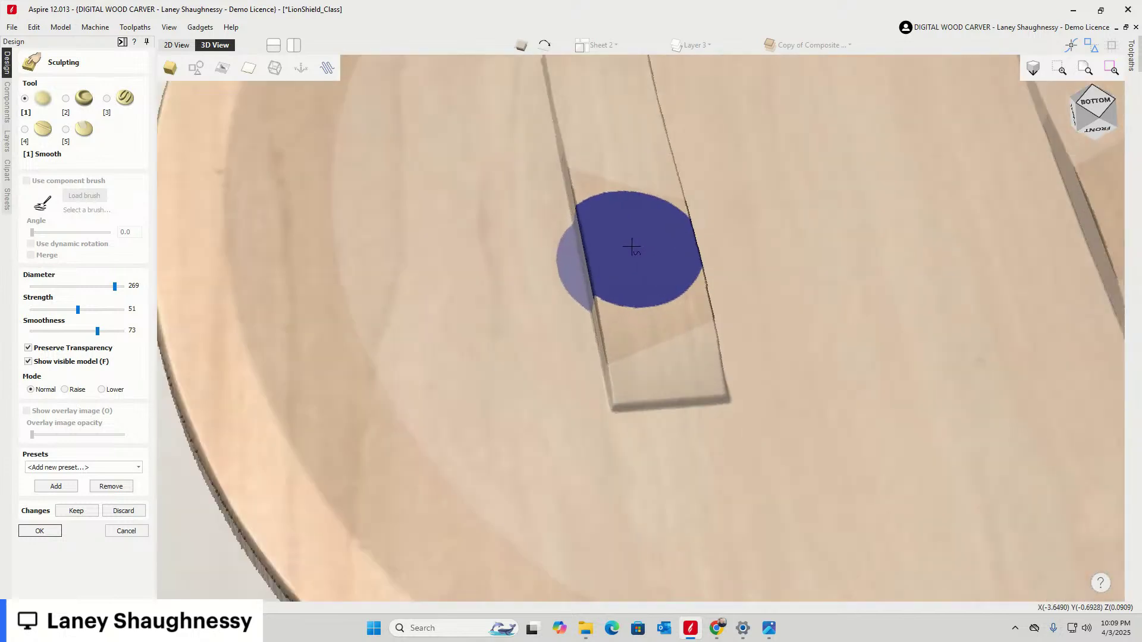
pyautogui.scroll(2, 609, 243)
pyautogui.moveTo(566, 113)
pyautogui.mouseDown()
pyautogui.moveTo(650, 438)
pyautogui.moveTo(612, 248)
pyautogui.moveTo(592, 50)
pyautogui.moveTo(645, 71)
pyautogui.moveTo(744, 416)
pyautogui.moveTo(672, 439)
pyautogui.moveTo(624, 437)
pyautogui.mouseUp()
pyautogui.scroll(-5, 416, 470)
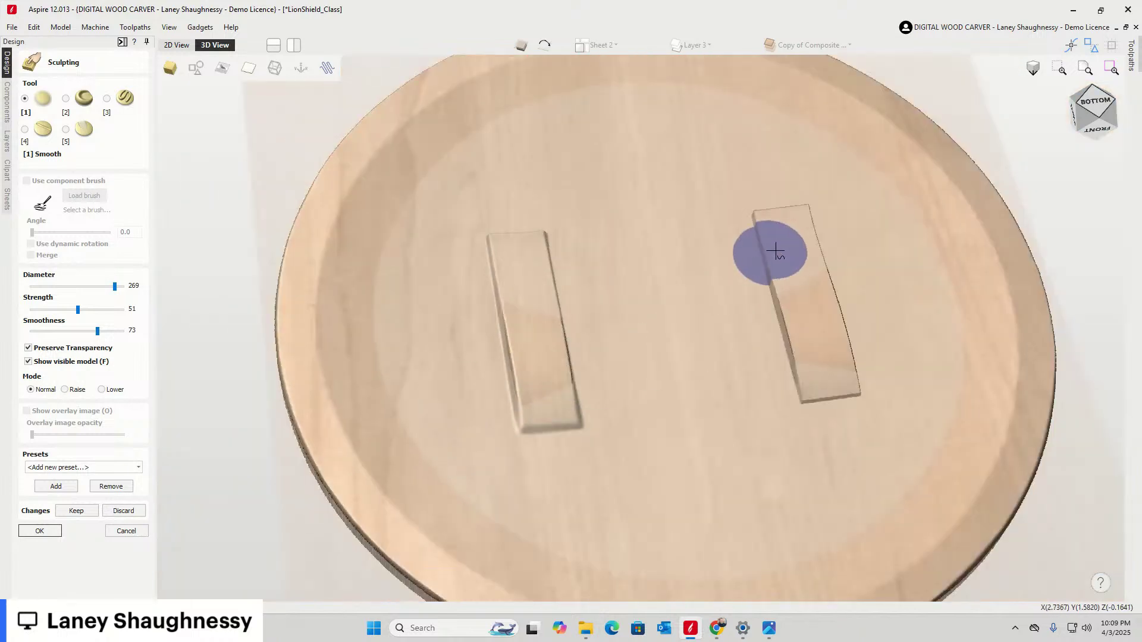
pyautogui.scroll(5, 773, 250)
pyautogui.scroll(1, 770, 238)
pyautogui.scroll(-1, 725, 175)
pyautogui.moveTo(729, 170)
pyautogui.mouseDown()
pyautogui.moveTo(797, 158)
pyautogui.moveTo(848, 184)
pyautogui.moveTo(875, 395)
pyautogui.moveTo(964, 553)
pyautogui.moveTo(811, 538)
pyautogui.moveTo(818, 431)
pyautogui.moveTo(747, 255)
pyautogui.moveTo(735, 161)
pyautogui.moveTo(815, 140)
pyautogui.moveTo(922, 501)
pyautogui.moveTo(839, 514)
pyautogui.moveTo(747, 184)
pyautogui.mouseUp()
pyautogui.scroll(-3, 536, 203)
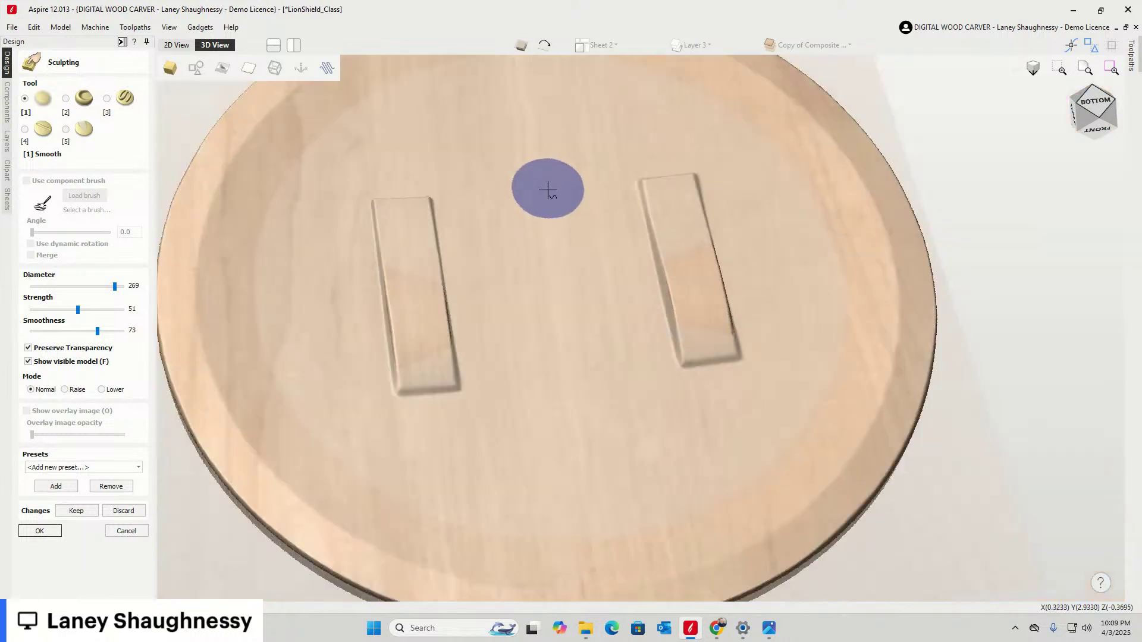
# Check the smoothed straps and rim from several angles, then accept the sculpting changes
pyautogui.moveTo(1103, 116)
pyautogui.mouseDown()
pyautogui.moveTo(1067, 123)
pyautogui.moveTo(1134, 113)
pyautogui.moveTo(1094, 88)
pyautogui.moveTo(1050, 102)
pyautogui.moveTo(1128, 111)
pyautogui.moveTo(1097, 132)
pyautogui.mouseUp()
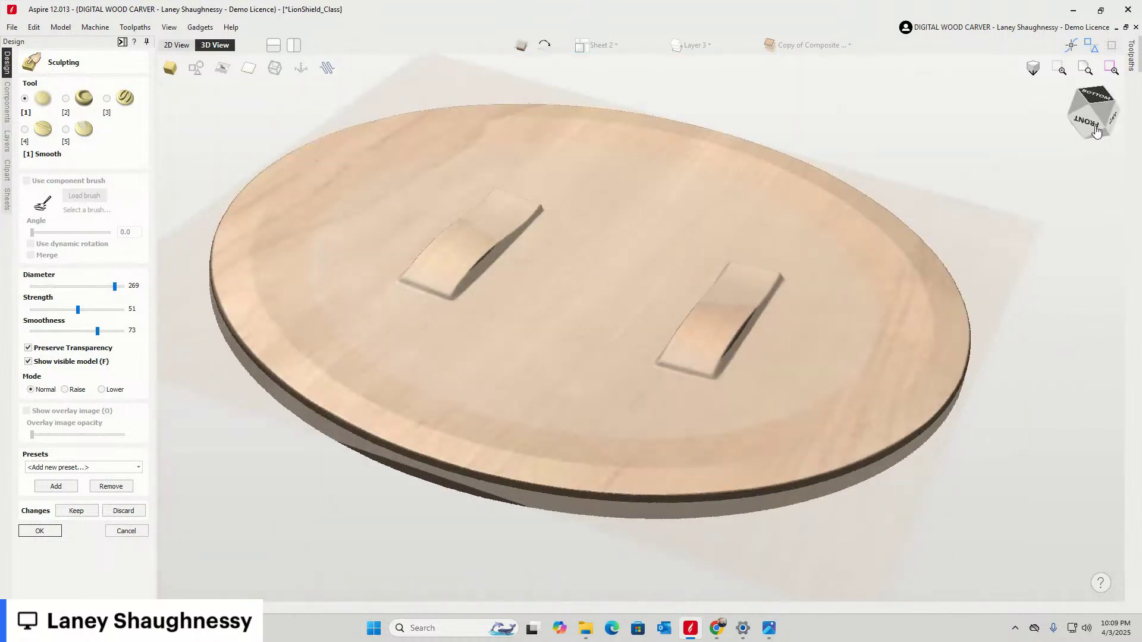
pyautogui.moveTo(1098, 141); pyautogui.dragTo(1108, 125)
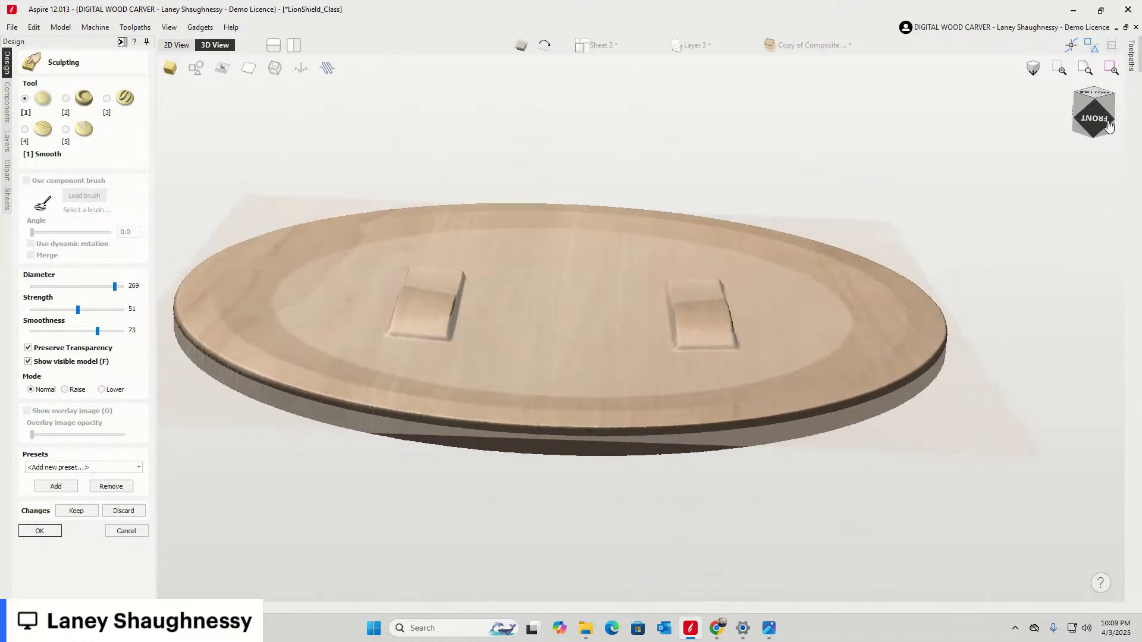
pyautogui.click(174, 46)
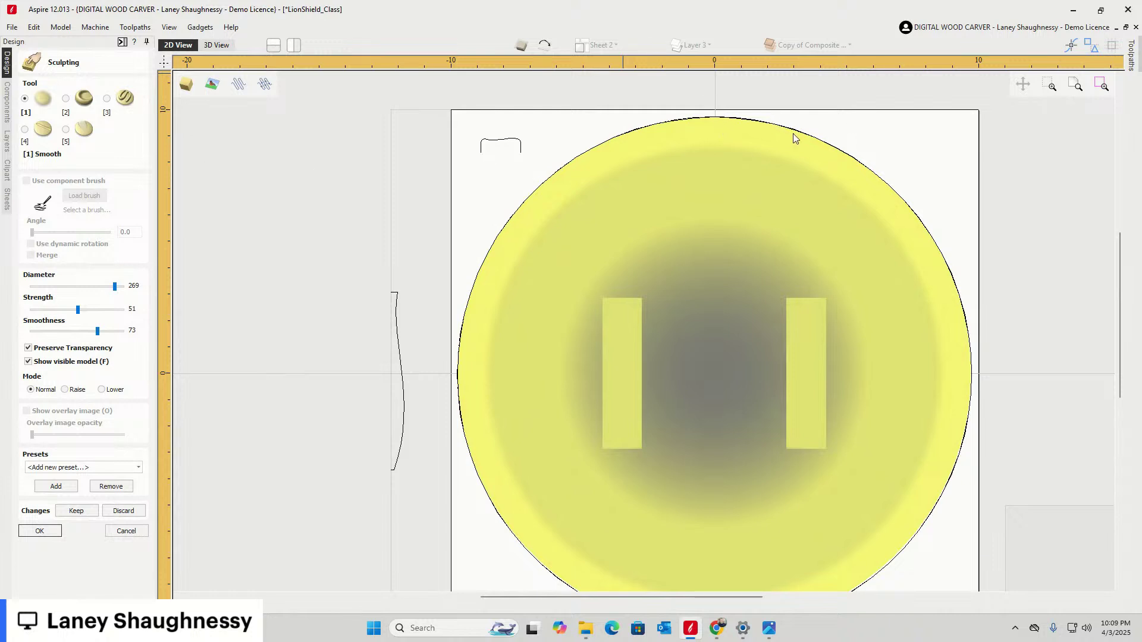
pyautogui.click(39, 531)
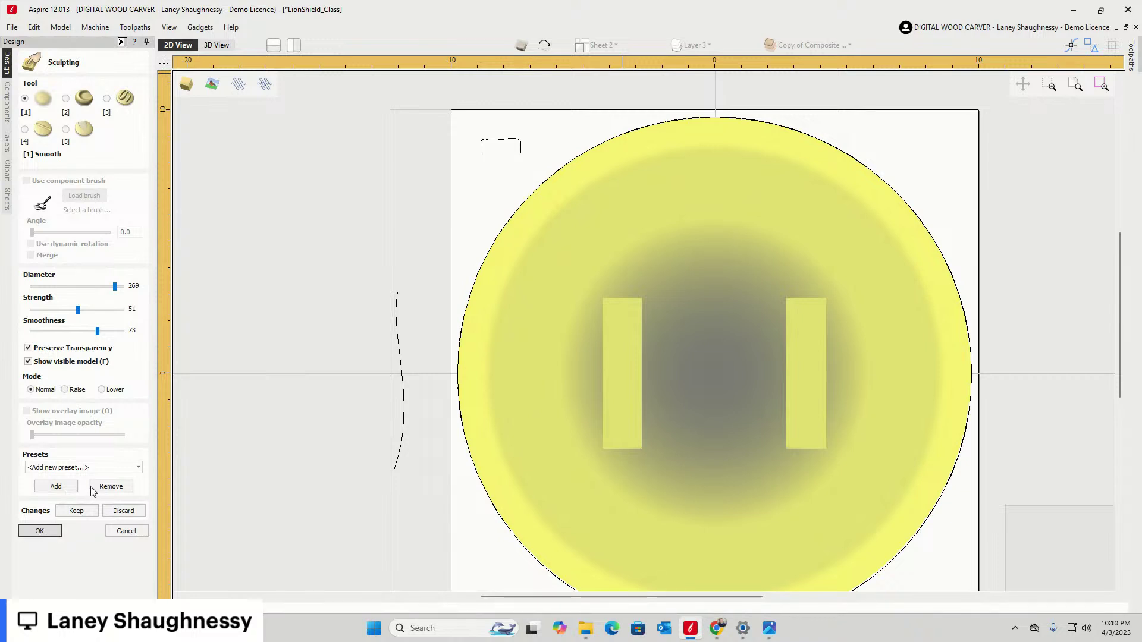
# Examine the smoothed outer edge against the boundary circle in 2D and its ragged side wall in 3D
pyautogui.scroll(10, 773, 126)
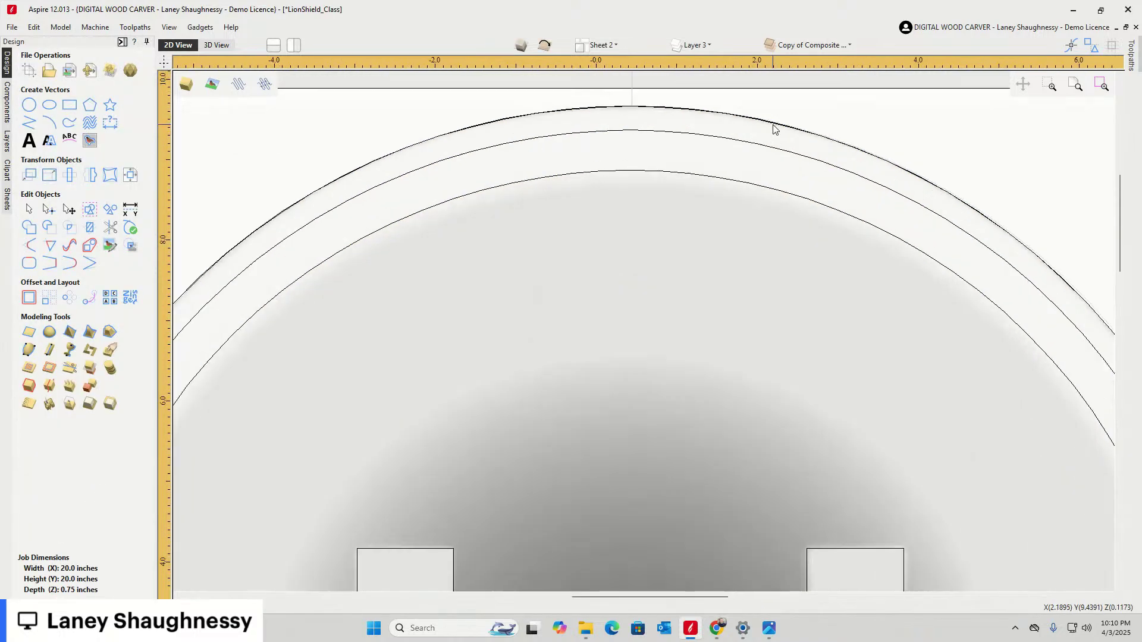
pyautogui.click(774, 127)
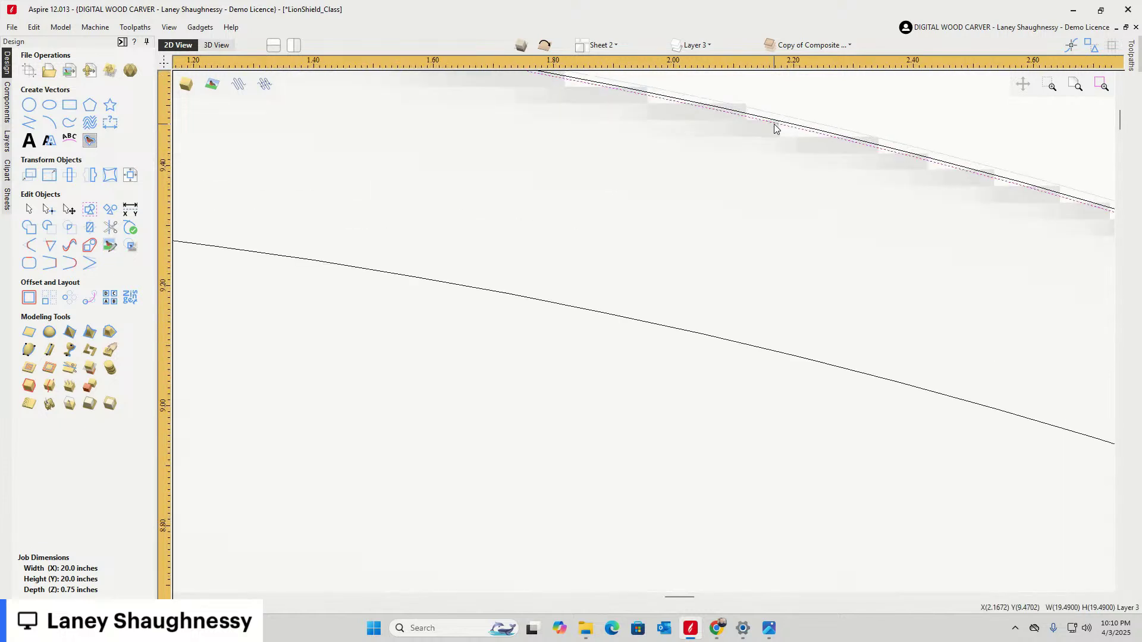
pyautogui.scroll(-10, 774, 127)
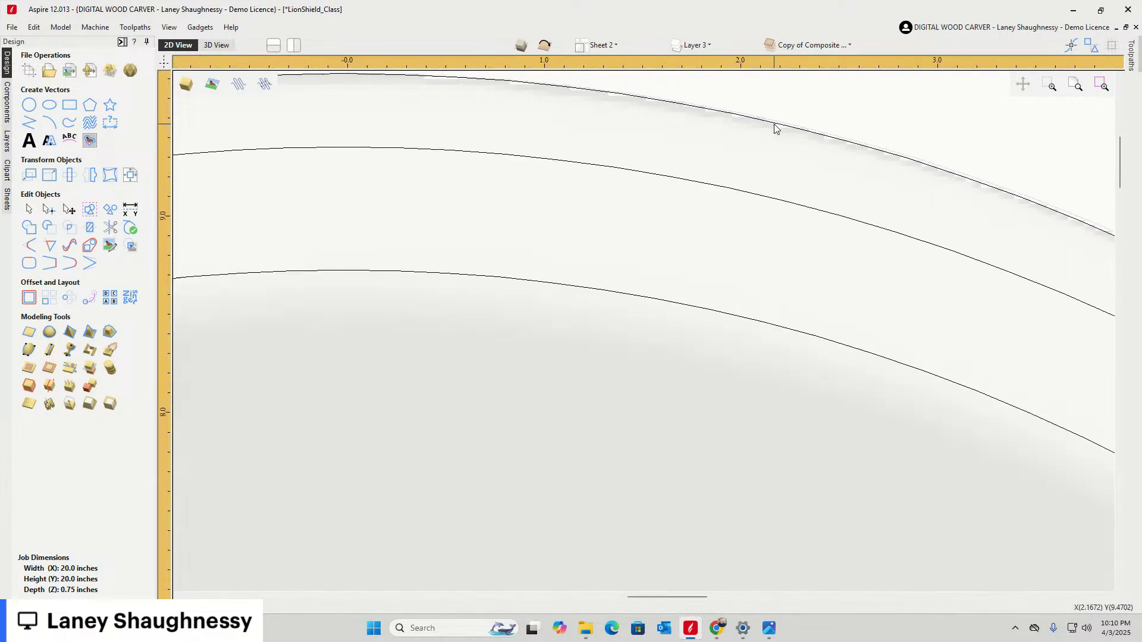
pyautogui.scroll(-3, 753, 177)
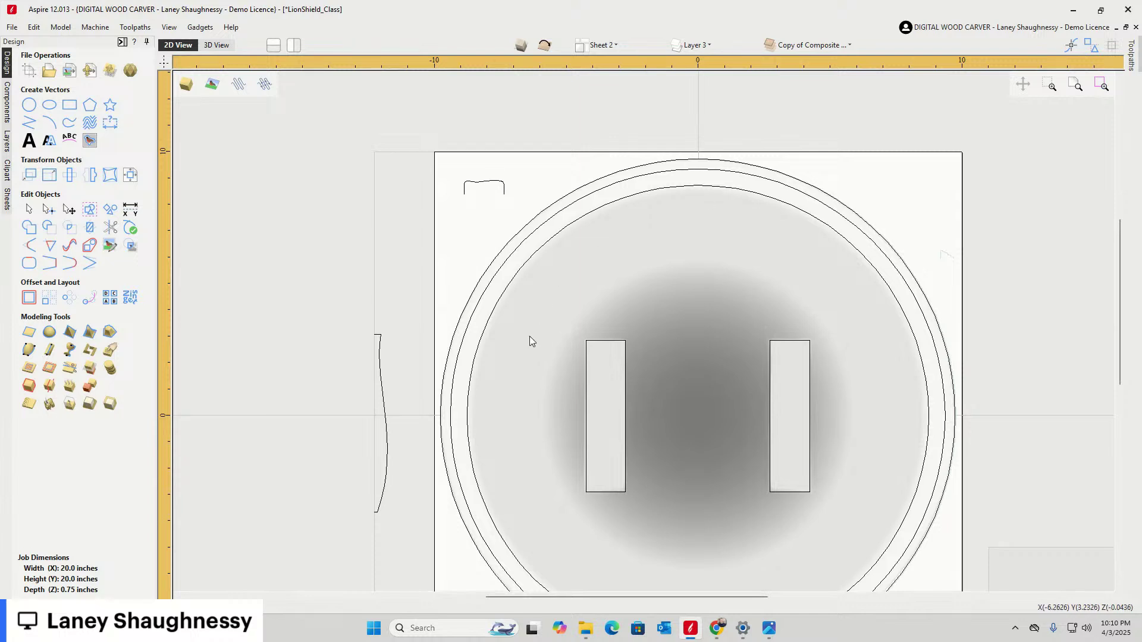
pyautogui.scroll(-1, 425, 344)
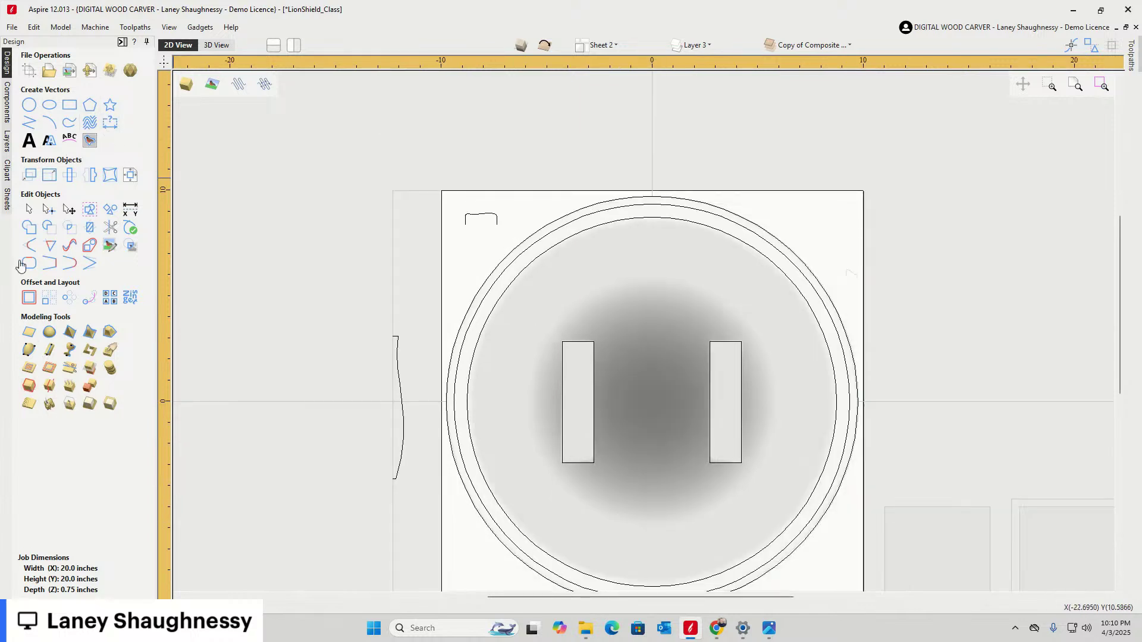
pyautogui.click(227, 48)
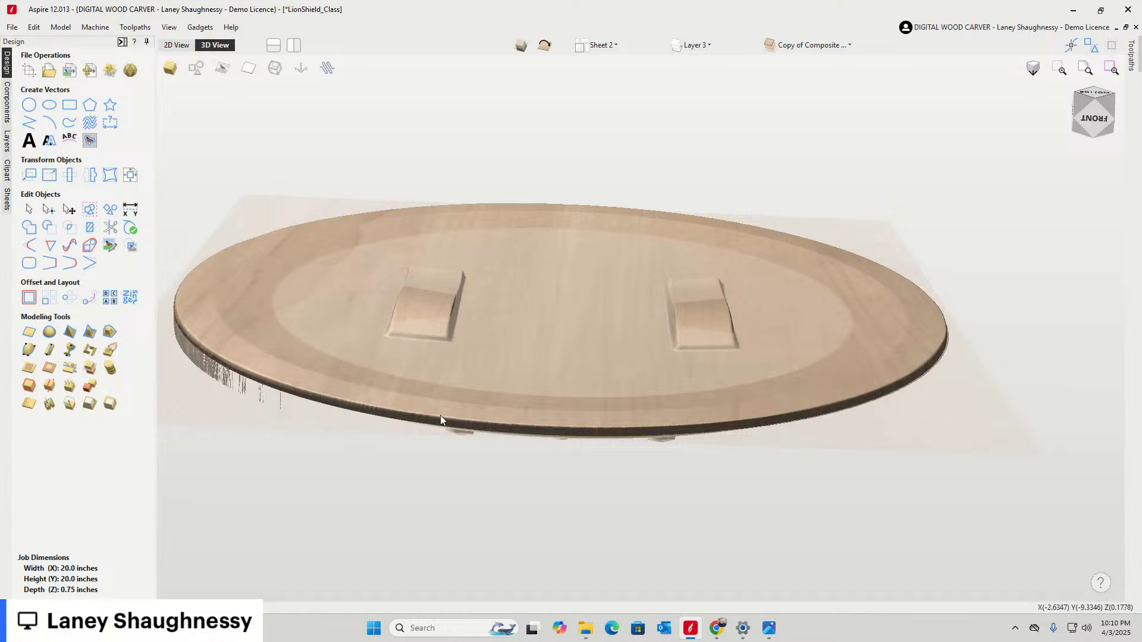
pyautogui.moveTo(414, 420); pyautogui.dragTo(554, 415)
pyautogui.scroll(3, 303, 403)
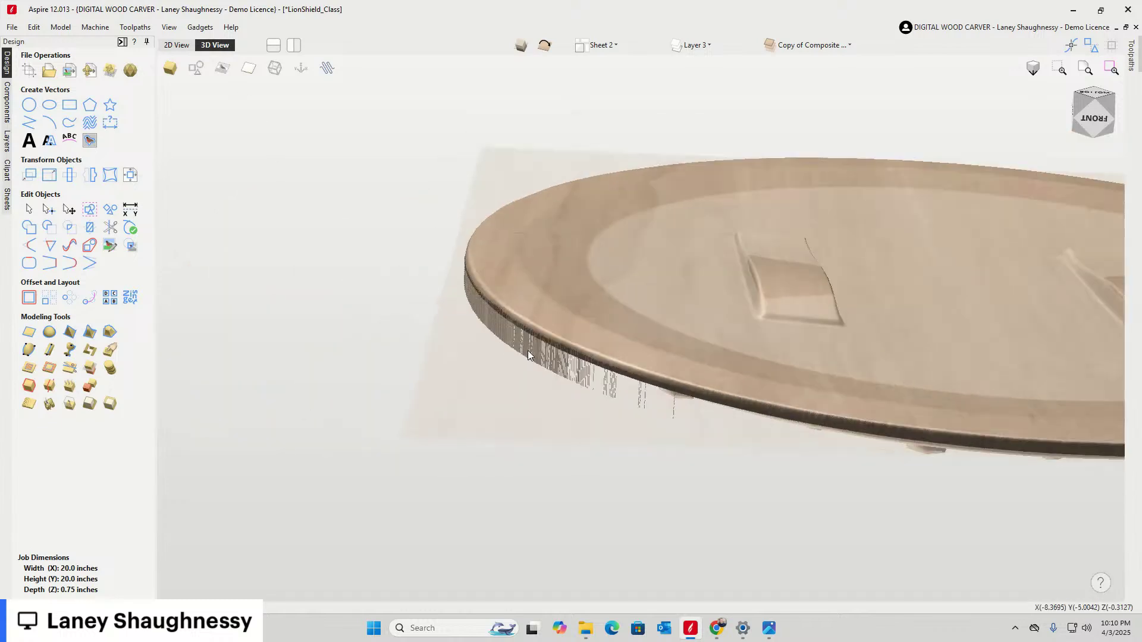
pyautogui.scroll(3, 620, 348)
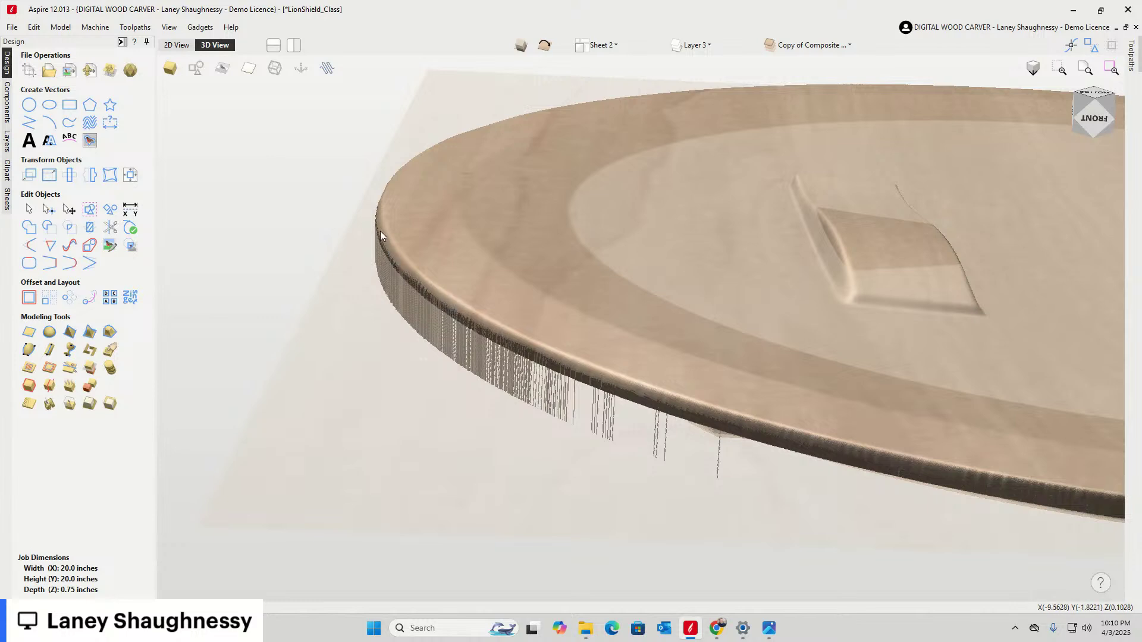
# Try offsetting the shield's outermost circle inwards by 0.01 inches while keeping the original
pyautogui.click(7, 104)
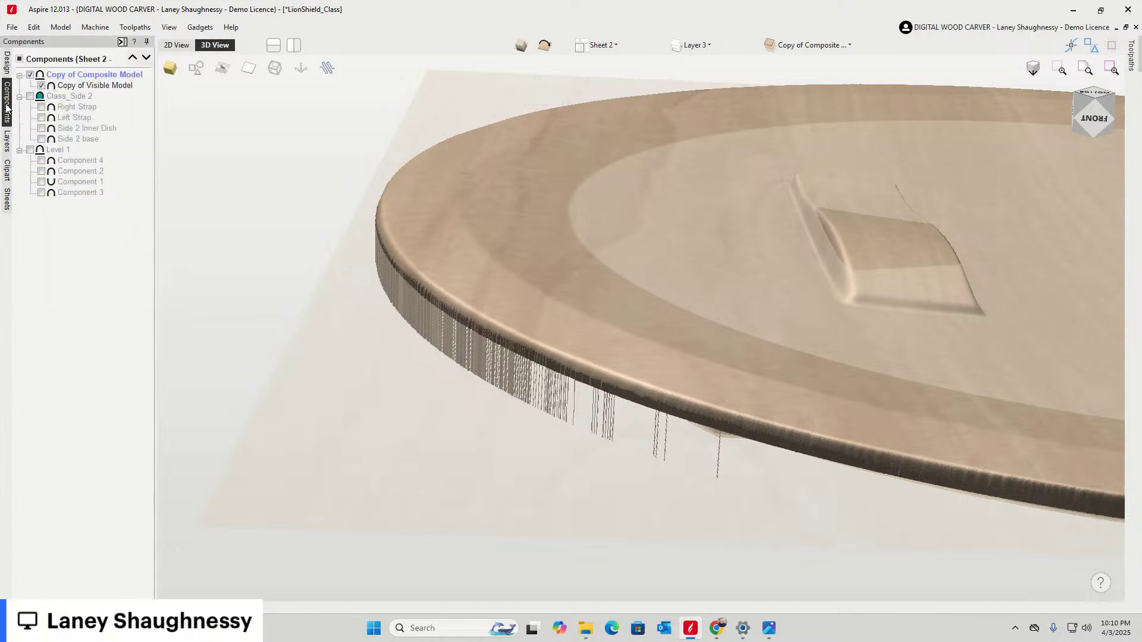
pyautogui.moveTo(106, 89)
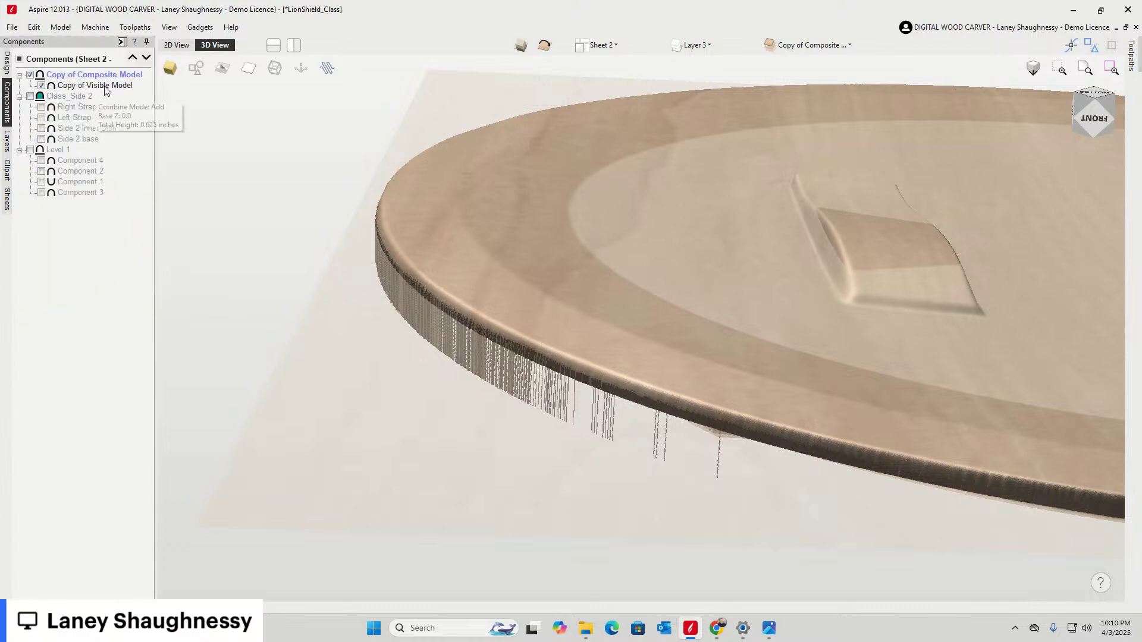
pyautogui.click(106, 89)
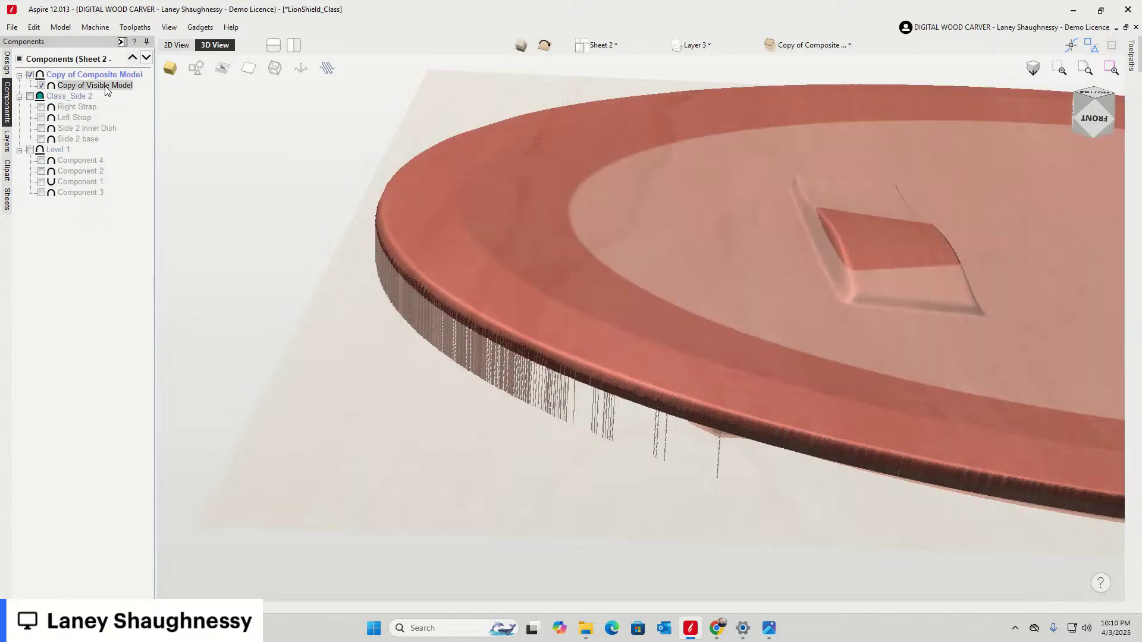
pyautogui.click(184, 46)
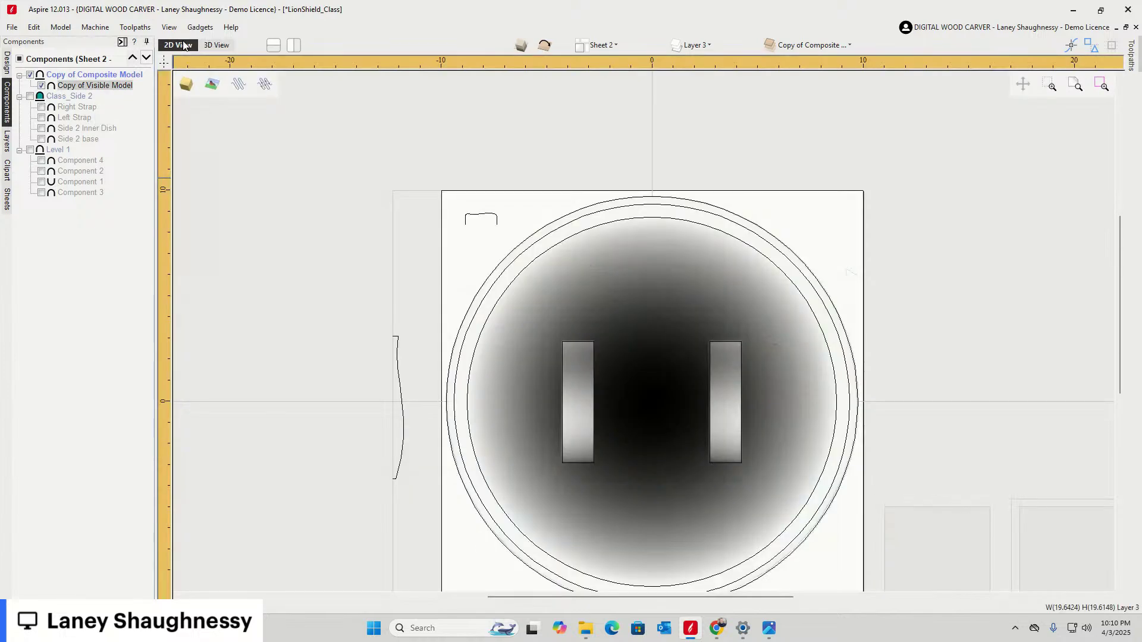
pyautogui.scroll(3, 499, 264)
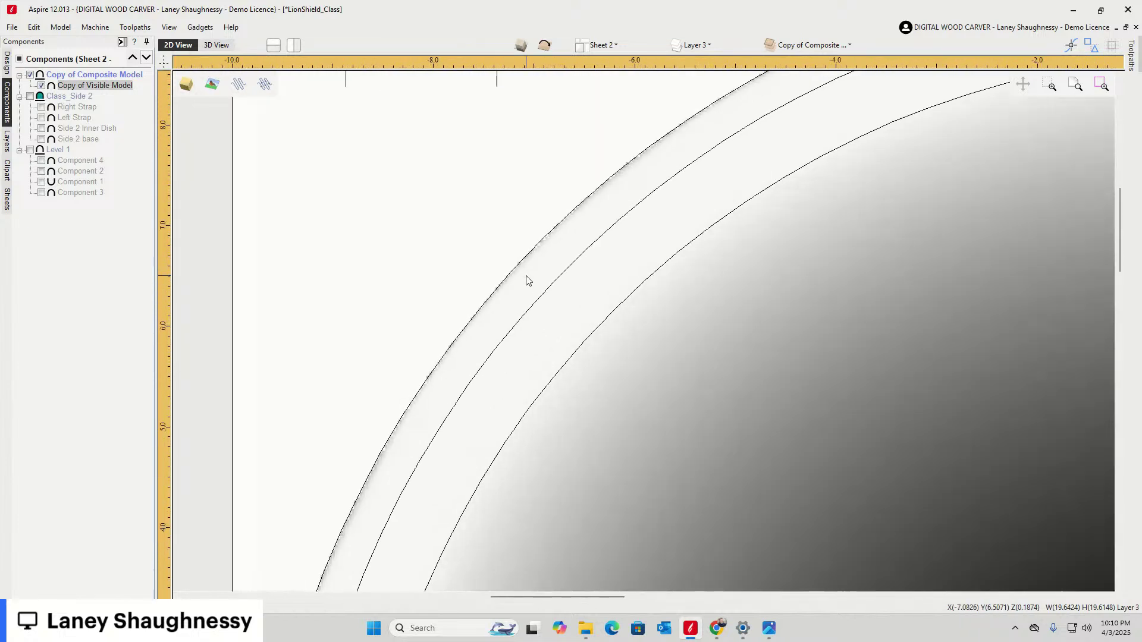
pyautogui.click(517, 273)
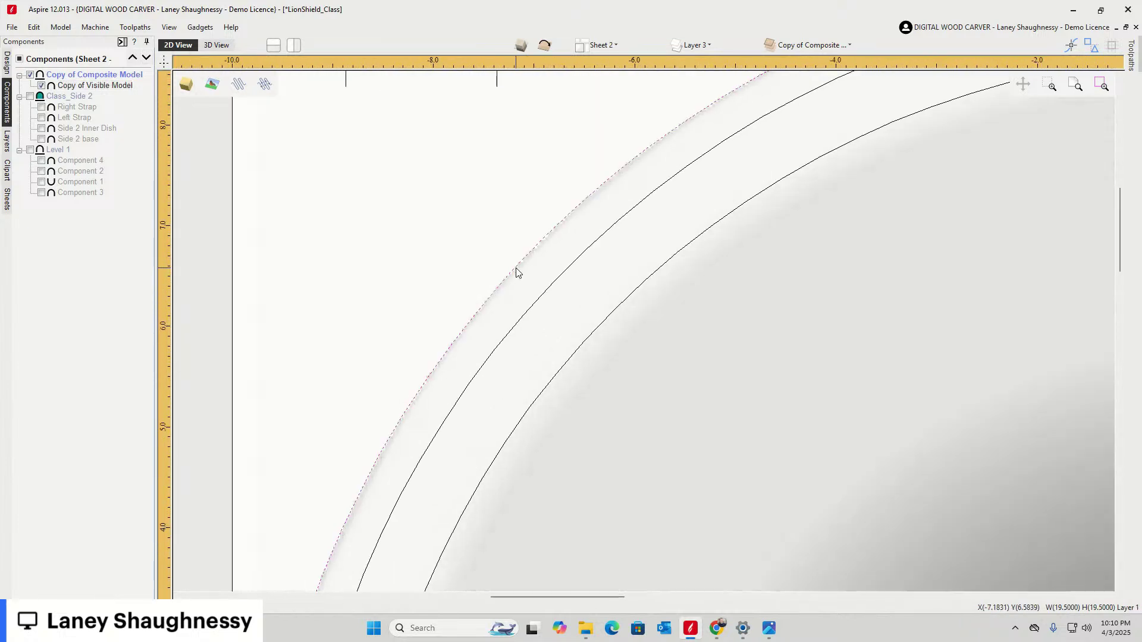
pyautogui.click(6, 62)
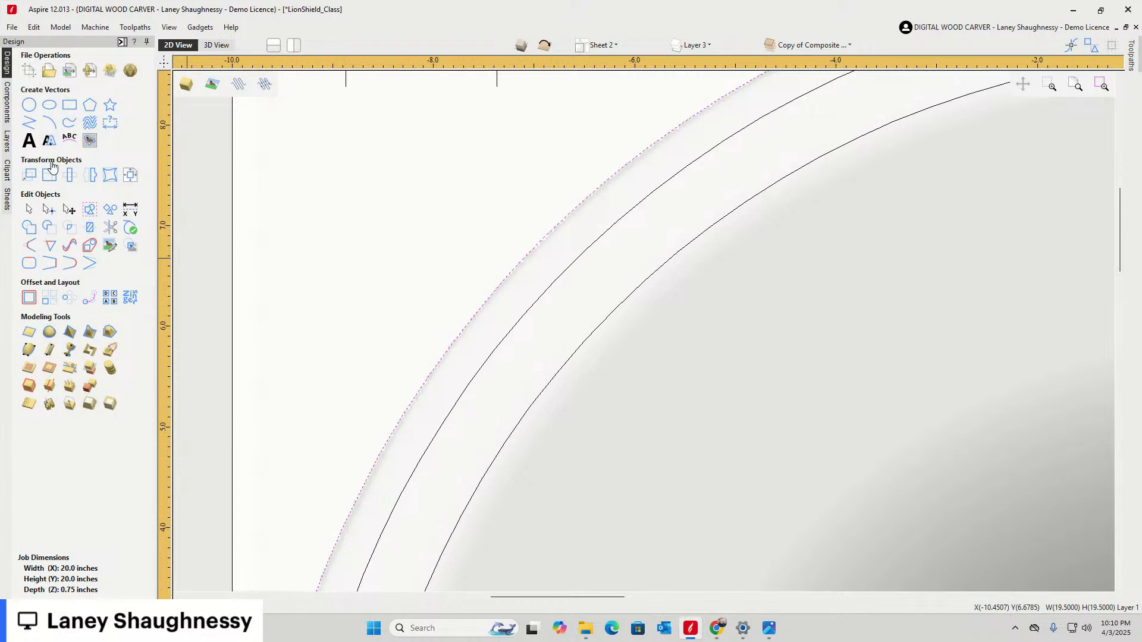
pyautogui.click(29, 297)
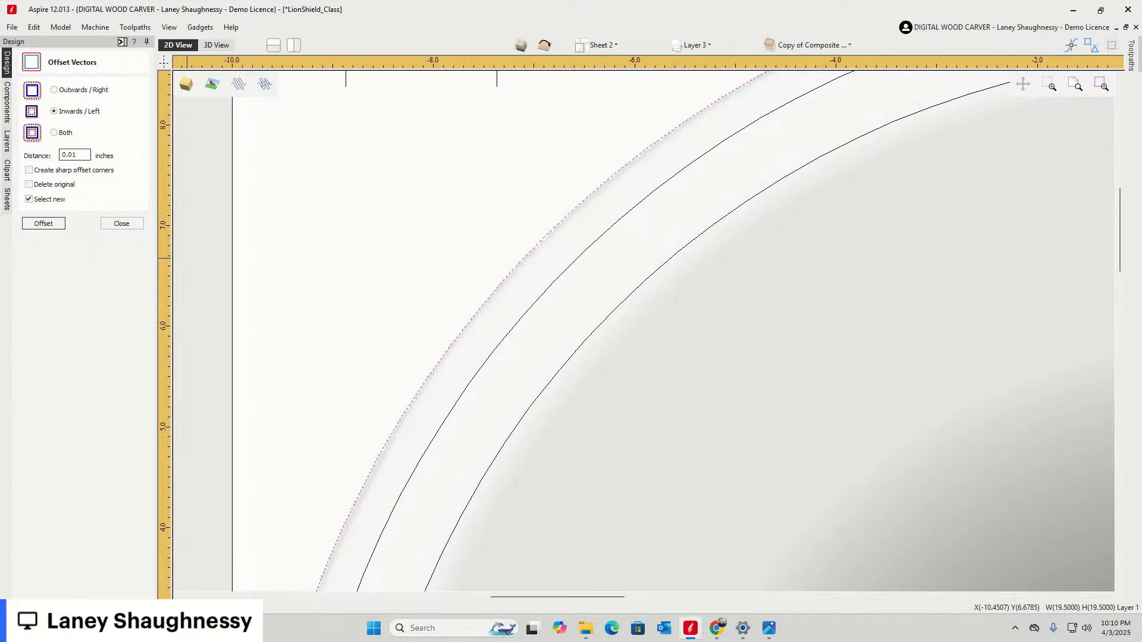
pyautogui.click(39, 225)
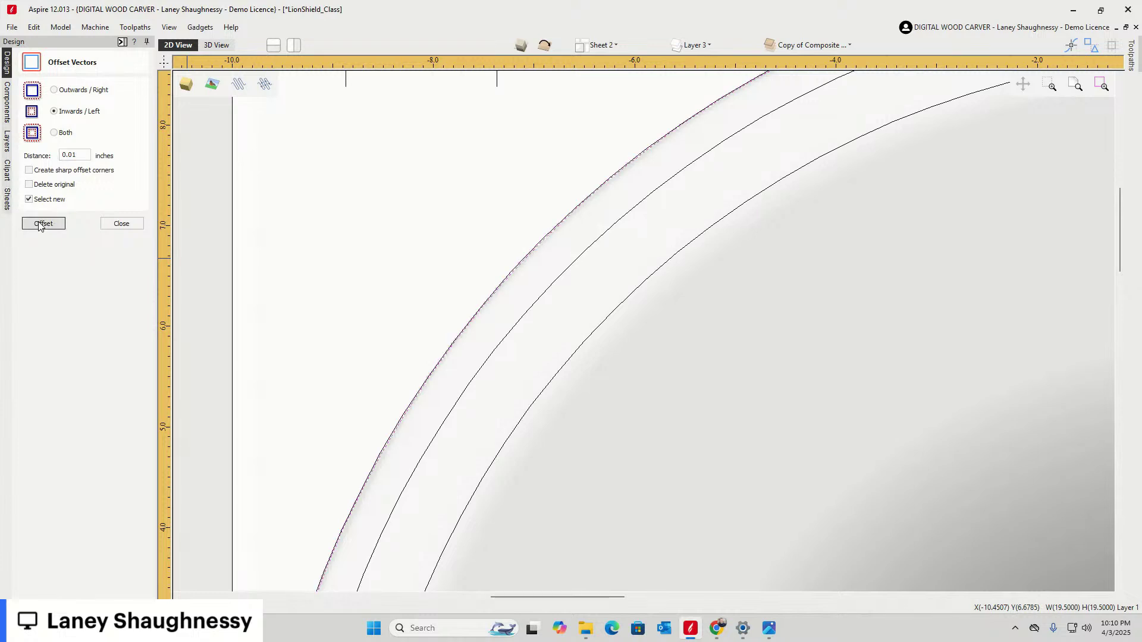
pyautogui.scroll(3, 418, 408)
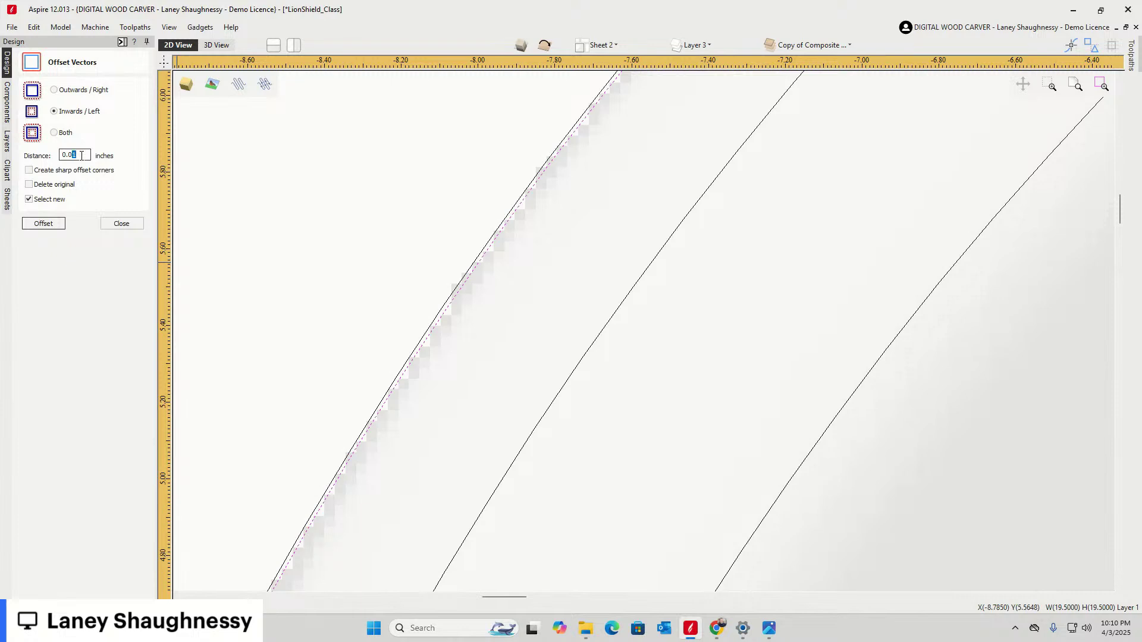
# Undo the last inward offset and offset the outermost circle inwards again at a new distance
pyautogui.hotkey('ctrl', 'z')
pyautogui.click(44, 228)
pyautogui.click(120, 223)
pyautogui.scroll(-2, 202, 249)
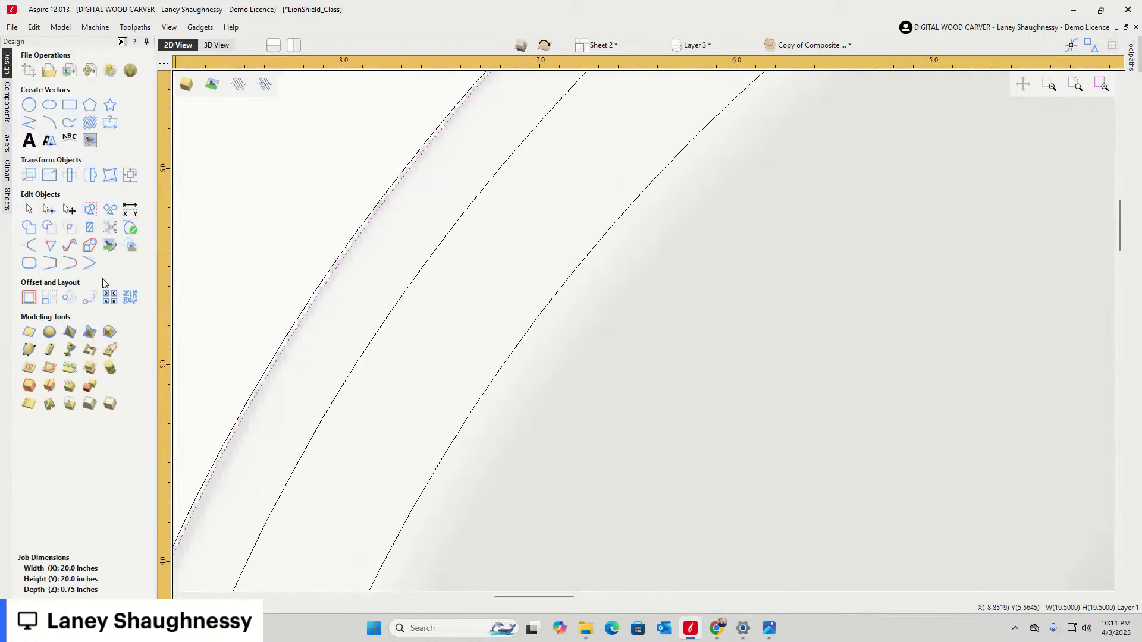
# Try clearing the combined component outside the existing inward-offset circle and check its side wall in 3D
pyautogui.click(9, 102)
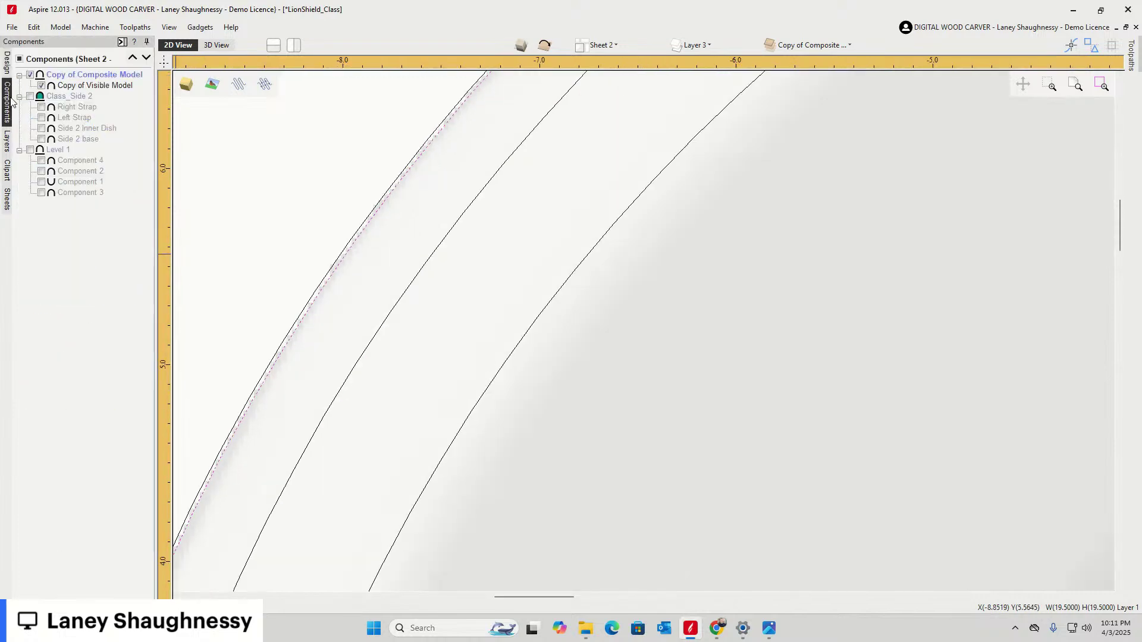
pyautogui.click(71, 89)
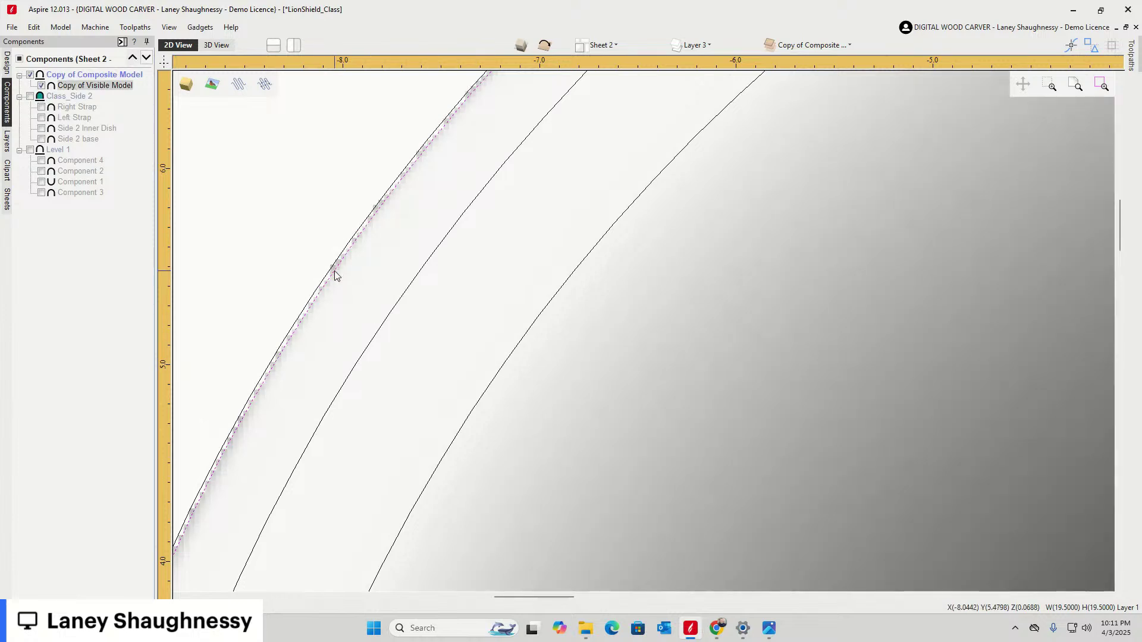
pyautogui.click(334, 275)
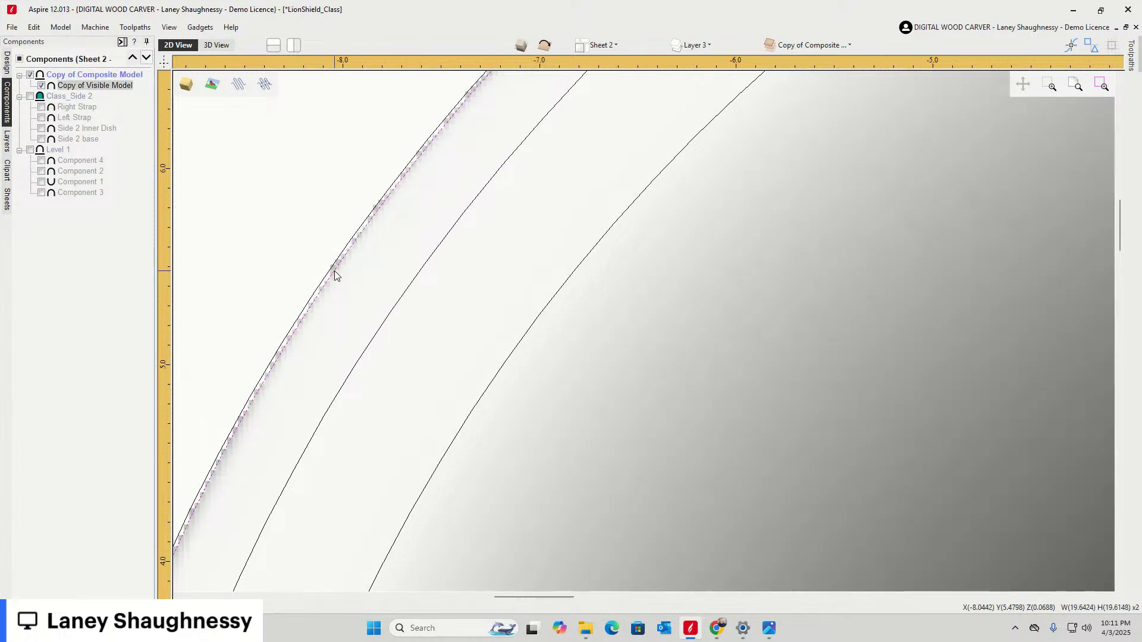
pyautogui.click(7, 70)
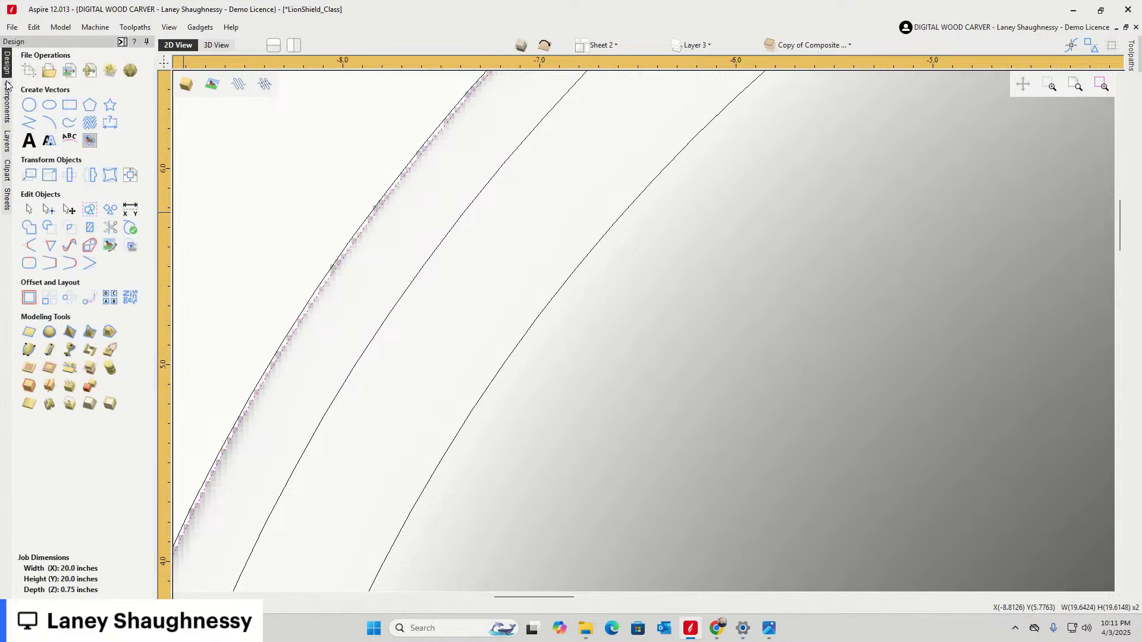
pyautogui.click(51, 374)
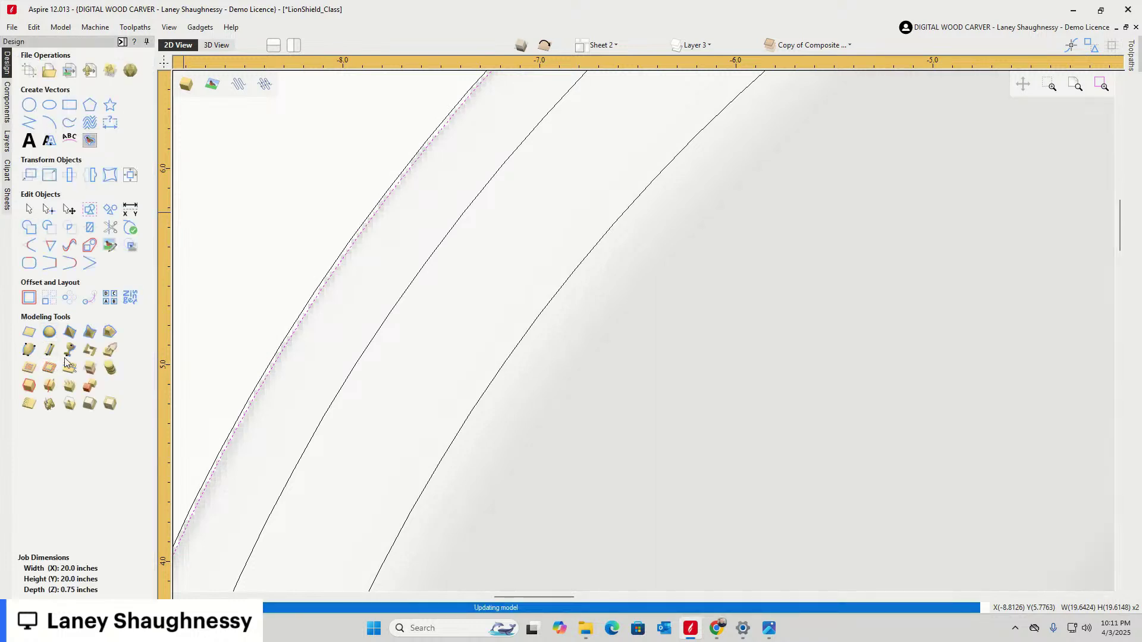
pyautogui.click(216, 47)
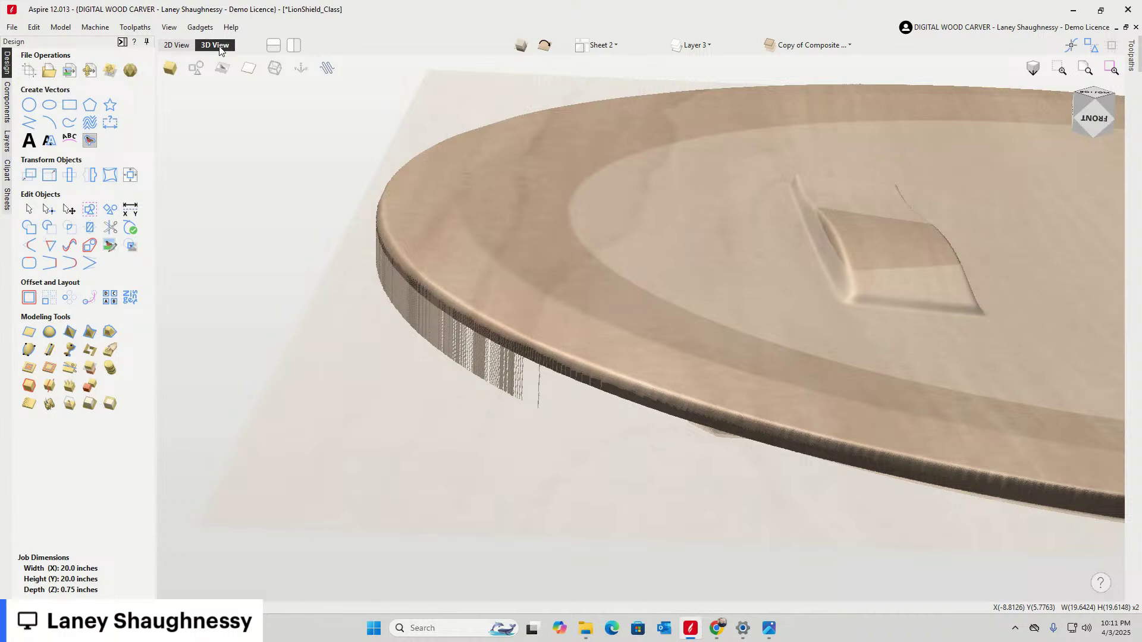
# Offset the shield's outermost circle inwards to make a 19.375-inch circle, keeping the original and selecting the new one
pyautogui.click(177, 45)
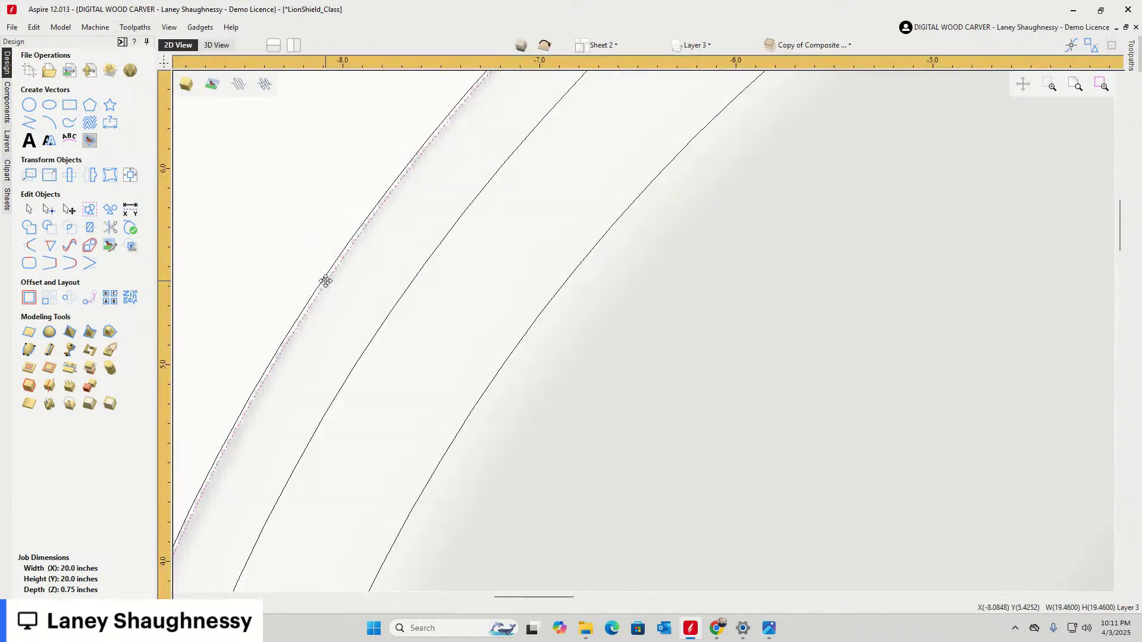
pyautogui.click(378, 340)
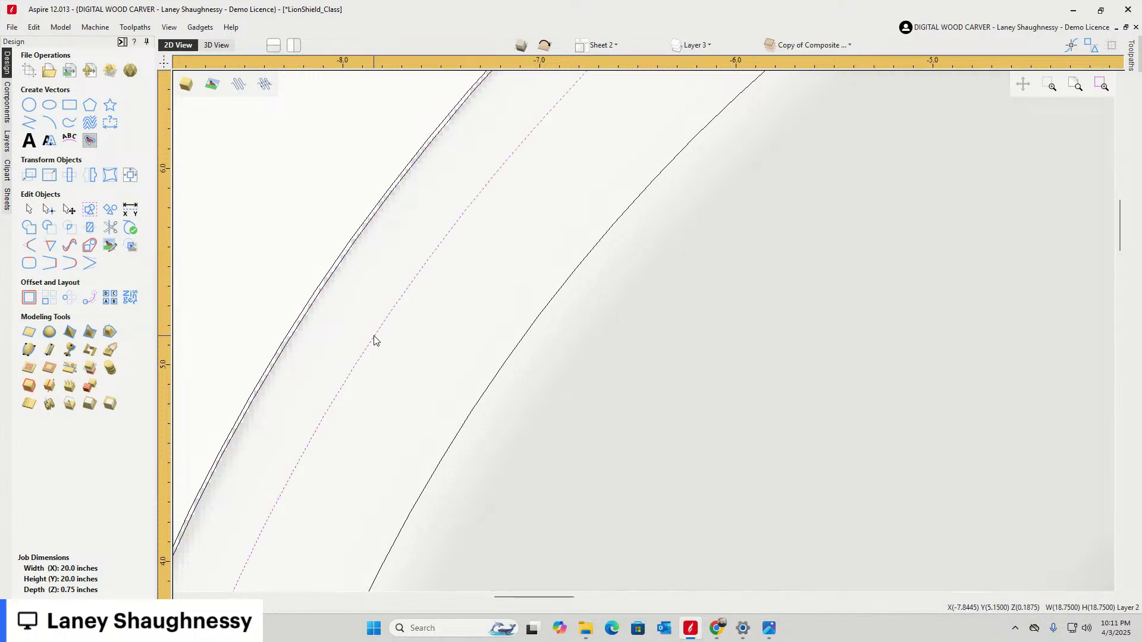
pyautogui.click(307, 310)
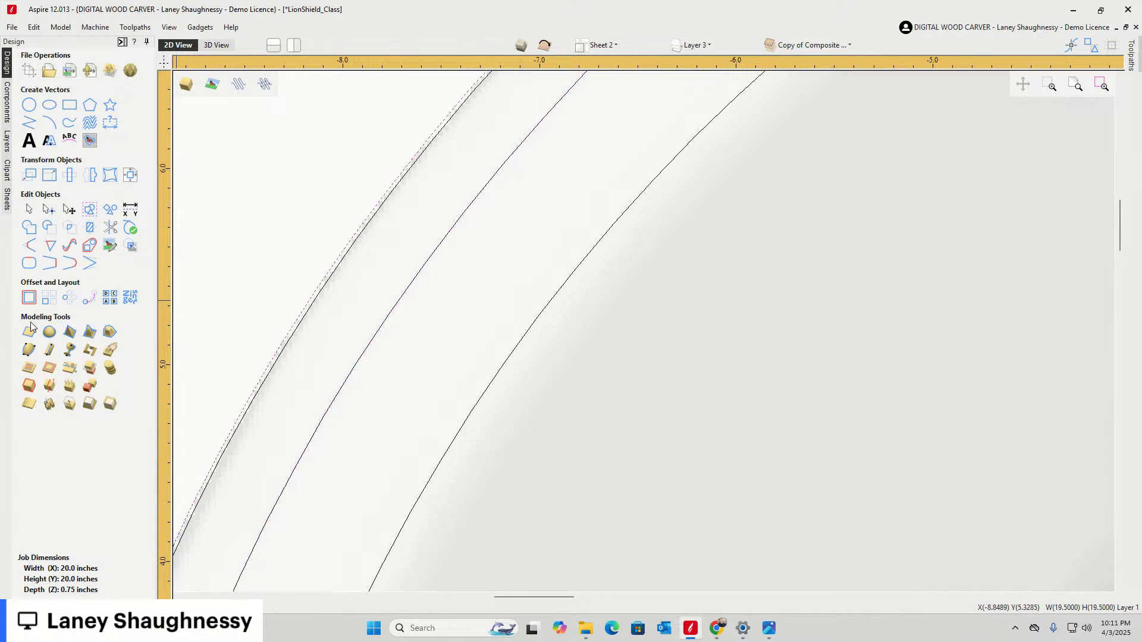
pyautogui.click(28, 297)
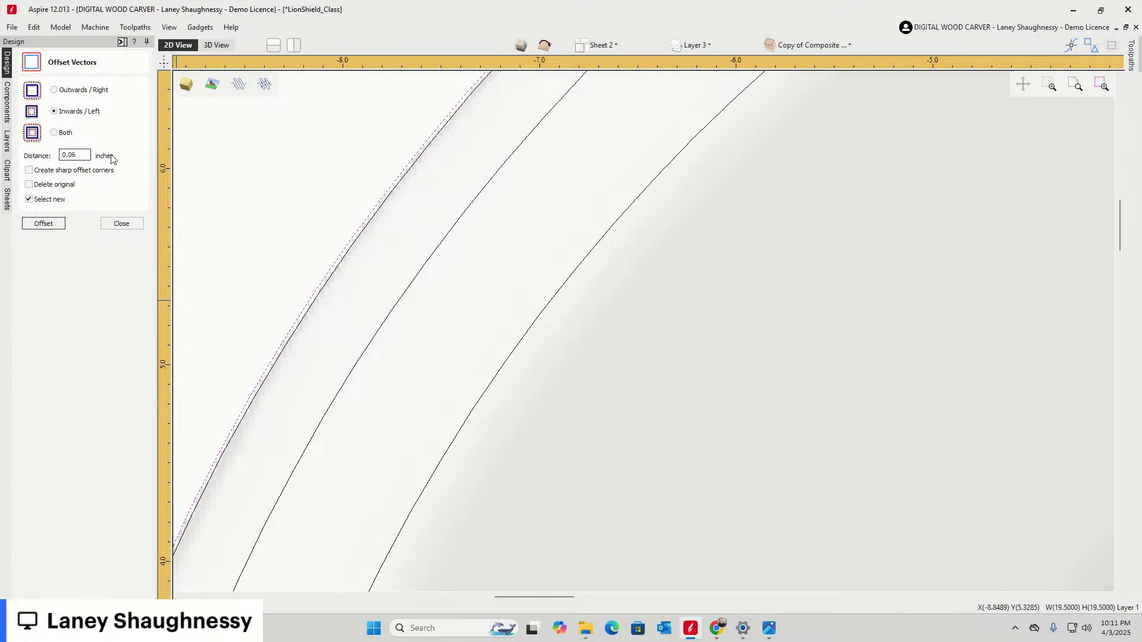
pyautogui.click(37, 224)
pyautogui.click(122, 224)
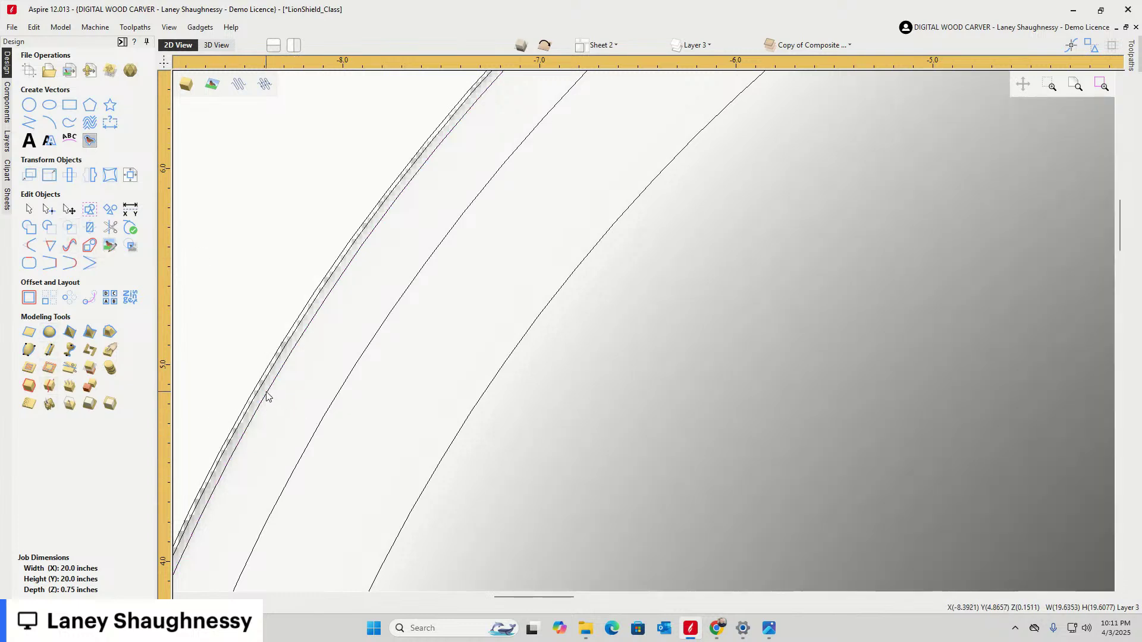
# Clear the combined component outside the new 19.375-inch circle and show the result in 3D
pyautogui.keyDown('shift'); pyautogui.click(267, 394); pyautogui.keyUp('shift')
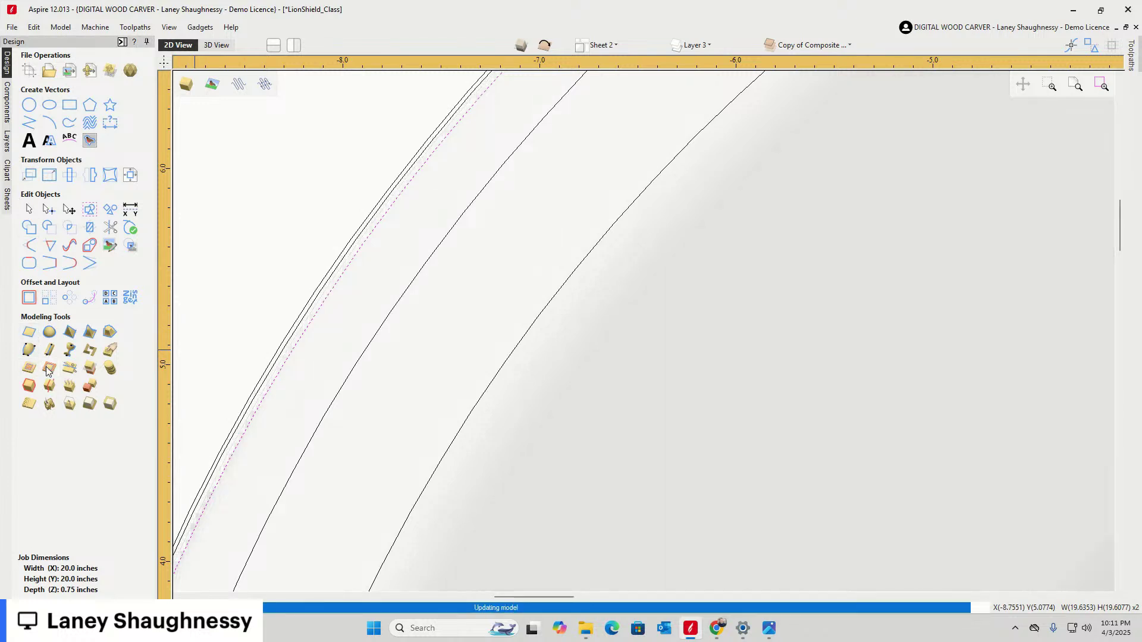
pyautogui.click(219, 47)
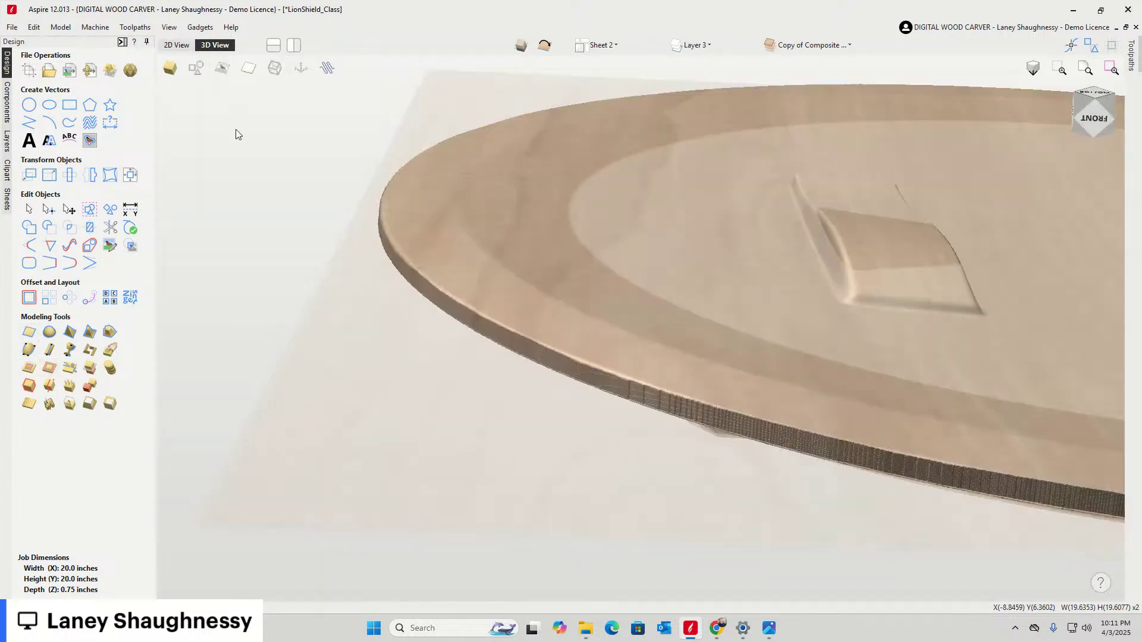
# Inspect the trimmed side wall around the shield's rim in 3D from the front and right
pyautogui.scroll(-5, 401, 309)
pyautogui.scroll(2, 833, 331)
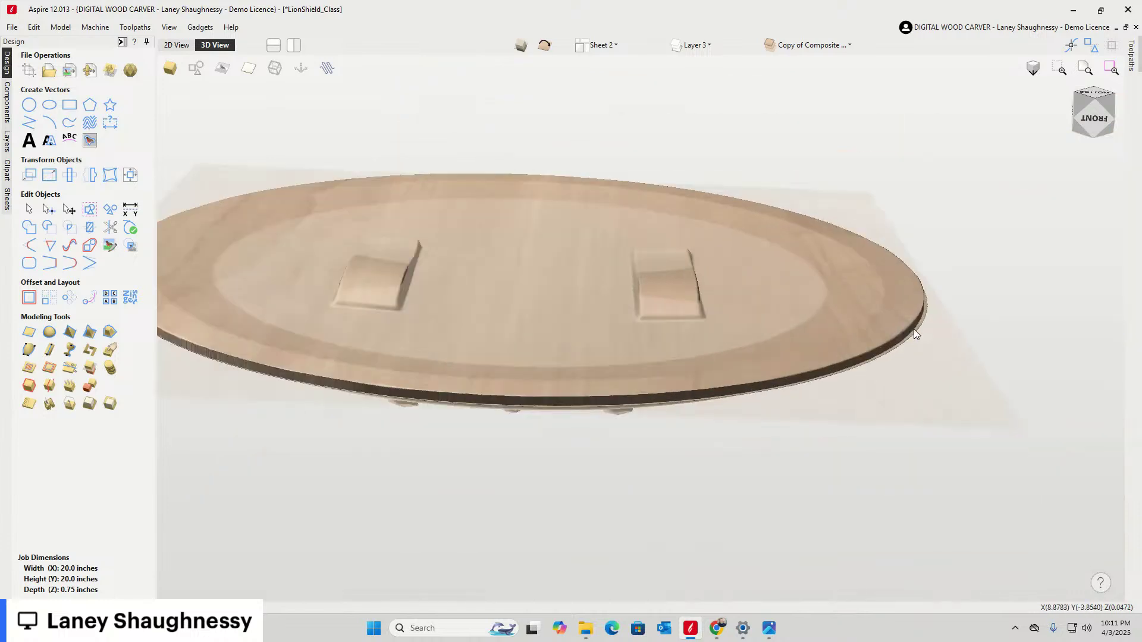
pyautogui.scroll(3, 914, 329)
pyautogui.scroll(-2, 923, 317)
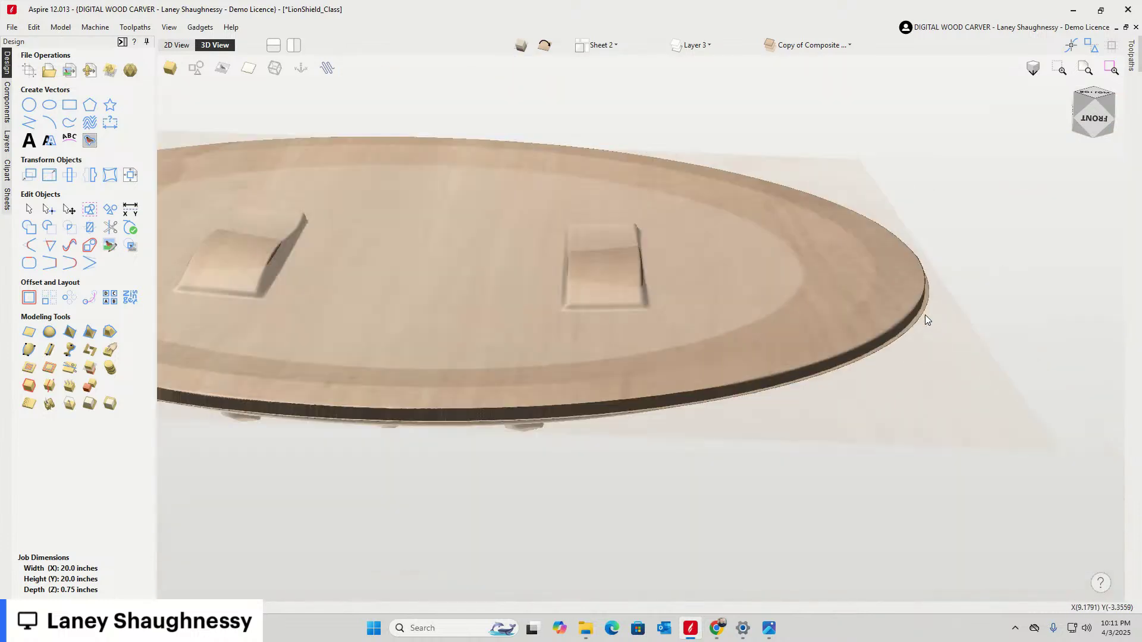
pyautogui.scroll(-2, 922, 317)
pyautogui.scroll(4, 559, 305)
pyautogui.scroll(-1, 493, 302)
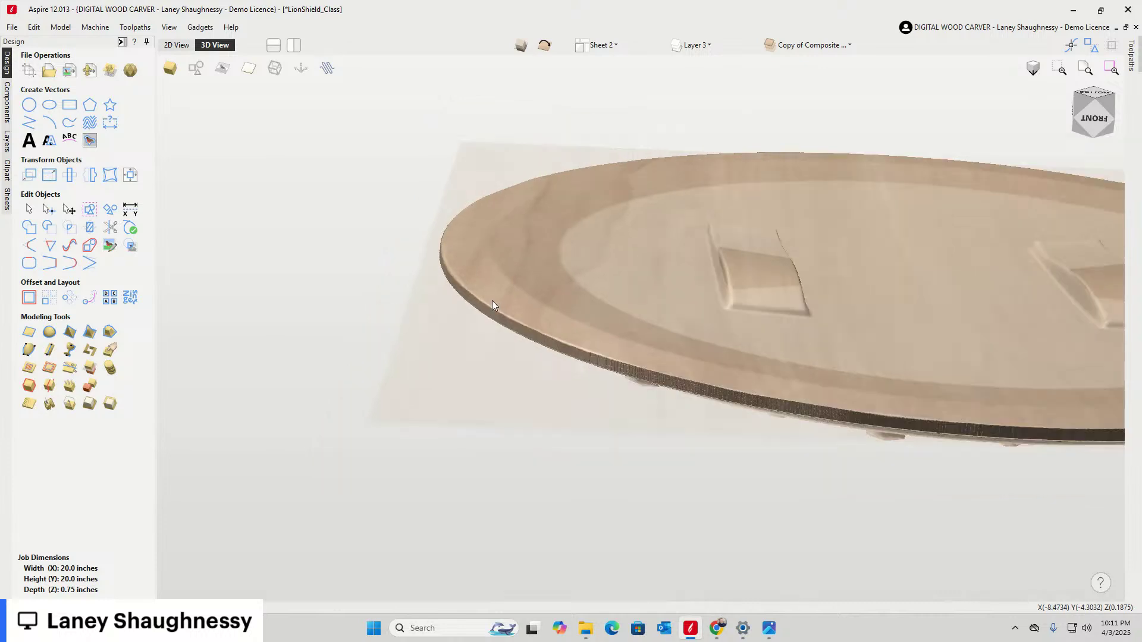
pyautogui.scroll(-2, 1029, 262)
pyautogui.click(1092, 121)
pyautogui.moveTo(1092, 121)
pyautogui.mouseDown()
pyautogui.moveTo(1053, 146)
pyautogui.moveTo(1107, 97)
pyautogui.moveTo(1103, 118)
pyautogui.mouseUp()
pyautogui.scroll(2, 433, 246)
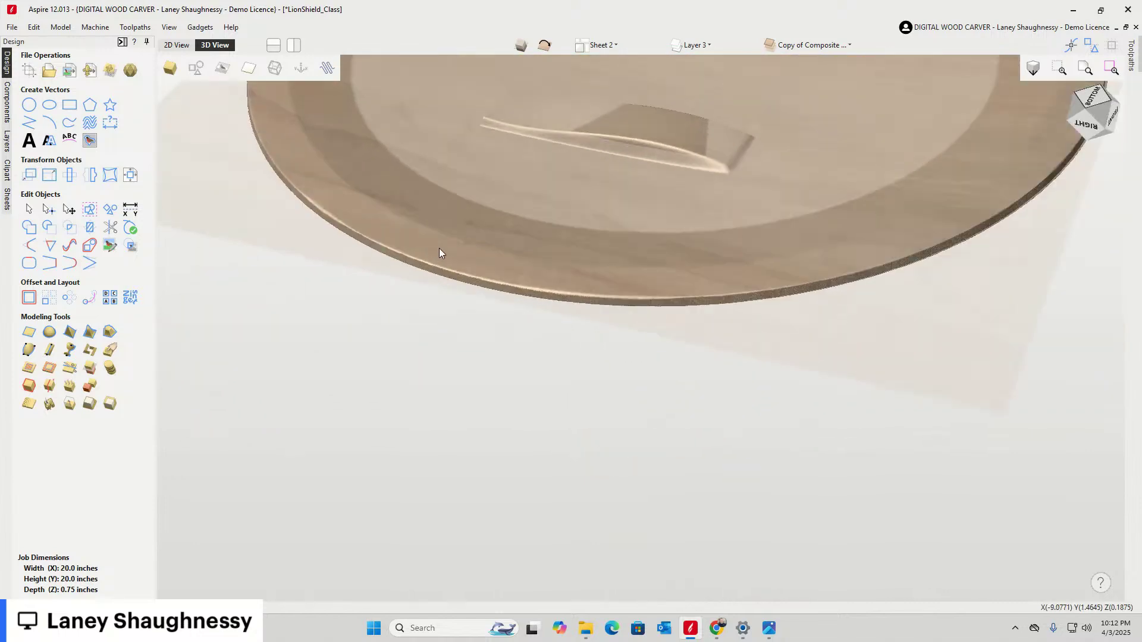
pyautogui.scroll(2, 432, 244)
pyautogui.scroll(-8, 313, 337)
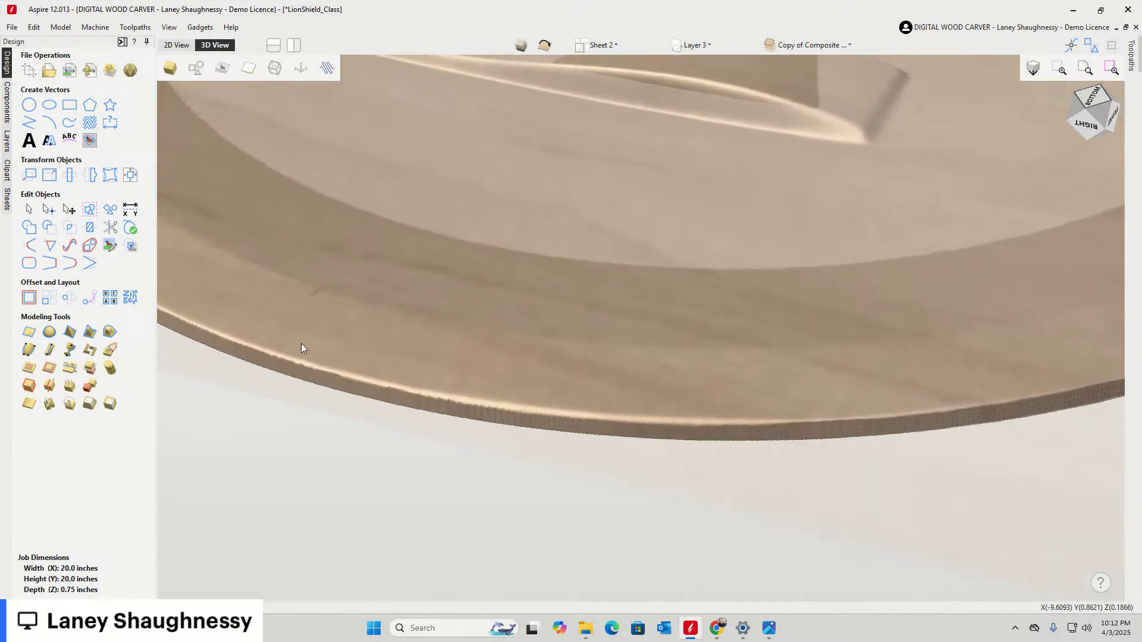
pyautogui.scroll(5, 369, 220)
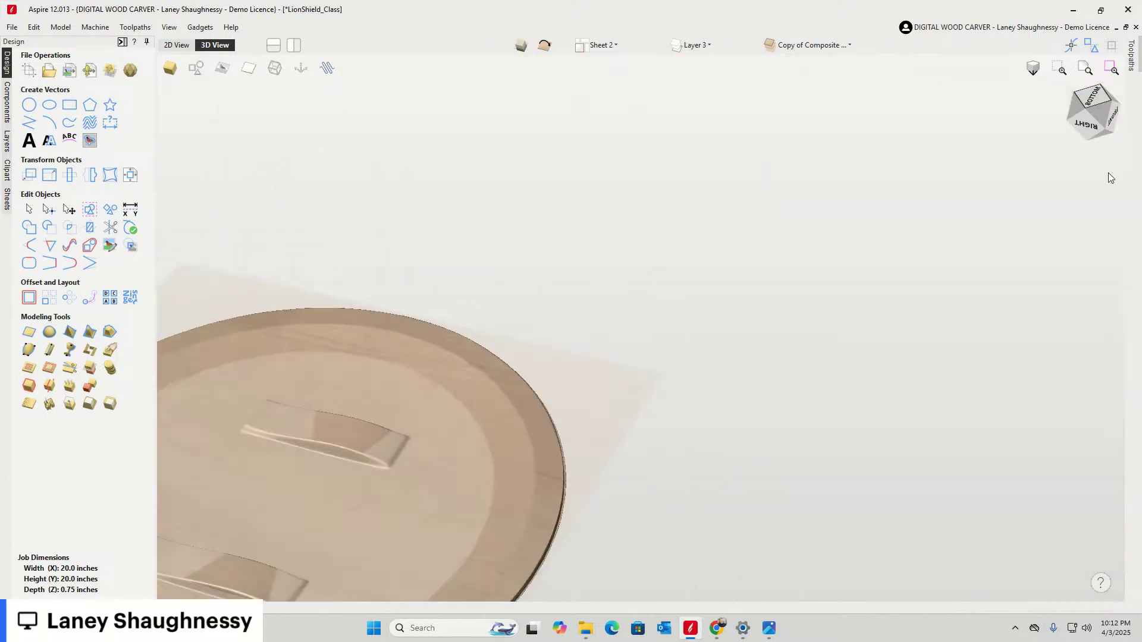
# Examine the rim's outer edge close up from below, and view the straps and dish from several angles
pyautogui.moveTo(1095, 110)
pyautogui.mouseDown()
pyautogui.moveTo(1060, 120)
pyautogui.moveTo(1073, 116)
pyautogui.mouseUp()
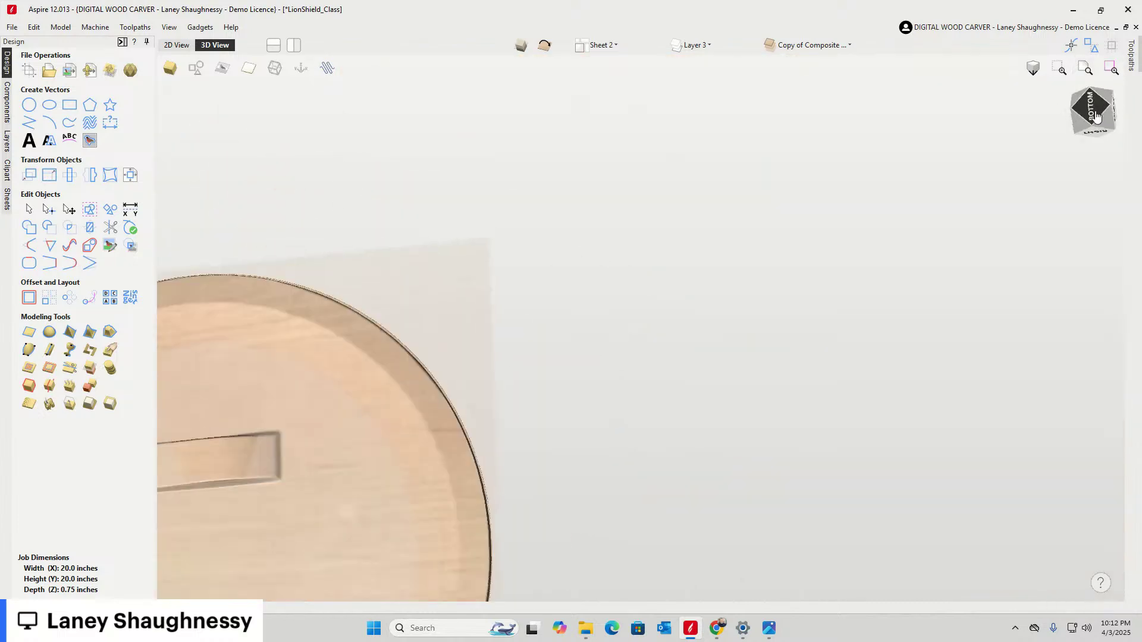
pyautogui.scroll(5, 383, 319)
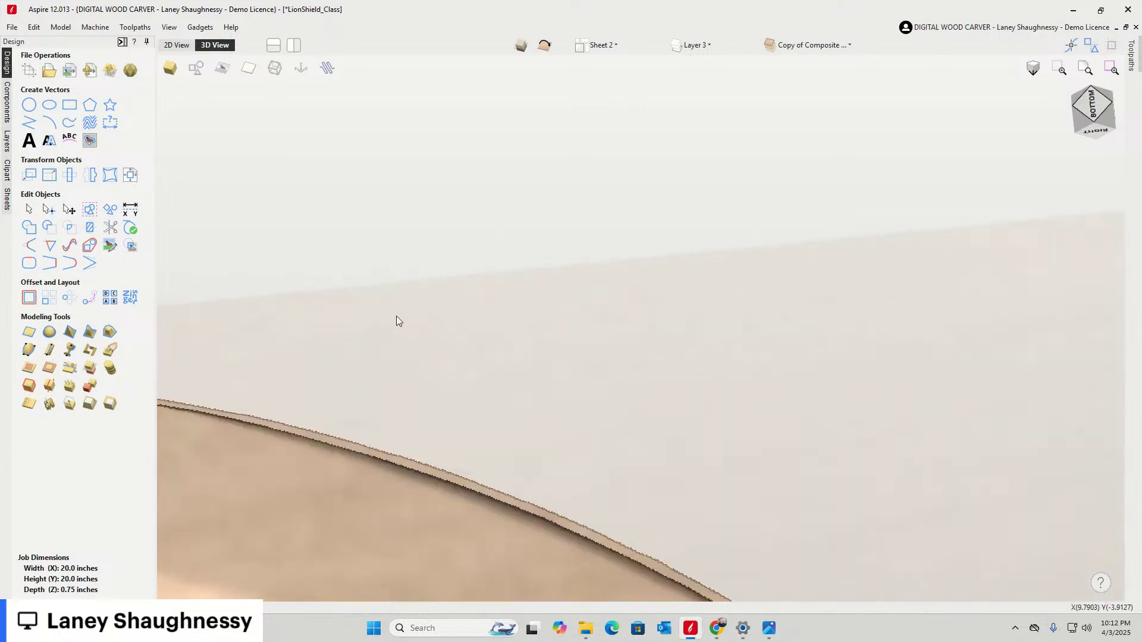
pyautogui.scroll(2, 585, 484)
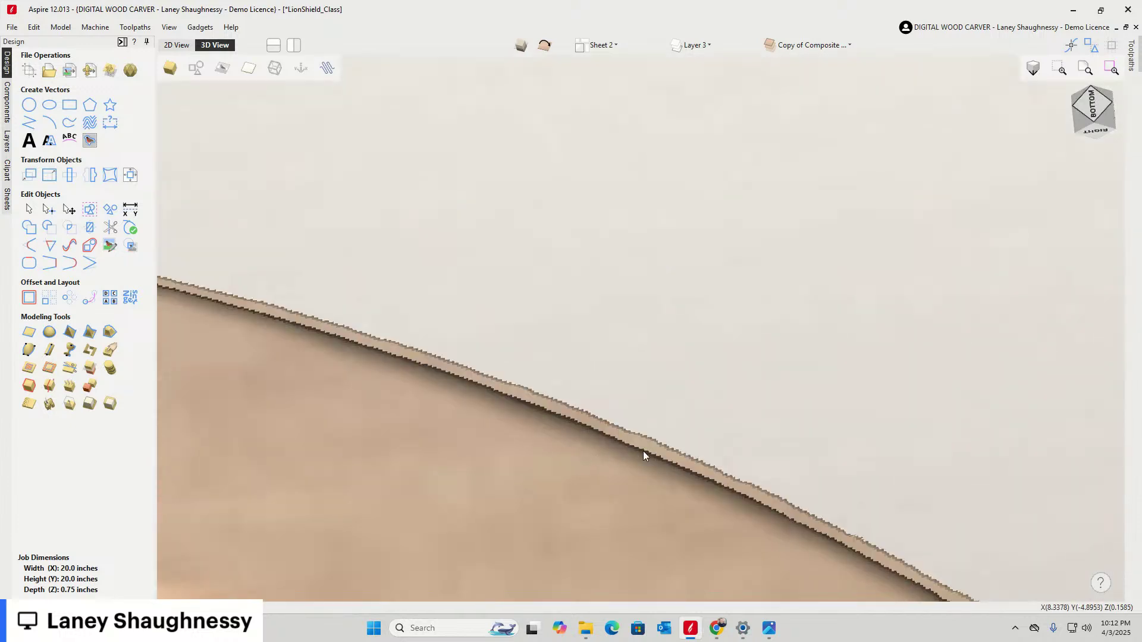
pyautogui.scroll(-7, 608, 426)
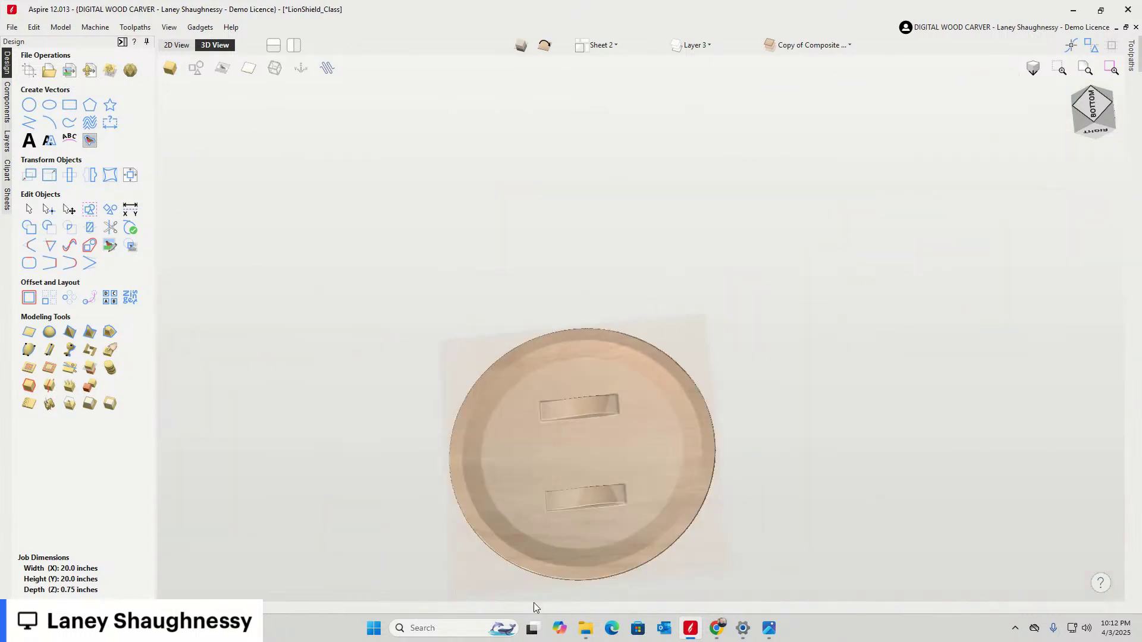
pyautogui.click(1078, 95)
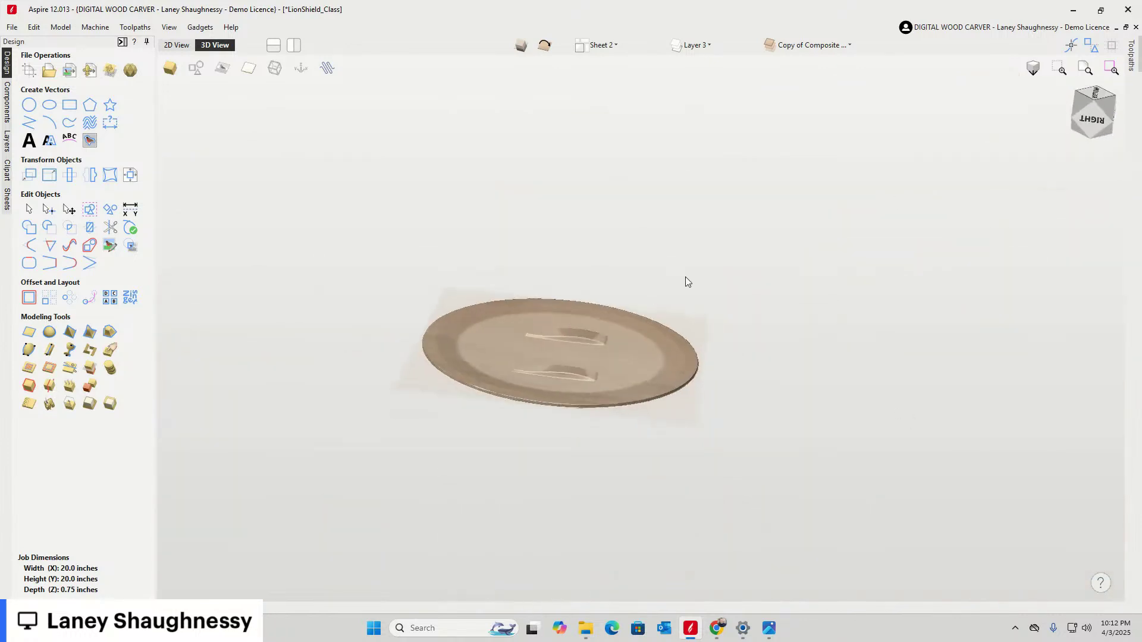
pyautogui.scroll(5, 576, 359)
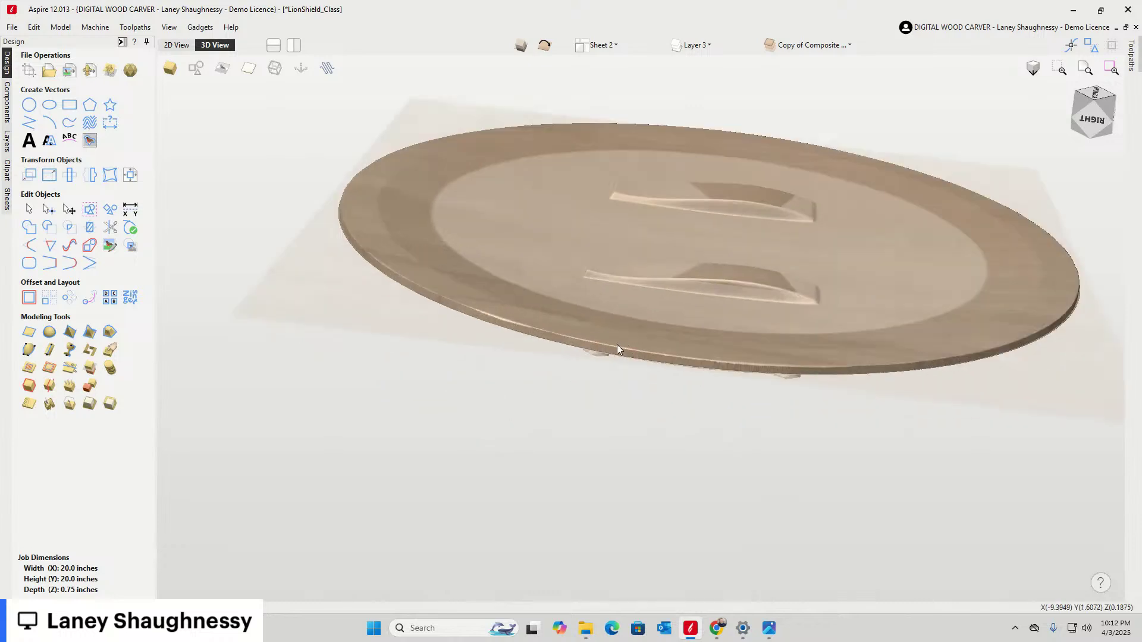
pyautogui.click(1093, 122)
pyautogui.moveTo(753, 360); pyautogui.dragTo(666, 210, button='middle')
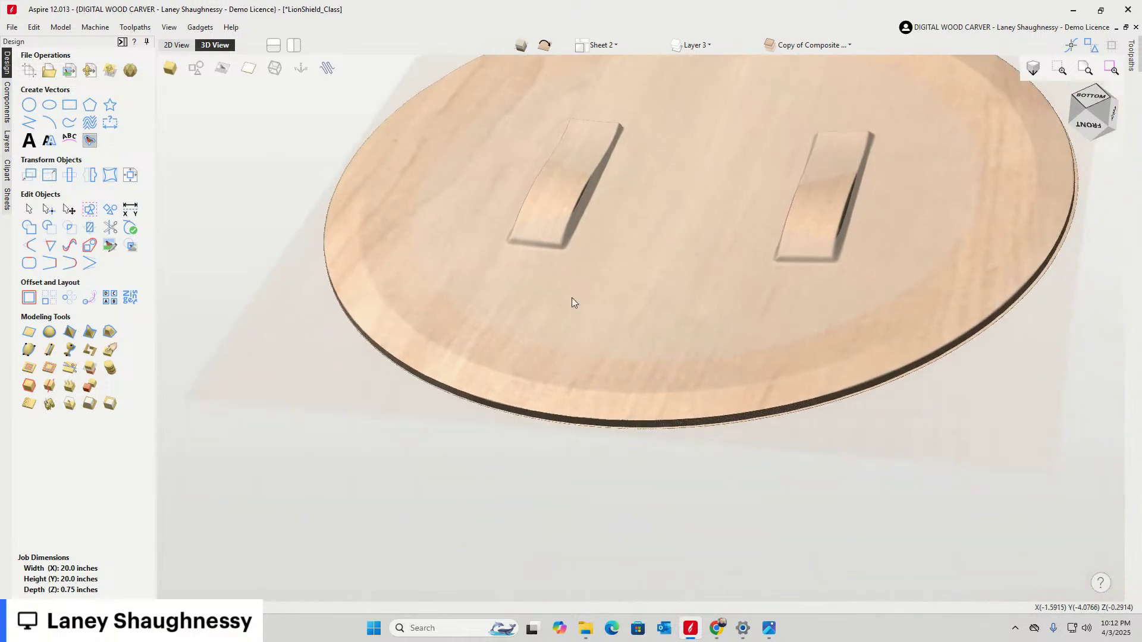
pyautogui.scroll(3, 487, 391)
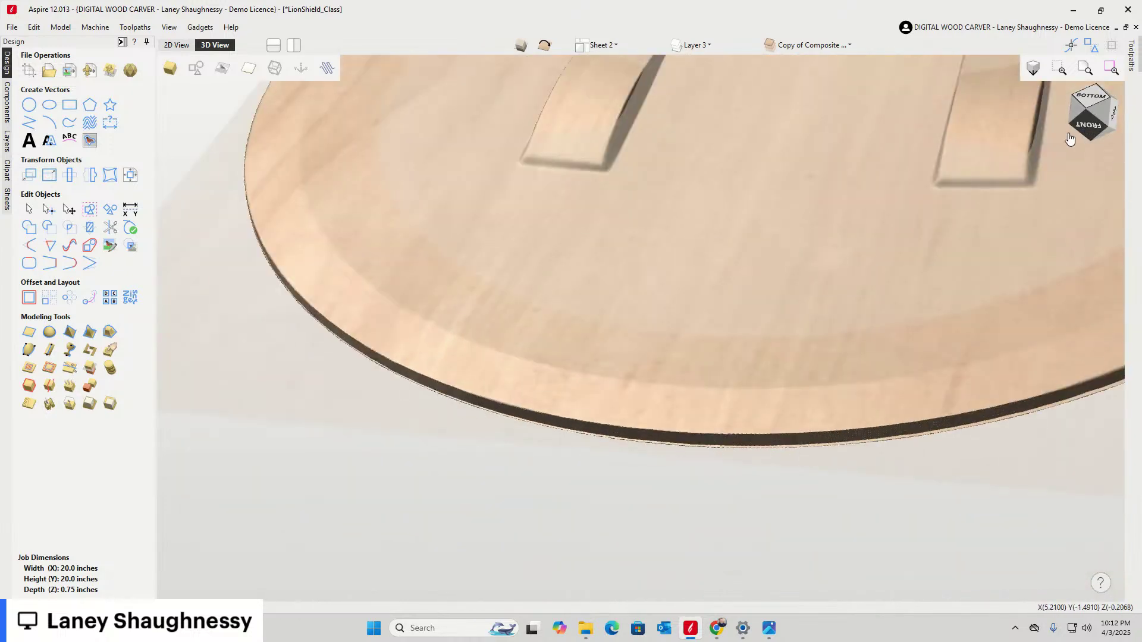
pyautogui.scroll(2, 987, 153)
pyautogui.click(1089, 116)
pyautogui.moveTo(982, 405); pyautogui.dragTo(683, 451)
pyautogui.click(1110, 118)
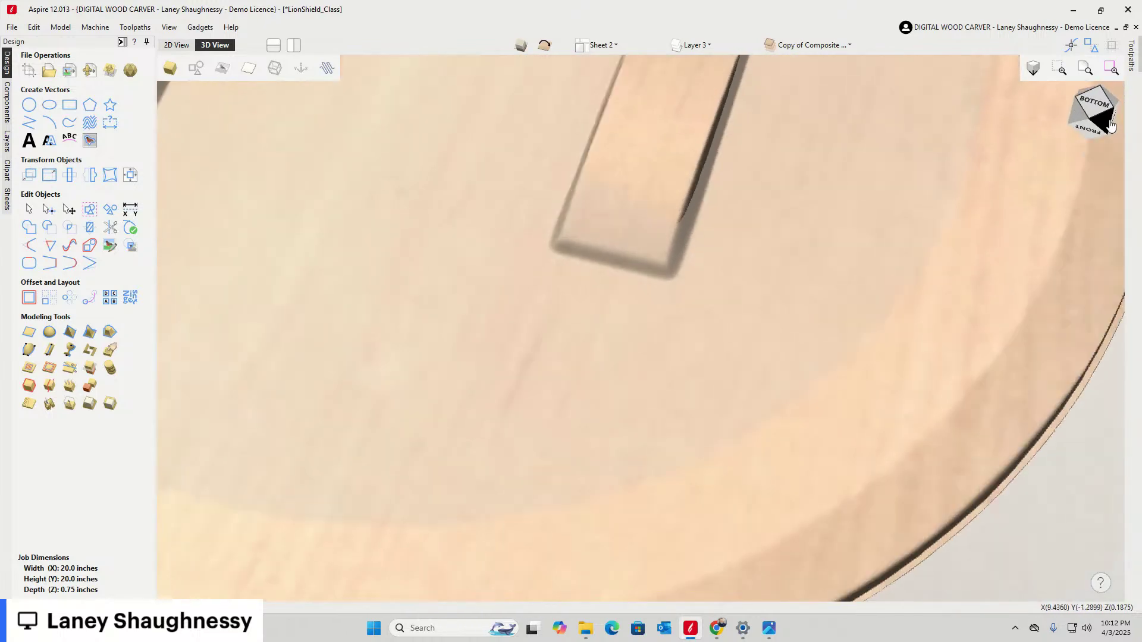
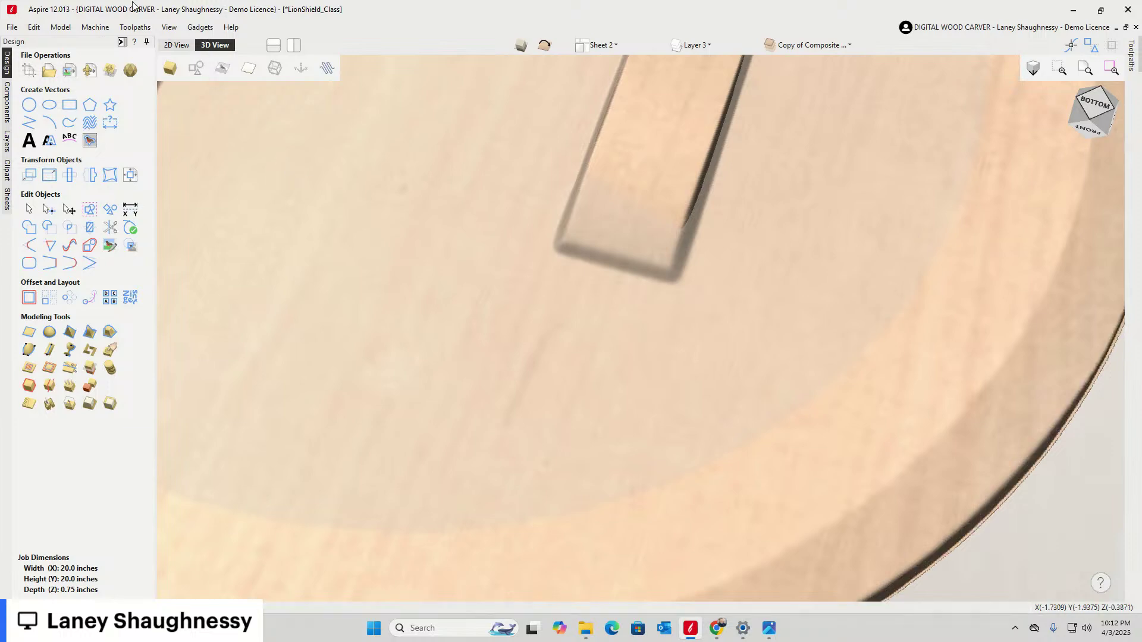
# Examine the concentric boundary circles against the shield's edge in 2D and select the combined component
pyautogui.click(176, 45)
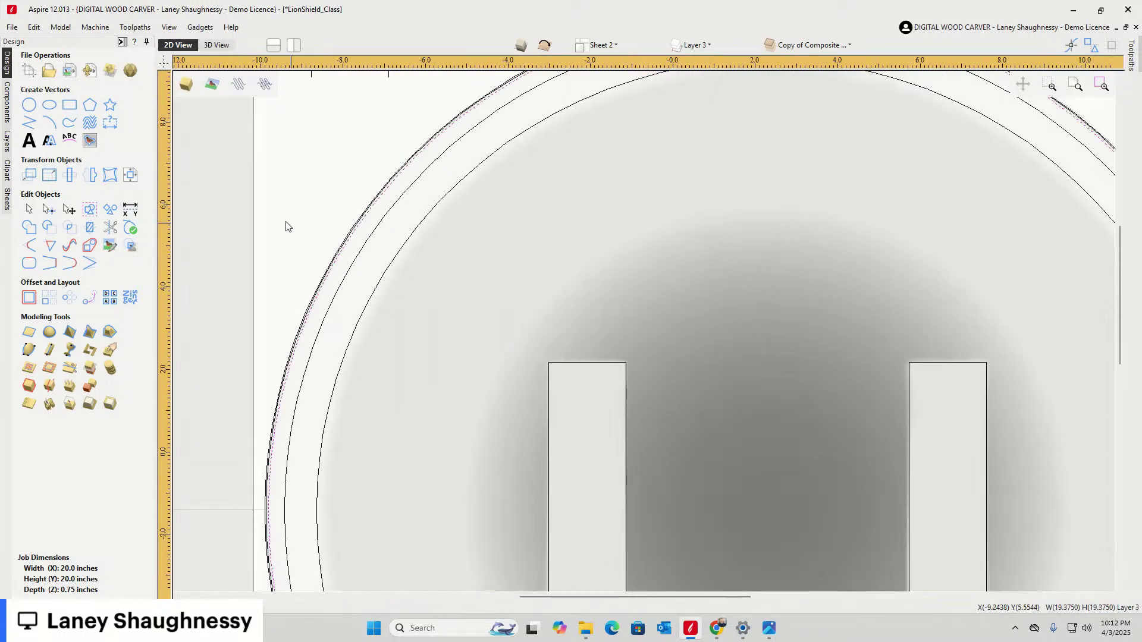
pyautogui.scroll(-2, 285, 226)
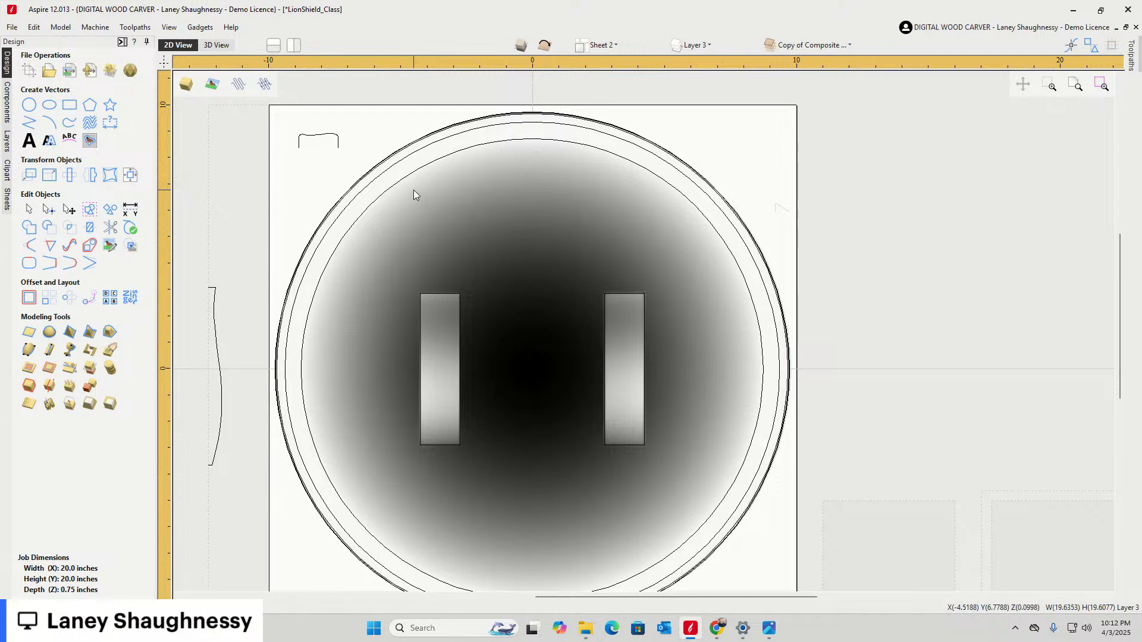
pyautogui.scroll(3, 353, 194)
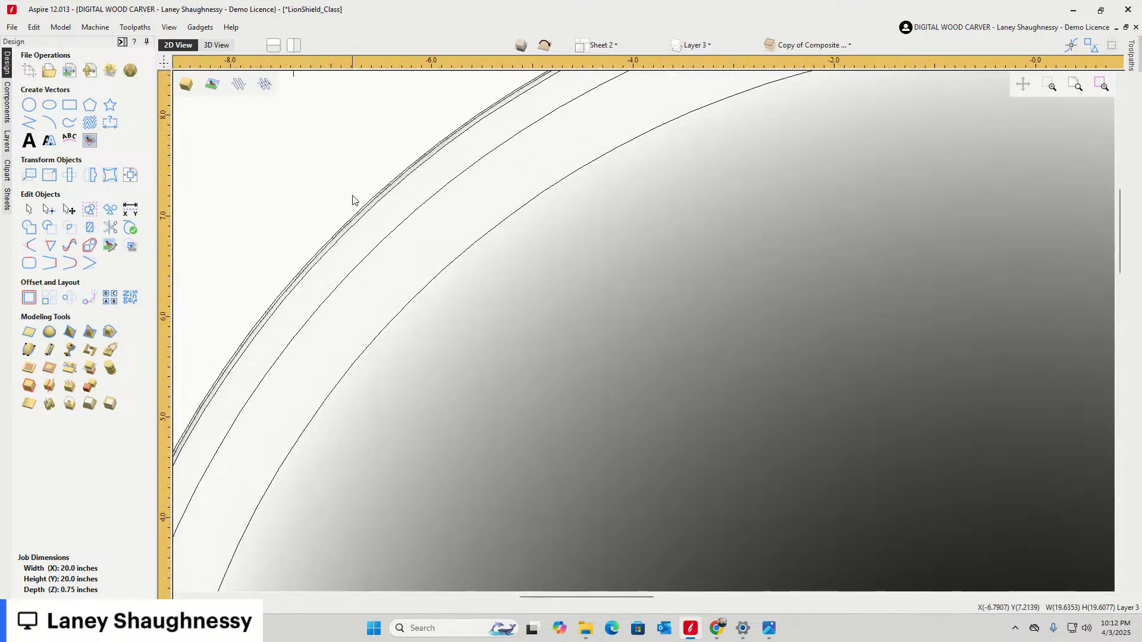
pyautogui.scroll(3, 353, 202)
pyautogui.scroll(-3, 353, 202)
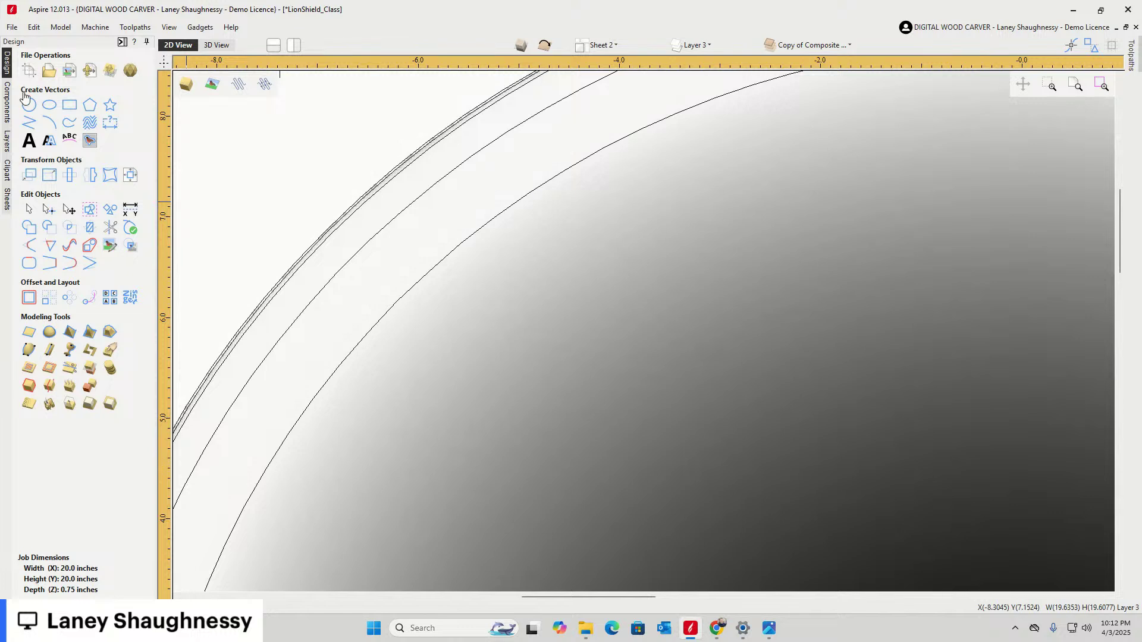
pyautogui.scroll(-3, 311, 273)
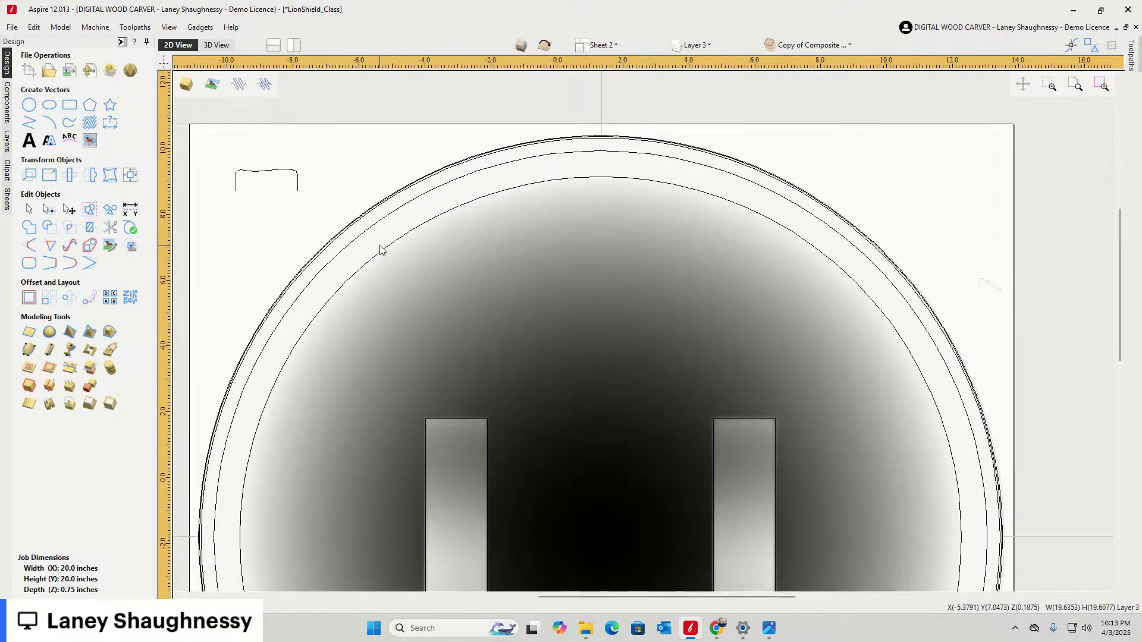
pyautogui.scroll(-2, 380, 251)
pyautogui.click(417, 298)
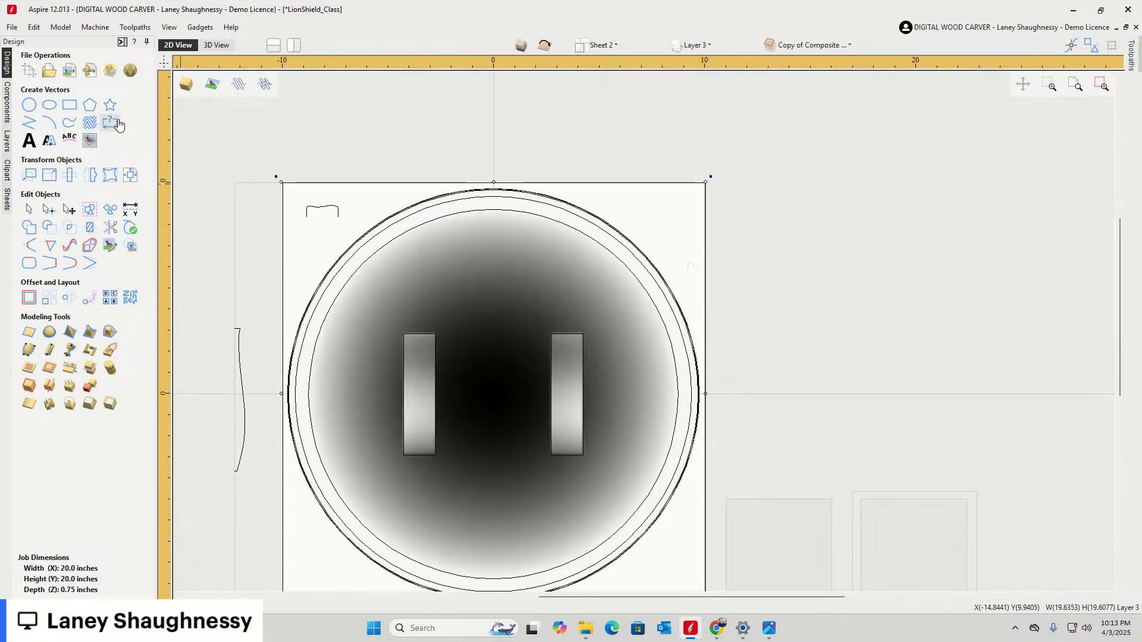
# Center the selected combined component on the material in both directions
pyautogui.click(130, 175)
pyautogui.click(87, 105)
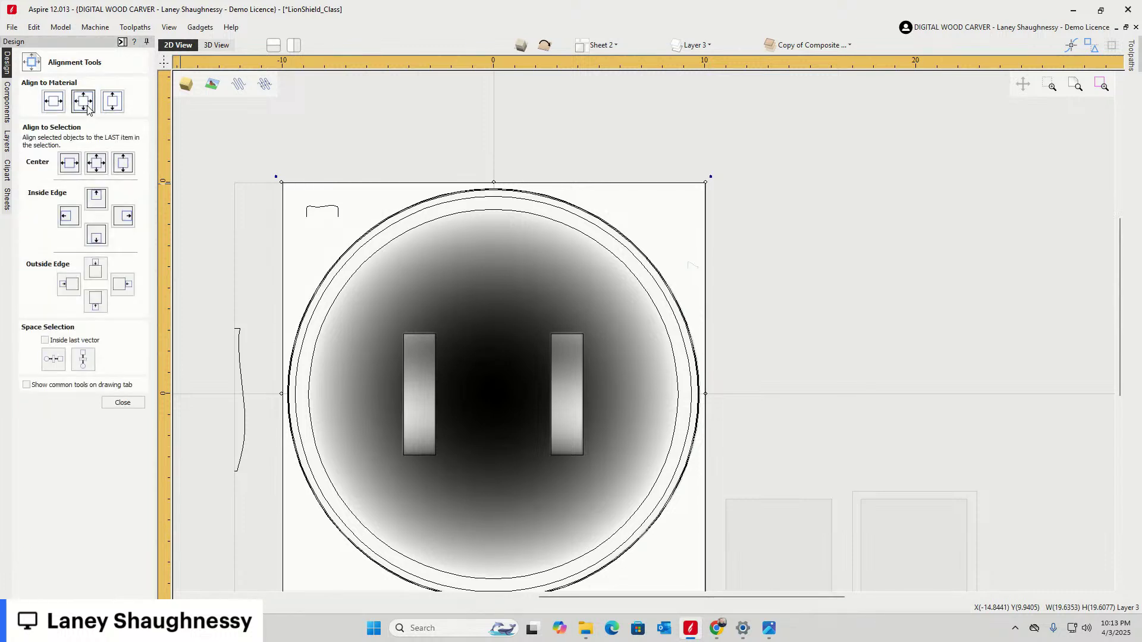
pyautogui.scroll(3, 270, 491)
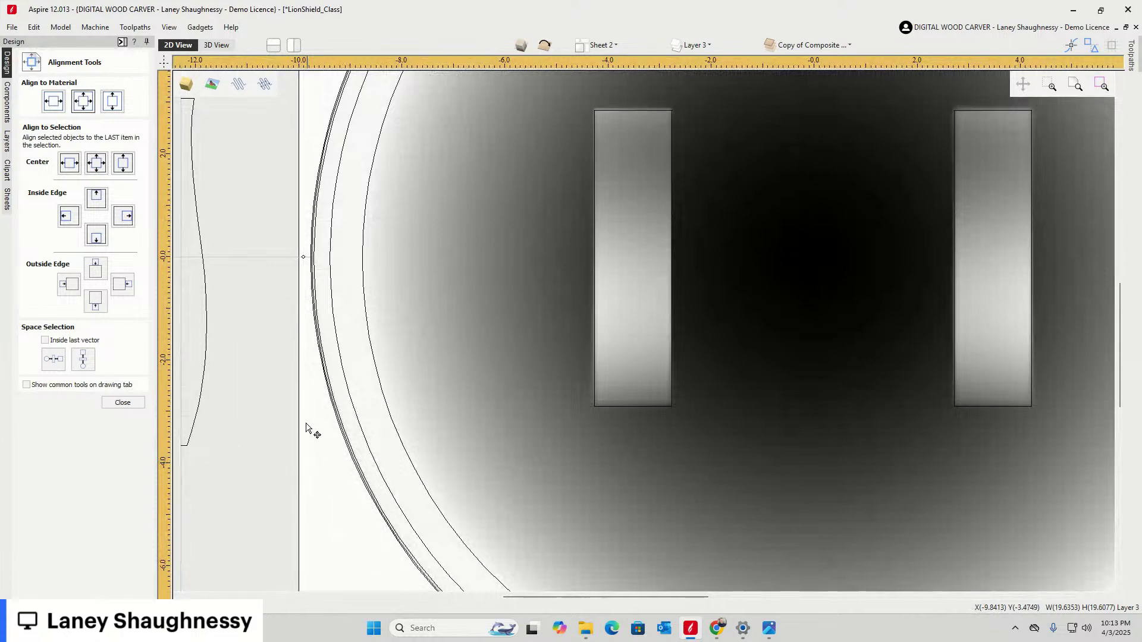
# Examine the shield's outer edge close up in 3D and compare it with the boundary circles in 2D
pyautogui.click(215, 45)
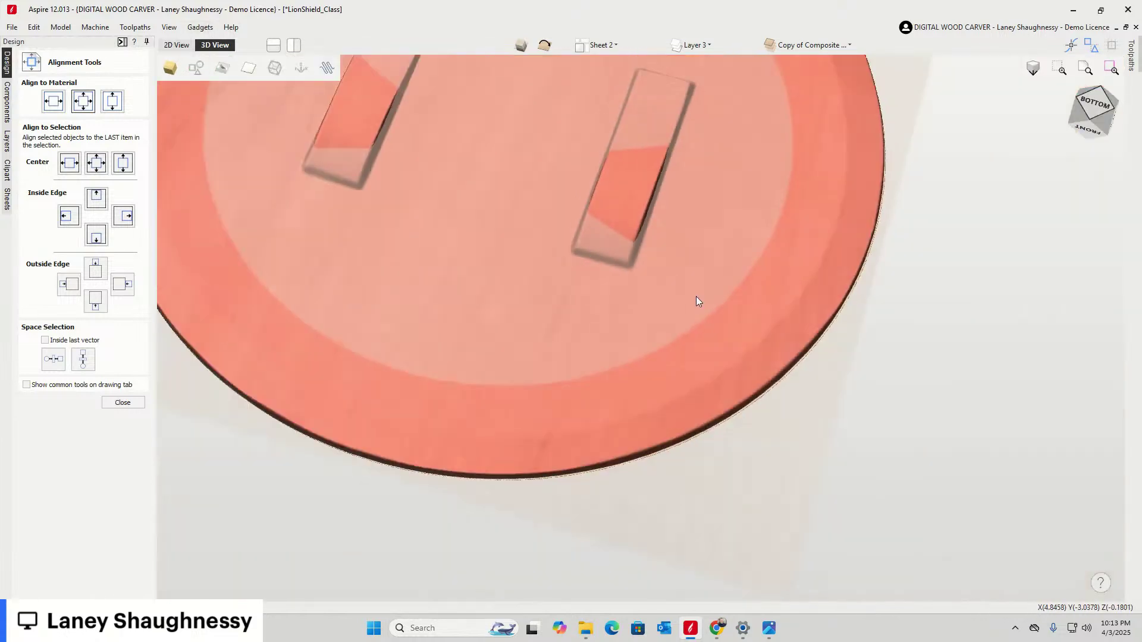
pyautogui.scroll(3, 810, 400)
pyautogui.scroll(2, 770, 355)
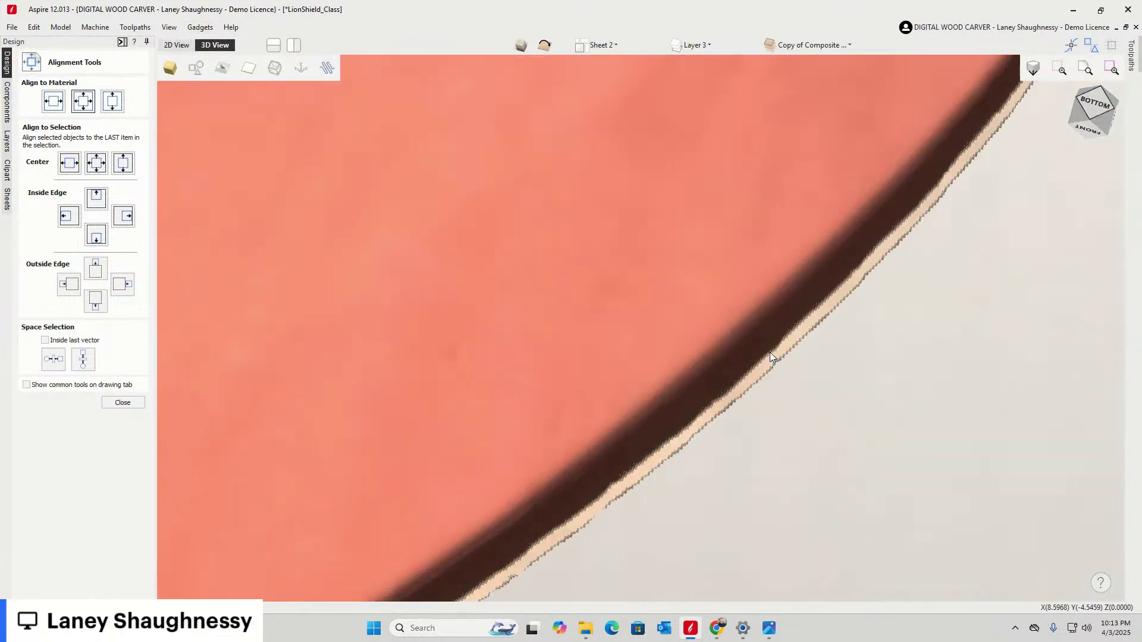
pyautogui.scroll(-3, 792, 340)
pyautogui.scroll(-3, 792, 337)
pyautogui.scroll(-2, 787, 341)
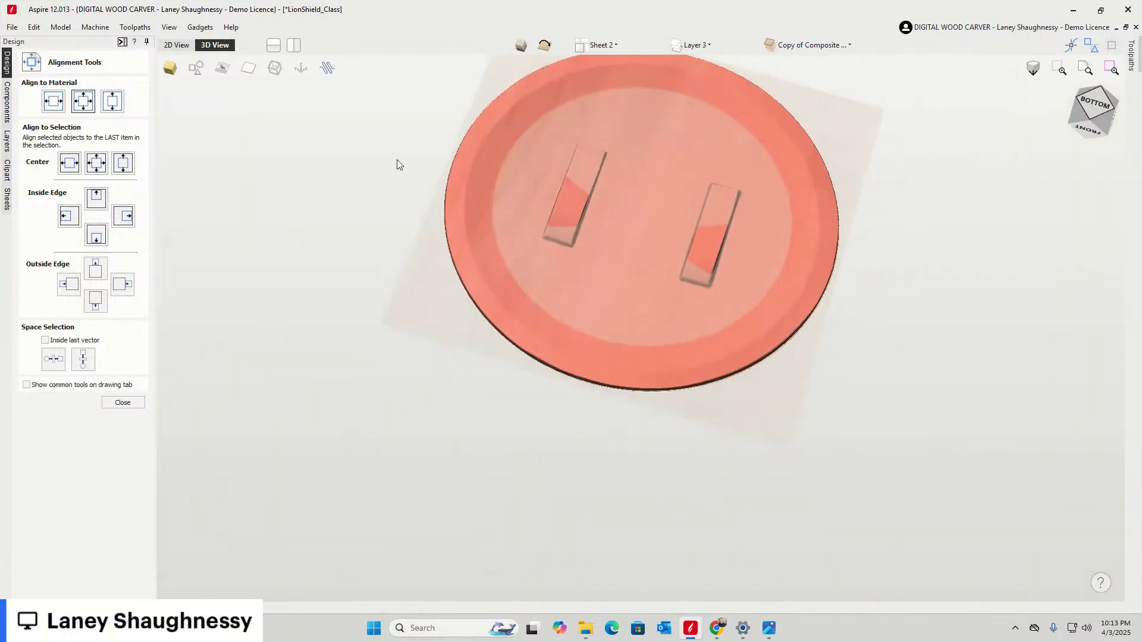
pyautogui.scroll(5, 474, 194)
pyautogui.scroll(-5, 476, 214)
pyautogui.scroll(4, 754, 290)
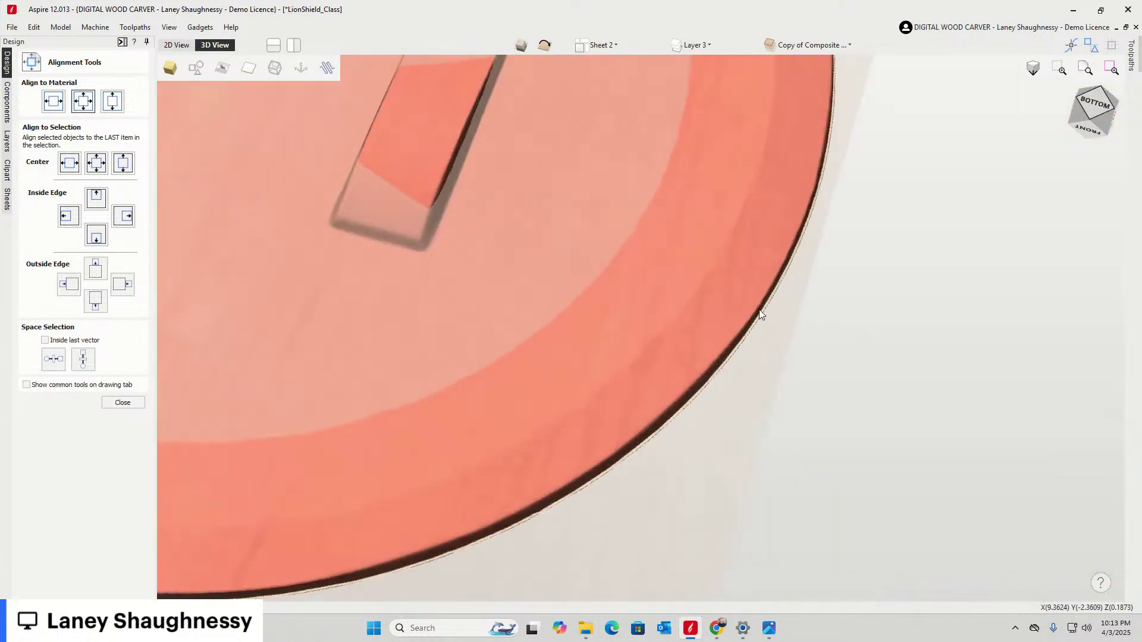
pyautogui.scroll(4, 757, 342)
pyautogui.scroll(-4, 753, 332)
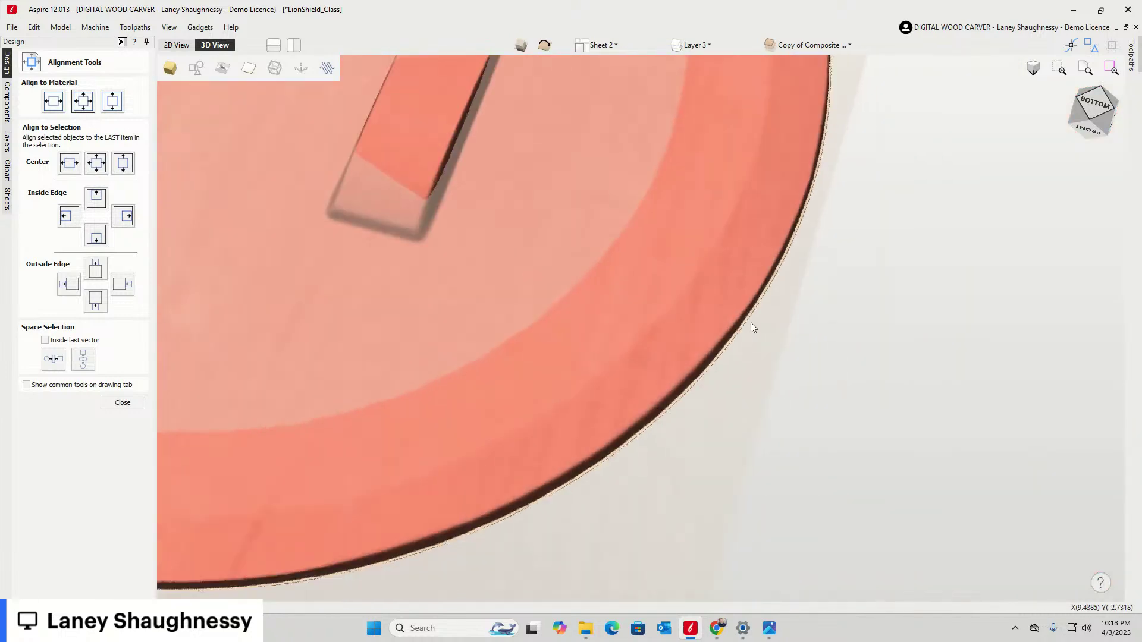
pyautogui.scroll(-4, 751, 321)
pyautogui.click(166, 48)
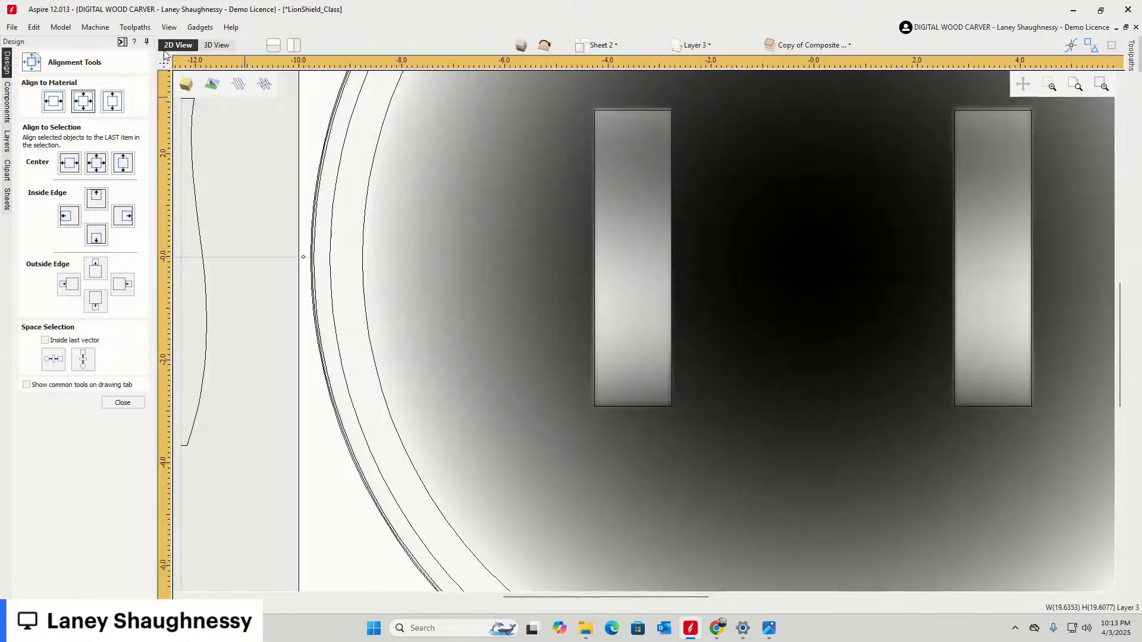
pyautogui.scroll(-6, 224, 229)
pyautogui.scroll(1, 365, 222)
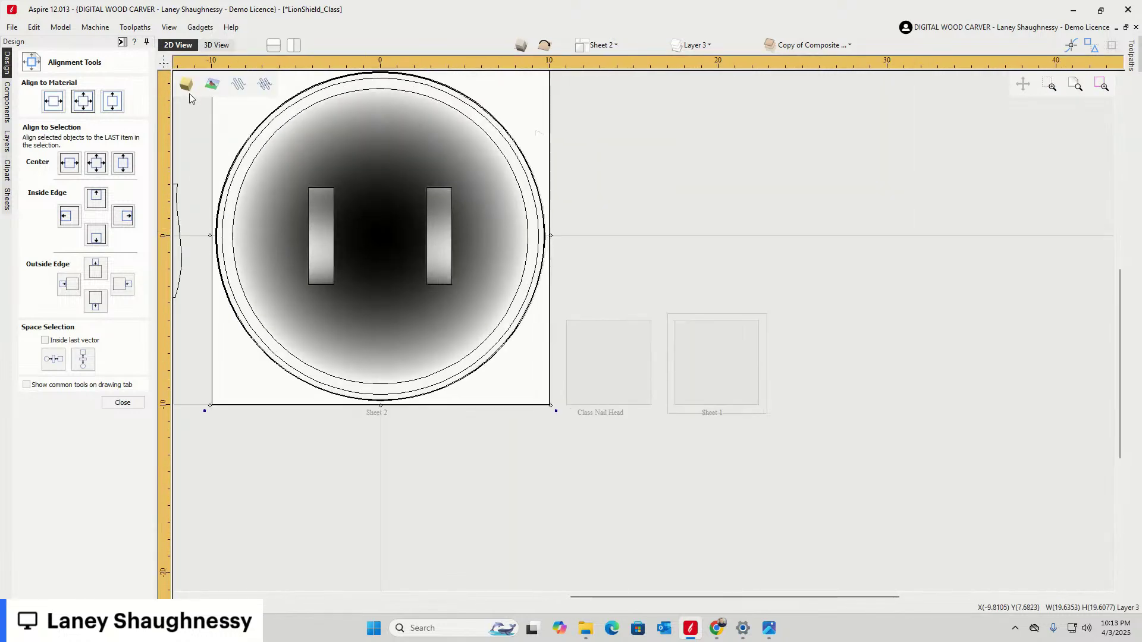
pyautogui.click(221, 47)
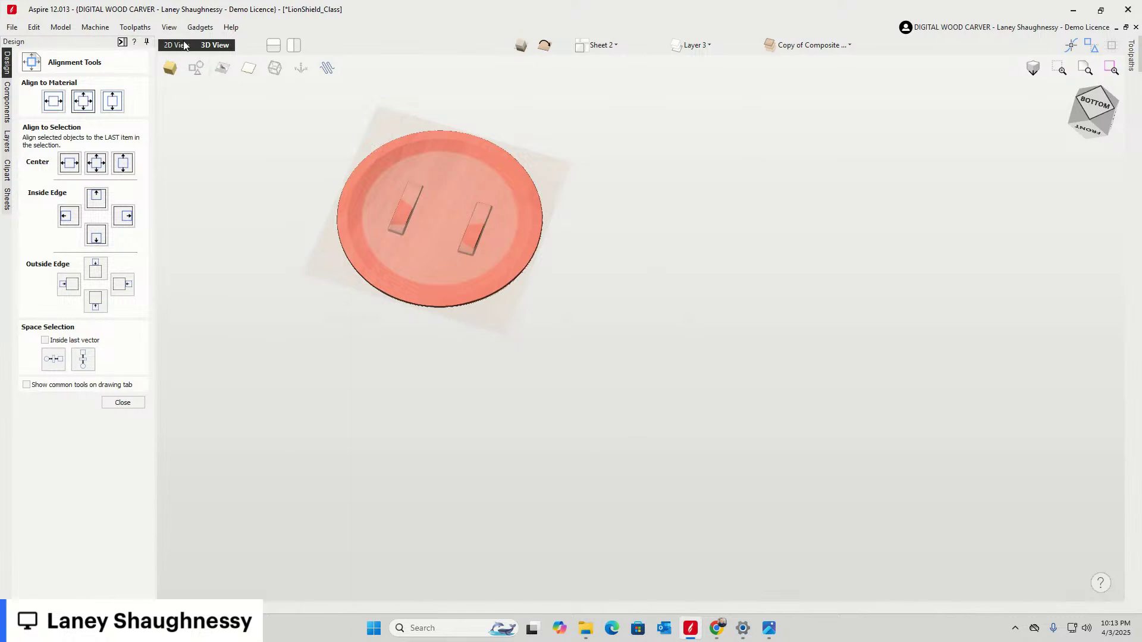
pyautogui.click(119, 403)
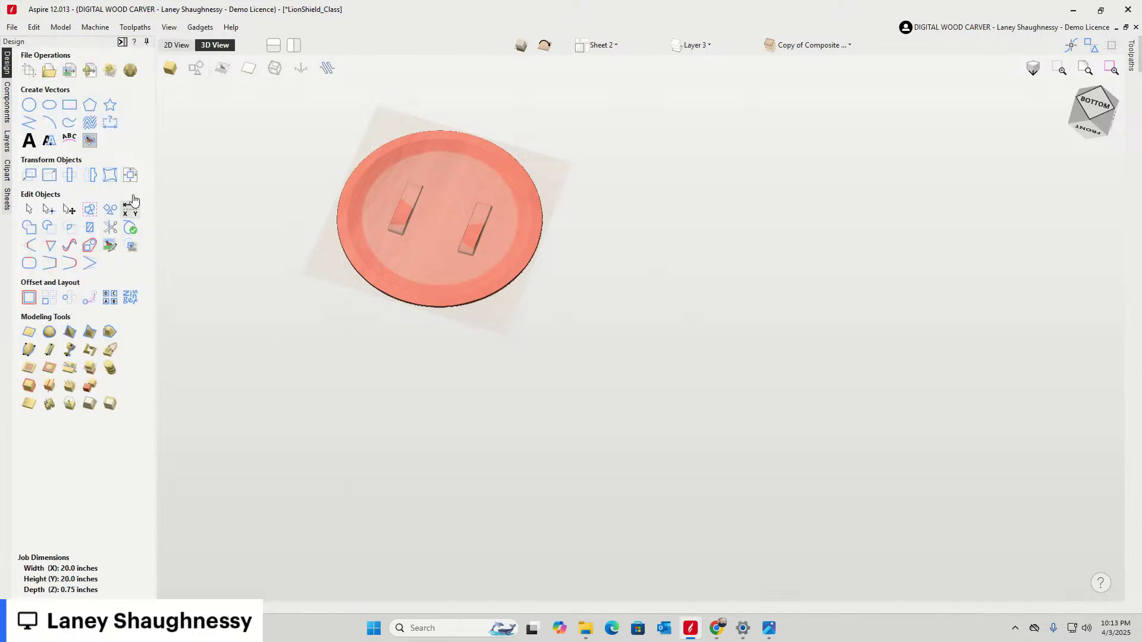
# Delete the combined Copy of Visible Model component from the Copy of Composite Model level
pyautogui.click(5, 115)
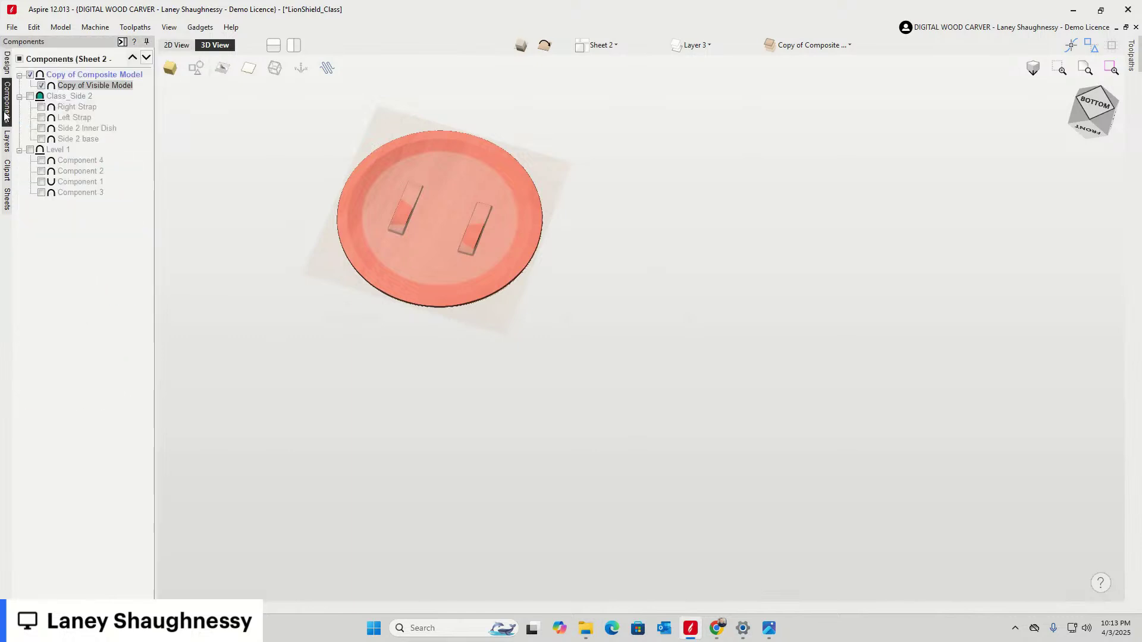
pyautogui.rightClick(82, 87)
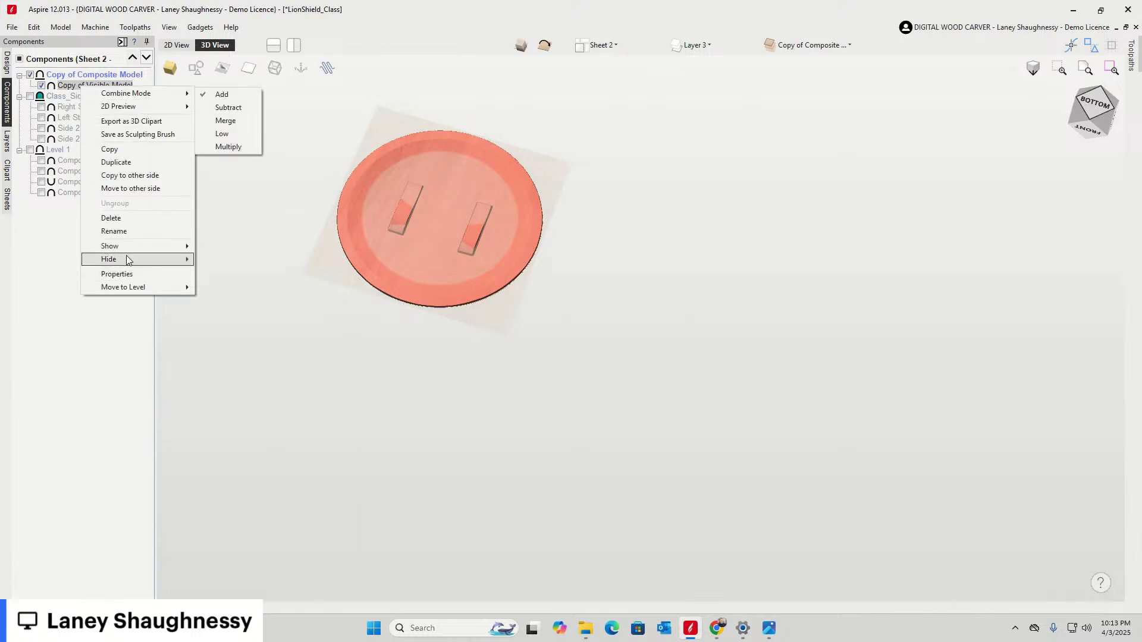
pyautogui.click(128, 219)
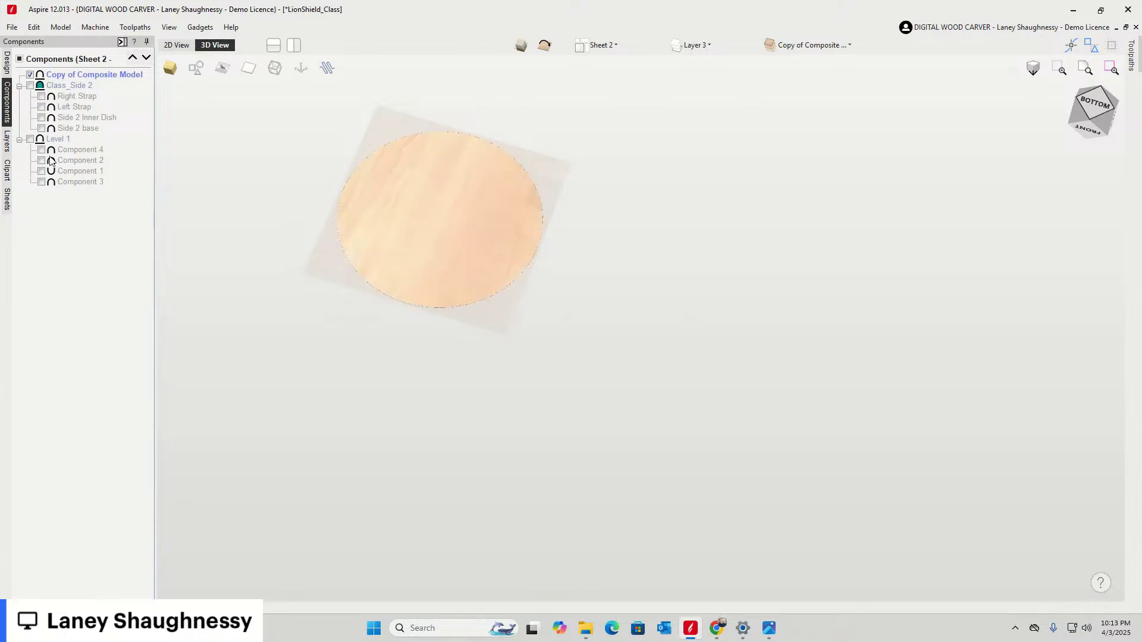
# Make the Class_Side 2 level visible and inspect its Side 2 base and Side 2 Inner Dish components in 3D
pyautogui.click(31, 85)
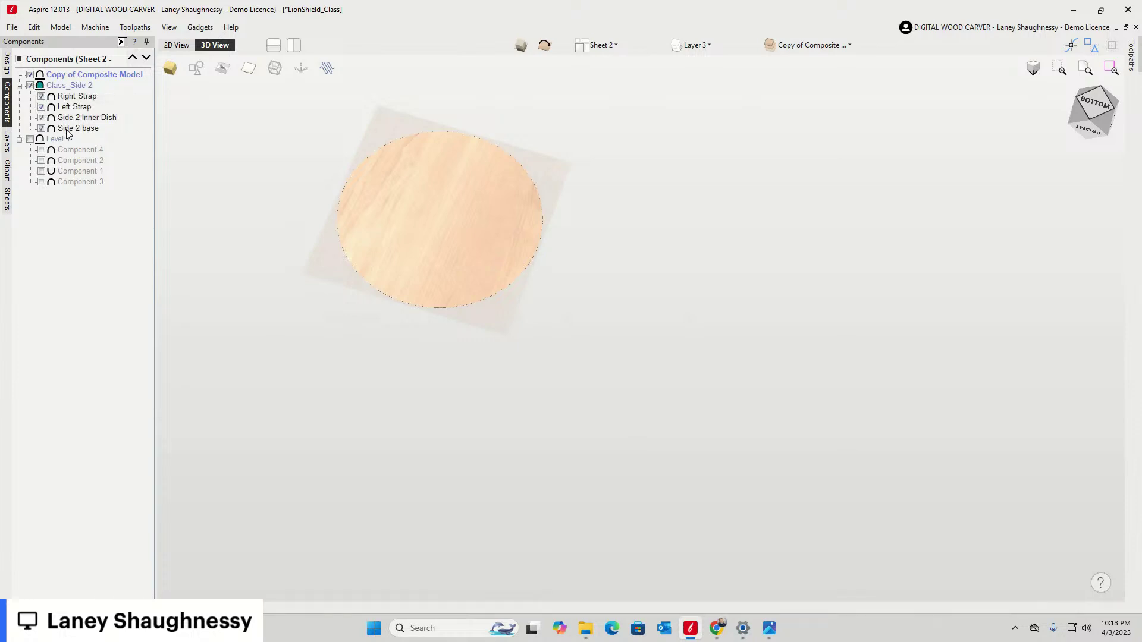
pyautogui.click(67, 130)
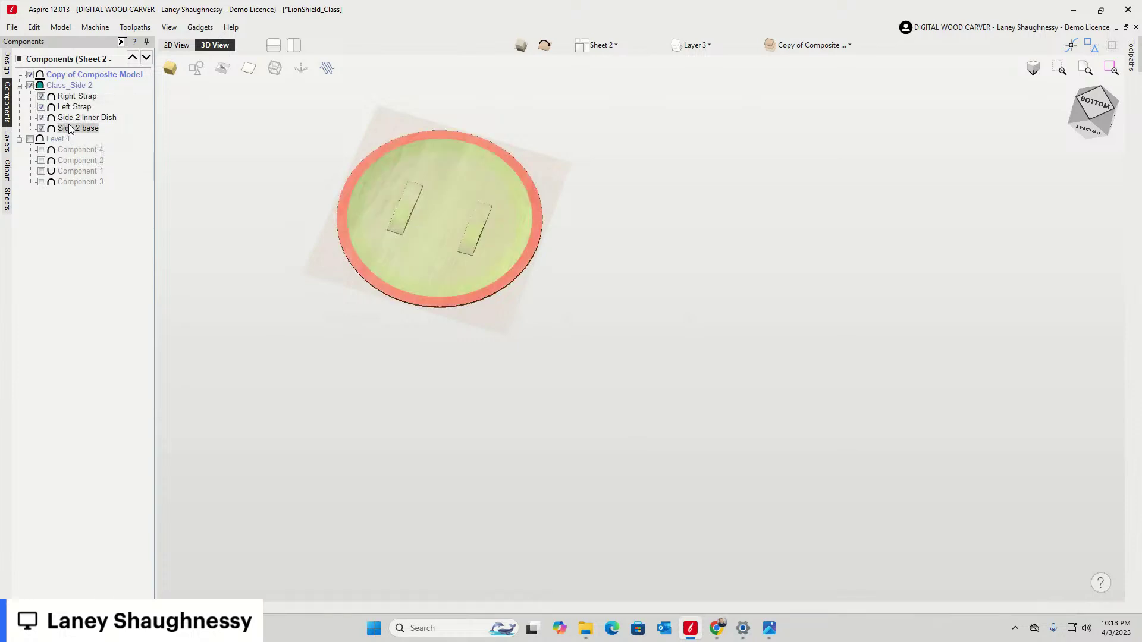
pyautogui.click(71, 119)
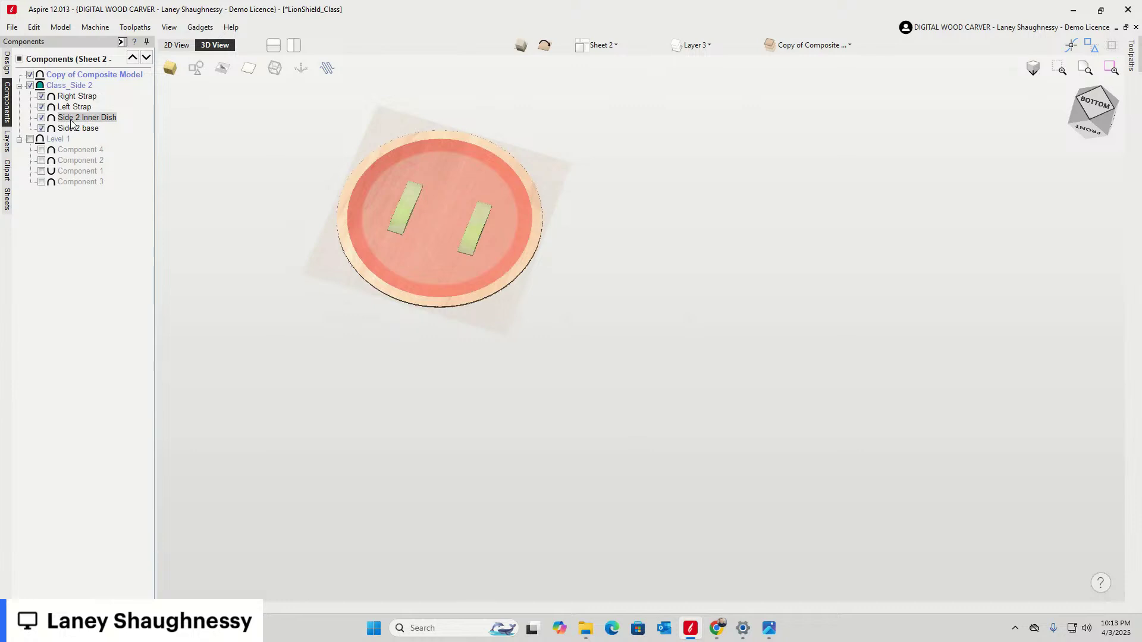
pyautogui.scroll(5, 477, 291)
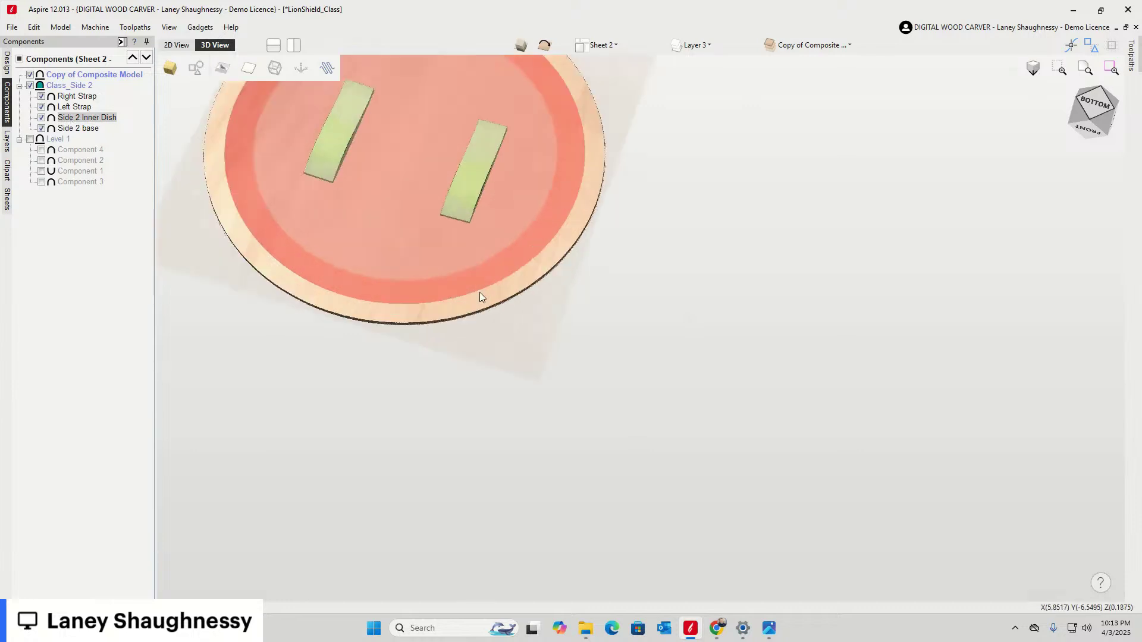
pyautogui.moveTo(1096, 111); pyautogui.dragTo(1101, 110)
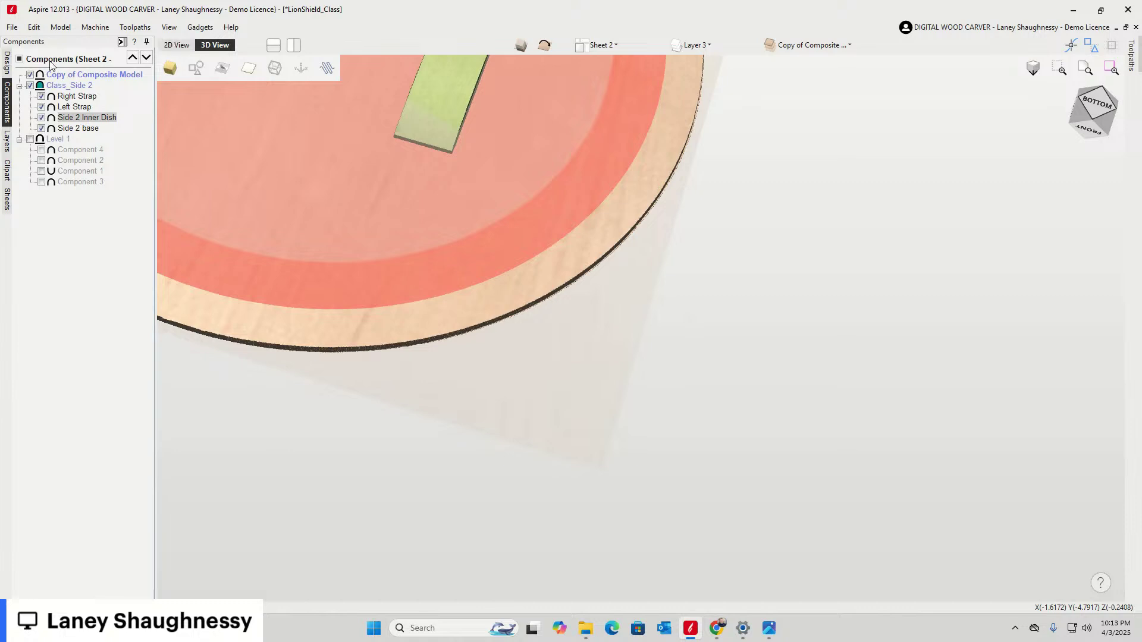
# Center the Side 2 Inner Dish and the Side 2 base on the material, one after the other
pyautogui.click(7, 61)
pyautogui.click(115, 178)
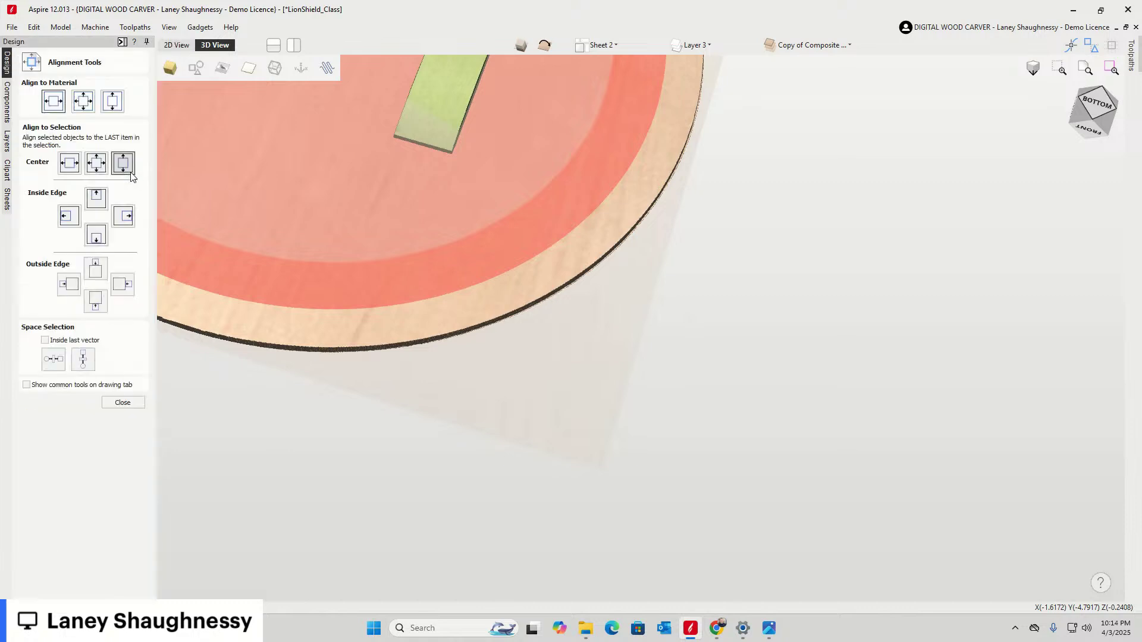
pyautogui.click(80, 102)
pyautogui.click(8, 101)
pyautogui.click(66, 128)
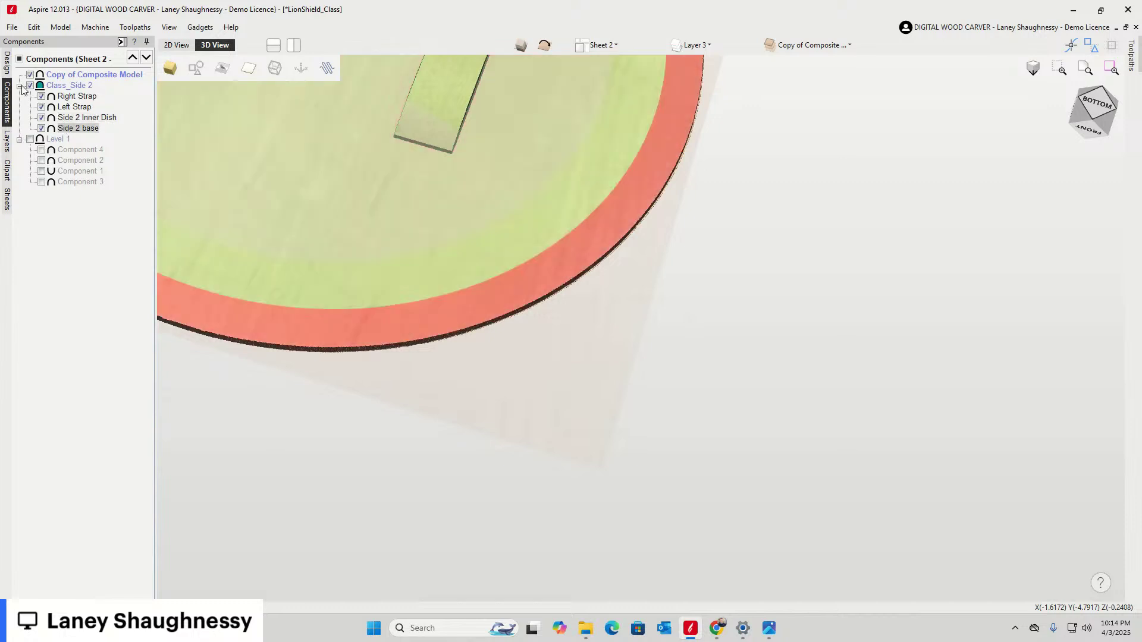
pyautogui.click(7, 61)
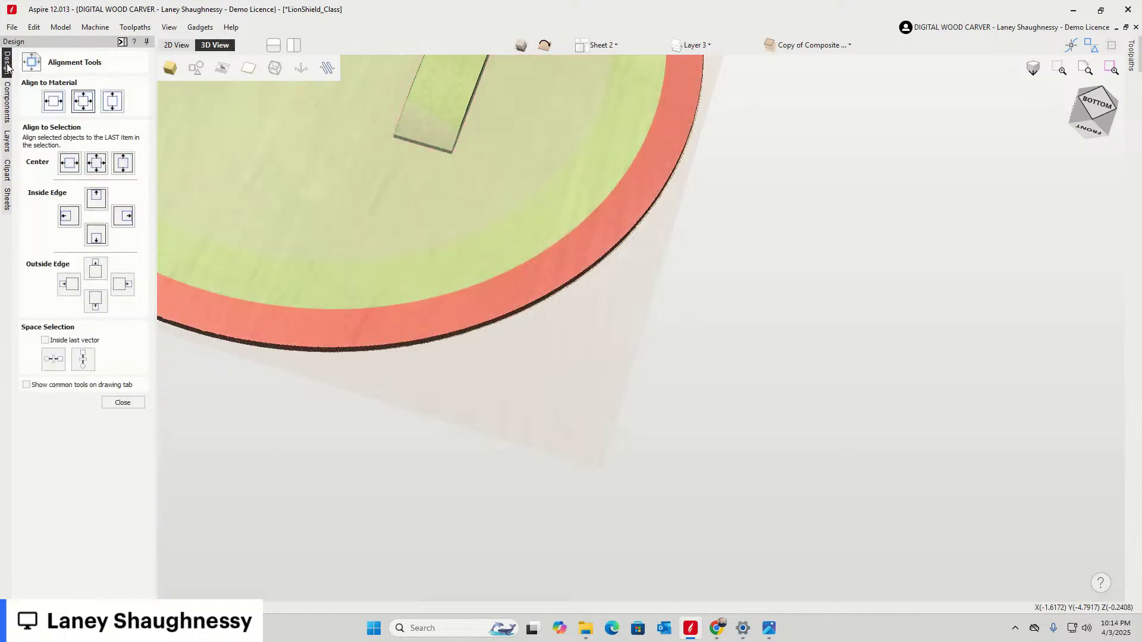
pyautogui.click(80, 102)
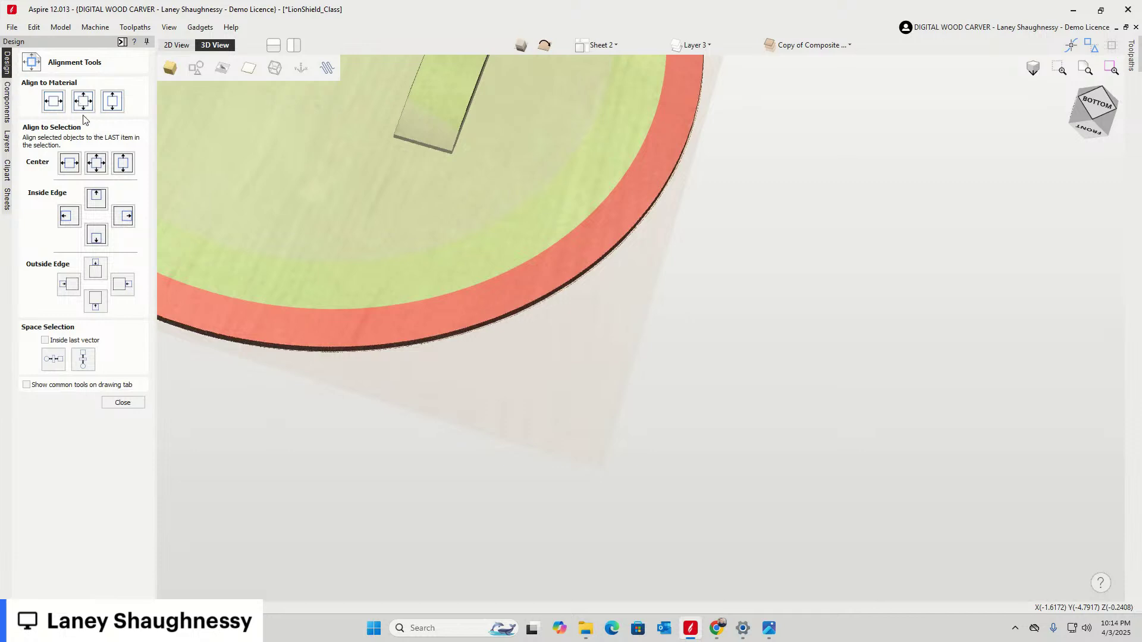
pyautogui.click(119, 403)
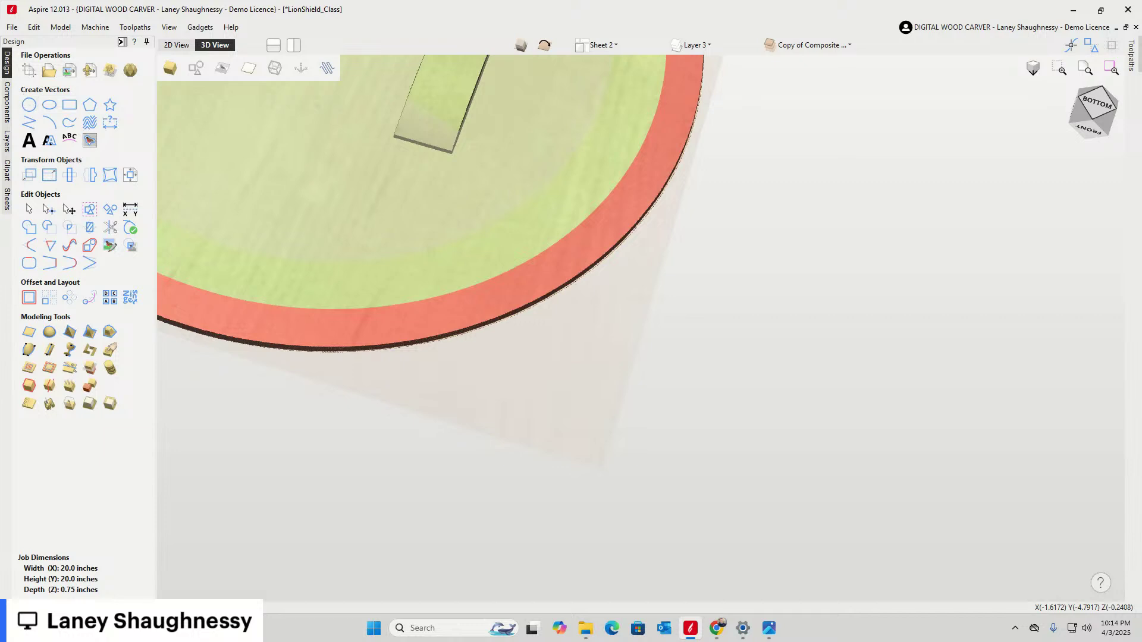
# Check the component properties of the Side 2 Inner Dish and the Side 2 base
pyautogui.click(9, 112)
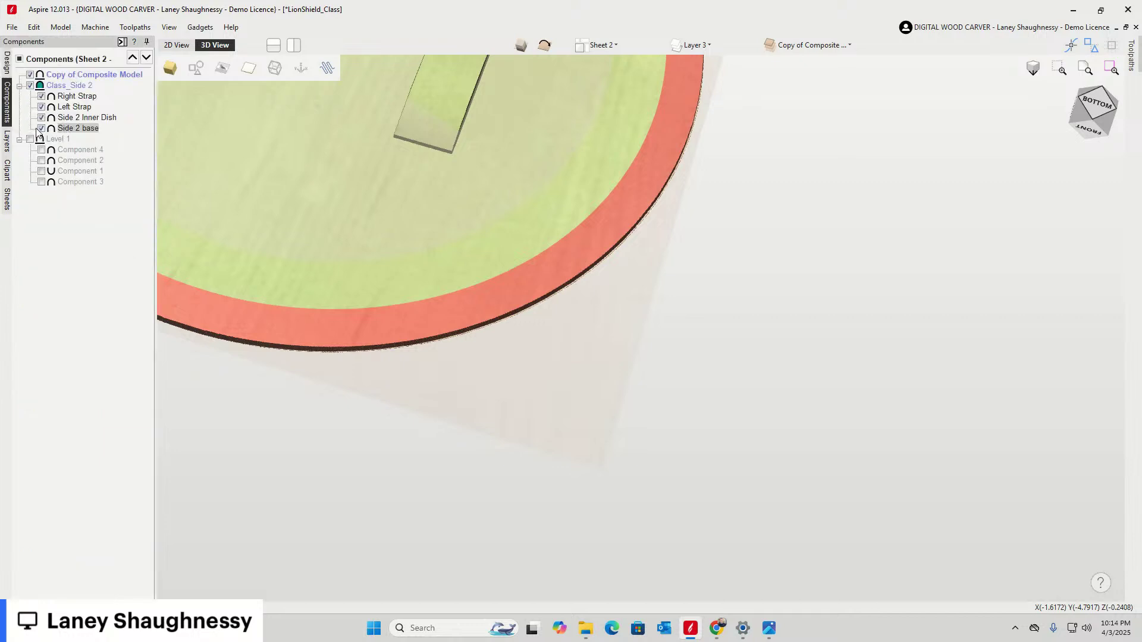
pyautogui.doubleClick(87, 118)
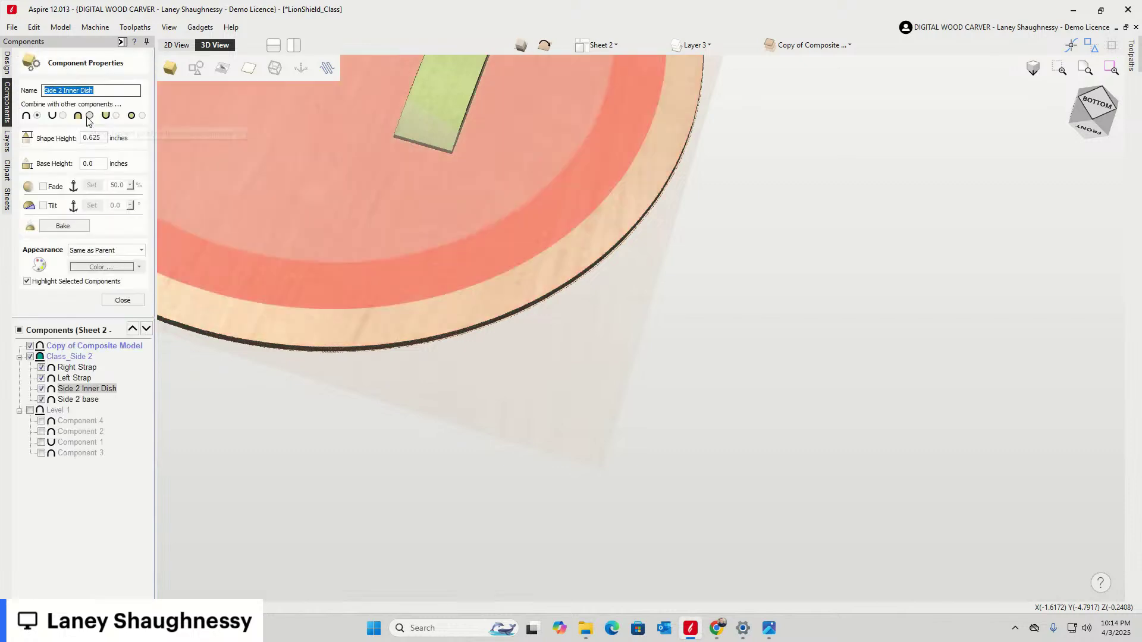
pyautogui.click(122, 300)
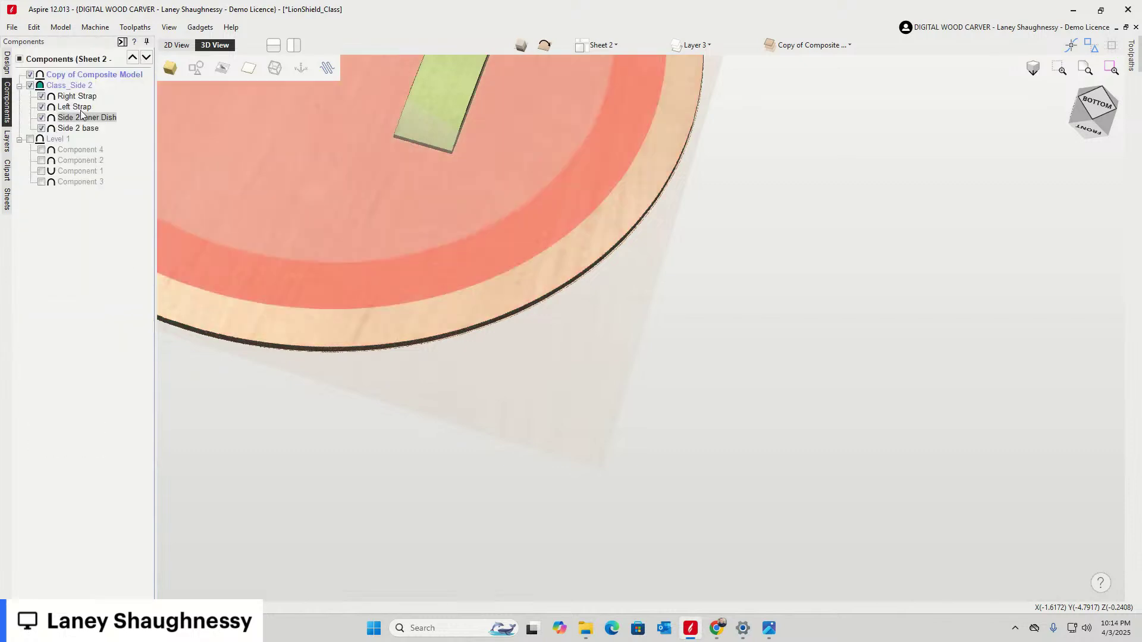
pyautogui.doubleClick(70, 130)
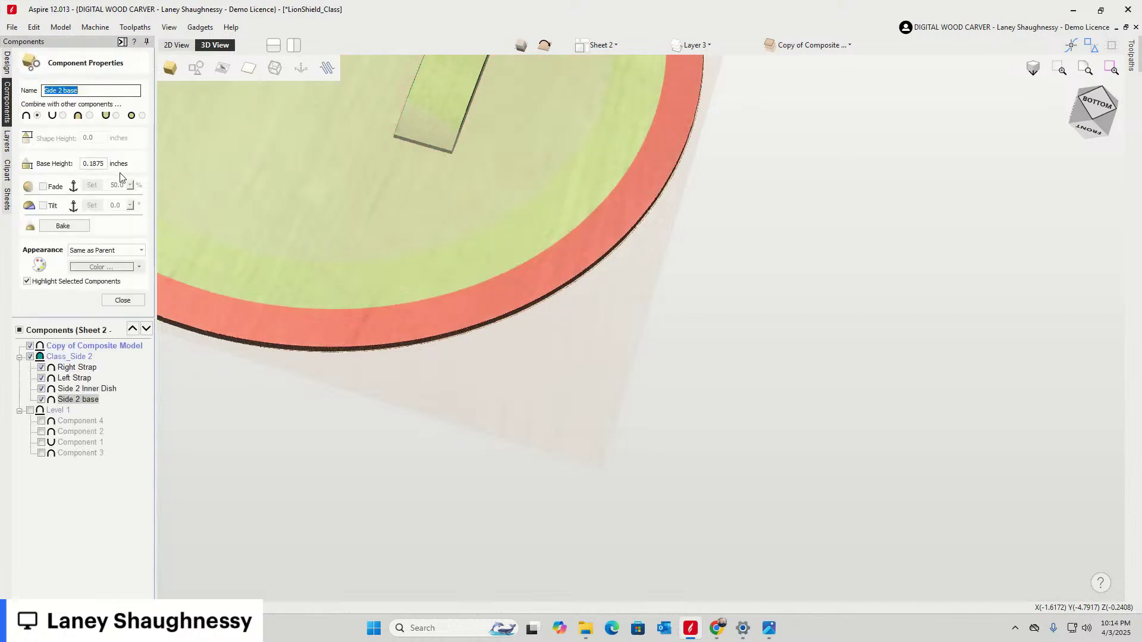
pyautogui.click(123, 300)
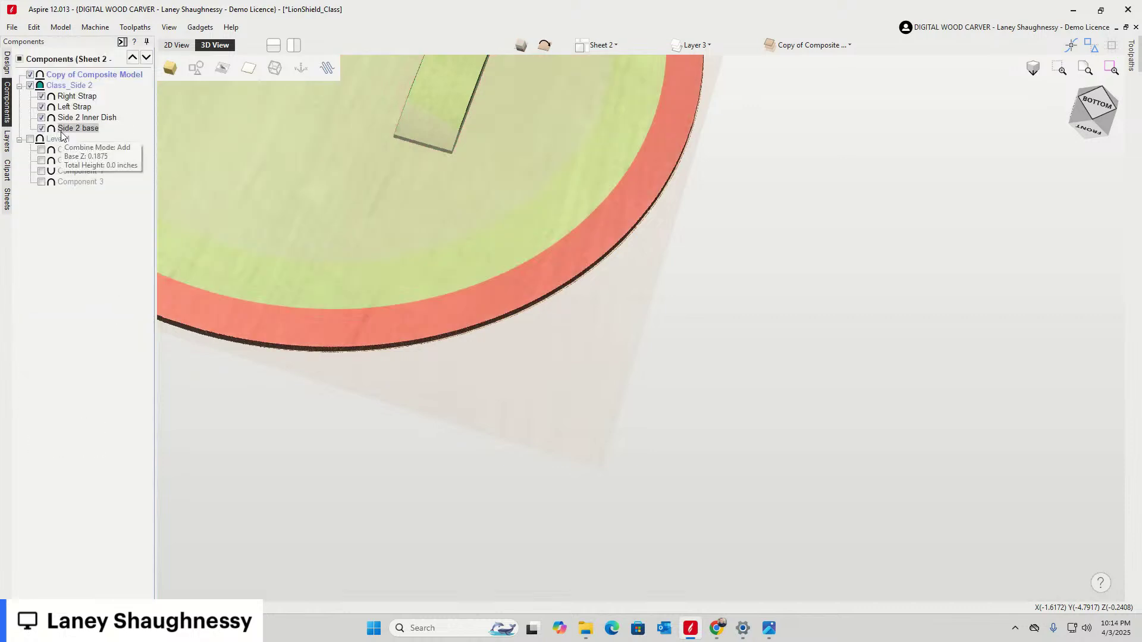
# Delete the Side 2 base and Side 2 Inner Dish components, keeping both straps
pyautogui.press('Delete')
pyautogui.click(79, 119)
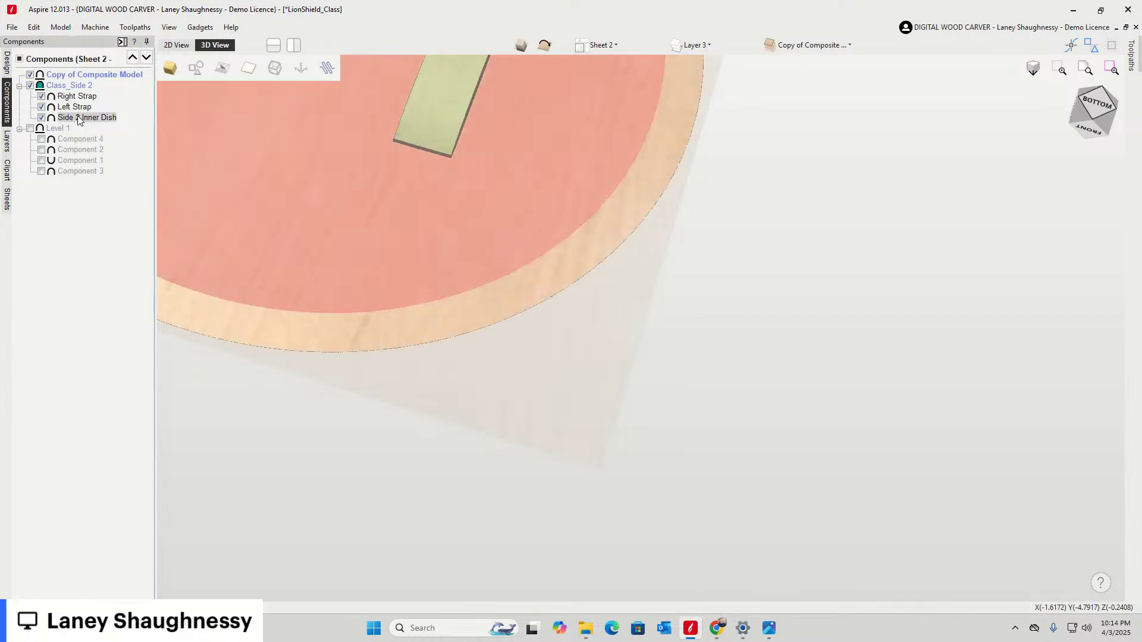
pyautogui.press('Delete')
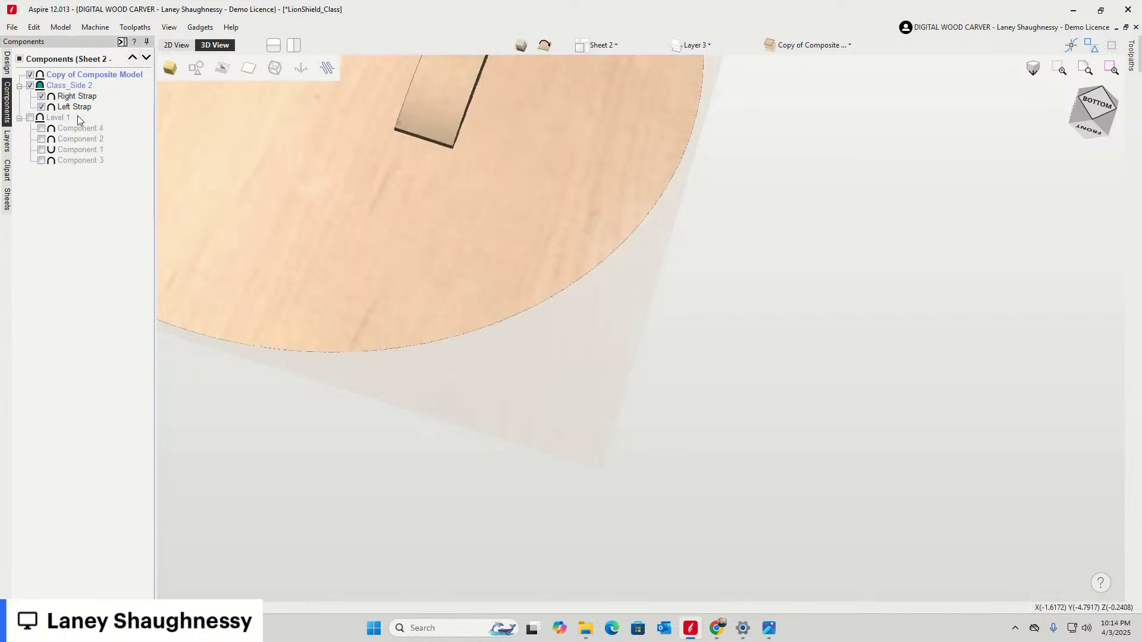
# View the back side's boundary circles in 2D and switch to the lion side to examine its outer edge
pyautogui.click(172, 46)
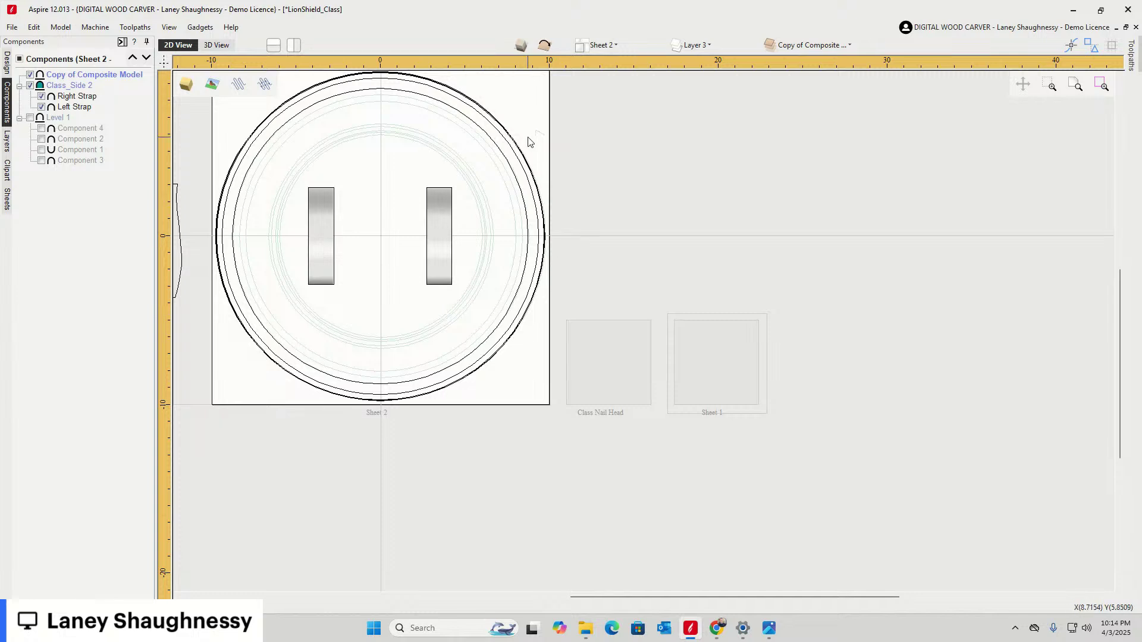
pyautogui.scroll(2, 528, 140)
pyautogui.scroll(-2, 535, 155)
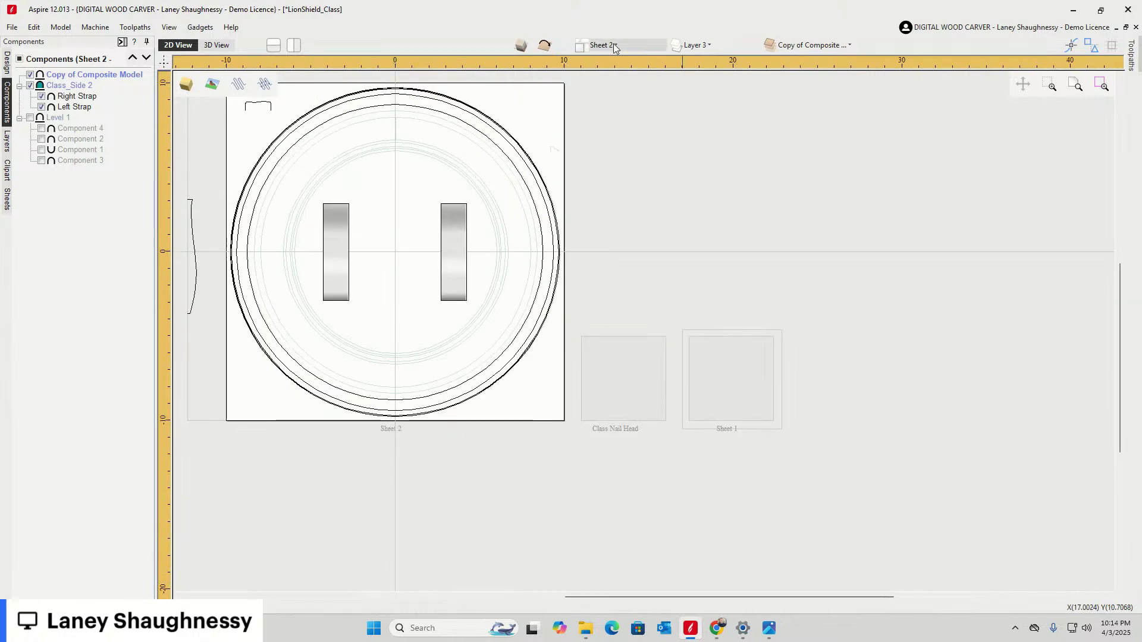
pyautogui.click(546, 49)
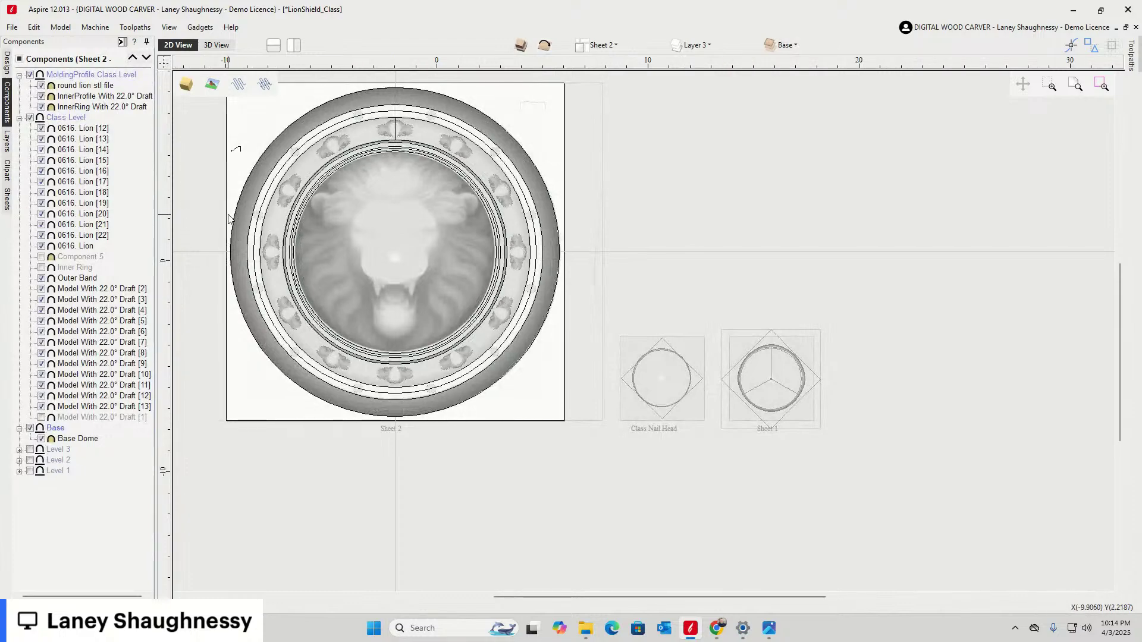
pyautogui.scroll(6, 232, 219)
pyautogui.scroll(-8, 241, 223)
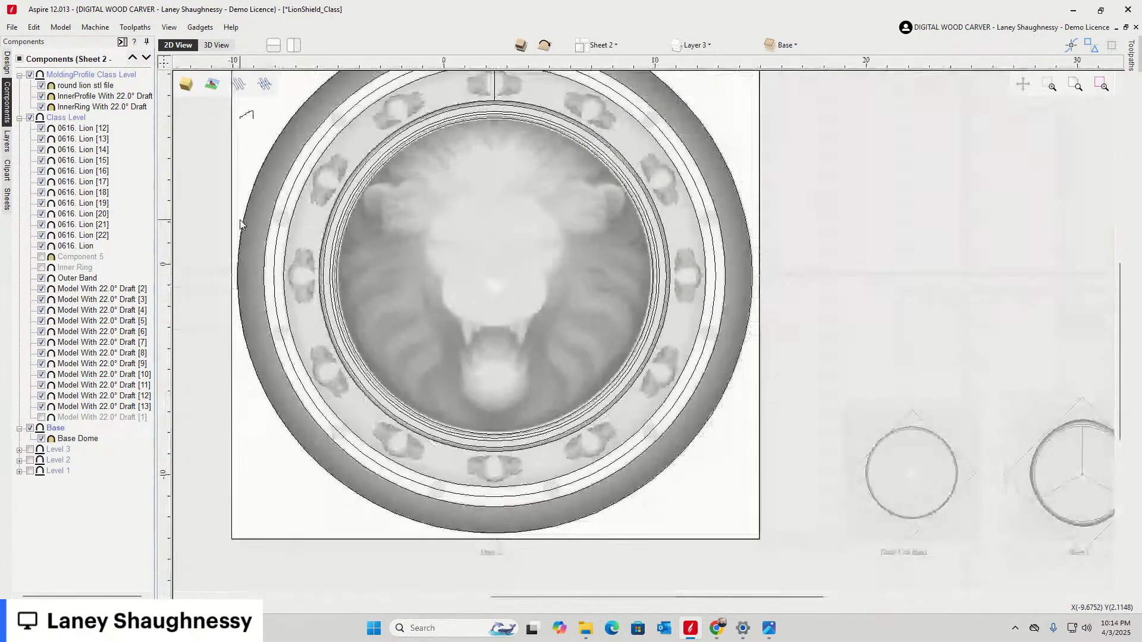
# Examine the lion side's outer edge up close against its boundary circle in 2D
pyautogui.scroll(6, 565, 298)
pyautogui.scroll(-2, 571, 259)
pyautogui.scroll(3, 568, 258)
pyautogui.scroll(-6, 573, 260)
pyautogui.scroll(-3, 581, 262)
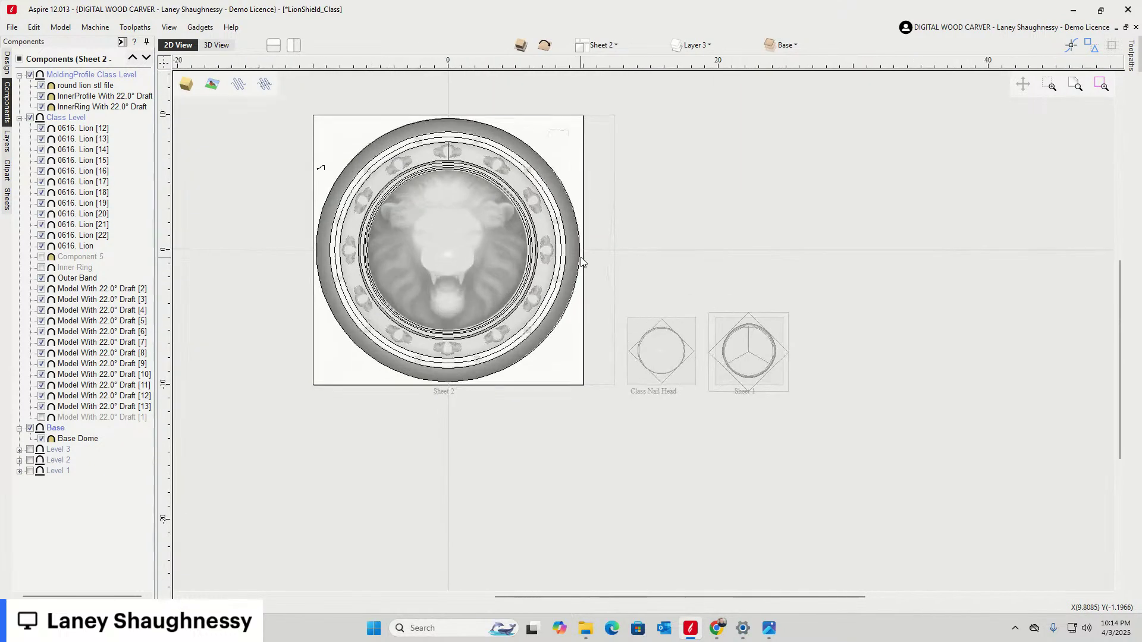
pyautogui.scroll(10, 580, 265)
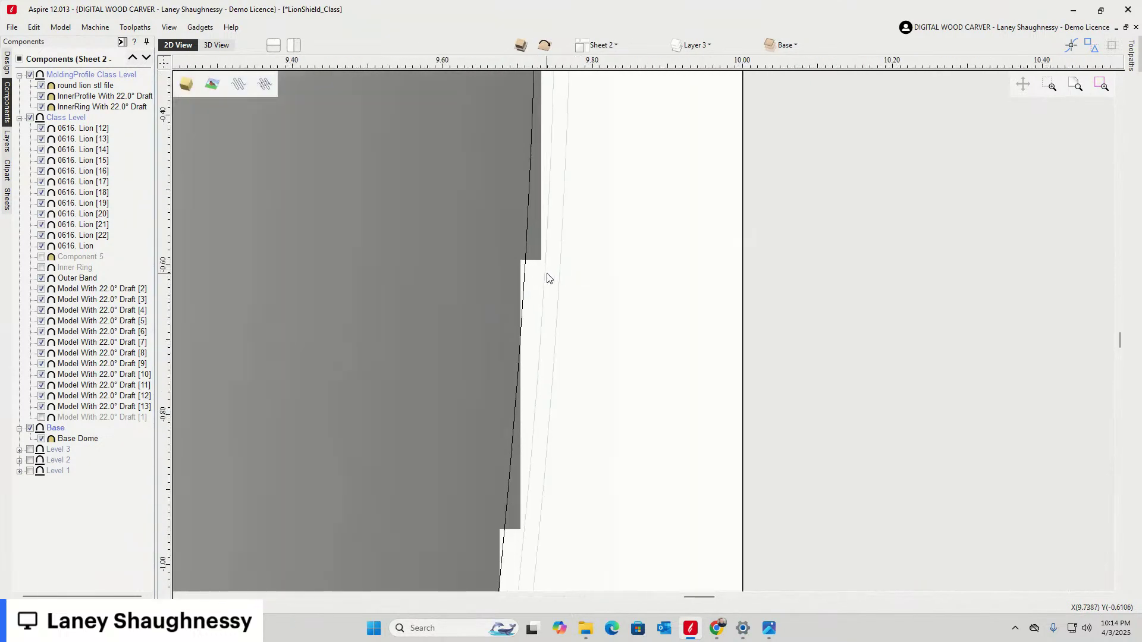
pyautogui.scroll(-10, 574, 256)
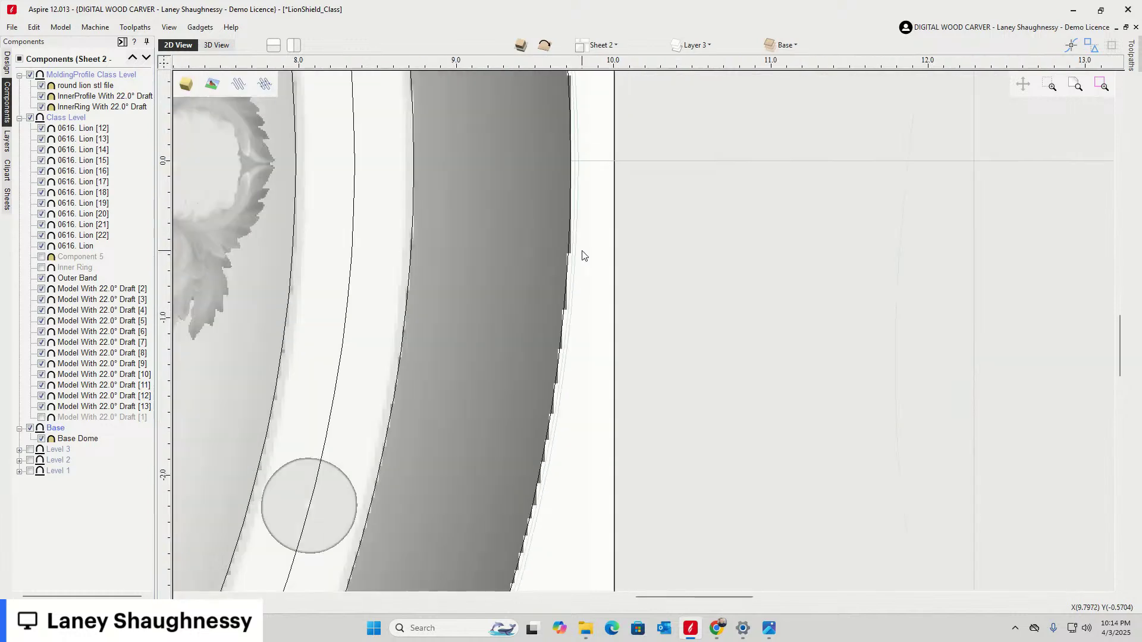
# Delete the three closely spaced outermost boundary circles on the back side
pyautogui.click(544, 46)
pyautogui.scroll(8, 469, 178)
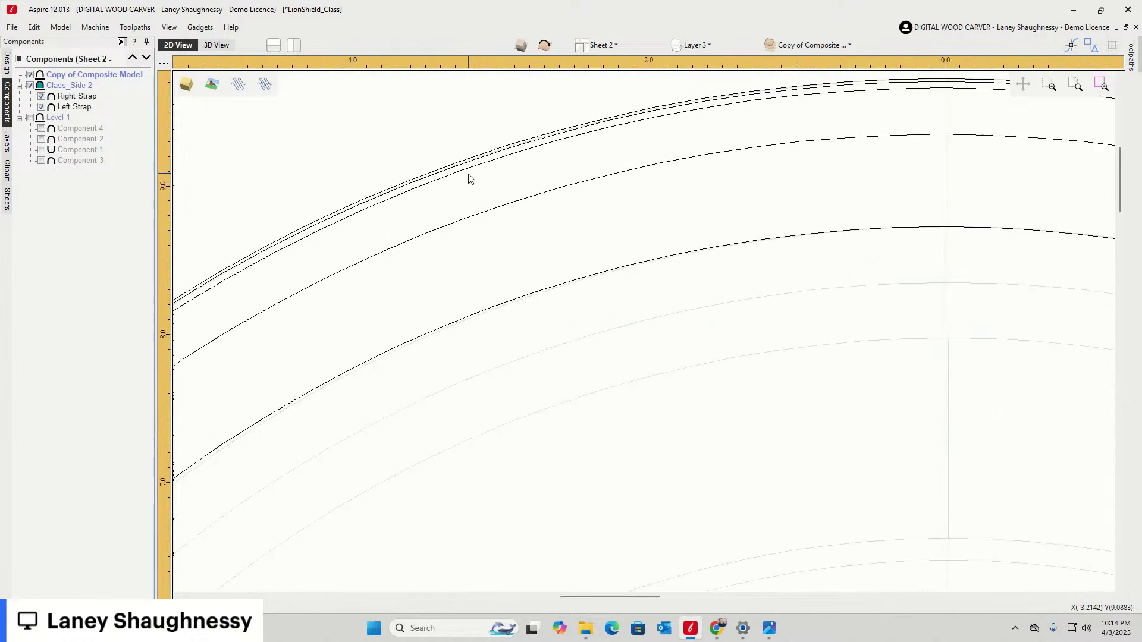
pyautogui.click(458, 153)
pyautogui.press('Escape')
pyautogui.scroll(-2, 457, 153)
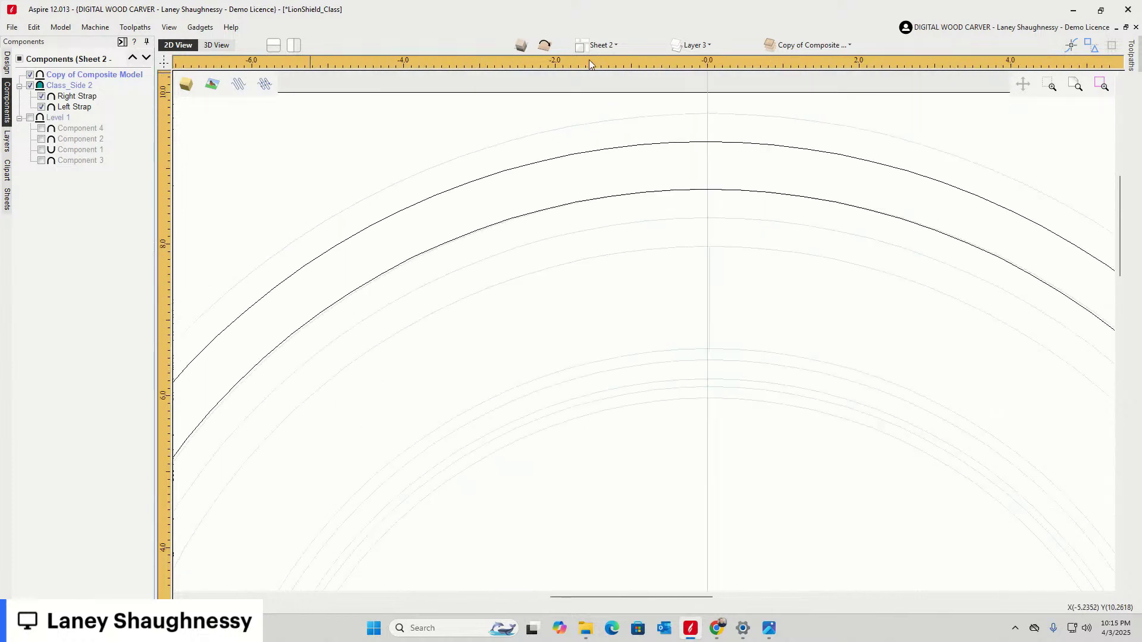
# Copy the lion side's outermost 19.5-inch circle to the other side of the material
pyautogui.click(612, 46)
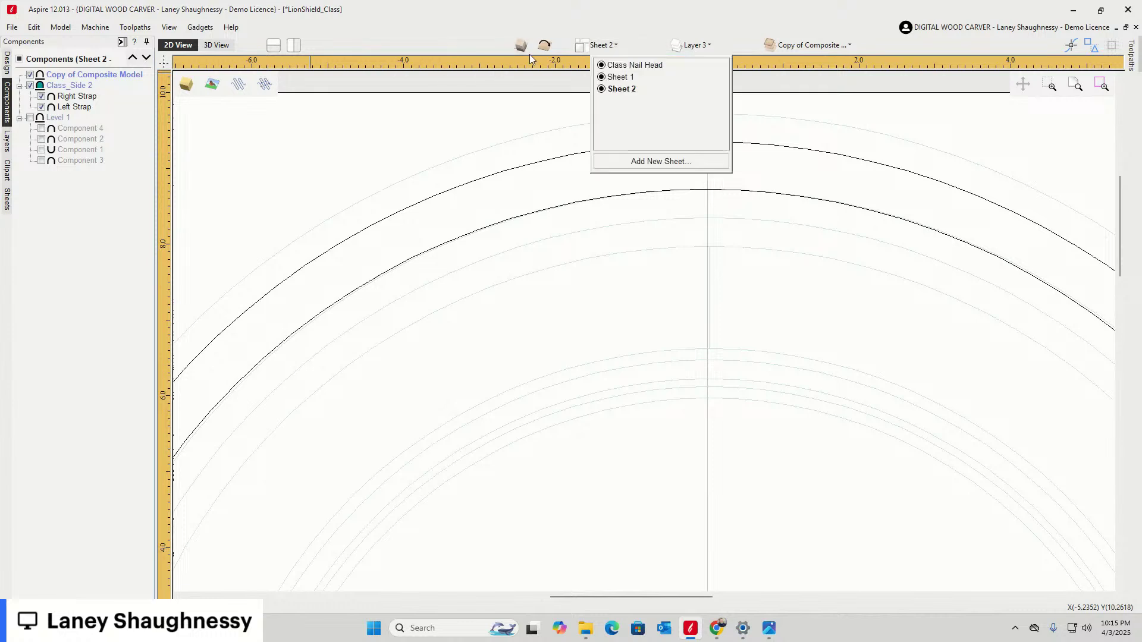
pyautogui.click(545, 45)
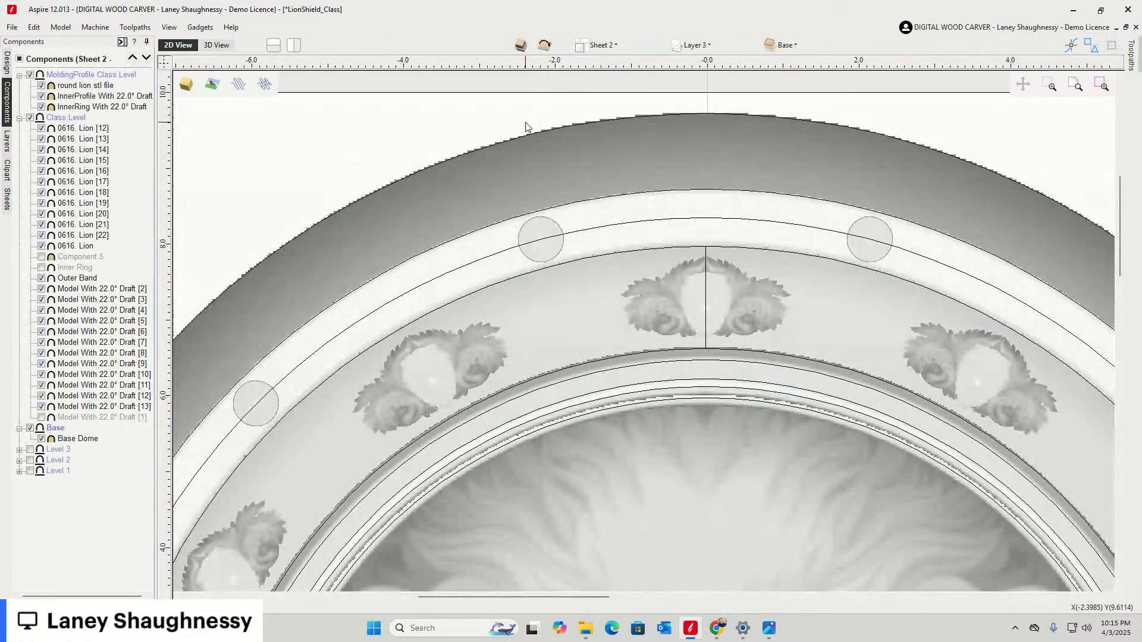
pyautogui.scroll(-3, 582, 128)
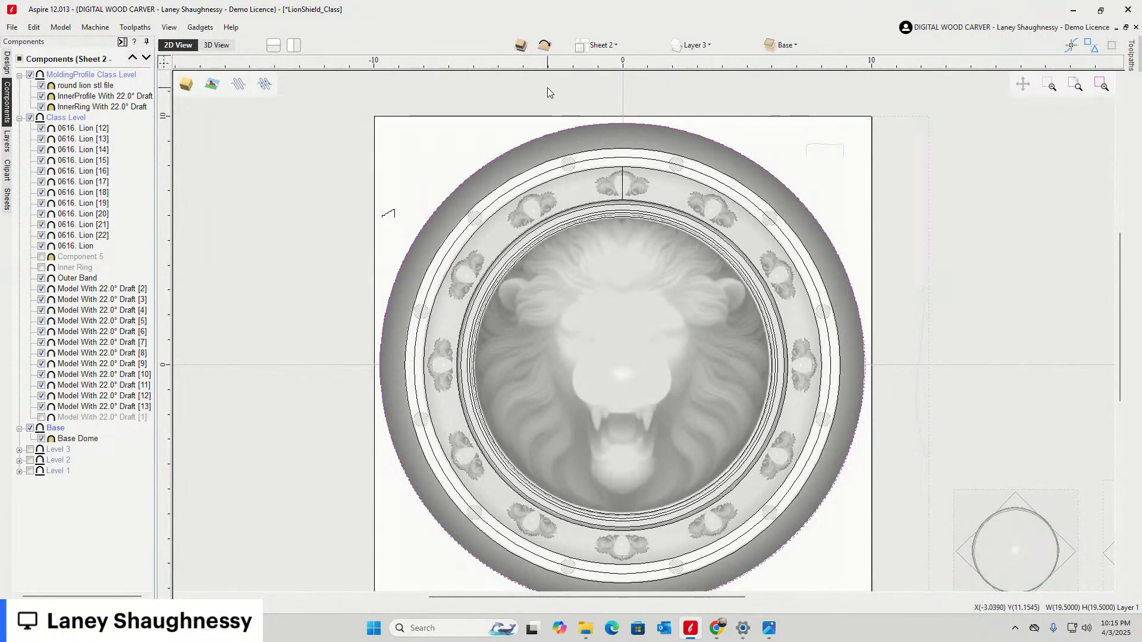
pyautogui.rightClick(497, 157)
pyautogui.moveTo(576, 377)
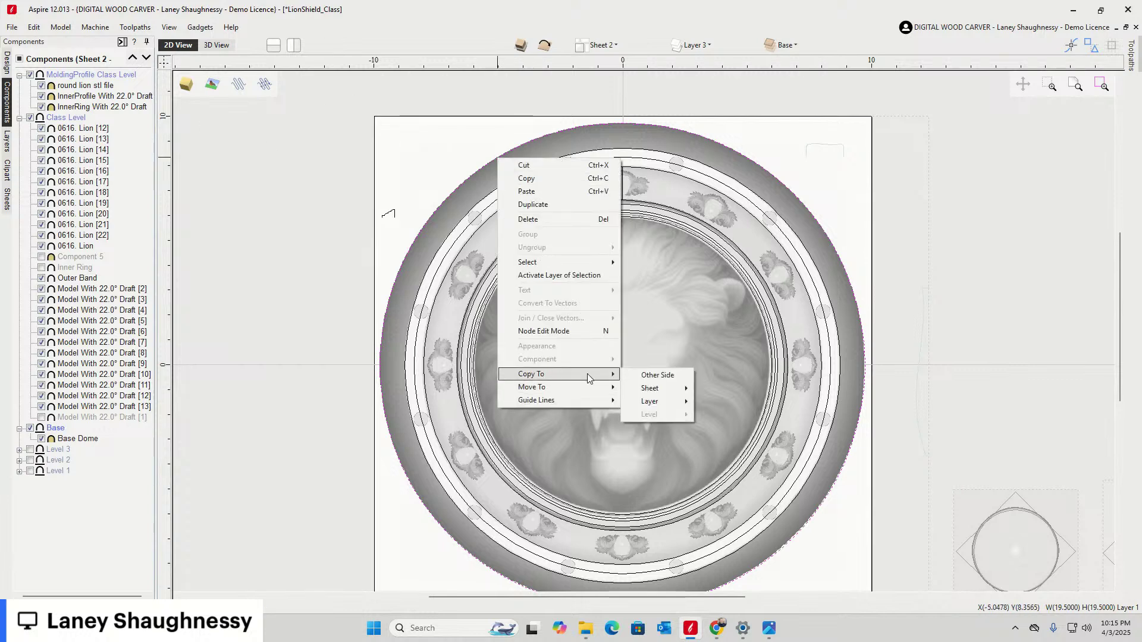
pyautogui.click(657, 375)
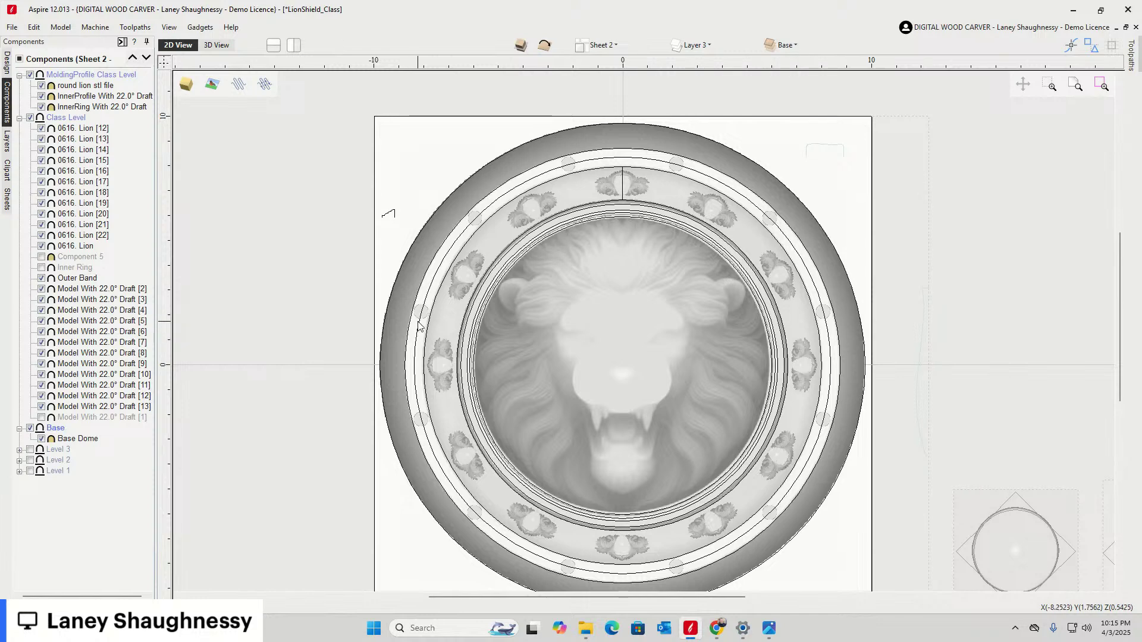
# Create a flat plane component with a 0.1875-inch base height from the copied outer circle on the back side
pyautogui.click(545, 46)
pyautogui.scroll(5, 887, 306)
pyautogui.scroll(4, 835, 339)
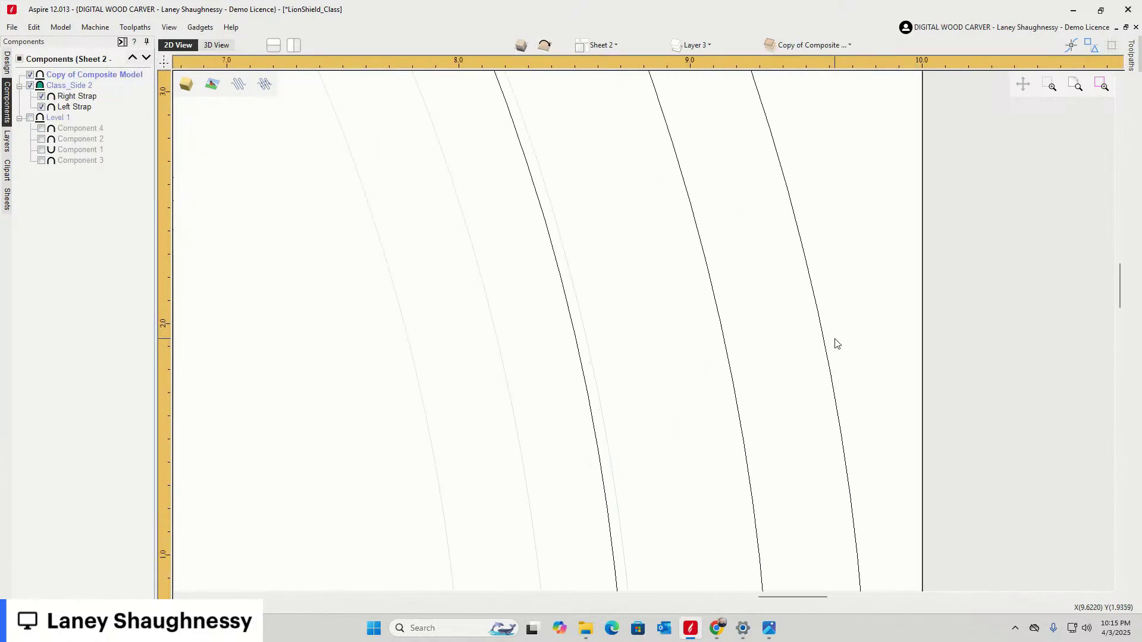
pyautogui.scroll(-3, 774, 304)
pyautogui.scroll(-6, 797, 337)
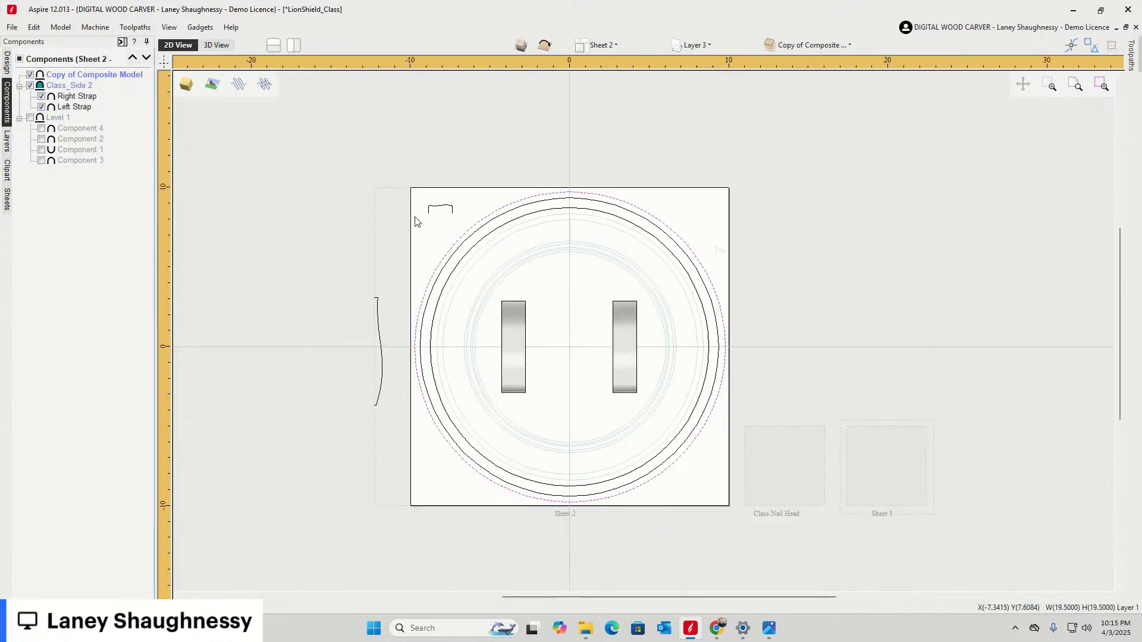
pyautogui.click(7, 63)
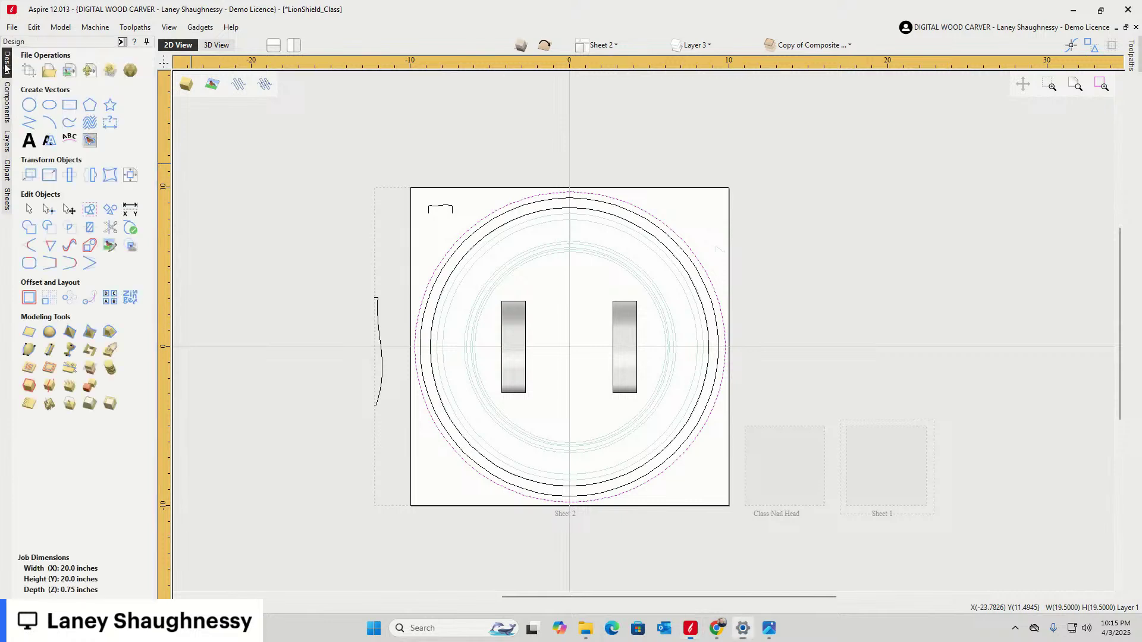
pyautogui.click(33, 332)
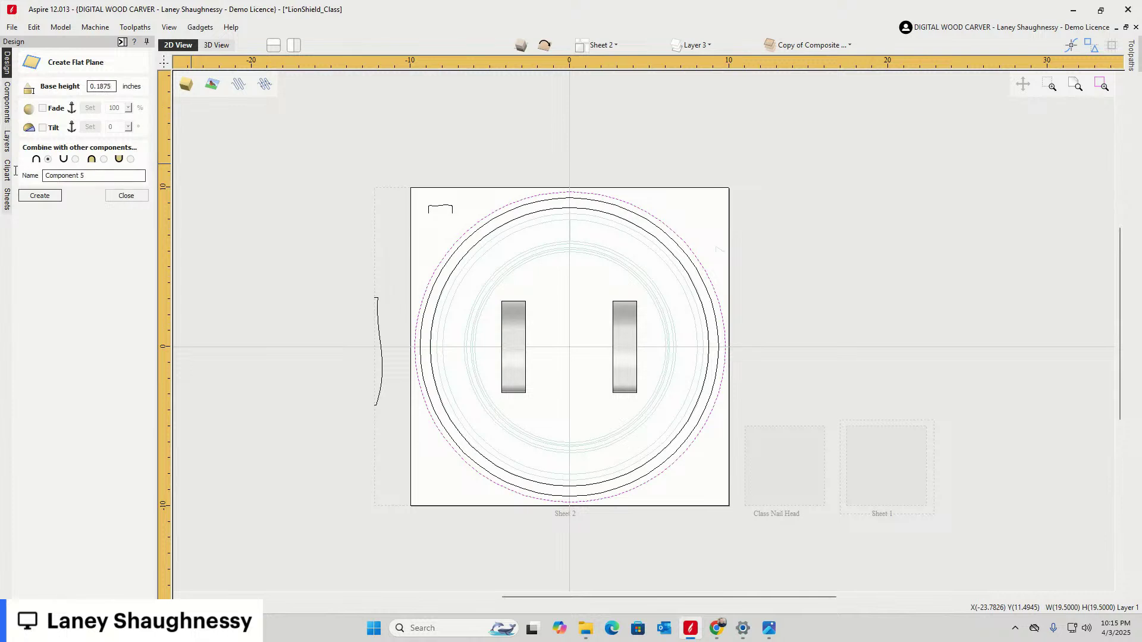
pyautogui.press('Return')
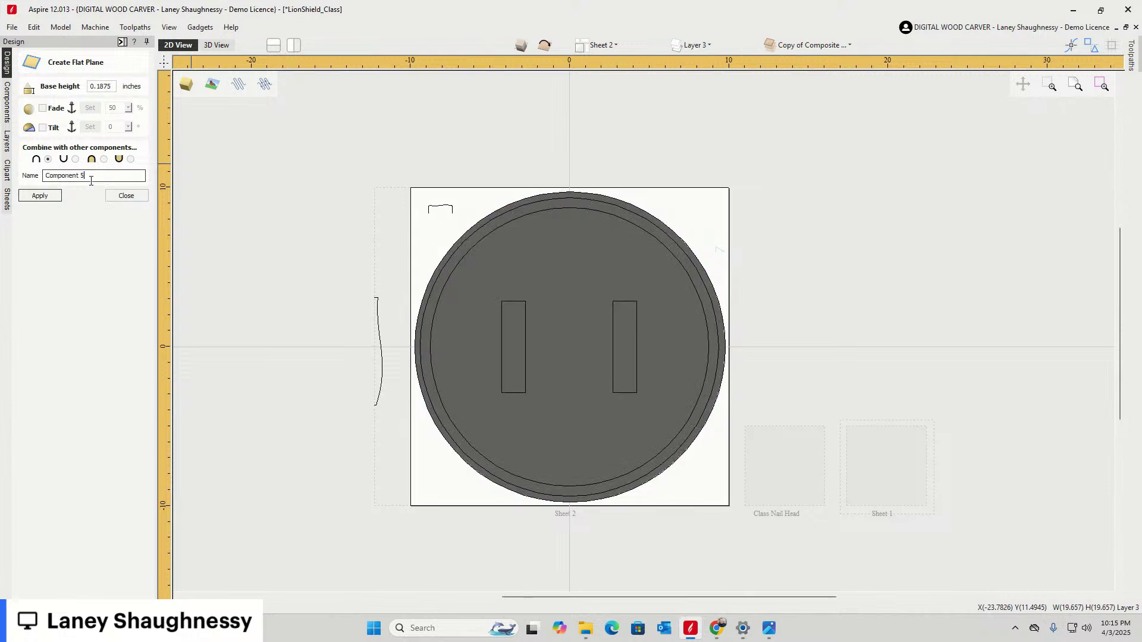
# Name the flat plane component "Side 2 Base" and apply it
pyautogui.write('B')
pyautogui.press('BackSpace')
pyautogui.press('BackSpace')
pyautogui.press('BackSpace')
pyautogui.press('BackSpace')
pyautogui.press('BackSpace')
pyautogui.press('BackSpace')
pyautogui.press('BackSpace')
pyautogui.press('BackSpace')
pyautogui.press('BackSpace')
pyautogui.press('BackSpace')
pyautogui.press('BackSpace')
pyautogui.press('BackSpace')
pyautogui.press('BackSpace')
pyautogui.click(37, 195)
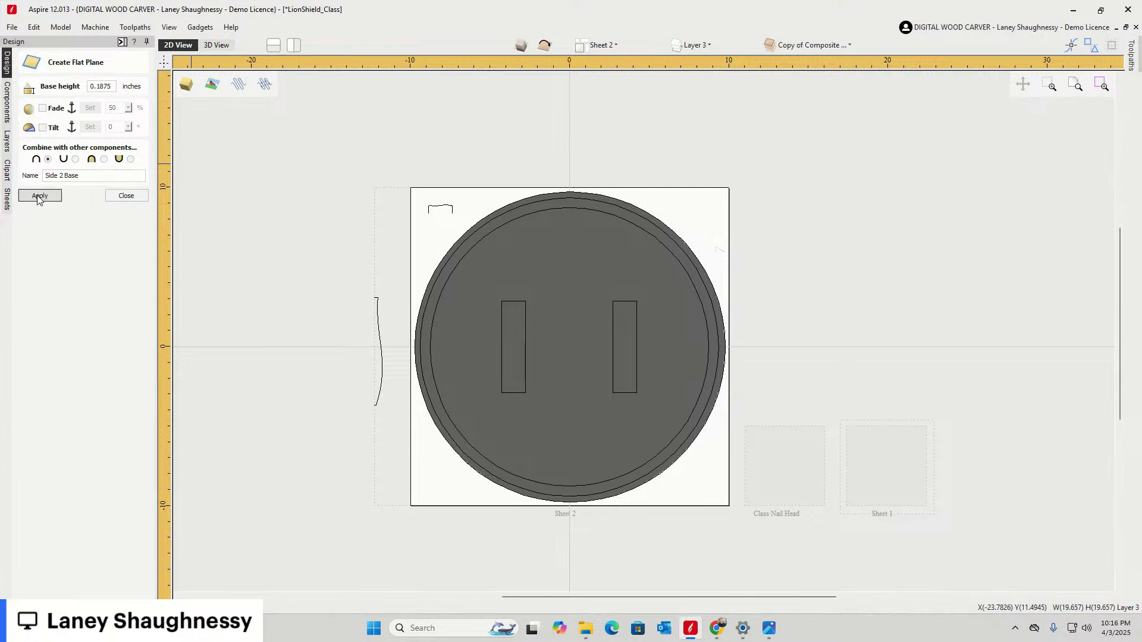
# Inspect the base plane's outer edge and the straps in 3D from several angles
pyautogui.click(219, 47)
pyautogui.moveTo(458, 244); pyautogui.dragTo(757, 224)
pyautogui.scroll(-5, 757, 224)
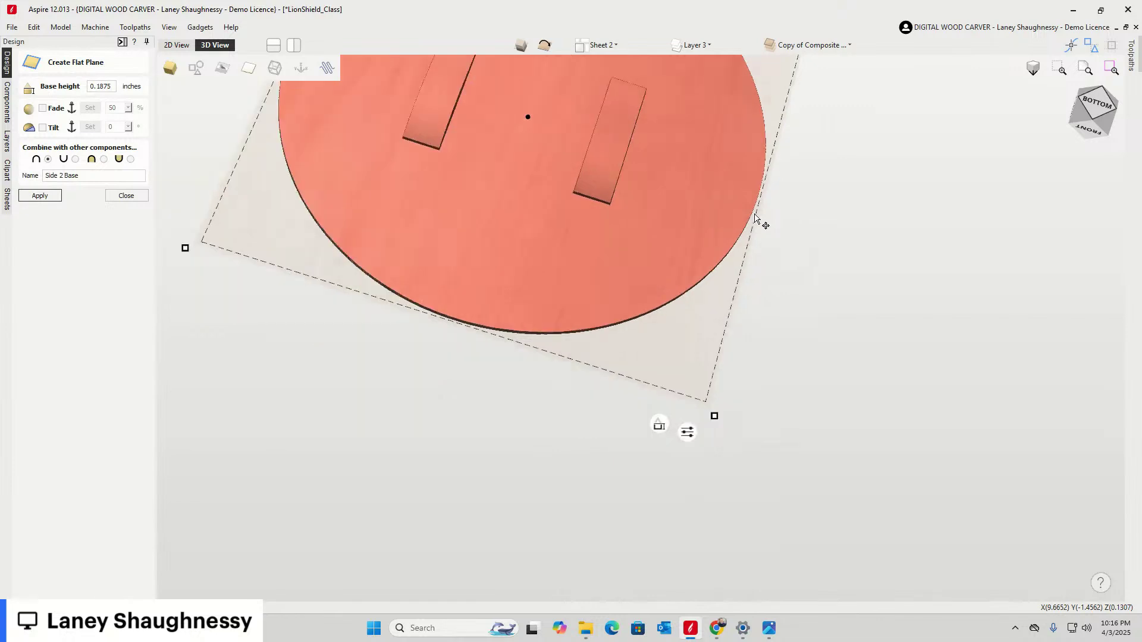
pyautogui.scroll(-1, 755, 216)
pyautogui.scroll(2, 688, 183)
pyautogui.scroll(-4, 861, 206)
pyautogui.moveTo(1102, 116); pyautogui.dragTo(763, 196)
pyautogui.scroll(3, 764, 196)
pyautogui.moveTo(1093, 116); pyautogui.dragTo(1117, 104)
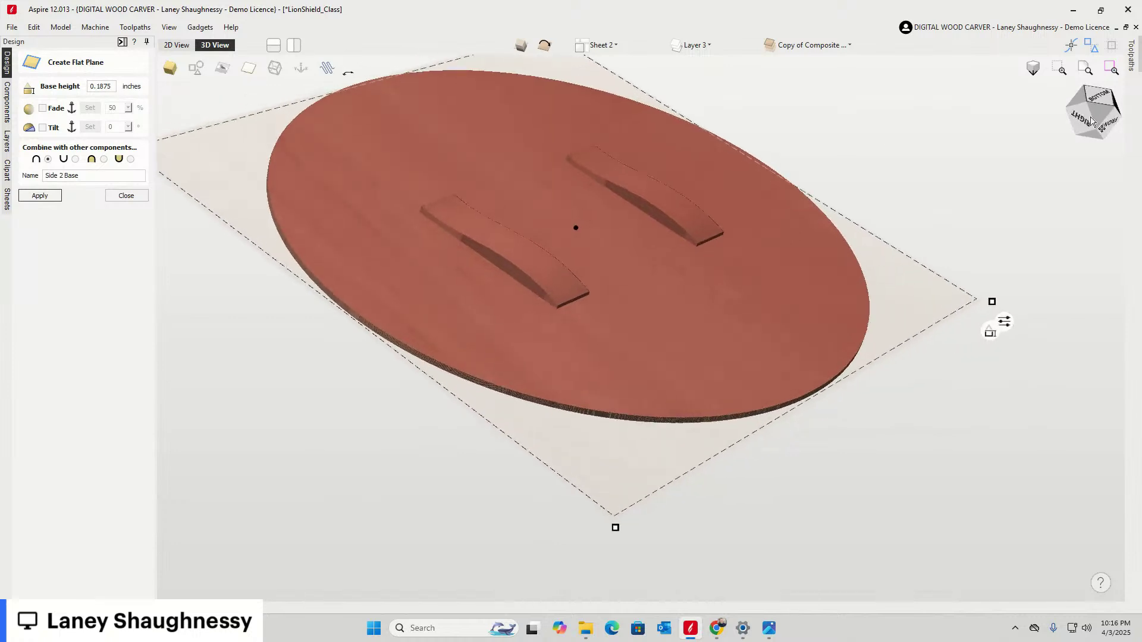
# Delete the innermost boundary circle on the back side in 2D
pyautogui.click(178, 44)
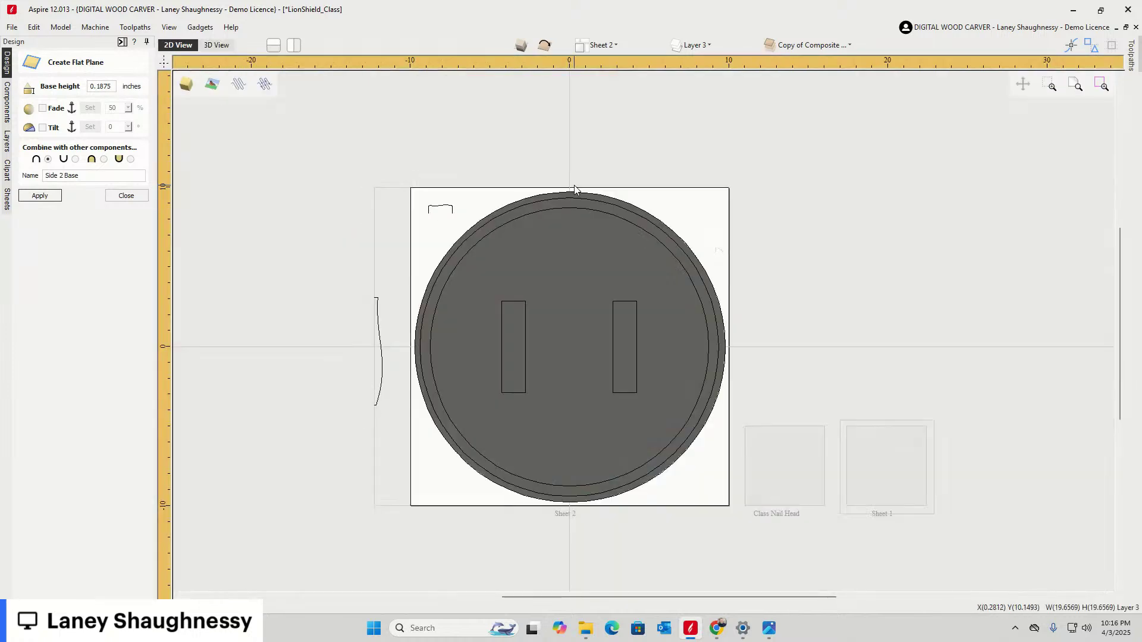
pyautogui.scroll(3, 573, 192)
pyautogui.click(565, 231)
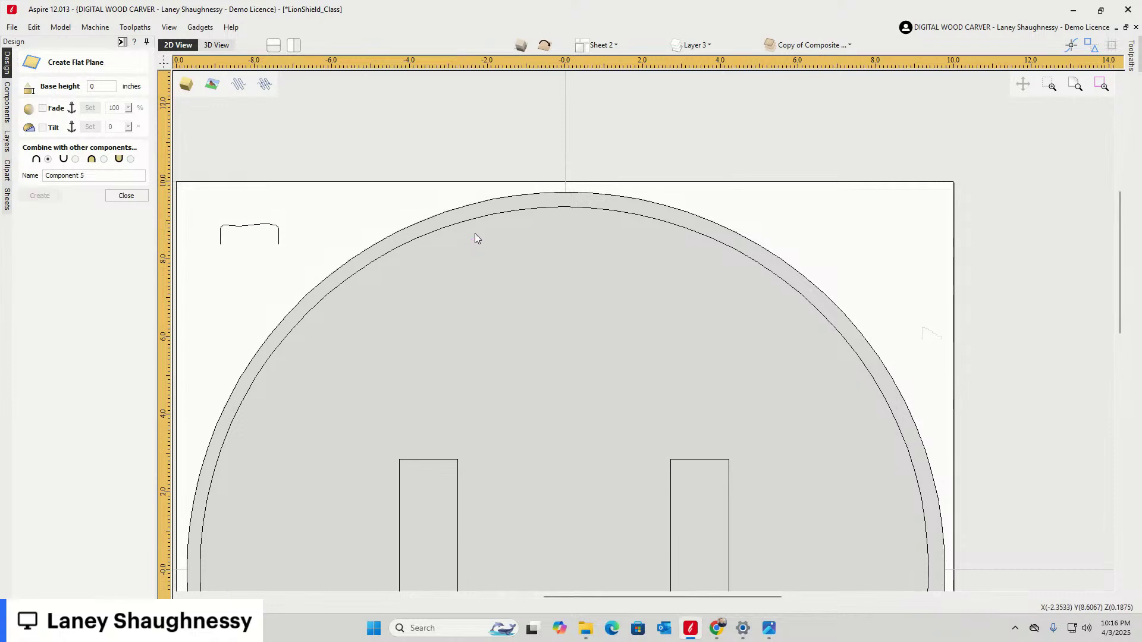
# Offset the outer 19.5-inch circle inwards by 1 inch, keeping the original and selecting the new circle
pyautogui.click(503, 199)
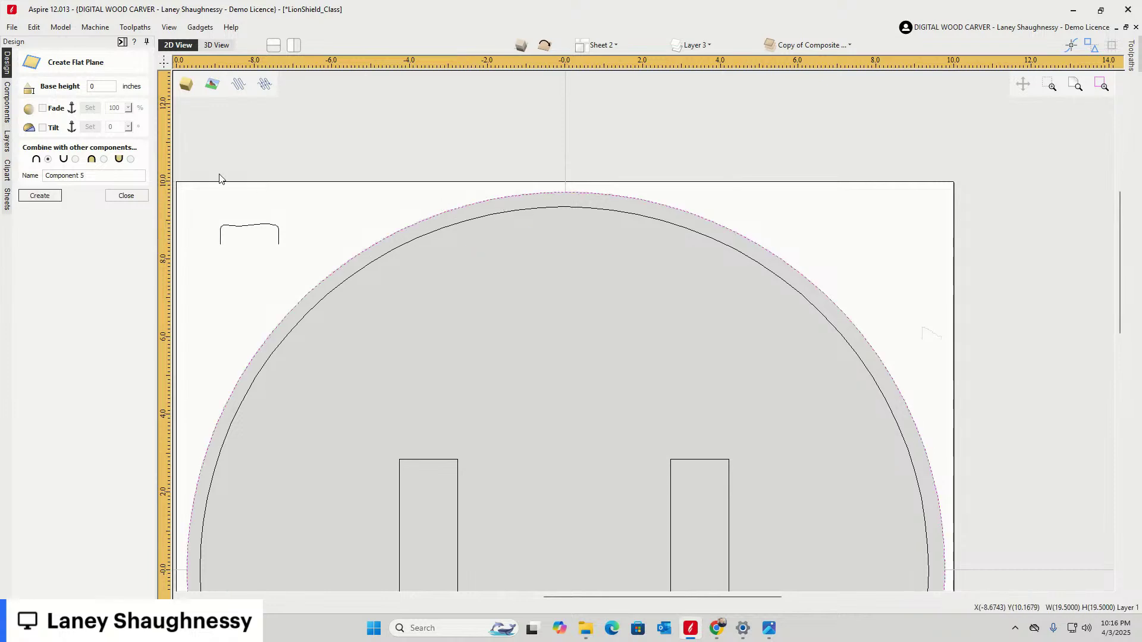
pyautogui.click(126, 196)
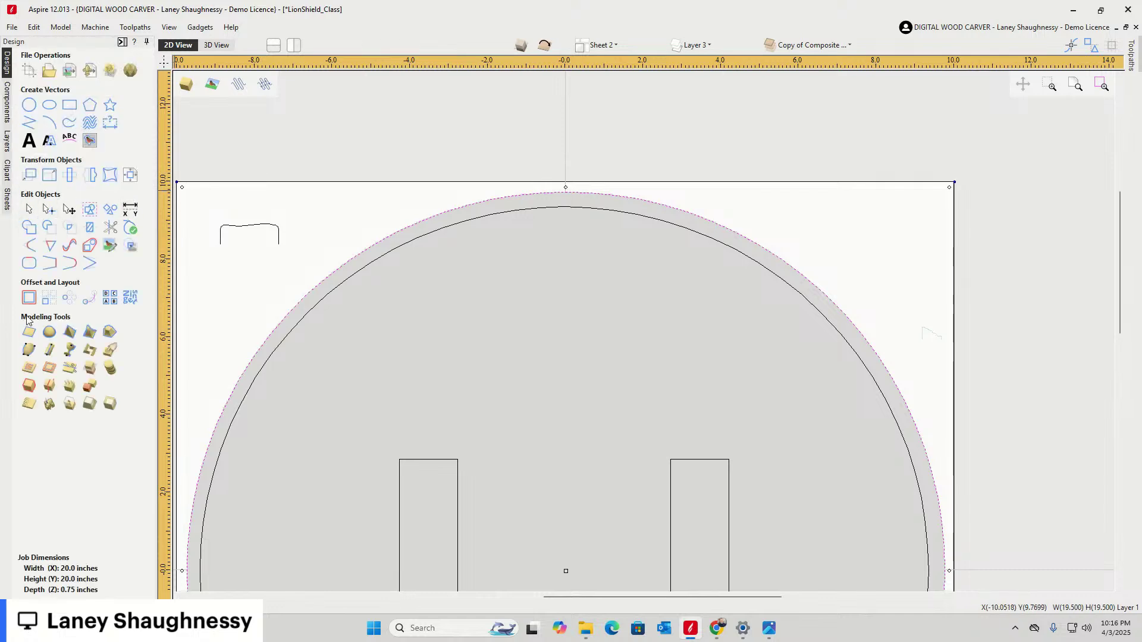
pyautogui.click(29, 298)
pyautogui.moveTo(92, 156); pyautogui.dragTo(27, 165)
pyautogui.write('1')
pyautogui.click(44, 224)
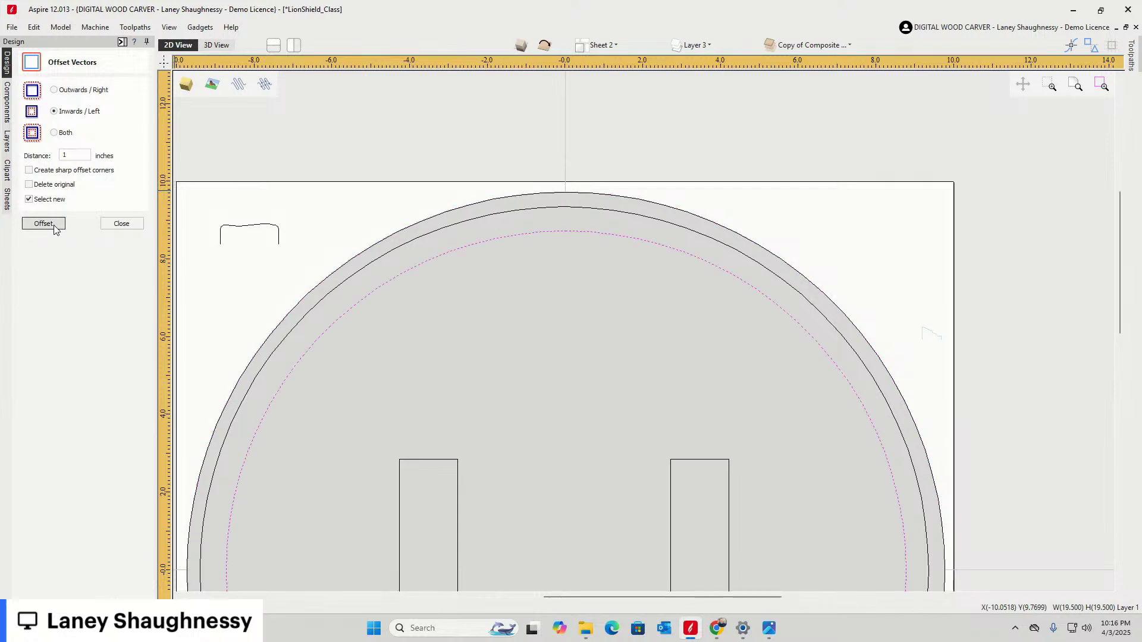
pyautogui.click(120, 225)
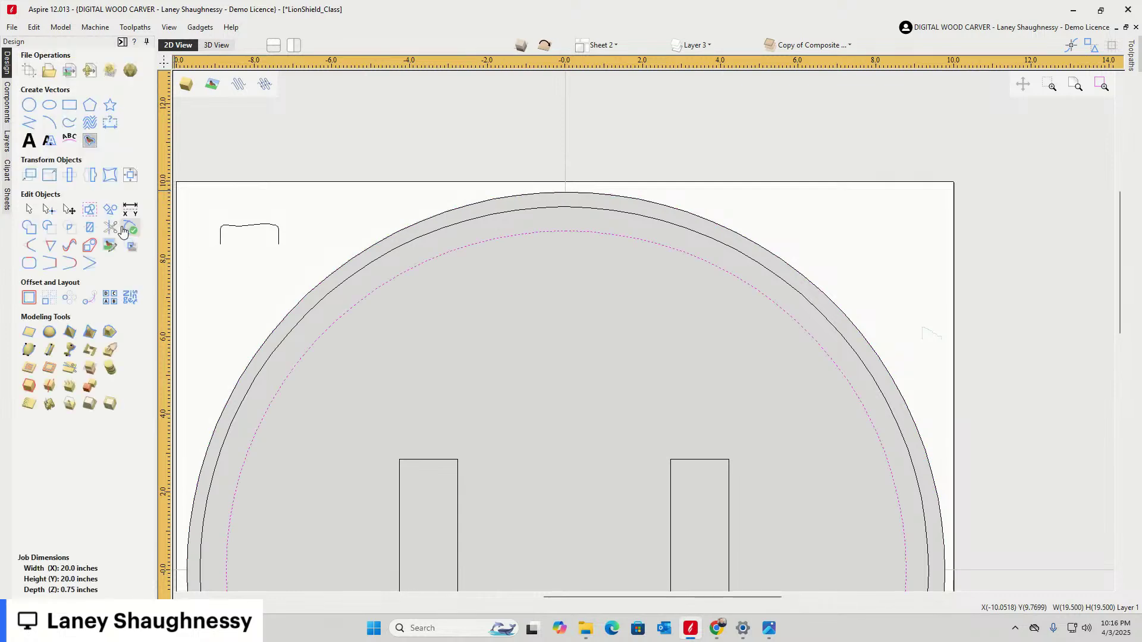
# Create a subtracted round shape with a 30° profile from the offset circle and name it "Dish Side 2"
pyautogui.click(48, 334)
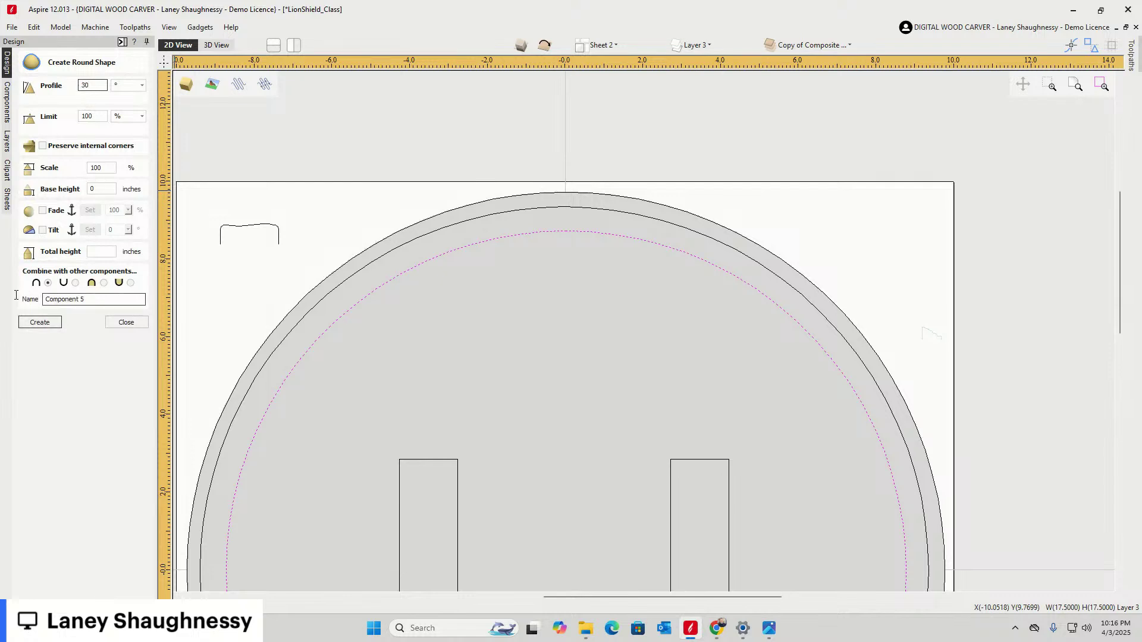
pyautogui.click(74, 283)
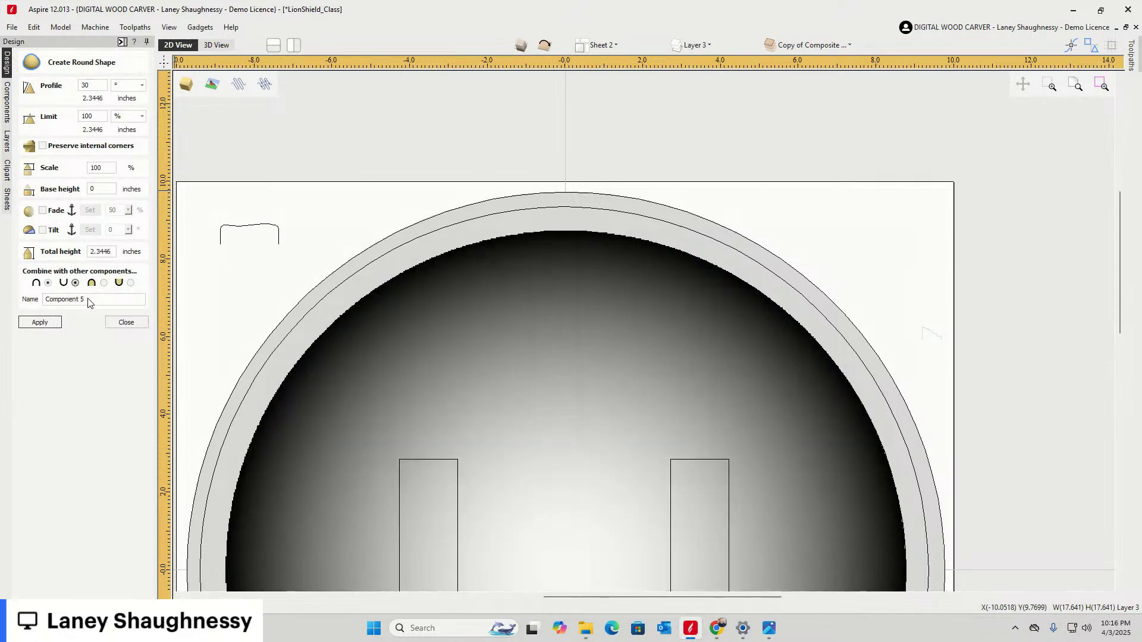
pyautogui.moveTo(87, 298); pyautogui.dragTo(26, 298)
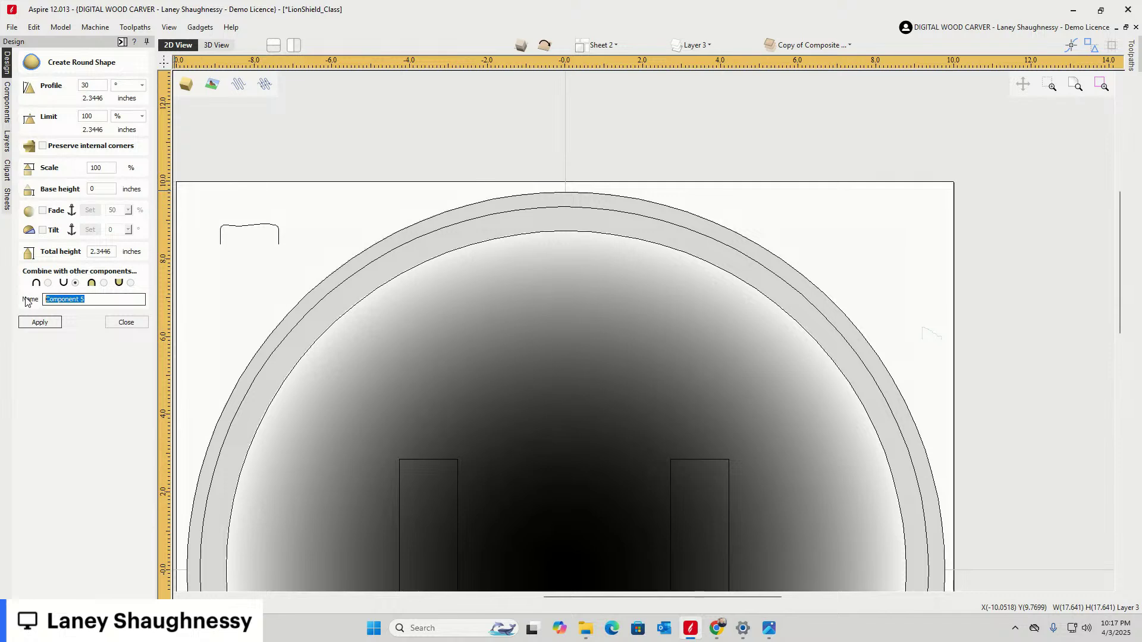
pyautogui.write('D')
pyautogui.click(27, 323)
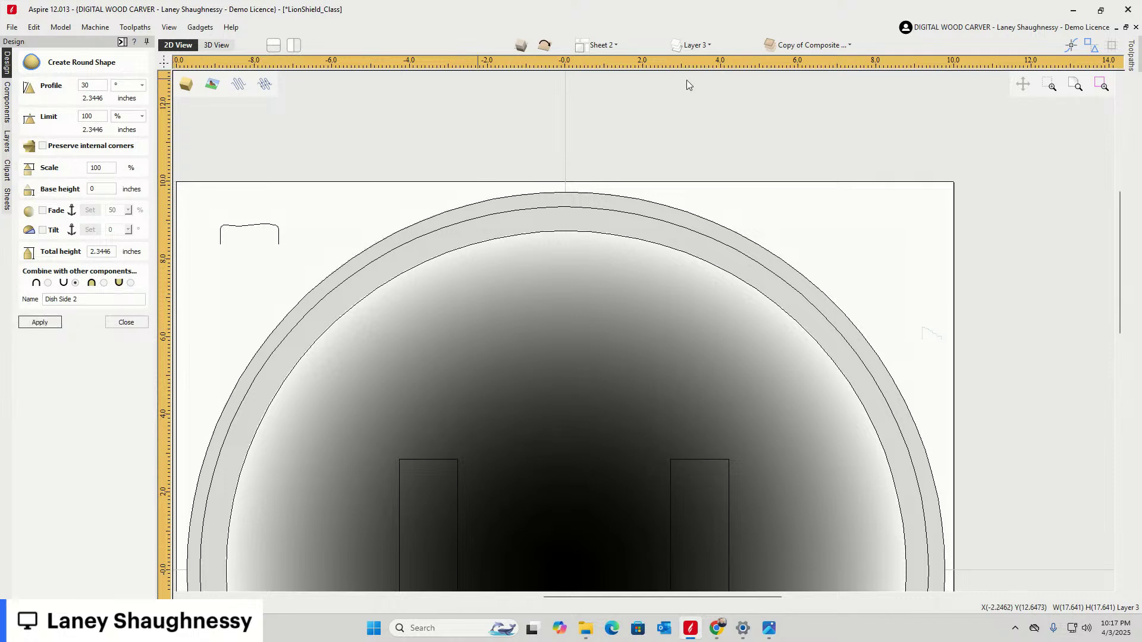
# Scale the dish in 3D to a total height of 0.625 inches
pyautogui.click(214, 45)
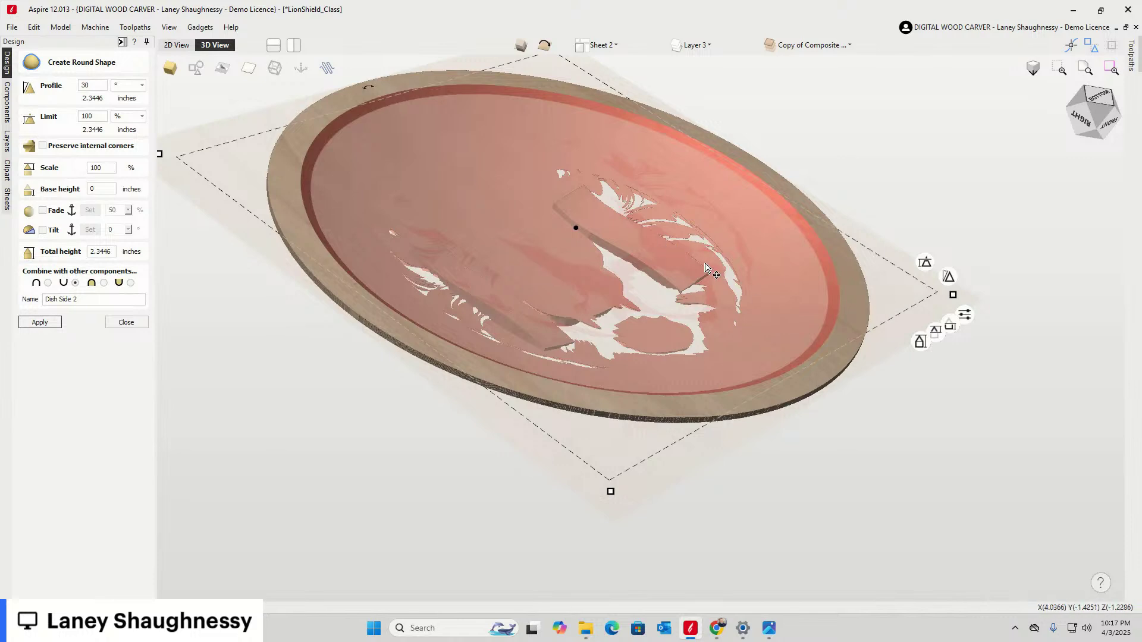
pyautogui.click(1092, 104)
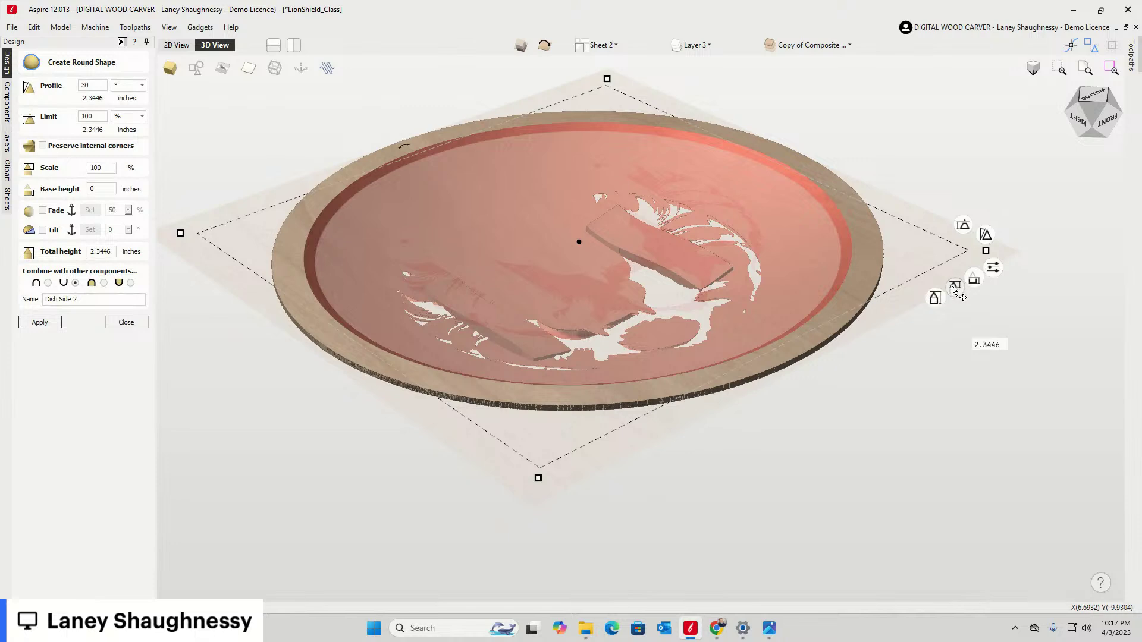
pyautogui.moveTo(955, 286); pyautogui.dragTo(1003, 347)
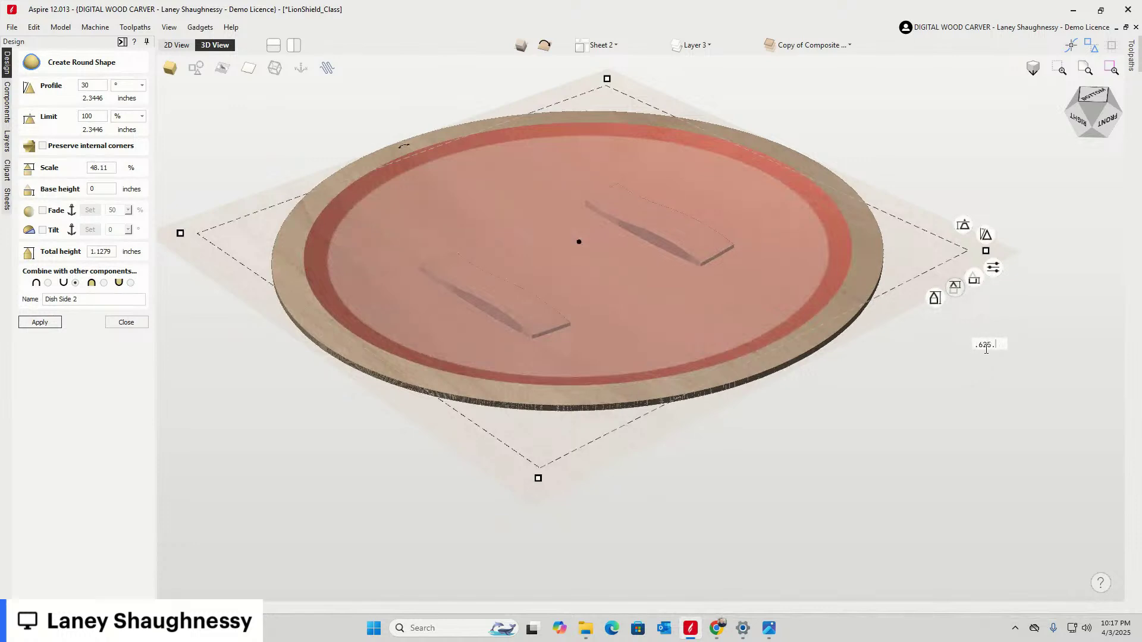
pyautogui.press('Return')
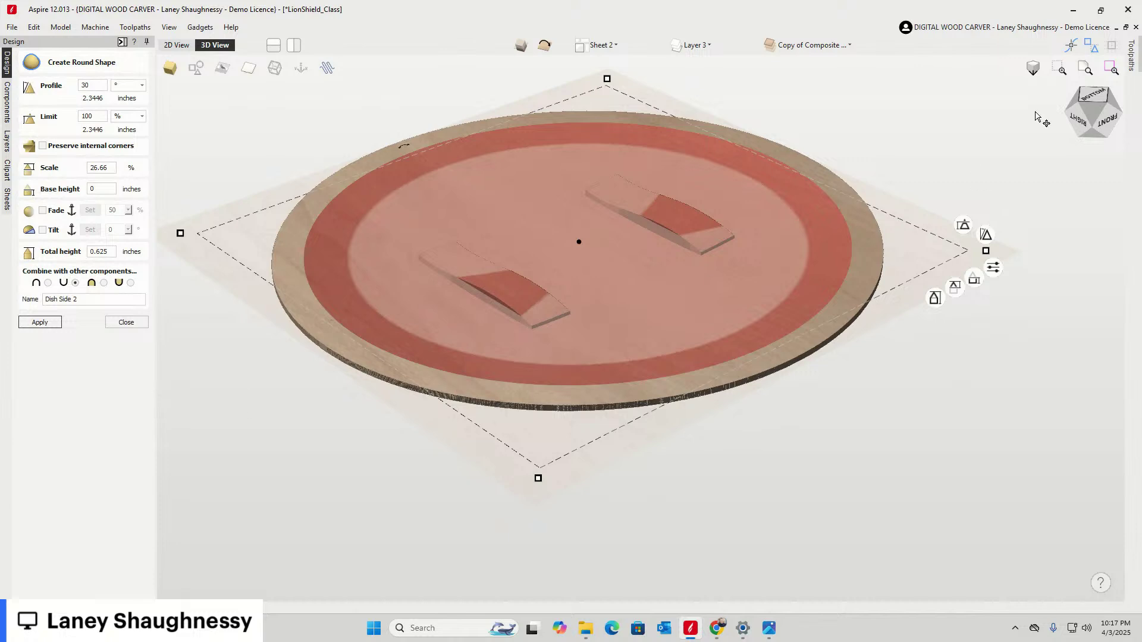
# Inspect the dished back and the shield's edge profile in 3D from the side and back, and finish the round shape
pyautogui.click(1107, 132)
pyautogui.moveTo(1108, 132); pyautogui.dragTo(1089, 70)
pyautogui.moveTo(1111, 118)
pyautogui.mouseDown()
pyautogui.moveTo(1124, 114)
pyautogui.moveTo(1032, 140)
pyautogui.moveTo(1089, 102)
pyautogui.moveTo(1102, 117)
pyautogui.mouseUp()
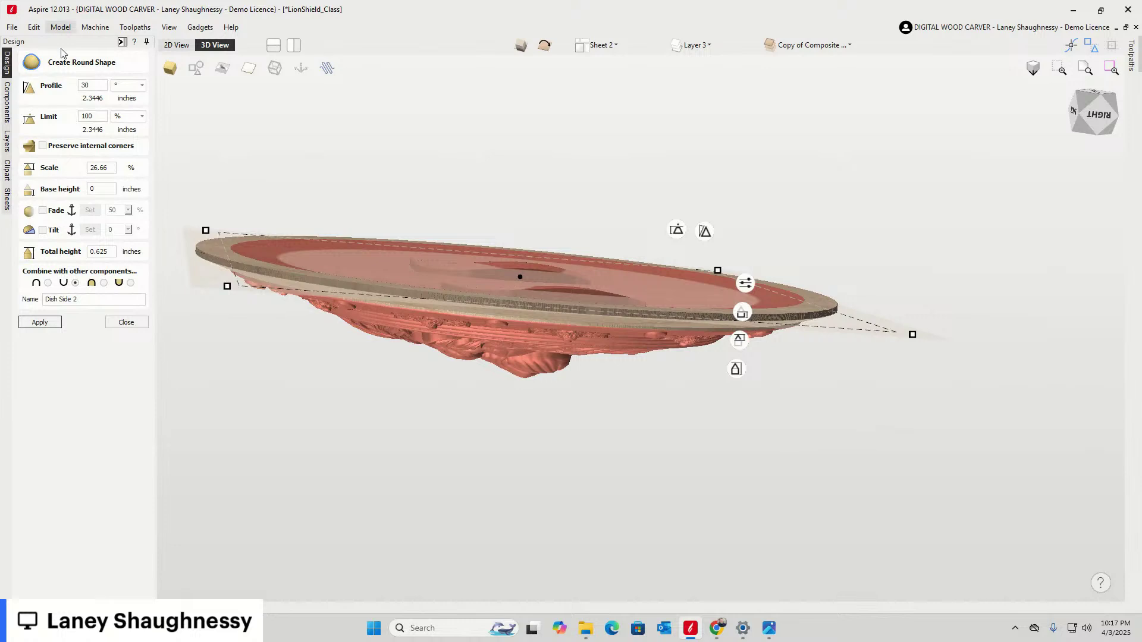
pyautogui.click(126, 322)
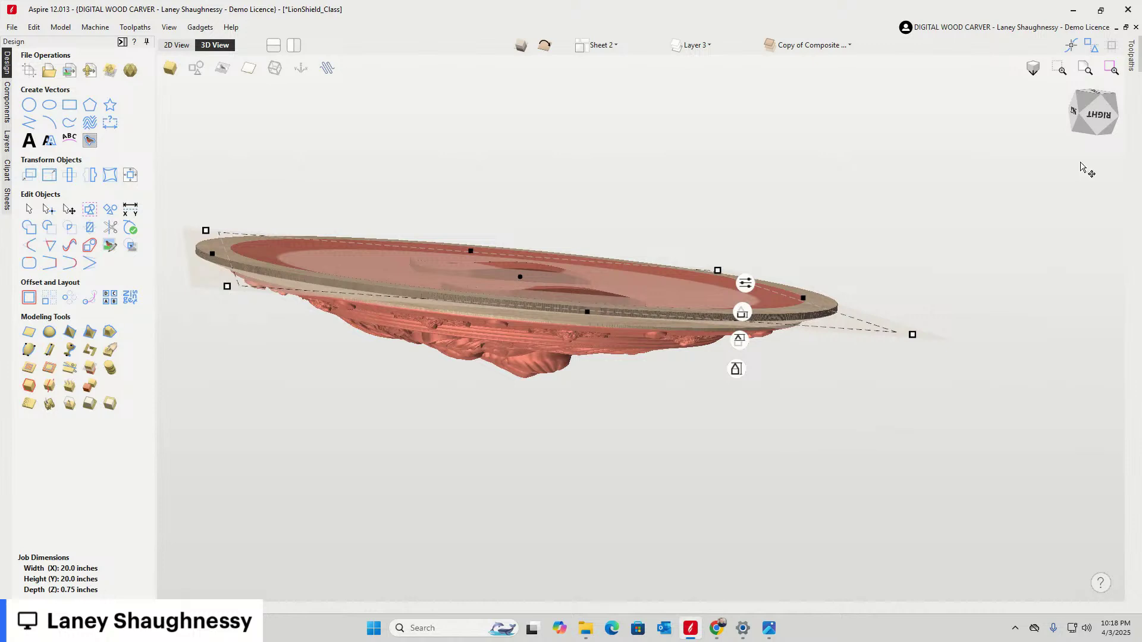
pyautogui.click(1086, 131)
pyautogui.moveTo(1085, 132); pyautogui.dragTo(1130, 128)
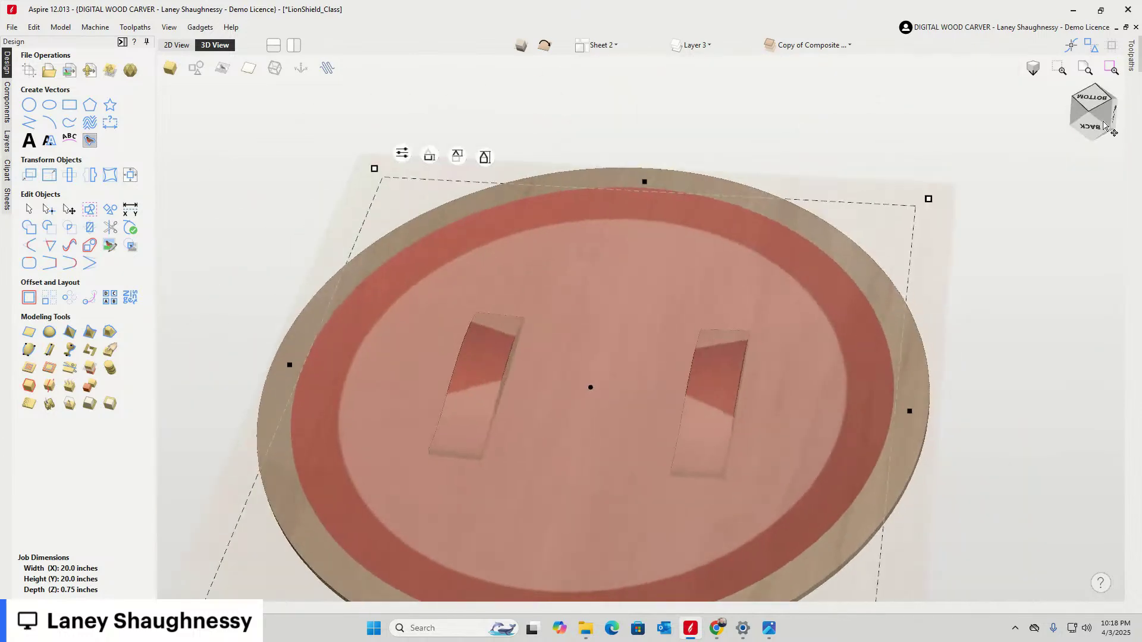
# Deselect the dish, view the back of the shield straight on, and save the LionShield_Class file
pyautogui.click(231, 152)
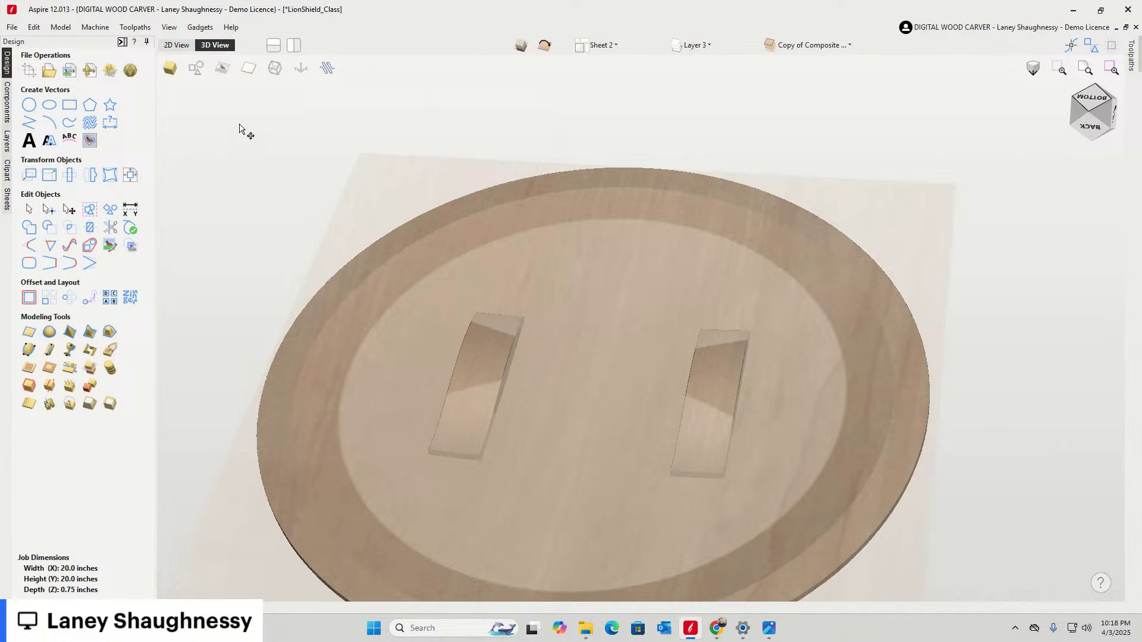
pyautogui.click(1096, 103)
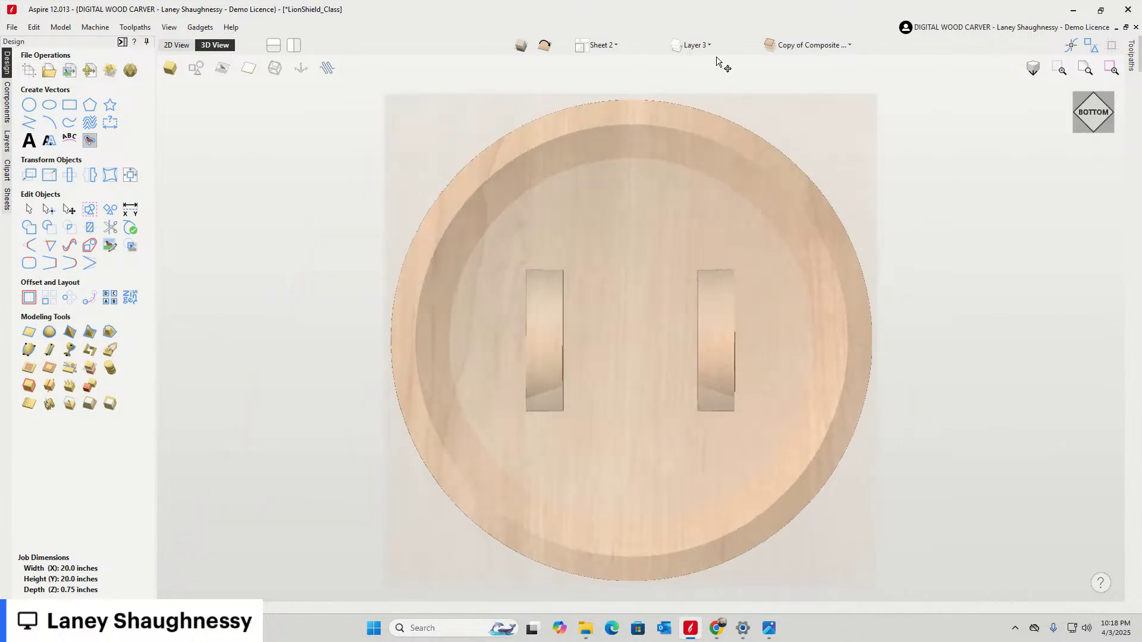
pyautogui.click(13, 28)
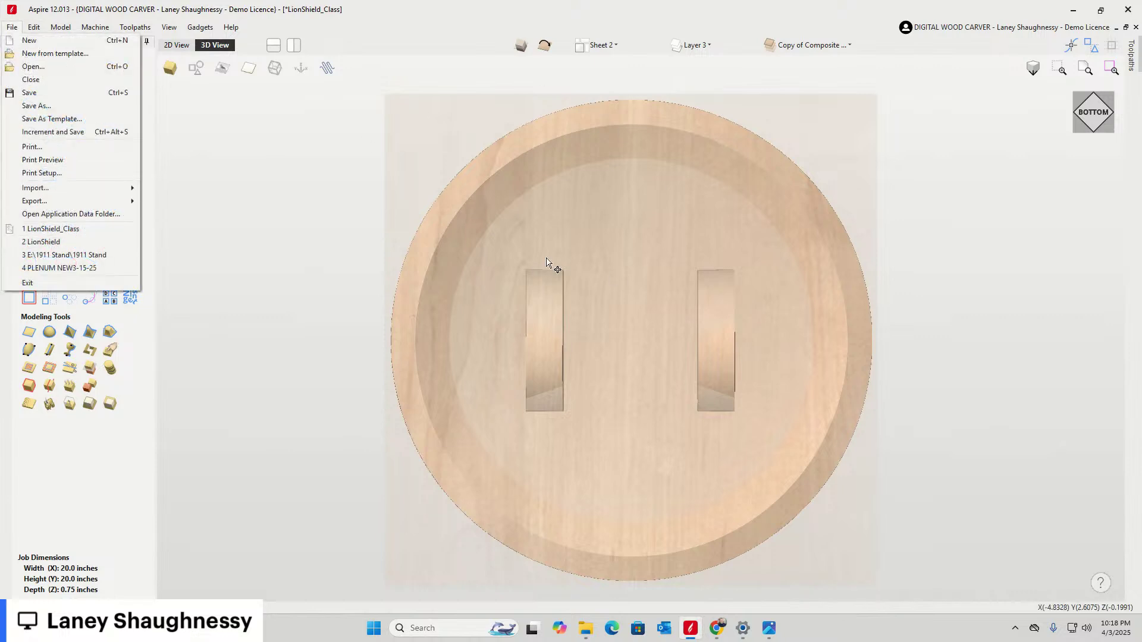
pyautogui.click(32, 93)
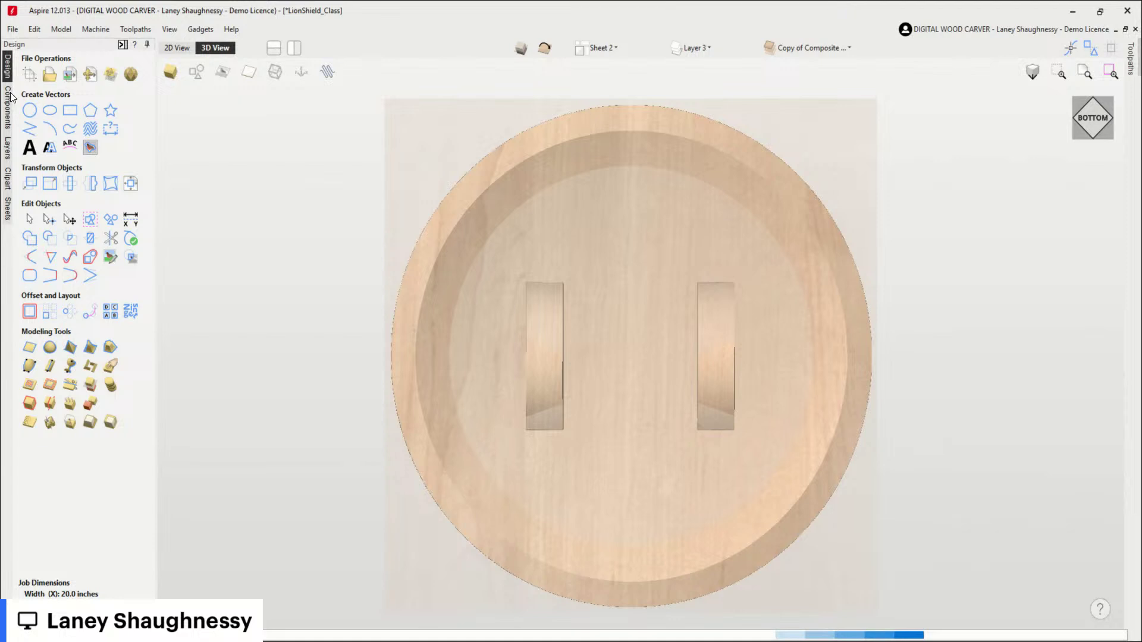
# Review the Sheet 2 component tree and create a single baked copy of the visible back-side model
pyautogui.click(11, 97)
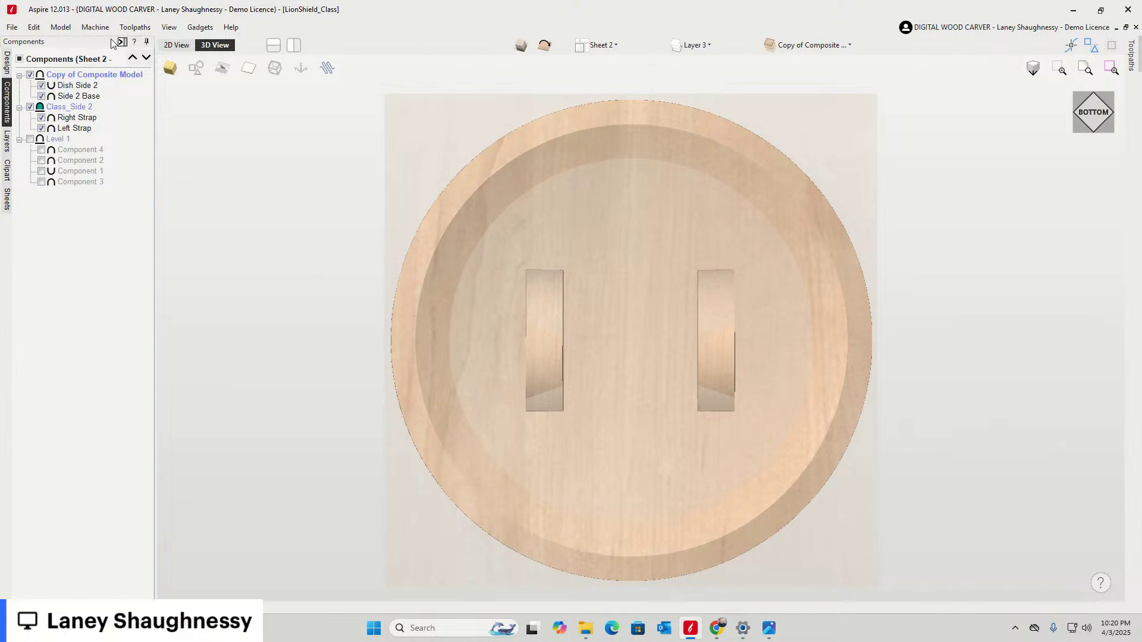
pyautogui.moveTo(79, 95)
pyautogui.click(6, 62)
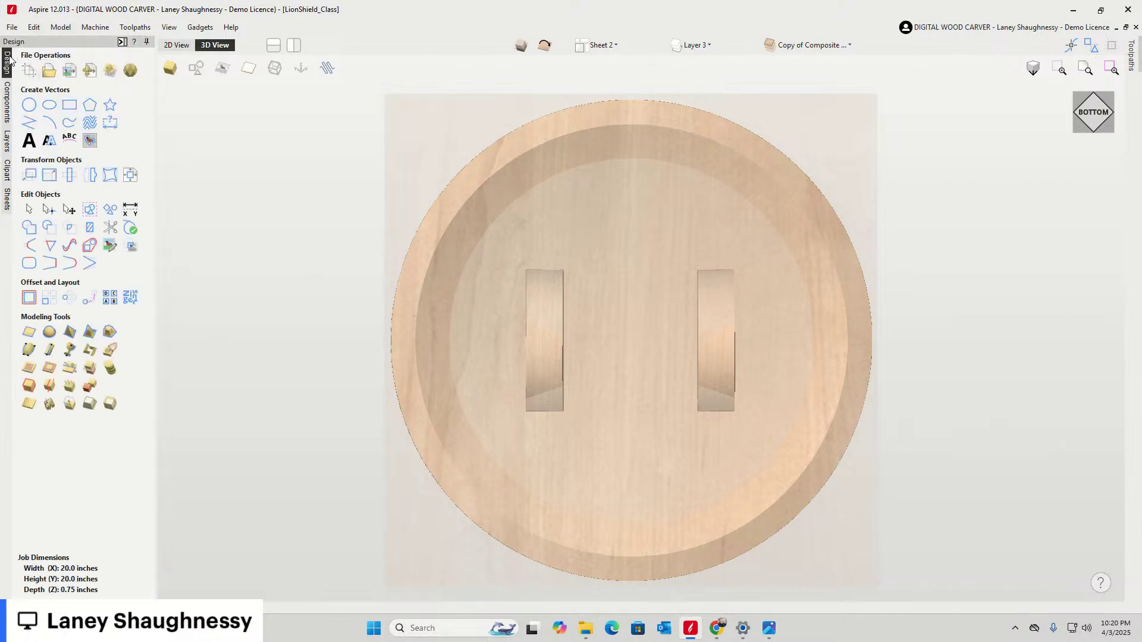
pyautogui.click(91, 389)
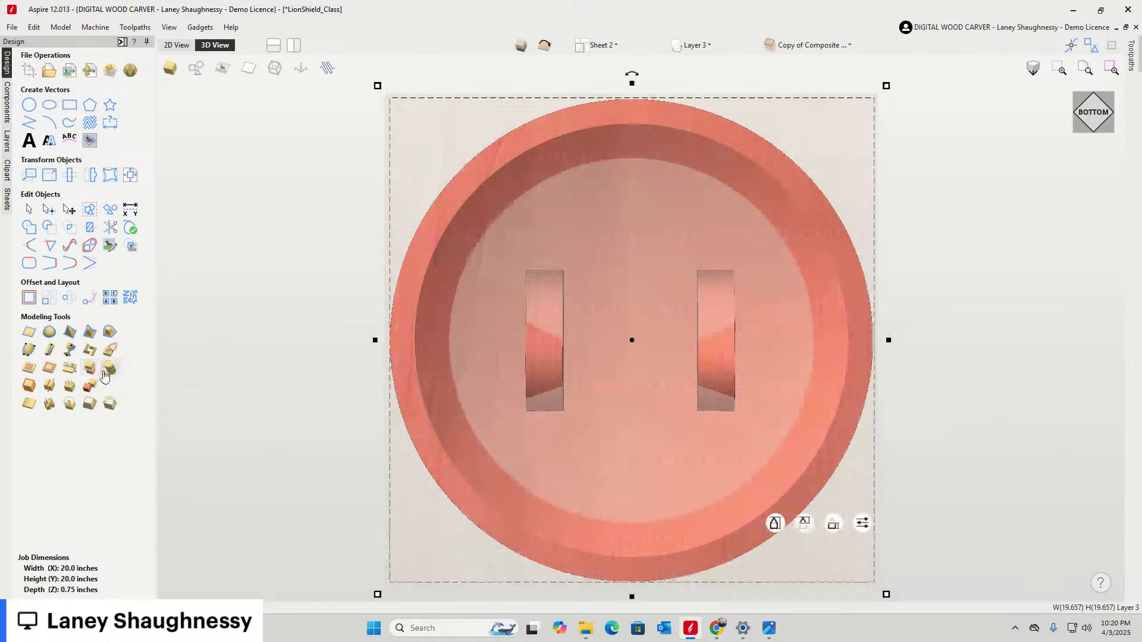
# Move the Side 2 Base and Dish Side 2 components into the Class_Side 2 level
pyautogui.click(7, 108)
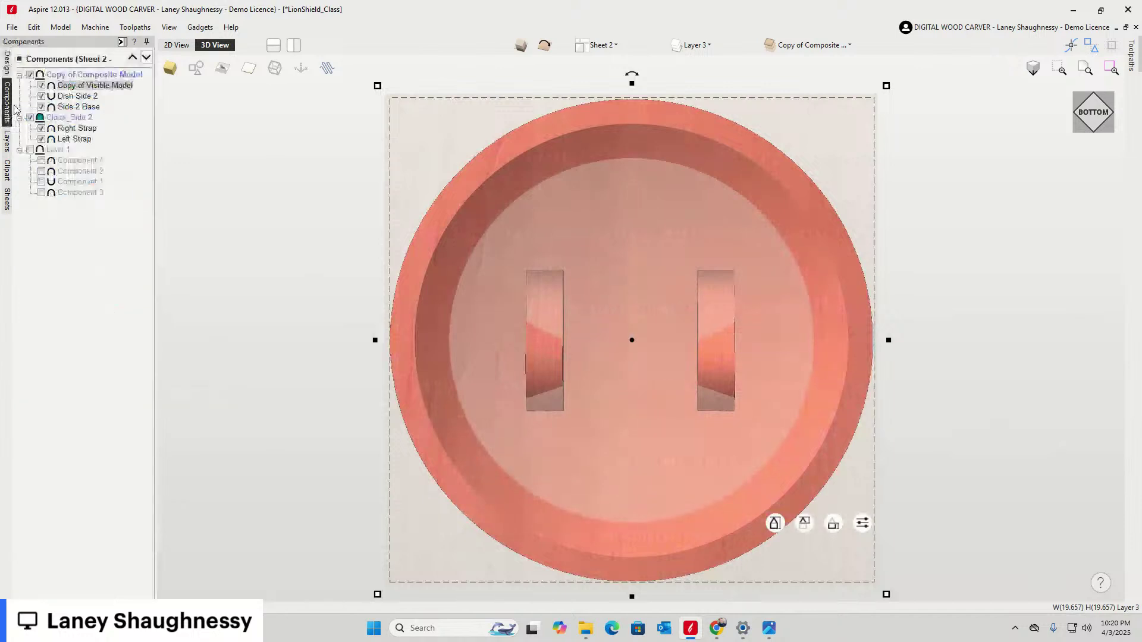
pyautogui.click(72, 97)
pyautogui.moveTo(72, 109); pyautogui.dragTo(73, 146)
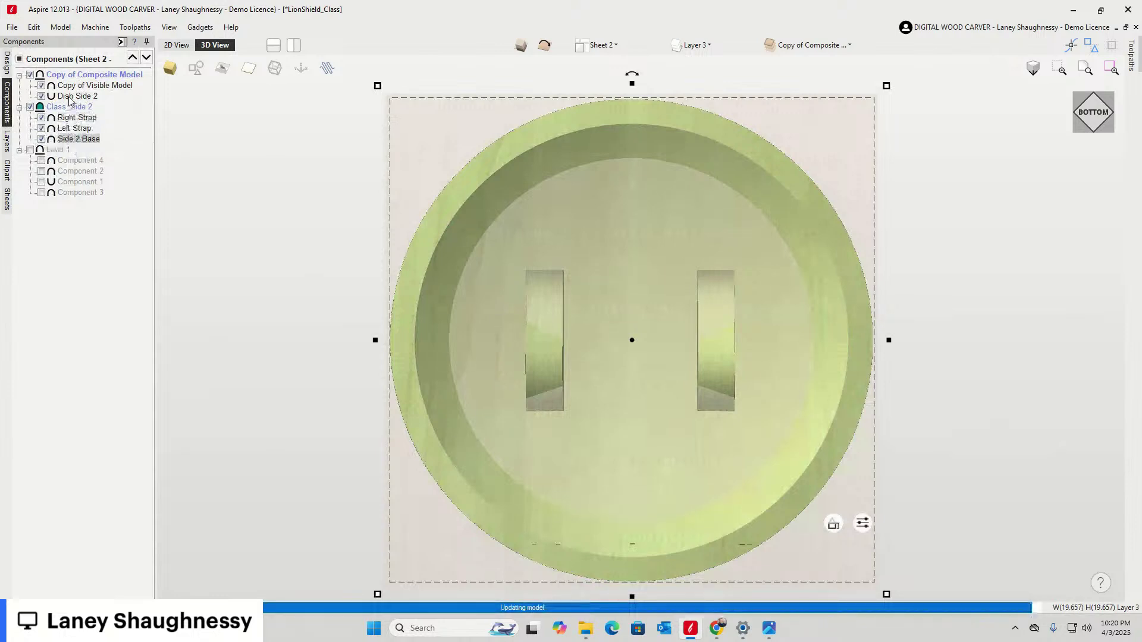
pyautogui.moveTo(69, 101); pyautogui.dragTo(68, 139)
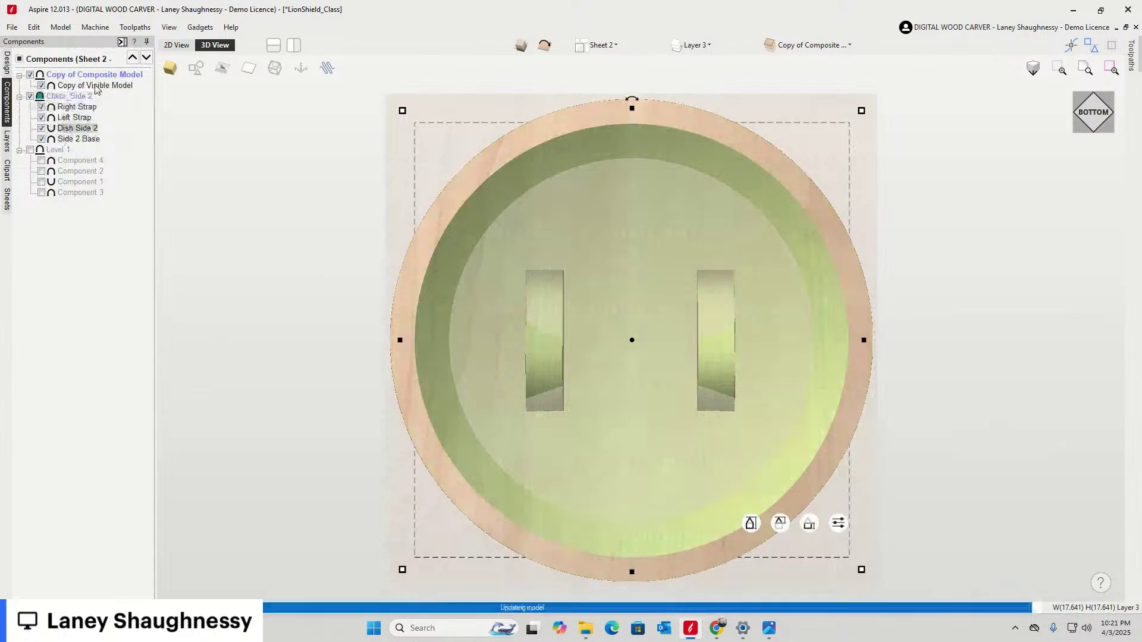
# Hide the Class_Side 2 level so only the Copy of Visible Model component remains shown
pyautogui.click(6, 62)
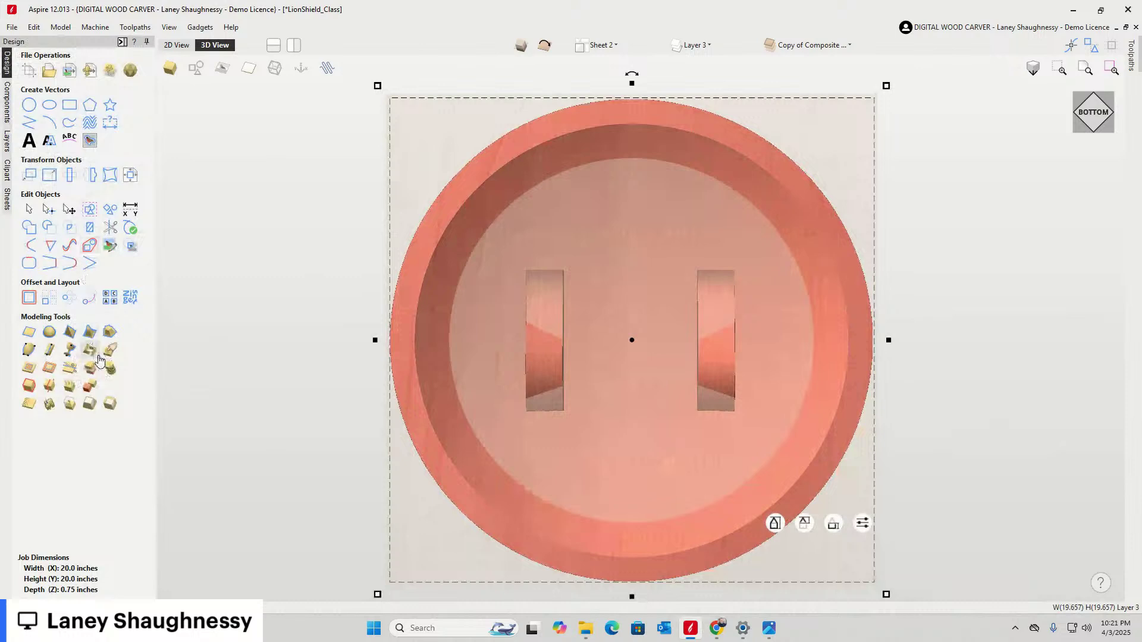
pyautogui.click(7, 101)
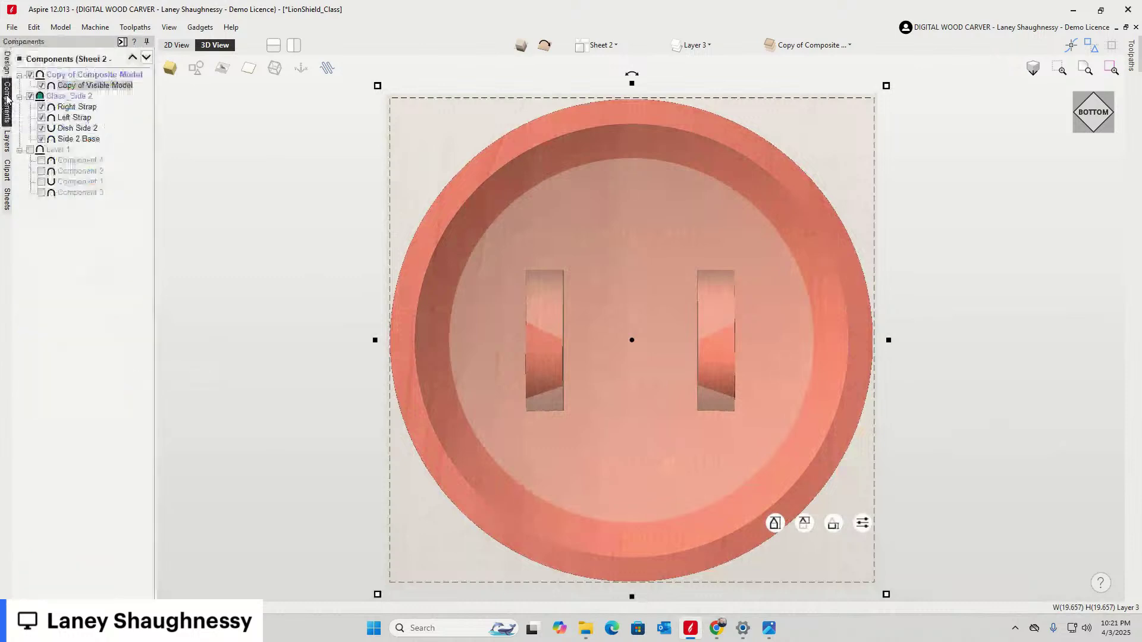
pyautogui.click(30, 97)
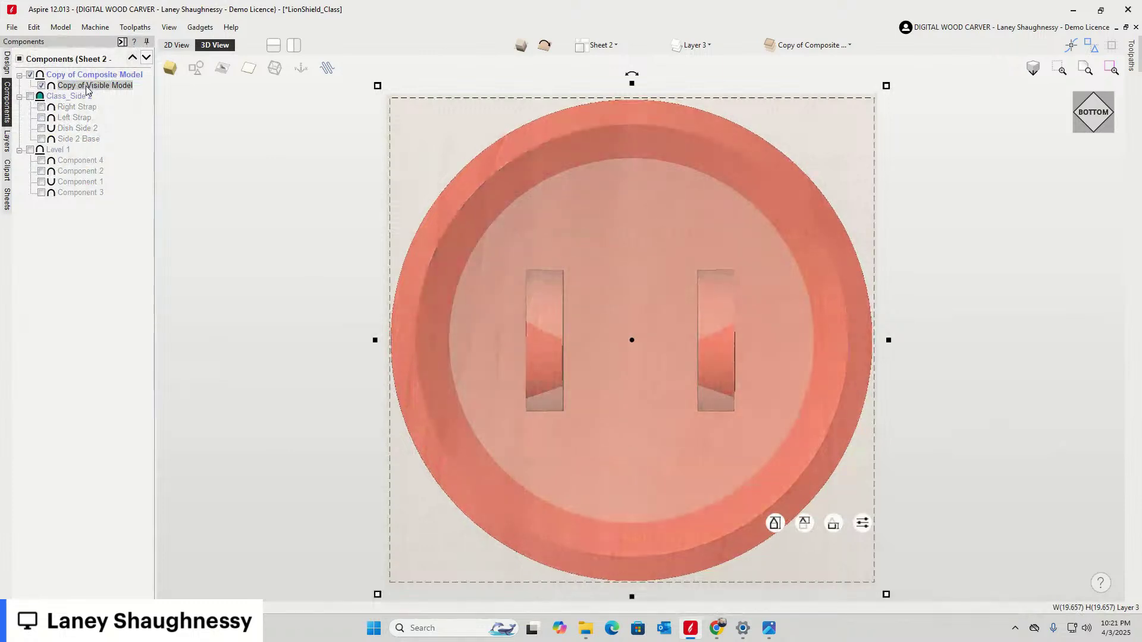
# Sculpt the Copy of Visible Model with the Smooth tool, softening the dish rim and both straps, and accept the changes
pyautogui.click(8, 64)
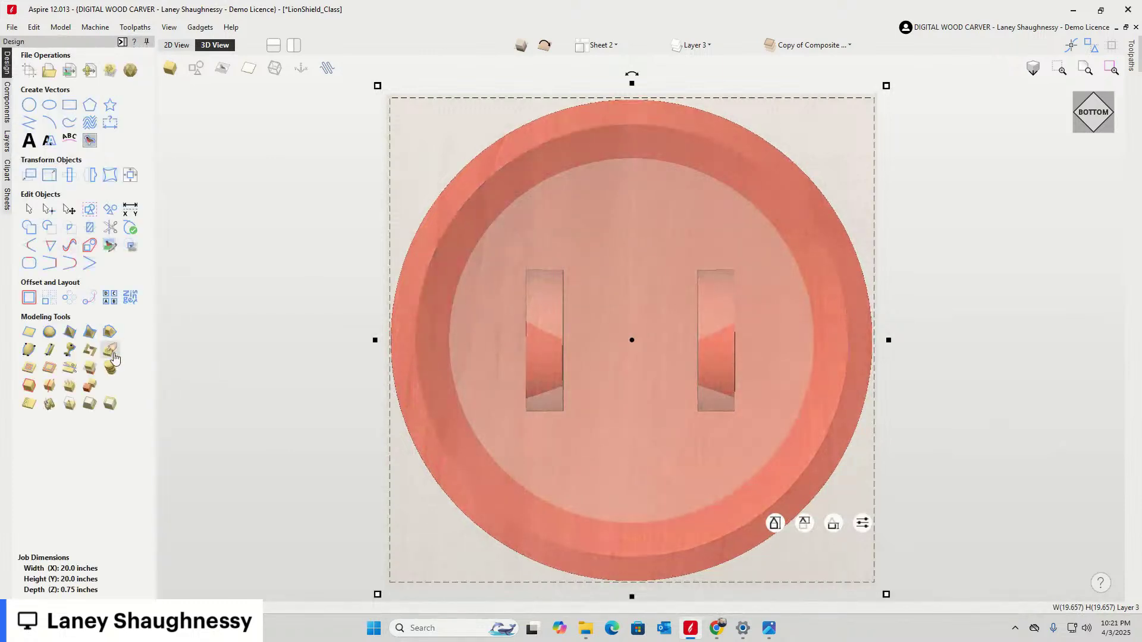
pyautogui.click(565, 329)
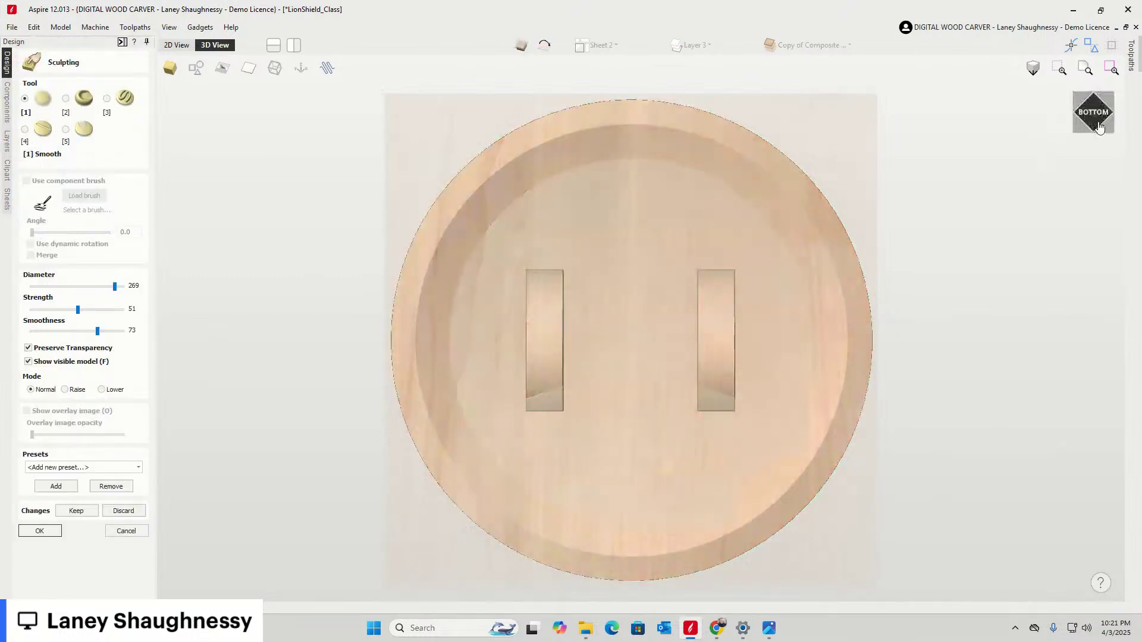
pyautogui.moveTo(1093, 116); pyautogui.dragTo(1101, 98)
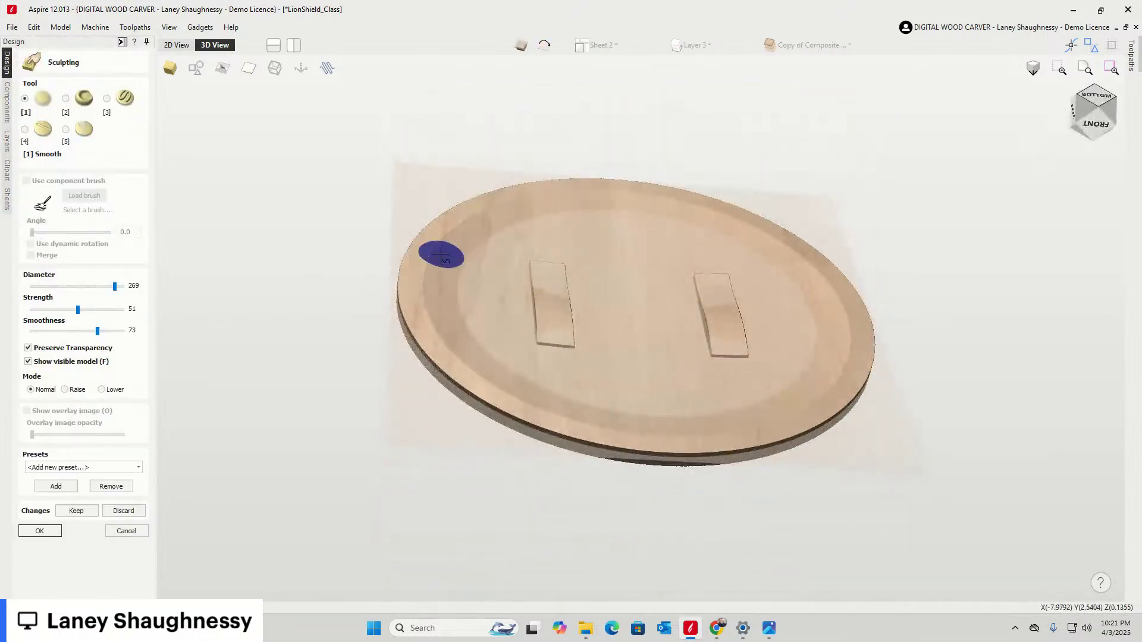
pyautogui.moveTo(403, 276)
pyautogui.mouseDown()
pyautogui.moveTo(416, 339)
pyautogui.moveTo(479, 387)
pyautogui.moveTo(707, 445)
pyautogui.moveTo(831, 400)
pyautogui.moveTo(862, 362)
pyautogui.moveTo(866, 319)
pyautogui.moveTo(848, 280)
pyautogui.moveTo(725, 206)
pyautogui.moveTo(607, 183)
pyautogui.moveTo(484, 195)
pyautogui.moveTo(434, 213)
pyautogui.moveTo(409, 250)
pyautogui.moveTo(403, 319)
pyautogui.moveTo(541, 263)
pyautogui.moveTo(537, 330)
pyautogui.moveTo(571, 345)
pyautogui.moveTo(565, 271)
pyautogui.moveTo(519, 264)
pyautogui.mouseUp()
pyautogui.moveTo(694, 273)
pyautogui.mouseDown()
pyautogui.moveTo(714, 277)
pyautogui.moveTo(733, 311)
pyautogui.moveTo(738, 350)
pyautogui.moveTo(707, 340)
pyautogui.moveTo(700, 265)
pyautogui.mouseUp()
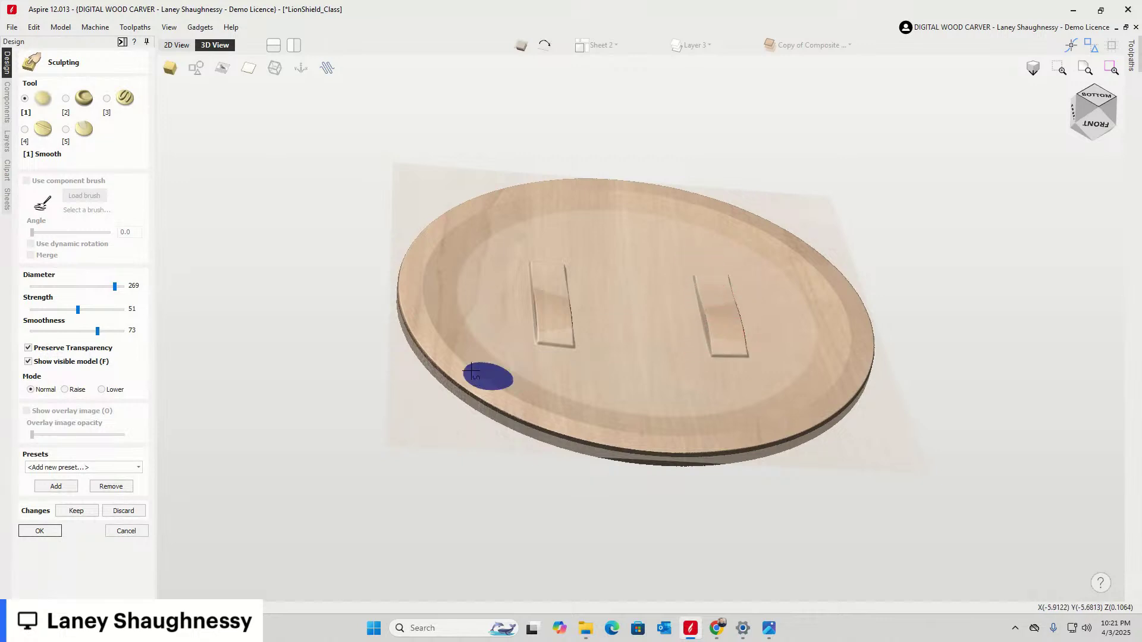
pyautogui.moveTo(436, 313)
pyautogui.mouseDown()
pyautogui.moveTo(462, 359)
pyautogui.moveTo(595, 429)
pyautogui.moveTo(714, 437)
pyautogui.moveTo(776, 427)
pyautogui.moveTo(828, 384)
pyautogui.moveTo(826, 303)
pyautogui.moveTo(799, 262)
pyautogui.moveTo(709, 214)
pyautogui.moveTo(516, 191)
pyautogui.moveTo(467, 223)
pyautogui.moveTo(426, 295)
pyautogui.mouseUp()
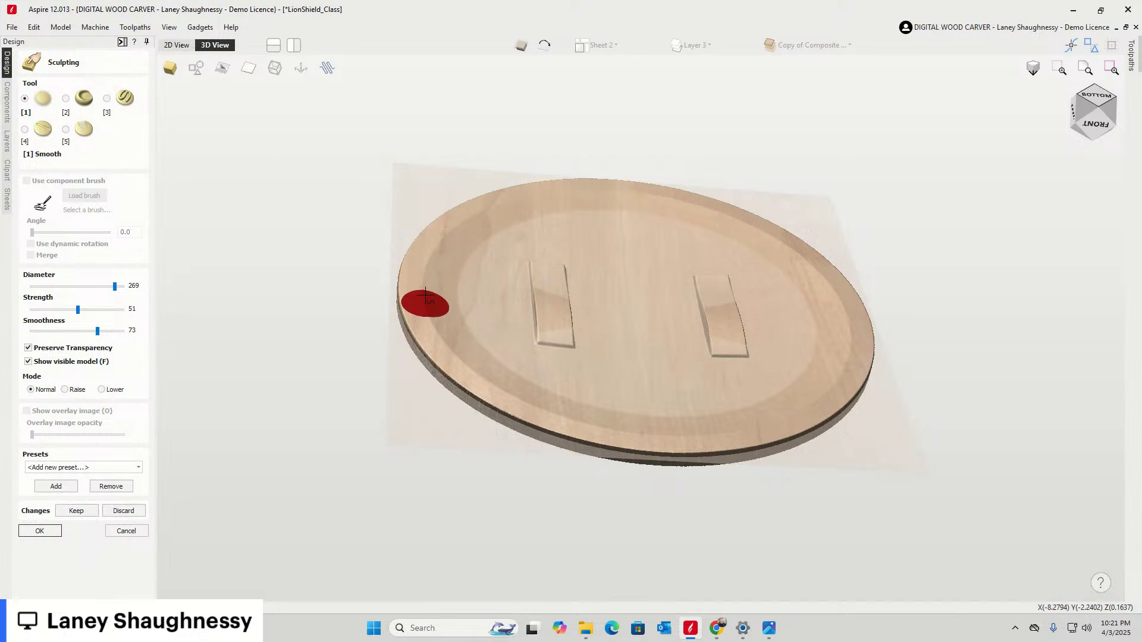
pyautogui.moveTo(836, 350)
pyautogui.mouseDown()
pyautogui.moveTo(810, 393)
pyautogui.moveTo(734, 423)
pyautogui.moveTo(637, 433)
pyautogui.moveTo(536, 401)
pyautogui.moveTo(470, 371)
pyautogui.moveTo(436, 309)
pyautogui.moveTo(436, 255)
pyautogui.moveTo(462, 223)
pyautogui.mouseUp()
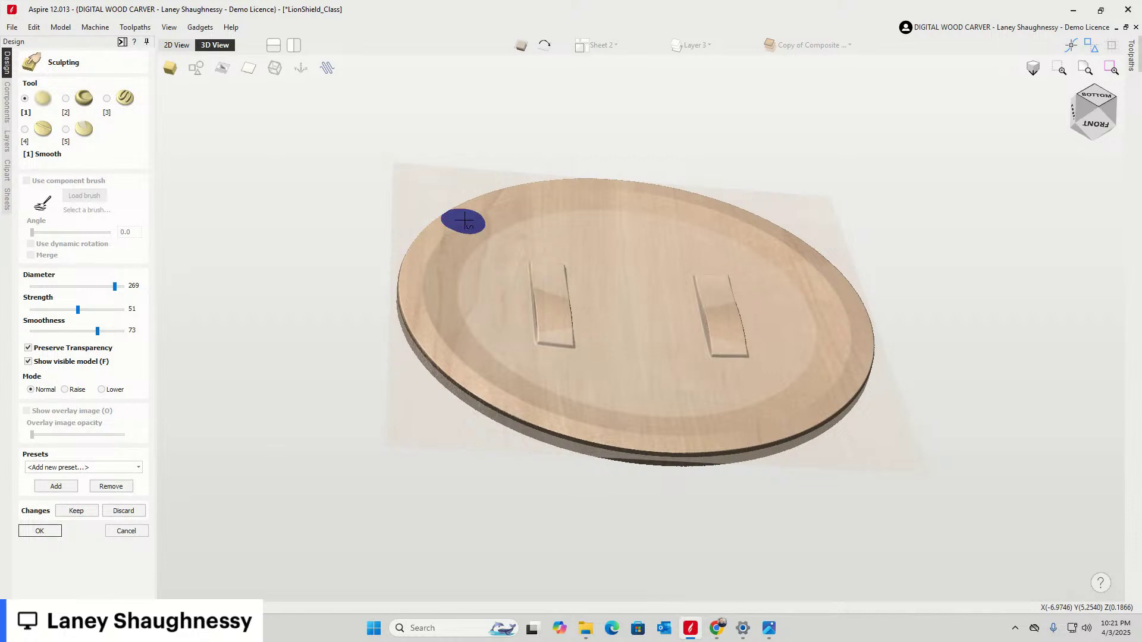
pyautogui.click(39, 532)
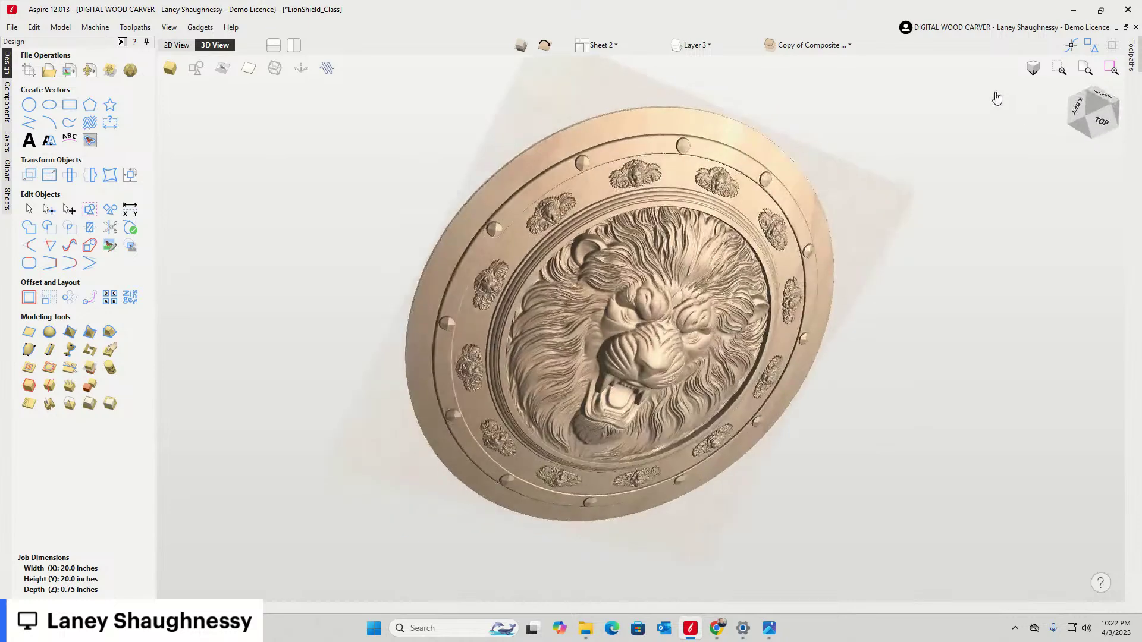
# Inspect the lion front of the shield in 3D and check the material setup for the bottom side of Sheet 2
pyautogui.click(1084, 105)
pyautogui.moveTo(1083, 105)
pyautogui.mouseDown()
pyautogui.moveTo(1072, 102)
pyautogui.moveTo(1096, 101)
pyautogui.moveTo(1009, 101)
pyautogui.moveTo(1046, 109)
pyautogui.moveTo(1033, 122)
pyautogui.moveTo(1087, 116)
pyautogui.moveTo(1092, 95)
pyautogui.mouseUp()
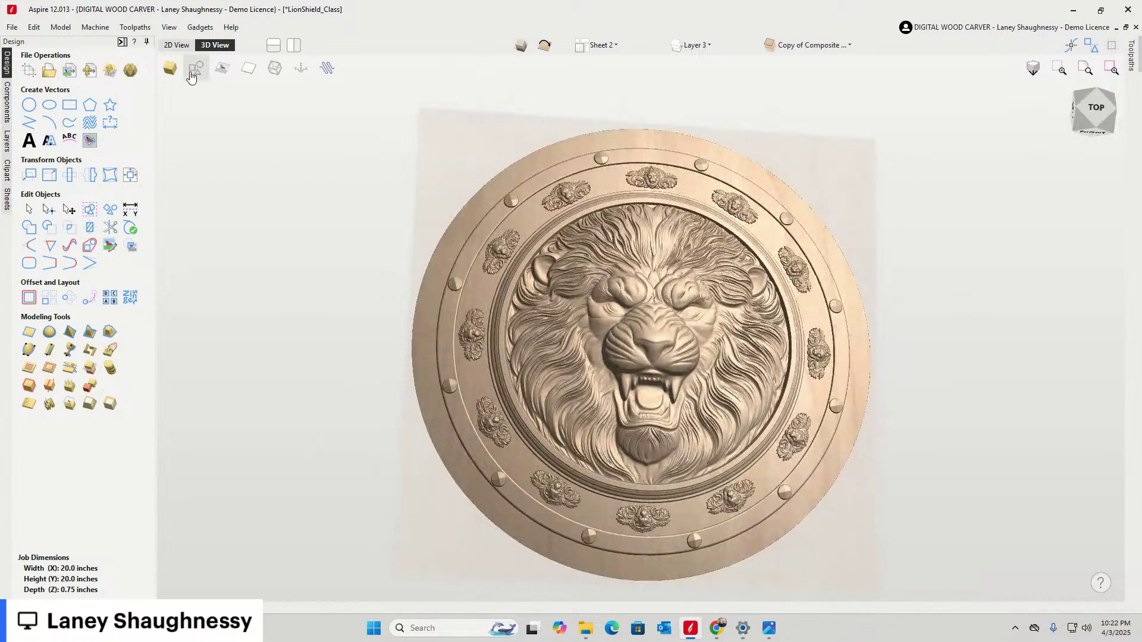
pyautogui.click(123, 43)
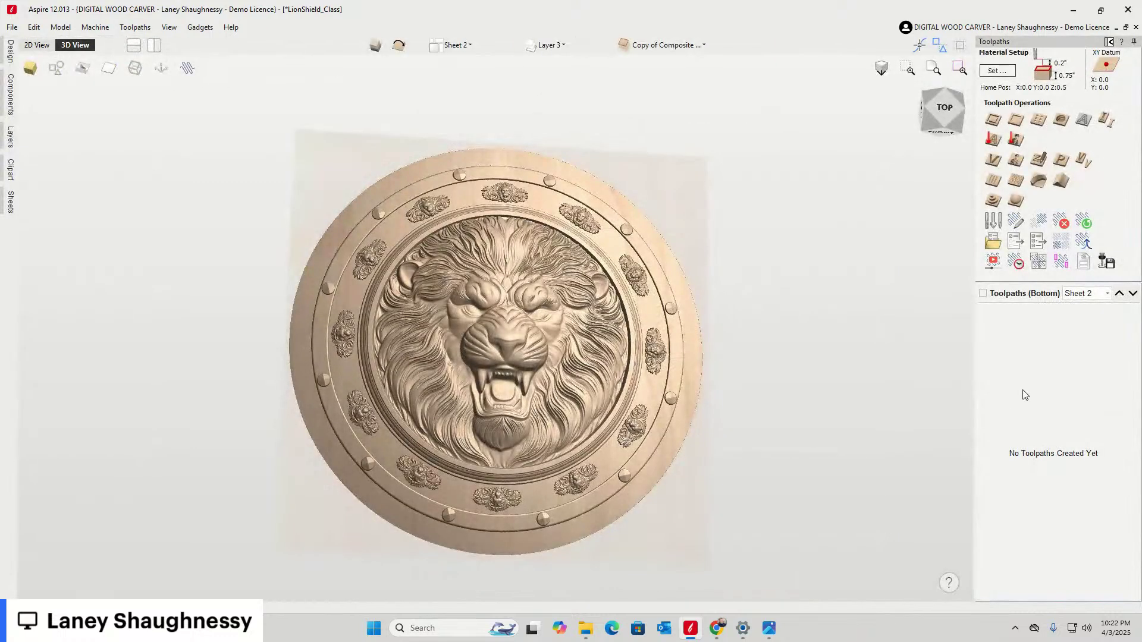
pyautogui.click(1001, 76)
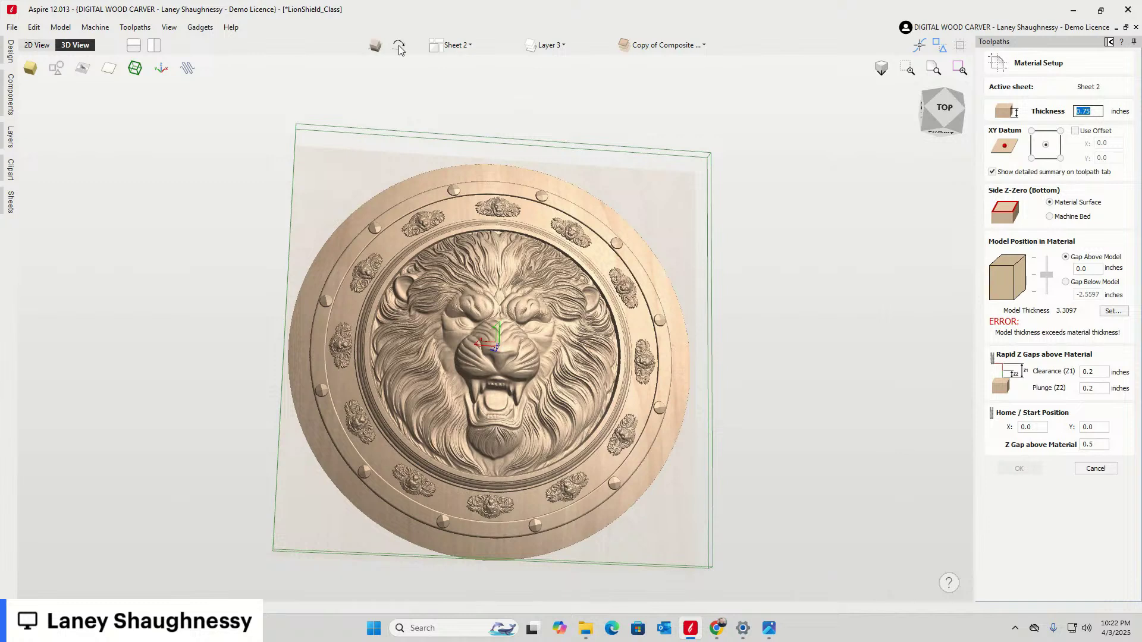
pyautogui.click(1097, 469)
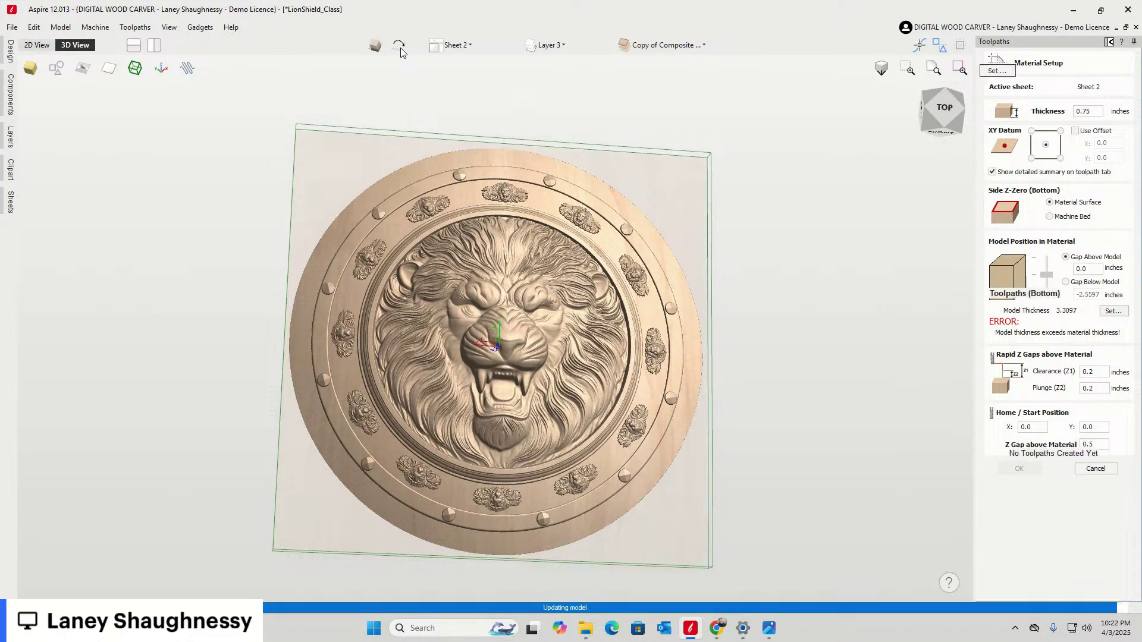
# Flip to the top side, inspect both faces of the shield in 3D, and flip back to the bottom side
pyautogui.click(399, 47)
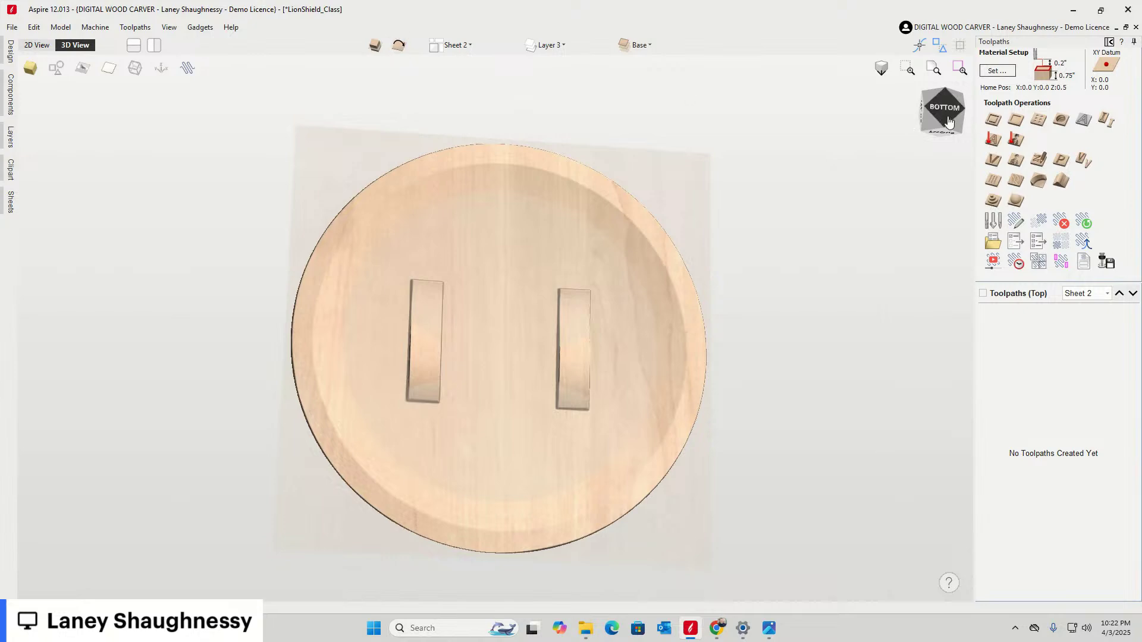
pyautogui.click(941, 133)
pyautogui.click(939, 135)
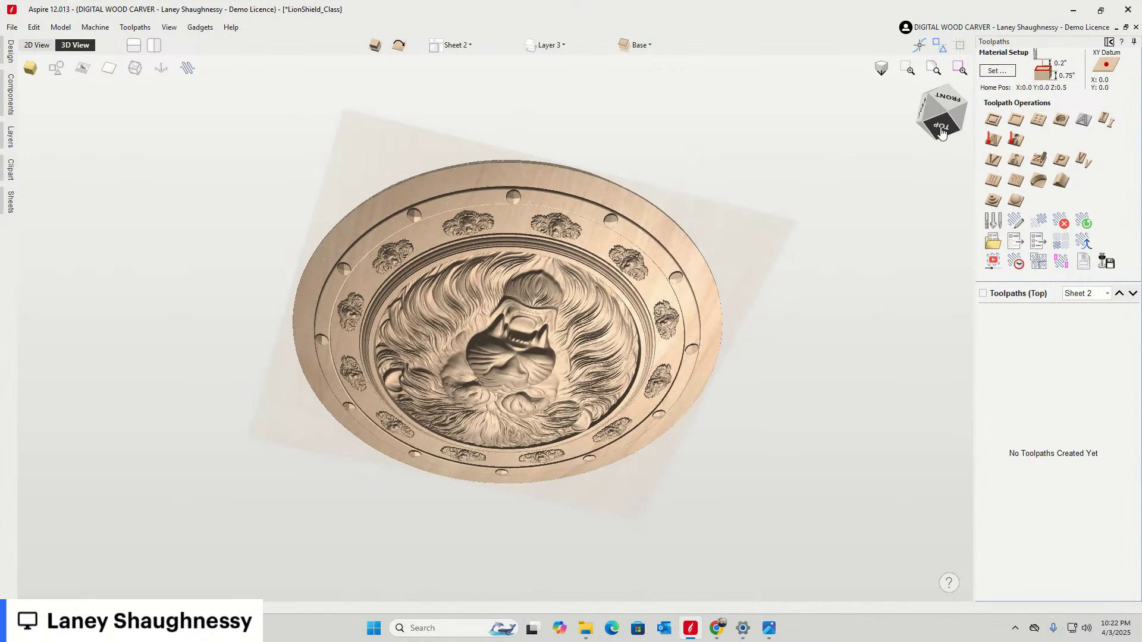
pyautogui.click(942, 133)
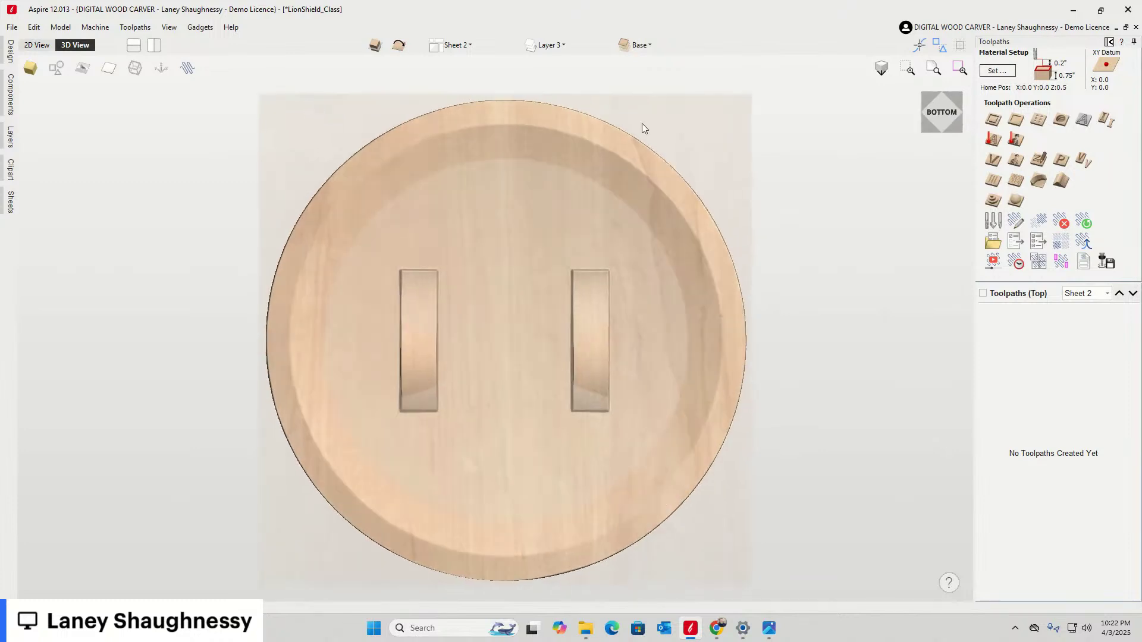
pyautogui.click(399, 50)
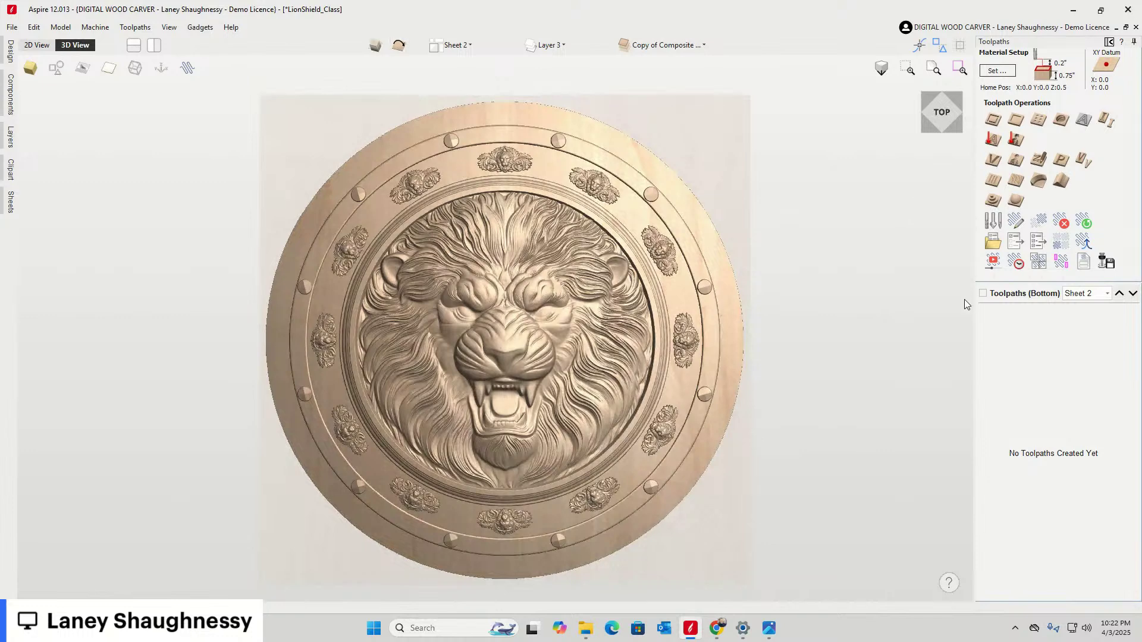
# Check the back side's vectors in 2D, make the top side active, and view the lion front straight on in 3D
pyautogui.click(11, 59)
pyautogui.press('F2')
pyautogui.scroll(-4, 741, 227)
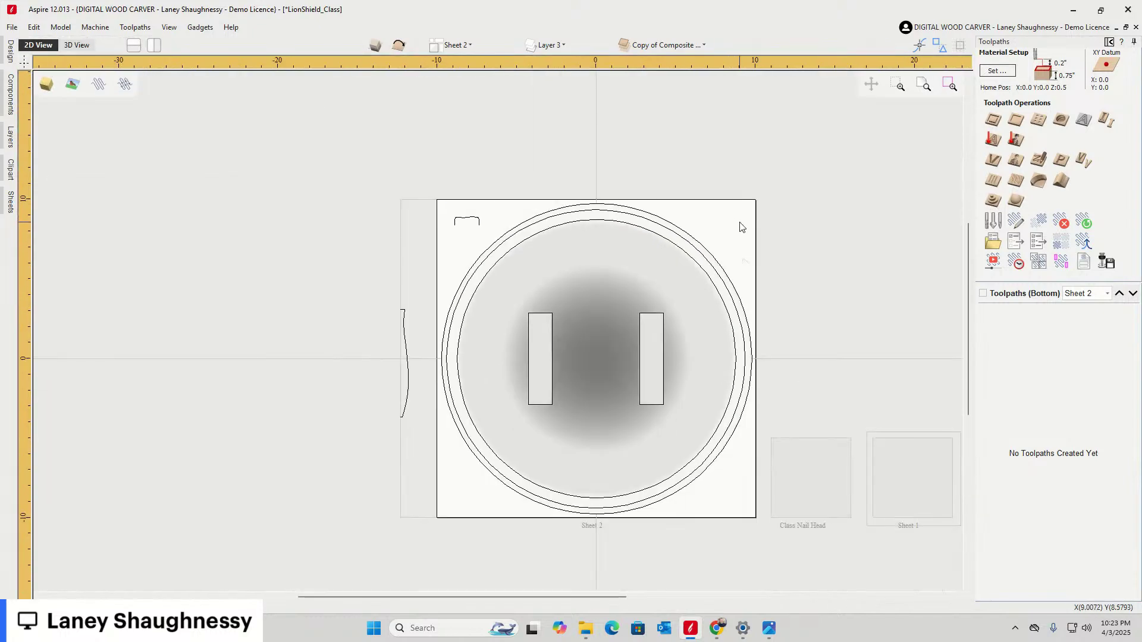
pyautogui.scroll(1, 741, 227)
pyautogui.scroll(-1, 738, 225)
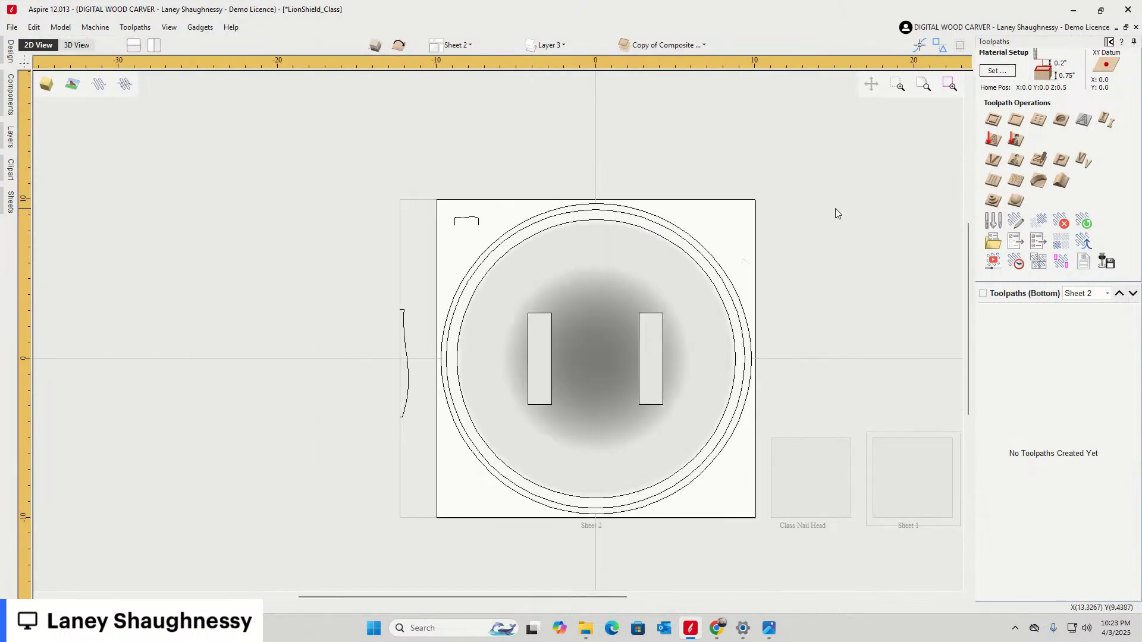
pyautogui.click(399, 46)
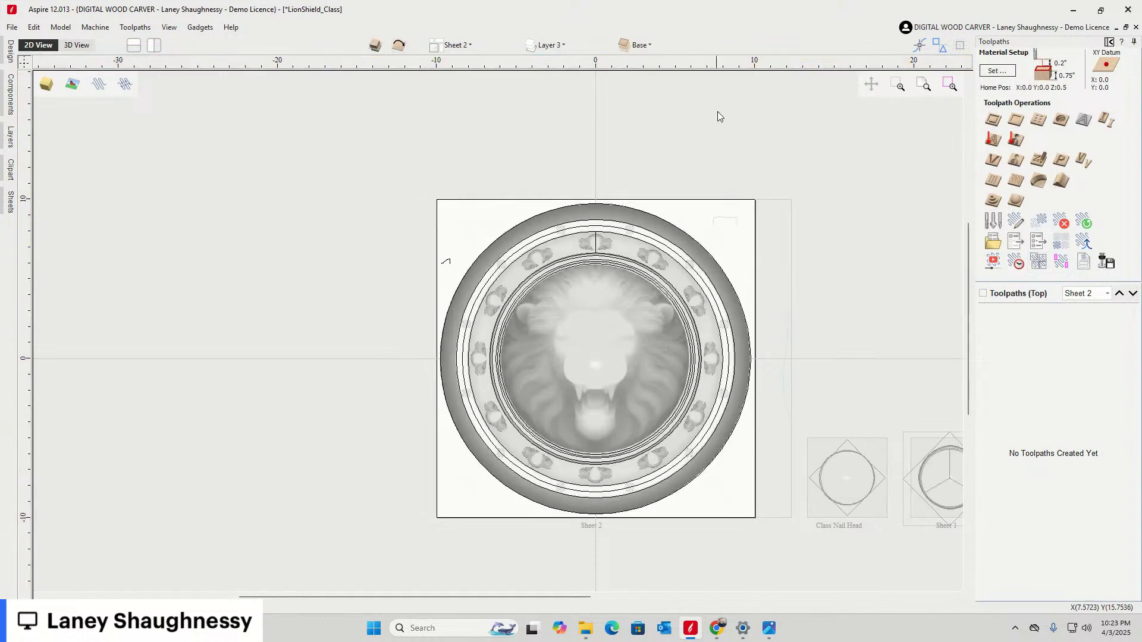
pyautogui.click(72, 45)
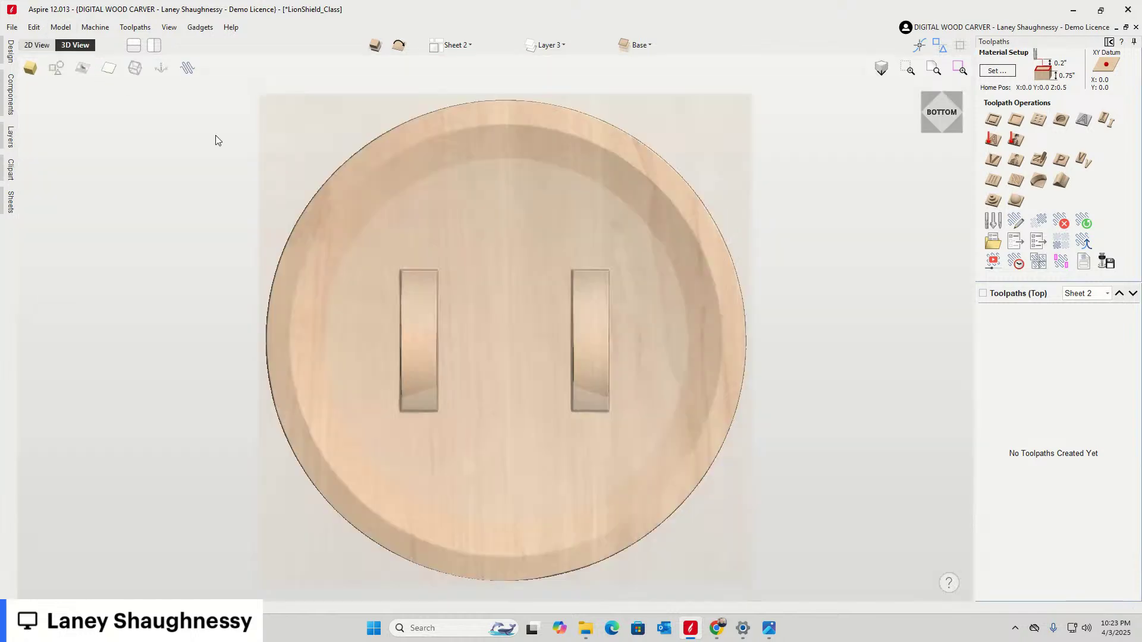
pyautogui.click(937, 121)
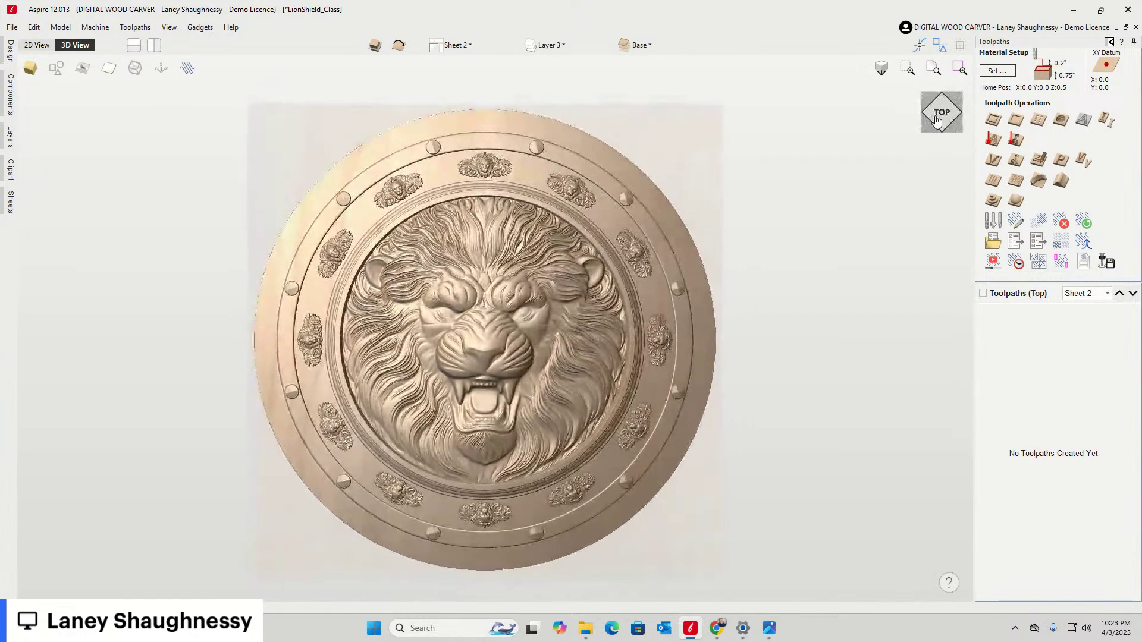
# Check the material setup for Sheet 2's top side without changing it, and save the LionShield_Class project
pyautogui.click(997, 71)
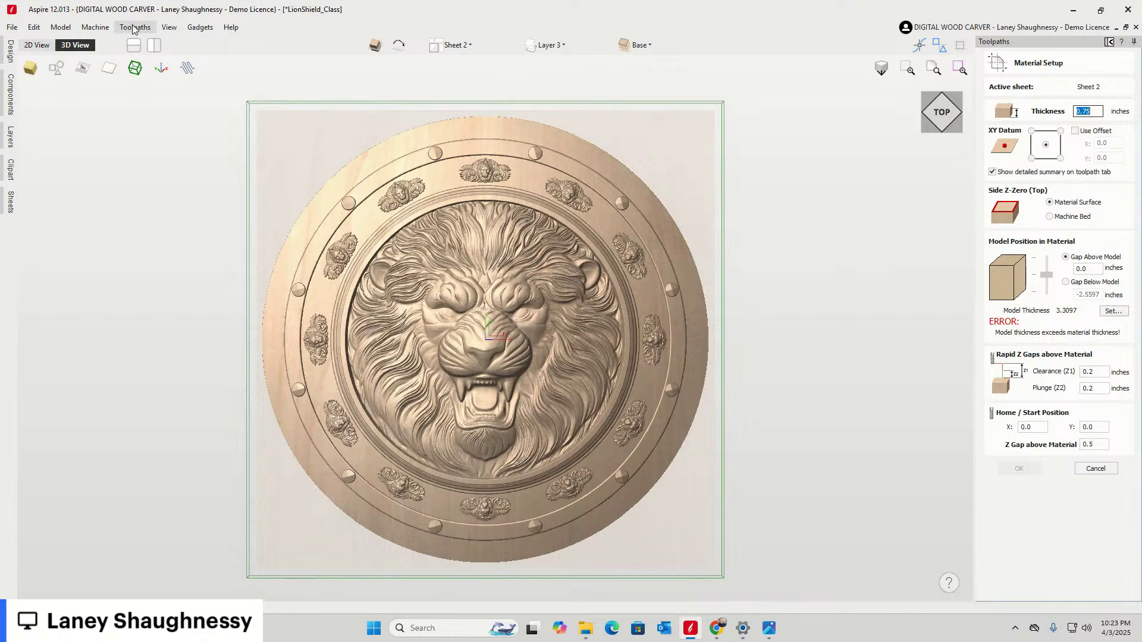
pyautogui.click(61, 28)
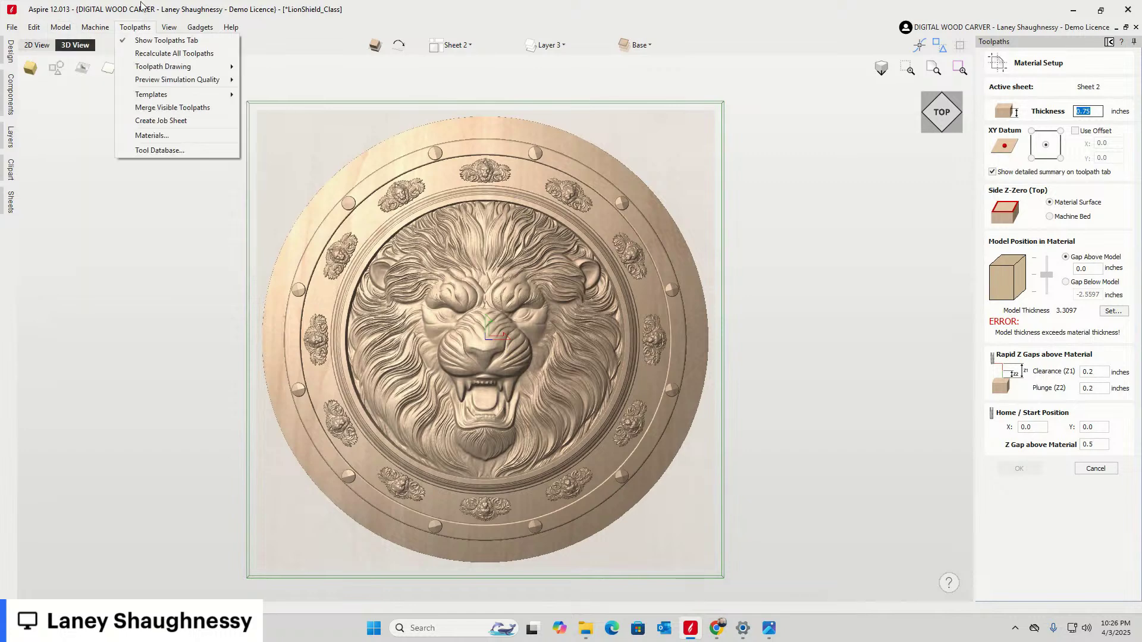
pyautogui.click(344, 89)
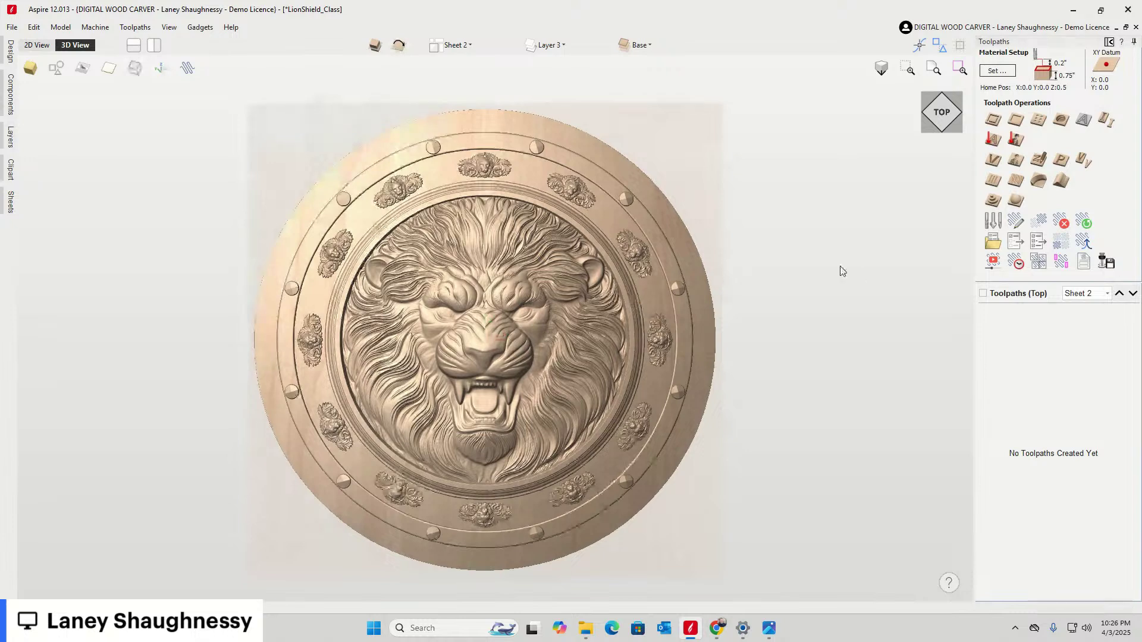
pyautogui.click(11, 28)
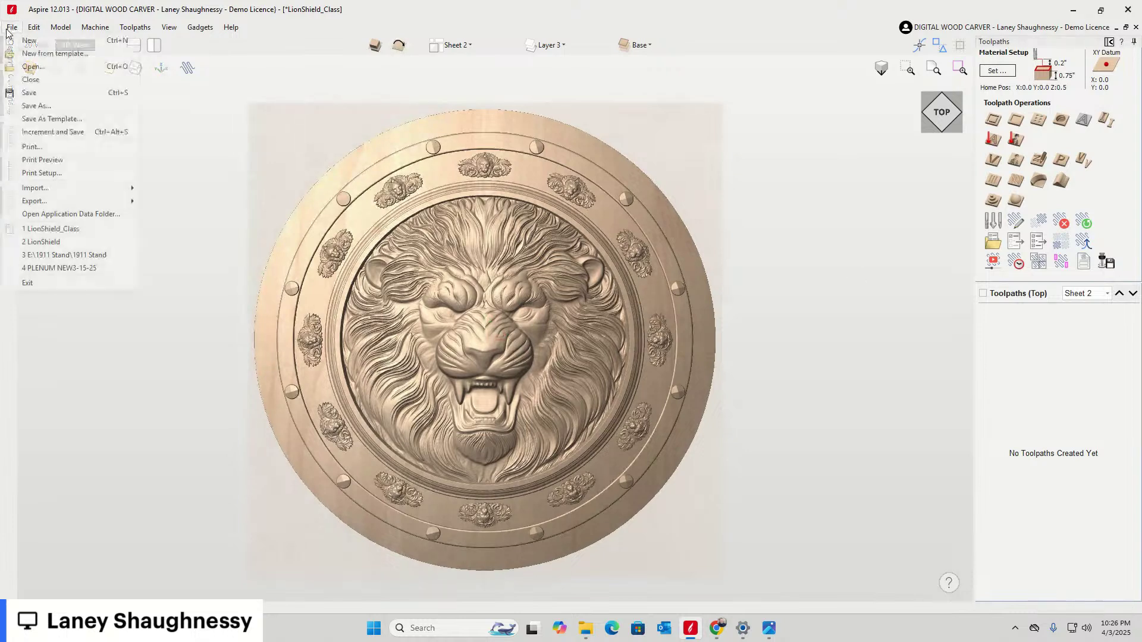
pyautogui.click(29, 92)
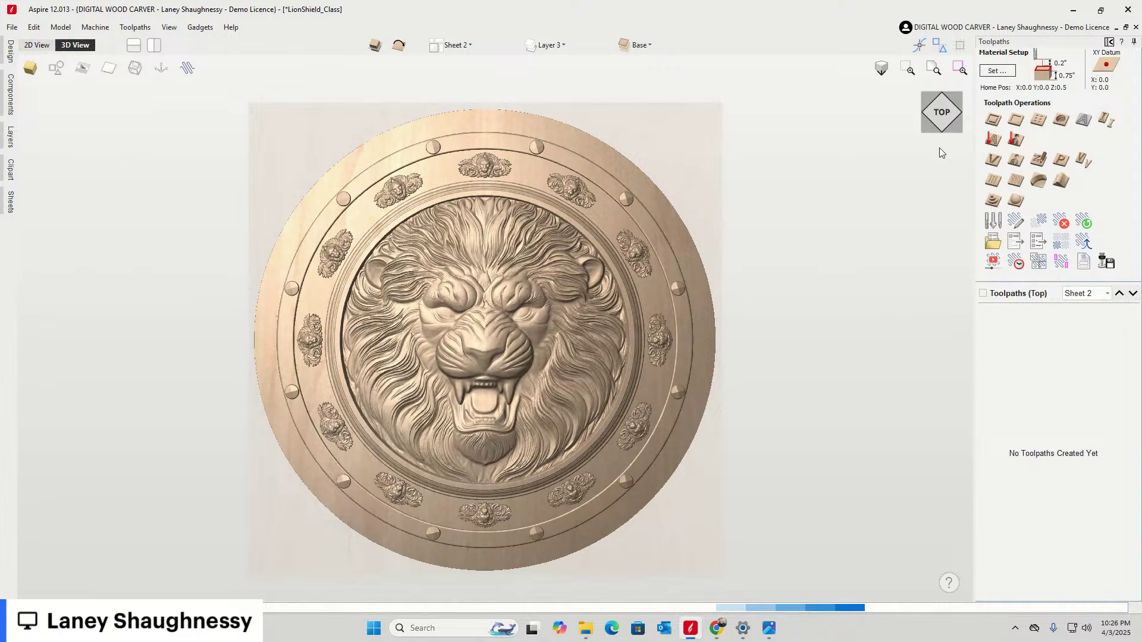
# View the reference image slice.png from the Downloads folder, examining its coloured shield slices up close, and return to Aspire
pyautogui.moveTo(586, 632)
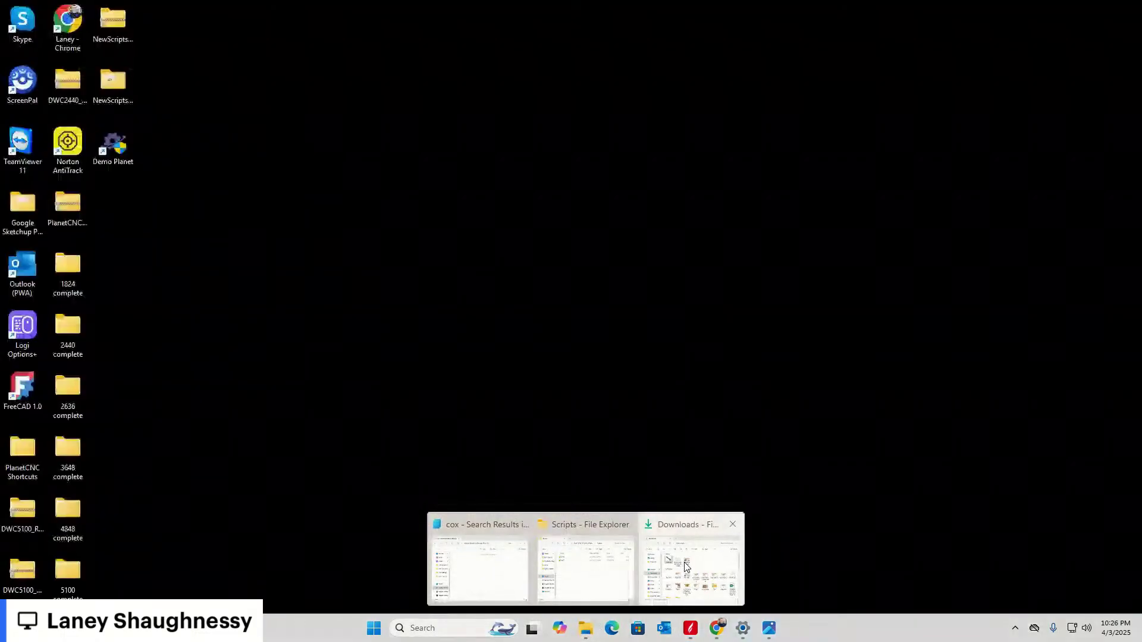
pyautogui.click(683, 562)
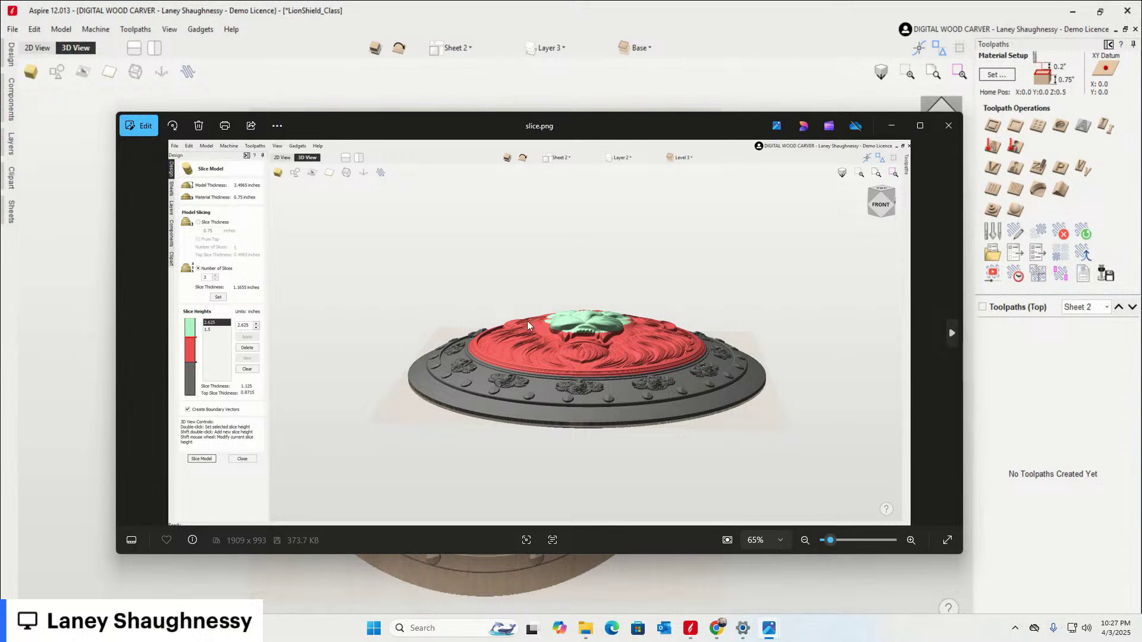
pyautogui.scroll(5, 536, 327)
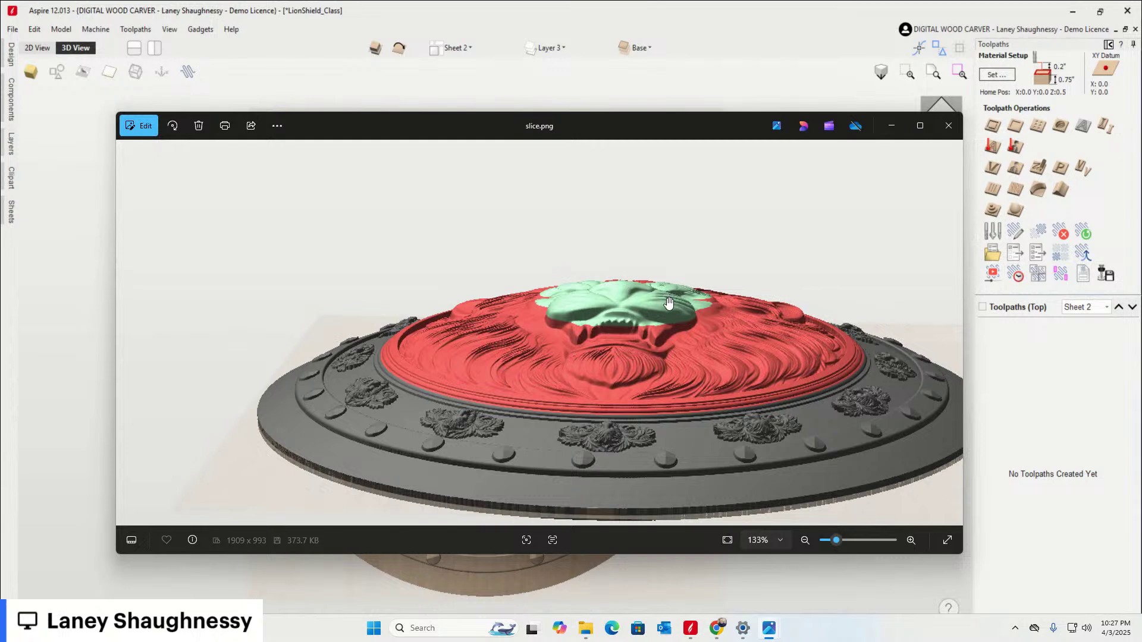
pyautogui.click(889, 127)
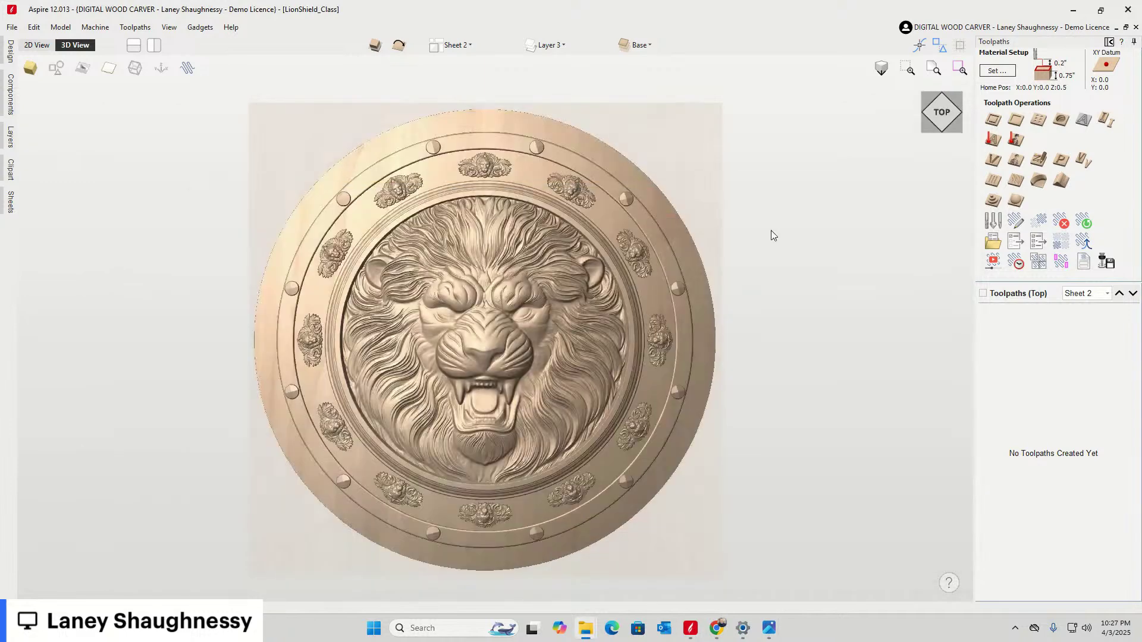
# Tilt the shield to an angled front view and start the Slice Model tool on it
pyautogui.moveTo(945, 116); pyautogui.dragTo(951, 89)
pyautogui.click(1110, 43)
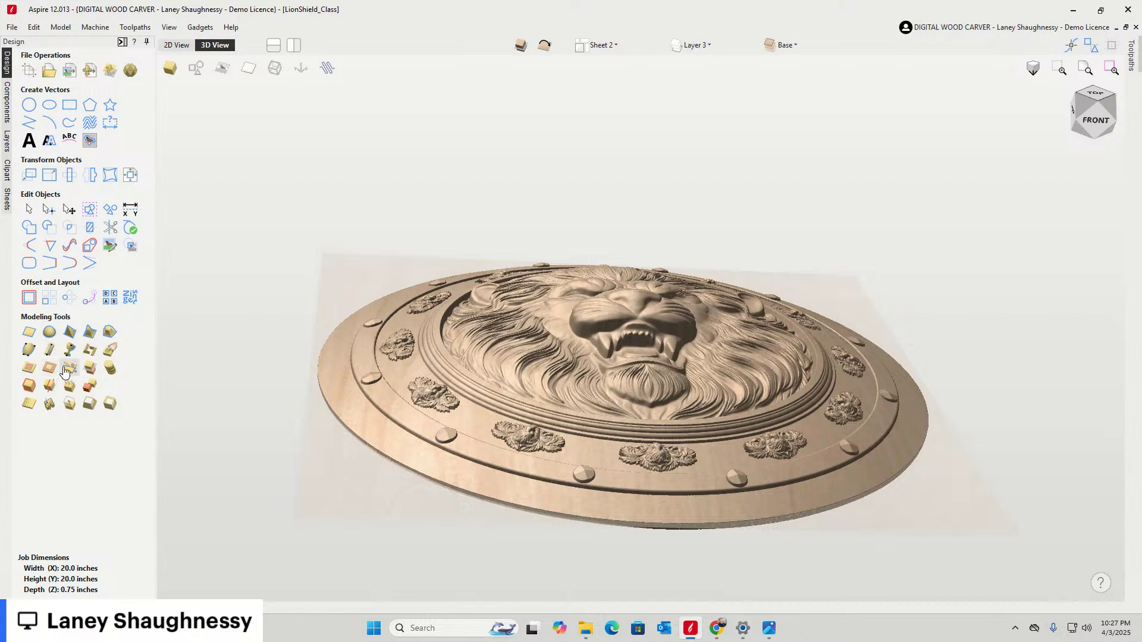
pyautogui.click(111, 371)
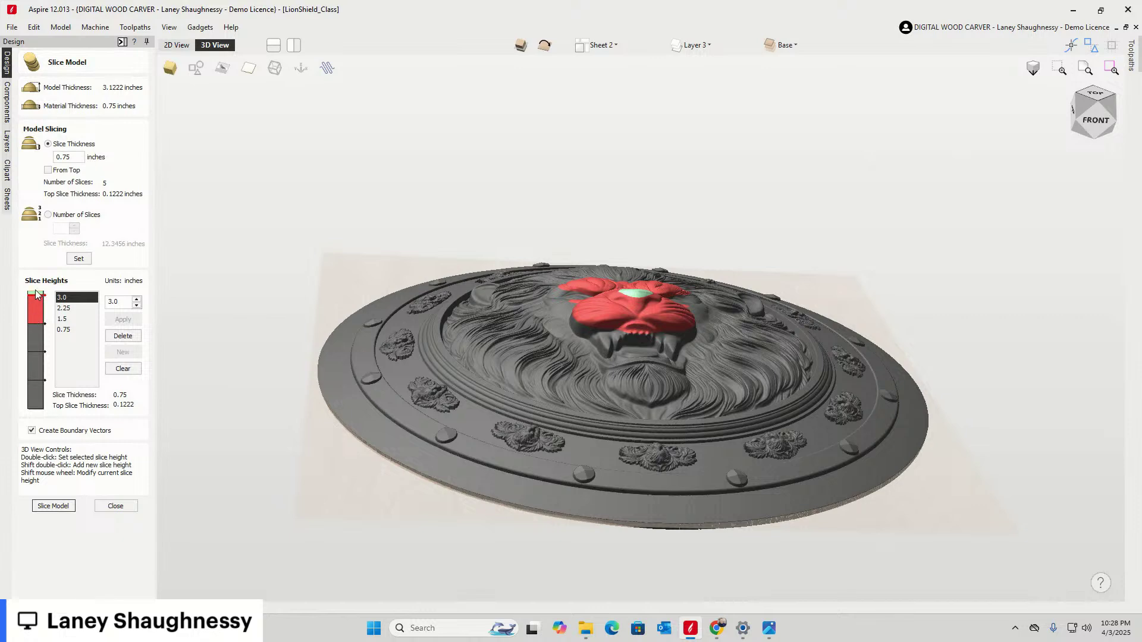
pyautogui.scroll(5, 639, 288)
pyautogui.scroll(-5, 672, 209)
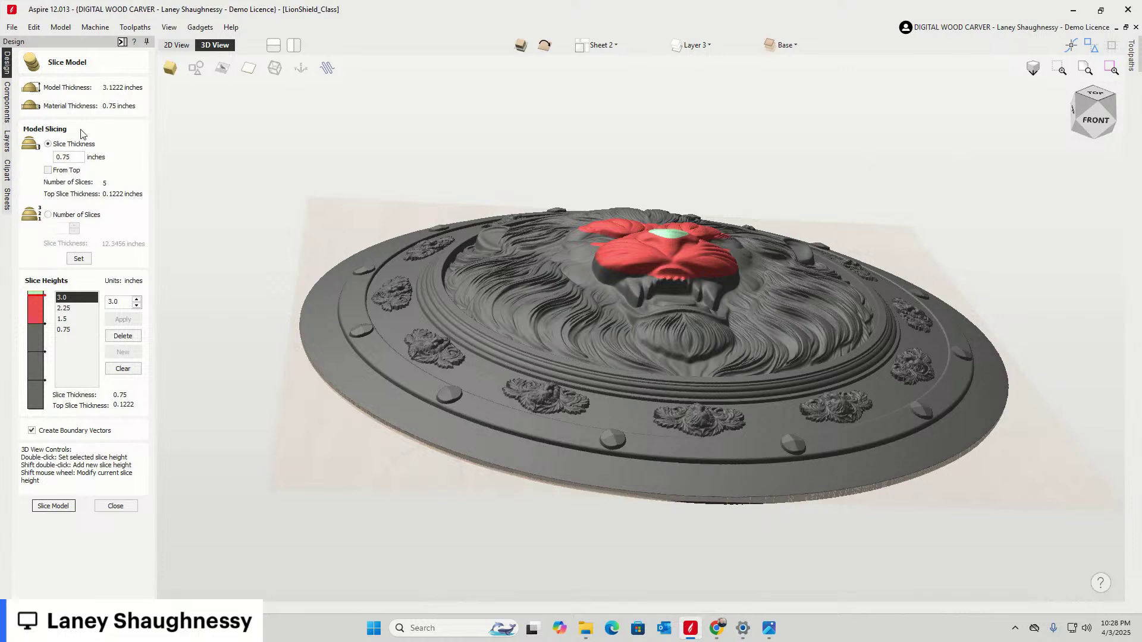
# Try dividing the shield model by a slice thickness of 1.5 inches
pyautogui.moveTo(74, 157); pyautogui.dragTo(53, 158)
pyautogui.write('1.5')
pyautogui.click(81, 261)
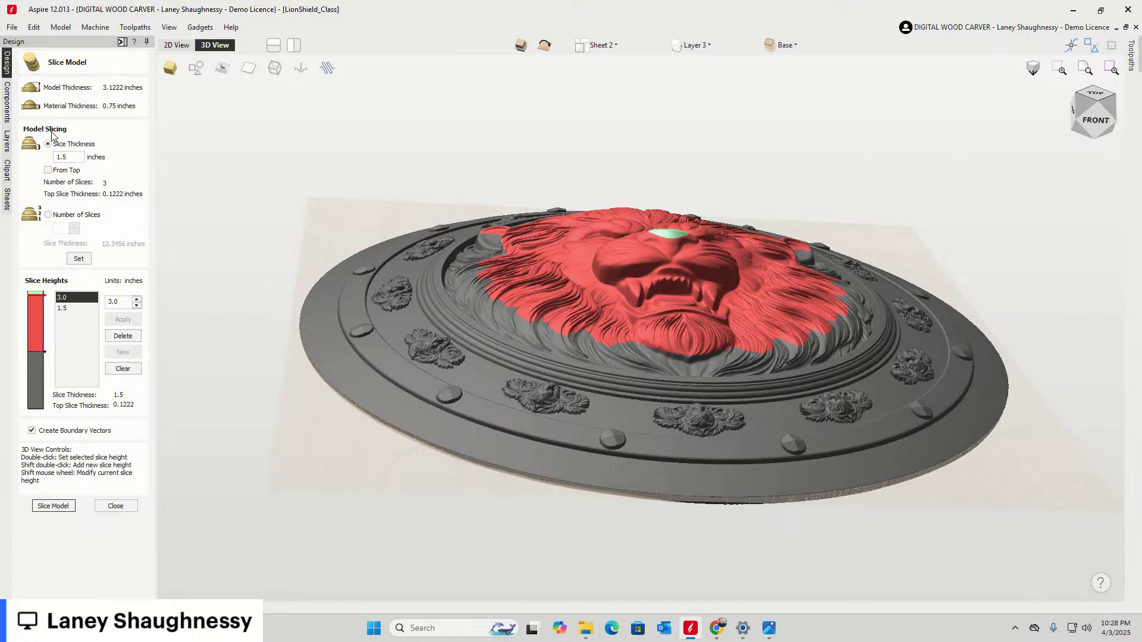
# Divide the shield model into 4 slices by number of slices and preview the middle and lowest slice heights
pyautogui.click(47, 214)
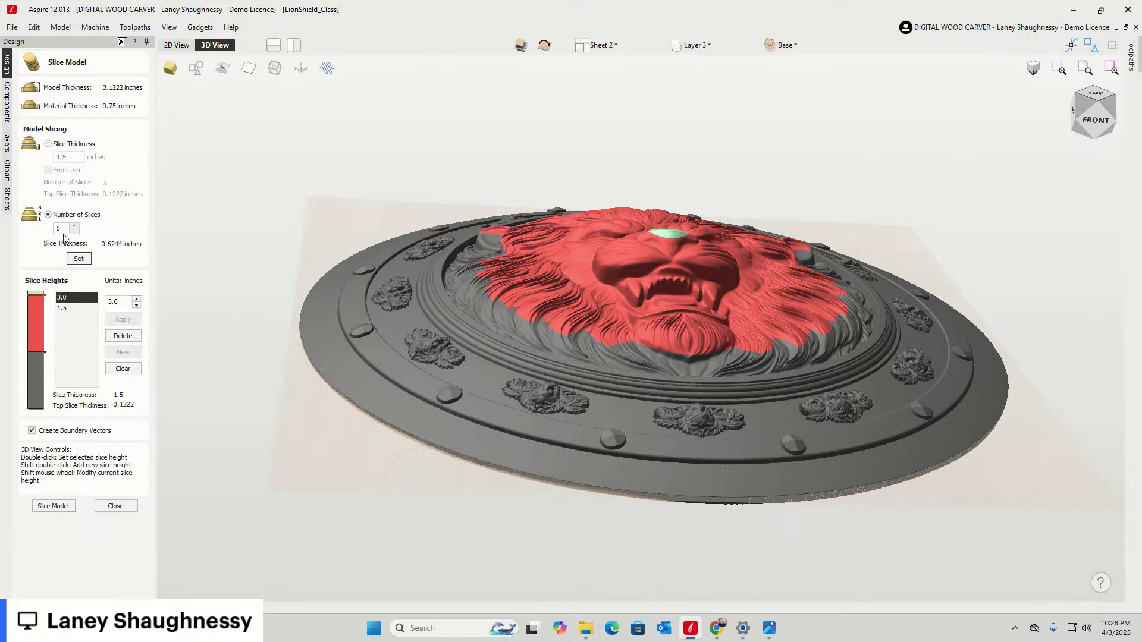
pyautogui.click(75, 232)
pyautogui.click(78, 258)
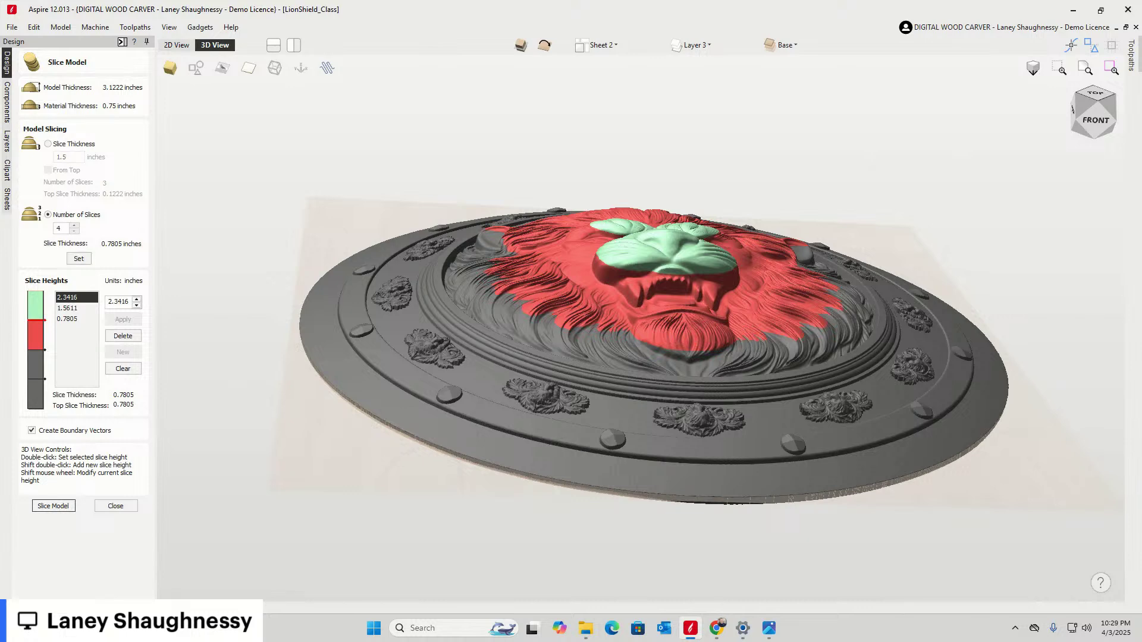
pyautogui.click(66, 308)
pyautogui.click(67, 319)
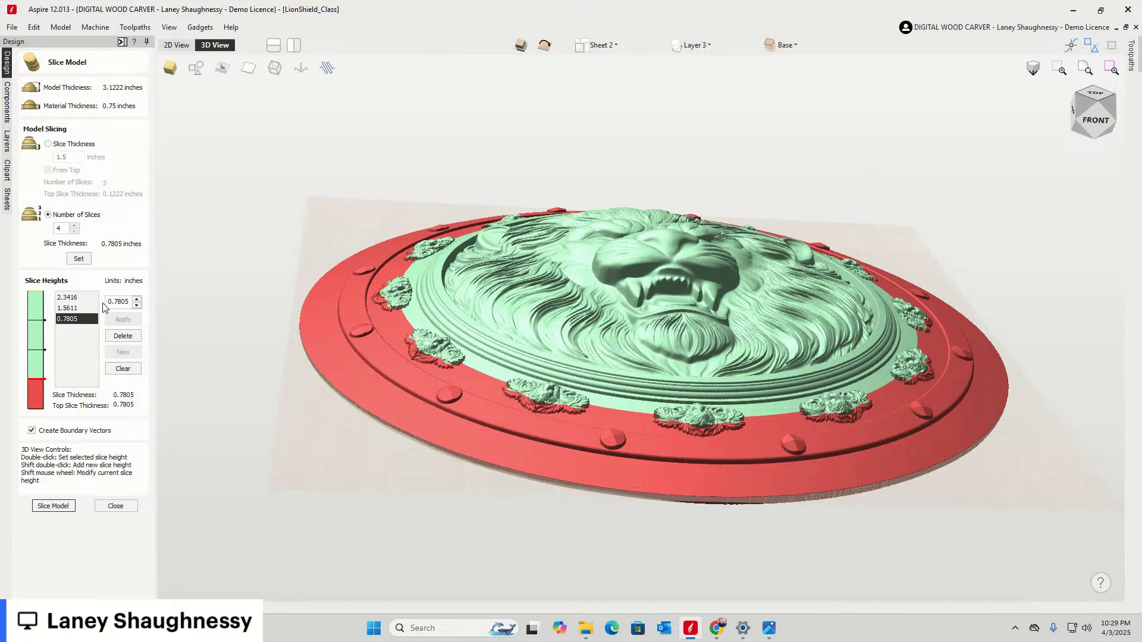
# Browse the clipart library's Ribbons (Banners) and Decorative folders for available 3D pieces
pyautogui.click(8, 172)
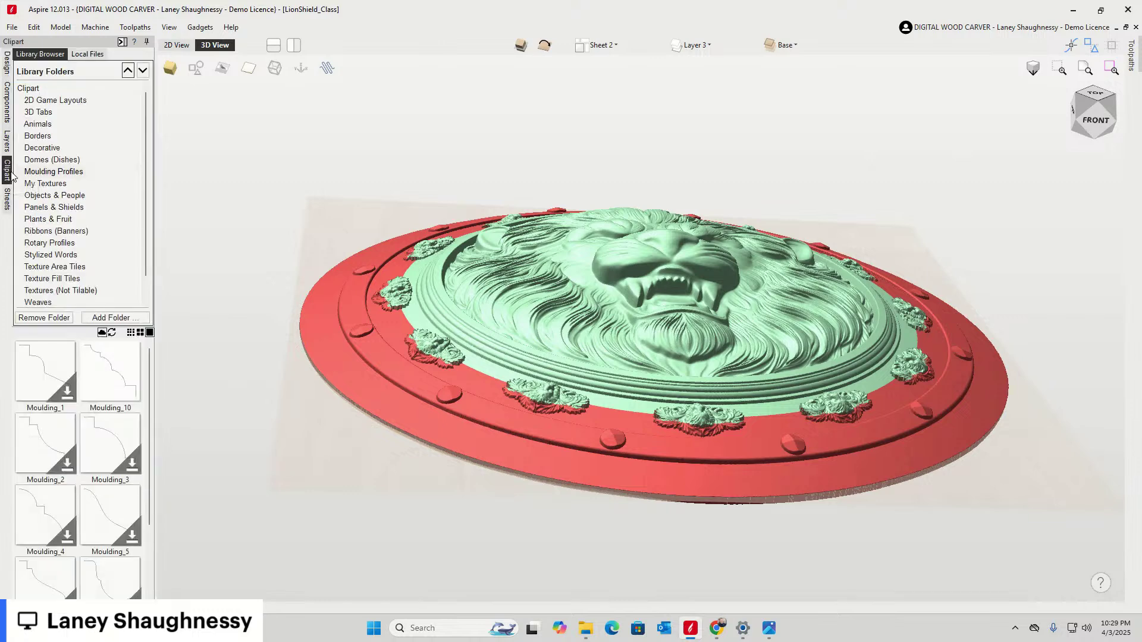
pyautogui.click(28, 89)
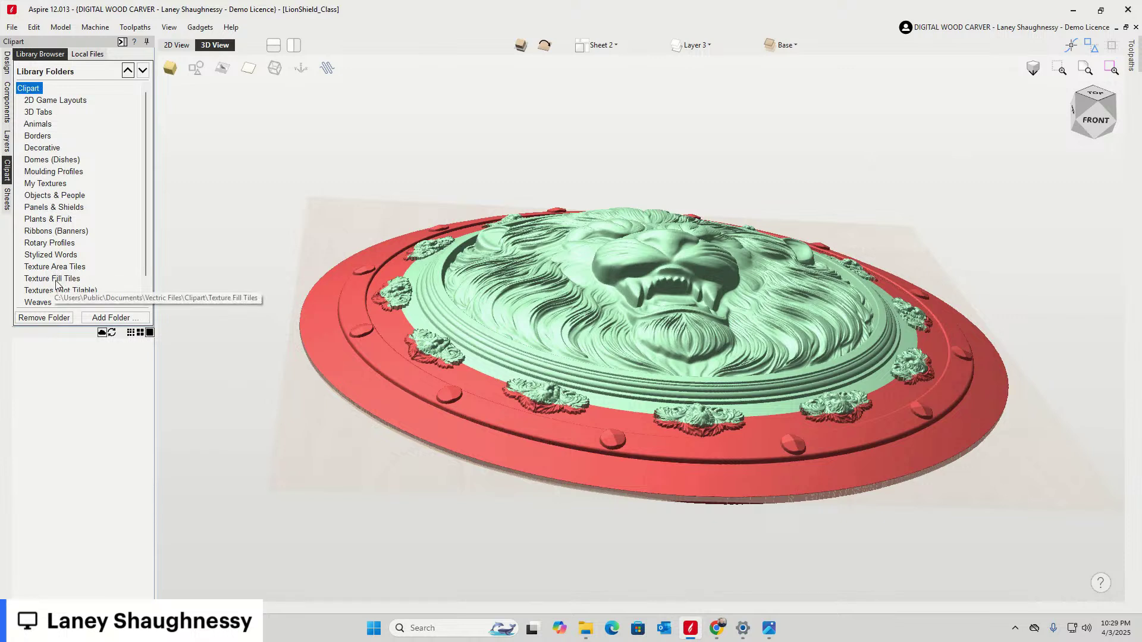
pyautogui.click(57, 232)
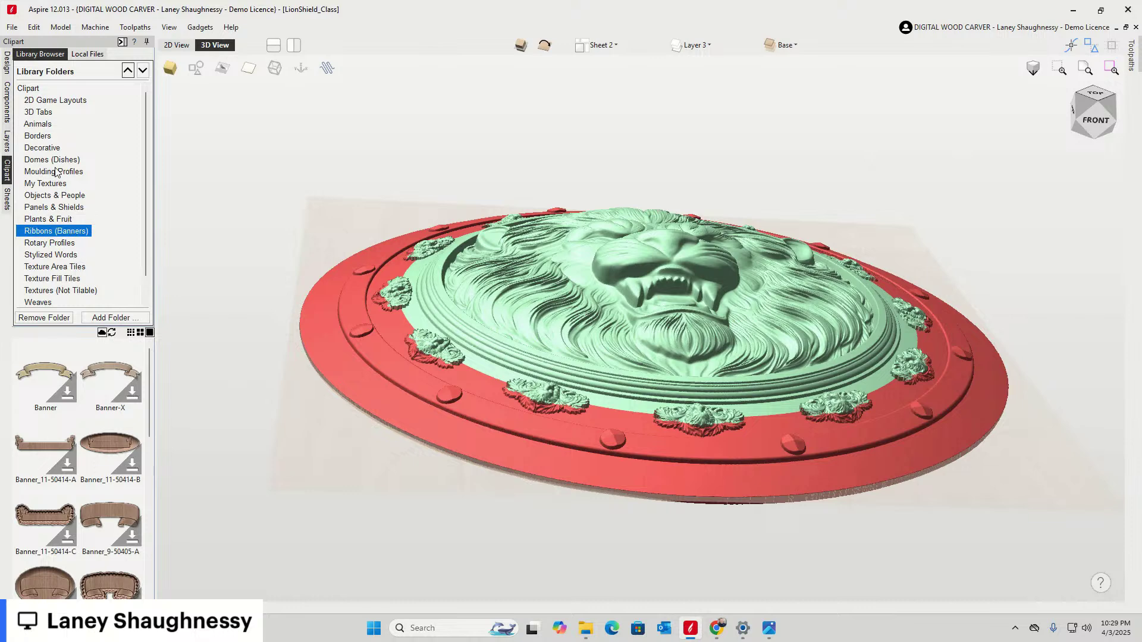
pyautogui.click(54, 150)
pyautogui.moveTo(150, 357); pyautogui.dragTo(162, 586)
pyautogui.moveTo(147, 492); pyautogui.dragTo(155, 542)
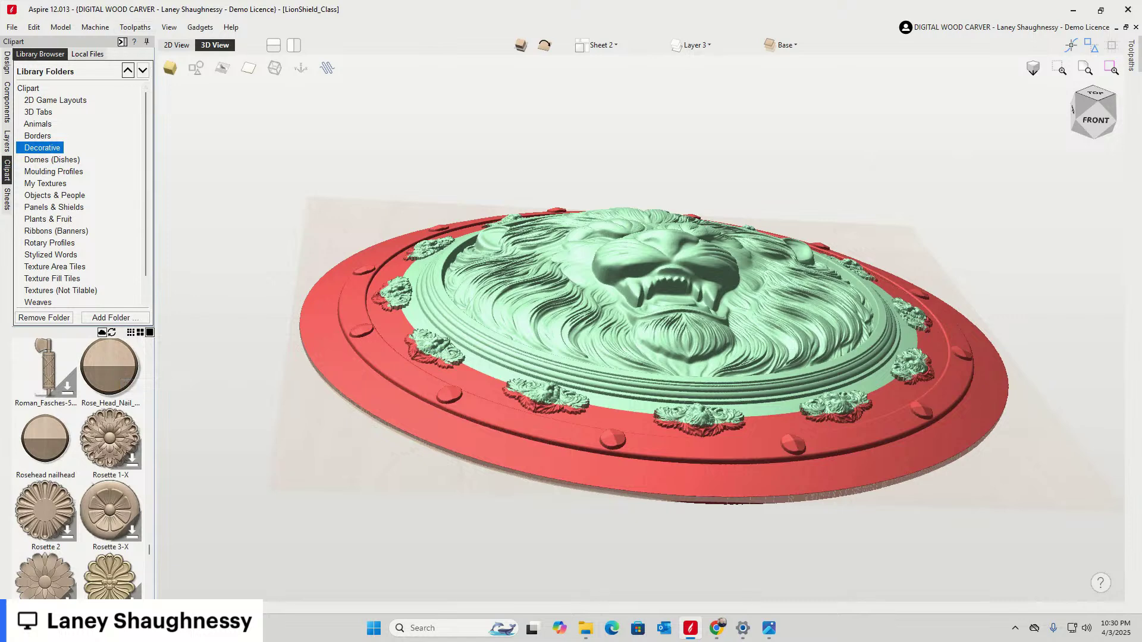
pyautogui.click(60, 27)
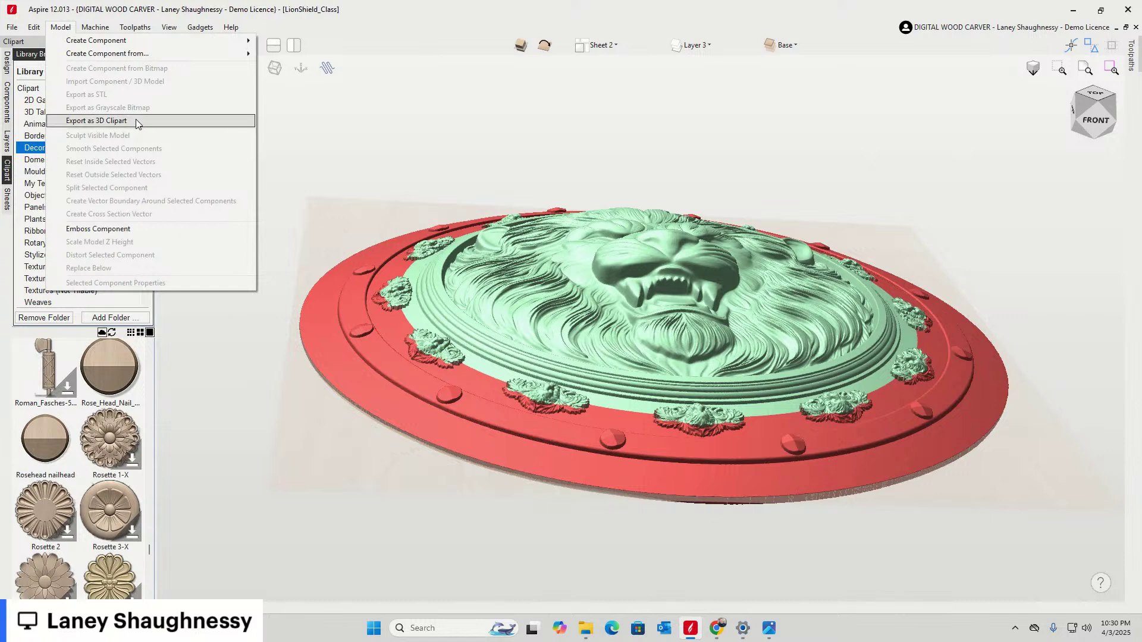
pyautogui.moveTo(199, 27)
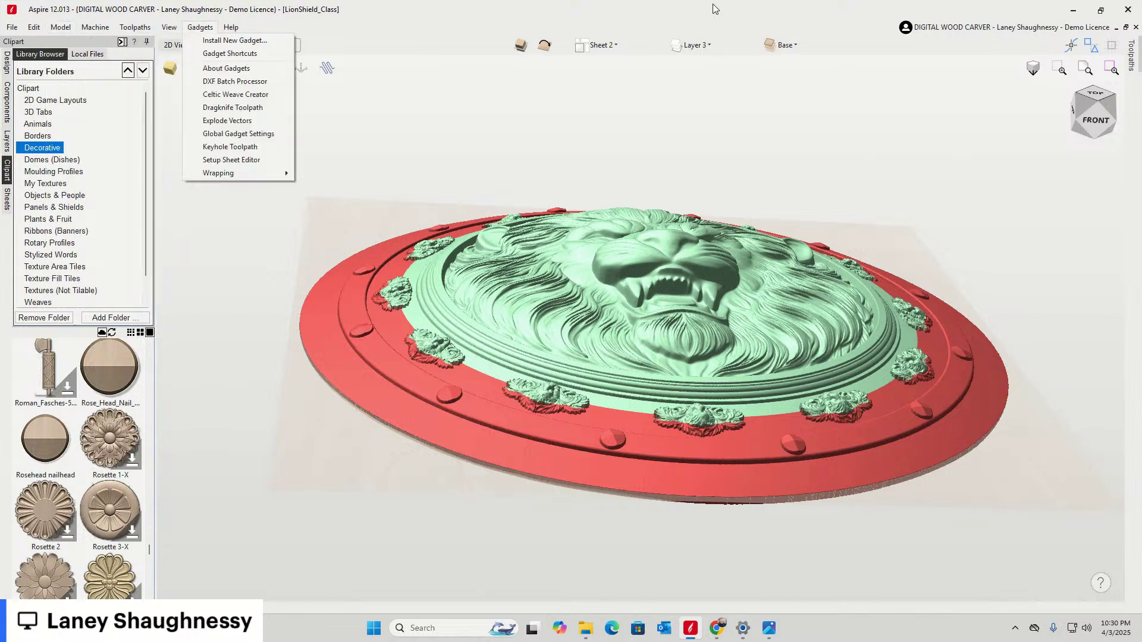
pyautogui.click(1074, 9)
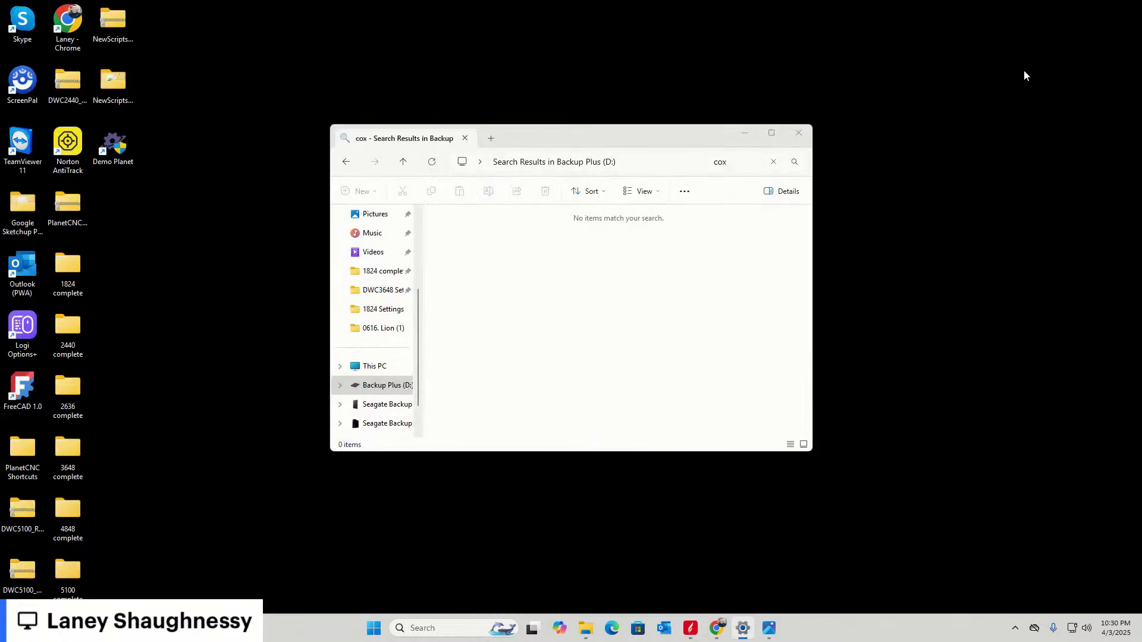
pyautogui.click(746, 133)
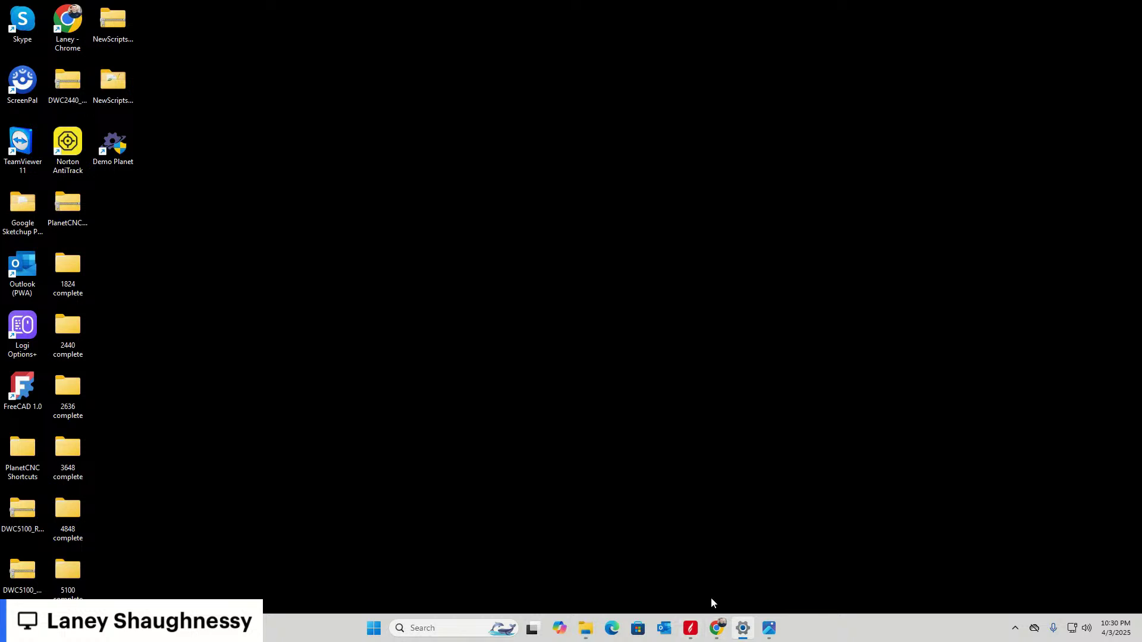
pyautogui.moveTo(688, 631)
pyautogui.click(700, 579)
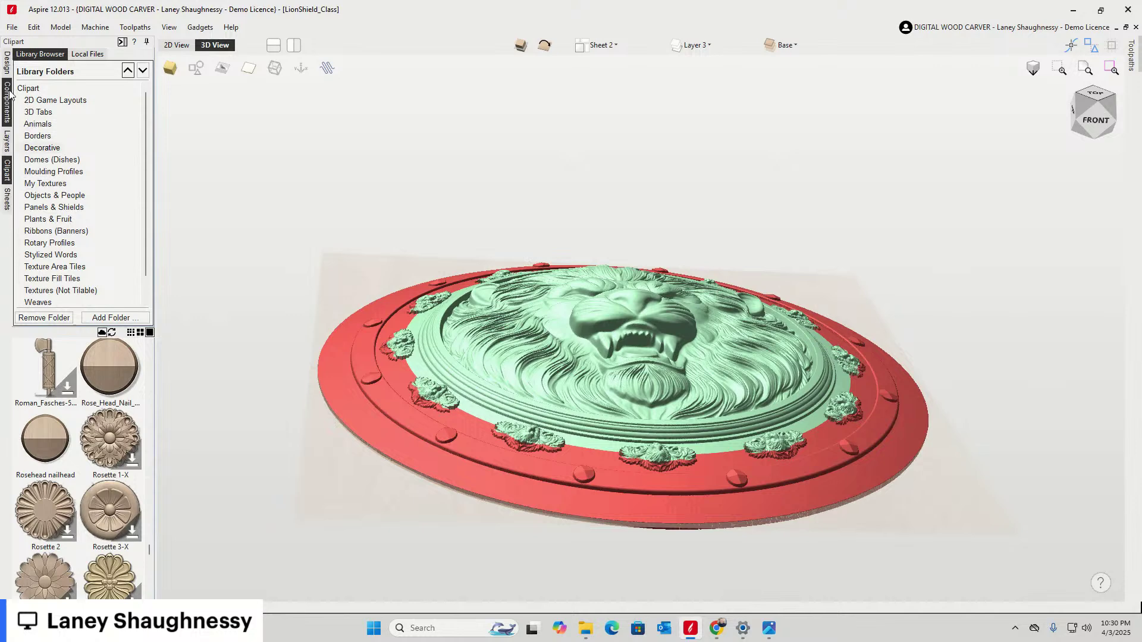
# Return to the slice settings and examine where the lowest slice boundary crosses the small lion ornaments on the rim
pyautogui.click(8, 66)
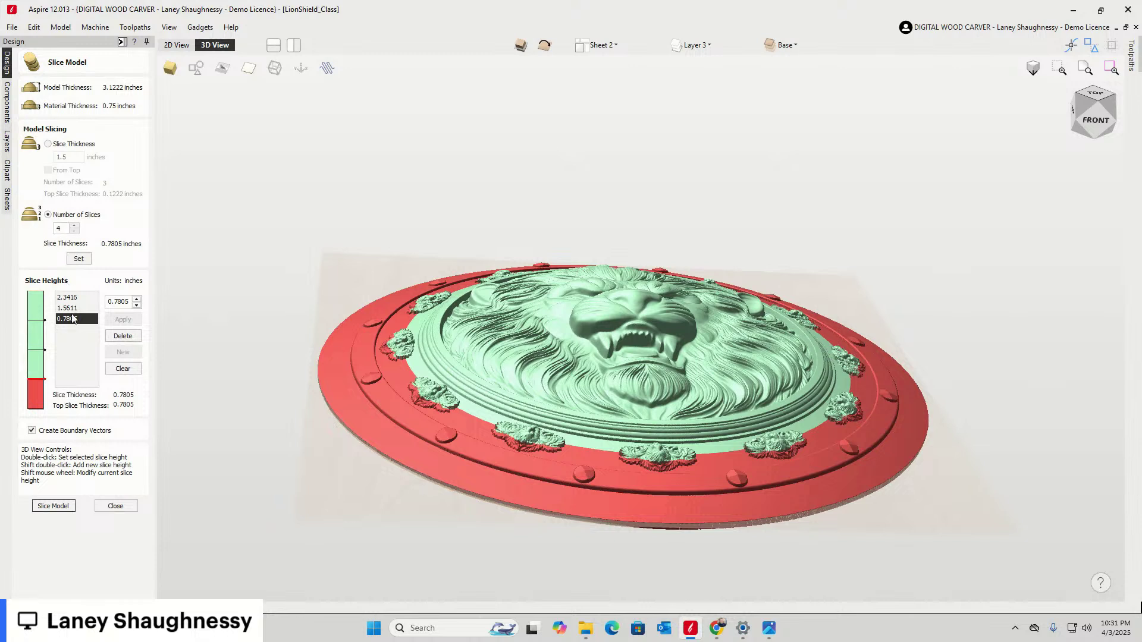
pyautogui.doubleClick(122, 301)
pyautogui.click(1101, 114)
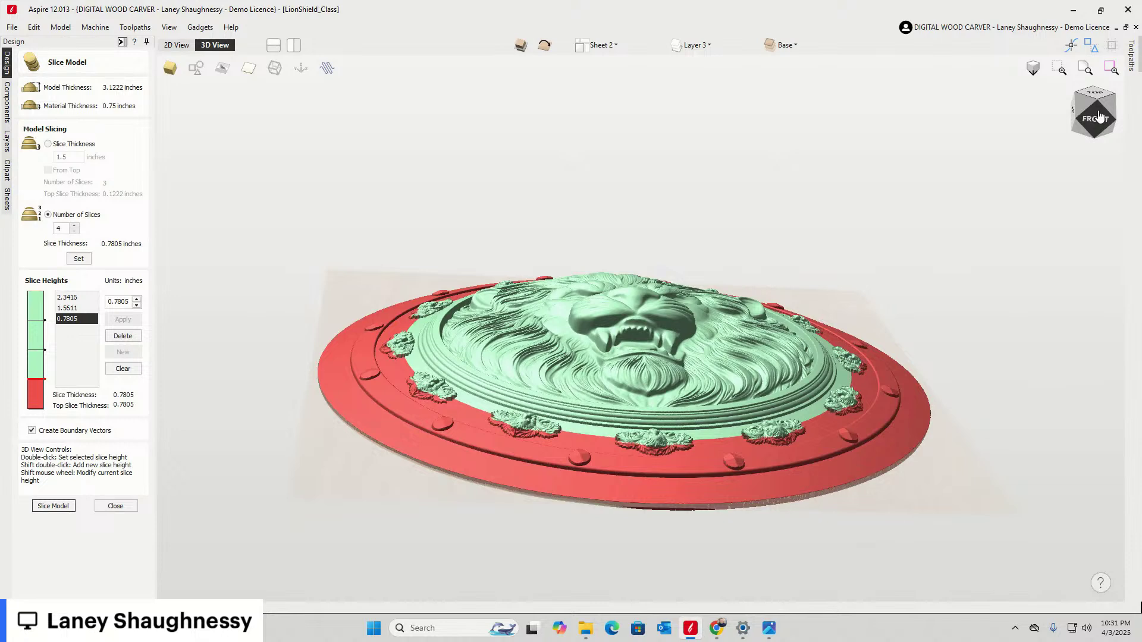
pyautogui.scroll(5, 423, 401)
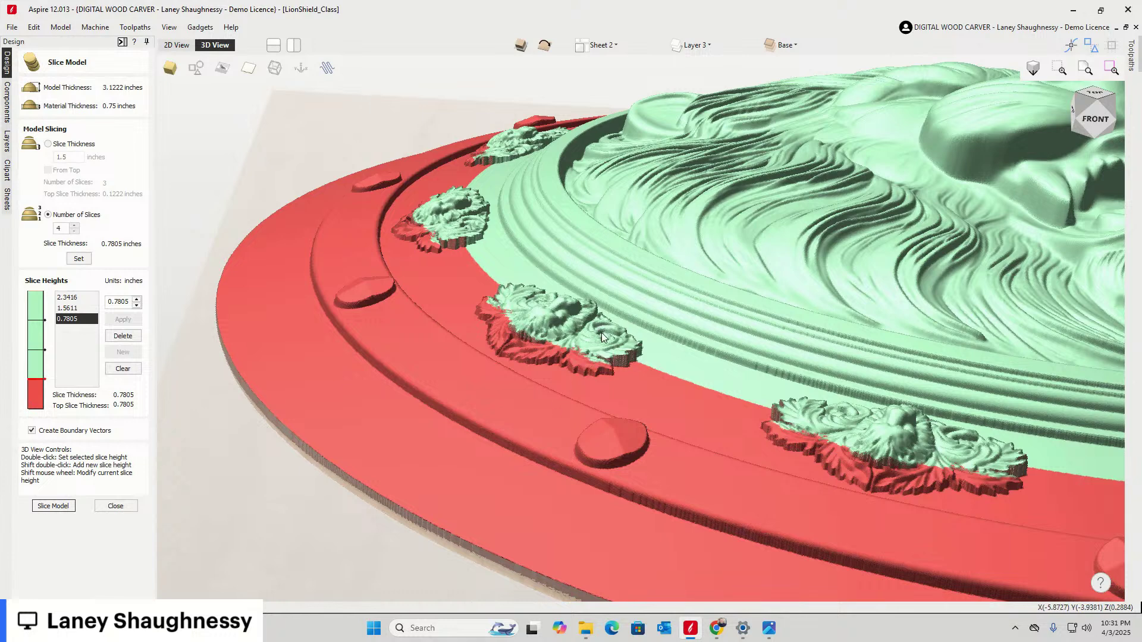
pyautogui.scroll(3, 537, 345)
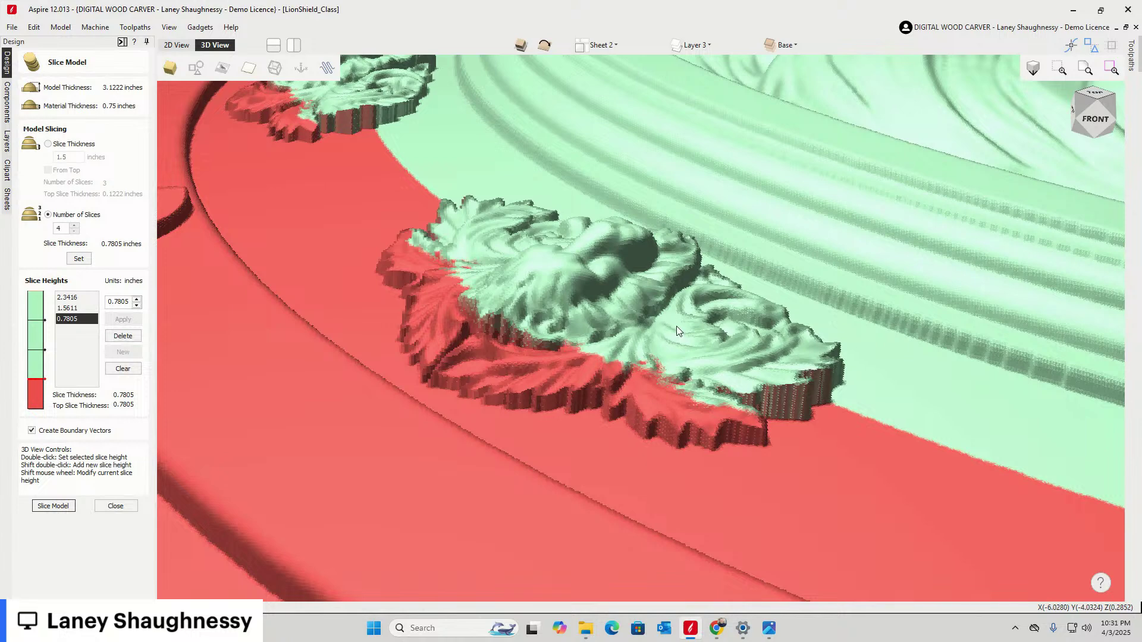
pyautogui.scroll(-5, 662, 336)
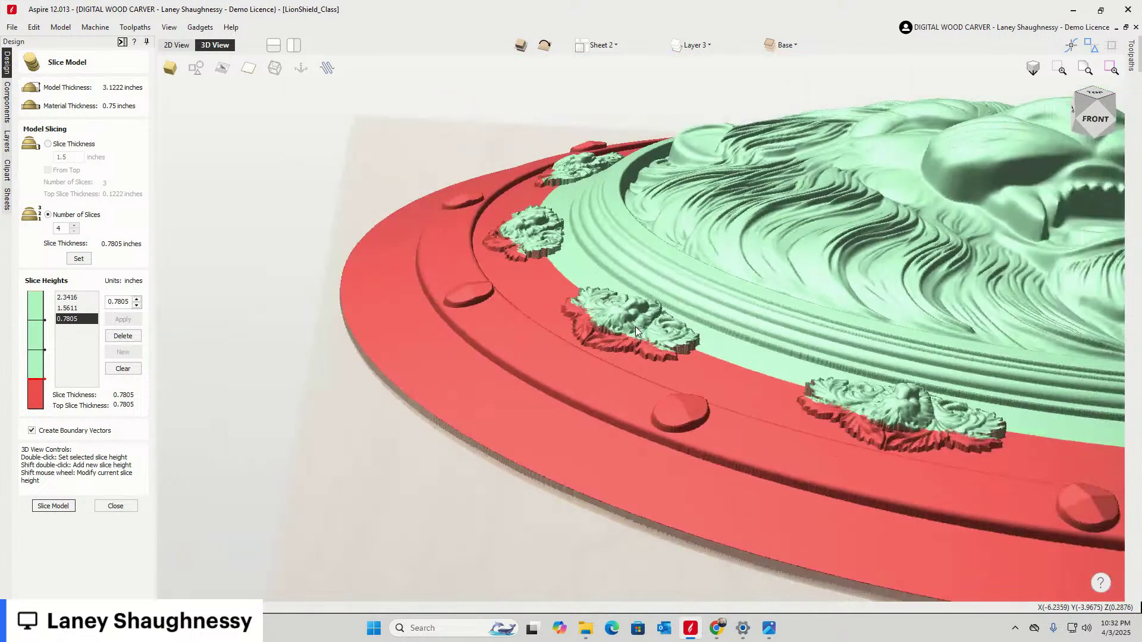
pyautogui.click(1096, 114)
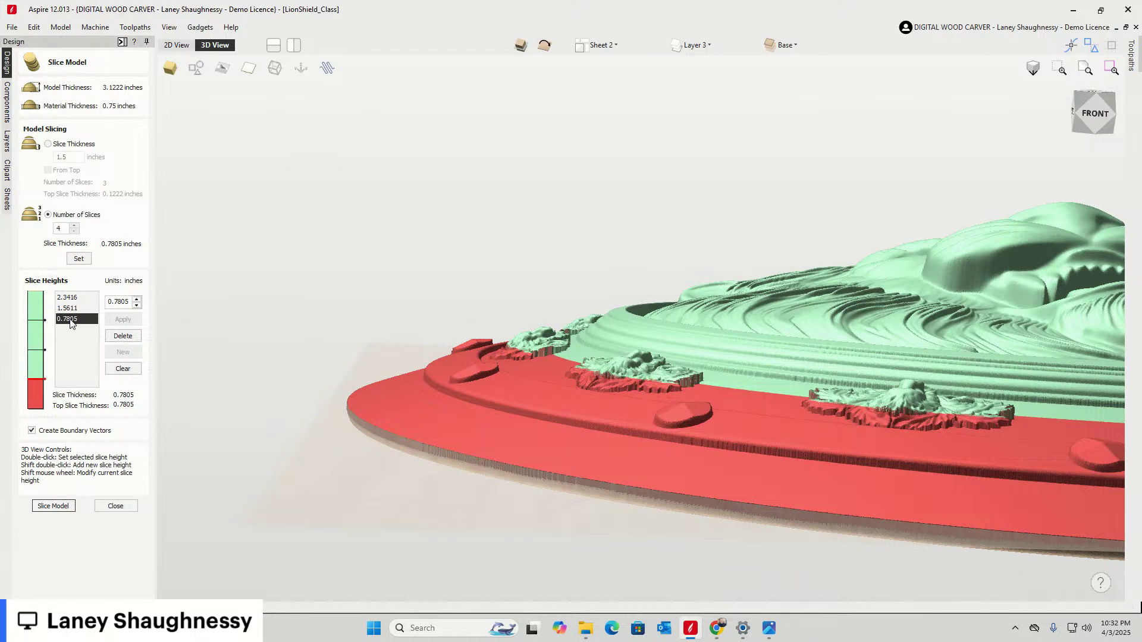
# Set the lowest slice height to 0.6245 inches, apply it, and inspect the boundary around the rim's ornaments and studs
pyautogui.click(137, 306)
pyautogui.click(137, 305)
pyautogui.click(136, 306)
pyautogui.click(137, 306)
pyautogui.click(137, 306)
pyautogui.click(123, 320)
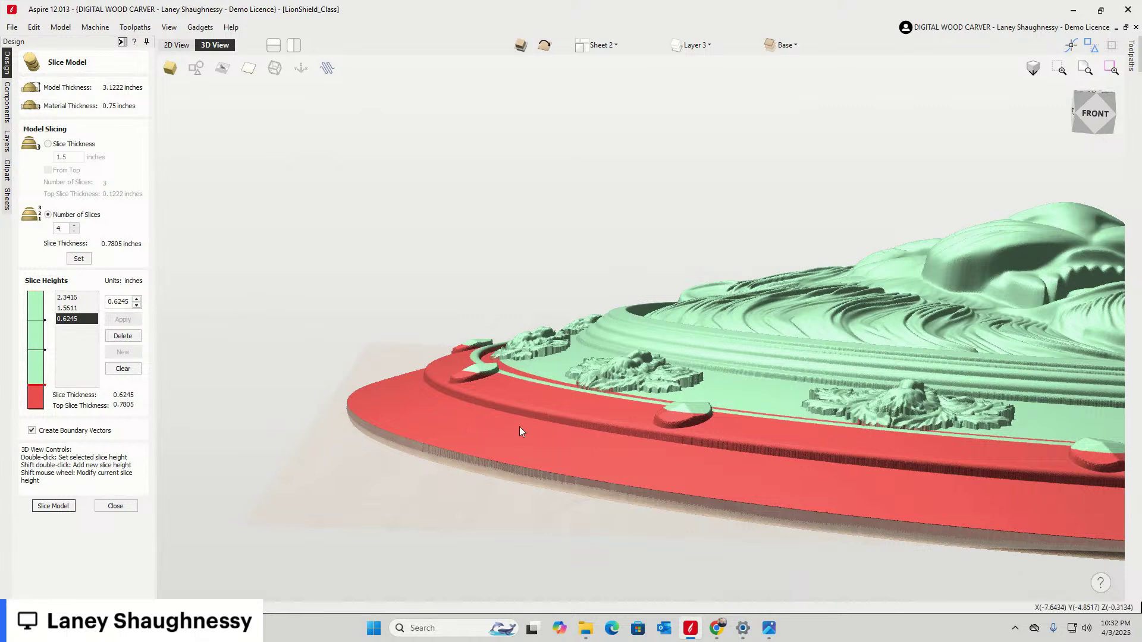
pyautogui.scroll(4, 502, 387)
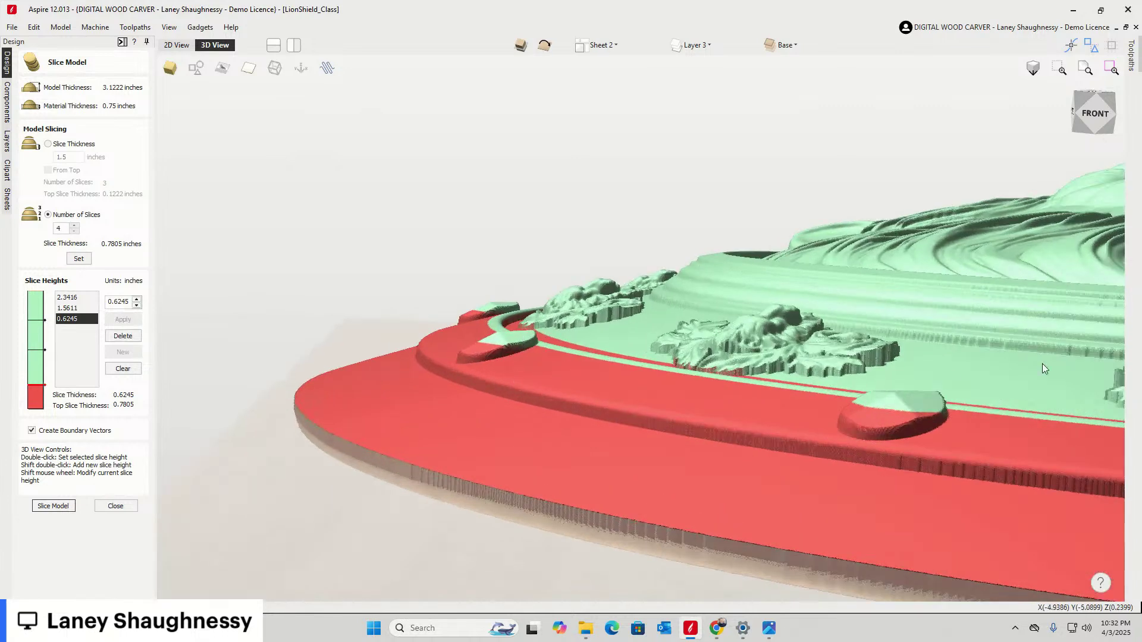
pyautogui.click(1087, 121)
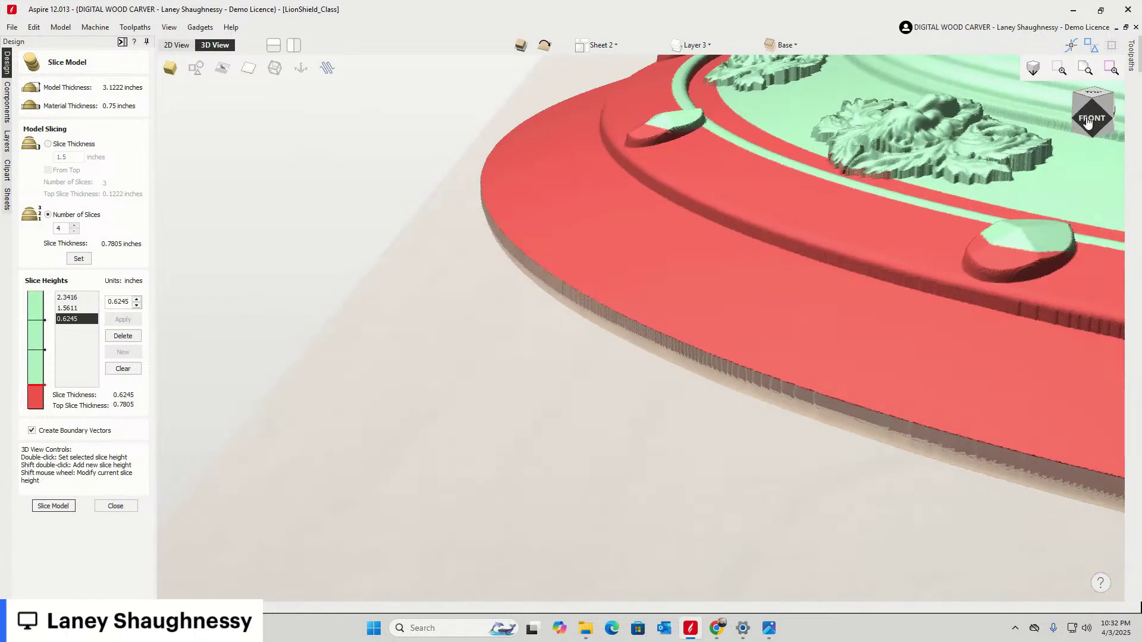
pyautogui.click(1087, 122)
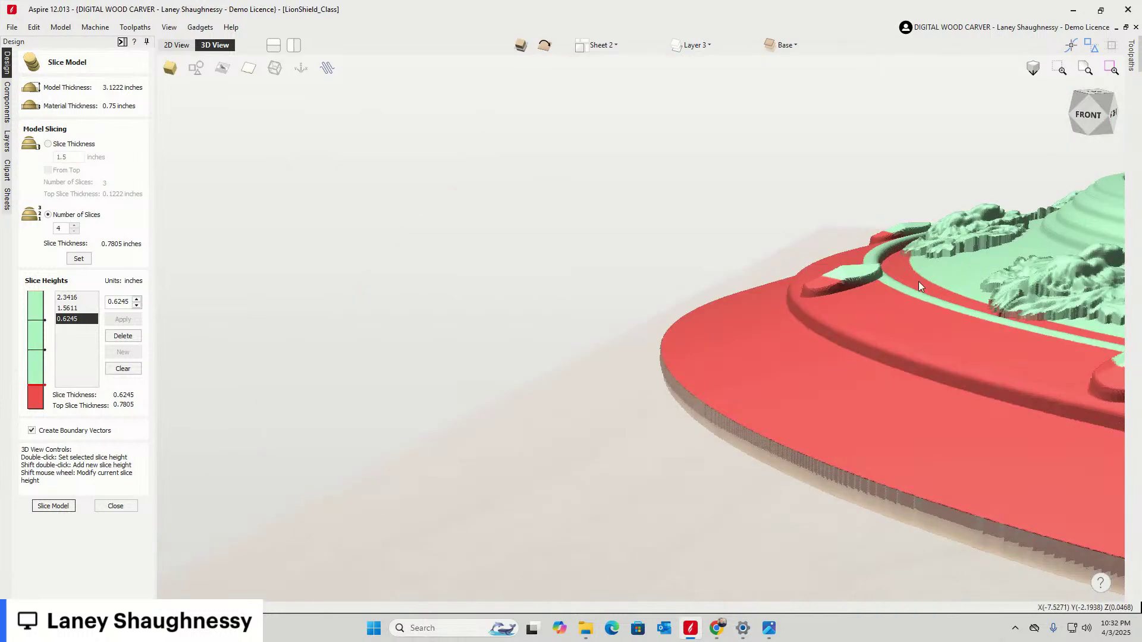
# Try lowest slice heights of 0.7181 and 0.7 inches against the rim's studs and small lion ornaments
pyautogui.scroll(3, 882, 275)
pyautogui.moveTo(847, 300); pyautogui.dragTo(617, 395)
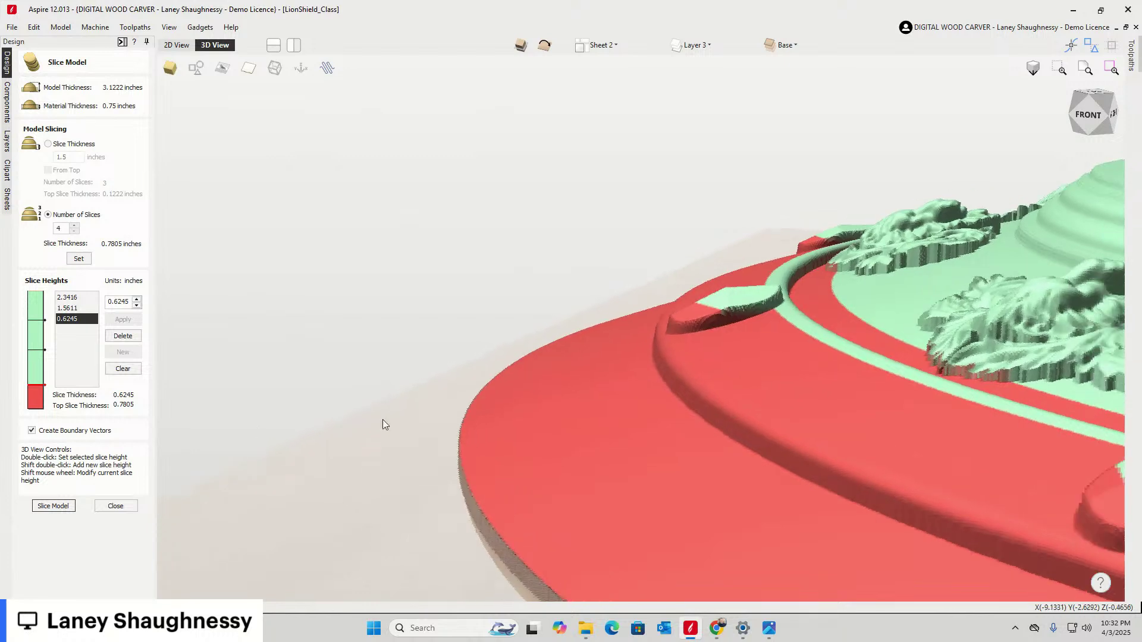
pyautogui.click(137, 299)
pyautogui.click(137, 299)
pyautogui.click(122, 321)
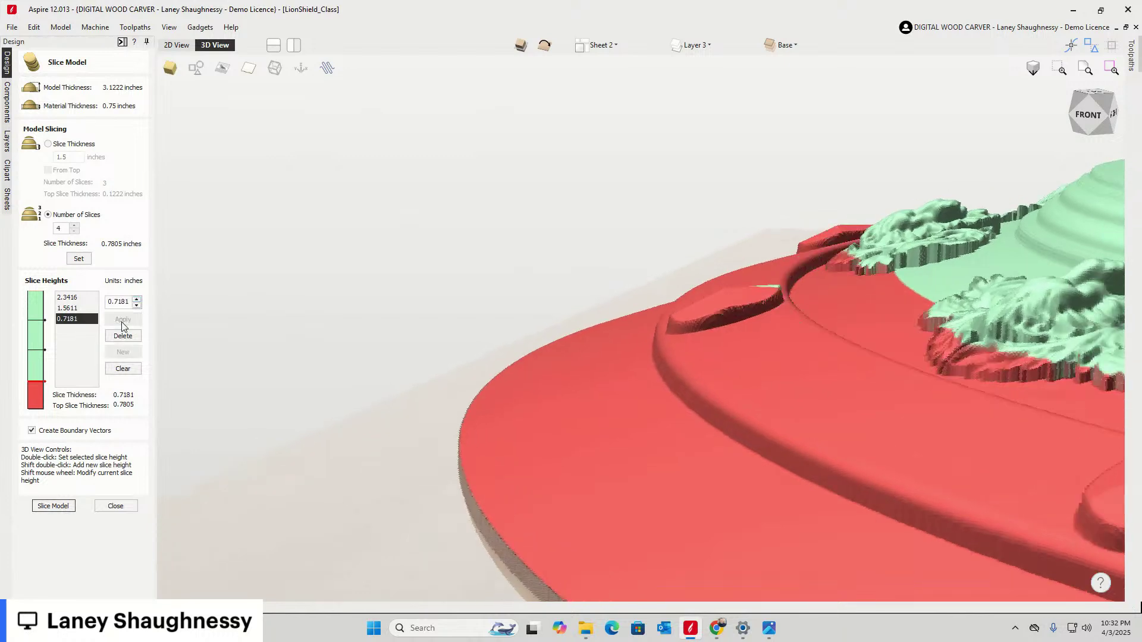
pyautogui.moveTo(119, 301); pyautogui.dragTo(163, 299)
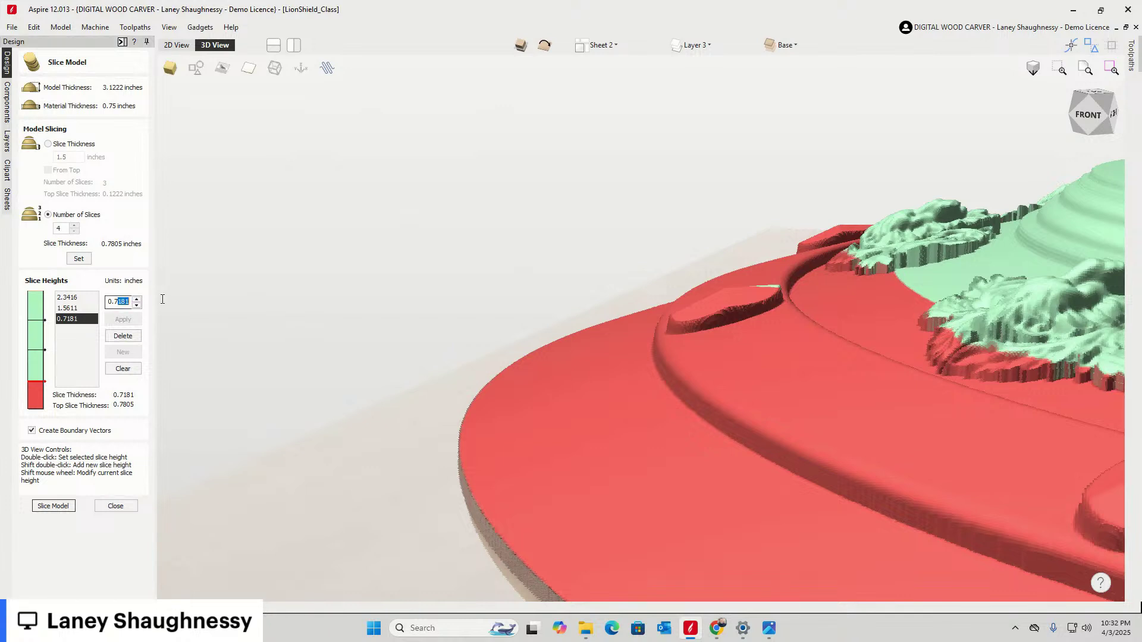
pyautogui.write('0')
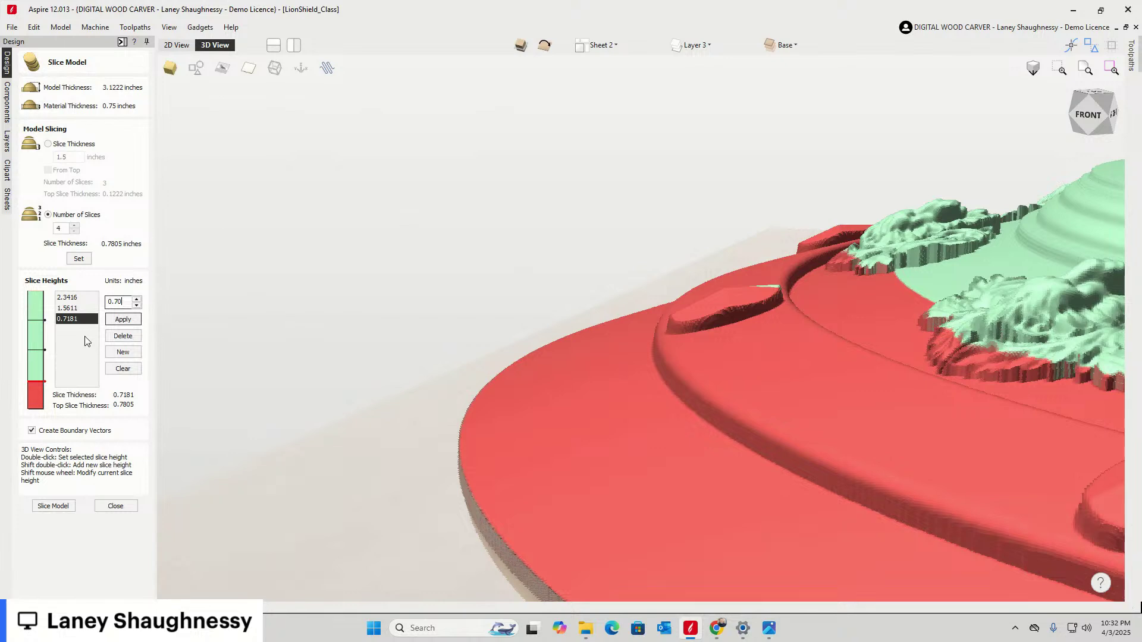
pyautogui.click(122, 320)
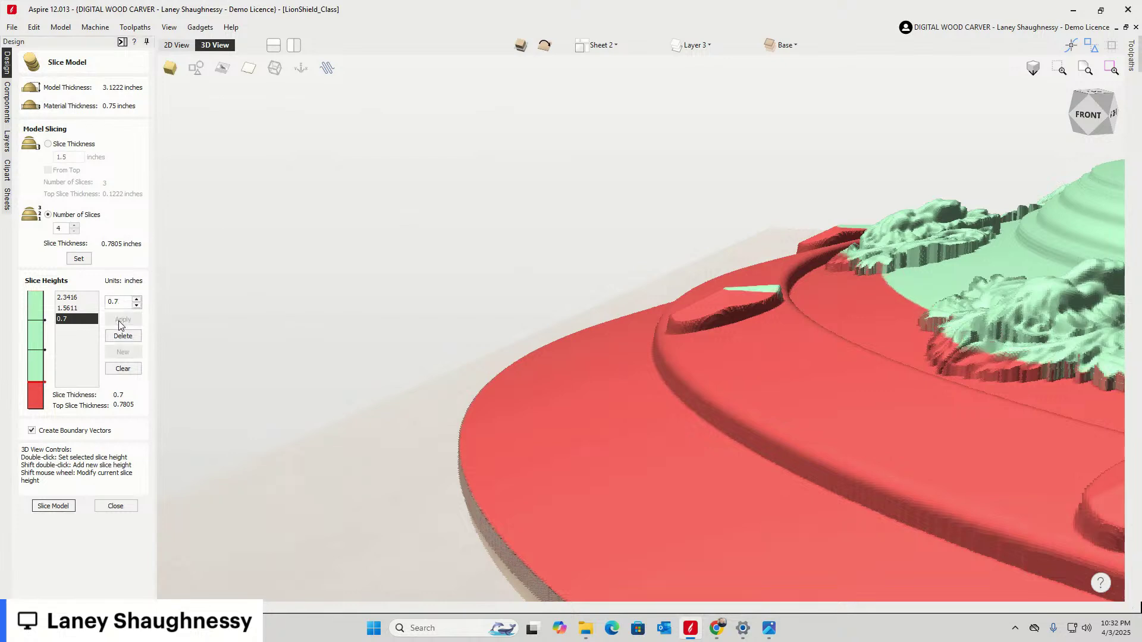
# Try a lowest slice height of 0.6875 inches and inspect where its boundary crosses the rim's lions and studs
pyautogui.doubleClick(114, 302)
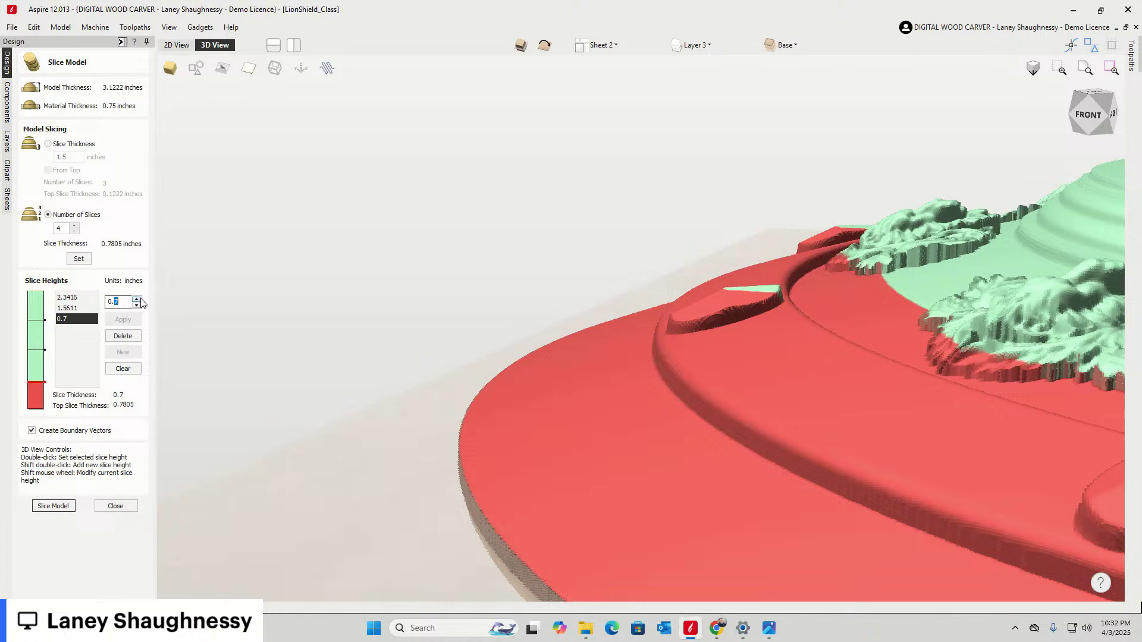
pyautogui.write('6875')
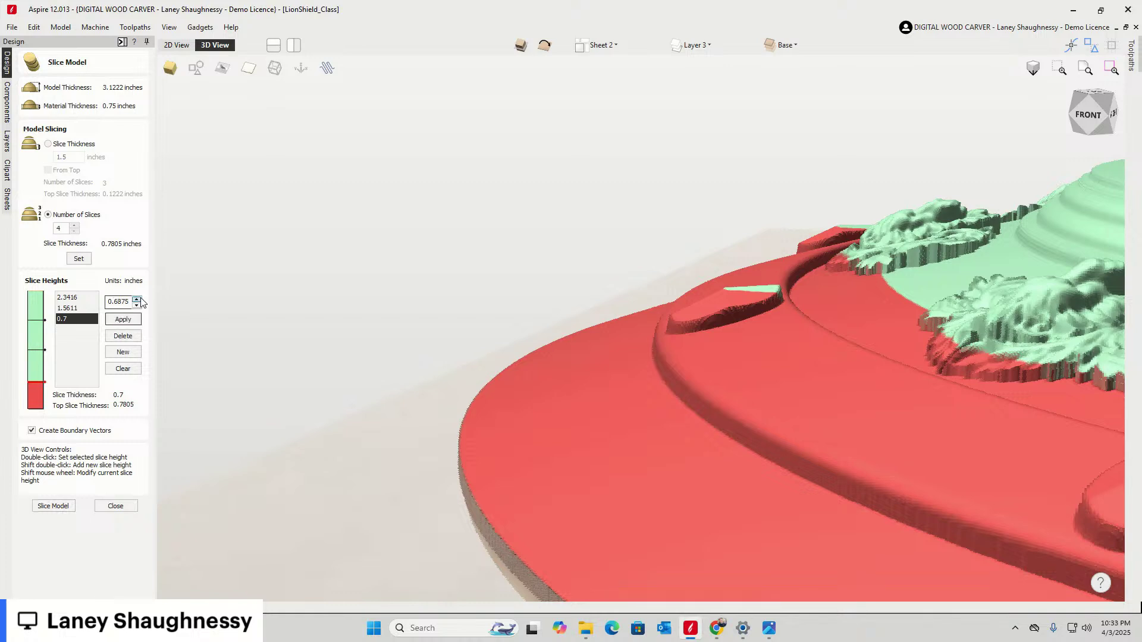
pyautogui.click(121, 321)
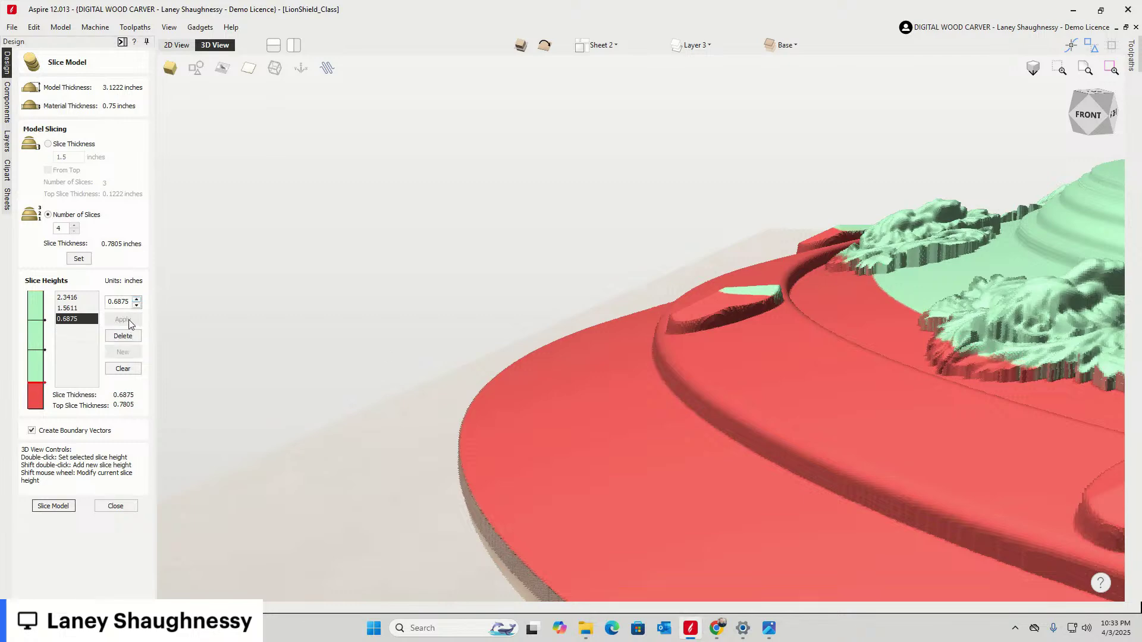
pyautogui.click(1116, 121)
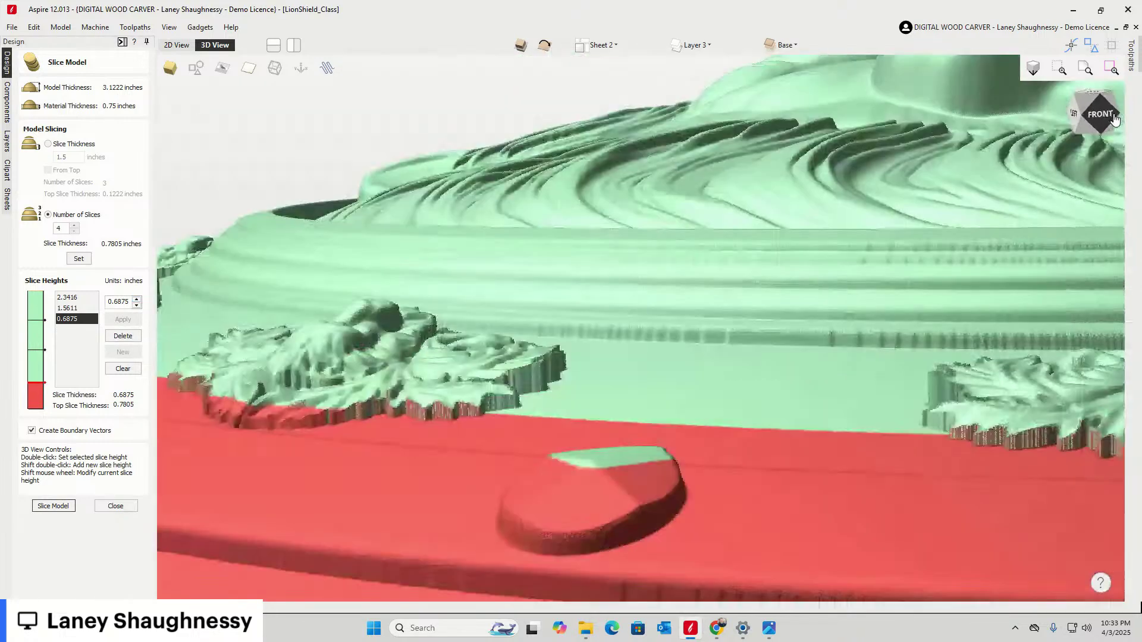
pyautogui.click(1116, 121)
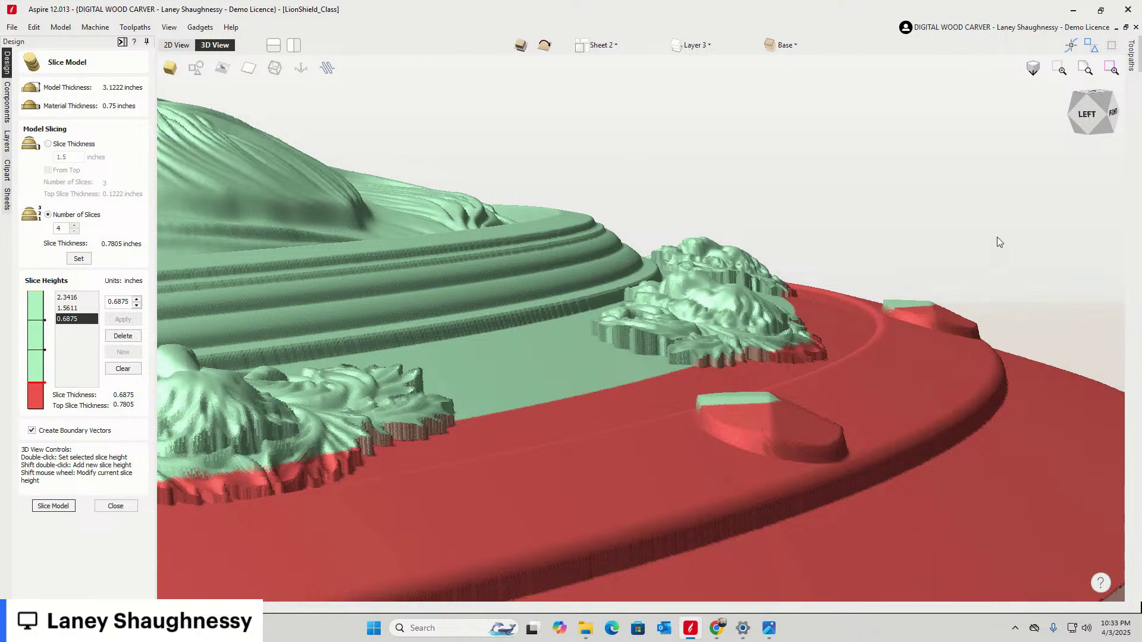
pyautogui.moveTo(1090, 119); pyautogui.dragTo(1093, 128)
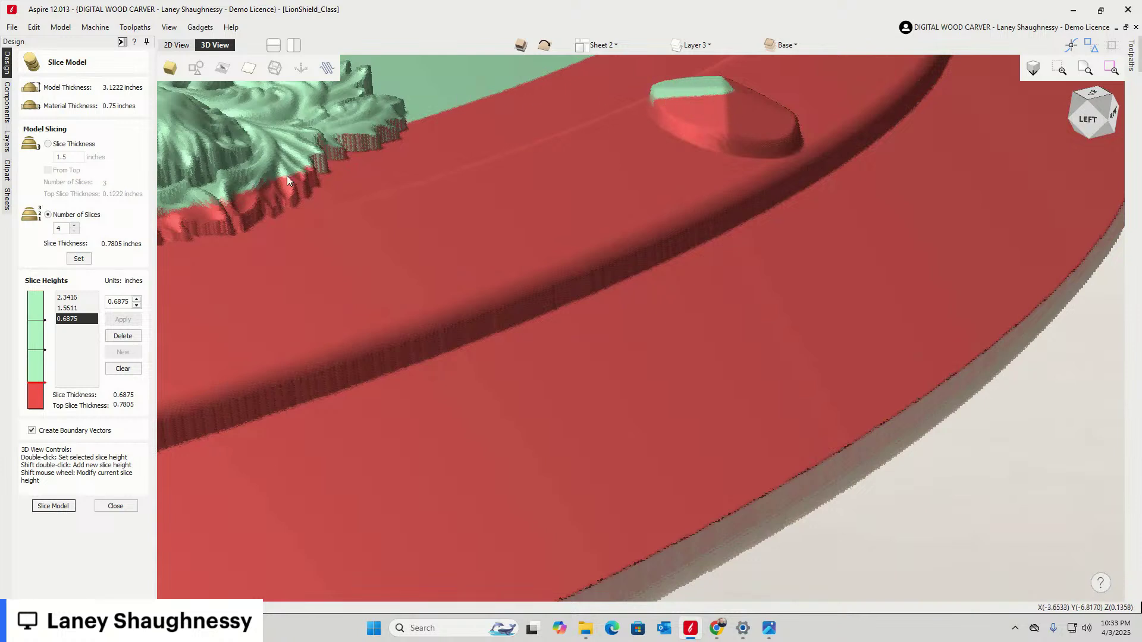
pyautogui.scroll(-5, 462, 348)
pyautogui.scroll(3, 299, 283)
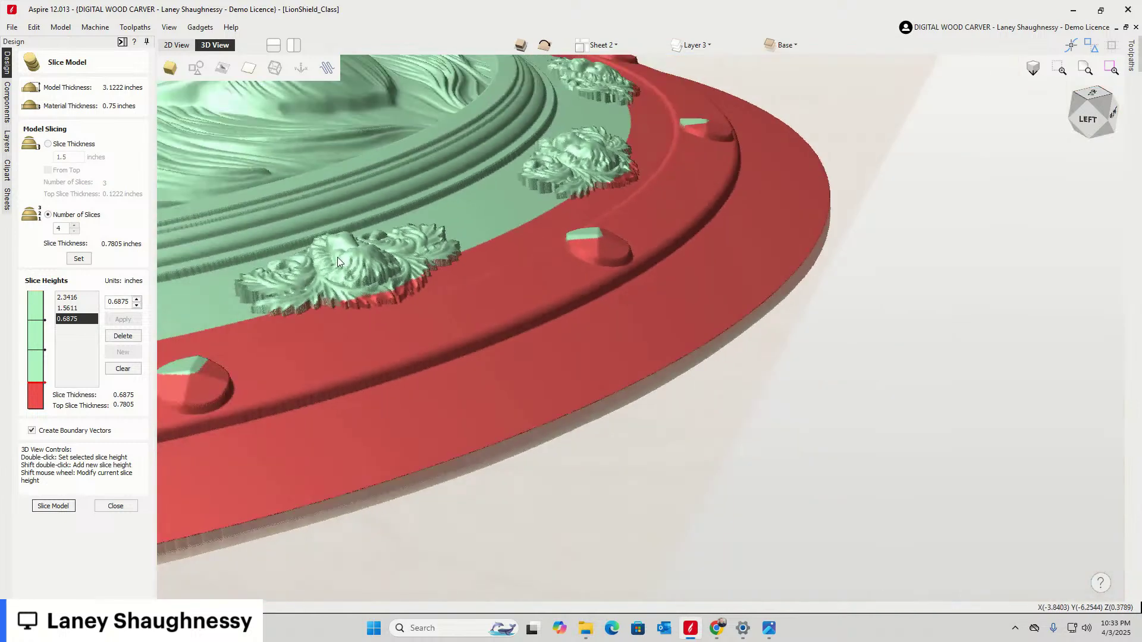
pyautogui.moveTo(1083, 134); pyautogui.dragTo(1081, 126)
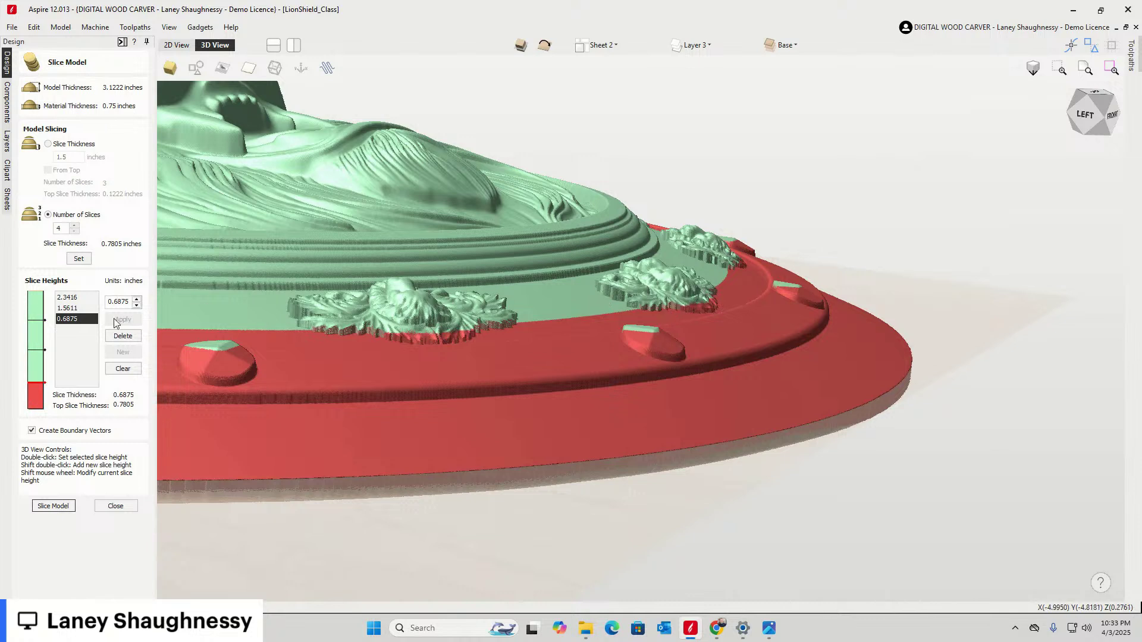
# Try lowering the lowest slice height to 0.5 inches and to 0.375 inches, applying each value
pyautogui.doubleClick(125, 302)
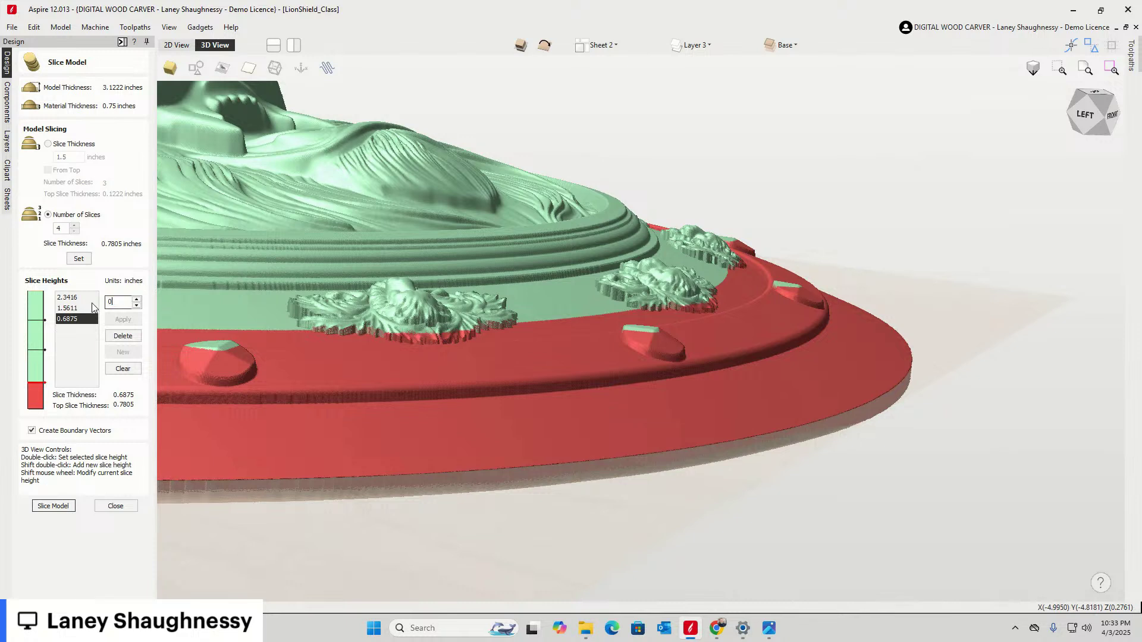
pyautogui.write('0.5')
pyautogui.click(122, 321)
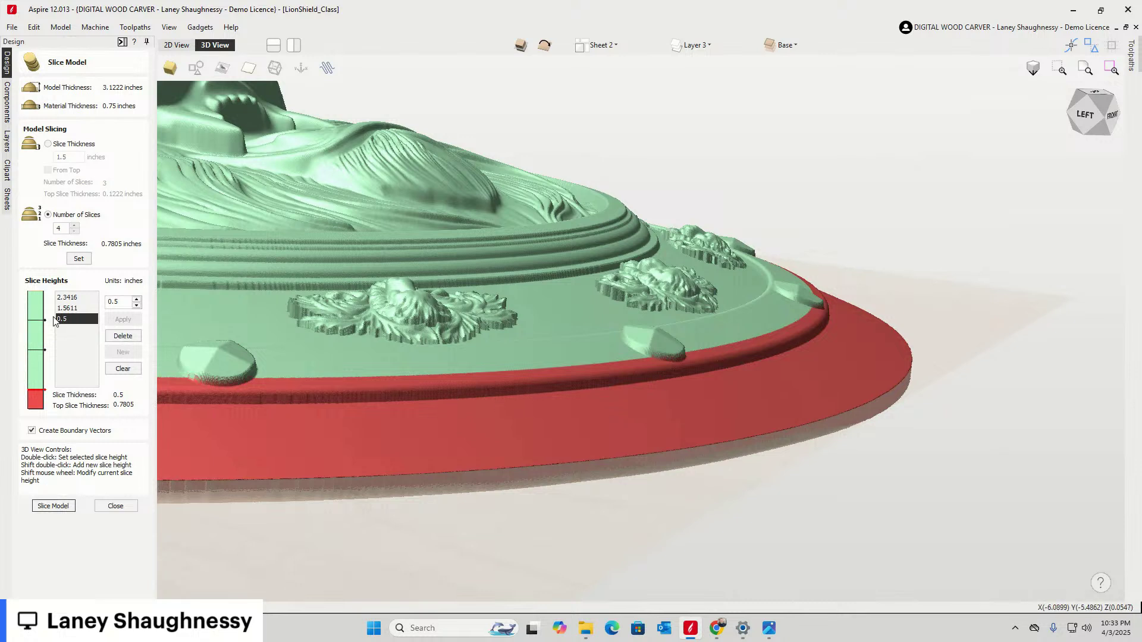
pyautogui.click(129, 302)
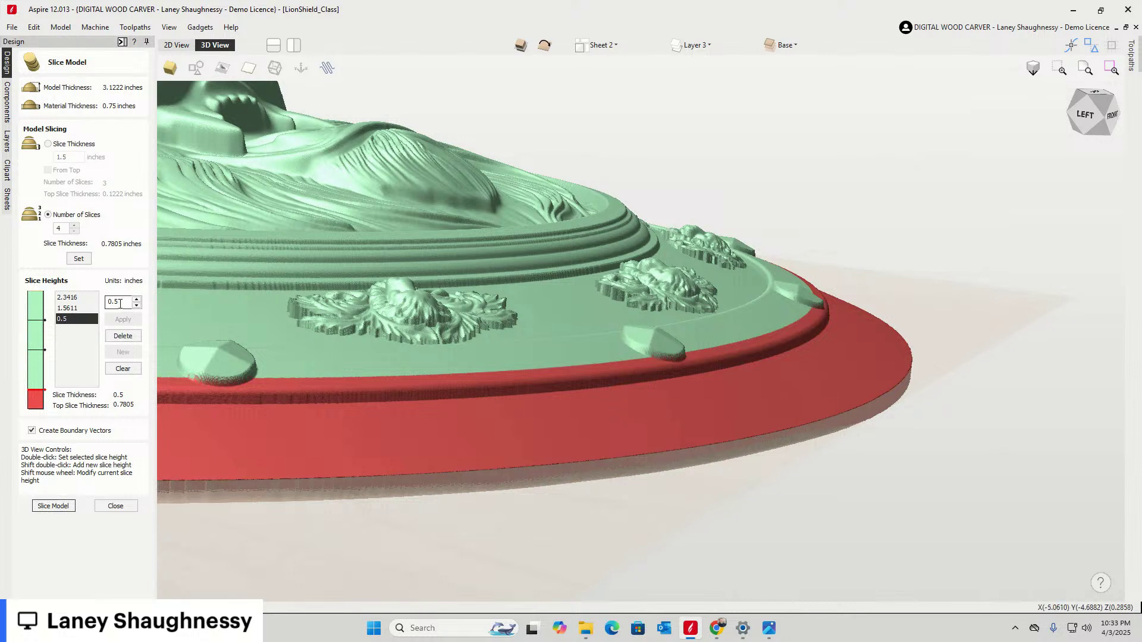
pyautogui.doubleClick(131, 303)
pyautogui.write('.375')
pyautogui.press('BackSpace')
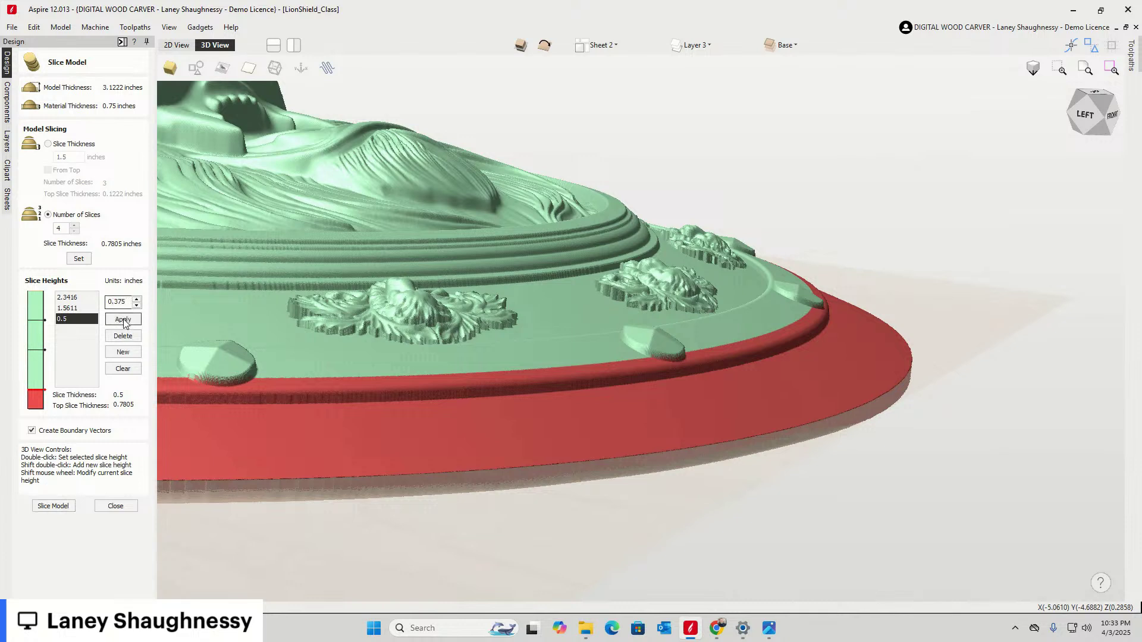
pyautogui.click(123, 321)
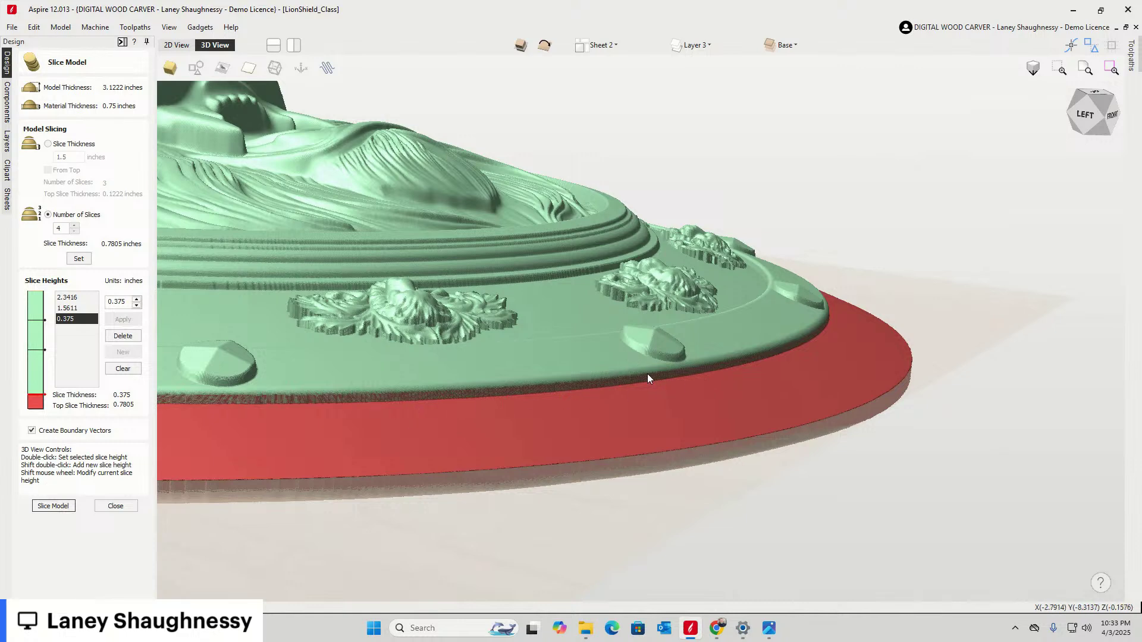
# Try a lowest slice height of 0.75 inches across the whole shield
pyautogui.scroll(-3, 668, 382)
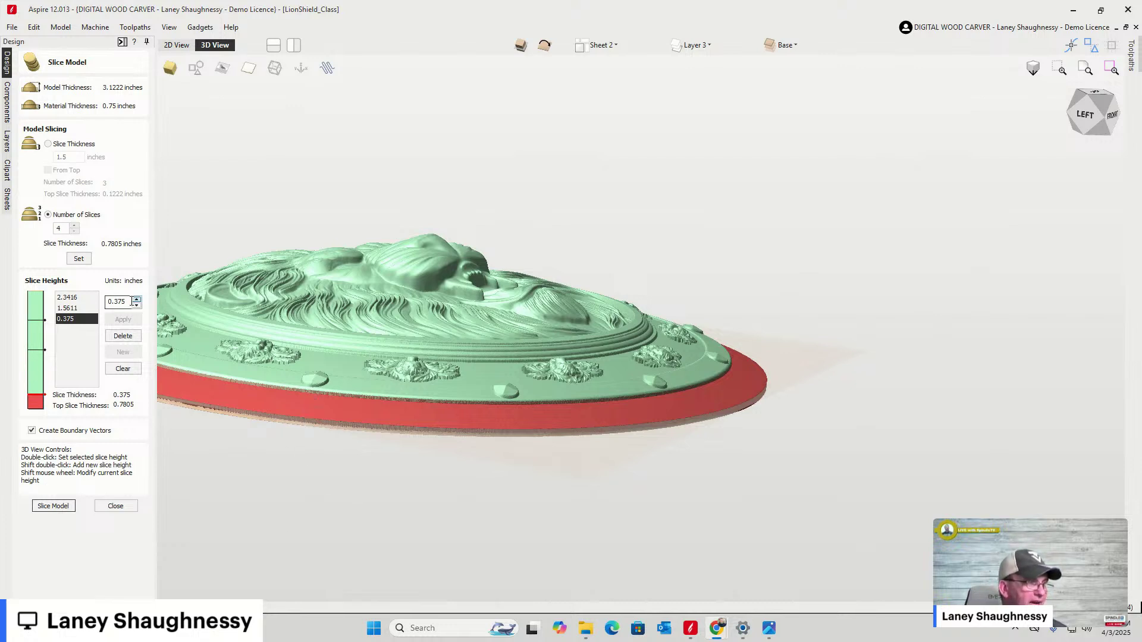
pyautogui.doubleClick(124, 302)
pyautogui.write('.')
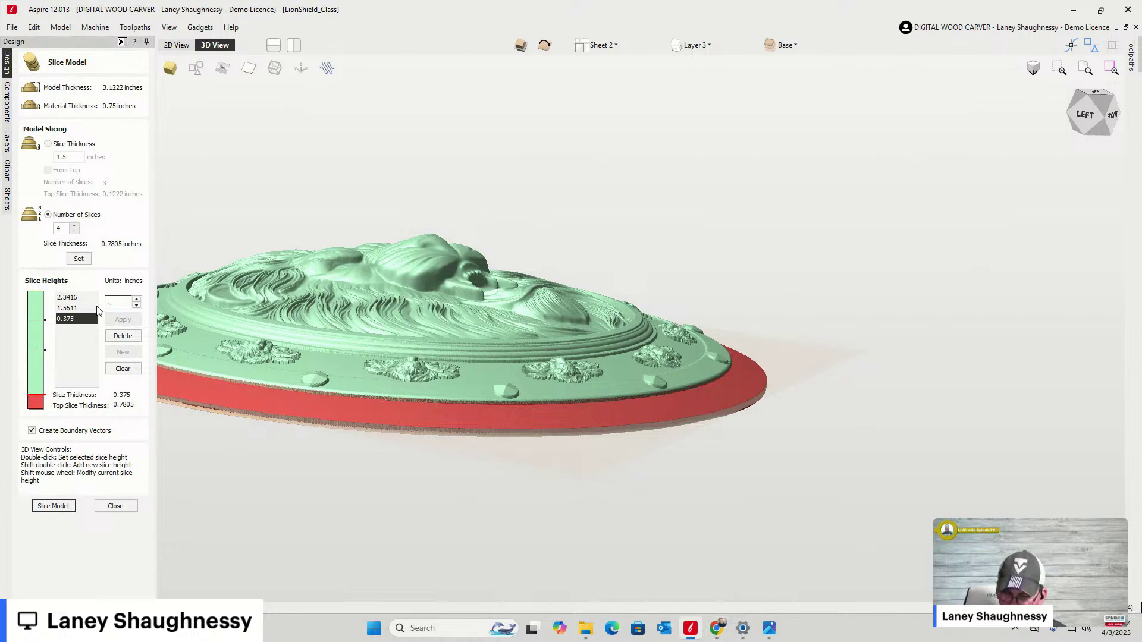
pyautogui.write('75')
pyautogui.click(119, 320)
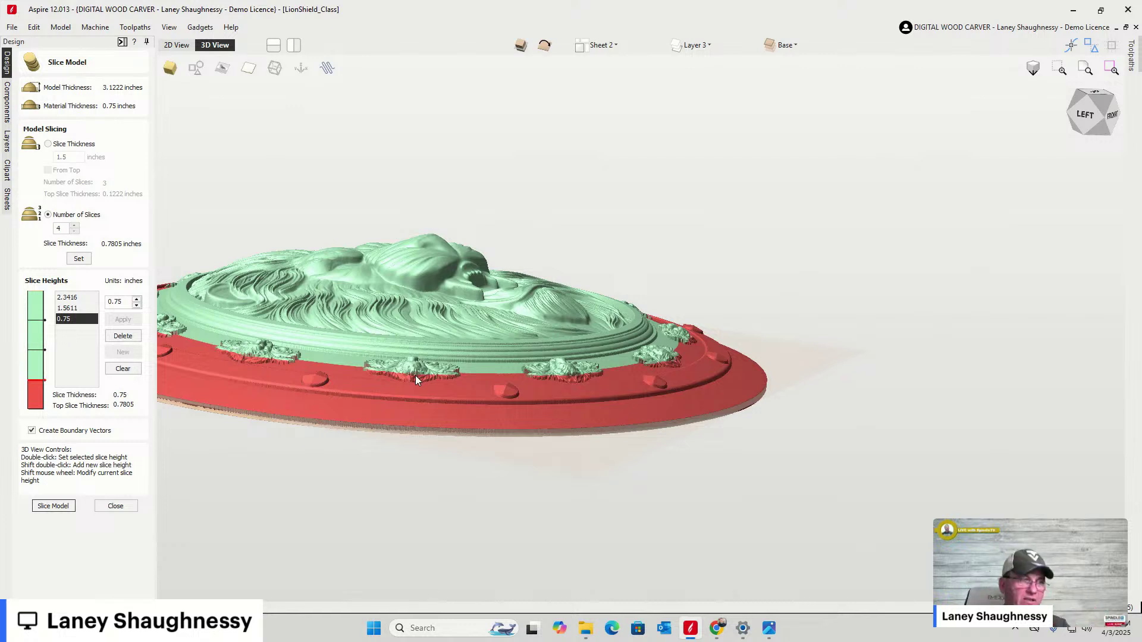
# Try raising the lowest slice height to 1 inch and to 1.25 inches, checking the tops of the small lions
pyautogui.doubleClick(118, 302)
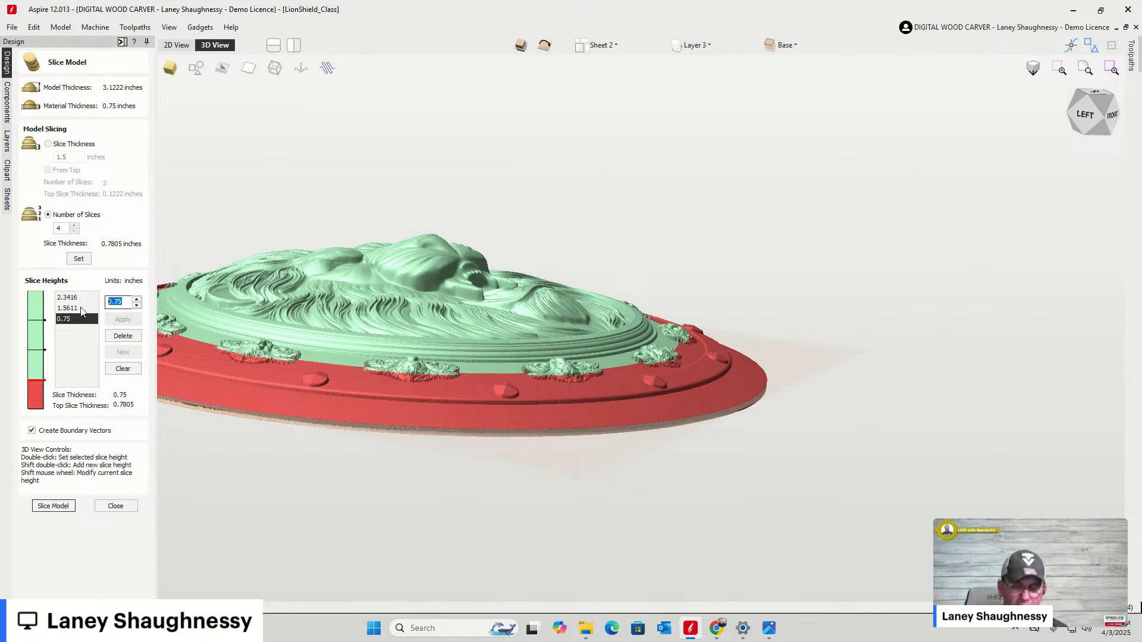
pyautogui.write('1')
pyautogui.click(121, 320)
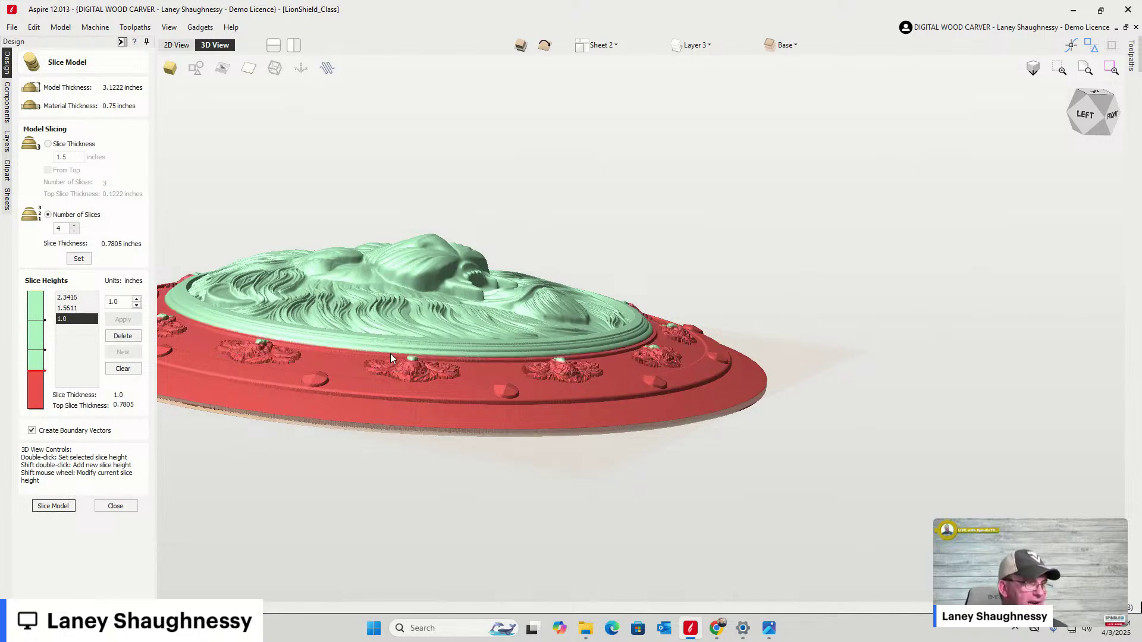
pyautogui.scroll(5, 384, 354)
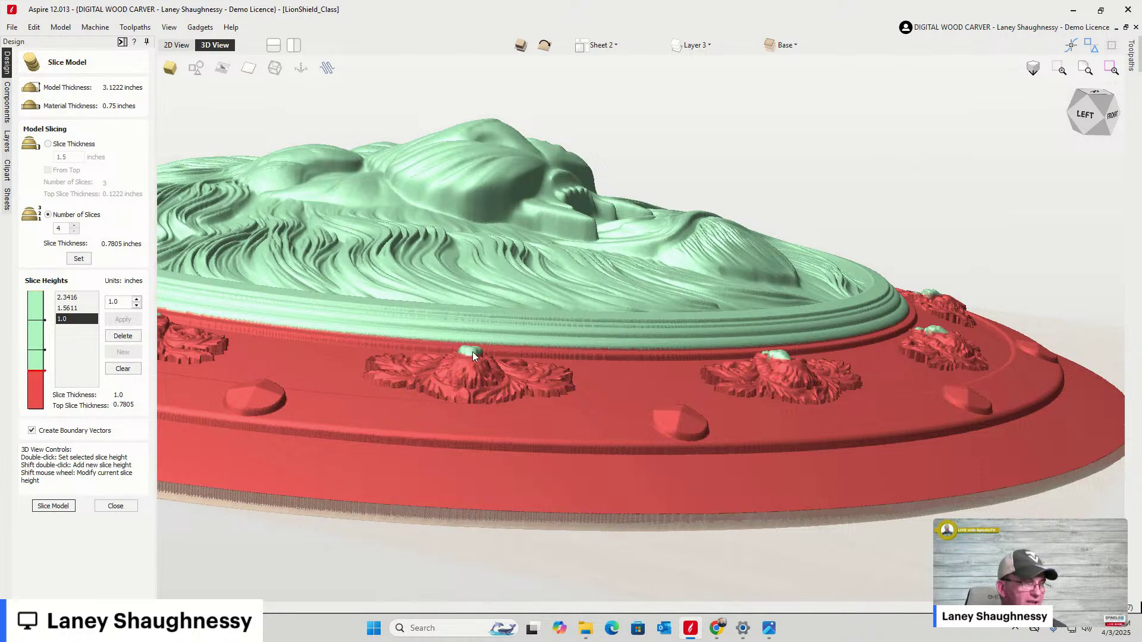
pyautogui.click(117, 301)
pyautogui.write('25')
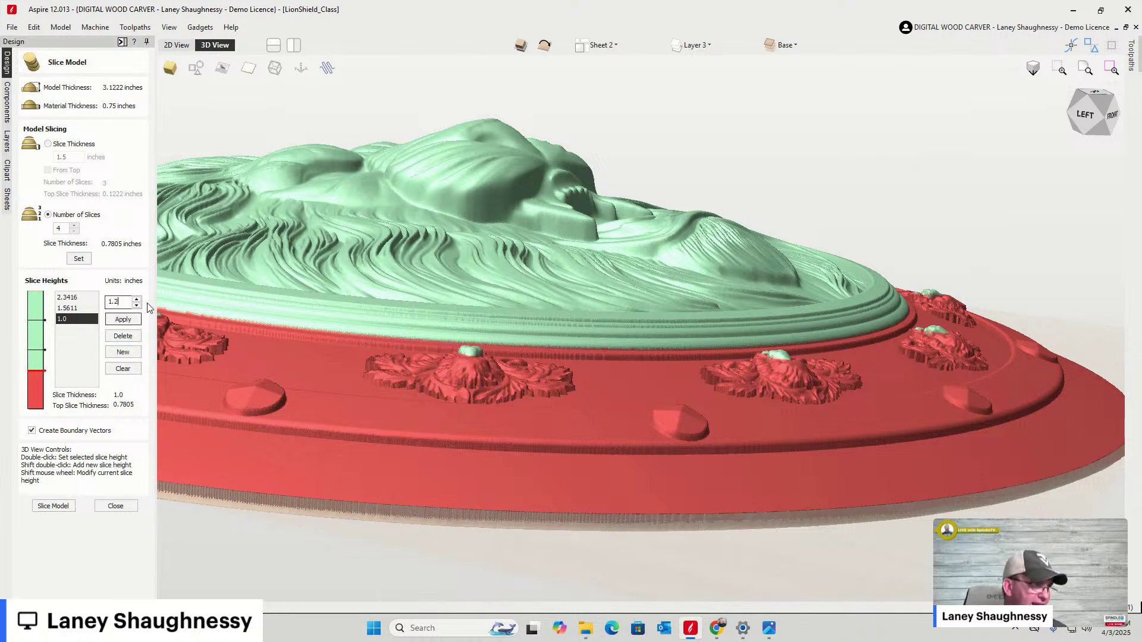
pyautogui.click(122, 319)
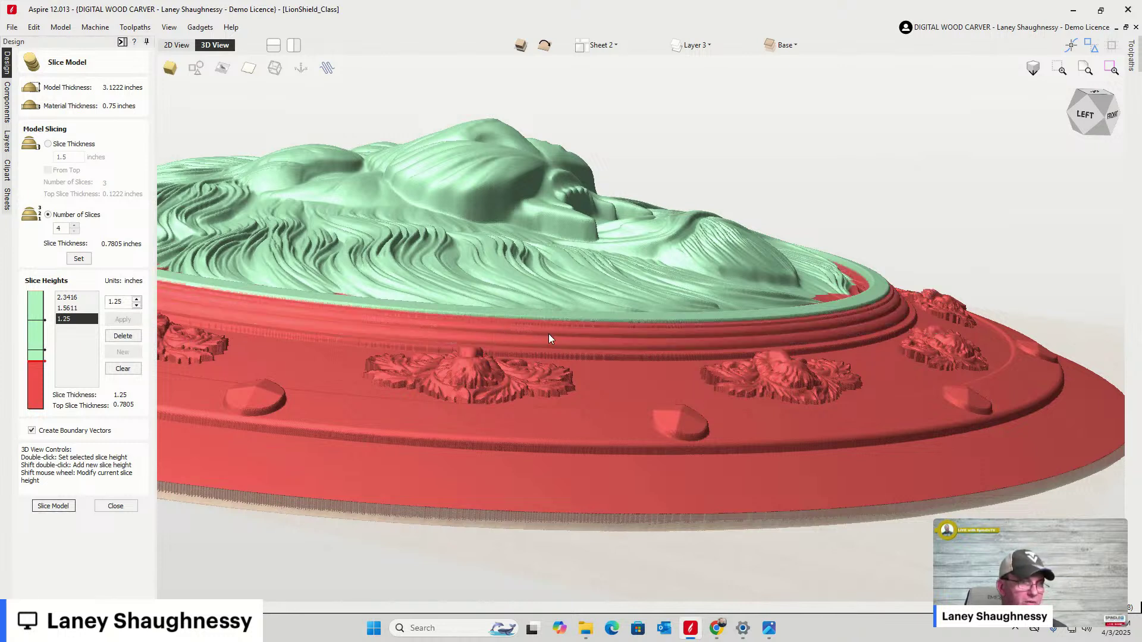
# Set the lowest slice height to 1.125 inches, apply it, and inspect the boundary along the inner ring
pyautogui.click(116, 301)
pyautogui.write('1')
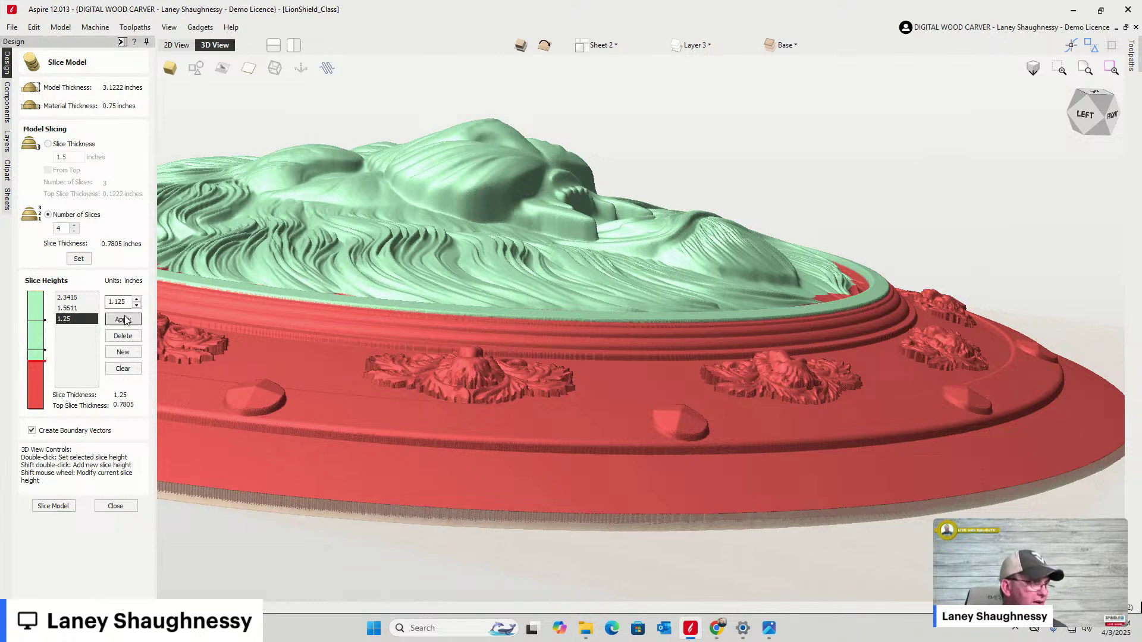
pyautogui.click(123, 320)
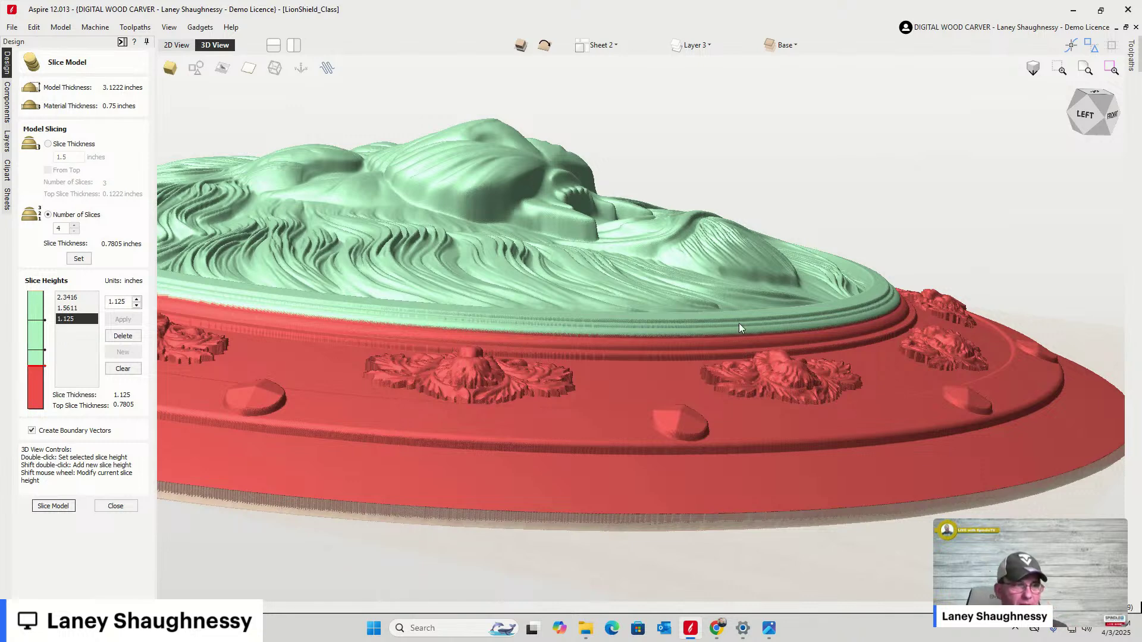
pyautogui.moveTo(1087, 116); pyautogui.dragTo(470, 279)
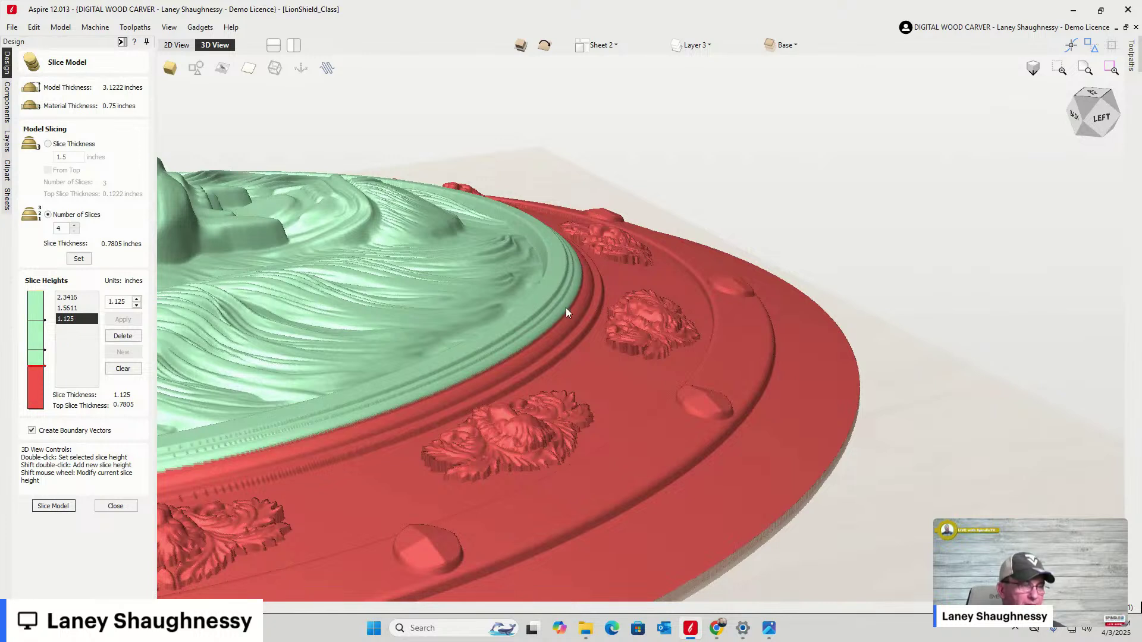
# Delete the 1.5611-inch slice height and inspect the slice split around the central lion from the front and above
pyautogui.click(71, 312)
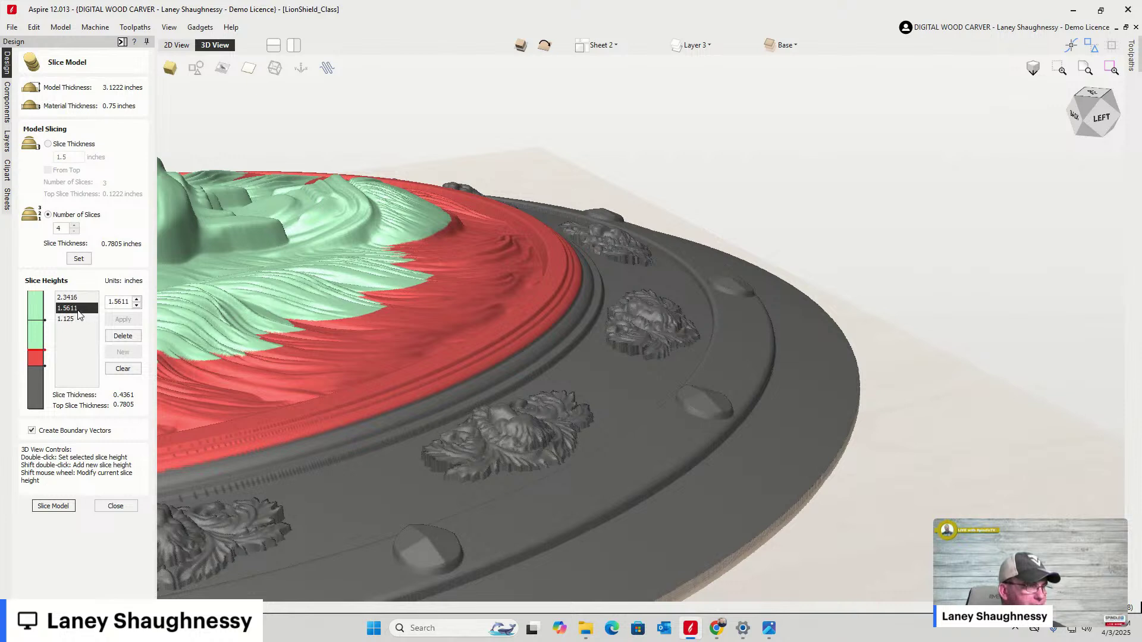
pyautogui.click(122, 336)
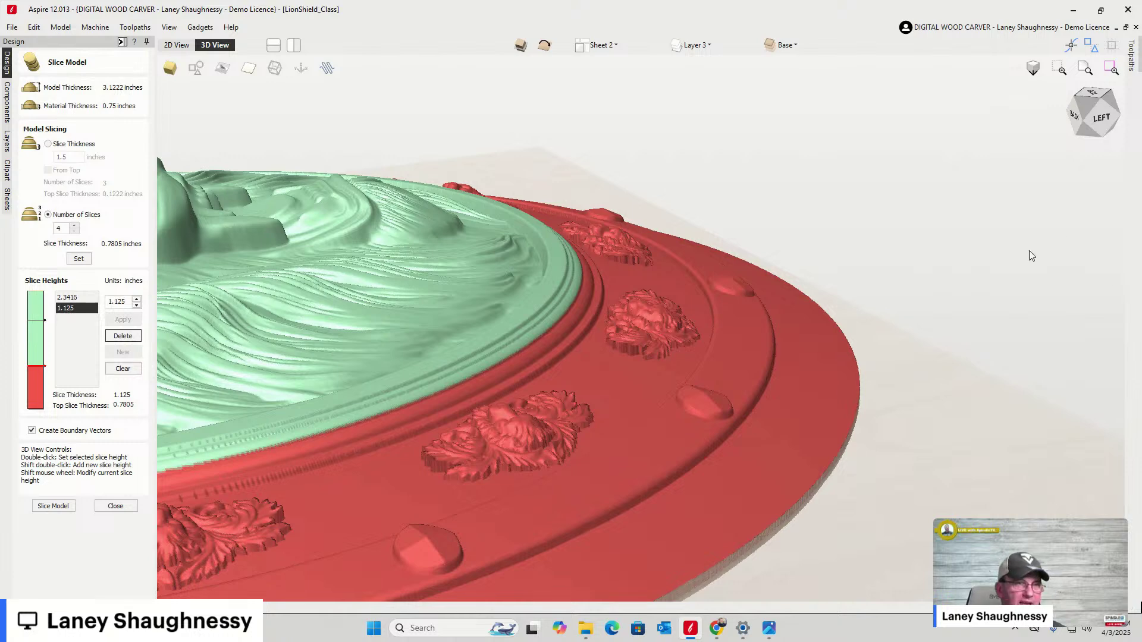
pyautogui.scroll(-5, 792, 416)
pyautogui.scroll(3, 469, 345)
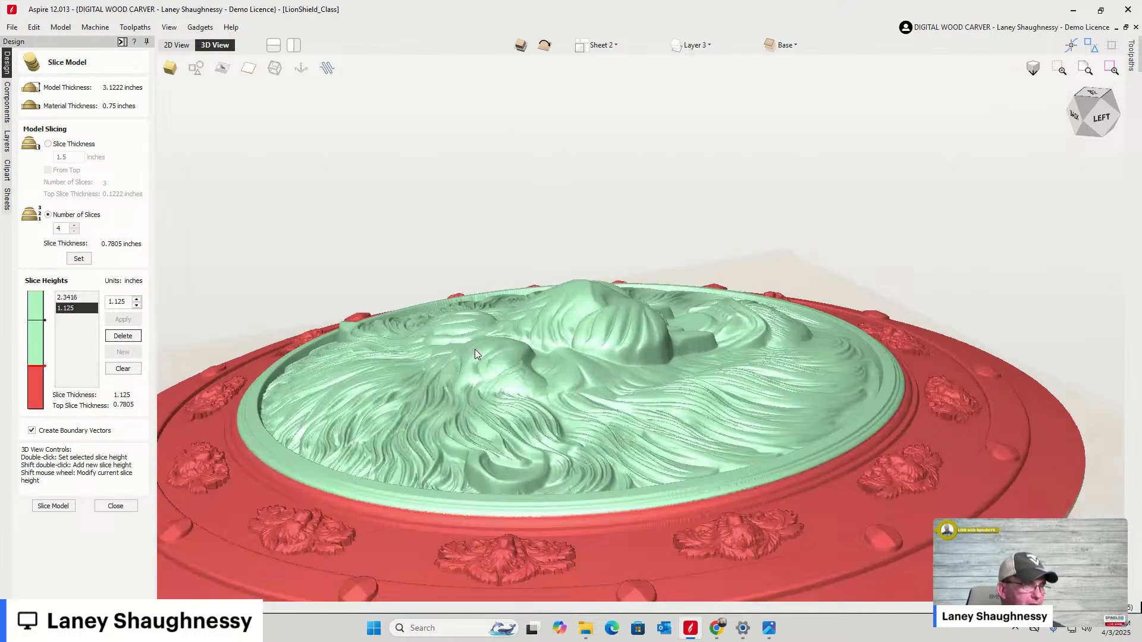
pyautogui.click(72, 313)
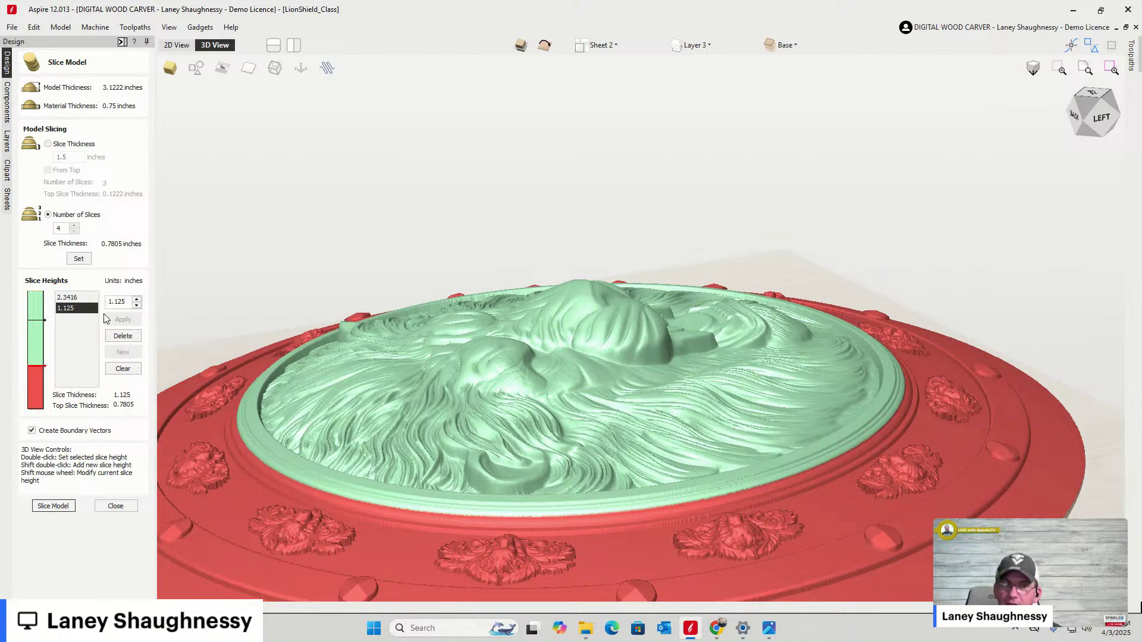
pyautogui.moveTo(1110, 131); pyautogui.dragTo(1038, 132)
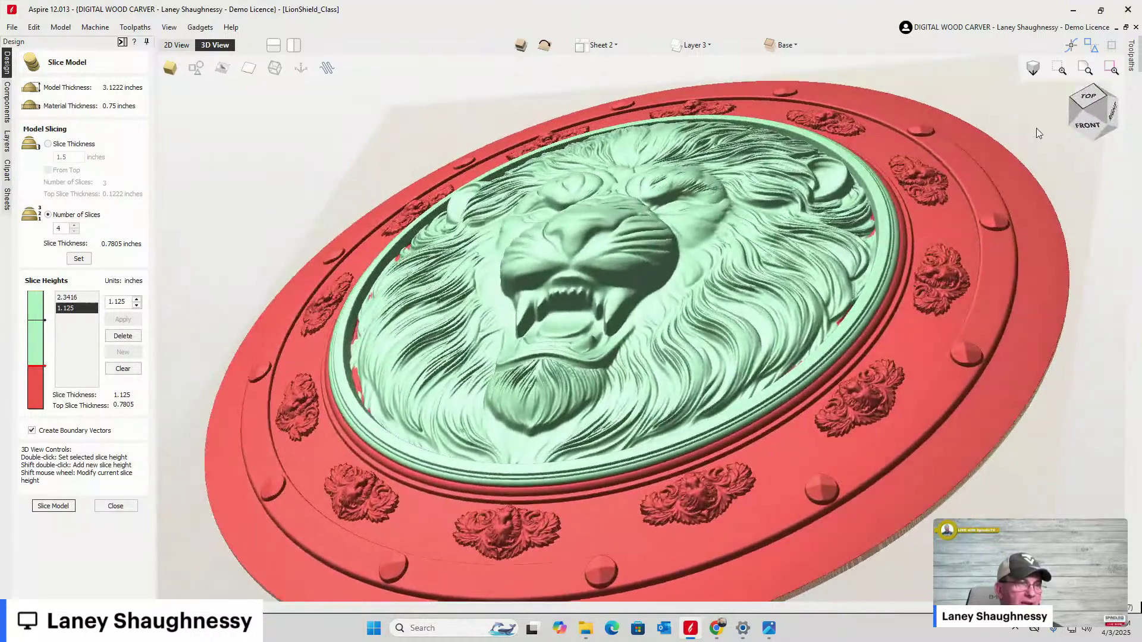
pyautogui.click(1097, 105)
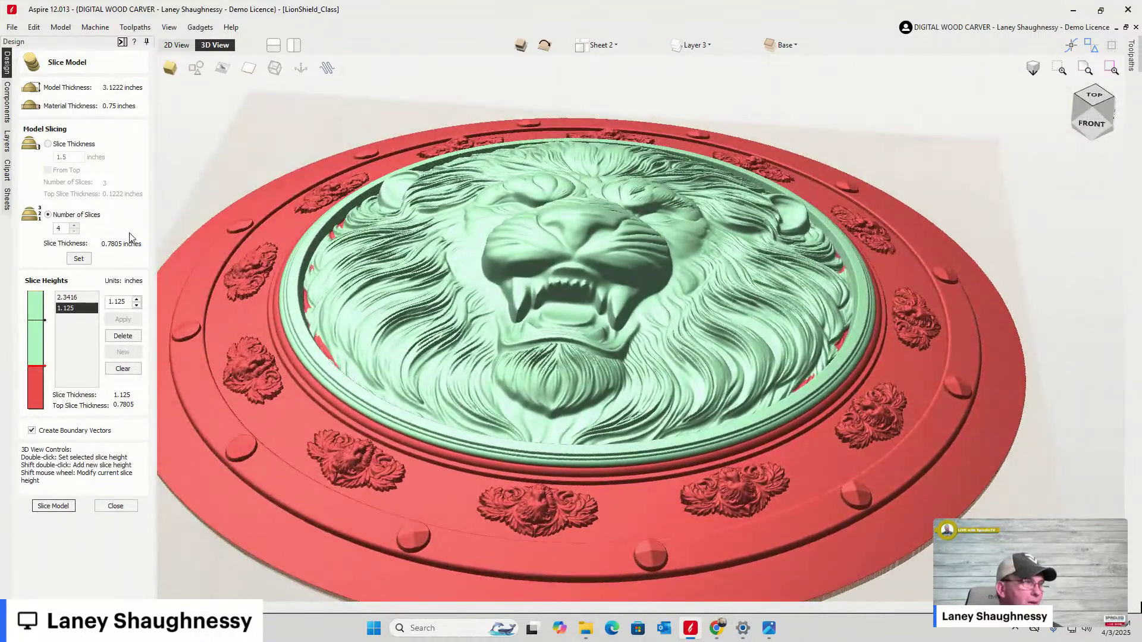
# Compare the two slice splits and try an upper slice height of 1.5 inches
pyautogui.click(65, 297)
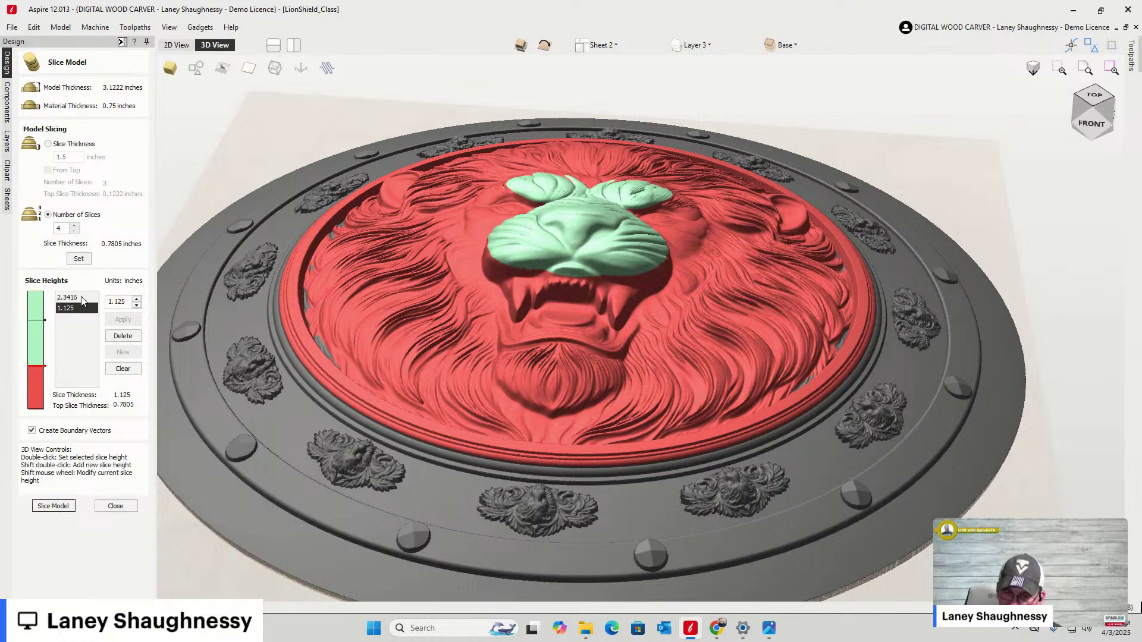
pyautogui.press('Down')
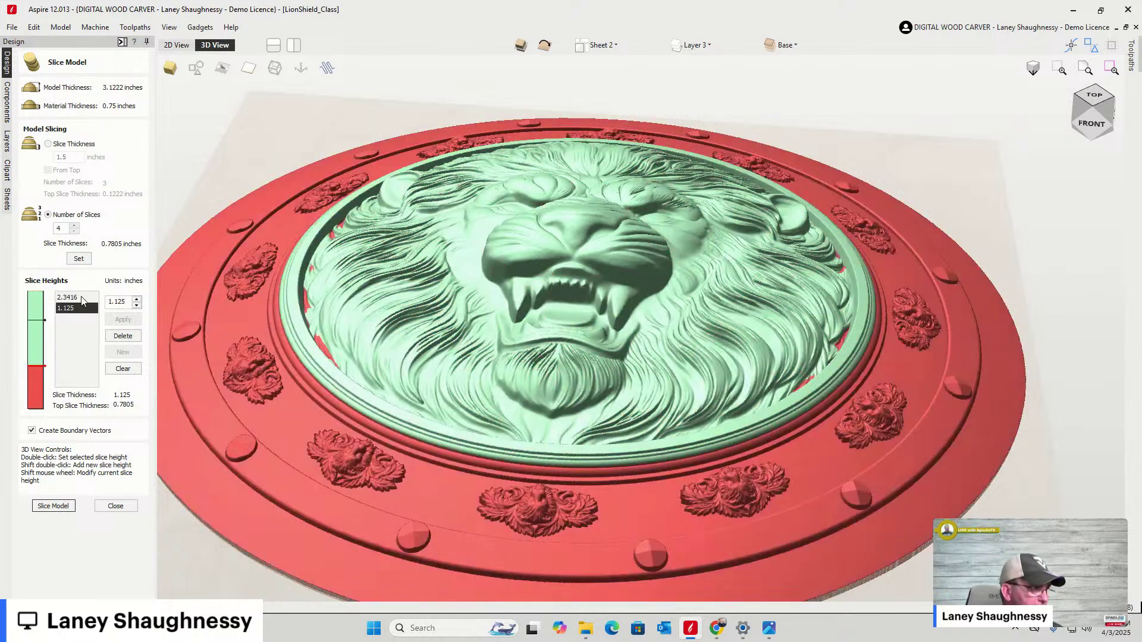
pyautogui.click(72, 296)
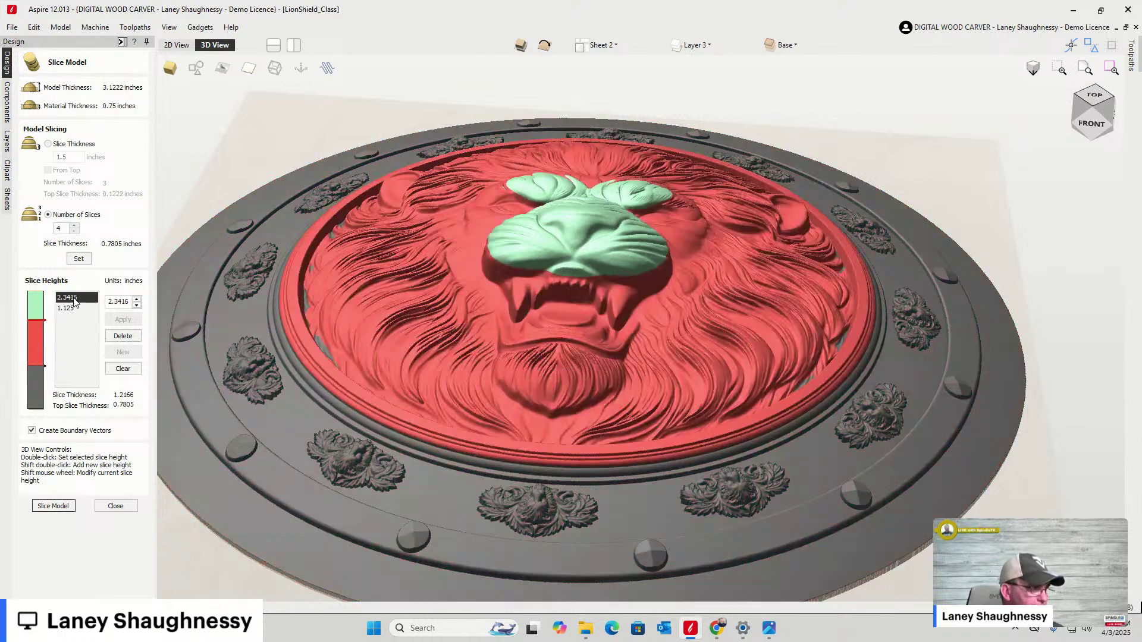
pyautogui.moveTo(125, 303); pyautogui.dragTo(91, 305)
pyautogui.write('1.5')
pyautogui.click(124, 320)
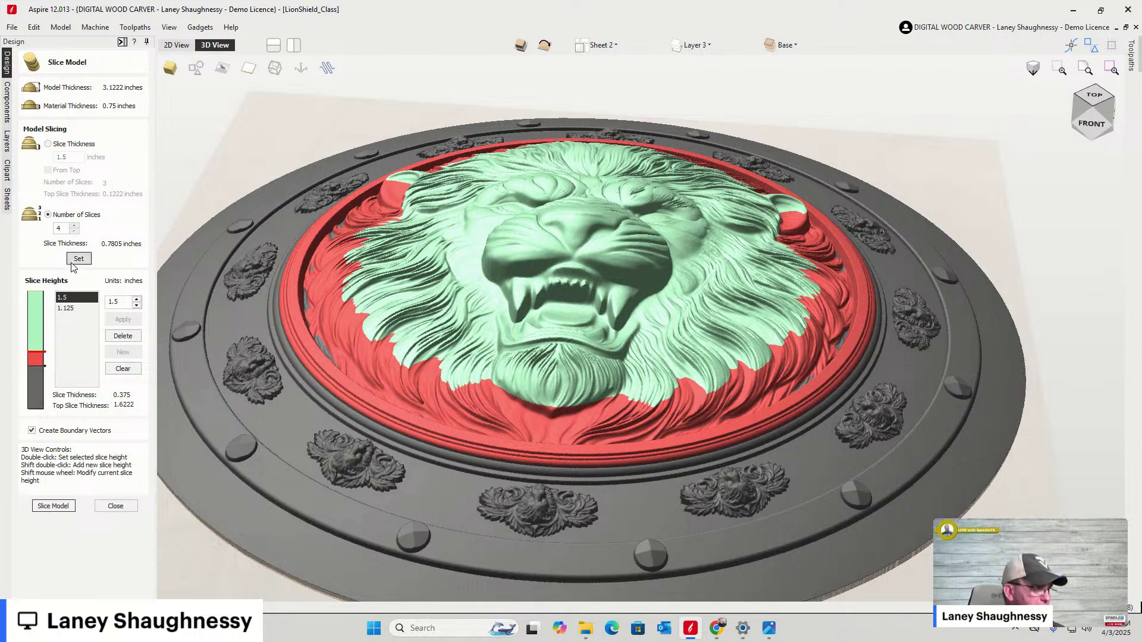
# Divide the model into 3 equal slices and add an extra slice height of 0.2694 inches near the base
pyautogui.click(74, 231)
pyautogui.click(79, 259)
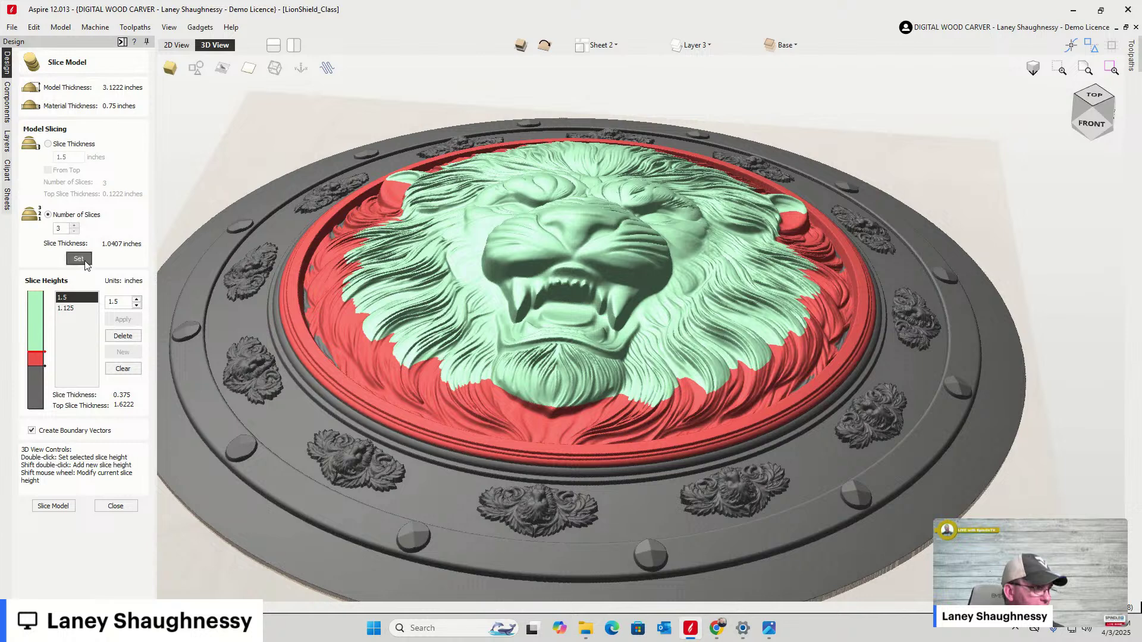
pyautogui.click(38, 403)
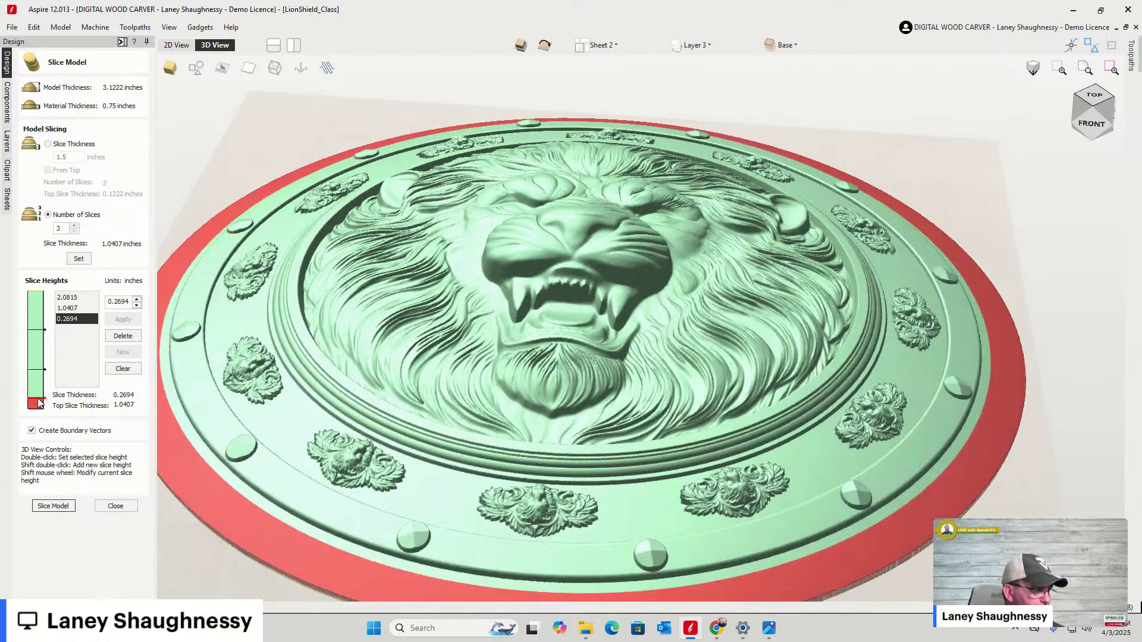
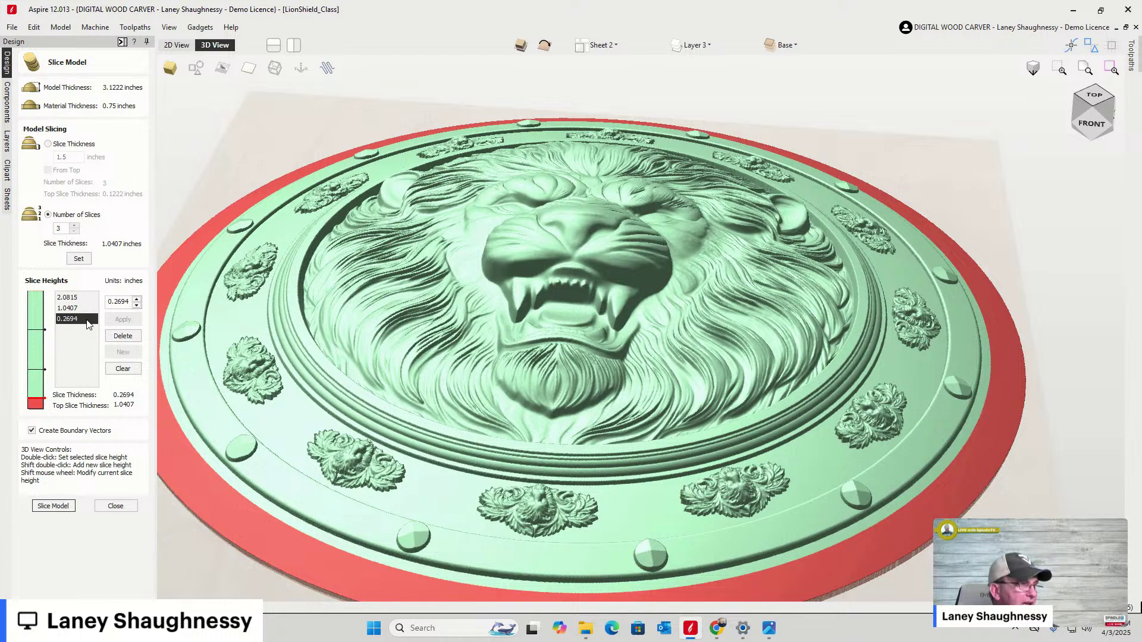
# Change the slice height near the base to 1.25 inches and apply it
pyautogui.doubleClick(130, 302)
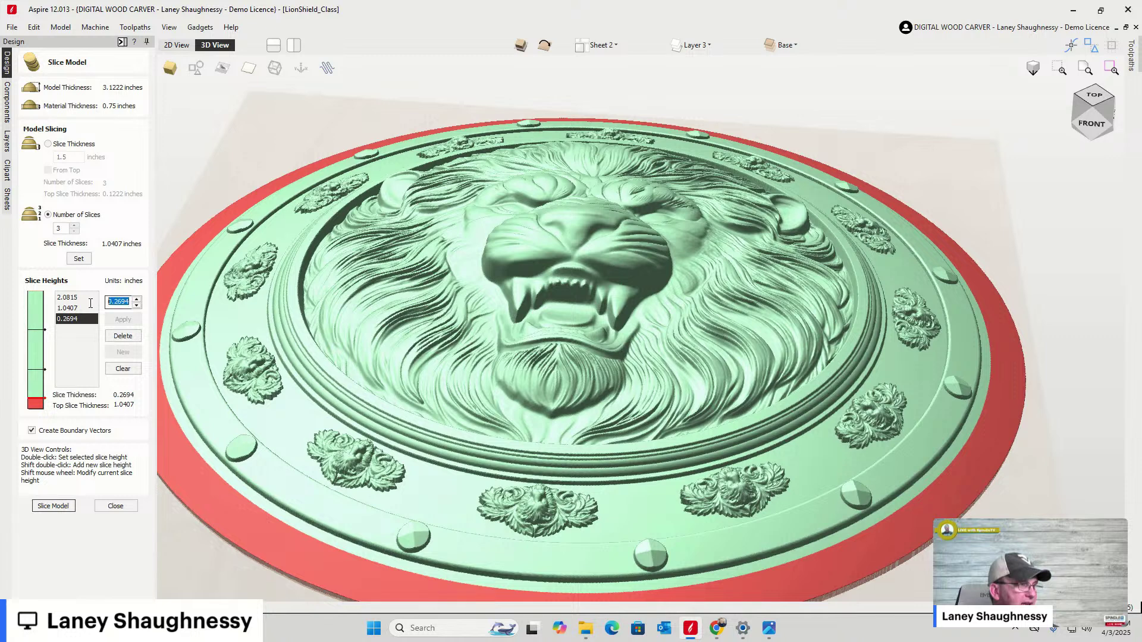
pyautogui.write('1.25')
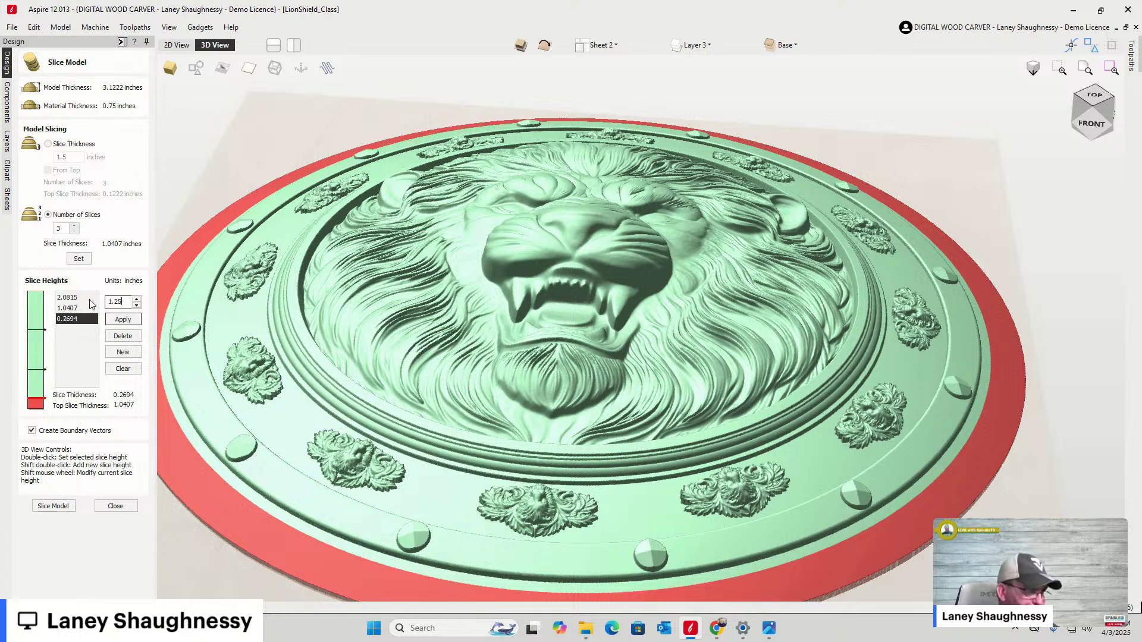
pyautogui.click(123, 319)
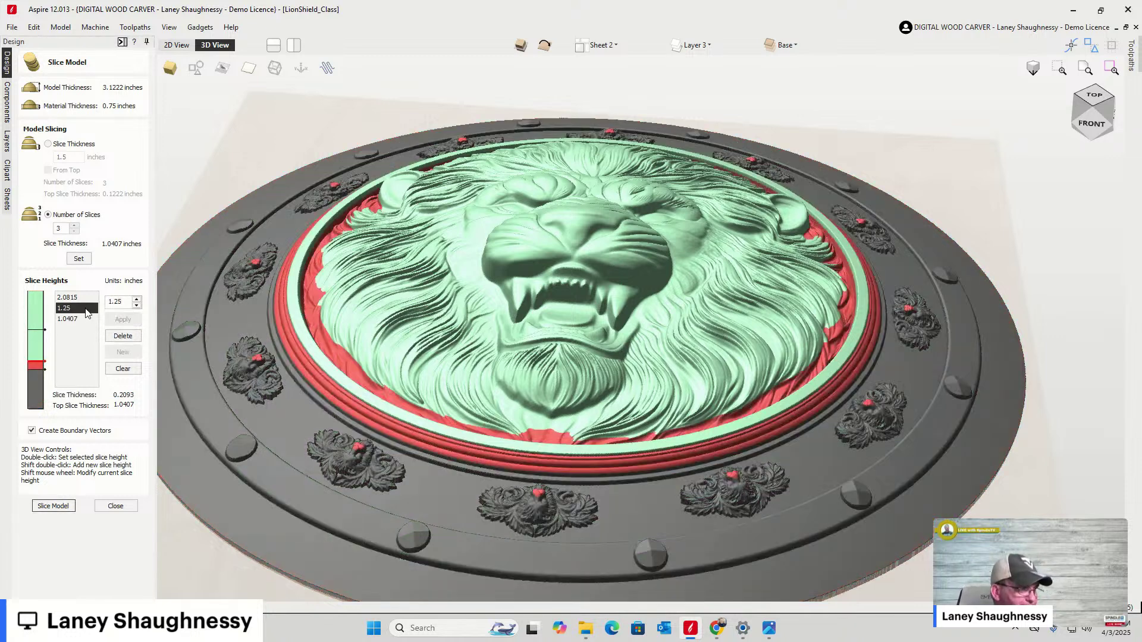
# Try changing the 1.0407-inch slice height to 1.25 inches and compare the two lower splits on the small lions
pyautogui.click(68, 320)
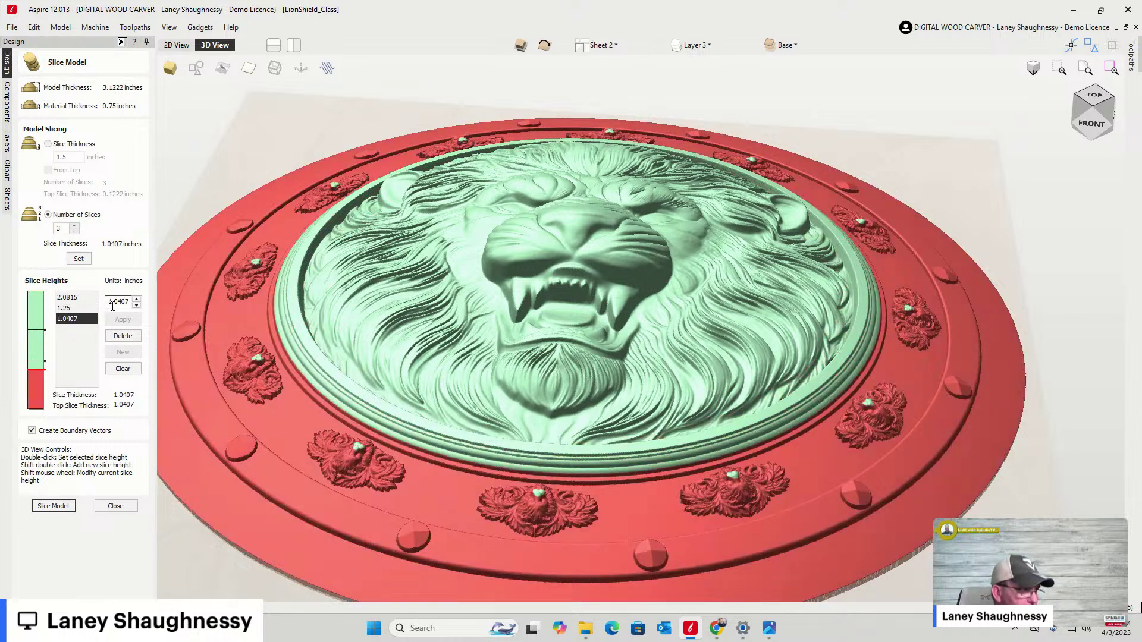
pyautogui.moveTo(114, 301); pyautogui.dragTo(132, 303)
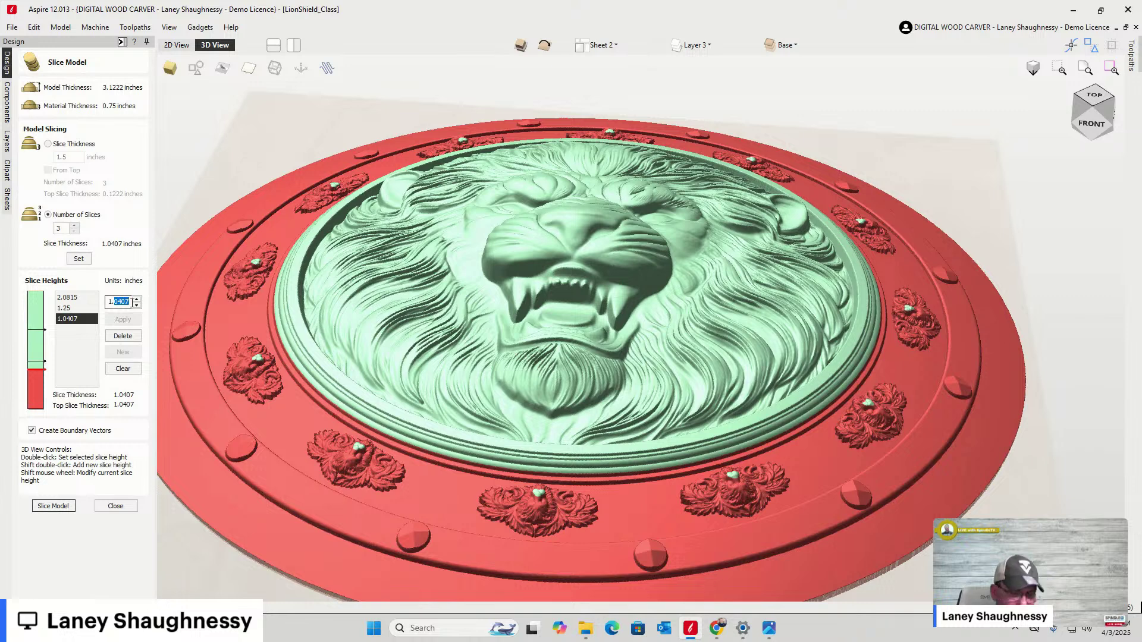
pyautogui.write('25')
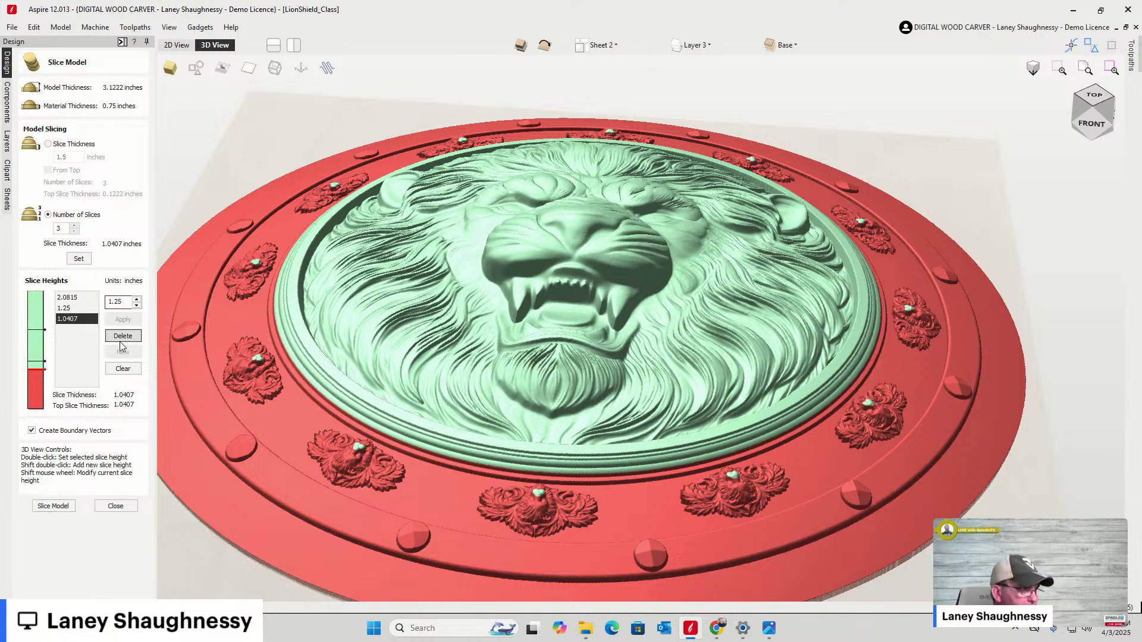
pyautogui.click(78, 308)
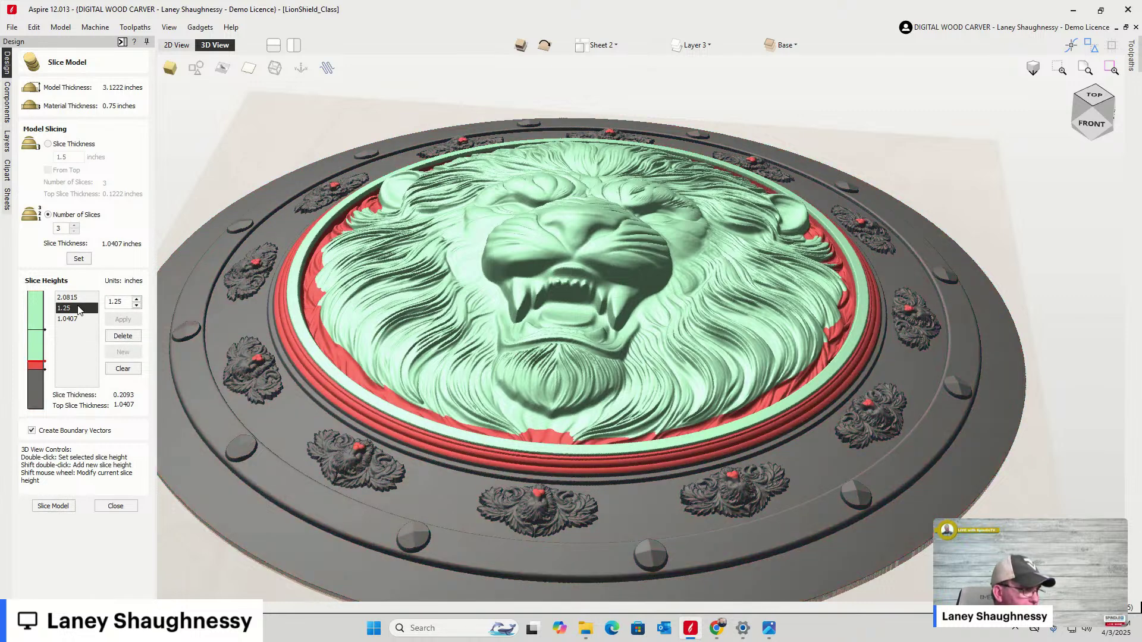
pyautogui.click(77, 320)
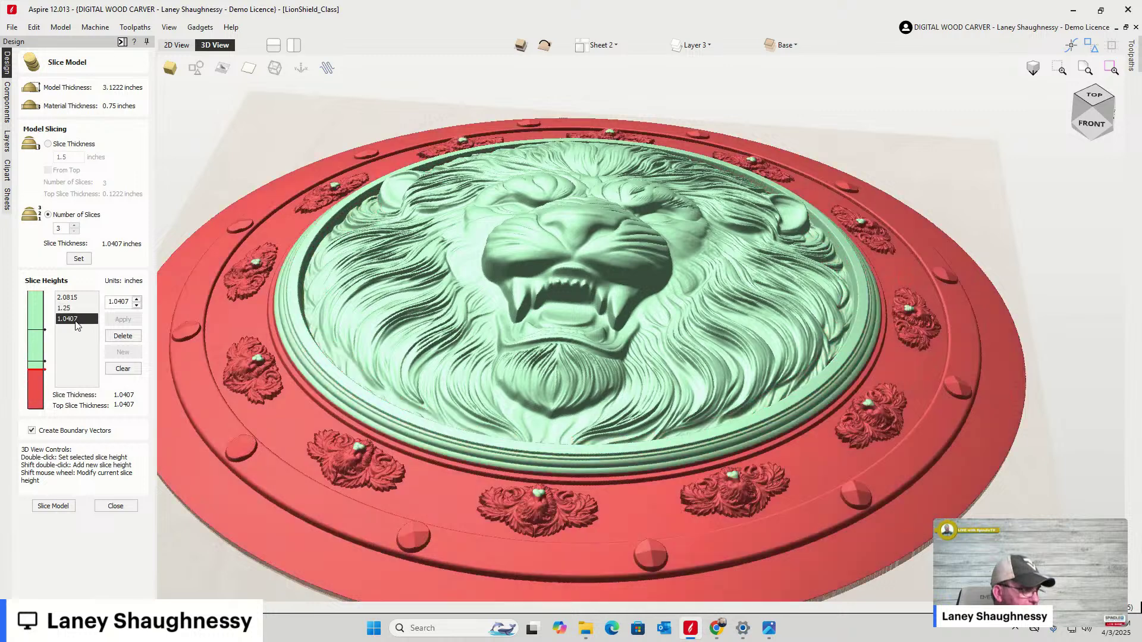
pyautogui.click(72, 309)
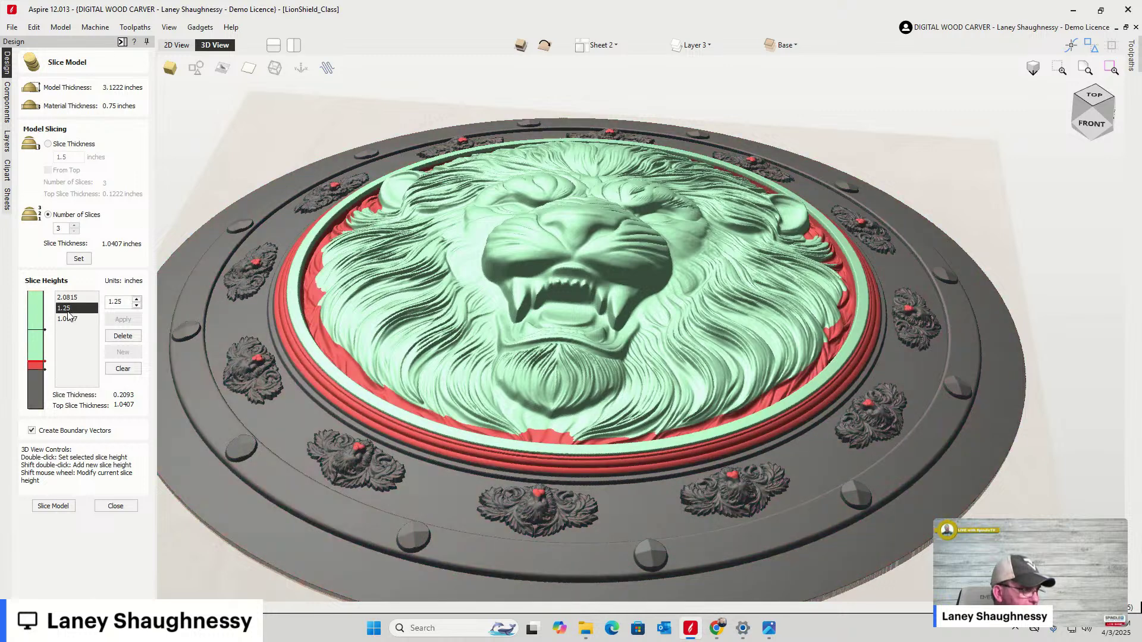
pyautogui.click(66, 321)
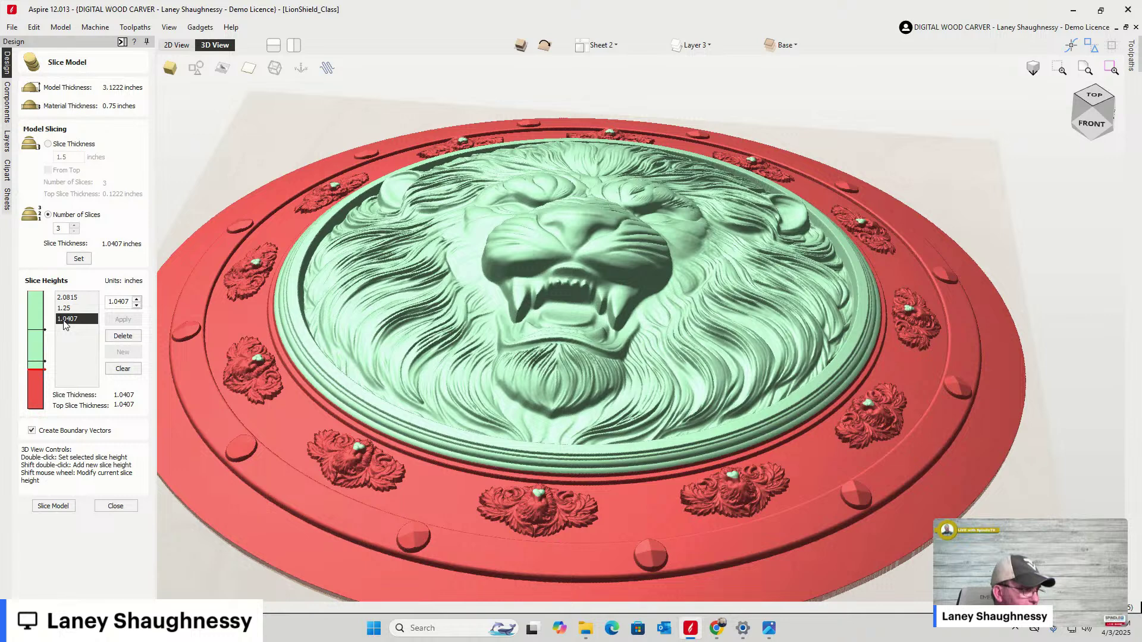
# Clear all slice heights and add a single new one at 1.25 inches
pyautogui.click(122, 369)
pyautogui.doubleClick(128, 302)
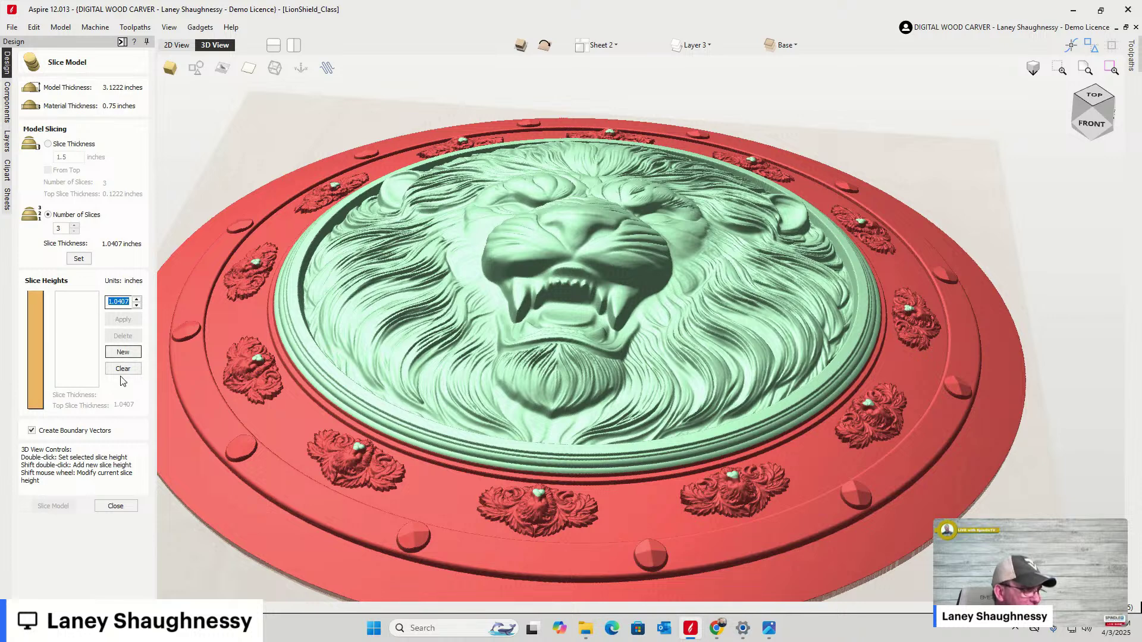
pyautogui.click(129, 301)
pyautogui.doubleClick(129, 301)
pyautogui.write('1.25')
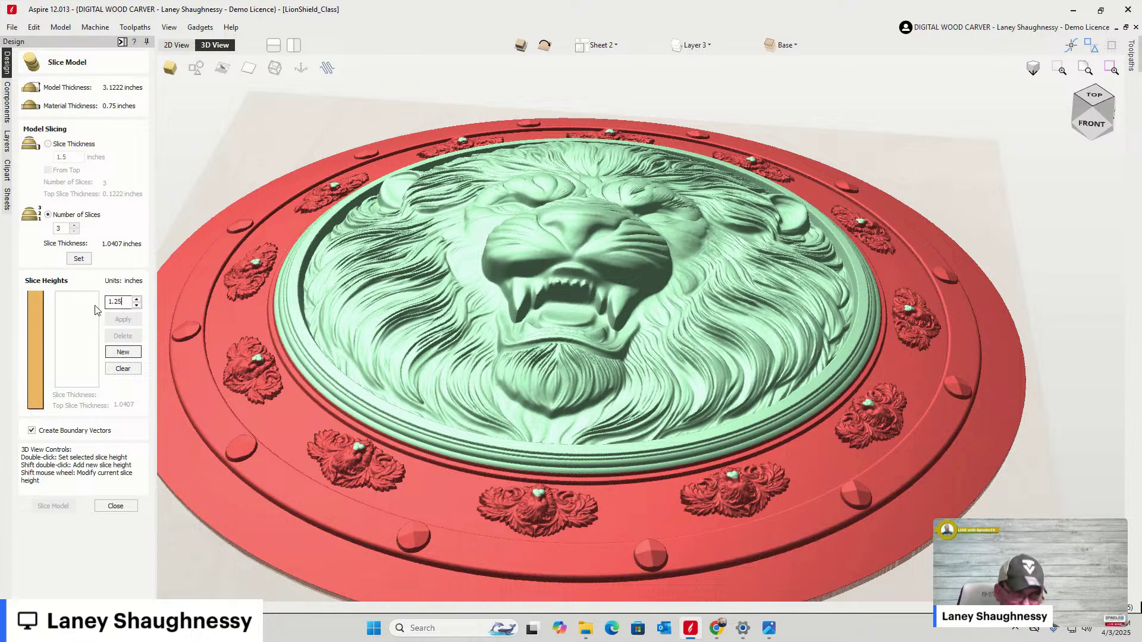
pyautogui.click(124, 353)
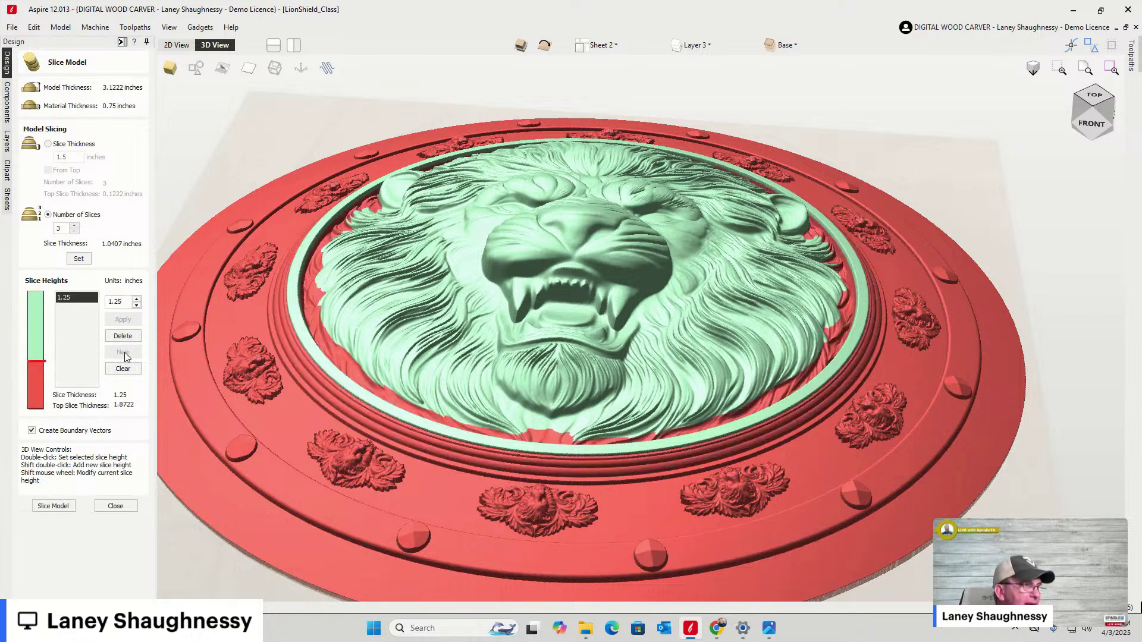
# Inspect the split from a low front angle, then try a slice height of 1.125 inches
pyautogui.click(75, 301)
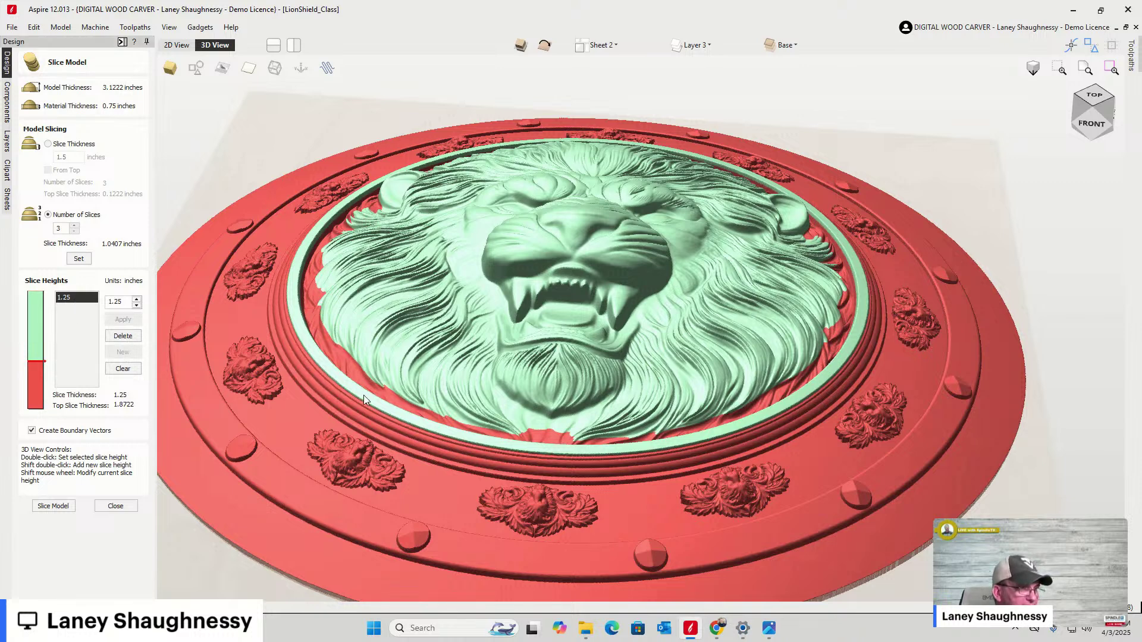
pyautogui.scroll(-3, 363, 395)
pyautogui.scroll(1, 412, 401)
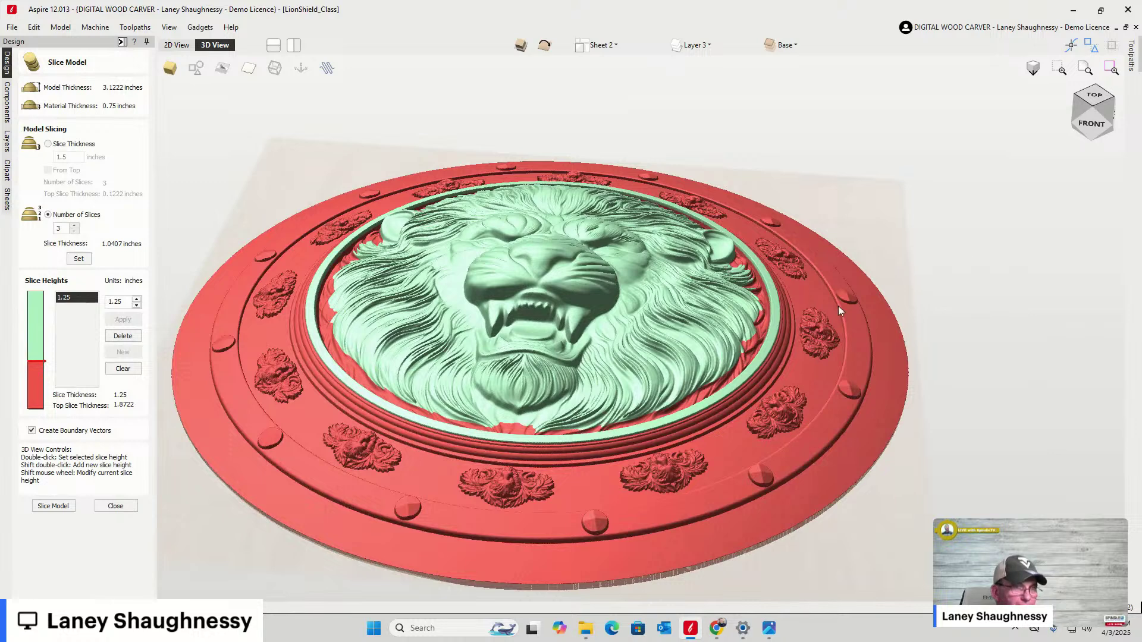
pyautogui.click(1097, 122)
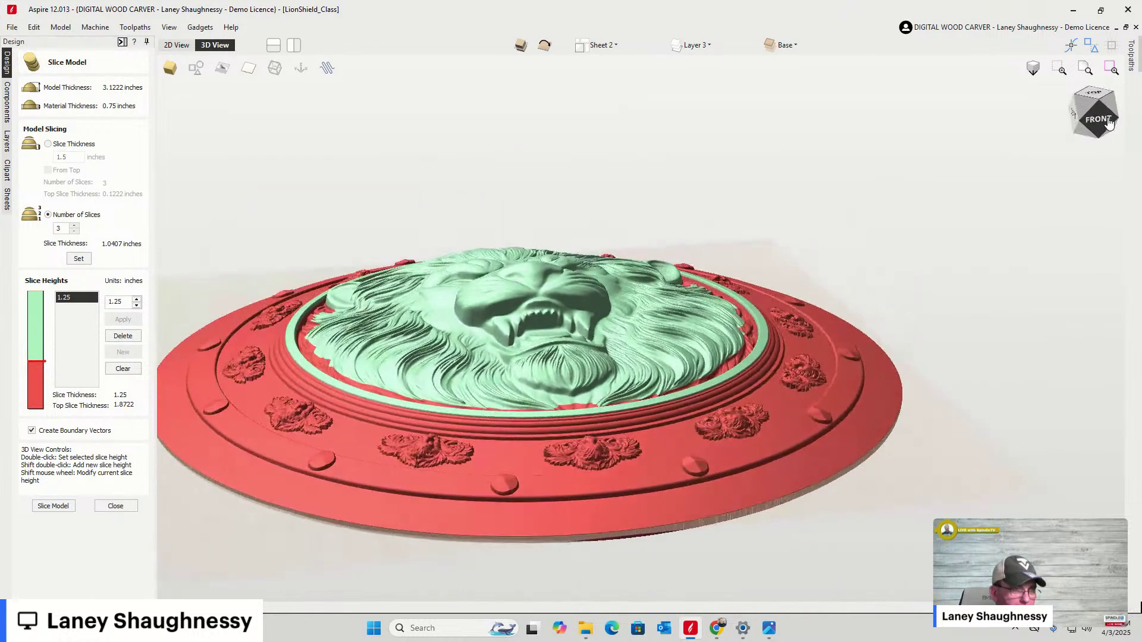
pyautogui.click(1103, 109)
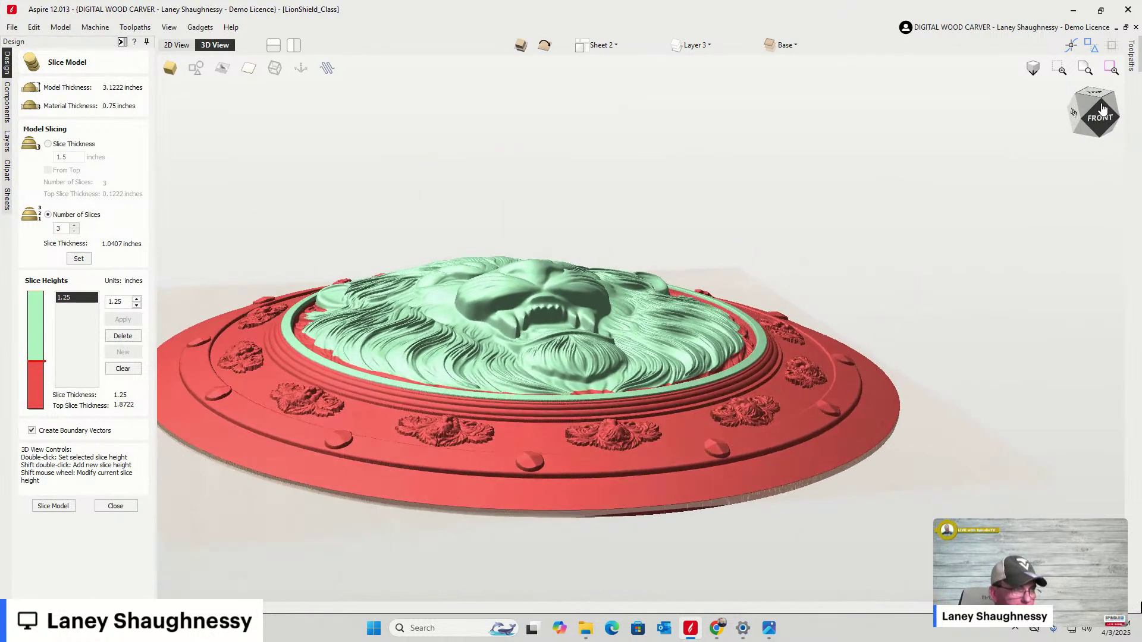
pyautogui.click(137, 305)
pyautogui.click(64, 299)
pyautogui.click(112, 302)
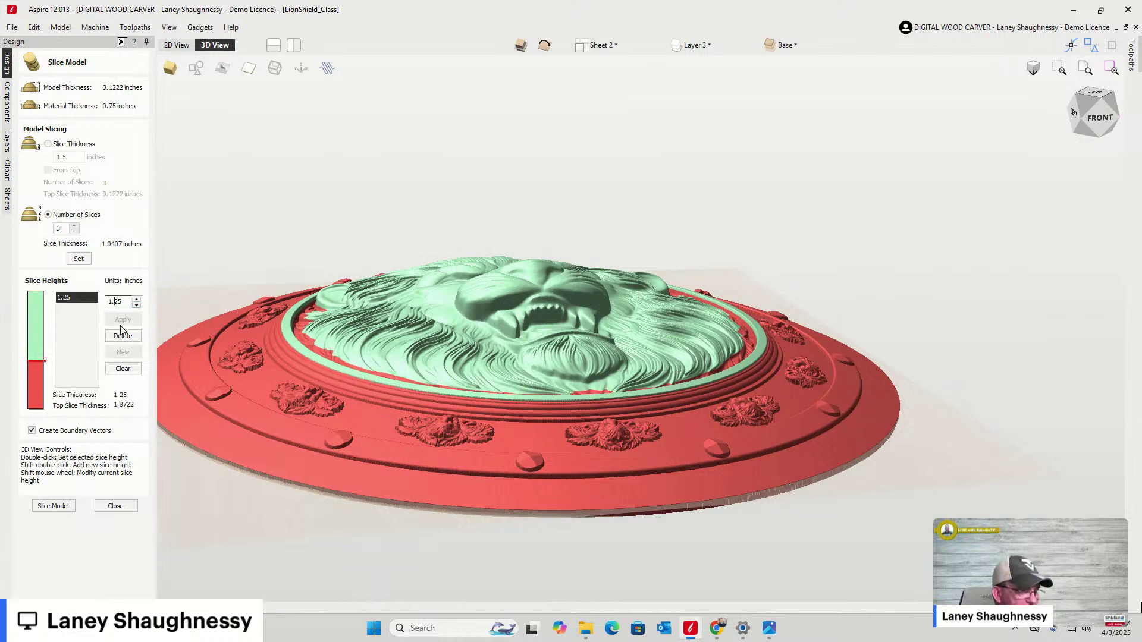
pyautogui.write('1')
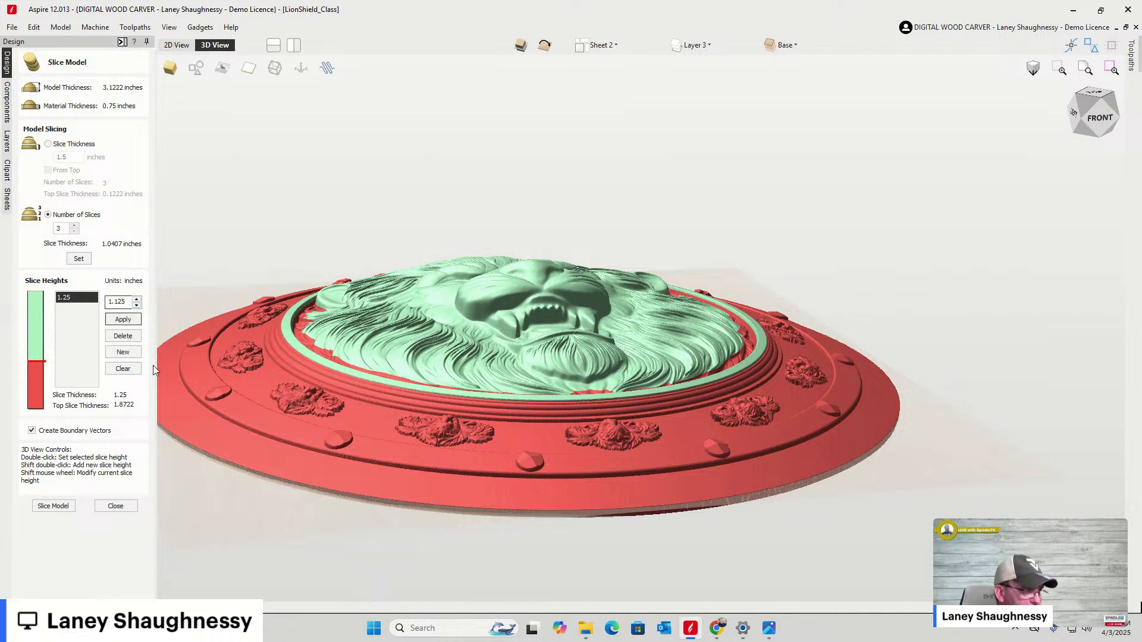
pyautogui.click(123, 319)
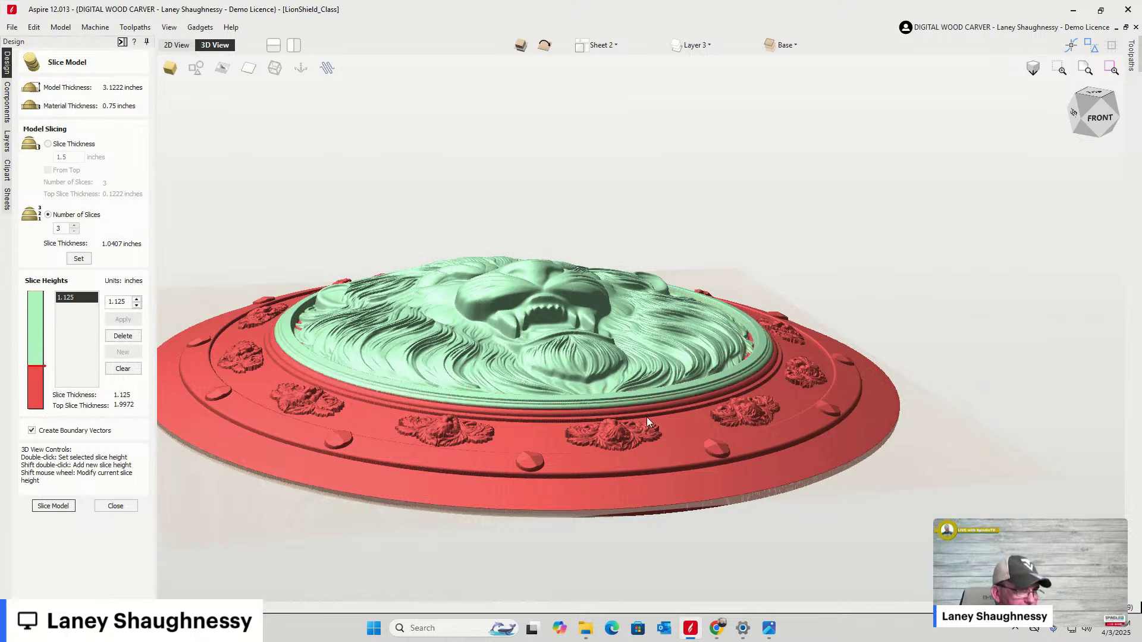
# Inspect the mane along the inner ring up close and try a slice height of 1.0625 inches
pyautogui.moveTo(1105, 123); pyautogui.dragTo(1102, 135)
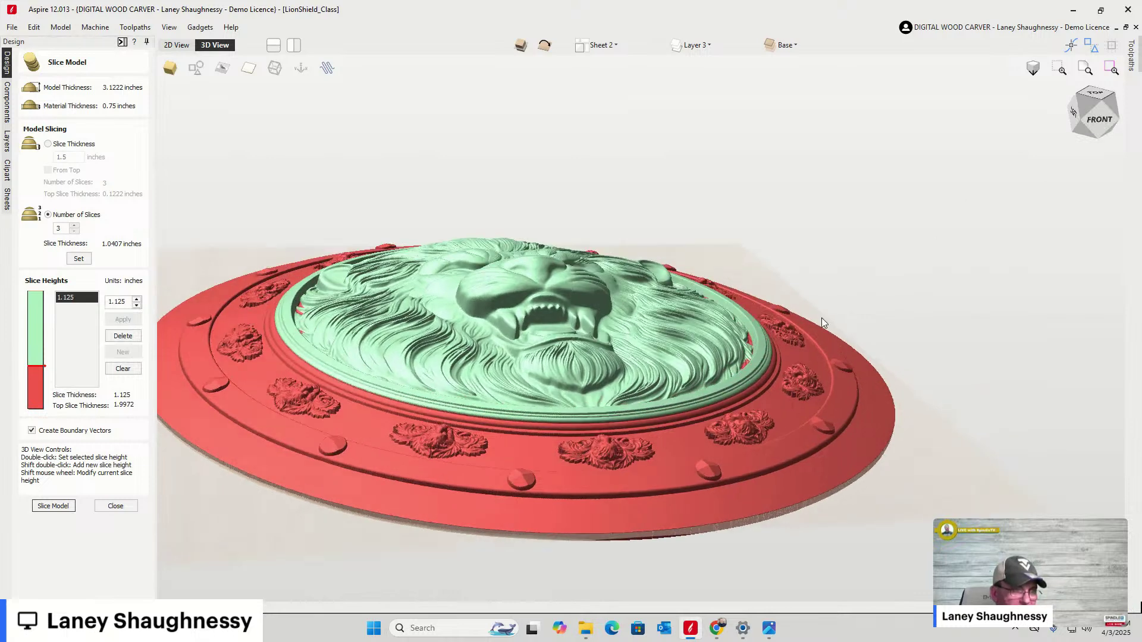
pyautogui.scroll(5, 748, 351)
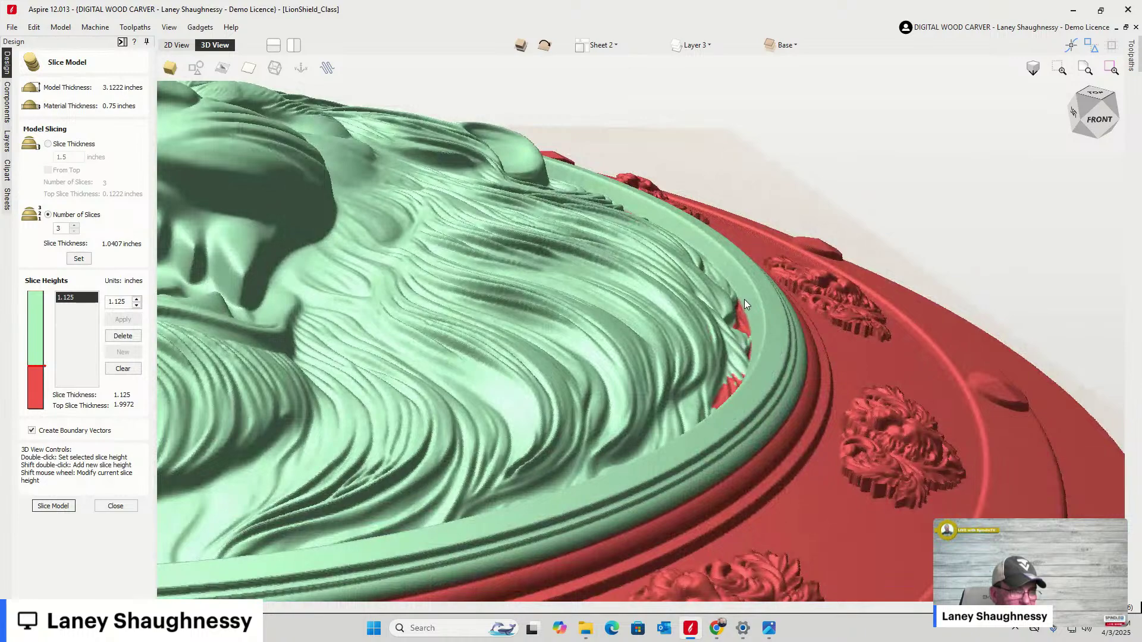
pyautogui.moveTo(1071, 131); pyautogui.dragTo(1099, 128)
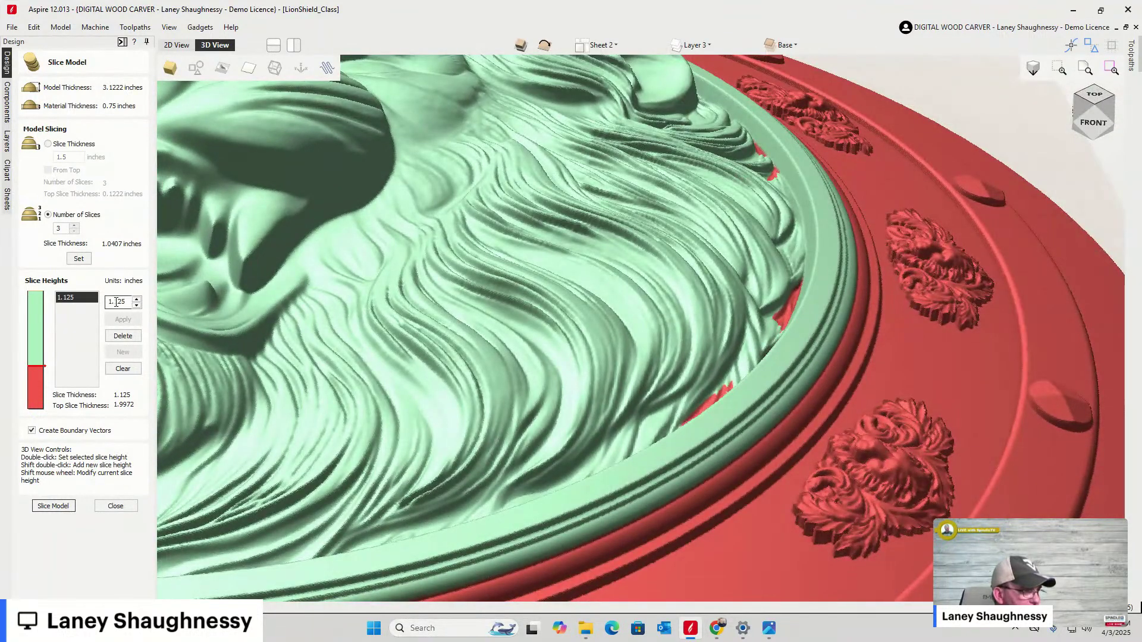
pyautogui.moveTo(115, 301); pyautogui.dragTo(123, 302)
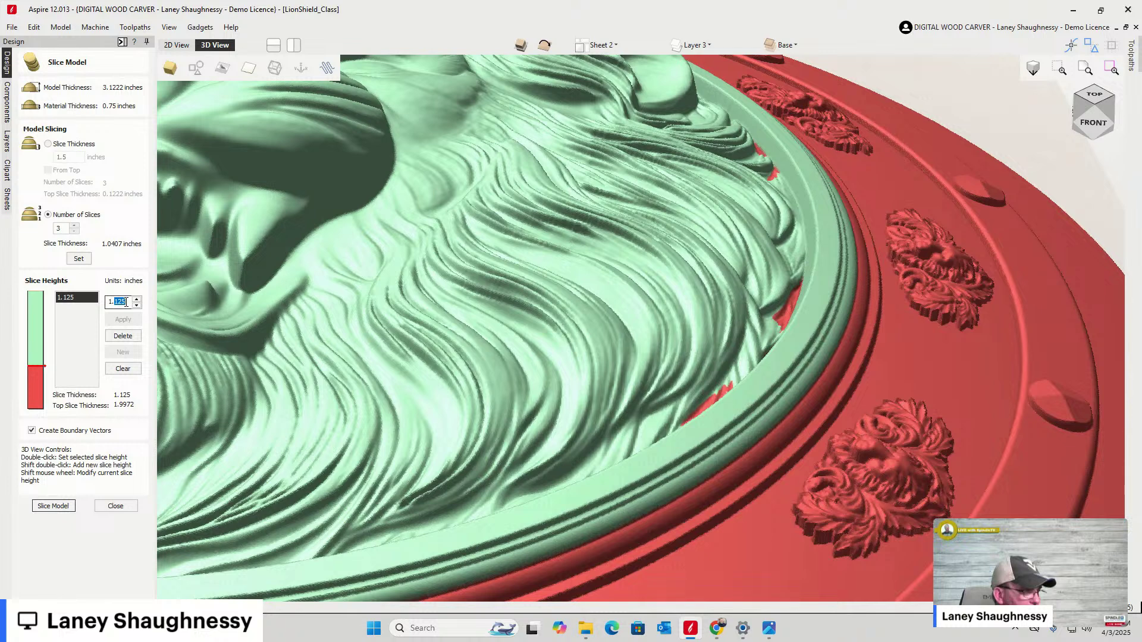
pyautogui.write('0625')
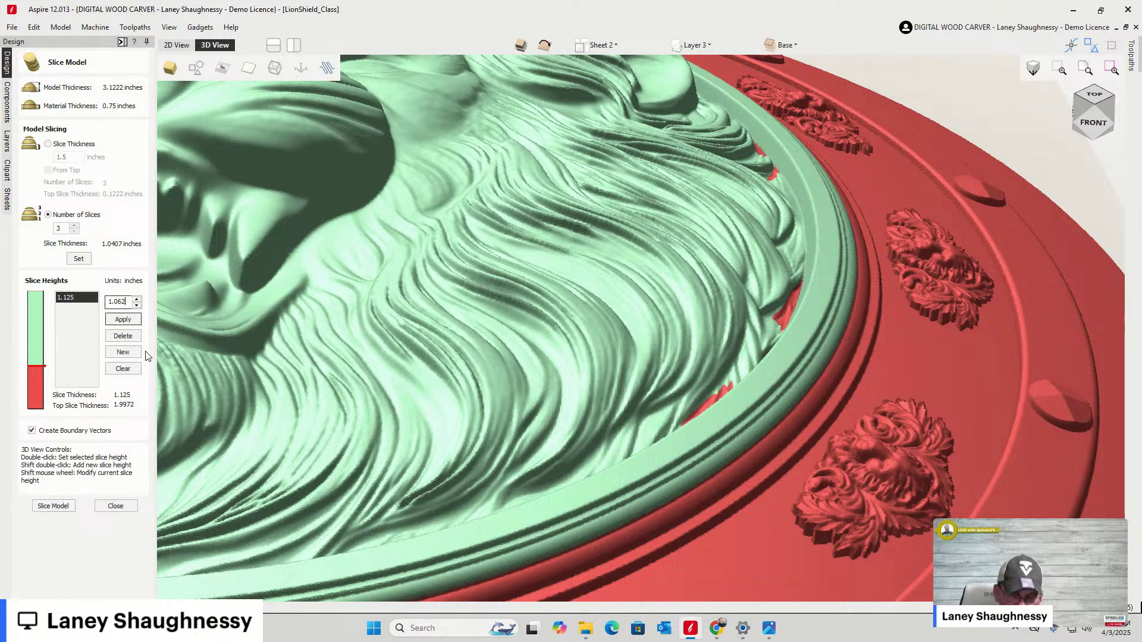
pyautogui.click(121, 321)
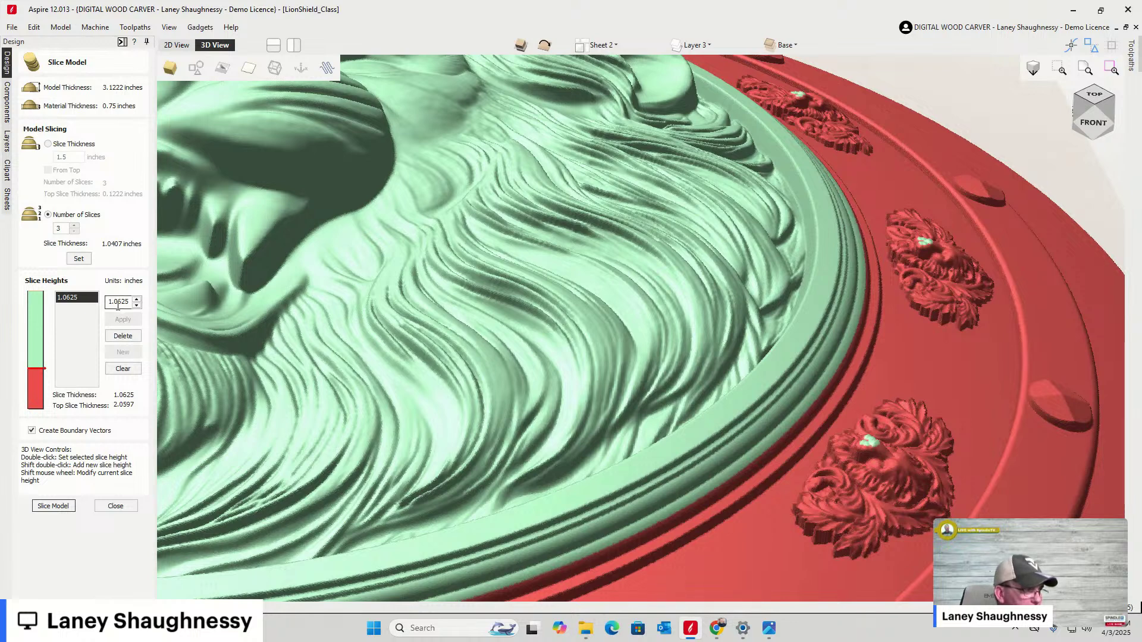
# Set the single slice height to 1.08 inches and apply it
pyautogui.moveTo(118, 303); pyautogui.dragTo(129, 304)
pyautogui.write('08')
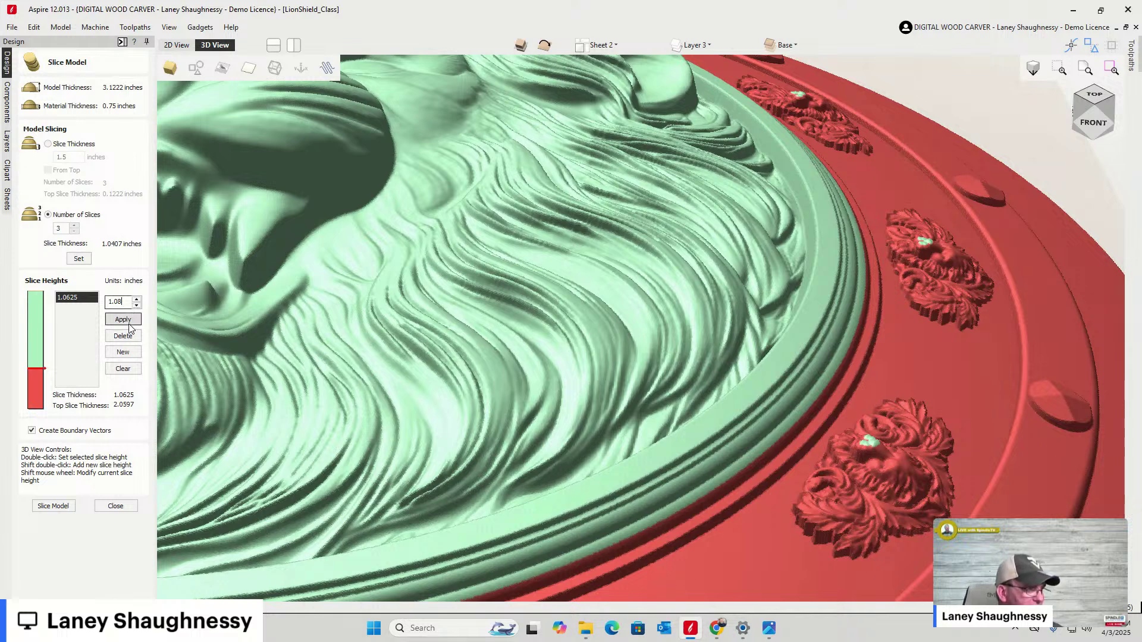
pyautogui.click(123, 320)
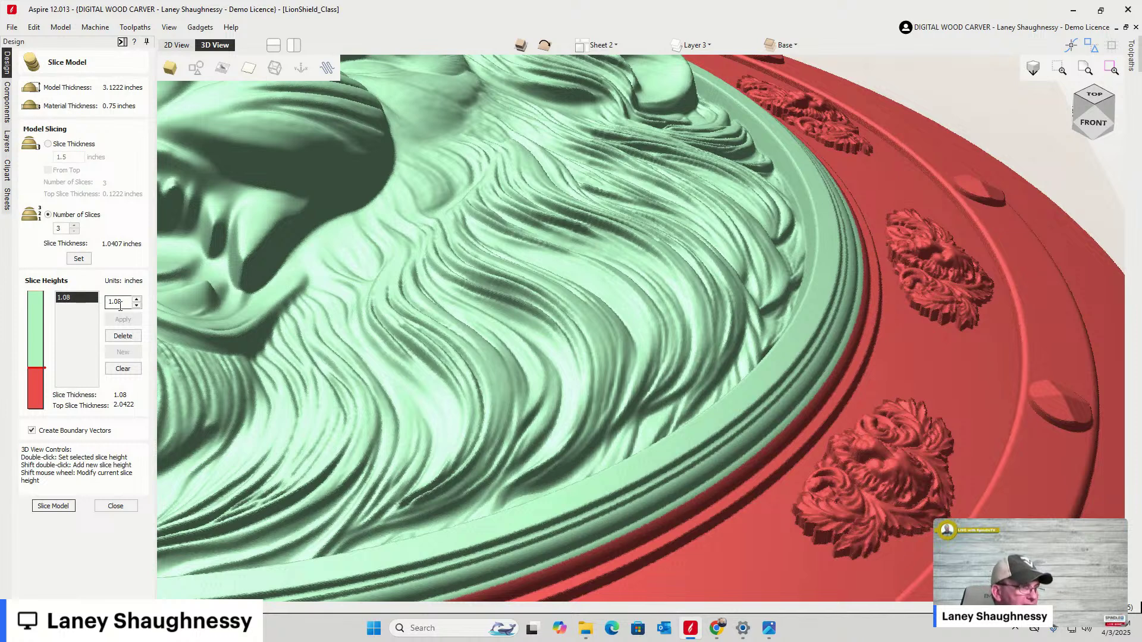
# Add a second slice height at 1.5 inches above the existing 1.08-inch one
pyautogui.doubleClick(110, 303)
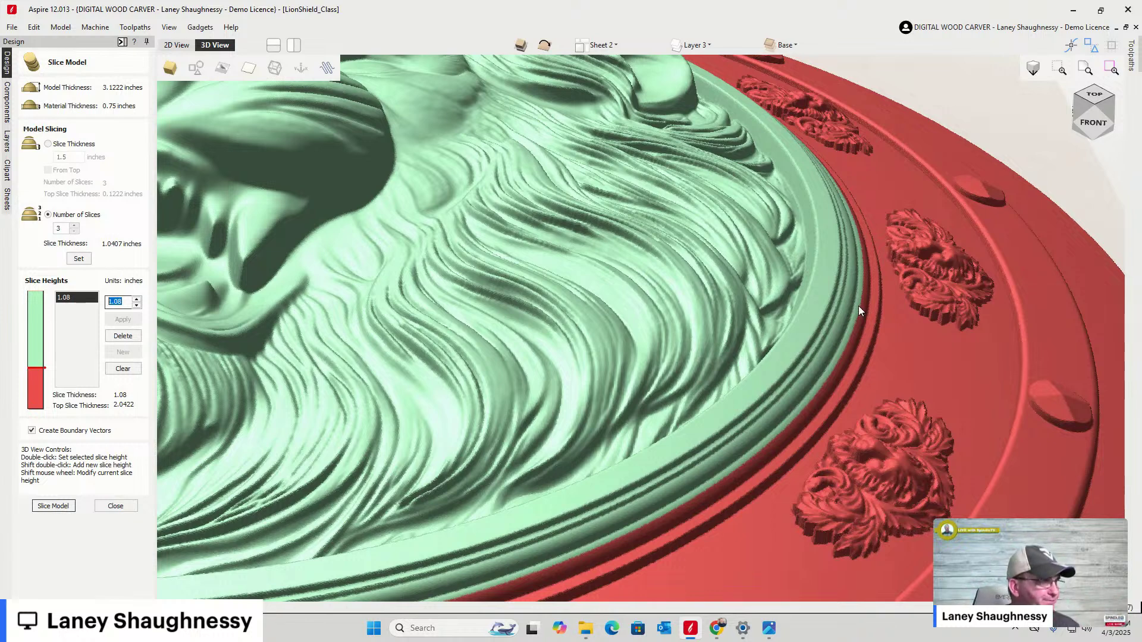
pyautogui.scroll(-4, 874, 319)
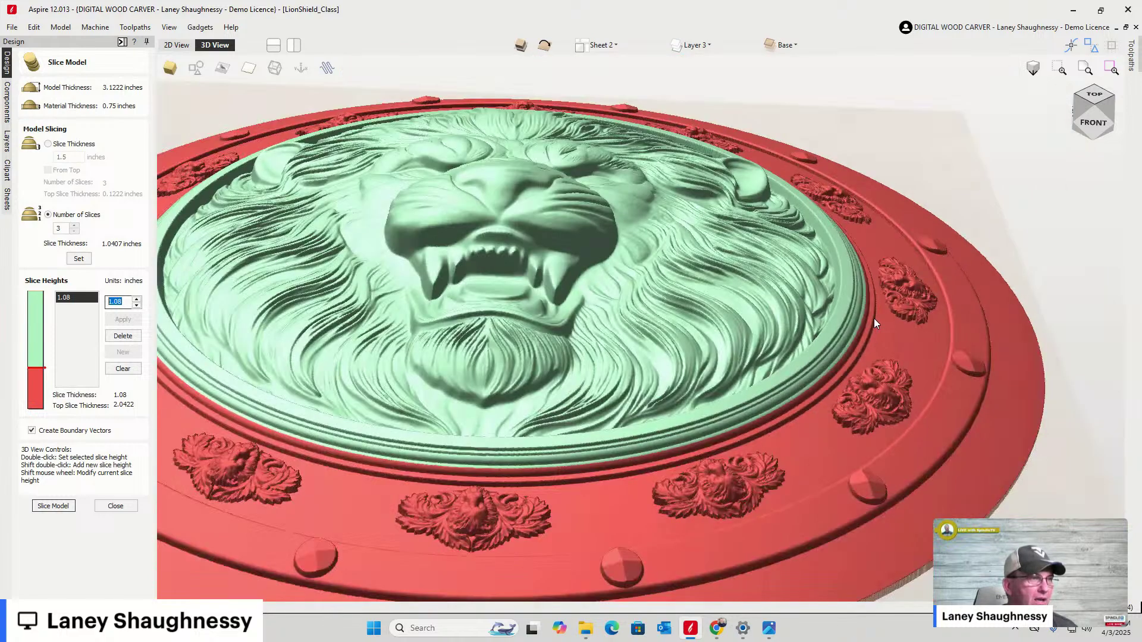
pyautogui.scroll(-2, 875, 321)
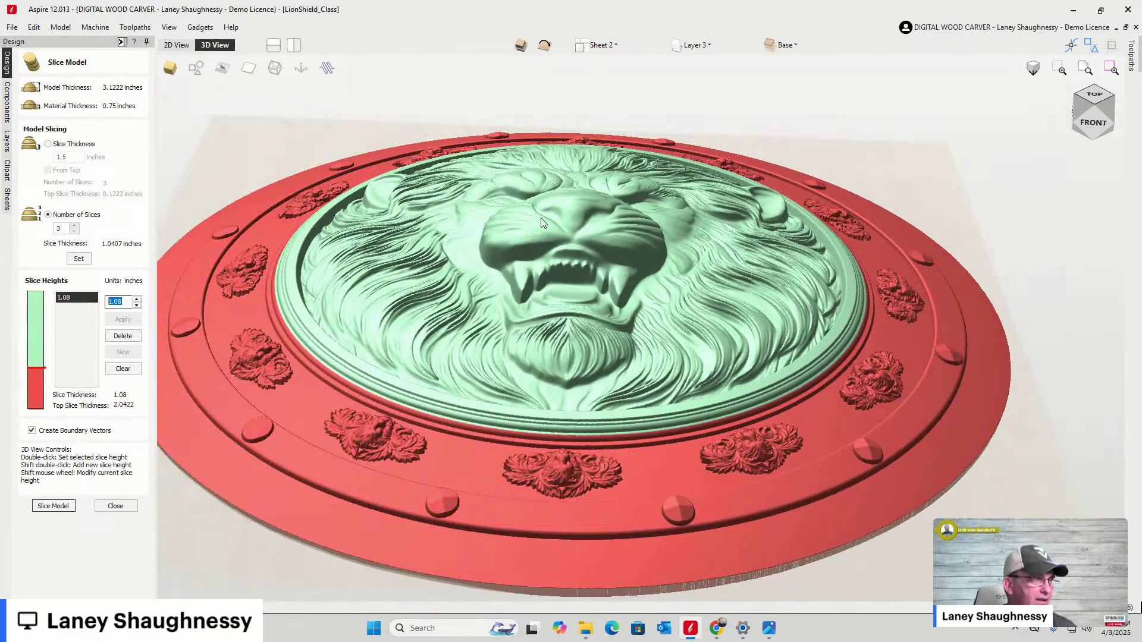
pyautogui.click(38, 312)
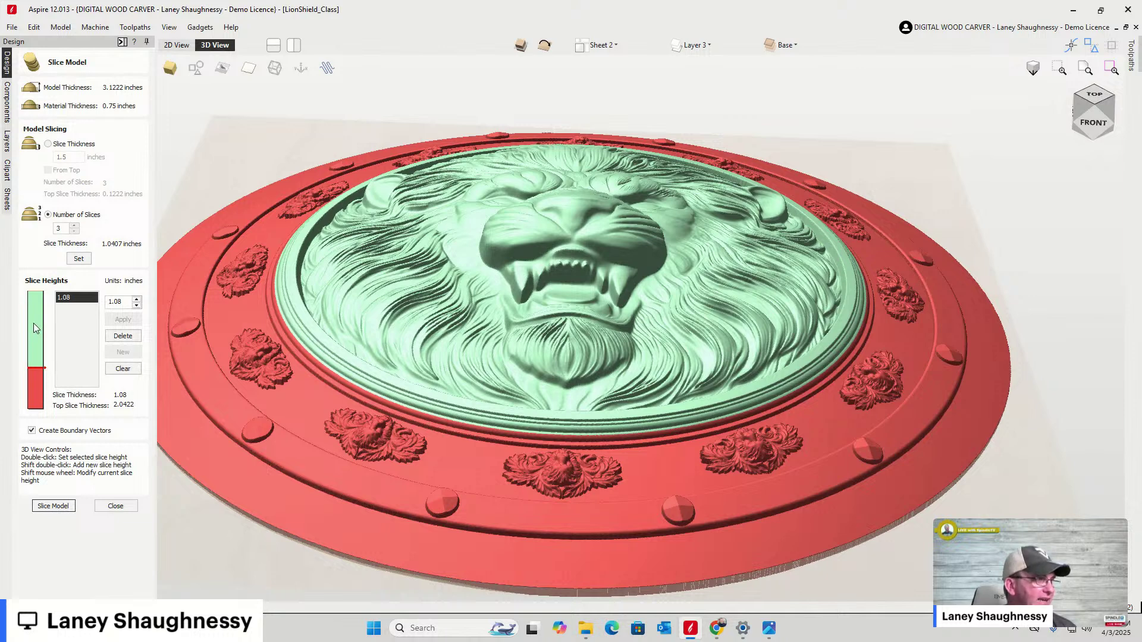
pyautogui.doubleClick(125, 302)
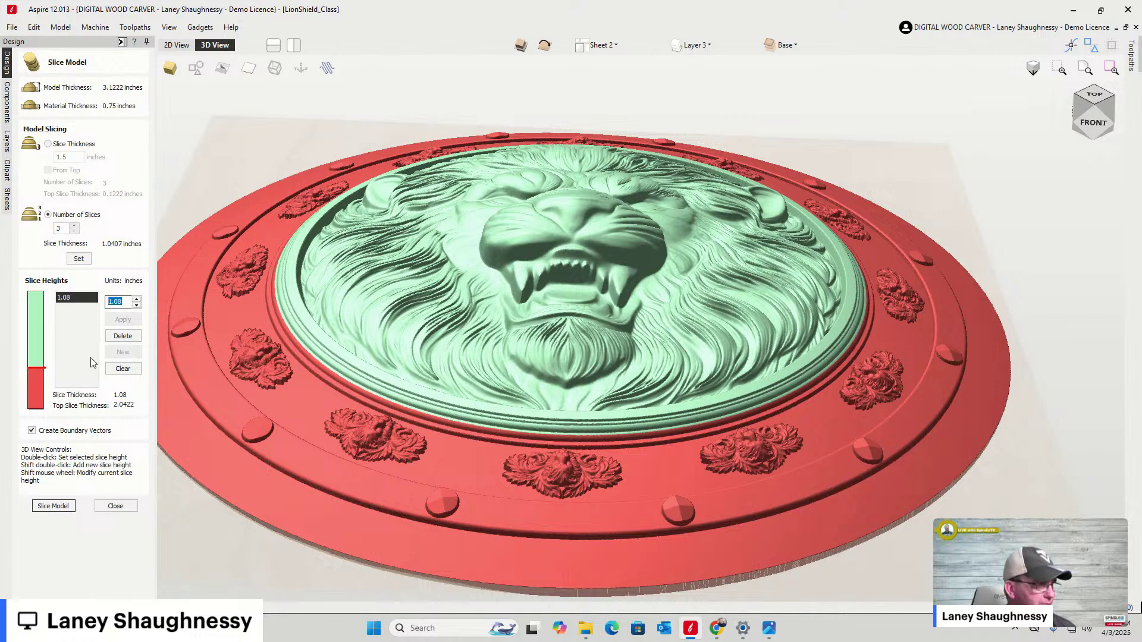
pyautogui.click(93, 323)
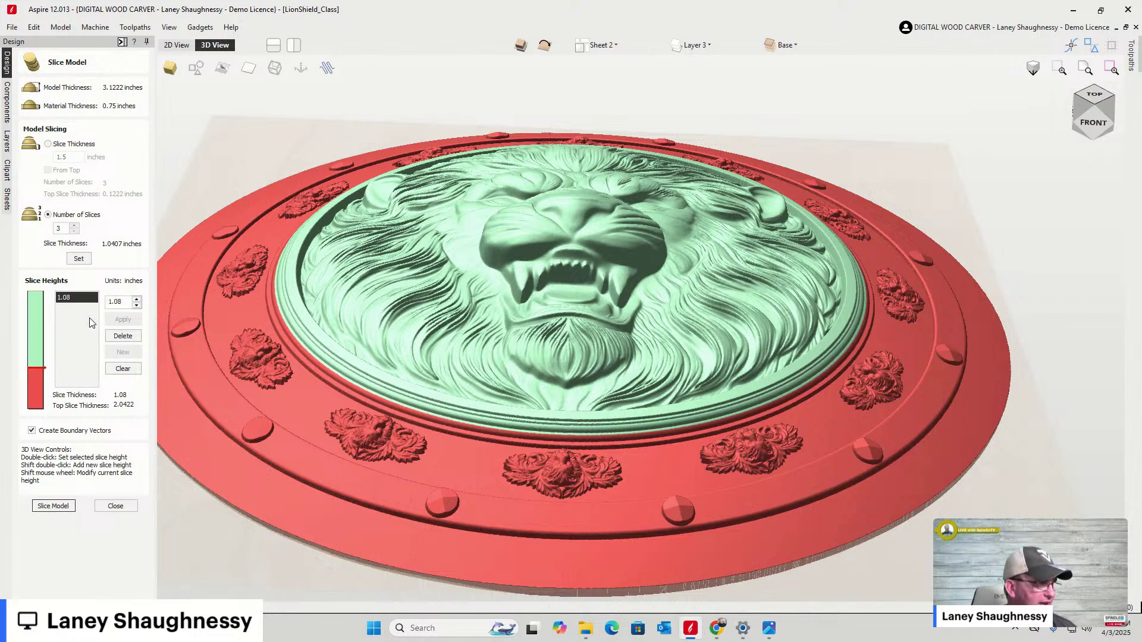
pyautogui.doubleClick(124, 303)
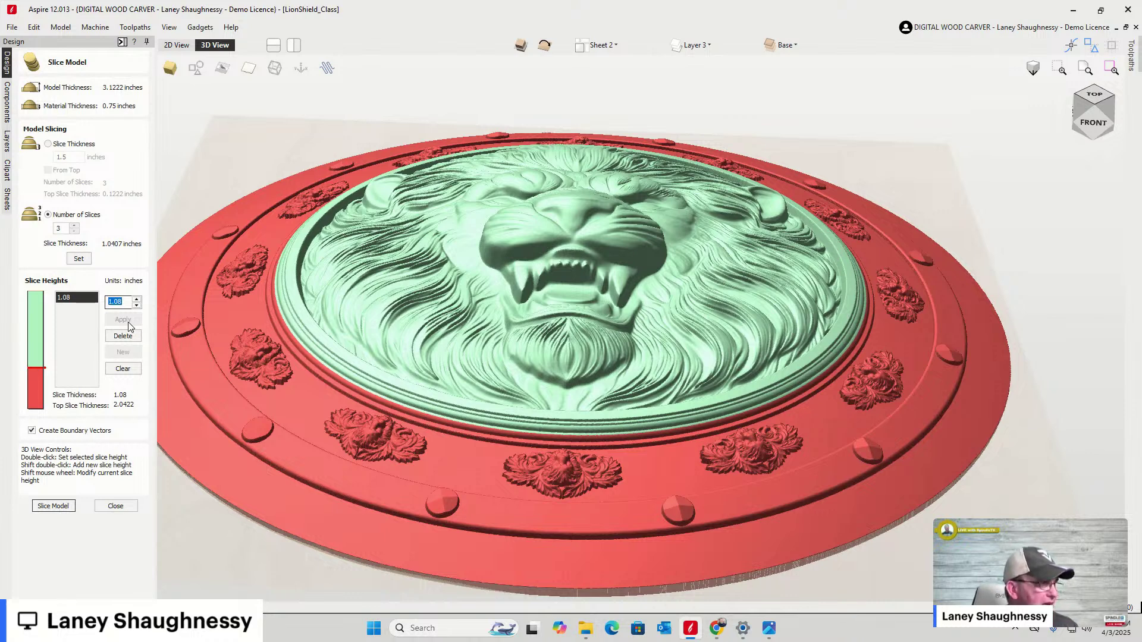
pyautogui.write('1')
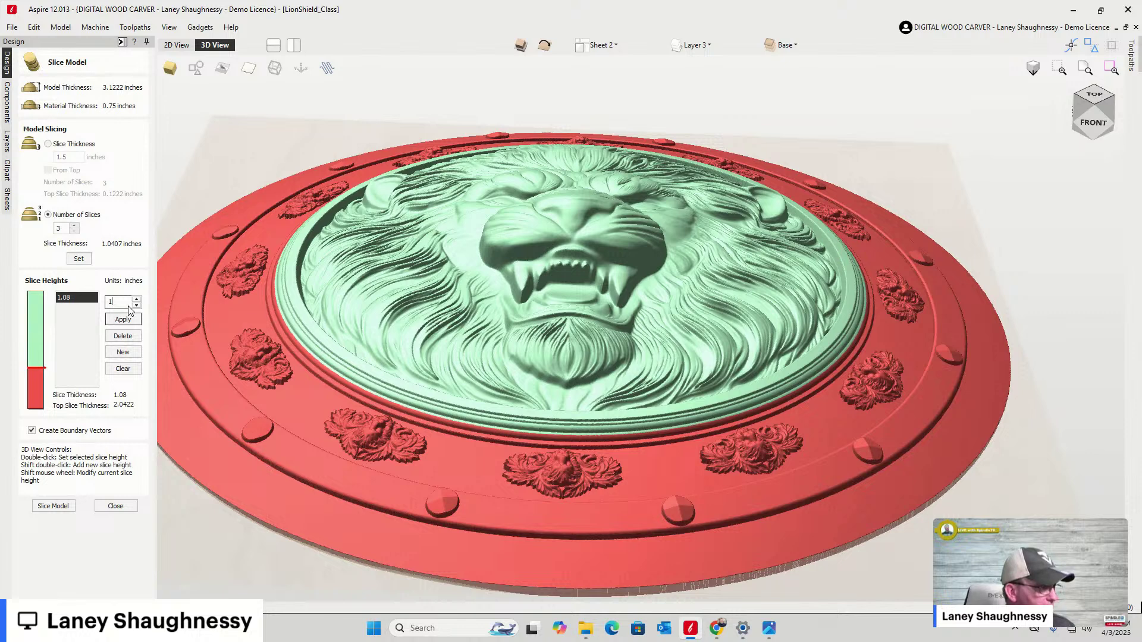
pyautogui.write('.5')
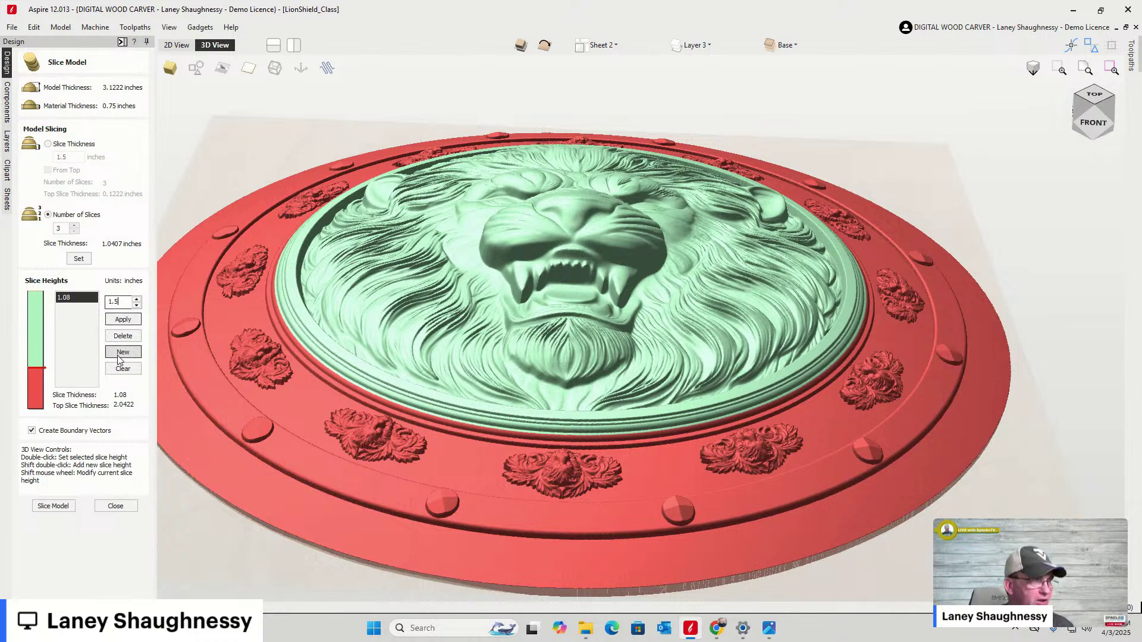
pyautogui.click(124, 357)
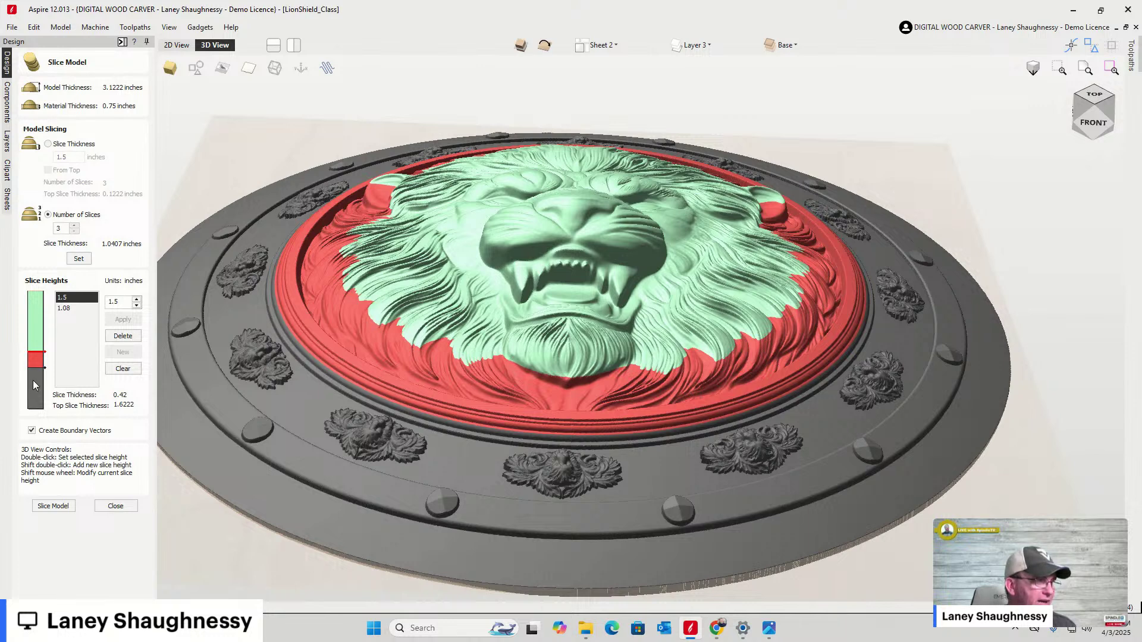
# Compare the two slices by selecting each height, and try an upper slice height of 1.6872 inches
pyautogui.click(72, 310)
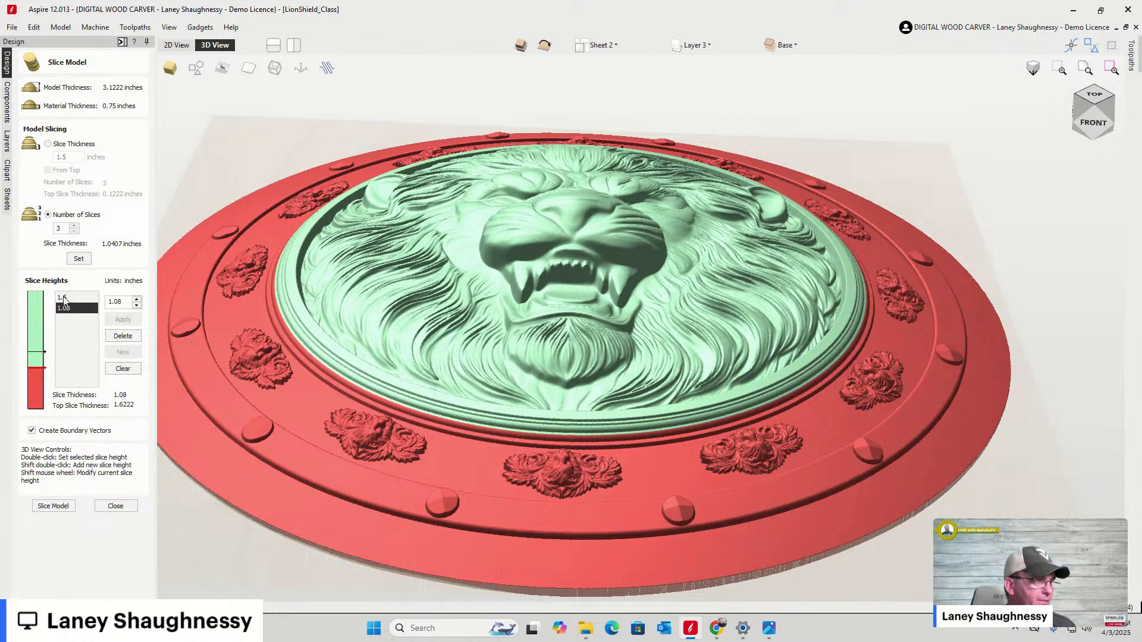
pyautogui.click(65, 298)
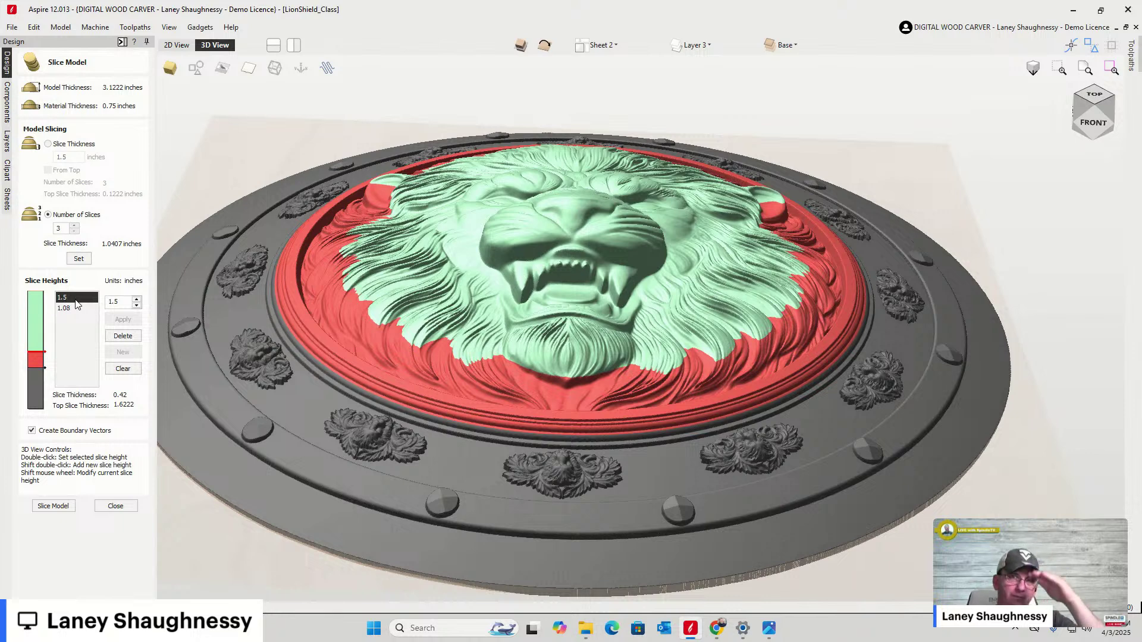
pyautogui.click(137, 300)
pyautogui.click(138, 299)
pyautogui.click(137, 299)
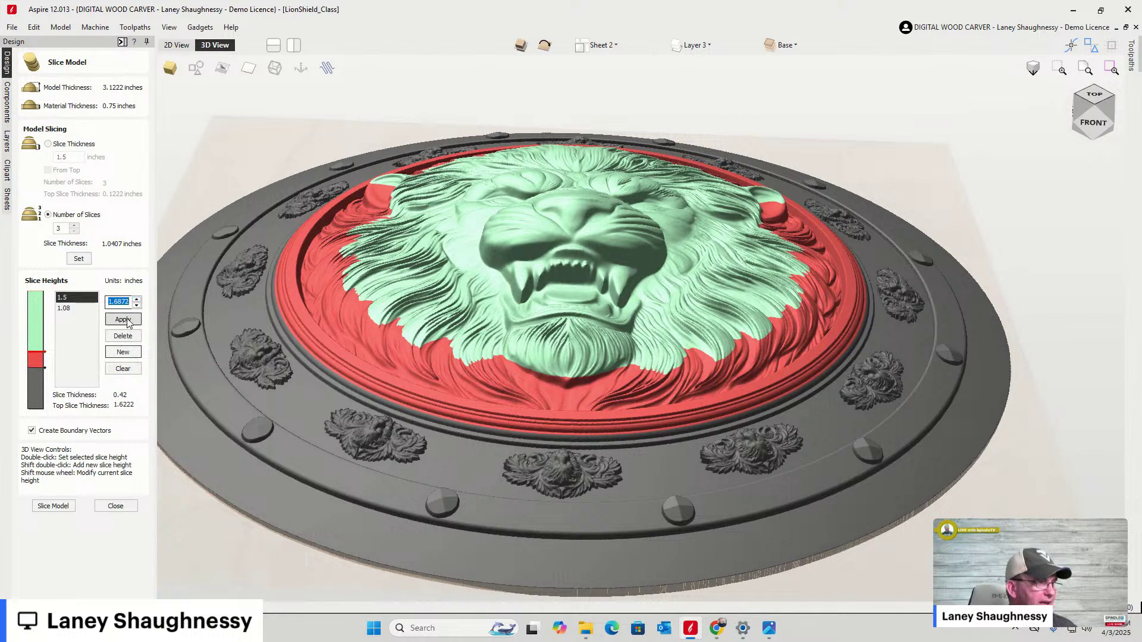
pyautogui.click(126, 320)
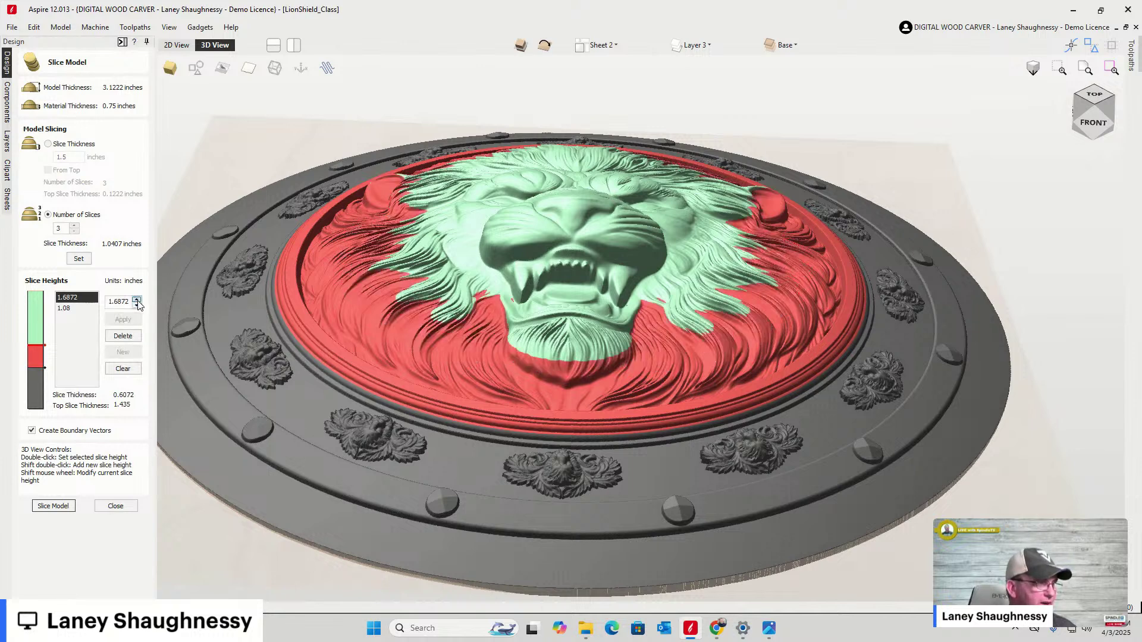
# Try raising the upper slice height to 1.812 inches and on to 1.9368 inches
pyautogui.click(137, 299)
pyautogui.click(137, 299)
pyautogui.click(132, 319)
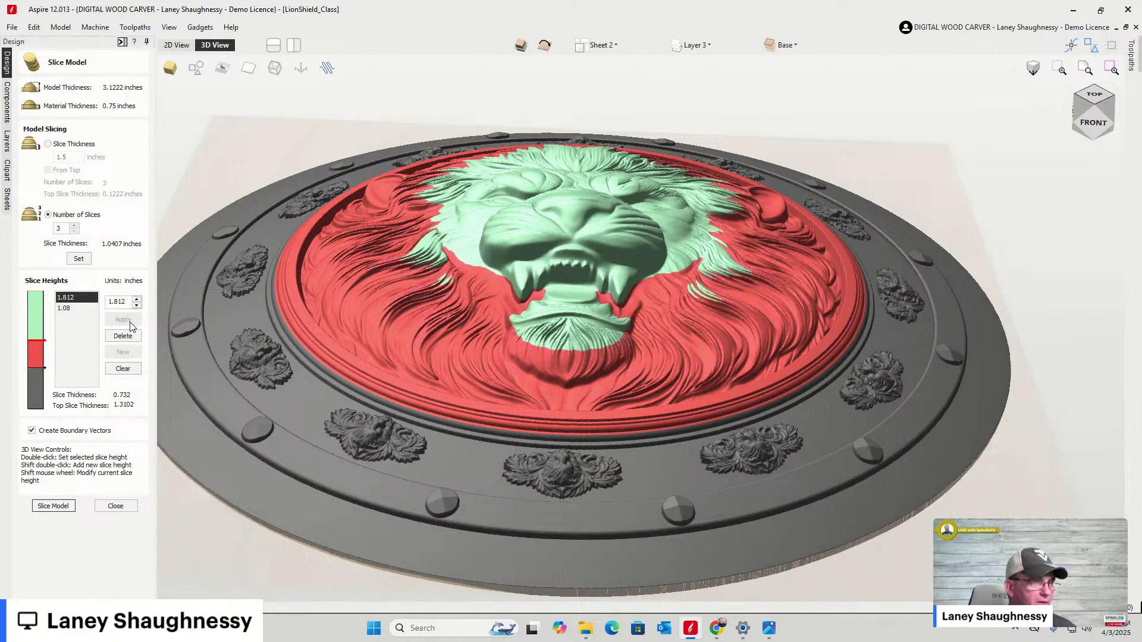
pyautogui.click(137, 300)
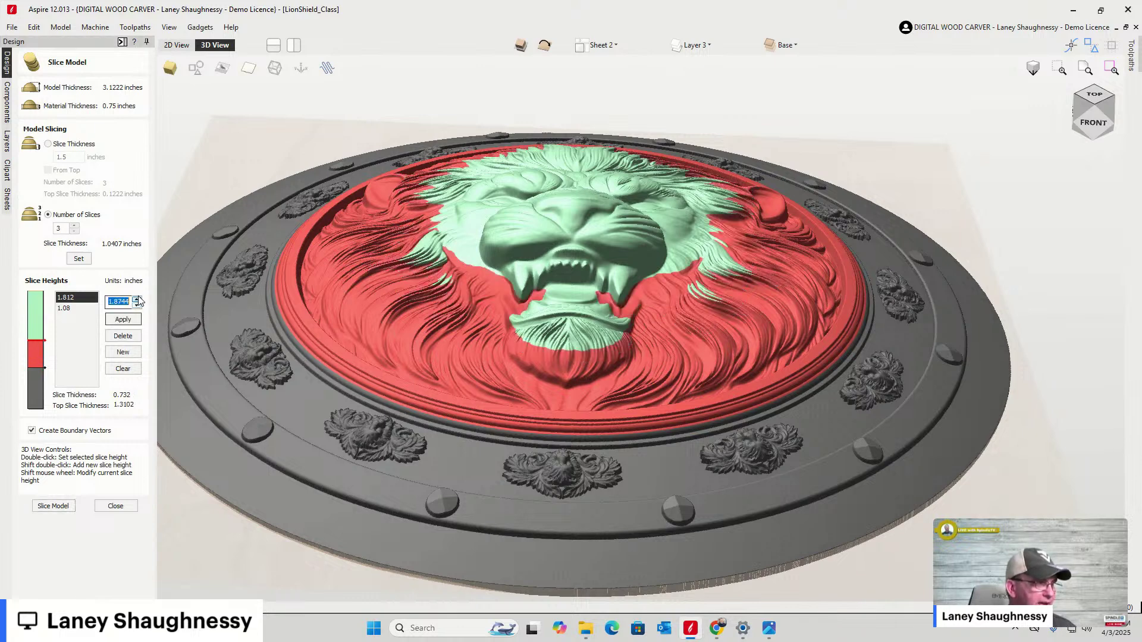
pyautogui.click(123, 321)
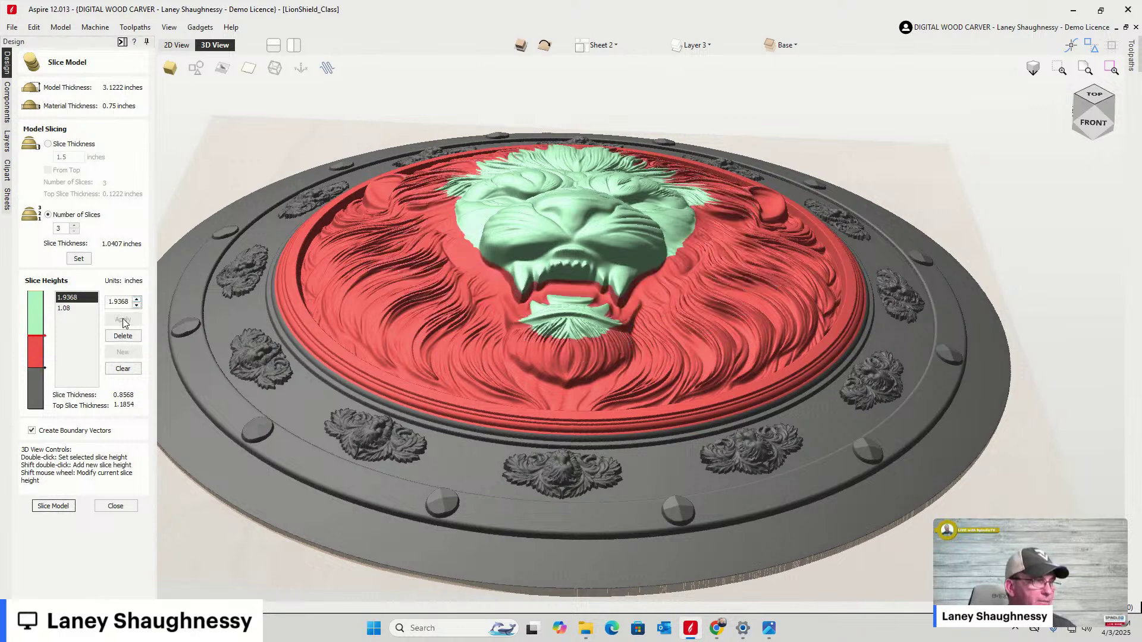
# Try an upper slice height of 2.0304 inches for the split through the lion's face
pyautogui.click(137, 299)
pyautogui.click(138, 299)
pyautogui.click(138, 299)
pyautogui.click(128, 320)
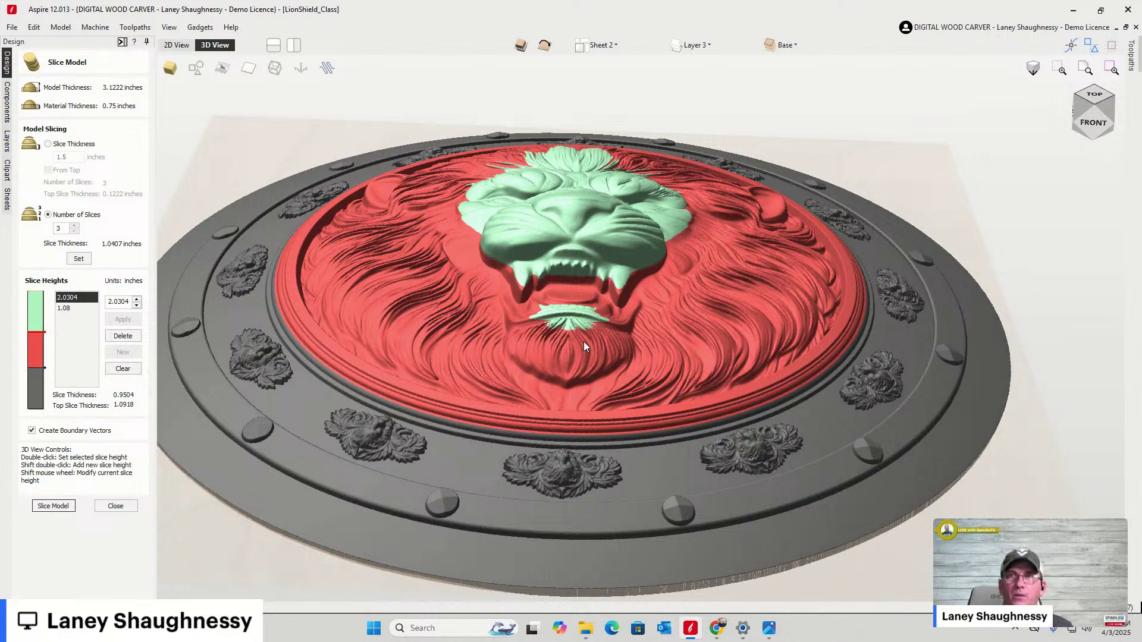
# Examine from a higher front angle where the upper slice cuts the forehead hair, brows, fangs, lower teeth and beard
pyautogui.click(1095, 112)
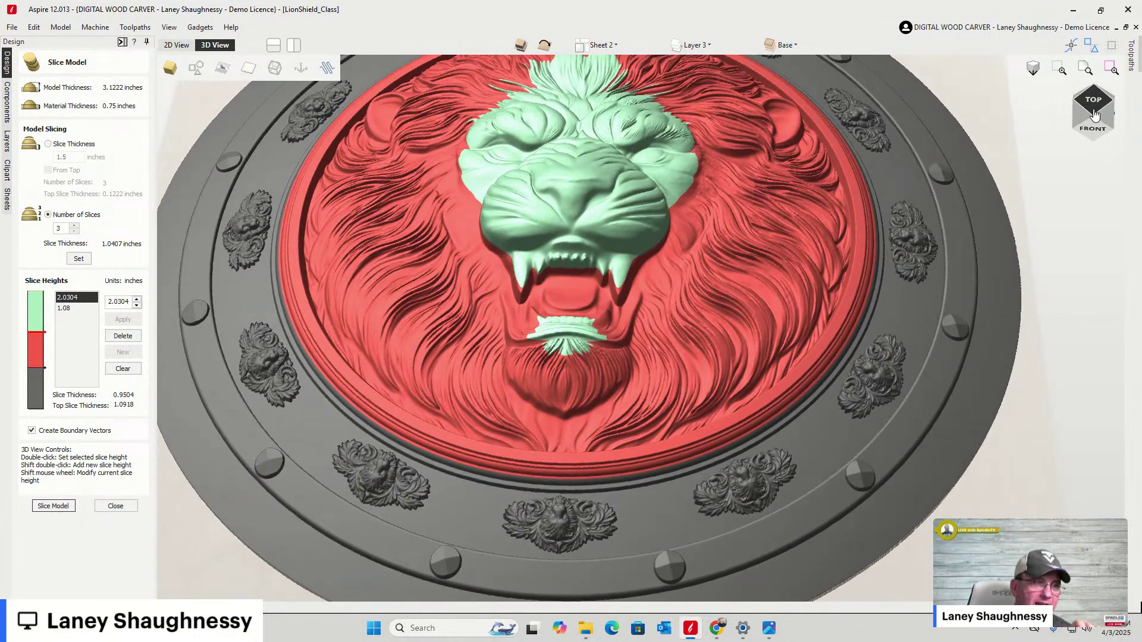
pyautogui.scroll(-3, 749, 256)
pyautogui.scroll(2, 652, 276)
pyautogui.scroll(-2, 652, 265)
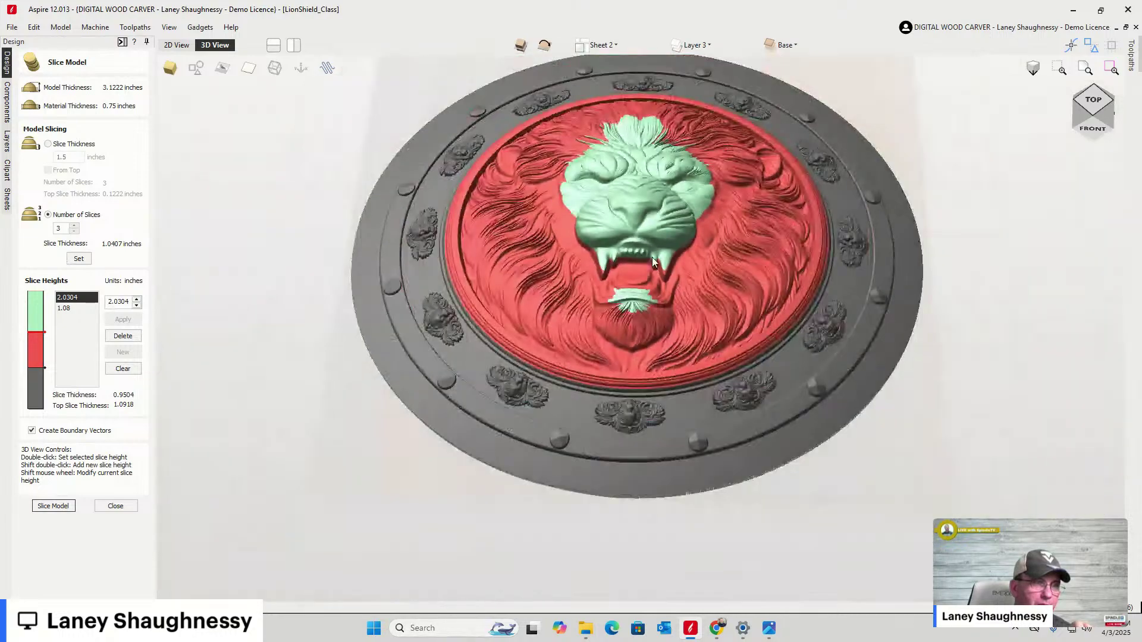
pyautogui.scroll(3, 618, 125)
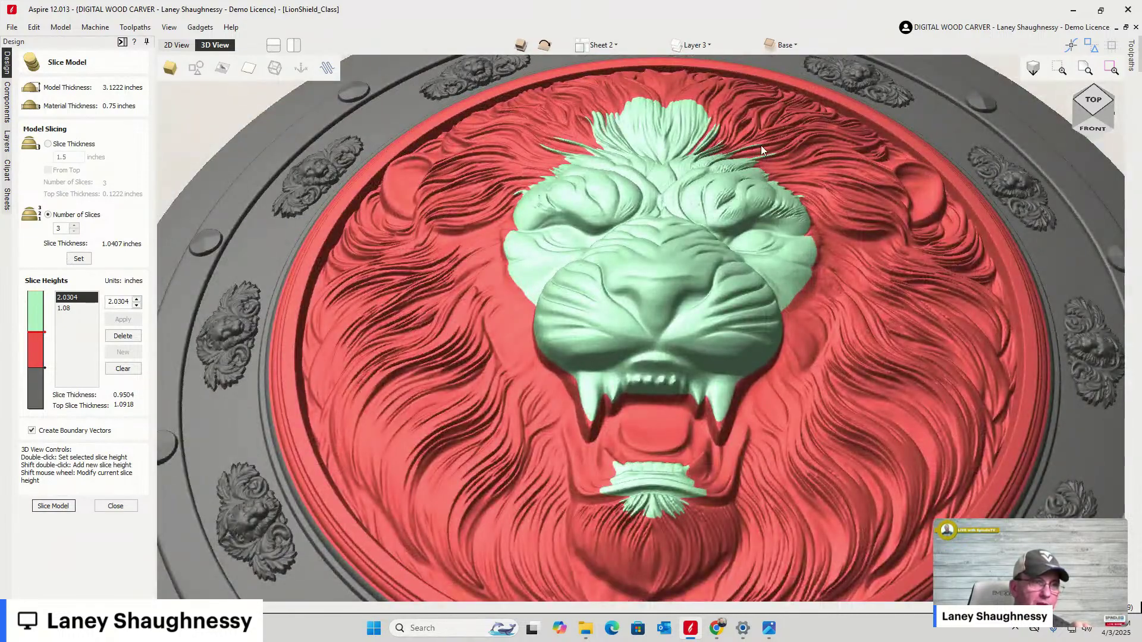
pyautogui.scroll(5, 760, 142)
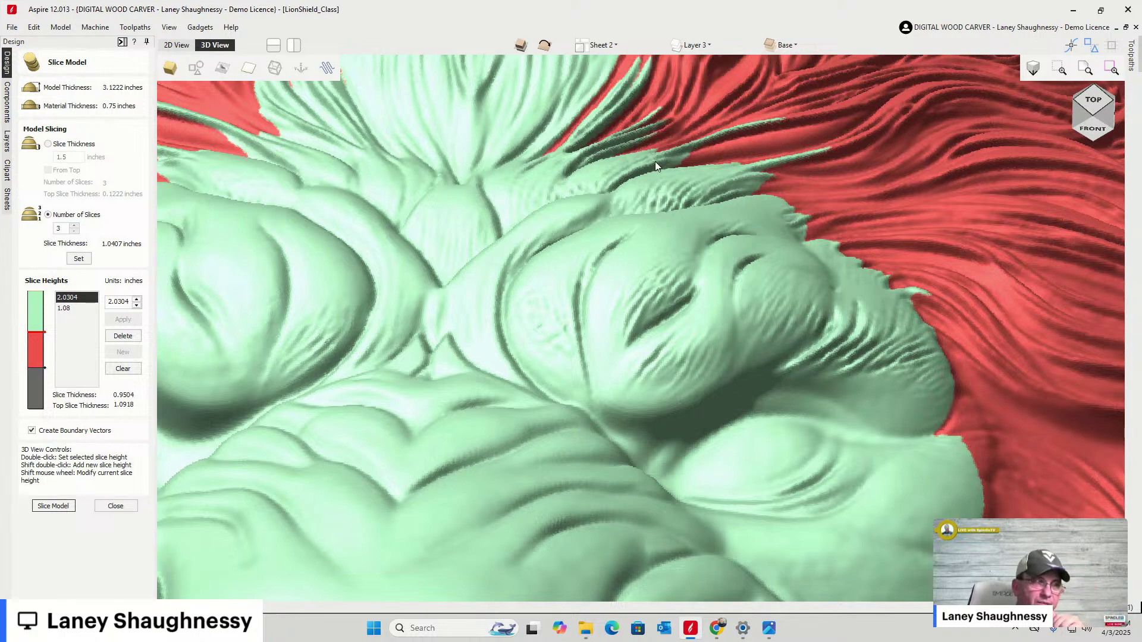
pyautogui.scroll(-10, 655, 162)
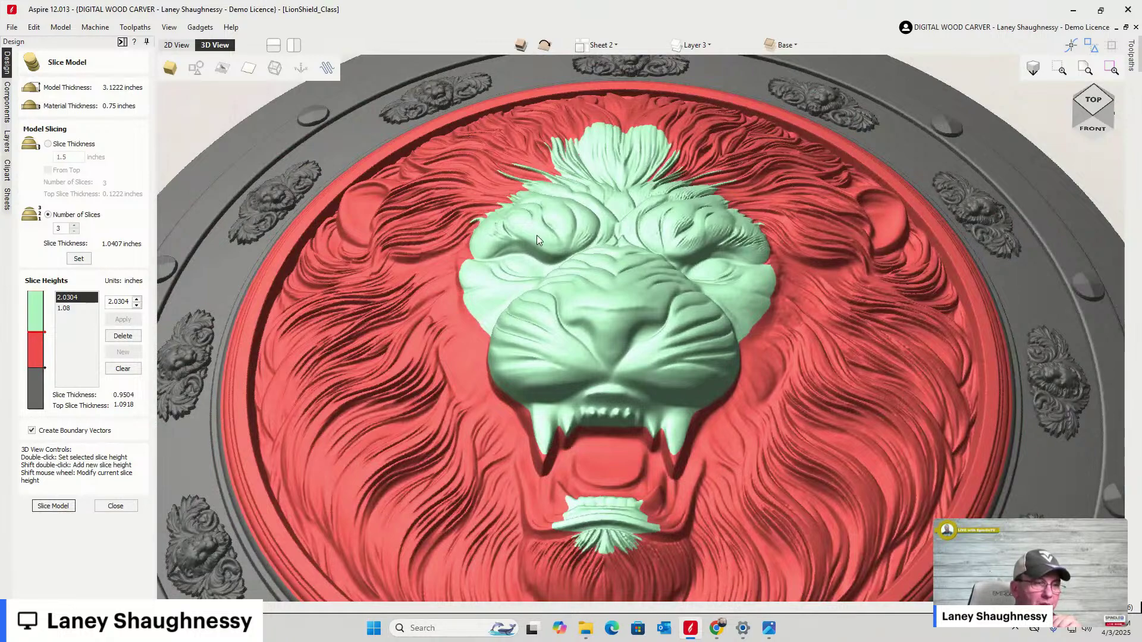
pyautogui.scroll(-3, 572, 333)
pyautogui.scroll(8, 592, 450)
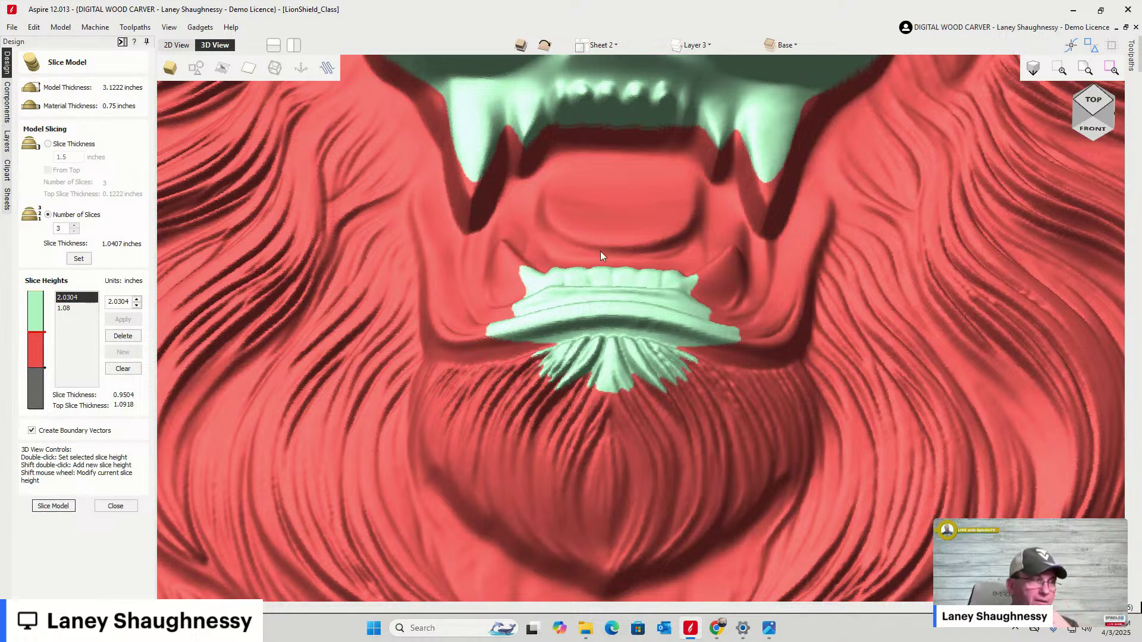
# Try an upper slice height of 2.0 inches for the split around the mouth
pyautogui.moveTo(119, 303); pyautogui.dragTo(143, 302)
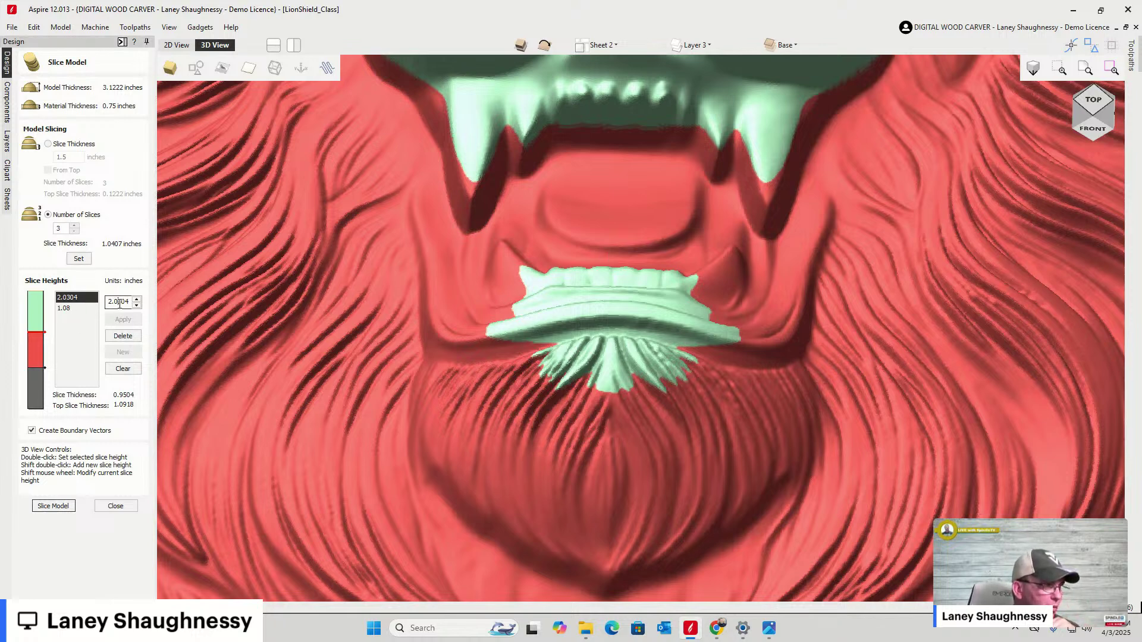
pyautogui.write('0')
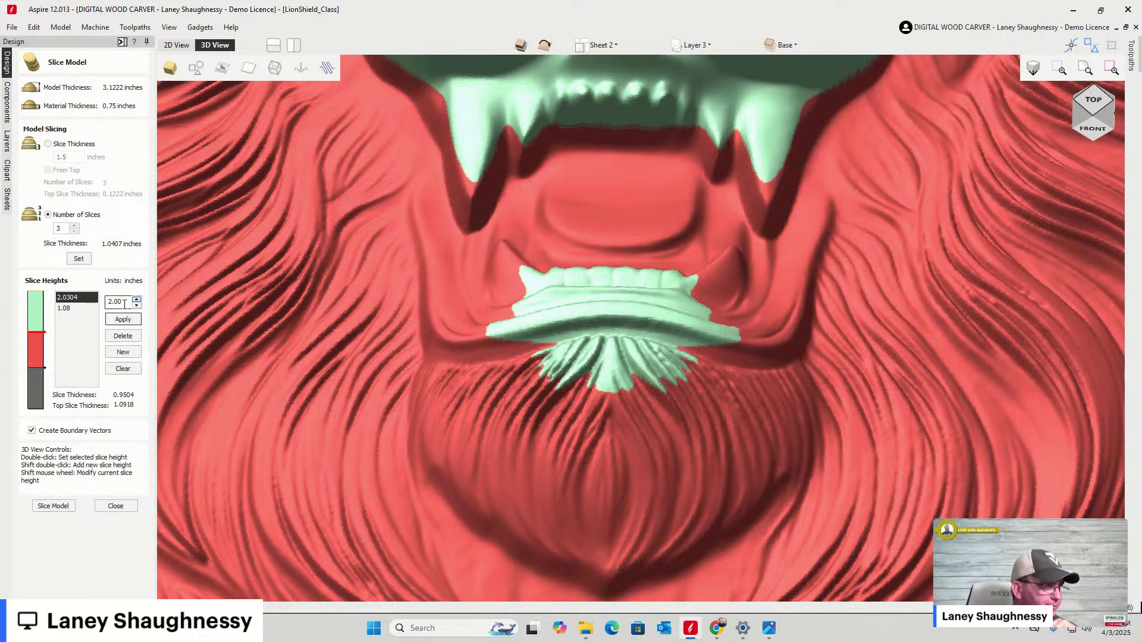
pyautogui.click(123, 320)
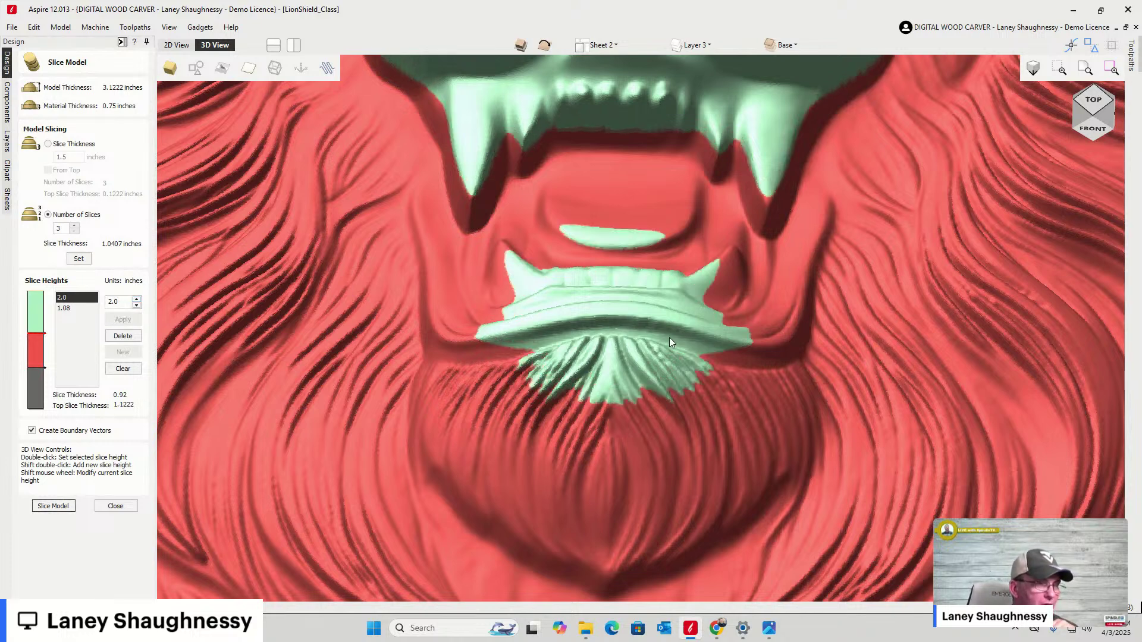
# Check the split across the whole lion head and try lowering the upper slice height to 1.844 inches
pyautogui.scroll(-5, 592, 337)
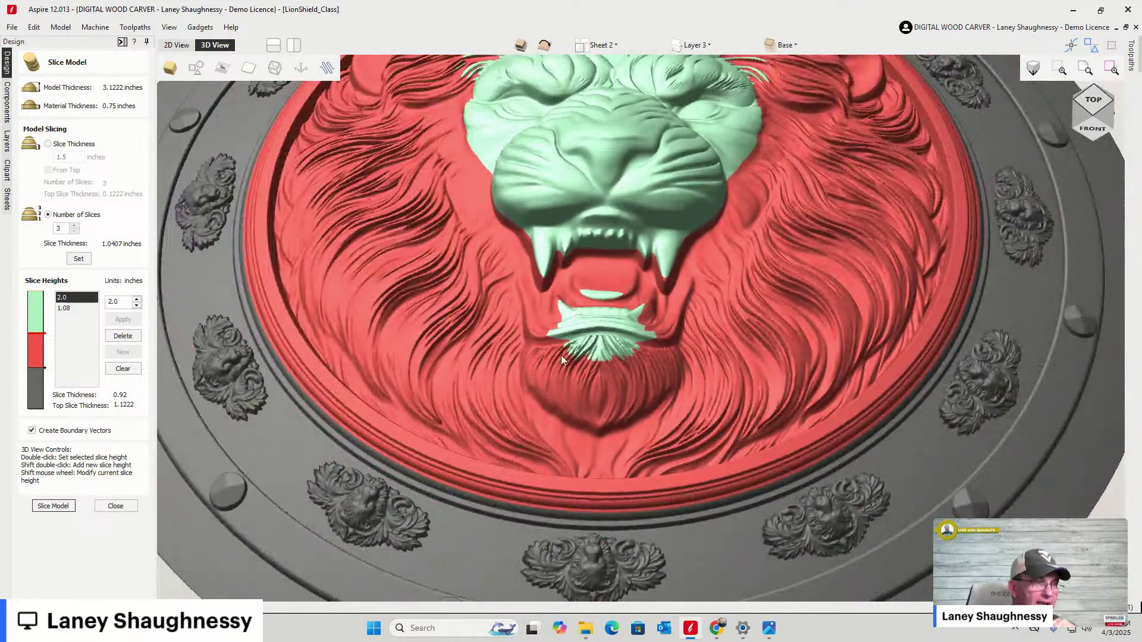
pyautogui.scroll(-3, 555, 383)
pyautogui.scroll(2, 578, 211)
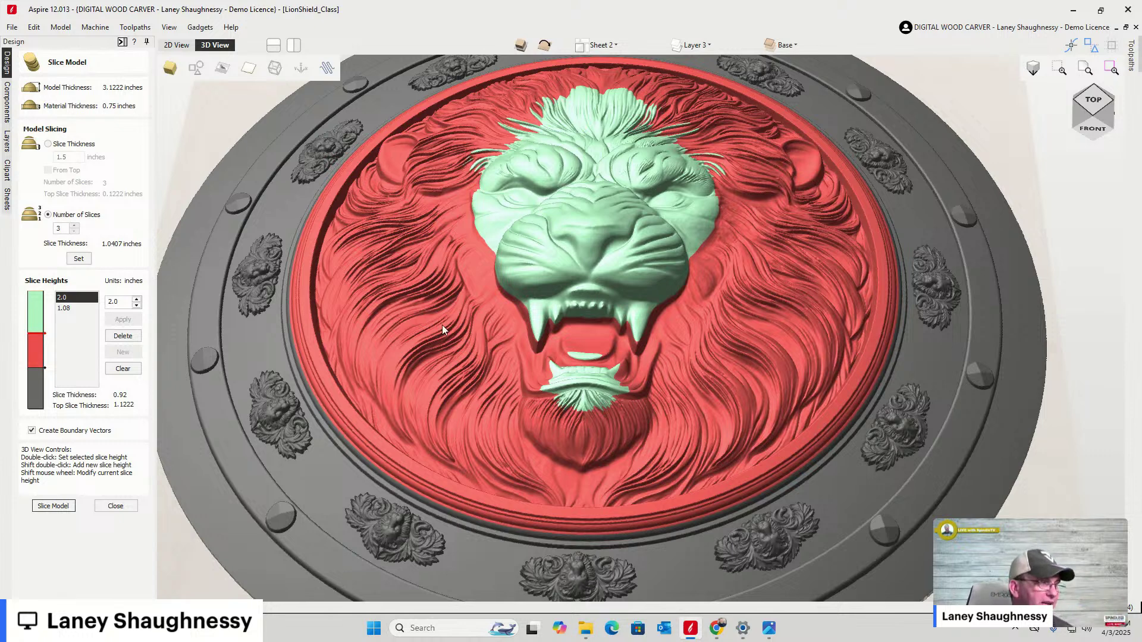
pyautogui.click(136, 306)
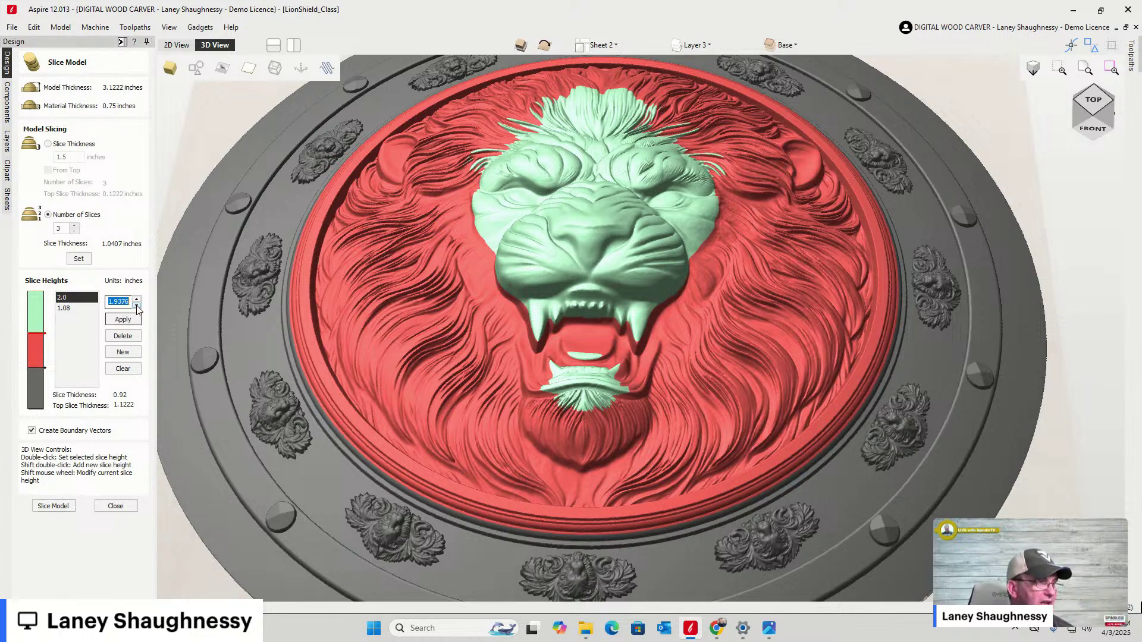
pyautogui.click(136, 305)
pyautogui.click(123, 319)
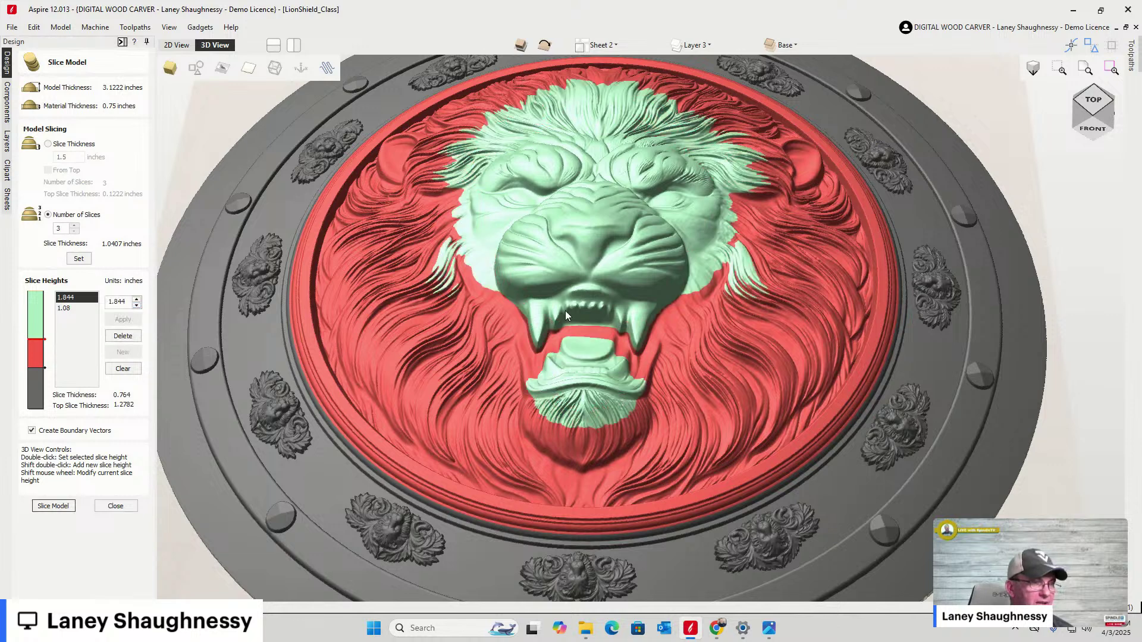
# Try lowering the upper slice height further to 1.7192 inches
pyautogui.click(136, 306)
pyautogui.click(137, 305)
pyautogui.click(137, 305)
pyautogui.click(136, 305)
pyautogui.click(123, 320)
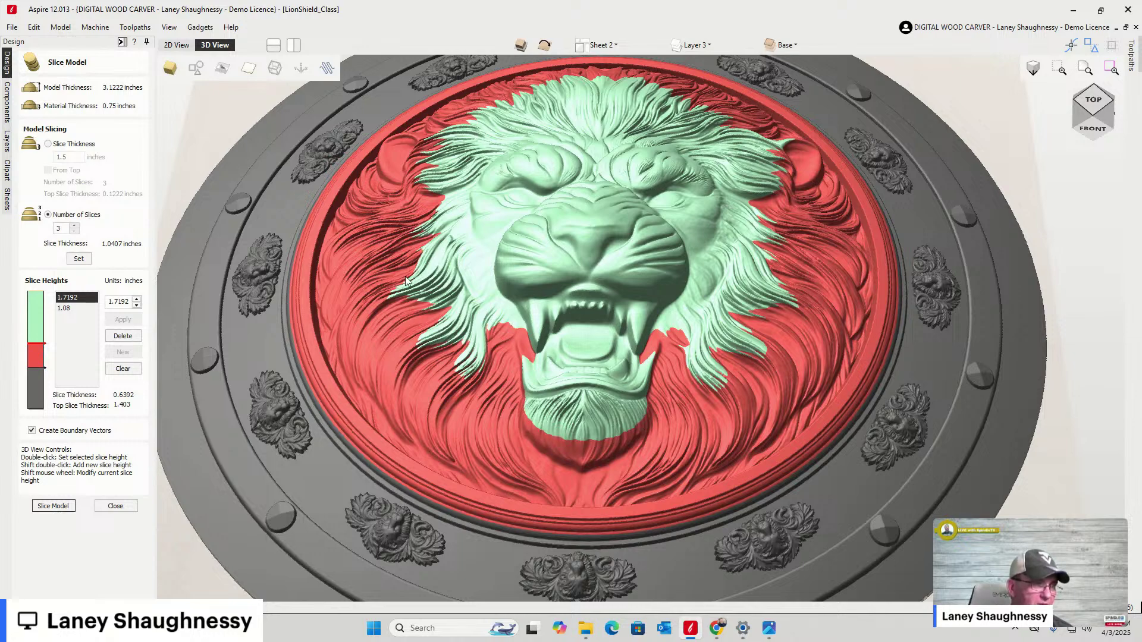
# Inspect the mane and face along the upper split, set the upper slice height to 1.75 inches and check the cut near the ear
pyautogui.scroll(5, 410, 167)
pyautogui.scroll(-3, 410, 172)
pyautogui.scroll(-3, 415, 195)
pyautogui.scroll(5, 426, 205)
pyautogui.scroll(-4, 426, 205)
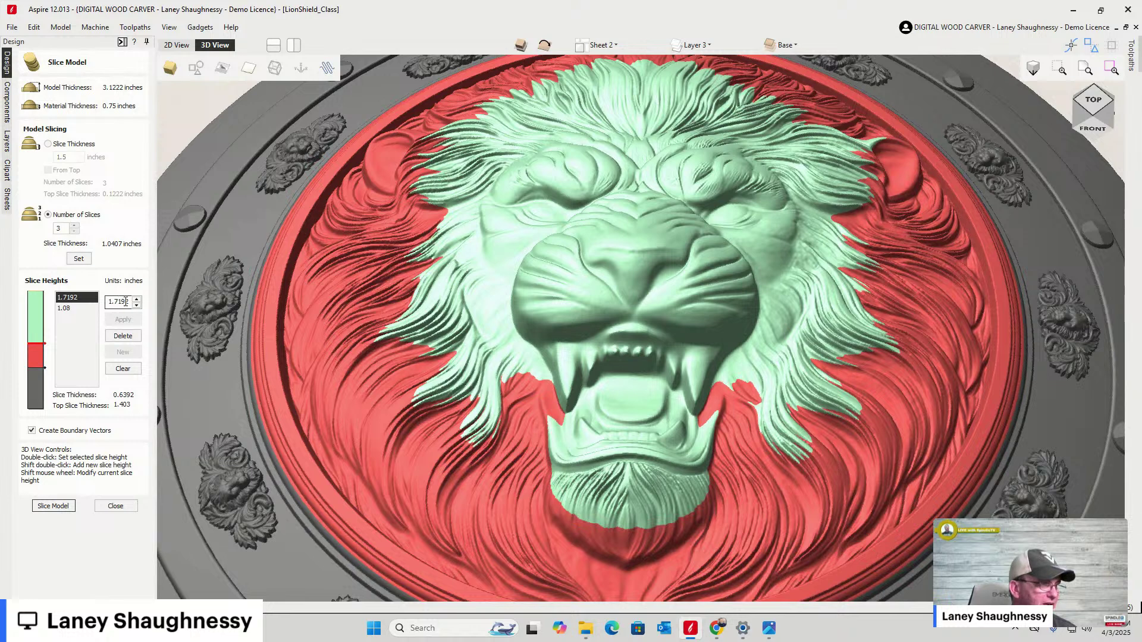
pyautogui.moveTo(119, 301); pyautogui.dragTo(137, 303)
pyautogui.write('5')
pyautogui.click(121, 321)
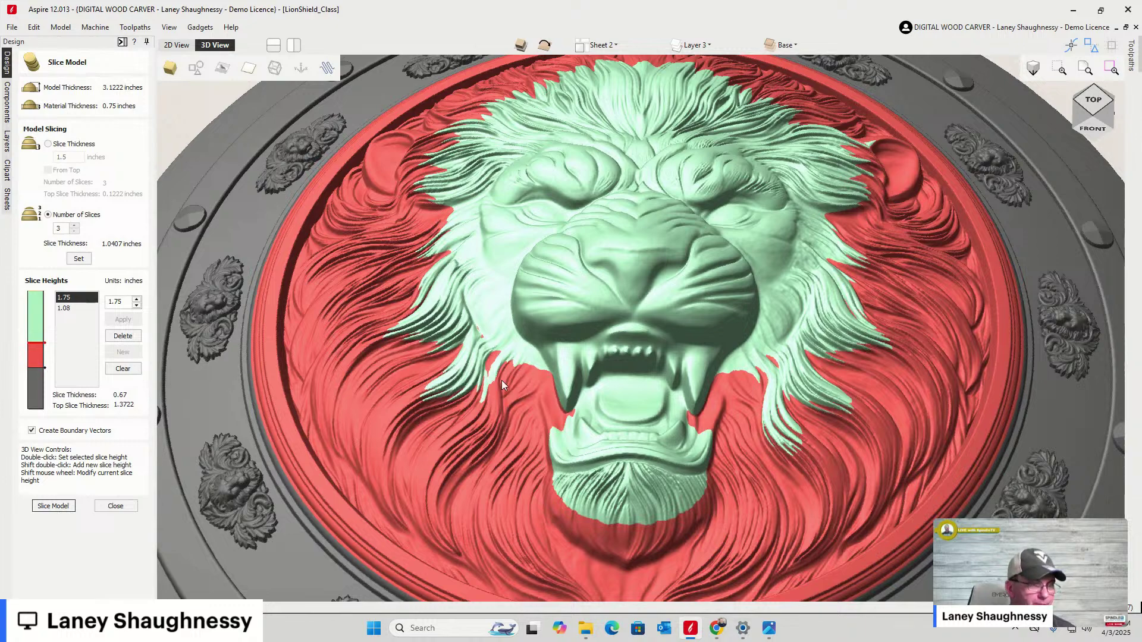
pyautogui.scroll(5, 838, 125)
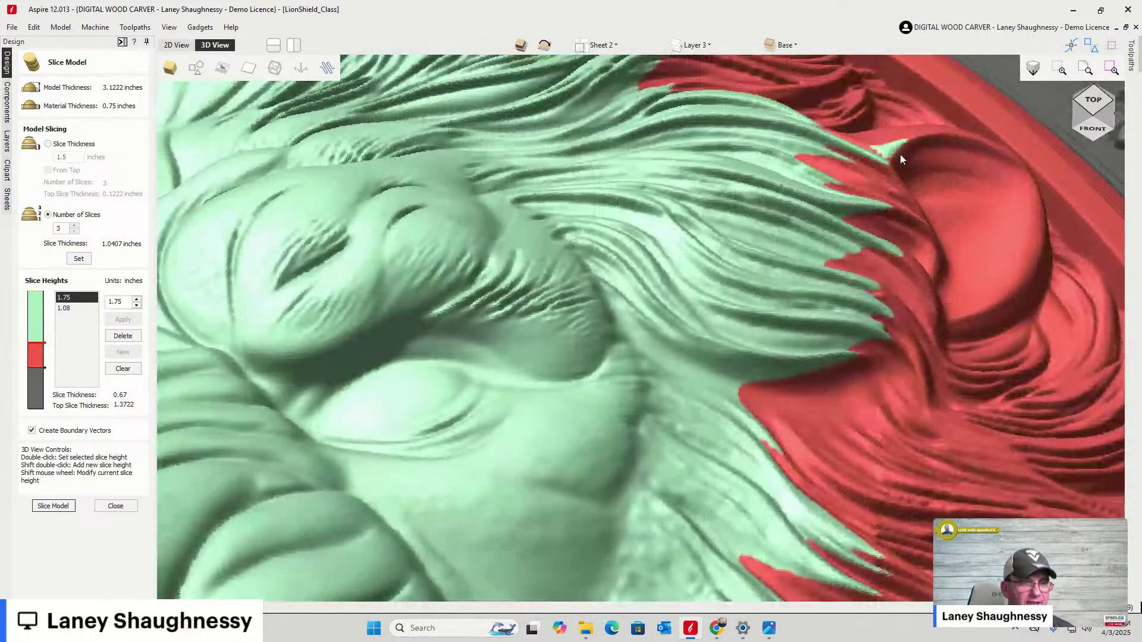
# Examine the upper slice boundary where the mane tips meet the ear, both close up and across the whole shield
pyautogui.scroll(-6, 898, 149)
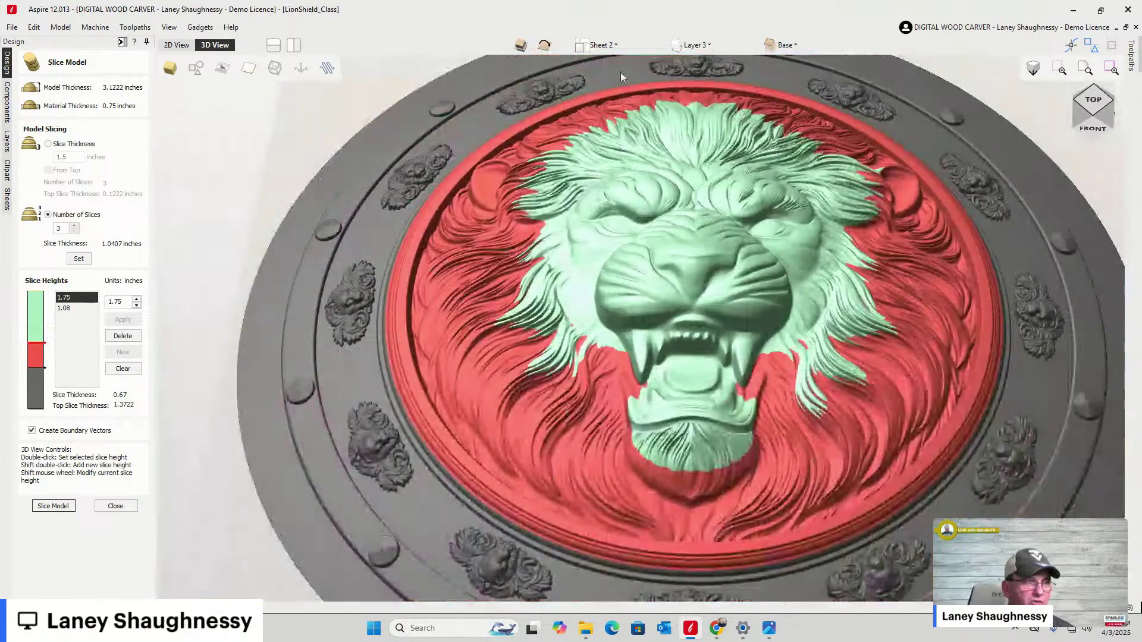
pyautogui.scroll(5, 550, 170)
pyautogui.scroll(-5, 786, 218)
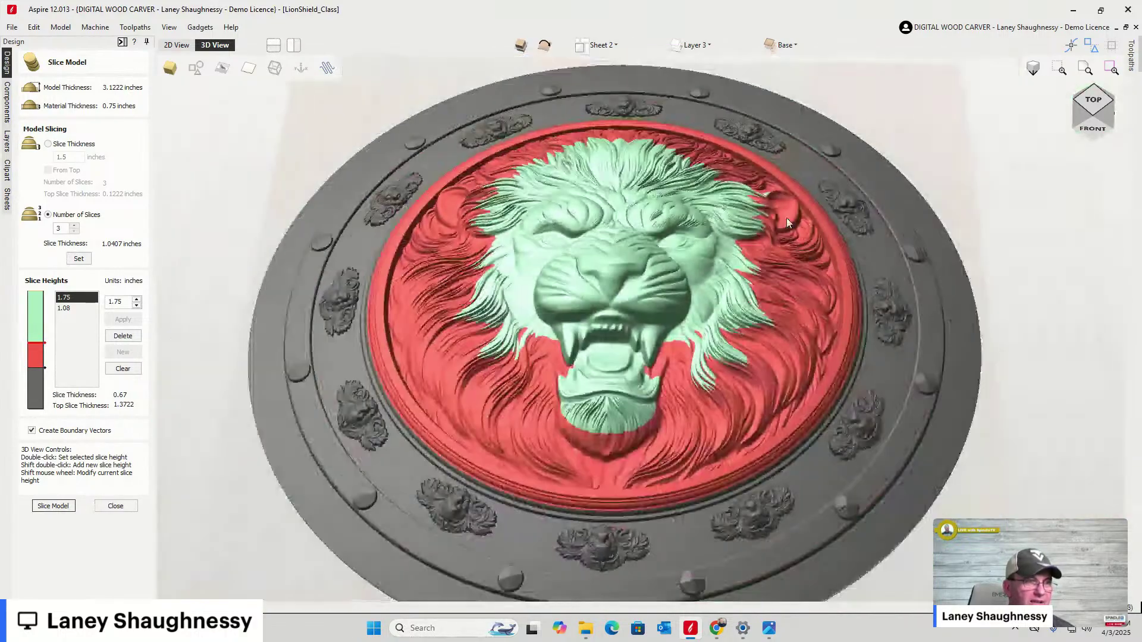
pyautogui.scroll(5, 754, 174)
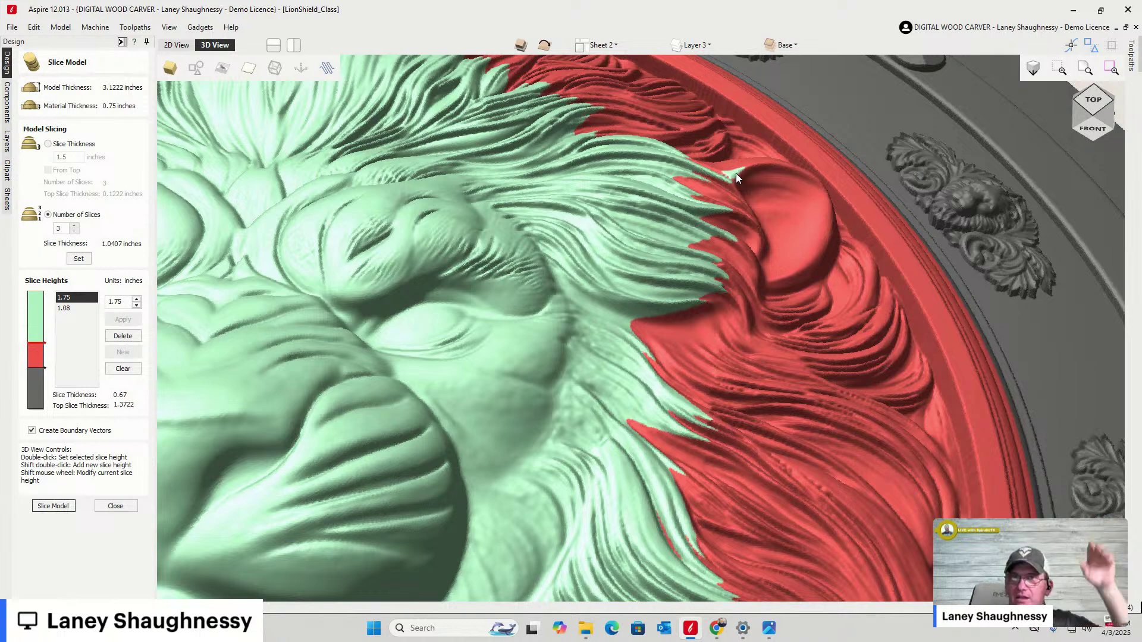
pyautogui.scroll(5, 724, 176)
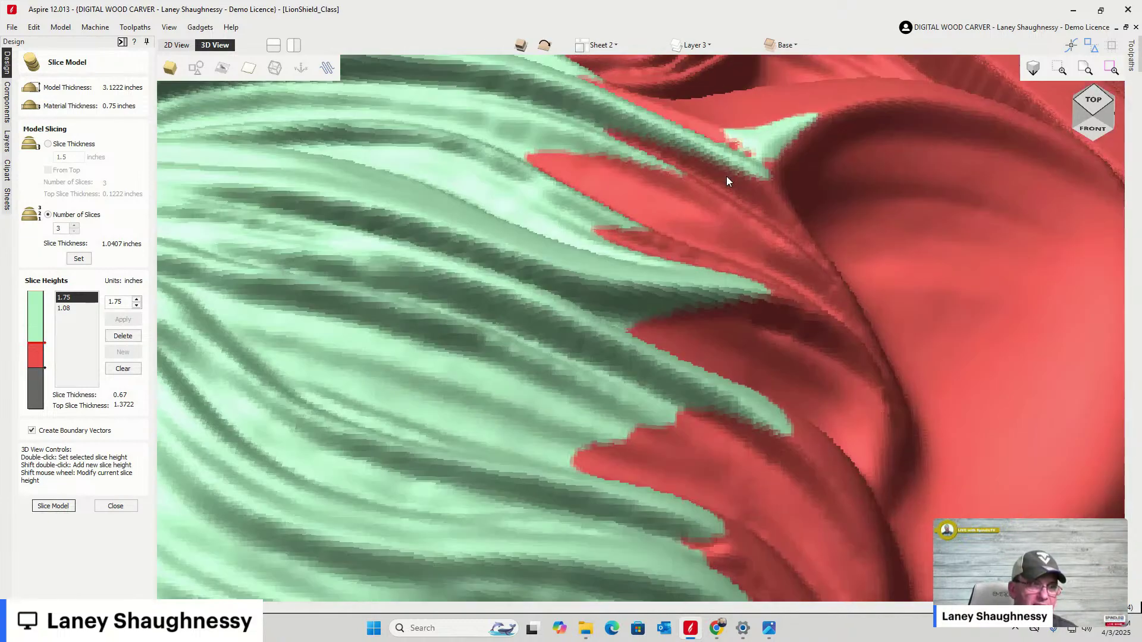
pyautogui.scroll(4, 727, 176)
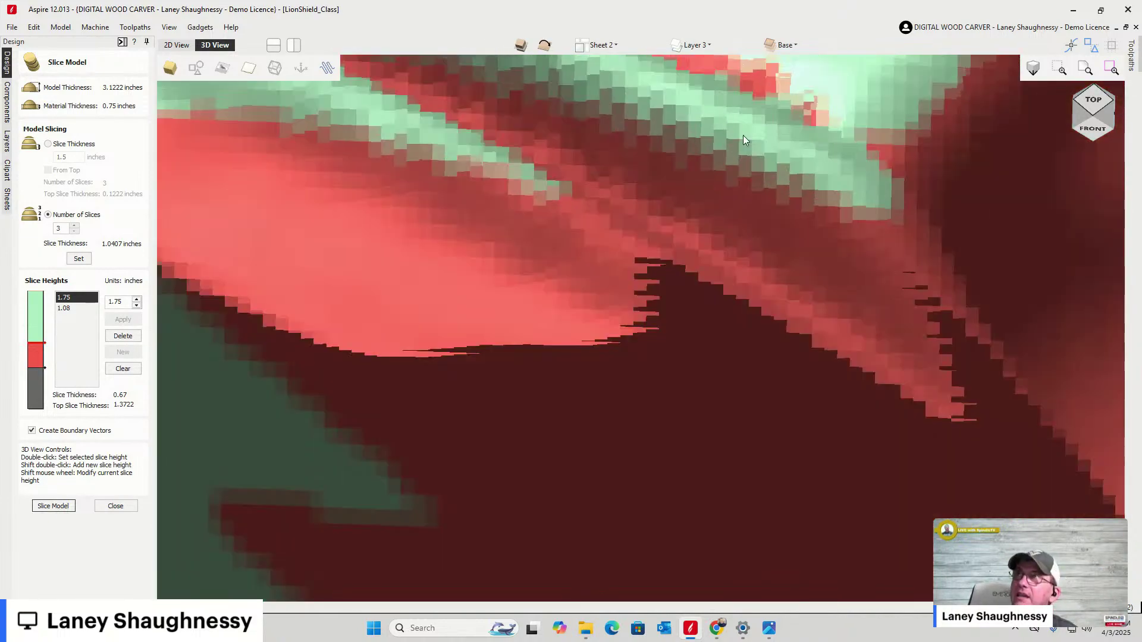
pyautogui.scroll(-5, 744, 179)
pyautogui.scroll(2, 746, 179)
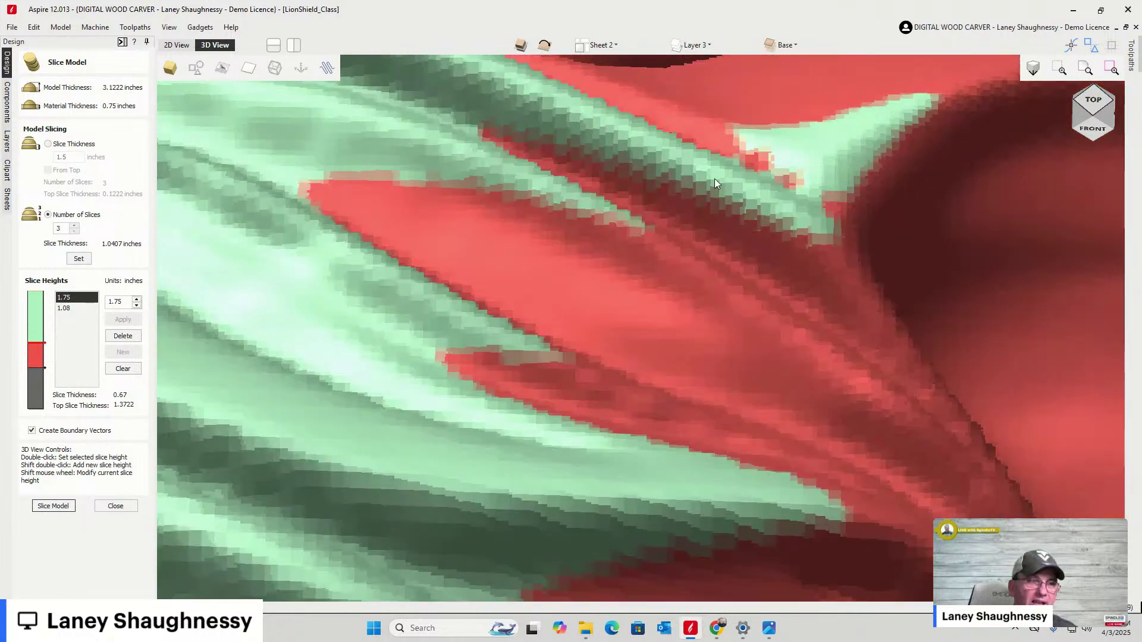
pyautogui.scroll(-8, 777, 208)
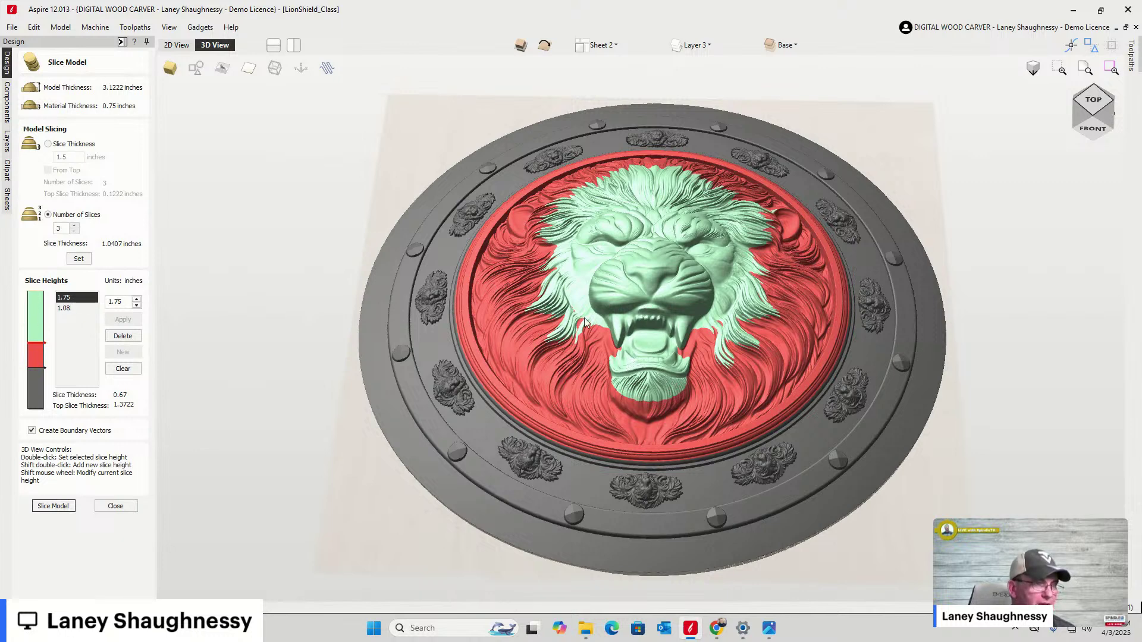
# Enter 1.0 inches as the height of the upper slice
pyautogui.doubleClick(109, 301)
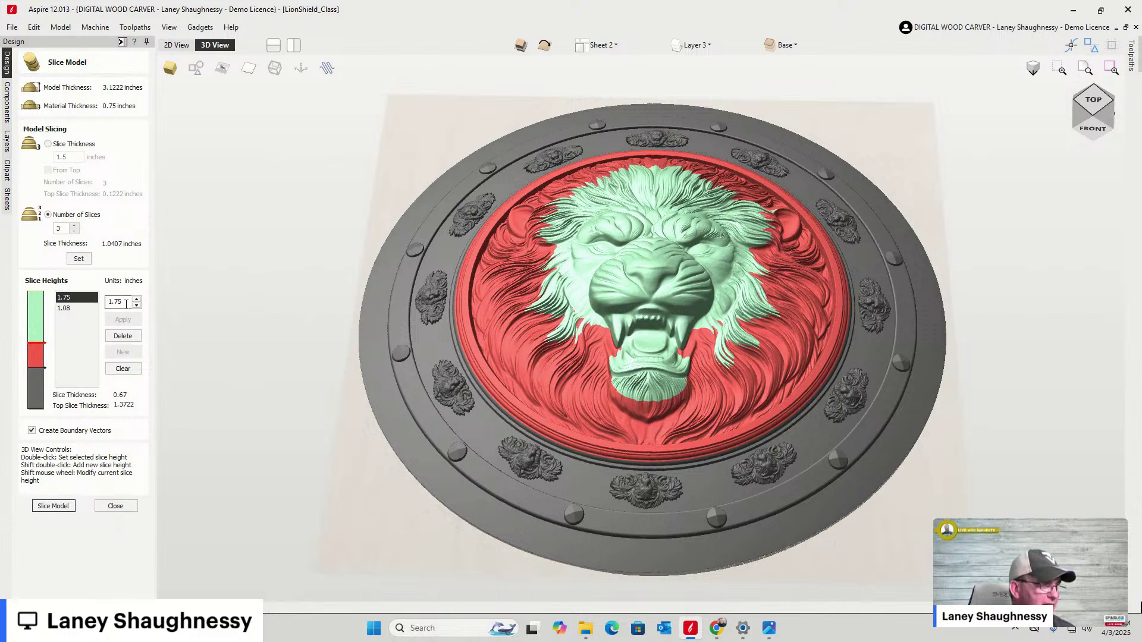
pyautogui.write('1.0')
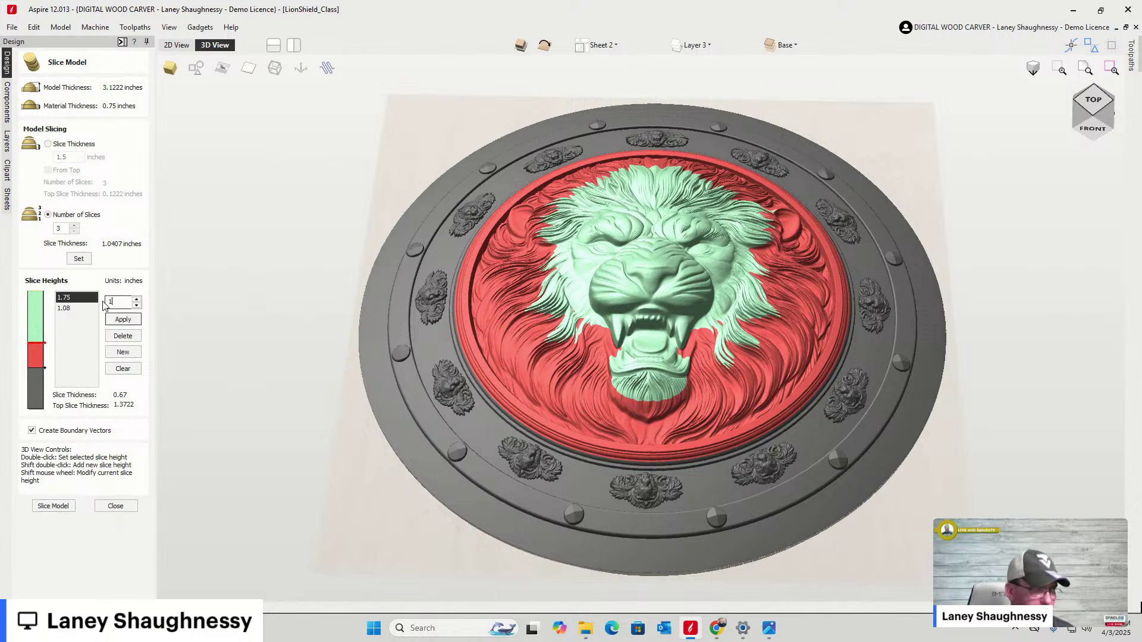
# Set the uppermost slice height to 1.0 inch and compare how the 1.08 and 1.0 heights divide the lion shield
pyautogui.click(134, 320)
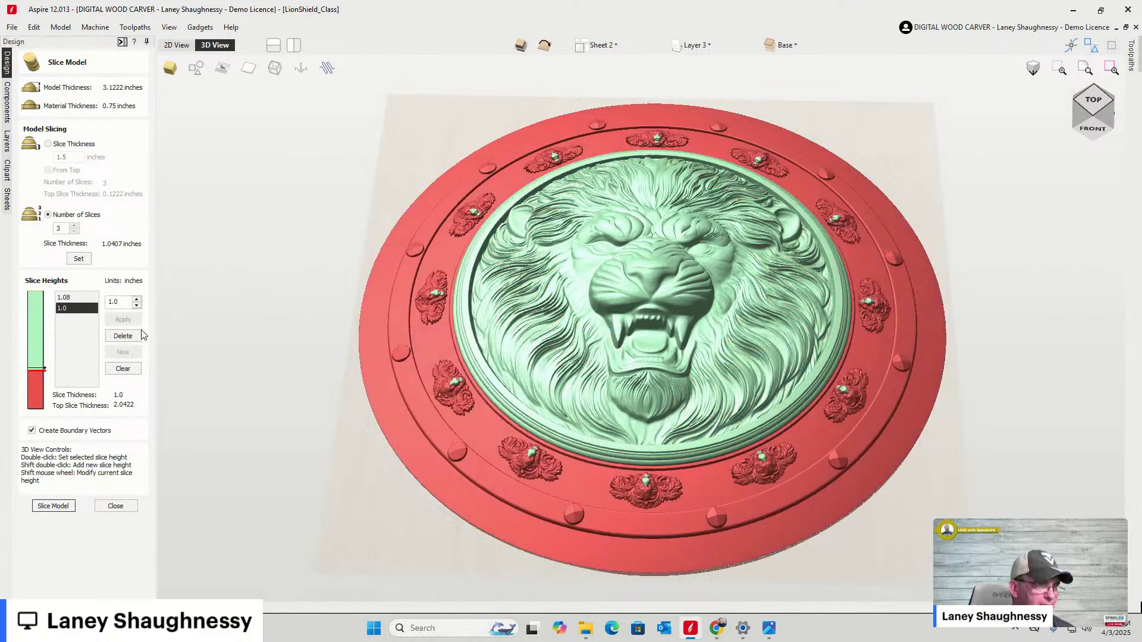
pyautogui.scroll(2, 448, 400)
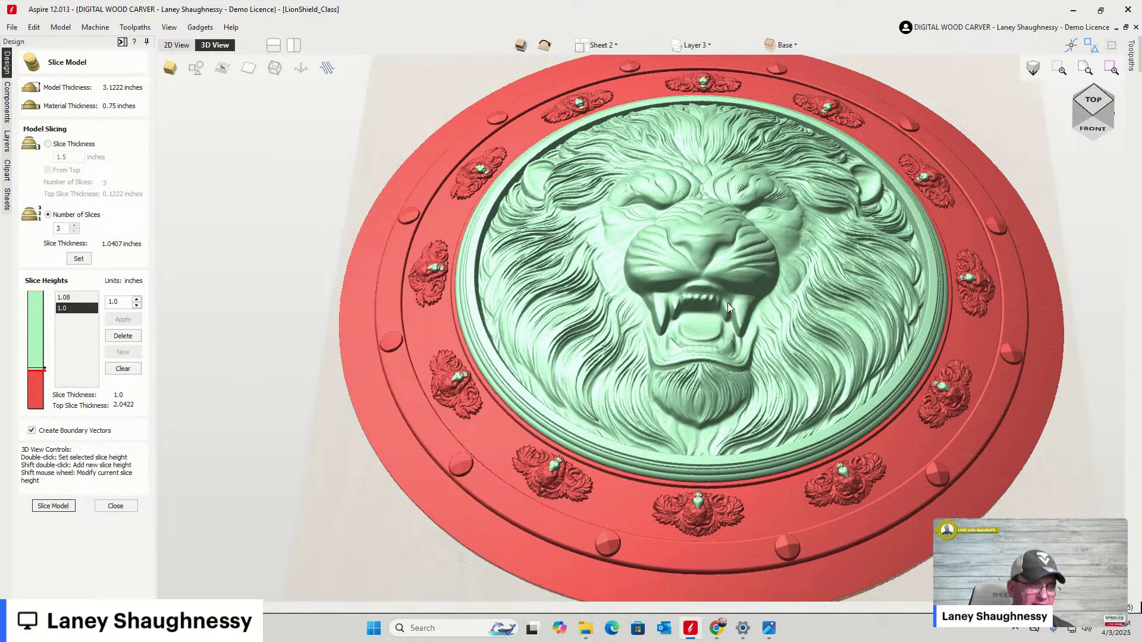
pyautogui.click(79, 298)
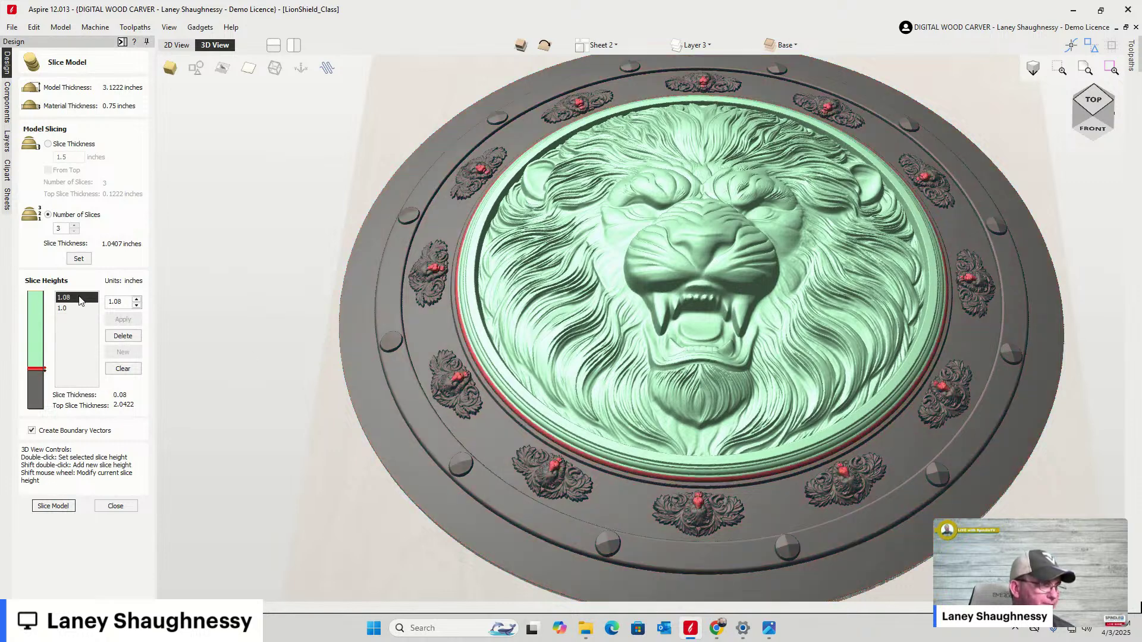
pyautogui.click(76, 310)
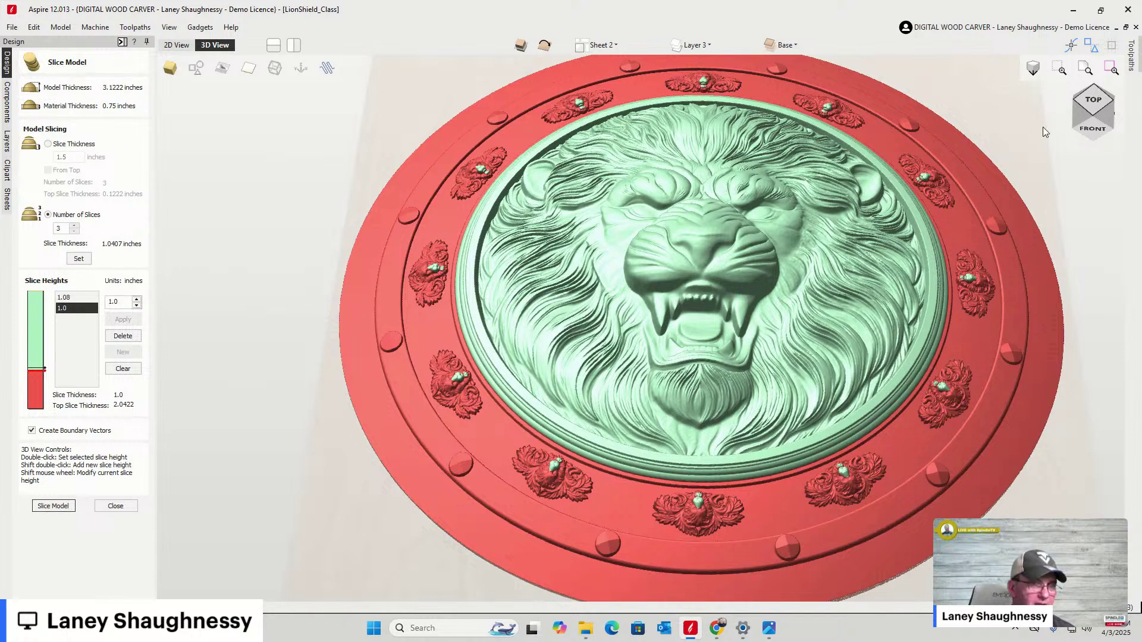
pyautogui.click(1102, 115)
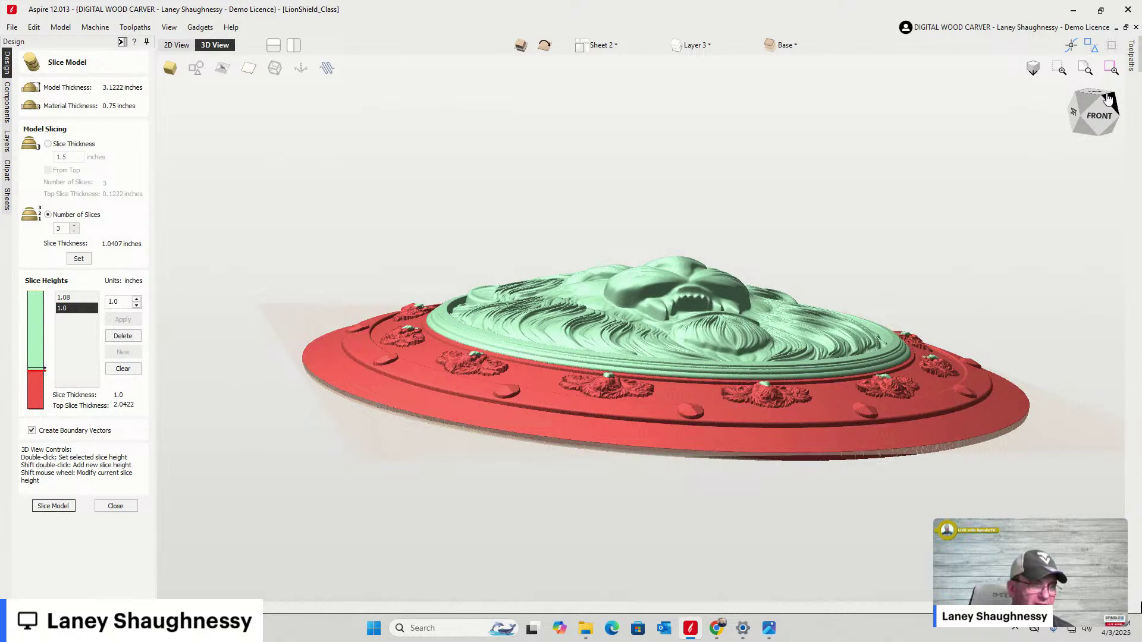
pyautogui.click(66, 299)
pyautogui.click(66, 309)
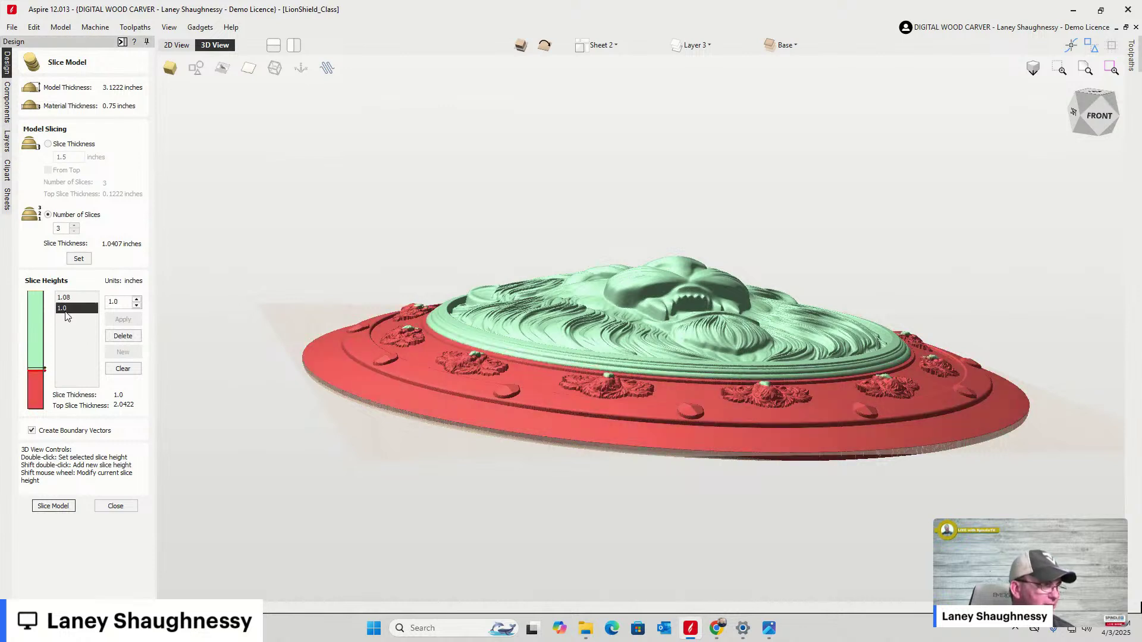
pyautogui.click(65, 298)
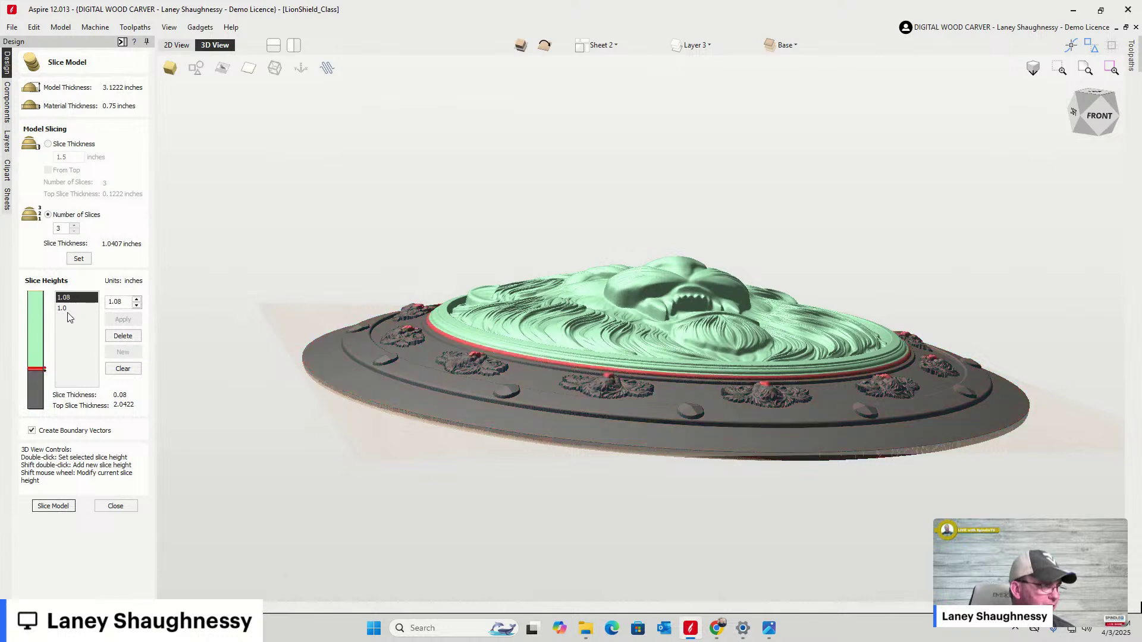
pyautogui.click(66, 309)
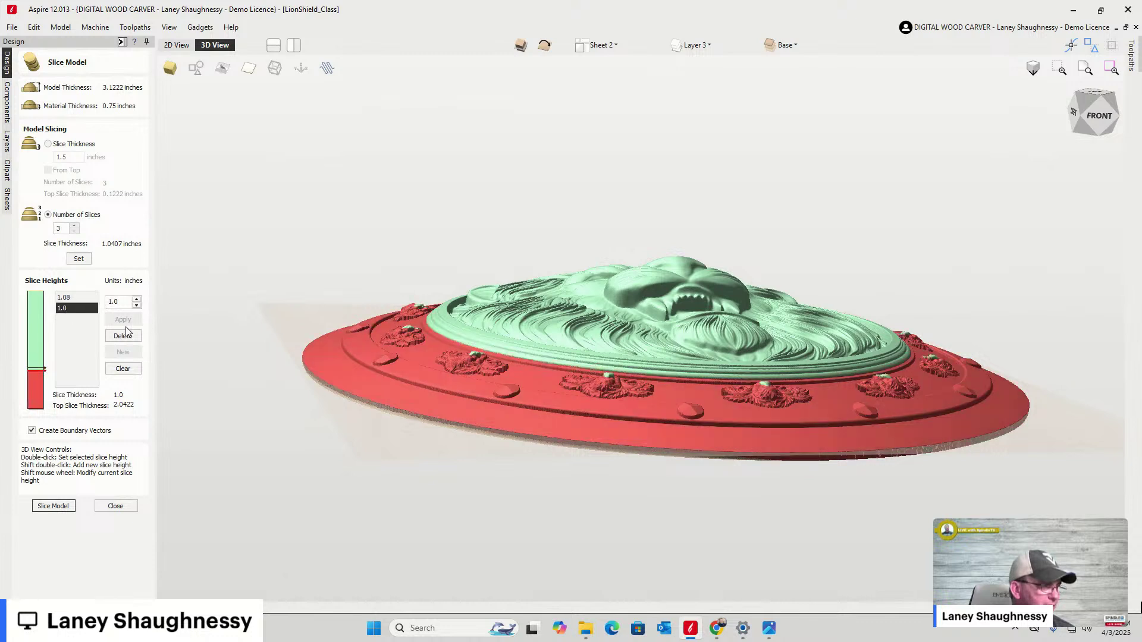
# Raise the 1.0 inch slice height to 1.1872 inches and apply it
pyautogui.write('8')
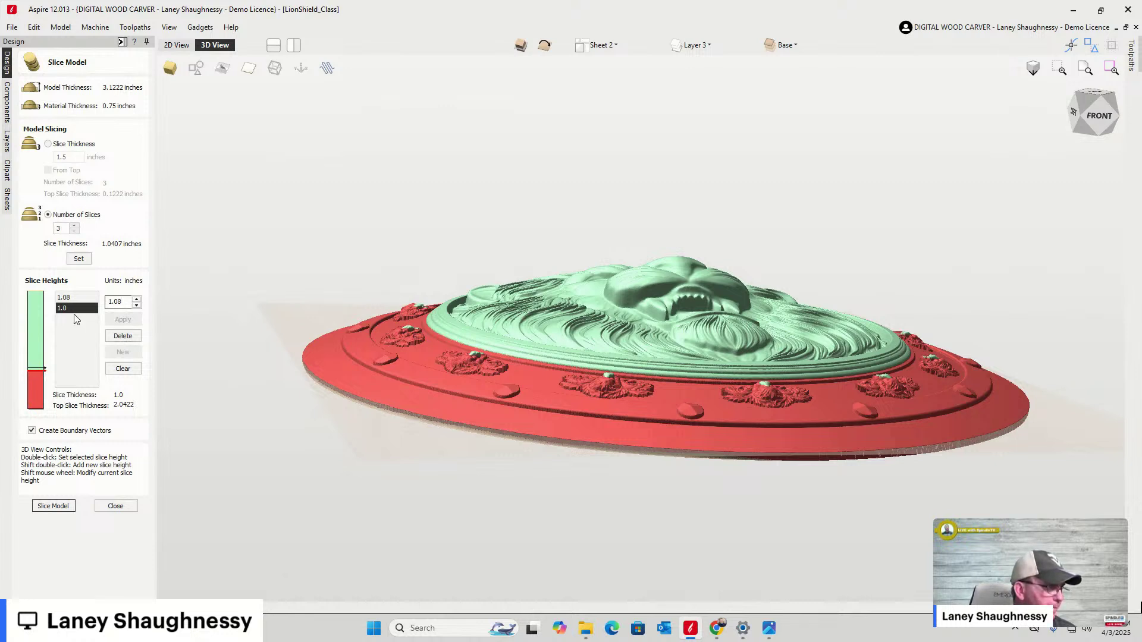
pyautogui.click(136, 301)
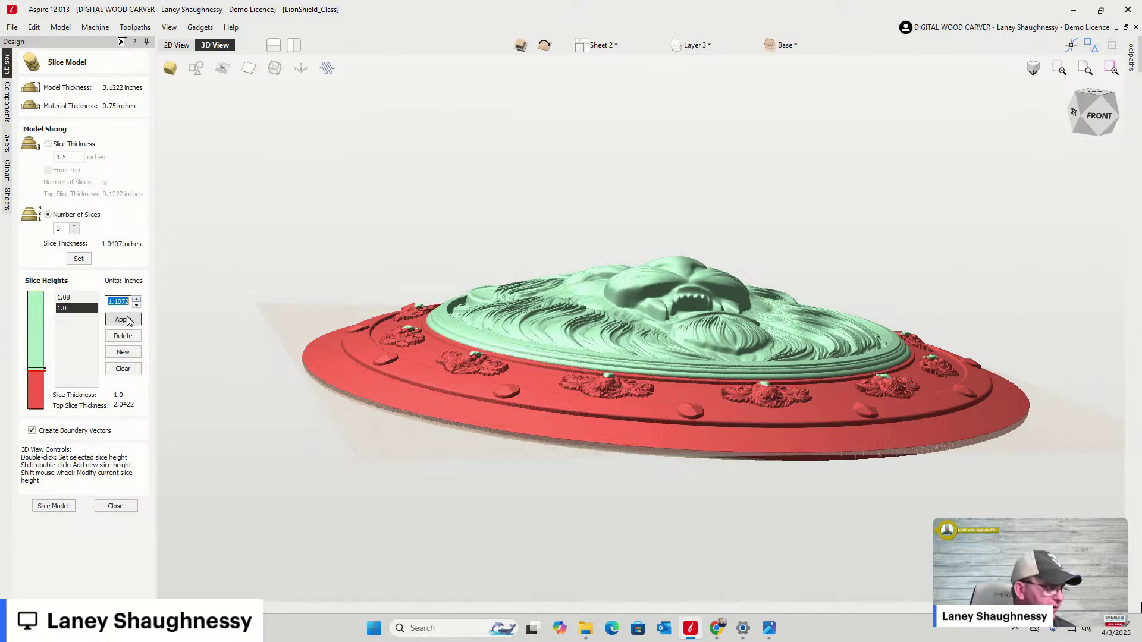
pyautogui.click(127, 321)
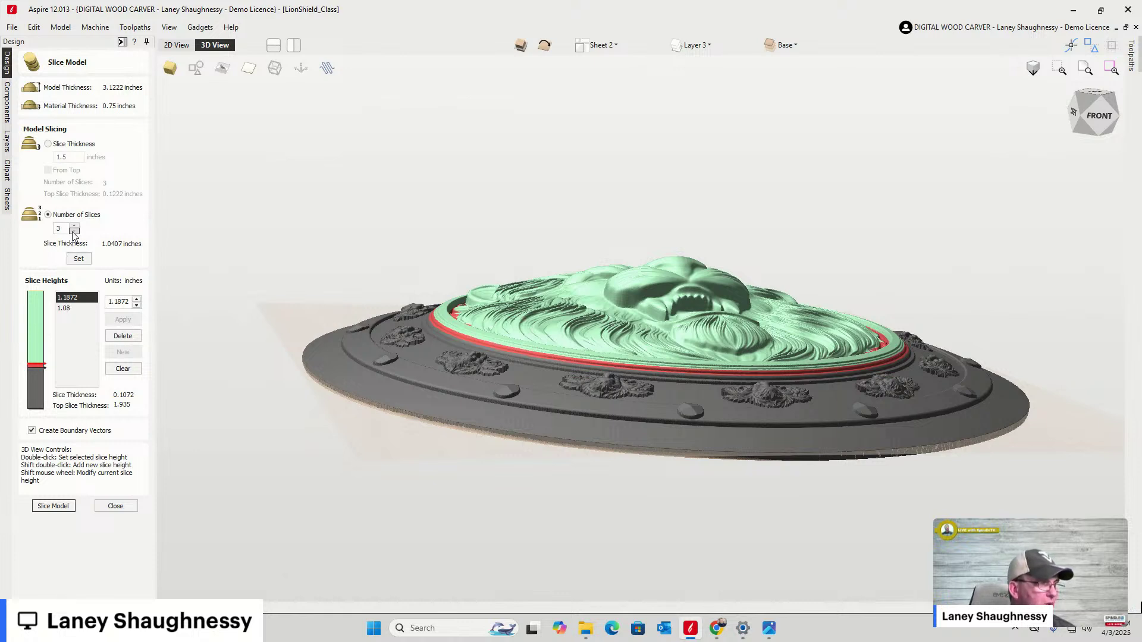
# Reset the model to three equal slices and add another slice height at 1.08 inches
pyautogui.click(72, 260)
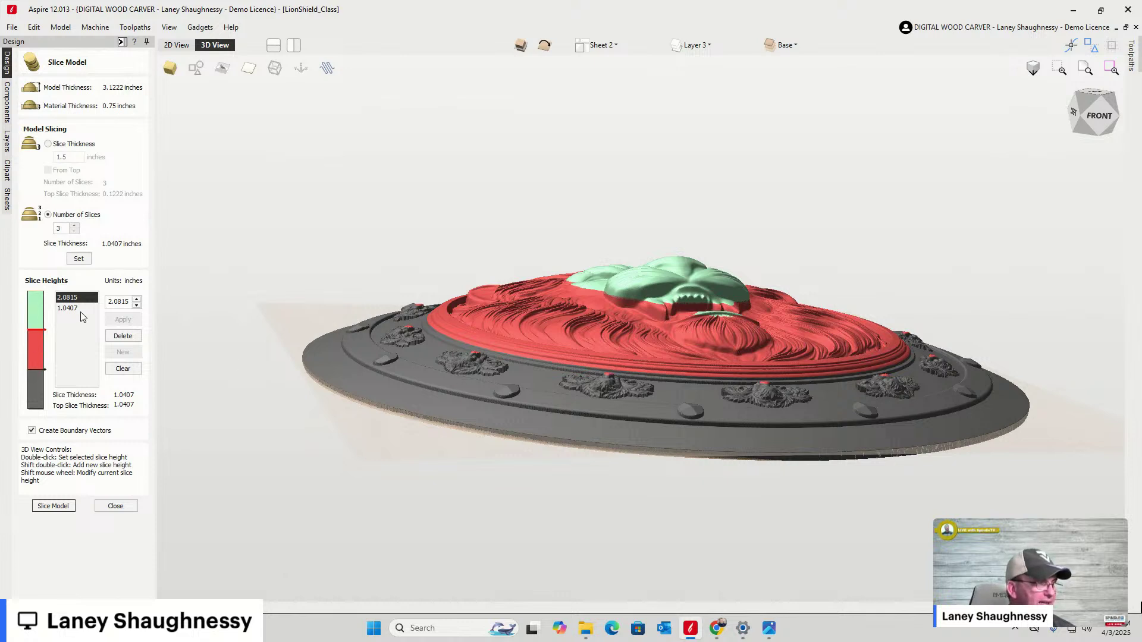
pyautogui.doubleClick(38, 390)
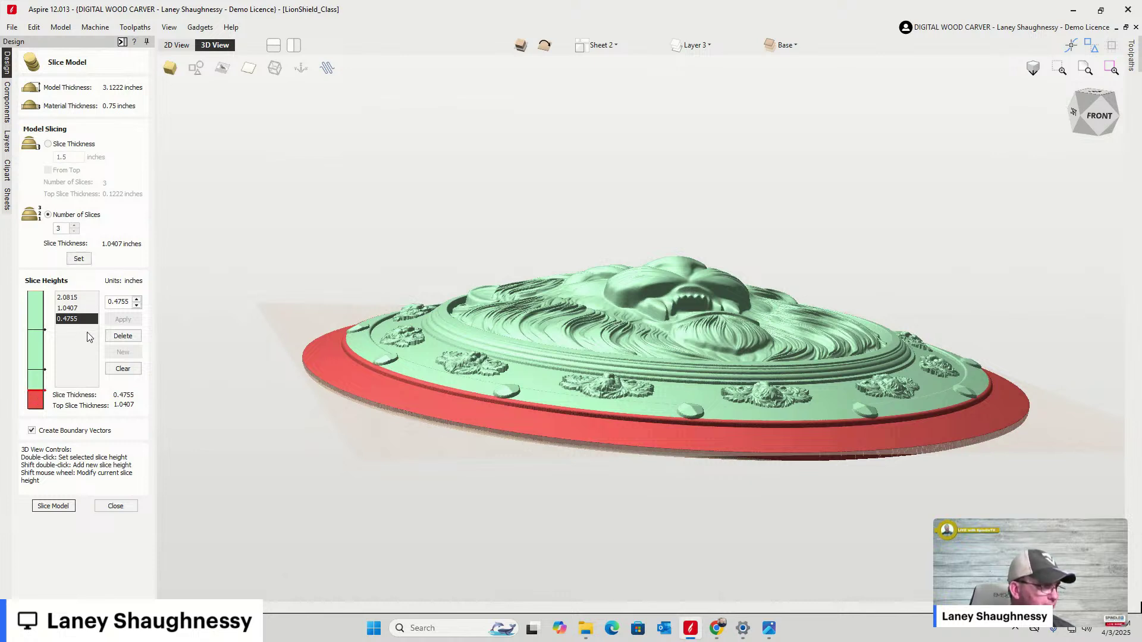
pyautogui.click(130, 302)
pyautogui.doubleClick(130, 302)
pyautogui.write('1.08')
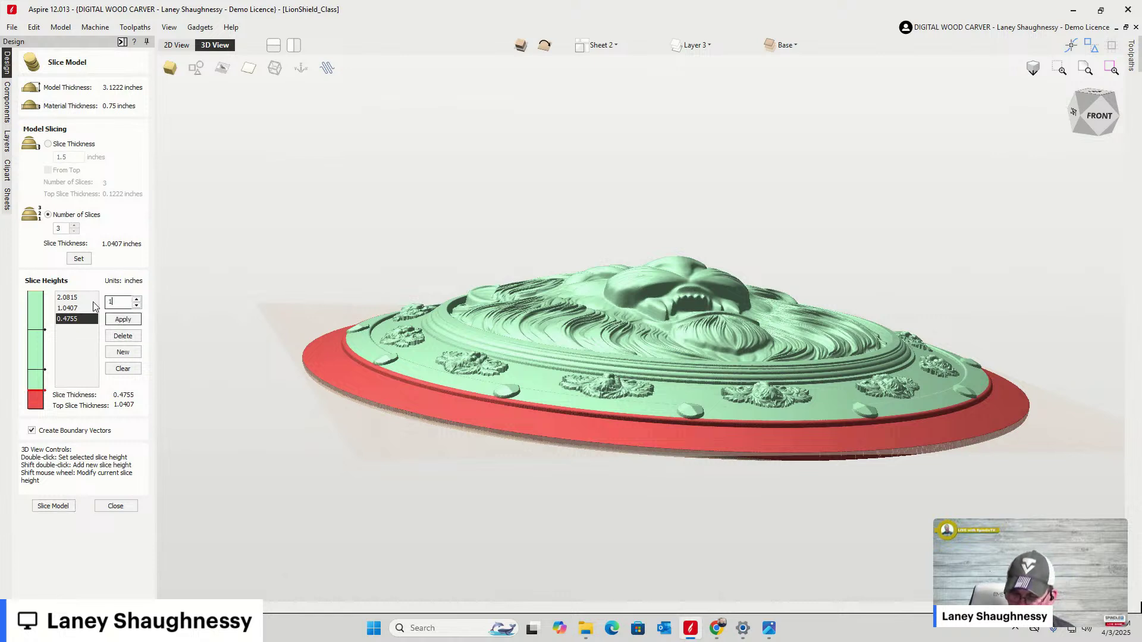
pyautogui.click(119, 320)
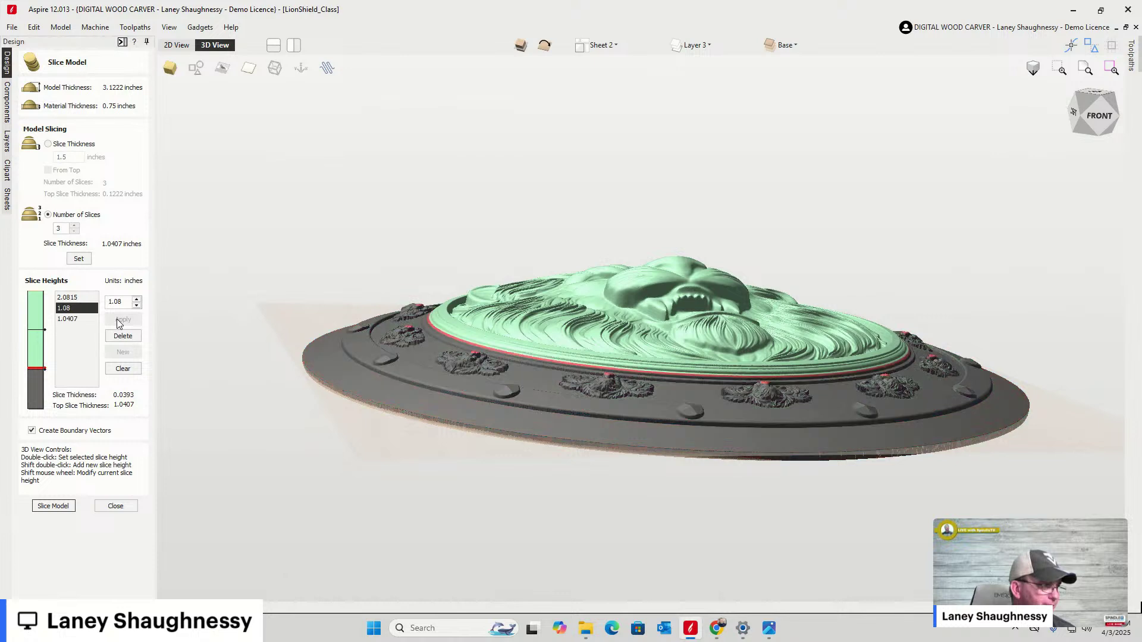
# Change the lowest slice height to 2.0 inches and apply it
pyautogui.click(70, 319)
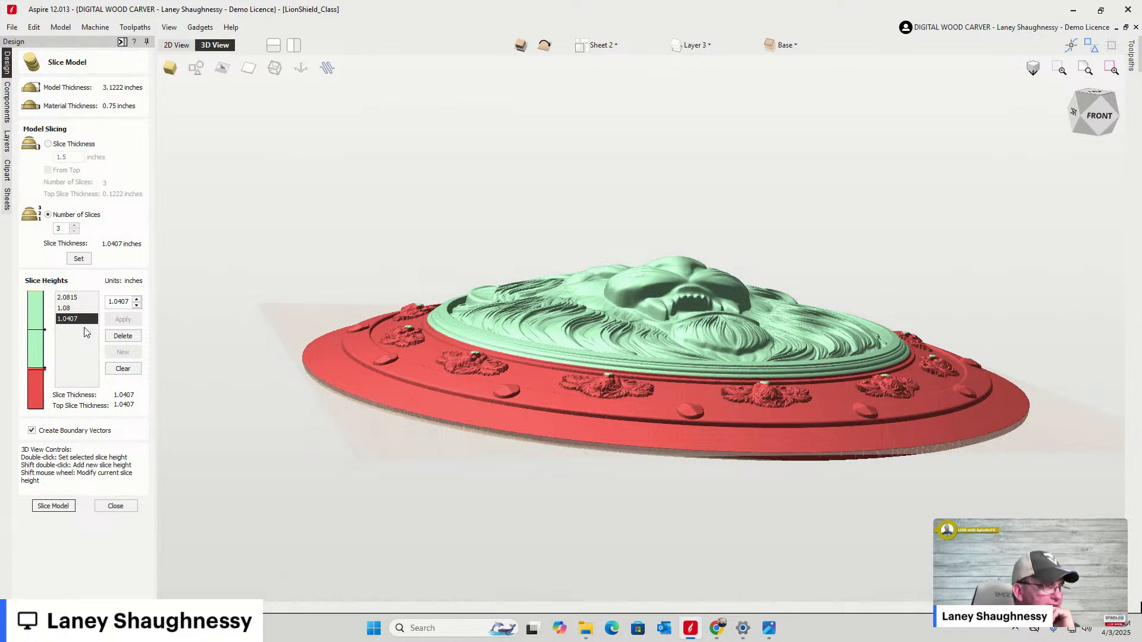
pyautogui.click(137, 300)
pyautogui.click(136, 299)
pyautogui.click(137, 300)
pyautogui.click(137, 299)
pyautogui.click(137, 301)
pyautogui.click(137, 301)
pyautogui.click(138, 300)
pyautogui.click(137, 300)
pyautogui.click(137, 300)
pyautogui.click(138, 300)
pyautogui.click(137, 299)
pyautogui.click(137, 300)
pyautogui.write('2.00')
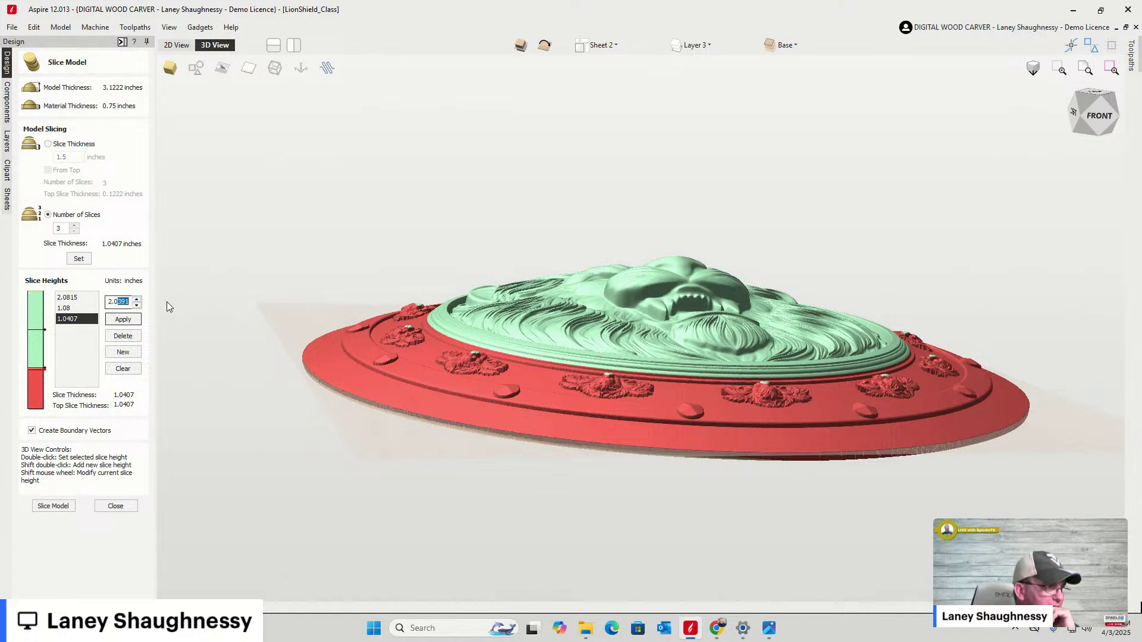
pyautogui.click(122, 320)
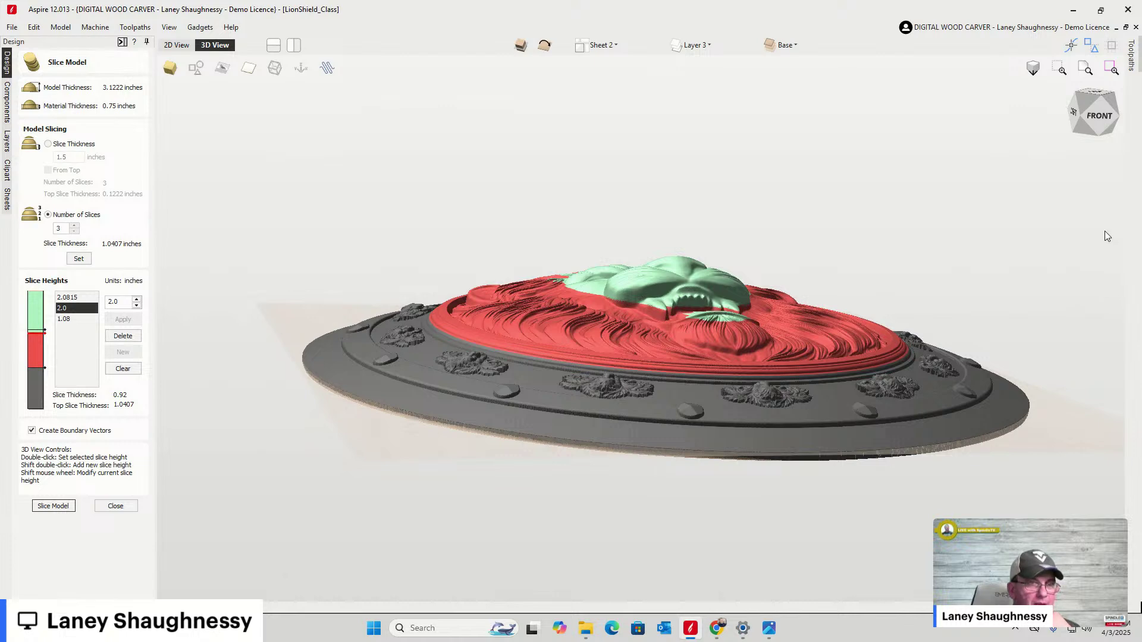
# Check the split around the lion's mouth and lower the middle slice height to 1.875 inches
pyautogui.click(1092, 141)
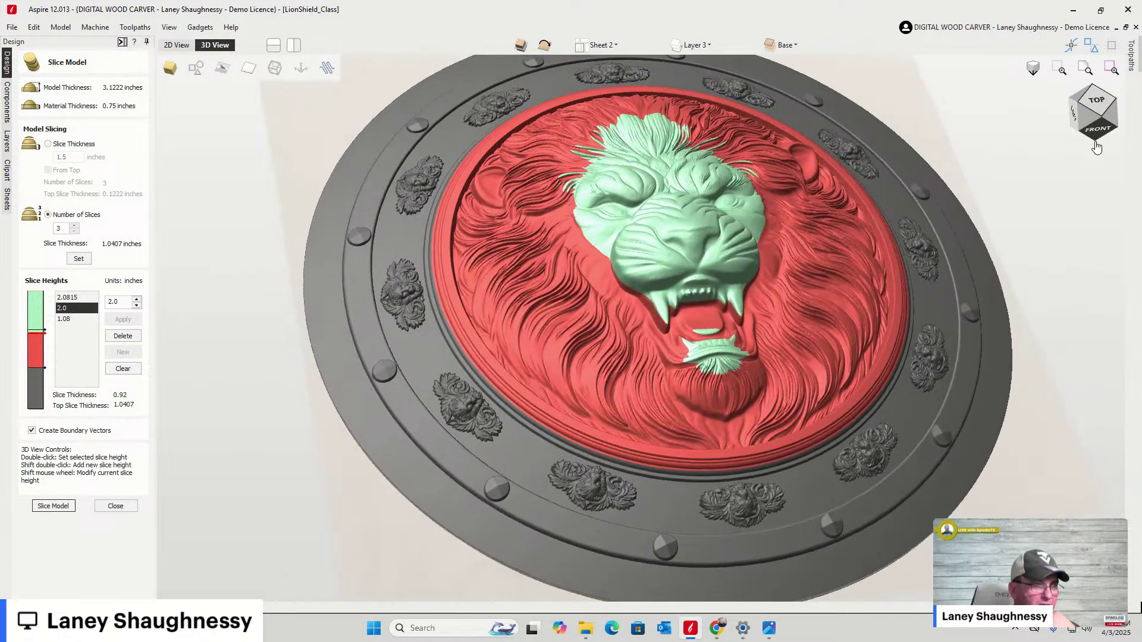
pyautogui.moveTo(1093, 145); pyautogui.dragTo(1097, 147)
pyautogui.click(1100, 116)
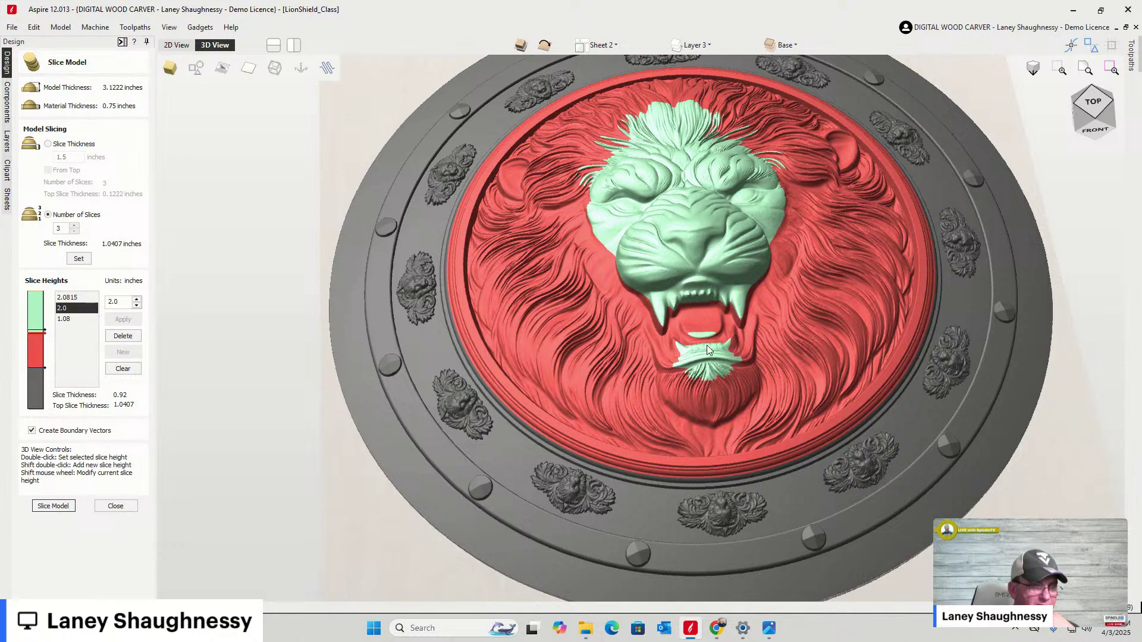
pyautogui.scroll(5, 702, 351)
pyautogui.scroll(-5, 703, 337)
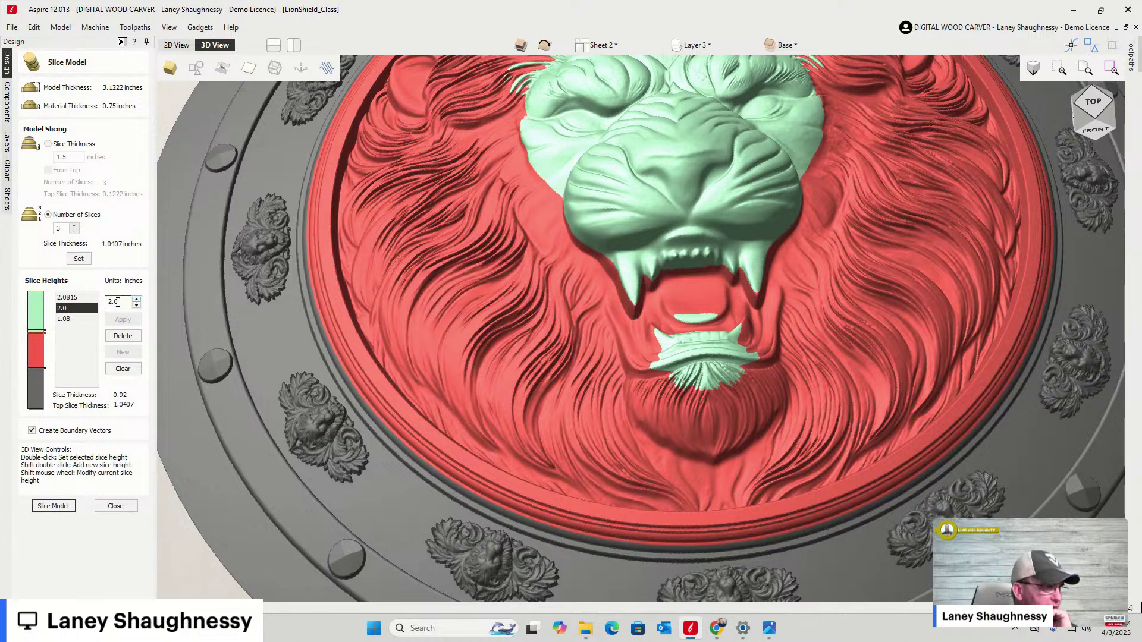
pyautogui.moveTo(126, 302); pyautogui.dragTo(110, 304)
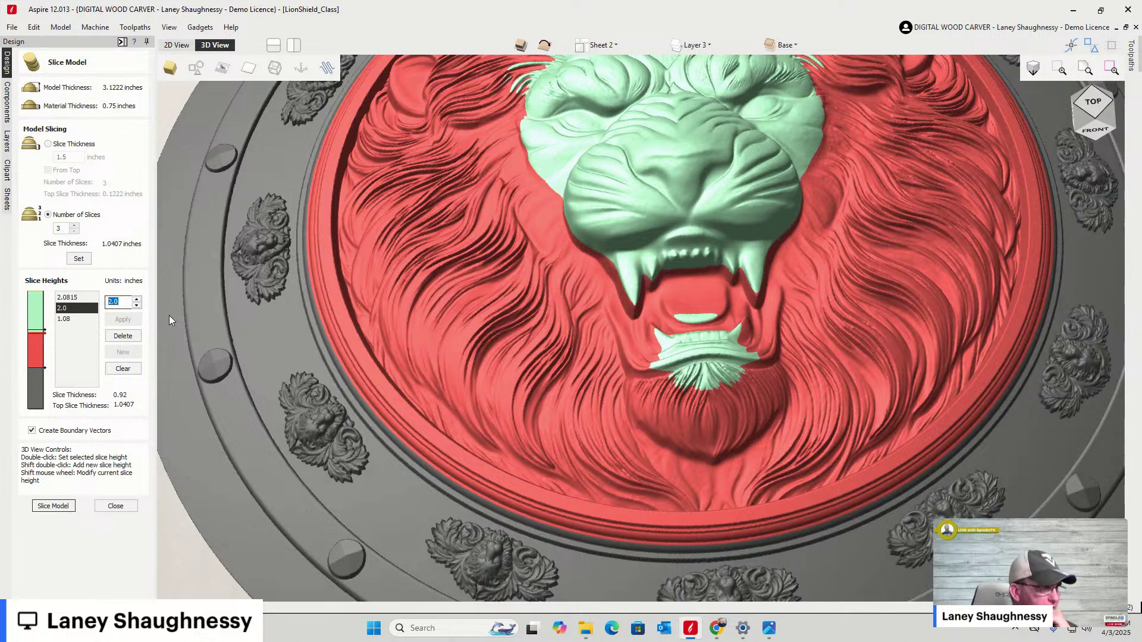
pyautogui.write('1.875')
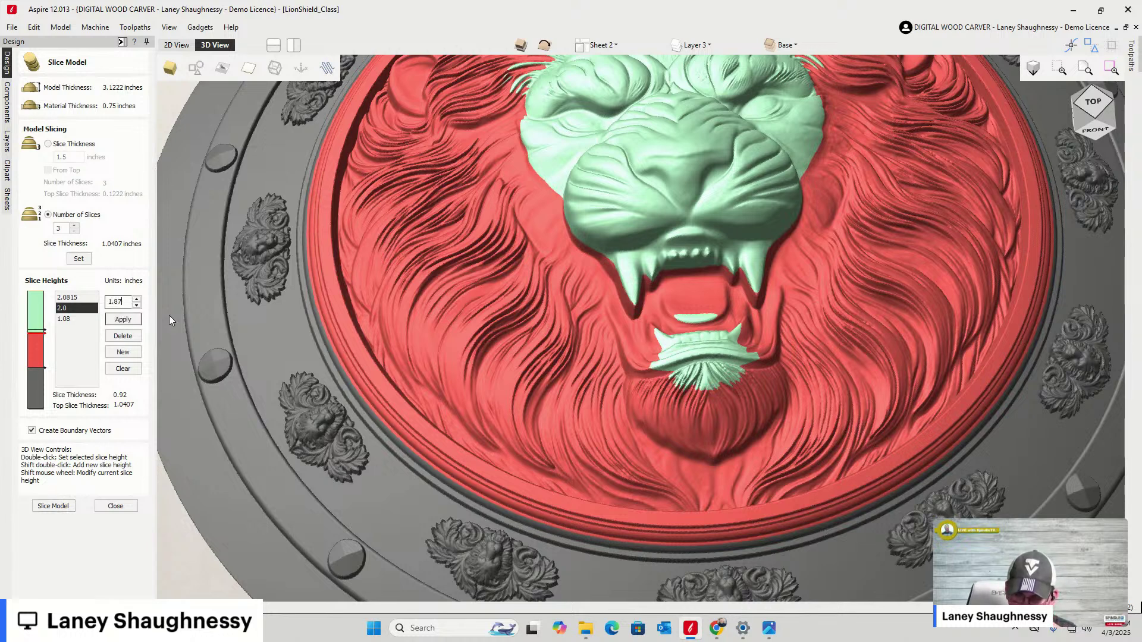
pyautogui.click(122, 320)
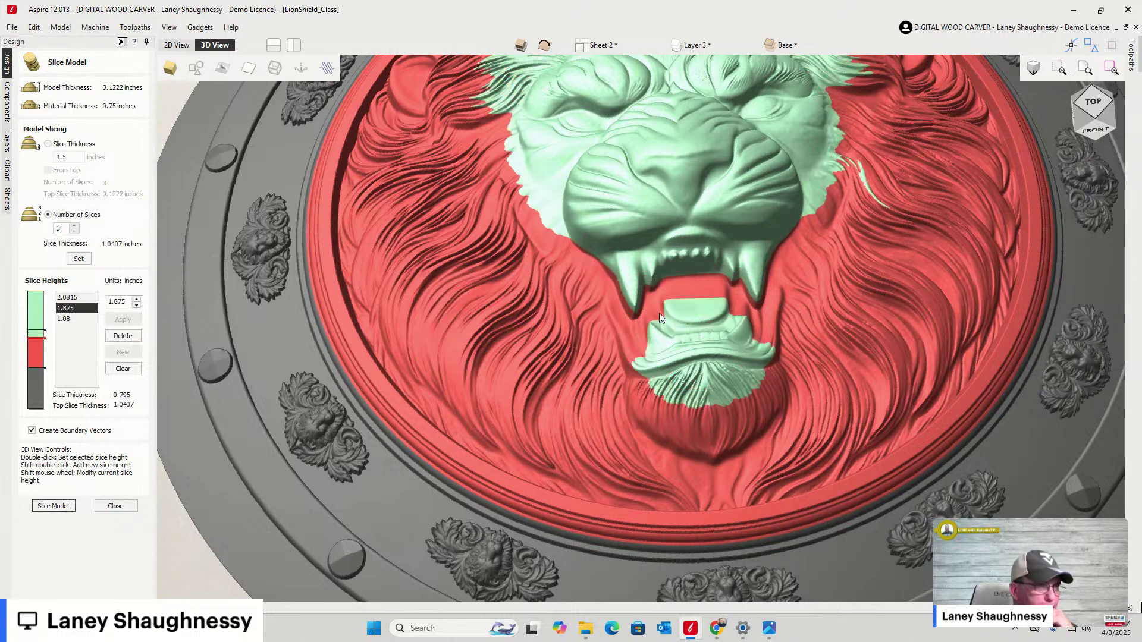
# Examine the lion's chin and muzzle, and set the middle slice height to 1.75 inches
pyautogui.scroll(-5, 623, 338)
pyautogui.scroll(6, 662, 289)
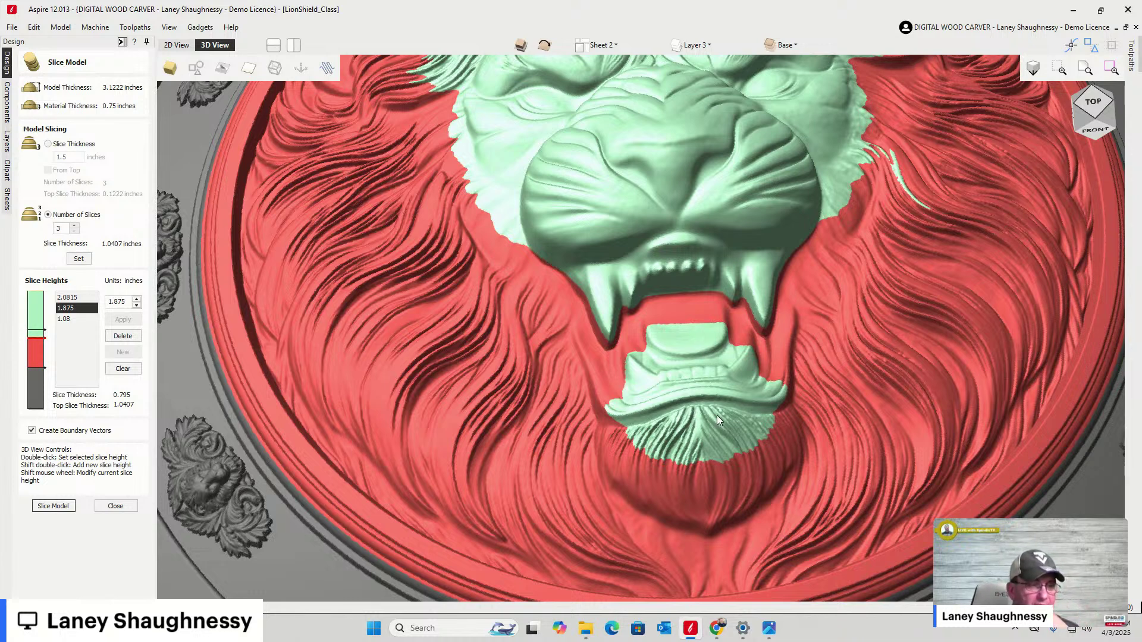
pyautogui.click(1093, 104)
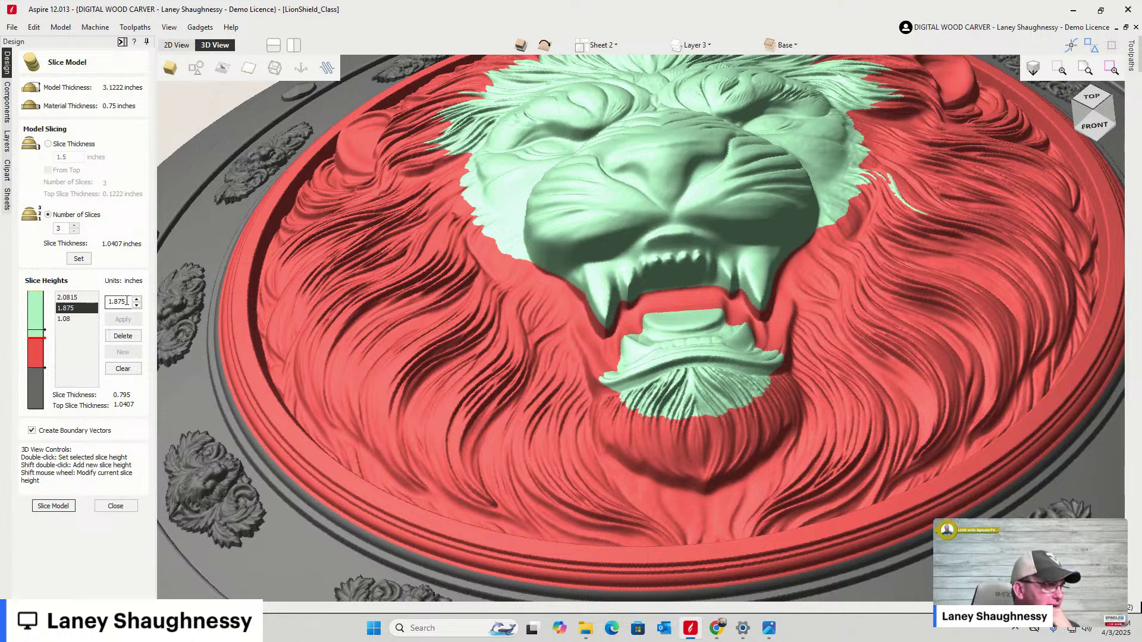
pyautogui.moveTo(113, 301); pyautogui.dragTo(176, 300)
pyautogui.write('75')
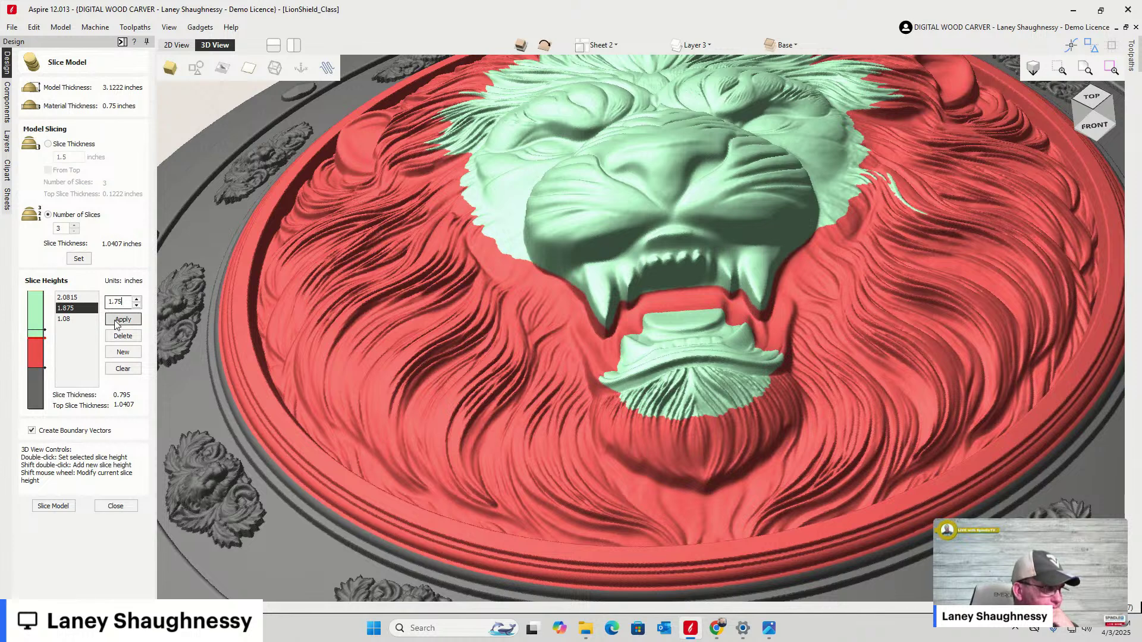
pyautogui.click(116, 321)
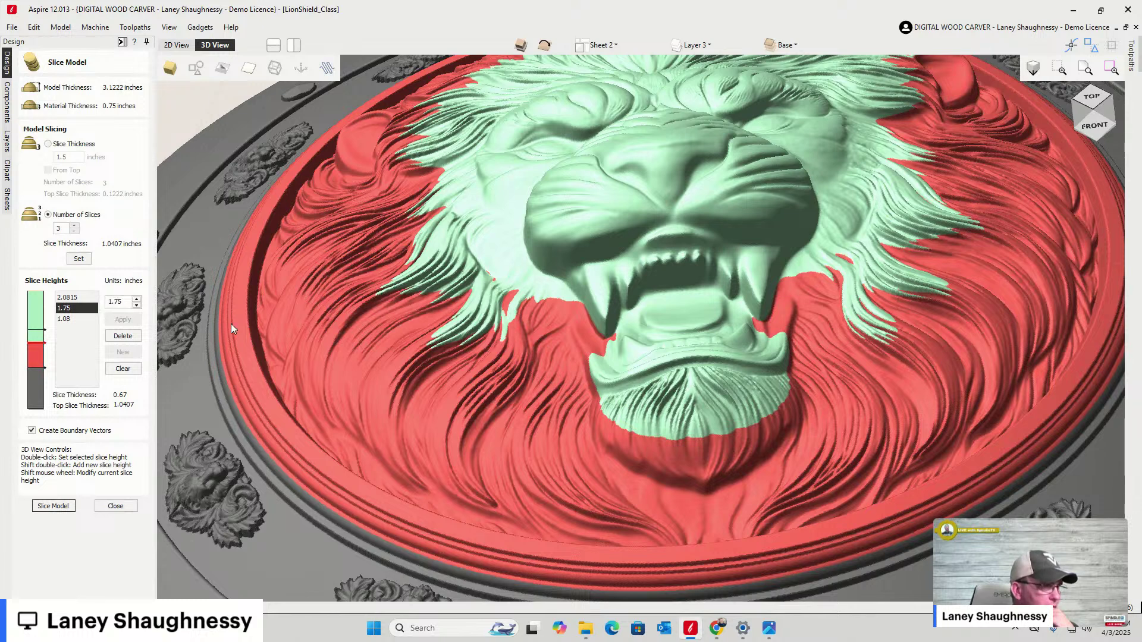
# Examine the split around the lion's muzzle and mane, and set the middle slice height to 1.70 inches
pyautogui.click(1095, 124)
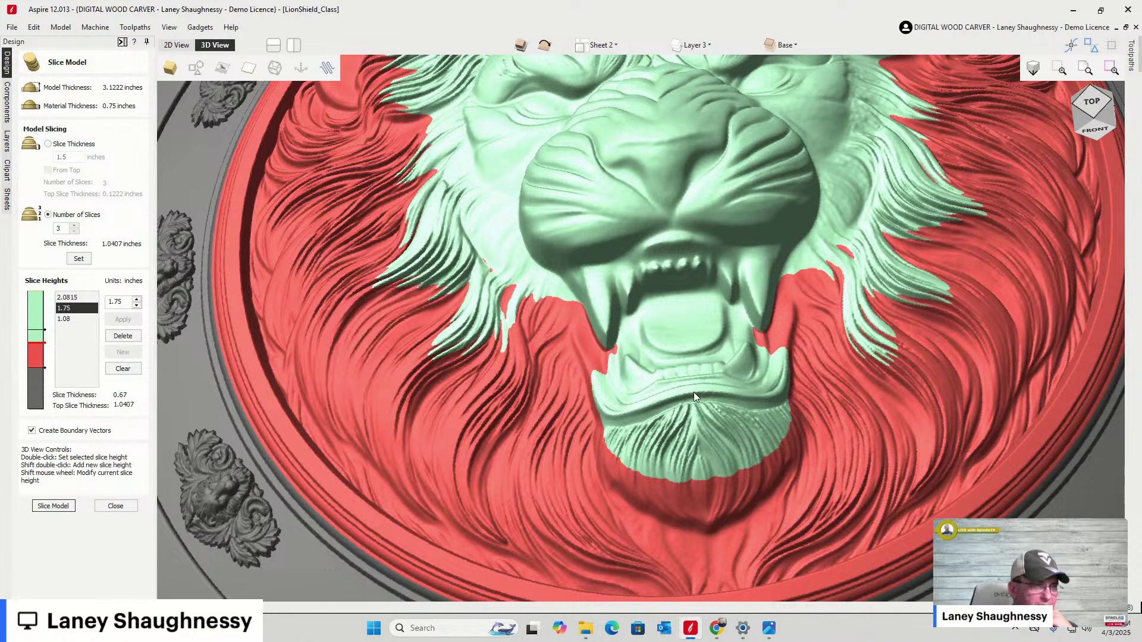
pyautogui.scroll(-3, 693, 396)
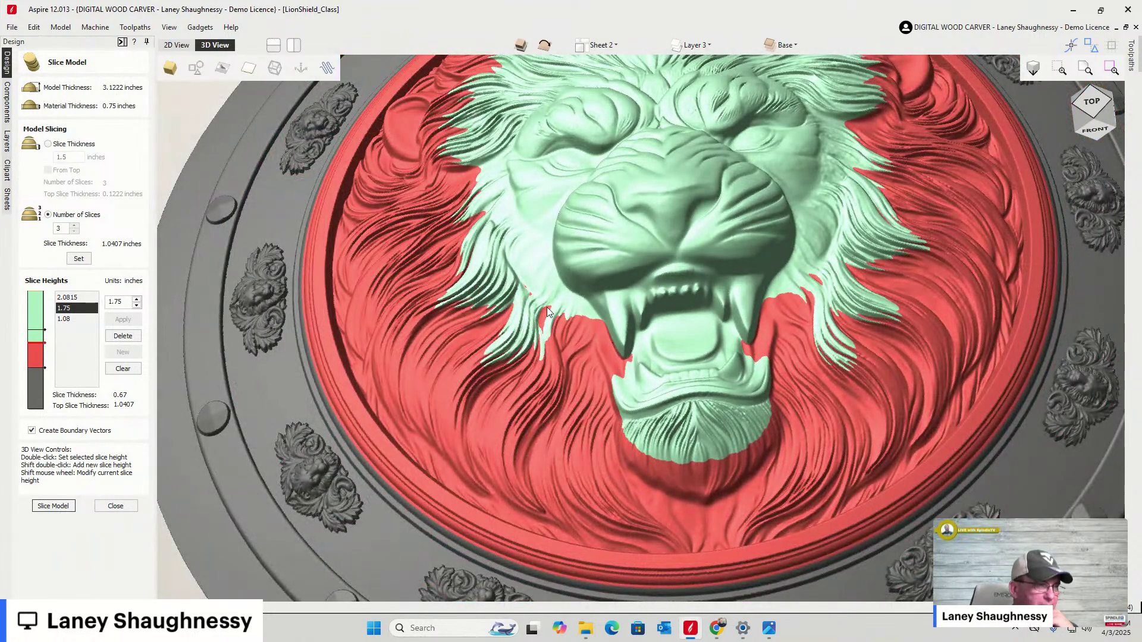
pyautogui.scroll(-2, 539, 329)
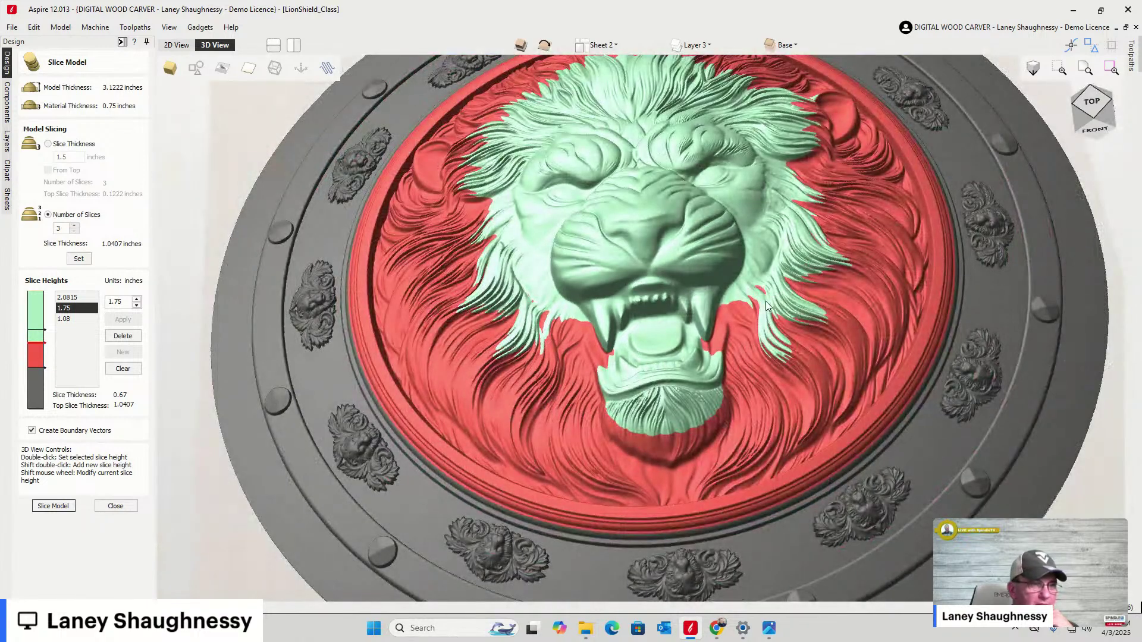
pyautogui.scroll(4, 766, 301)
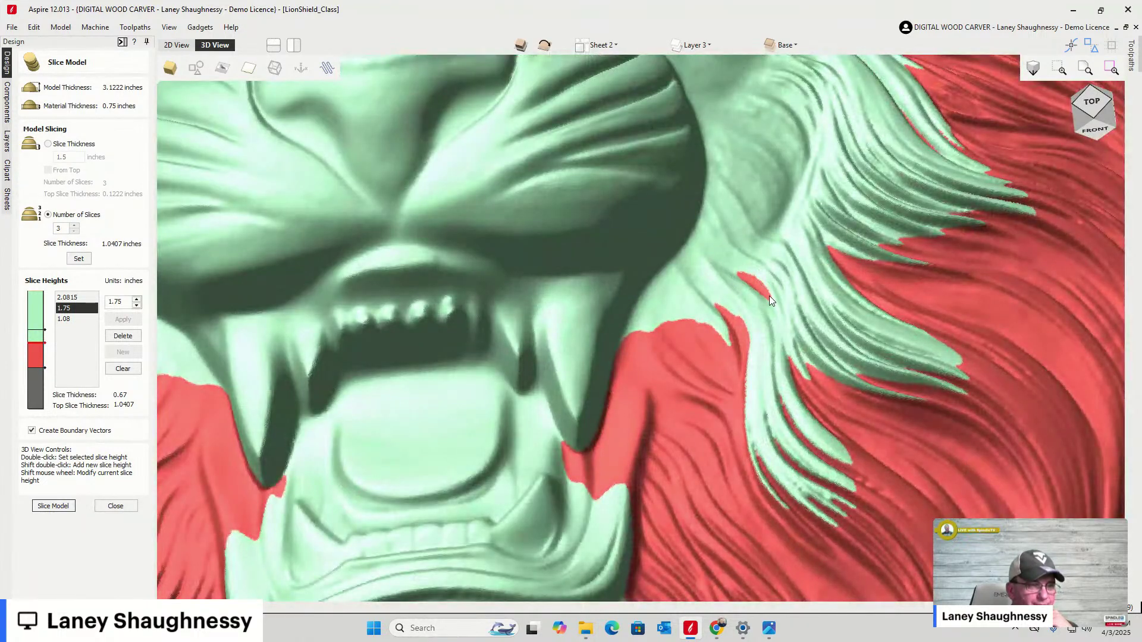
pyautogui.scroll(-5, 755, 292)
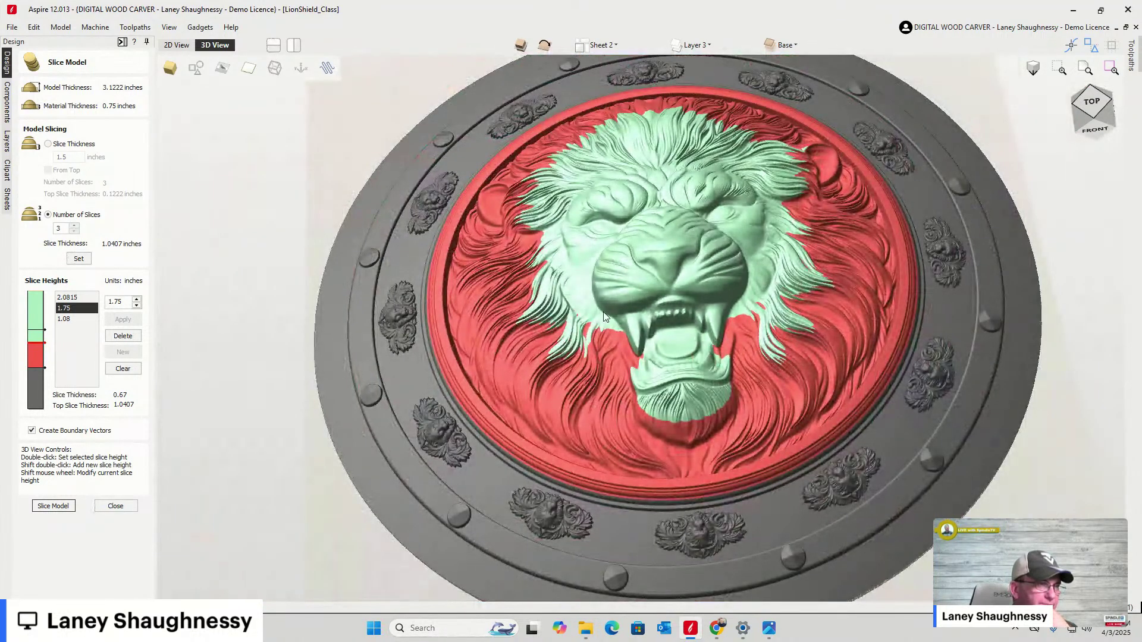
pyautogui.moveTo(117, 302); pyautogui.dragTo(123, 300)
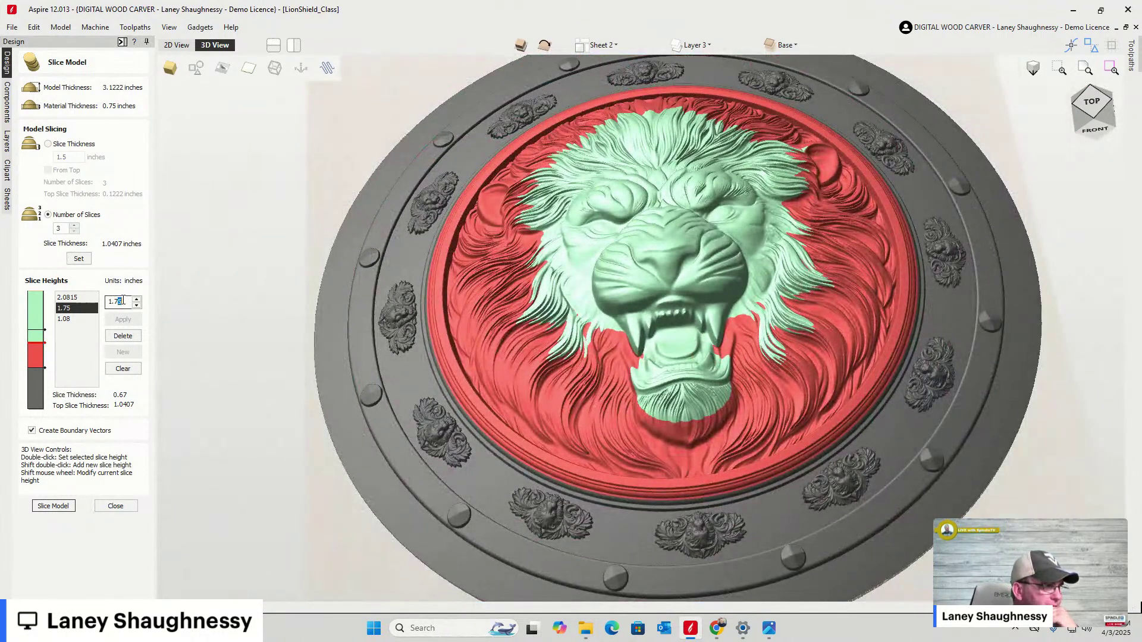
pyautogui.press('BackSpace')
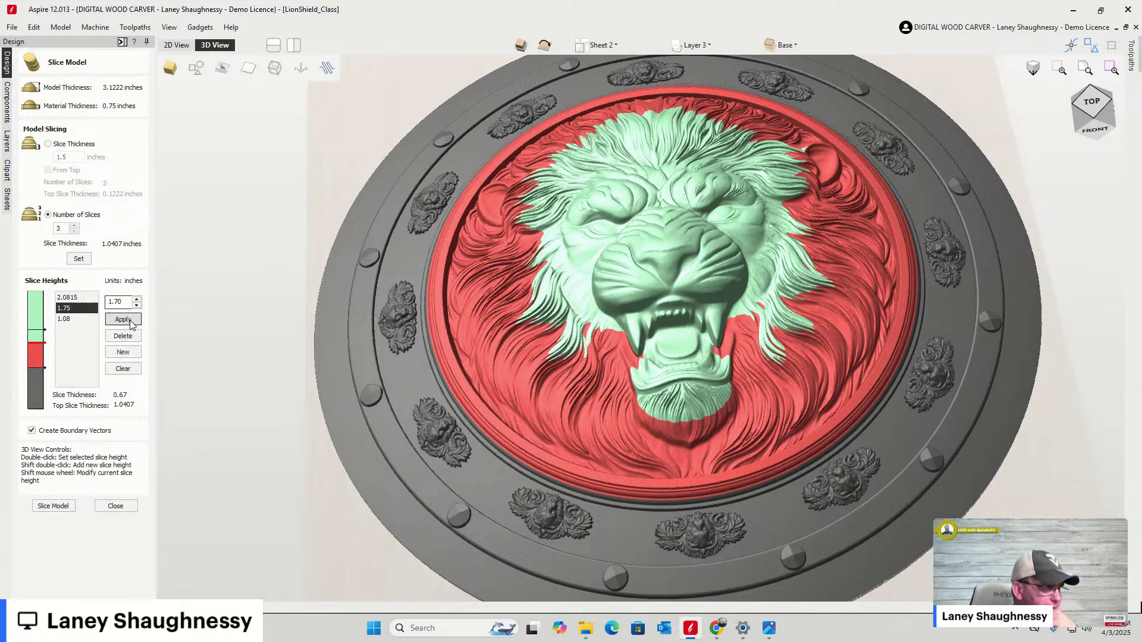
pyautogui.click(127, 320)
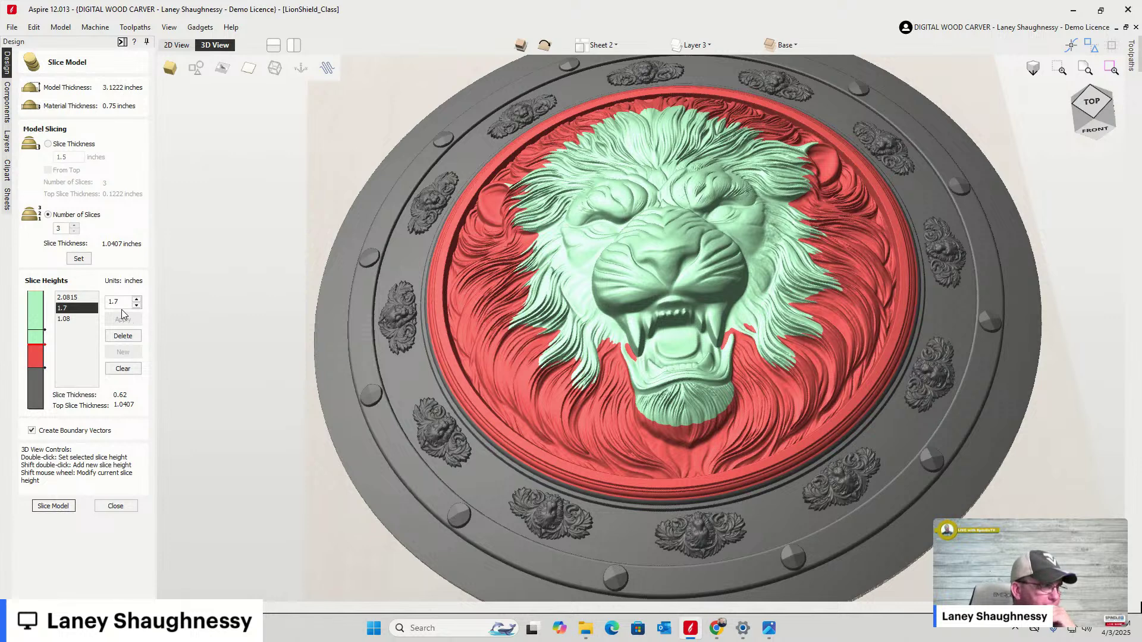
# Try the middle slice height at 1.8 inches and then at 1.77 inches
pyautogui.doubleClick(119, 302)
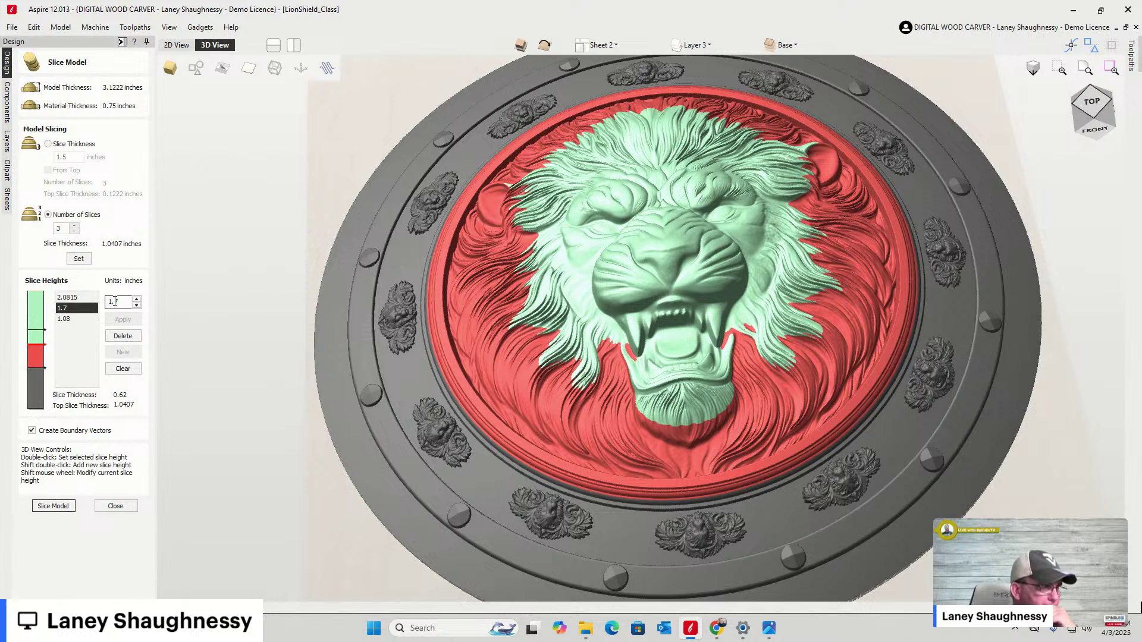
pyautogui.write('1.8')
pyautogui.click(129, 320)
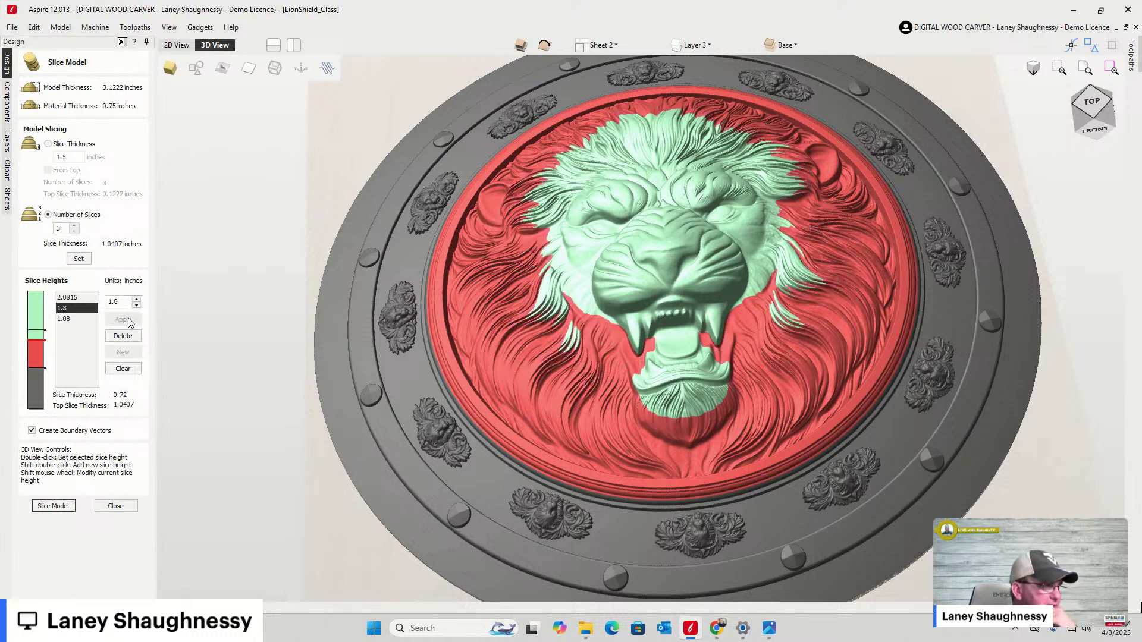
pyautogui.moveTo(115, 307); pyautogui.dragTo(124, 307)
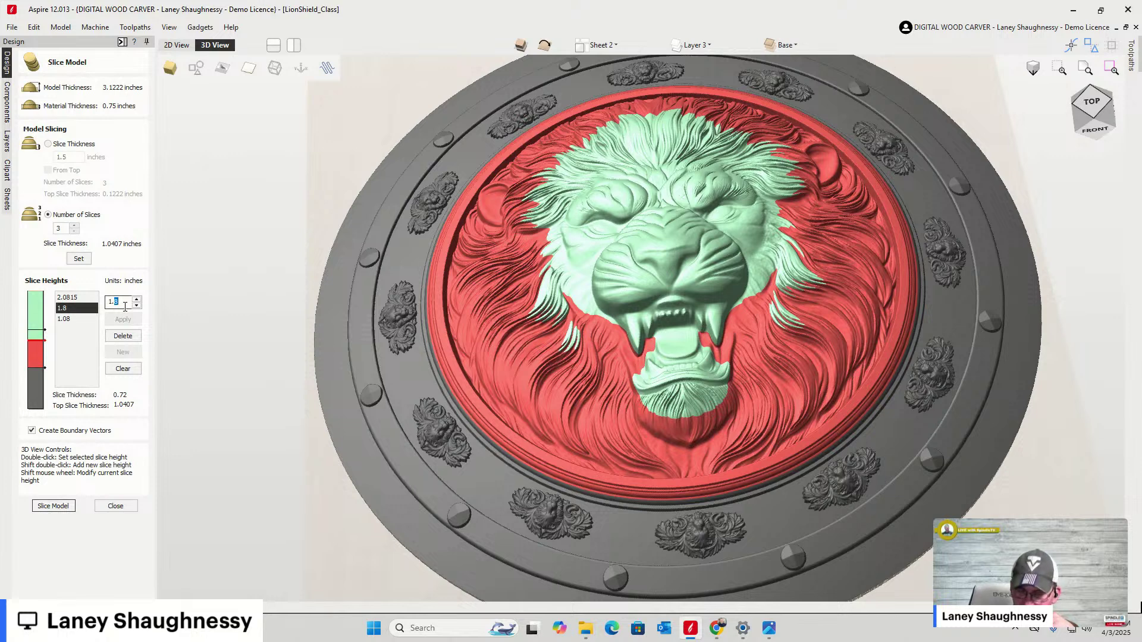
pyautogui.write('7')
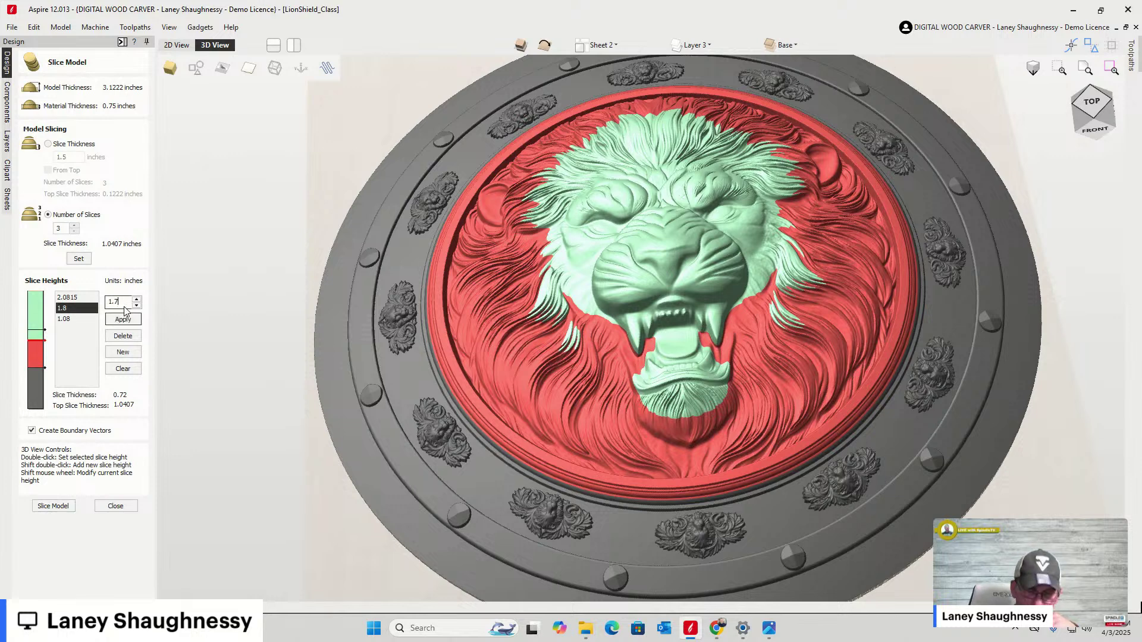
pyautogui.write('57')
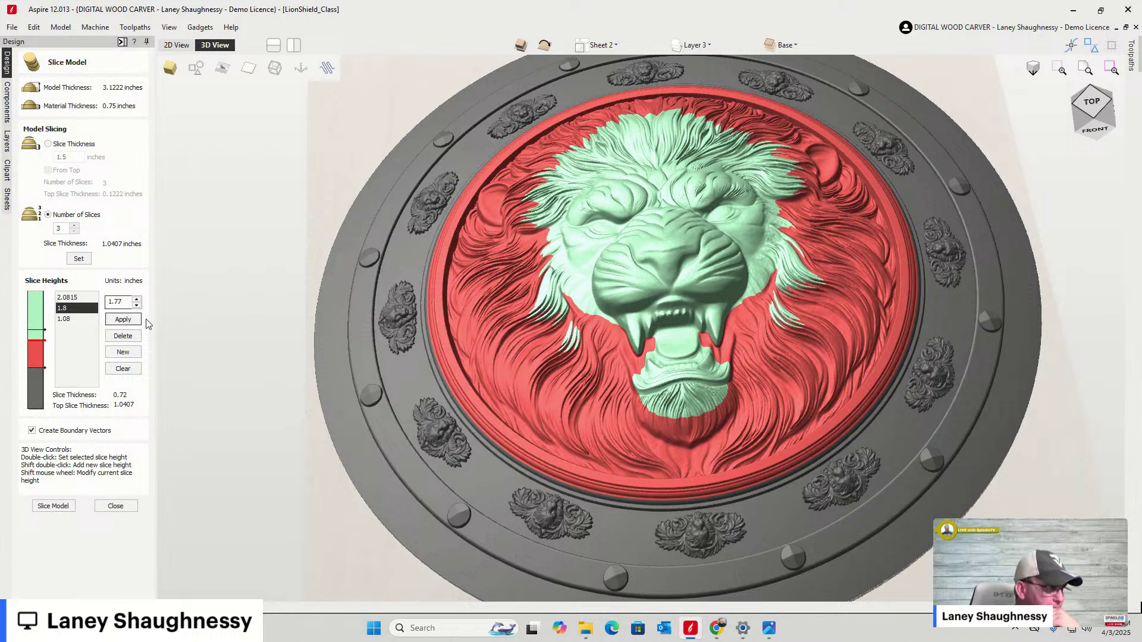
pyautogui.click(122, 320)
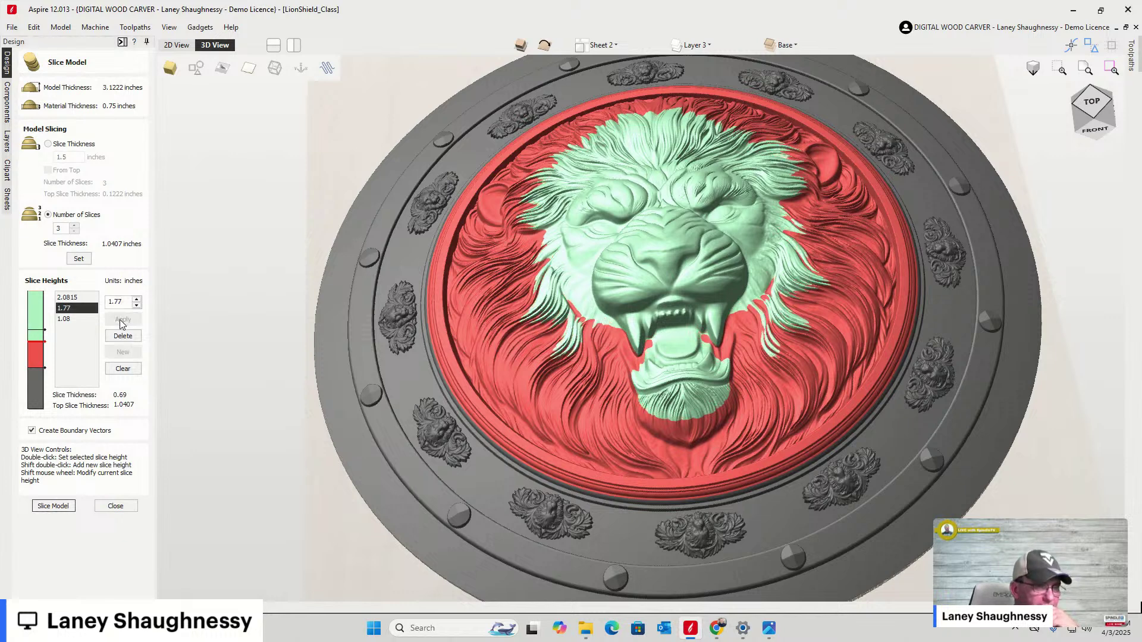
# Raise the middle slice height in increments to 1.8012, 1.8324 and 1.8636 inches, applying each value
pyautogui.click(137, 298)
pyautogui.click(123, 320)
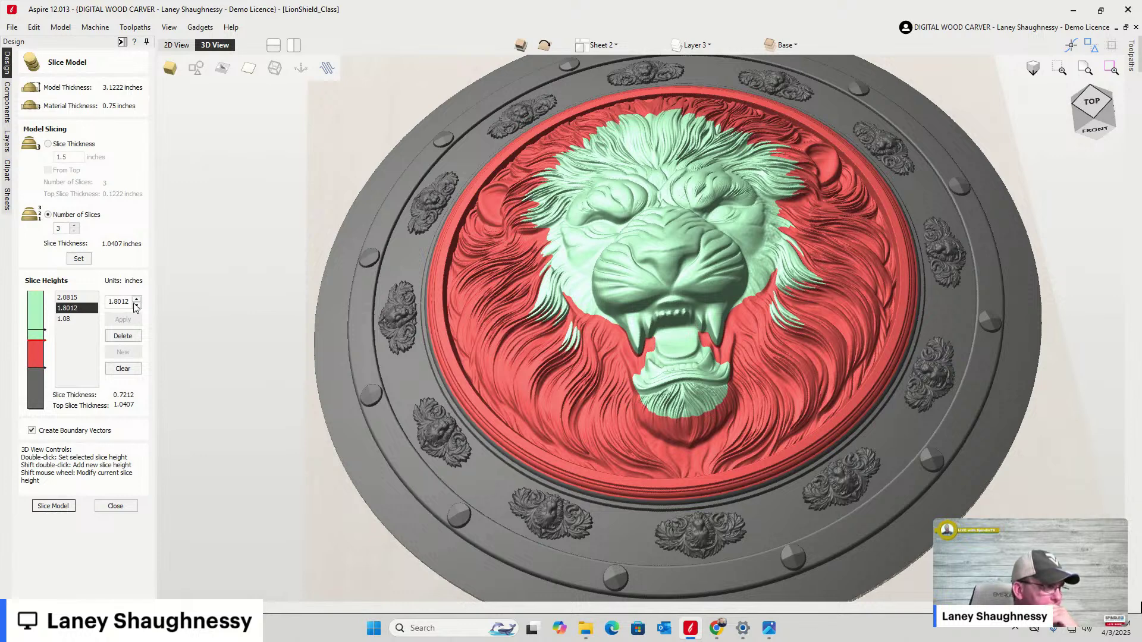
pyautogui.click(137, 298)
pyautogui.click(122, 320)
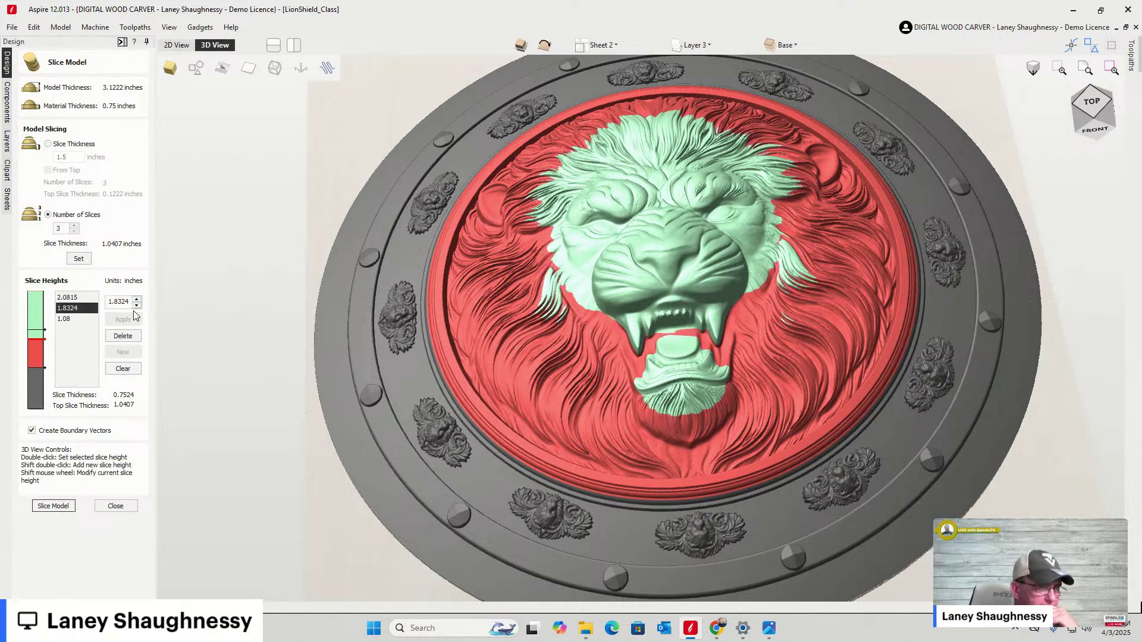
pyautogui.click(137, 298)
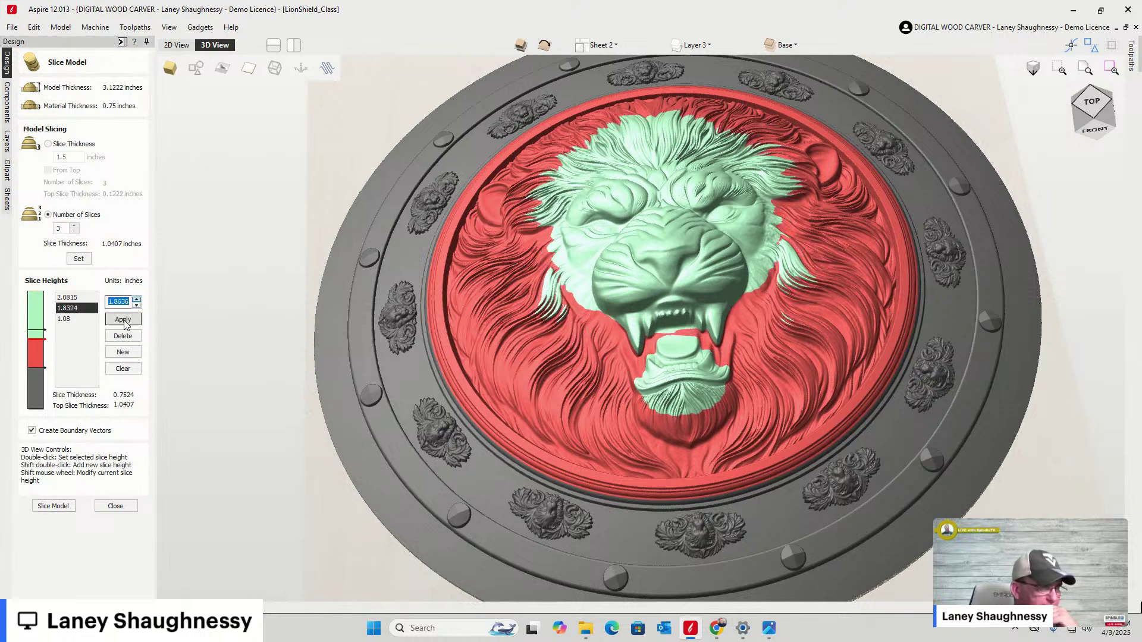
pyautogui.click(123, 322)
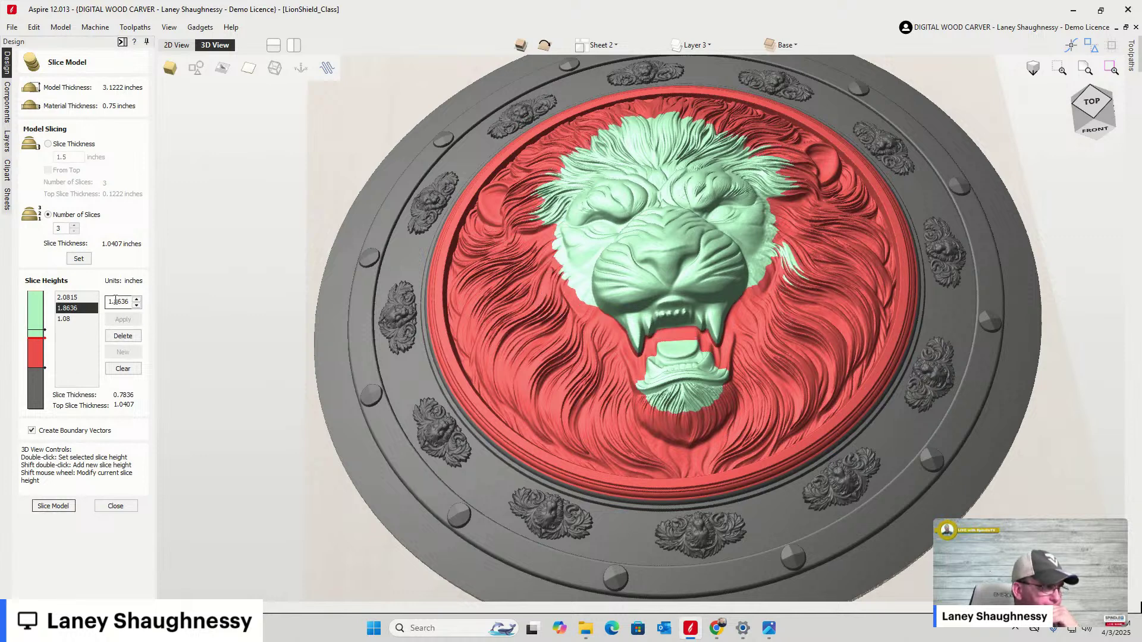
# Lower the middle slice height to 1.825 inches and refine it to 1.8125 inches
pyautogui.click(119, 302)
pyautogui.moveTo(119, 301); pyautogui.dragTo(130, 302)
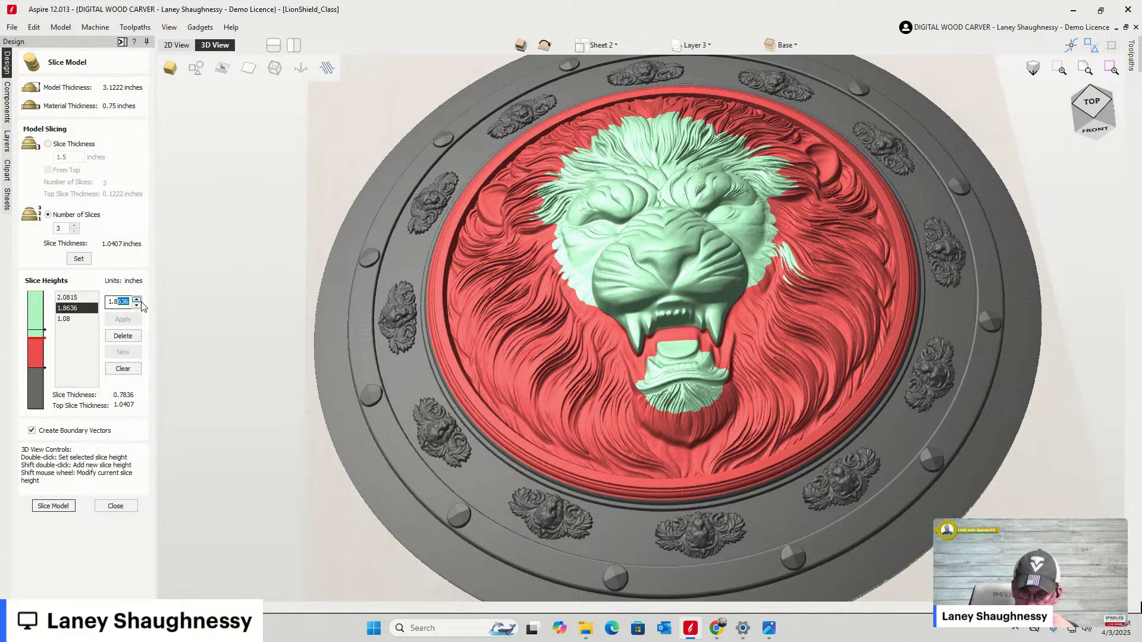
pyautogui.write('25')
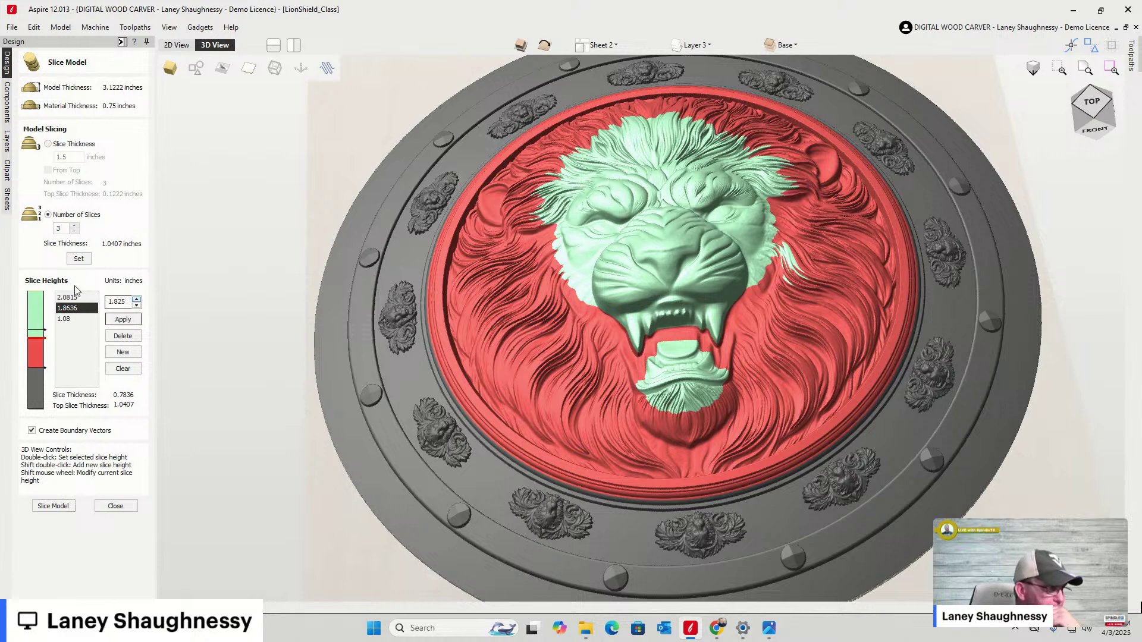
pyautogui.click(122, 320)
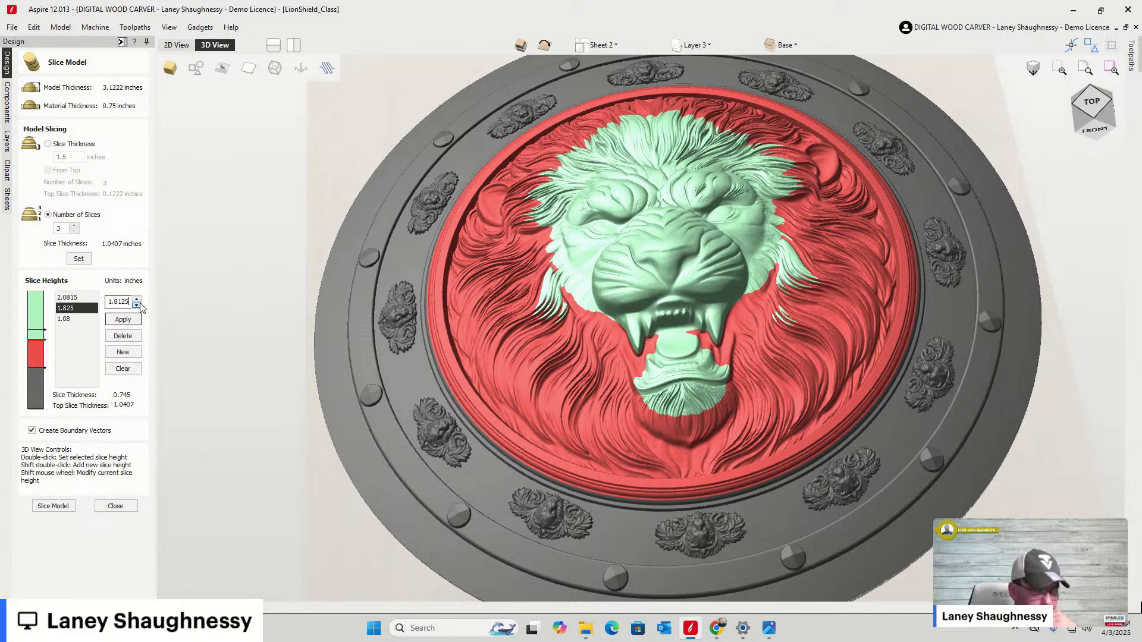
pyautogui.click(124, 320)
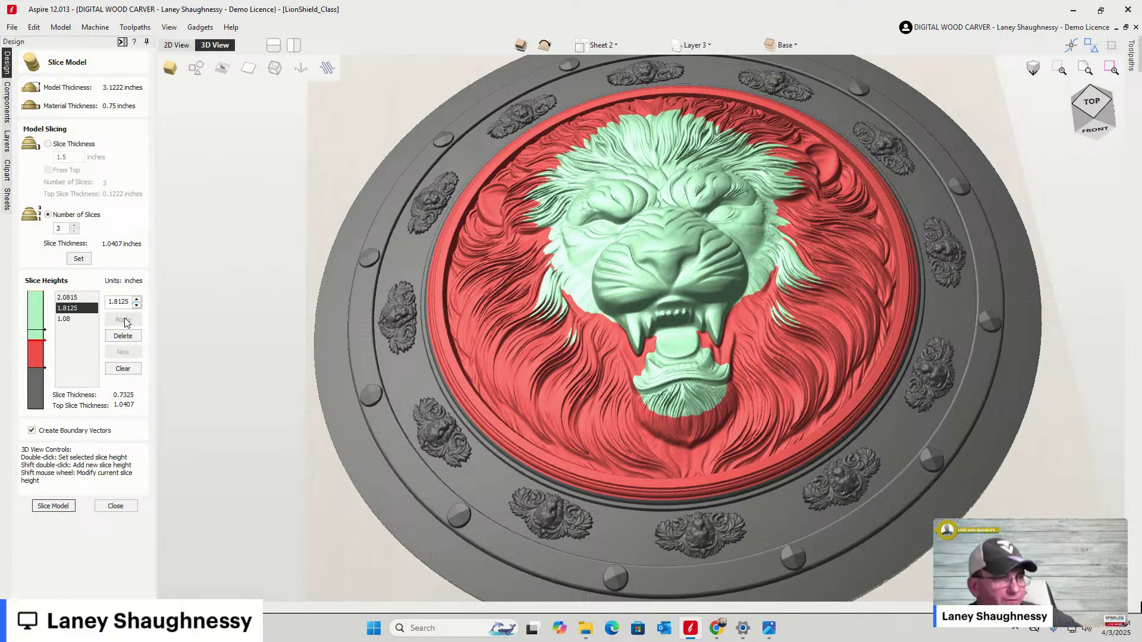
# Slice the model at the chosen heights and check the resulting boundary vectors in the 2D view
pyautogui.scroll(10, 783, 322)
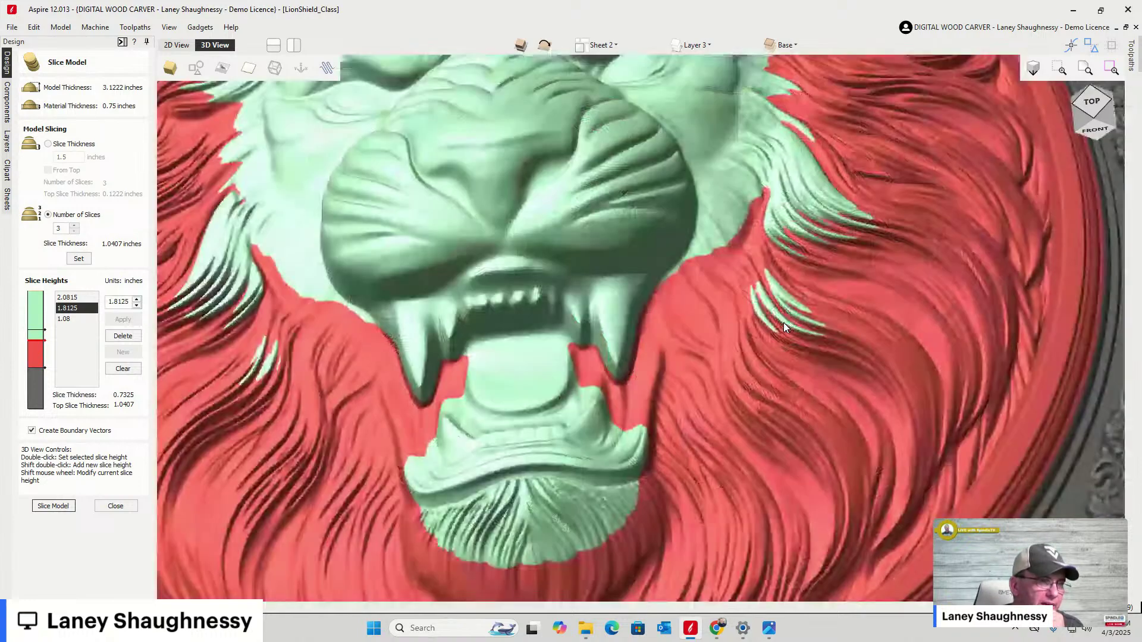
pyautogui.scroll(-10, 780, 322)
pyautogui.scroll(-3, 780, 320)
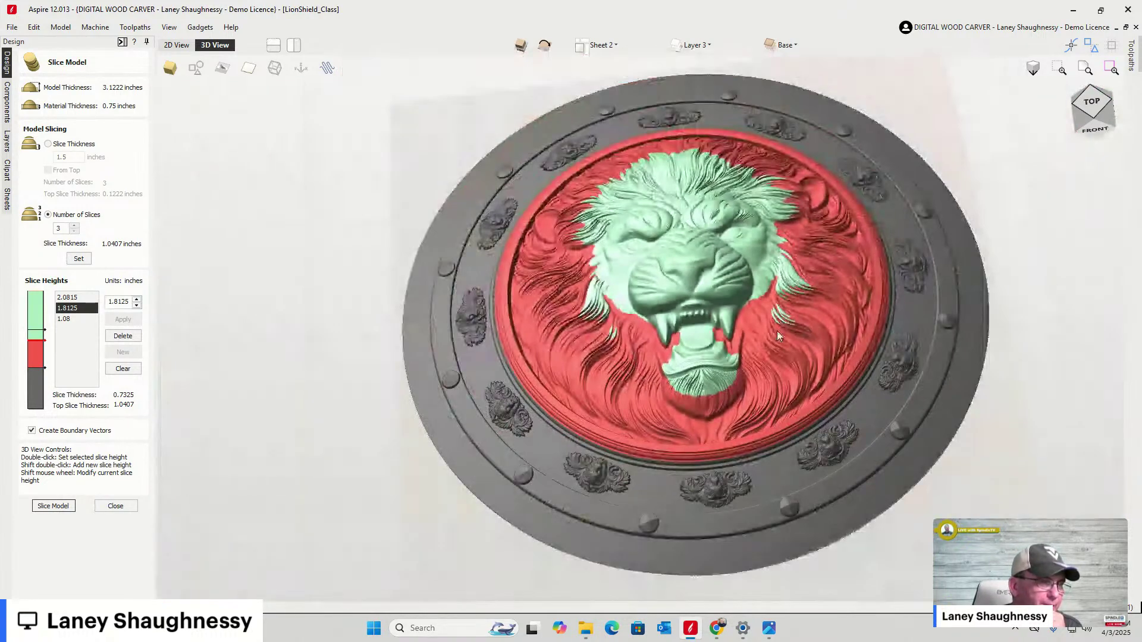
pyautogui.click(1092, 111)
pyautogui.moveTo(1092, 110); pyautogui.dragTo(1099, 101)
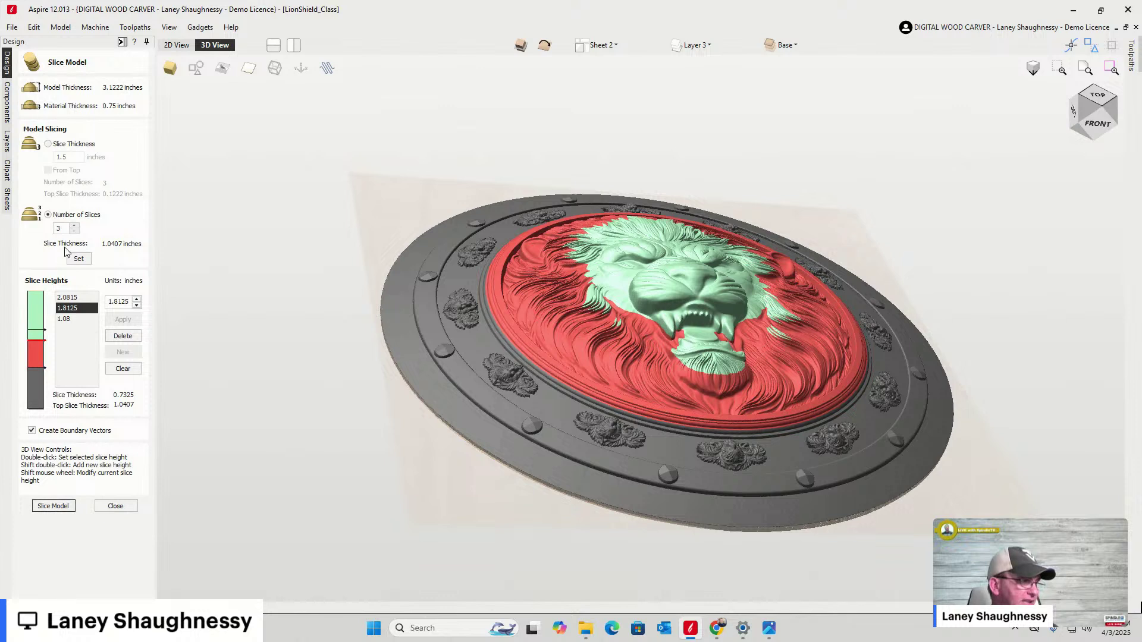
pyautogui.click(44, 510)
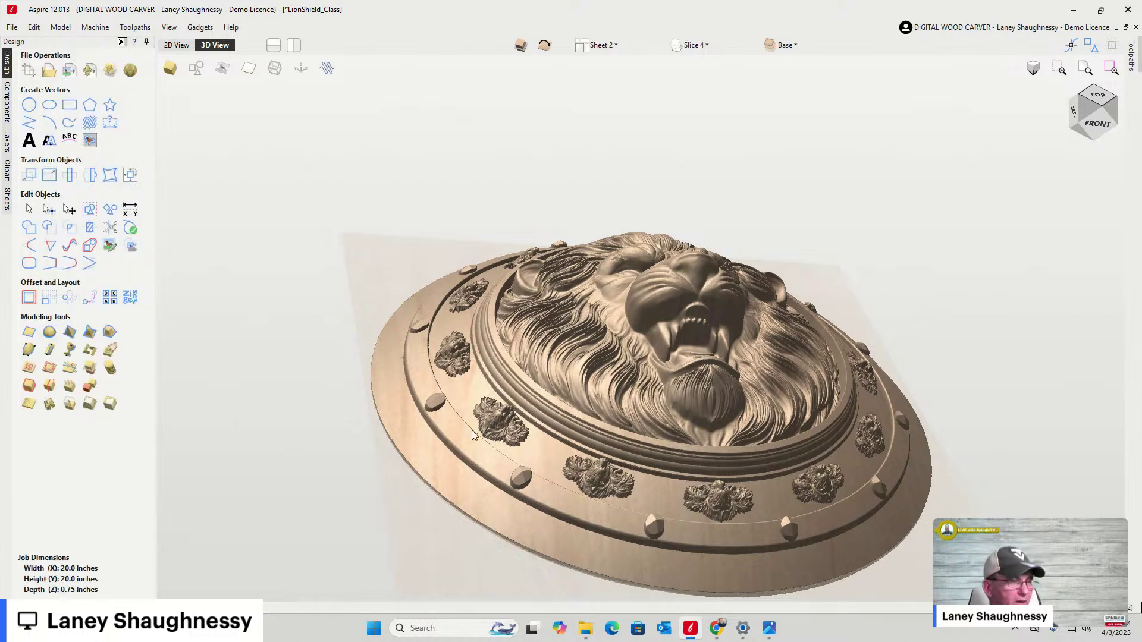
pyautogui.click(172, 46)
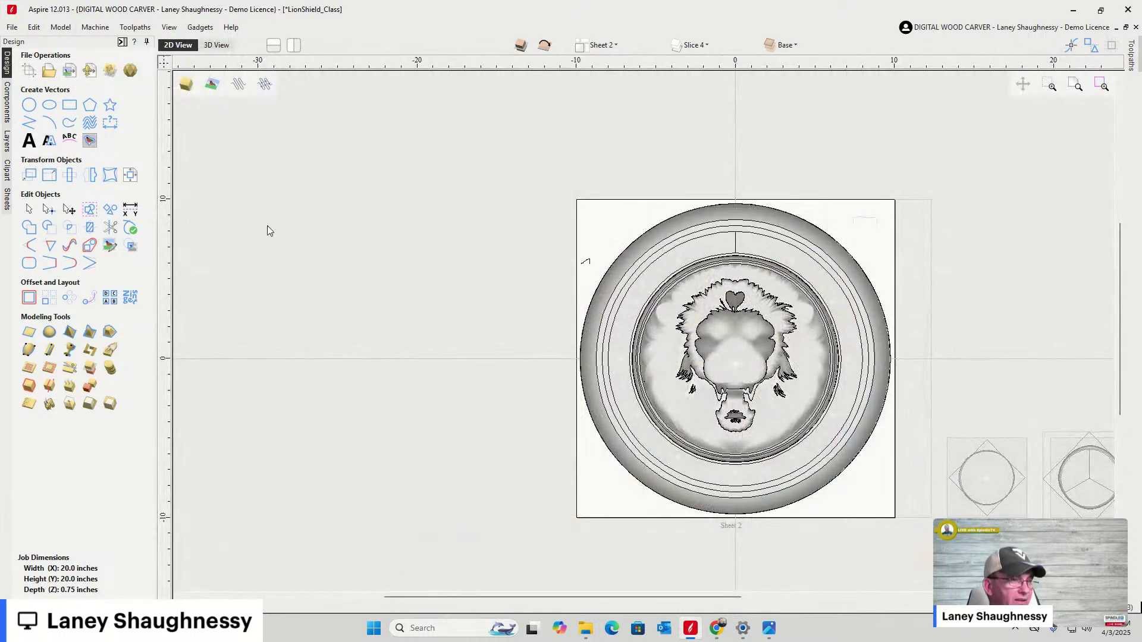
pyautogui.click(215, 45)
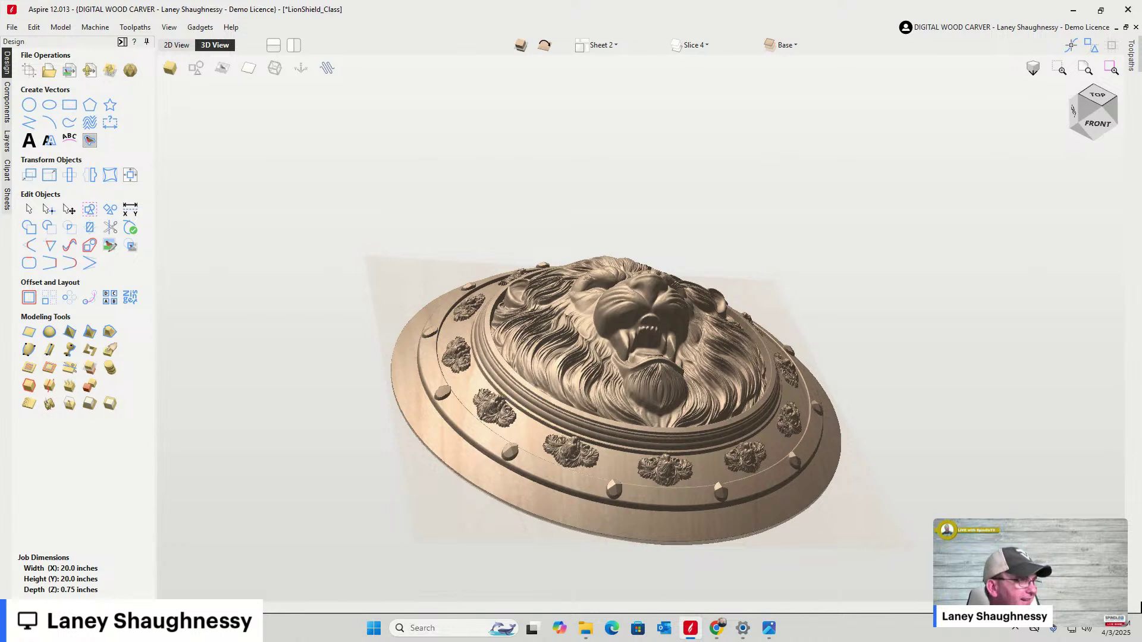
# Hide the Class Level and MoldingProfile Class Level components and the Base Dome
pyautogui.click(8, 101)
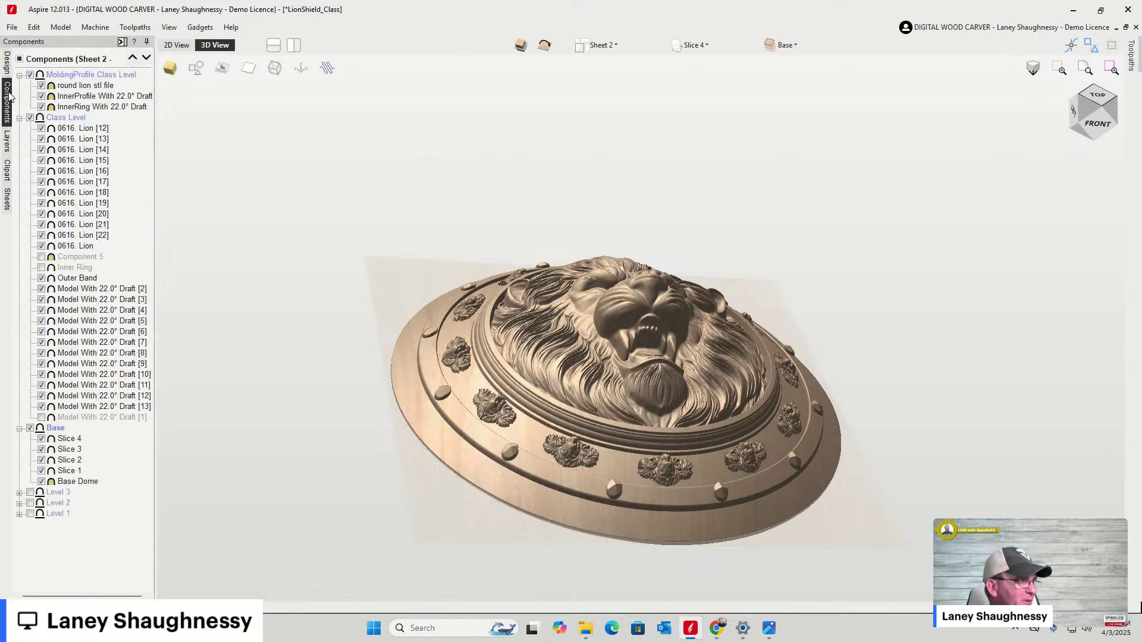
pyautogui.click(31, 118)
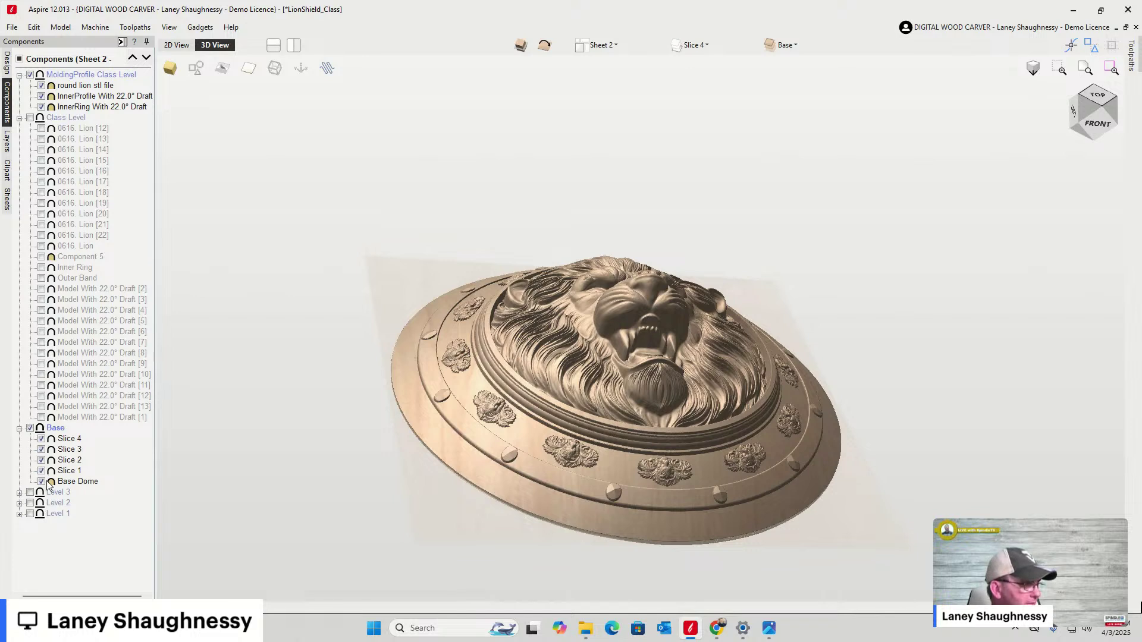
pyautogui.click(31, 75)
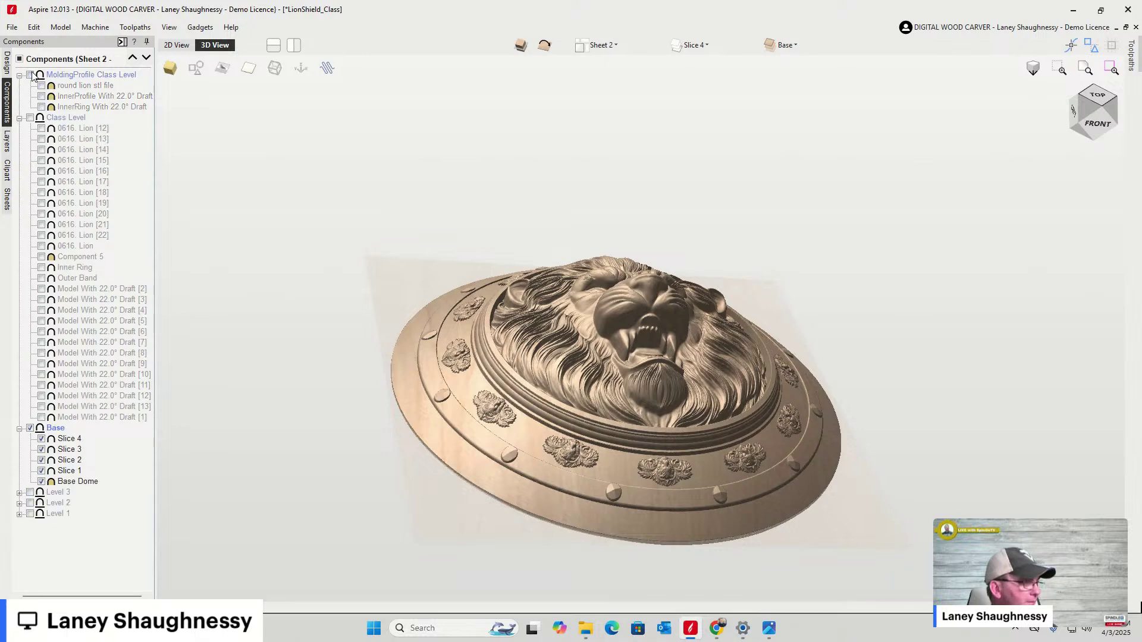
pyautogui.click(41, 482)
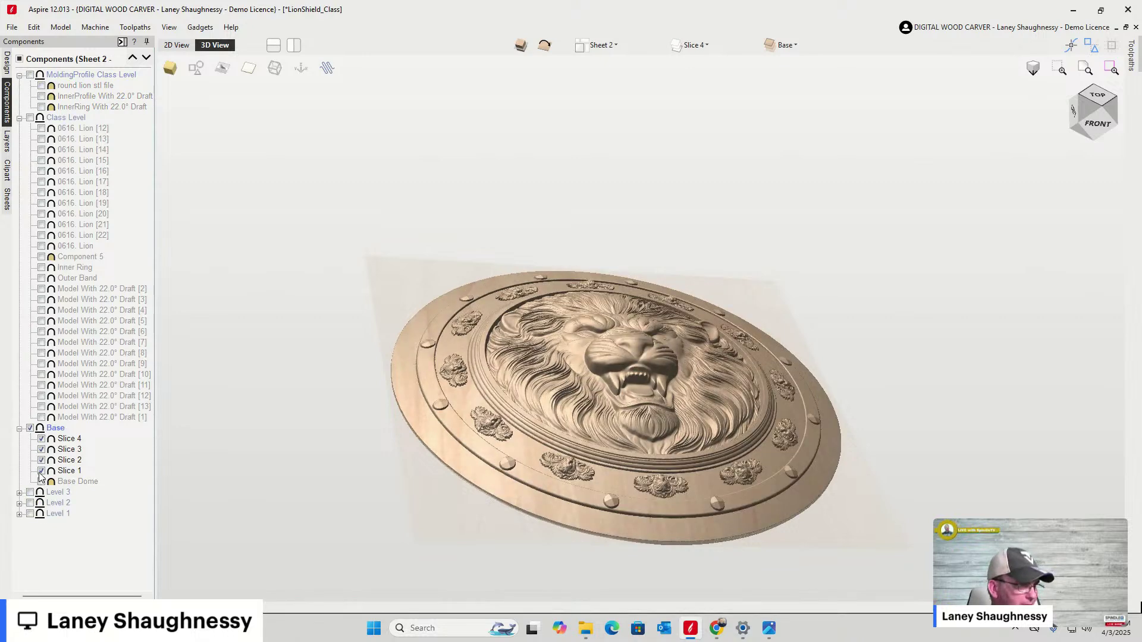
# Hide Slice 4, Slice 3 and Slice 2, and inspect the surface of Slice 1 on its own
pyautogui.click(41, 439)
pyautogui.click(41, 450)
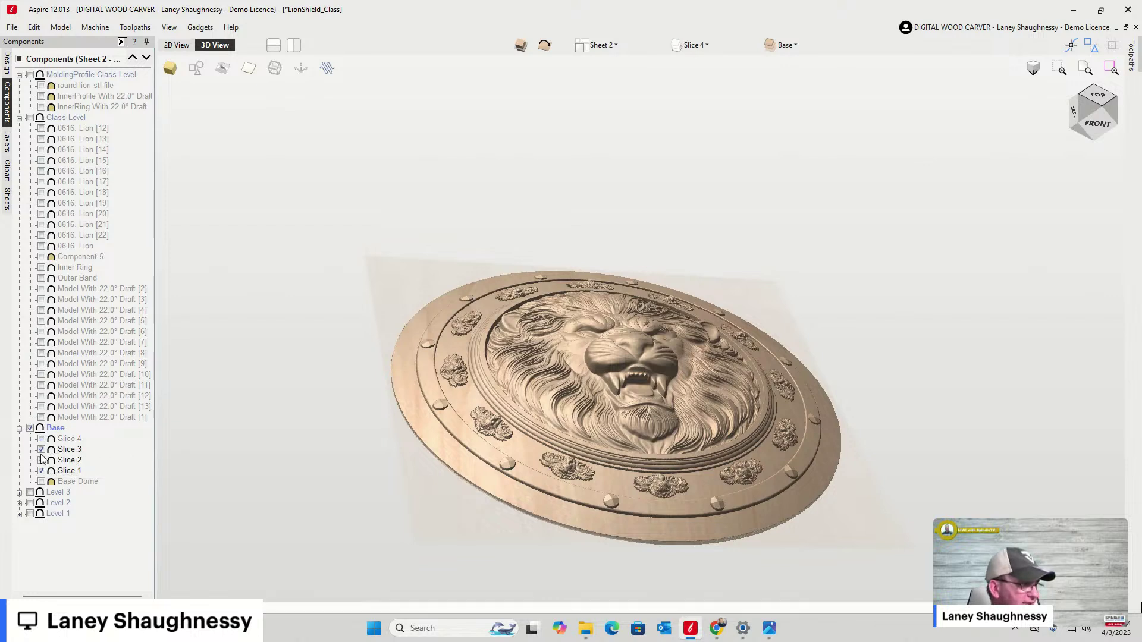
pyautogui.click(41, 461)
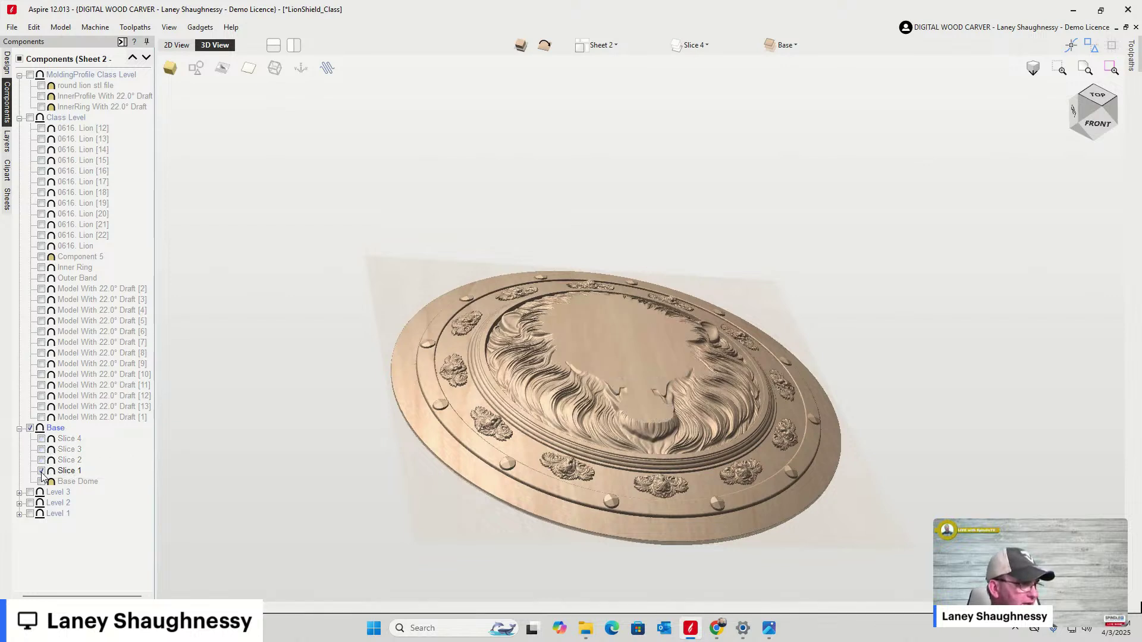
pyautogui.scroll(5, 598, 455)
pyautogui.scroll(-5, 597, 455)
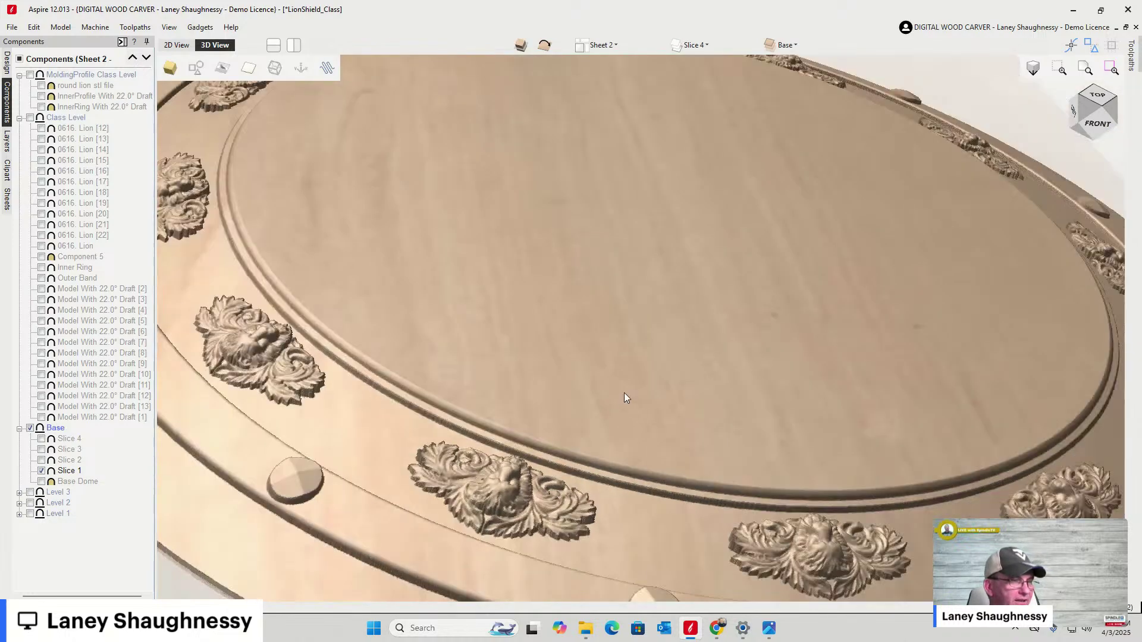
# Select Slice 1 and check its model thickness against the sheet's material thickness in the material setup, leaving the settings unchanged
pyautogui.moveTo(1083, 125); pyautogui.dragTo(1058, 103)
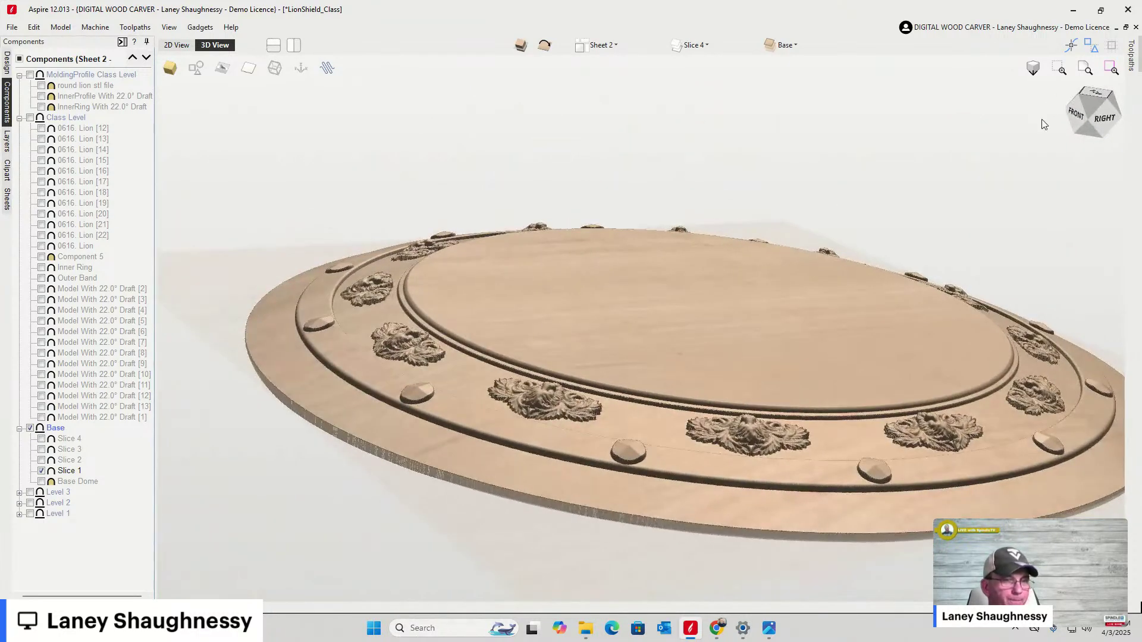
pyautogui.moveTo(1134, 60)
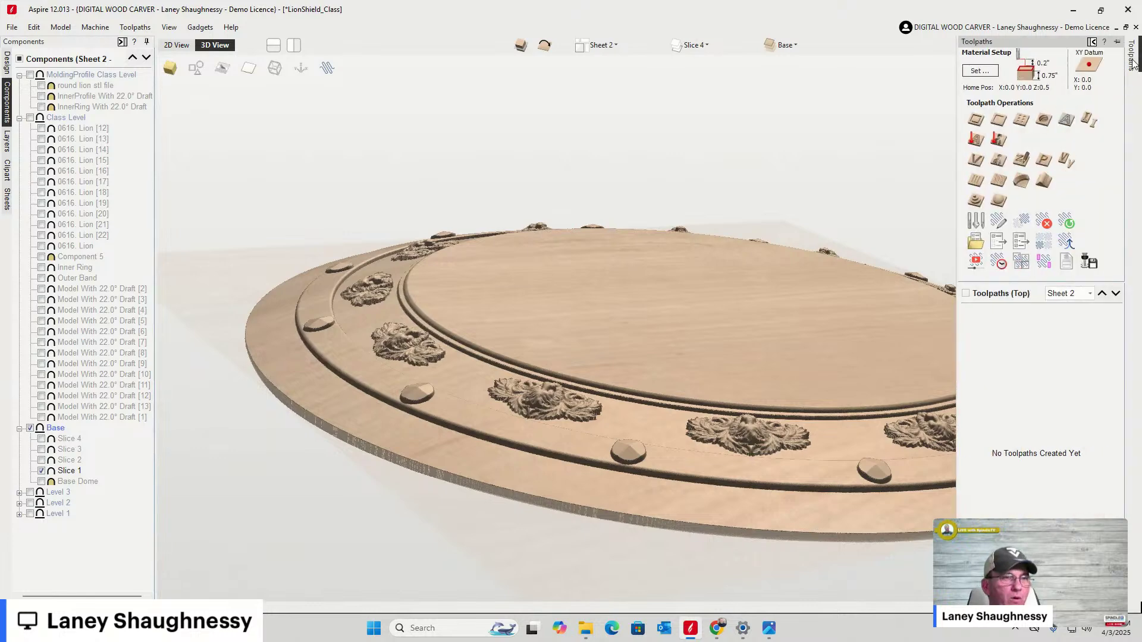
pyautogui.click(769, 339)
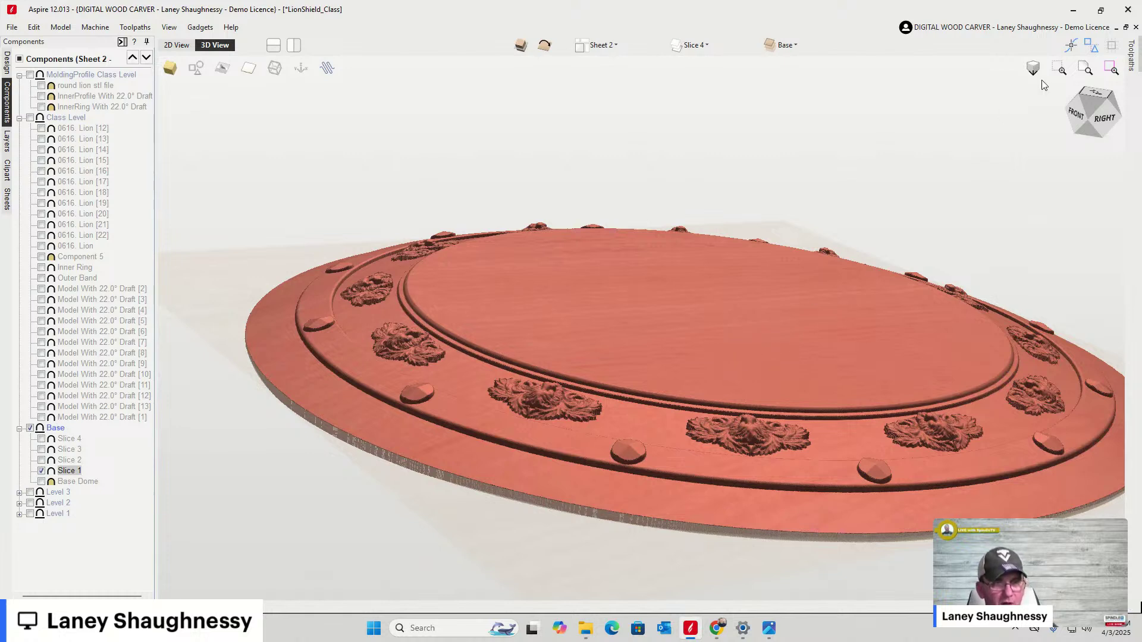
pyautogui.moveTo(1132, 55)
pyautogui.click(979, 71)
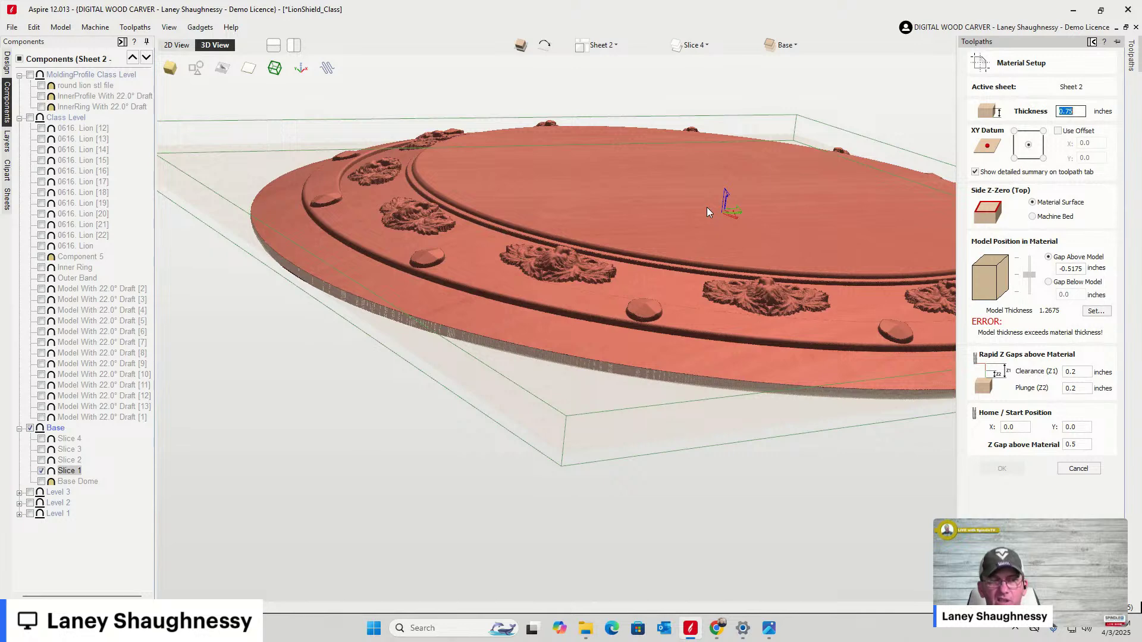
pyautogui.scroll(-5, 374, 254)
pyautogui.scroll(8, 600, 241)
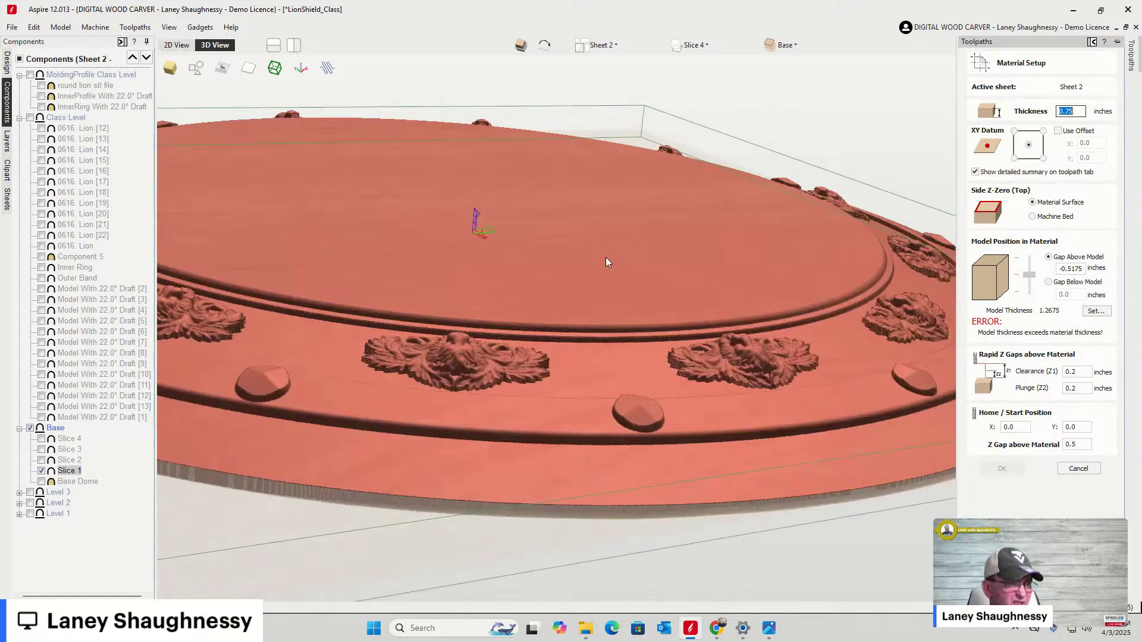
pyautogui.scroll(-4, 632, 305)
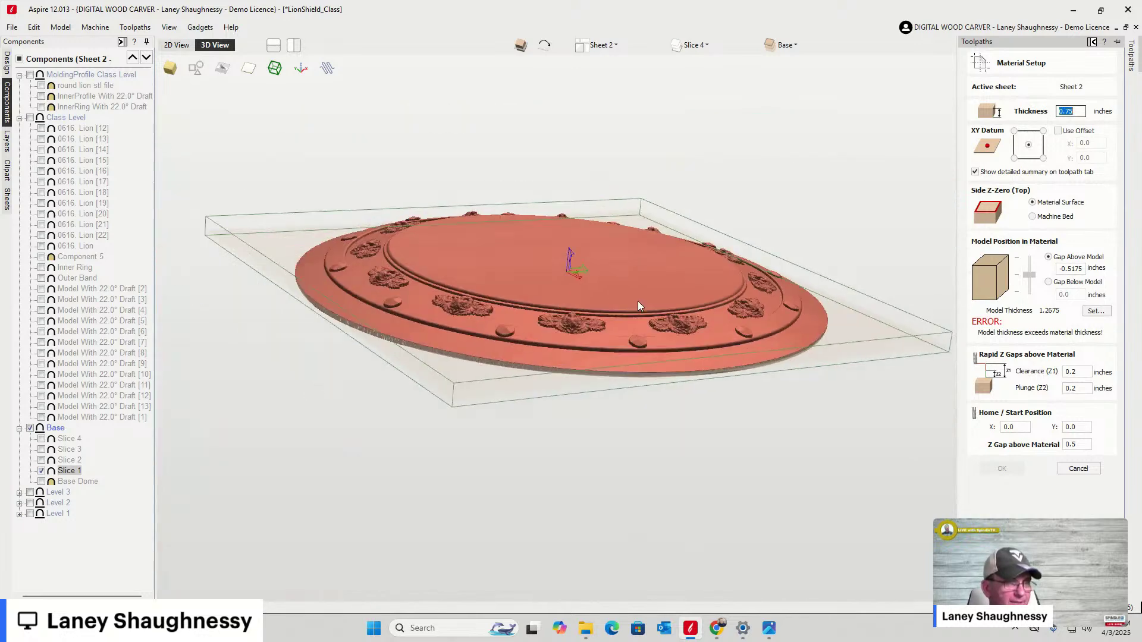
pyautogui.press('Return')
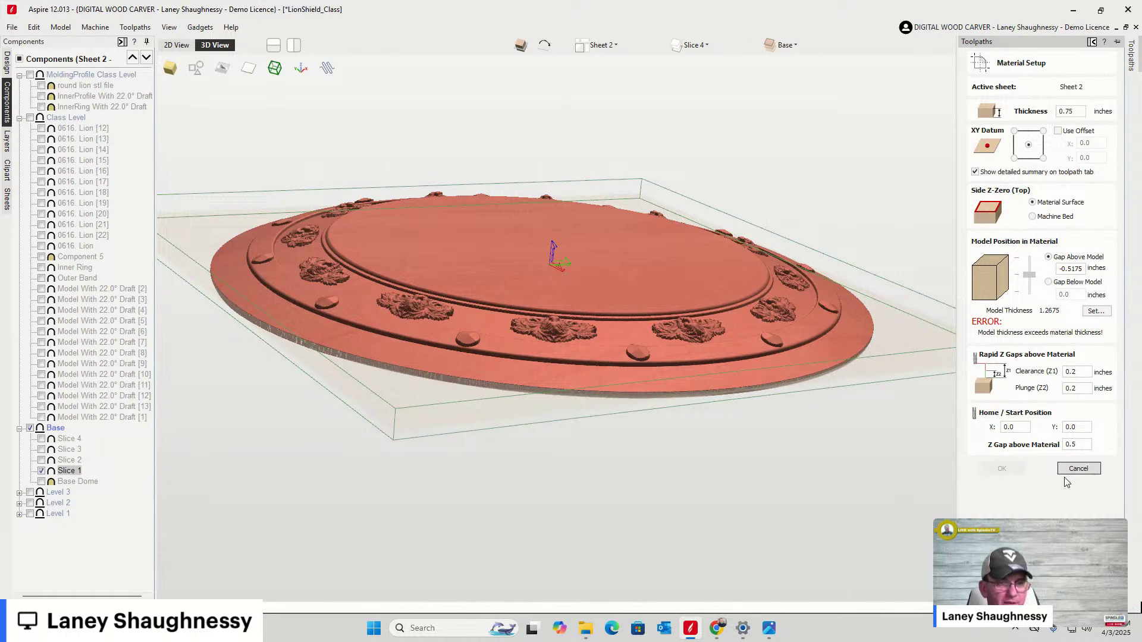
# Hide Slice 1, show Slice 2 and inspect it in 3D from above and at a low angle
pyautogui.click(41, 471)
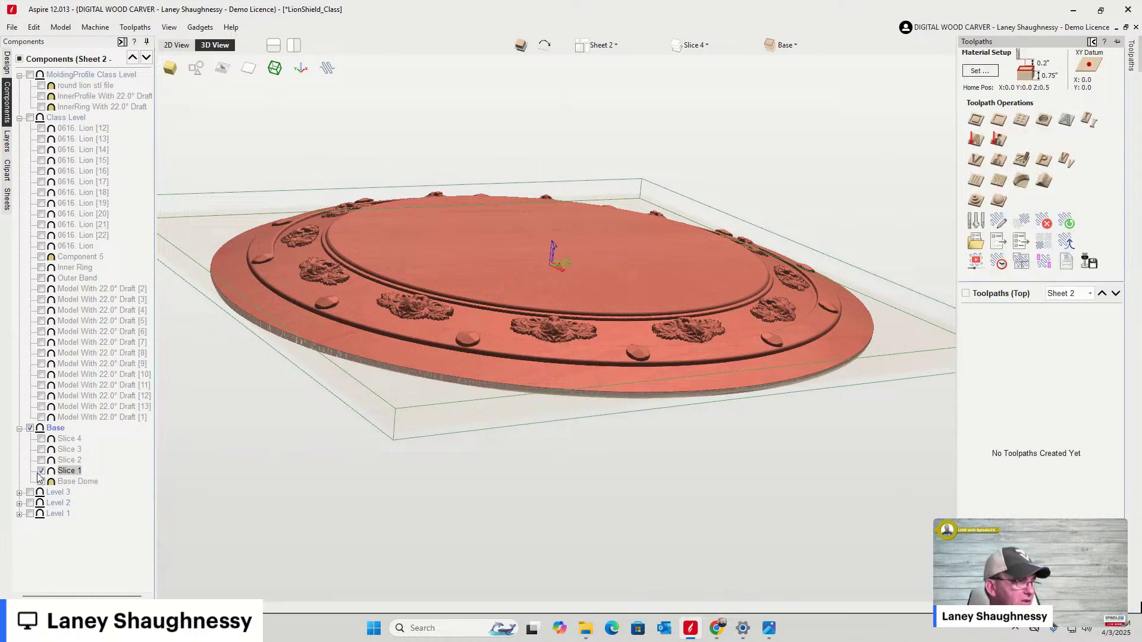
pyautogui.click(41, 460)
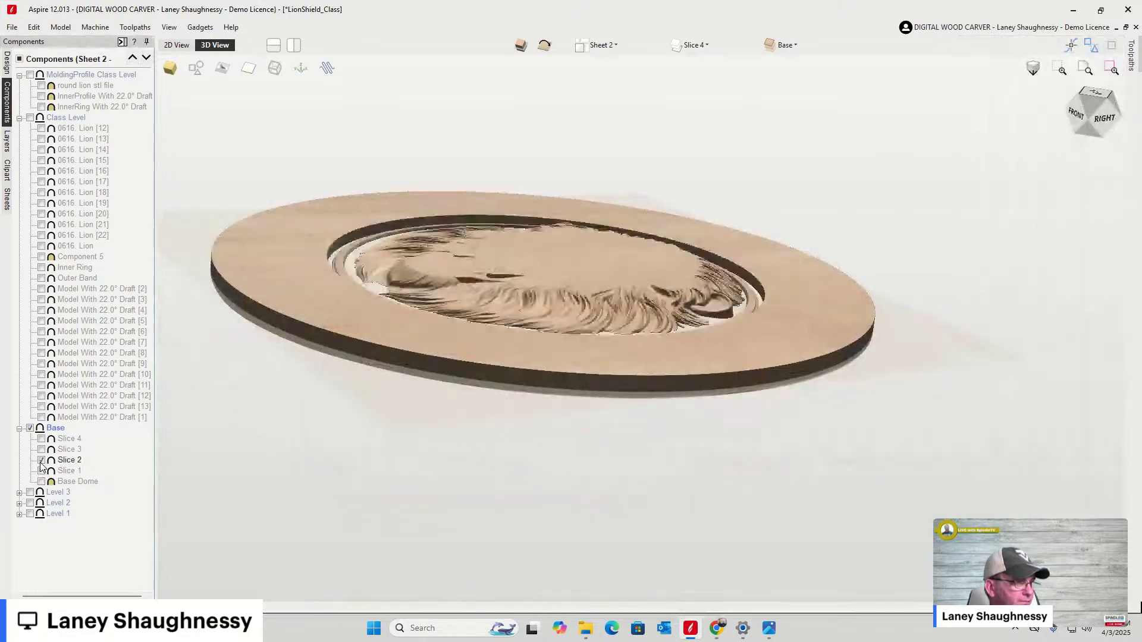
pyautogui.click(1101, 138)
pyautogui.scroll(3, 426, 246)
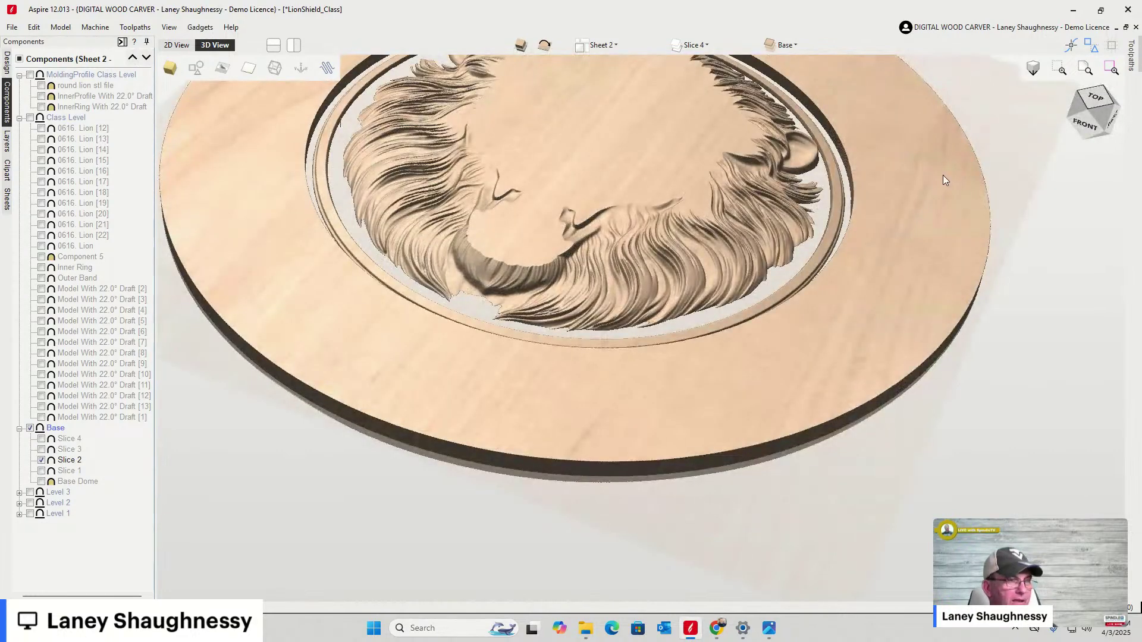
pyautogui.click(1095, 99)
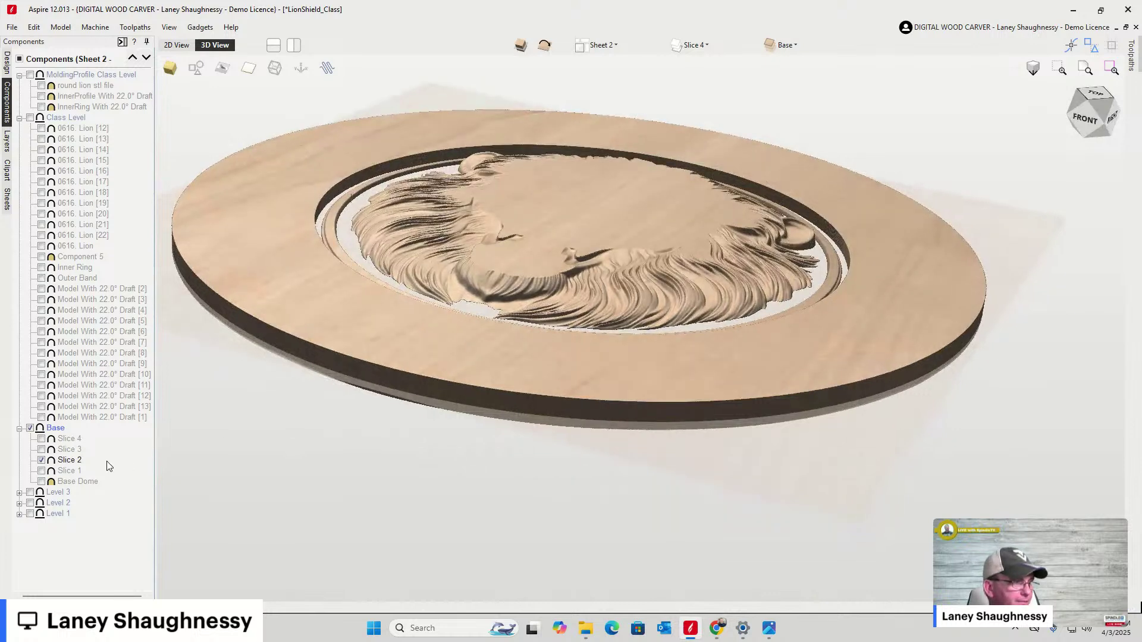
# Remove the wide outer ring from the Slice 2 display and inspect the remaining disc's mane and rim from several sides
pyautogui.click(522, 47)
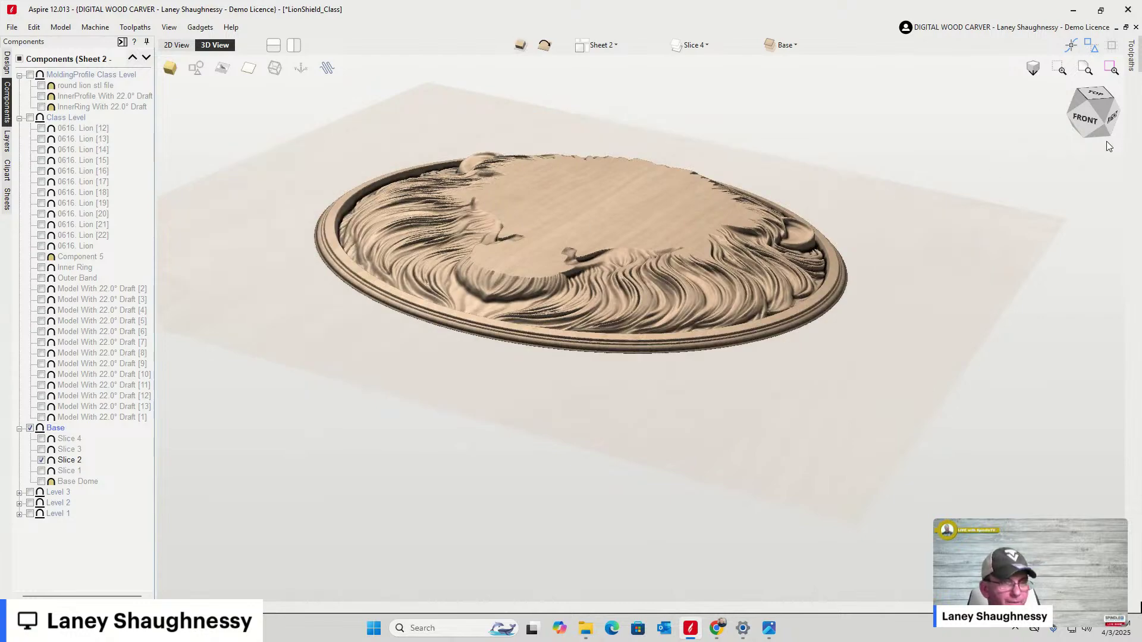
pyautogui.click(1111, 118)
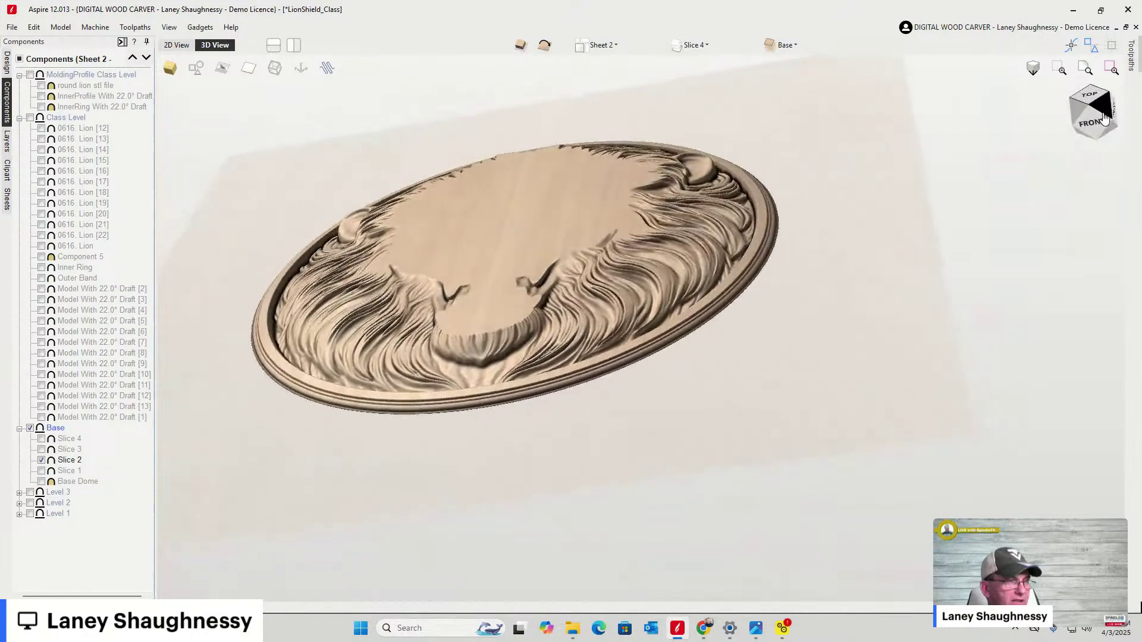
pyautogui.scroll(3, 1130, 117)
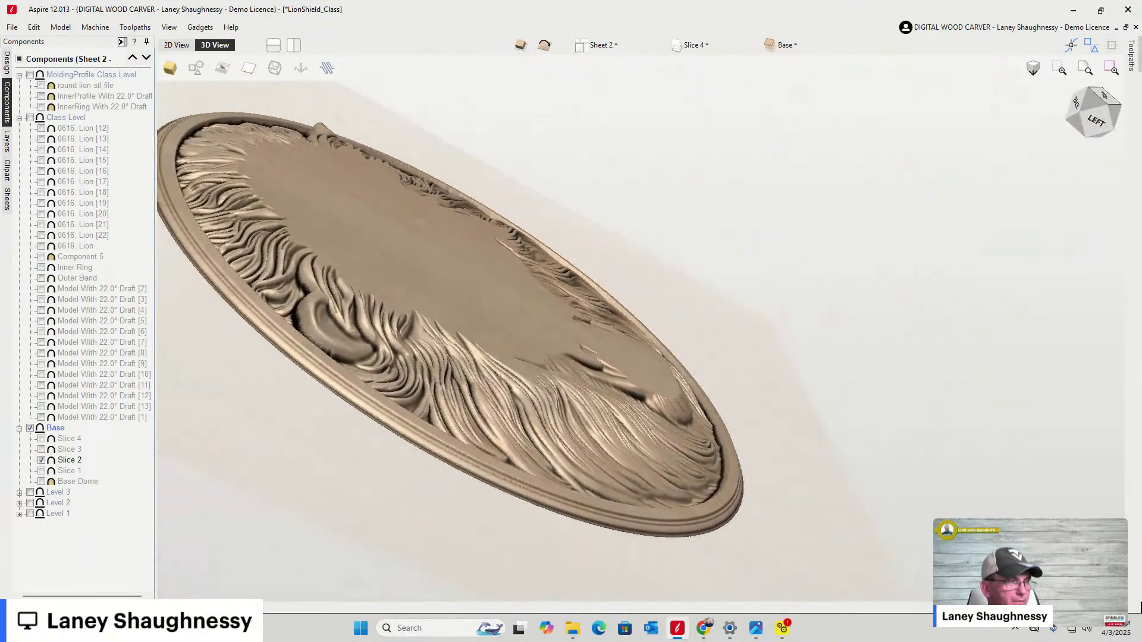
pyautogui.moveTo(571, 333); pyautogui.dragTo(550, 330)
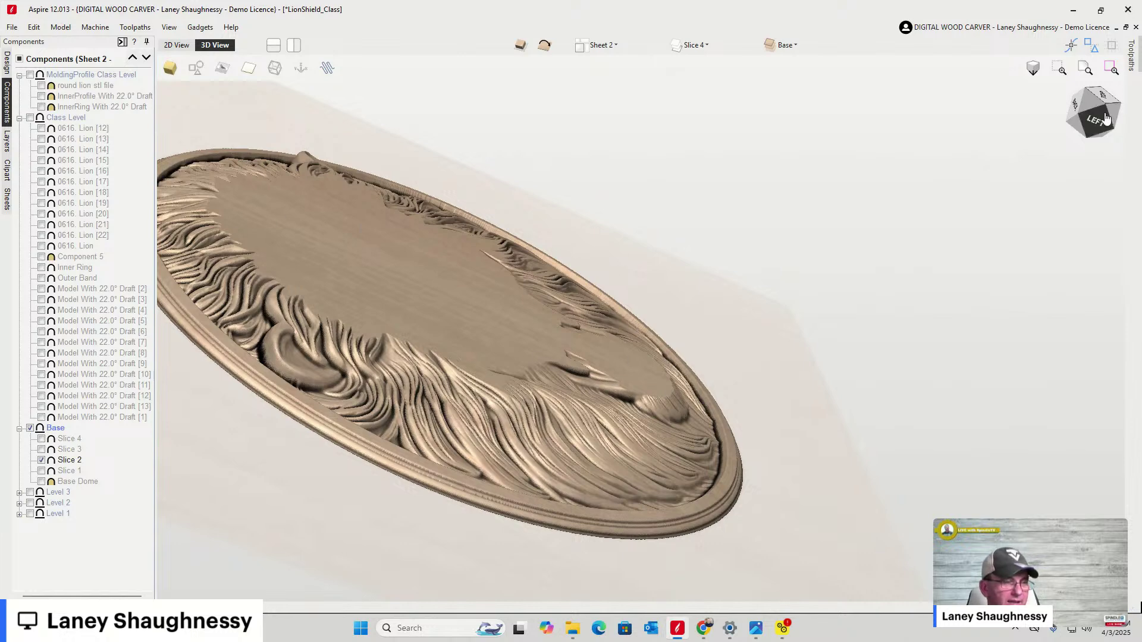
pyautogui.click(1078, 118)
pyautogui.moveTo(1078, 117); pyautogui.dragTo(1108, 113)
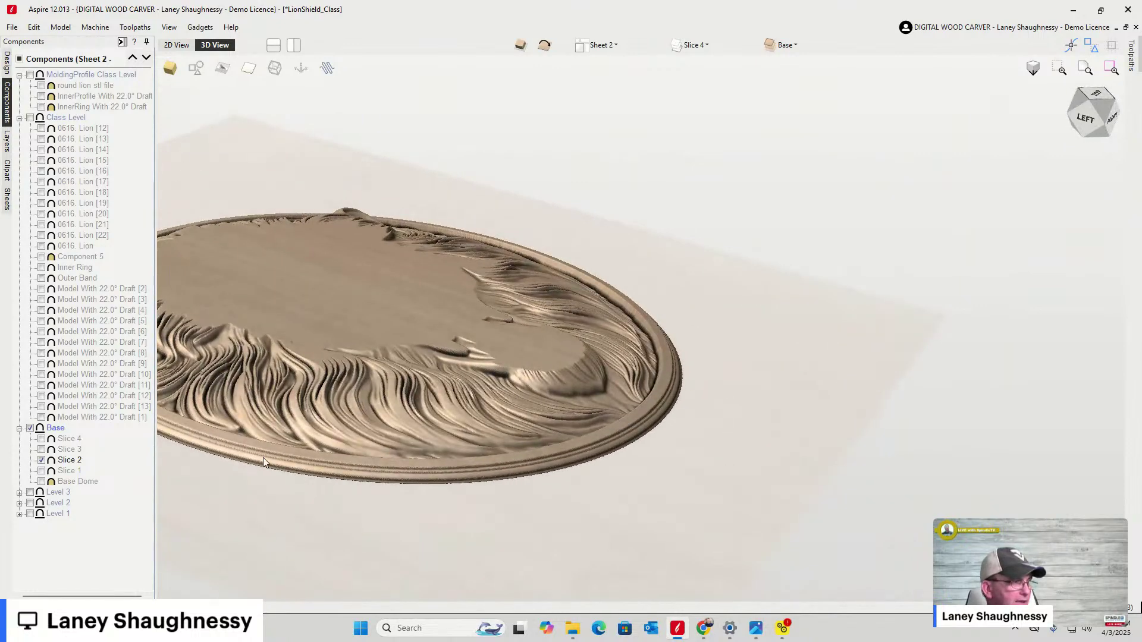
# Hide Slice 2, show Slice 3 and inspect its mane and jaw relief from the side and from above
pyautogui.click(42, 460)
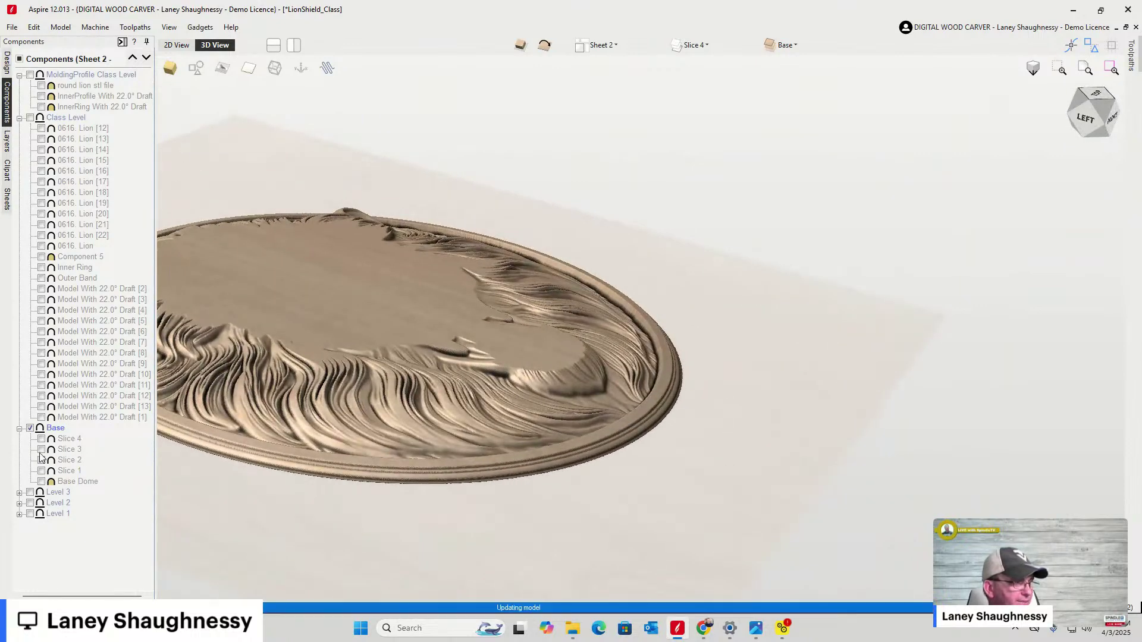
pyautogui.click(41, 450)
pyautogui.scroll(-5, 656, 420)
pyautogui.scroll(5, 504, 350)
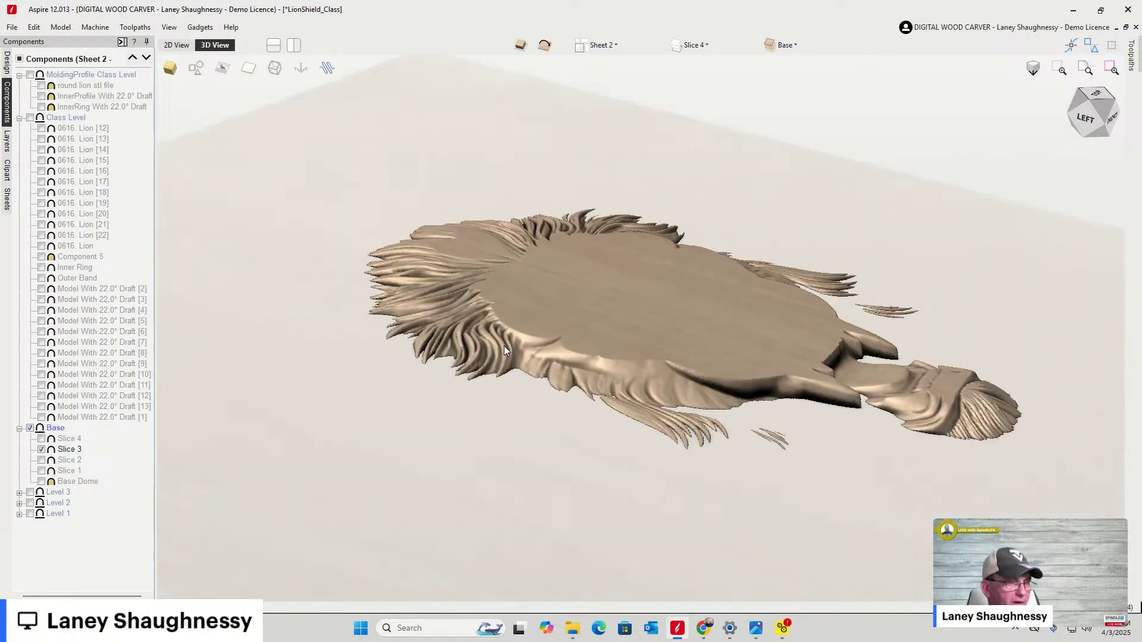
pyautogui.scroll(-1, 601, 296)
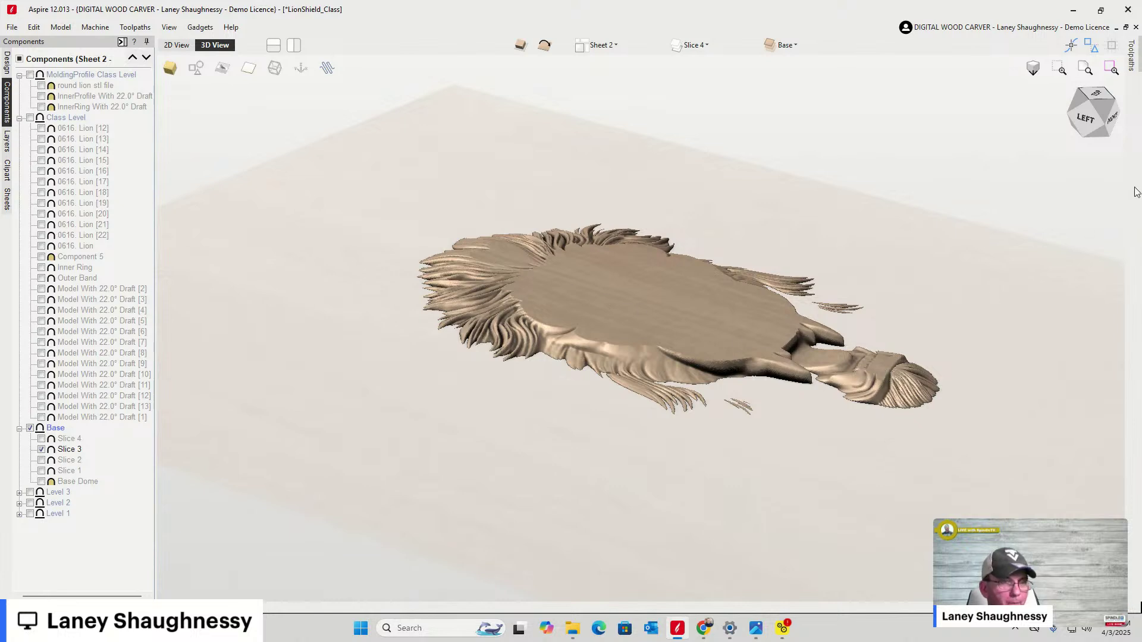
pyautogui.click(1102, 108)
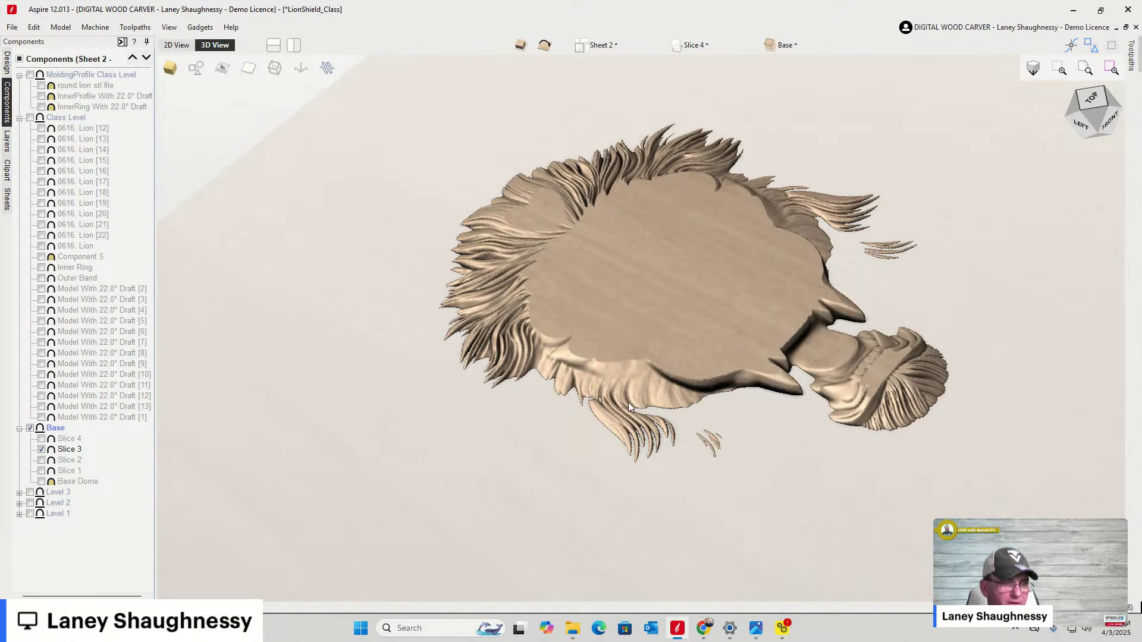
# Replace Slice 3 with Slice 4 as the only visible slice and check it in the 3D and 2D views
pyautogui.click(40, 450)
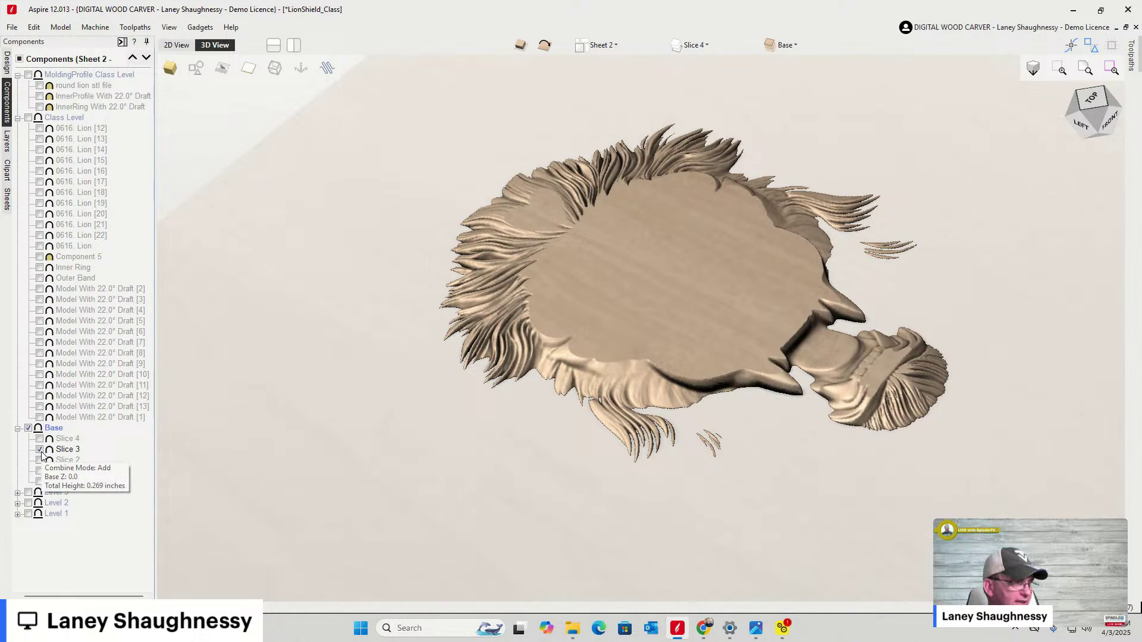
pyautogui.click(40, 450)
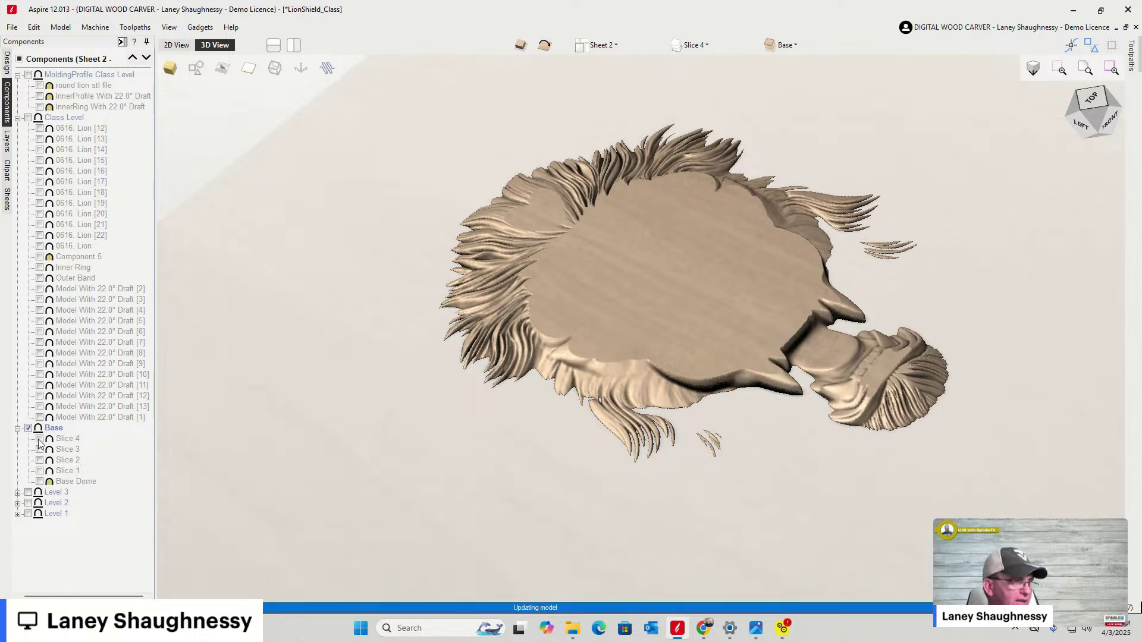
pyautogui.click(39, 440)
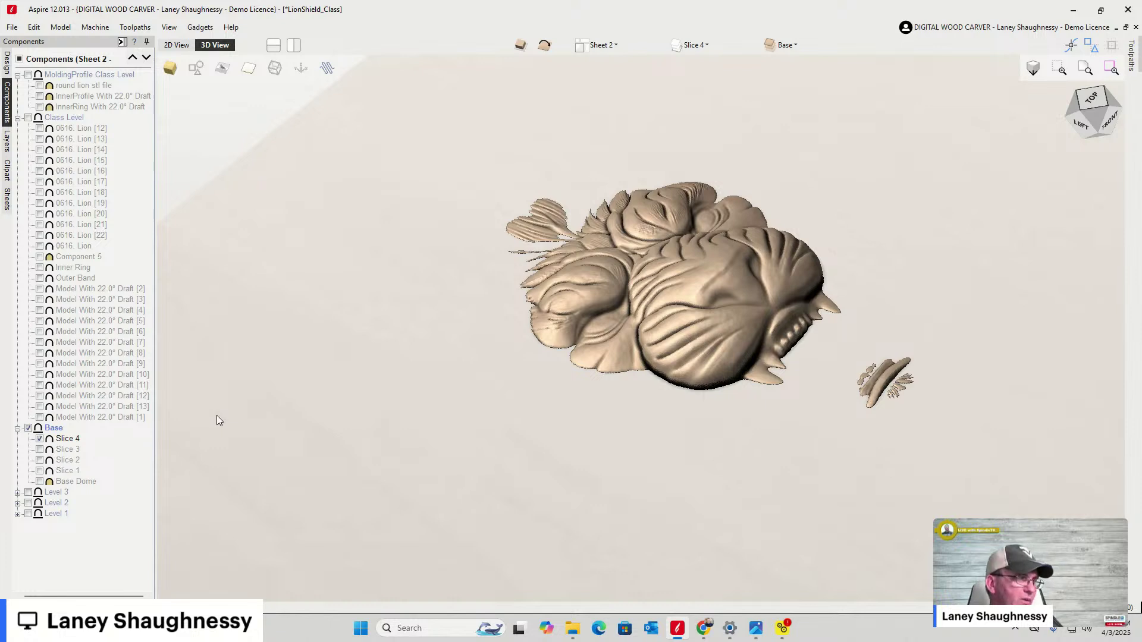
pyautogui.click(177, 46)
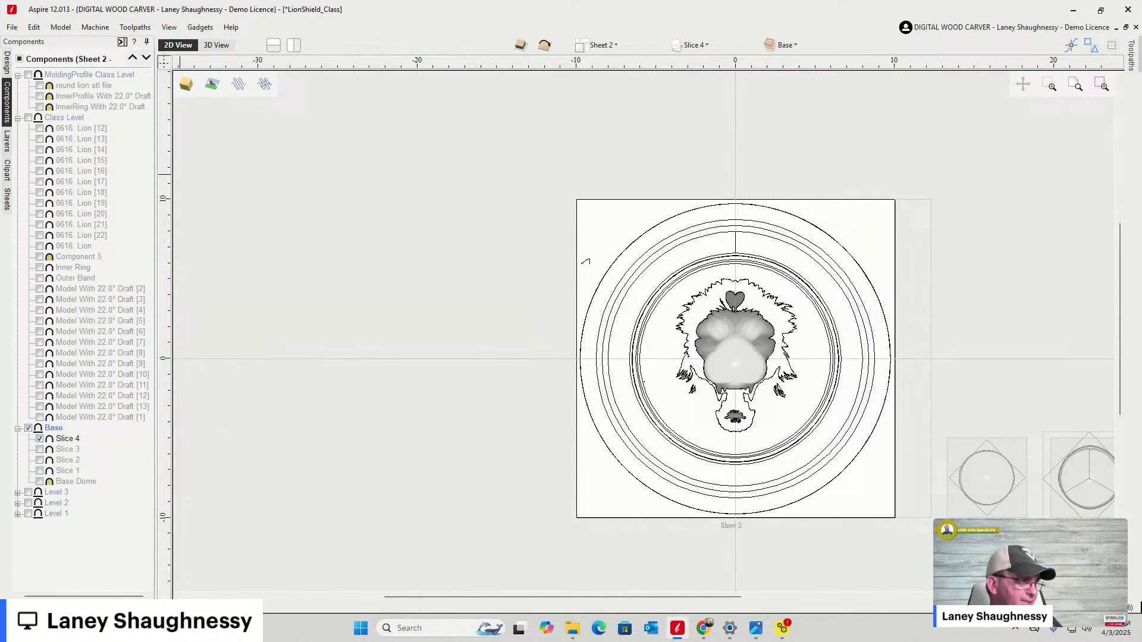
# Hide the Base level, make Level 3, Level 2 and Level 1 visible, and expand their component lists
pyautogui.click(28, 428)
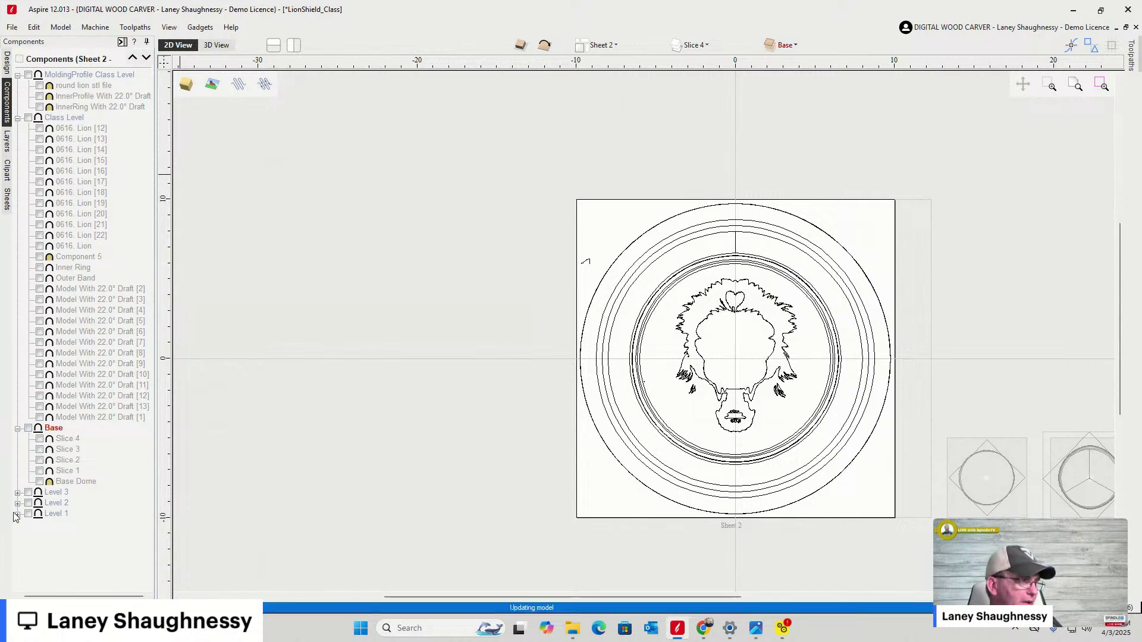
pyautogui.click(28, 493)
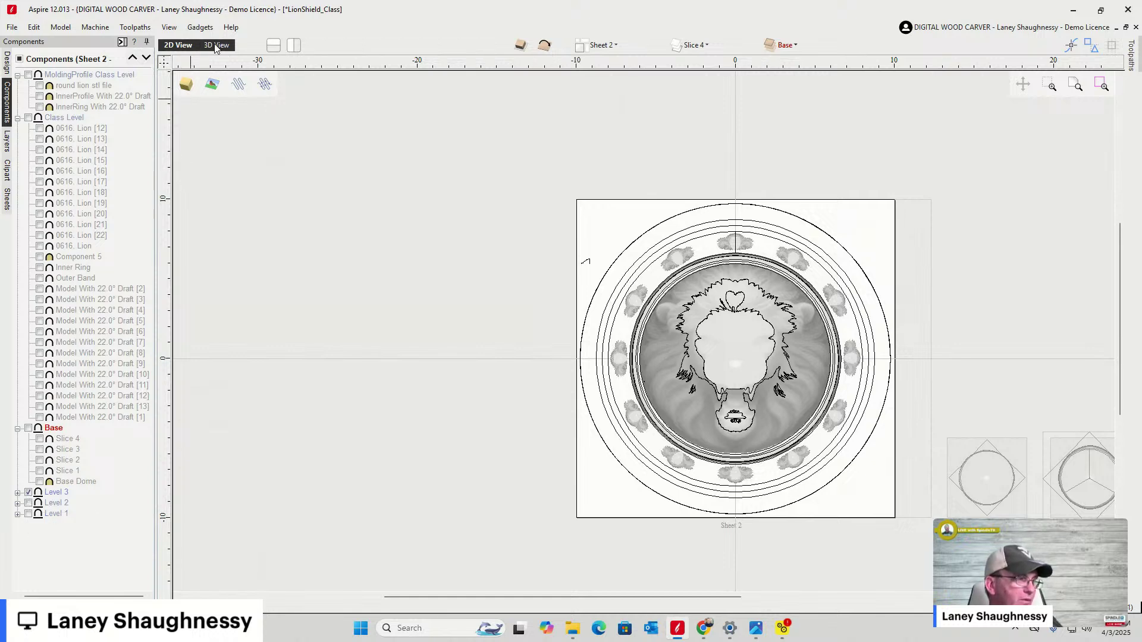
pyautogui.click(17, 492)
pyautogui.scroll(-1, 116, 416)
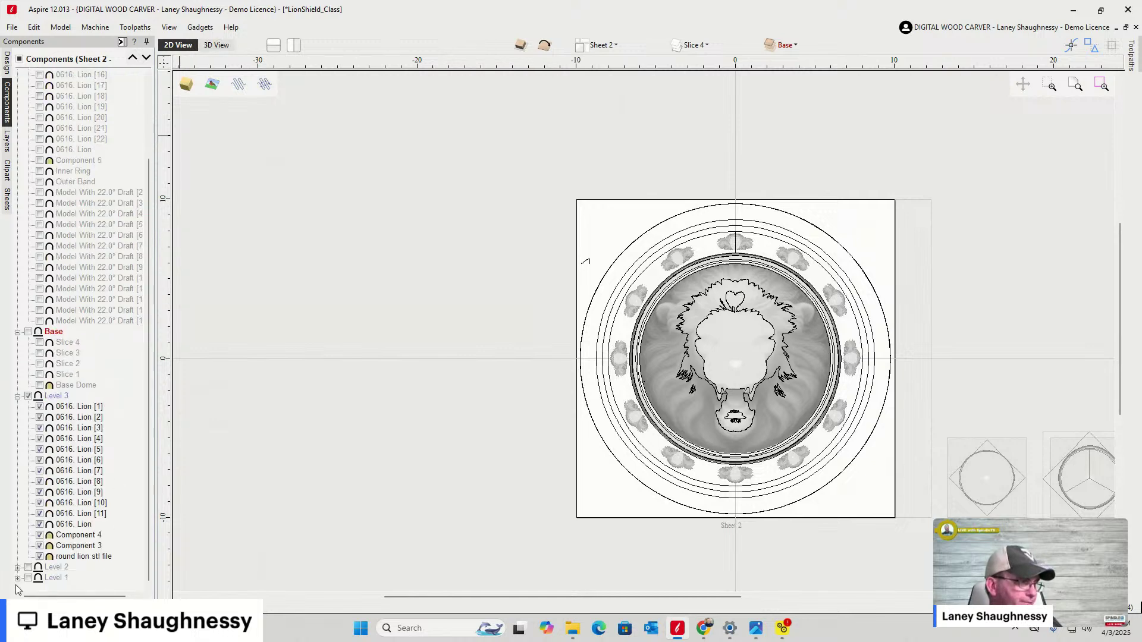
pyautogui.click(18, 567)
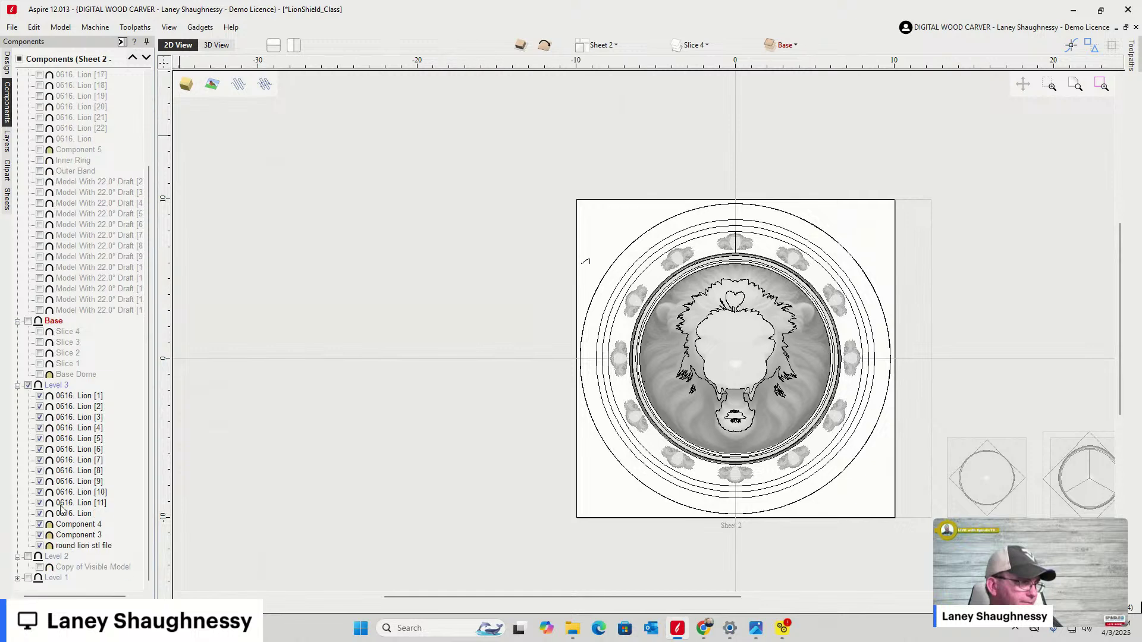
pyautogui.click(28, 556)
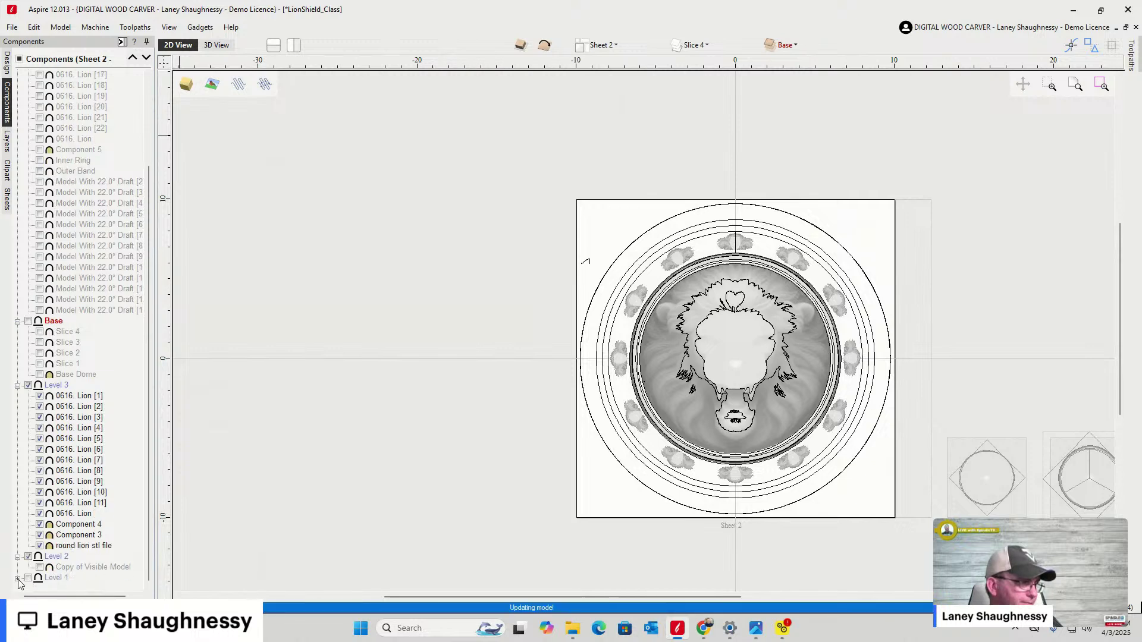
pyautogui.click(18, 579)
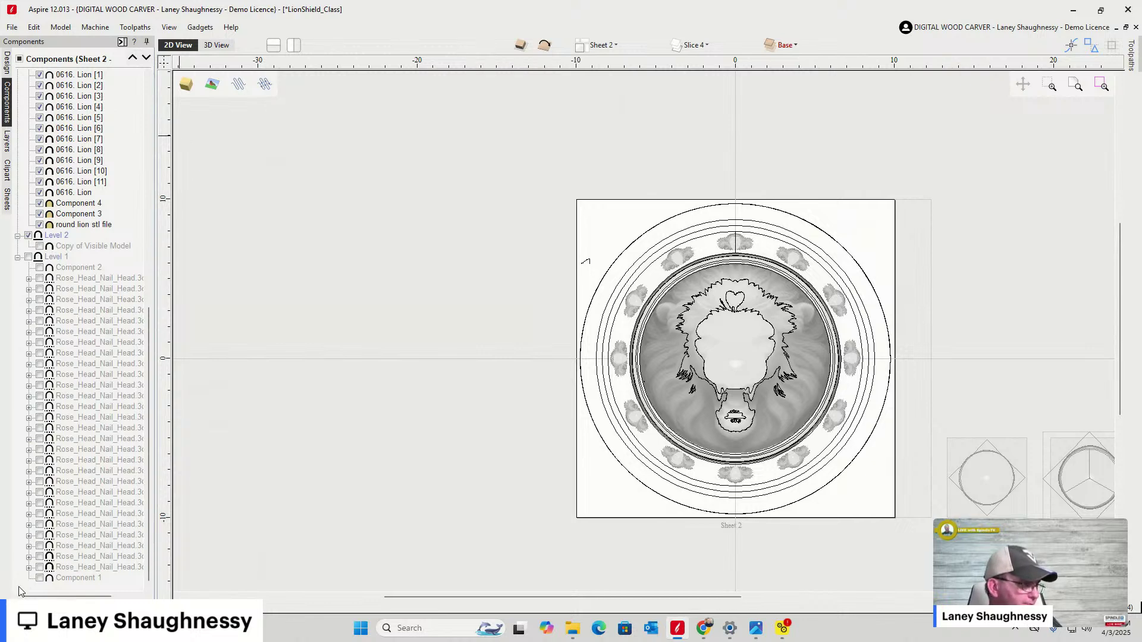
pyautogui.click(29, 258)
pyautogui.scroll(1, 418, 401)
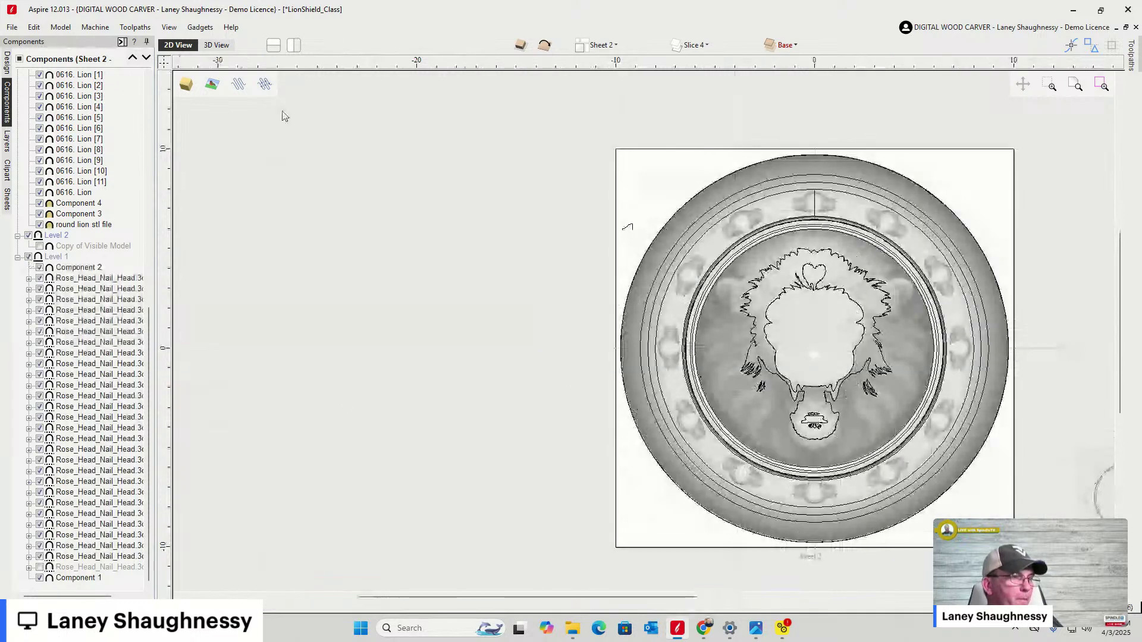
# View the complete lion shield in 3D and open the material setup to check the full model's thickness
pyautogui.click(215, 45)
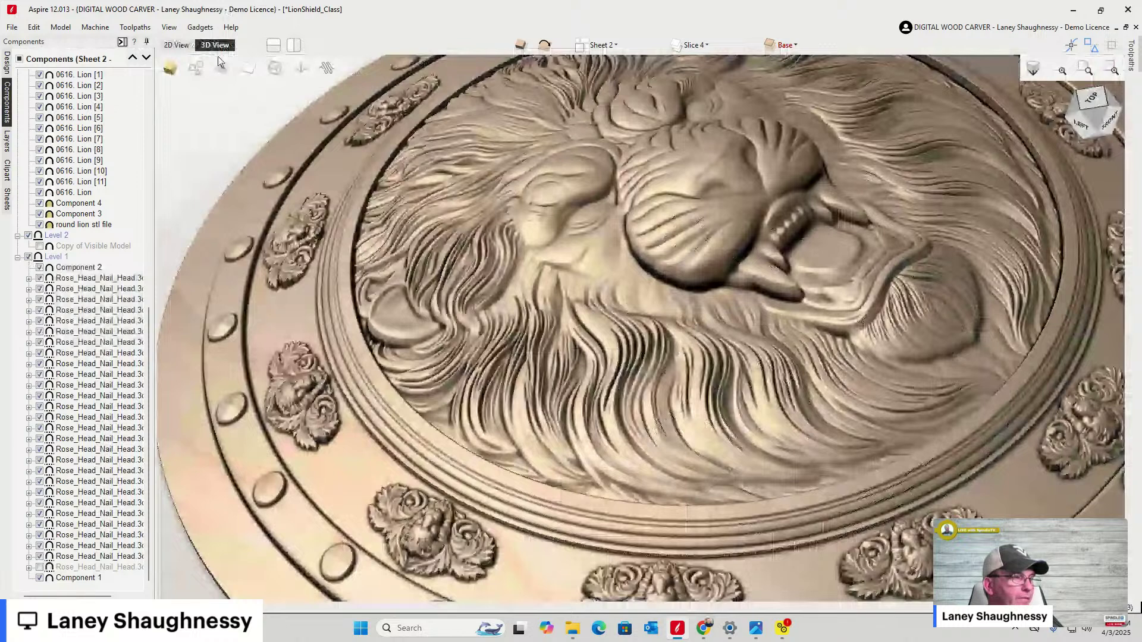
pyautogui.scroll(-5, 605, 337)
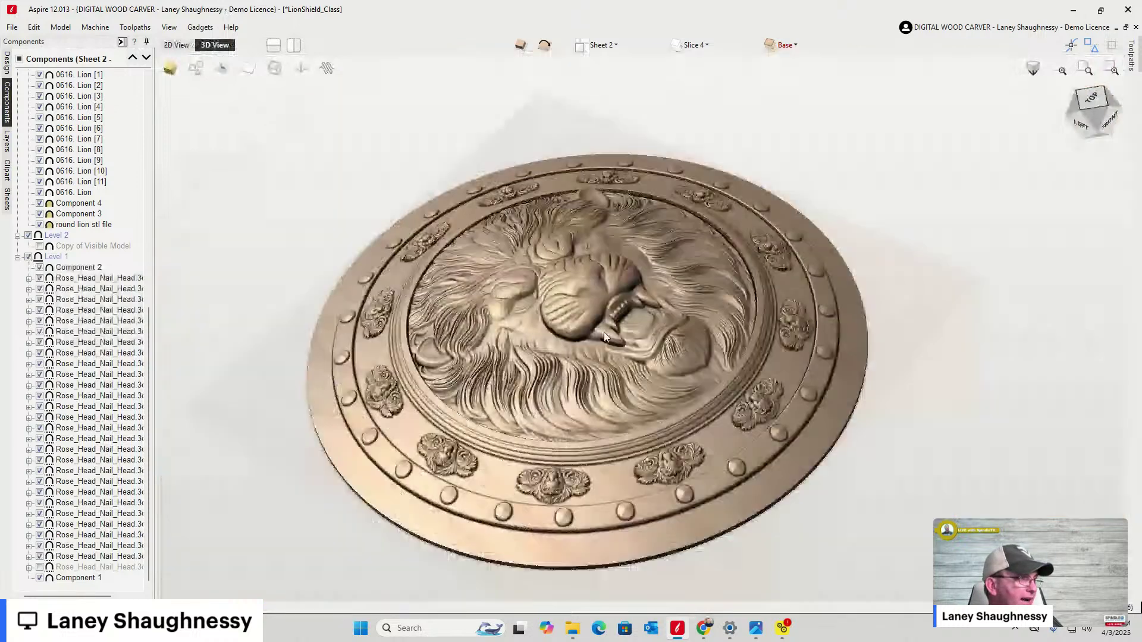
pyautogui.scroll(5, 104, 342)
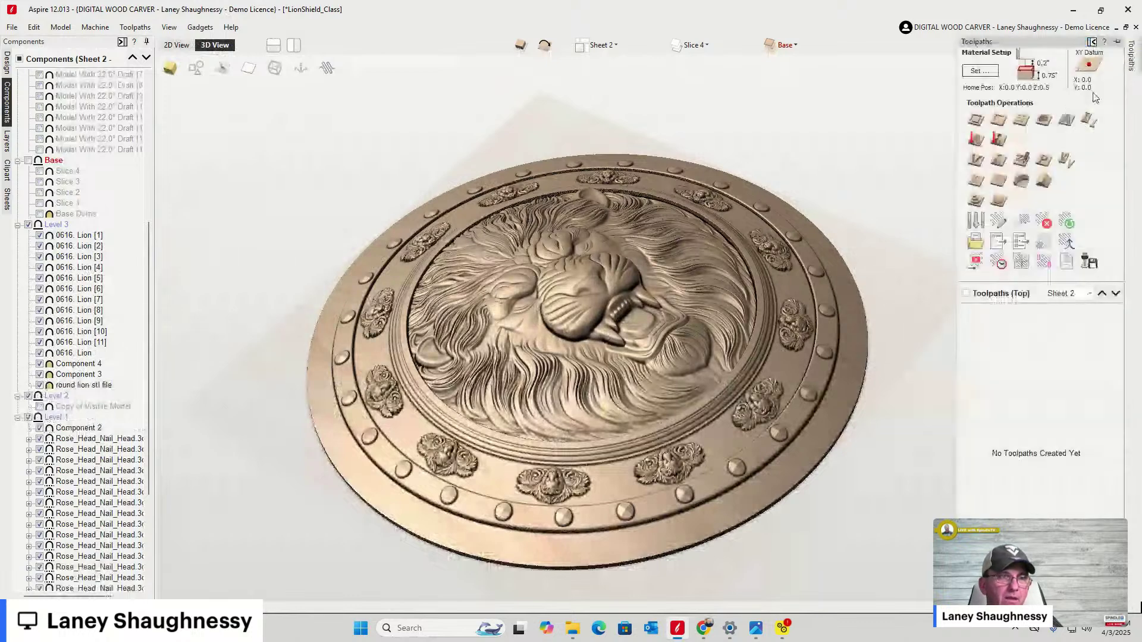
pyautogui.click(977, 74)
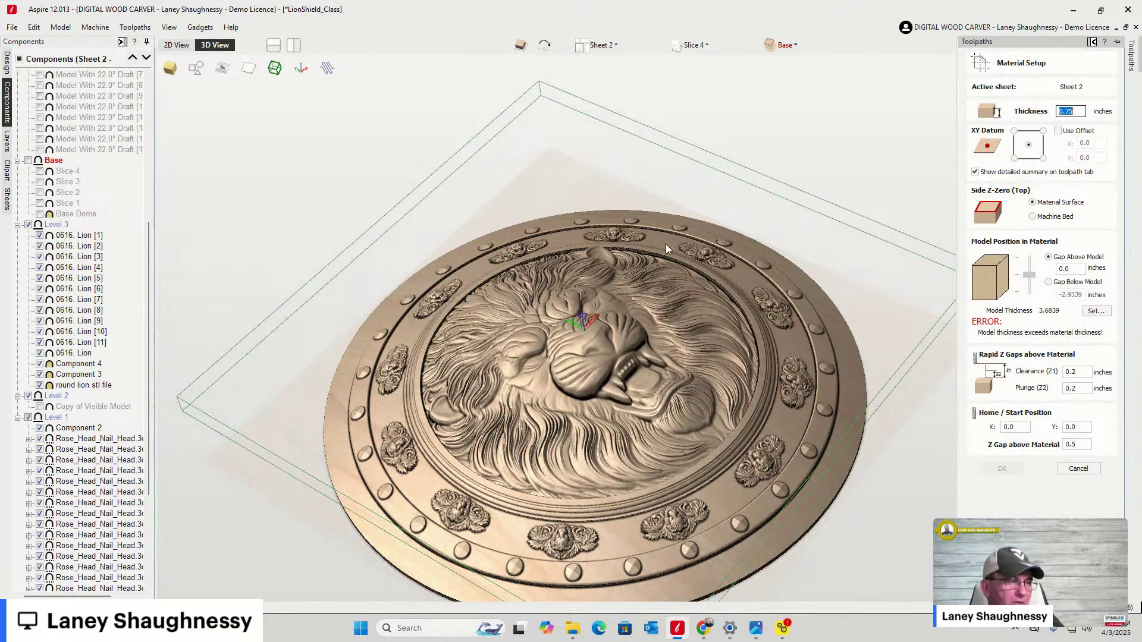
# Examine the complete lion shield relief up close, then leave the material setup without changing it
pyautogui.scroll(-3, 665, 259)
pyautogui.scroll(5, 577, 474)
pyautogui.scroll(-3, 560, 455)
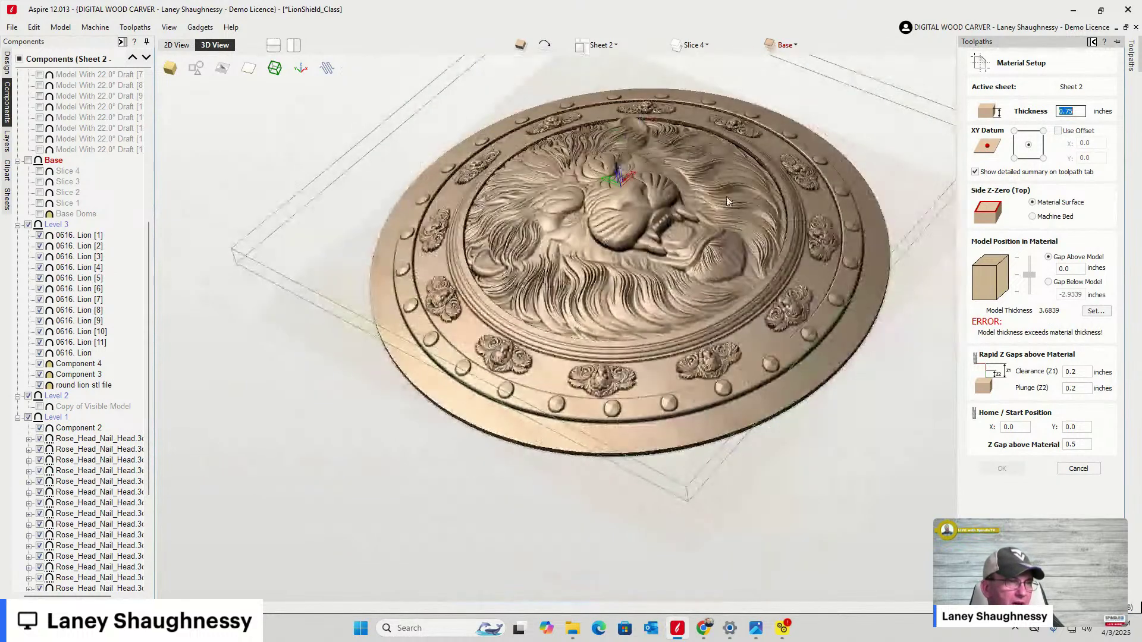
pyautogui.click(1092, 471)
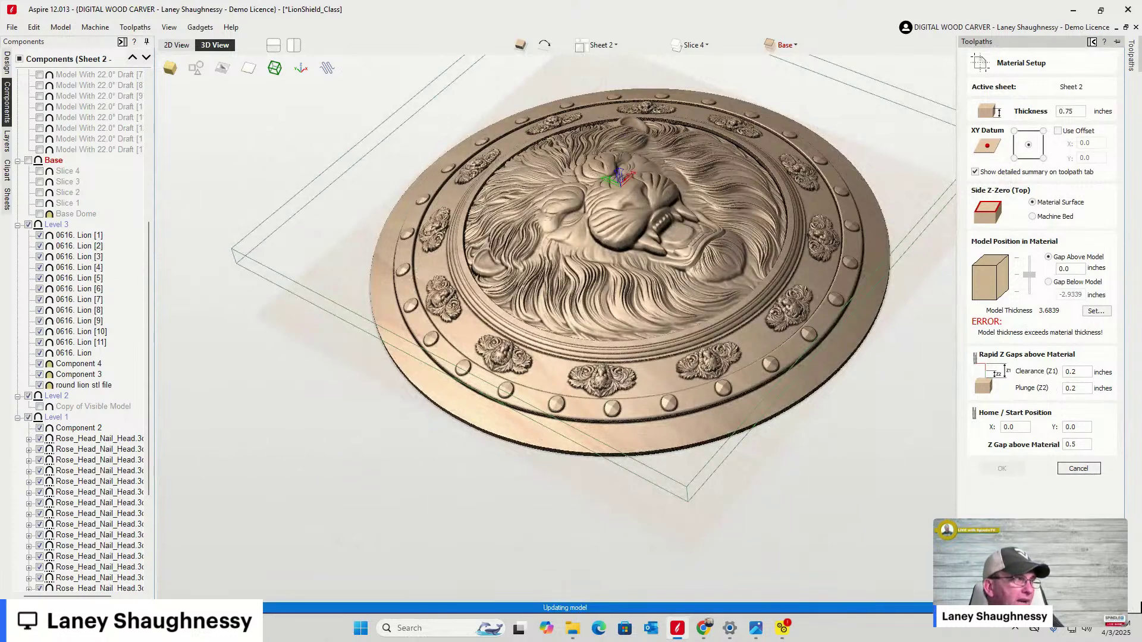
# Slice the full lion shield model at a 0.75-inch slice thickness with boundary vectors, after checking the coloured slice preview on the lion's face
pyautogui.click(7, 66)
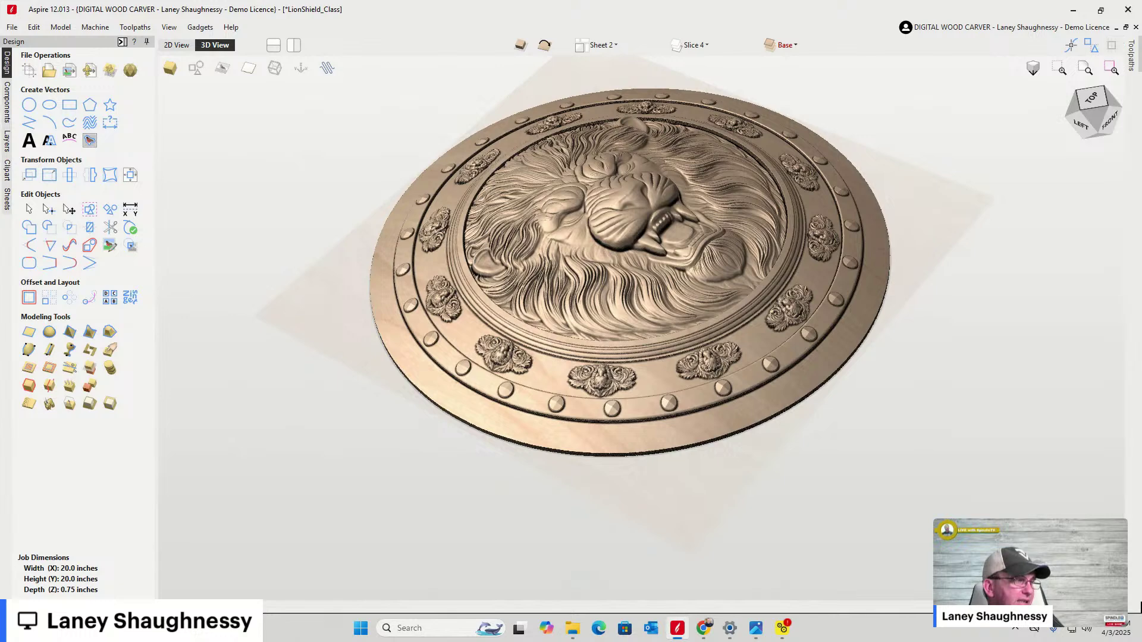
pyautogui.click(110, 368)
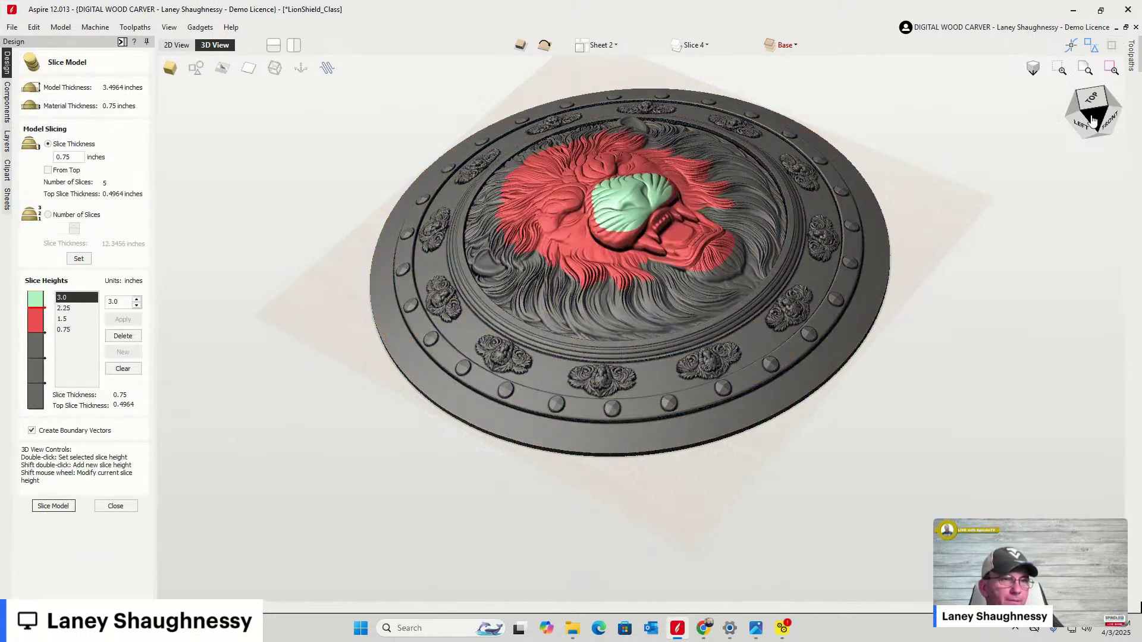
pyautogui.moveTo(1090, 124)
pyautogui.mouseDown()
pyautogui.moveTo(1104, 122)
pyautogui.moveTo(1055, 119)
pyautogui.moveTo(1072, 121)
pyautogui.mouseUp()
pyautogui.scroll(10, 762, 430)
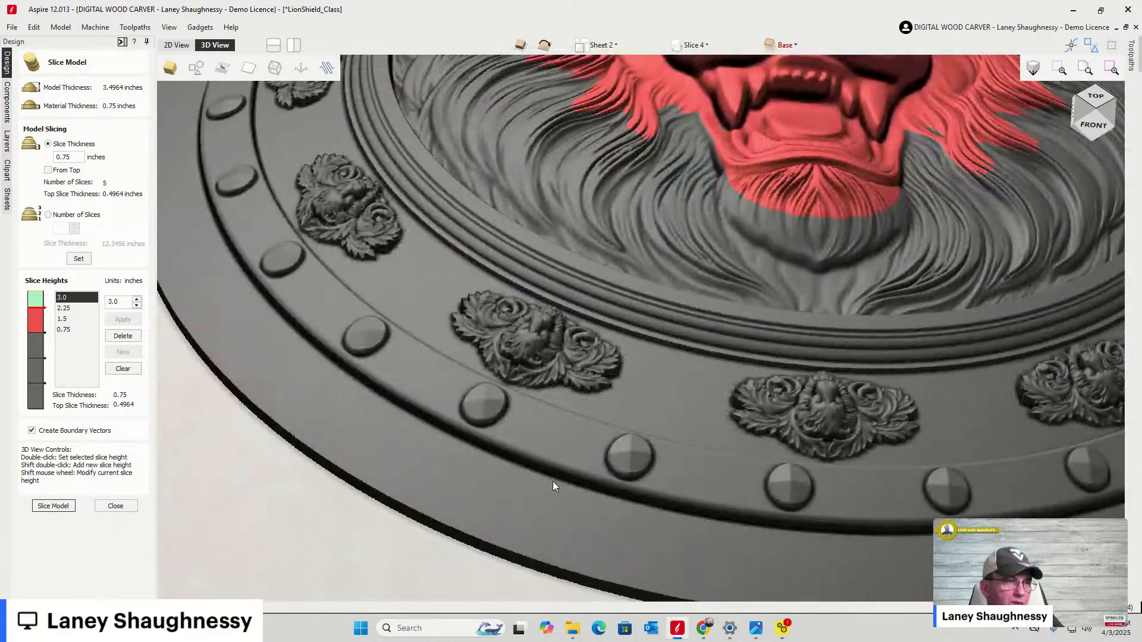
pyautogui.scroll(-5, 498, 466)
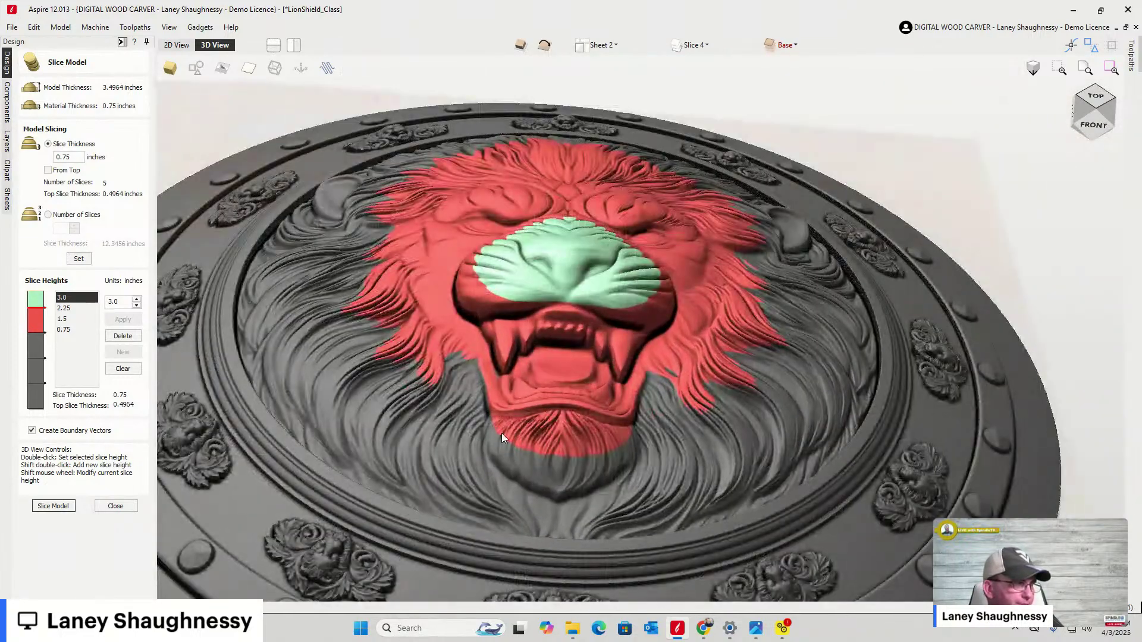
pyautogui.scroll(-2, 503, 402)
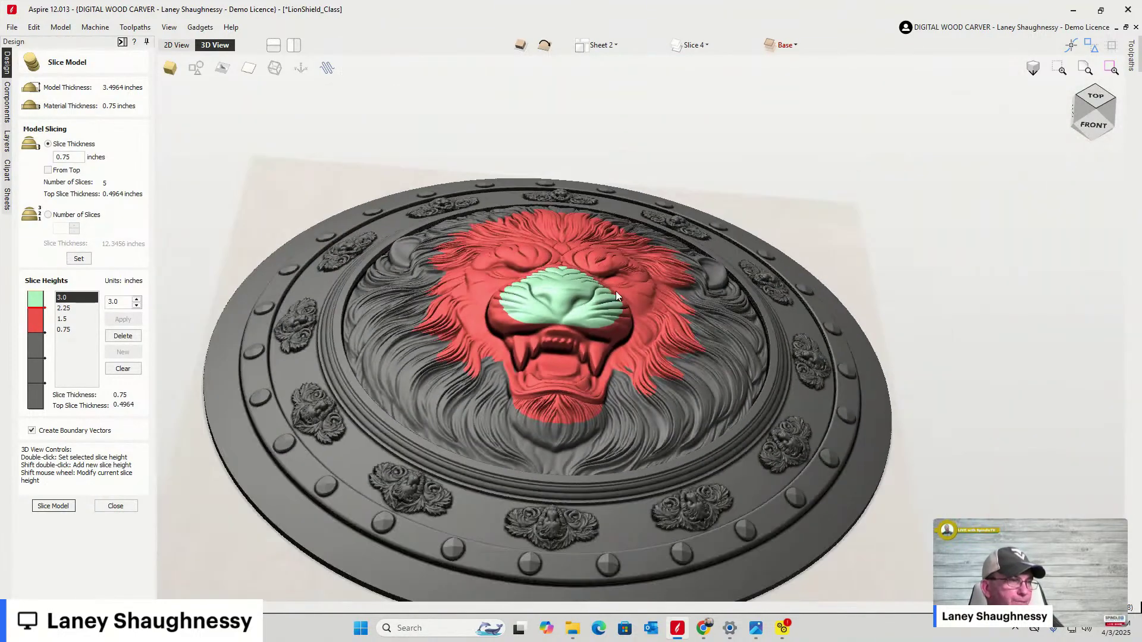
pyautogui.scroll(3, 481, 302)
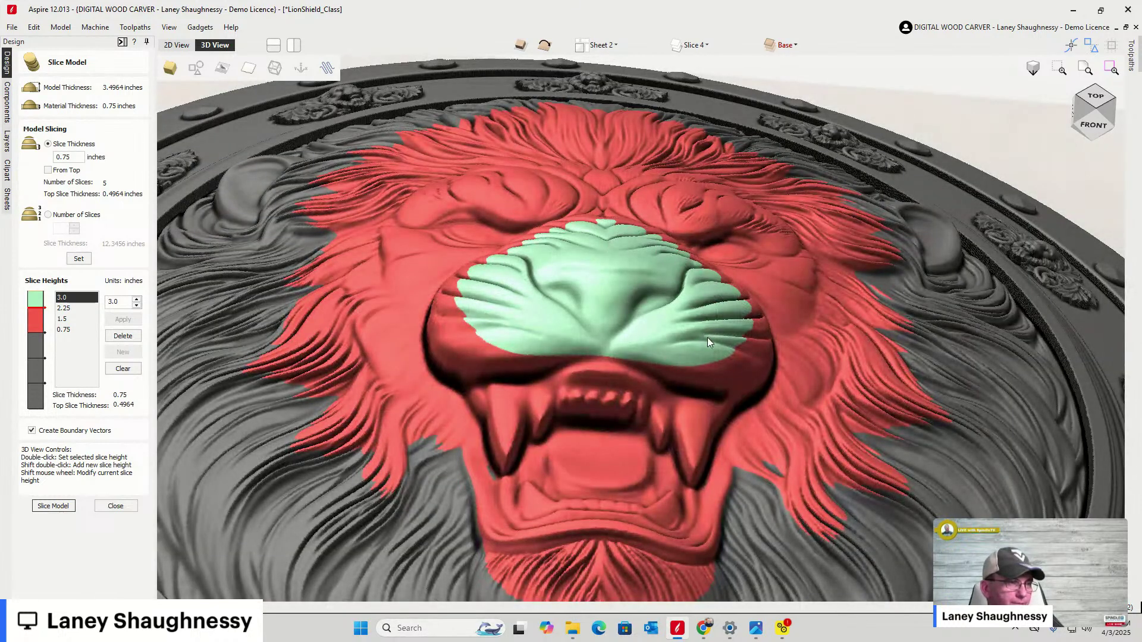
pyautogui.scroll(-3, 614, 330)
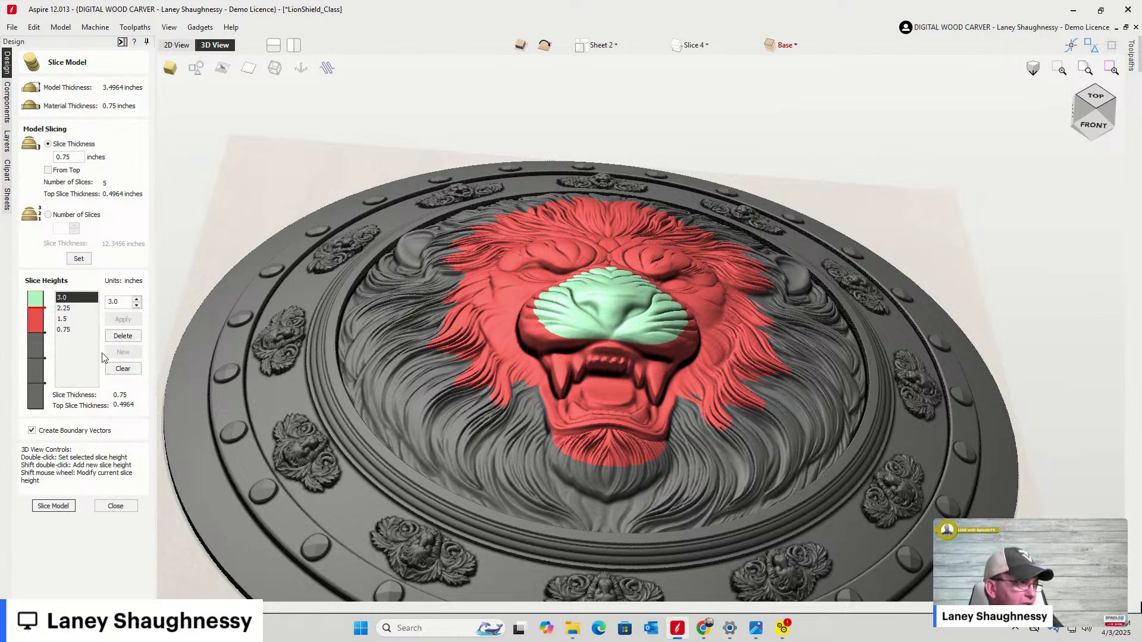
pyautogui.click(53, 509)
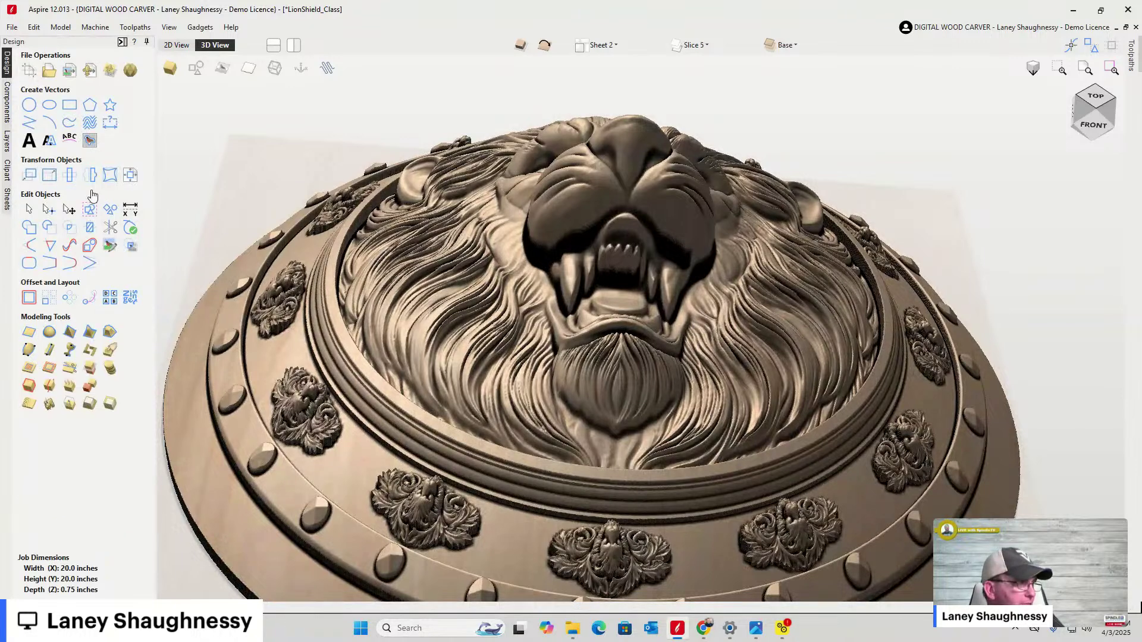
# Hide Level 3, Level 2 and Level 1 in the component tree so only the Base level's components remain visible
pyautogui.click(7, 112)
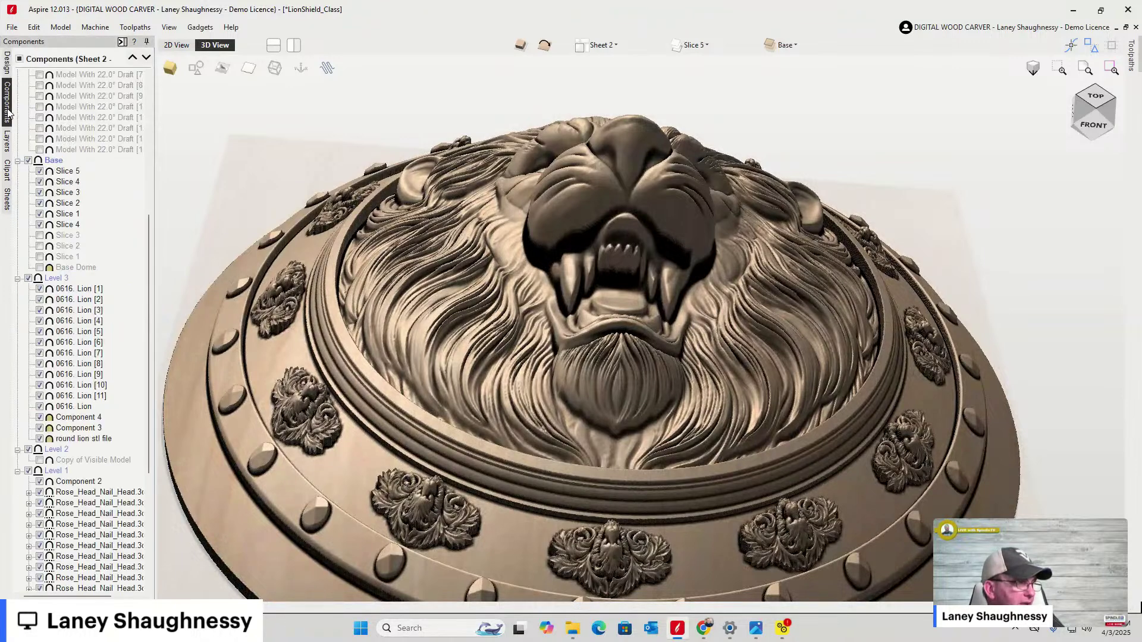
pyautogui.scroll(-3, 181, 356)
pyautogui.scroll(1, 147, 355)
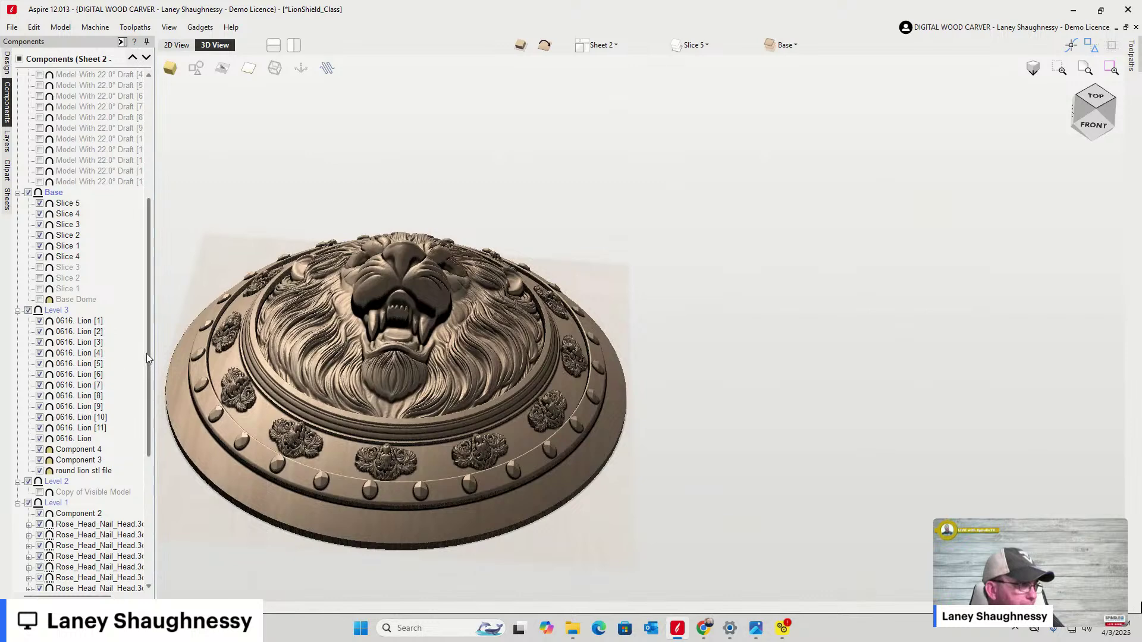
pyautogui.click(29, 310)
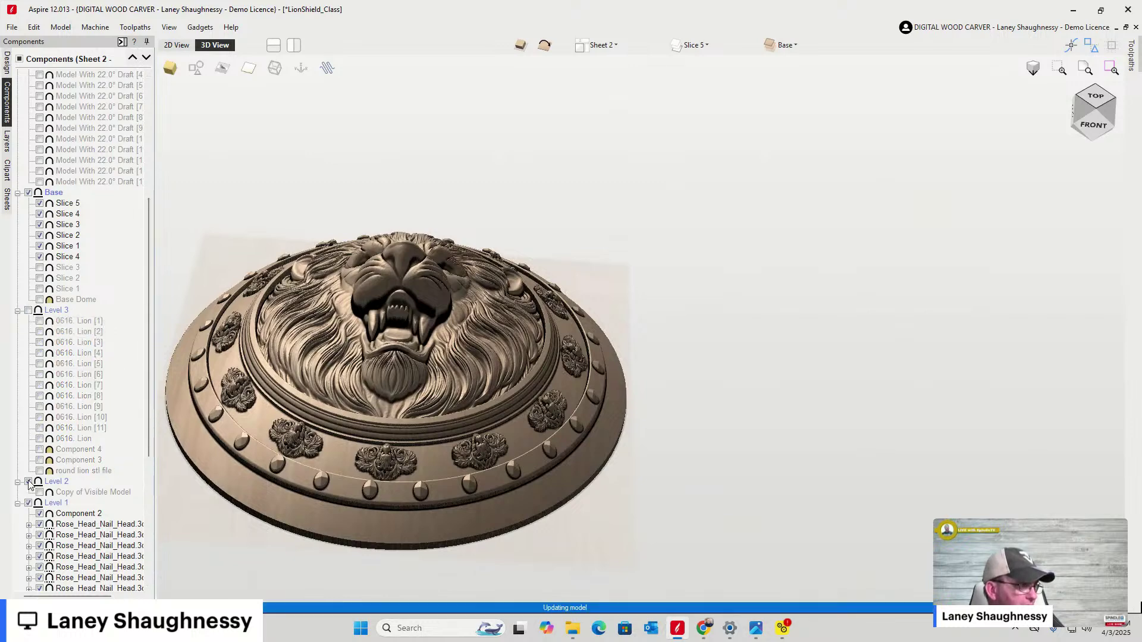
pyautogui.click(28, 503)
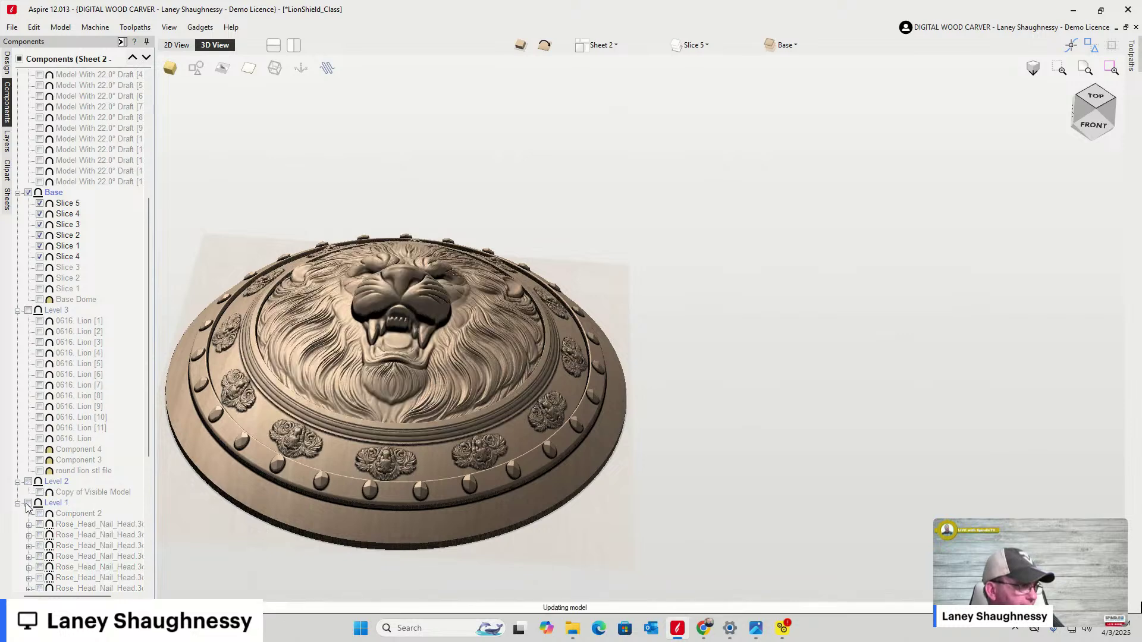
# Hide all the new slices and the older Slice 4 in the Base level
pyautogui.click(40, 257)
pyautogui.click(39, 203)
pyautogui.click(39, 225)
pyautogui.click(39, 236)
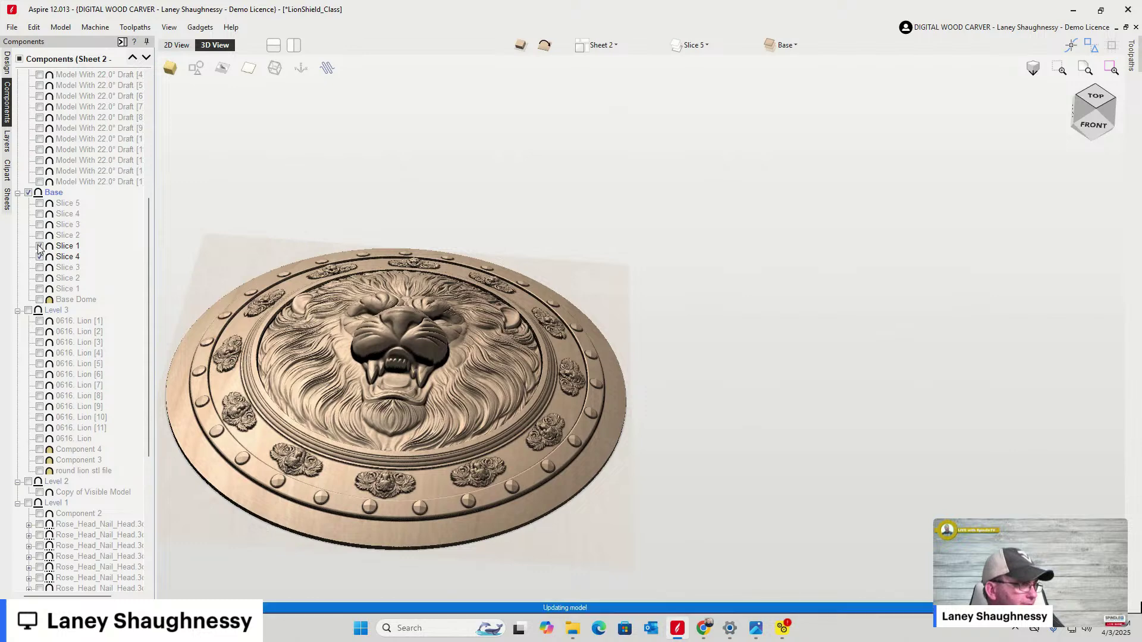
pyautogui.click(39, 247)
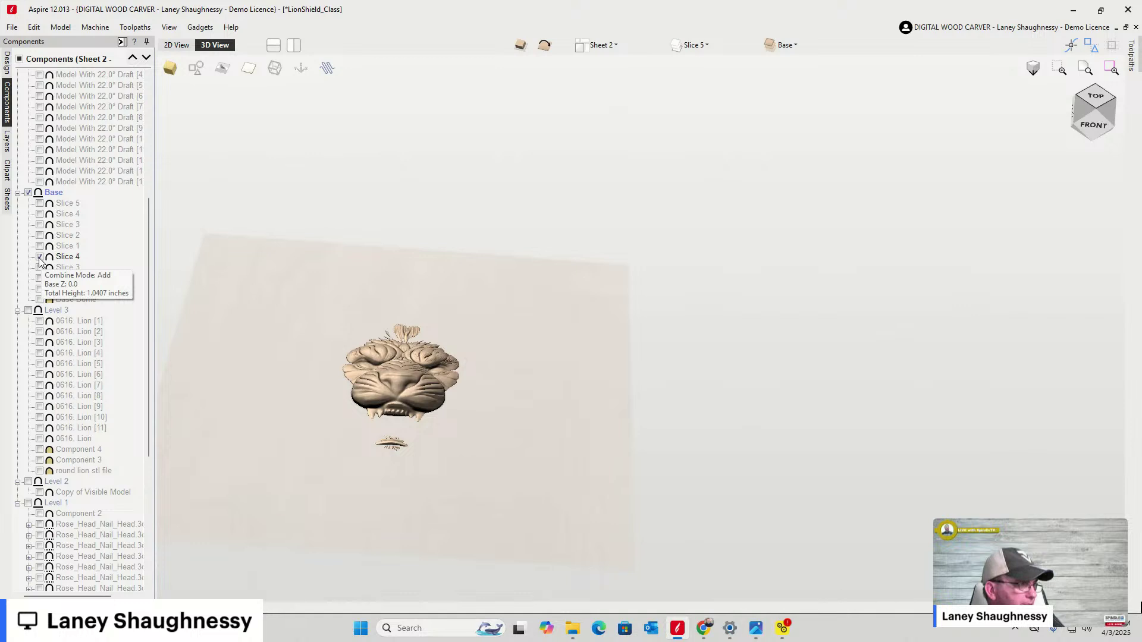
pyautogui.click(39, 257)
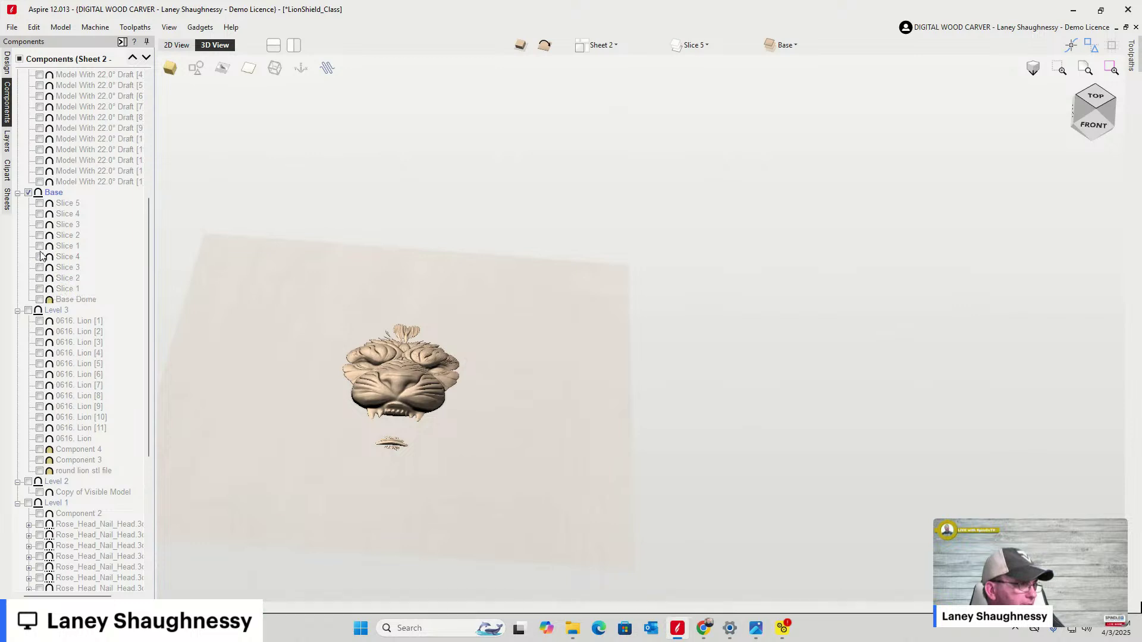
# Show only the new Slice 1 and inspect its stepped rim from a low front angle
pyautogui.click(39, 246)
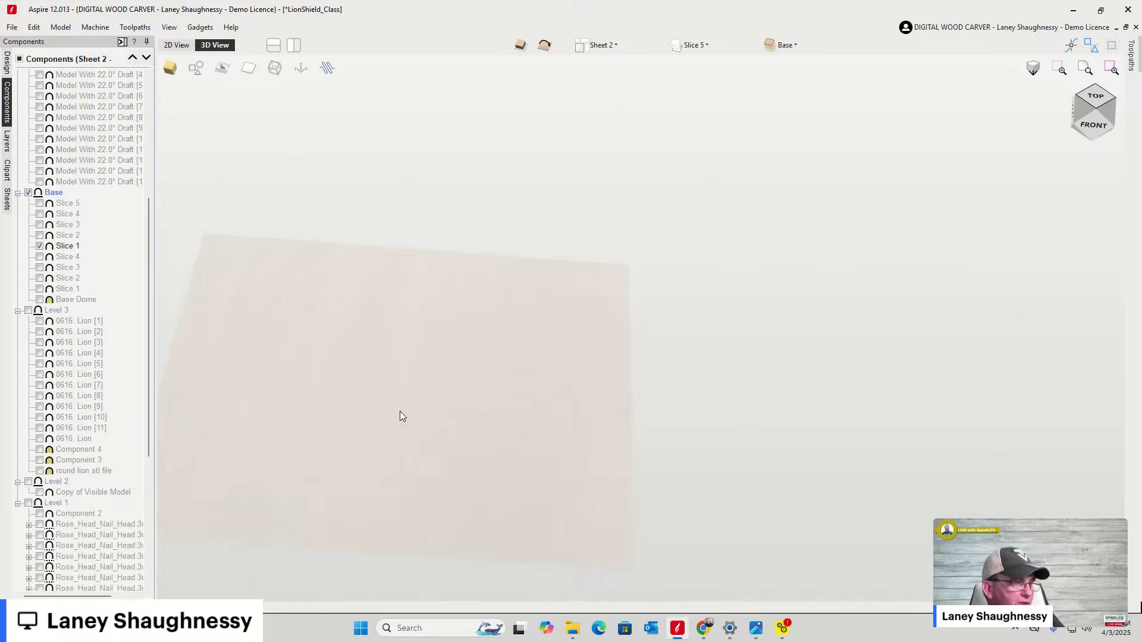
pyautogui.scroll(3, 252, 402)
pyautogui.scroll(-1, 748, 303)
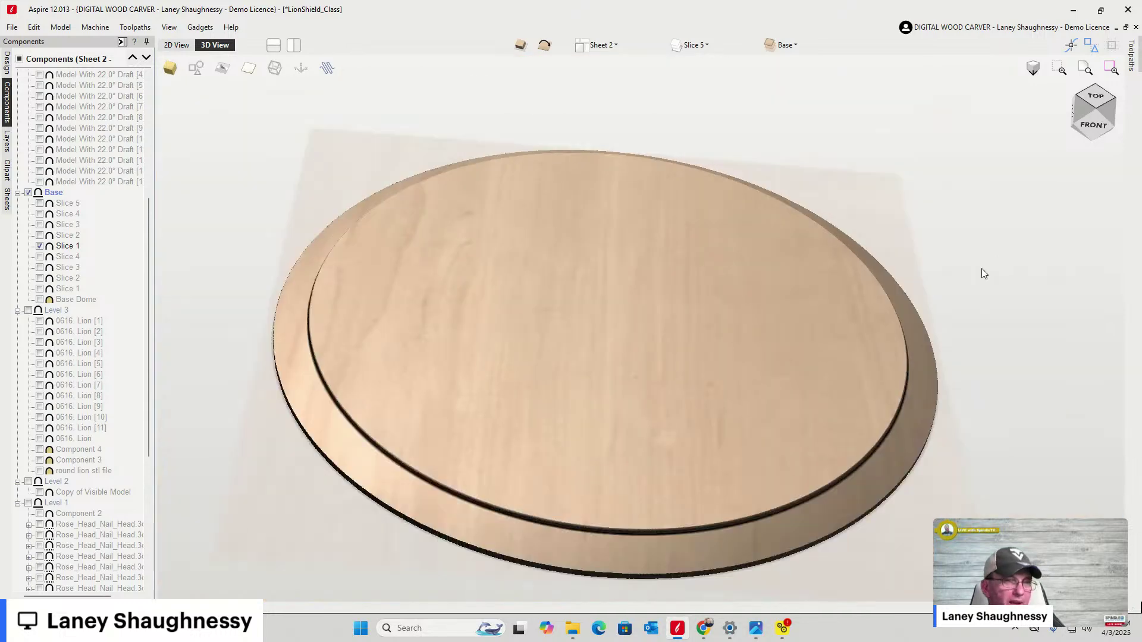
pyautogui.click(1093, 108)
pyautogui.moveTo(1092, 105)
pyautogui.mouseDown()
pyautogui.moveTo(1114, 106)
pyautogui.moveTo(1105, 100)
pyautogui.mouseUp()
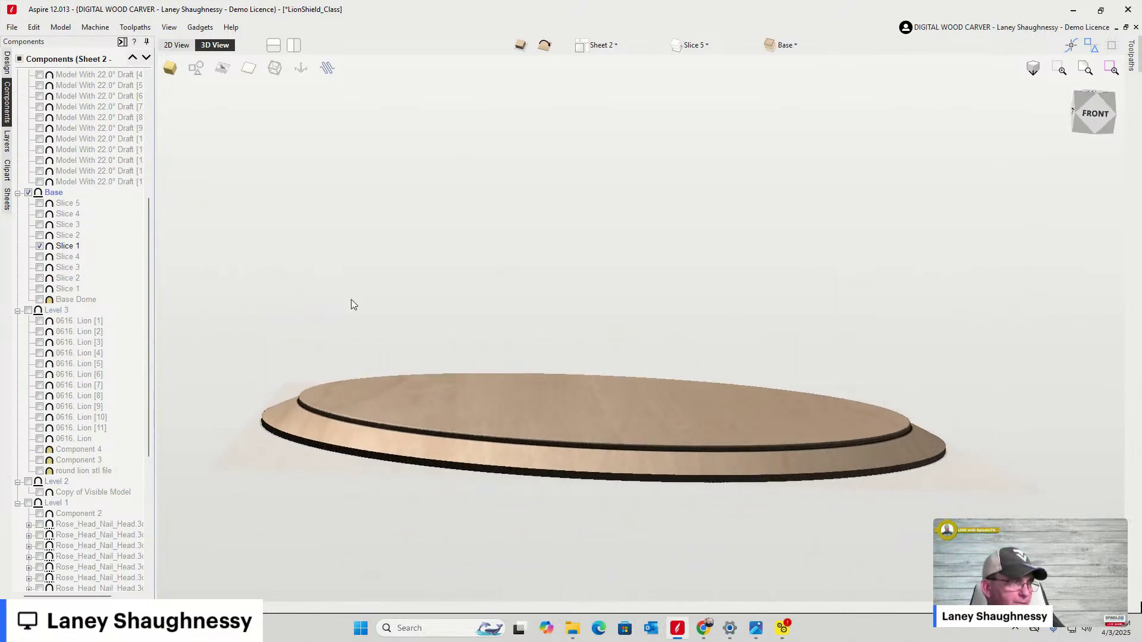
# Replace Slice 1 with the new Slice 2 and inspect its nail heads and lion-head ornaments from several angles
pyautogui.click(40, 245)
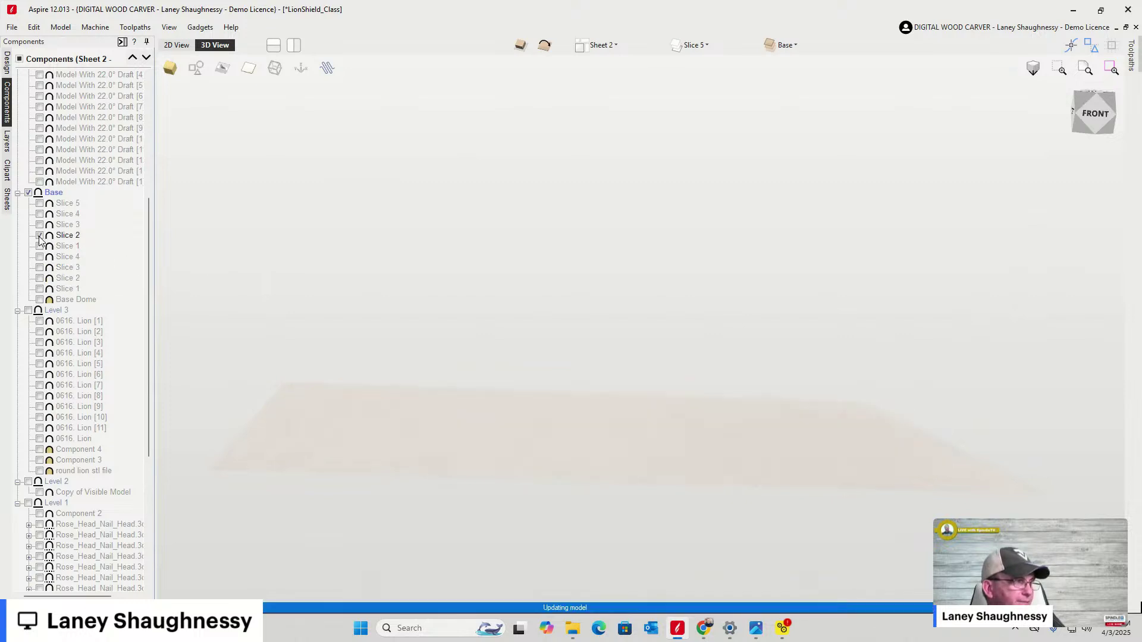
pyautogui.click(39, 236)
pyautogui.moveTo(1080, 122); pyautogui.dragTo(978, 220)
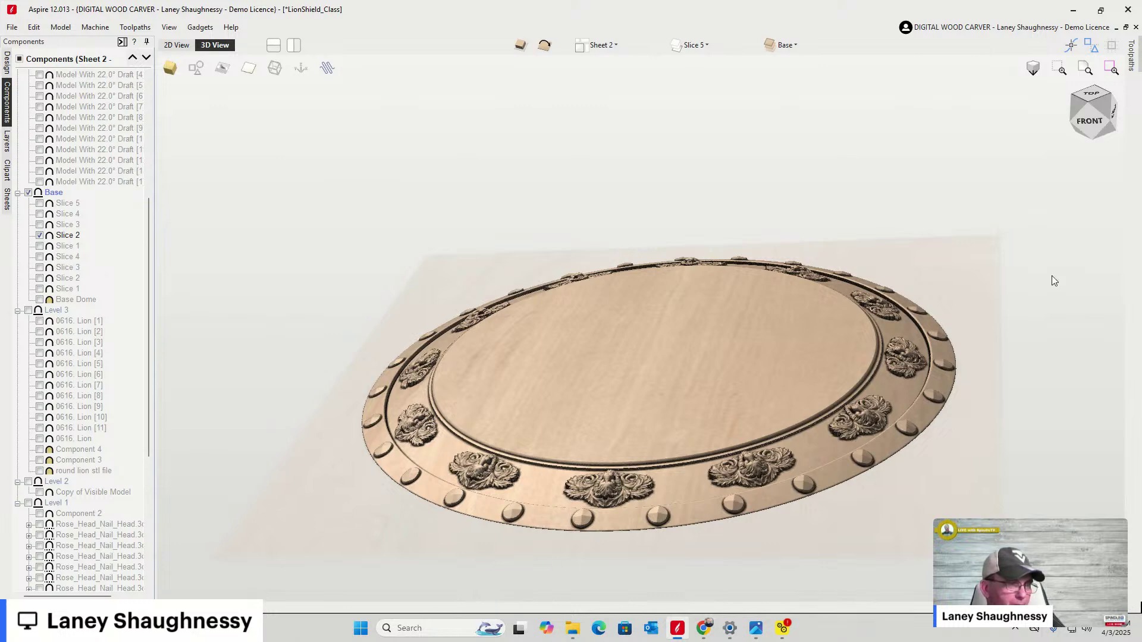
pyautogui.moveTo(1090, 118)
pyautogui.mouseDown()
pyautogui.moveTo(1071, 129)
pyautogui.moveTo(1128, 105)
pyautogui.moveTo(1092, 127)
pyautogui.mouseUp()
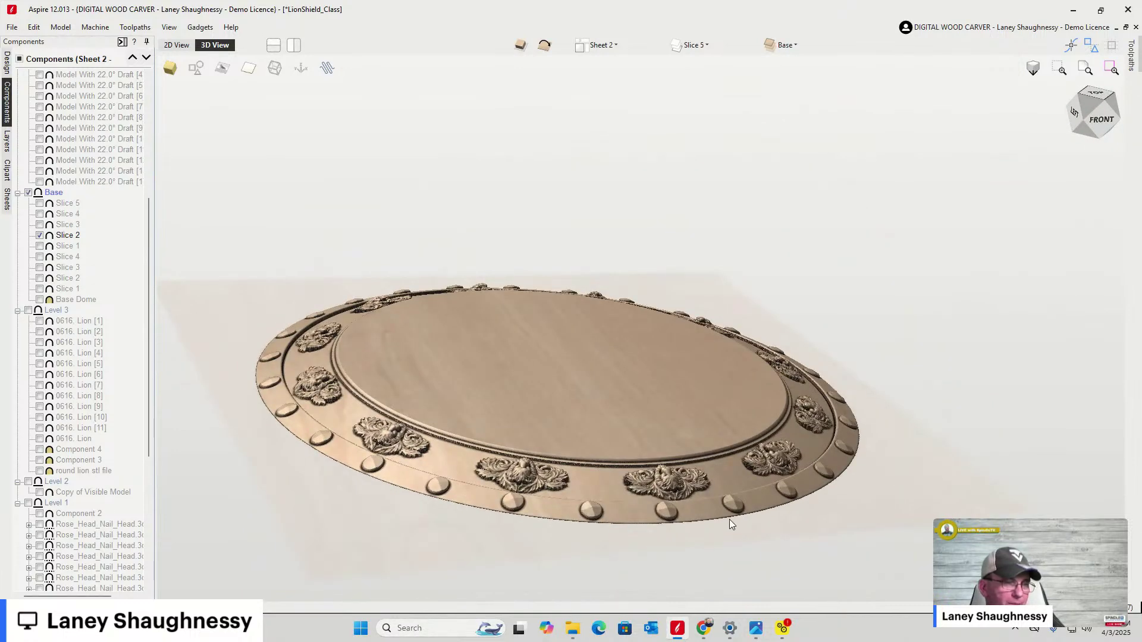
pyautogui.scroll(5, 773, 515)
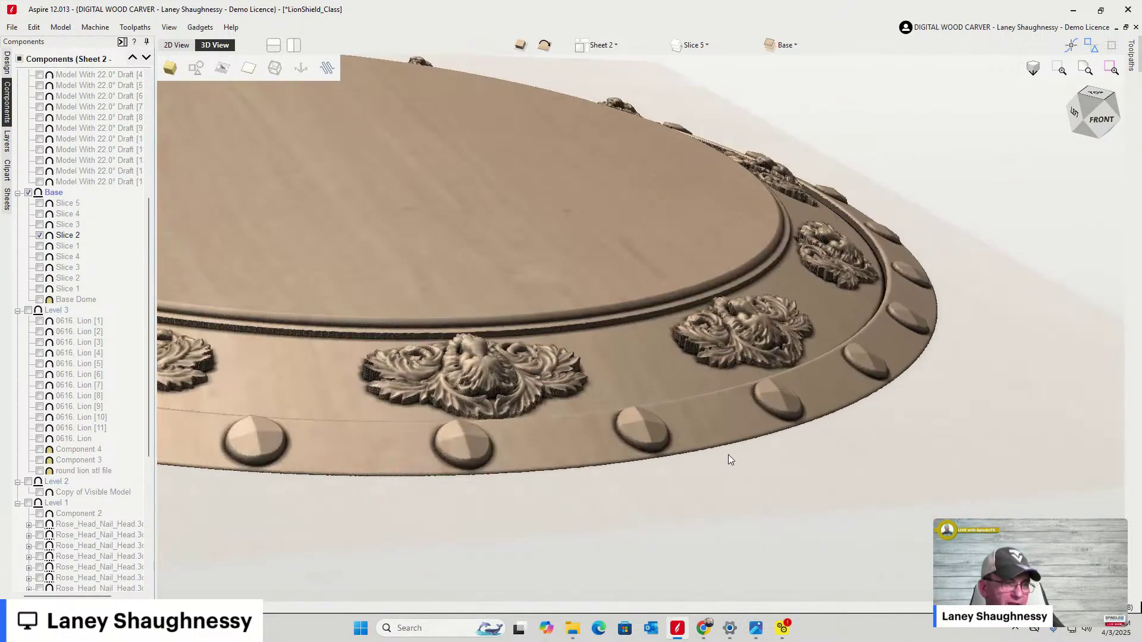
pyautogui.scroll(-5, 728, 455)
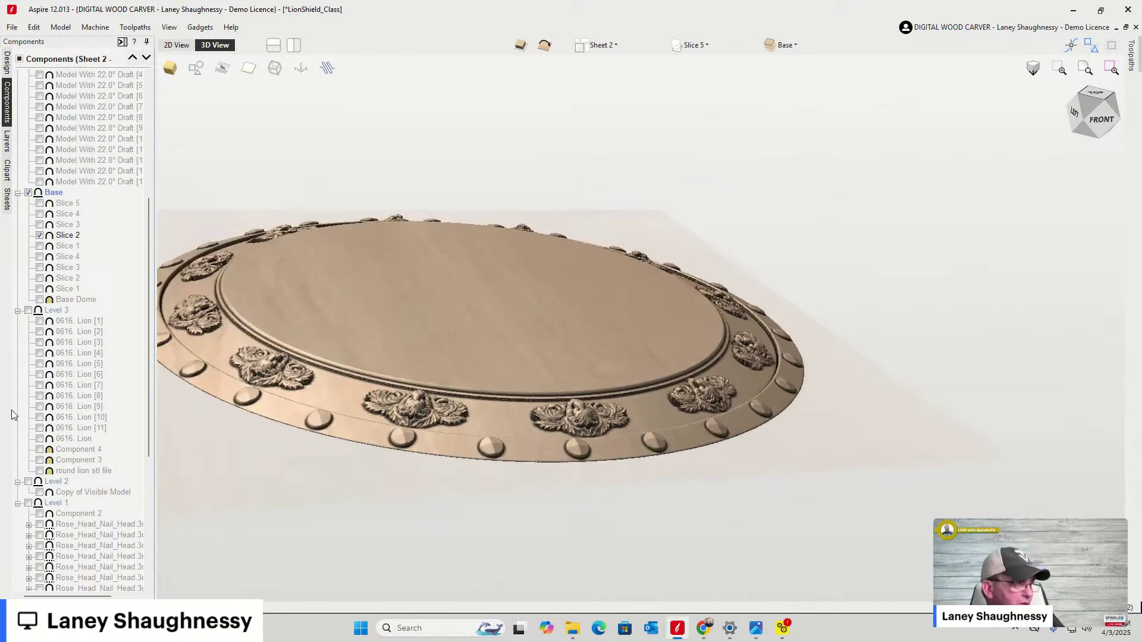
# Show the new Slice 1, highlight it, and add Slice 2 on top to examine how the two layers stack at the rim
pyautogui.click(39, 236)
pyautogui.click(39, 247)
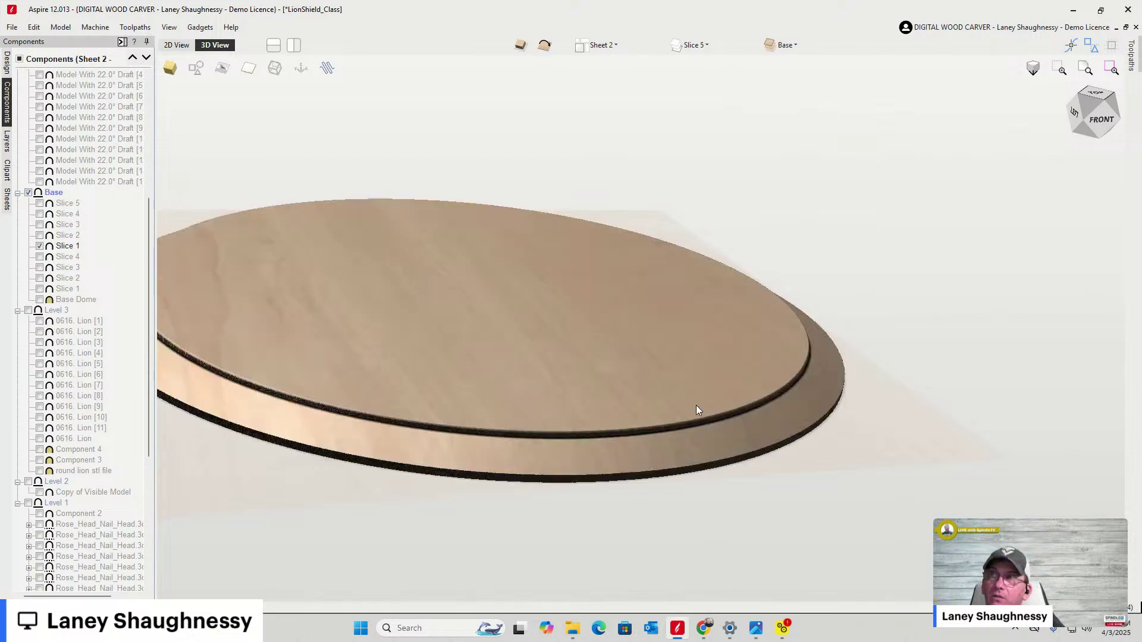
pyautogui.click(691, 403)
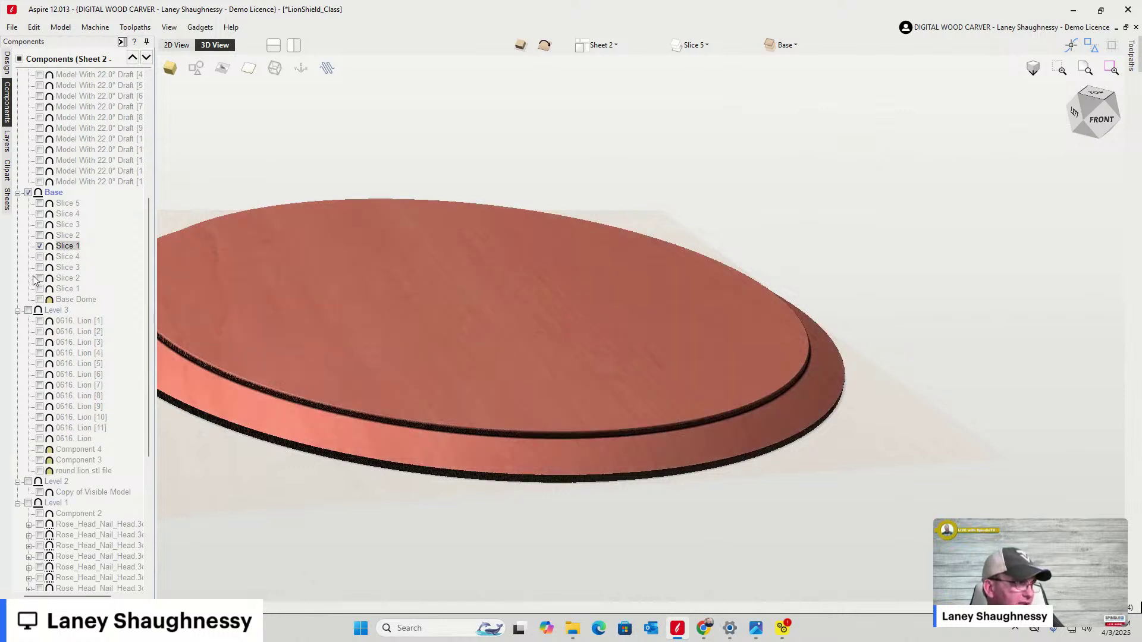
pyautogui.click(40, 236)
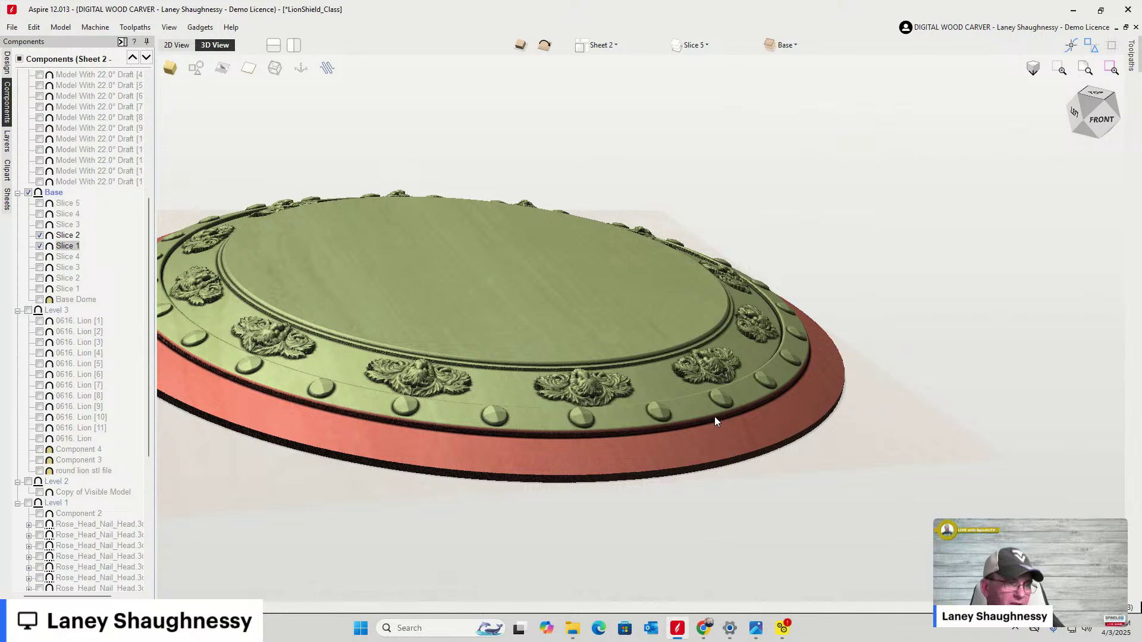
pyautogui.scroll(4, 717, 424)
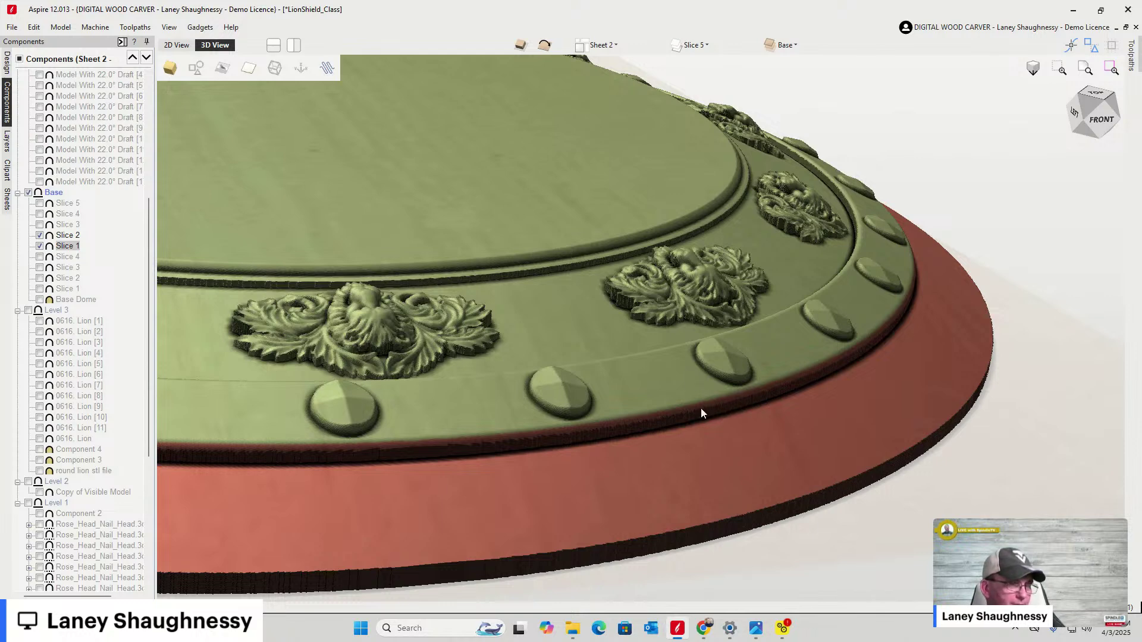
pyautogui.scroll(-6, 725, 418)
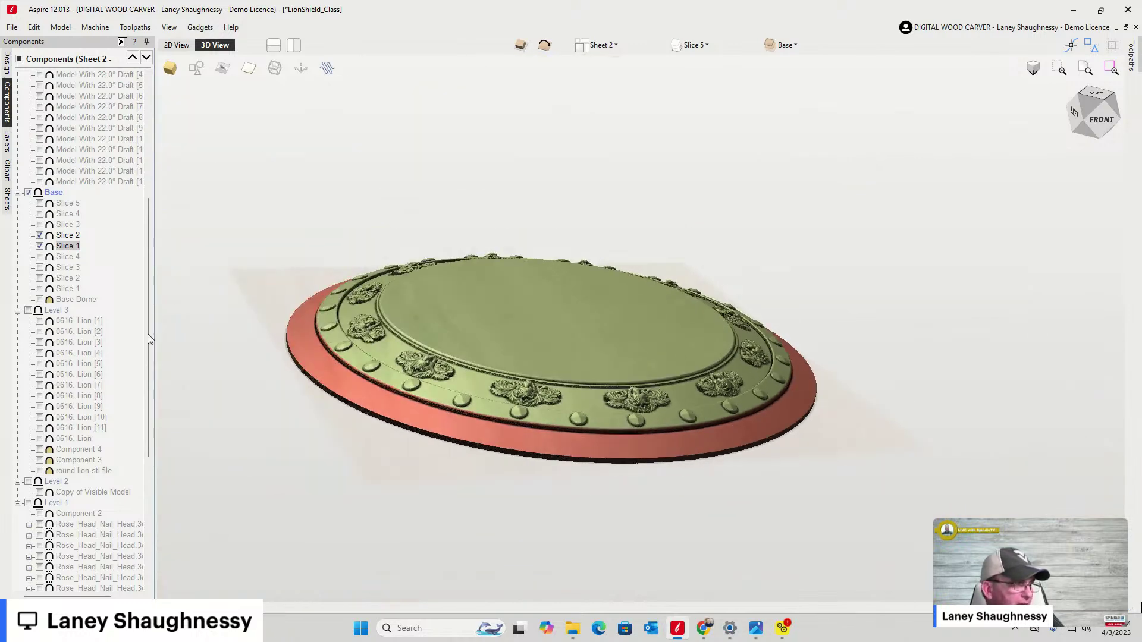
# Hide Slices 1 and 2, show the new Slice 3, and inspect its mane relief from above and in front
pyautogui.click(39, 236)
pyautogui.click(40, 247)
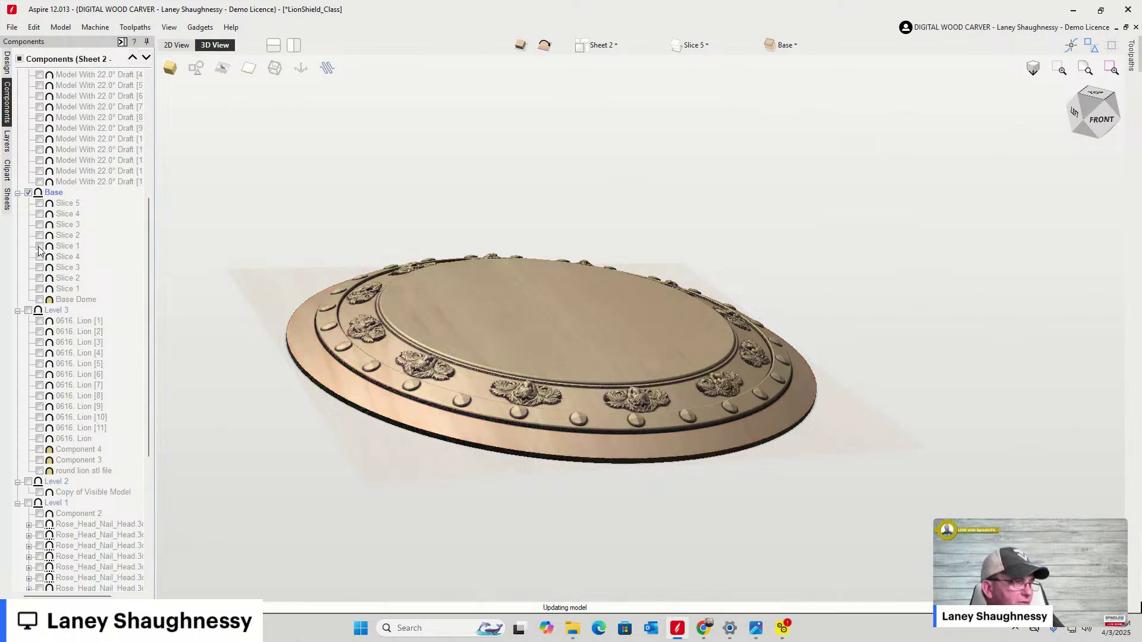
pyautogui.click(40, 226)
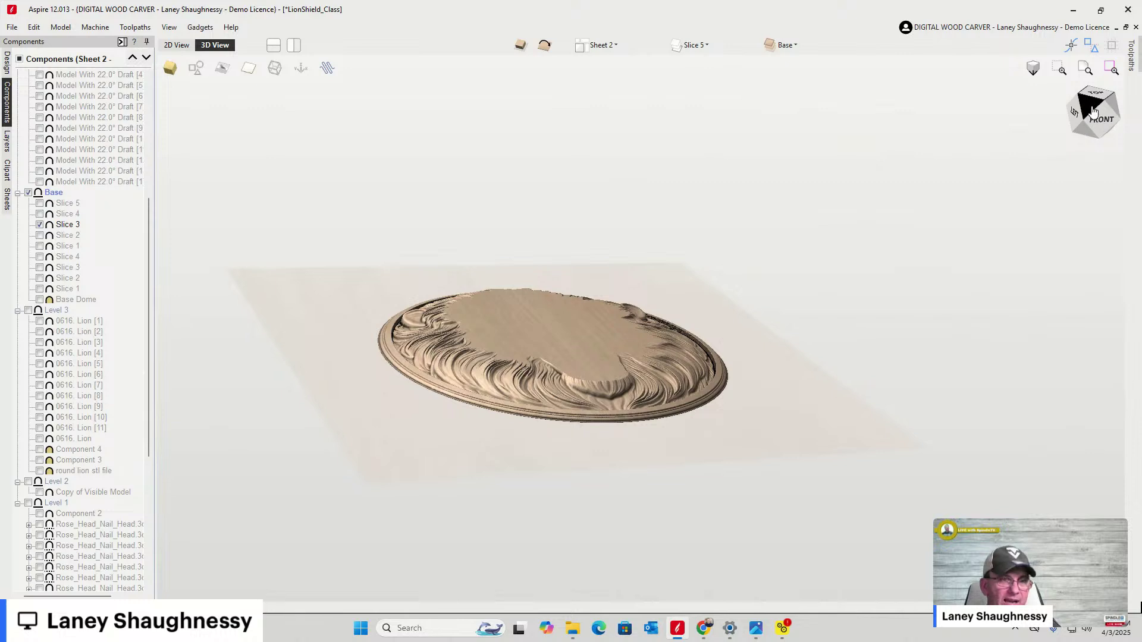
pyautogui.click(1098, 126)
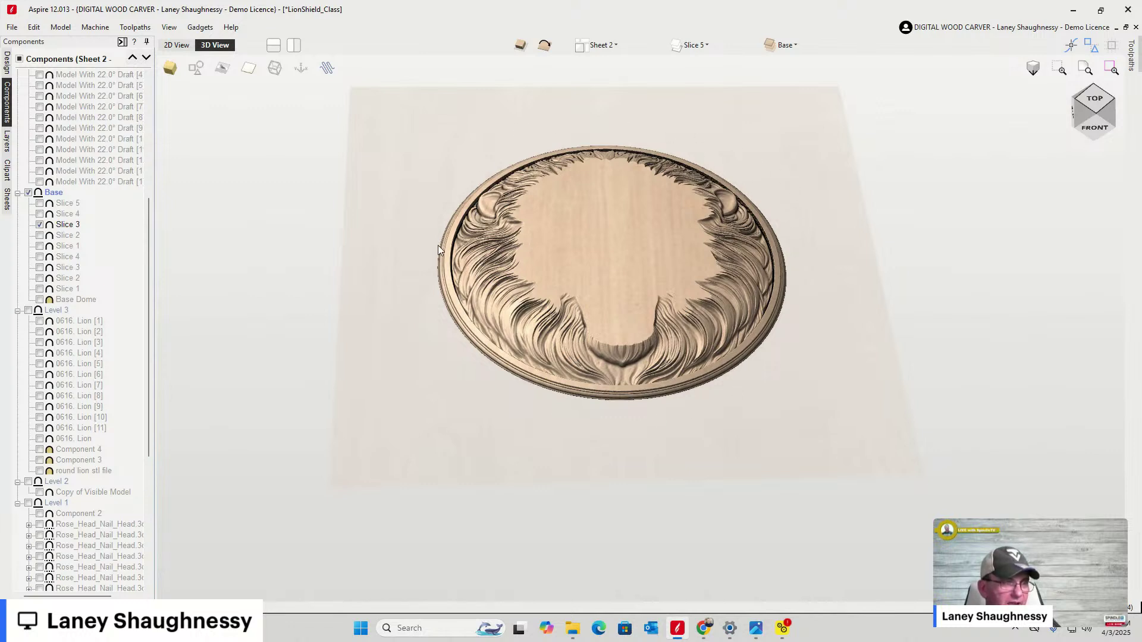
pyautogui.scroll(2, 540, 223)
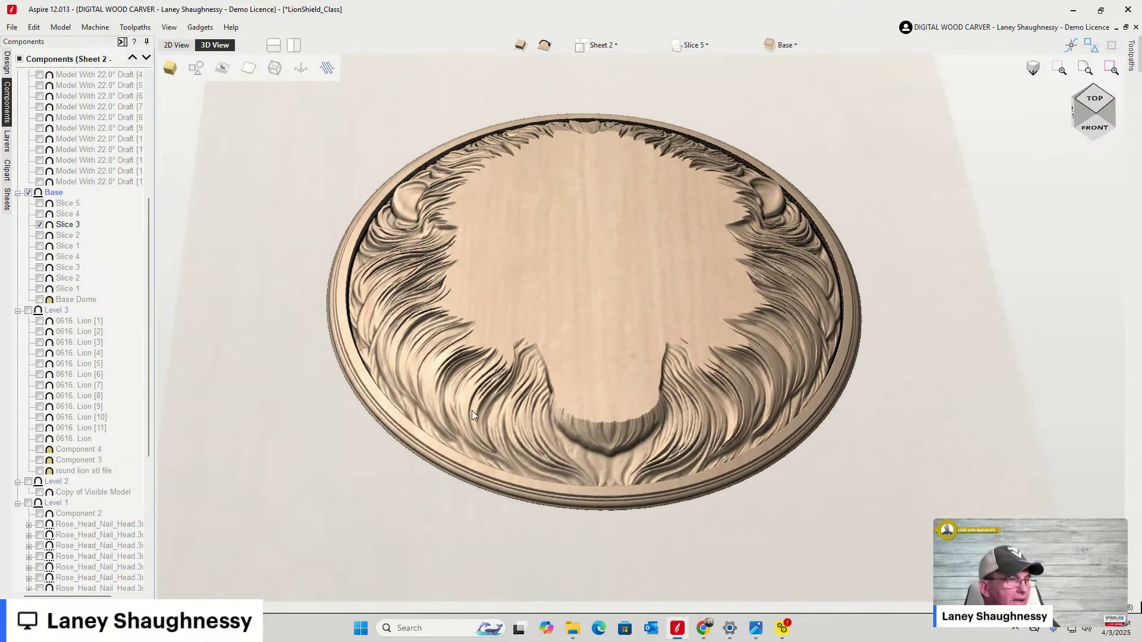
pyautogui.scroll(3, 508, 371)
pyautogui.scroll(-5, 506, 373)
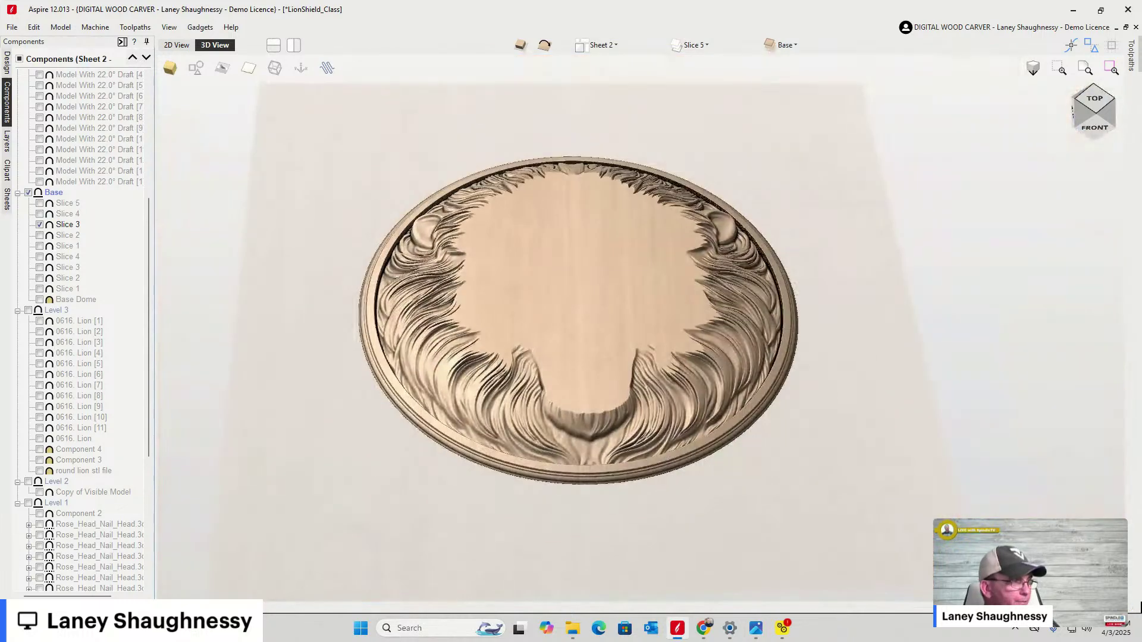
# Replace Slice 3 with the new Slice 4 and inspect its lion face, fangs and loose mane tips up close
pyautogui.click(40, 225)
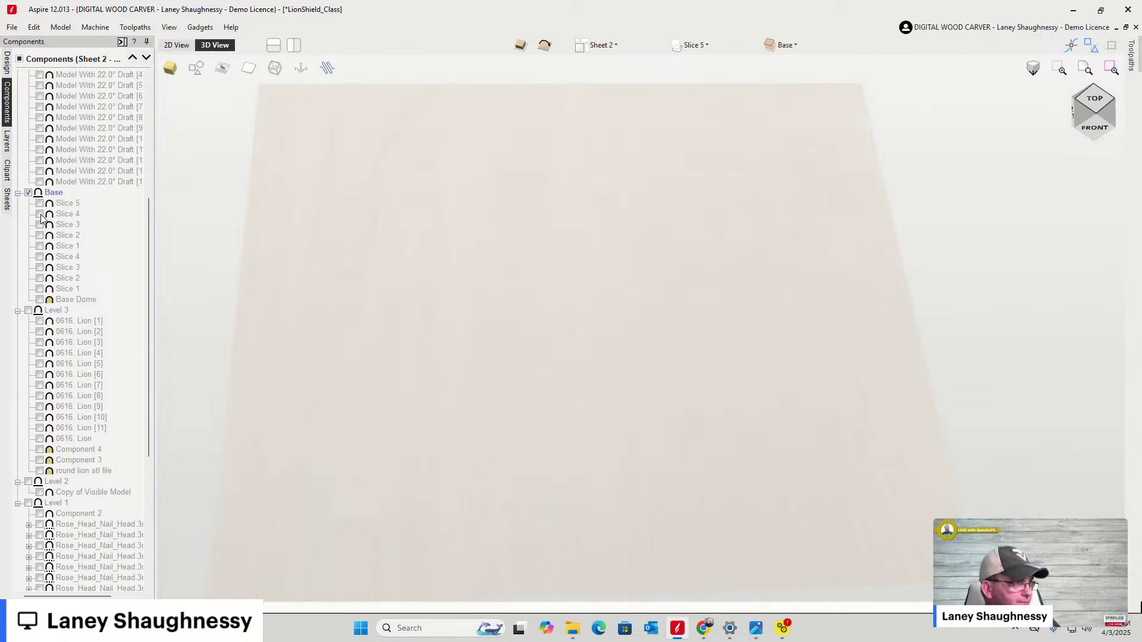
pyautogui.click(40, 215)
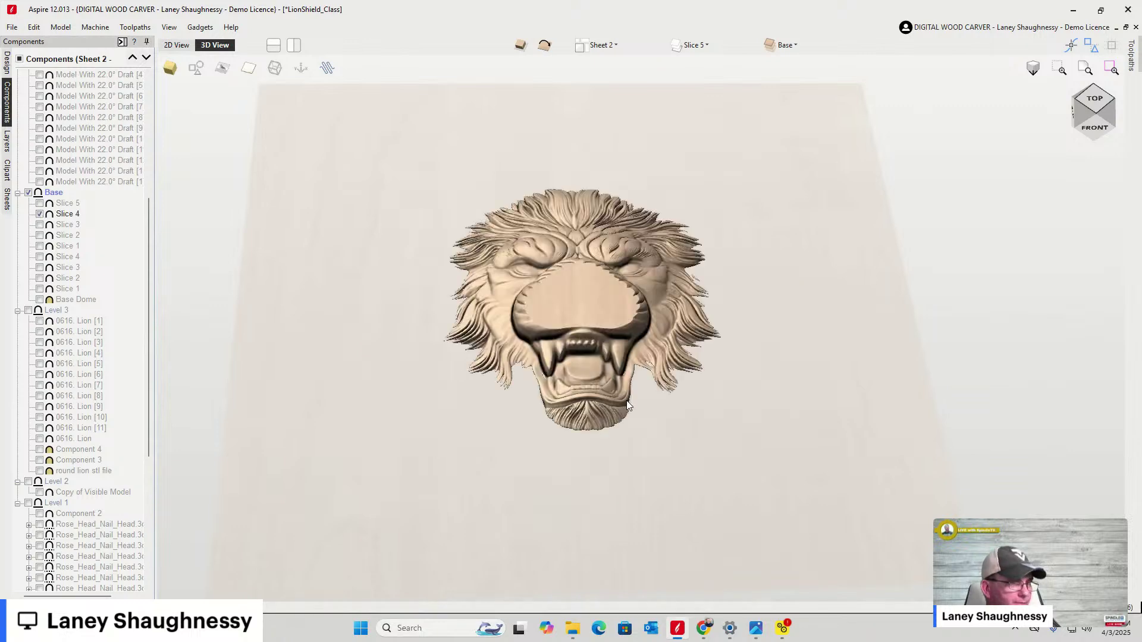
pyautogui.scroll(3, 673, 371)
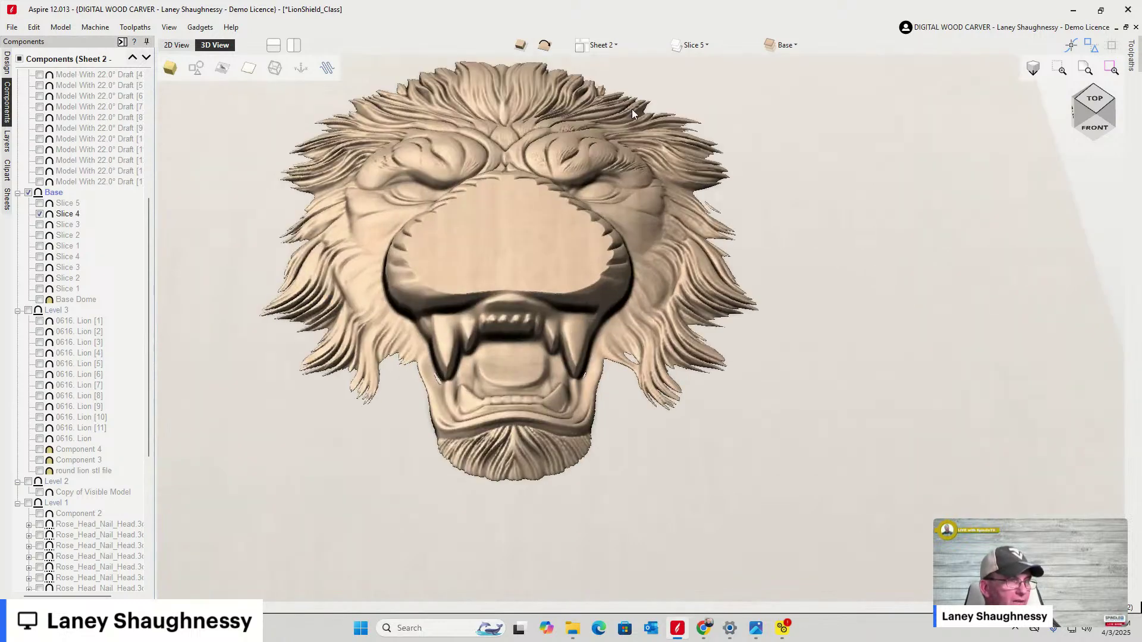
pyautogui.scroll(5, 713, 213)
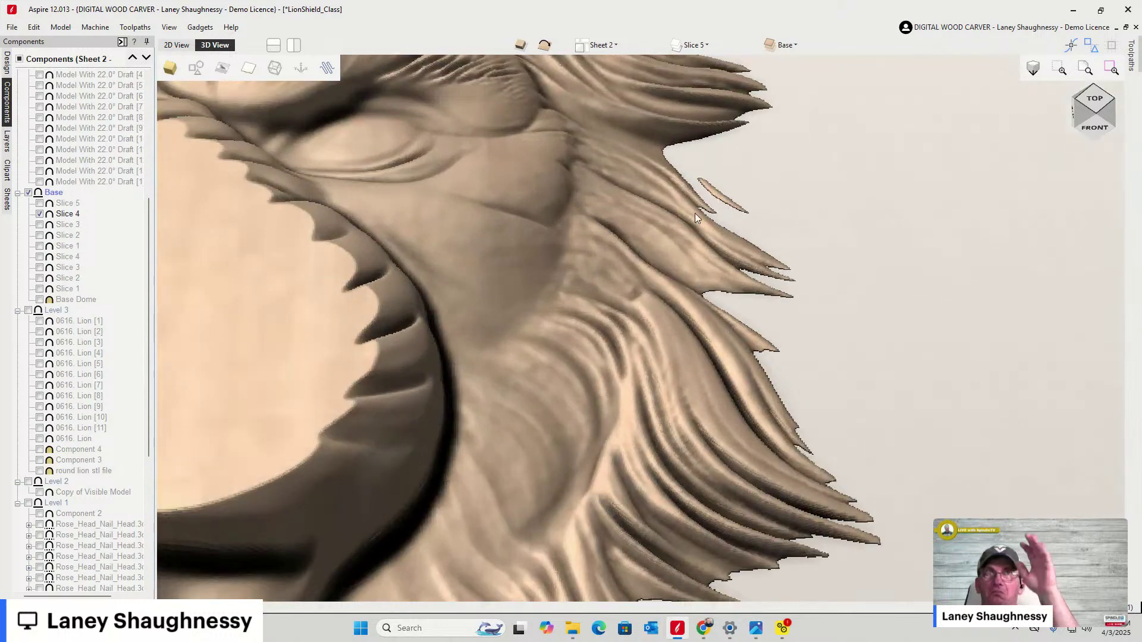
pyautogui.scroll(-2, 677, 205)
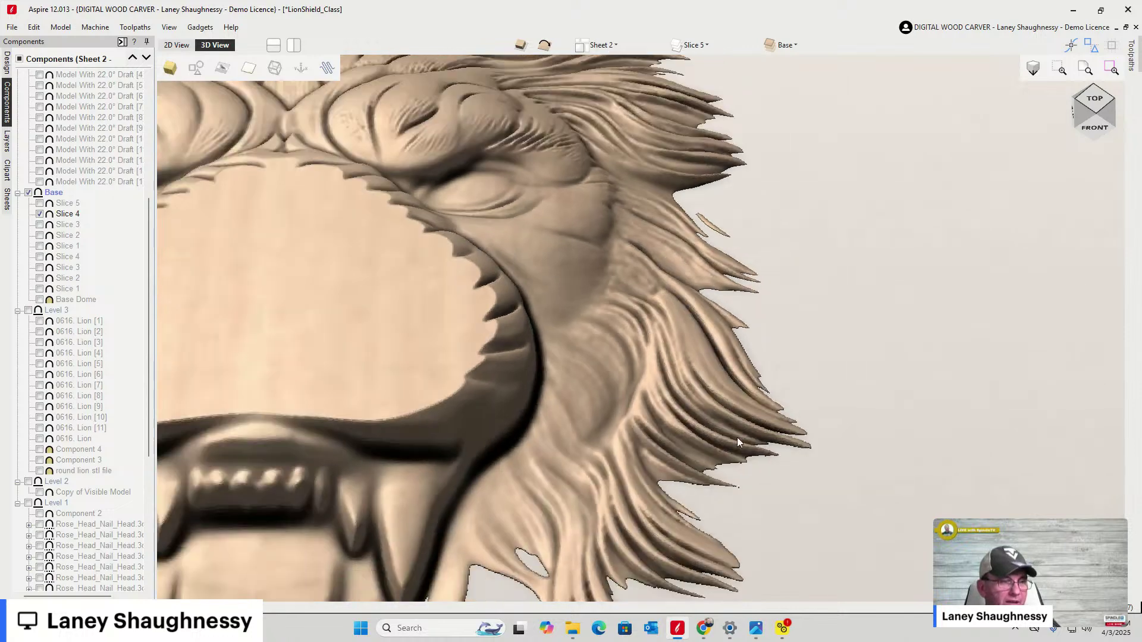
pyautogui.scroll(-2, 700, 469)
pyautogui.scroll(-3, 650, 531)
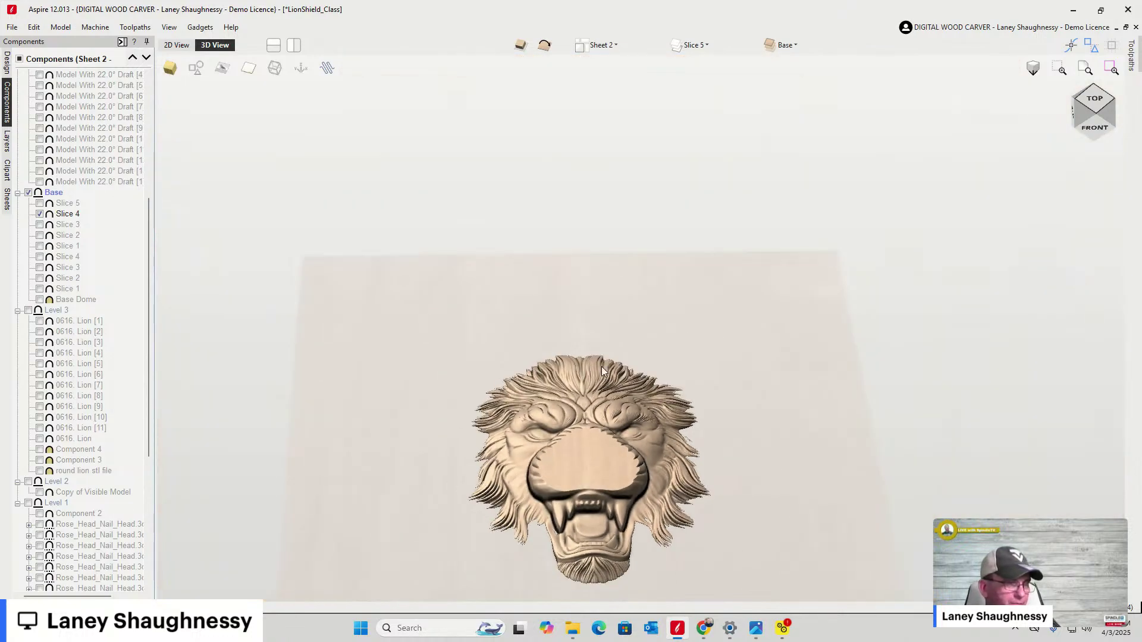
pyautogui.scroll(3, 617, 433)
pyautogui.scroll(-3, 650, 335)
pyautogui.scroll(3, 620, 368)
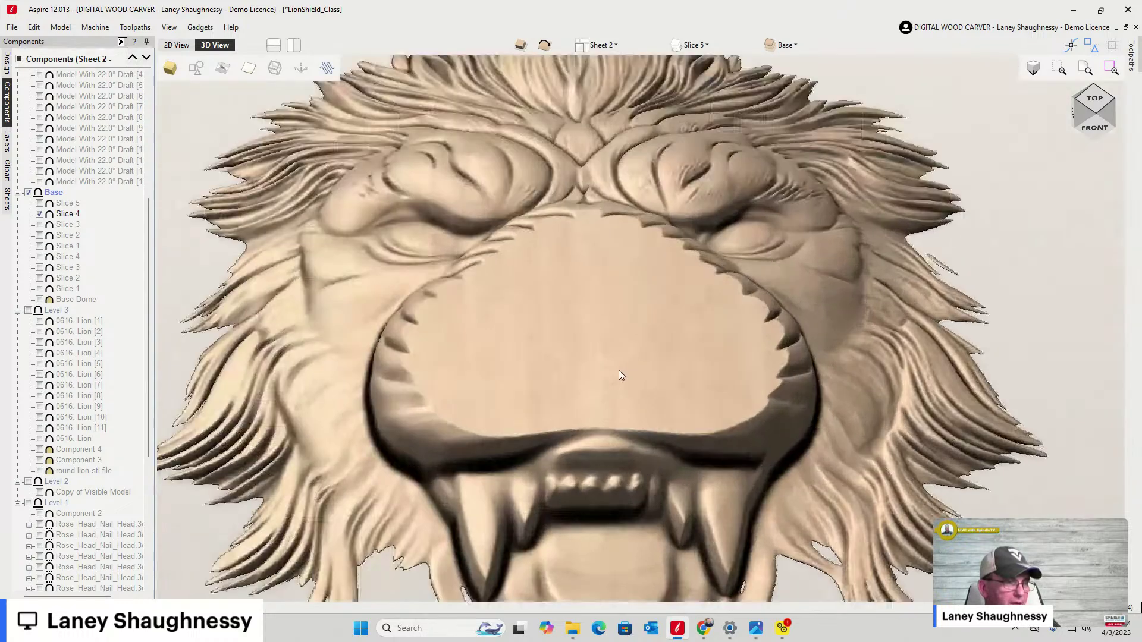
pyautogui.scroll(-3, 674, 342)
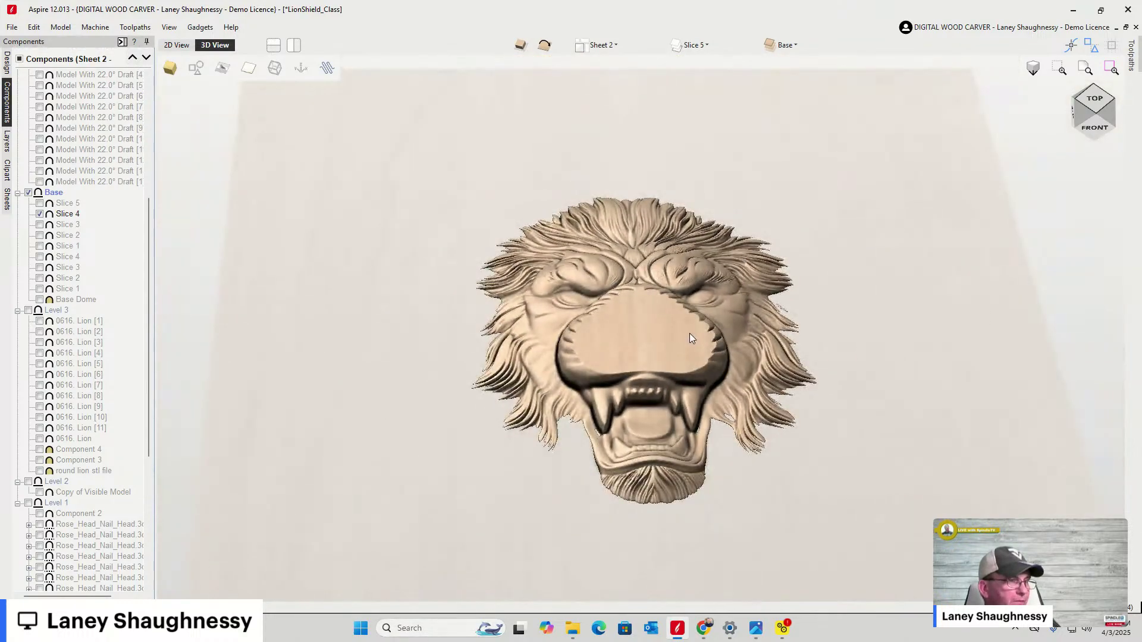
# Show the new Slice 5, hide Slice 4, and inspect the nose and muzzle relief on its own
pyautogui.click(40, 203)
pyautogui.click(39, 214)
pyautogui.click(39, 213)
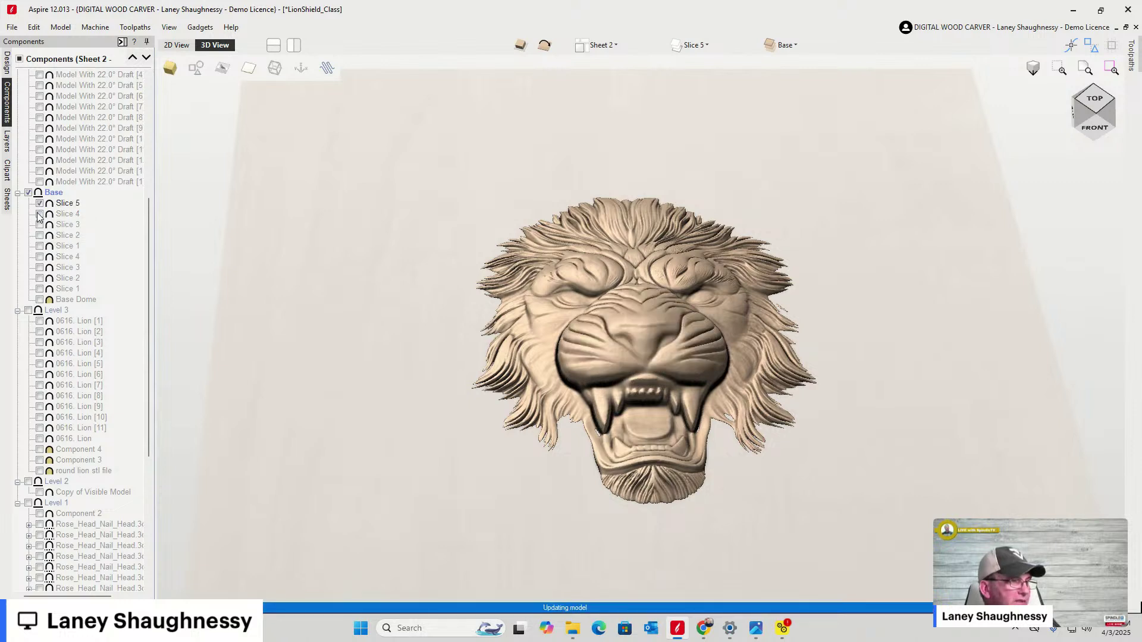
pyautogui.scroll(5, 616, 381)
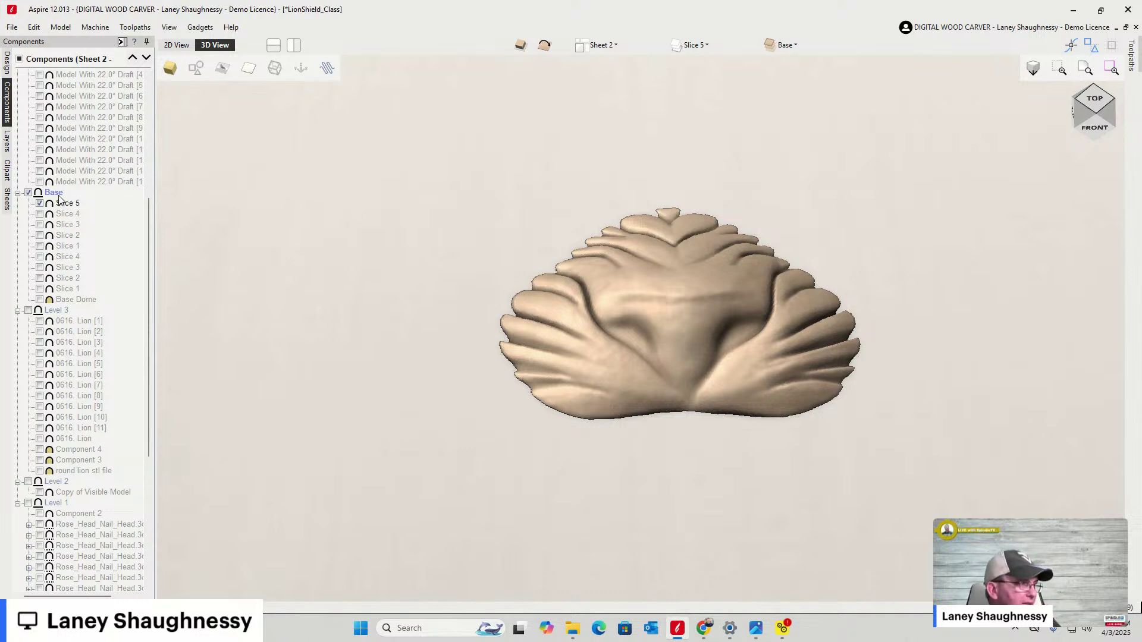
# Show the new Slices 4, 3, 2 and 1 together with Slice 5 to view the full stacked shield
pyautogui.click(39, 214)
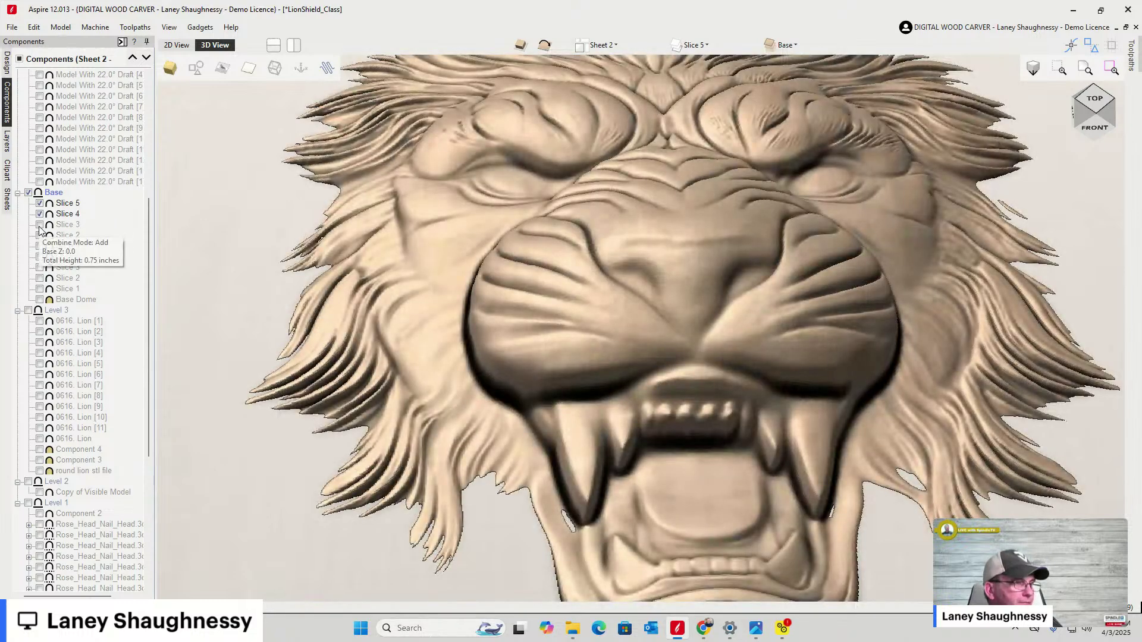
pyautogui.click(39, 225)
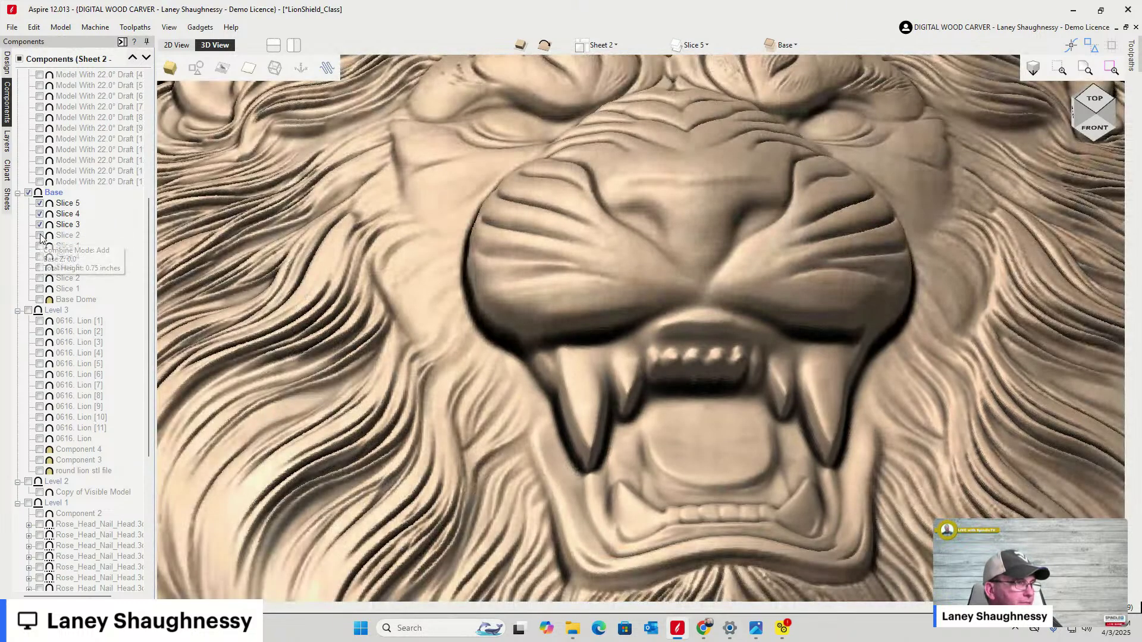
pyautogui.click(40, 236)
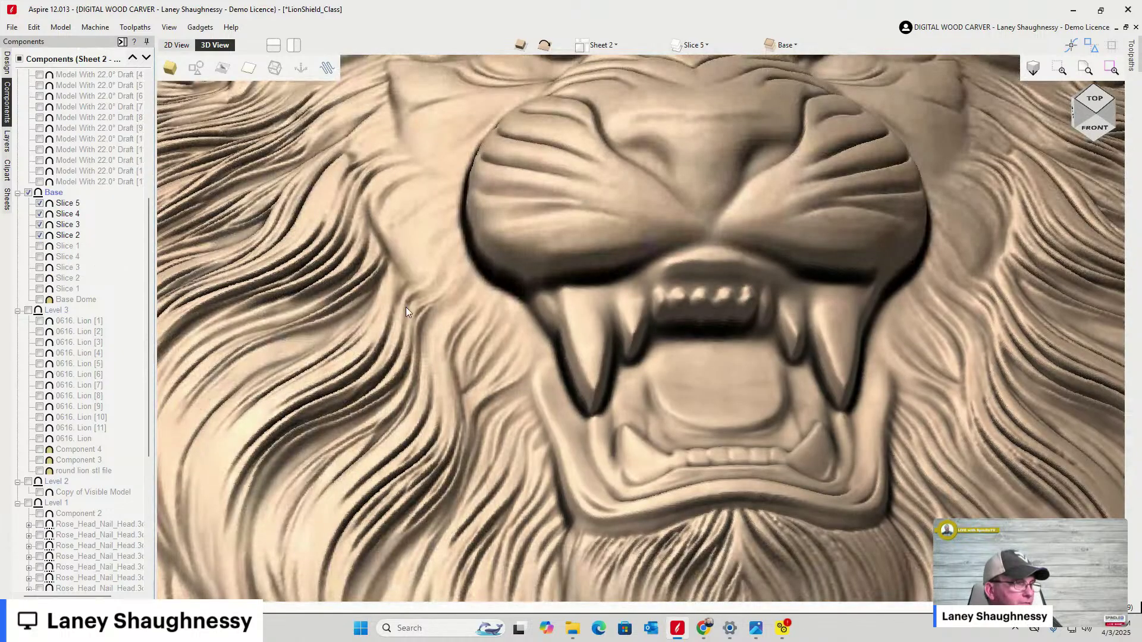
pyautogui.scroll(-6, 529, 388)
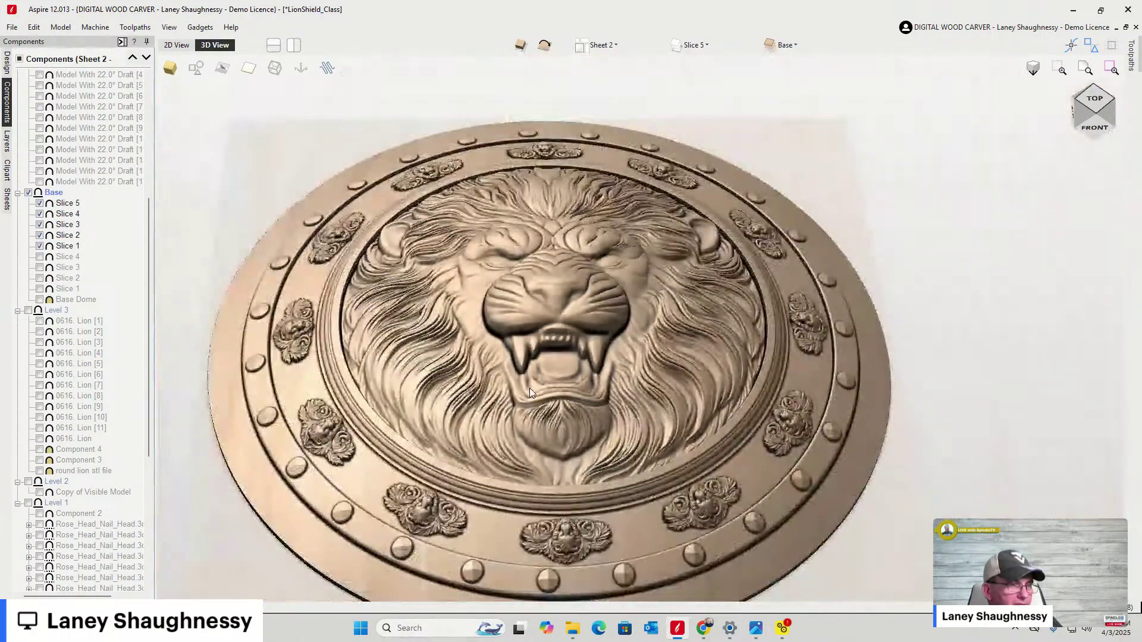
pyautogui.scroll(-2, 529, 388)
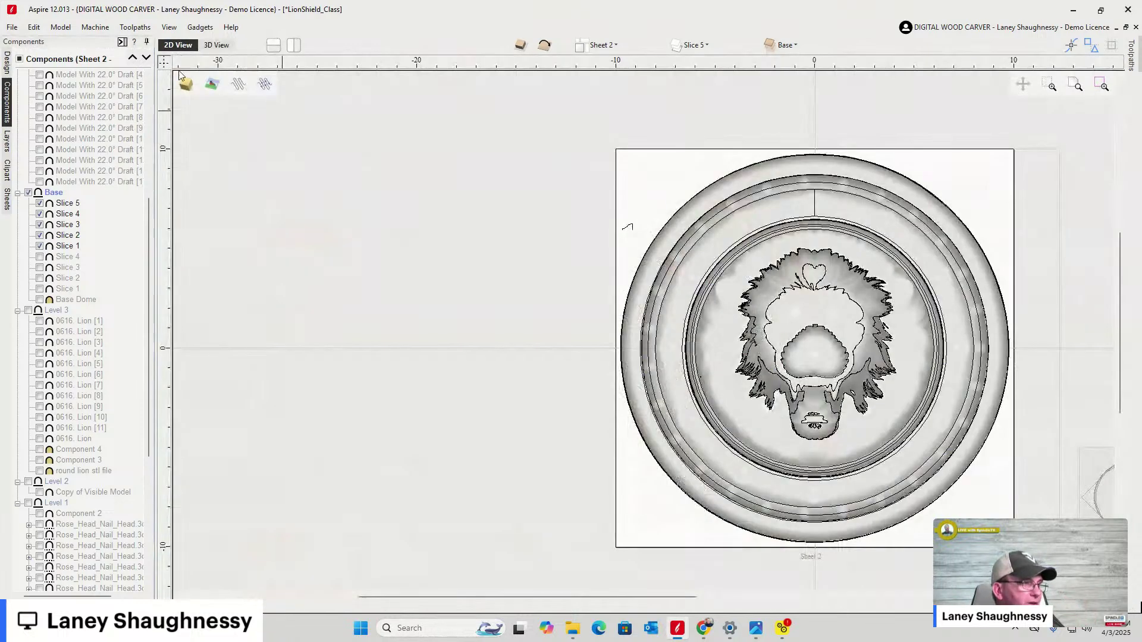
# Examine the slice outlines in the 2D view and hide the Slice 5, Slice 4, Slice 3 and Slice 2 layers
pyautogui.click(178, 45)
pyautogui.scroll(-2, 482, 361)
pyautogui.scroll(8, 417, 392)
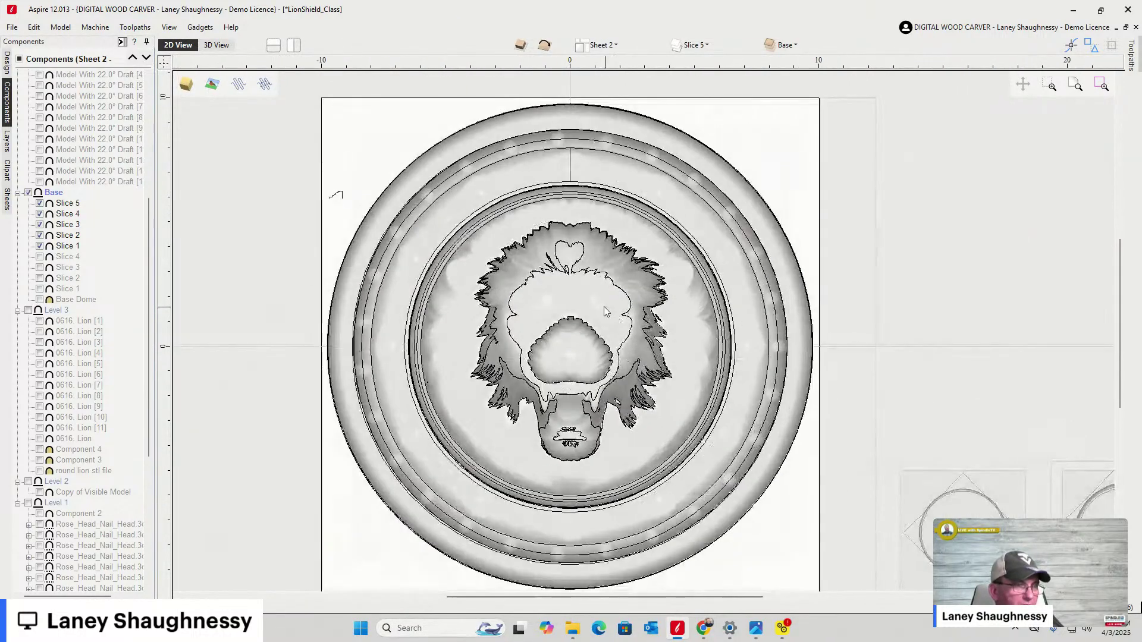
pyautogui.scroll(-2, 703, 326)
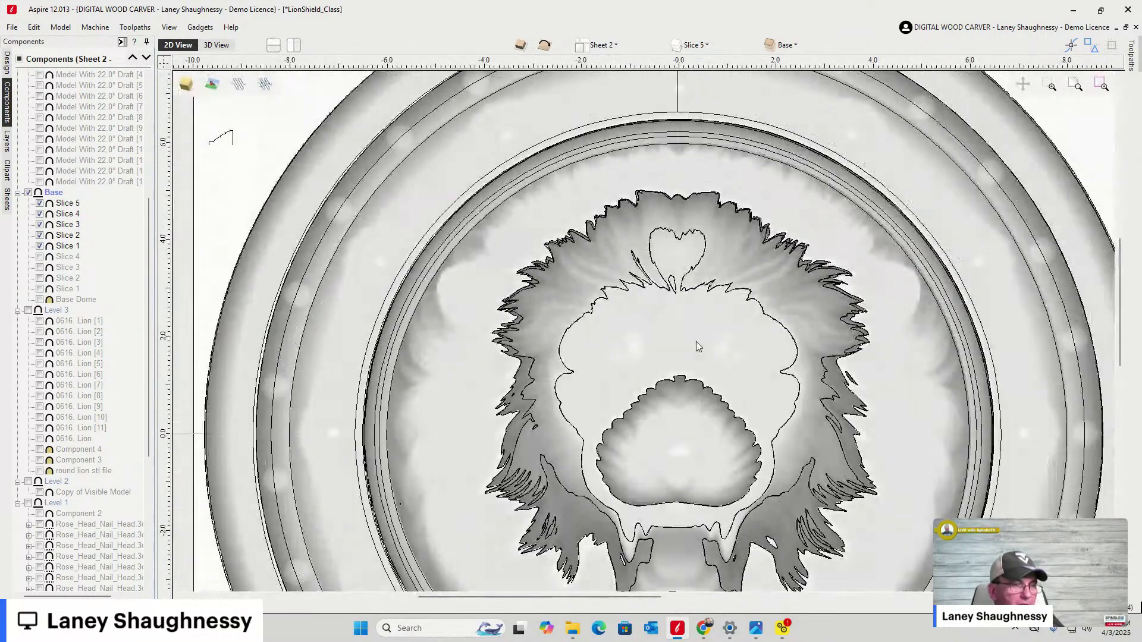
pyautogui.scroll(-2, 612, 396)
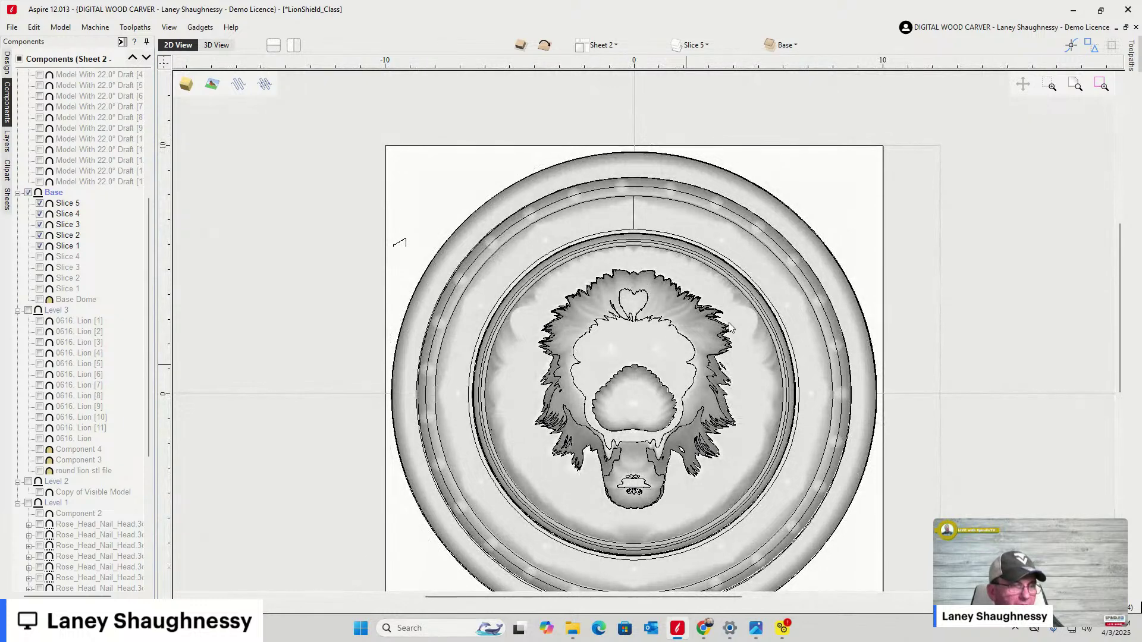
pyautogui.click(696, 45)
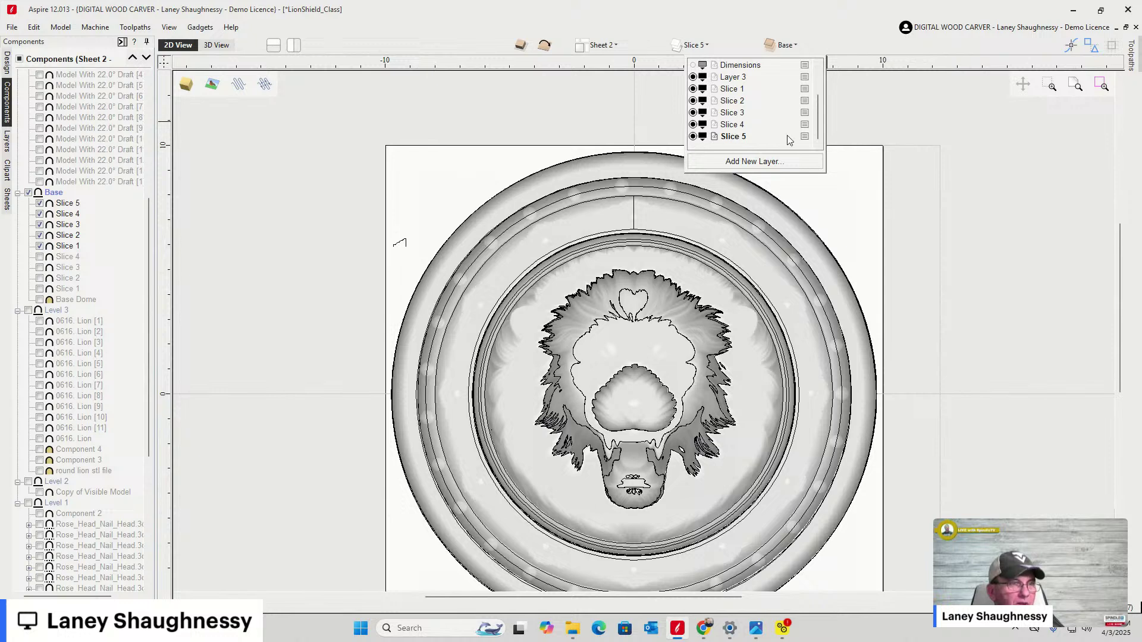
pyautogui.scroll(2, 818, 94)
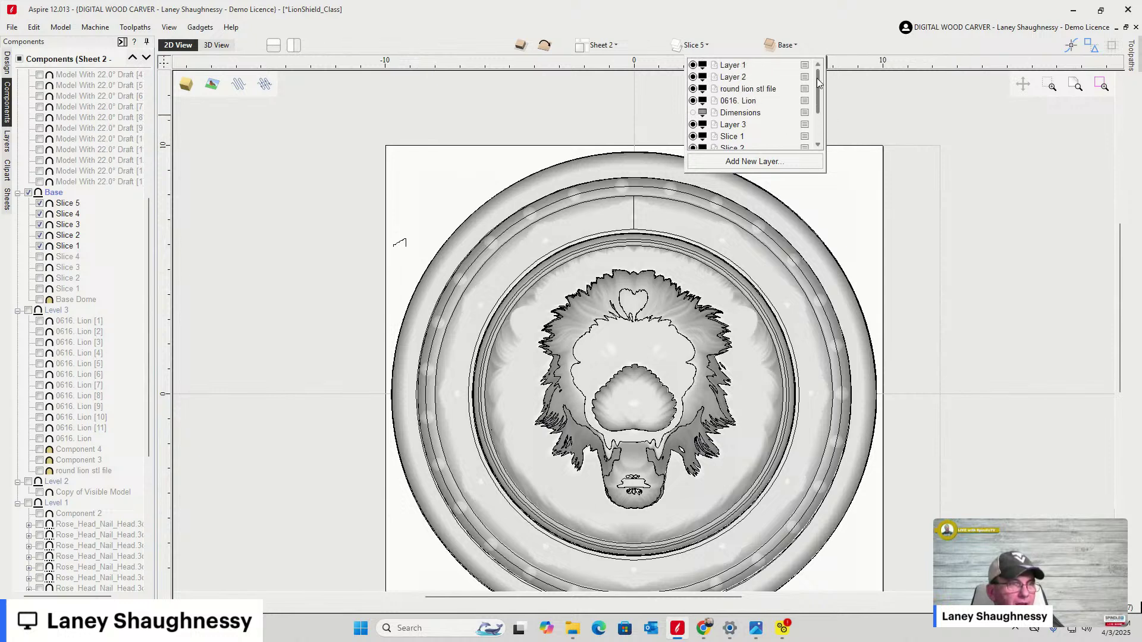
pyautogui.scroll(-2, 819, 89)
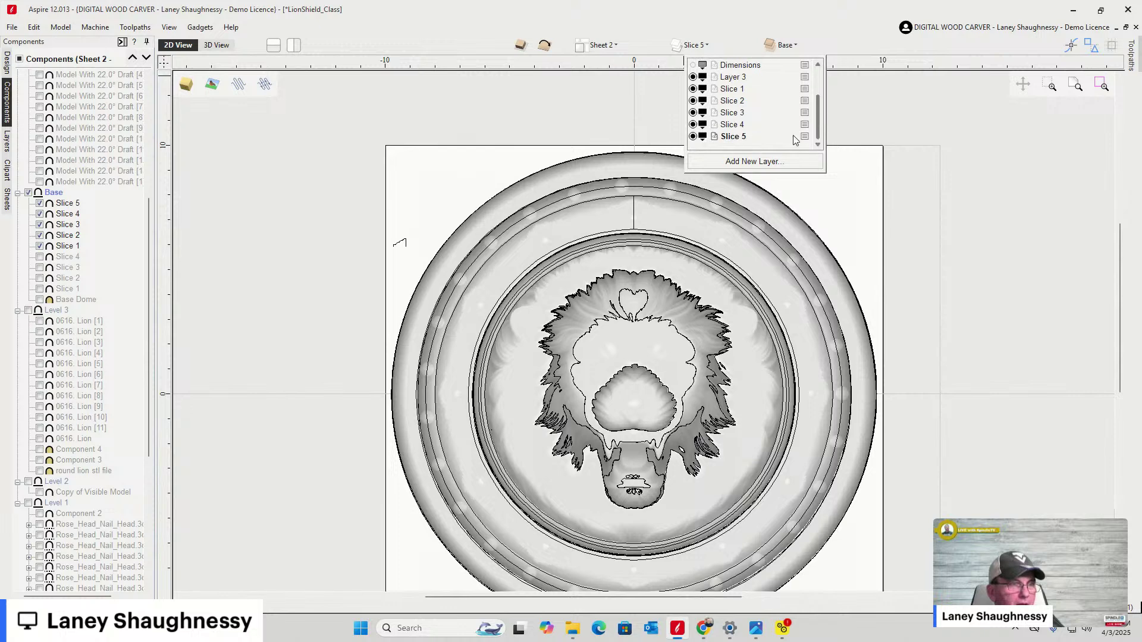
pyautogui.click(723, 137)
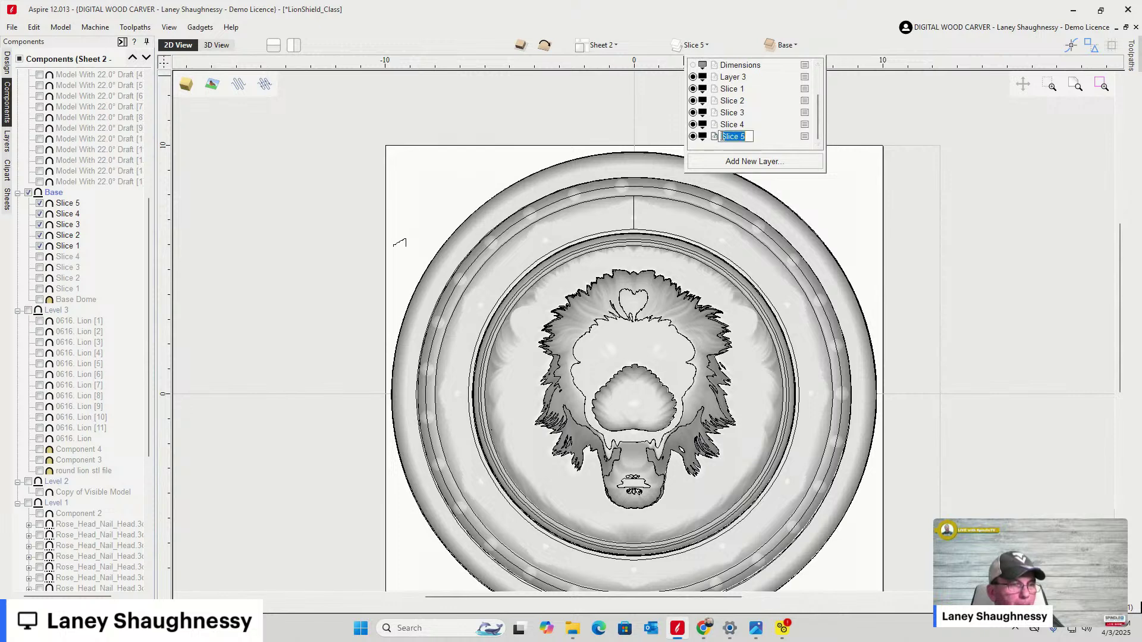
pyautogui.click(692, 136)
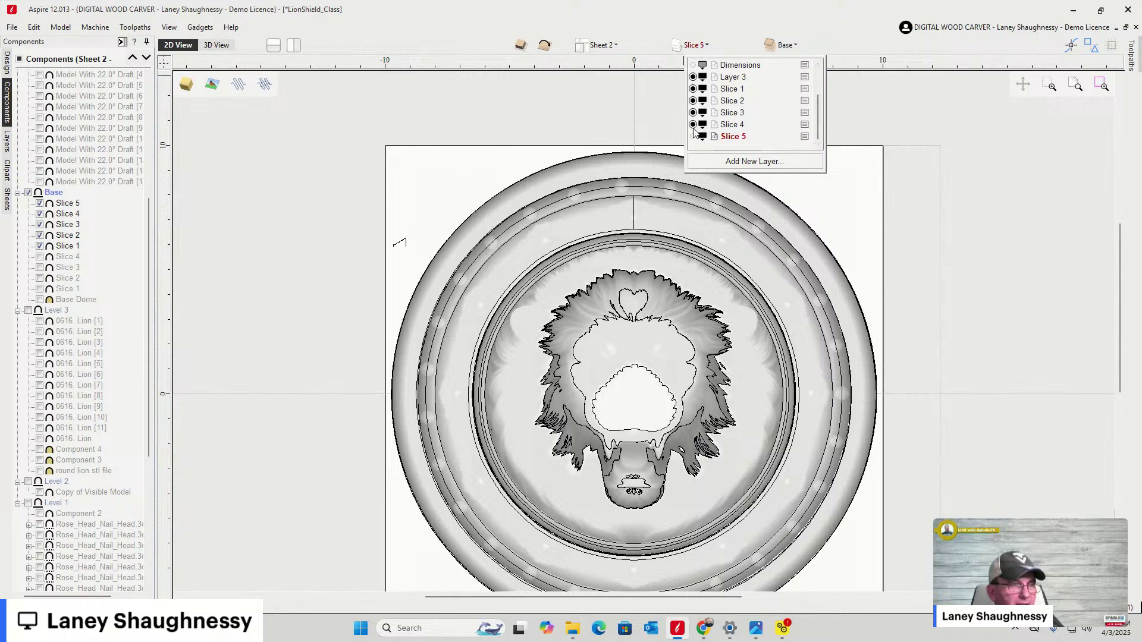
pyautogui.click(693, 124)
pyautogui.click(692, 112)
pyautogui.click(693, 100)
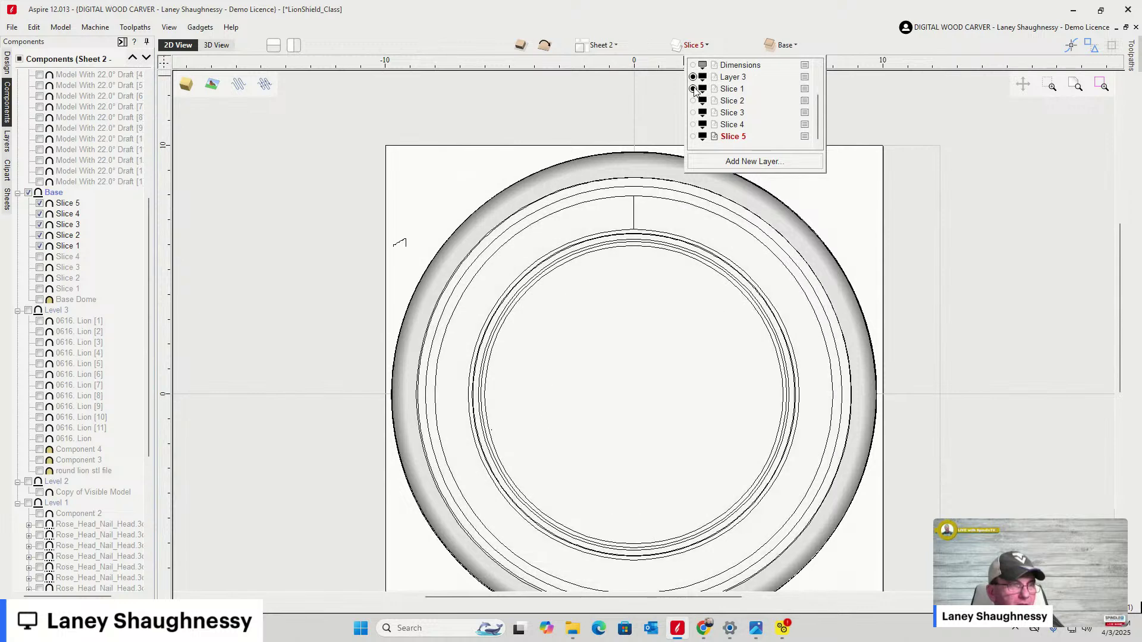
# Make Slice 1 the active layer, hide Layers 1 to 3, round lion stl file and 0616. Lion, and select Slice 1's rim
pyautogui.click(728, 89)
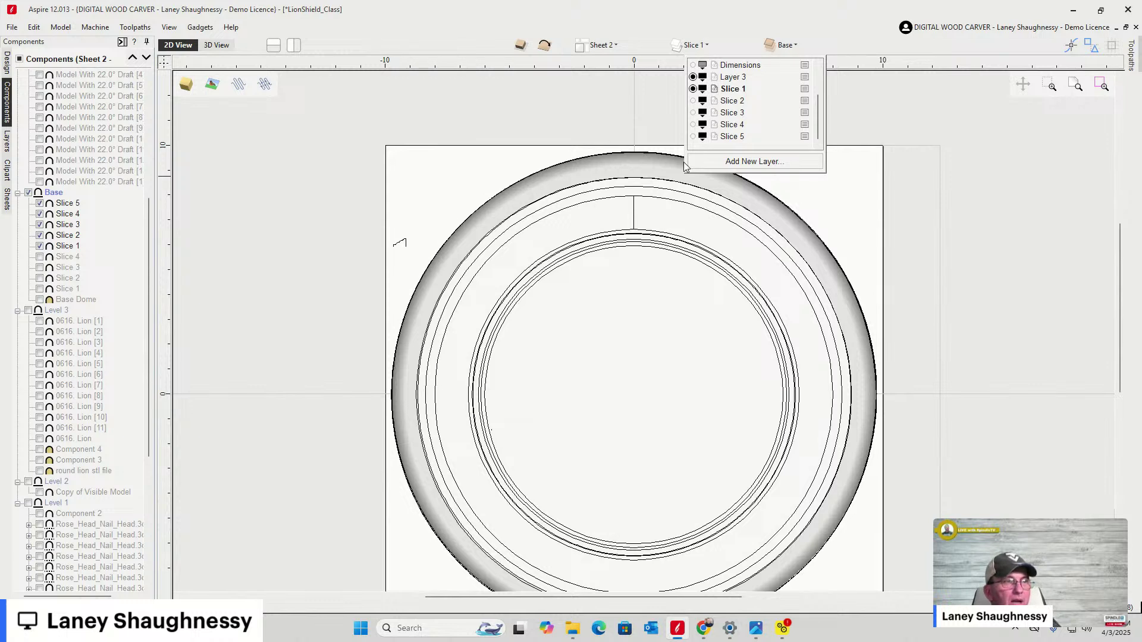
pyautogui.click(693, 76)
pyautogui.scroll(2, 694, 78)
pyautogui.click(693, 66)
pyautogui.click(693, 78)
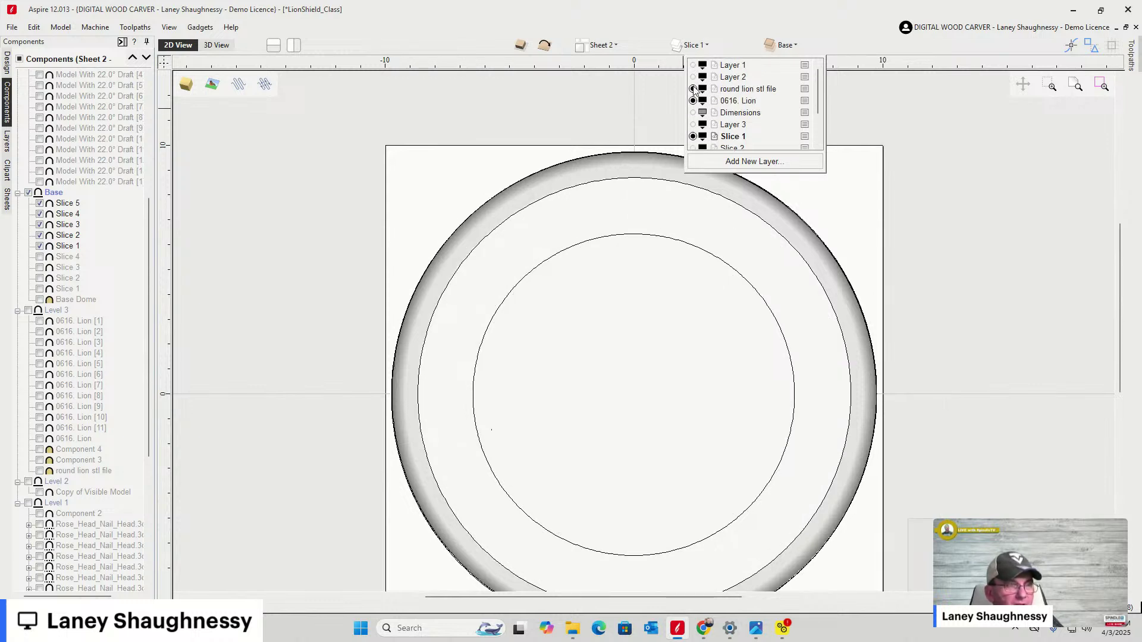
pyautogui.click(693, 88)
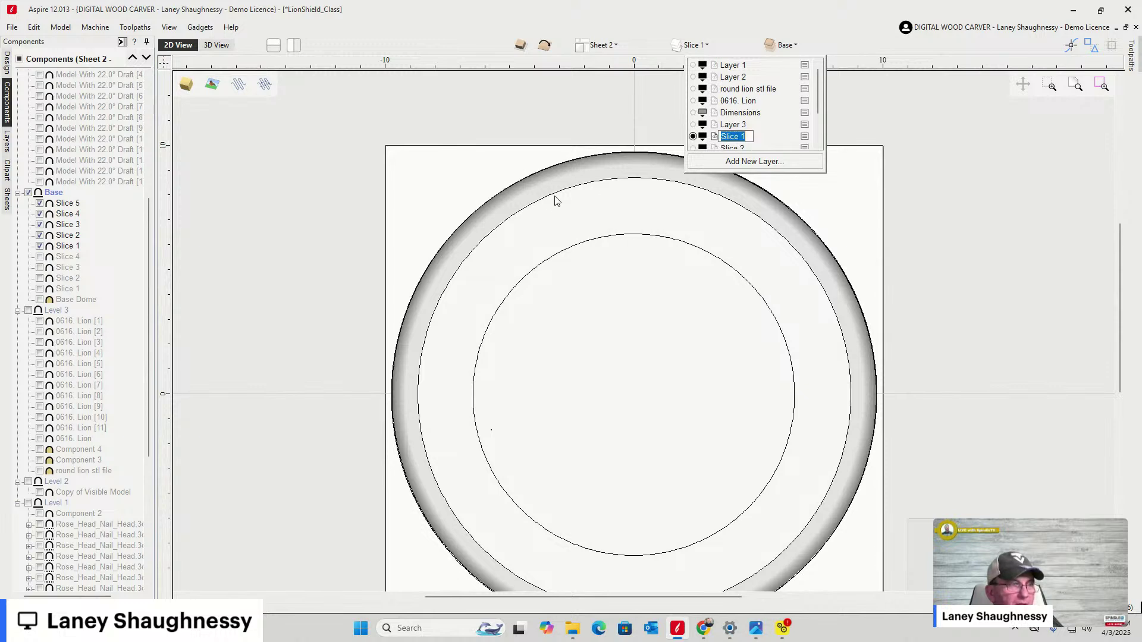
pyautogui.click(533, 174)
pyautogui.scroll(-2, 533, 174)
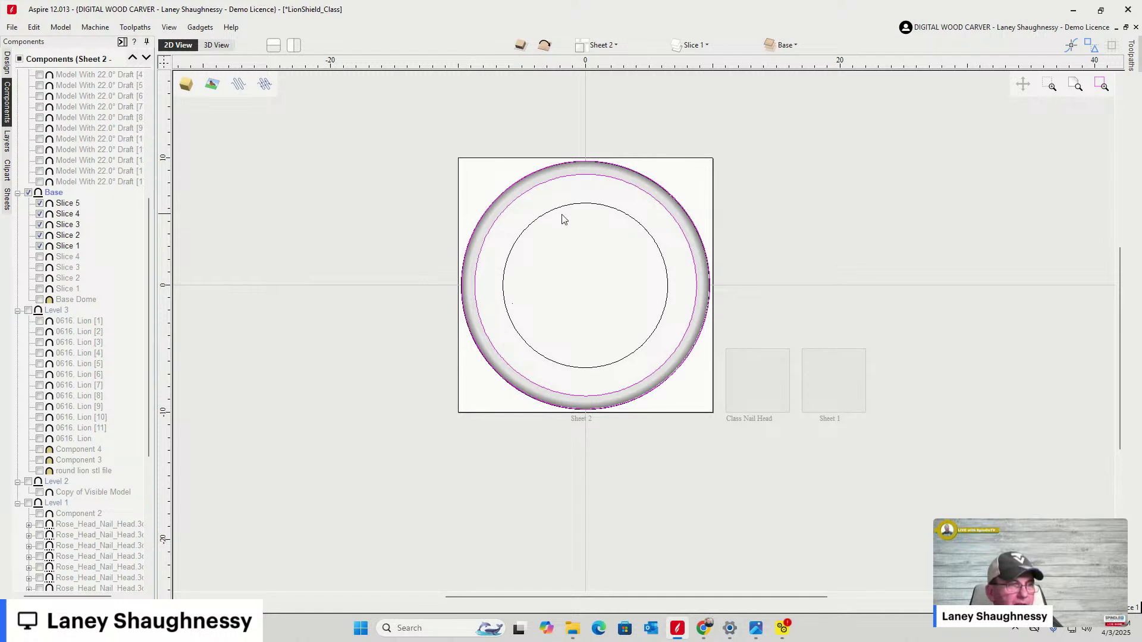
# Hide the Slice 1 layer, show the Slice 2 layer, and select its ring to check the ring's outline
pyautogui.click(691, 45)
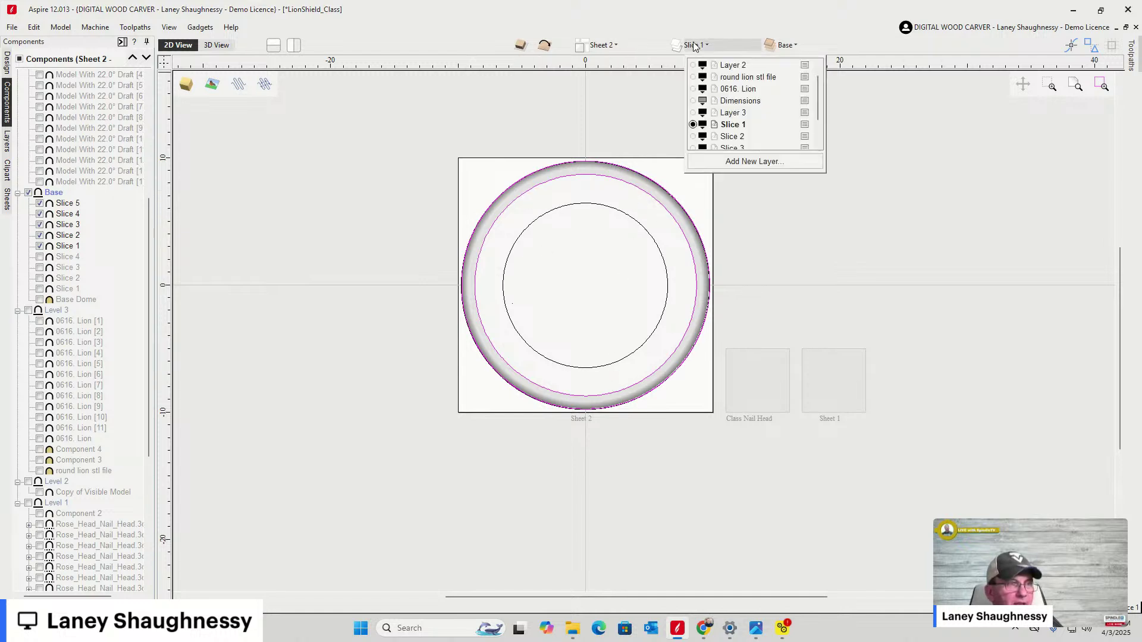
pyautogui.click(694, 125)
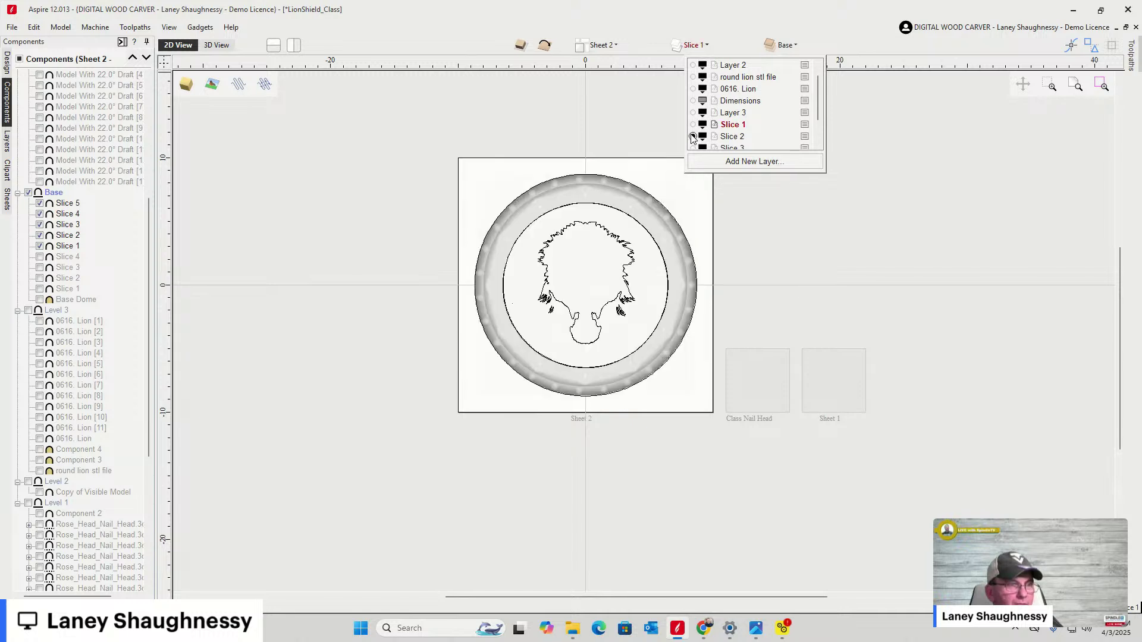
pyautogui.scroll(5, 586, 192)
pyautogui.click(583, 141)
pyautogui.scroll(-2, 637, 144)
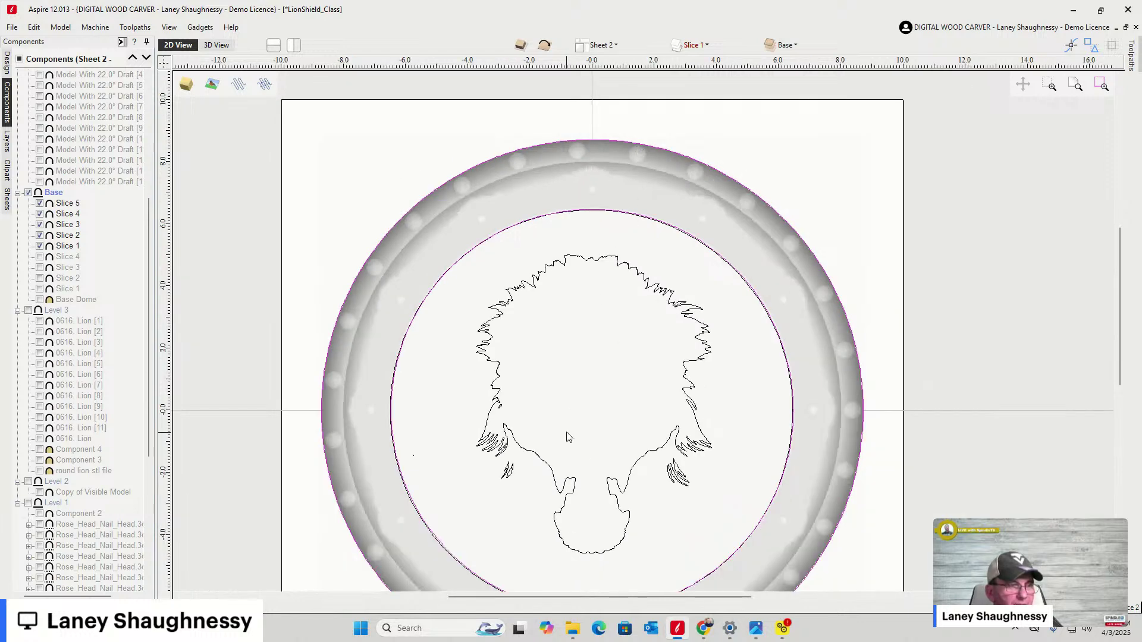
# Delete the lion-head outline vectors inside Slice 2's ring
pyautogui.scroll(-1, 567, 437)
pyautogui.click(567, 263)
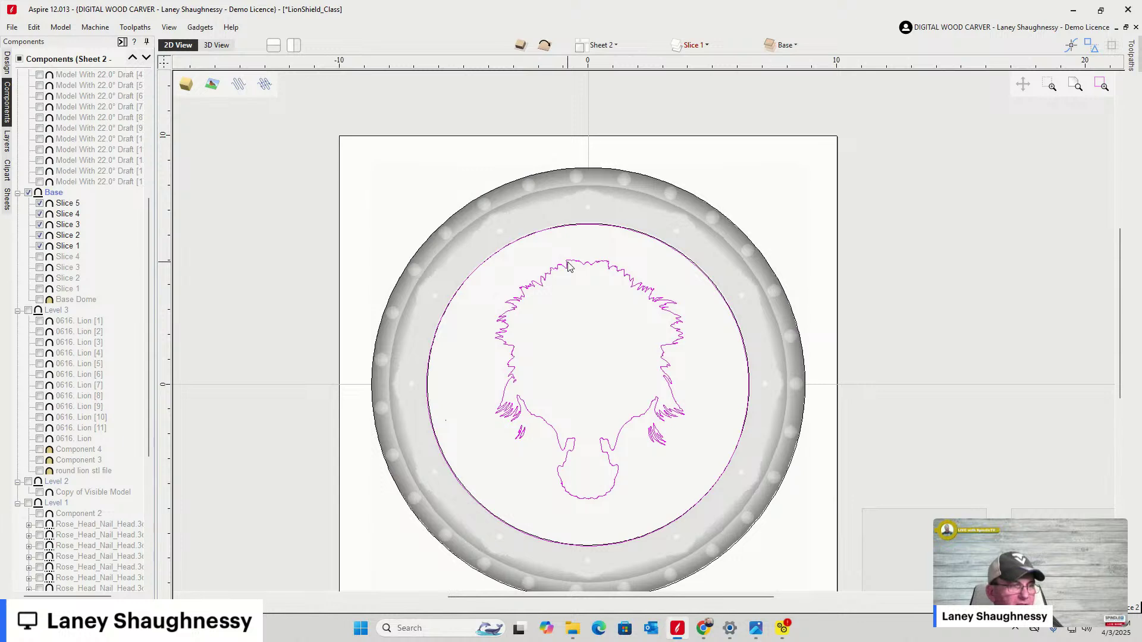
pyautogui.click(493, 375)
pyautogui.click(514, 306)
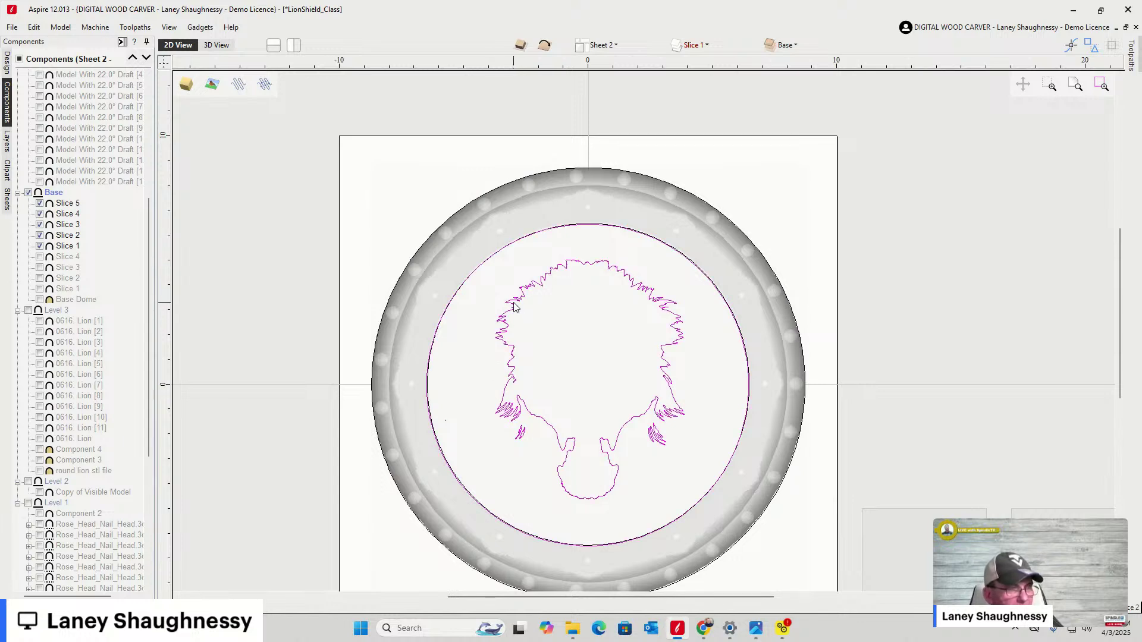
pyautogui.press('Delete')
pyautogui.click(599, 382)
pyautogui.scroll(-3, 607, 239)
pyautogui.scroll(1, 611, 347)
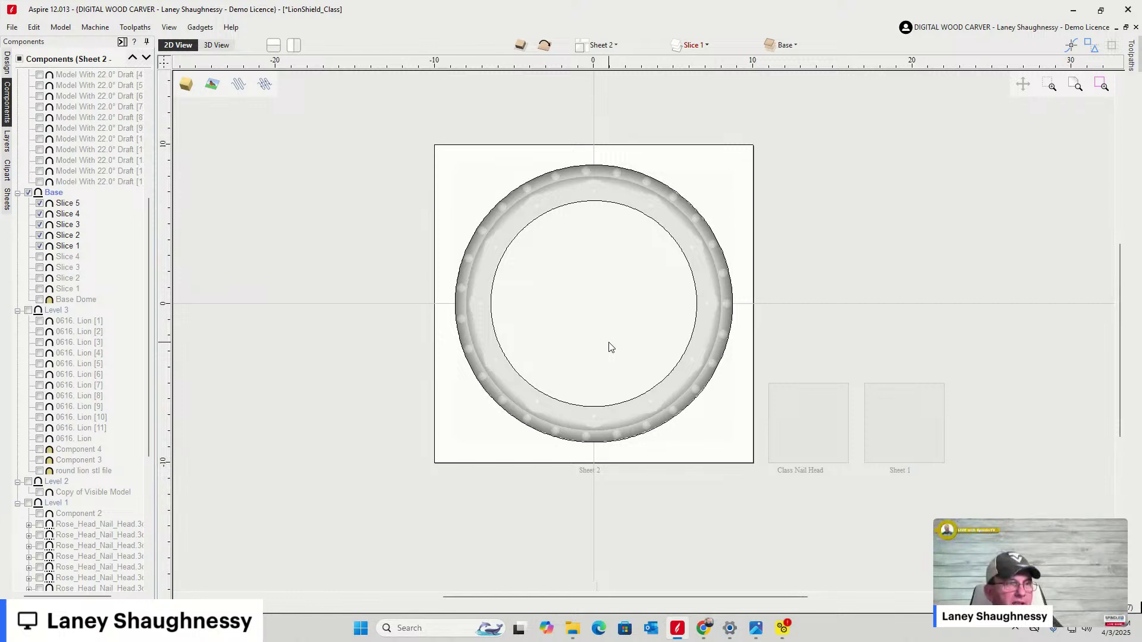
# Hide the Slice 2 layer and show the Slice 3 layer in the 2D view
pyautogui.scroll(1, 611, 347)
pyautogui.click(695, 45)
pyautogui.scroll(-1, 694, 134)
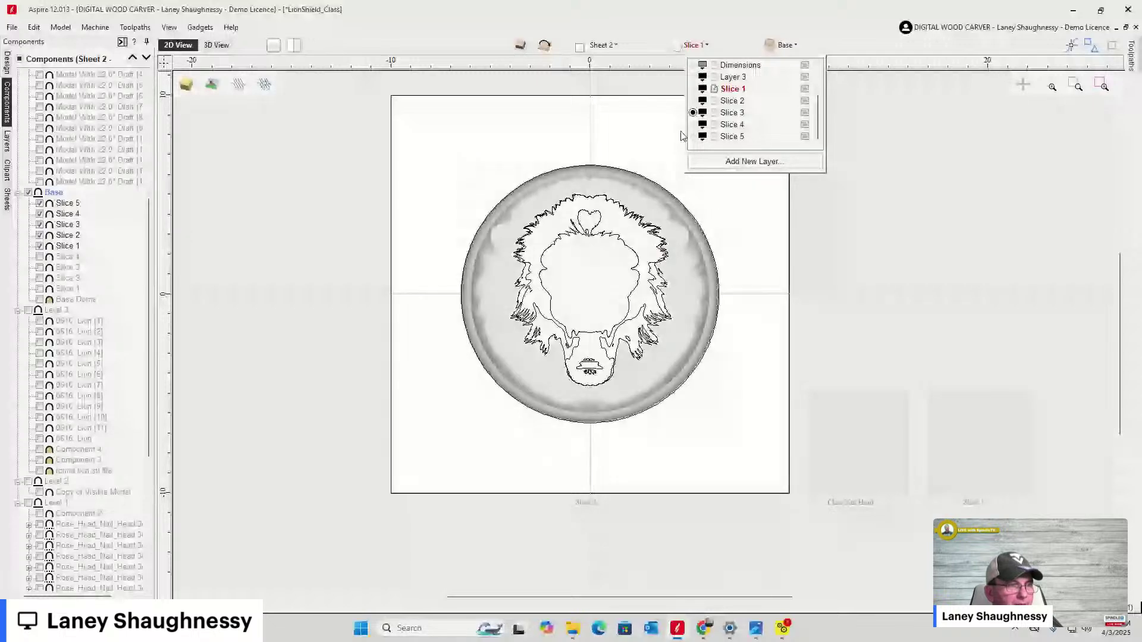
# Delete the inner mane, heart and face outlines on the Slice 3 layer and select all remaining vectors
pyautogui.scroll(1, 590, 251)
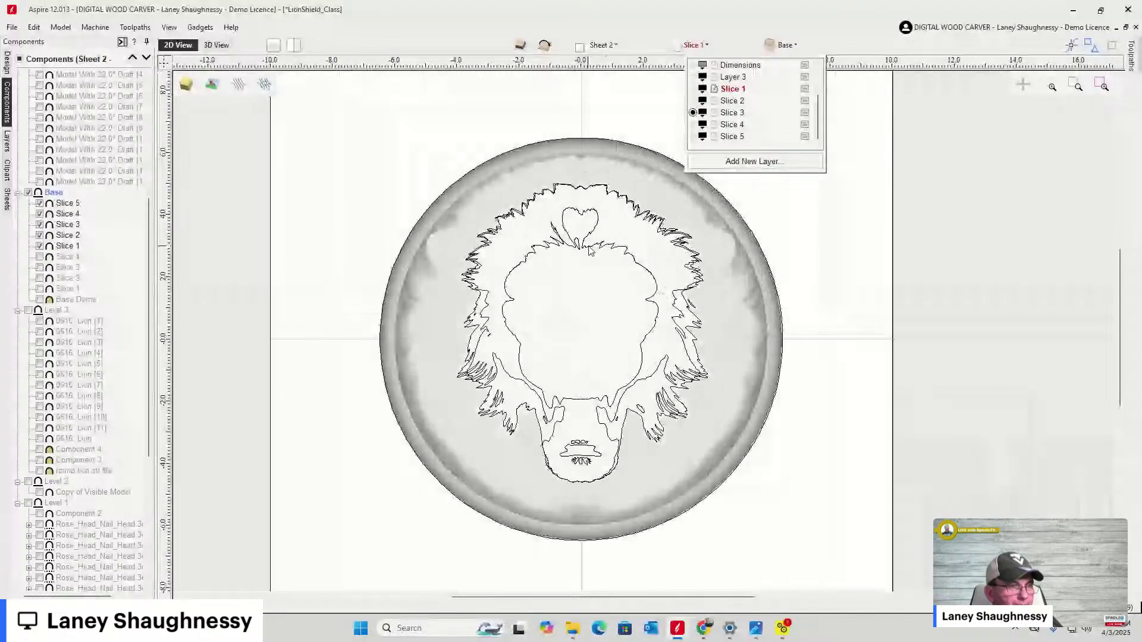
pyautogui.scroll(2, 662, 233)
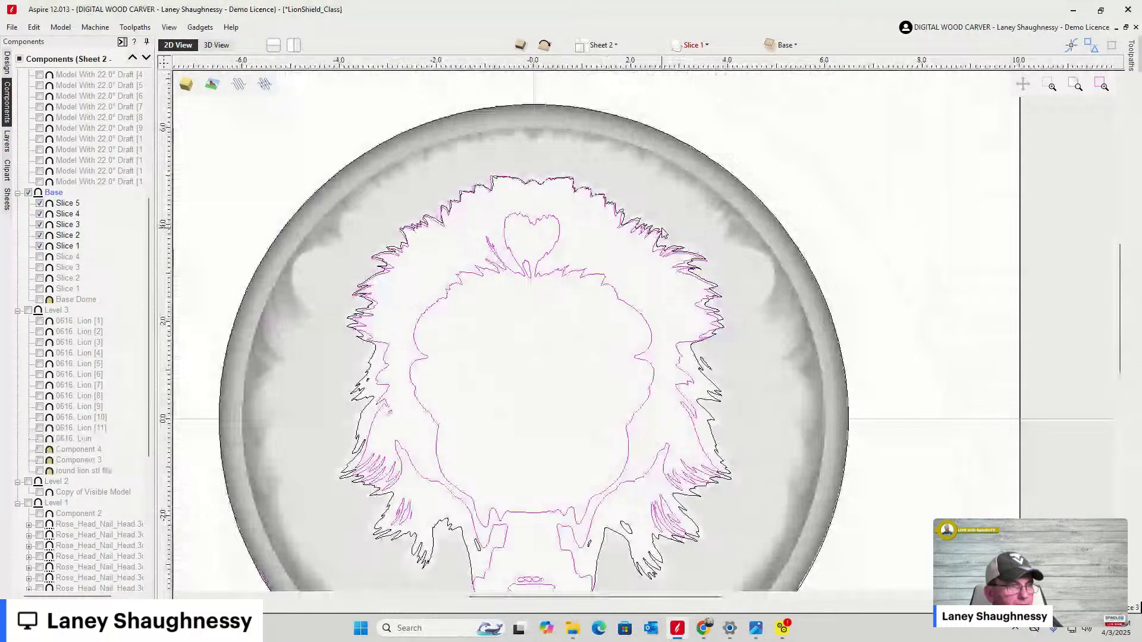
pyautogui.scroll(-2, 663, 233)
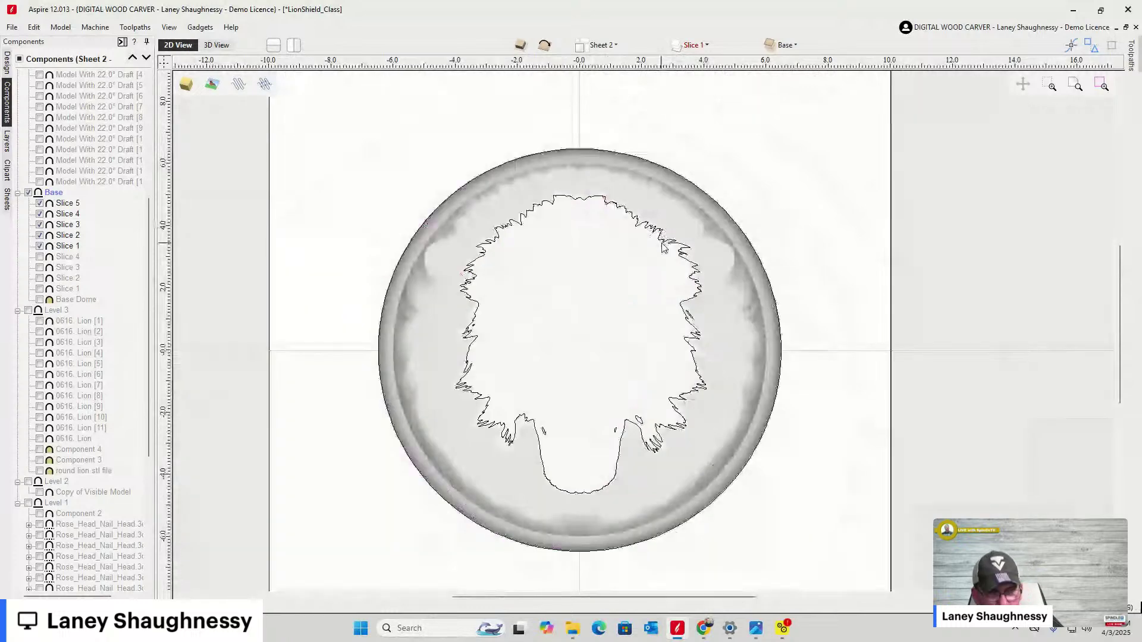
pyautogui.hotkey('ctrl', 'a')
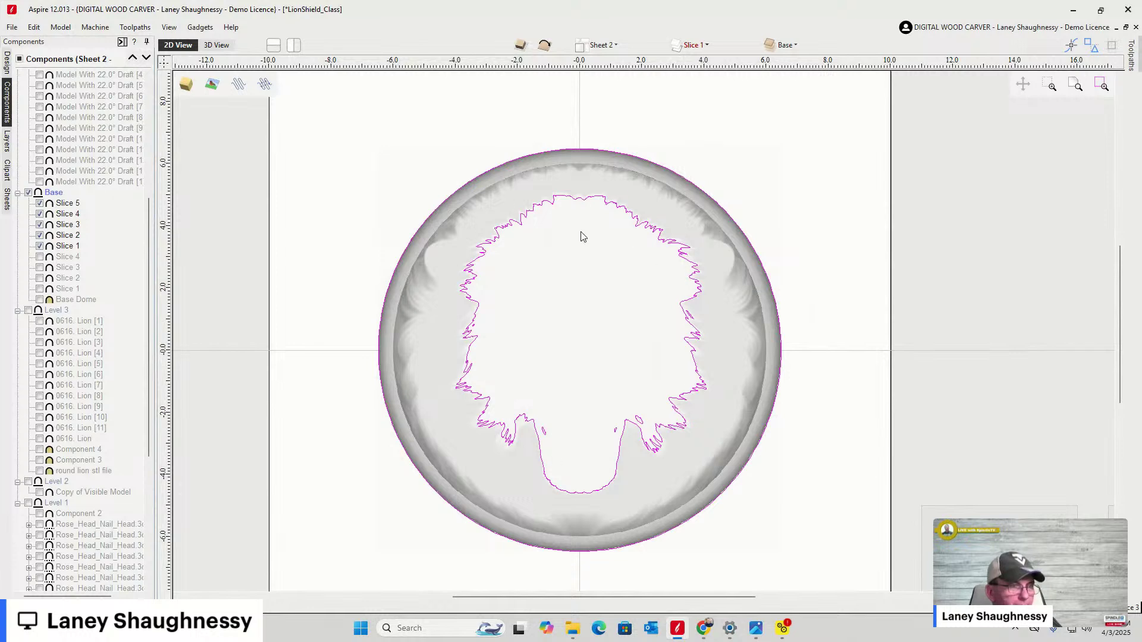
# Hide the Slice 3 layer and show the Slice 4 layer
pyautogui.click(694, 45)
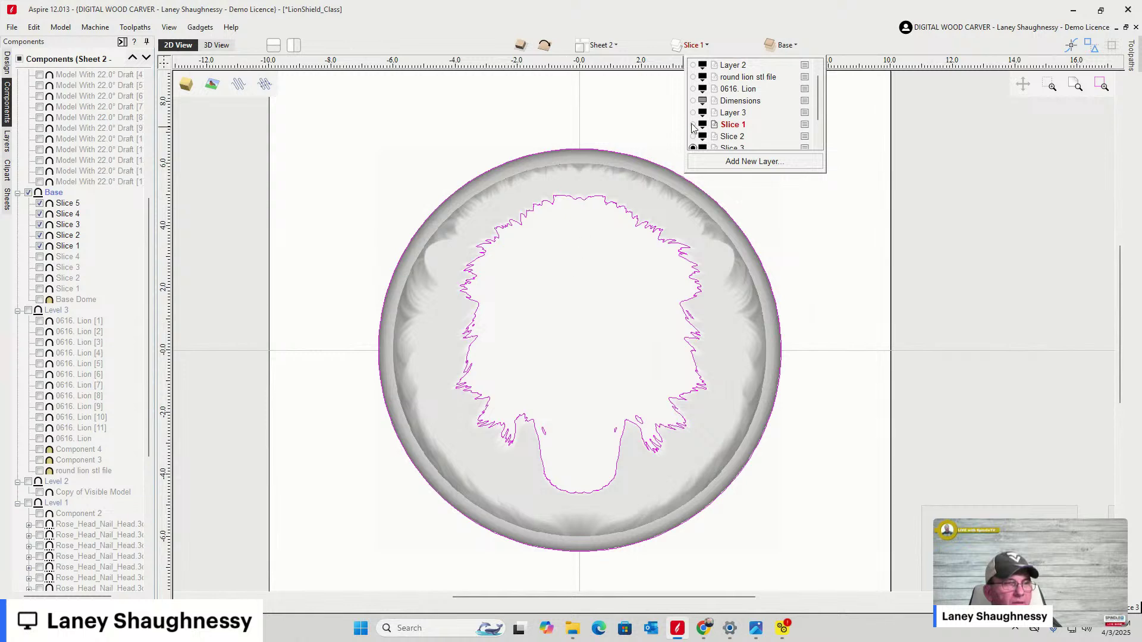
pyautogui.scroll(-1, 702, 144)
pyautogui.scroll(1, 696, 117)
pyautogui.scroll(-1, 693, 122)
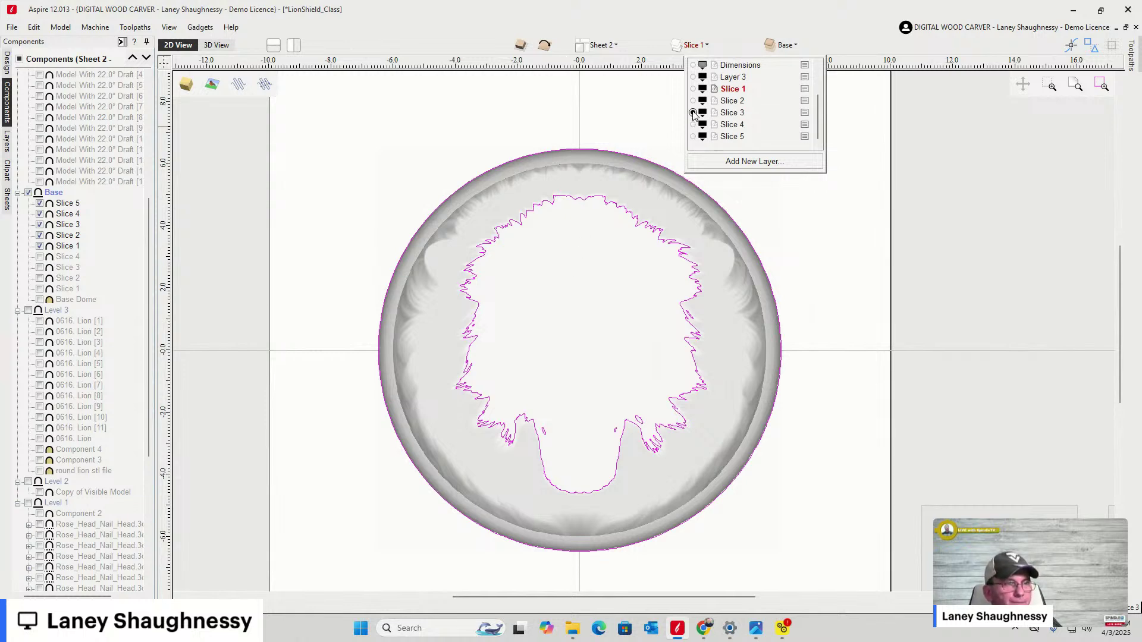
pyautogui.click(693, 113)
pyautogui.click(693, 125)
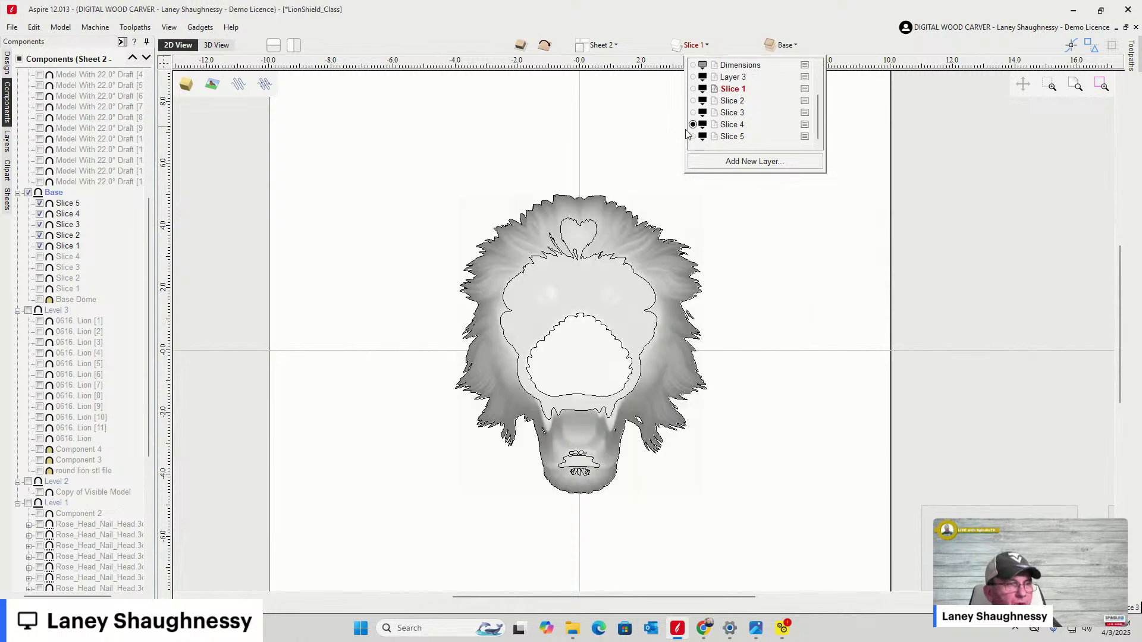
# Delete the heart, face and mouth outlines inside Slice 4, keeping the mane outline and the muzzle opening
pyautogui.click(619, 208)
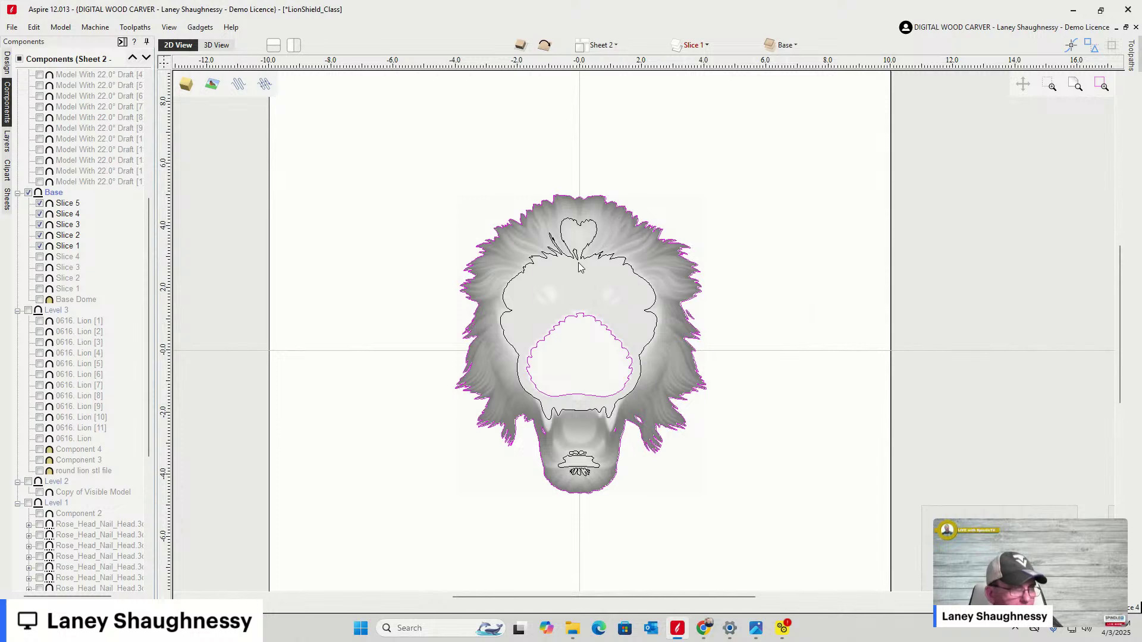
pyautogui.click(580, 258)
pyautogui.press('Delete')
# Select Slice 4's remaining outlines and examine the mane edge and its loose hair strands up close
pyautogui.click(601, 199)
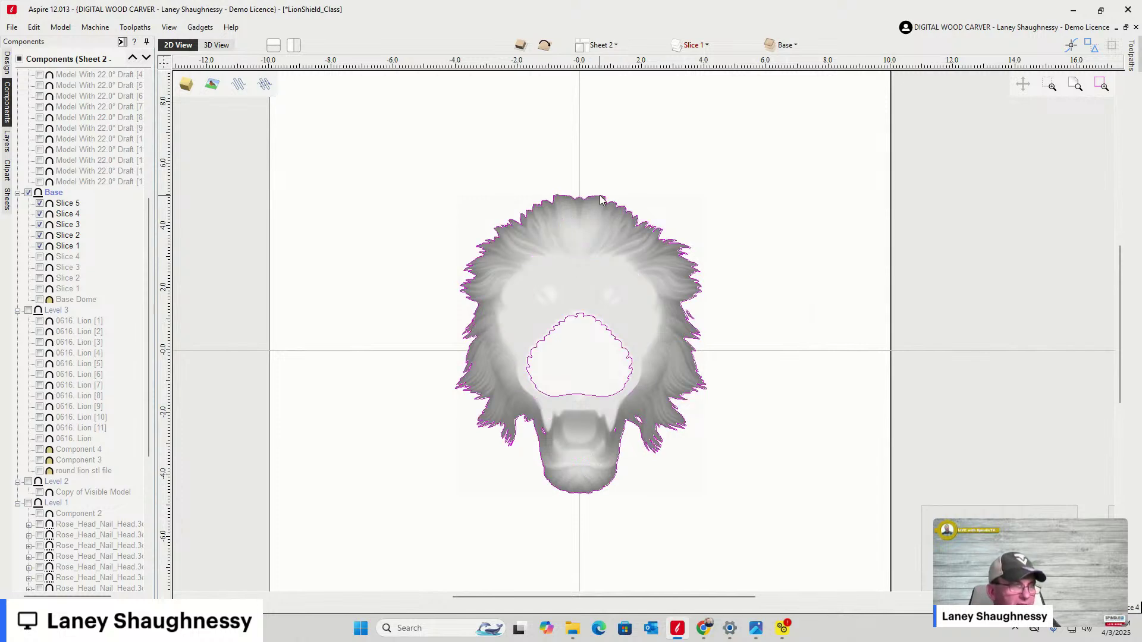
pyautogui.scroll(4, 576, 412)
pyautogui.scroll(-2, 617, 288)
pyautogui.scroll(4, 785, 213)
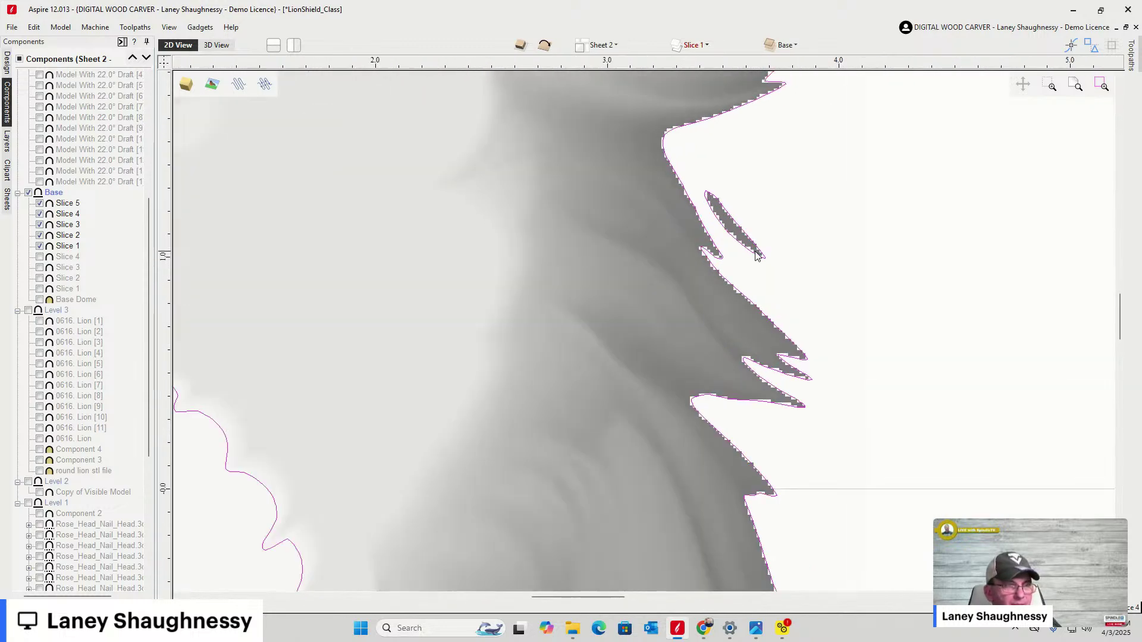
pyautogui.scroll(-5, 738, 220)
pyautogui.scroll(2, 696, 234)
pyautogui.scroll(-1, 697, 236)
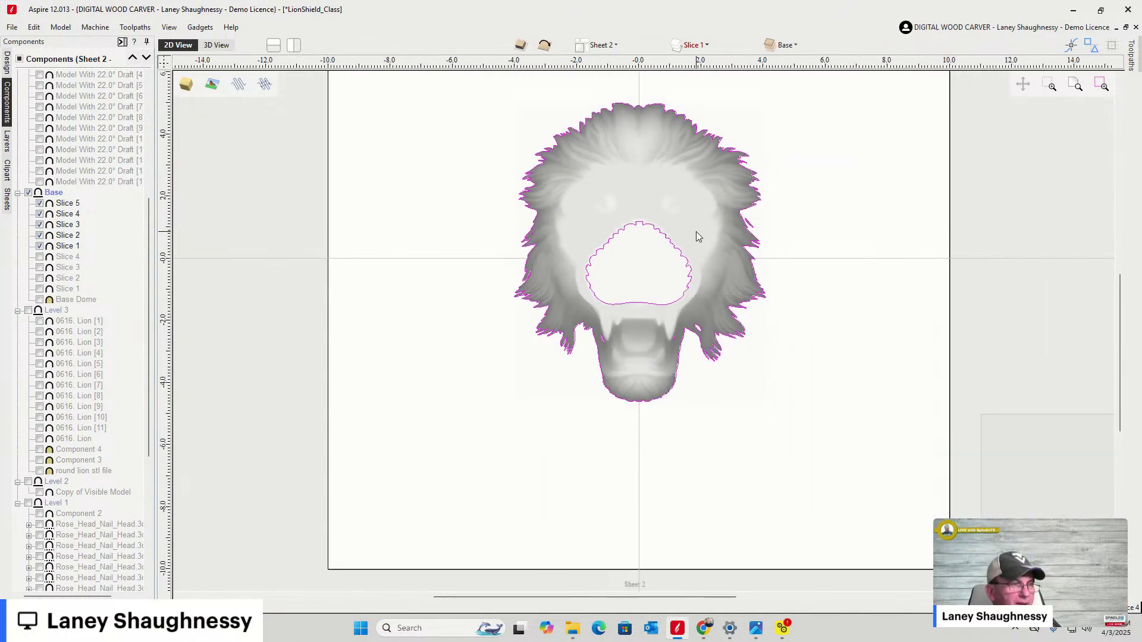
# Hide the Slice 4 layer, show the Slice 5 layer, and check the scalloped outline against the muzzle's edge
pyautogui.click(694, 45)
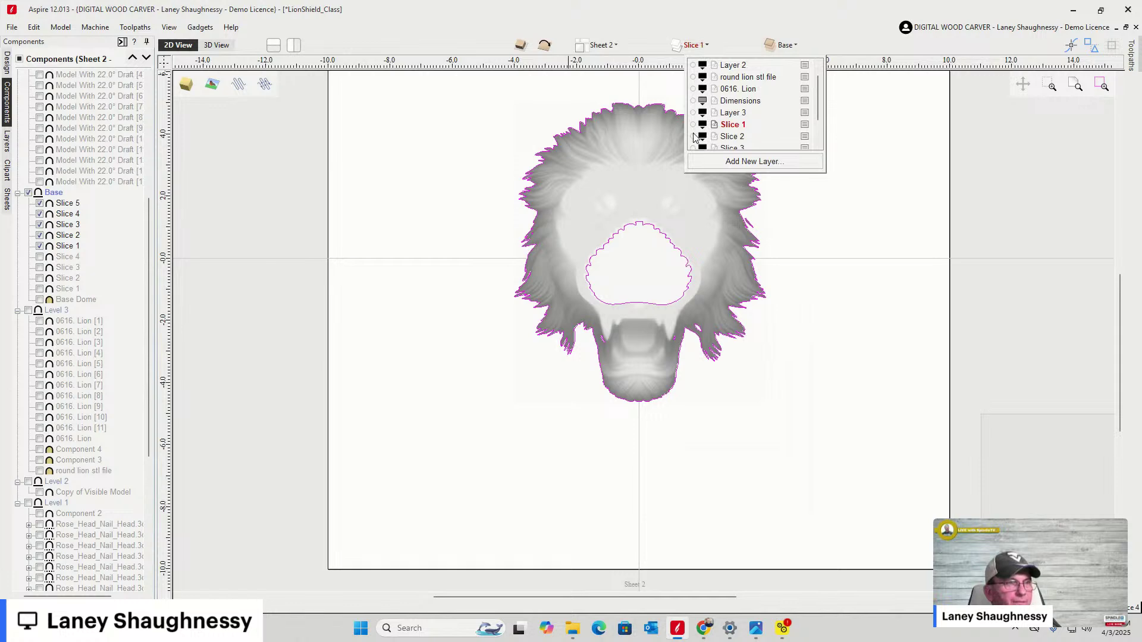
pyautogui.scroll(-1, 695, 131)
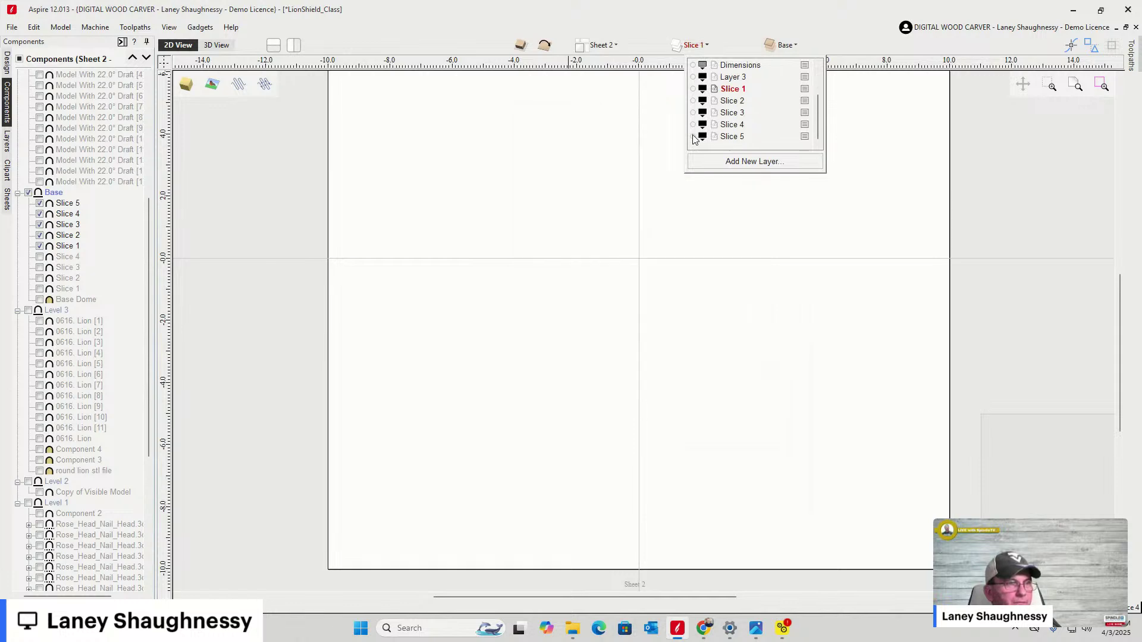
pyautogui.click(693, 136)
pyautogui.scroll(3, 658, 279)
pyautogui.scroll(1, 655, 274)
pyautogui.scroll(-5, 538, 241)
pyautogui.scroll(7, 540, 221)
pyautogui.scroll(-4, 523, 161)
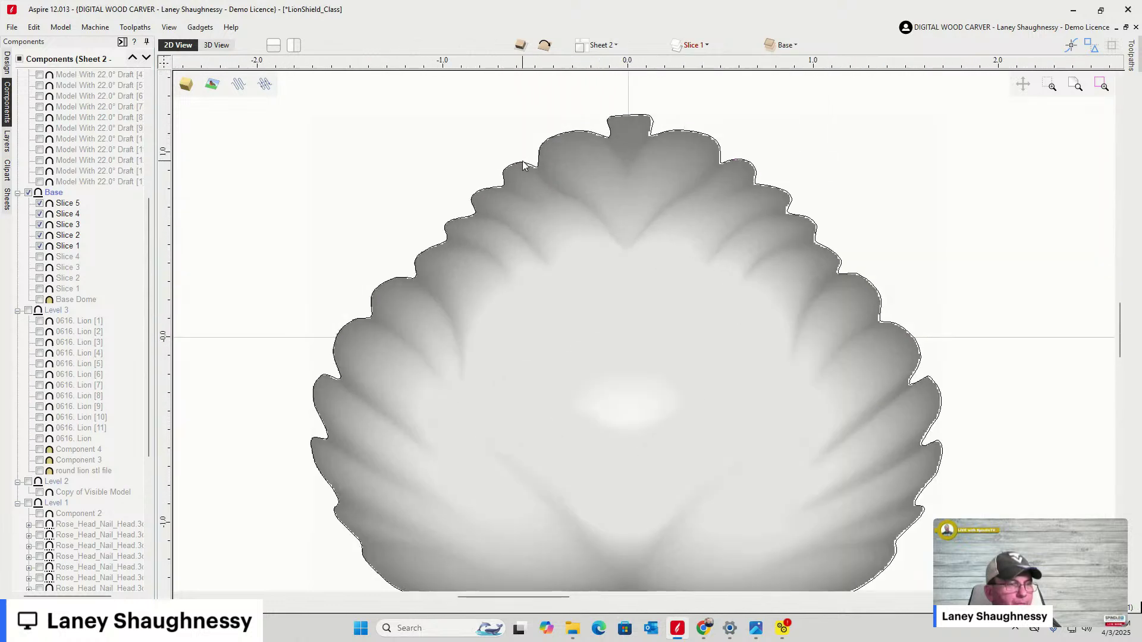
pyautogui.scroll(2, 530, 247)
pyautogui.scroll(-3, 602, 278)
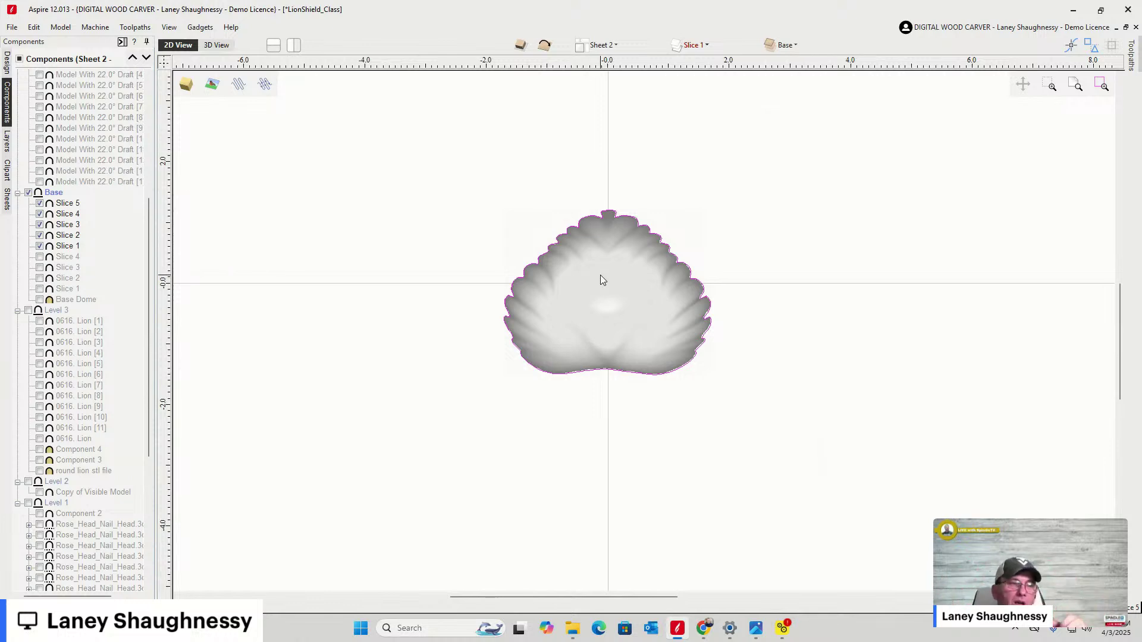
# Open the component properties of Slice 5 and check the shape heights of Slices 5 down to 1
pyautogui.click(601, 276)
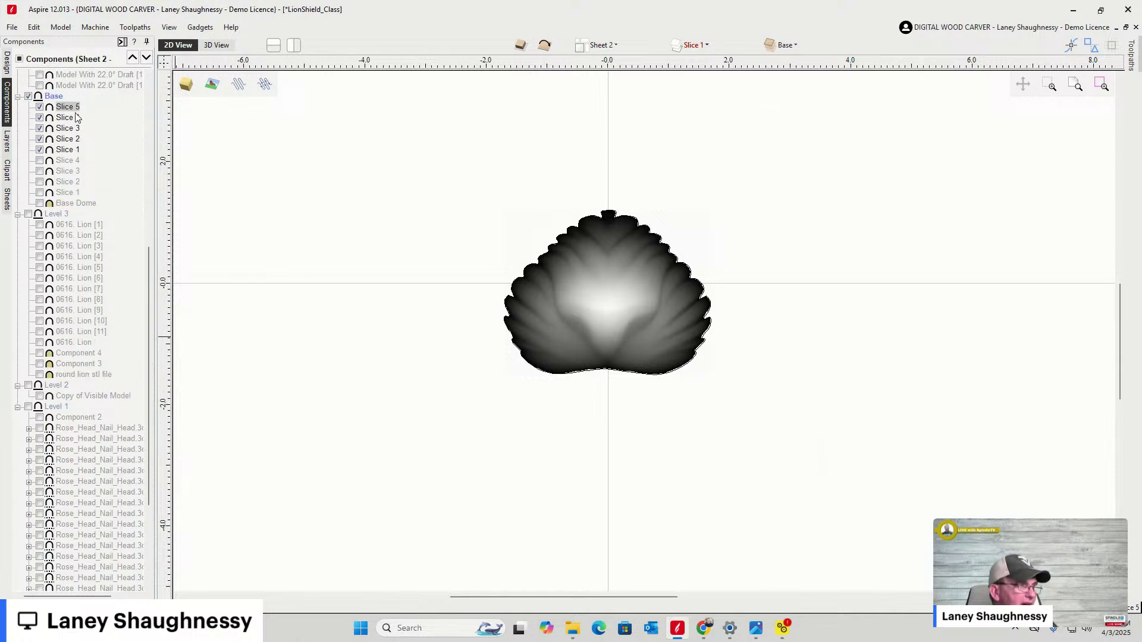
pyautogui.doubleClick(67, 108)
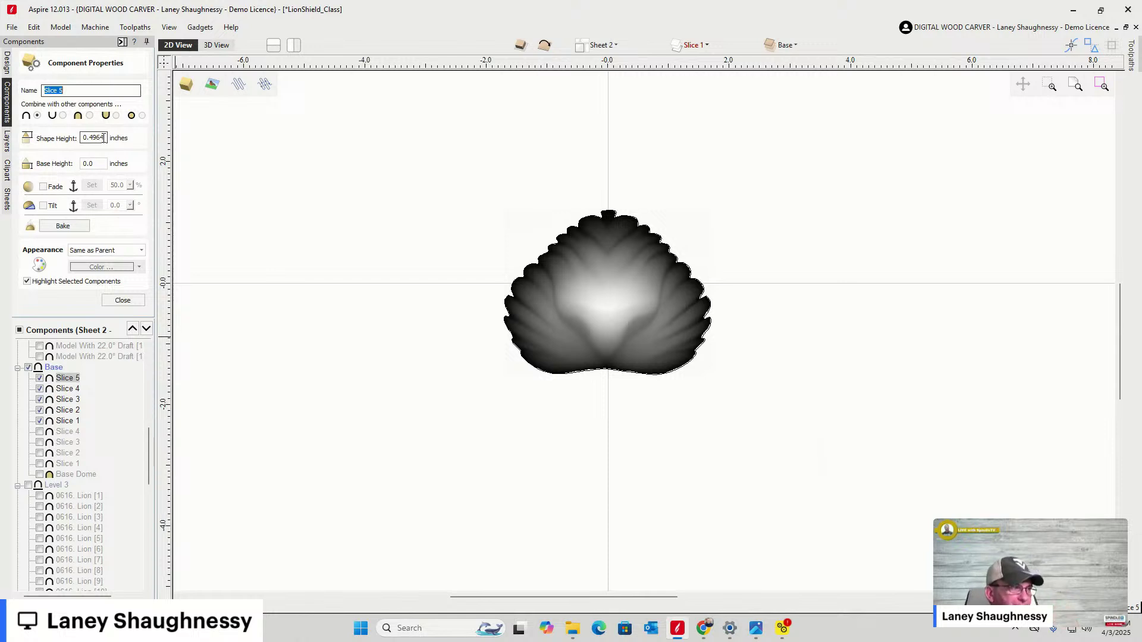
pyautogui.click(67, 389)
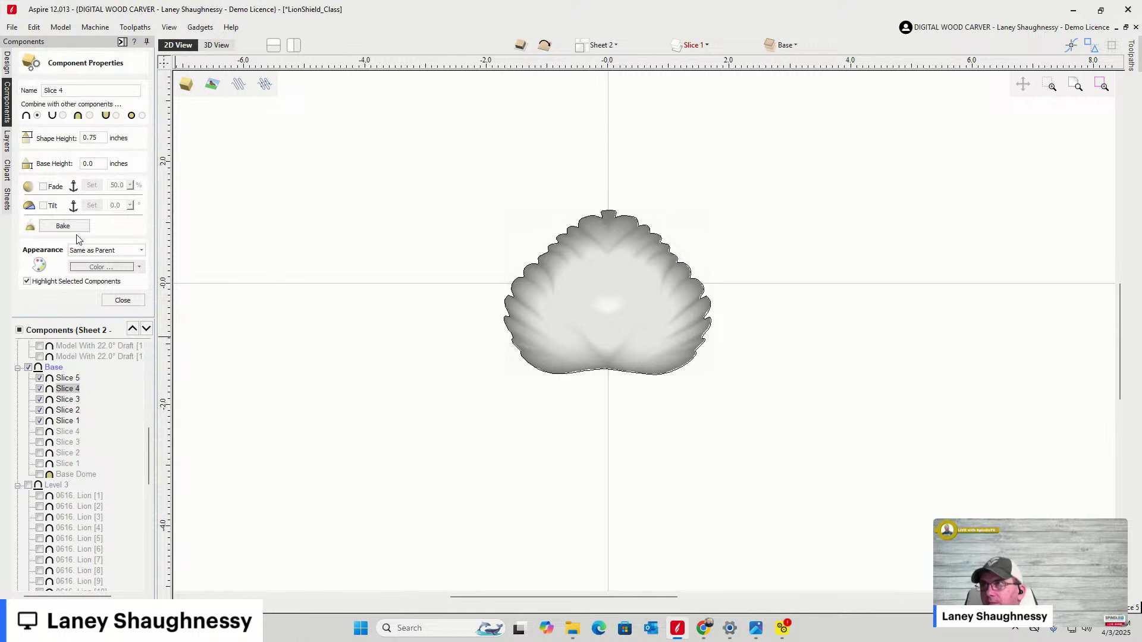
pyautogui.click(72, 400)
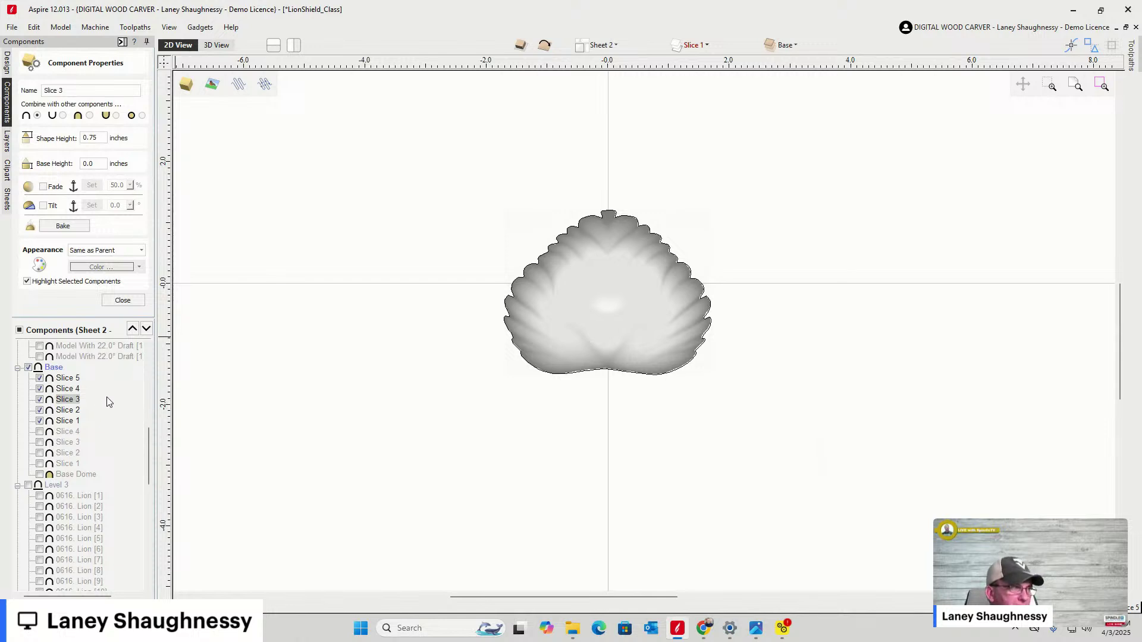
pyautogui.click(67, 411)
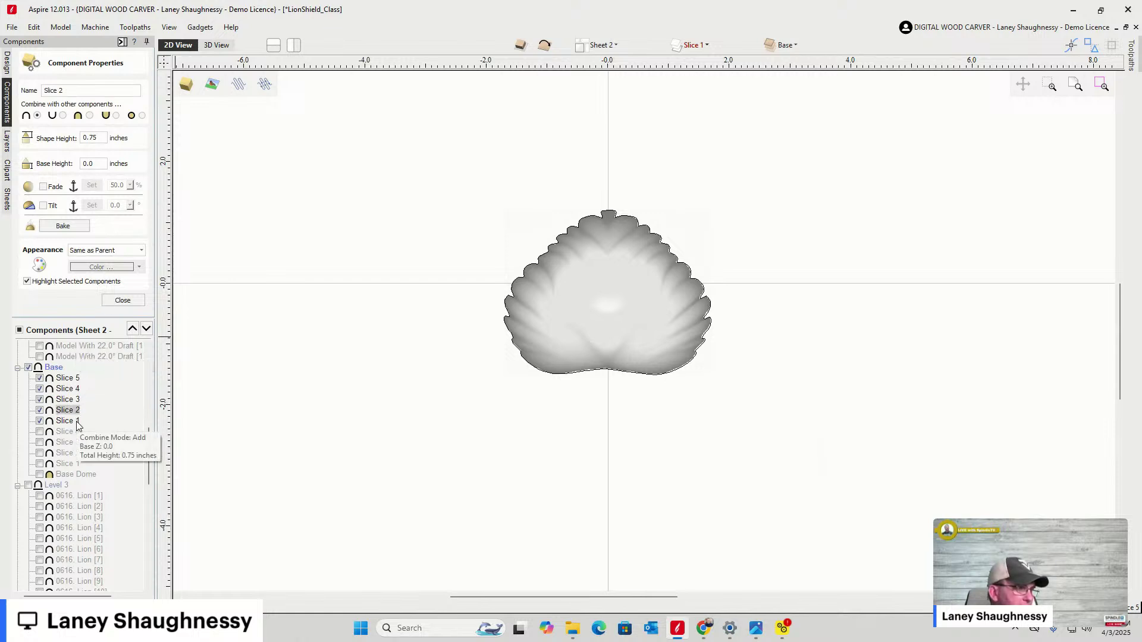
pyautogui.click(78, 422)
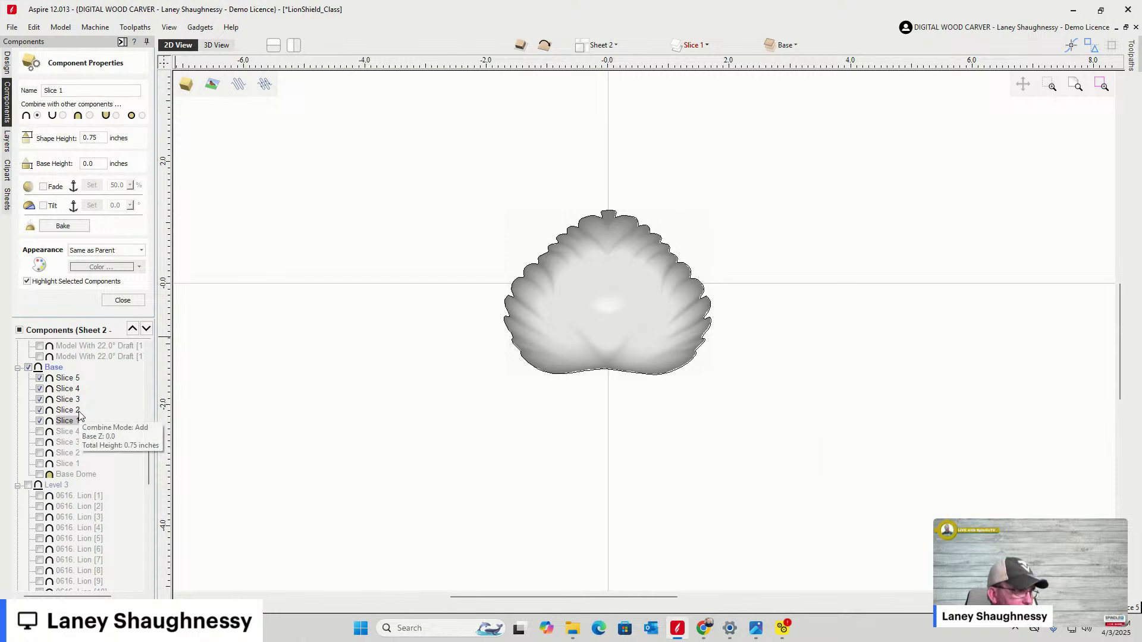
# Go through the slice components again to compare the shape height of Slice 5 with those of Slices 1 to 4
pyautogui.click(79, 410)
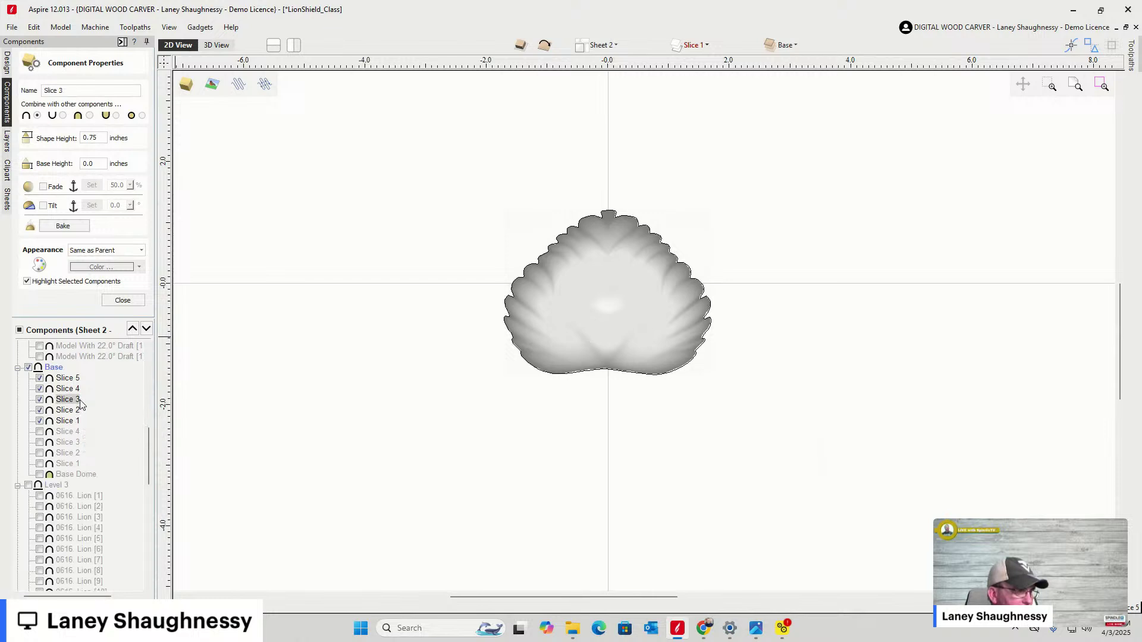
pyautogui.click(80, 389)
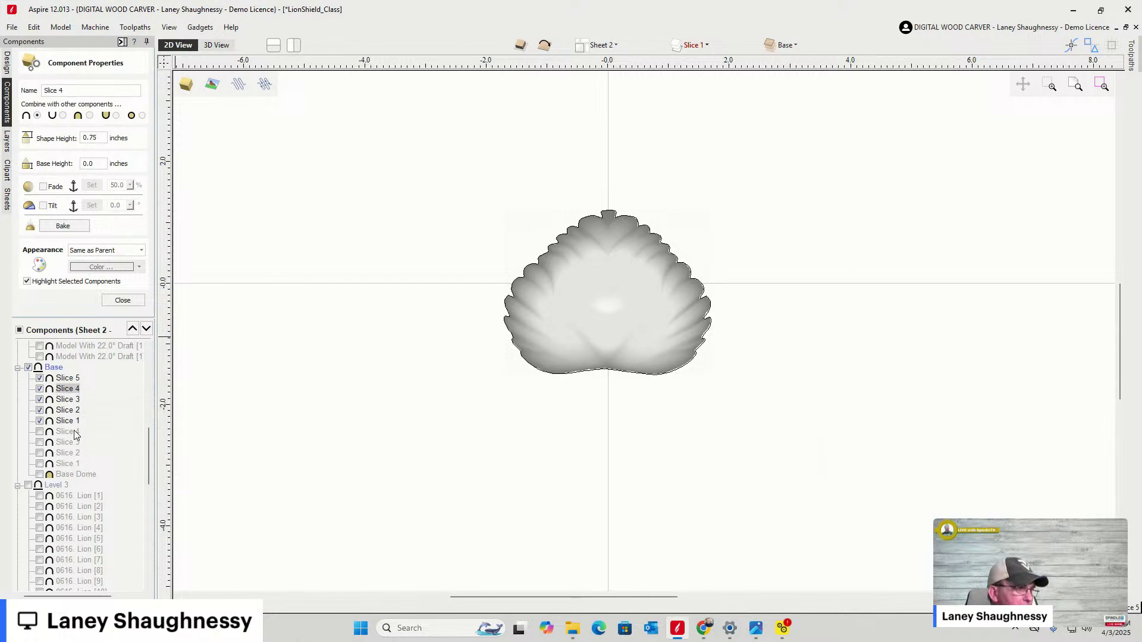
pyautogui.click(77, 378)
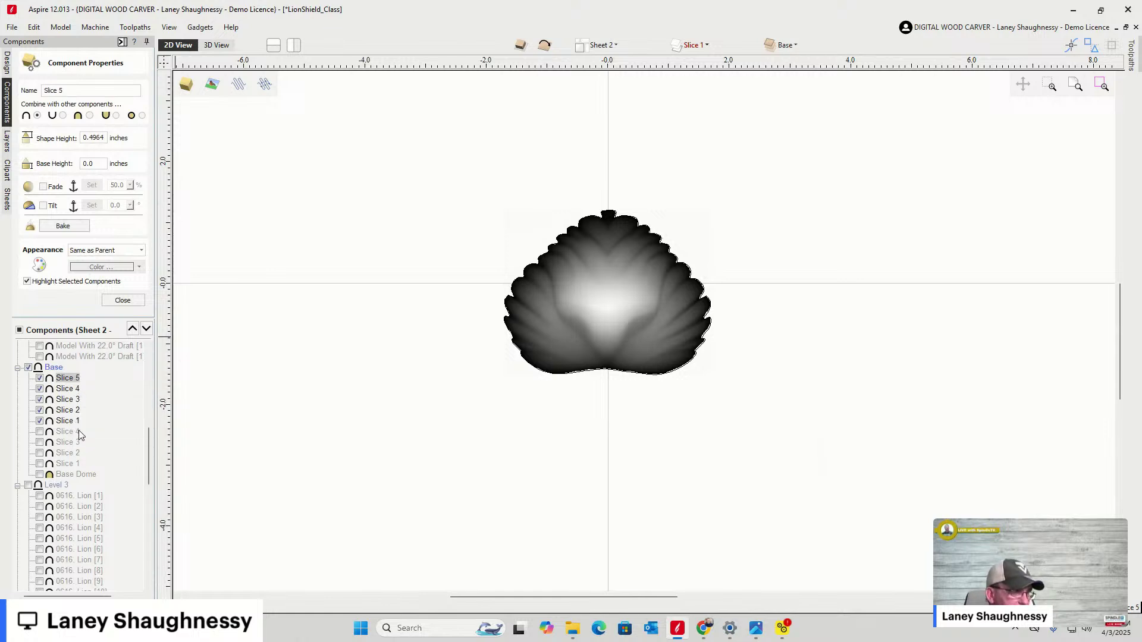
pyautogui.click(72, 390)
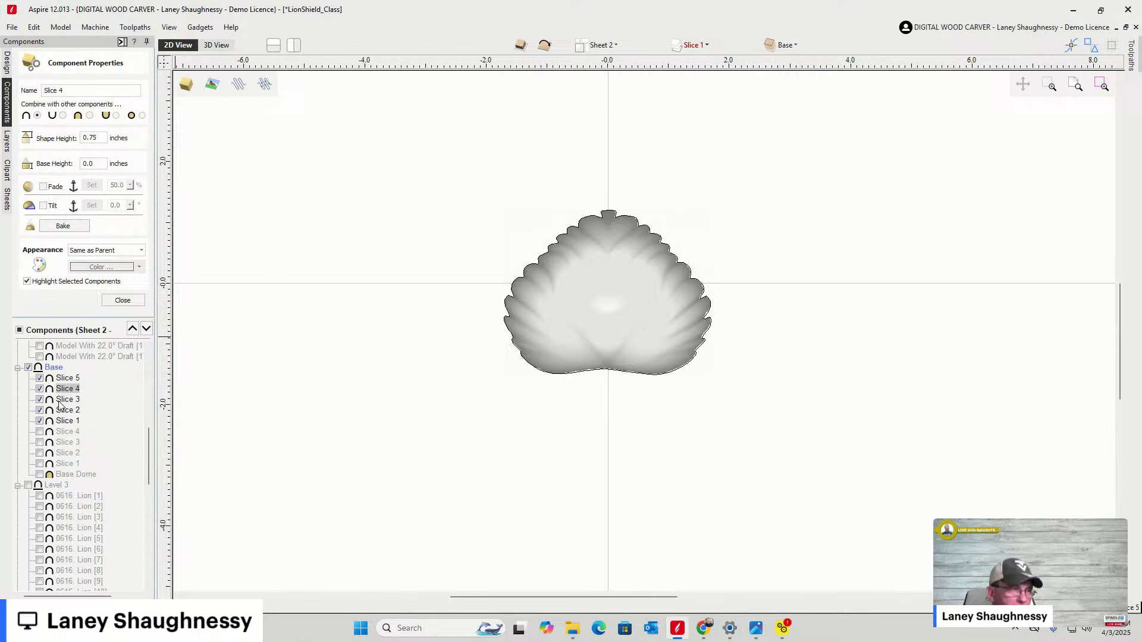
pyautogui.click(68, 422)
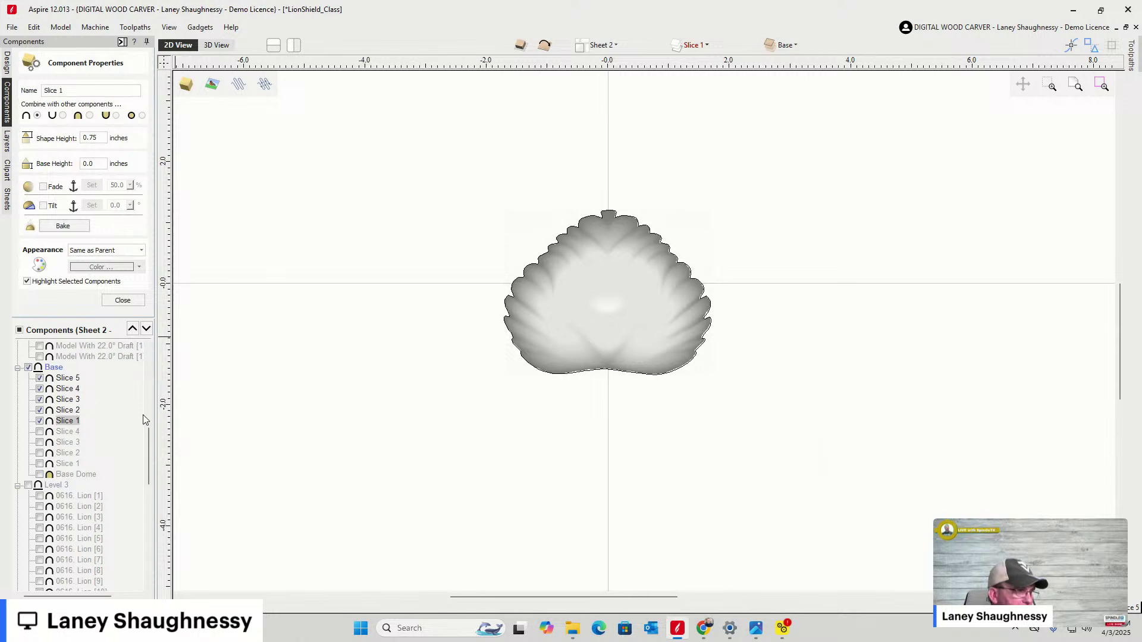
pyautogui.click(119, 420)
pyautogui.click(59, 423)
pyautogui.click(62, 411)
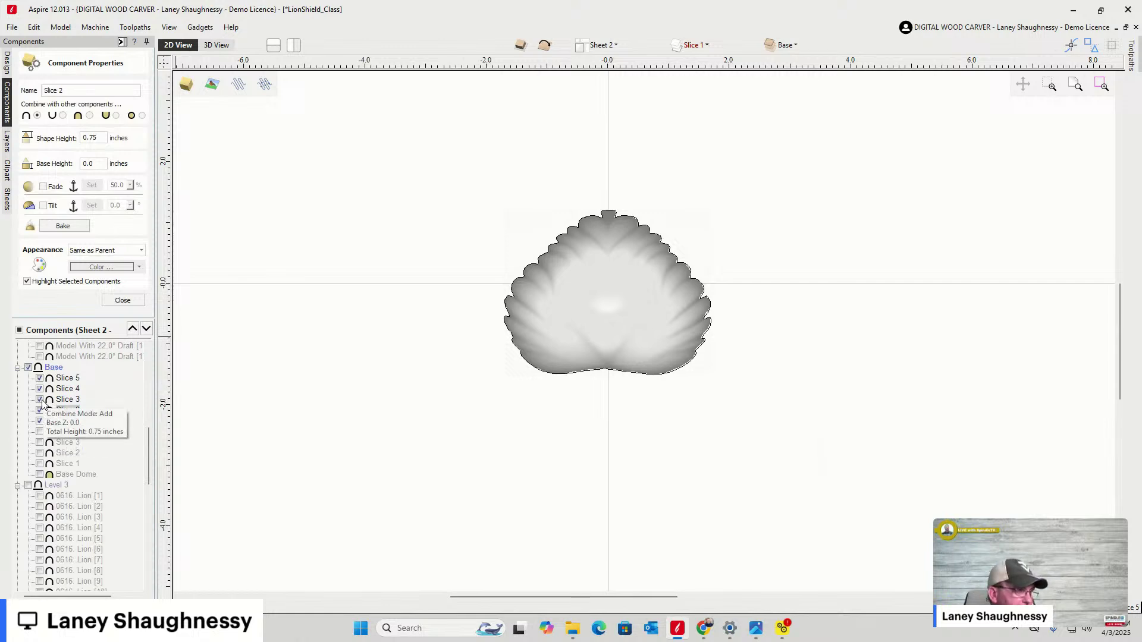
# Hide the Slice 3, Slice 4 and Slice 5 components and select Slice 1 and Slice 2 together
pyautogui.click(40, 401)
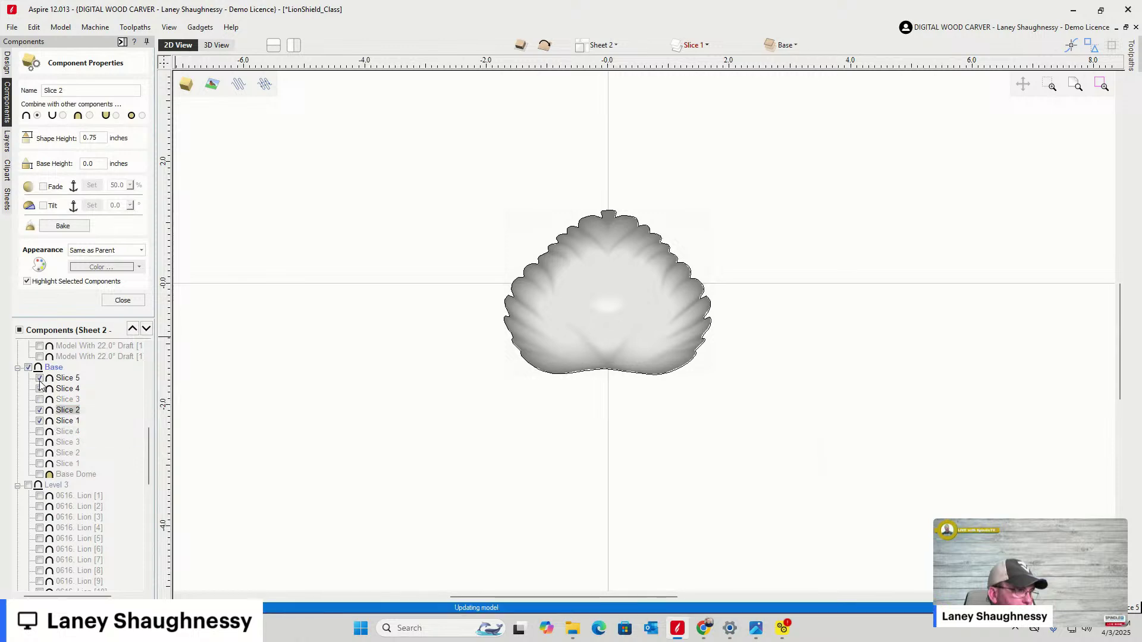
pyautogui.click(40, 379)
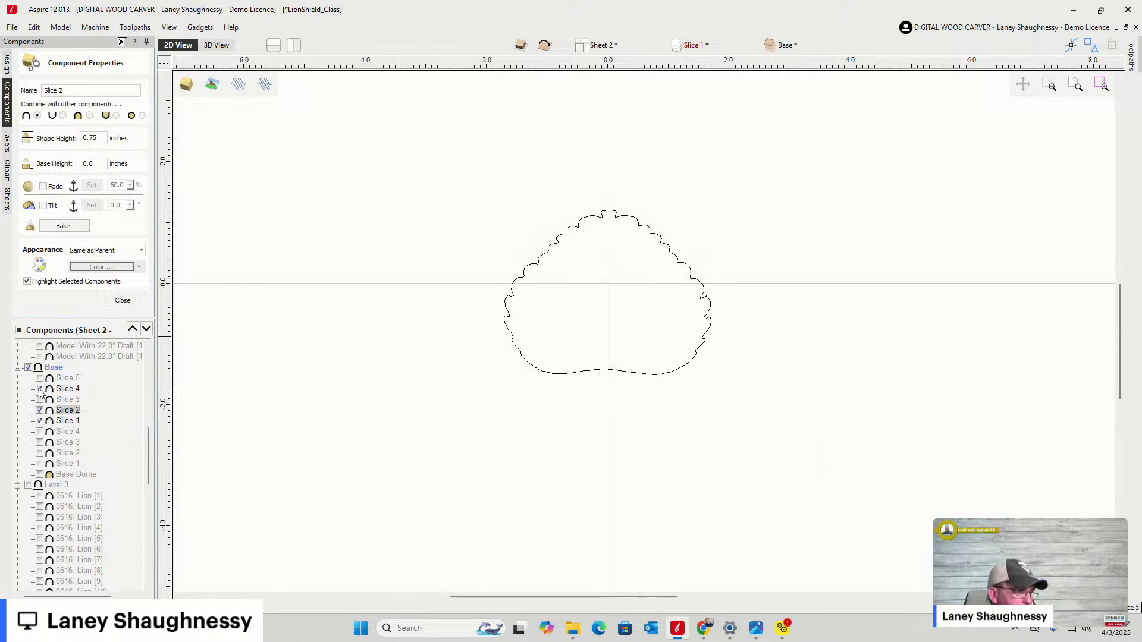
pyautogui.click(40, 390)
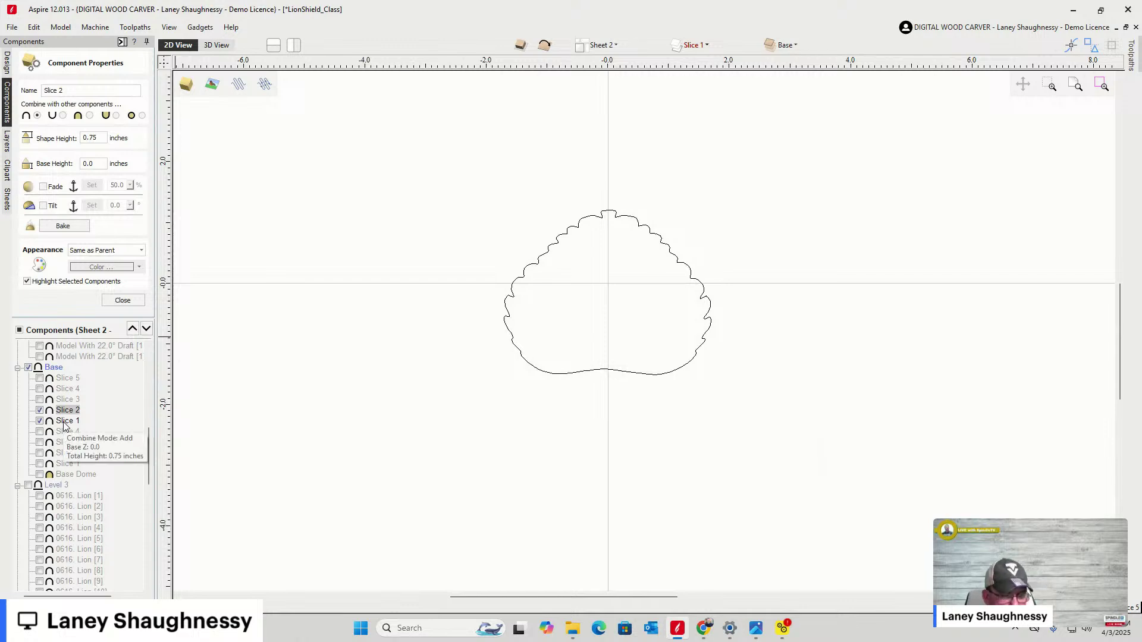
pyautogui.keyDown('ctrl'); pyautogui.click(64, 422); pyautogui.keyUp('ctrl')
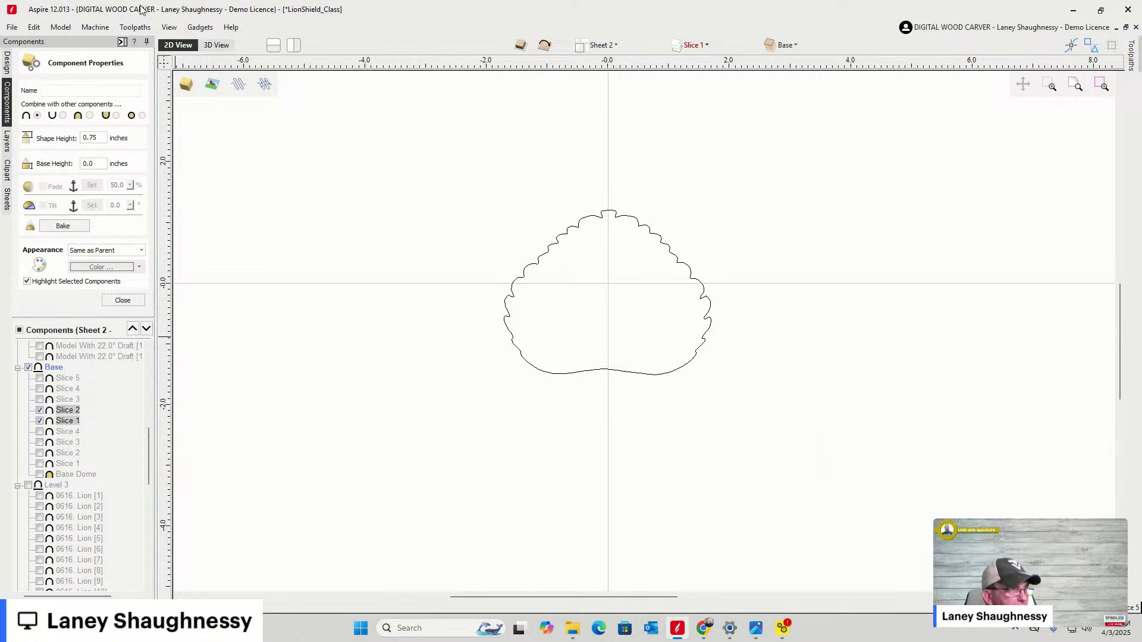
# Check the combined model thickness against the material thickness in Sheet 2's Material Setup, and leave without applying changes
pyautogui.click(122, 42)
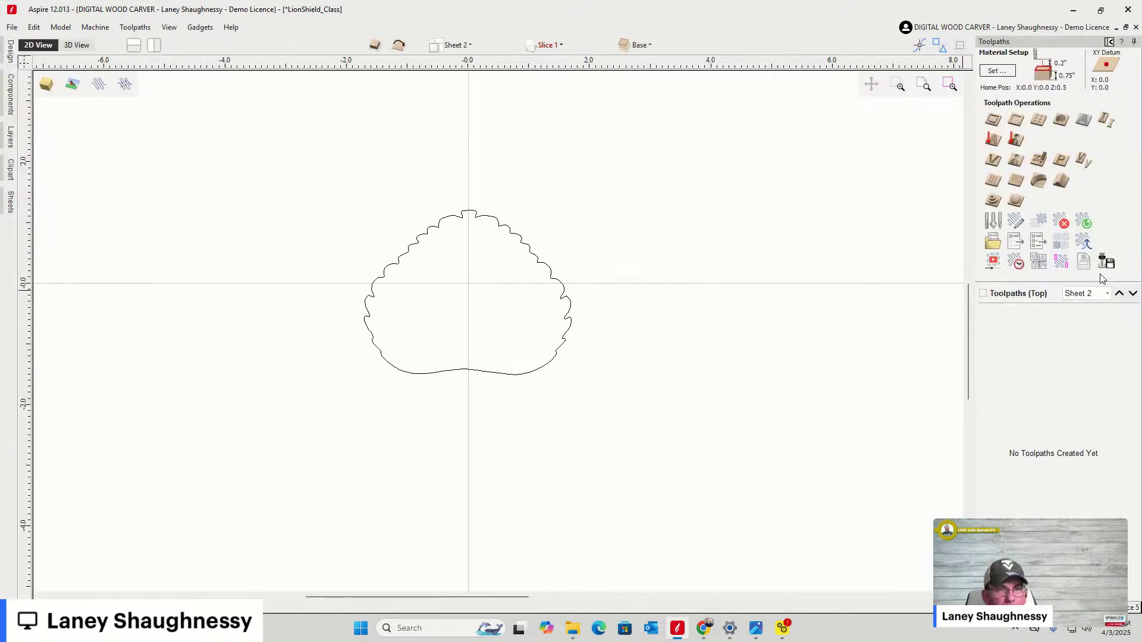
pyautogui.click(997, 71)
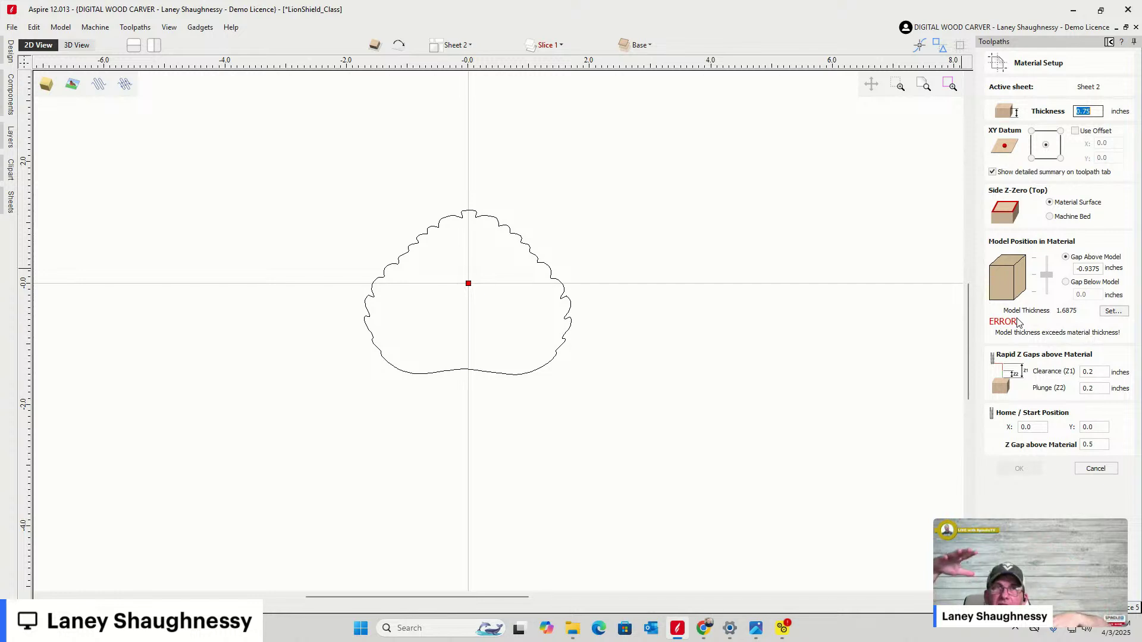
pyautogui.scroll(1, 952, 351)
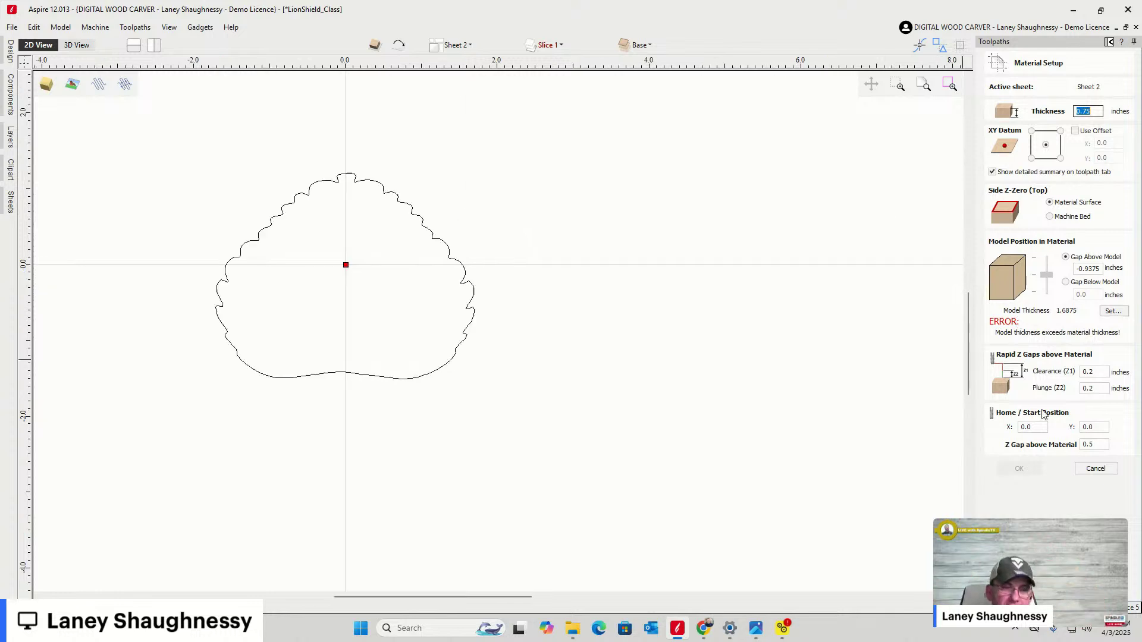
pyautogui.click(1096, 469)
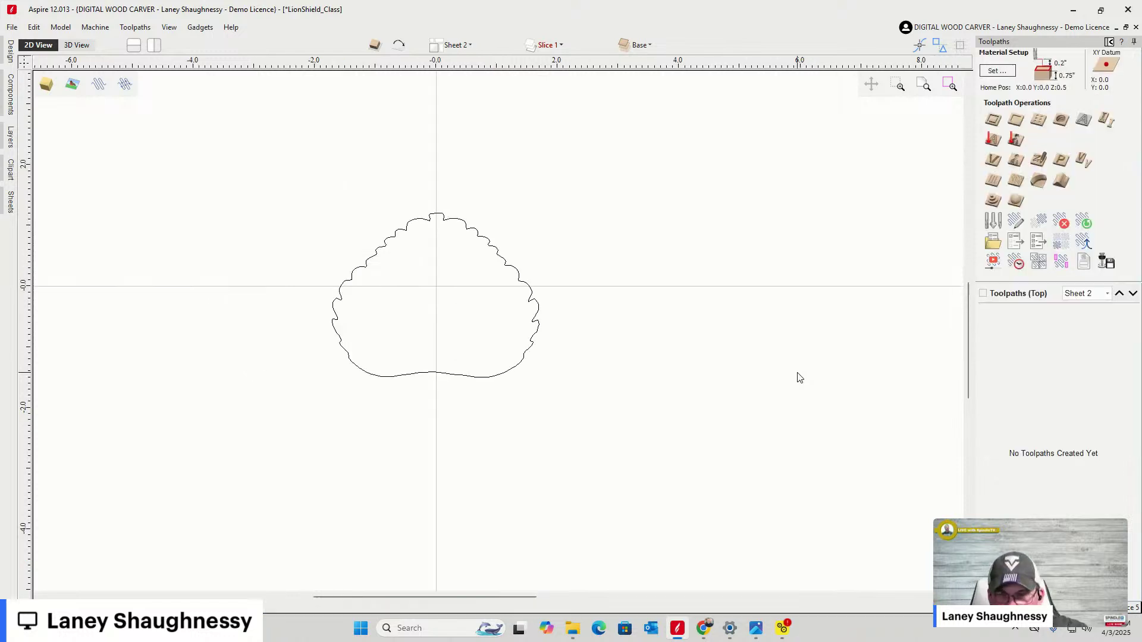
# Examine the combined Slice 1 and Slice 2 model in 3D from several angles and its Slice 5 outline in 2D
pyautogui.scroll(-6, 791, 322)
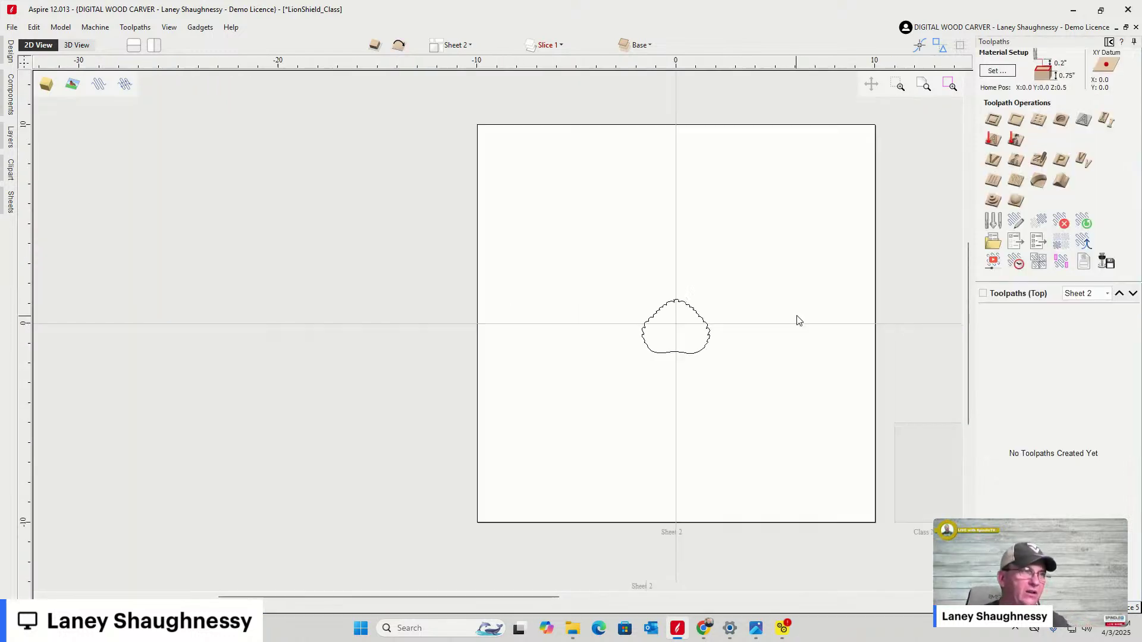
pyautogui.scroll(5, 636, 341)
pyautogui.scroll(1, 636, 340)
pyautogui.scroll(-1, 512, 341)
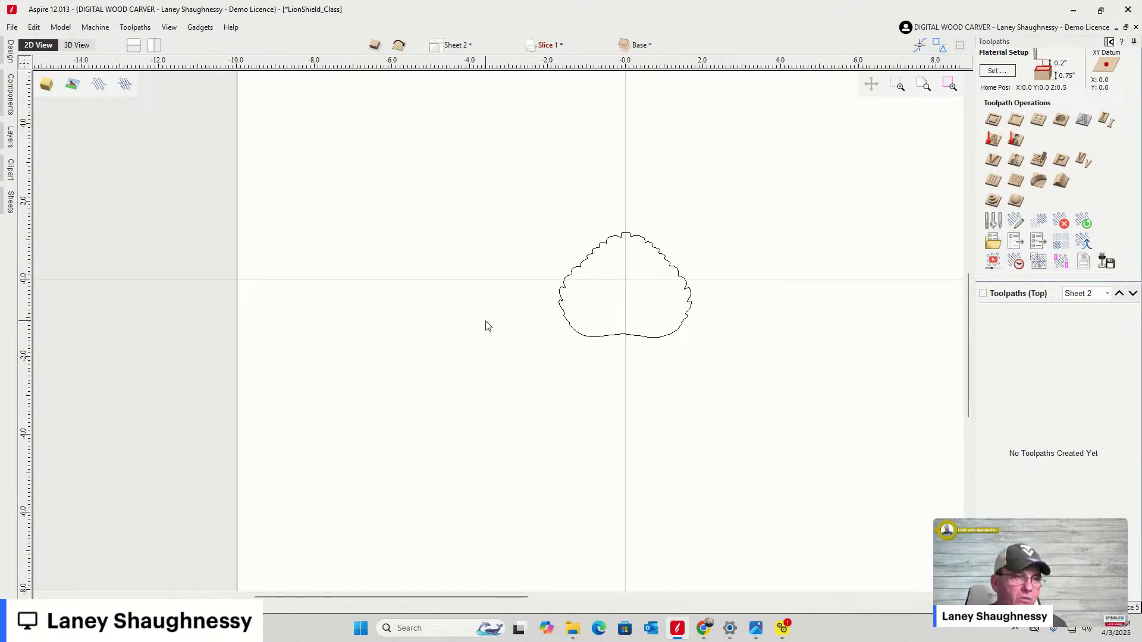
pyautogui.click(76, 45)
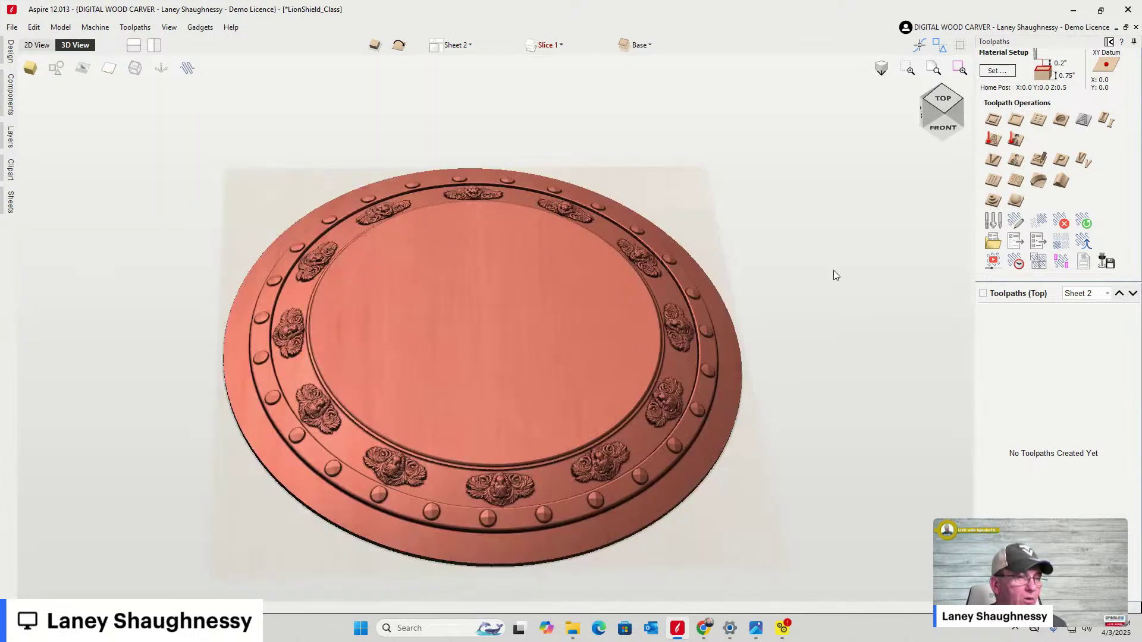
pyautogui.moveTo(944, 131)
pyautogui.mouseDown()
pyautogui.moveTo(962, 100)
pyautogui.moveTo(939, 112)
pyautogui.mouseUp()
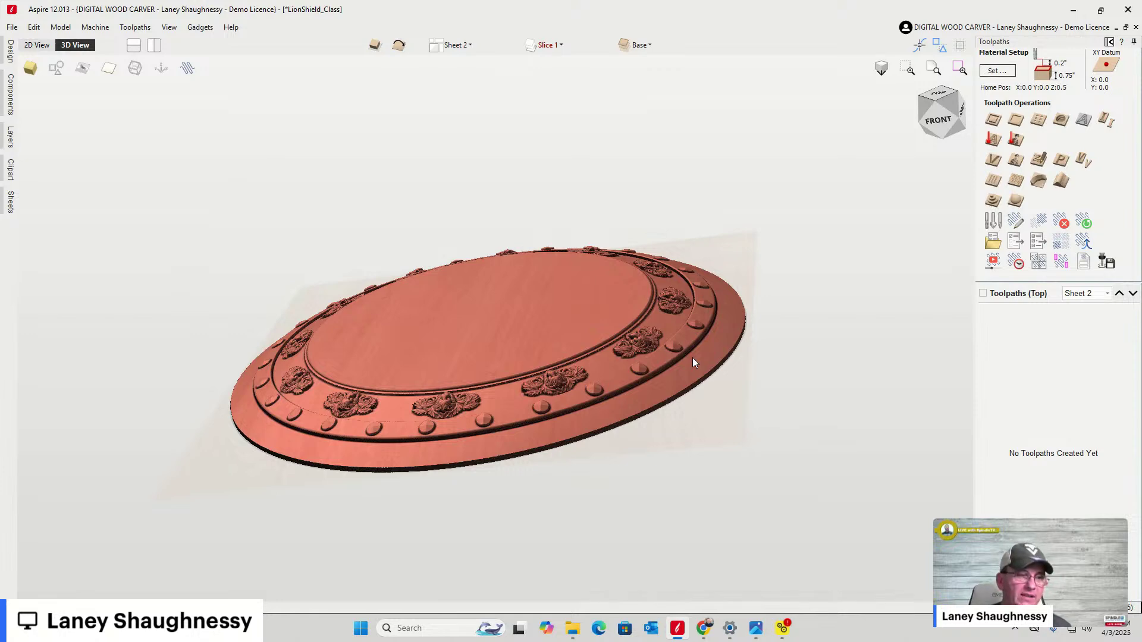
pyautogui.moveTo(949, 113)
pyautogui.mouseDown()
pyautogui.moveTo(963, 102)
pyautogui.moveTo(936, 105)
pyautogui.moveTo(954, 99)
pyautogui.mouseUp()
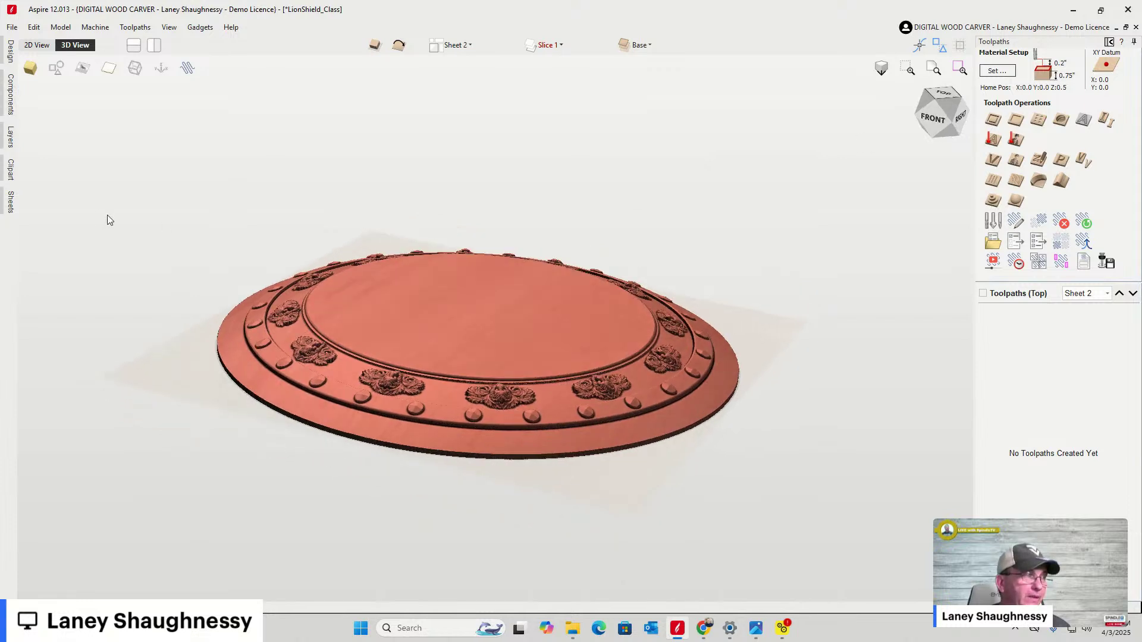
pyautogui.click(36, 47)
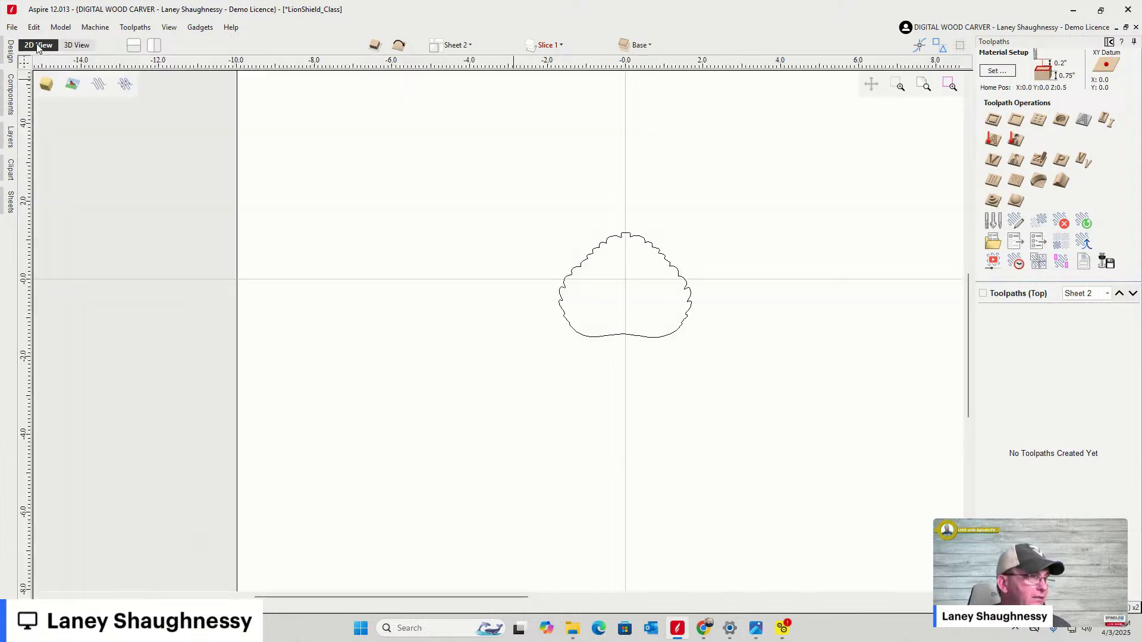
# Close the component properties, hide Slice 1 and Slice 2, and show Slice 3 and Slice 4 in the Base level
pyautogui.click(10, 138)
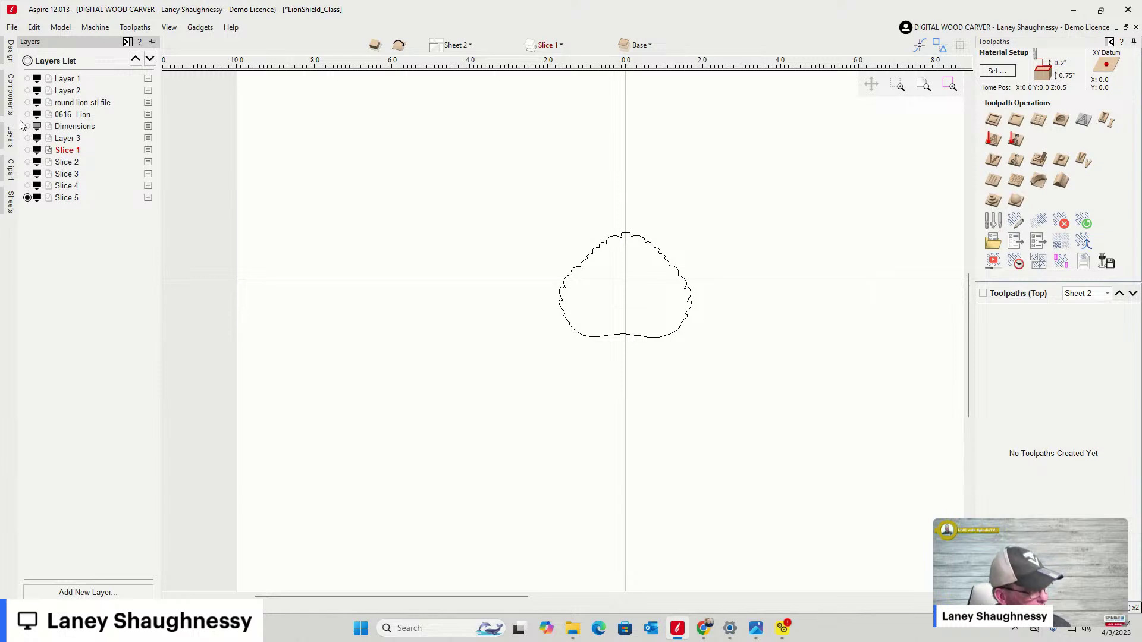
pyautogui.click(11, 95)
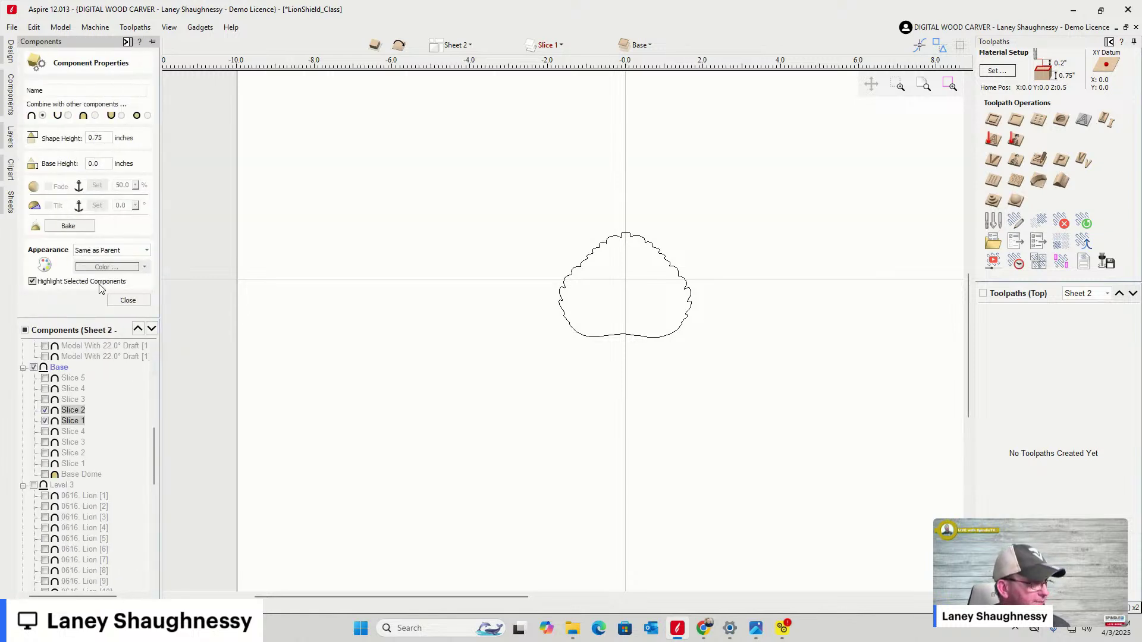
pyautogui.click(128, 300)
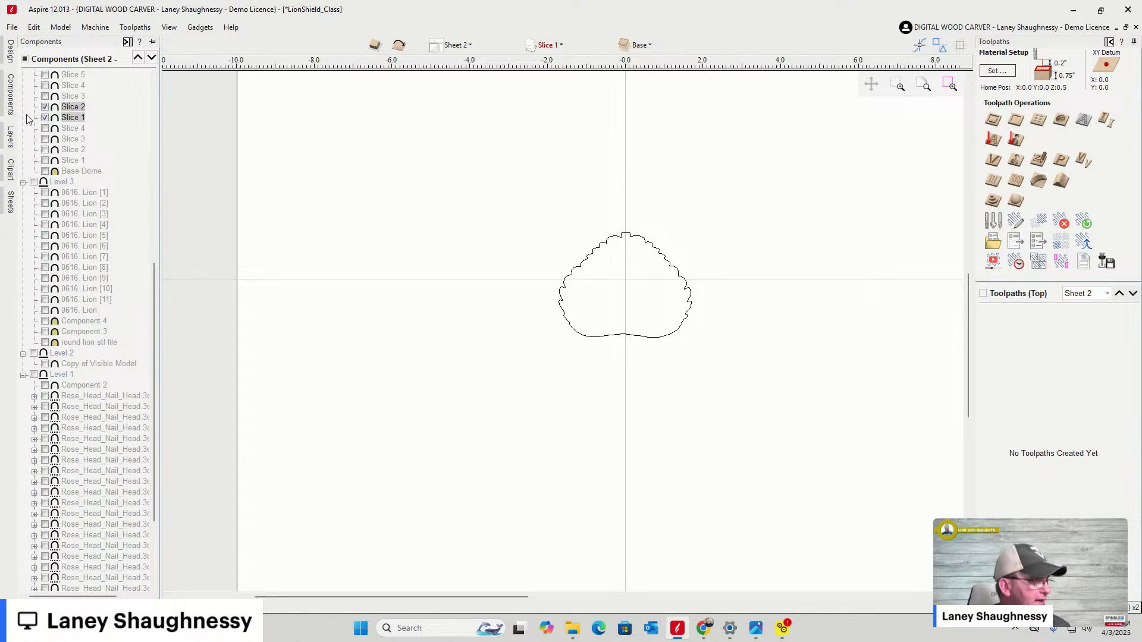
pyautogui.scroll(3, 30, 119)
pyautogui.click(46, 214)
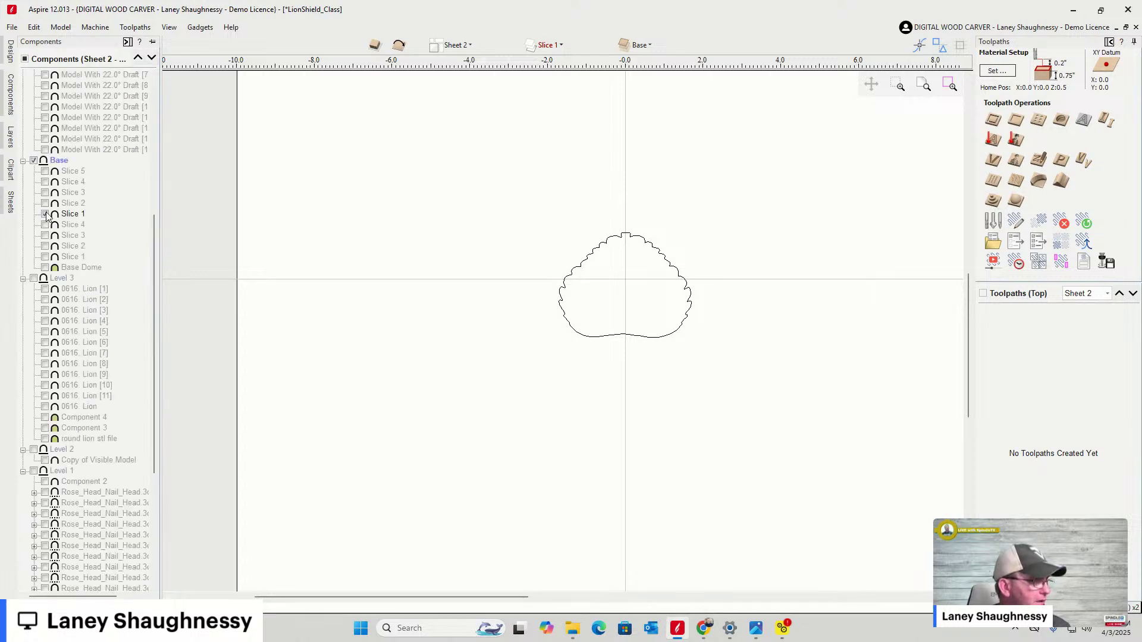
pyautogui.click(46, 193)
pyautogui.click(46, 182)
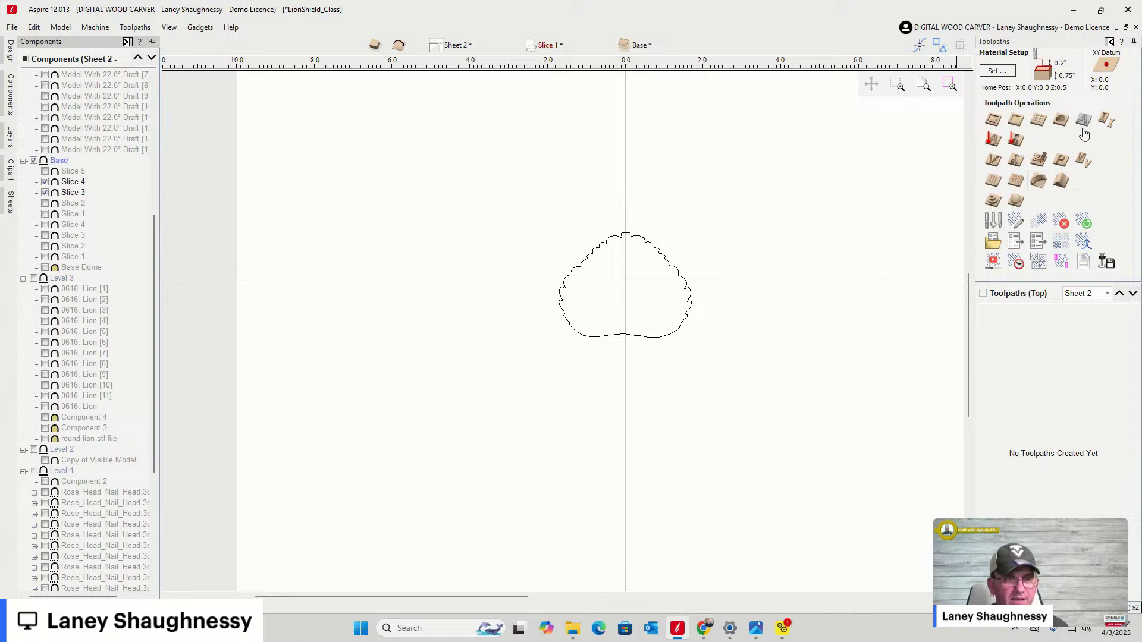
# Open Sheet 2's Material Setup and examine the combined Slice 3 and Slice 4 model against the material block in 3D
pyautogui.click(997, 71)
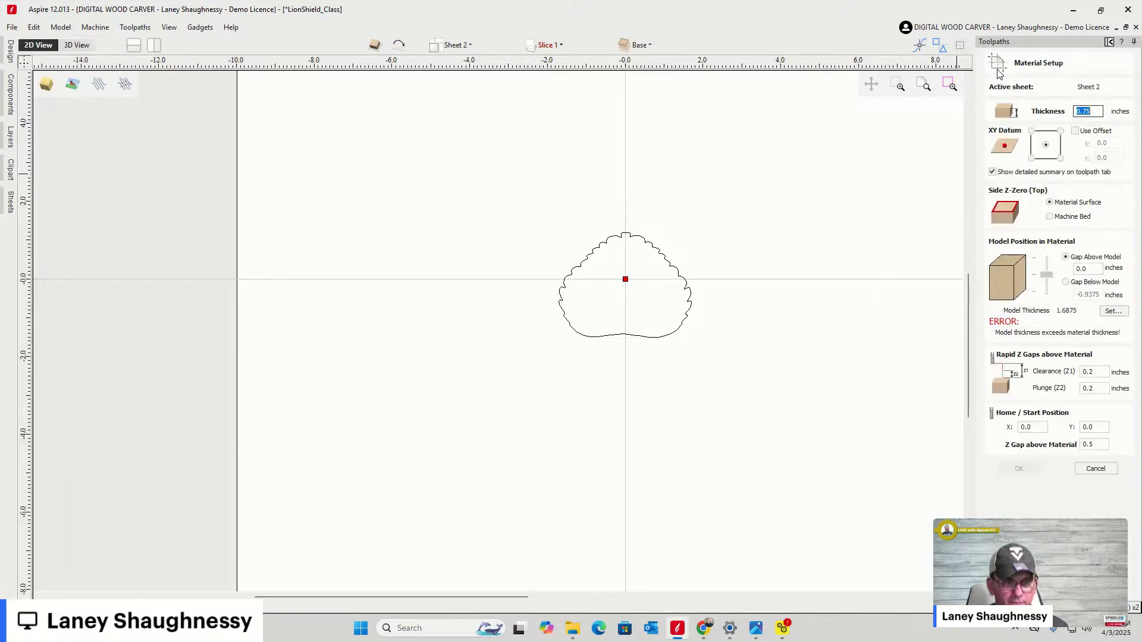
pyautogui.click(77, 45)
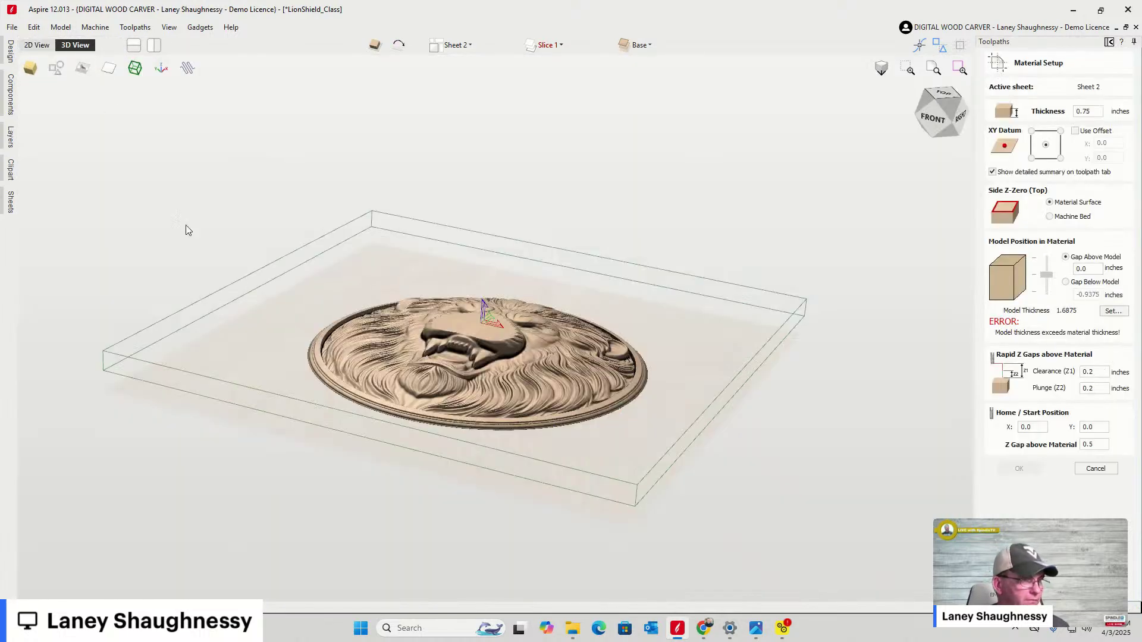
pyautogui.scroll(5, 415, 402)
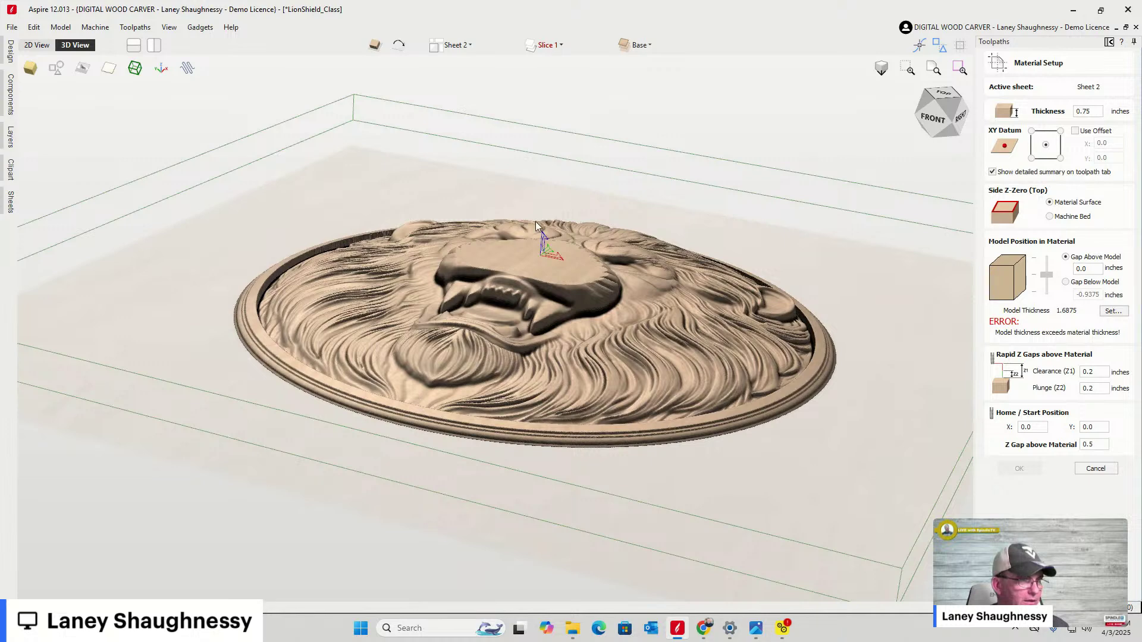
pyautogui.click(938, 100)
pyautogui.moveTo(937, 100)
pyautogui.mouseDown()
pyautogui.moveTo(950, 102)
pyautogui.moveTo(930, 107)
pyautogui.moveTo(933, 98)
pyautogui.mouseUp()
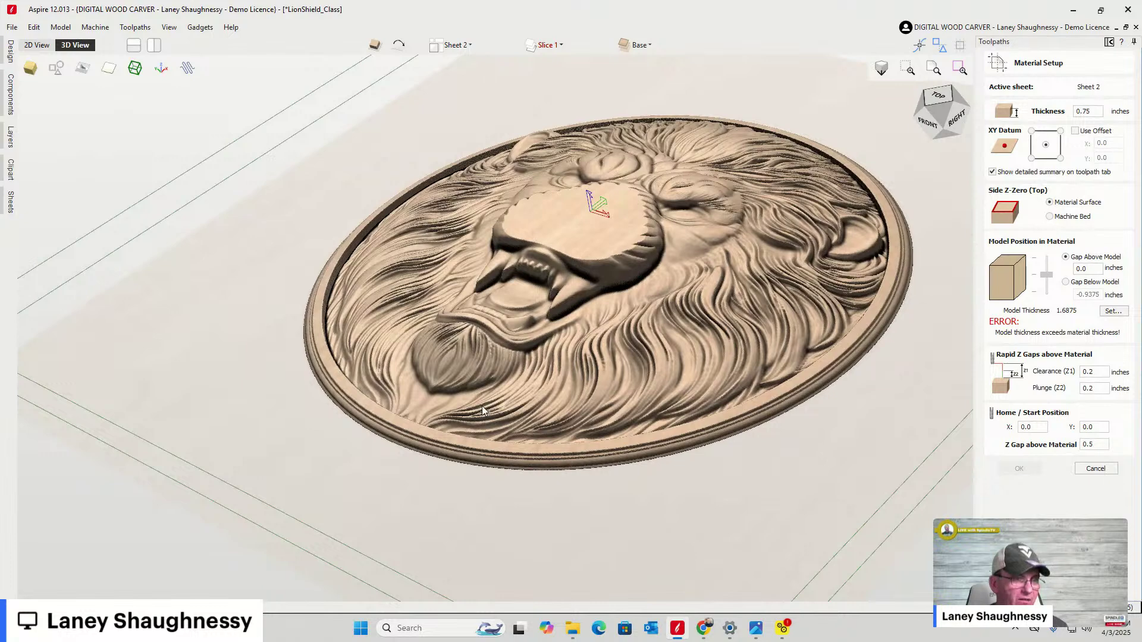
pyautogui.moveTo(739, 299); pyautogui.dragTo(709, 251)
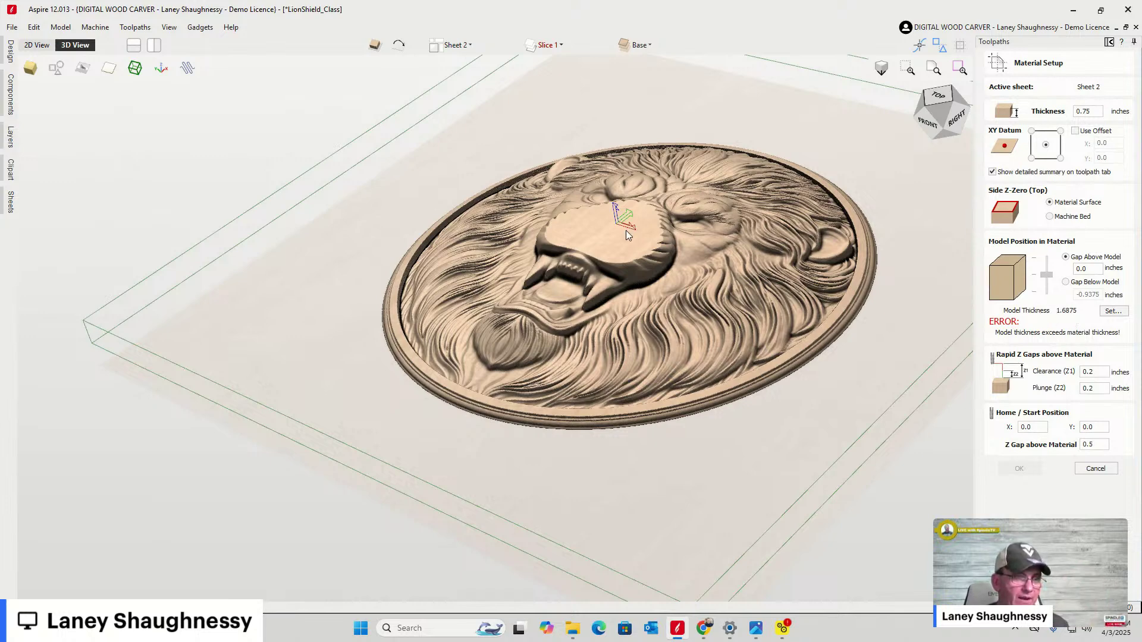
# Check the model thickness in Material Setup with Slices 4 and 5 shown together and with only Slice 5 shown
pyautogui.click(9, 51)
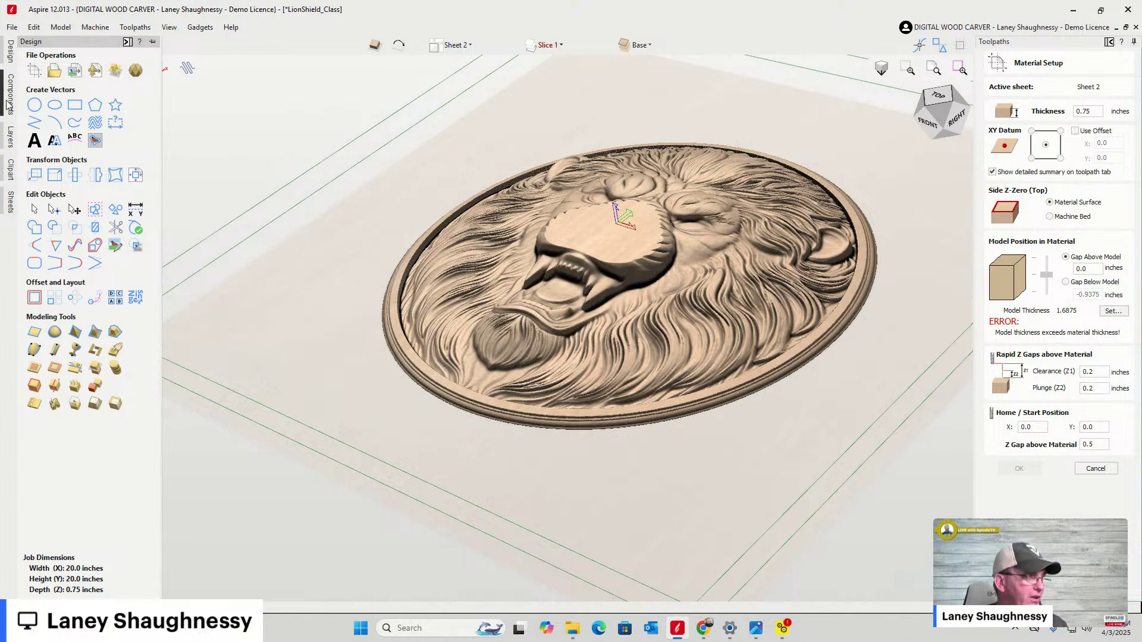
pyautogui.click(11, 138)
pyautogui.click(10, 103)
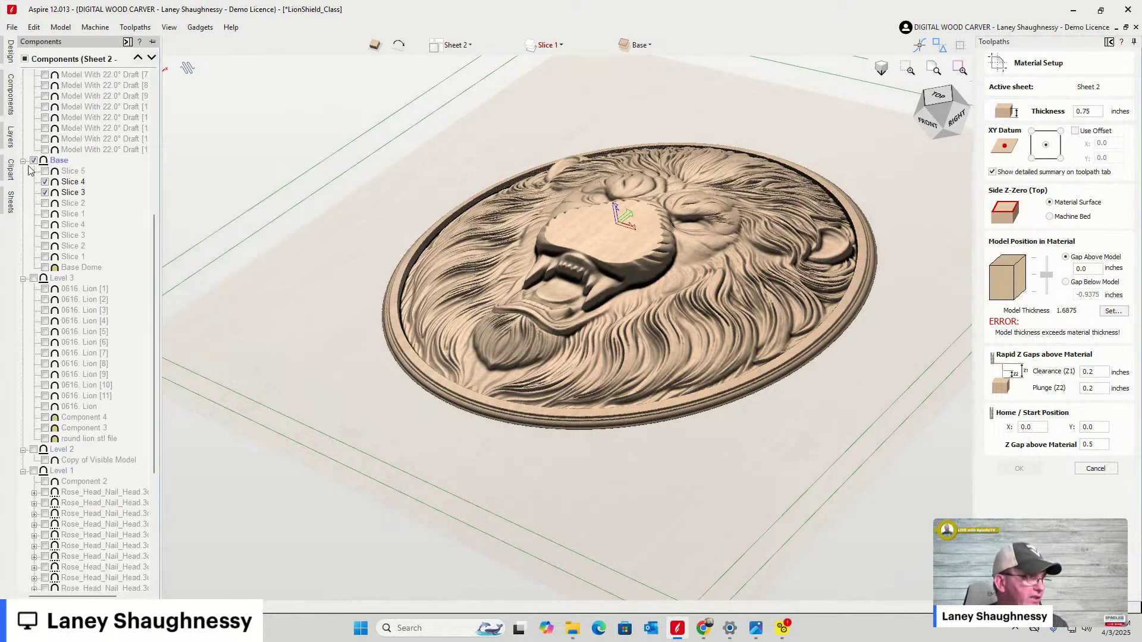
pyautogui.click(46, 192)
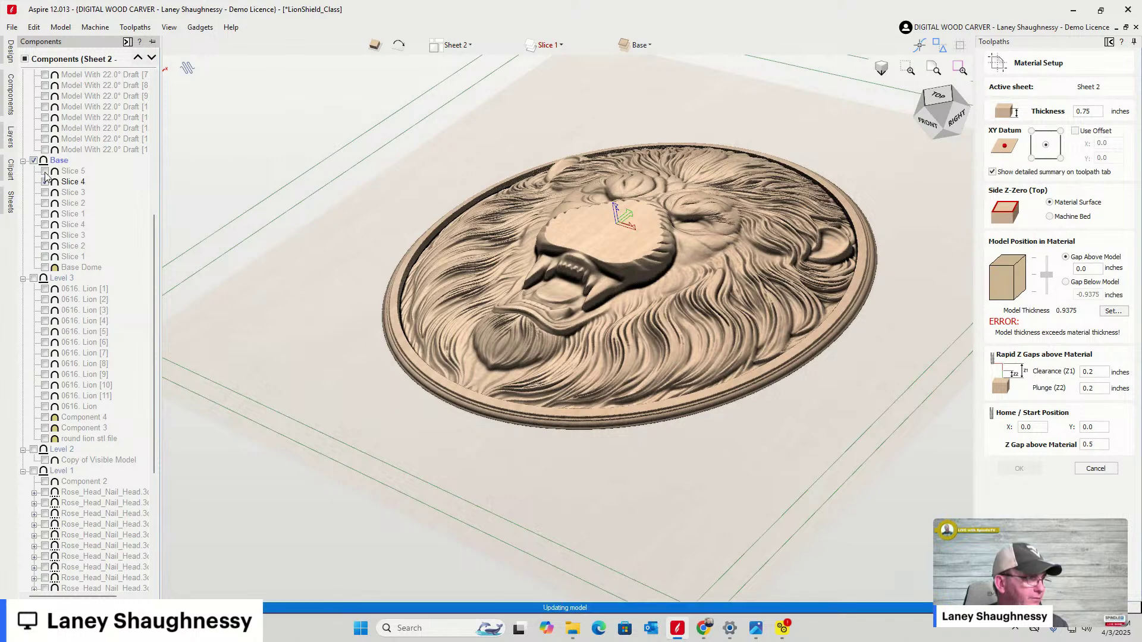
pyautogui.click(45, 171)
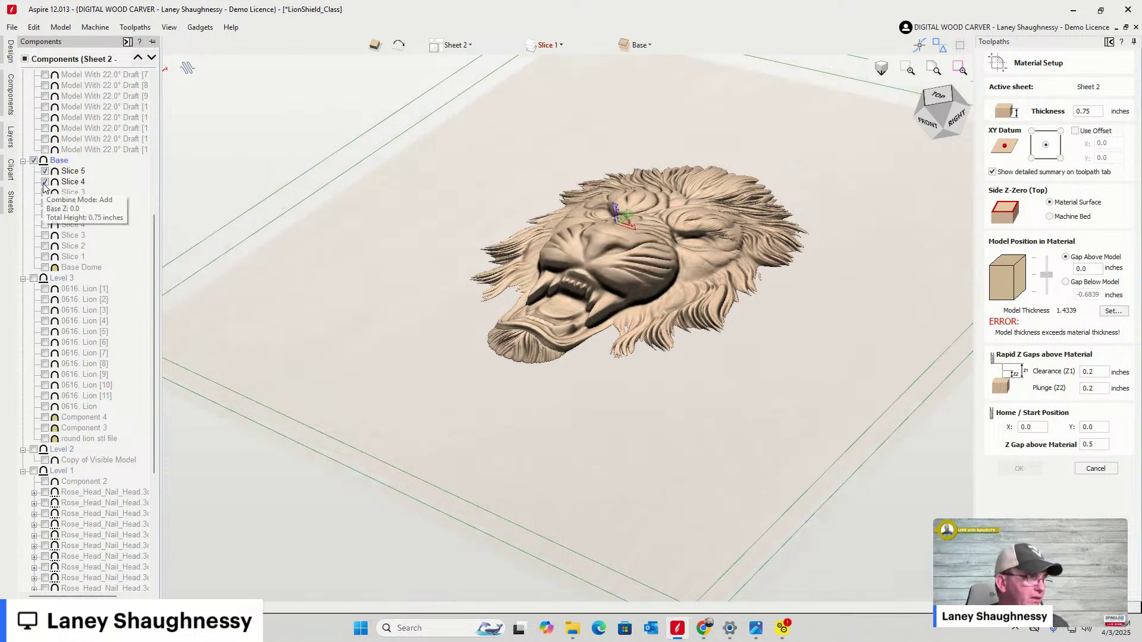
pyautogui.click(45, 182)
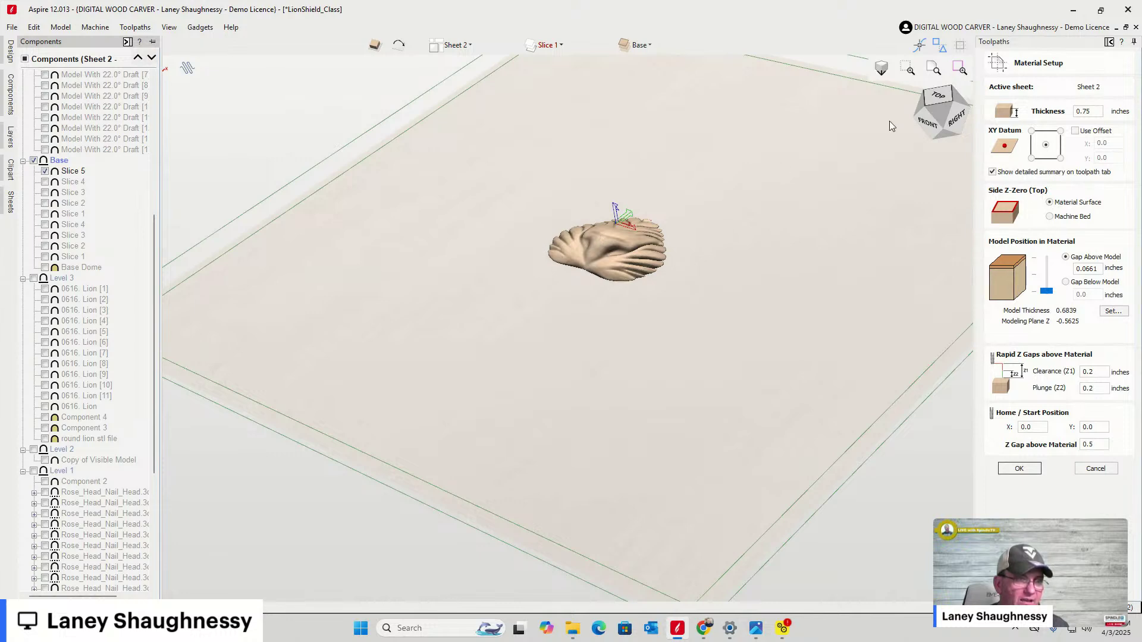
# Inspect Slice 5 on its own inside the material block, comparing its 3D and 2D views
pyautogui.click(936, 102)
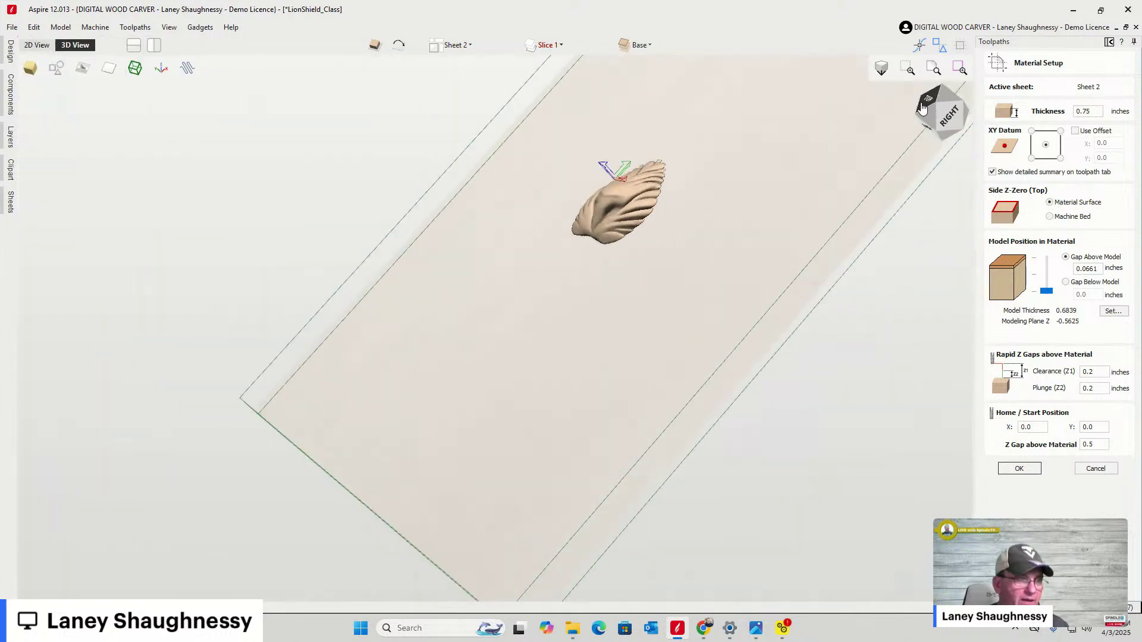
pyautogui.moveTo(936, 102); pyautogui.dragTo(950, 102)
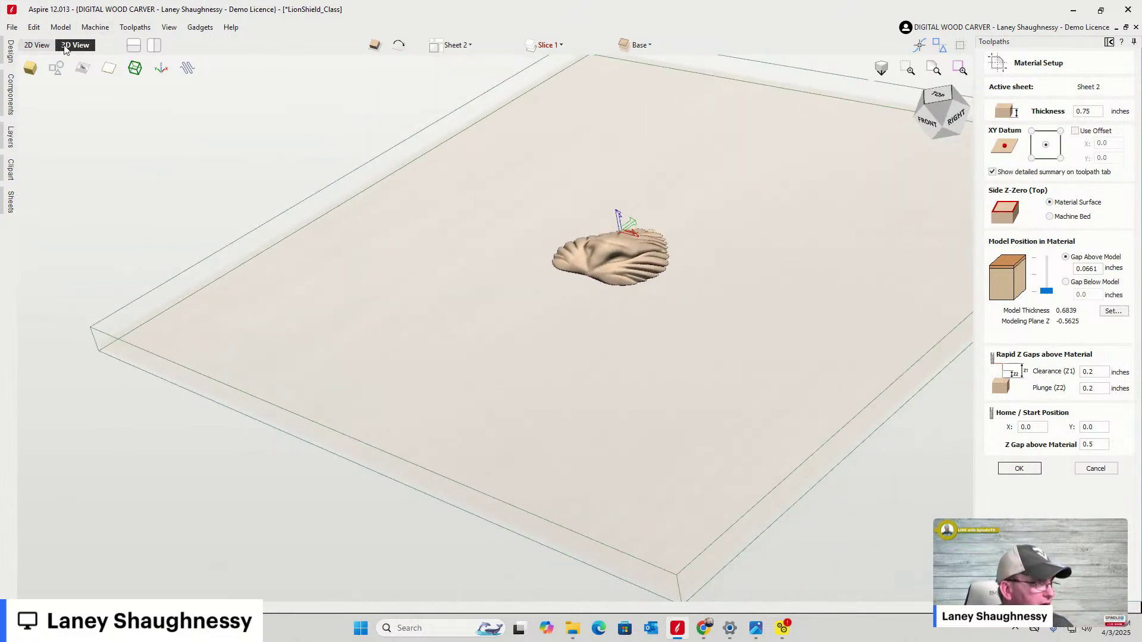
pyautogui.click(31, 47)
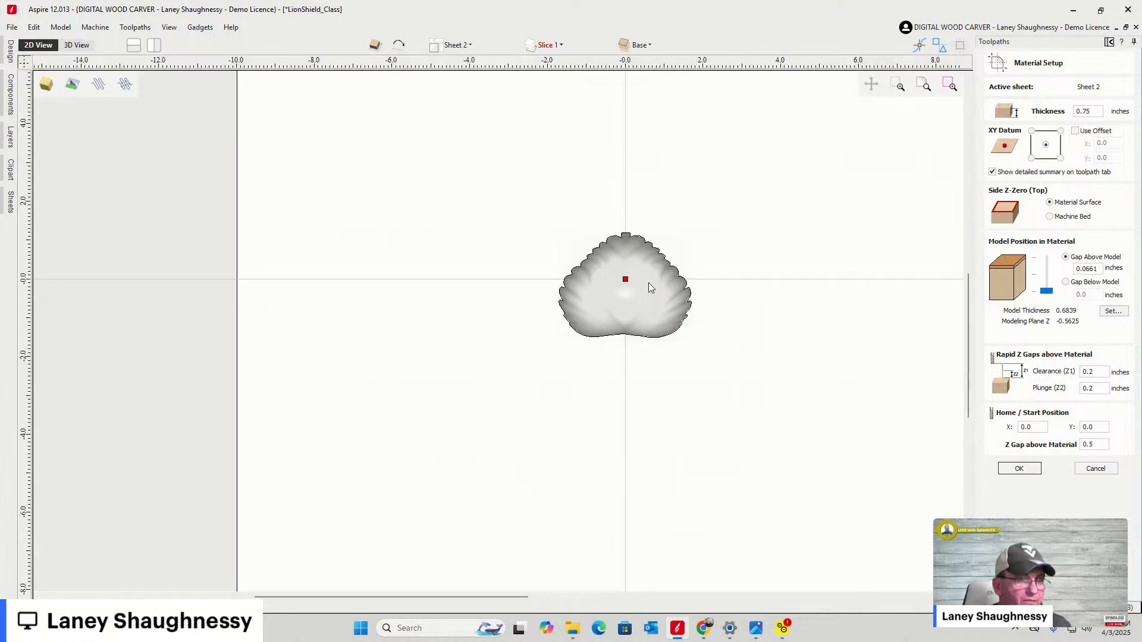
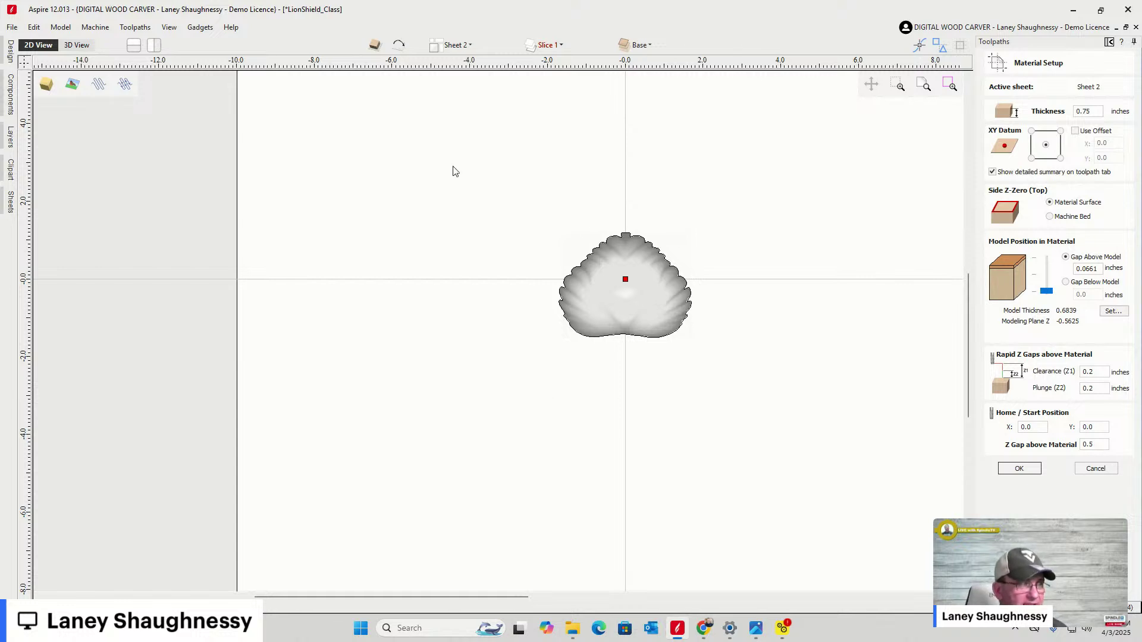
pyautogui.click(77, 45)
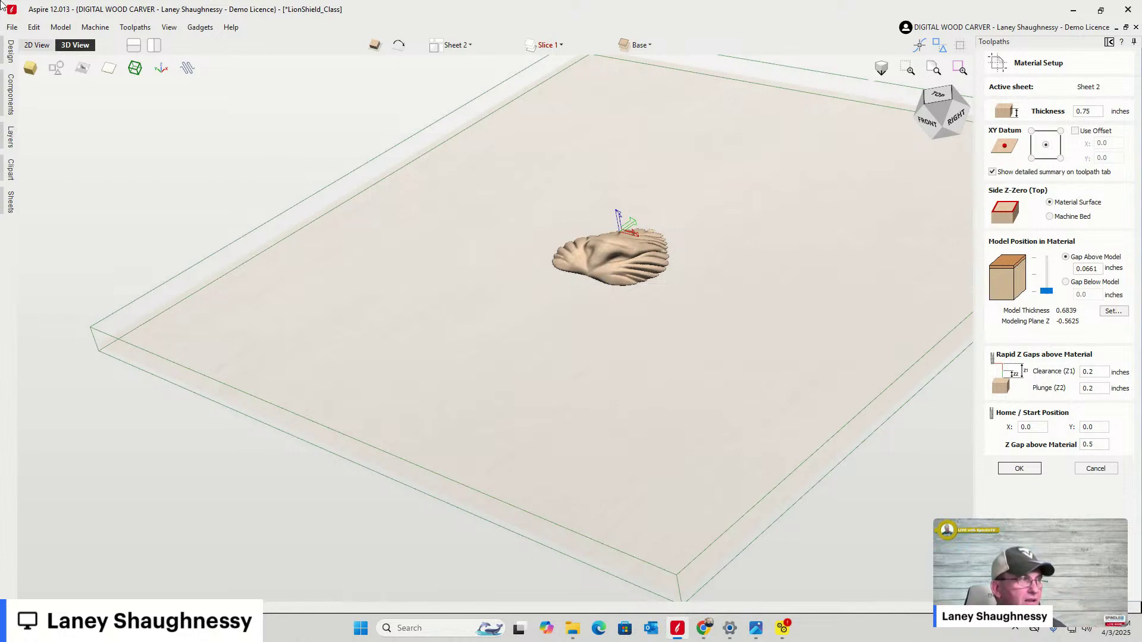
pyautogui.click(36, 46)
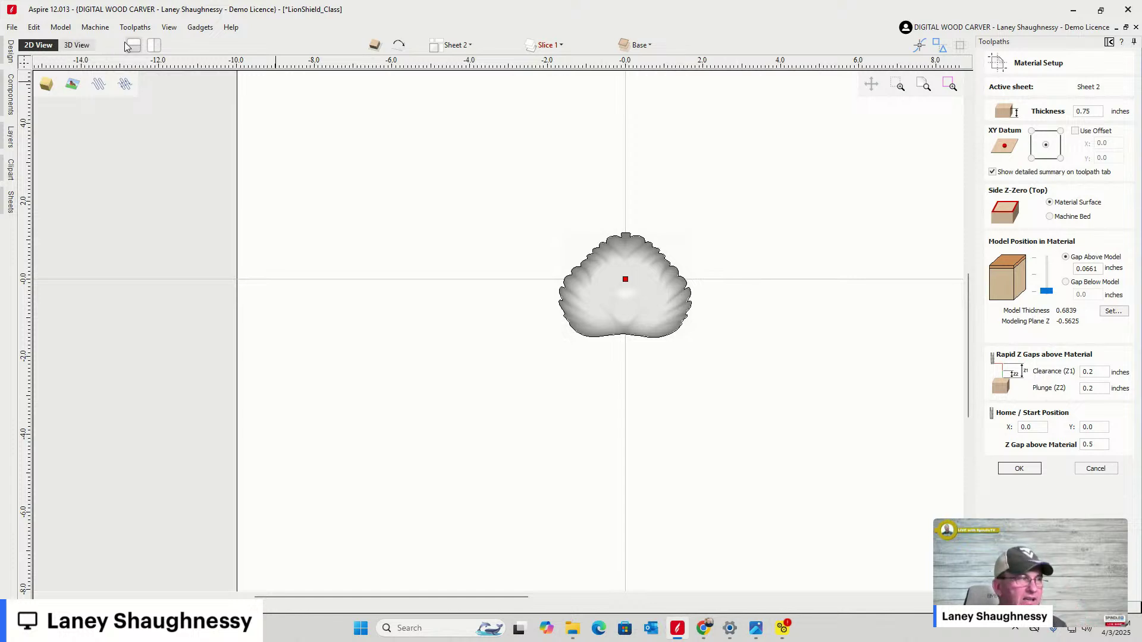
pyautogui.click(74, 45)
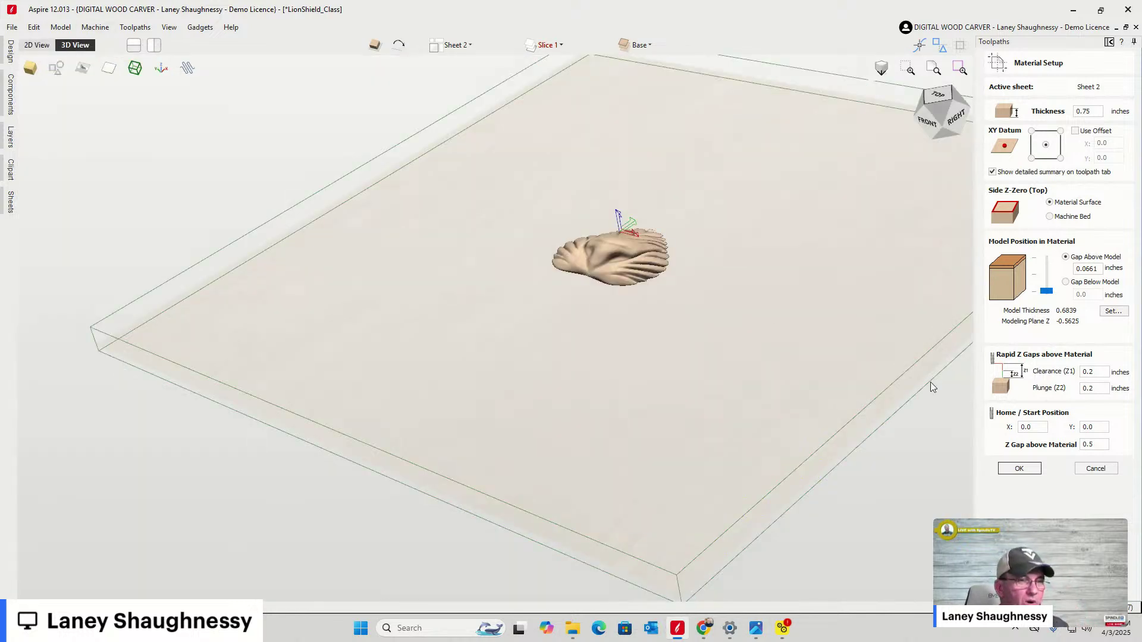
# Hide Slice 5, show Slice 1 and Slice 2 together, and inspect the lion ornaments around the rim up close from the front
pyautogui.click(10, 52)
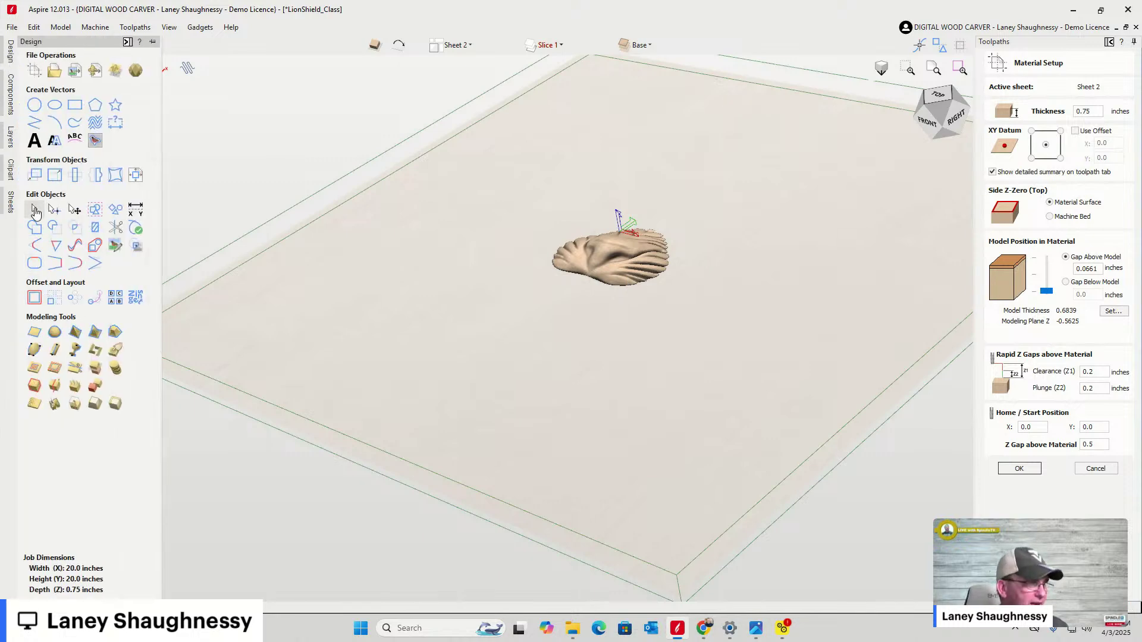
pyautogui.click(10, 114)
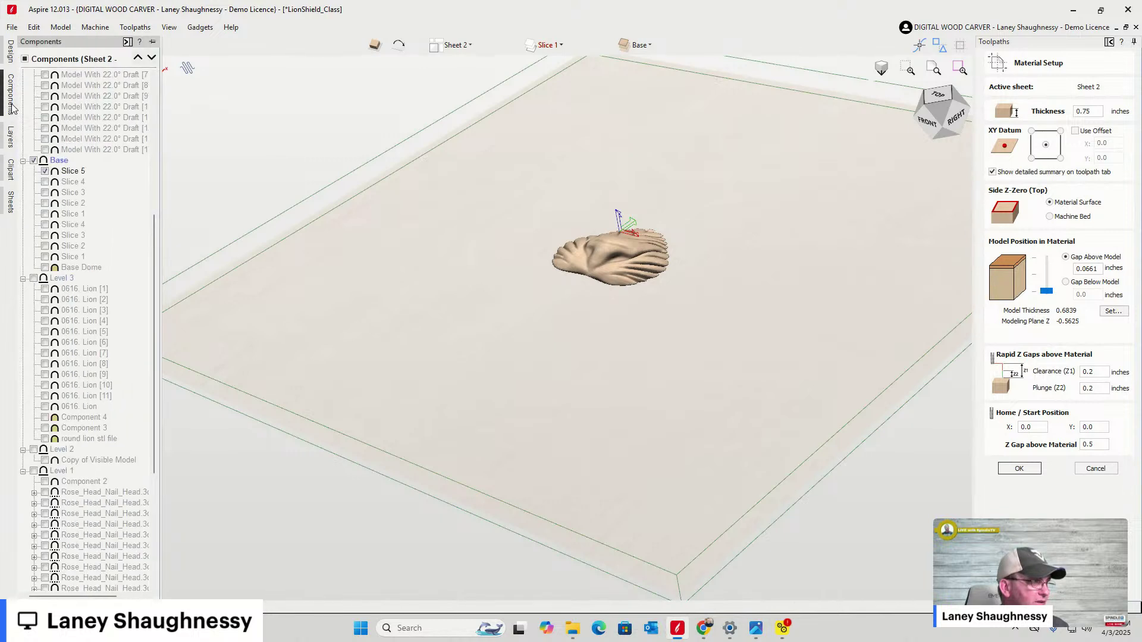
pyautogui.click(44, 214)
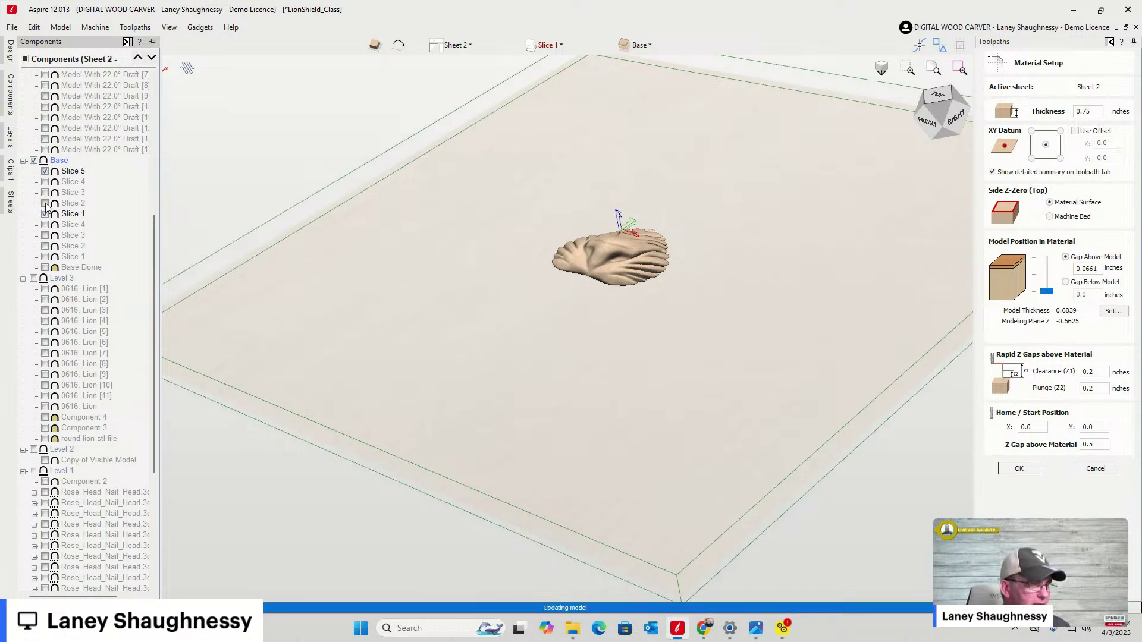
pyautogui.click(44, 172)
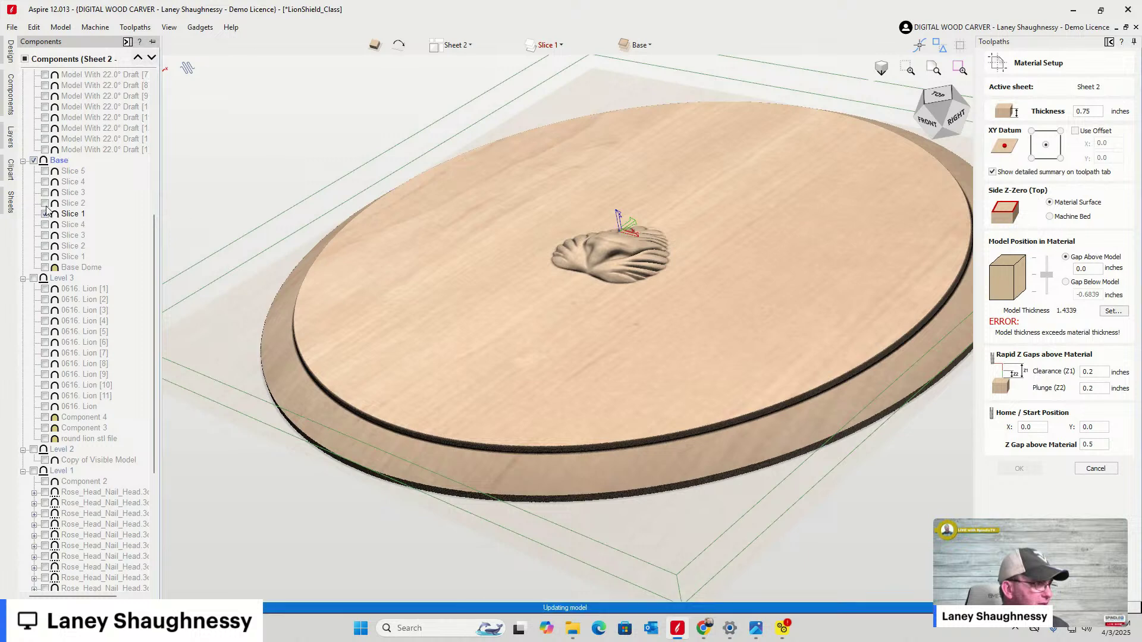
pyautogui.click(45, 204)
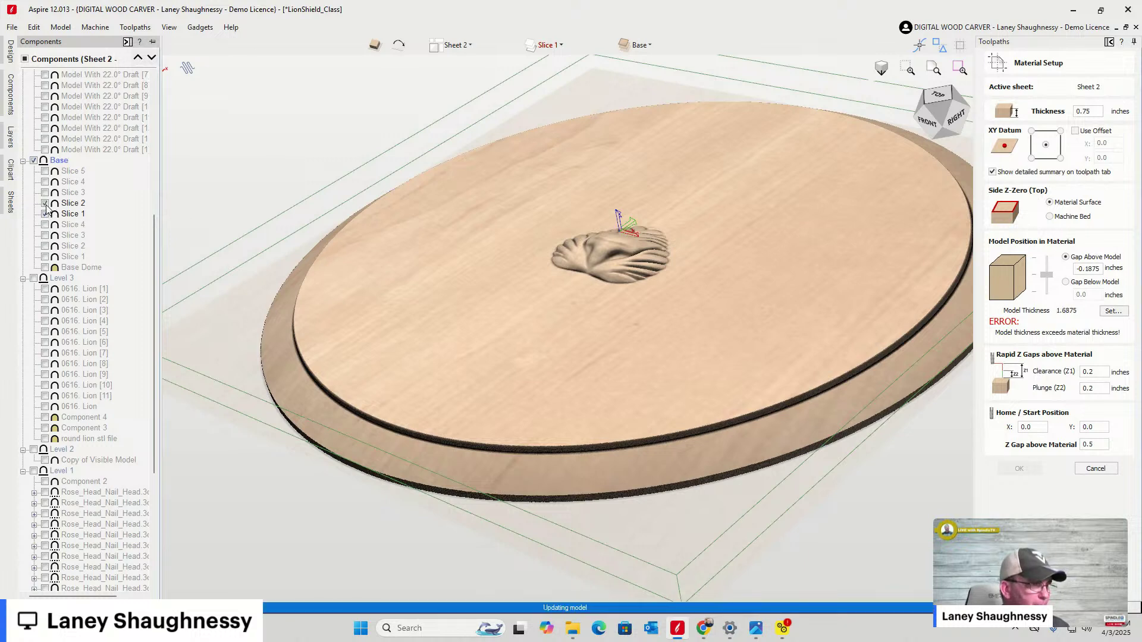
pyautogui.scroll(5, 352, 255)
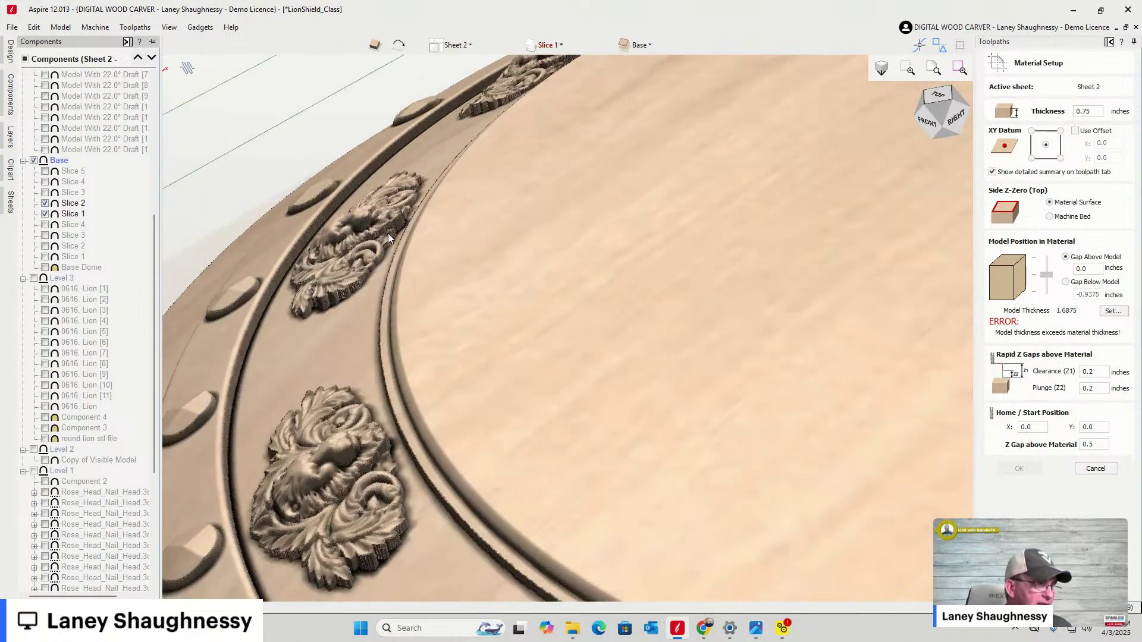
pyautogui.click(928, 120)
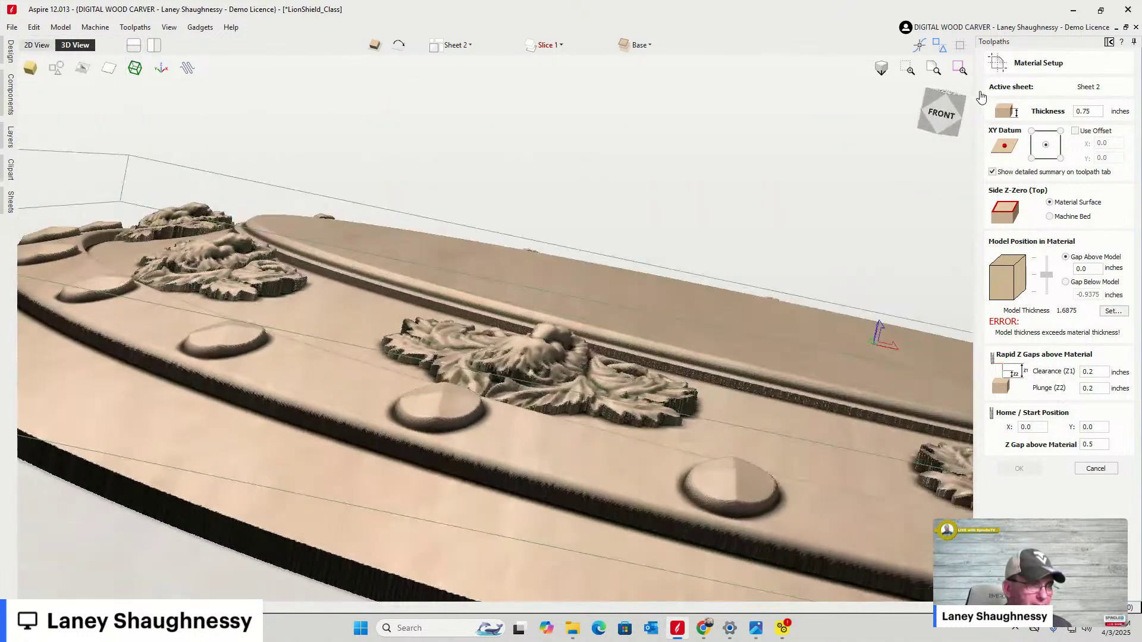
# Inspect the lion ornaments and stepped rim of the combined Slice 1 and Slice 2 model from several 3D angles
pyautogui.moveTo(979, 93); pyautogui.dragTo(978, 93)
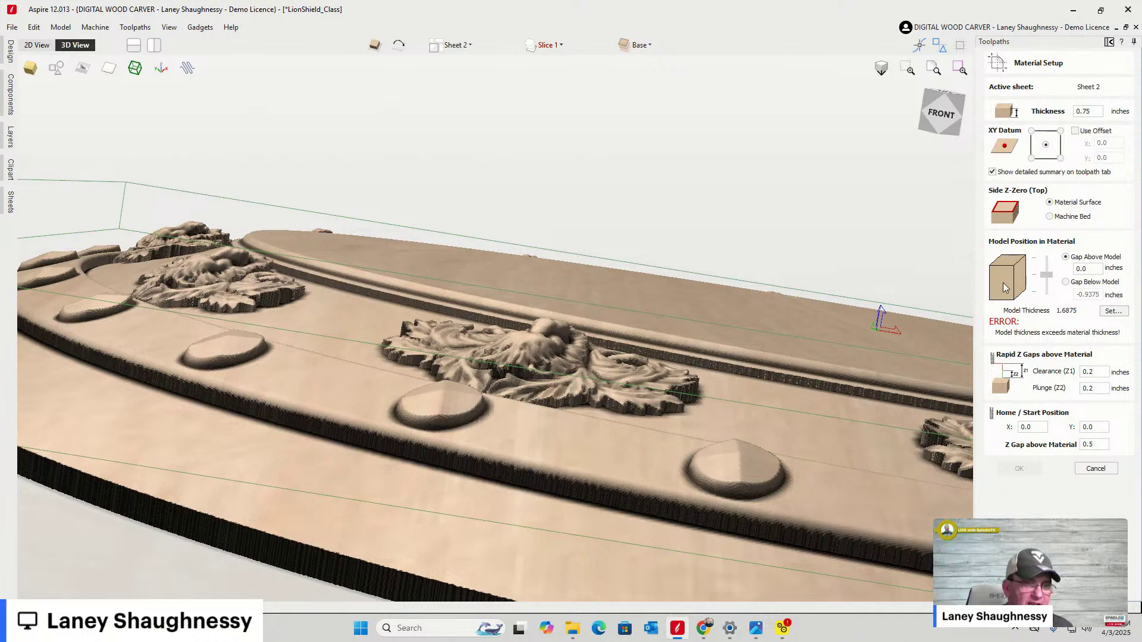
pyautogui.click(946, 126)
pyautogui.moveTo(945, 126); pyautogui.dragTo(959, 127)
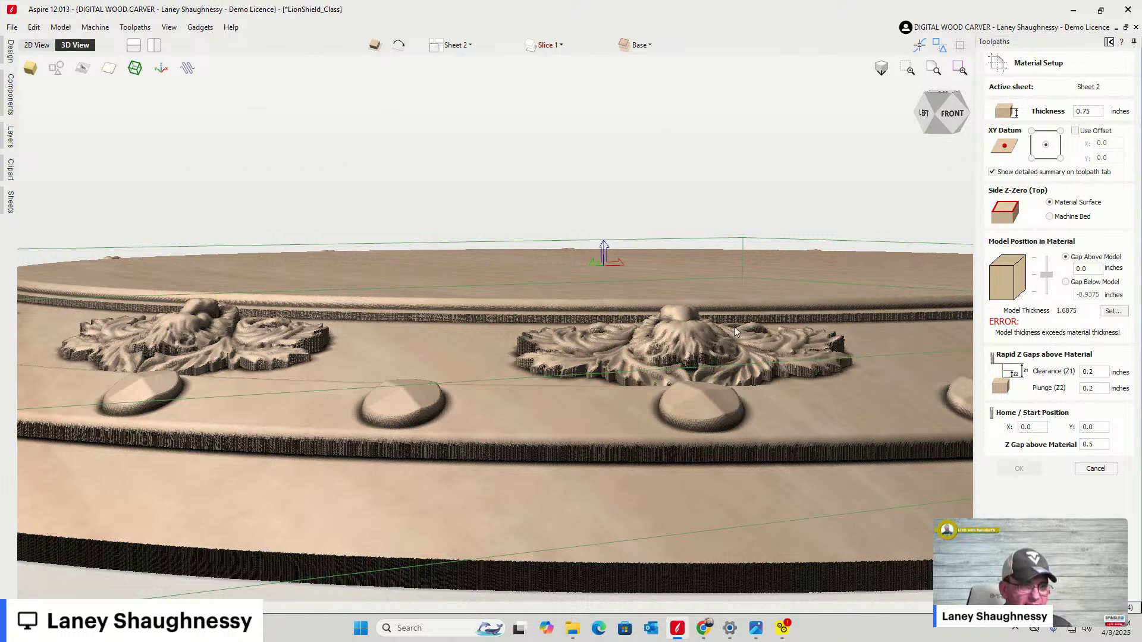
pyautogui.click(947, 116)
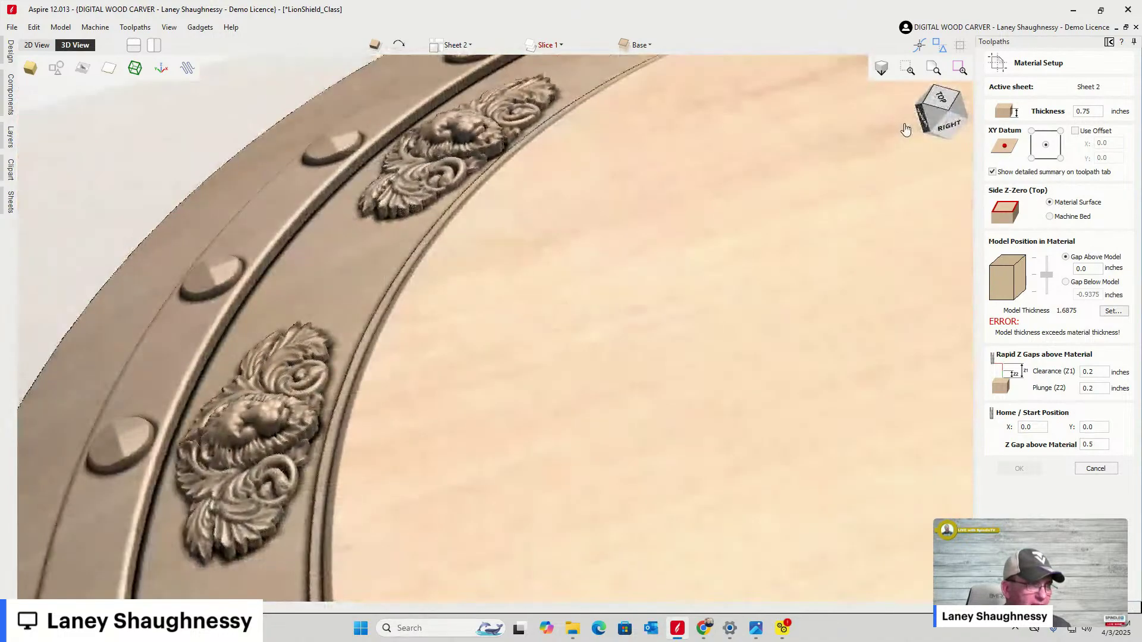
pyautogui.moveTo(904, 130); pyautogui.dragTo(586, 292)
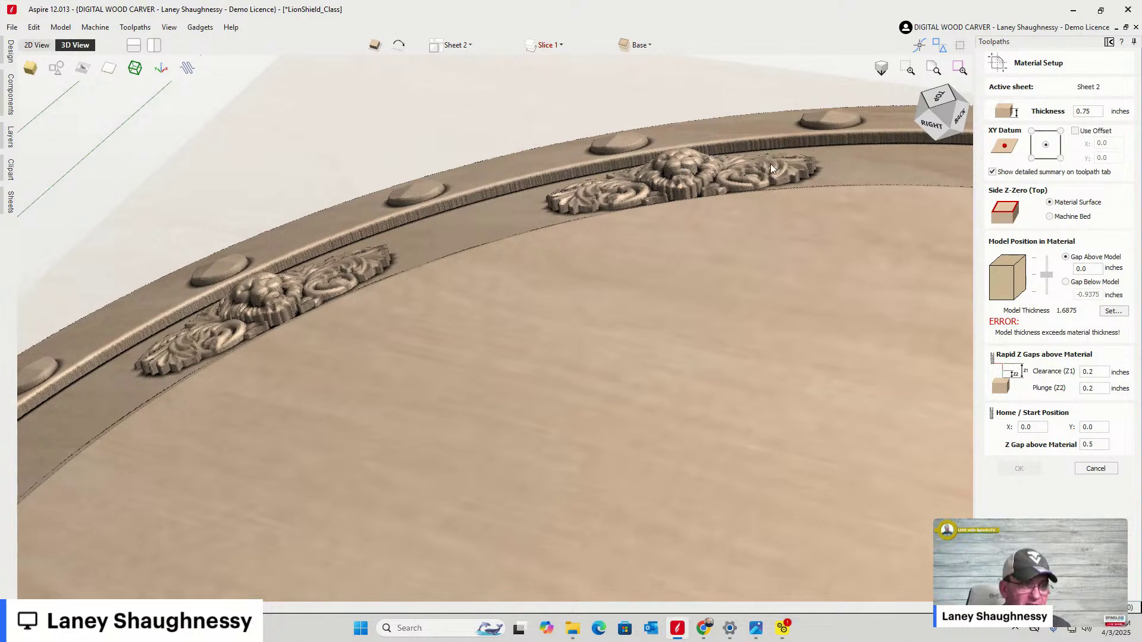
pyautogui.click(916, 113)
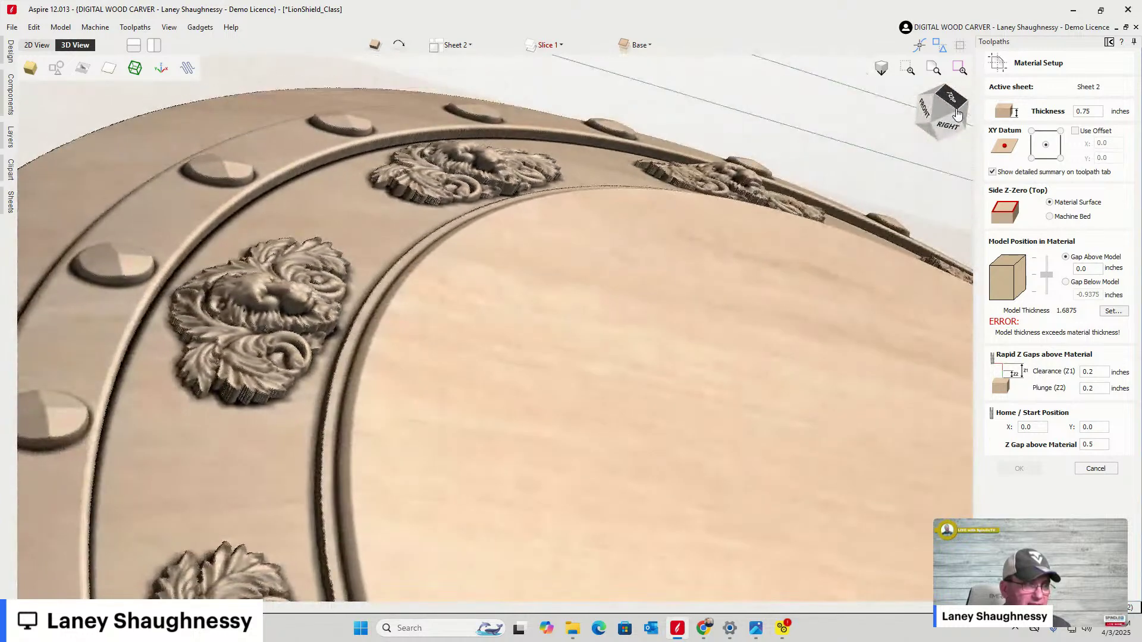
pyautogui.moveTo(956, 113); pyautogui.dragTo(955, 117)
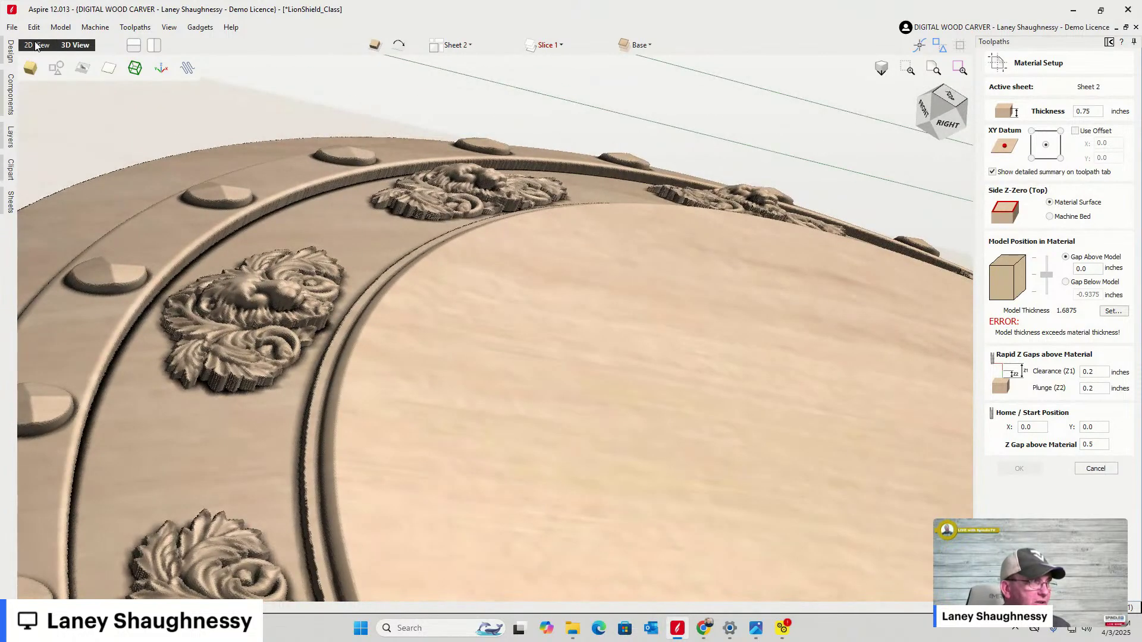
pyautogui.click(37, 46)
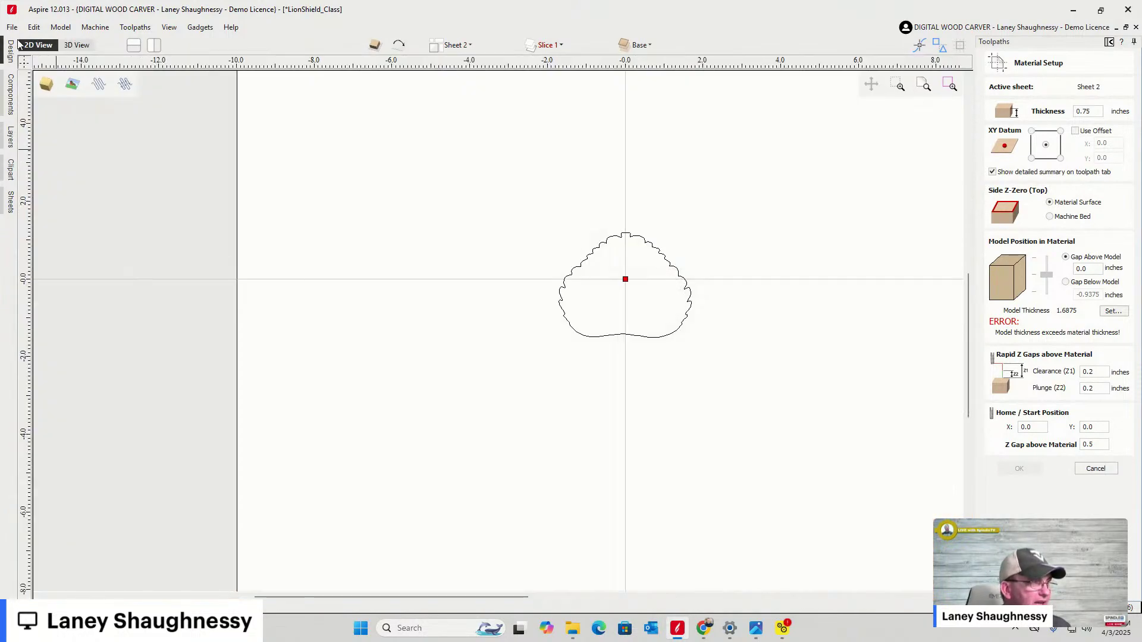
pyautogui.click(76, 45)
pyautogui.scroll(3, 324, 469)
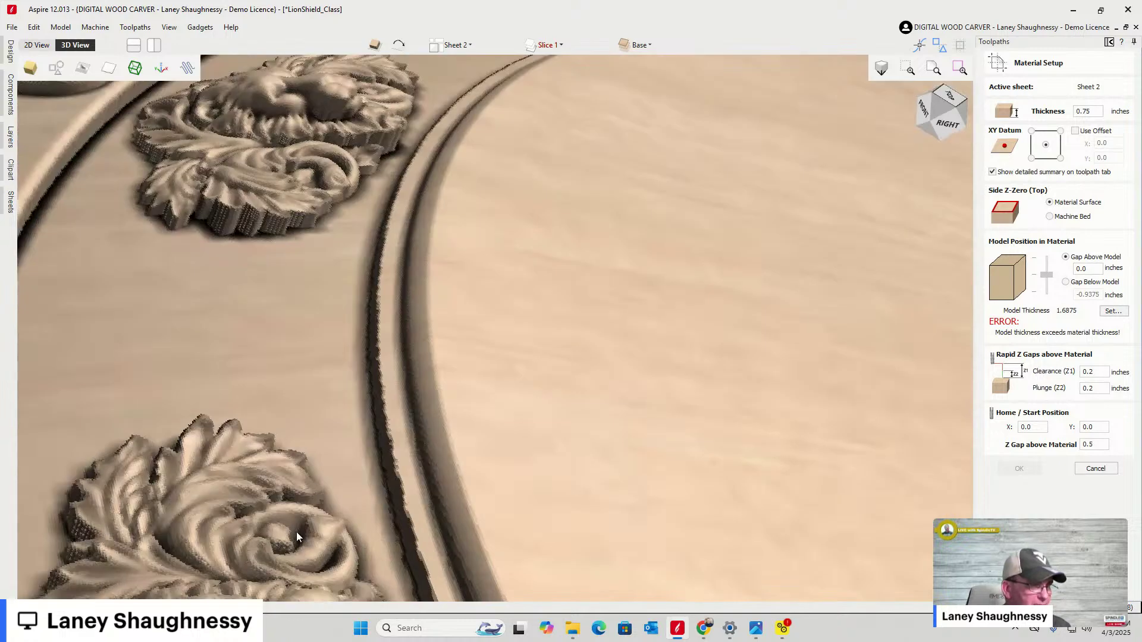
pyautogui.scroll(-5, 506, 405)
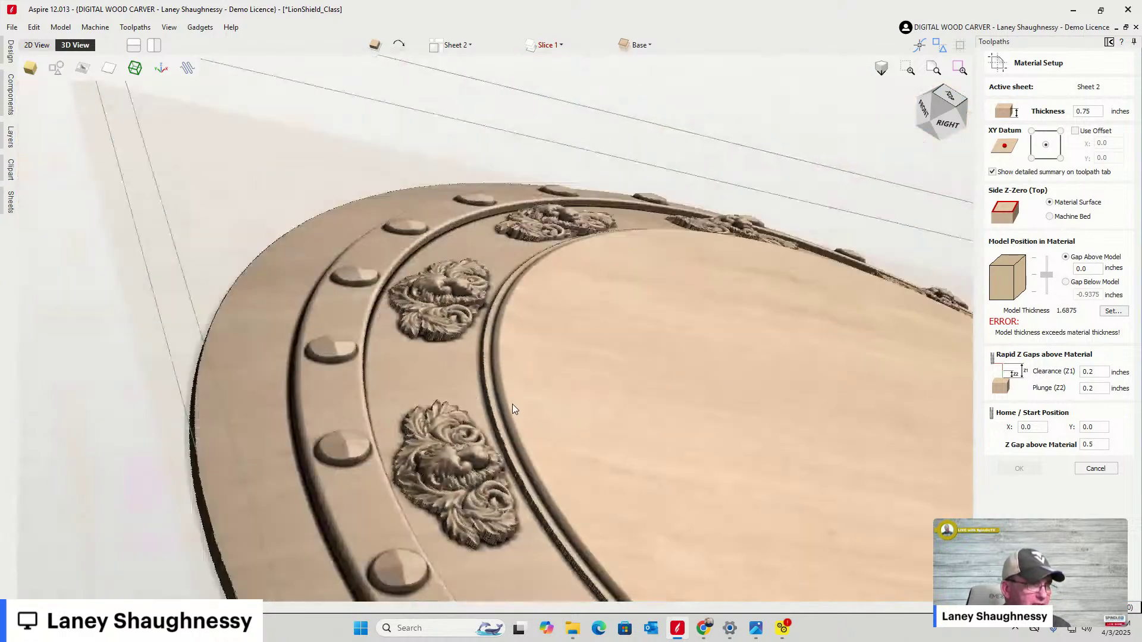
# Hide Slice 1 and Slice 2, show only Slice 3, and collapse the Material Setup pane
pyautogui.click(37, 45)
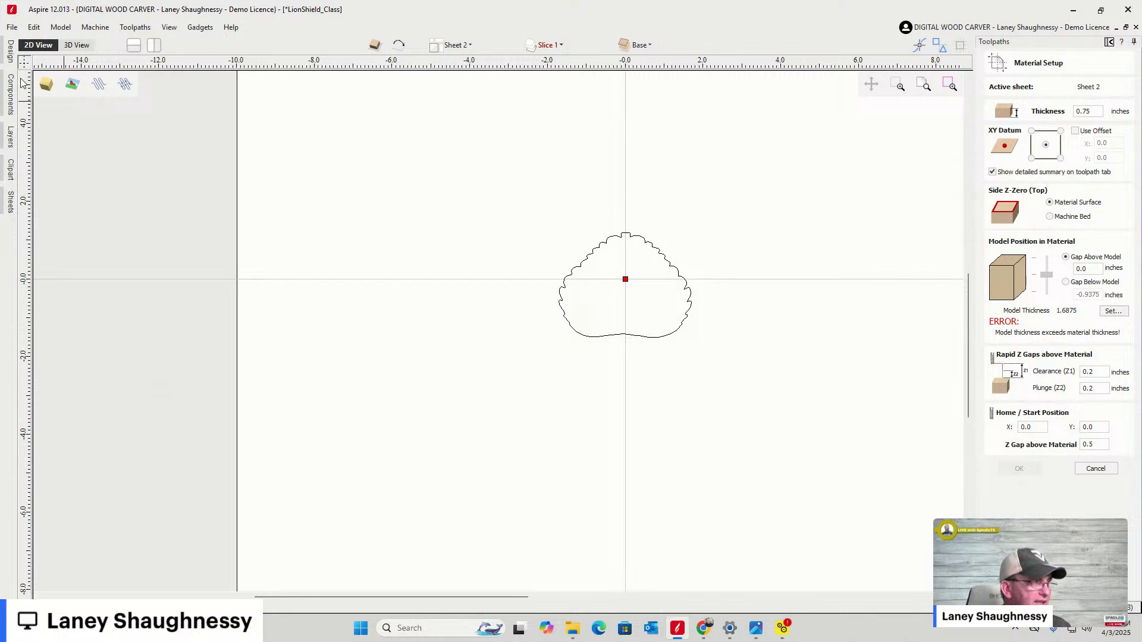
pyautogui.click(11, 99)
pyautogui.click(46, 215)
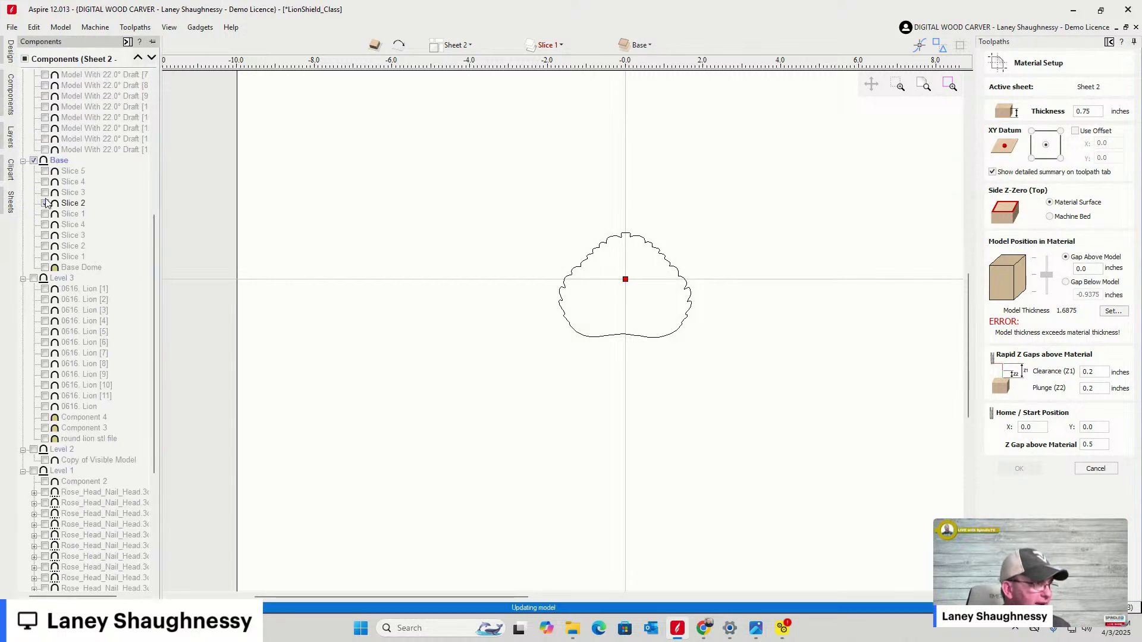
pyautogui.click(45, 202)
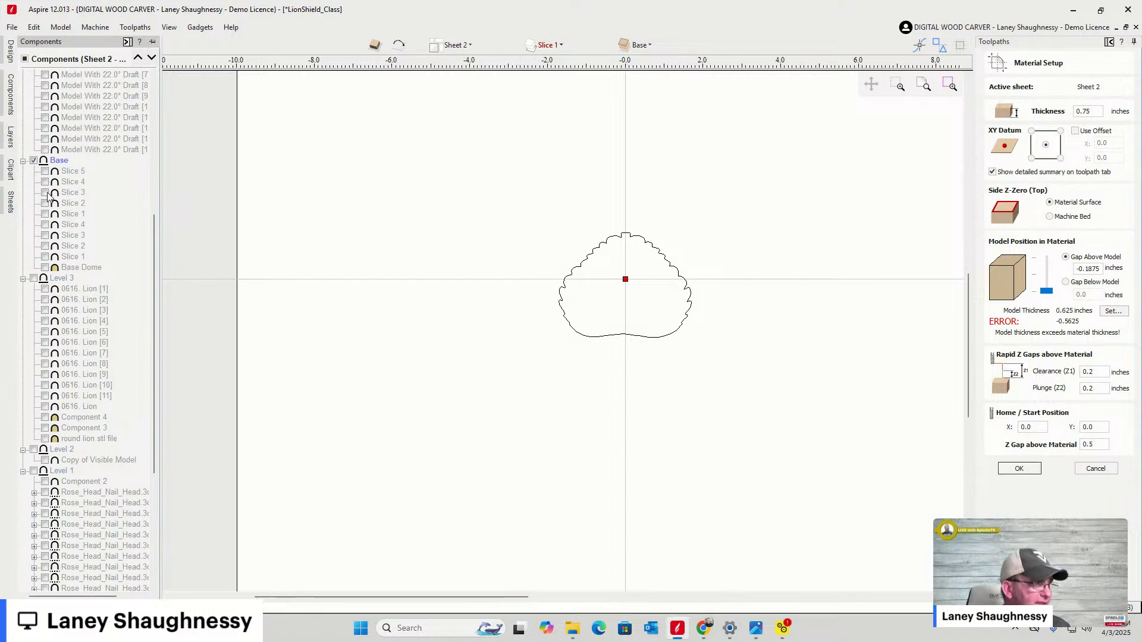
pyautogui.click(45, 193)
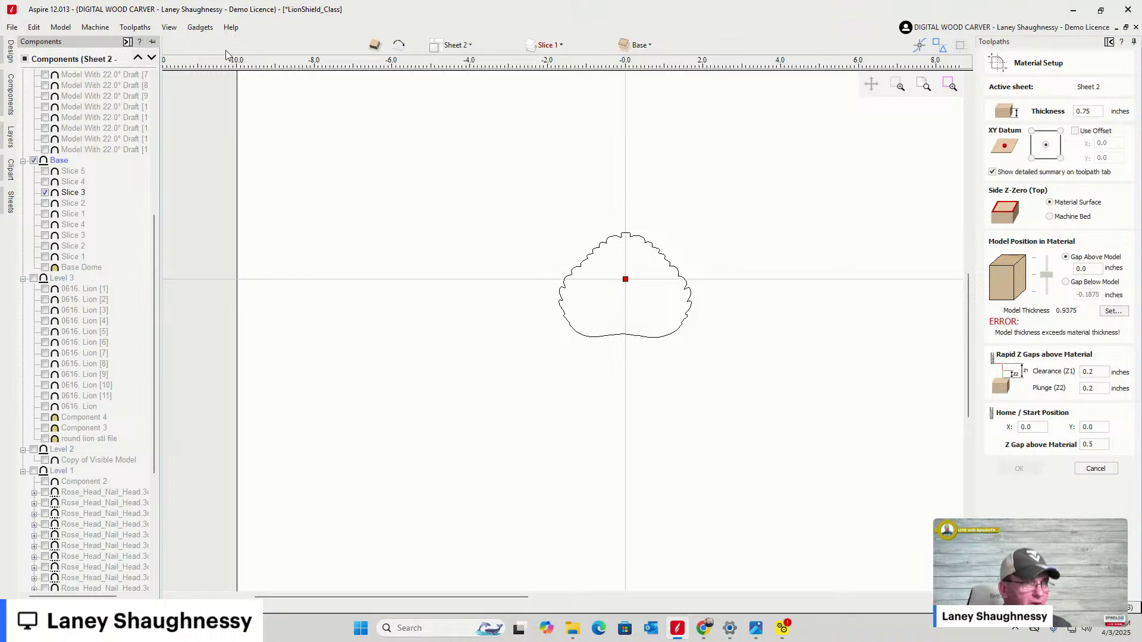
pyautogui.click(1109, 42)
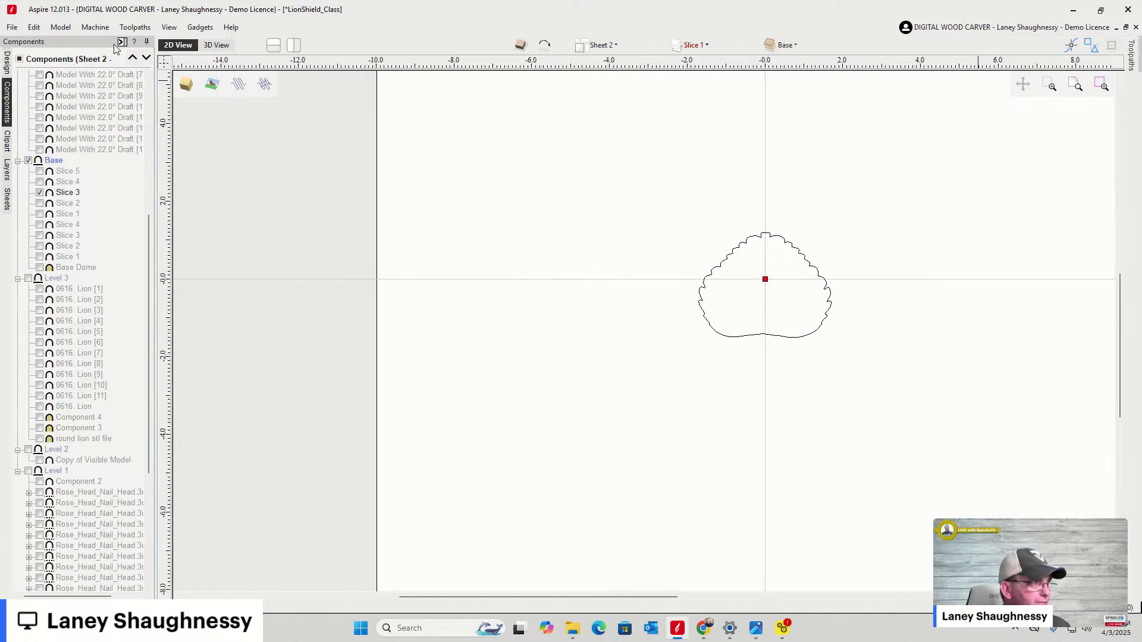
# Examine Slice 3 against the material block in 3D, both on its own and with Slice 4 shown
pyautogui.click(214, 46)
pyautogui.scroll(5, 557, 359)
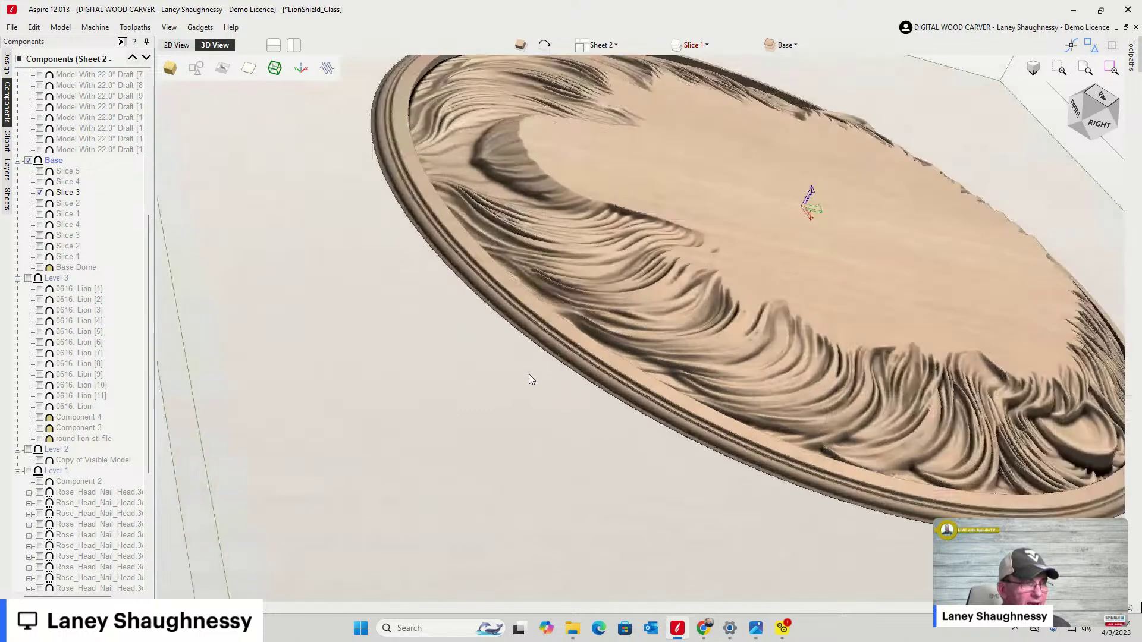
pyautogui.click(1098, 96)
pyautogui.moveTo(1099, 95); pyautogui.dragTo(1092, 106)
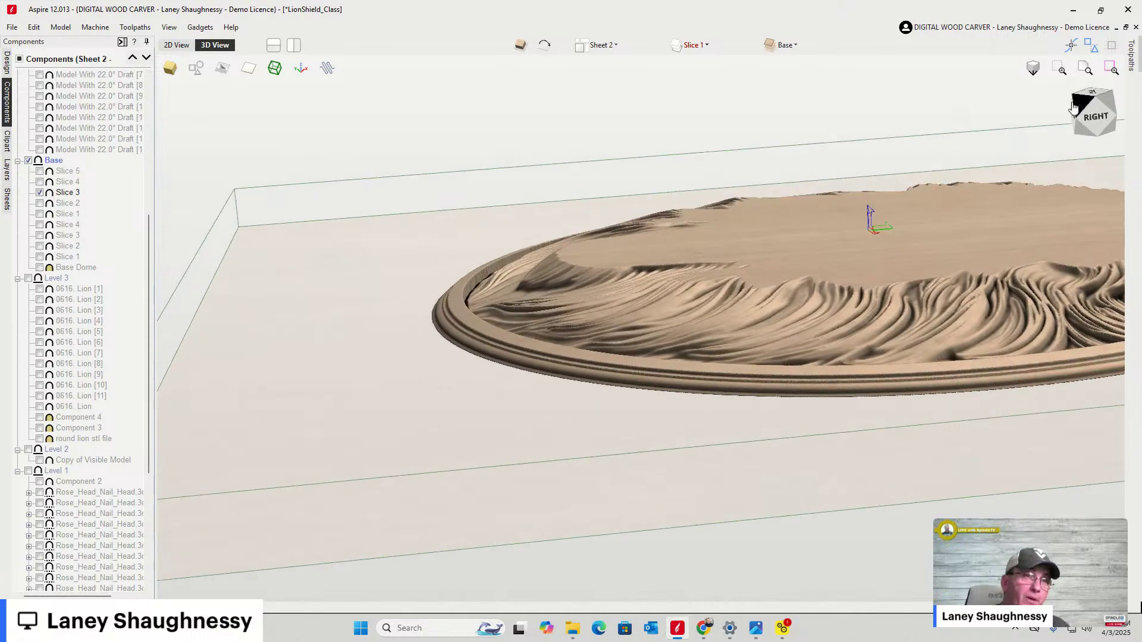
pyautogui.click(39, 182)
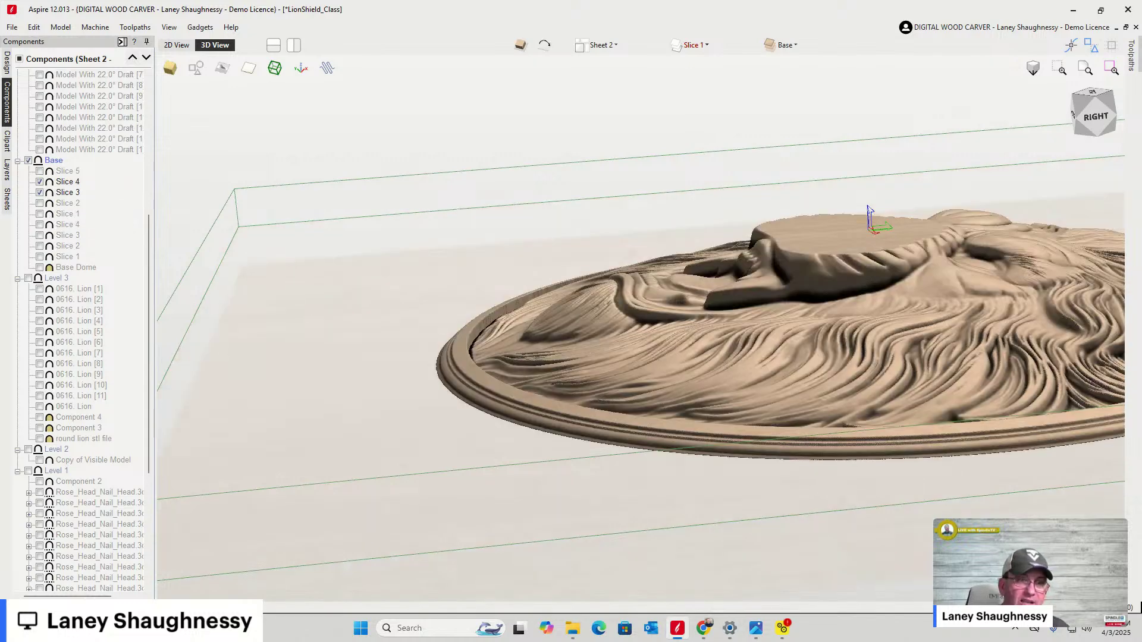
pyautogui.click(1088, 114)
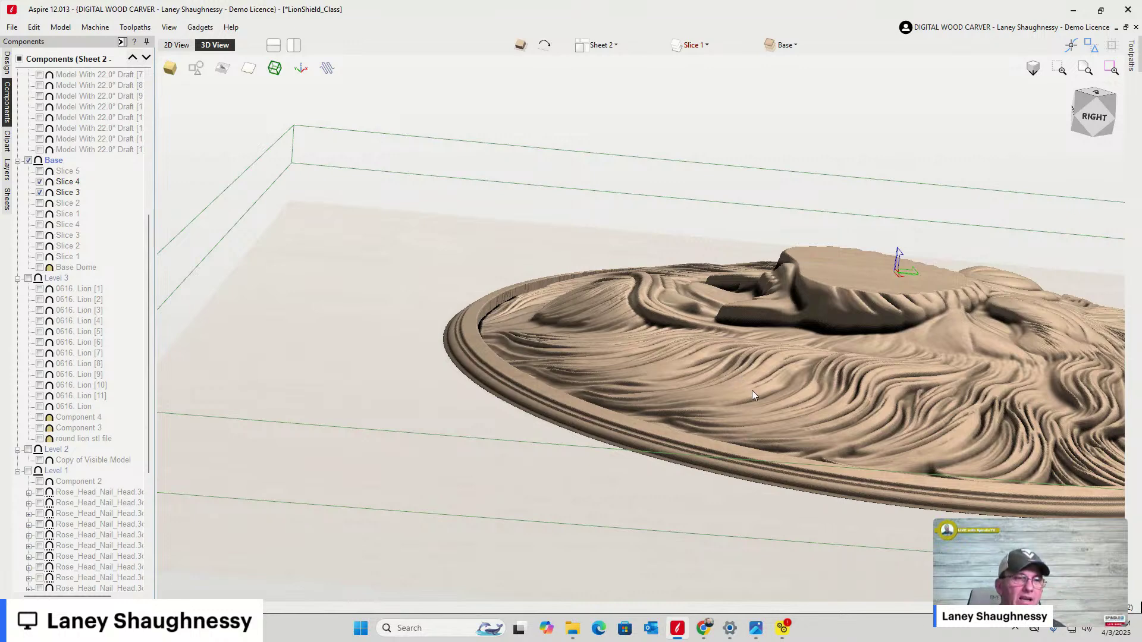
pyautogui.click(177, 45)
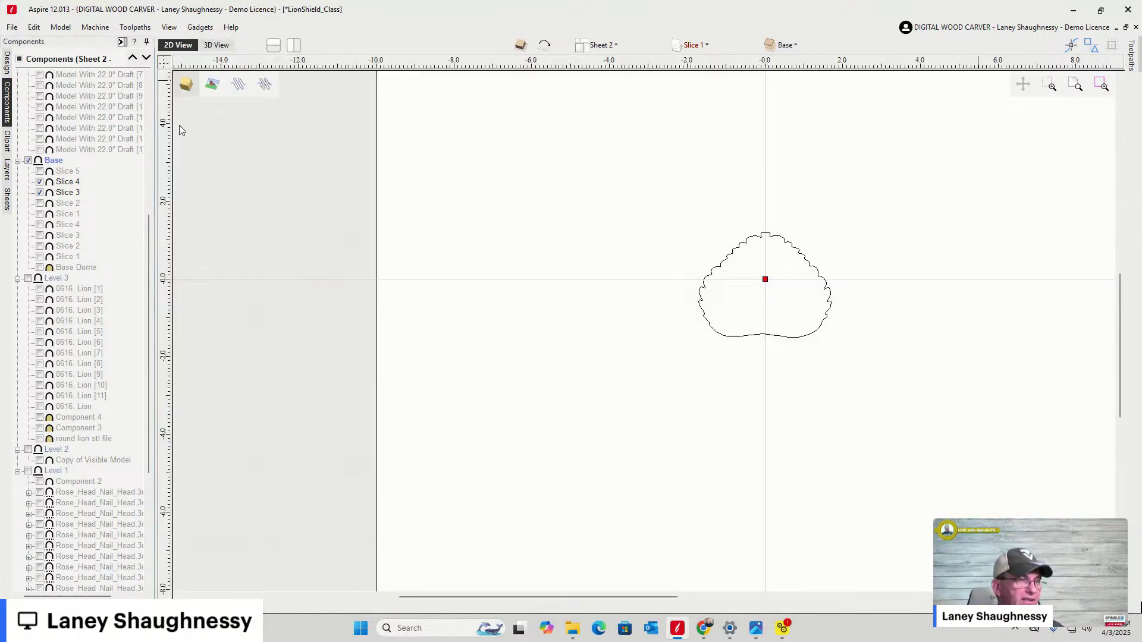
pyautogui.click(7, 62)
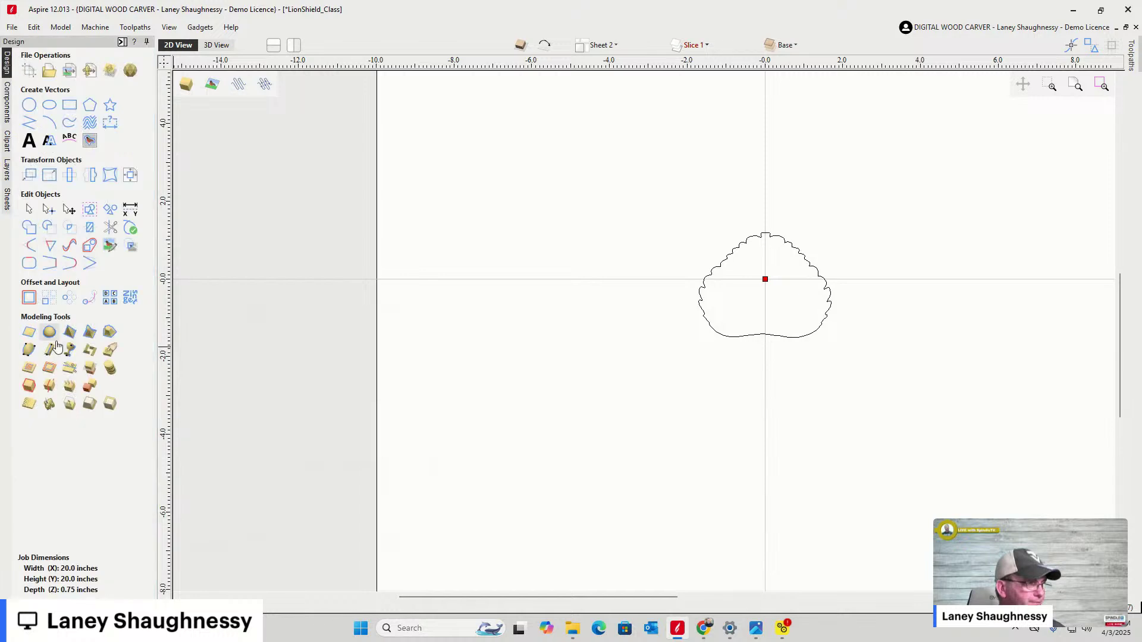
pyautogui.click(220, 48)
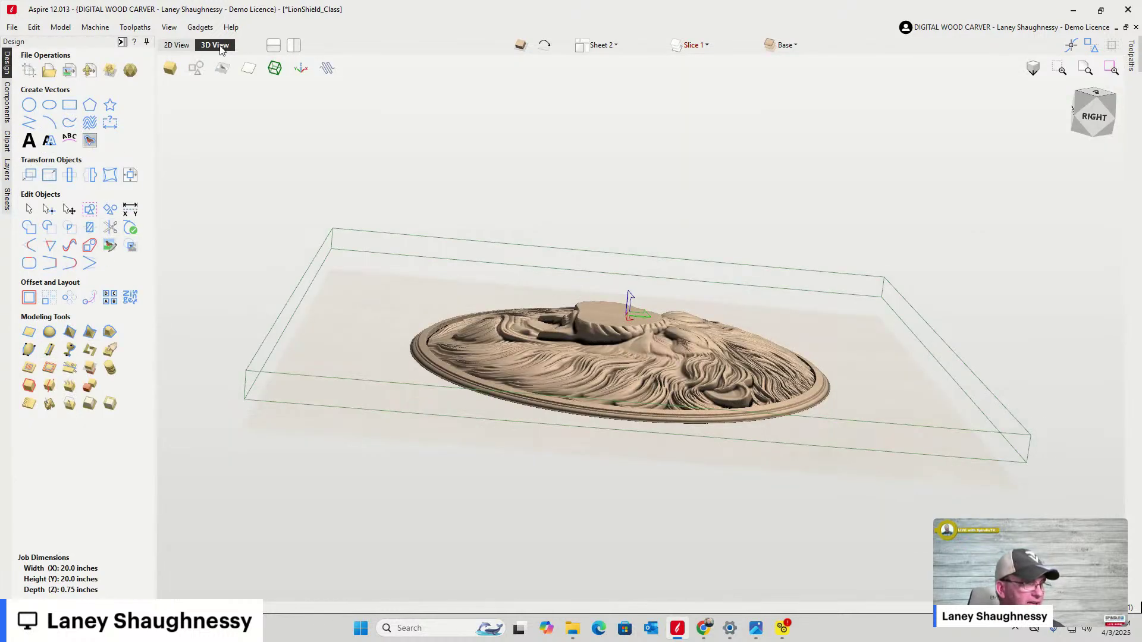
pyautogui.click(172, 46)
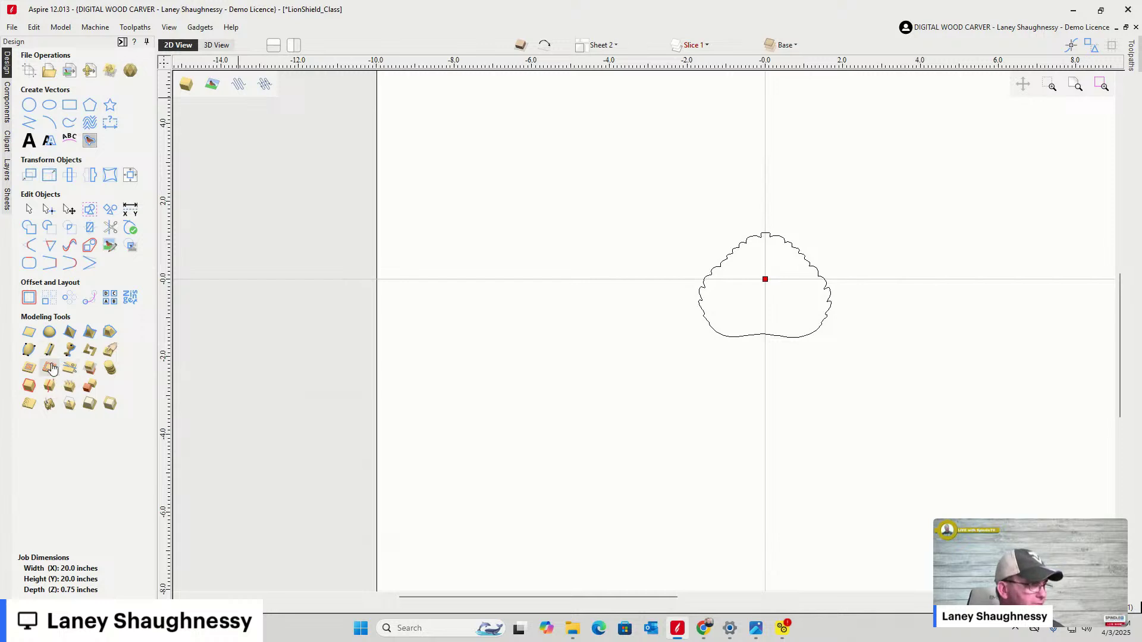
pyautogui.click(7, 138)
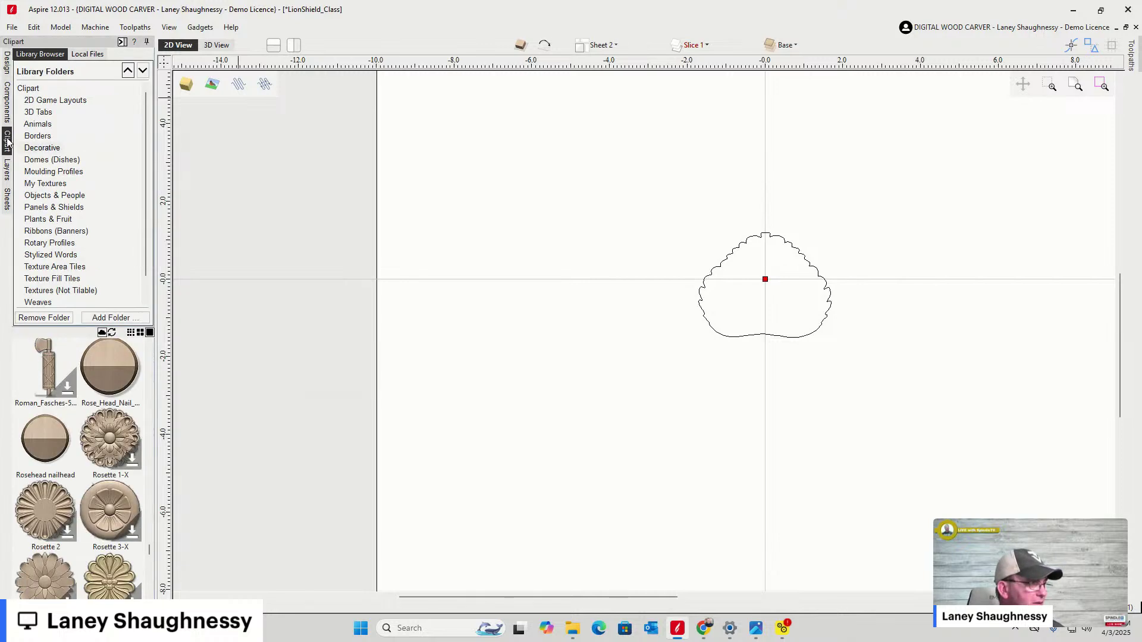
# Collapse Level 1 in the component tree to shorten the list
pyautogui.click(9, 107)
pyautogui.scroll(-7, 71, 268)
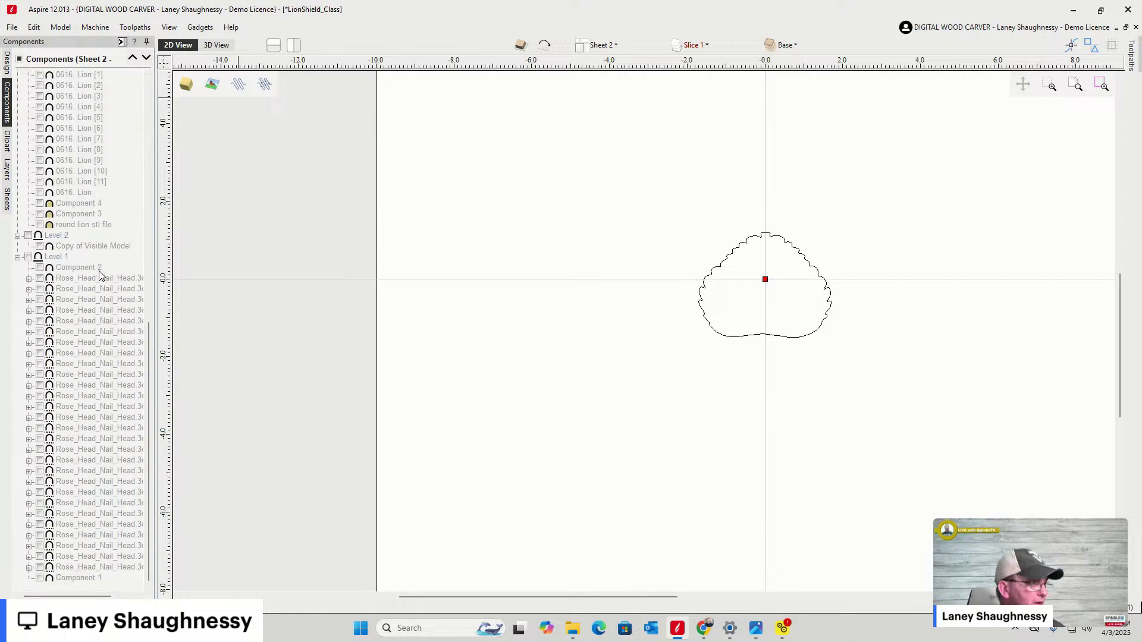
pyautogui.click(18, 257)
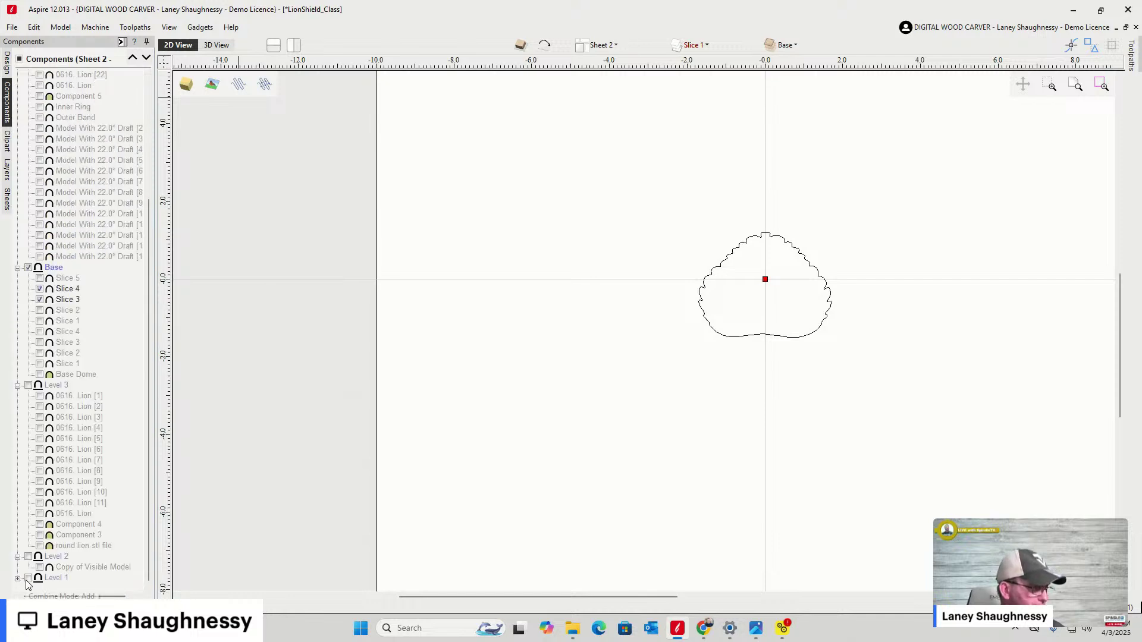
pyautogui.scroll(5, 40, 452)
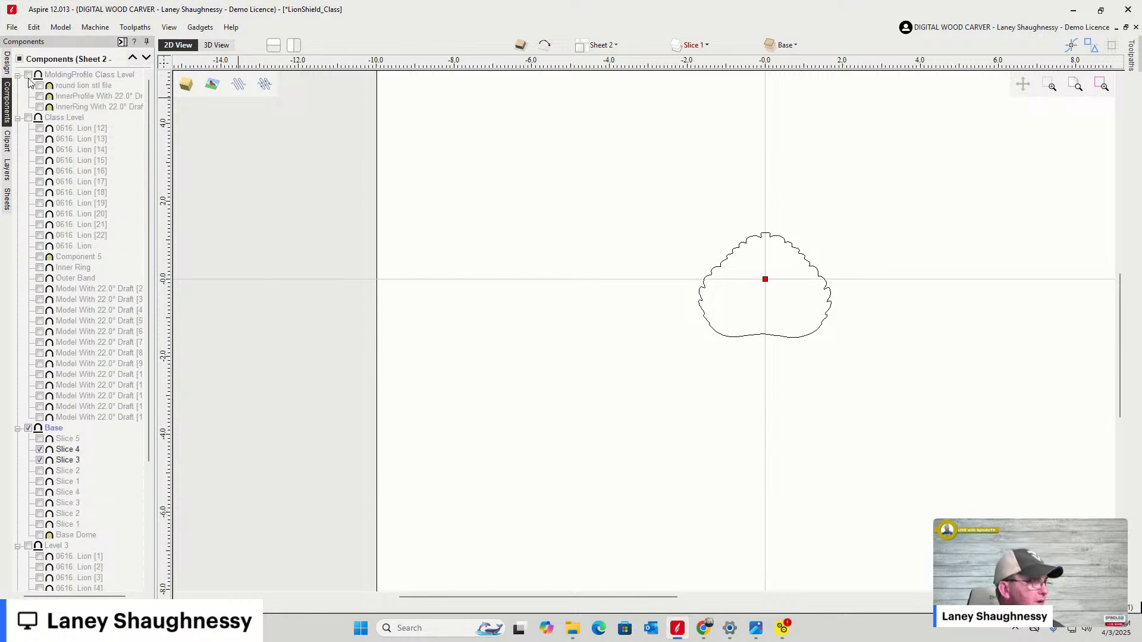
# Hide Slices 3 and 4, and show Base Dome, MoldingProfile Class Level and Class Level to display the full shield
pyautogui.click(40, 461)
pyautogui.click(40, 461)
pyautogui.click(40, 461)
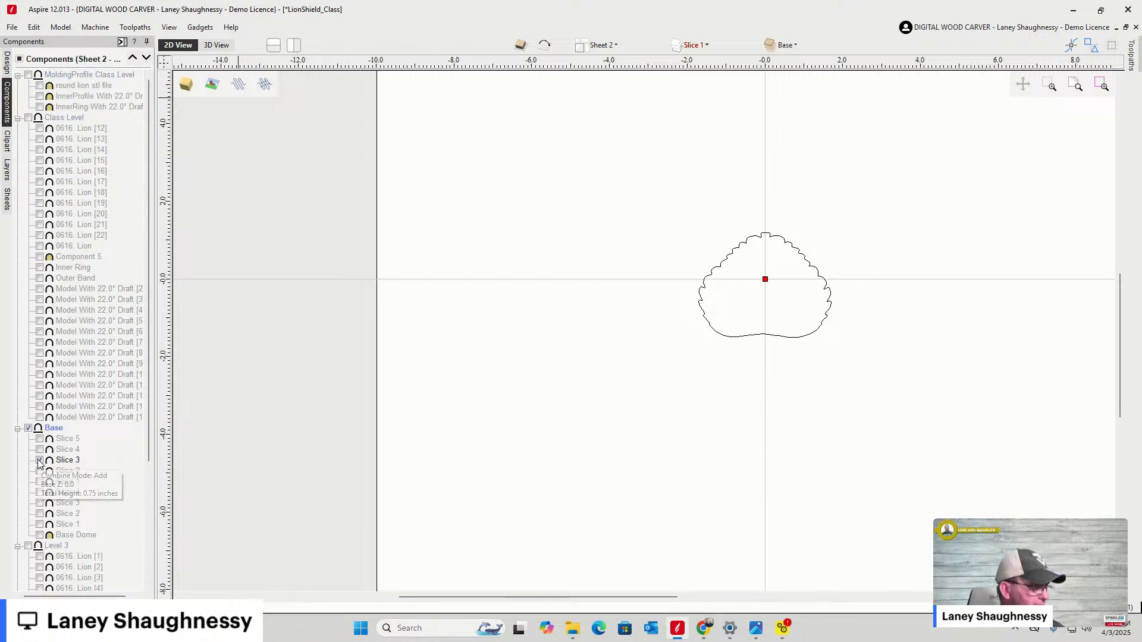
pyautogui.click(40, 535)
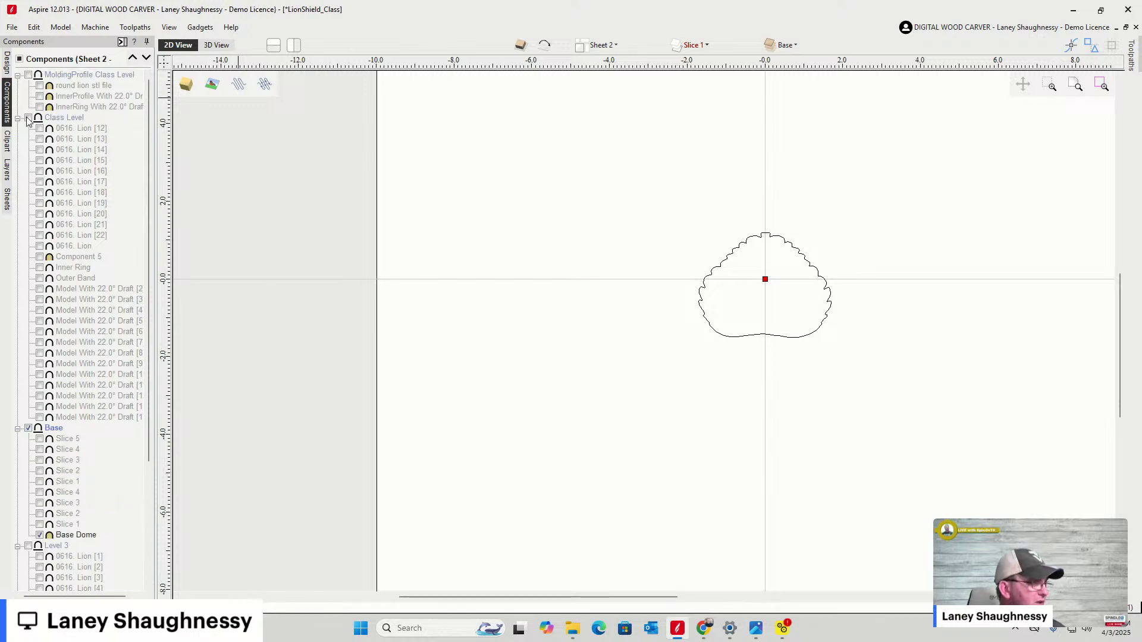
pyautogui.click(28, 75)
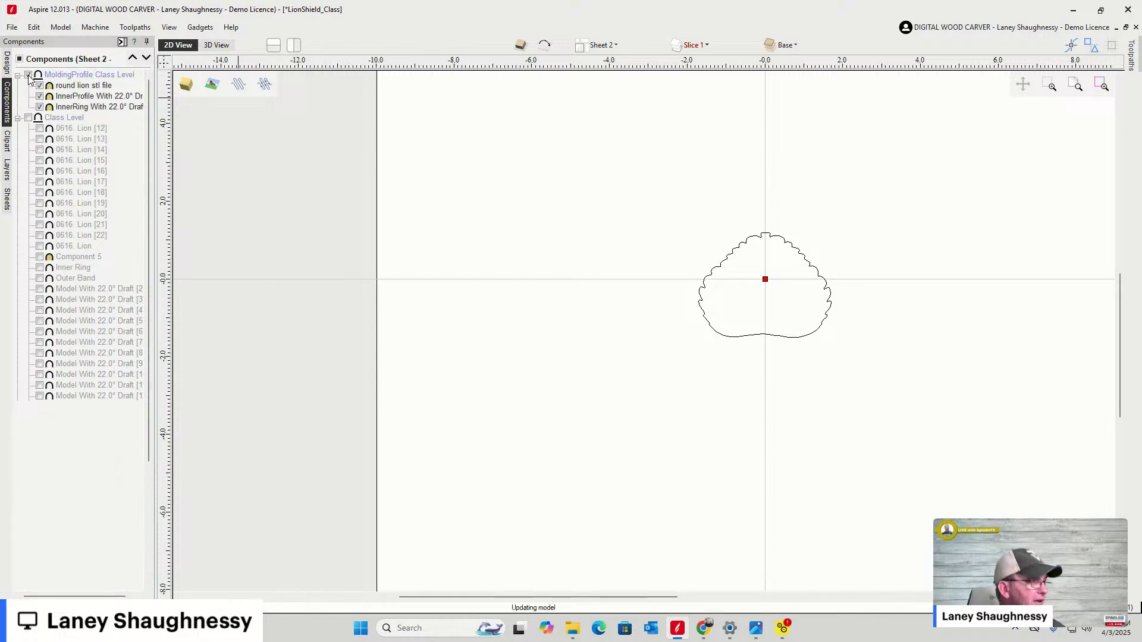
pyautogui.click(28, 119)
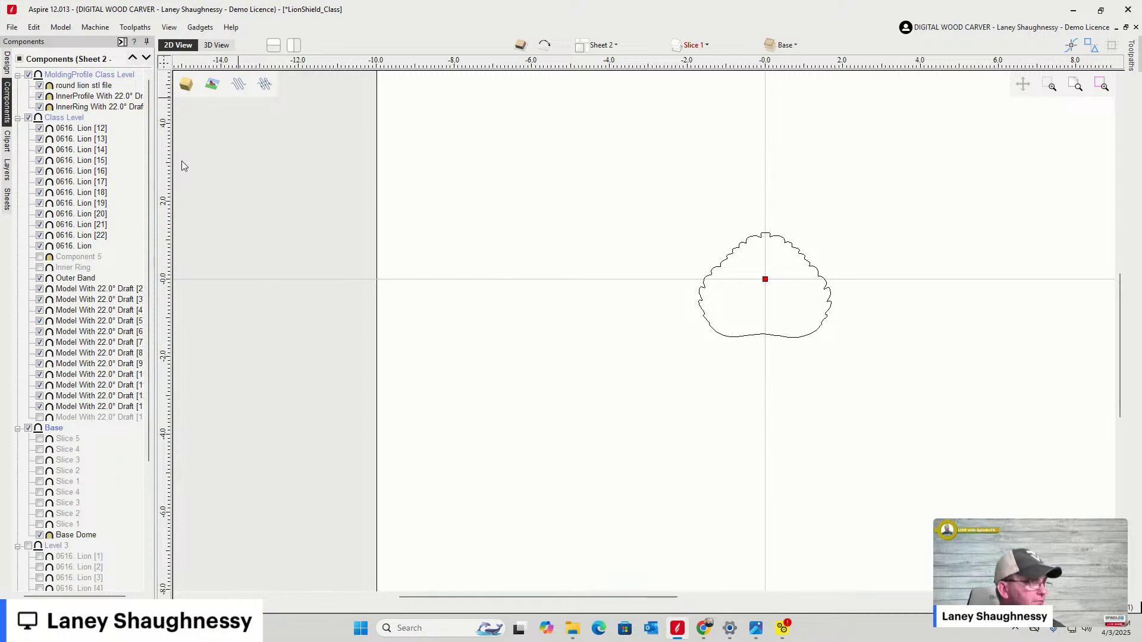
# Inspect the assembled lion shield in 3D from the side and from underneath
pyautogui.click(218, 48)
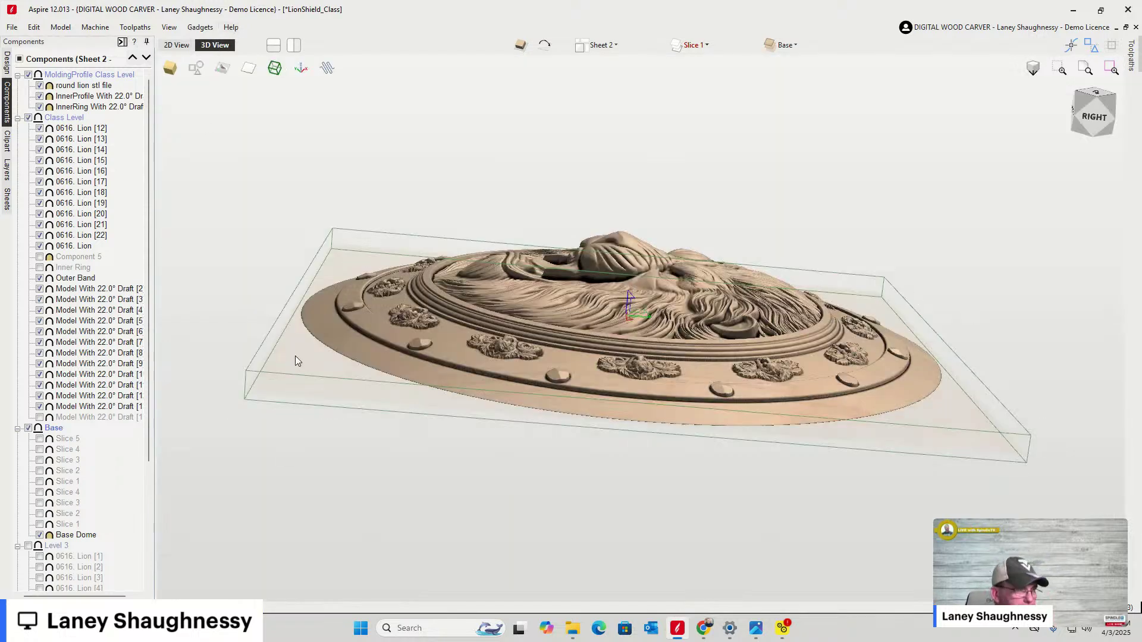
pyautogui.click(178, 45)
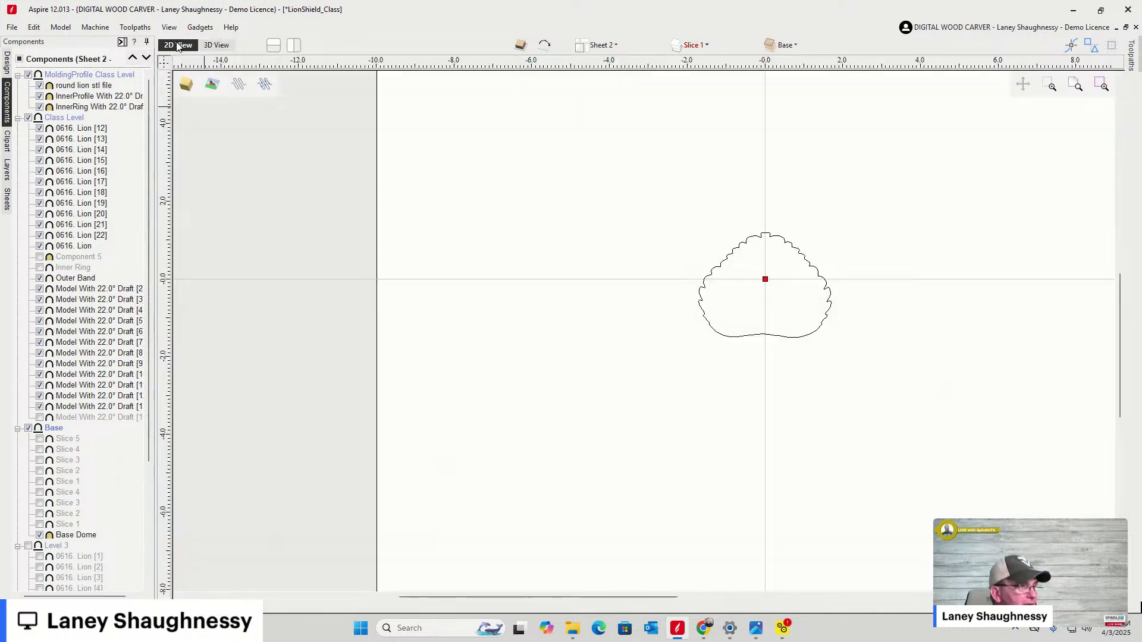
pyautogui.click(214, 44)
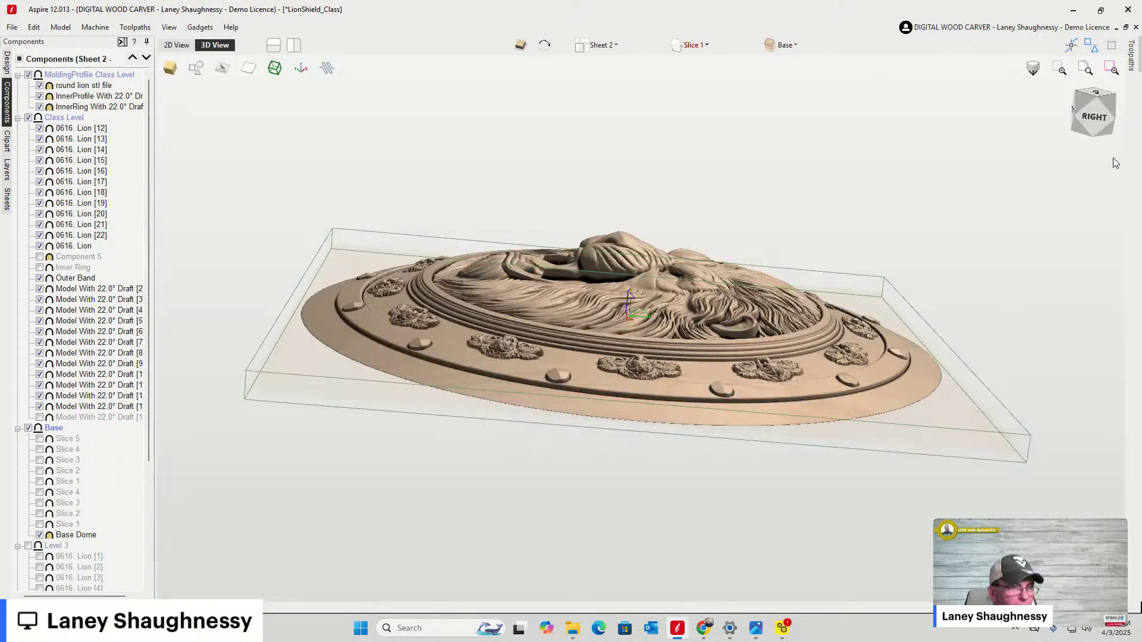
pyautogui.moveTo(1102, 121); pyautogui.dragTo(1112, 100)
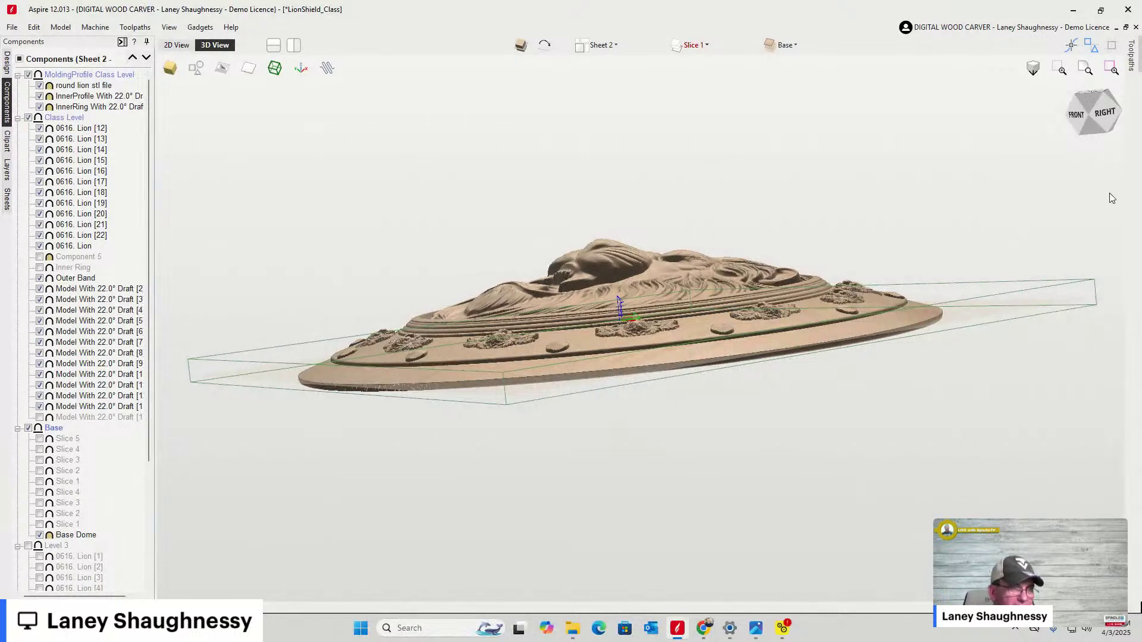
pyautogui.click(1107, 123)
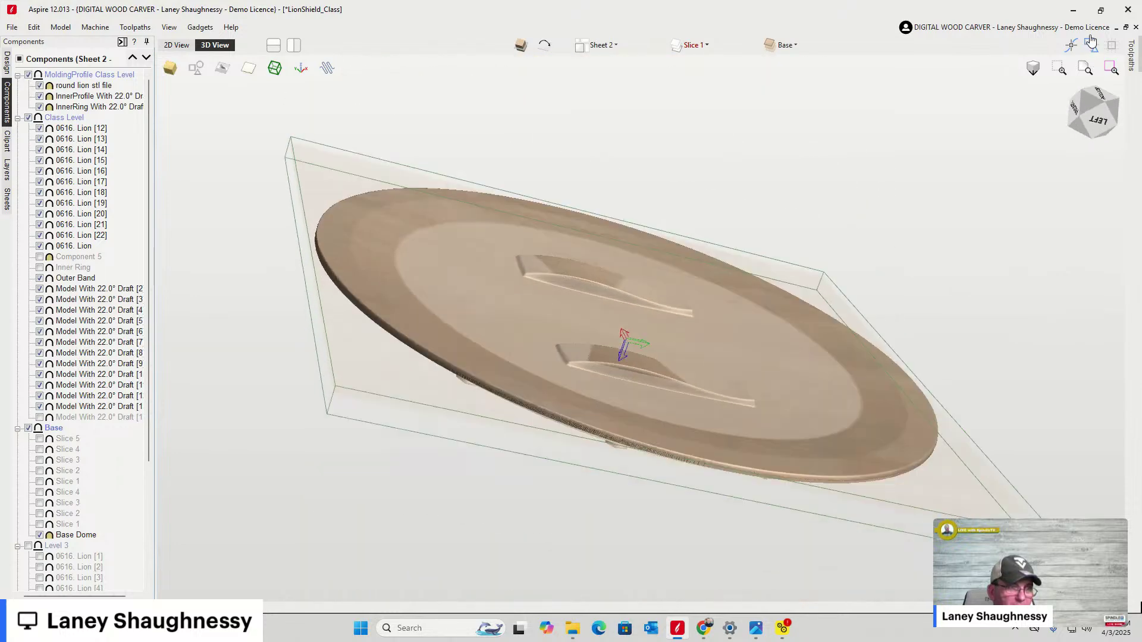
# Examine the two handle recesses and the rim on the underside of the full shield from several angles
pyautogui.click(1072, 46)
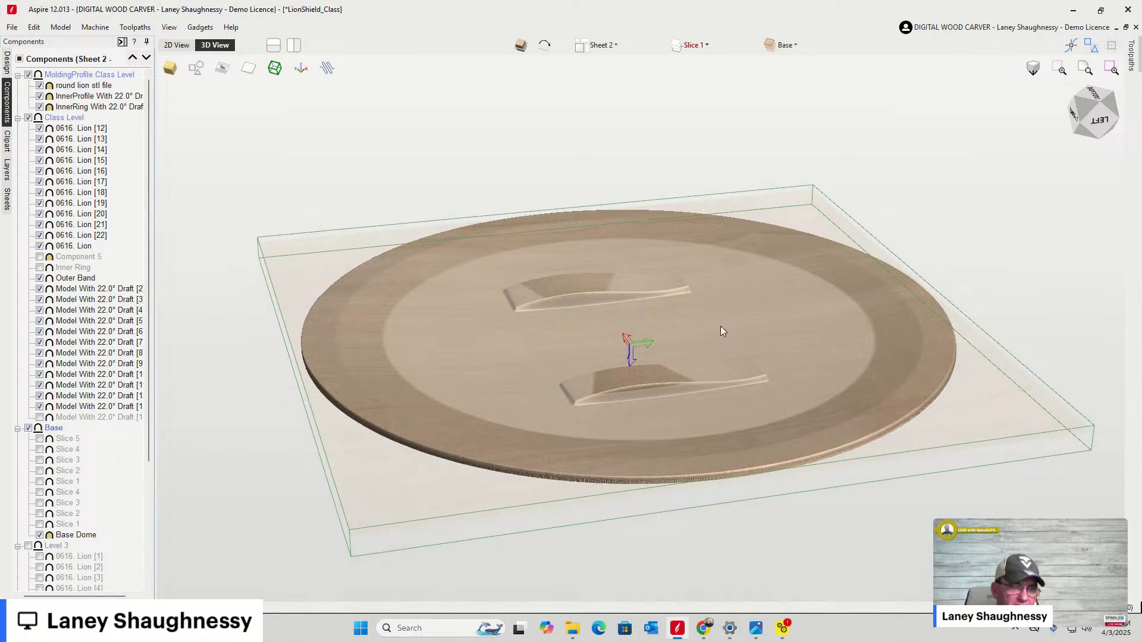
pyautogui.moveTo(878, 193); pyautogui.dragTo(744, 203)
pyautogui.click(1088, 104)
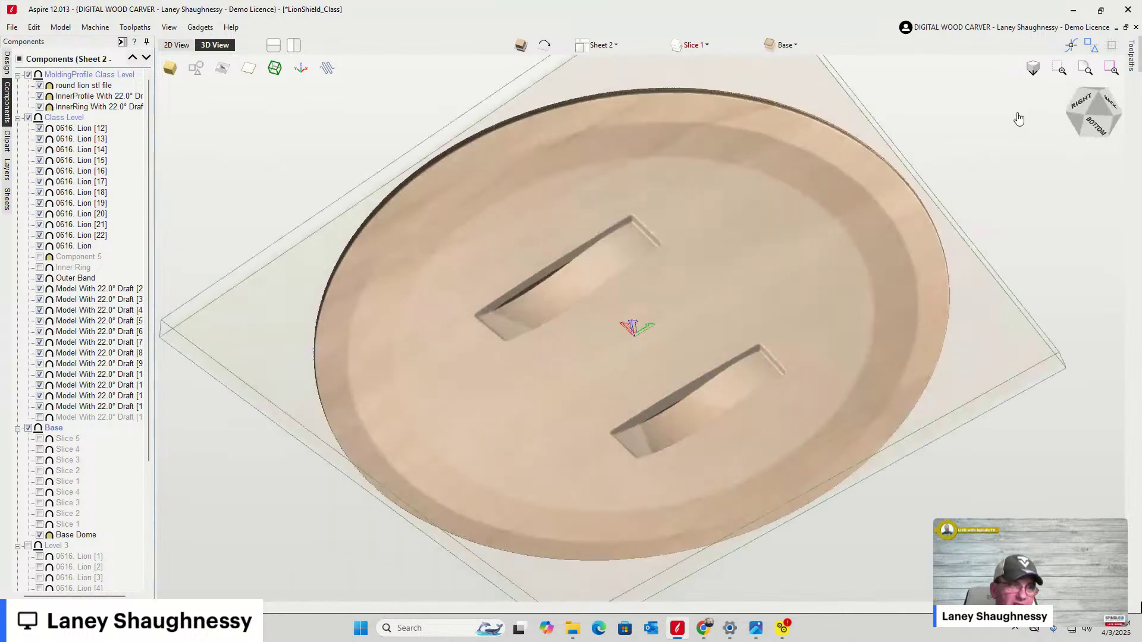
pyautogui.click(1092, 107)
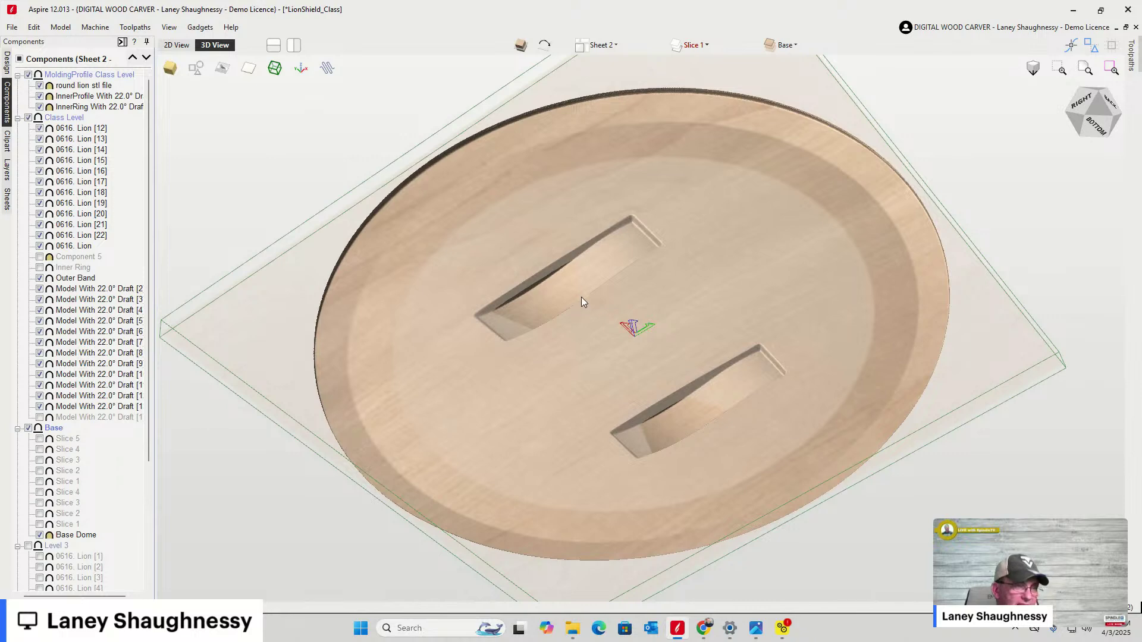
pyautogui.click(1097, 128)
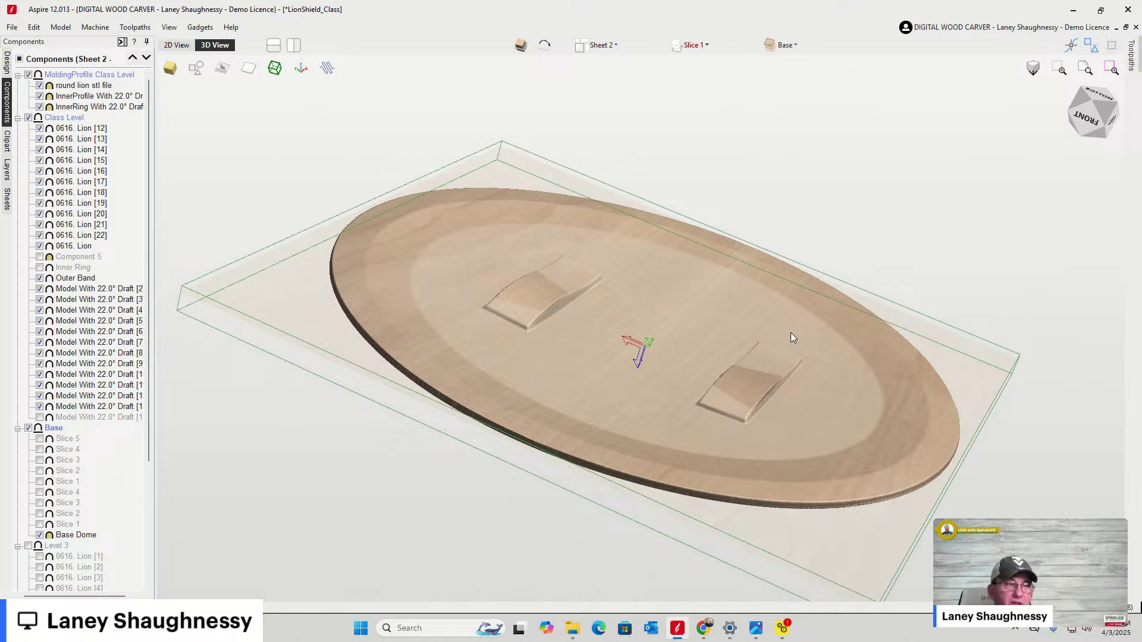
pyautogui.click(1099, 125)
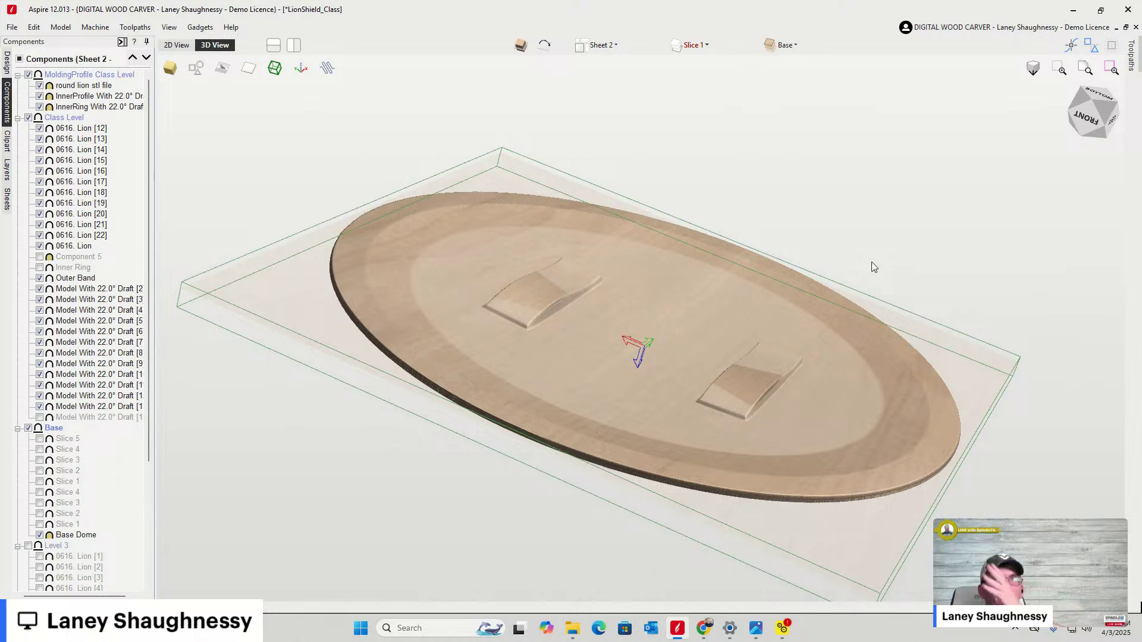
# Check the outline vector on Sheet 2 in 2D and compare it with the 3D shield
pyautogui.click(178, 45)
pyautogui.scroll(-6, 547, 386)
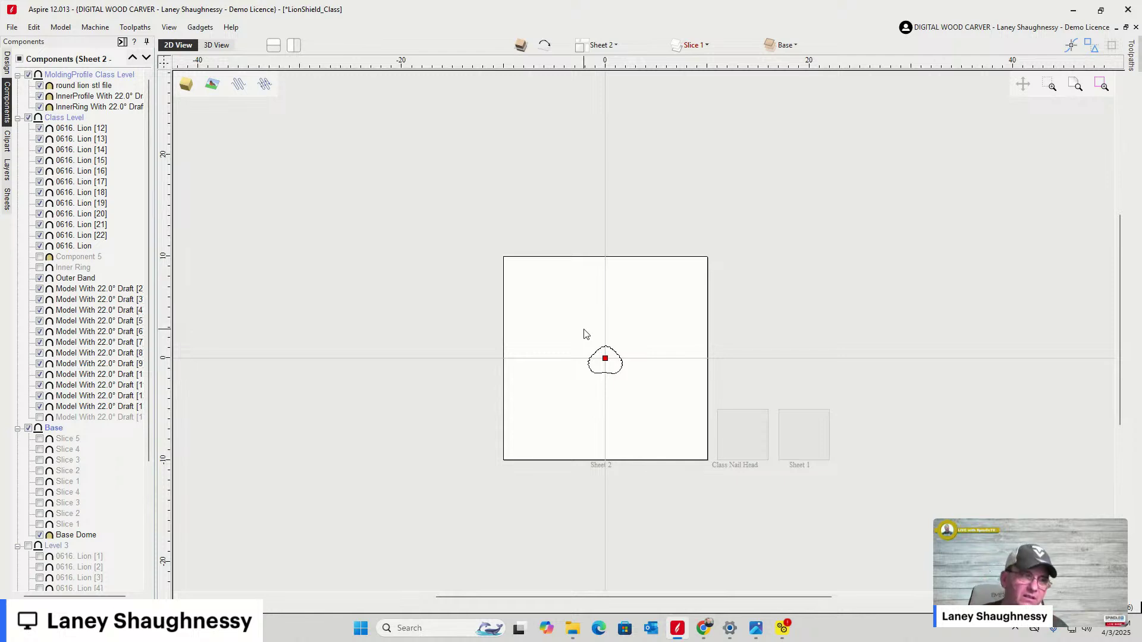
pyautogui.scroll(5, 603, 374)
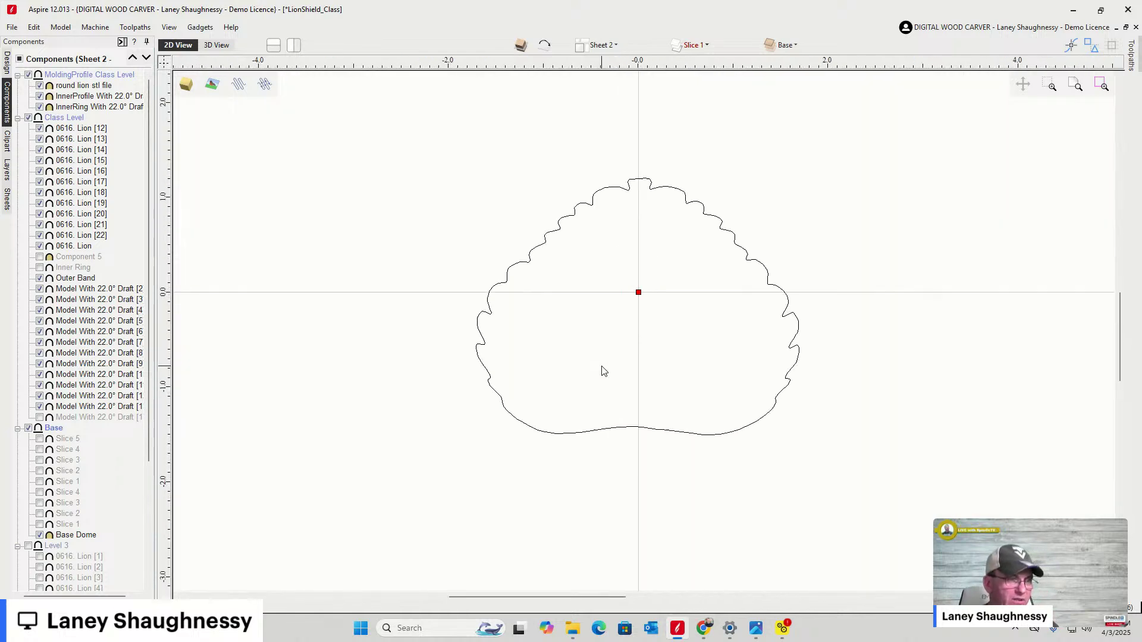
pyautogui.scroll(-5, 602, 372)
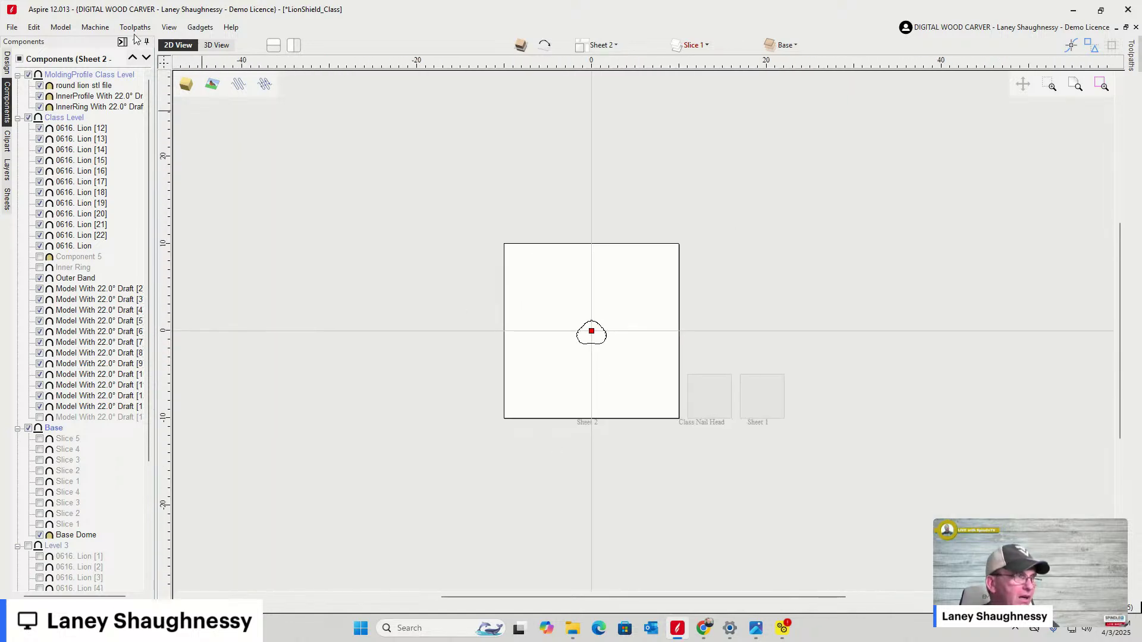
pyautogui.click(216, 45)
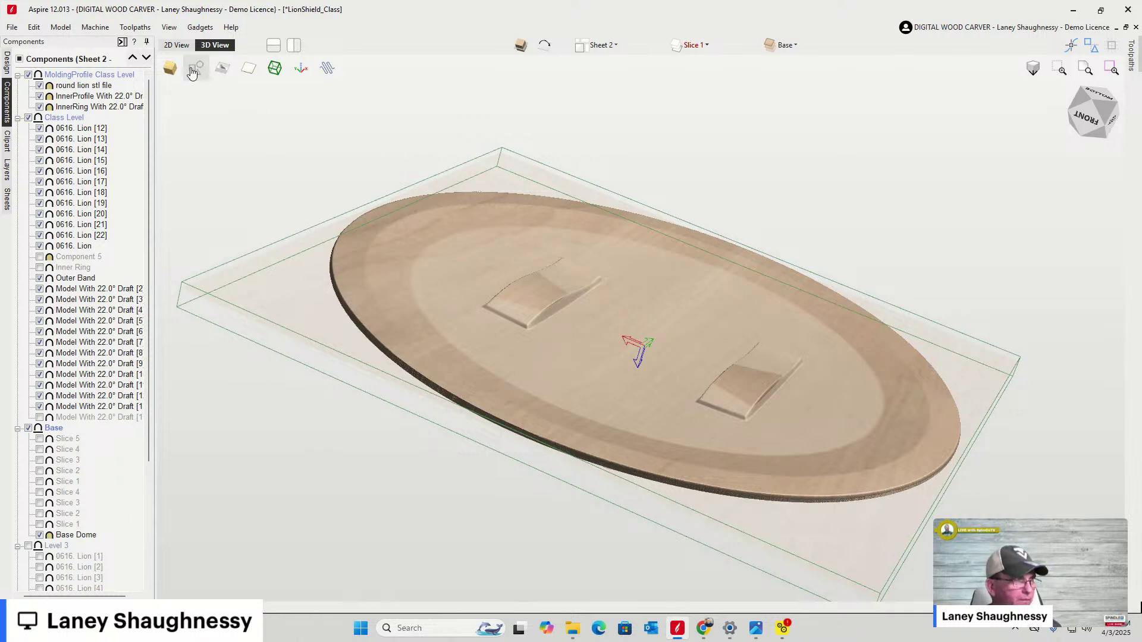
pyautogui.click(177, 45)
# Hide all components, then show only Base Dome and the upper-listed Slice 1 in the Base level
pyautogui.scroll(-3, 88, 482)
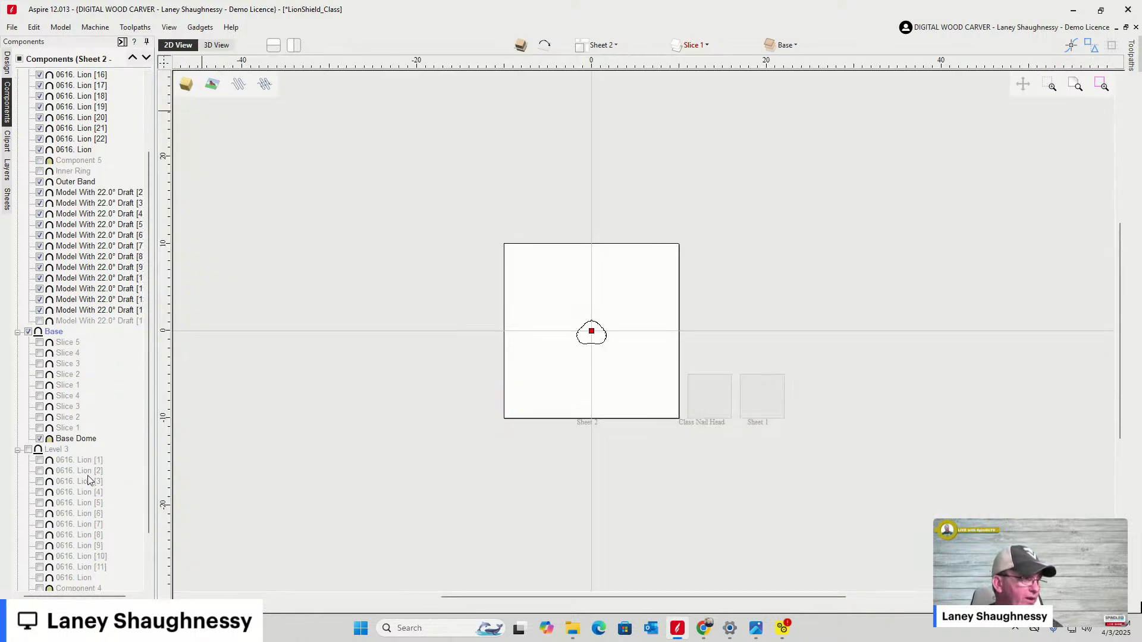
pyautogui.click(20, 59)
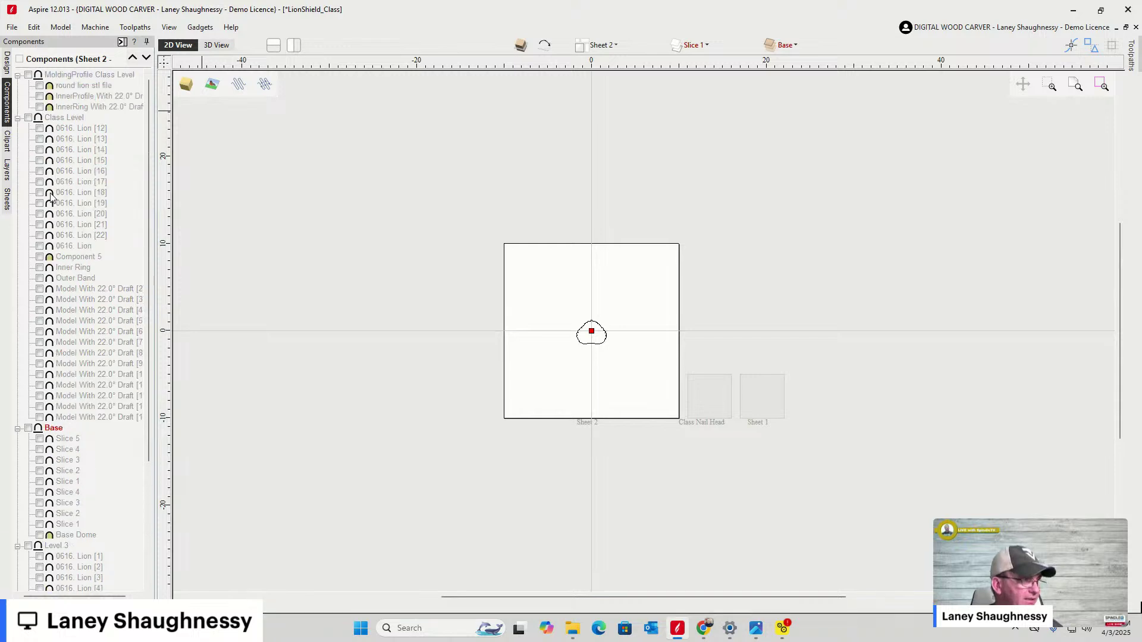
pyautogui.scroll(-2, 52, 286)
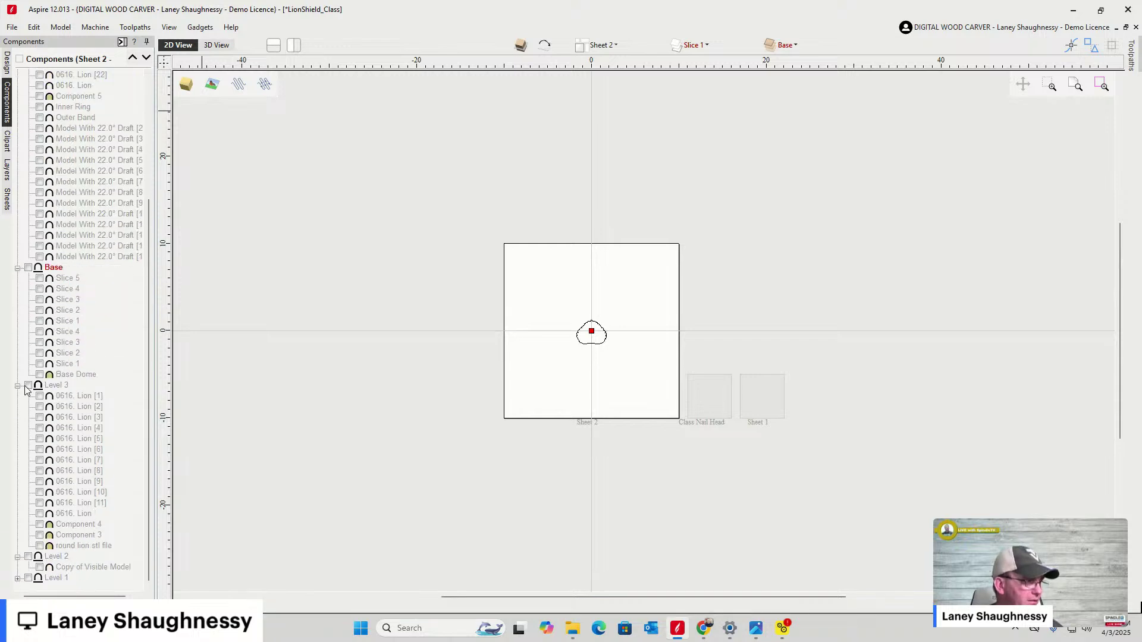
pyautogui.click(29, 267)
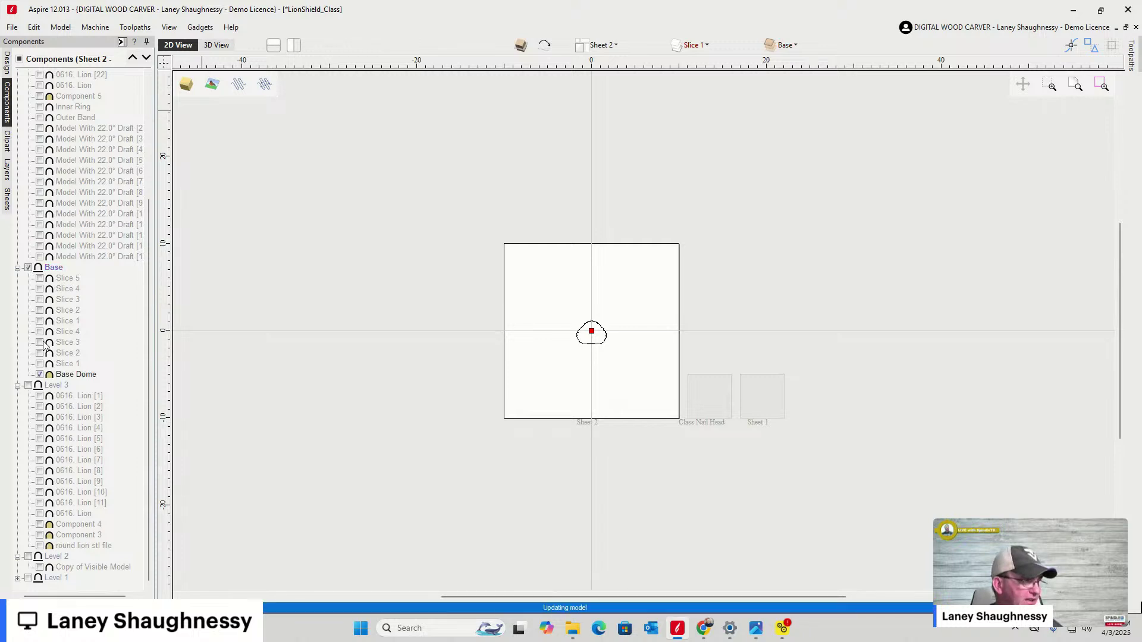
pyautogui.click(40, 322)
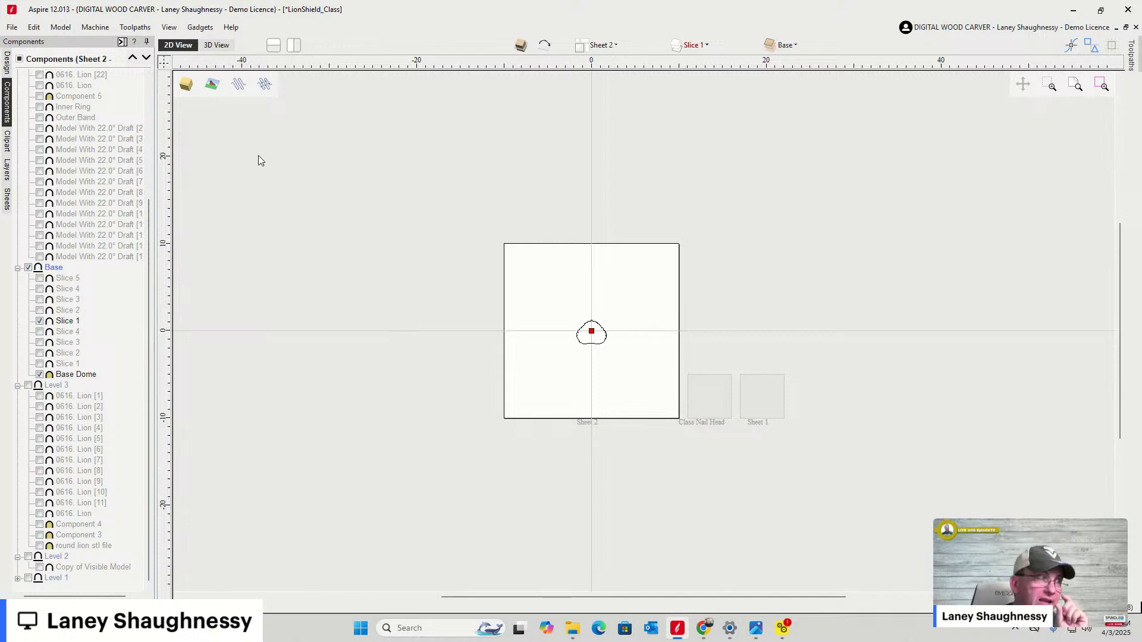
# Inspect Slice 1 combined with Base Dome in 3D from above and from the side
pyautogui.click(215, 45)
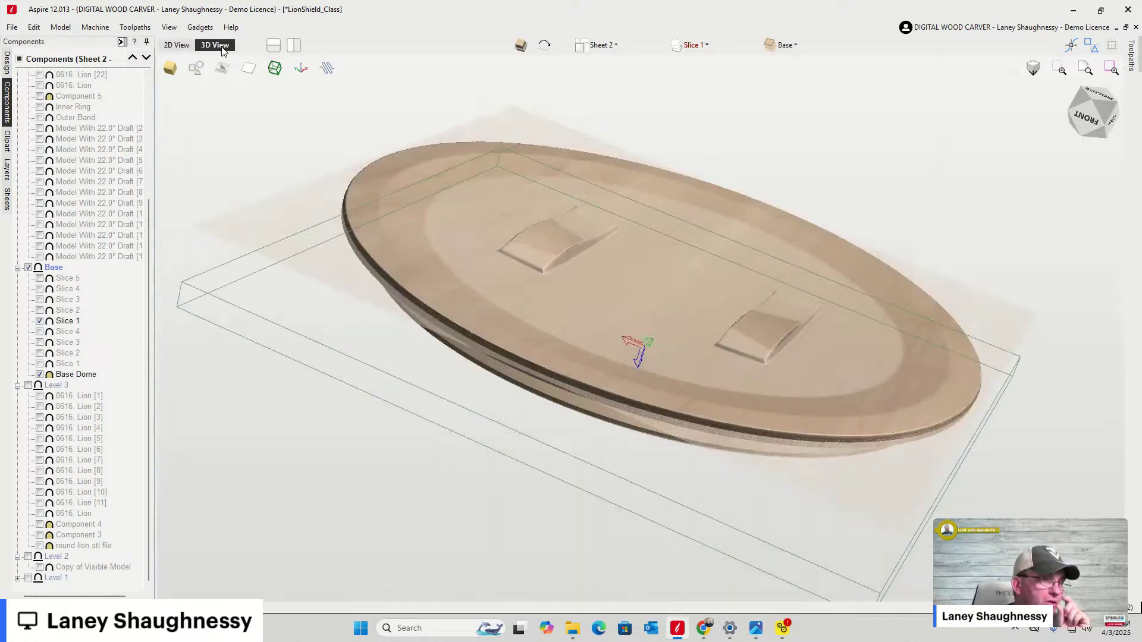
pyautogui.click(1084, 111)
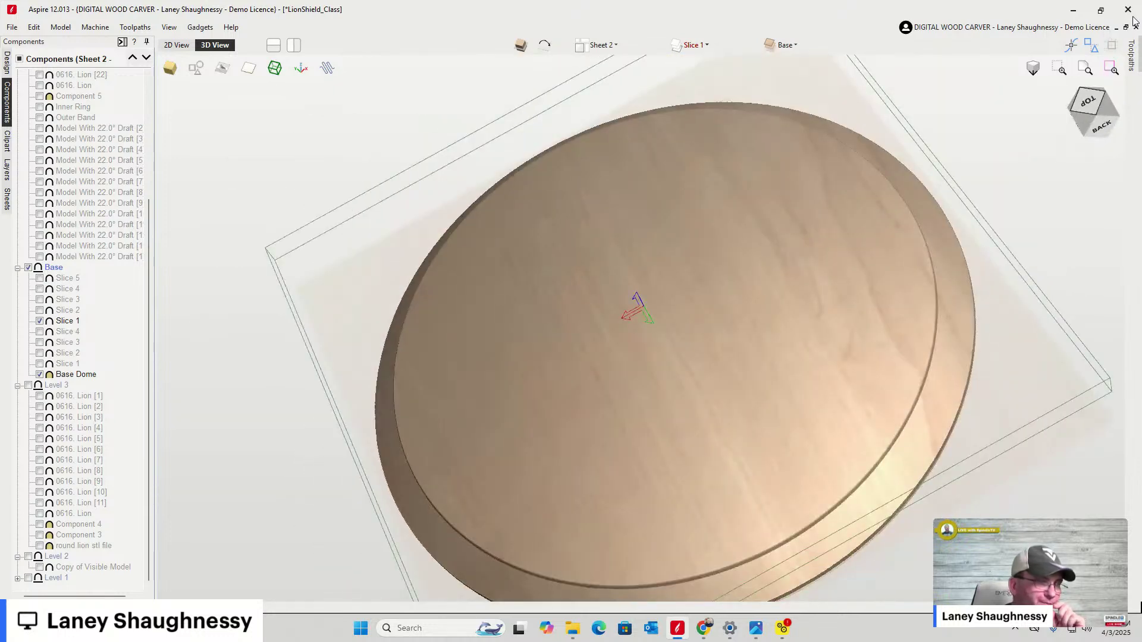
pyautogui.click(1099, 98)
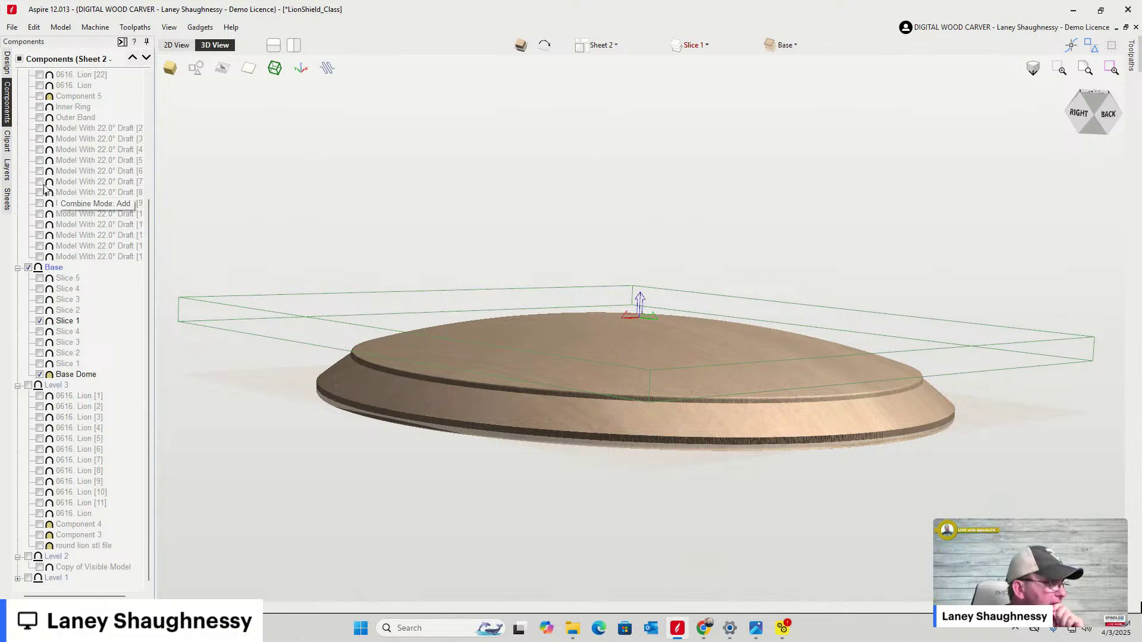
# Hide Base Dome and examine Slice 1 on its own against the material block in 3D
pyautogui.click(39, 375)
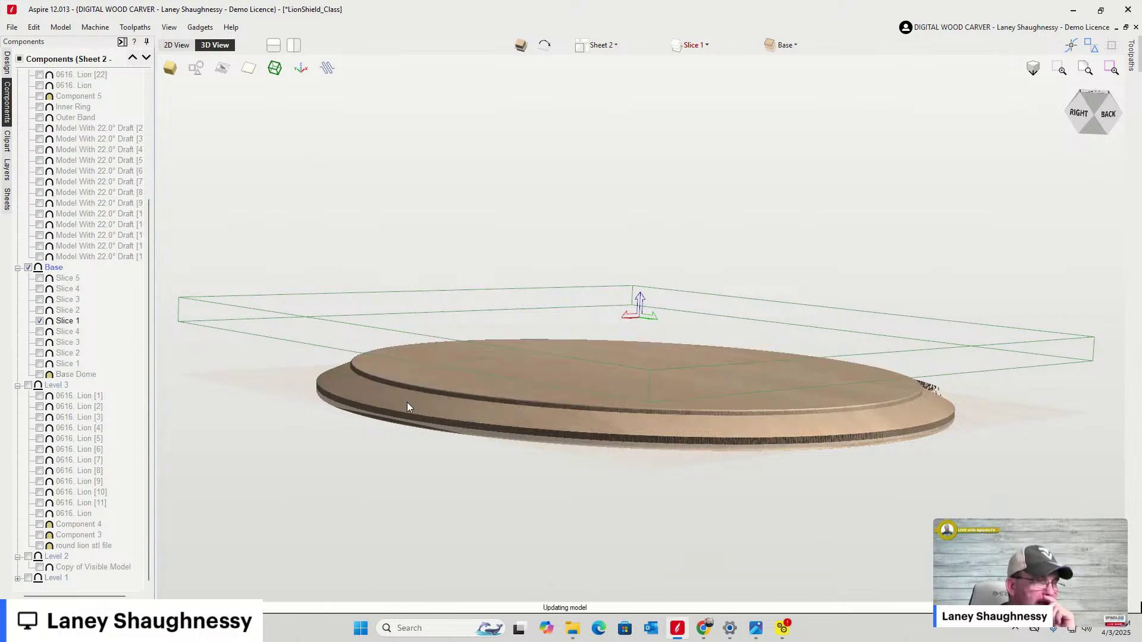
pyautogui.moveTo(609, 424); pyautogui.dragTo(644, 379)
pyautogui.scroll(5, 648, 351)
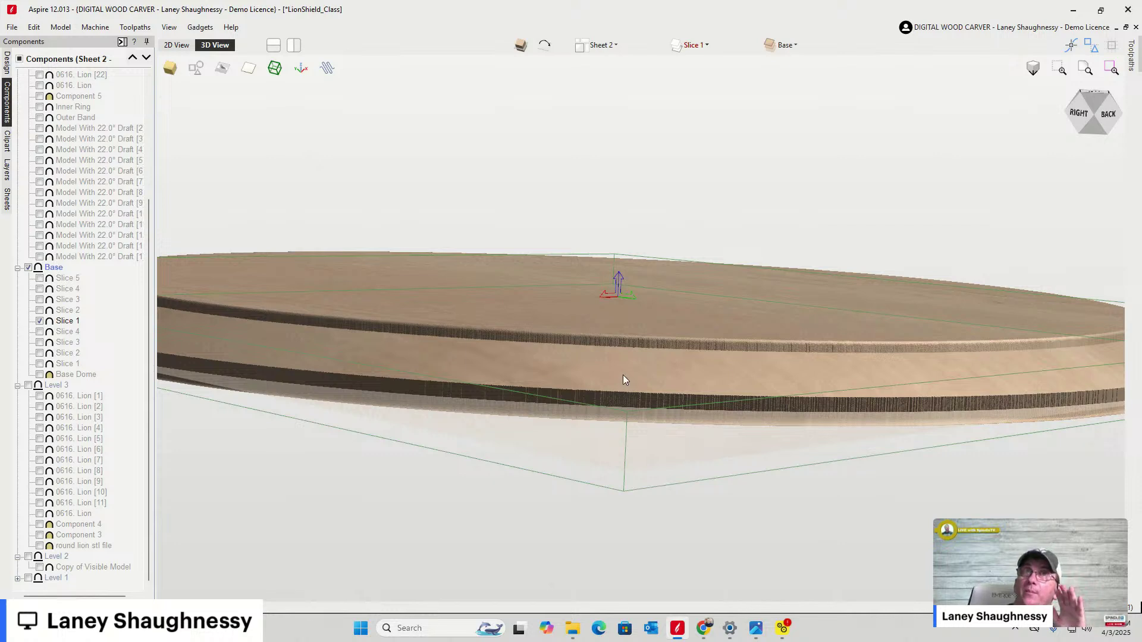
pyautogui.scroll(-5, 723, 348)
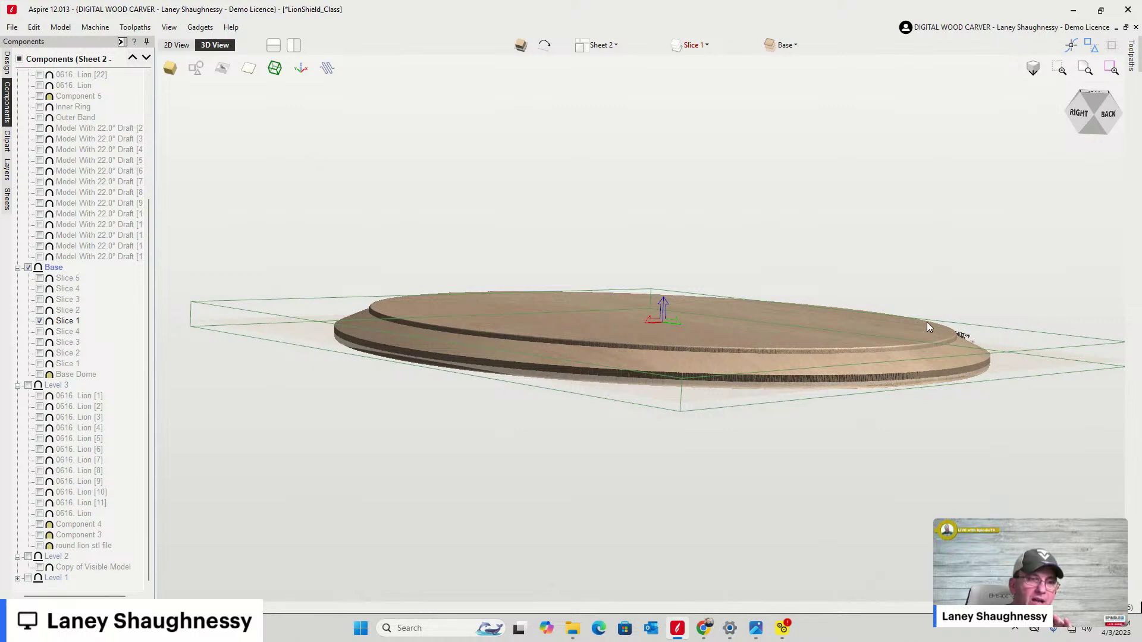
pyautogui.click(1100, 118)
pyautogui.moveTo(780, 365); pyautogui.dragTo(779, 325)
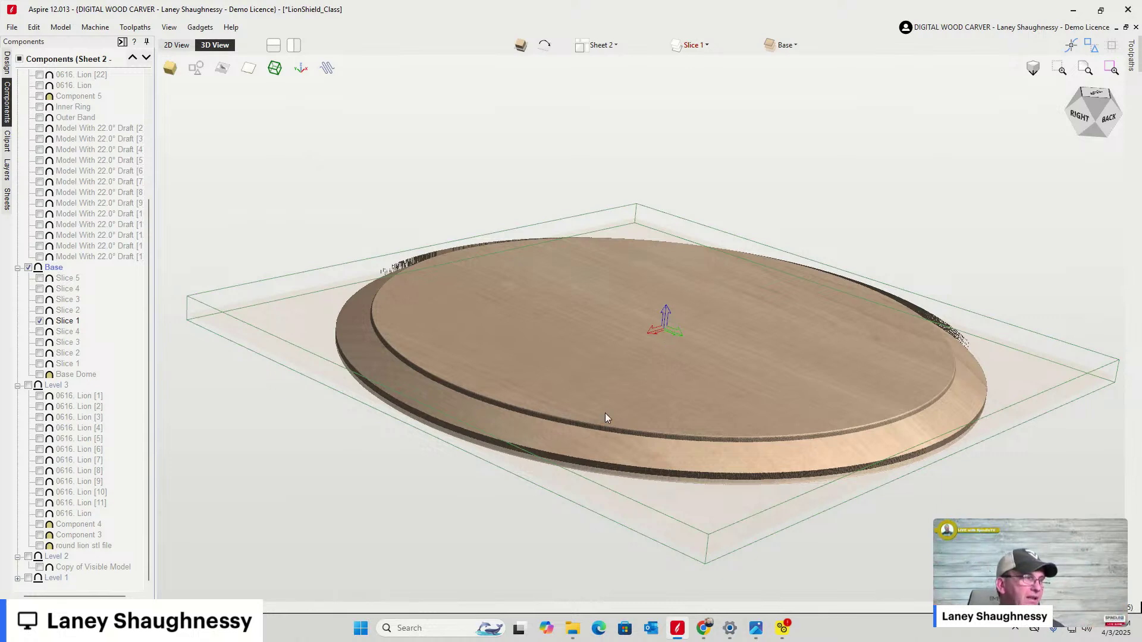
# Show Slice 2 together with Slice 1 and inspect the combined layers from above and from underneath
pyautogui.click(40, 311)
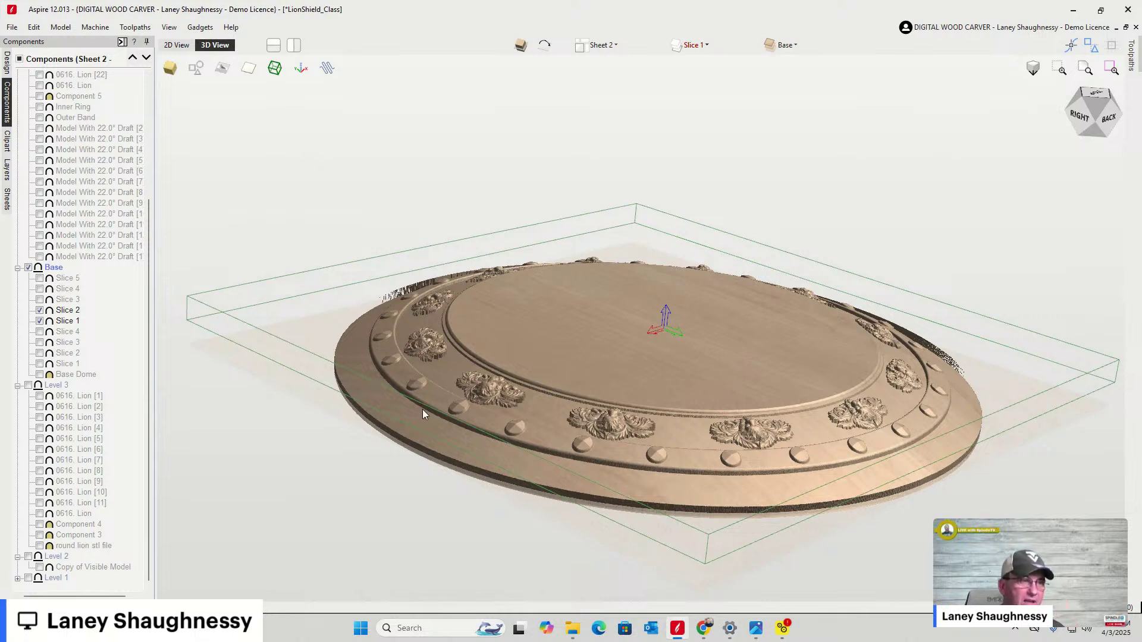
pyautogui.scroll(-2, 738, 337)
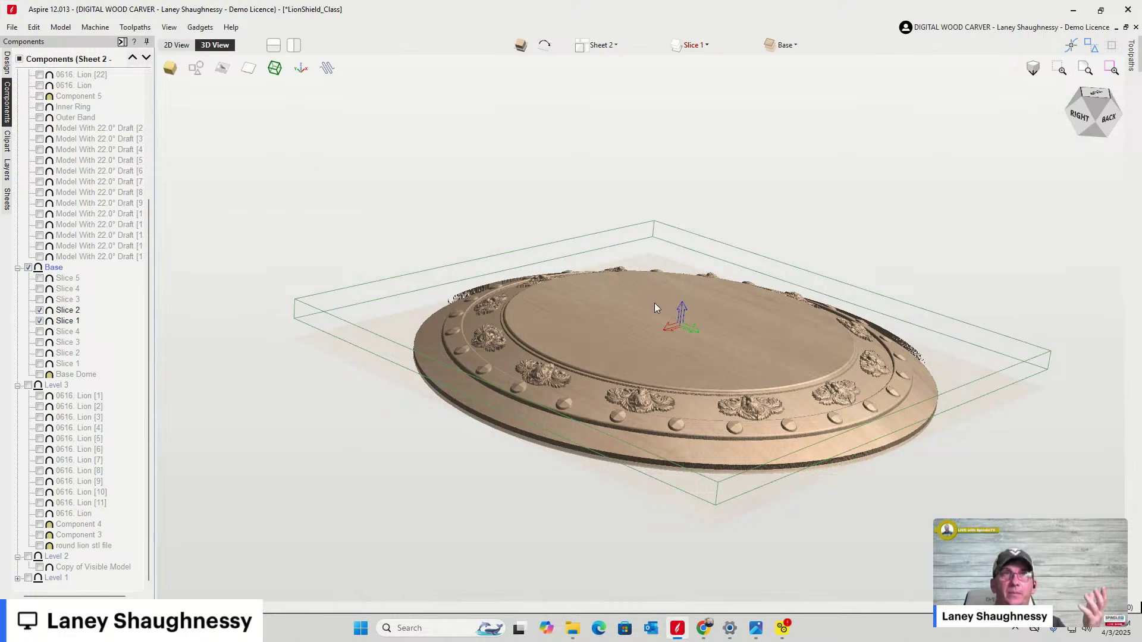
pyautogui.click(1078, 131)
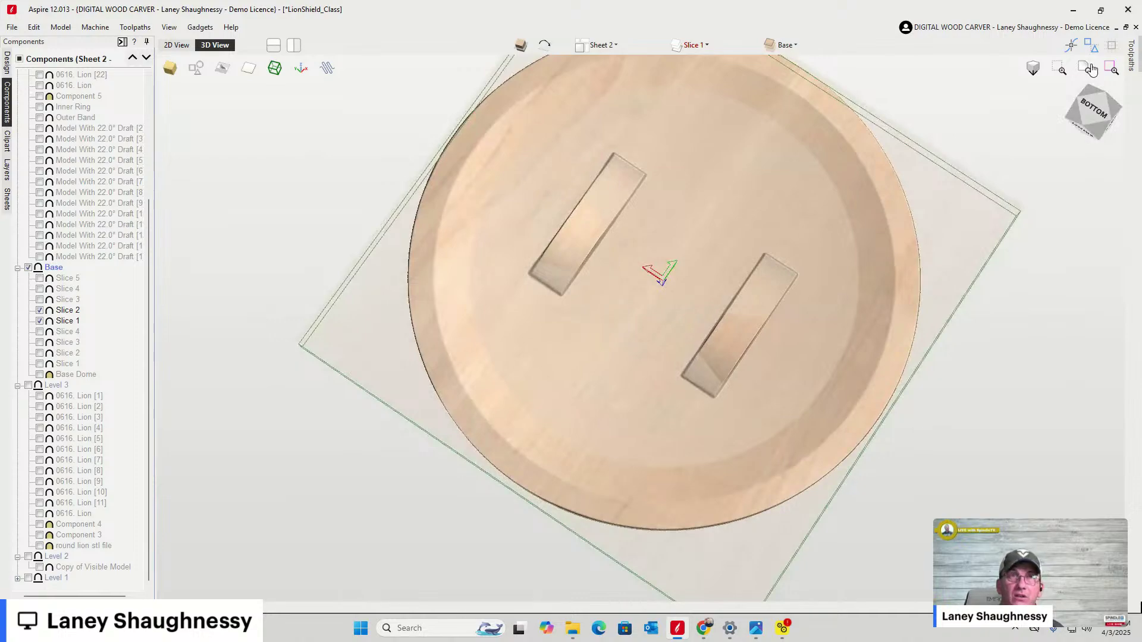
pyautogui.click(1092, 70)
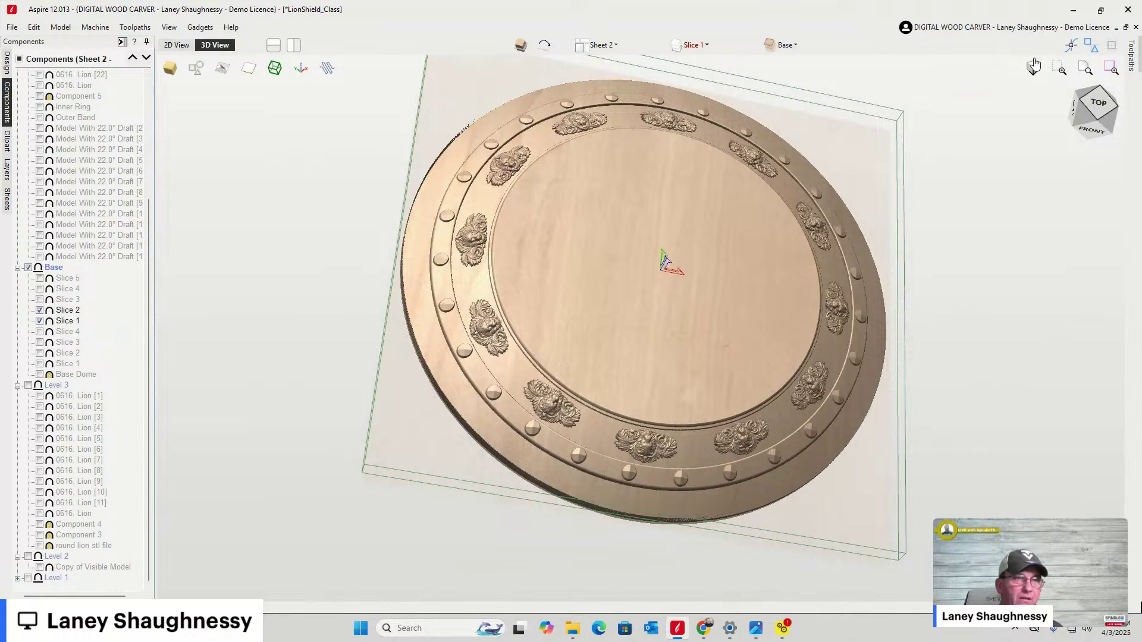
pyautogui.click(1102, 120)
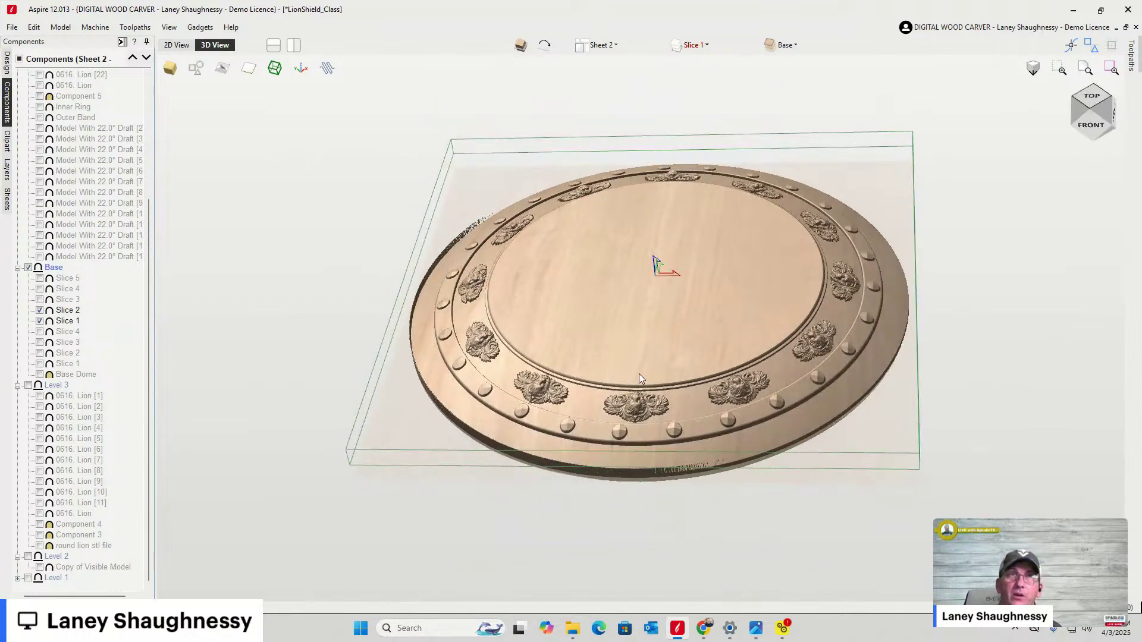
# Hide Slices 1 and 2 and show Slices 3, 4 and 5 together as the lion head
pyautogui.click(39, 322)
pyautogui.click(39, 311)
pyautogui.click(40, 289)
pyautogui.click(39, 322)
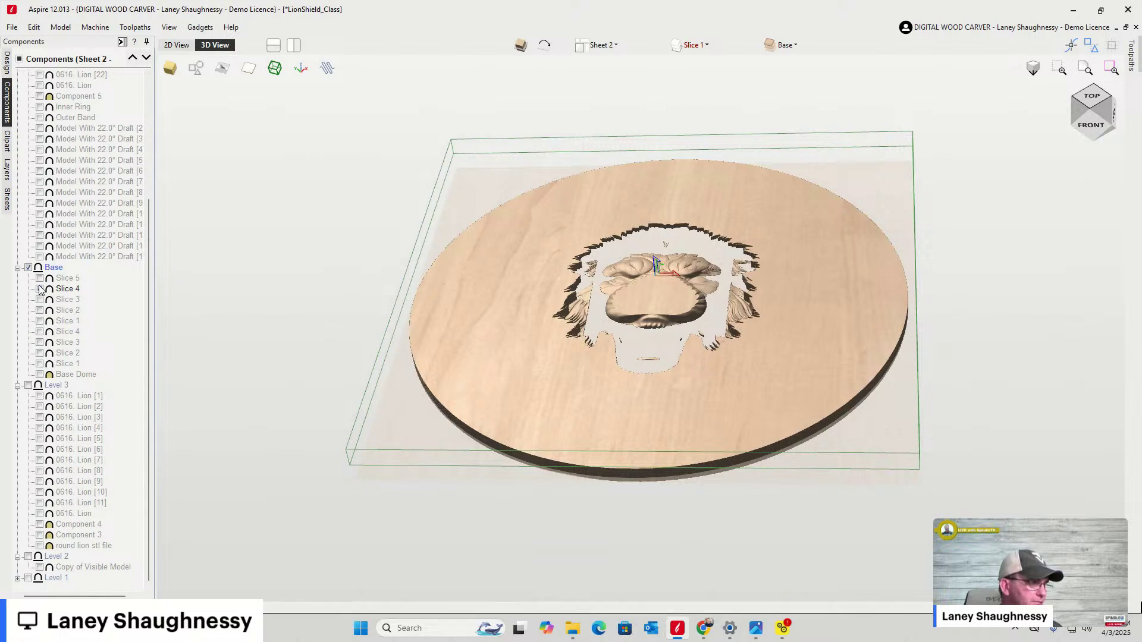
pyautogui.click(40, 278)
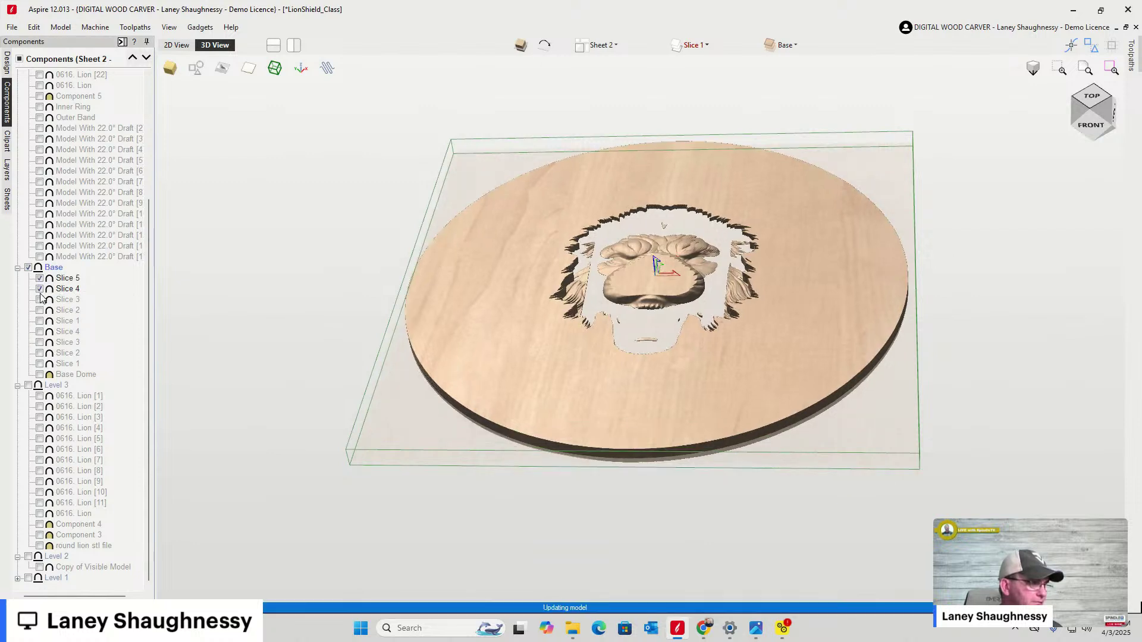
pyautogui.click(40, 300)
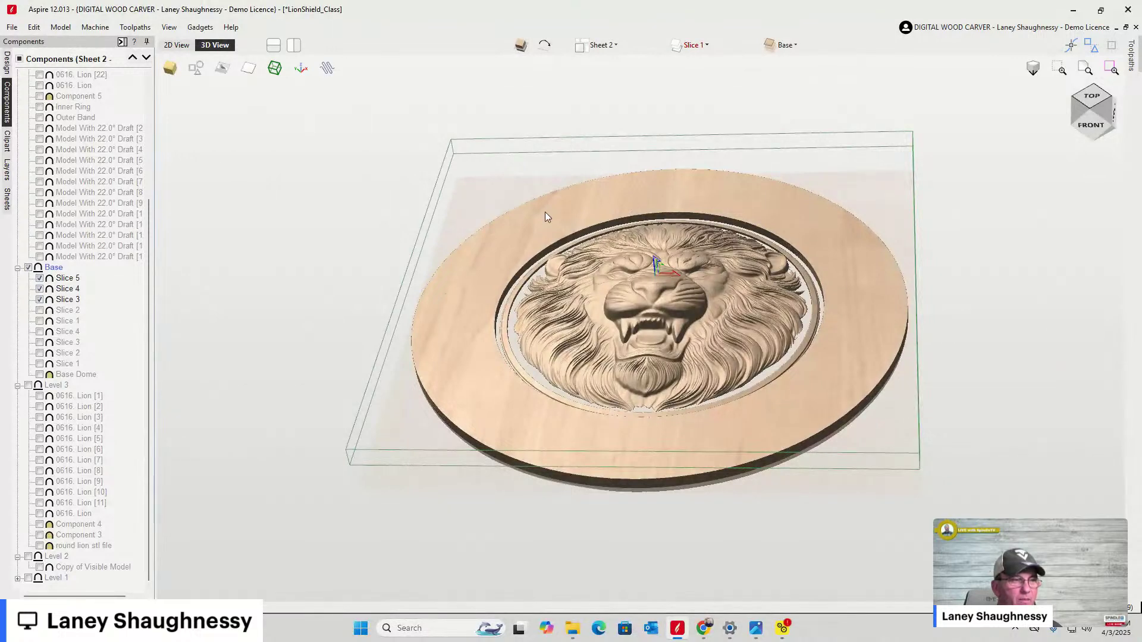
# Turn off the multi-sided view and compare the lion head with and without Slice 5
pyautogui.click(521, 46)
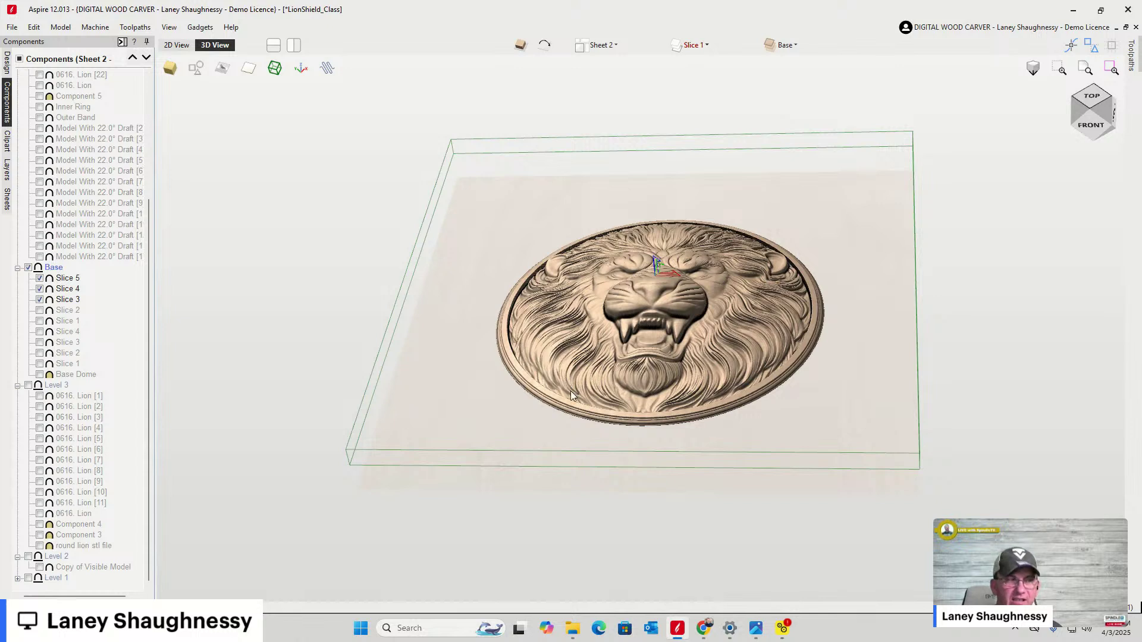
pyautogui.click(39, 279)
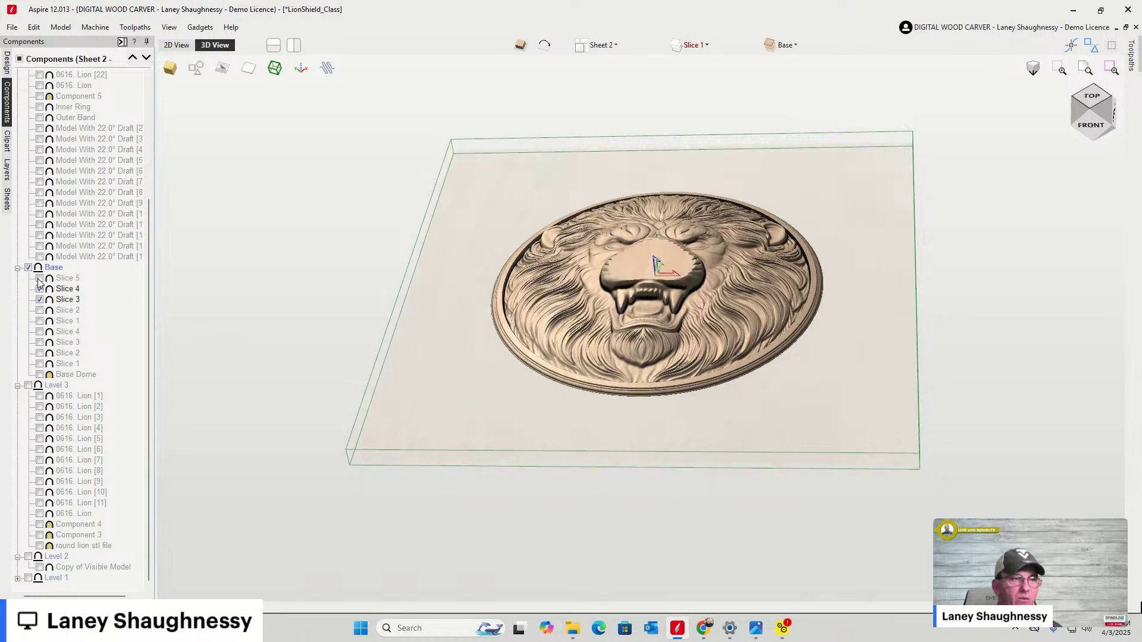
pyautogui.click(39, 279)
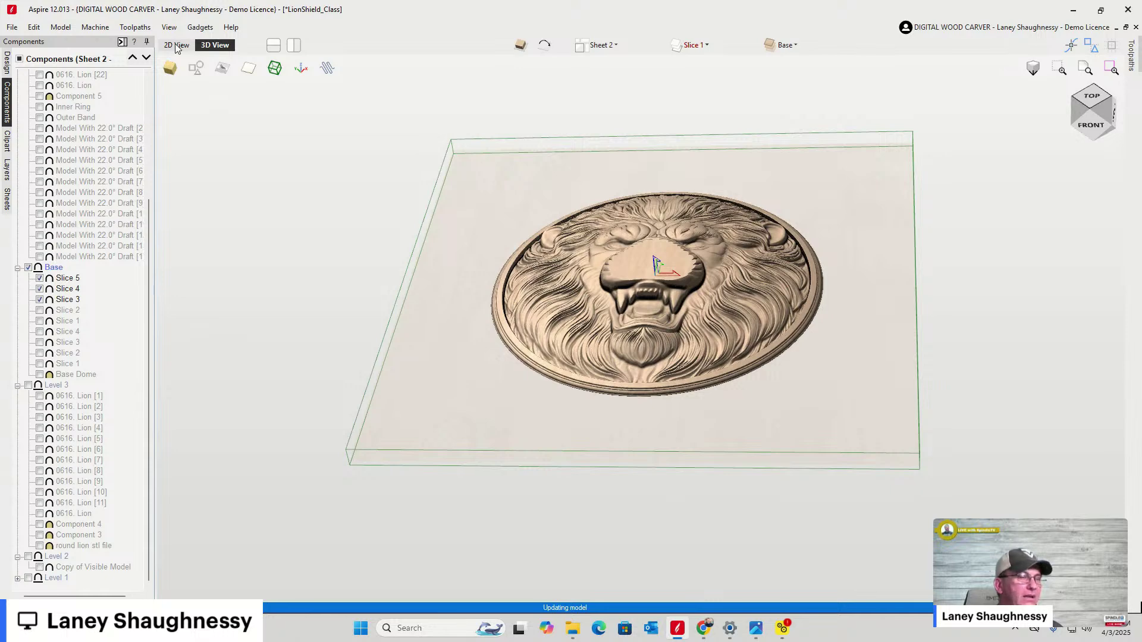
# Switch to the toolpath layout with Material Setup open, and hide Slice 5 to check Slices 3 and 4 against the material thickness
pyautogui.click(122, 43)
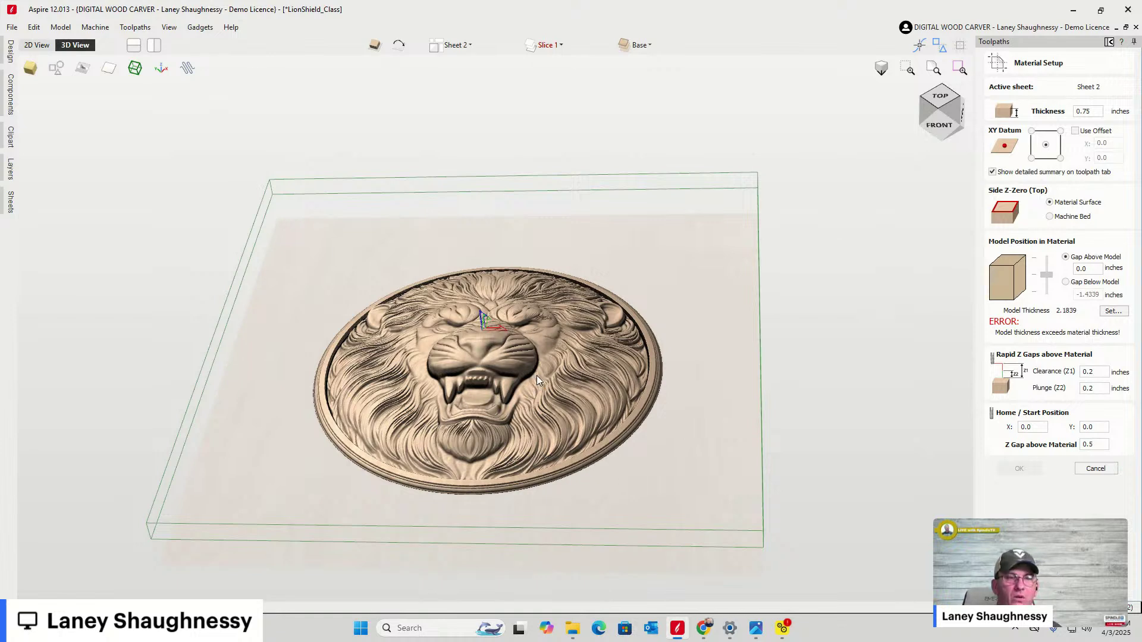
pyautogui.click(10, 64)
pyautogui.click(10, 92)
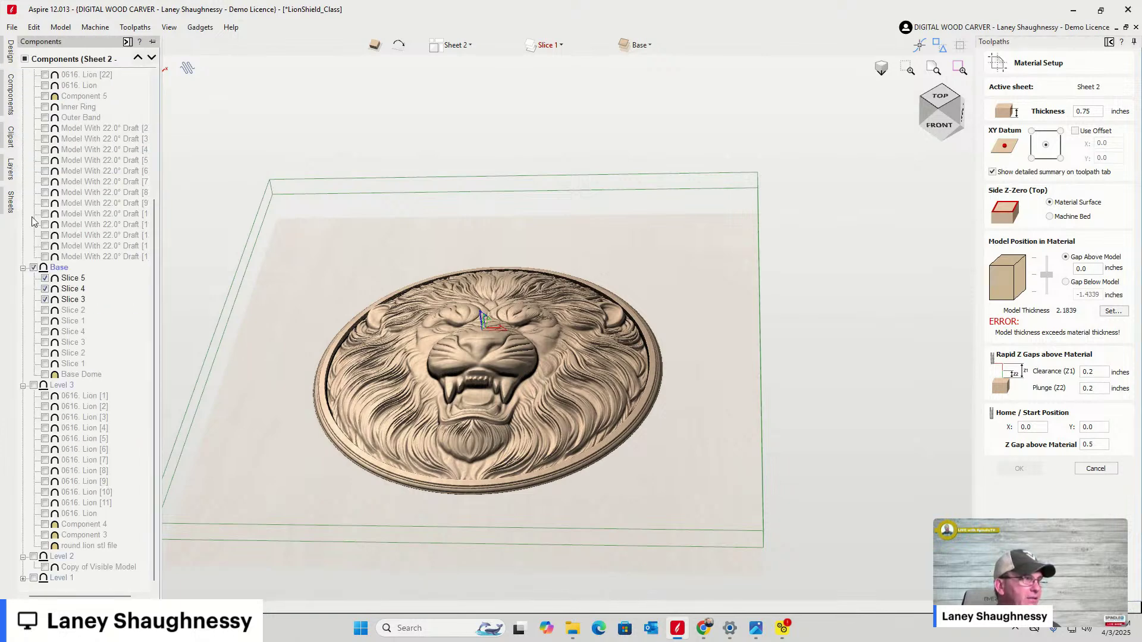
pyautogui.click(45, 278)
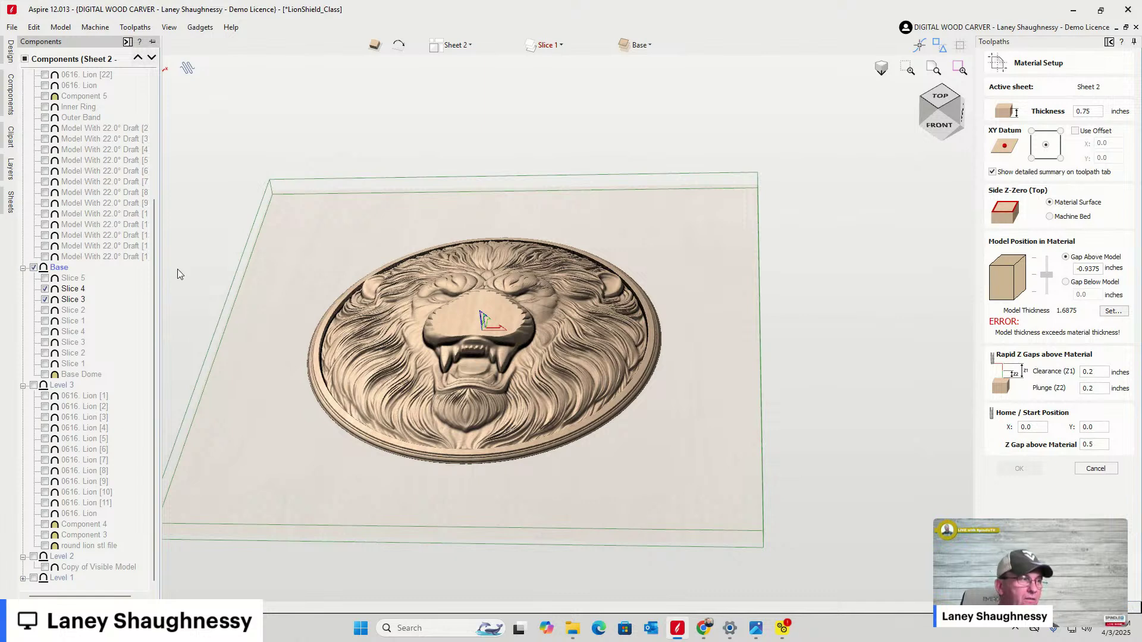
# Hide Slice 3 to inspect Slice 4 alone against the material thickness, and show Slice 3 again
pyautogui.click(45, 300)
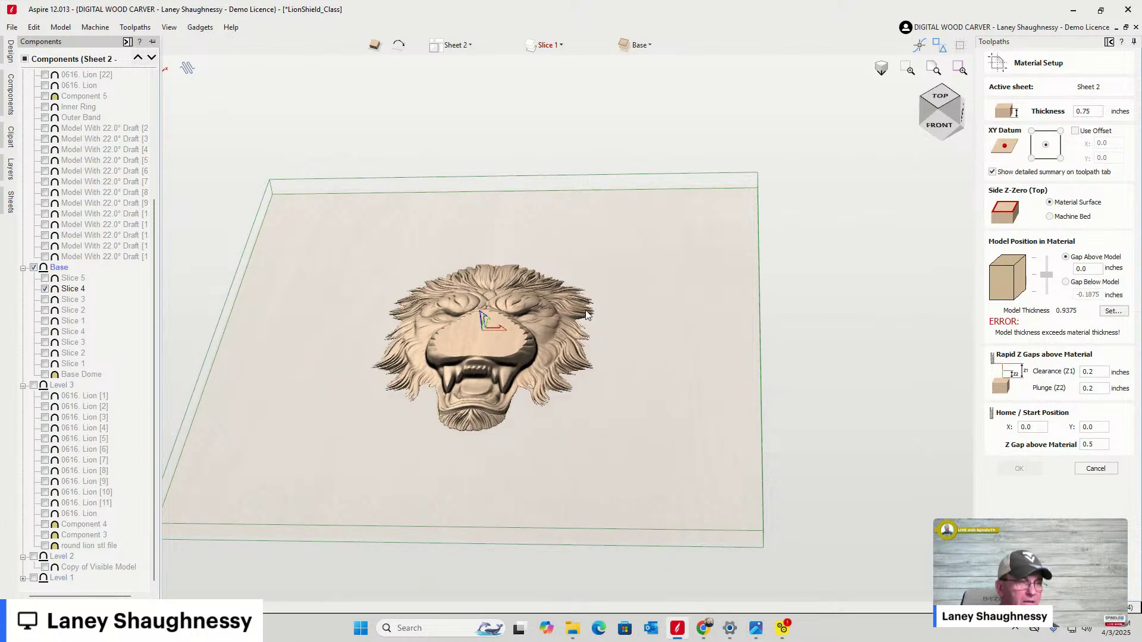
pyautogui.scroll(5, 590, 310)
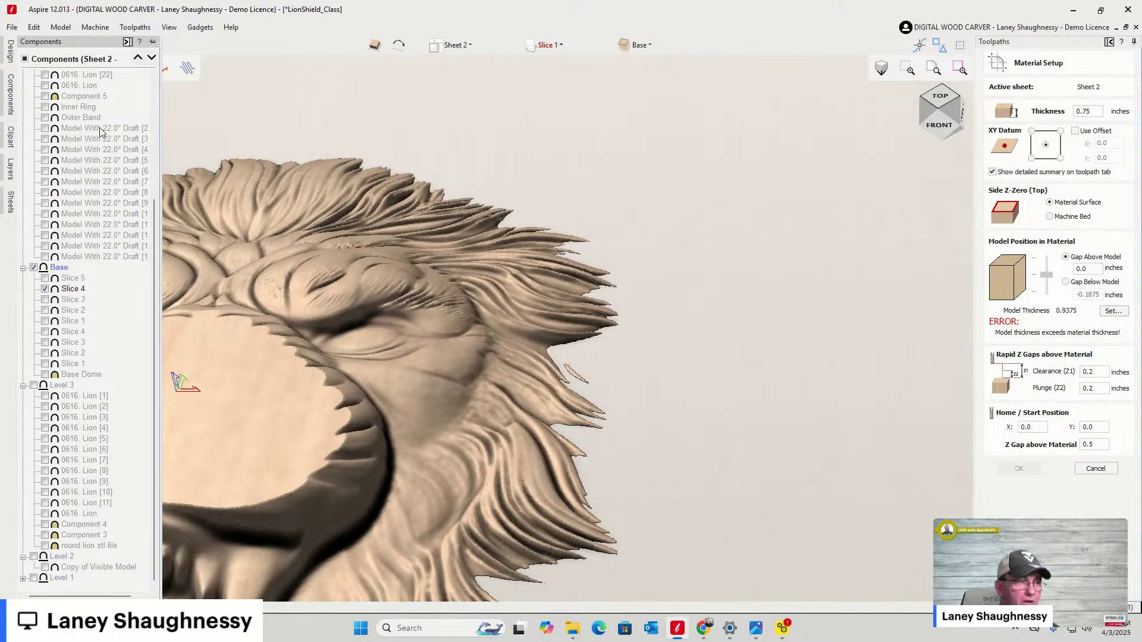
pyautogui.scroll(-5, 610, 328)
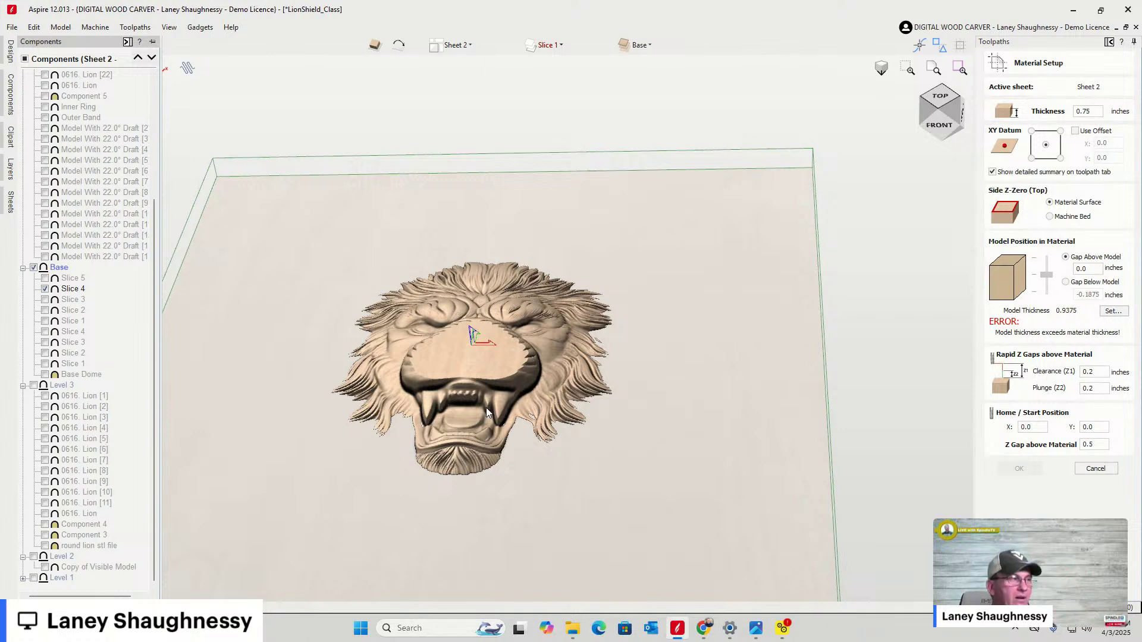
pyautogui.click(45, 301)
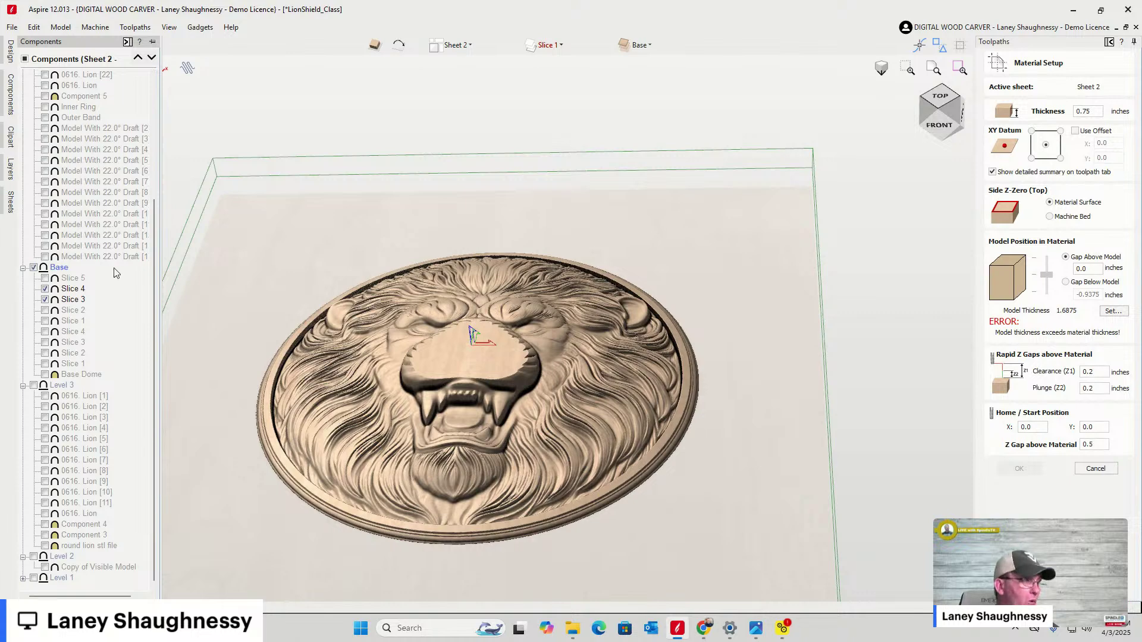
# Hide Slice 3 and show Slice 5 together with Slice 4 to inspect the lion face in 3D
pyautogui.click(52, 302)
pyautogui.click(45, 300)
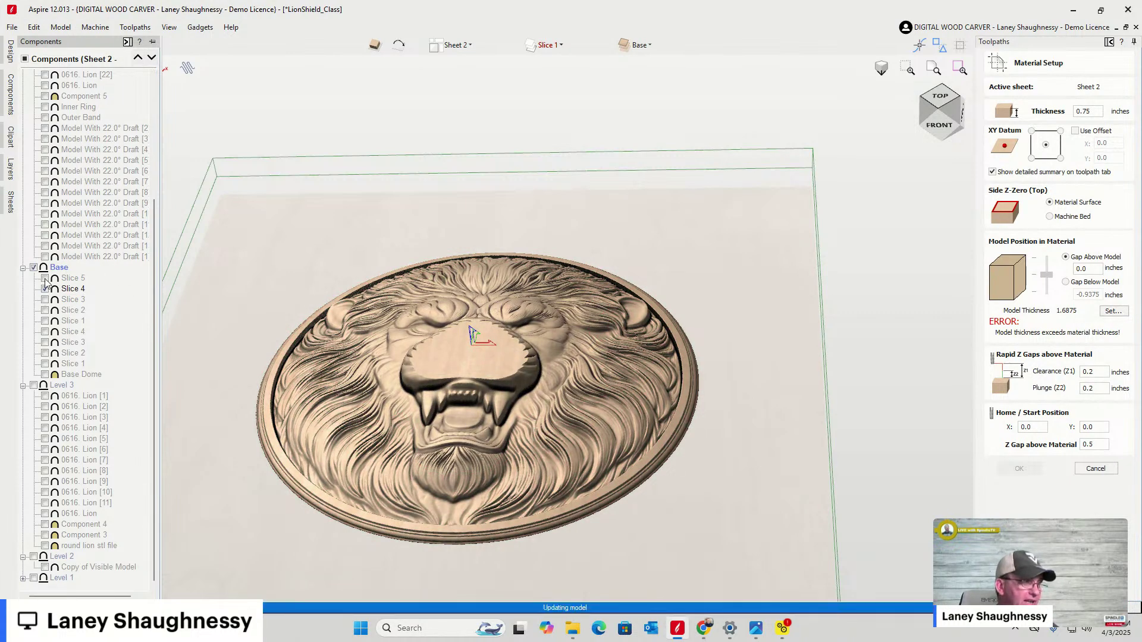
pyautogui.click(46, 279)
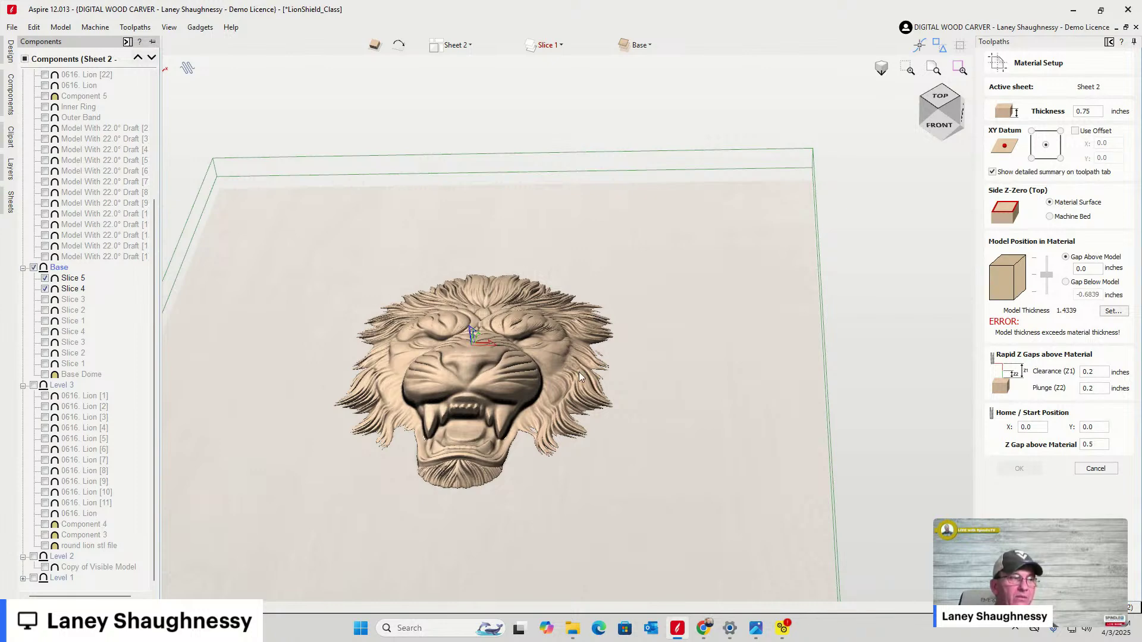
pyautogui.scroll(5, 600, 363)
pyautogui.scroll(-5, 595, 341)
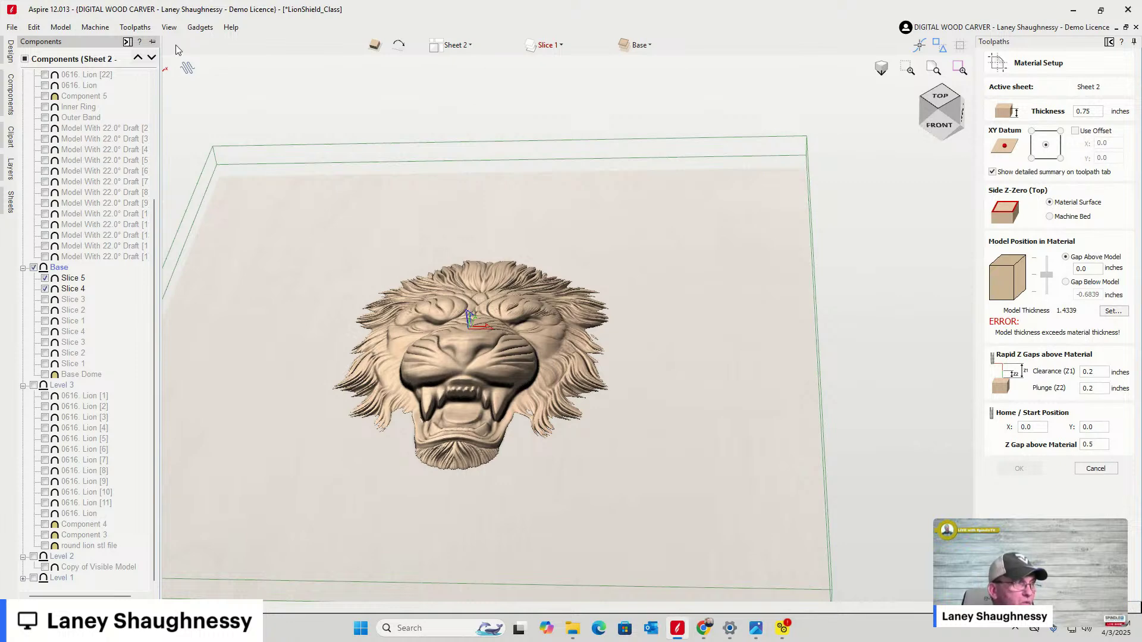
# Return to the design layout in the 2D view and isolate the Slice 4 and Slice 5 layers
pyautogui.click(1110, 42)
pyautogui.click(178, 45)
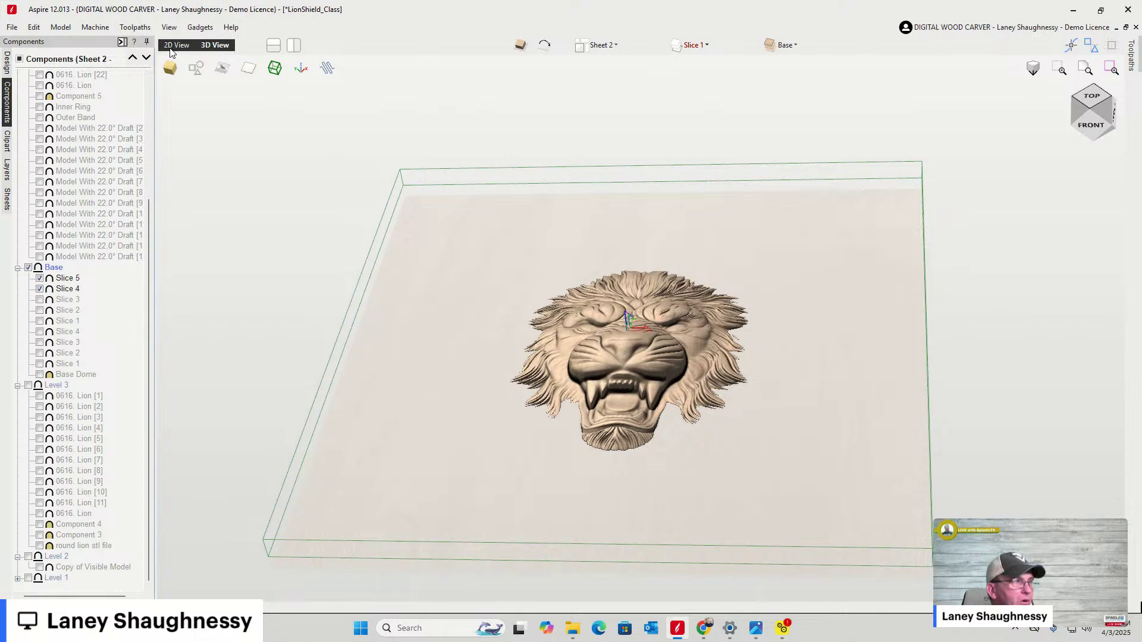
pyautogui.scroll(1, 595, 336)
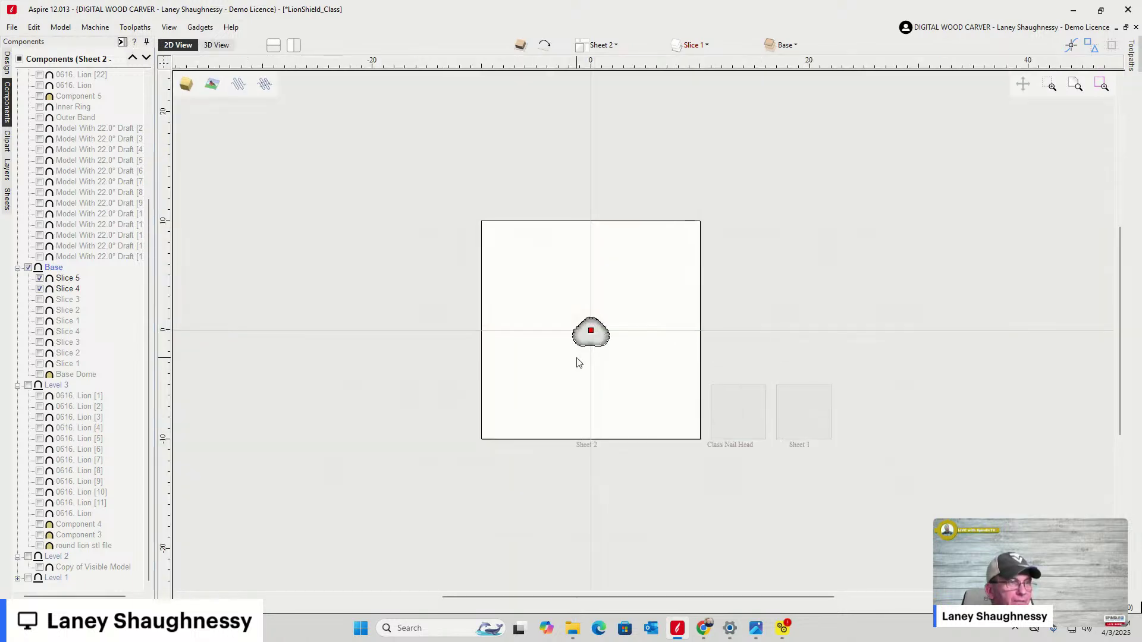
pyautogui.click(693, 46)
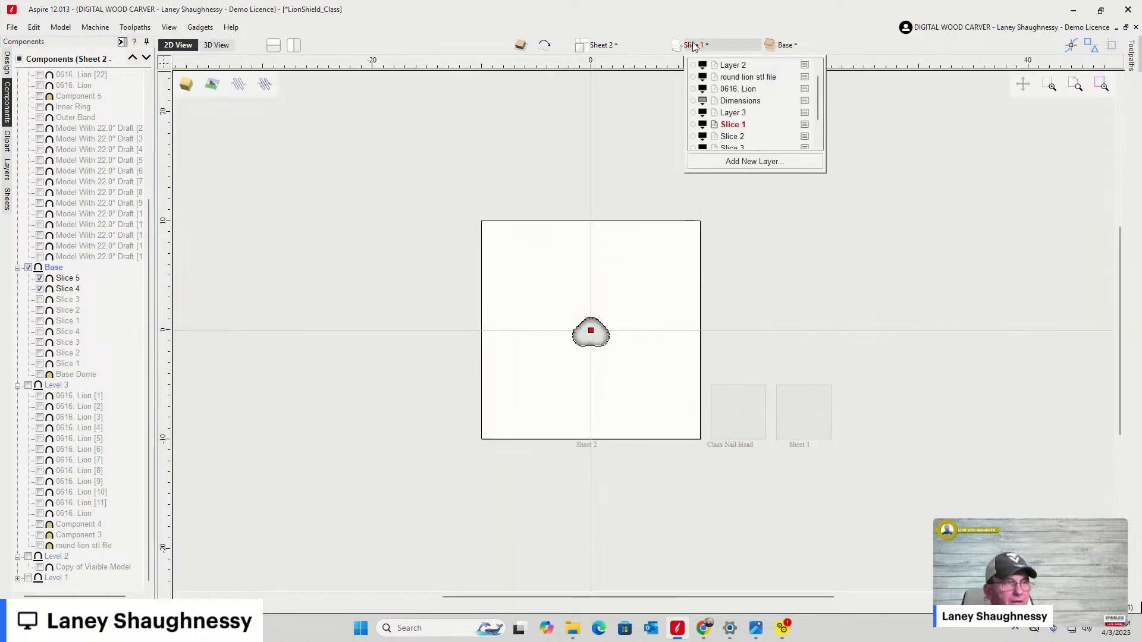
pyautogui.click(692, 124)
pyautogui.click(693, 124)
pyautogui.scroll(-1, 693, 126)
pyautogui.click(693, 136)
pyautogui.click(693, 125)
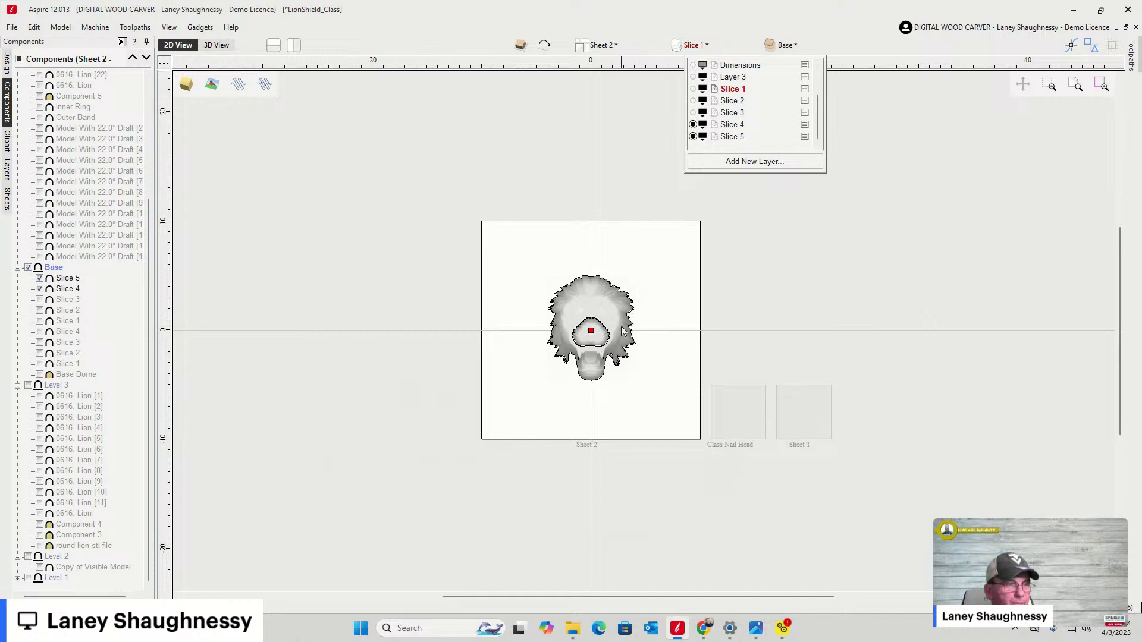
# Bring all layers back into view and select the Slice 4 mane outline together with the small loose hair fragment beside it
pyautogui.scroll(5, 589, 274)
pyautogui.click(577, 291)
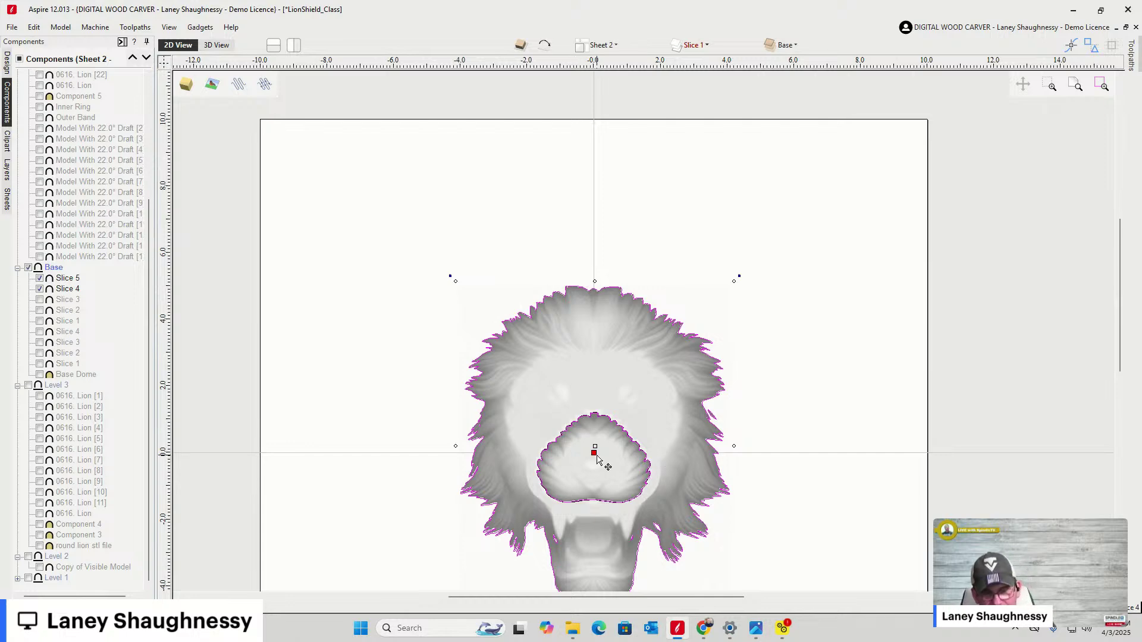
pyautogui.click(481, 319)
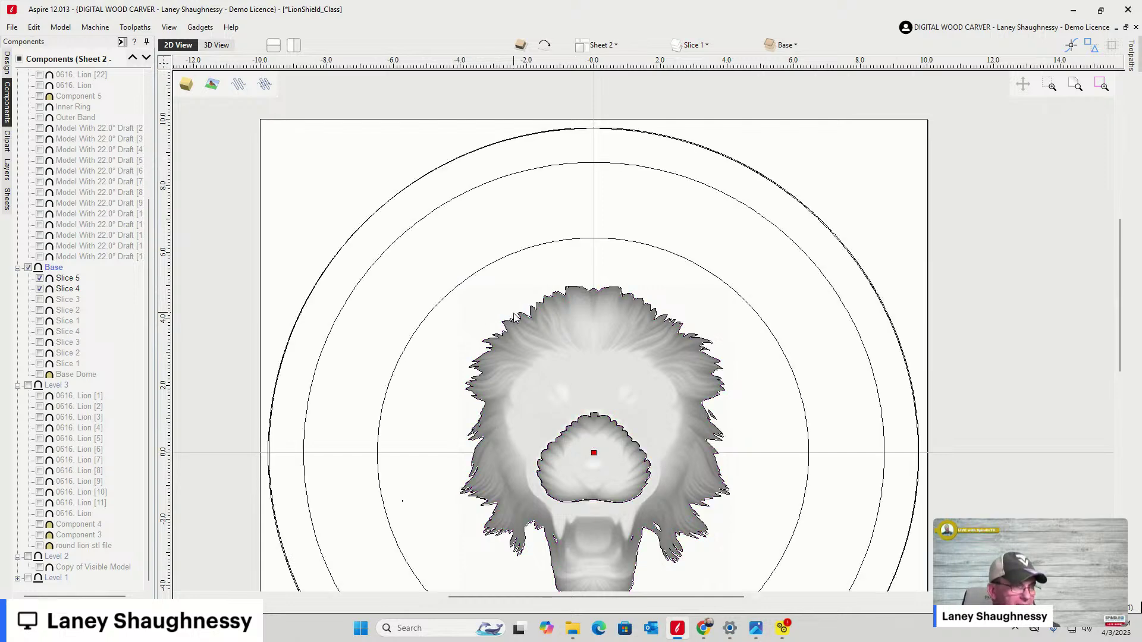
pyautogui.scroll(2, 537, 298)
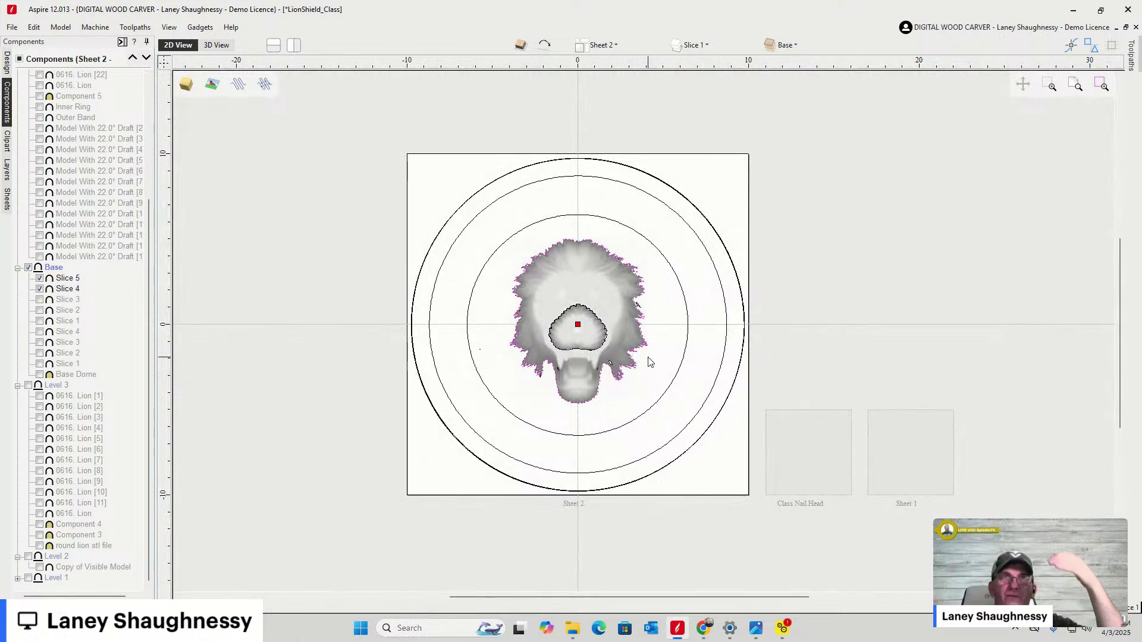
pyautogui.scroll(3, 639, 298)
pyautogui.scroll(1, 638, 298)
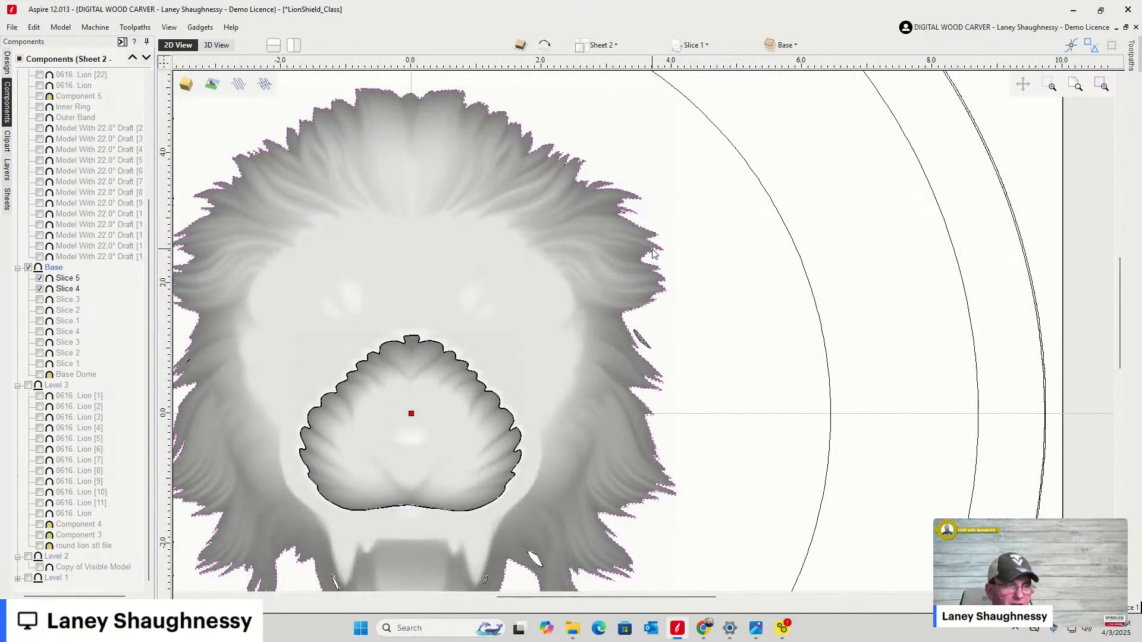
pyautogui.scroll(6, 648, 340)
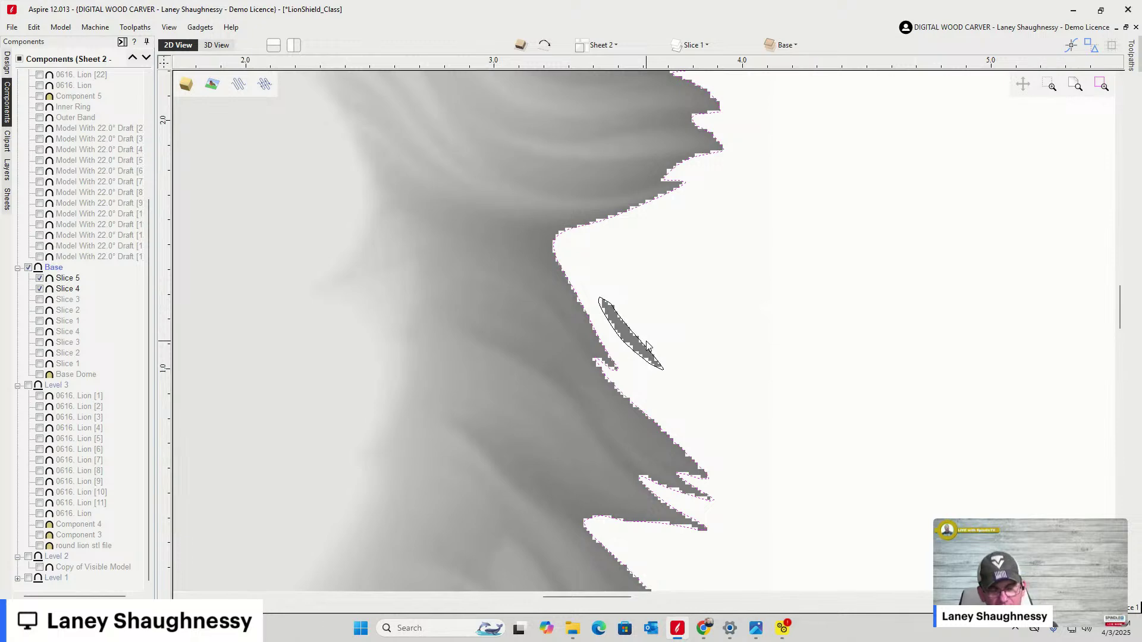
pyautogui.scroll(-6, 641, 345)
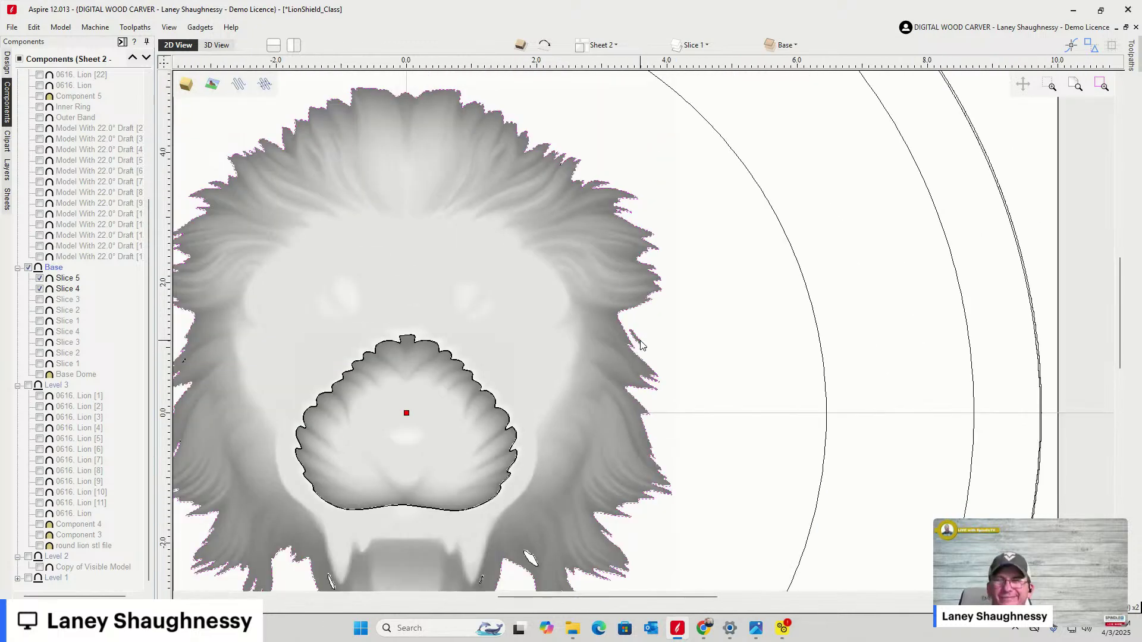
pyautogui.scroll(-4, 642, 342)
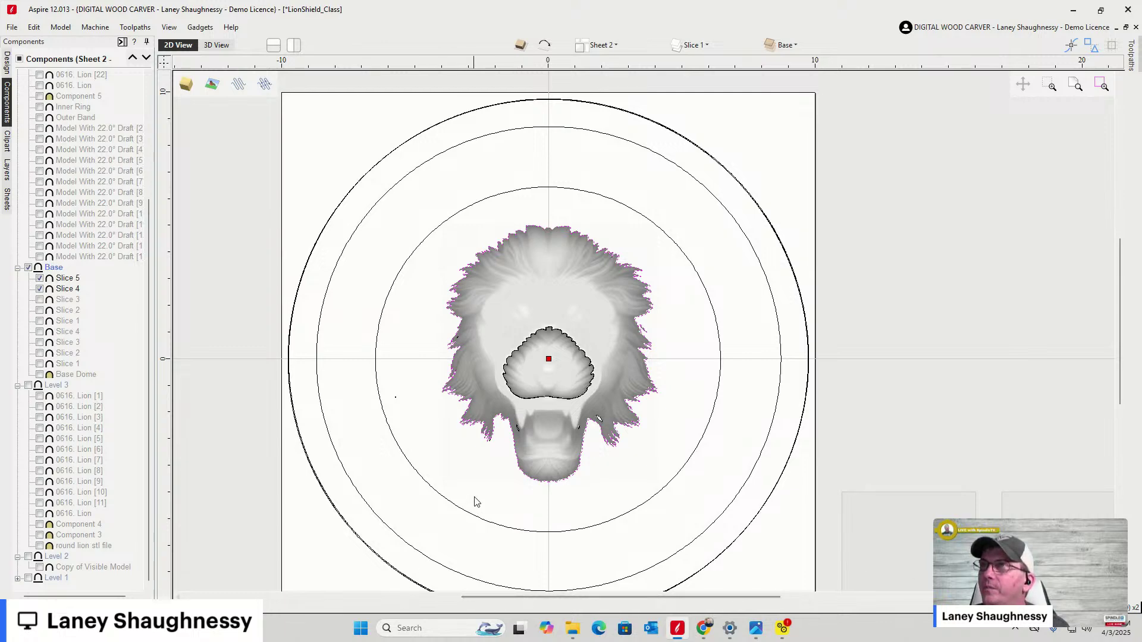
pyautogui.scroll(3, 479, 496)
pyautogui.scroll(-5, 477, 492)
pyautogui.scroll(1, 561, 428)
pyautogui.scroll(-1, 571, 471)
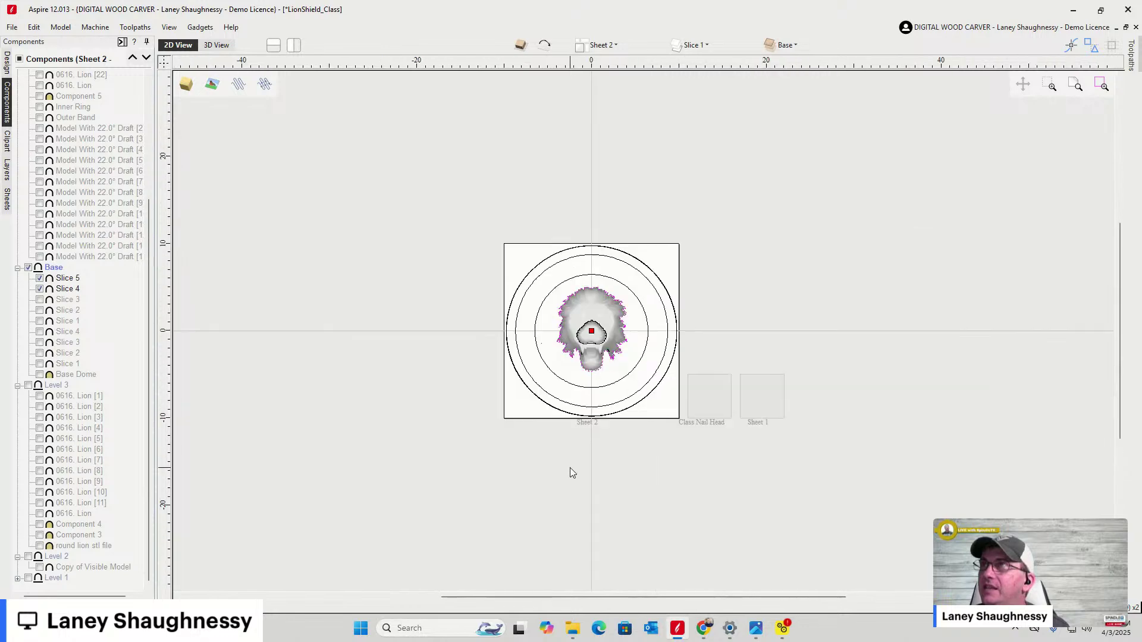
pyautogui.scroll(4, 613, 323)
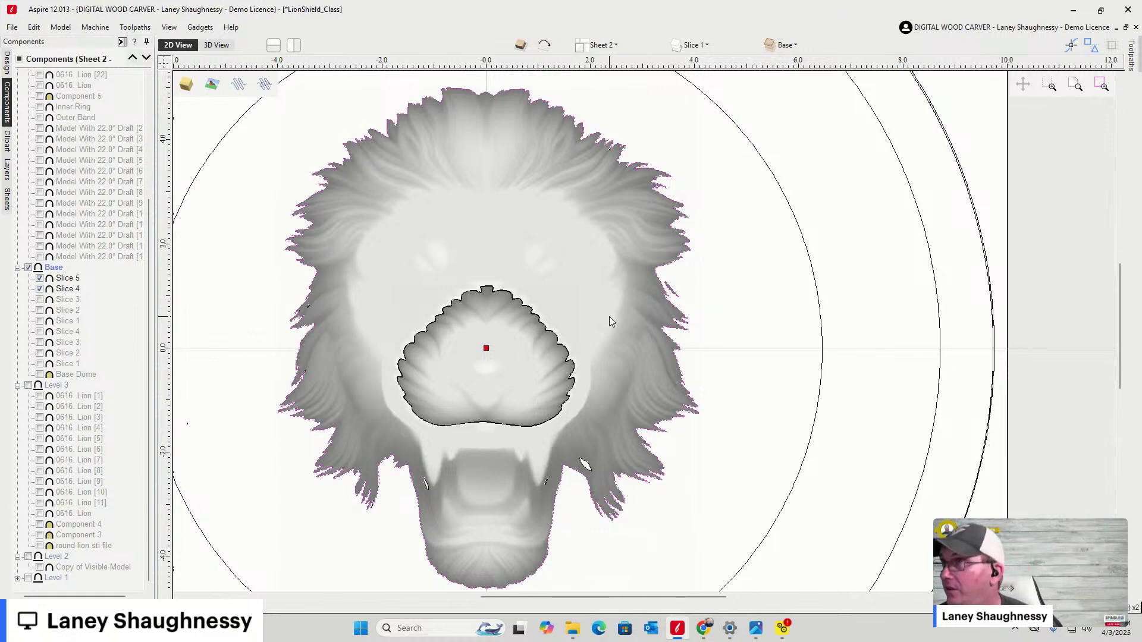
pyautogui.scroll(-2, 519, 536)
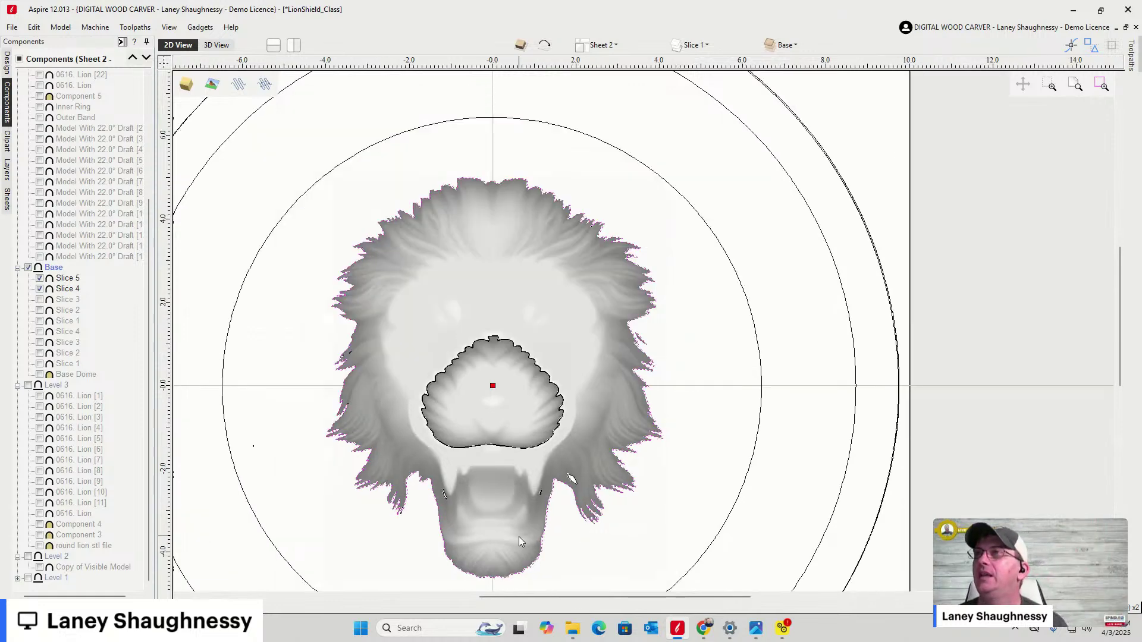
pyautogui.scroll(-1, 519, 538)
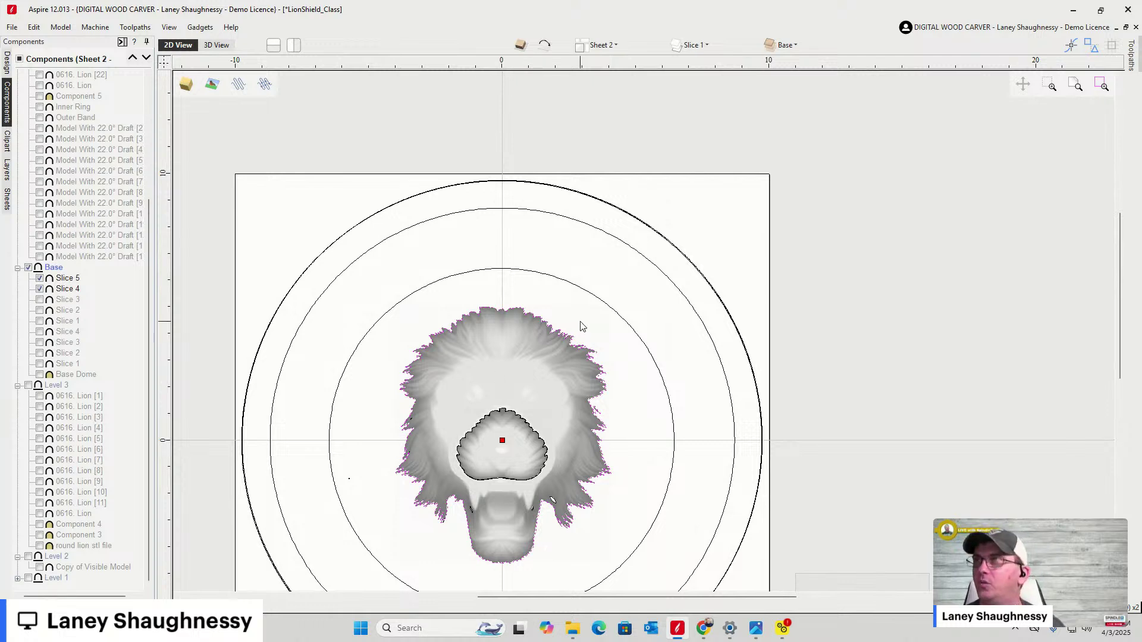
pyautogui.scroll(-3, 582, 326)
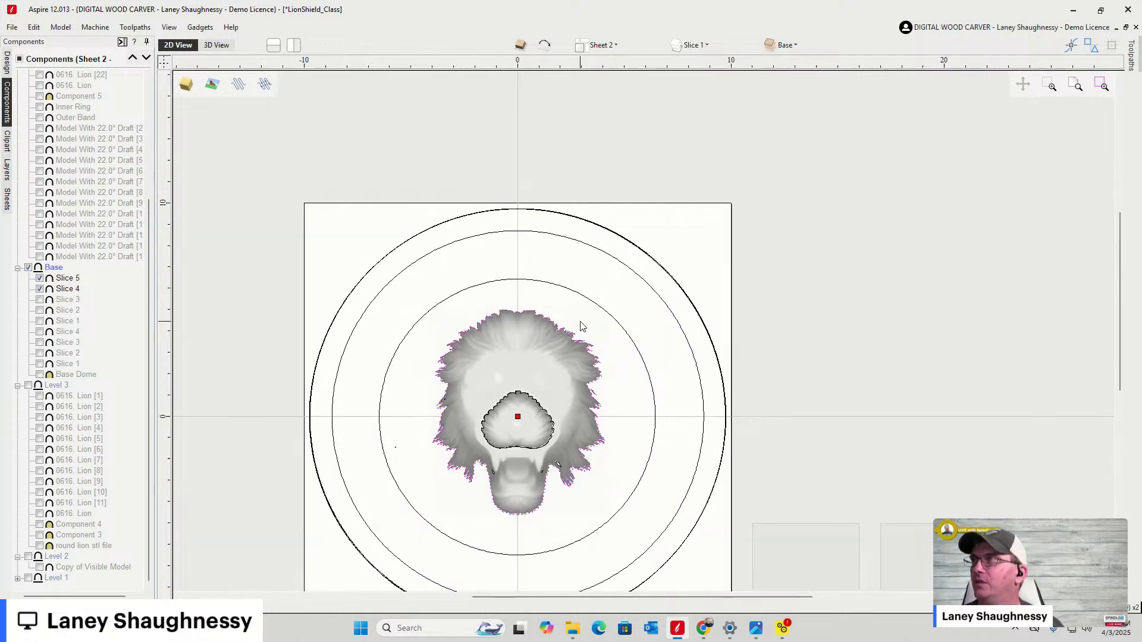
pyautogui.scroll(2, 582, 326)
pyautogui.scroll(2, 582, 326)
pyautogui.scroll(-2, 581, 326)
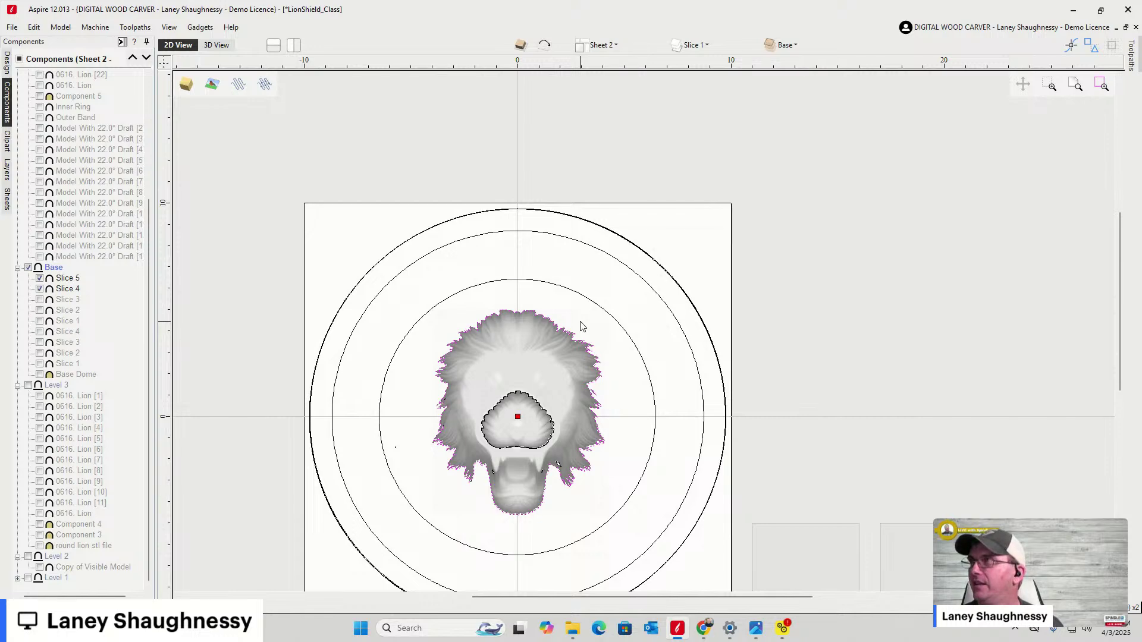
pyautogui.scroll(-2, 442, 274)
pyautogui.scroll(1, 498, 352)
pyautogui.scroll(2, 498, 352)
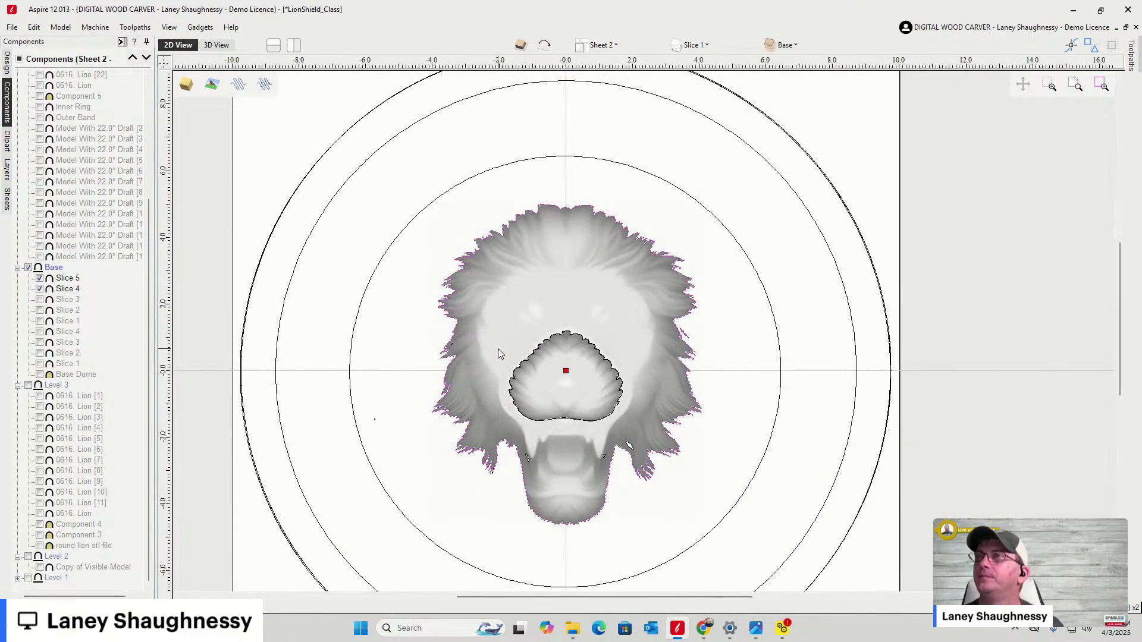
pyautogui.scroll(-2, 498, 353)
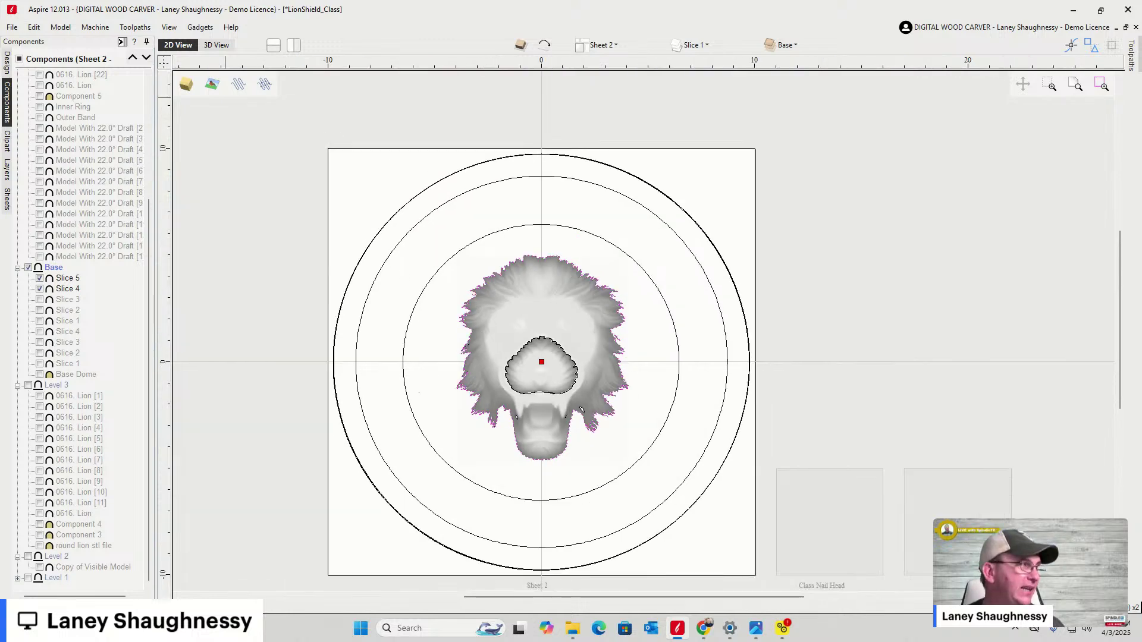
# Save the LionShield_Class file
pyautogui.click(11, 27)
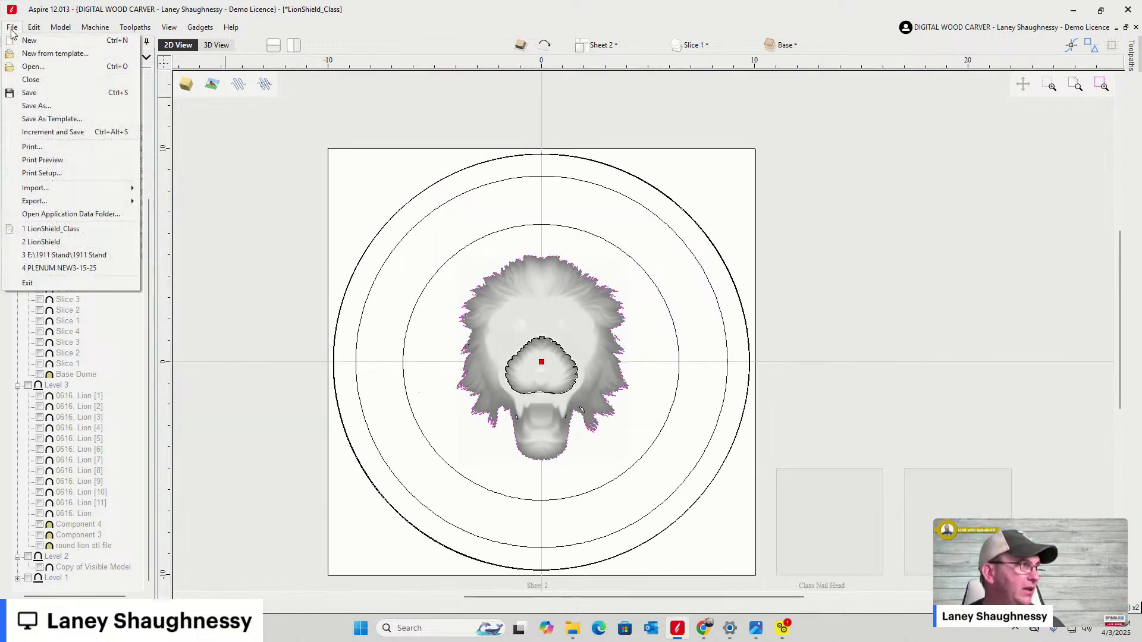
pyautogui.click(31, 93)
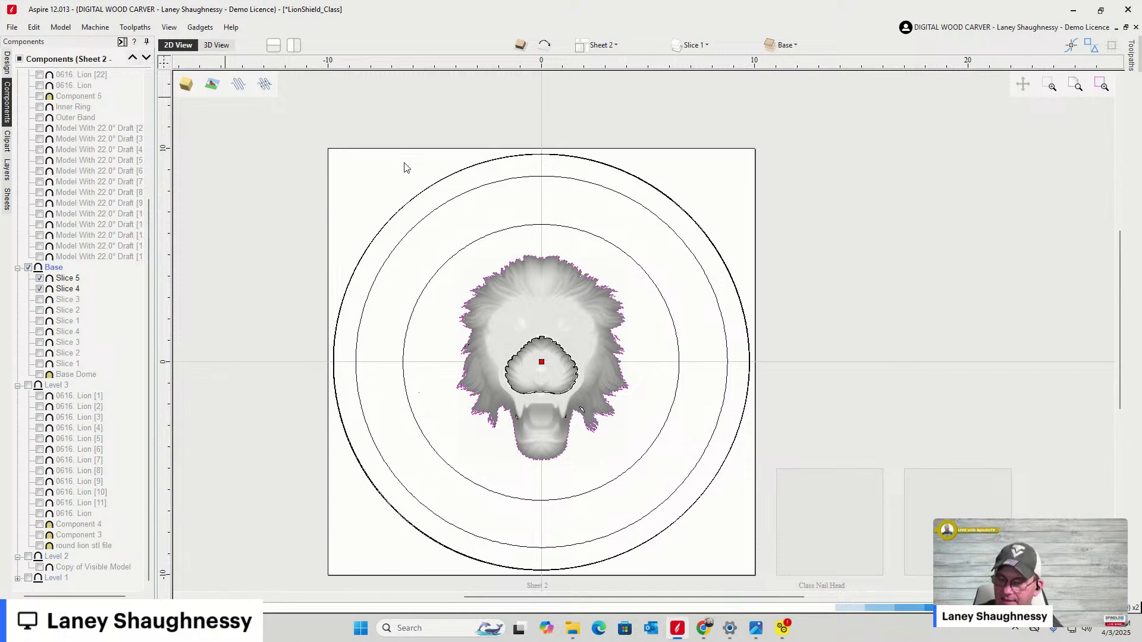
# Switch to Chrome, compare the two Etsy listings for the round lion head and the lion with leaf scrolls, and return to Aspire
pyautogui.moveTo(699, 632)
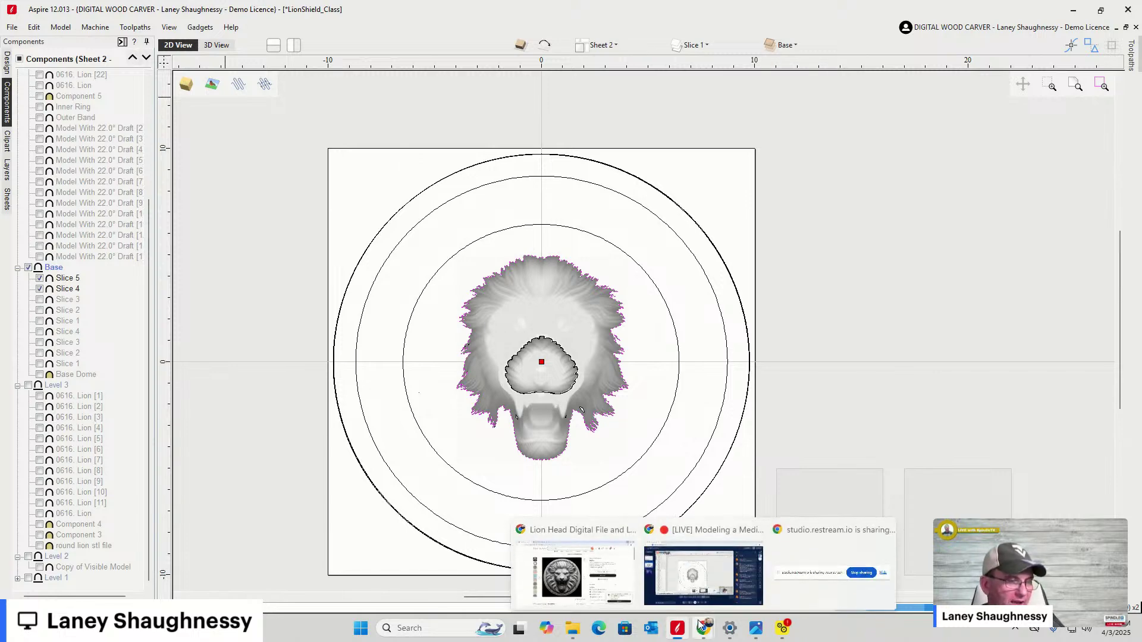
pyautogui.click(575, 568)
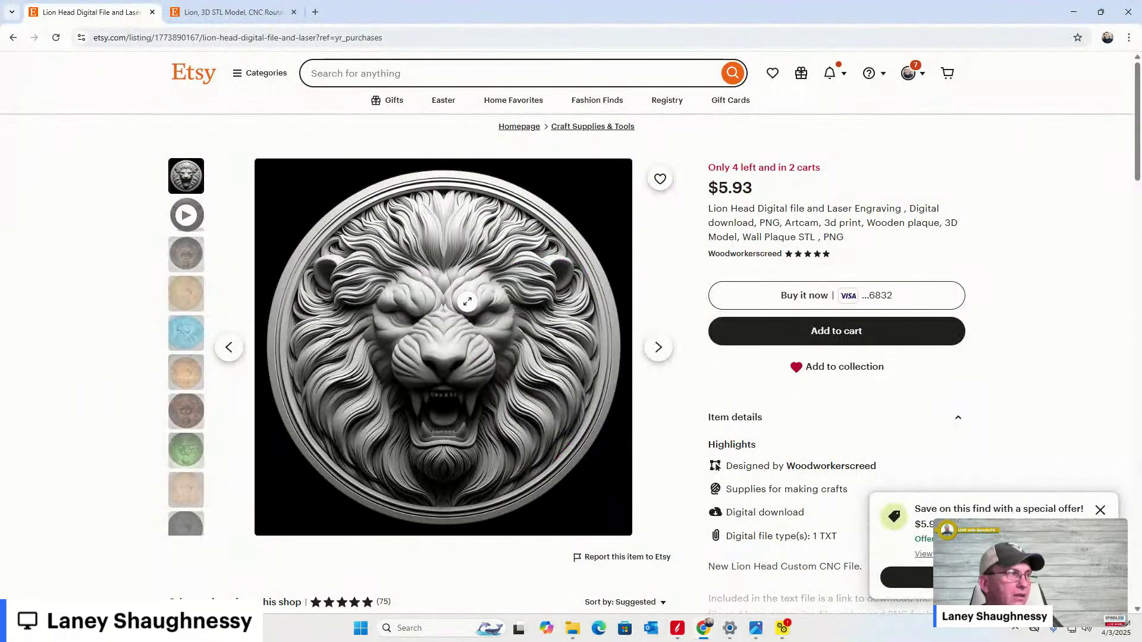
pyautogui.click(238, 13)
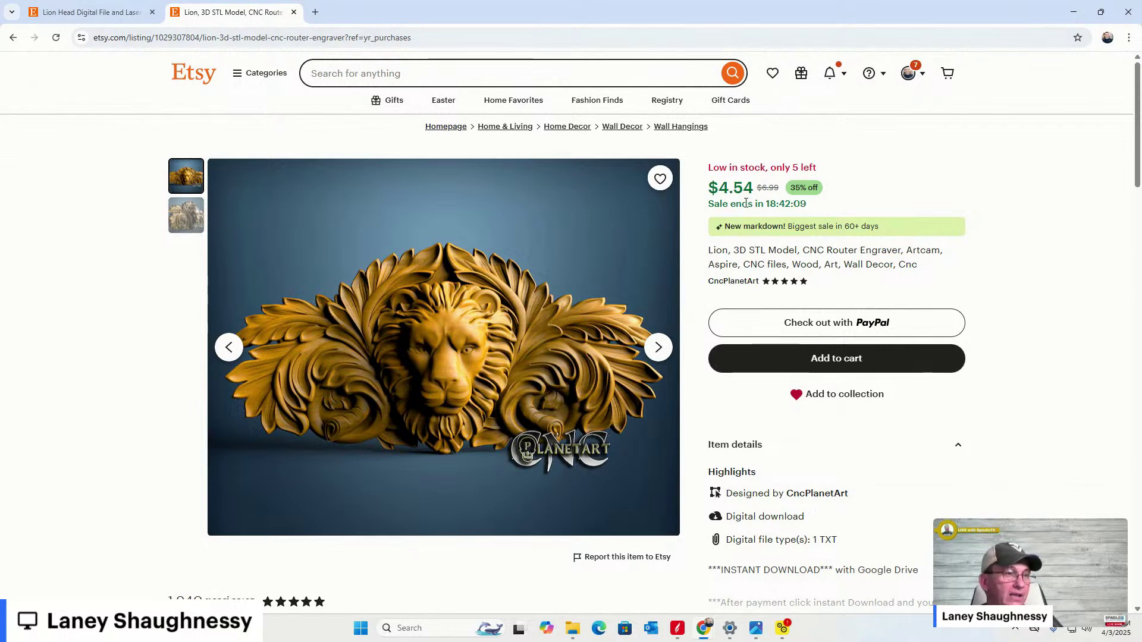
pyautogui.click(77, 12)
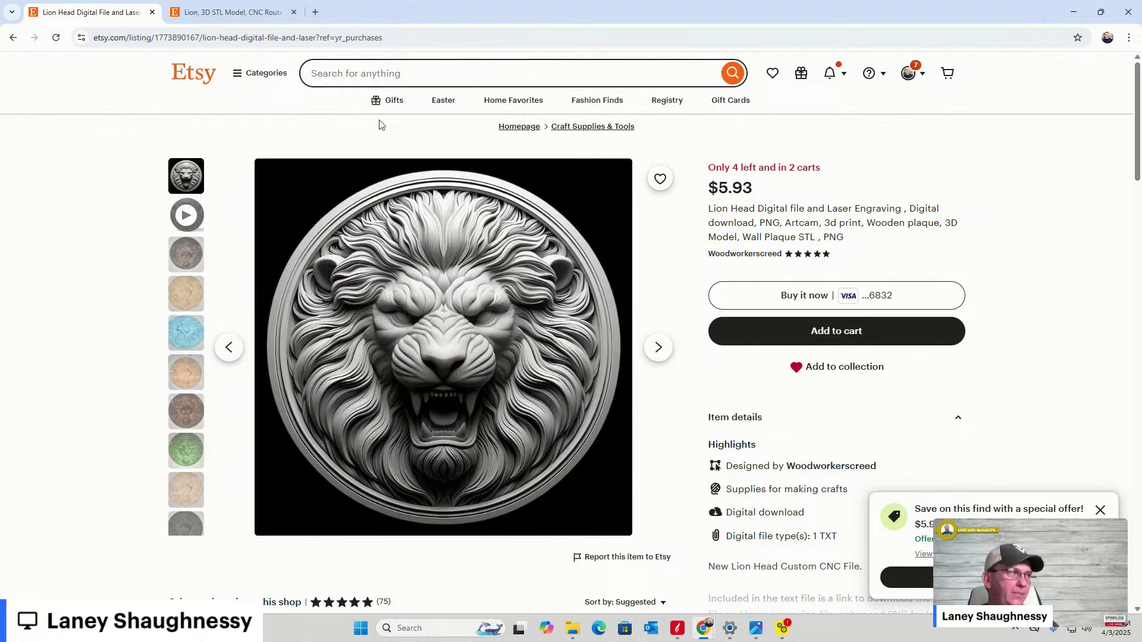
pyautogui.click(230, 12)
pyautogui.click(127, 13)
pyautogui.click(244, 12)
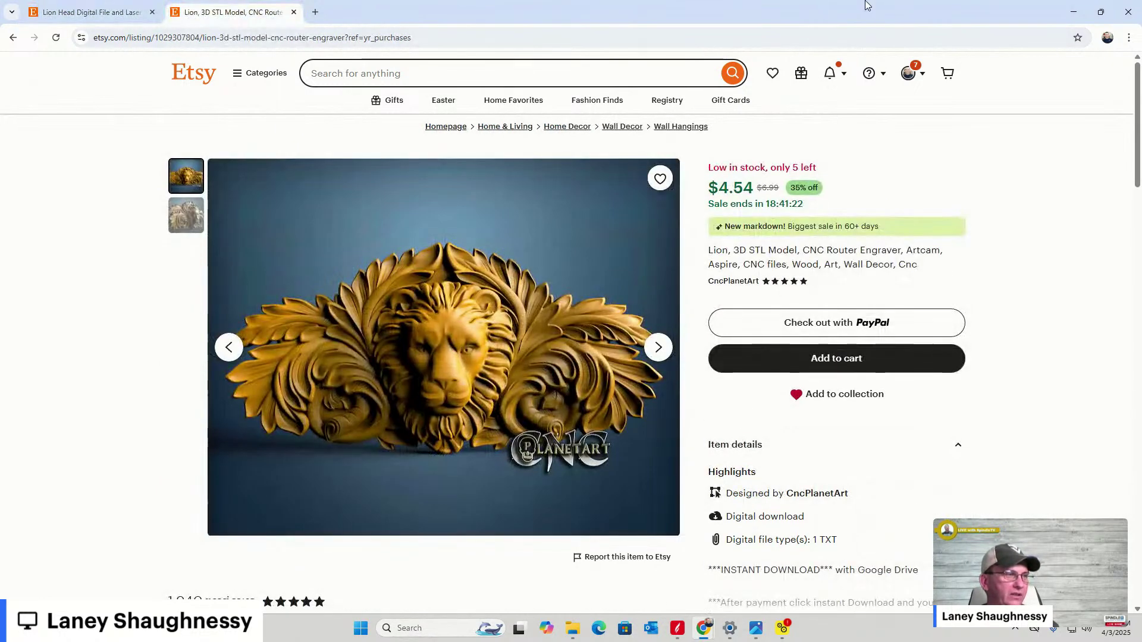
pyautogui.click(1074, 12)
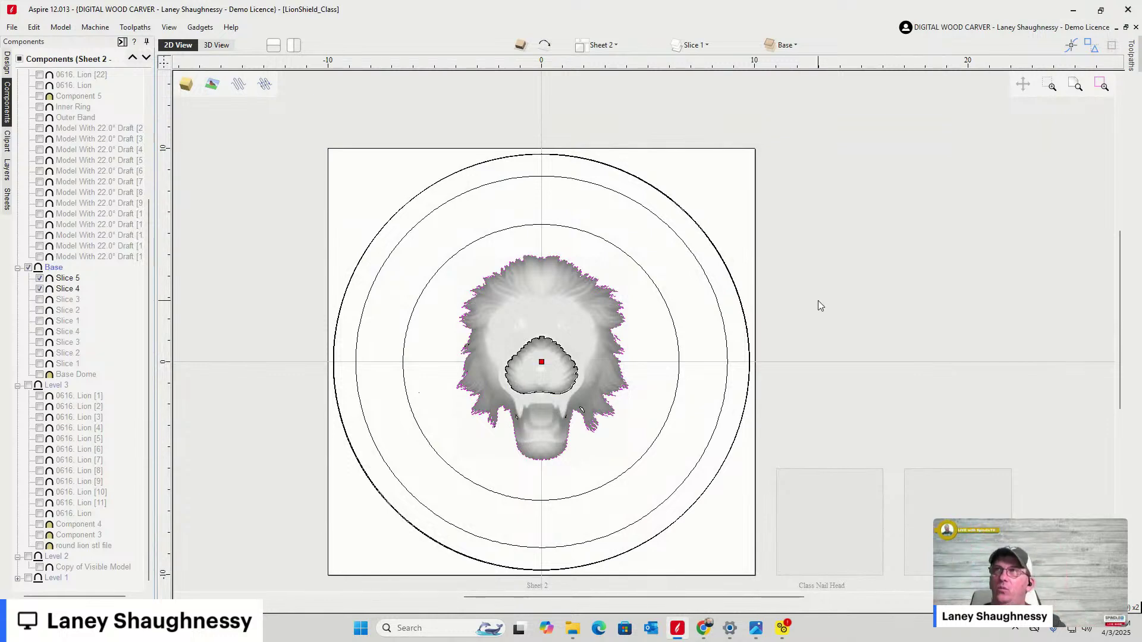
# Show Slices 1, 2 and 3 together with Slices 4 and 5 in the 3D view and inspect the complete lion shield
pyautogui.click(226, 50)
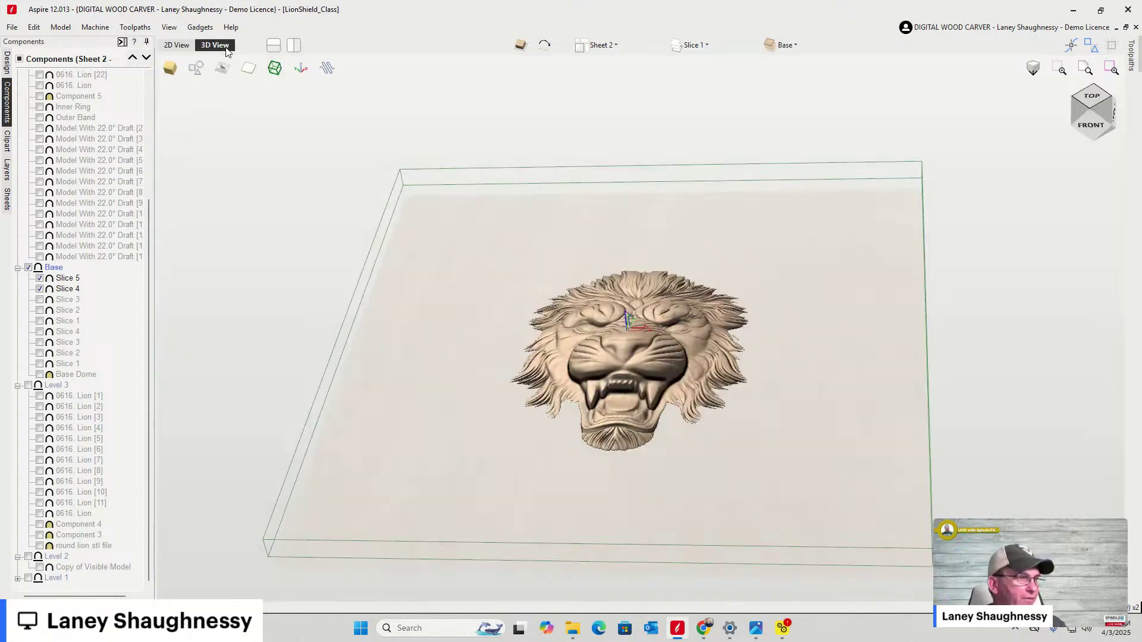
pyautogui.click(39, 299)
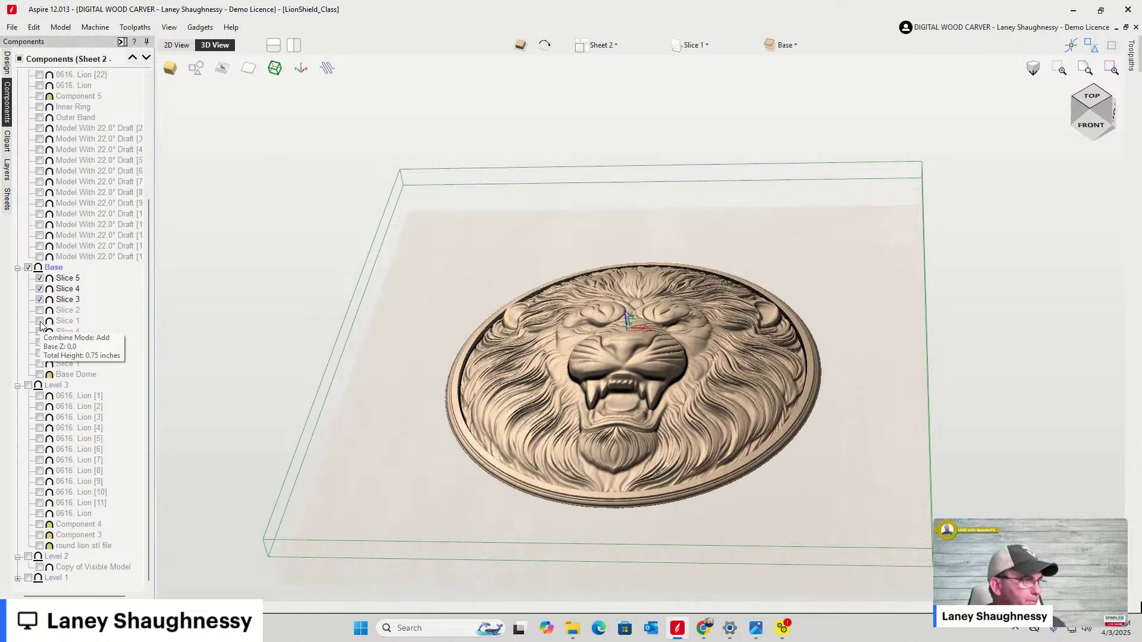
pyautogui.click(40, 321)
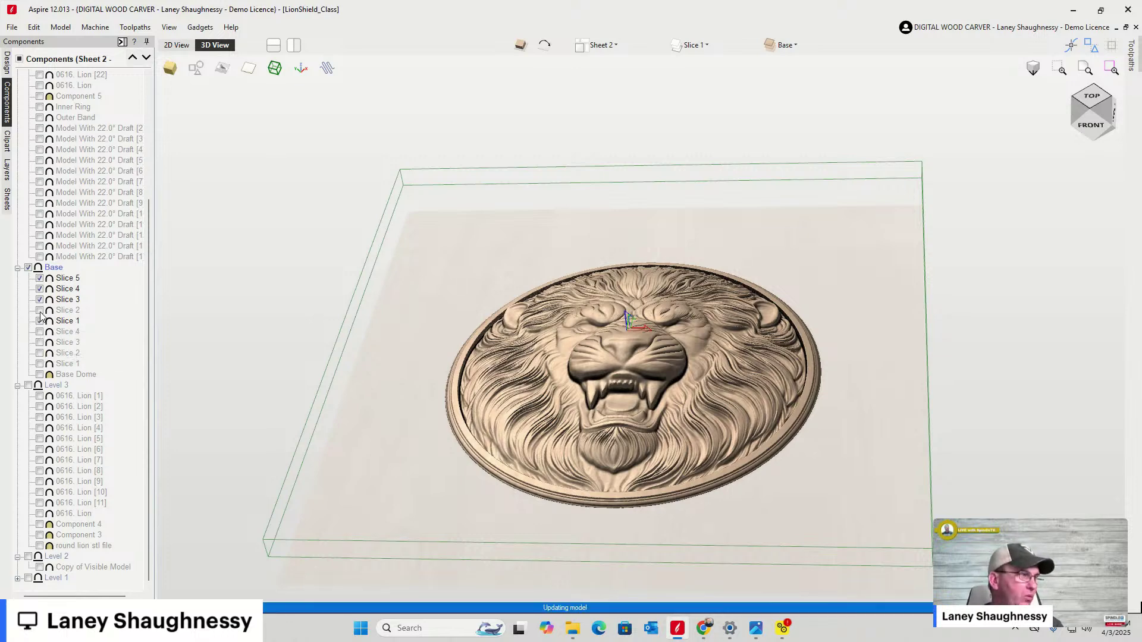
pyautogui.click(40, 310)
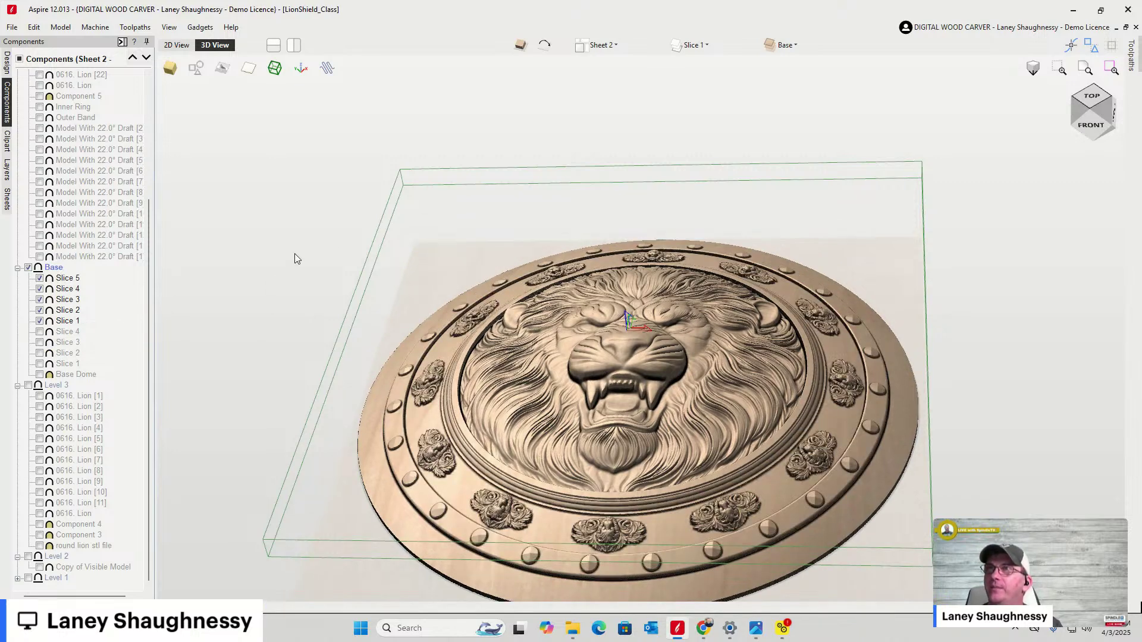
pyautogui.scroll(-3, 309, 249)
pyautogui.click(1096, 114)
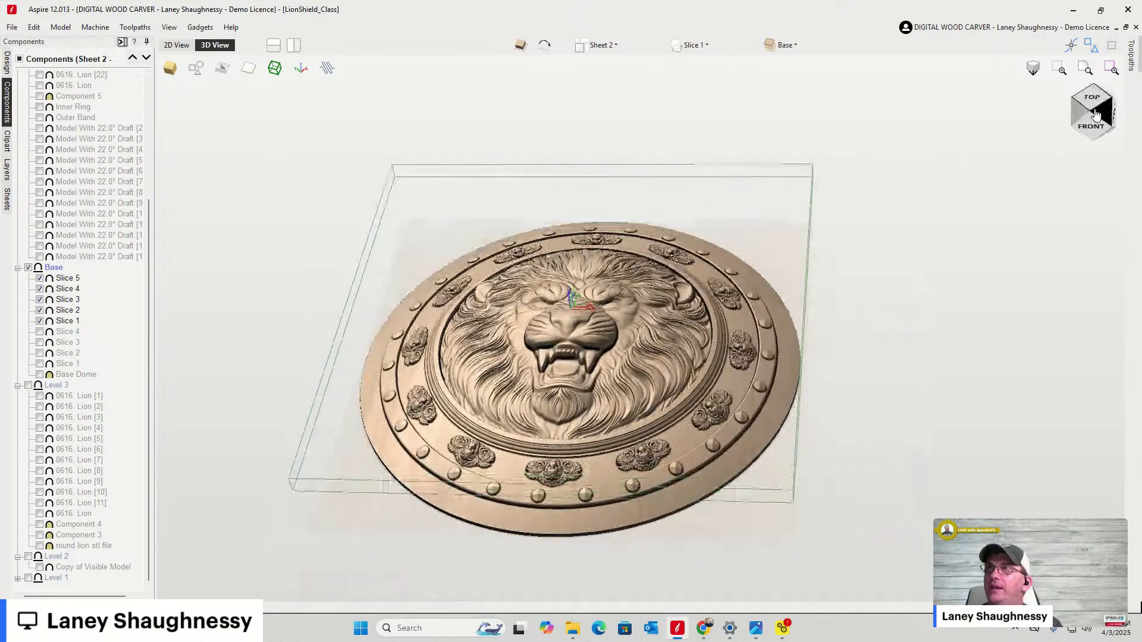
pyautogui.scroll(3, 618, 378)
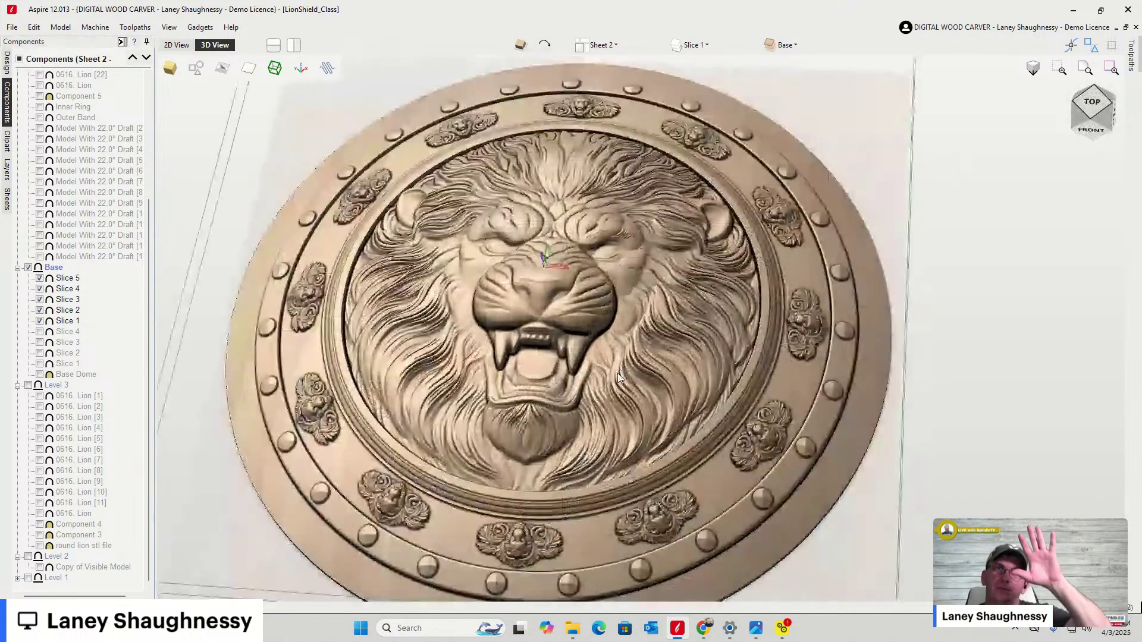